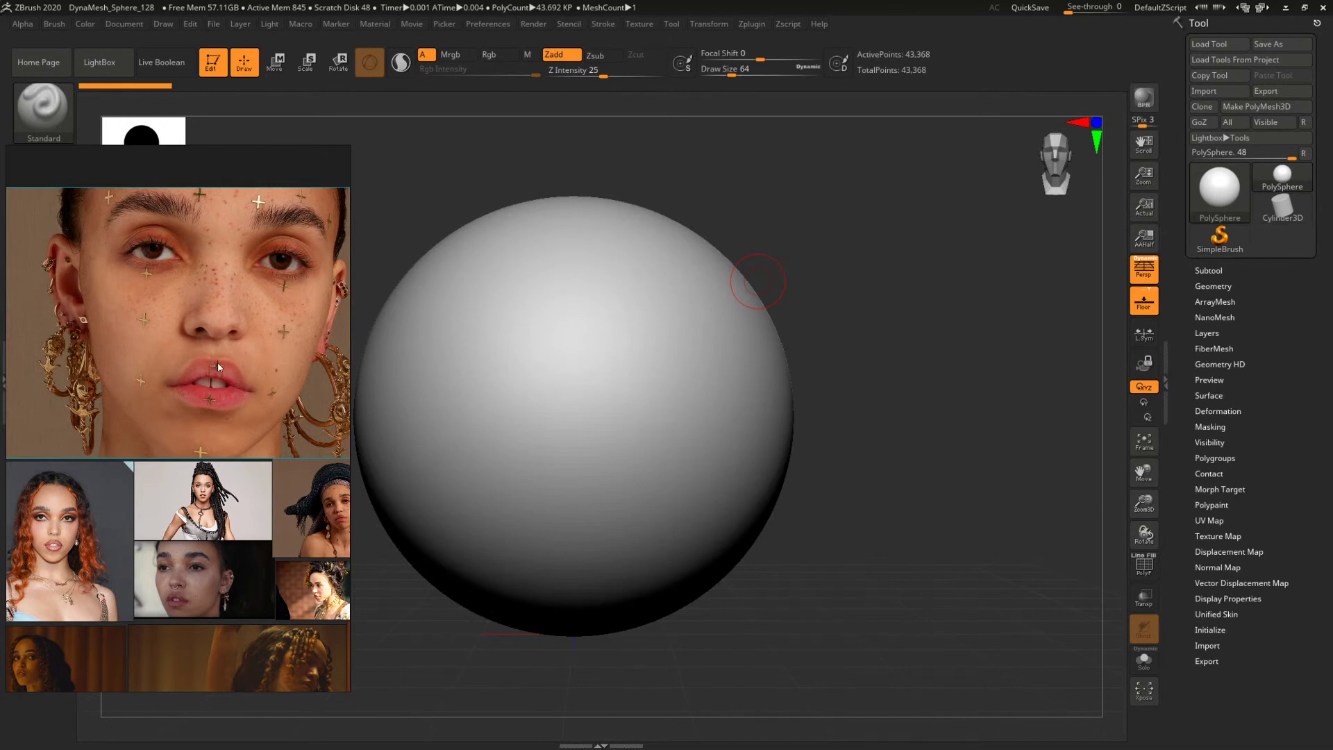
Examine the reference collection and the front-facing portrait for overall head proportions.
scroll(177, 443, "down", 5)
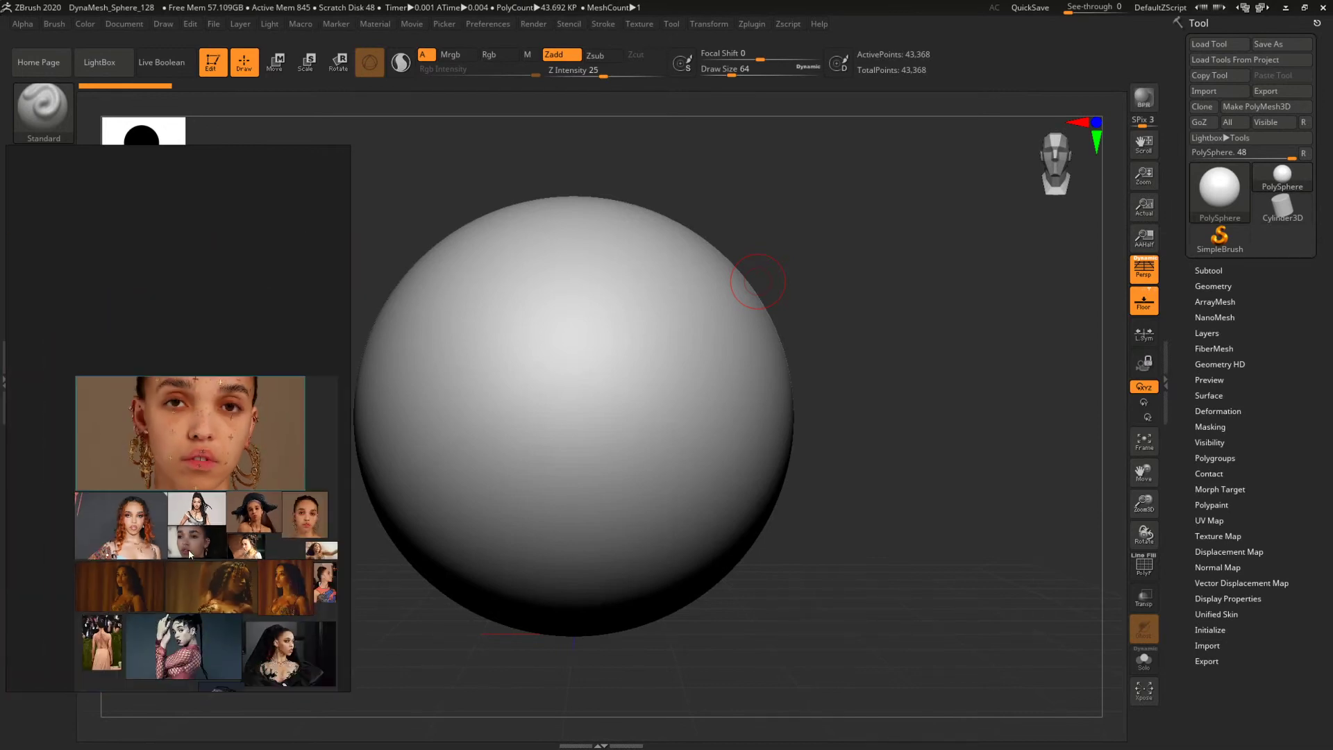
scroll(210, 582, "up", 6)
scroll(243, 528, "down", 6)
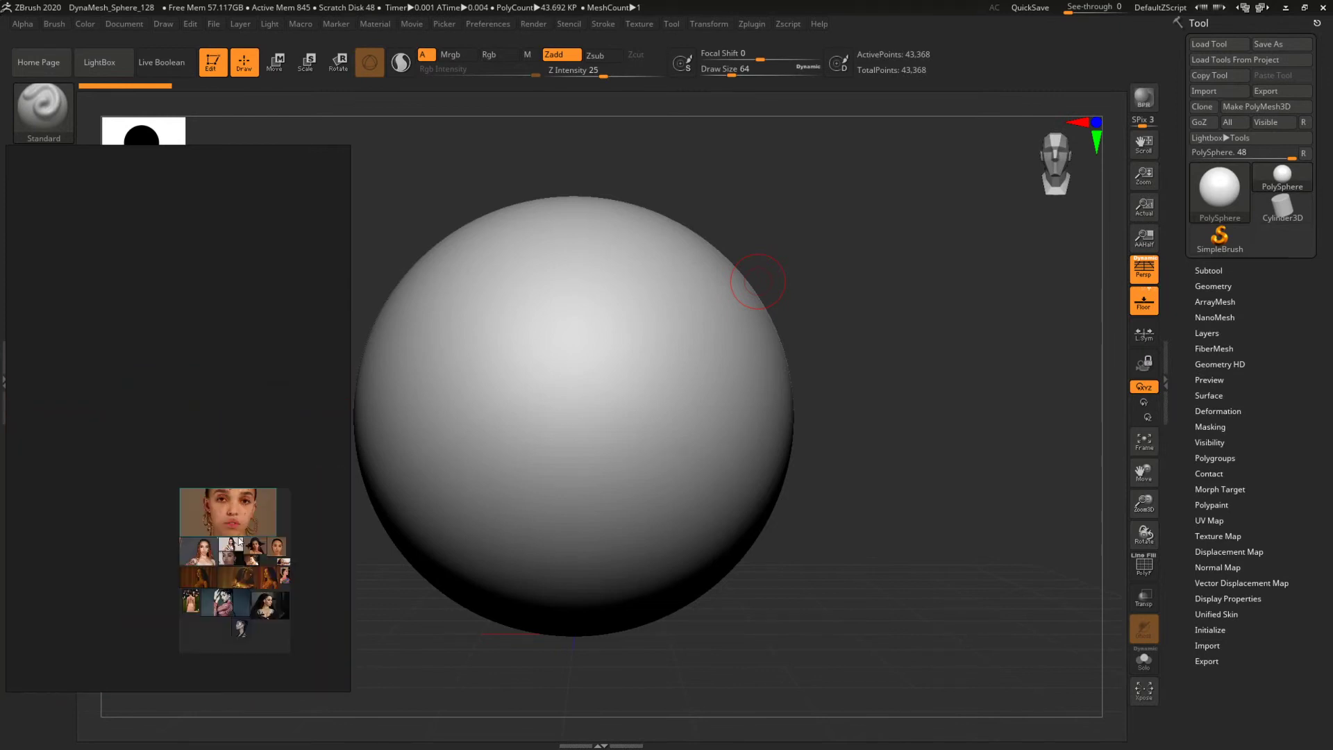
scroll(254, 606, "up", 4)
scroll(272, 448, "up", 3)
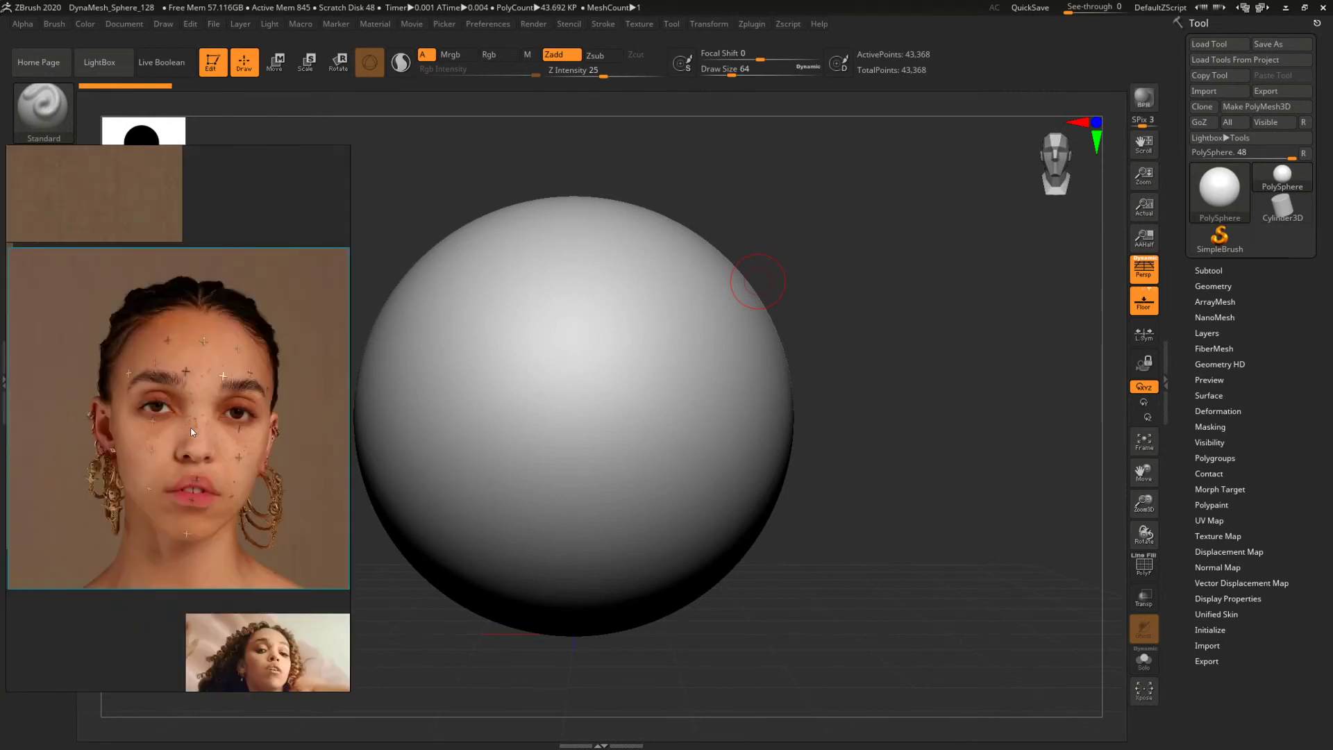
scroll(193, 427, "up", 1)
scroll(193, 428, "down", 3)
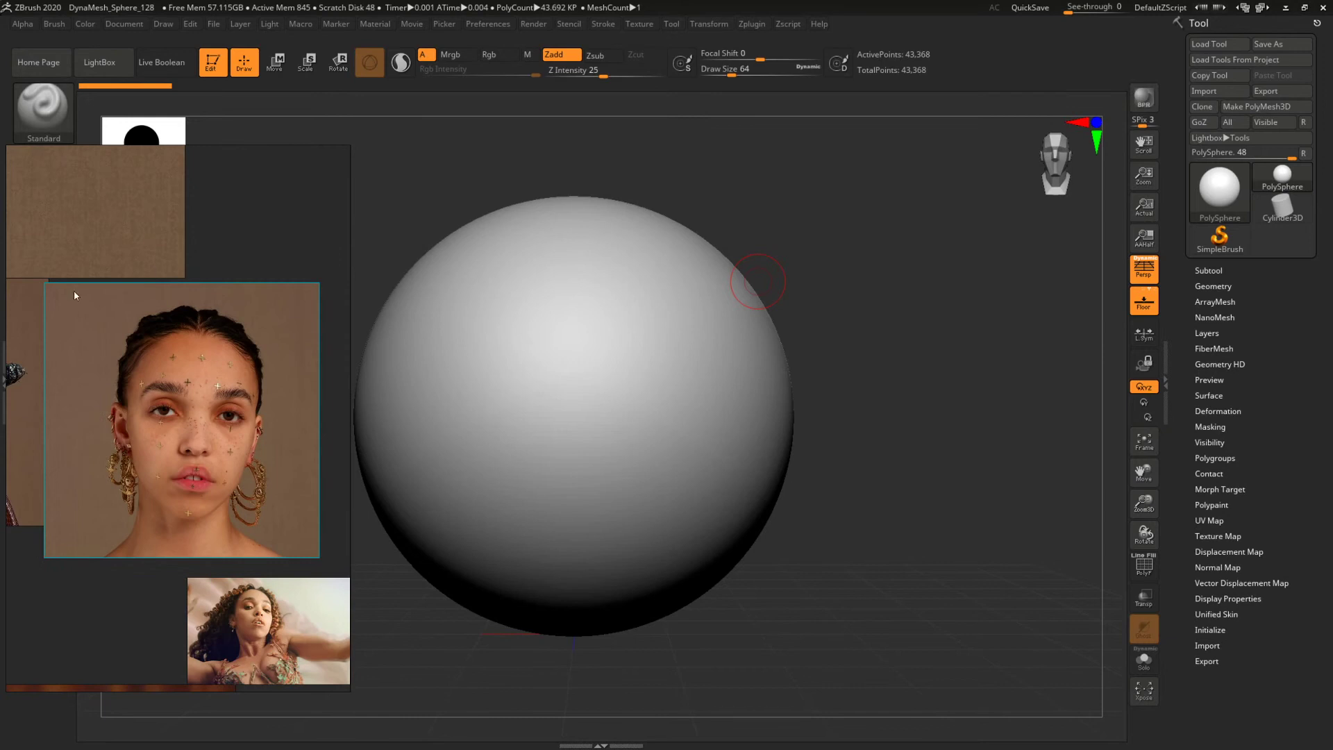
scroll(234, 394, "up", 1)
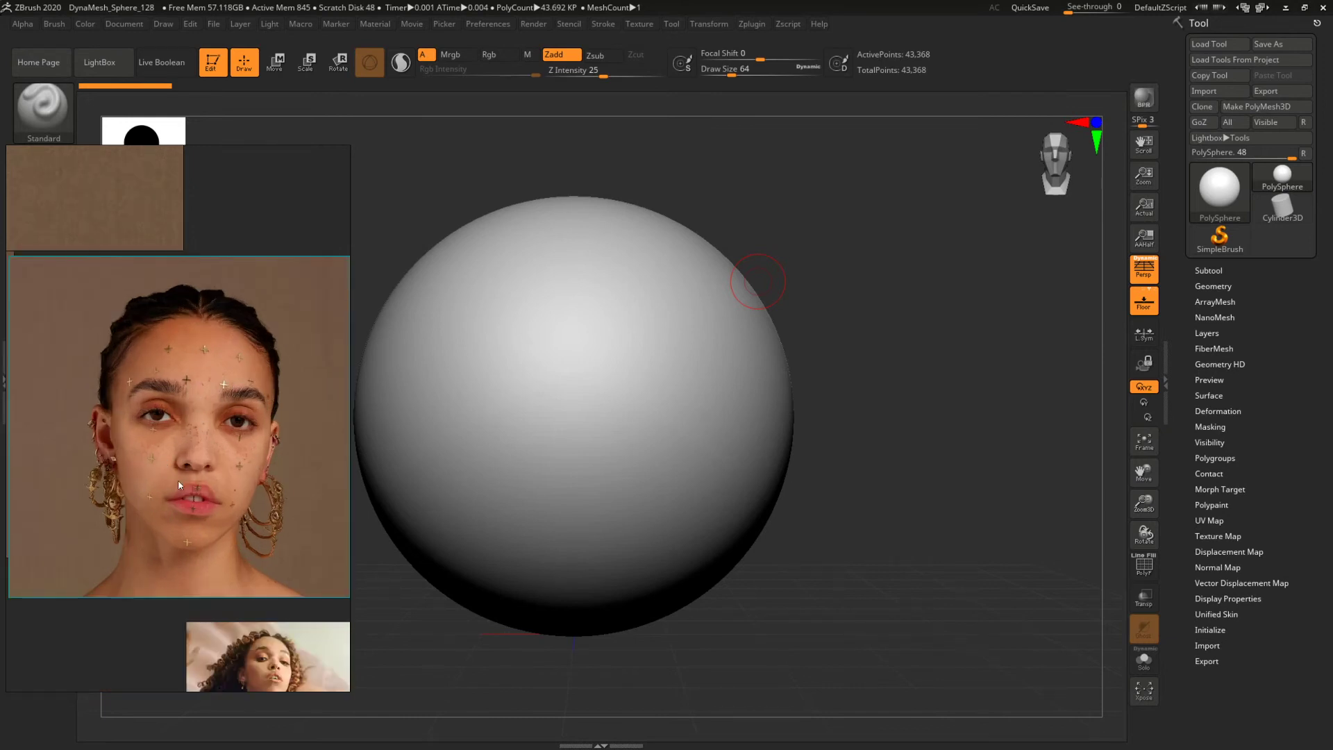
scroll(233, 421, "down", 2)
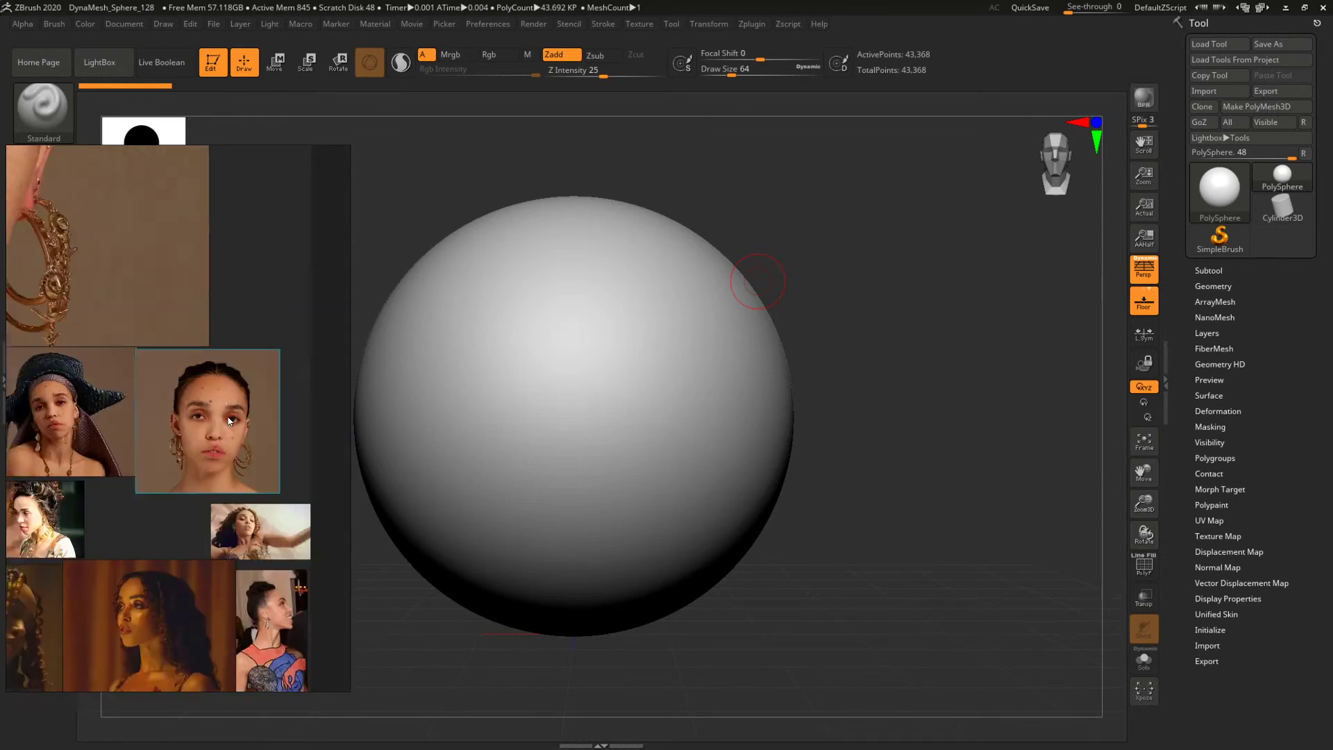
Examine the nose, lips and cheeks up close in the face photos, with the whole reference set for comparison.
scroll(182, 382, "up", 4)
scroll(222, 410, "up", 3)
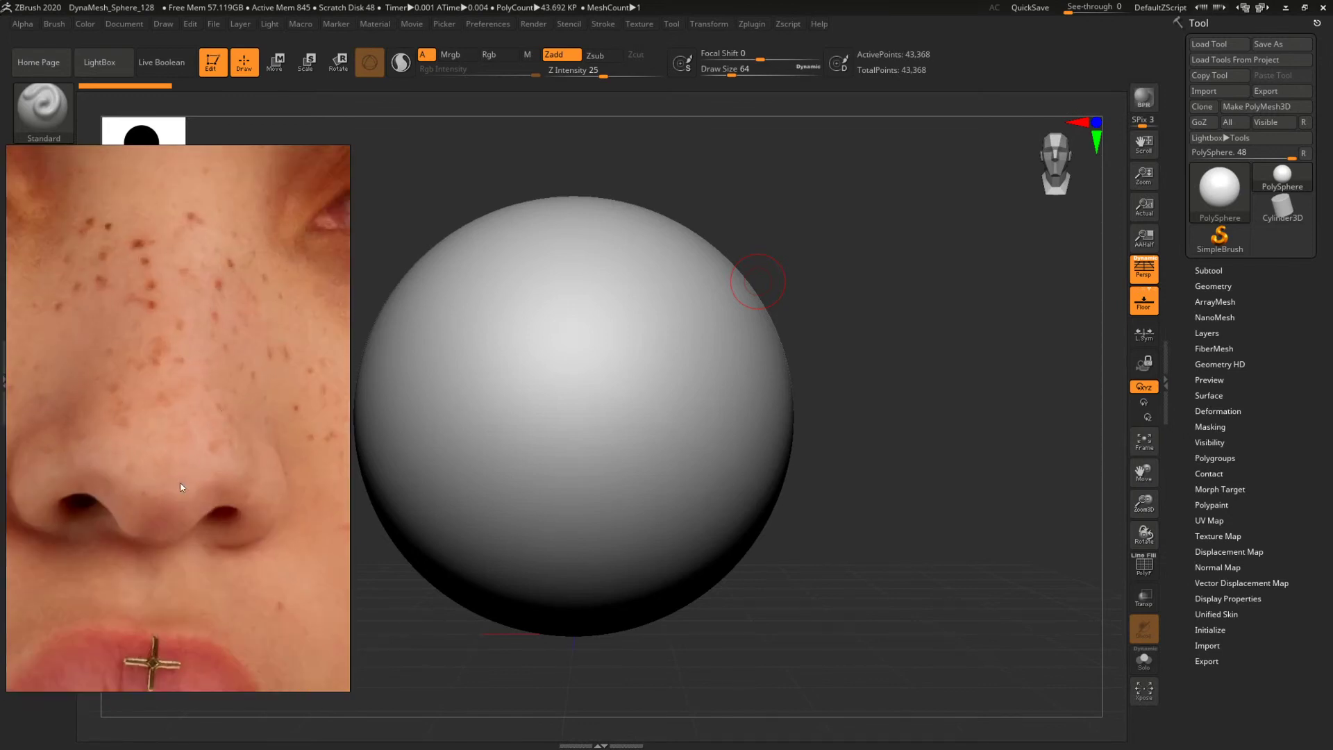
scroll(169, 551, "down", 2)
scroll(292, 559, "up", 3)
scroll(313, 532, "down", 2)
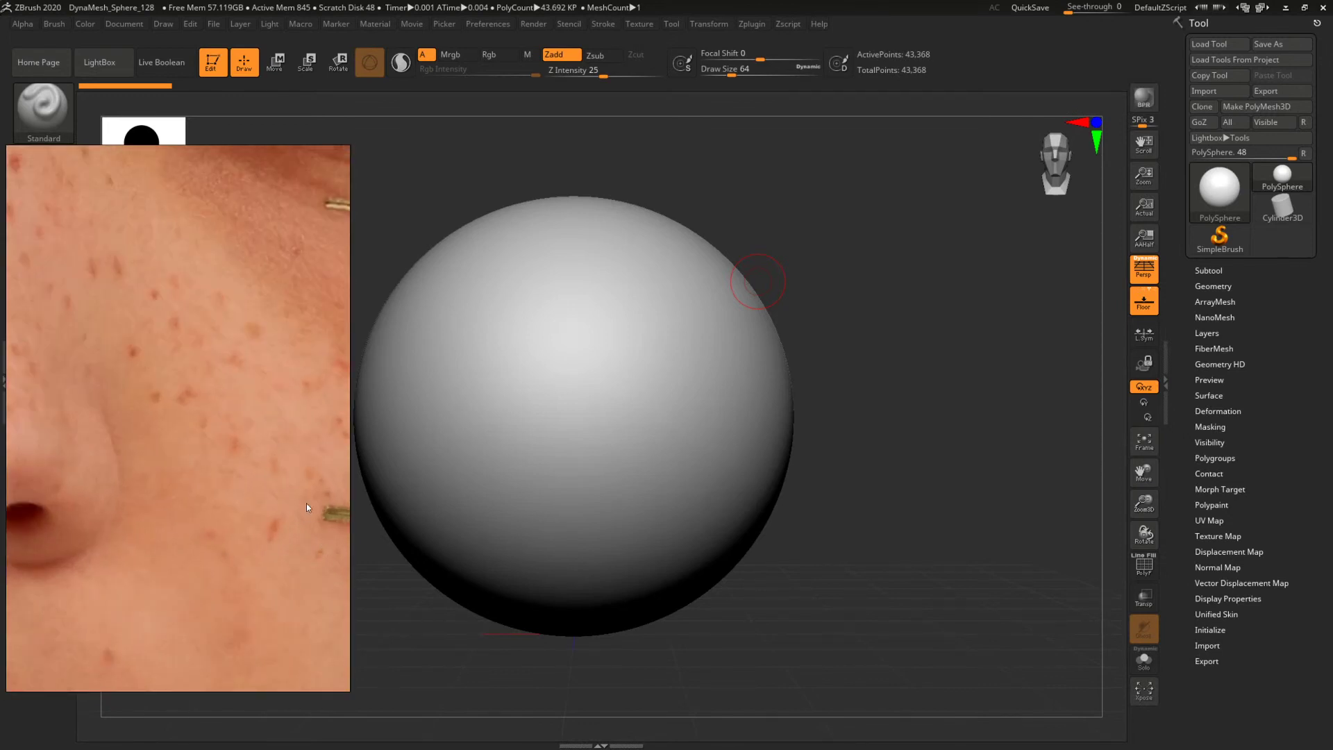
scroll(152, 490, "up", 3)
scroll(140, 428, "up", 2)
scroll(139, 428, "down", 3)
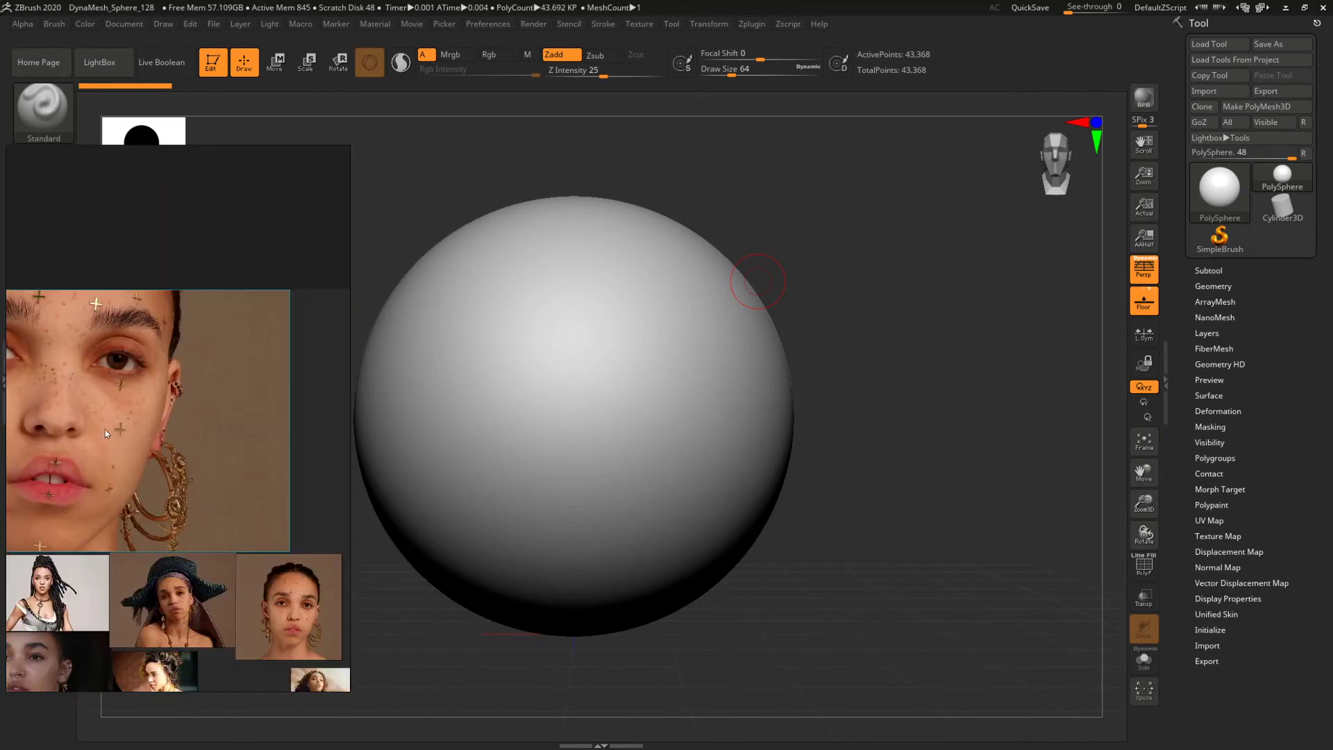
middle_click_drag(106, 430, 229, 415)
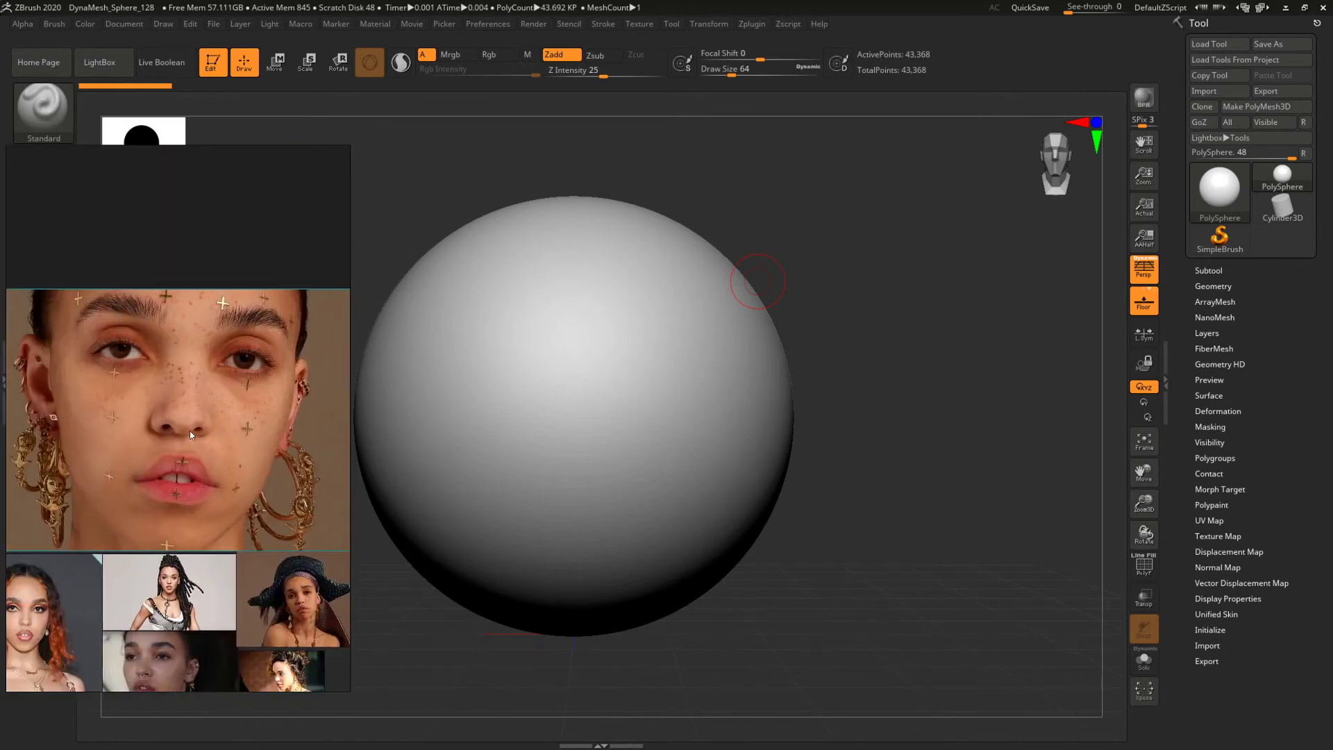
scroll(206, 381, "down", 3)
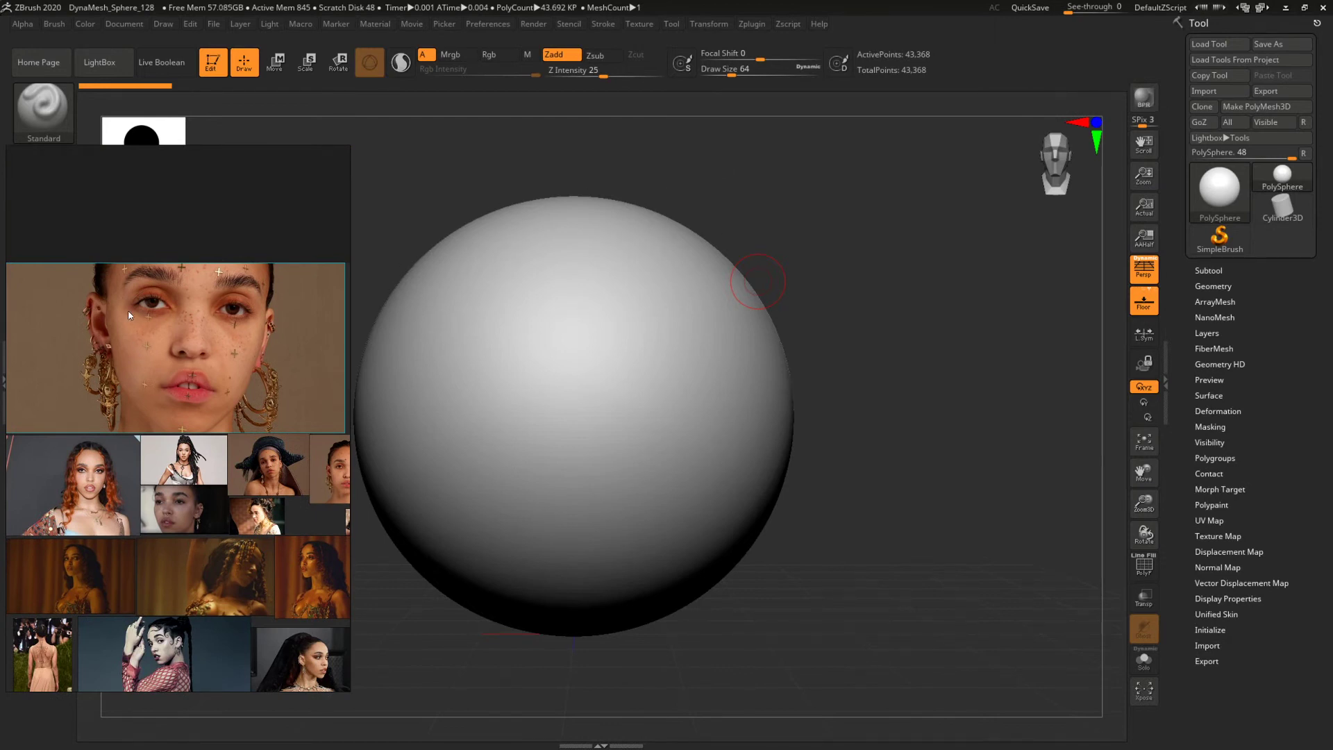
middle_click_drag(167, 385, 174, 377)
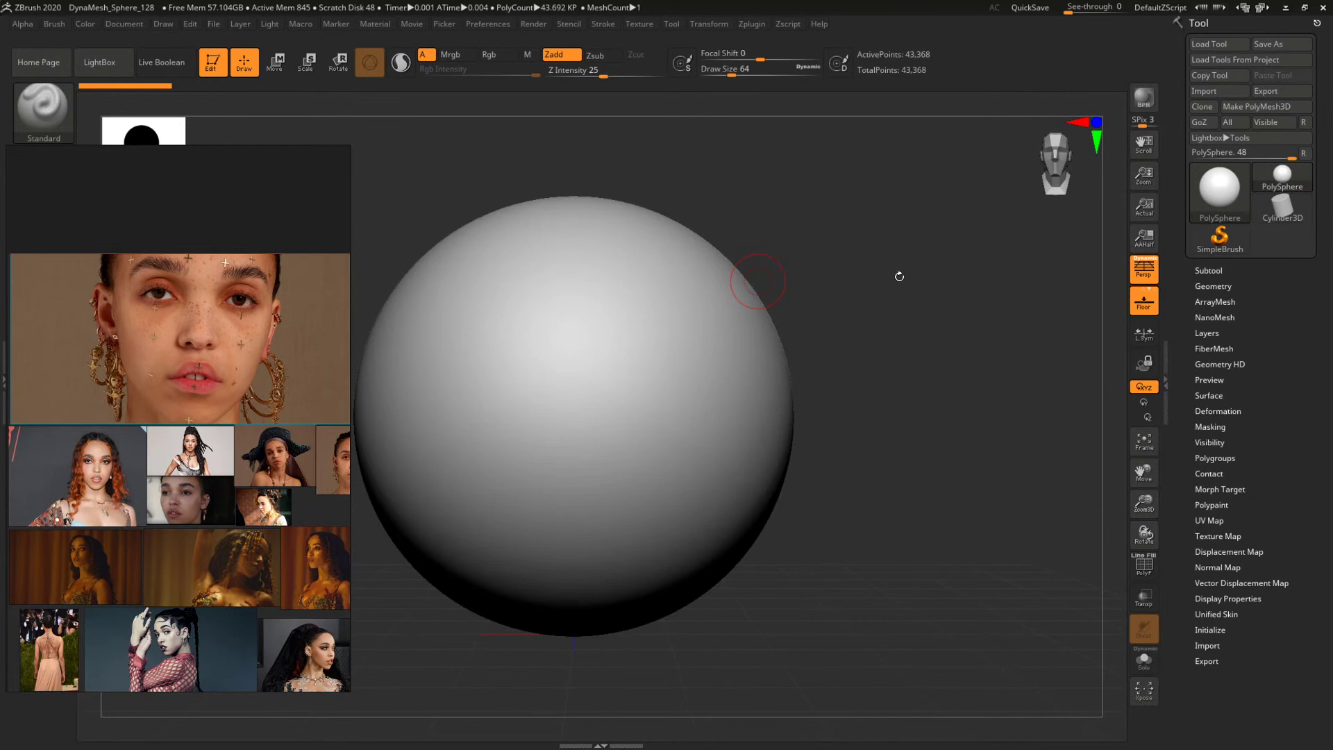
Move the reference board over the sphere, clear of the brush and alpha settings.
left_click_drag(968, 322, 937, 336)
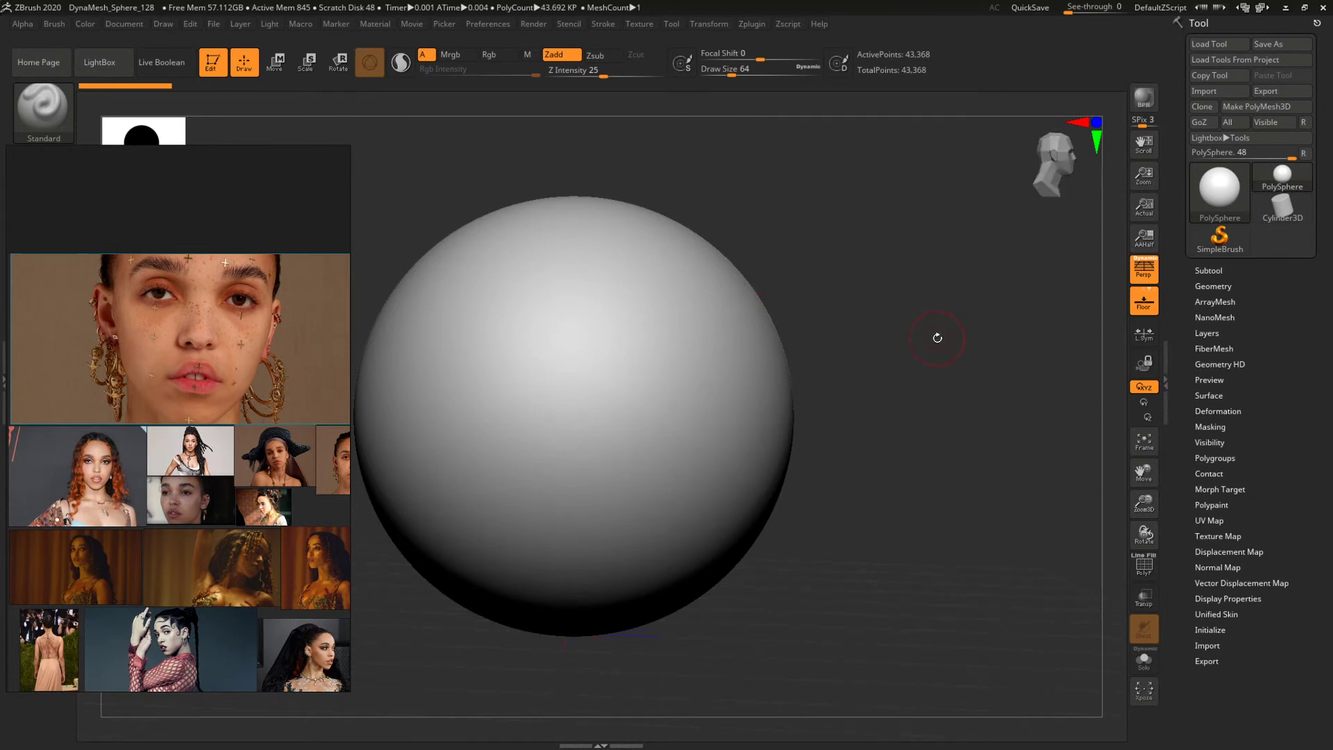
right_click_drag(938, 336, 887, 320, "ctrl")
left_click_drag(886, 319, 925, 397)
right_click_drag(186, 217, 605, 233)
Select the ClayBuildup brush and switch its alpha off.
key("b")
key("c")
key("b")
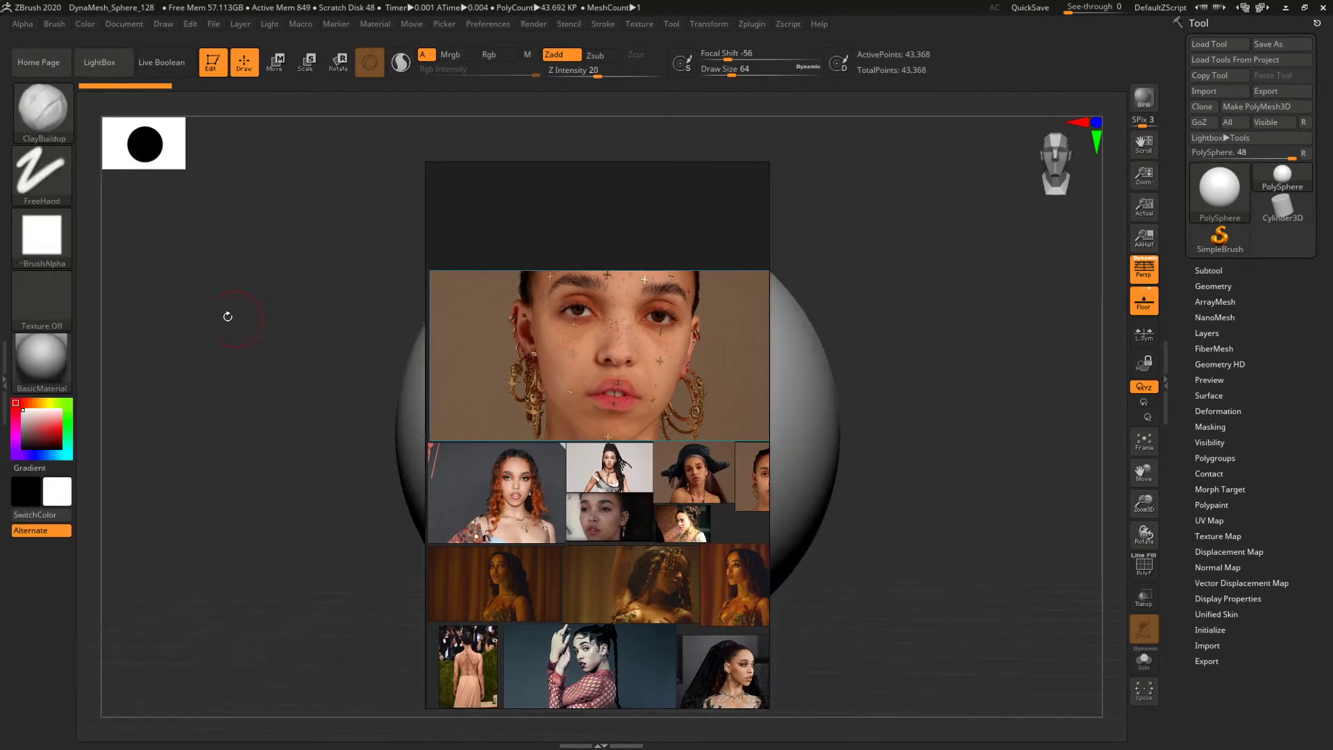
left_click(43, 238)
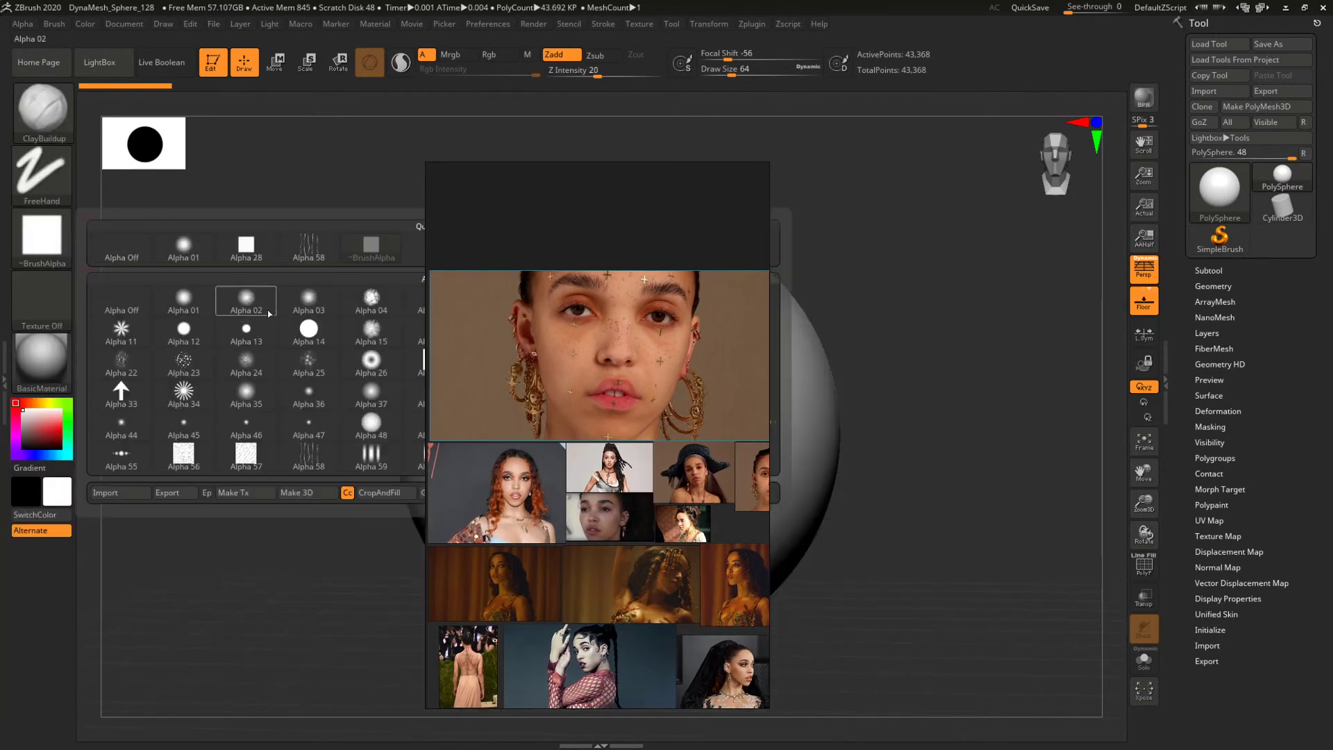
left_click(121, 249)
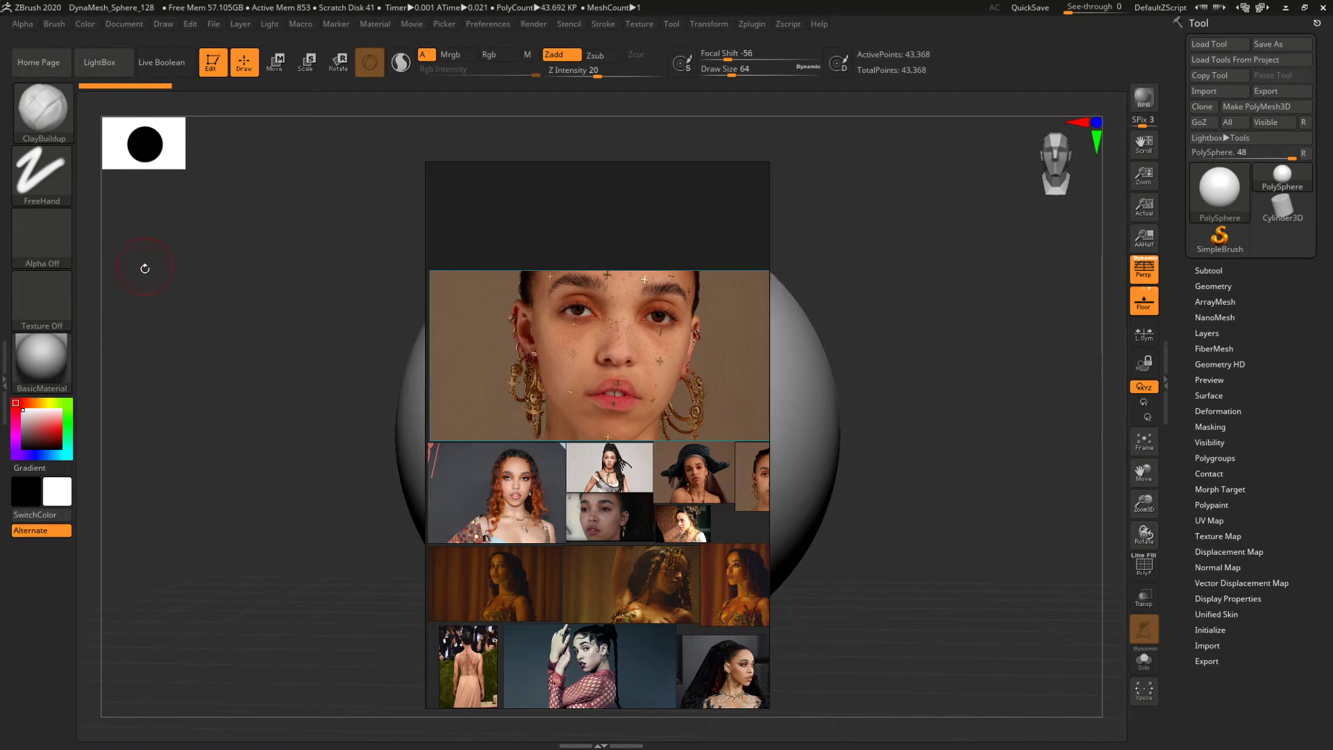
Select the ClayTubes brush and set its alpha's Rf value to 10.
key("b")
key("c")
key("t")
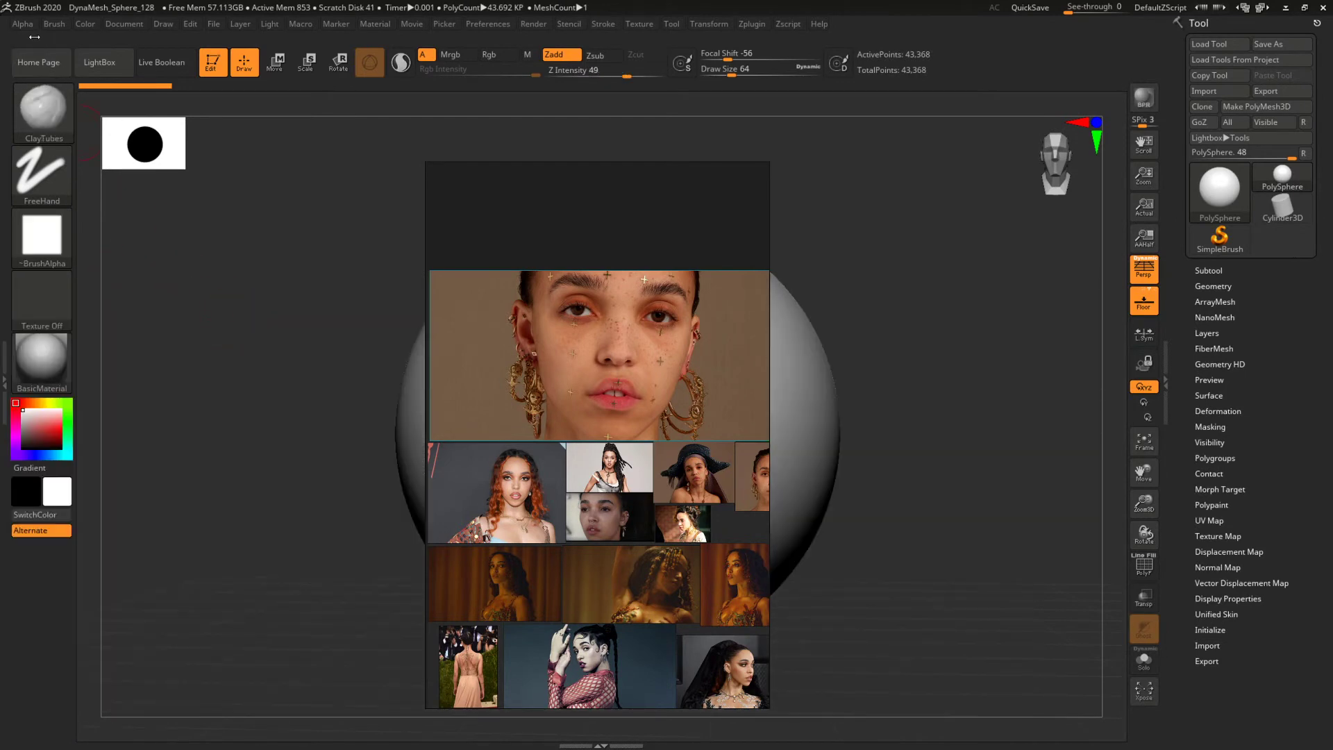
left_click(54, 24)
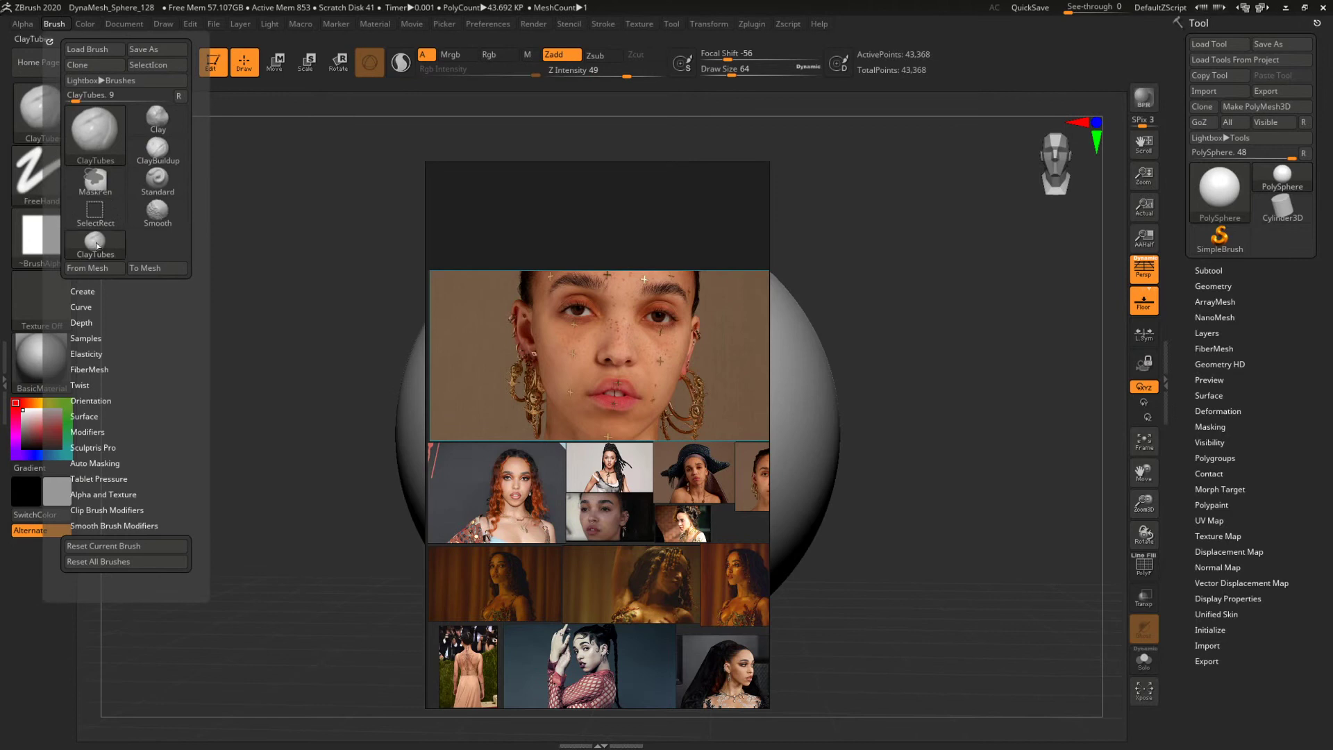
left_click(84, 25)
left_click(23, 23)
scroll(115, 416, "down", 3)
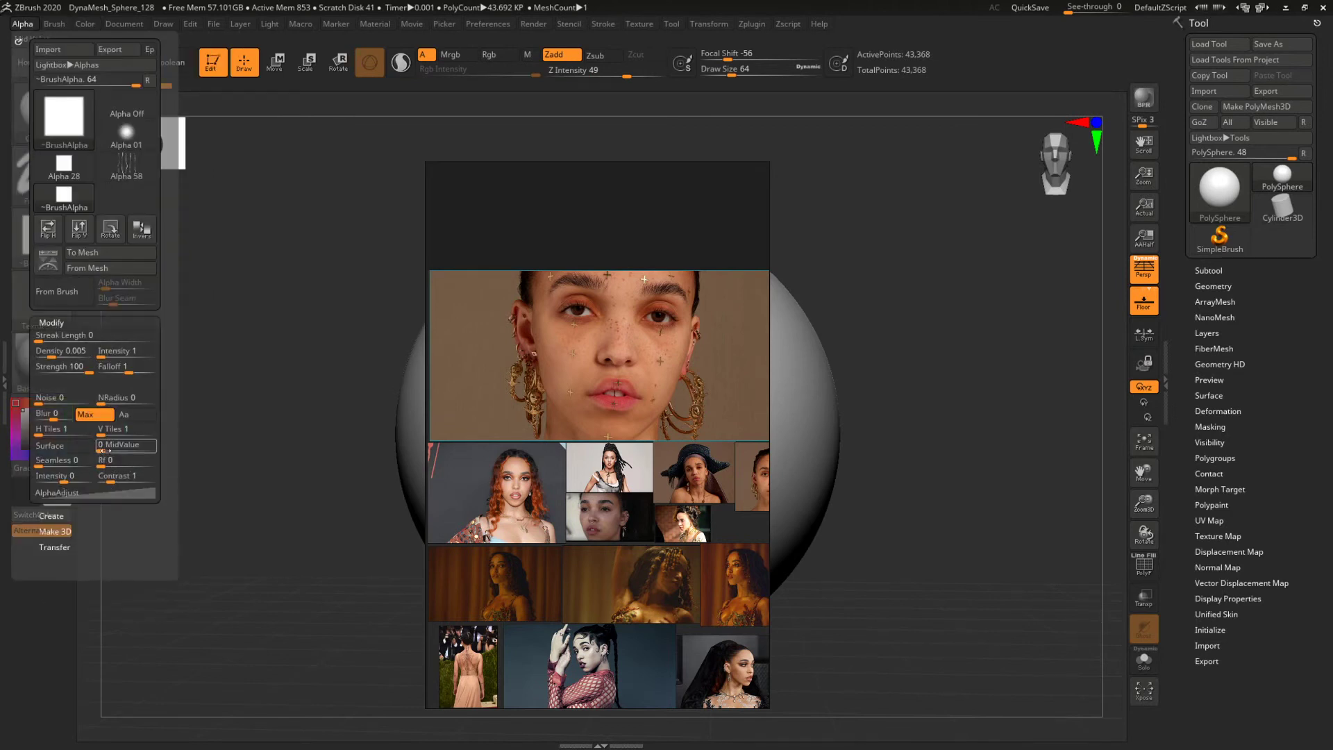
left_click_drag(102, 462, 117, 466)
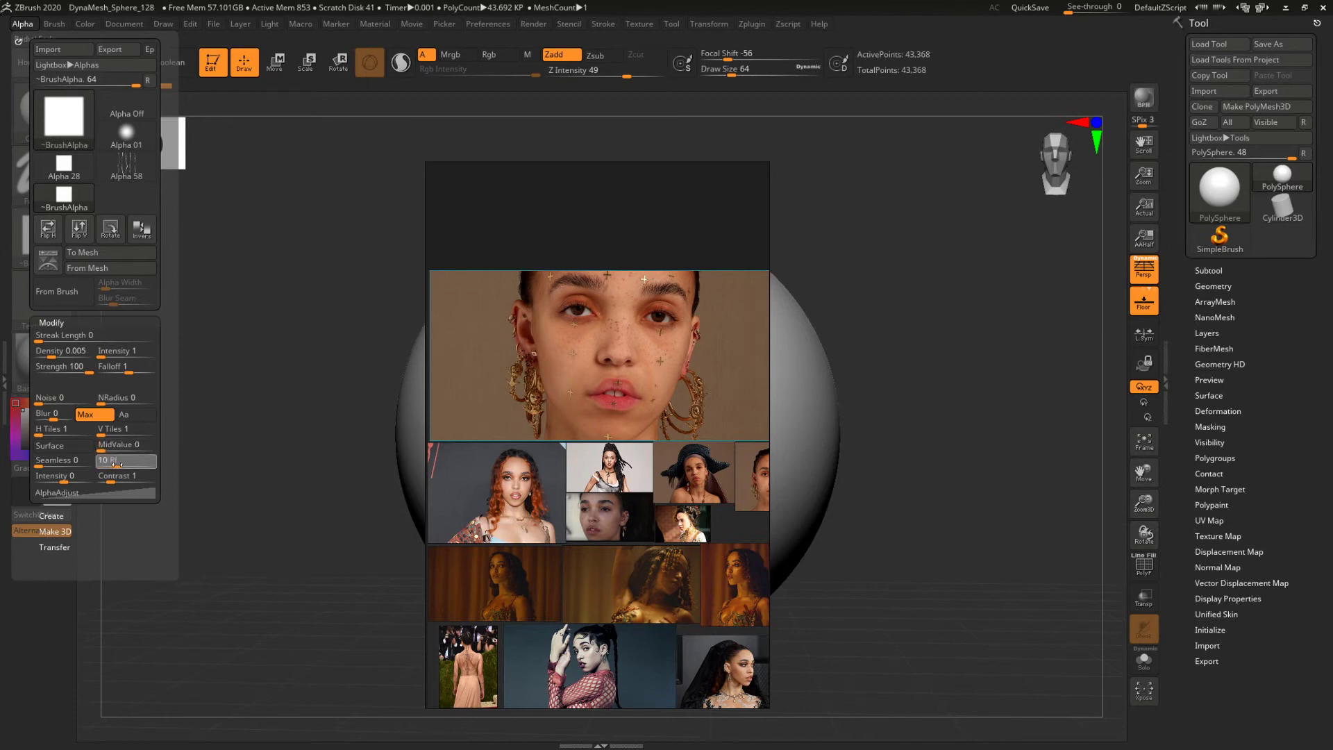
Select the DamStandard brush.
key("b")
key("d")
key("s")
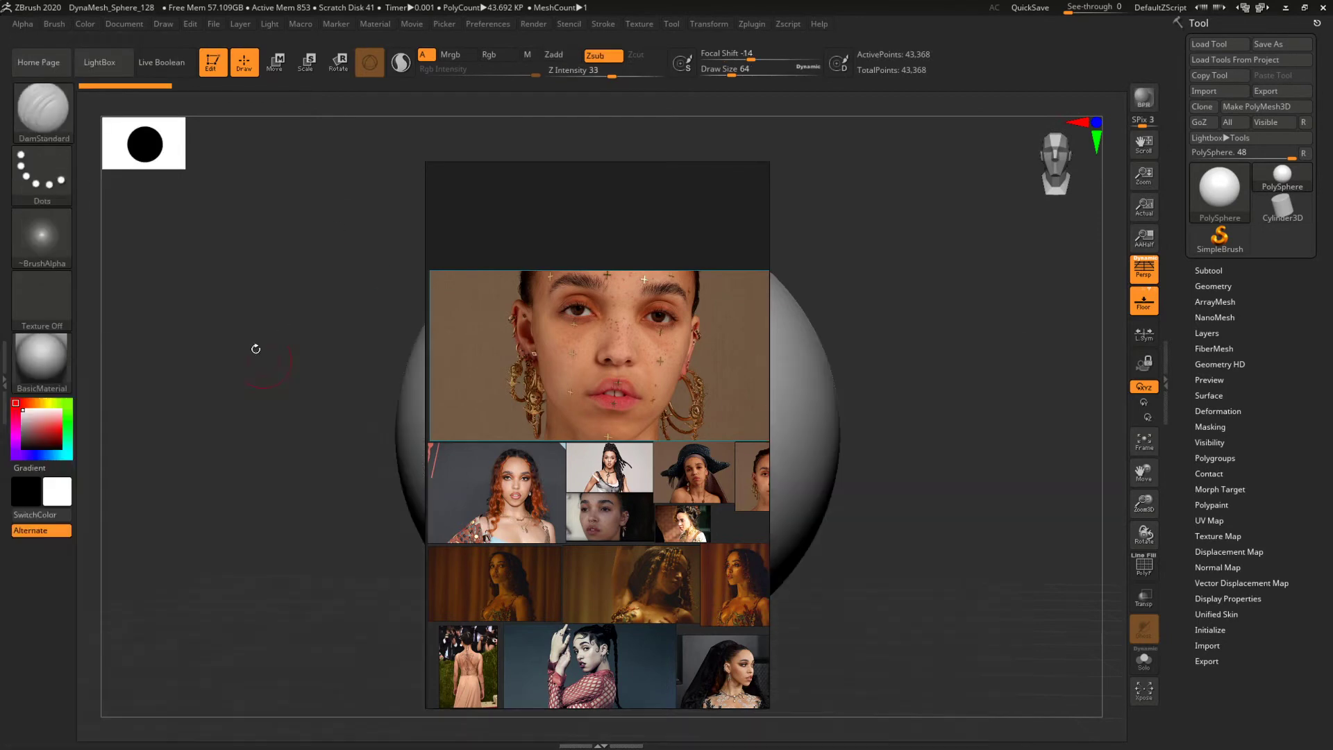
Place the reference board beside the sphere with the front-facing portrait filling it.
left_click_drag(536, 294, 118, 230)
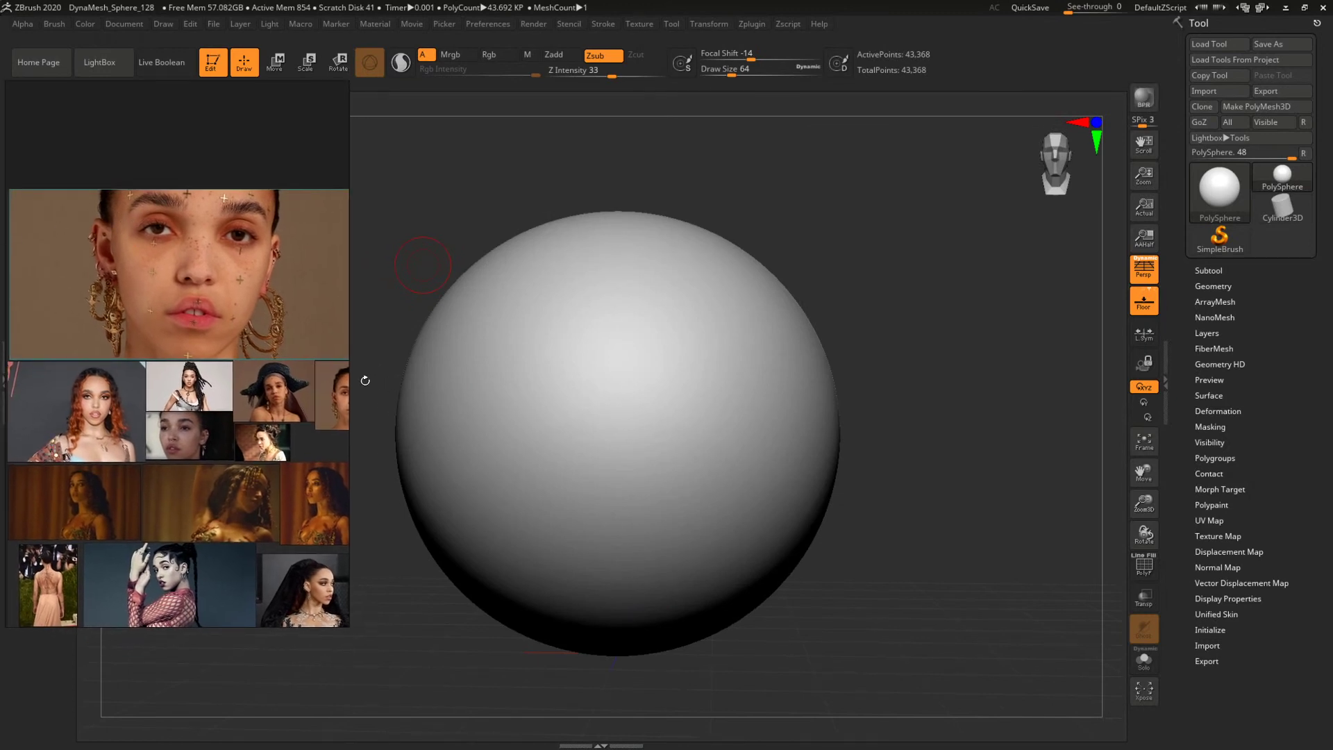
double_click(328, 393)
left_click_drag(948, 393, 822, 368)
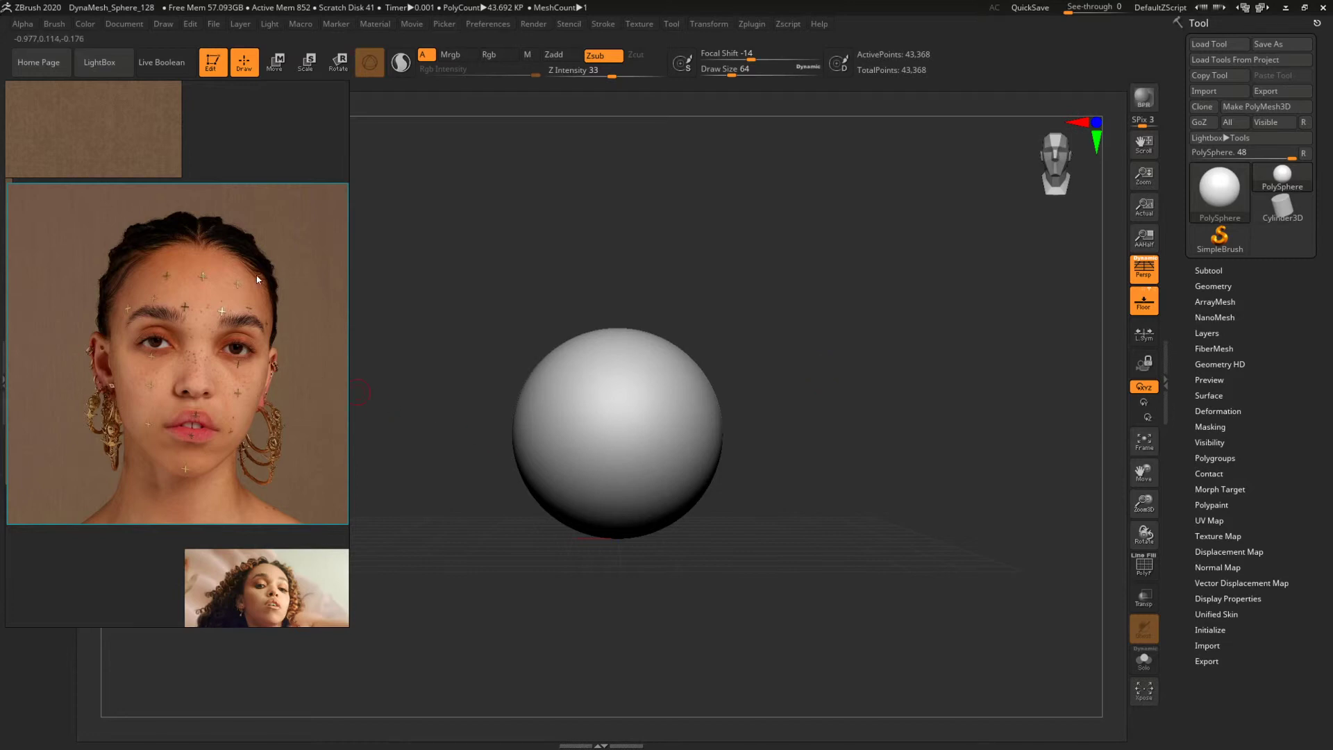
left_click_drag(256, 275, 307, 326)
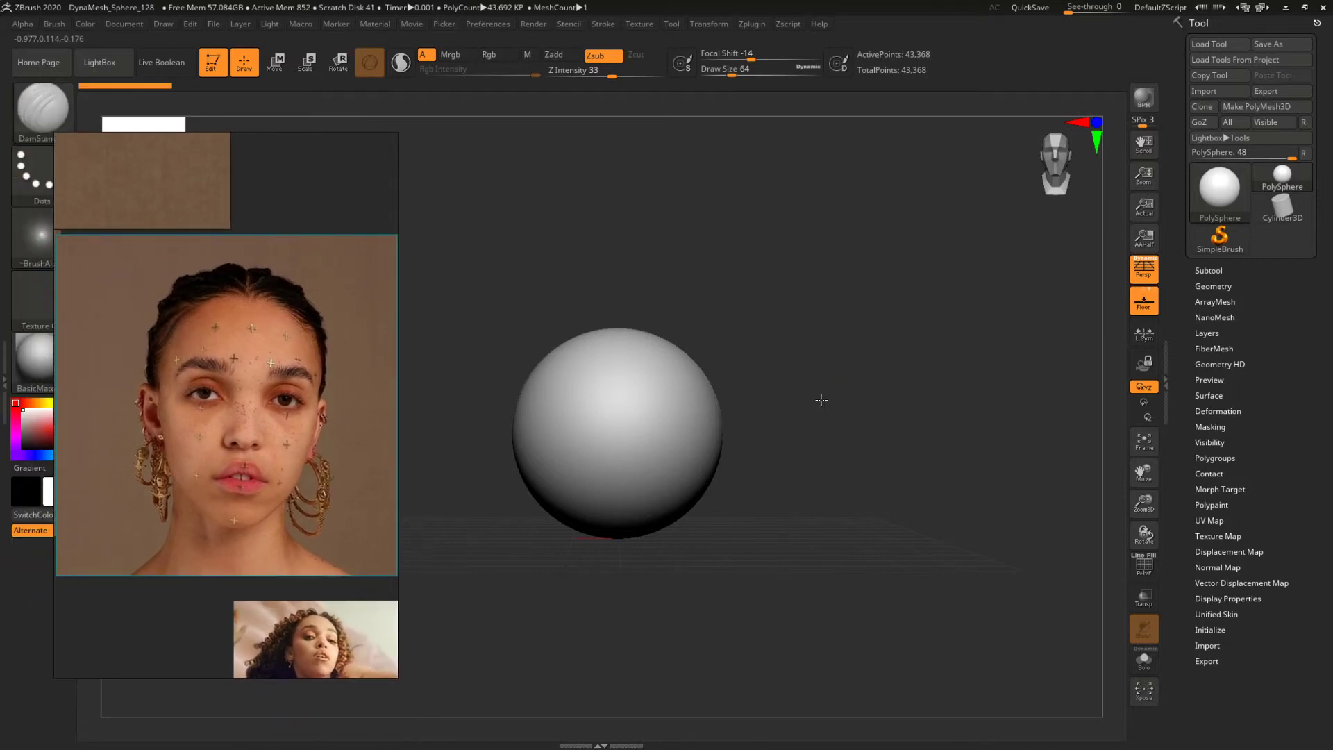
Pull the bottom of the sphere down into a chin with the Move brush at draw size 576.
mouse_move(821, 399)
left_mouse_down()
mouse_move(822, 366)
mouse_move(813, 395)
mouse_move(845, 396)
left_mouse_up()
key("b")
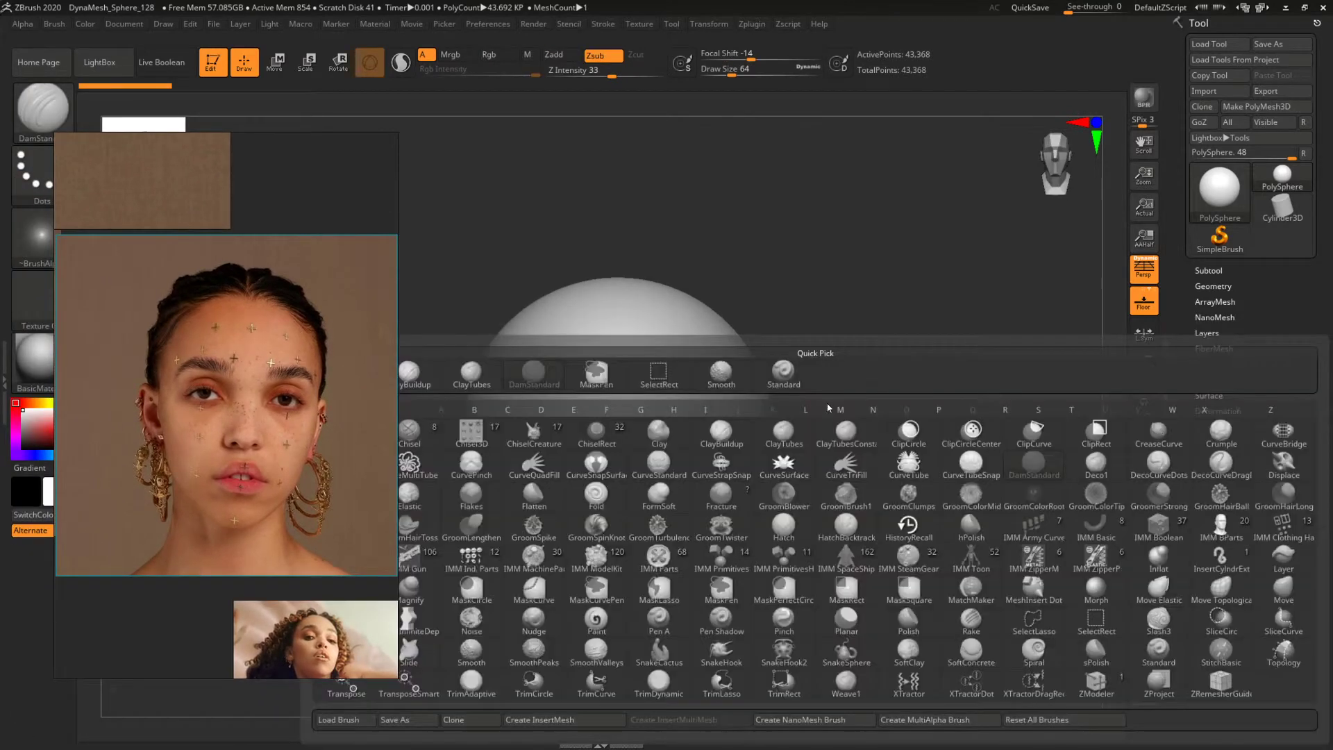
key("m")
key("v")
key("space")
left_click_drag(641, 421, 690, 426)
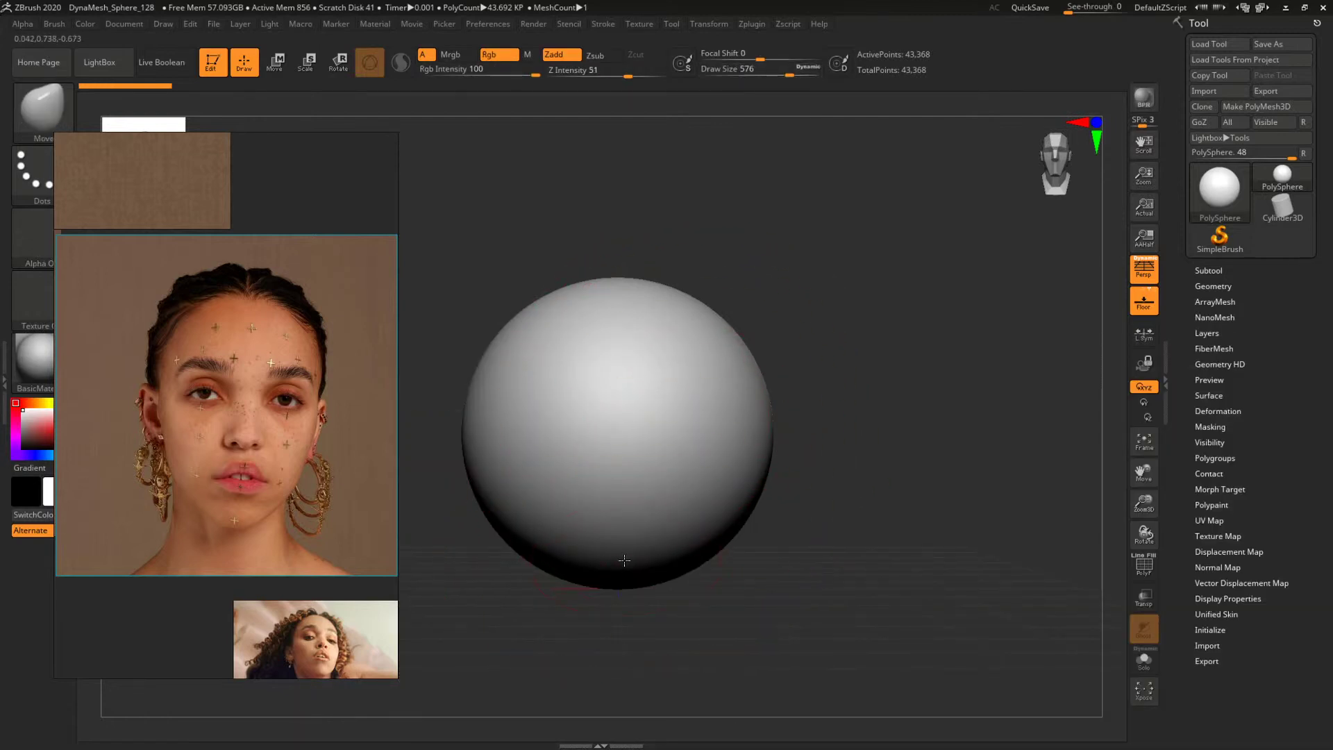
left_click_drag(622, 559, 625, 657)
Shape the sphere into an egg-like head from the side and front with the Move brush at draw sizes 344 and 445.
left_click_drag(861, 554, 702, 548)
key("space")
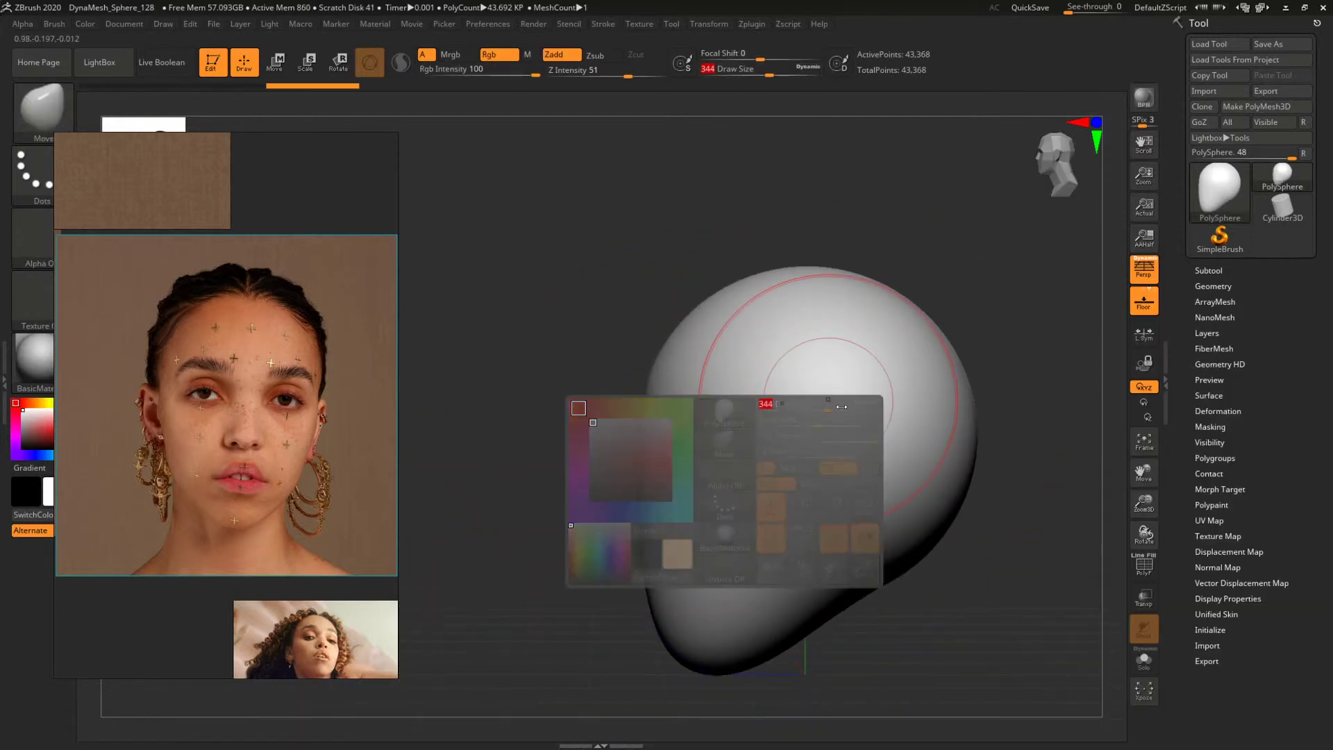
mouse_move(601, 417)
left_mouse_down("shift")
mouse_move(988, 384)
mouse_move(780, 325)
mouse_move(690, 366)
mouse_move(708, 364)
mouse_move(677, 359)
left_mouse_up("shift")
key("space")
key("space")
mouse_move(805, 353)
left_mouse_down()
mouse_move(939, 349)
mouse_move(715, 399)
left_mouse_up()
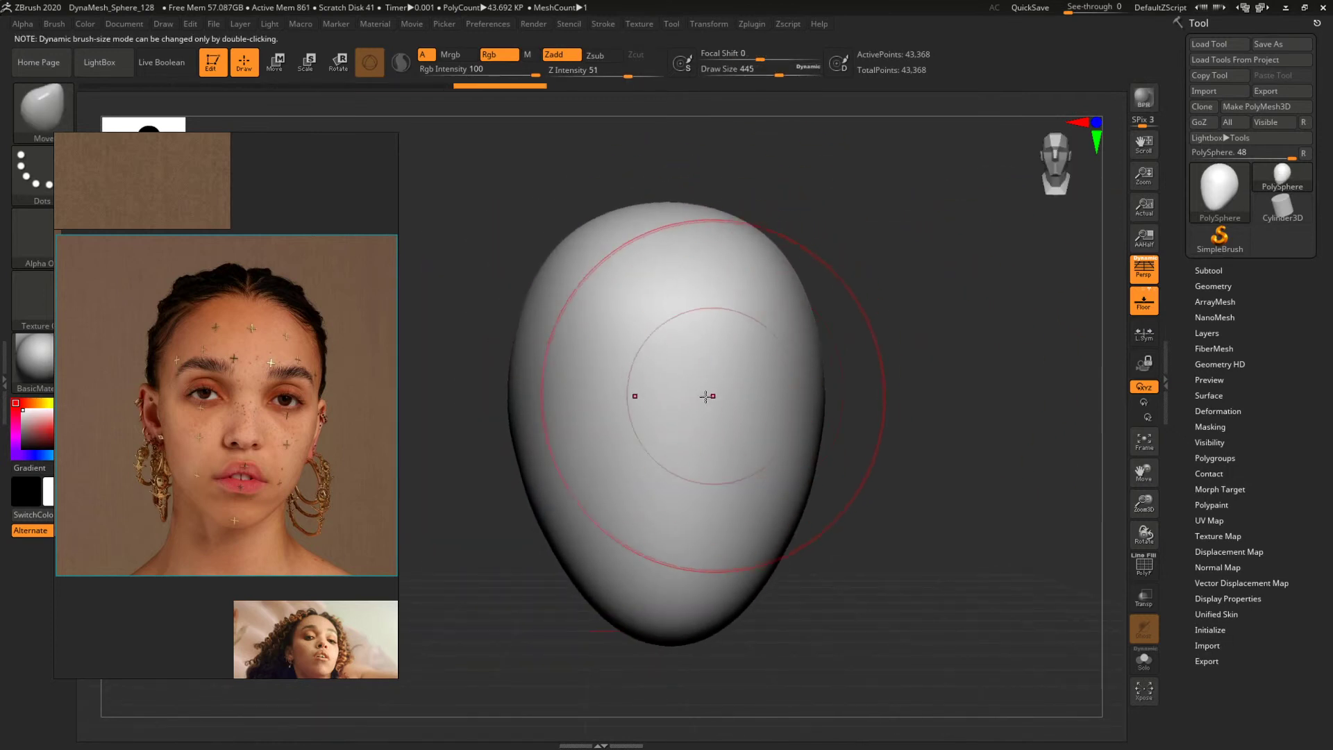
key("b")
key("d")
key("s")
left_click_drag(843, 413, 869, 405)
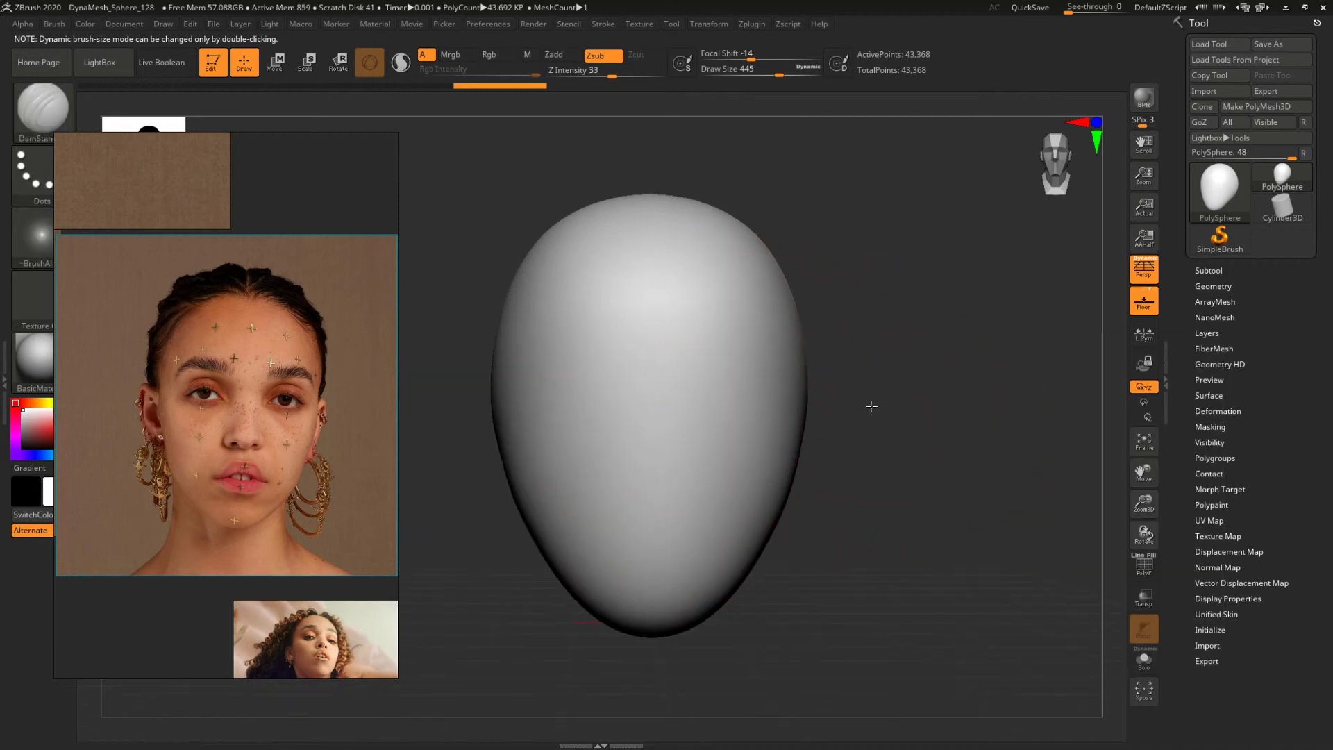
left_click_drag(836, 455, 833, 449)
left_click_drag(930, 467, 854, 478)
Try a Move brush adjustment on the face's front profile, undo it, and refine the head's sides at draw size 576.
key("b")
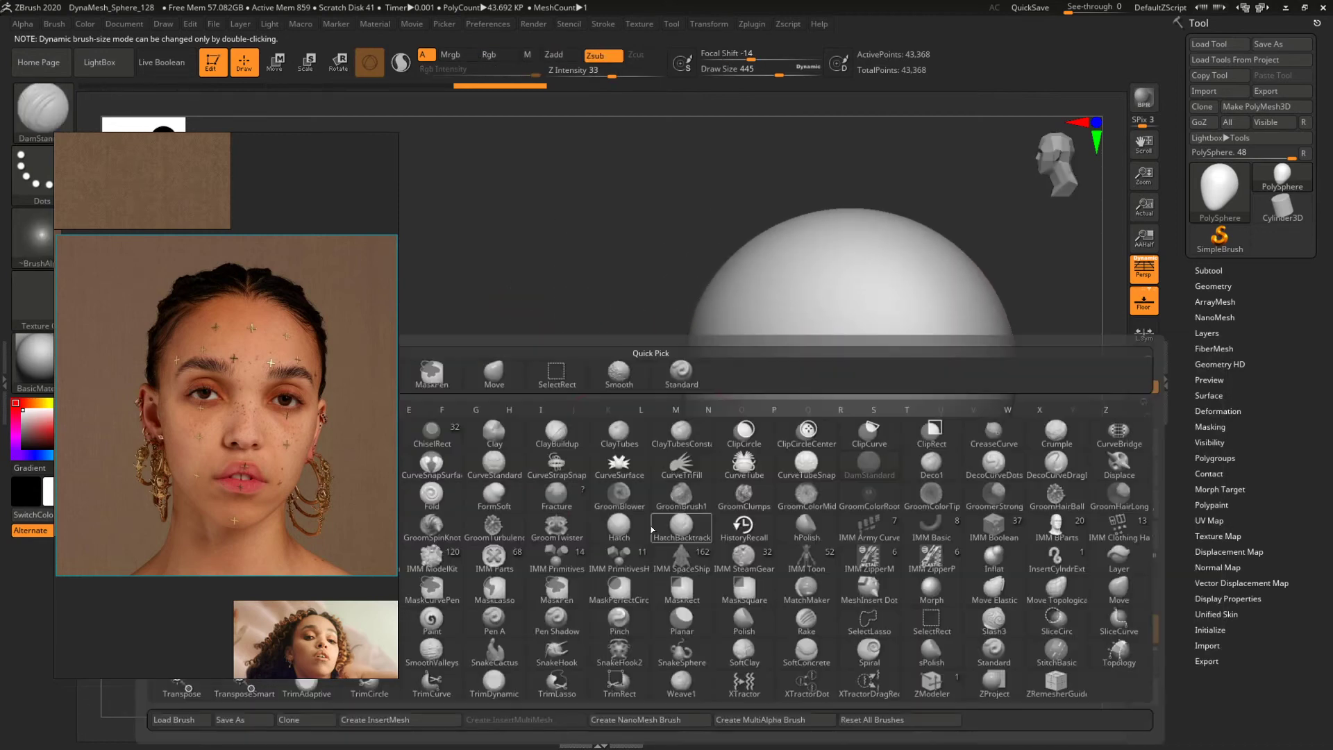
key("m")
key("v")
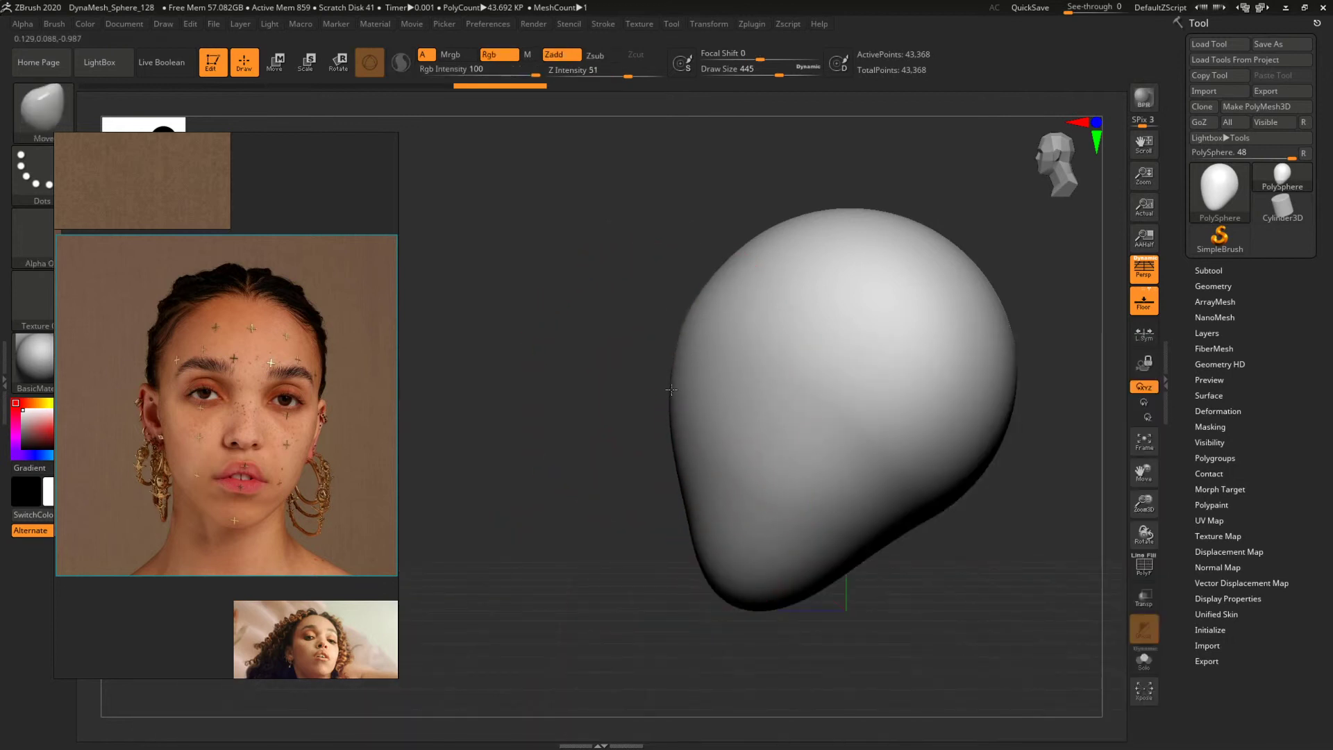
mouse_move(671, 390)
left_mouse_down()
mouse_move(688, 398)
mouse_move(673, 406)
left_mouse_up()
key("ctrl+z")
key("space")
left_click_drag(605, 449, 683, 439, "shift")
left_click_drag(910, 438, 877, 433)
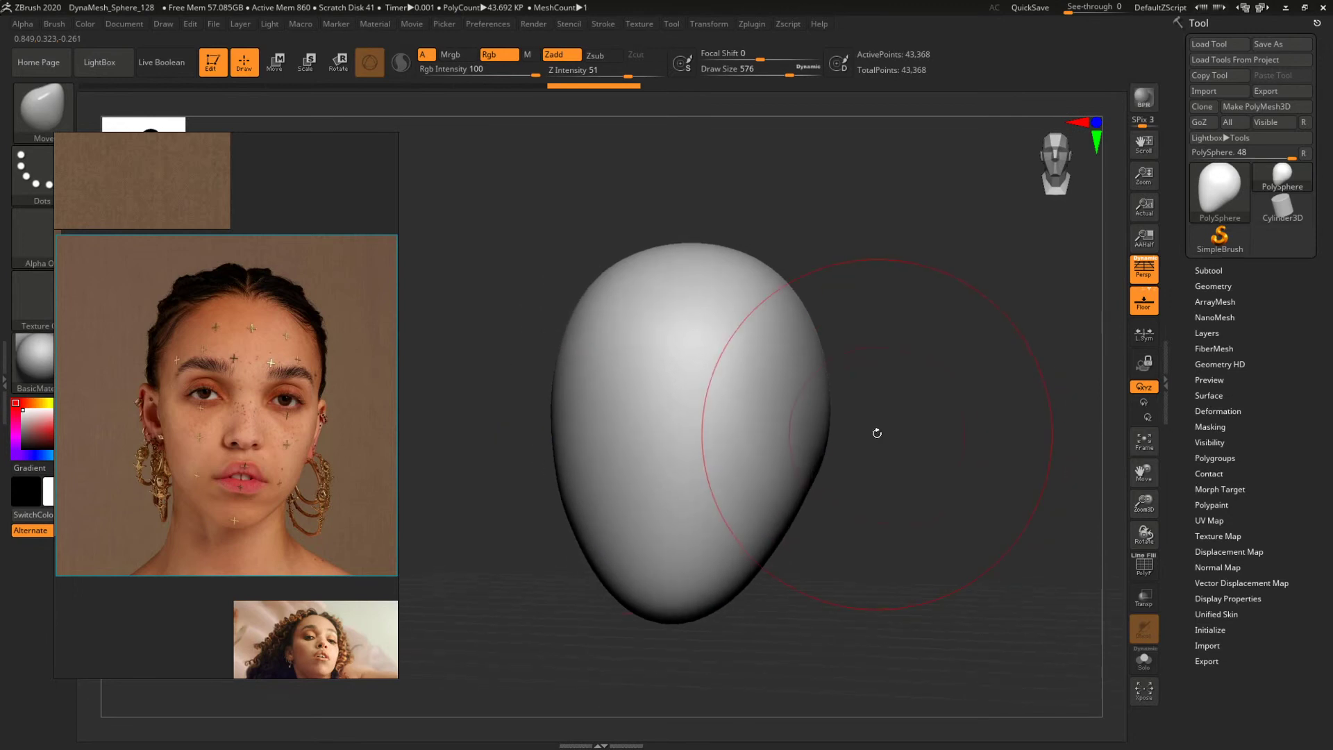
mouse_move(878, 515)
left_mouse_down()
mouse_move(947, 560)
mouse_move(896, 509)
left_mouse_up()
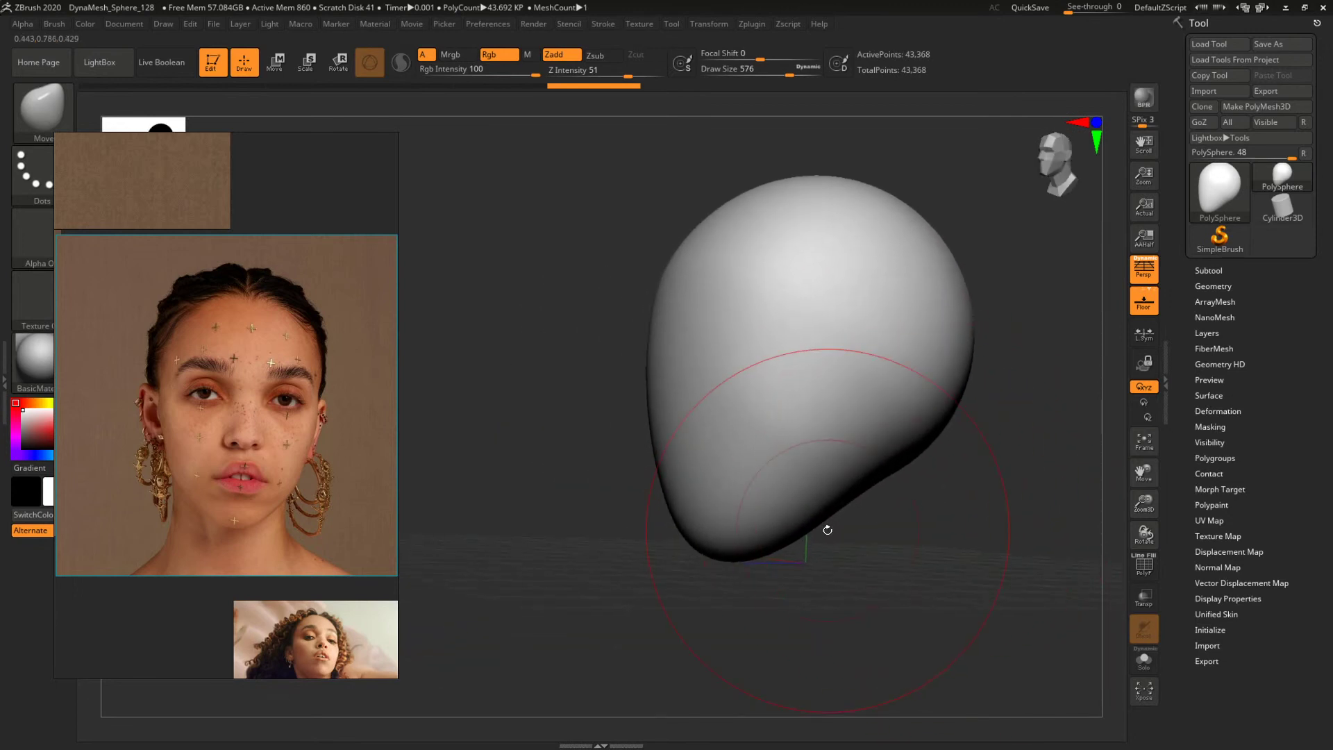
Select the ClayBuildup brush and set its draw size to 120 in front view.
key("b")
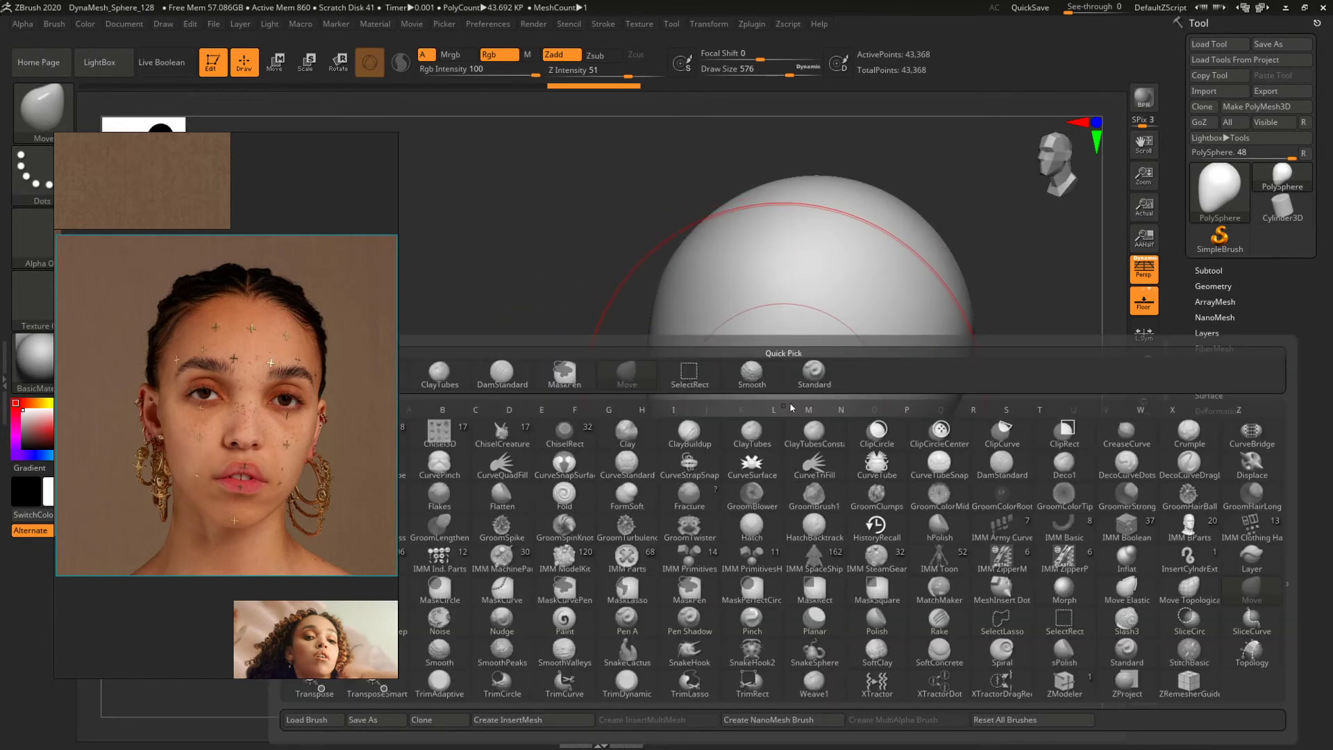
key("c")
key("b")
left_click_drag(580, 363, 626, 342)
key("space")
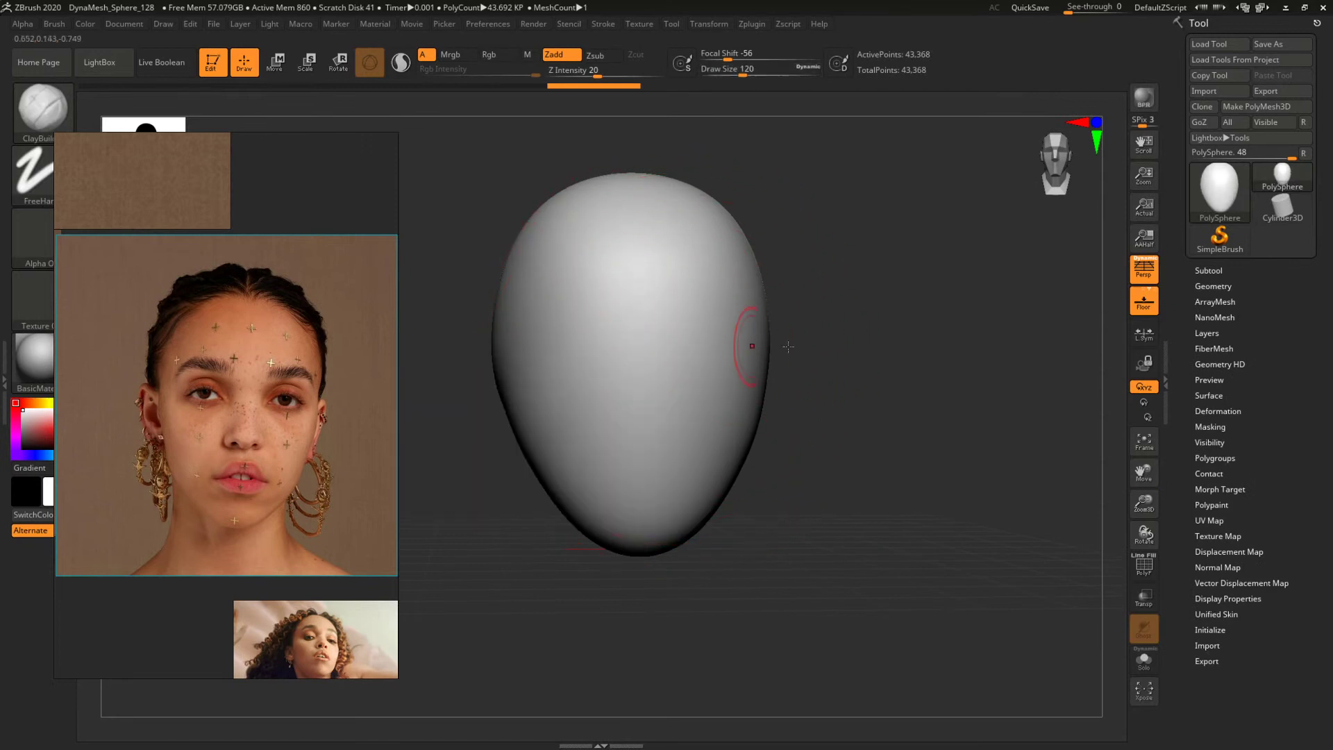
mouse_move(782, 347)
left_mouse_down()
mouse_move(896, 340)
mouse_move(973, 458)
left_mouse_up()
mouse_move(663, 351)
left_mouse_down("alt")
mouse_move(738, 339)
mouse_move(647, 341)
left_mouse_up("alt")
key("ctrl+z")
key("space")
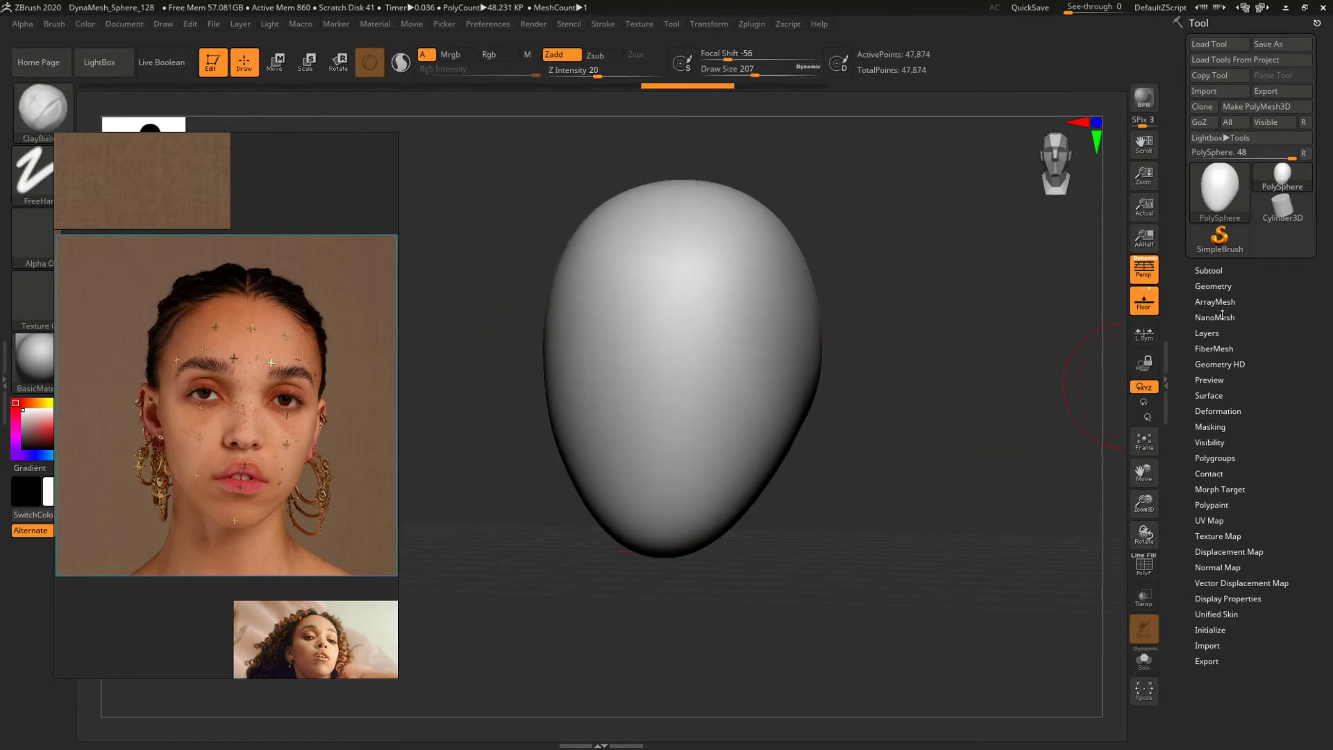
Set the head's DynaMesh resolution to 64 and check the mesh wireframe.
left_click(1213, 286)
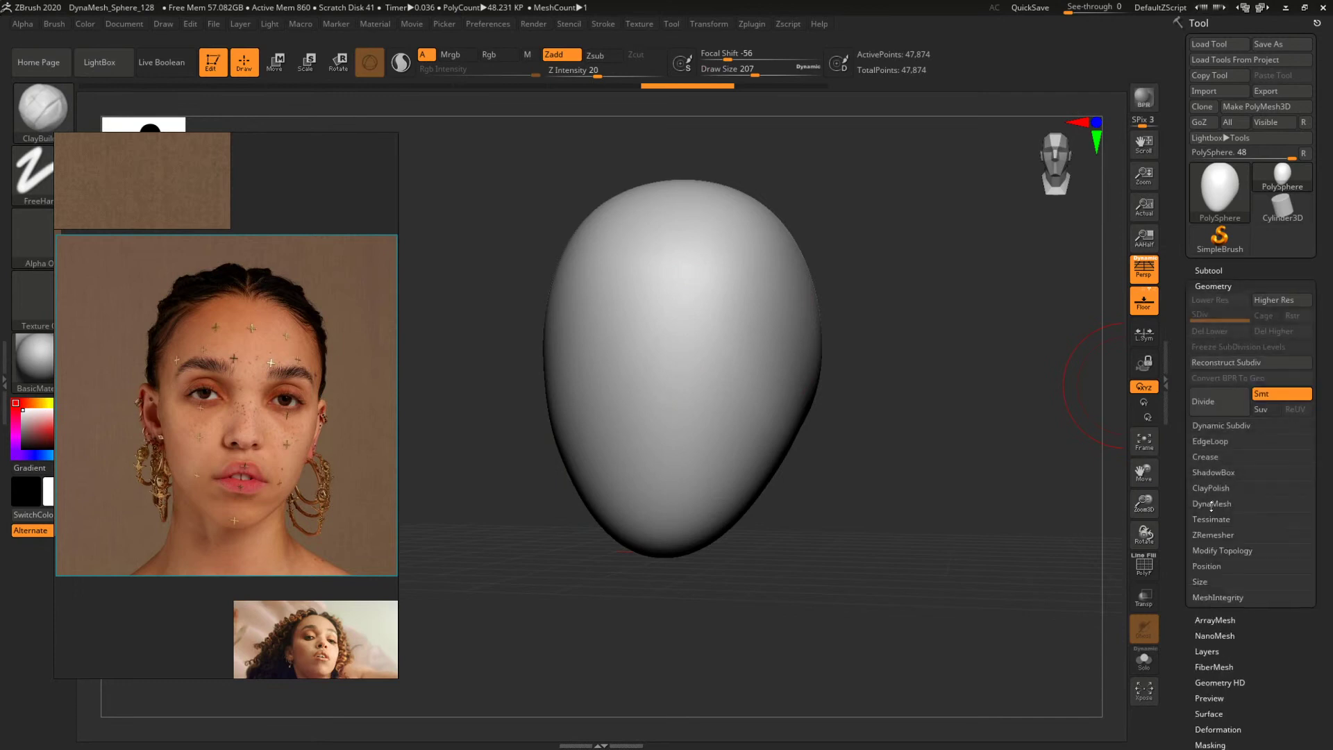
left_click(1212, 505)
left_click(1208, 549)
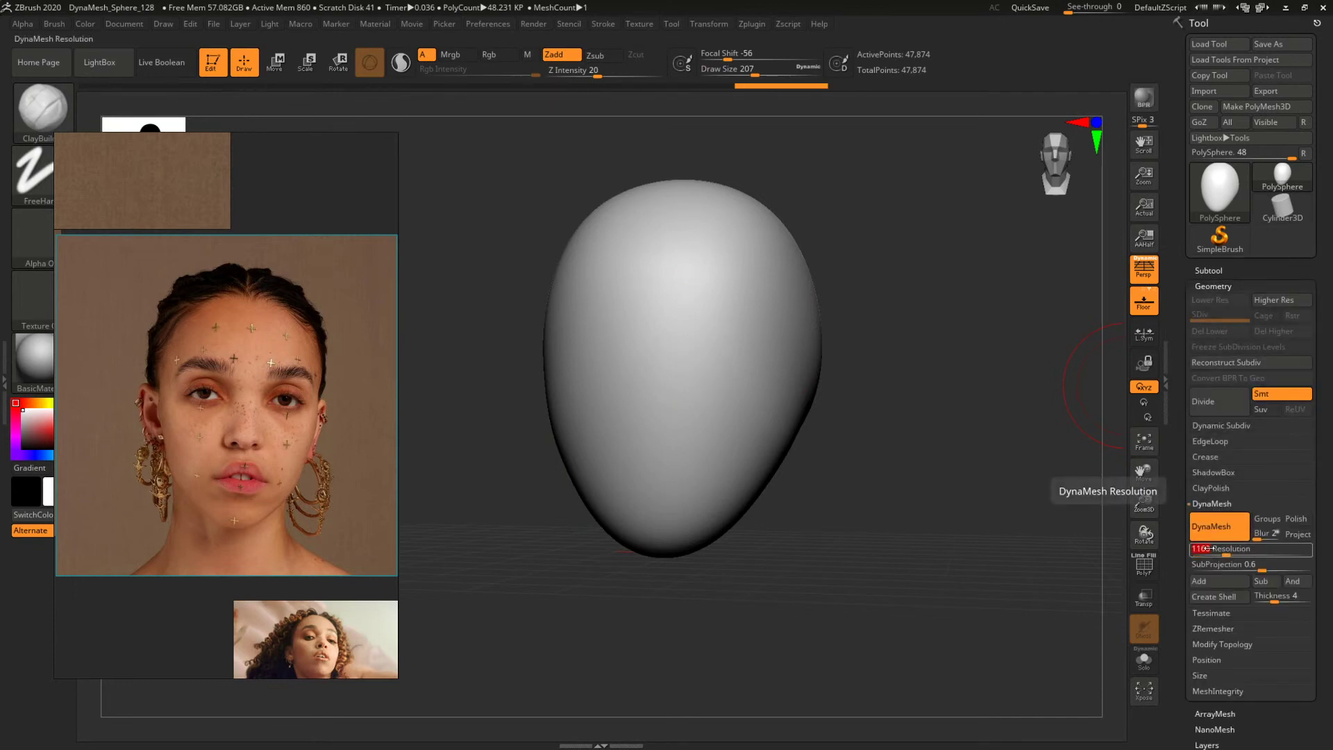
type("64")
key("Return")
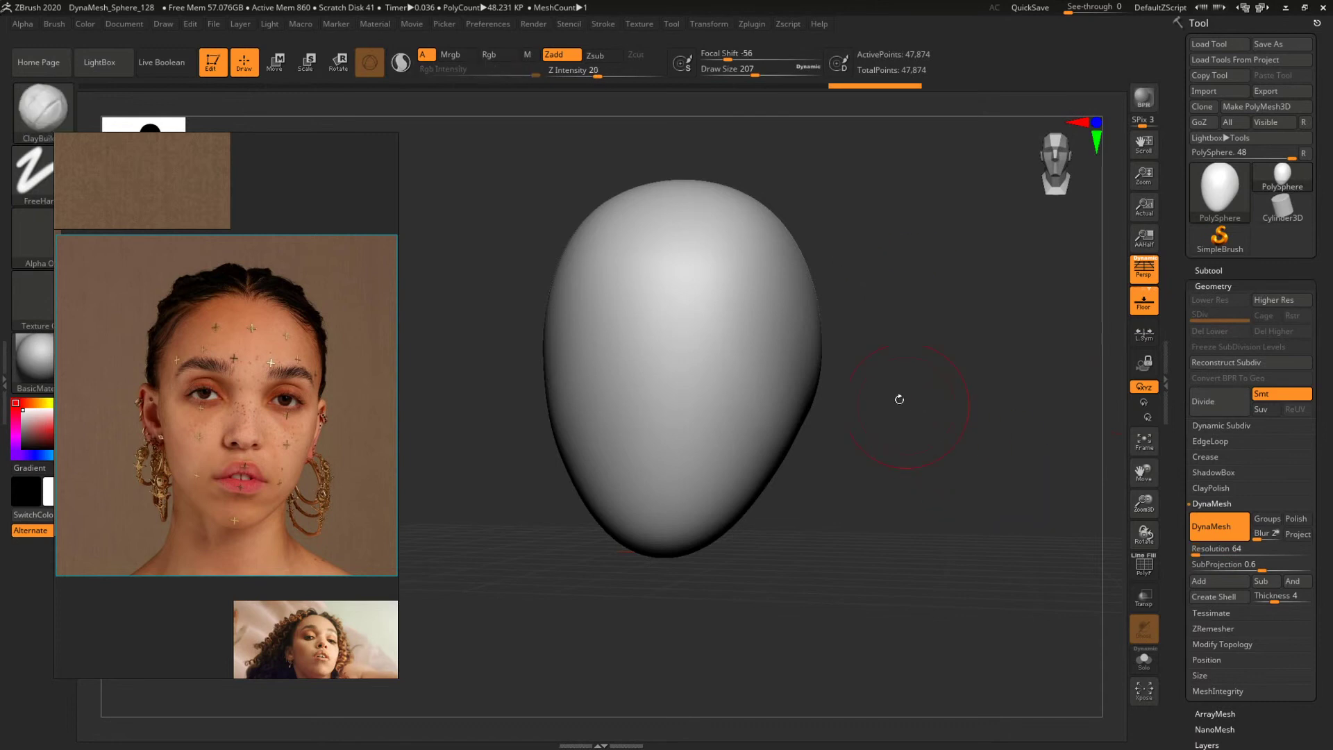
left_click_drag(895, 384, 950, 437)
key("shift+f")
key("shift+f")
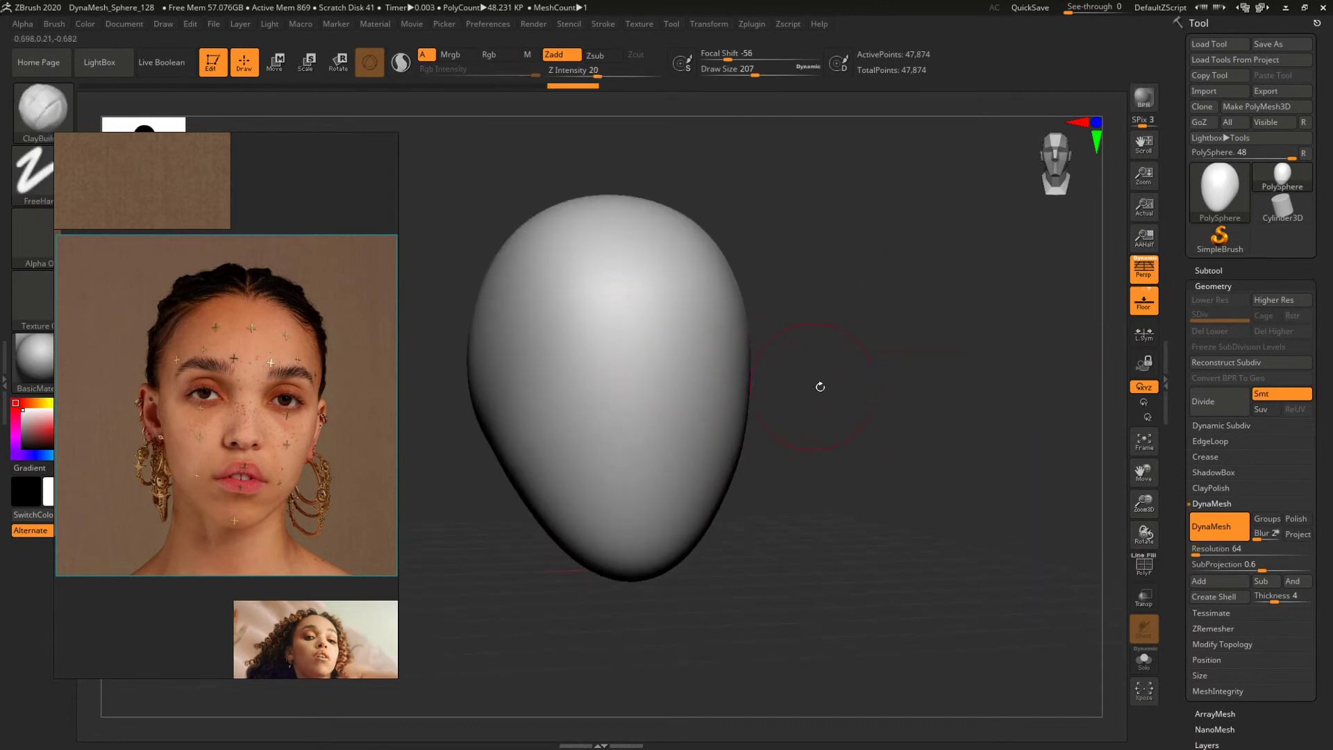
Carve the two eye sockets into the front of the head with ClayBuildup at draw size 145.
left_click_drag(820, 387, 753, 381)
key("space")
mouse_move(684, 365)
left_mouse_down()
mouse_move(672, 363)
mouse_move(710, 332)
mouse_move(732, 381)
left_mouse_up()
key("ctrl+z")
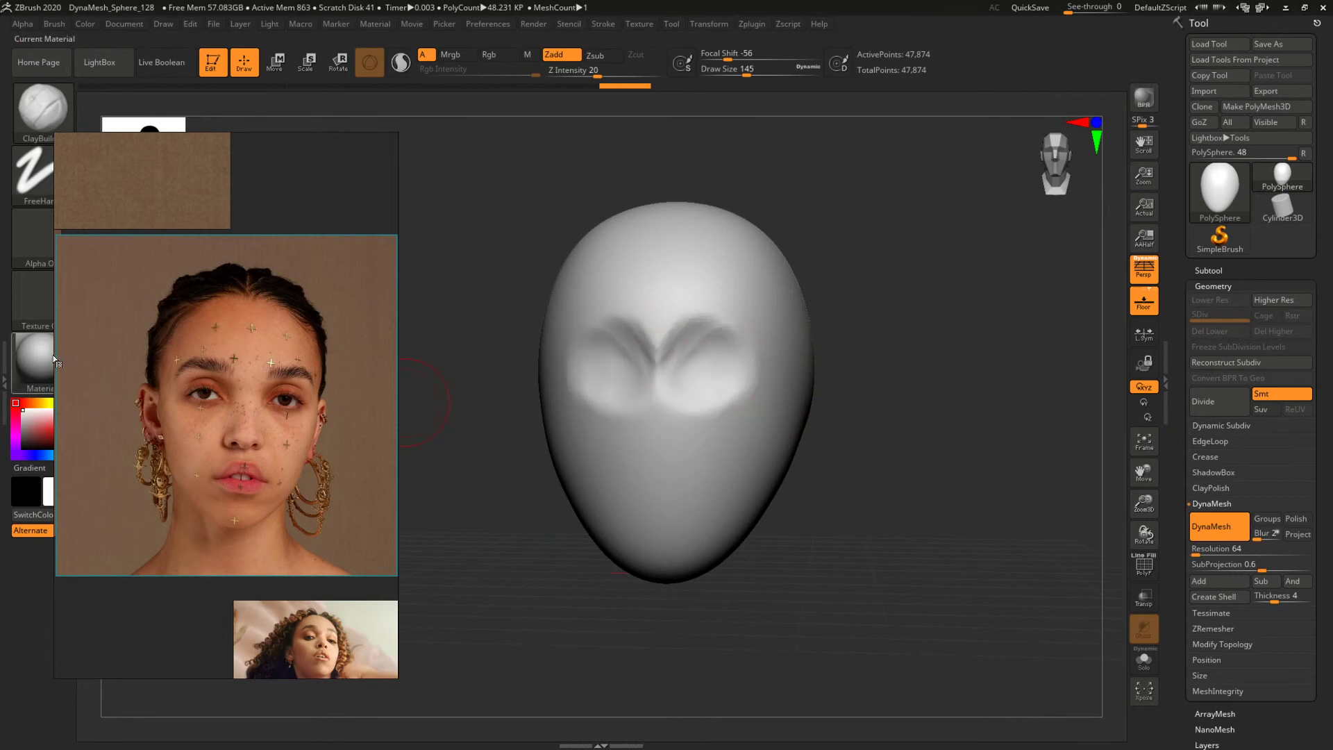
Change the head's display colour to a dark olive green.
left_click(31, 434)
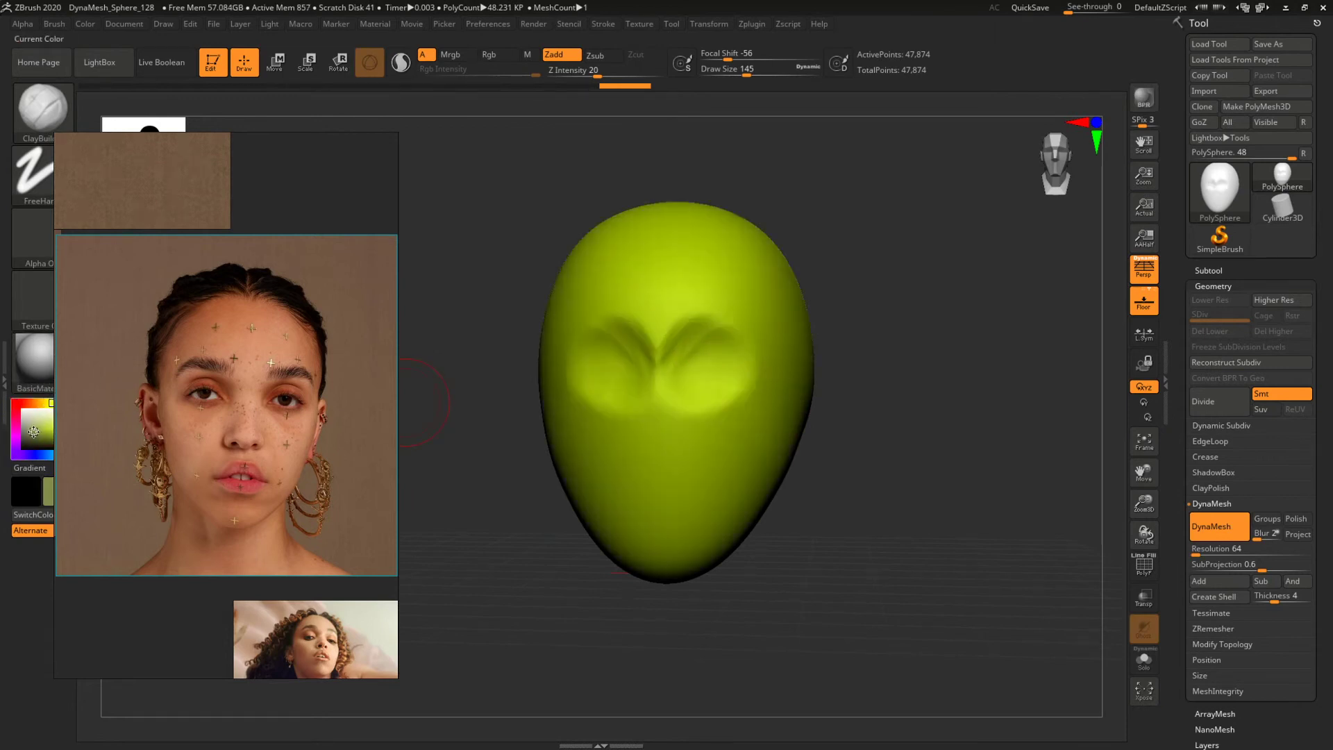
left_click_drag(31, 437, 30, 434)
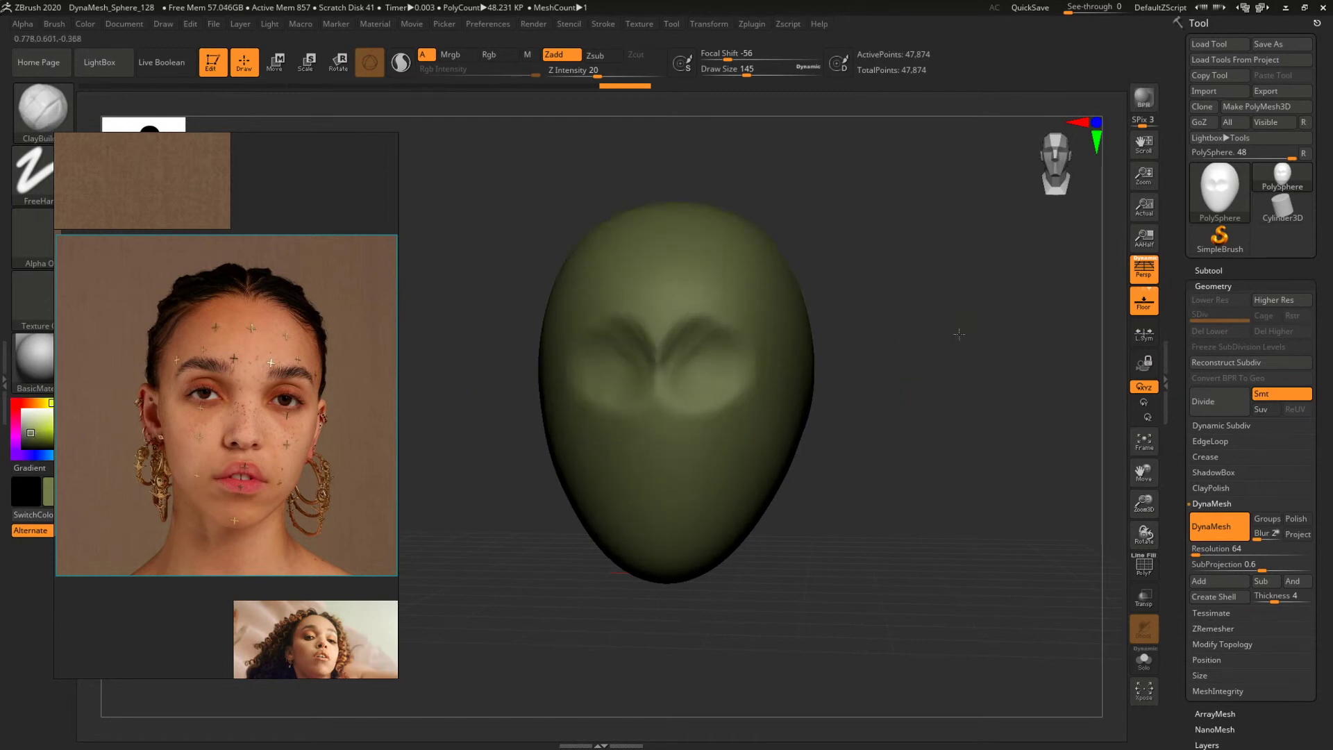
mouse_move(959, 334)
left_mouse_down("alt")
mouse_move(952, 364)
mouse_move(938, 354)
left_mouse_up("alt")
Rework the inner eye sockets and the area between them with ClayBuildup at draw sizes 202 and 132.
key("space")
left_click(665, 387)
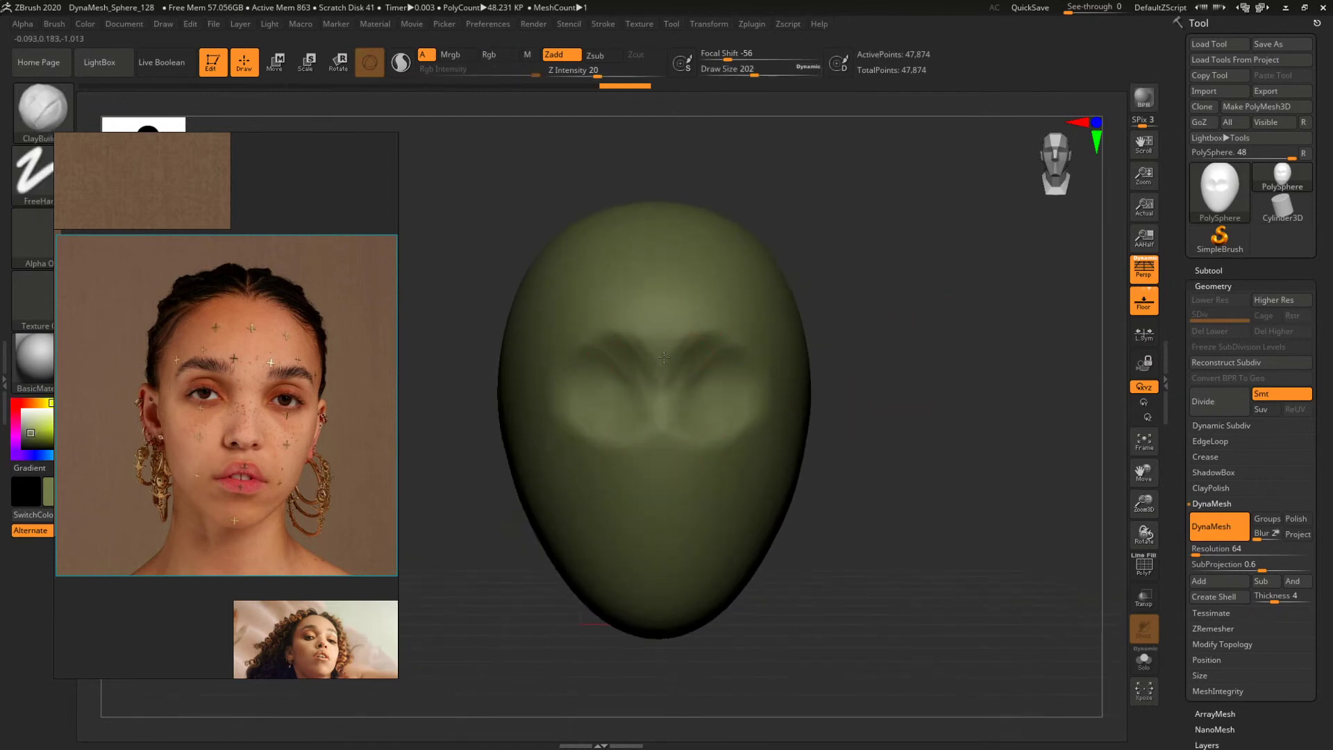
left_click_drag(711, 380, 722, 397)
left_click_drag(892, 375, 801, 373)
key("space")
left_click(678, 395)
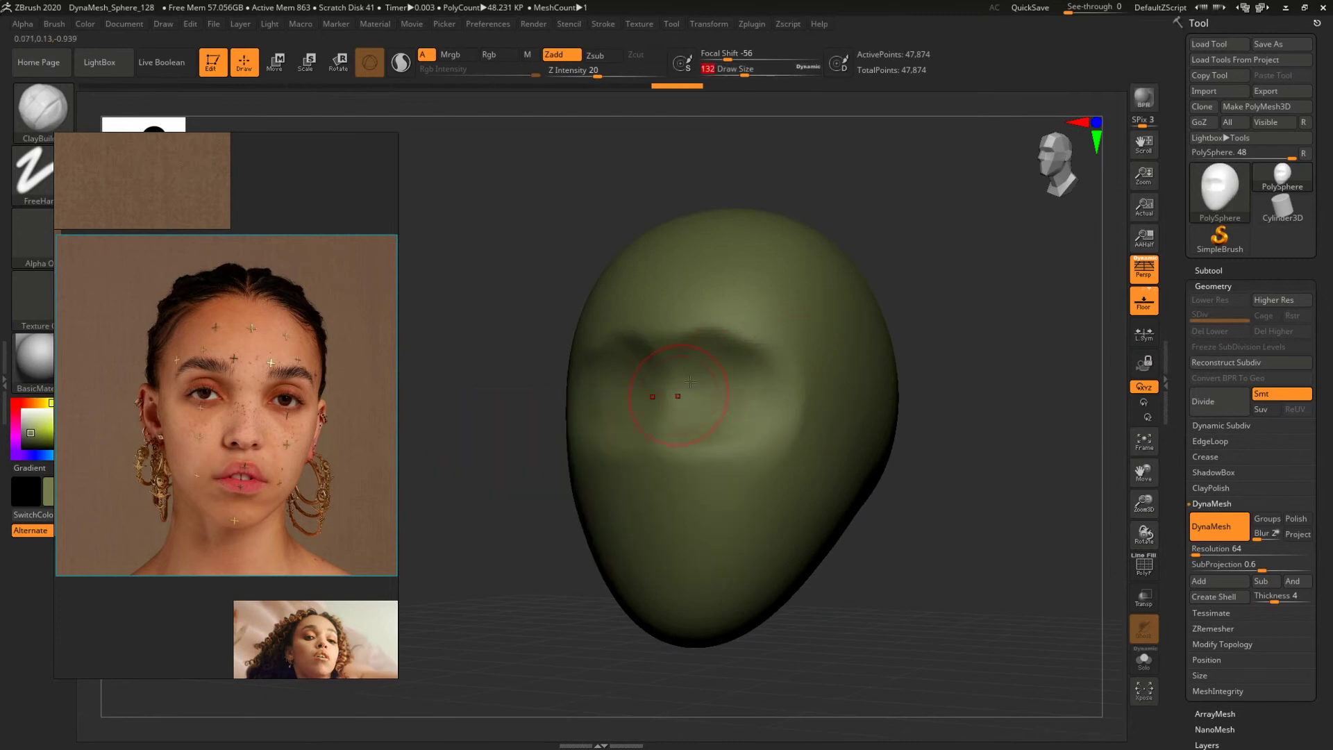
Carve a broad hollow beneath the brow at draw size 305 and smooth the area below the eyes.
key("space")
left_click(735, 425)
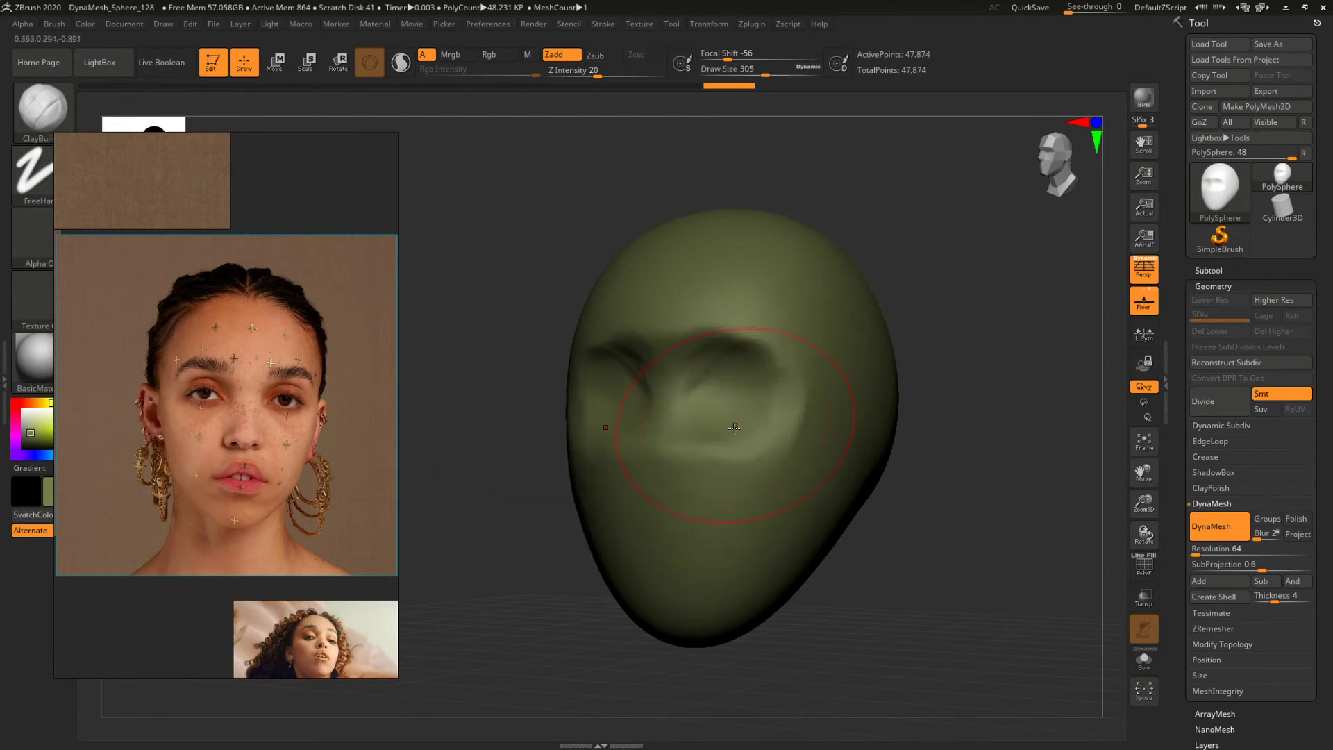
left_click_drag(735, 425, 716, 404)
left_click_drag(1020, 365, 978, 355)
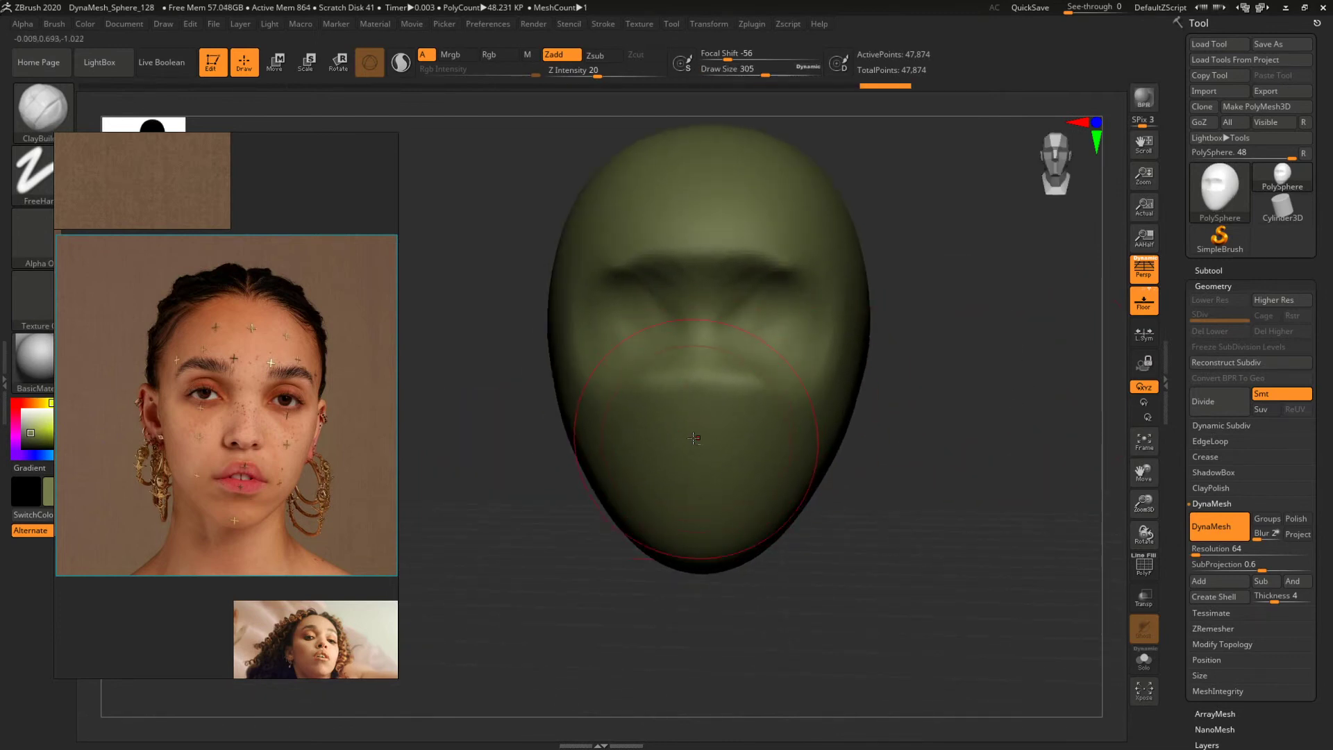
mouse_move(735, 378)
left_mouse_down("shift")
mouse_move(708, 417)
mouse_move(754, 437)
mouse_move(729, 393)
left_mouse_up("shift")
mouse_move(1046, 384)
left_mouse_down()
mouse_move(961, 360)
mouse_move(768, 393)
left_mouse_up()
Select the ClayTubes brush and block in the nose at draw size 120.
key("b")
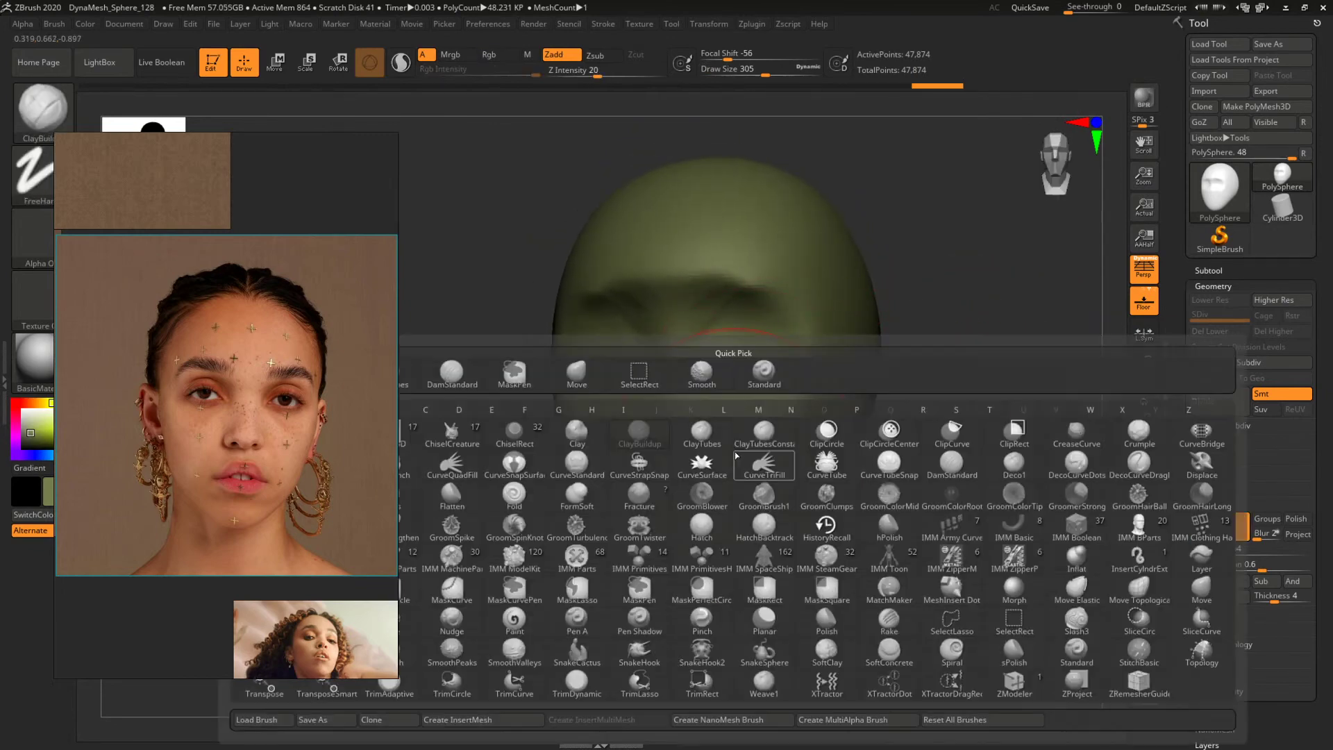
key("d")
key("b")
key("c")
key("b")
key("space")
left_click(674, 391)
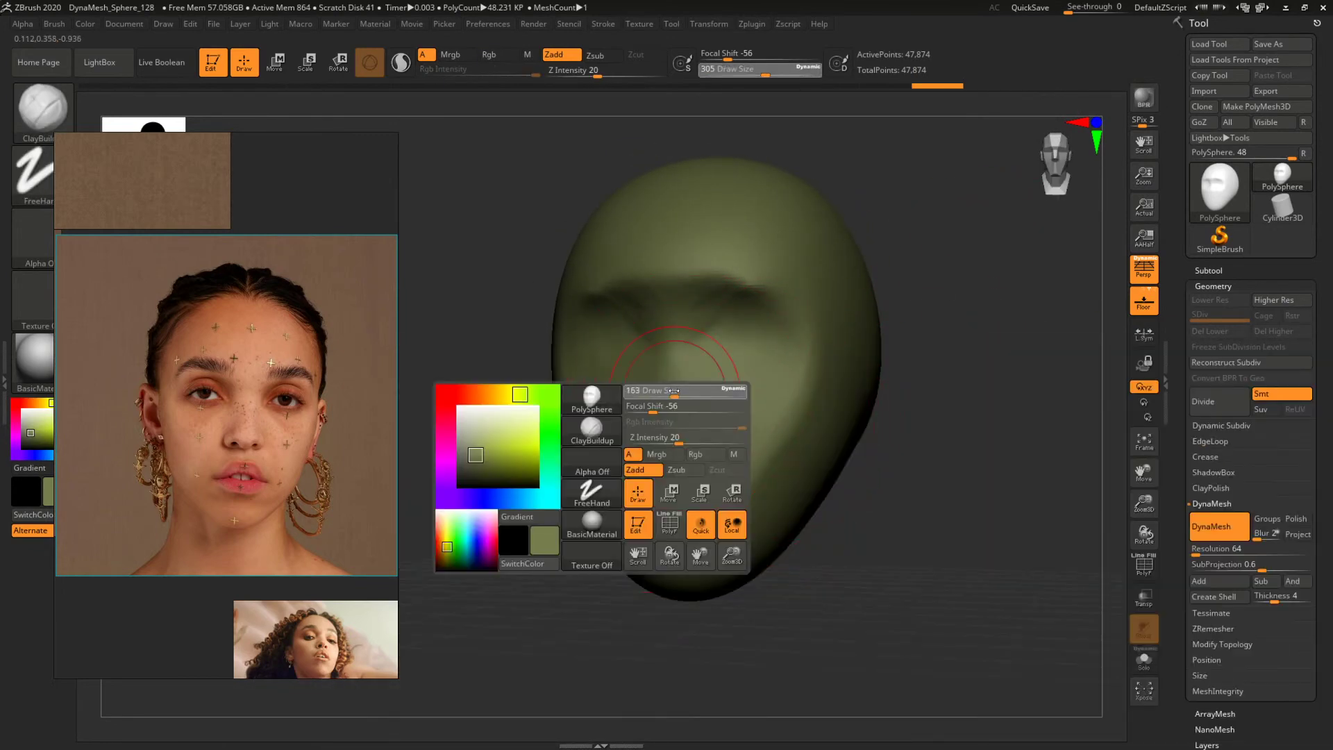
left_click_drag(674, 391, 666, 392)
key("b")
left_click(673, 401)
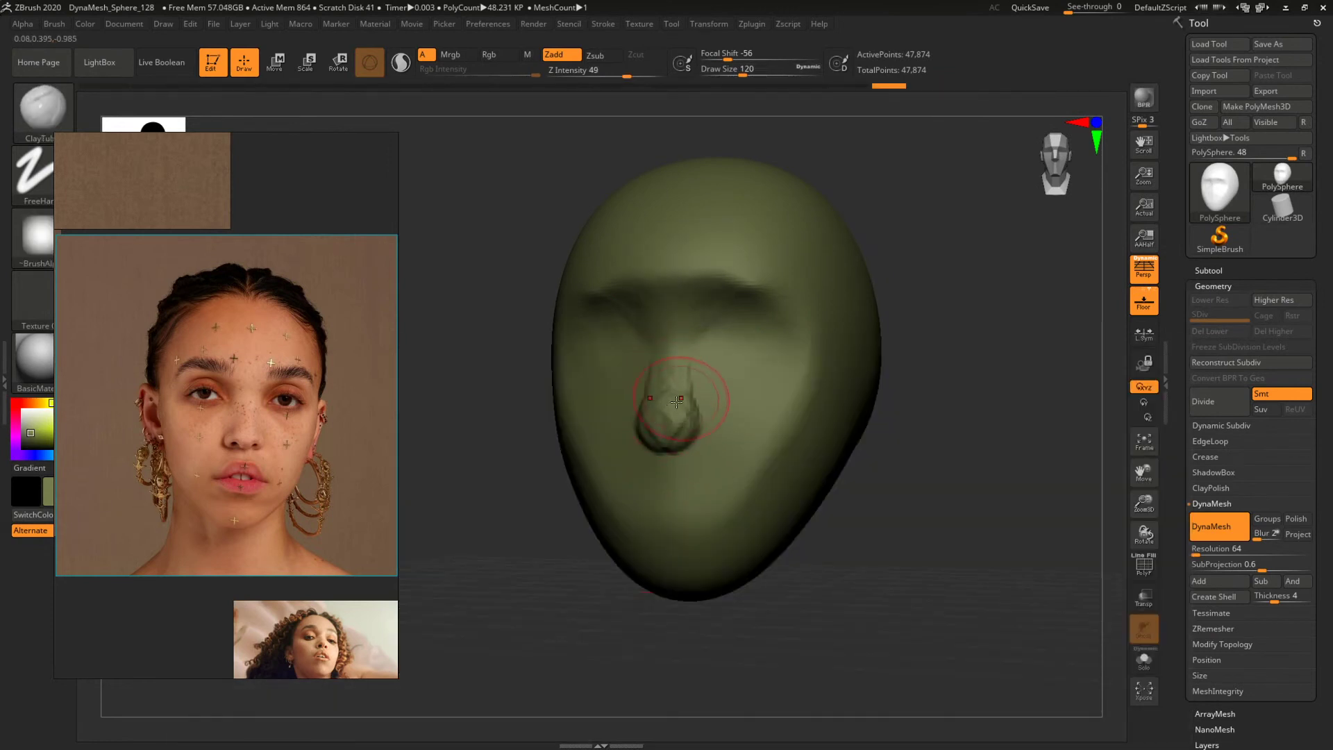
Switch to ClayBuildup and build up the nose bridge and tip at draw size 77.
key("b")
key("c")
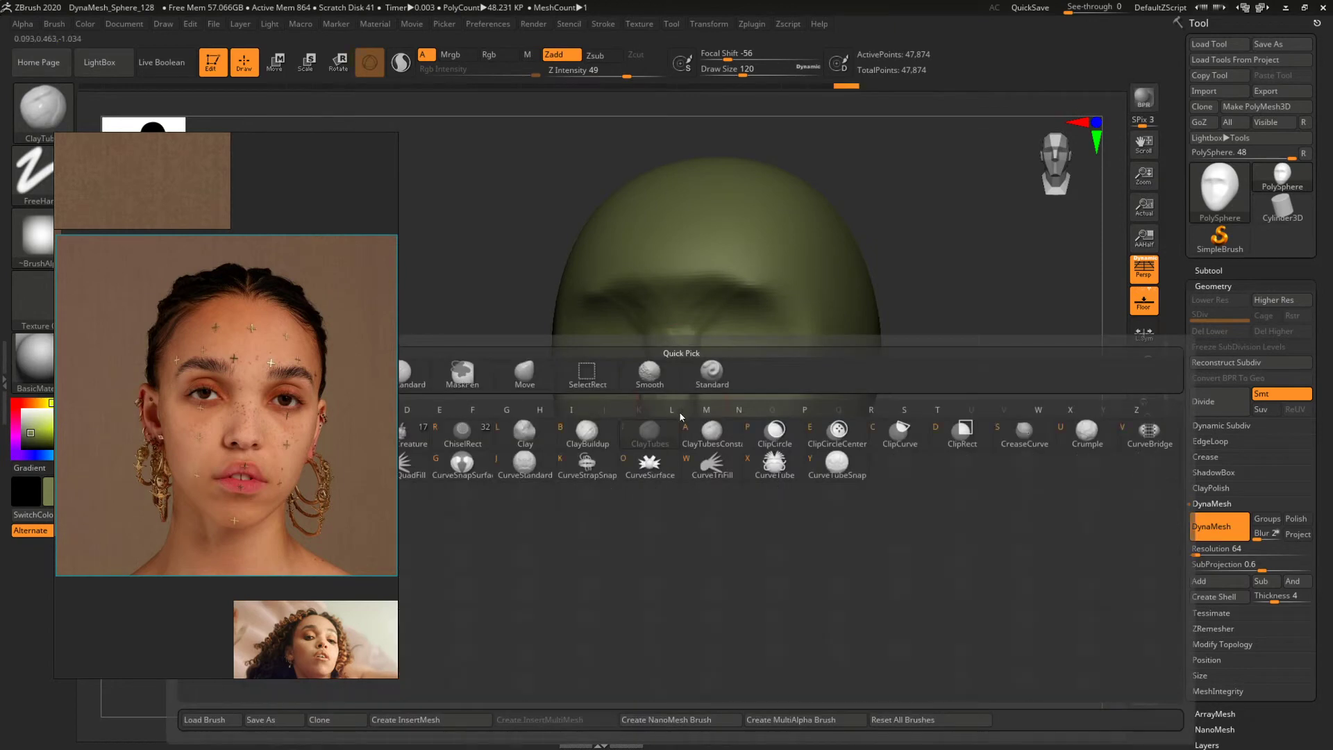
key("b")
key("space")
left_click_drag(675, 413, 685, 399)
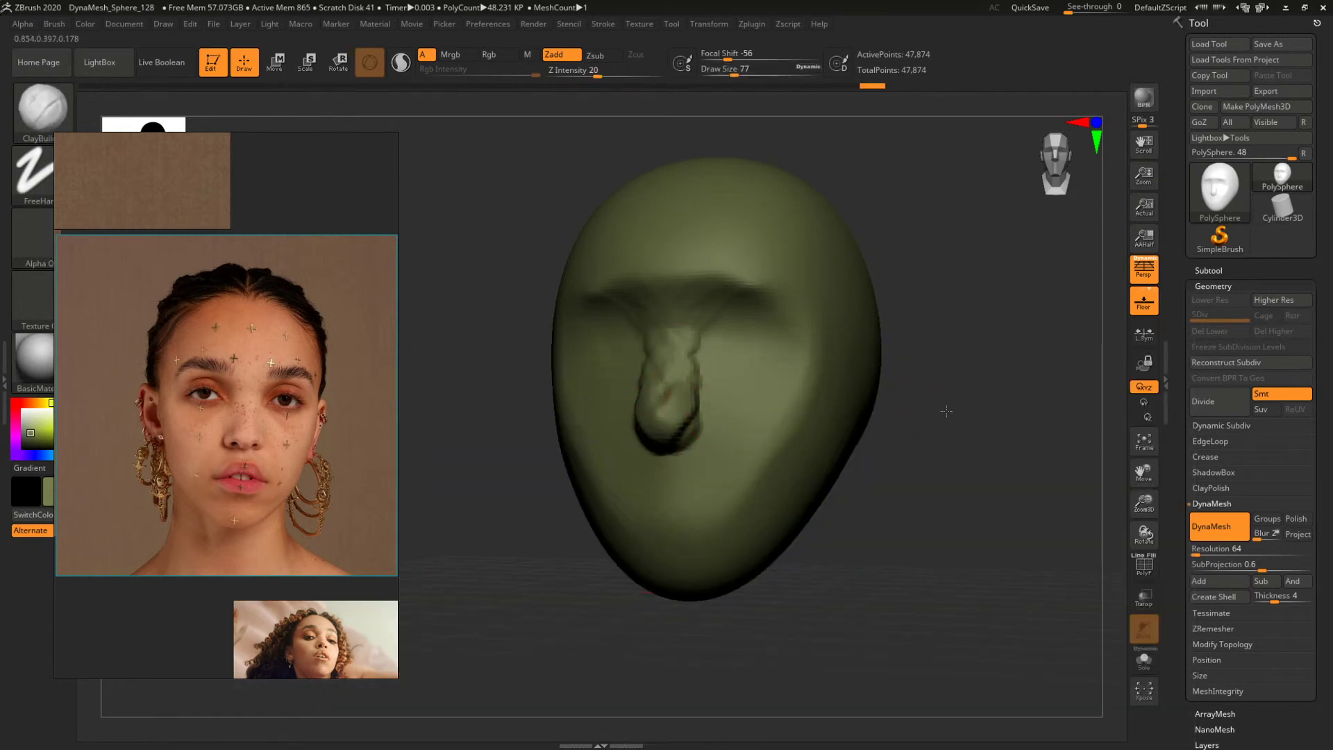
Form the nostril wings on the sides of the nose with ClayBuildup at draw sizes 54 and 83.
left_click_drag(947, 411, 697, 418)
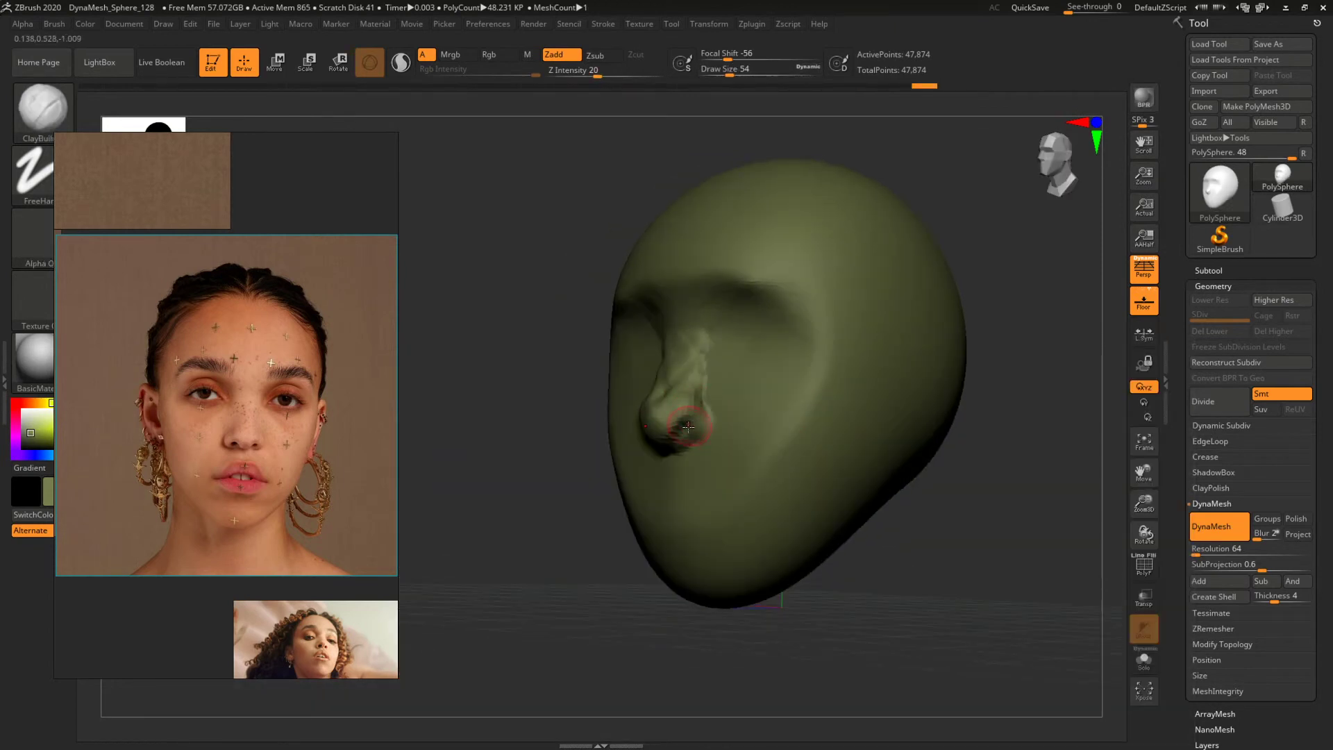
mouse_move(500, 492)
left_mouse_down()
mouse_move(944, 420)
mouse_move(920, 443)
mouse_move(908, 414)
mouse_move(905, 461)
mouse_move(716, 477)
left_mouse_up()
key("space")
key("space")
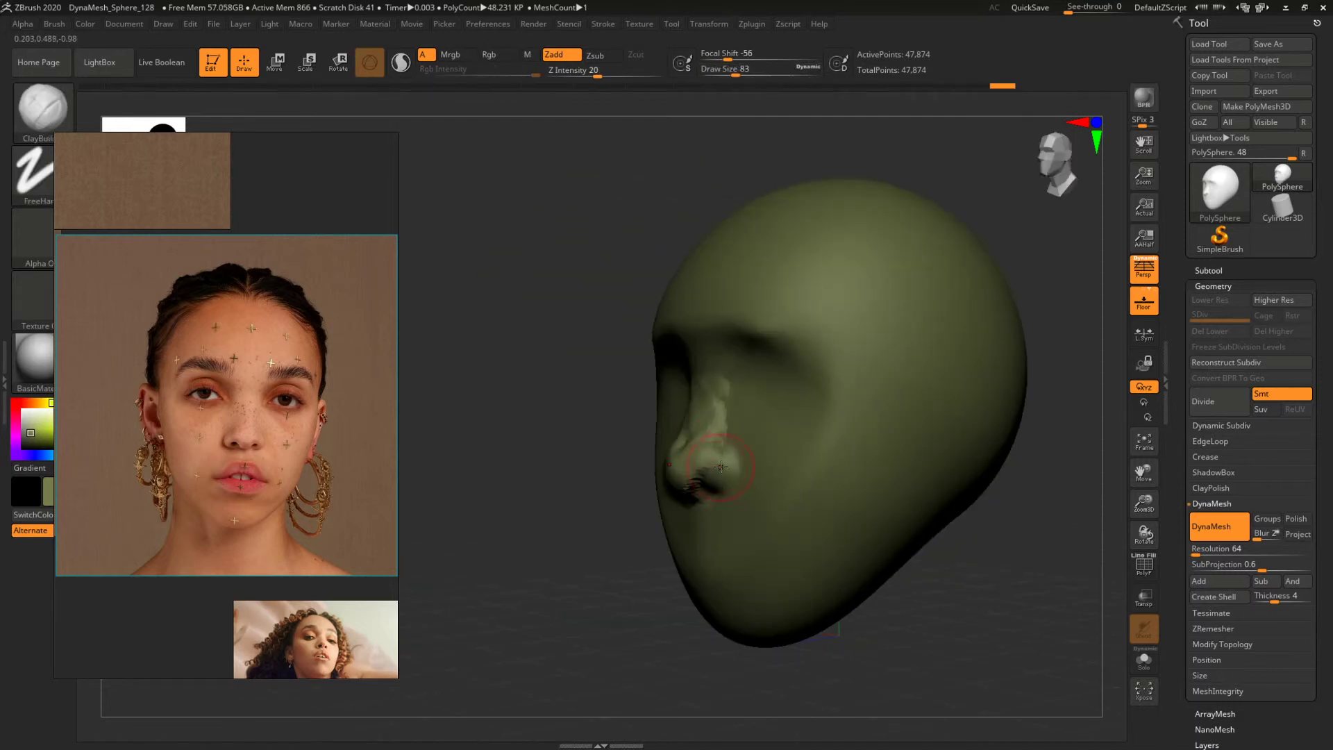
Build the nose bridge up into the brow and blend it at draw sizes 108 and 154.
key("space")
left_click_drag(555, 468, 693, 437)
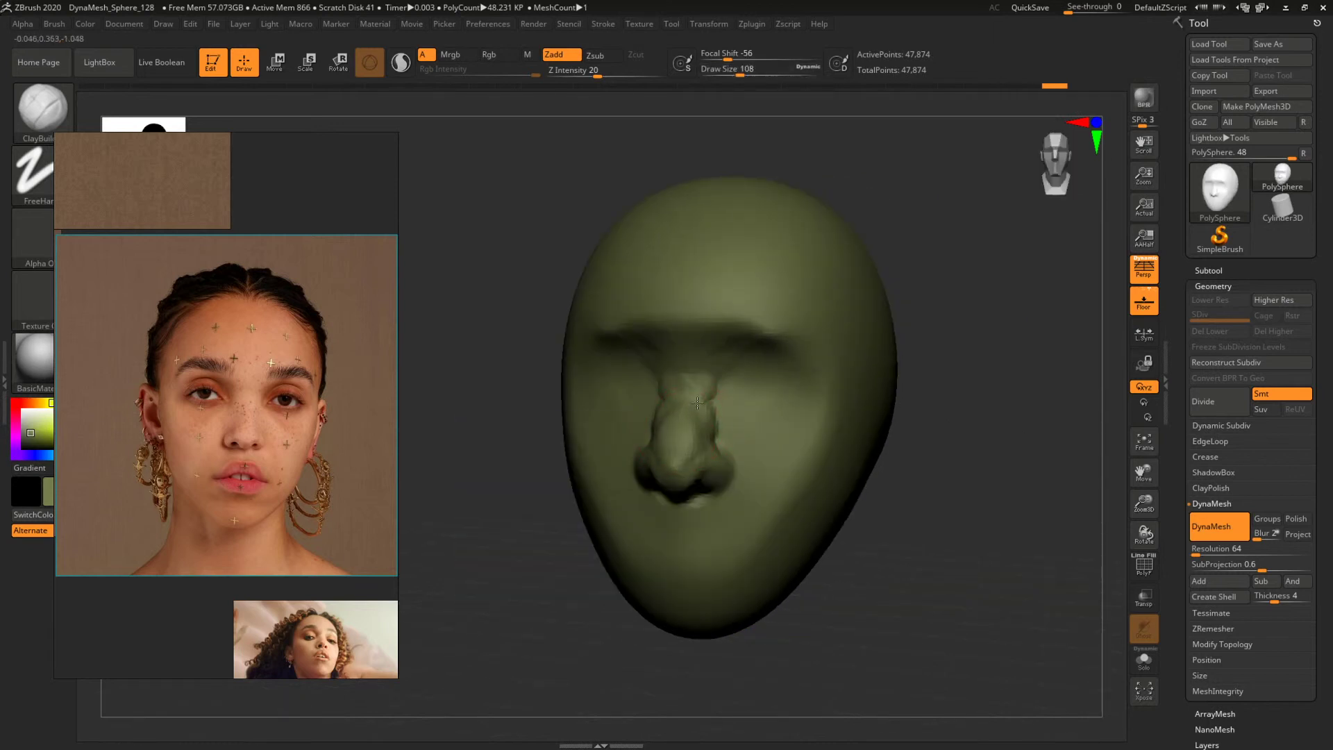
left_click_drag(952, 372, 942, 413)
key("space")
key("space")
left_click_drag(708, 359, 715, 357)
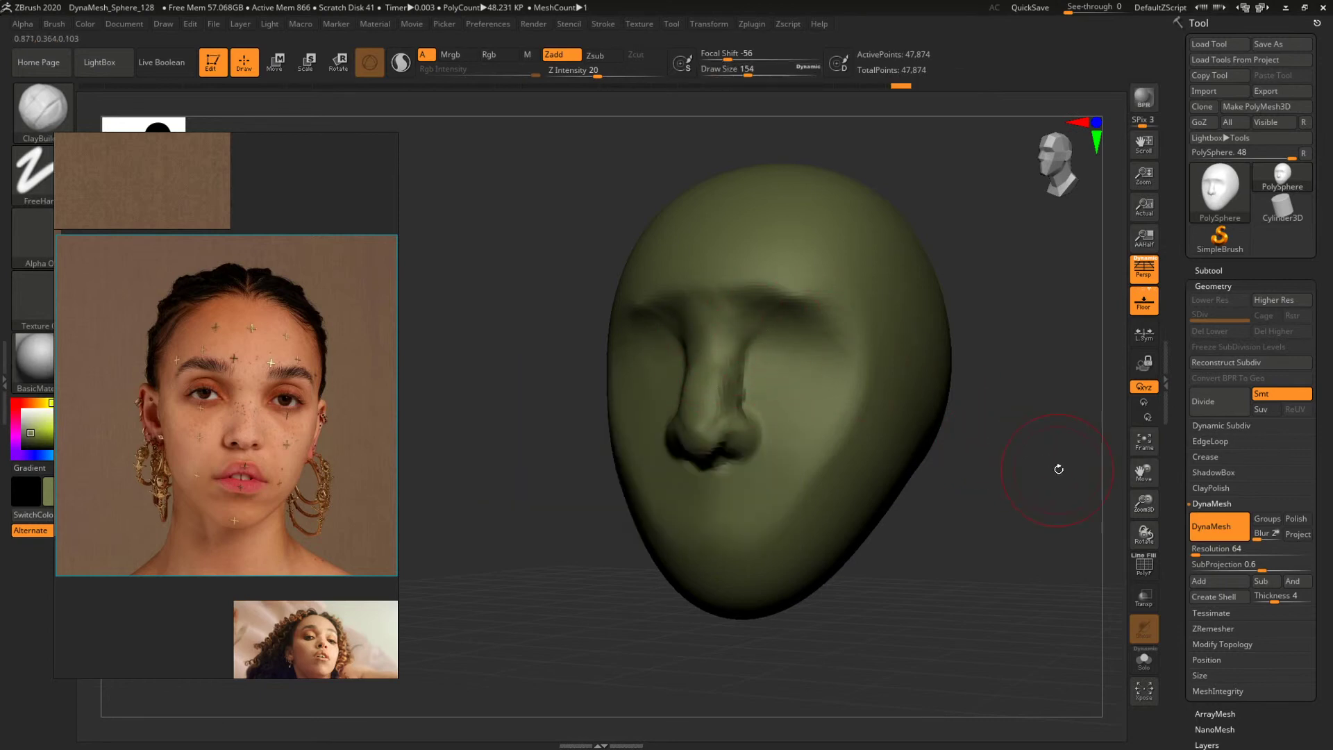
Refine the side planes of the nose with ClayBuildup at draw size 112.
left_click_drag(1069, 476, 1014, 474)
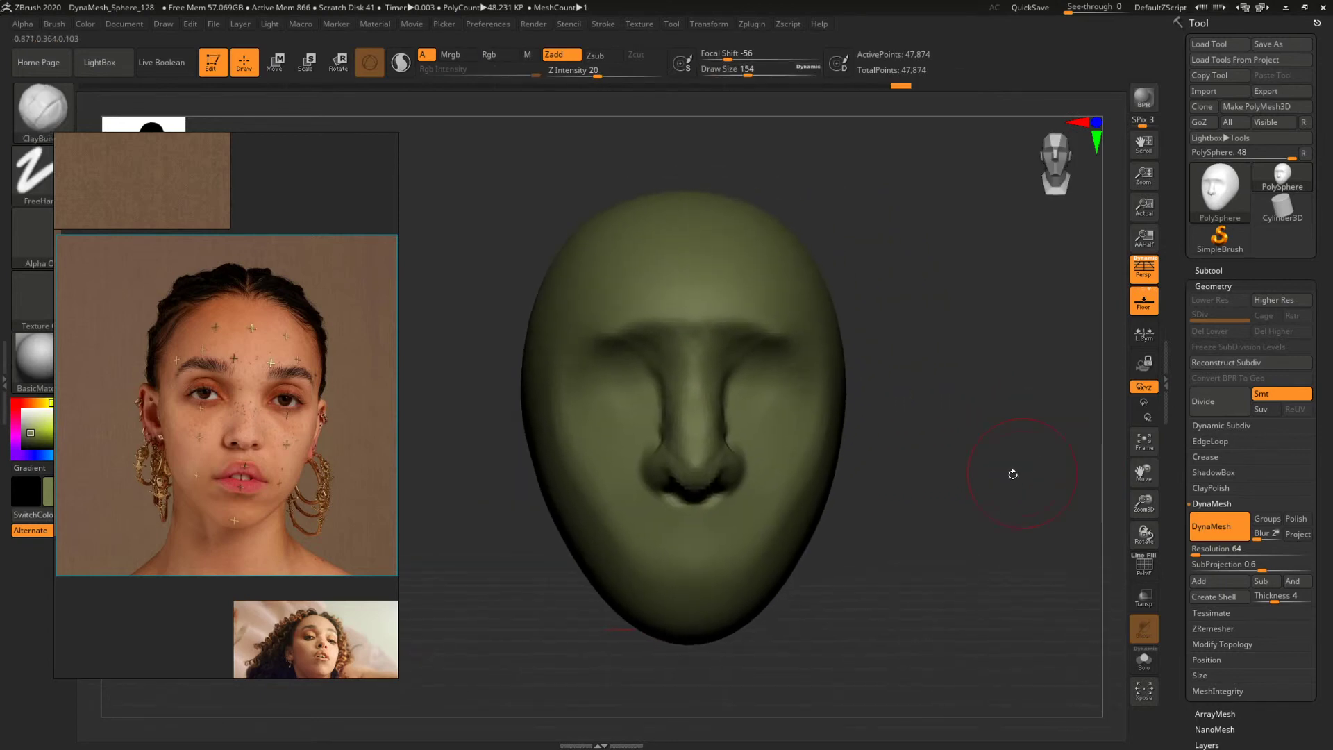
left_click_drag(976, 422, 921, 428)
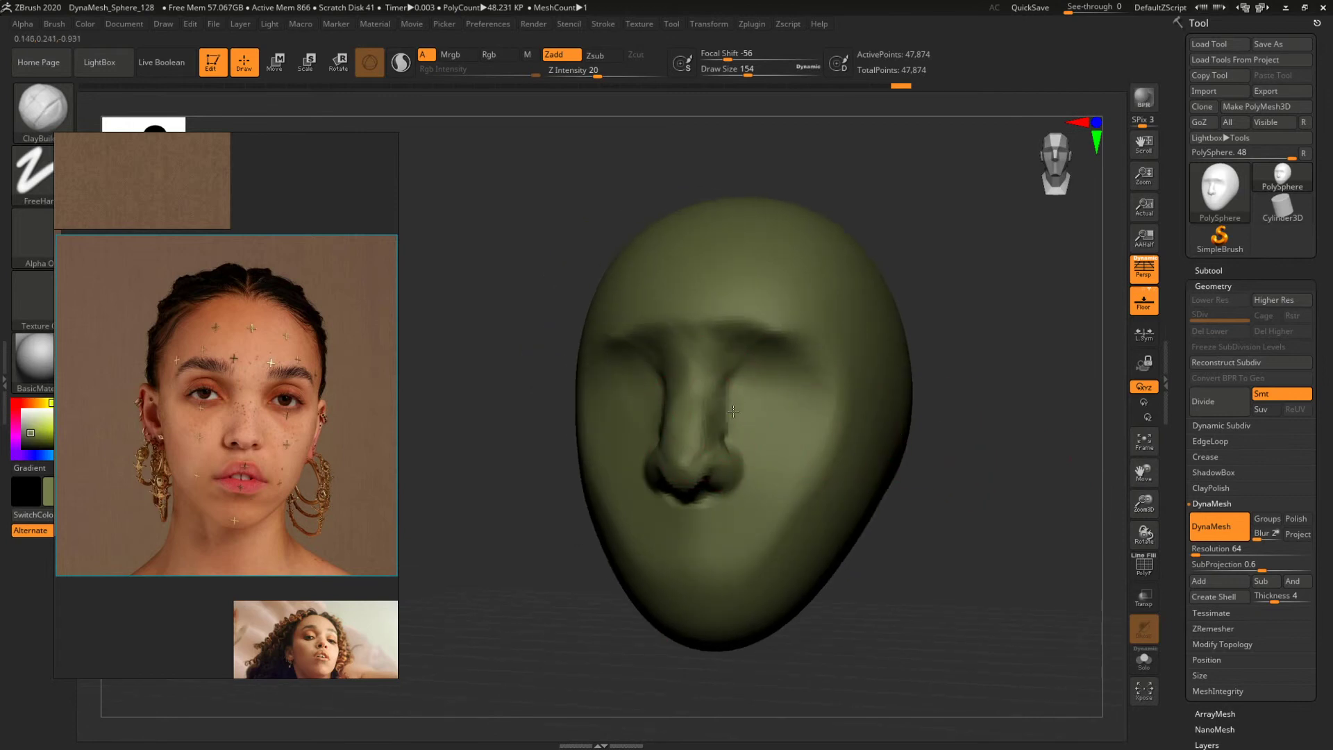
key("[")
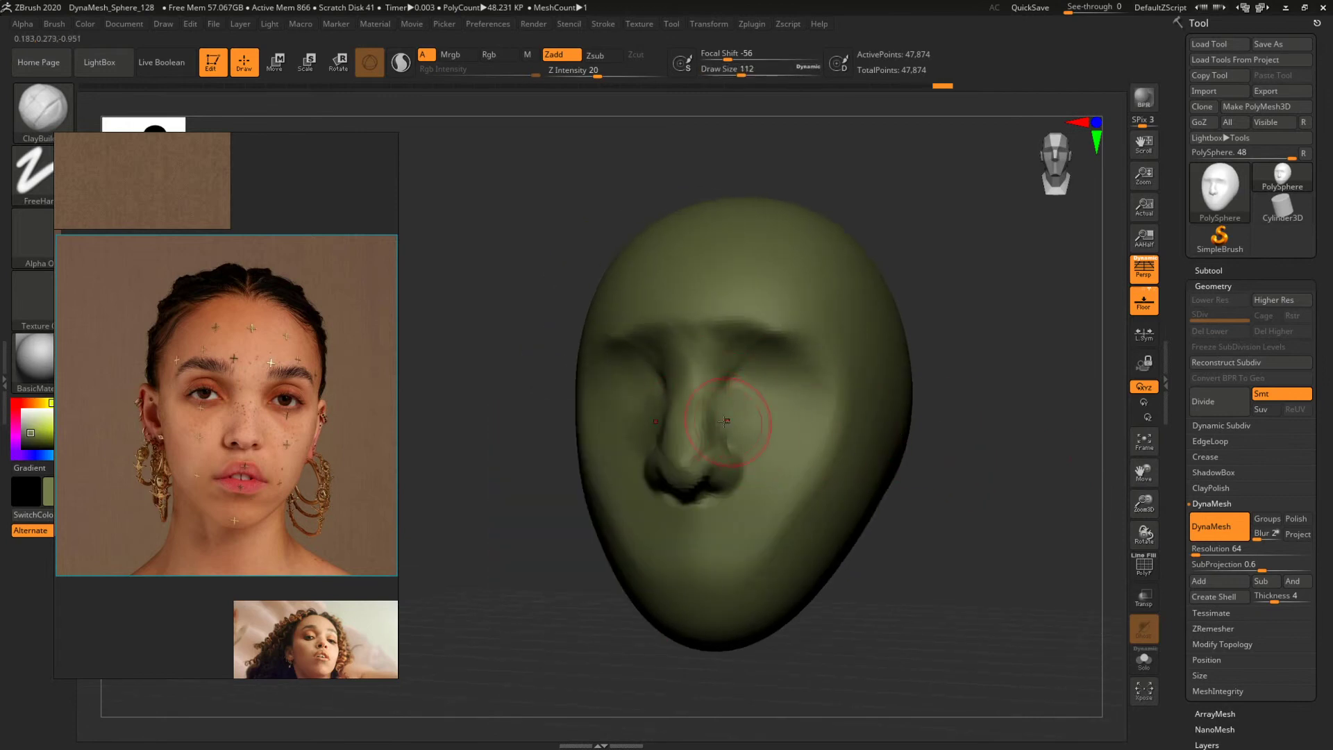
Select the Move brush and pull the nose tip forward in side view at draw size 145.
left_click_drag(929, 431, 1021, 491)
mouse_move(937, 473)
left_mouse_down("alt")
mouse_move(959, 482)
mouse_move(898, 469)
mouse_move(955, 489)
mouse_move(1012, 477)
left_mouse_up("alt")
key("b")
key("m")
key("v")
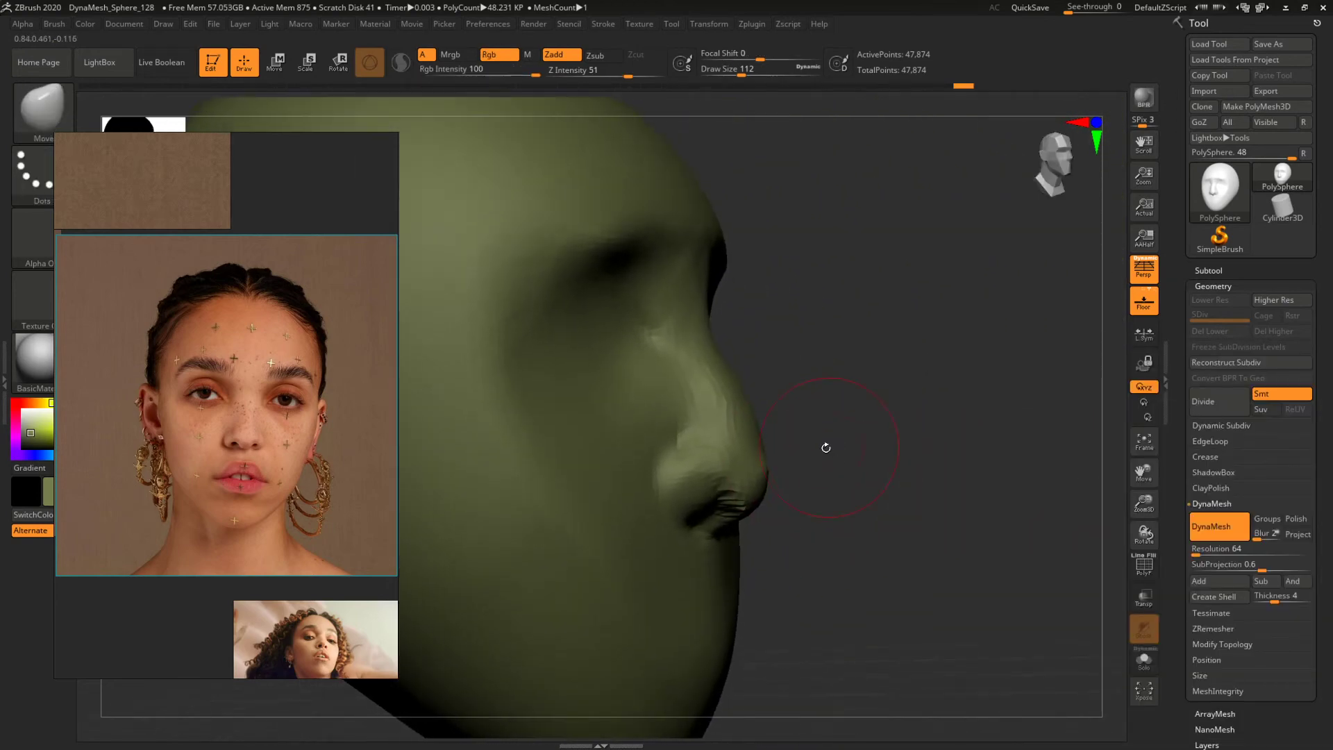
key("space")
left_click_drag(761, 470, 774, 471)
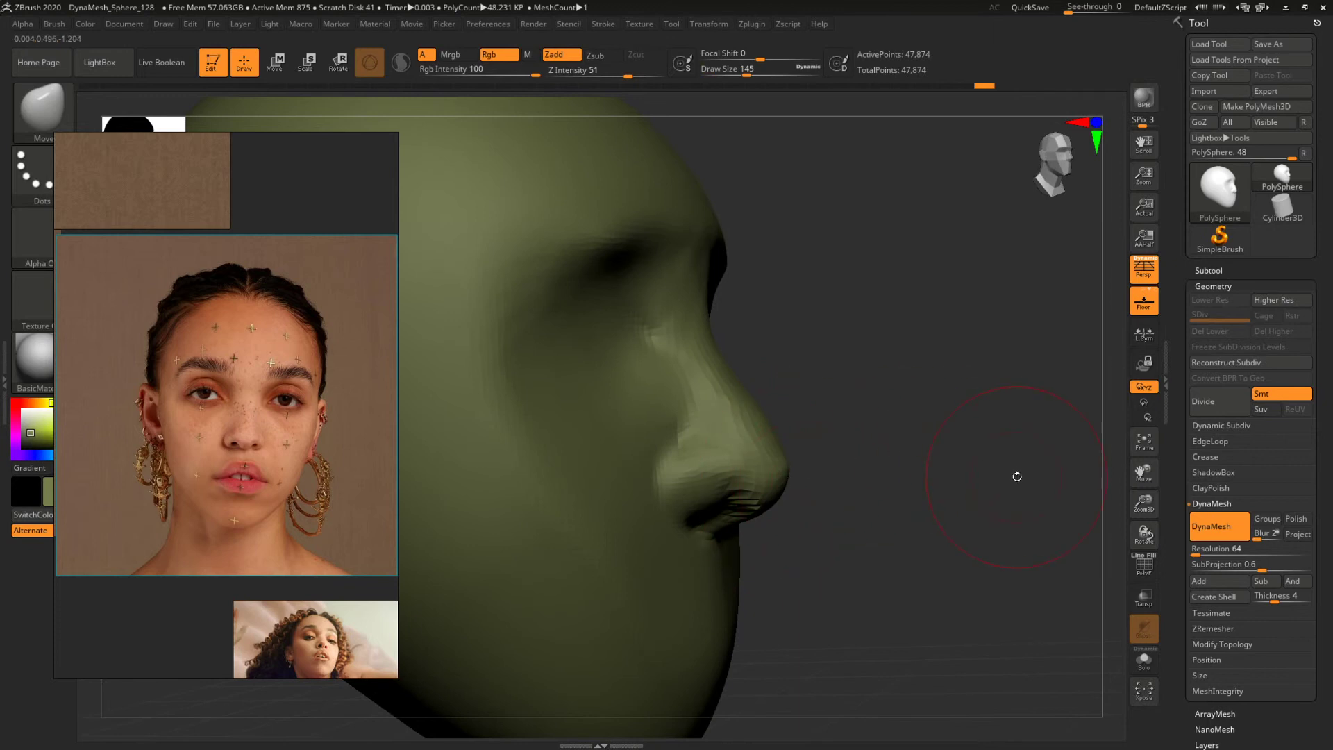
Narrow the nose from the front and adjust the face's side profile with the Move brush.
left_click_drag(1017, 477, 910, 466, "shift")
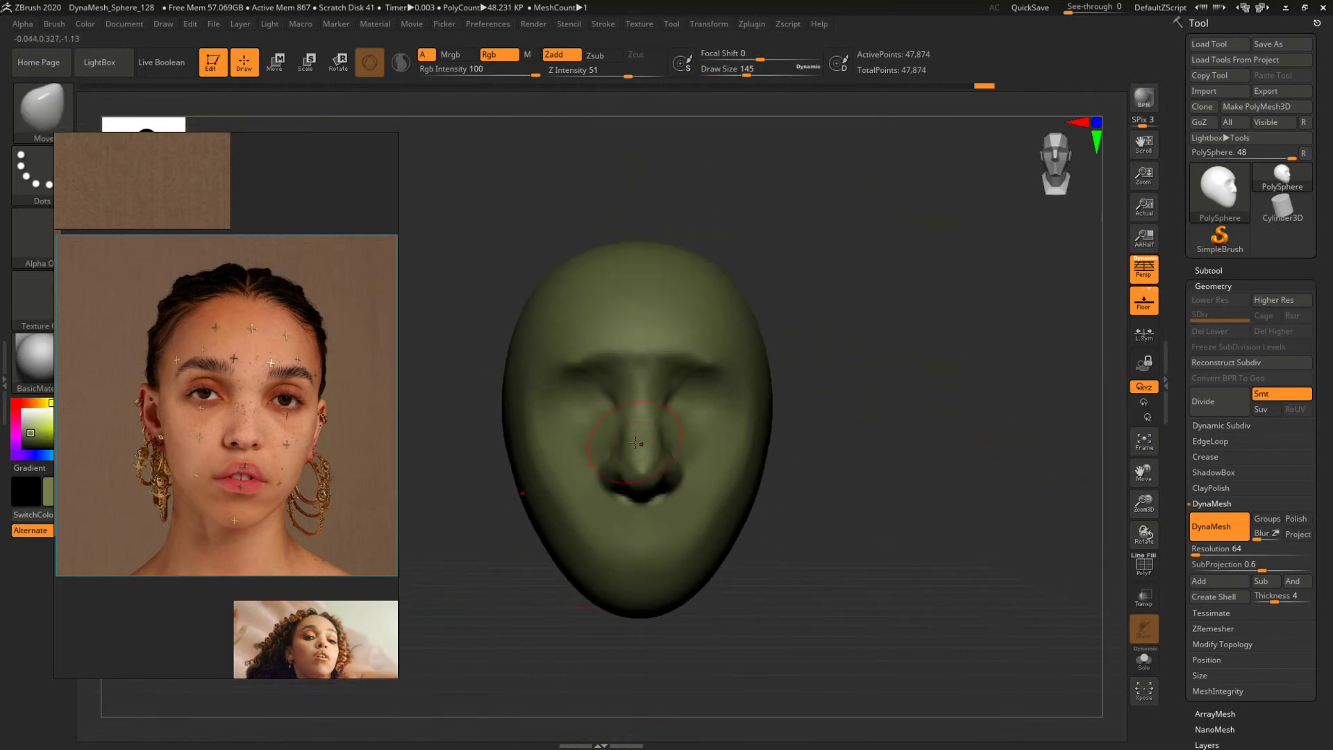
left_click_drag(671, 450, 660, 452)
left_click_drag(905, 430, 836, 428, "shift")
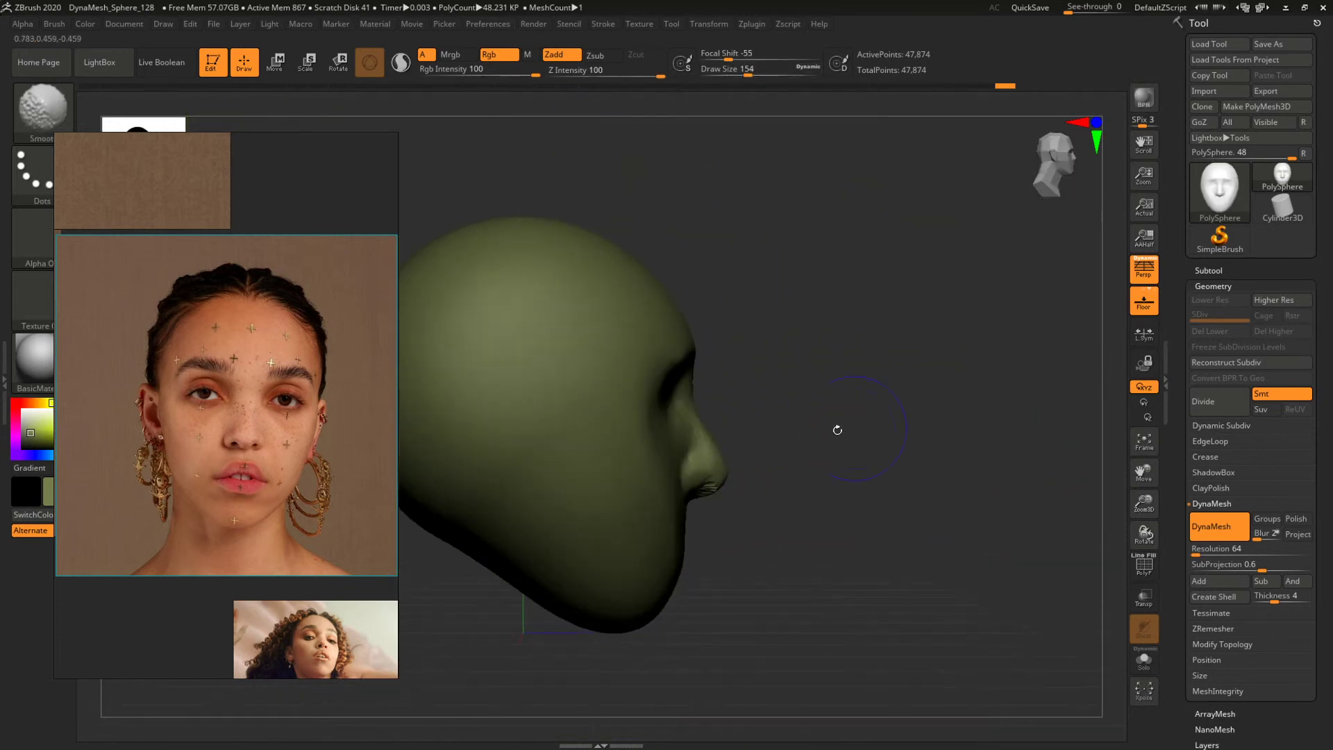
key("space")
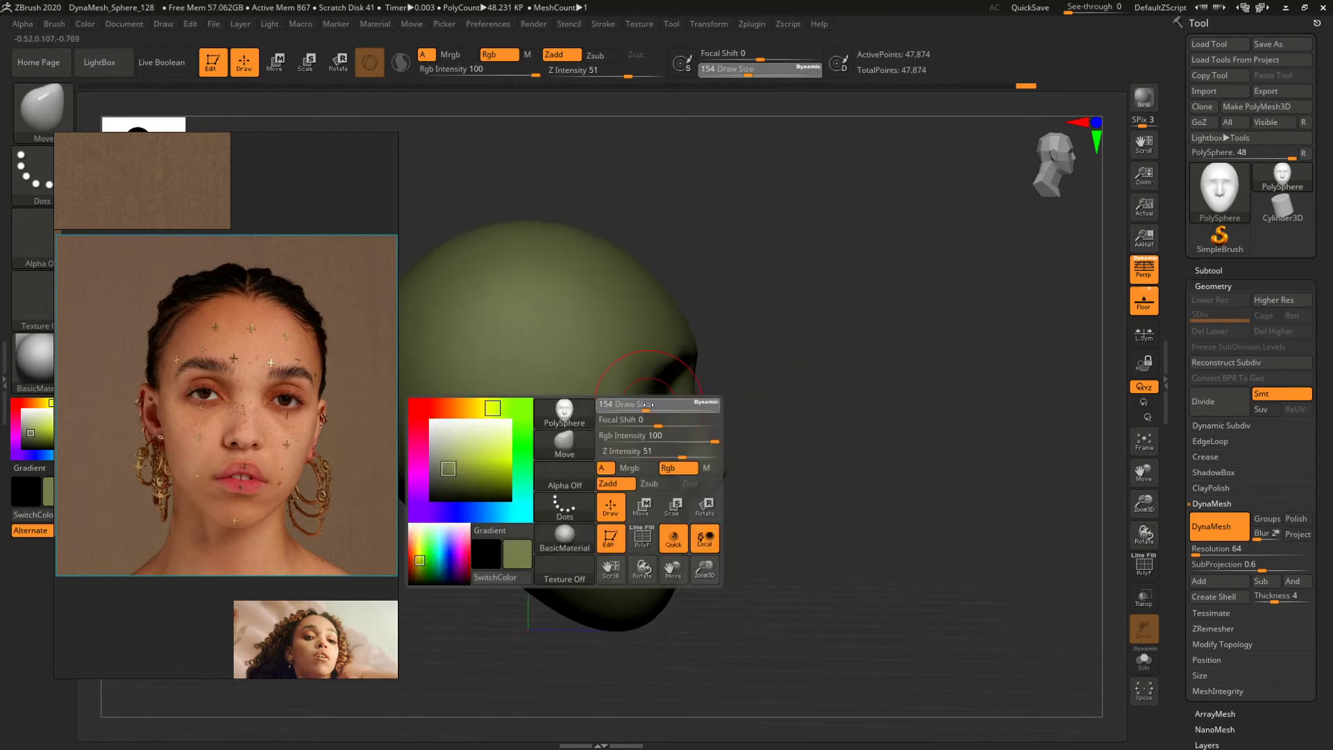
left_click_drag(657, 404, 665, 405)
Switch to ClayBuildup and shape the cheek and the side of the jaw at draw size 293.
mouse_move(900, 423)
left_mouse_down()
mouse_move(813, 437)
mouse_move(764, 500)
mouse_move(778, 528)
left_mouse_up()
key("b")
key("c")
key("b")
key("space")
left_click_drag(760, 482, 771, 482)
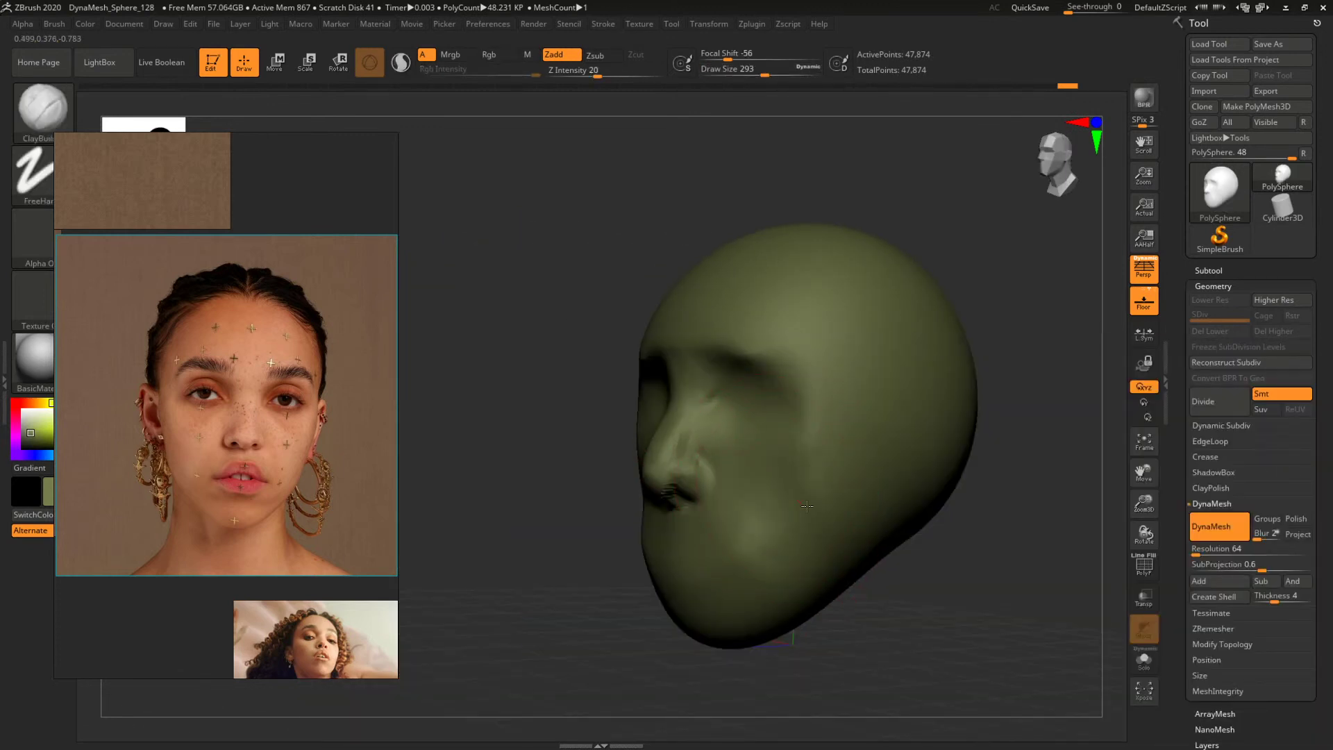
Work the mouth area beneath the nose with ClayBuildup at draw size 136.
mouse_move(947, 592)
left_mouse_down("alt")
mouse_move(947, 535)
mouse_move(910, 524)
mouse_move(962, 528)
left_mouse_up("alt")
key("space")
mouse_move(677, 494)
left_mouse_down()
mouse_move(656, 495)
mouse_move(671, 494)
left_mouse_up()
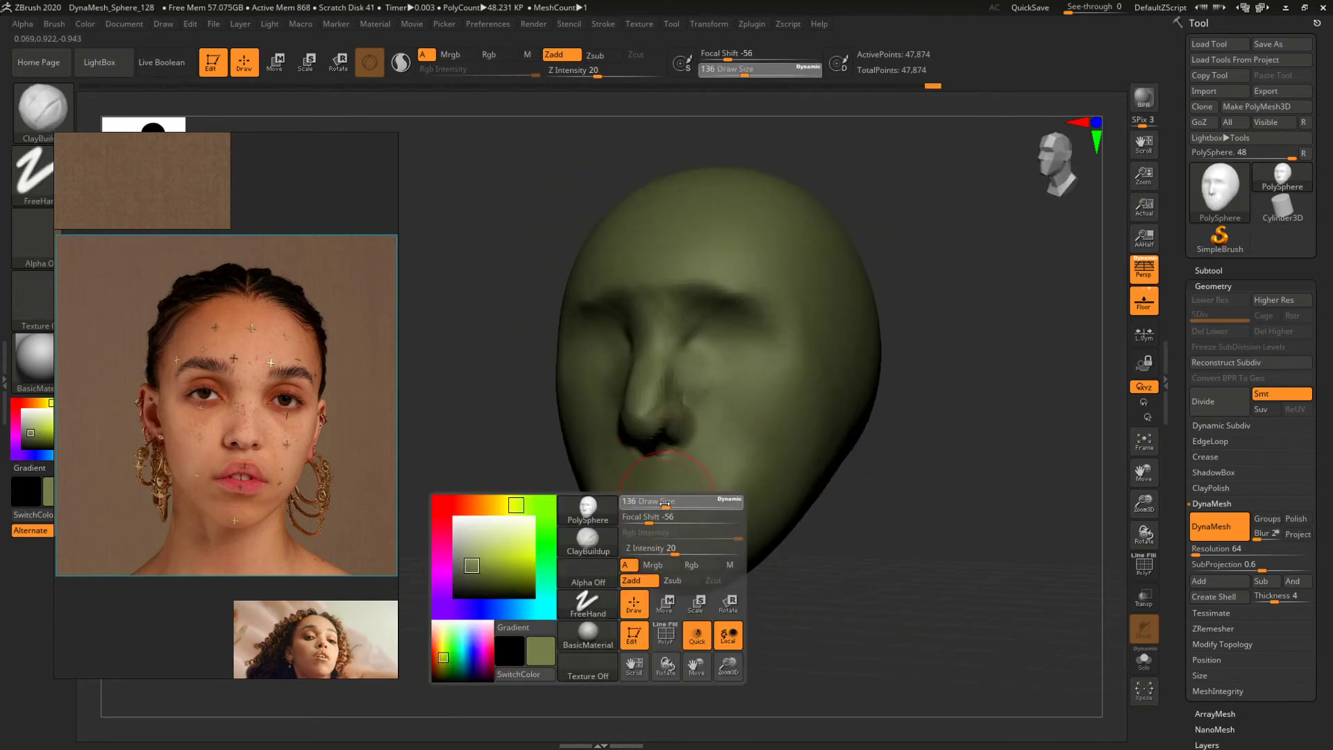
mouse_move(910, 559)
left_mouse_down("alt")
mouse_move(926, 586)
mouse_move(820, 576)
left_mouse_up("alt")
Carve the temple and side of the head with ClayBuildup at draw size 280.
key("space")
mouse_move(757, 406)
left_mouse_down()
mouse_move(806, 377)
mouse_move(858, 455)
left_mouse_up()
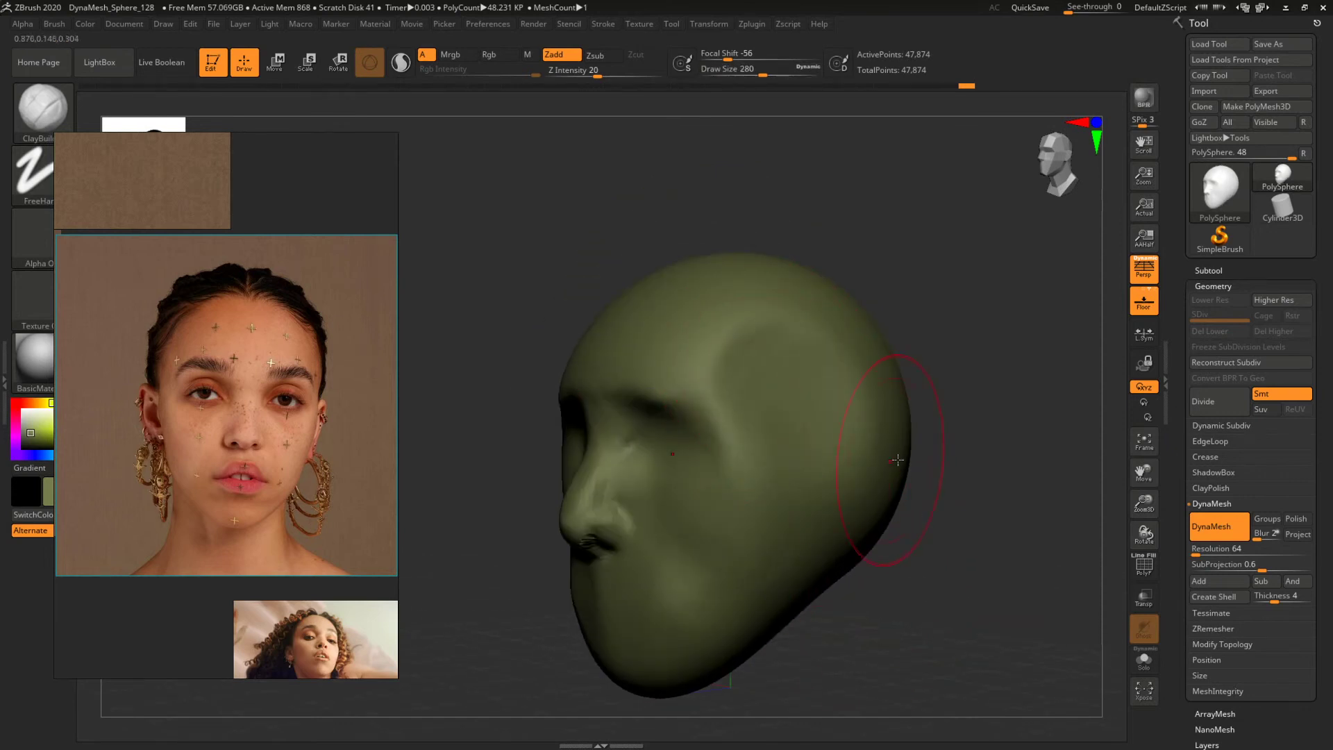
left_click_drag(944, 454, 1016, 432, "shift")
mouse_move(1067, 321)
left_mouse_down("alt")
mouse_move(878, 304)
mouse_move(895, 318)
mouse_move(885, 347)
left_mouse_up("alt")
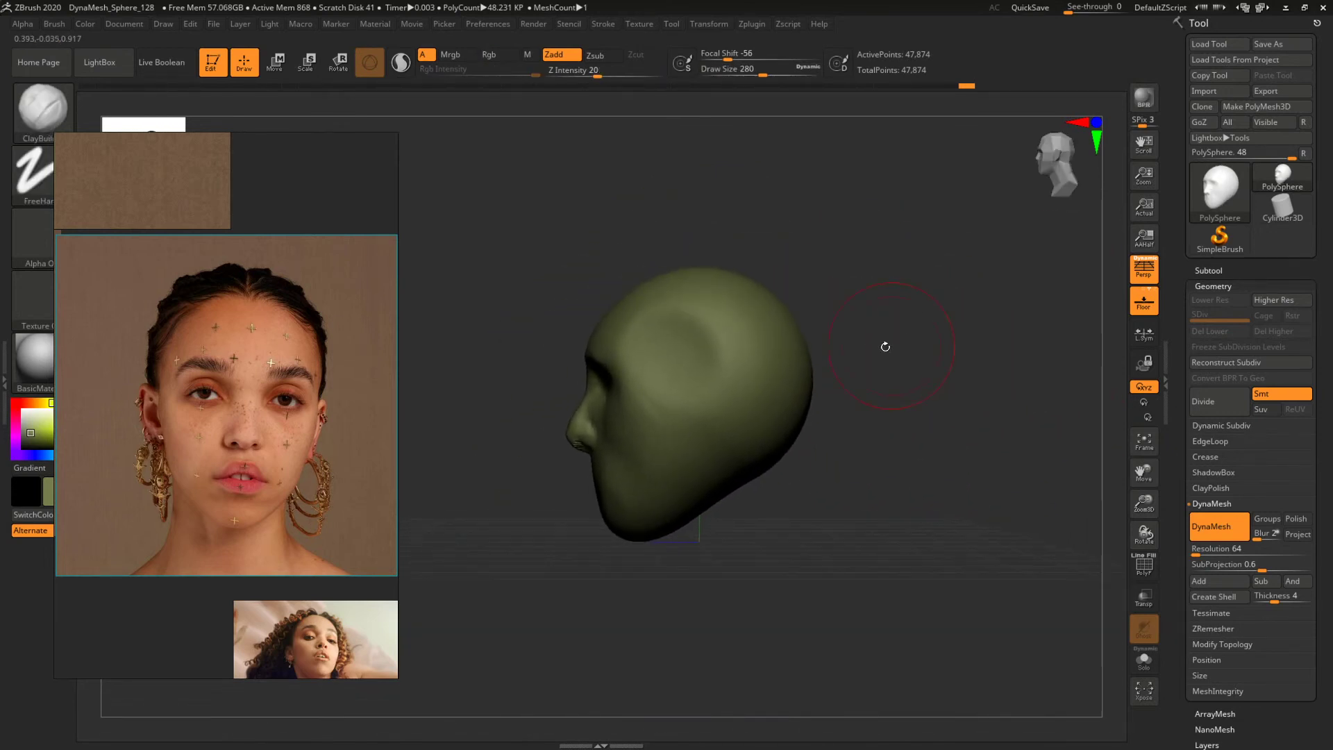
Switch to the Move brush and reshape the top and back of the skull in profile at draw size 695.
key("comma")
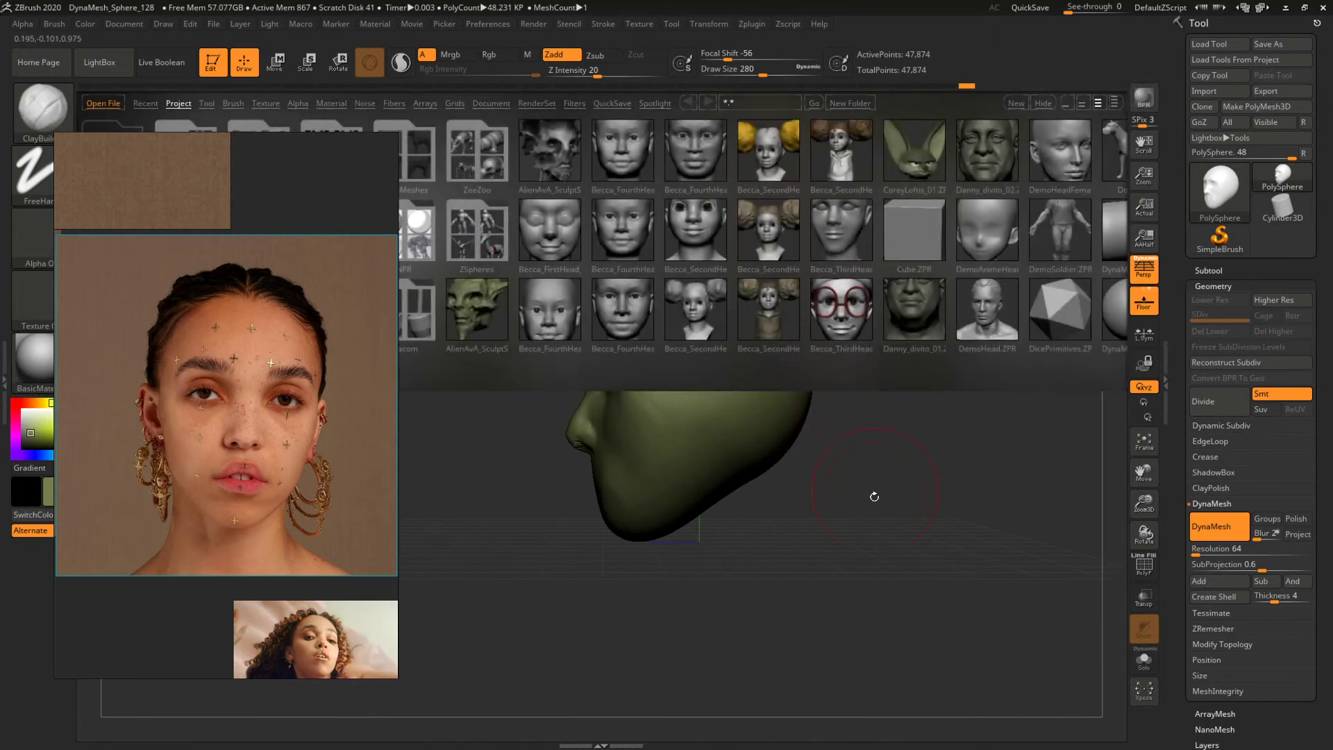
key("comma")
key("b")
key("m")
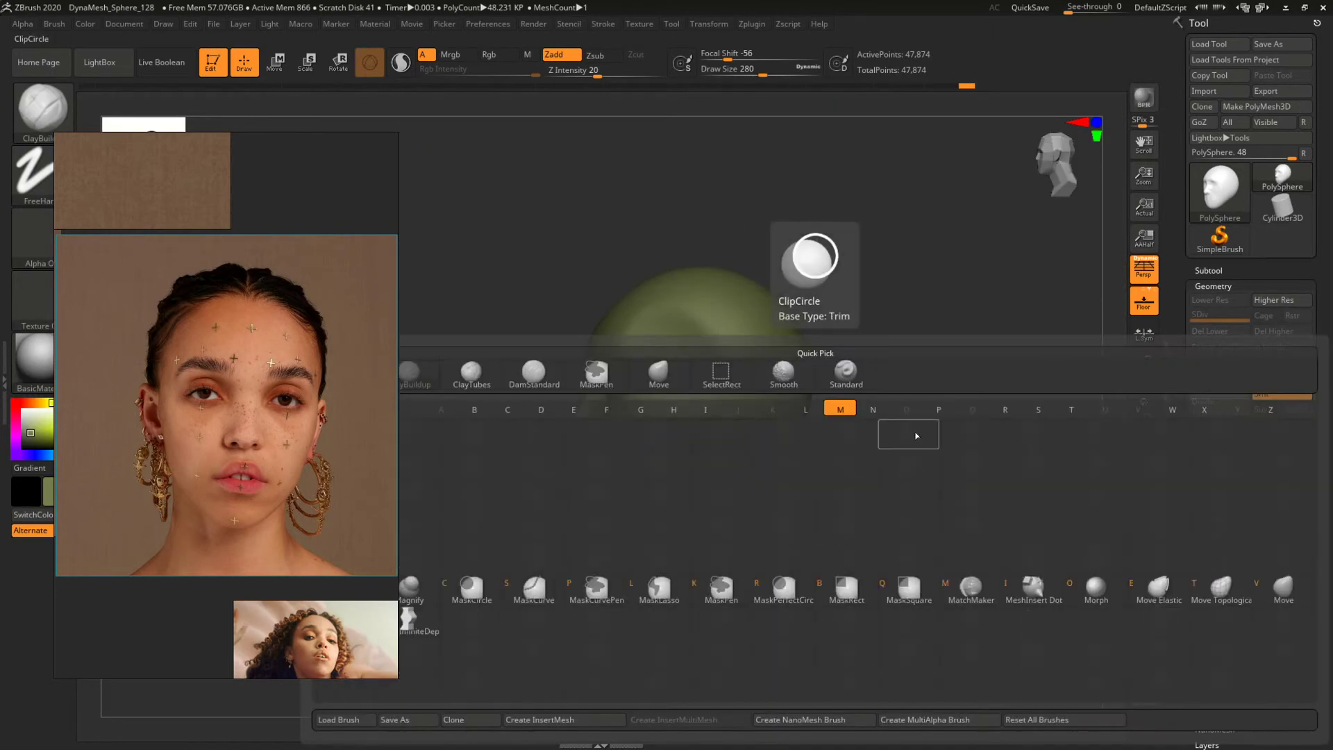
key("v")
left_click_drag(911, 422, 906, 466)
key("space")
left_click_drag(717, 291, 754, 290)
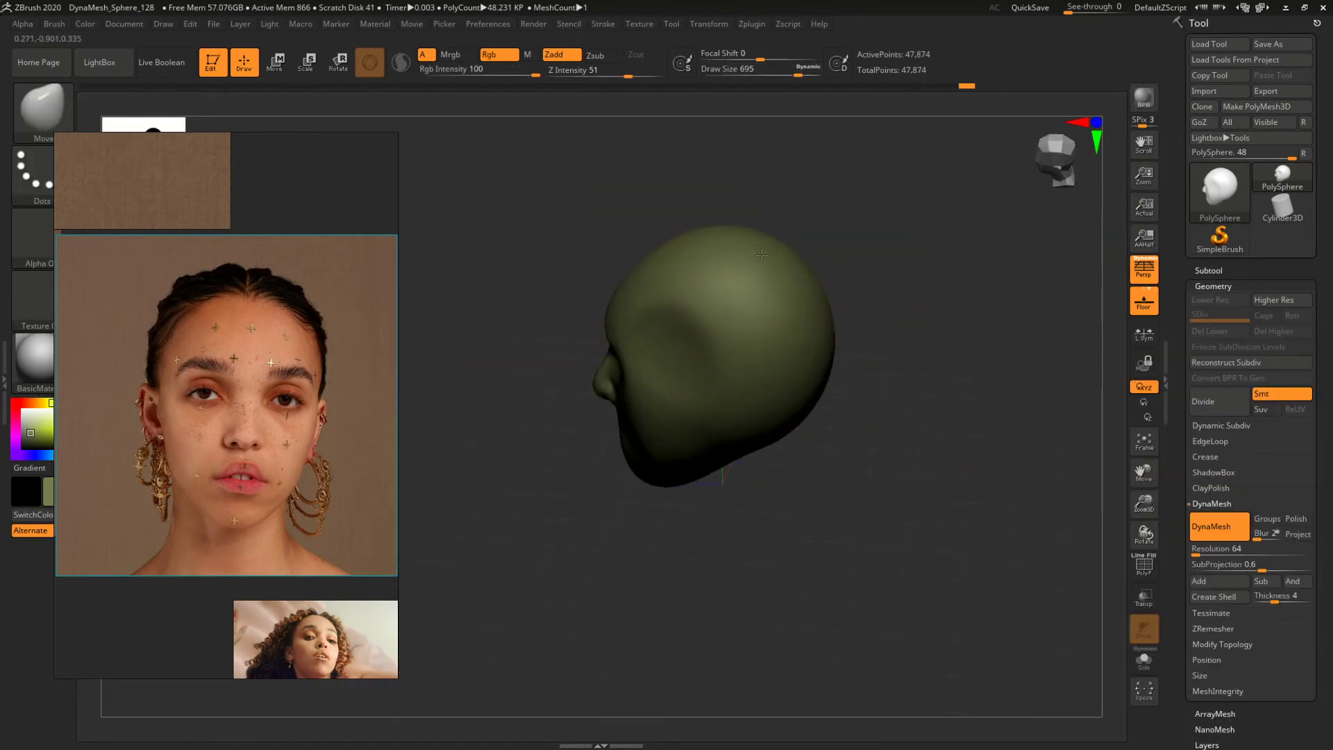
left_click_drag(911, 347, 914, 303)
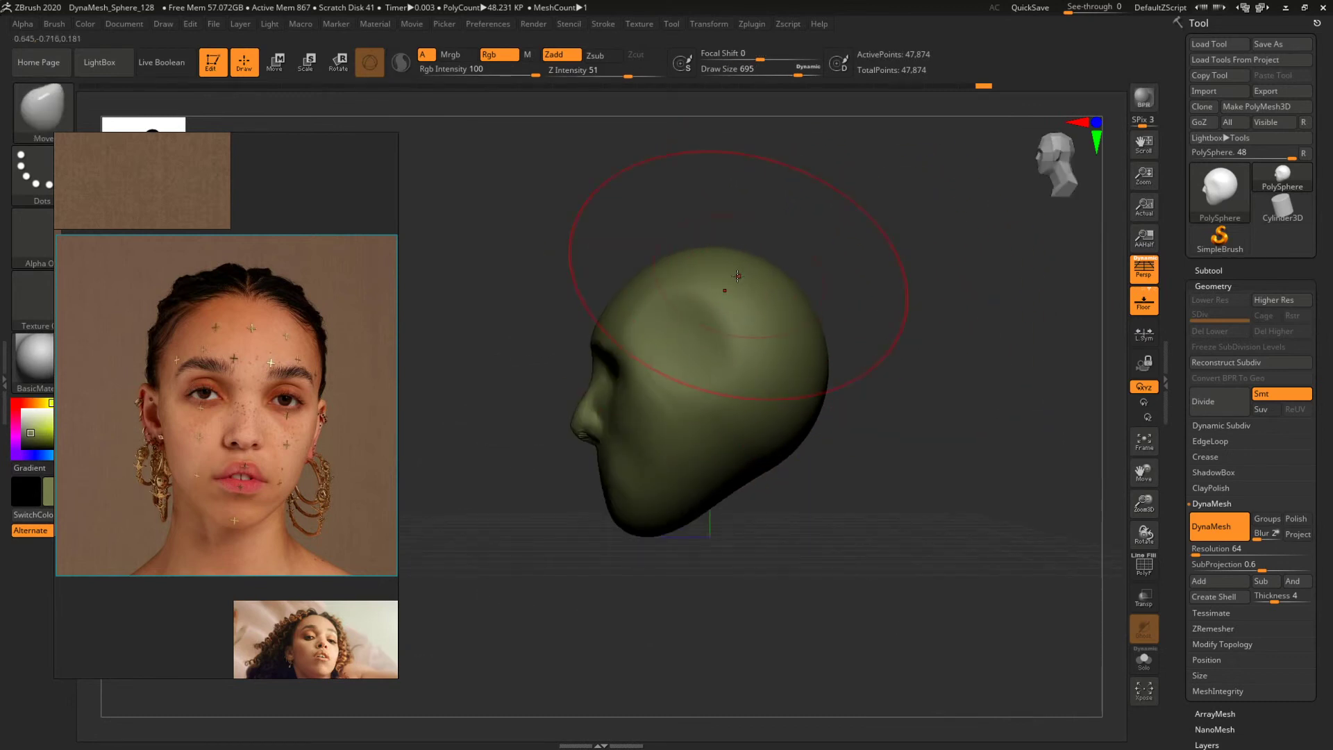
left_click_drag(905, 433, 953, 423)
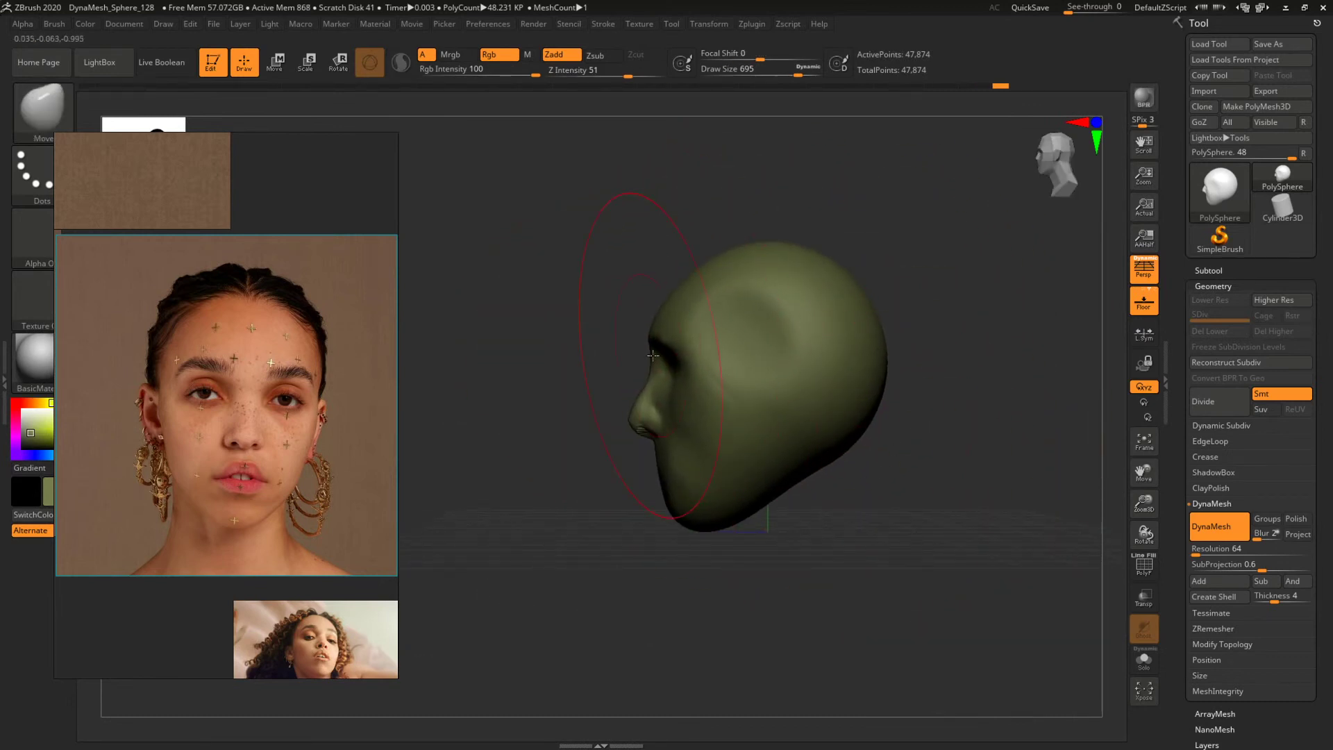
Adjust the brow in profile and the underside of the jaw with the Move brush, reducing the draw size to 430.
left_click_drag(652, 355, 667, 380)
key("space")
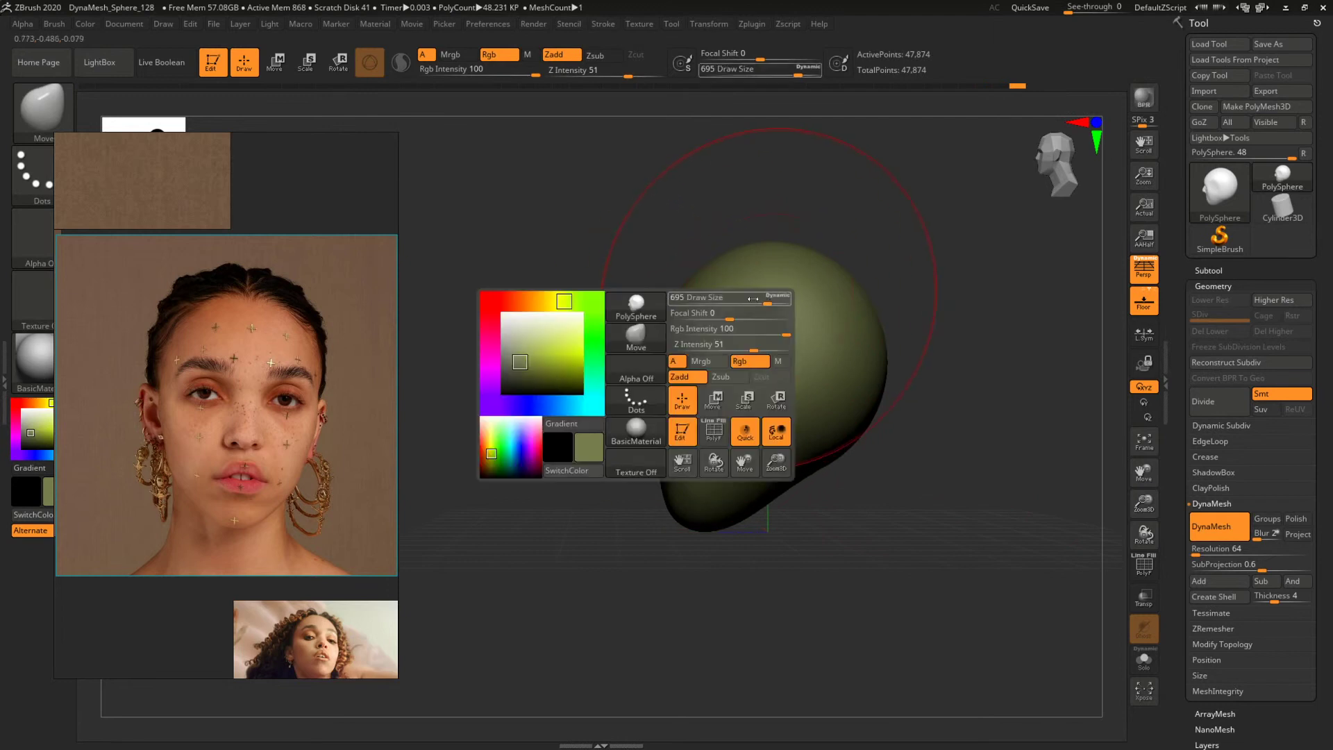
key("space")
left_click_drag(780, 269, 759, 270)
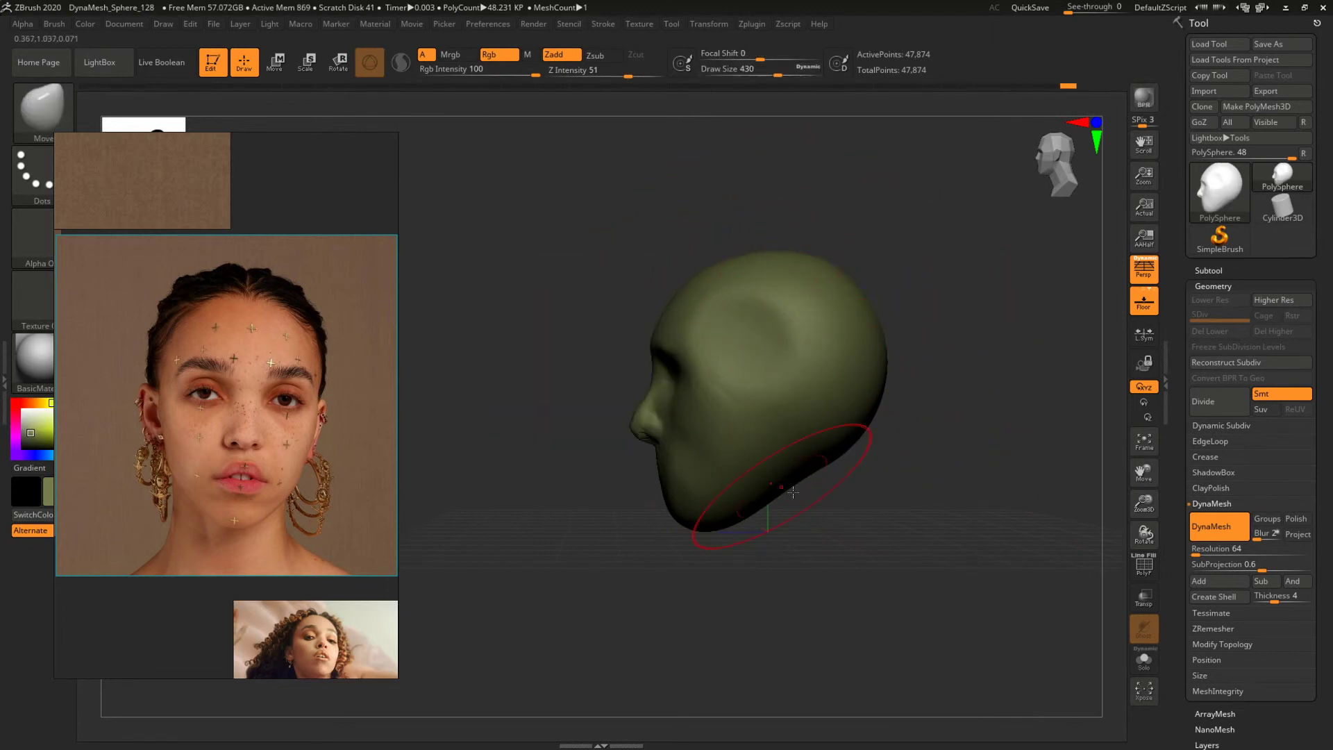
left_click_drag(806, 501, 976, 527)
left_click_drag(975, 527, 843, 495, "alt")
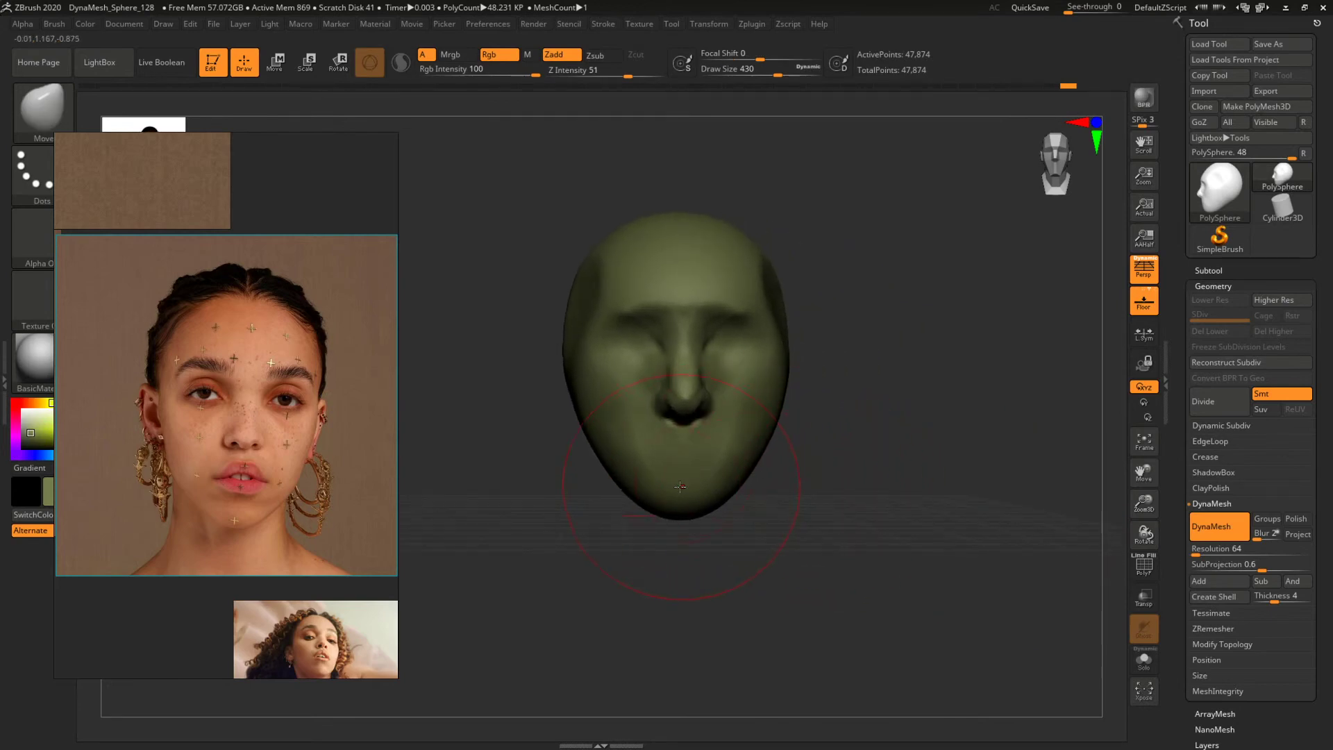
Widen the lower cheeks and jaw from the front with the Move brush at draw size 344.
key("b")
key("Escape")
left_click_drag(930, 406, 890, 411)
key("b")
key("m")
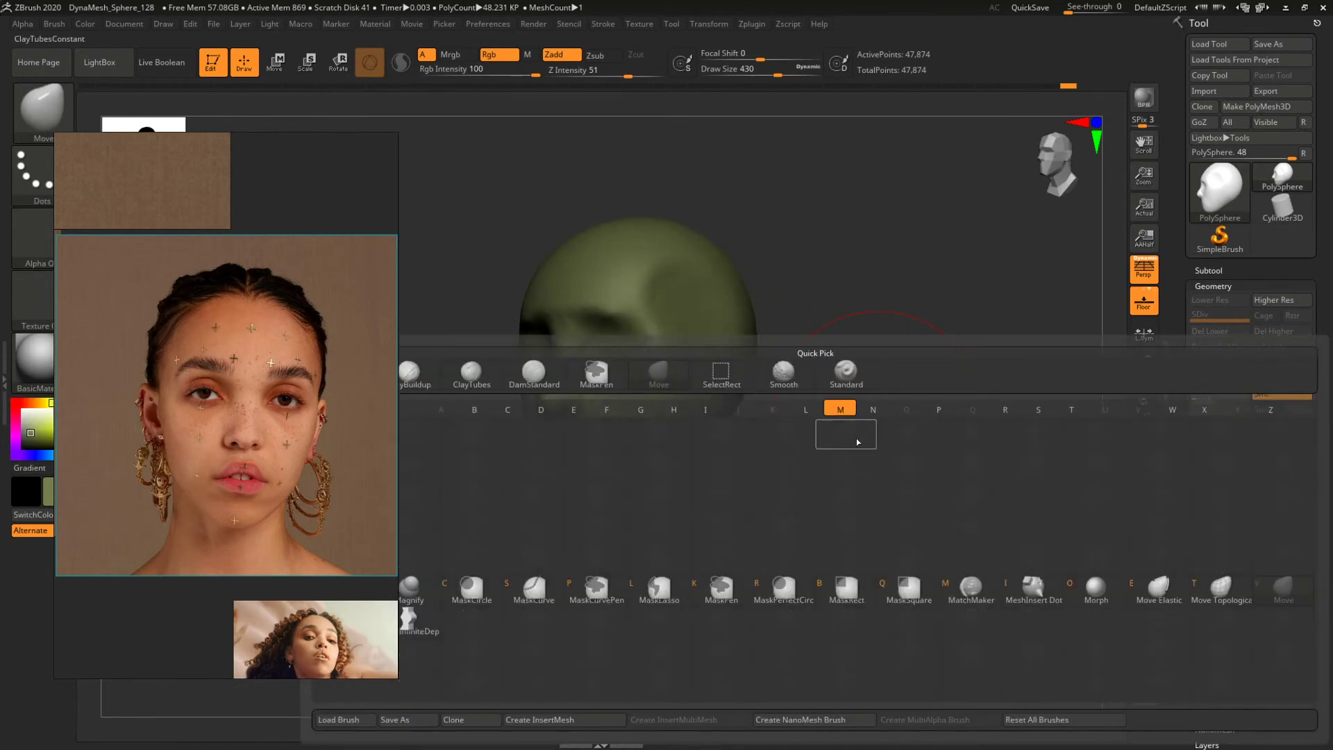
key("v")
left_click_drag(812, 491, 766, 502)
key("space")
mouse_move(632, 443)
left_mouse_down()
mouse_move(617, 443)
mouse_move(663, 468)
mouse_move(652, 455)
mouse_move(670, 458)
mouse_move(640, 439)
left_mouse_up()
key("space")
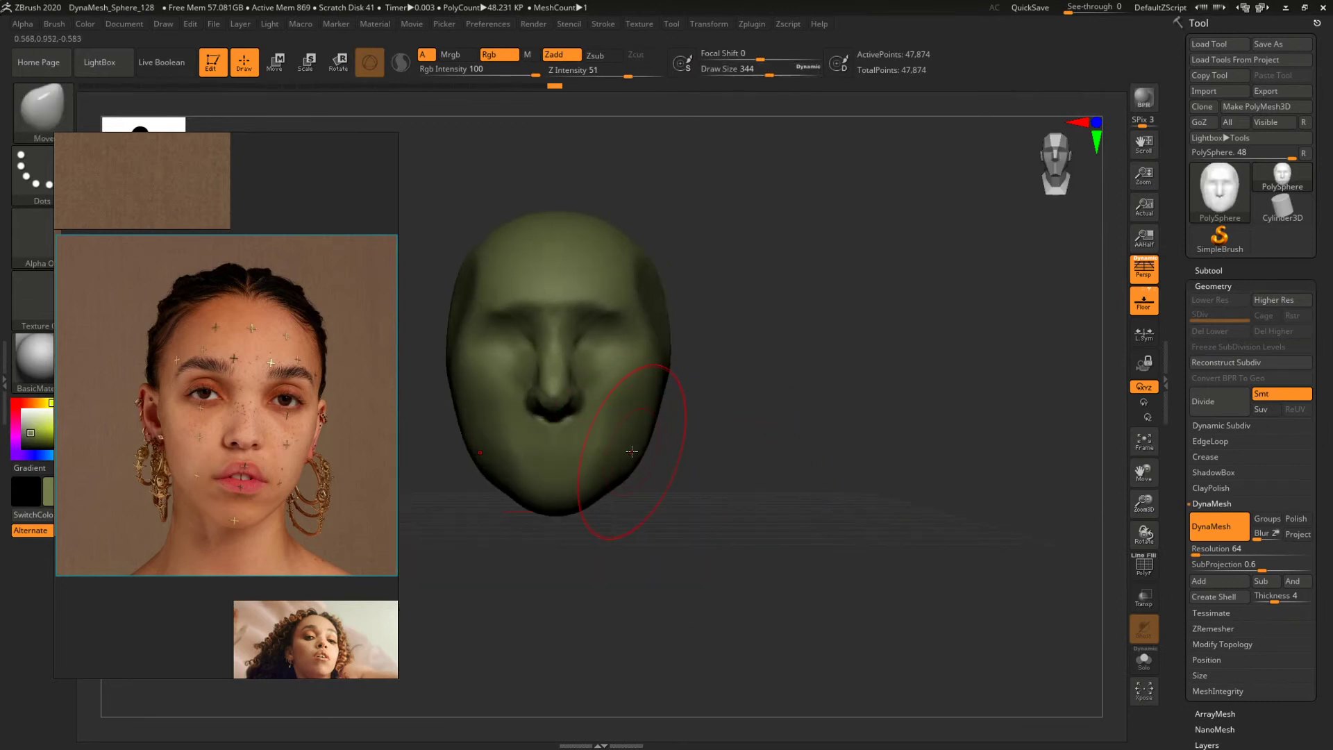
Refine the jawline and chin contour from the front with the Move brush at draw sizes 311 and 239.
left_click_drag(745, 461, 805, 451, "alt")
key("space")
left_click(674, 438)
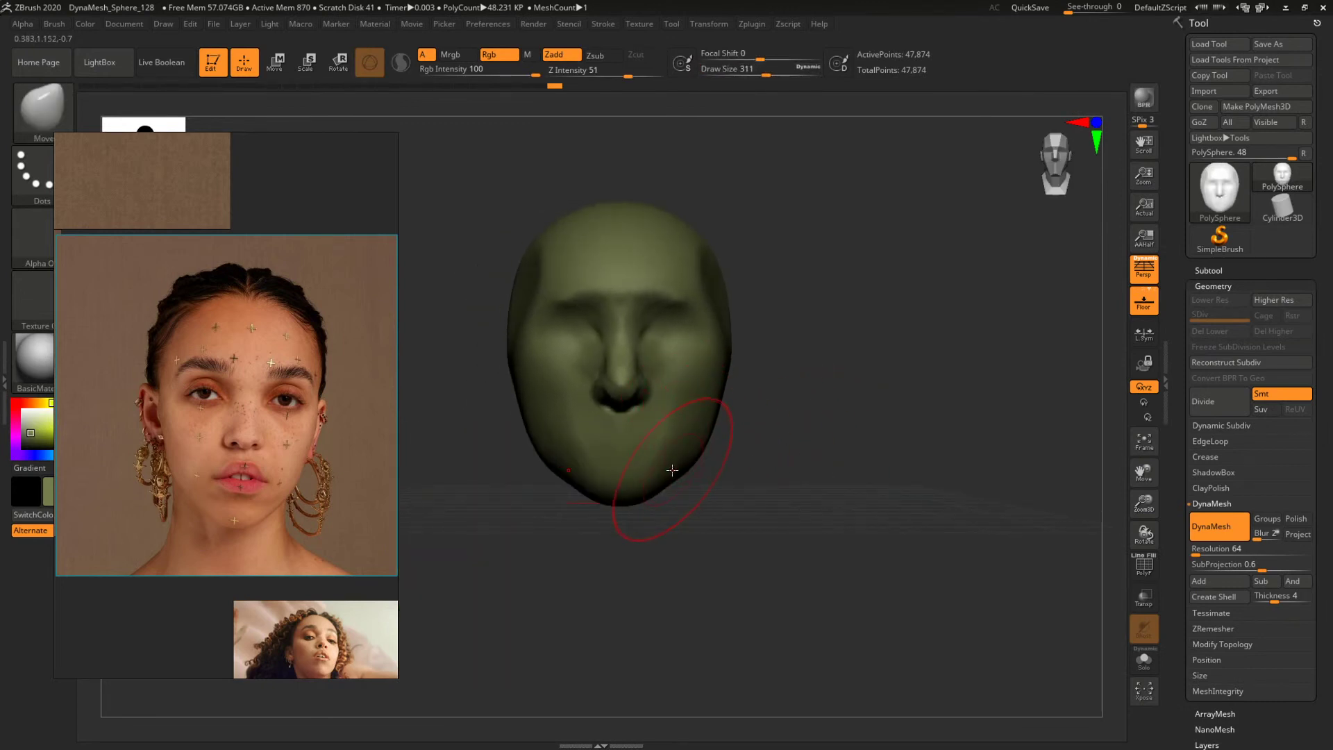
key("space")
left_click_drag(684, 472, 680, 473)
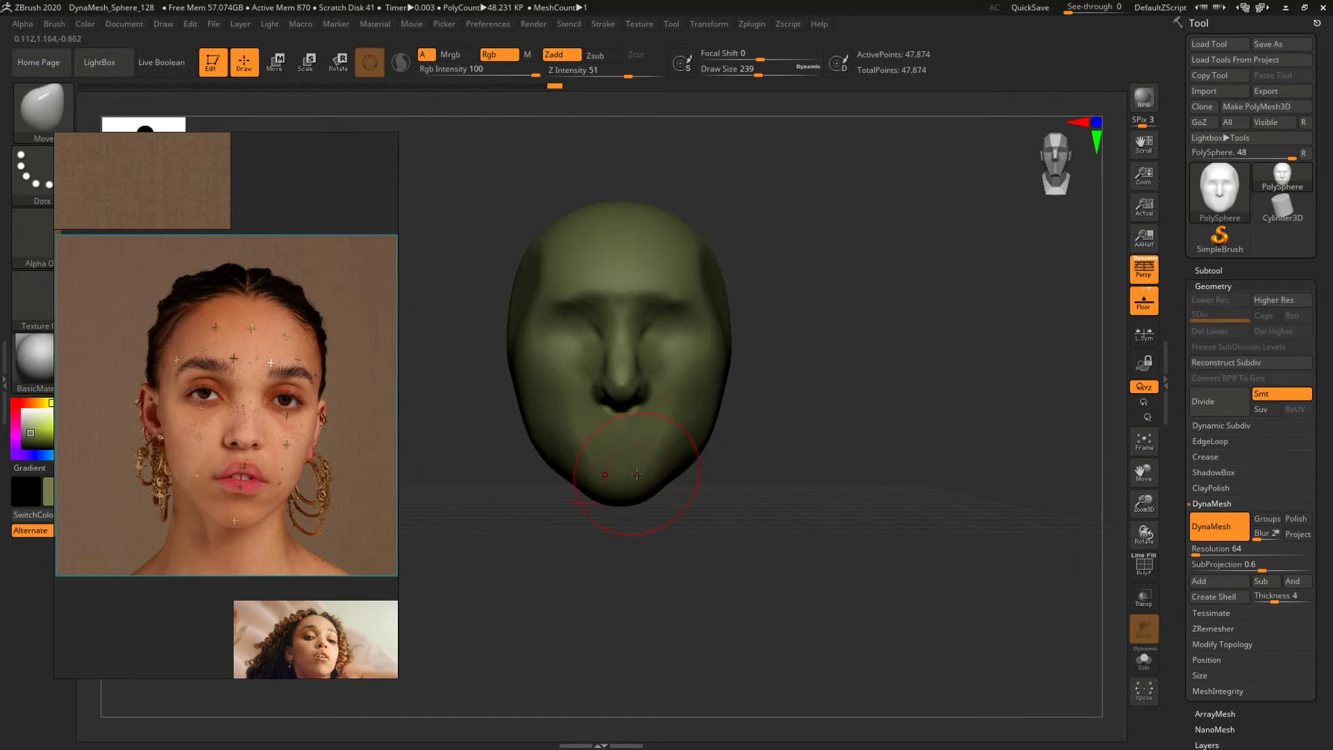
Build up the mouth mound and the sides of the jaw with ClayBuildup at draw sizes 187 and 223.
key("b")
key("c")
key("b")
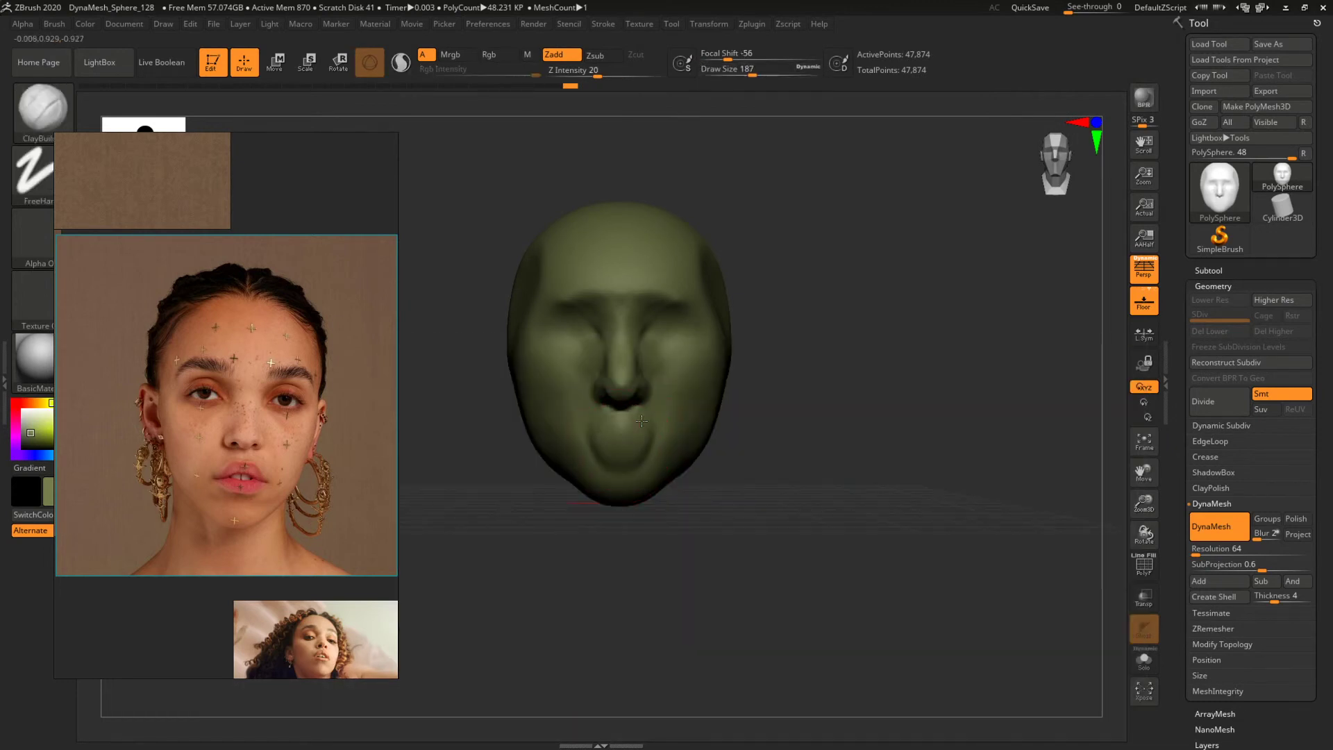
key("space")
left_click_drag(629, 442, 634, 442)
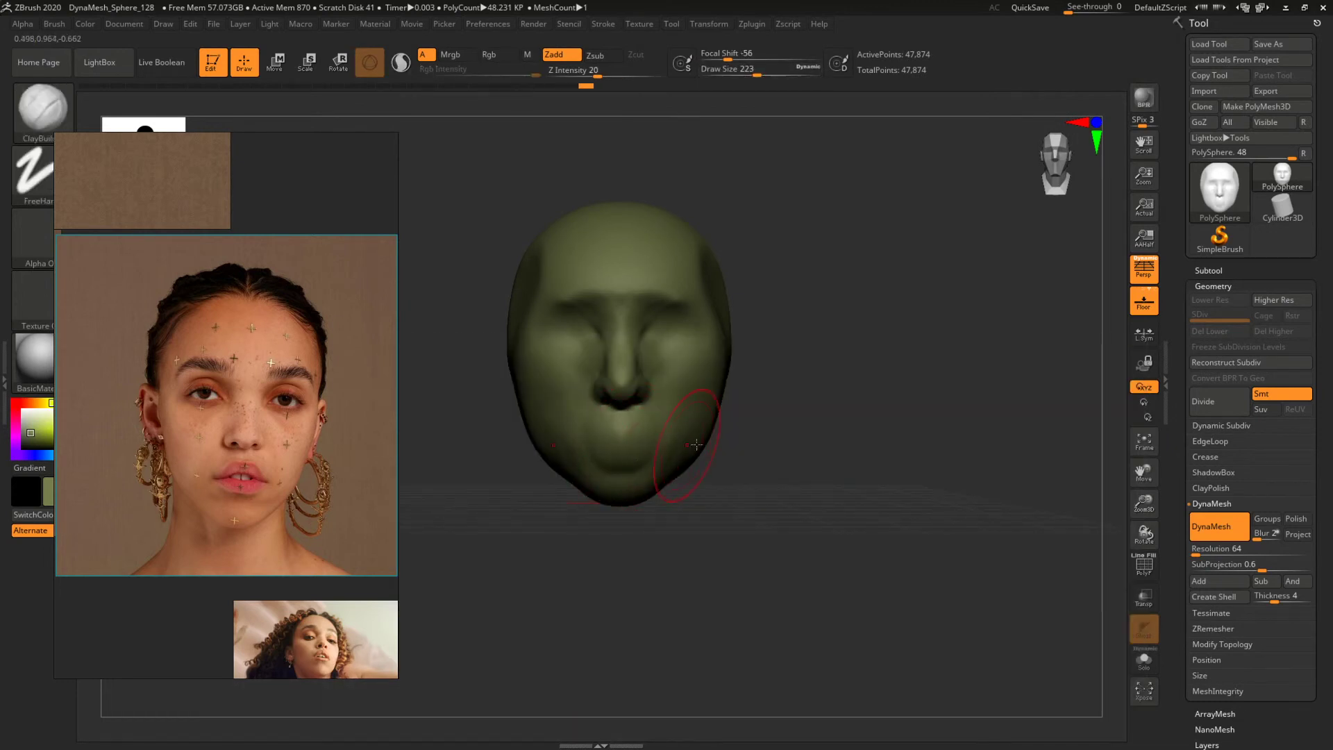
mouse_move(832, 493)
left_mouse_down()
mouse_move(798, 487)
mouse_move(830, 482)
mouse_move(806, 473)
mouse_move(721, 473)
mouse_move(620, 411)
left_mouse_up()
Define the mouth area and chin with ClayBuildup at draw size 167 and the cheekbone and side of the face at 207.
key("space")
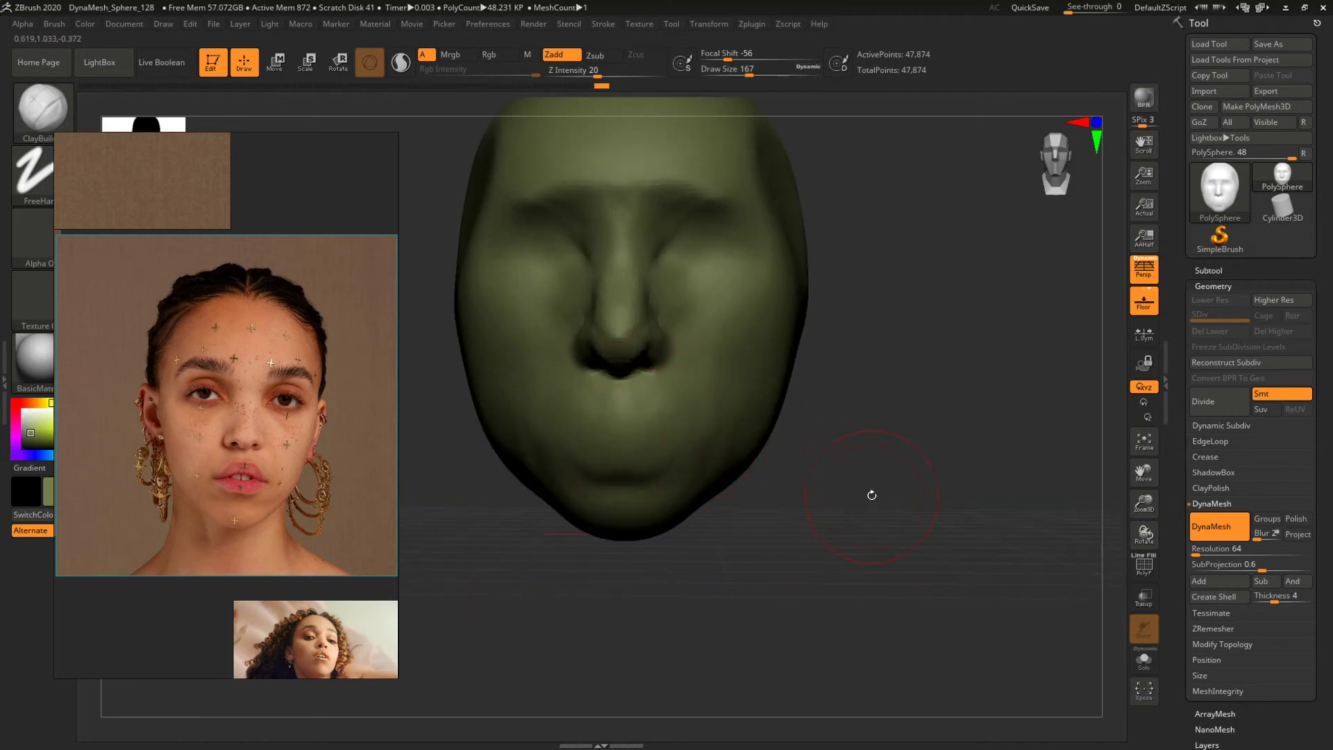
left_click_drag(872, 495, 833, 489)
mouse_move(833, 489)
left_mouse_down()
mouse_move(768, 488)
mouse_move(814, 462)
mouse_move(851, 500)
mouse_move(768, 456)
left_mouse_up()
key("space")
left_click_drag(654, 342, 663, 342)
left_click_drag(896, 410, 820, 397)
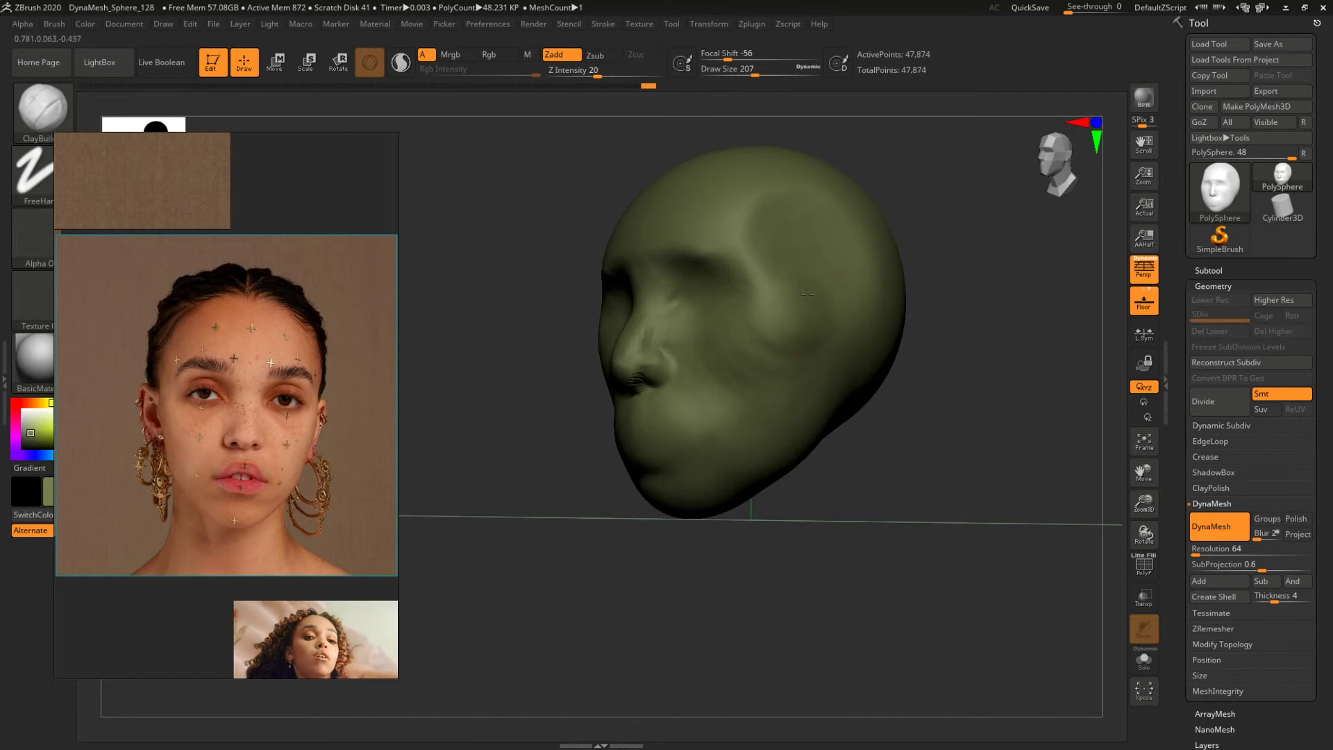
mouse_move(976, 378)
left_mouse_down()
mouse_move(984, 430)
mouse_move(885, 429)
left_mouse_up()
left_click_drag(1041, 486, 893, 424, "alt")
left_click_drag(919, 476, 855, 389)
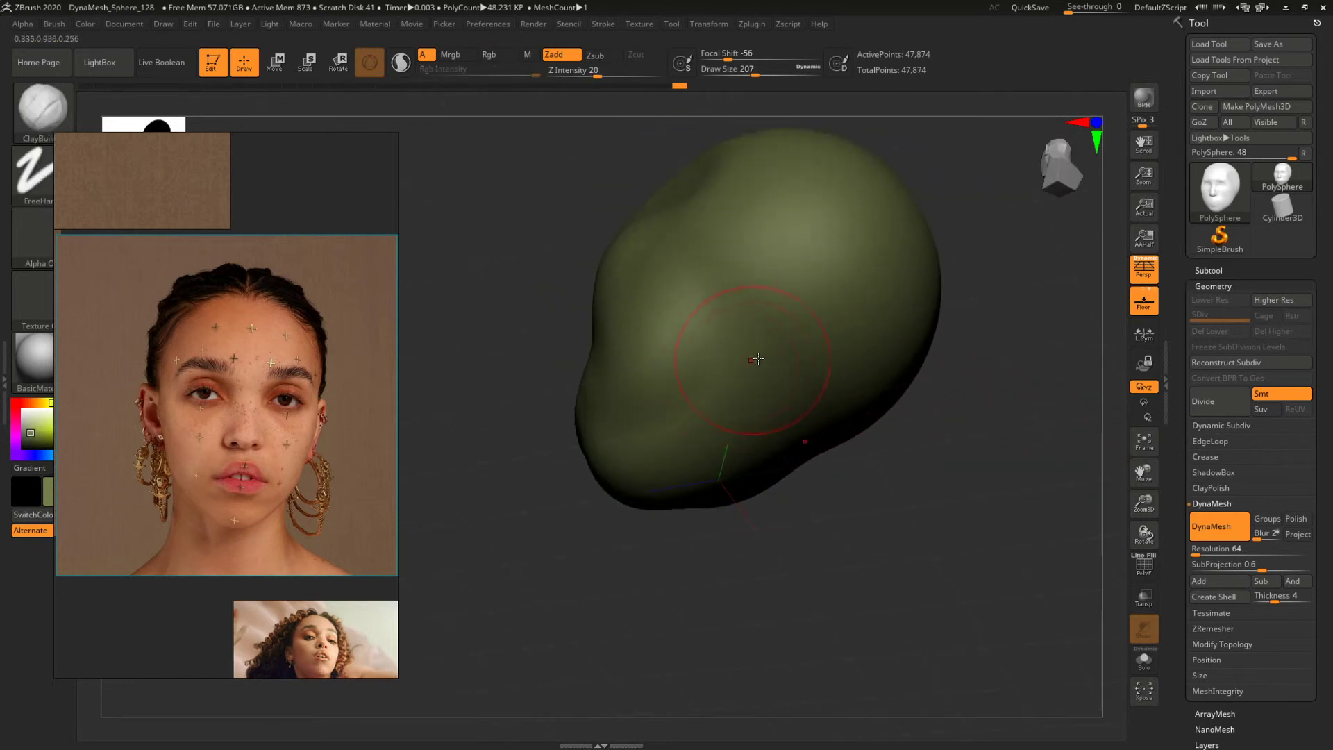
Mask a neck-sized area on the underside of the head and invert the mask so only that area is editable.
mouse_move(757, 358)
left_mouse_down("ctrl")
mouse_move(745, 325)
mouse_move(771, 327)
left_mouse_up("ctrl")
left_click(1009, 439, "ctrl")
mouse_move(1010, 439)
left_mouse_down("shift")
mouse_move(1046, 452)
mouse_move(830, 403)
mouse_move(689, 440)
left_mouse_up("shift")
Pull the neck down from the unmasked area with the Move brush at draw size 955 and update the DynaMesh.
key("b")
key("m")
key("v")
right_click(689, 440)
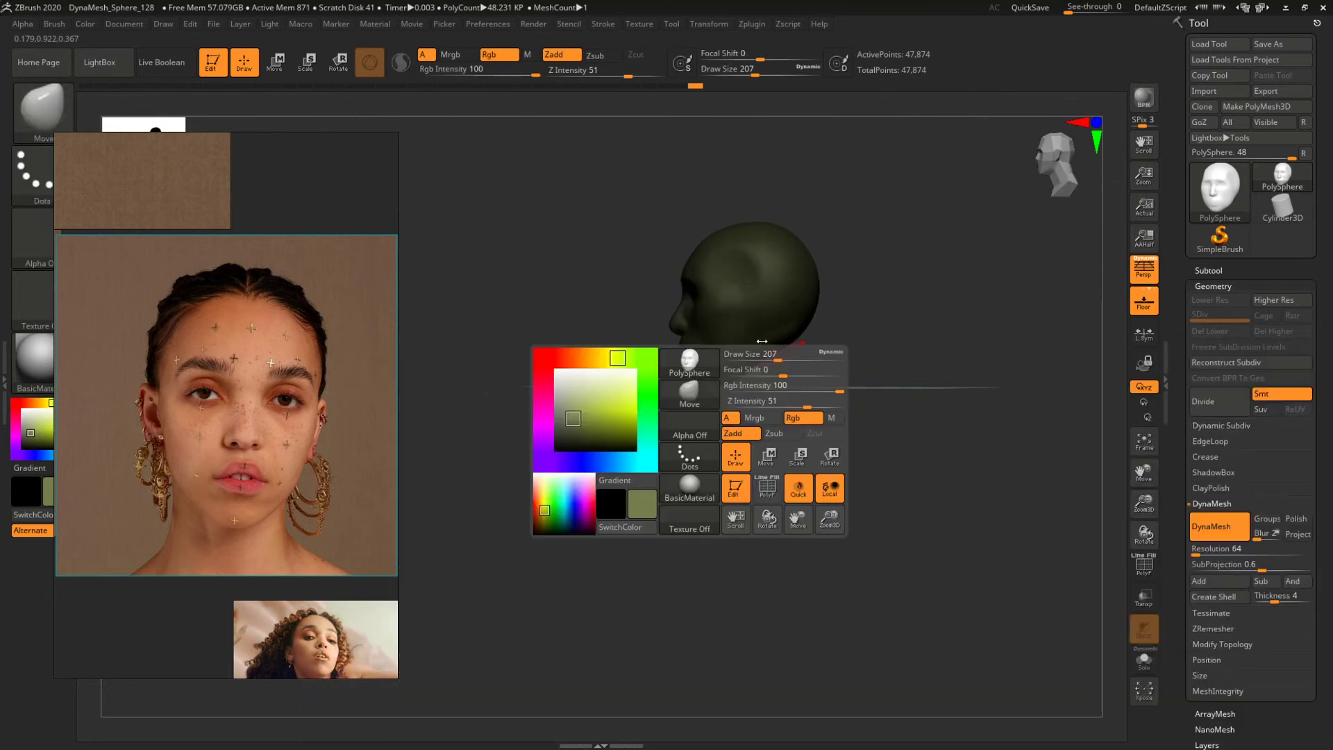
left_click(771, 337)
left_click_drag(767, 333, 792, 409)
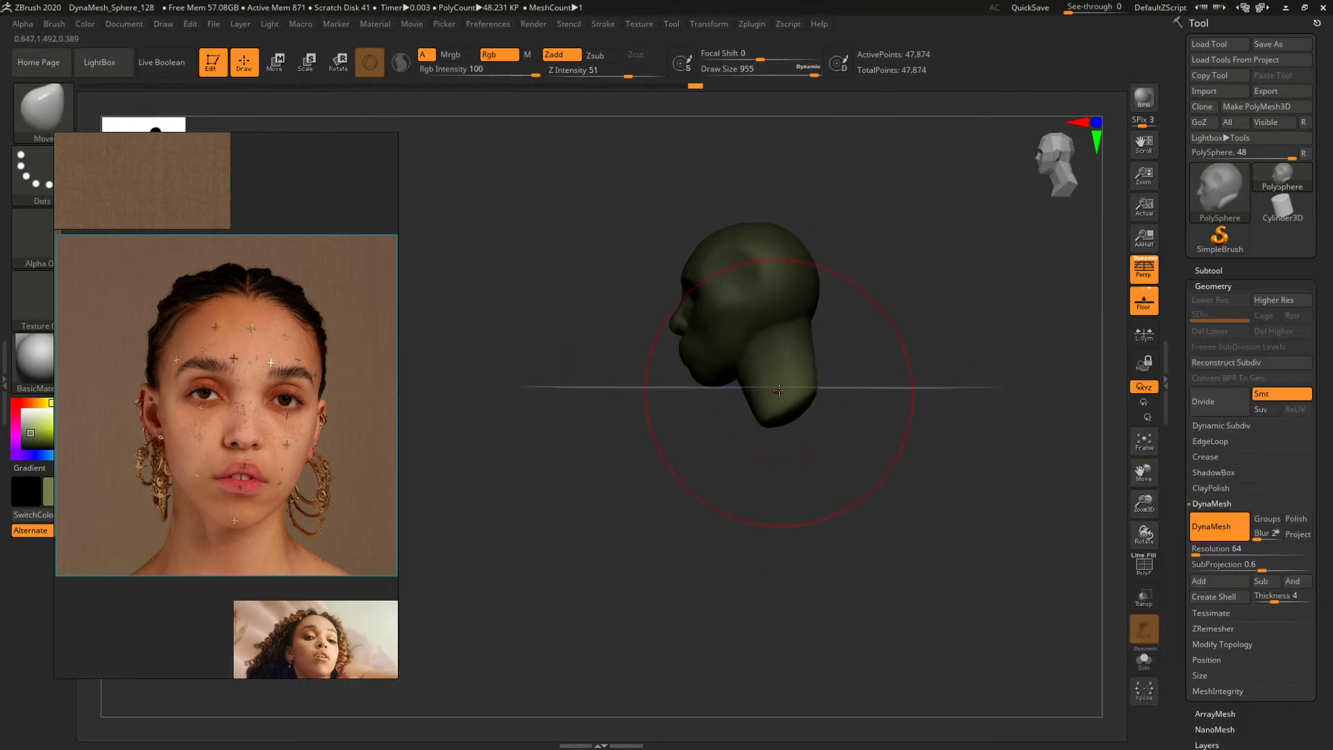
left_click_drag(887, 414, 940, 396)
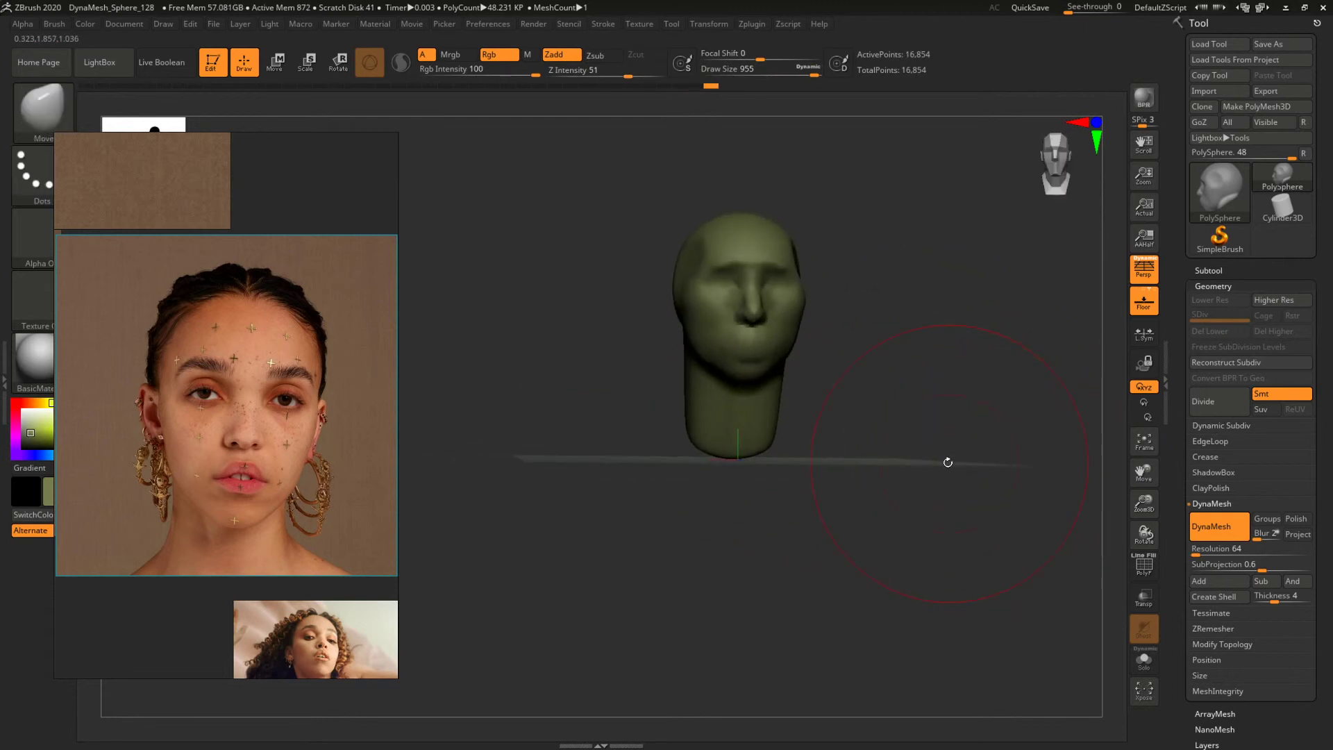
Shape the neck from the front and three-quarter views with the Move brush at draw size 430.
mouse_move(948, 462)
left_mouse_down()
mouse_move(879, 435)
mouse_move(931, 471)
left_mouse_up()
mouse_move(886, 380)
left_mouse_down("alt")
mouse_move(919, 480)
mouse_move(924, 463)
mouse_move(890, 465)
left_mouse_up("alt")
key("space")
mouse_move(957, 437)
left_mouse_down("alt")
mouse_move(940, 429)
mouse_move(888, 487)
left_mouse_up("alt")
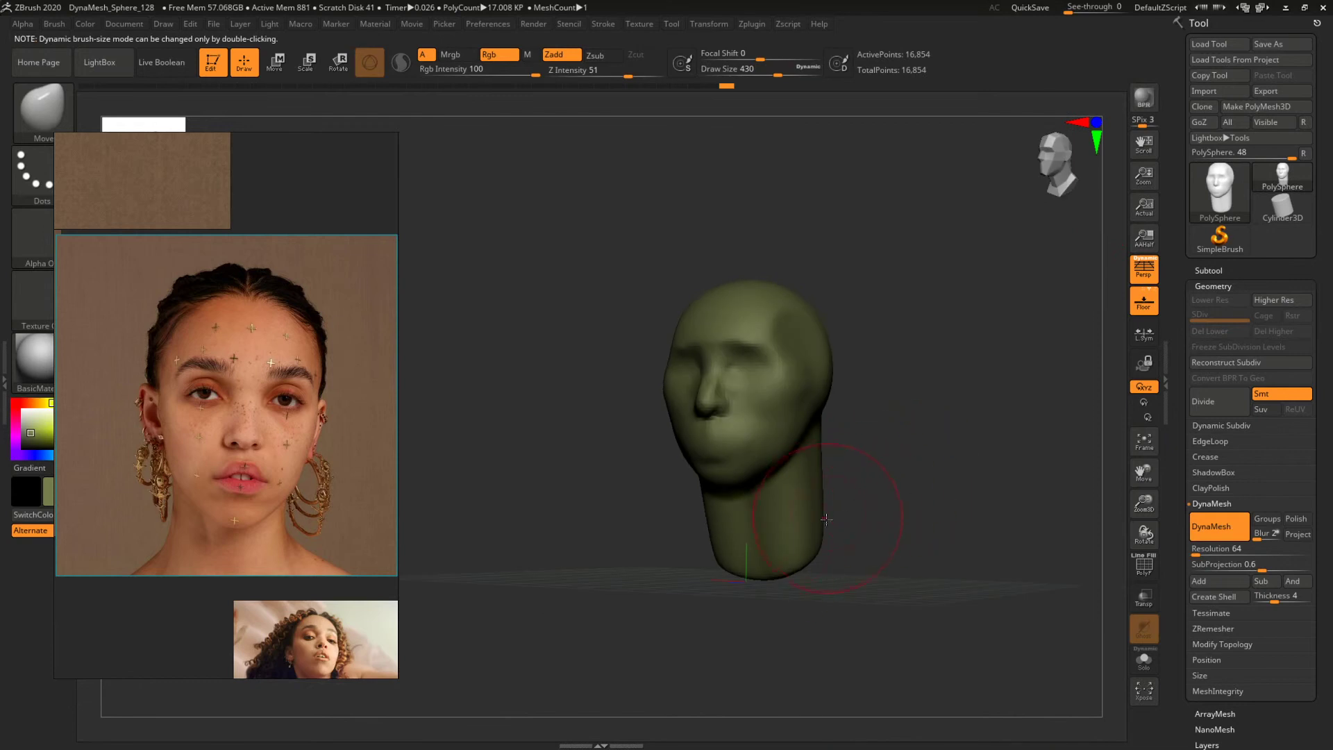
left_click_drag(813, 544, 934, 535, "shift")
Pull the shoulders out from the base of the neck with the Move brush at draw size 804 and turn off Rgb.
key("space")
mouse_move(781, 538)
left_mouse_down()
mouse_move(819, 538)
mouse_move(834, 522)
mouse_move(792, 534)
mouse_move(919, 600)
left_mouse_up()
key("space")
left_click(498, 55)
mouse_move(950, 419)
left_mouse_down("alt")
mouse_move(918, 357)
mouse_move(1002, 455)
mouse_move(952, 456)
left_mouse_up("alt")
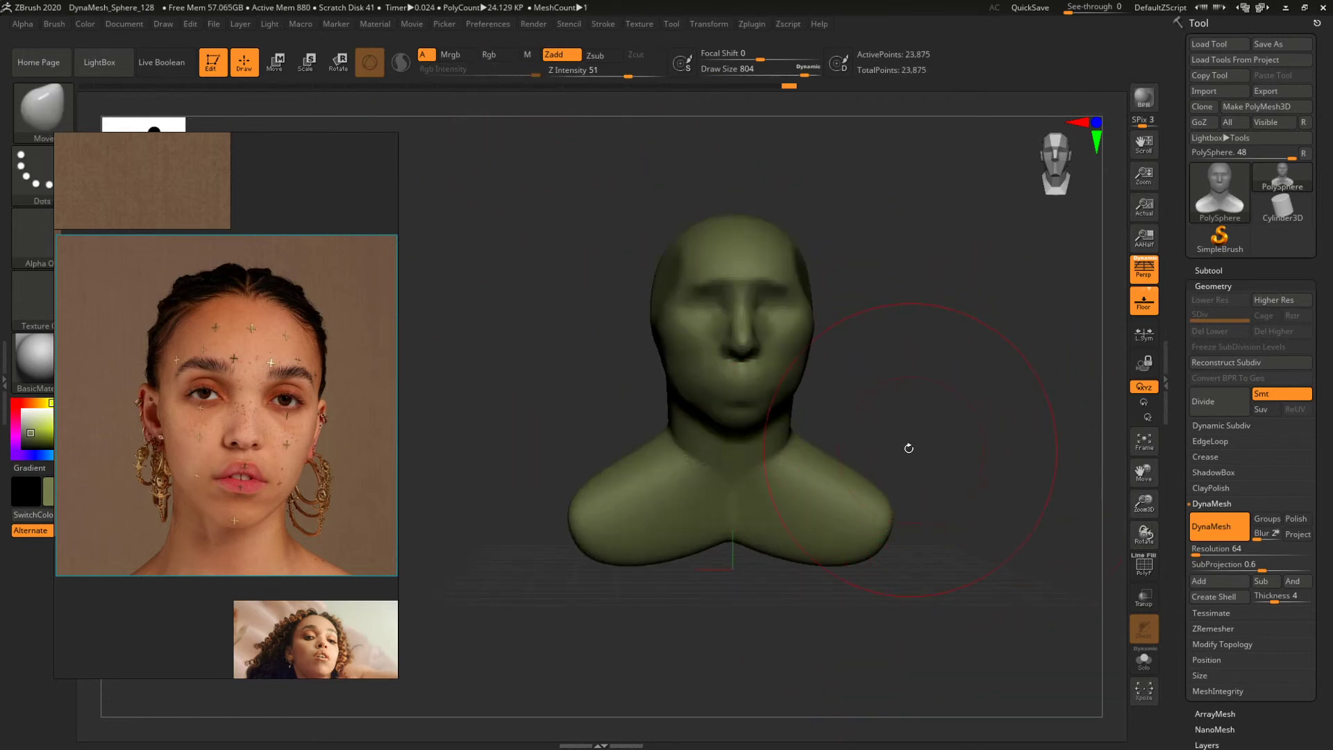
Fill in the chest and upper torso with ClayBuildup at draw size 379 and update the DynaMesh.
key("b")
key("c")
key("b")
left_click_drag(907, 416, 848, 479)
key("space")
left_click_drag(743, 485, 714, 488)
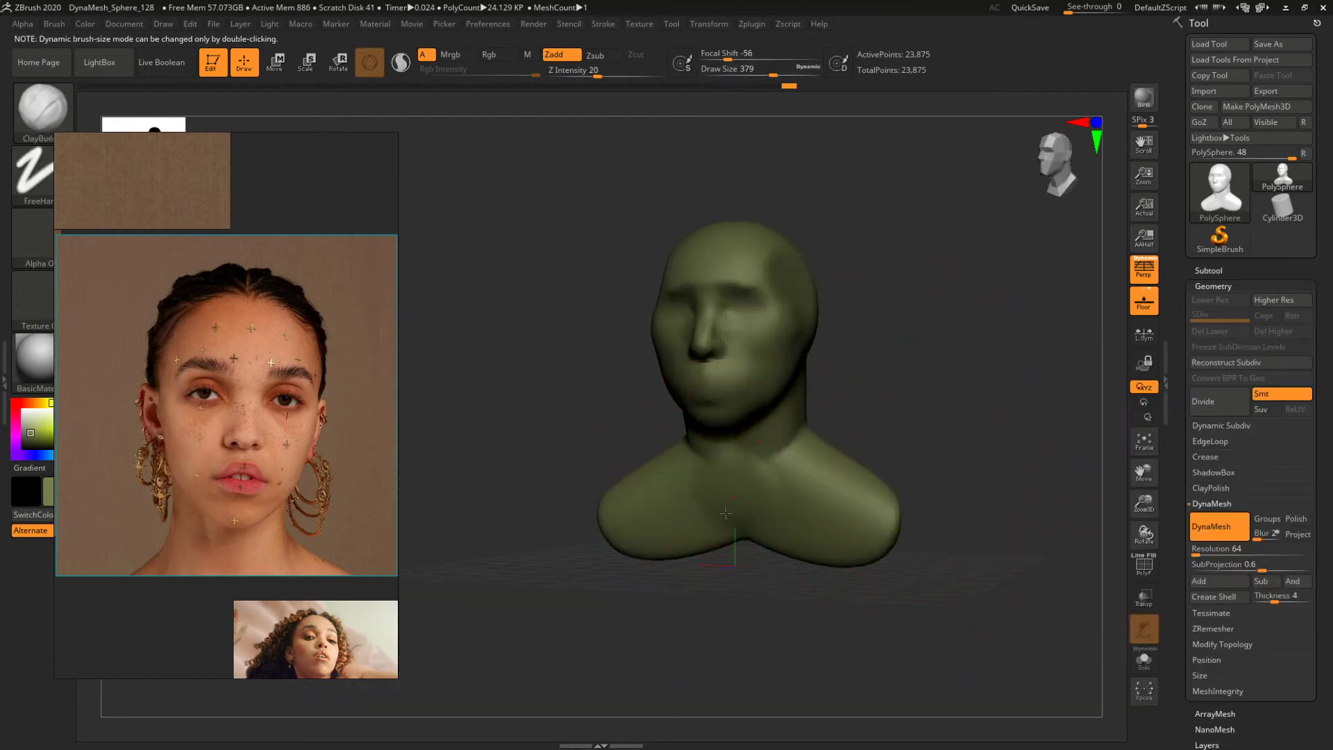
left_click_drag(824, 616, 962, 470)
mouse_move(967, 336)
left_mouse_down("ctrl")
mouse_move(994, 396)
mouse_move(902, 447)
mouse_move(917, 444)
left_mouse_up("ctrl")
Adjust the neck and shoulder silhouette with the Move brush at draw size 508.
key("b")
key("m")
key("v")
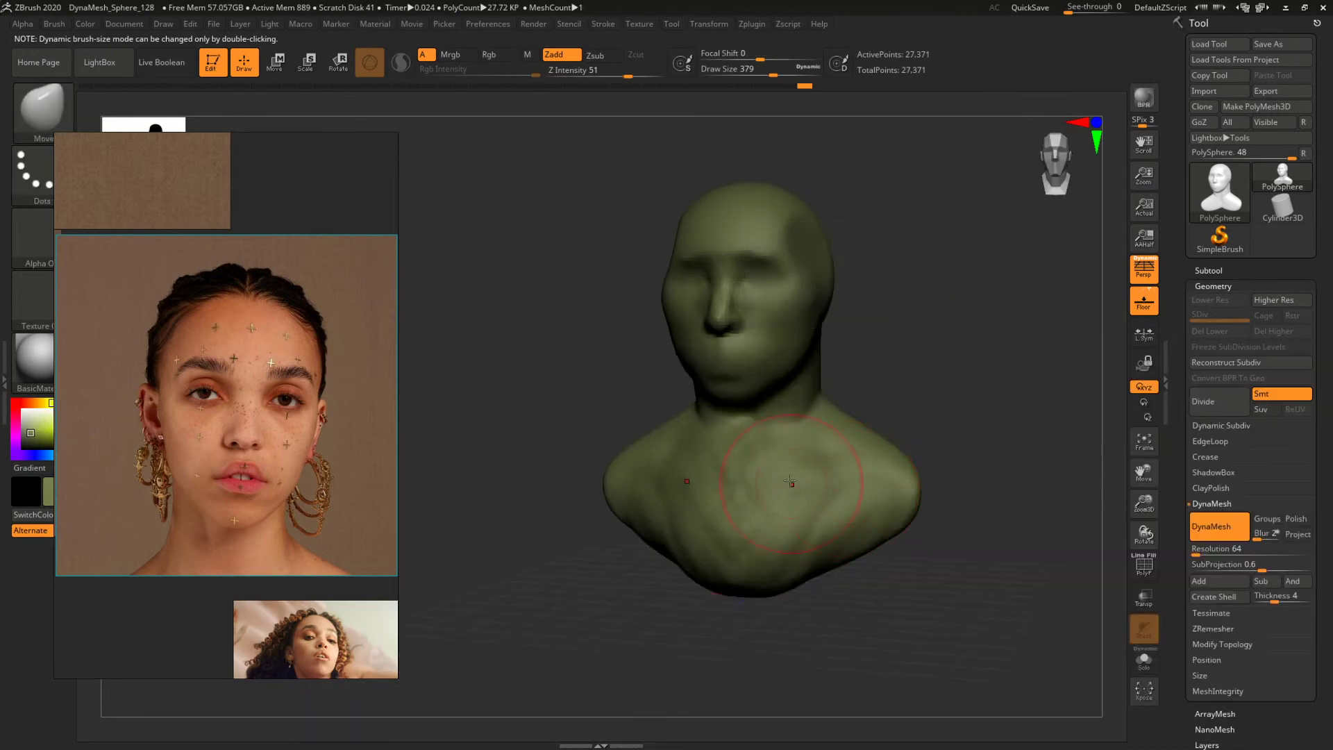
mouse_move(922, 419)
left_mouse_down()
mouse_move(857, 431)
mouse_move(827, 403)
left_mouse_up()
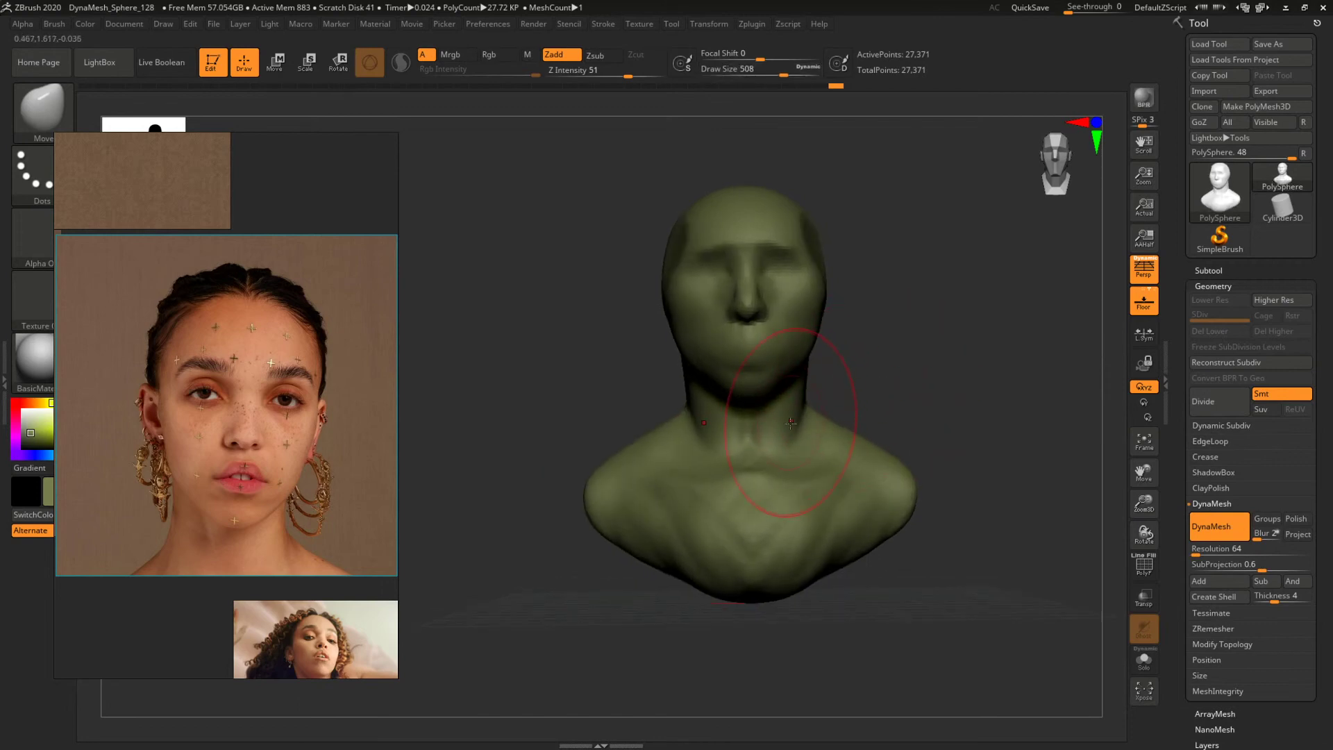
mouse_move(920, 421)
left_mouse_down()
mouse_move(864, 434)
mouse_move(920, 408)
mouse_move(868, 396)
mouse_move(1026, 407)
left_mouse_up()
Rough in the side neck muscles and collar area with ClayBuildup and the Standard brush at draw size 207.
key("b")
key("c")
key("b")
mouse_move(779, 460)
left_mouse_down()
mouse_move(917, 396)
mouse_move(766, 403)
mouse_move(791, 399)
left_mouse_up()
key("b")
key("s")
key("t")
key("space")
key("space")
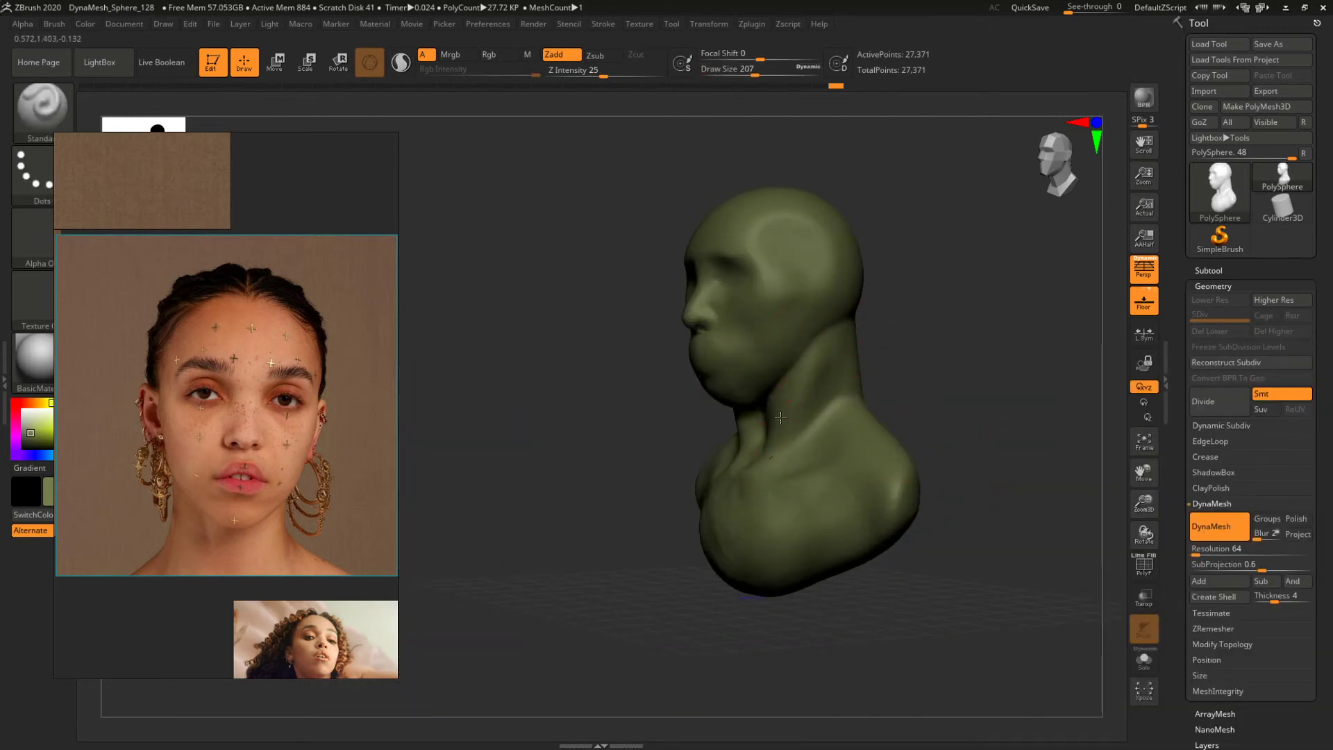
mouse_move(951, 343)
left_mouse_down()
mouse_move(956, 366)
mouse_move(802, 399)
mouse_move(776, 436)
left_mouse_up()
Shape the underside of the jaw and the throat with ClayBuildup at draw size 331.
key("b")
key("c")
key("b")
key("bracketright")
key("bracketright")
left_click_drag(921, 358, 687, 410)
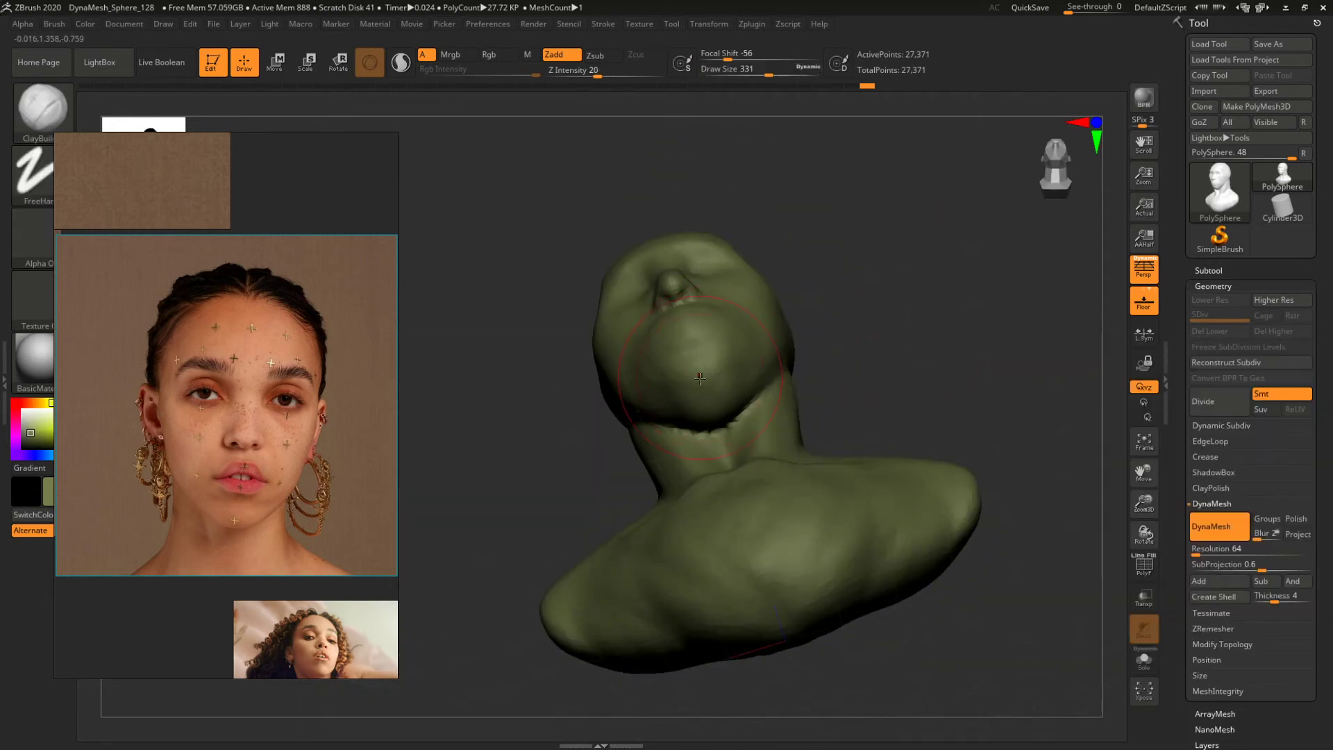
key("bracketleft")
left_click_drag(880, 352, 764, 394)
Define the side neck muscle down to the collarbone with ClayBuildup at draw sizes 154 and 212, smoothing the transition.
key("space")
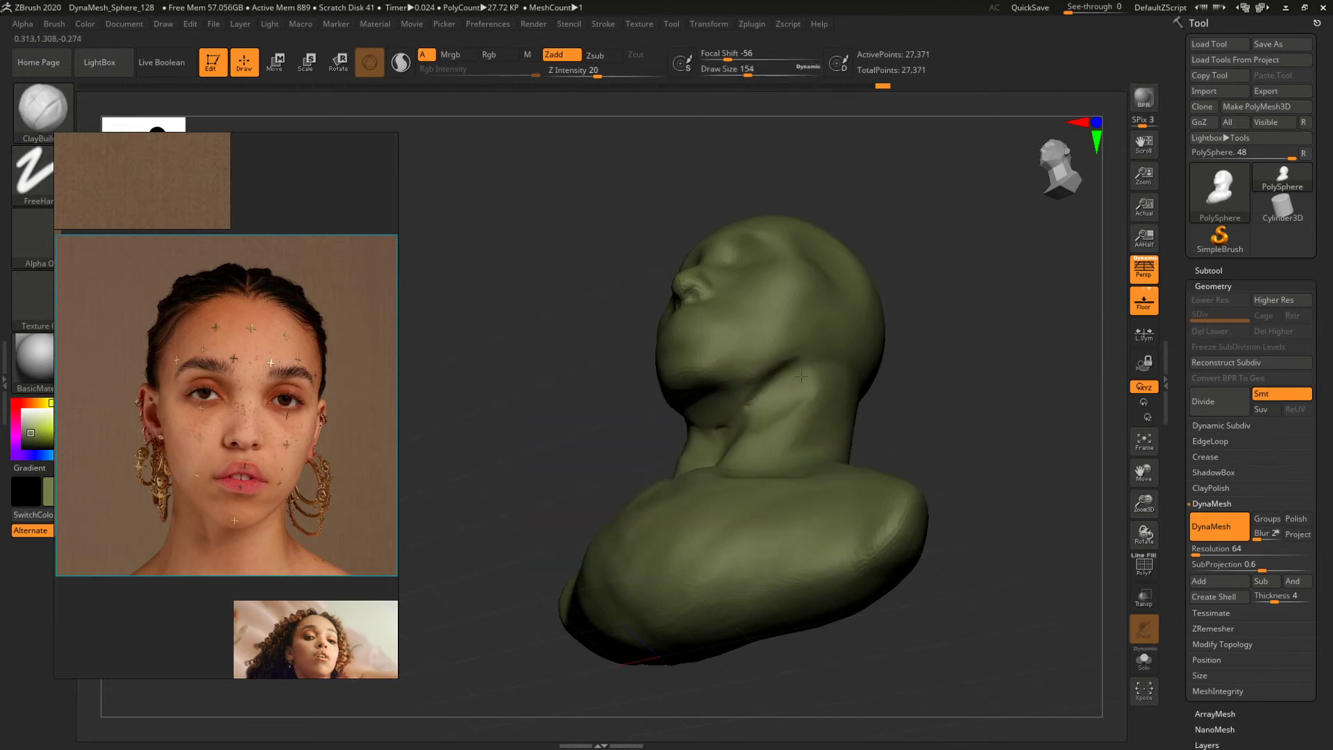
mouse_move(994, 351)
left_mouse_down()
mouse_move(1009, 417)
mouse_move(873, 432)
left_mouse_up()
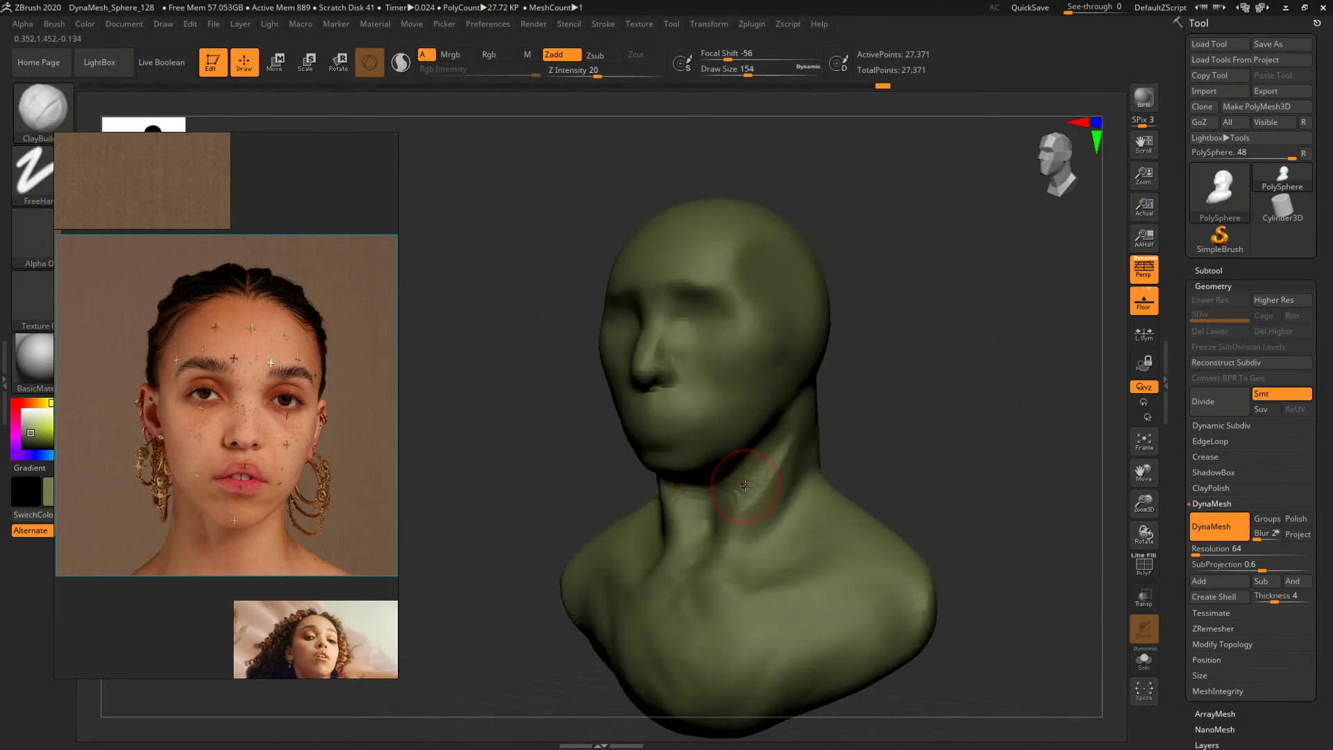
key("space")
left_click_drag(743, 502, 737, 534)
left_click_drag(973, 397, 887, 405)
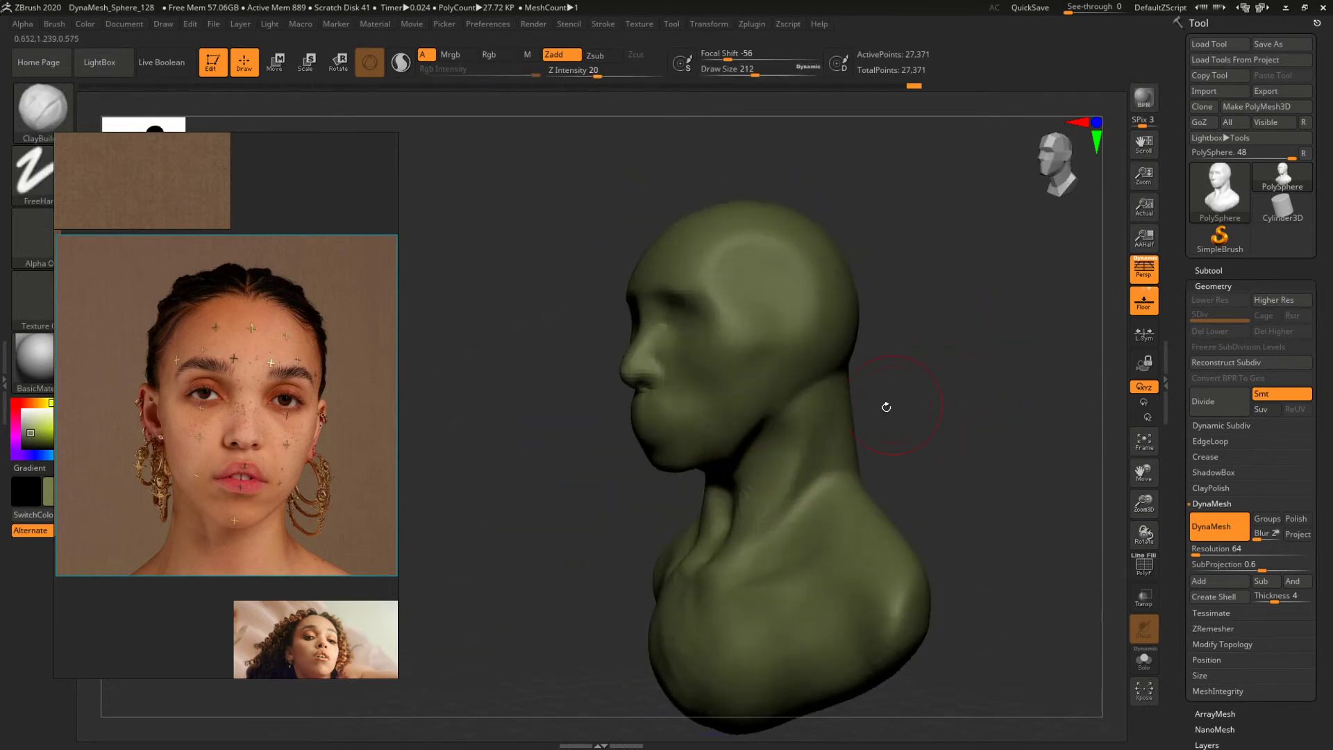
left_click_drag(792, 497, 748, 522, "shift")
Build up the slope from the neck to the shoulders and upper back with ClayBuildup at draw size 245.
left_click_drag(956, 393, 798, 432)
key("space")
left_click_drag(747, 473, 755, 473)
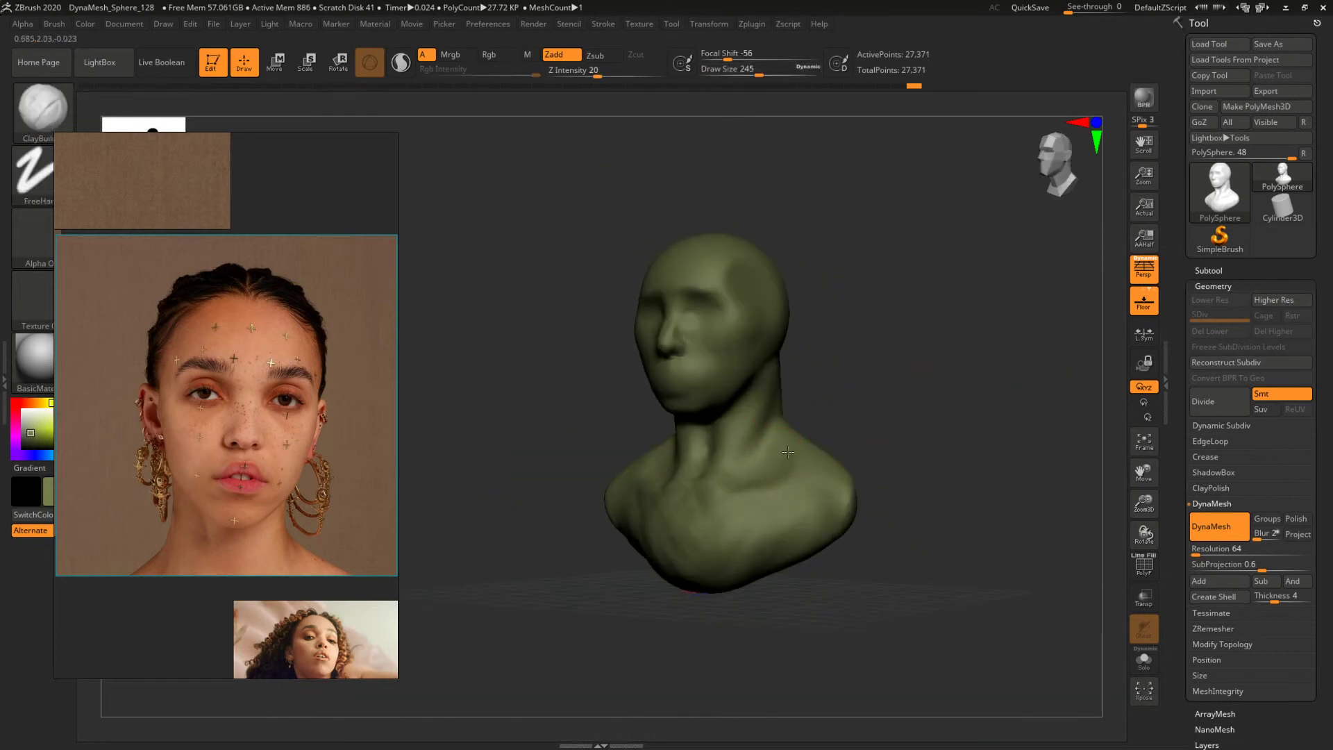
mouse_move(928, 410)
left_mouse_down()
mouse_move(857, 435)
mouse_move(913, 419)
mouse_move(776, 434)
mouse_move(802, 405)
mouse_move(903, 375)
mouse_move(876, 385)
left_mouse_up()
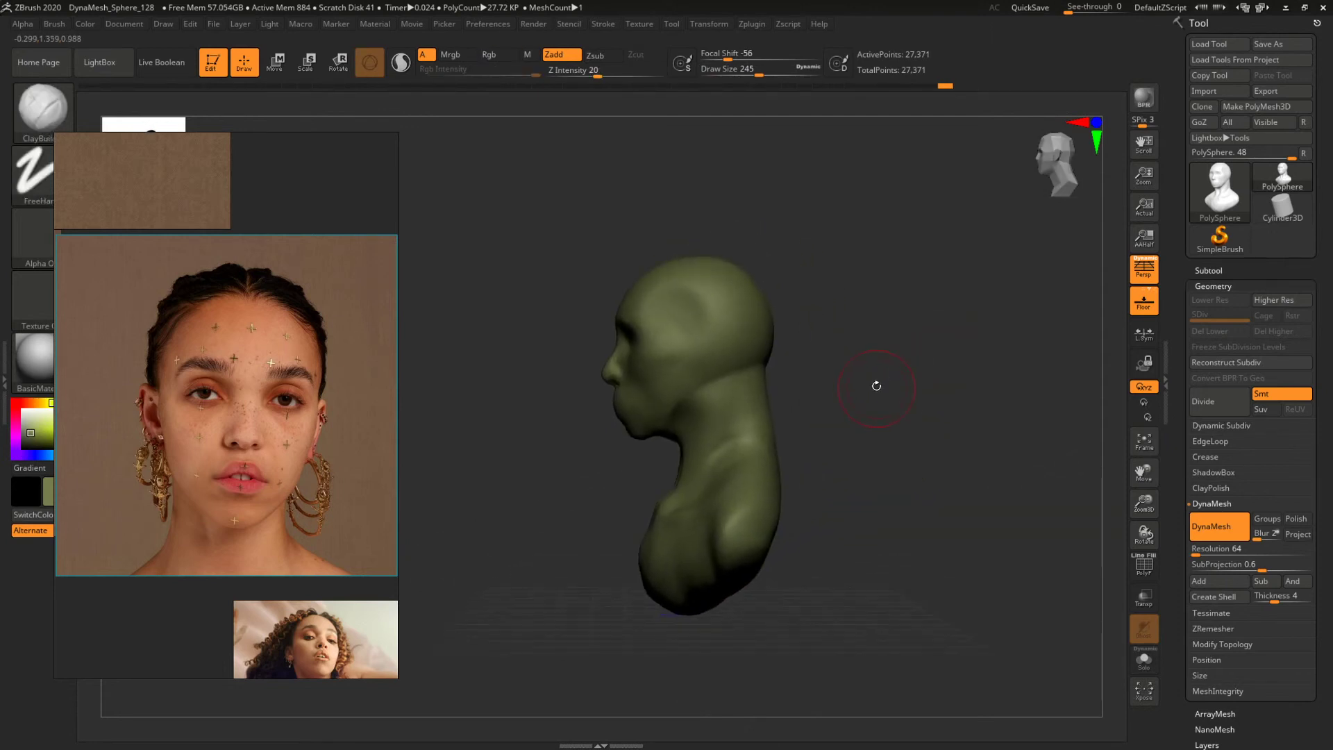
Adjust the back of the neck in profile with the Move brush at draw size 415 and display the side-profile reference photo.
key("b")
key("m")
key("v")
key("space")
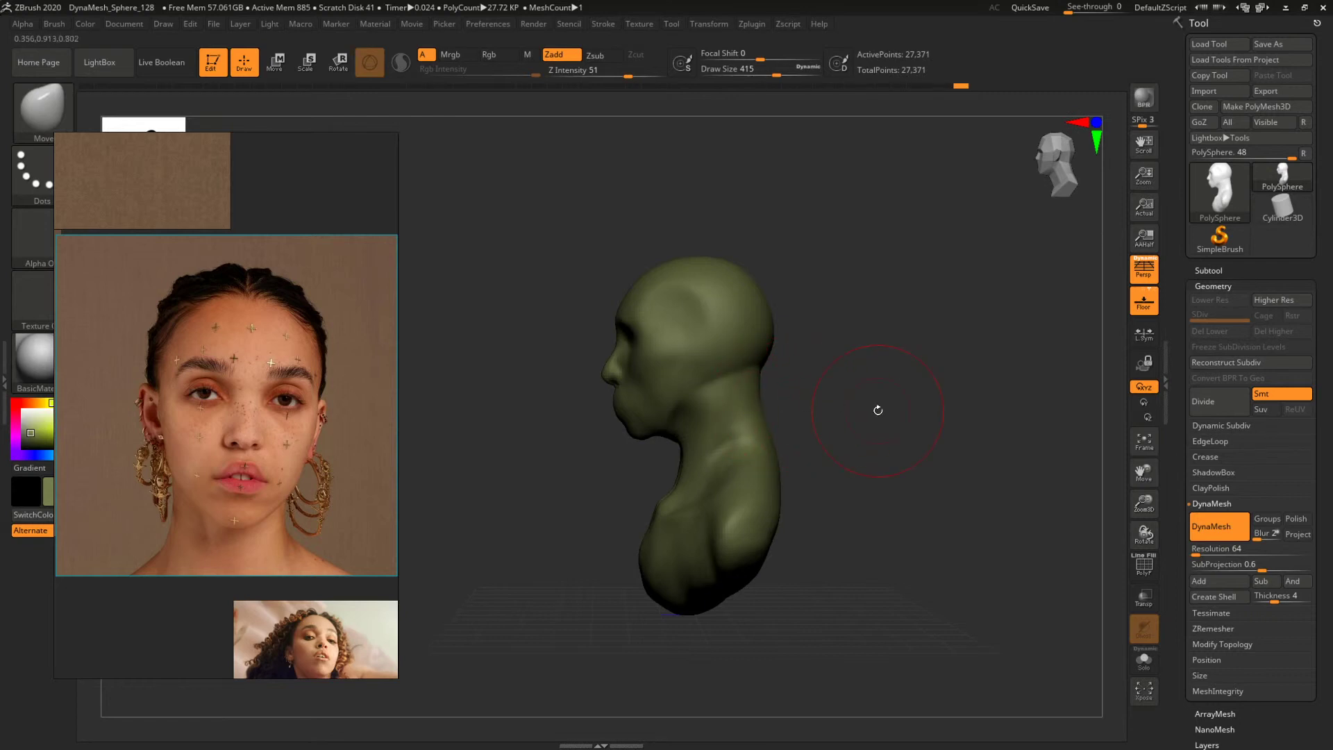
scroll(255, 395, "down", 10)
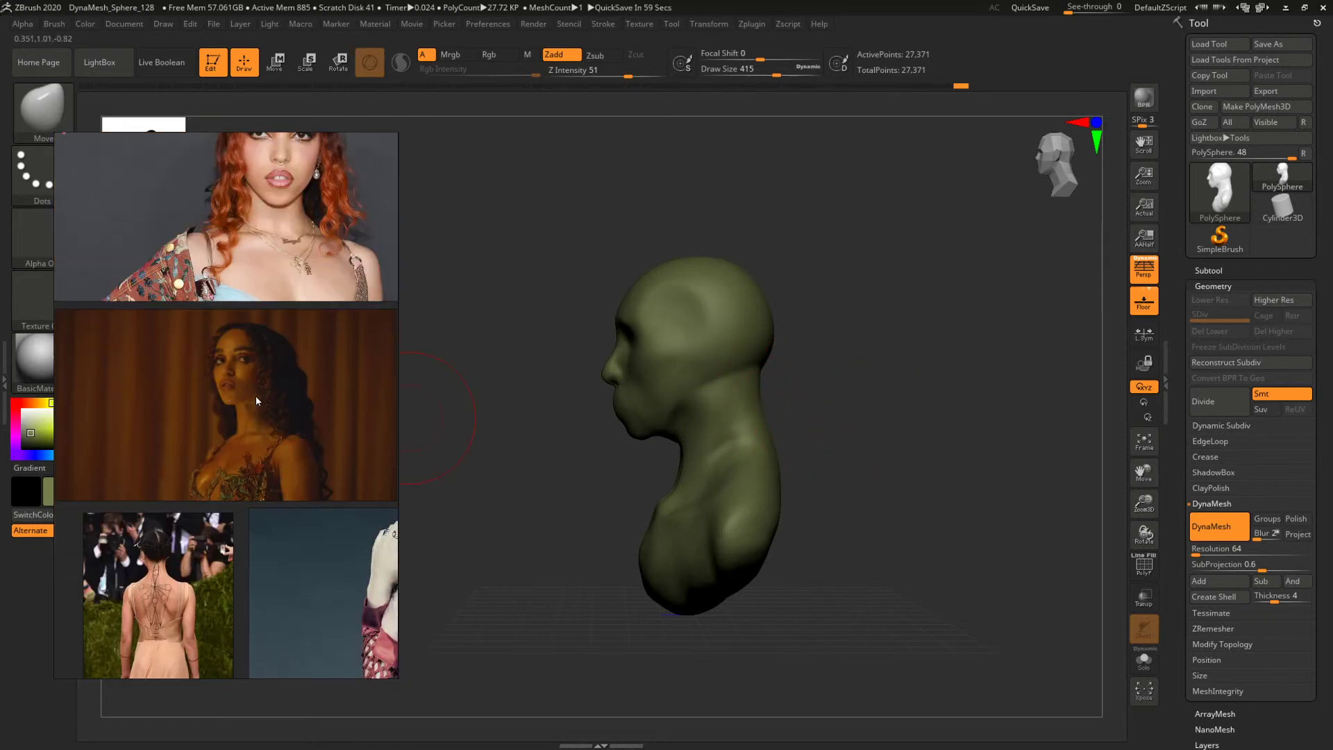
scroll(256, 401, "down", 8)
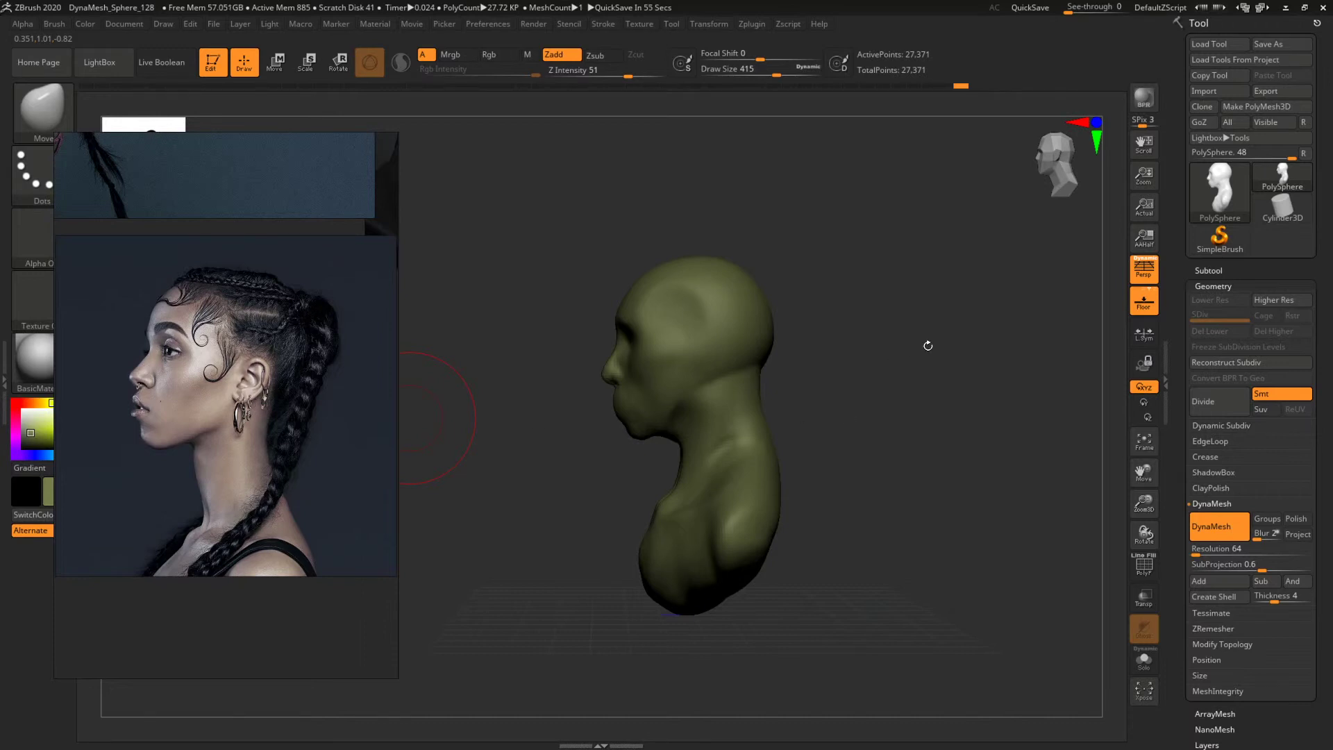
Push the front of the chest back in profile with the Move brush at draw size 753.
left_click_drag(928, 345, 893, 351)
right_click_drag(893, 352, 952, 389, "ctrl")
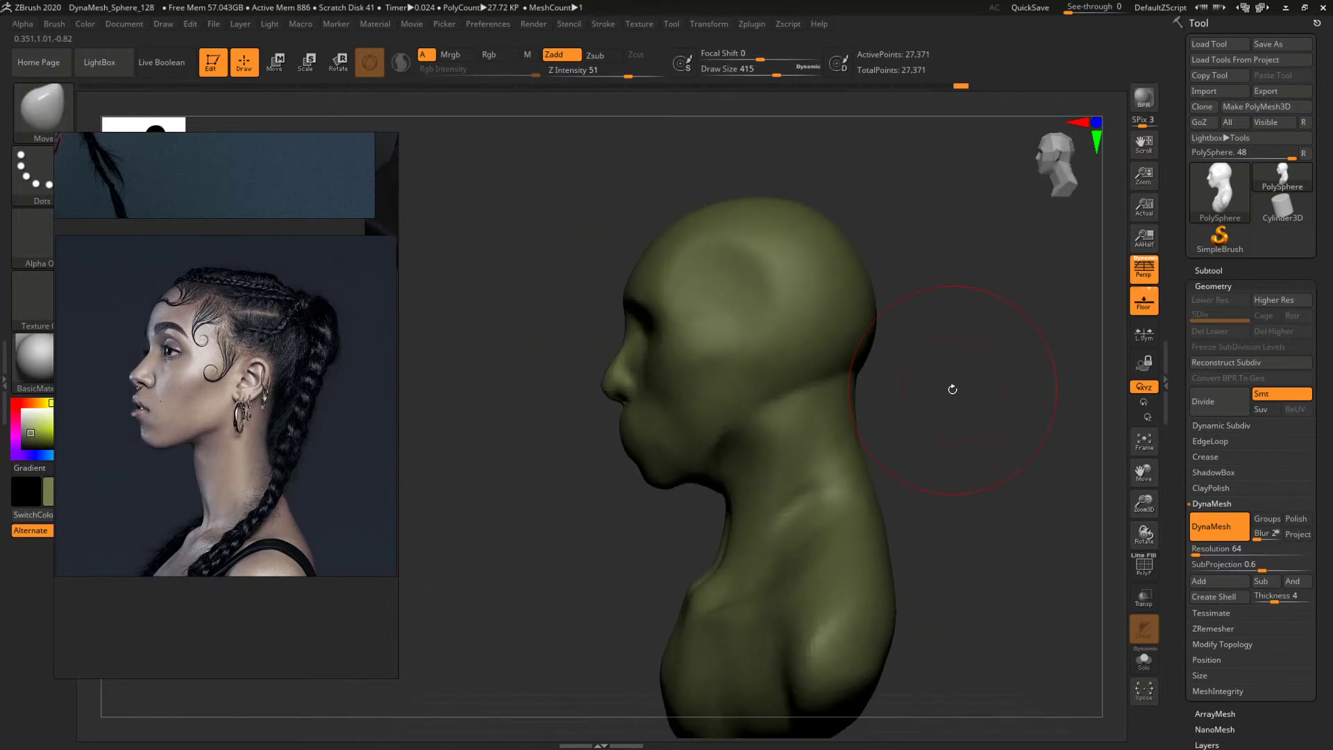
left_click_drag(965, 389, 937, 382)
key("b")
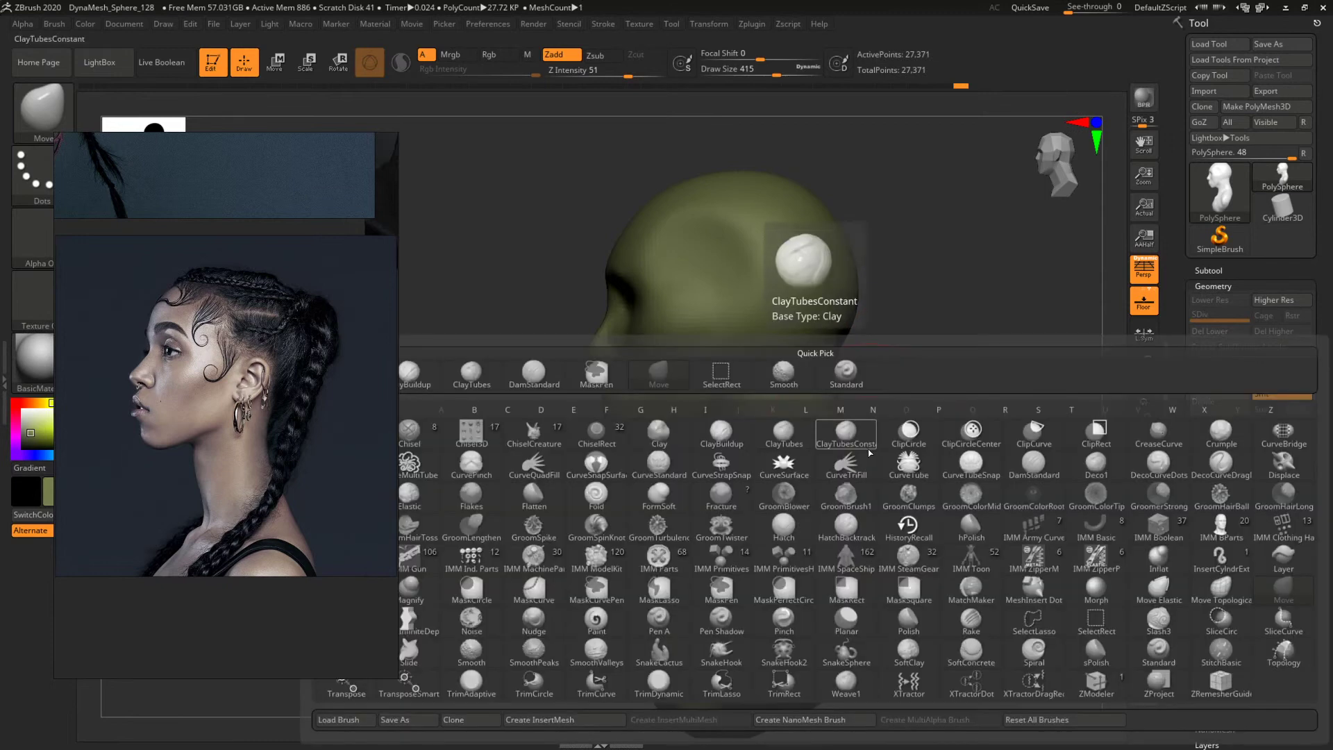
key("m")
key("v")
mouse_move(988, 428)
right_mouse_down("ctrl")
mouse_move(943, 398)
mouse_move(880, 388)
right_mouse_up("ctrl")
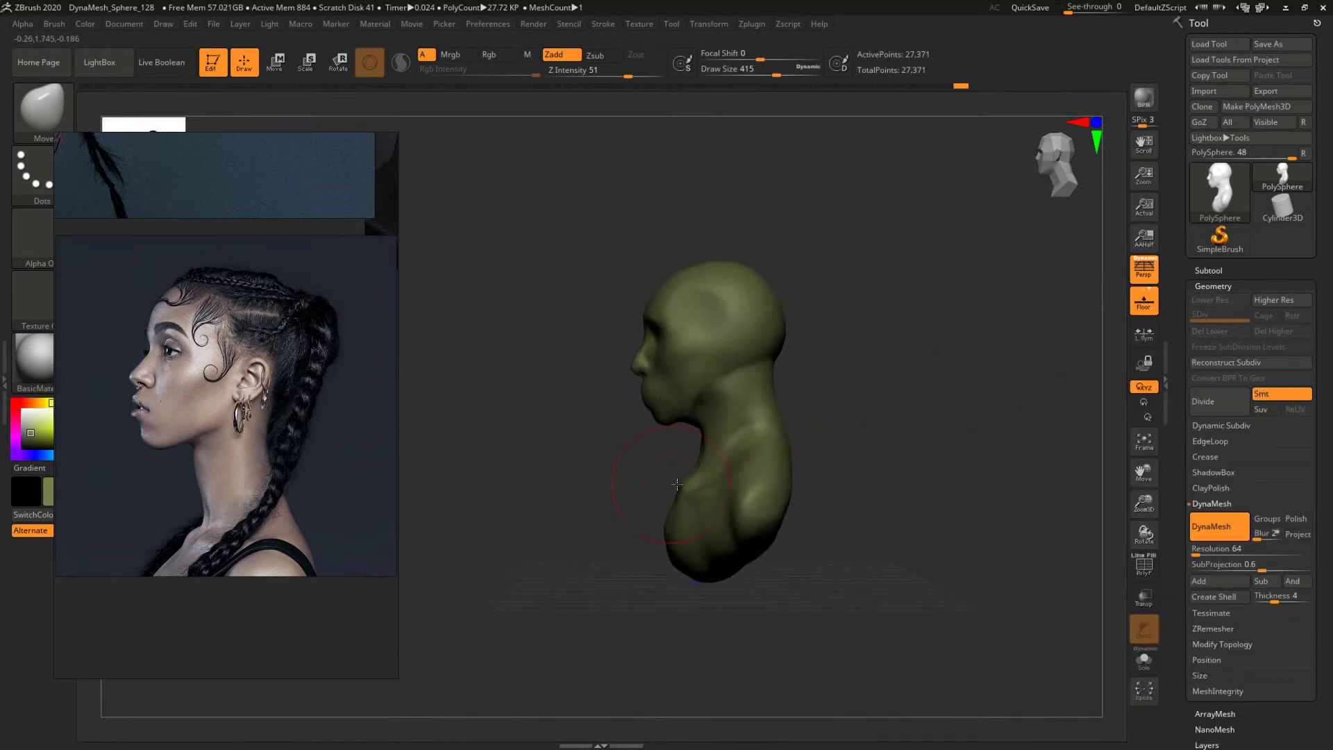
key("space")
mouse_move(691, 489)
left_mouse_down()
mouse_move(715, 489)
mouse_move(702, 522)
left_mouse_up()
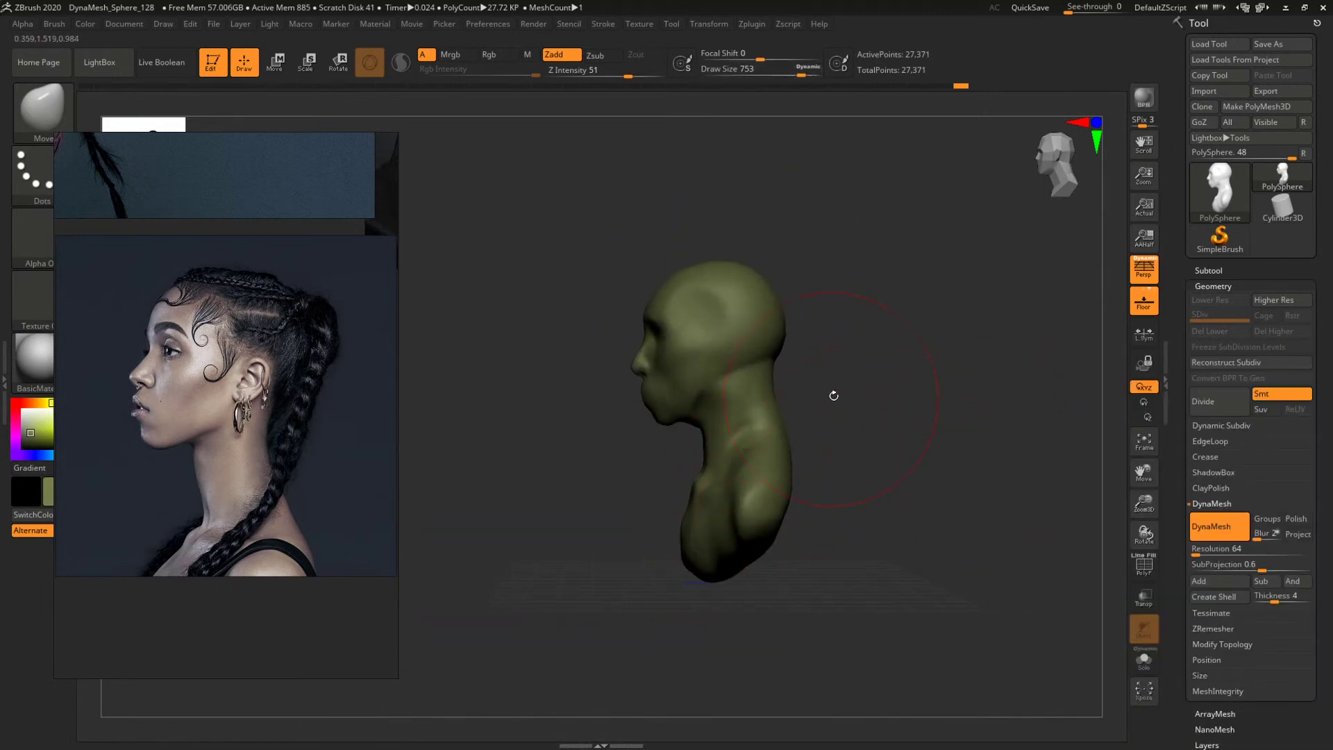
Reshape the back of the neck and the throat contour with the Move brush at draw sizes 437 and 318.
right_click_drag(831, 379, 803, 406, "ctrl")
key("space")
left_click_drag(796, 370, 772, 369)
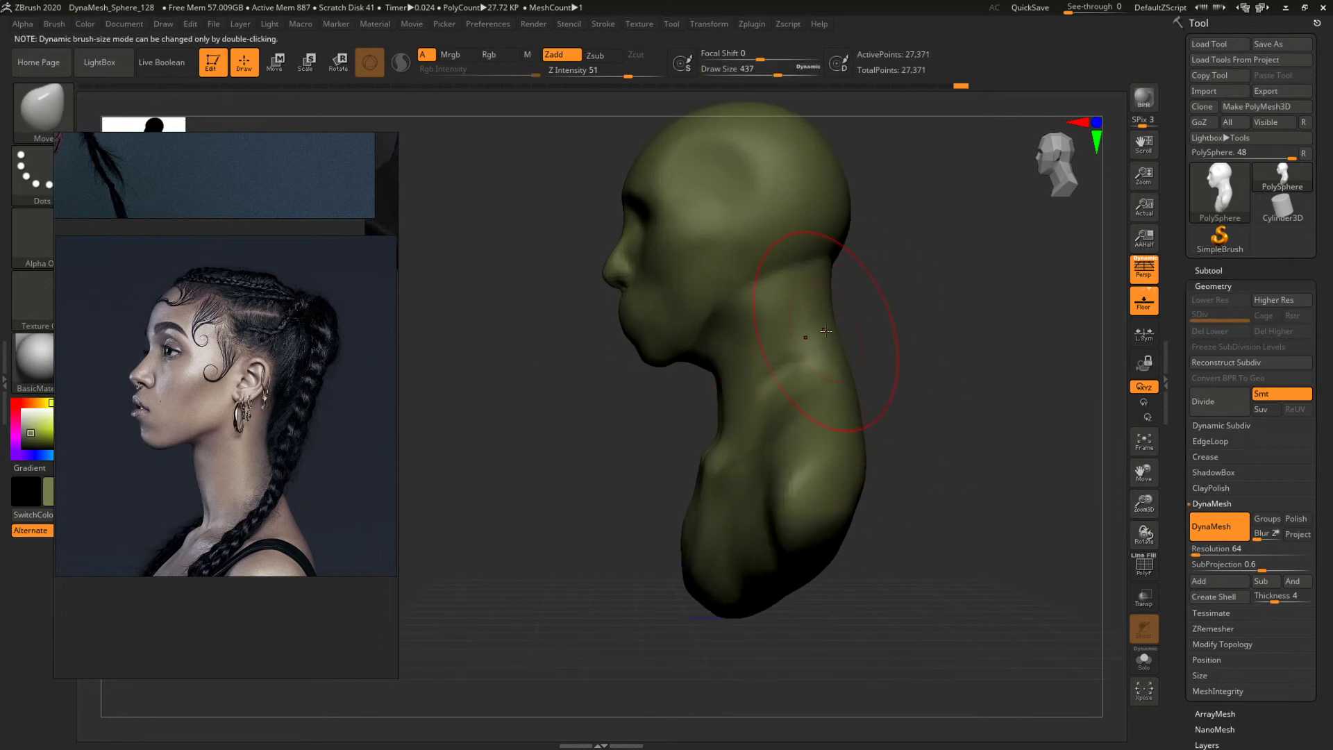
left_click_drag(827, 335, 813, 341)
key("space")
mouse_move(735, 391)
left_mouse_down()
mouse_move(712, 394)
mouse_move(725, 436)
left_mouse_up()
Adjust the throat, chin and mouth profile with the Move brush at draw sizes 274 and 358.
key("space")
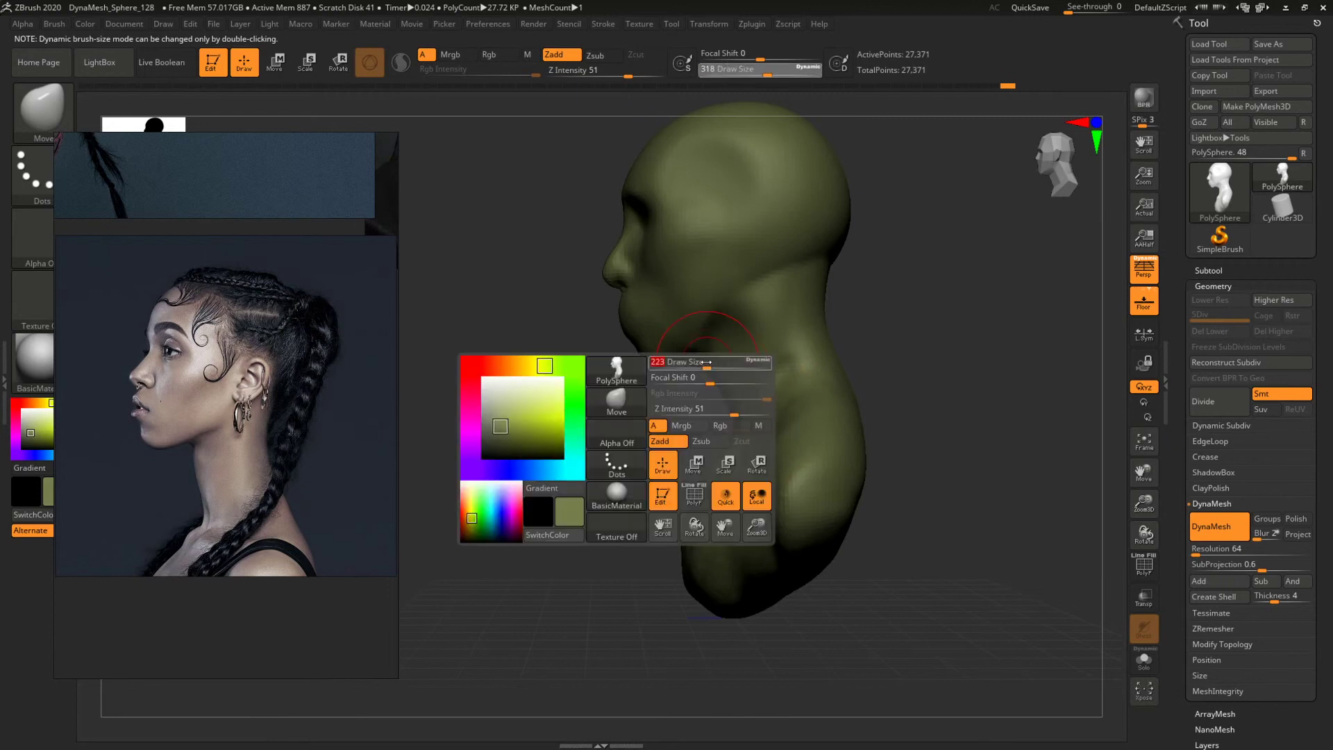
left_click_drag(718, 364, 707, 364)
left_click_drag(957, 296, 956, 353, "alt")
key("space")
left_click_drag(665, 392, 622, 414)
left_click_drag(946, 316, 947, 325, "alt")
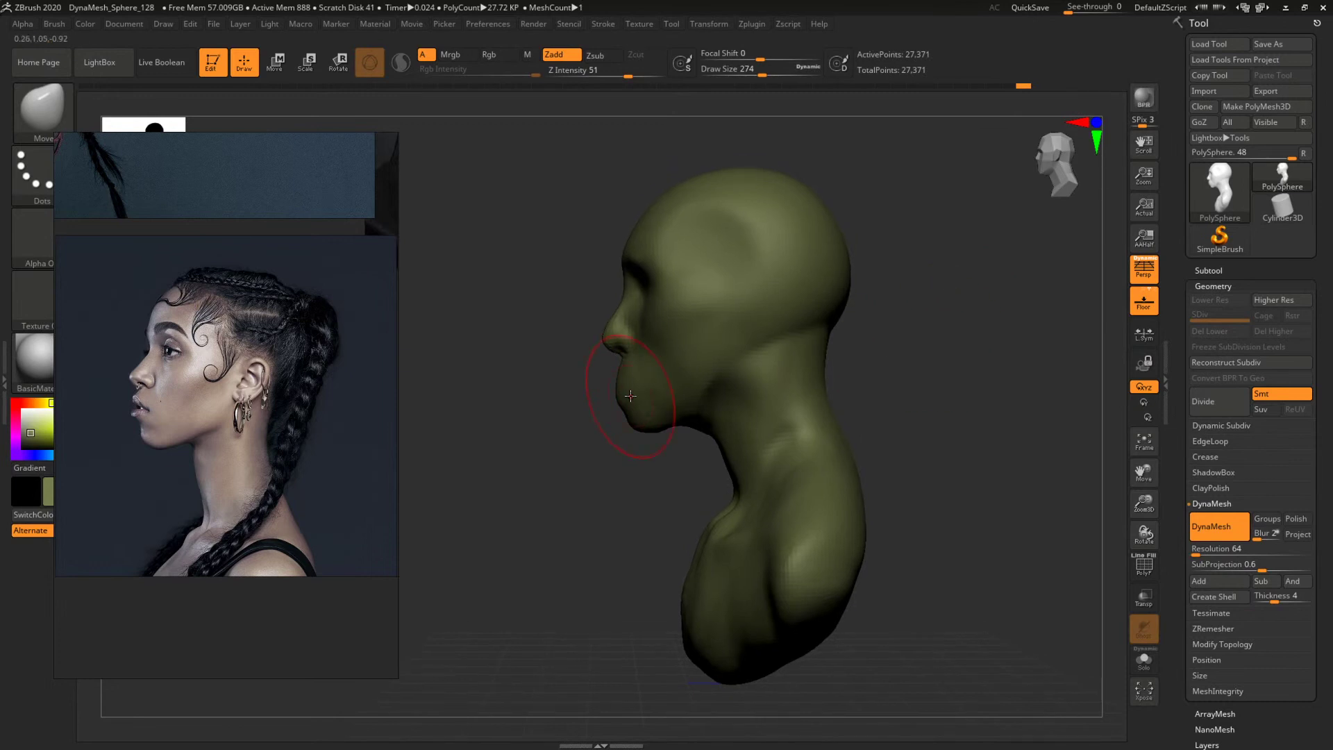
key("space")
left_click_drag(631, 394, 623, 390)
key("space")
mouse_move(623, 390)
left_mouse_down()
mouse_move(627, 351)
mouse_move(619, 362)
left_mouse_up()
key("space")
key("space")
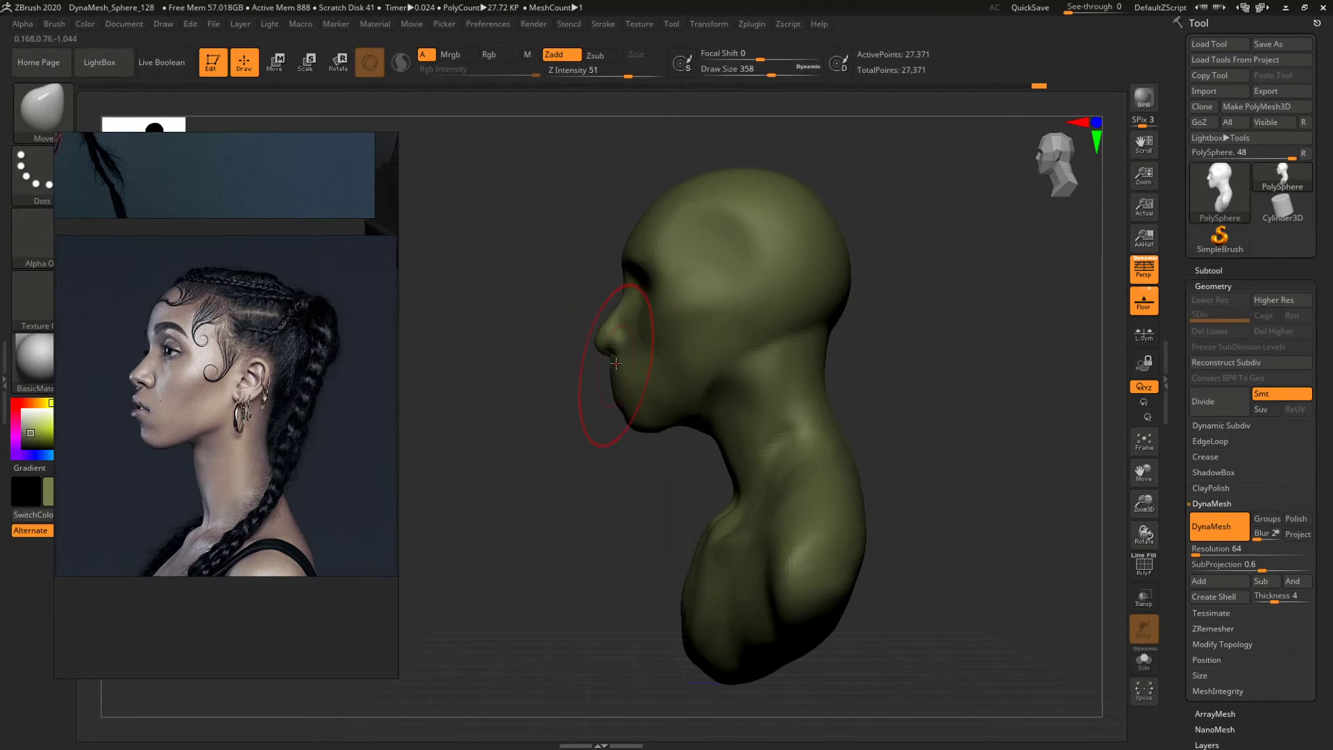
Adjust the brow and forehead contour from an angled view with the Move brush, reducing the draw size to 217.
right_click_drag(761, 194, 815, 207)
key("space")
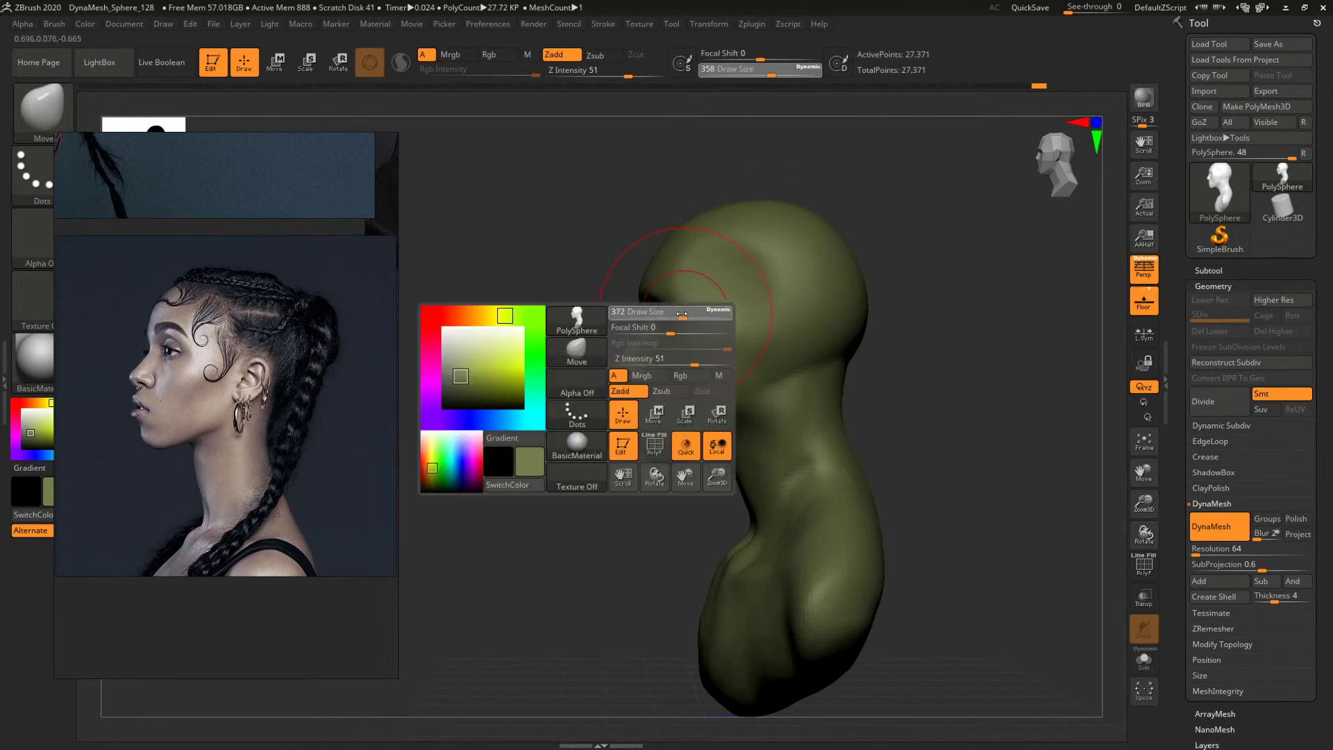
left_click_drag(682, 314, 676, 313)
right_click_drag(619, 309, 671, 294)
key("space")
left_click_drag(671, 295, 656, 295)
right_click_drag(872, 318, 809, 289, "shift")
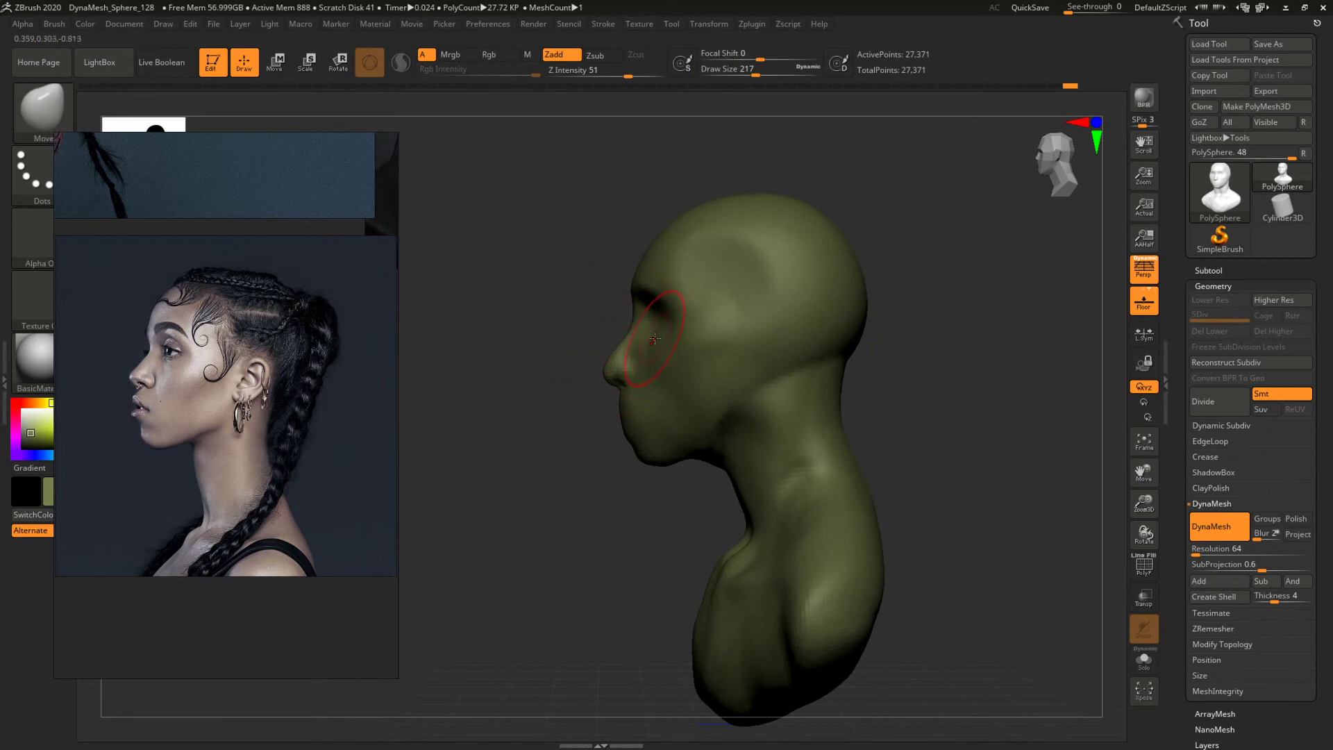
Refine the nose bridge and the area beside the nose with the Move brush at draw sizes 182 and 177.
key("space")
left_click_drag(654, 339, 602, 371)
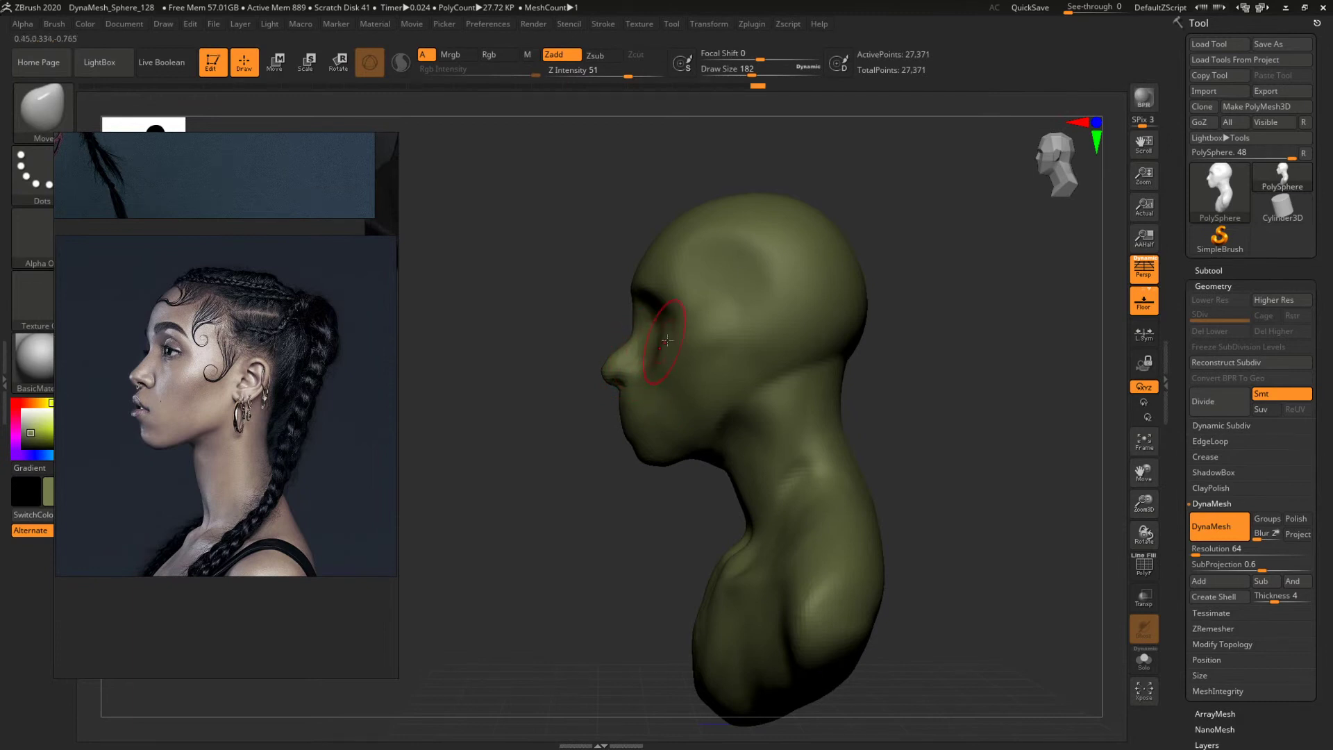
key("space")
left_click_drag(622, 328, 607, 329)
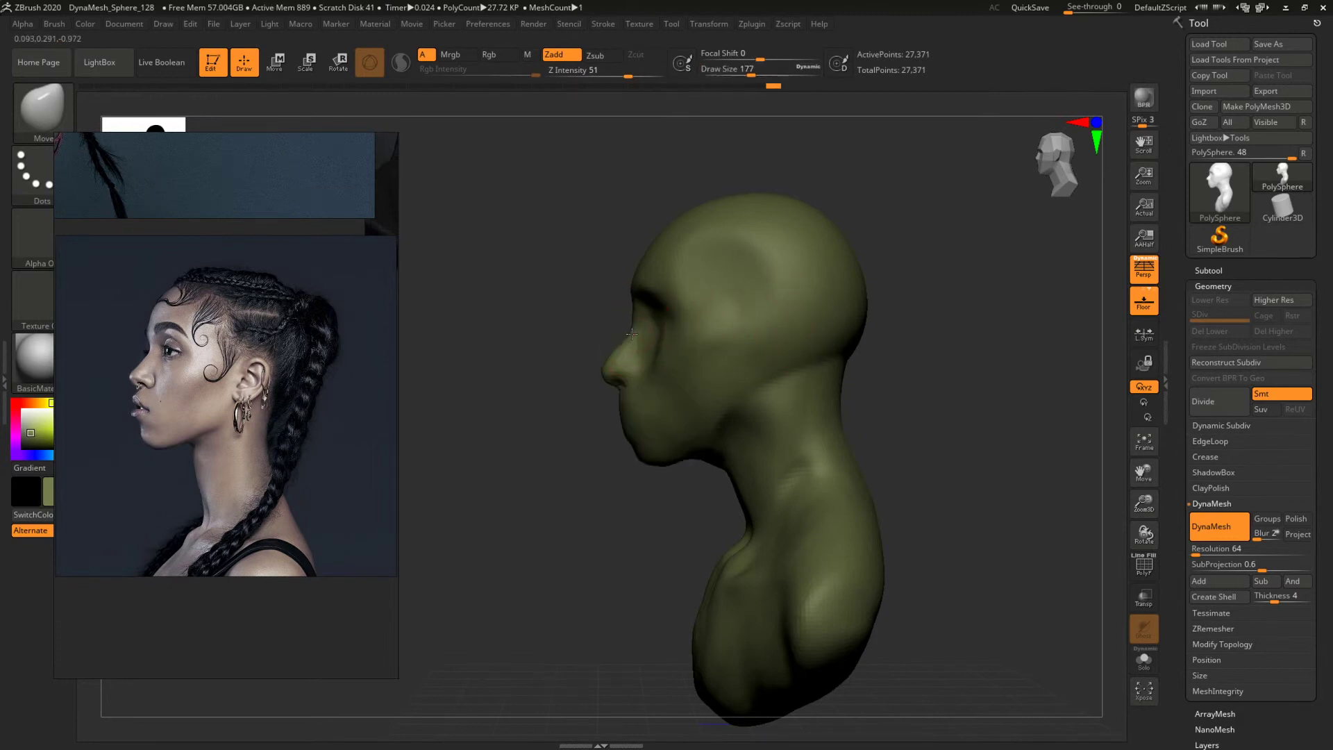
mouse_move(605, 324)
left_mouse_down()
mouse_move(782, 333)
mouse_move(731, 337)
left_mouse_up()
mouse_move(873, 321)
left_mouse_down("alt")
mouse_move(895, 345)
mouse_move(849, 349)
left_mouse_up("alt")
Build up the cheek, mouth area and jaw with ClayBuildup at draw sizes 158, 245 and 177.
key("b")
key("c")
key("b")
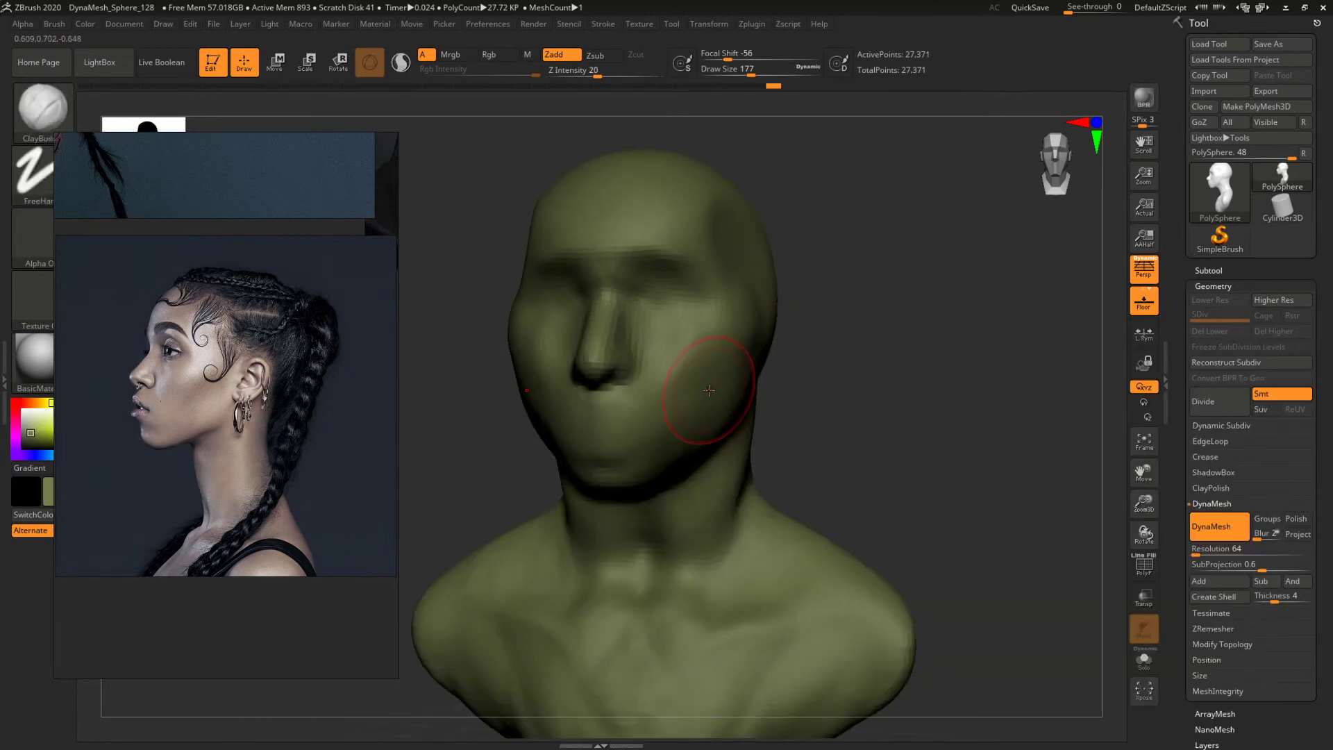
key("space")
left_click_drag(715, 393, 708, 393)
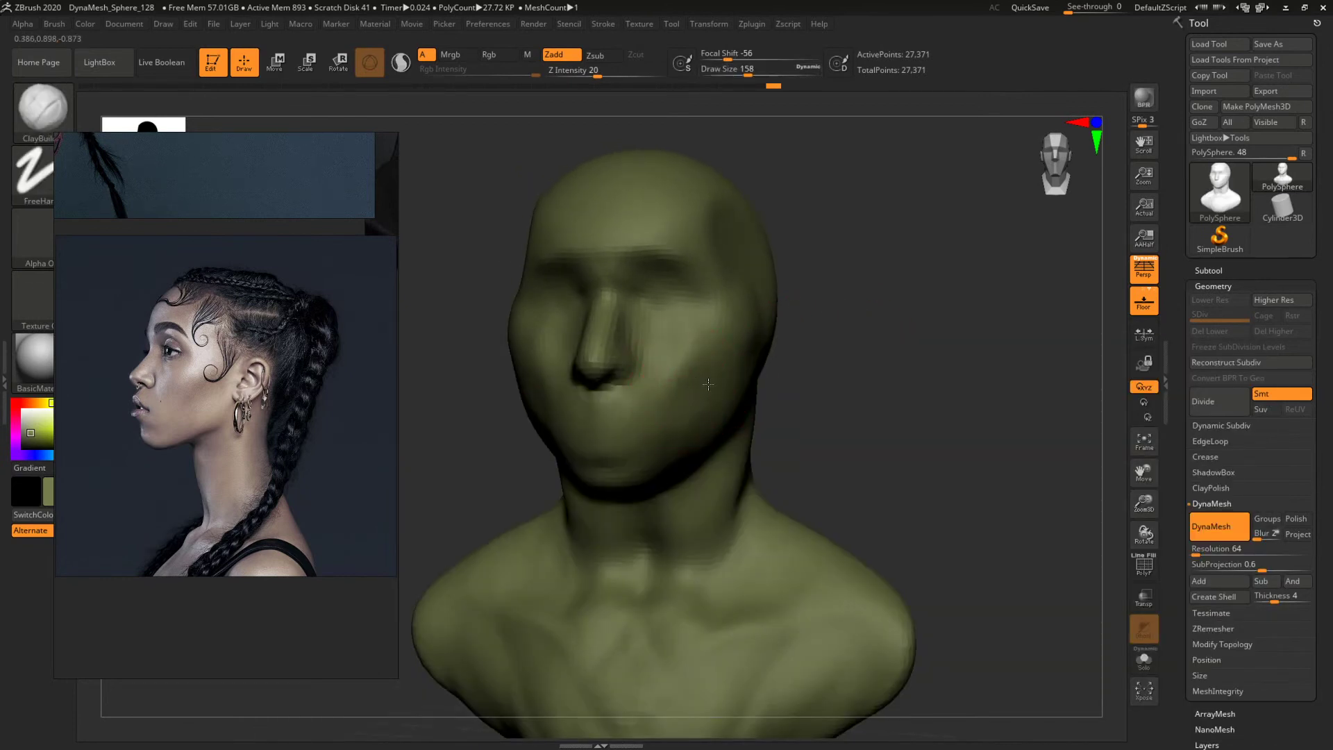
key("space")
mouse_move(791, 364)
left_mouse_down()
mouse_move(667, 389)
mouse_move(688, 393)
mouse_move(625, 416)
mouse_move(655, 431)
left_mouse_up()
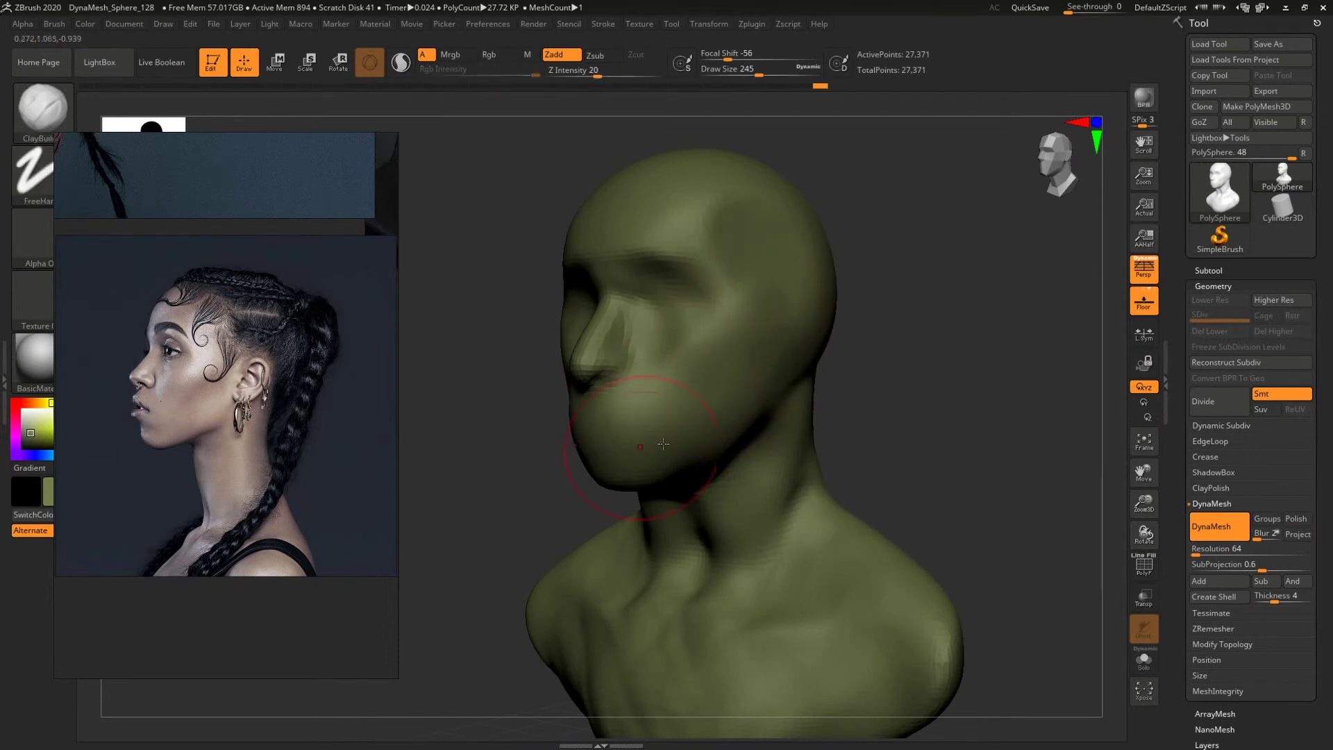
mouse_move(868, 348)
left_mouse_down()
mouse_move(970, 334)
mouse_move(947, 353)
mouse_move(804, 372)
mouse_move(627, 496)
mouse_move(675, 448)
mouse_move(652, 447)
left_mouse_up()
key("space")
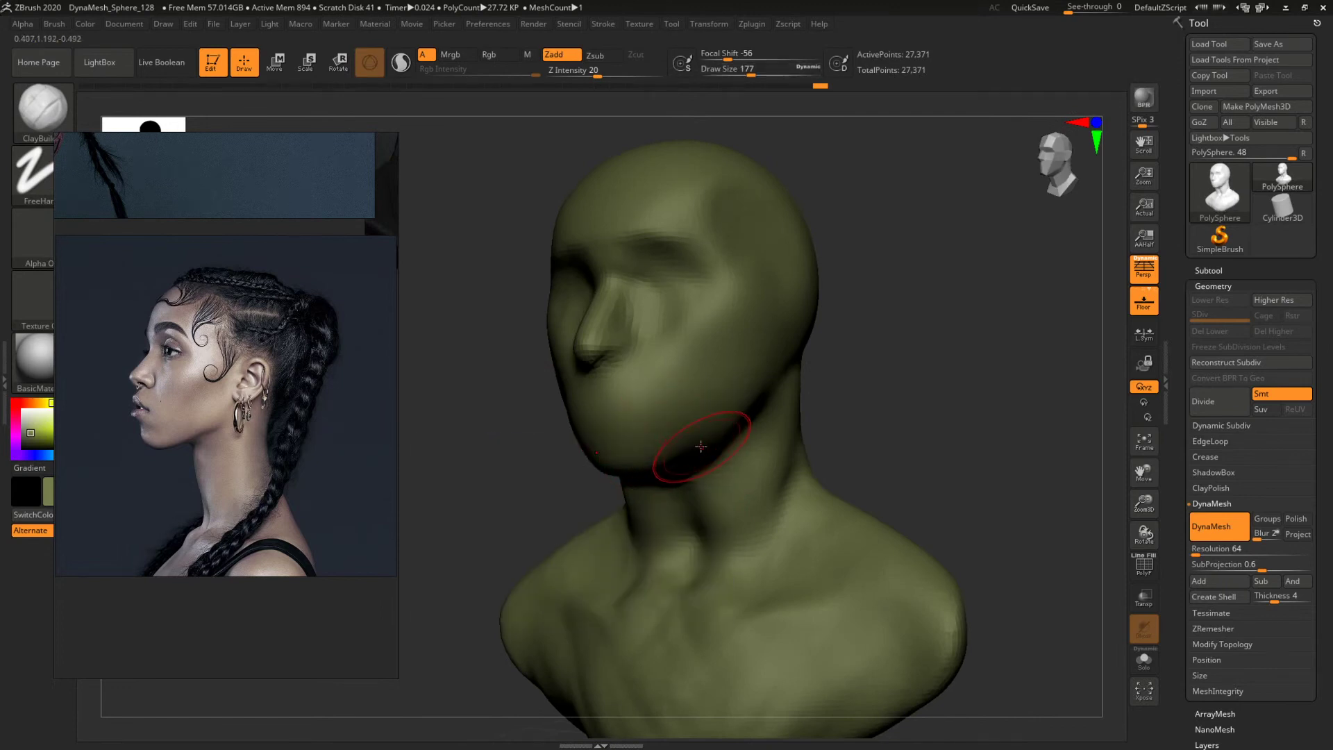
mouse_move(978, 370)
left_mouse_down("shift")
mouse_move(959, 364)
mouse_move(1062, 368)
left_mouse_up("shift")
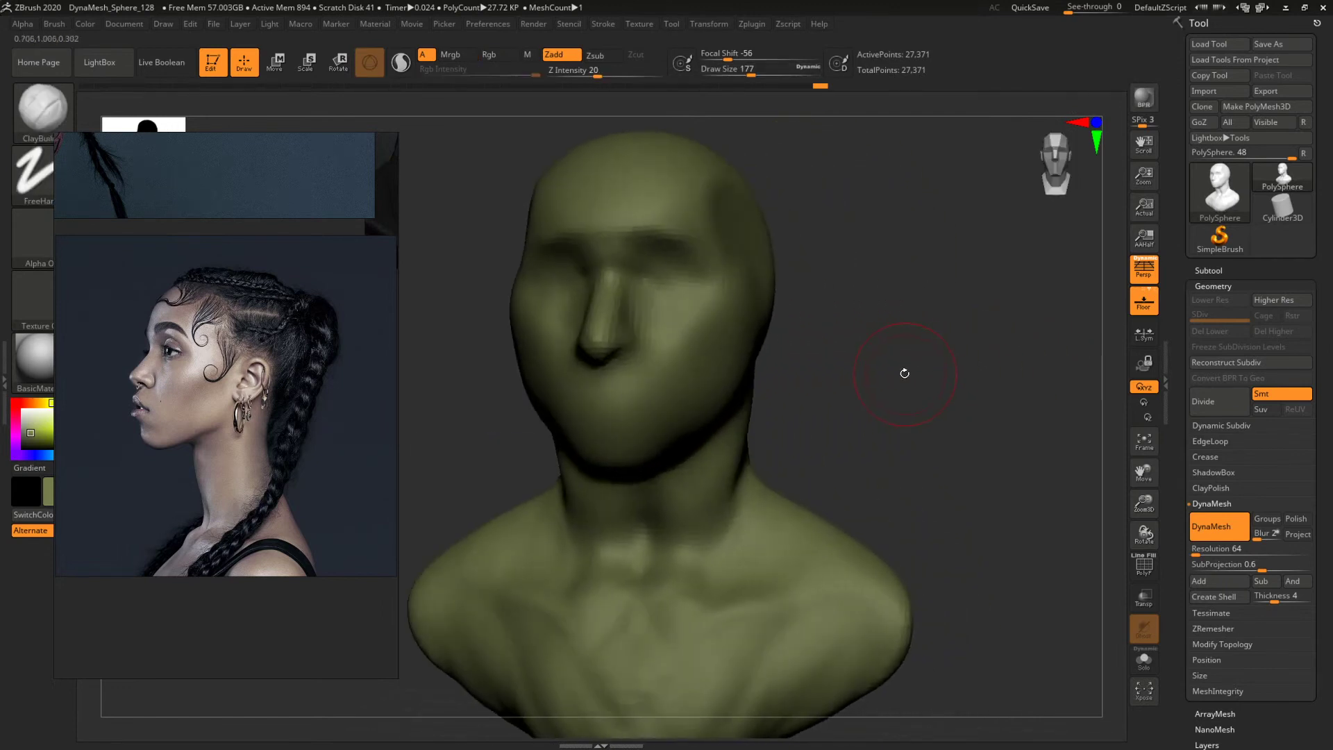
Build up the front of the chin with ClayBuildup at draw size 140.
left_click_drag(851, 367, 890, 364)
key("space")
mouse_move(663, 423)
left_mouse_down()
mouse_move(650, 423)
mouse_move(684, 420)
left_mouse_up()
left_click_drag(979, 375, 888, 370)
mouse_move(1034, 361)
left_mouse_down("shift")
mouse_move(934, 355)
mouse_move(880, 303)
left_mouse_up("shift")
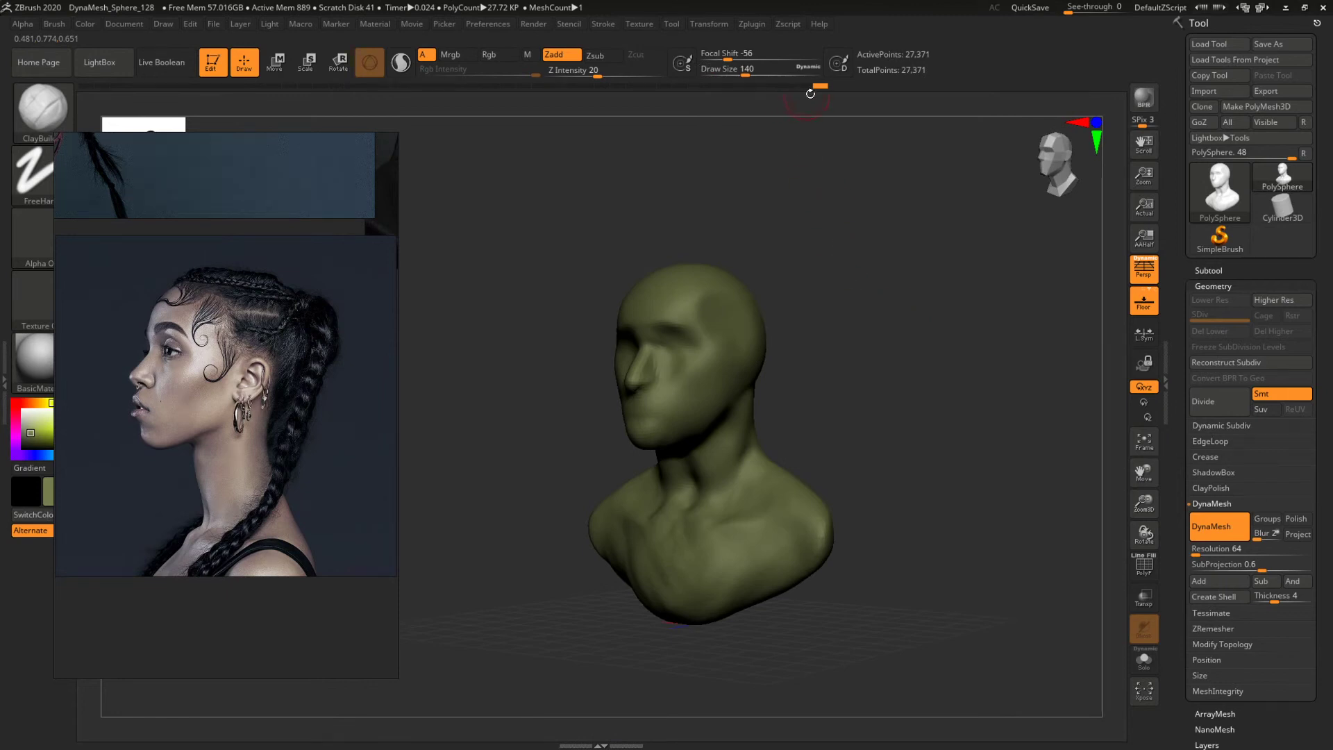
Review the sculpt through its undo history and from the front, and reposition the reference photo window.
mouse_move(816, 86)
left_mouse_down()
mouse_move(79, 96)
mouse_move(896, 104)
left_mouse_up()
left_click_drag(929, 268, 922, 391)
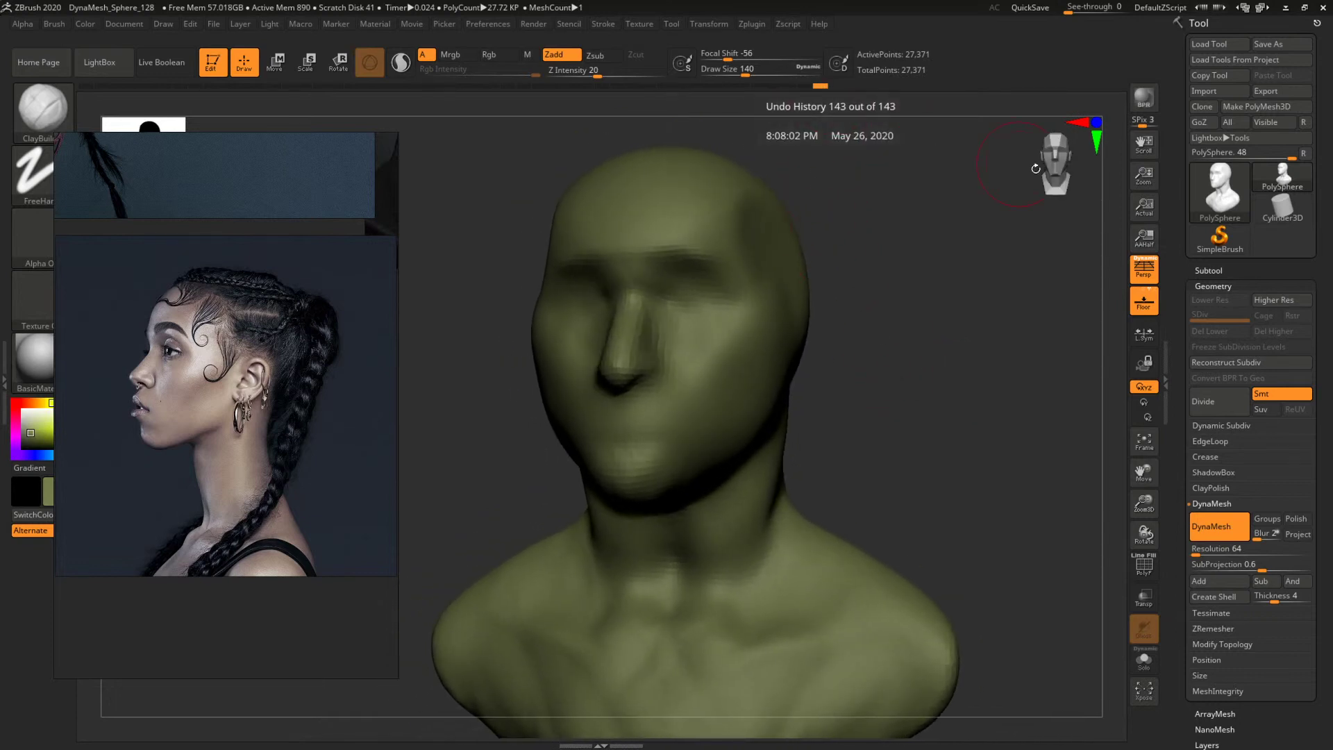
mouse_move(1058, 168)
left_mouse_down()
mouse_move(1080, 171)
mouse_move(1057, 170)
mouse_move(1057, 154)
mouse_move(1058, 172)
left_mouse_up()
left_click_drag(306, 222, 231, 205)
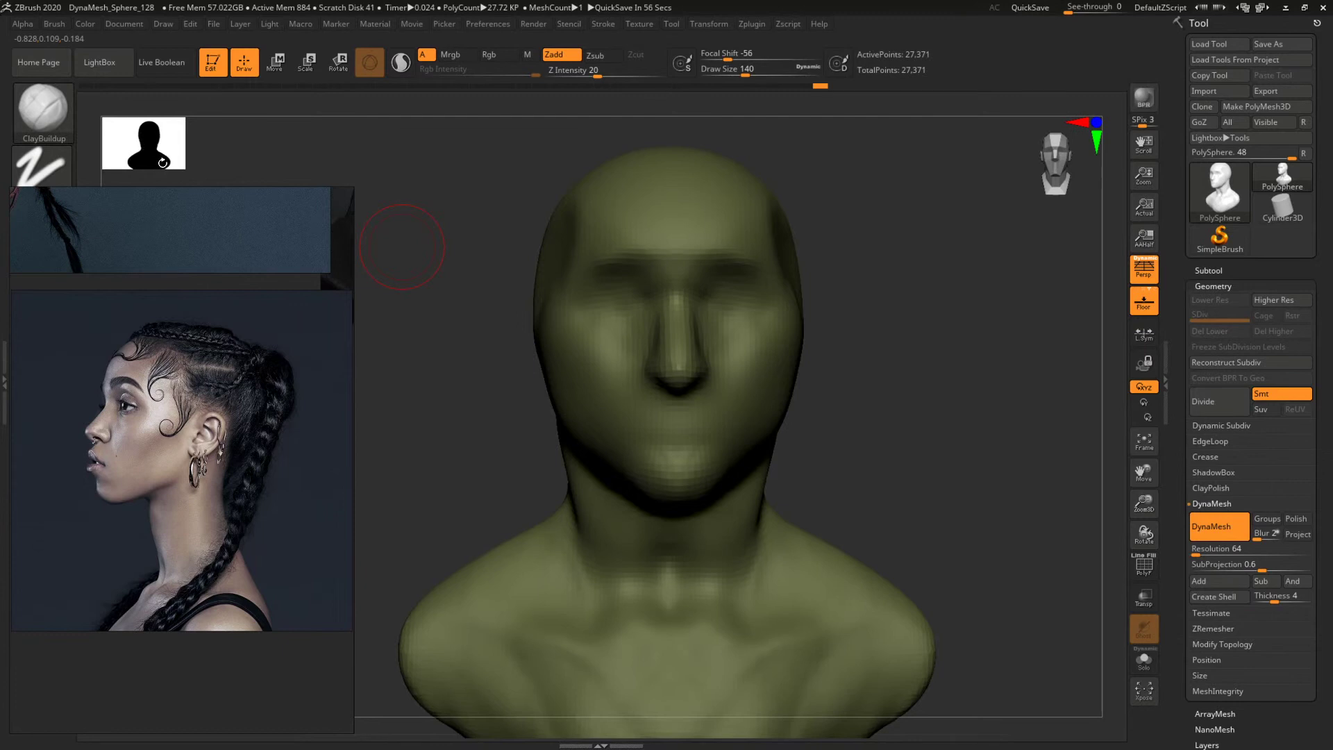
left_click_drag(239, 300, 245, 238)
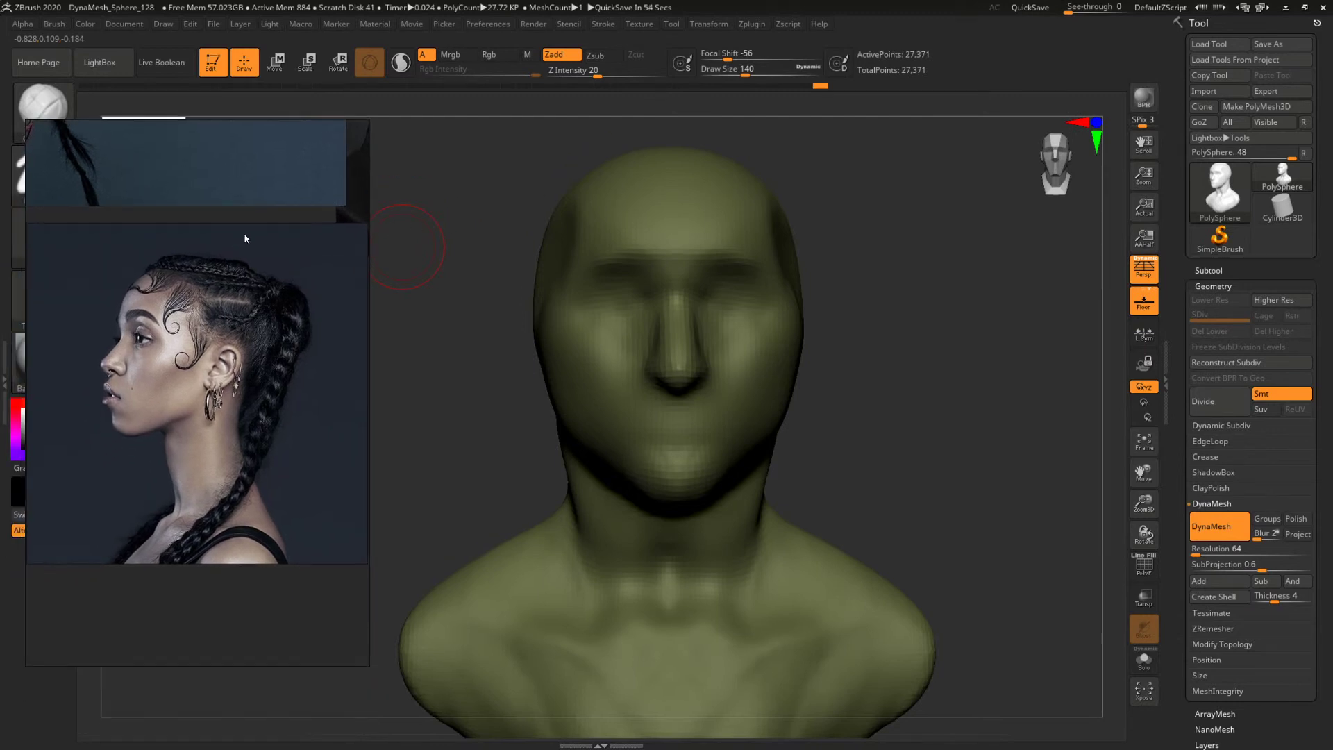
Refine the cheek and the area around the mouth with ClayBuildup at draw sizes 358 and 187.
mouse_move(915, 313)
left_mouse_down()
mouse_move(958, 303)
mouse_move(1019, 348)
left_mouse_up()
key("space")
key("space")
left_click_drag(699, 402, 724, 403)
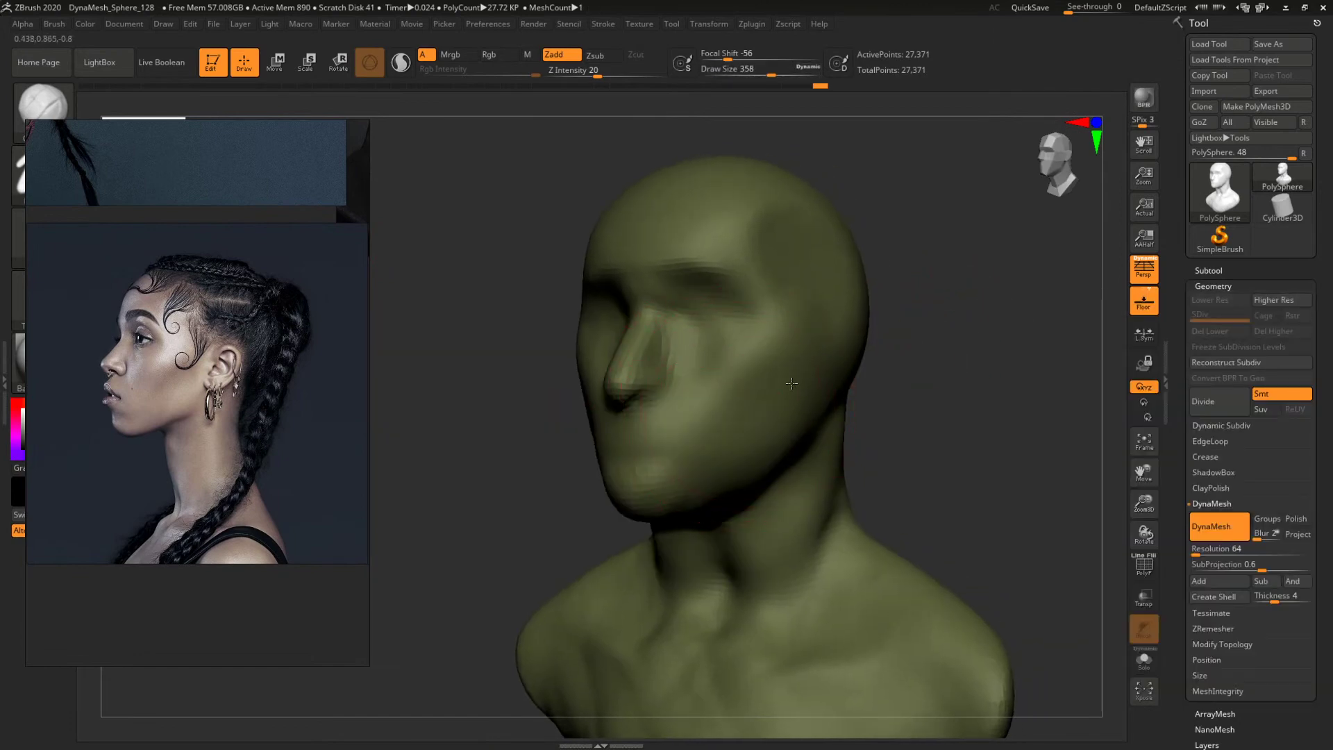
left_click_drag(979, 346, 1063, 348)
key("space")
left_click_drag(712, 397, 691, 398)
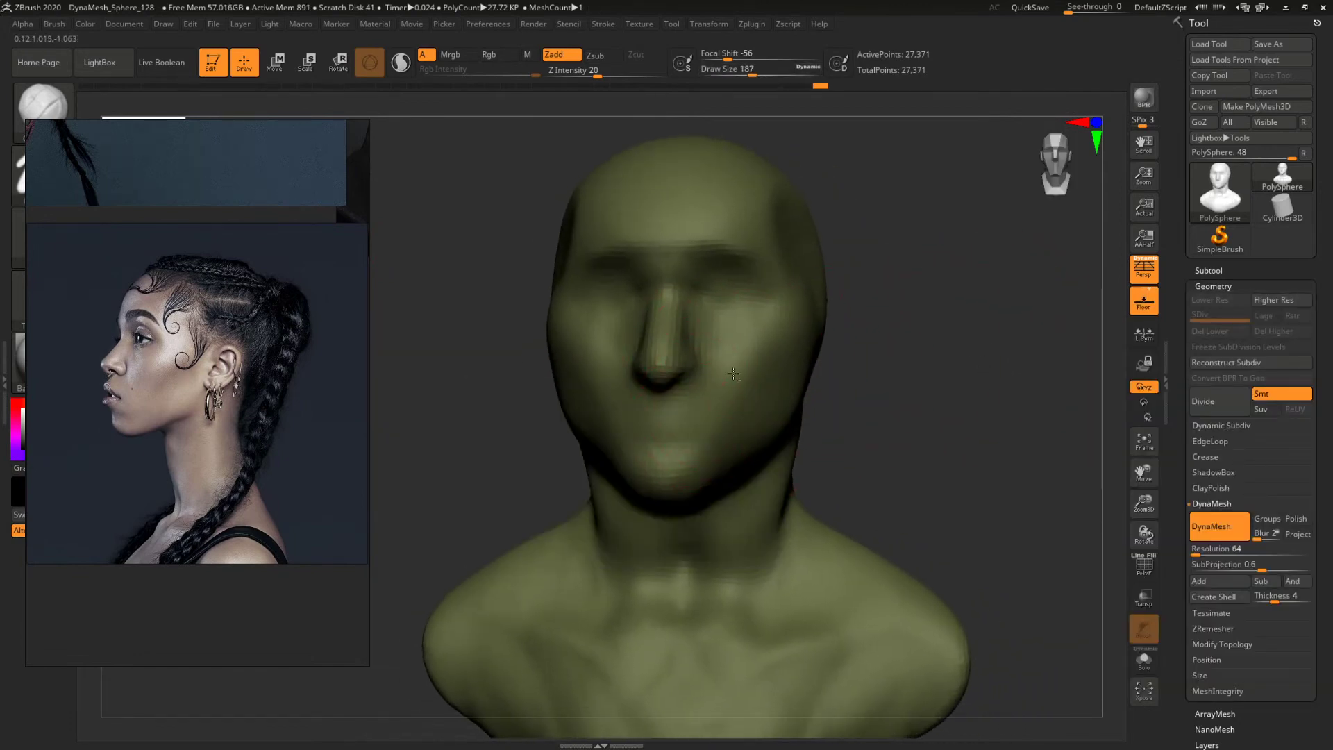
Shape the lower edge of the chin with ClayBuildup at draw size 286.
left_click_drag(986, 354, 873, 368)
key("space")
left_click_drag(667, 436, 678, 433)
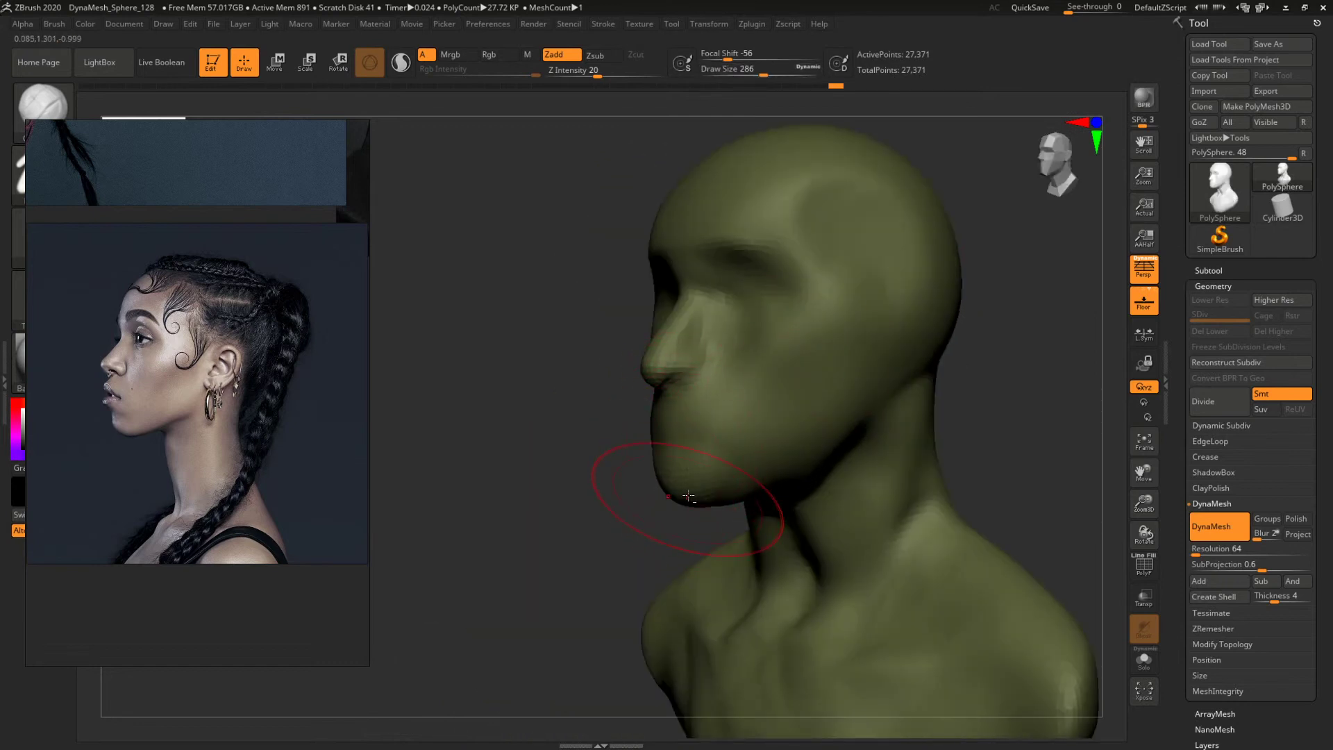
left_click_drag(1020, 400, 1070, 409)
mouse_move(982, 435)
left_mouse_down()
mouse_move(971, 366)
mouse_move(866, 408)
left_mouse_up()
Refine the cheek and the side of the face with ClayBuildup, reducing the draw size to 167.
key("space")
left_click_drag(719, 410, 710, 406)
key("space")
mouse_move(797, 389)
left_mouse_down()
mouse_move(829, 377)
mouse_move(811, 369)
left_mouse_up()
key("space")
key("space")
left_click_drag(810, 369, 820, 370)
left_click_drag(1039, 411, 907, 394)
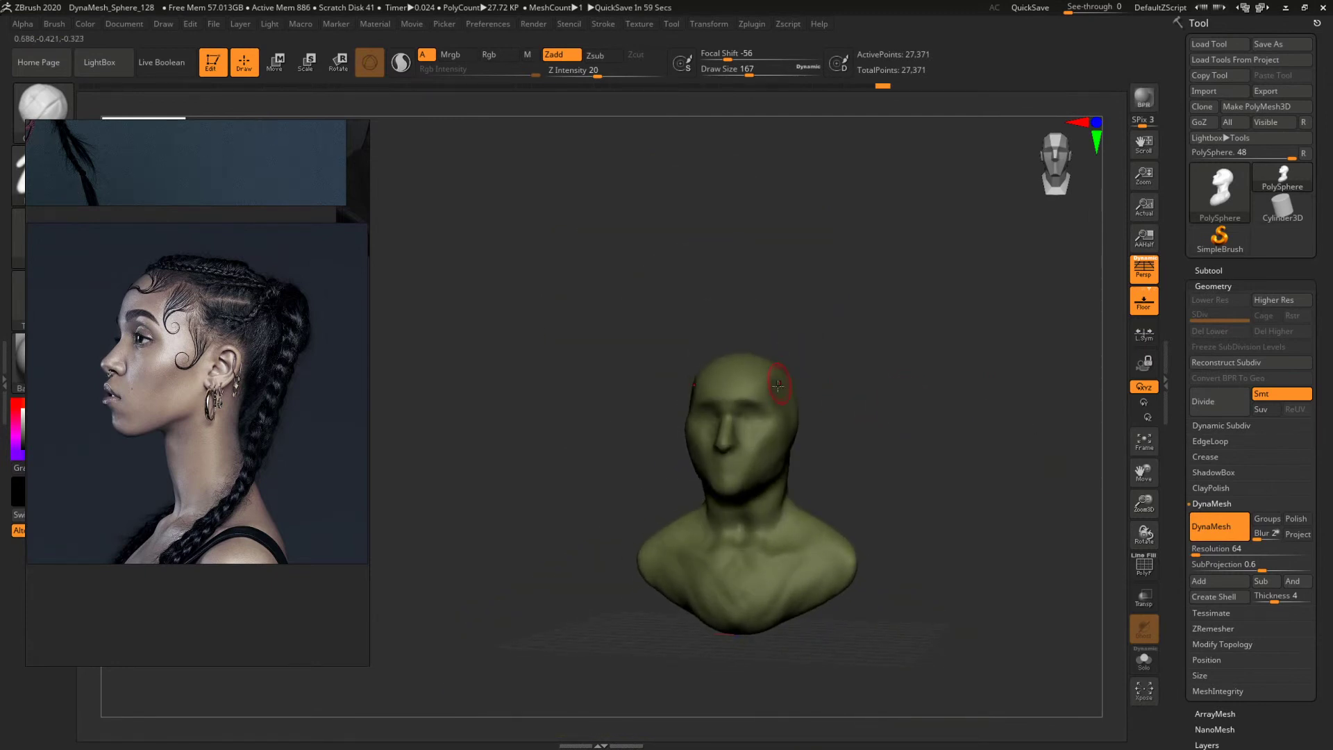
Sculpt the underside of the jaw and chin with ClayBuildup at focal shift -38 and draw size 177.
mouse_move(876, 407)
left_mouse_down("alt")
mouse_move(896, 393)
mouse_move(957, 422)
mouse_move(1025, 421)
mouse_move(885, 431)
left_mouse_up("alt")
left_click_drag(677, 576, 661, 476)
key("space")
left_click_drag(712, 520, 688, 519)
left_click_drag(636, 625, 683, 535)
right_click(678, 533)
left_click_drag(684, 520, 688, 520)
left_click_drag(943, 334, 979, 409, "shift")
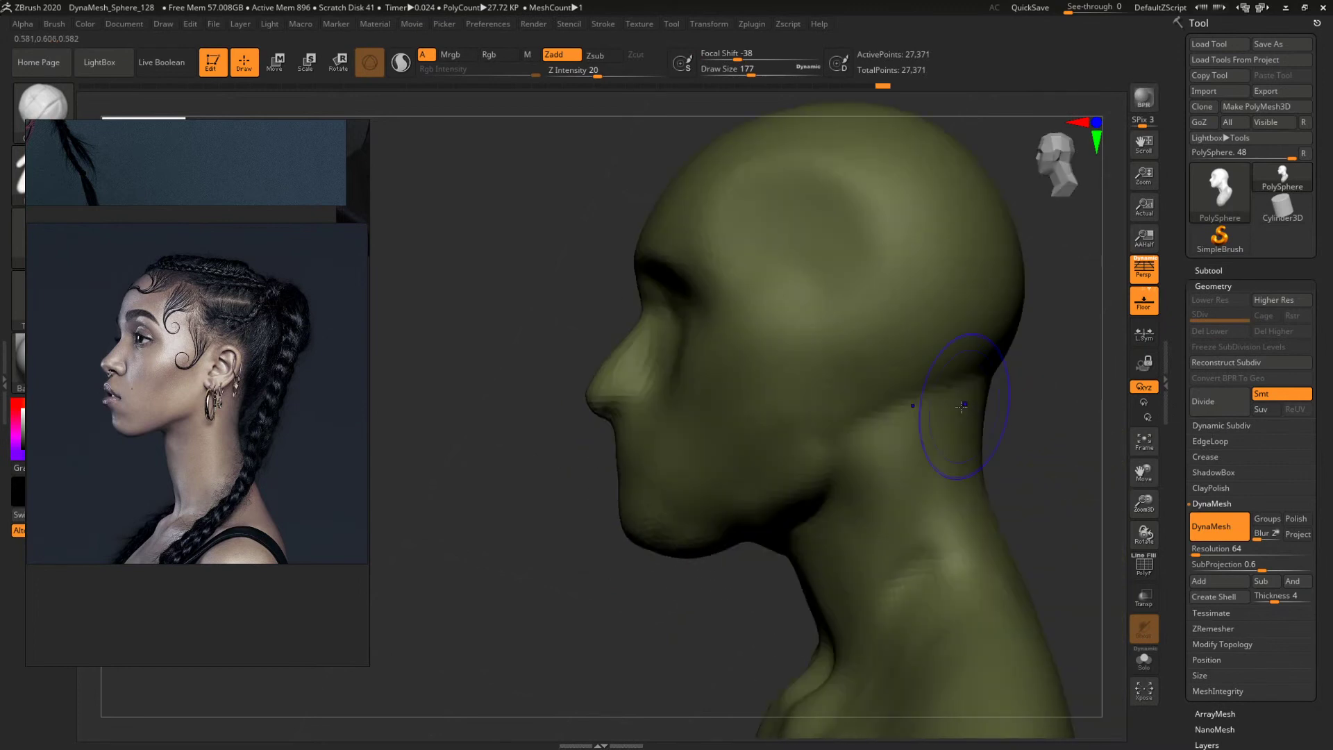
mouse_move(618, 596)
left_mouse_down("alt")
mouse_move(631, 524)
mouse_move(699, 500)
left_mouse_up("alt")
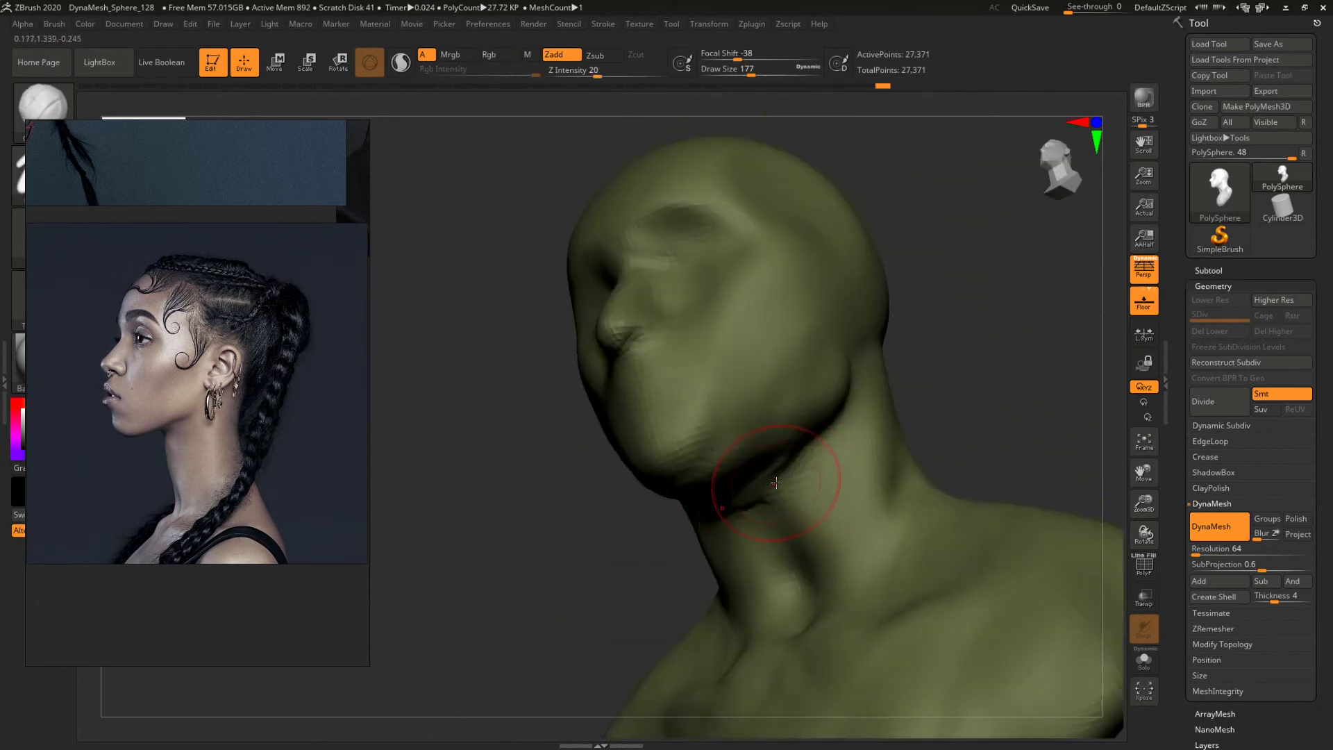
mouse_move(1000, 373)
left_mouse_down()
mouse_move(960, 330)
mouse_move(899, 363)
mouse_move(884, 334)
mouse_move(887, 354)
mouse_move(941, 398)
left_mouse_up()
Build up the ridge between nose and chin and carve the inner eye sockets with ClayBuildup at draw size 116.
left_click_drag(1000, 351, 643, 411)
key("s")
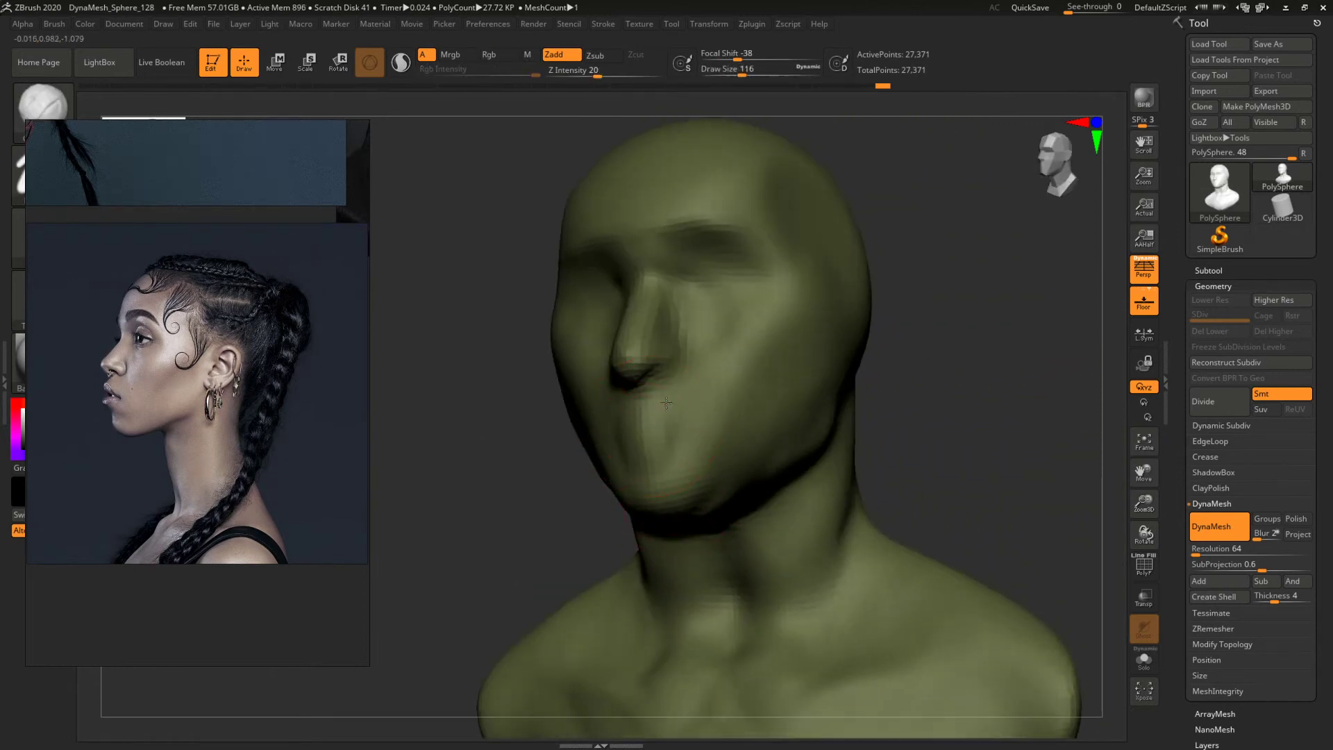
mouse_move(958, 384)
left_mouse_down()
mouse_move(982, 393)
mouse_move(872, 396)
mouse_move(869, 378)
mouse_move(931, 432)
mouse_move(899, 396)
mouse_move(917, 417)
mouse_move(926, 407)
mouse_move(934, 503)
left_mouse_up()
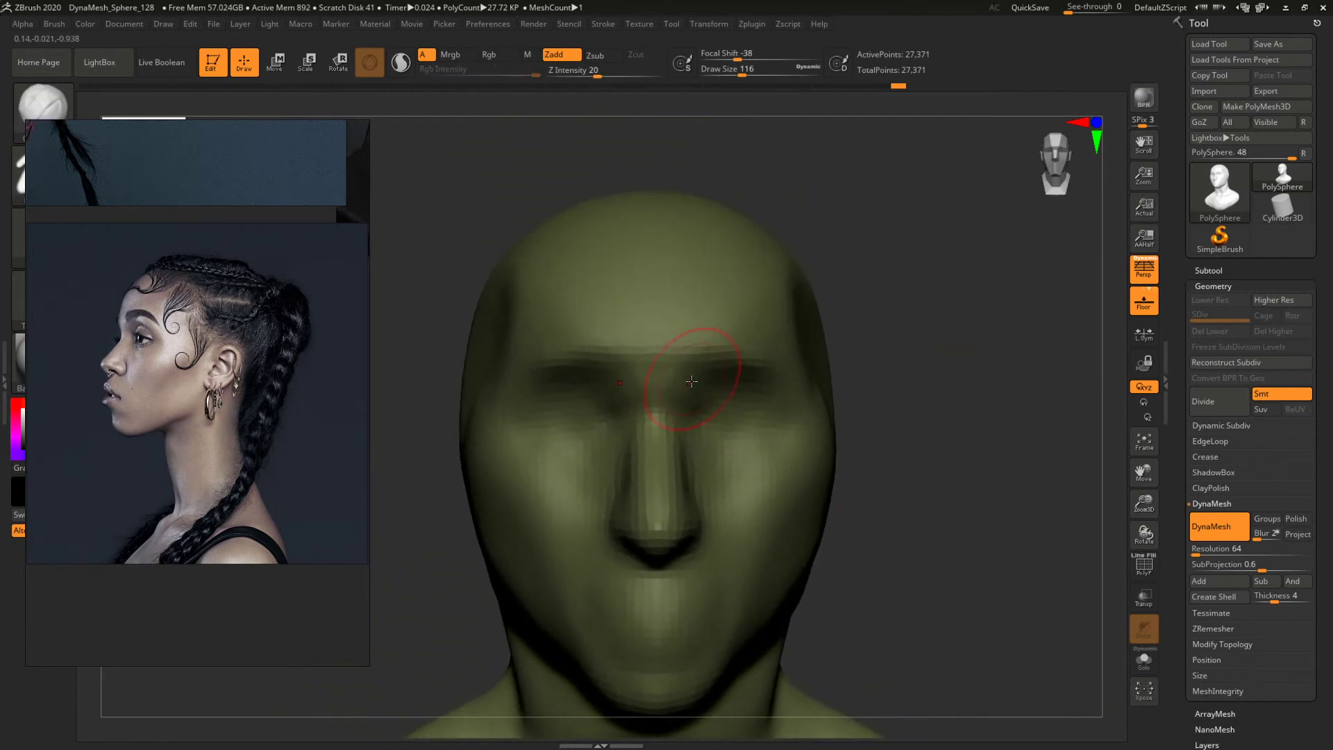
left_click_drag(686, 384, 718, 402)
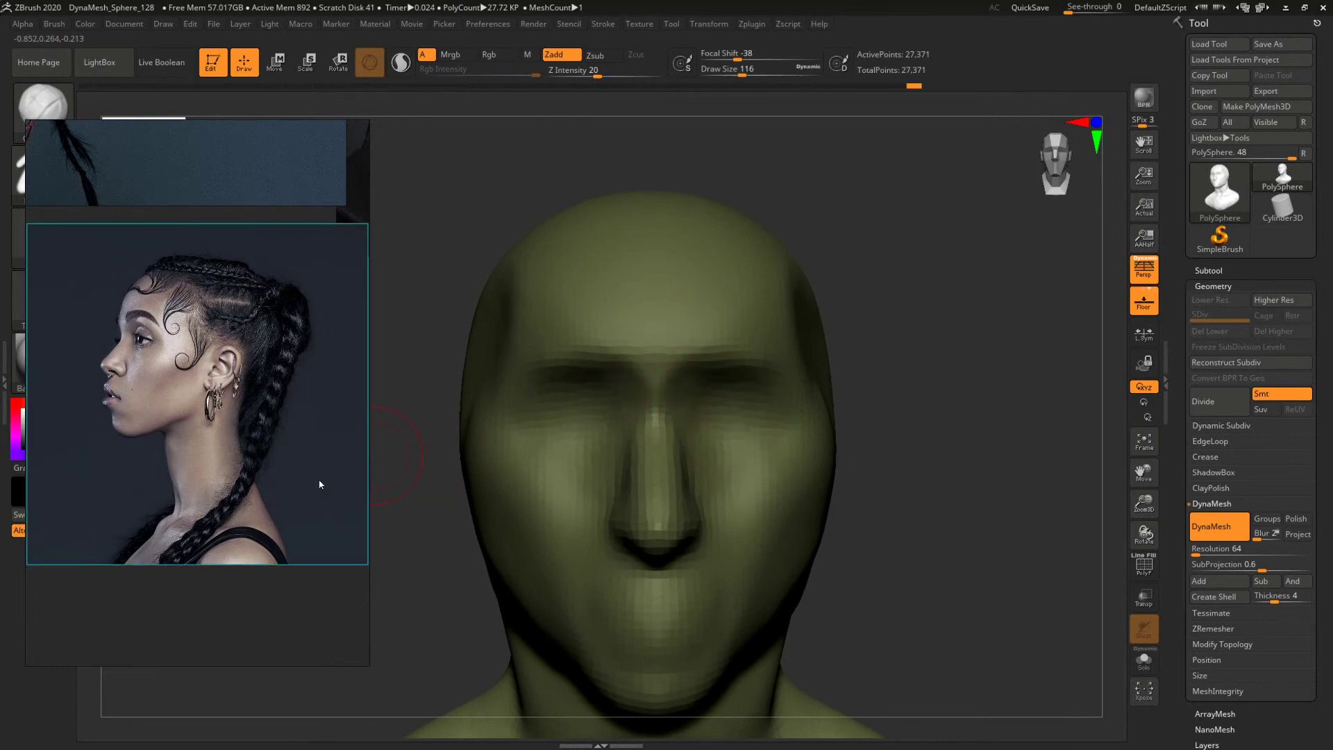
Display the smiling reference photo and define the jawline from chin to ear with ClayBuildup at draw size 149.
key("Right")
mouse_move(863, 405)
left_mouse_down()
mouse_move(962, 369)
mouse_move(839, 428)
mouse_move(849, 379)
mouse_move(866, 405)
mouse_move(848, 426)
mouse_move(830, 393)
left_mouse_up()
key("space")
left_click_drag(615, 387, 619, 386)
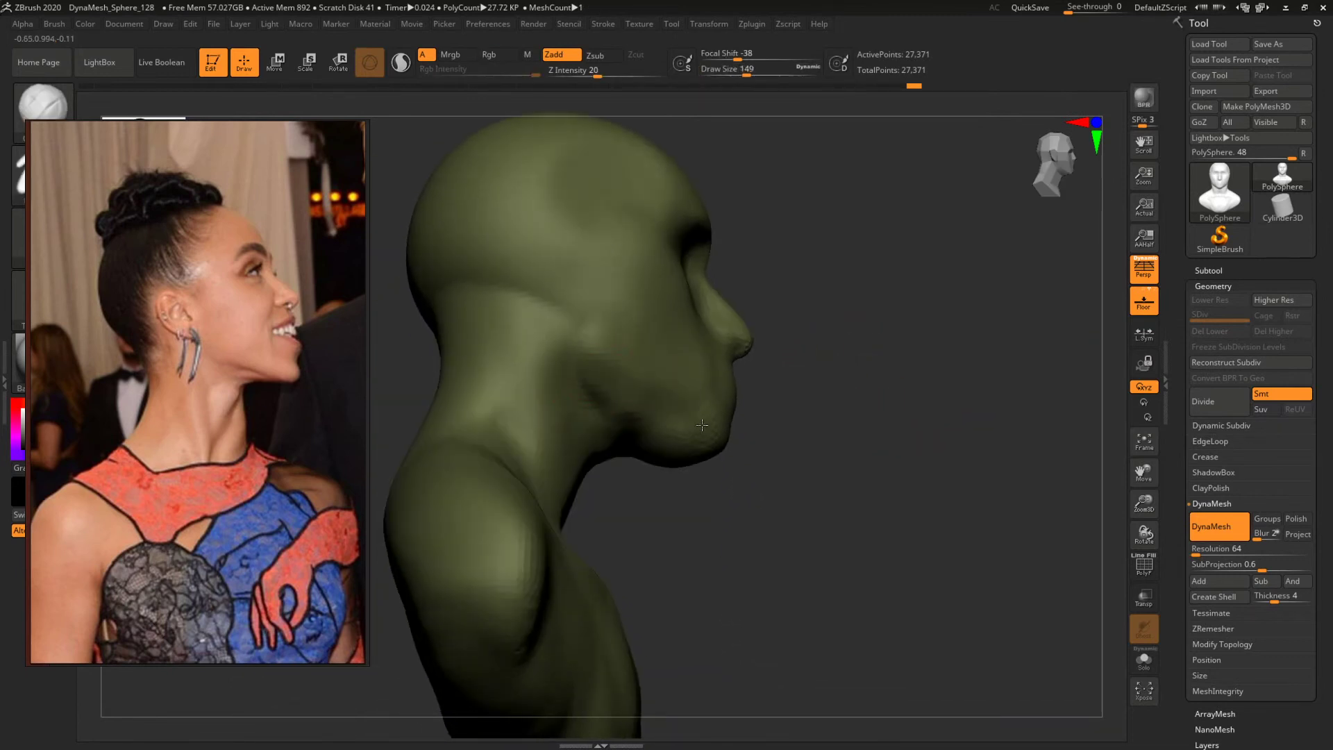
left_click_drag(789, 441, 732, 436)
key("space")
left_click_drag(635, 419, 644, 419)
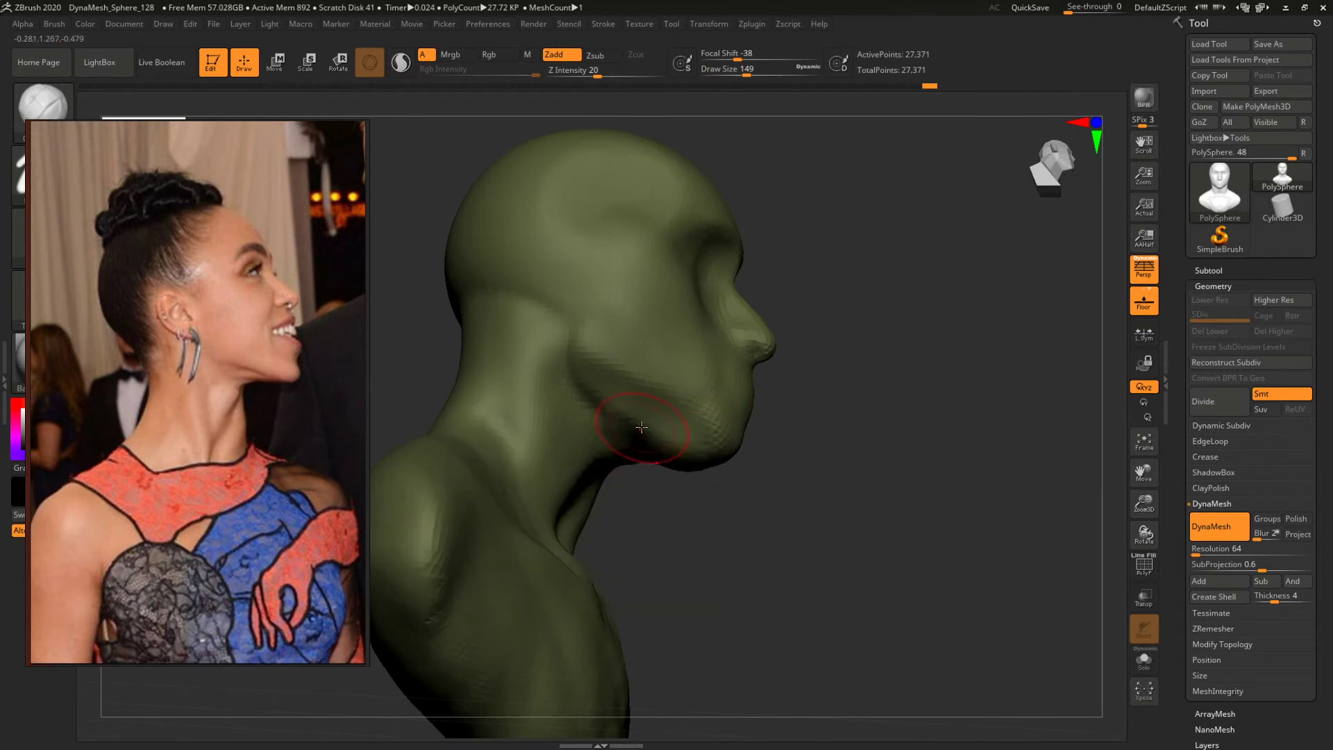
Shape the side of the neck below the jaw with ClayBuildup at draw sizes 197, 245 and 145.
left_click_drag(738, 518, 717, 435)
mouse_move(926, 385)
left_mouse_down()
mouse_move(896, 354)
mouse_move(798, 363)
left_mouse_up()
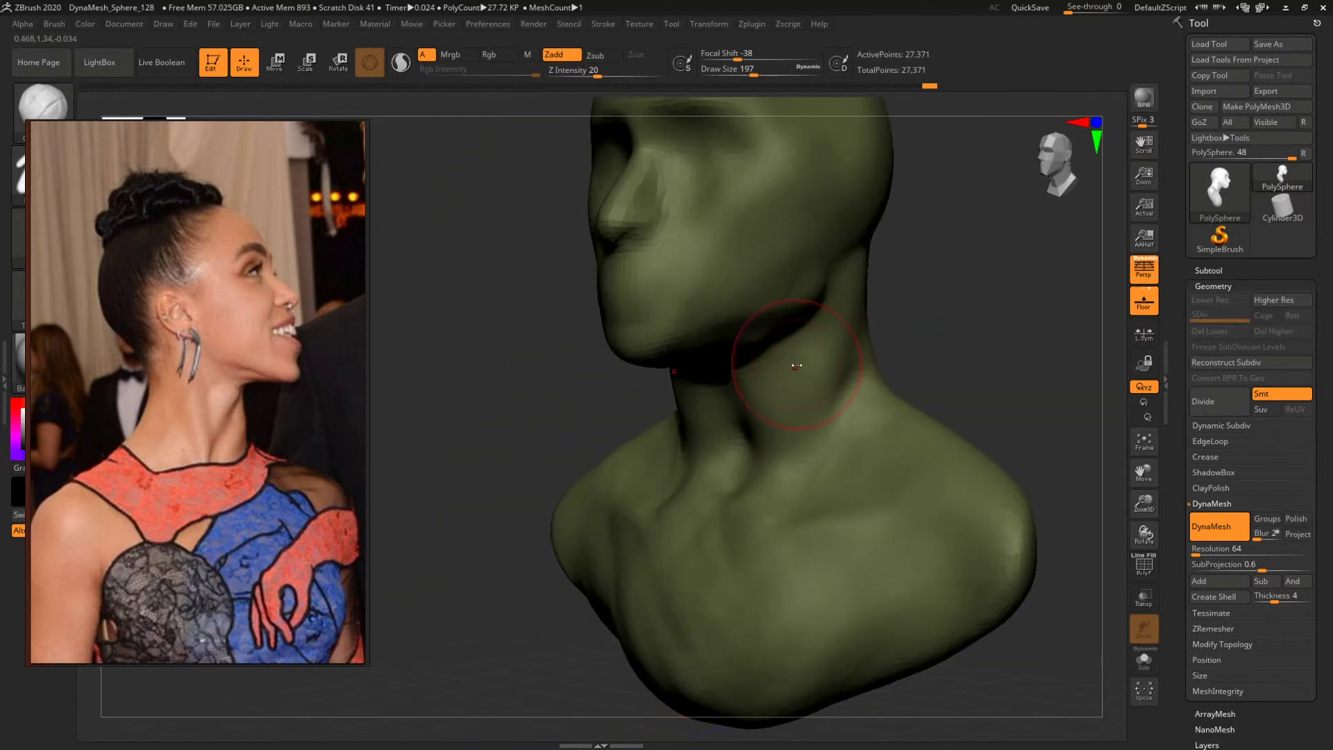
left_click_drag(839, 301, 809, 347)
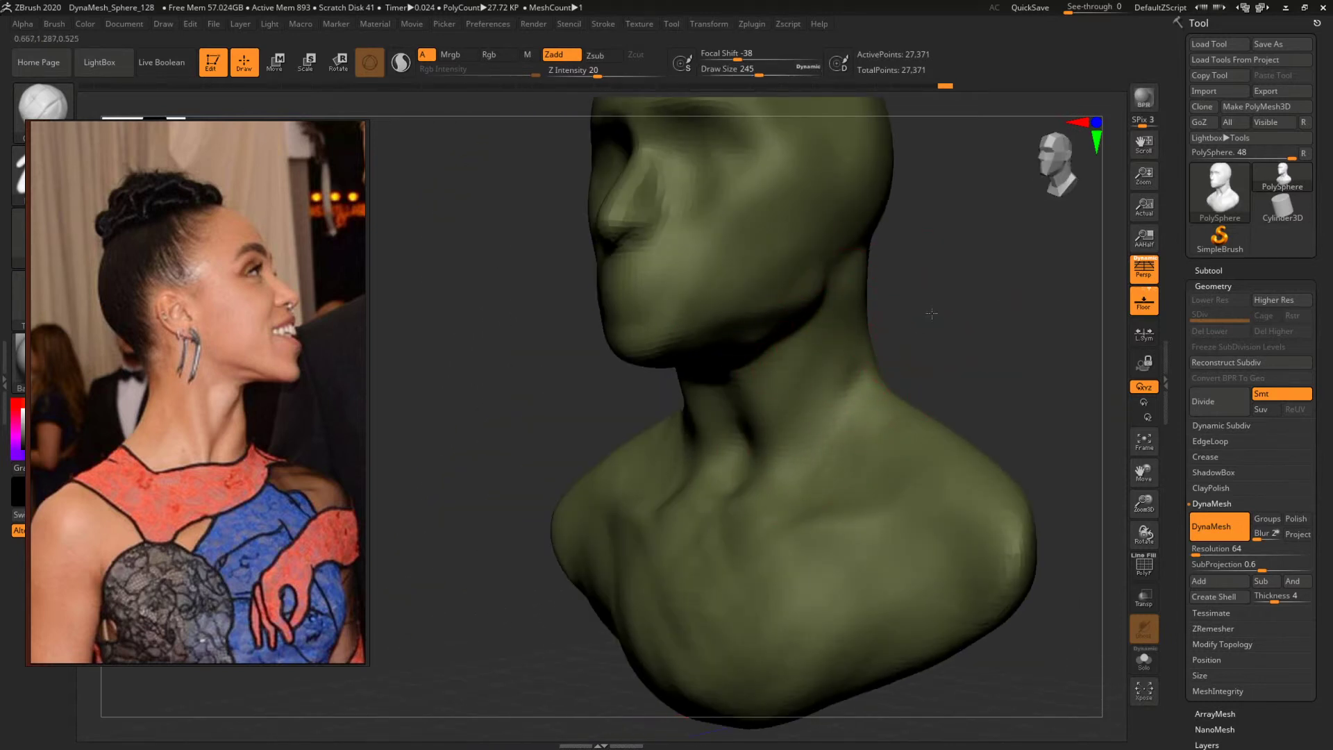
left_click_drag(932, 316, 955, 312)
key("space")
left_click_drag(768, 455, 755, 454)
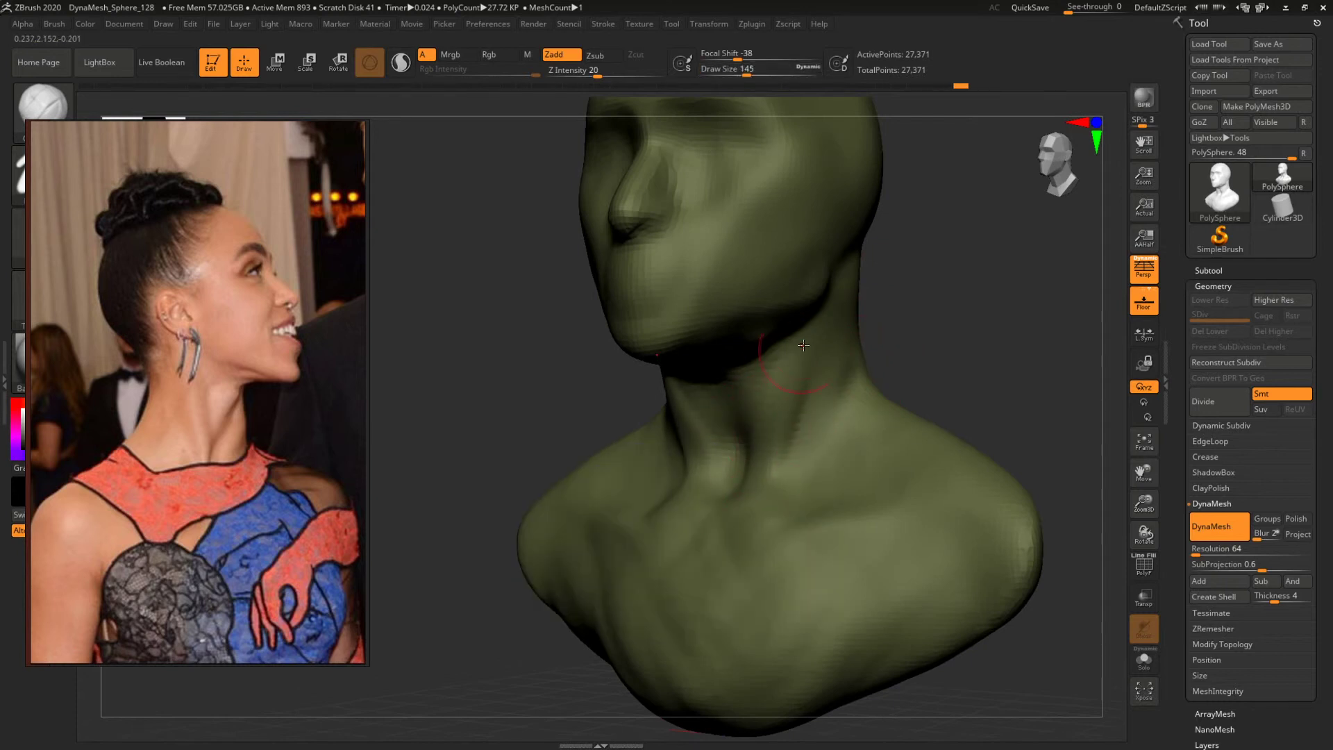
Refine the side of the neck with ClayBuildup at draw size 145 and smooth the front of the throat.
left_click_drag(753, 362, 809, 314)
left_click_drag(889, 299, 986, 254)
left_click_drag(742, 438, 759, 377, "shift")
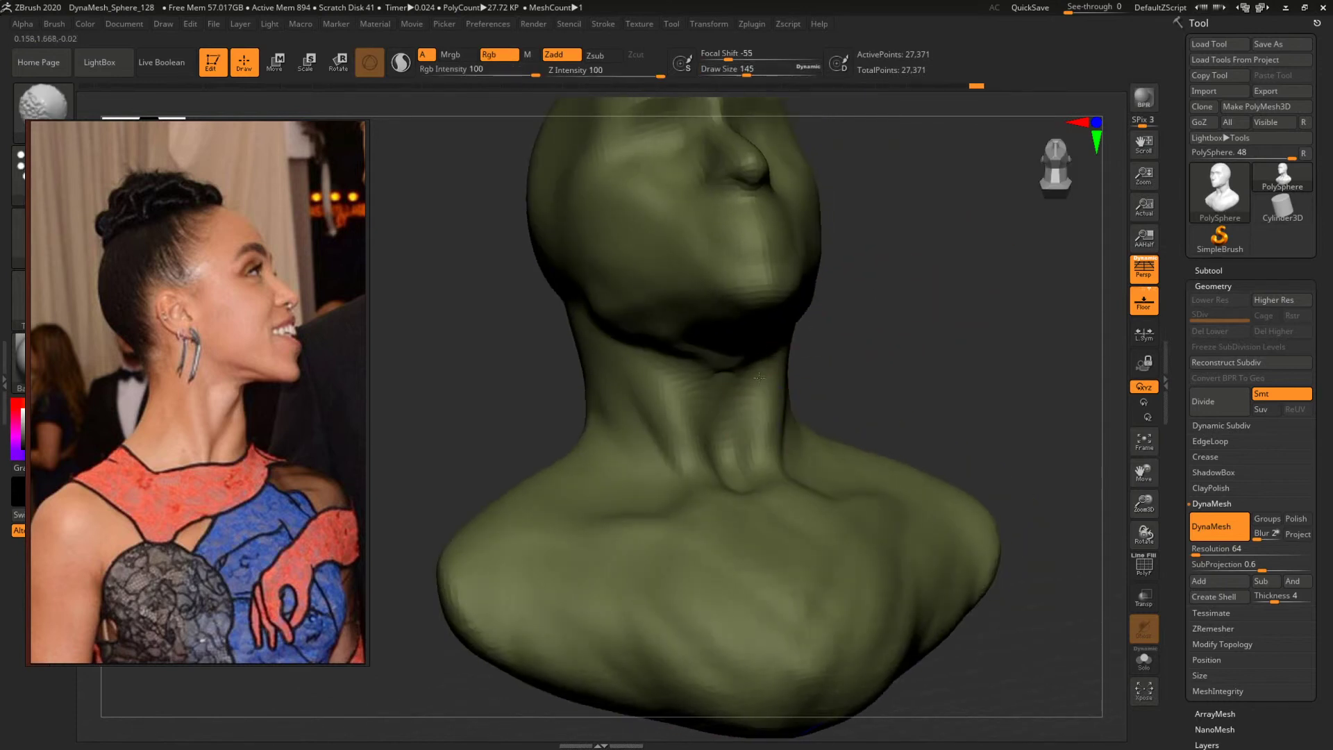
mouse_move(1007, 327)
left_mouse_down()
mouse_move(844, 358)
mouse_move(1003, 390)
mouse_move(896, 384)
mouse_move(962, 462)
left_mouse_up()
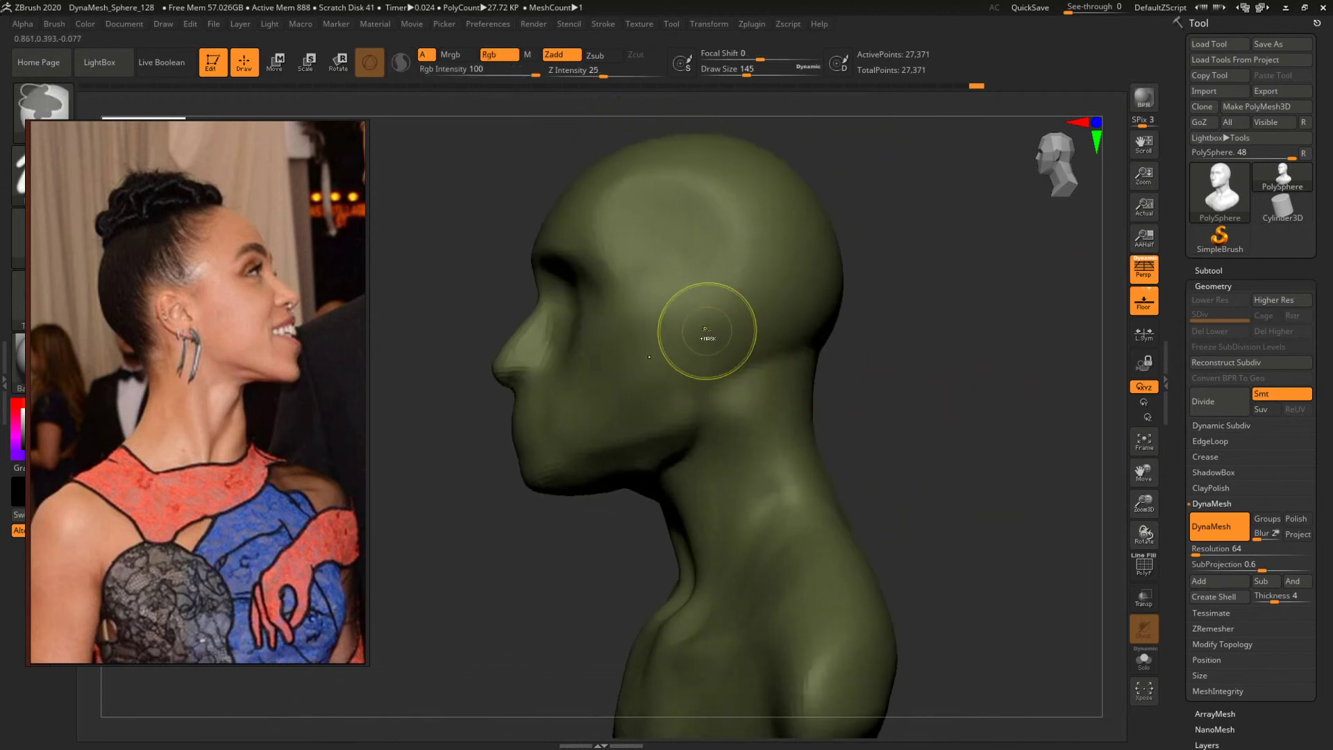
Mask an oval ear shape on the side of the head and invert the mask.
left_click_drag(709, 336, 703, 330, "ctrl")
left_click(894, 336, "ctrl")
left_click_drag(847, 351, 764, 375)
Pull the unmasked ear shape out from the side of the head with the transpose line.
left_click(338, 61)
left_click_drag(904, 320, 896, 321, "shift")
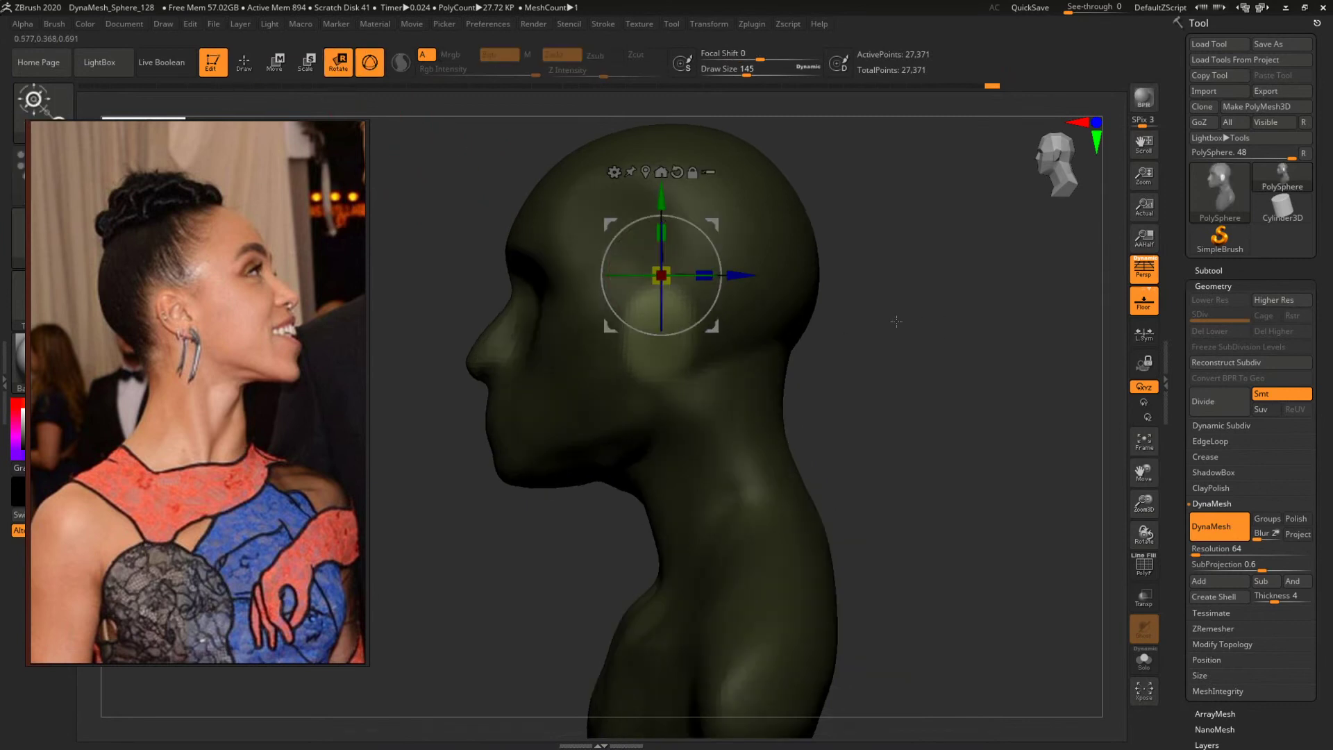
left_click(370, 66)
left_click_drag(624, 334, 697, 334)
mouse_move(903, 298)
left_mouse_down("shift")
mouse_move(908, 369)
mouse_move(923, 312)
left_mouse_up("shift")
mouse_move(908, 360)
left_mouse_down()
mouse_move(917, 353)
mouse_move(897, 364)
mouse_move(881, 341)
left_mouse_up()
Reshape the ear's outline with the Move brush at draw size 207.
key("b")
key("m")
key("v")
key("space")
left_click_drag(649, 325, 657, 326)
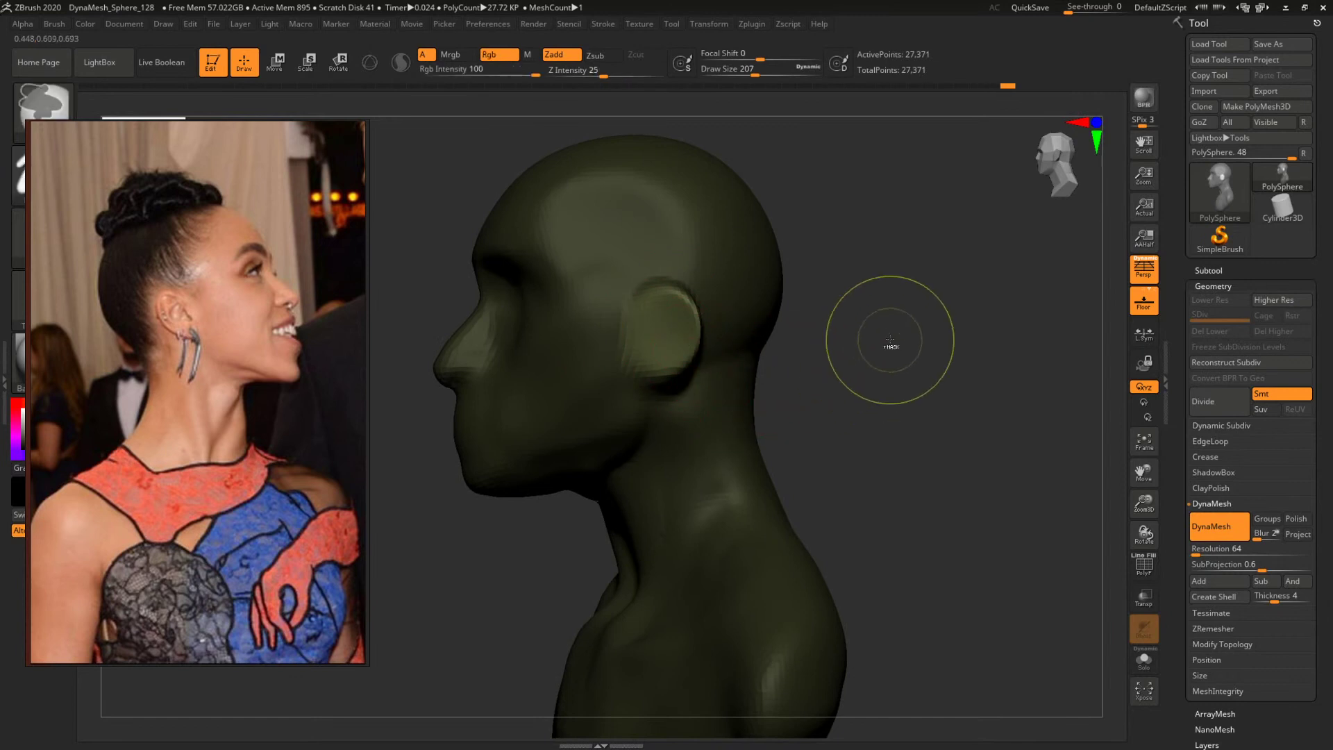
left_click_drag(692, 284, 690, 282)
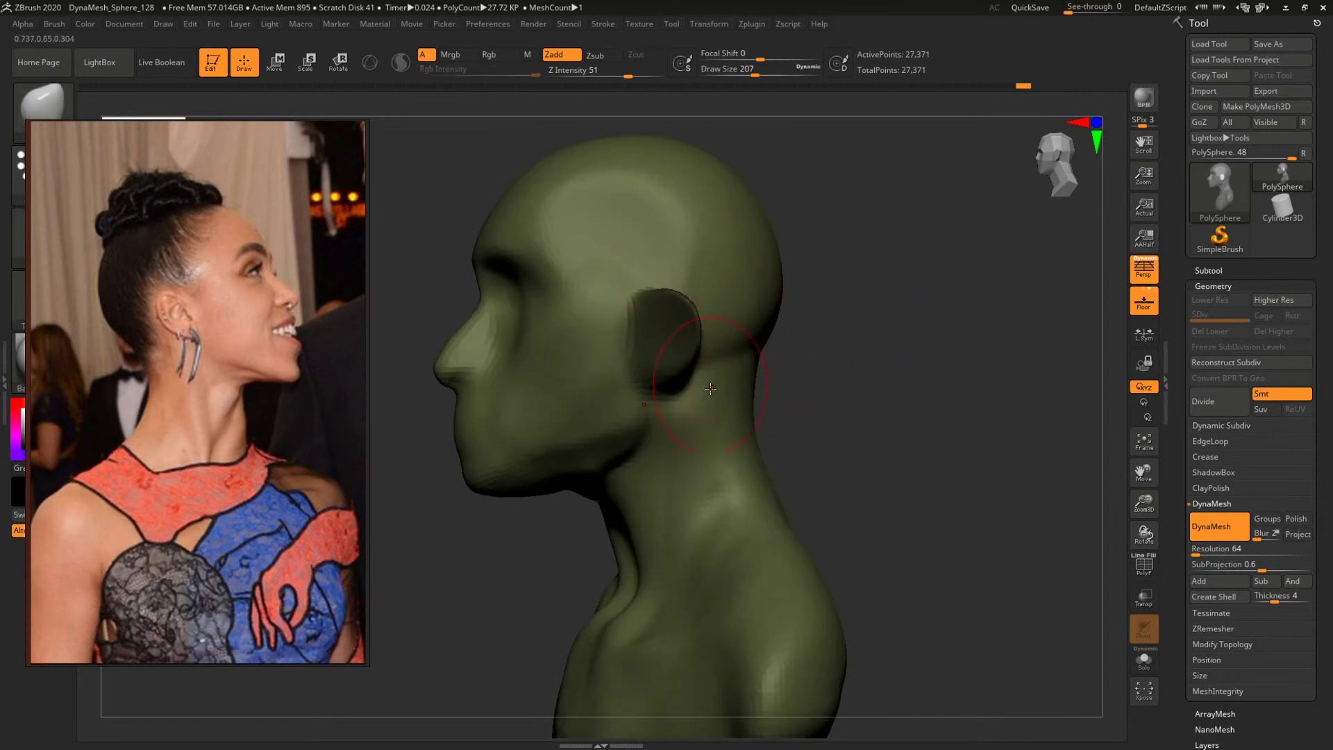
Adjust the head surface behind the masked ear with the Move brush and clear the mask.
left_click_drag(709, 395, 682, 368)
mouse_move(898, 344)
left_mouse_down()
mouse_move(836, 346)
mouse_move(896, 344)
left_mouse_up()
left_click_drag(863, 283, 827, 402, "ctrl")
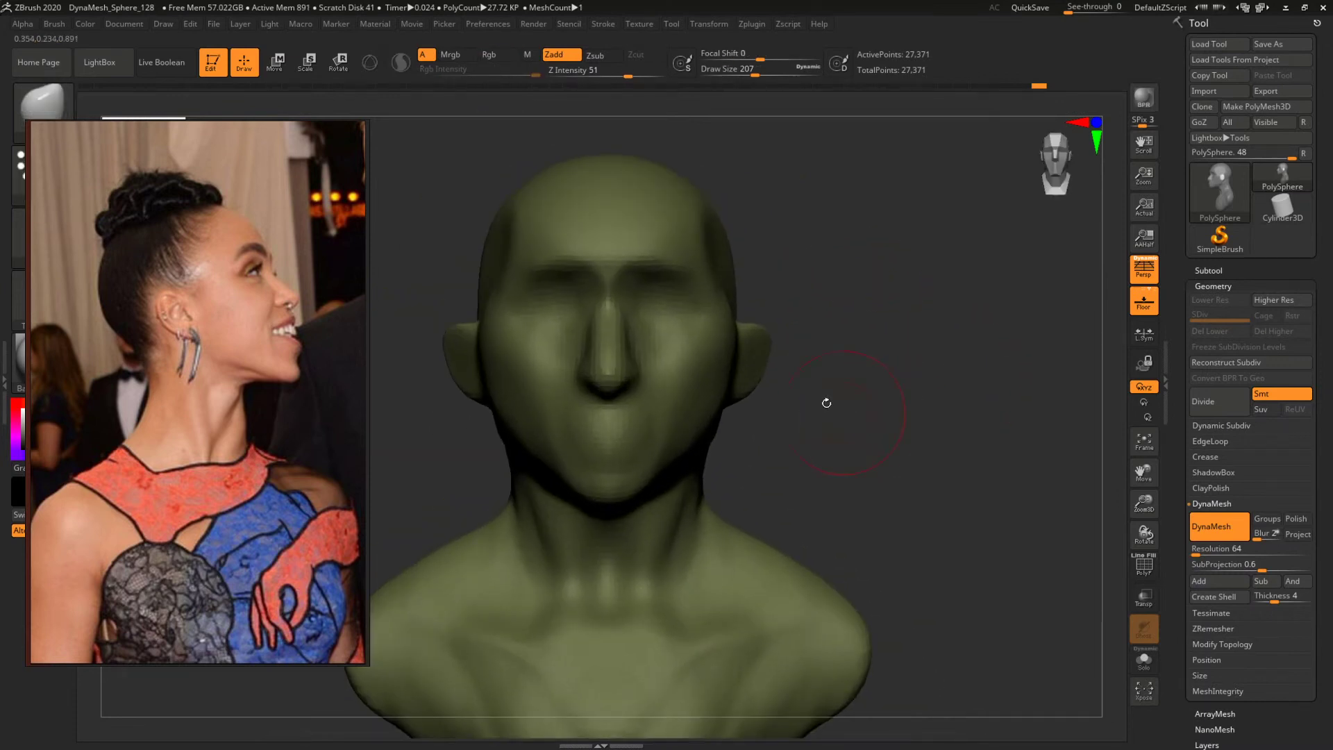
Bring the front and three-quarter reference photos into view and adjust the ears from the front with the Move brush.
key("Right")
key("Right")
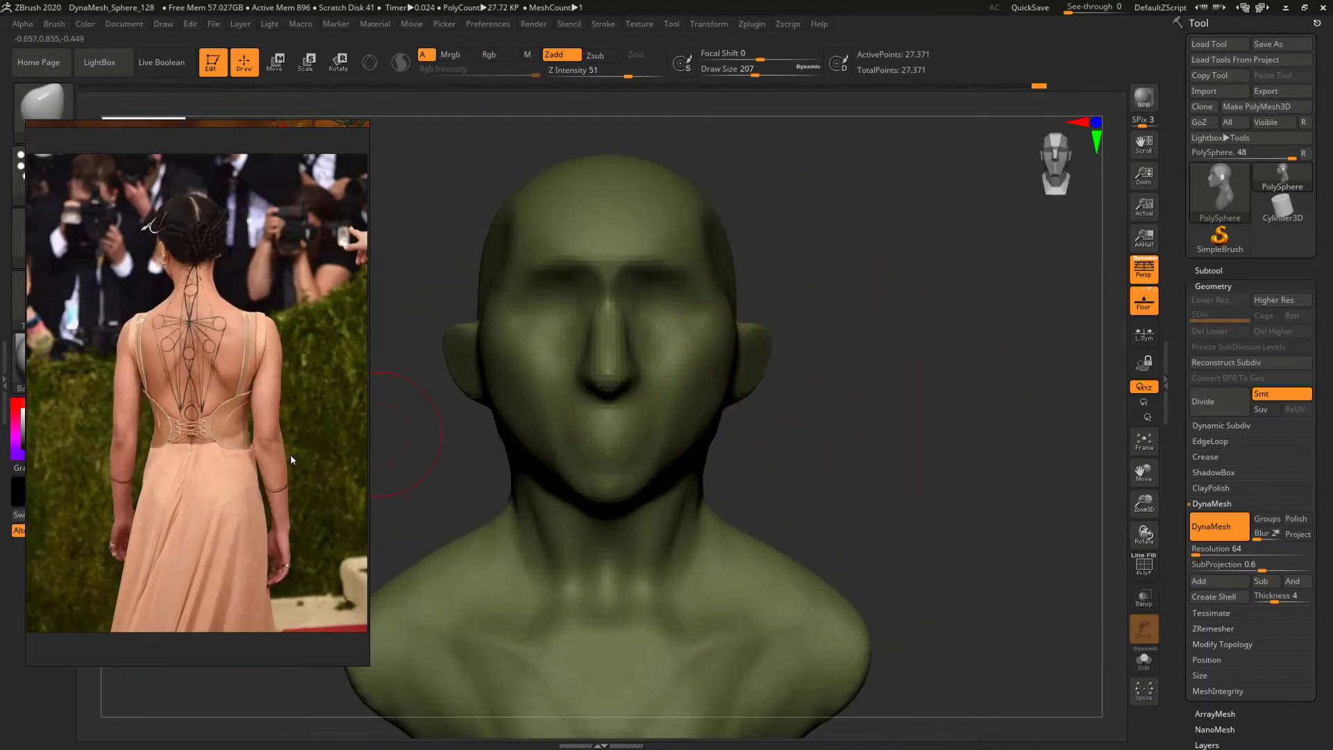
scroll(289, 453, "down", 1)
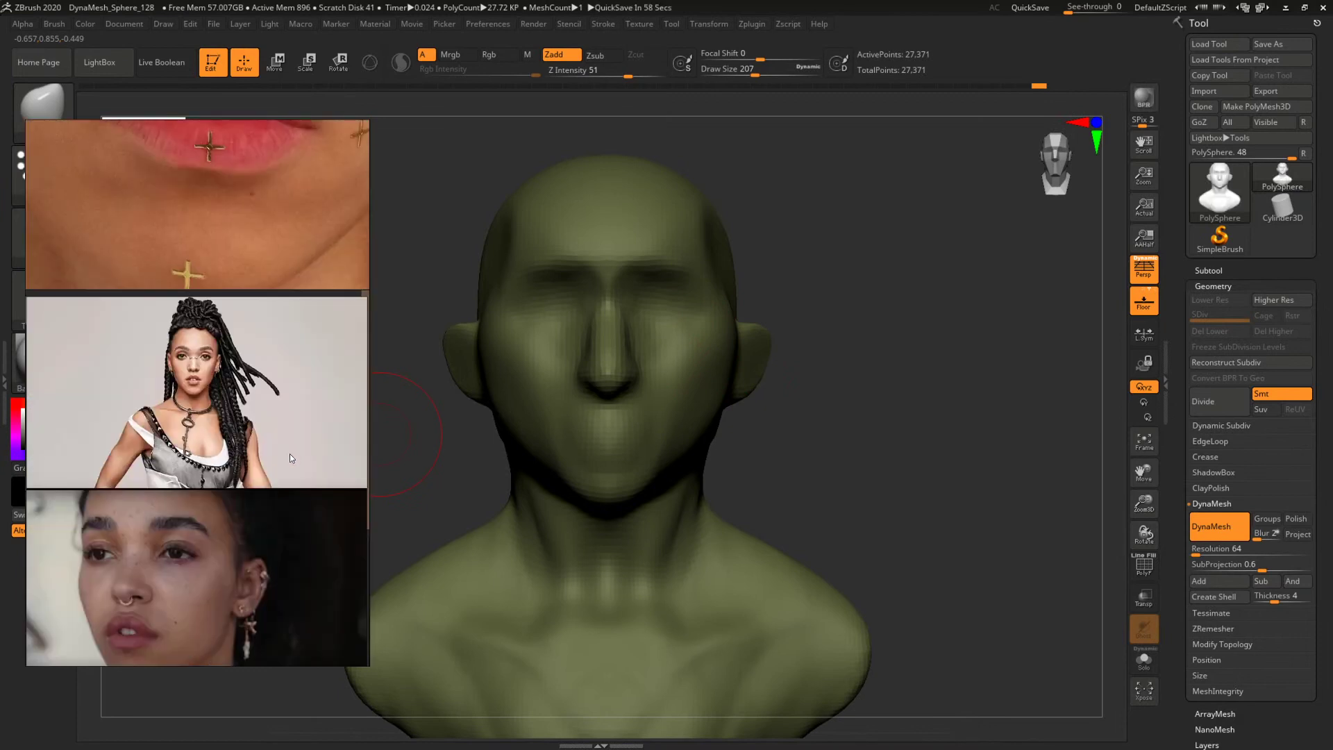
mouse_move(830, 431)
left_mouse_down()
mouse_move(882, 414)
mouse_move(885, 396)
mouse_move(862, 390)
left_mouse_up()
key("b")
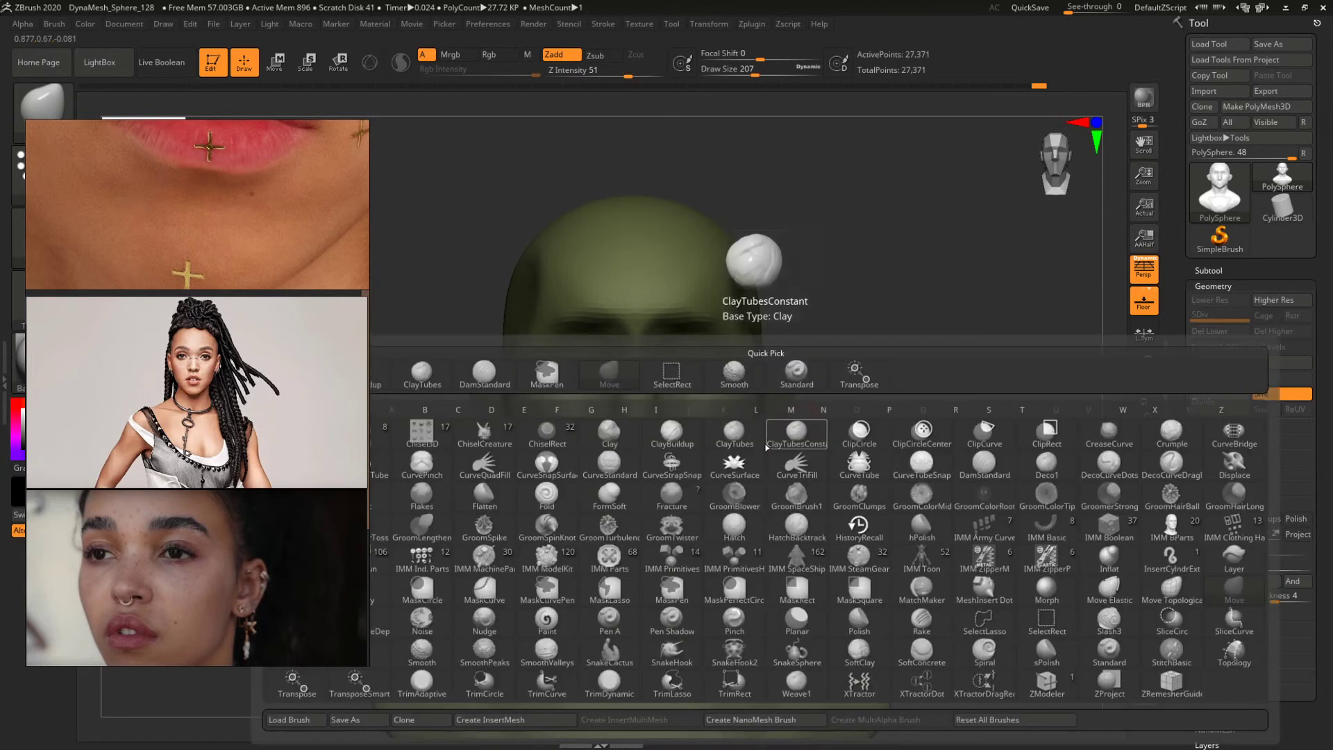
key("m")
key("v")
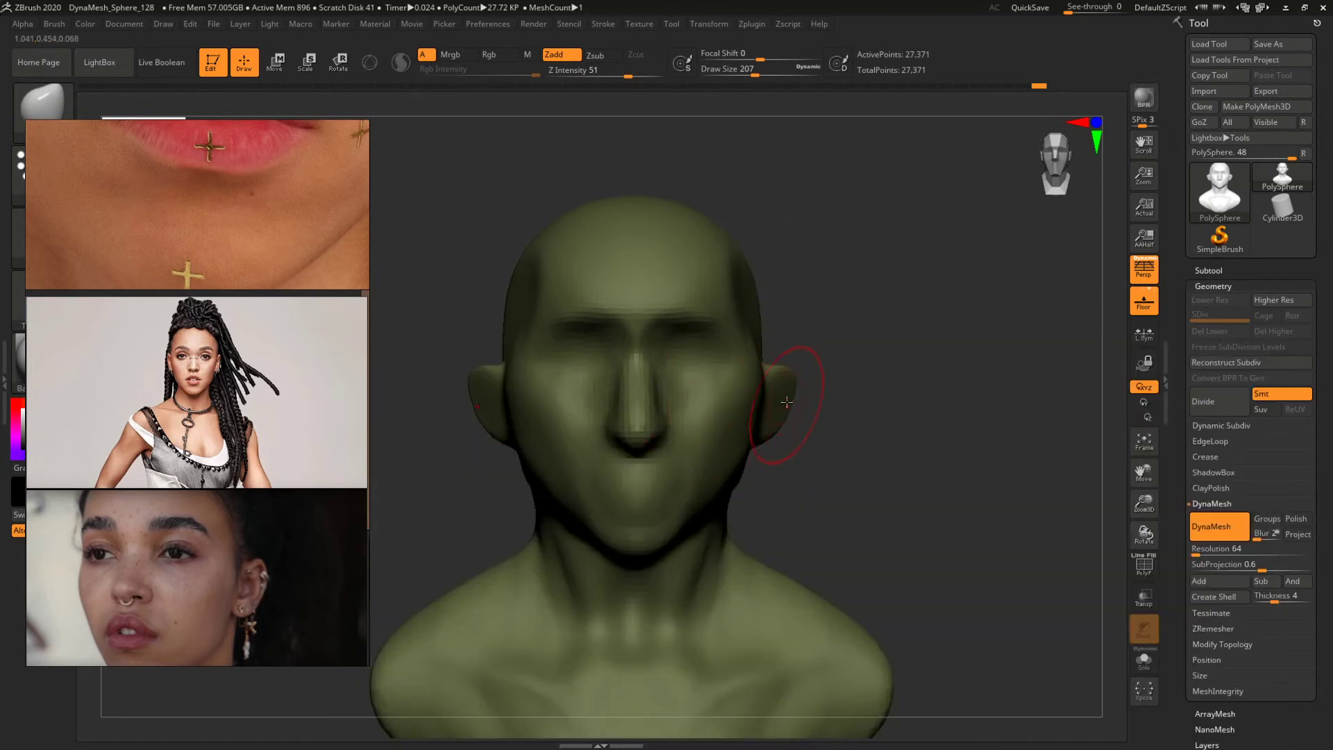
mouse_move(829, 399)
left_mouse_down()
mouse_move(803, 407)
mouse_move(851, 399)
mouse_move(849, 369)
left_mouse_up()
Build up the collarbones and upper chest with the ClayBuildup brush.
key("b")
key("c")
key("b")
mouse_move(846, 489)
left_mouse_down("alt")
mouse_move(866, 420)
mouse_move(816, 420)
left_mouse_up("alt")
key("space")
key("space")
mouse_move(703, 467)
left_mouse_down()
mouse_move(784, 449)
mouse_move(810, 428)
mouse_move(724, 509)
mouse_move(757, 473)
mouse_move(788, 472)
left_mouse_up()
Flatten the shoulders and chest with TrimDynamic at draw size 724, then reduce its draw size to 305.
key("b")
key("t")
key("d")
key("bracketright")
left_click_drag(916, 413, 830, 497)
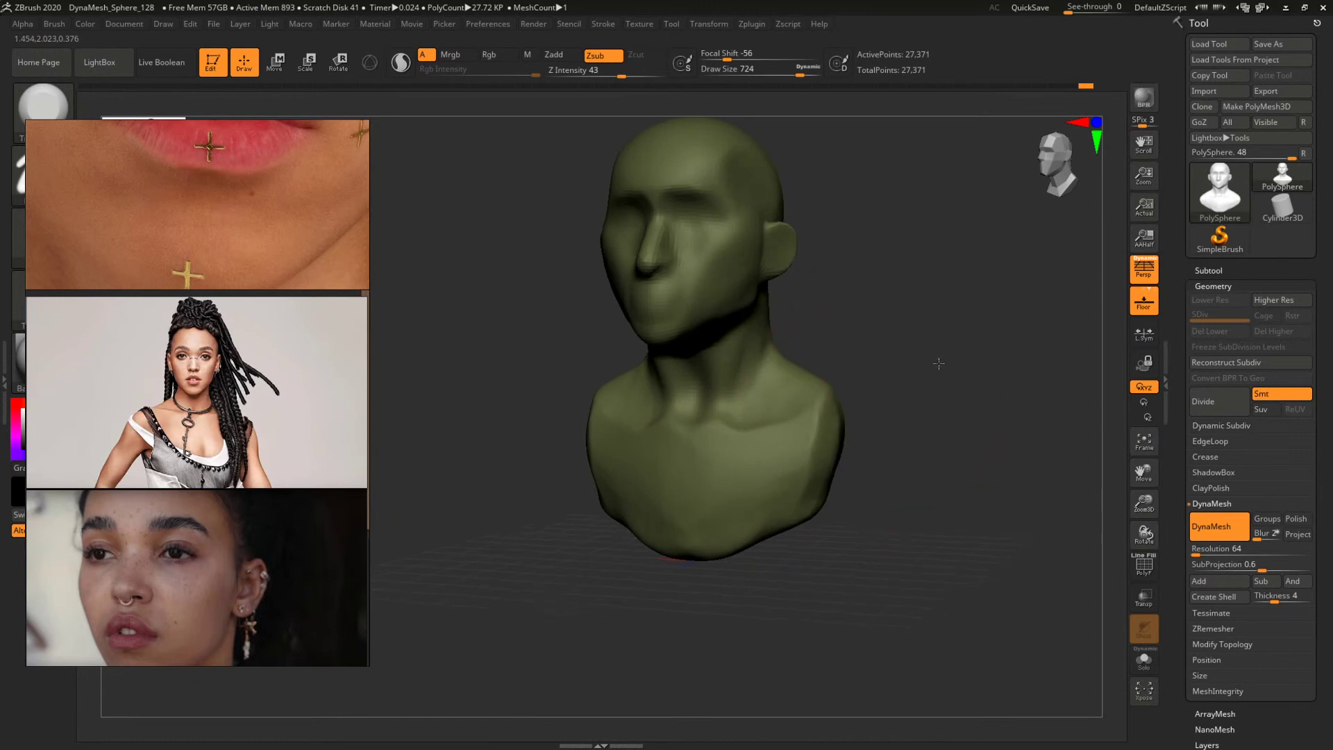
left_click_drag(937, 365, 851, 378)
mouse_move(798, 428)
left_mouse_down()
mouse_move(788, 478)
mouse_move(781, 424)
mouse_move(951, 385)
left_mouse_up()
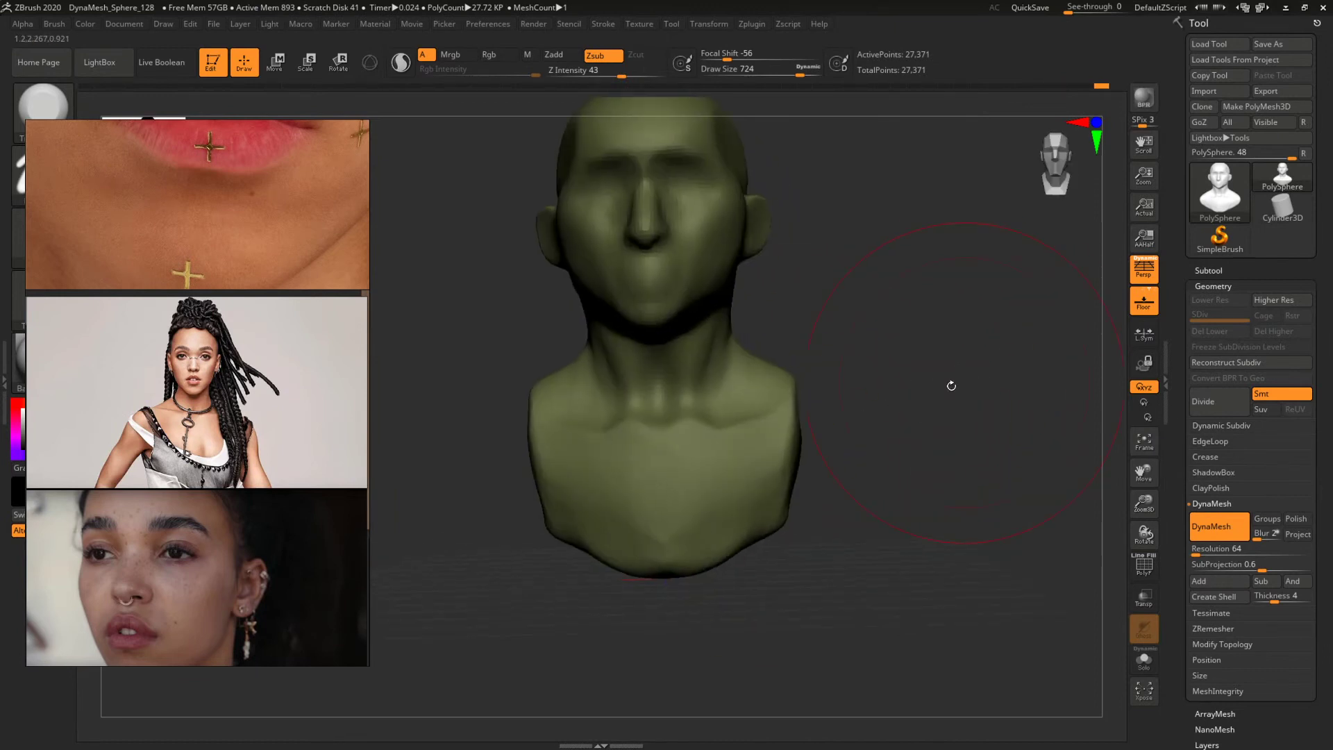
mouse_move(893, 334)
left_mouse_down("alt")
mouse_move(893, 375)
mouse_move(824, 437)
left_mouse_up("alt")
key("space")
left_click_drag(694, 448, 660, 448)
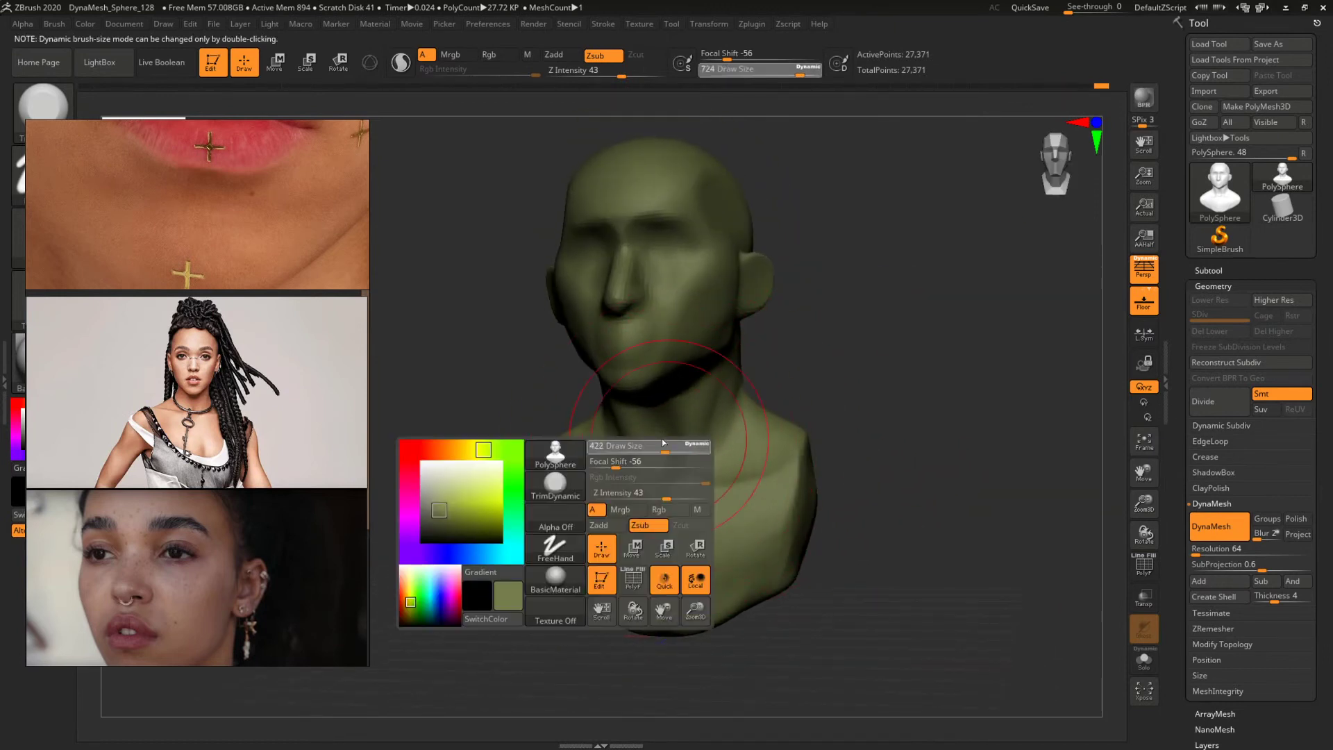
right_click_drag(857, 313, 841, 418)
Adjust the front contour of the head and jaw with the Move brush.
key("b")
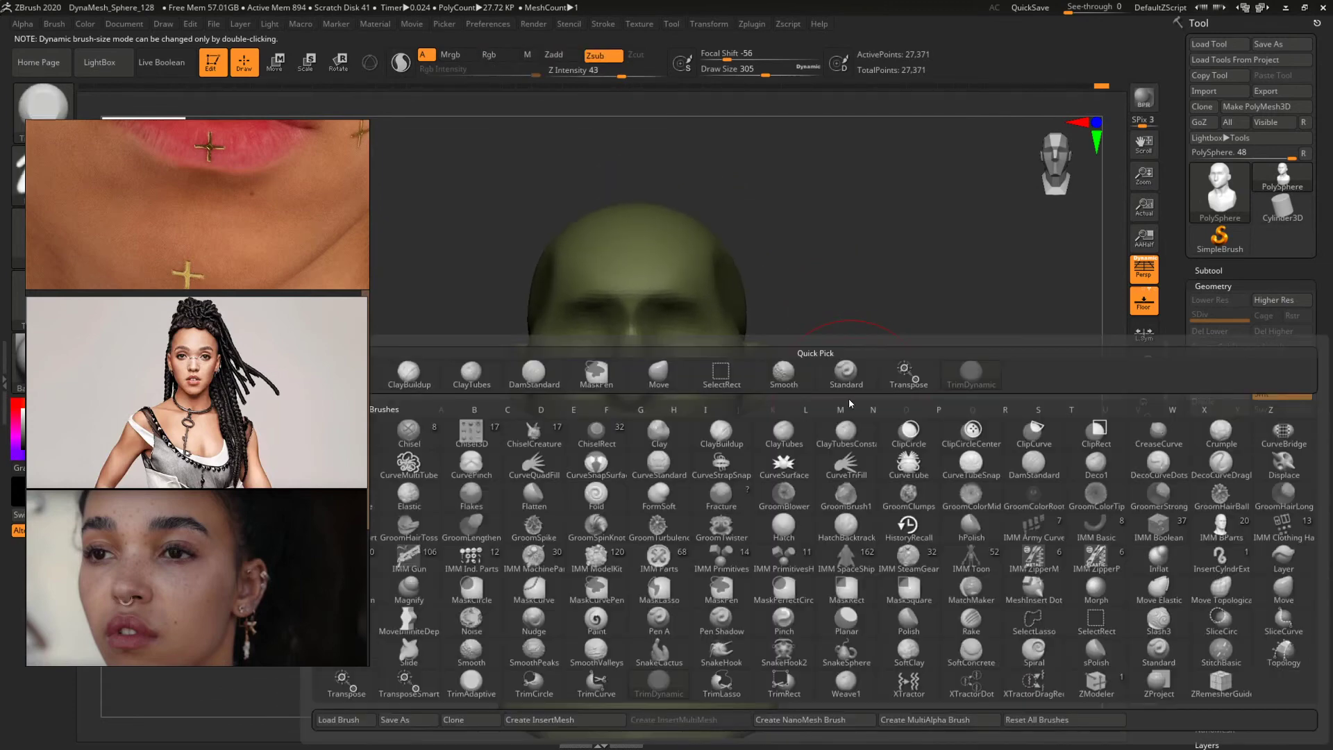
key("m")
key("v")
left_click_drag(851, 410, 814, 325)
key("space")
left_click_drag(747, 498, 737, 498)
mouse_move(789, 458)
left_mouse_down()
mouse_move(881, 477)
mouse_move(872, 384)
mouse_move(664, 493)
mouse_move(881, 440)
mouse_move(856, 453)
mouse_move(872, 464)
mouse_move(843, 438)
mouse_move(861, 460)
mouse_move(947, 431)
mouse_move(980, 461)
mouse_move(945, 445)
left_mouse_up()
Shape the brow and eye area with the Move brush at draw size 108.
key("space")
key("space")
left_click_drag(678, 329, 668, 329)
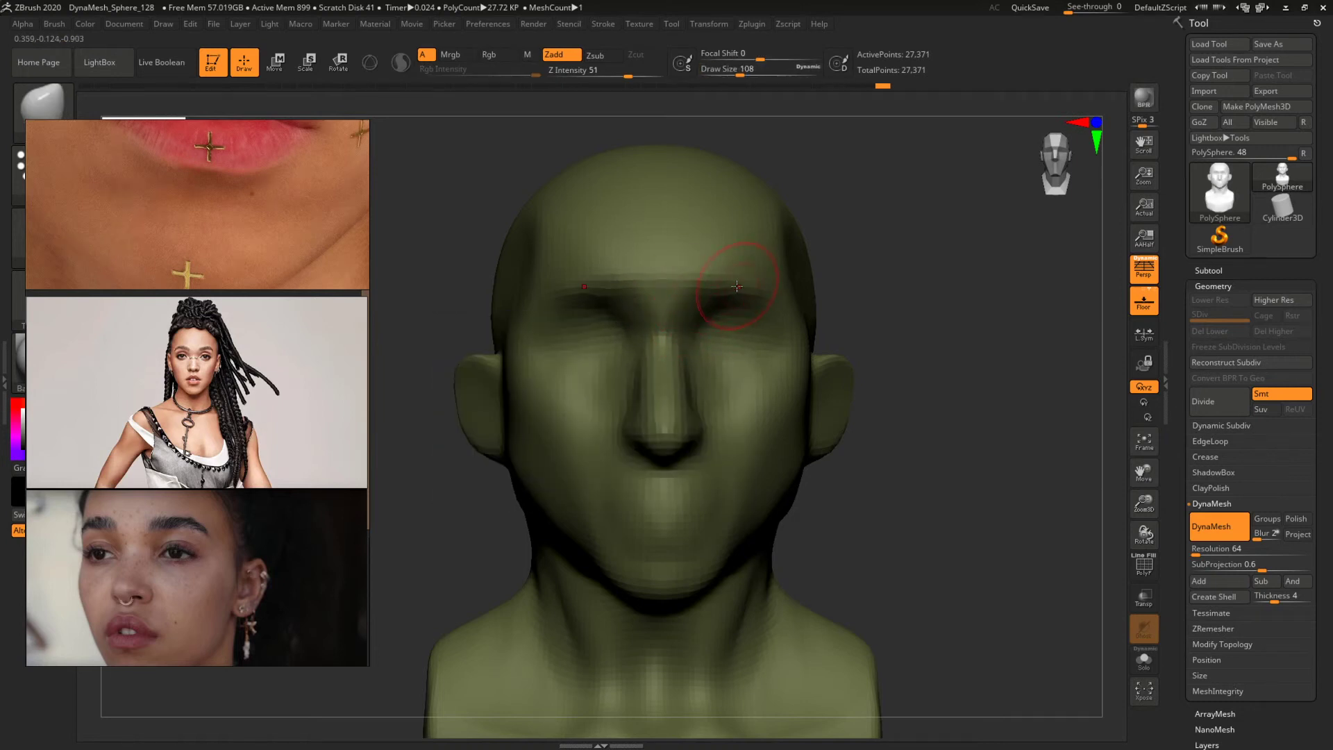
left_click_drag(899, 279, 771, 281)
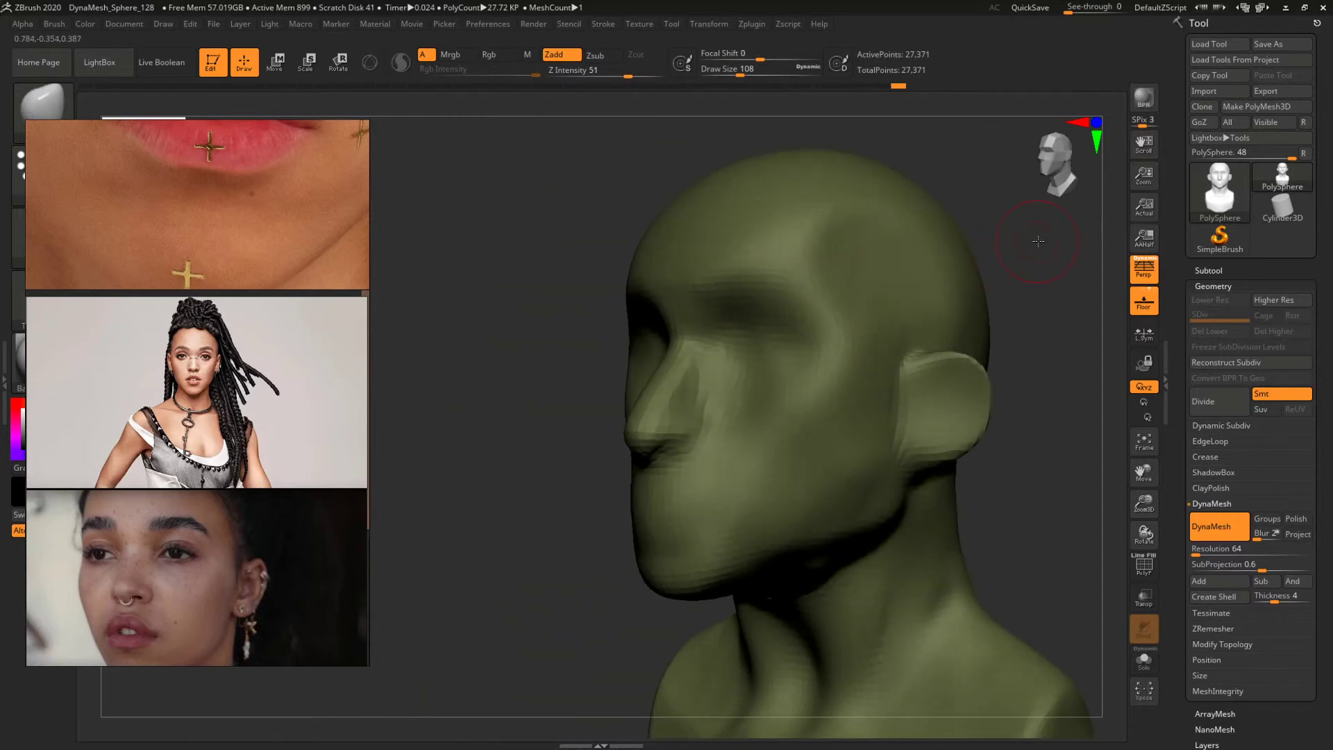
mouse_move(1038, 244)
left_mouse_down("shift")
mouse_move(949, 283)
mouse_move(958, 262)
mouse_move(930, 292)
left_mouse_up("shift")
key("f")
Build up the closed eye forms inside the sockets with ClayBuildup at draw size 108.
key("b")
key("c")
key("b")
left_click_drag(764, 339, 825, 343)
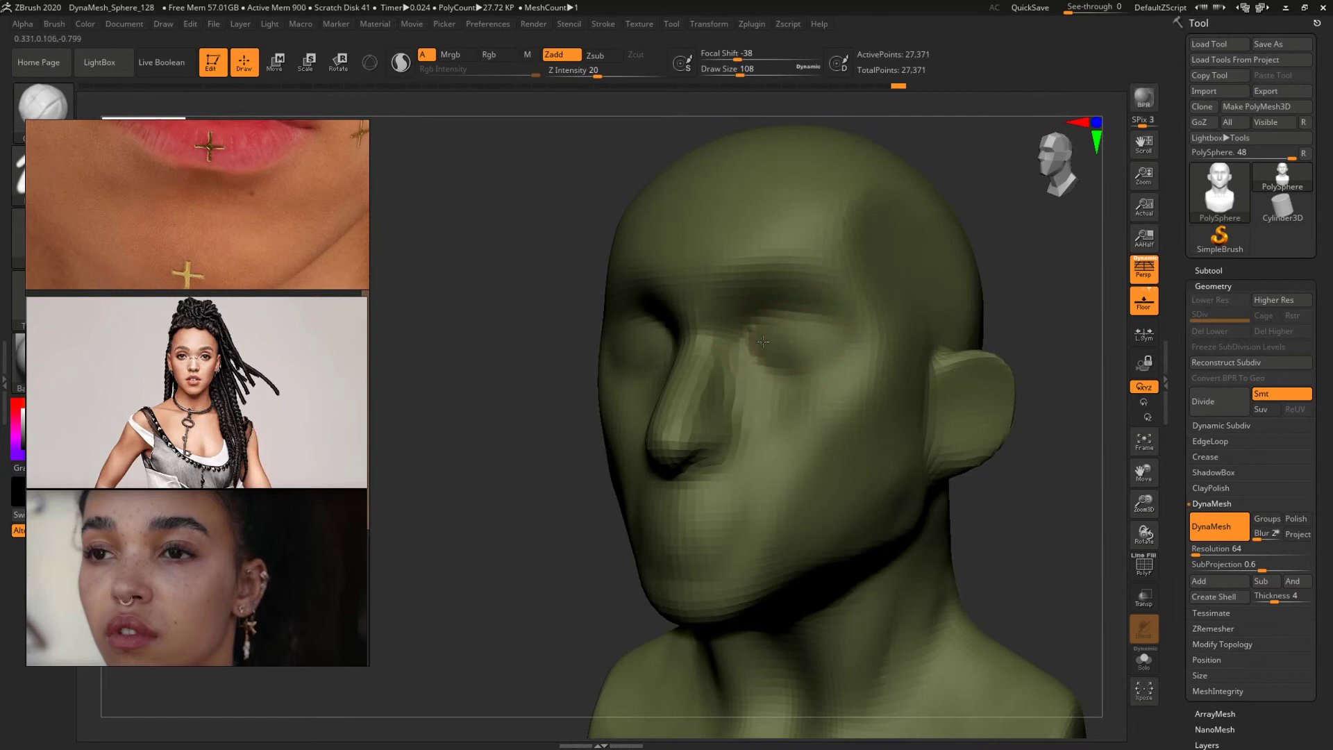
mouse_move(1054, 328)
left_mouse_down()
mouse_move(1101, 328)
mouse_move(940, 343)
mouse_move(925, 330)
mouse_move(1017, 410)
mouse_move(971, 407)
left_mouse_up()
Sculpt the lower face and jaw with ClayBuildup at draw size 187.
key("space")
left_click_drag(749, 407, 761, 407)
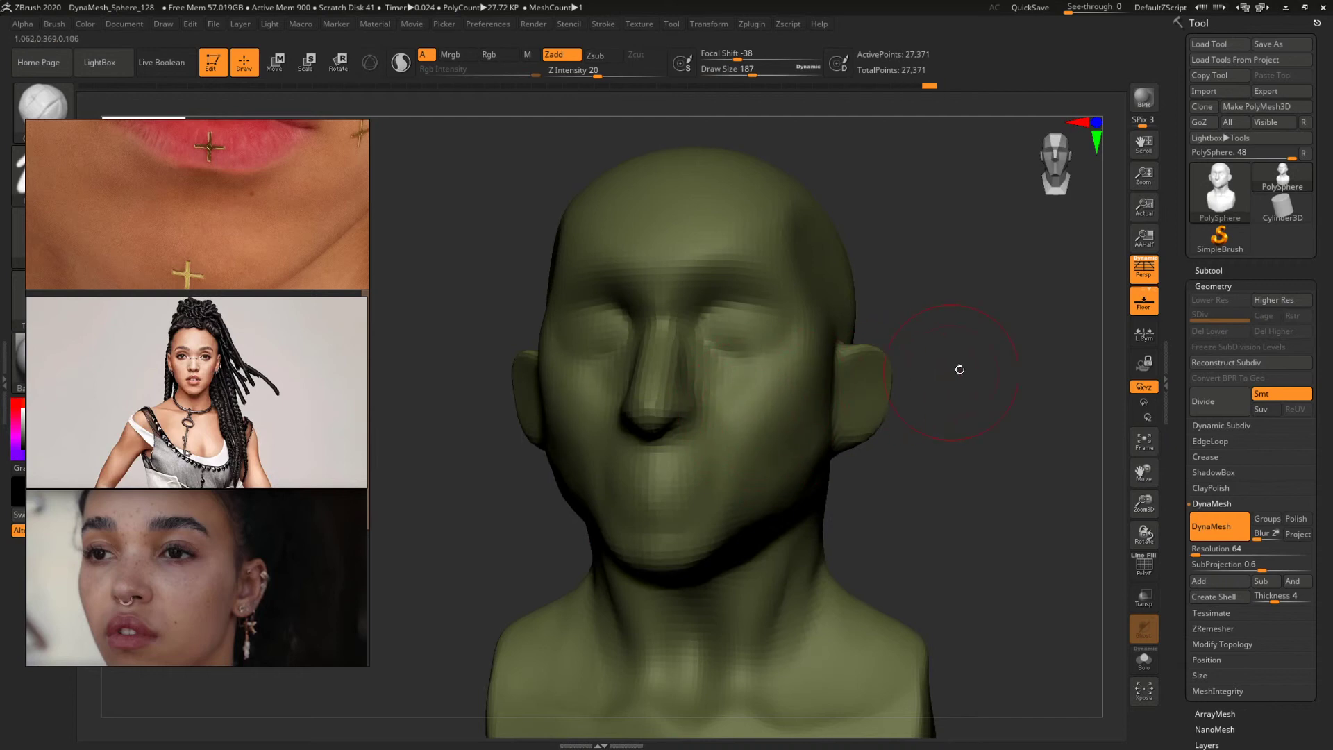
mouse_move(960, 369)
left_mouse_down()
mouse_move(973, 378)
mouse_move(684, 396)
left_mouse_up()
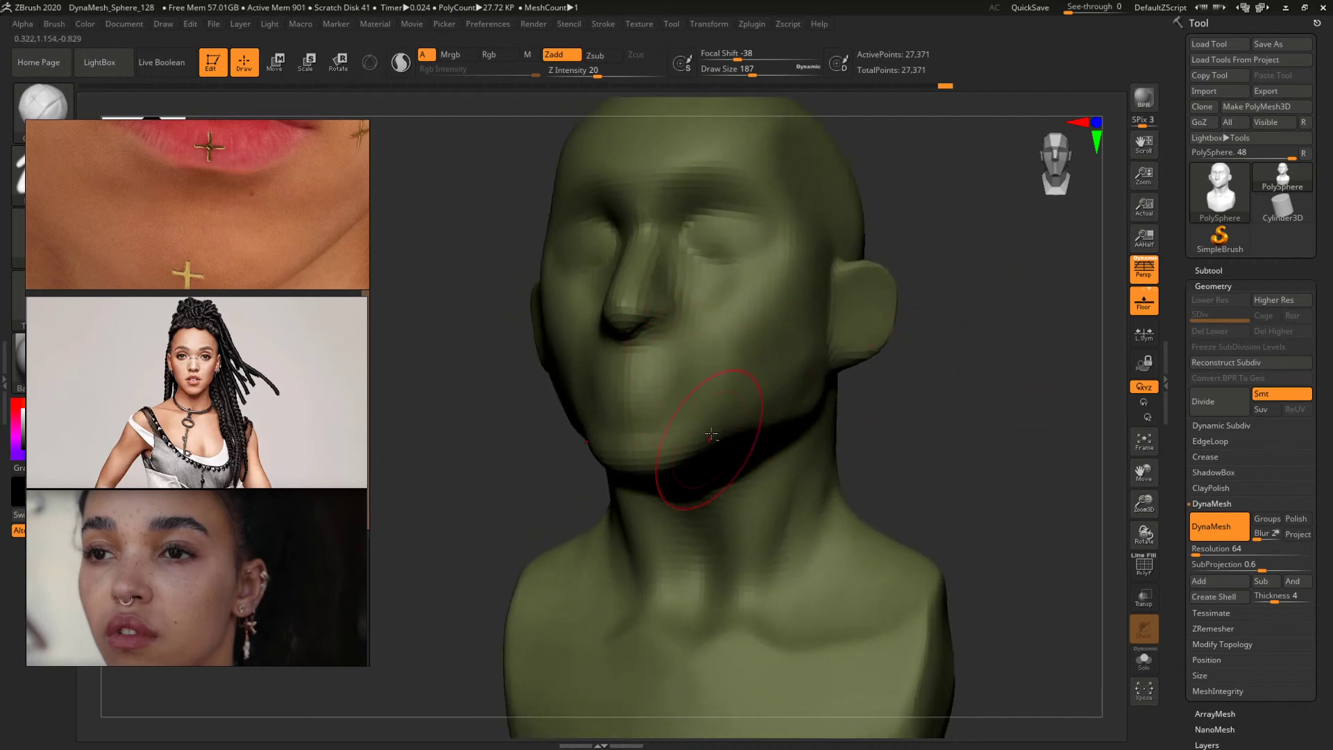
left_click_drag(962, 343, 923, 433)
Push the ears closer to the head from the front with the Move brush at draw size 187.
key("b")
key("m")
key("v")
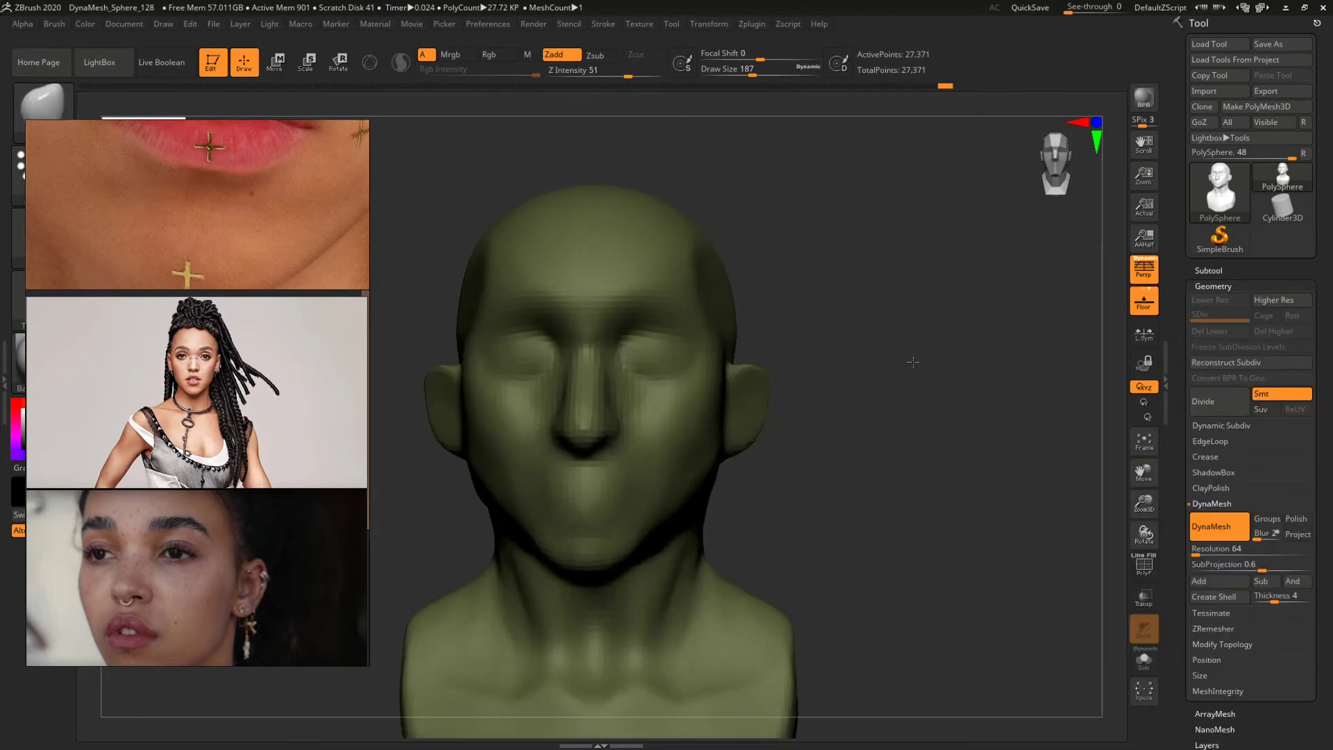
left_click_drag(913, 363, 903, 350)
left_click_drag(741, 429, 749, 446)
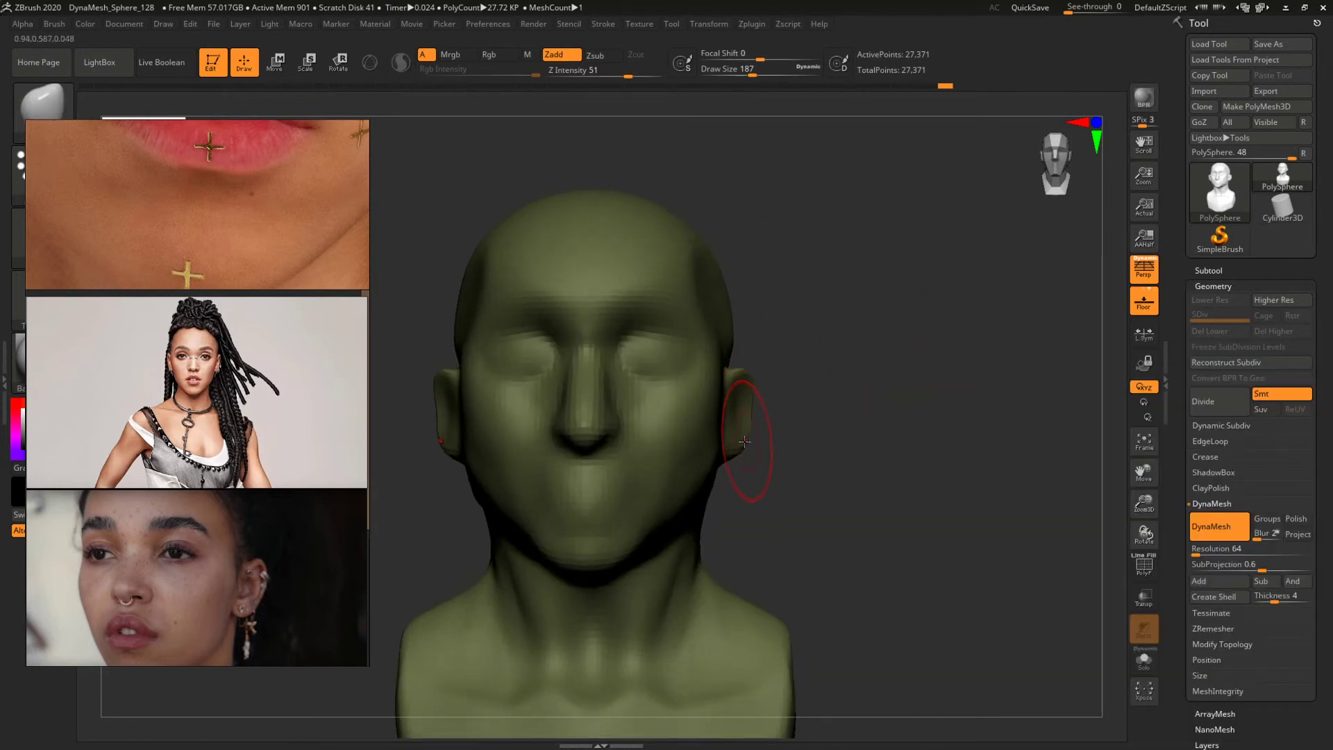
Mask the ear in the side view and adjust the head around it with the Move brush.
left_click_drag(857, 403, 767, 386)
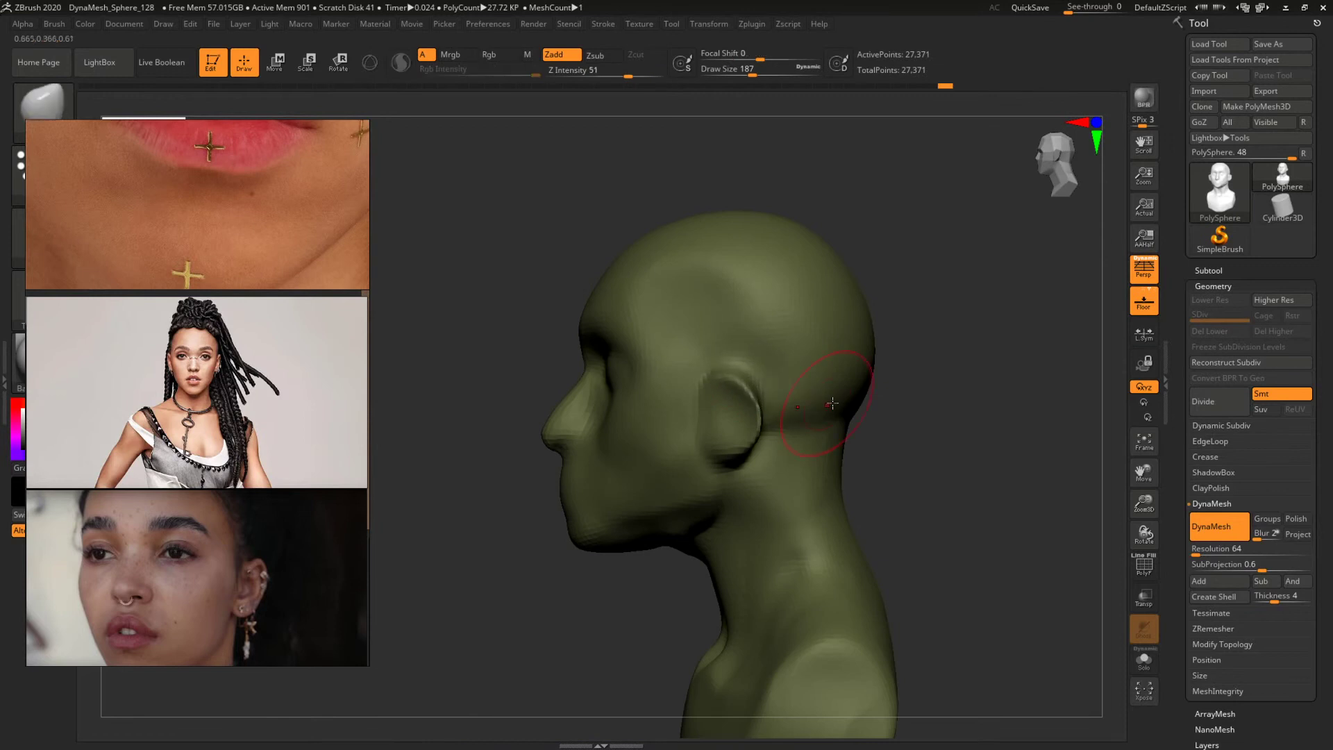
mouse_move(951, 414)
left_mouse_down()
mouse_move(896, 415)
mouse_move(953, 413)
left_mouse_up()
mouse_move(738, 394)
left_mouse_down("ctrl")
mouse_move(719, 416)
mouse_move(729, 435)
left_mouse_up("ctrl")
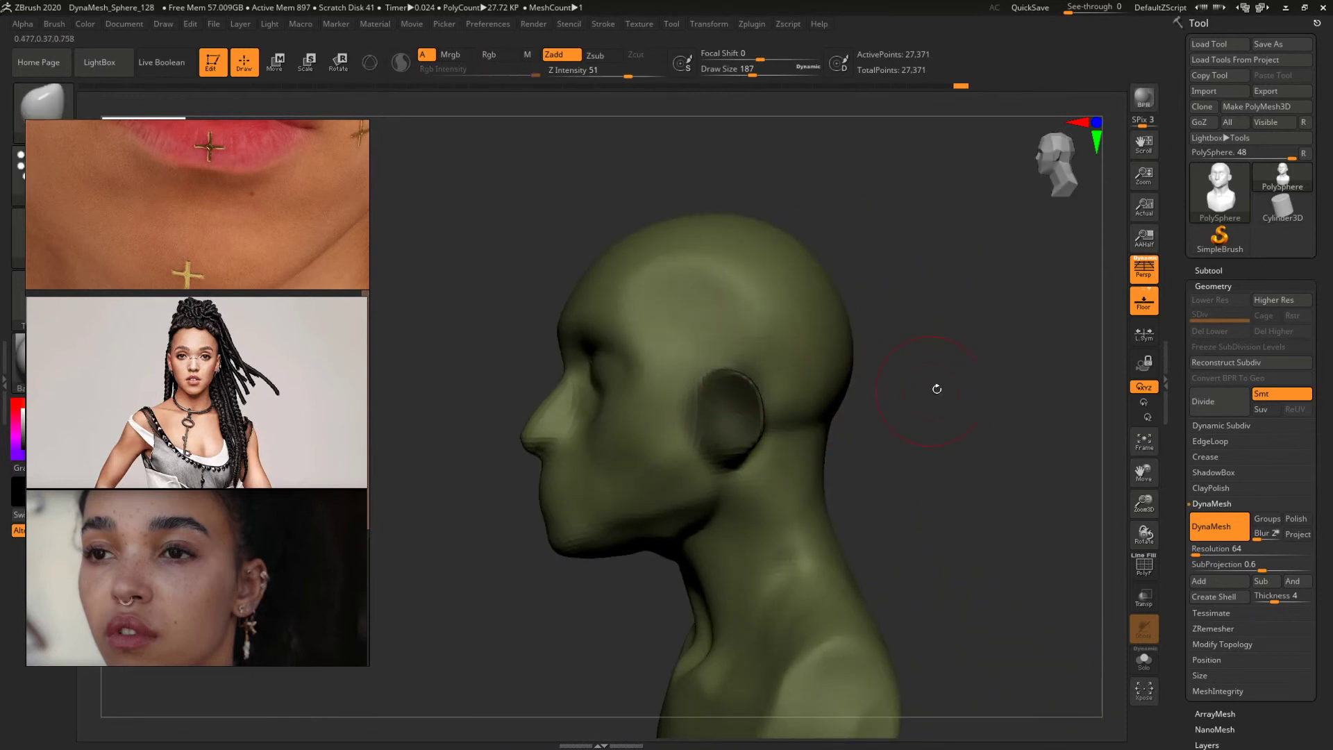
mouse_move(935, 387)
left_mouse_down("shift")
mouse_move(899, 346)
mouse_move(933, 433)
mouse_move(967, 385)
left_mouse_up("shift")
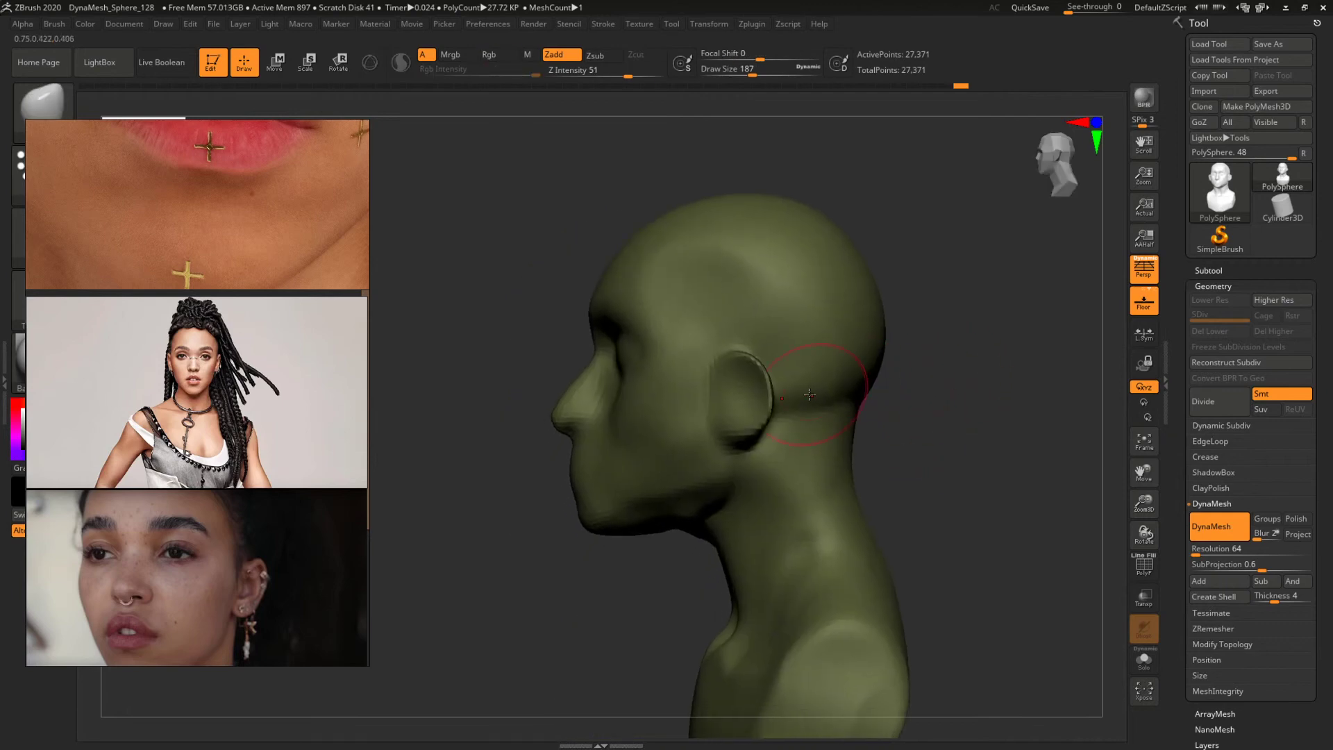
Refine the ear's shape in profile with the Move brush at draw size 140.
key("b")
key("m")
key("v")
key("space")
left_click_drag(753, 373, 736, 373)
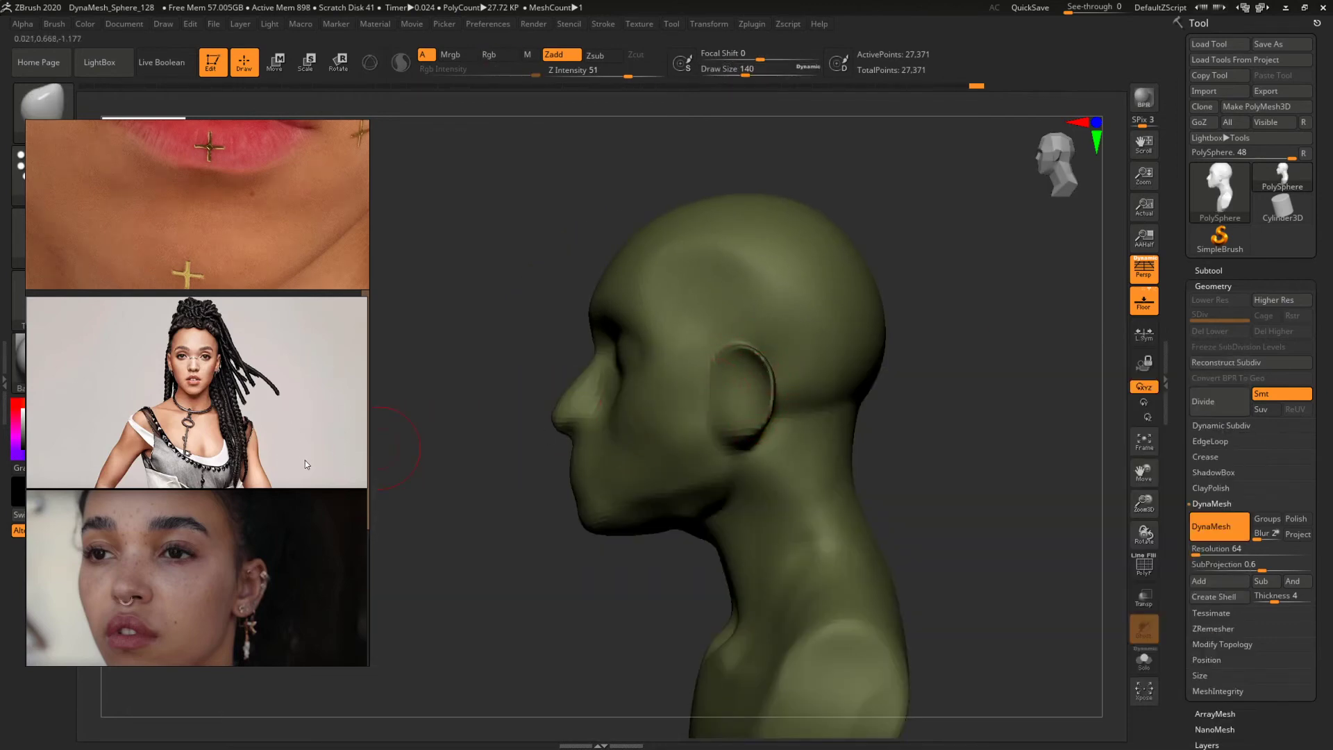
Fill out the cheek with ClayBuildup at draw size 274.
mouse_move(919, 438)
left_mouse_down()
mouse_move(959, 408)
mouse_move(903, 424)
mouse_move(986, 403)
left_mouse_up()
key("b")
key("c")
key("b")
key("space")
mouse_move(657, 442)
left_mouse_down()
mouse_move(678, 442)
mouse_move(657, 442)
left_mouse_up()
key("space")
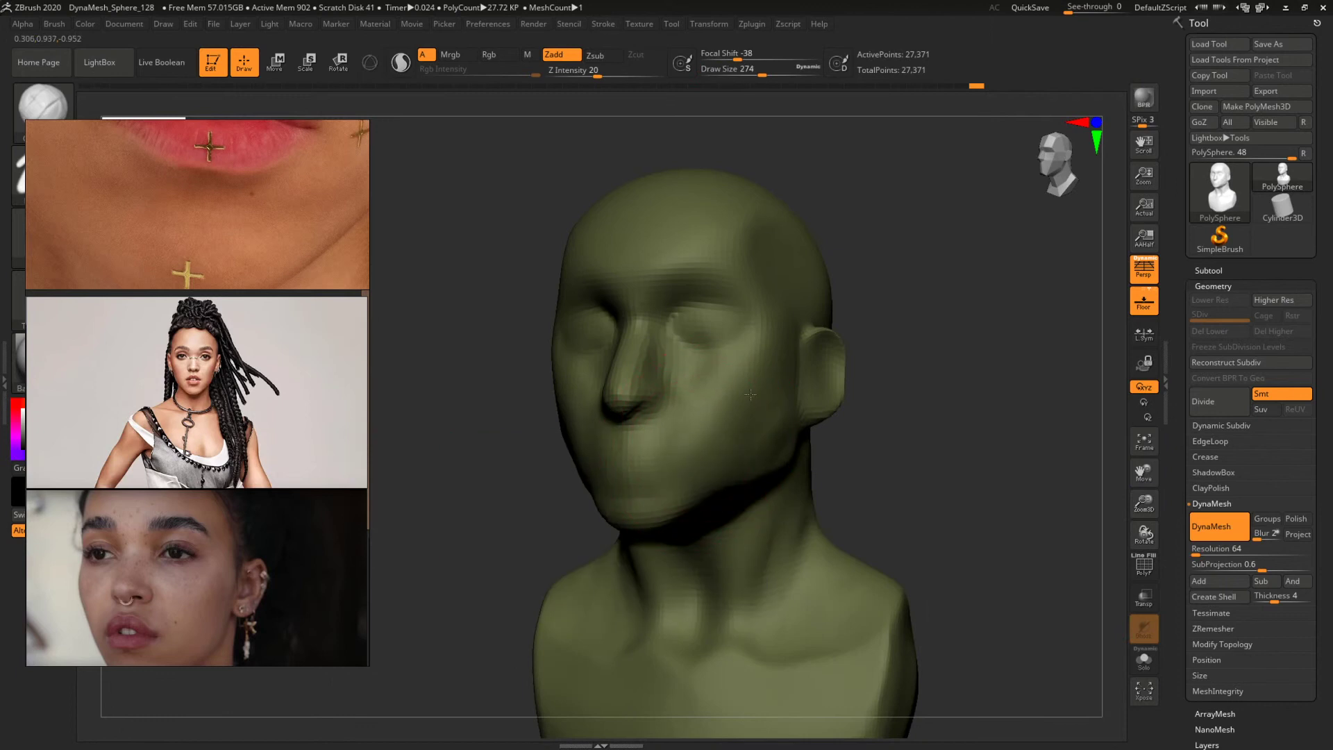
Sculpt the cheekbone and the jaw angle below the ear with ClayBuildup at draw size 177, smoothing the cheek.
left_click_drag(901, 405, 832, 407)
key("space")
left_click_drag(758, 377, 737, 377)
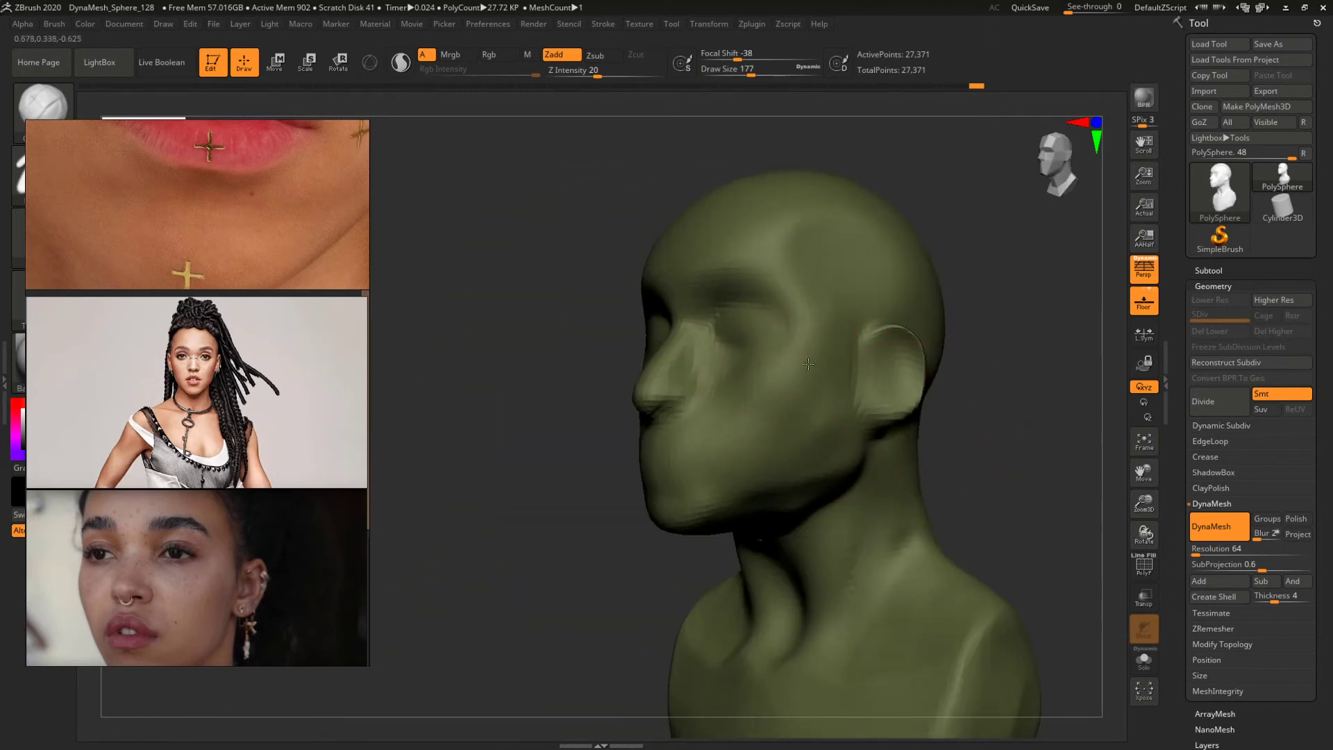
mouse_move(521, 534)
left_mouse_down()
mouse_move(575, 539)
mouse_move(919, 421)
mouse_move(955, 422)
mouse_move(834, 427)
mouse_move(729, 452)
left_mouse_up()
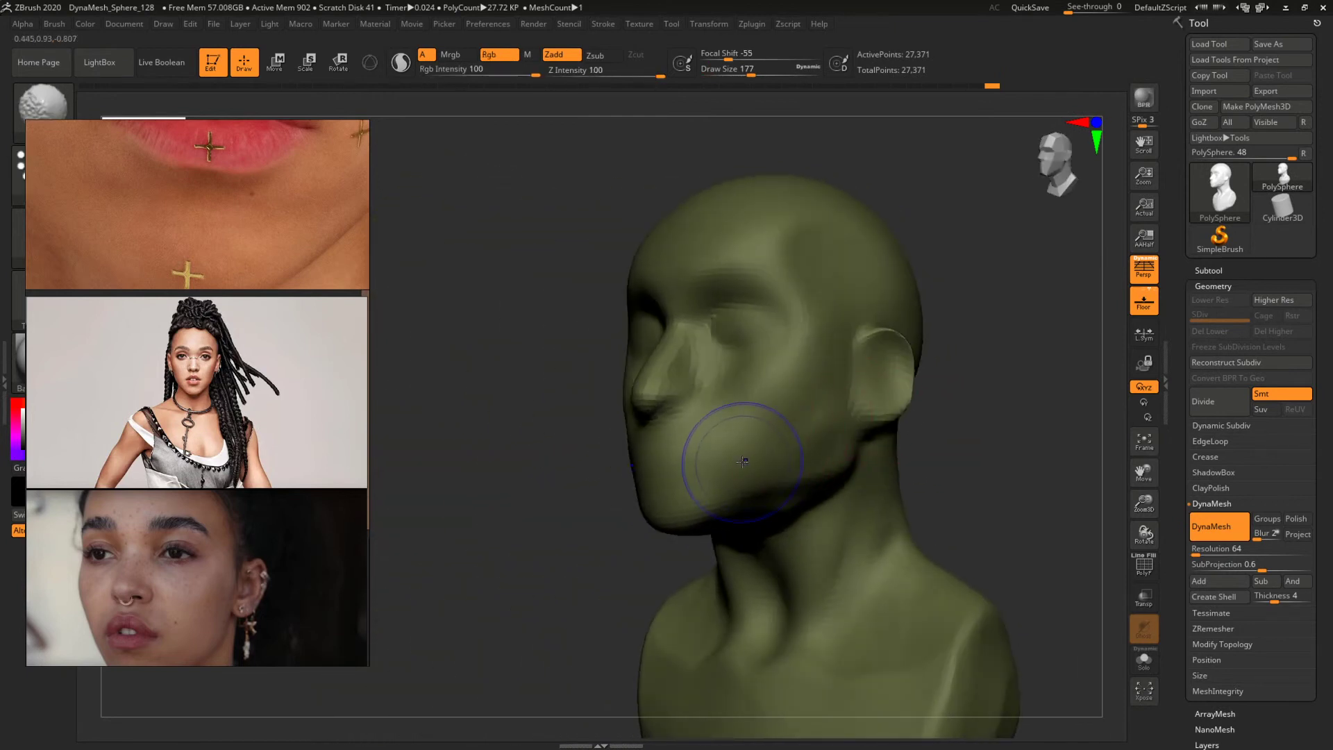
left_click_drag(853, 431, 825, 468)
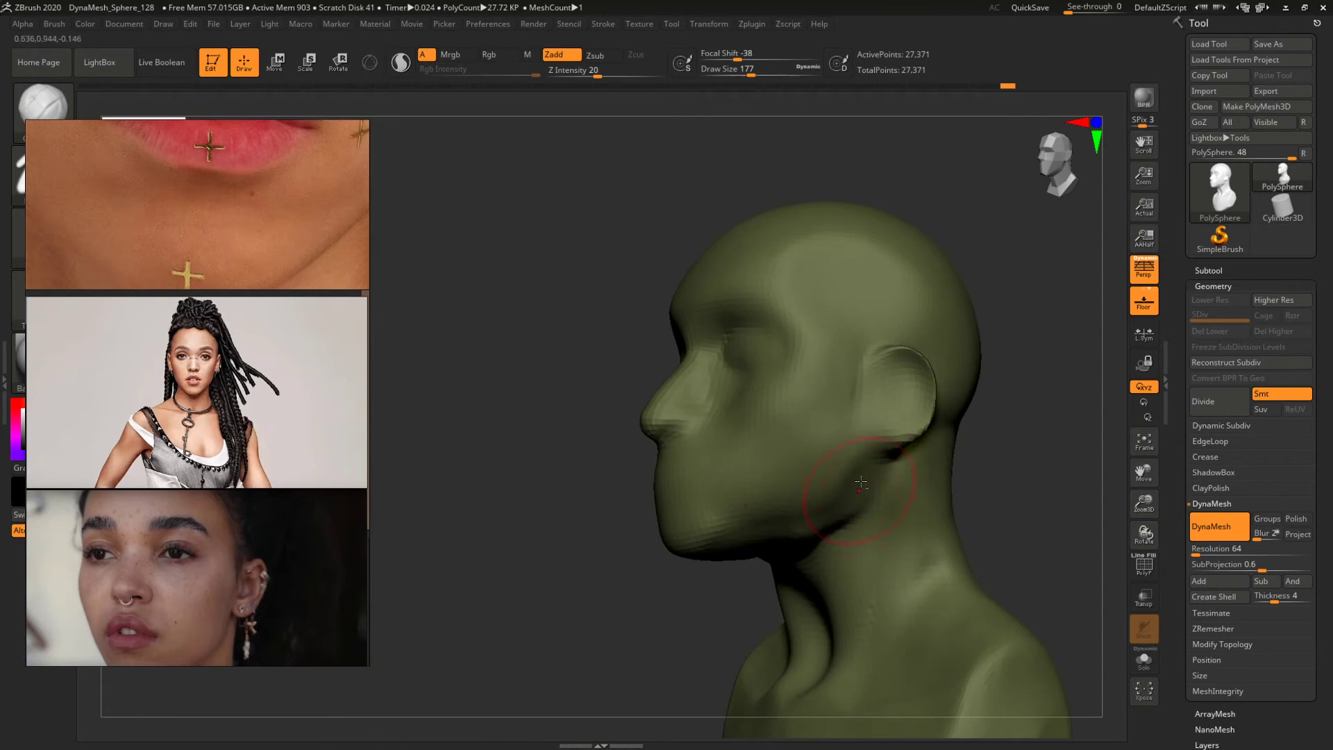
mouse_move(1045, 454)
left_mouse_down()
mouse_move(973, 382)
mouse_move(920, 357)
mouse_move(927, 445)
left_mouse_up()
Refine the facial forms around the mouth and cheeks with ClayBuildup at draw size 163.
key("space")
left_click_drag(777, 372, 774, 372)
left_click_drag(980, 452, 974, 386, "alt")
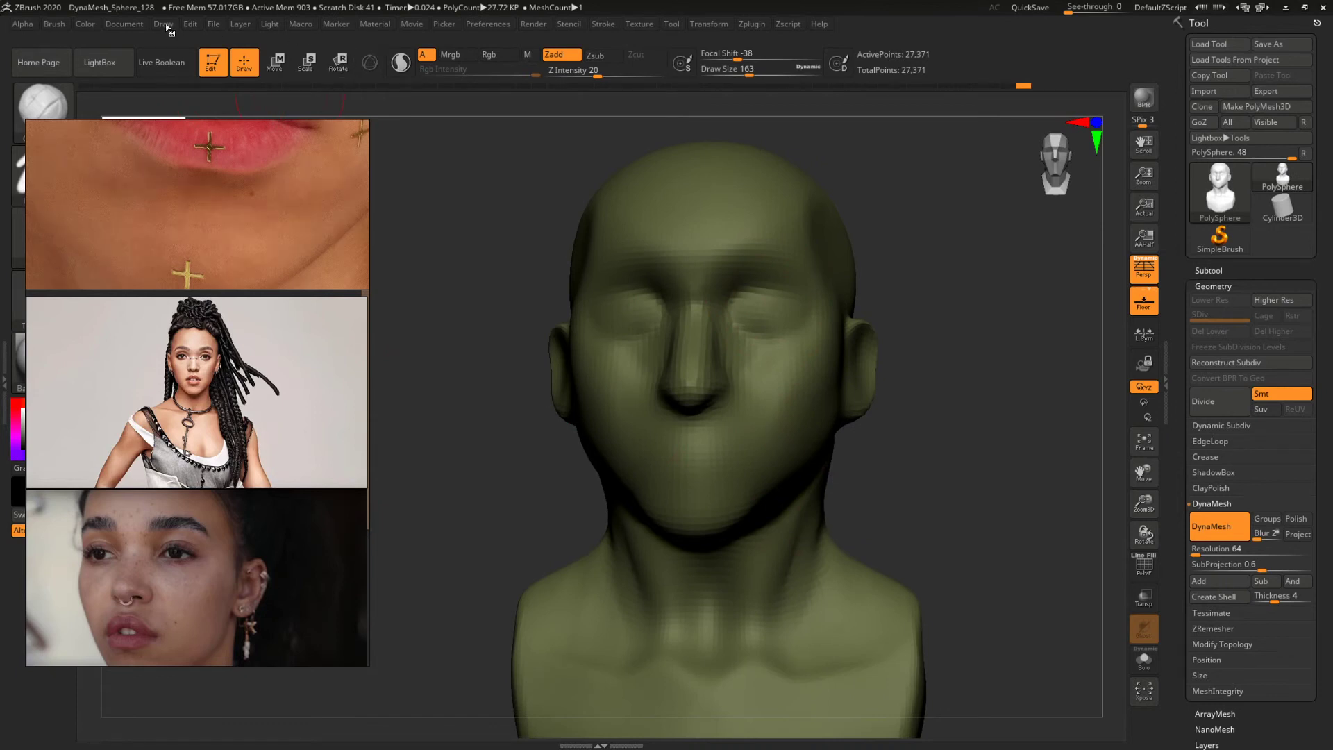
Reposition the scene light on the light placement sphere and move the reference photos to sit beside the head.
left_click(273, 24)
left_click(311, 102)
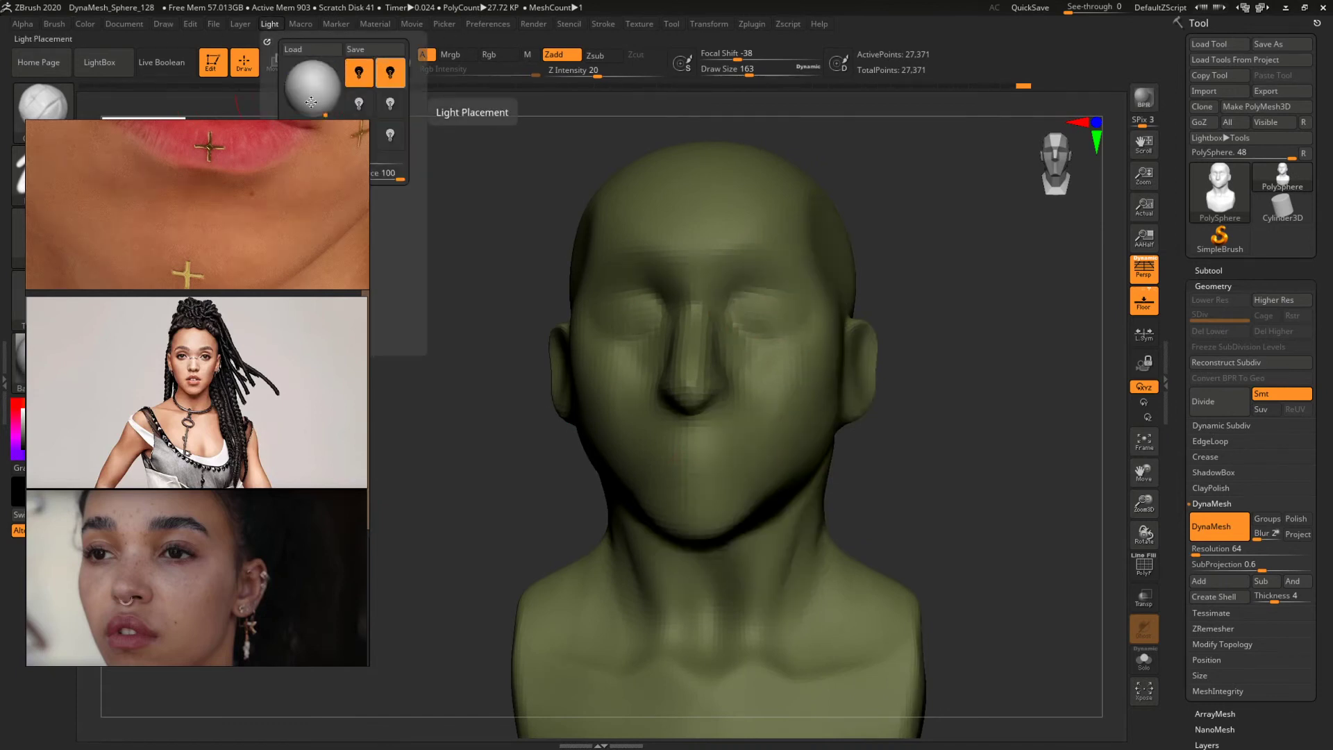
left_click_drag(311, 102, 310, 117)
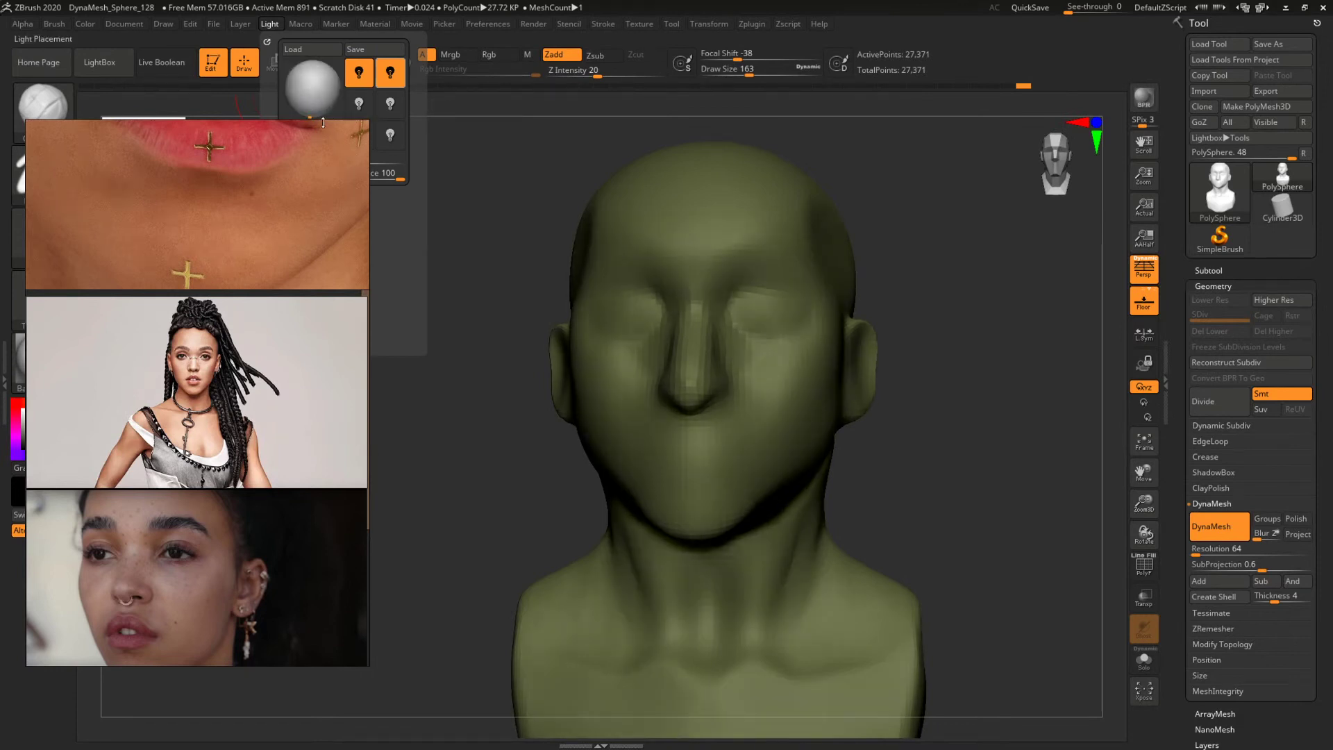
right_click_drag(308, 143, 293, 255)
left_click(355, 159)
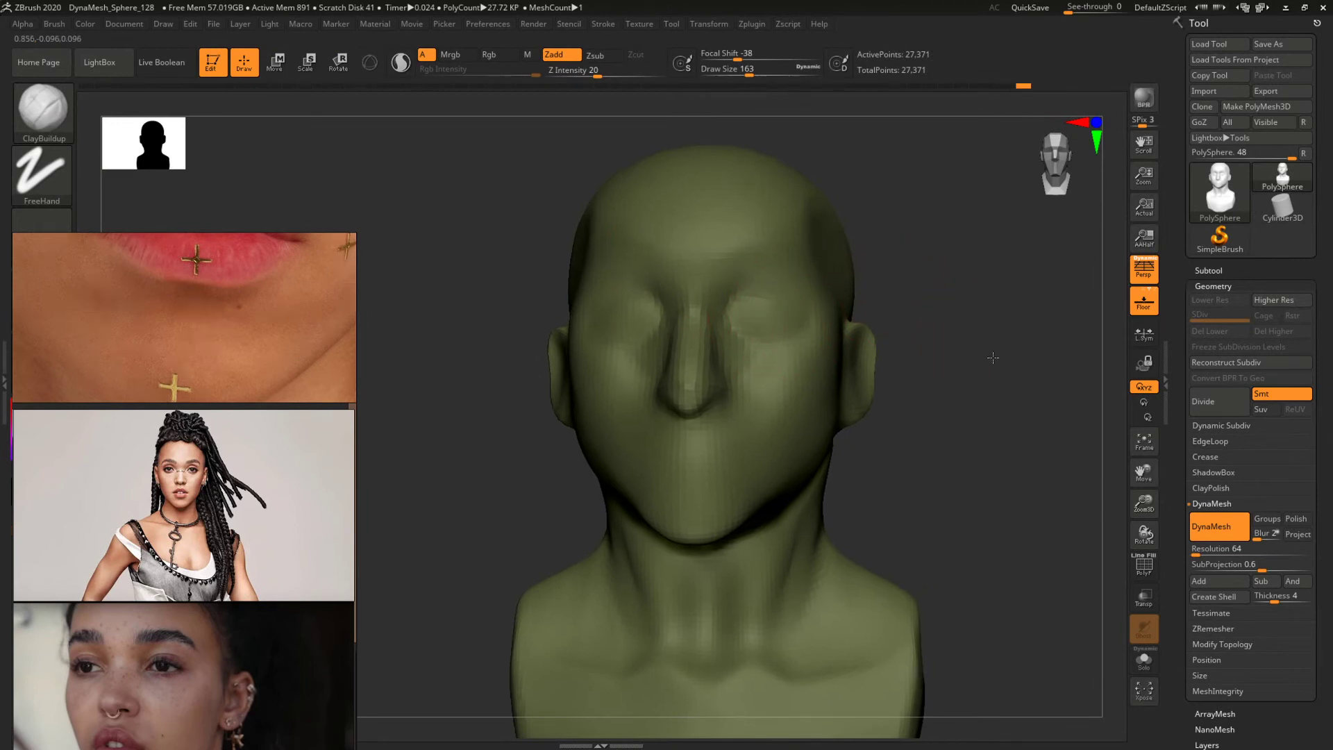
left_click_drag(991, 358, 972, 331, "alt")
right_click_drag(255, 333, 309, 266)
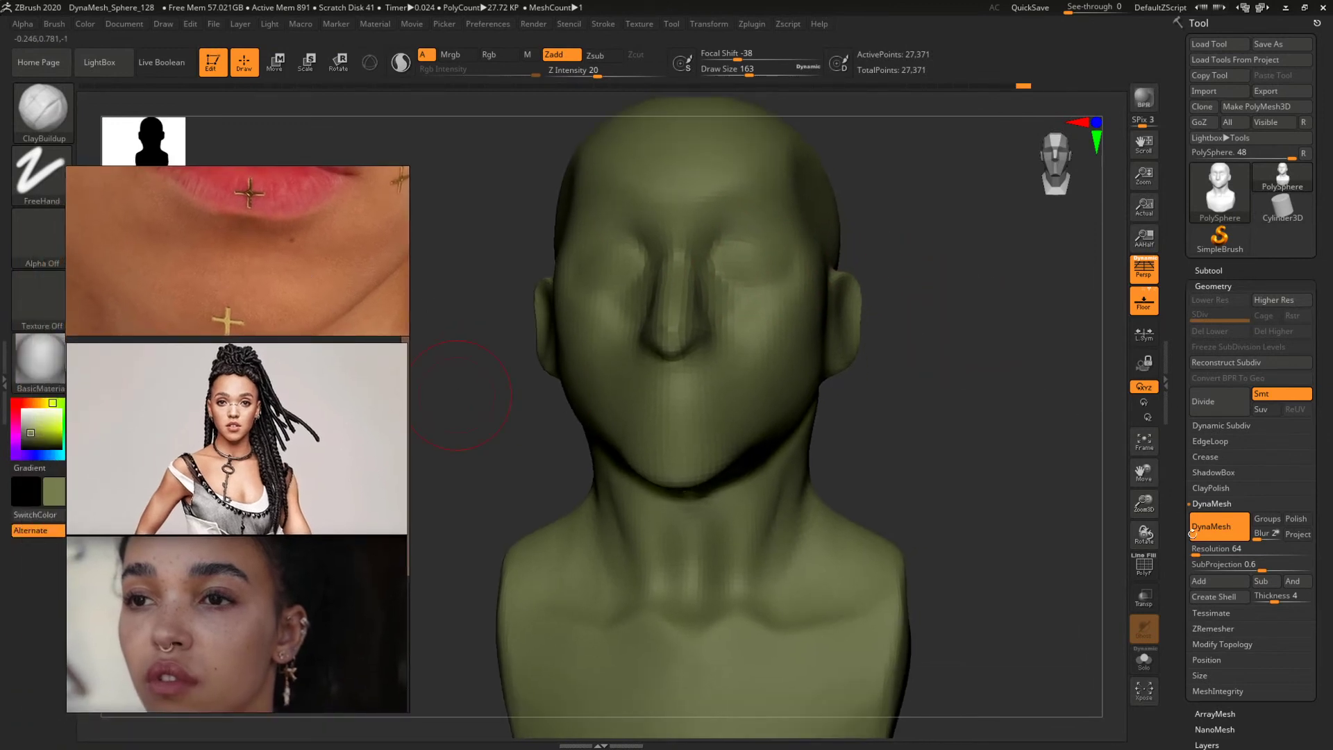
Set the DynaMesh SubProjection to 0 and resolution to 128, and remesh the head.
left_click(1225, 565)
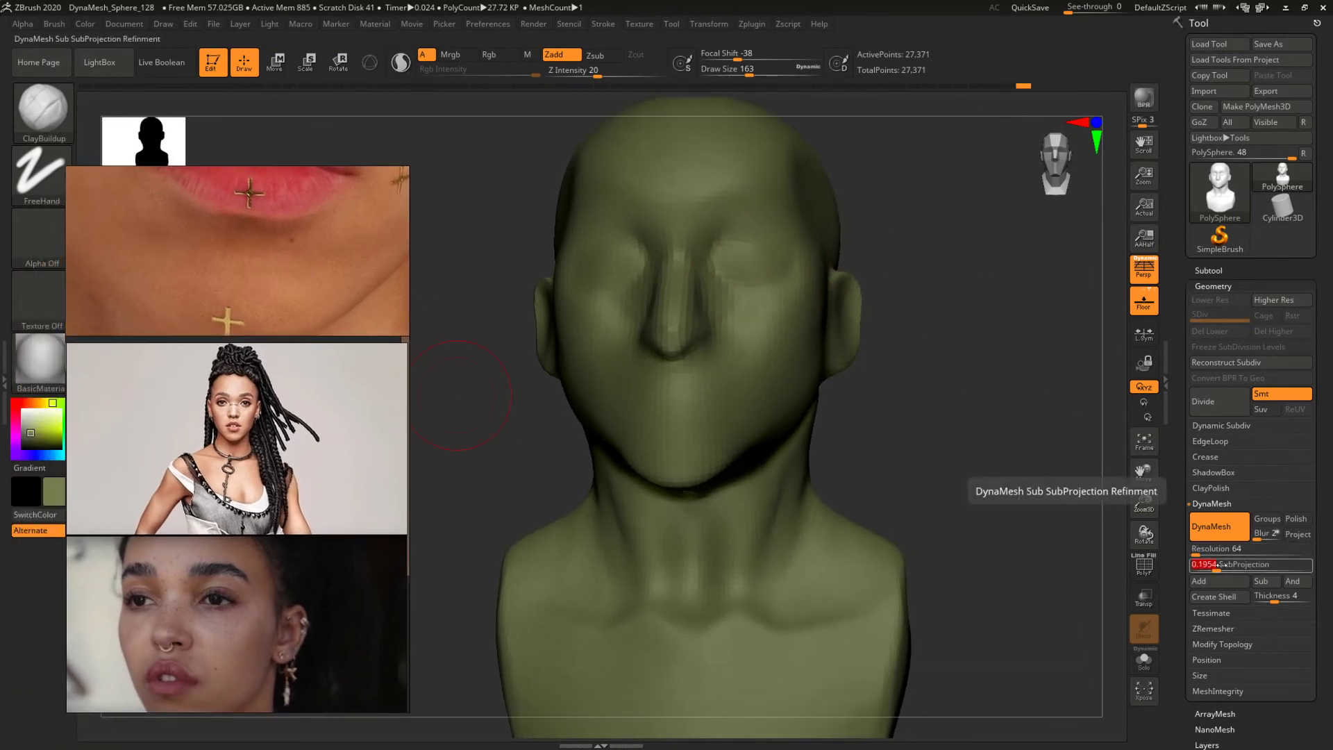
key("ctrl+z")
left_click_drag(1217, 566, 1174, 571)
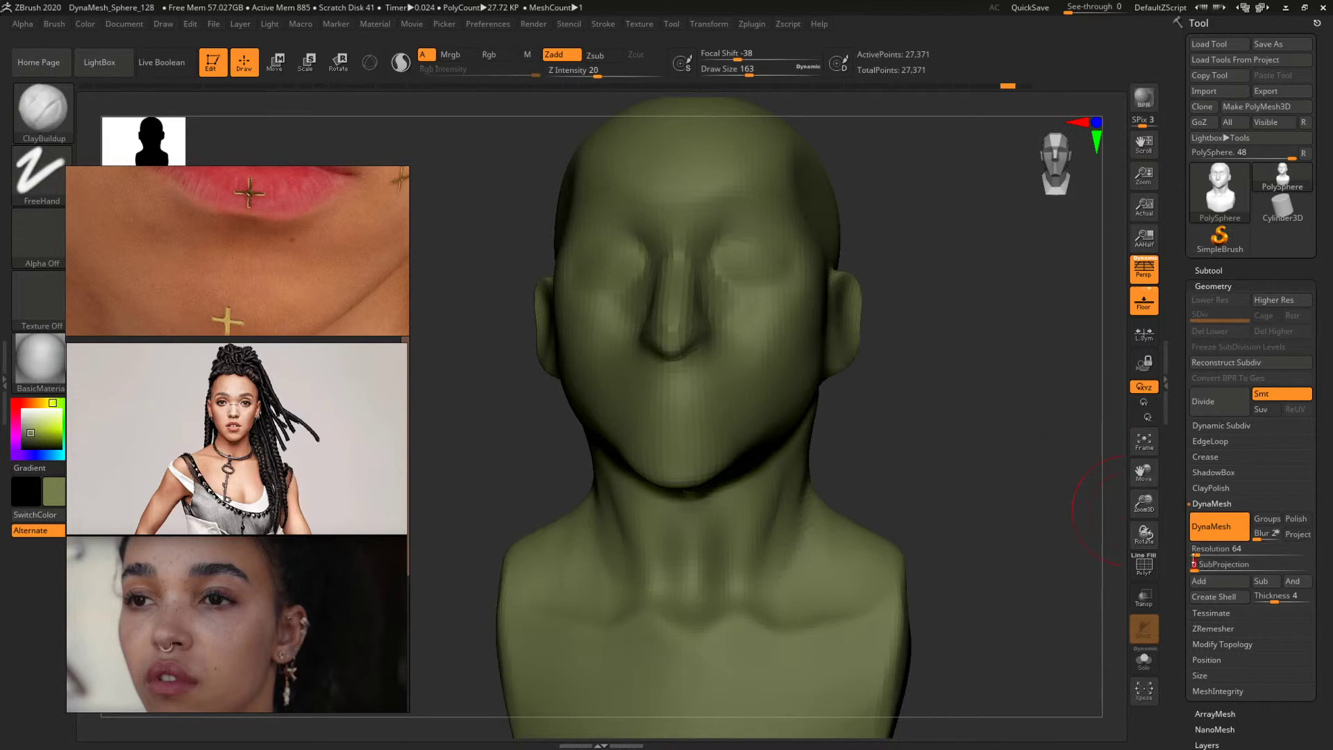
left_click(1227, 550)
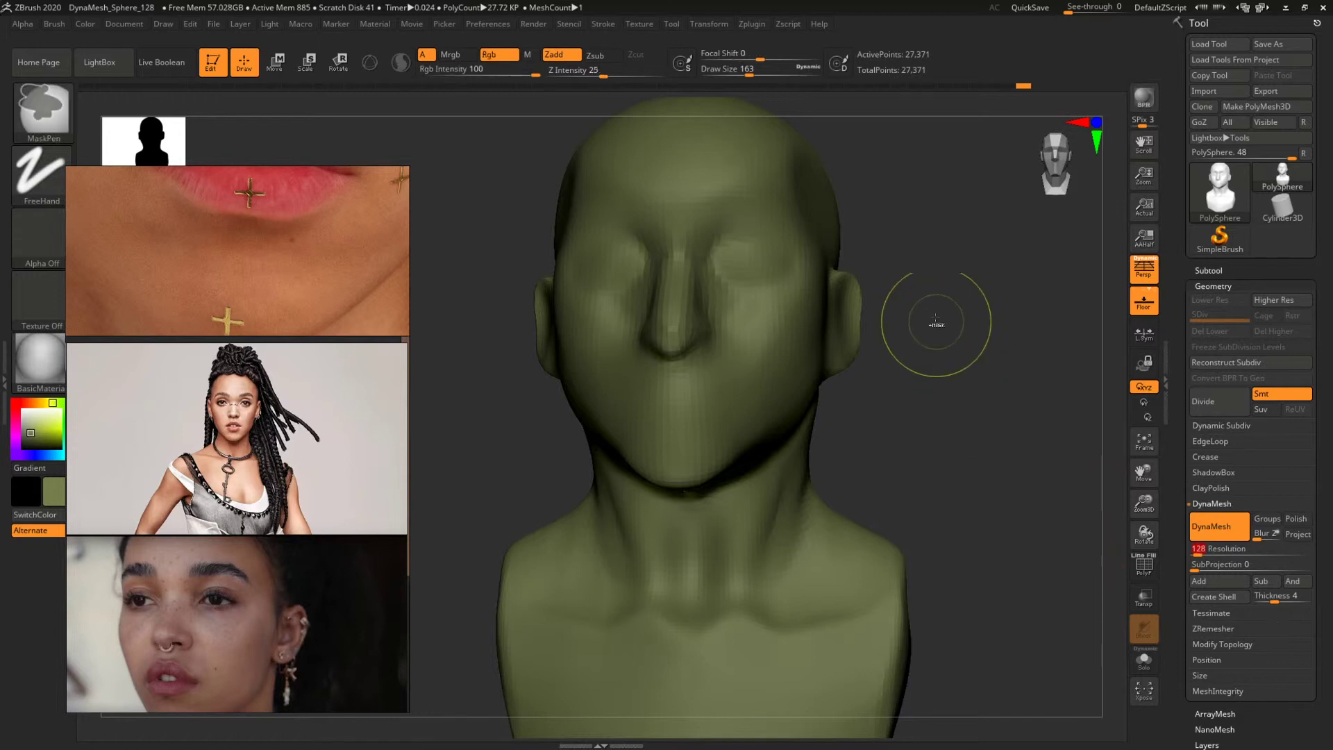
left_click_drag(945, 283, 1024, 430, "ctrl")
mouse_move(949, 355)
left_mouse_down()
mouse_move(967, 409)
mouse_move(931, 411)
left_mouse_up()
Reshape the lower cheeks and jawline from the front with the Move brush at draw size 262.
key("b")
key("m")
key("v")
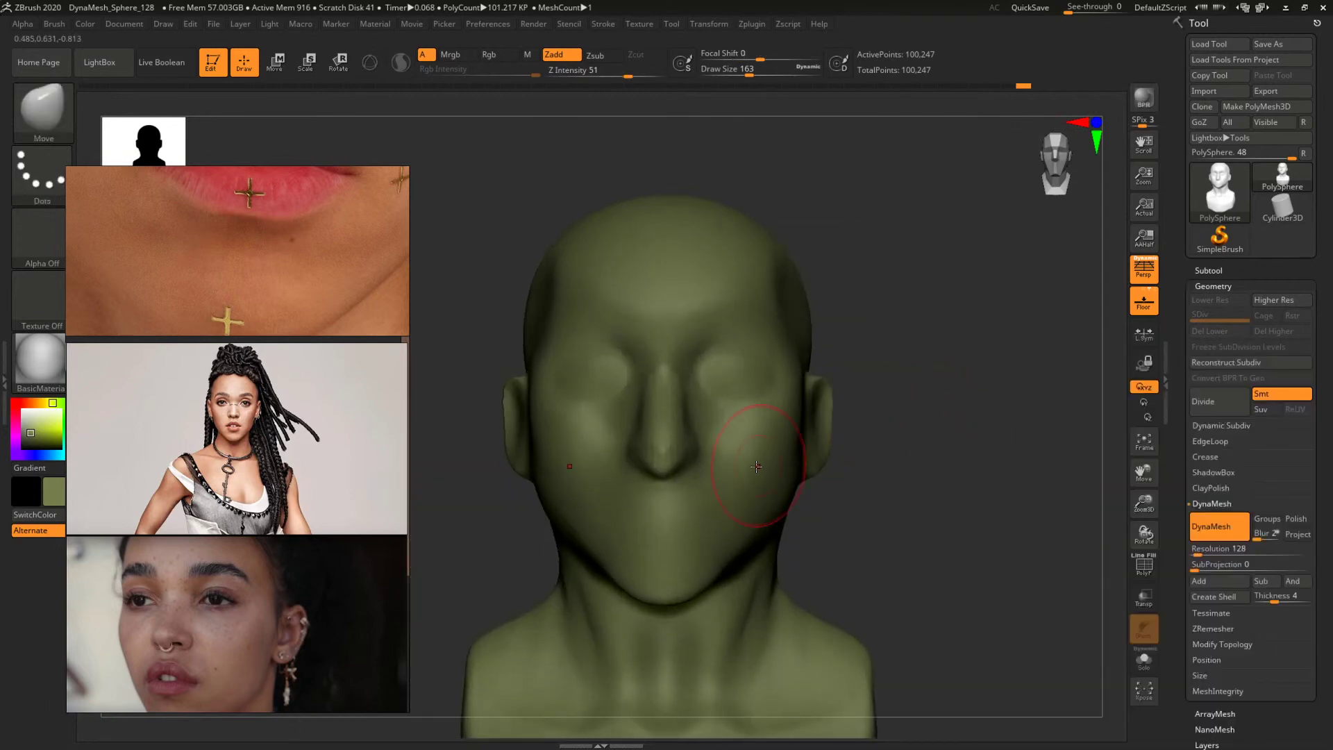
key("space")
mouse_move(771, 463)
left_mouse_down()
mouse_move(793, 464)
mouse_move(786, 489)
mouse_move(748, 503)
left_mouse_up()
key("space")
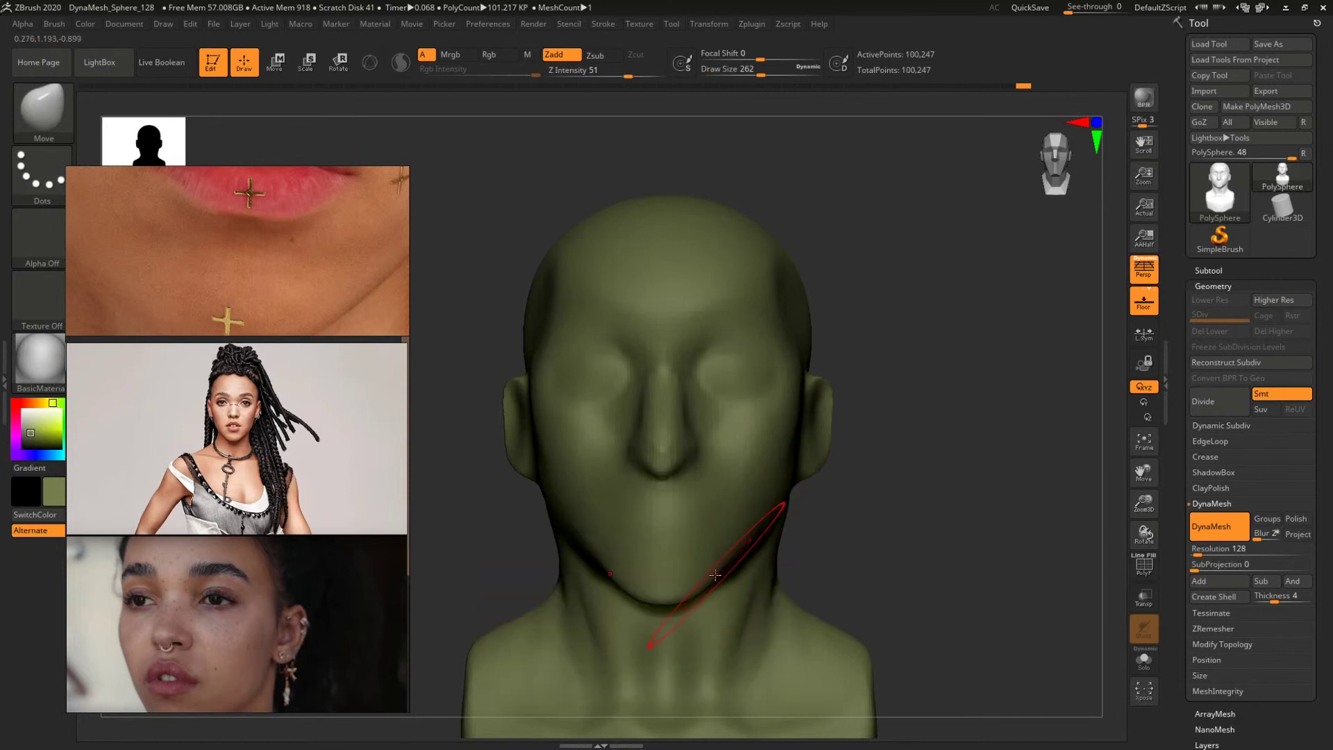
Adjust the facial contour beside the eye sockets from below with the Move brush at draw size 128.
left_click_drag(866, 550, 698, 571)
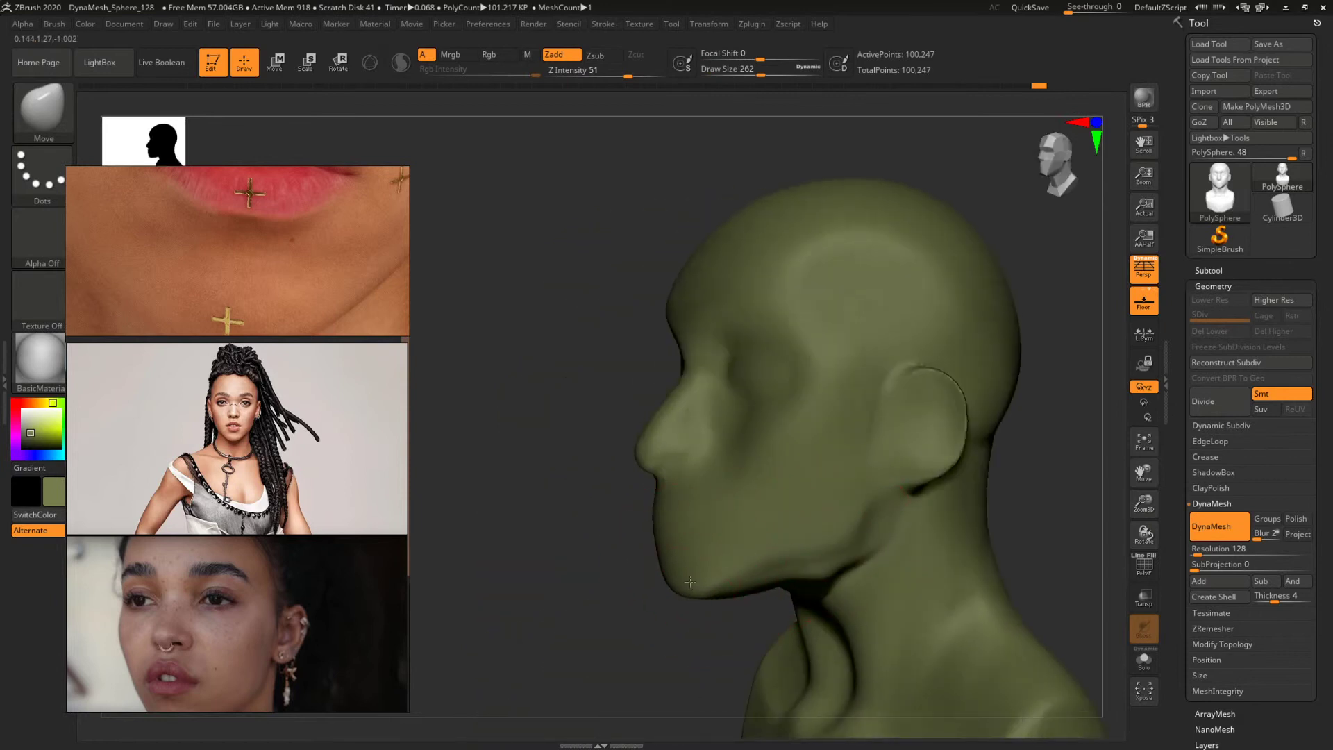
mouse_move(665, 627)
left_mouse_down()
mouse_move(834, 611)
mouse_move(889, 528)
mouse_move(941, 354)
mouse_move(903, 395)
left_mouse_up()
key("space")
left_click_drag(746, 372, 716, 372)
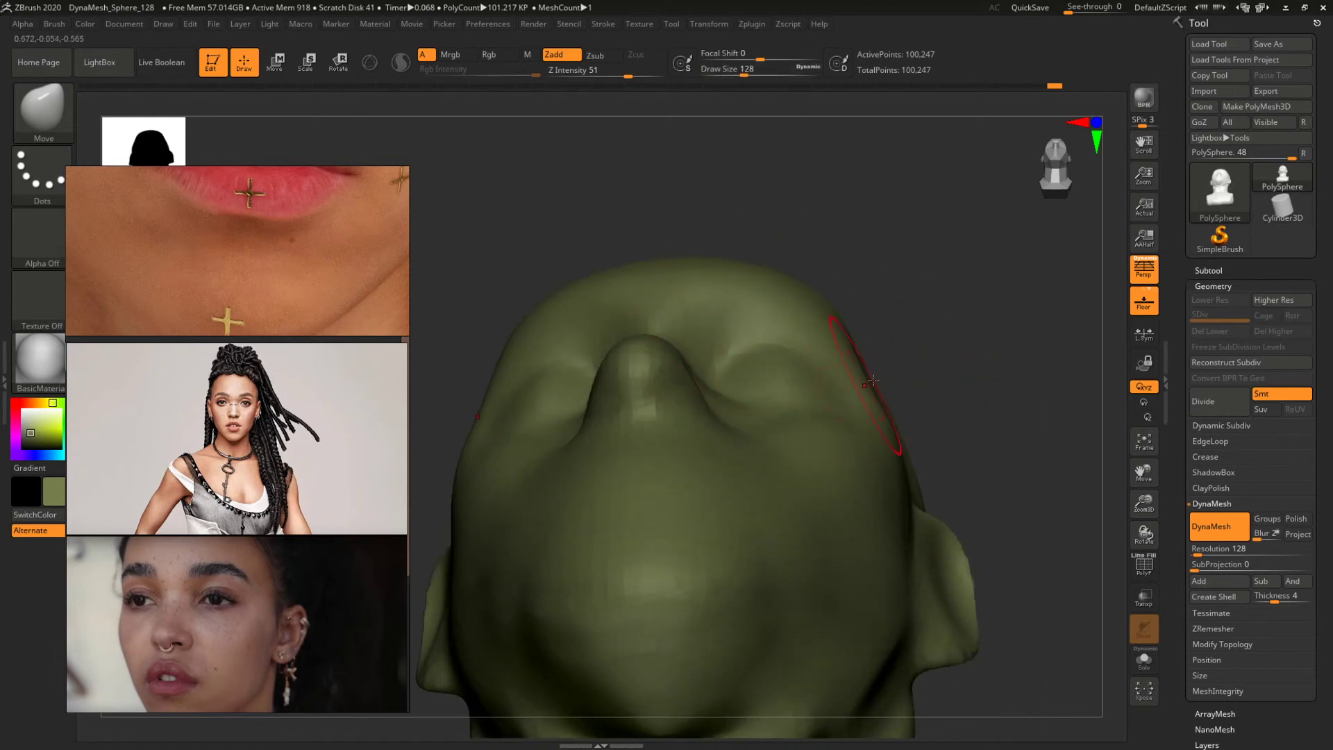
left_click_drag(873, 381, 1068, 402)
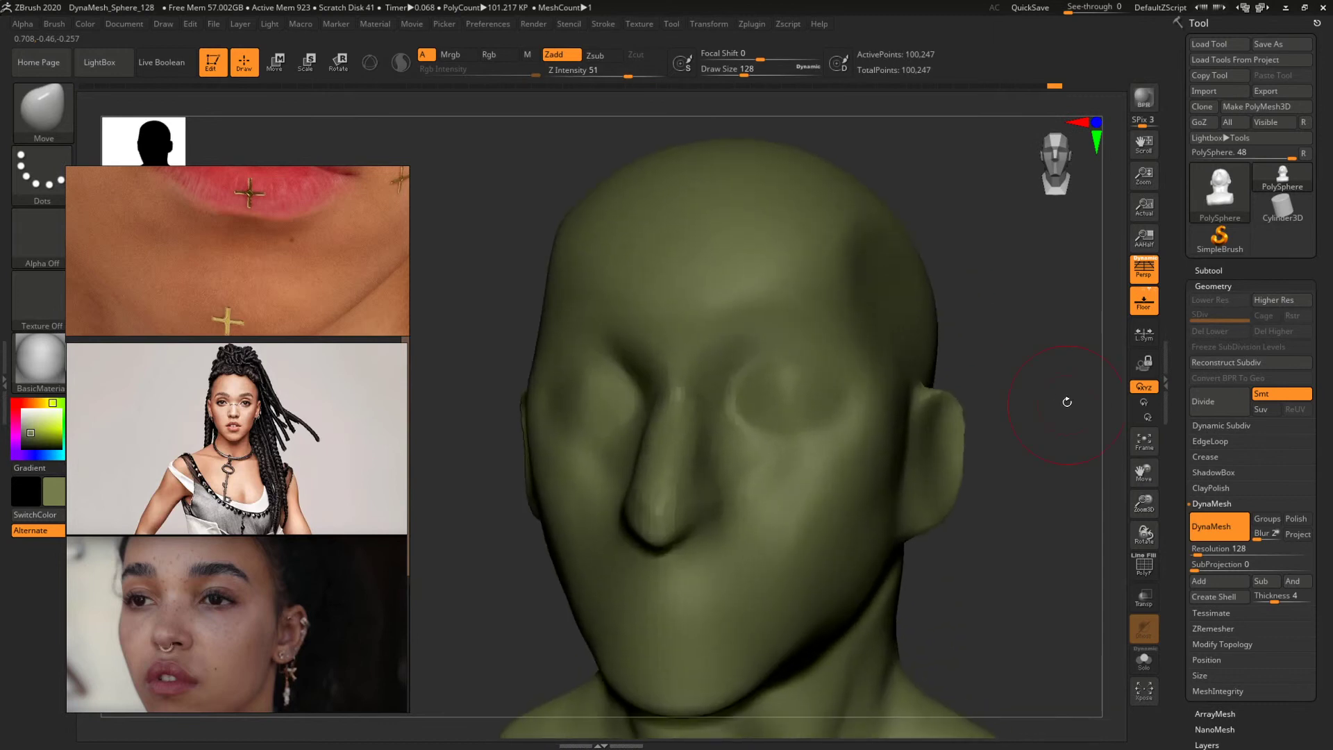
Carve the creases around the eyeball forms with DamStandard at draw size 132, smoothing the result.
left_click_drag(1045, 343, 810, 368)
key("b")
key("d")
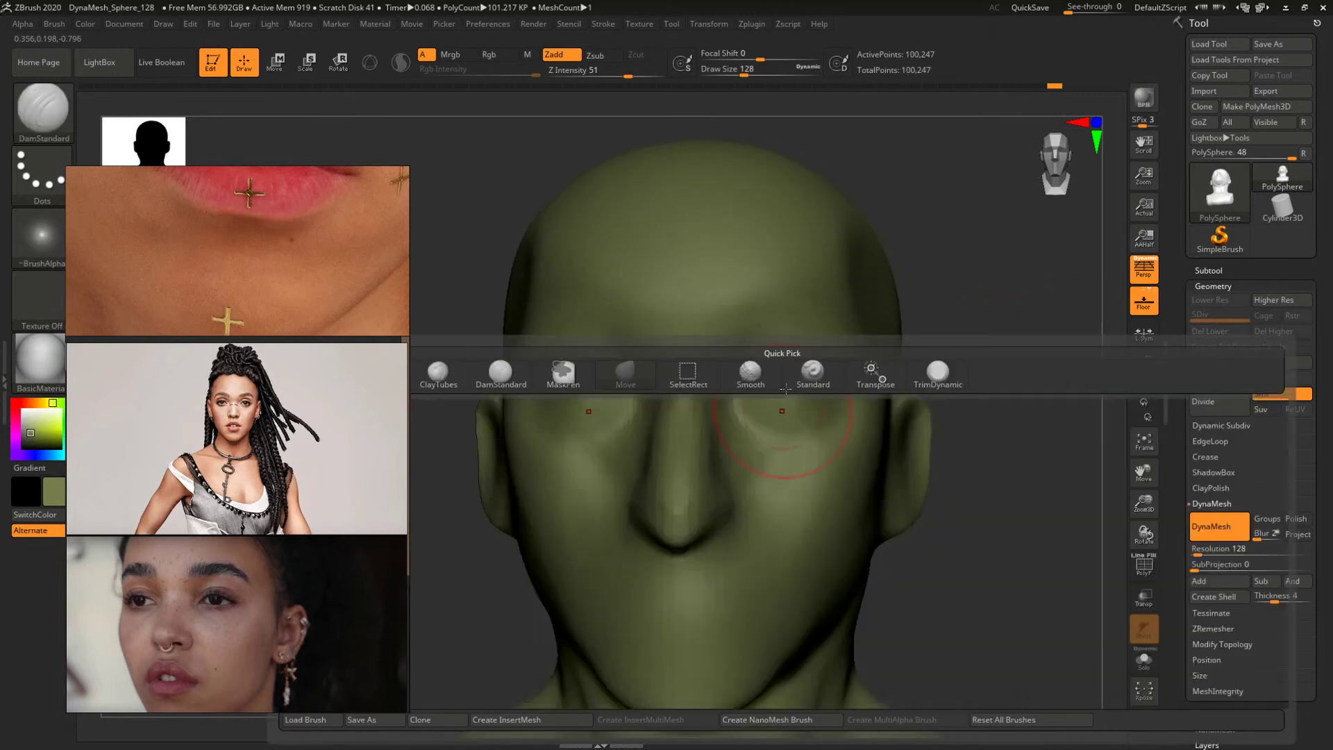
key("s")
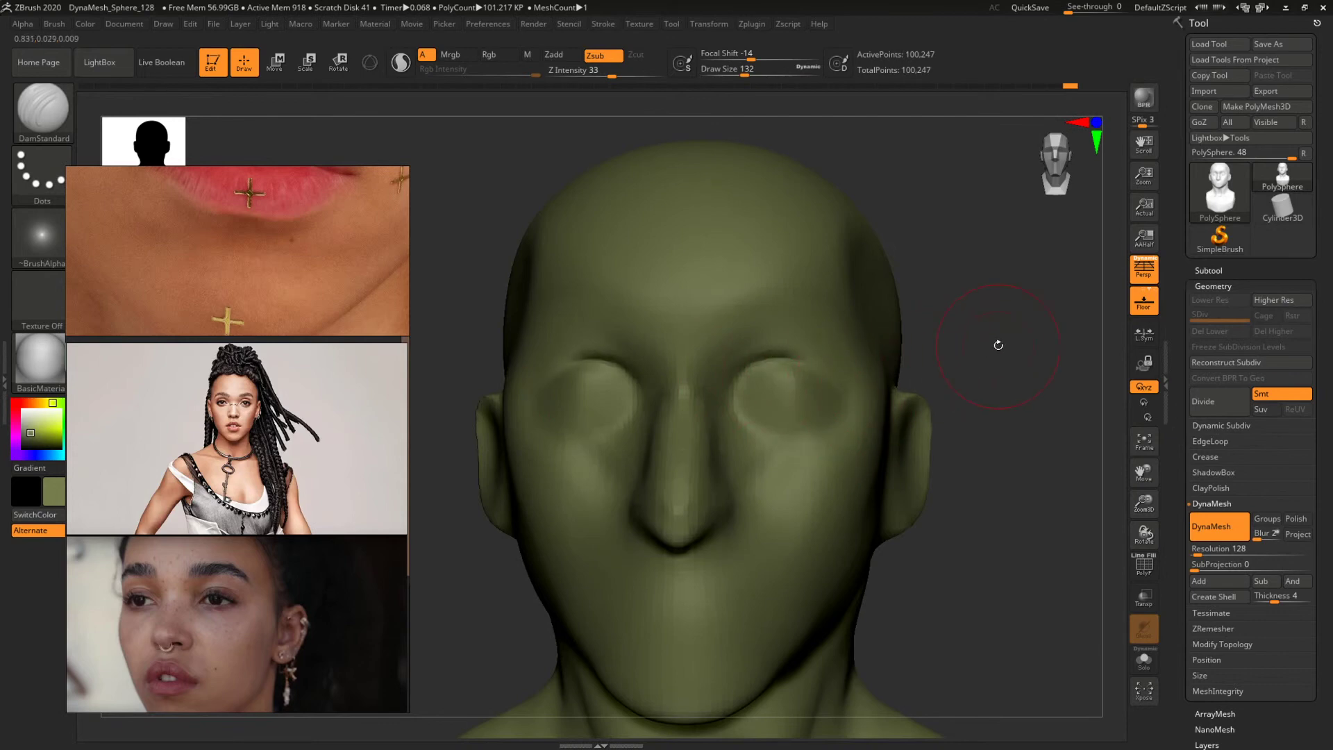
left_click_drag(999, 345, 992, 330)
key("space")
left_click_drag(748, 379, 740, 379)
left_click_drag(750, 363, 732, 381, "shift")
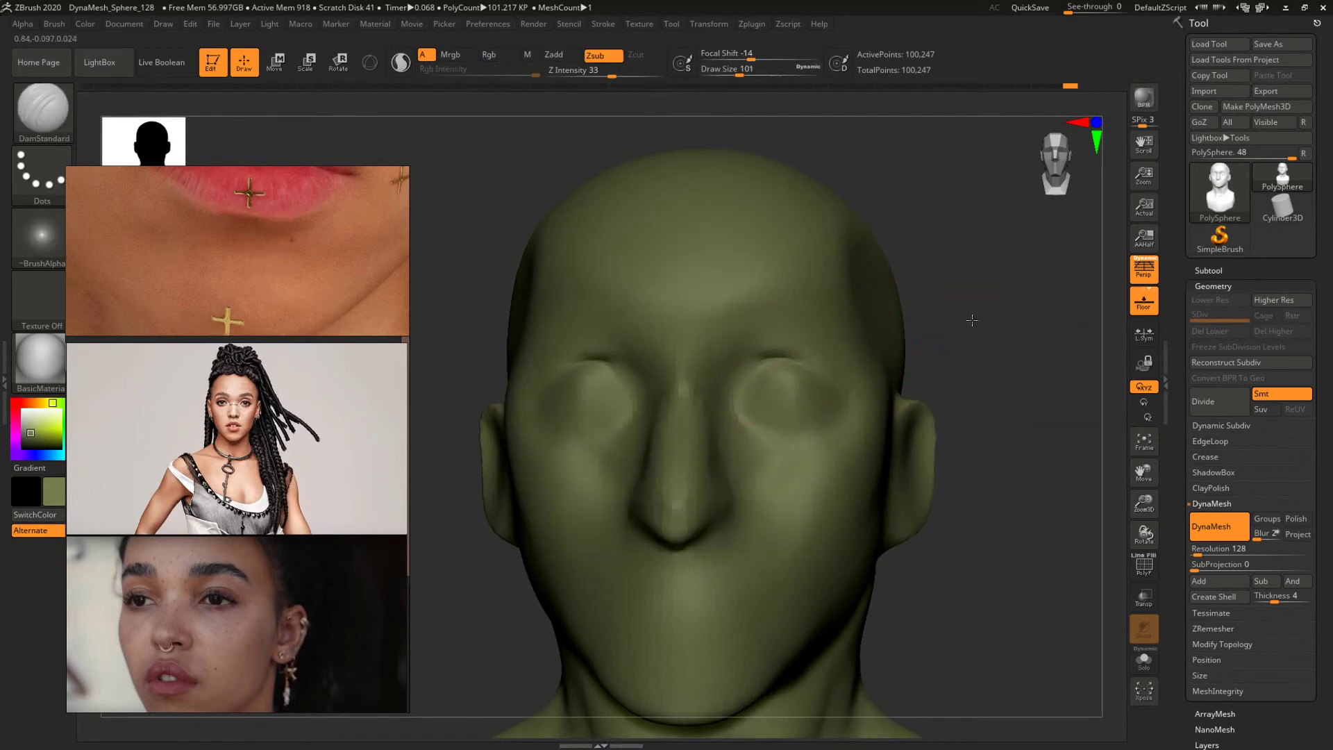
Build up the eyelid forms over the eyeballs with ClayBuildup at draw size 56, checking from below and in profile.
left_click_drag(972, 320, 917, 327)
key("b")
key("c")
key("b")
key("space")
left_click_drag(726, 380, 711, 380)
key("space")
mouse_move(1039, 316)
left_mouse_down()
mouse_move(994, 345)
mouse_move(941, 340)
left_mouse_up()
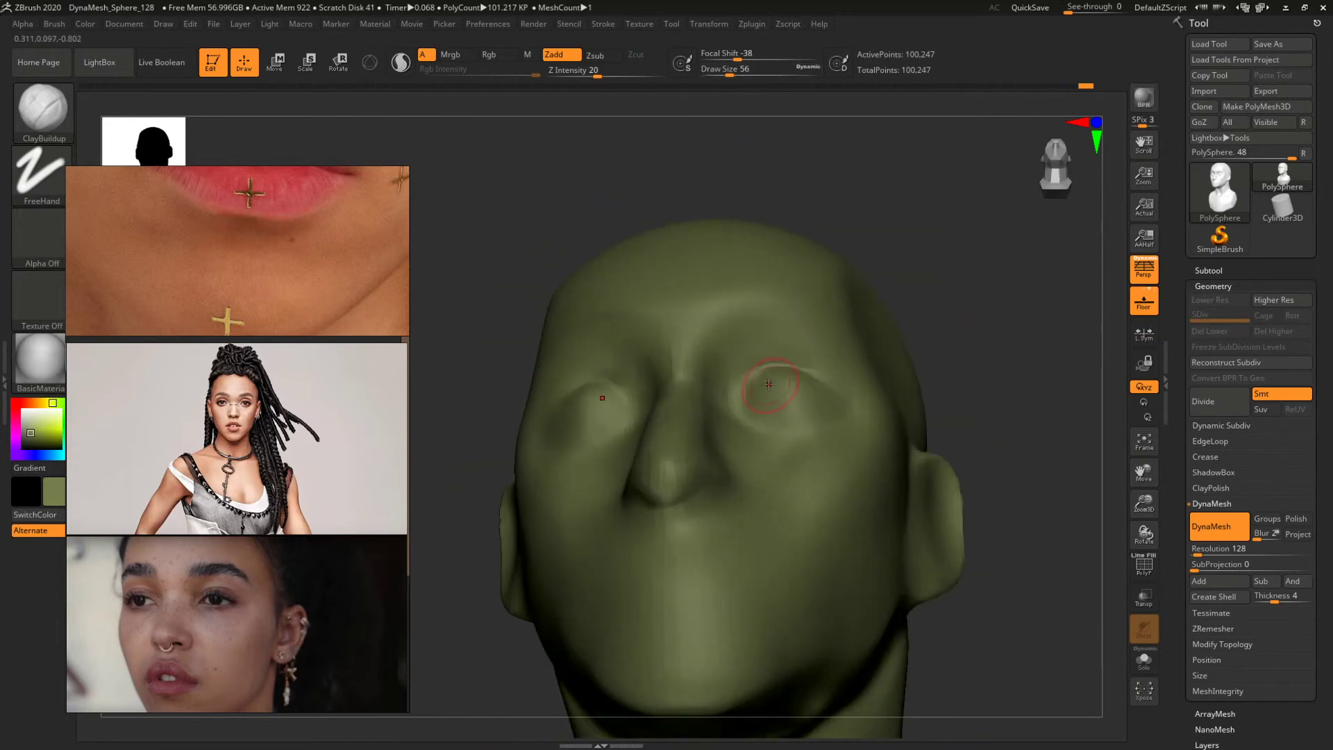
key("space")
left_click_drag(744, 386, 762, 382)
left_click_drag(995, 308, 828, 350)
left_click_drag(1021, 291, 924, 326, "shift")
mouse_move(924, 326)
left_mouse_down("alt")
mouse_move(1024, 362)
mouse_move(560, 347)
left_mouse_up("alt")
Adjust the outer eye area in profile with the Move brush at draw size 172.
key("b")
key("m")
key("v")
key("space")
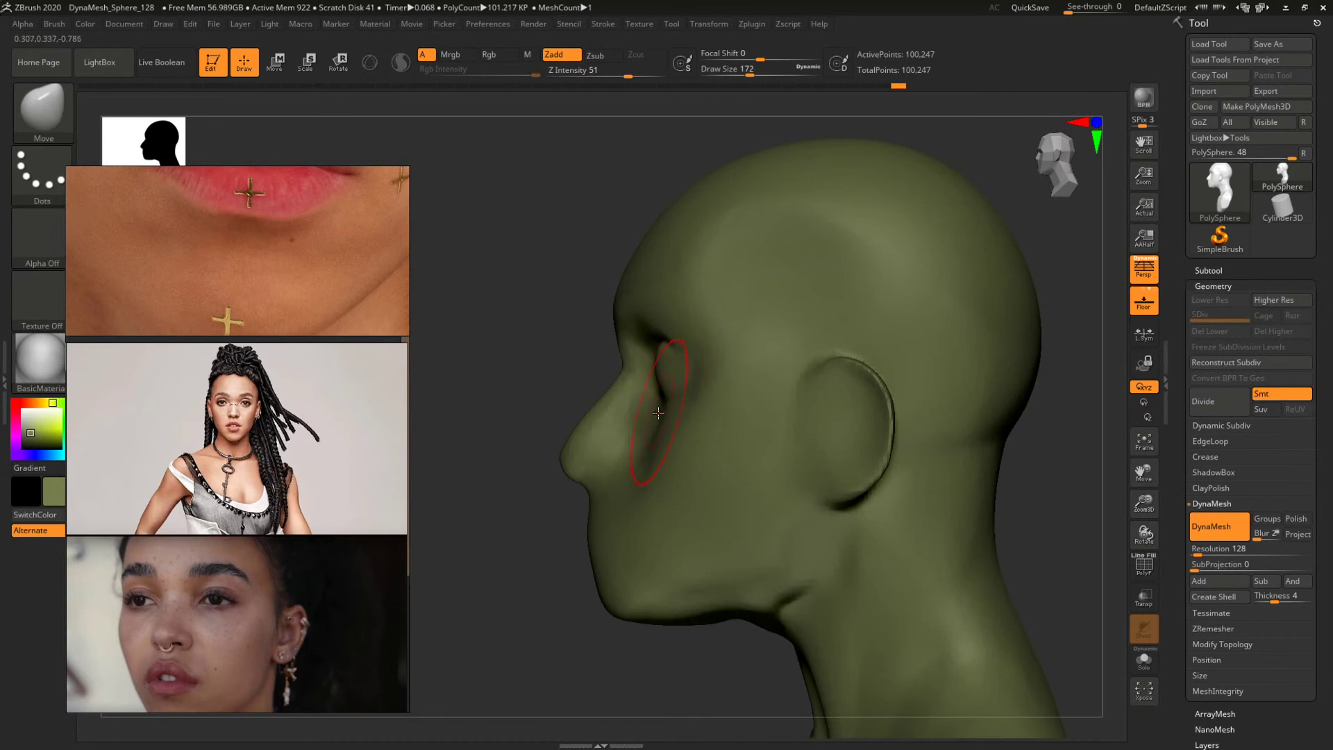
Rework the cheek beside the nose with ClayBuildup and Move at draw size 223, undoing the last stroke.
key("b")
key("c")
key("b")
key("space")
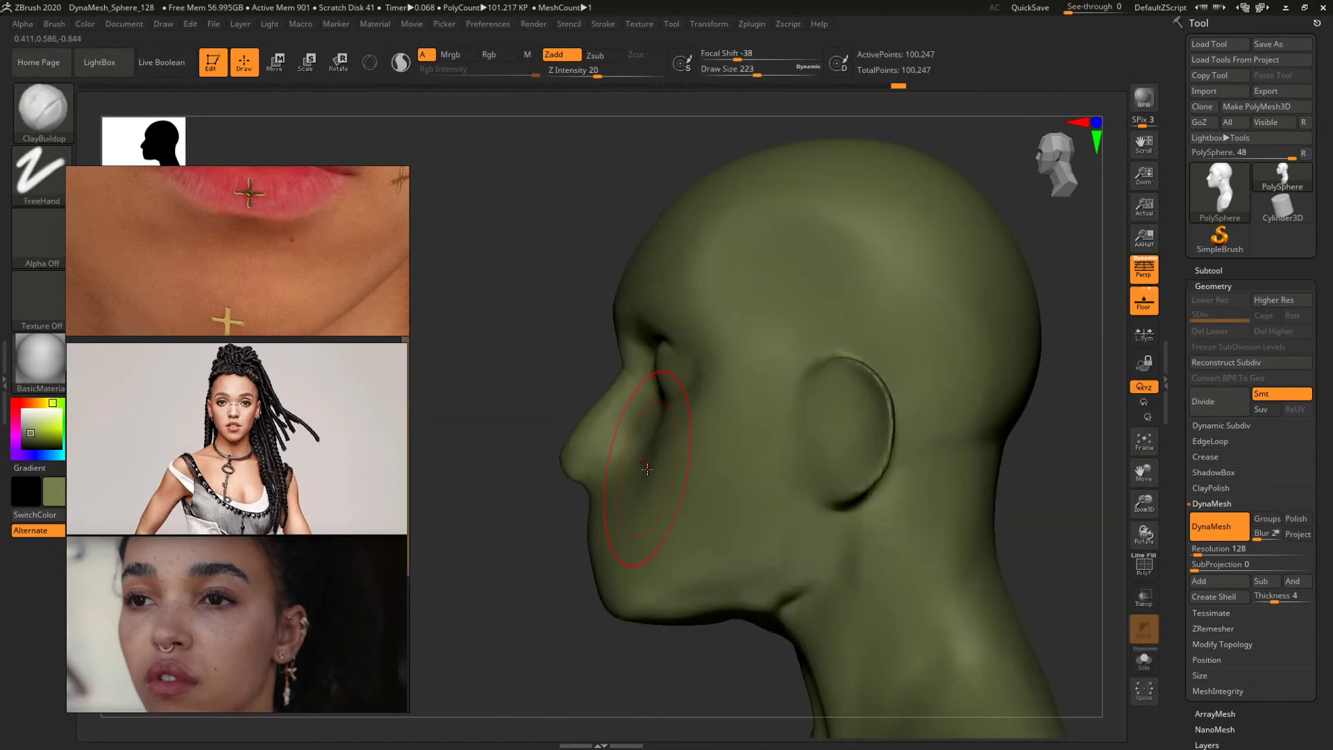
key("b")
key("m")
key("v")
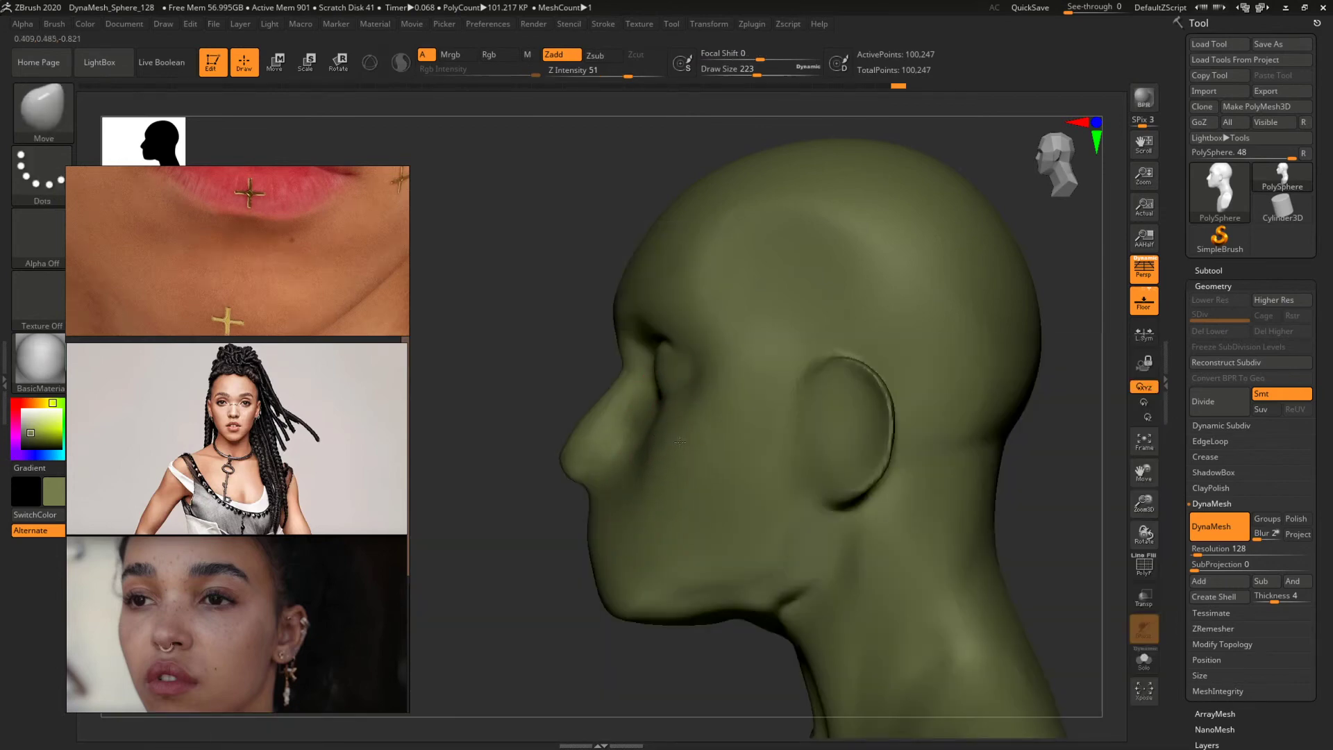
key("ctrl+z")
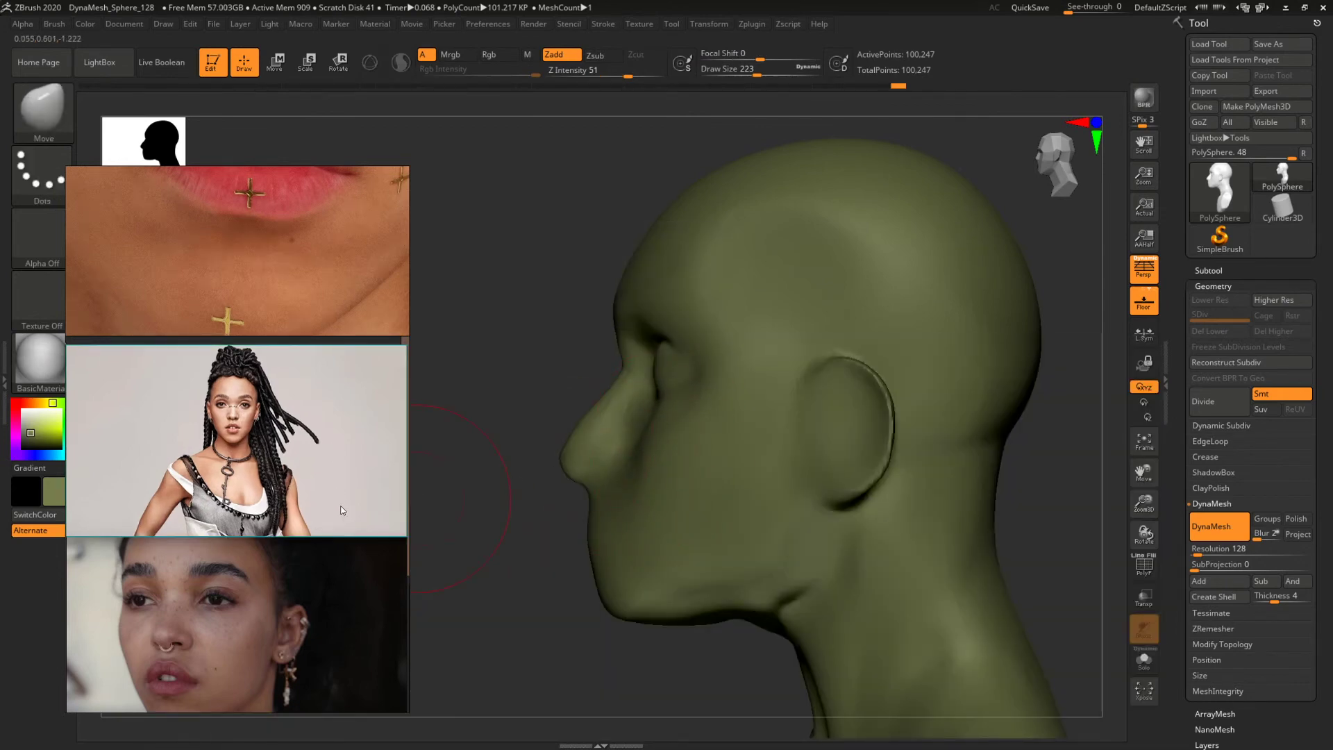
Browse the reference photos to the side-profile shot with the braided hair.
key("Right")
key("Right")
key("Right")
scroll(340, 517, "down", 8)
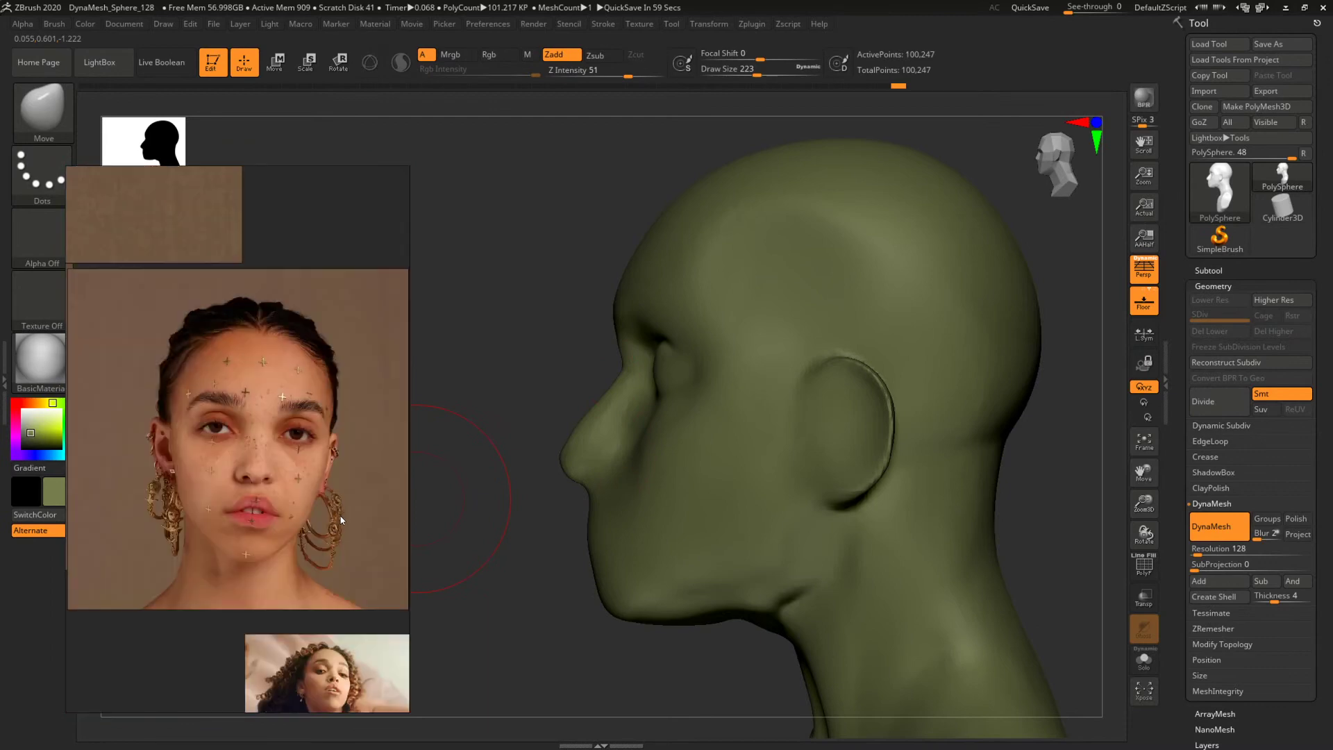
scroll(343, 521, "down", 8)
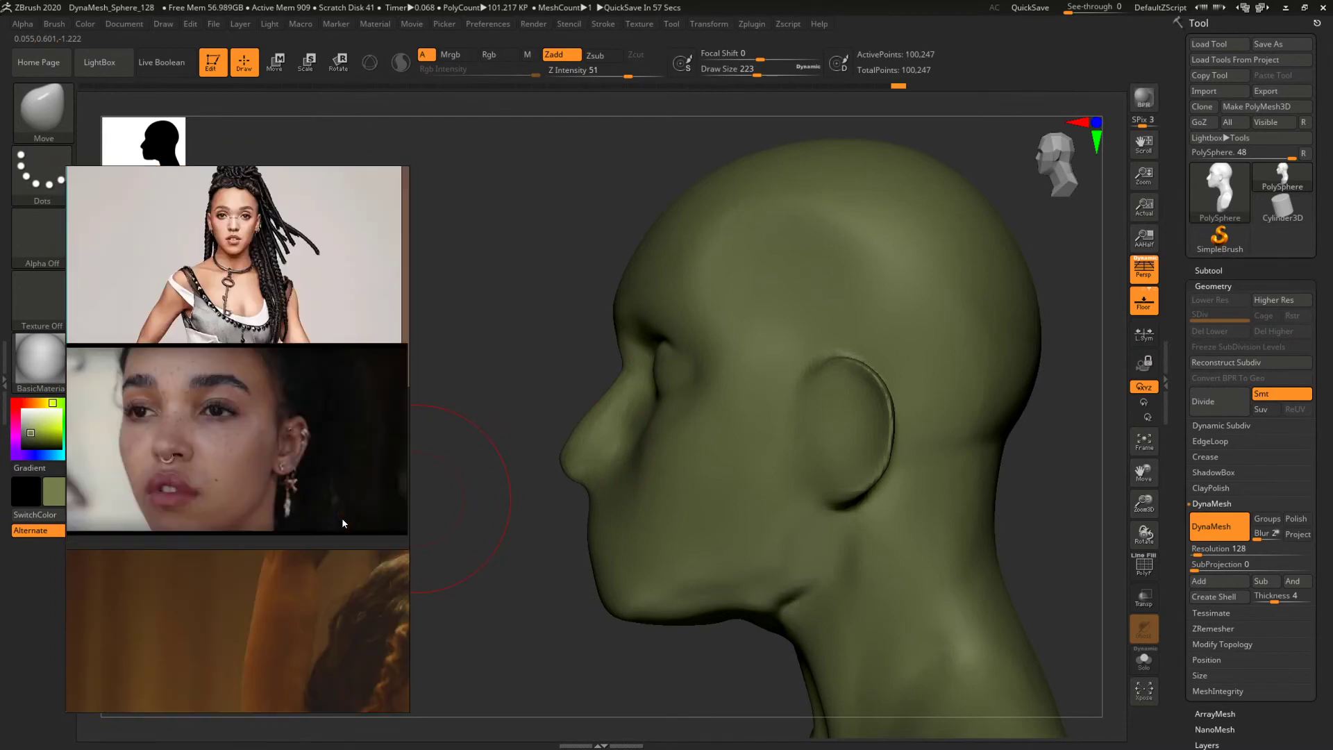
scroll(346, 522, "down", 8)
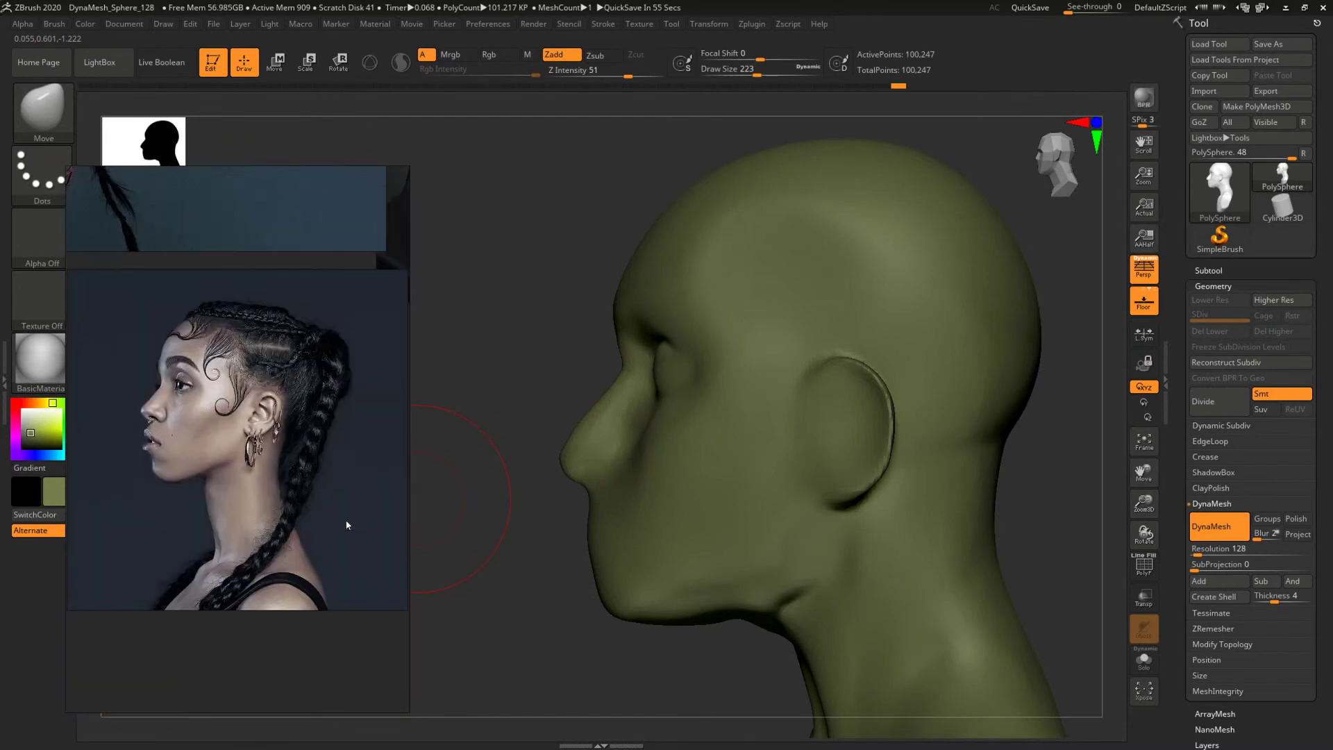
Mark the two mouth corners with DamStandard at draw size 90.
mouse_move(509, 390)
left_mouse_down()
mouse_move(535, 330)
mouse_move(535, 343)
mouse_move(554, 337)
left_mouse_up()
mouse_move(634, 506)
left_mouse_down()
mouse_move(509, 518)
mouse_move(574, 506)
left_mouse_up()
key("b")
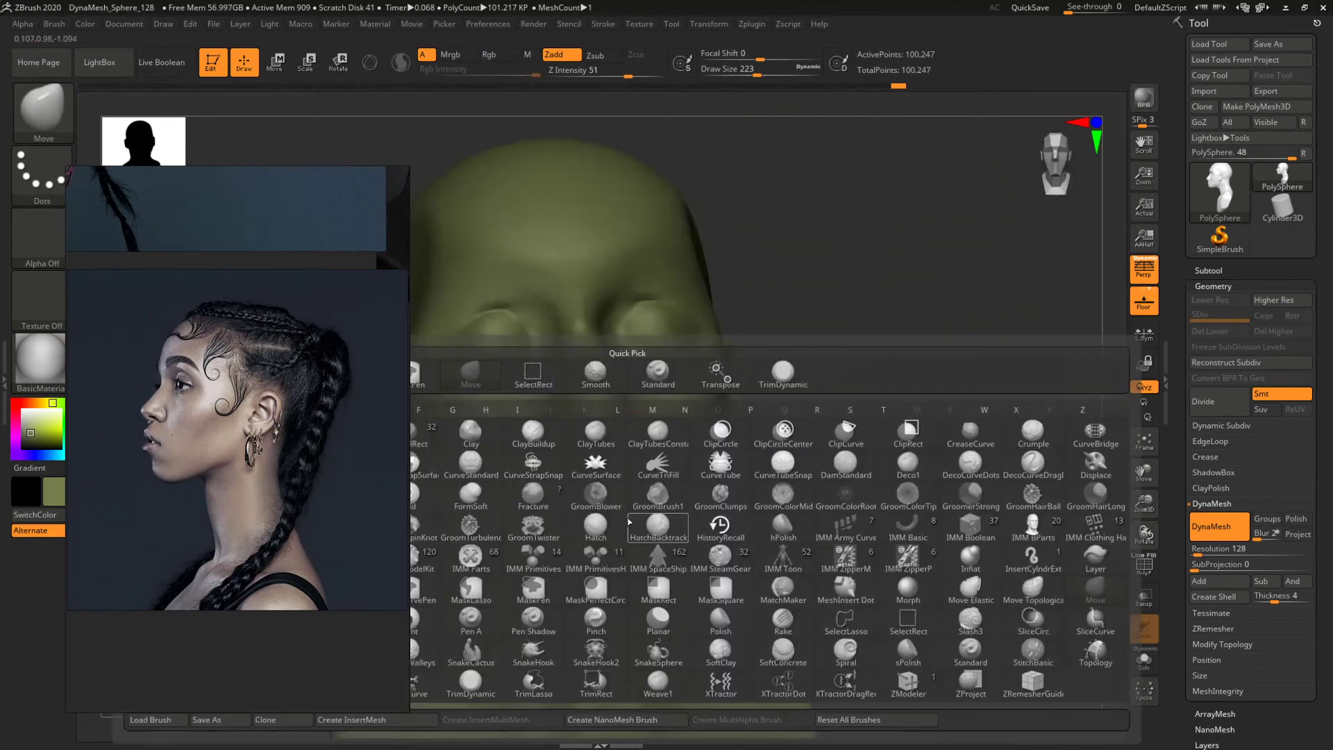
key("d")
key("s")
right_click_drag(696, 511, 634, 515)
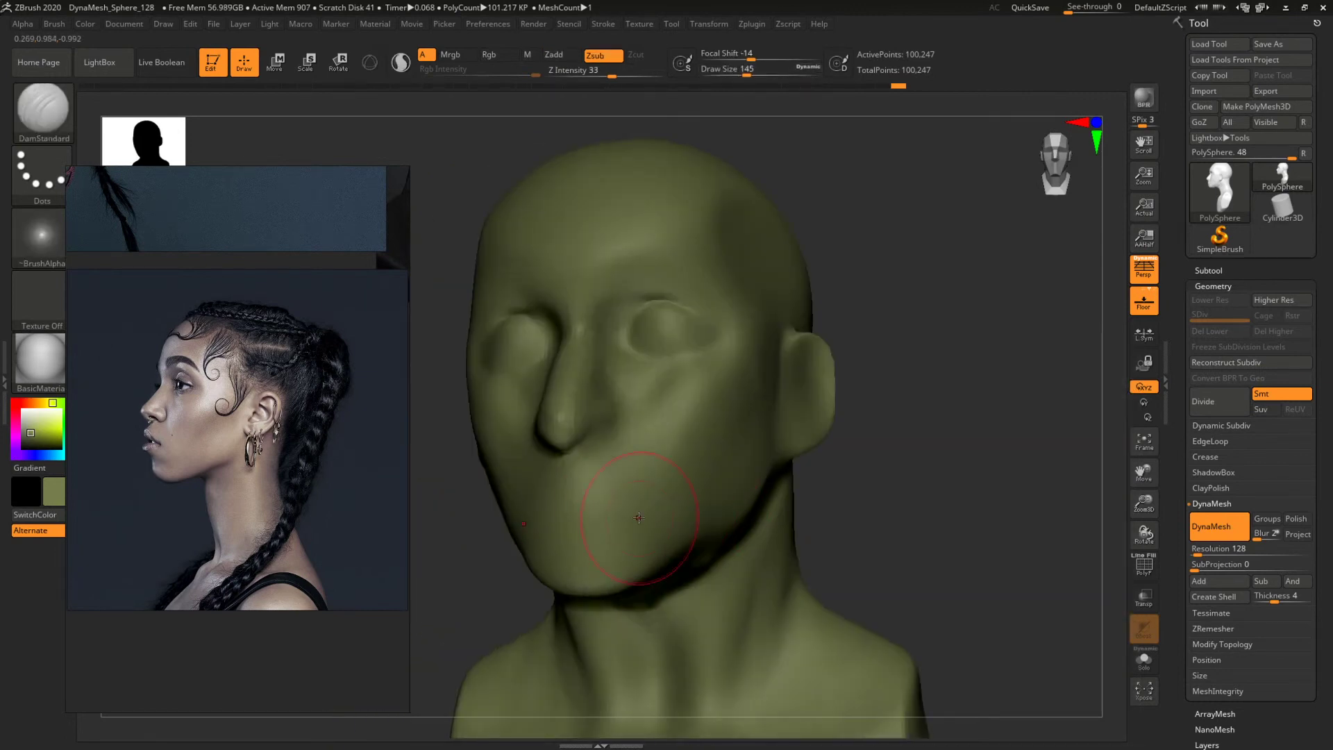
key("space")
left_click(631, 493)
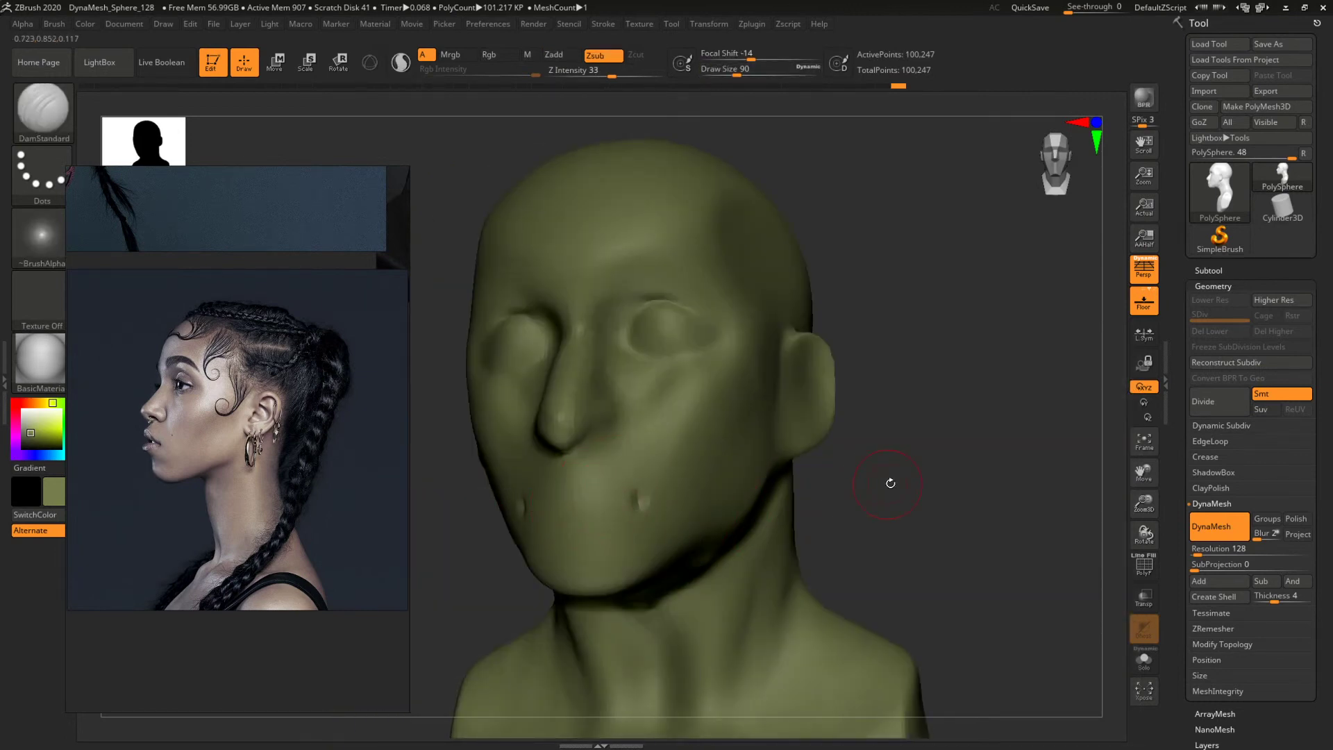
Carve the mouth line between the corners, plus the lower-lip crease and nasolabial folds, with DamStandard at draw size 149.
mouse_move(891, 483)
left_mouse_down()
mouse_move(520, 505)
mouse_move(575, 492)
mouse_move(583, 531)
left_mouse_up()
key("space")
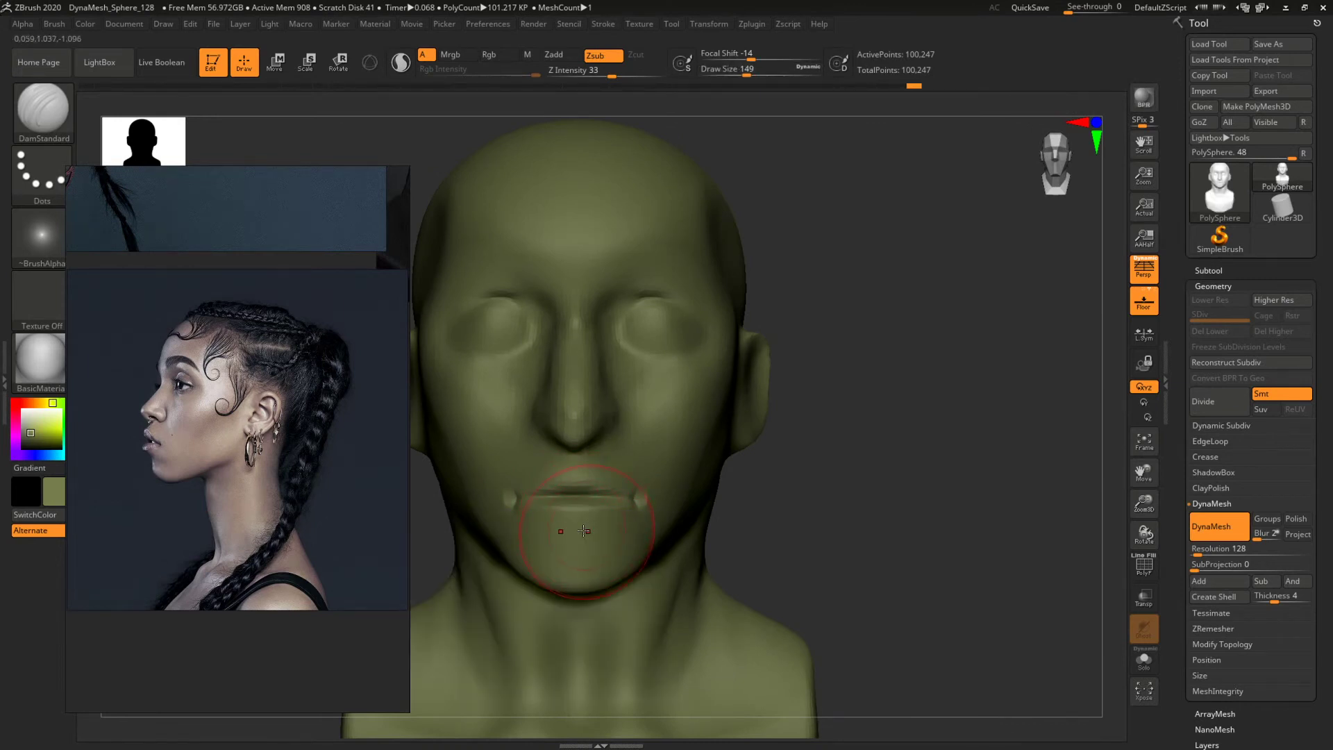
left_click_drag(847, 525, 518, 556)
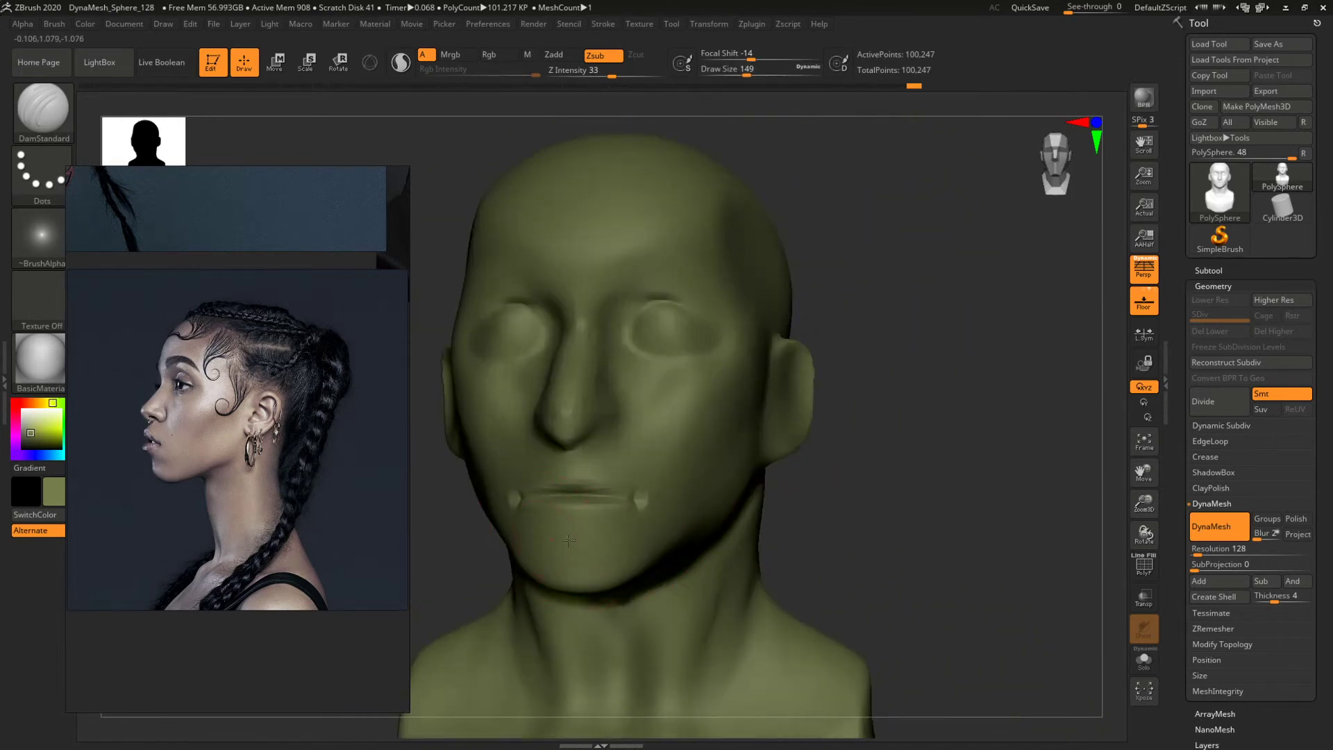
left_click_drag(604, 551, 526, 538)
left_click_drag(847, 497, 692, 511)
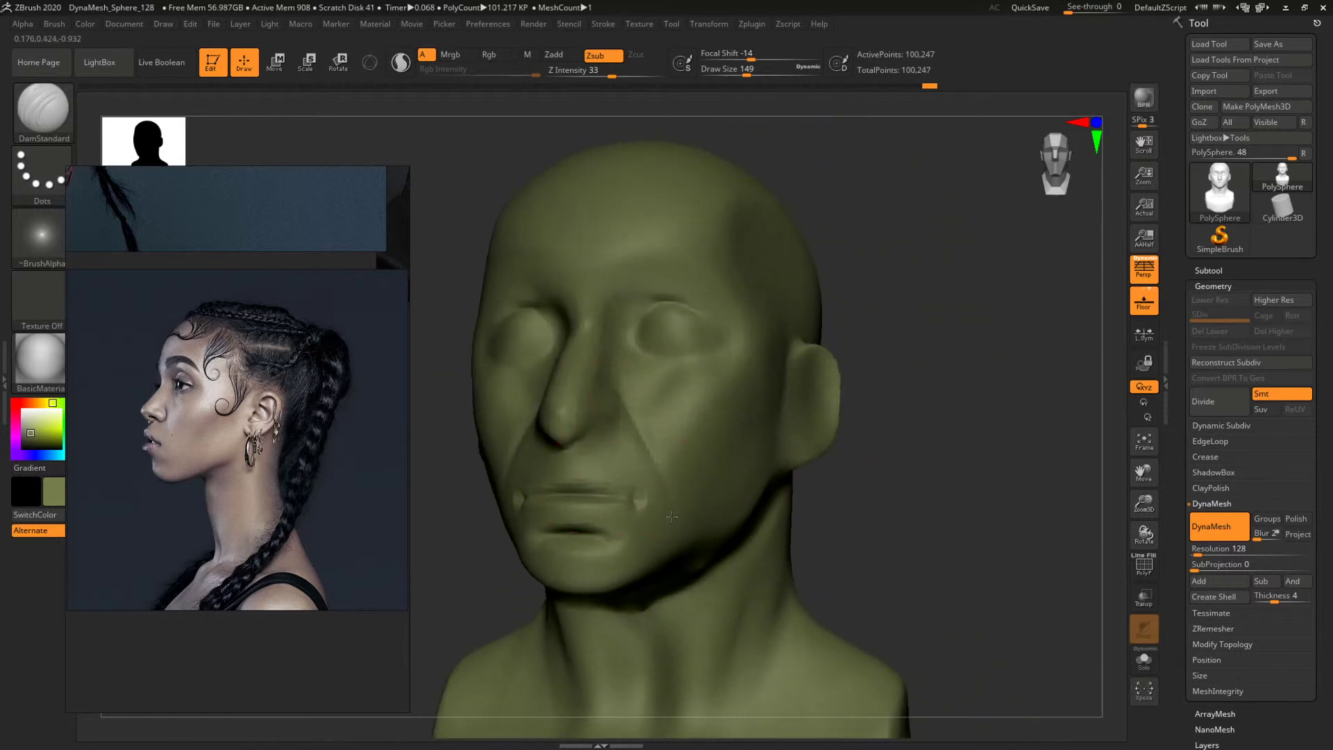
Smooth the mouth corners and the upper lip area.
left_click_drag(862, 474, 934, 469)
left_click_drag(646, 493, 639, 505, "shift")
mouse_move(876, 476)
left_mouse_down()
mouse_move(979, 470)
mouse_move(718, 426)
mouse_move(803, 419)
mouse_move(924, 472)
left_mouse_up()
left_click_drag(595, 482, 625, 486, "shift")
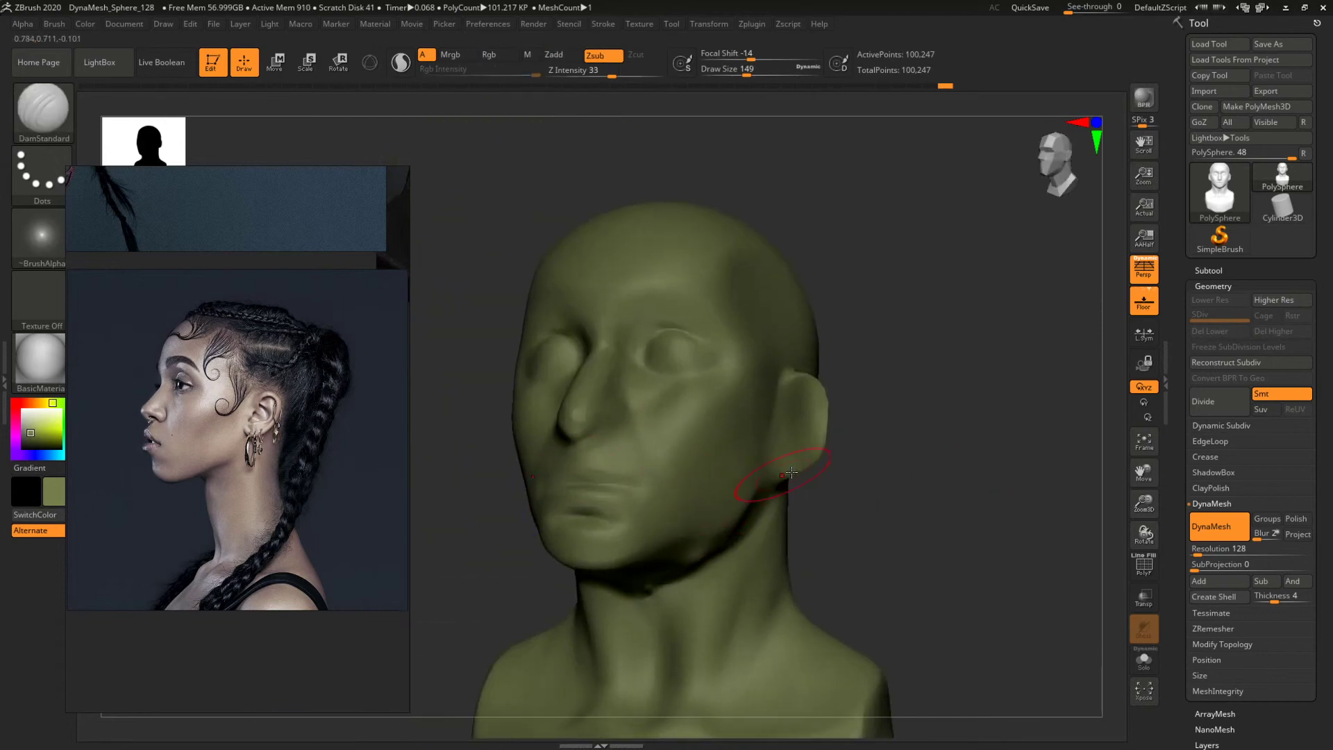
Reshape the nose and its tip in profile with the Move brush at draw size 149.
mouse_move(969, 436)
left_mouse_down("shift")
mouse_move(931, 413)
mouse_move(958, 452)
mouse_move(887, 447)
left_mouse_up("shift")
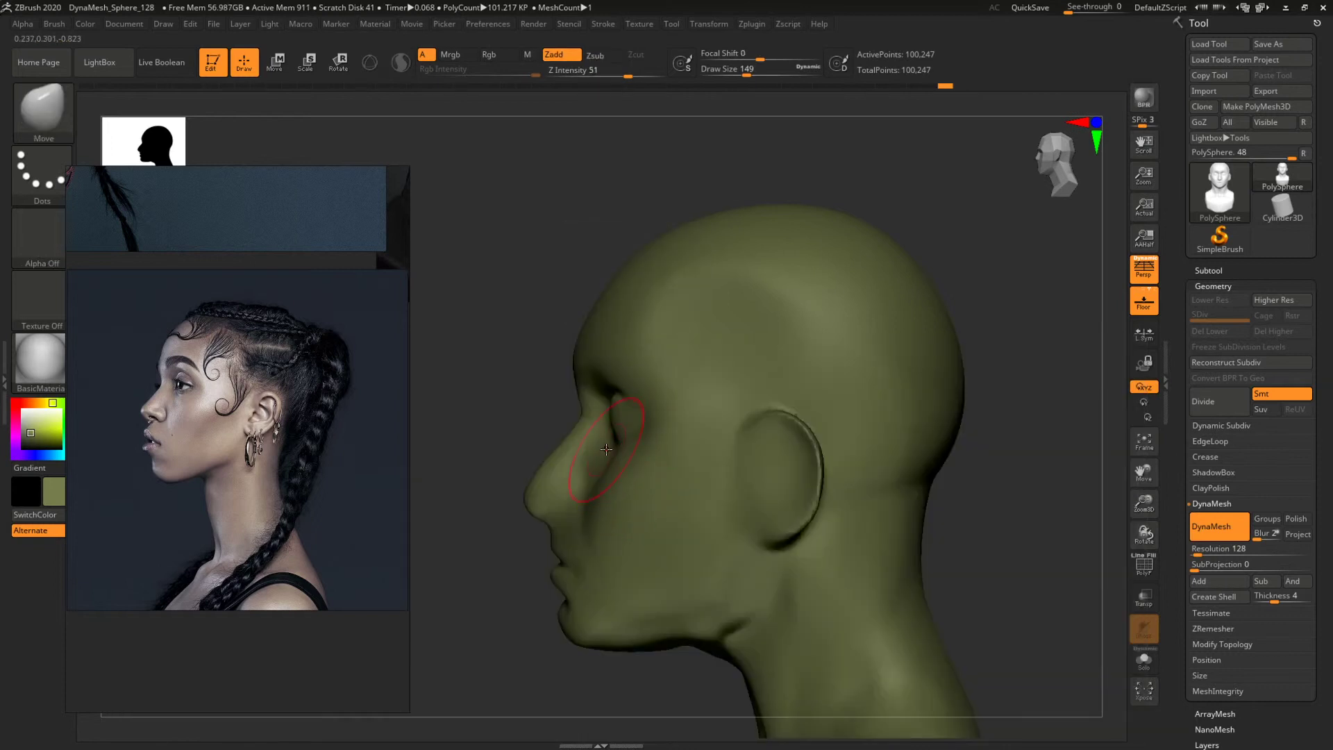
left_click_drag(489, 411, 502, 399)
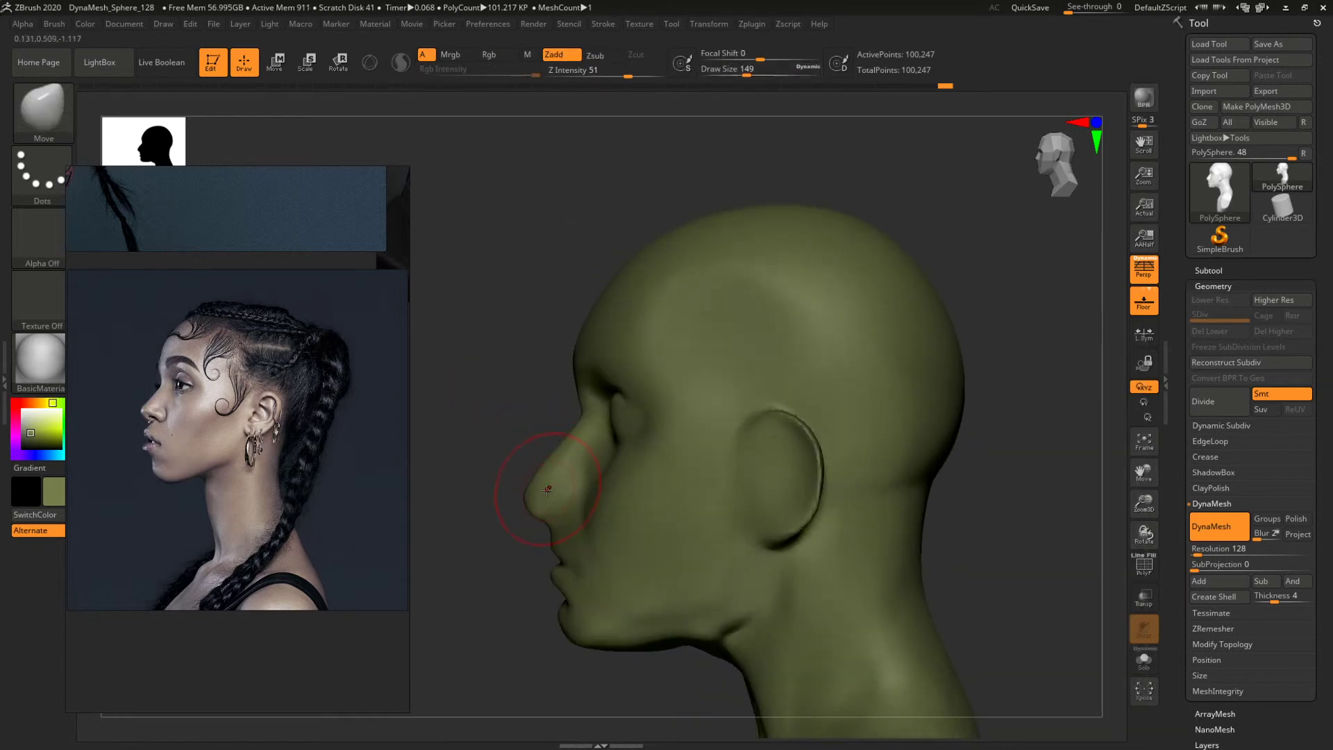
mouse_move(529, 512)
left_mouse_down()
mouse_move(839, 490)
mouse_move(967, 432)
mouse_move(991, 476)
left_mouse_up()
Carve the nostril and the crease around the nose wing with DamStandard at draw sizes 54 and 74.
key("b")
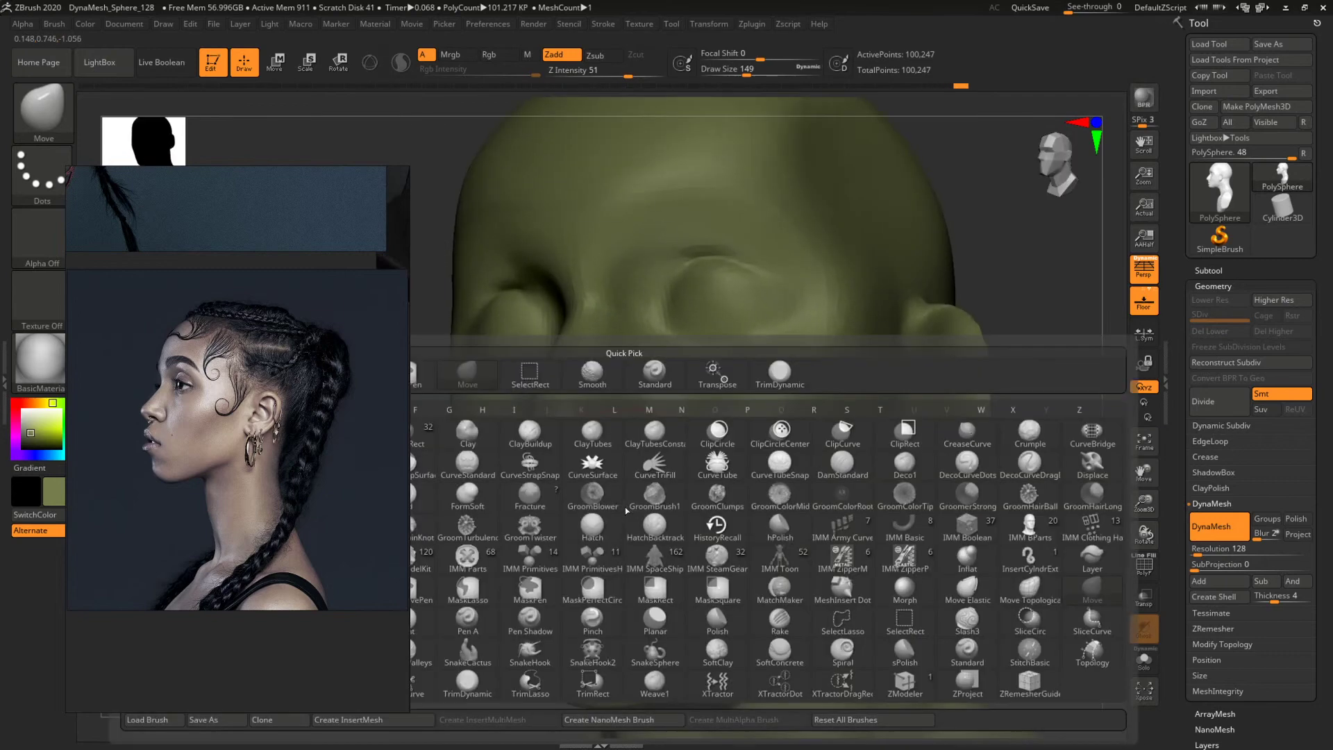
key("d")
key("s")
key("space")
mouse_move(607, 478)
left_mouse_down()
mouse_move(567, 475)
mouse_move(600, 452)
left_mouse_up()
key("space")
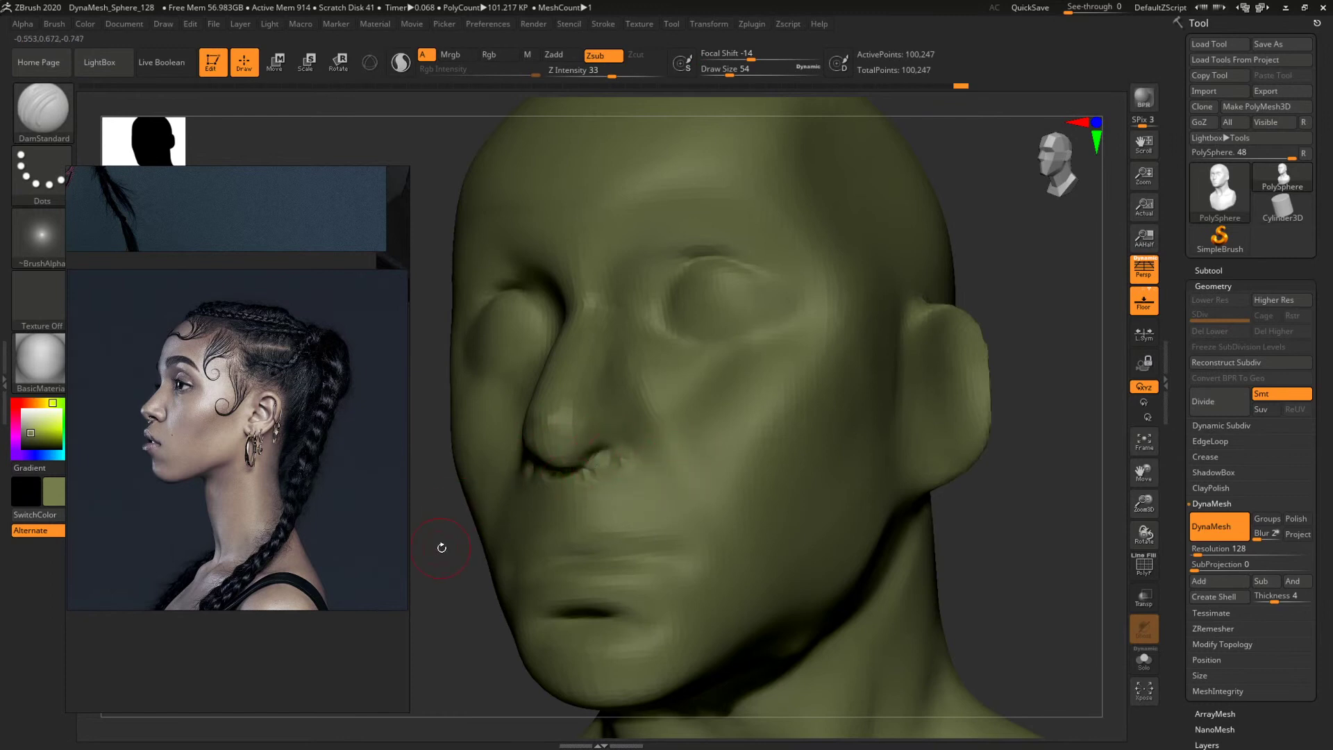
mouse_move(442, 548)
left_mouse_down()
mouse_move(661, 452)
mouse_move(638, 403)
left_mouse_up()
key("bracketright")
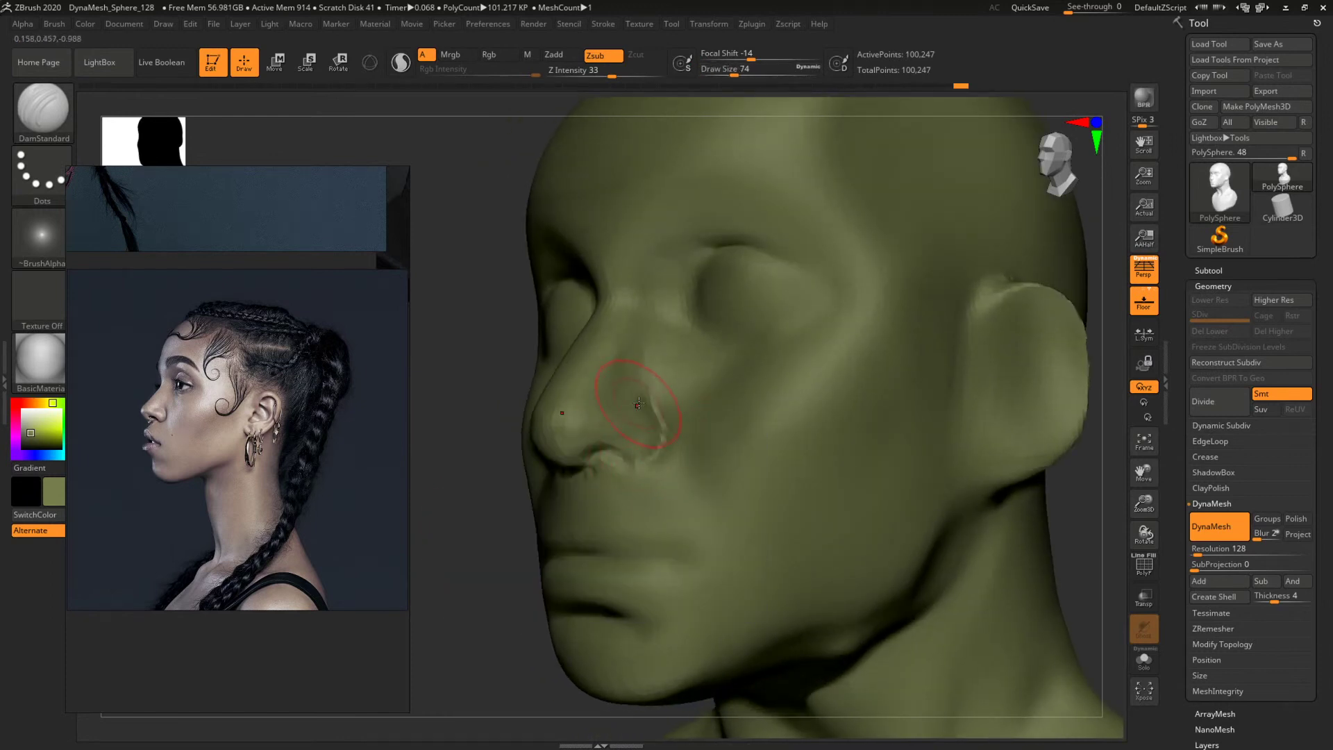
left_click_drag(488, 507, 348, 498)
mouse_move(458, 490)
left_mouse_down("shift")
mouse_move(500, 482)
mouse_move(569, 509)
mouse_move(523, 535)
mouse_move(528, 501)
mouse_move(559, 511)
left_mouse_up("shift")
Build up a rounded mouth mound over the upper lip with ClayBuildup at draw size 136.
key("b")
key("c")
key("b")
key("space")
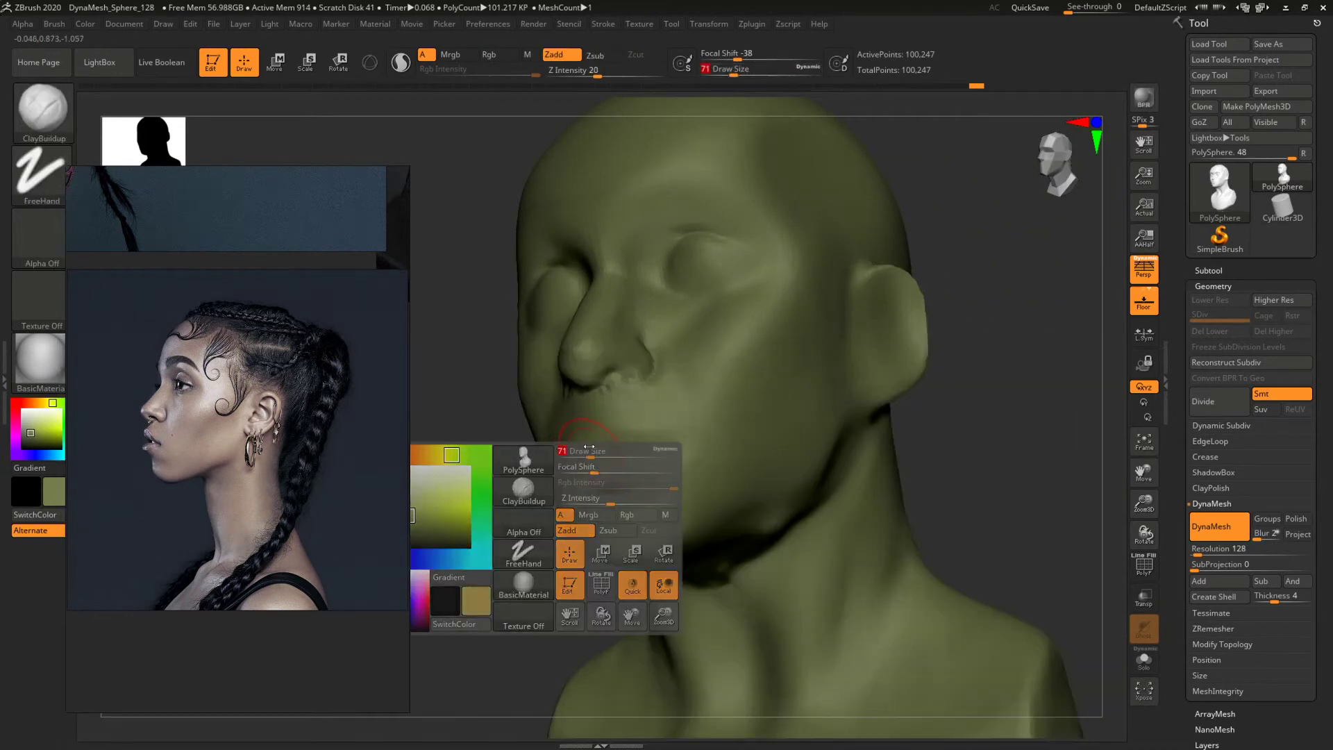
key("space")
mouse_move(604, 452)
left_mouse_down()
mouse_move(615, 452)
mouse_move(603, 465)
left_mouse_up()
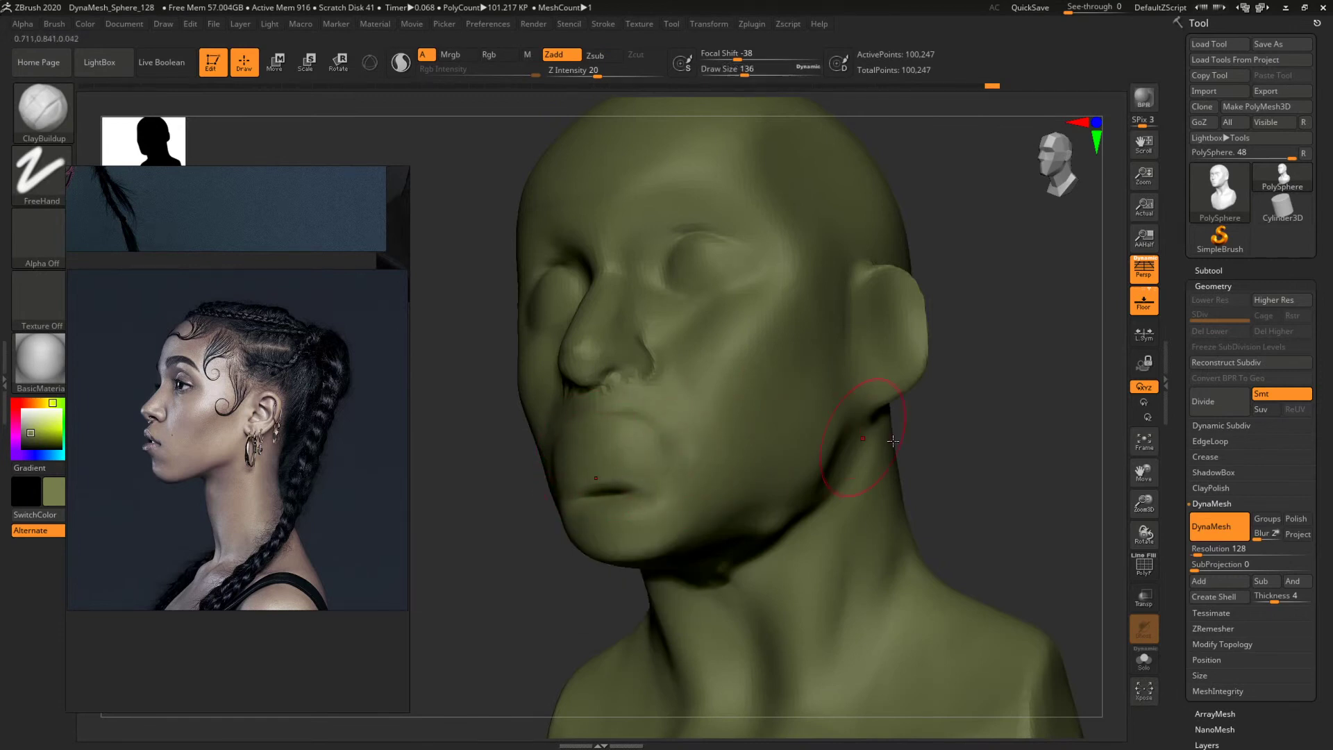
mouse_move(965, 510)
left_mouse_down()
mouse_move(982, 399)
mouse_move(926, 414)
left_mouse_up()
left_click_drag(852, 340, 861, 368)
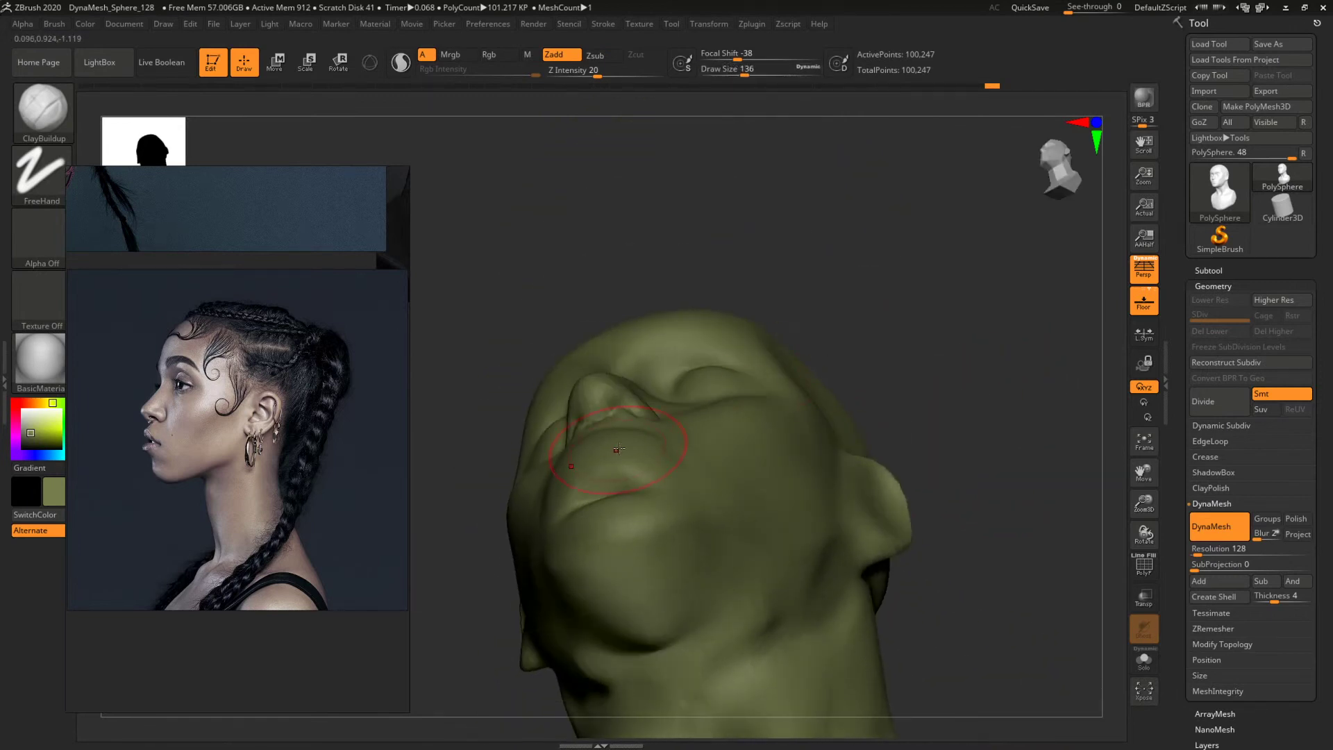
Reshape the mouth mound and the cheek with the Move brush at draw sizes 217 and 182.
left_click_drag(951, 361, 903, 382)
key("b")
key("m")
key("v")
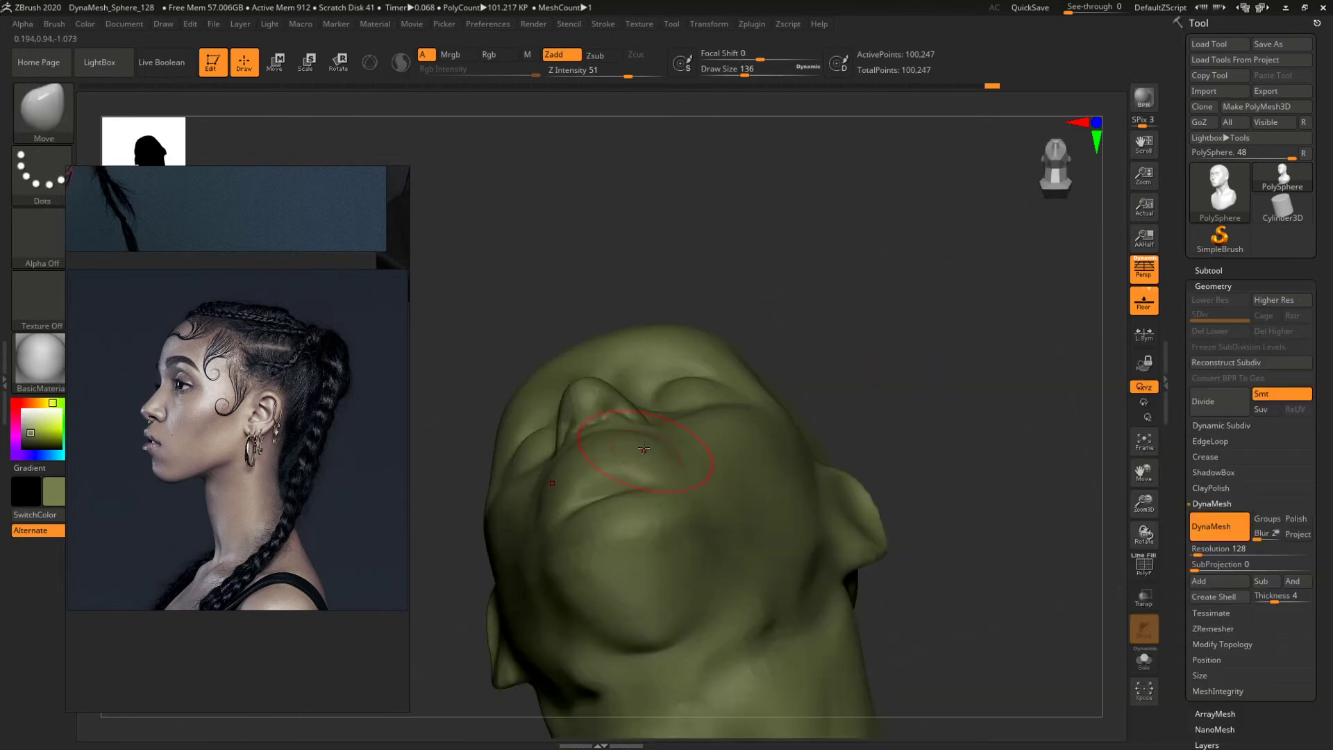
key("space")
left_click_drag(645, 455, 664, 456)
mouse_move(909, 350)
left_mouse_down("shift")
mouse_move(927, 410)
mouse_move(818, 418)
mouse_move(927, 440)
mouse_move(907, 425)
left_mouse_up("shift")
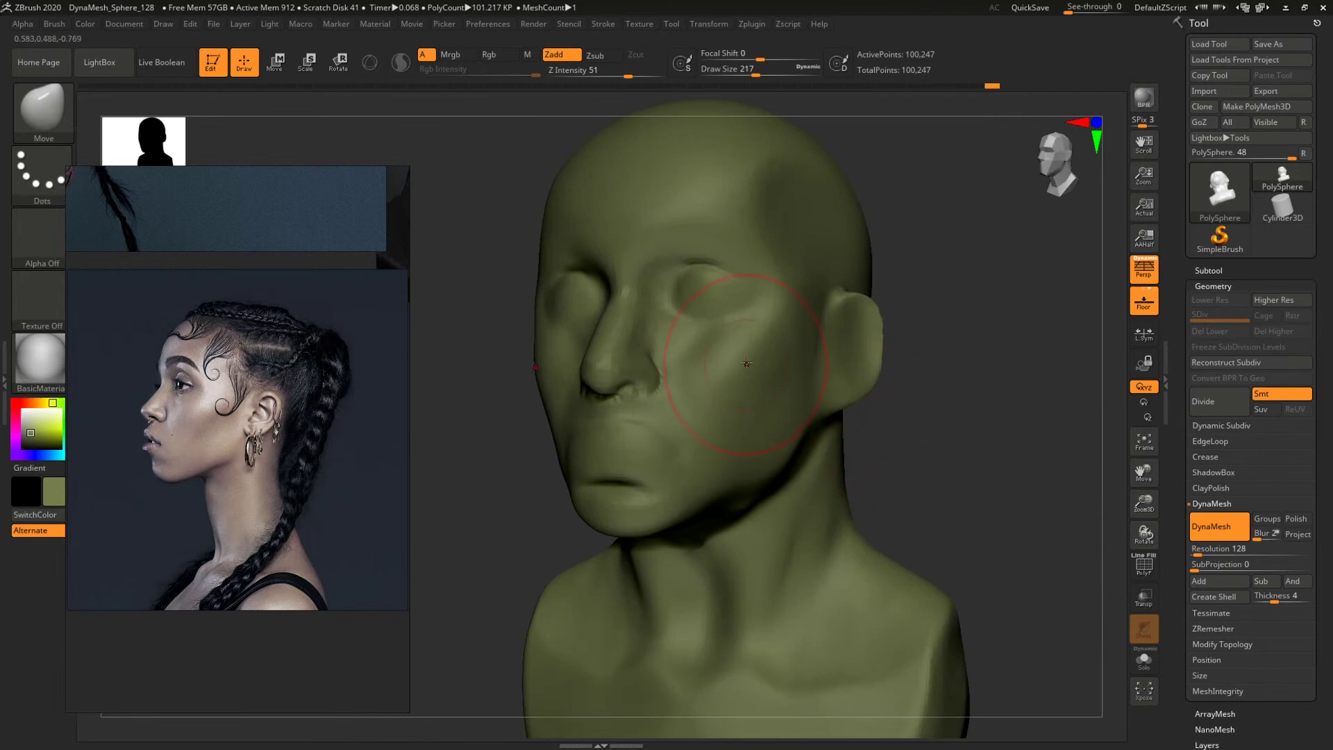
key("space")
left_click_drag(747, 363, 742, 364)
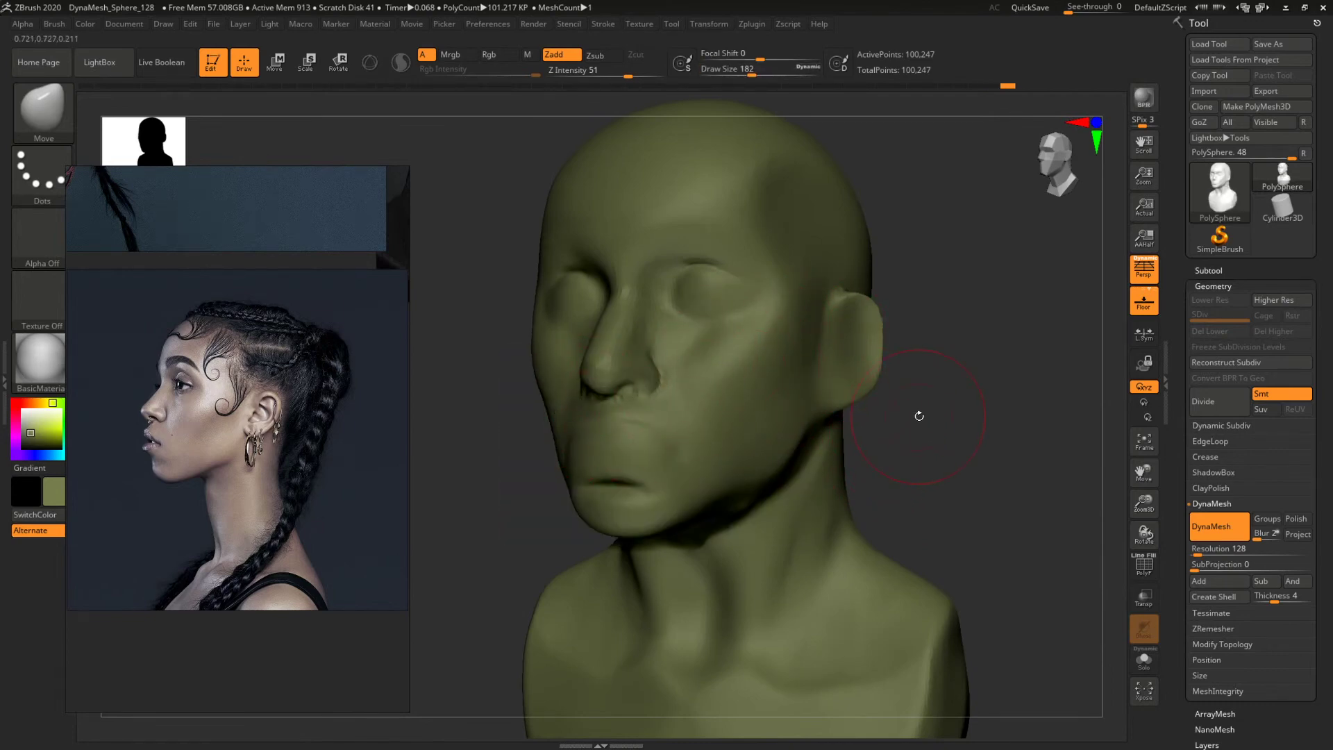
Fill out the cheekbone, temple and forehead with ClayBuildup, enlarging the draw size to 344 for the forehead.
mouse_move(919, 415)
left_mouse_down()
mouse_move(931, 389)
mouse_move(988, 370)
left_mouse_up()
key("b")
key("c")
key("b")
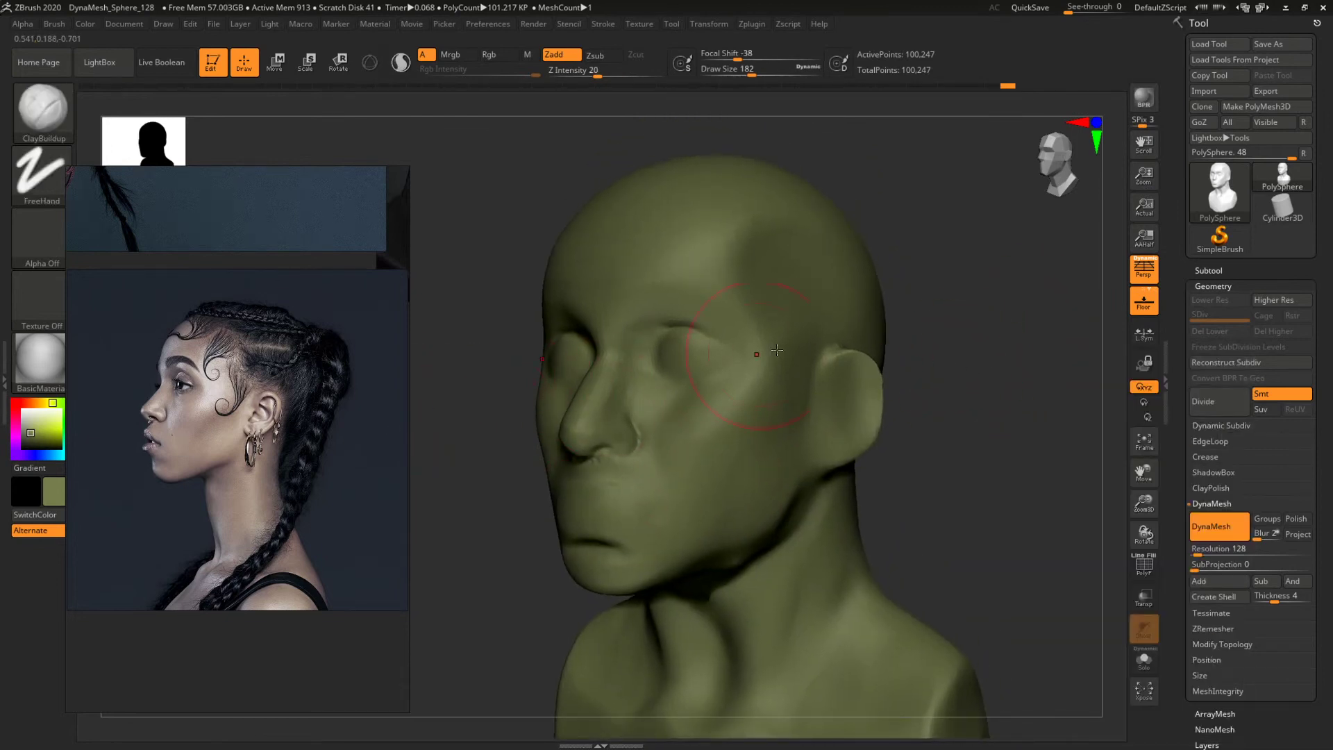
left_click_drag(1009, 285, 961, 336)
key("space")
left_click_drag(602, 271, 627, 270)
left_click_drag(962, 268, 929, 326)
key("space")
left_click_drag(645, 302, 670, 302)
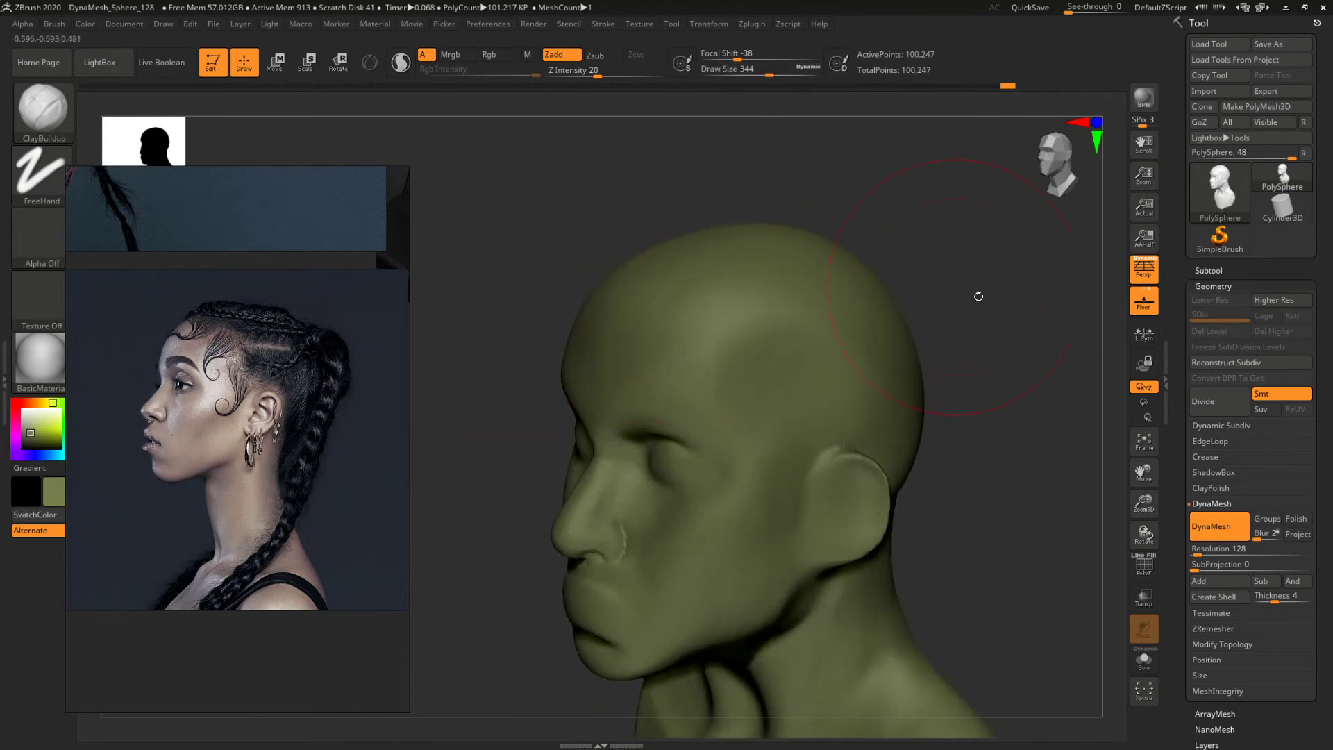
Work over the chin and the underside of the jaw with ClayBuildup at draw sizes 187 and 154.
left_click_drag(978, 296, 1019, 384)
key("space")
left_click_drag(646, 452, 604, 450)
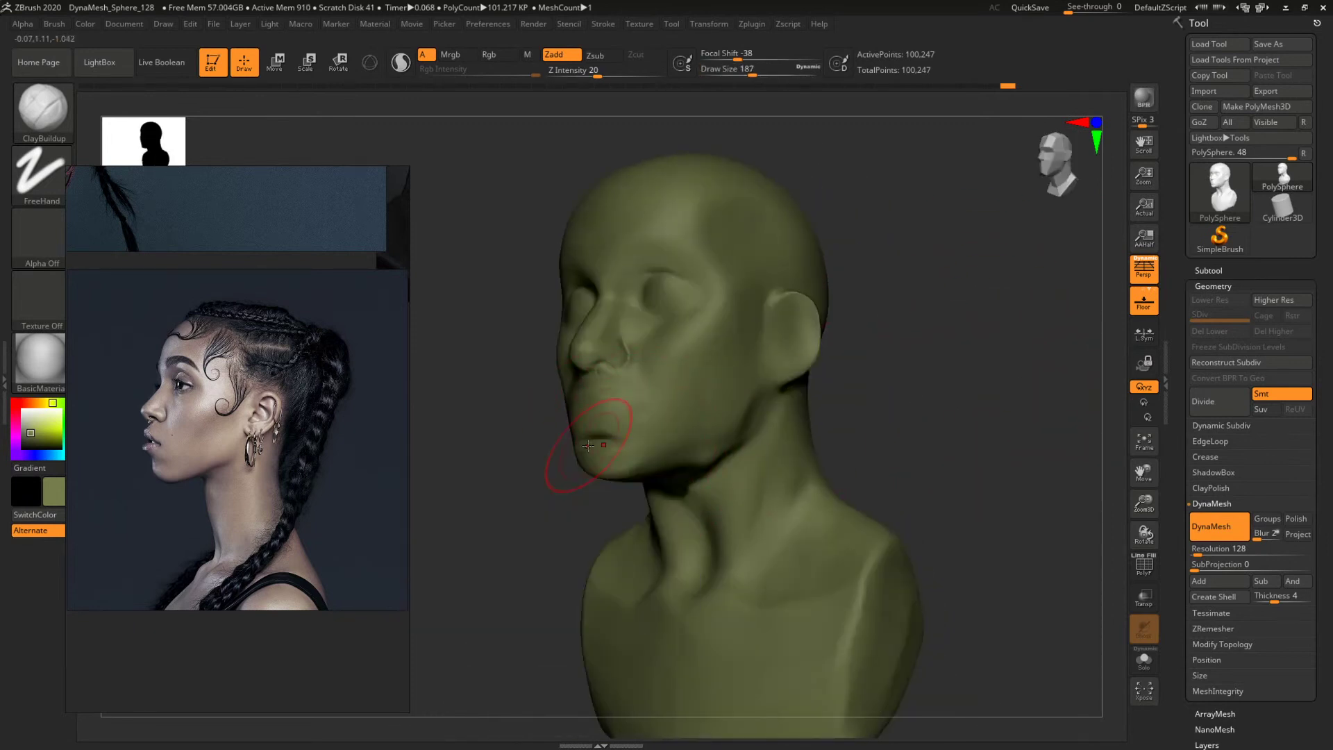
mouse_move(903, 389)
left_mouse_down()
mouse_move(969, 403)
mouse_move(889, 419)
left_mouse_up()
key("bracketleft")
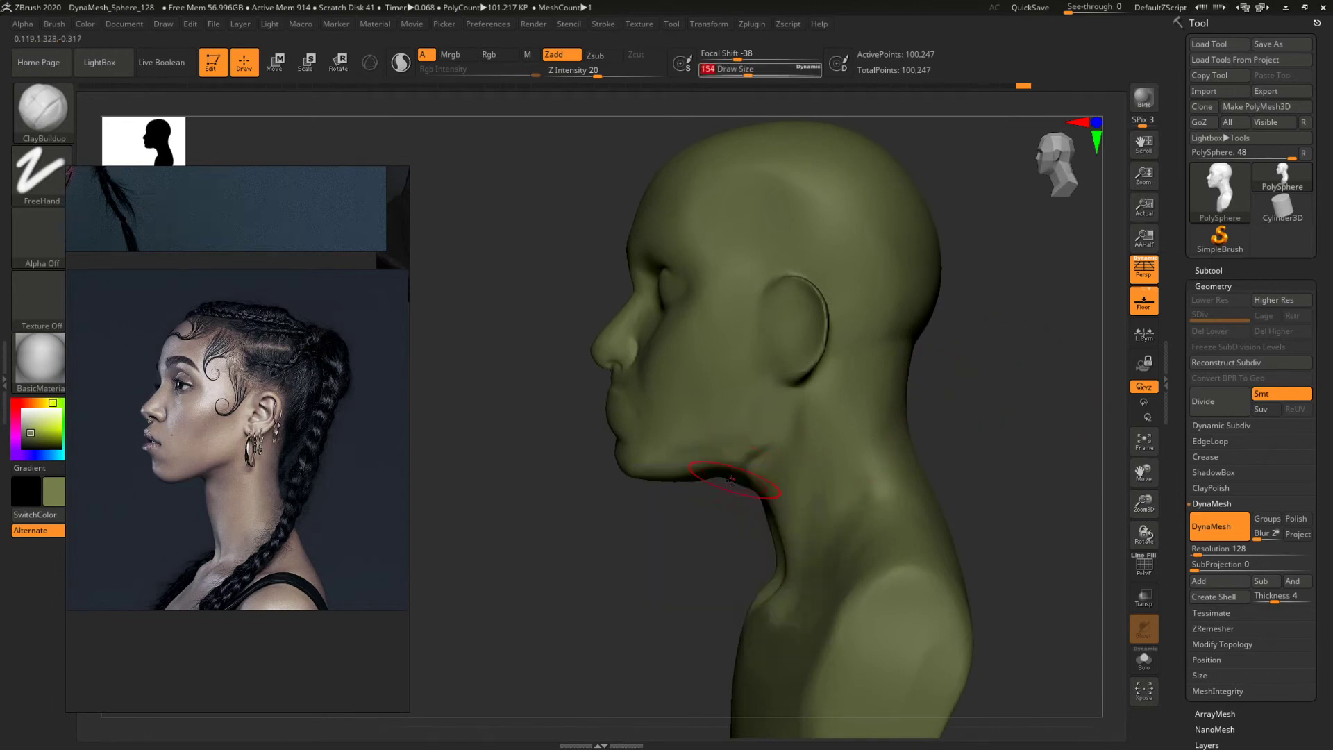
left_click_drag(684, 513, 728, 465)
left_click_drag(832, 446, 671, 467)
mouse_move(861, 360)
left_mouse_down()
mouse_move(959, 402)
mouse_move(890, 340)
mouse_move(961, 343)
mouse_move(840, 393)
mouse_move(882, 306)
left_mouse_up()
Shape the throat below the chin with ClayBuildup at draw sizes 104 and 145.
key("space")
left_click_drag(637, 455, 627, 455)
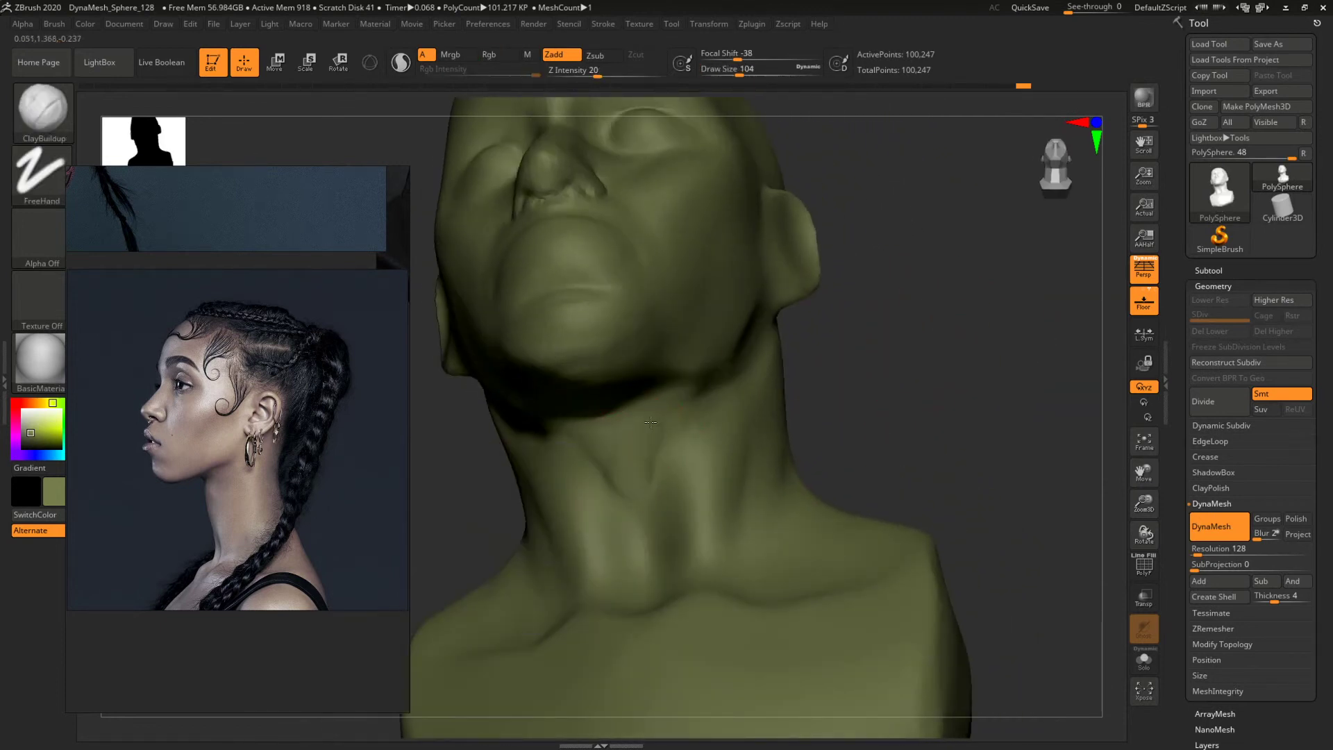
key("space")
left_click_drag(632, 542, 642, 541)
Smooth the throat and the muscles along both sides of the neck.
left_click_drag(632, 447, 657, 486, "shift")
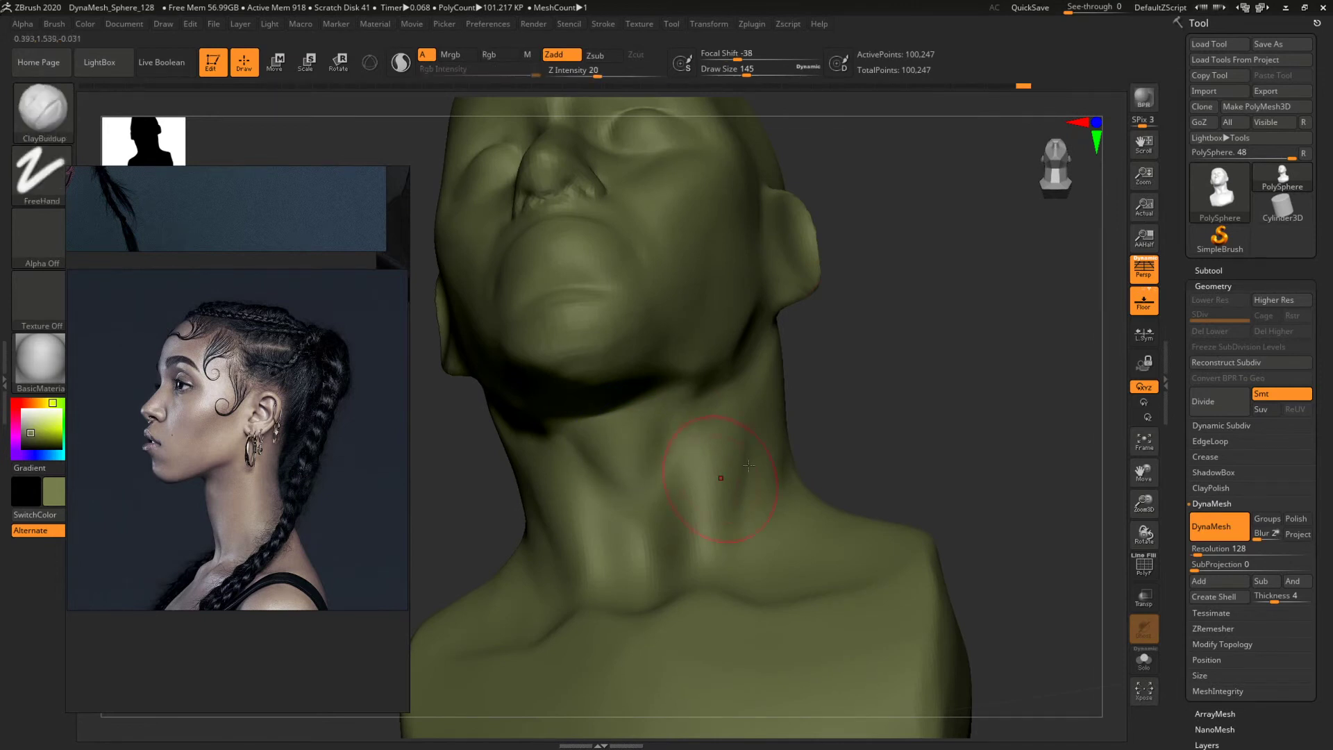
left_click_drag(896, 357, 774, 366, "shift")
left_click_drag(938, 379, 986, 406)
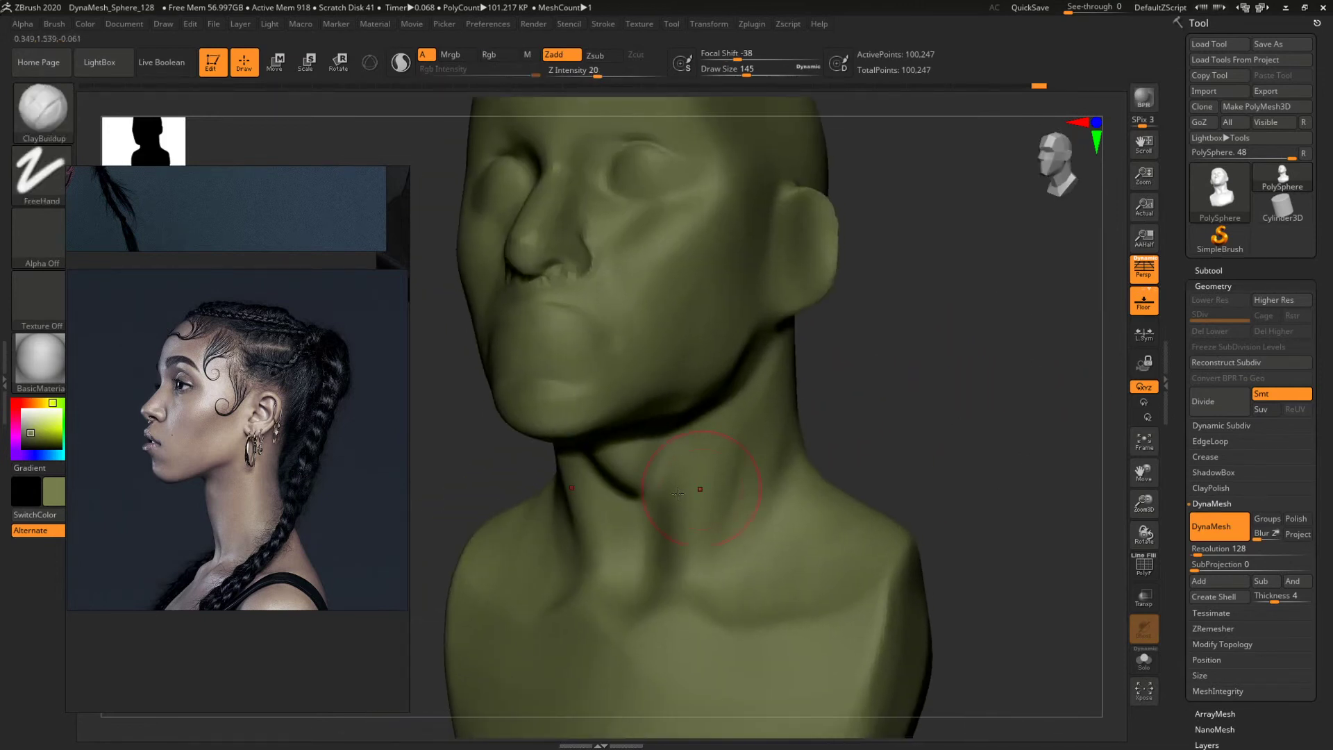
key("shift")
right_click_drag(625, 476, 685, 421)
key("shift")
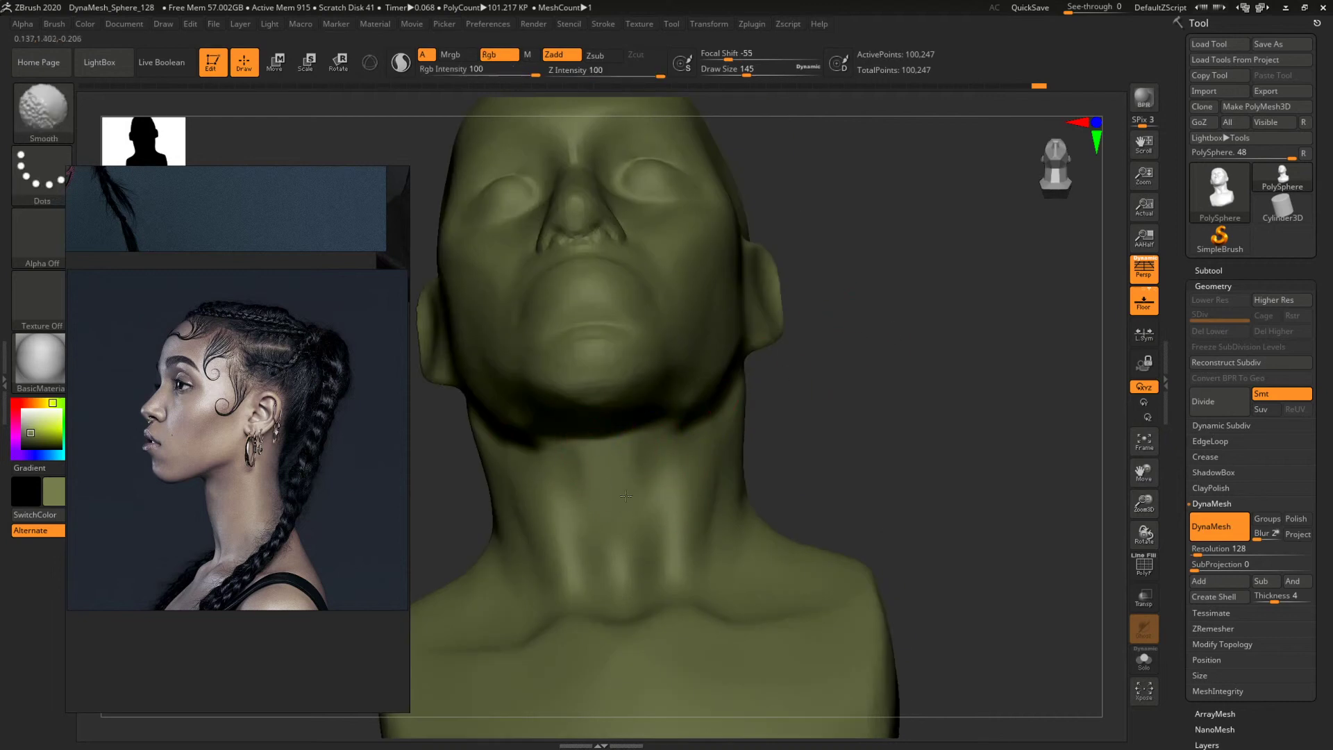
Define the neck muscles above the collarbones with ClayBuildup at draw size 192 and tighten them with the Pinch brush.
mouse_move(896, 434)
right_mouse_down("alt")
mouse_move(894, 352)
mouse_move(877, 411)
right_mouse_up("alt")
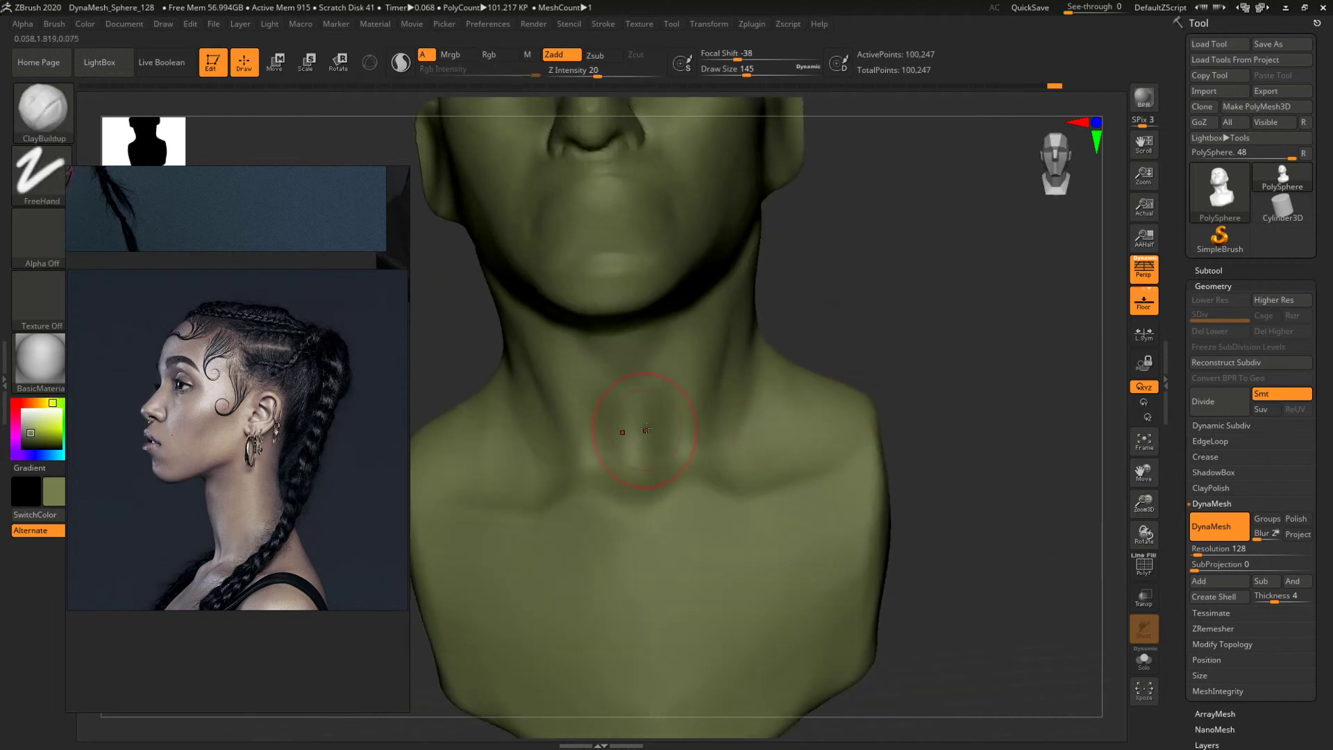
key("space")
left_click_drag(635, 430, 641, 416)
right_click_drag(876, 357, 701, 424)
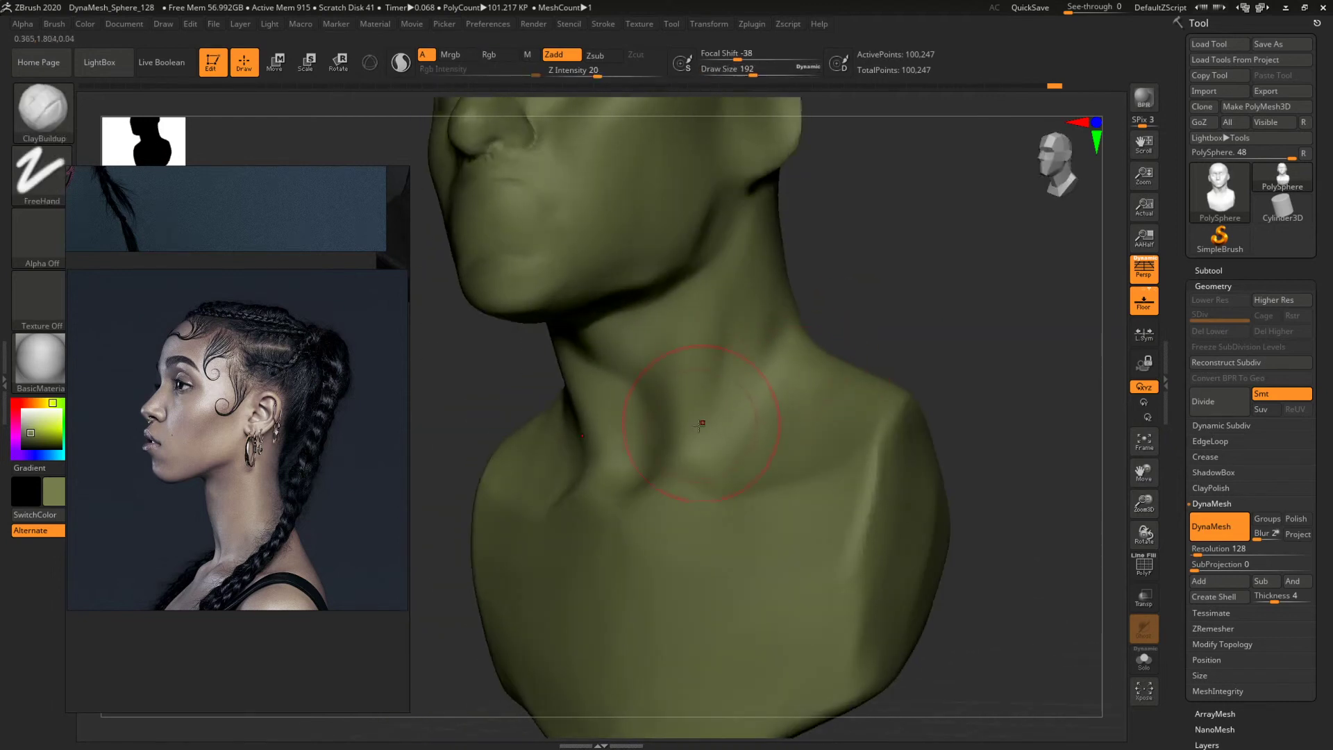
key("b")
key("p")
key("i")
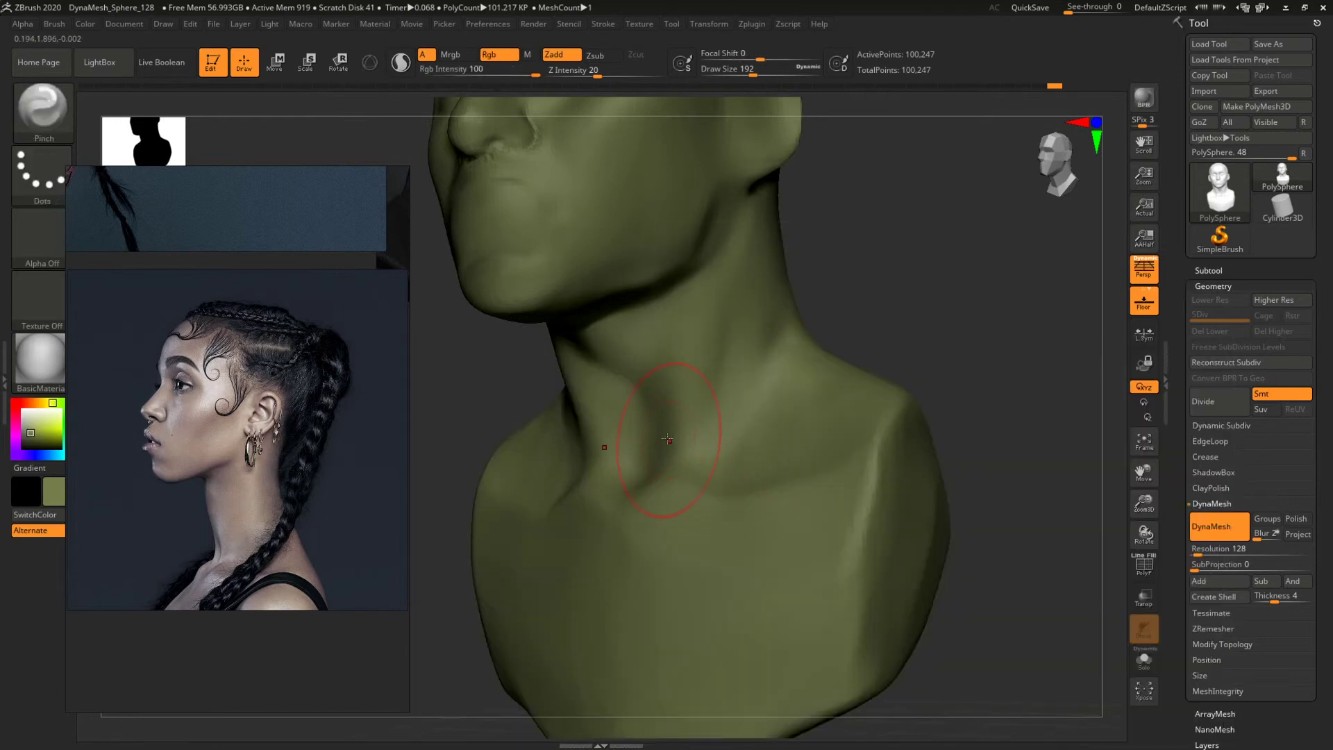
mouse_move(681, 400)
right_mouse_down()
mouse_move(914, 315)
mouse_move(734, 351)
mouse_move(837, 334)
mouse_move(873, 370)
mouse_move(757, 392)
right_mouse_up()
Form the collarbones across the upper chest with ClayBuildup at draw sizes 197 and 128.
key("b")
key("c")
key("b")
key("s")
mouse_move(709, 410)
left_mouse_down()
mouse_move(697, 411)
mouse_move(719, 408)
left_mouse_up()
key("space")
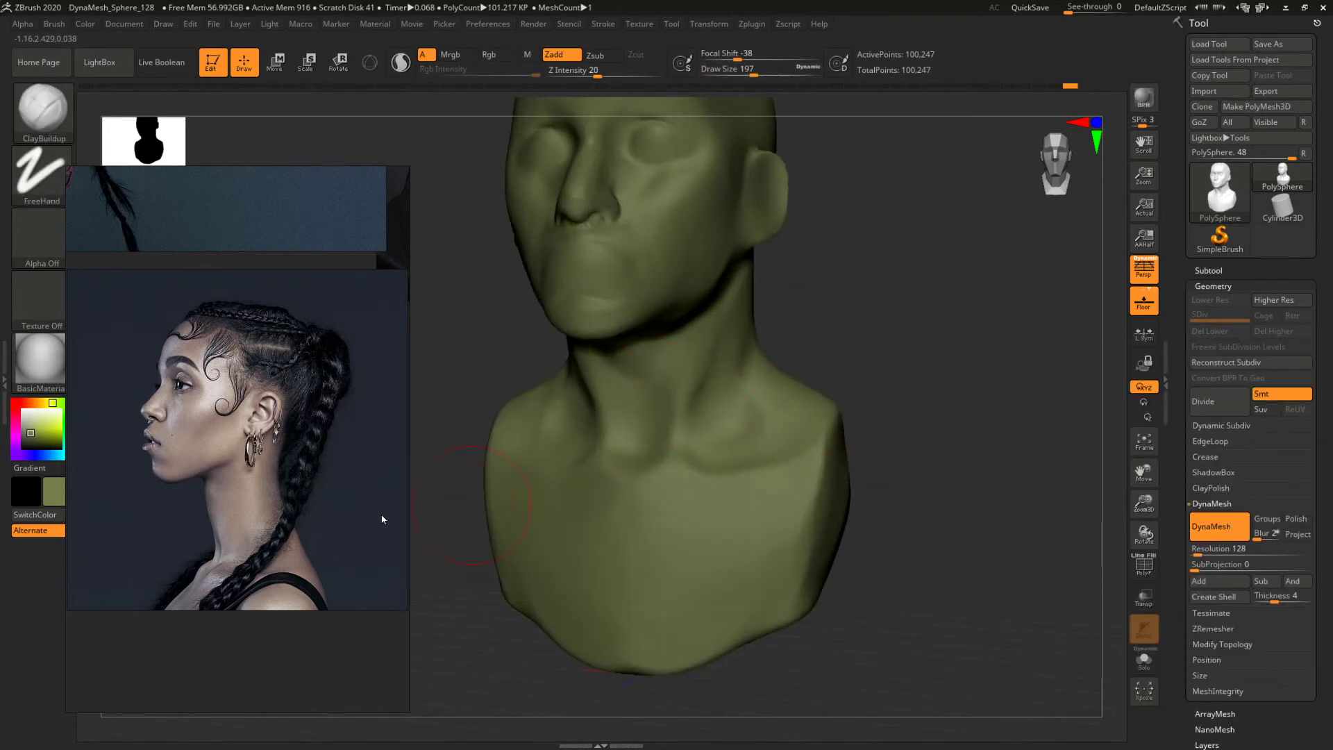
right_click_drag(910, 341, 909, 379)
key("space")
mouse_move(683, 477)
left_mouse_down()
mouse_move(672, 477)
mouse_move(778, 458)
mouse_move(813, 476)
left_mouse_up()
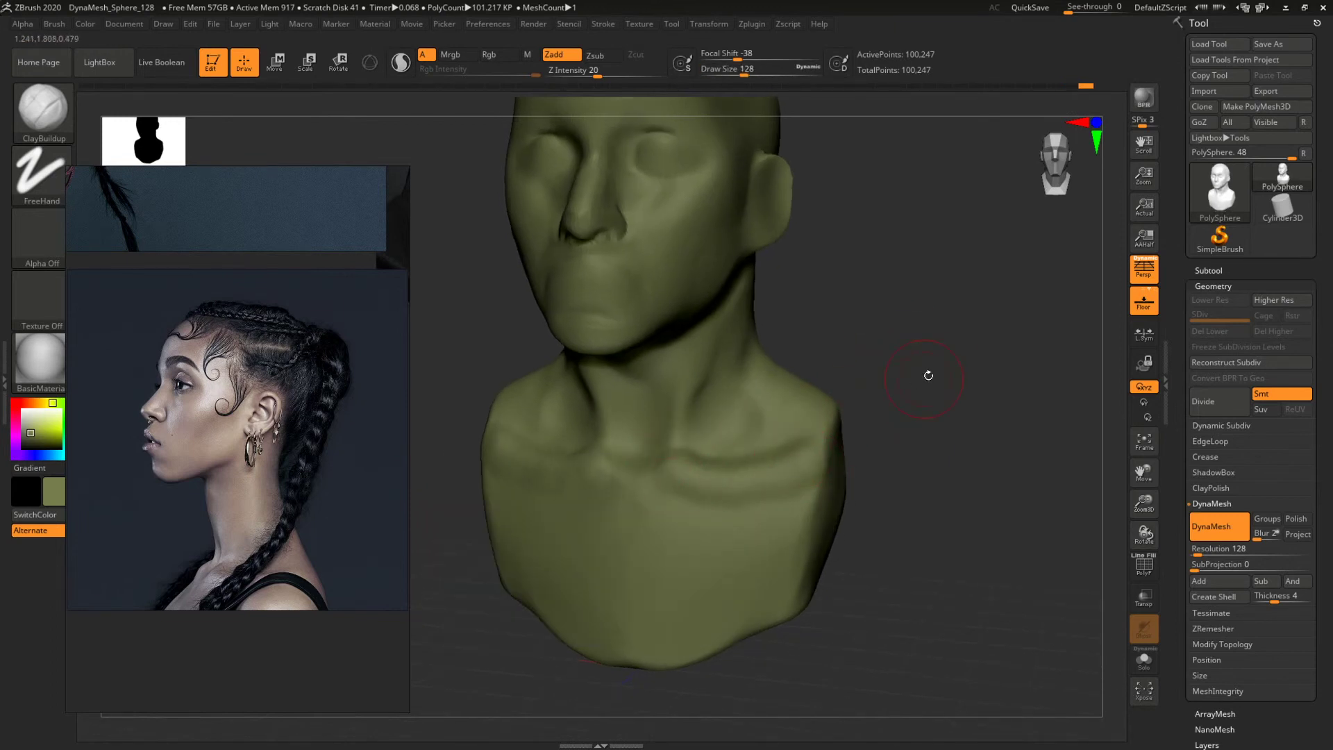
Reshape the chest and lower edge of the bust with the Move brush at draw size 517.
mouse_move(929, 375)
right_mouse_down("ctrl")
mouse_move(893, 363)
mouse_move(959, 414)
mouse_move(898, 403)
mouse_move(909, 410)
right_mouse_up("ctrl")
key("b")
key("m")
key("v")
key("space")
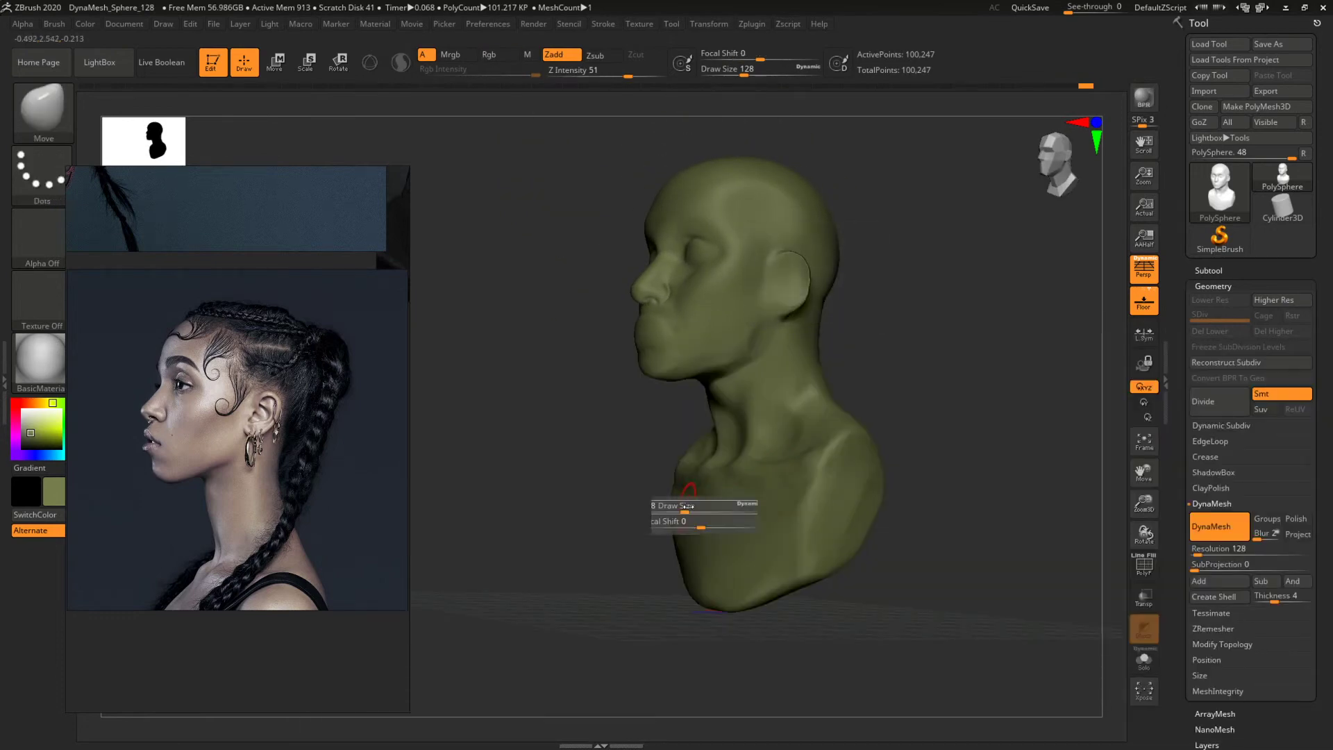
left_click_drag(687, 507, 726, 510)
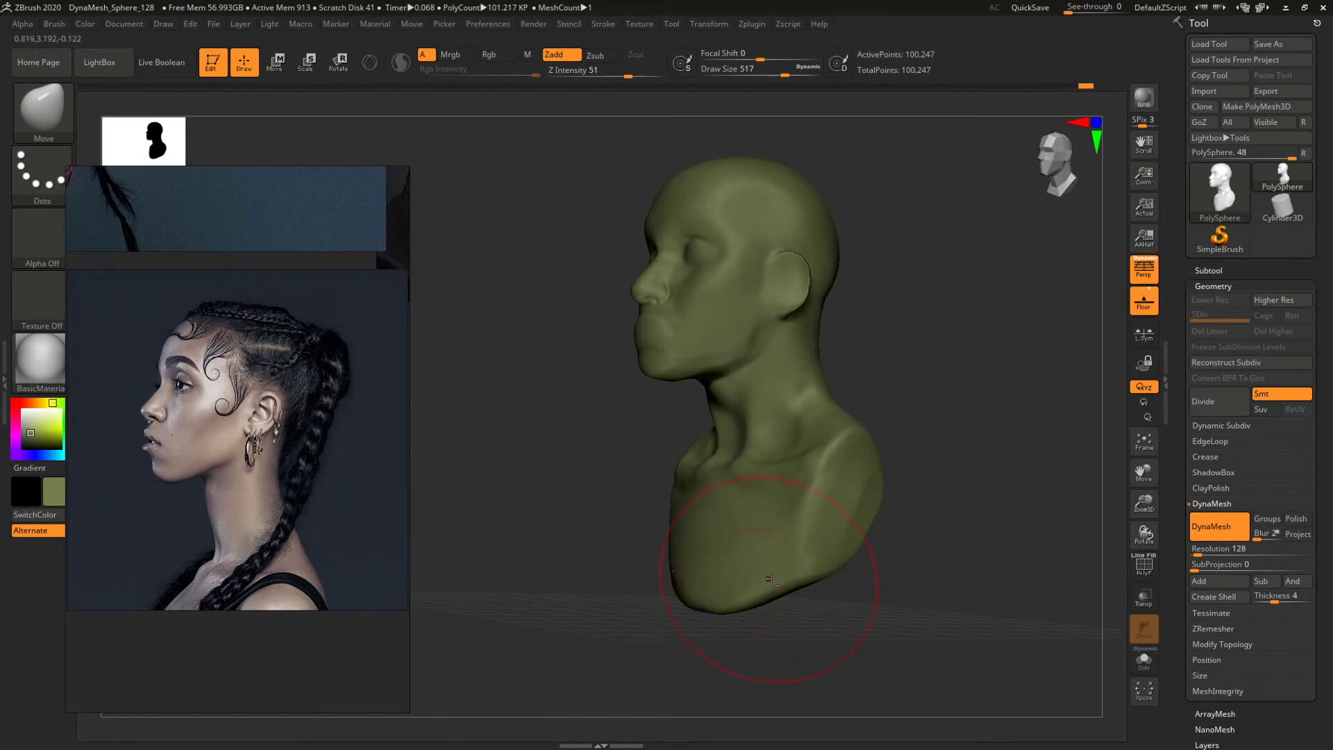
Rework the eye sockets and upper lids below the brow with ClayBuildup at draw size 83.
mouse_move(760, 580)
right_mouse_down("shift")
mouse_move(940, 442)
mouse_move(878, 462)
mouse_move(905, 473)
mouse_move(938, 396)
mouse_move(931, 422)
mouse_move(911, 408)
mouse_move(943, 458)
mouse_move(785, 303)
right_mouse_up("shift")
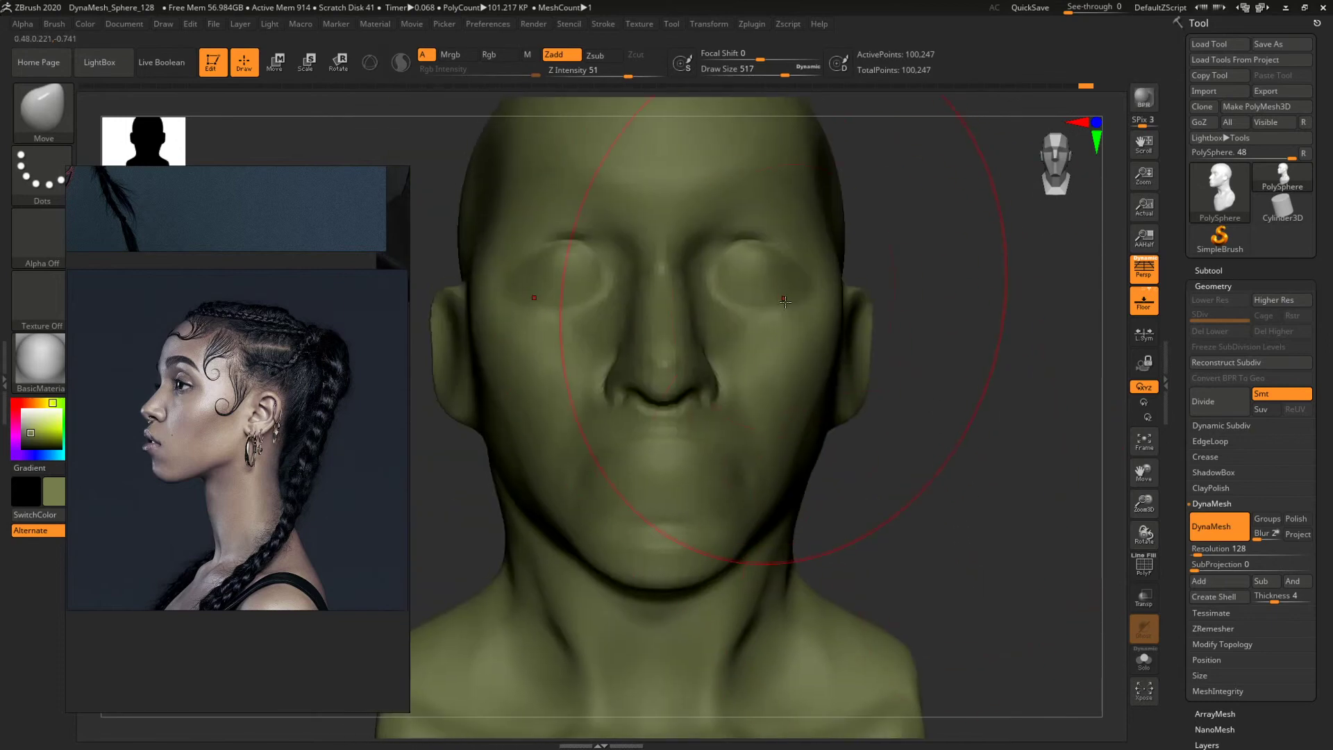
key("b")
key("c")
key("b")
key("space")
mouse_move(768, 246)
left_mouse_down()
mouse_move(723, 247)
mouse_move(763, 243)
mouse_move(758, 224)
mouse_move(776, 232)
mouse_move(757, 243)
left_mouse_up()
key("s")
key("space")
key("space")
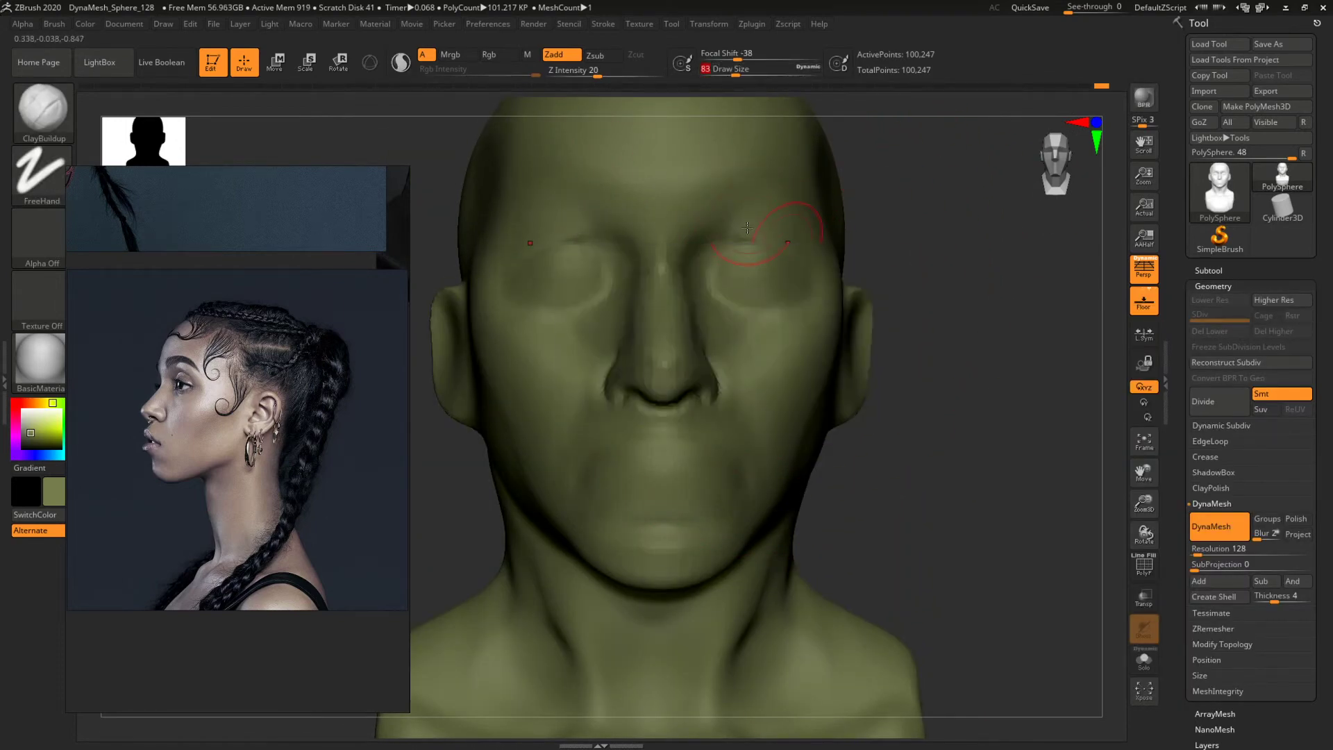
left_click_drag(902, 245, 1040, 224)
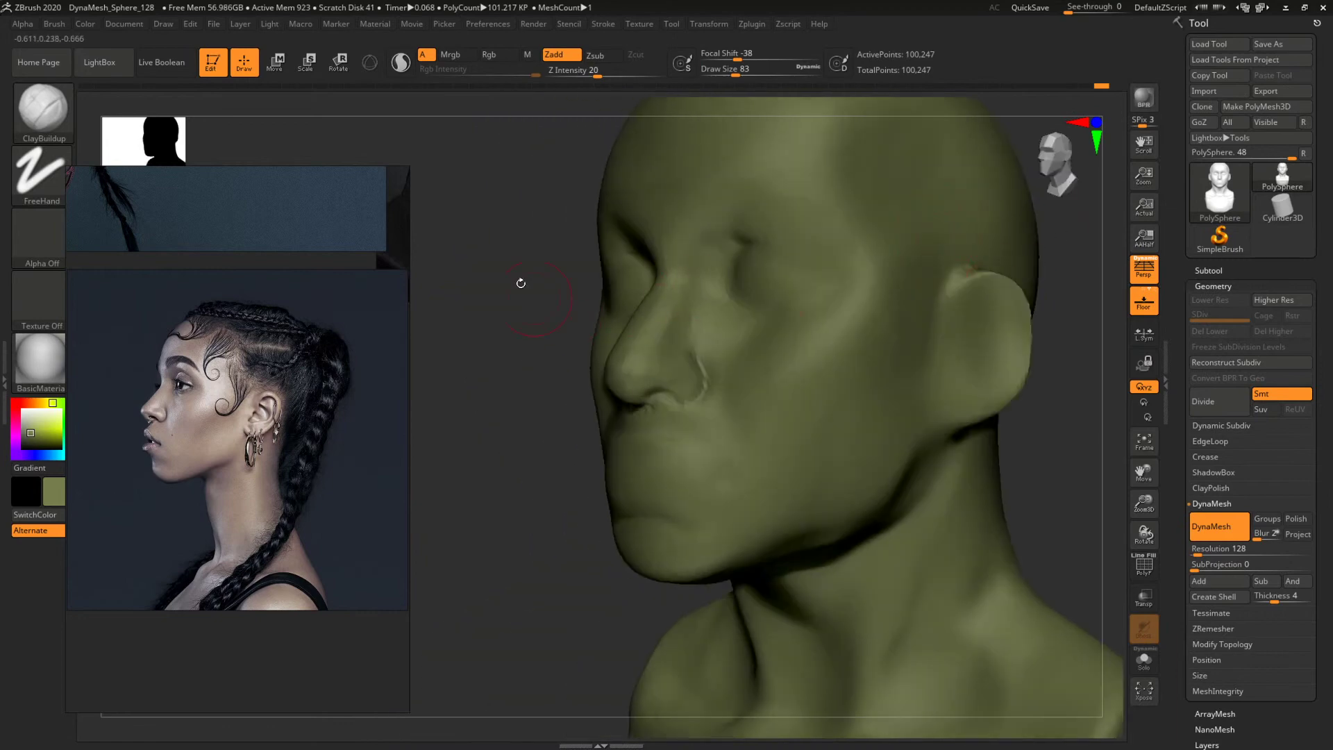
Adjust the brow and outer eye area with the Move brush at draw size 167.
left_click_drag(521, 284, 509, 326)
key("b")
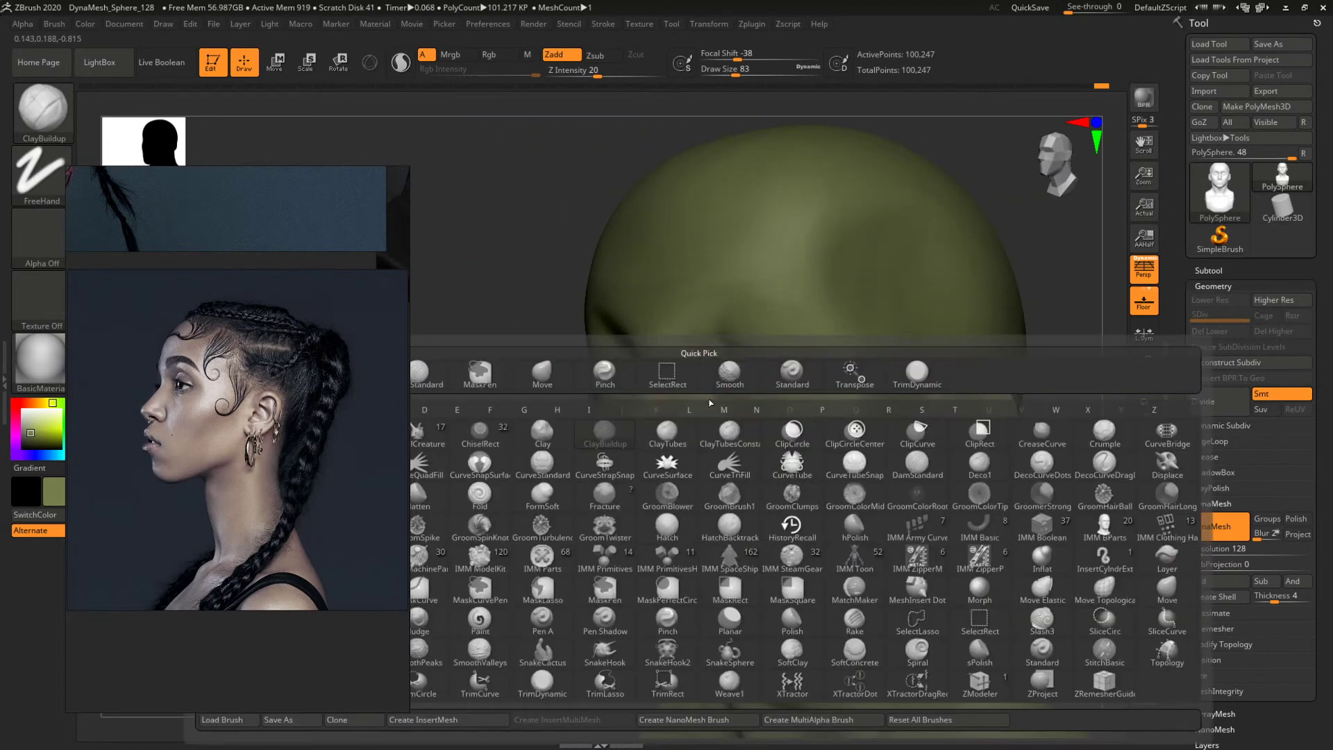
key("m")
key("v")
key("space")
left_click_drag(830, 377, 825, 351)
key("space")
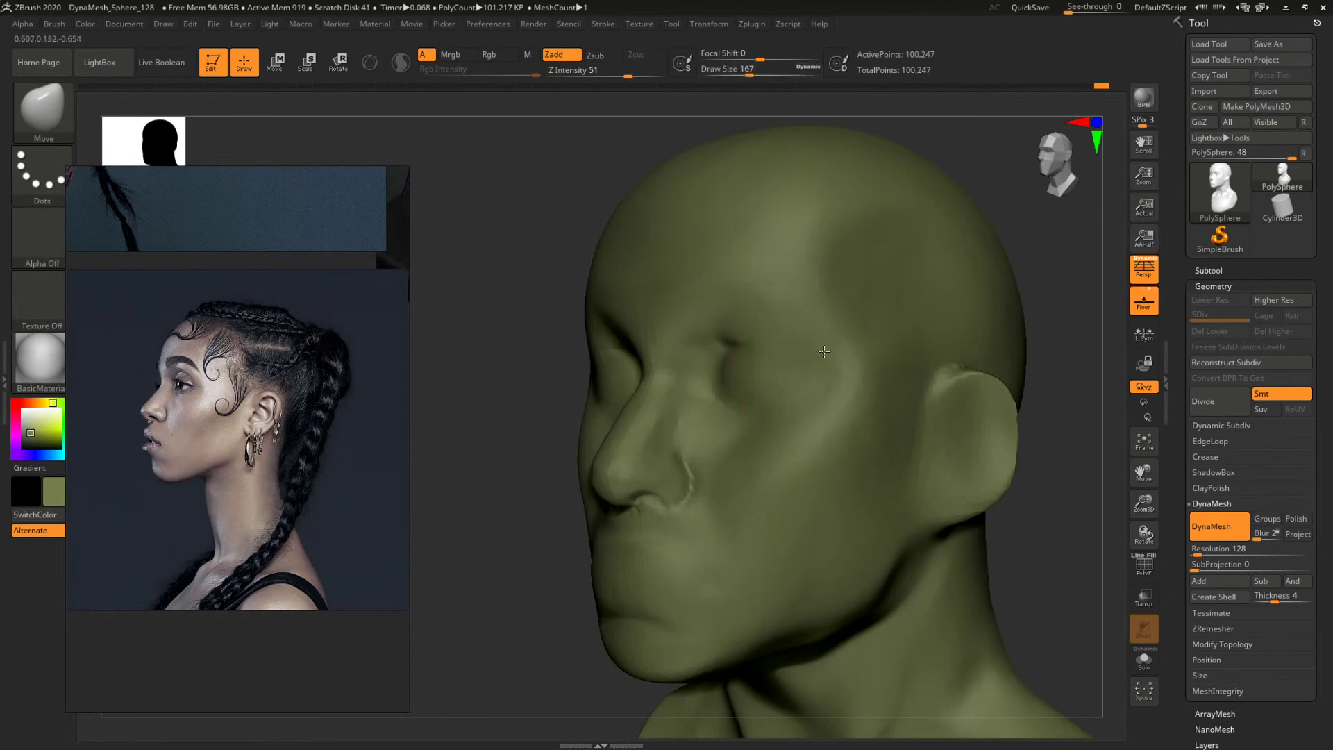
left_click_drag(556, 356, 580, 357)
Fill the eyelids and deepen the crease under the brow with ClayBuildup at draw sizes 108, 124 and 77.
key("b")
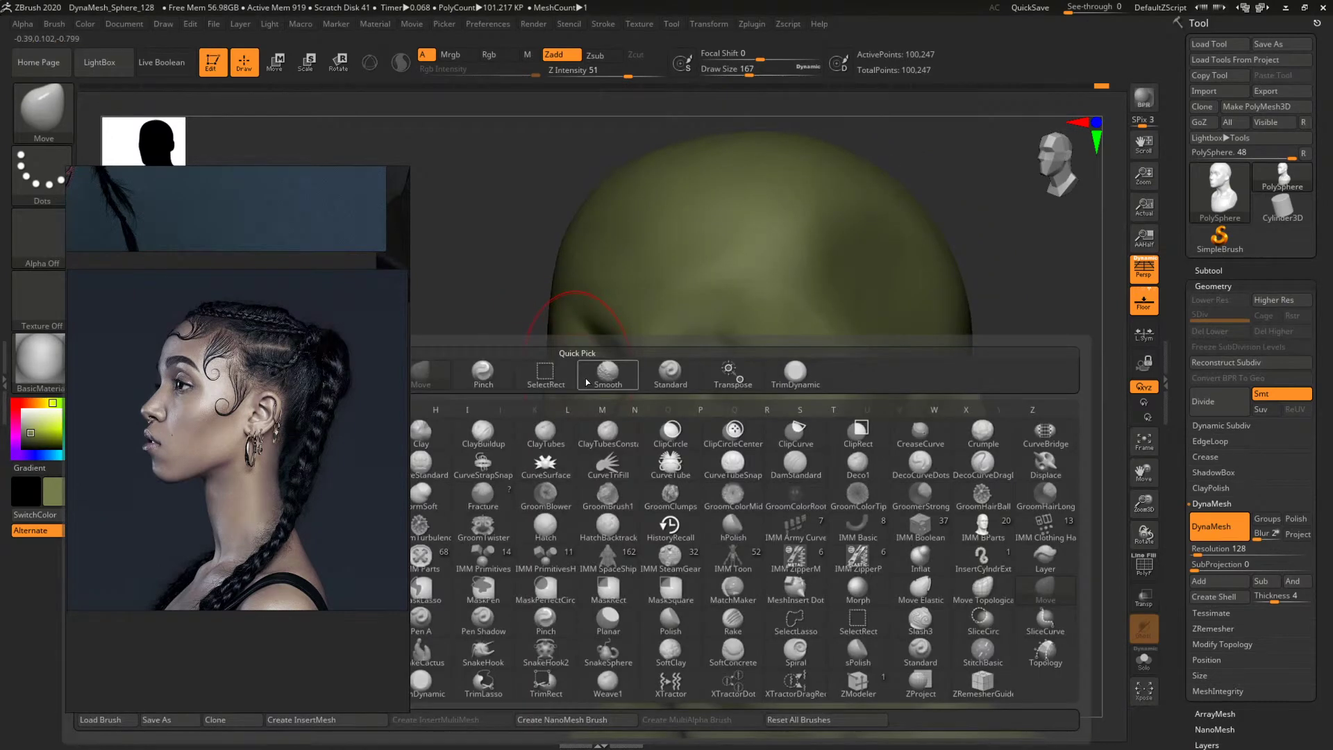
key("c")
key("b")
key("space")
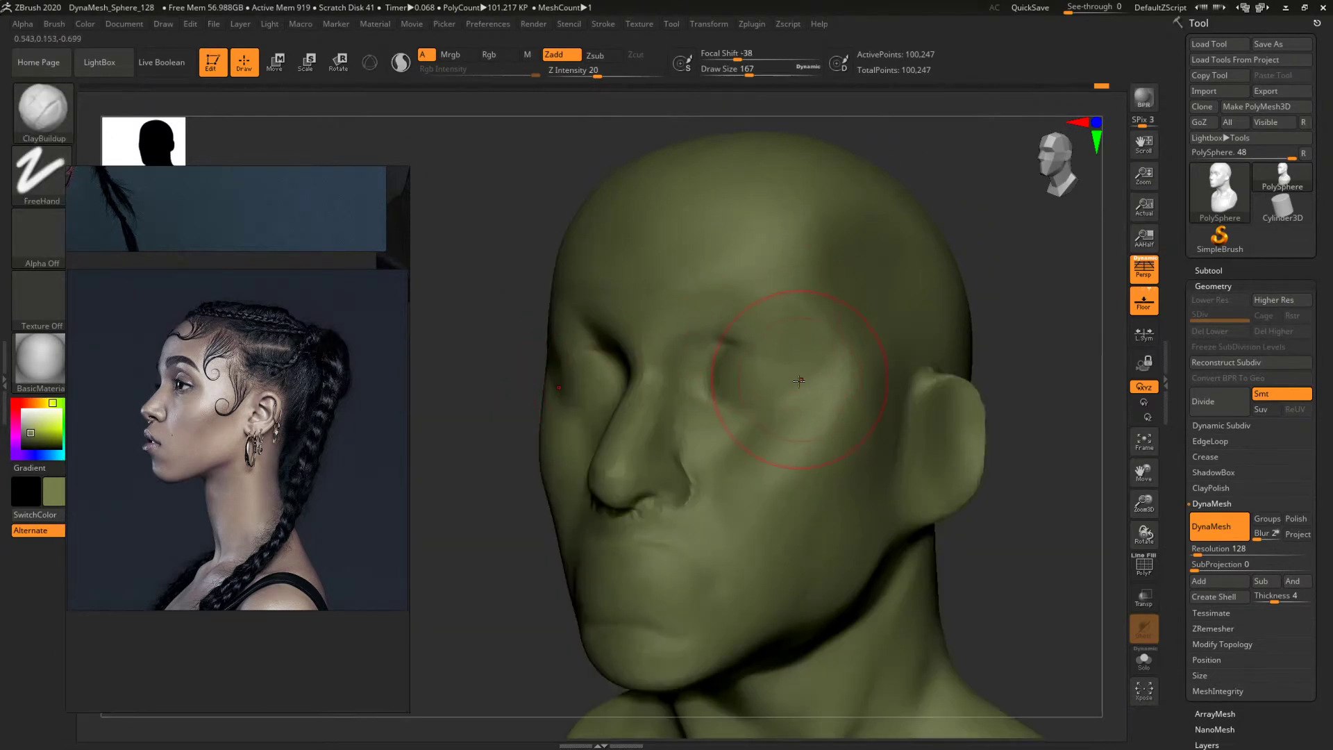
key("space")
mouse_move(771, 362)
left_mouse_down()
mouse_move(749, 357)
mouse_move(767, 373)
left_mouse_up()
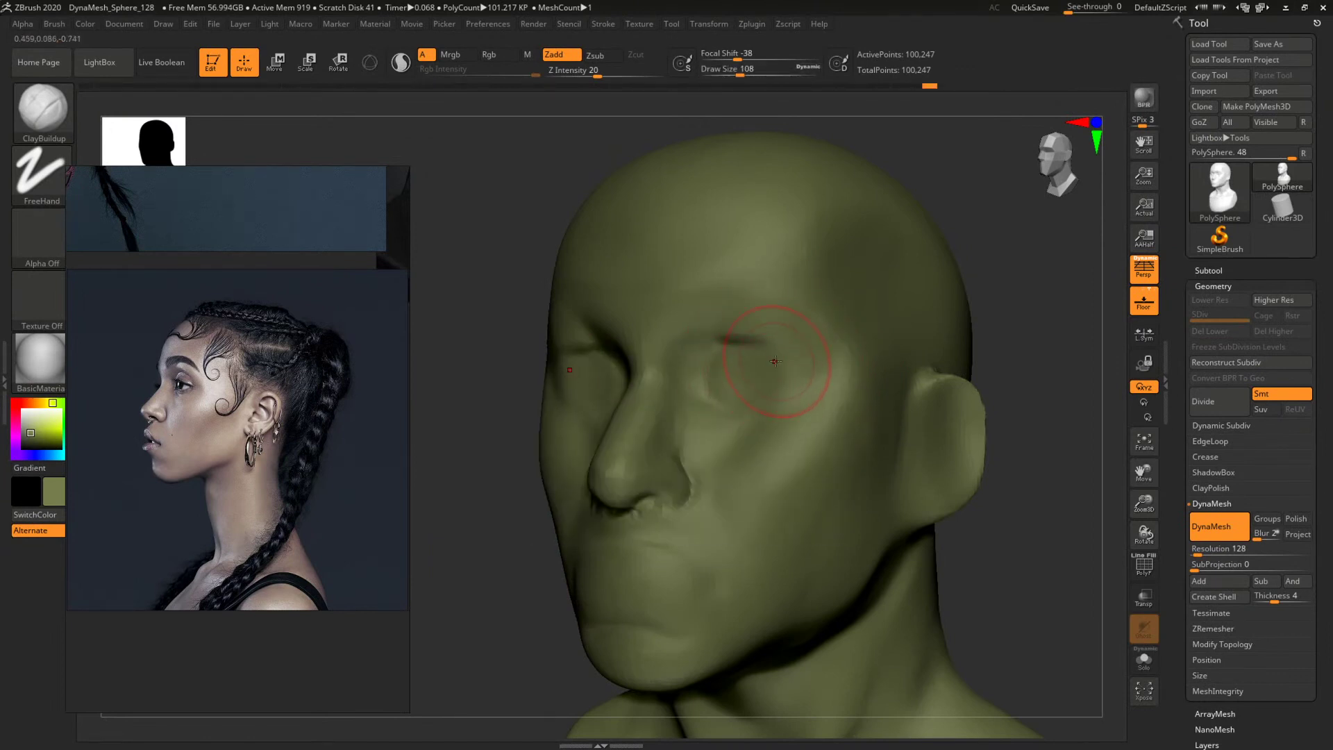
key("s")
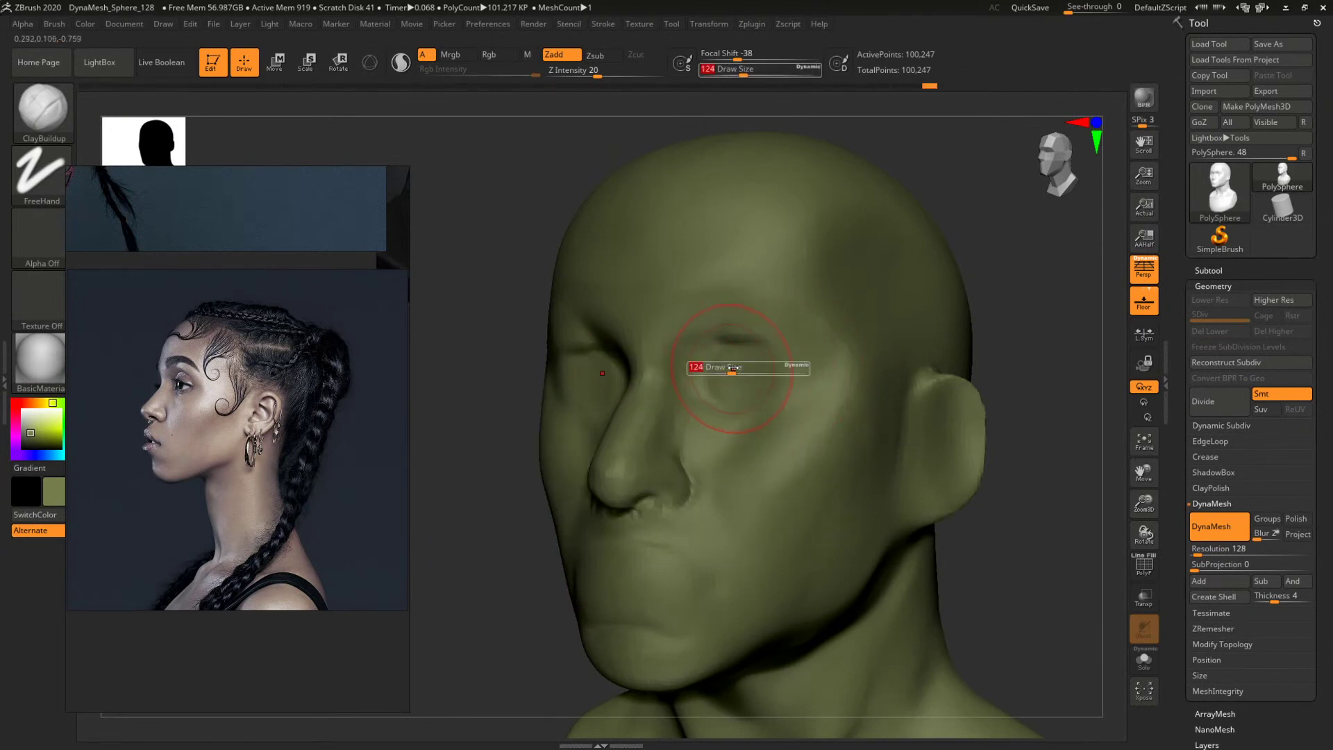
mouse_move(730, 370)
left_mouse_down()
mouse_move(774, 364)
mouse_move(781, 380)
left_mouse_up()
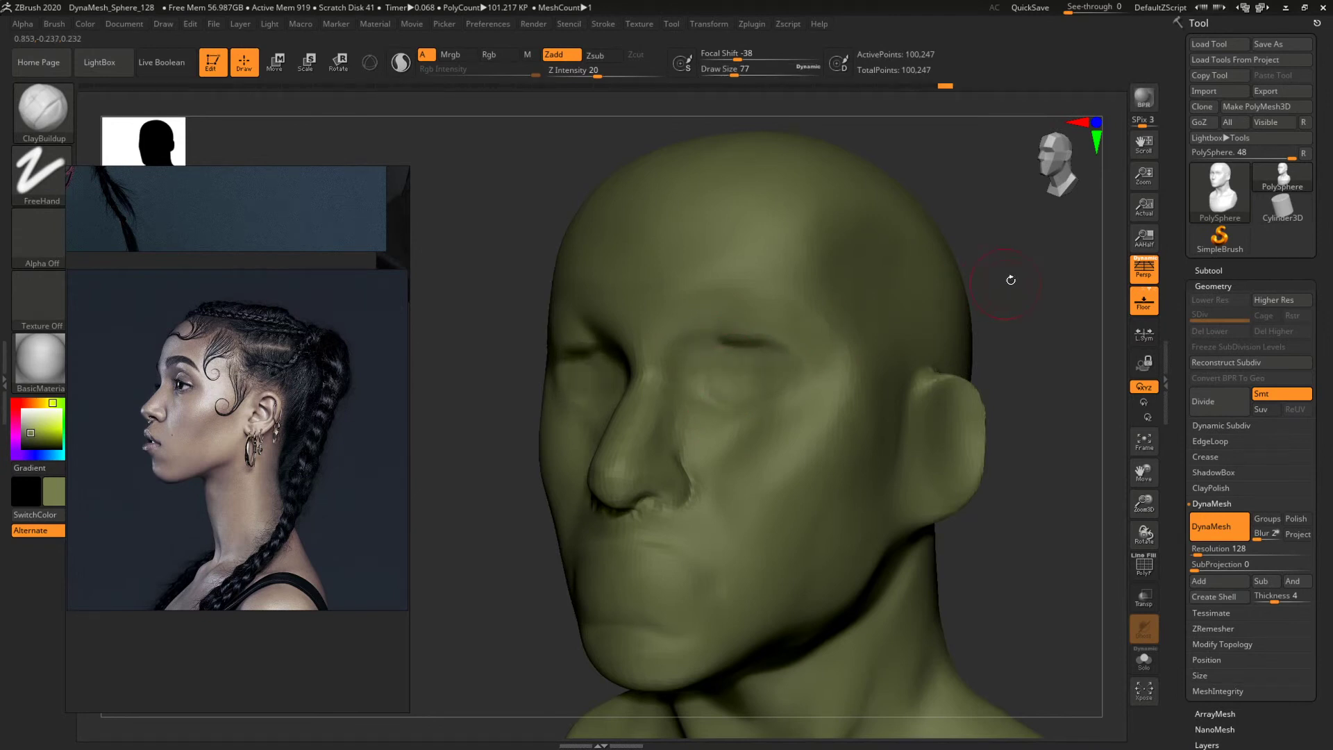
Fill and even out the eye sockets and brow area with ClayBuildup at draw sizes 124 and 182.
mouse_move(1009, 280)
left_mouse_down("shift")
mouse_move(997, 298)
mouse_move(931, 298)
left_mouse_up("shift")
left_click_drag(931, 299, 833, 312)
key("space")
mouse_move(728, 385)
left_mouse_down()
mouse_move(739, 382)
mouse_move(728, 365)
left_mouse_up()
mouse_move(930, 311)
left_mouse_down("shift")
mouse_move(970, 309)
mouse_move(875, 316)
left_mouse_up("shift")
left_click_drag(875, 316, 1020, 347, "alt")
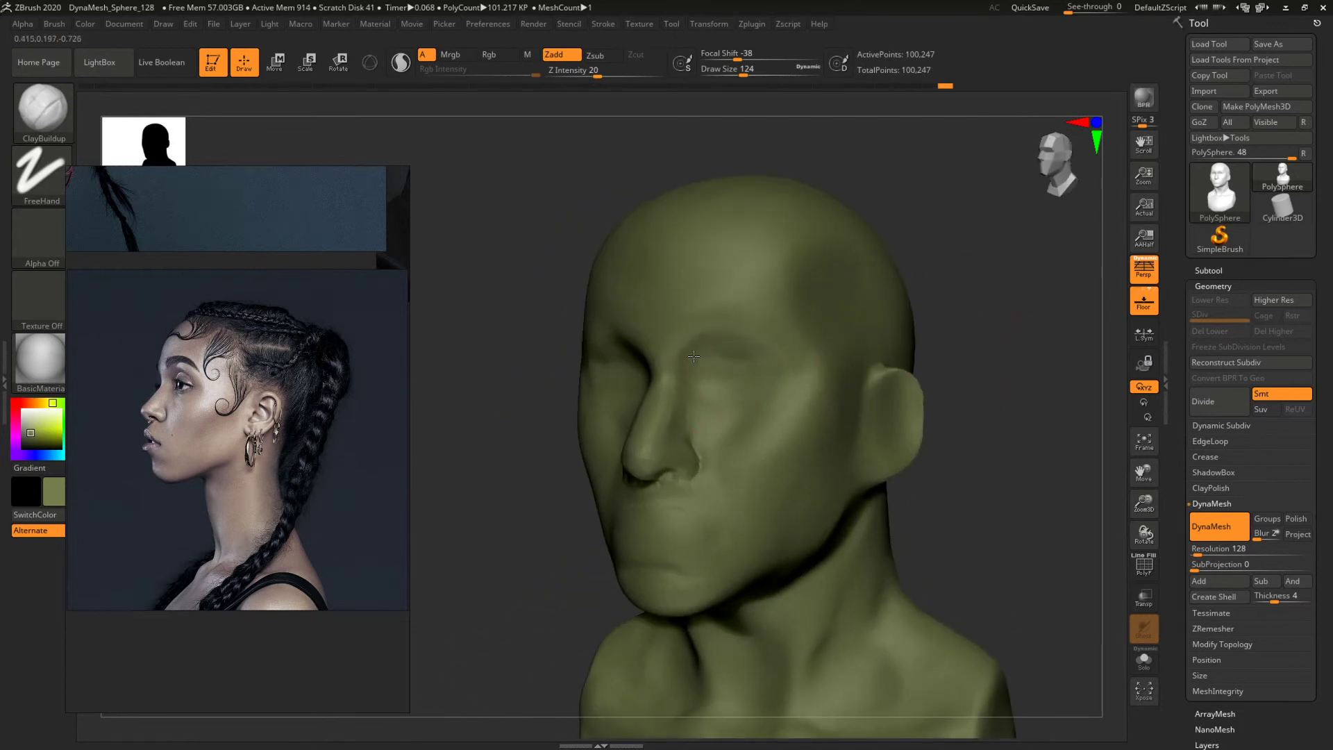
key("bracketright")
left_click_drag(966, 326, 889, 376)
Carve the line between the lips out to the mouth corners with DamStandard at draw size 68.
left_click(355, 410)
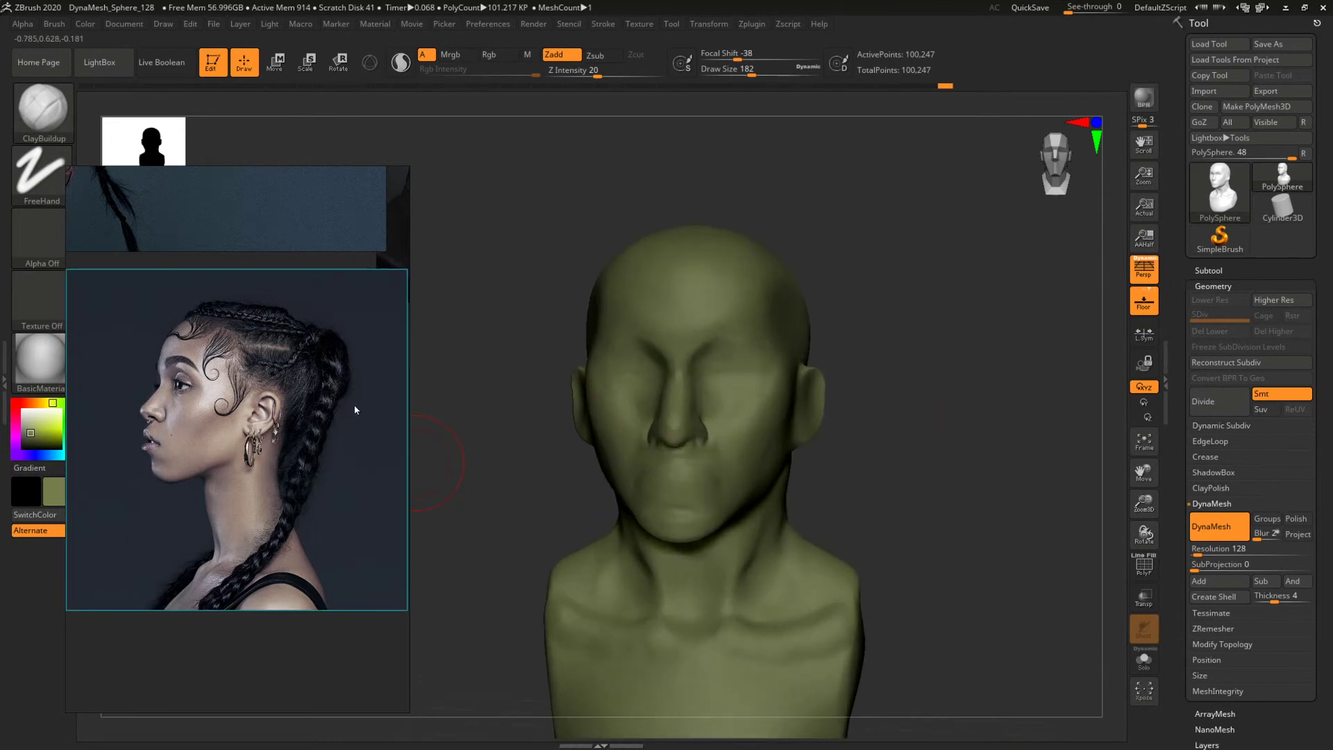
left_click_drag(1005, 444, 953, 431, "shift")
mouse_move(497, 479)
left_mouse_down("alt")
mouse_move(595, 440)
mouse_move(532, 503)
mouse_move(557, 446)
left_mouse_up("alt")
key("b")
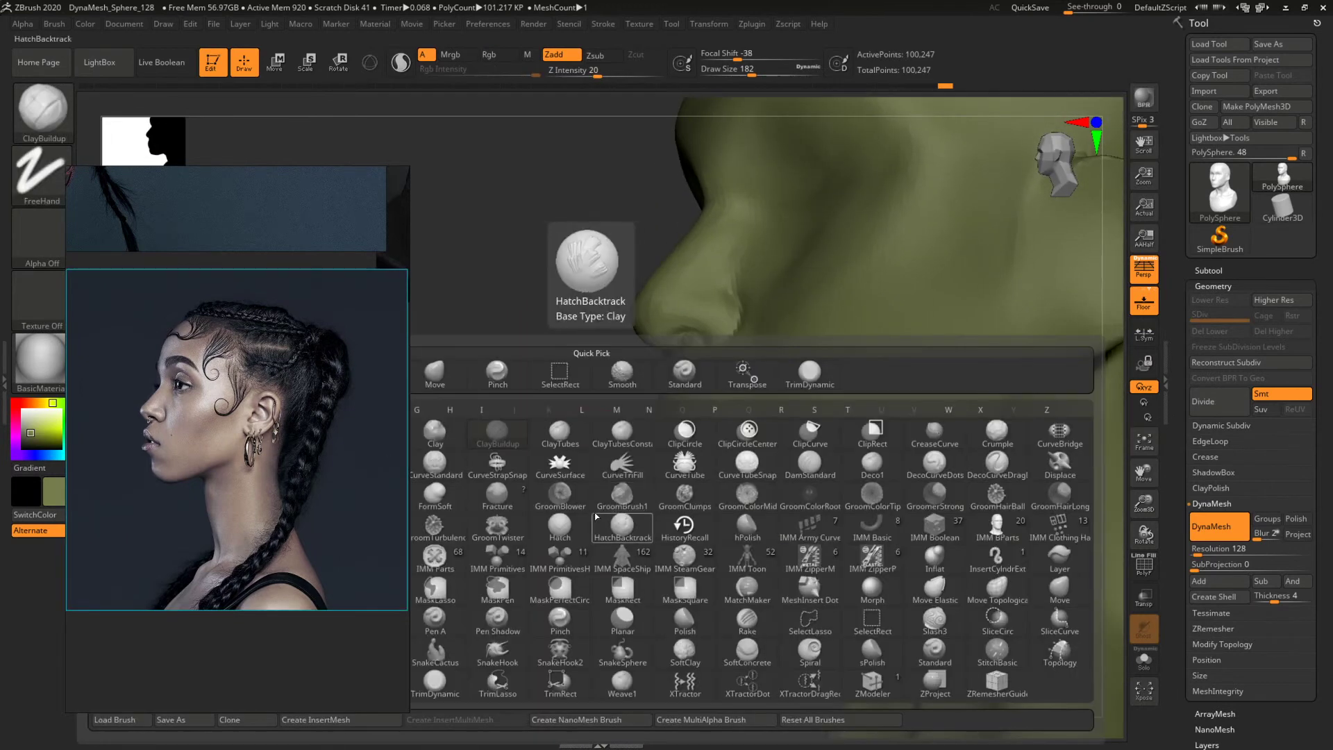
key("d")
key("s")
key("space")
left_click_drag(639, 407, 677, 415)
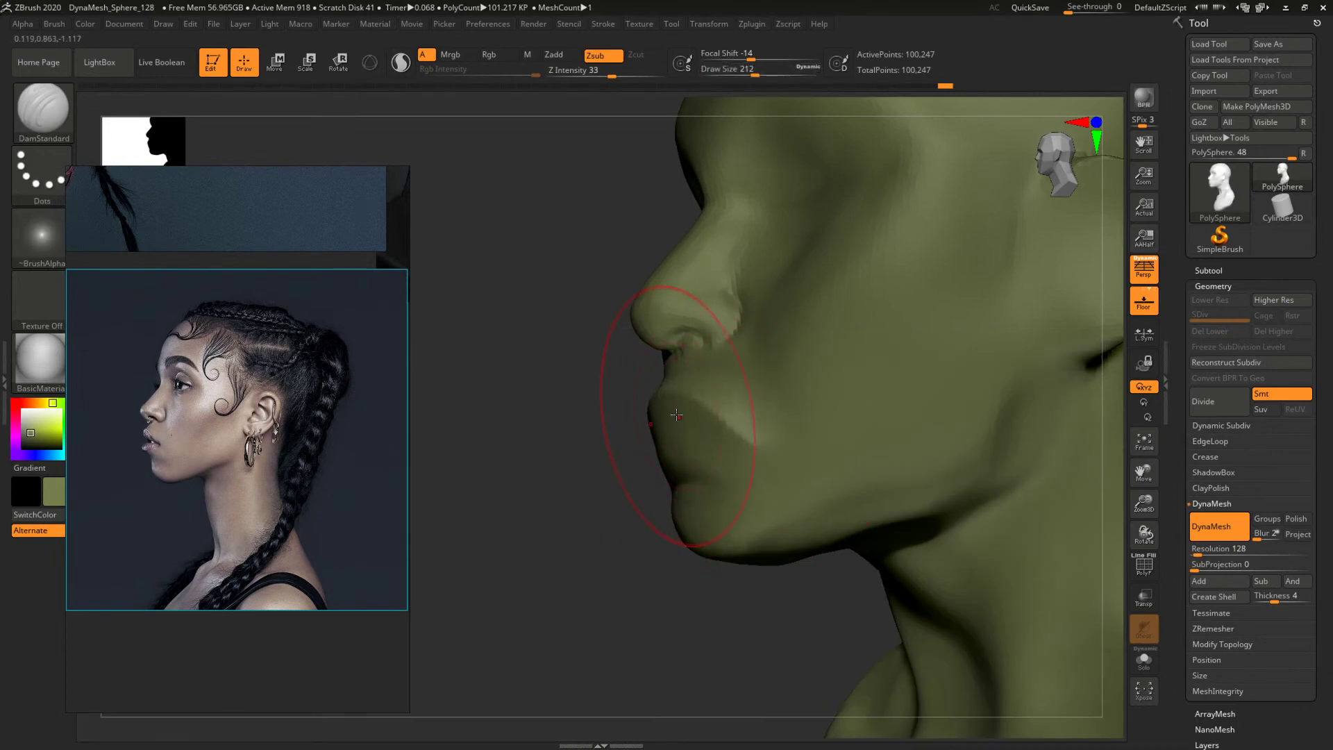
mouse_move(563, 490)
left_mouse_down()
mouse_move(626, 486)
mouse_move(612, 479)
mouse_move(668, 431)
mouse_move(673, 398)
left_mouse_up()
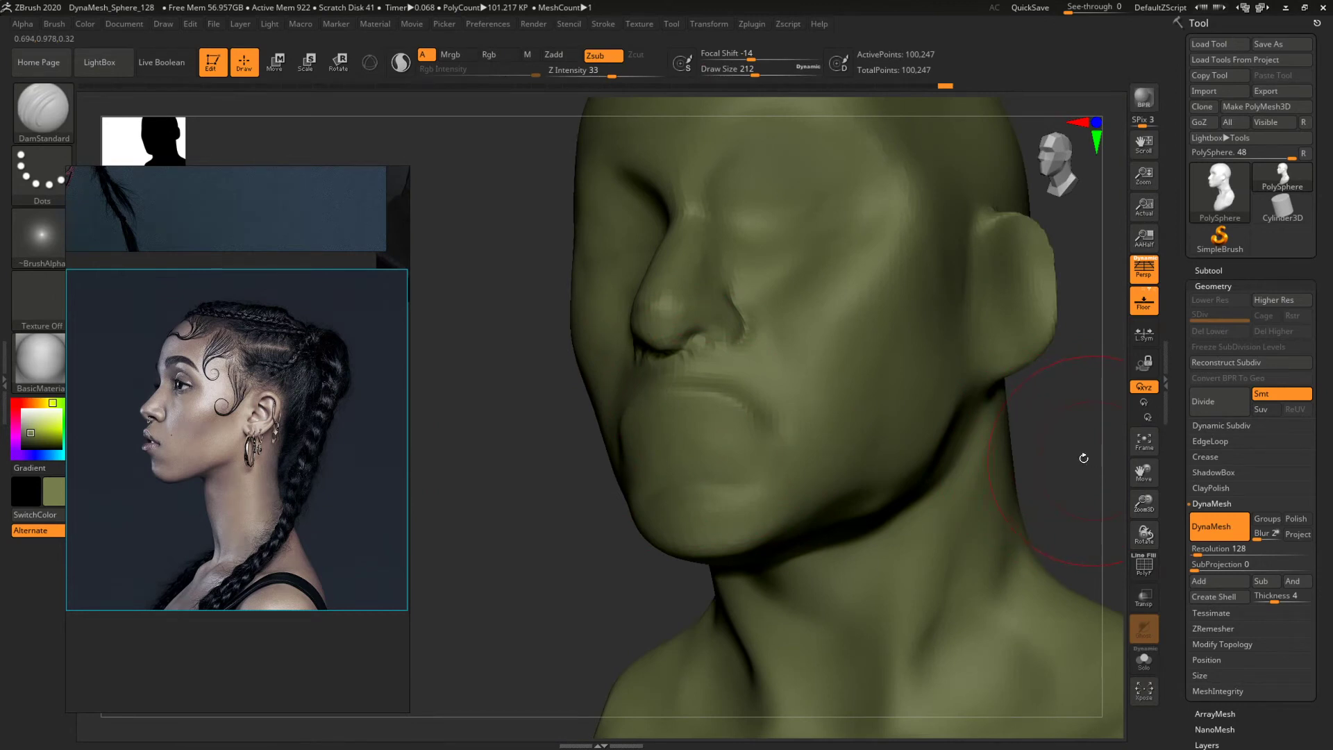
left_click_drag(1119, 481, 1029, 451)
key("bracketleft")
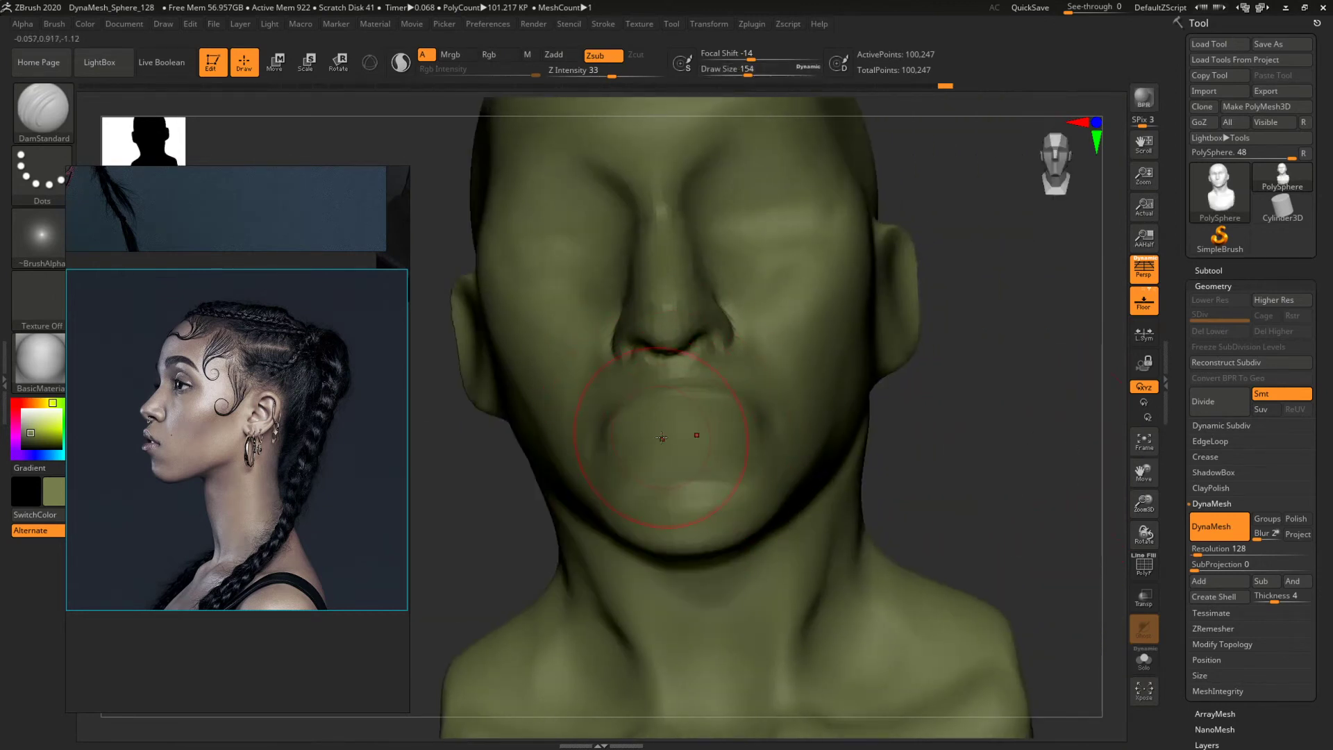
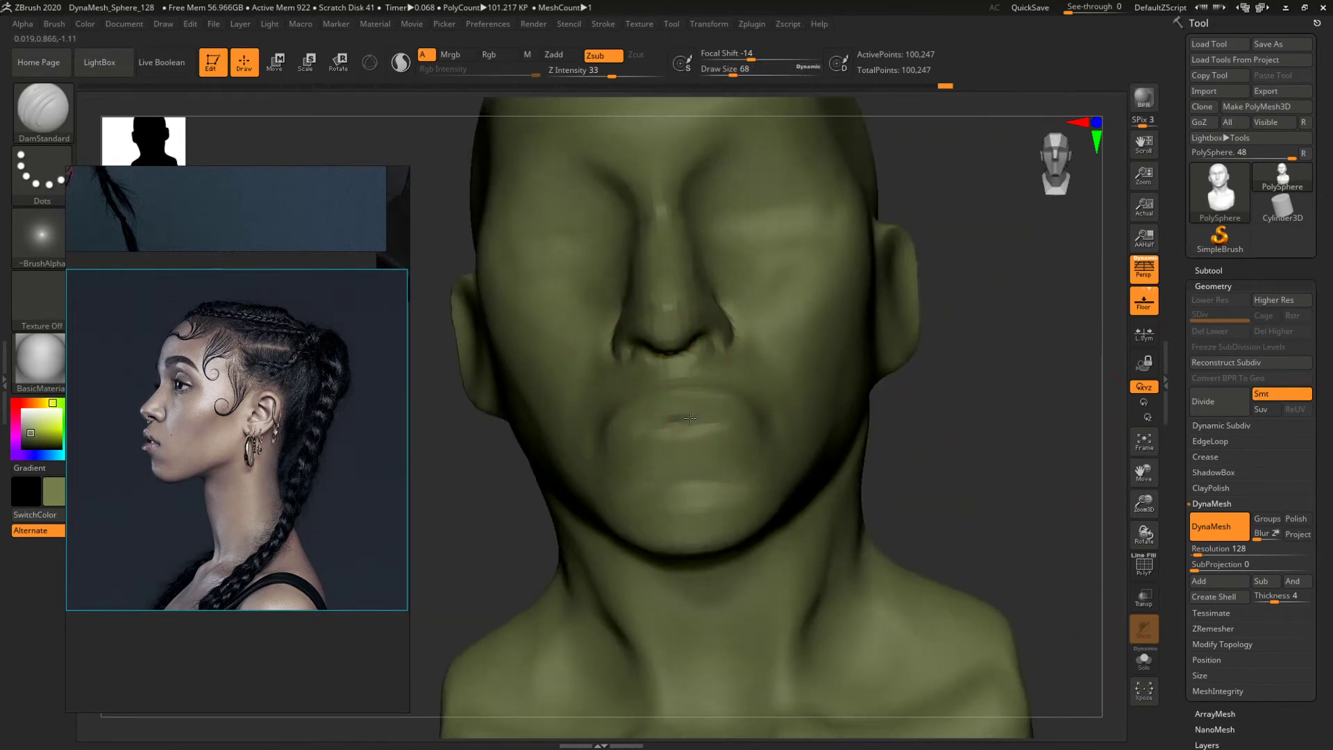
left_click_drag(691, 418, 732, 426)
mouse_move(977, 423)
left_mouse_down()
mouse_move(514, 431)
mouse_move(730, 433)
left_mouse_up()
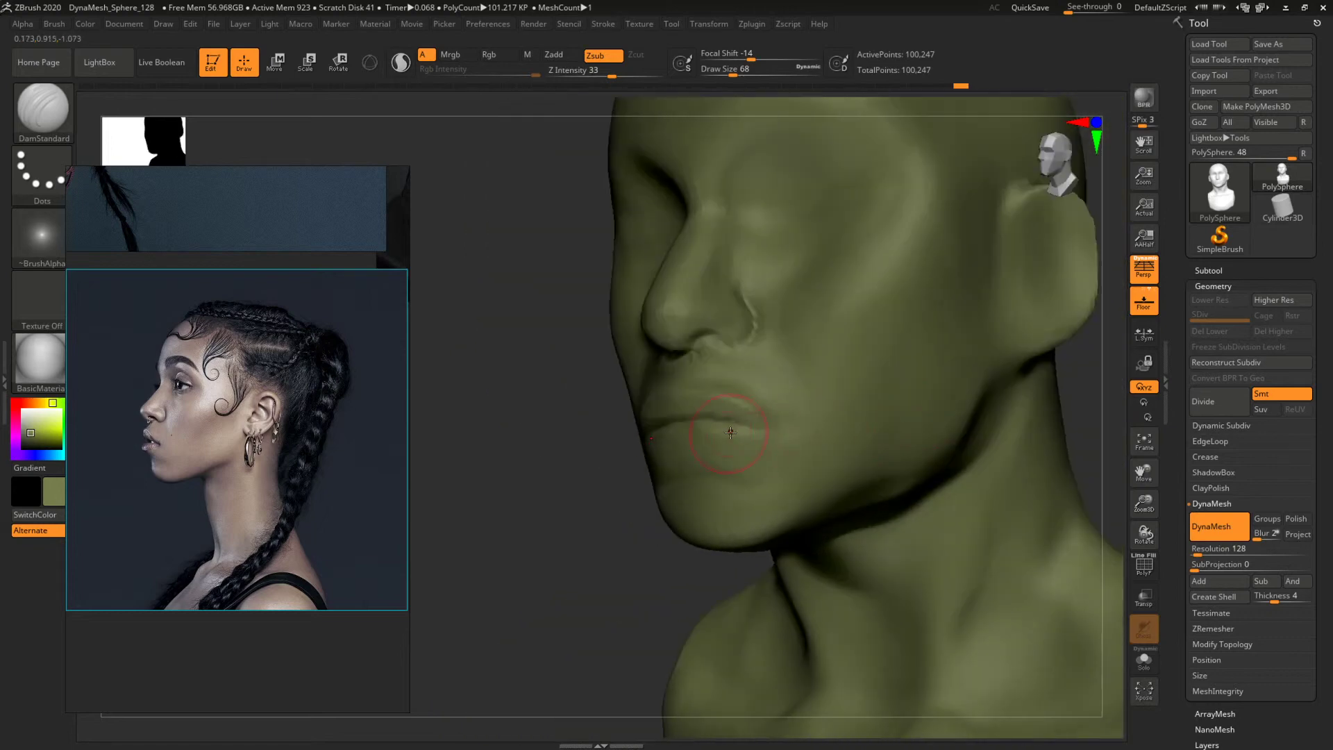
mouse_move(632, 442)
left_mouse_down()
mouse_move(729, 342)
mouse_move(818, 401)
left_mouse_up()
key("b")
key("m")
key("b")
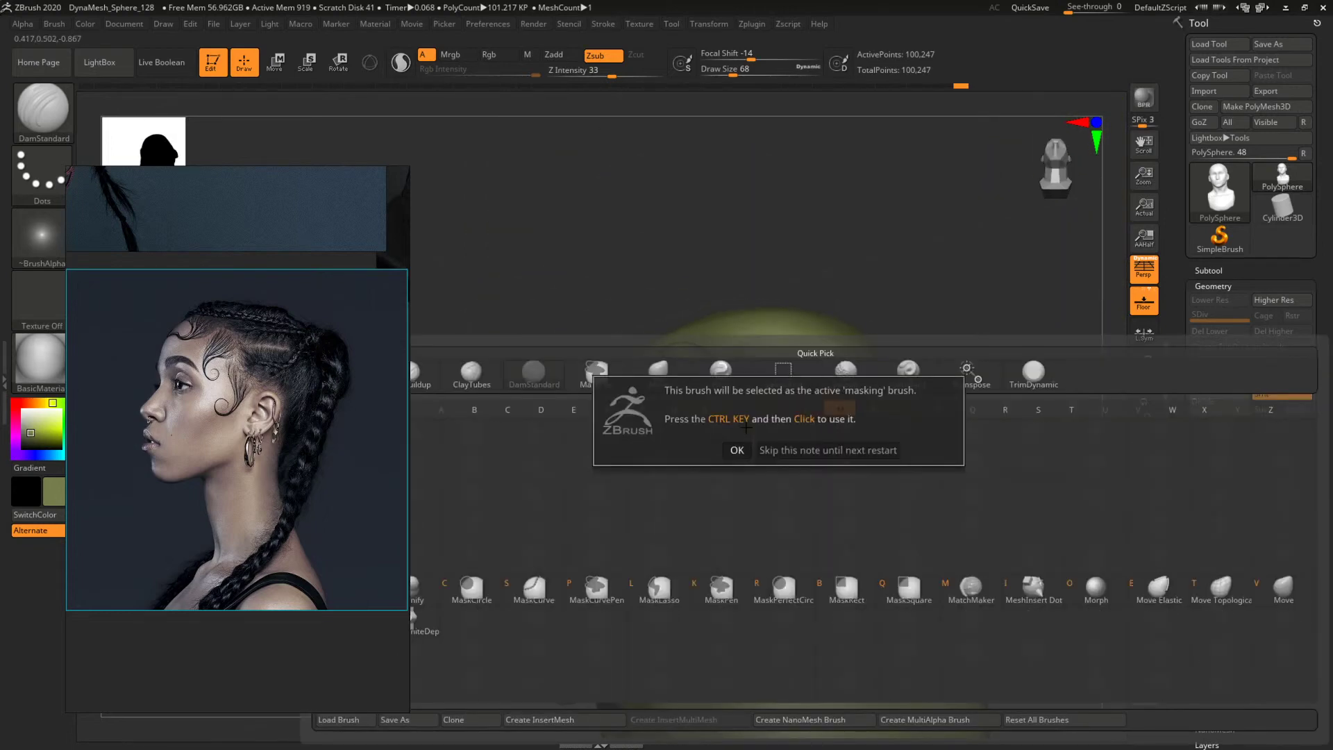
left_click(739, 450)
Reshape the lips and mouth area from below with the Move brush at draw sizes 136 and 62.
key("b")
key("m")
key("v")
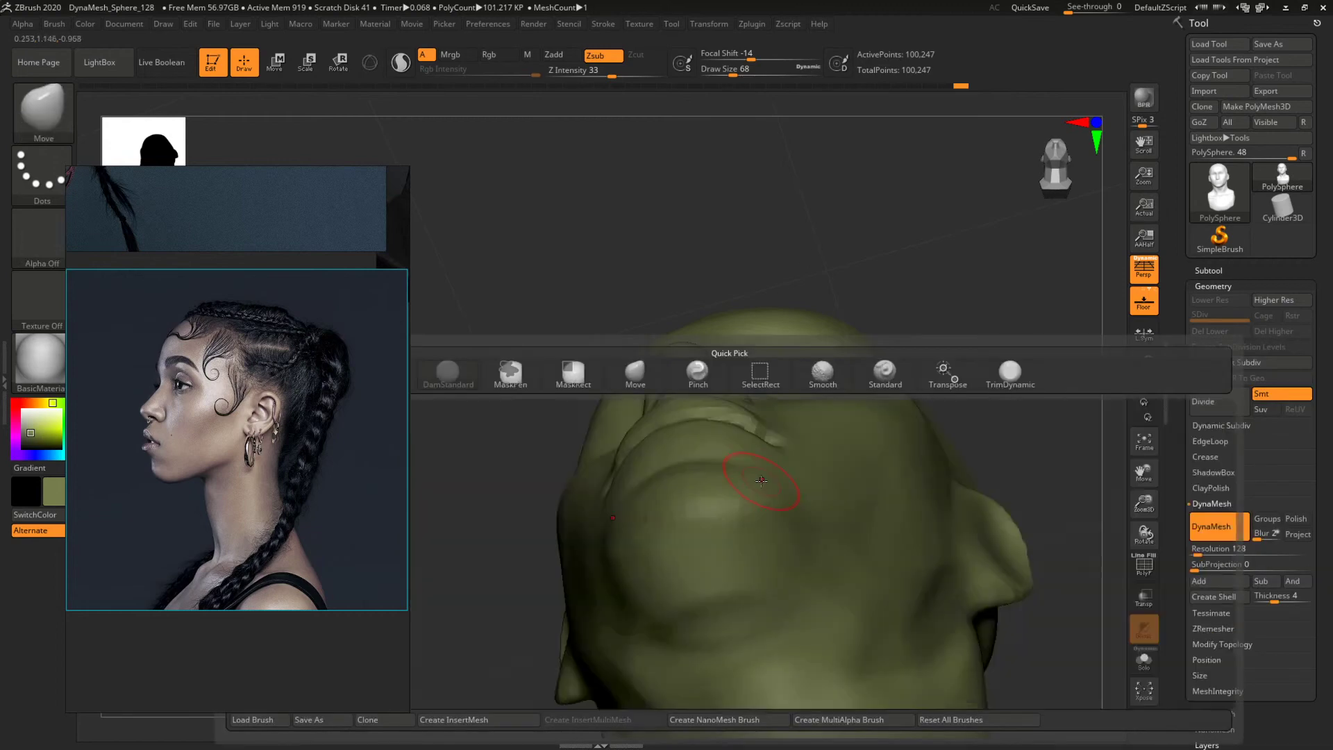
key("space")
left_click(751, 470)
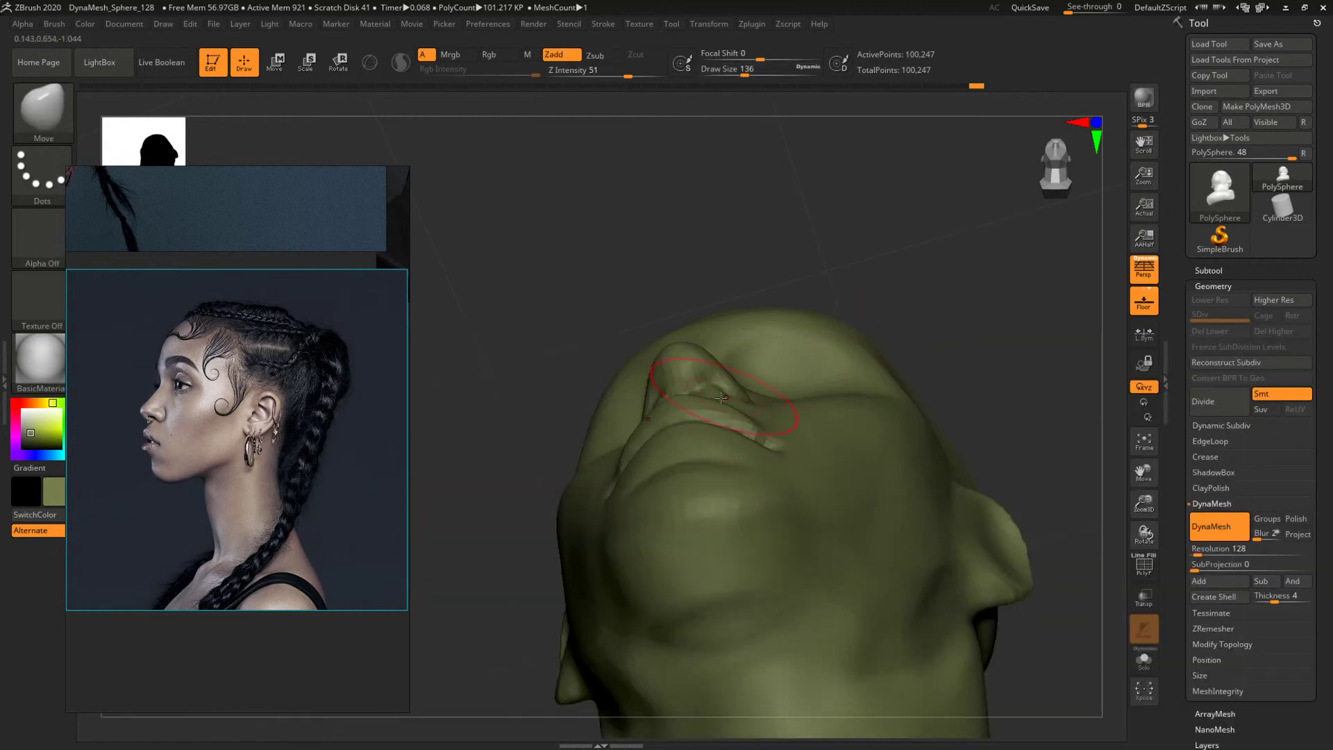
key("space")
left_click(666, 407)
left_click_drag(942, 267, 973, 423, "shift")
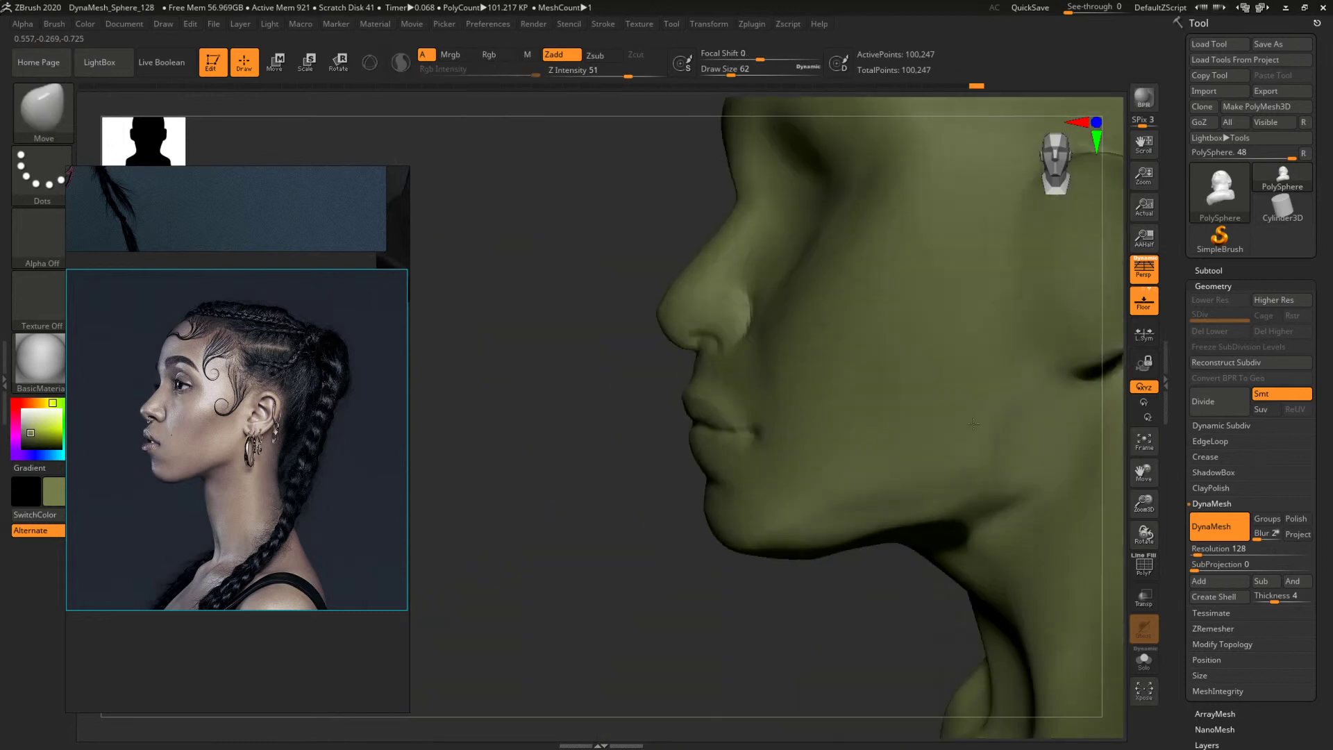
Adjust the nose tip and lip profile in side view with the Move brush at draw sizes 149, 207 and 87.
mouse_move(605, 444)
left_mouse_down("alt")
mouse_move(631, 502)
mouse_move(566, 502)
left_mouse_up("alt")
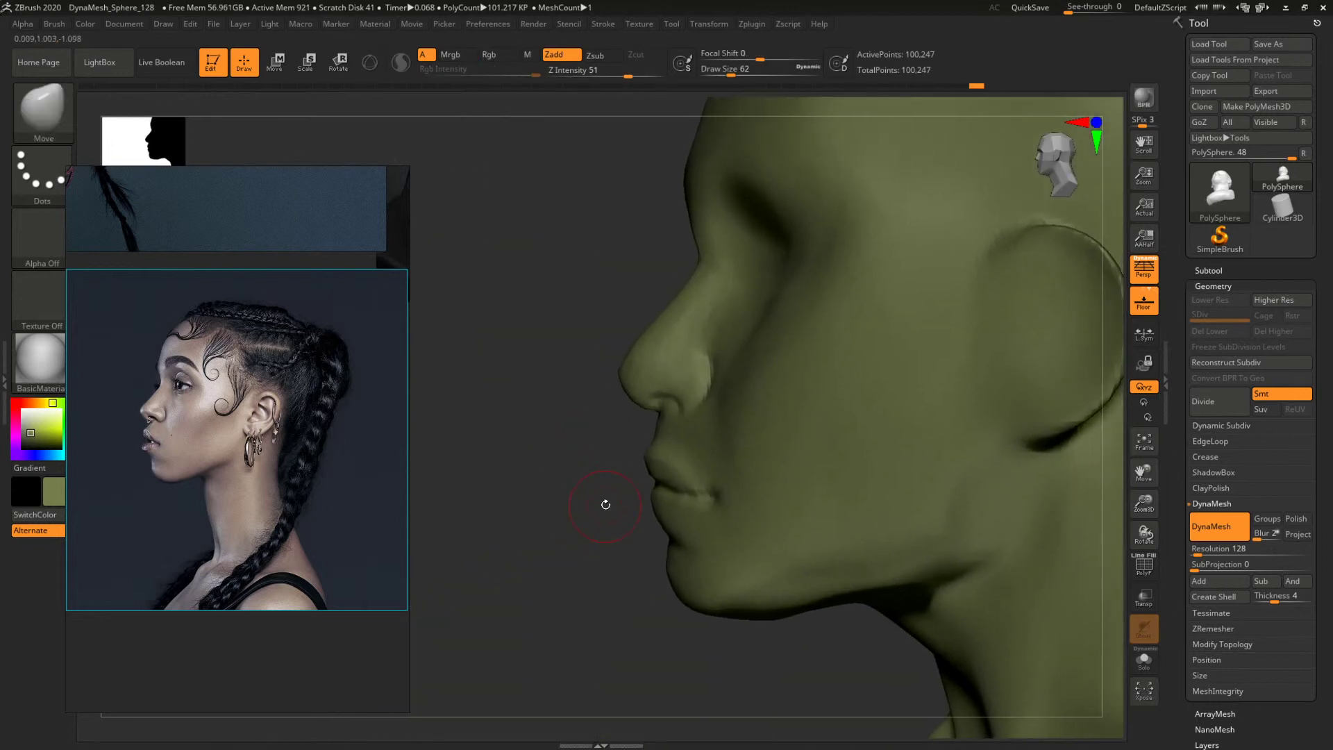
key("space")
left_click(616, 482)
left_click_drag(621, 561, 531, 535, "alt")
left_click_drag(502, 472, 510, 415, "alt")
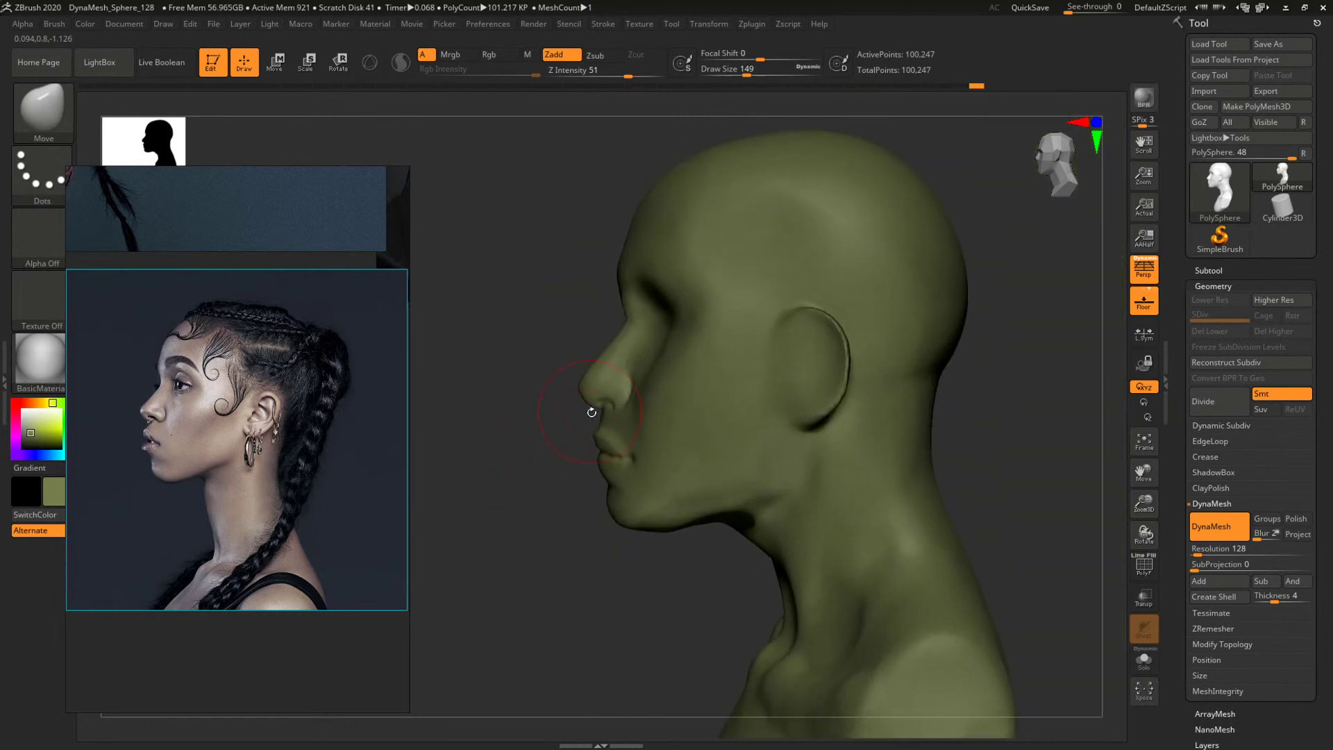
key("space")
left_click(594, 416)
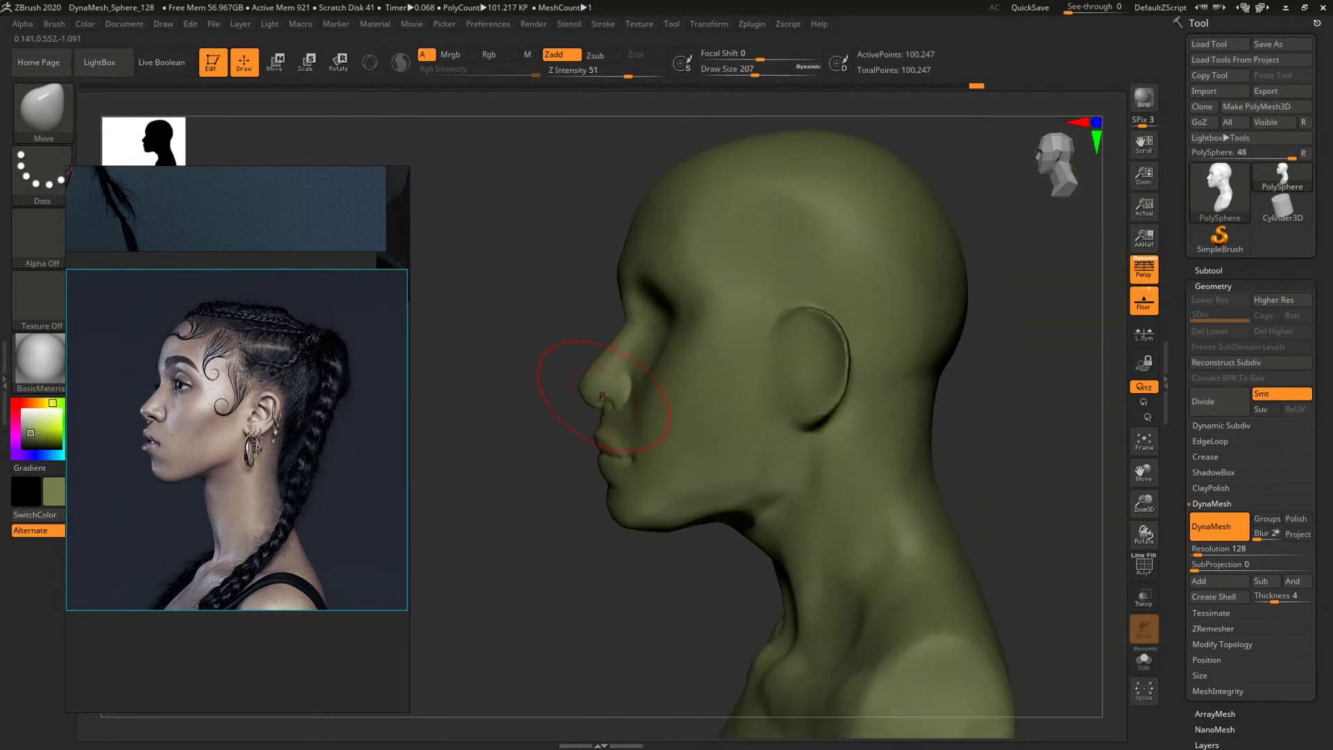
mouse_move(603, 395)
left_mouse_down()
mouse_move(580, 383)
mouse_move(591, 365)
left_mouse_up()
key("space")
key("space")
key("space")
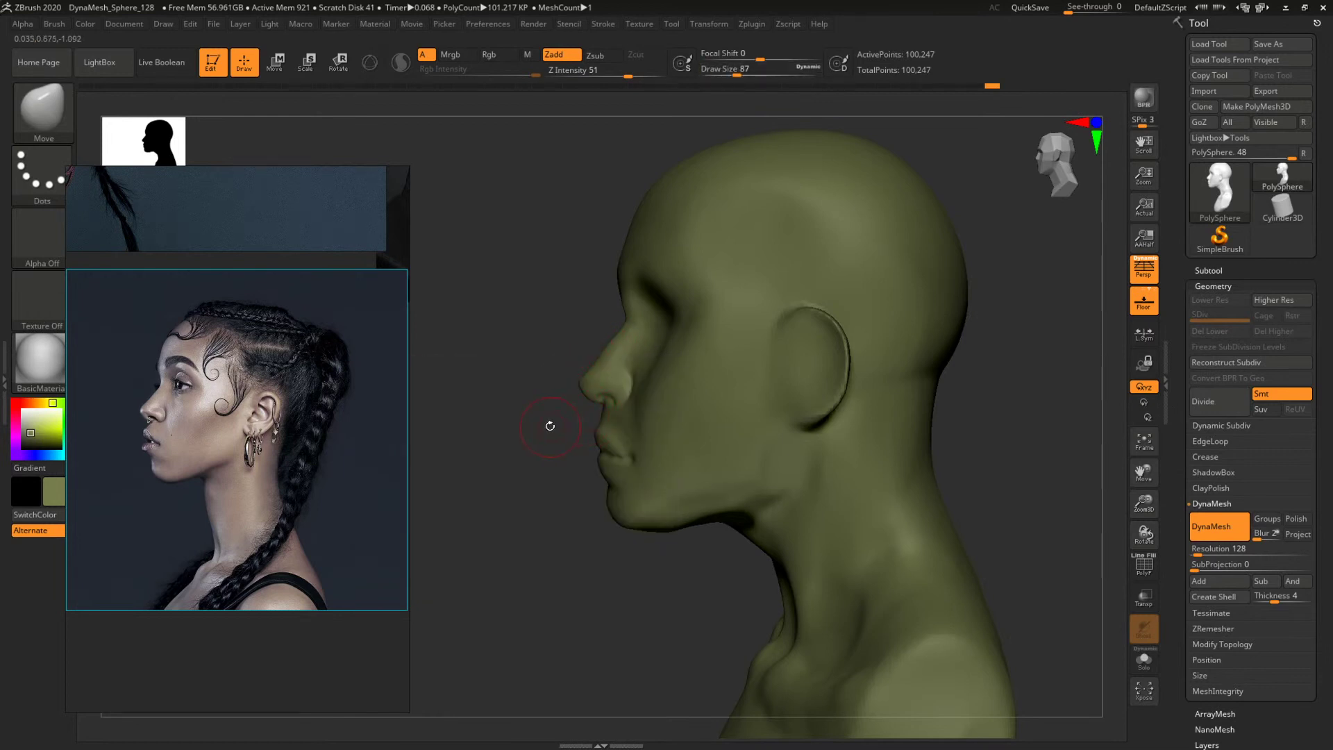
left_click_drag(550, 425, 644, 417)
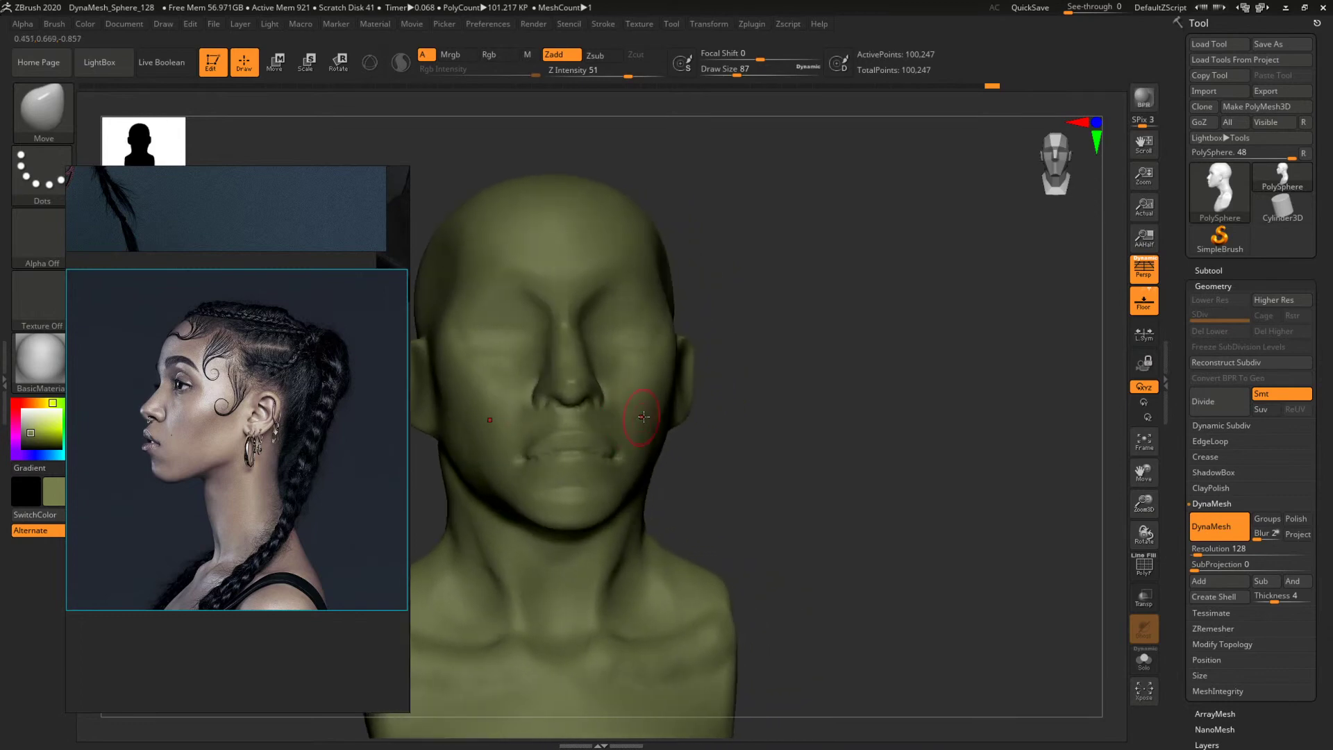
Build up the nostril wings and the base of the nose with ClayBuildup at draw size 54.
left_click_drag(834, 339, 946, 426, "alt")
key("b")
key("c")
key("b")
mouse_move(854, 423)
left_mouse_down("alt")
mouse_move(941, 423)
mouse_move(861, 421)
left_mouse_up("alt")
key("space")
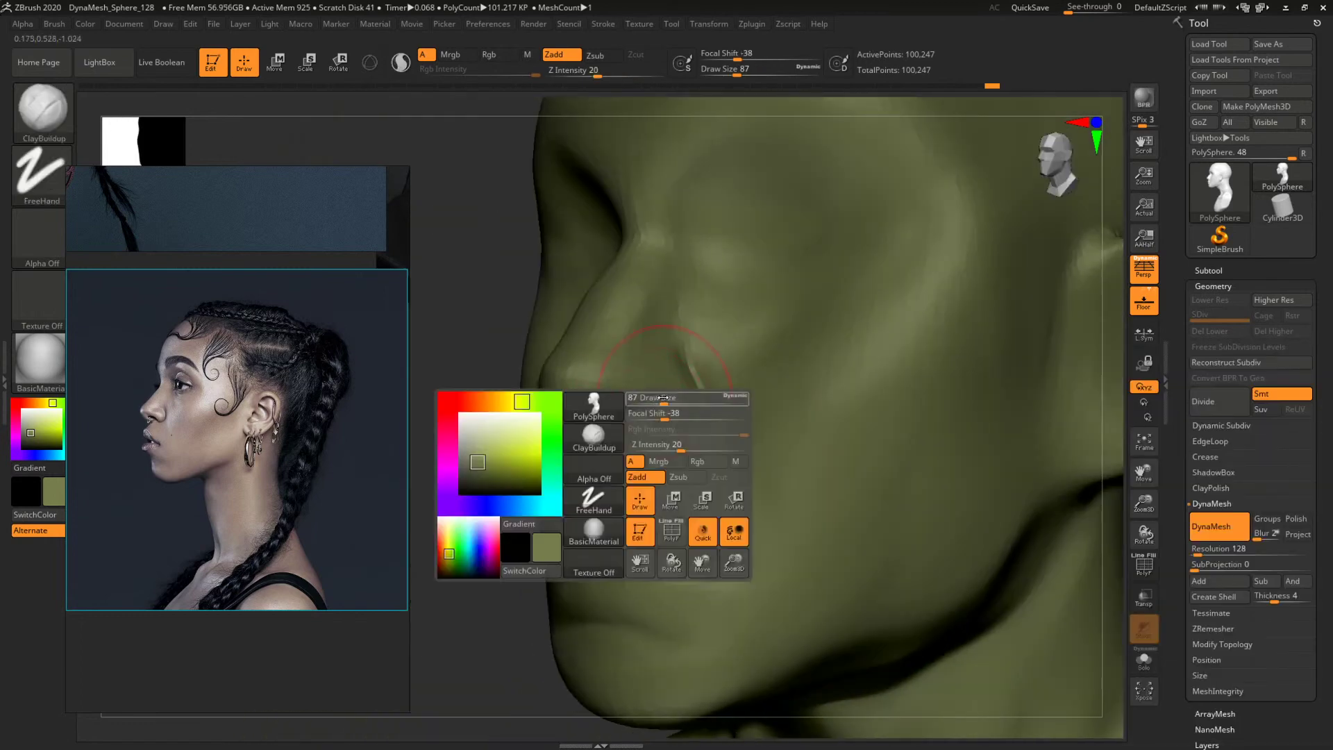
left_click_drag(659, 414, 640, 414)
key("bracketright")
key("bracketright")
key("bracketright")
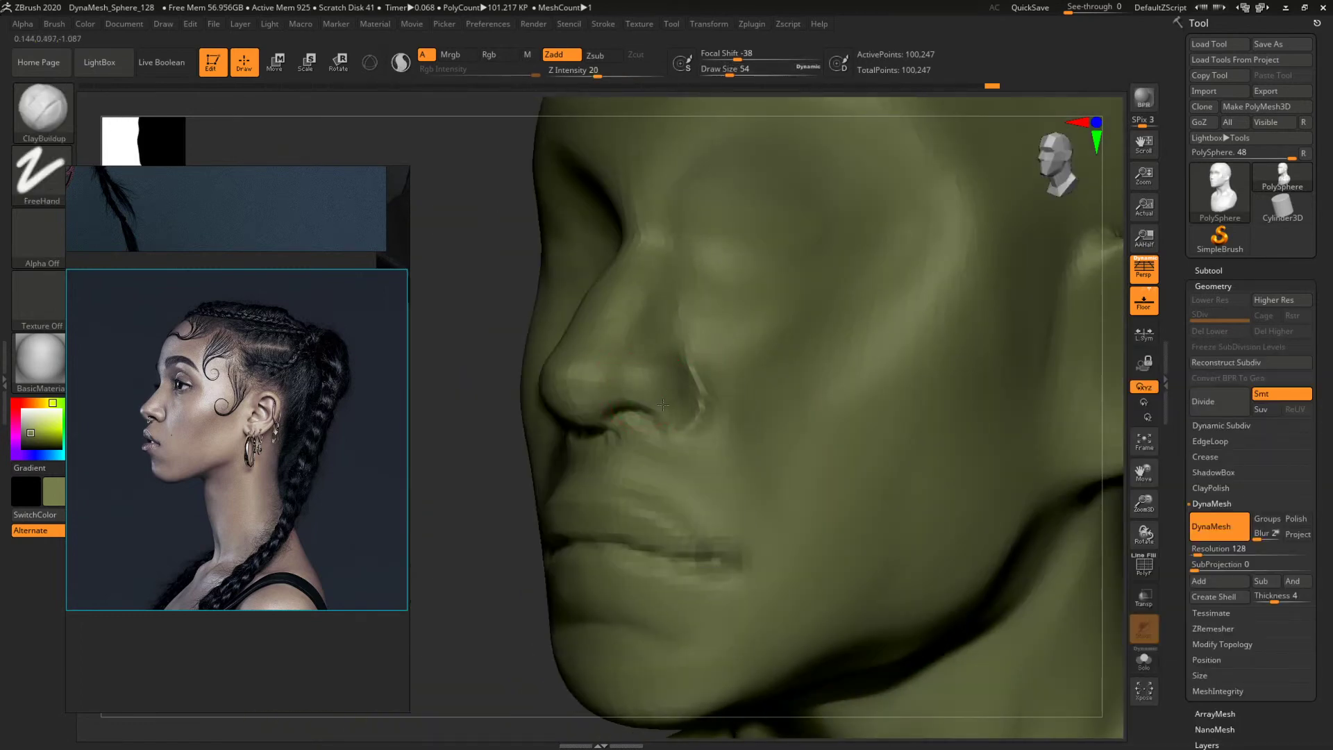
left_click_drag(464, 480, 523, 417)
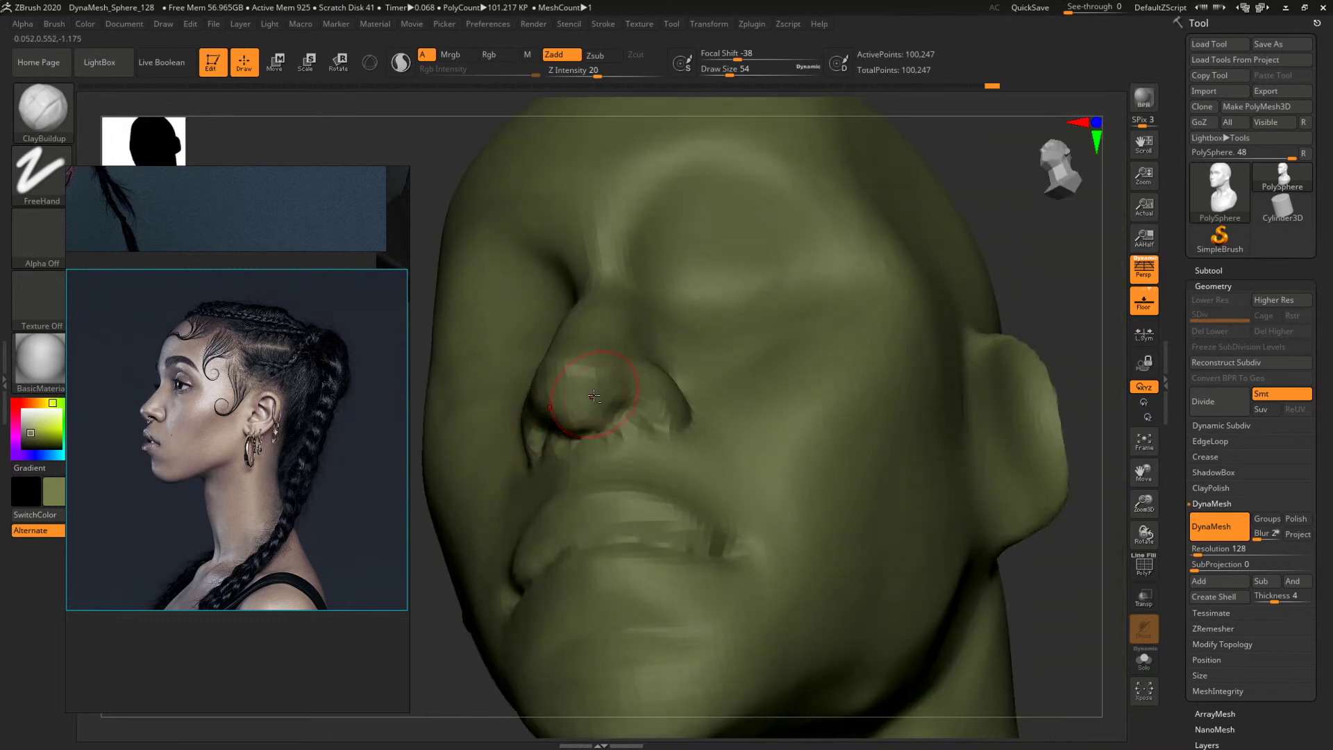
left_click_drag(1095, 583, 962, 515, "shift")
right_click_drag(961, 514, 934, 521)
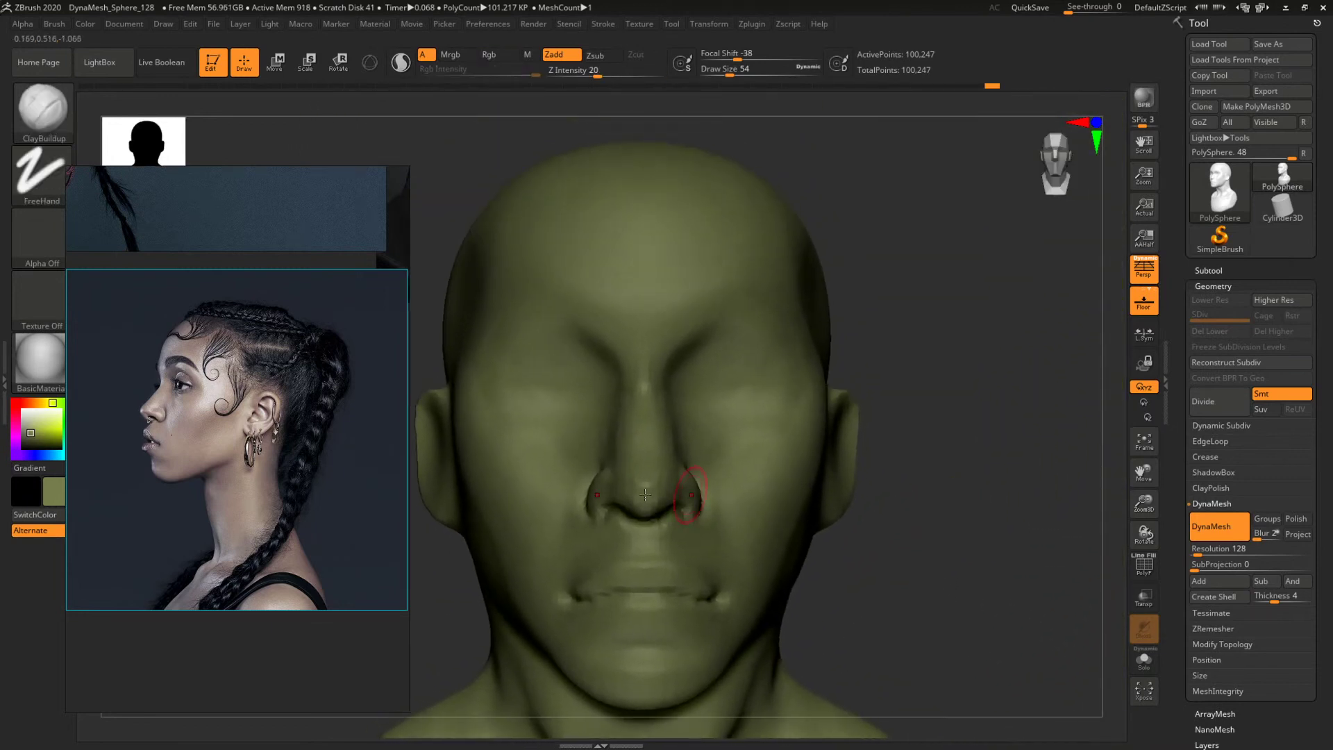
Look through the reference photos and examine the face in the front-facing portrait with cross markers.
left_click(293, 457)
key("Right")
key("Right")
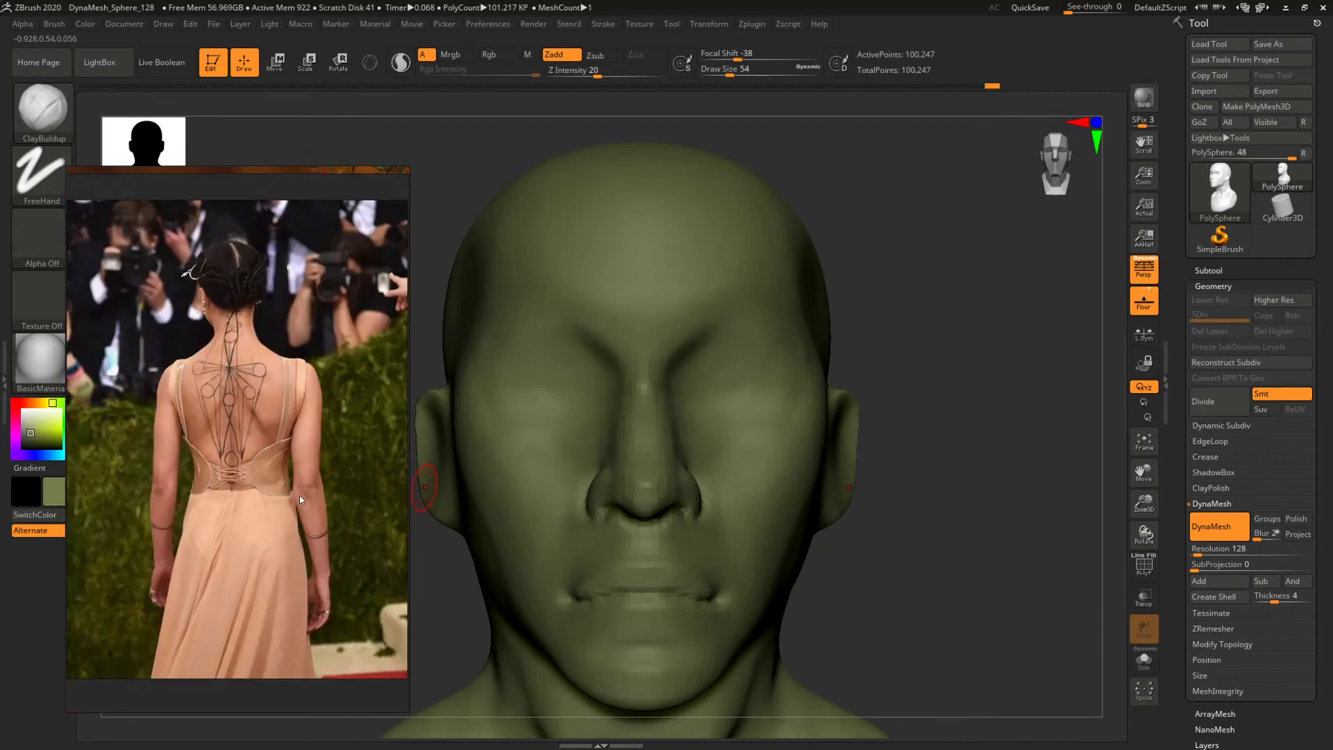
scroll(299, 494, "down", 3)
scroll(305, 497, "down", 3)
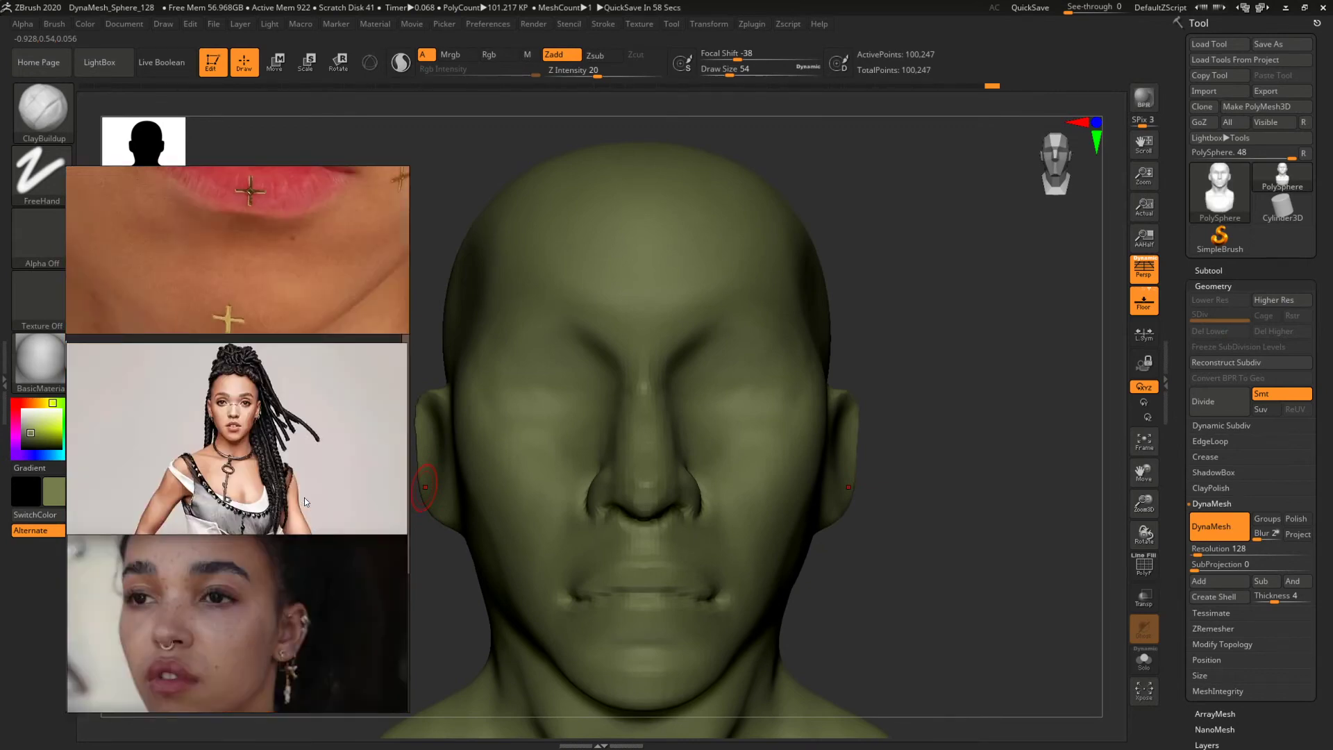
scroll(305, 497, "down", 3)
scroll(305, 497, "down", 3)
scroll(305, 498, "down", 3)
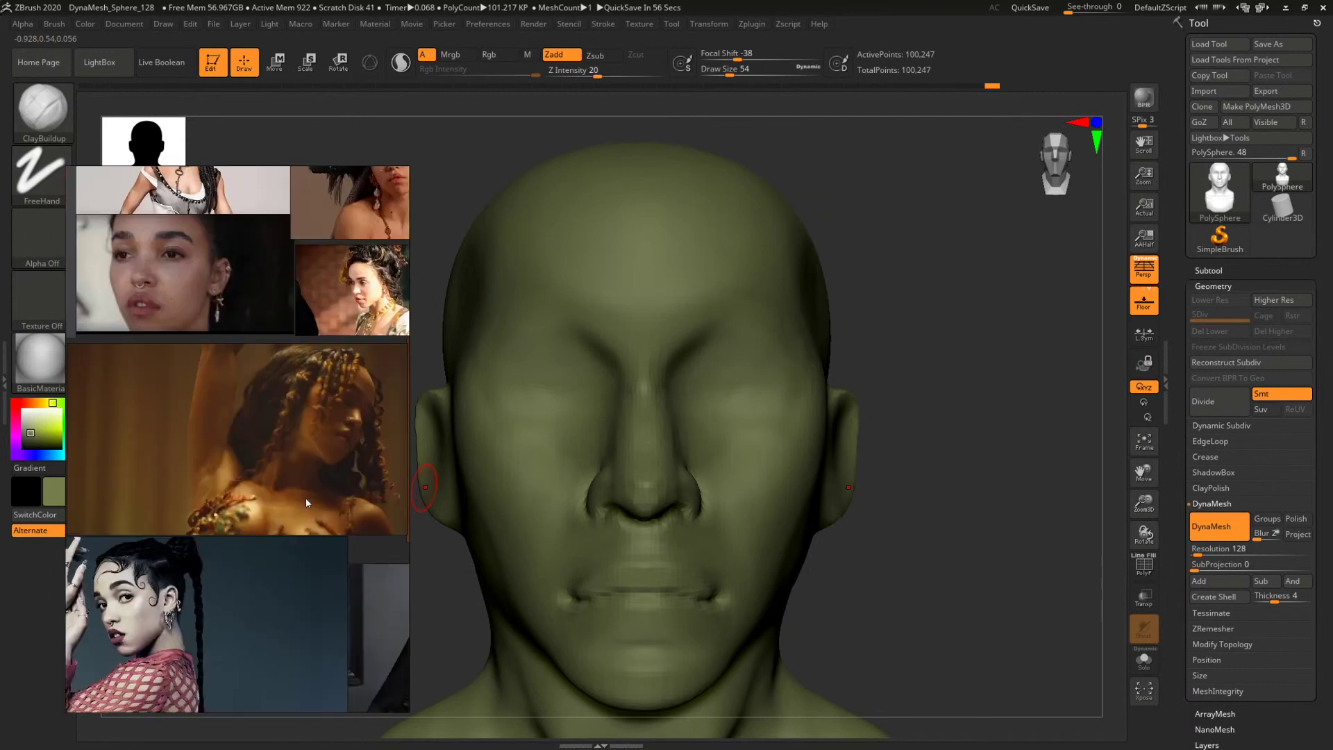
scroll(305, 498, "down", 9)
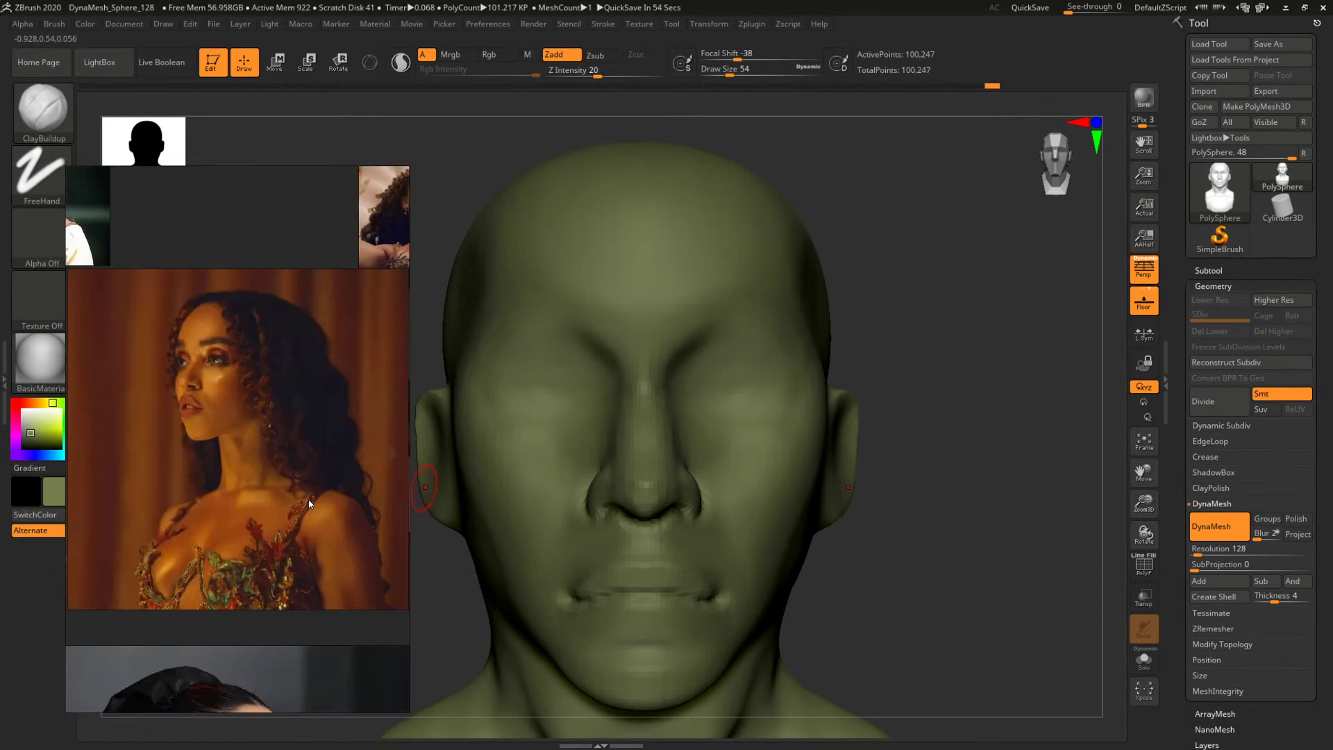
scroll(310, 503, "down", 6)
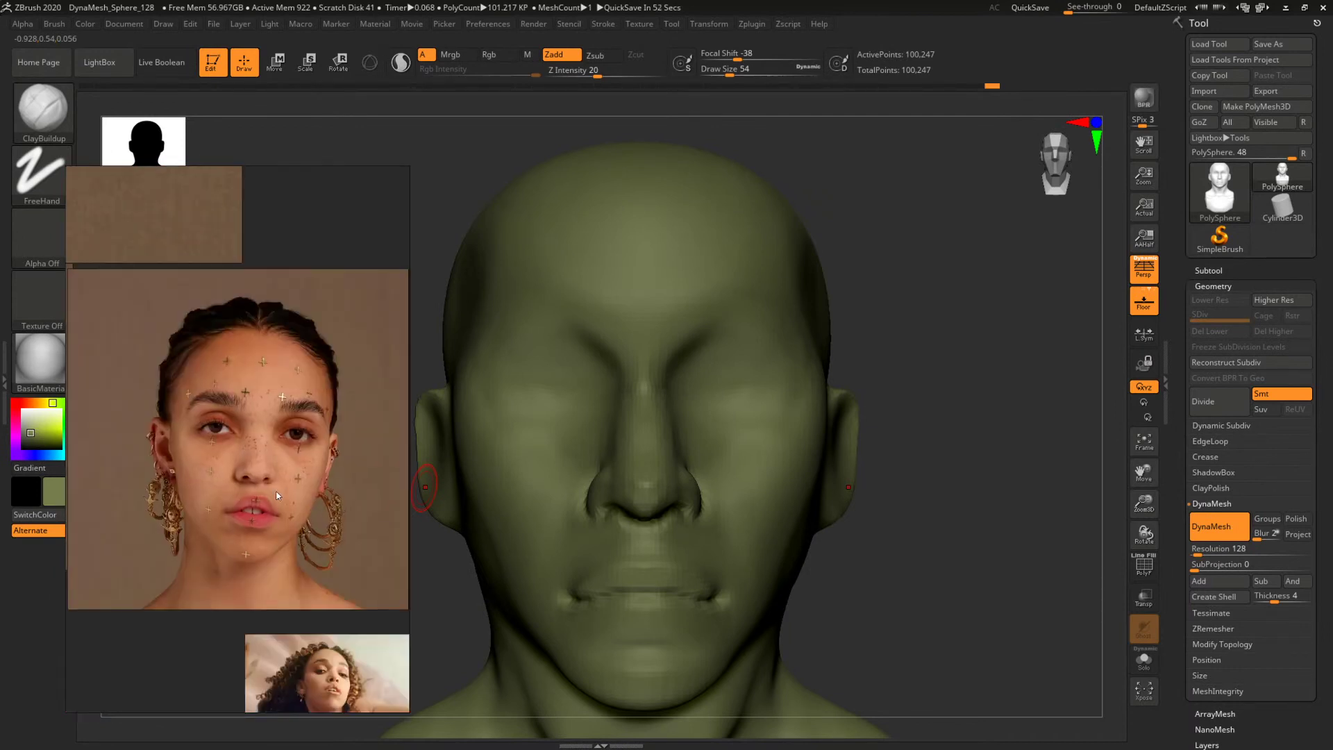
scroll(277, 495, "down", 3)
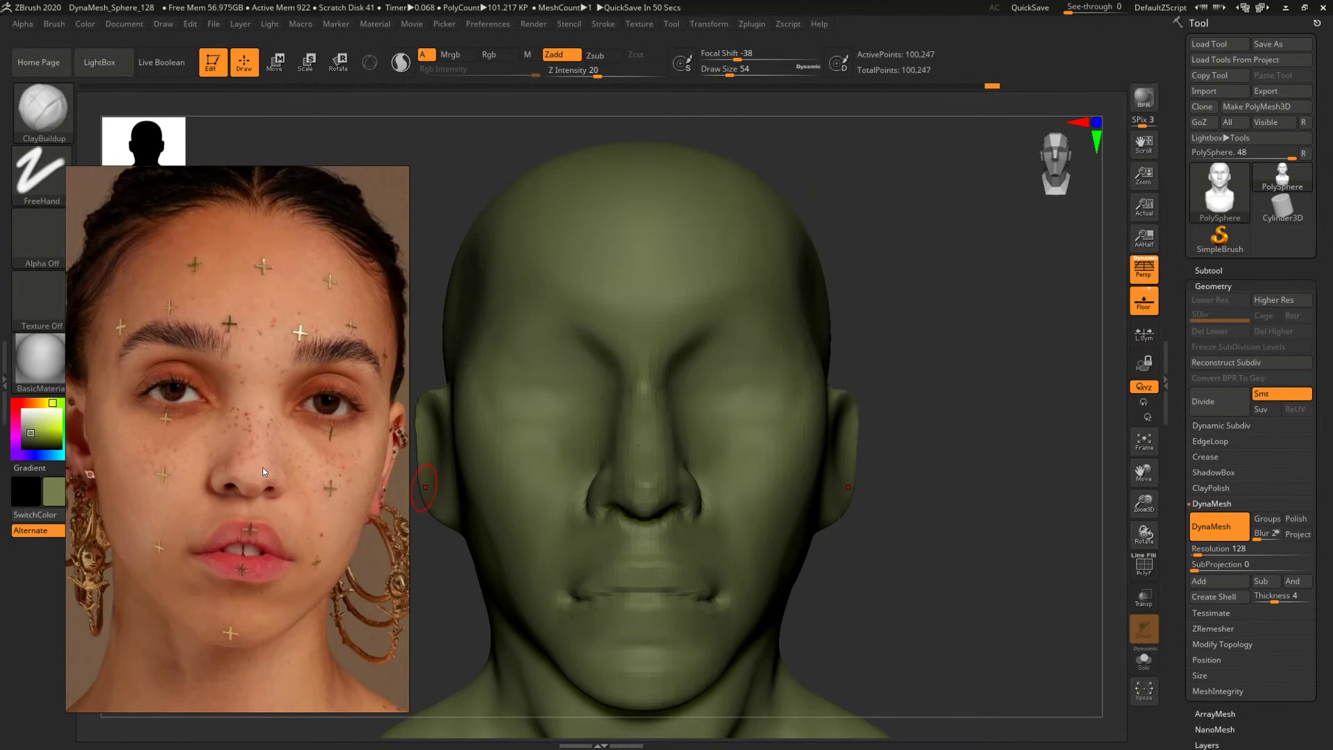
Rework the sides of the nose and inner eye area with ClayBuildup at draw sizes 87, 140 and 74.
left_click_drag(917, 382, 952, 383)
left_click_drag(970, 379, 937, 385)
key("space")
left_click_drag(653, 443, 666, 443)
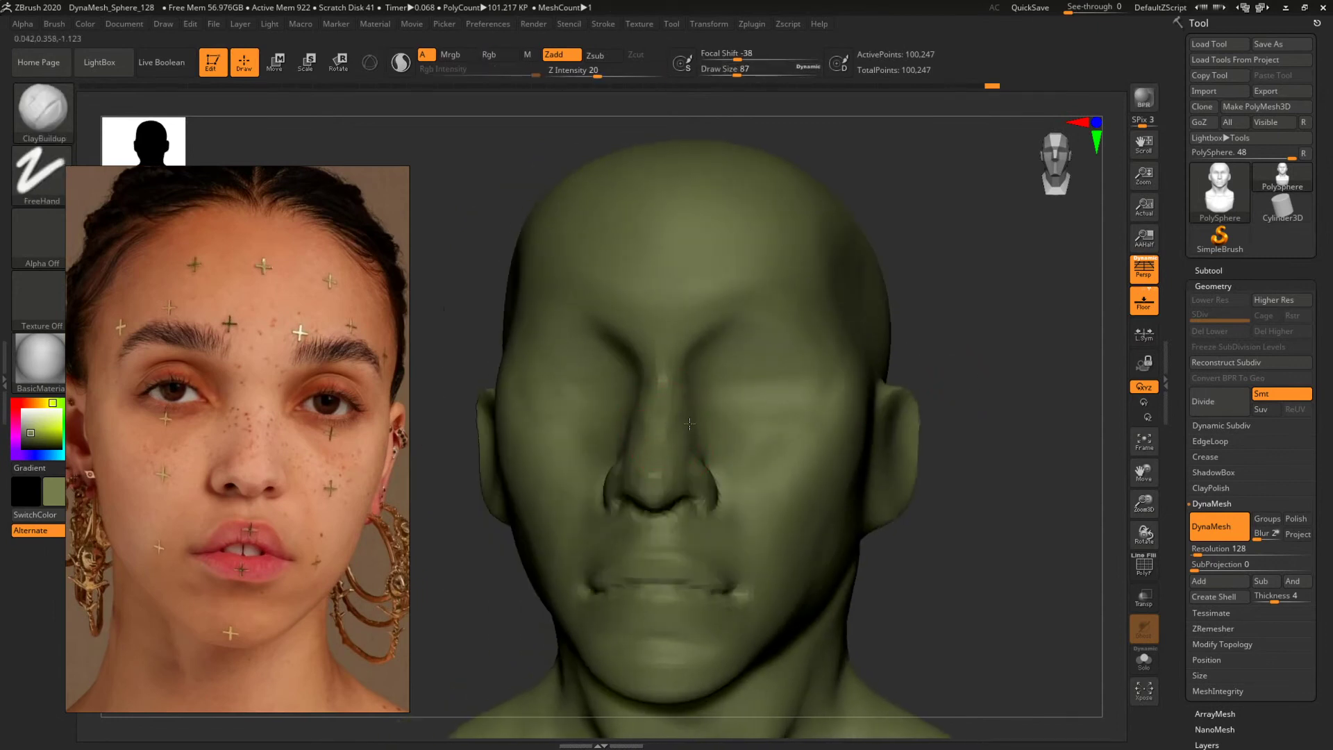
left_click_drag(1043, 491, 687, 434)
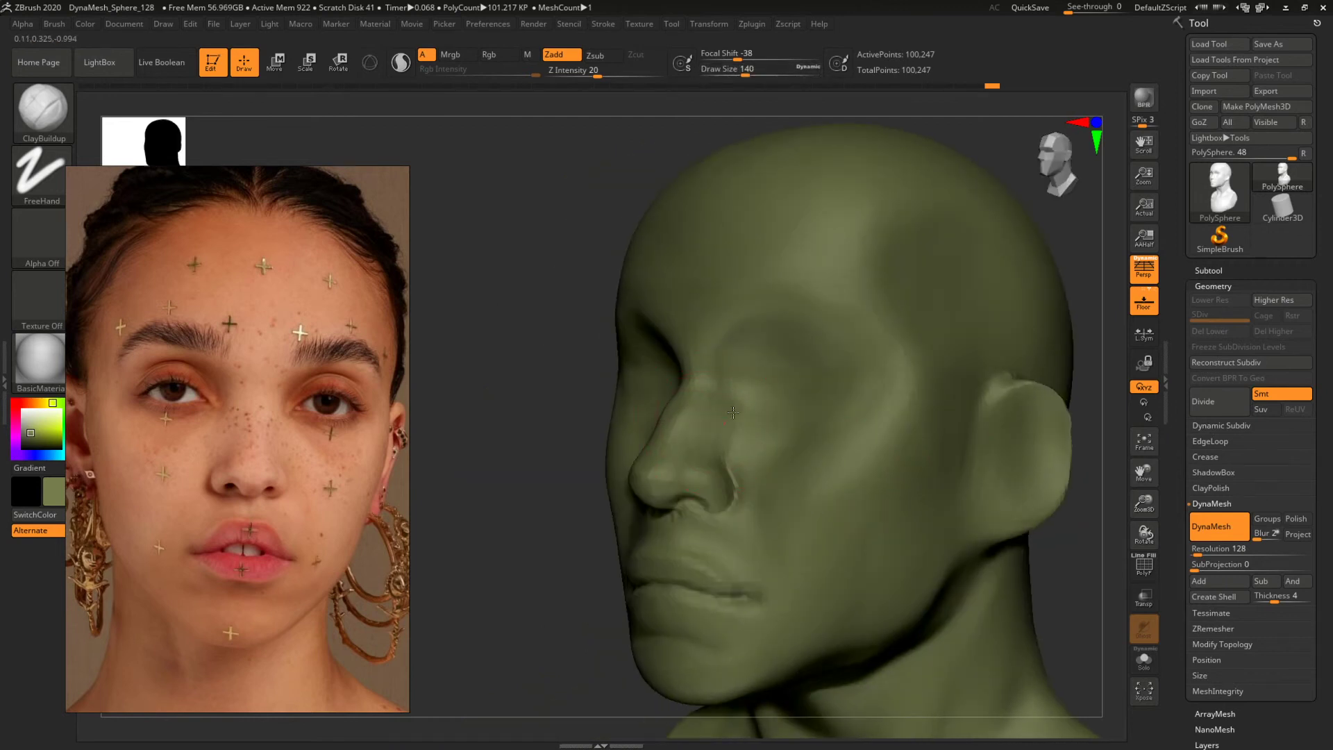
mouse_move(484, 481)
left_mouse_down()
mouse_move(980, 431)
mouse_move(762, 441)
mouse_move(711, 394)
left_mouse_up()
key("space")
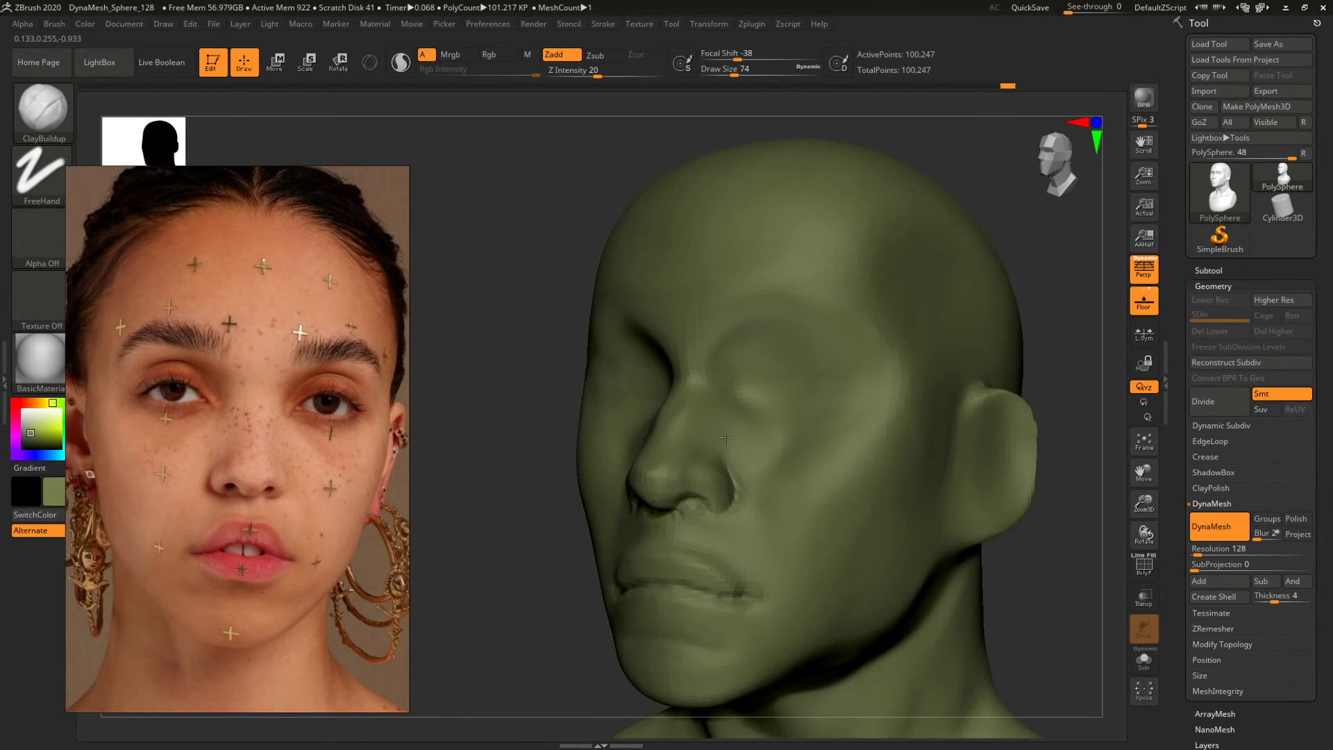
Carve the crease around the nostril wings with DamStandard at draw size 74.
mouse_move(1051, 560)
left_mouse_down()
mouse_move(878, 512)
mouse_move(923, 473)
mouse_move(1002, 544)
mouse_move(982, 541)
mouse_move(956, 506)
mouse_move(929, 539)
mouse_move(677, 500)
left_mouse_up()
key("b")
key("d")
key("s")
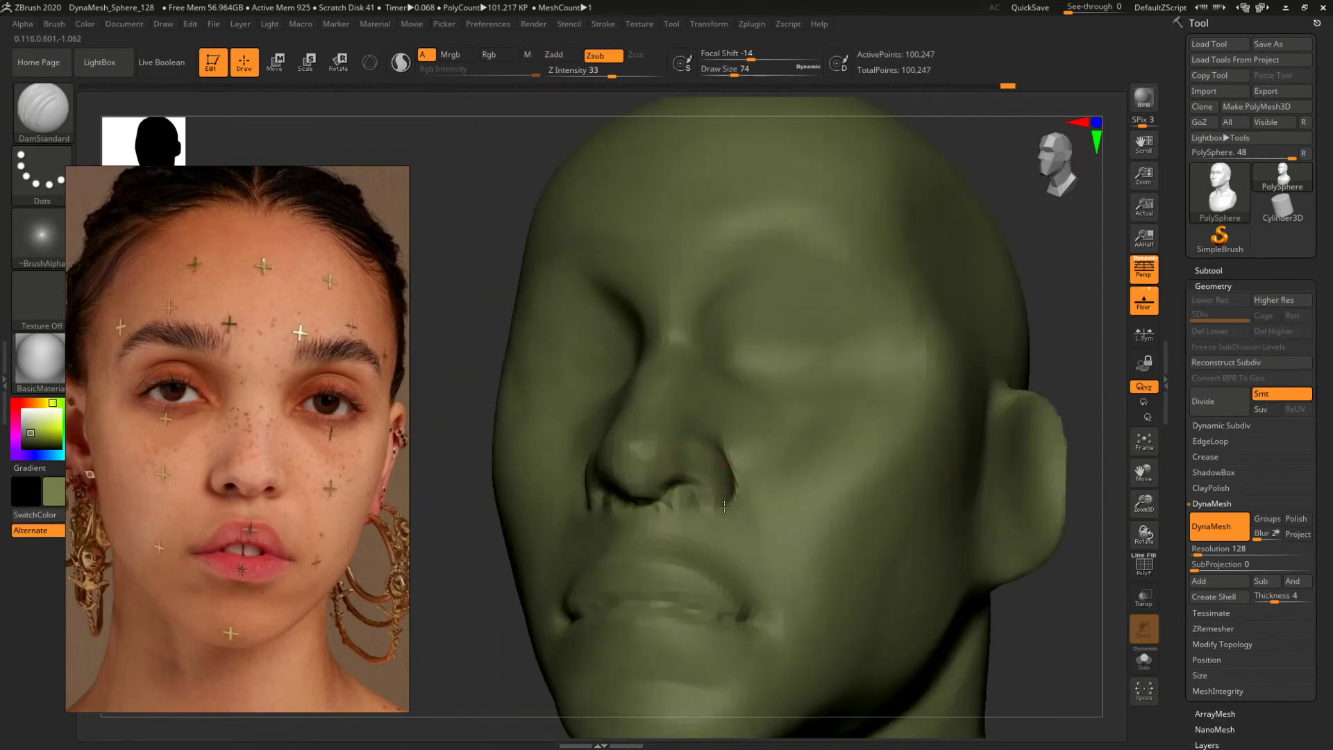
Refine the nostrils and the underside of the nose with ClayBuildup at draw size 39.
key("b")
key("c")
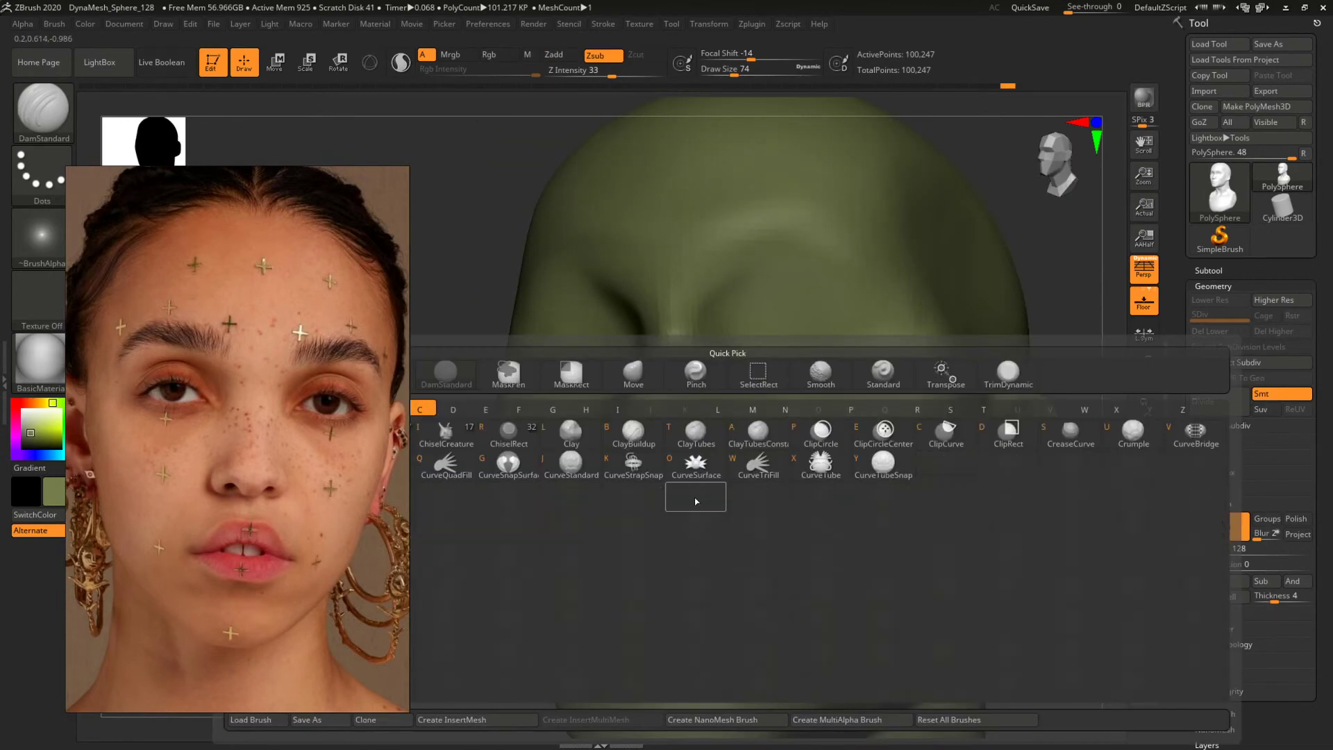
key("b")
key("space")
left_click_drag(695, 503, 663, 502)
left_click_drag(684, 490, 678, 499)
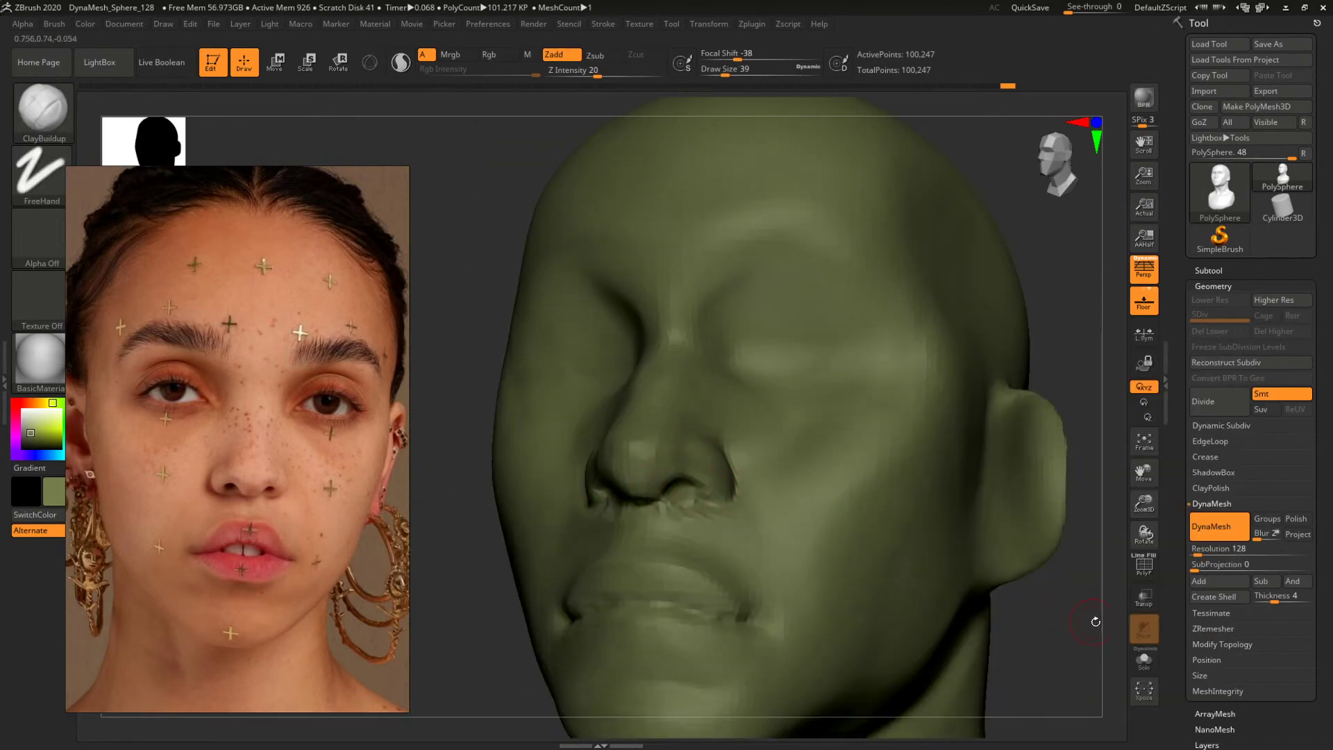
left_click_drag(1096, 622, 713, 486, "shift")
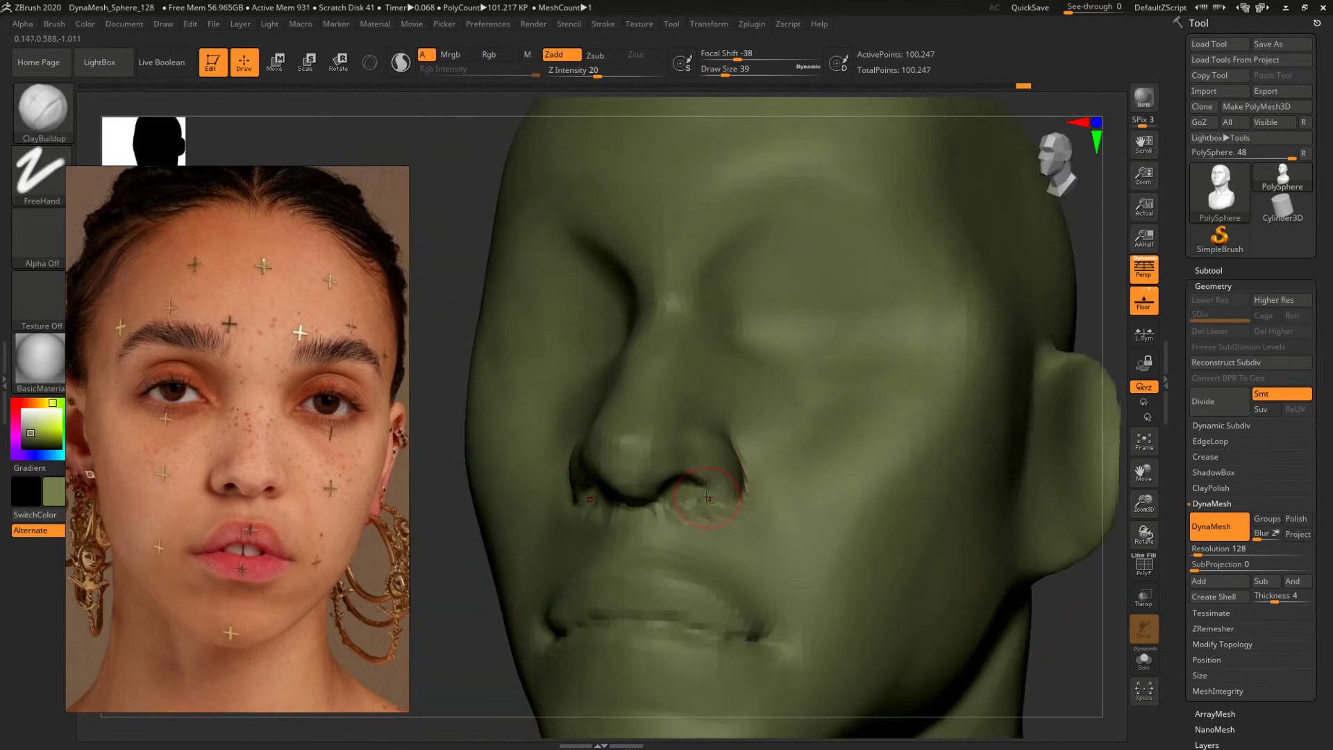
Add volume to the nostril wings in side view with ClayBuildup at draw size 56.
key("space")
left_click_drag(440, 622, 419, 620)
key("space")
left_click_drag(720, 470, 724, 464)
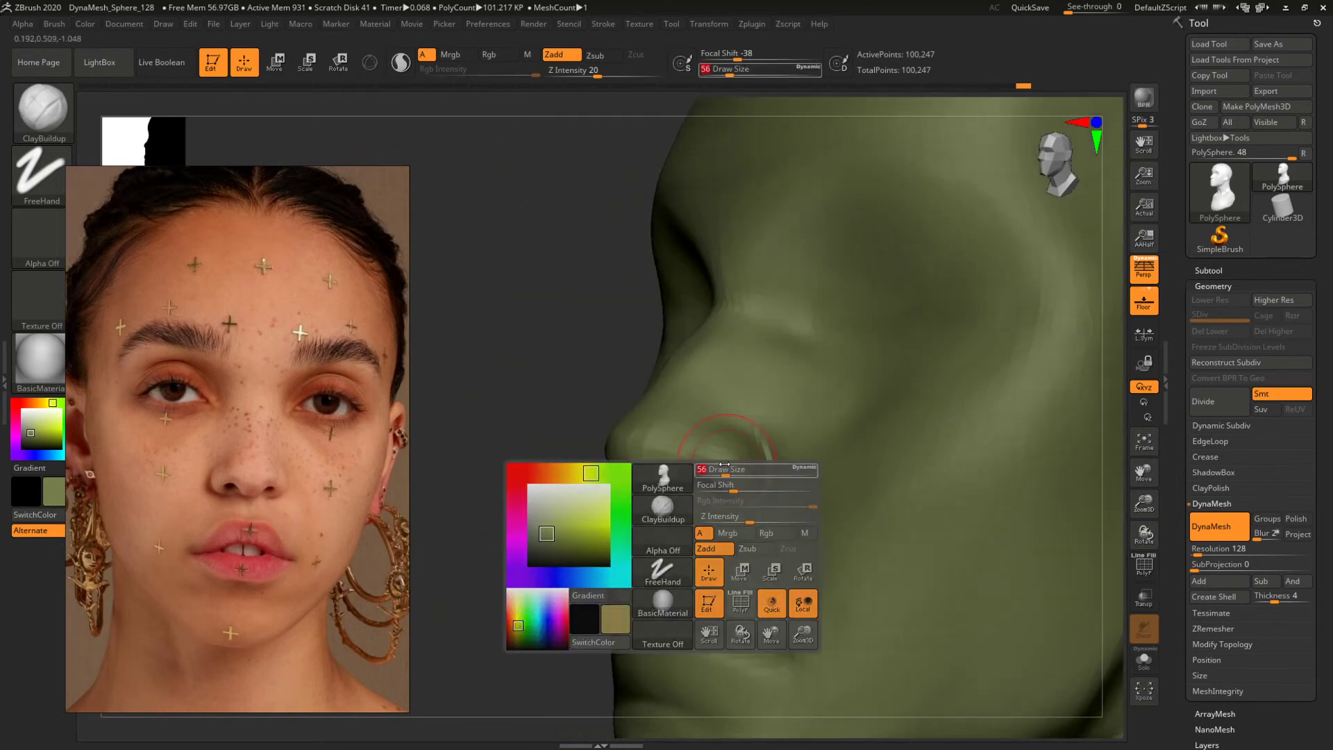
left_click_drag(525, 537, 530, 534)
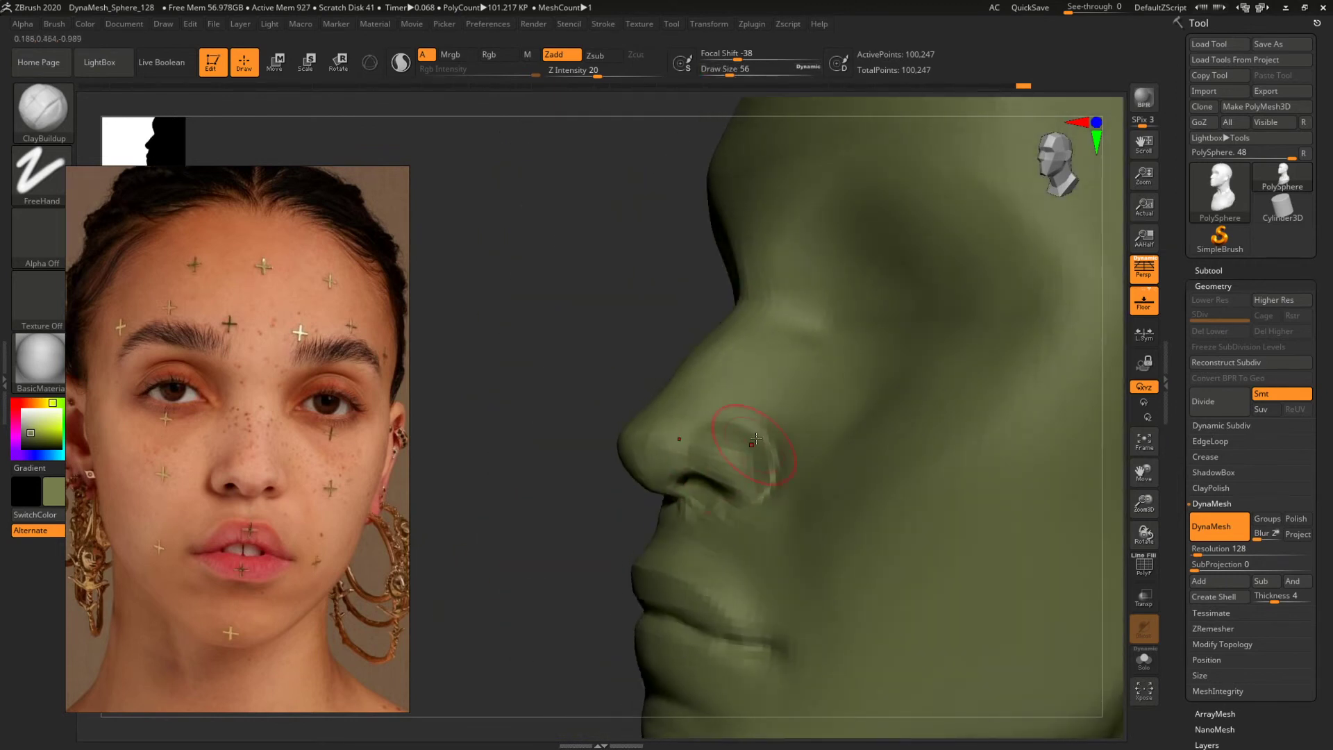
Smooth the nostril wing and refine the nostril area with ClayBuildup at draw sizes 51 and 37.
left_click_drag(745, 447, 730, 443, "shift")
left_click_drag(498, 539, 556, 507)
key("space")
left_click_drag(668, 456, 655, 474)
key("space")
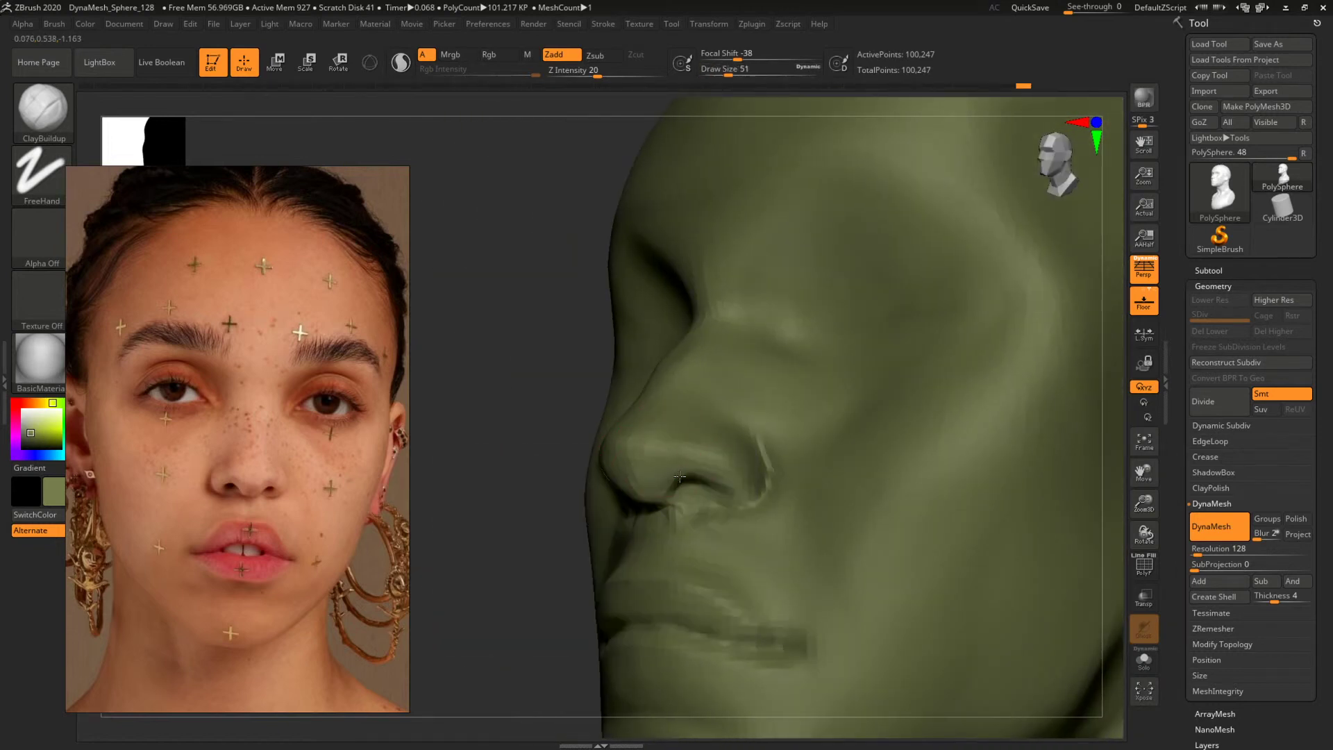
left_click_drag(530, 538, 610, 551)
mouse_move(934, 561)
left_mouse_down("shift")
mouse_move(997, 554)
mouse_move(884, 482)
mouse_move(1018, 554)
mouse_move(688, 453)
mouse_move(715, 418)
left_mouse_up("shift")
key("space")
Deepen the crease around the nostril wing with DamStandard at draw size 94.
key("b")
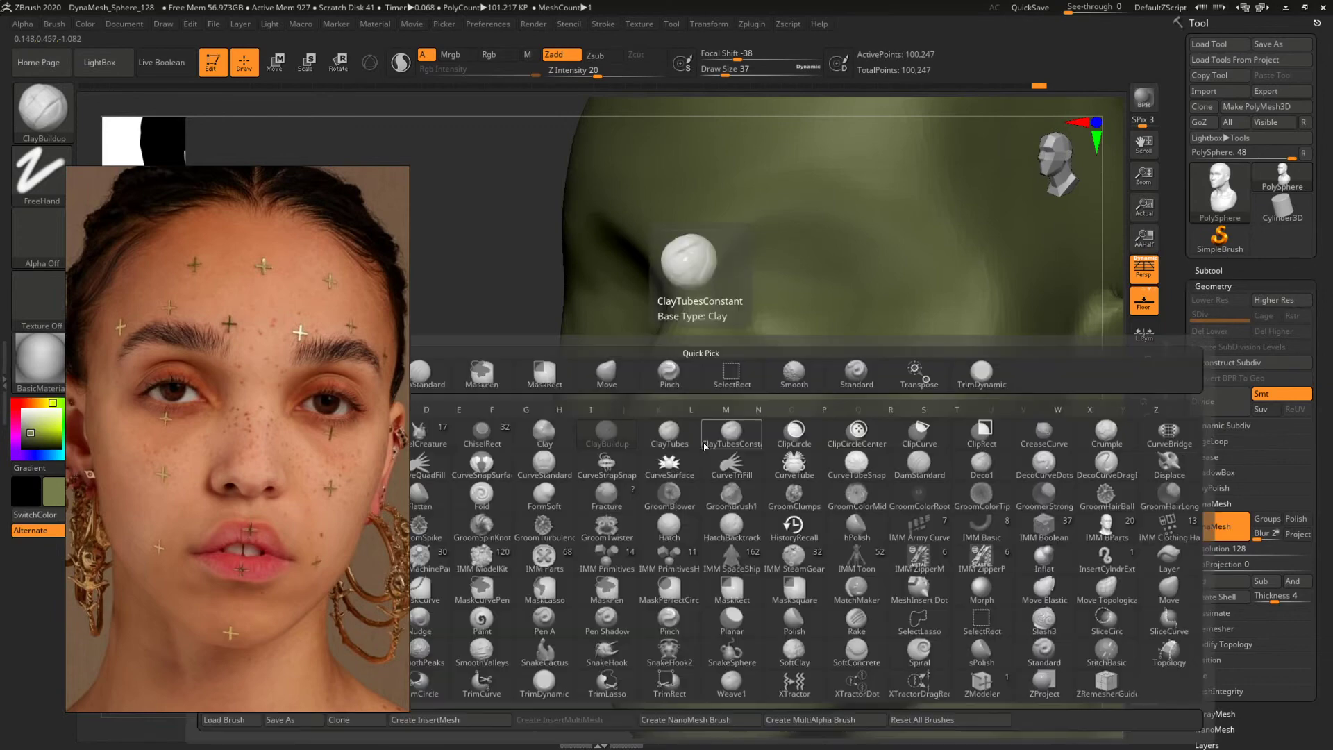
key("d")
key("s")
left_click_drag(524, 461, 452, 455)
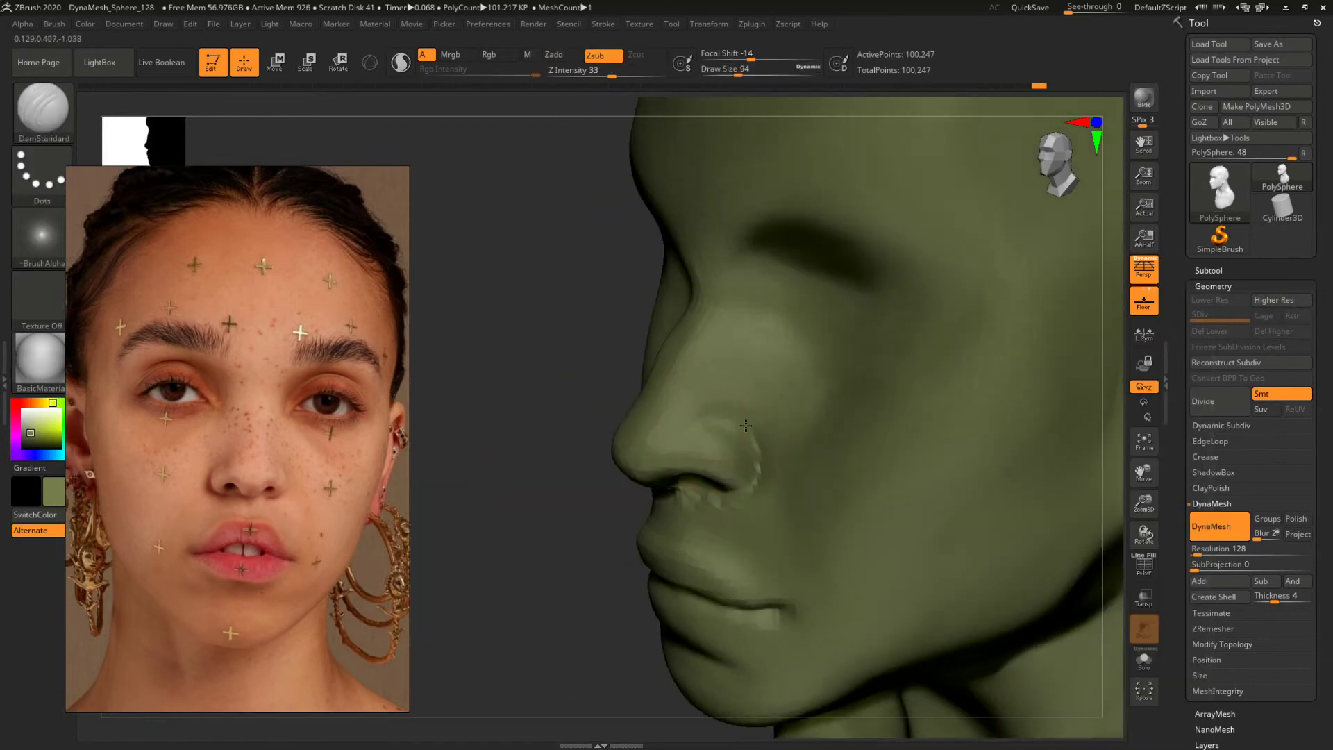
mouse_move(597, 491)
left_mouse_down()
mouse_move(1011, 518)
mouse_move(677, 476)
mouse_move(638, 452)
left_mouse_up()
Build up and round the nostril wing with ClayBuildup at draw sizes 39 and 35.
key("b")
key("c")
key("b")
key("space")
left_click_drag(479, 527, 434, 642)
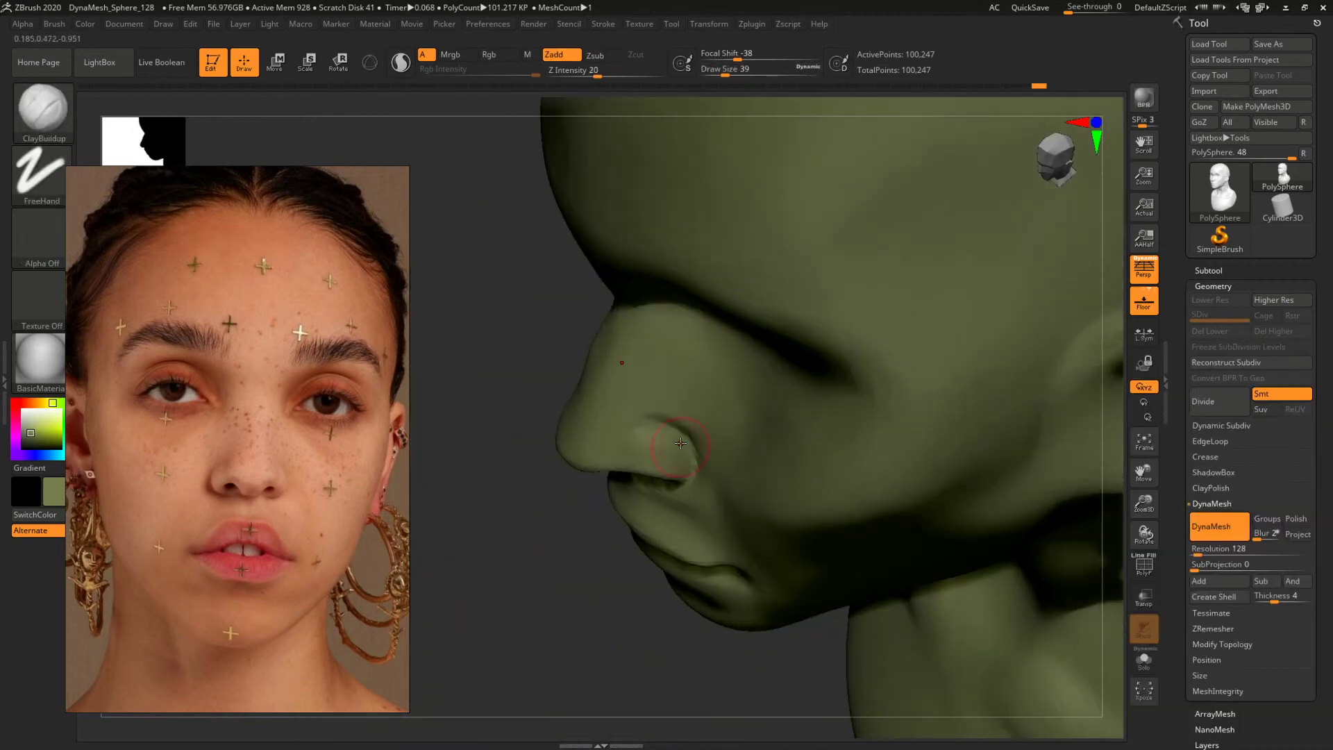
key("space")
mouse_move(650, 452)
left_mouse_down()
mouse_move(673, 461)
mouse_move(666, 451)
left_mouse_up()
key("s")
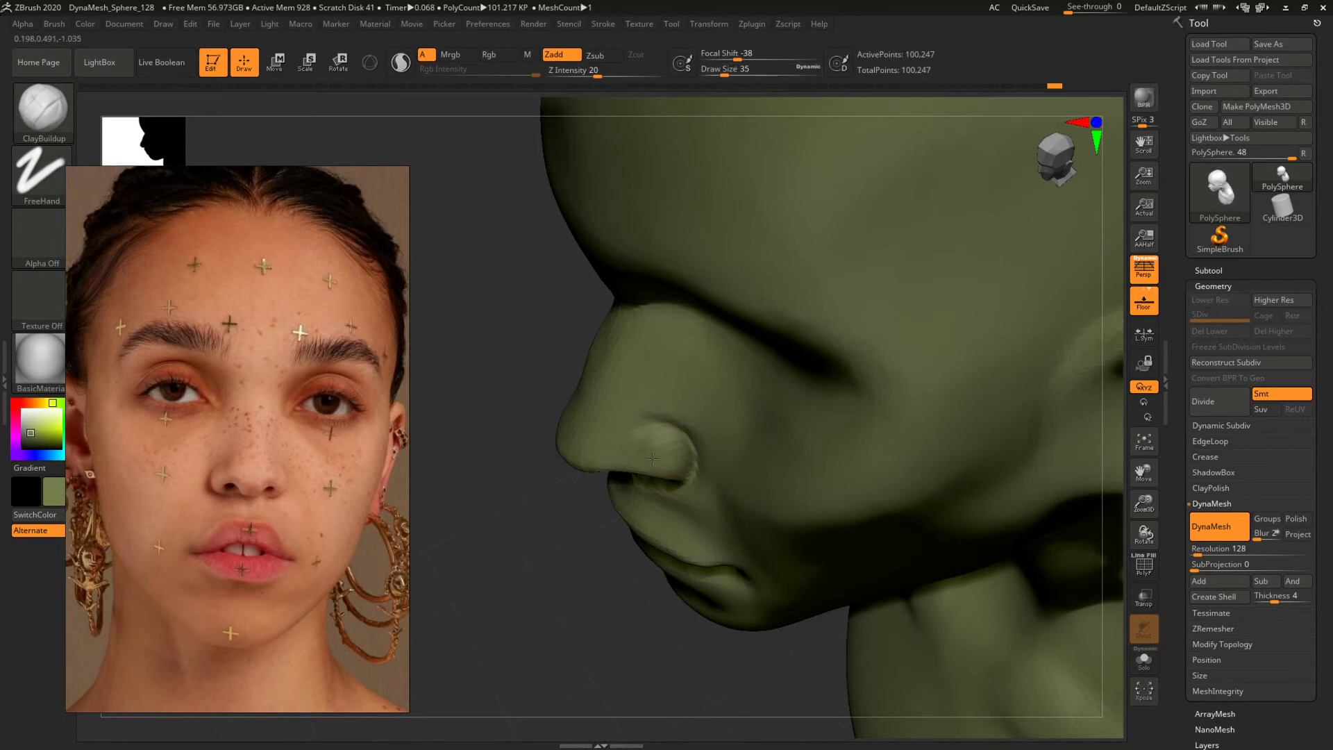
Refine the nose tip and its transition to the nostril wings with ClayBuildup at draw sizes 35 and 46.
left_click_drag(555, 505, 603, 462)
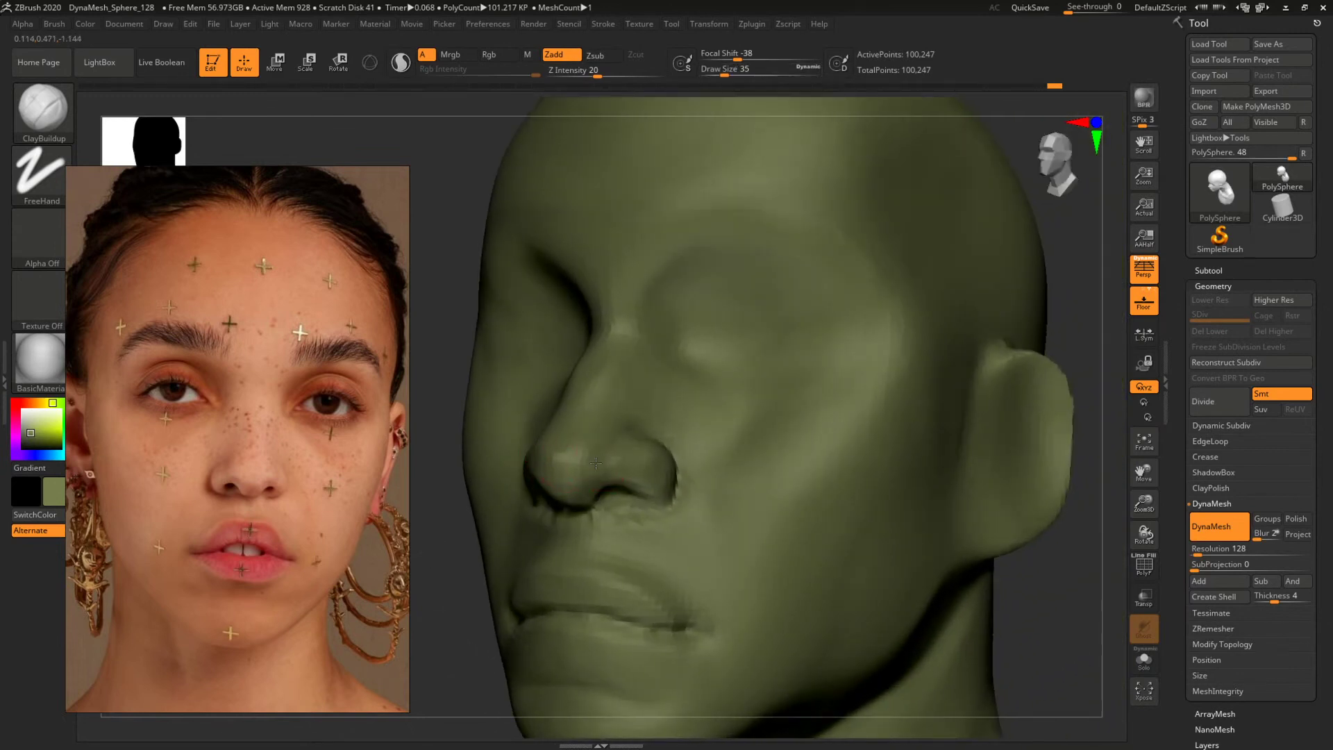
left_click_drag(1066, 604, 1086, 561)
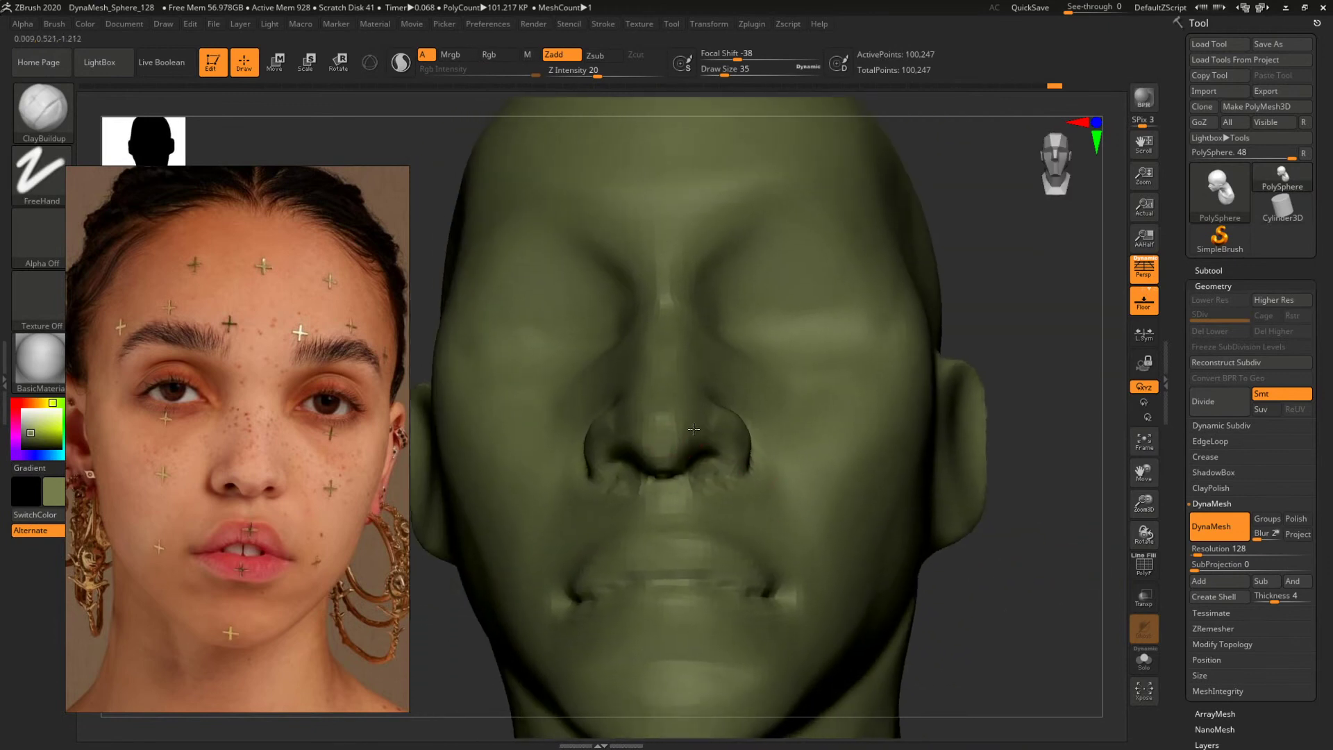
key("s")
left_click_drag(682, 434, 696, 393)
mouse_move(1009, 532)
left_mouse_down()
mouse_move(1053, 586)
mouse_move(831, 465)
mouse_move(874, 456)
left_mouse_up()
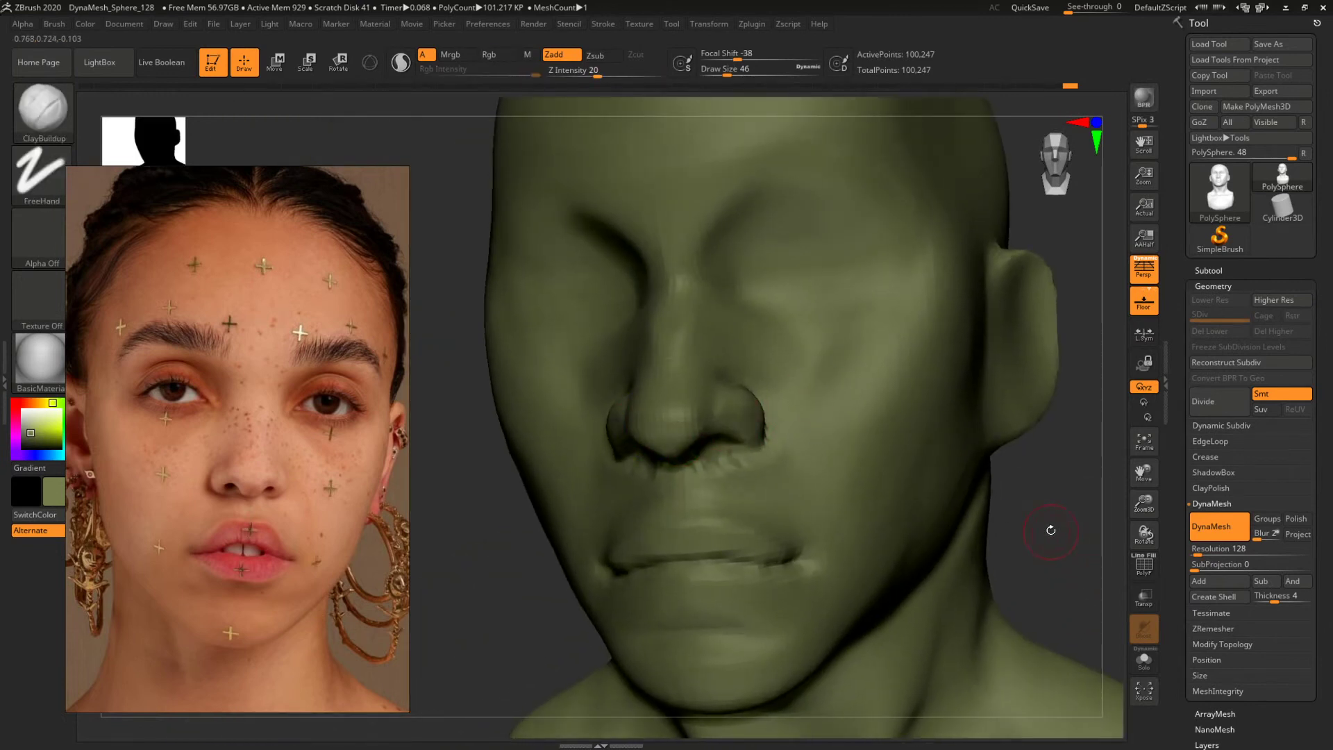
Shape the brow, inner eye sockets and cheeks beside the nose with ClayBuildup at draw size 90.
left_click_drag(1051, 530, 988, 625, "alt")
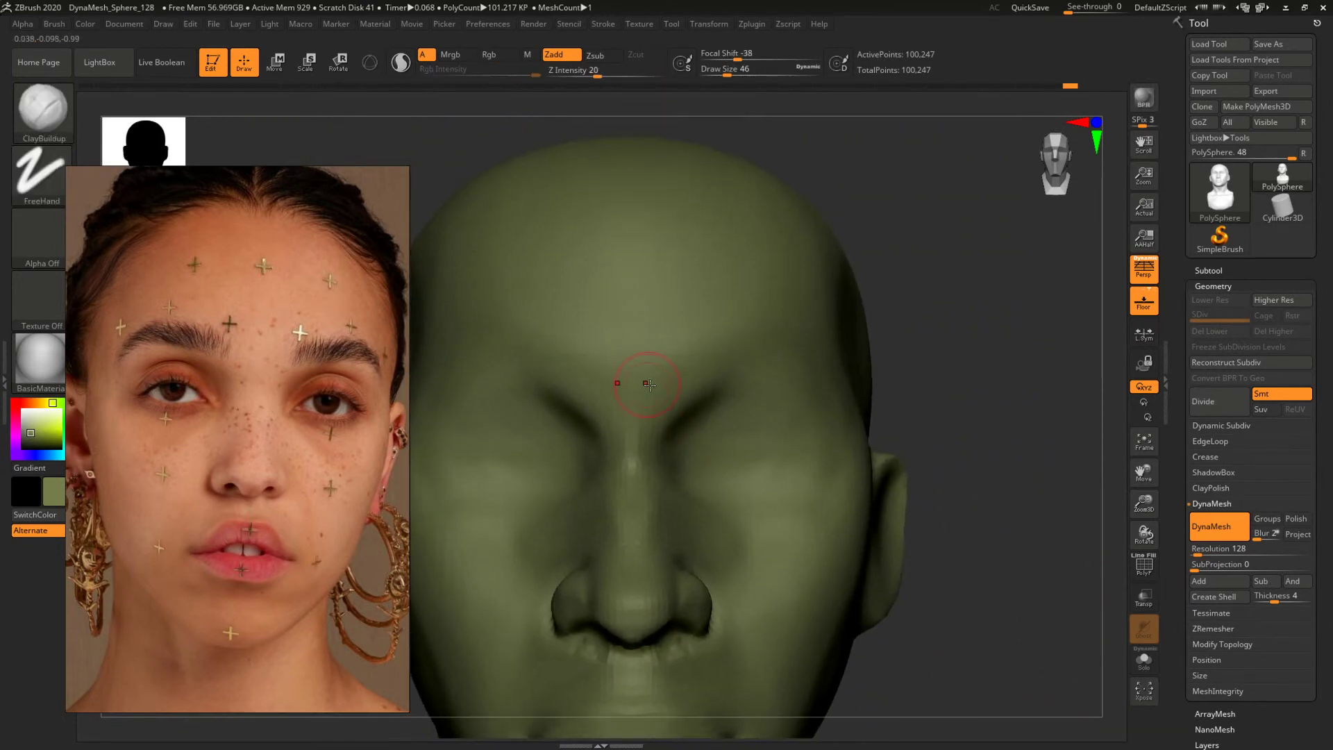
key("bracketright")
key("bracketright")
left_click_drag(671, 419, 699, 422)
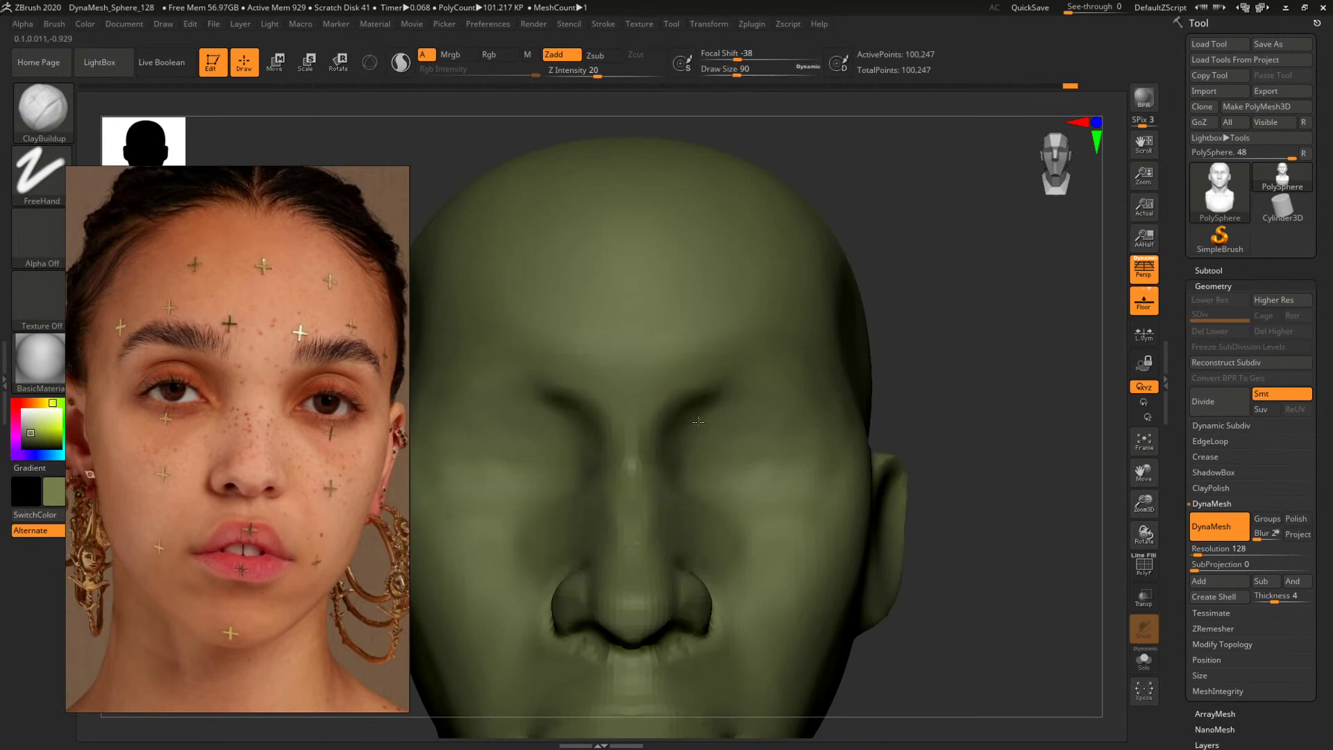
right_click_drag(752, 412, 744, 397)
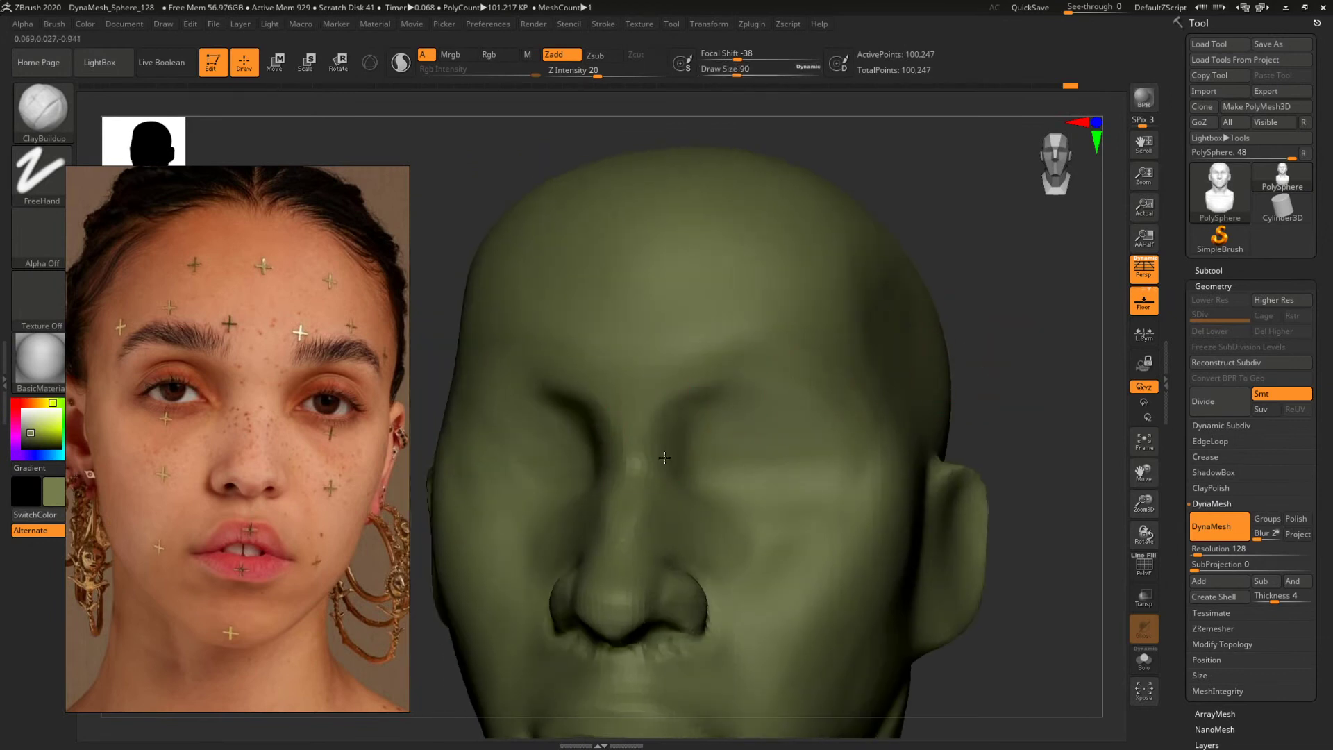
left_click_drag(1042, 363, 965, 499)
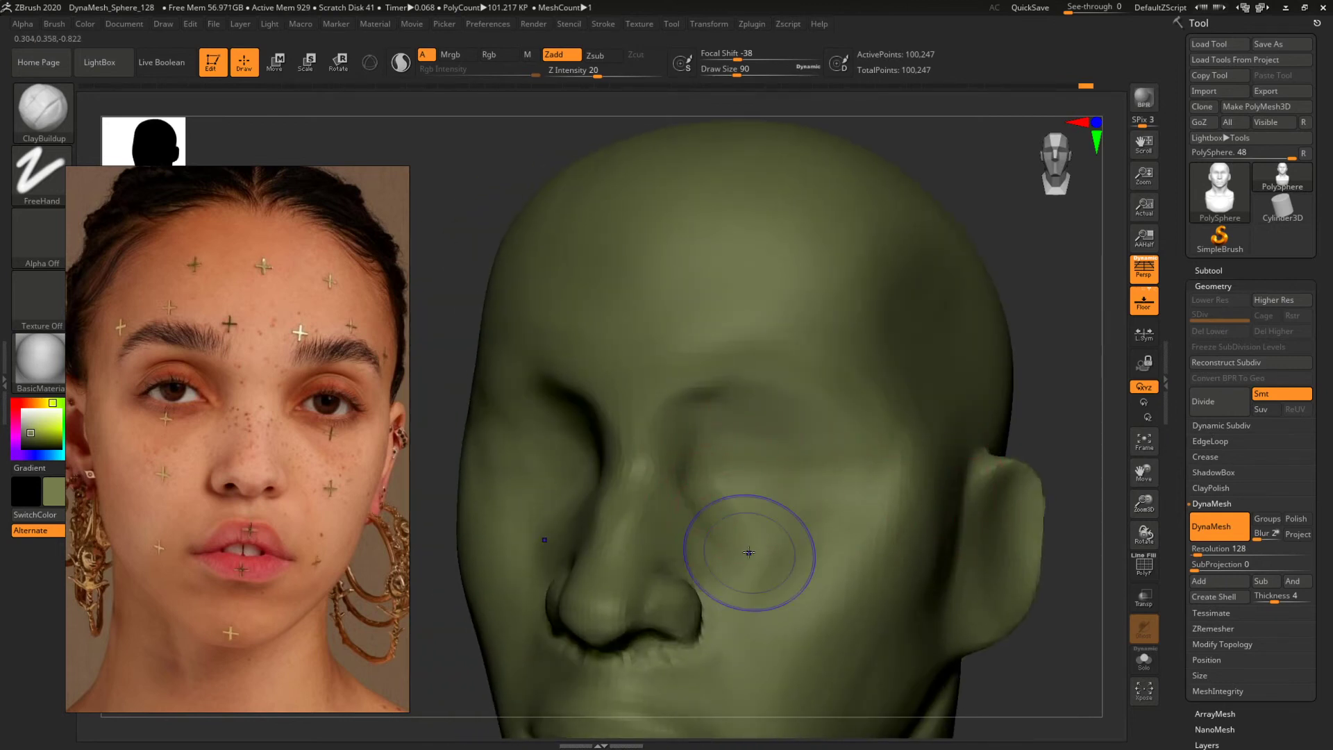
mouse_move(1076, 452)
right_mouse_down()
mouse_move(1074, 438)
mouse_move(911, 378)
mouse_move(1012, 461)
mouse_move(994, 491)
mouse_move(1031, 472)
mouse_move(1014, 444)
right_mouse_up()
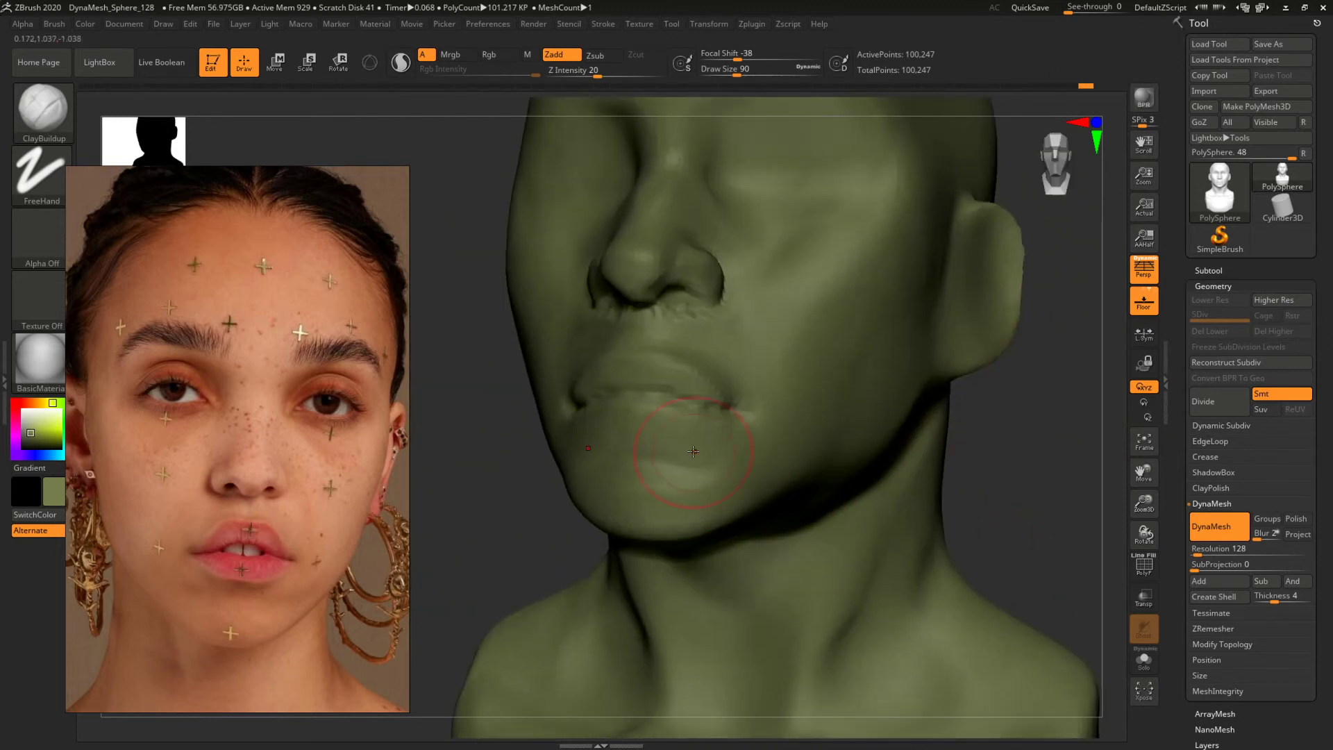
Carve the parting between the lips and the lower lip contour with DamStandard at draw sizes 49 and 116.
key("b")
key("d")
key("s")
key("space")
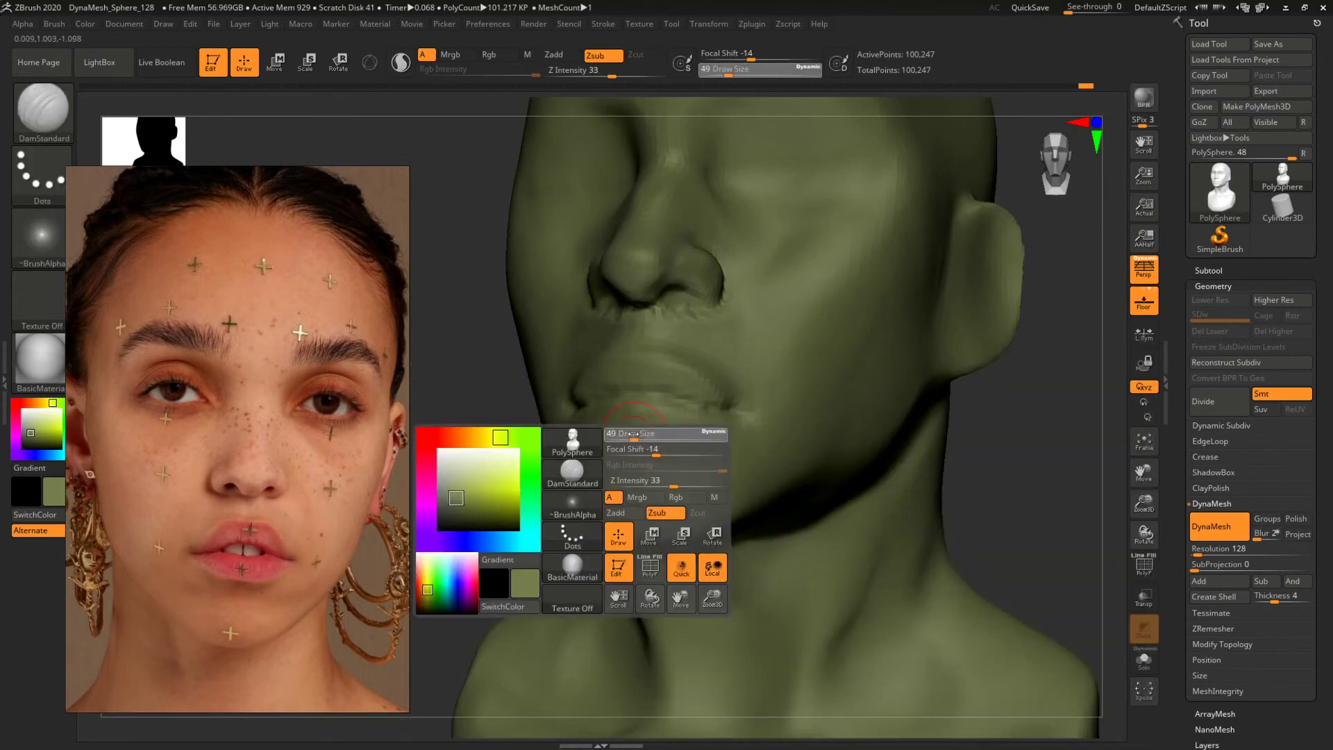
key("space")
key("space")
left_click_drag(651, 389, 646, 429)
key("space")
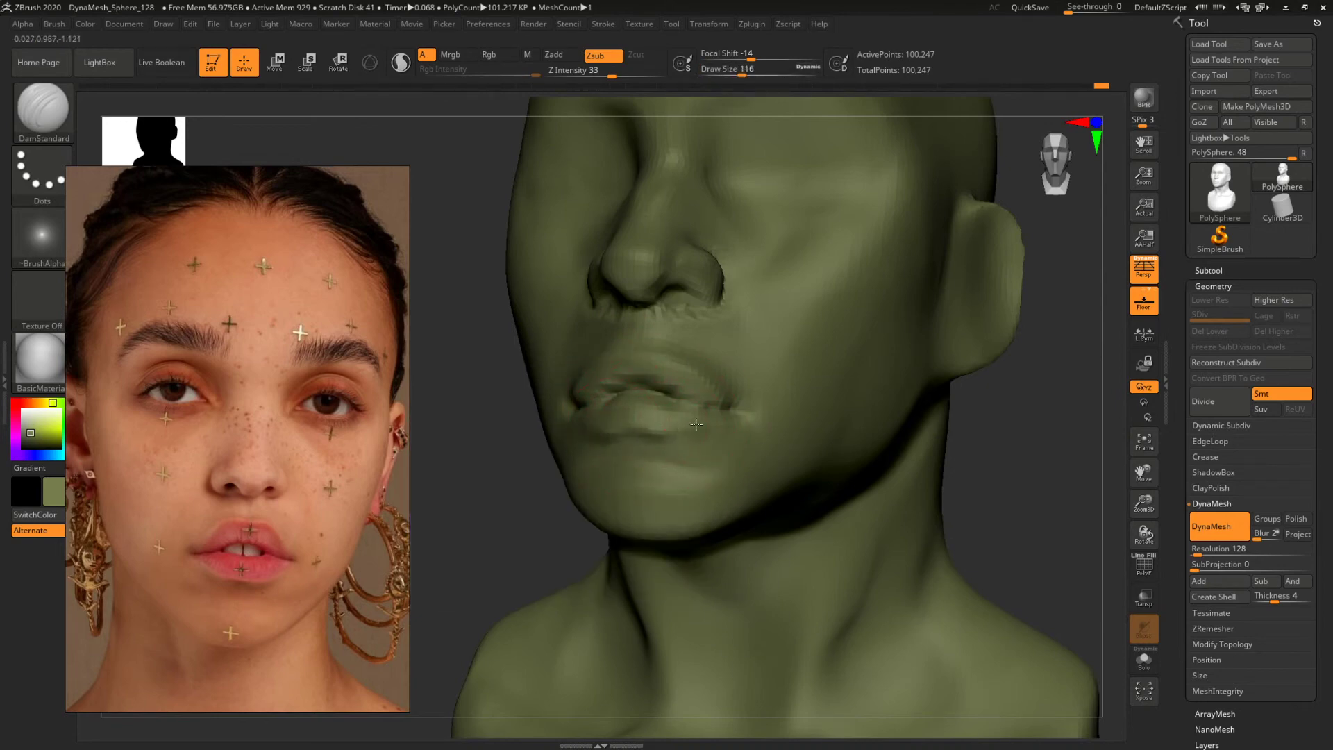
Define the lower lip and the area beneath it with ClayBuildup at draw size 77.
mouse_move(962, 455)
left_mouse_down()
mouse_move(1021, 476)
mouse_move(896, 440)
mouse_move(906, 424)
mouse_move(947, 470)
left_mouse_up()
key("b")
key("c")
key("b")
key("space")
left_click_drag(705, 450, 694, 450)
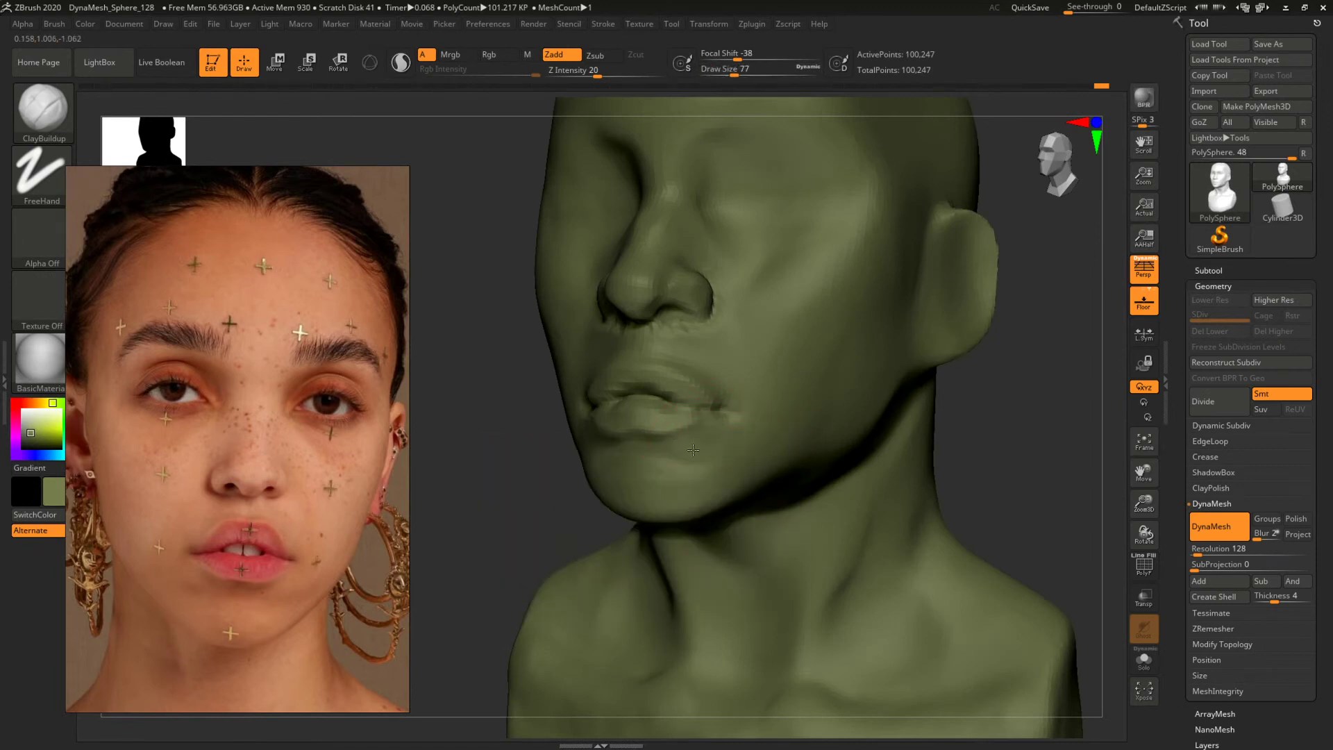
Rework the chin area from below with ClayBuildup at draw size 177 and check the whole bust from the front.
left_click_drag(1027, 432, 955, 309)
key("space")
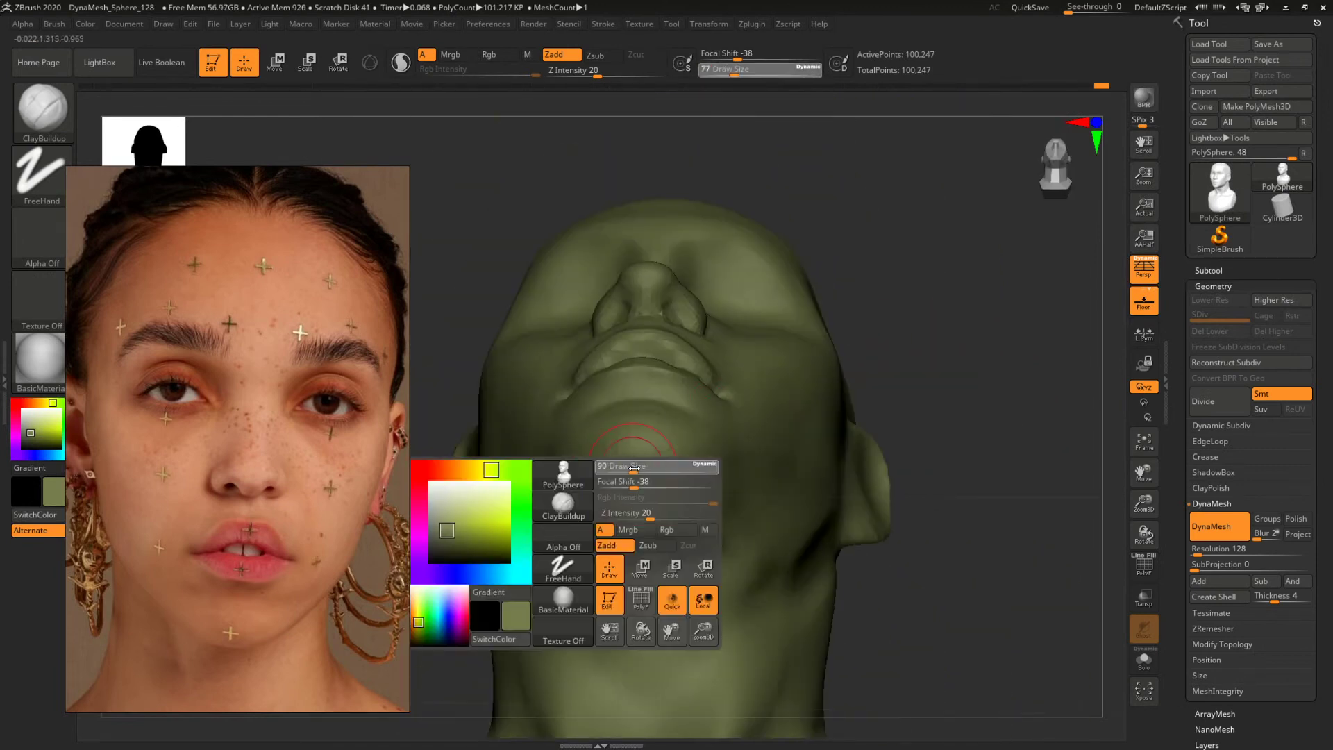
mouse_move(629, 464)
left_mouse_down()
mouse_move(644, 464)
mouse_move(625, 458)
mouse_move(648, 484)
mouse_move(591, 489)
mouse_move(666, 432)
left_mouse_up()
key("space")
left_click_drag(965, 357, 779, 423, "shift")
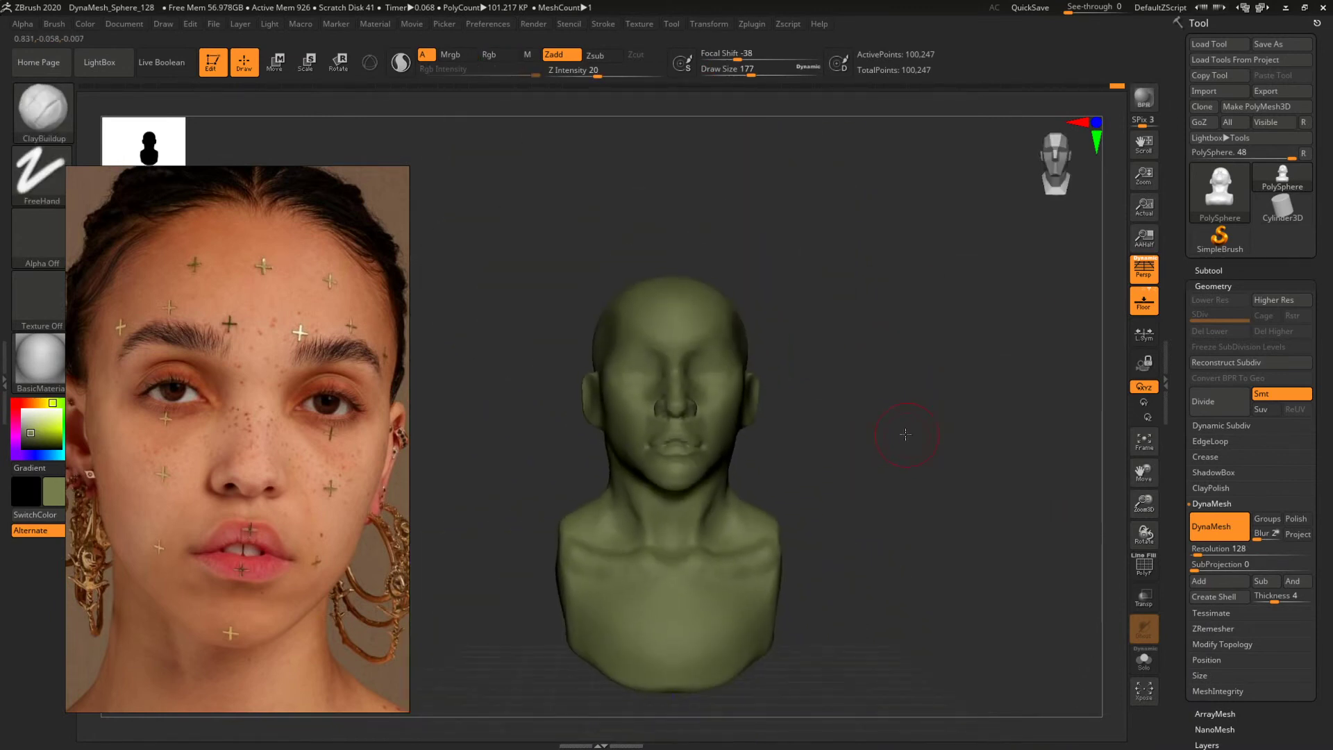
mouse_move(973, 430)
left_mouse_down()
mouse_move(918, 430)
mouse_move(1014, 399)
mouse_move(1015, 461)
mouse_move(1034, 461)
left_mouse_up()
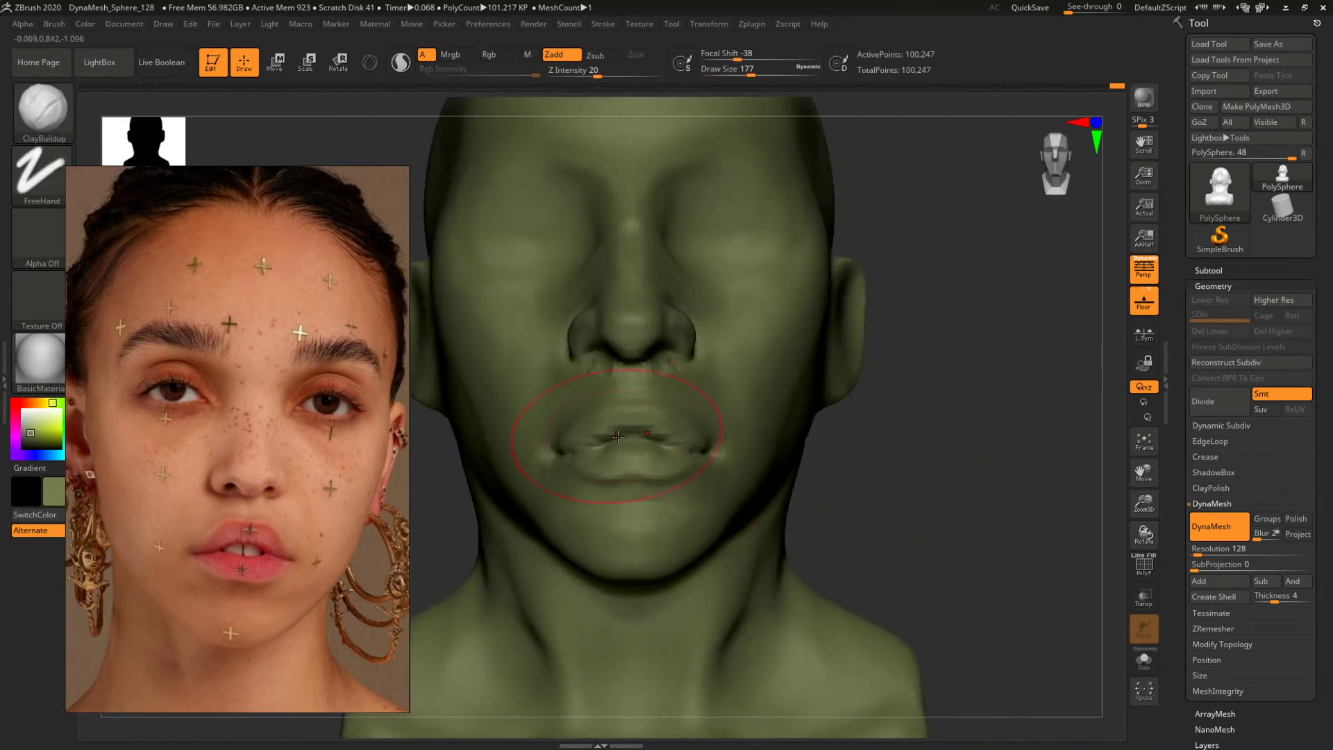
Carve the opening between the lips with ClayBuildup at draw size 20 and remesh the bust with DynaMesh at resolution 128.
key("space")
left_click_drag(656, 441, 617, 441)
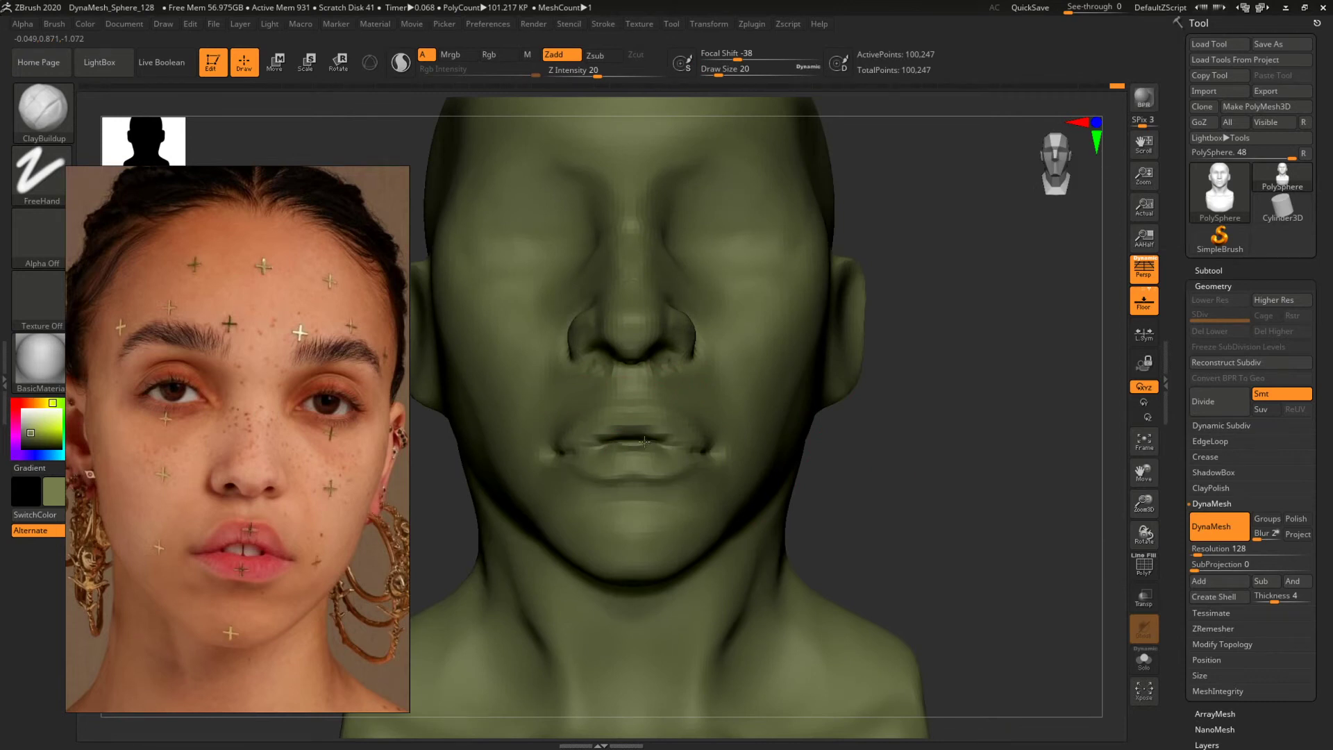
mouse_move(956, 491)
left_mouse_down()
mouse_move(932, 489)
mouse_move(955, 479)
mouse_move(1044, 507)
mouse_move(1021, 500)
left_mouse_up()
key("ctrl")
key("ctrl")
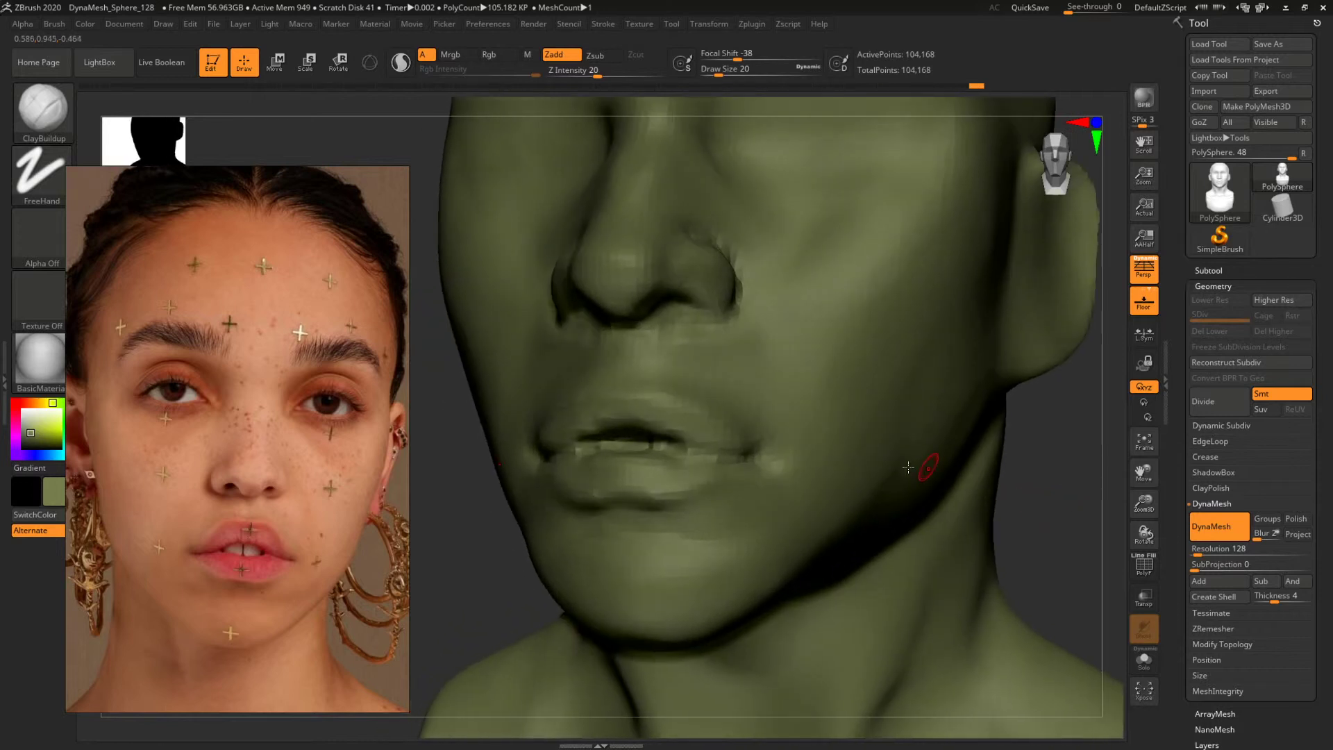
Sharpen the mouth line and lip corners with the Pinch brush at draw size 29.
key("b")
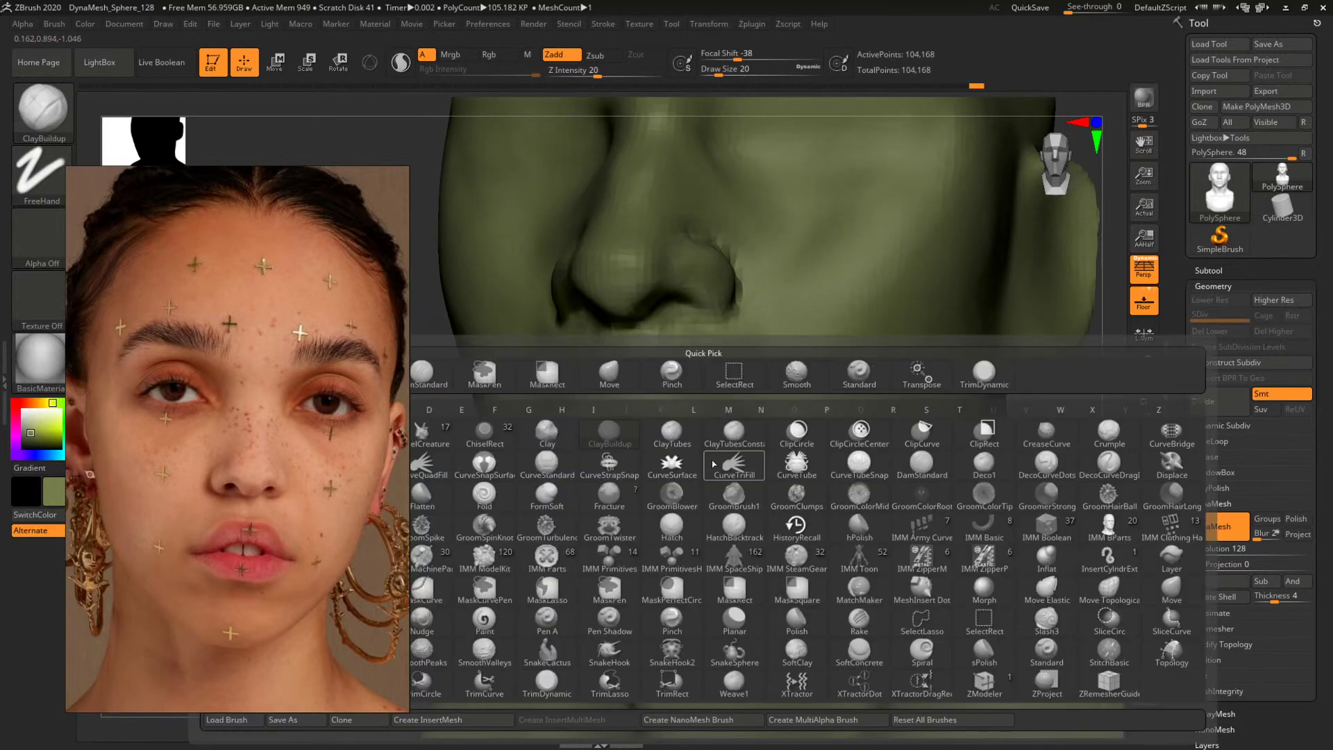
key("p")
key("i")
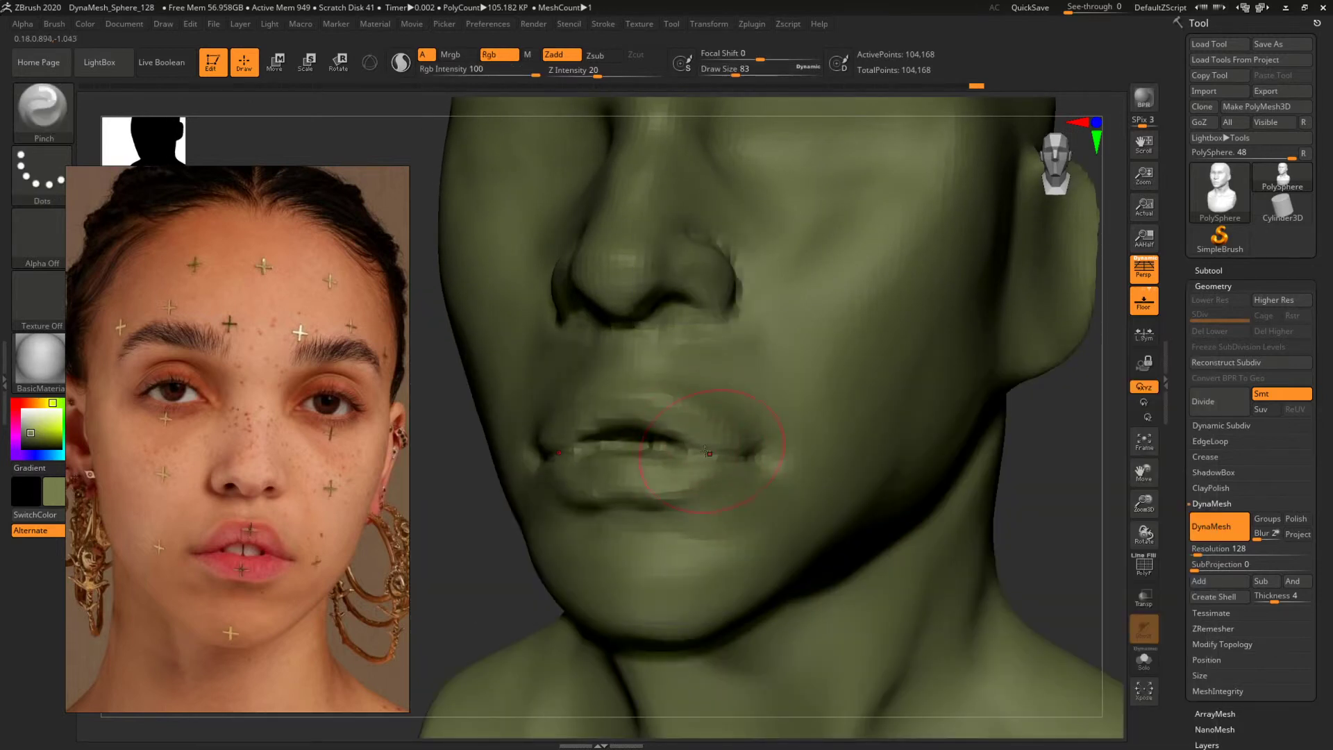
key("space")
left_click(708, 452)
left_click_drag(1051, 476, 1020, 509)
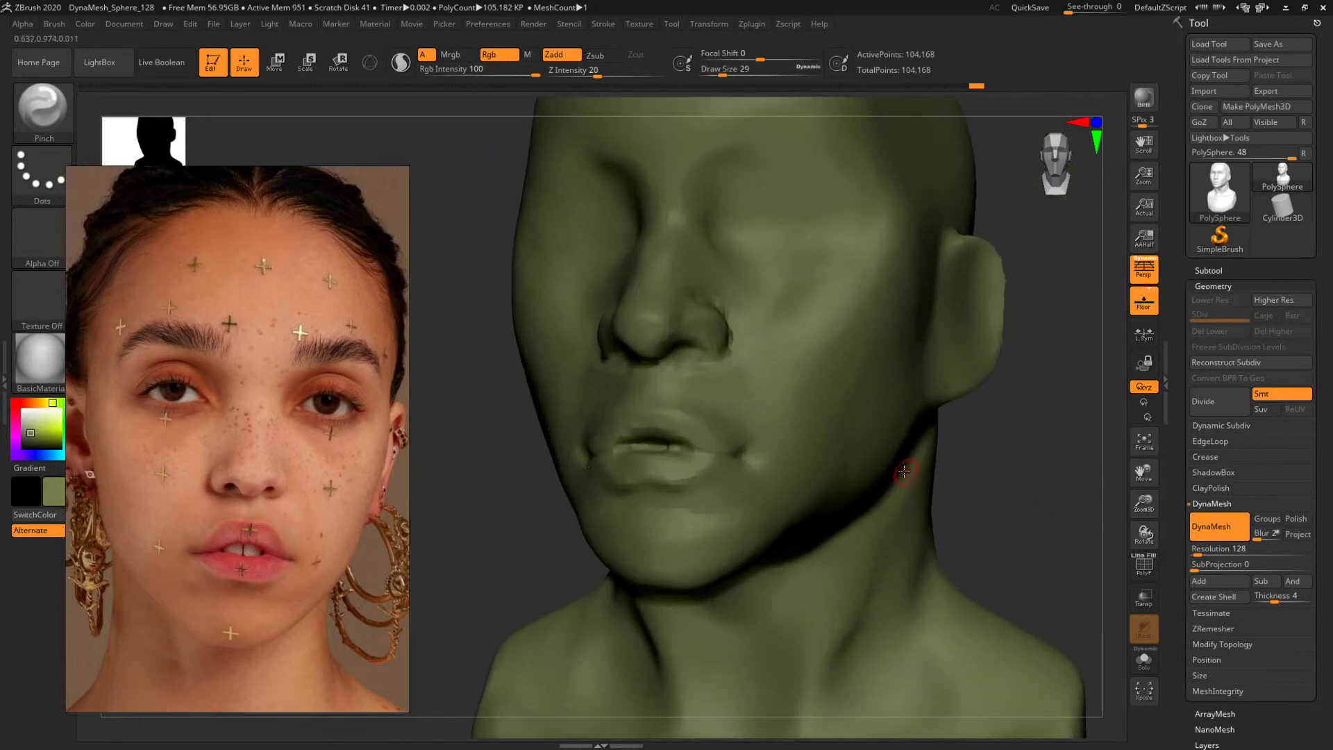
Reshape the lower lip outline with the Move brush at draw size 49.
key("b")
key("c")
key("b")
key("b")
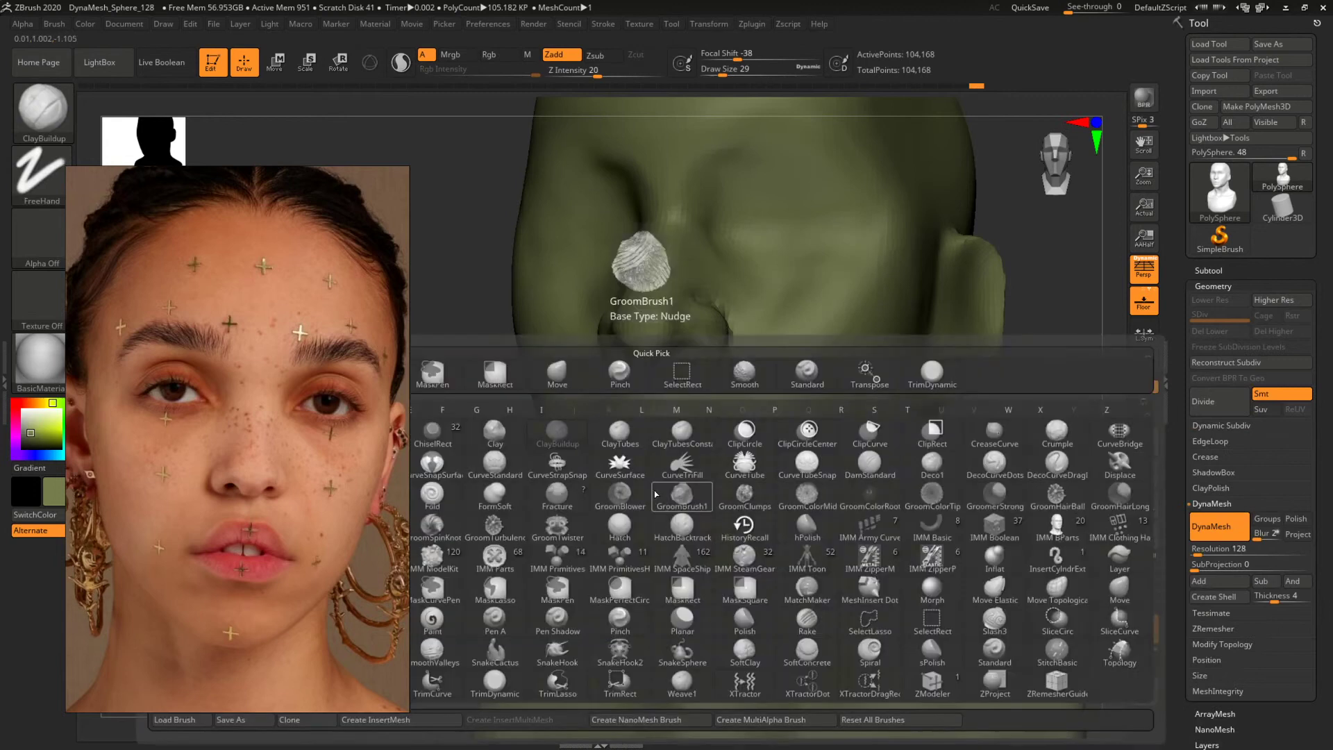
key("m")
key("v")
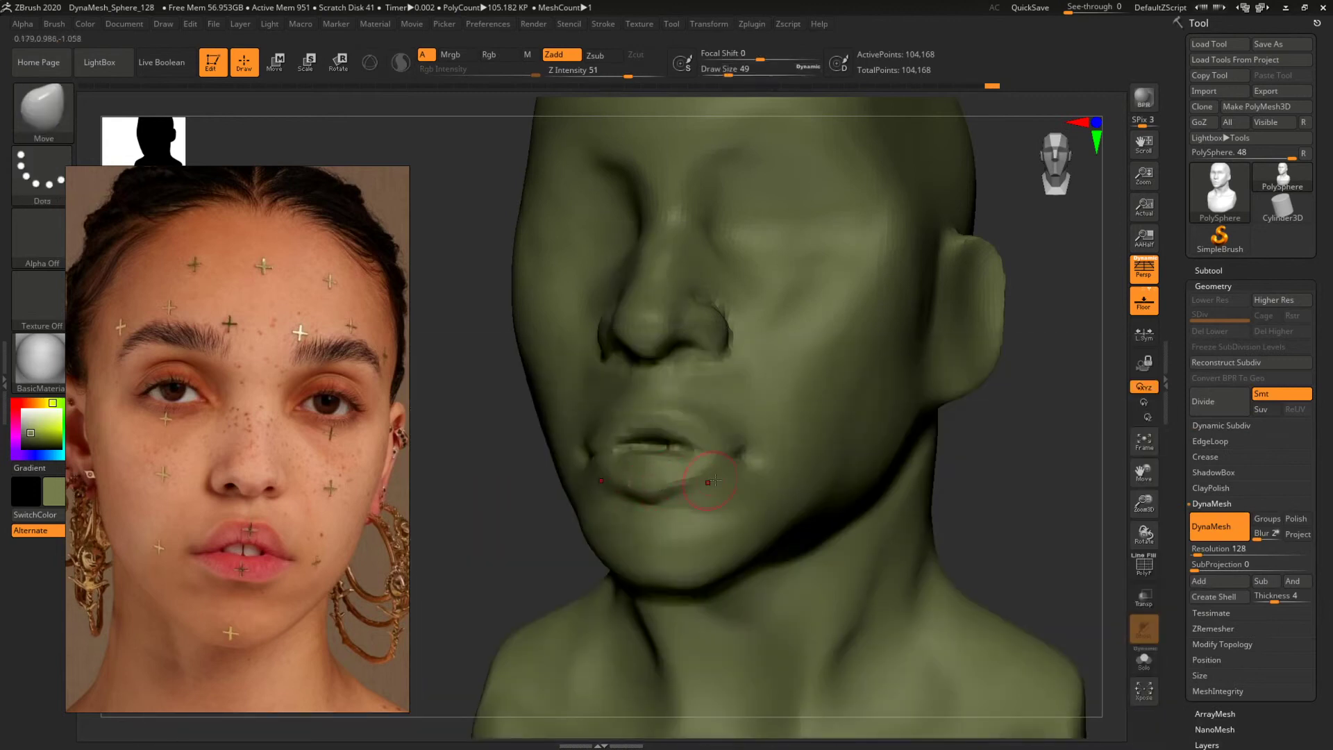
left_click_drag(969, 477, 923, 482)
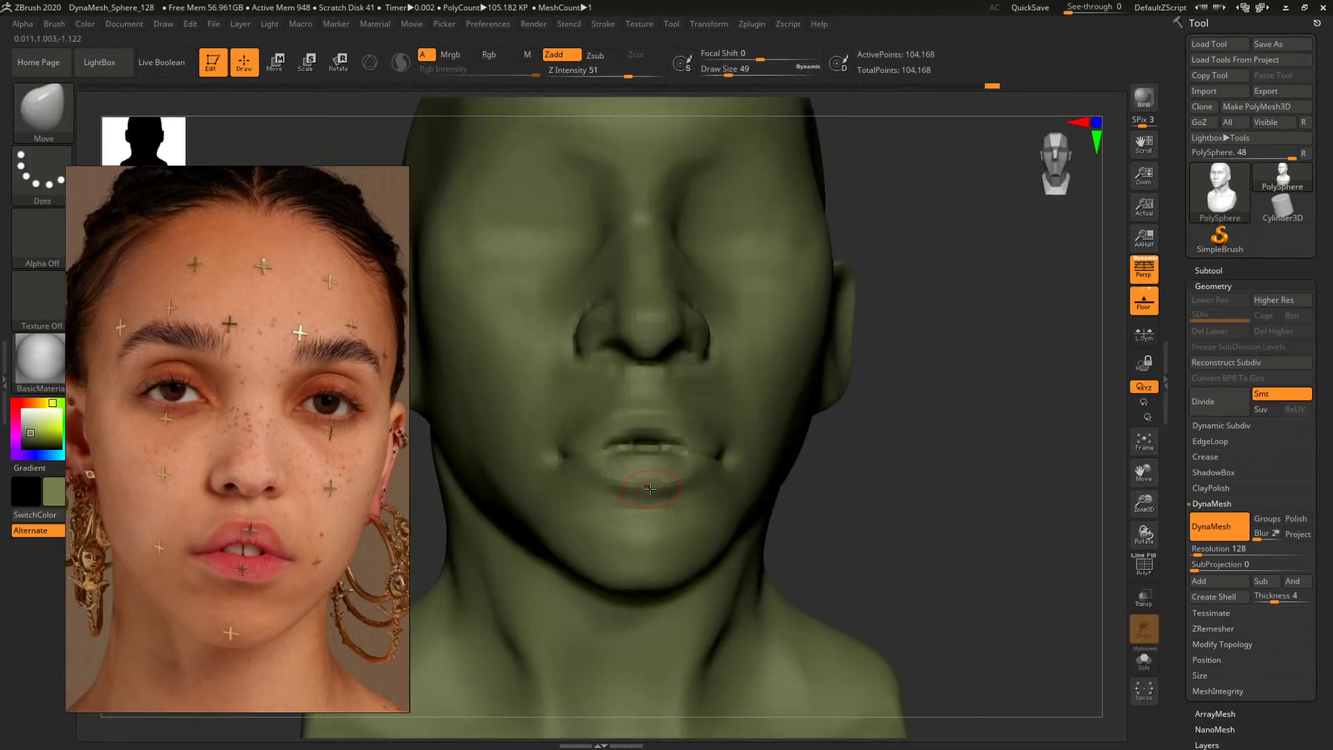
Add volume to the lower lip and the area below it with ClayBuildup at draw size 49.
key("b")
key("c")
key("b")
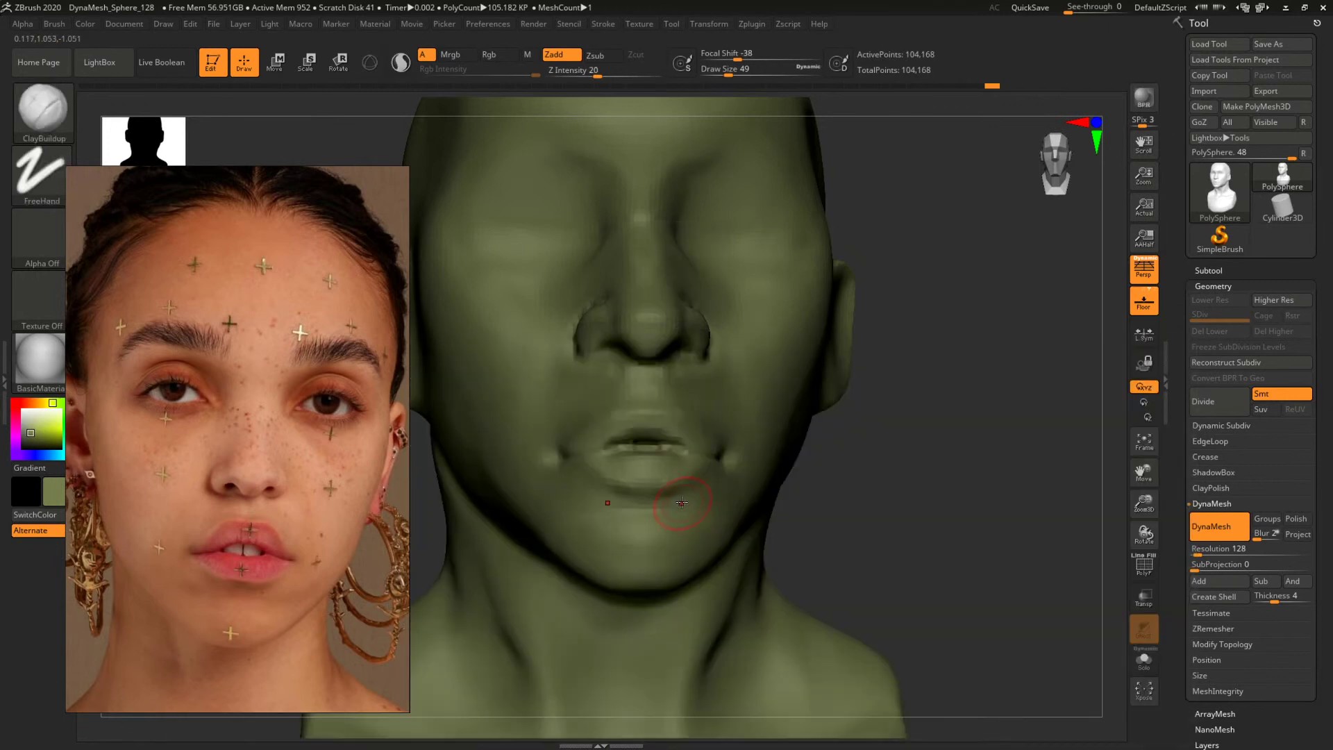
left_click_drag(984, 454, 924, 485)
left_click_drag(924, 485, 1036, 466)
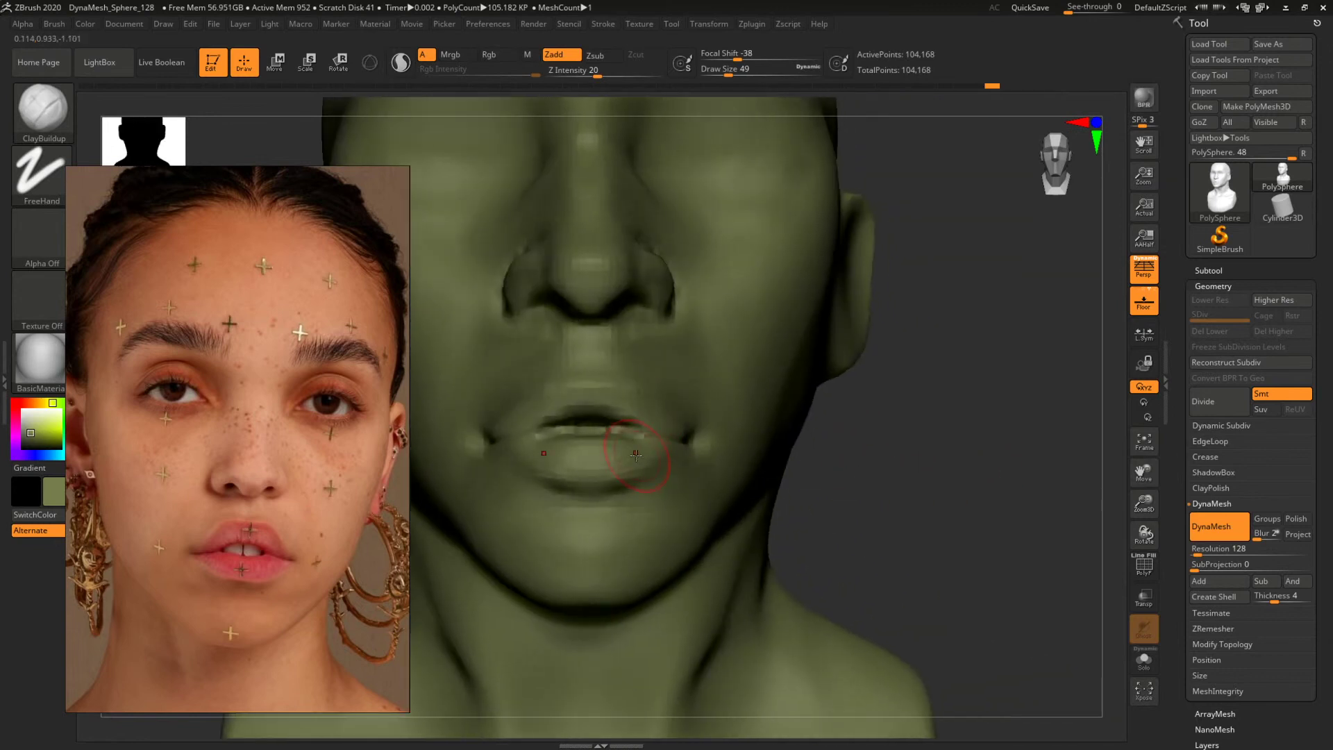
Adjust the shape of the upper lip and mouth opening with the Move brush at draw sizes 39 and 51.
key("b")
key("m")
key("v")
key("space")
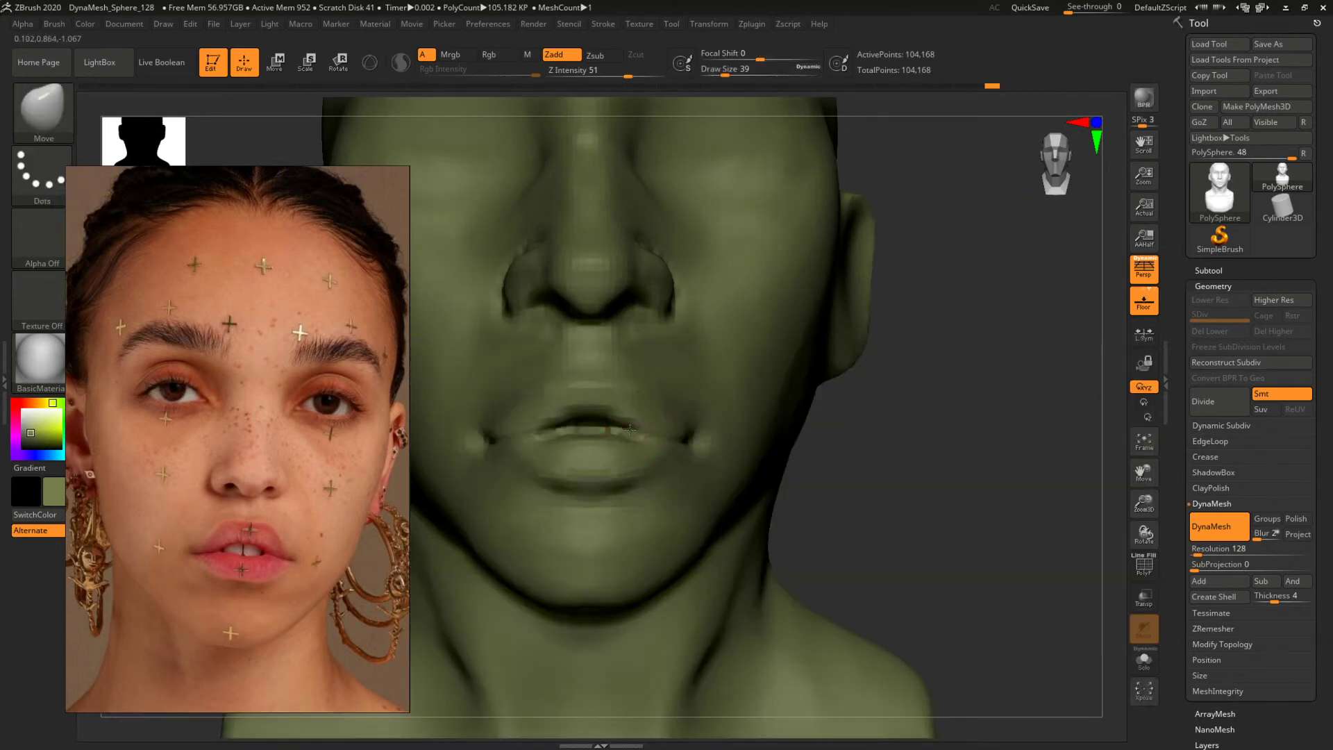
key("space")
left_click_drag(589, 383, 596, 383)
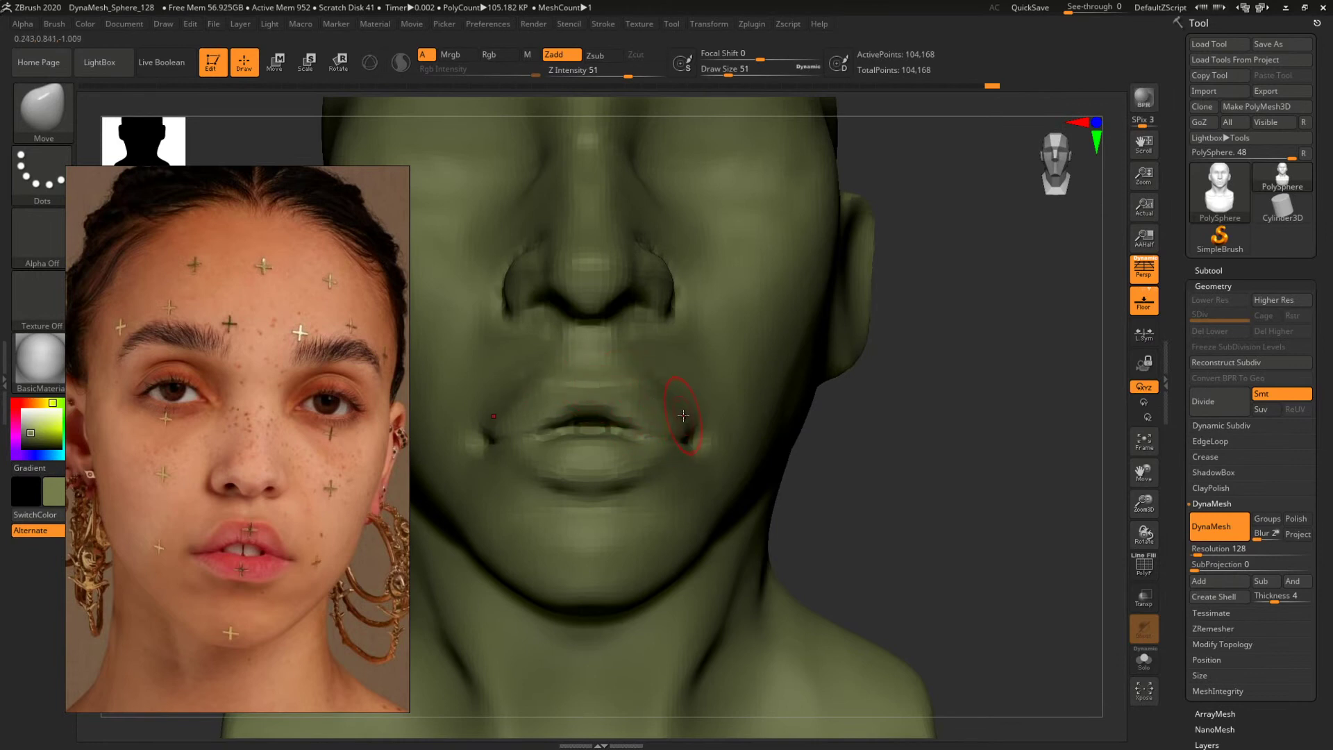
Build up the mouth corners and surrounding cheek with ClayBuildup at draw size 104, checking them in profile.
mouse_move(972, 486)
left_mouse_down()
mouse_move(916, 494)
mouse_move(869, 477)
left_mouse_up()
key("b")
key("c")
key("b")
key("s")
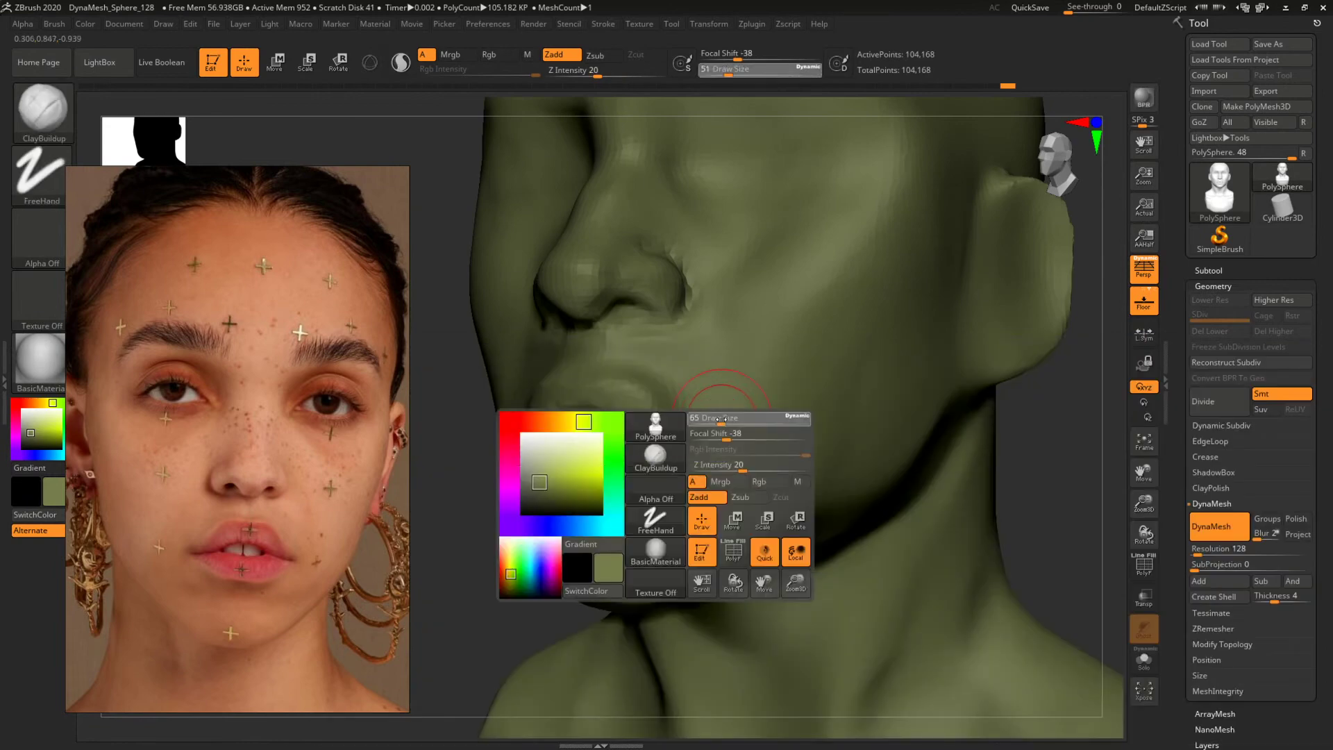
mouse_move(715, 425)
left_mouse_down()
mouse_move(736, 394)
mouse_move(731, 404)
left_mouse_up()
key("space")
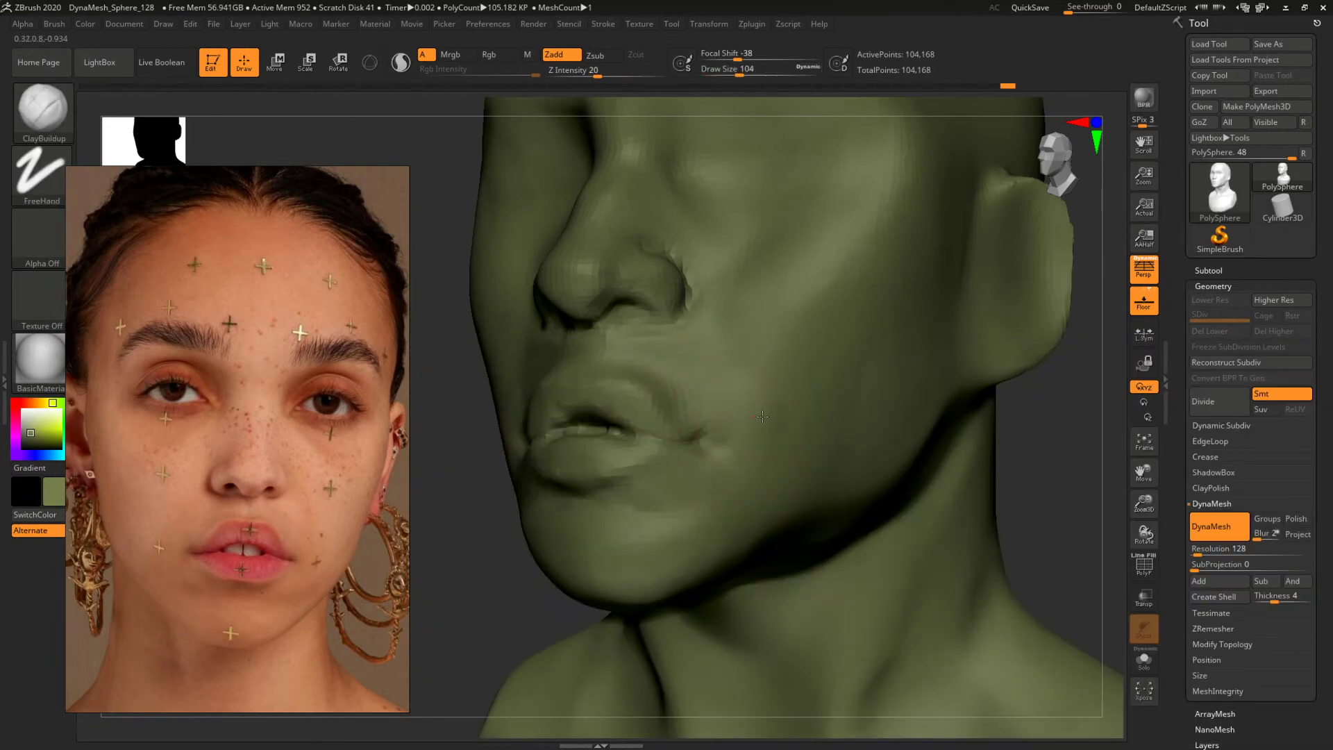
mouse_move(1000, 477)
right_mouse_down()
mouse_move(1056, 476)
mouse_move(917, 441)
mouse_move(1042, 472)
mouse_move(1059, 461)
mouse_move(952, 452)
mouse_move(1007, 445)
right_mouse_up()
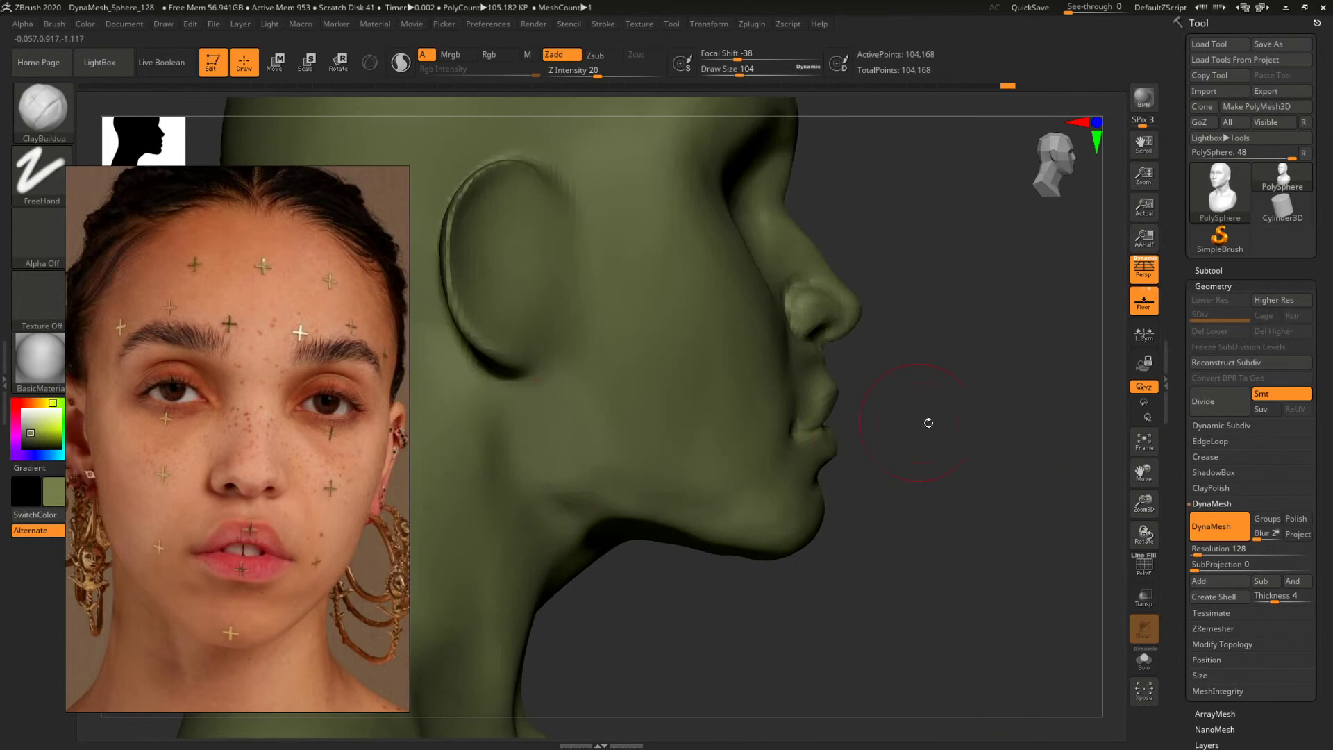
right_click_drag(929, 423, 871, 429)
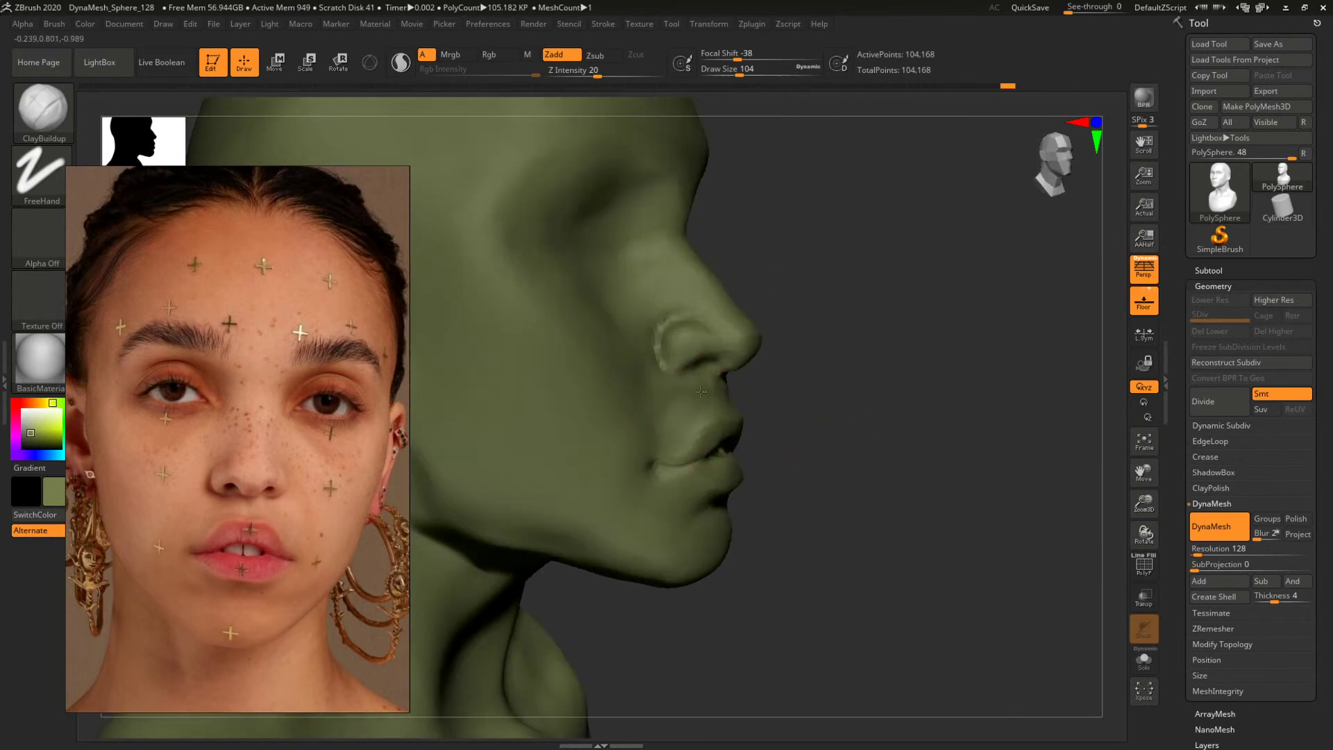
Refine the area between the nose and upper lip with ClayBuildup at draw size 74.
right_click_drag(878, 378, 714, 395)
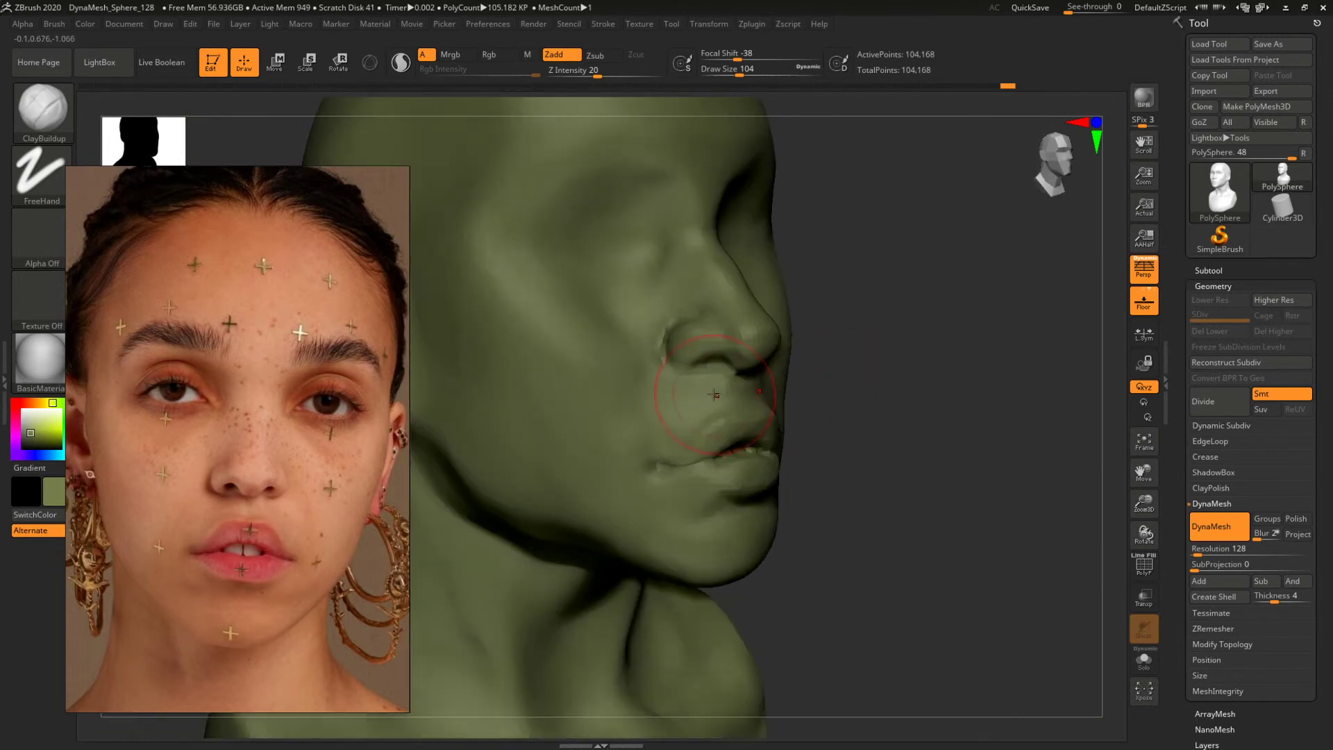
right_click_drag(896, 378, 753, 403, "shift")
key("space")
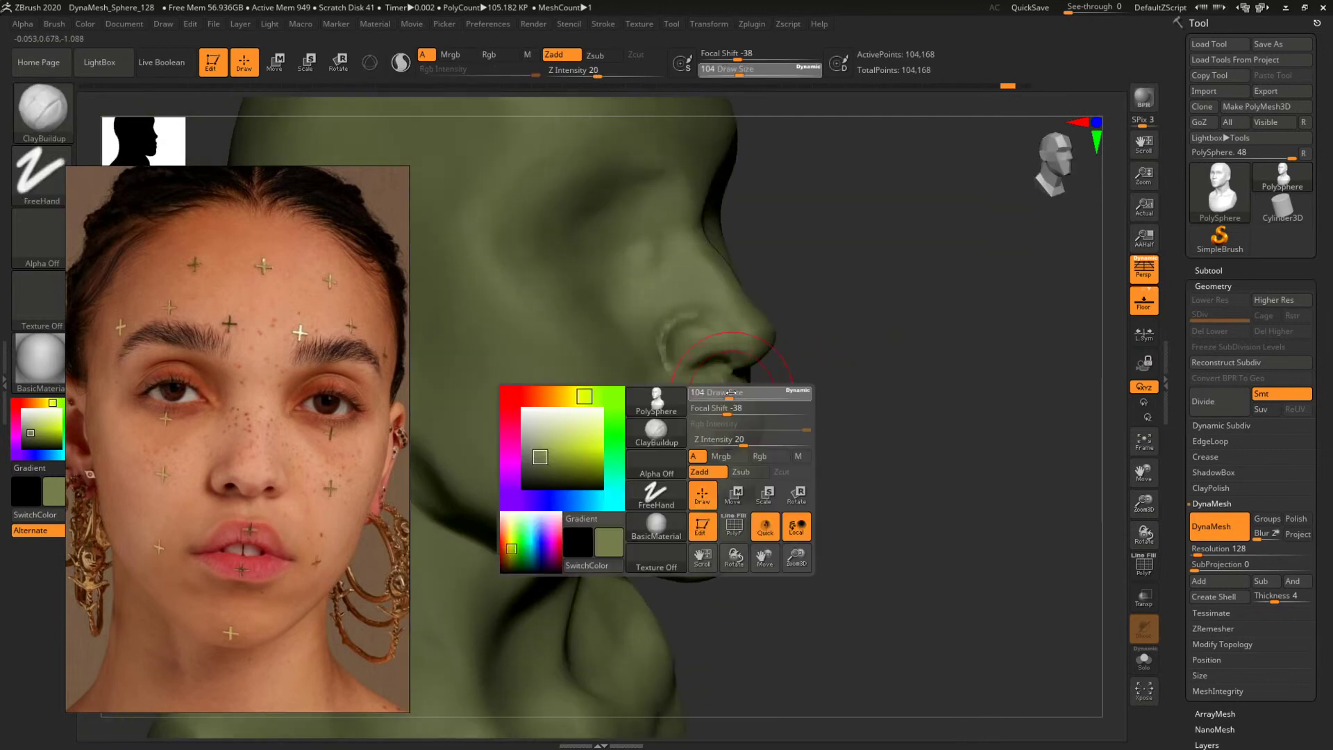
left_click_drag(755, 398, 748, 398)
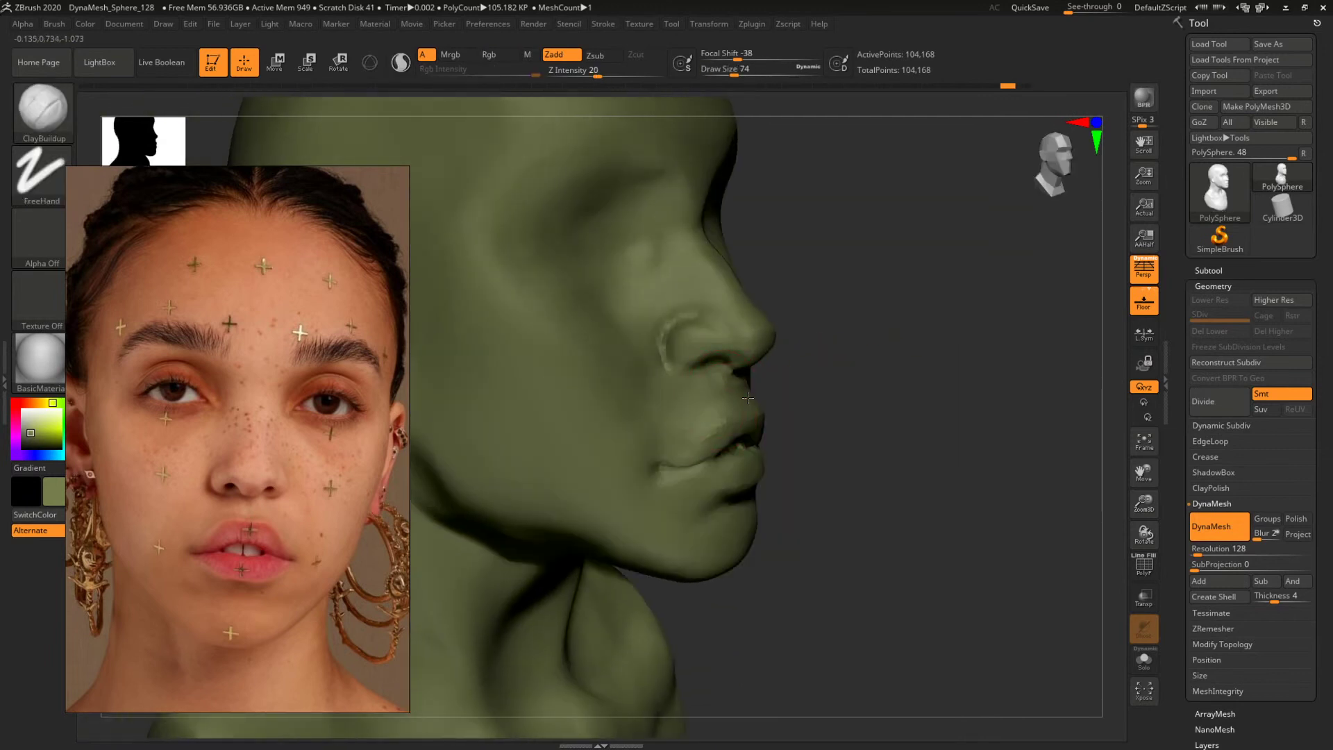
Bring the warm-lit three-quarter reference photo into close view and turn the bust to a matching angle.
double_click(282, 486)
double_click(274, 511)
key("Left")
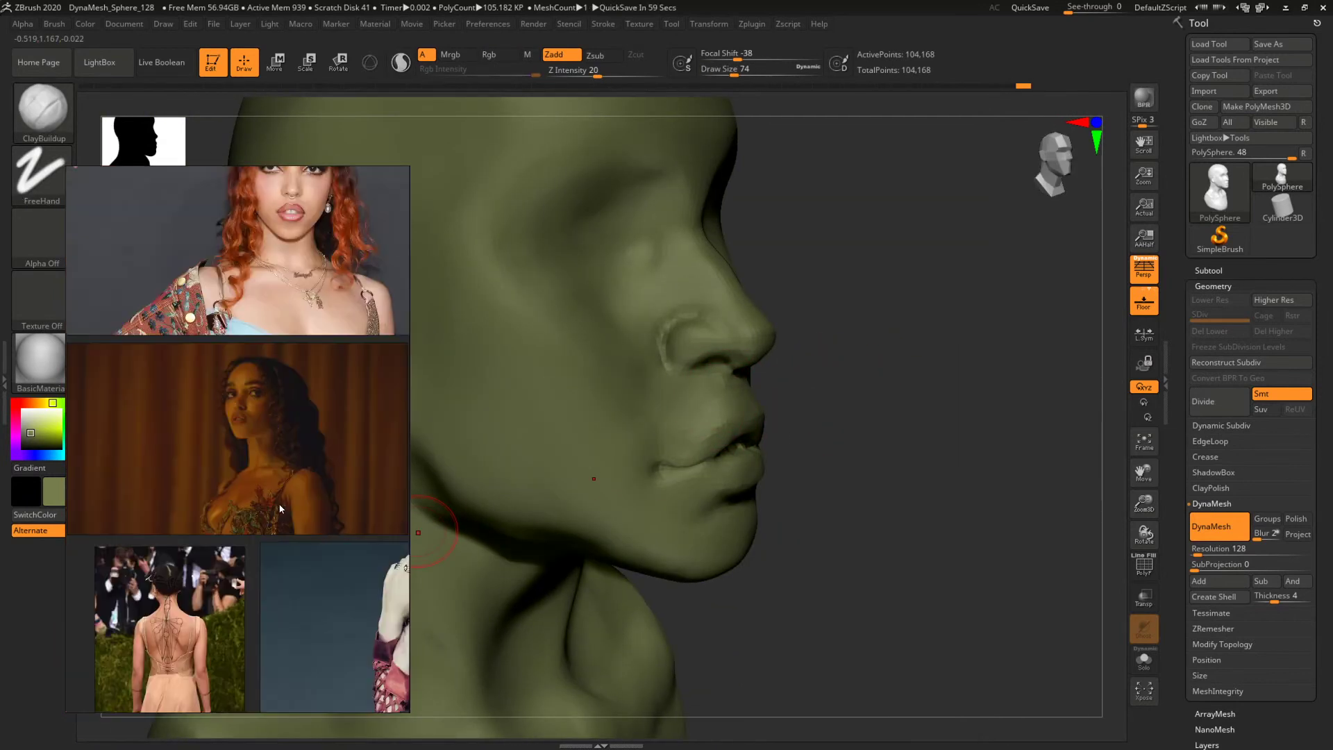
mouse_move(919, 458)
right_mouse_down()
mouse_move(1003, 446)
mouse_move(519, 498)
right_mouse_up()
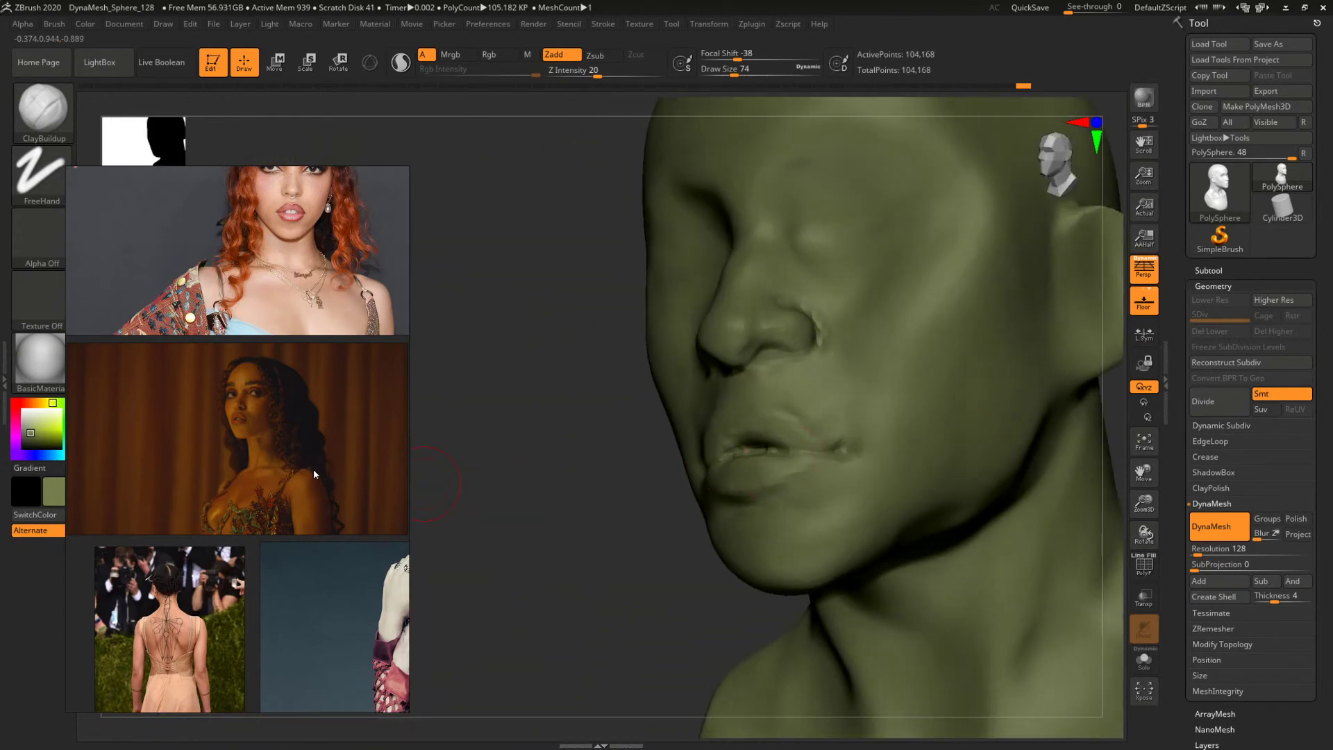
scroll(314, 474, "up", 3)
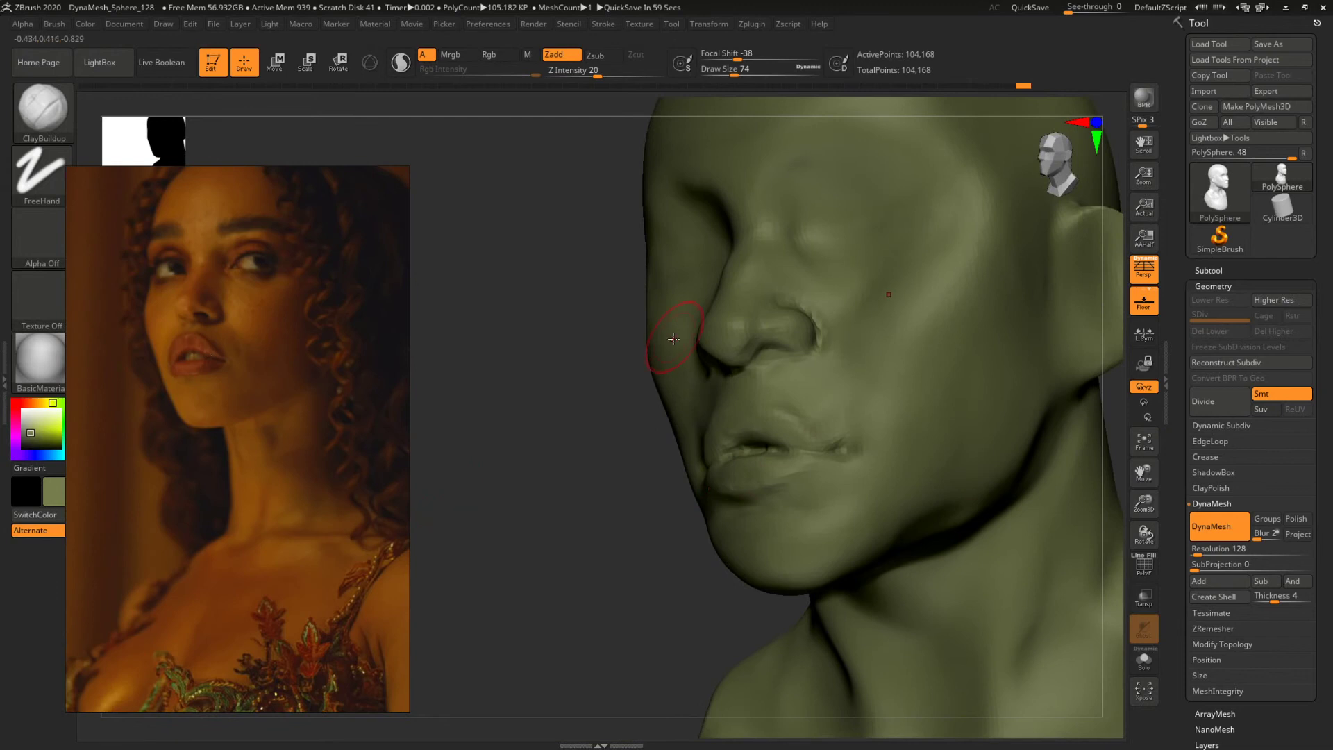
right_click_drag(569, 389, 607, 417, "shift")
mouse_move(1000, 468)
right_mouse_down("ctrl")
mouse_move(936, 421)
mouse_move(988, 407)
mouse_move(1050, 441)
mouse_move(1002, 445)
mouse_move(1009, 477)
mouse_move(1019, 378)
mouse_move(980, 420)
right_mouse_up("ctrl")
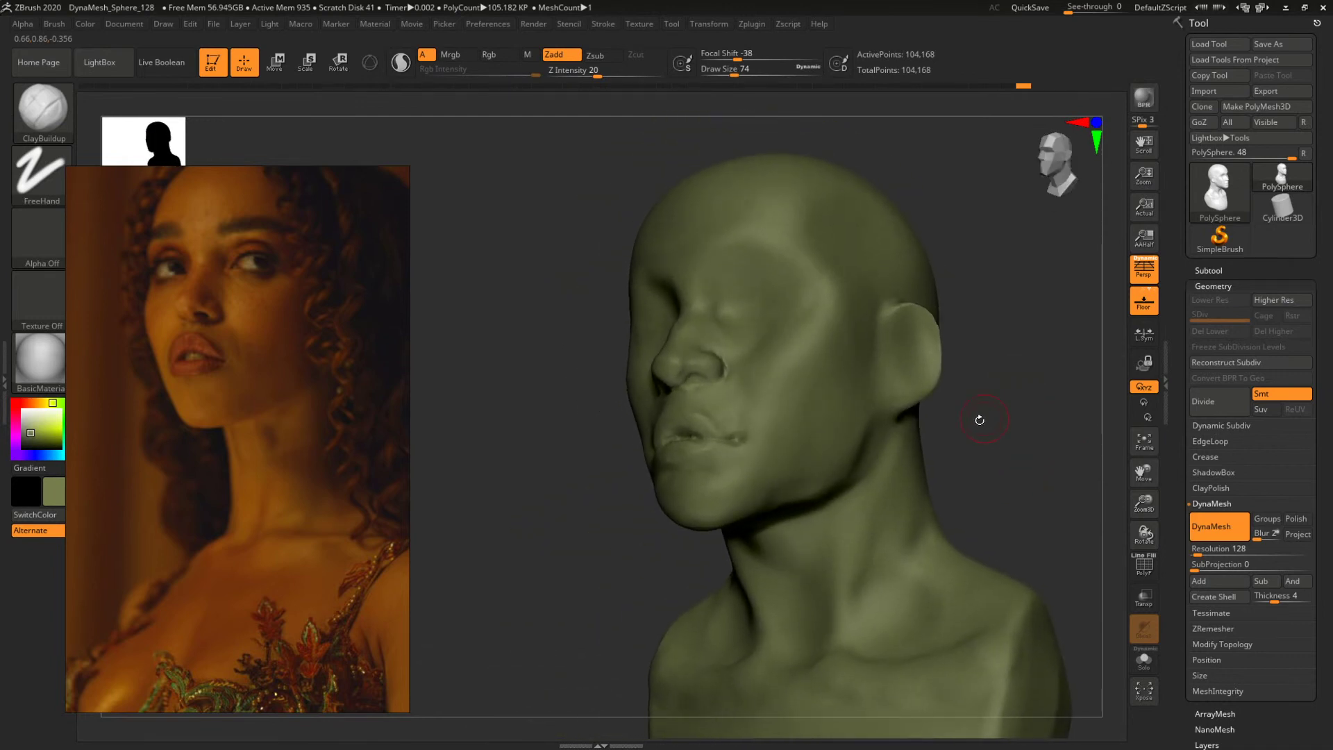
Build up the cheek and side of the jaw with ClayBuildup at draw size 207.
key("space")
left_click_drag(785, 400, 801, 403)
right_click_drag(1025, 478, 1019, 459)
key("space")
left_click_drag(776, 414, 782, 409)
key("space")
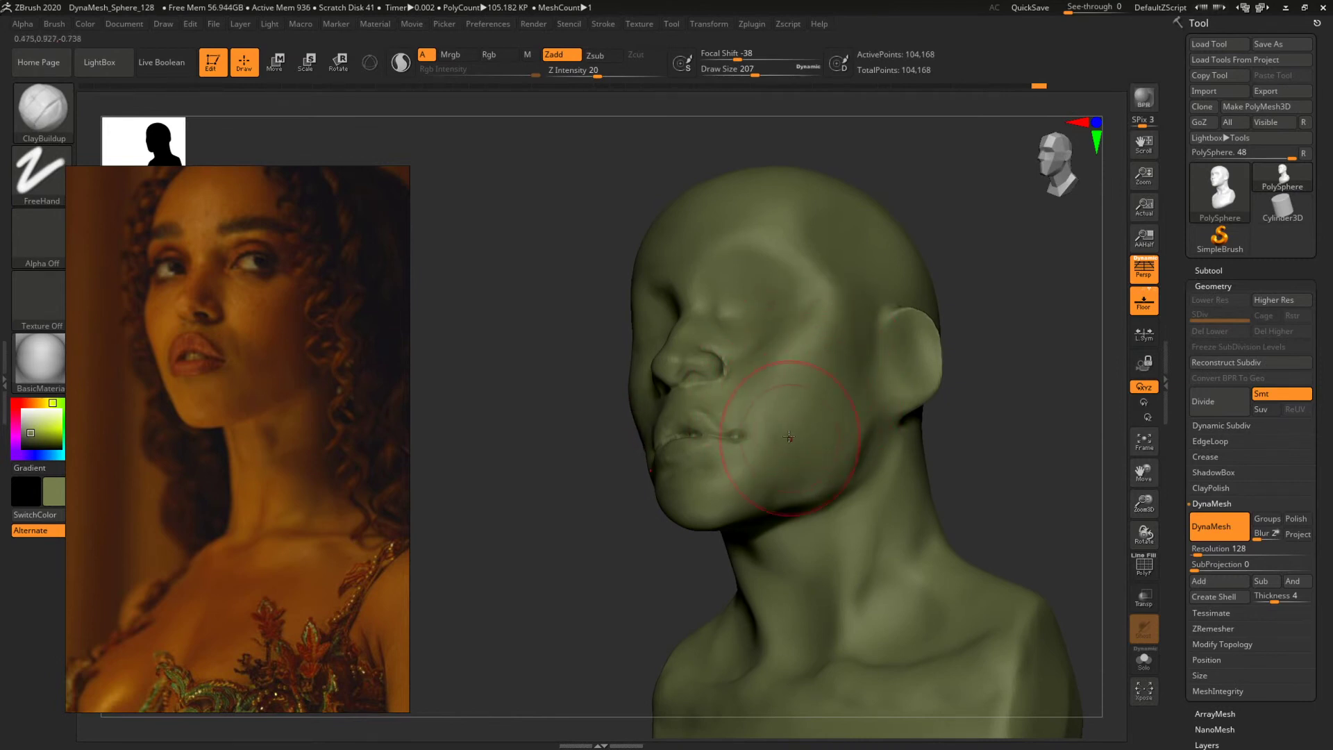
mouse_move(974, 407)
right_mouse_down()
mouse_move(1003, 434)
mouse_move(989, 440)
mouse_move(1033, 428)
right_mouse_up()
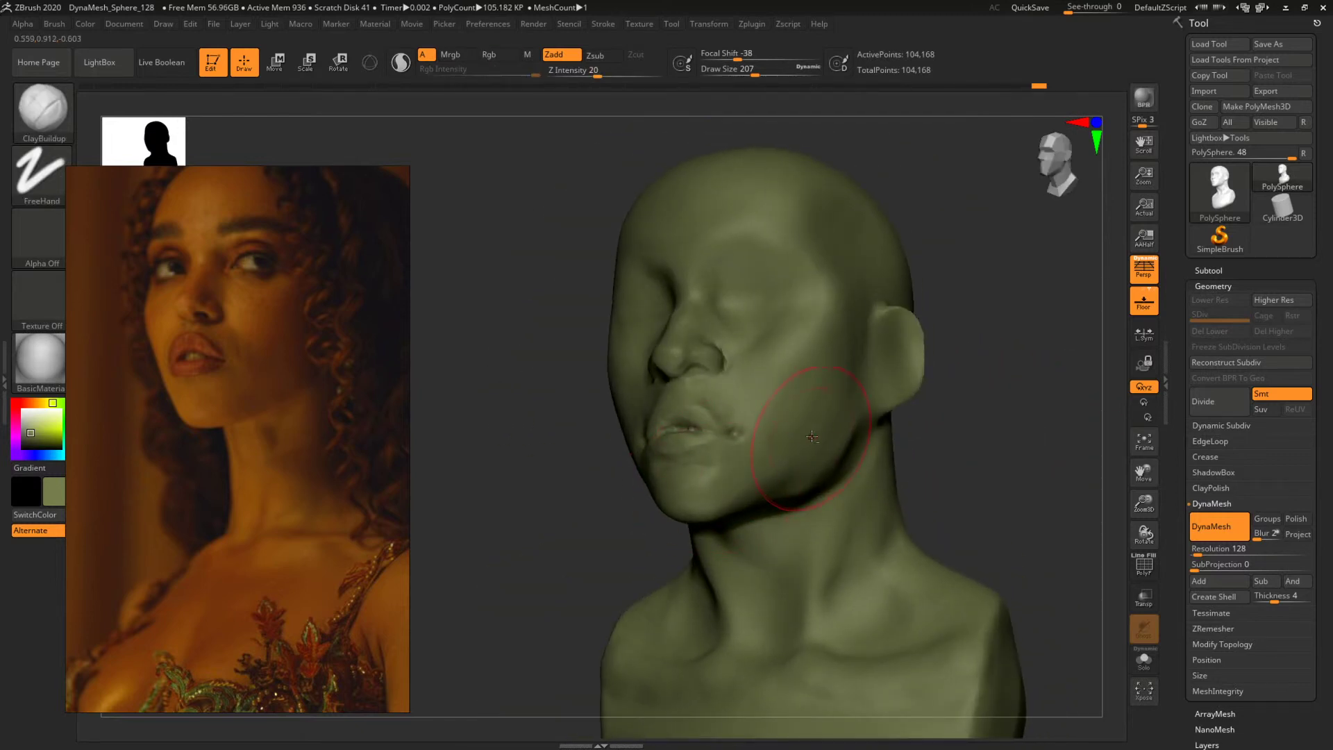
Refine the jawline and neck with ClayBuildup and DamStandard at draw size 112.
right_click_drag(1028, 442, 986, 437)
key("space")
left_click_drag(749, 393, 686, 401)
key("space")
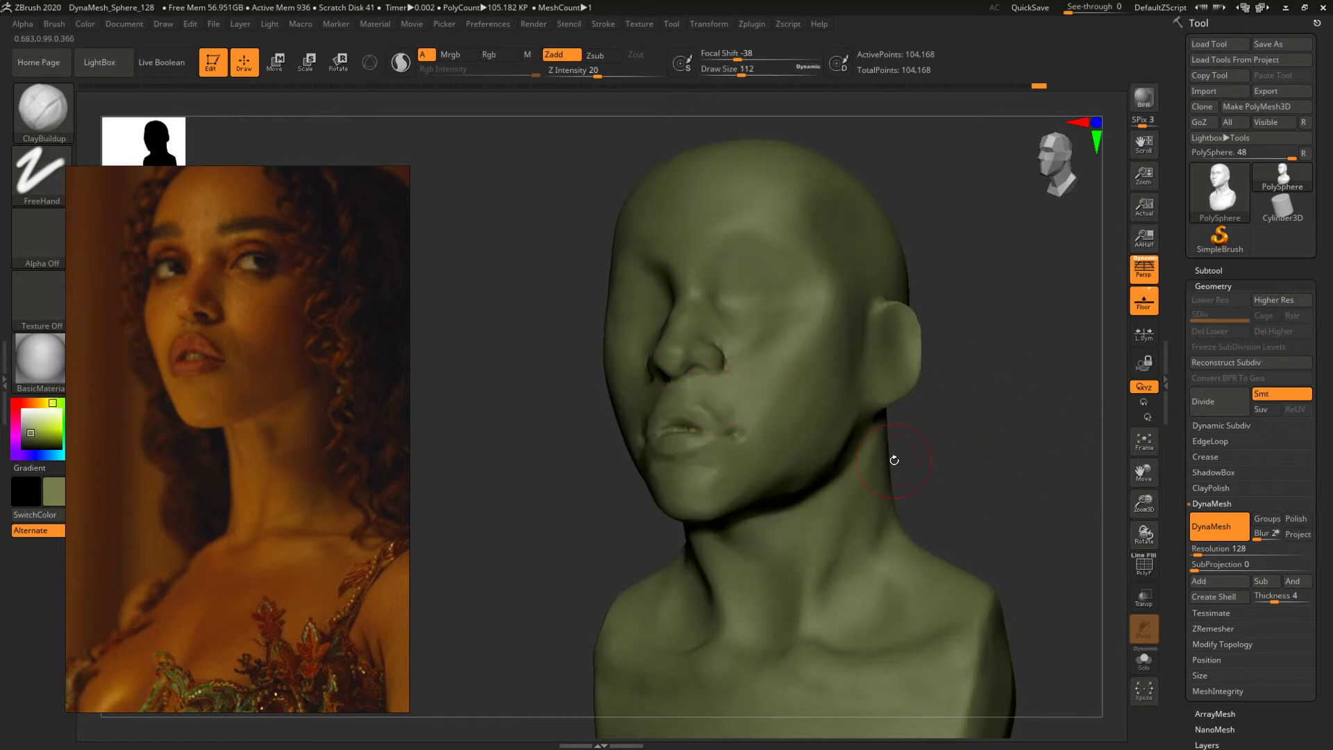
key("b")
key("d")
key("s")
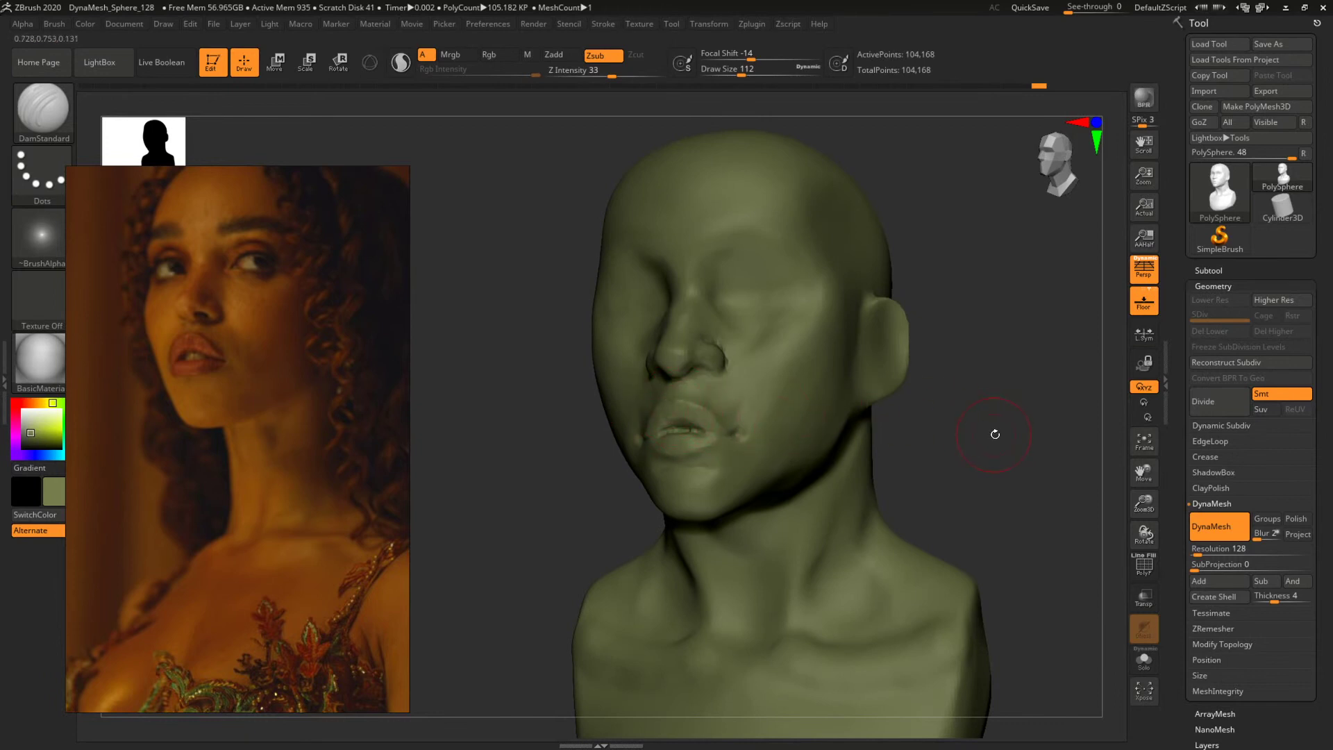
mouse_move(995, 434)
left_mouse_down()
mouse_move(1039, 426)
mouse_move(795, 420)
mouse_move(887, 417)
mouse_move(980, 444)
left_mouse_up()
left_click_drag(980, 444, 885, 437)
Build up the cheek beside the nose with ClayBuildup at draw size 136.
key("b")
key("c")
key("b")
left_click_drag(576, 343, 702, 369)
key("]")
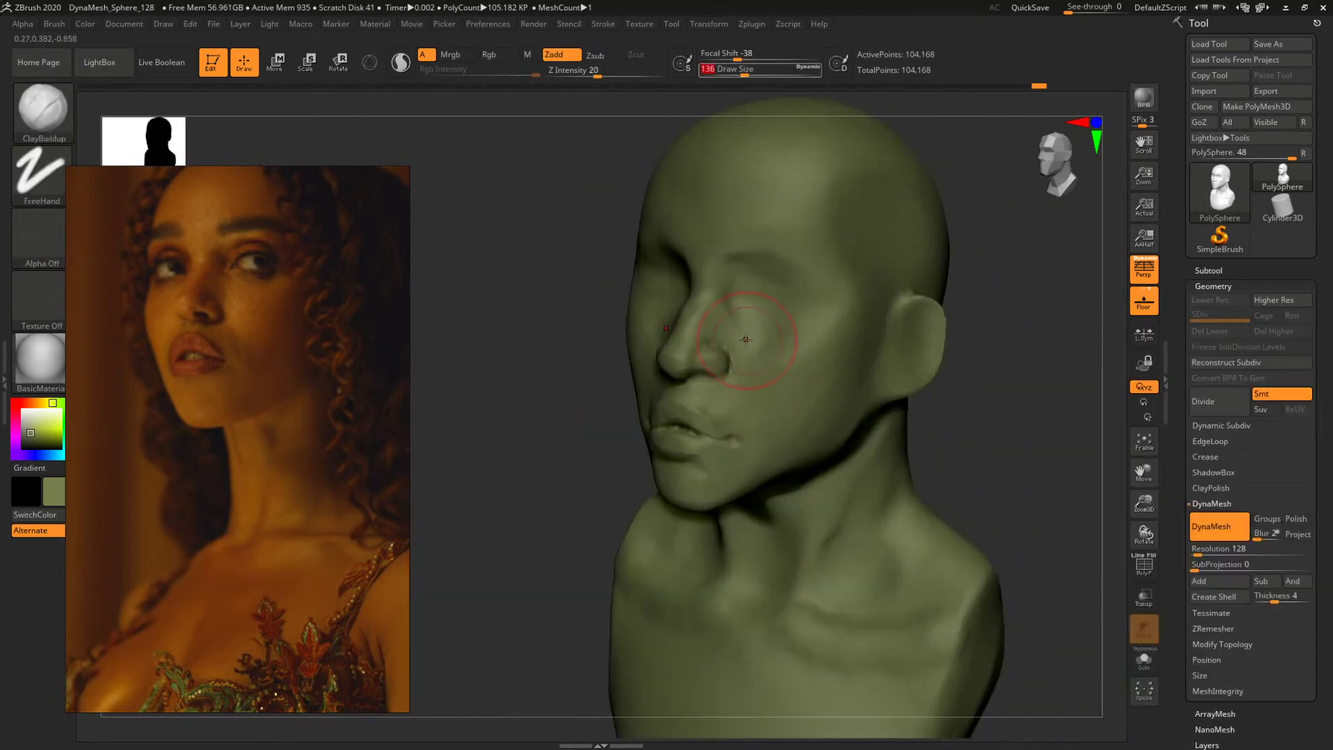
mouse_move(931, 396)
left_mouse_down()
mouse_move(1048, 417)
mouse_move(947, 478)
mouse_move(949, 459)
left_mouse_up()
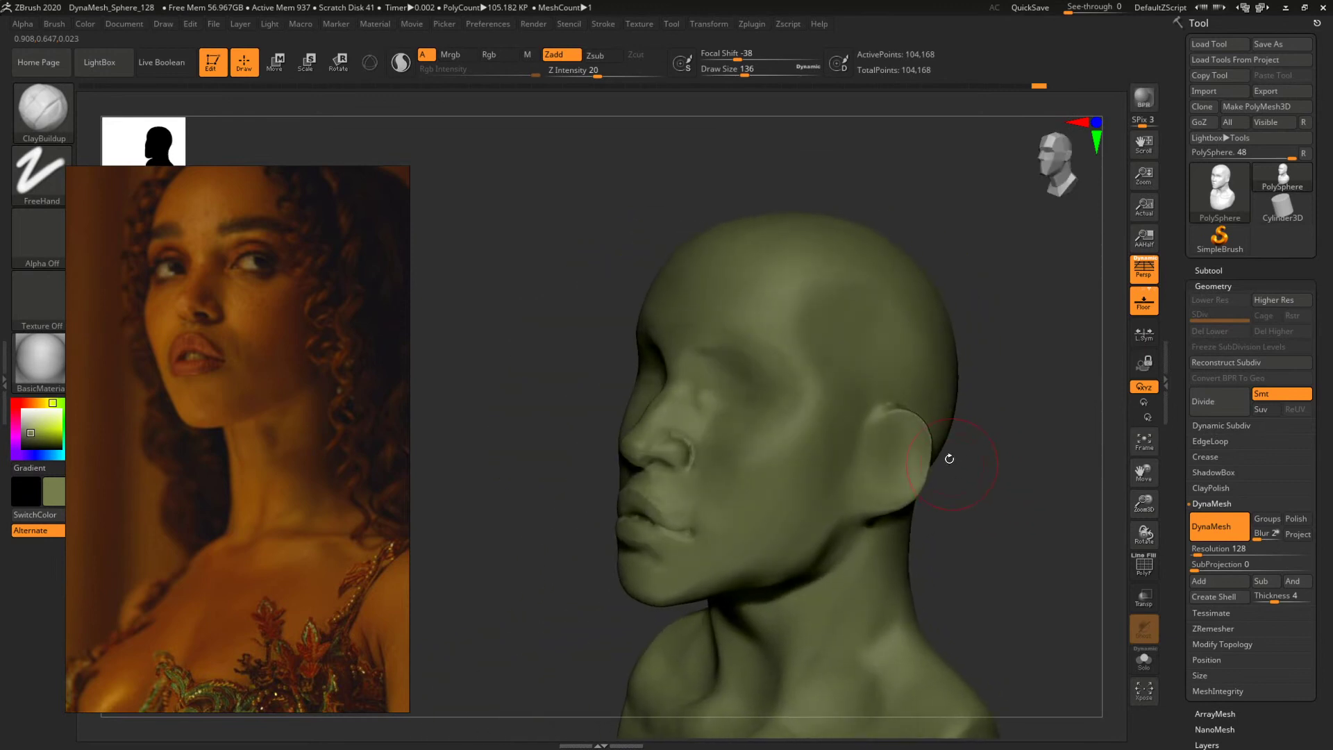
Shape the brow and temple with ClayBuildup at draw sizes 112 and 108.
left_click_drag(1023, 296, 1016, 327)
key("space")
left_click_drag(752, 379, 746, 375)
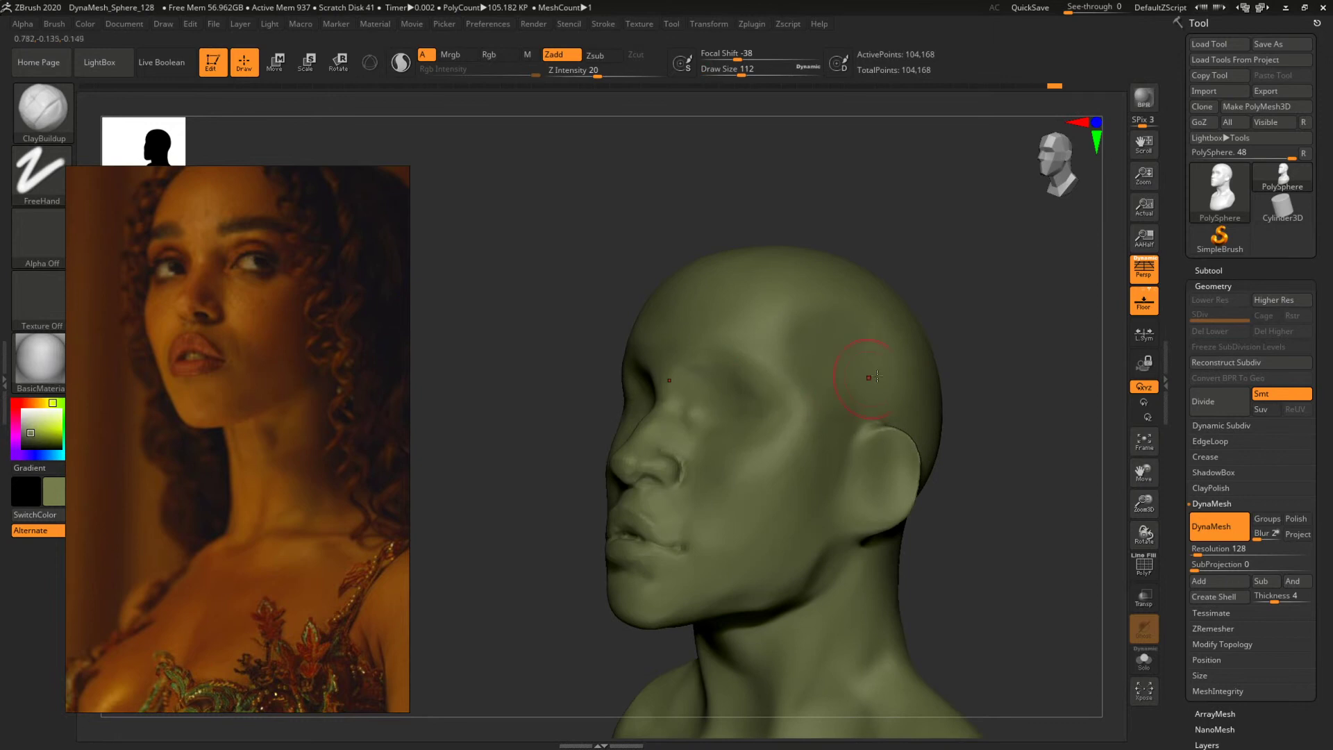
mouse_move(1045, 336)
left_mouse_down()
mouse_move(1039, 352)
mouse_move(1007, 347)
left_mouse_up()
key("space")
left_click_drag(750, 369, 743, 368)
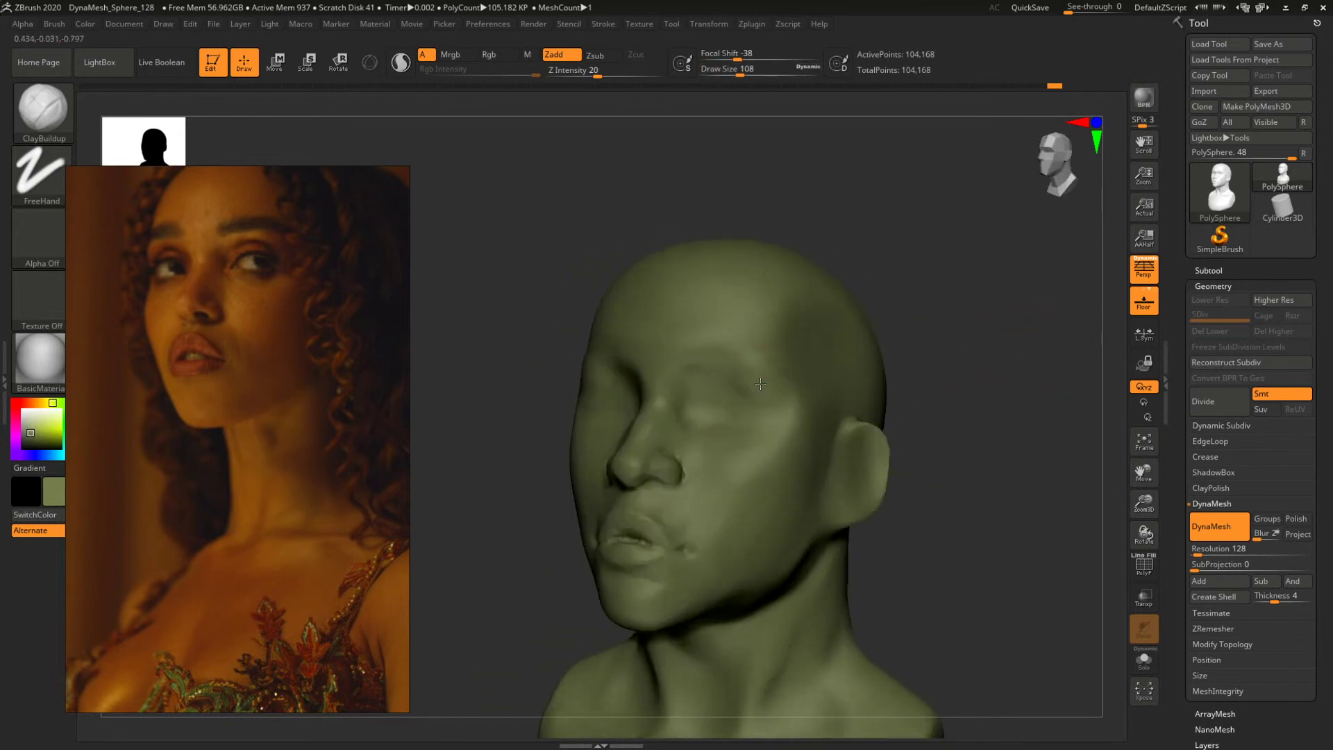
left_click_drag(965, 347, 958, 380)
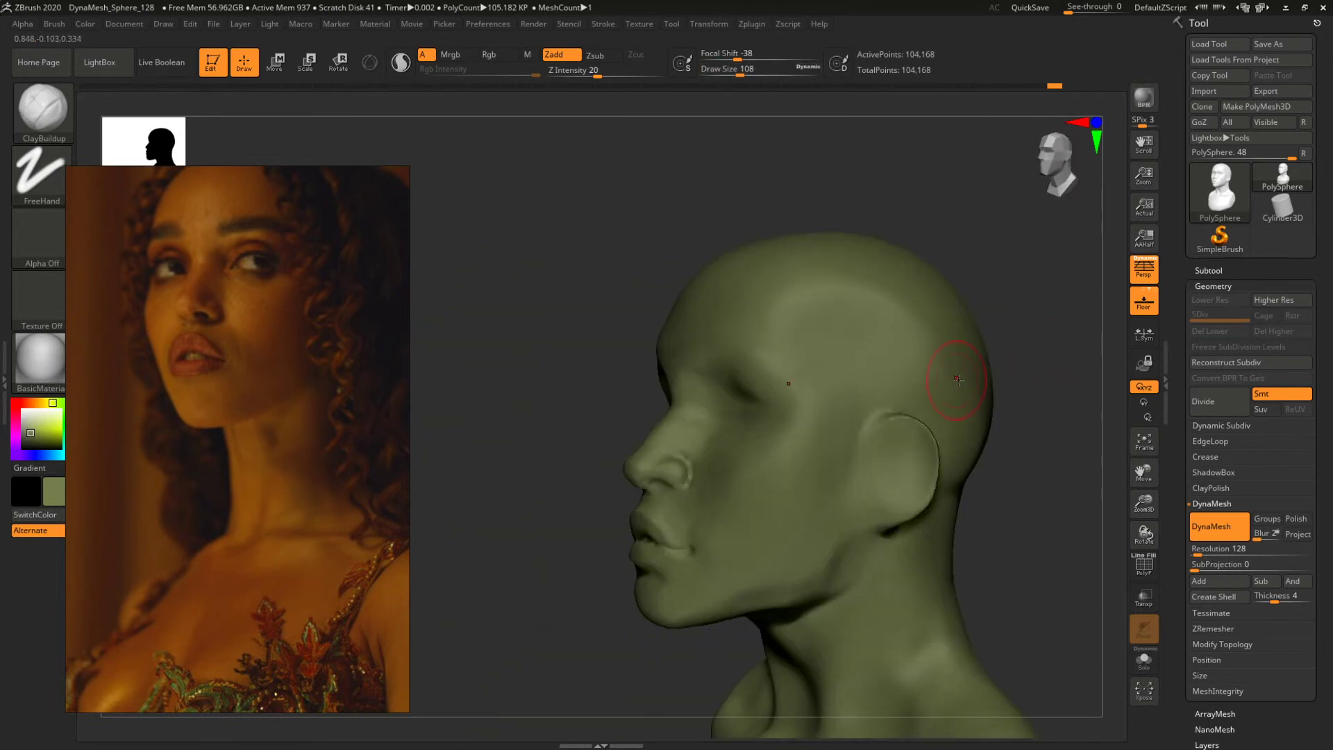
left_click_drag(1045, 342, 1030, 364)
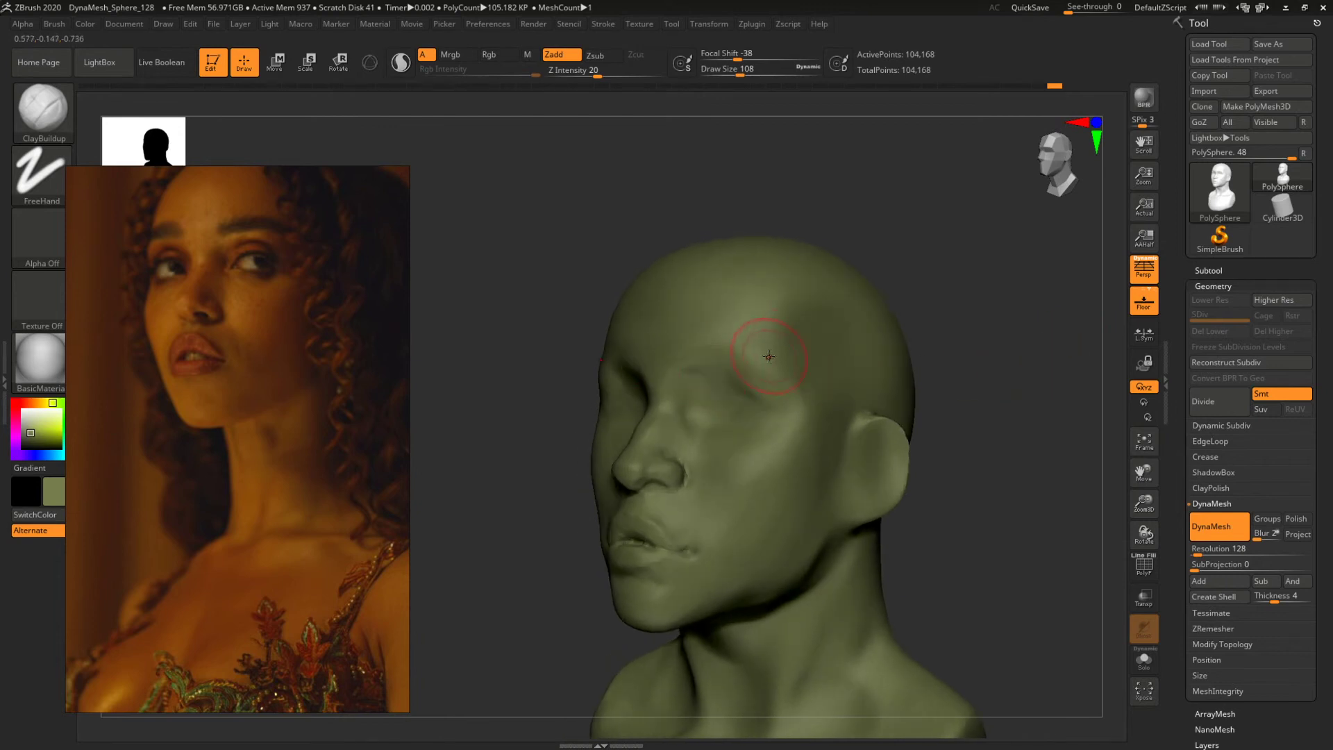
Fill out the forehead with ClayBuildup at draw size 212.
key("space")
left_click_drag(769, 356, 784, 354)
key("space")
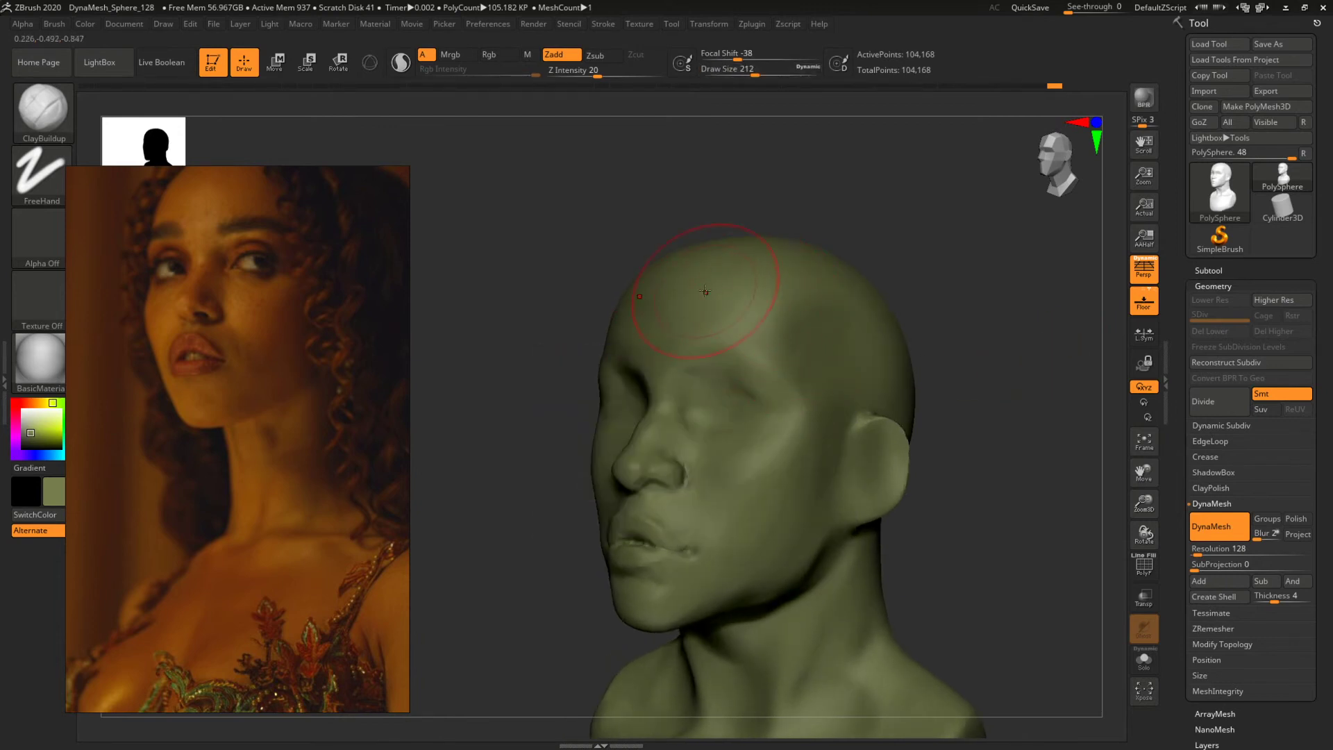
Flatten and smooth the planes of the forehead with TrimDynamic at draw size 331.
key("space")
key("b")
key("t")
key("d")
key("space")
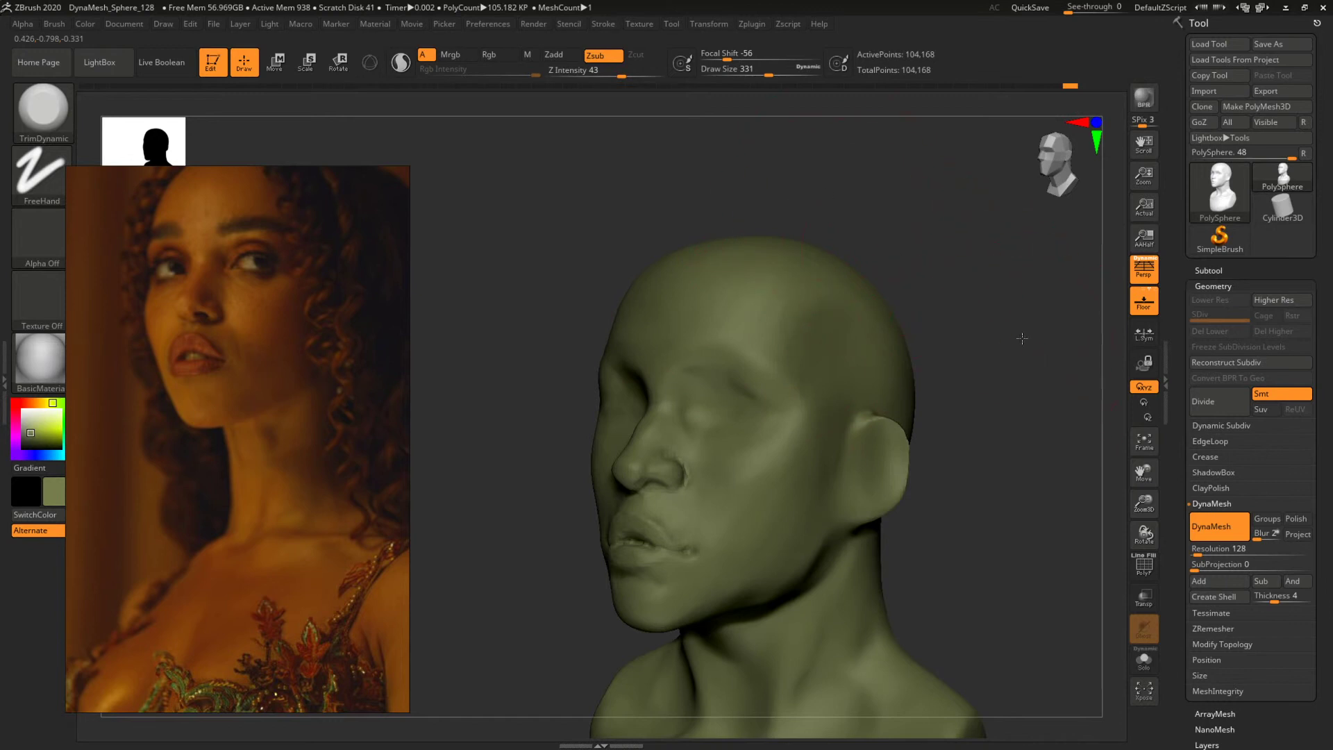
left_click_drag(1022, 338, 982, 327)
Round out the side and top of the skull with ClayBuildup at draw sizes 299 and 422.
key("b")
key("c")
key("b")
key("space")
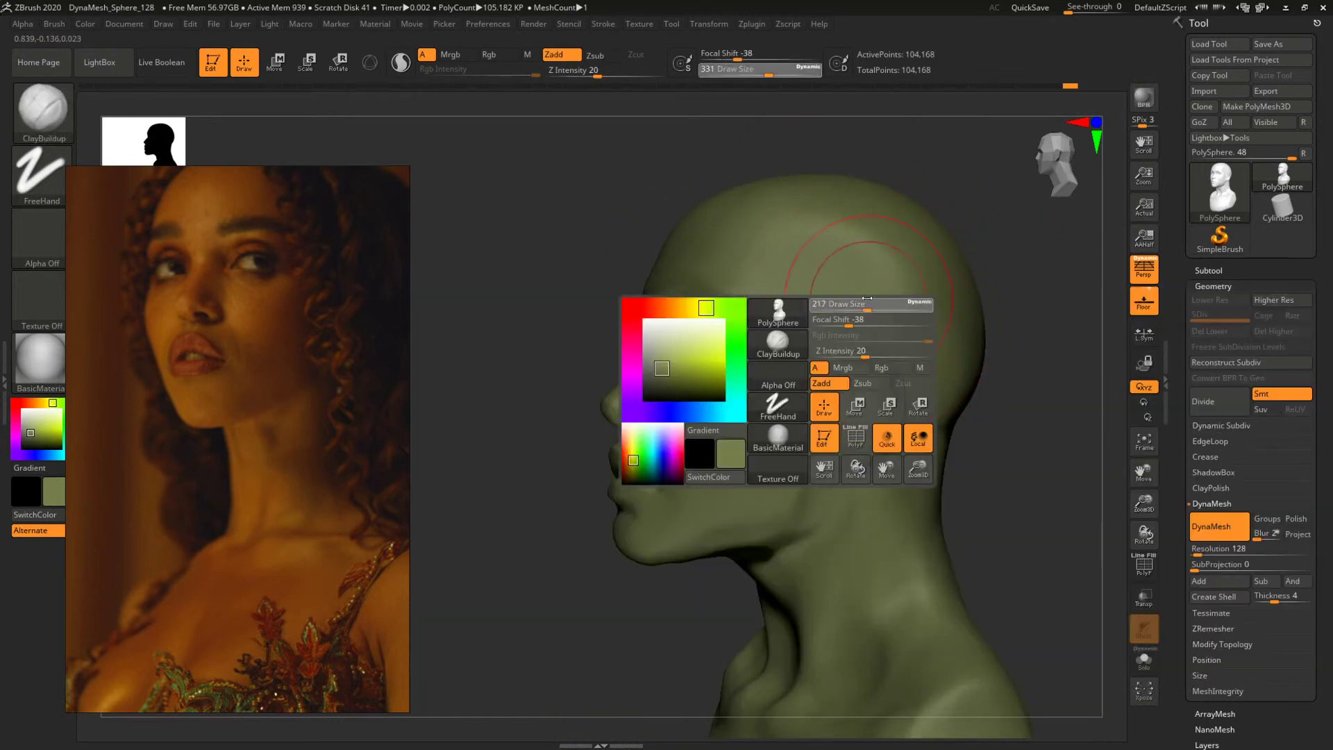
left_click_drag(867, 298, 863, 309)
mouse_move(990, 292)
left_mouse_down()
mouse_move(988, 271)
mouse_move(1003, 289)
mouse_move(863, 285)
mouse_move(864, 298)
left_mouse_up()
key("space")
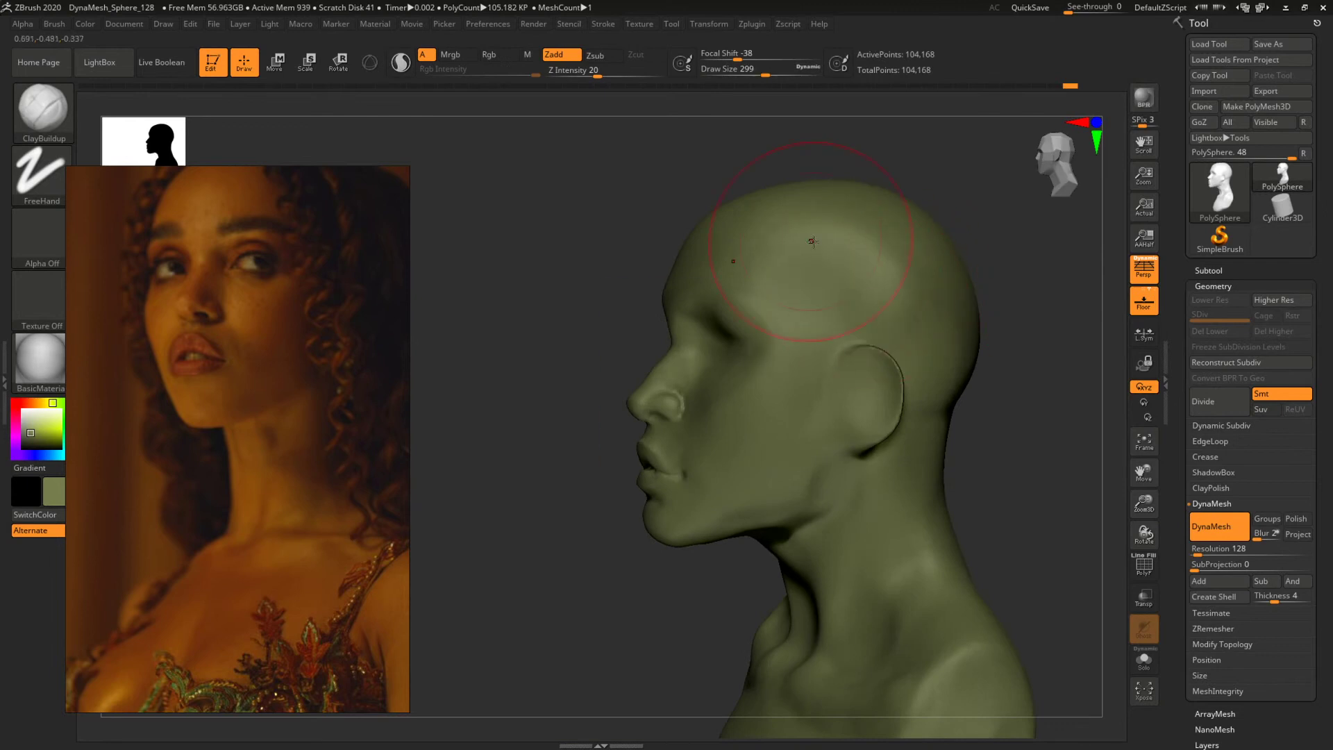
left_click_drag(1011, 296, 863, 311)
key("bracketright")
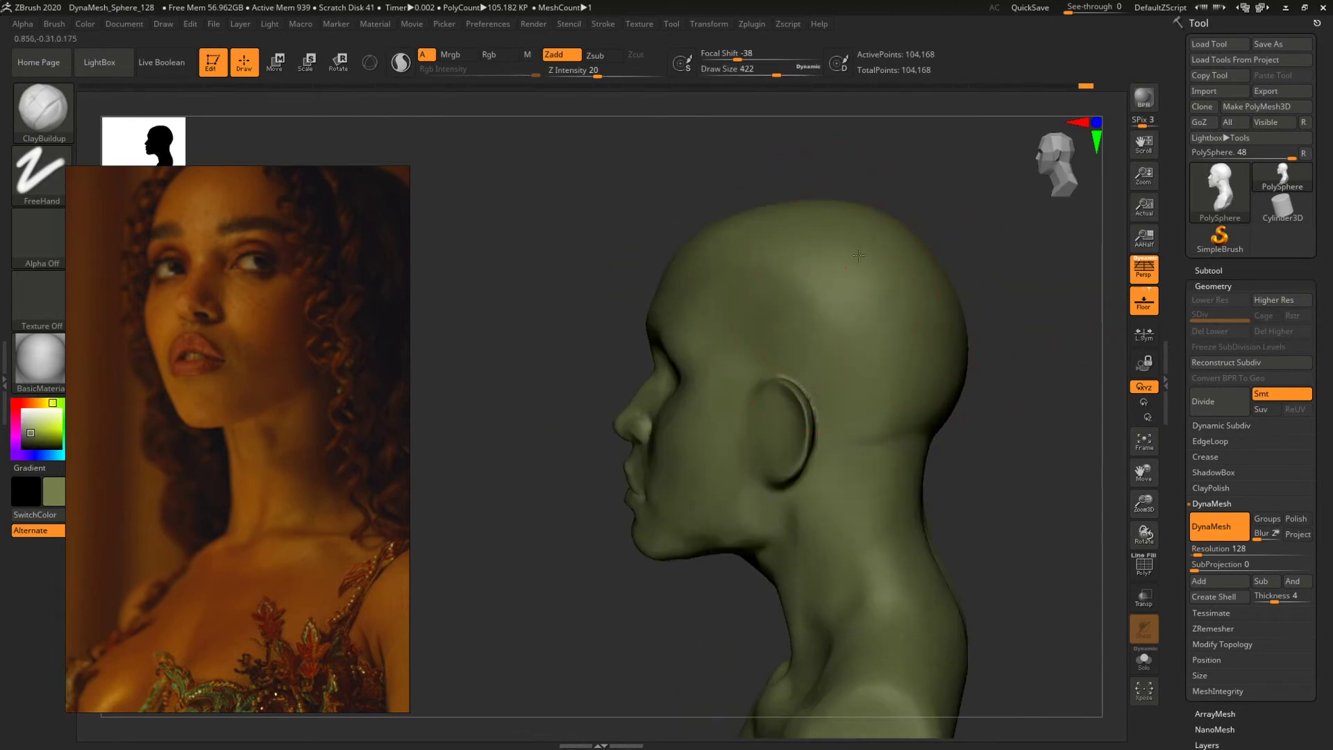
Build up the cheek around the mouth corners with ClayBuildup at draw size 80.
mouse_move(1028, 341)
left_mouse_down()
mouse_move(905, 309)
mouse_move(962, 307)
mouse_move(936, 292)
mouse_move(985, 381)
mouse_move(991, 343)
mouse_move(1006, 369)
mouse_move(939, 383)
left_mouse_up()
key("space")
mouse_move(757, 453)
left_mouse_down()
mouse_move(716, 453)
mouse_move(724, 479)
left_mouse_up()
key("space")
key("space")
key("space")
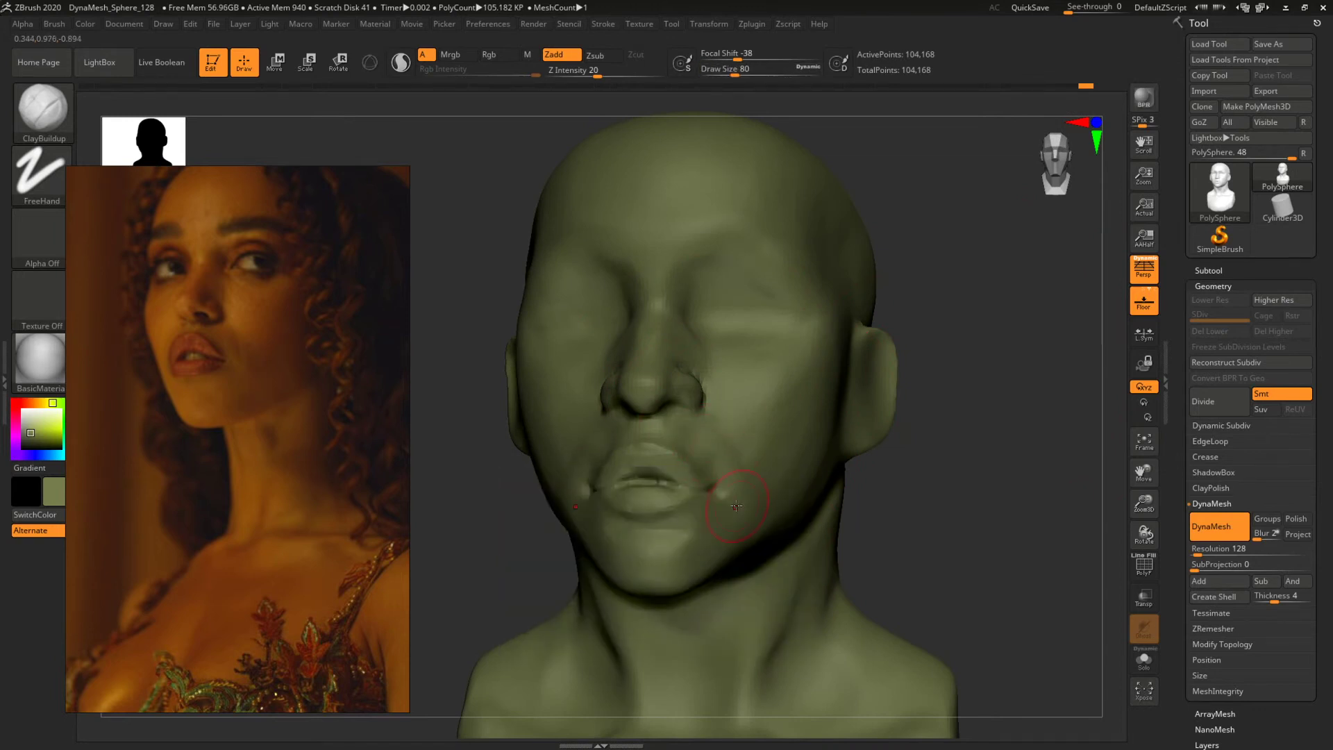
Adjust the overall proportions of the jaw and neck with the Move brush at draw size 351.
mouse_move(902, 432)
left_mouse_down()
mouse_move(988, 463)
mouse_move(905, 417)
mouse_move(914, 410)
mouse_move(973, 467)
mouse_move(888, 377)
left_mouse_up()
key("b")
key("m")
key("v")
mouse_move(837, 432)
left_mouse_down()
mouse_move(778, 421)
mouse_move(740, 436)
left_mouse_up()
key("space")
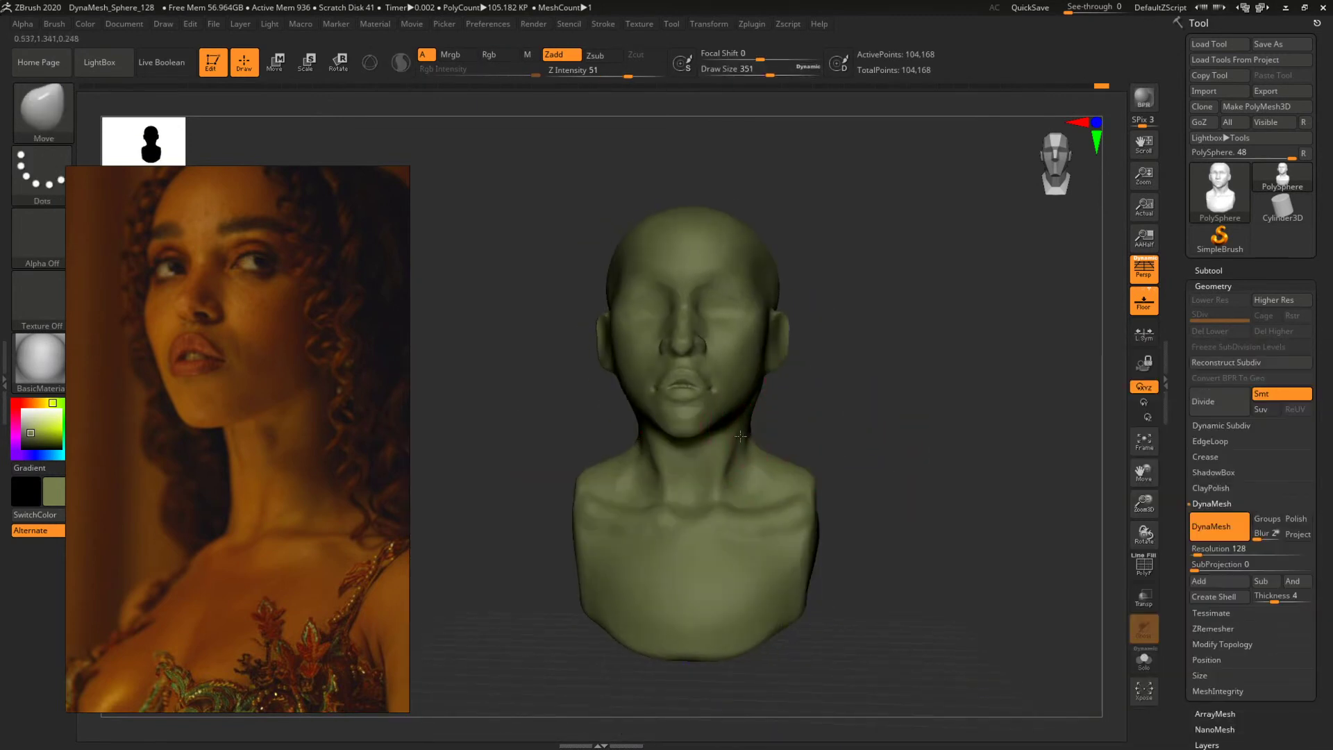
Browse the reference board and bring the front-facing photo of the woman with braids and a key necklace into close view.
key("Right")
key("Right")
key("Right")
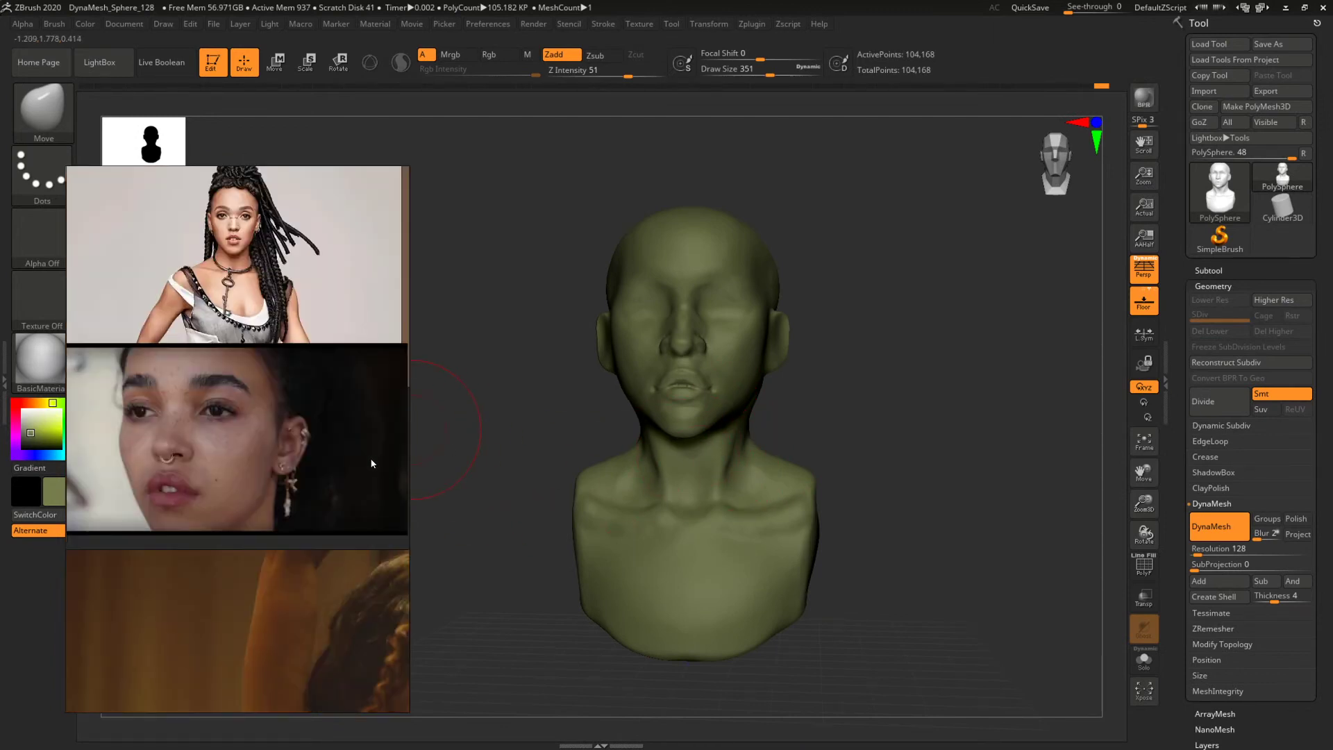
scroll(378, 465, "down", 5)
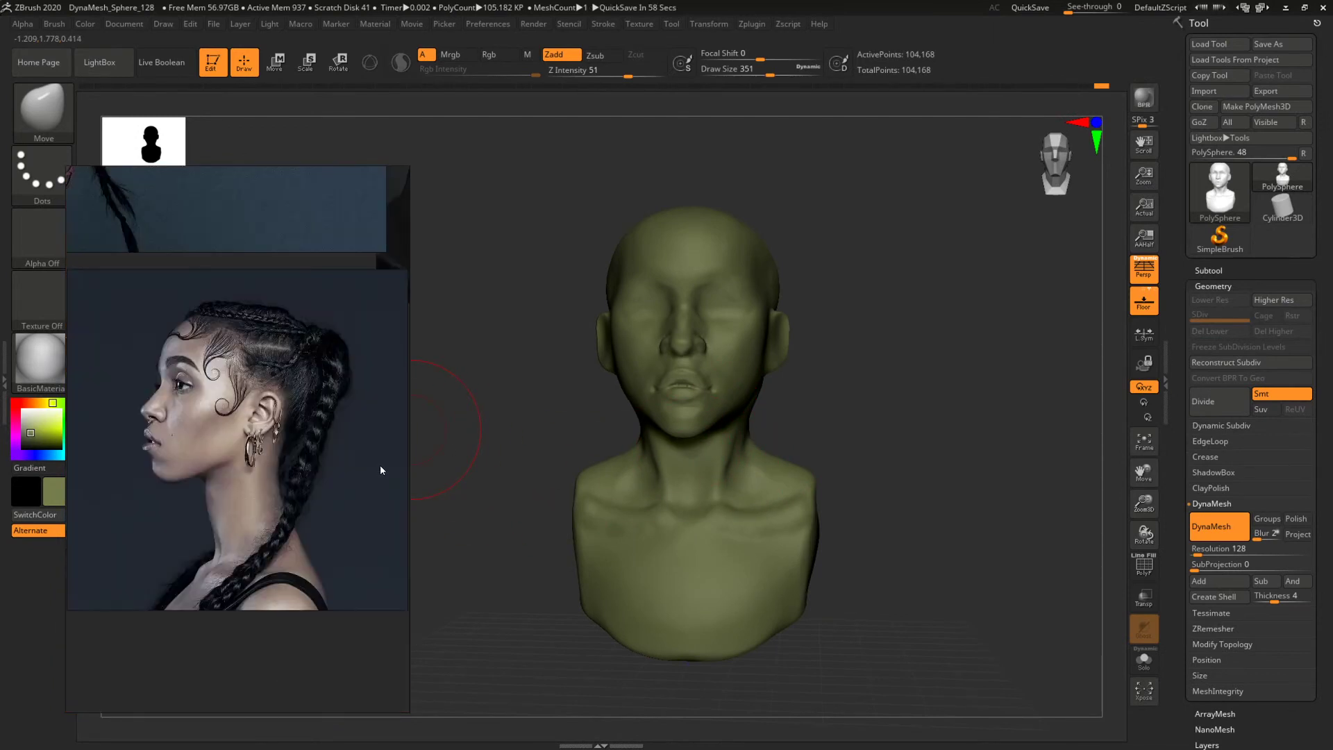
scroll(384, 470, "down", 4)
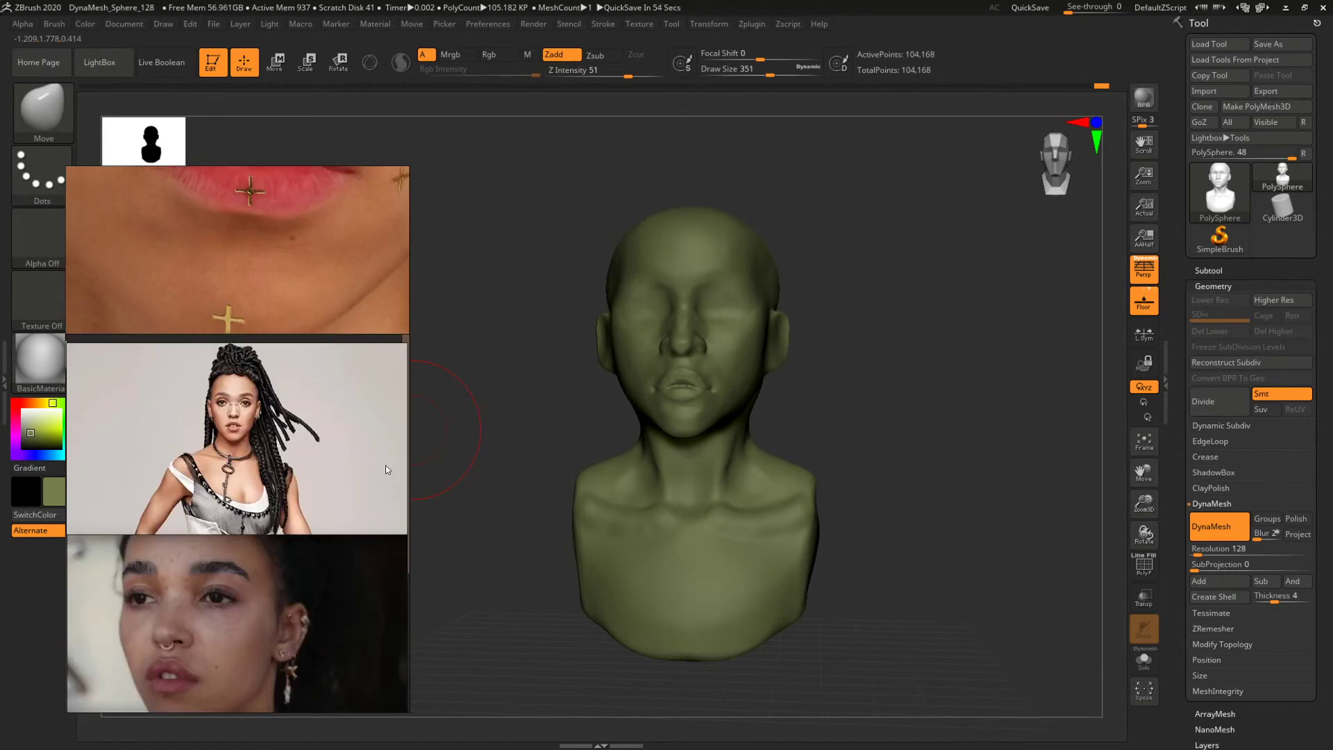
scroll(208, 434, "up", 2)
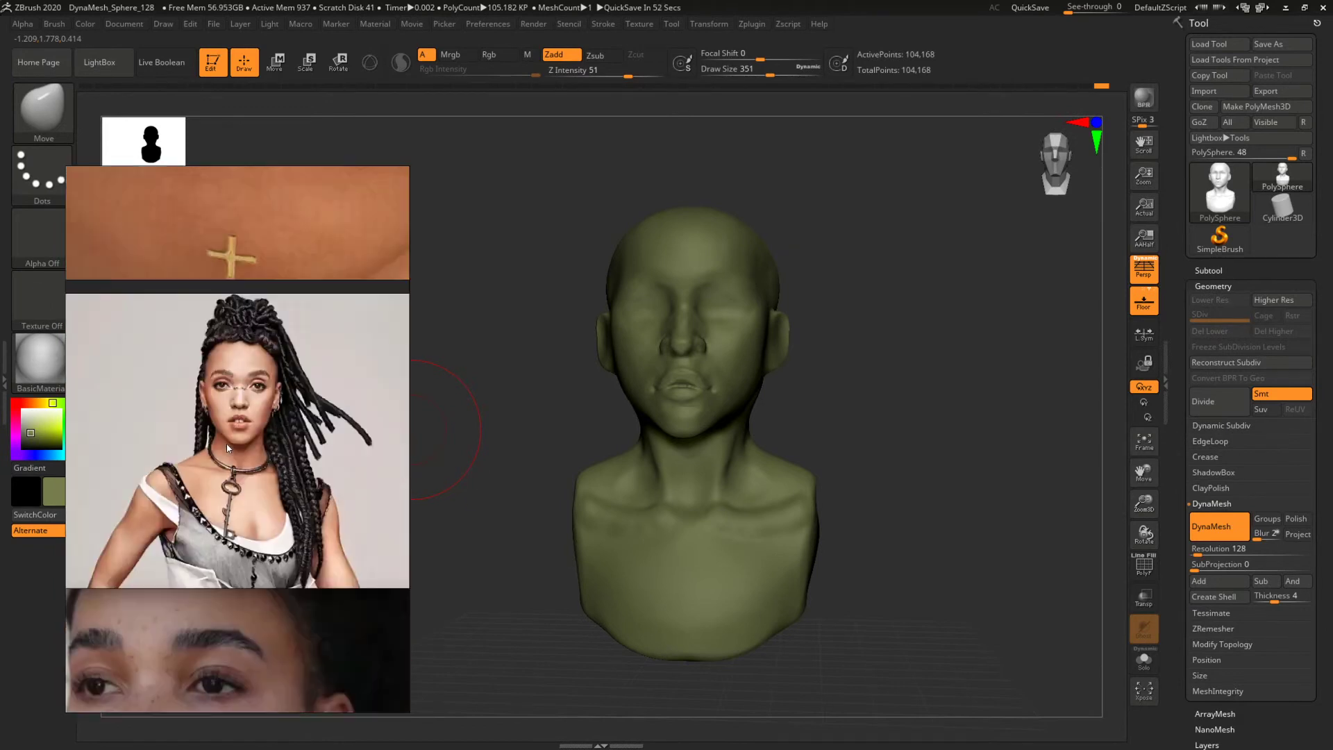
scroll(208, 435, "down", 8)
scroll(321, 455, "up", 3)
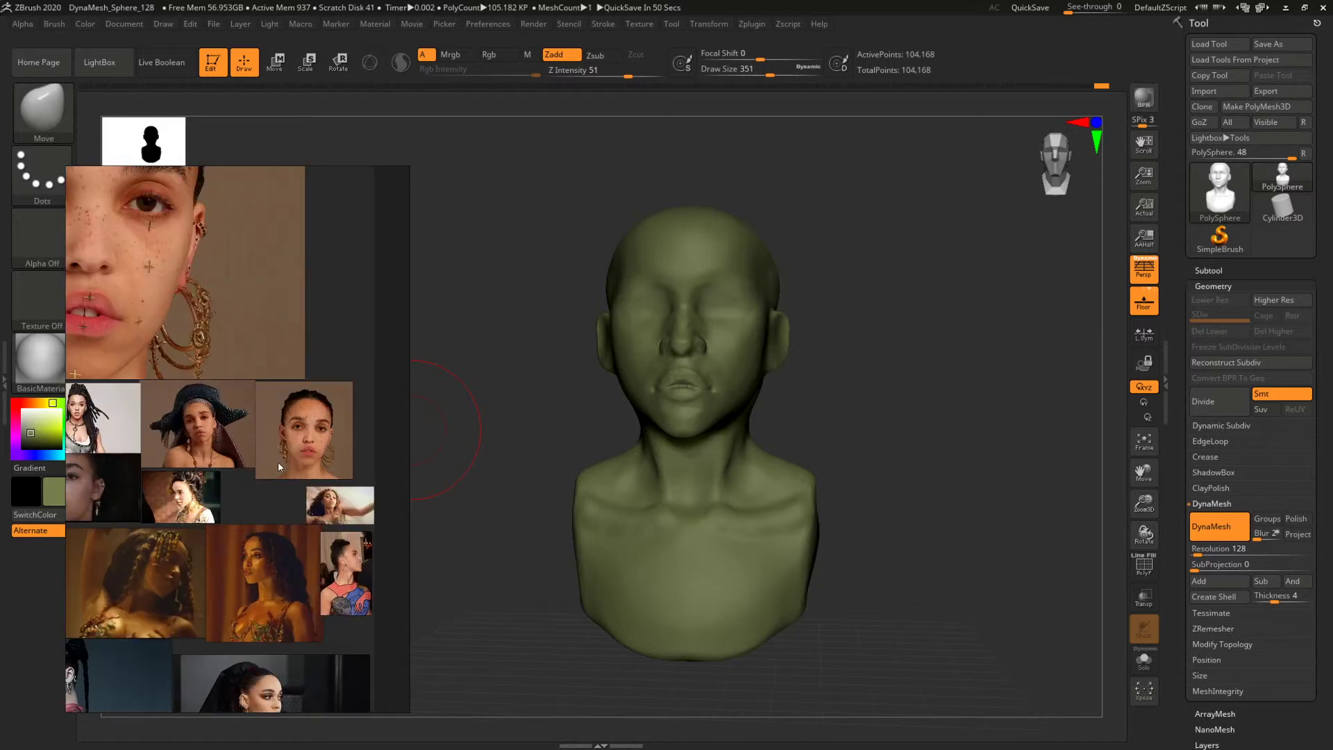
scroll(278, 462, "down", 3)
scroll(200, 478, "up", 3)
scroll(193, 511, "up", 2)
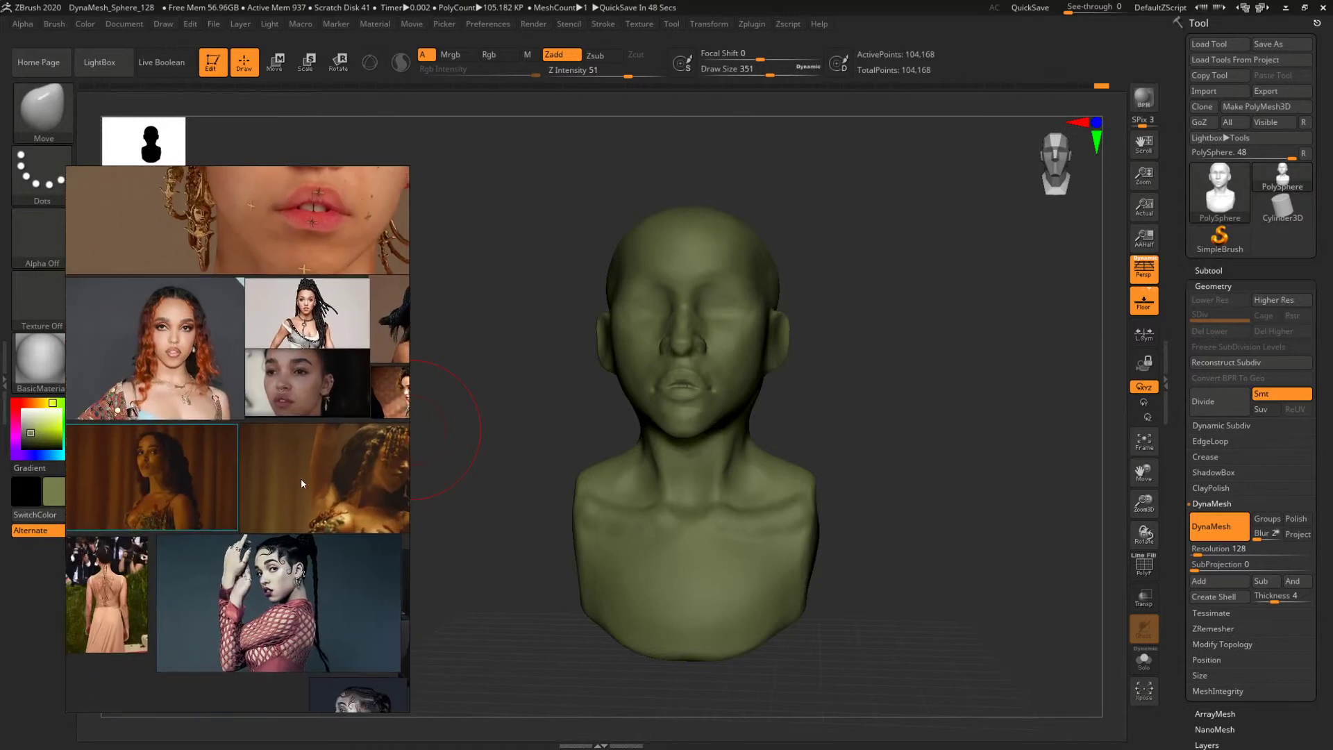
mouse_move(302, 479)
middle_mouse_down()
mouse_move(205, 390)
mouse_move(468, 389)
mouse_move(122, 374)
mouse_move(120, 503)
middle_mouse_up()
middle_click_drag(154, 408, 192, 430)
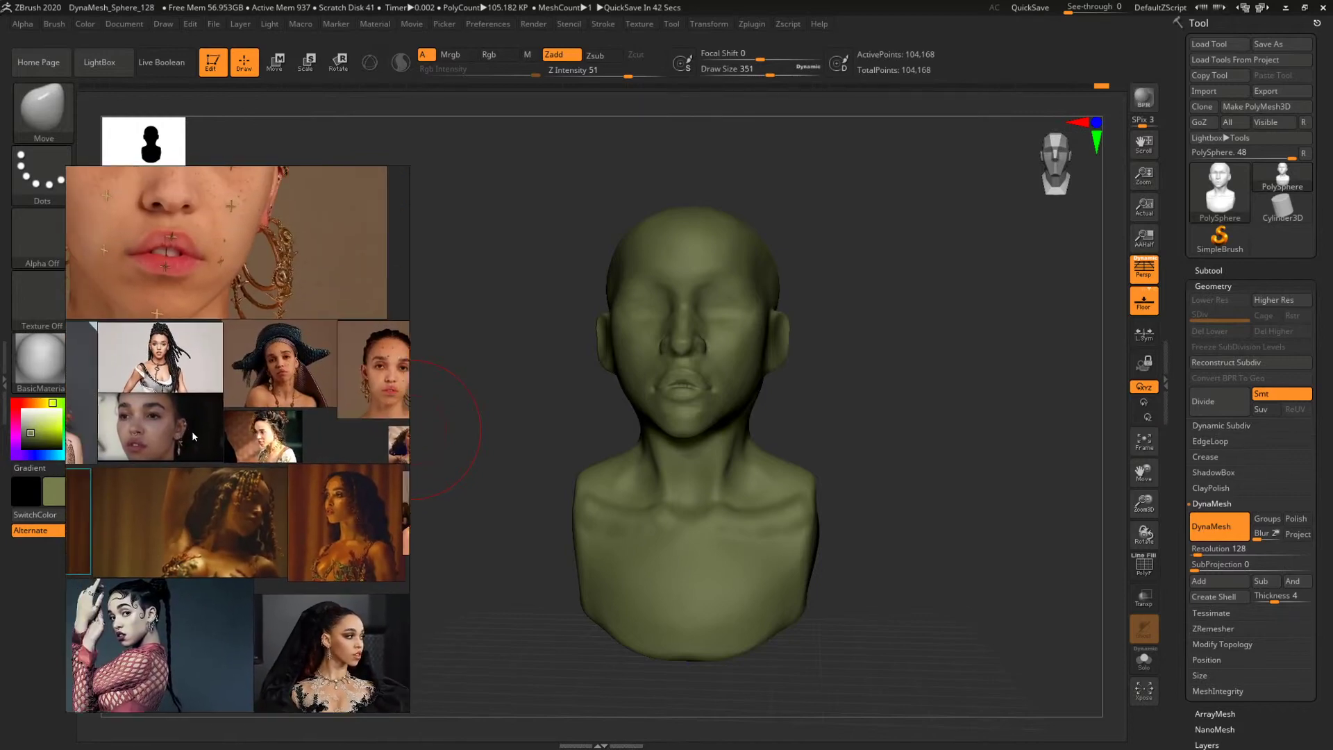
scroll(192, 430, "up", 5)
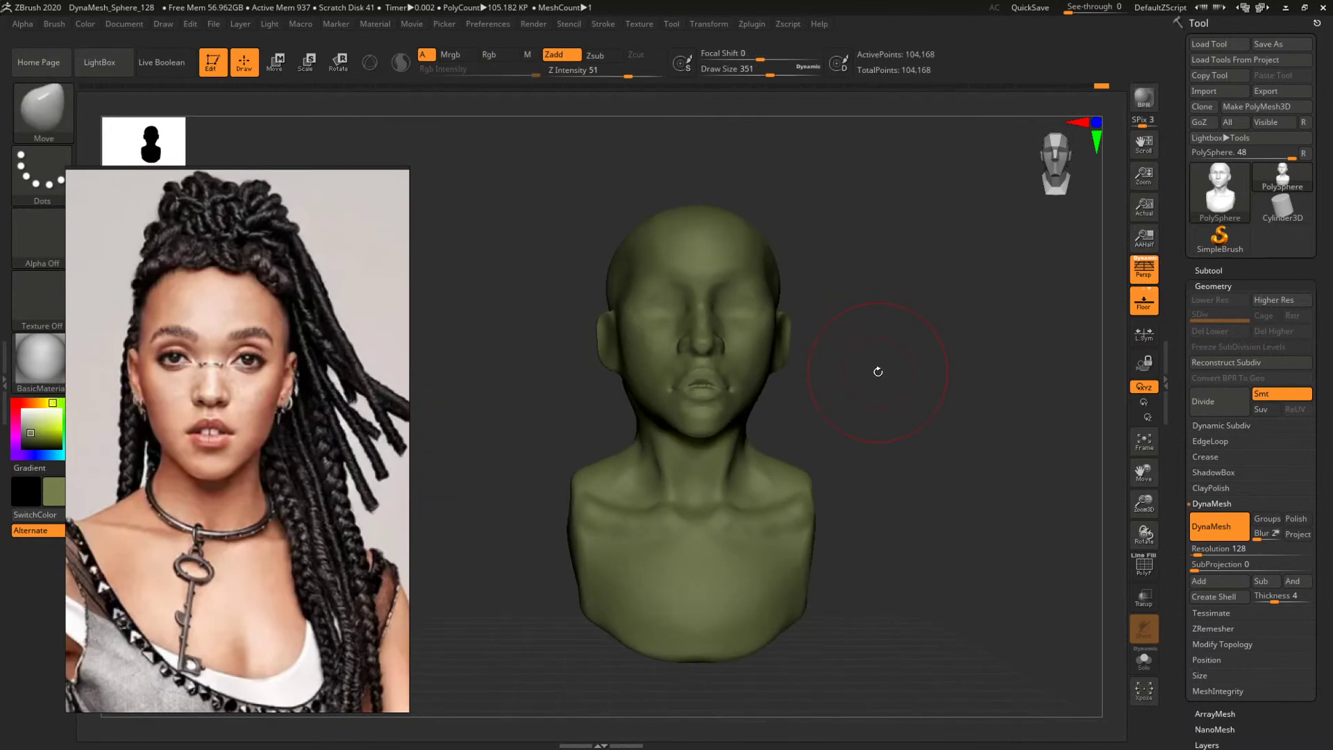
Build up the chest below the collarbones with ClayBuildup at draw size 351 and focal shift 33.
left_click_drag(877, 373, 859, 331, "alt")
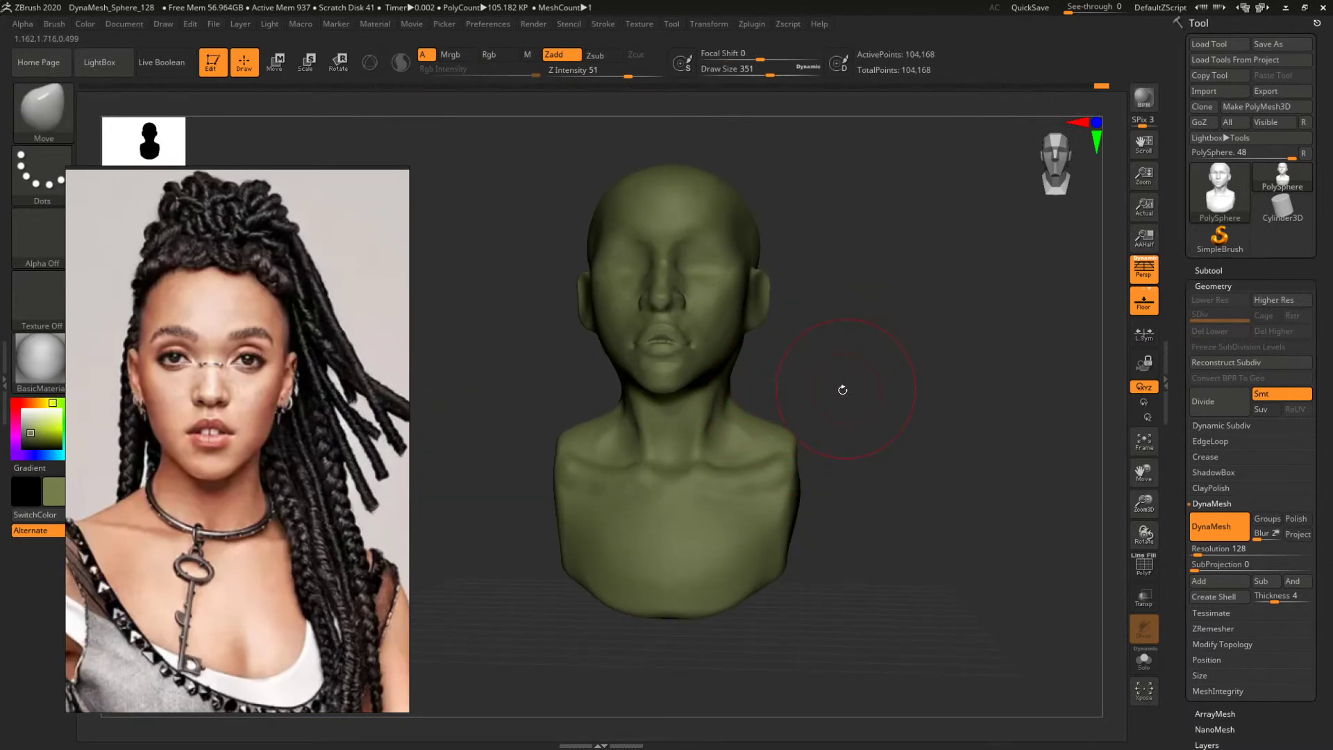
key("b")
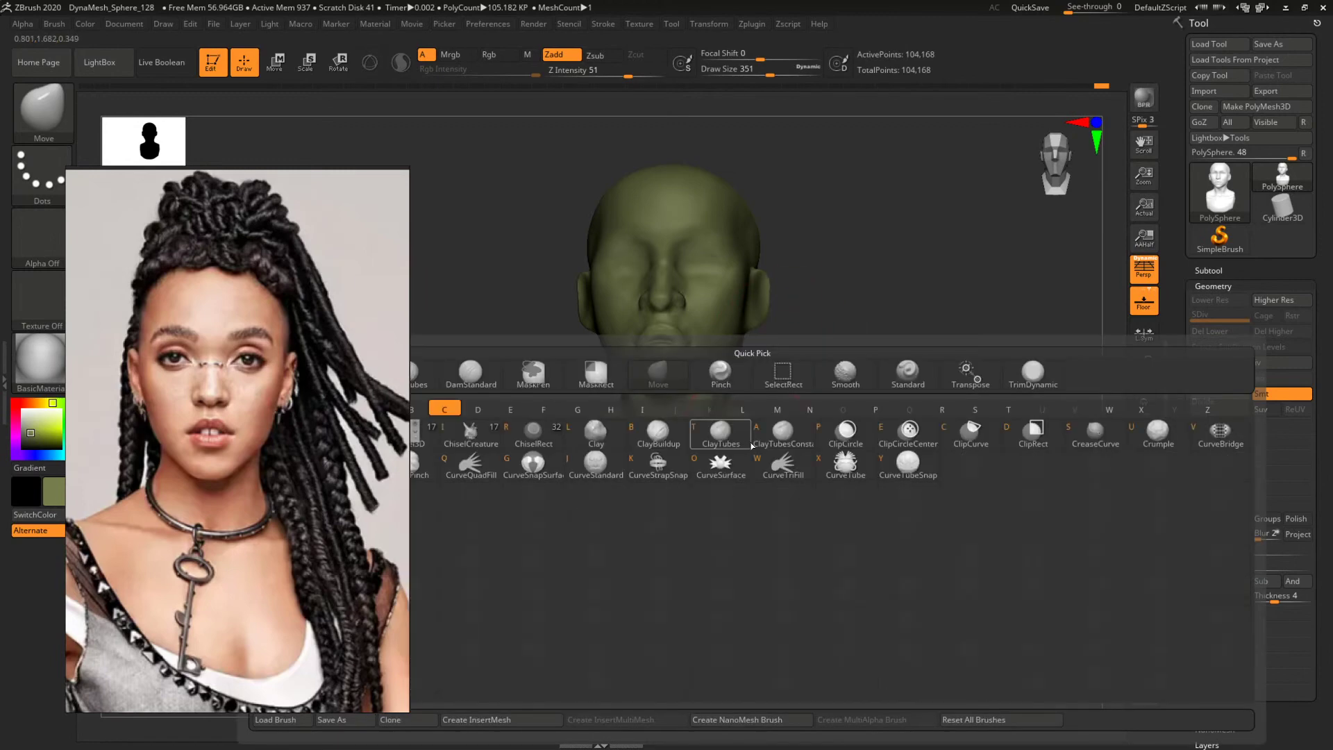
key("c")
key("b")
key("space")
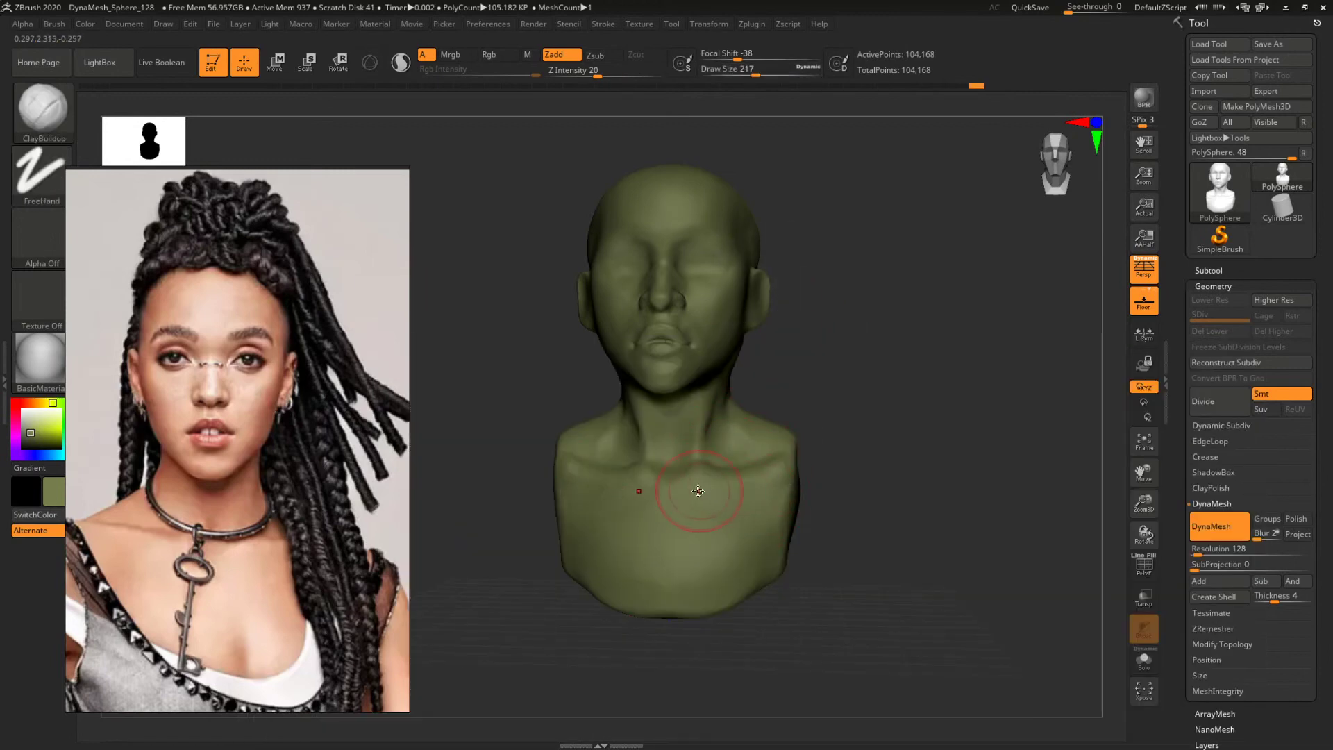
key("space")
left_click(694, 509)
mouse_move(917, 420)
left_mouse_down()
mouse_move(854, 416)
mouse_move(909, 421)
left_mouse_up()
key("space")
left_click(681, 542)
Flatten the front of the chest with TrimDynamic at draw size 508.
key("b")
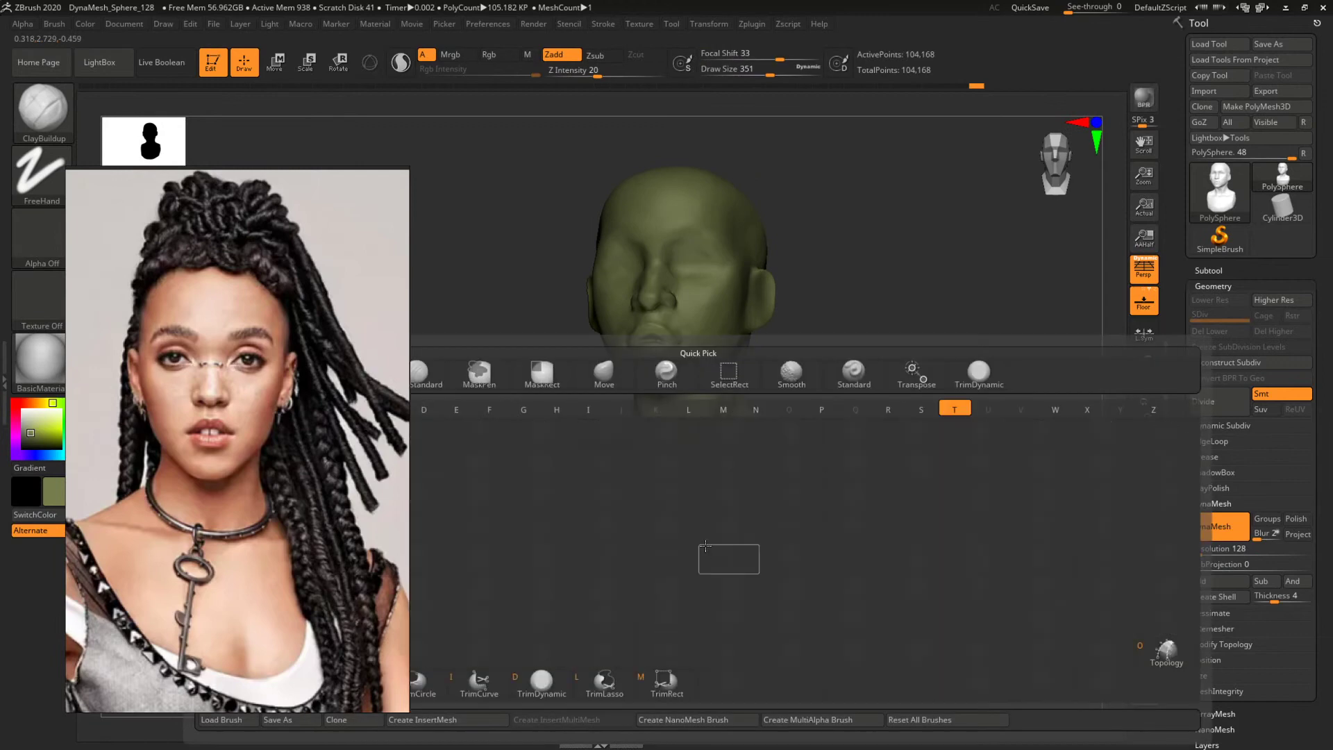
key("t")
key("d")
key("space")
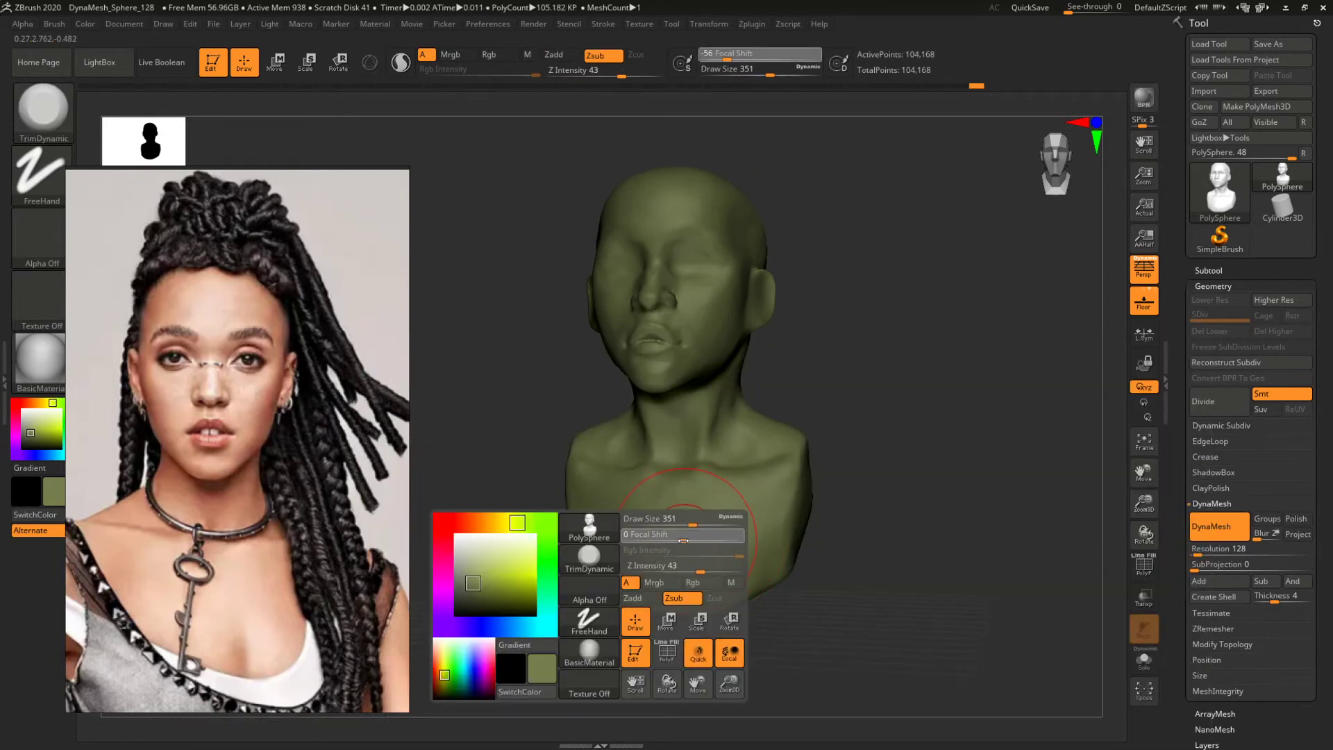
key("s")
left_click_drag(693, 527, 706, 528)
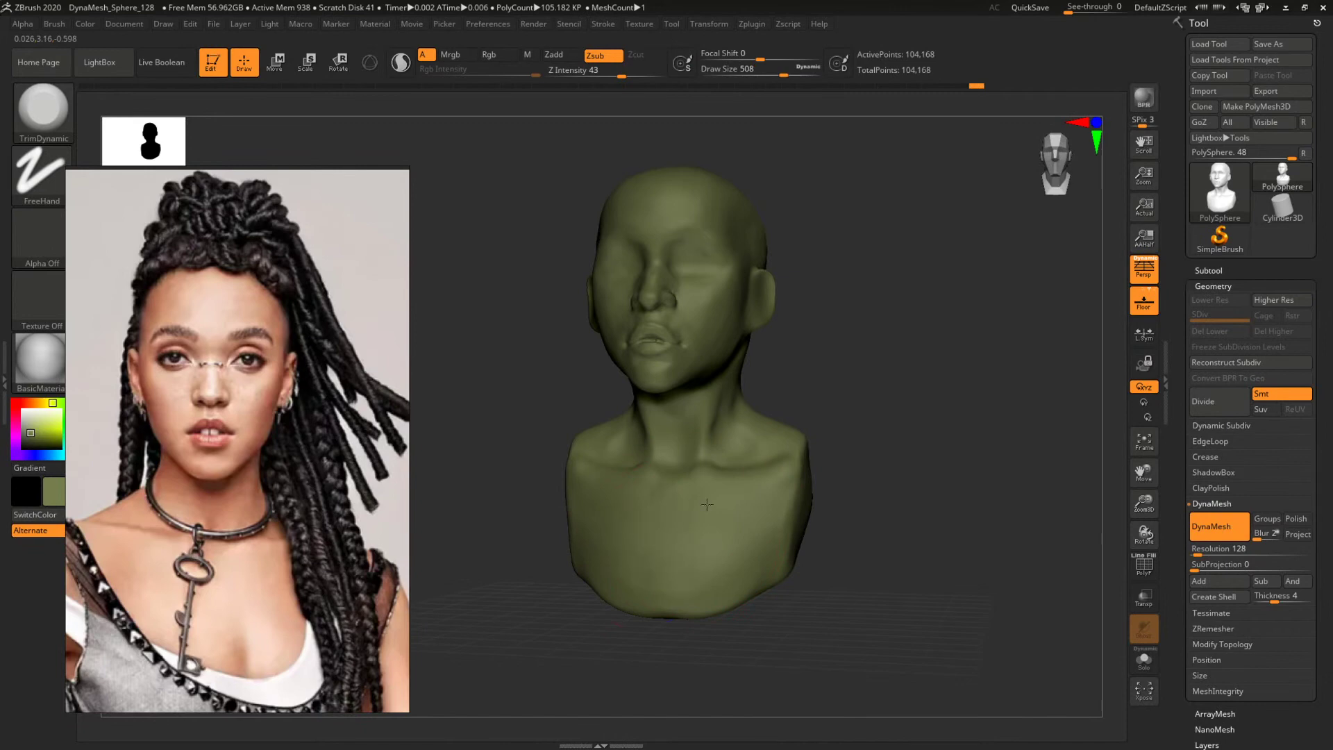
mouse_move(901, 371)
left_mouse_down("shift")
mouse_move(881, 373)
mouse_move(880, 420)
left_mouse_up("shift")
Build up the base of the neck and upper chest with ClayBuildup at draw size 286.
key("b")
key("c")
key("b")
key("space")
mouse_move(681, 469)
left_mouse_down()
mouse_move(655, 470)
mouse_move(664, 494)
left_mouse_up()
key("space")
left_click_drag(830, 391, 736, 404)
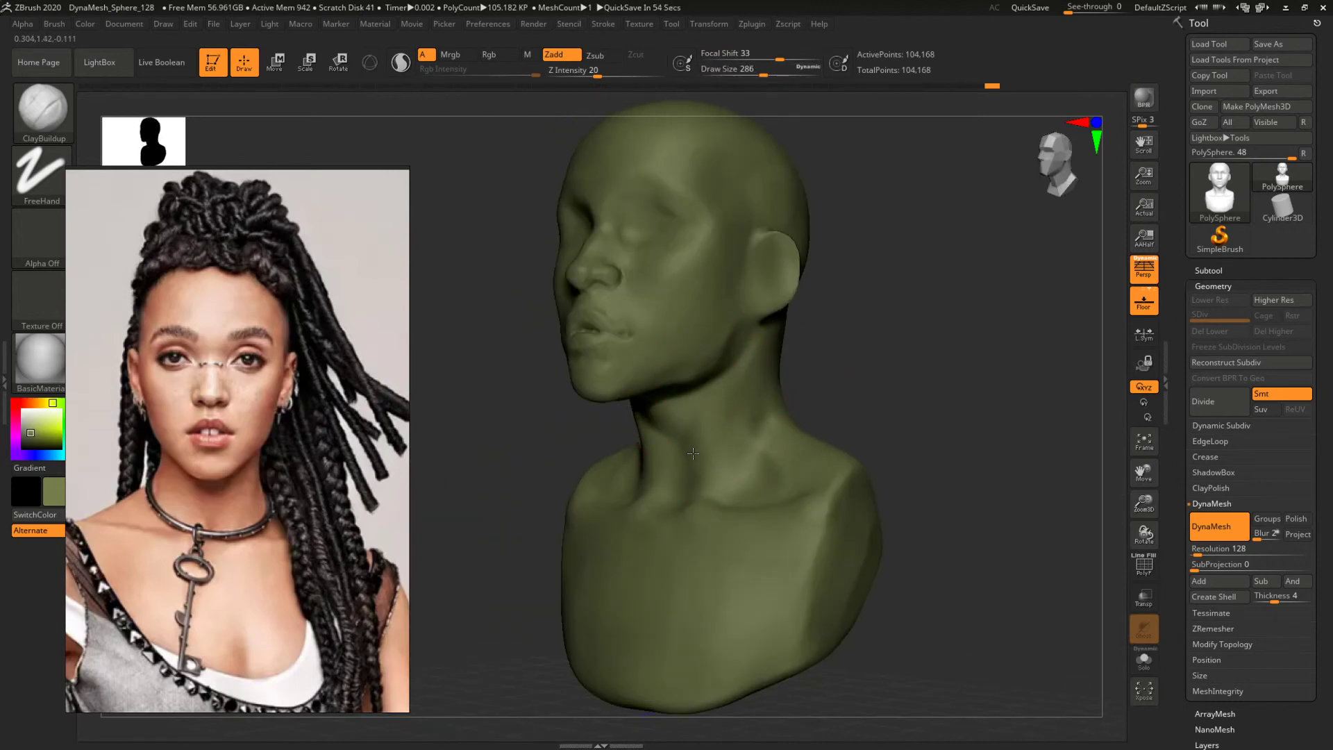
Refine and smooth the throat down to the collarbones with ClayBuildup at draw sizes 140 and 128 and focal shift -31.
right_click_drag(868, 345, 684, 498)
key("space")
key("space")
left_click_drag(682, 492, 675, 492)
key("space")
key("space")
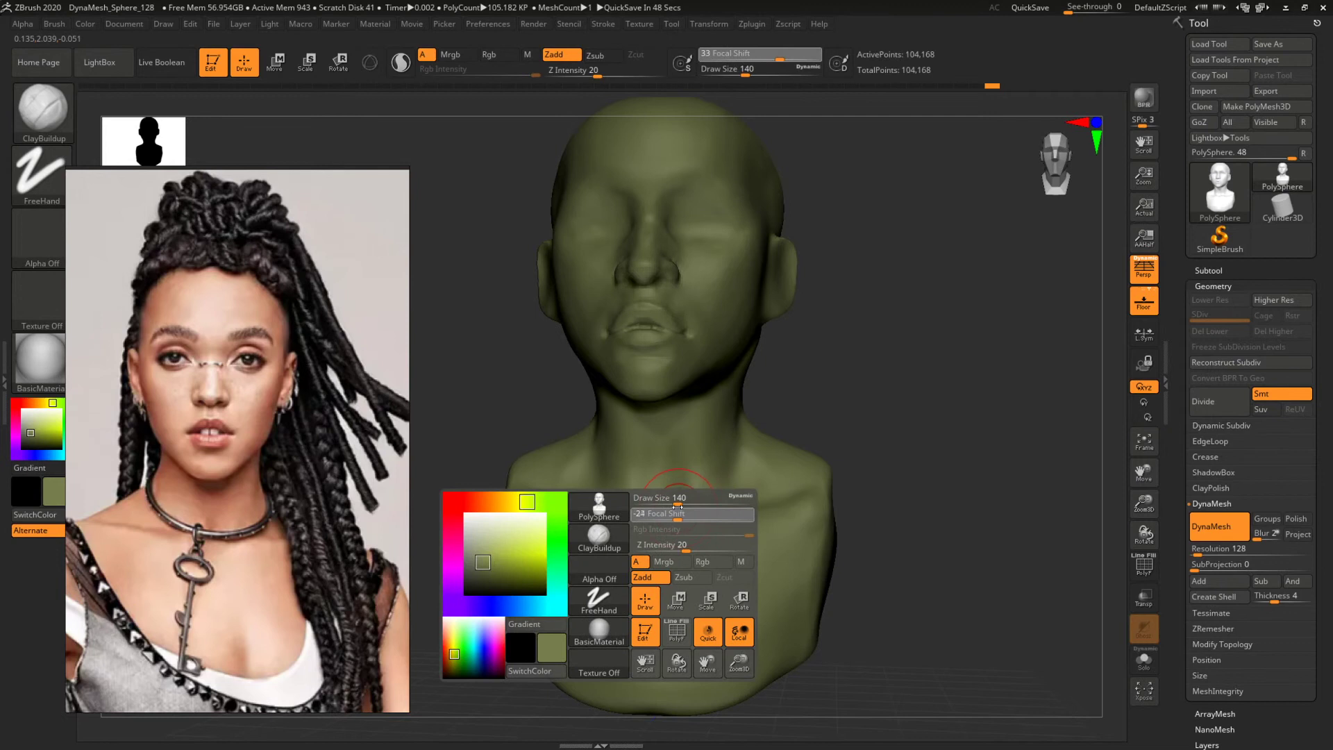
key("space")
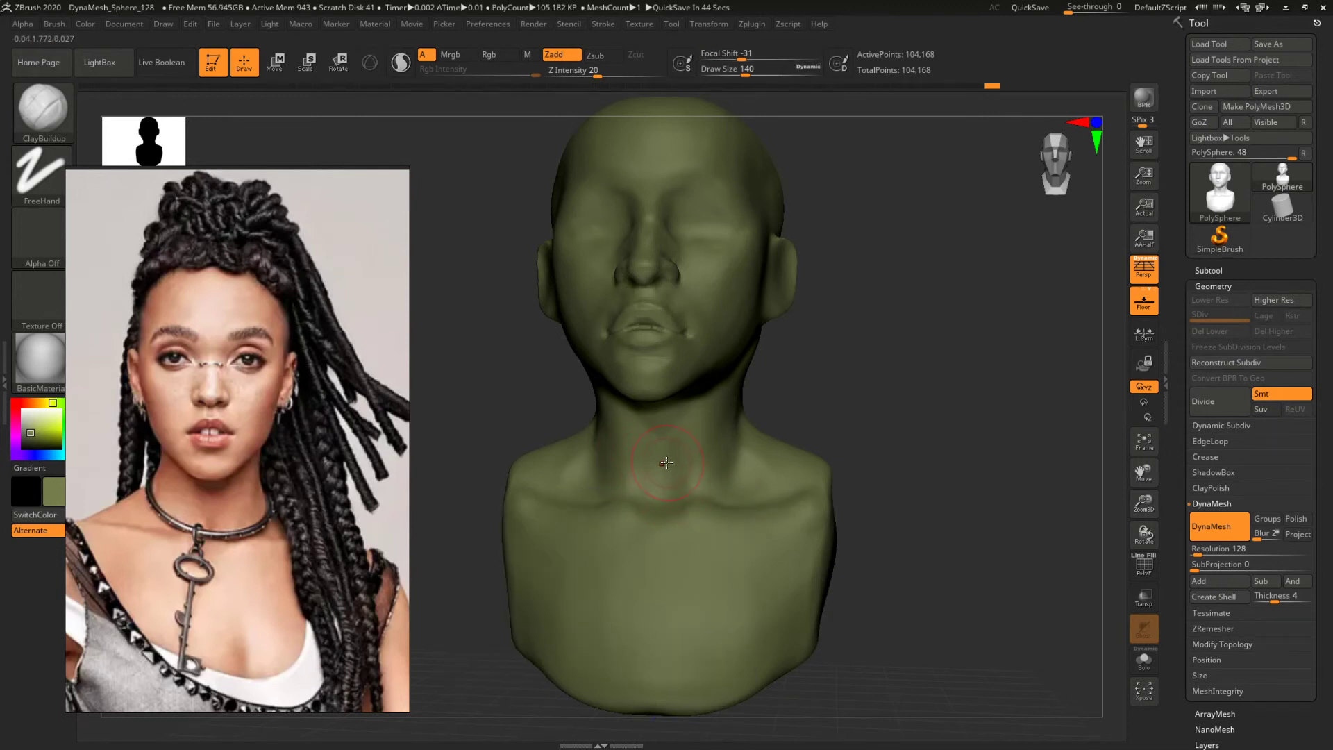
key("s")
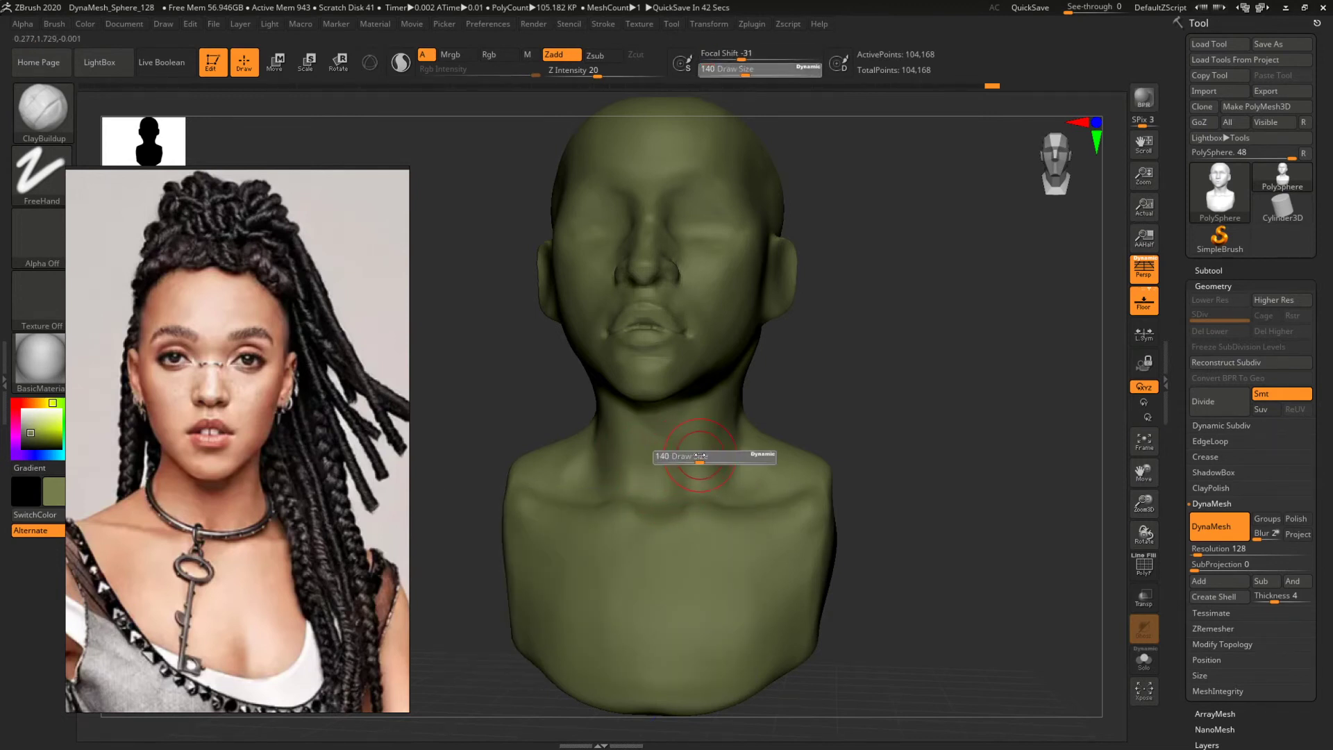
left_click_drag(701, 455, 697, 455)
left_click_drag(914, 369, 778, 382)
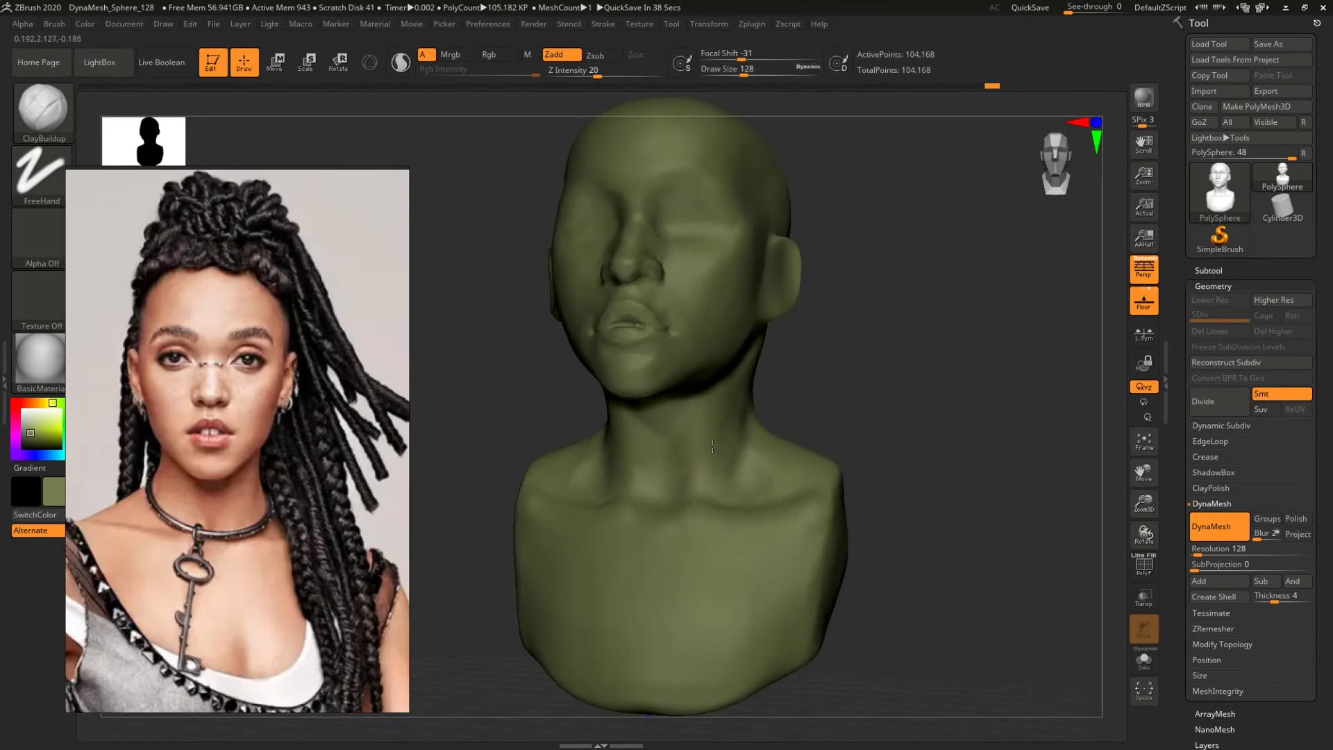
left_click_drag(710, 432, 672, 541, "shift")
left_click_drag(920, 348, 819, 364)
Build up the side of the neck and the trapezius with ClayBuildup at draw sizes 234 and 280.
key("s")
left_click_drag(752, 452, 767, 451)
mouse_move(815, 412)
left_mouse_down()
mouse_move(825, 387)
mouse_move(749, 393)
left_mouse_up()
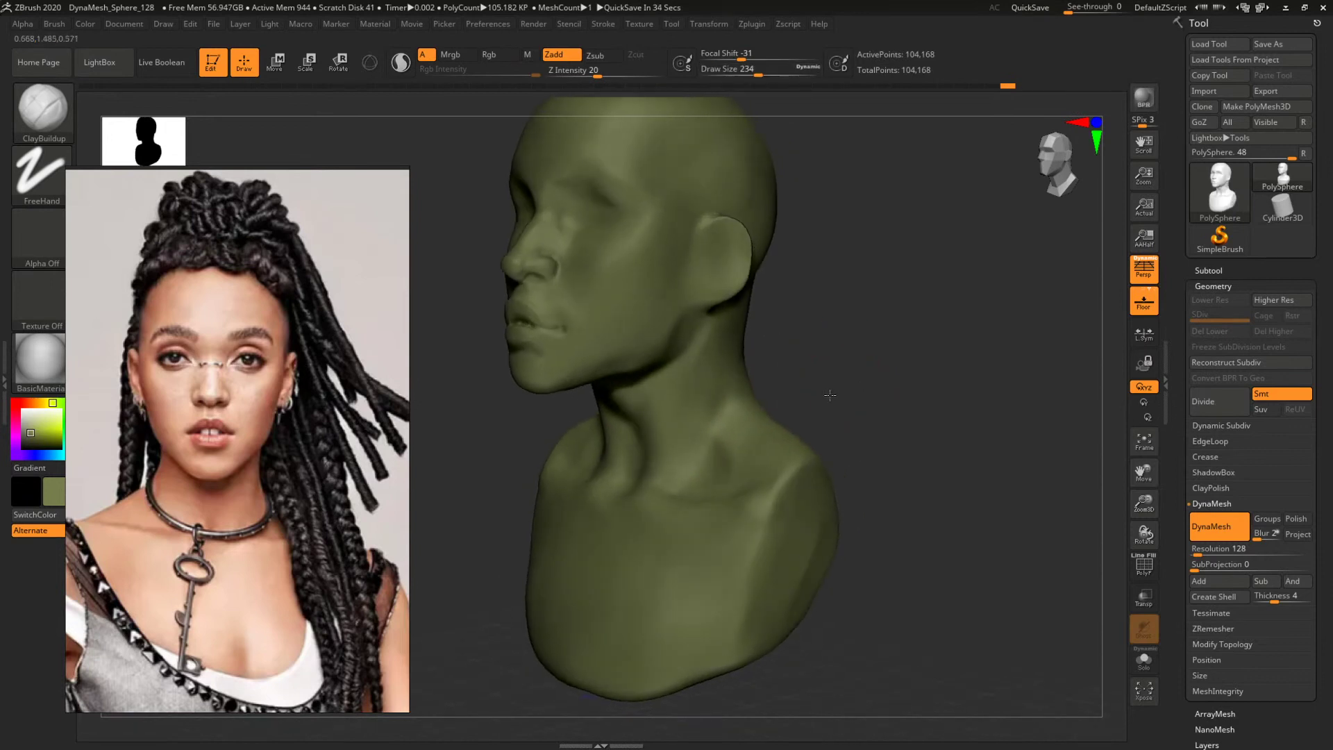
left_click_drag(853, 381, 737, 393)
key("bracketright")
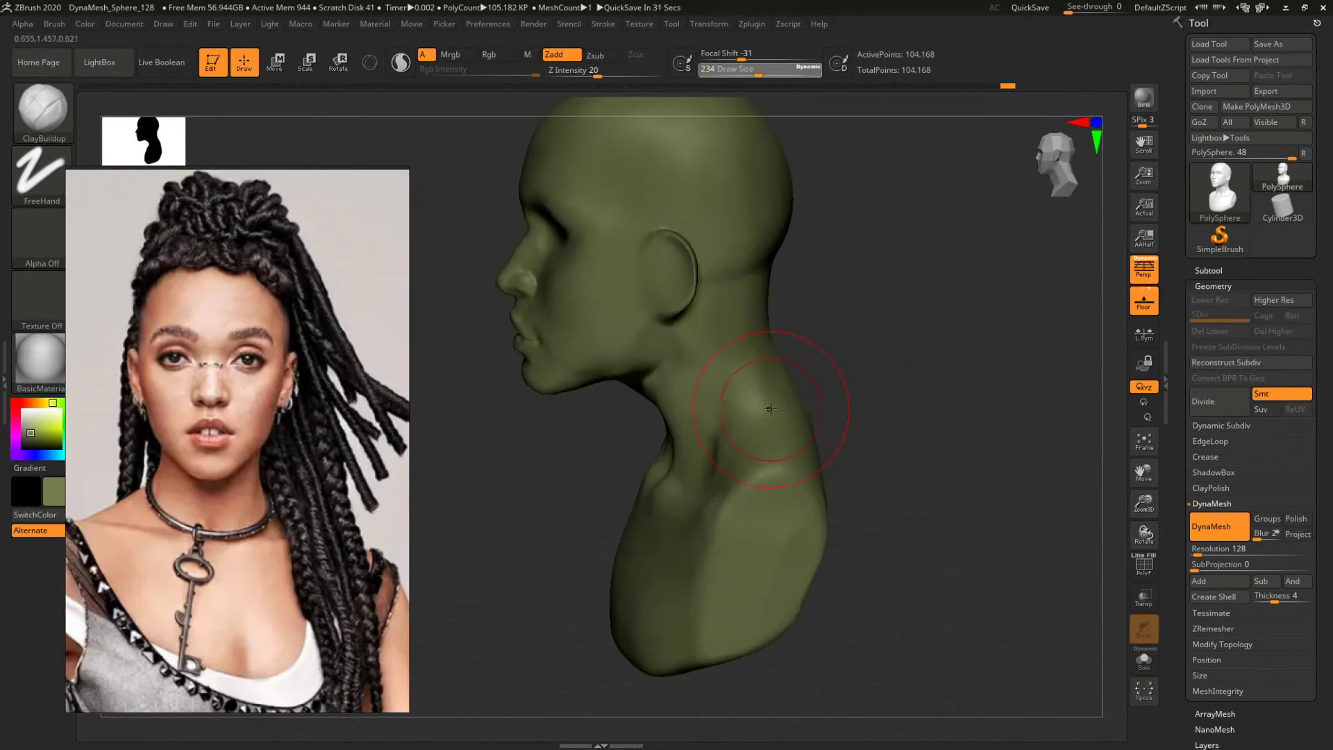
mouse_move(809, 417)
left_mouse_down()
mouse_move(833, 379)
mouse_move(878, 368)
mouse_move(905, 408)
mouse_move(890, 402)
left_mouse_up()
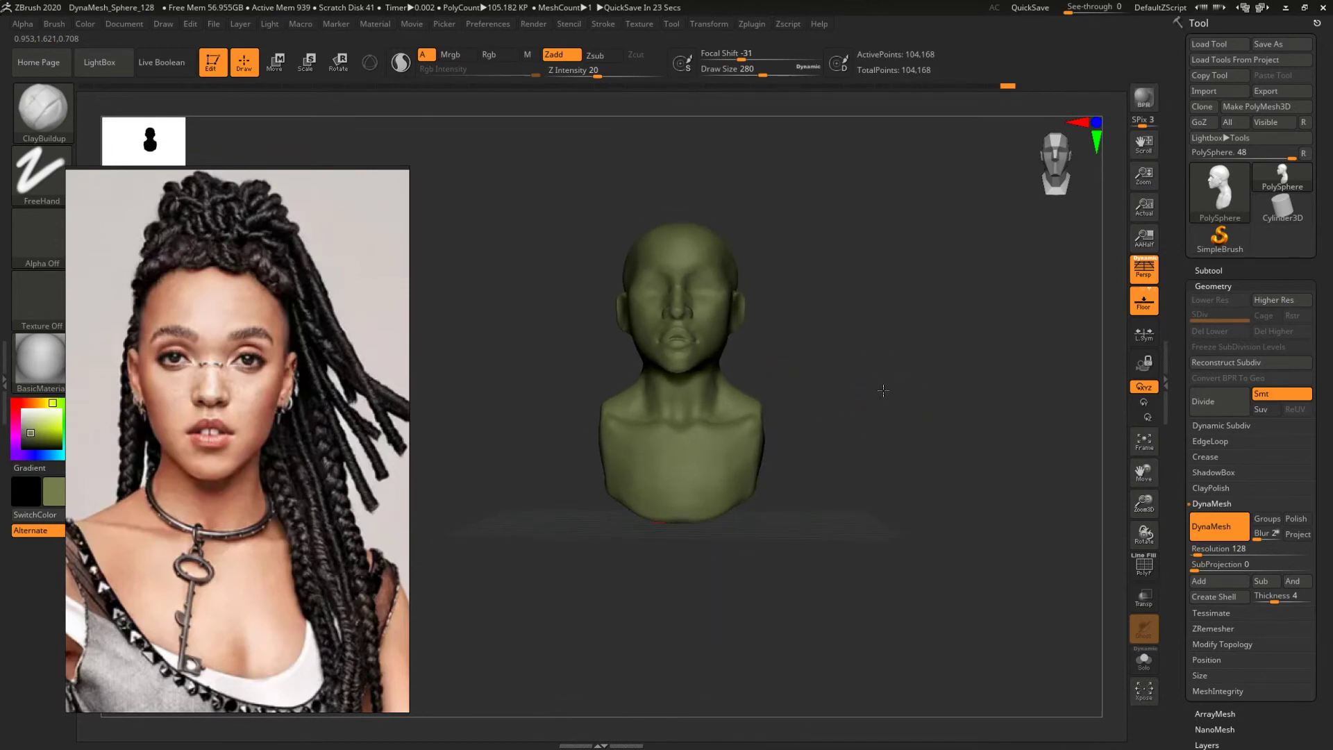
Reshape the shoulders and the outline of the chest with the Move brush at draw size 784.
key("comma")
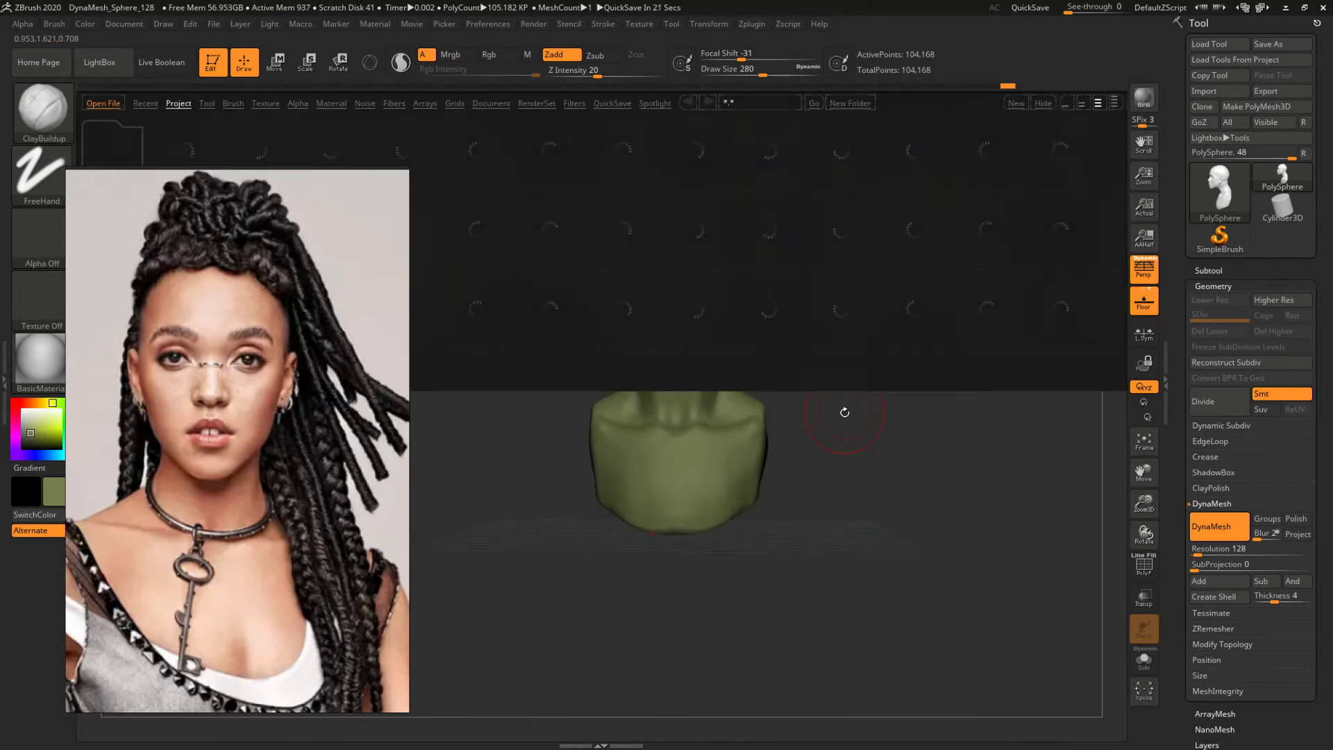
key("comma")
key("b")
key("m")
key("v")
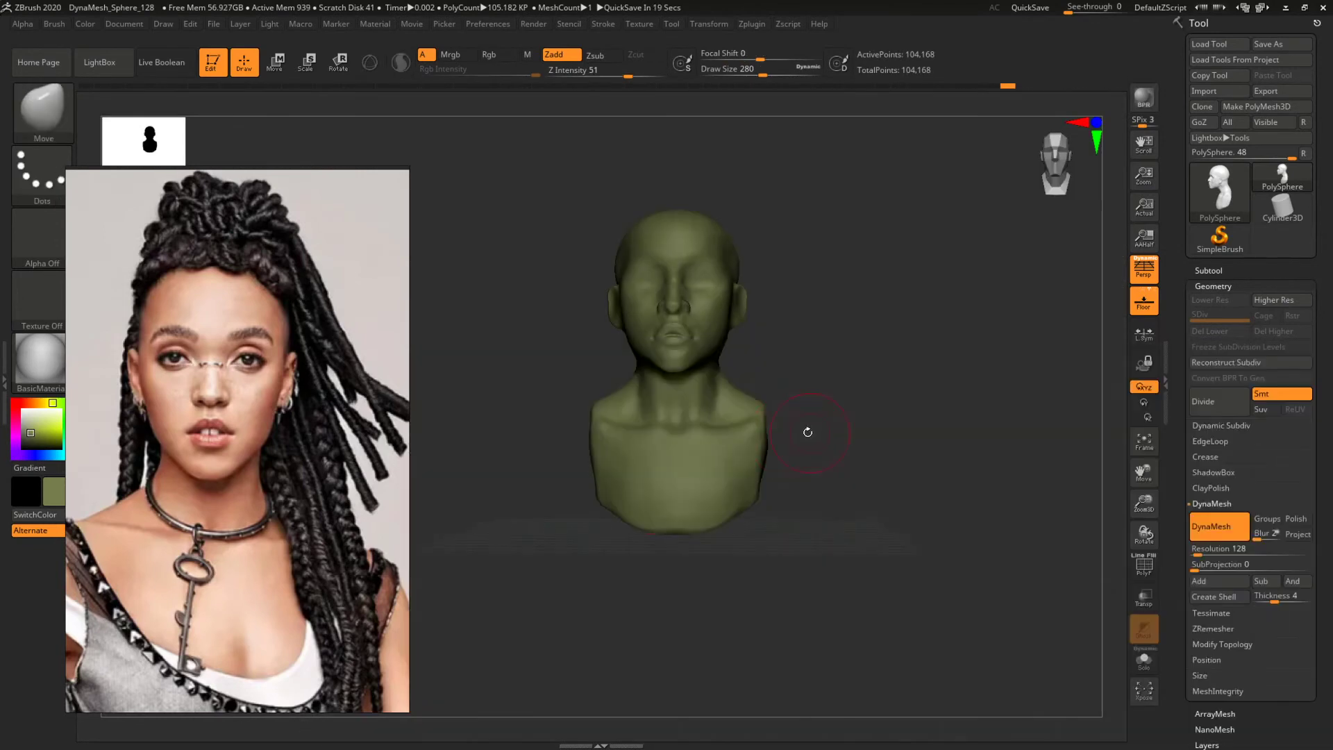
left_click_drag(854, 431, 781, 431)
key("space")
mouse_move(780, 431)
left_mouse_down()
mouse_move(819, 431)
mouse_move(809, 436)
left_mouse_up()
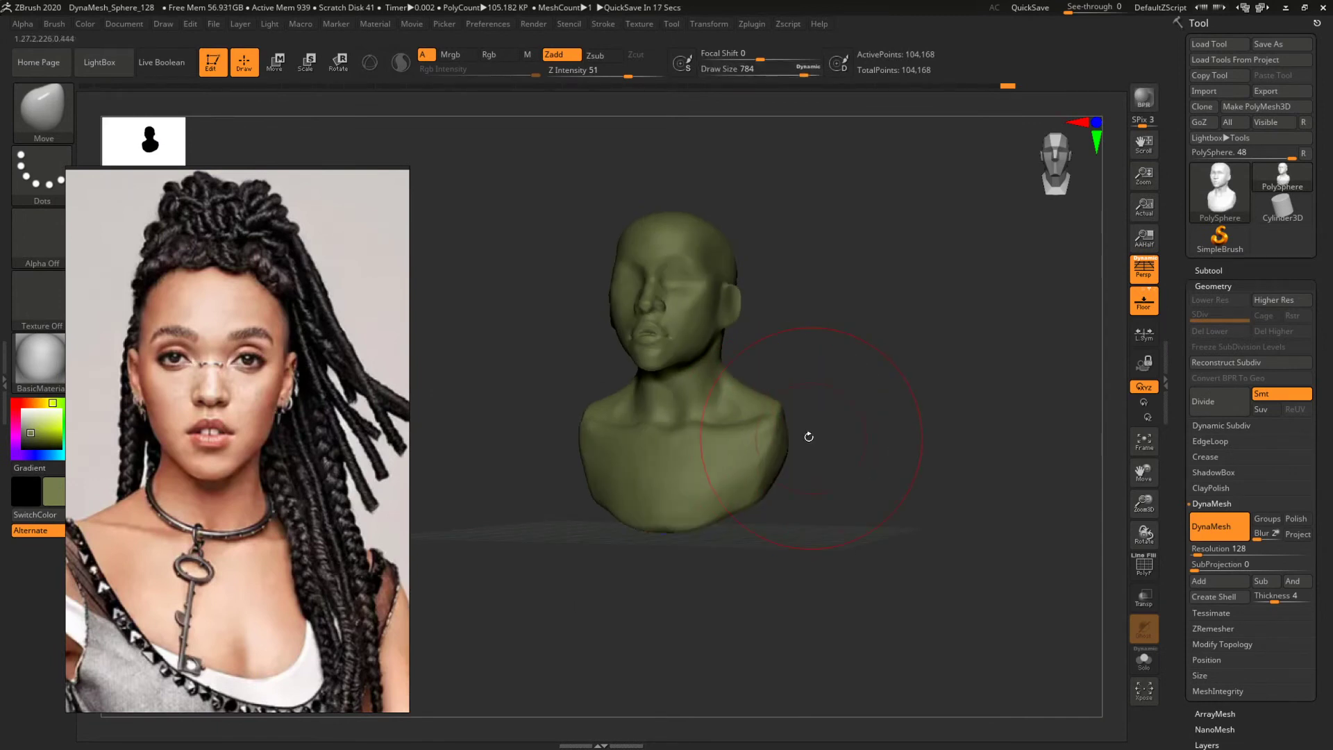
mouse_move(779, 498)
left_mouse_down()
mouse_move(787, 461)
mouse_move(814, 439)
mouse_move(763, 447)
mouse_move(768, 433)
mouse_move(827, 458)
mouse_move(813, 408)
mouse_move(831, 417)
mouse_move(766, 445)
mouse_move(714, 429)
mouse_move(755, 431)
left_mouse_up()
Adjust the overall proportions of the shoulders and neck with the Move brush at draw sizes 525 and 773.
key("space")
key("b")
key("m")
key("v")
key("space")
key("space")
key("space")
key("space")
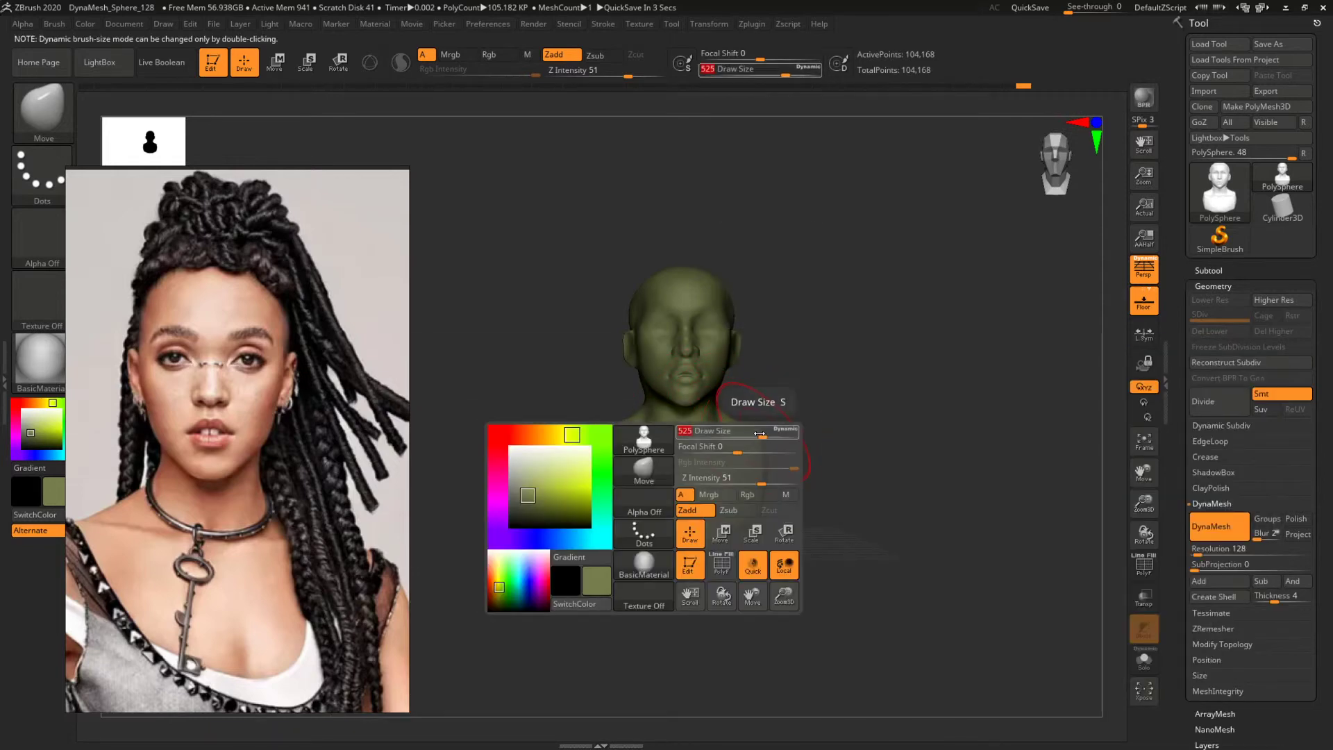
key("s")
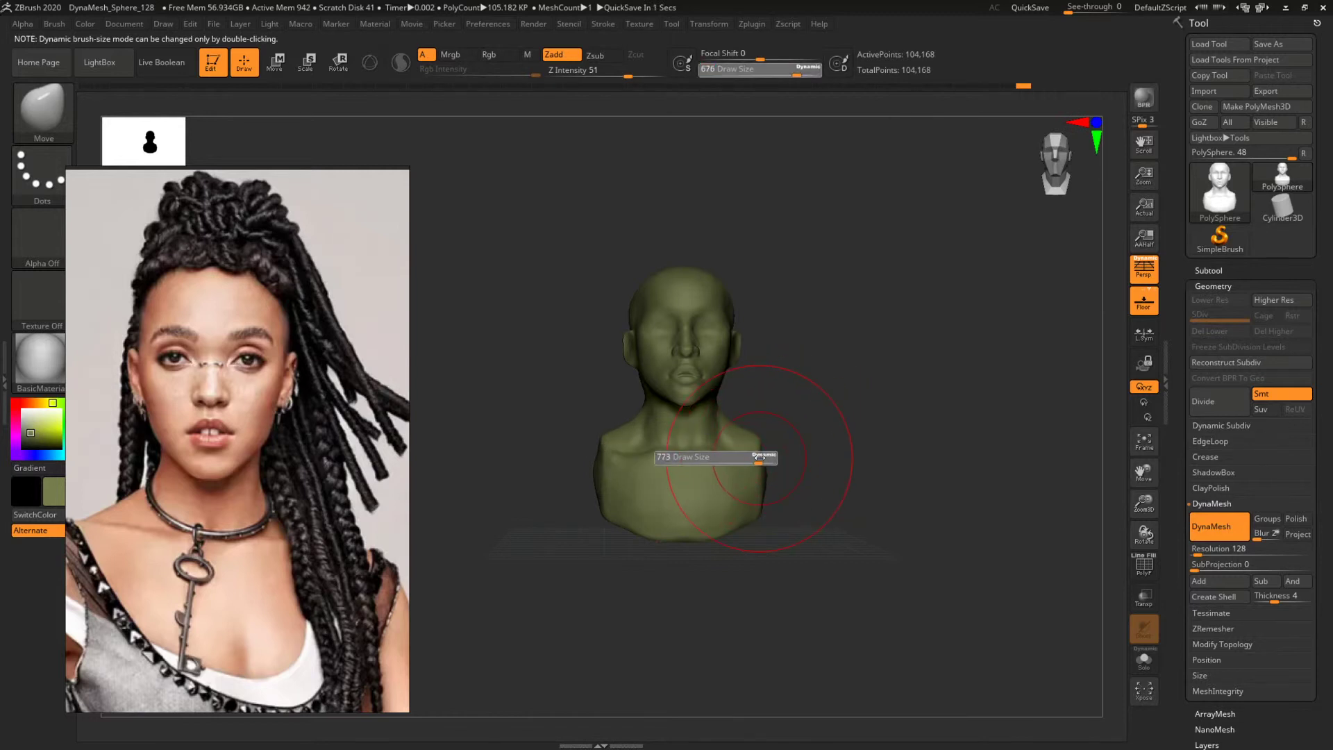
left_click(759, 459)
left_click_drag(758, 459, 695, 433)
Refine the shape of the neck, shoulders and collarbones with the Move brush at draw sizes 468 and 311.
key("s")
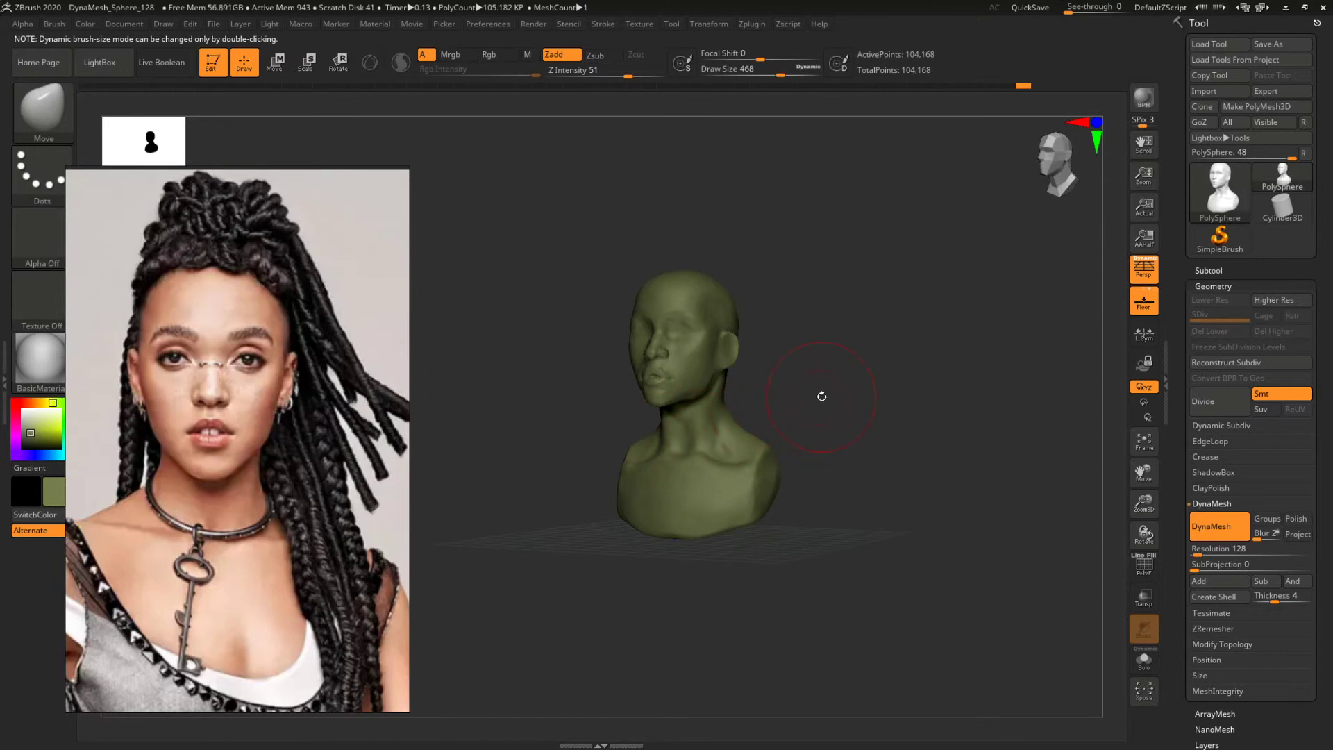
mouse_move(822, 396)
left_mouse_down()
mouse_move(762, 404)
mouse_move(861, 444)
mouse_move(852, 464)
mouse_move(898, 420)
mouse_move(902, 432)
mouse_move(863, 441)
mouse_move(771, 406)
left_mouse_up()
key("s")
left_click(678, 391)
key("bracketright")
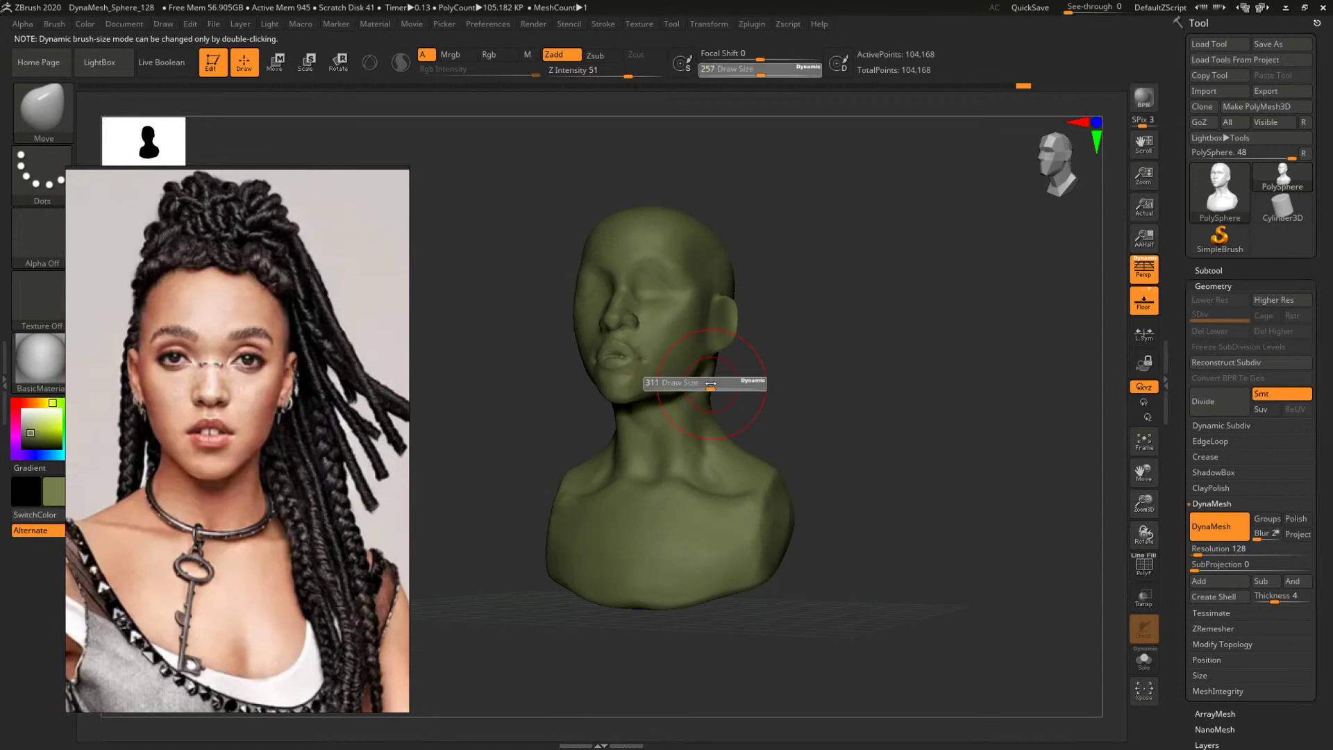
mouse_move(766, 405)
left_mouse_down()
mouse_move(826, 414)
mouse_move(809, 392)
mouse_move(795, 394)
mouse_move(922, 491)
left_mouse_up()
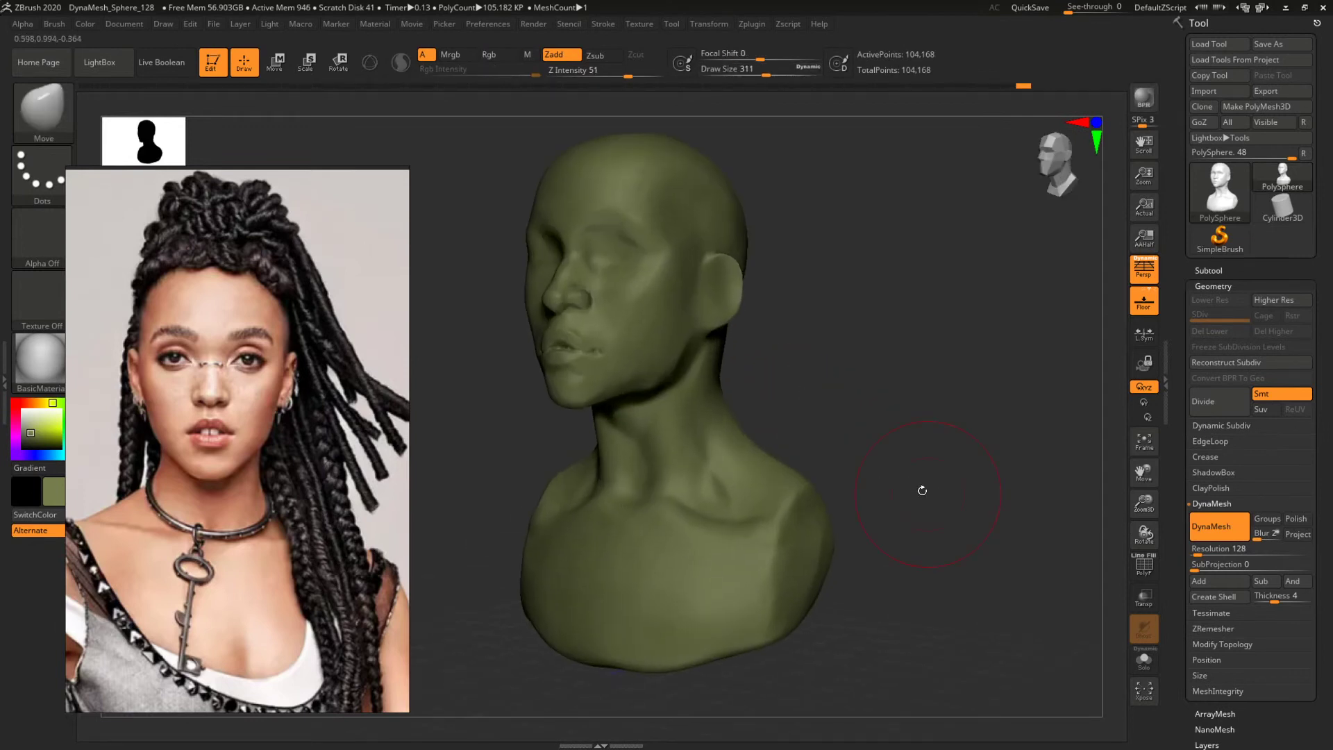
left_click_drag(819, 458, 851, 425)
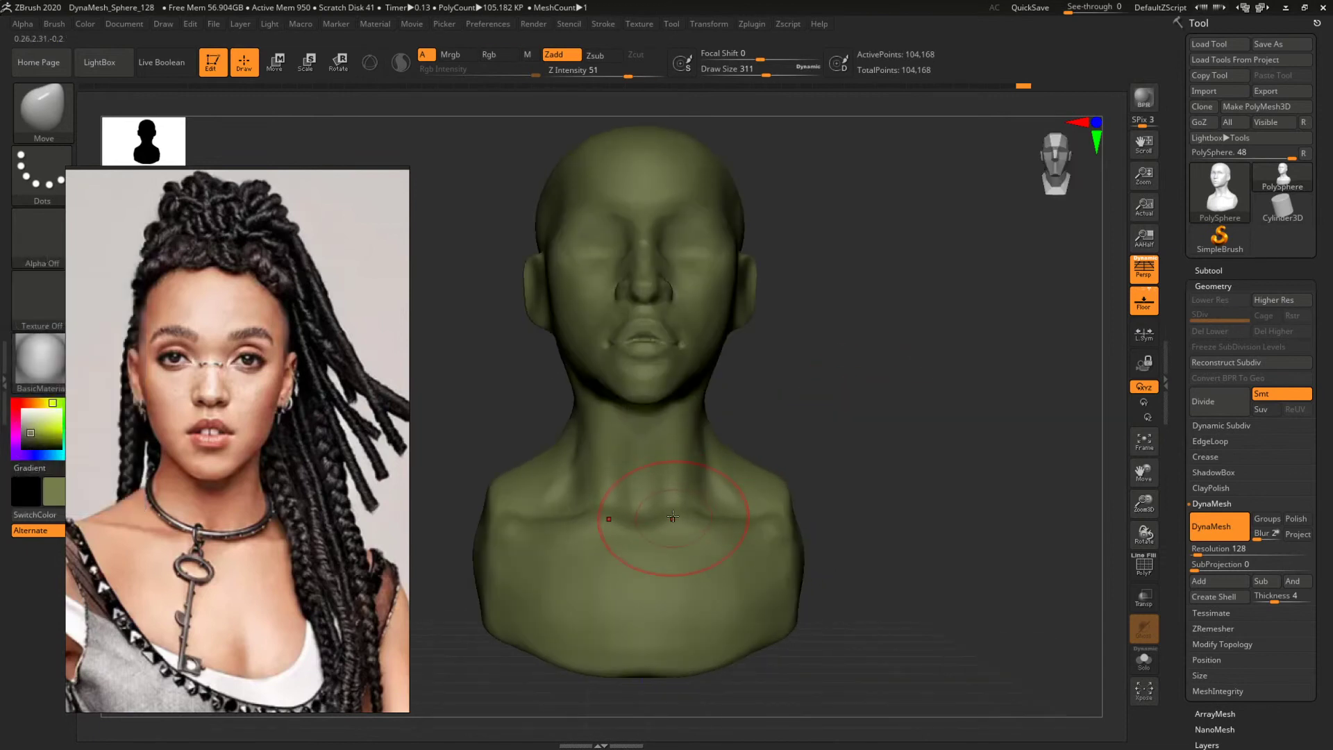
mouse_move(905, 390)
left_mouse_down("alt")
mouse_move(824, 402)
mouse_move(814, 349)
mouse_move(791, 465)
mouse_move(761, 449)
mouse_move(832, 431)
mouse_move(778, 486)
left_mouse_up("alt")
mouse_move(905, 344)
left_mouse_down()
mouse_move(782, 427)
mouse_move(757, 429)
left_mouse_up()
mouse_move(937, 367)
left_mouse_down()
mouse_move(923, 292)
mouse_move(967, 322)
left_mouse_up()
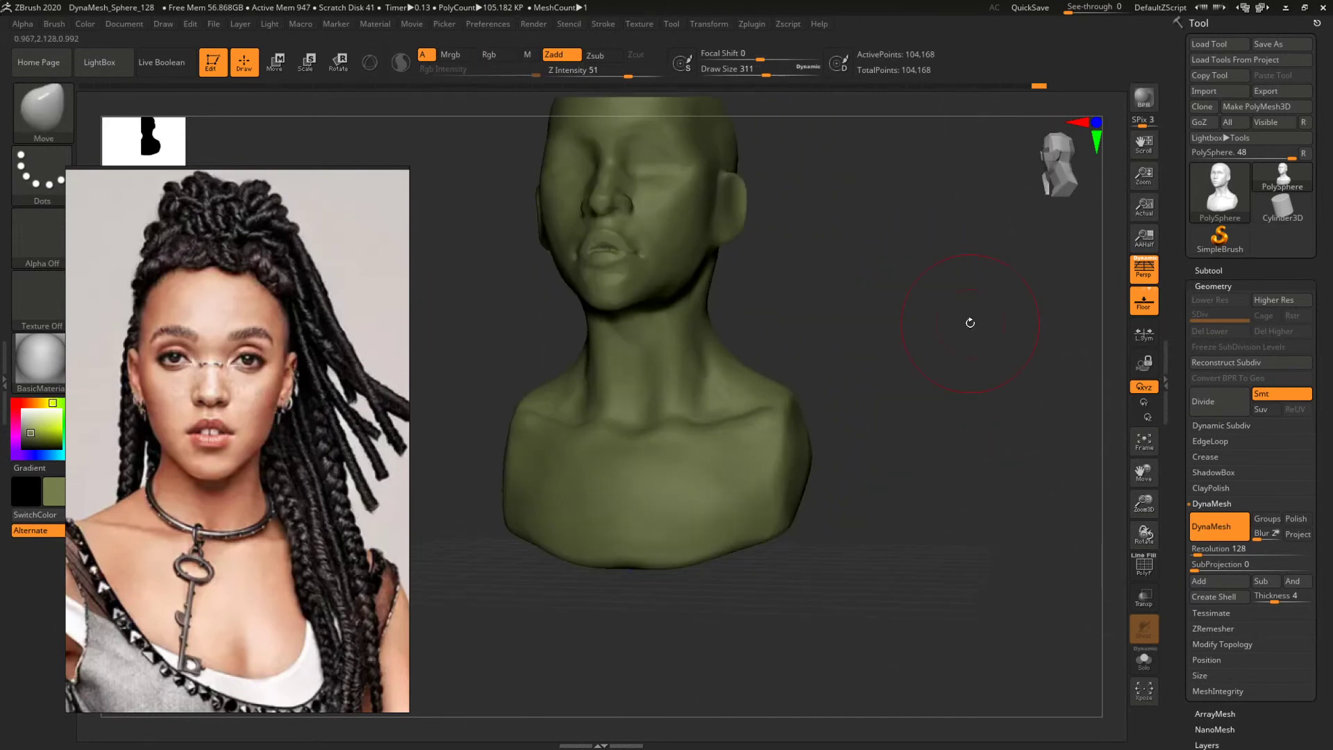
Flatten the planes of the chest with TrimDynamic at draw size 453.
key("b")
key("t")
key("d")
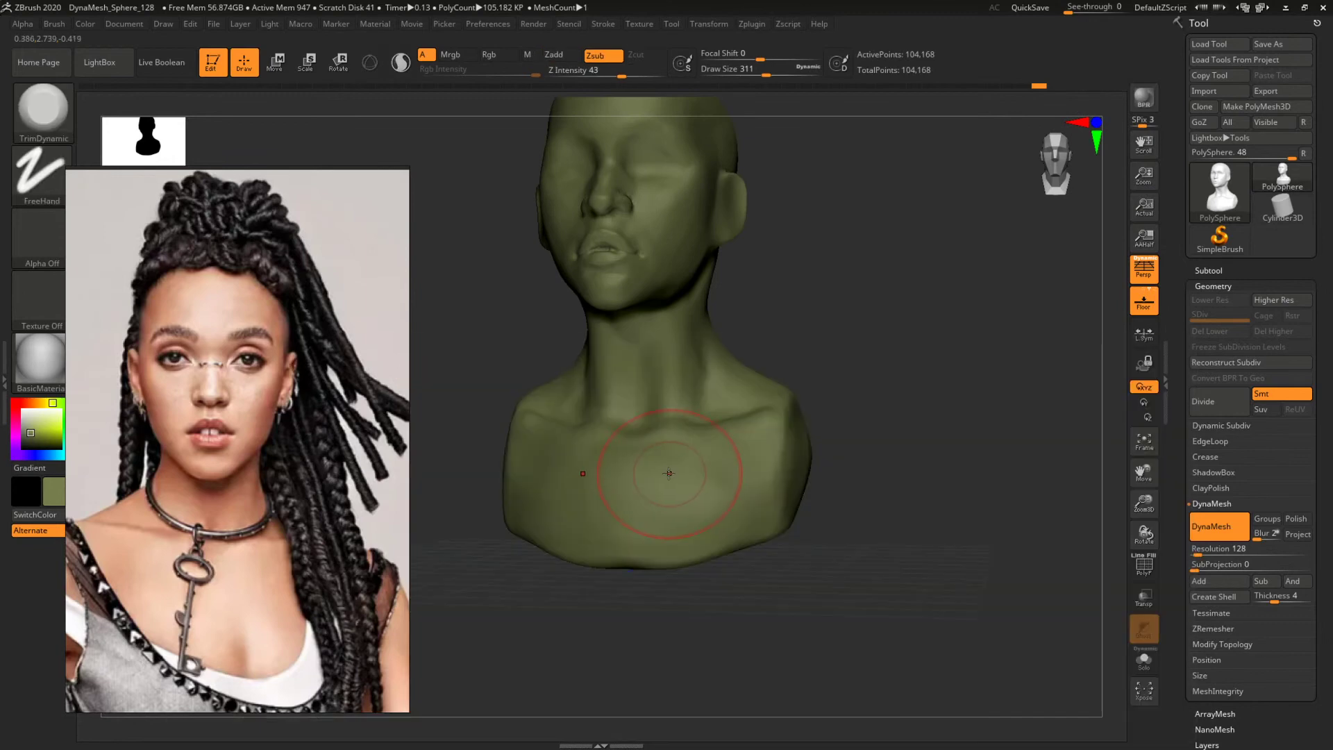
key("space")
left_click_drag(669, 472, 648, 481)
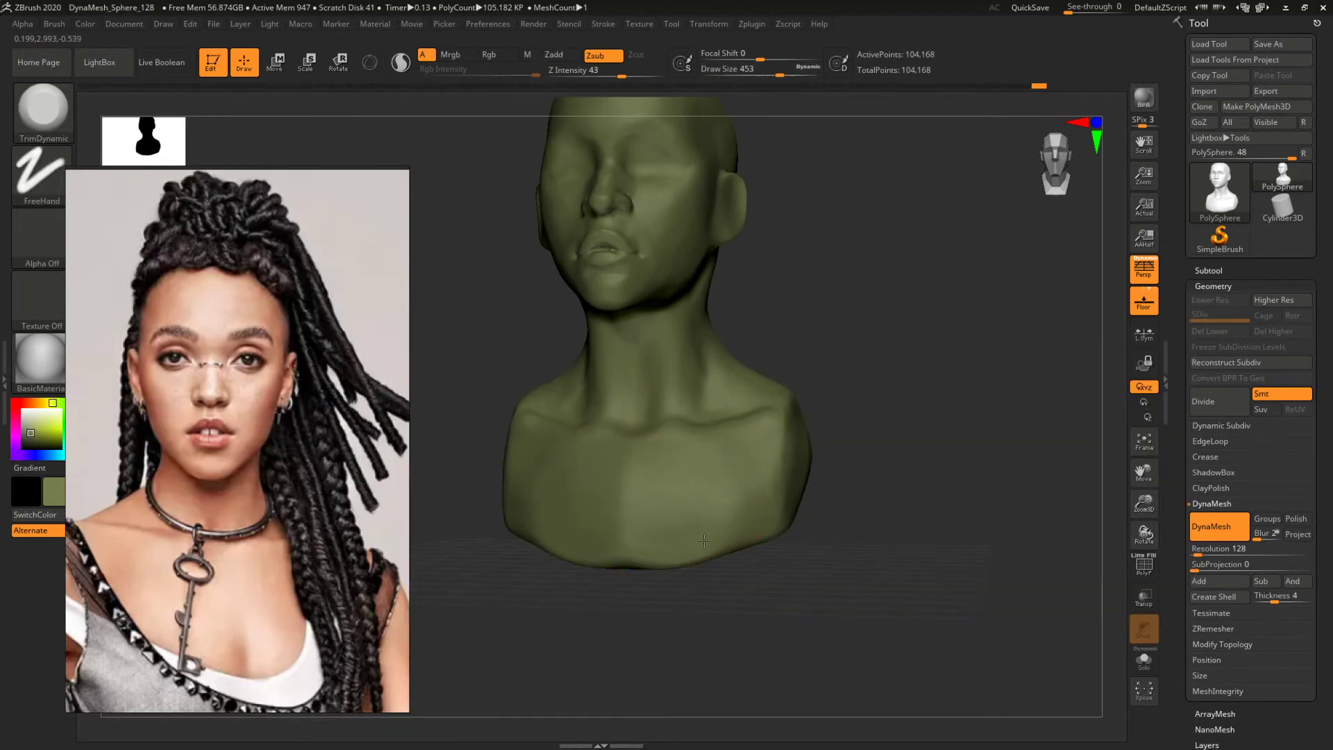
mouse_move(938, 354)
left_mouse_down()
mouse_move(946, 366)
mouse_move(827, 381)
mouse_move(863, 434)
mouse_move(873, 549)
left_mouse_up()
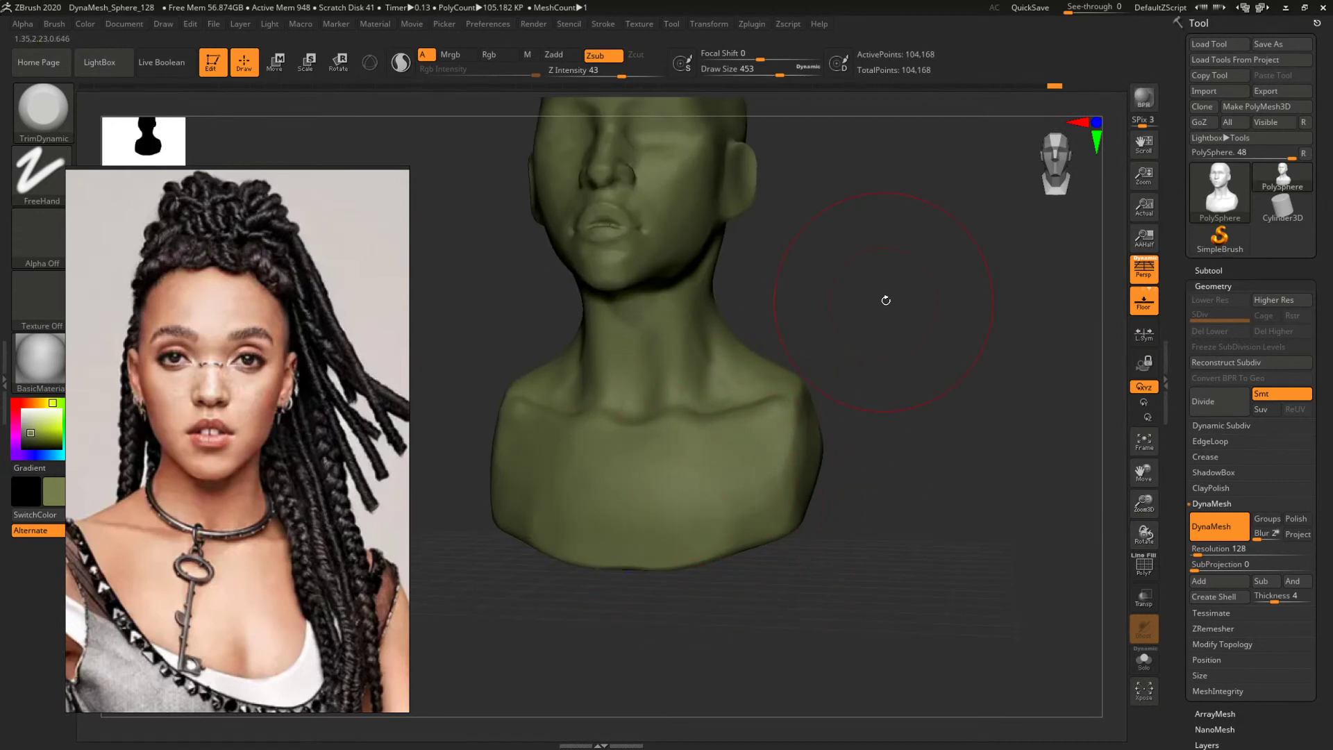
Adjust the bust's jawline below the ear with the Move brush at draw size 234.
left_click_drag(887, 300, 863, 483)
mouse_move(839, 426)
left_mouse_down("alt")
mouse_move(855, 378)
mouse_move(870, 464)
left_mouse_up("alt")
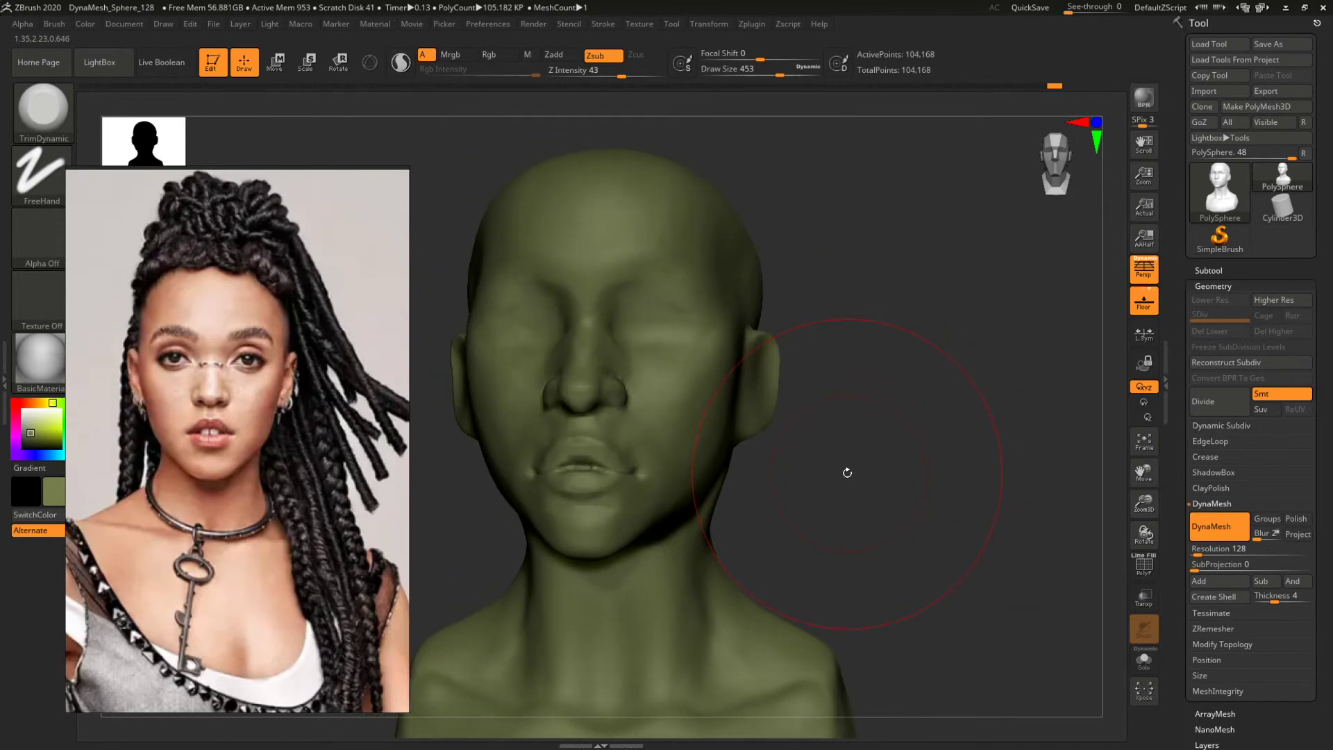
key("b")
key("m")
key("v")
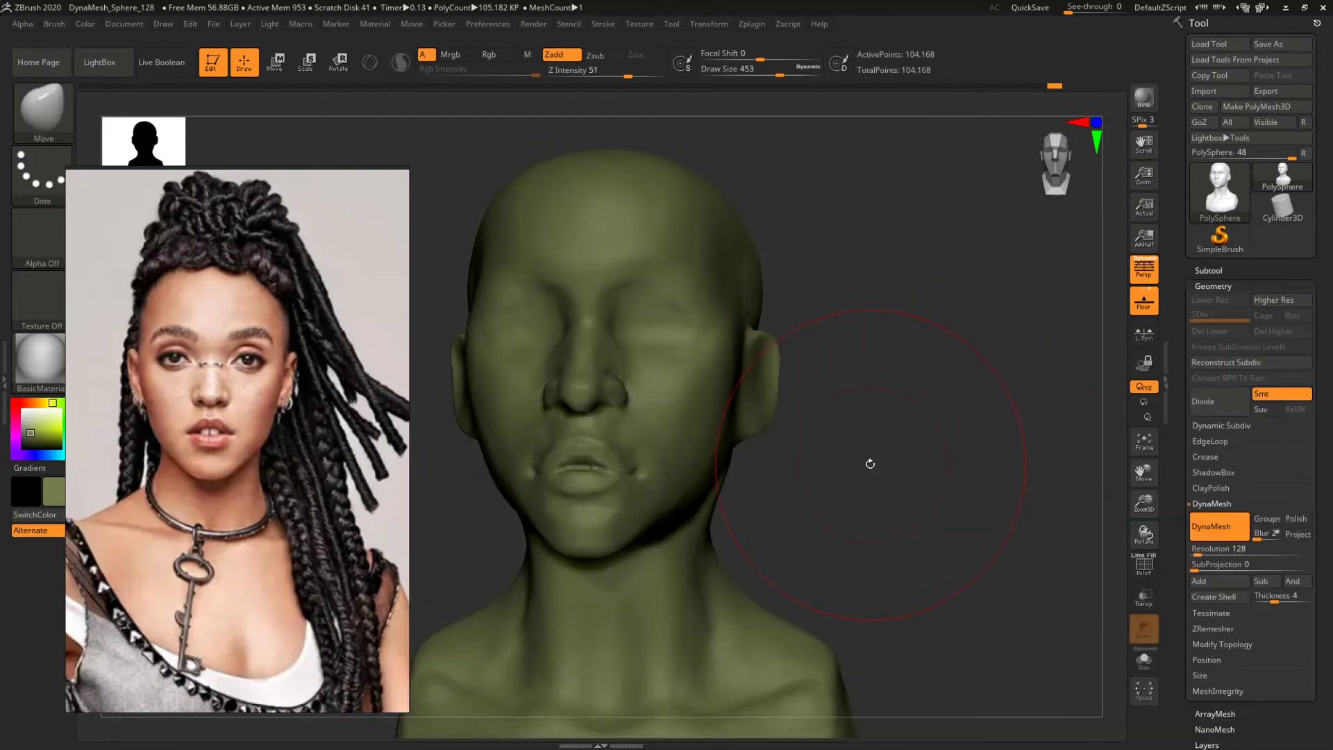
left_click_drag(869, 462, 738, 459)
key("s")
left_click(688, 455)
key("s")
left_click(689, 472)
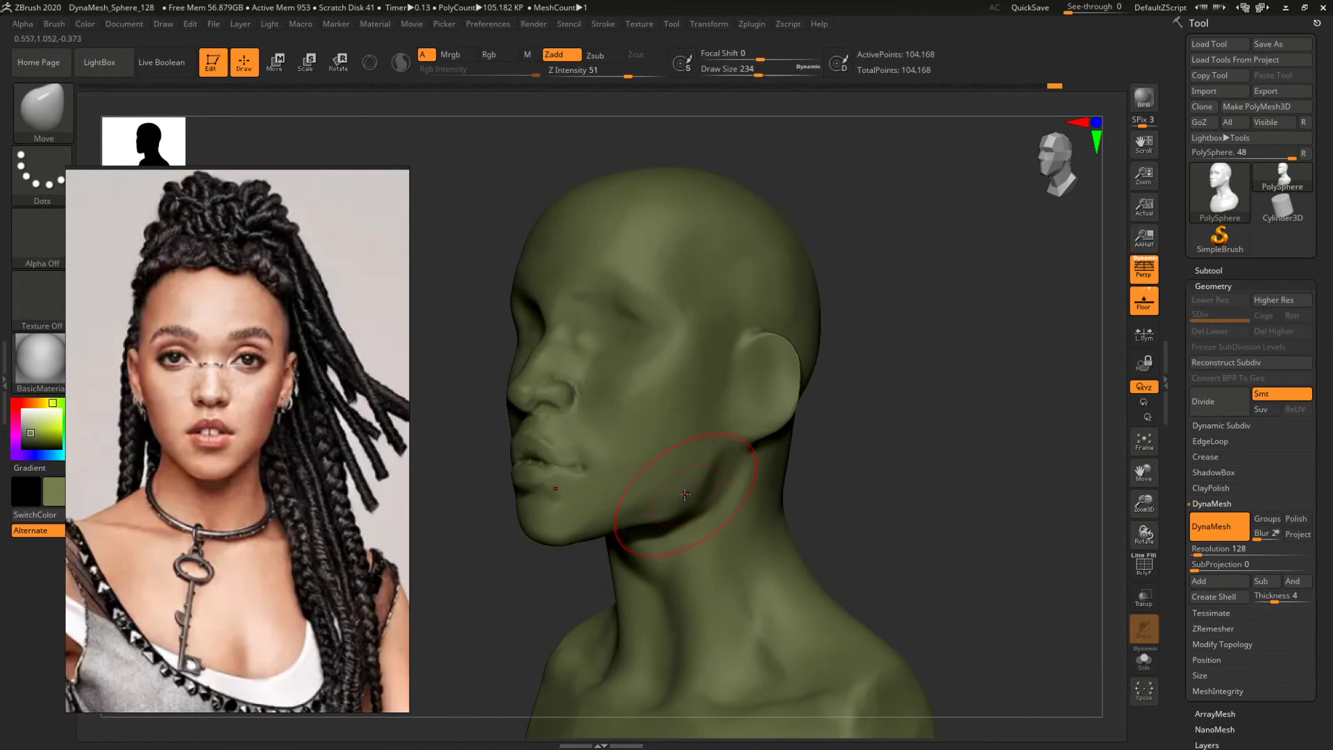
left_click_drag(686, 496, 687, 481)
left_click_drag(877, 478, 830, 478)
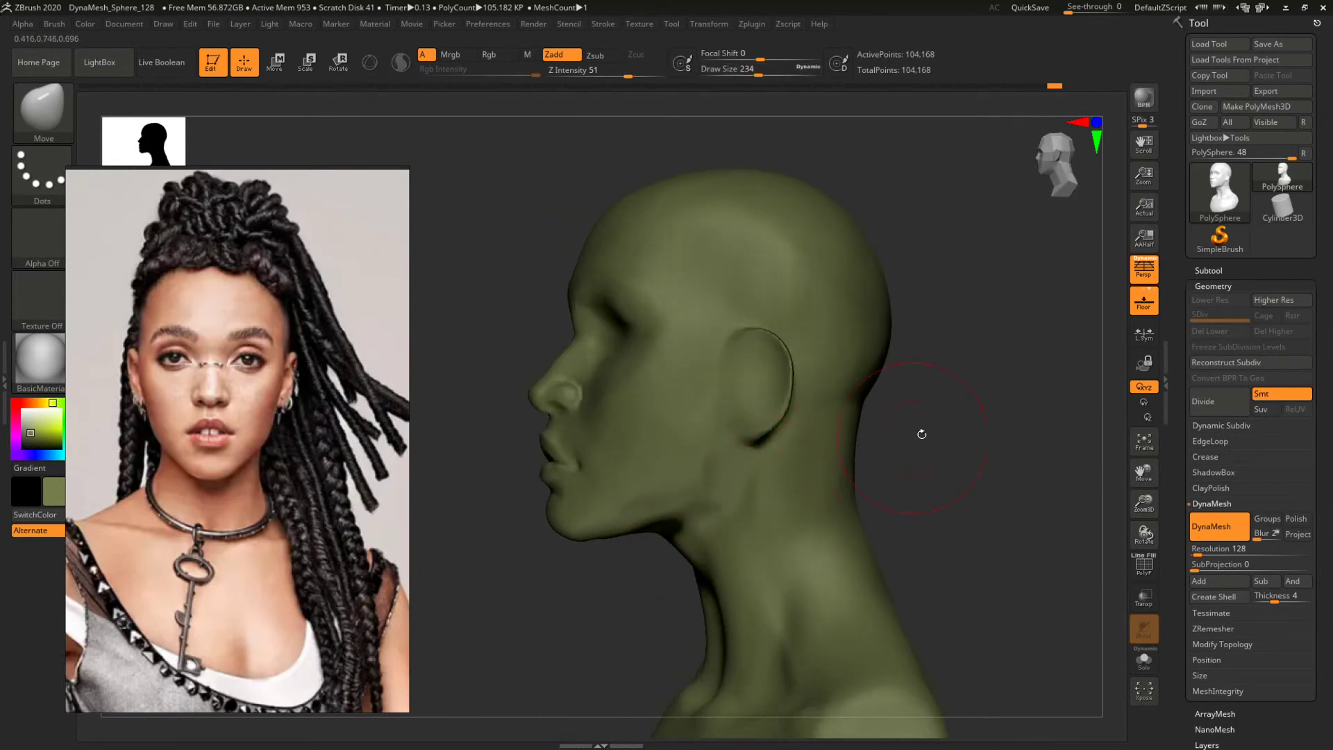
Refine the cheek and jaw contours of the head with the Move brush at draw size 274.
mouse_move(922, 434)
left_mouse_down()
mouse_move(958, 426)
mouse_move(727, 466)
mouse_move(754, 486)
left_mouse_up()
mouse_move(895, 423)
left_mouse_down()
mouse_move(952, 420)
mouse_move(857, 414)
mouse_move(937, 438)
left_mouse_up()
key("s")
left_click_drag(718, 454, 723, 454)
left_click_drag(850, 429, 907, 406)
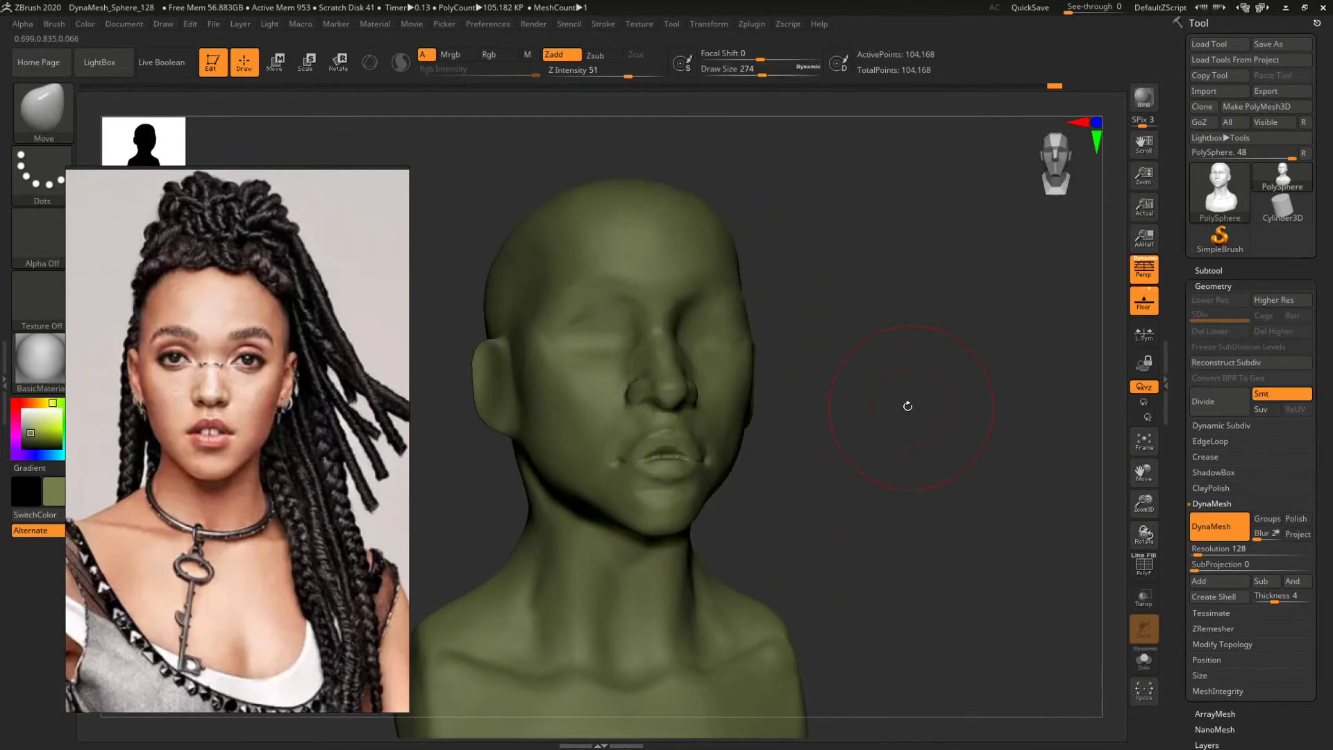
Set the DynaMesh resolution to 256 and remesh the bust.
left_click(1222, 548)
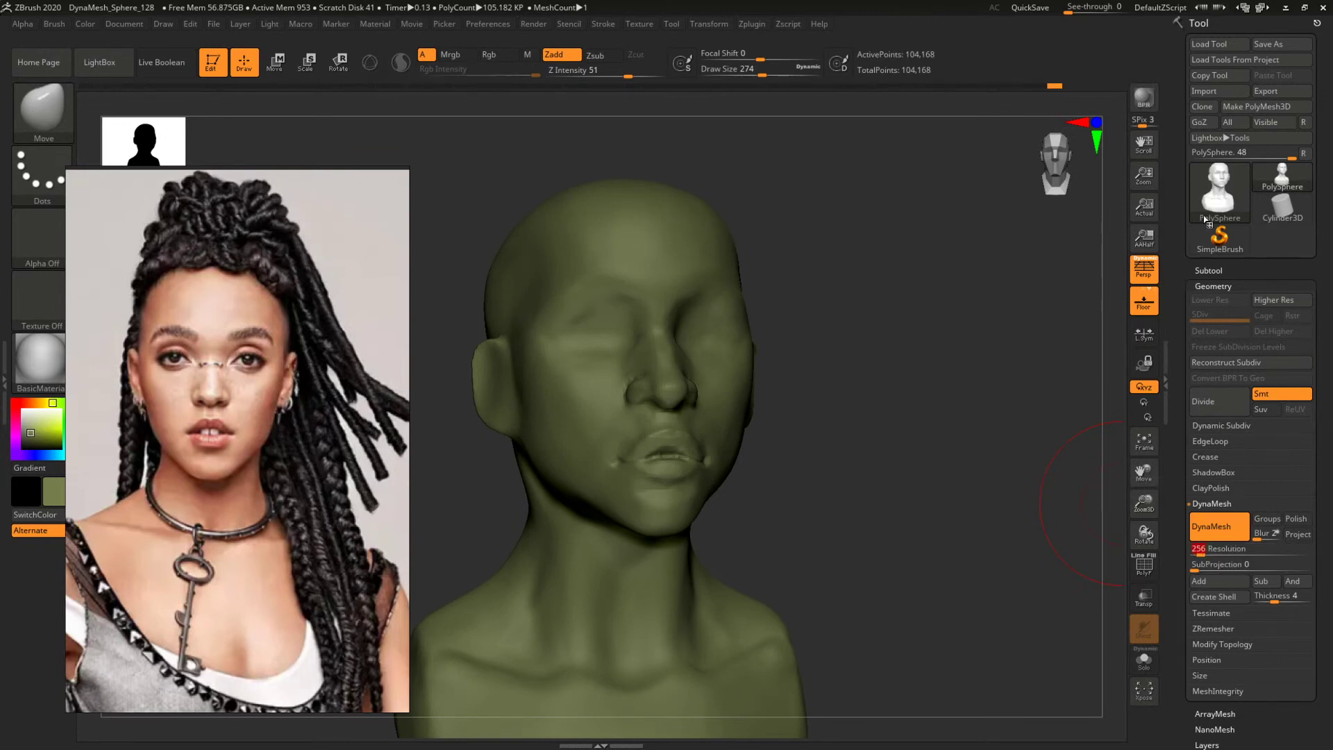
key("Return")
left_click_drag(886, 288, 853, 385, "ctrl")
left_click_drag(937, 412, 945, 442)
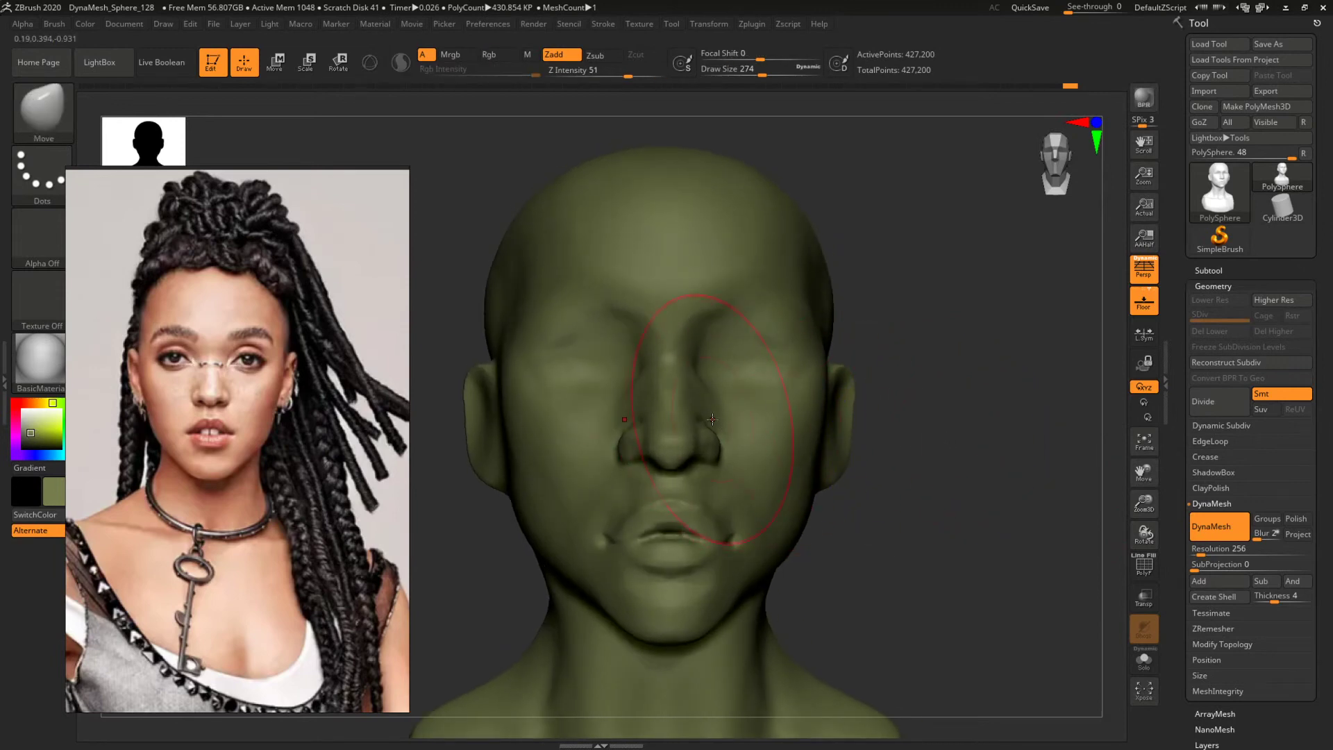
Reshape the wings of the nose with the Move brush at draw sizes 94 and 74.
key("b")
key("m")
key("v")
key("space")
left_click_drag(687, 426, 695, 424)
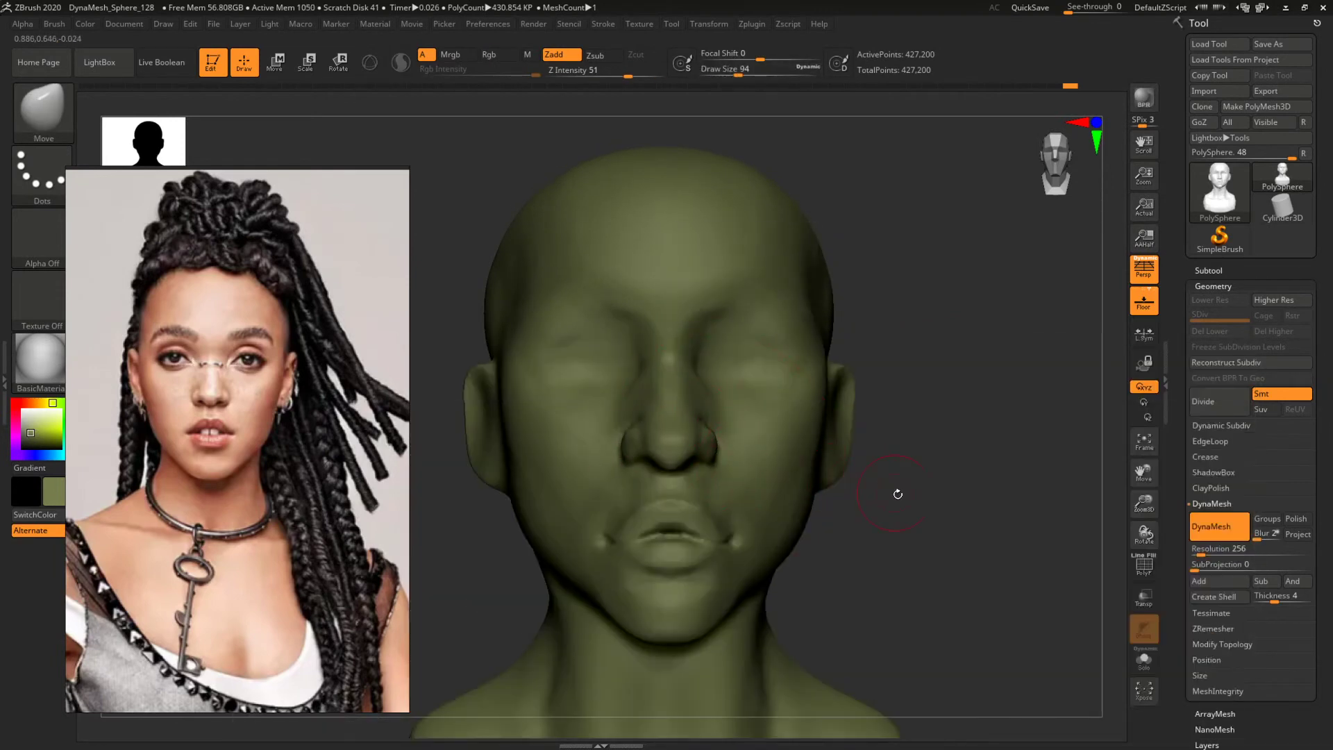
left_click_drag(898, 494, 798, 486)
key("space")
left_click_drag(704, 436, 695, 436)
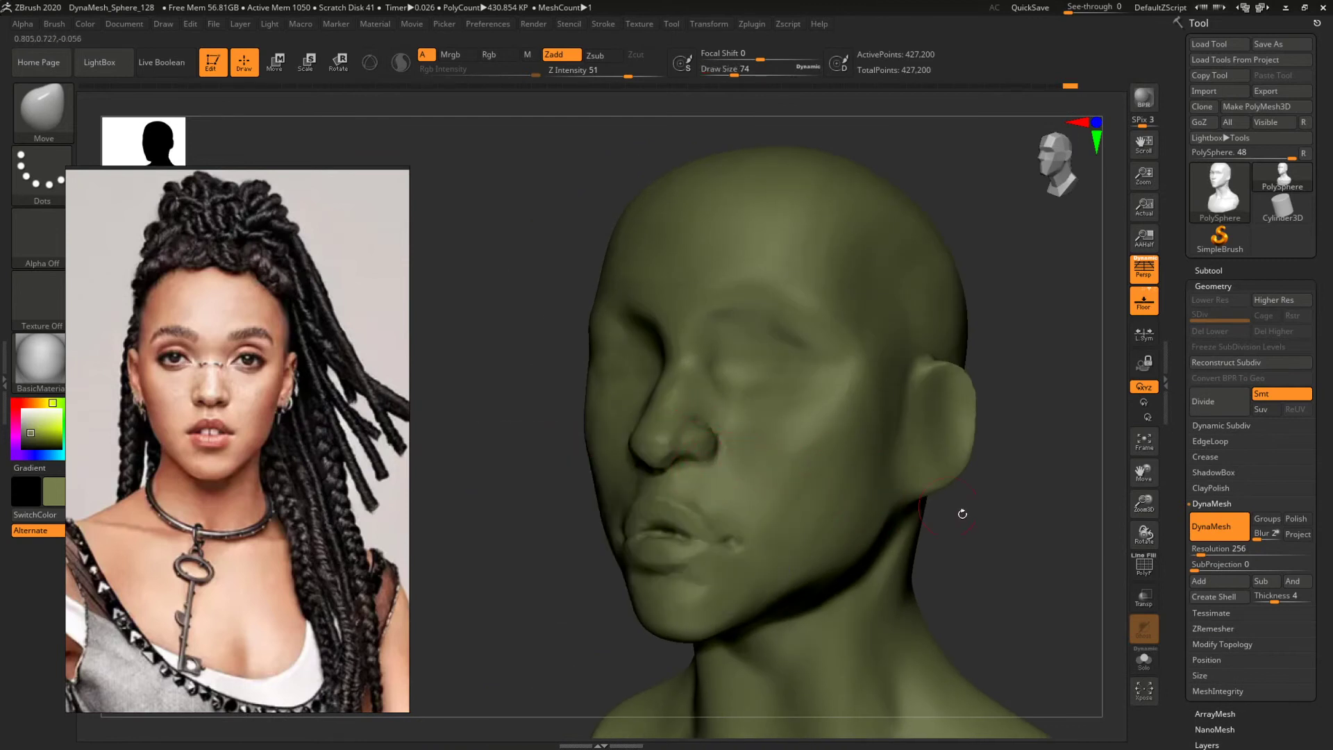
left_click_drag(1036, 556, 984, 508, "shift")
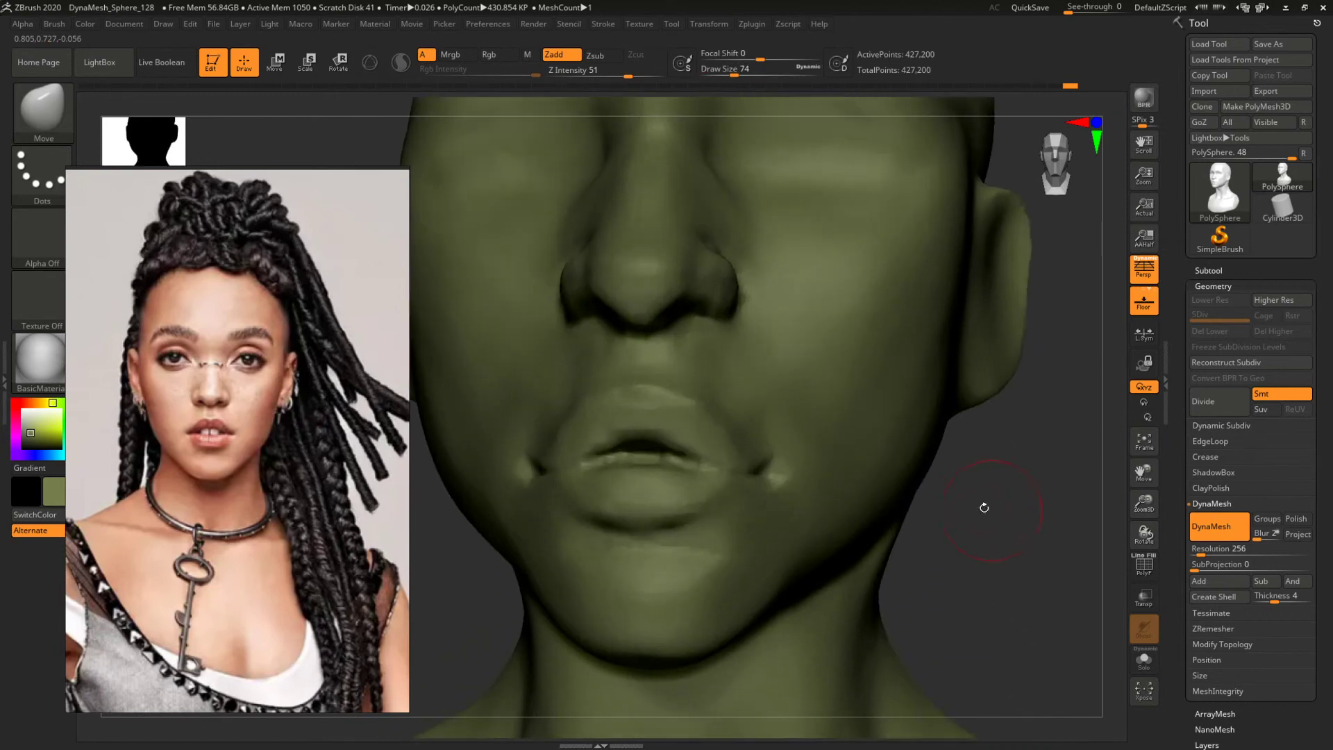
Sharpen the crease between the lips with the DamStandard brush.
key("b")
key("d")
key("s")
key("space")
left_click_drag(639, 395, 650, 380)
Build up the nose and upper lip area with the ClayBuildup brush at draw sizes 35 and 49.
key("b")
key("c")
key("b")
key("space")
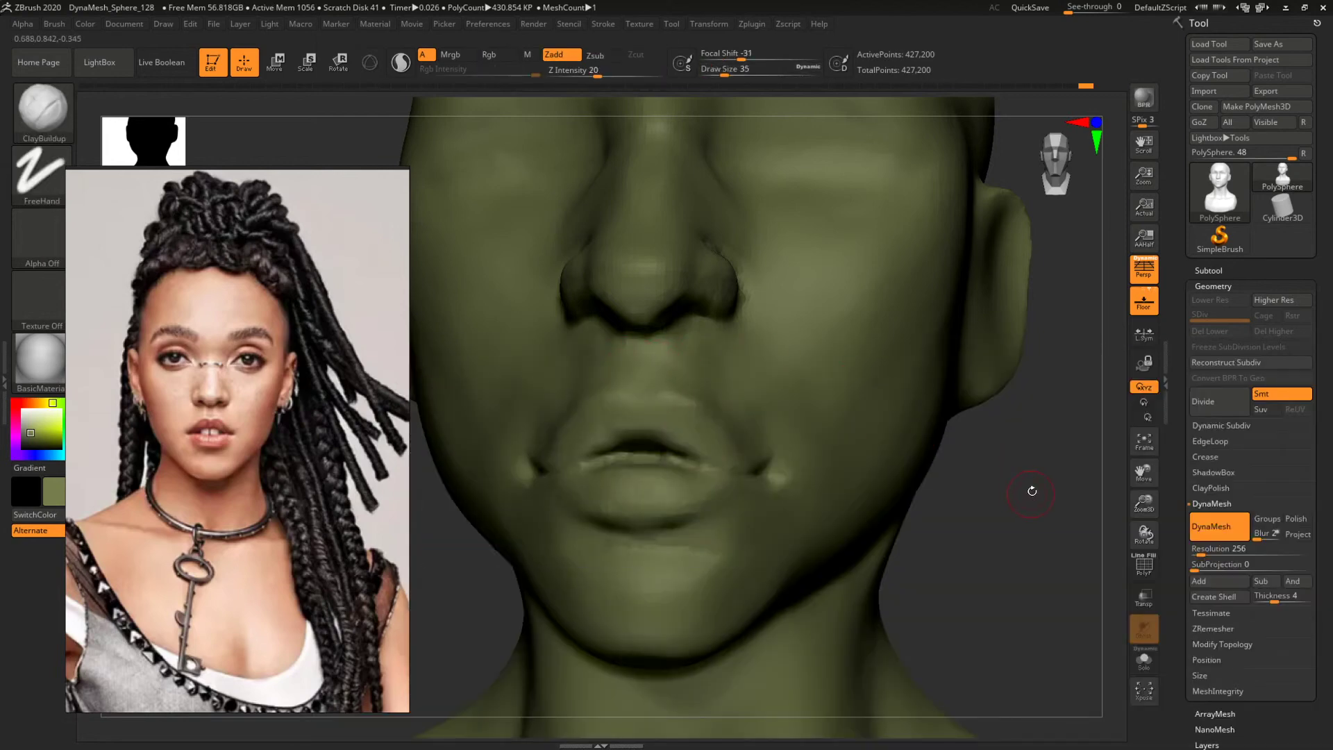
left_click_drag(1032, 491, 1090, 492)
key("space")
left_click_drag(646, 426, 653, 431)
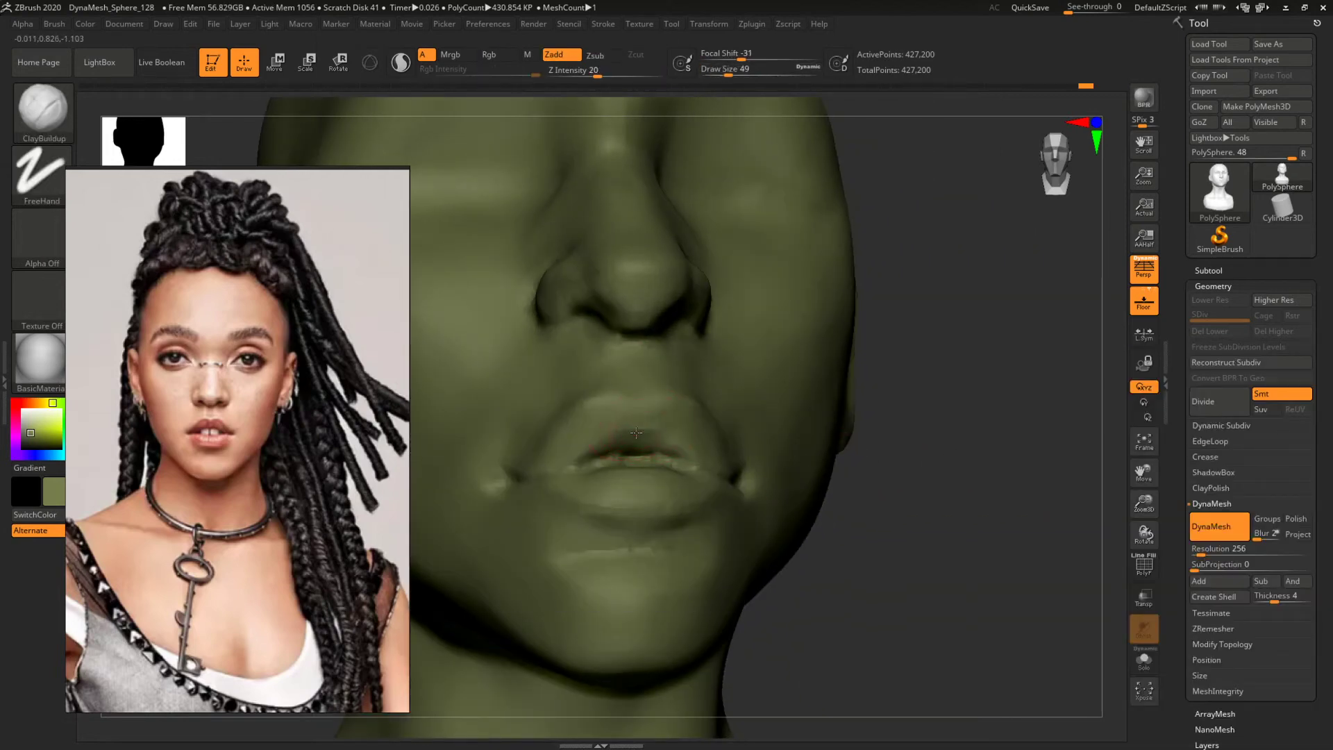
Refine the inner edges of the parted lips with the ClayBuildup brush at draw sizes 35 and 39.
key("space")
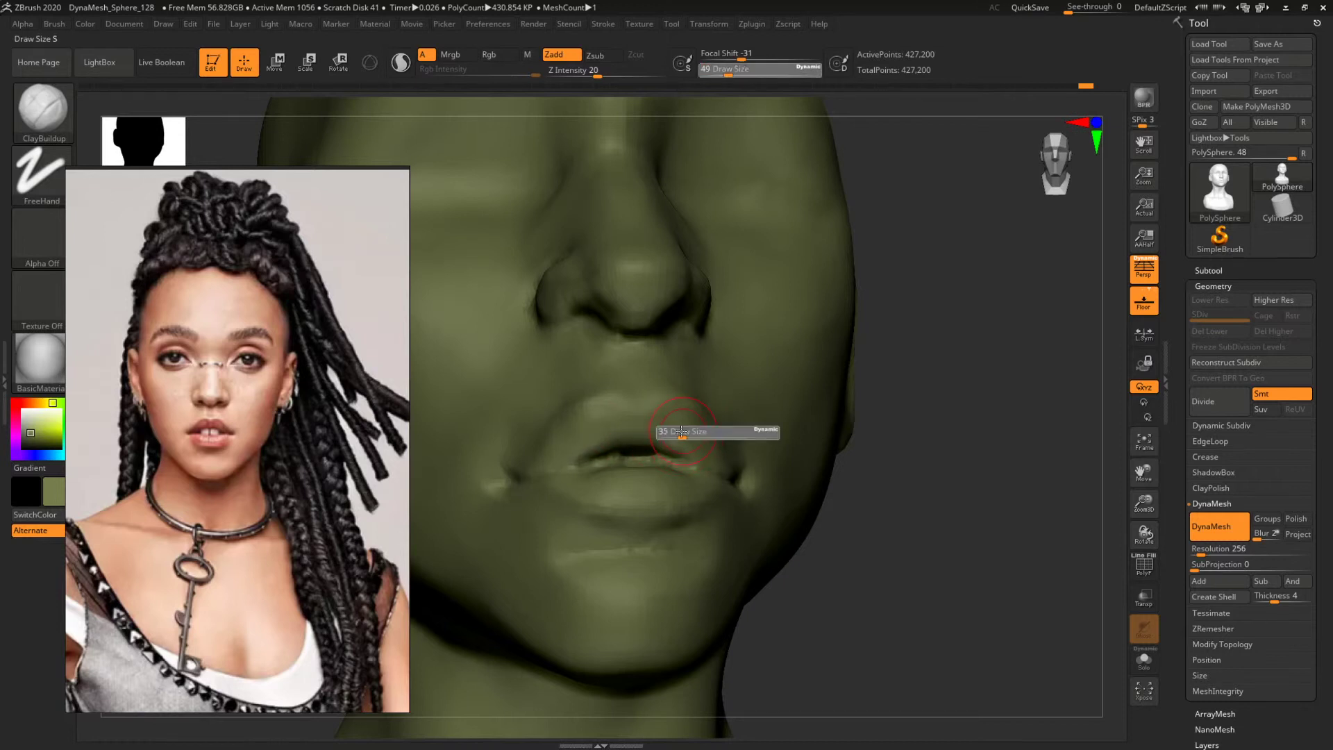
left_click_drag(695, 440, 670, 443)
right_click_drag(717, 451, 652, 433)
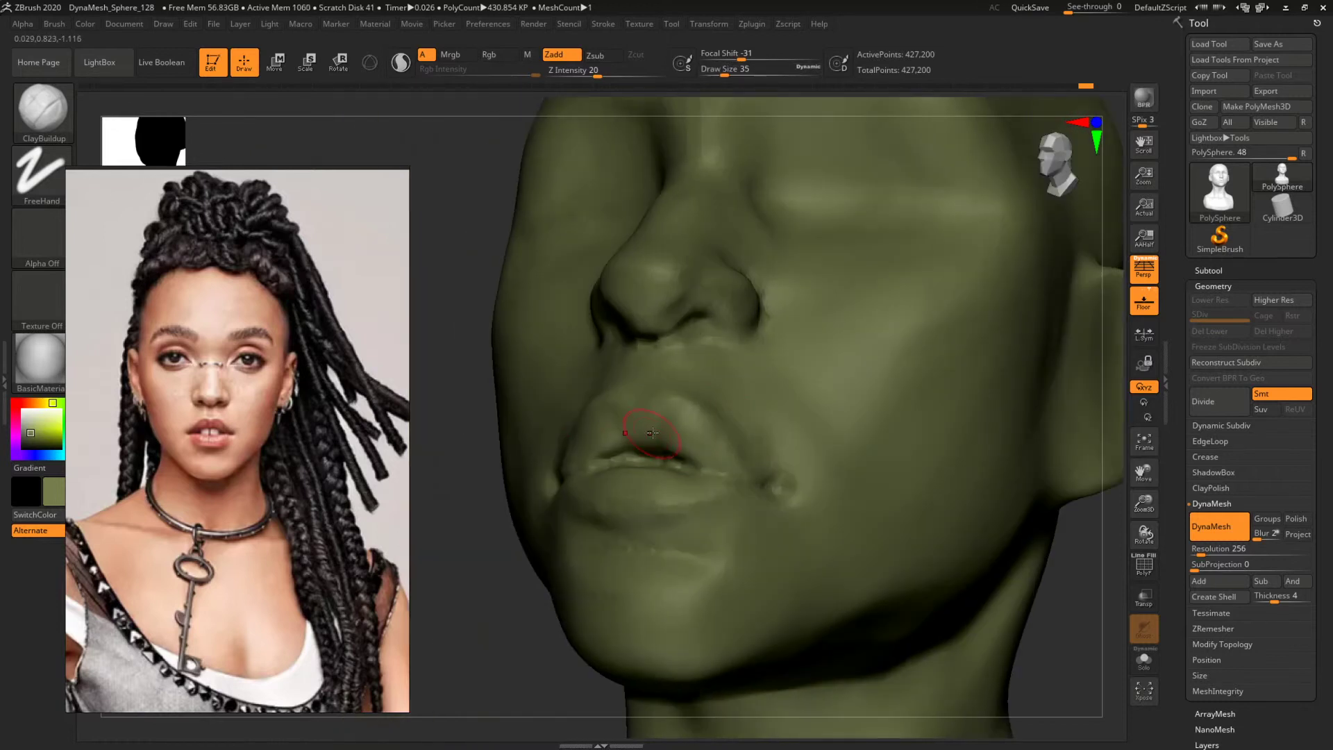
mouse_move(1075, 606)
right_mouse_down()
mouse_move(1068, 586)
mouse_move(827, 477)
mouse_move(814, 493)
mouse_move(840, 435)
mouse_move(1006, 548)
mouse_move(1000, 577)
right_mouse_up()
left_click_drag(630, 474, 636, 473)
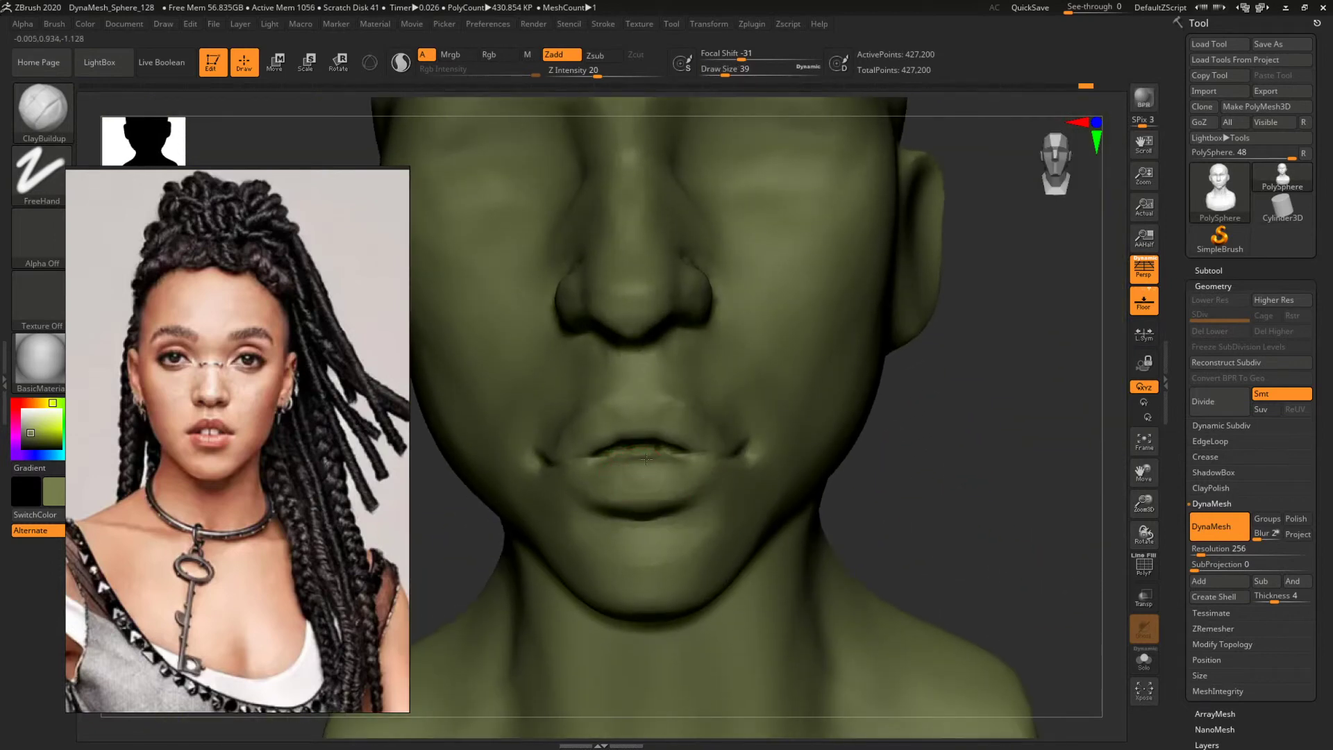
Carve the mouth line out towards the lip corners with the DamStandard brush at draw size 39.
mouse_move(843, 442)
right_mouse_down()
mouse_move(982, 452)
mouse_move(985, 472)
right_mouse_up()
key("b")
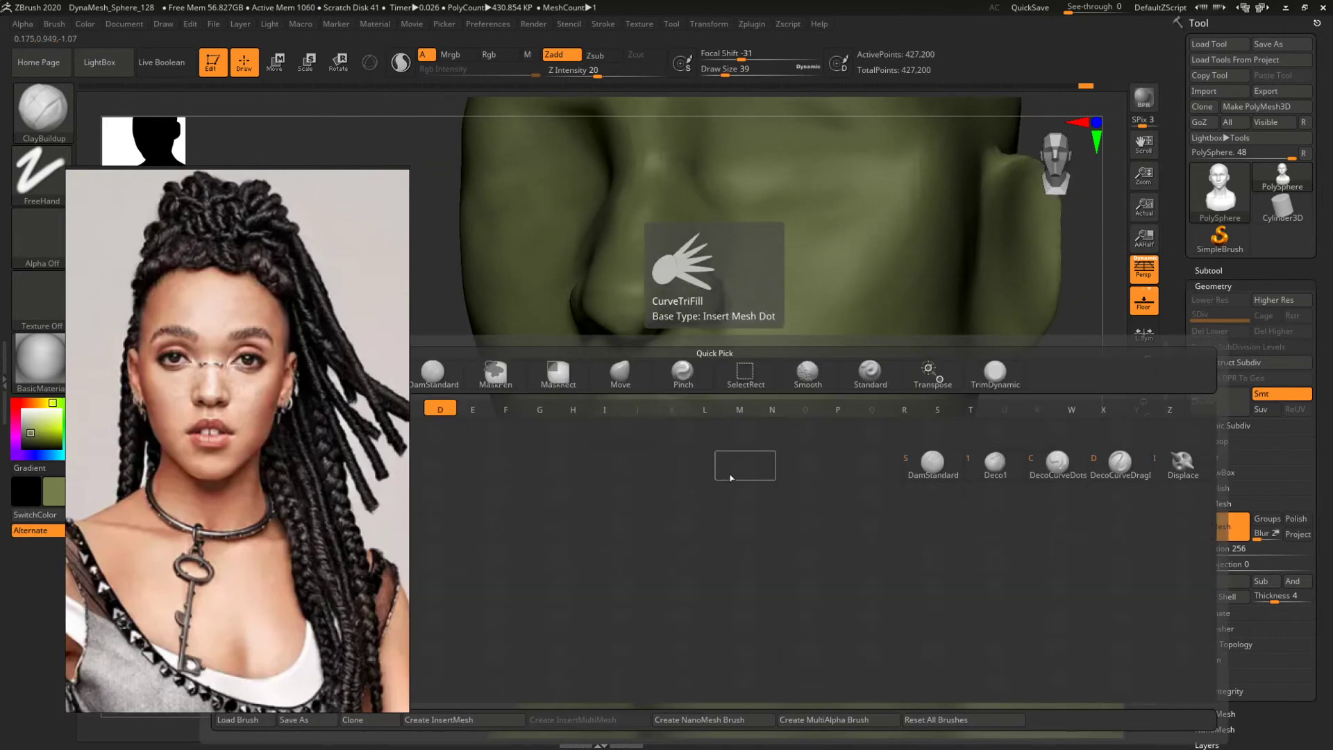
key("d")
key("s")
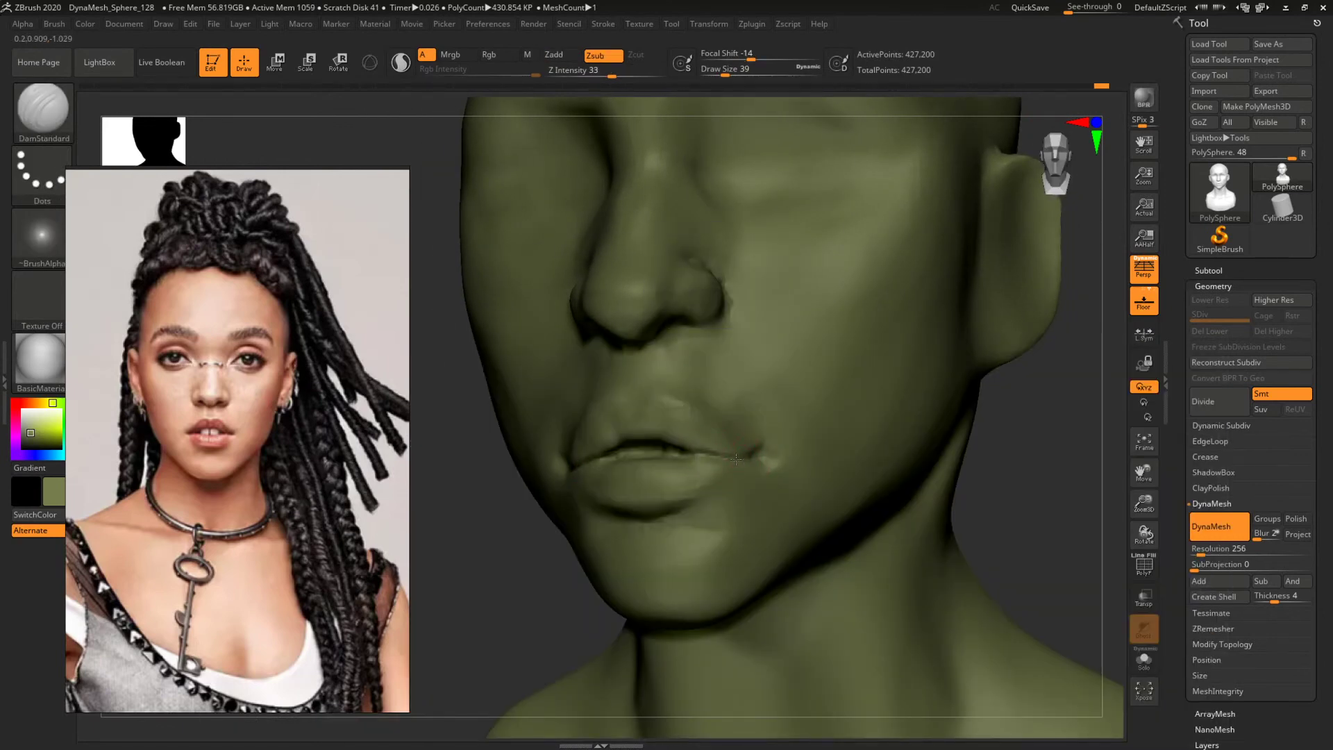
Fill in and soften the mouth corners with the ClayBuildup brush at draw size 49.
key("b")
key("c")
key("b")
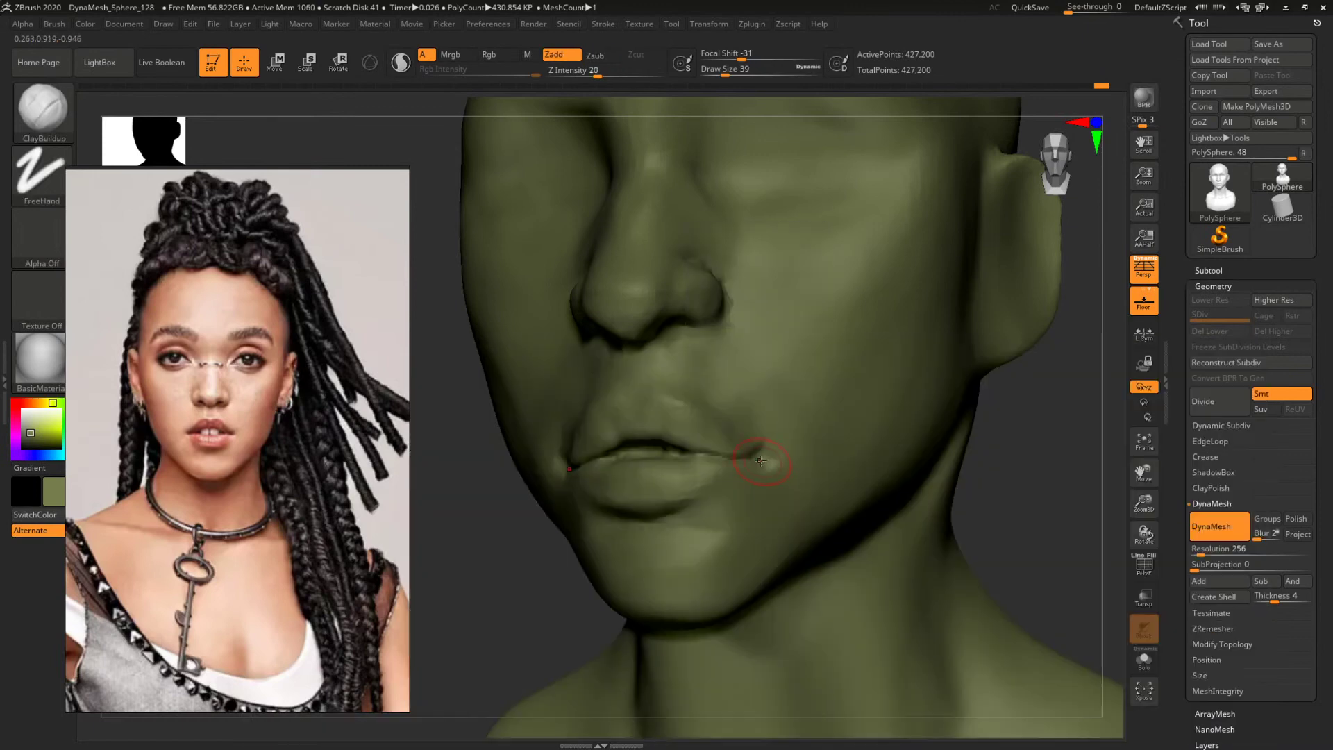
key("space")
mouse_move(755, 454)
left_mouse_down()
mouse_move(769, 439)
mouse_move(741, 431)
left_mouse_up()
key("space")
key("space")
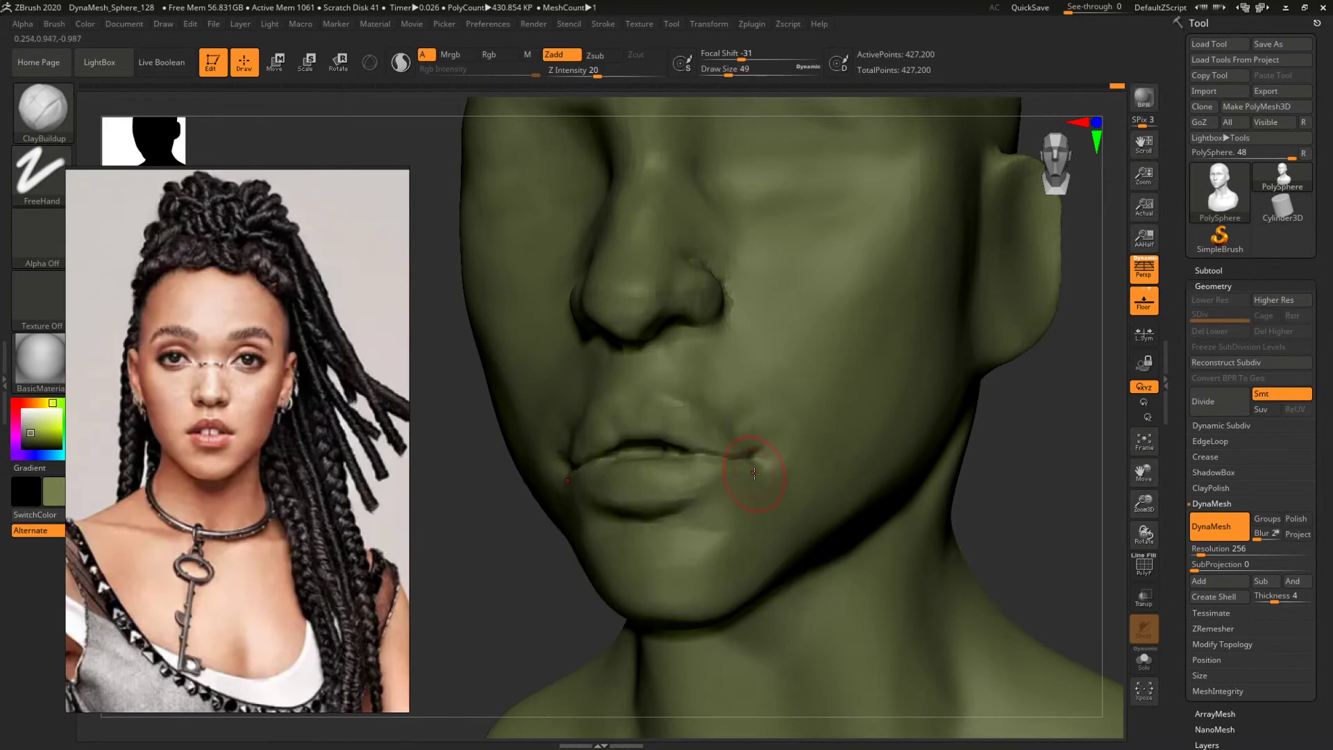
Turn the bust to its side profile and bring the side-profile photo into view among the reference images.
left_click_drag(1027, 482, 859, 459)
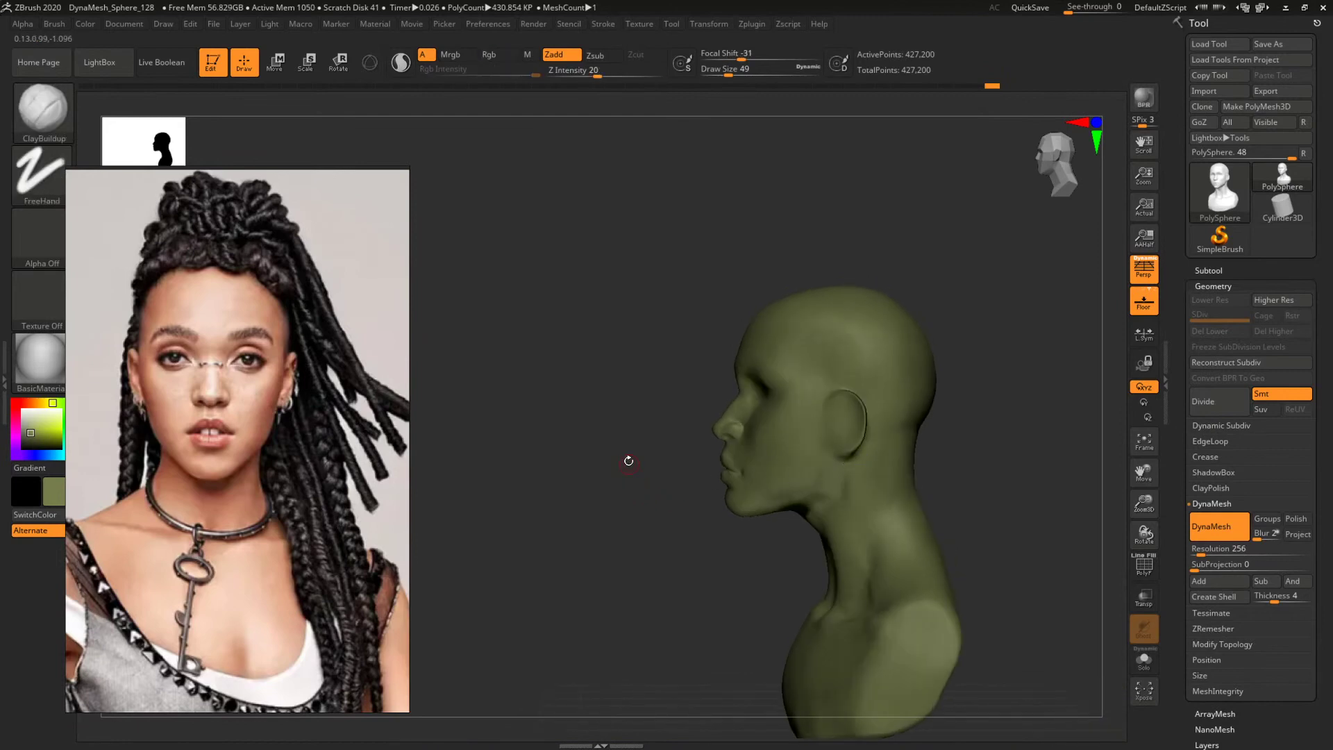
left_click_drag(627, 461, 418, 497, "alt")
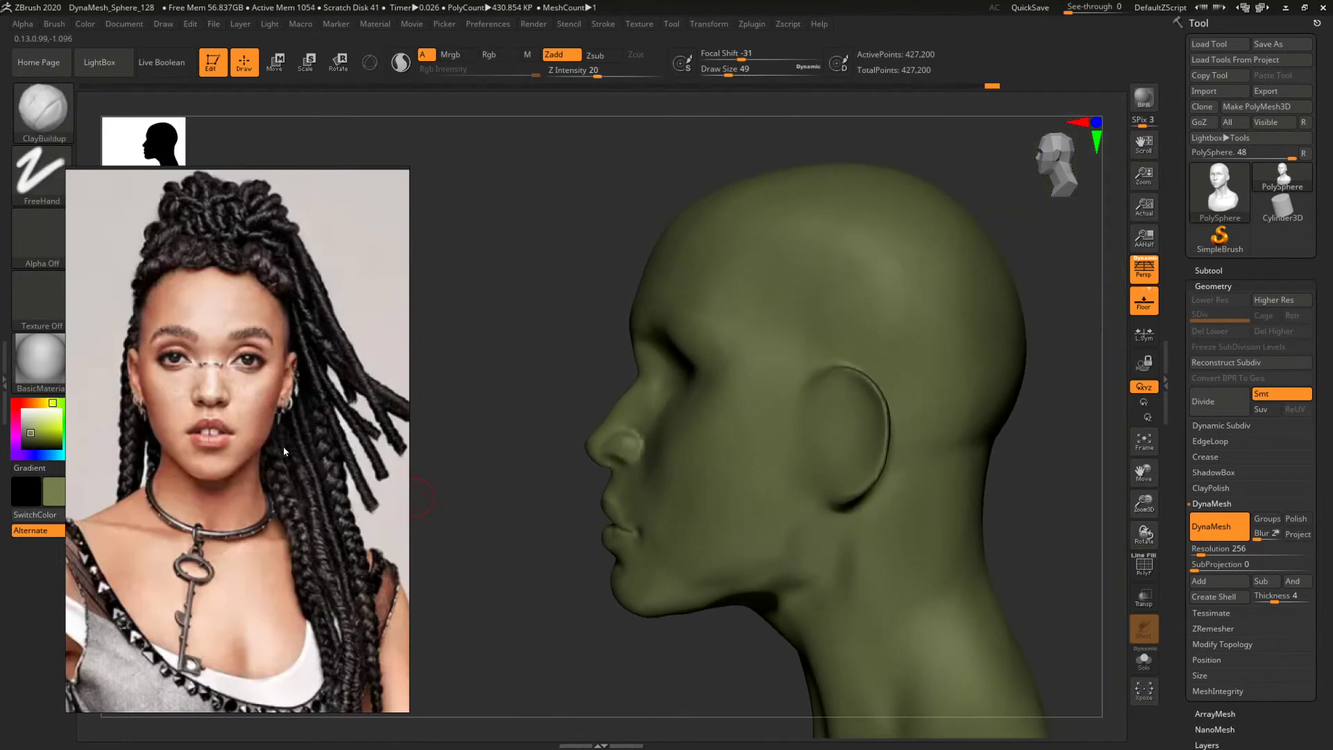
scroll(290, 534, "down", 10)
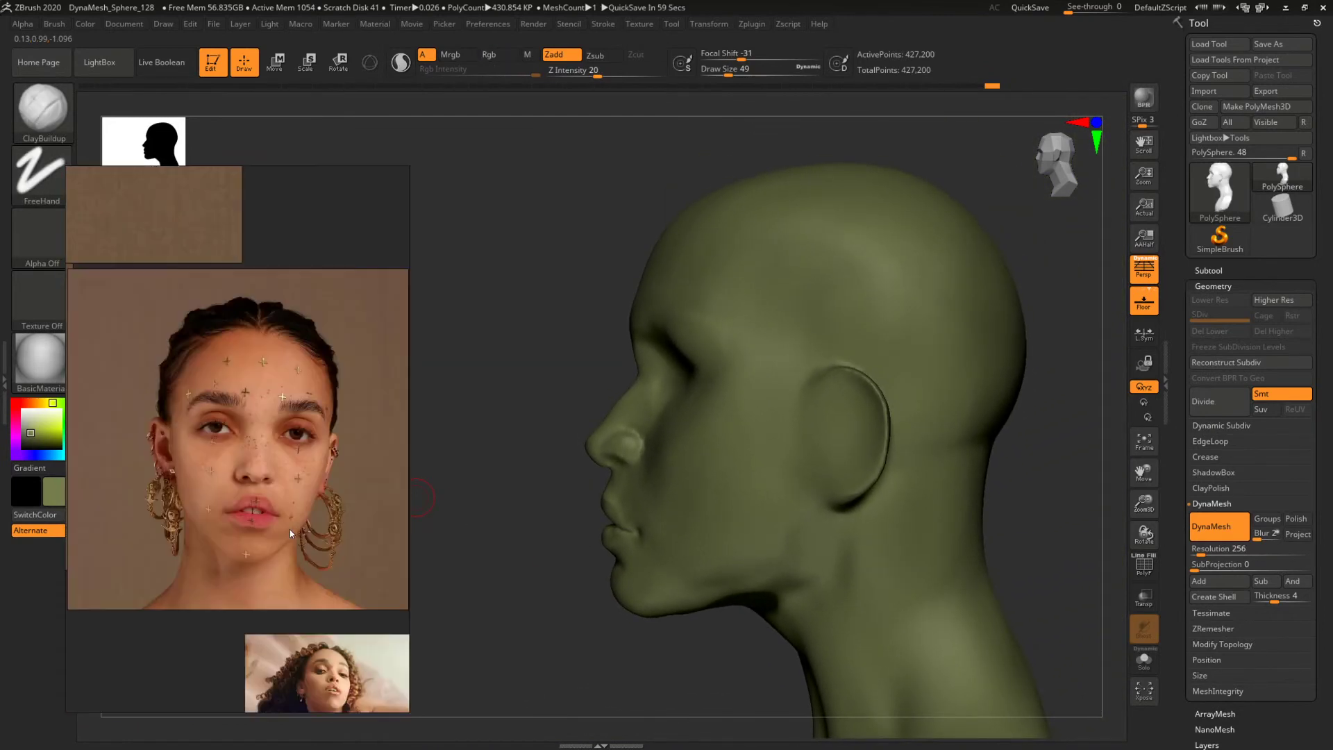
scroll(292, 531, "down", 10)
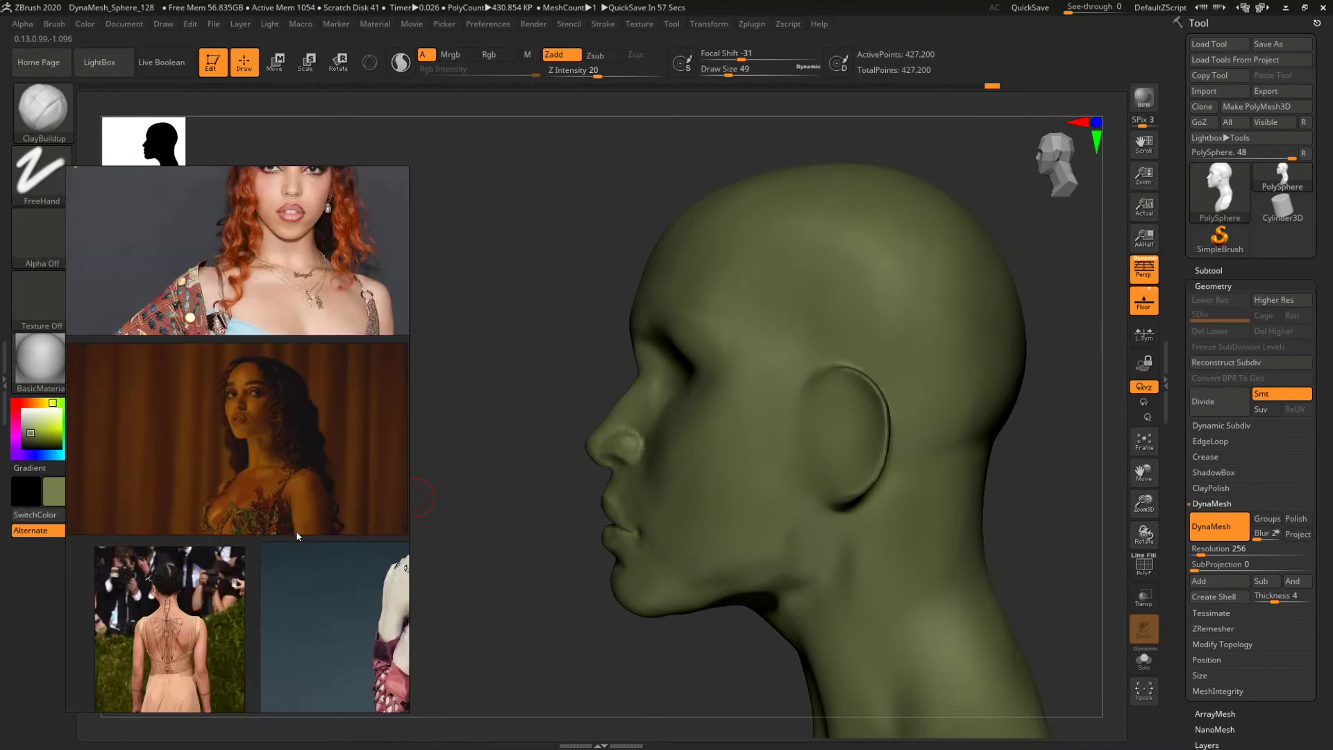
scroll(298, 532, "down", 10)
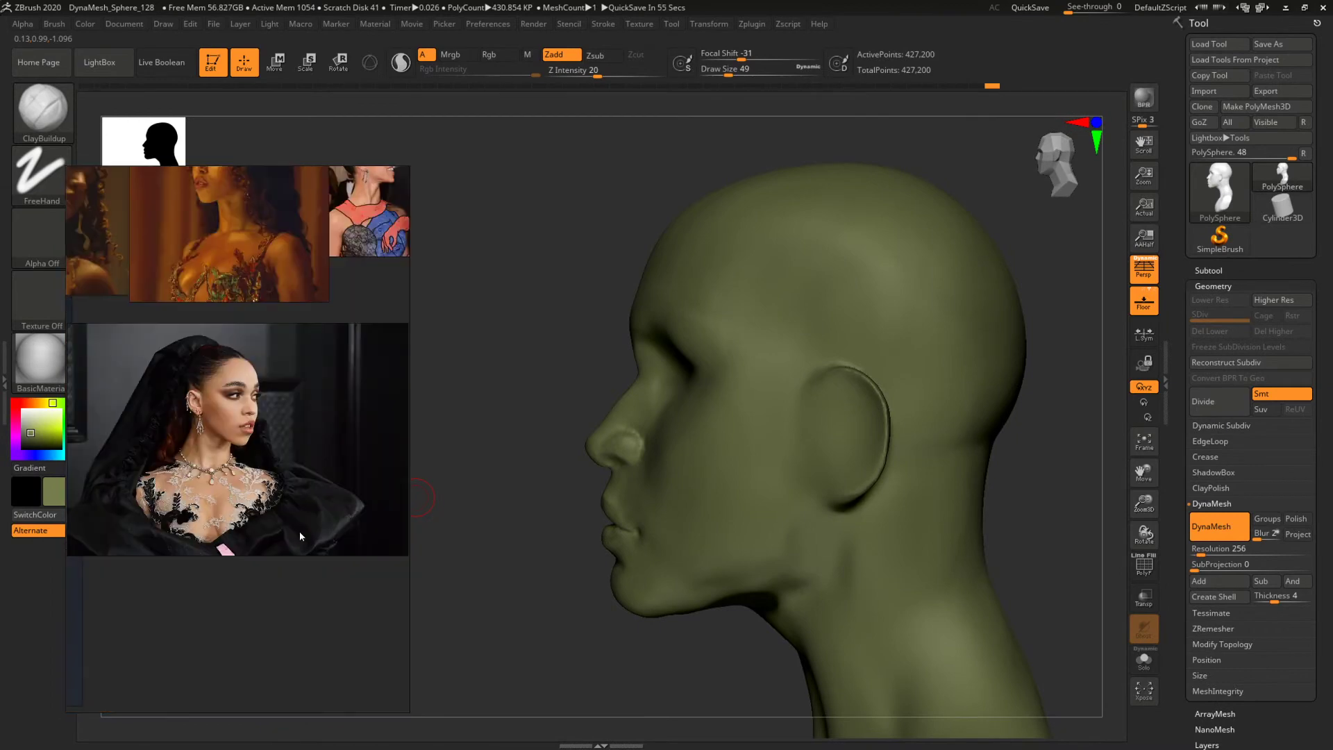
scroll(300, 536, "down", 3)
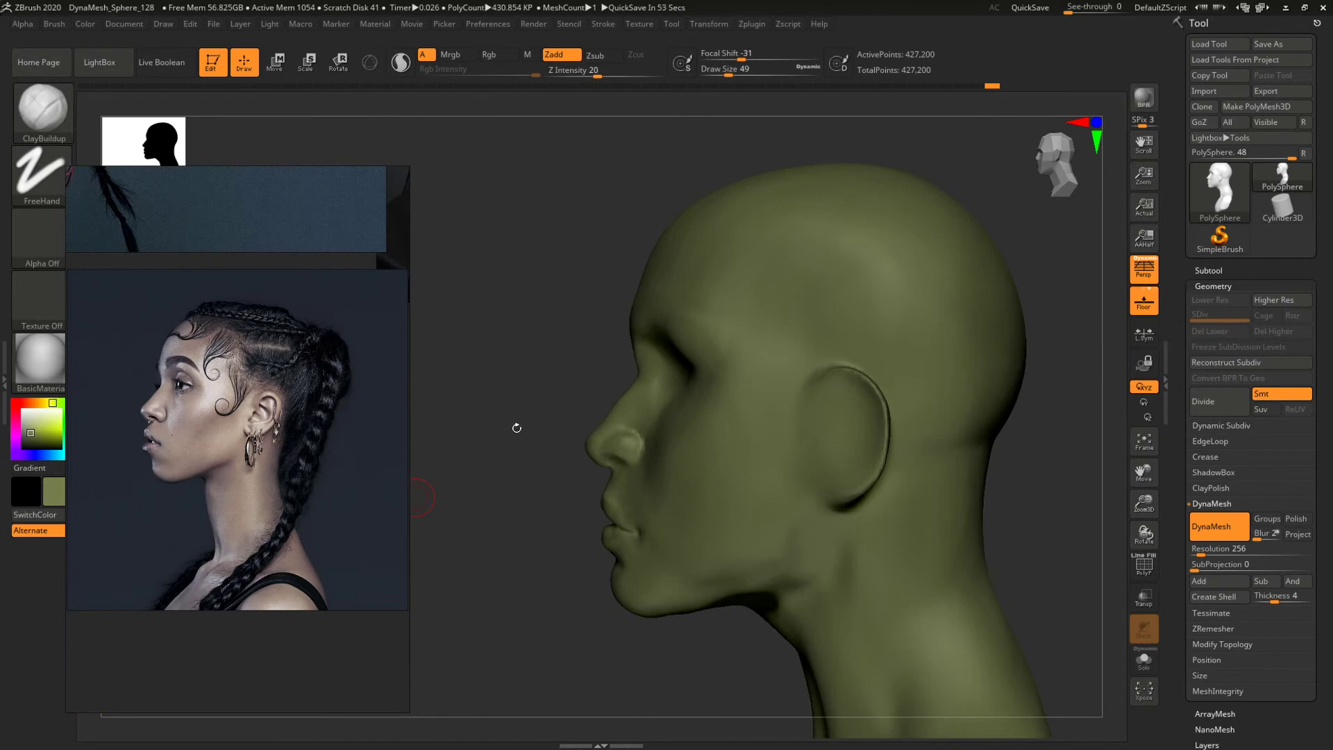
Pull the nose tip and lips forward in profile with the Move brush at draw size 187 to match the reference photo.
mouse_move(516, 428)
left_mouse_down()
mouse_move(487, 420)
mouse_move(527, 422)
left_mouse_up()
key("b")
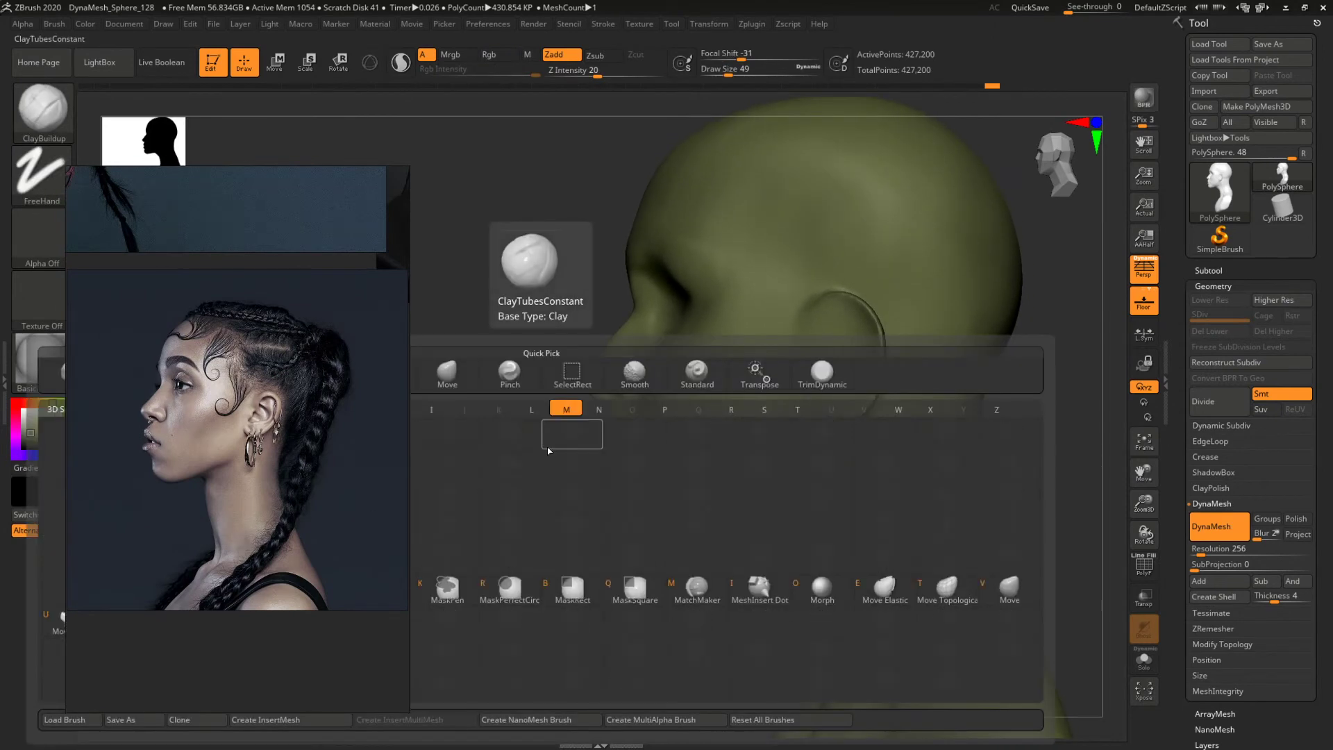
key("m")
key("v")
key("space")
key("space")
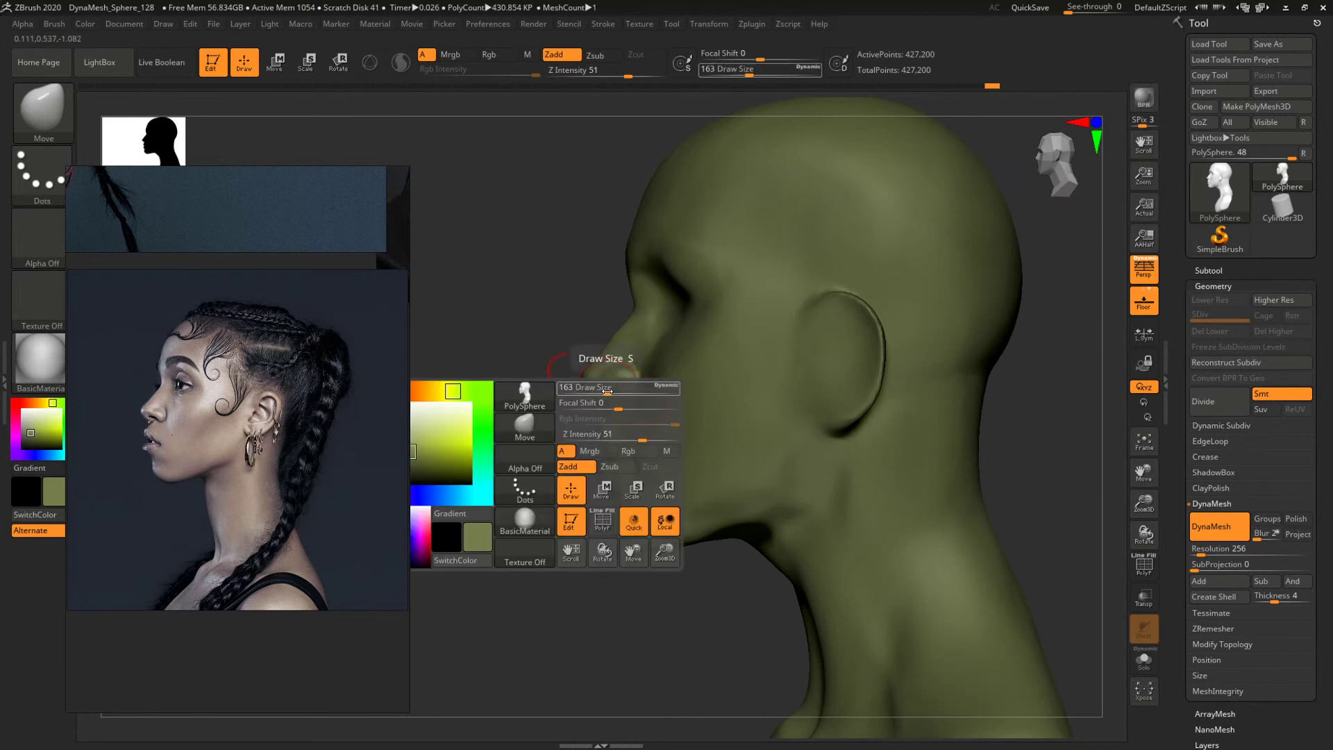
left_click_drag(606, 393, 618, 396)
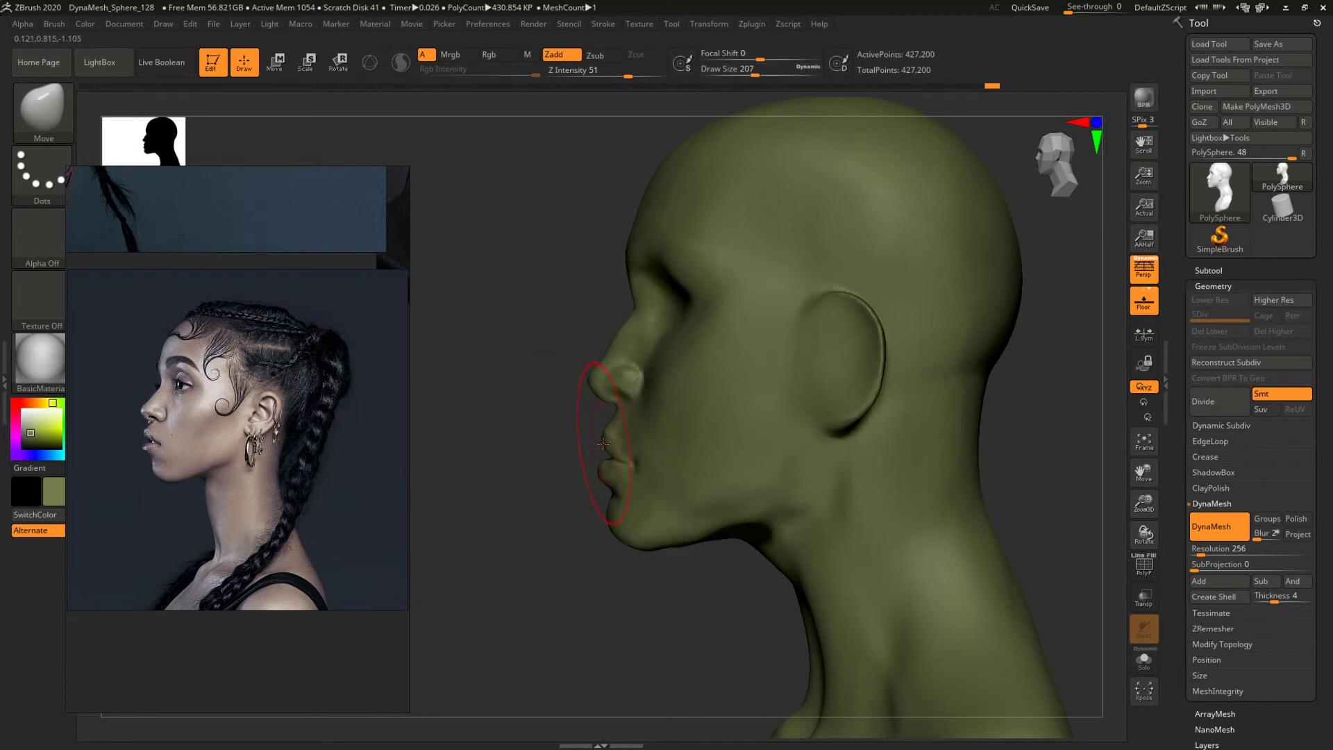
left_click_drag(603, 443, 597, 447)
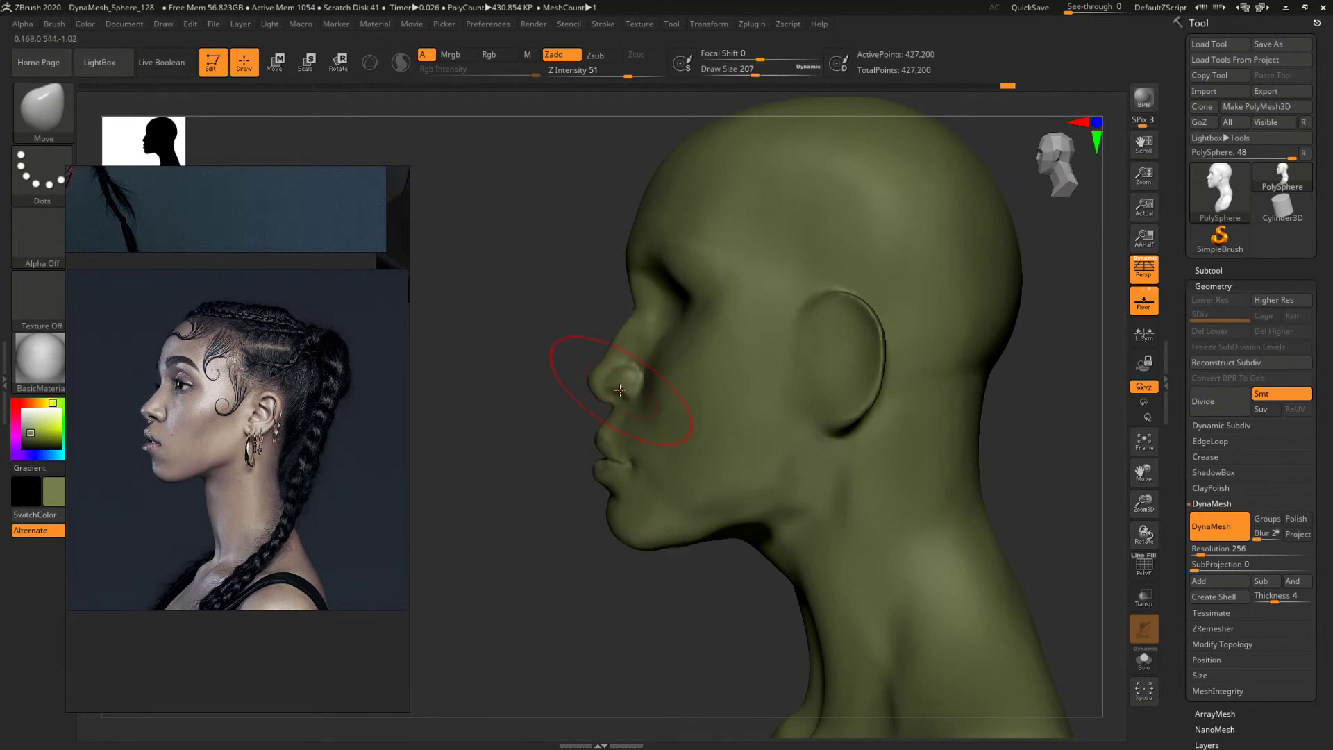
key("ctrl+z")
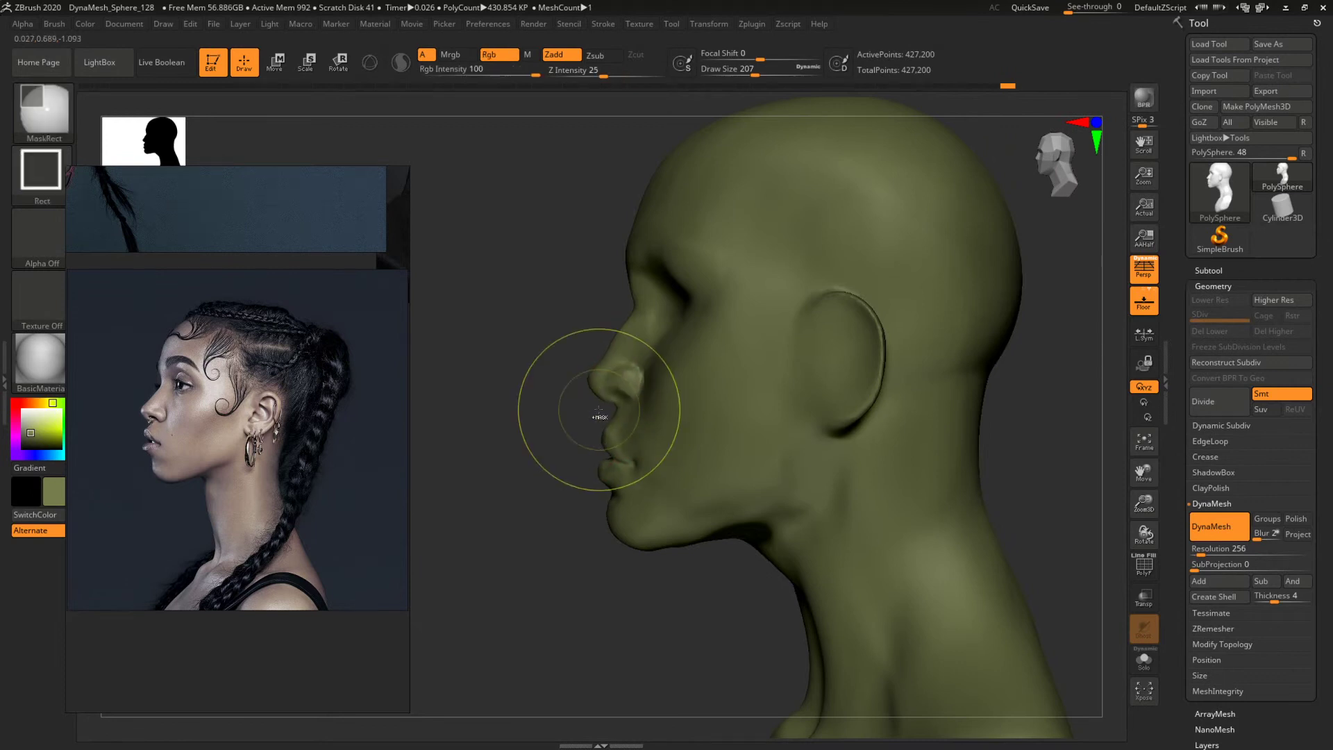
key("space")
left_click_drag(614, 446, 598, 449)
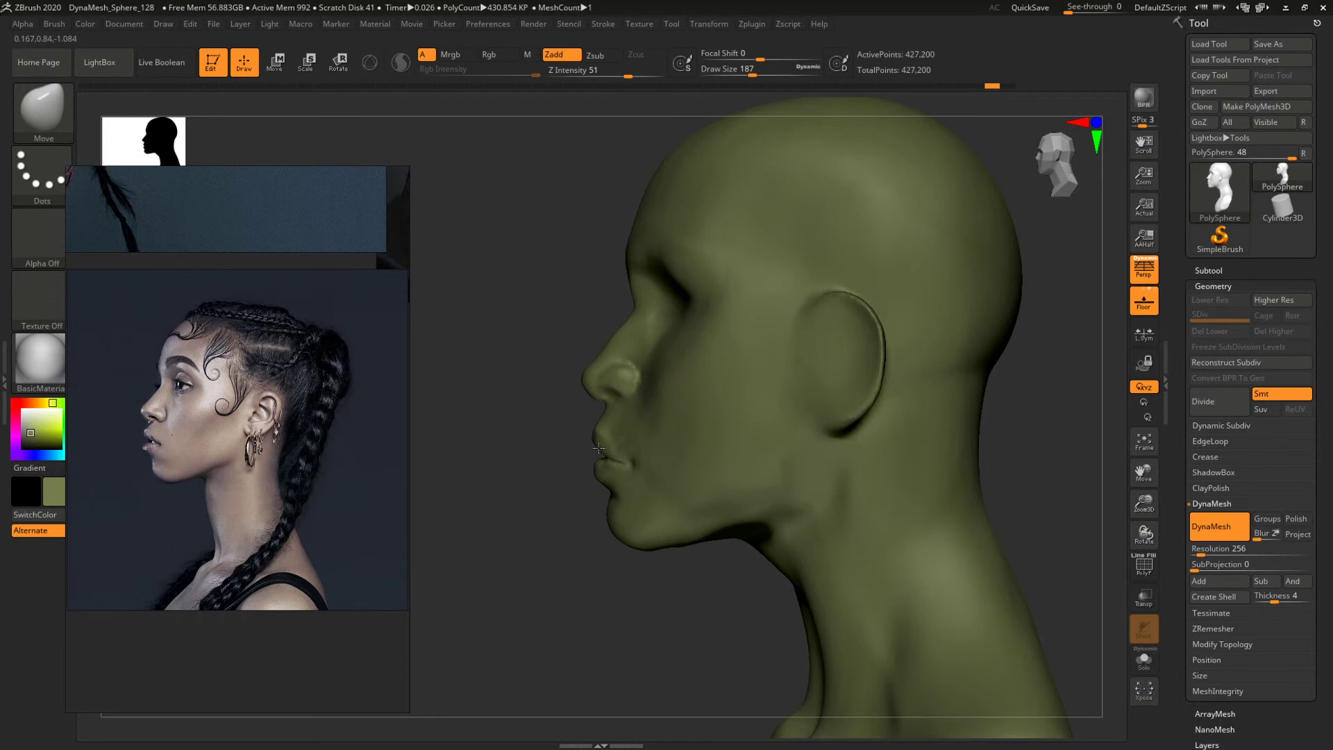
Build up the chin and lower jaw with the ClayBuildup brush at draw sizes 120 and 163.
left_click_drag(521, 501, 628, 517)
key("b")
key("c")
key("b")
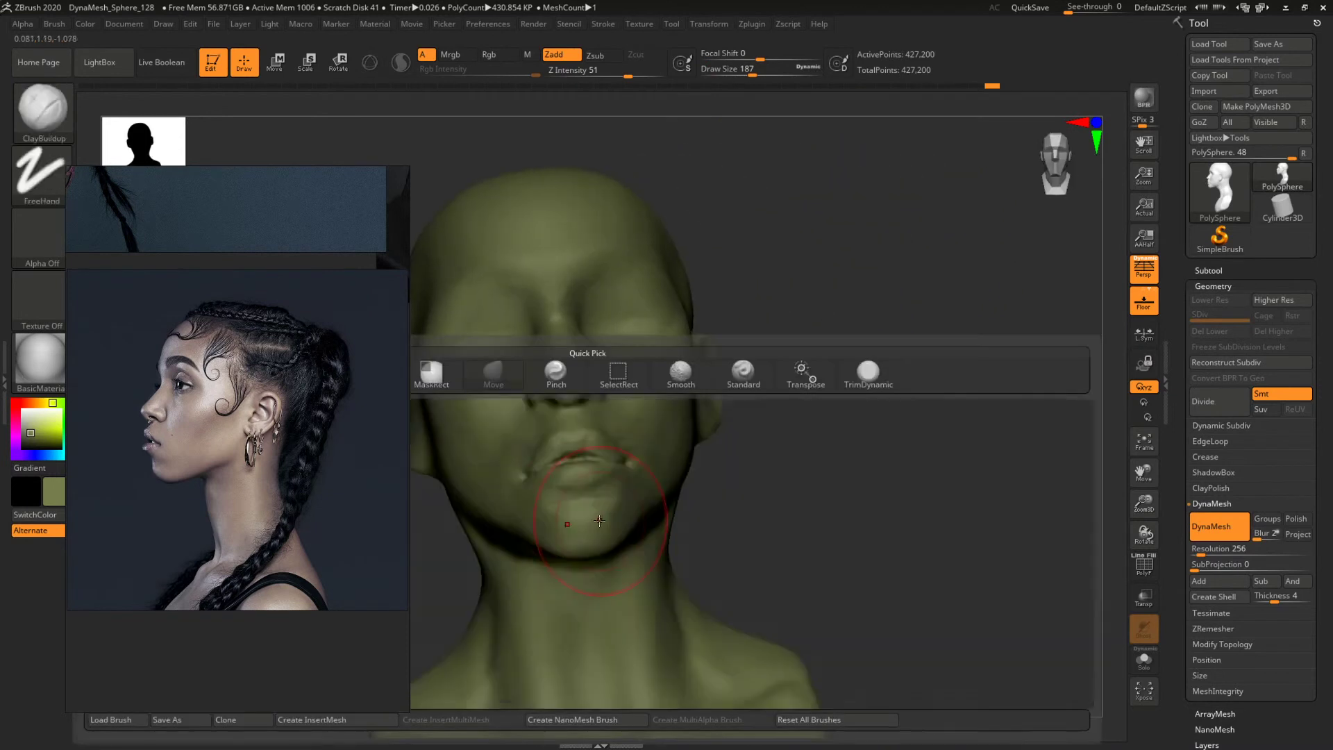
key("space")
key("space")
left_click(575, 519)
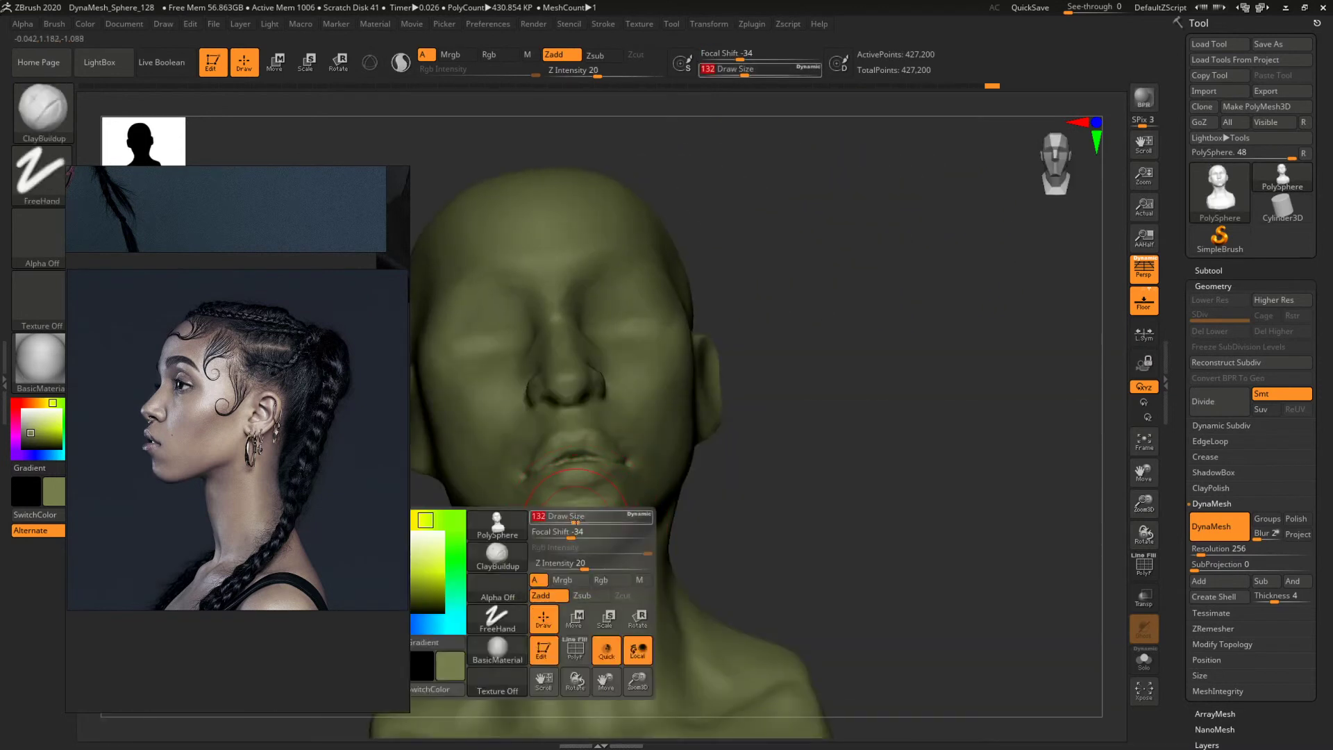
mouse_move(827, 482)
left_mouse_down()
mouse_move(799, 480)
mouse_move(830, 398)
mouse_move(657, 442)
mouse_move(593, 440)
mouse_move(965, 419)
mouse_move(521, 528)
mouse_move(599, 477)
left_mouse_up()
key("space")
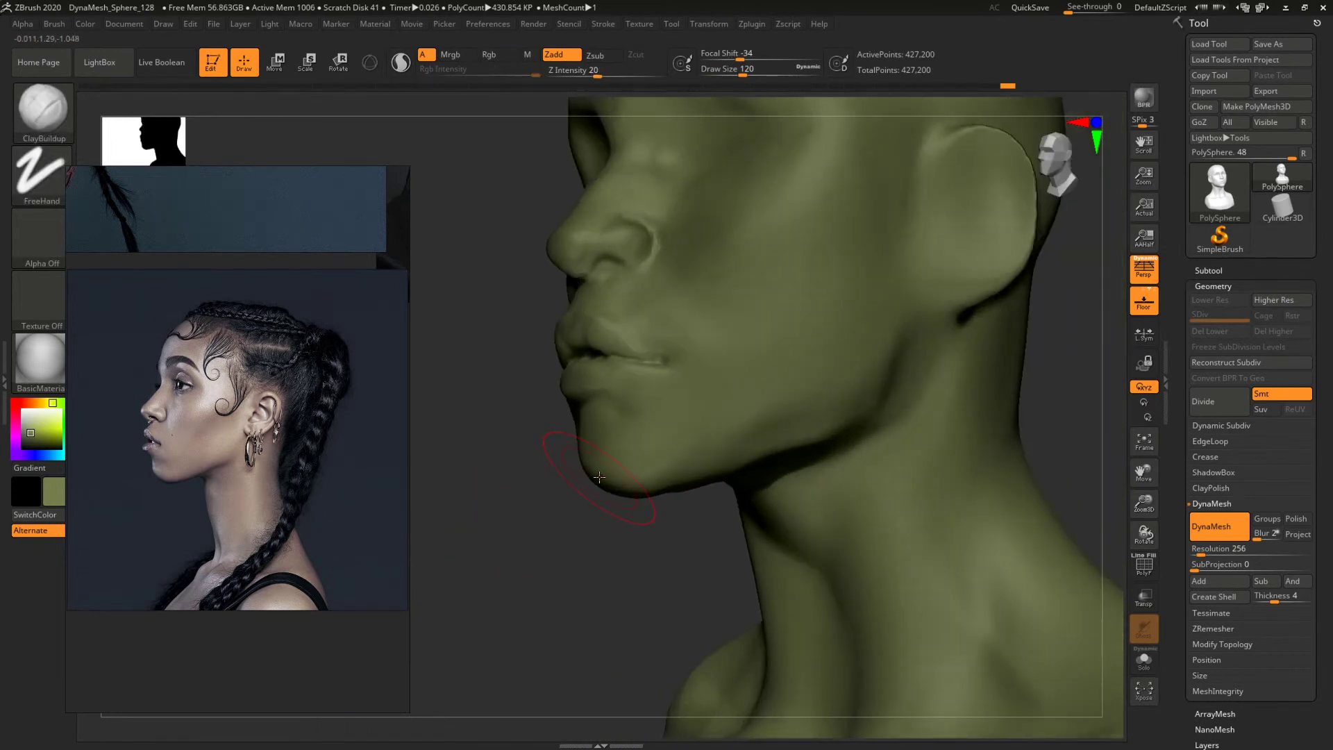
left_click_drag(593, 545, 610, 491)
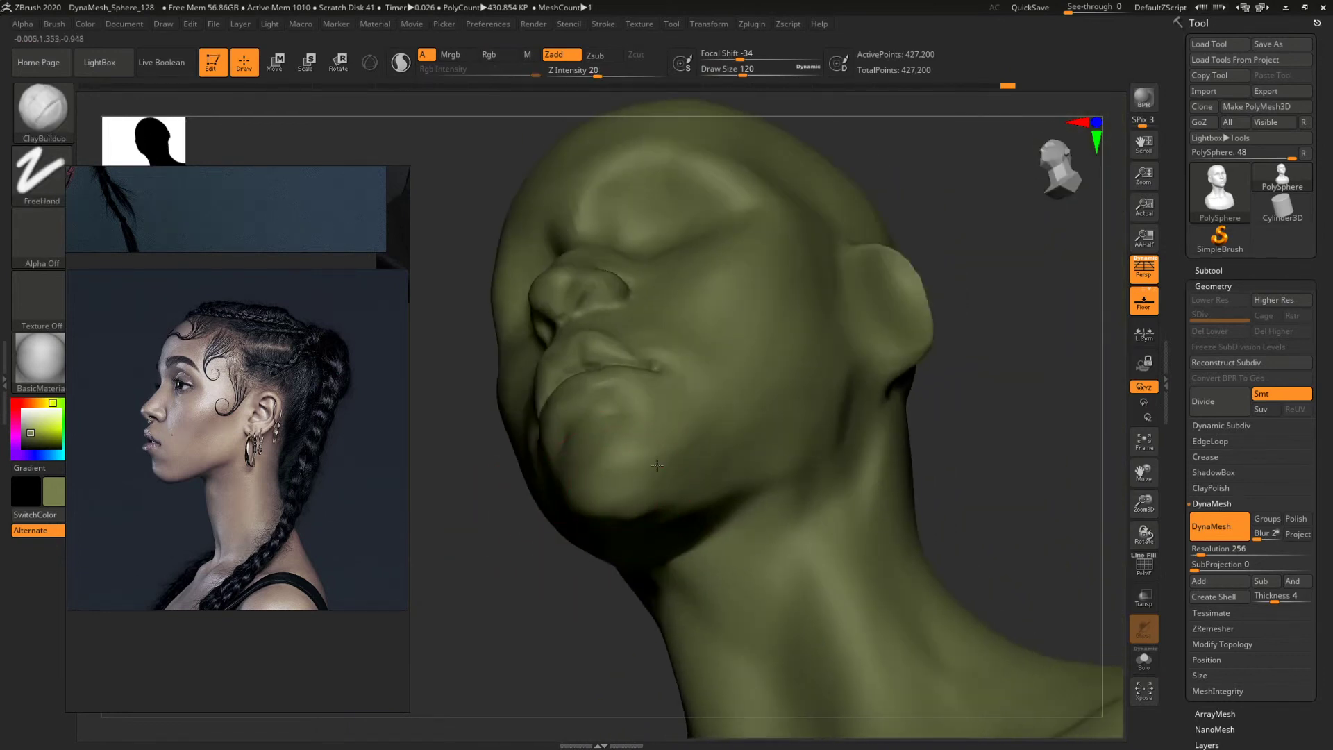
key("]")
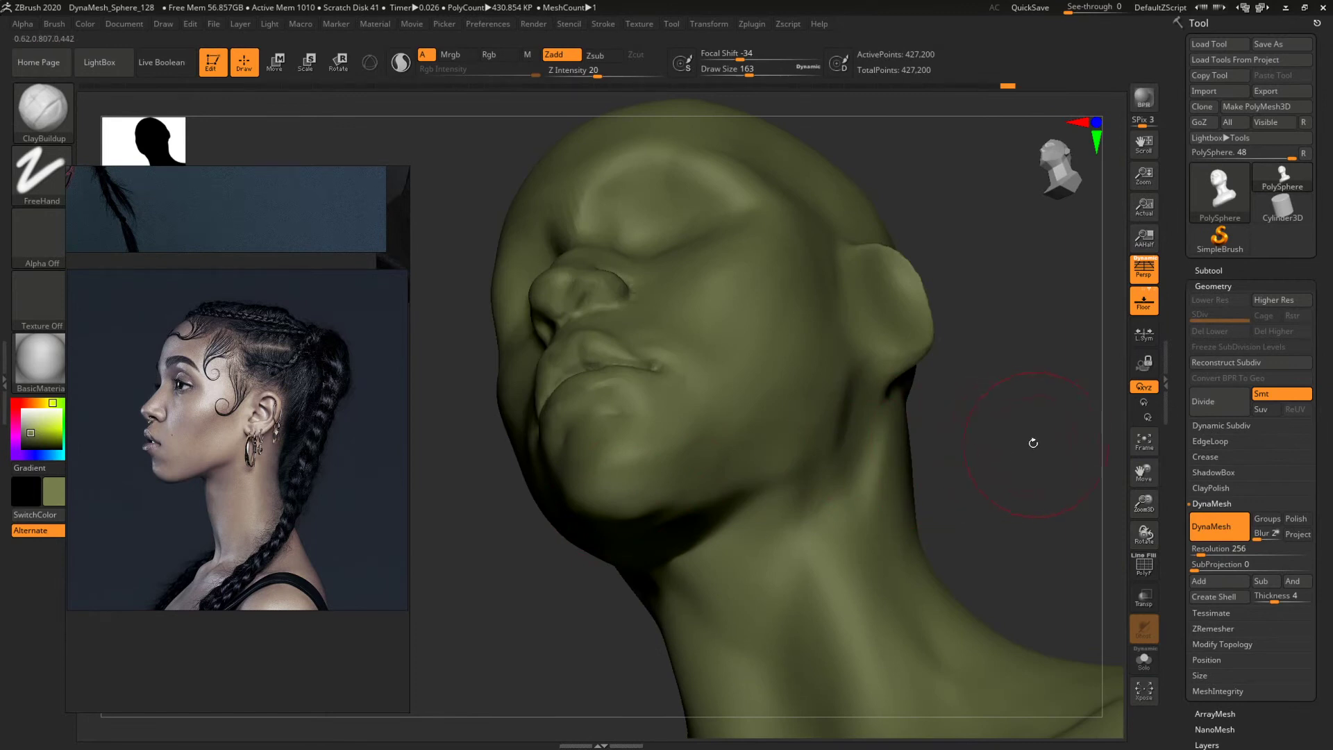
mouse_move(1030, 412)
left_mouse_down()
mouse_move(1039, 435)
mouse_move(873, 414)
mouse_move(949, 424)
mouse_move(925, 420)
mouse_move(894, 498)
left_mouse_up()
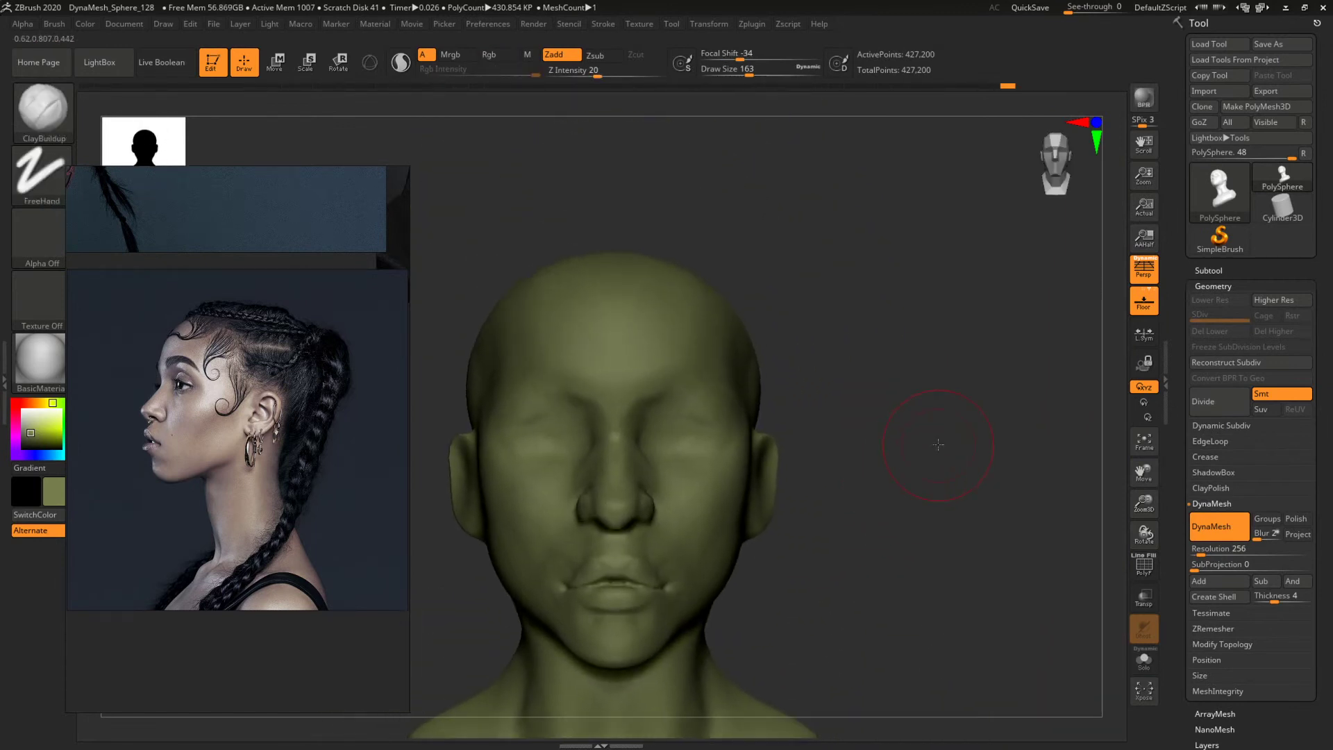
Refine the back of the skull and the neck with the ClayBuildup brush at draw sizes 372 and 268.
mouse_move(939, 444)
left_mouse_down()
mouse_move(899, 446)
mouse_move(907, 390)
mouse_move(766, 385)
mouse_move(908, 378)
mouse_move(855, 459)
left_mouse_up()
key("s")
mouse_move(865, 321)
left_mouse_down()
mouse_move(878, 359)
mouse_move(720, 375)
left_mouse_up()
left_click_drag(801, 422, 775, 380)
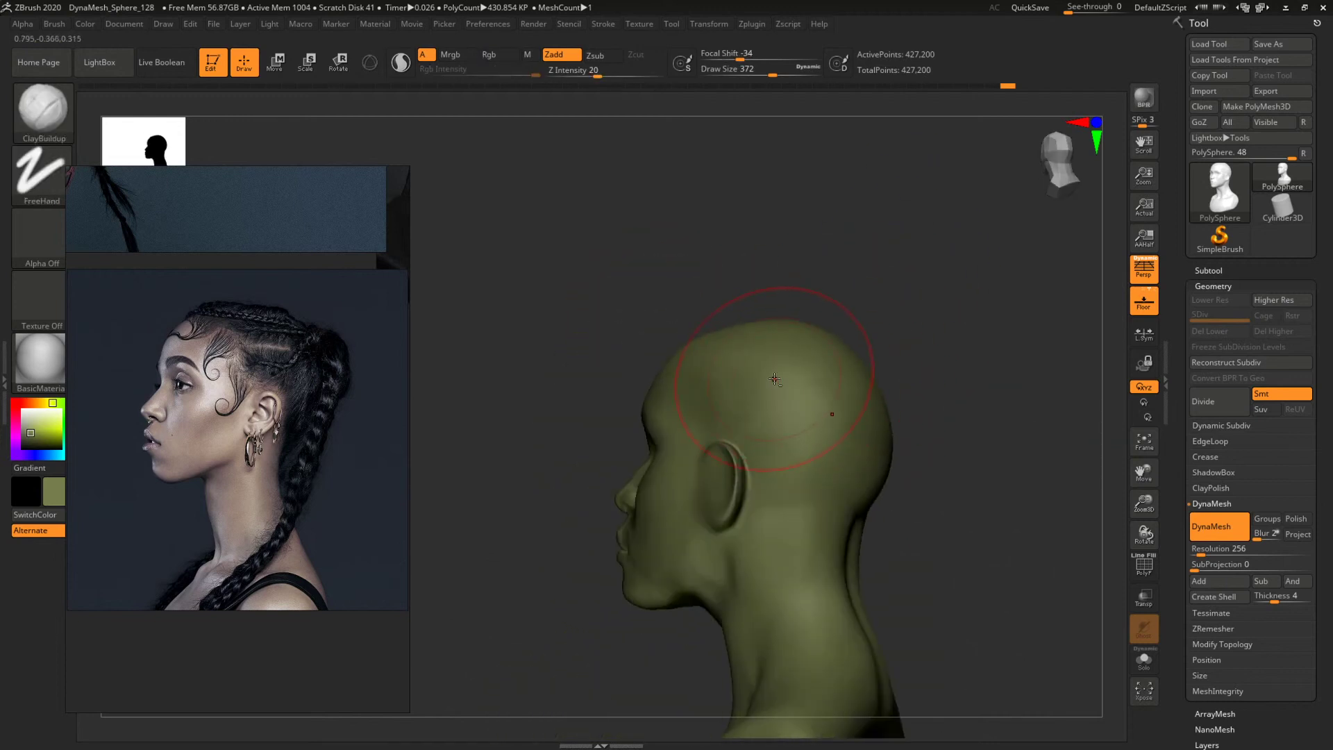
left_click_drag(931, 414, 914, 424)
mouse_move(703, 425)
left_mouse_down()
mouse_move(661, 470)
mouse_move(479, 464)
left_mouse_up()
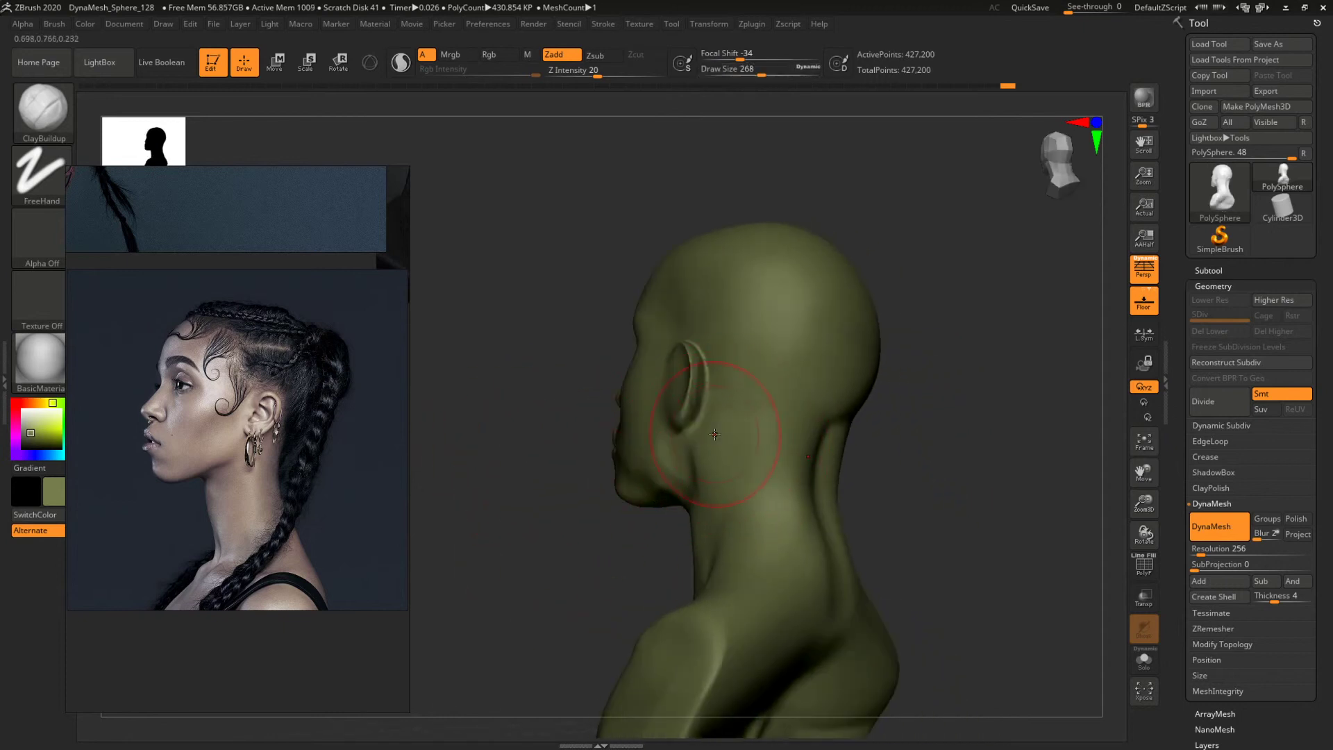
right_click_drag(779, 444, 779, 411)
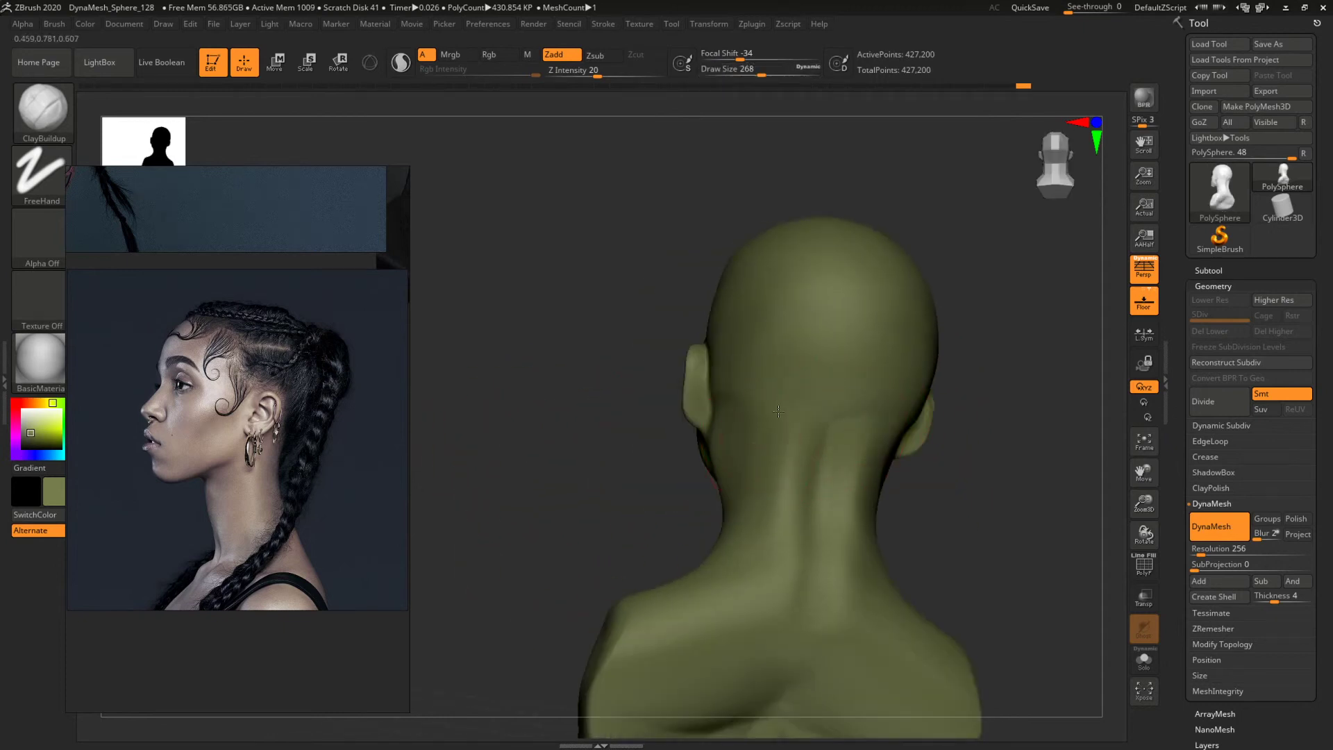
left_click_drag(680, 444, 714, 491)
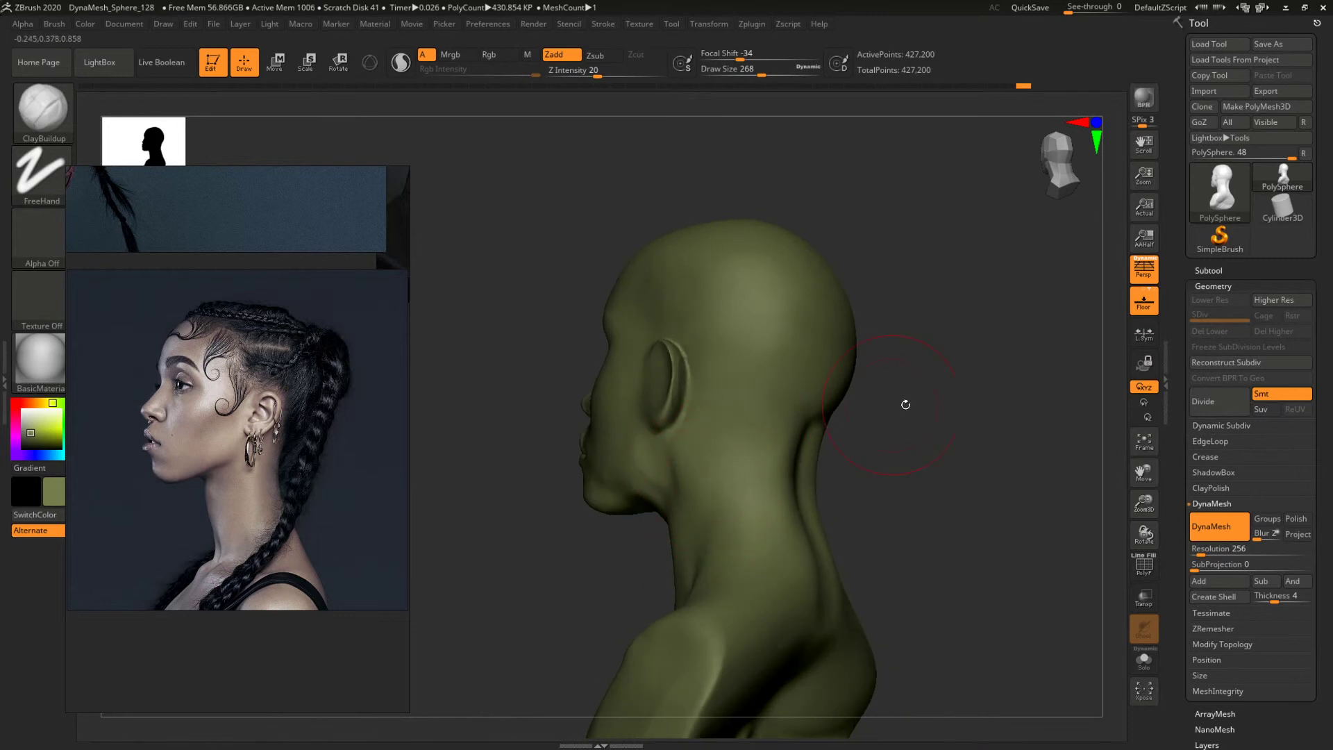
Reshape the lips and mouth area in profile with the Move brush at draw size 158.
mouse_move(906, 404)
left_mouse_down()
mouse_move(946, 399)
mouse_move(866, 393)
mouse_move(1057, 382)
left_mouse_up()
mouse_move(546, 442)
left_mouse_down("alt")
mouse_move(560, 440)
mouse_move(491, 494)
left_mouse_up("alt")
left_click_drag(472, 430, 650, 450, "alt")
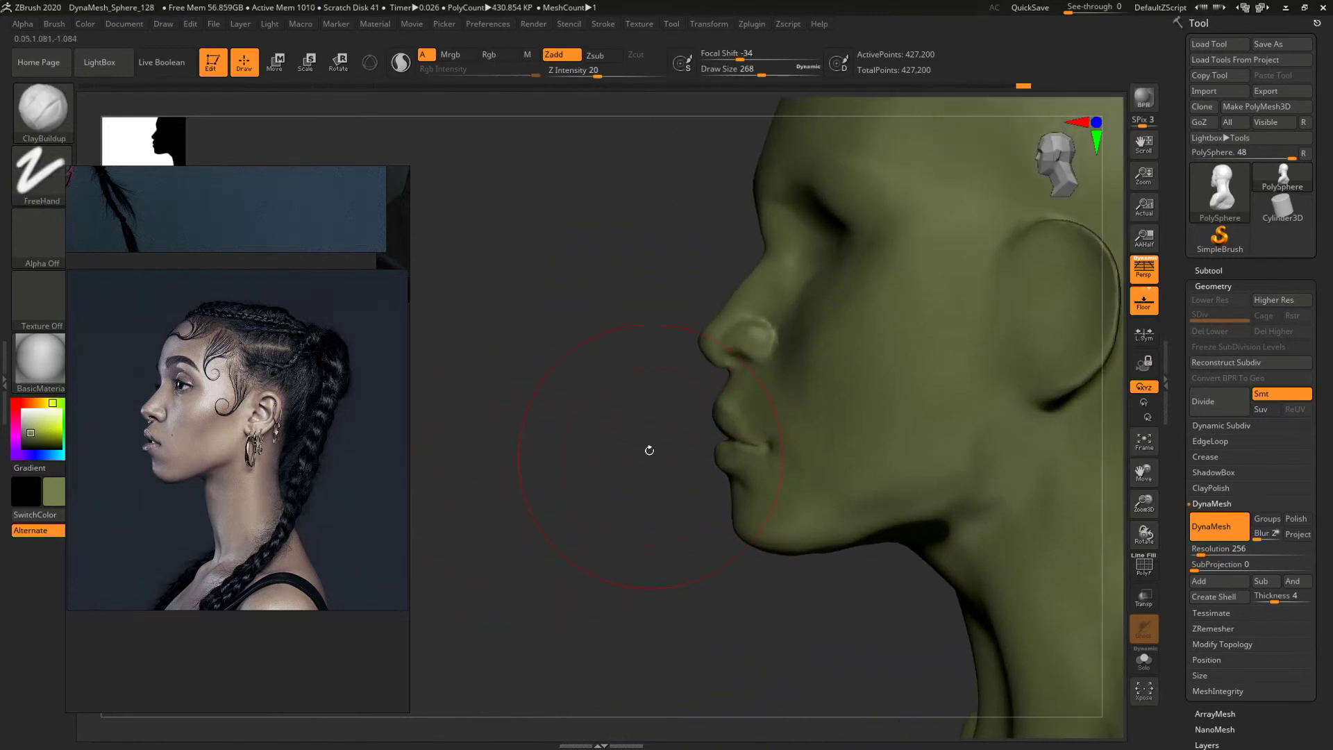
key("b")
key("m")
key("v")
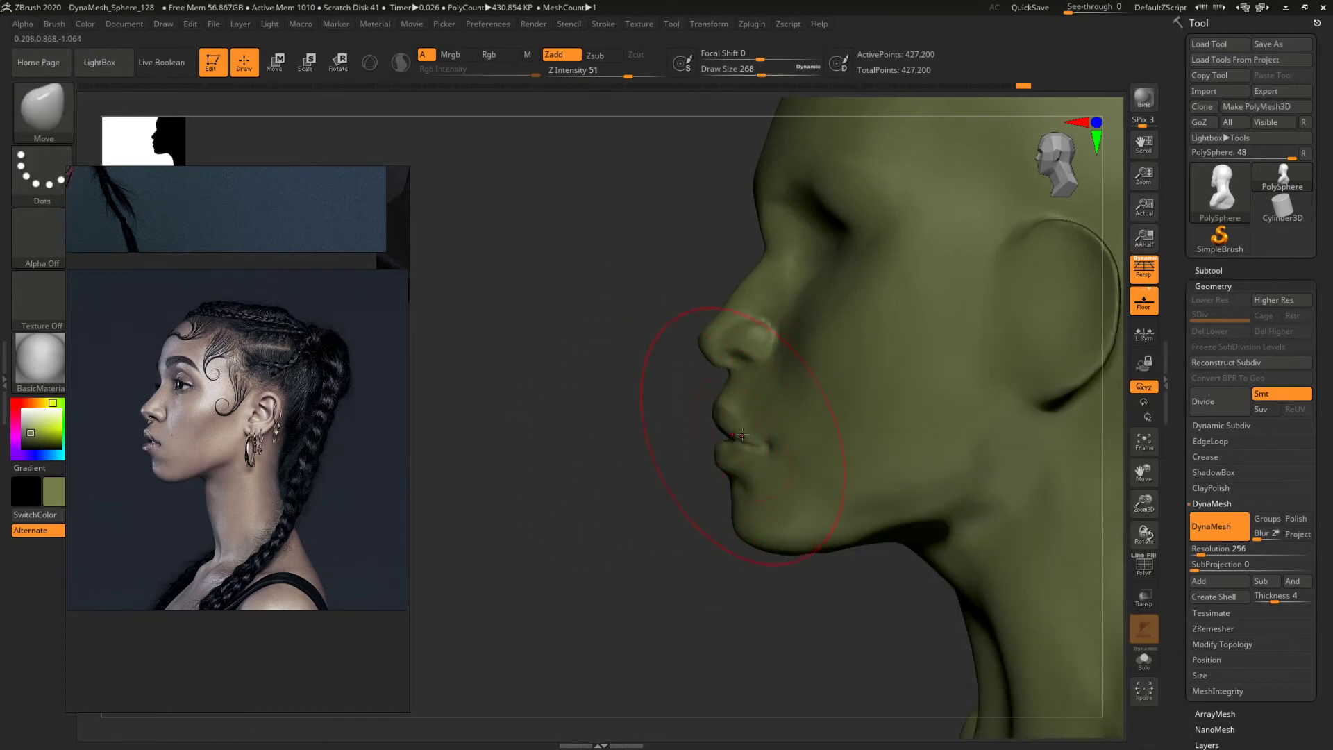
key("space")
left_click_drag(738, 427, 719, 426)
mouse_move(597, 434)
left_mouse_down()
mouse_move(702, 422)
mouse_move(666, 455)
mouse_move(539, 464)
left_mouse_up()
mouse_move(752, 467)
left_mouse_down("alt")
mouse_move(467, 452)
mouse_move(615, 442)
left_mouse_up("alt")
key("space")
left_click_drag(801, 431, 809, 429)
left_click_drag(971, 417, 843, 412, "shift")
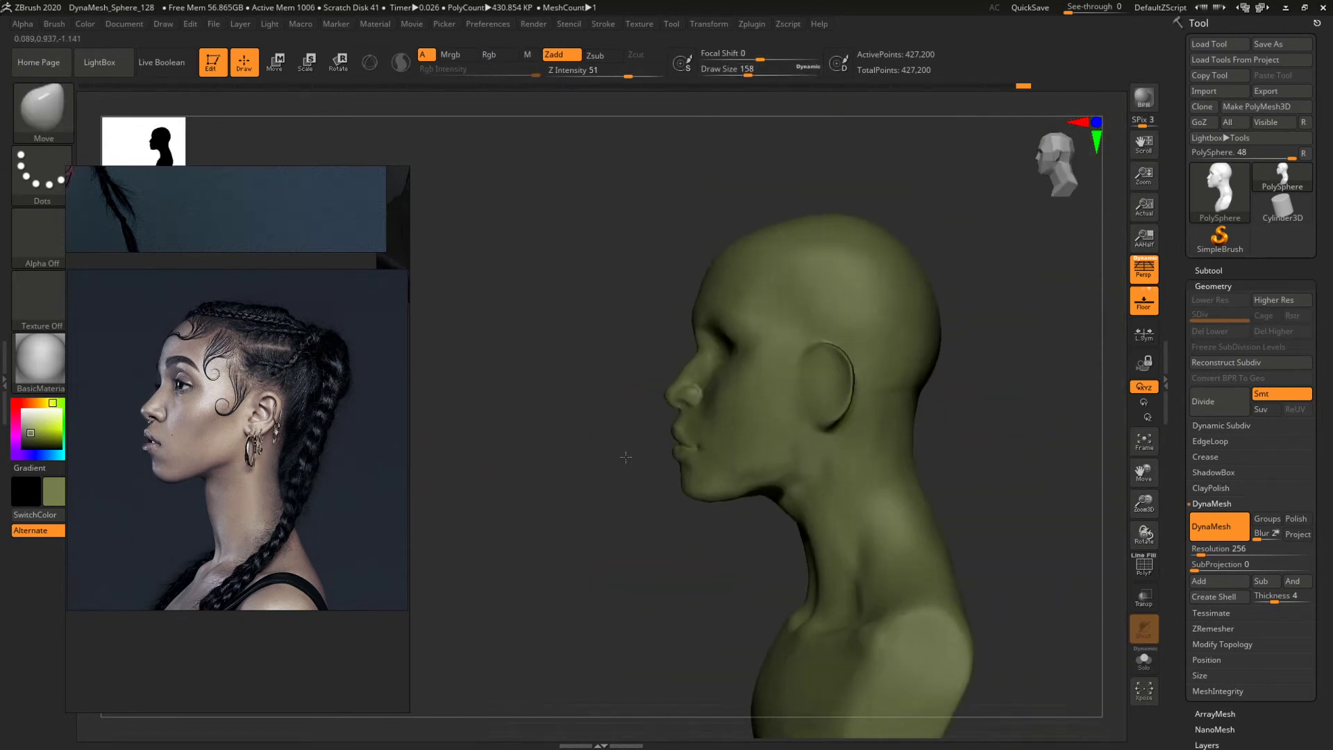
Adjust the lip projection from the side and from below with the Move brush at draw sizes 128 and 74.
mouse_move(625, 458)
left_mouse_down("alt")
mouse_move(488, 479)
mouse_move(548, 475)
mouse_move(530, 476)
mouse_move(624, 542)
left_mouse_up("alt")
key("space")
mouse_move(687, 444)
left_mouse_down()
mouse_move(595, 453)
mouse_move(642, 424)
left_mouse_up()
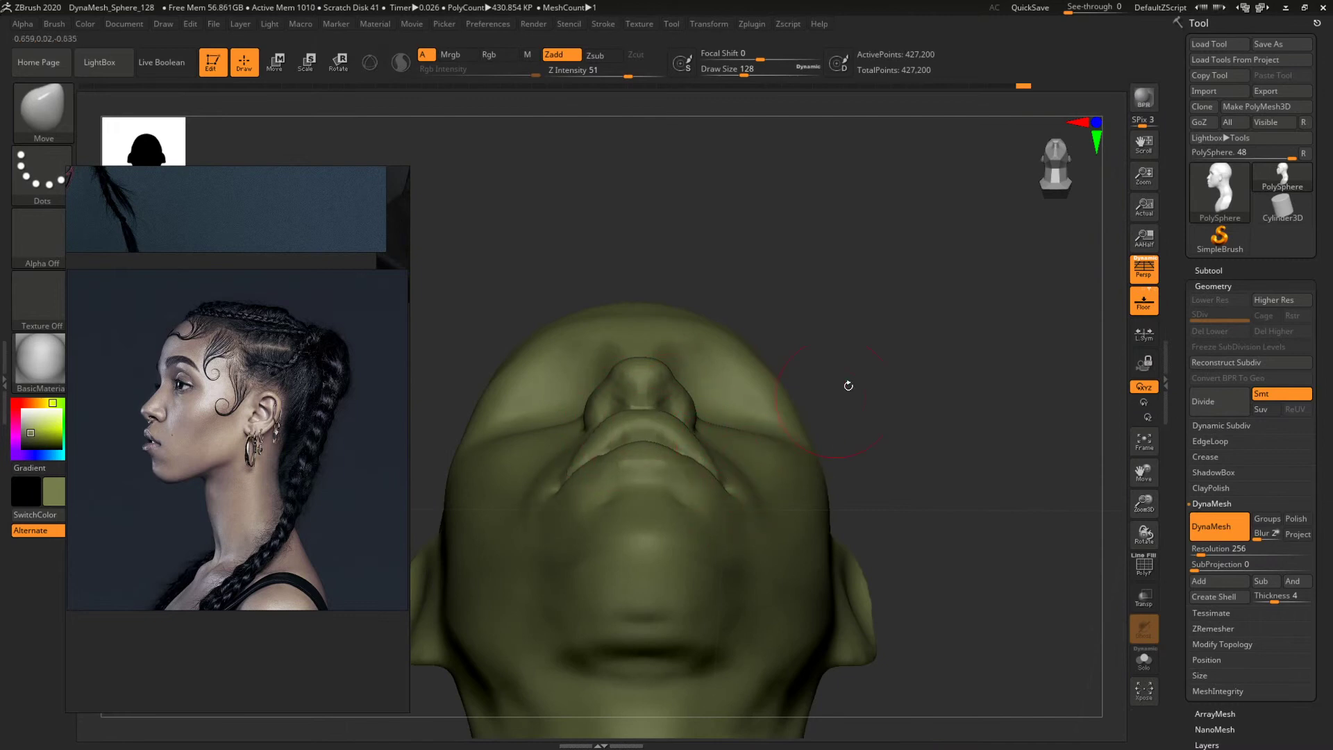
mouse_move(849, 385)
left_mouse_down()
mouse_move(967, 414)
mouse_move(620, 456)
left_mouse_up()
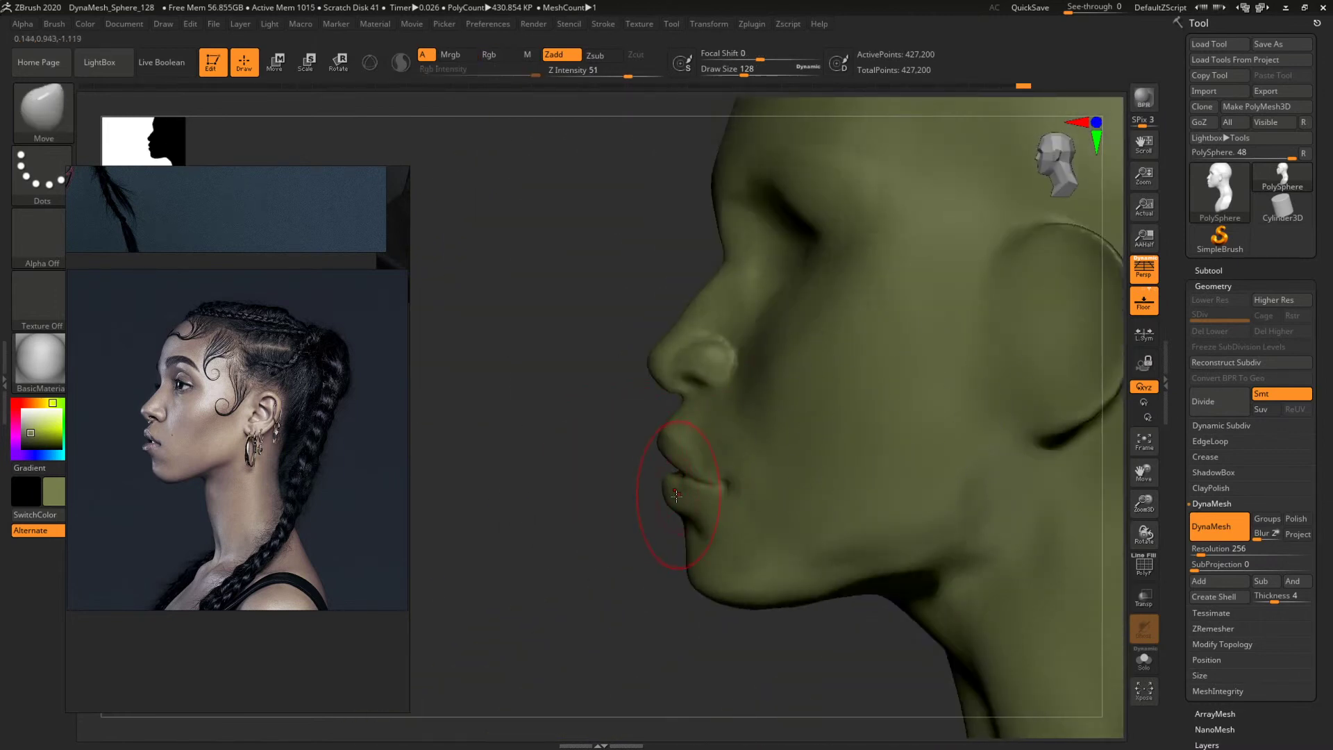
mouse_move(633, 511)
left_mouse_down()
mouse_move(781, 428)
mouse_move(628, 470)
left_mouse_up()
key("space")
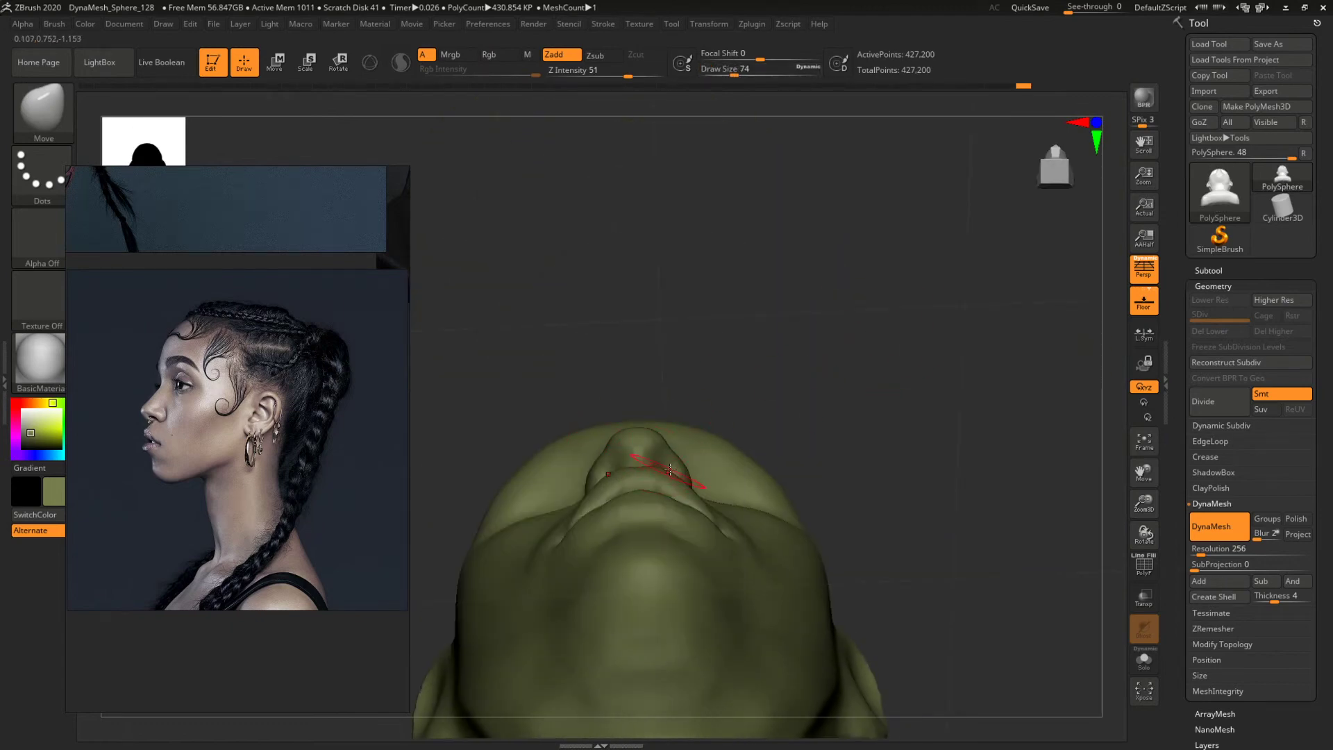
Add volume around the mouth with the ClayBuildup brush at draw size 112.
mouse_move(837, 366)
left_mouse_down()
mouse_move(899, 417)
mouse_move(1027, 437)
mouse_move(553, 530)
mouse_move(703, 499)
left_mouse_up()
key("b")
key("c")
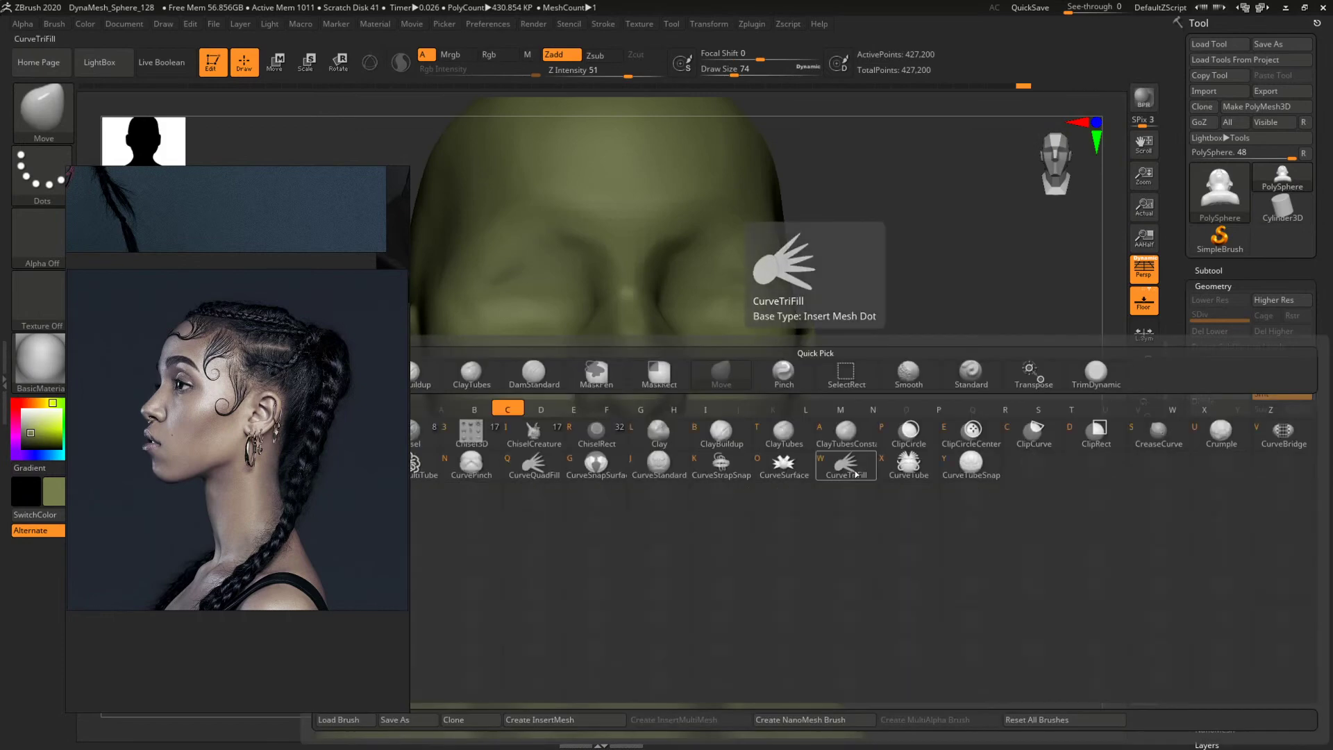
key("b")
left_click_drag(843, 472, 693, 440)
key("space")
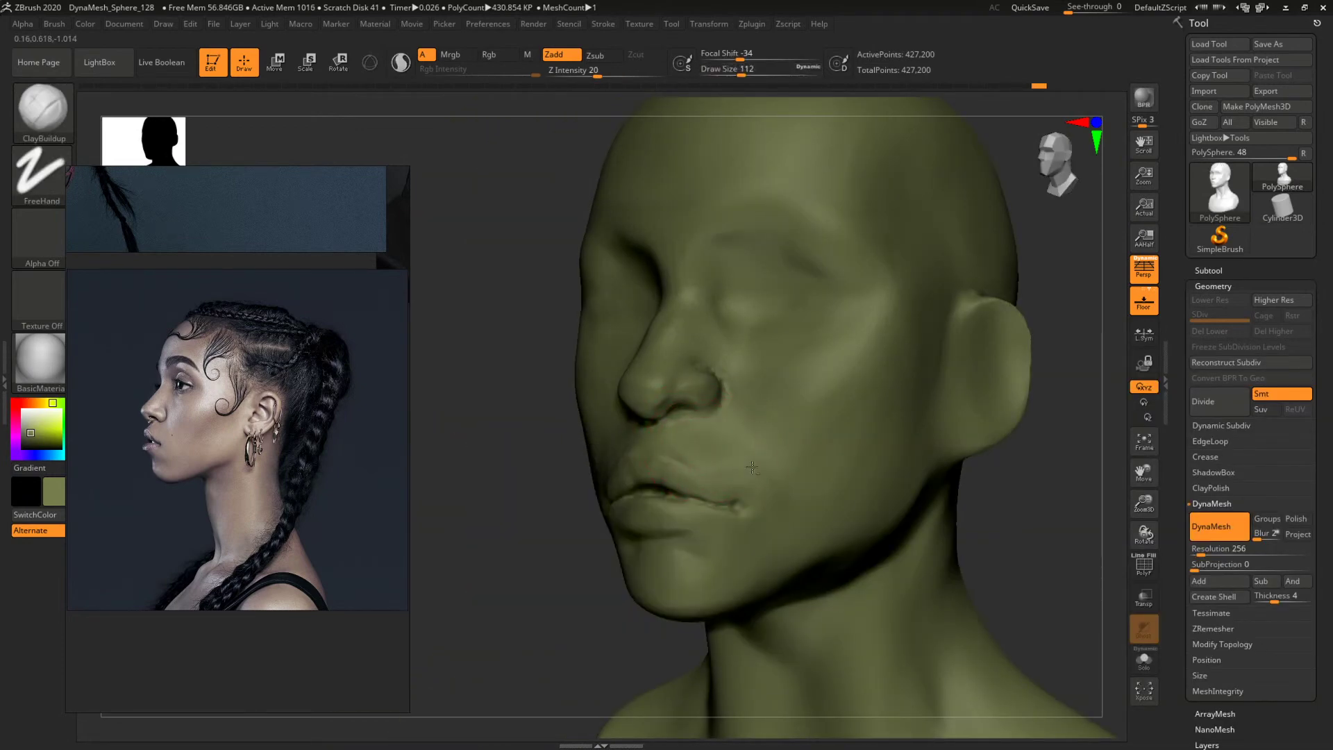
mouse_move(584, 549)
left_mouse_down()
mouse_move(524, 565)
mouse_move(544, 544)
mouse_move(522, 510)
mouse_move(494, 562)
mouse_move(533, 563)
mouse_move(532, 519)
mouse_move(648, 458)
left_mouse_up()
left_click_drag(1023, 482, 861, 455)
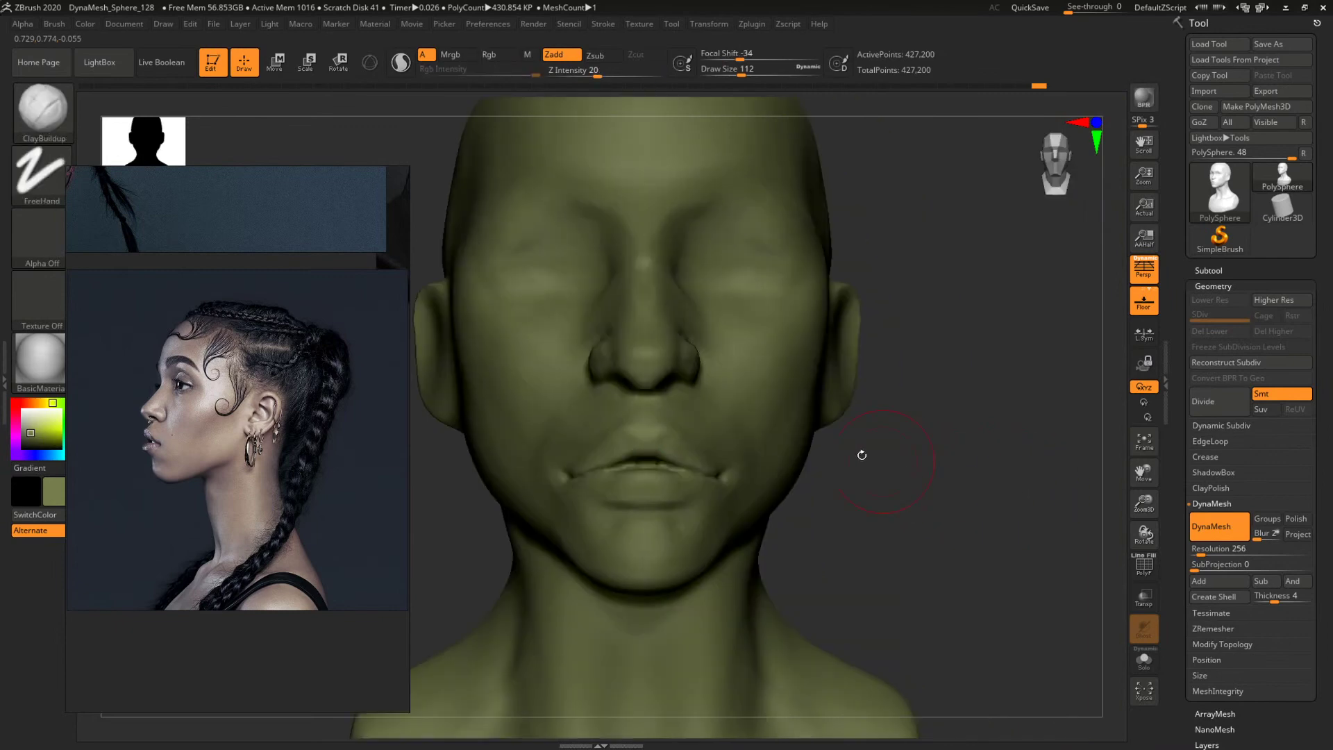
Adjust the cheeks beside the mouth corners with the Move brush at draw size 108.
key("b")
key("m")
key("v")
right_click_drag(782, 472, 759, 469)
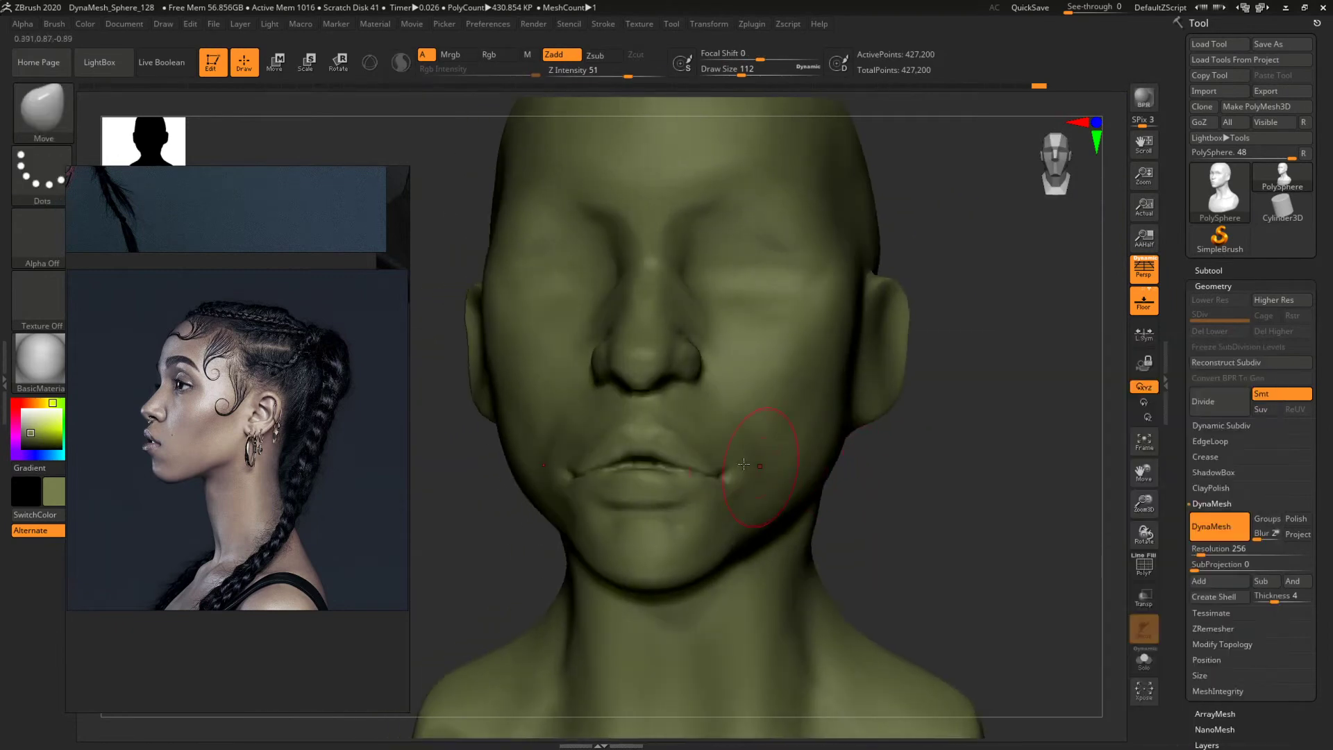
key("space")
key("space")
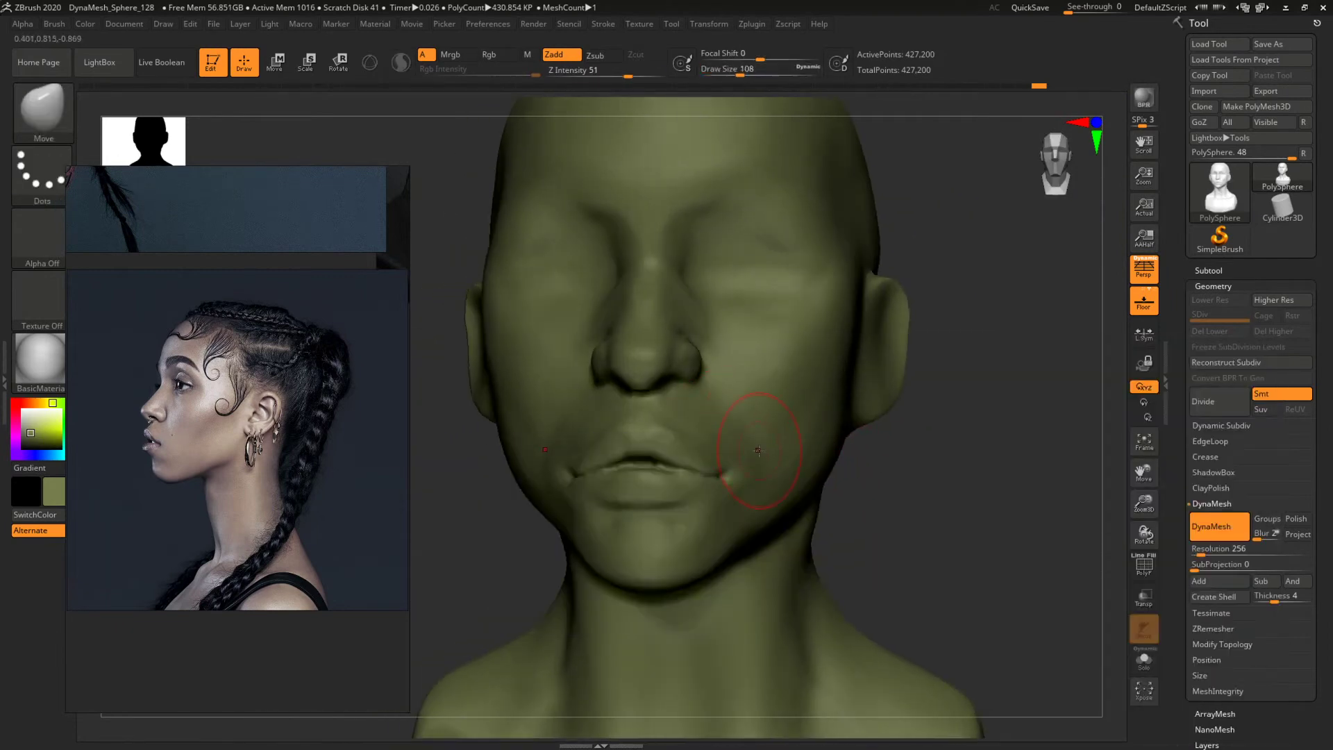
mouse_move(985, 492)
left_mouse_down("alt")
mouse_move(1003, 482)
mouse_move(843, 450)
mouse_move(869, 459)
mouse_move(737, 542)
left_mouse_up("alt")
Cover the lips and mouth opening with a rounded muzzle volume using the ClayBuildup brush at draw size 158.
key("b")
key("c")
key("b")
right_click_drag(569, 479, 664, 473)
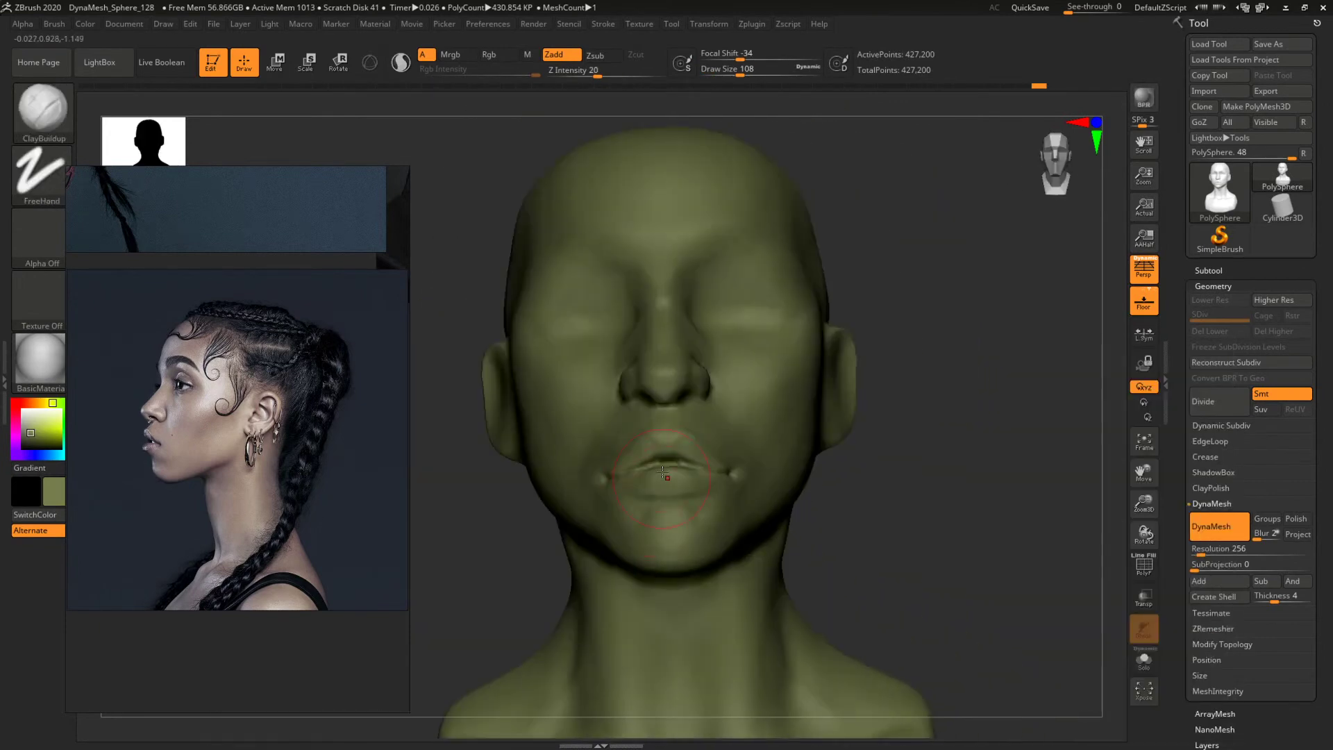
key("space")
left_click_drag(671, 467, 681, 473)
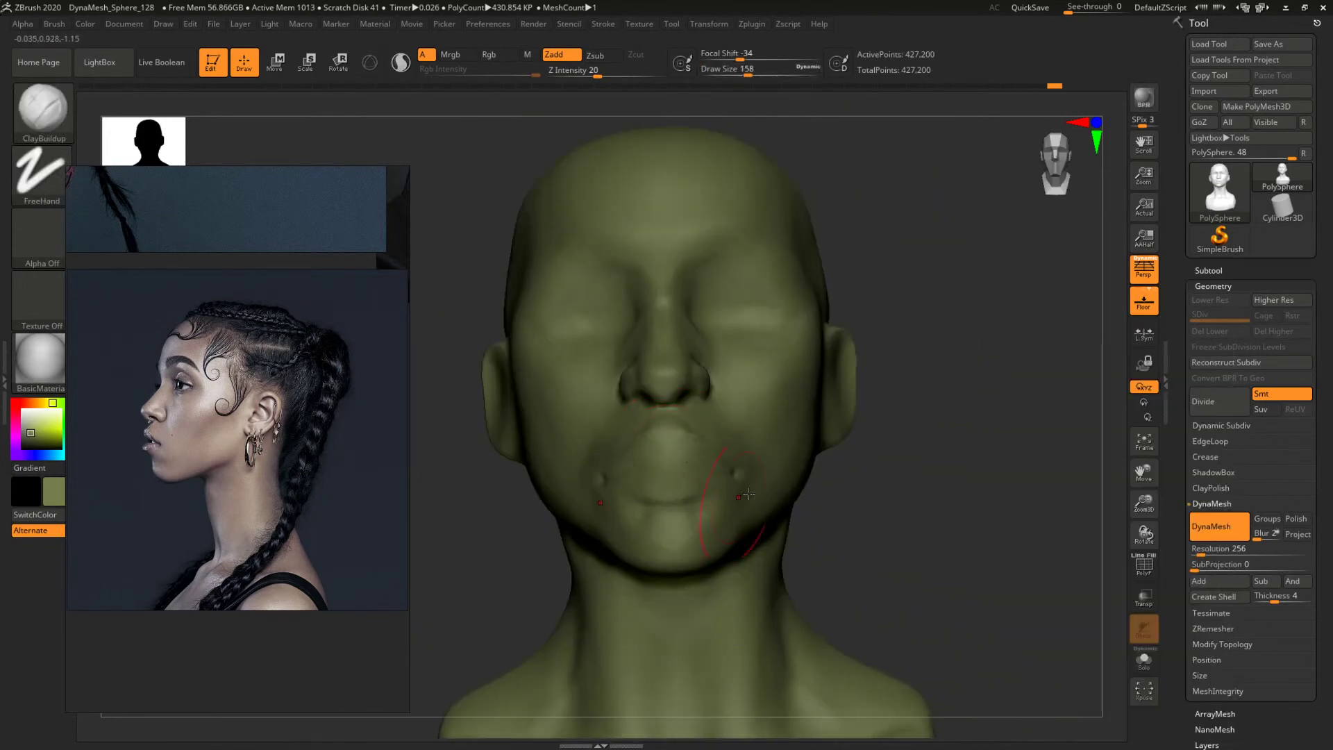
right_click_drag(837, 491, 753, 489)
right_click_drag(605, 546, 681, 439)
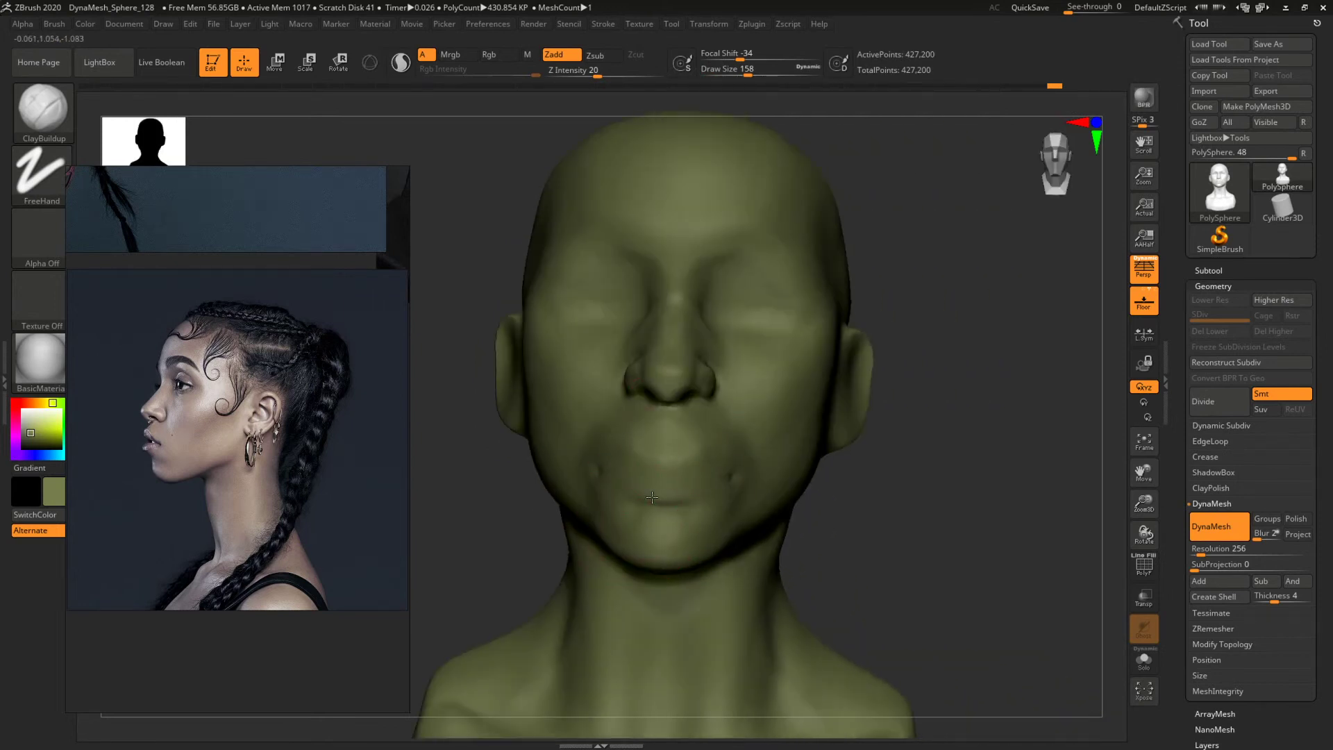
right_click_drag(747, 487, 870, 494)
Thicken the outer rim of the ear with the Inflat brush at draw size 87.
key("b")
key("i")
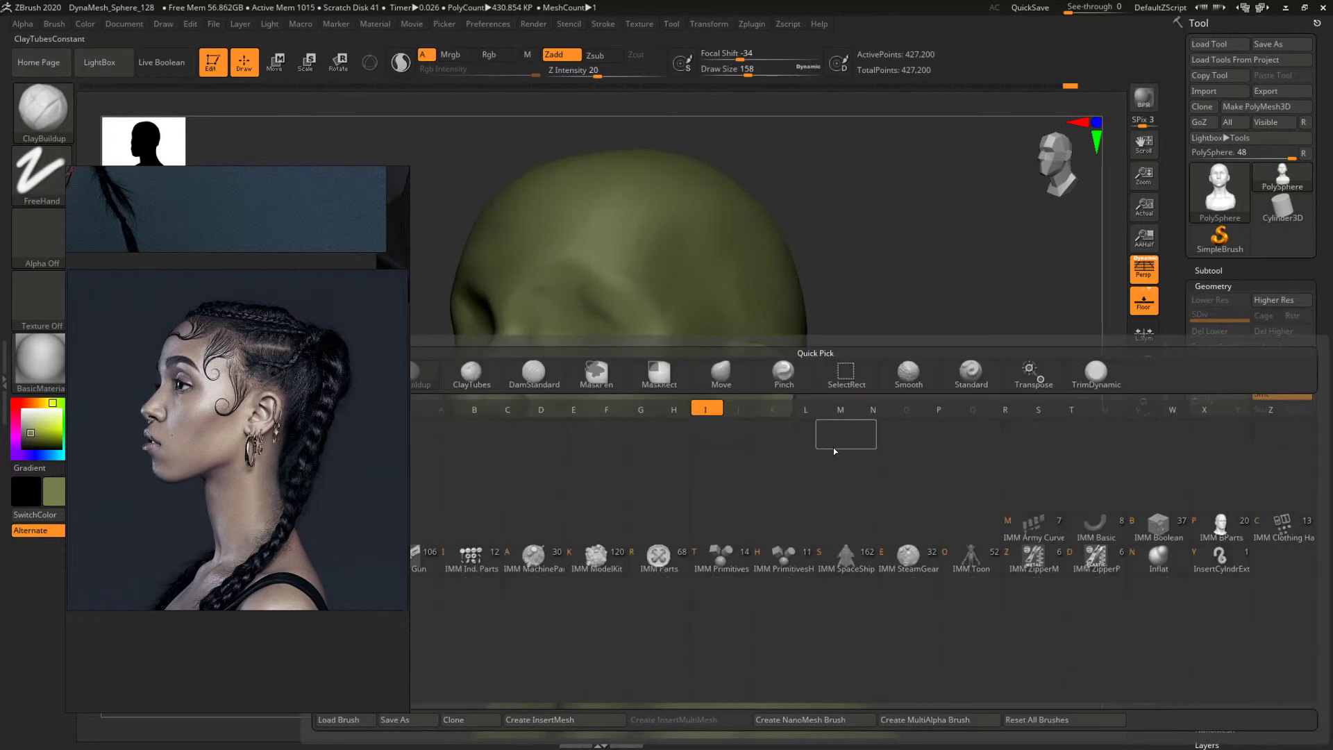
key("n")
key("space")
mouse_move(745, 360)
left_mouse_down()
mouse_move(728, 361)
mouse_move(766, 348)
left_mouse_up()
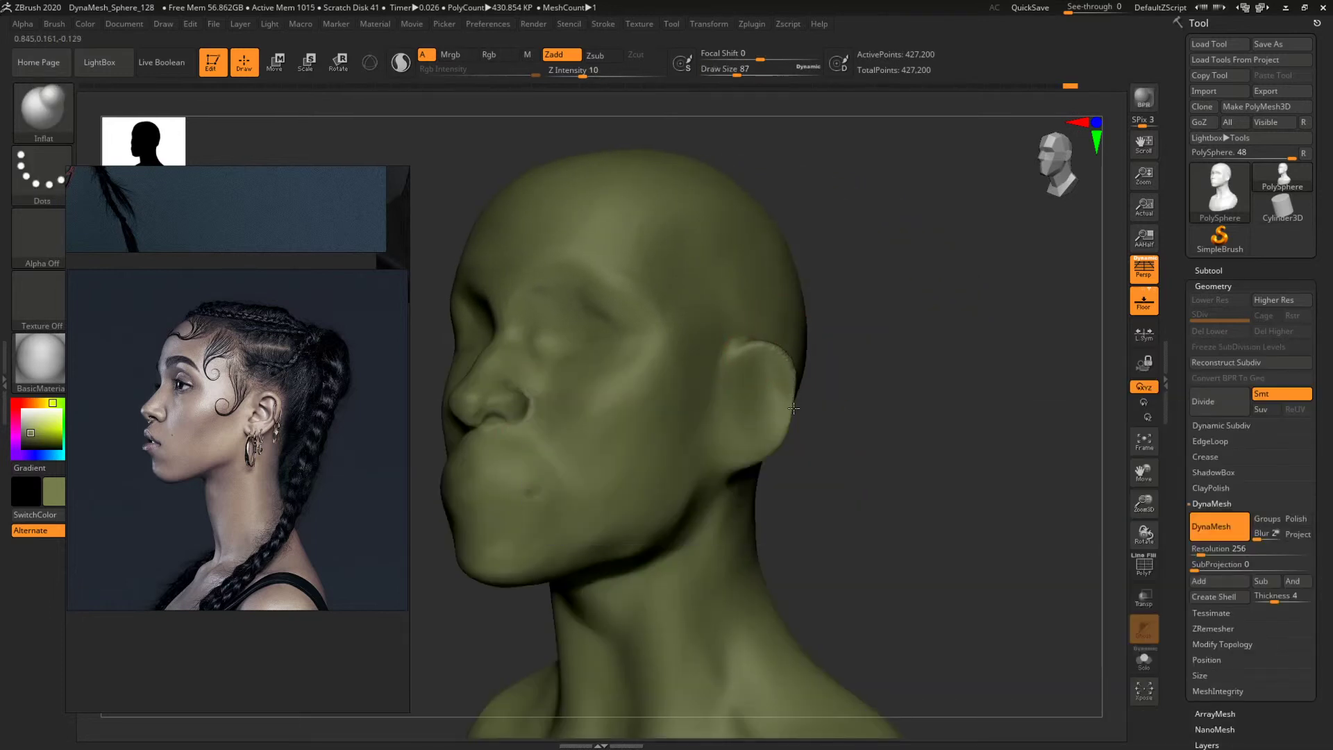
right_click_drag(908, 363, 913, 380, "shift")
mouse_move(904, 379)
left_mouse_down()
mouse_move(863, 381)
mouse_move(930, 394)
mouse_move(997, 363)
left_mouse_up()
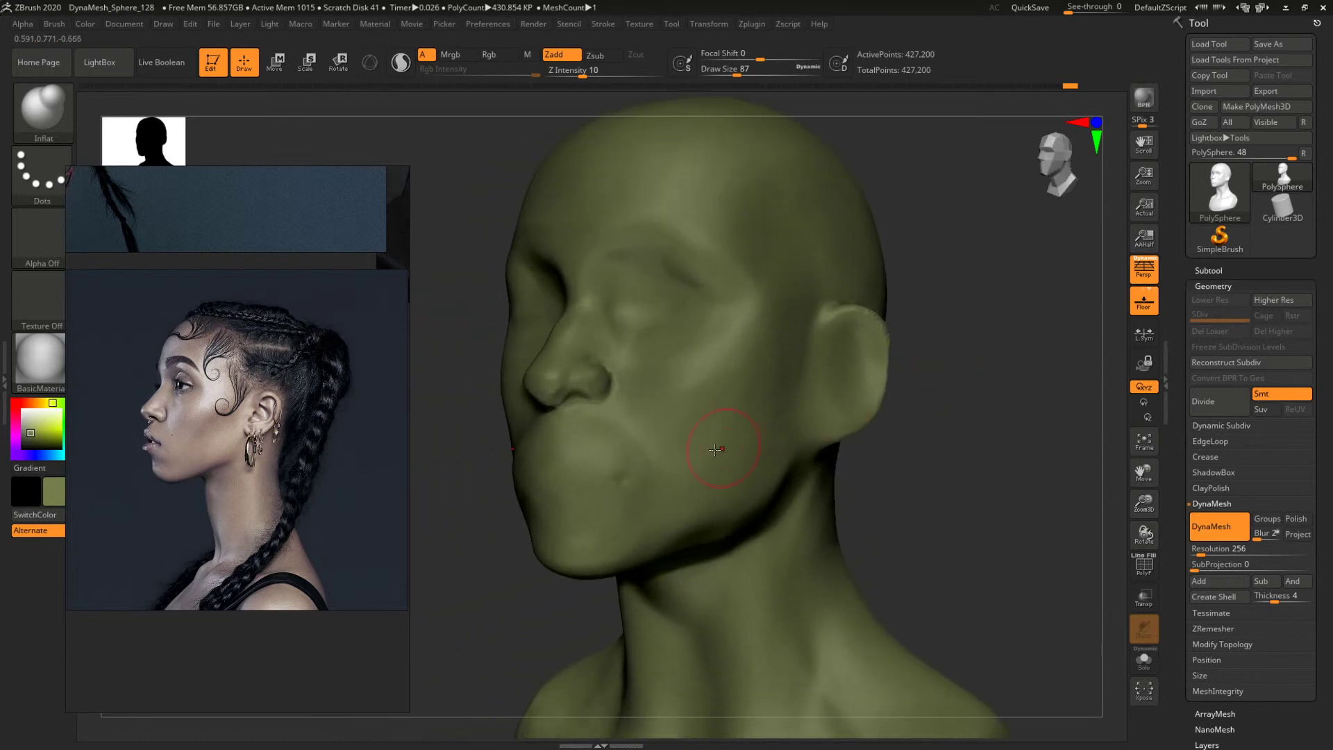
Fill in the leftover mouth-corner dents with the ClayBuildup brush at draw size 167.
key("b")
key("c")
key("b")
key("space")
left_click_drag(611, 443, 566, 453)
key("space")
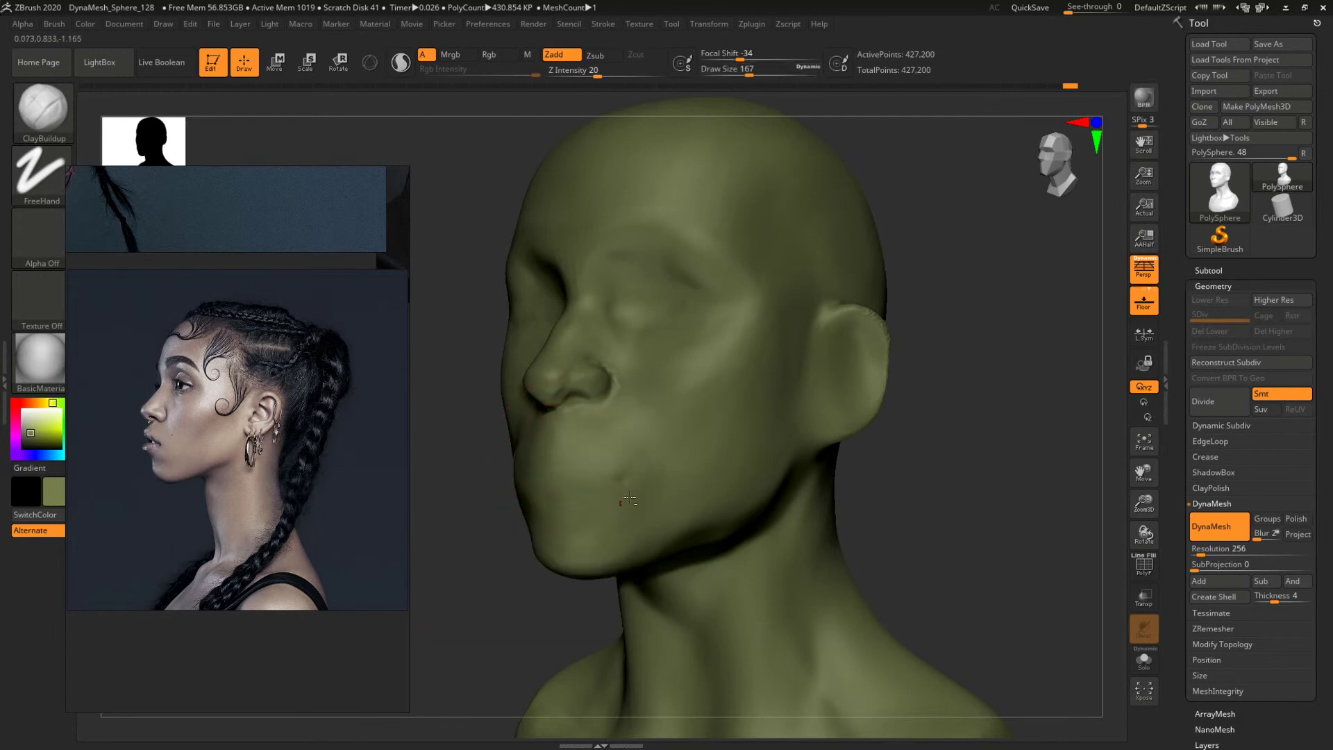
Round out the muzzle and chin with the ClayBuildup brush at draw size 101.
mouse_move(968, 475)
left_mouse_down()
mouse_move(755, 480)
mouse_move(787, 461)
mouse_move(937, 466)
mouse_move(717, 483)
mouse_move(683, 472)
left_mouse_up()
key("space")
key("space")
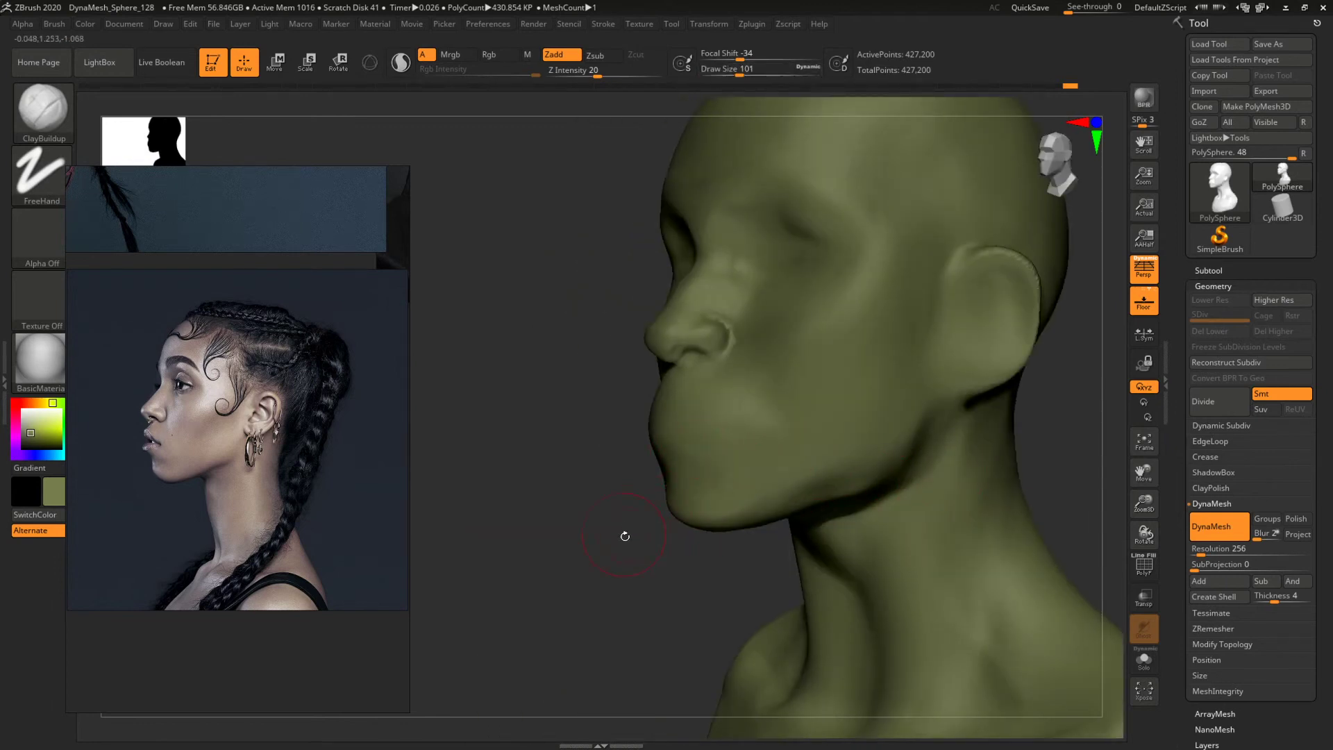
left_click_drag(625, 535, 667, 469)
left_click_drag(973, 466, 703, 492)
key("shift")
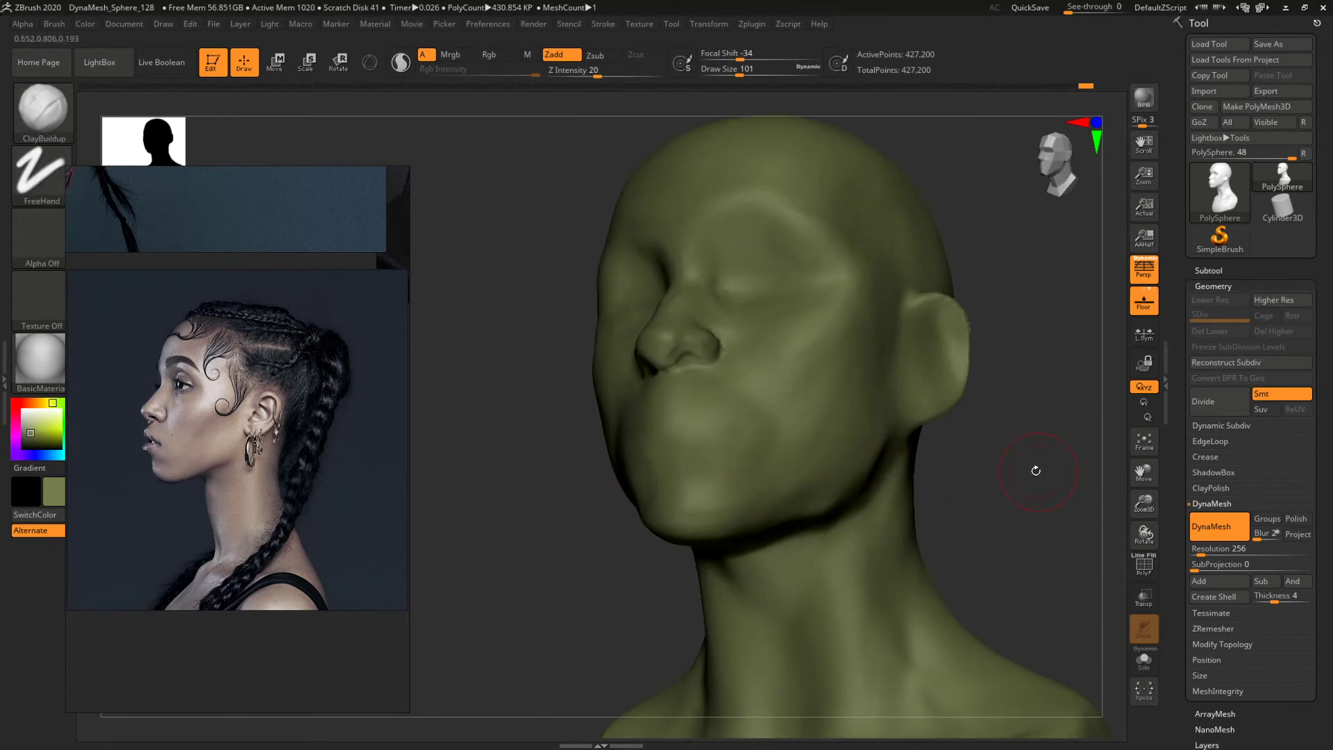
Build up the back of the bust below the shoulders with the ClayBuildup brush and re-DynaMesh the model at resolution 256.
mouse_move(1036, 470)
left_mouse_down()
mouse_move(1044, 488)
mouse_move(896, 468)
mouse_move(902, 455)
mouse_move(956, 448)
mouse_move(991, 518)
mouse_move(860, 448)
mouse_move(843, 456)
mouse_move(848, 512)
mouse_move(967, 529)
mouse_move(780, 485)
left_mouse_up()
key("b")
key("space")
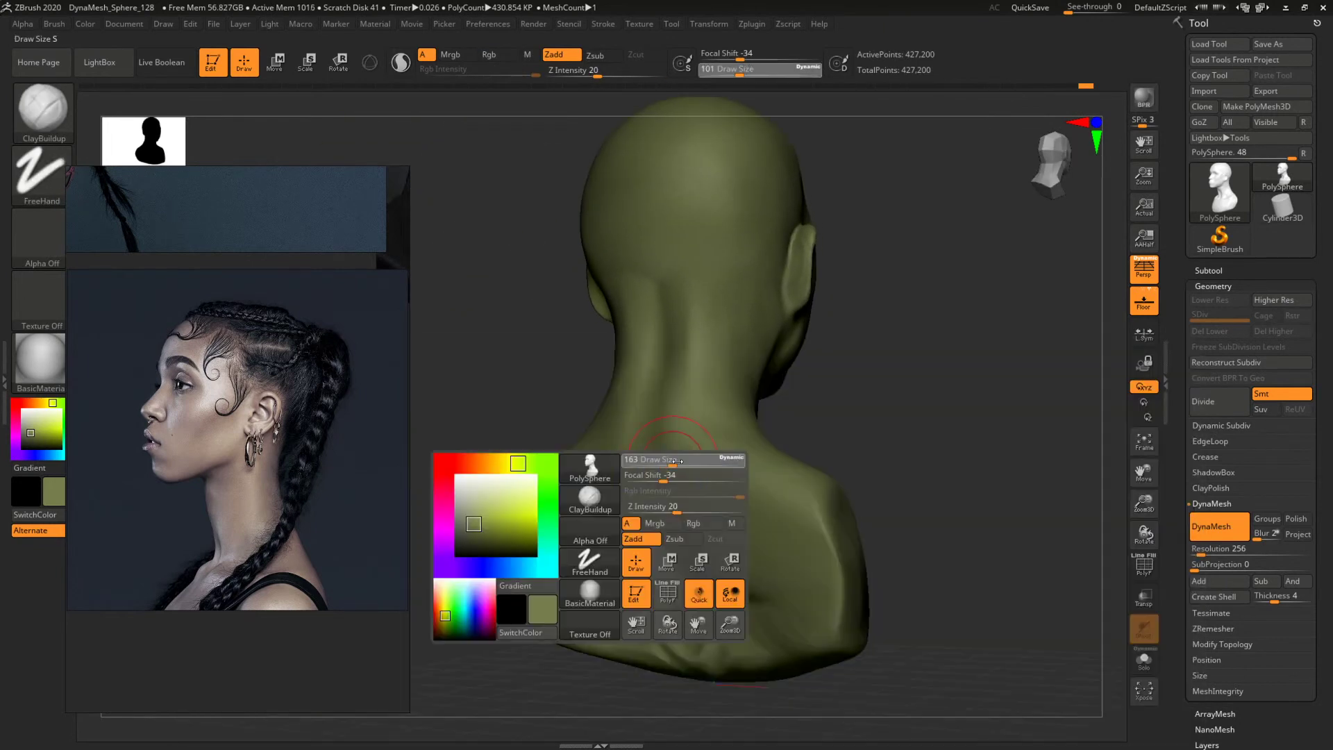
left_click_drag(659, 461, 689, 461)
key("space")
mouse_move(646, 512)
left_mouse_down()
mouse_move(625, 538)
mouse_move(583, 545)
mouse_move(559, 583)
mouse_move(738, 677)
mouse_move(657, 552)
left_mouse_up()
left_click_drag(970, 387, 995, 506, "ctrl")
left_click_drag(646, 577, 590, 611)
Flatten the back and shoulder surfaces of the bust with the TrimDynamic brush at draw size 629.
mouse_move(923, 447)
left_mouse_down()
mouse_move(984, 445)
mouse_move(898, 443)
mouse_move(998, 482)
mouse_move(938, 484)
mouse_move(786, 551)
mouse_move(798, 590)
mouse_move(854, 562)
left_mouse_up()
key("b")
key("t")
key("d")
key("space")
left_click(752, 597)
key("s")
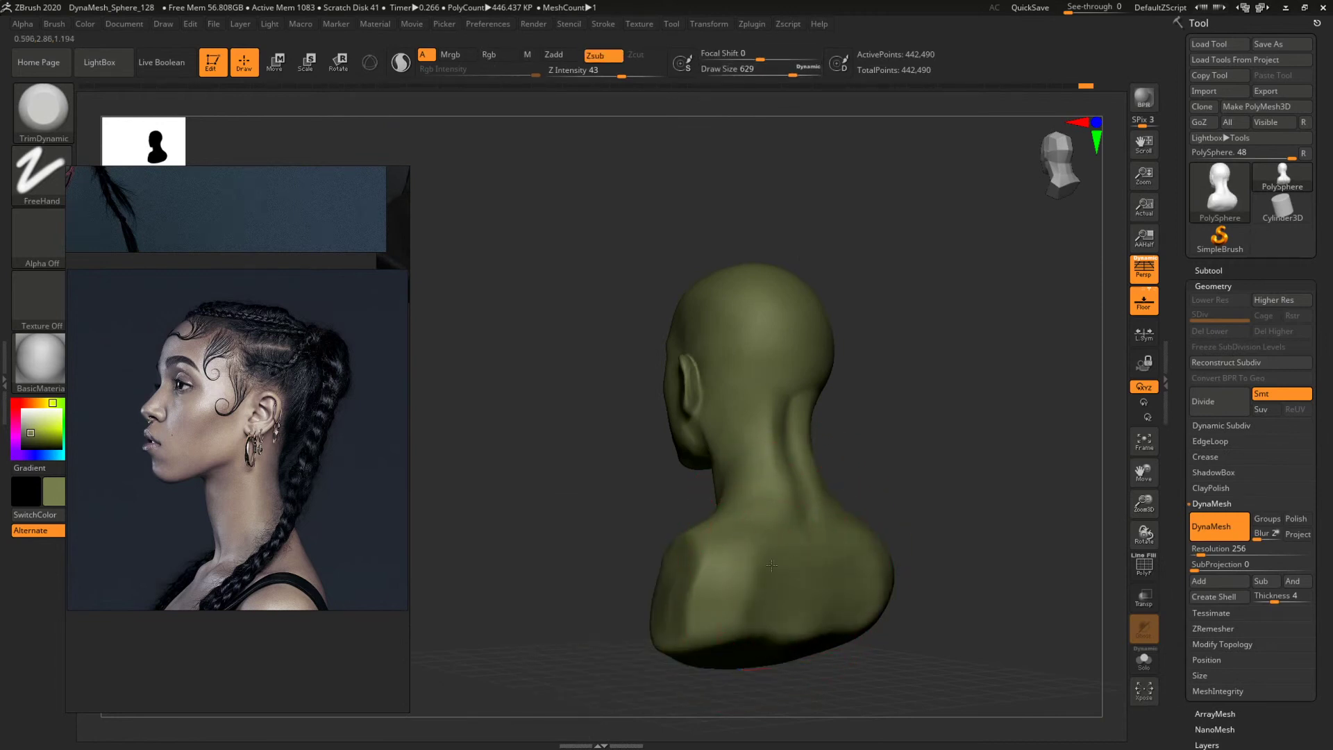
mouse_move(881, 485)
left_mouse_down()
mouse_move(917, 501)
mouse_move(897, 515)
mouse_move(908, 486)
mouse_move(744, 544)
mouse_move(774, 551)
left_mouse_up()
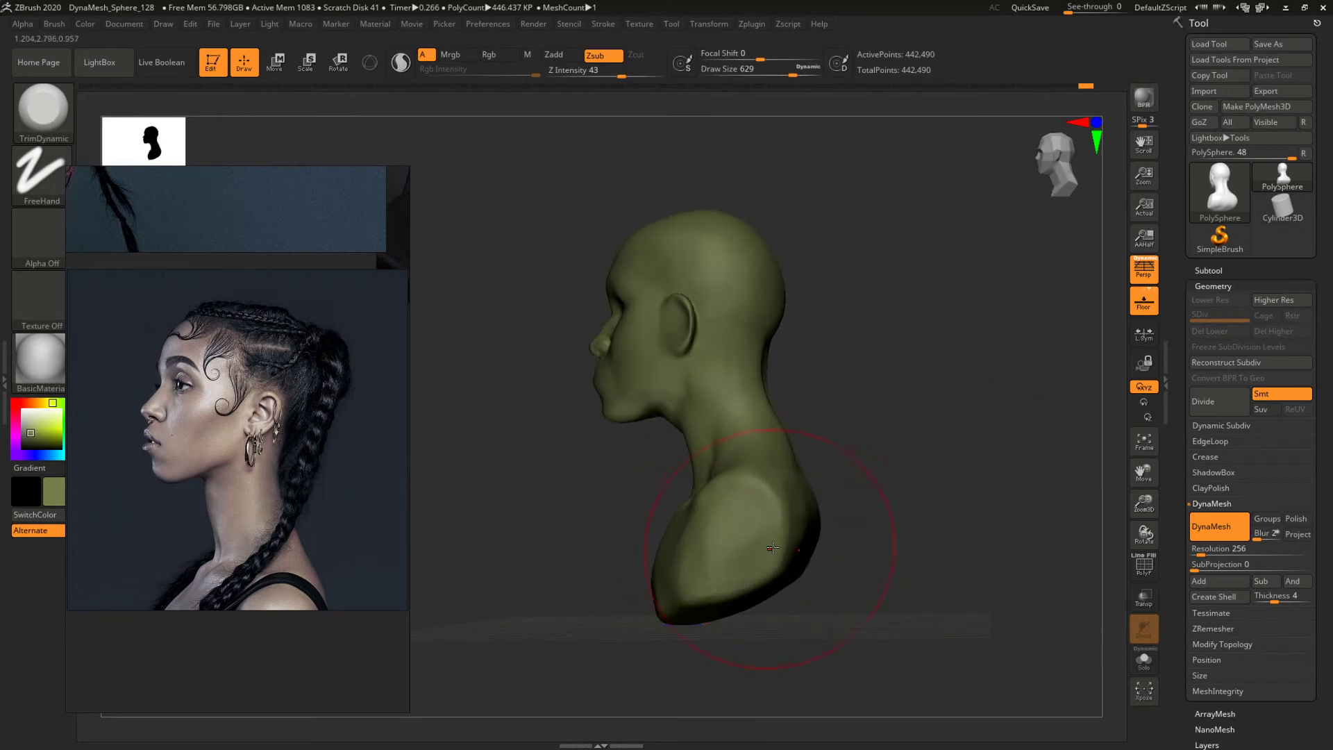
Adjust the shoulder silhouette from the back view with the Move brush at draw size 468.
left_click_drag(946, 506, 846, 516)
key("b")
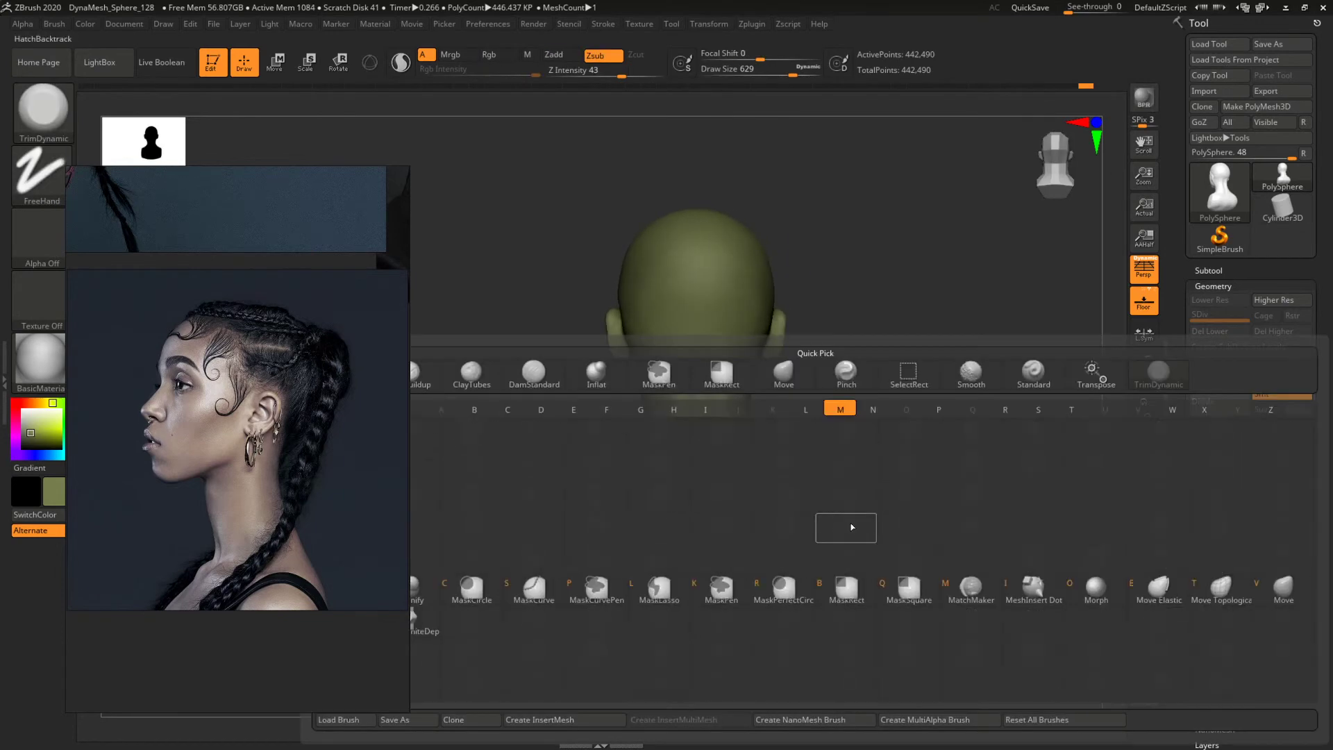
key("m")
key("v")
key("space")
key("s")
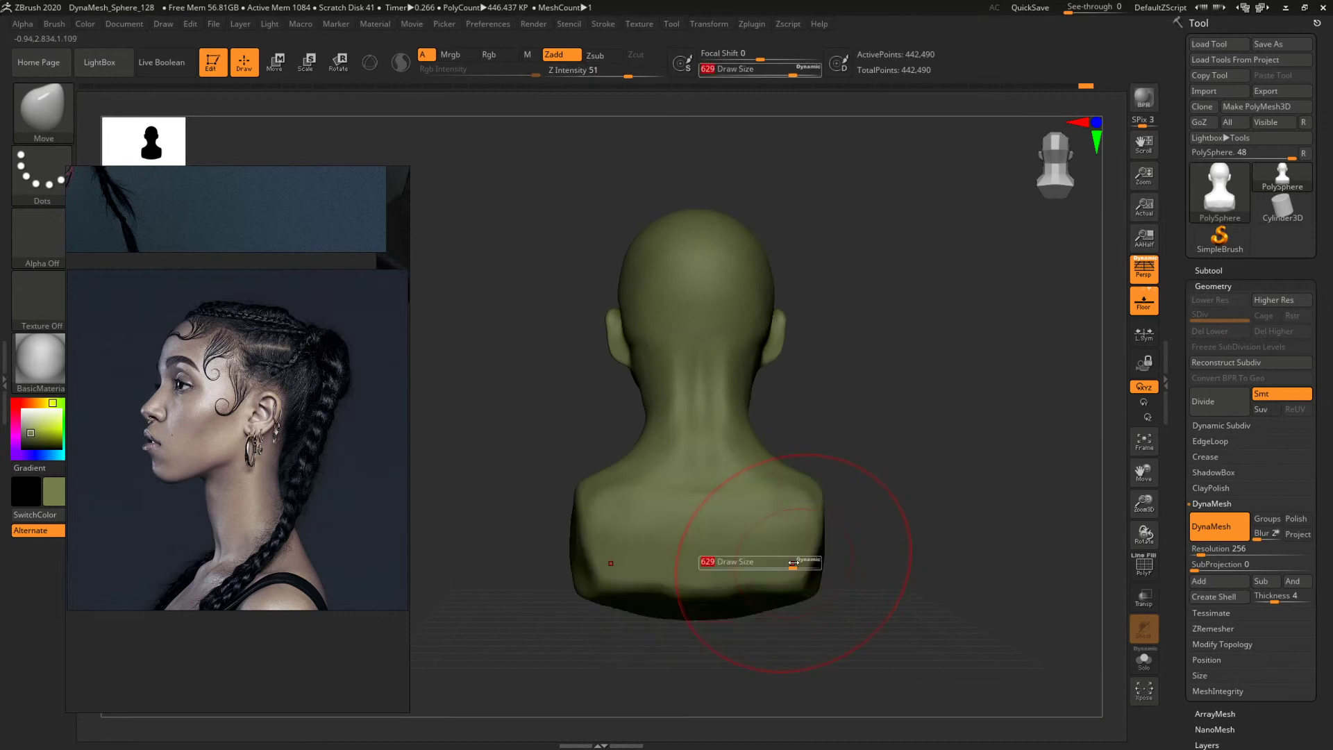
mouse_move(793, 563)
left_mouse_down()
mouse_move(780, 563)
mouse_move(805, 583)
mouse_move(902, 491)
mouse_move(1039, 456)
mouse_move(889, 458)
mouse_move(867, 438)
mouse_move(895, 442)
mouse_move(882, 434)
left_mouse_up()
Build up the inner ends of the collarbones at the base of the neck with ClayBuildup at draw size 120, smoothing lightly.
key("b")
key("c")
key("b")
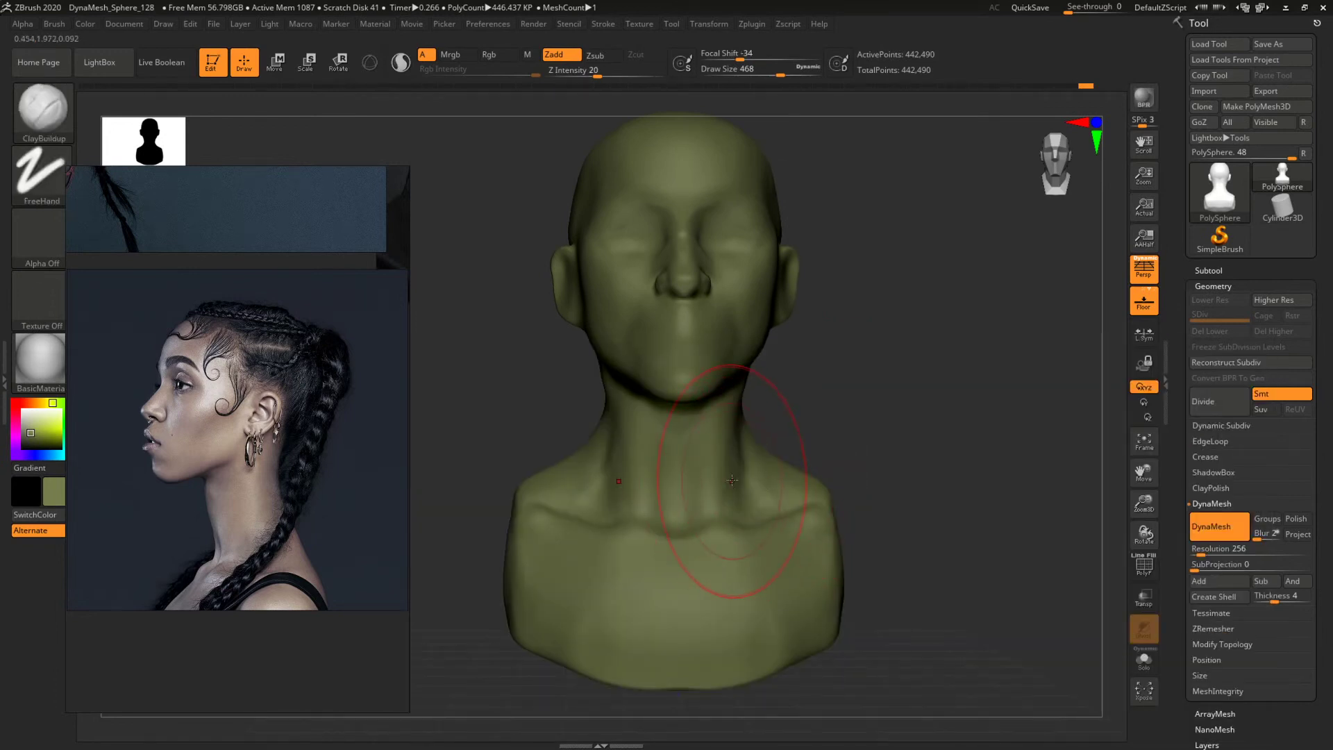
key("s")
left_click_drag(732, 480, 699, 488)
key("s")
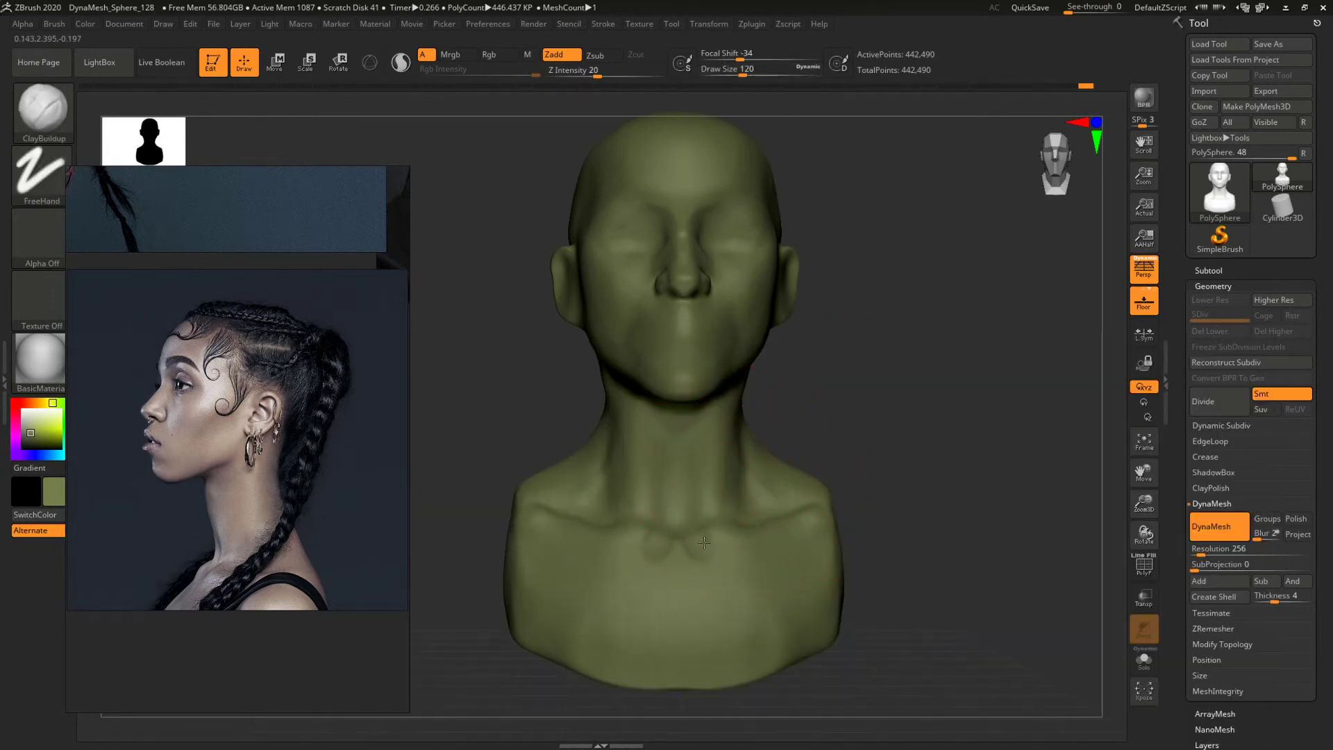
key("shift")
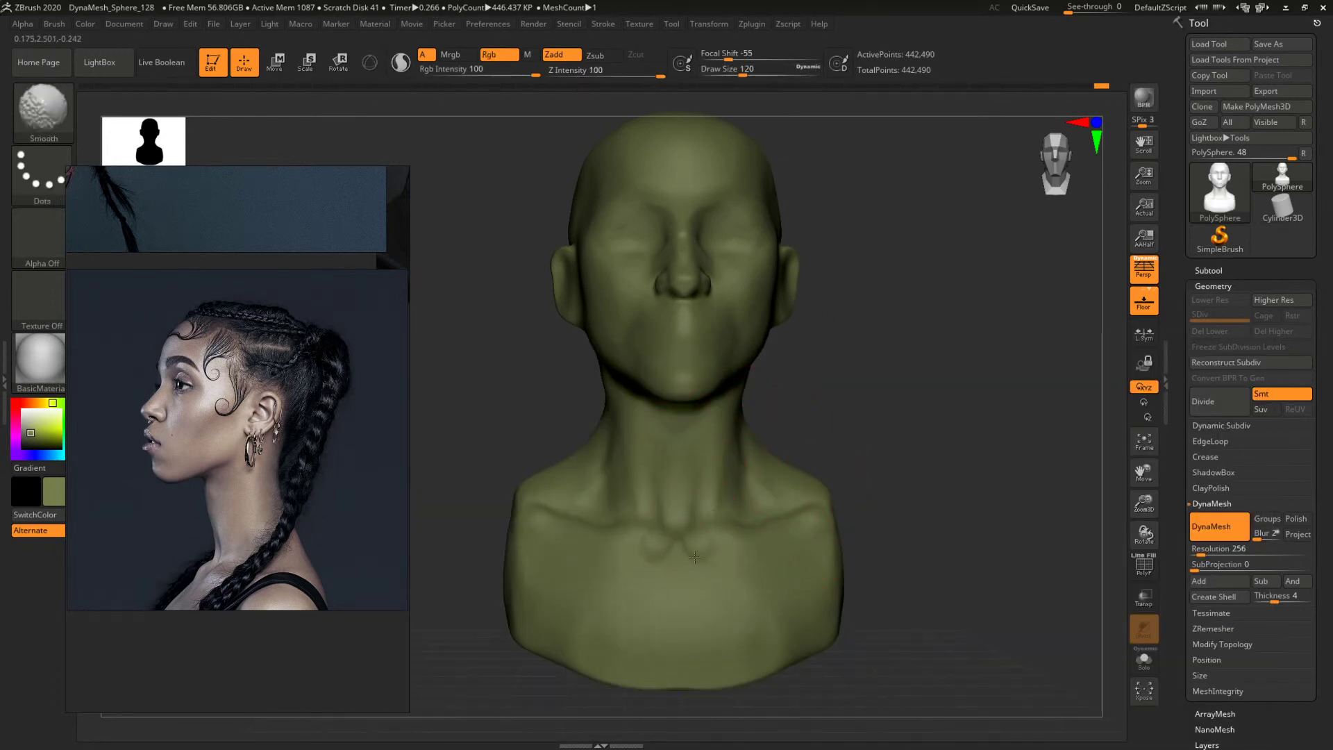
left_click_drag(899, 411, 884, 408)
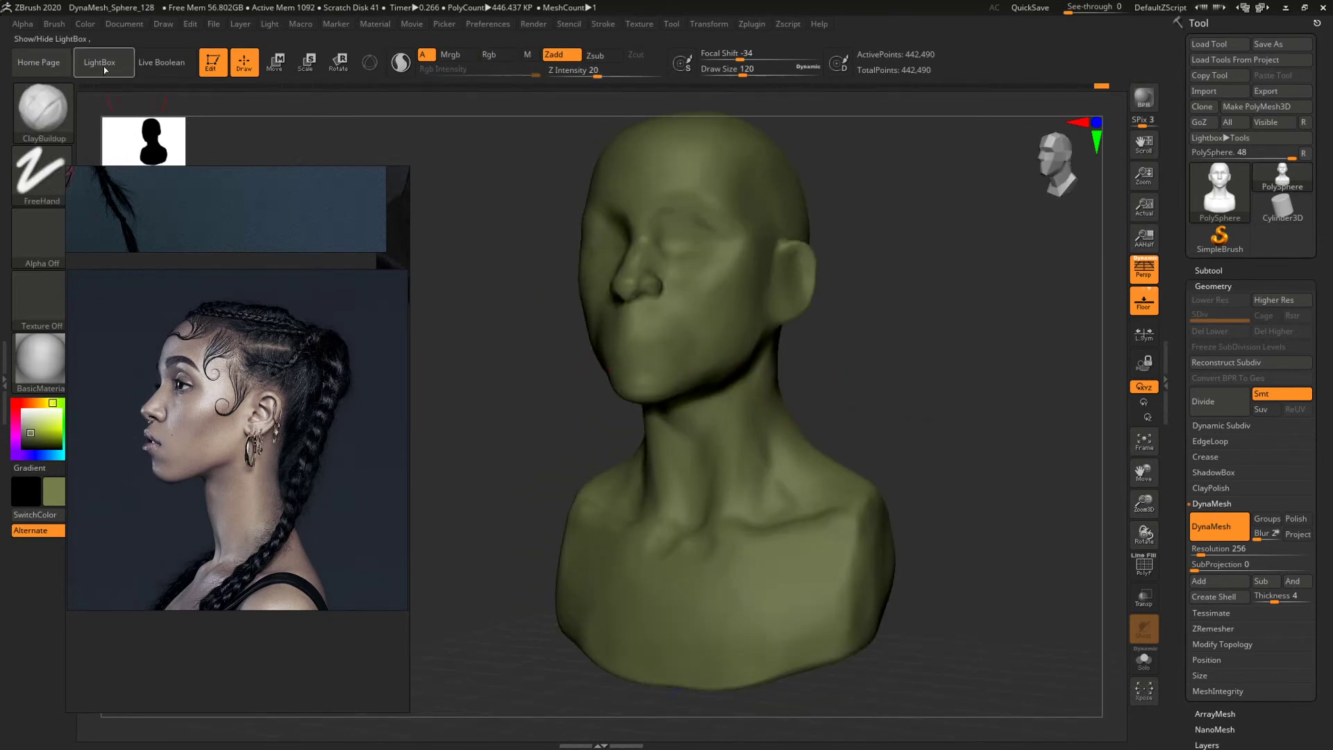
Load the Smooth Stronger brush from the LightBox Smooth brush folder, moving the reference board aside and back.
left_click(36, 106, "shift")
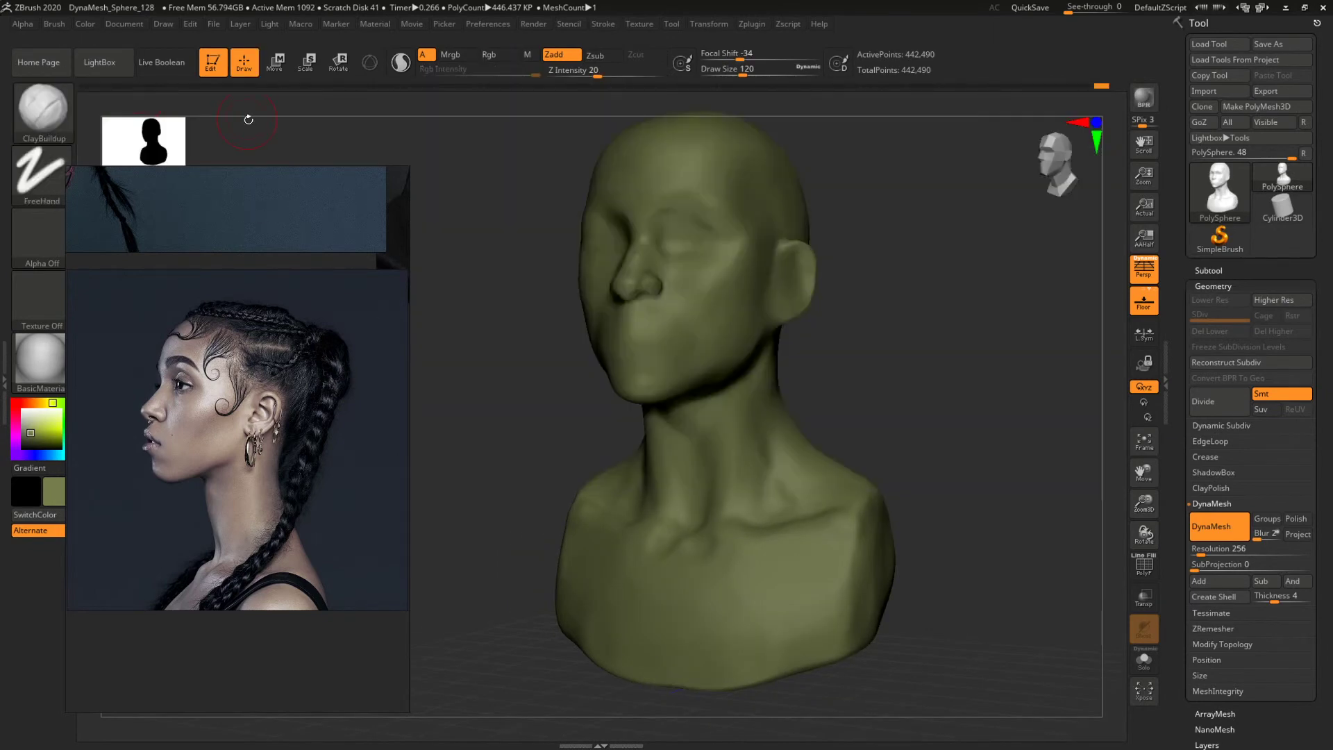
left_click(99, 62)
left_click_drag(275, 205, 287, 476)
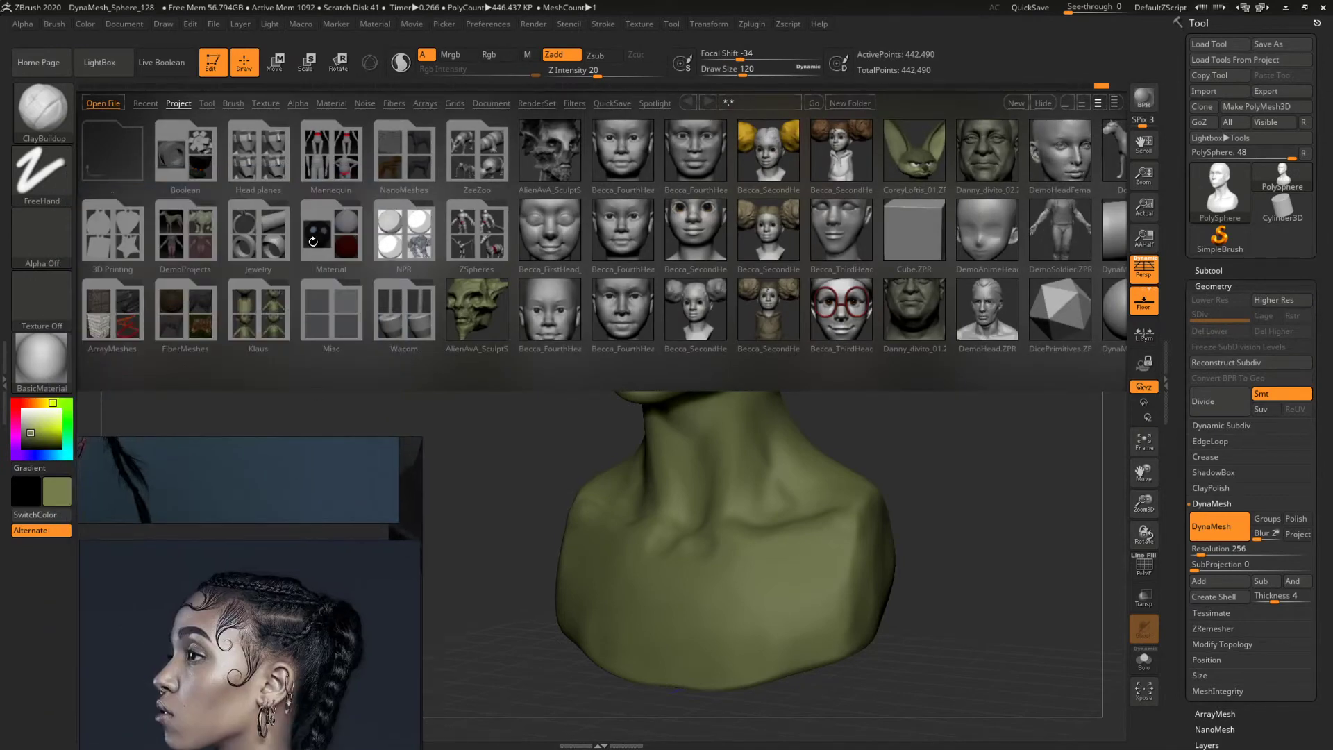
left_click(236, 104)
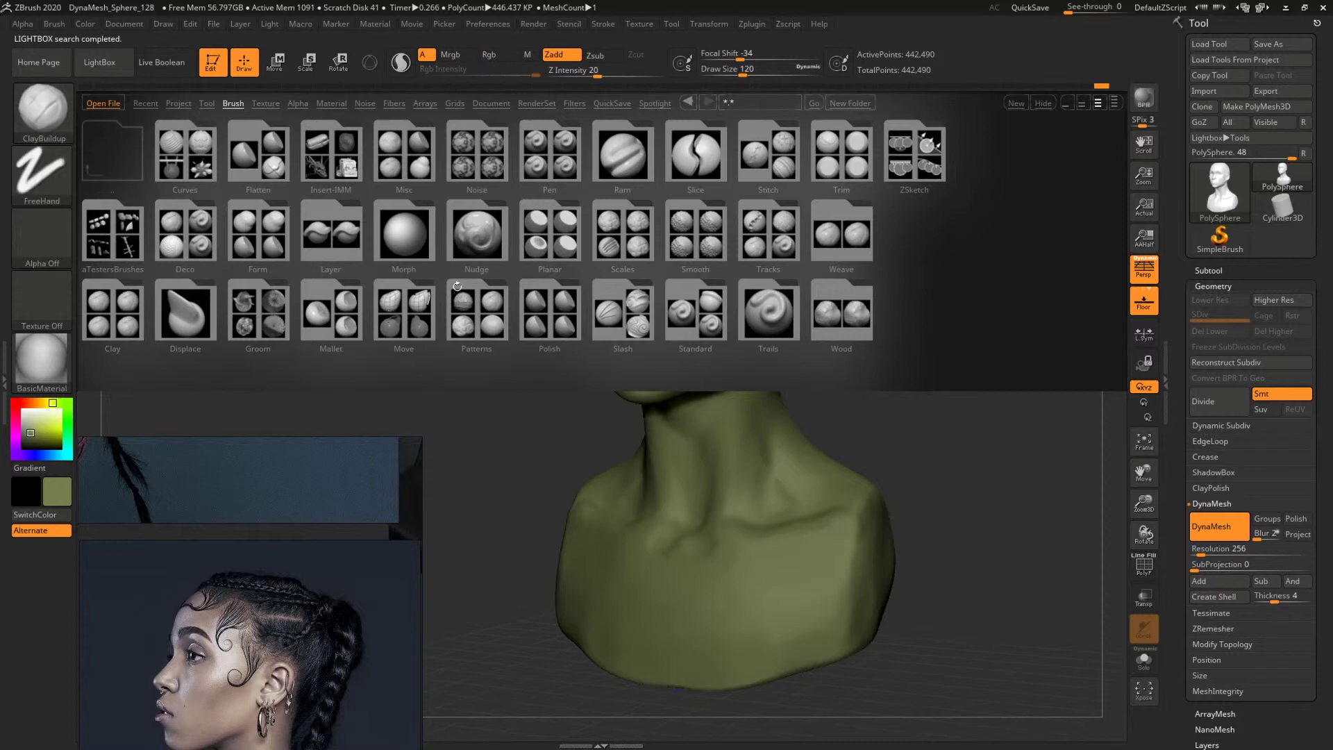
left_click(696, 229)
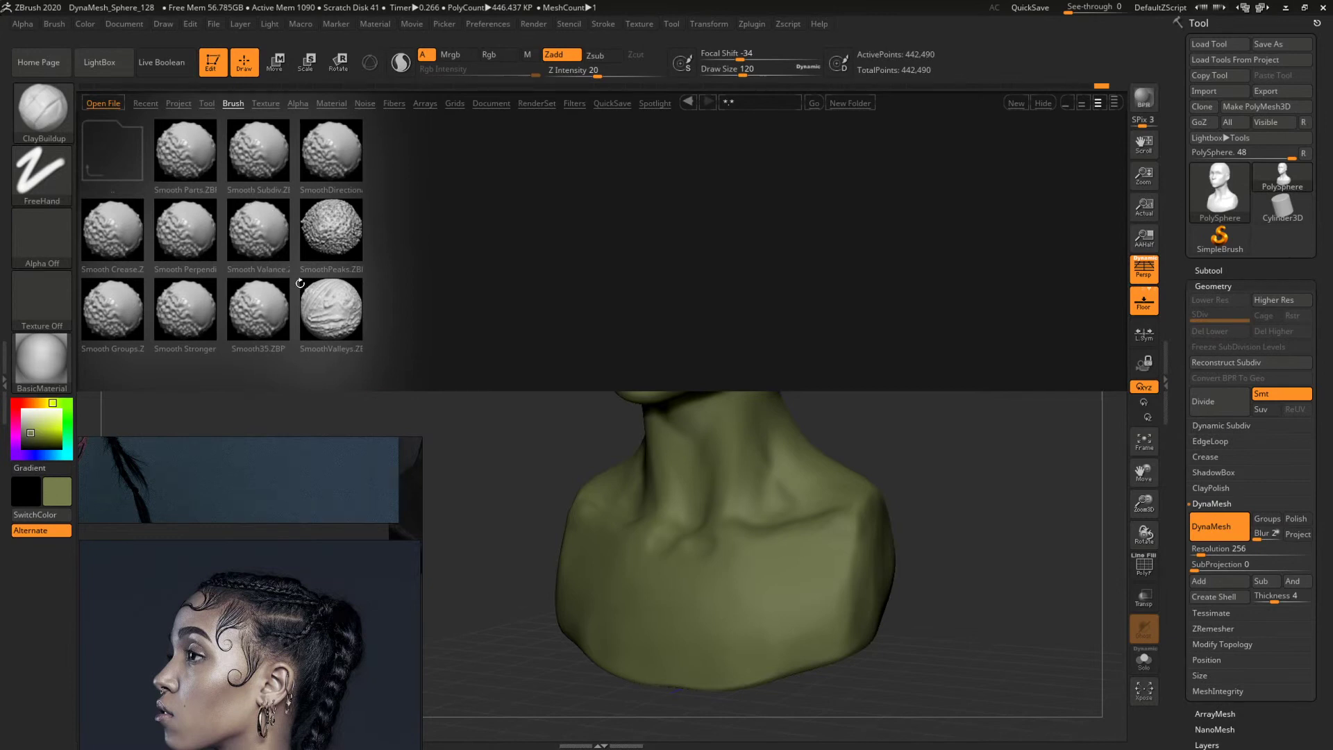
double_click(200, 297)
left_click(163, 333)
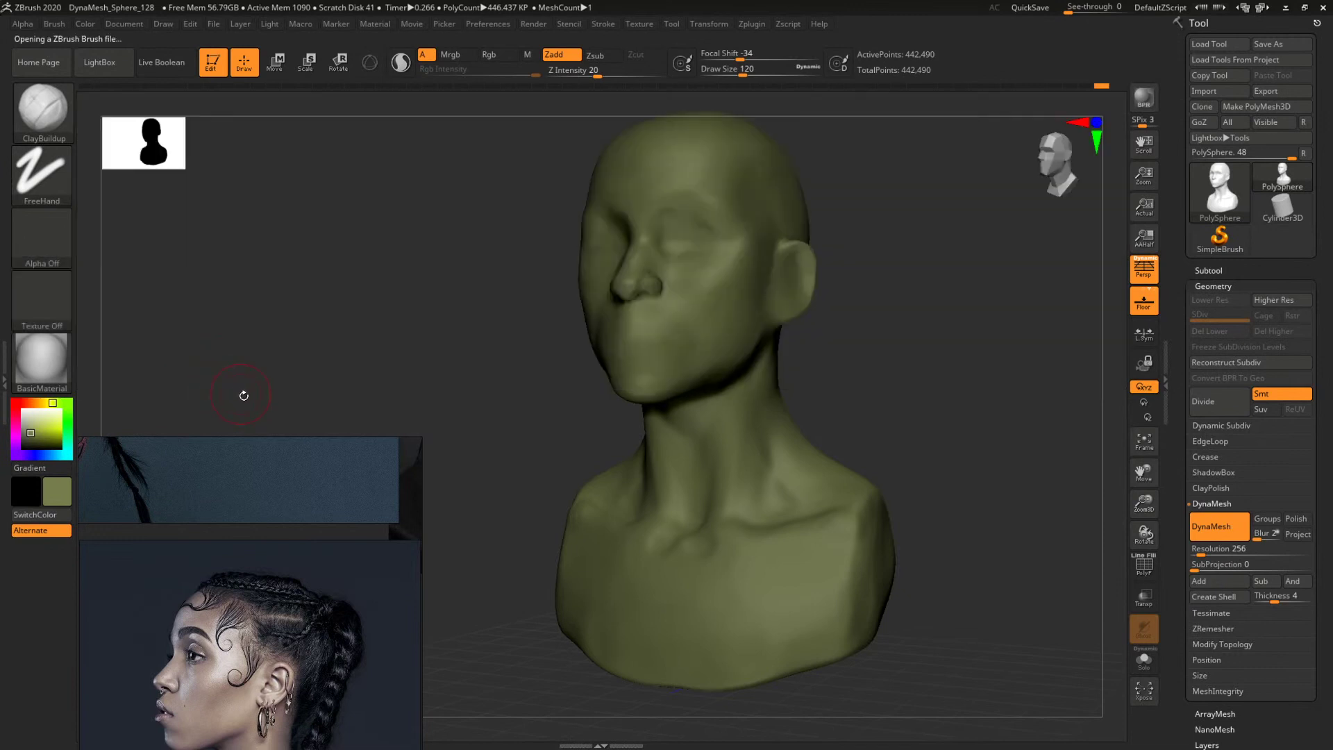
right_click_drag(234, 507, 242, 262)
Smooth the mouth area and lower cheeks with the Smooth Stronger brush at draw size 120.
mouse_move(931, 369)
left_mouse_down("shift")
mouse_move(920, 368)
mouse_move(942, 377)
mouse_move(914, 460)
mouse_move(755, 393)
mouse_move(707, 405)
left_mouse_up("shift")
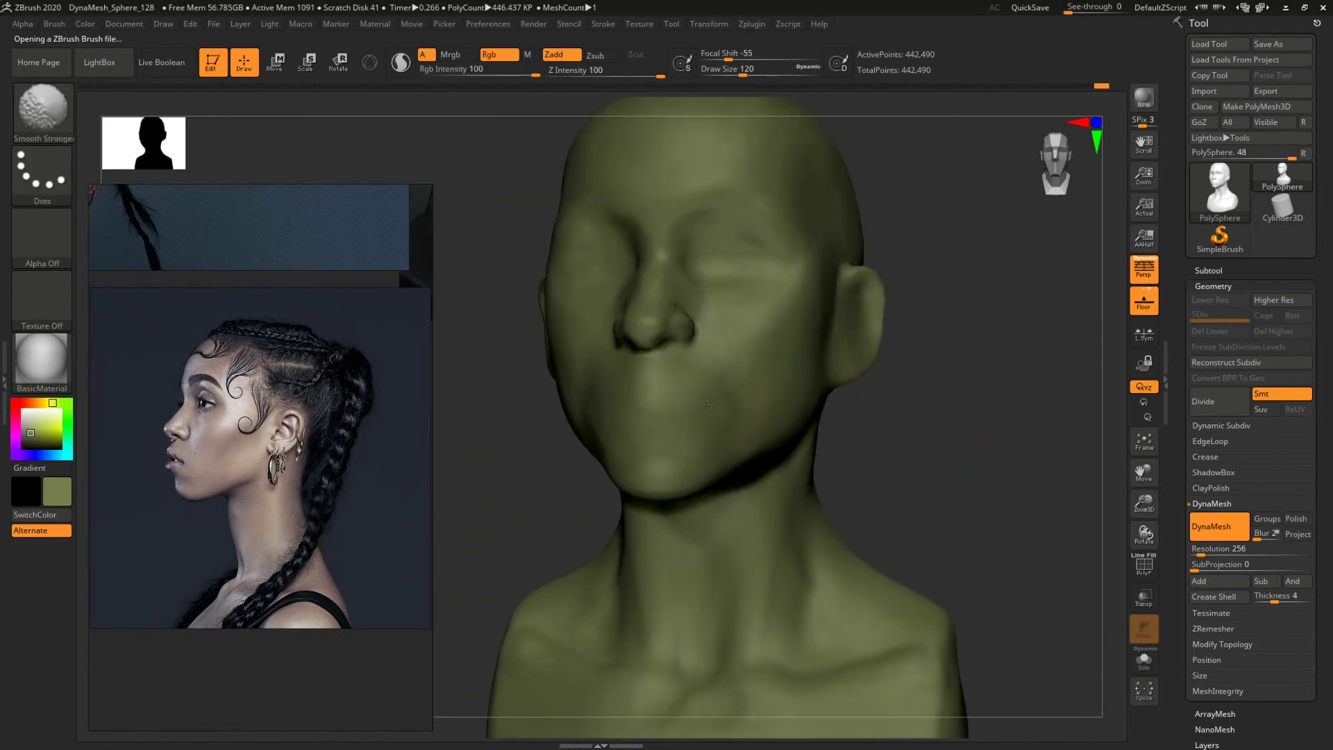
left_click_drag(967, 449, 693, 420)
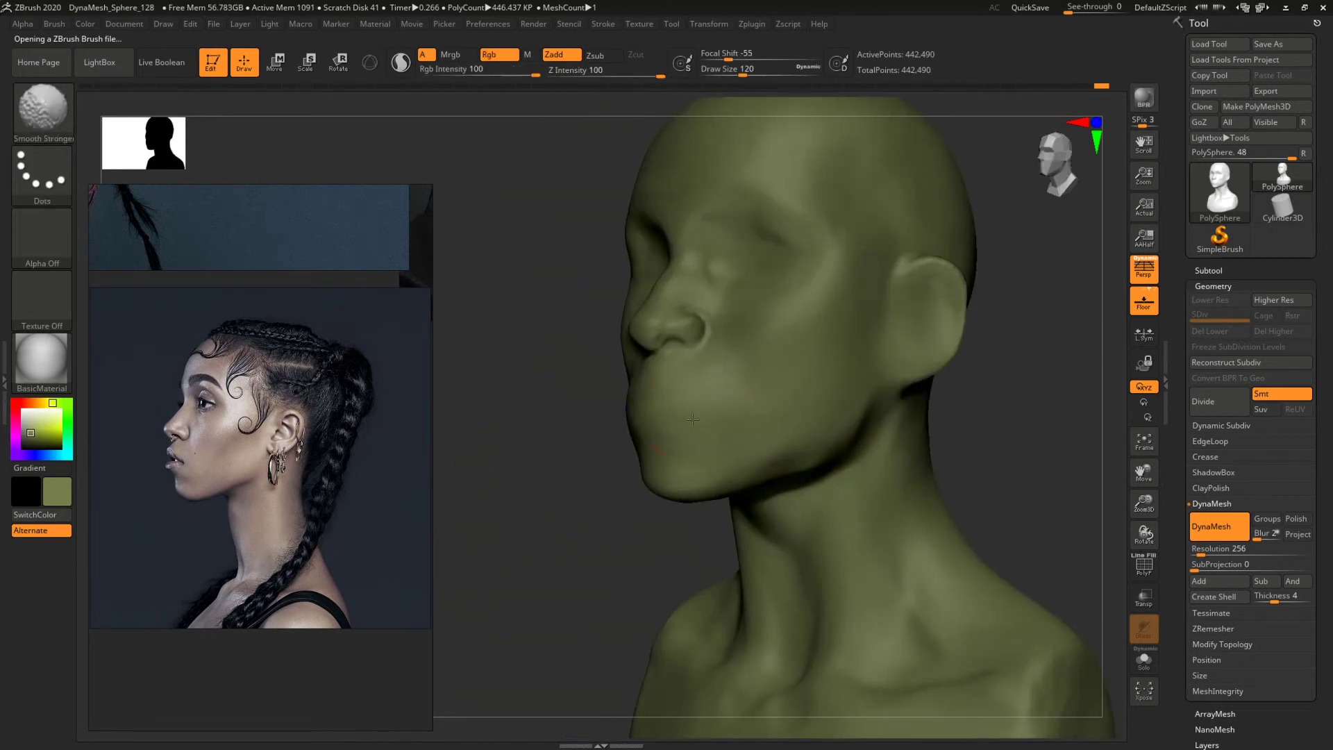
left_click_drag(968, 444, 1068, 456)
mouse_move(901, 421)
left_mouse_down()
mouse_move(875, 418)
mouse_move(929, 437)
mouse_move(804, 411)
left_mouse_up()
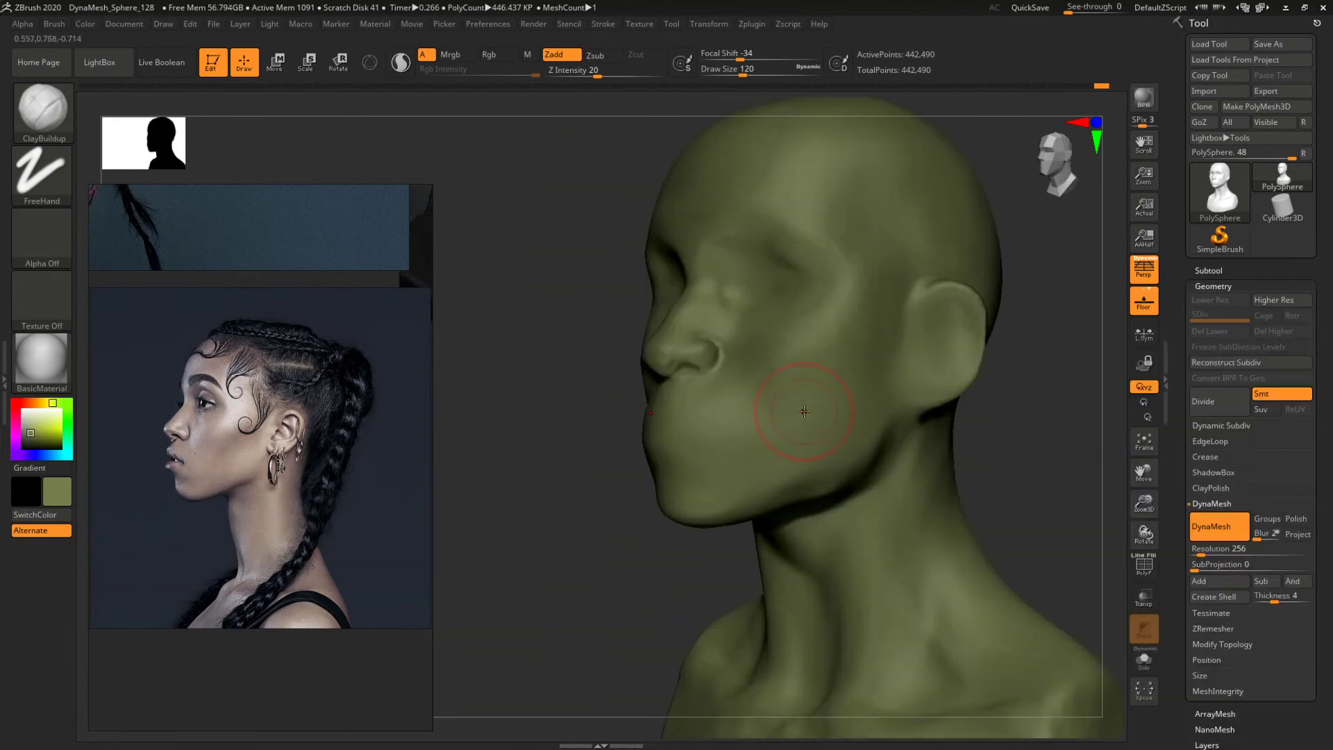
Flatten the muzzle, chin and cheek planes of the face with the TrimDynamic brush at draw size 197.
key("space")
left_click(698, 428)
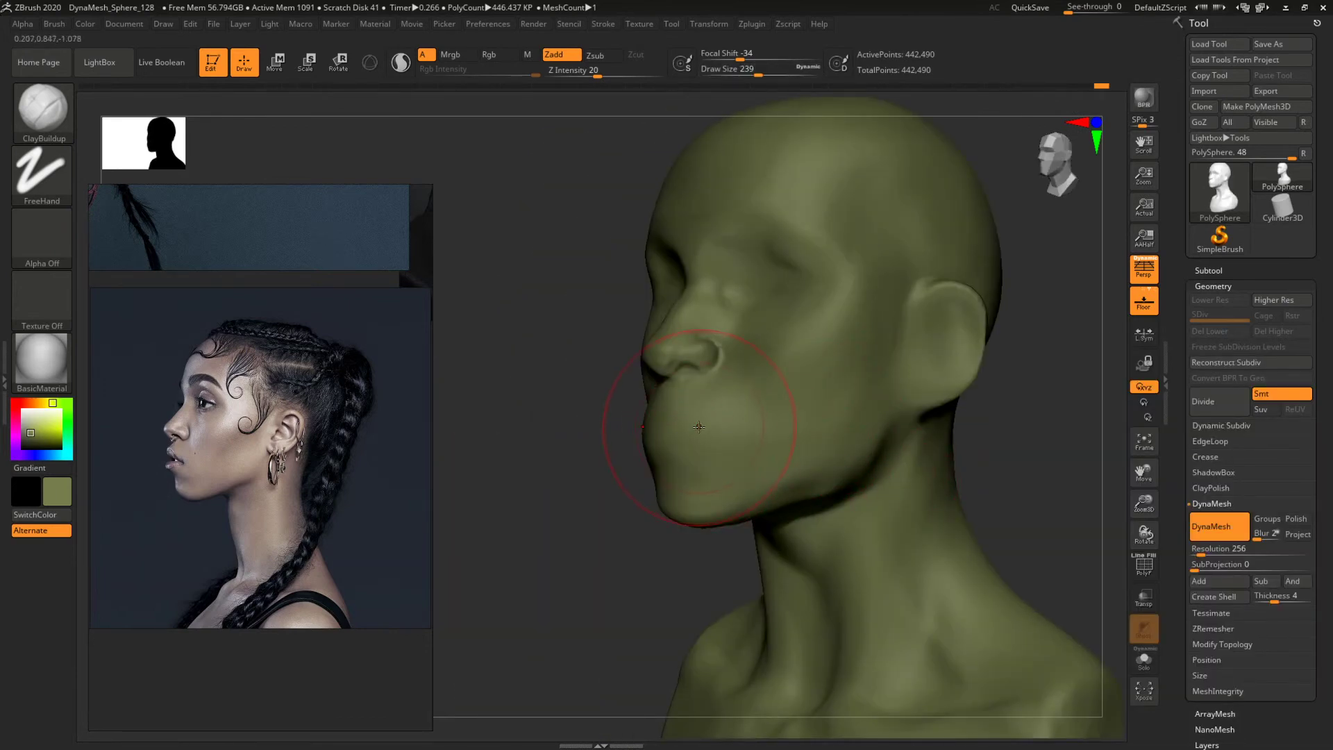
key("b")
key("t")
key("d")
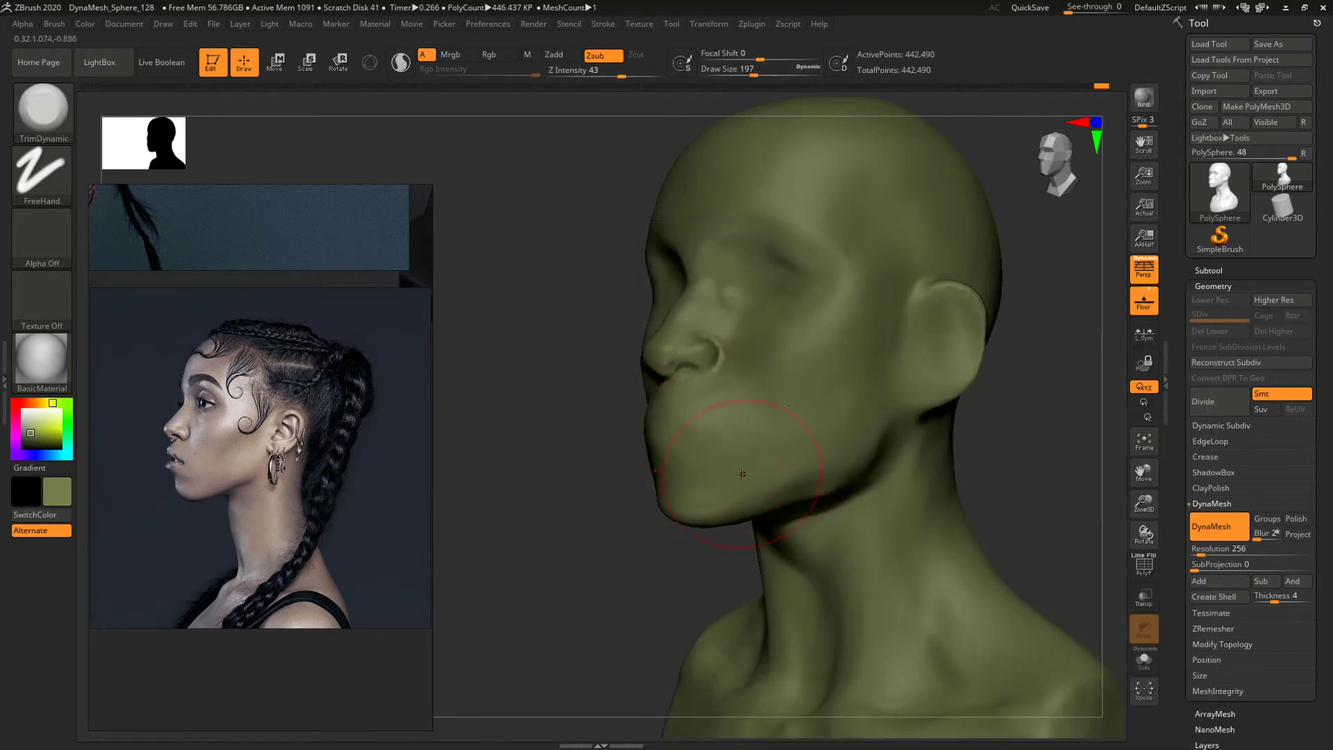
right_click_drag(742, 473, 735, 458, "shift")
right_click_drag(961, 463, 985, 510, "ctrl")
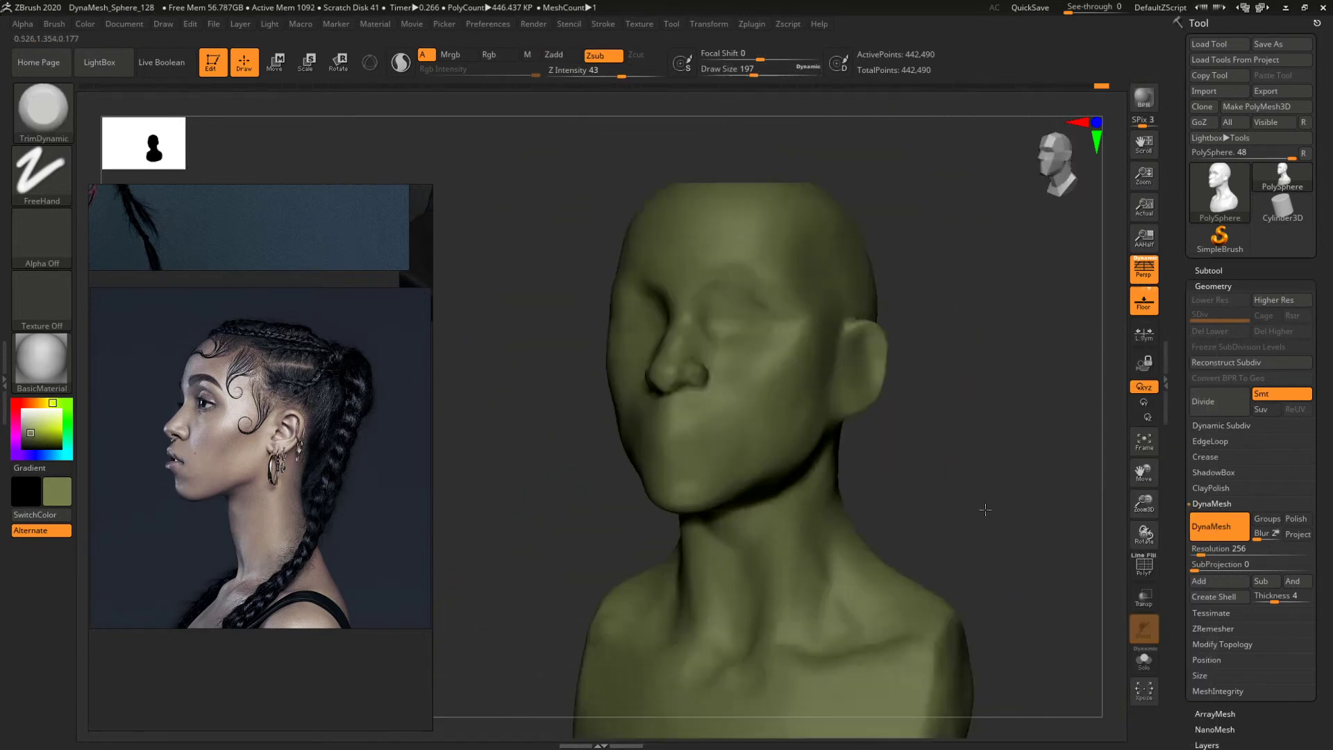
left_click_drag(986, 510, 684, 430)
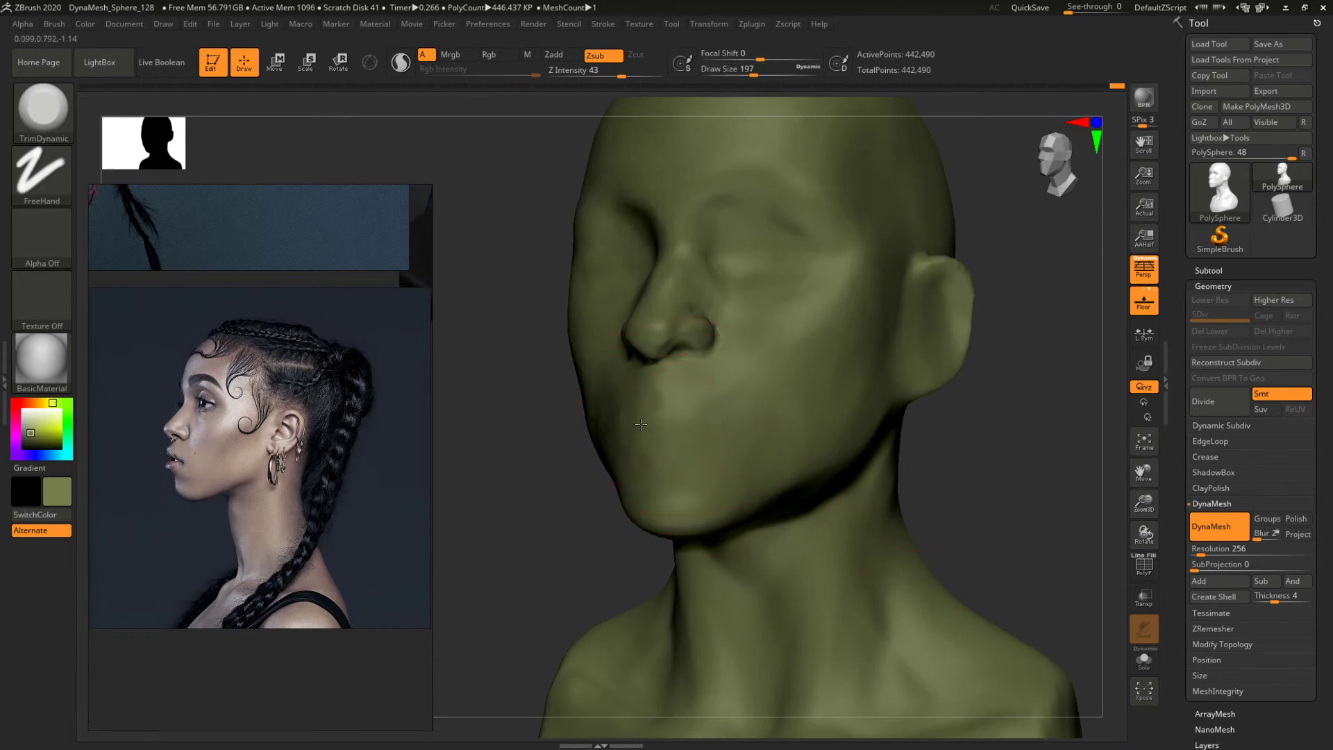
right_click_drag(971, 464, 865, 433)
right_click_drag(949, 410, 1012, 415)
right_click_drag(914, 390, 941, 475, "ctrl")
left_click_drag(941, 475, 925, 448)
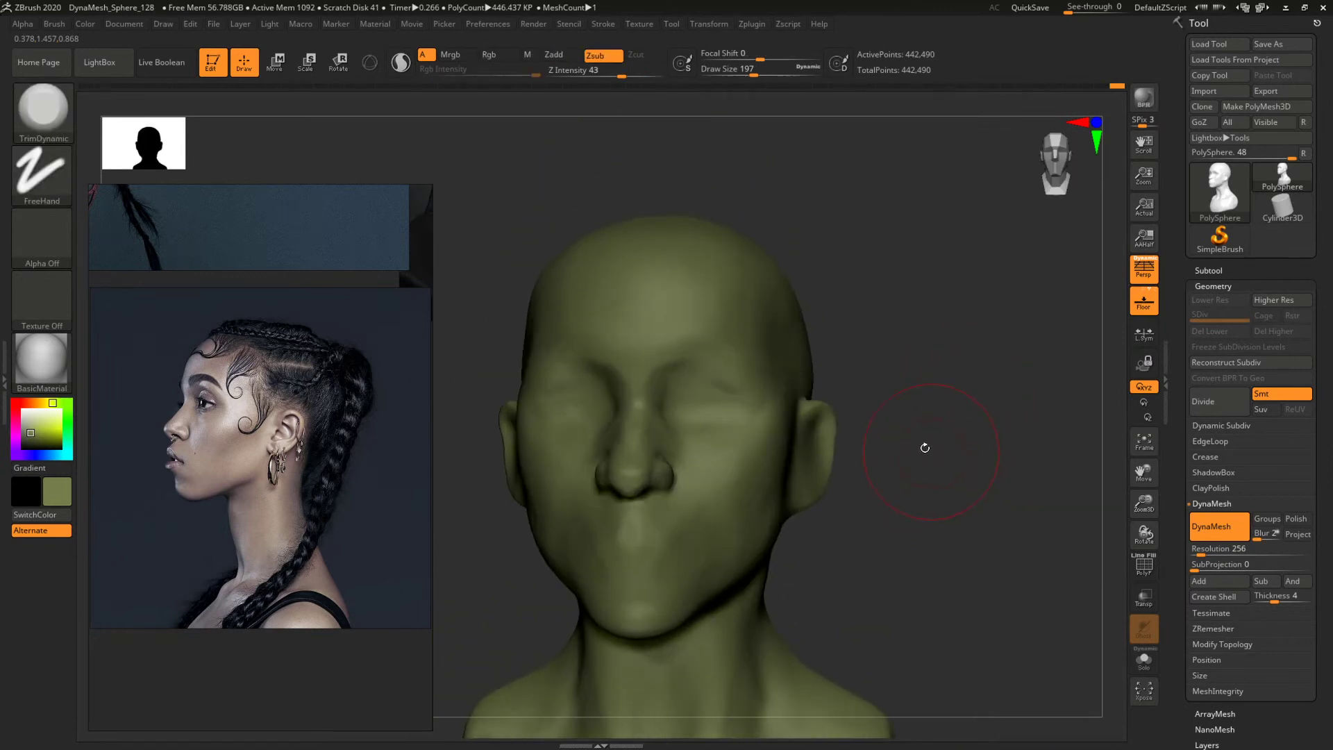
Reshape the ear in profile with the Move brush, using draw size 140 for the rim and 116 for the lobe.
key("b")
key("m")
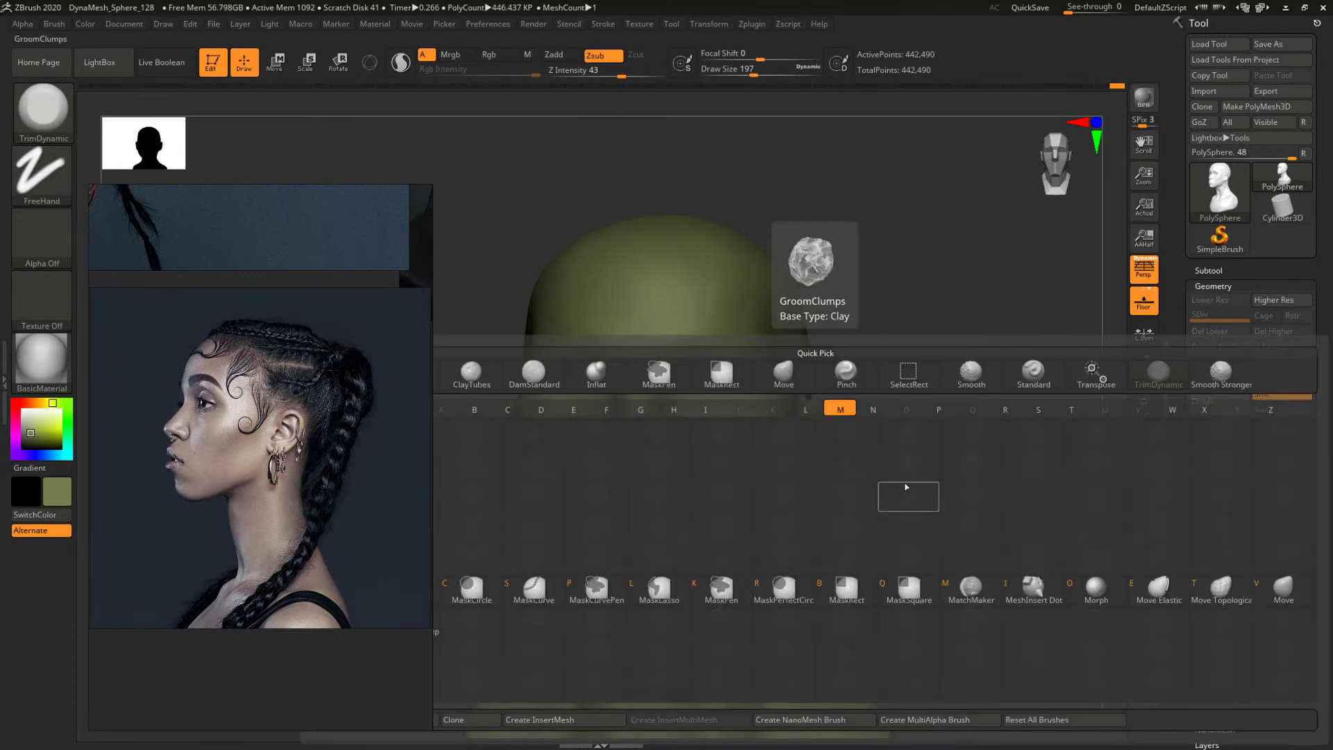
key("v")
left_click_drag(979, 468, 862, 455)
key("space")
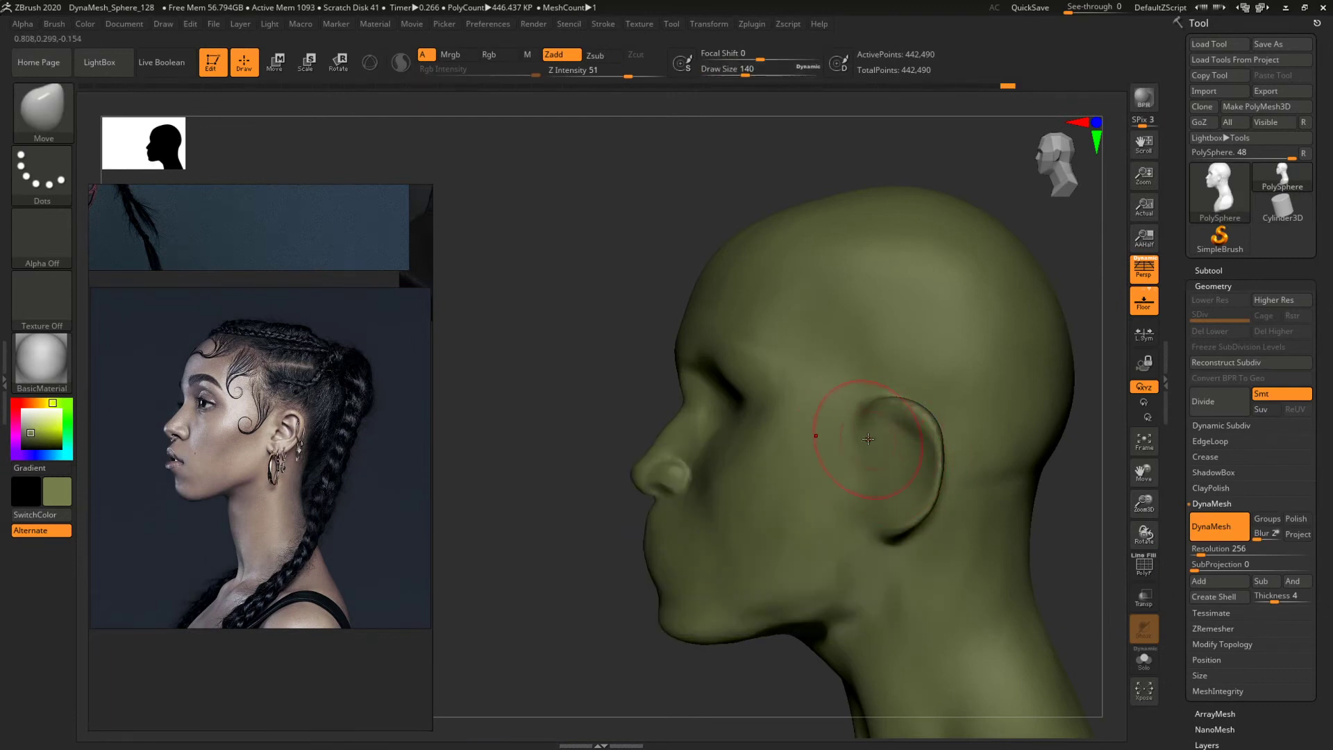
left_click_drag(948, 442, 951, 446)
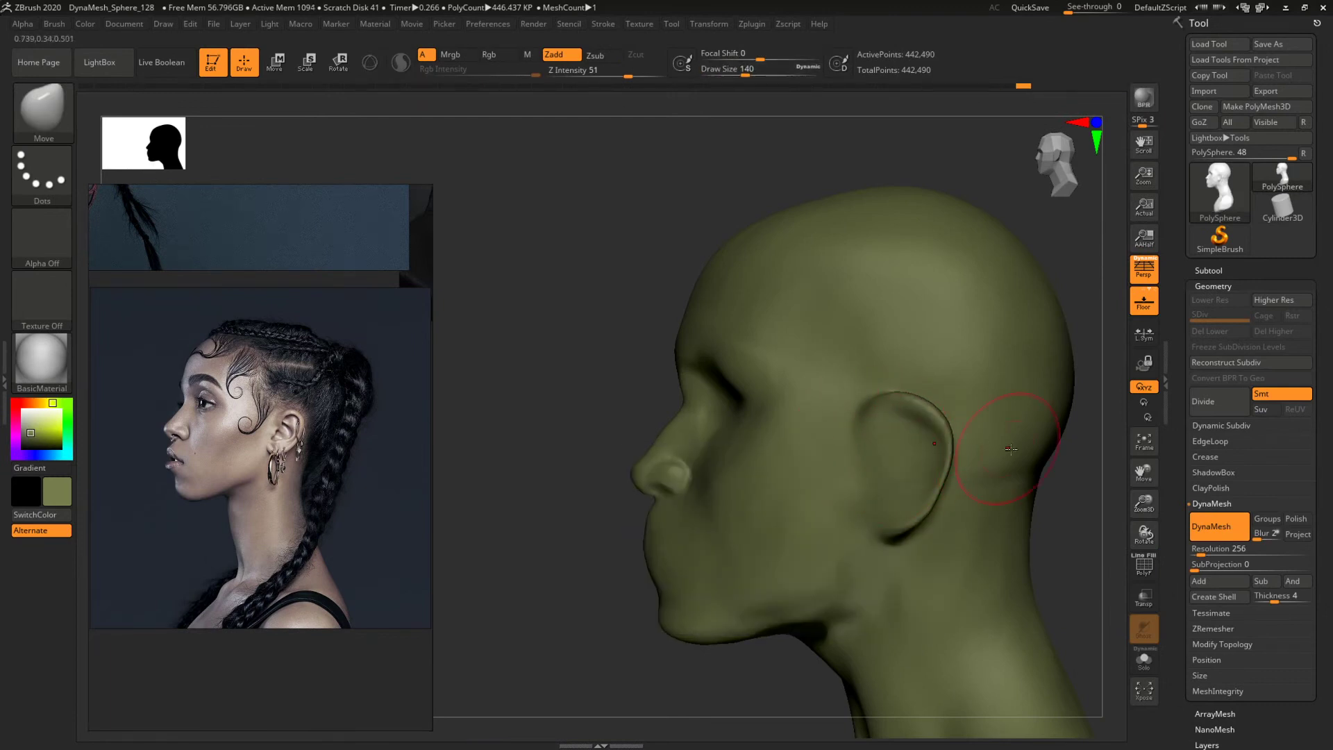
left_click_drag(1087, 532, 1051, 481, "alt")
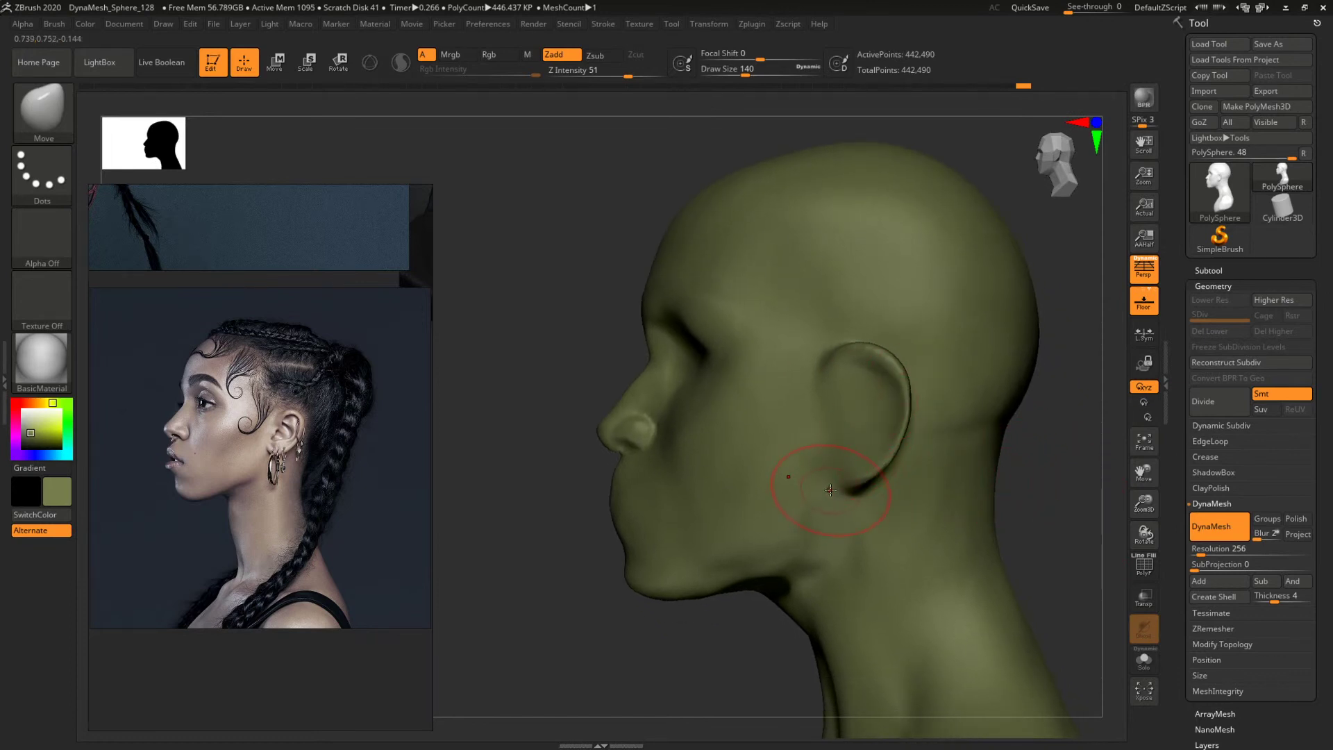
key("space")
left_click_drag(831, 490, 816, 484)
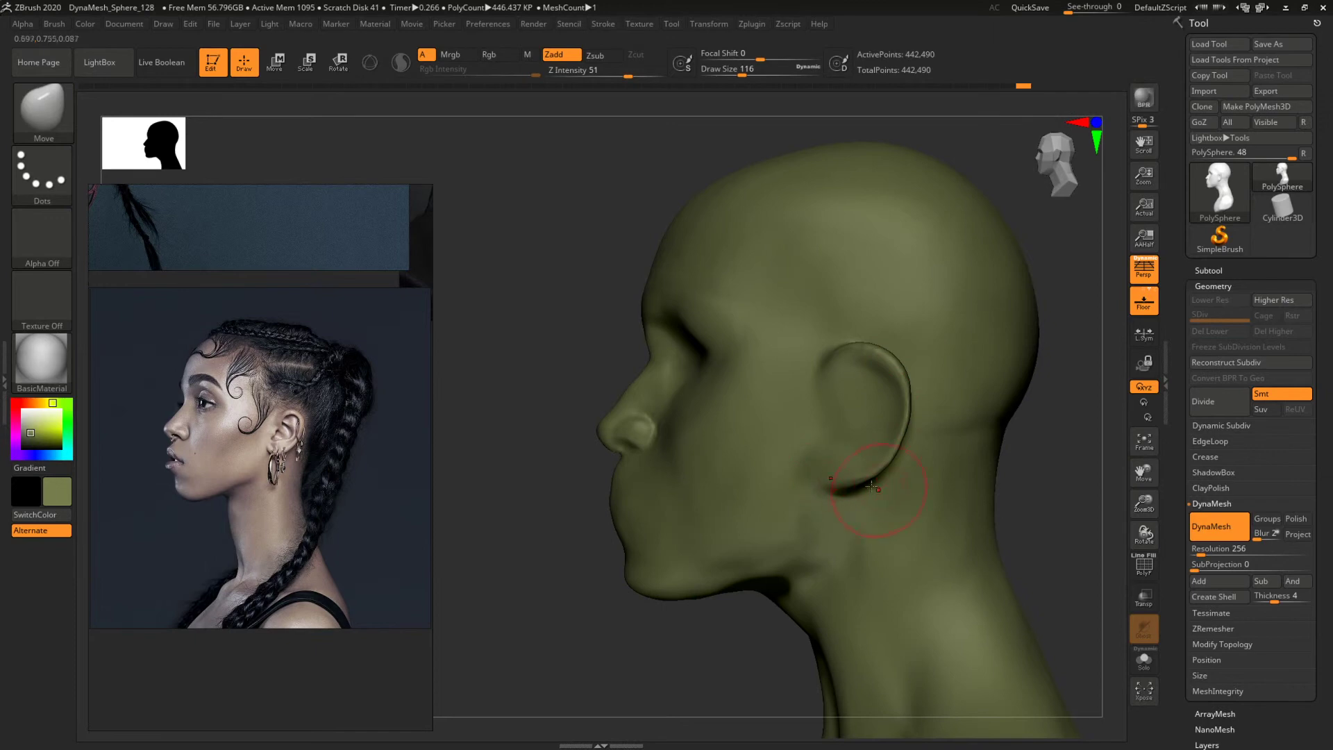
Build up the earlobe and its join to the cheek with the ClayBuildup brush at draw size 83.
key("b")
key("c")
key("b")
left_click_drag(1075, 486, 1114, 487)
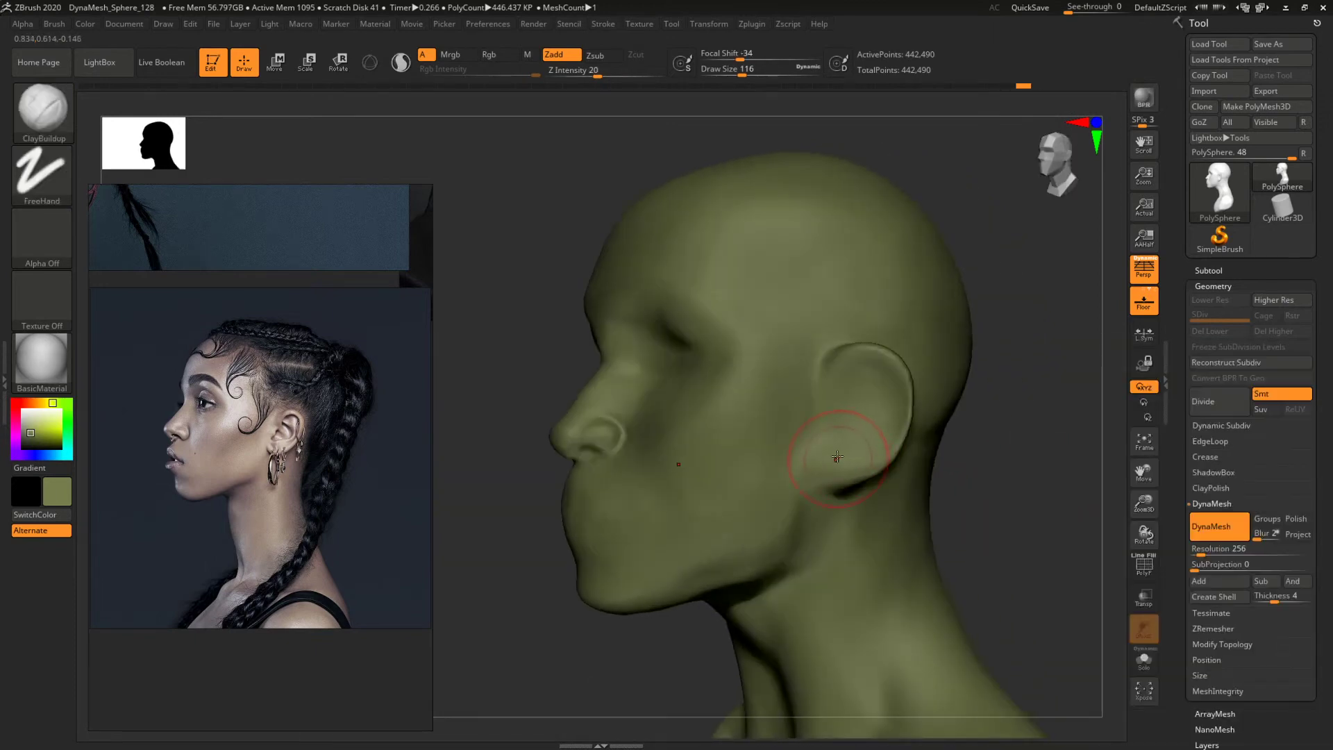
key("space")
left_click_drag(836, 459, 822, 463)
left_click_drag(962, 462, 876, 466)
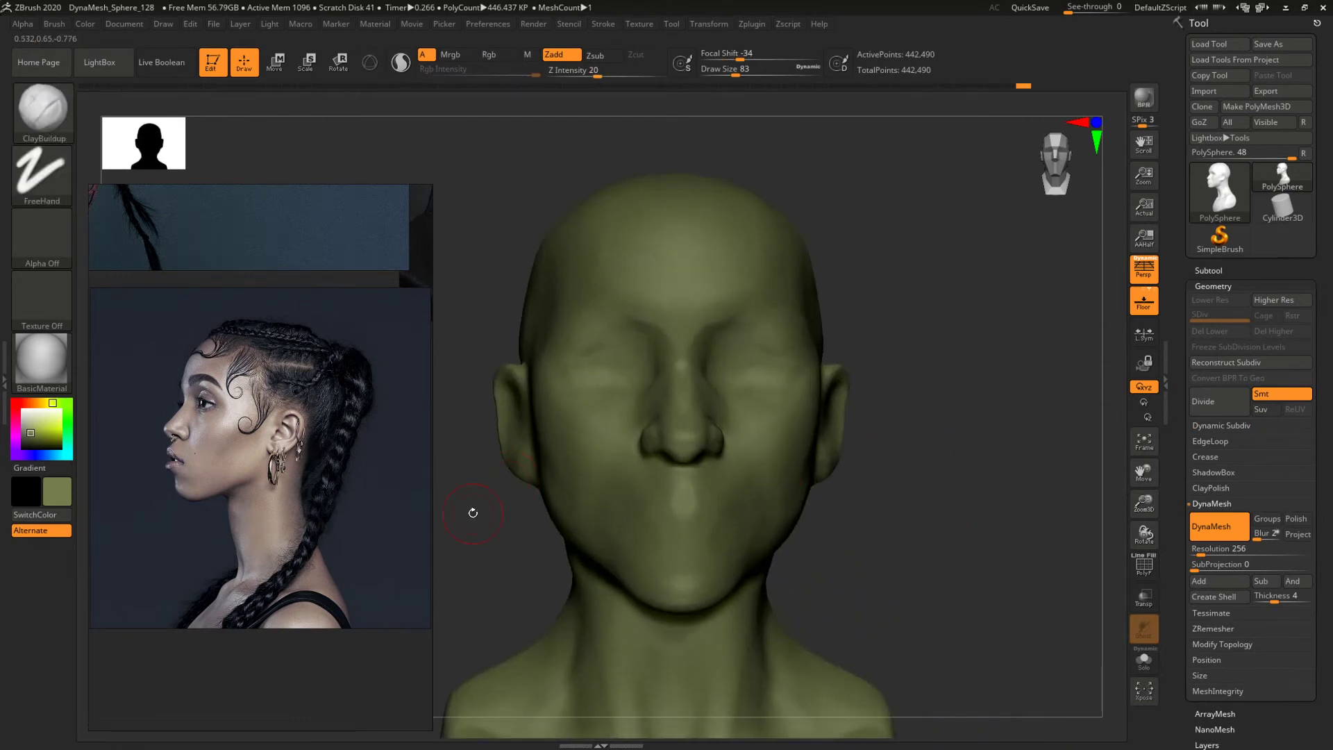
Bring the front-facing portrait into view on the reference board and fill out the cheek and jaw with ClayBuildup at draw size 197.
scroll(297, 446, "down", 5)
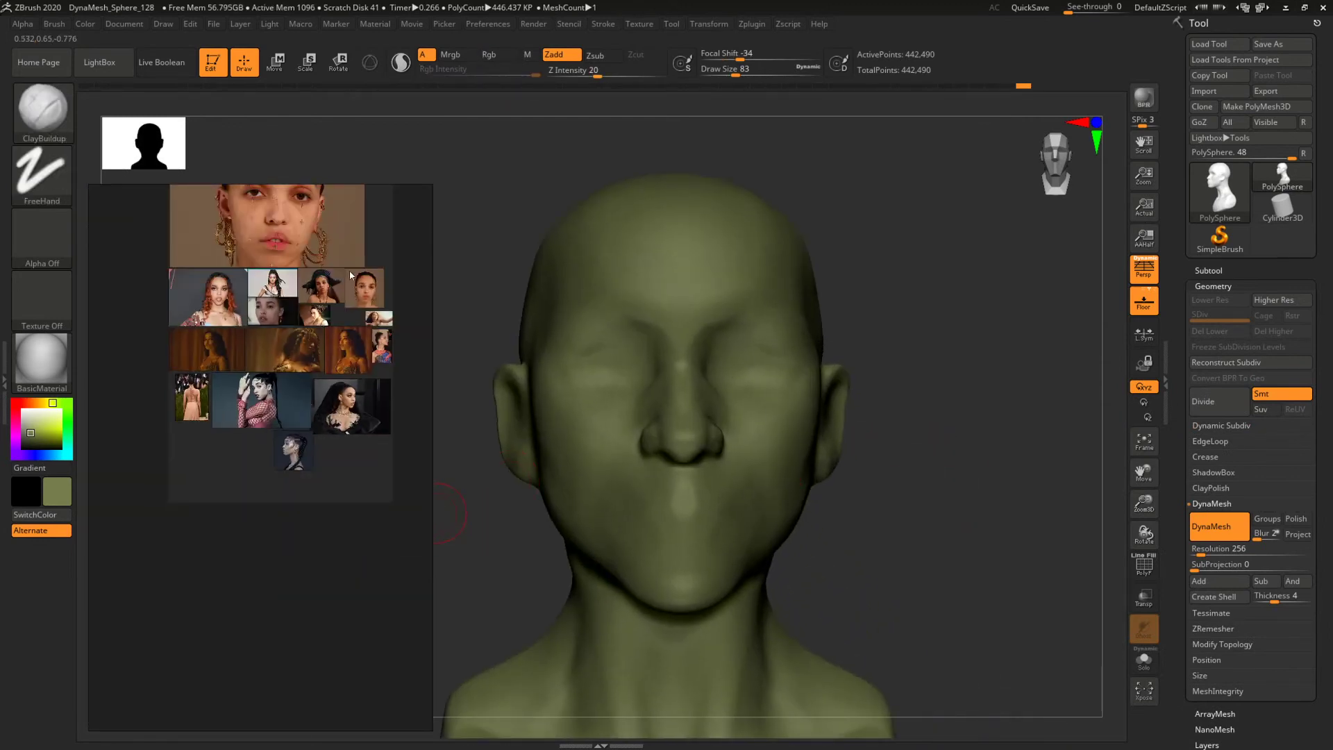
scroll(350, 276, "up", 8)
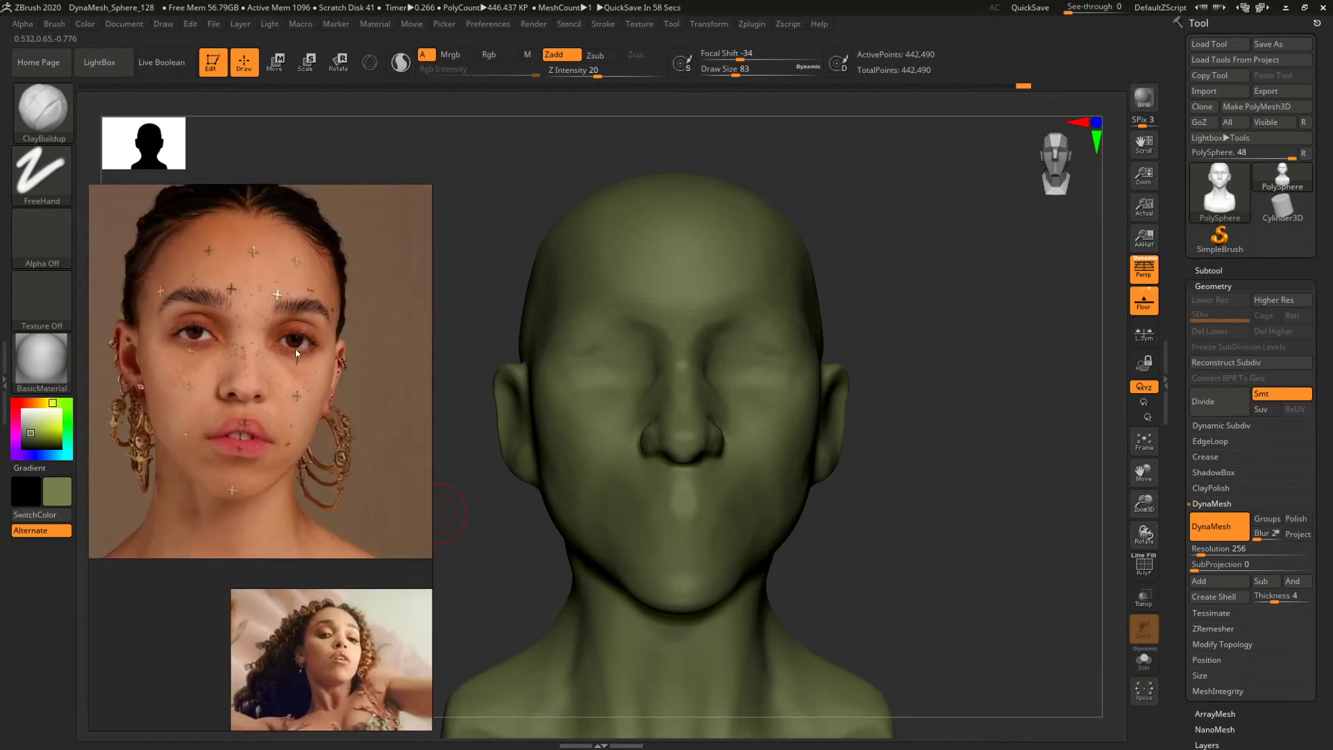
mouse_move(923, 402)
left_mouse_down()
mouse_move(931, 420)
mouse_move(910, 419)
mouse_move(921, 426)
mouse_move(773, 470)
left_mouse_up()
key("b")
key("c")
key("b")
key("space")
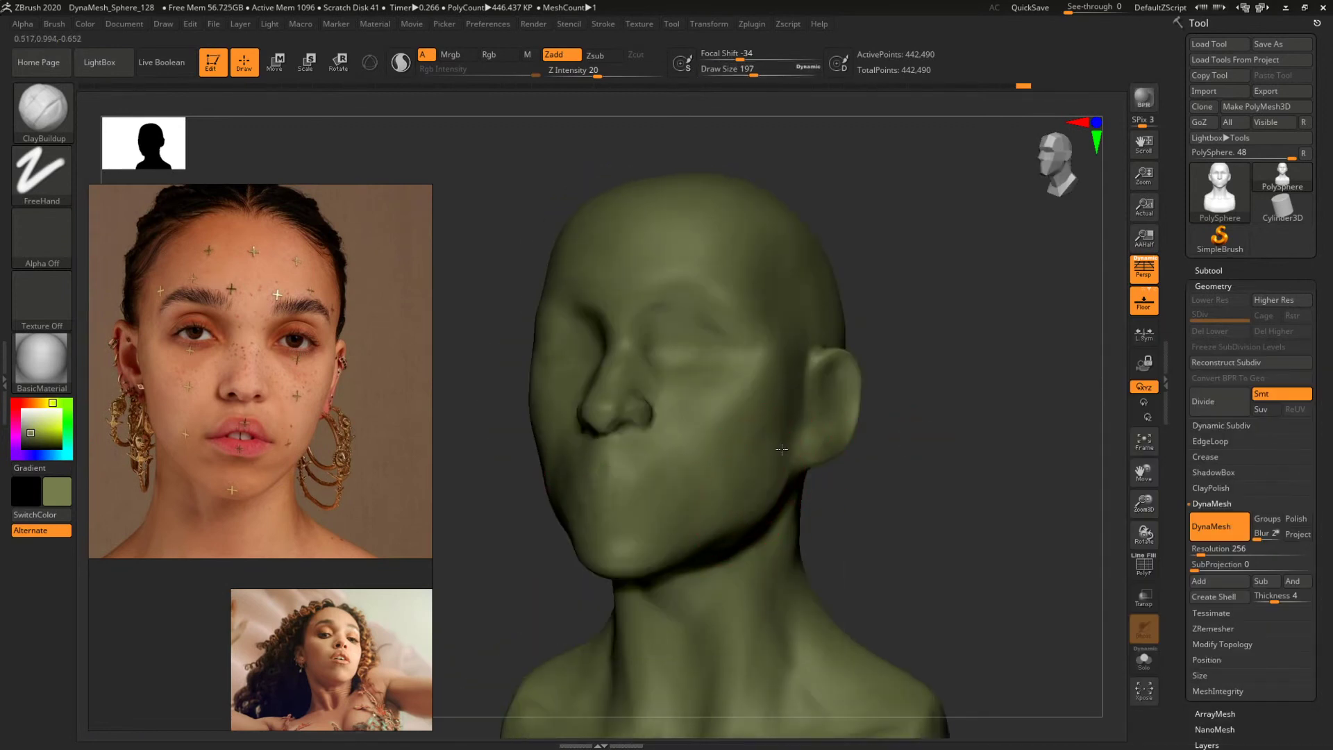
mouse_move(979, 414)
left_mouse_down()
mouse_move(923, 417)
mouse_move(951, 448)
mouse_move(944, 461)
mouse_move(886, 447)
left_mouse_up()
Refine the jawline and chin underside from below with the ClayBuildup brush at draw size 124.
key("space")
left_click_drag(785, 463, 774, 462)
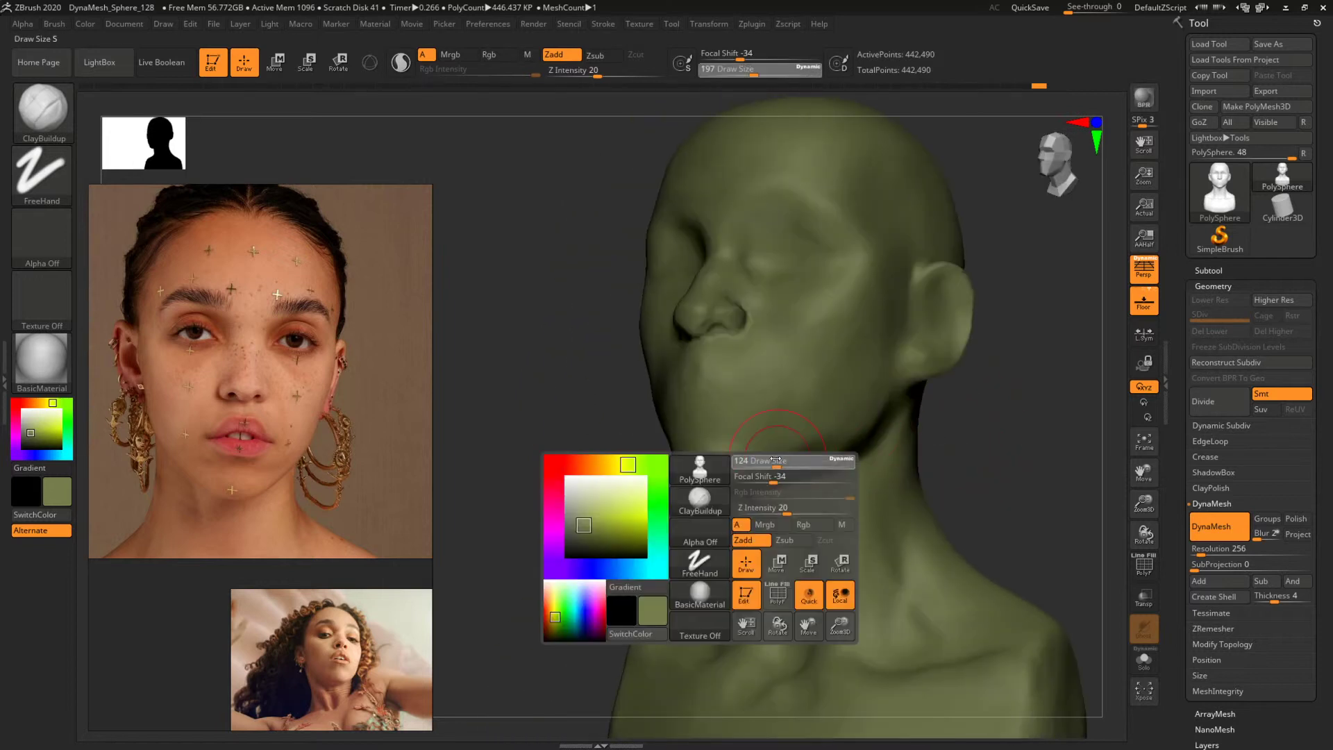
mouse_move(1000, 431)
left_mouse_down()
mouse_move(1060, 420)
mouse_move(1012, 446)
mouse_move(952, 451)
mouse_move(896, 389)
left_mouse_up()
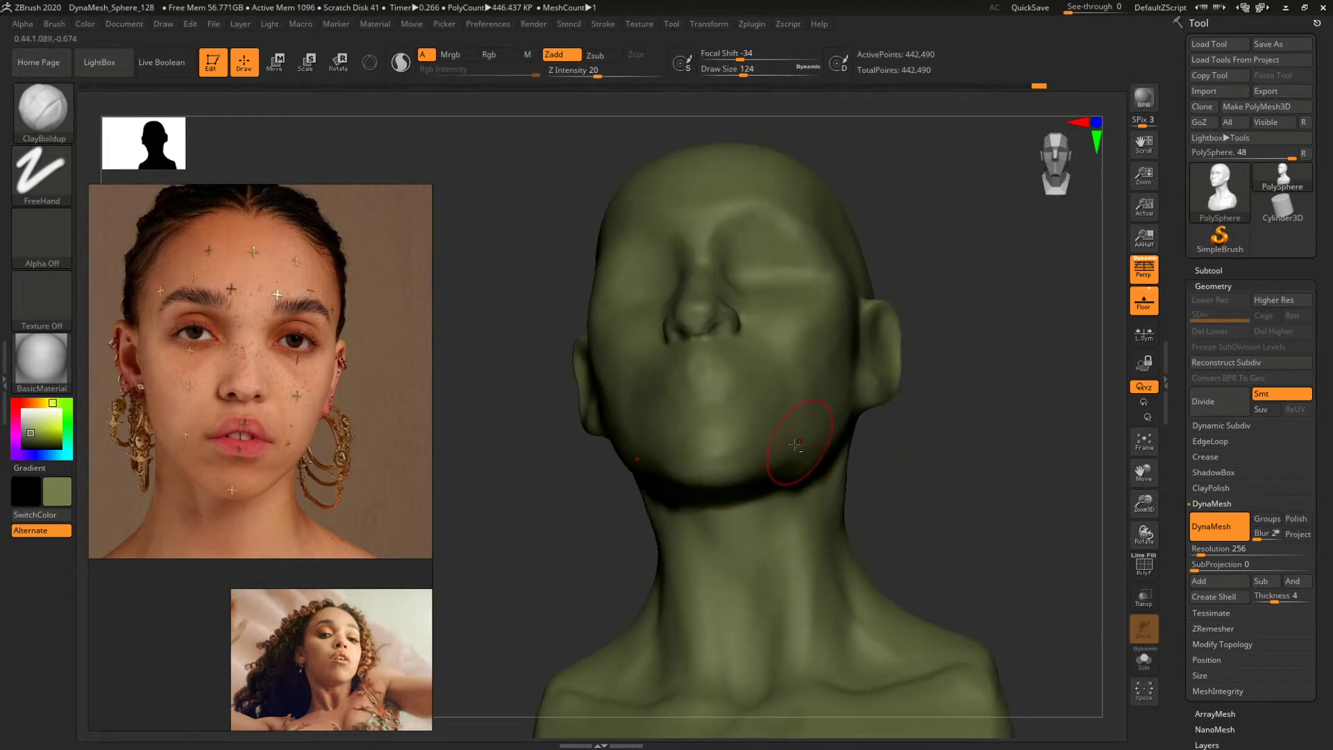
left_click_drag(1028, 430, 924, 486)
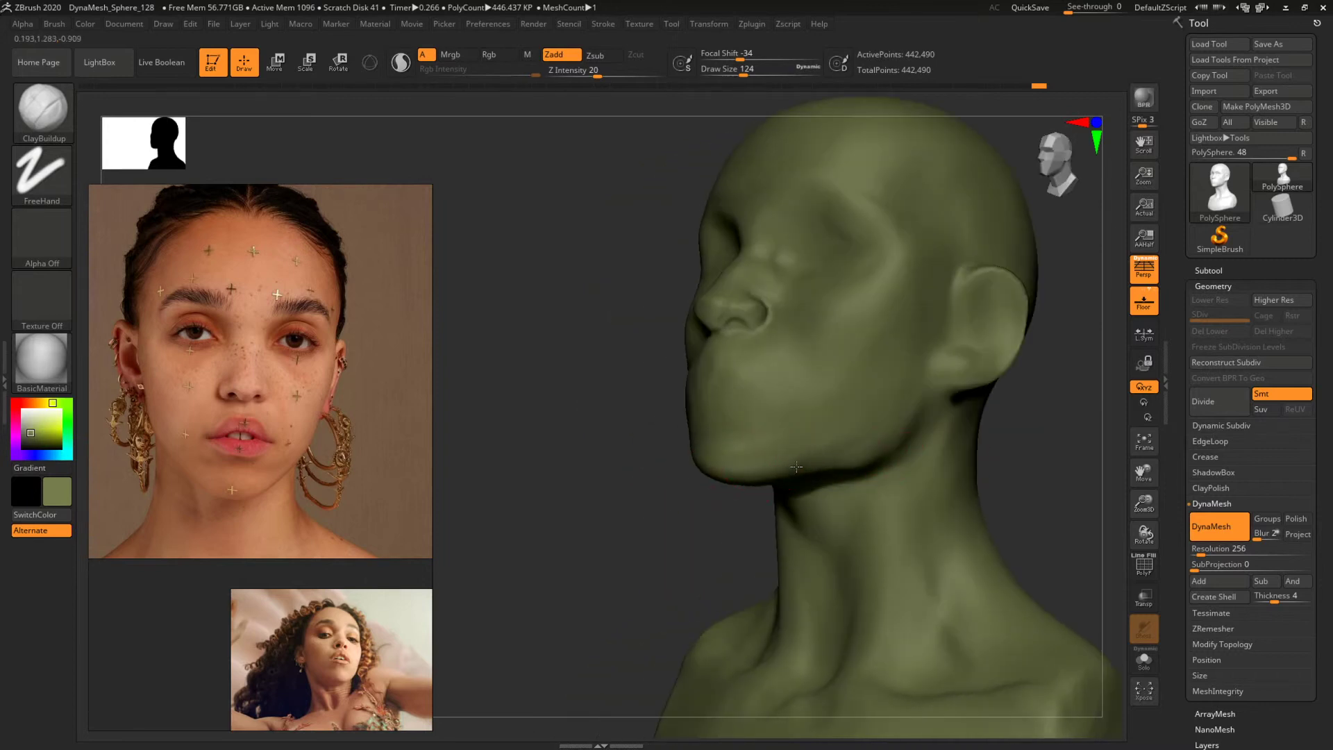
Build up the brow and upper eye-socket area from the front with the ClayBuildup brush, reducing the draw size to 120.
mouse_move(881, 456)
right_mouse_down()
mouse_move(991, 541)
mouse_move(991, 512)
mouse_move(956, 532)
mouse_move(941, 444)
right_mouse_up()
right_click_drag(913, 322, 937, 368)
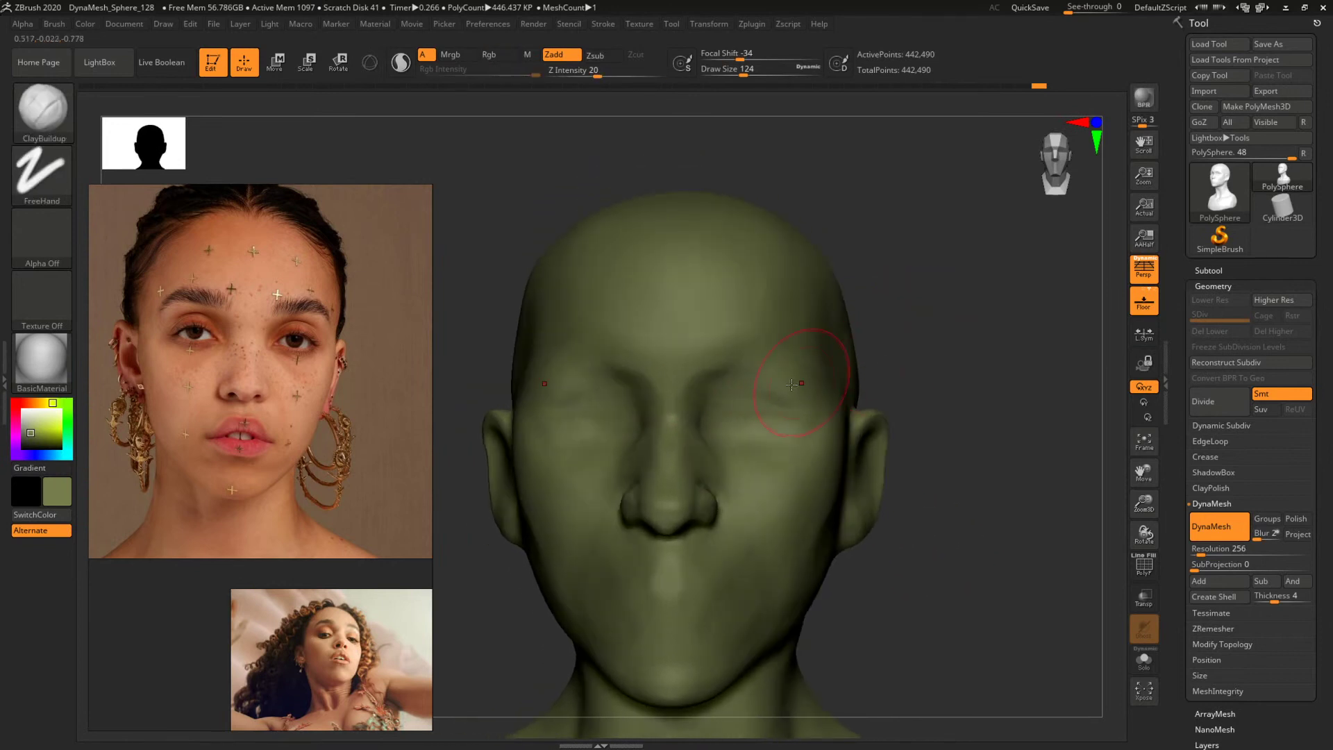
left_click_drag(724, 398, 773, 364)
key("space")
left_click(708, 391)
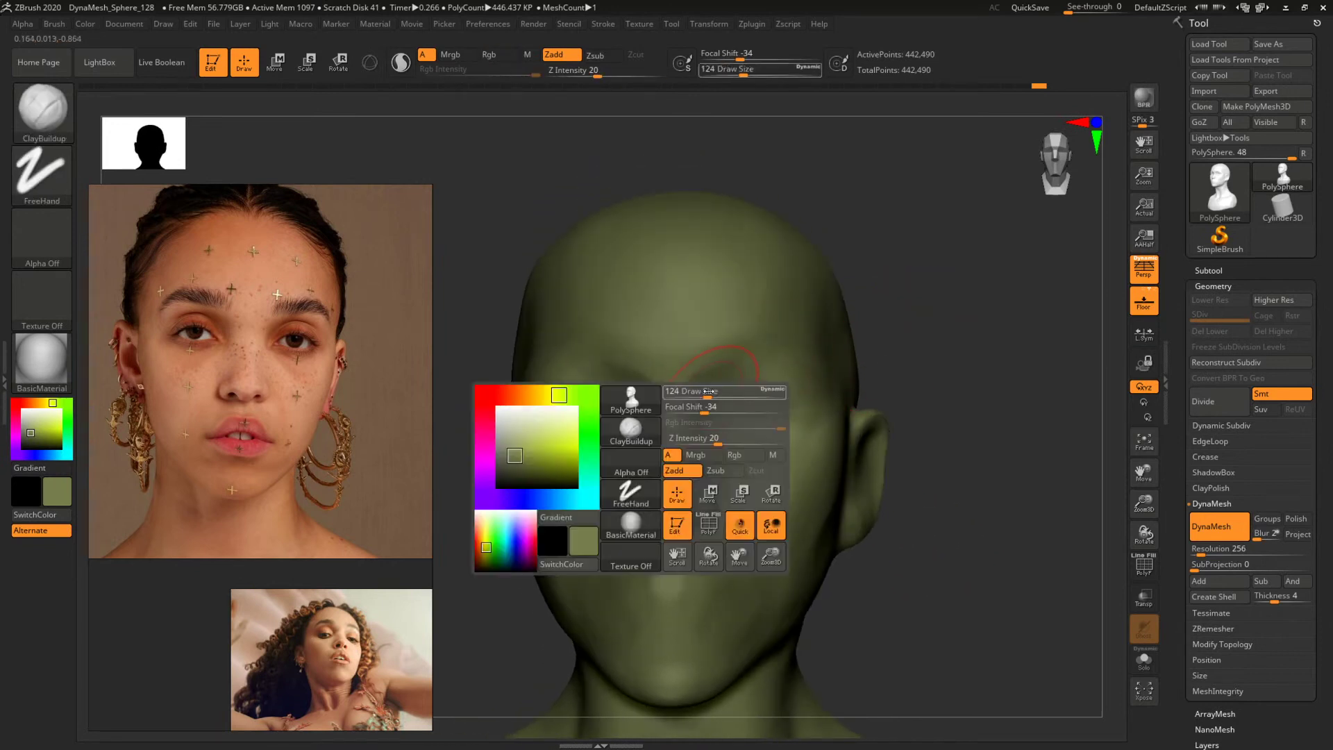
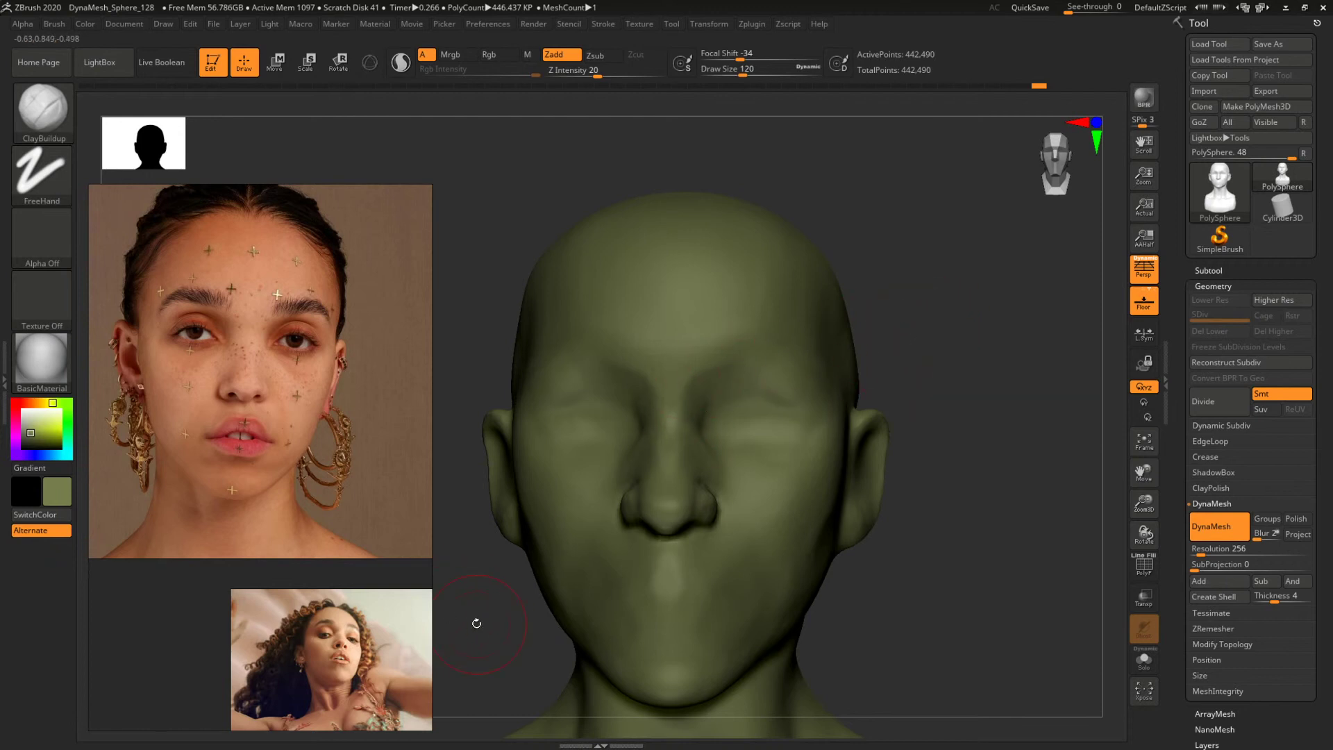
Bring the low-angle curly-haired portrait into close view on the reference board and refine the inner eye socket with ClayBuildup at draw size 97.
scroll(344, 658, "up", 5)
left_click_drag(311, 555, 245, 485)
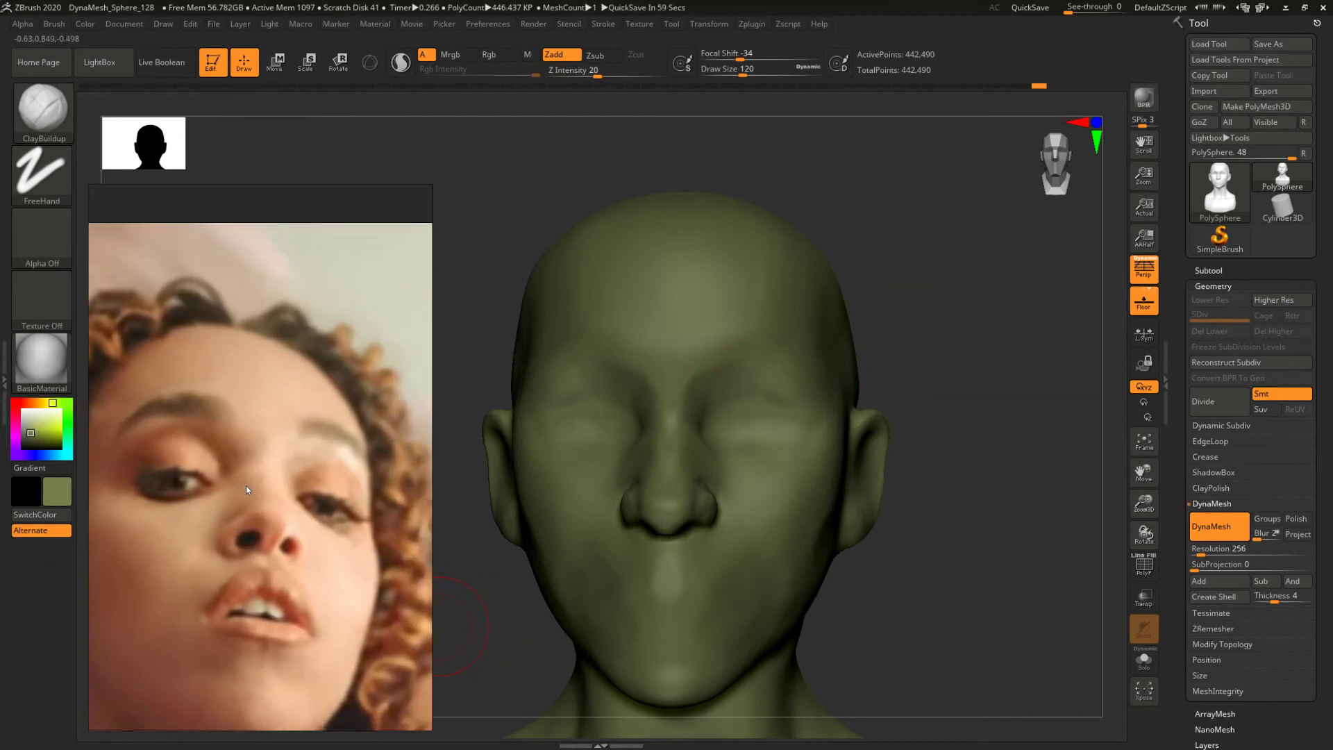
left_click_drag(965, 399, 817, 391)
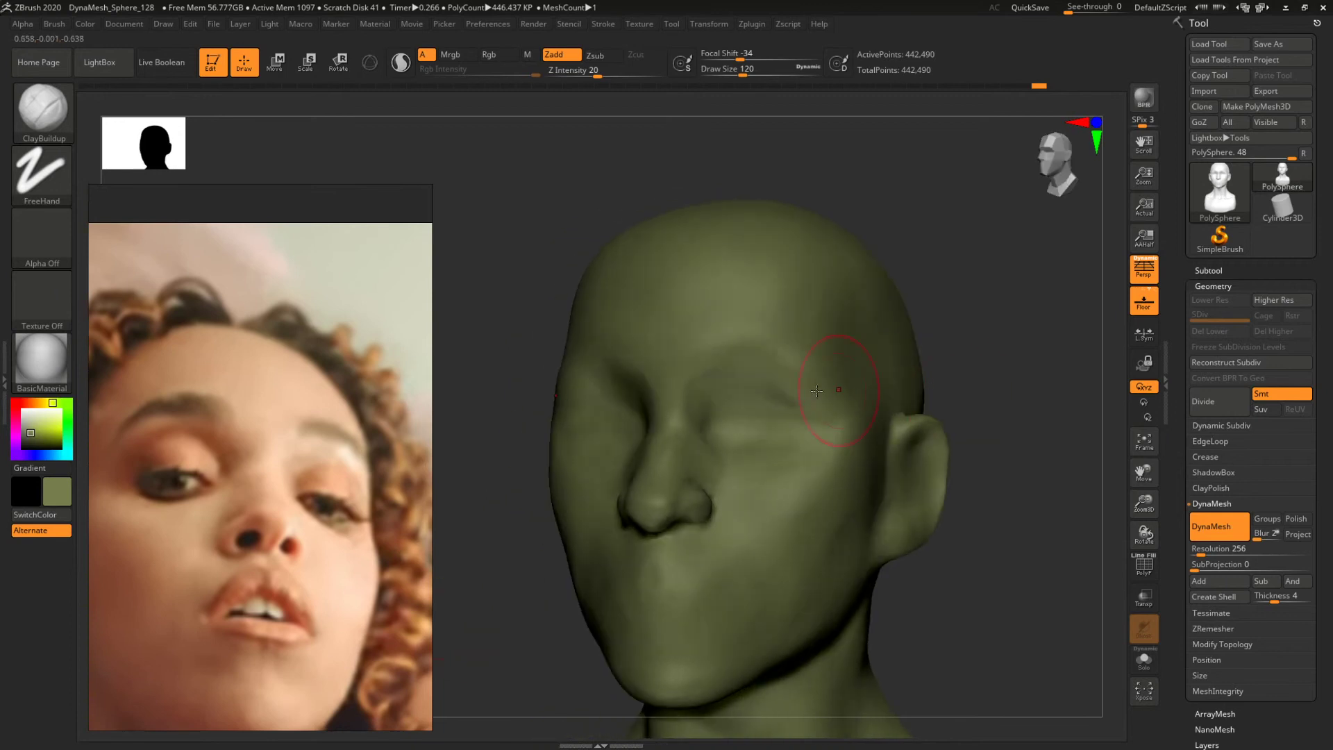
key("s")
left_click_drag(717, 380, 717, 408)
left_click_drag(999, 340, 708, 398)
type("s97")
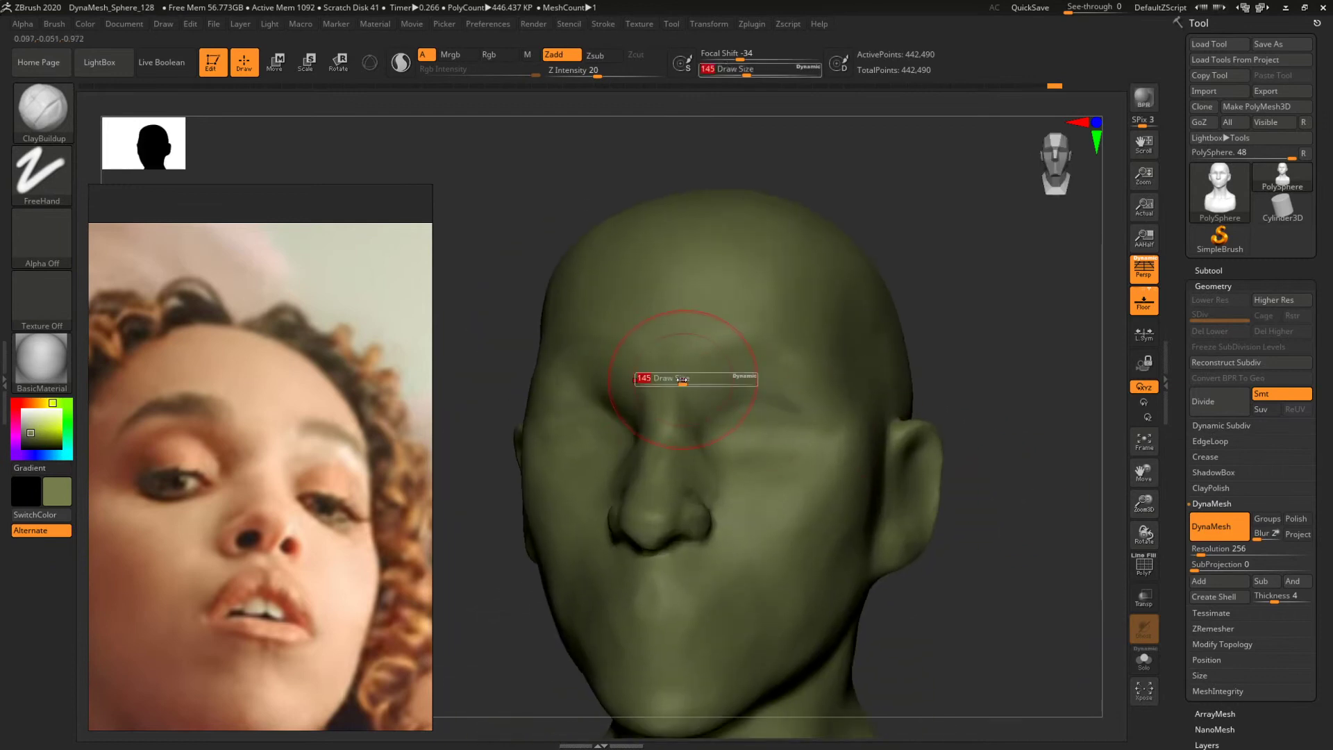
key("Return")
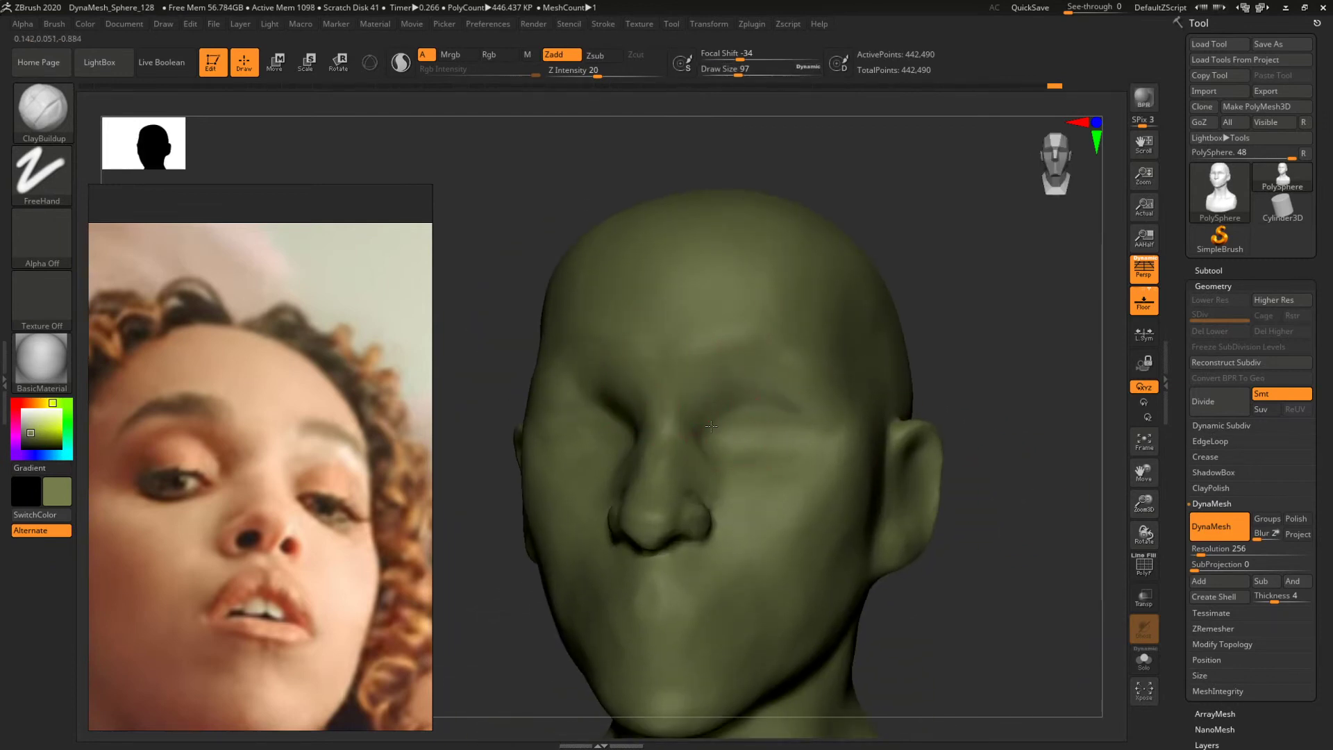
Sculpt the brow ridge and upper eye socket from a low three-quarter view with ClayBuildup at draw size 83.
mouse_move(972, 353)
left_mouse_down()
mouse_move(1000, 351)
mouse_move(878, 348)
mouse_move(873, 368)
mouse_move(948, 350)
left_mouse_up()
mouse_move(948, 350)
right_mouse_down()
mouse_move(891, 331)
mouse_move(931, 382)
mouse_move(916, 359)
mouse_move(842, 389)
right_mouse_up()
key("s")
left_click(786, 371)
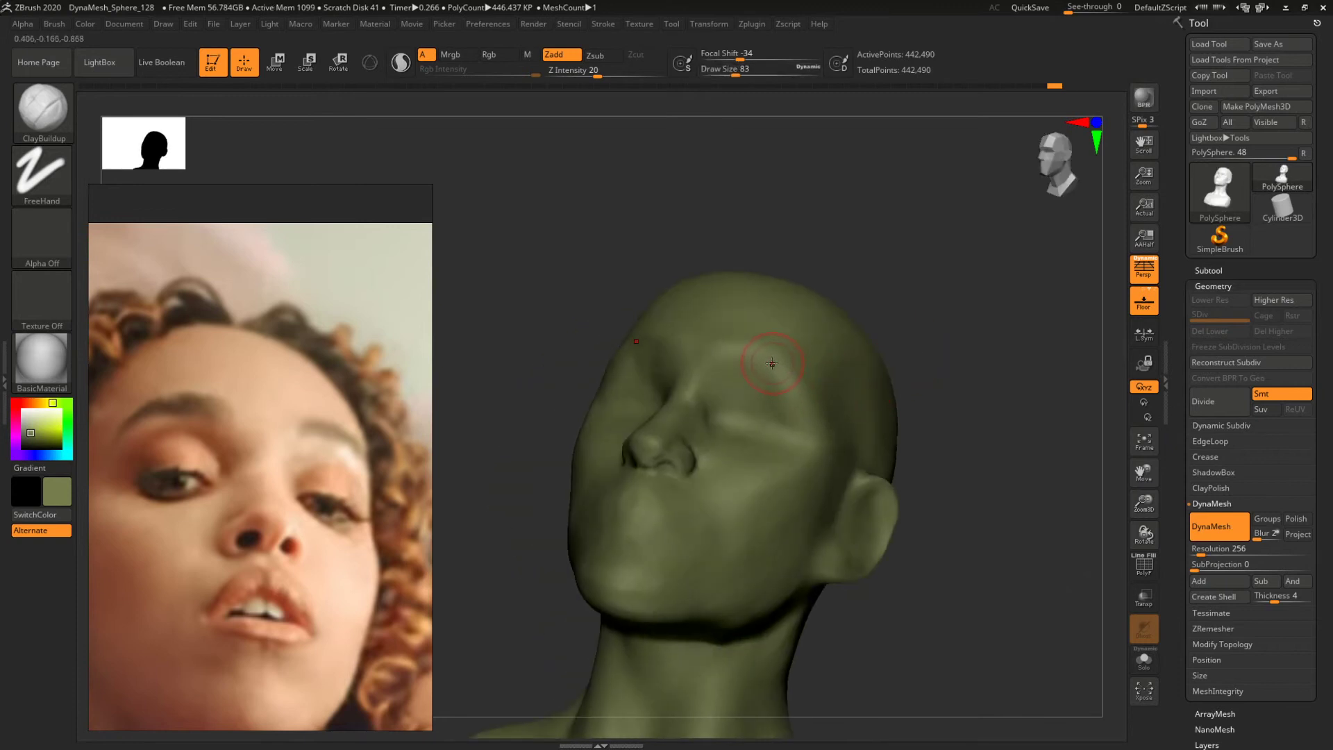
key("s")
left_click(777, 361)
key("bracketright")
Fill out the cheek below the eye from both sides with ClayBuildup, enlarging the draw size to 163.
right_click_drag(988, 354, 931, 394)
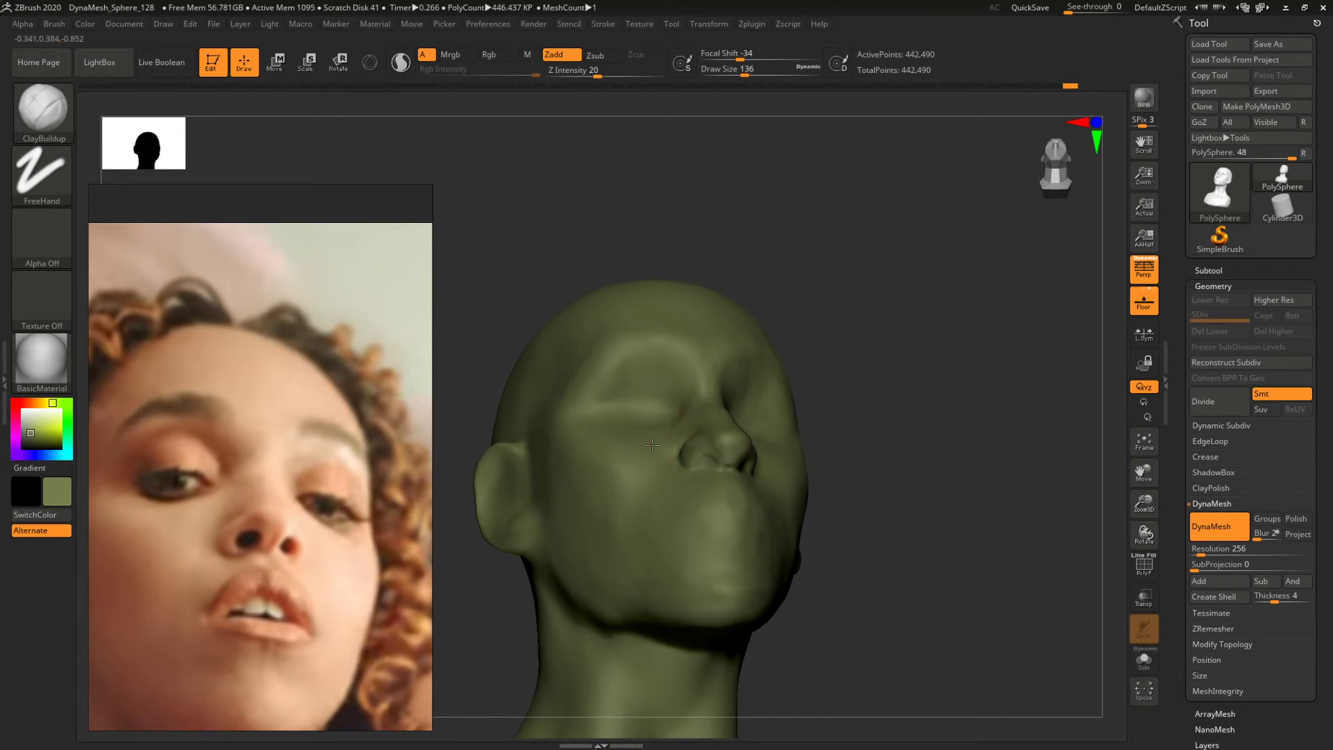
key("bracketright")
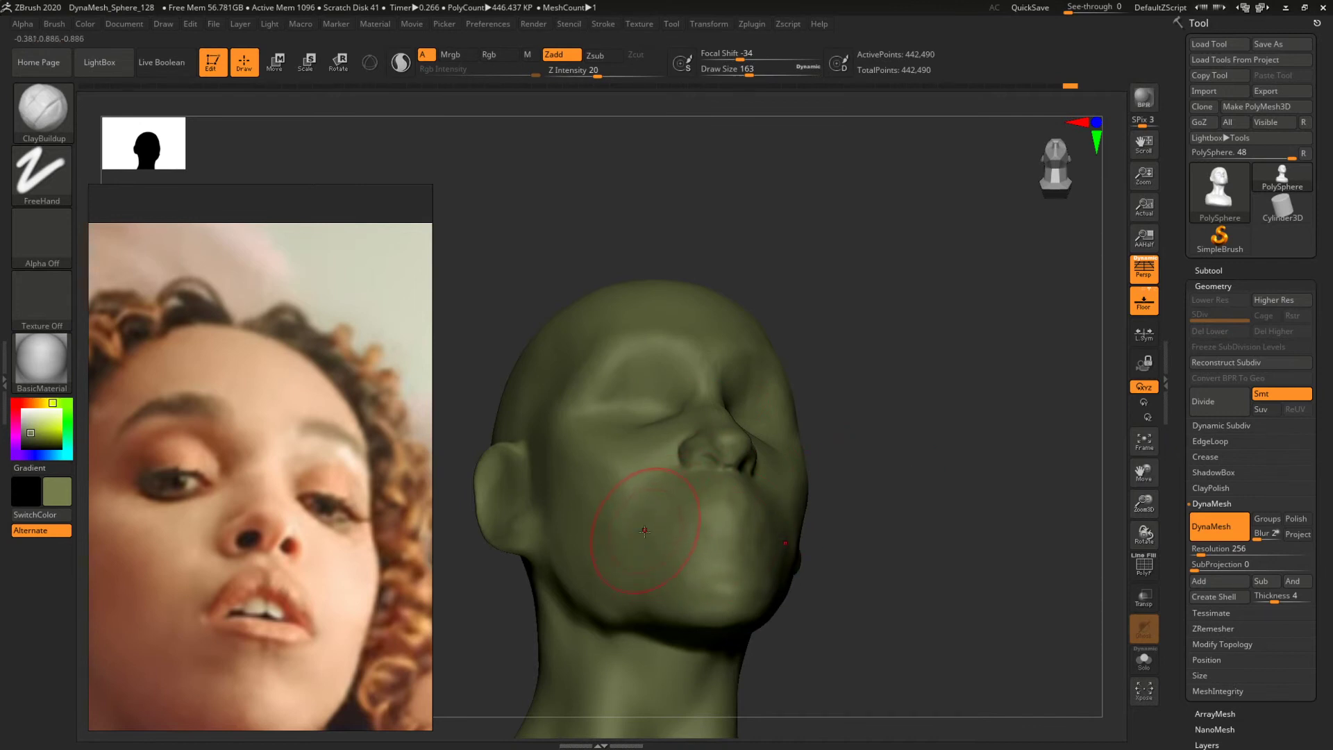
left_click_drag(939, 398, 788, 456)
key("s")
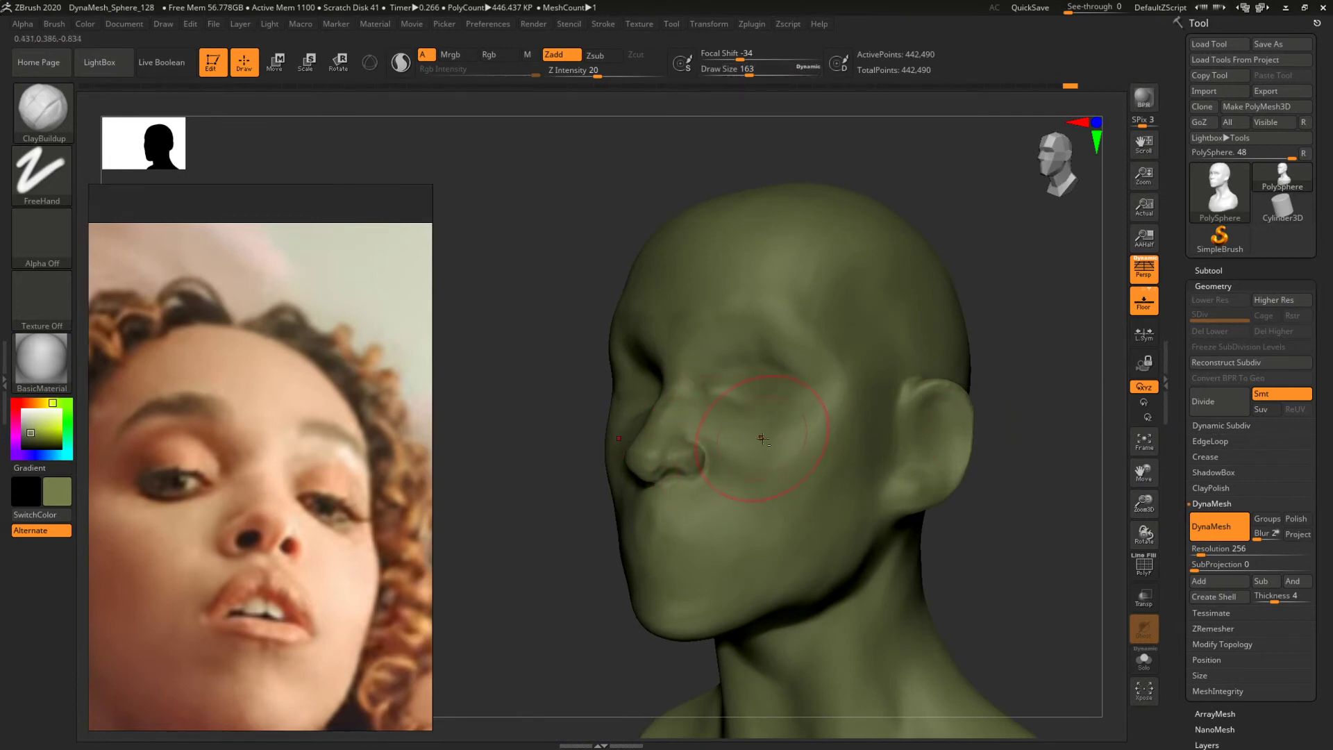
Smooth the mouth mound and the inner eye area beside the nose with the Smooth Stronger brush at draw size 163.
mouse_move(997, 478)
left_mouse_down()
mouse_move(1072, 532)
mouse_move(914, 482)
mouse_move(1034, 583)
mouse_move(928, 542)
left_mouse_up()
left_click_drag(678, 538, 674, 545, "shift")
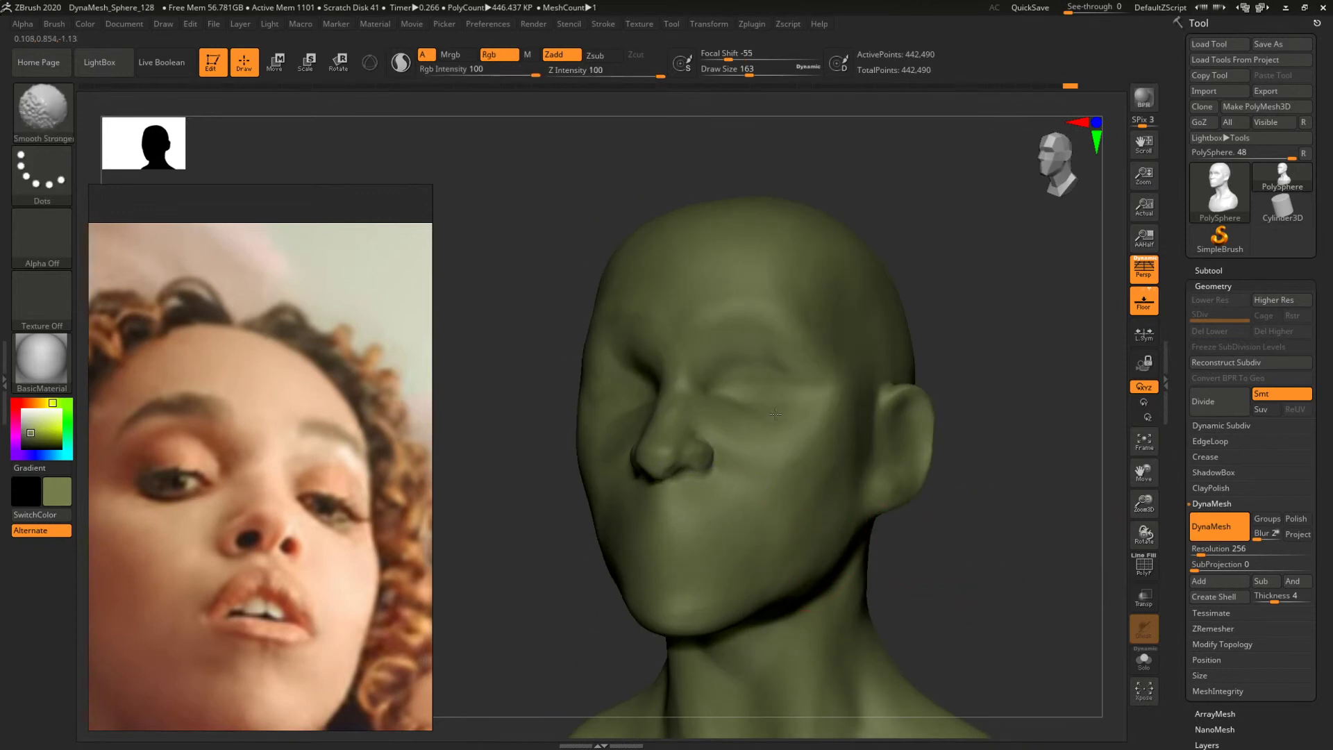
mouse_move(1060, 390)
left_mouse_down()
mouse_move(1078, 426)
mouse_move(887, 435)
mouse_move(994, 547)
mouse_move(845, 435)
mouse_move(1018, 441)
mouse_move(909, 445)
left_mouse_up()
left_click_drag(727, 384, 673, 418, "shift")
mouse_move(1007, 372)
left_mouse_down()
mouse_move(934, 361)
mouse_move(957, 414)
mouse_move(952, 393)
left_mouse_up()
Refine the volume inside the eye socket with ClayBuildup at draw size 120, enlarging the brush to 145.
key("s")
mouse_move(734, 388)
left_mouse_down()
mouse_move(719, 388)
mouse_move(745, 384)
left_mouse_up()
key("s")
key("s")
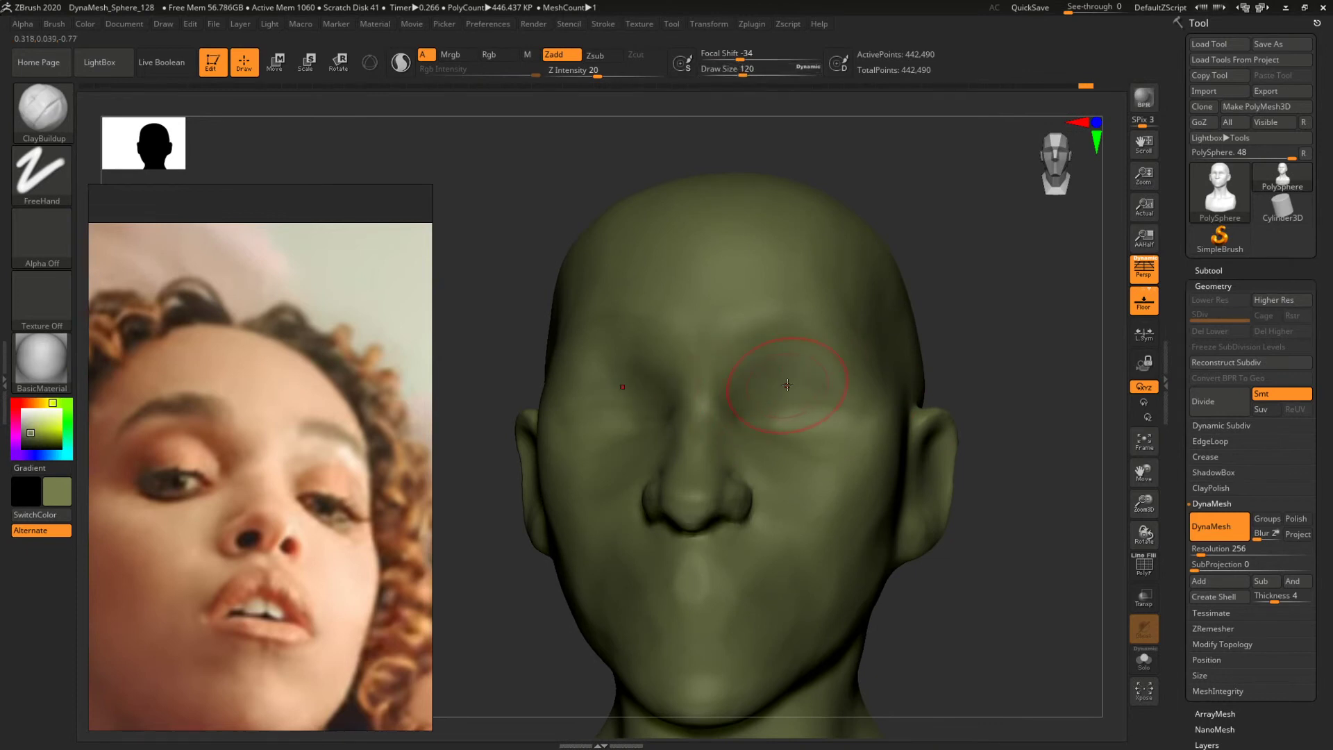
key("space")
left_click_drag(740, 393, 745, 393)
mouse_move(1022, 368)
left_mouse_down()
mouse_move(1048, 381)
mouse_move(941, 440)
mouse_move(1066, 540)
mouse_move(1028, 517)
left_mouse_up()
key("shift")
mouse_move(1026, 409)
left_mouse_down("alt")
mouse_move(910, 327)
mouse_move(1000, 375)
mouse_move(904, 403)
mouse_move(970, 346)
mouse_move(929, 382)
mouse_move(967, 447)
mouse_move(972, 322)
mouse_move(910, 377)
left_mouse_up("alt")
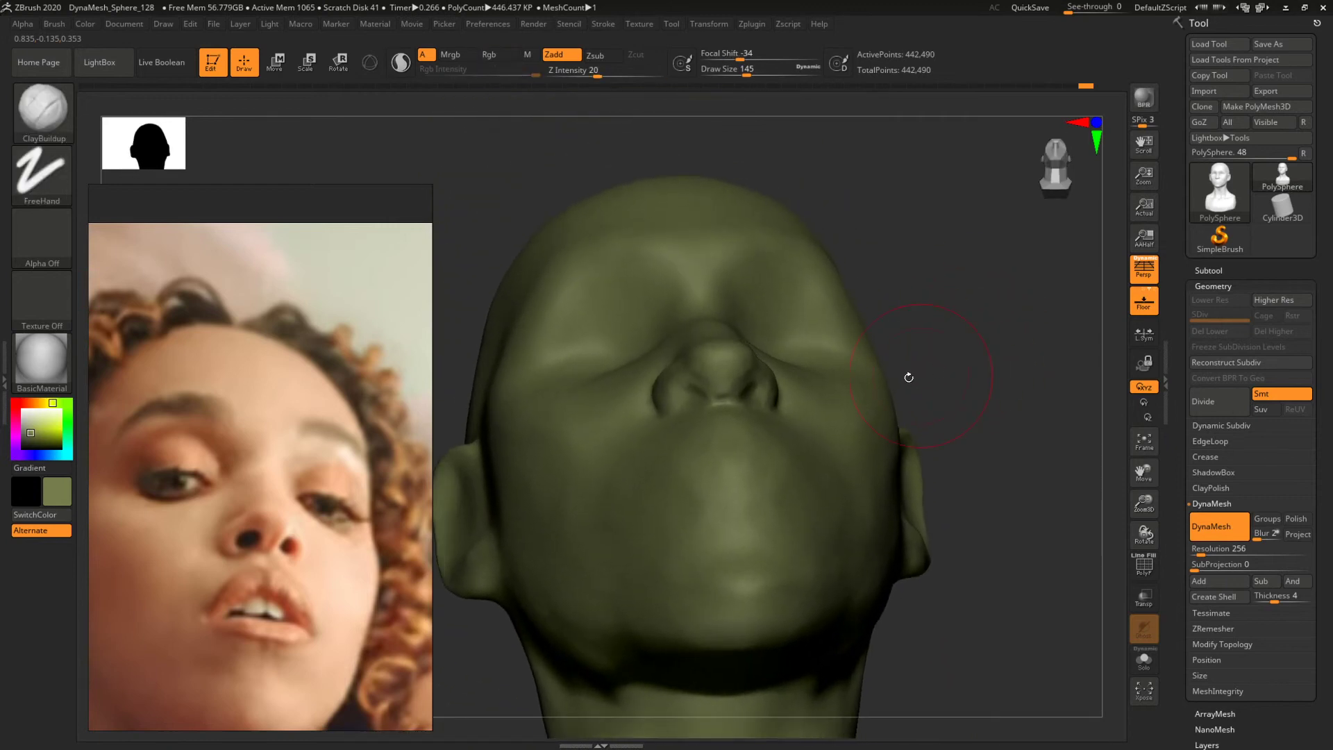
Sculpt the nostril openings and rims from below with ClayBuildup at draw size 27.
key("space")
mouse_move(690, 402)
left_mouse_down()
mouse_move(661, 403)
mouse_move(691, 390)
left_mouse_up()
key("space")
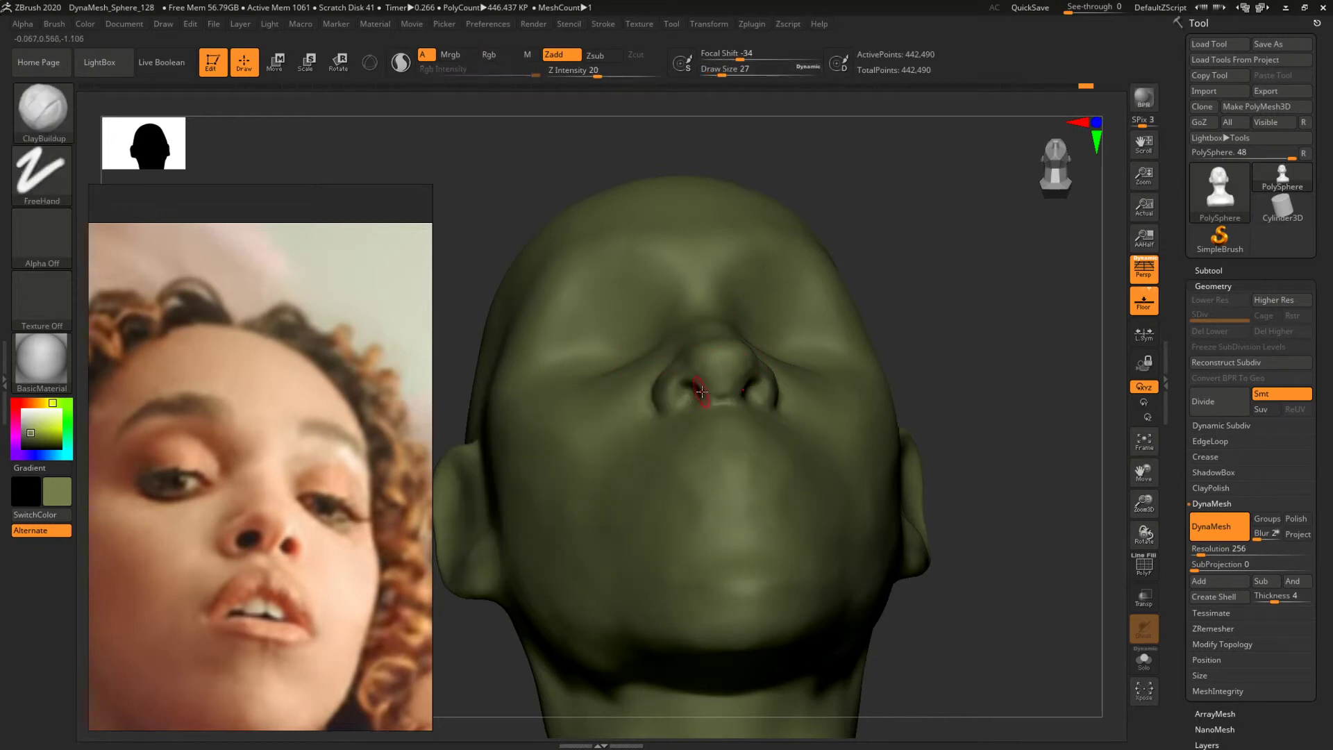
left_click_drag(922, 286, 684, 397)
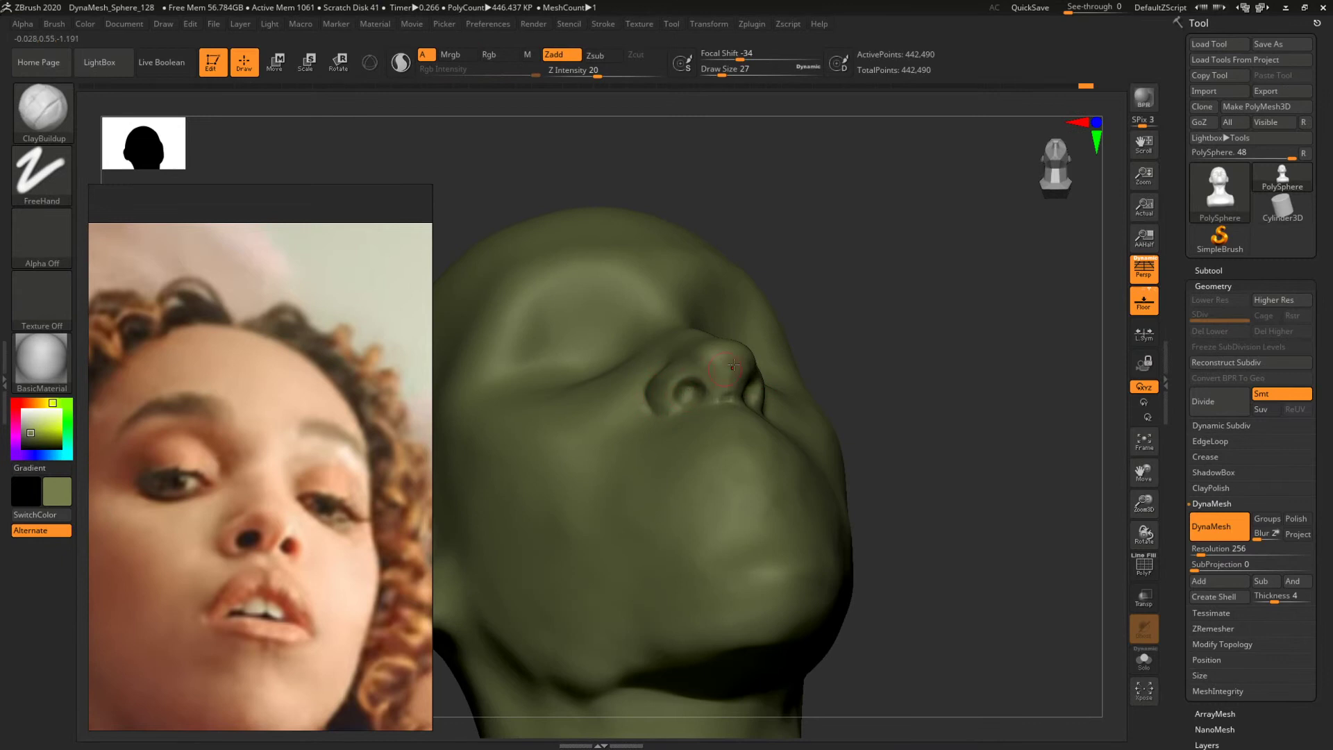
mouse_move(865, 339)
left_mouse_down("alt")
mouse_move(869, 354)
mouse_move(699, 398)
mouse_move(715, 384)
left_mouse_up("alt")
Refine the columella and the underside of the nose tip with ClayBuildup at draw size 29.
key("s")
key("s")
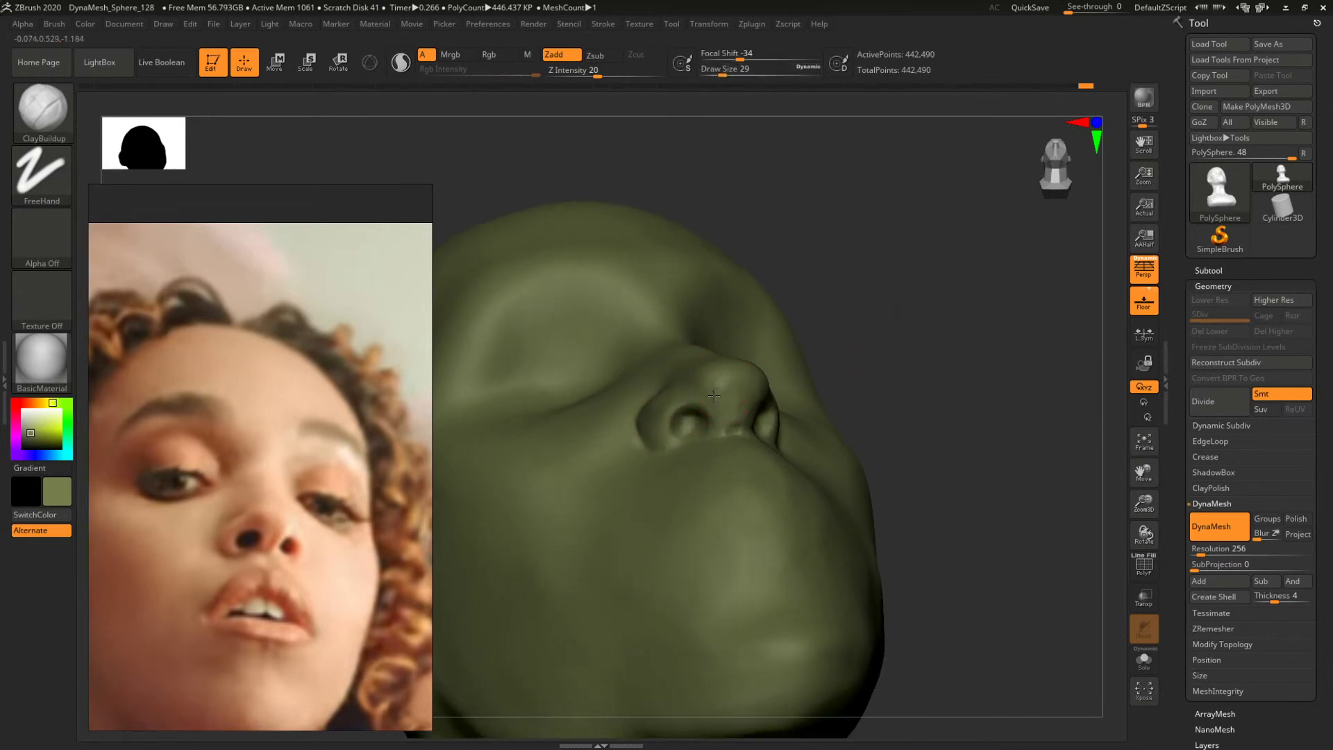
left_click_drag(883, 320, 742, 406)
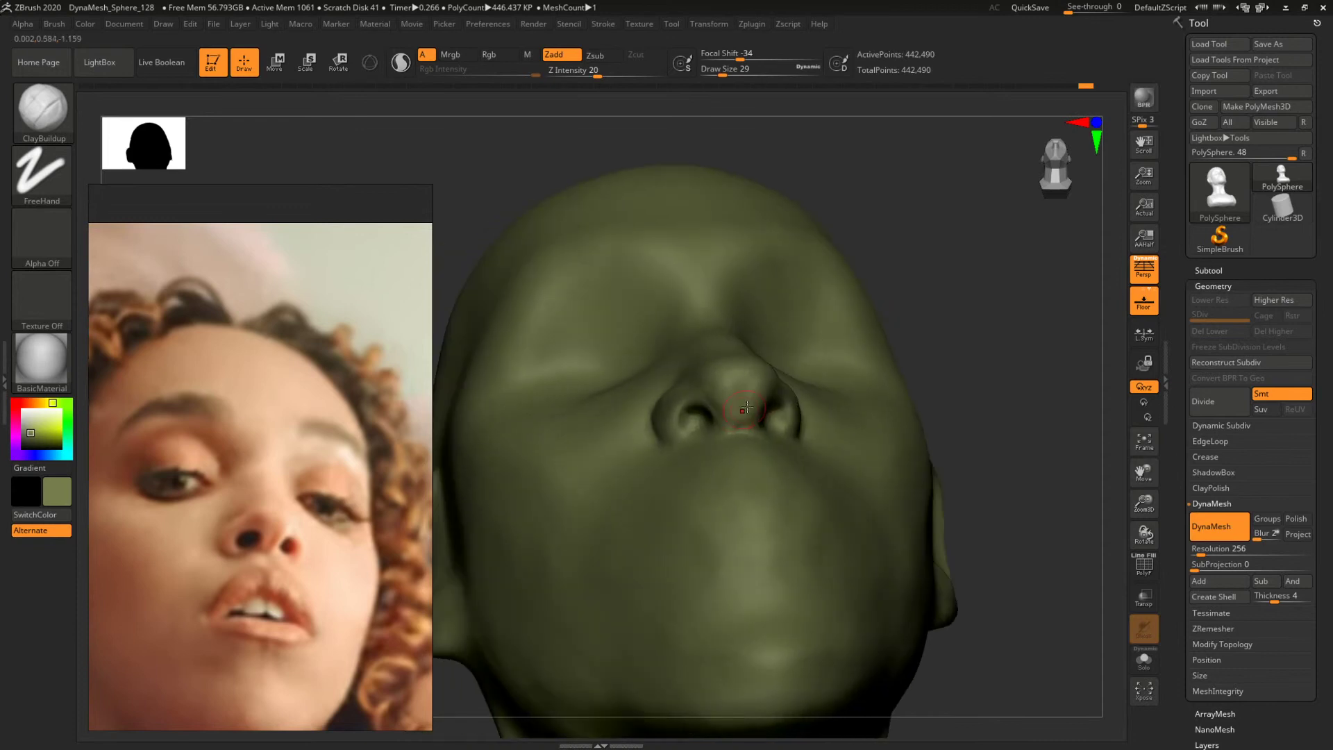
key("shift")
key("shift")
left_click_drag(944, 282, 656, 391)
mouse_move(925, 332)
left_mouse_down()
mouse_move(865, 319)
mouse_move(908, 295)
left_mouse_up()
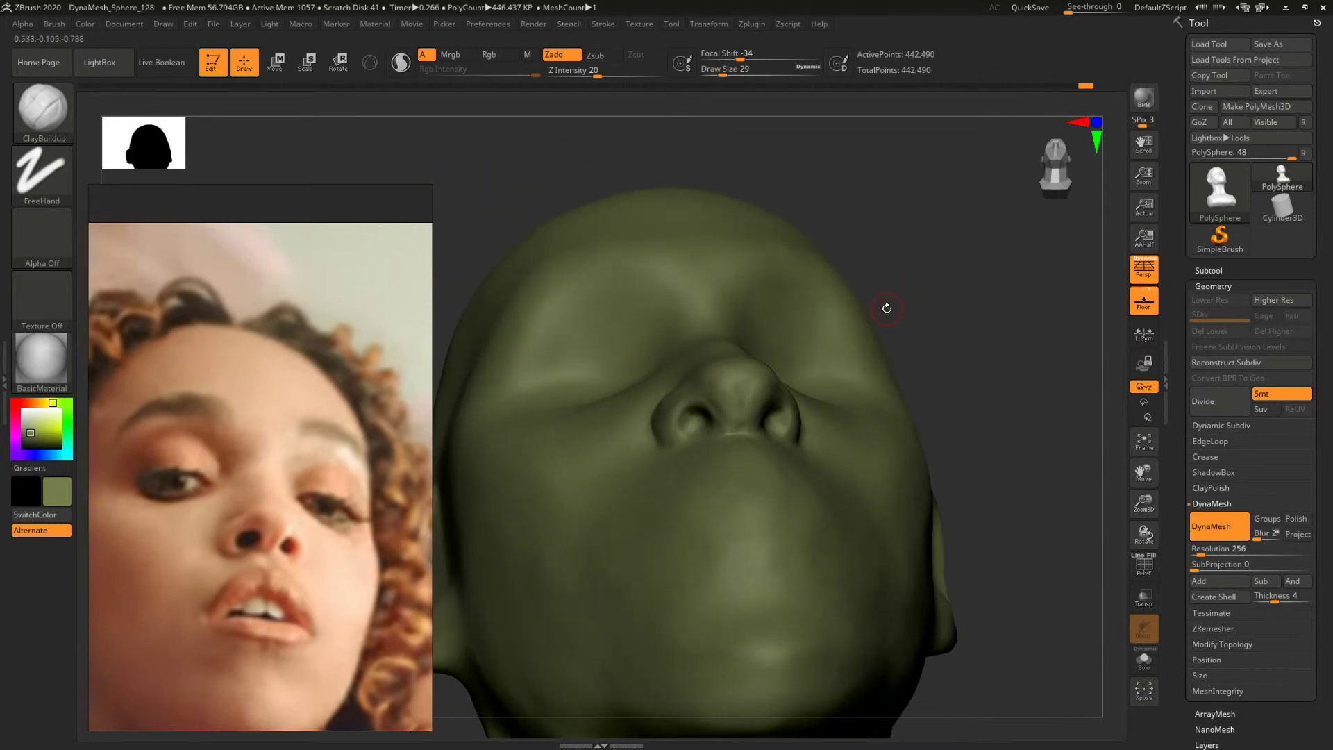
Switch to the Move brush and reshape the nostril wings from below at draw size 59.
key("b")
key("m")
key("v")
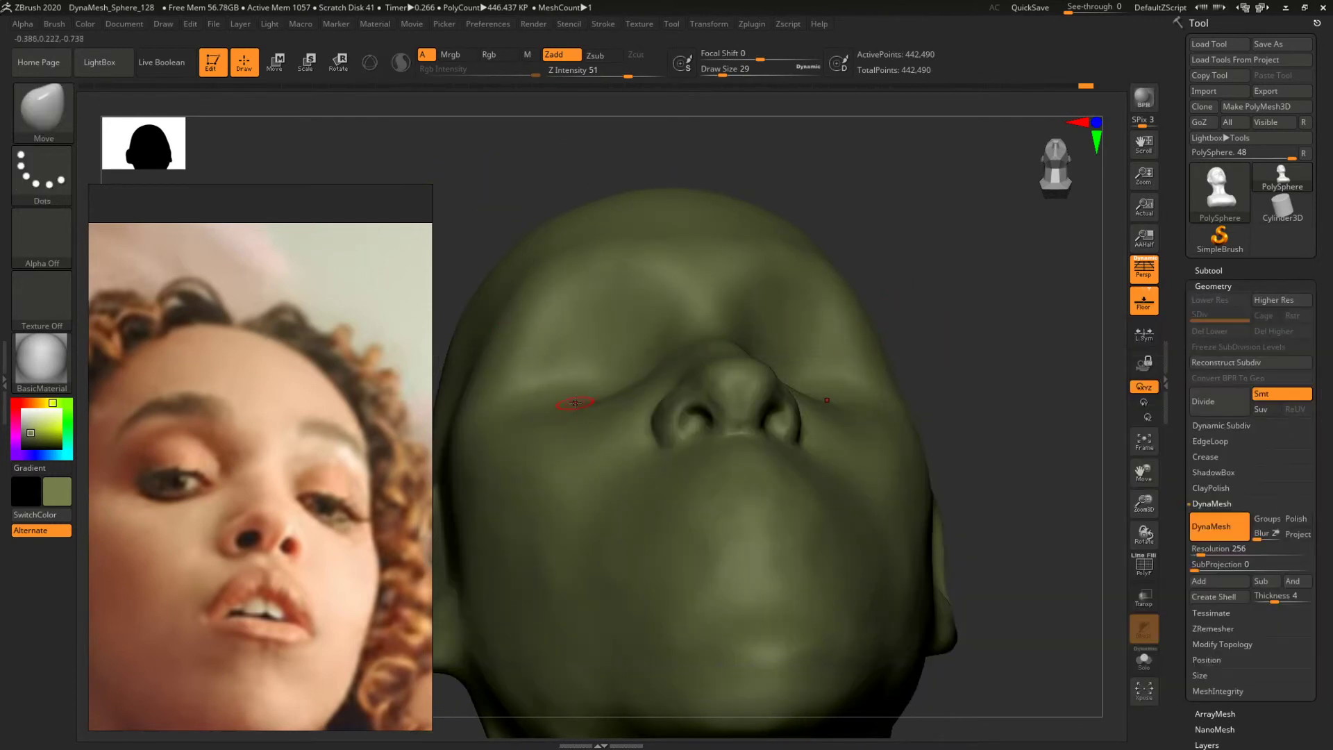
key("space")
left_click_drag(633, 432, 649, 432)
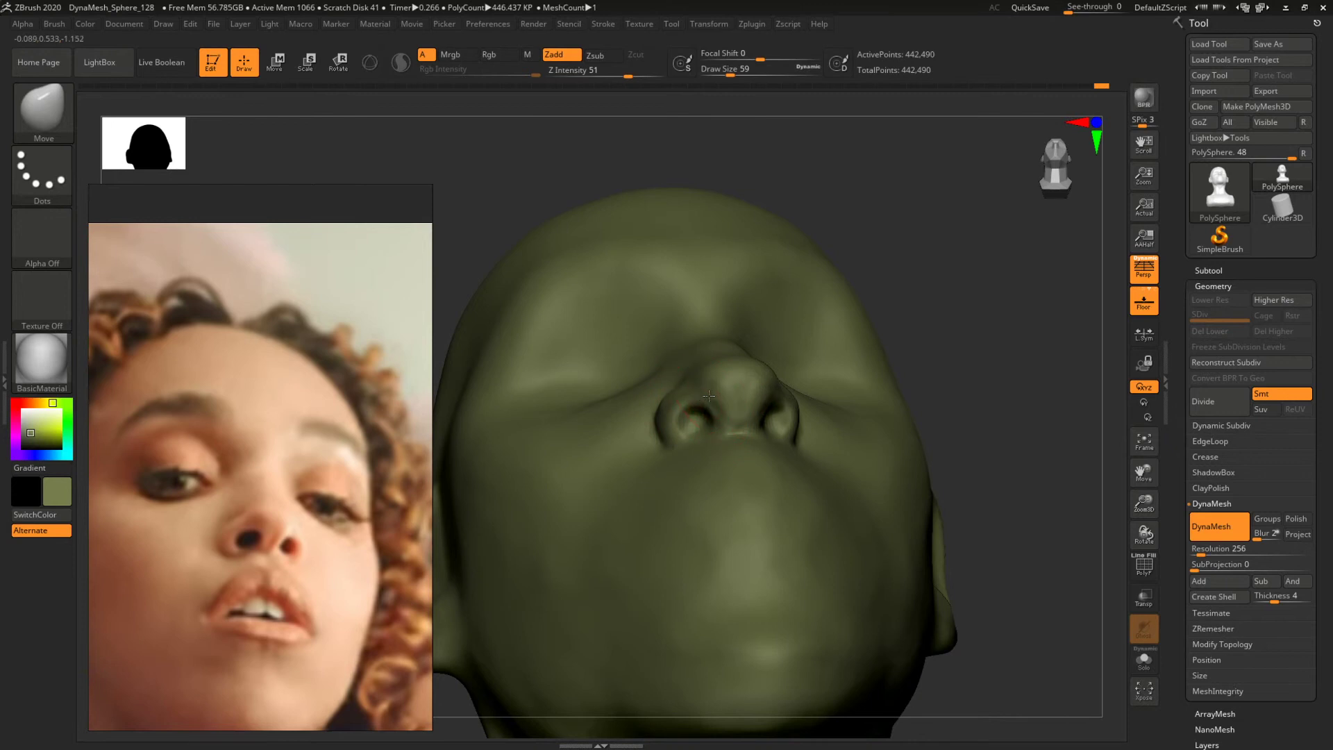
Adjust the nose tip and nostril contours from several angles with the Move brush, enlarging the draw size to 65.
key("space")
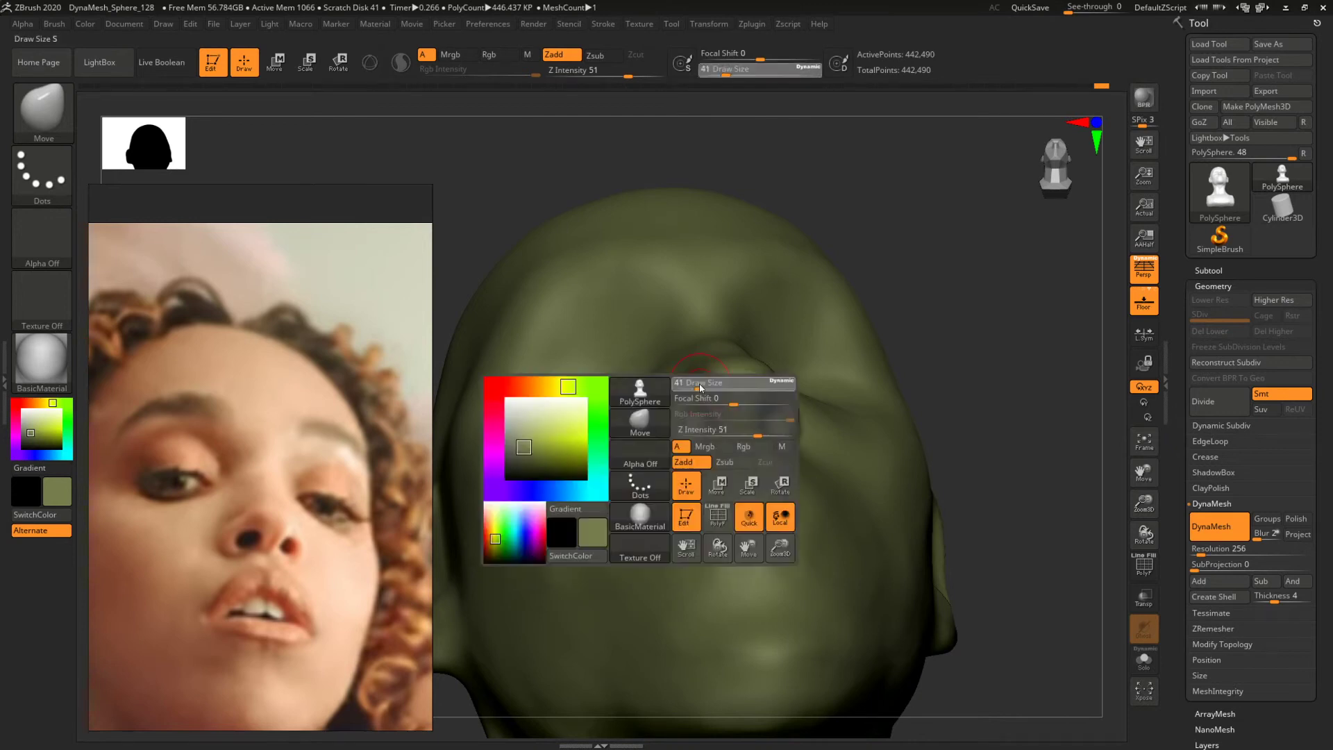
left_click_drag(700, 386, 704, 387)
mouse_move(970, 307)
left_mouse_down()
mouse_move(1009, 378)
mouse_move(1004, 410)
left_mouse_up()
key("space")
left_click_drag(741, 375, 751, 375)
left_click_drag(976, 487, 921, 483)
mouse_move(617, 440)
left_mouse_down()
mouse_move(589, 458)
mouse_move(636, 470)
mouse_move(749, 373)
left_mouse_up()
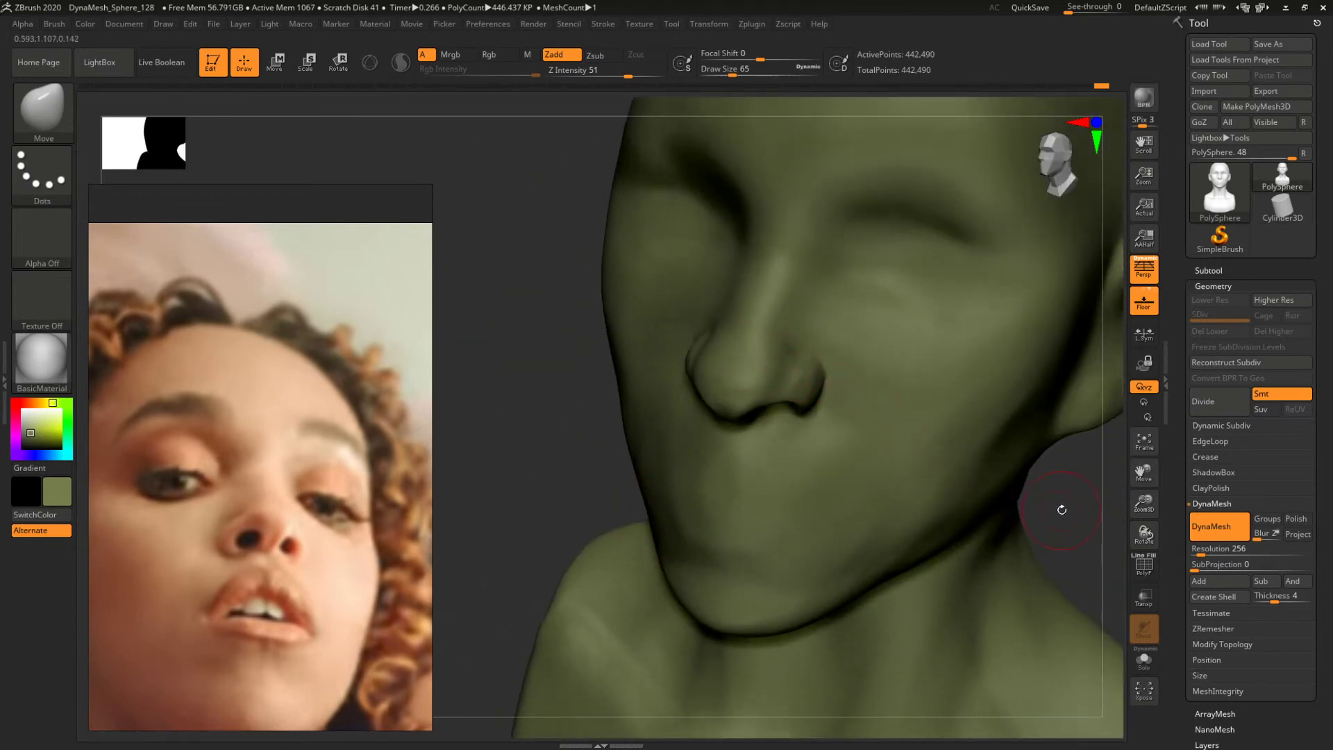
left_click_drag(1062, 510, 910, 486, "shift")
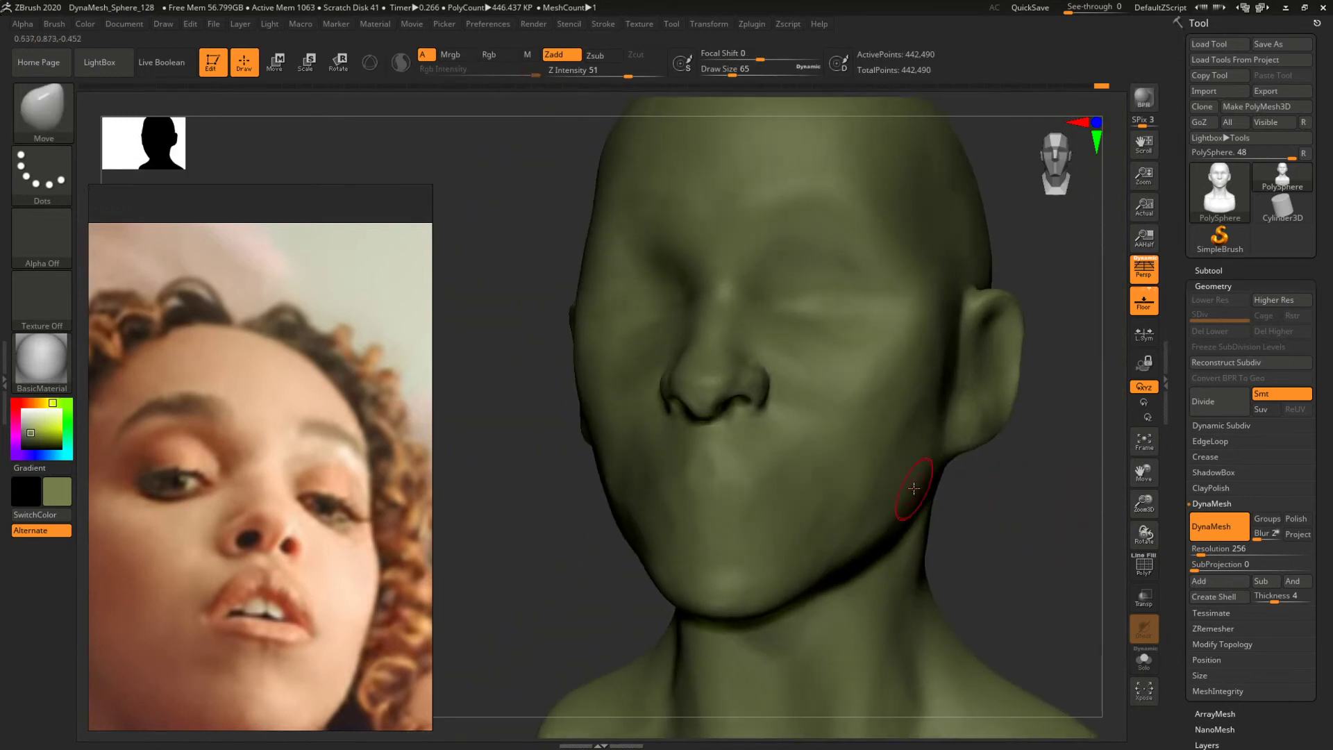
Bring the warm-lit portrait with the tilted head and curled braids into close view on the reference board.
double_click(292, 546)
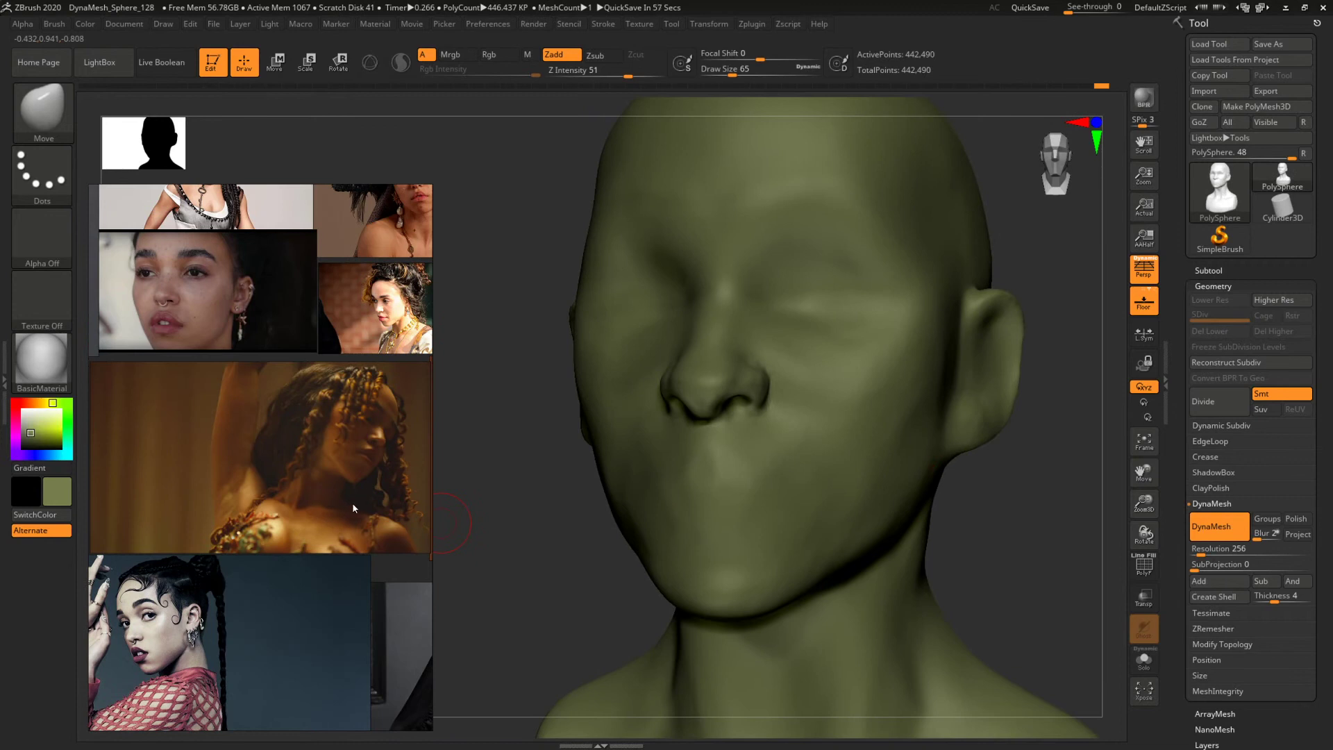
double_click(370, 464)
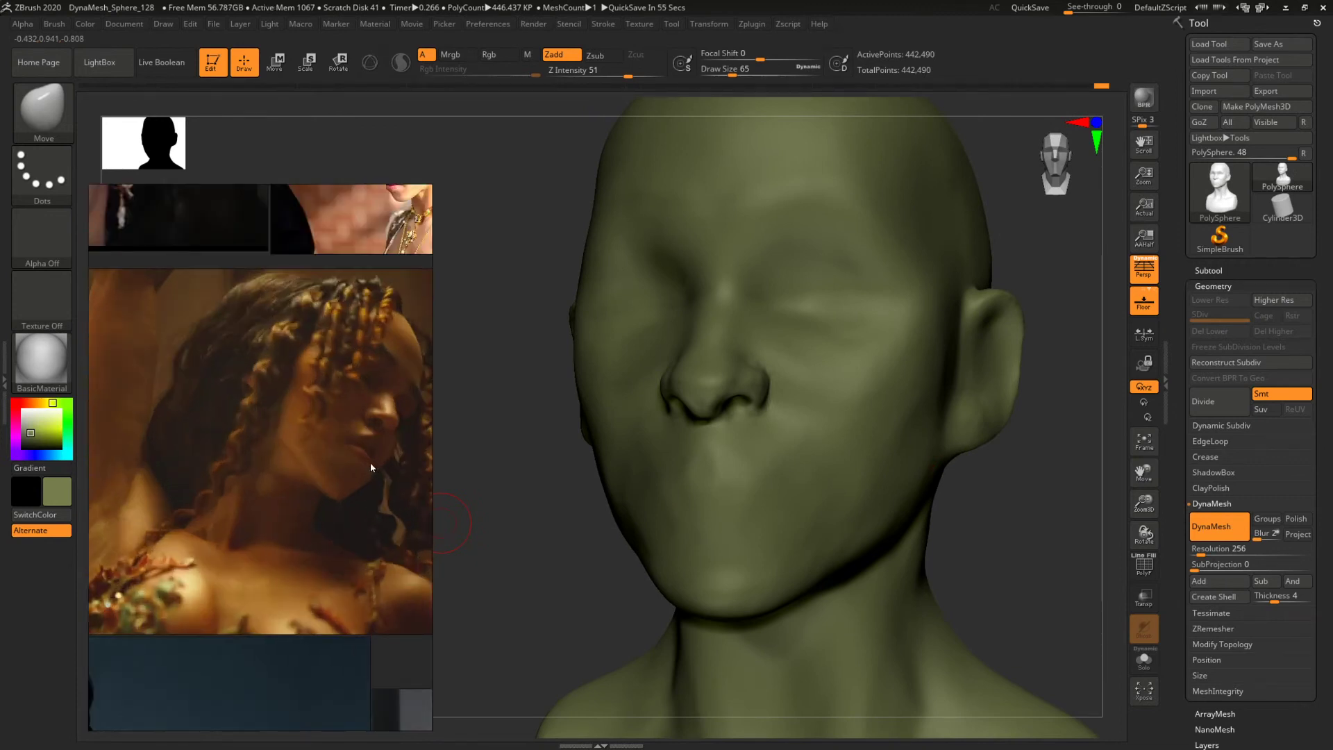
middle_click_drag(310, 412, 241, 431)
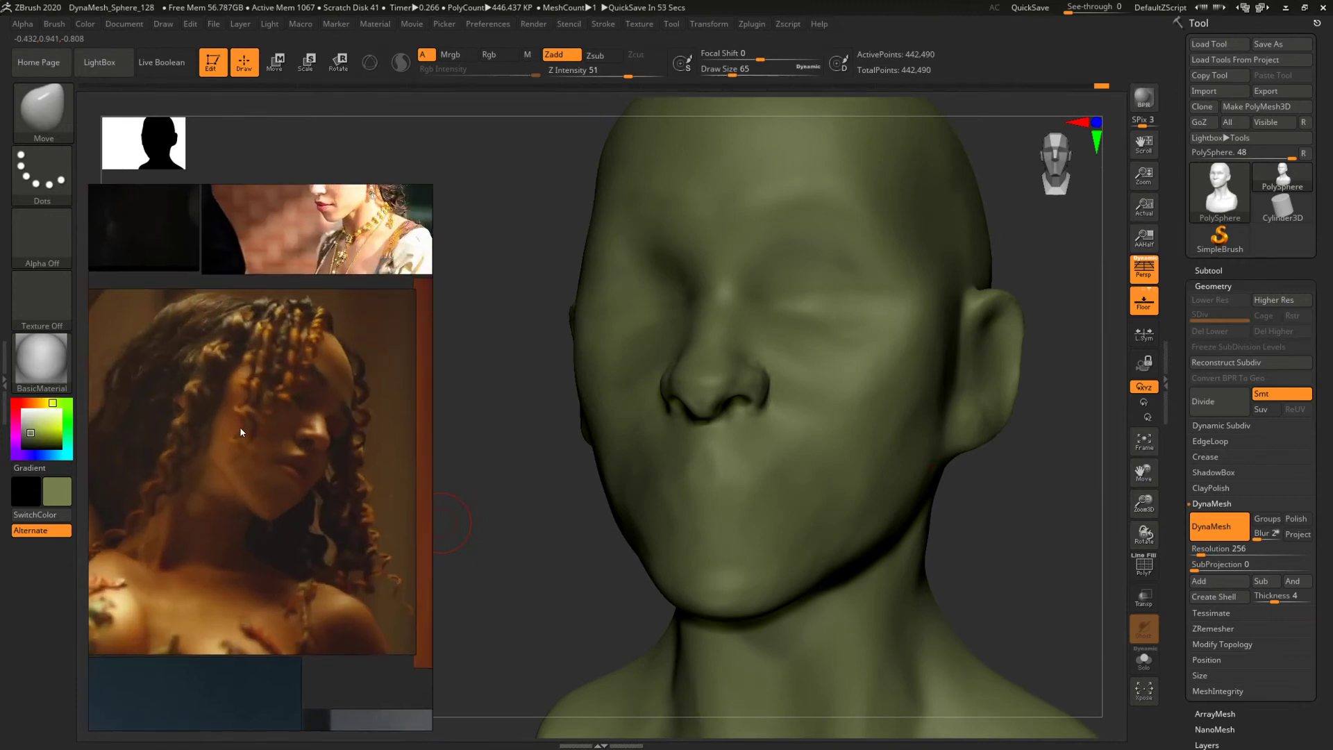
Build up the jaw and chin underside from below with the ClayBuildup brush at draw size 97.
mouse_move(960, 492)
left_mouse_down()
mouse_move(975, 486)
mouse_move(851, 402)
mouse_move(881, 384)
mouse_move(902, 410)
mouse_move(823, 382)
left_mouse_up()
key("b")
key("c")
key("b")
key("space")
left_click_drag(610, 415, 618, 414)
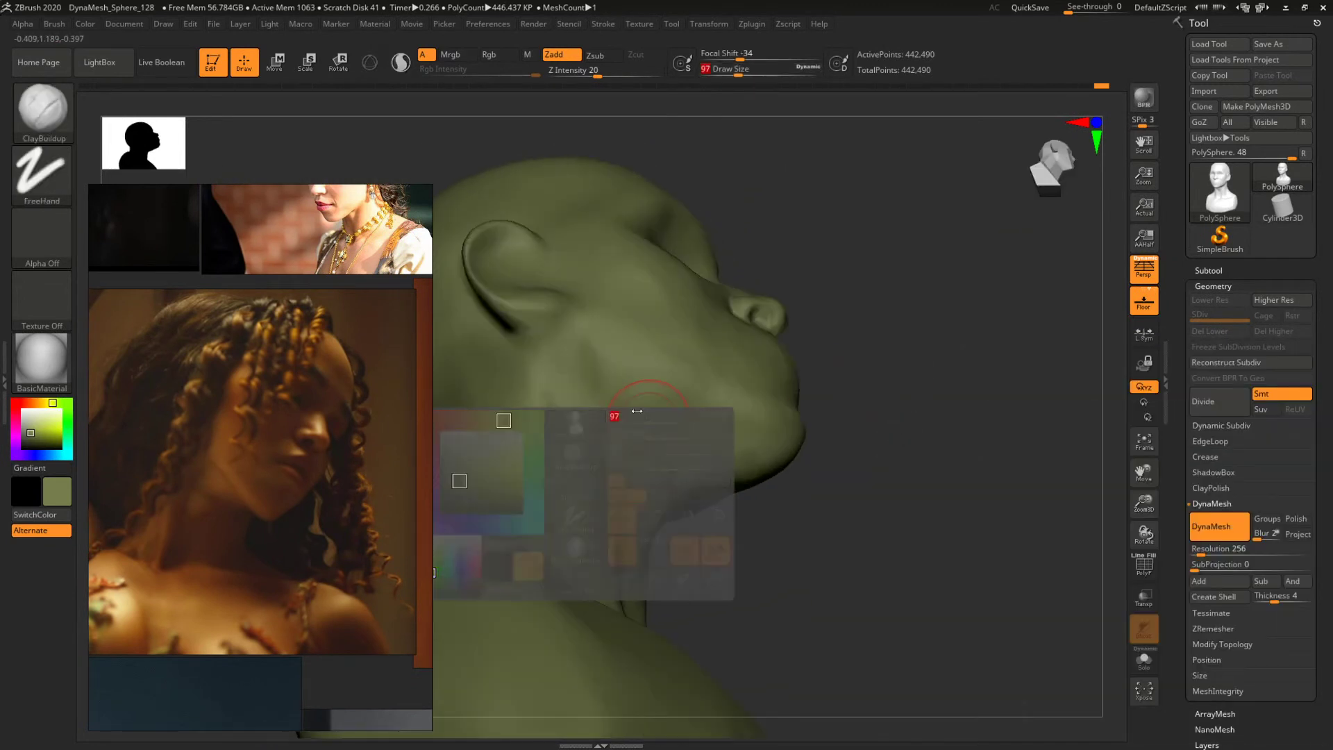
left_click_drag(729, 459, 767, 465)
left_click_drag(907, 410, 917, 329)
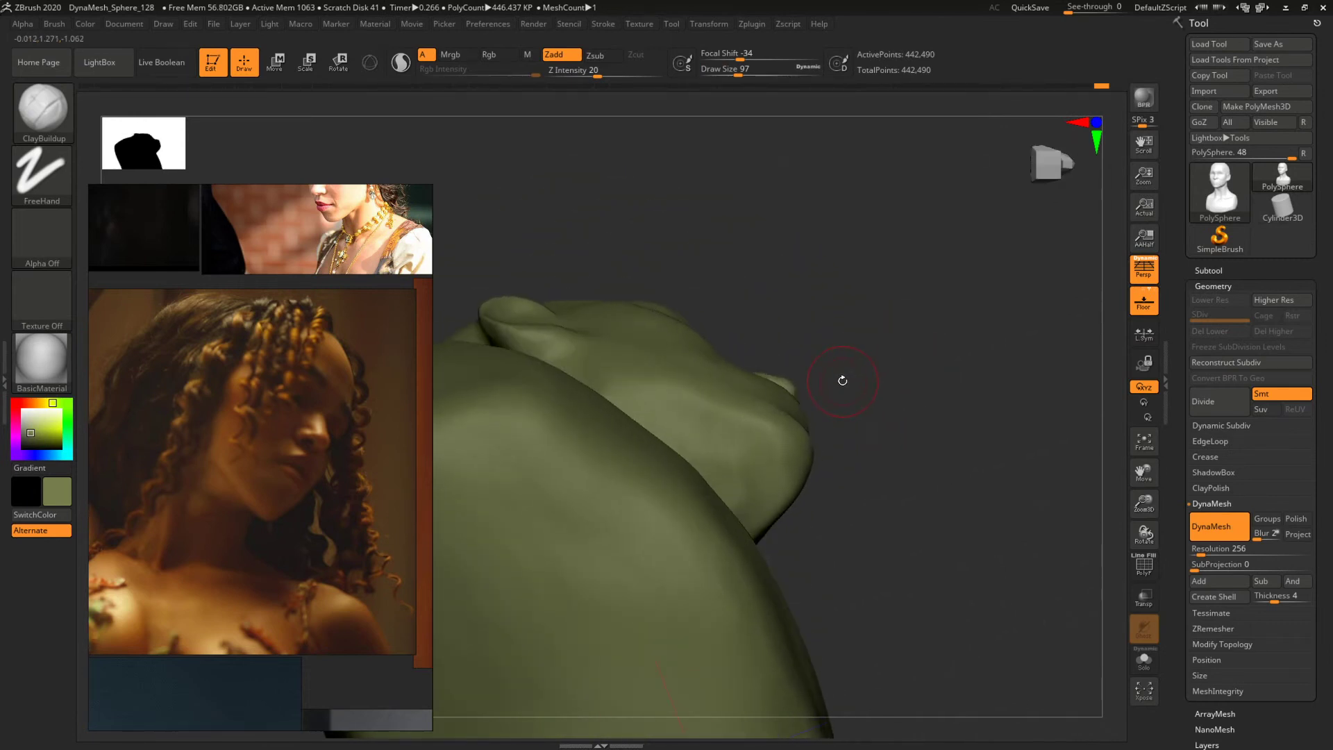
key("b")
left_click_drag(910, 317, 952, 306)
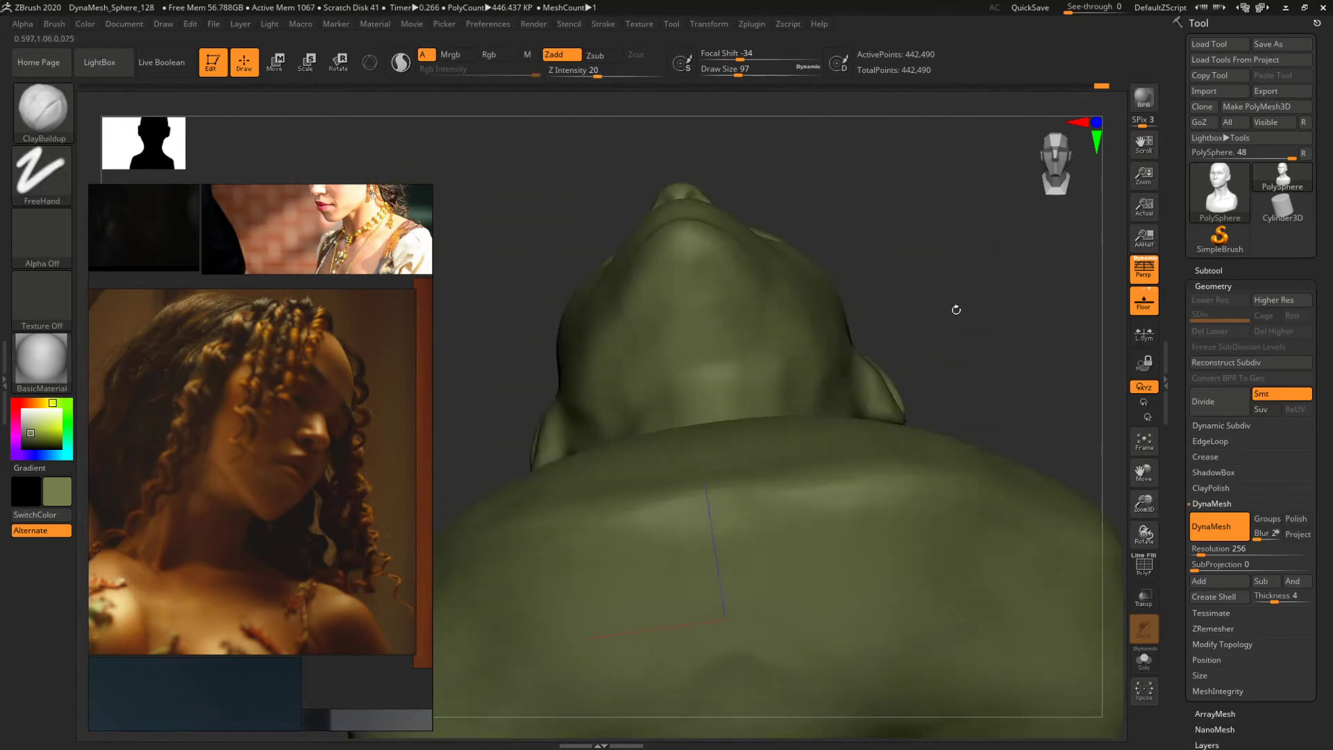
Lower the ClayBuildup Z Intensity to 7 and softly fill out the cheek at draw size 145.
left_click_drag(944, 196, 952, 518)
left_click_drag(917, 443, 833, 512)
left_click_drag(596, 70, 577, 73)
key("space")
left_click_drag(684, 401, 716, 400)
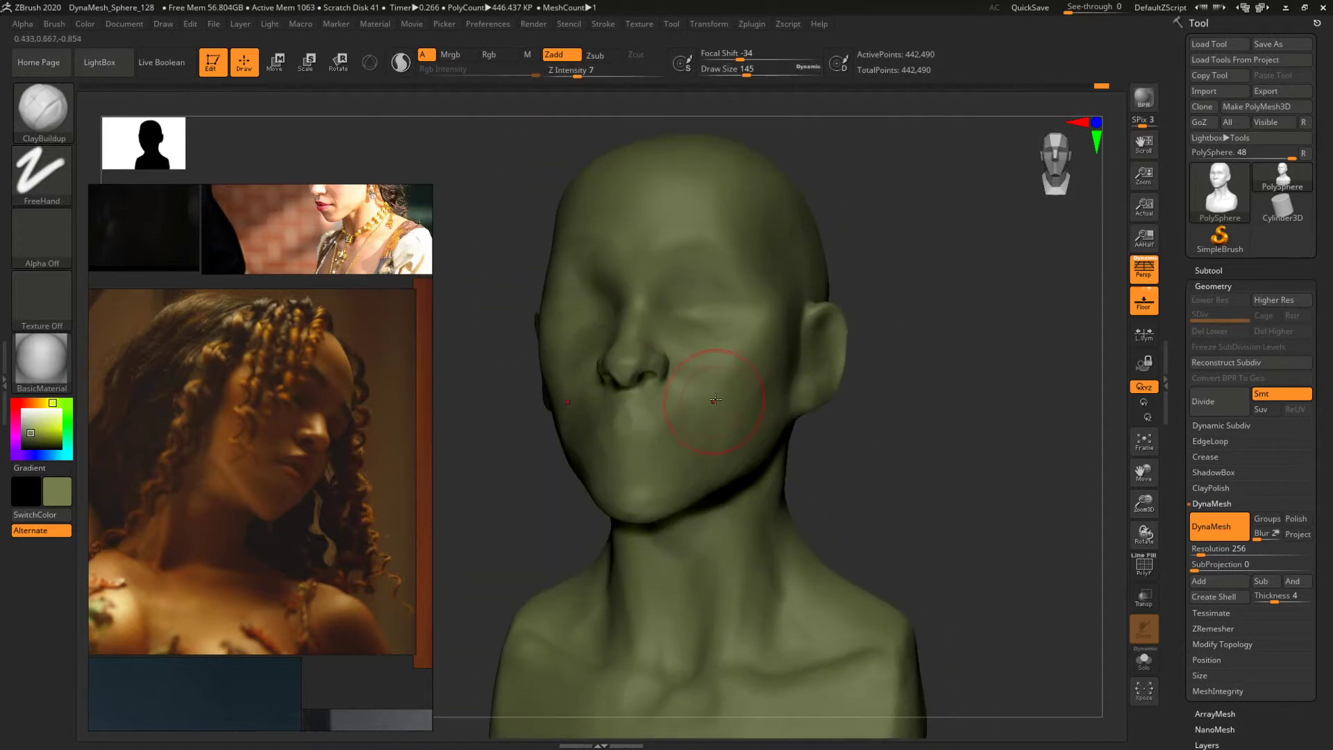
left_click_drag(891, 408, 801, 406)
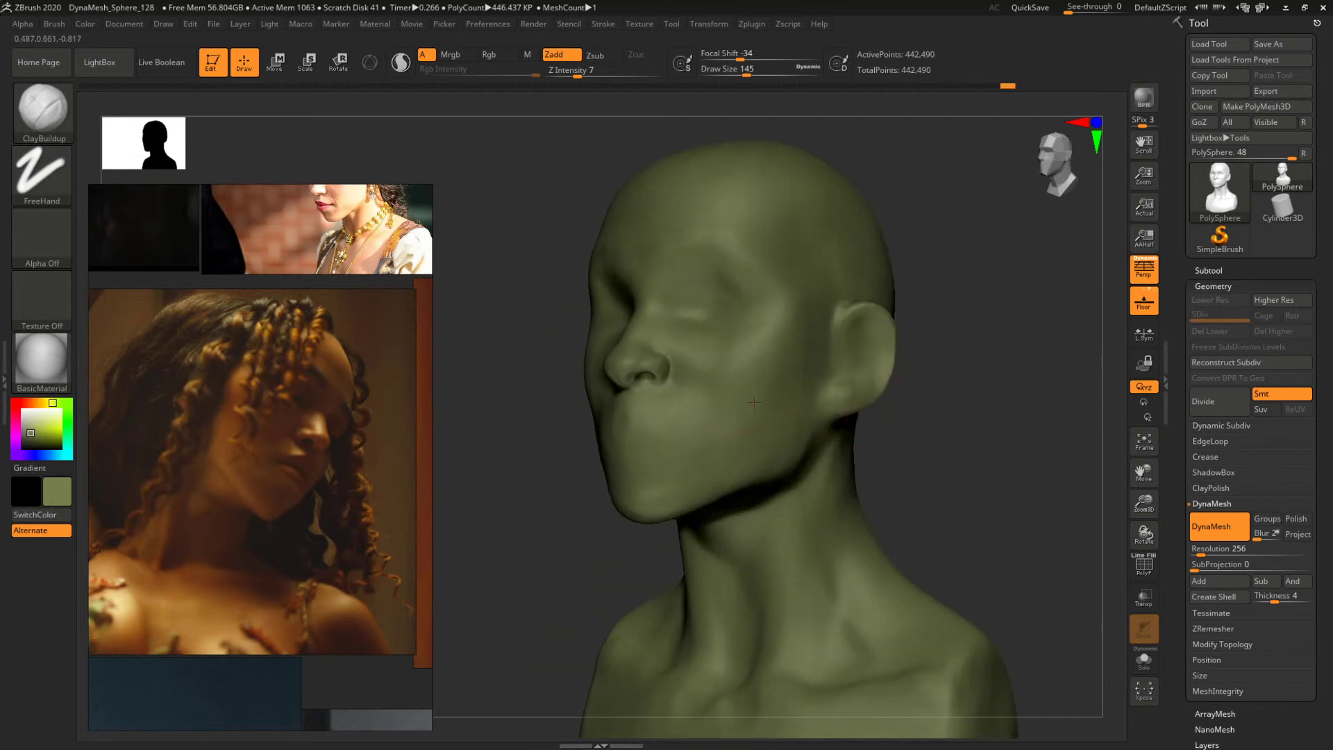
Soften and fill the mouth mound below the nose with ClayBuildup at draw size 207.
left_click_drag(993, 420, 931, 444, "shift")
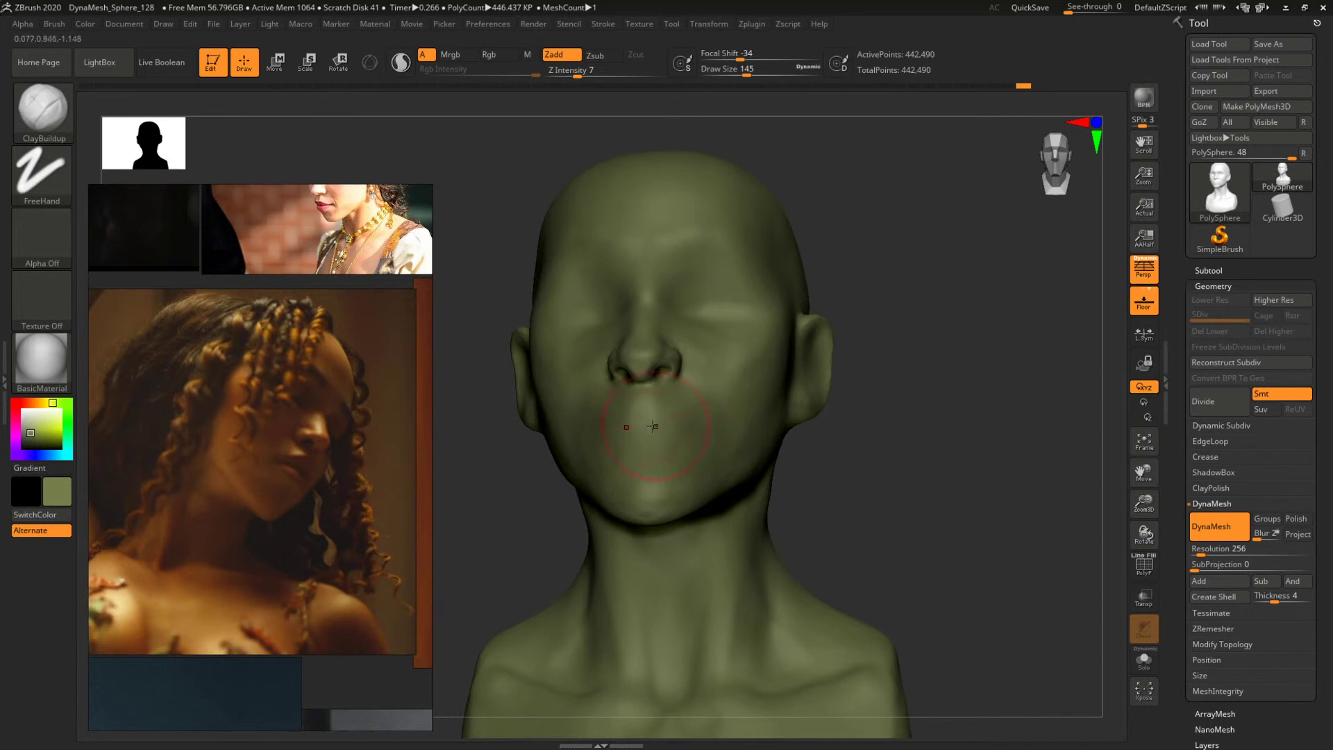
right_click_drag(657, 425, 660, 431)
key("space")
left_click(660, 431)
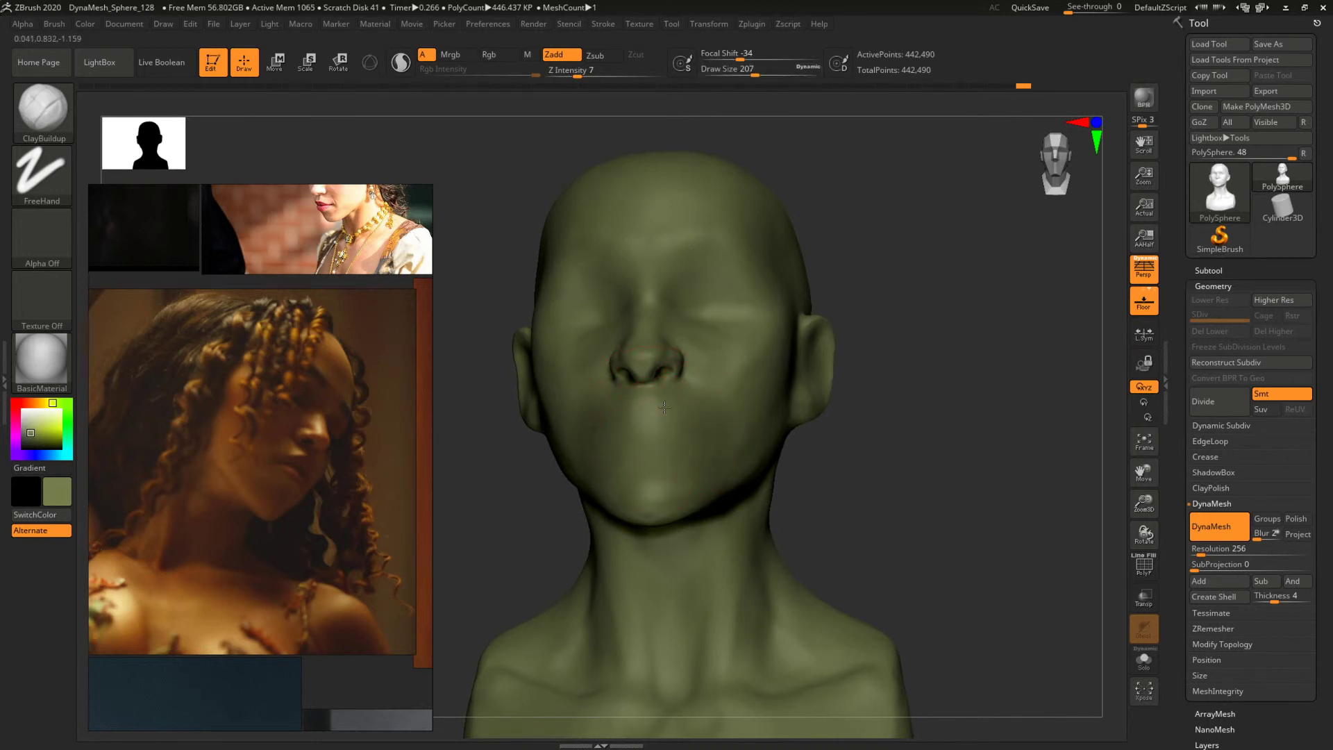
left_click_drag(880, 460, 807, 477)
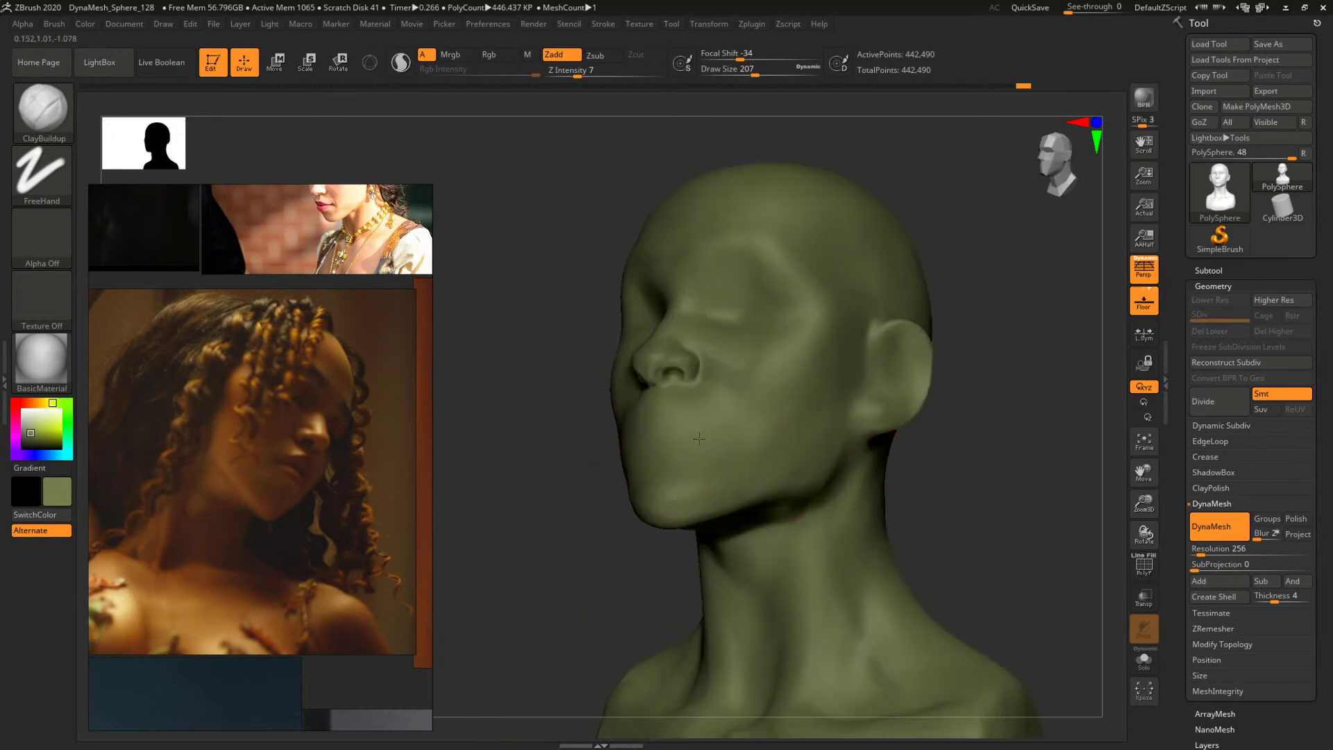
Refine the lower cheek and jaw transition with ClayBuildup at draw size 136 and Z Intensity 7.
left_click_drag(930, 457, 989, 439)
key("s")
left_click(659, 448)
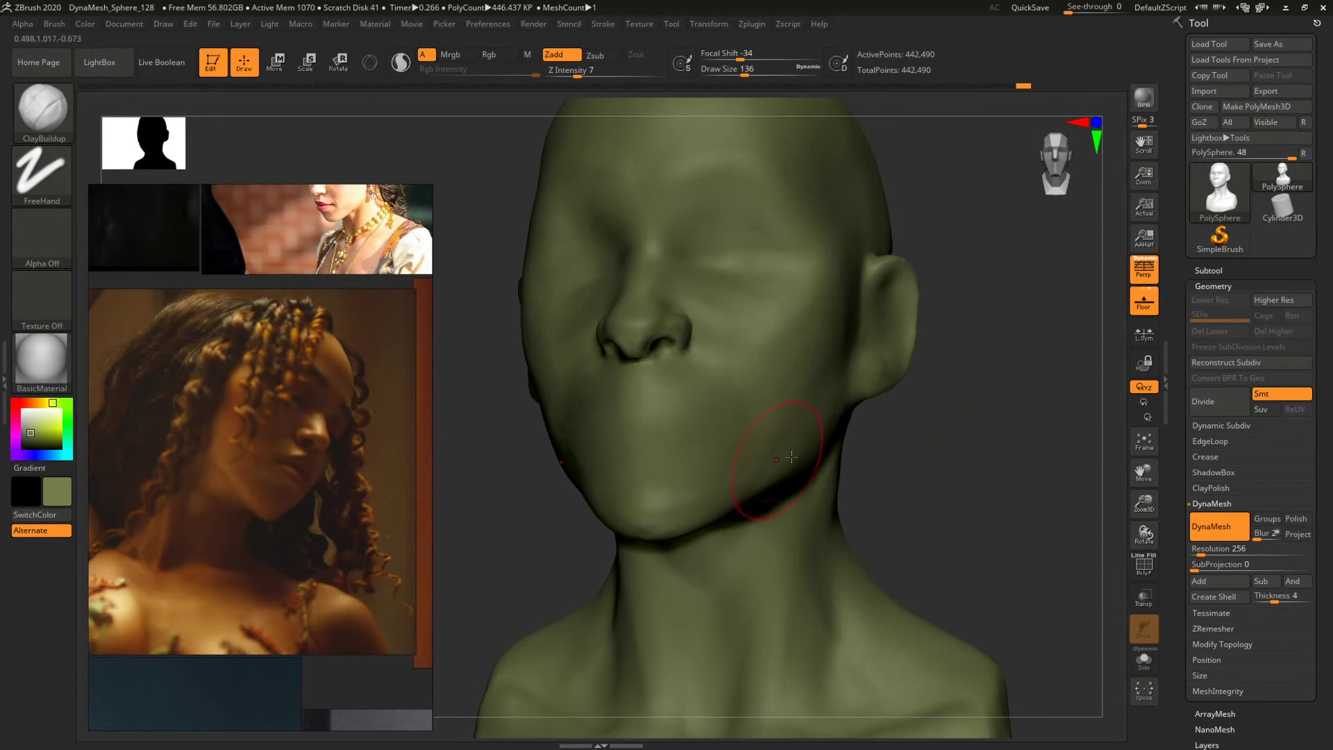
left_click_drag(993, 465, 781, 477)
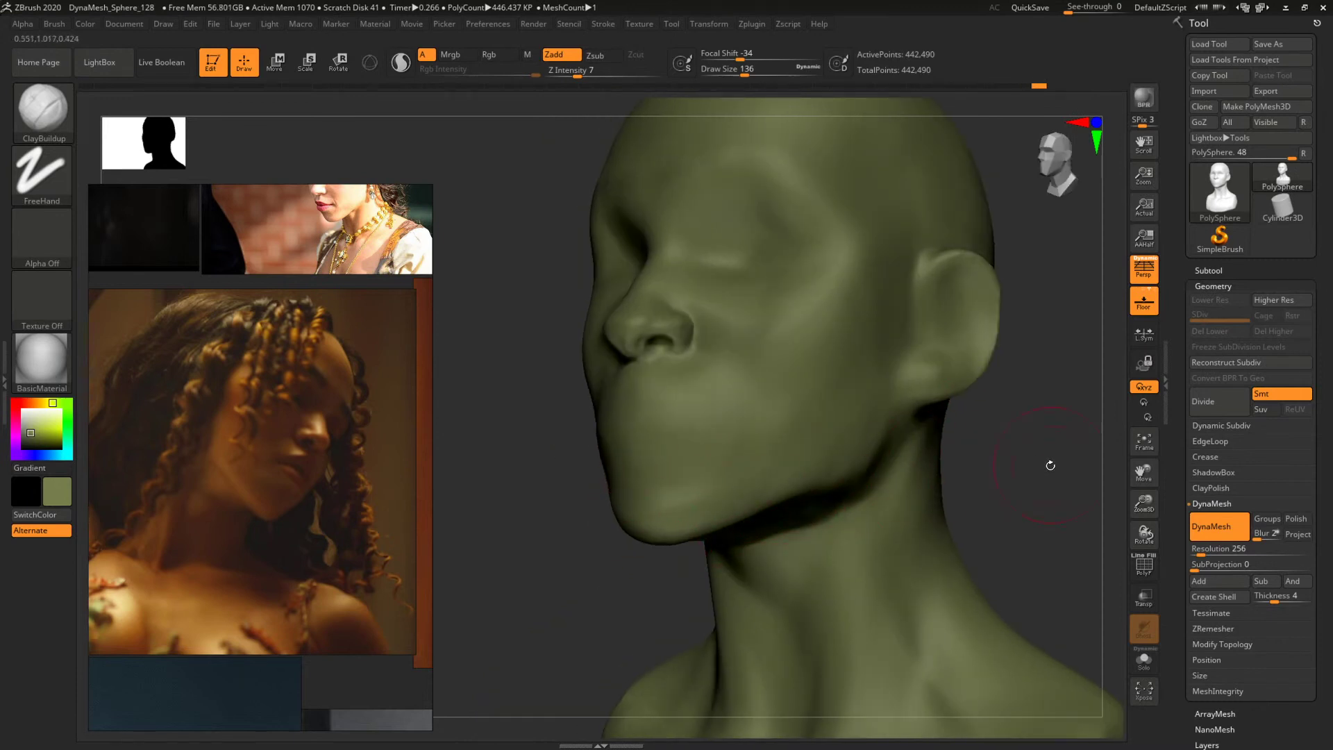
mouse_move(1051, 465)
left_mouse_down("alt")
mouse_move(1034, 506)
mouse_move(968, 470)
mouse_move(991, 470)
mouse_move(993, 507)
mouse_move(1045, 547)
mouse_move(1009, 500)
mouse_move(1039, 502)
left_mouse_up("alt")
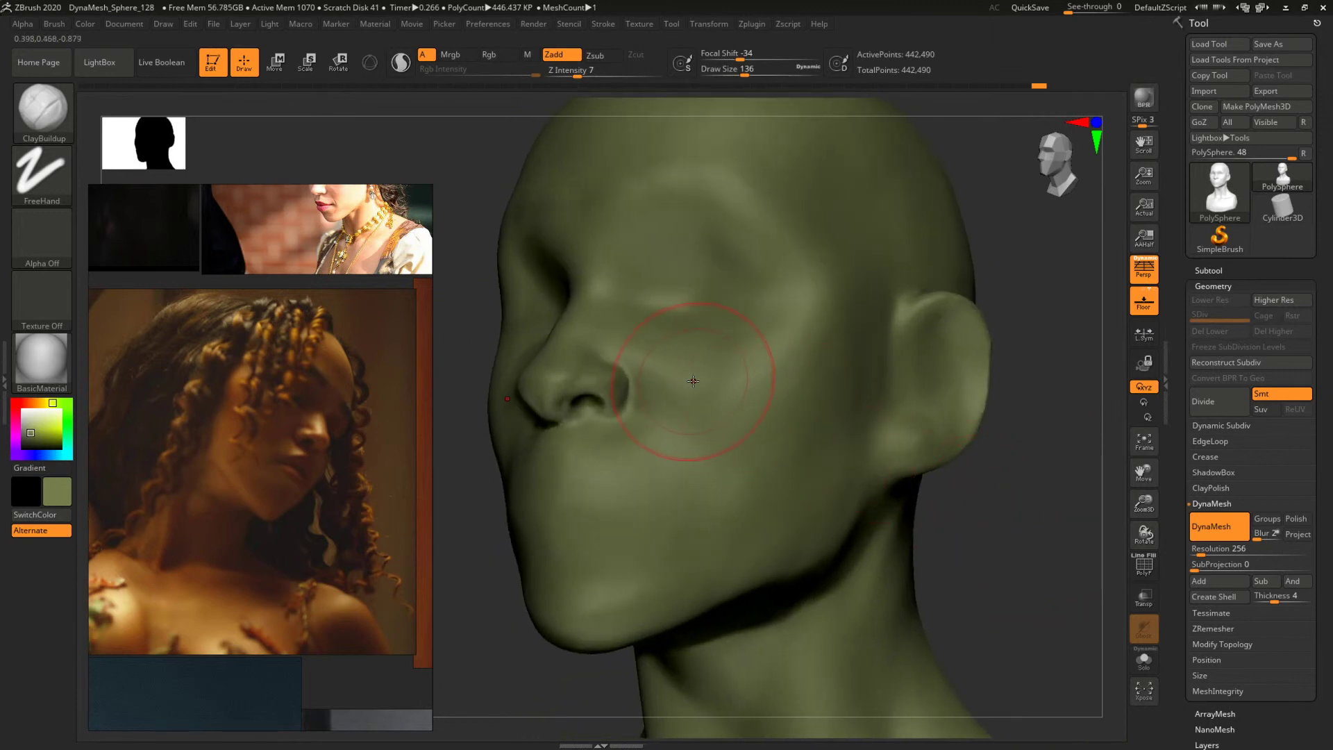
Refine the cheek beside the nose with the ClayBuildup brush at draw sizes 120 and 94.
key("s")
left_click_drag(718, 381, 715, 381)
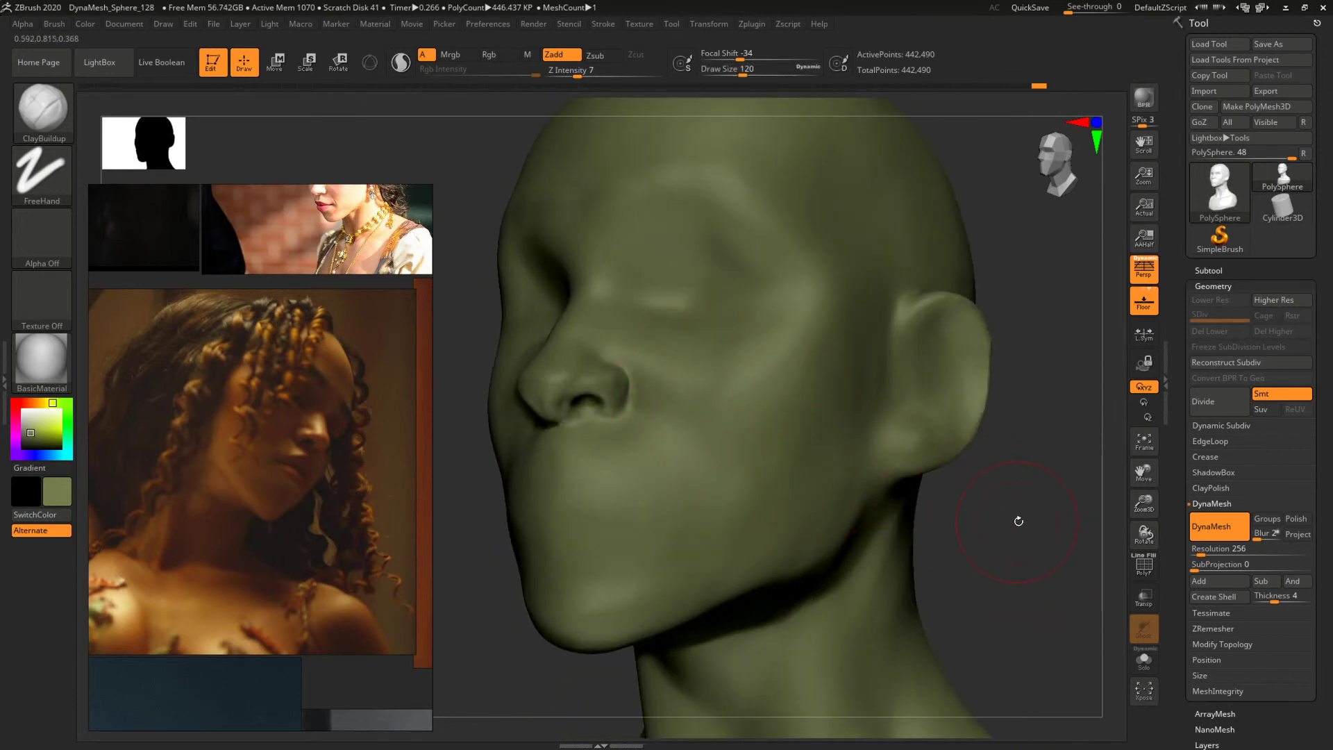
left_click_drag(1019, 521, 1020, 545)
key("s")
left_click_drag(662, 389, 658, 388)
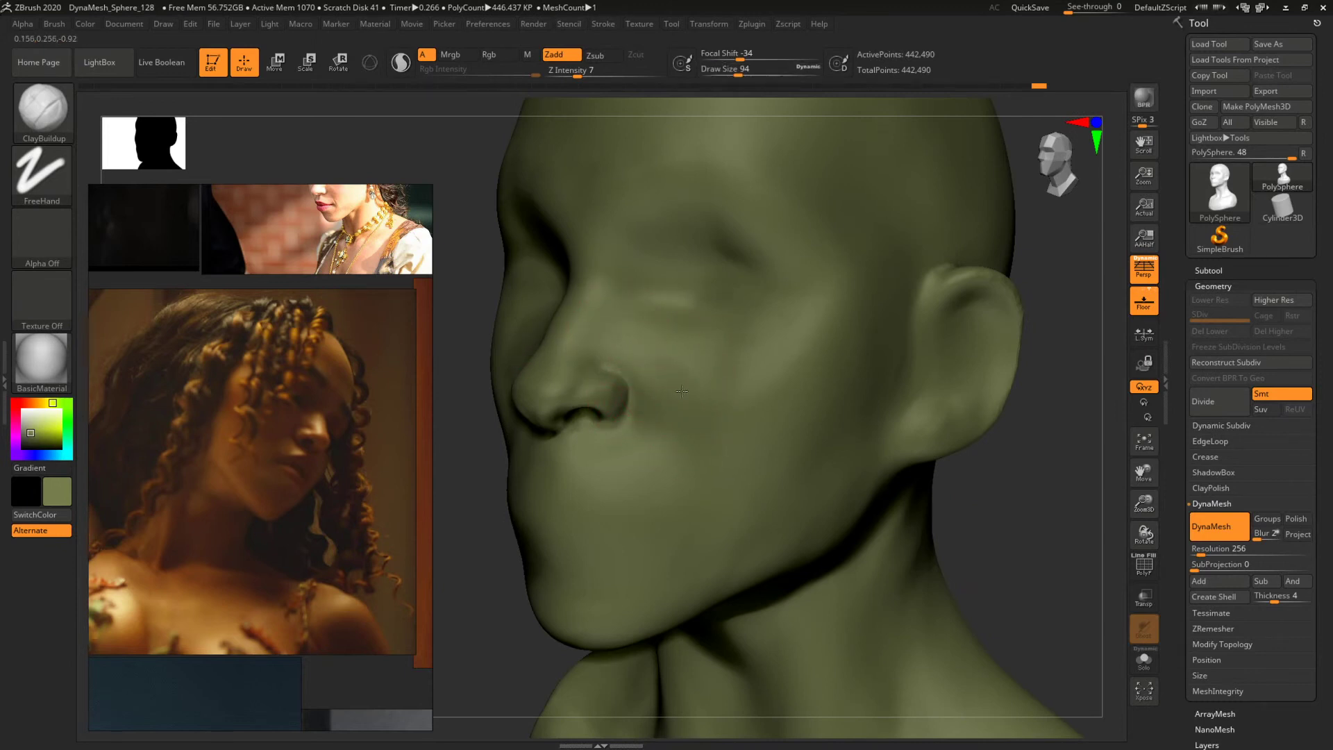
left_click_drag(1046, 503, 882, 422)
mouse_move(851, 409)
left_mouse_down("alt")
mouse_move(905, 491)
mouse_move(1014, 589)
mouse_move(948, 443)
mouse_move(989, 565)
mouse_move(988, 486)
mouse_move(958, 470)
mouse_move(872, 350)
mouse_move(750, 333)
left_mouse_up("alt")
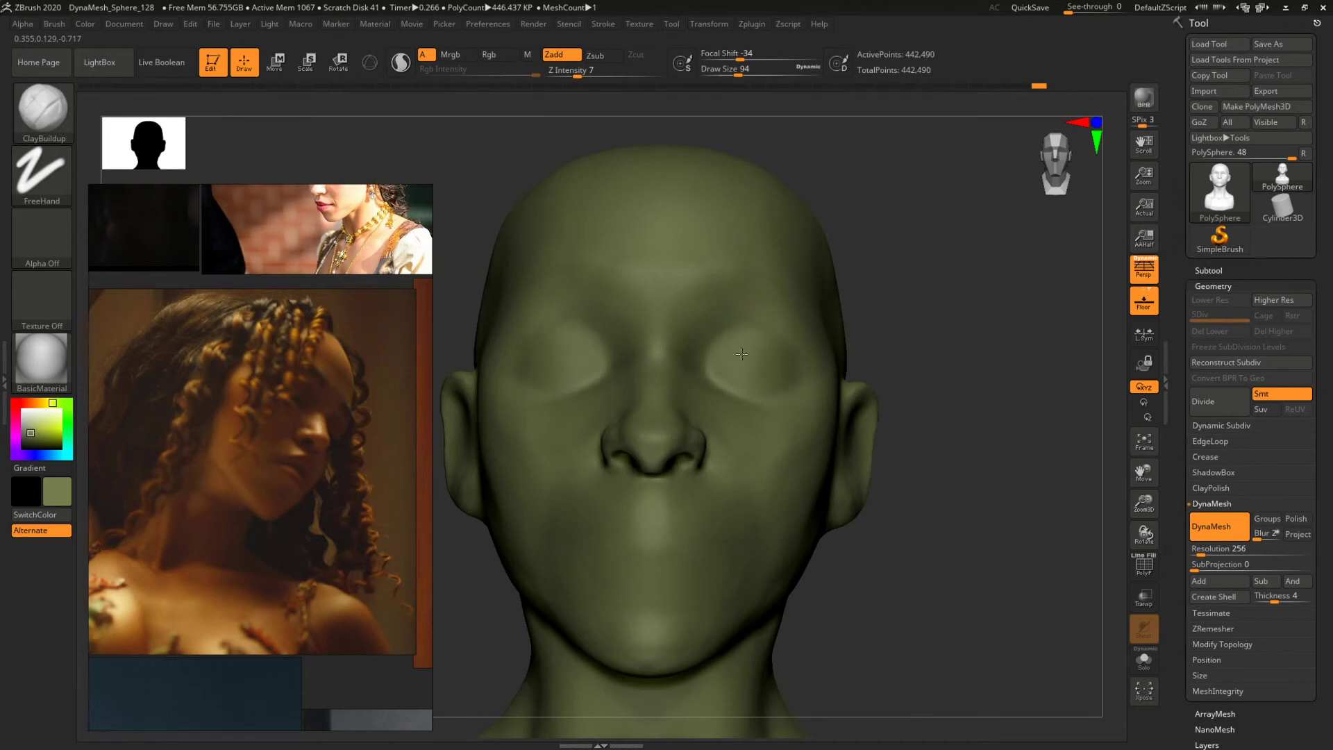
left_click_drag(958, 389, 1090, 505)
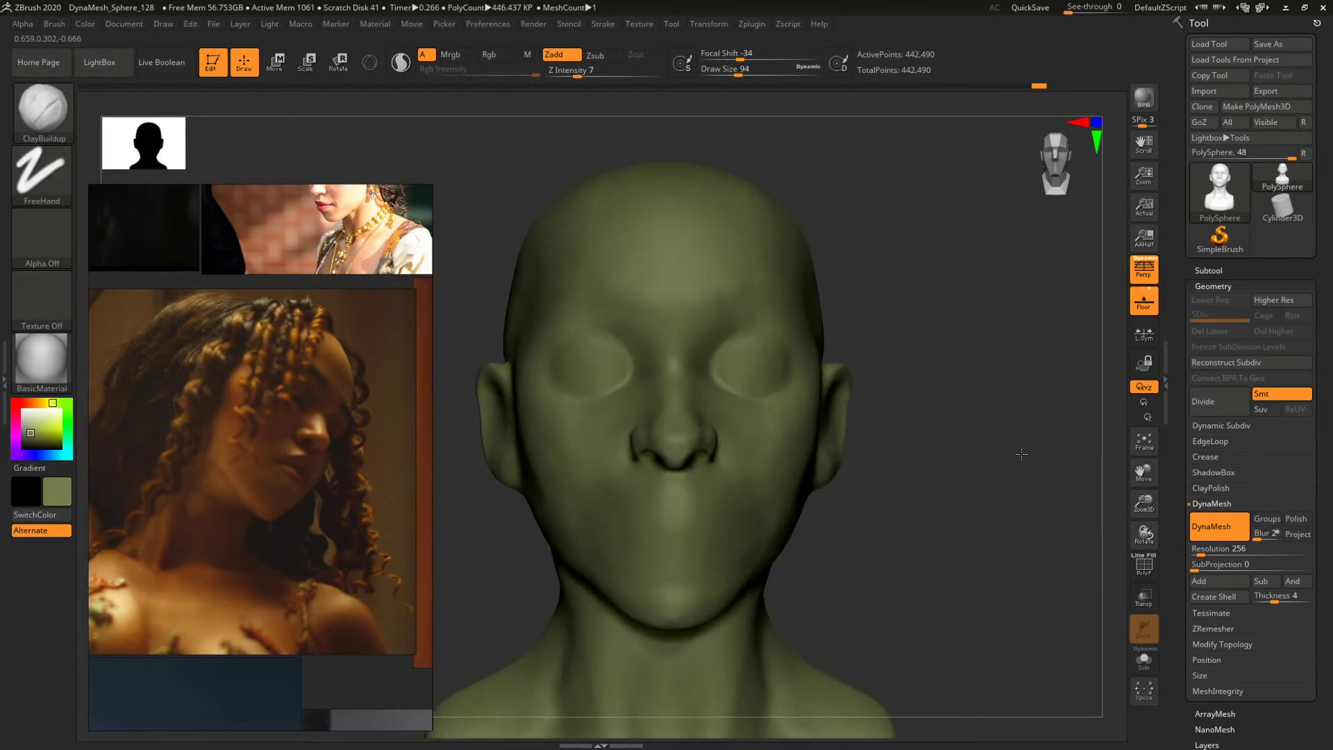
left_click_drag(1021, 453, 873, 282, "shift")
Reshape the eye sockets from below with the Move brush at draw size 120.
key("b")
key("m")
key("v")
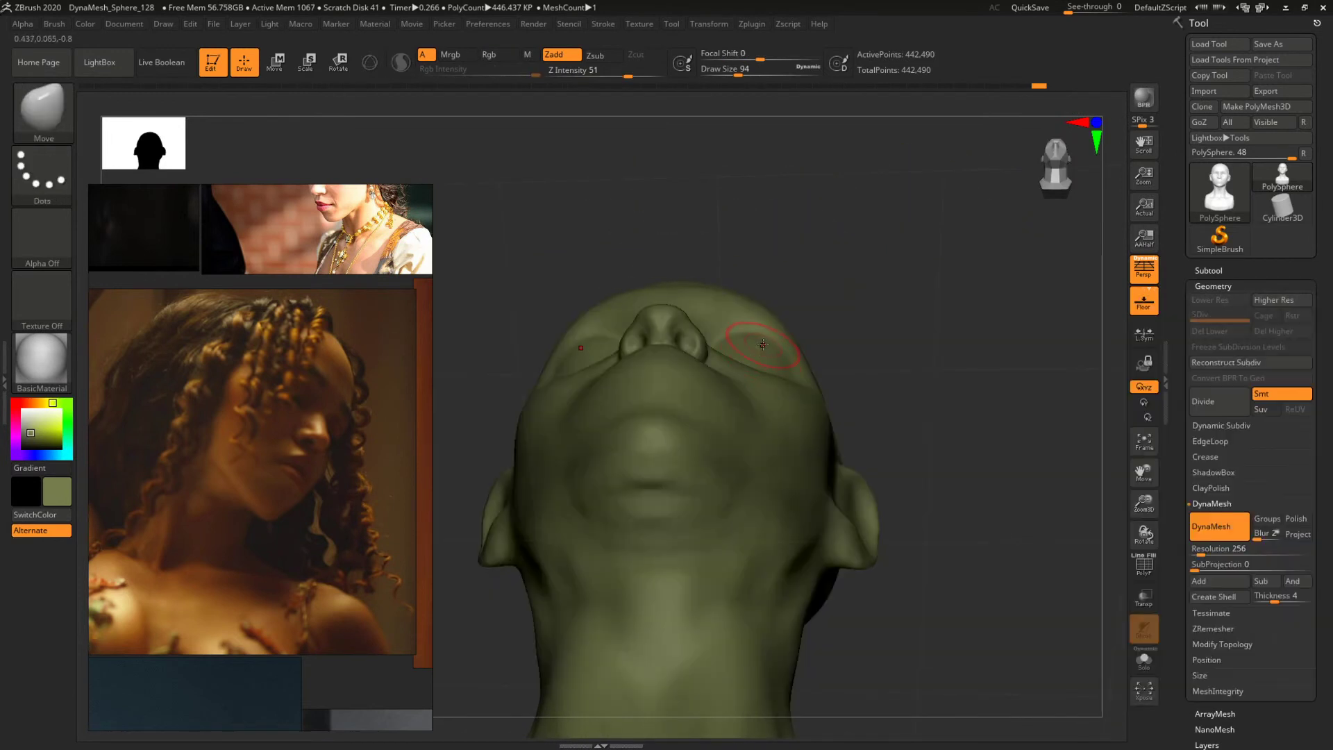
key("]")
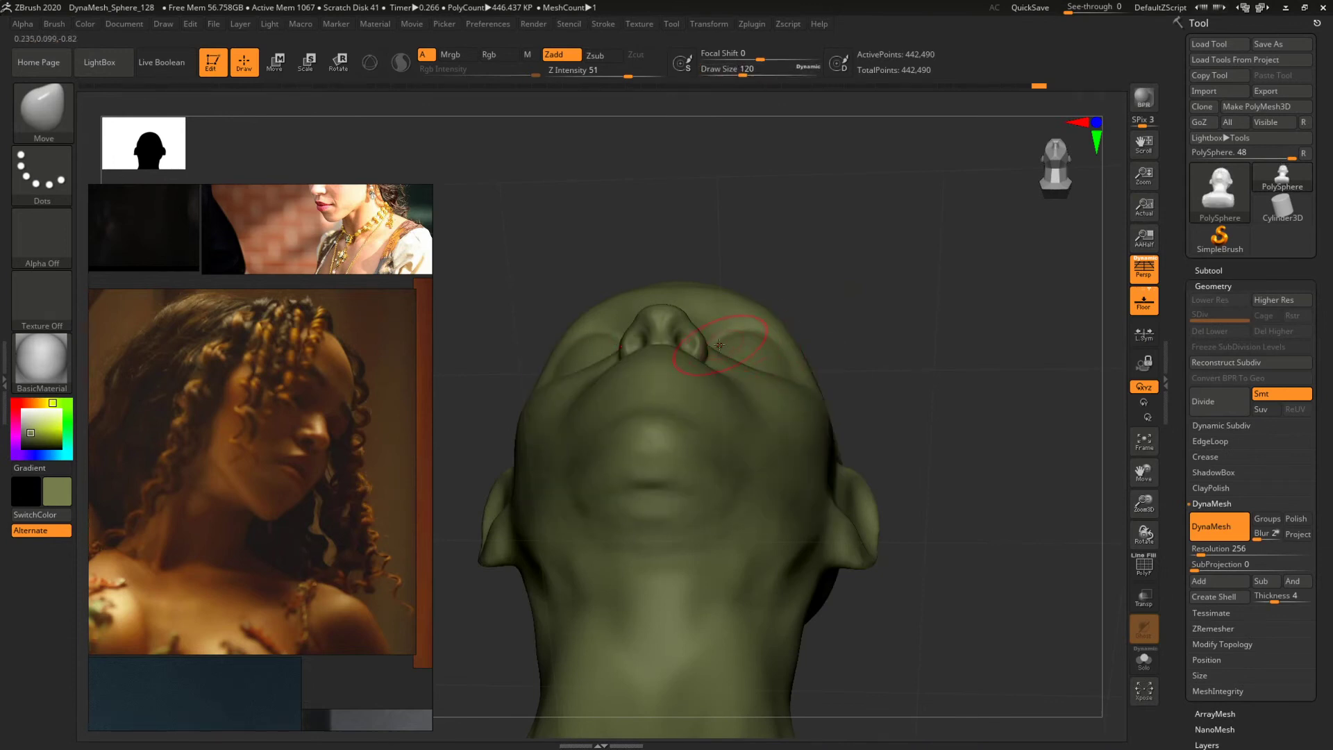
left_click_drag(859, 313, 843, 417)
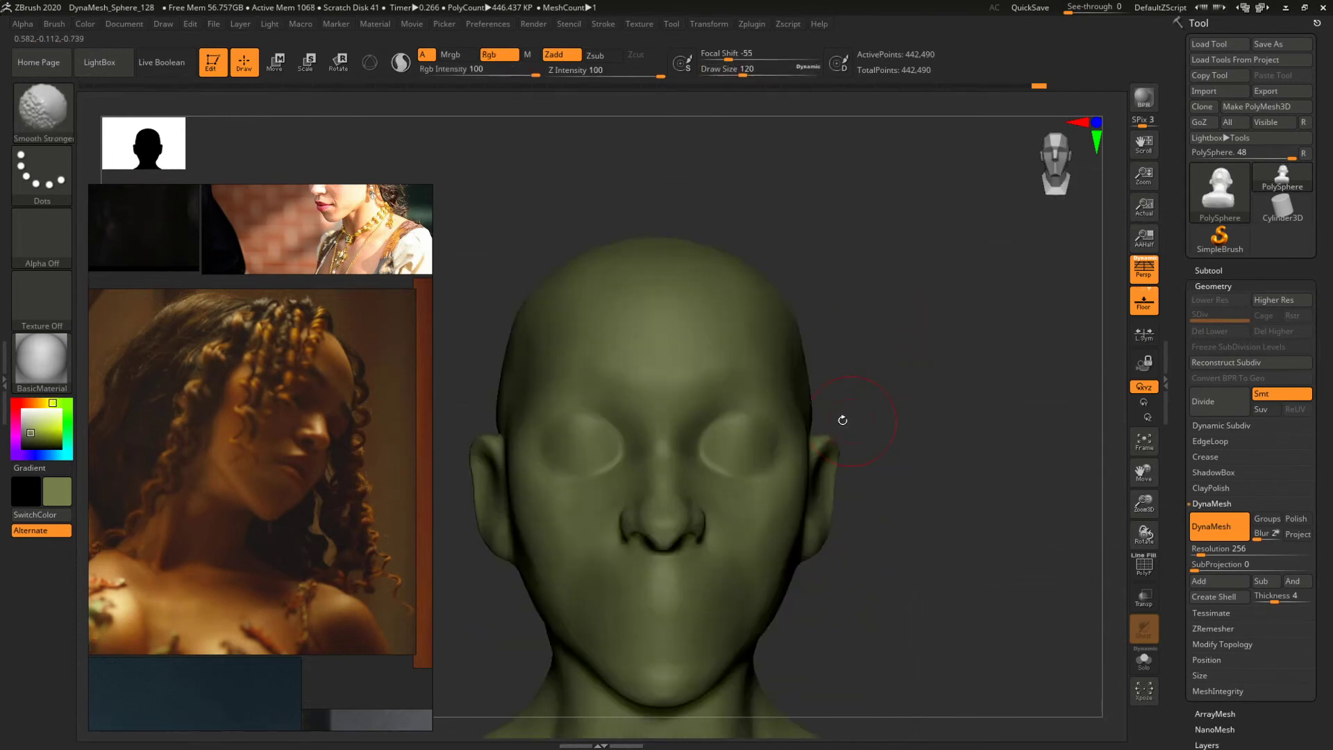
Isolate the eye-level band of the head and adjust the eye sockets with the Move brush at draw size 108.
left_click_drag(876, 514, 424, 329, "ctrl+shift")
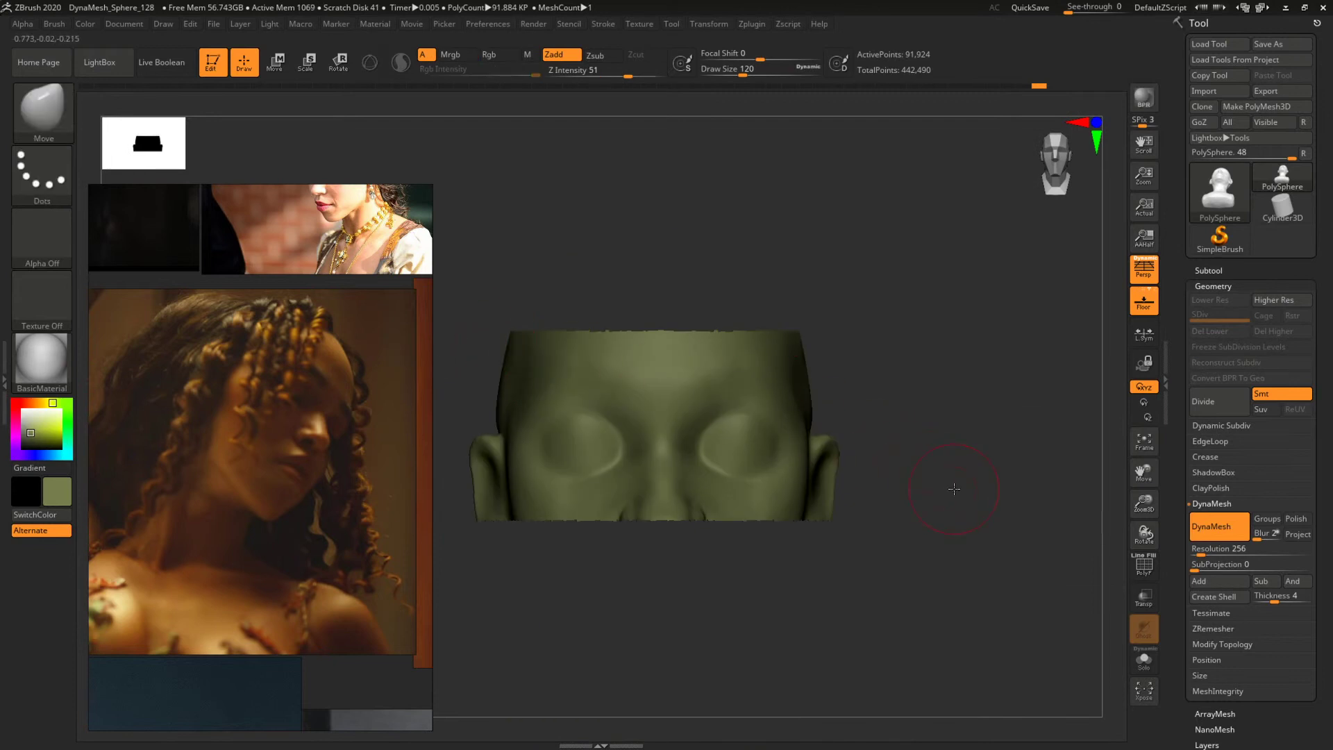
mouse_move(954, 490)
left_mouse_down("shift")
mouse_move(930, 372)
mouse_move(931, 500)
left_mouse_up("shift")
mouse_move(970, 635)
left_mouse_down("ctrl+alt+shift")
mouse_move(821, 572)
mouse_move(452, 521)
left_mouse_up("ctrl+alt+shift")
mouse_move(972, 567)
left_mouse_down()
mouse_move(971, 461)
mouse_move(854, 369)
mouse_move(820, 423)
left_mouse_up()
key("space")
left_click_drag(738, 491, 716, 482)
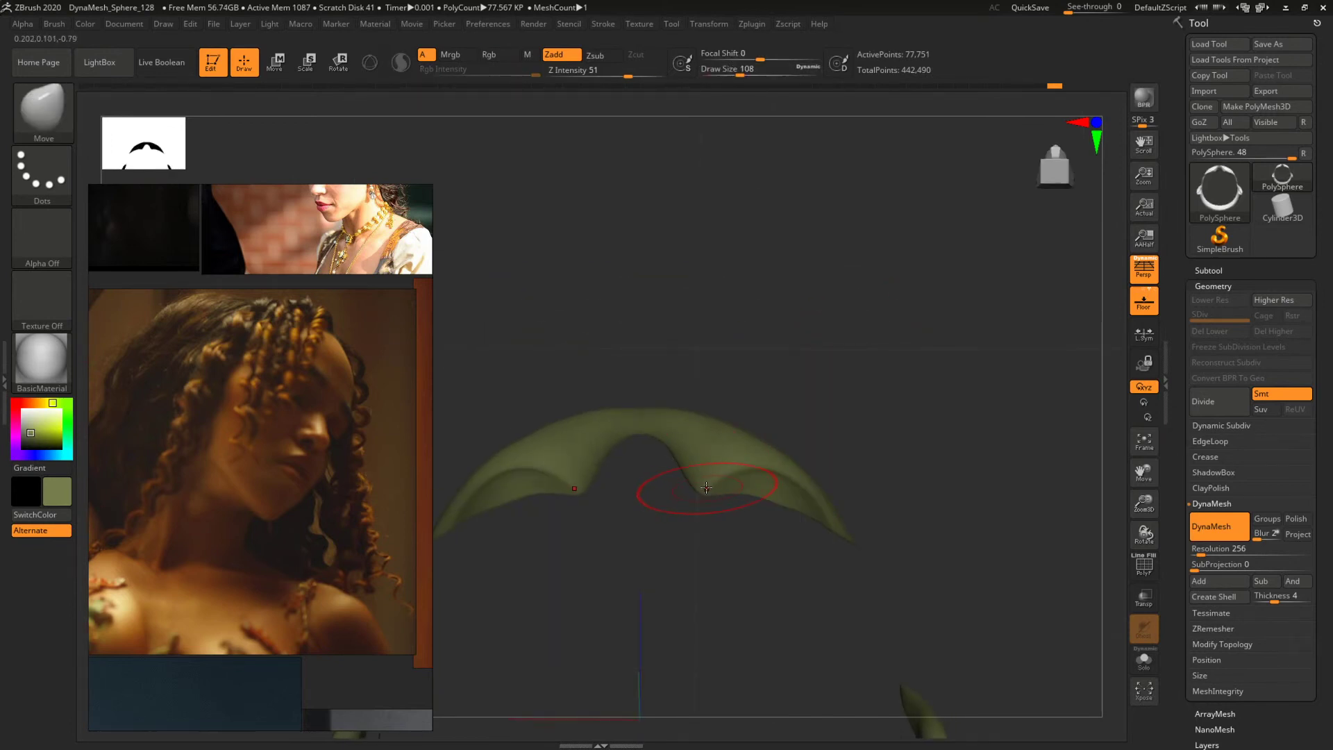
mouse_move(844, 479)
left_mouse_down()
mouse_move(985, 498)
mouse_move(709, 493)
left_mouse_up()
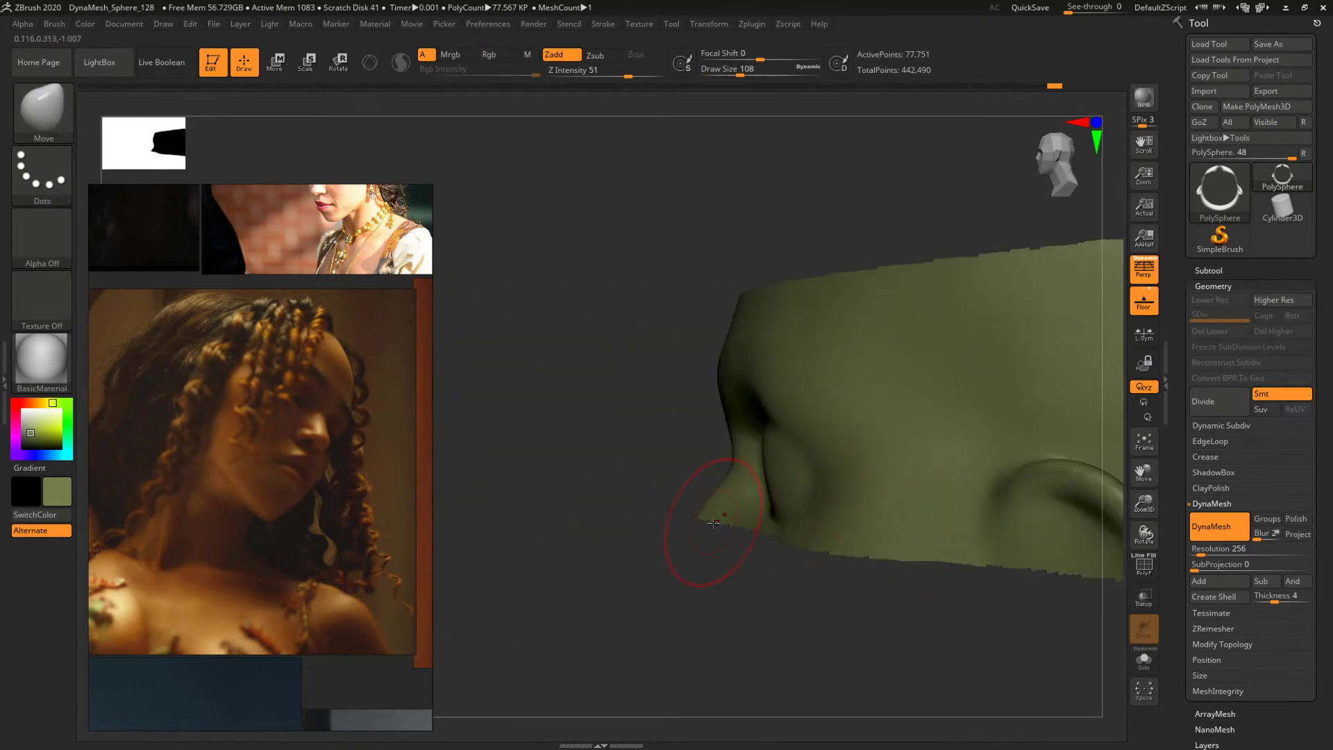
Show the whole bust again and adjust the area around the eye and nose with the Move brush at draw size 62.
left_click(595, 448, "ctrl+shift")
left_click_drag(606, 446, 869, 454, "alt")
mouse_move(869, 454)
right_mouse_down("alt")
mouse_move(795, 312)
mouse_move(744, 461)
right_mouse_up("alt")
key("space")
mouse_move(728, 468)
left_mouse_down()
mouse_move(716, 468)
mouse_move(831, 471)
left_mouse_up()
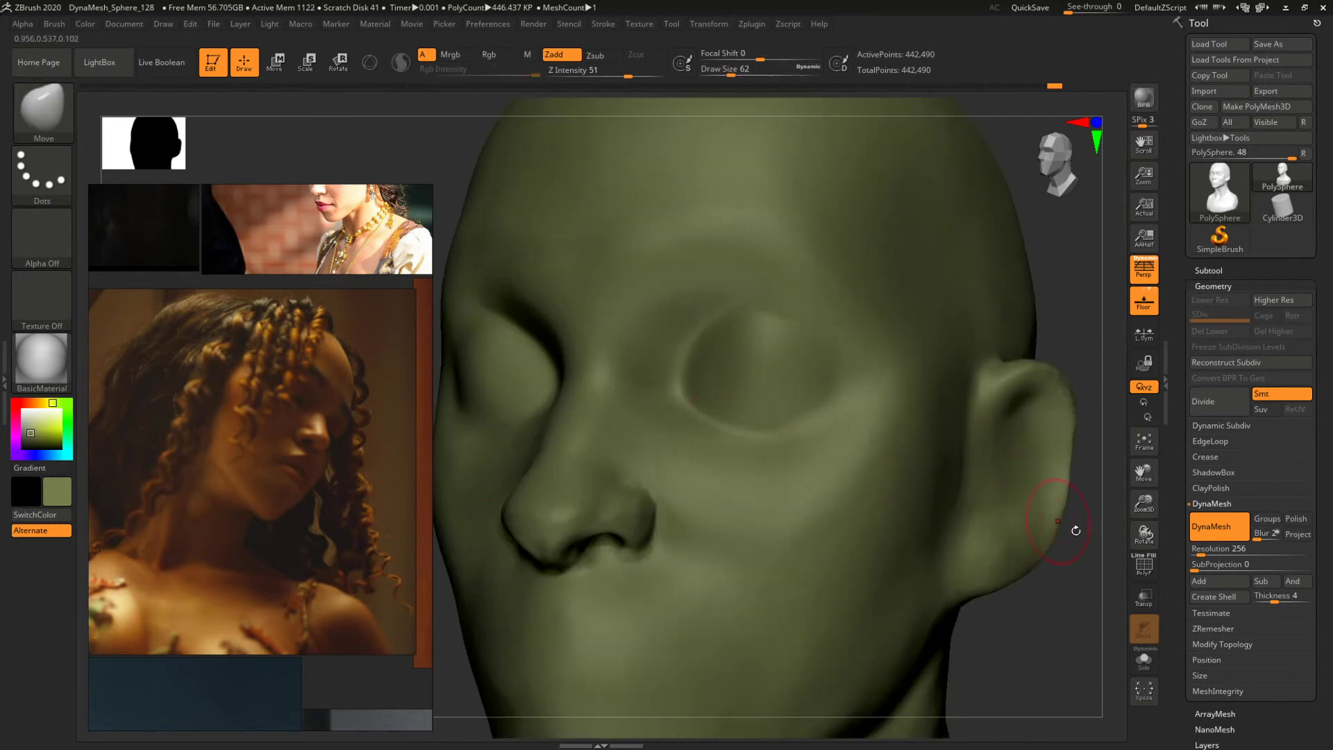
left_click_drag(1077, 627, 1098, 631, "shift")
right_click_drag(1098, 631, 801, 503, "alt")
mouse_move(801, 503)
left_mouse_down()
mouse_move(887, 511)
mouse_move(884, 479)
mouse_move(868, 479)
mouse_move(887, 467)
mouse_move(937, 500)
mouse_move(920, 512)
mouse_move(952, 476)
mouse_move(764, 463)
left_mouse_up()
Refine the side of the nose with the ClayBuildup brush at draw size 56 and Z Intensity 7.
key("b")
key("c")
key("b")
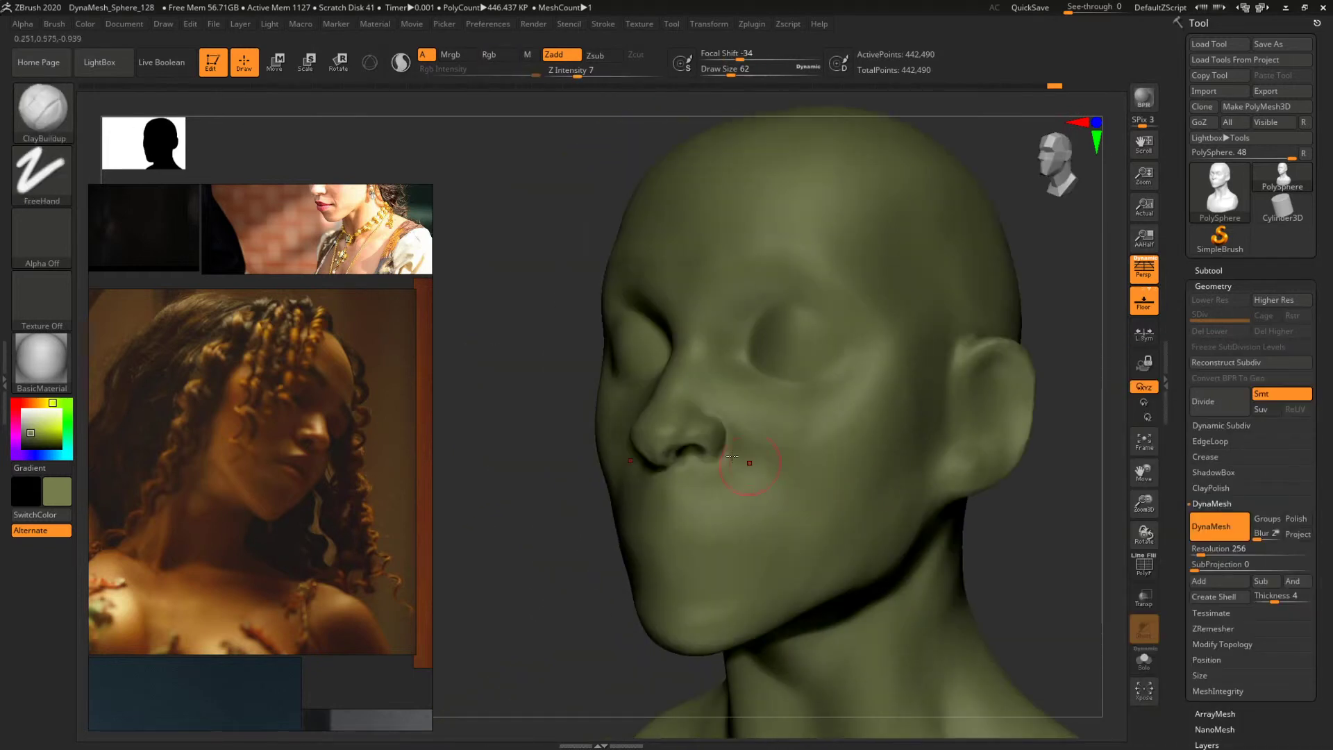
key("space")
left_click(692, 400)
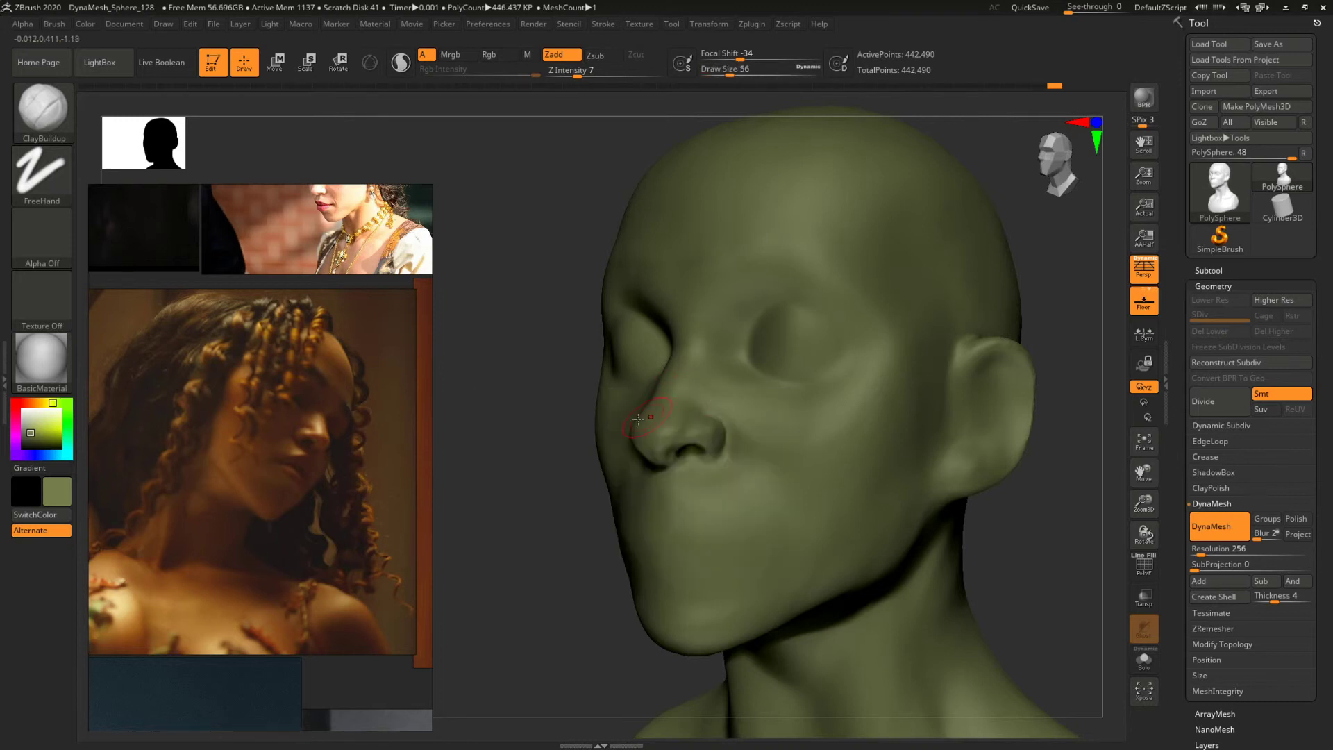
left_click_drag(493, 461, 512, 483, "alt")
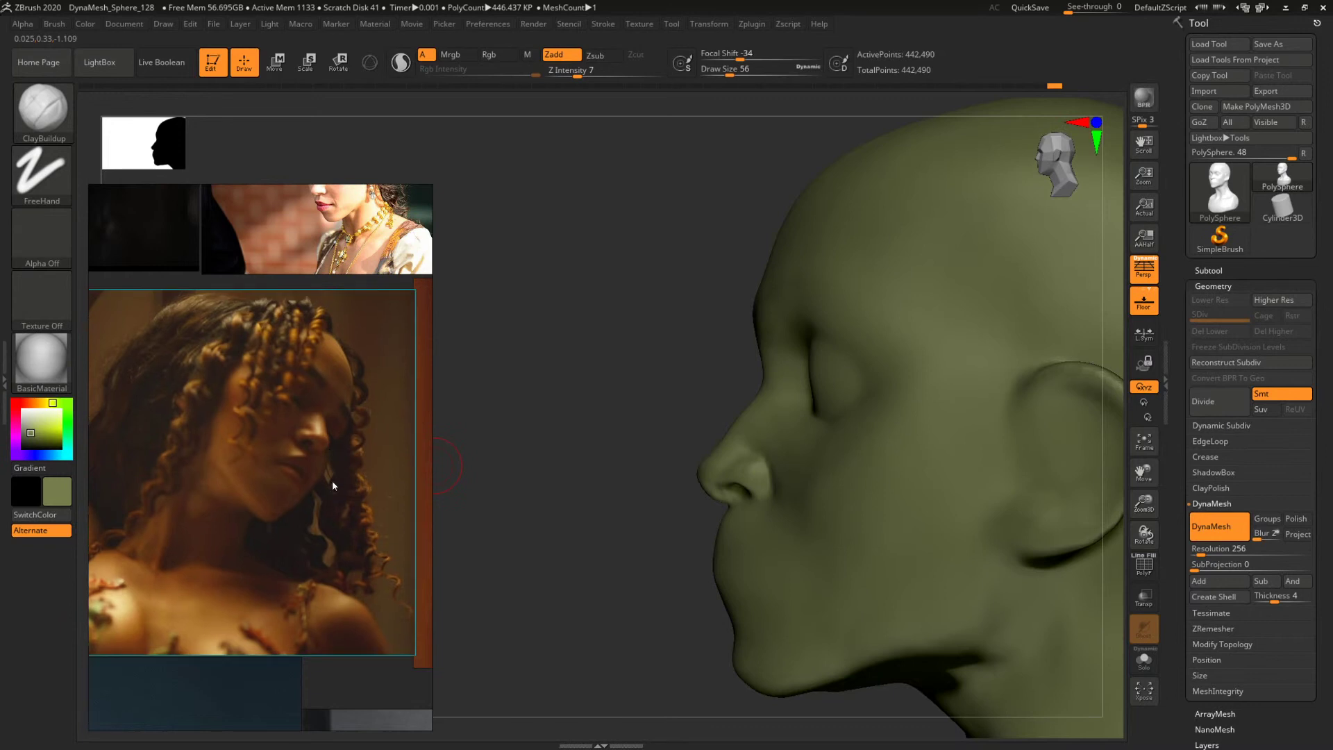
Bring up the braided side-profile reference photo and compare it with the bust's nose profile.
scroll(326, 500, "down", 10)
scroll(335, 503, "down", 10)
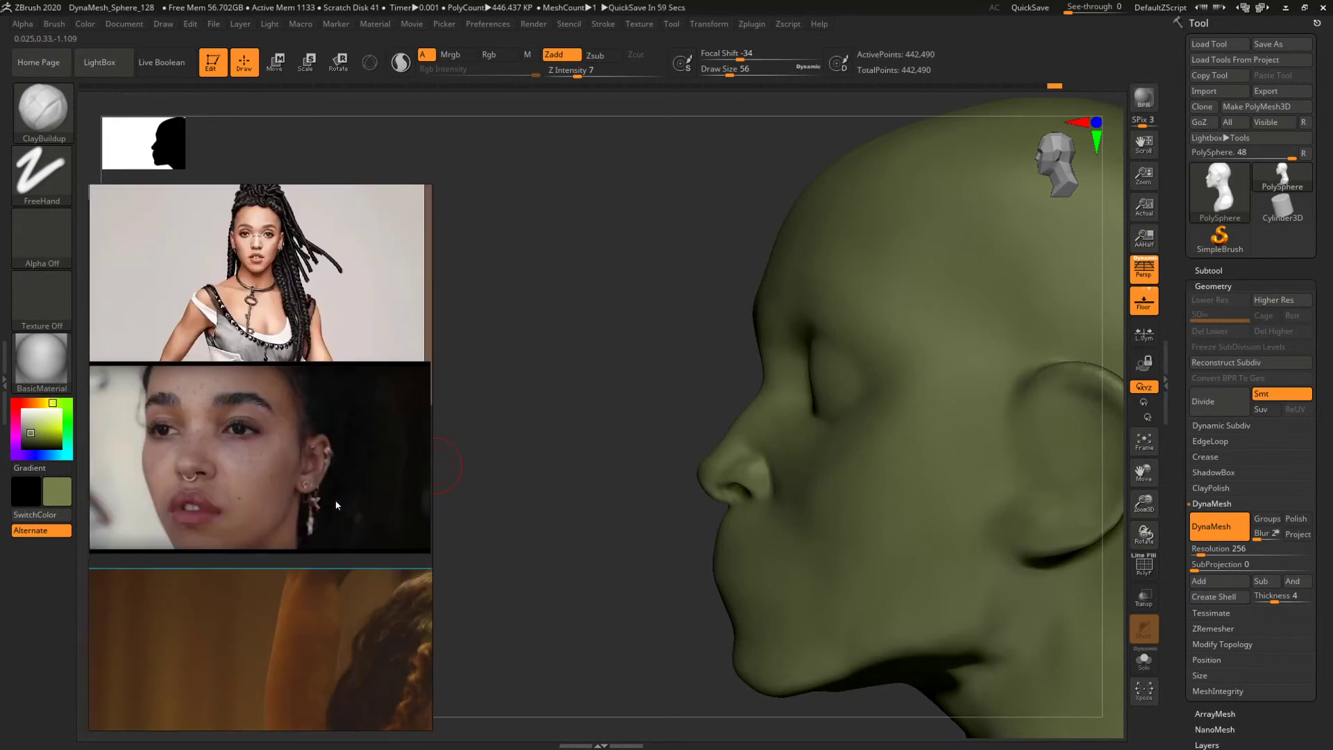
scroll(339, 505, "down", 3)
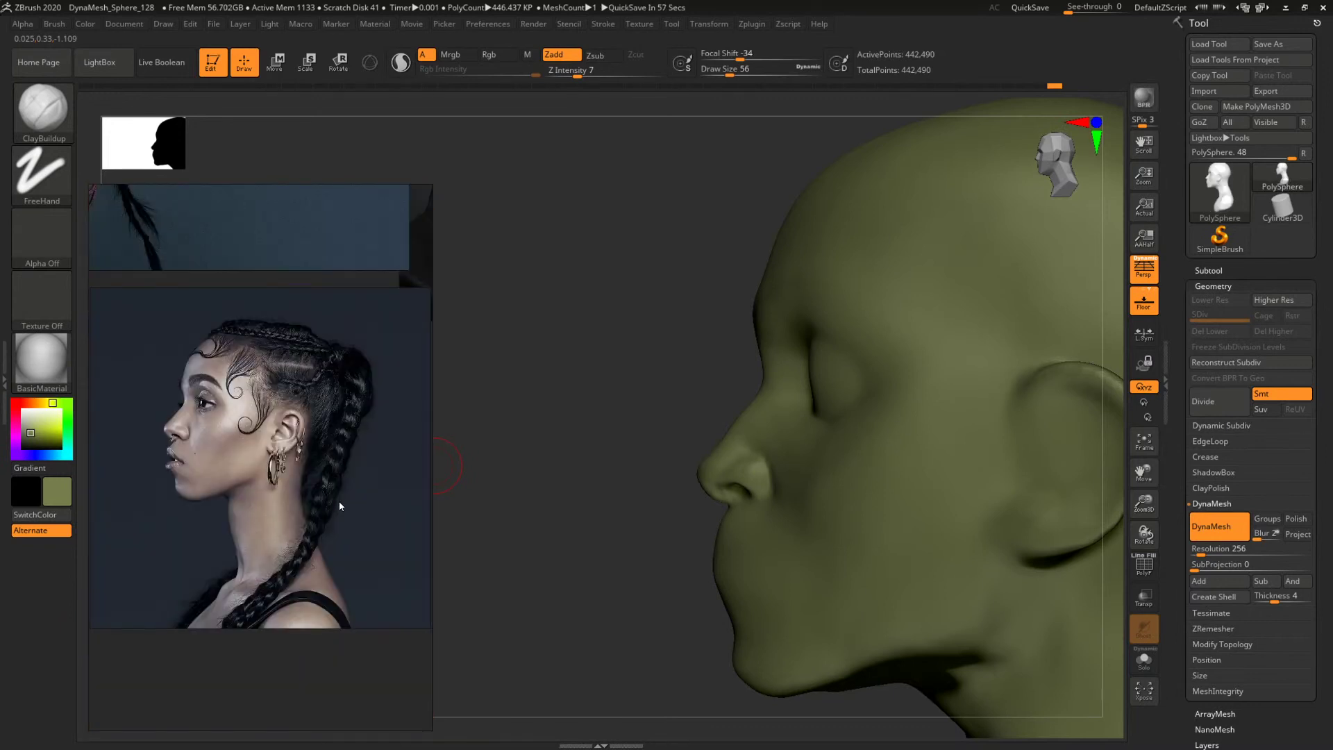
mouse_move(607, 424)
left_mouse_down()
mouse_move(595, 399)
mouse_move(604, 428)
mouse_move(628, 428)
left_mouse_up()
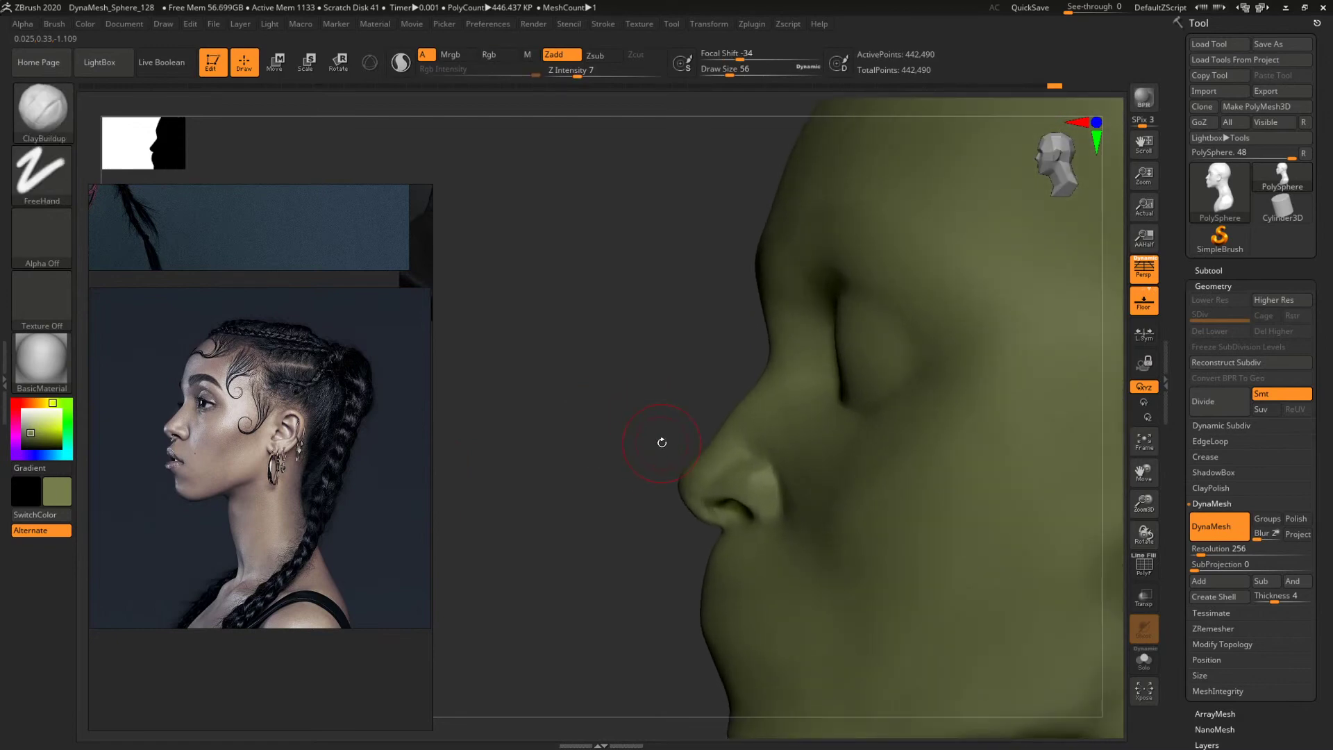
Refine the nose tip in profile with ClayBuildup at draw size 44.
key("b")
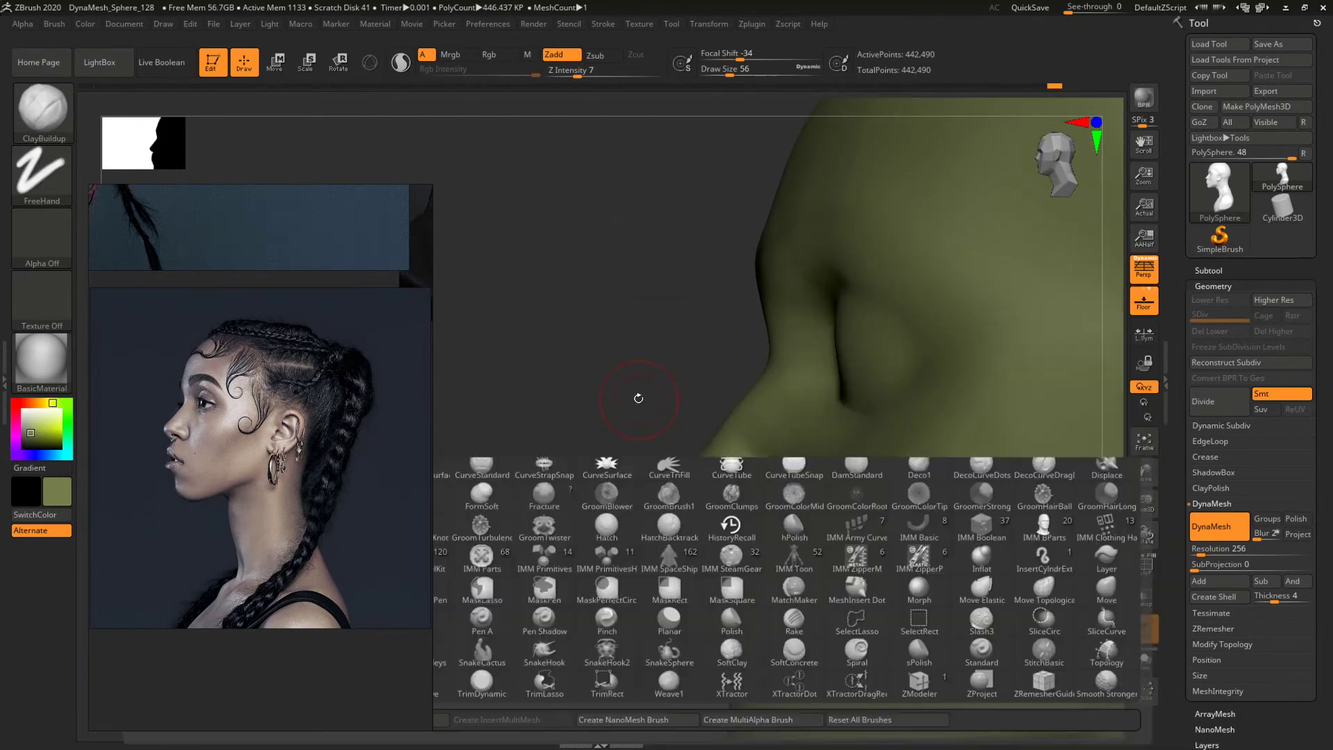
left_click_drag(631, 417, 672, 420)
key("space")
left_click_drag(705, 464, 695, 458)
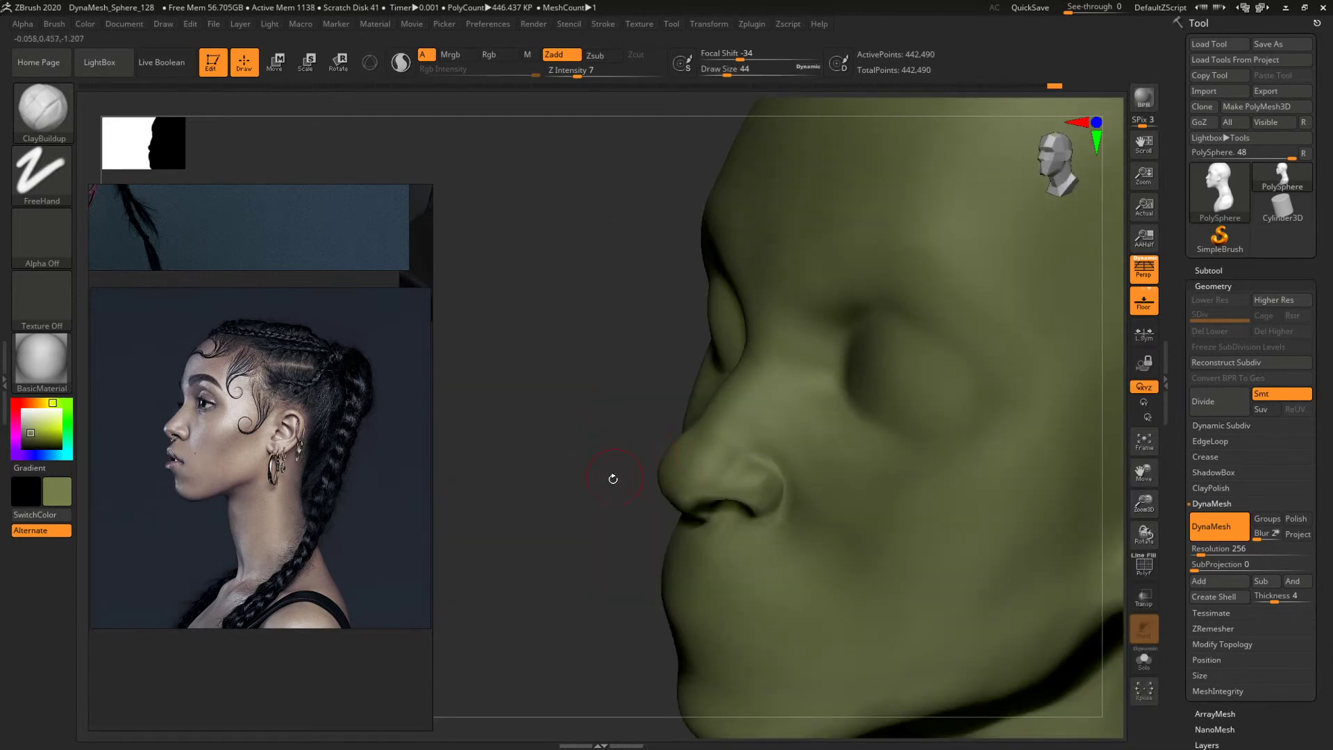
left_click_drag(613, 479, 605, 464)
Fill out the nose bridge and the side above the nostril with ClayBuildup at draw size 59.
key("space")
mouse_move(693, 461)
left_mouse_down()
mouse_move(605, 423)
mouse_move(689, 428)
left_mouse_up()
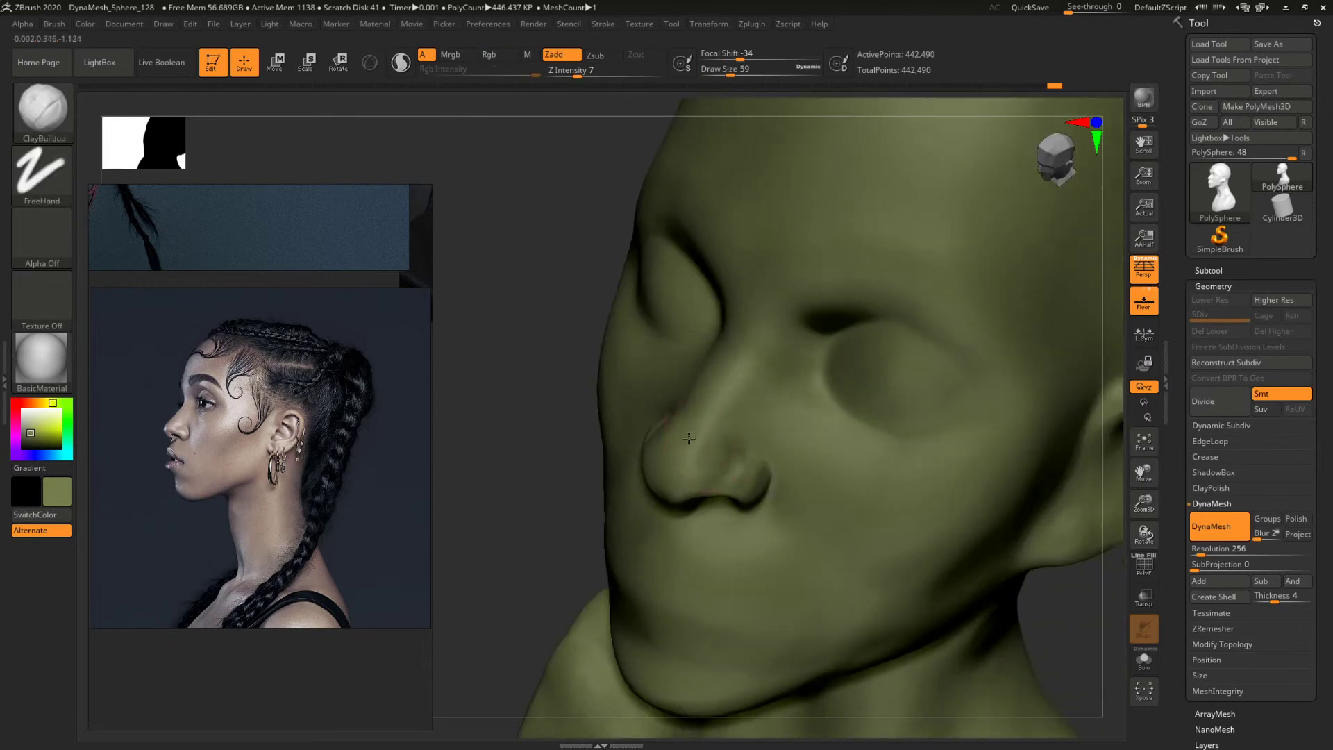
left_click_drag(515, 497, 696, 454)
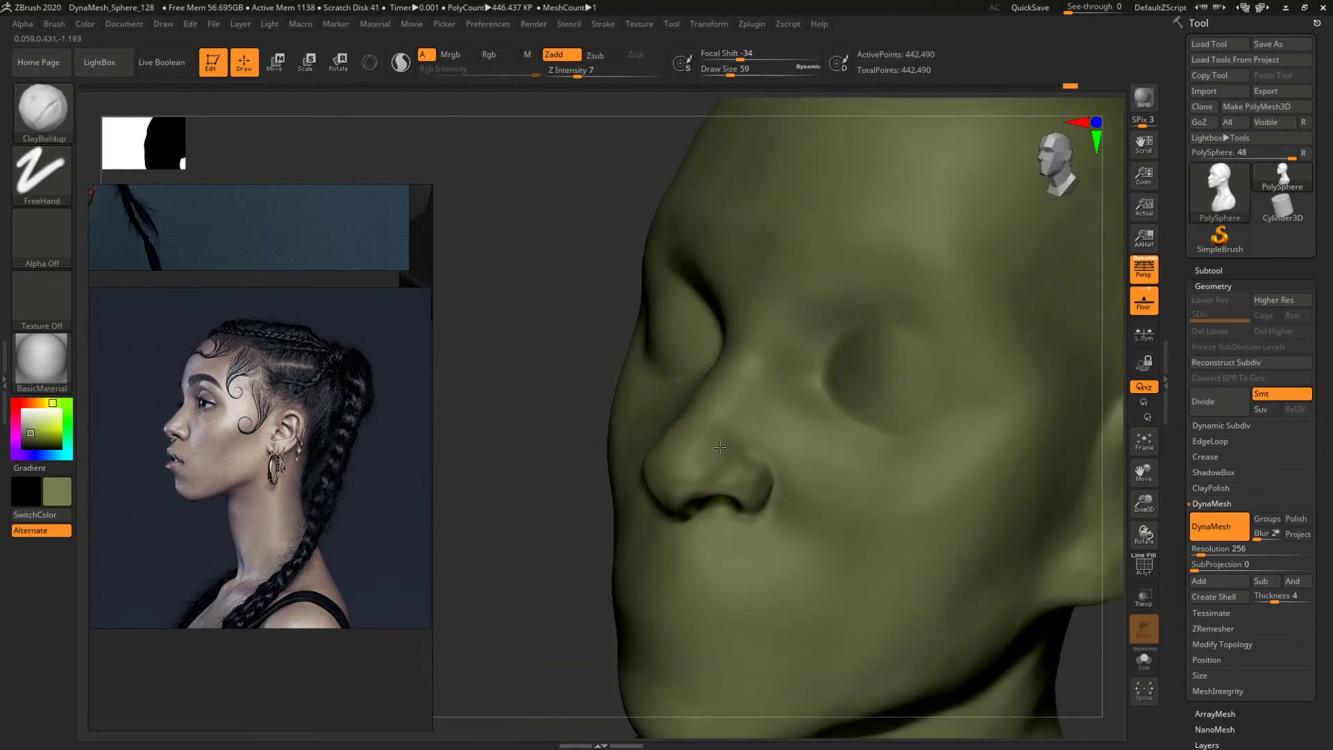
mouse_move(500, 452)
left_mouse_down()
mouse_move(562, 432)
mouse_move(675, 452)
mouse_move(633, 494)
left_mouse_up()
Raise the ClayBuildup Z Intensity to 19, then refine and smooth the nose tip and nostrils at draw size 46.
key("space")
key("space")
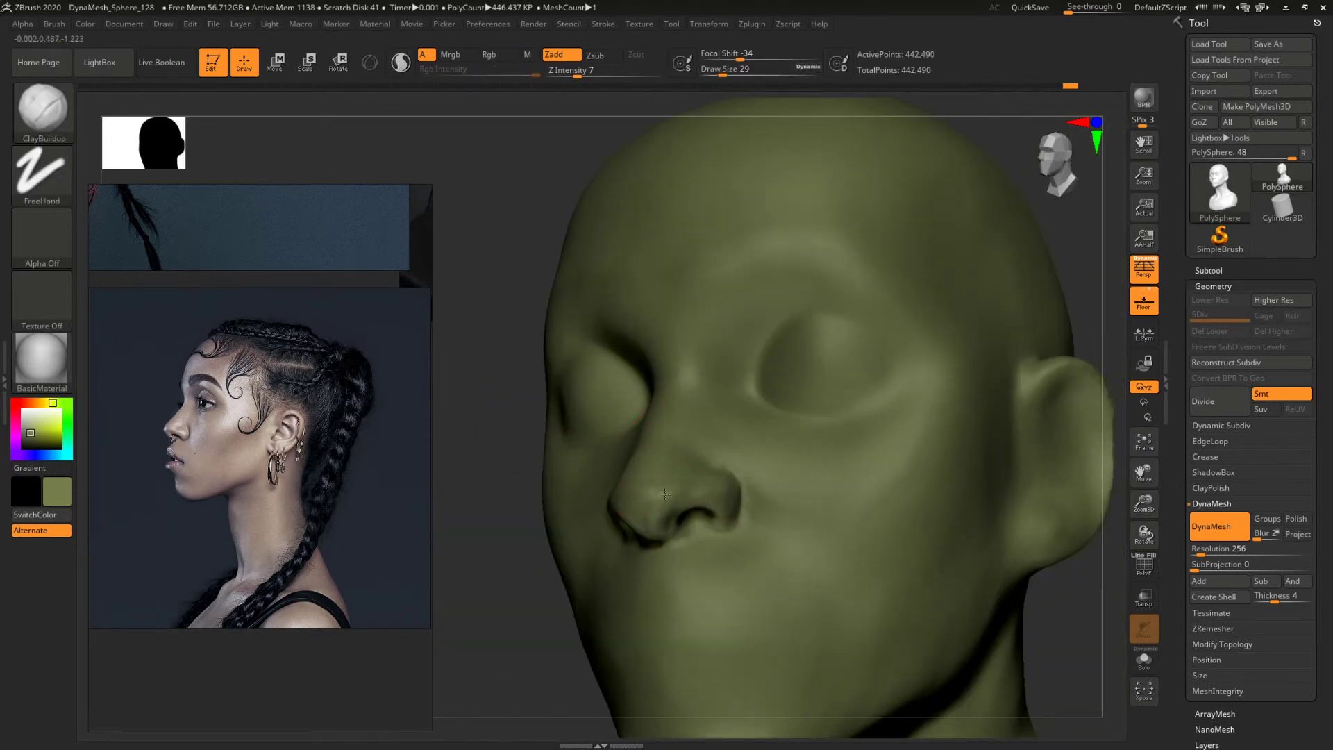
left_click_drag(581, 67, 588, 67)
key("bracketright")
key("bracketright")
left_click_drag(503, 554, 521, 476)
left_click_drag(649, 550, 664, 526, "shift")
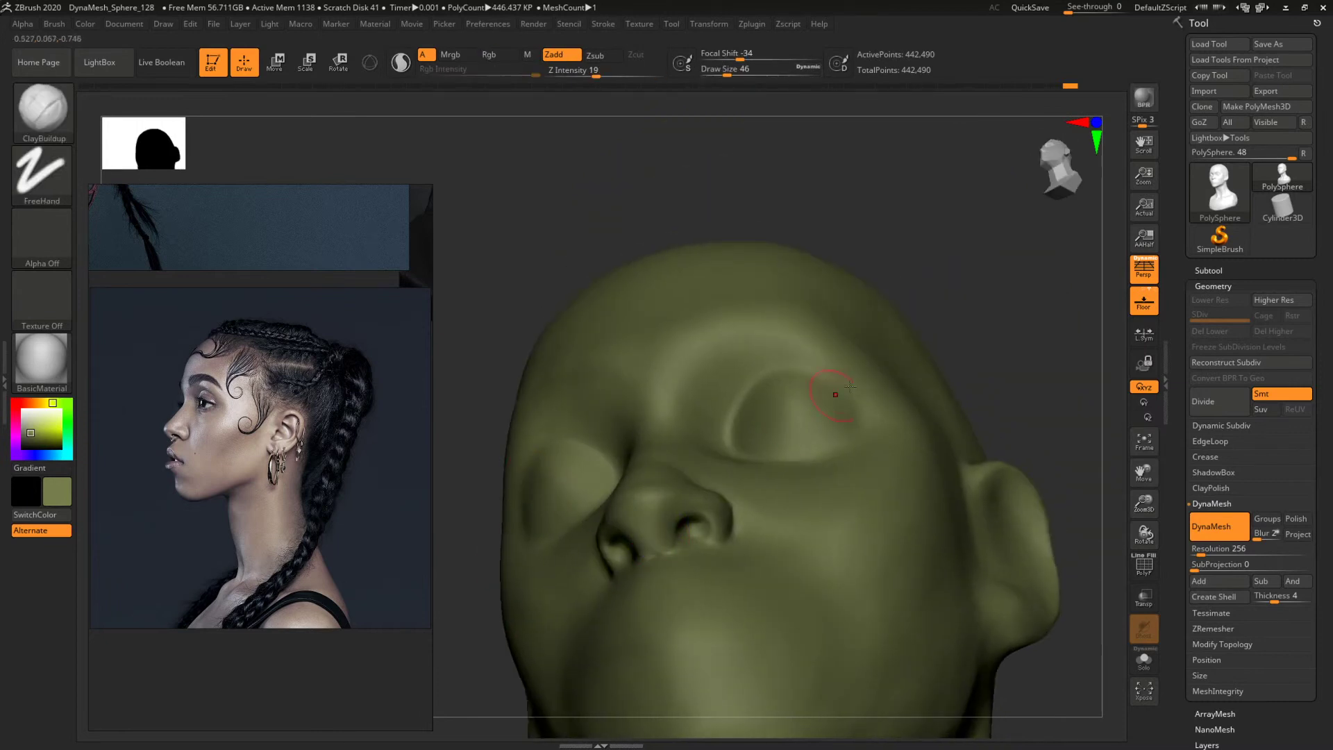
mouse_move(990, 275)
left_mouse_down()
mouse_move(1010, 340)
mouse_move(902, 390)
mouse_move(843, 384)
left_mouse_up()
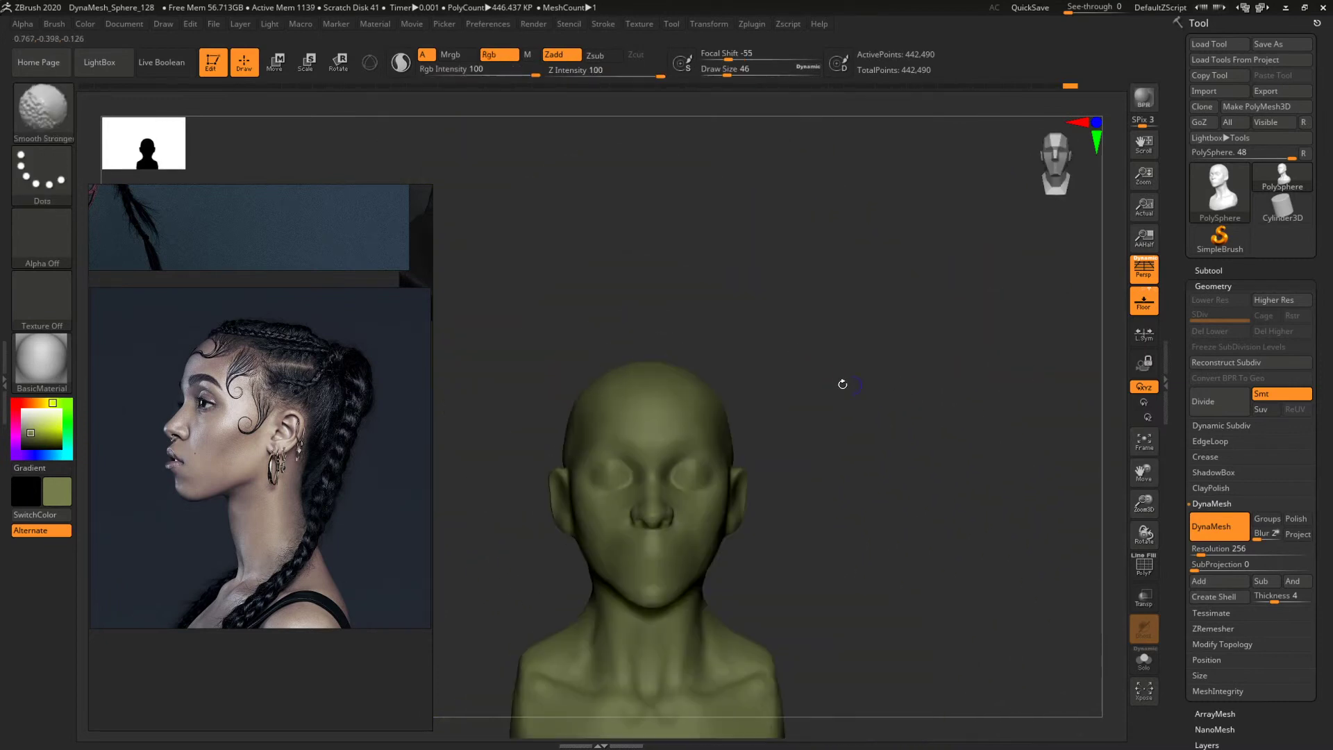
left_click(42, 107)
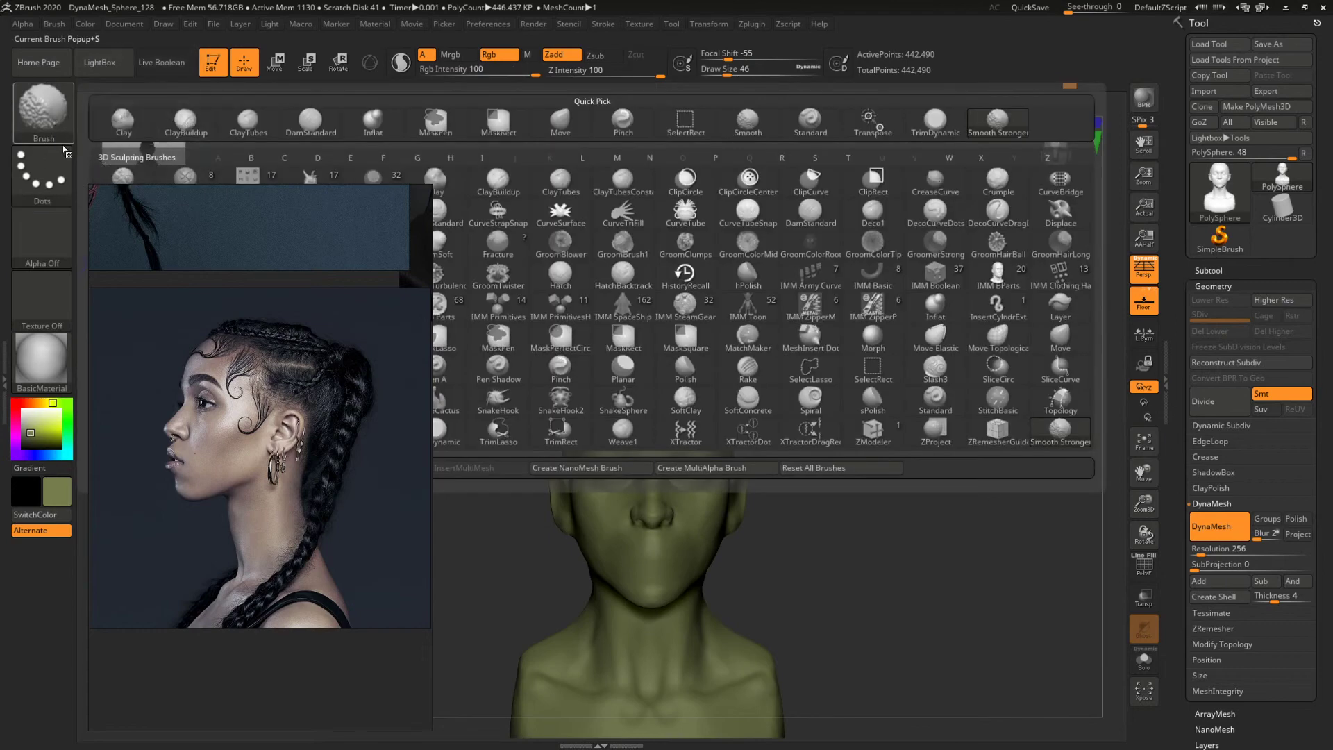
left_click(42, 108)
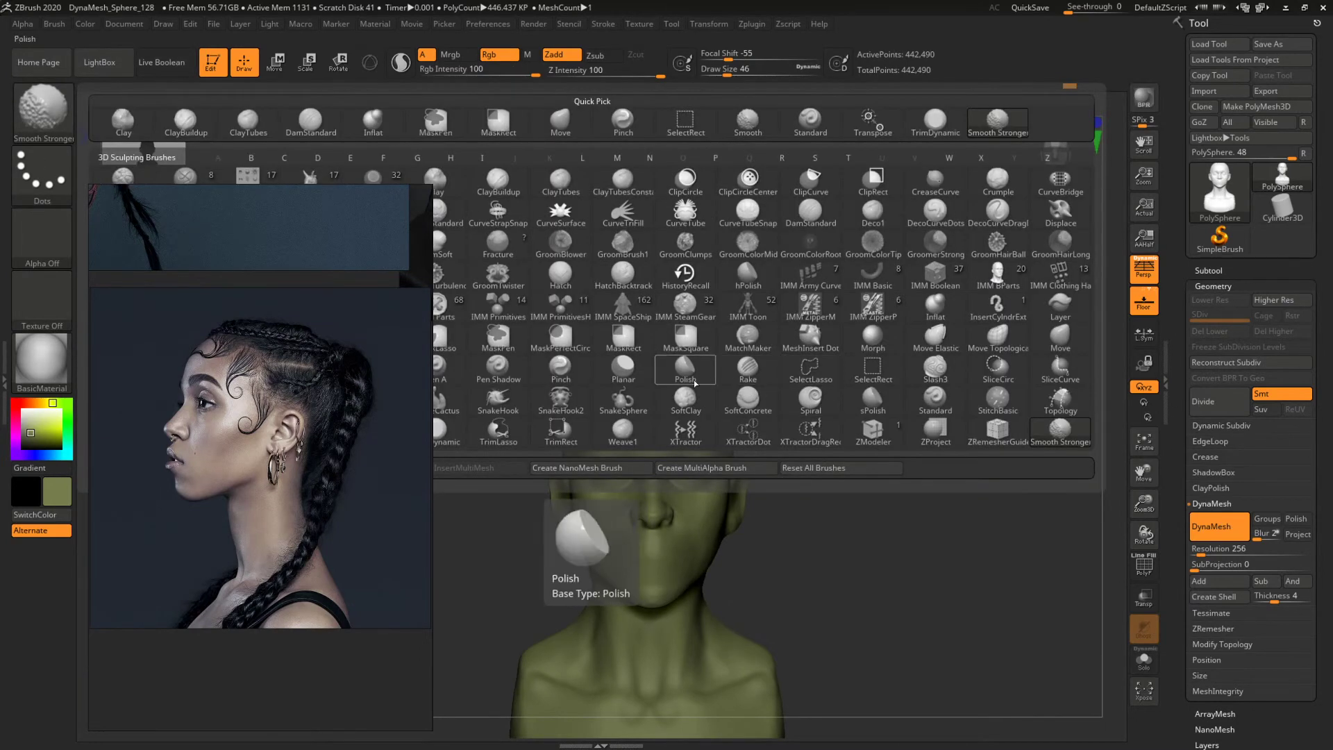
right_click(336, 327)
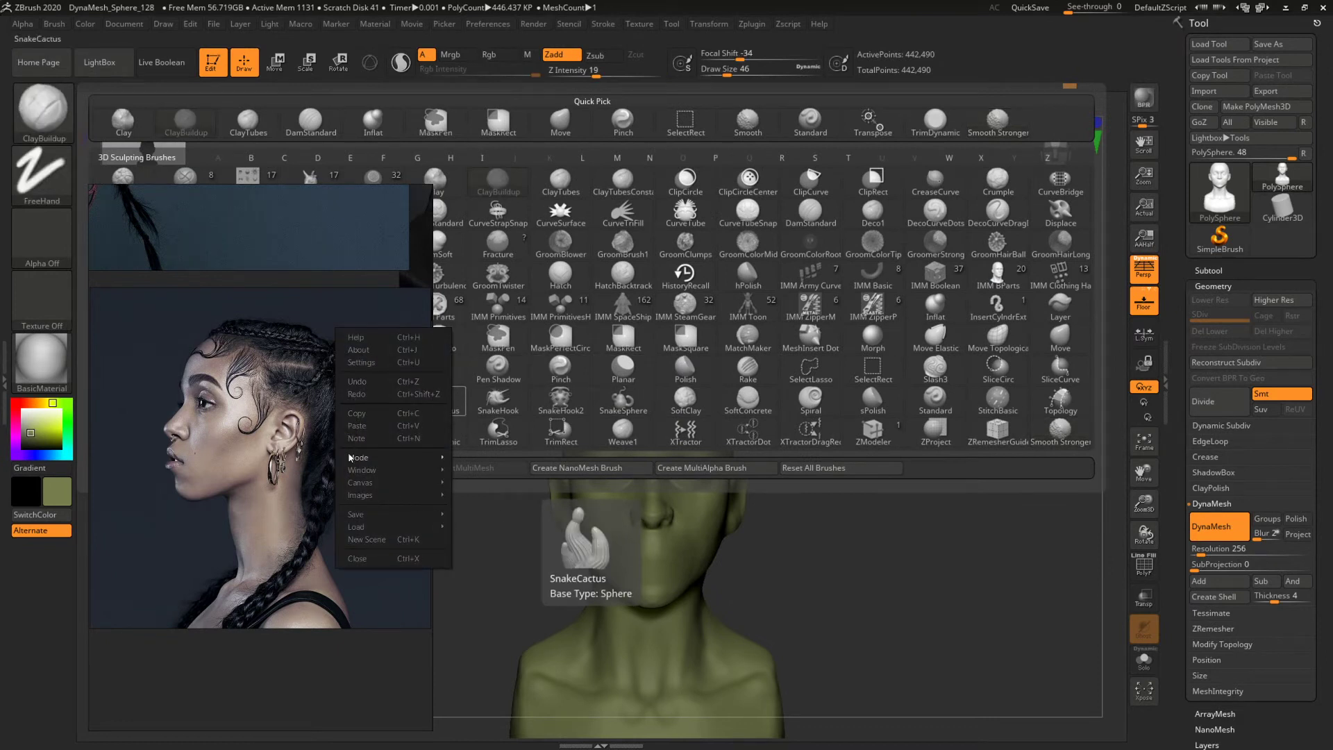
right_click_drag(305, 277, 294, 639)
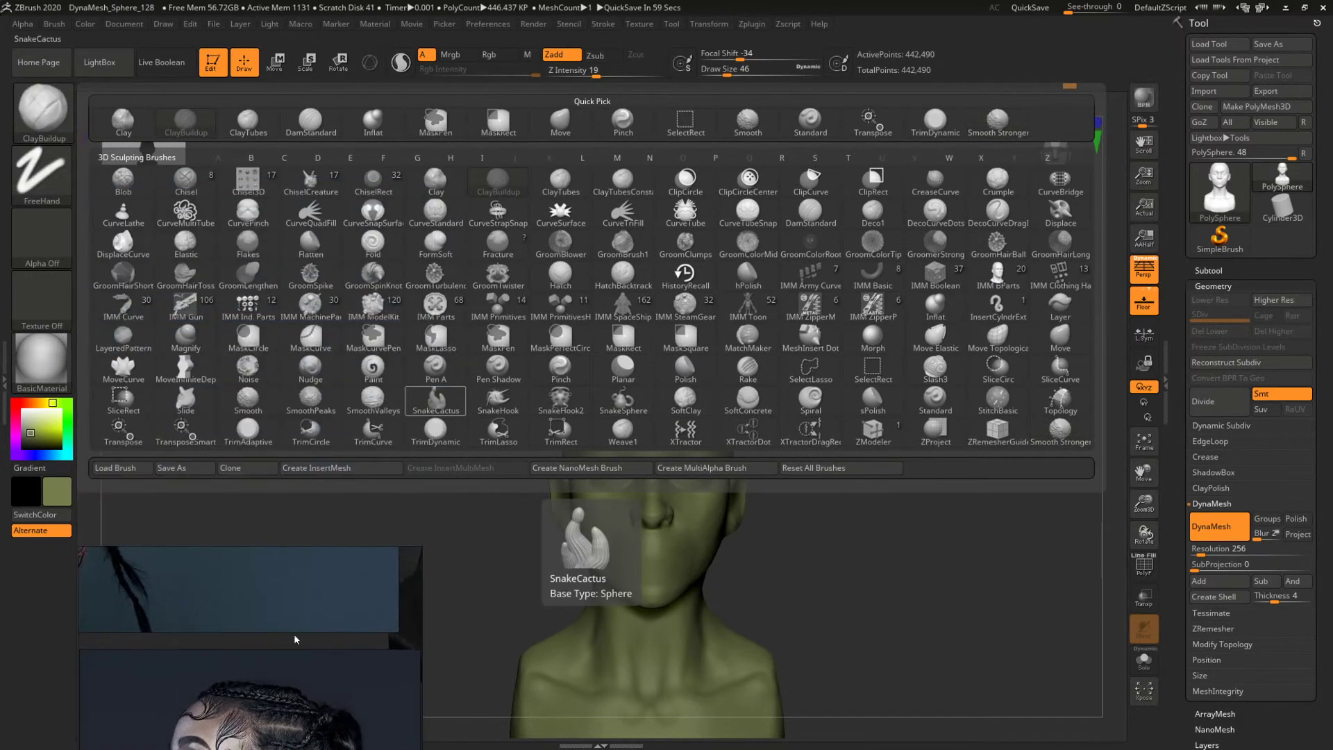
left_click(246, 405)
left_click(278, 430)
right_click_drag(273, 640, 294, 310)
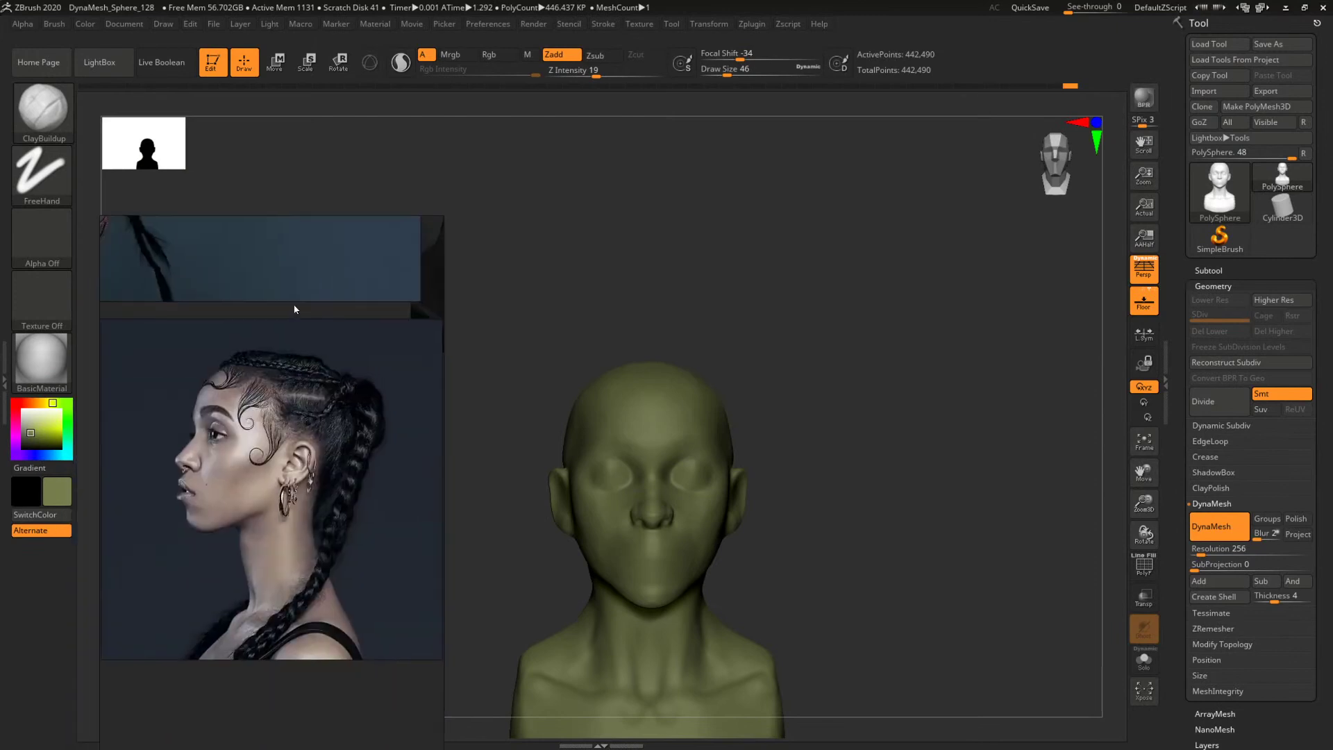
left_click_drag(295, 310, 283, 287)
Build up the brow above the eye socket and the cheek beside the nose with ClayBuildup at draw size 97.
mouse_move(840, 381)
left_mouse_down()
mouse_move(875, 357)
mouse_move(1012, 352)
mouse_move(743, 327)
mouse_move(604, 280)
mouse_move(668, 297)
left_mouse_up()
key("space")
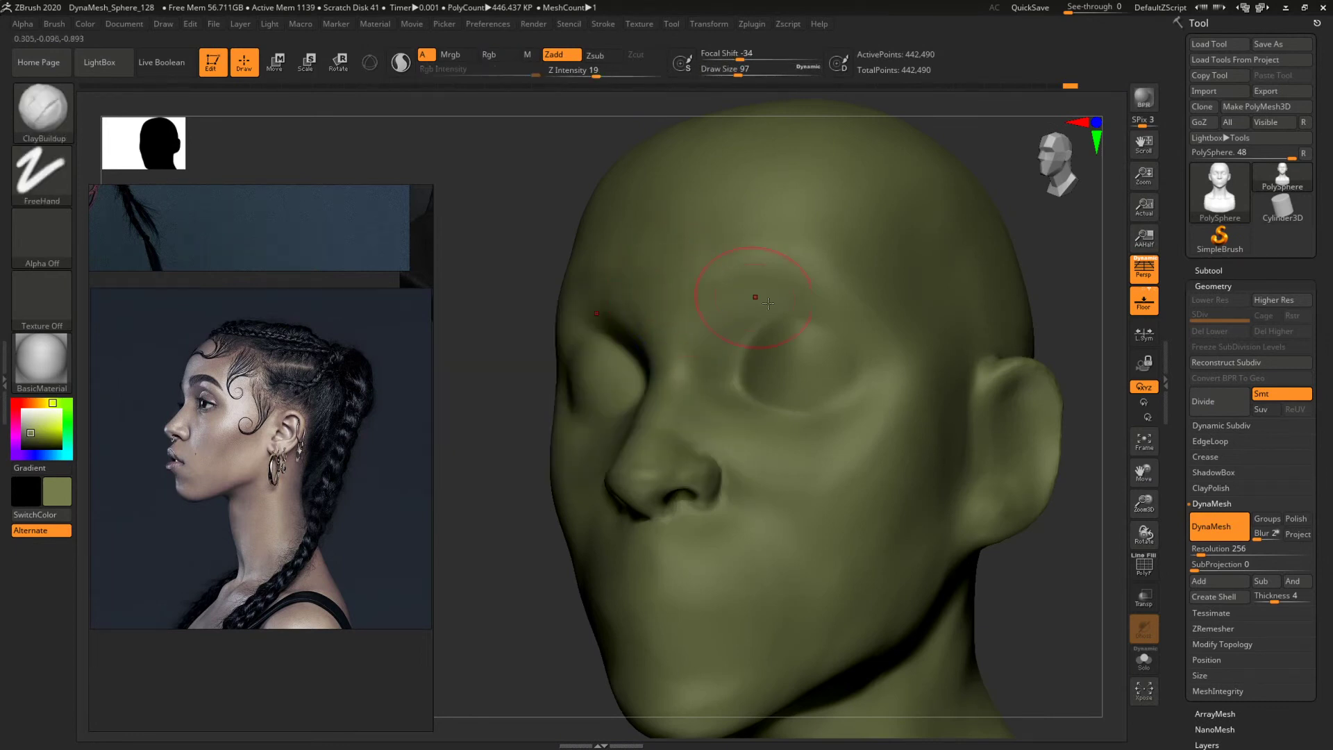
left_click_drag(452, 462, 497, 501)
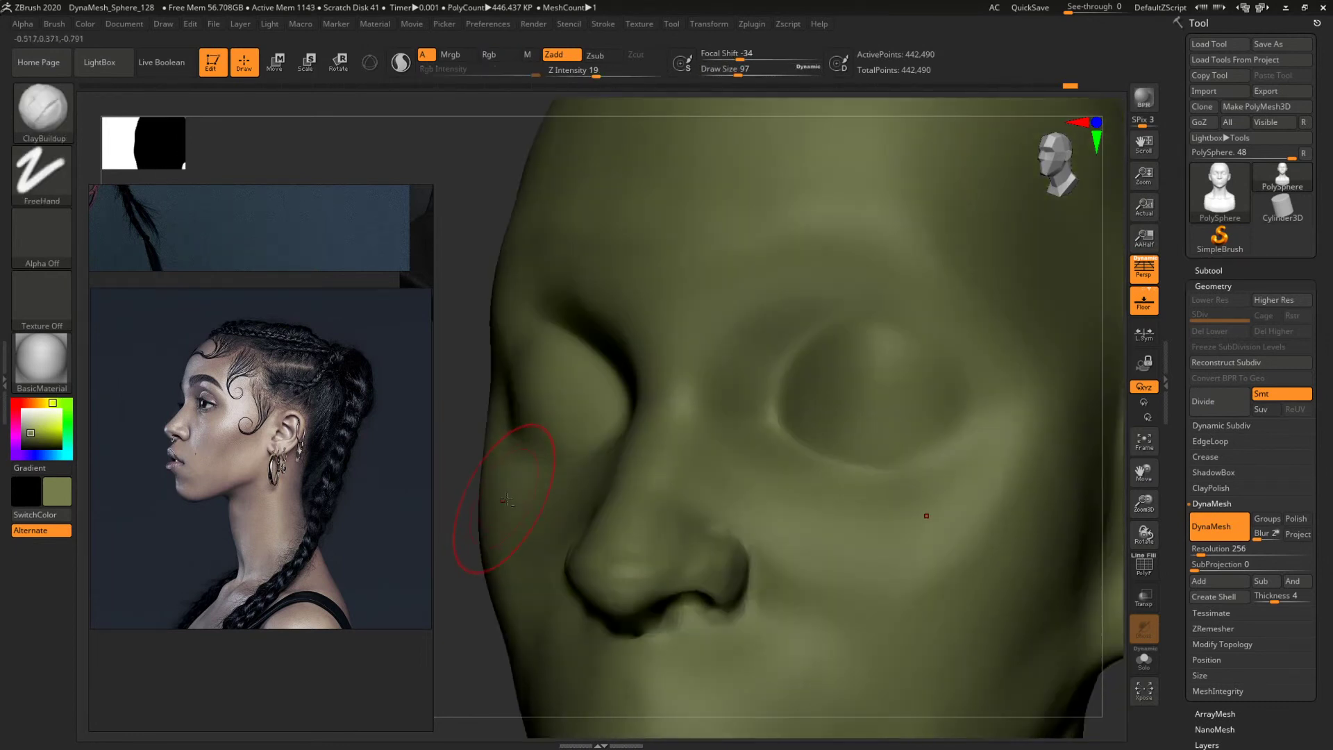
left_click_drag(632, 555, 618, 557)
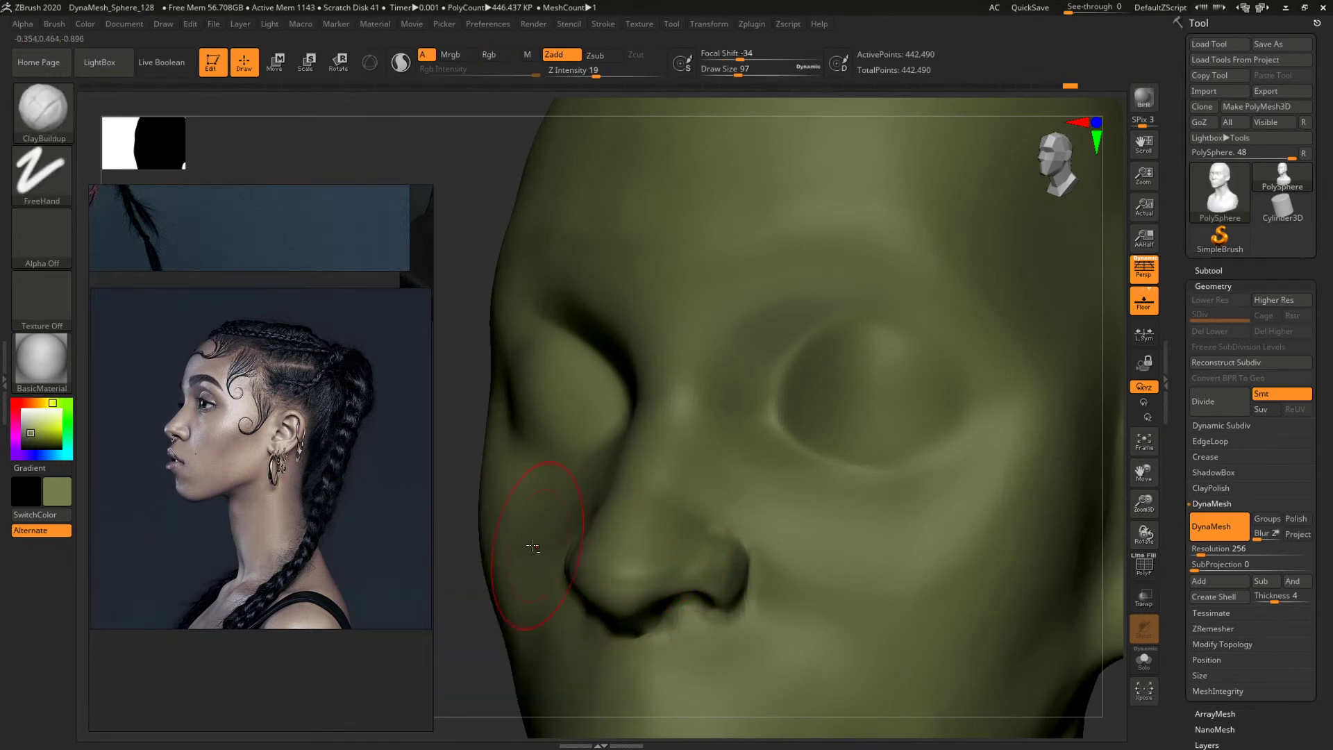
mouse_move(446, 553)
left_mouse_down()
mouse_move(530, 465)
mouse_move(616, 464)
mouse_move(586, 468)
mouse_move(611, 461)
mouse_move(586, 482)
left_mouse_up()
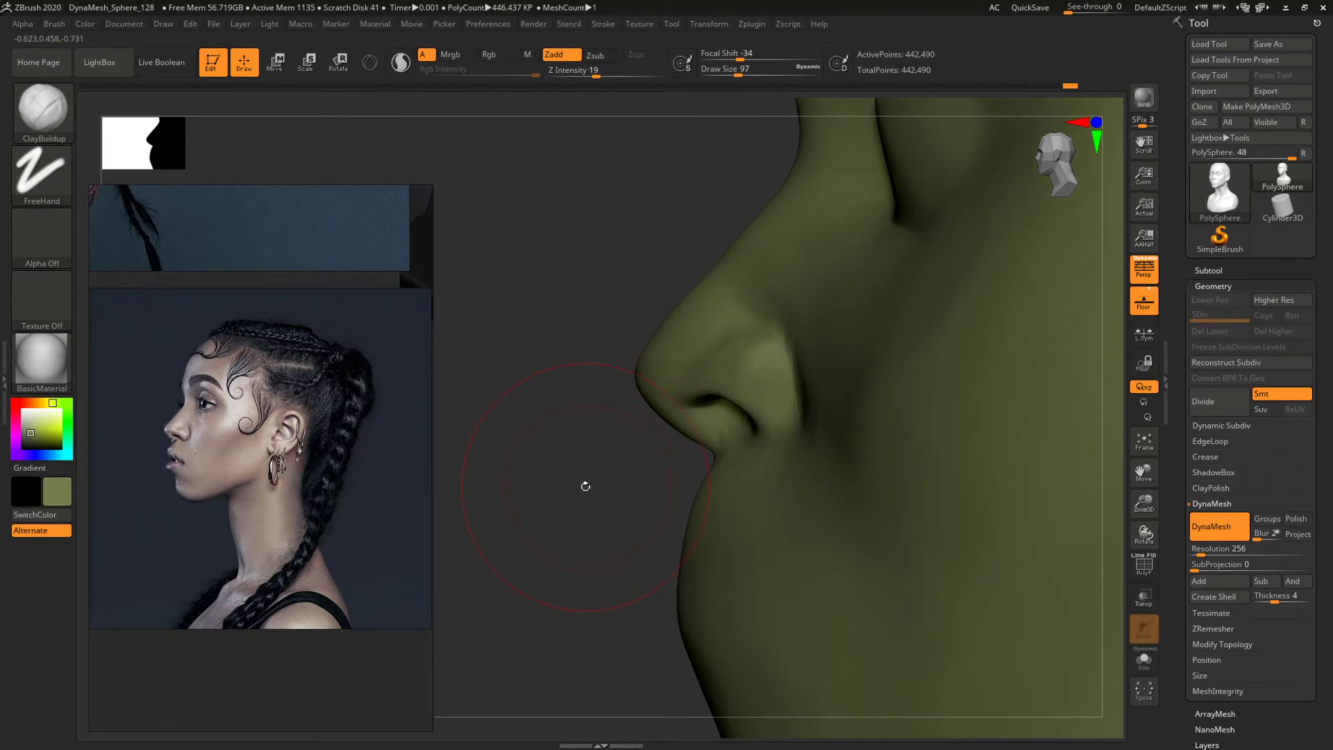
Reshape the base of the nose where it meets the upper lip in profile, using the Move brush at draw size 39.
key("b")
key("m")
key("v")
key("space")
left_click_drag(686, 440, 673, 439)
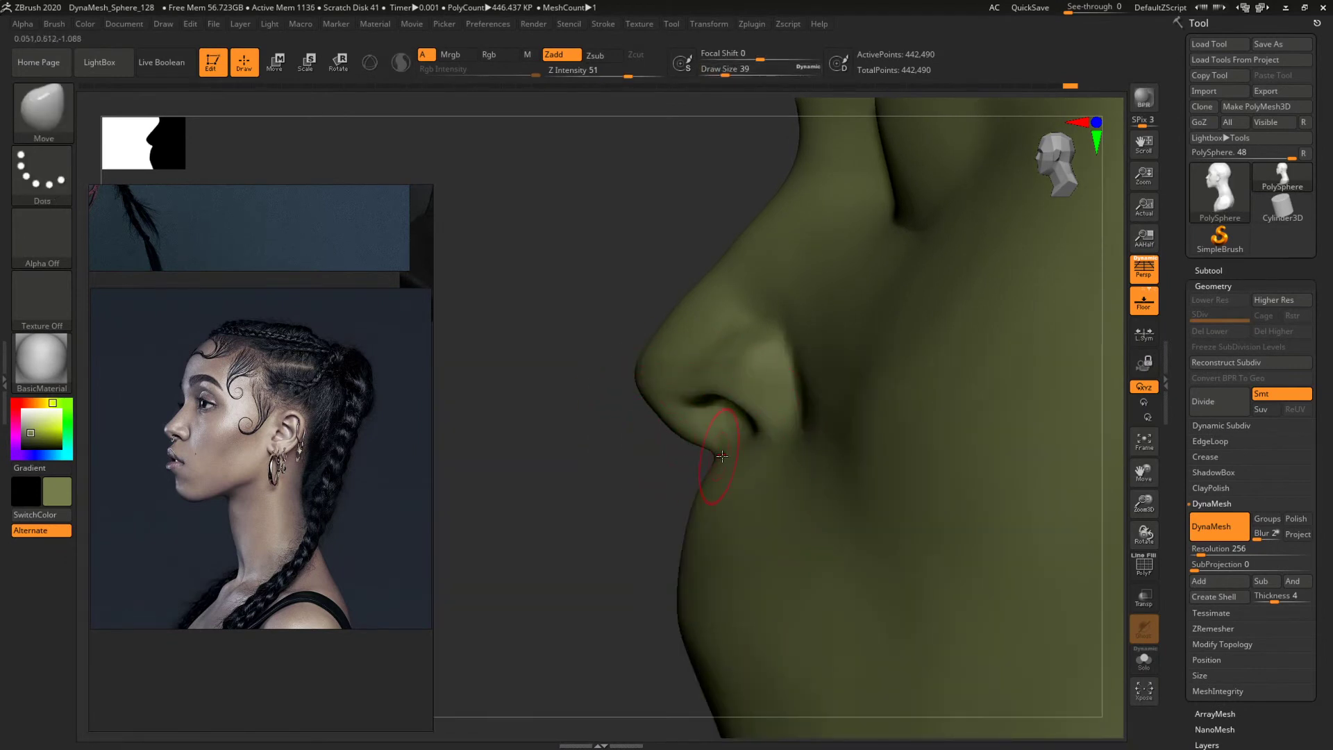
key("space")
key("space")
left_click_drag(712, 455, 718, 448)
left_click_drag(625, 488, 1034, 476)
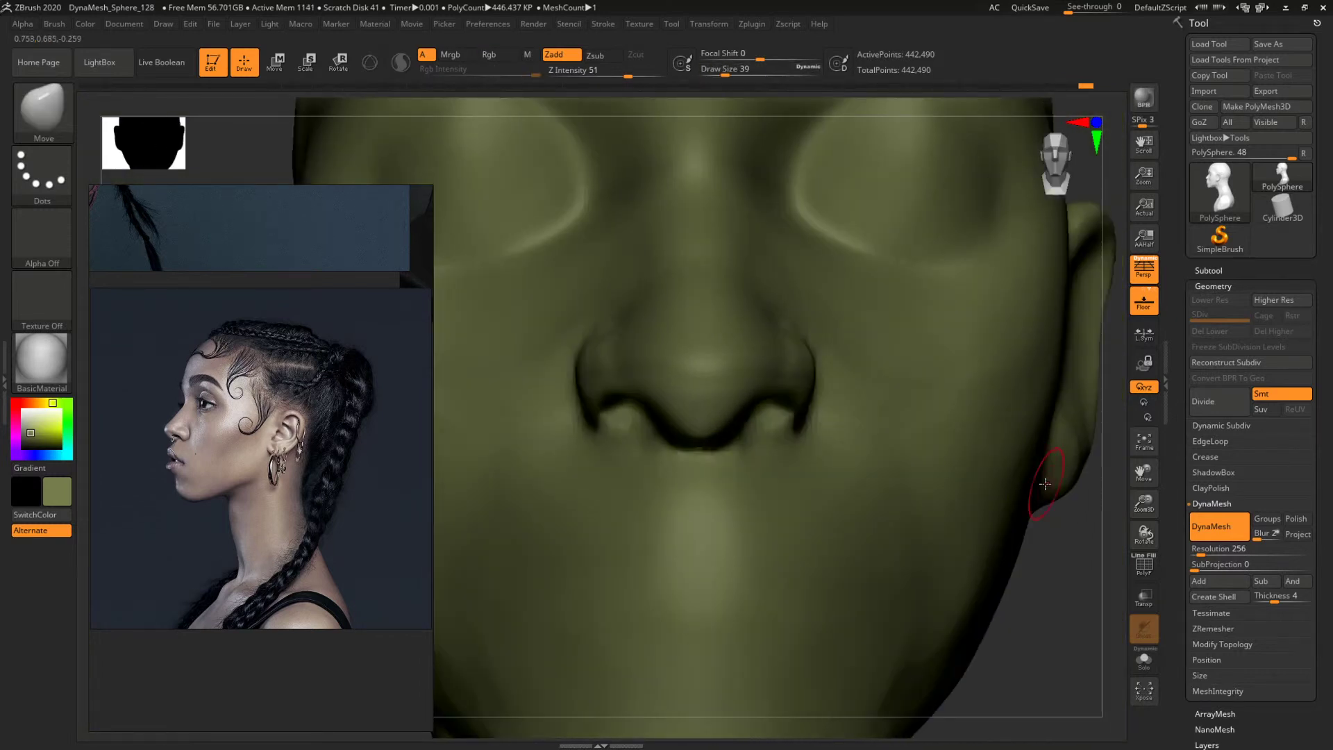
Isolate the part of the face mesh around the nose and eye sockets and frame it.
left_click_drag(1099, 585, 1003, 577, "alt")
left_click_drag(921, 549, 896, 369)
left_click_drag(1034, 448, 964, 446)
key("f")
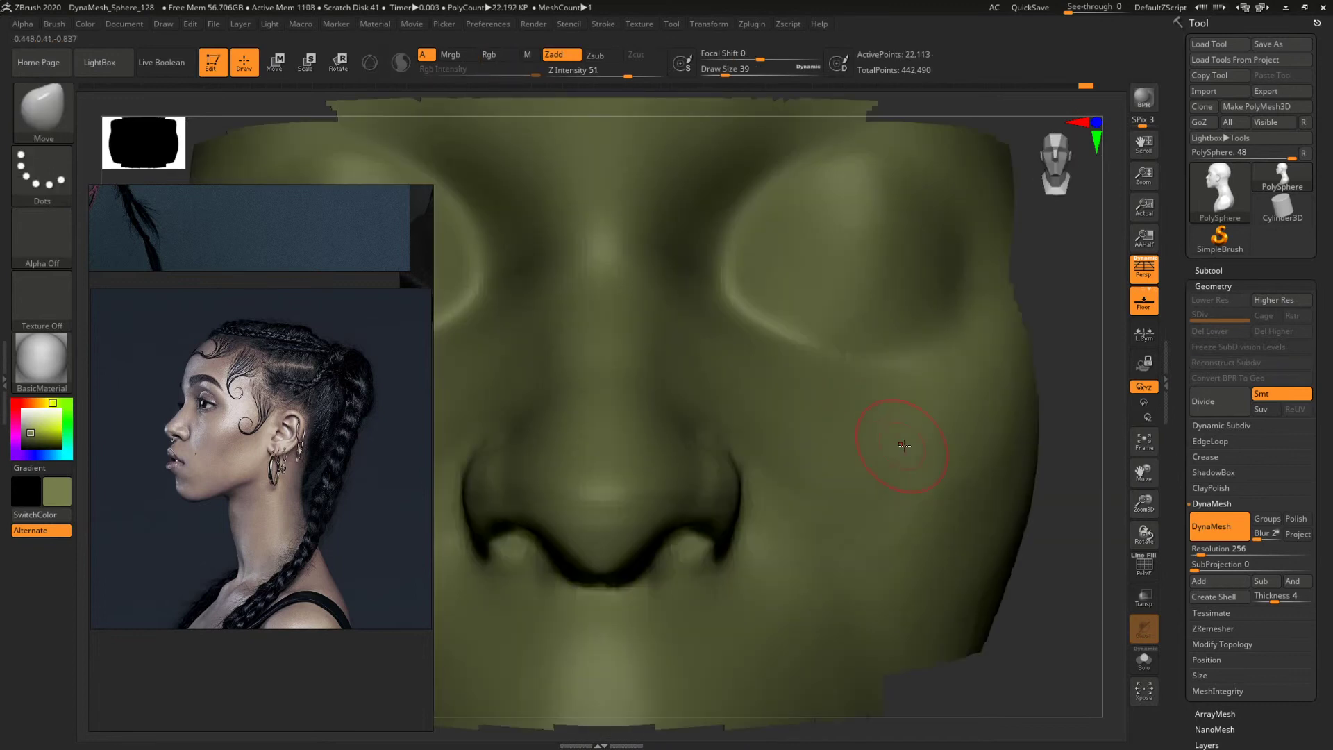
mouse_move(1050, 468)
left_mouse_down()
mouse_move(1062, 463)
mouse_move(1036, 482)
mouse_move(1035, 435)
mouse_move(959, 417)
left_mouse_up()
Refine the nostril wing and the rim around the nostril opening with ClayBuildup at draw size 29.
key("b")
key("c")
key("b")
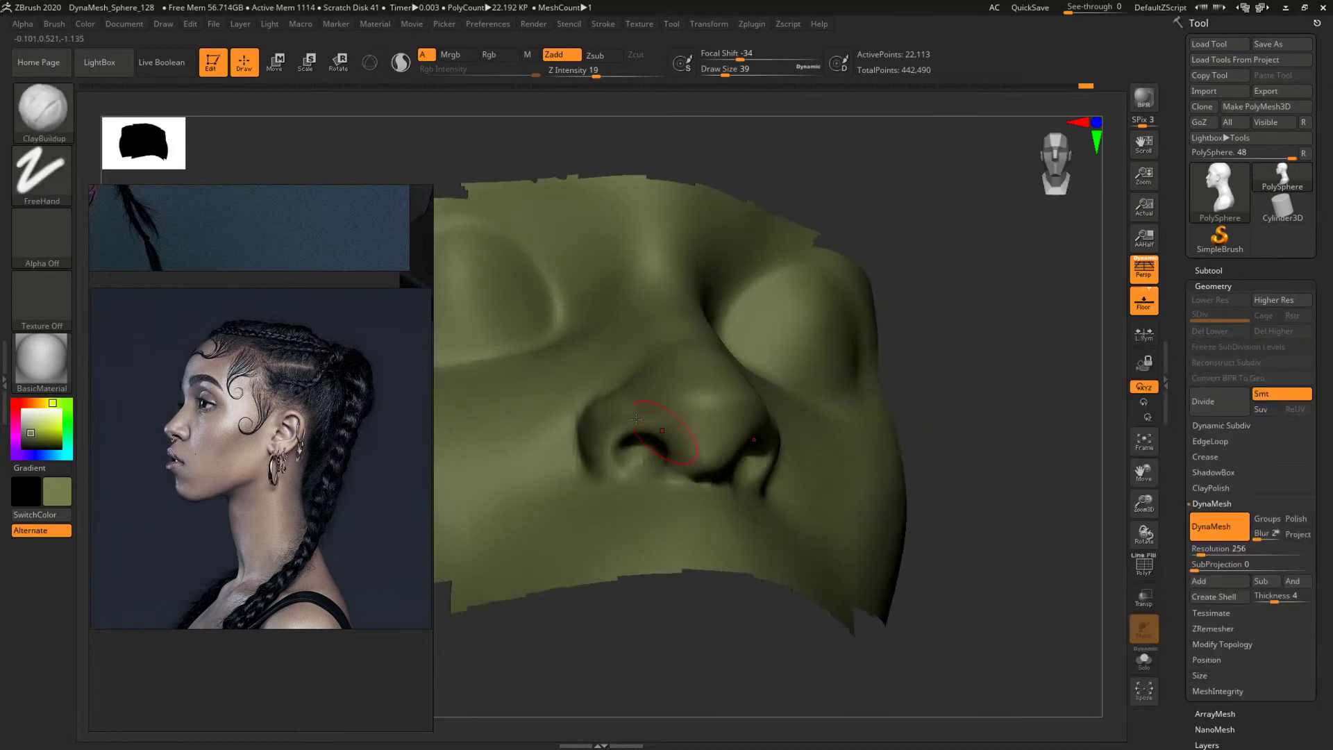
key("space")
mouse_move(616, 434)
left_mouse_down()
mouse_move(618, 459)
mouse_move(588, 460)
mouse_move(611, 444)
left_mouse_up()
key("space")
key("space")
left_click_drag(977, 336, 995, 361)
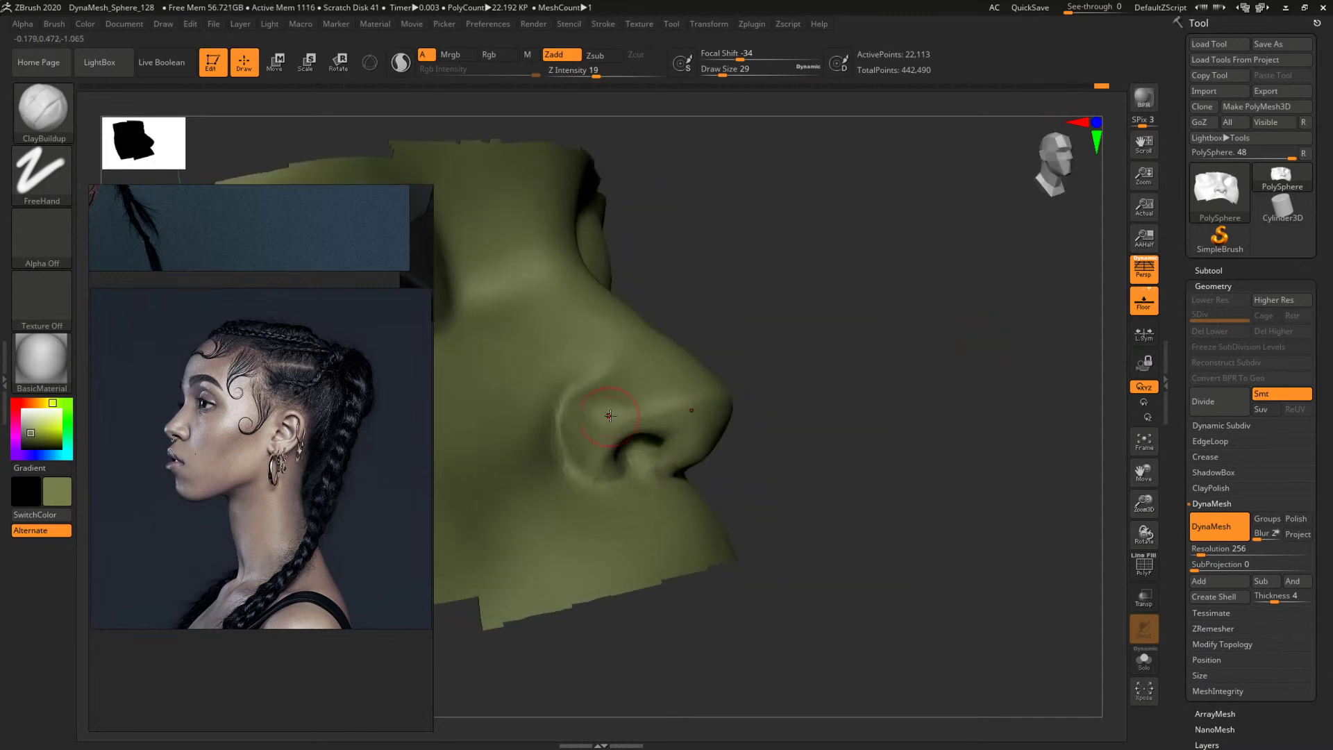
Build up the outer edge of the nostril wings with ClayBuildup at draw size 33, working from the side and from below.
key("s")
left_click_drag(577, 451, 583, 417)
key("s")
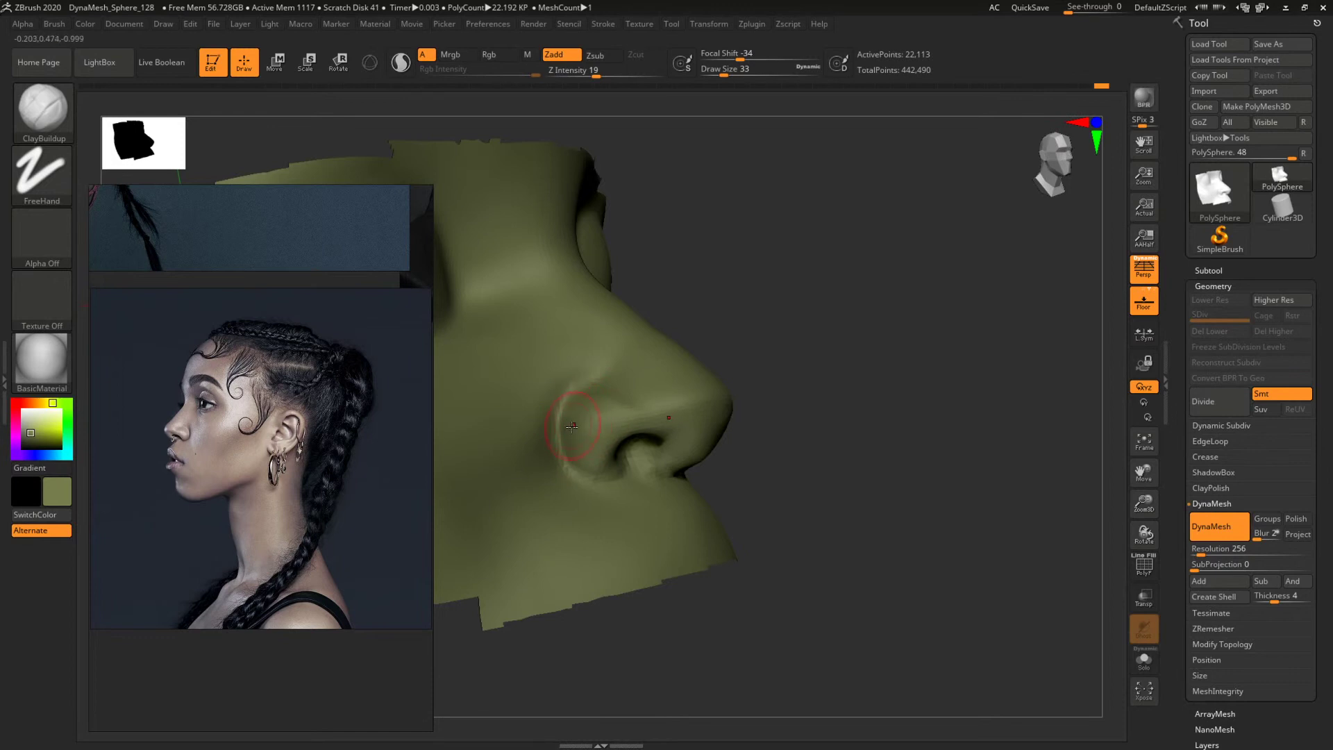
left_click_drag(844, 389, 695, 432)
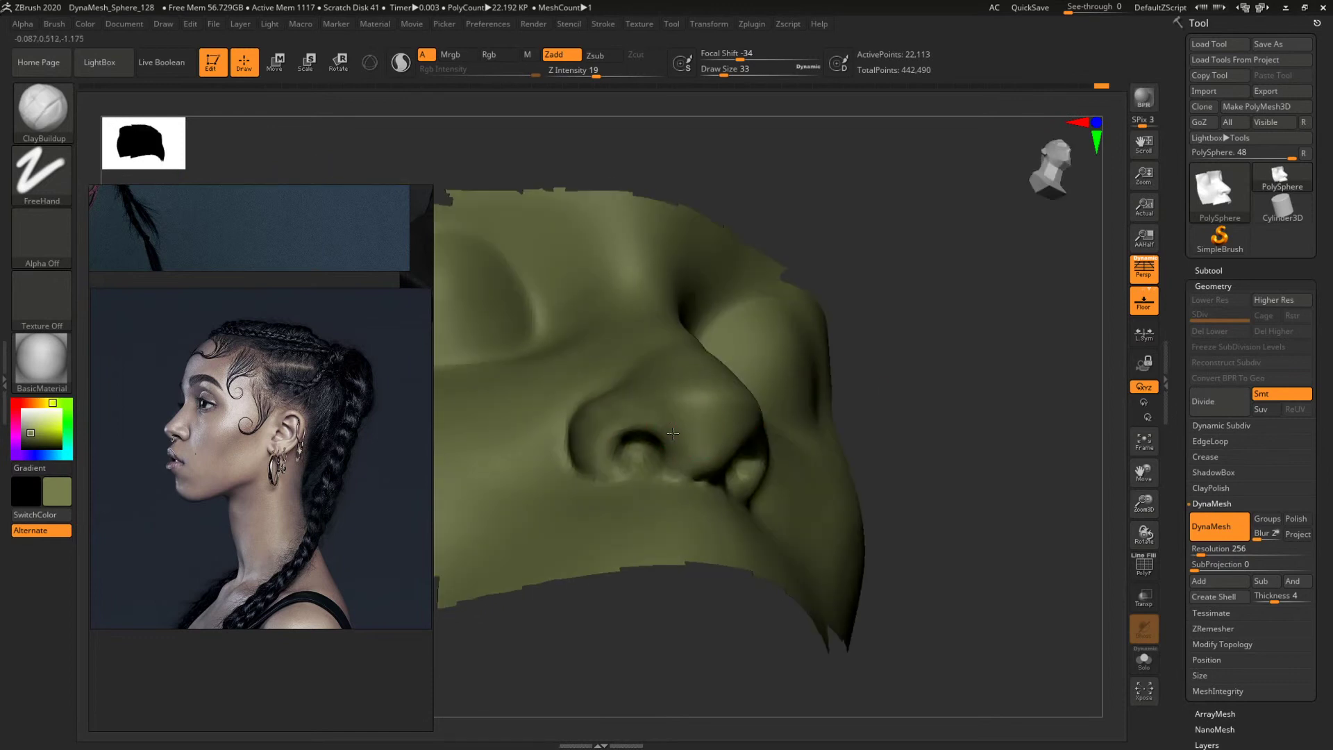
left_click_drag(897, 356, 762, 413)
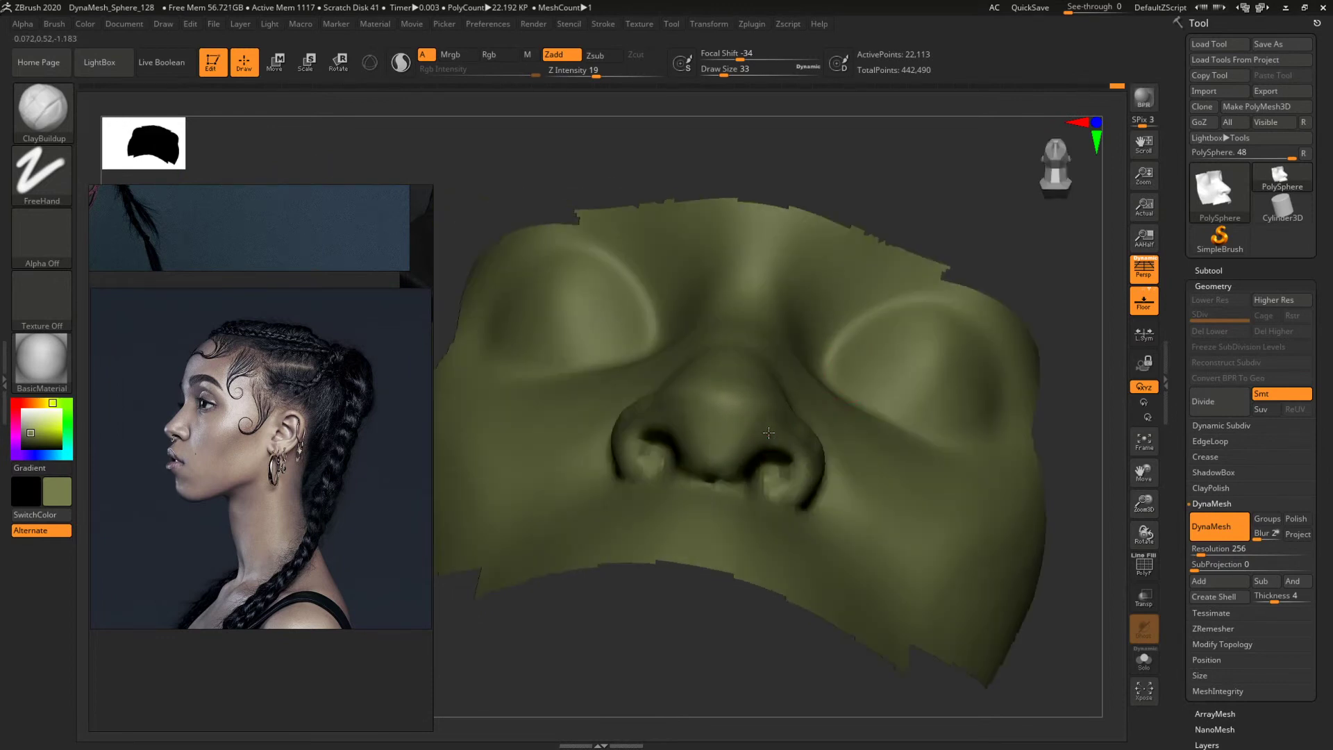
left_click_drag(1020, 295, 803, 358)
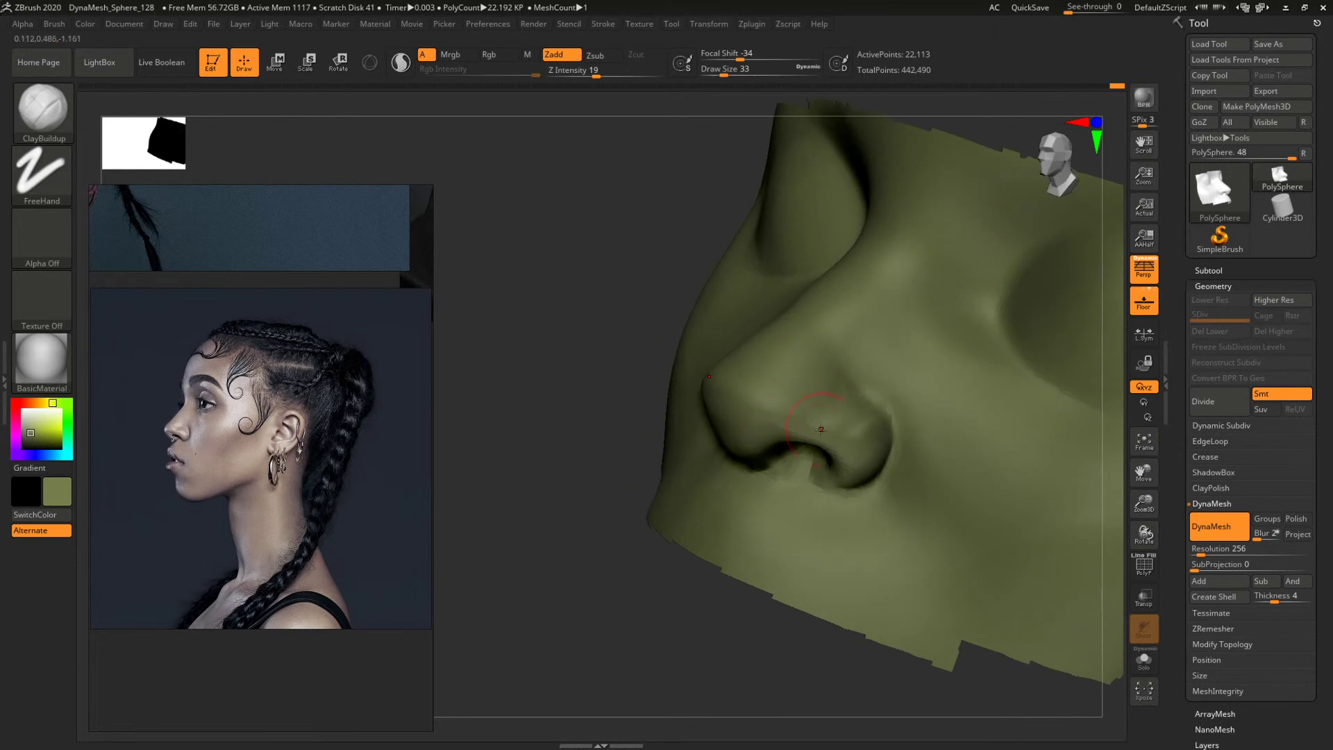
left_click_drag(542, 454, 601, 455)
Add small ClayBuildup strokes along the nose tip at draw size 18.
key("s")
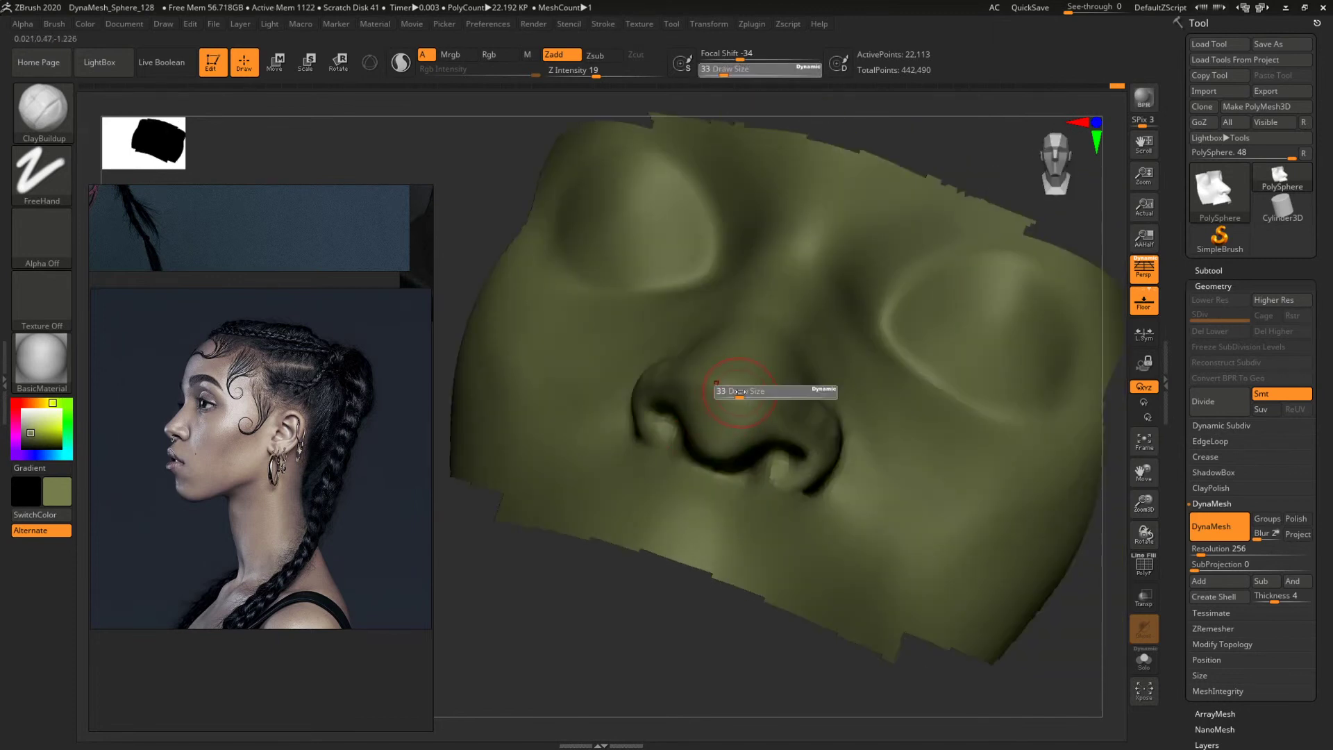
left_click_drag(738, 392, 731, 392)
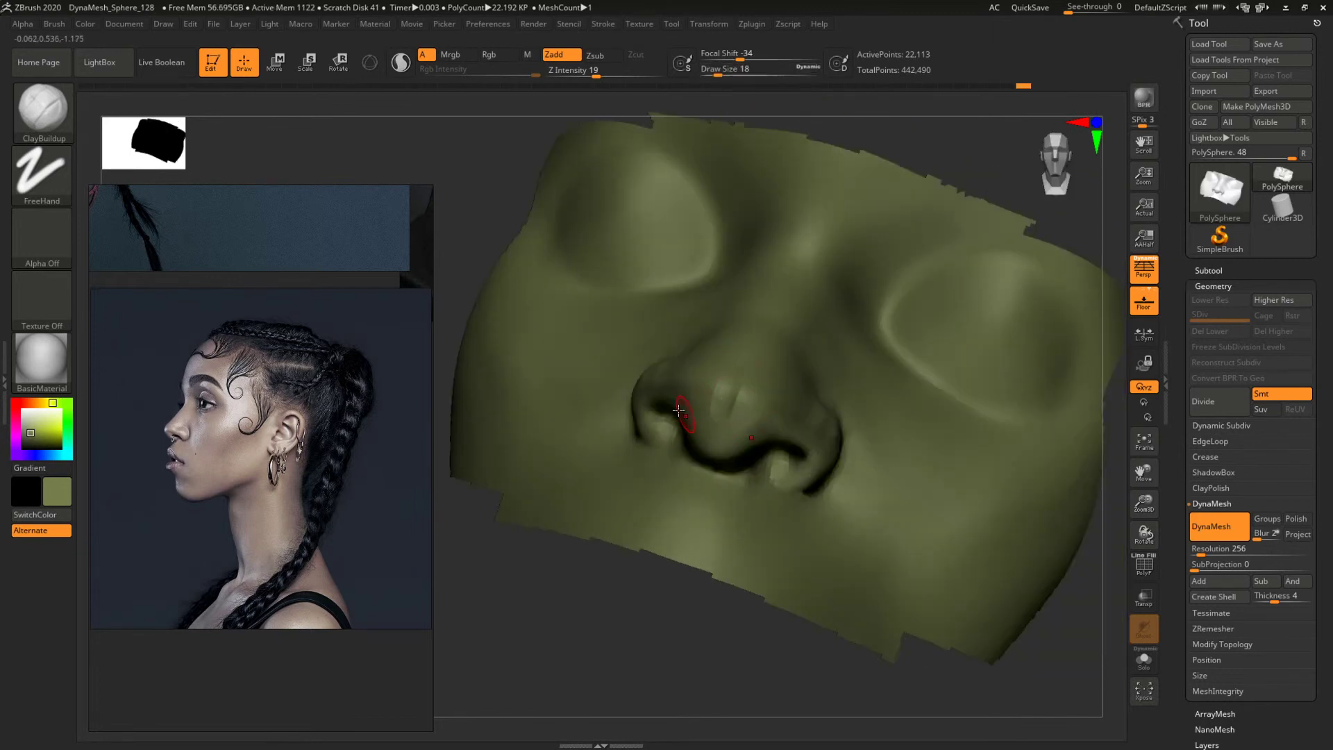
left_click_drag(459, 266, 478, 320)
Build up the nose tip at draw sizes 46 and 29, then smooth the tip strokes into the surrounding surface.
key("space")
left_click_drag(757, 389, 768, 389)
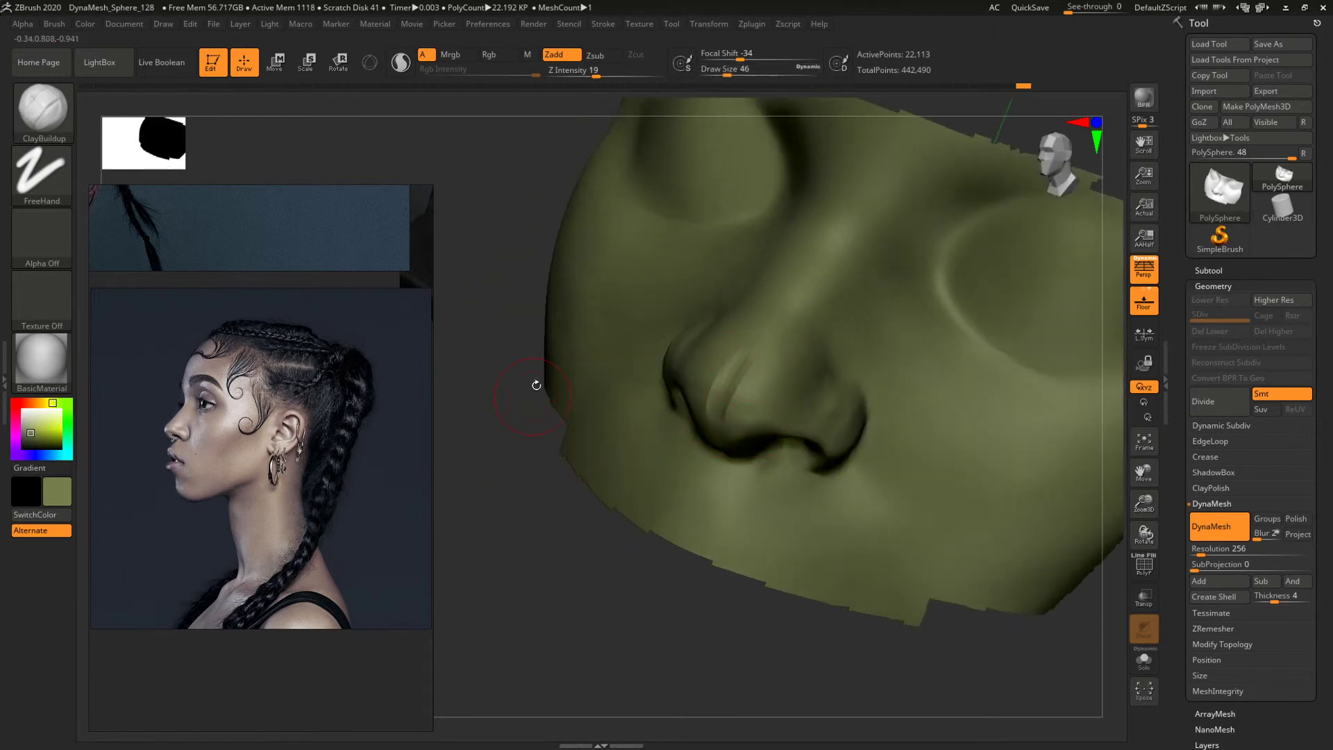
left_click_drag(536, 385, 545, 298)
key("space")
left_click_drag(754, 438, 748, 446)
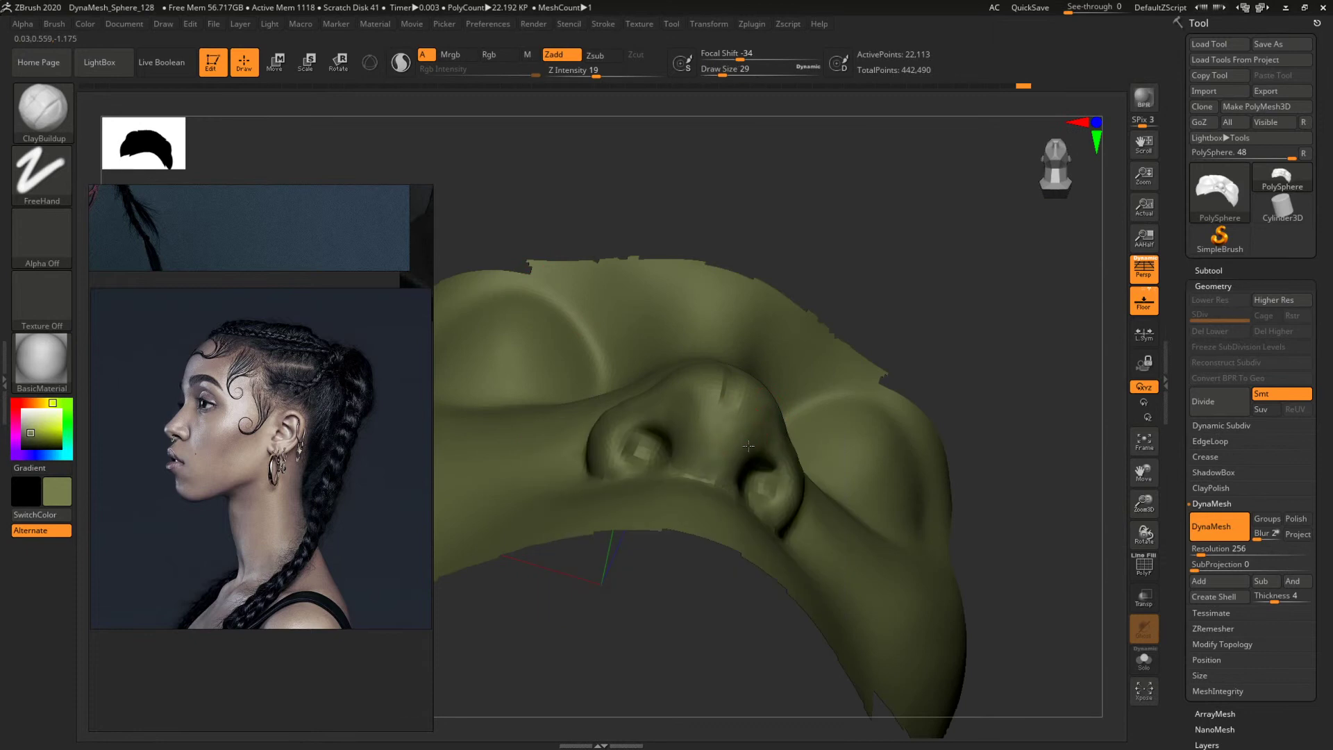
left_click_drag(975, 269, 741, 336)
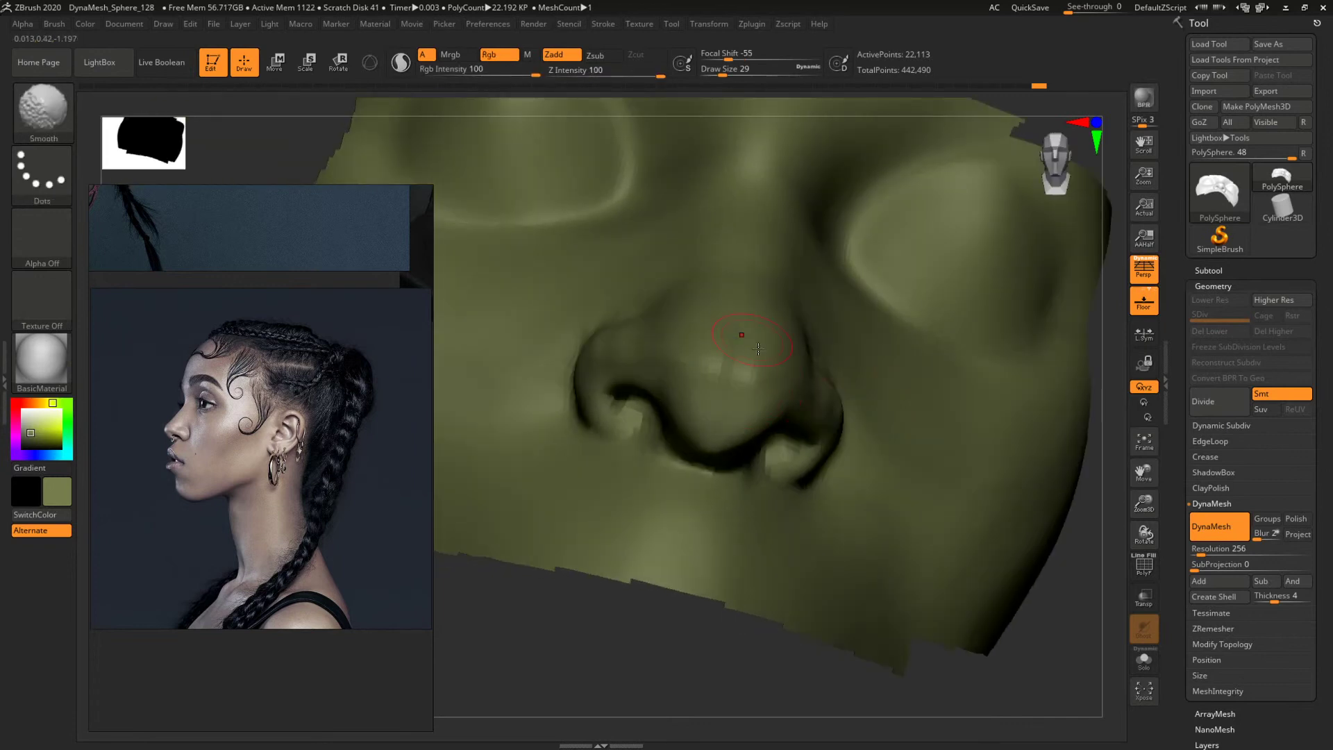
left_click_drag(1050, 670, 903, 611)
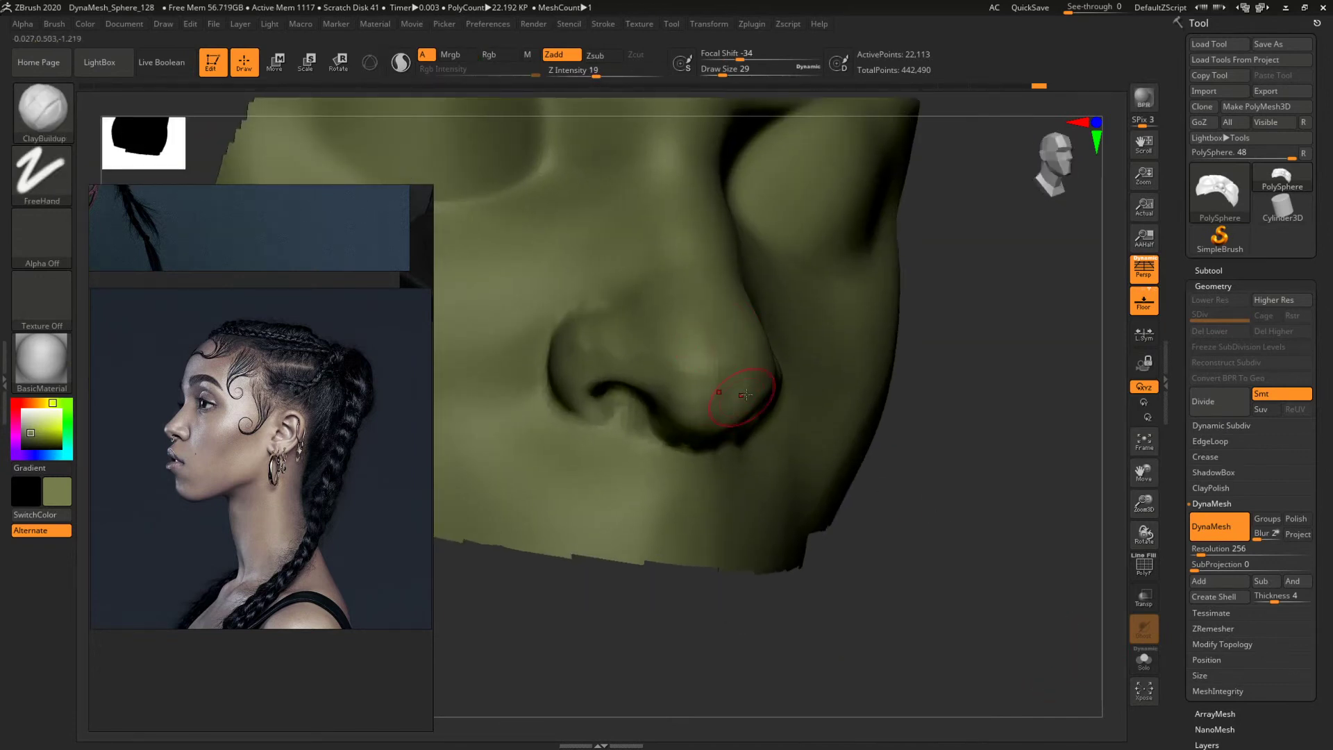
left_click_drag(948, 487, 976, 387)
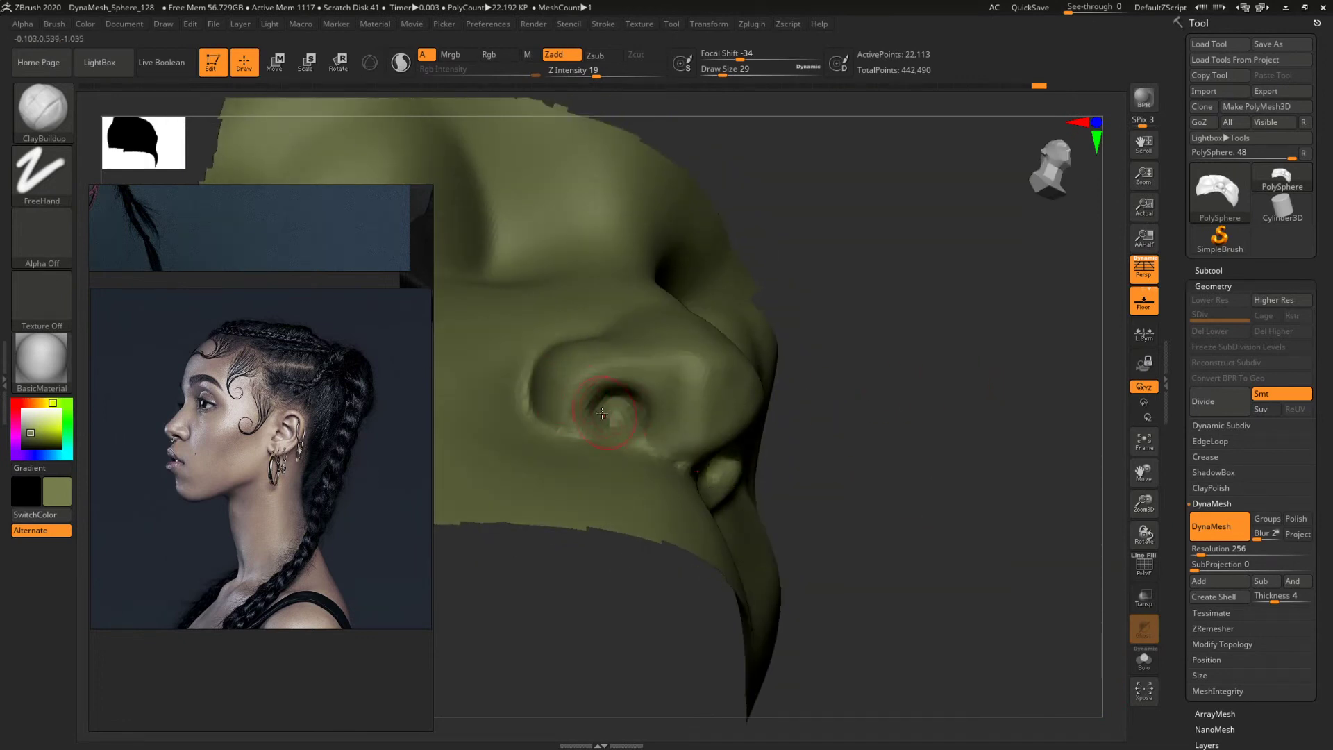
Shape the nostril's inner rim with ClayBuildup at draw size 25, then unhide the whole head and remesh it with DynaMesh.
key("space")
mouse_move(612, 407)
left_mouse_down()
mouse_move(629, 406)
mouse_move(596, 419)
left_mouse_up()
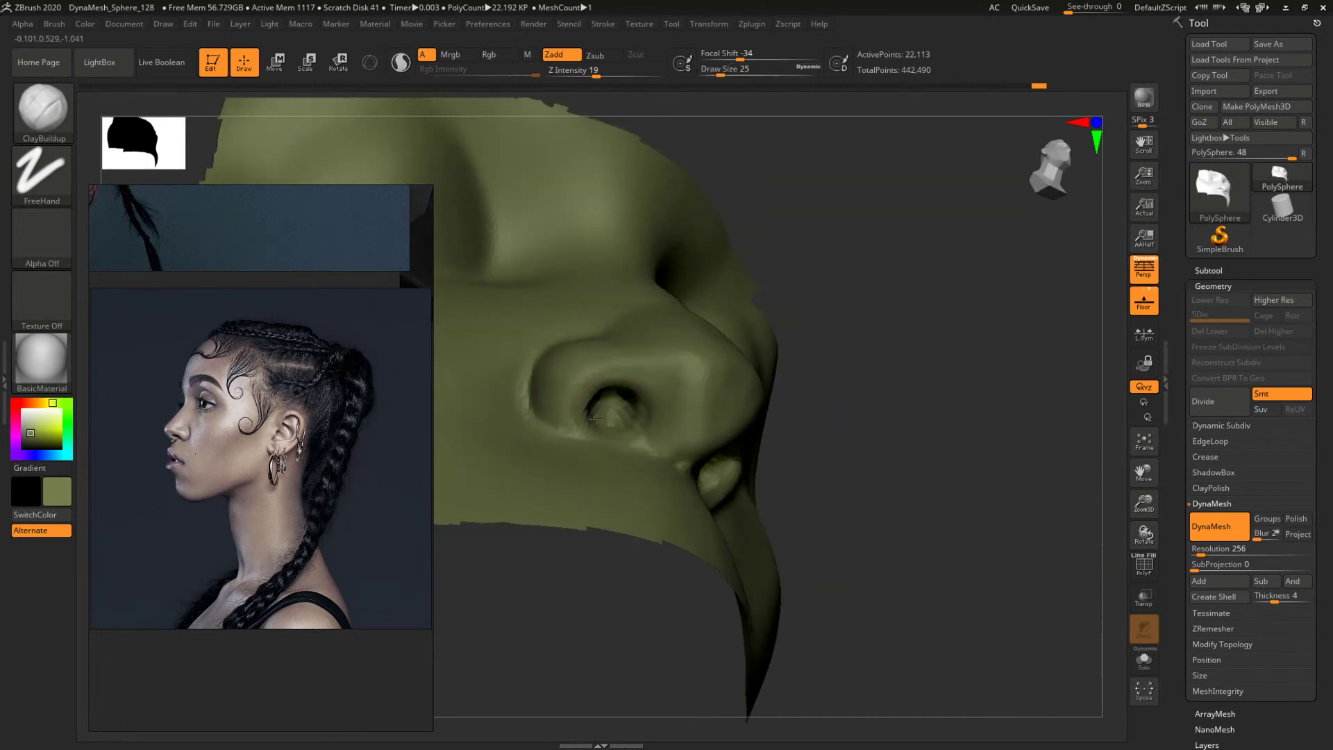
left_click_drag(931, 352, 956, 431, "ctrl")
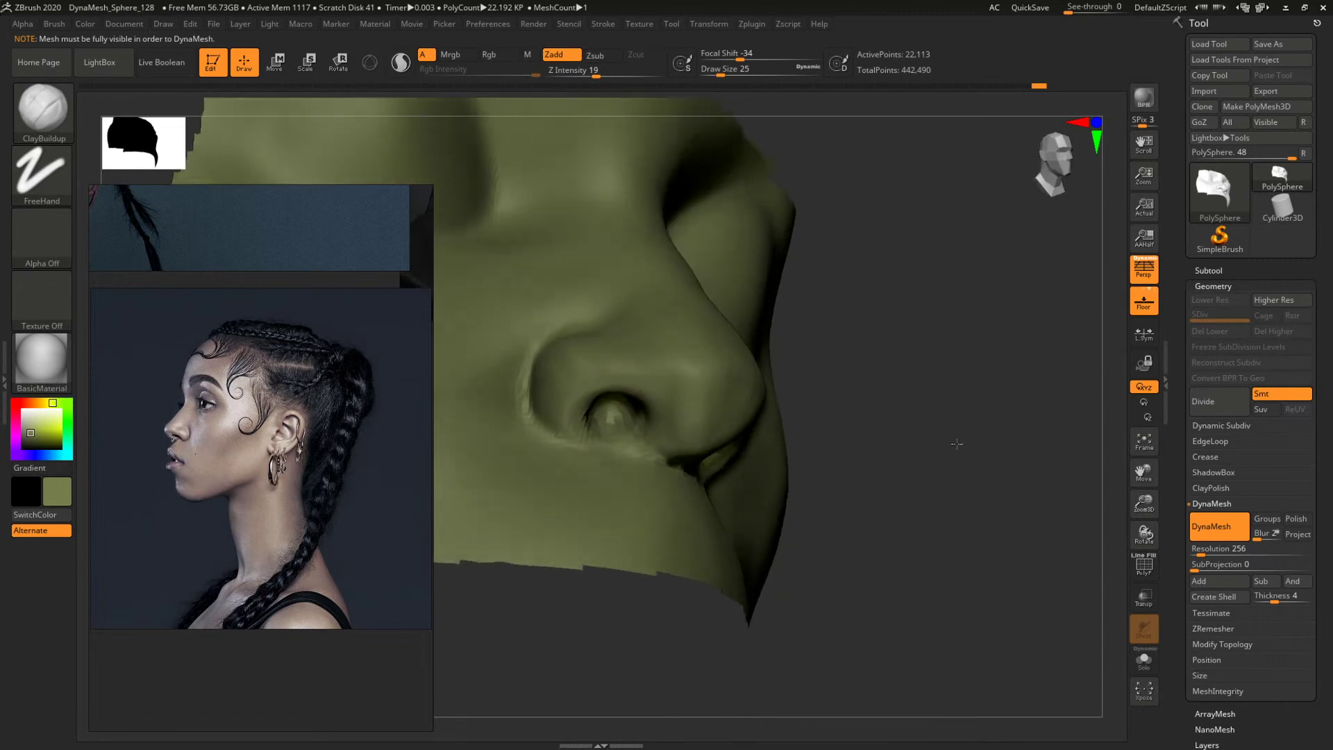
left_click(964, 410, "ctrl+shift")
left_click_drag(947, 332, 950, 428, "ctrl")
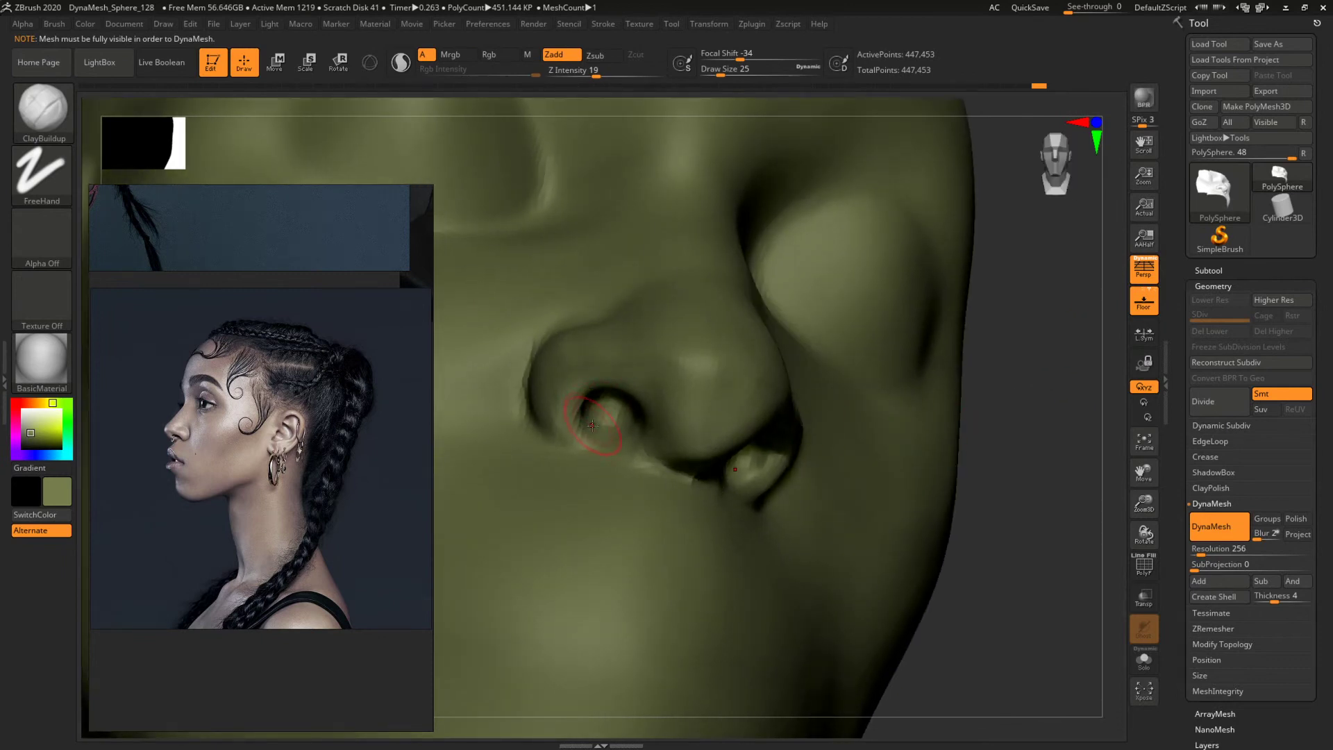
Sharpen the lower nostril edge with ClayBuildup at draw size 16, then bring up the low-angle reference photo with the curly hair.
key("space")
left_click_drag(609, 447, 604, 447)
scroll(334, 471, "down", 5)
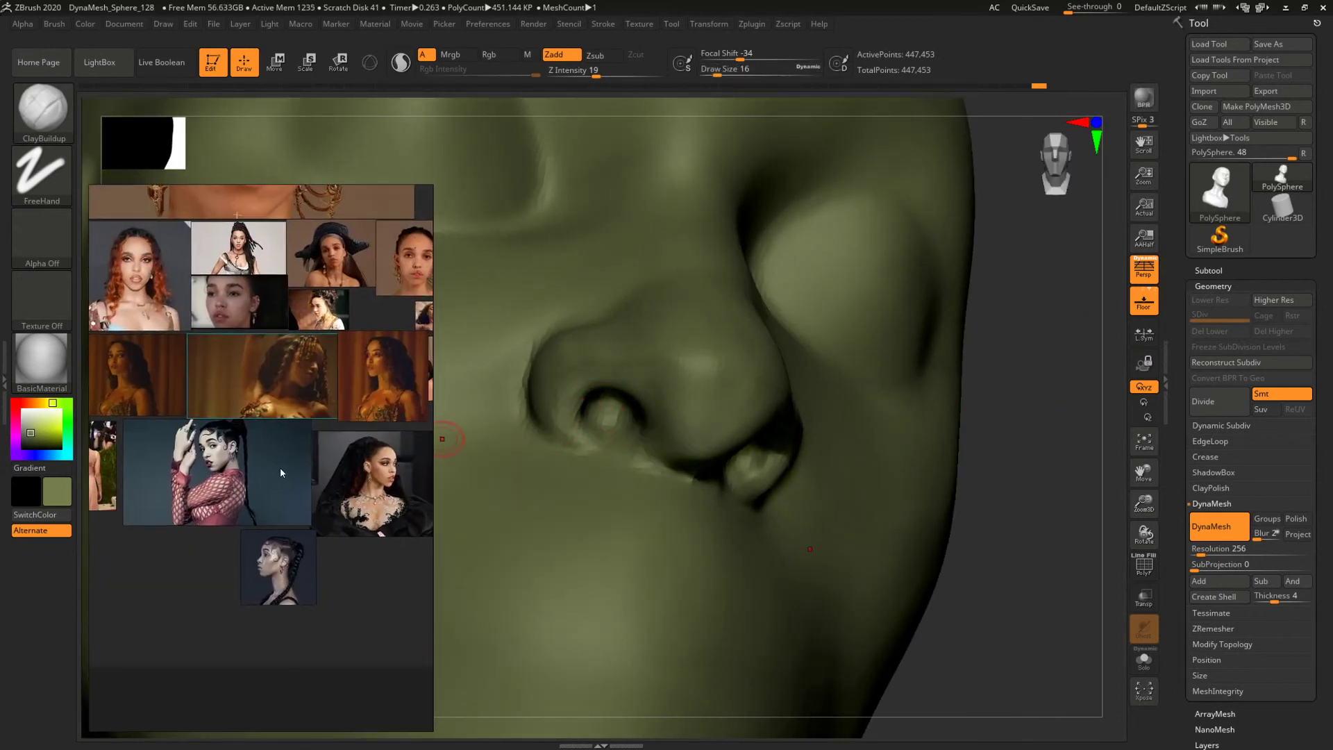
scroll(250, 476, "down", 2)
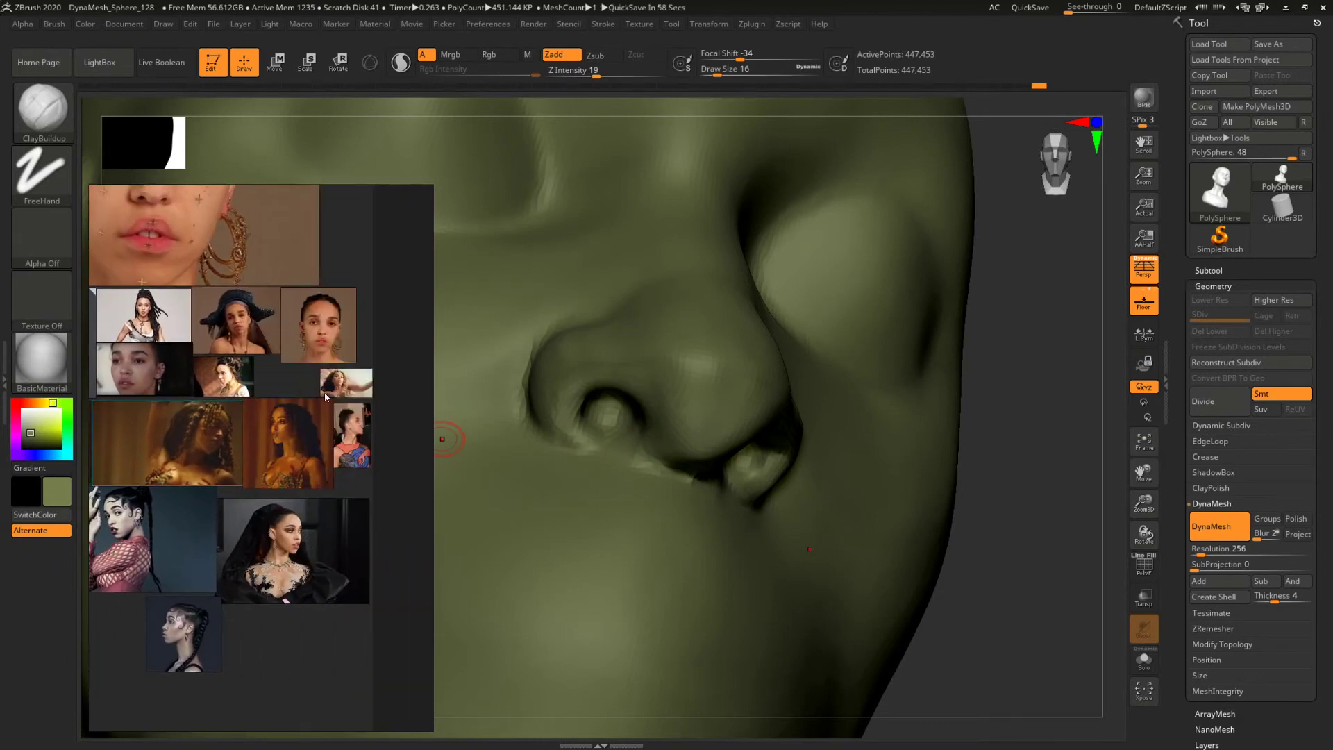
scroll(325, 396, "up", 6)
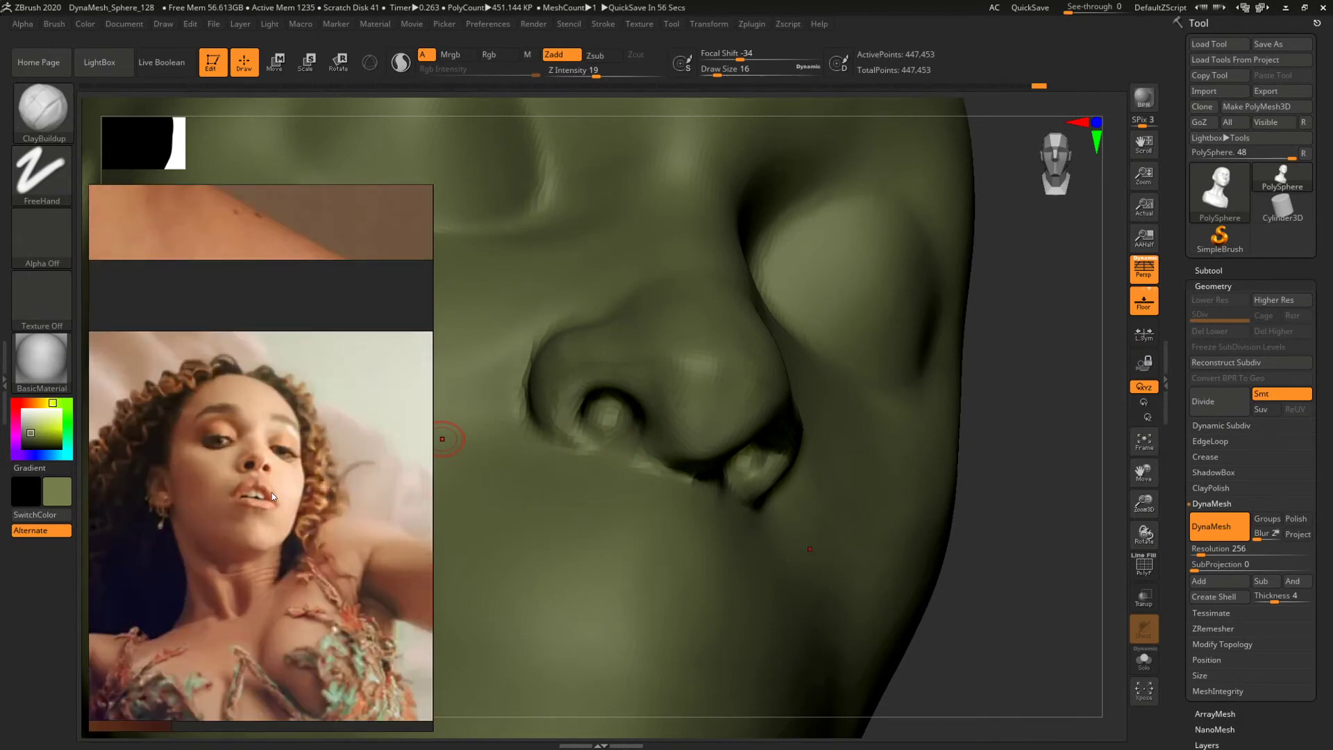
Reshape the nostril opening and the base of the columella with the Move brush at draw size 54.
left_click_drag(1015, 498, 965, 451)
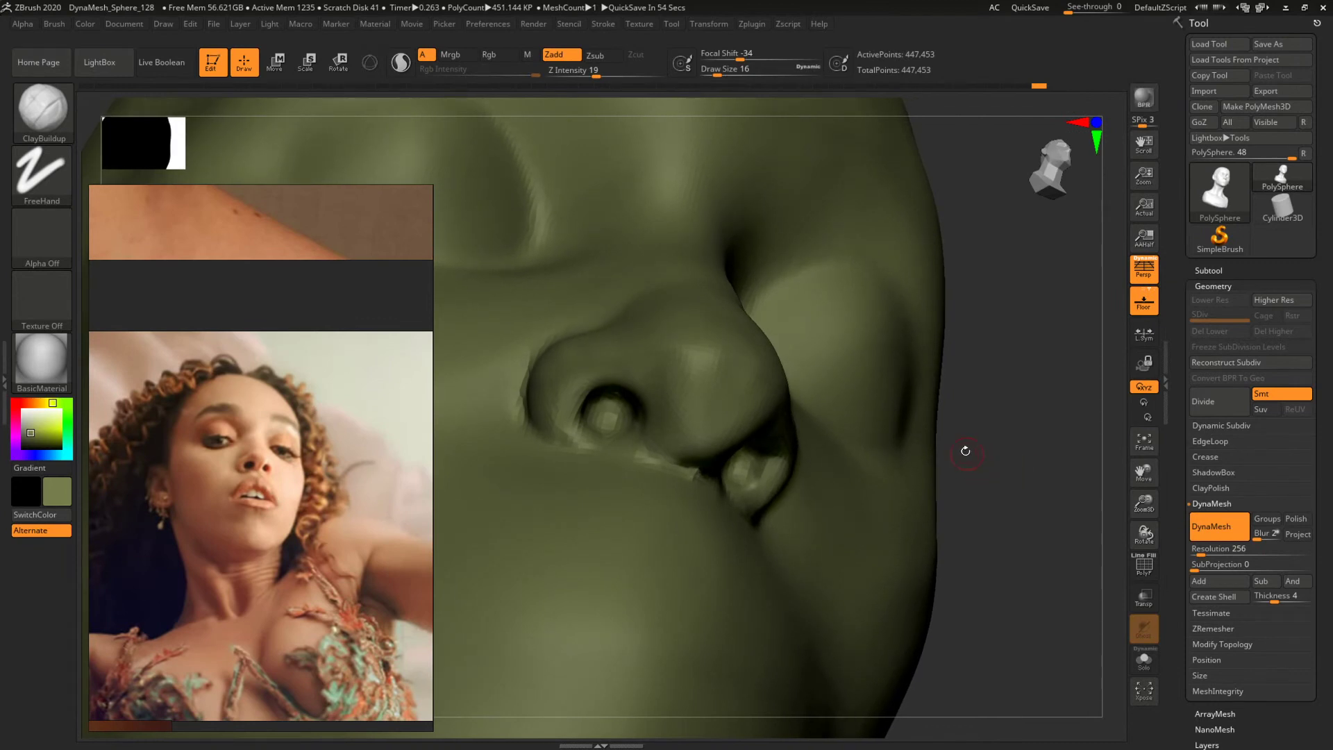
key("b")
key("m")
key("v")
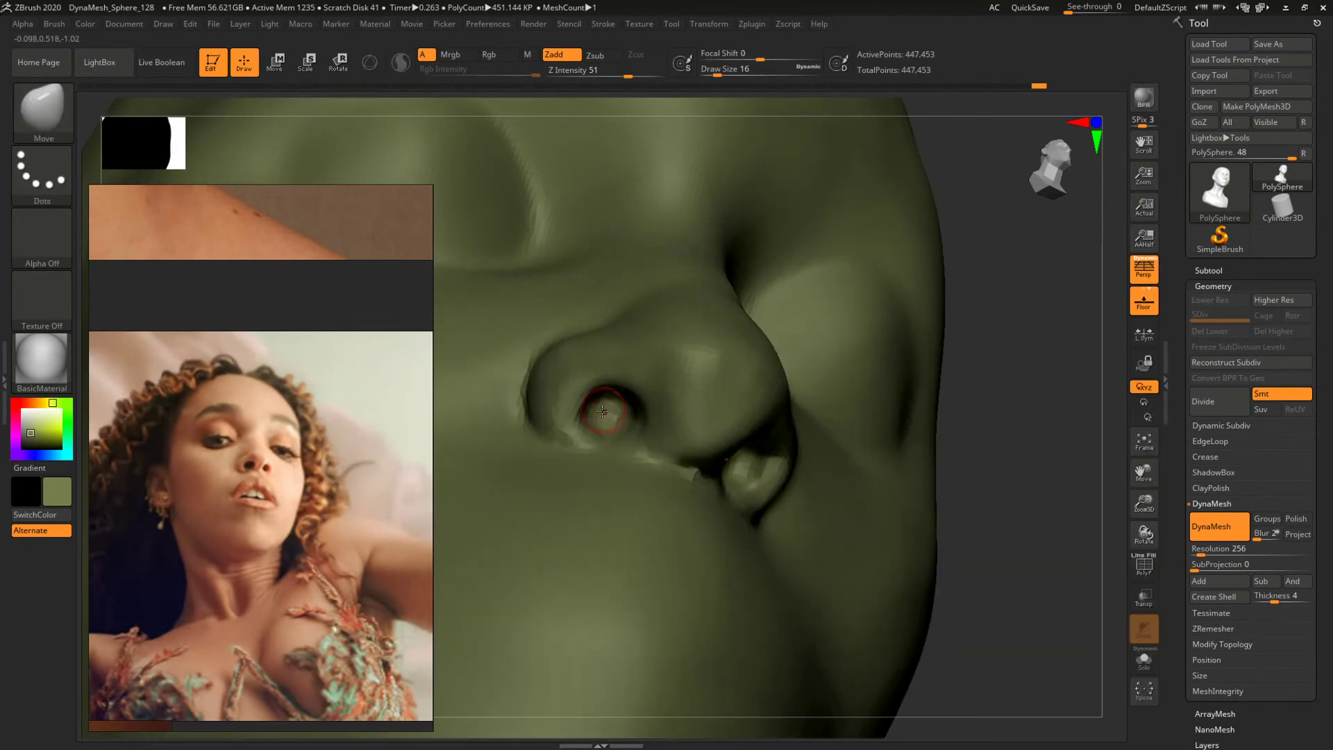
key("space")
mouse_move(606, 416)
left_mouse_down()
mouse_move(641, 442)
mouse_move(619, 442)
left_mouse_up()
key("space")
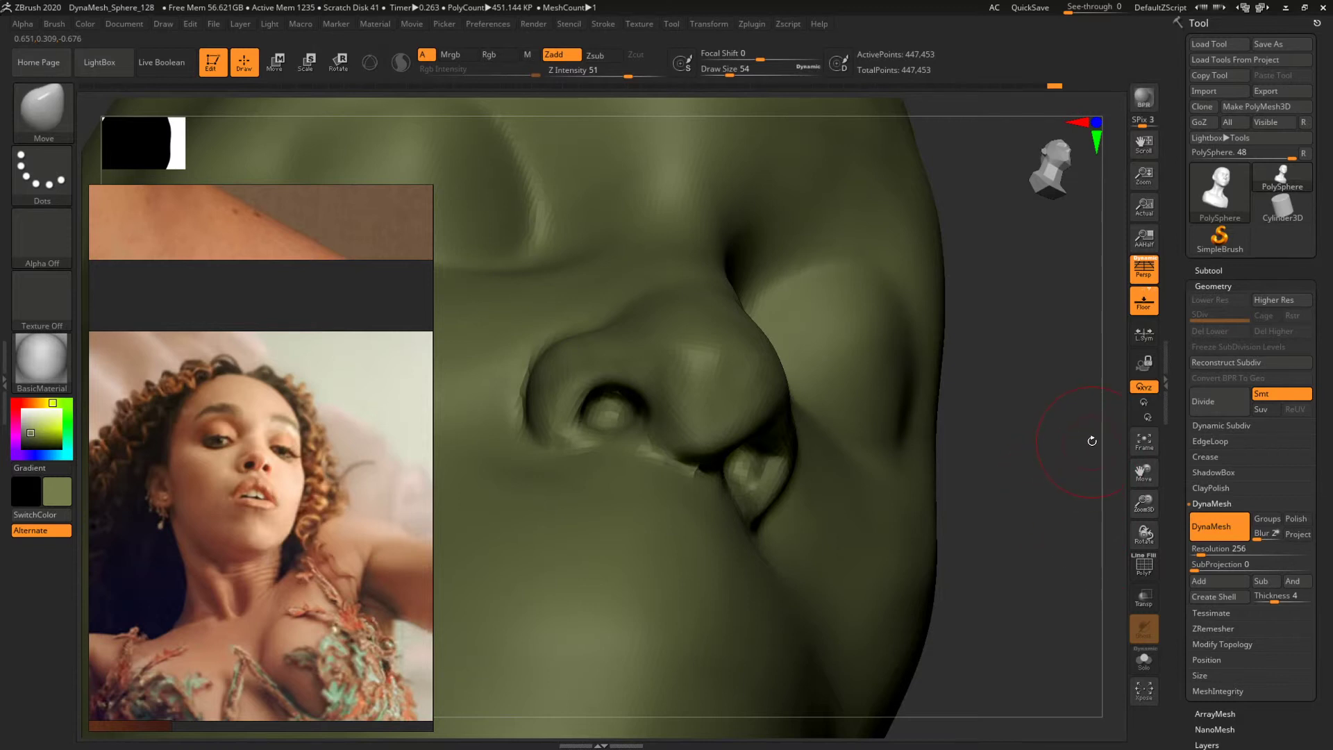
left_click_drag(1036, 451, 975, 362)
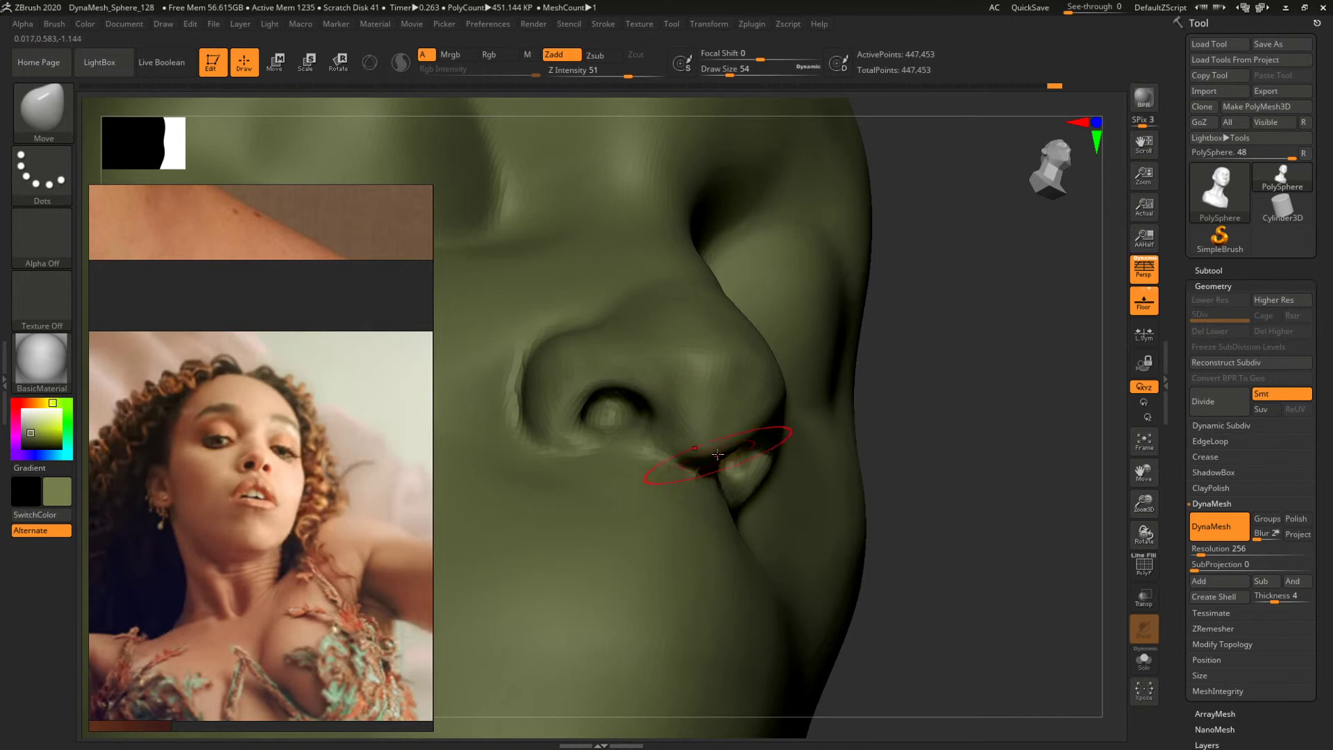
Adjust the nostril rim beside the columella with the Move brush, viewing the nose from below.
key("b")
key("c")
key("b")
left_click_drag(1008, 476, 970, 460)
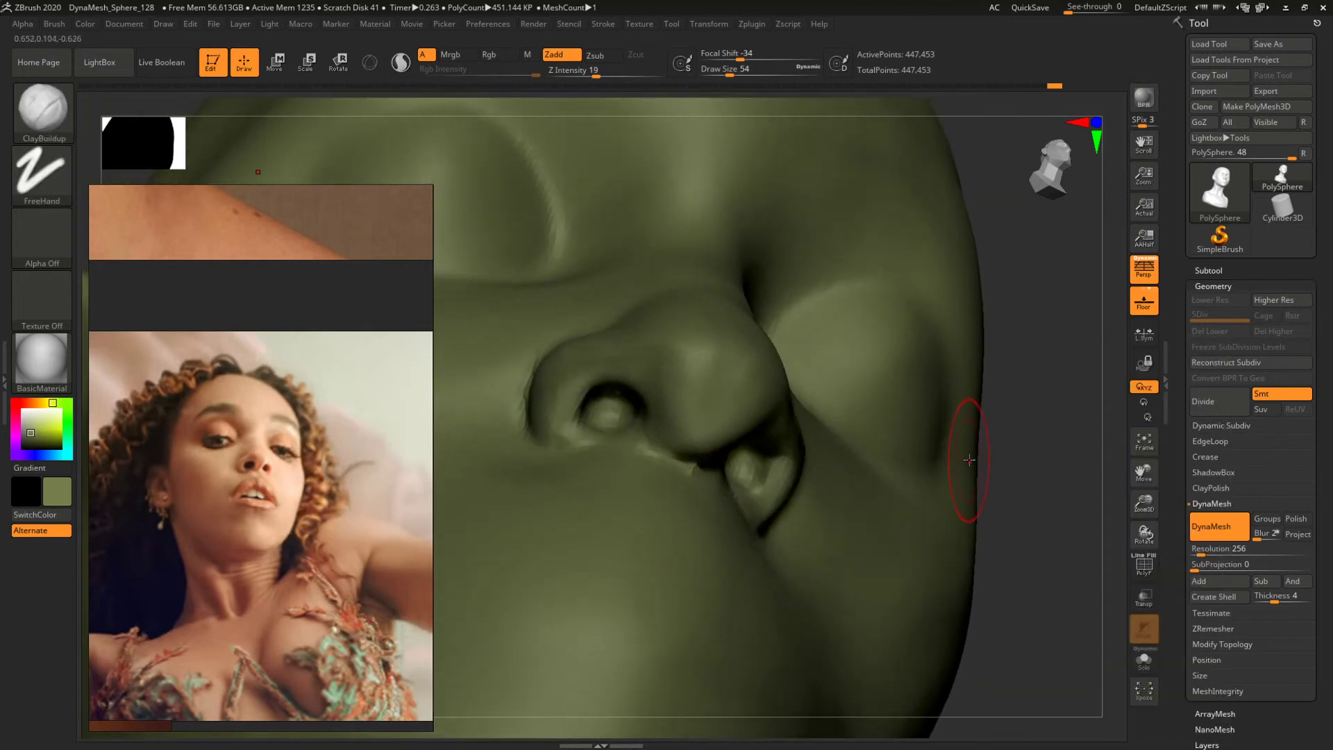
key("b")
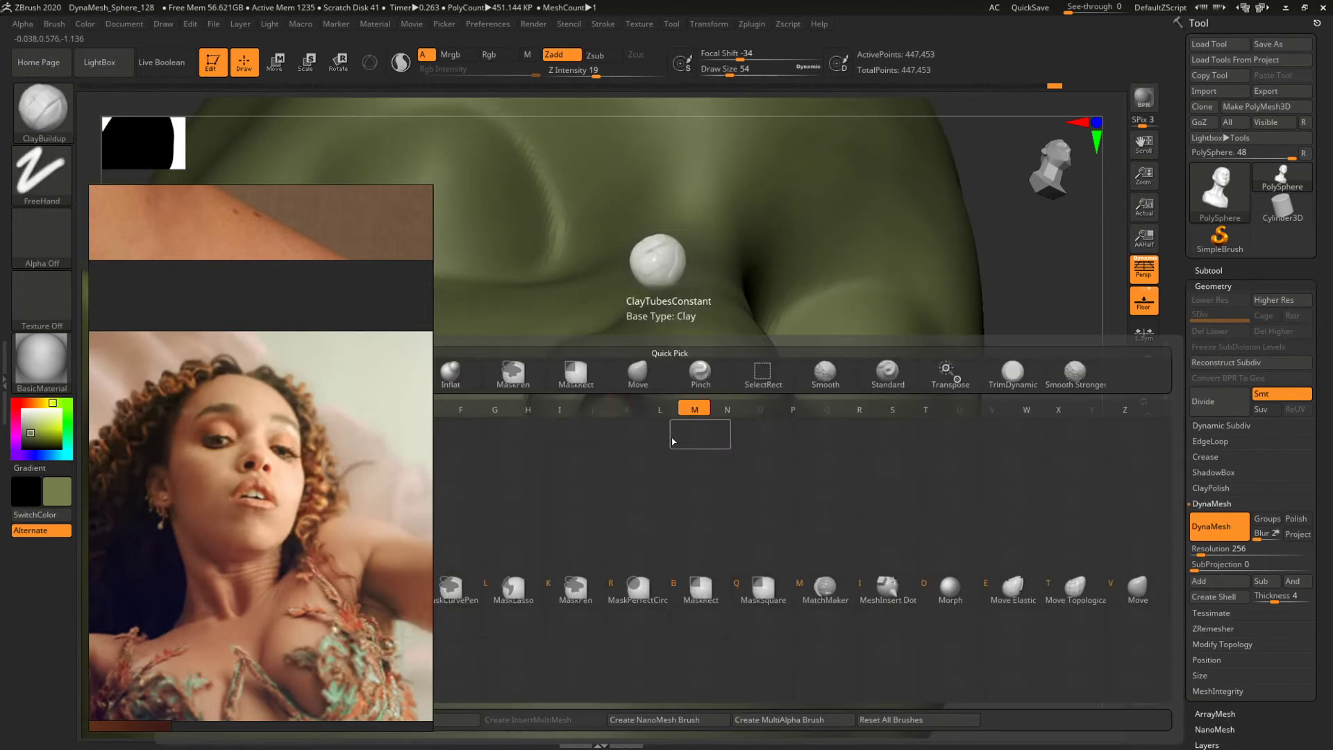
key("m")
key("v")
key("space")
key("space")
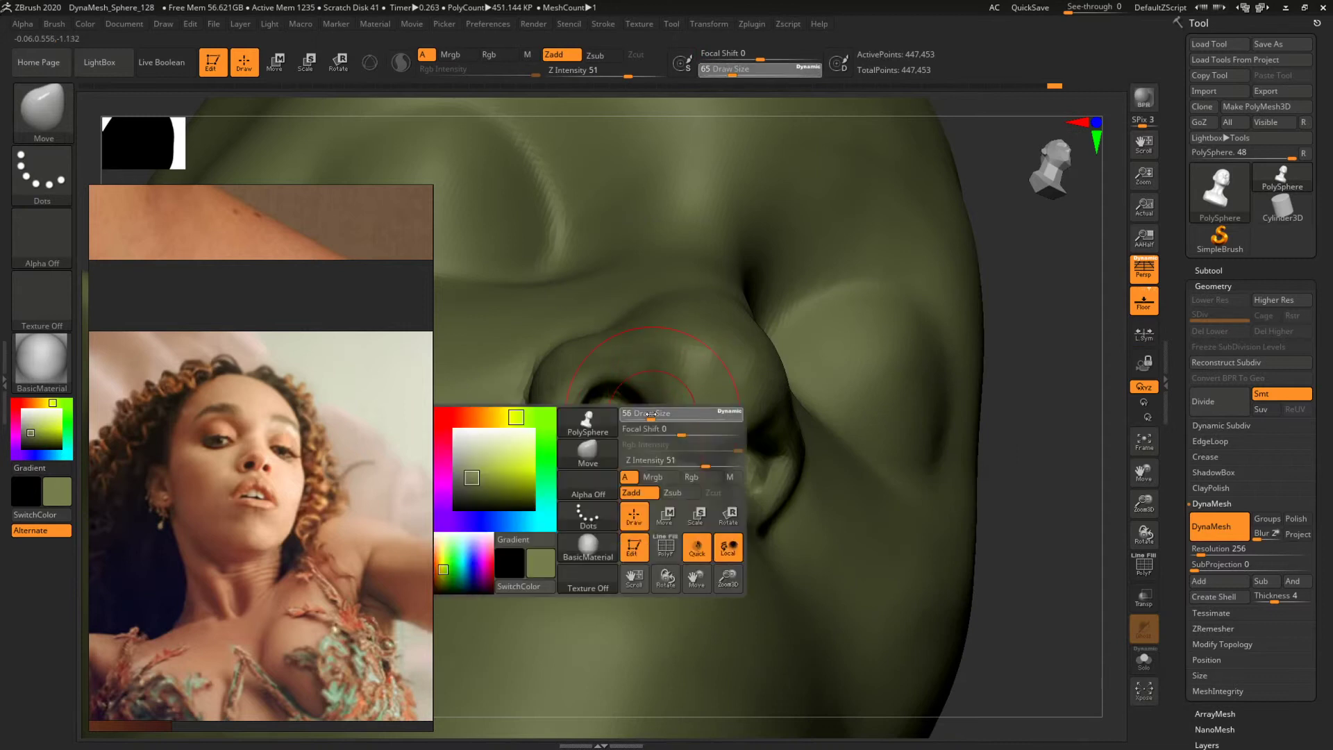
left_click_drag(650, 416, 659, 407)
key("space")
left_click_drag(702, 460, 682, 461)
Fill and refine the columella where it meets the upper lip with ClayBuildup at draw size 31.
key("b")
key("c")
key("b")
key("space")
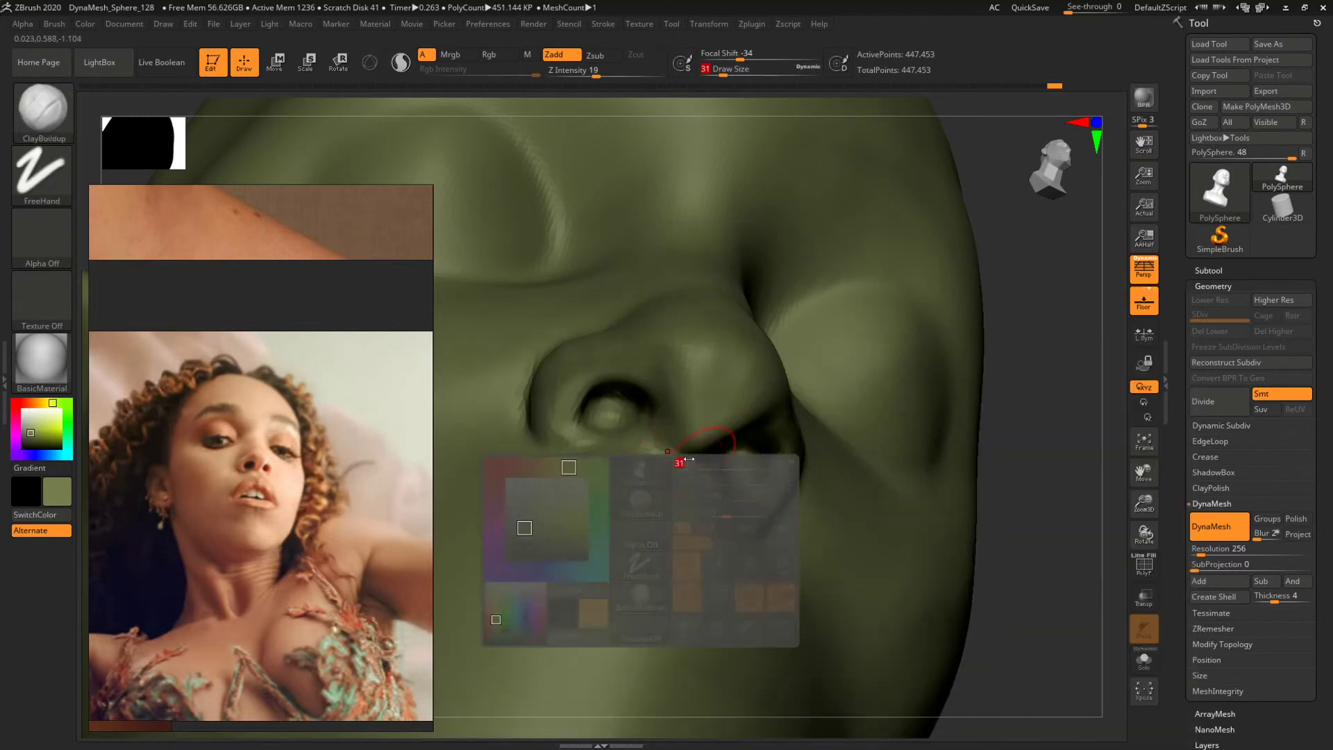
left_click_drag(1055, 491, 836, 440)
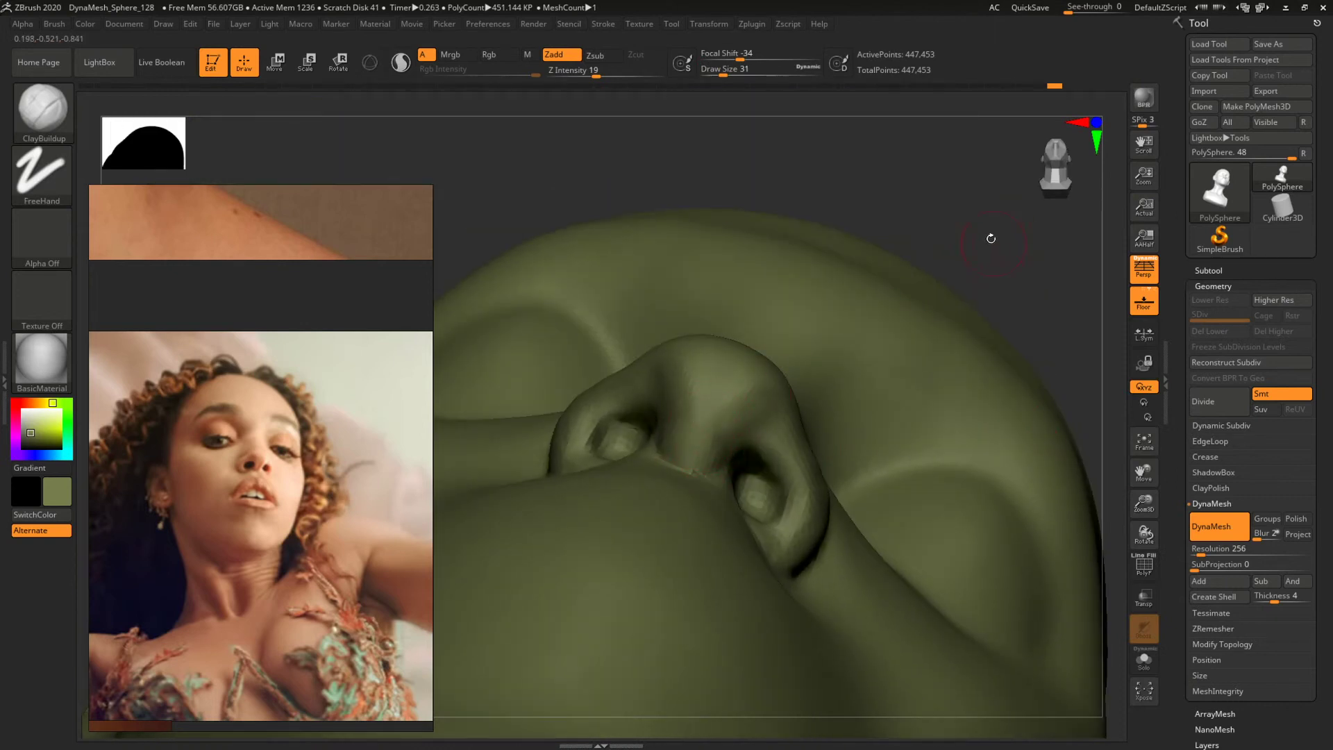
left_click_drag(991, 239, 1082, 523)
left_click_drag(1021, 479, 729, 467)
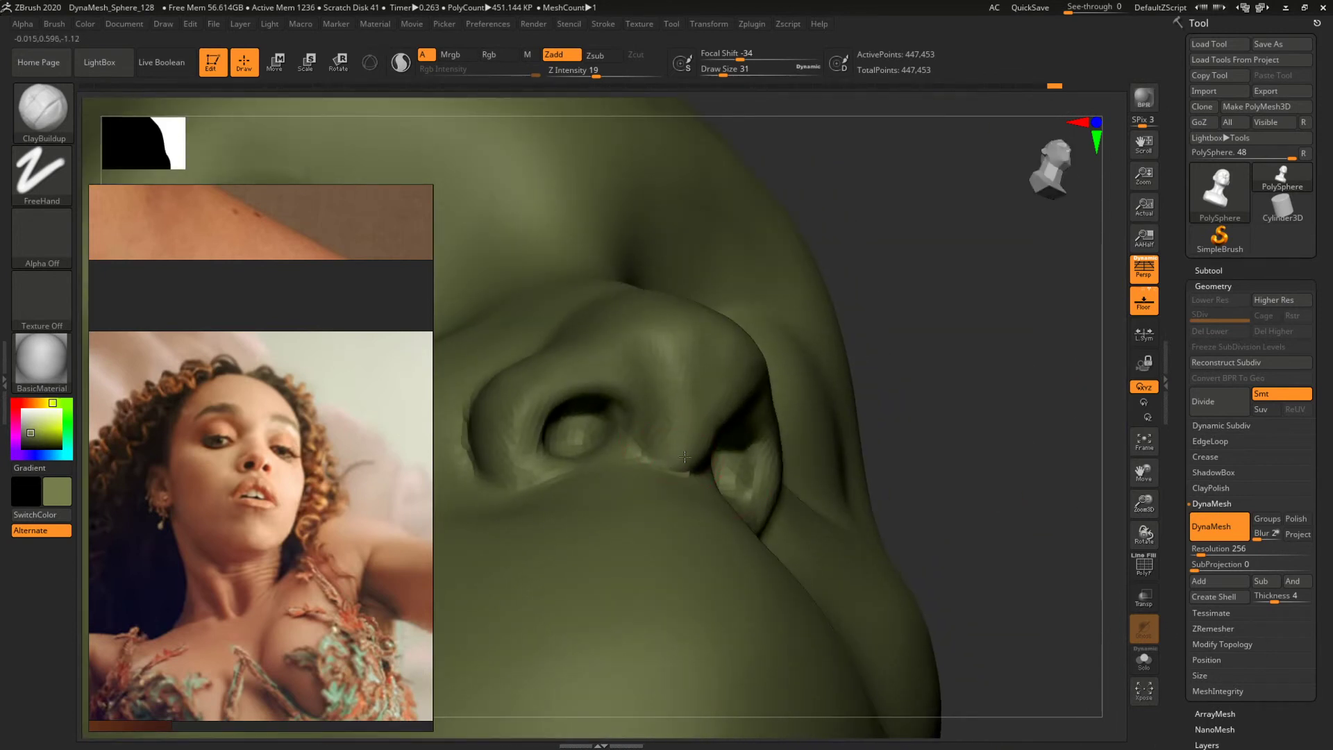
Define the crease at the base of the nostril with ClayBuildup at draw size 14.
left_click_drag(951, 332, 1011, 368, "alt")
key("space")
key("space")
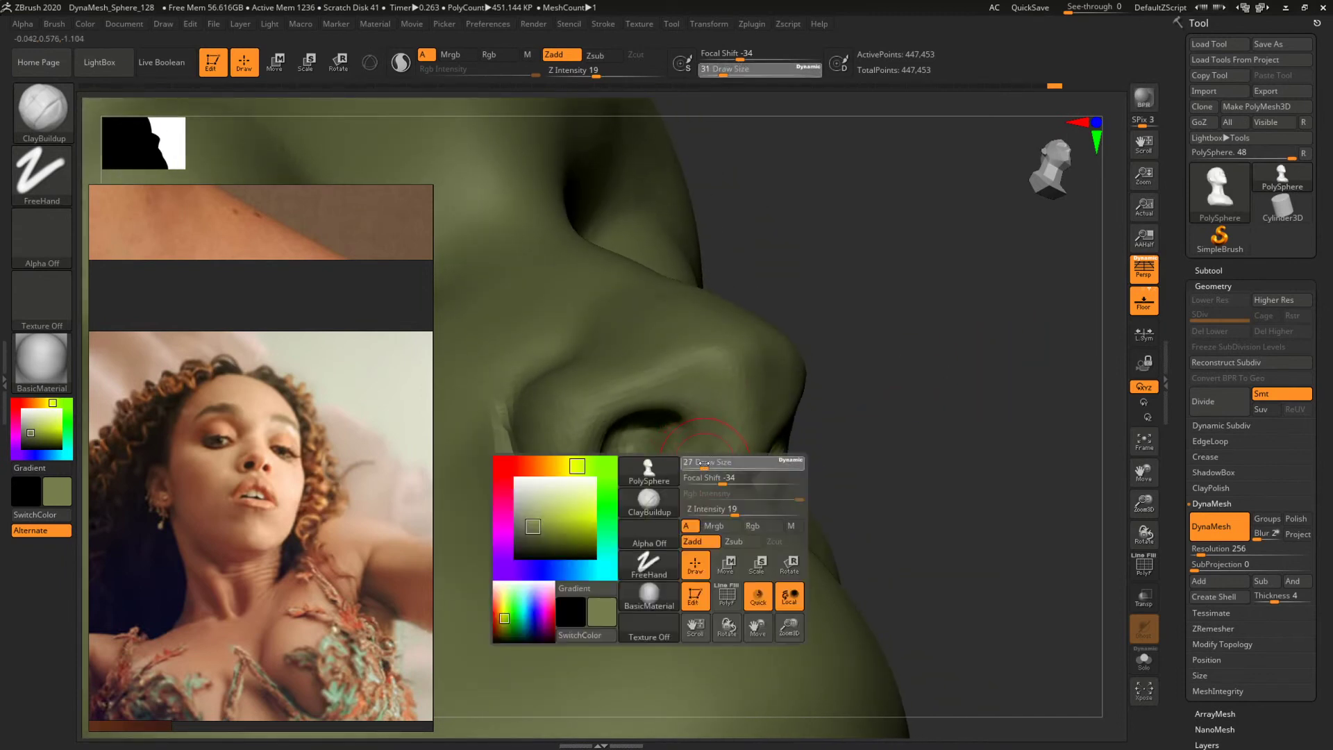
key("space")
left_click_drag(670, 458, 663, 459)
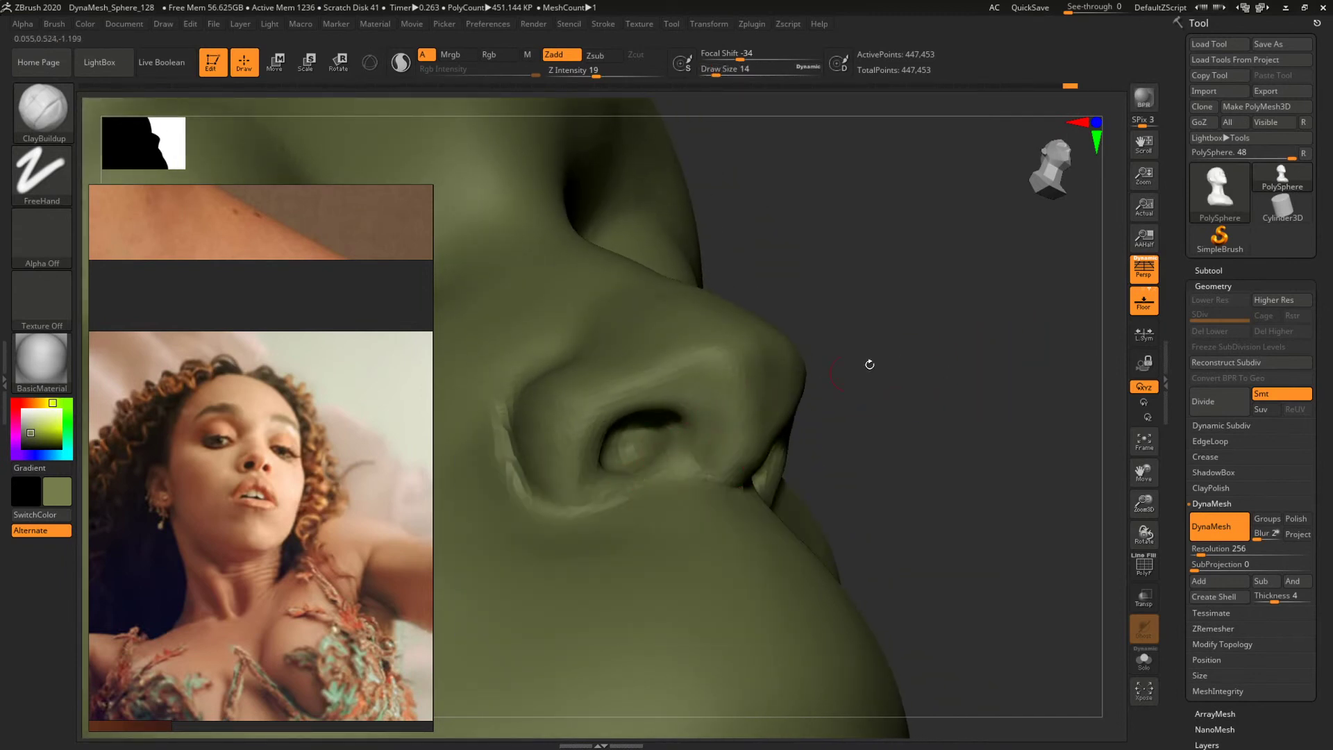
left_click_drag(870, 364, 629, 474)
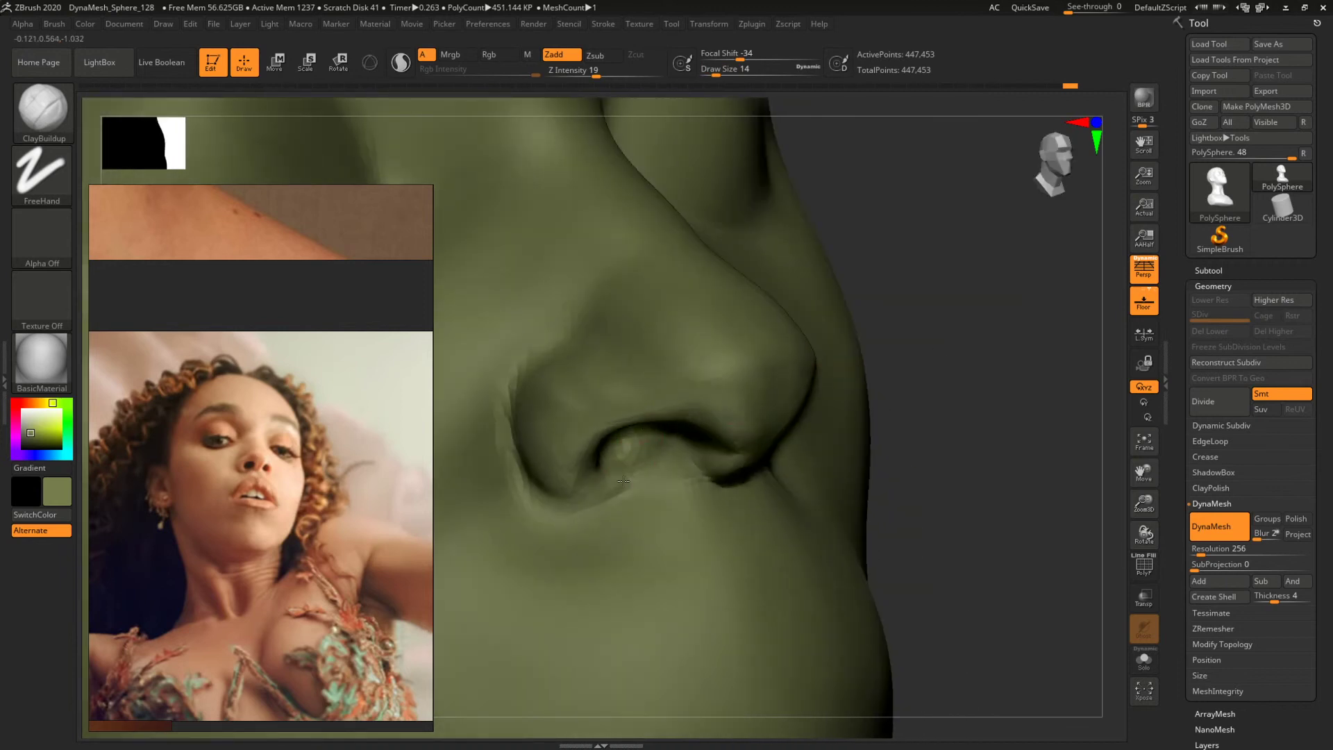
Refine the inside and upper rim of the nostril opening with ClayBuildup at draw size 20.
left_click_drag(988, 450, 1000, 299)
key("s")
left_click_drag(628, 433, 609, 453)
left_click_drag(1086, 233, 671, 397)
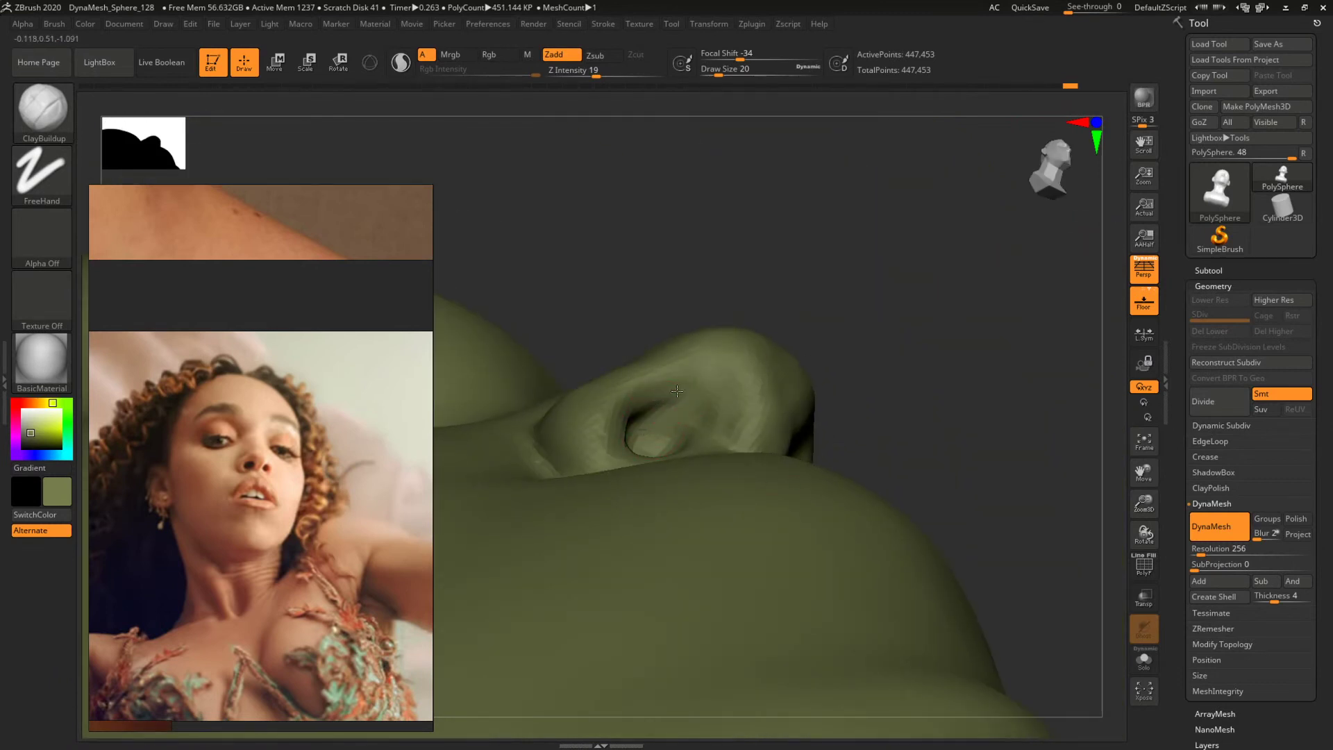
Refine the inner wall and rim of the nostril opening with ClayBuildup at draw size 16.
key("space")
left_click_drag(676, 394, 647, 400)
key("space")
left_click_drag(821, 339, 970, 379)
mouse_move(894, 323)
left_mouse_down()
mouse_move(959, 289)
mouse_move(938, 271)
mouse_move(1059, 392)
left_mouse_up()
mouse_move(1045, 473)
left_mouse_down()
mouse_move(1021, 507)
mouse_move(888, 506)
left_mouse_up()
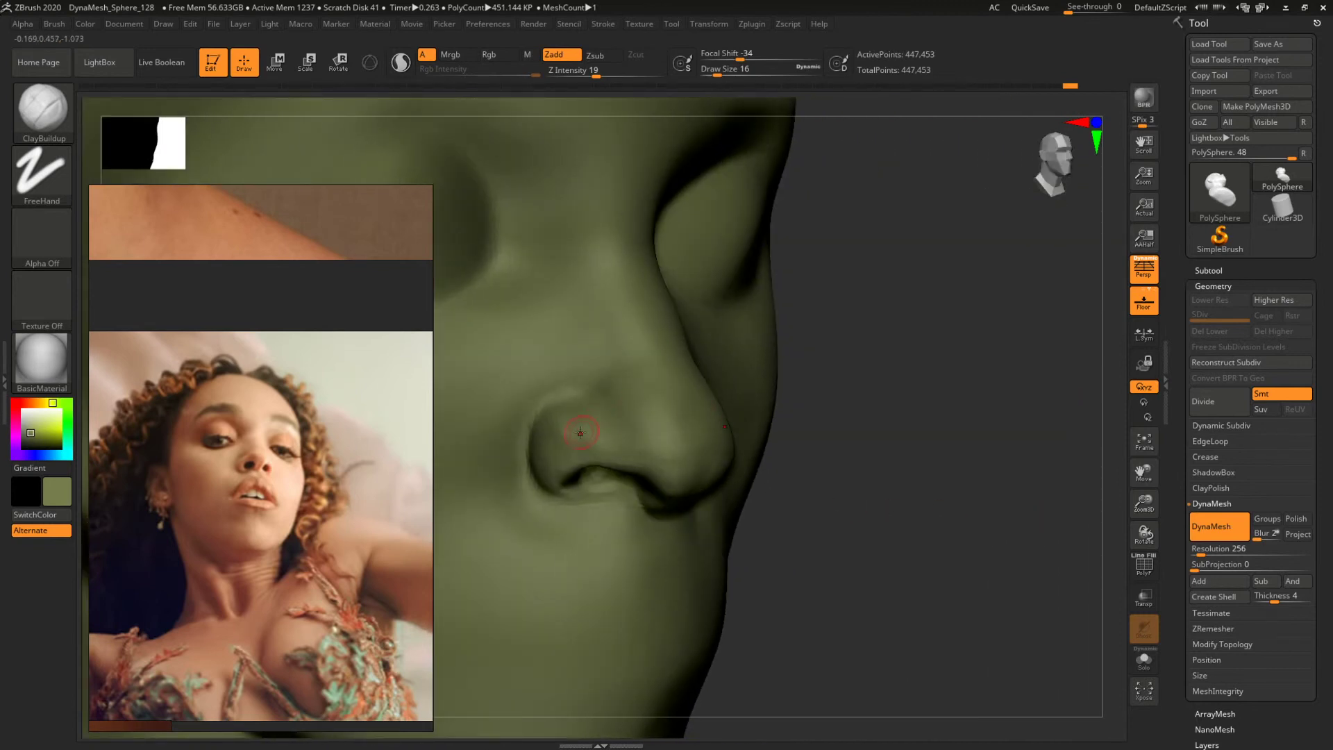
Build up the side of the nostril wing and its outer crease with ClayBuildup at draw size 22.
left_click_drag(907, 443, 887, 411)
key("s")
left_click_drag(555, 446, 570, 452)
key("s")
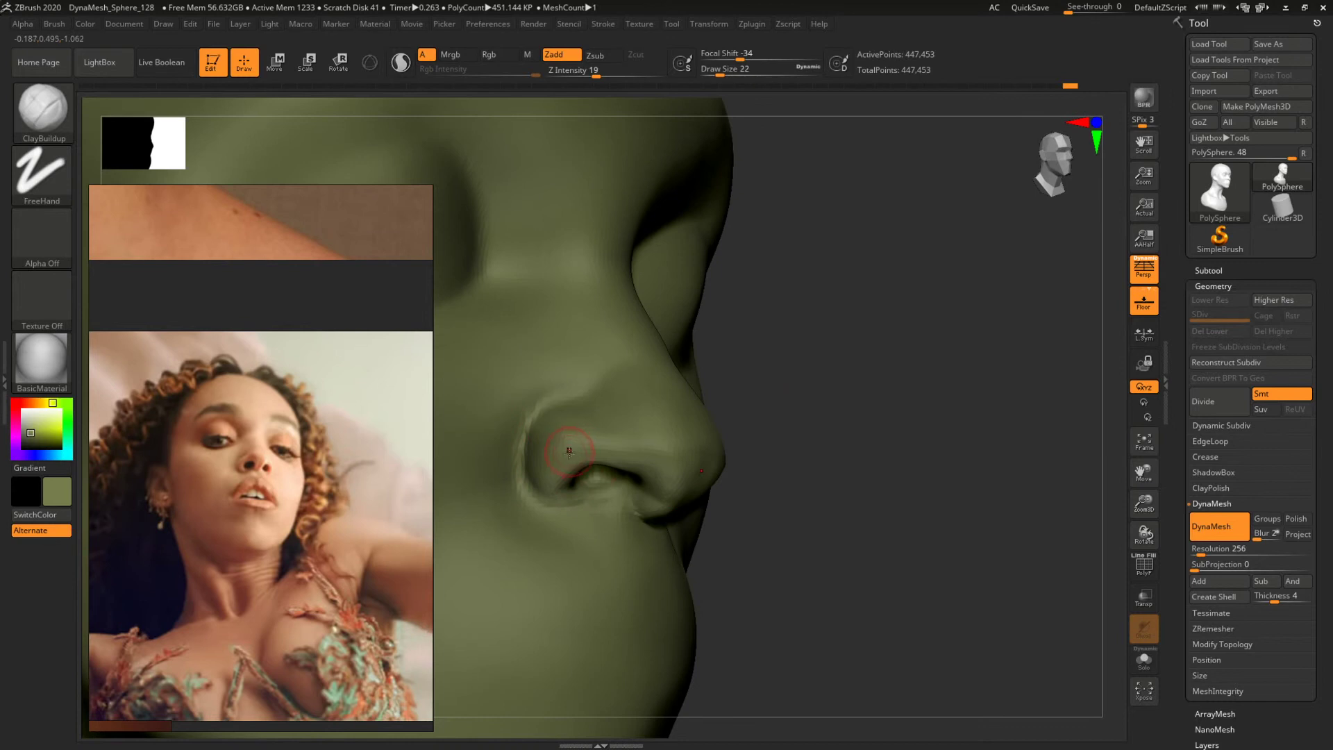
Bring up a close-up of the warm-lit three-quarter reference photo and compare its nose with the sculpt.
key("b")
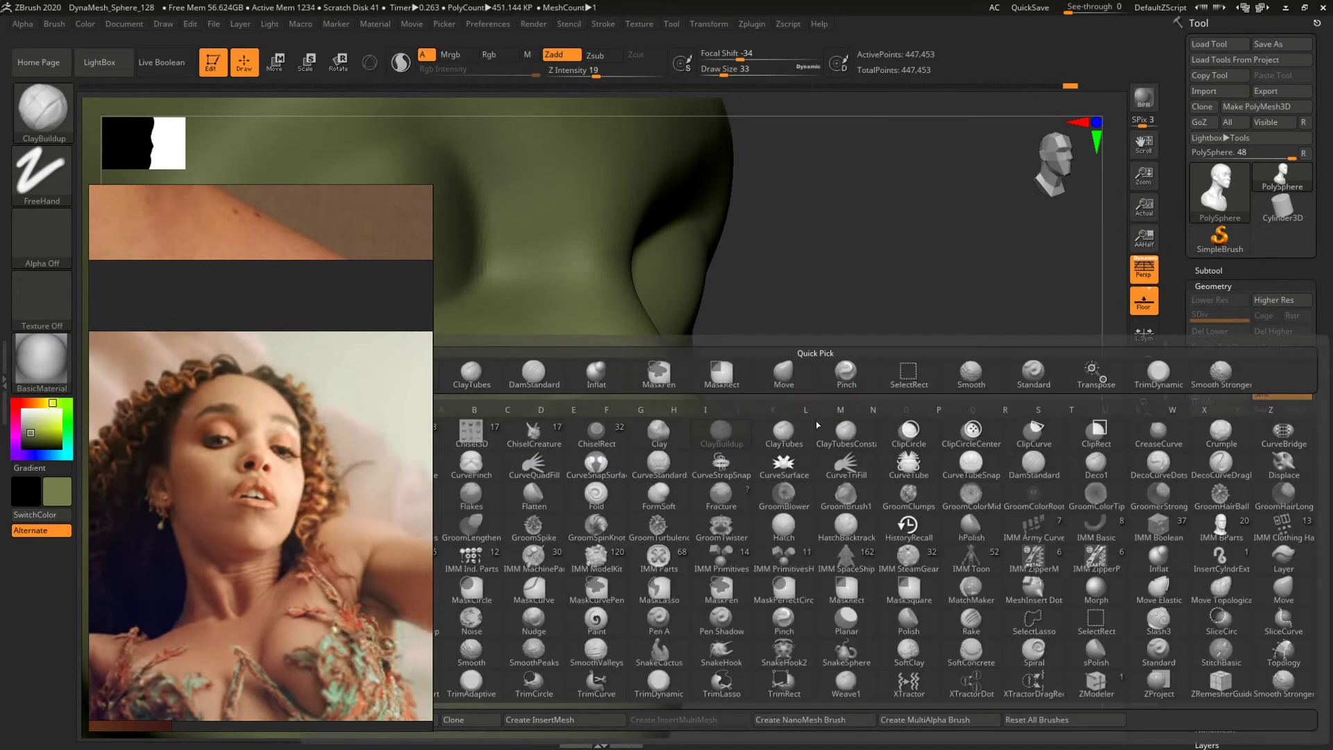
key("m")
key("v")
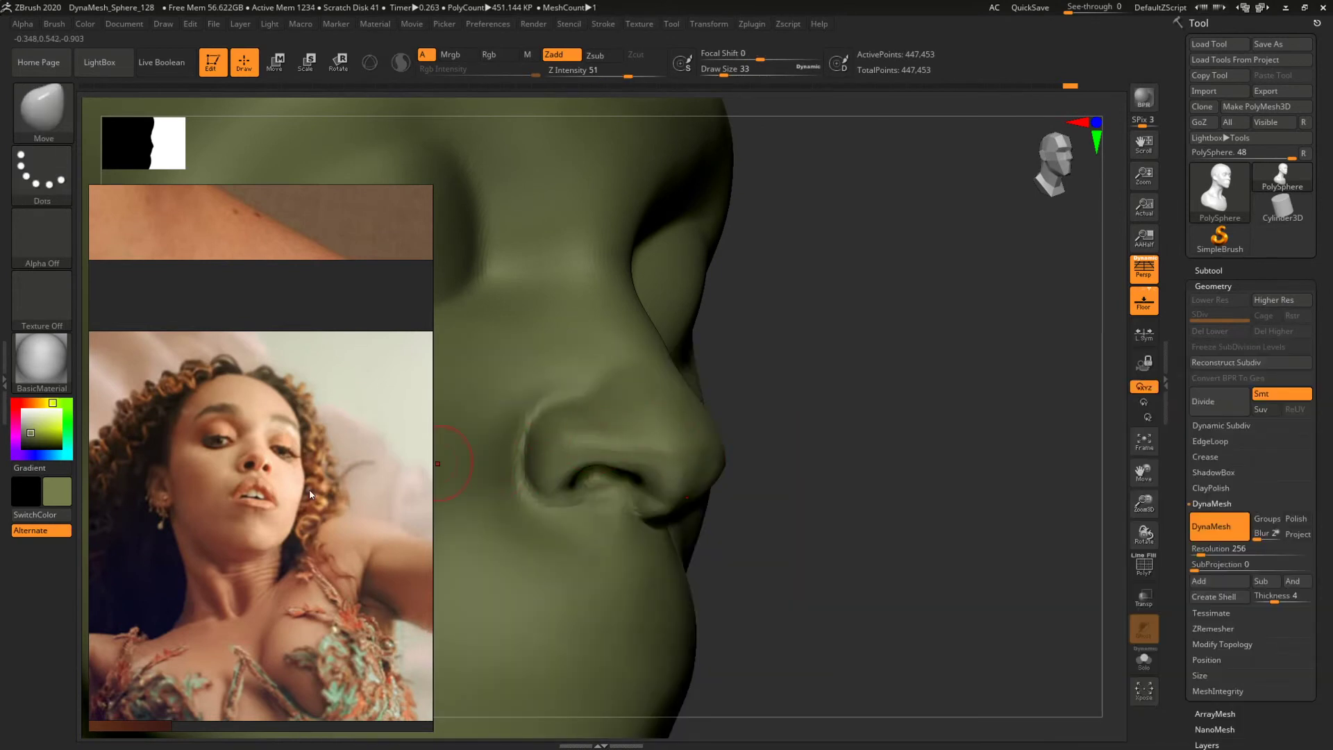
scroll(306, 493, "down", 3)
scroll(166, 410, "down", 3)
middle_click_drag(159, 473, 347, 407)
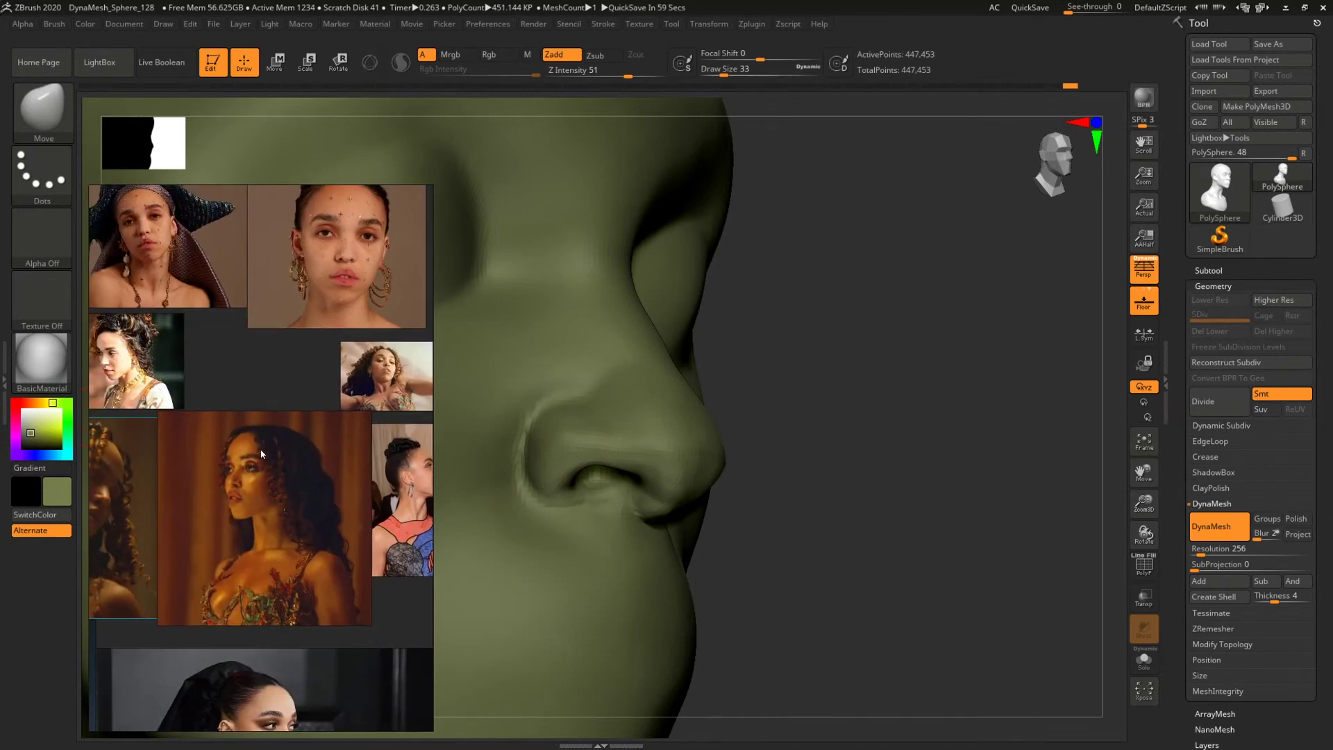
scroll(262, 454, "up", 8)
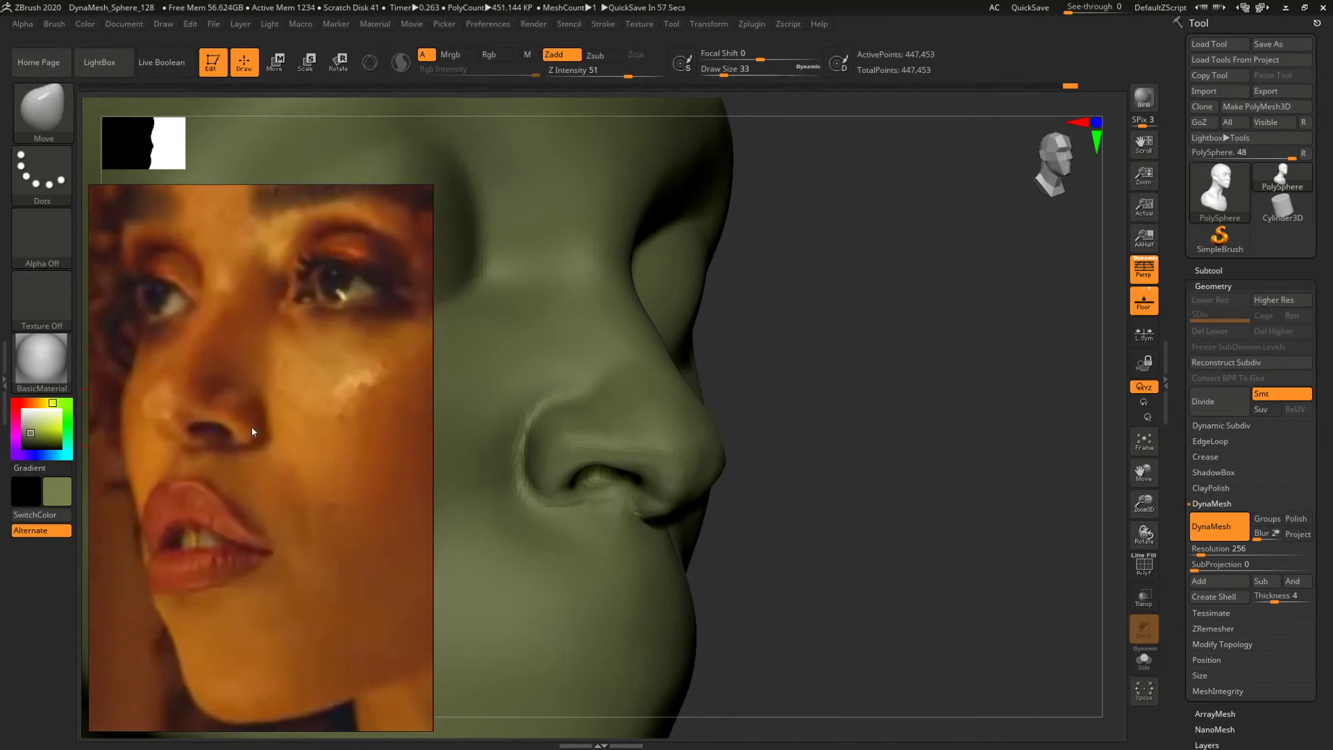
scroll(255, 431, "up", 1)
left_click_drag(847, 327, 673, 372)
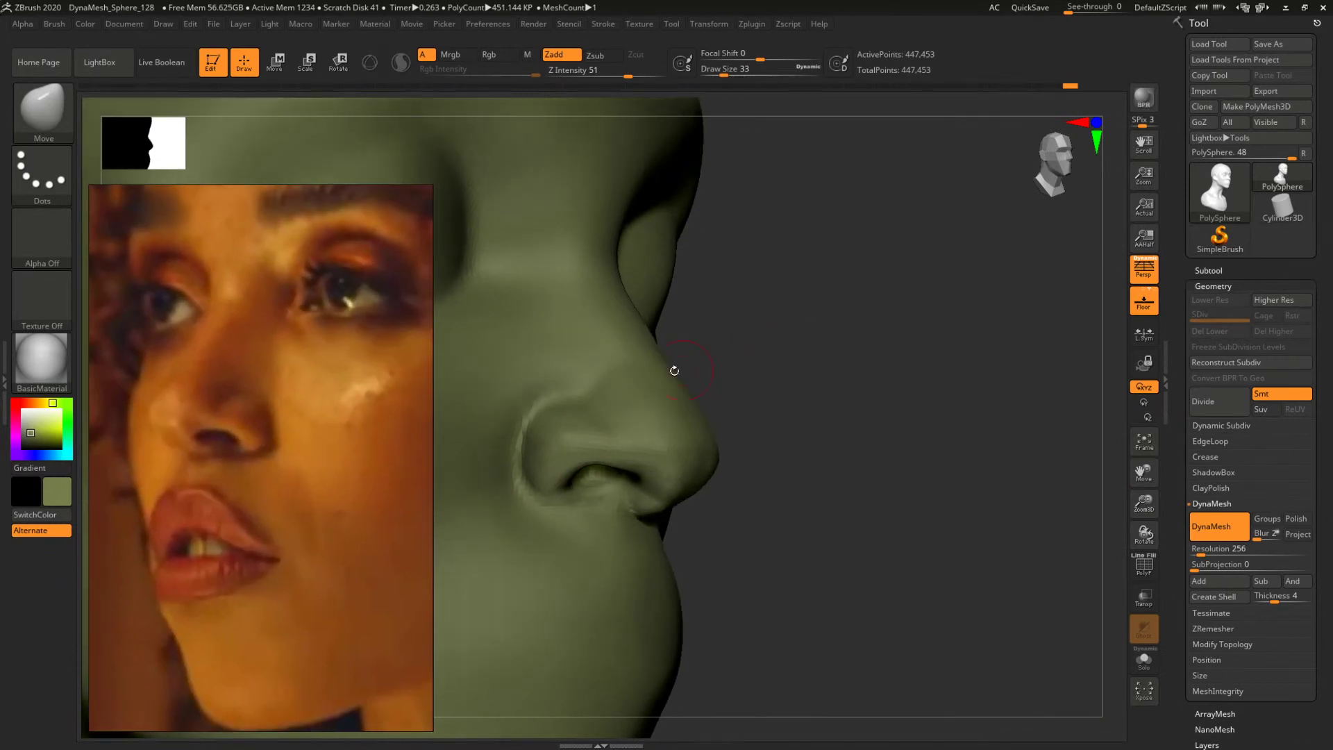
Sculpt the nostril wing and the groove above it with ClayBuildup at draw size 33.
key("b")
key("c")
key("b")
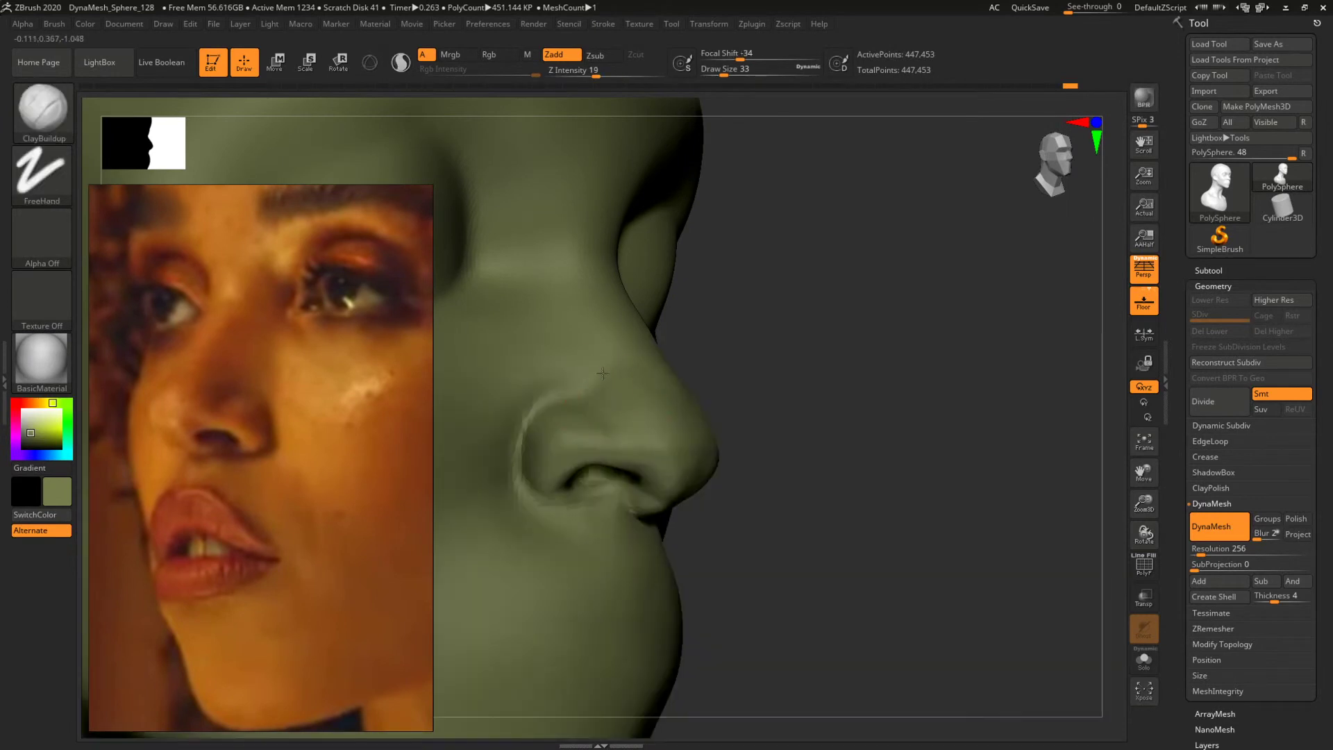
key("space")
left_click_drag(601, 401, 621, 379)
key("space")
left_click_drag(608, 420, 601, 418)
left_click_drag(805, 348, 837, 344)
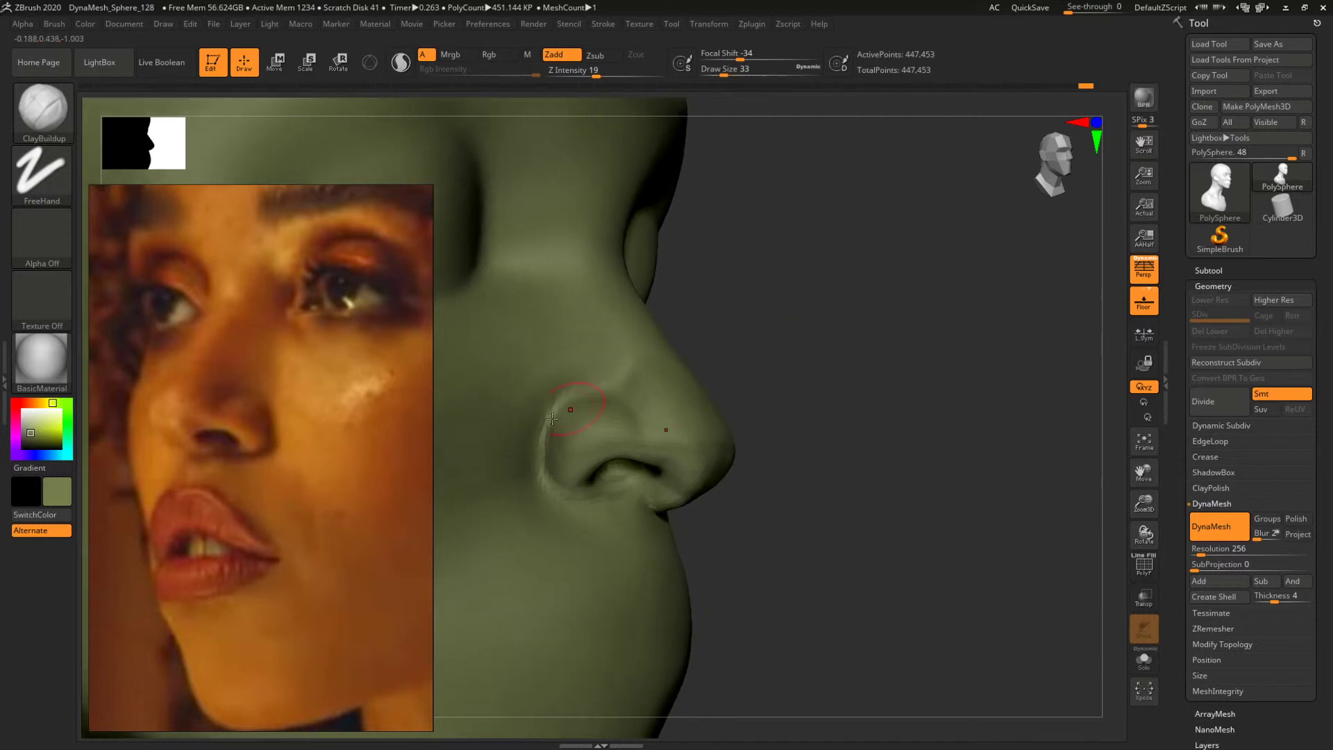
Reshape the nostril wing and its back edge with the Move brush at draw size 51.
key("b")
key("m")
key("v")
key("s")
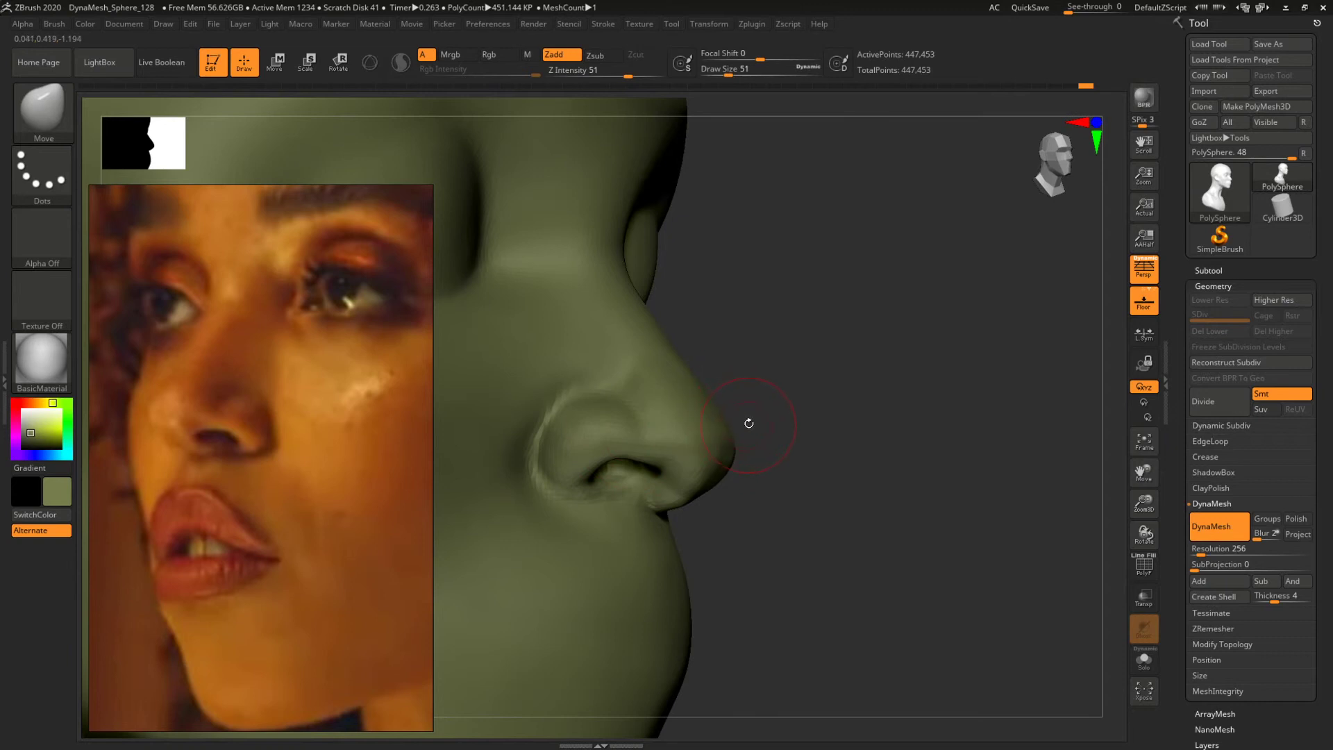
mouse_move(801, 376)
left_mouse_down()
mouse_move(697, 368)
mouse_move(842, 330)
mouse_move(887, 334)
mouse_move(961, 402)
mouse_move(1015, 387)
mouse_move(995, 368)
mouse_move(1026, 386)
mouse_move(1023, 305)
left_mouse_up()
Flatten the underside of the nose tip with TrimDynamic at draw size 51.
key("b")
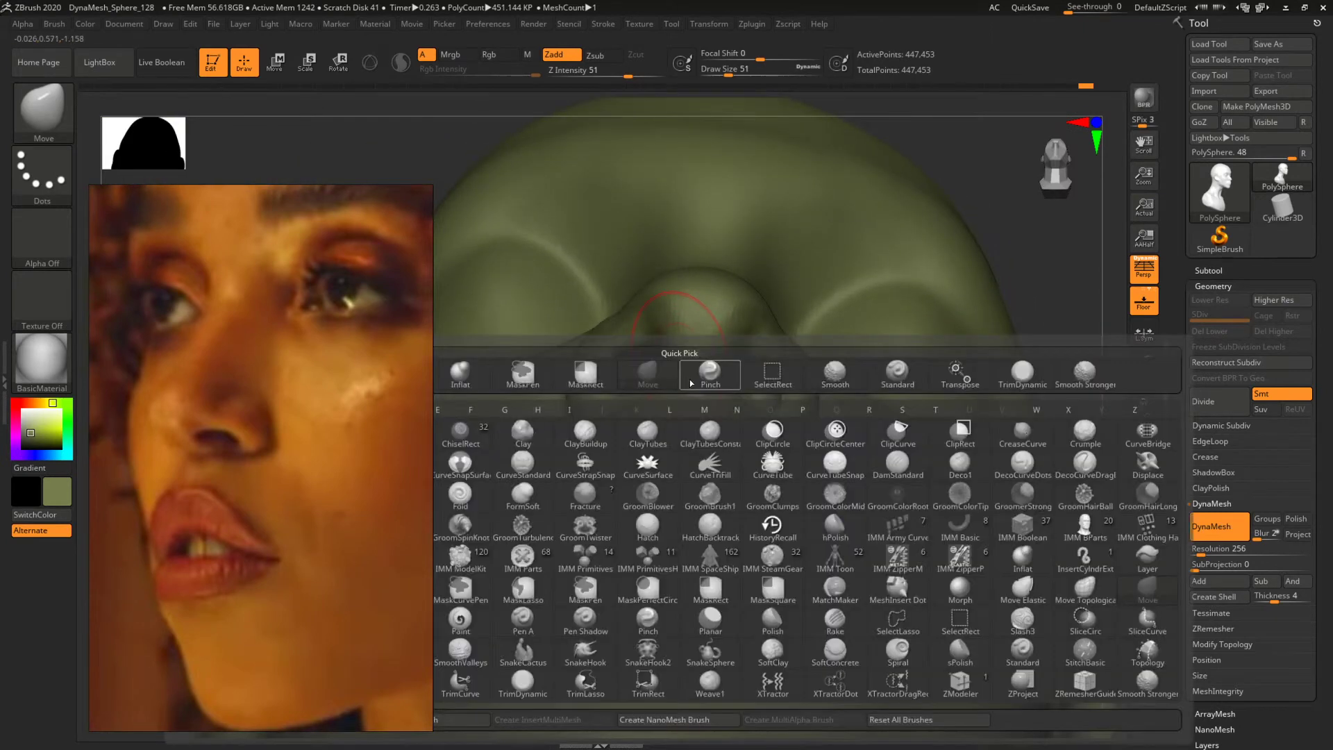
key("t")
key("d")
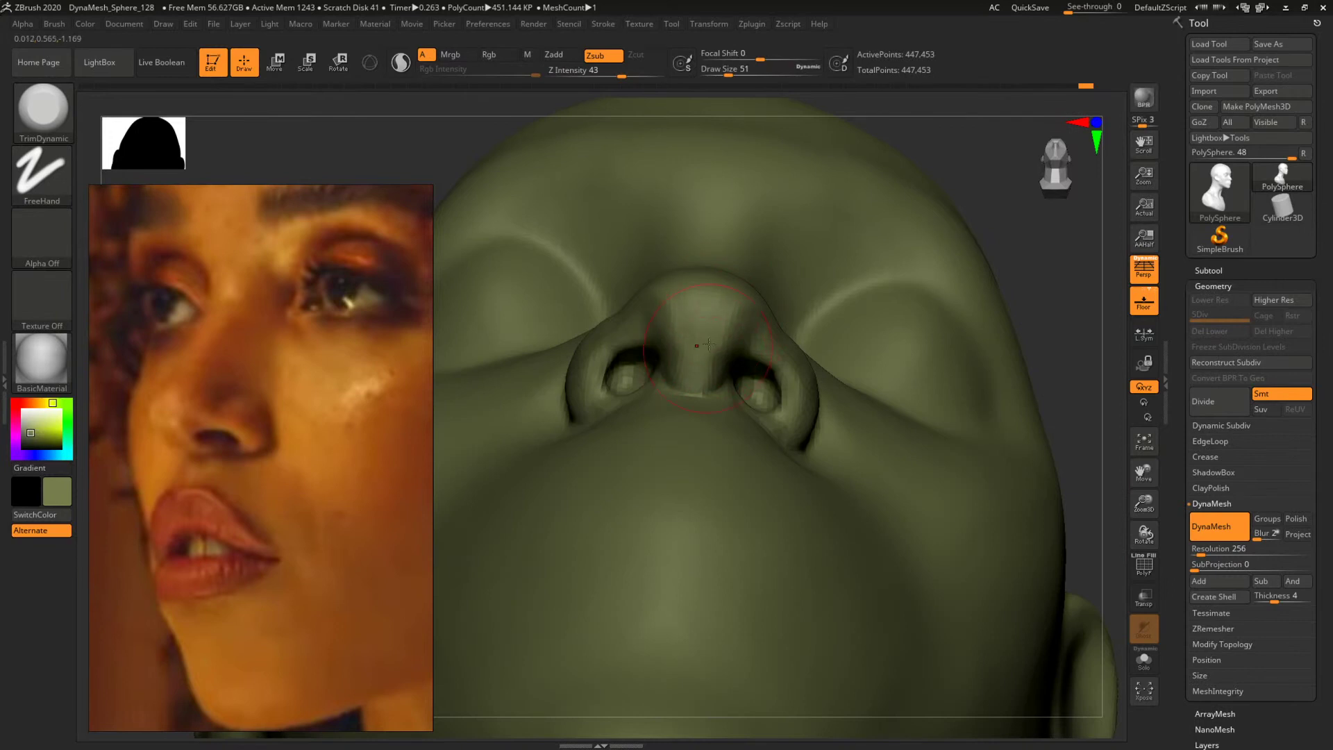
mouse_move(1012, 241)
left_mouse_down()
mouse_move(1000, 296)
mouse_move(1028, 253)
left_mouse_up()
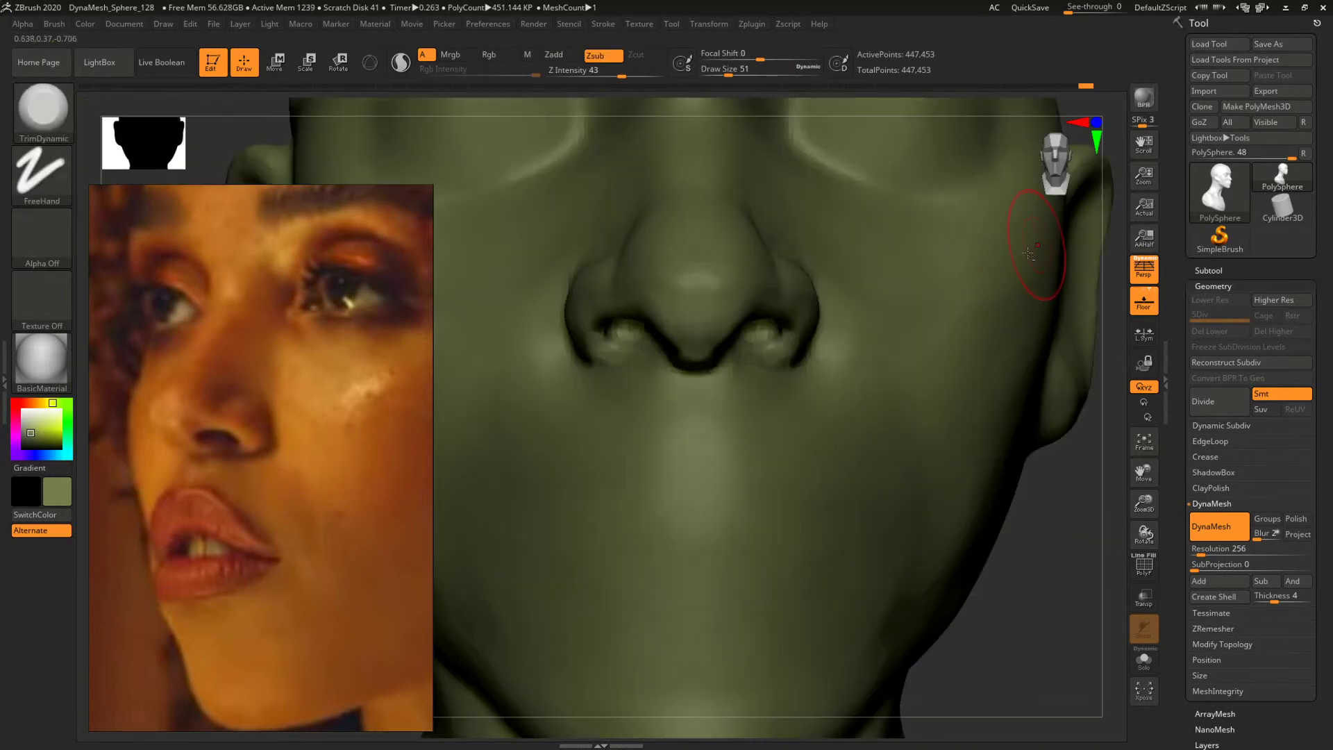
left_click_drag(1021, 575, 908, 506)
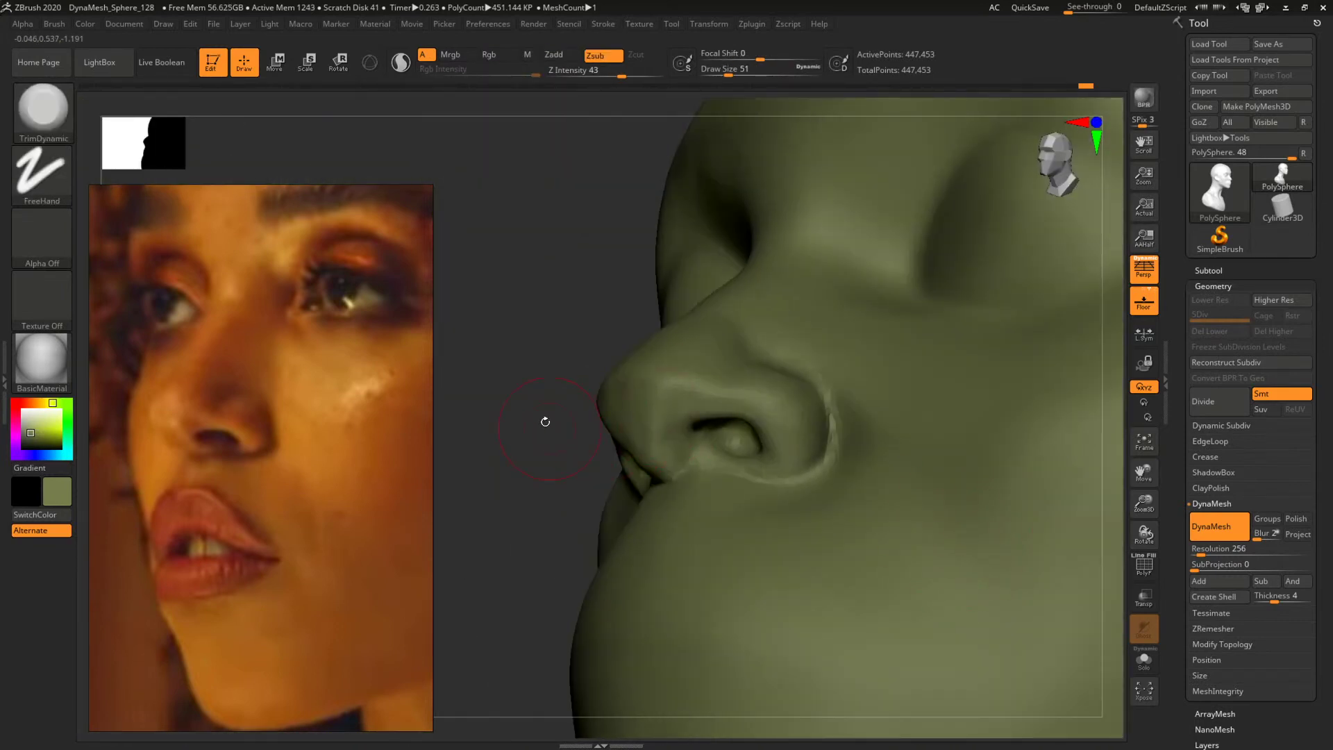
Build up the nose tip and the area above the nostril with ClayBuildup at draw sizes 23 and 39.
key("b")
key("c")
key("b")
left_click_drag(507, 432, 702, 403)
key("space")
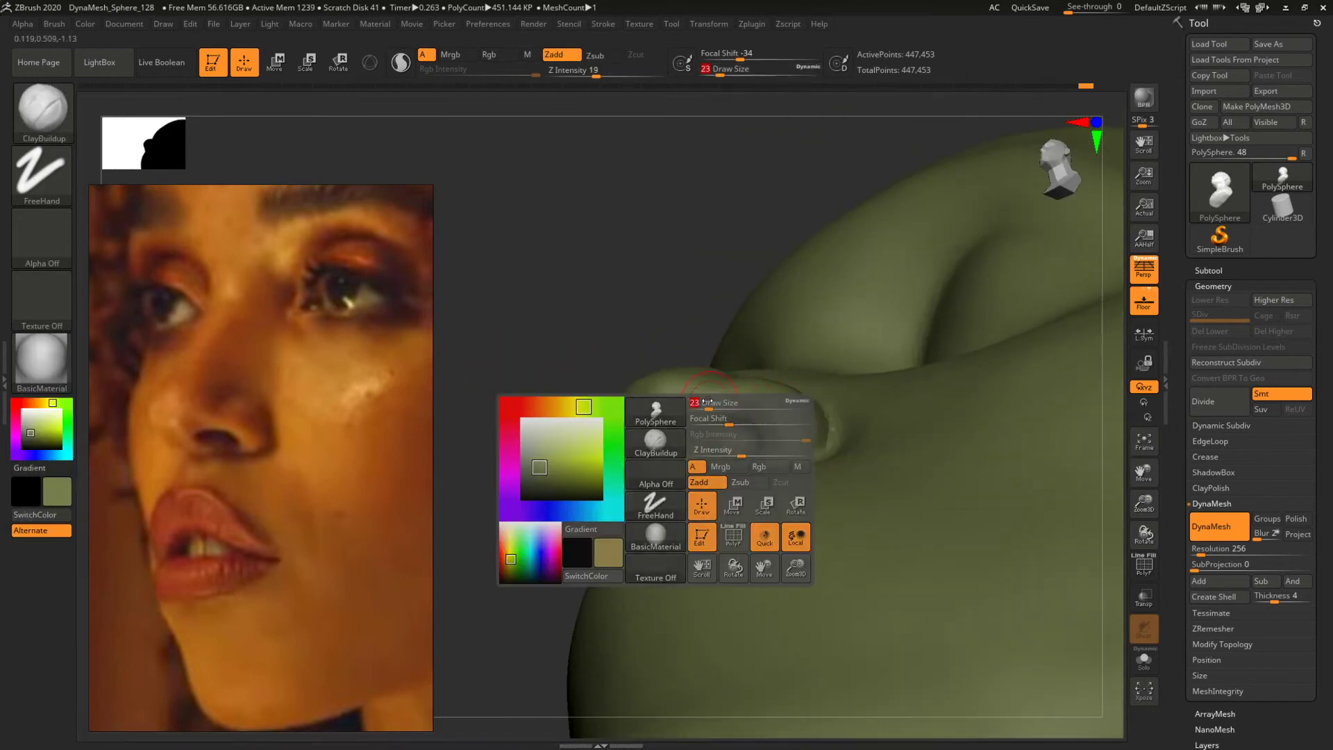
key("s")
mouse_move(707, 406)
left_mouse_down()
mouse_move(693, 404)
mouse_move(701, 416)
mouse_move(750, 403)
left_mouse_up()
key("s")
mouse_move(661, 316)
left_mouse_down()
mouse_move(684, 371)
mouse_move(722, 390)
mouse_move(701, 397)
left_mouse_up()
key("space")
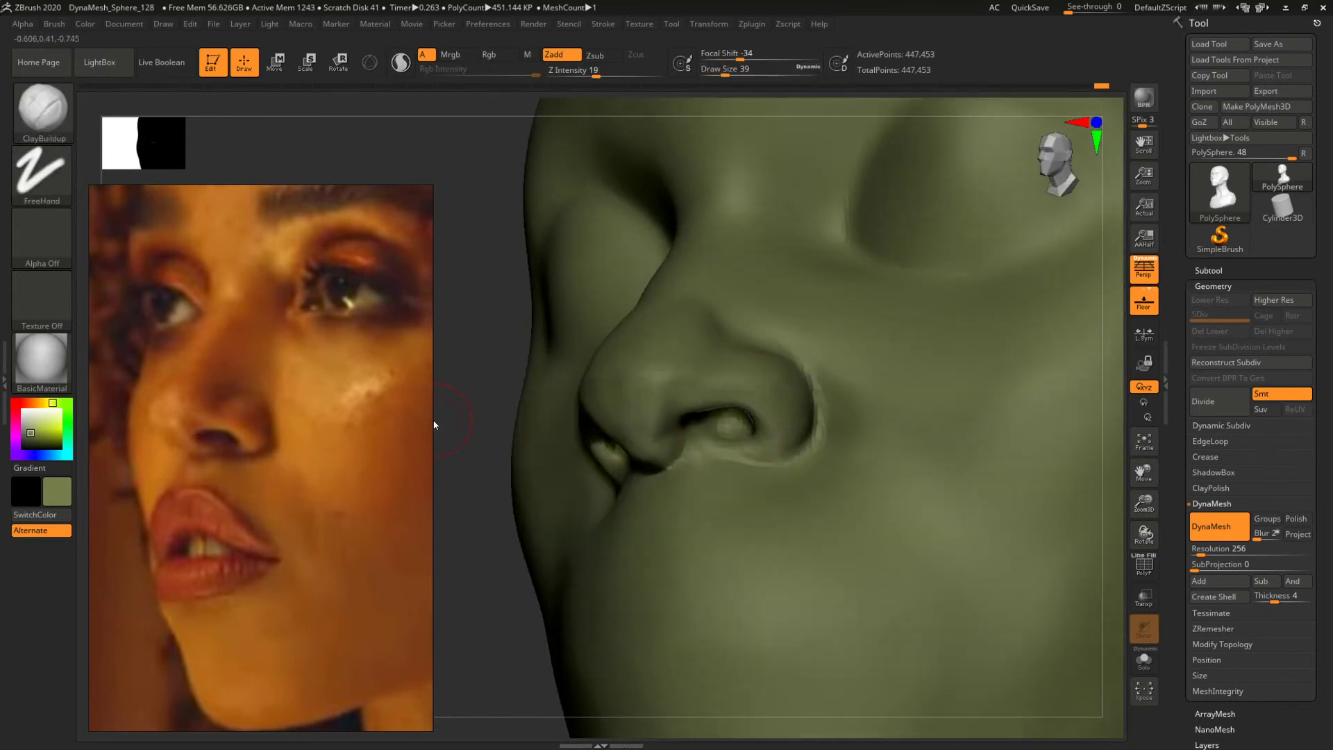
Refine the front rim of the nostril with ClayBuildup at draw size 25 and check the nose from the front and below.
left_click_drag(434, 422, 526, 381)
key("space")
left_click_drag(717, 402, 699, 404)
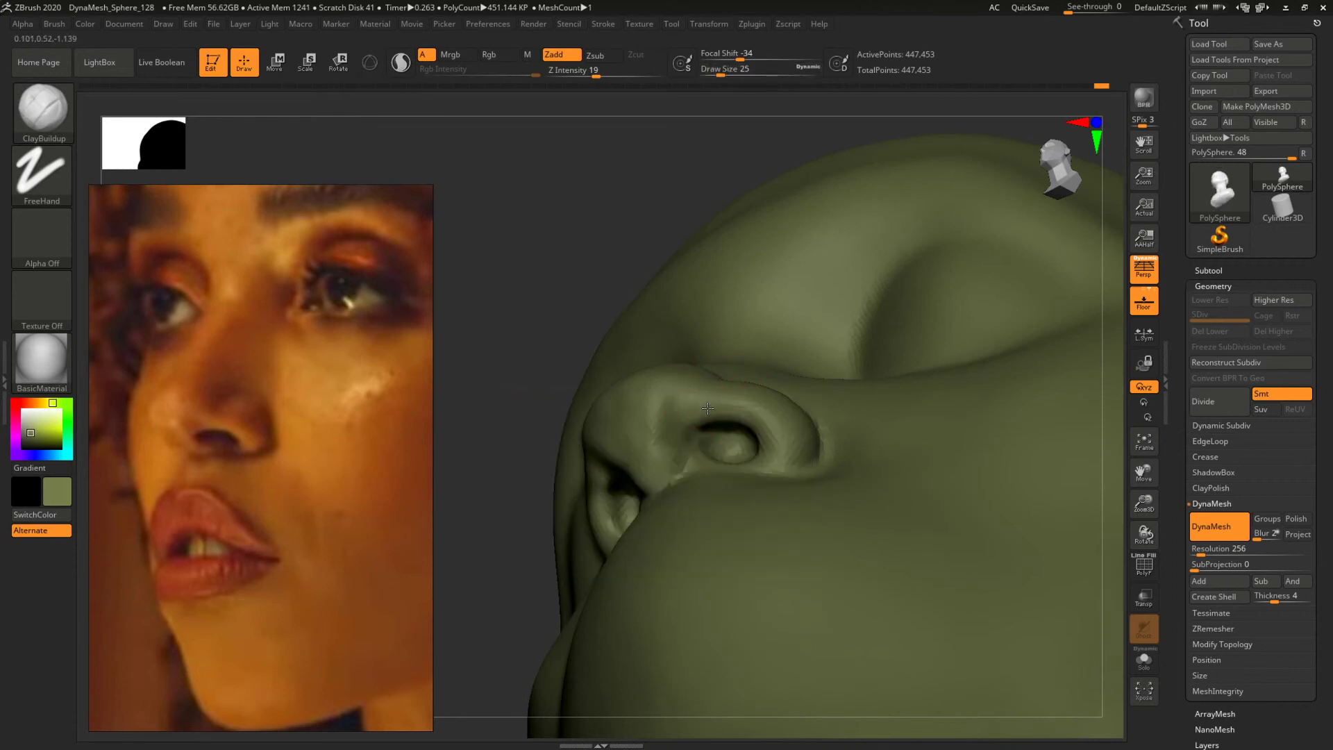
mouse_move(581, 292)
left_mouse_down()
mouse_move(548, 354)
mouse_move(475, 421)
mouse_move(690, 455)
left_mouse_up()
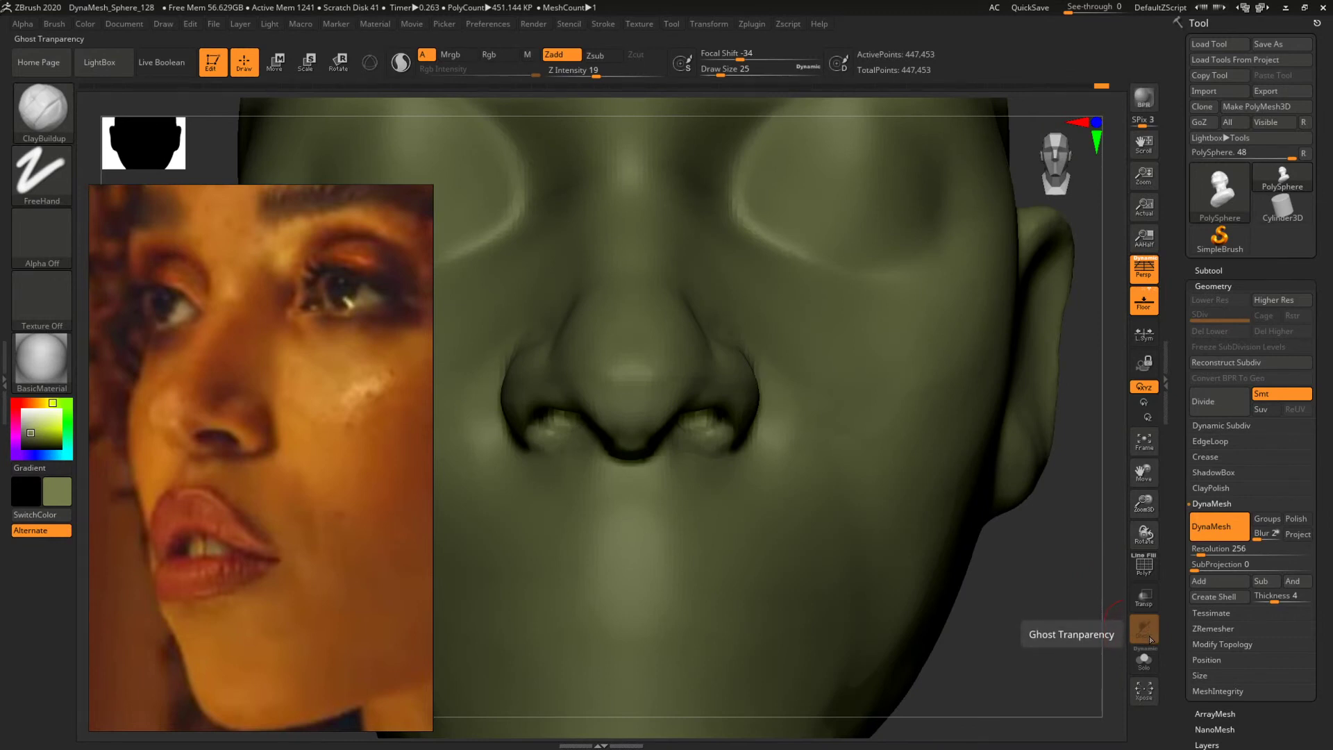
left_click(1144, 660)
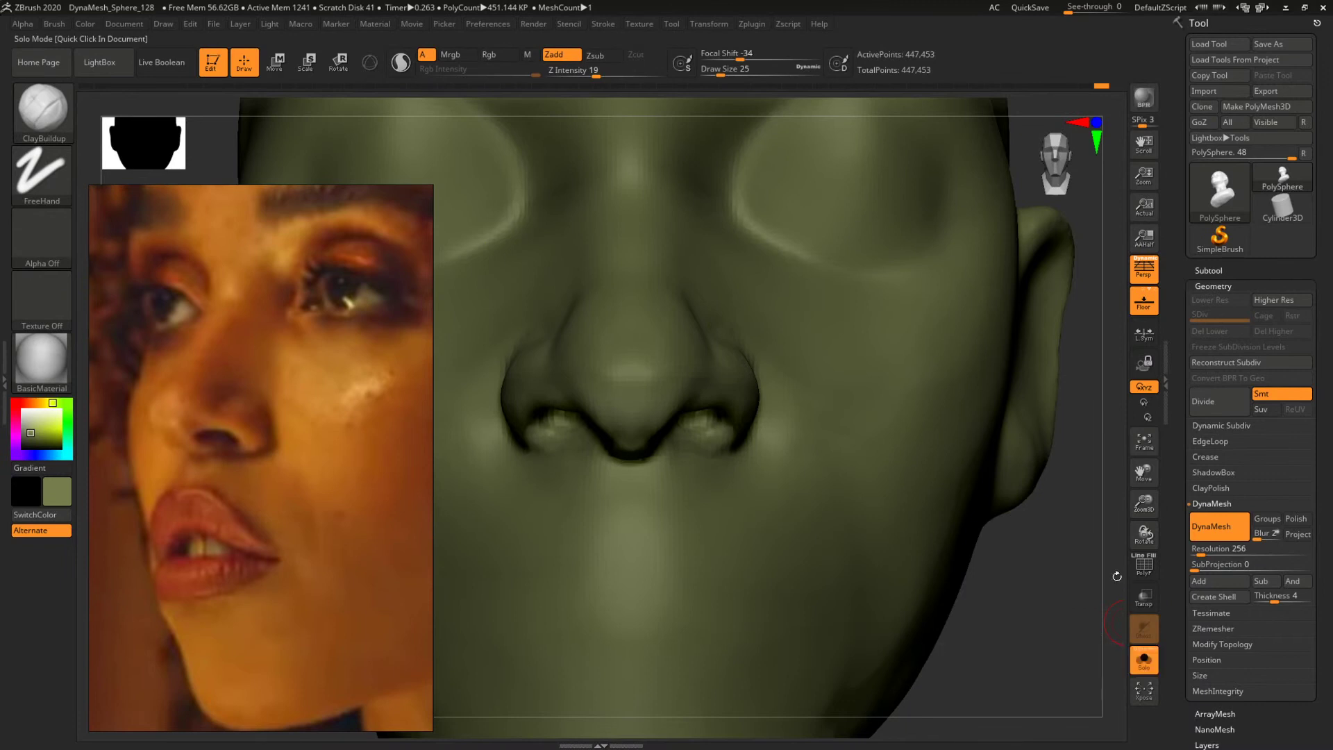
left_click_drag(1117, 577, 1010, 385)
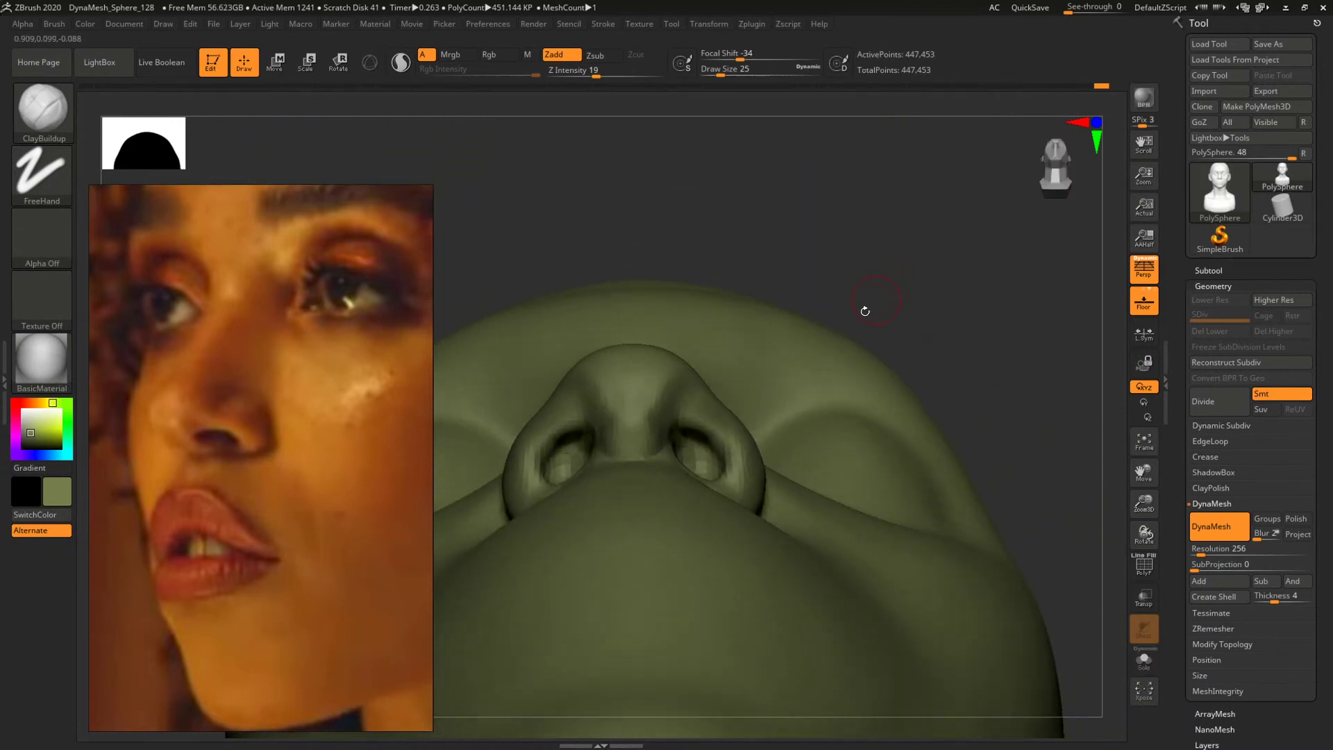
Smooth the side of the nose tip at brush size 29 and fill it out with ClayBuildup at draw size 62.
left_click_drag(827, 256, 719, 359)
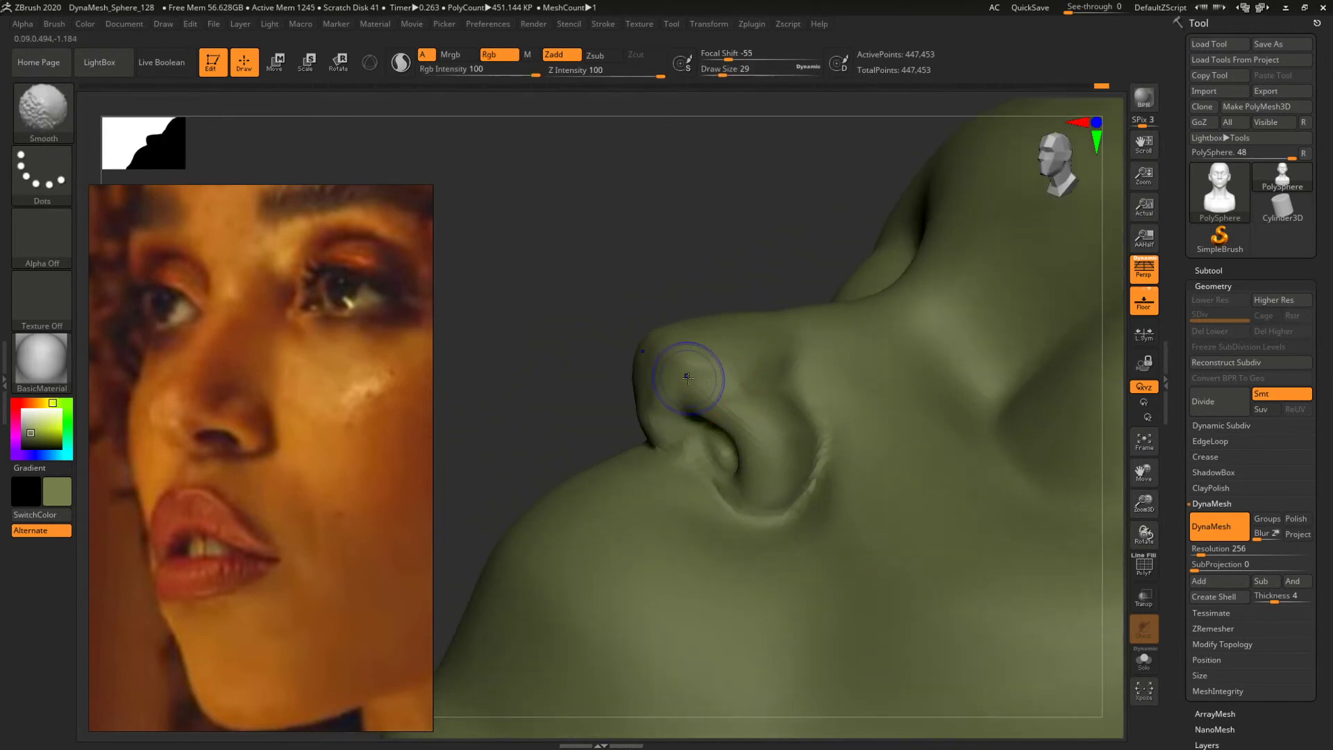
mouse_move(629, 310)
left_mouse_down()
mouse_move(531, 375)
mouse_move(543, 329)
mouse_move(827, 344)
left_mouse_up()
key("s")
key("s")
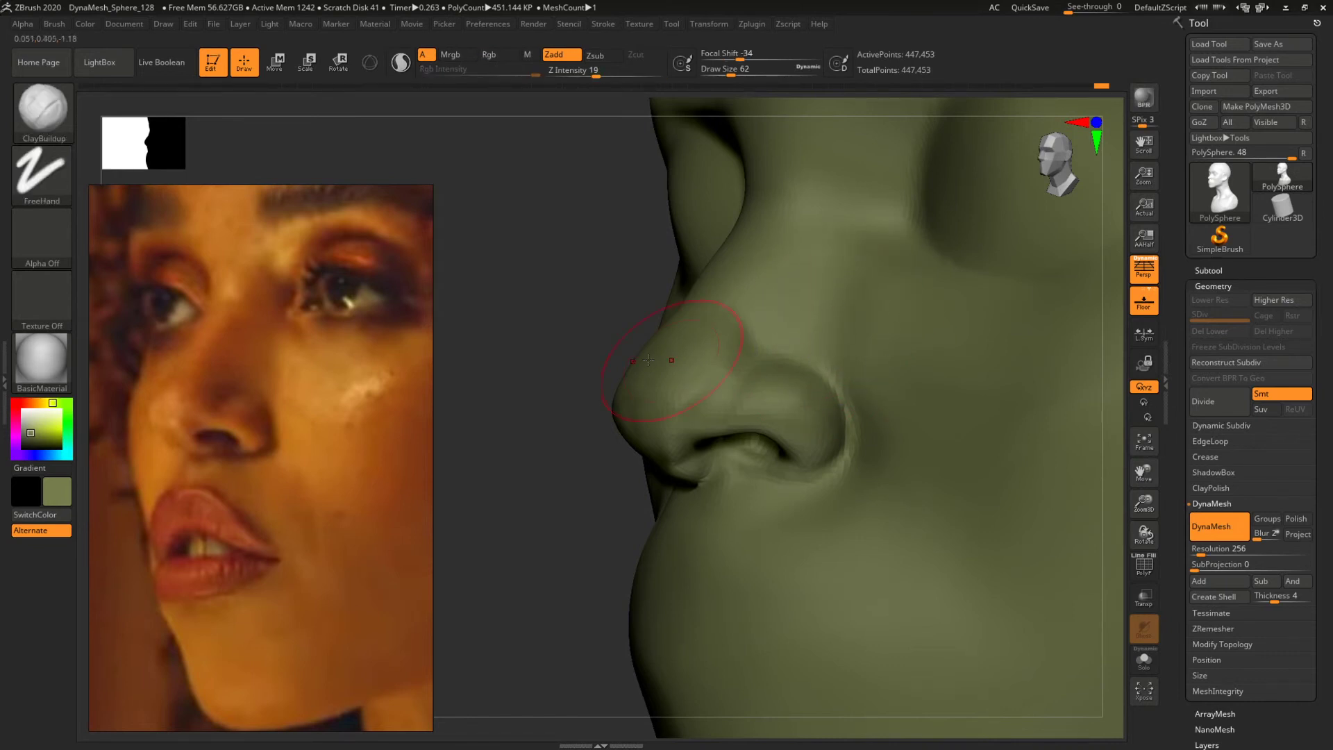
mouse_move(599, 317)
left_mouse_down()
mouse_move(505, 279)
mouse_move(649, 342)
left_mouse_up()
left_click_drag(1090, 415, 804, 372, "shift")
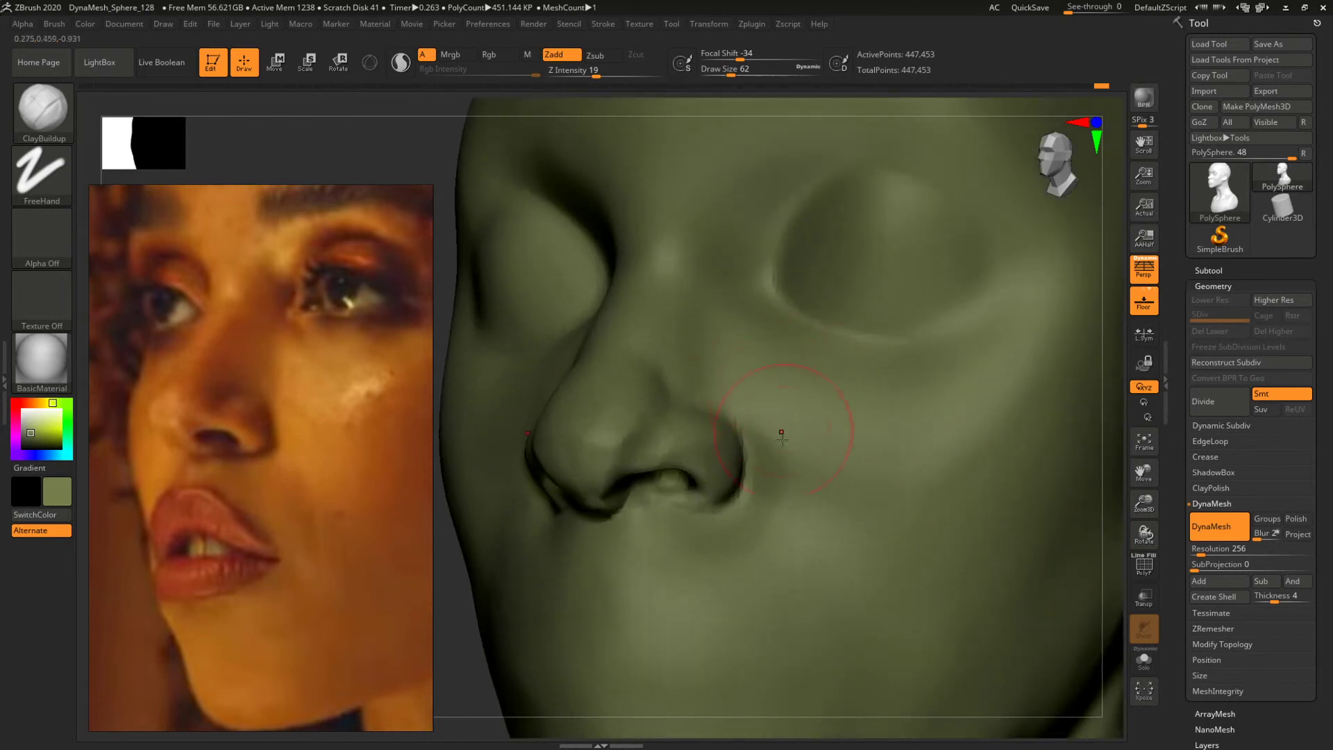
Refine the transition between the nose tip and the nostril wing with ClayBuildup at draw size 35.
key("space")
left_click_drag(634, 439, 627, 433)
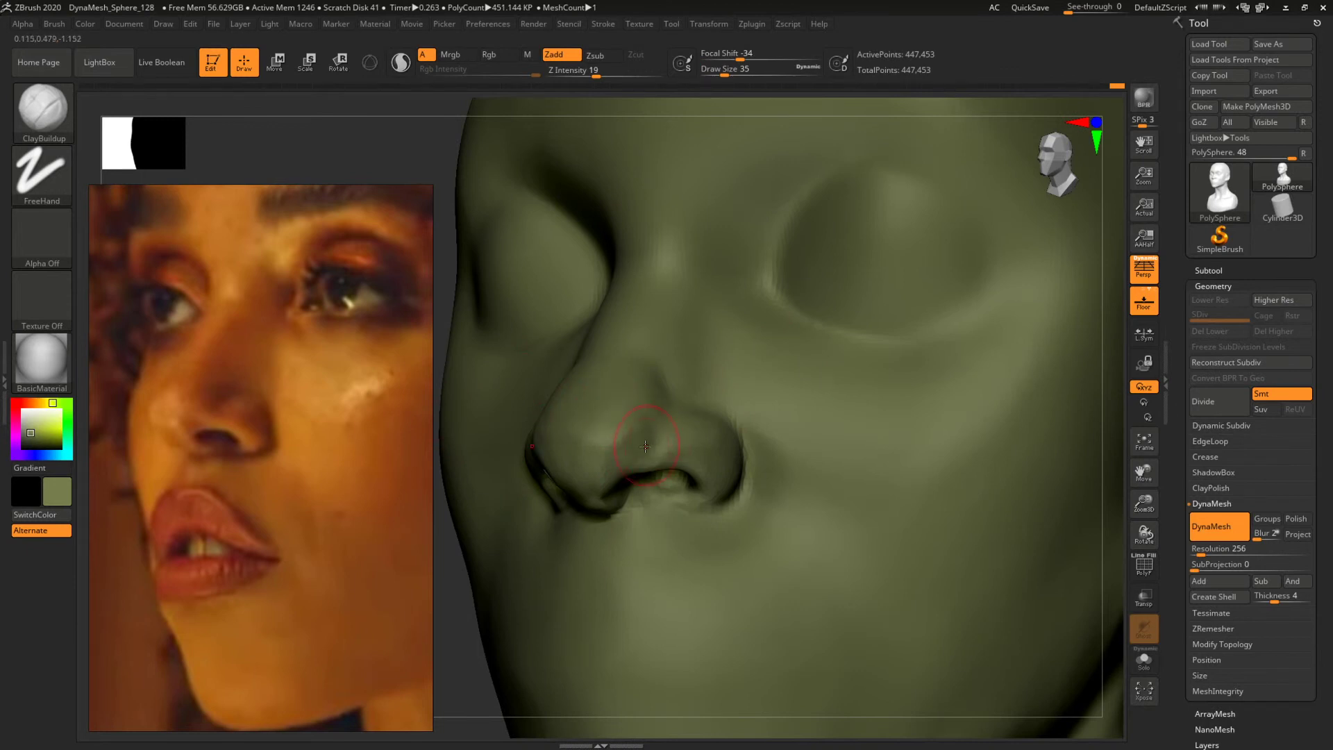
mouse_move(449, 262)
left_mouse_down()
mouse_move(530, 250)
mouse_move(516, 298)
left_mouse_up()
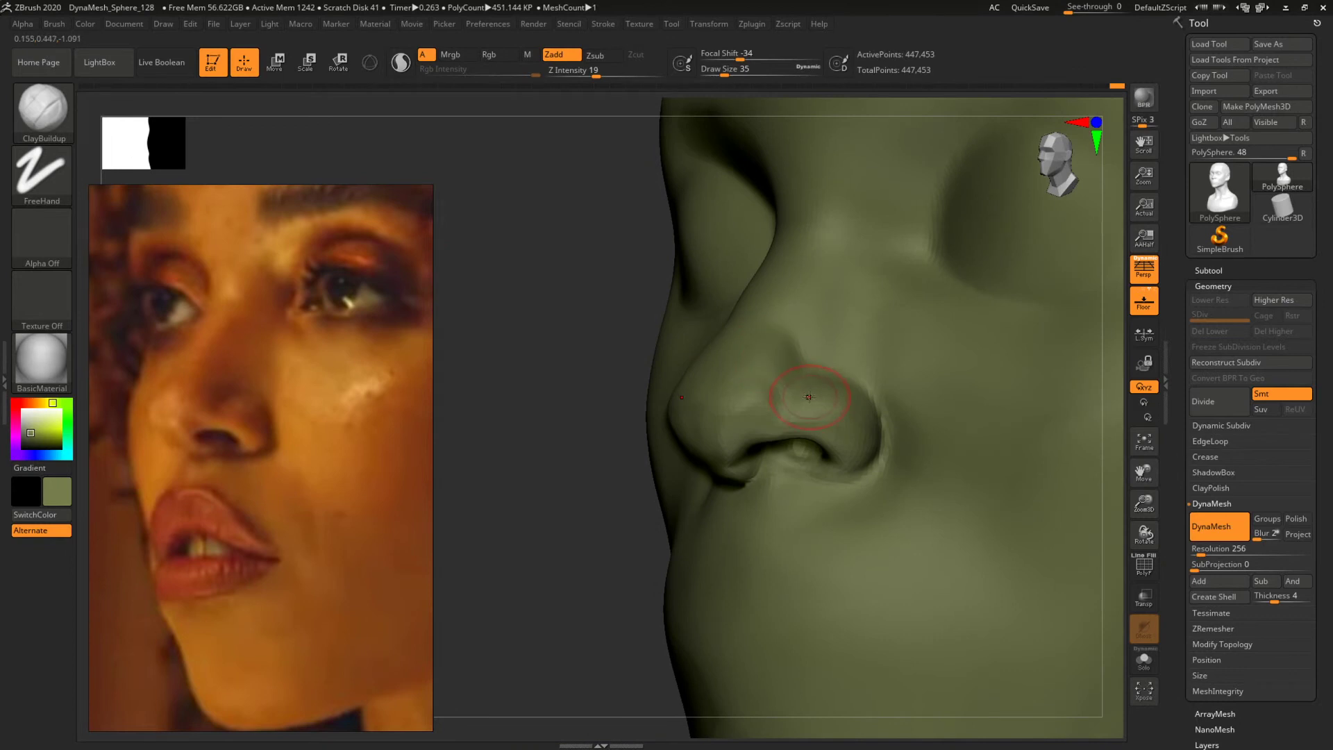
Reshape the groove above the nostril wing with Move at draw size 46 and fill it with ClayBuildup at draw size 33.
key("b")
key("m")
key("v")
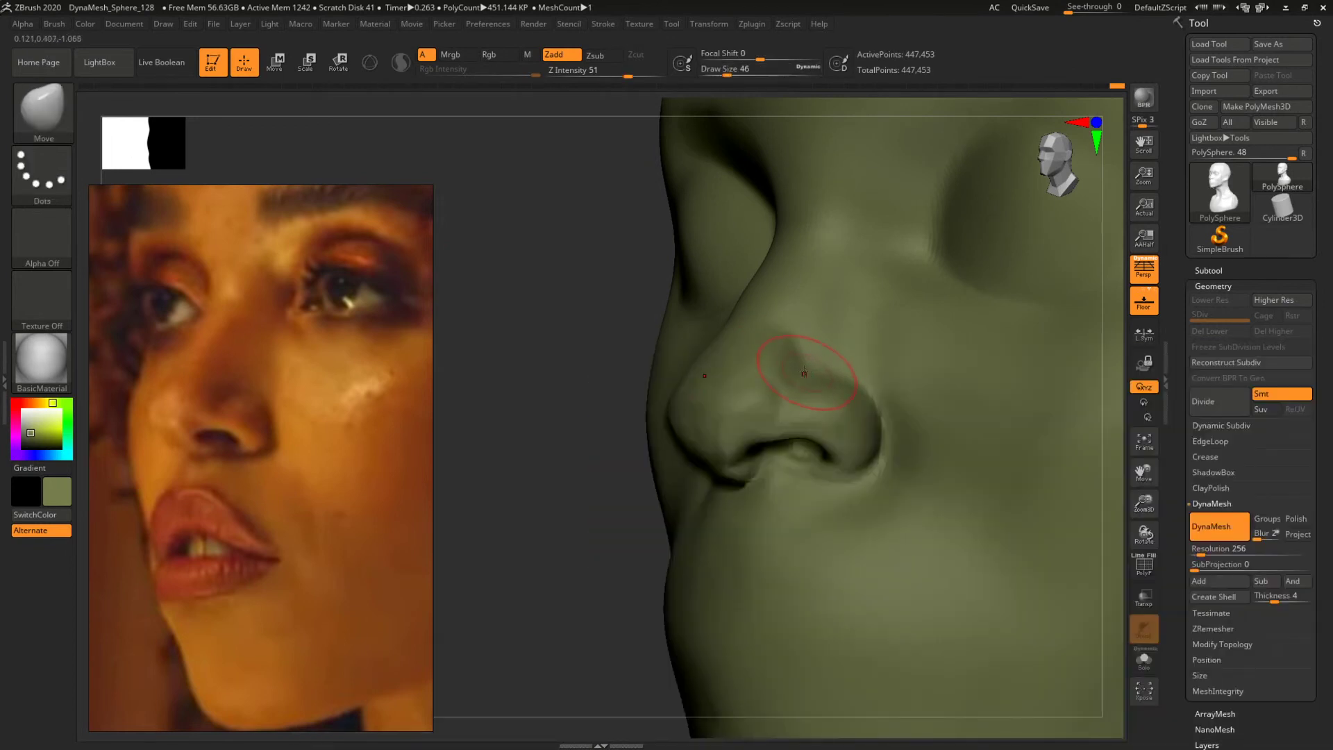
key("b")
key("c")
key("b")
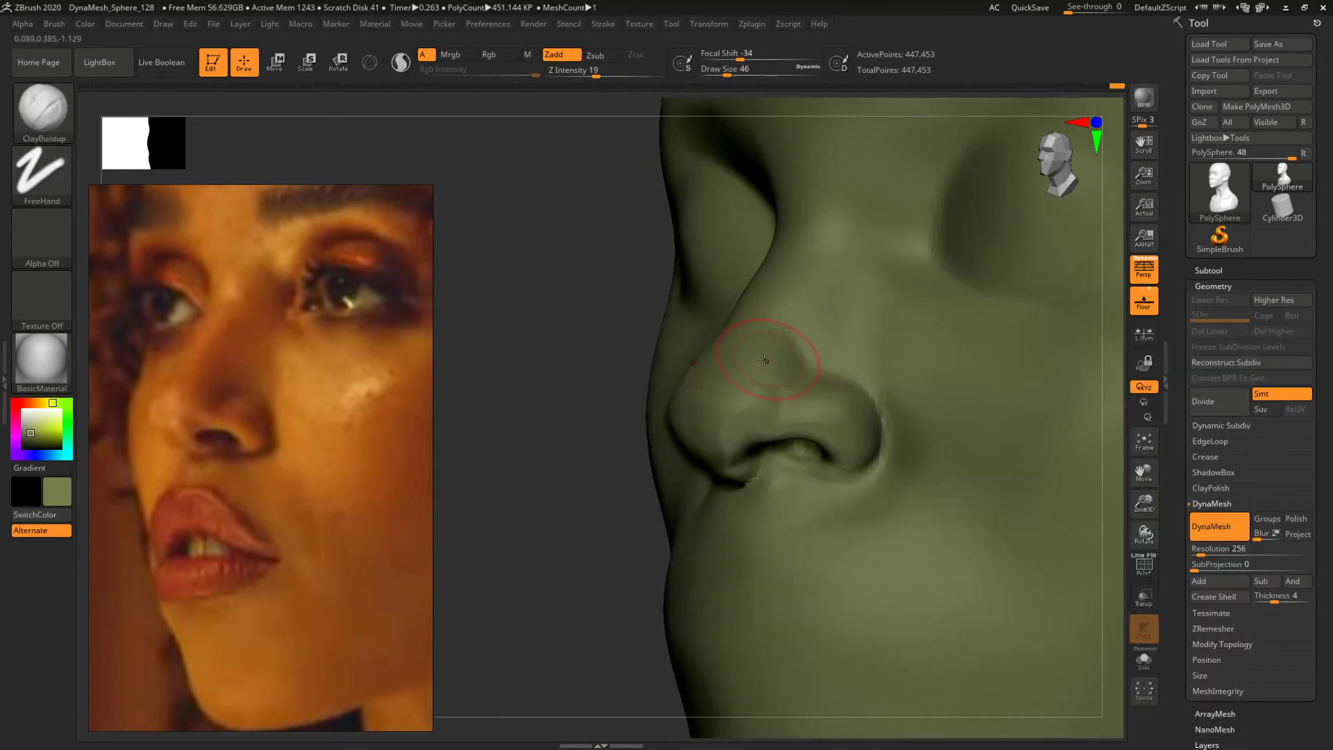
key("space")
left_click_drag(787, 358, 796, 352)
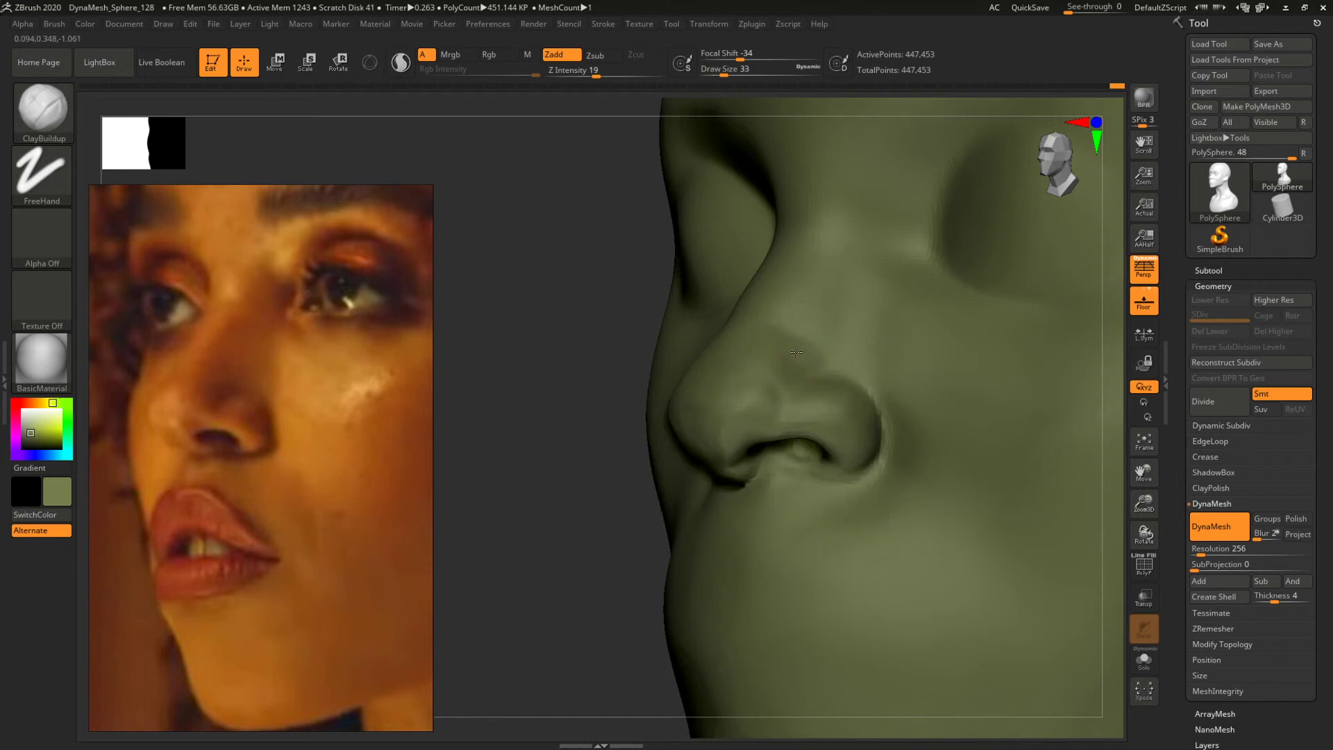
Refine the transition between the nostril wing and the cheek with ClayBuildup at draw size 46, viewing from below.
key("bracketright")
left_click_drag(517, 326, 669, 390)
left_click_drag(1044, 473, 1012, 448, "alt")
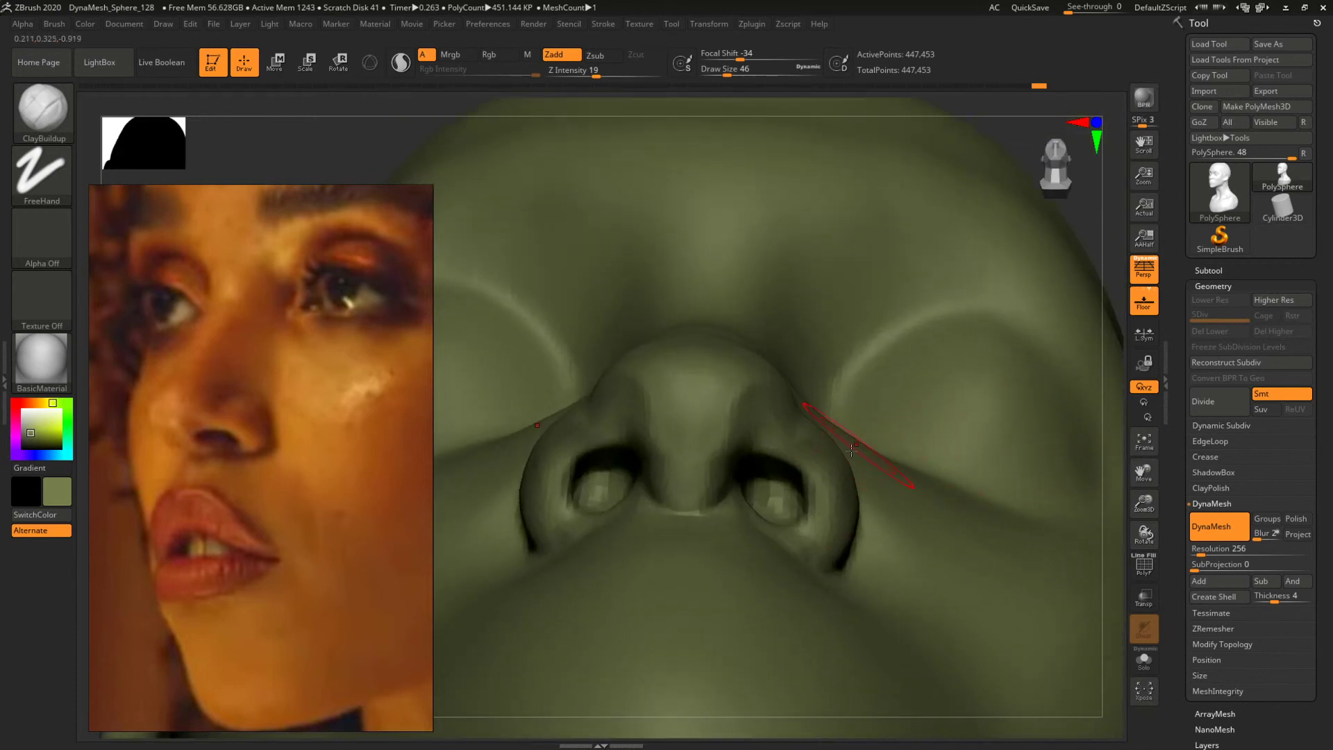
left_click_drag(1091, 235, 916, 291)
Try 85 mm and 35 mm focal lengths and settle on 50 mm, keeping the reference window clear of the camera settings.
left_click(73, 25)
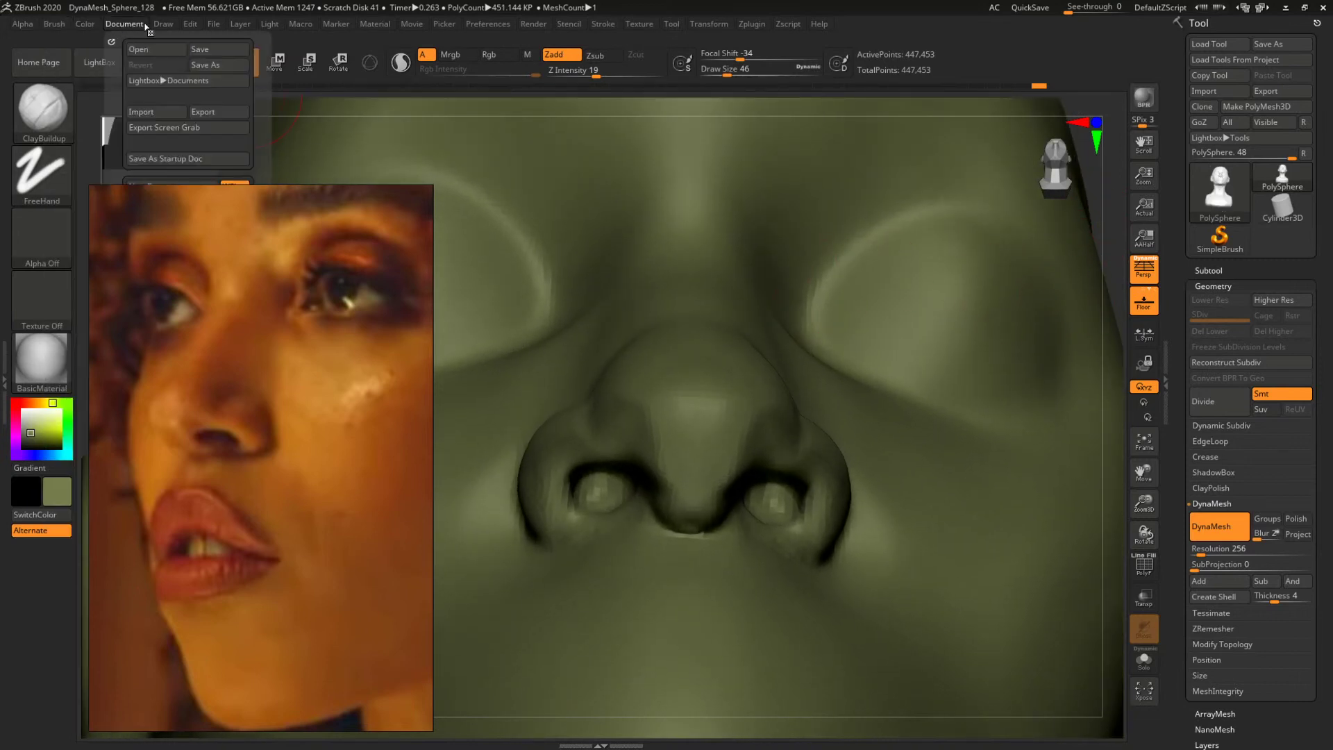
left_click_drag(168, 286, 220, 500)
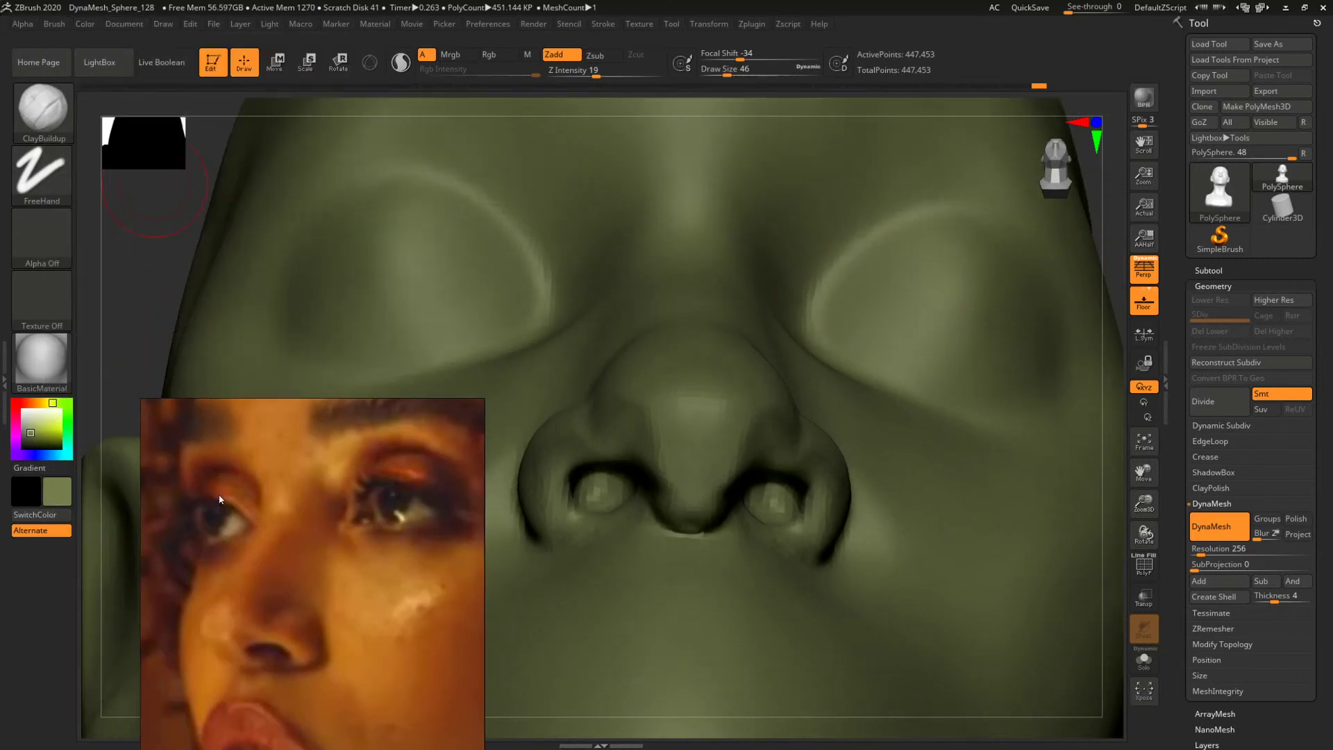
left_click(164, 24)
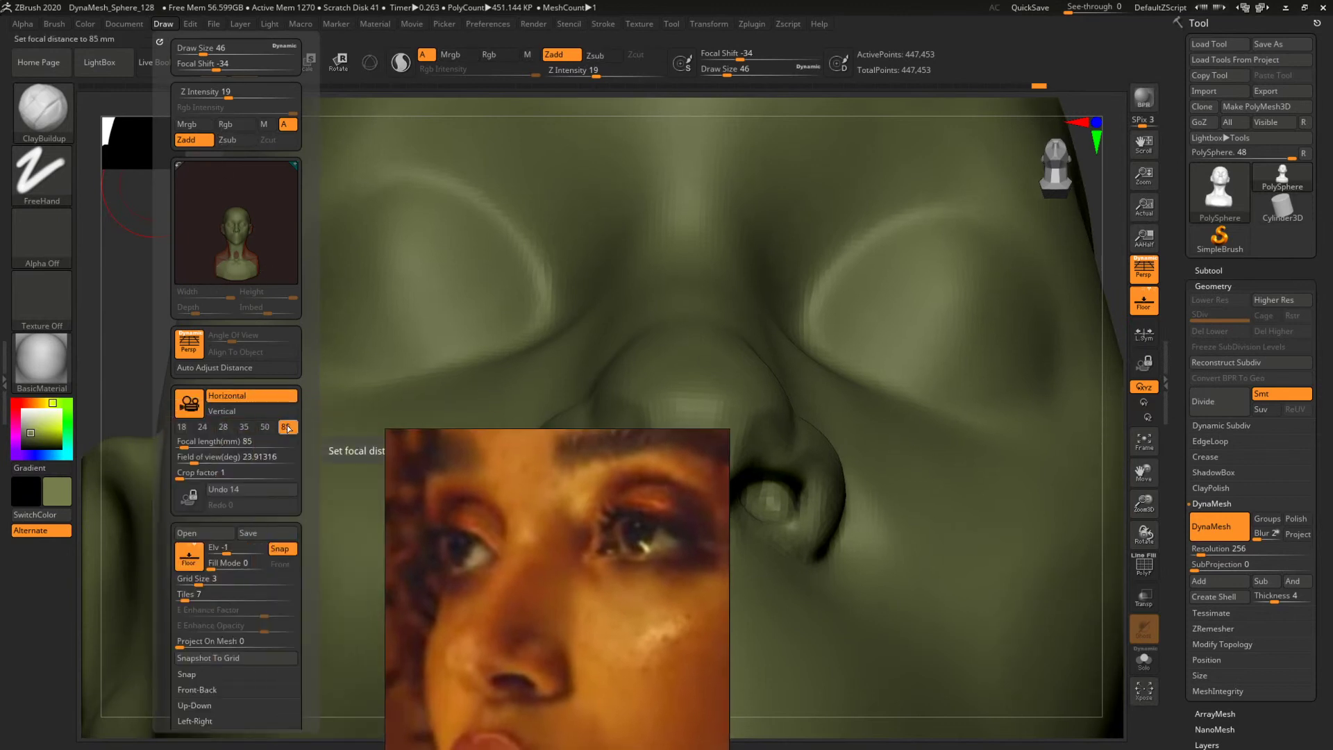
left_click(244, 426)
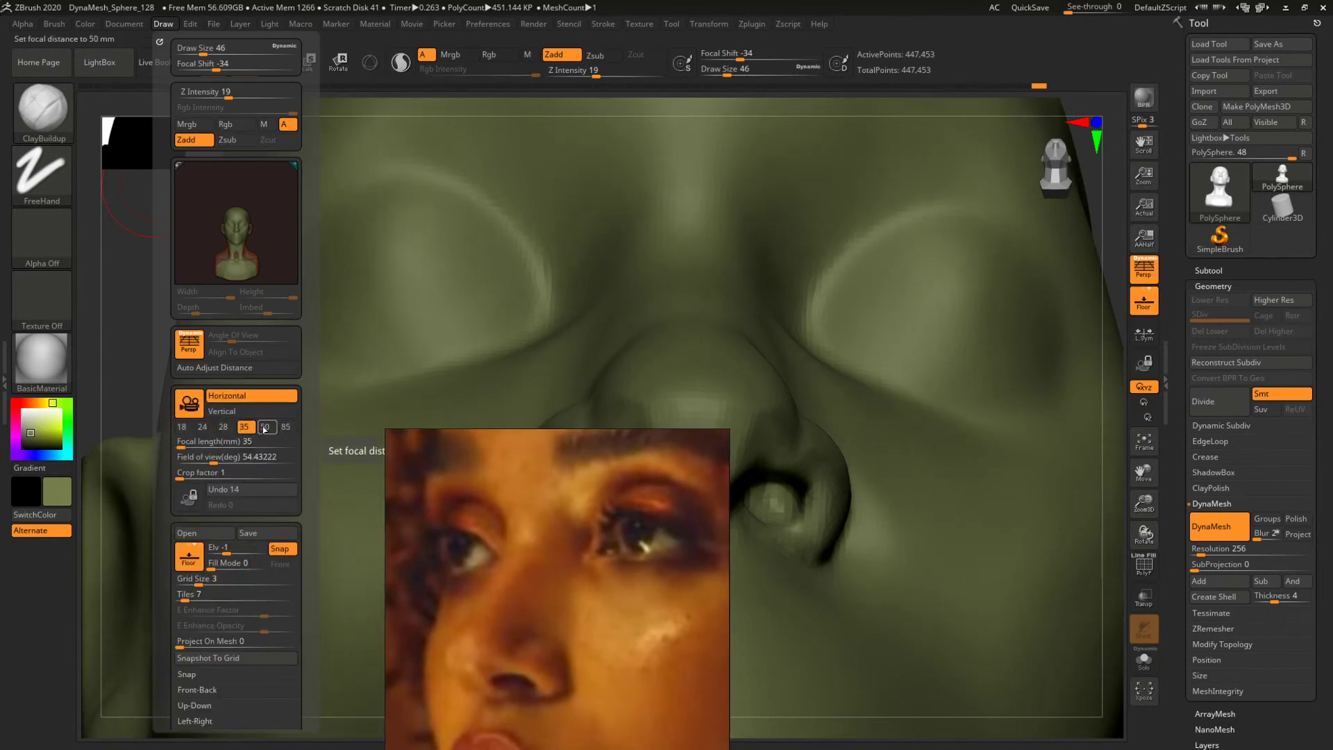
left_click(268, 427)
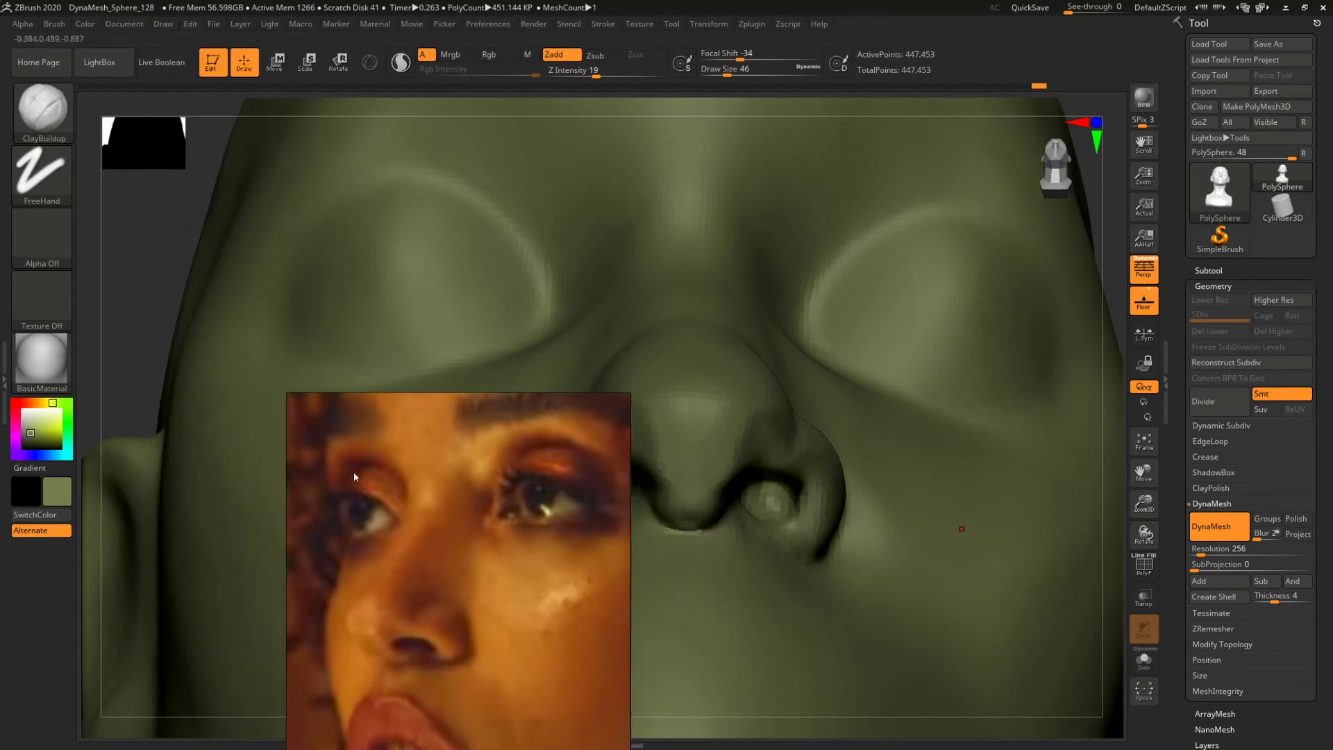
mouse_move(1110, 265)
left_mouse_down()
mouse_move(1110, 303)
mouse_move(887, 340)
mouse_move(969, 395)
mouse_move(1000, 381)
mouse_move(1052, 510)
mouse_move(1035, 525)
left_mouse_up()
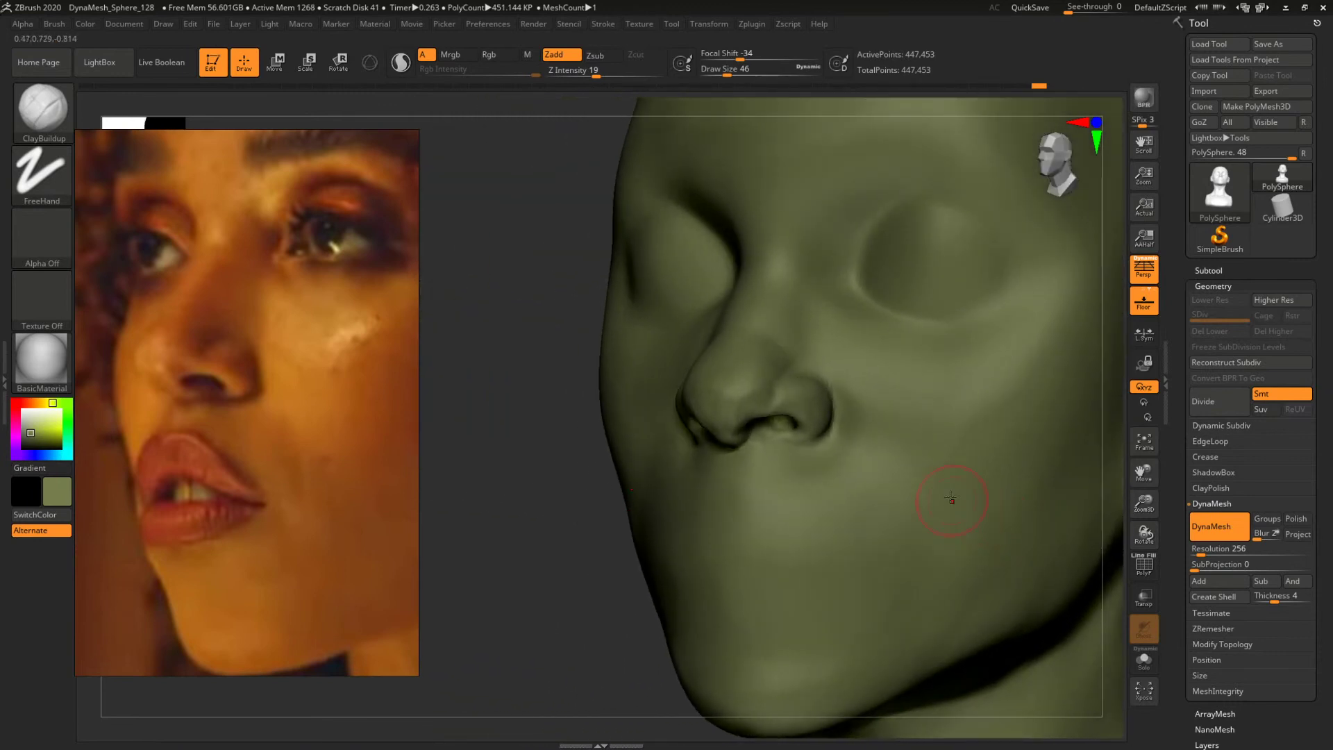
Refine the volume around the mouth and cheeks with ClayBuildup at draw size 163, checking from three-quarter and front views.
left_click_drag(526, 486, 509, 424, "alt")
key("s")
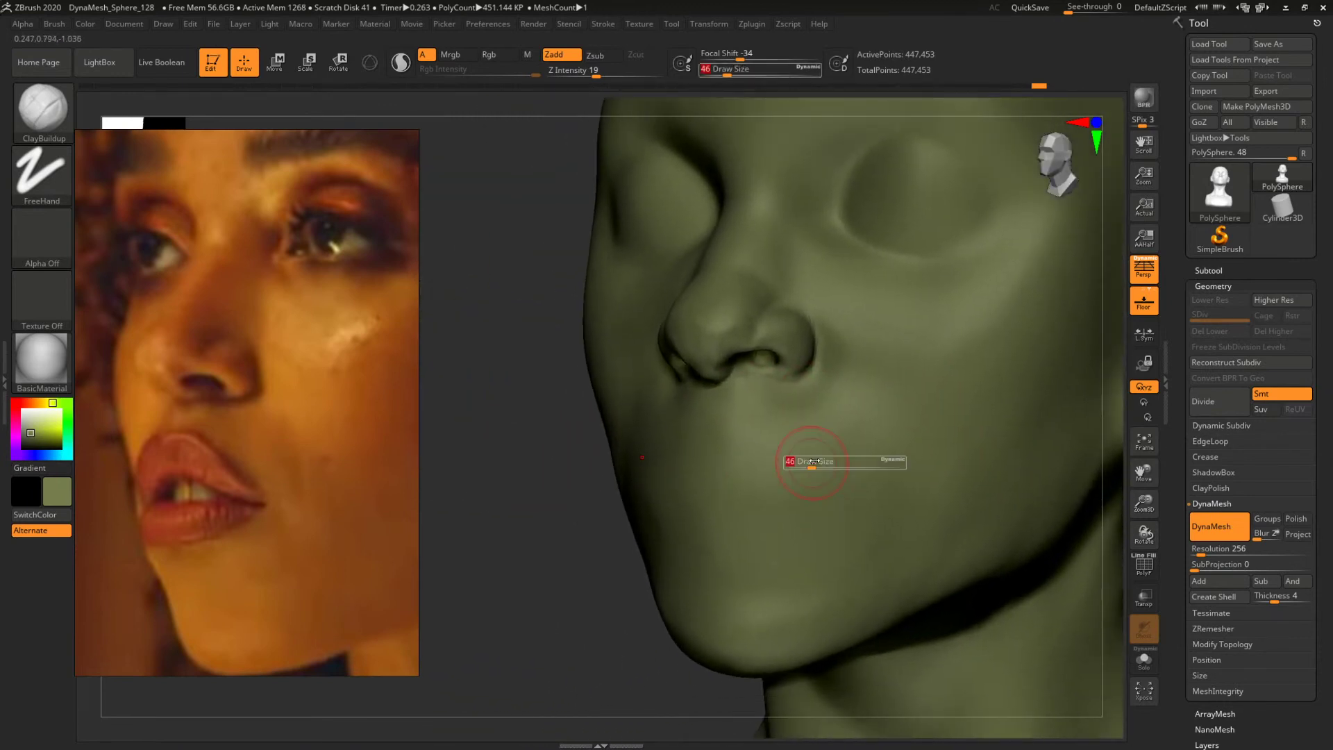
left_click_drag(811, 464, 834, 464)
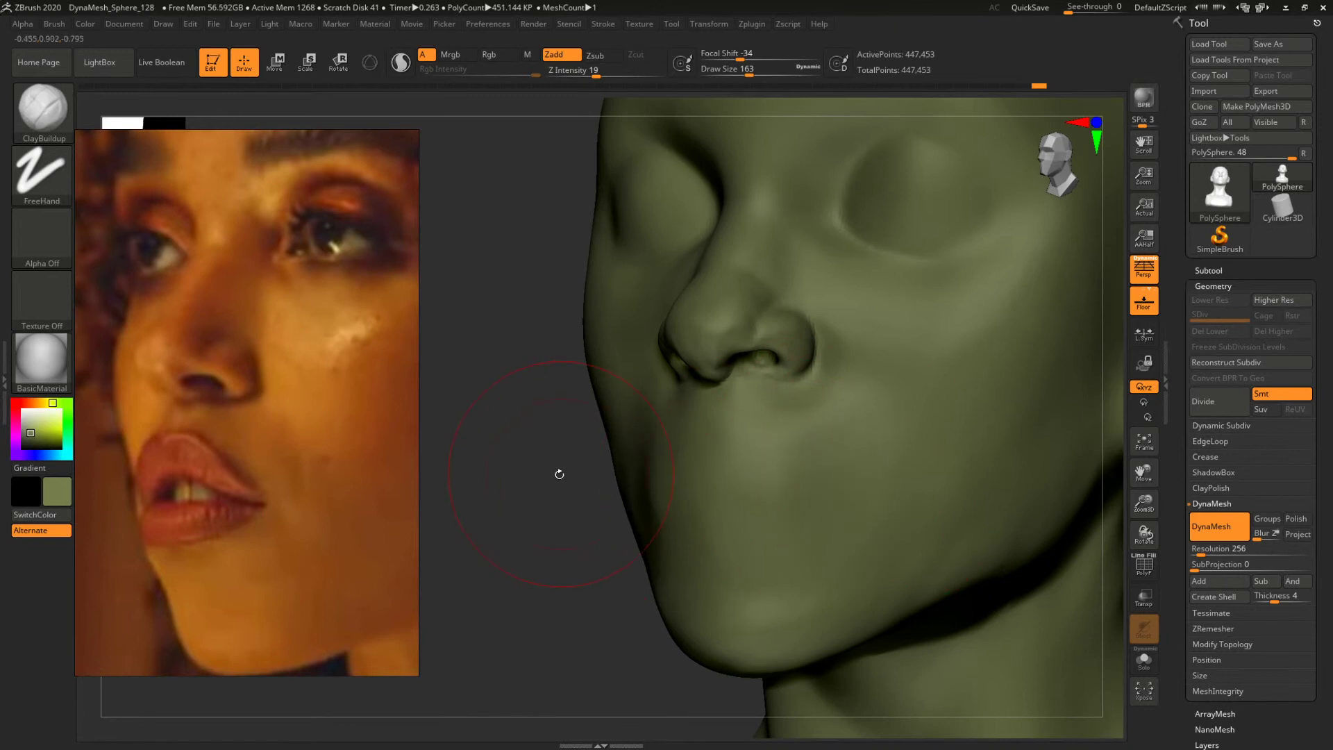
left_click_drag(559, 473, 434, 420, "alt")
left_click_drag(1005, 524, 1034, 526)
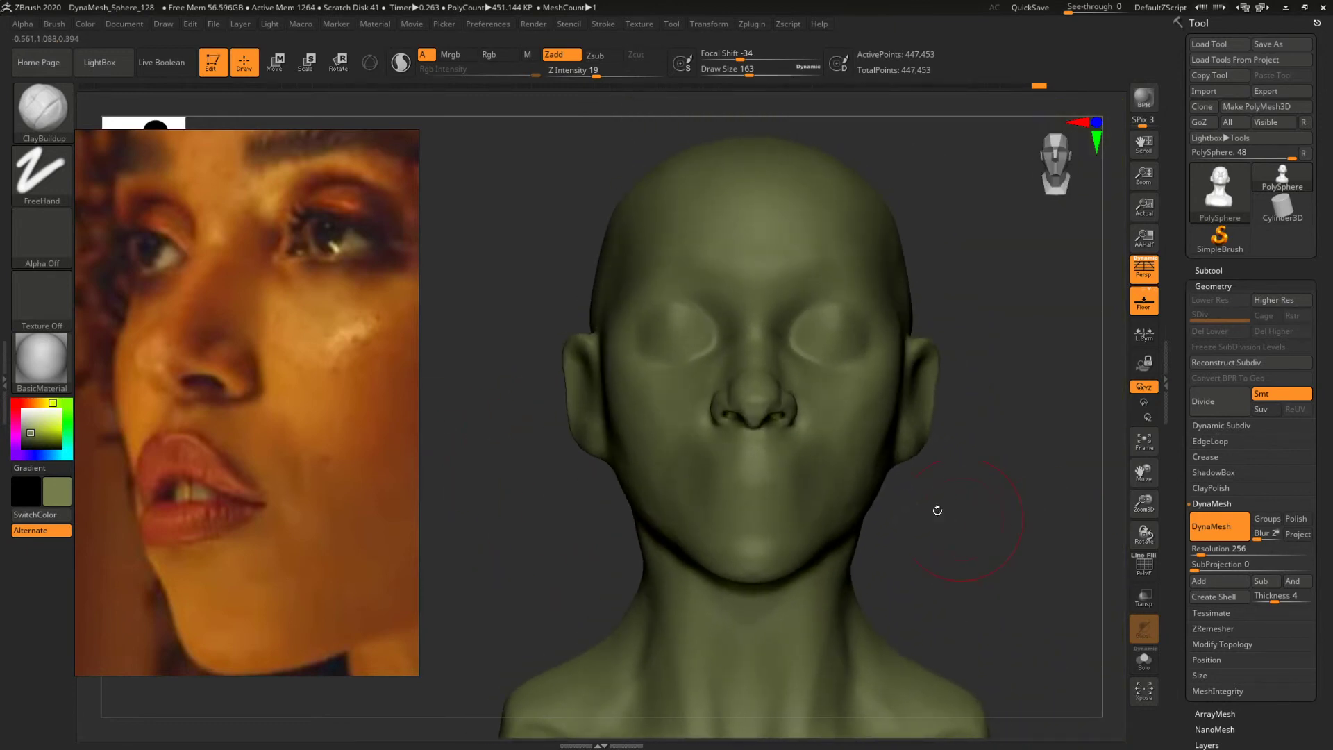
Move the reference window aside and bring up the frontal portrait with tied-back hair and hoop earrings.
mouse_move(219, 268)
left_mouse_down()
mouse_move(403, 533)
mouse_move(200, 261)
left_mouse_up()
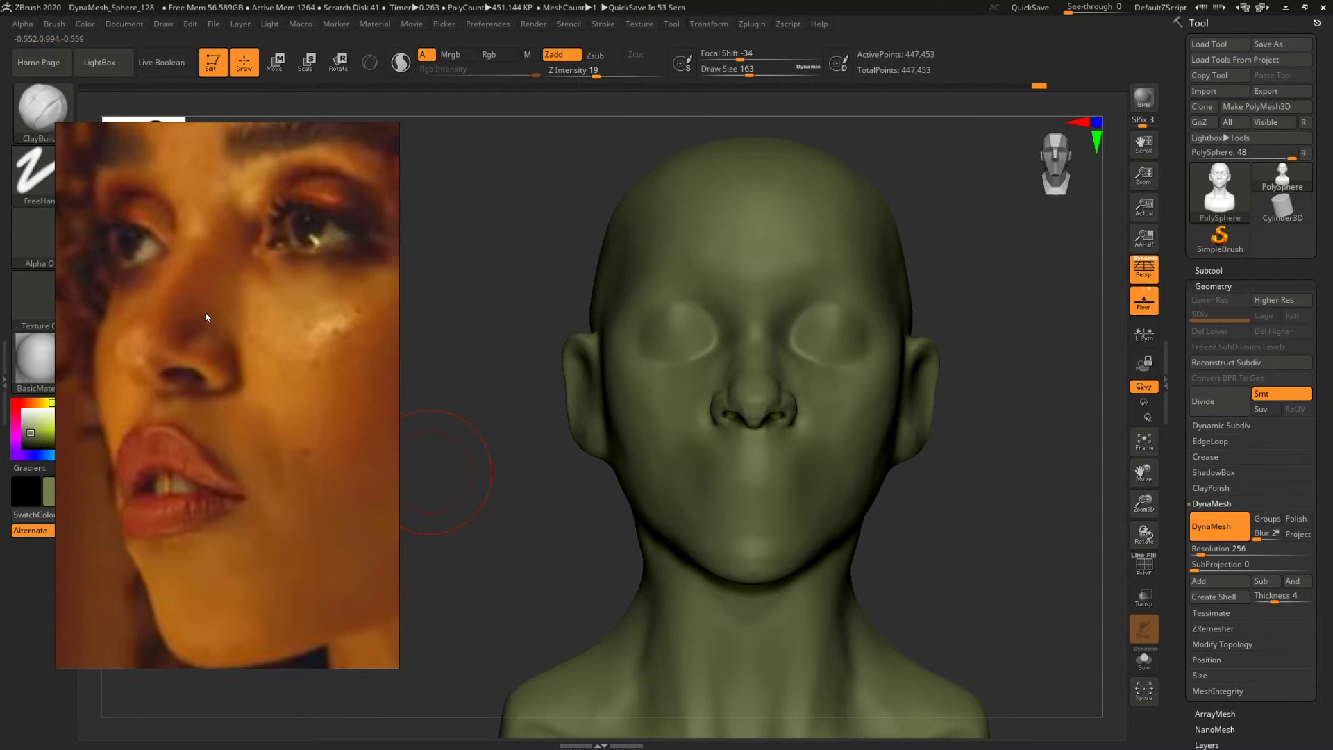
scroll(208, 312, "down", 6)
scroll(195, 430, "up", 5)
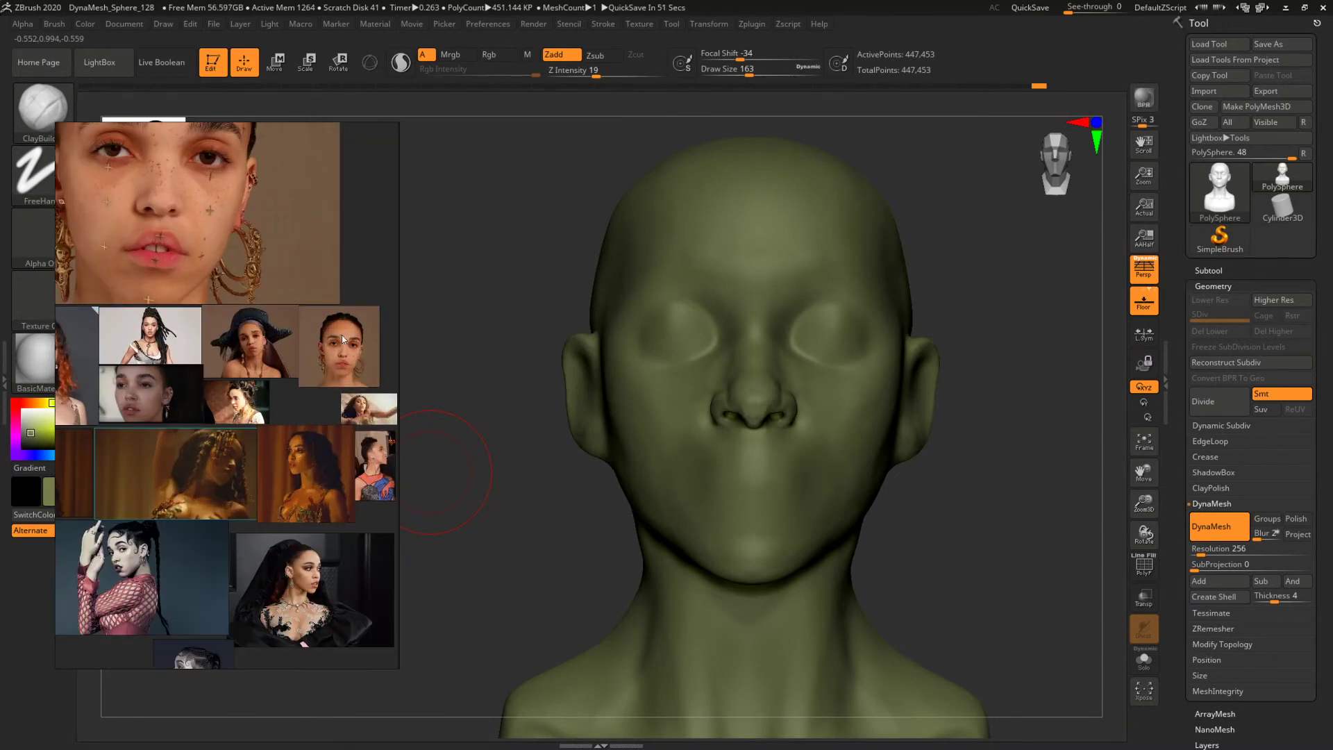
scroll(342, 335, "up", 5)
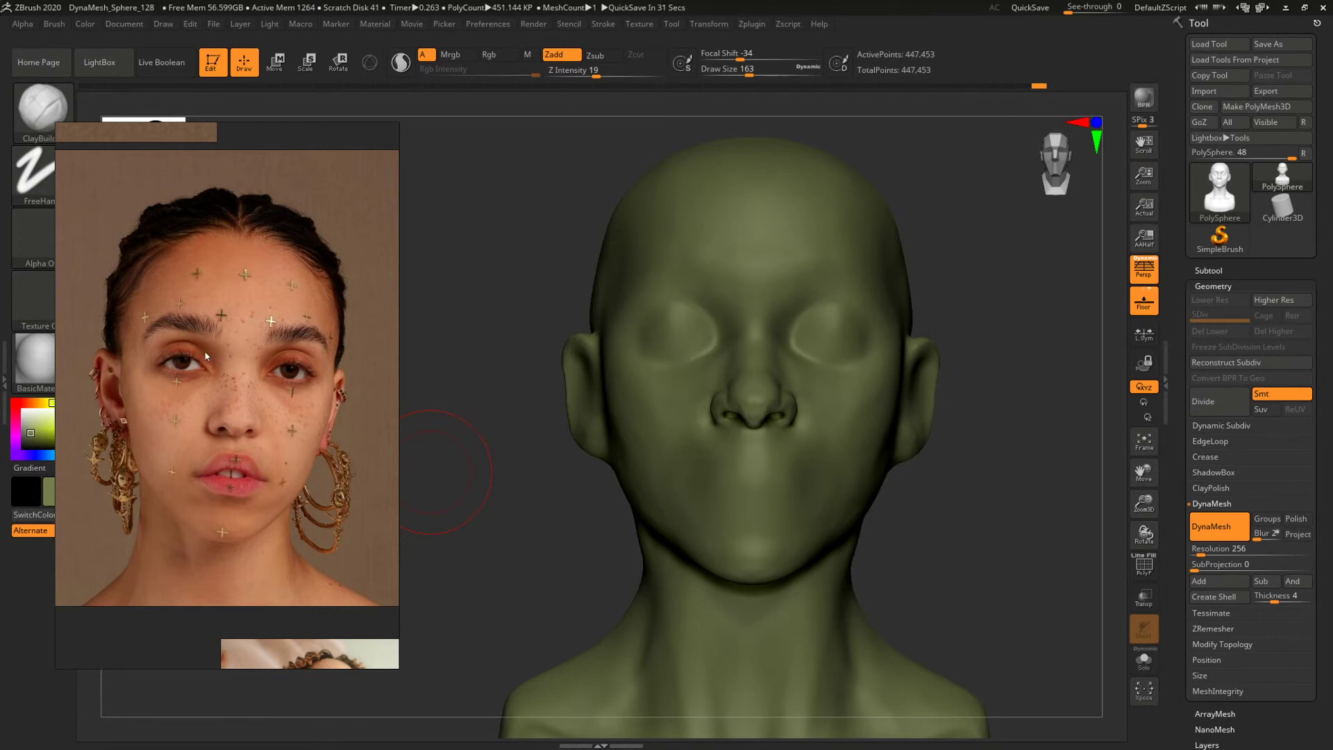
scroll(206, 375, "down", 1)
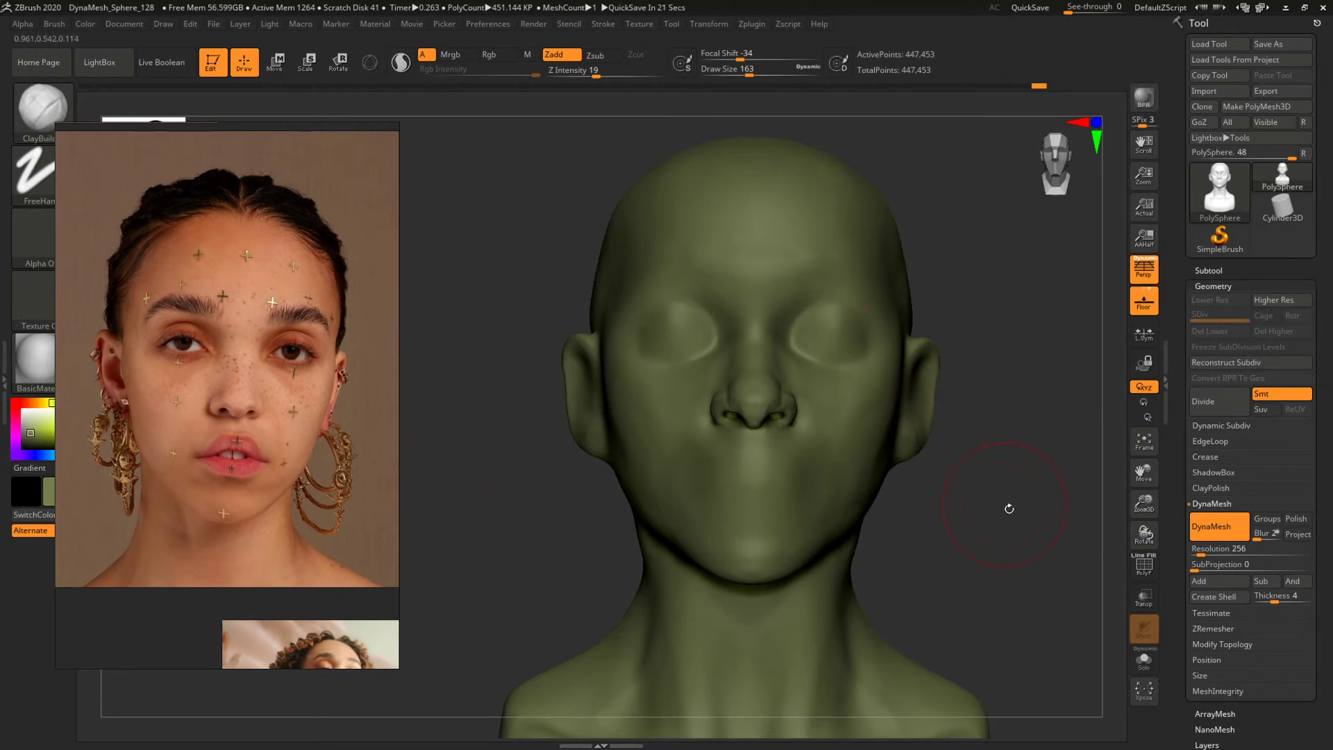
Refine the side of the cheek and jaw with ClayBuildup at draw size 192 in three-quarter view.
left_click_drag(1007, 507, 955, 517)
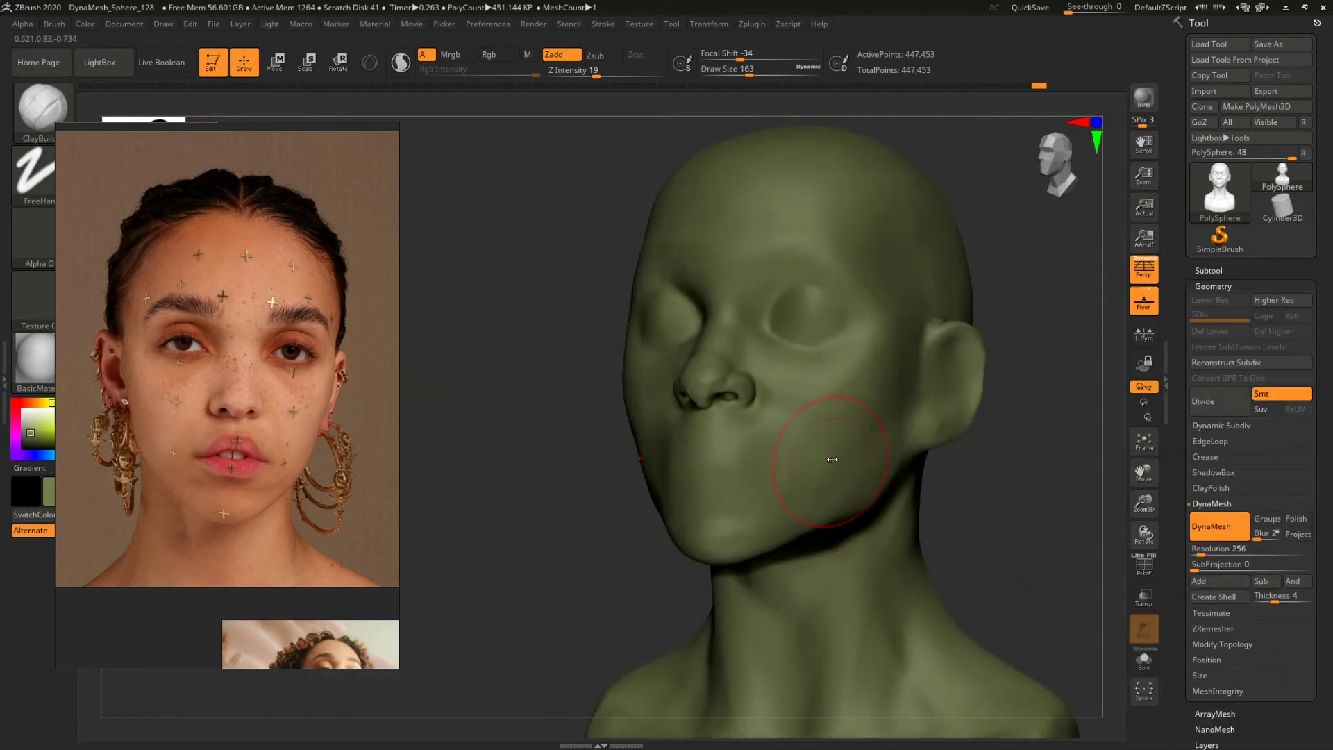
key("bracketright")
key("bracketright")
key("bracketright")
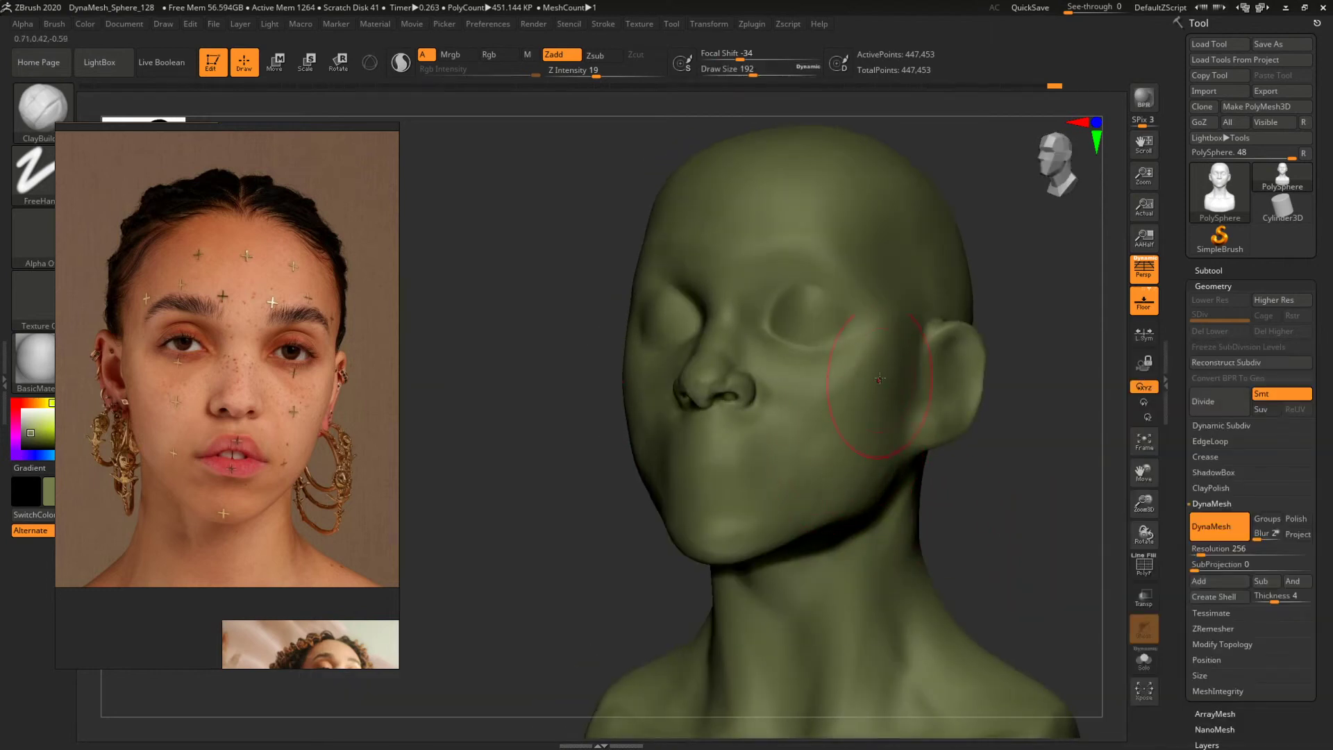
left_click_drag(1014, 513, 889, 470)
left_click_drag(1042, 478, 1083, 572)
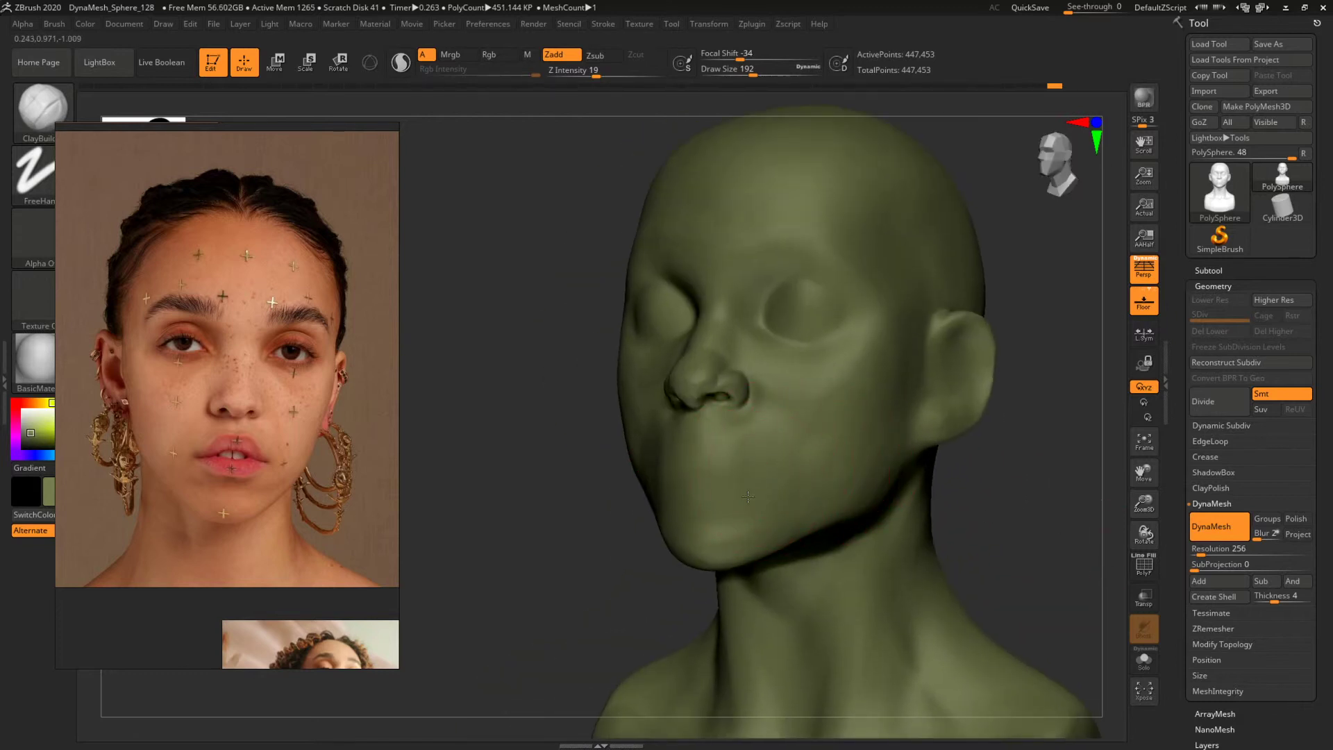
left_click_drag(993, 507, 1045, 480)
left_click_drag(1031, 433, 931, 509)
mouse_move(1025, 485)
left_mouse_down()
mouse_move(1009, 533)
mouse_move(1034, 511)
mouse_move(1031, 496)
left_mouse_up()
Adjust the area in front of the ear with Move at draw size 149 in profile view.
key("b")
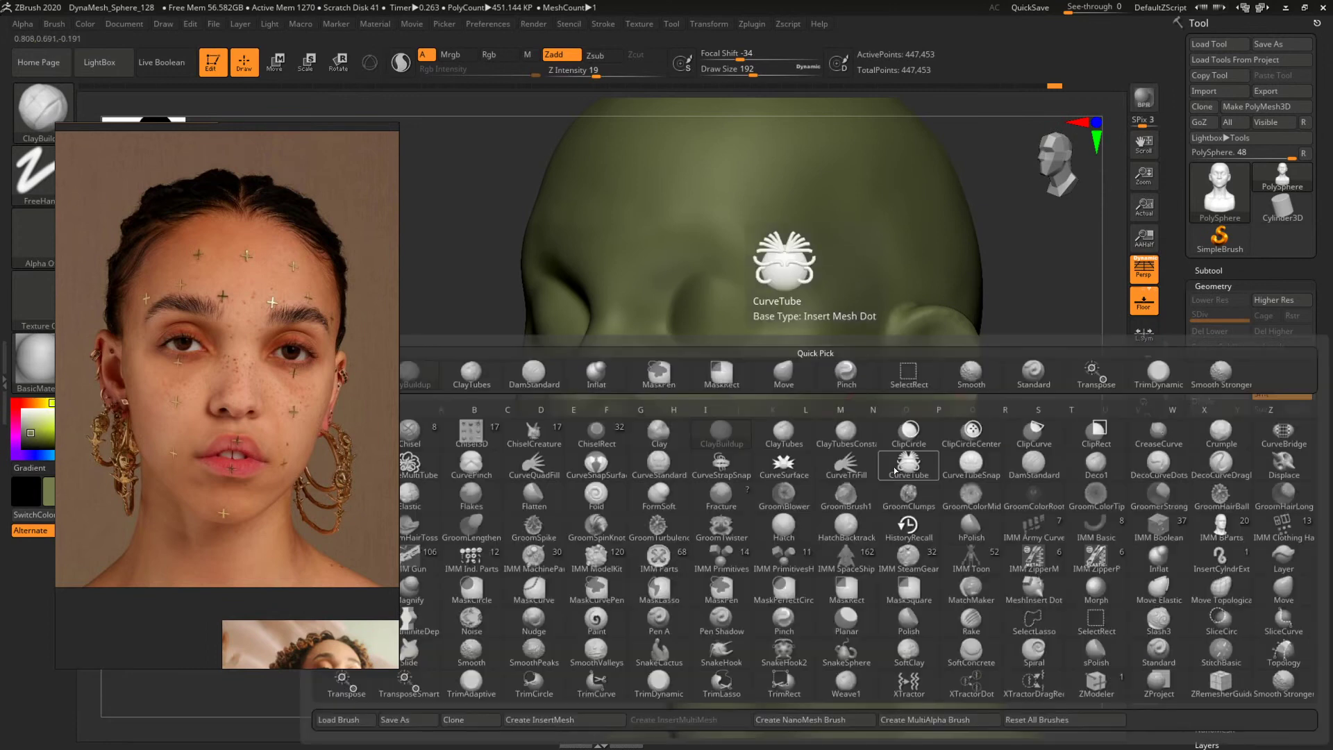
key("m")
key("v")
left_click_drag(958, 461, 954, 466, "shift")
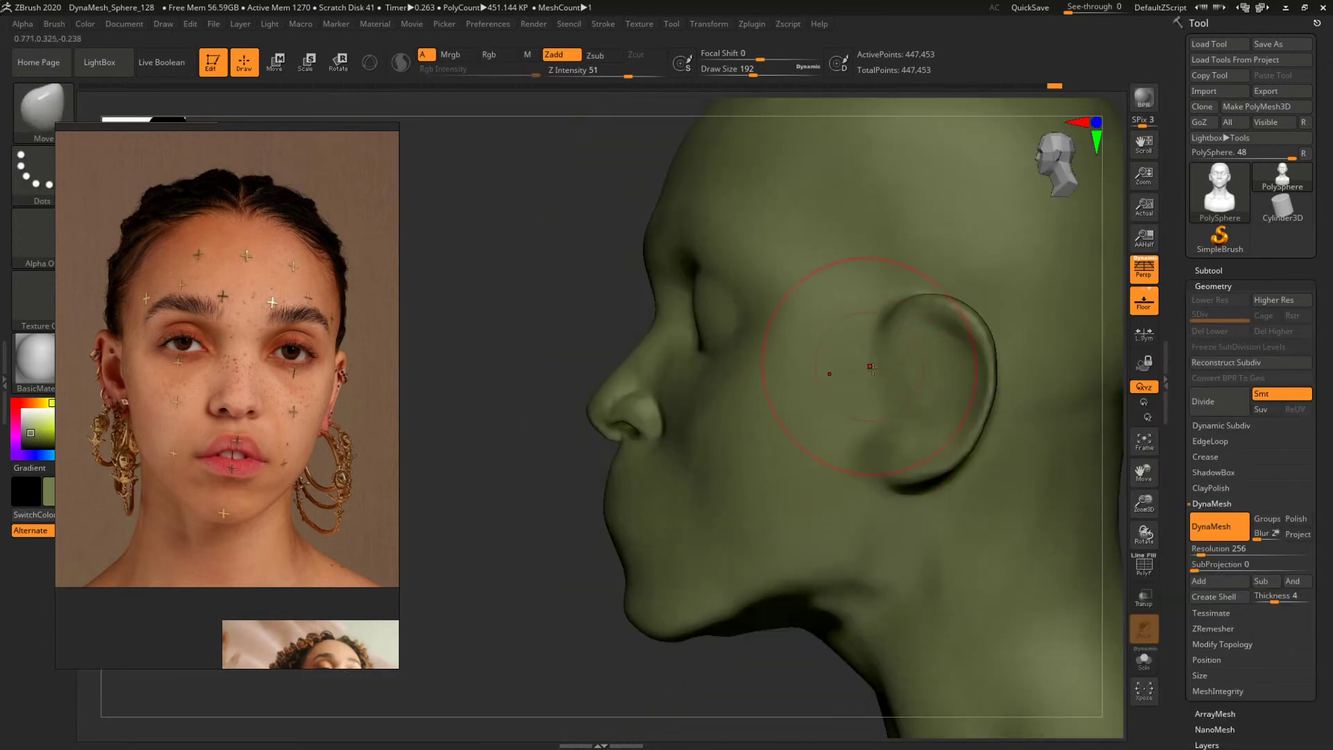
key("space")
left_click_drag(873, 368, 903, 366)
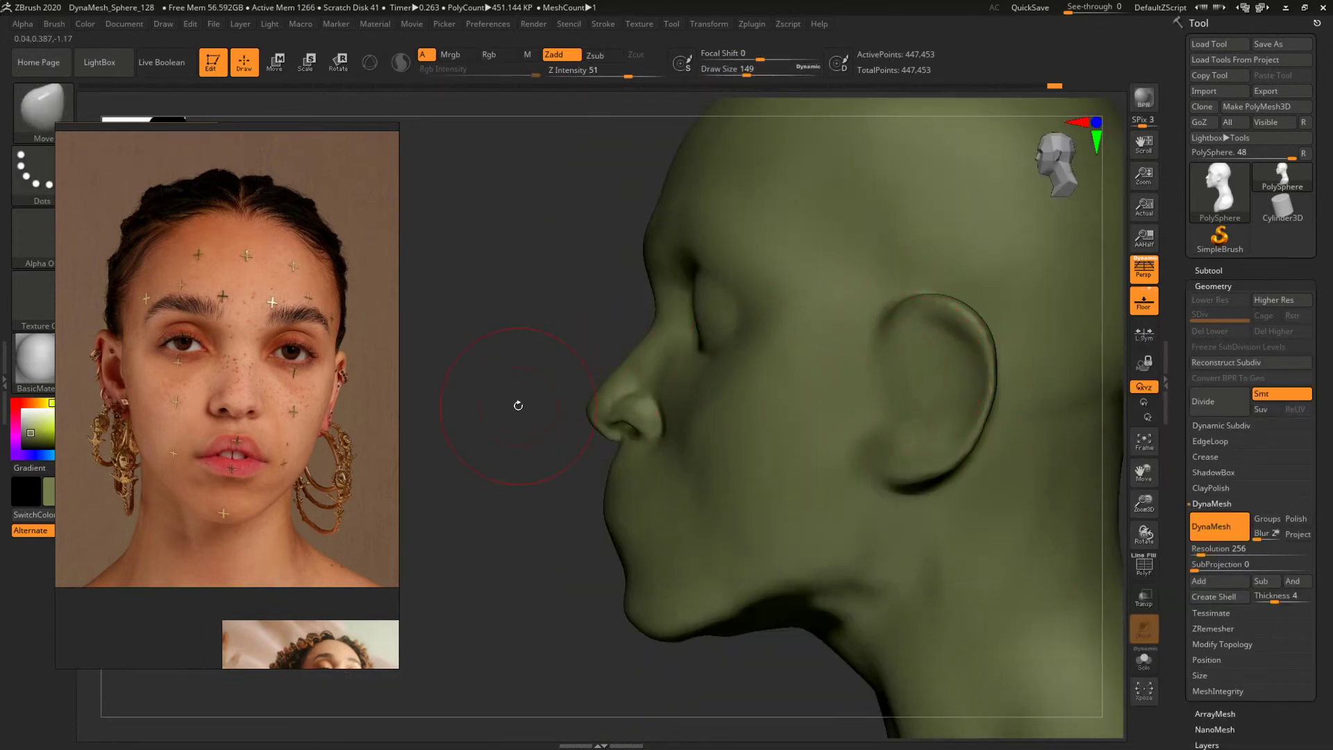
Sculpt the inner hollow of the ear with ClayBuildup at draw sizes 74 and 59.
left_click_drag(518, 406, 565, 409)
key("b")
key("c")
key("b")
key("space")
left_click_drag(944, 395, 928, 389)
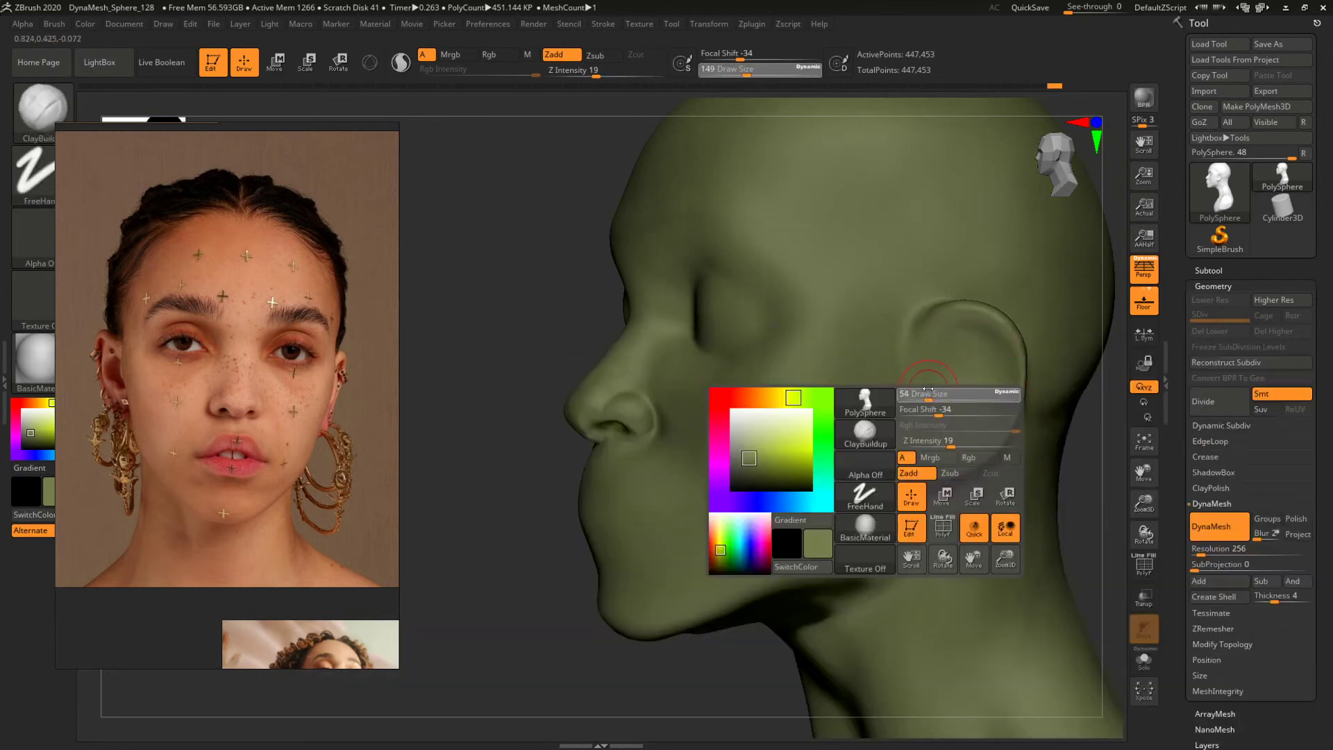
key("space")
left_click(943, 385)
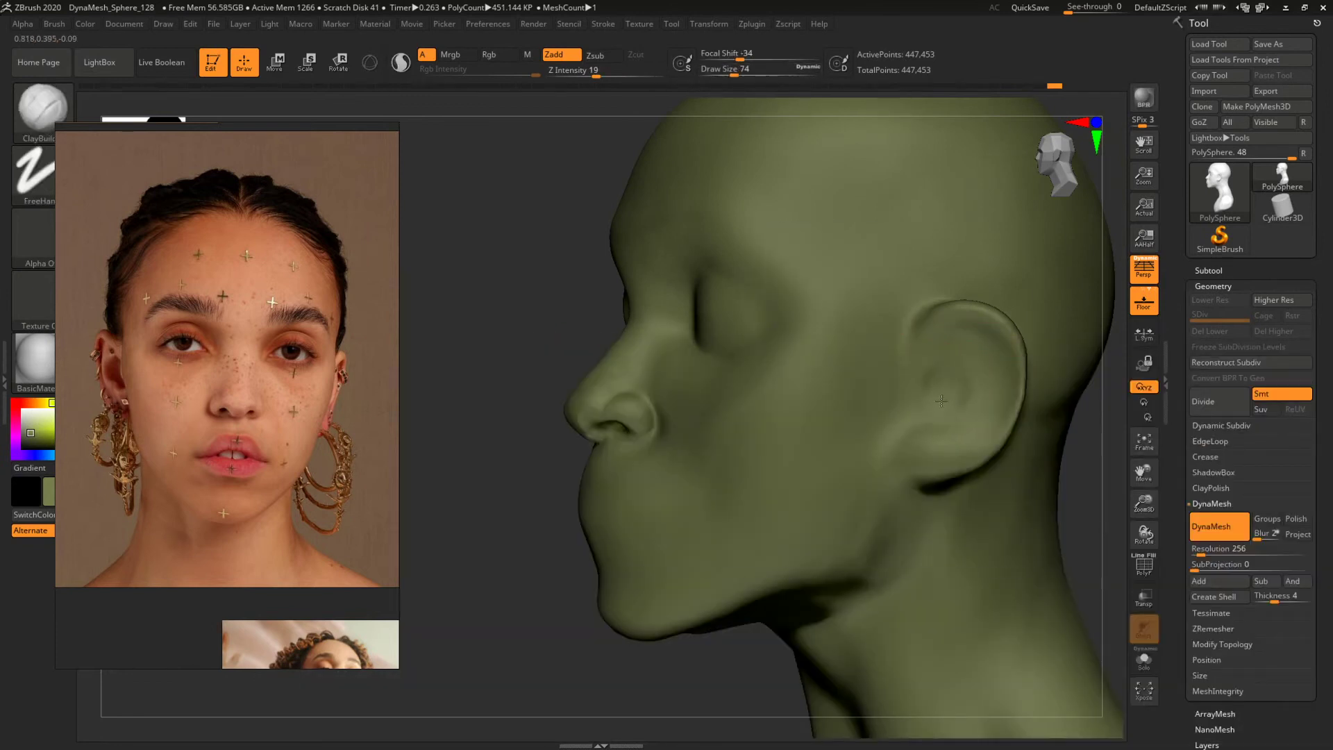
mouse_move(942, 379)
left_mouse_down()
mouse_move(948, 396)
mouse_move(955, 366)
left_mouse_up()
key("space")
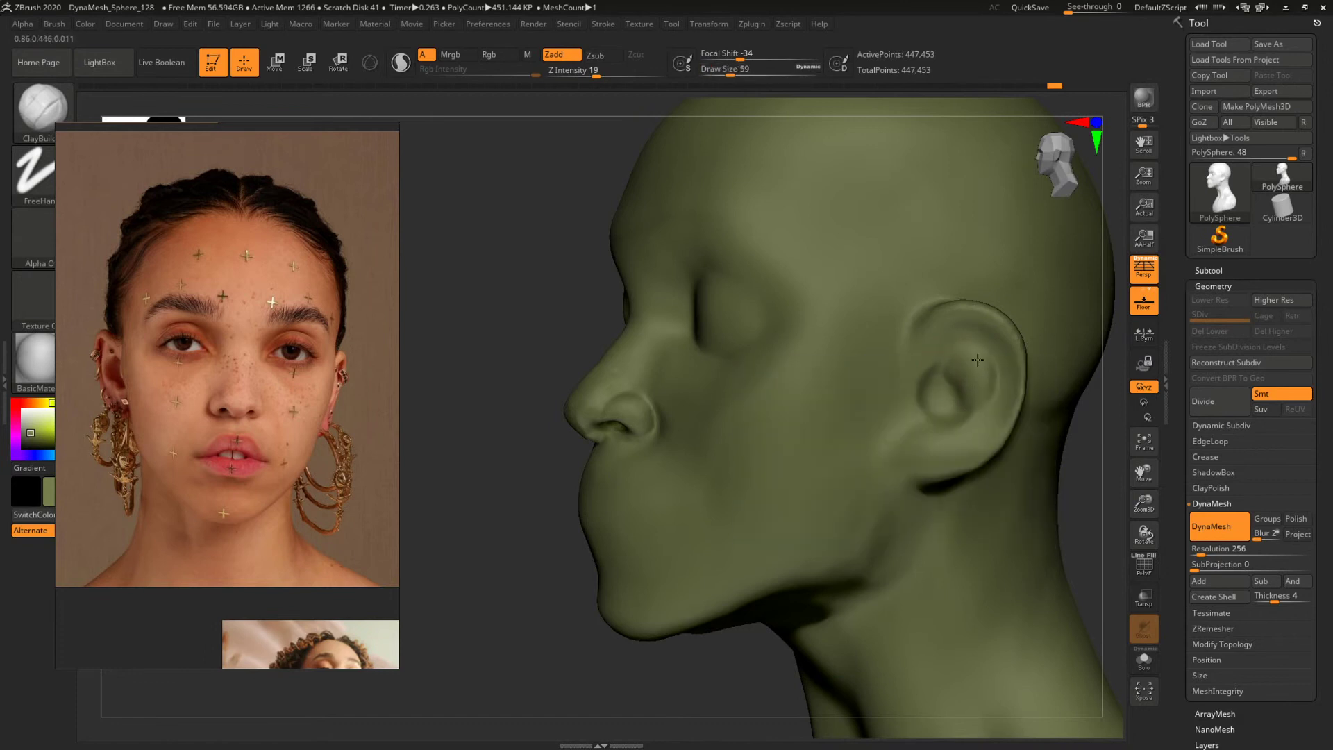
mouse_move(479, 293)
left_mouse_down()
mouse_move(491, 363)
mouse_move(600, 387)
left_mouse_up()
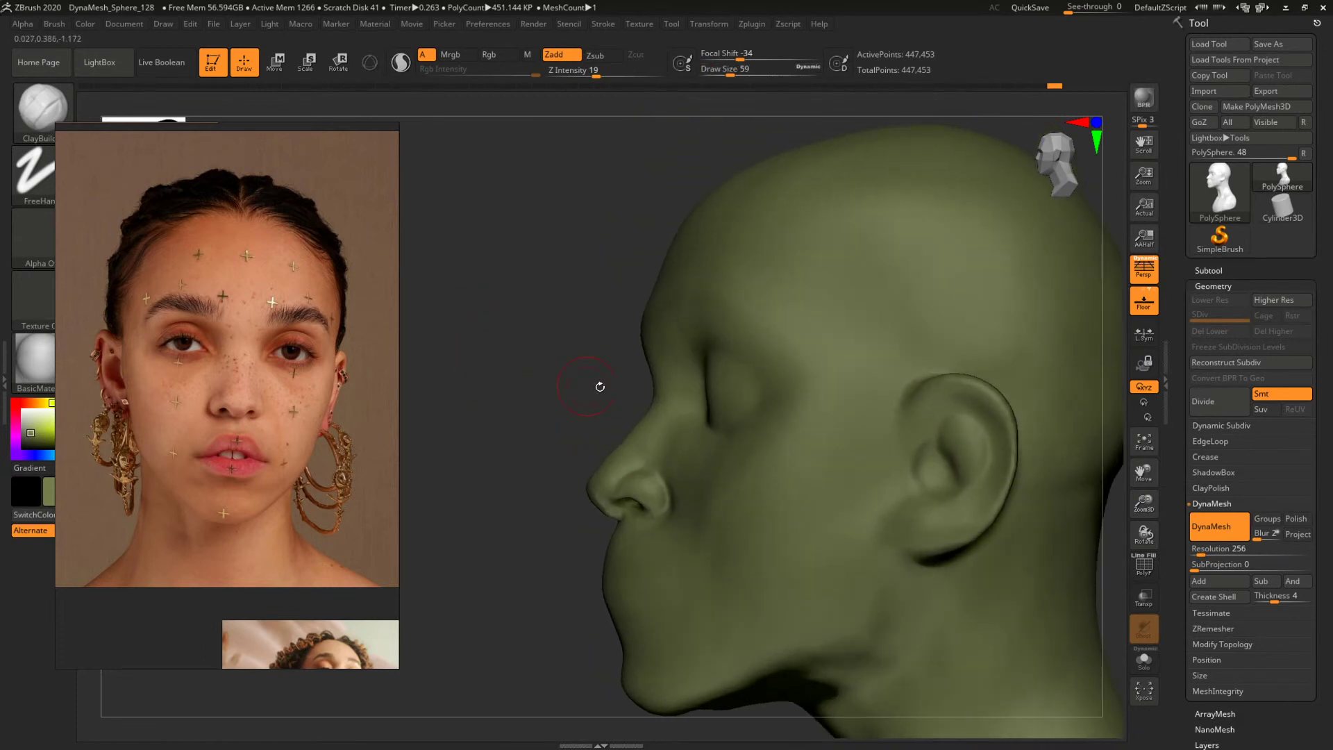
Sharpen the crease inside the ear's rim with DamStandard at draw size 101.
key("b")
key("d")
key("s")
key("space")
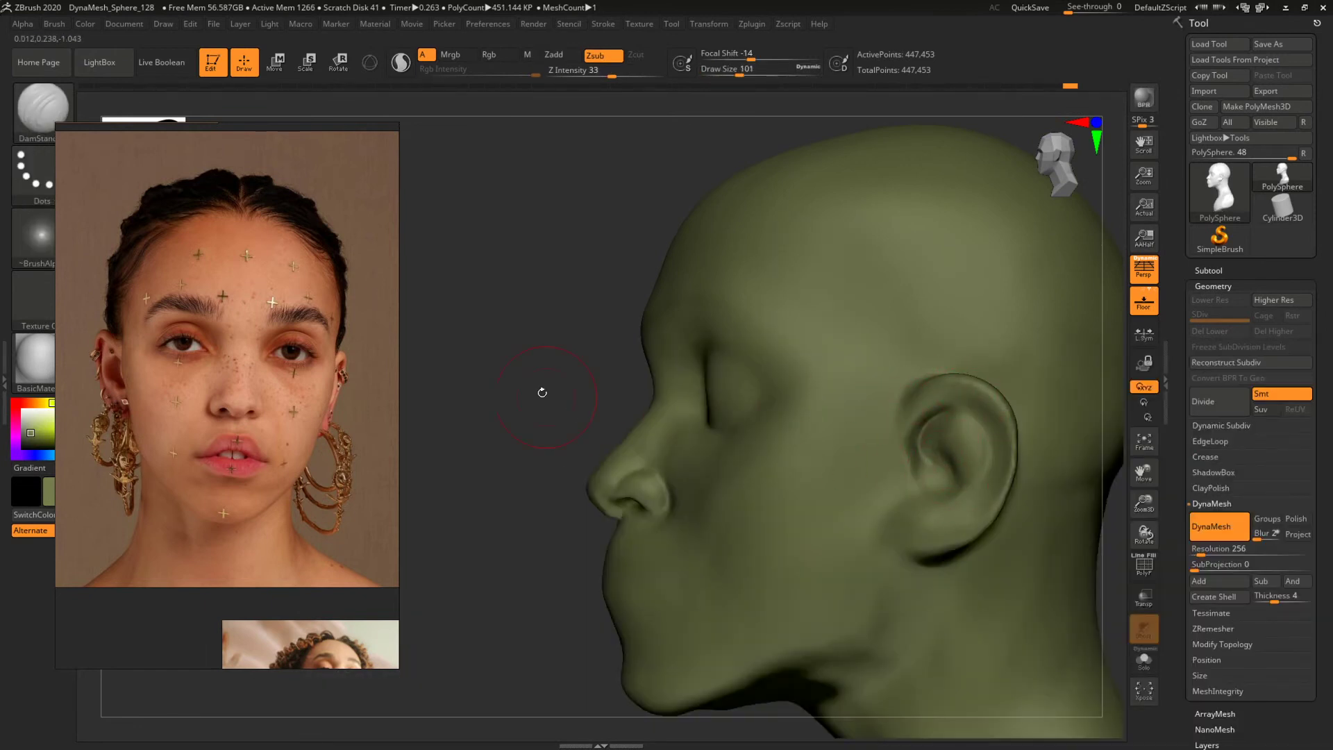
mouse_move(542, 392)
left_mouse_down()
mouse_move(1022, 425)
mouse_move(965, 448)
left_mouse_up()
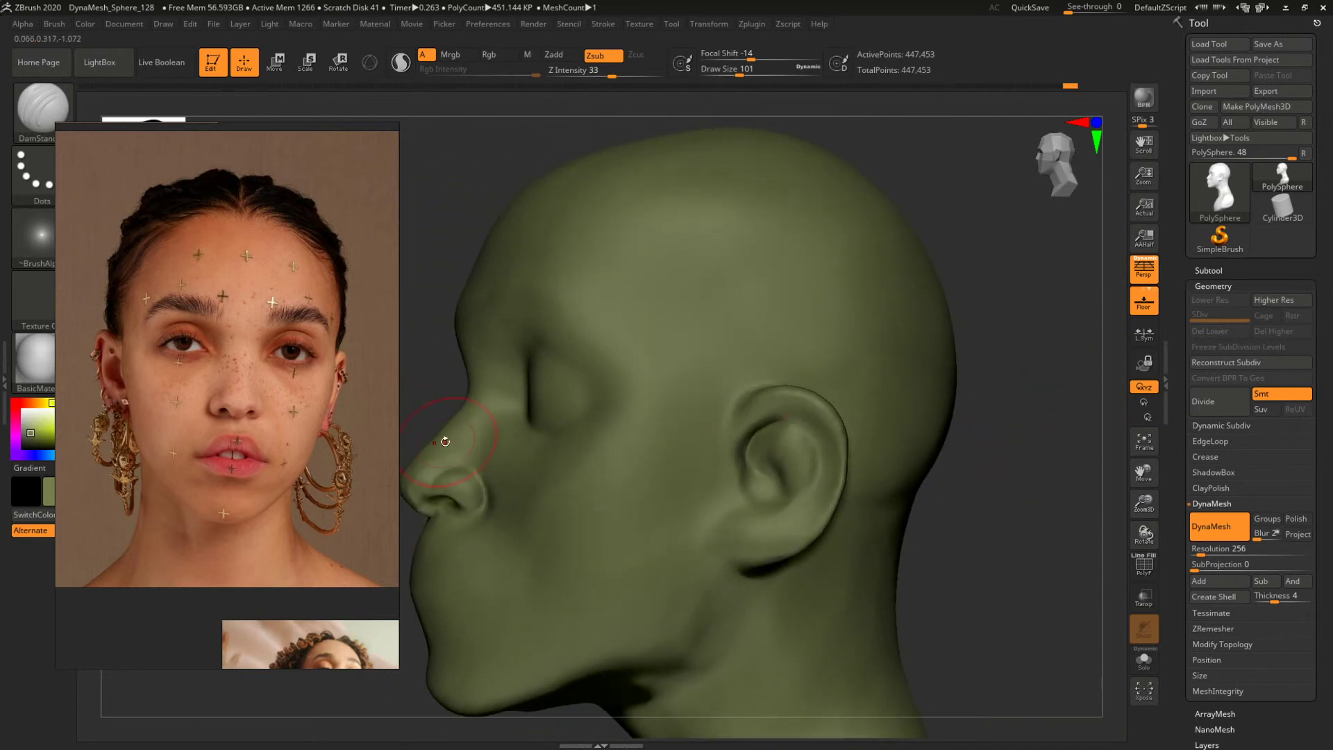
Bring up the tilted-head portrait with the headwrap in the reference board.
scroll(228, 394, "down", 8)
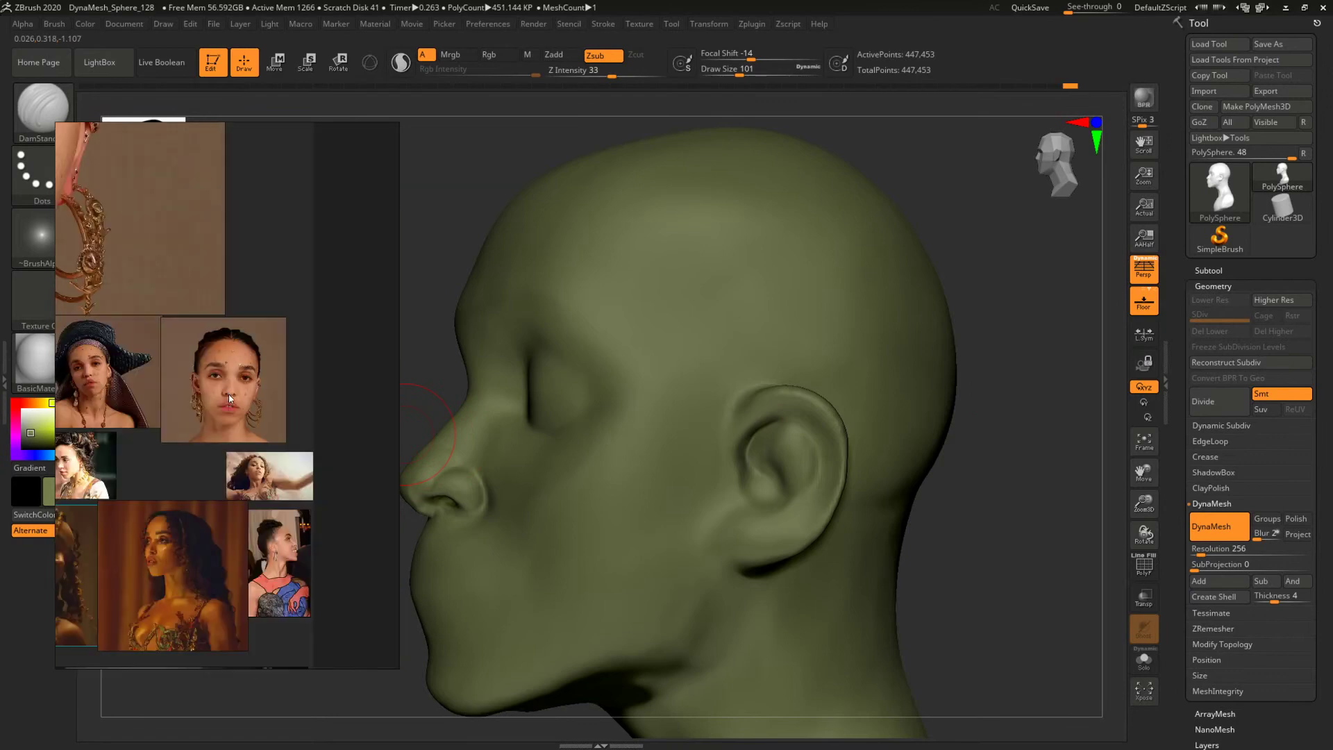
middle_click_drag(171, 394, 282, 389)
scroll(271, 392, "up", 7)
scroll(262, 419, "up", 3)
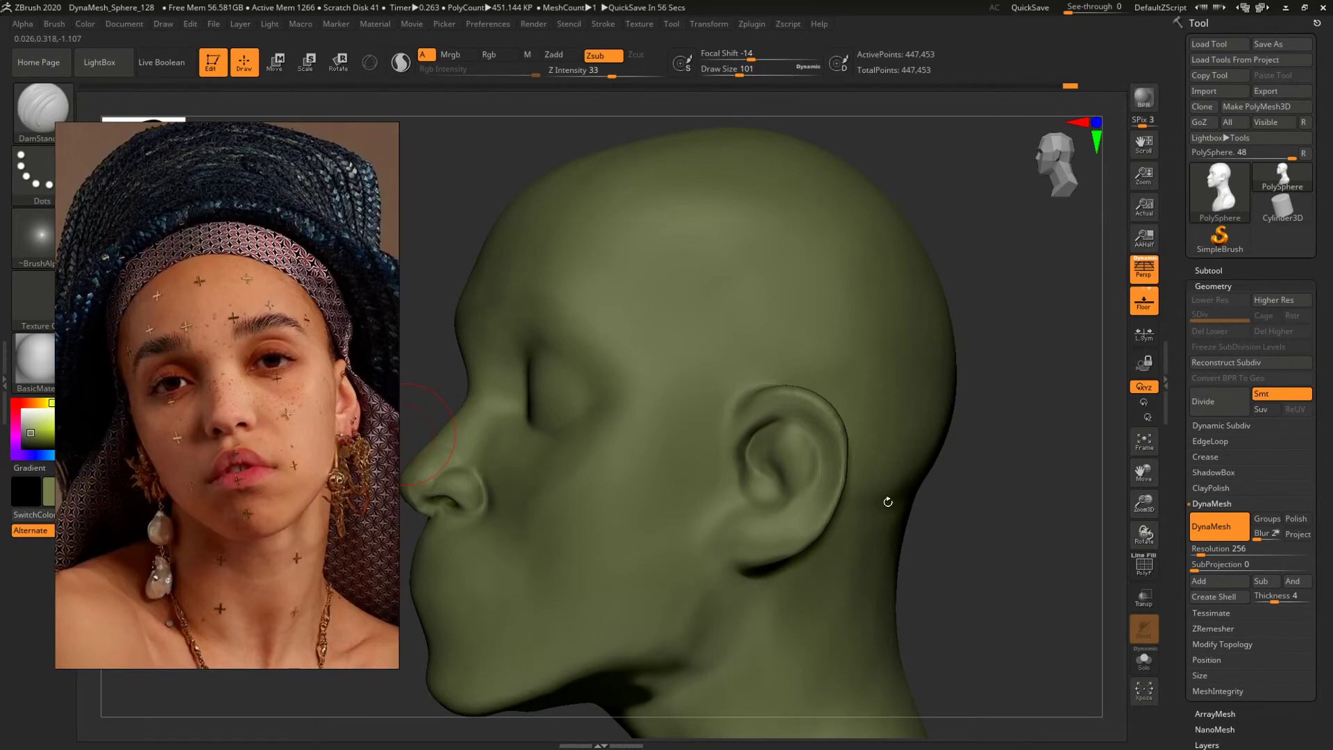
Shape the area between the mouth and chin with ClayBuildup at draw size 104 and smooth it.
mouse_move(887, 501)
left_mouse_down()
mouse_move(1000, 506)
mouse_move(970, 521)
mouse_move(1014, 462)
mouse_move(980, 467)
mouse_move(1027, 462)
mouse_move(874, 478)
left_mouse_up()
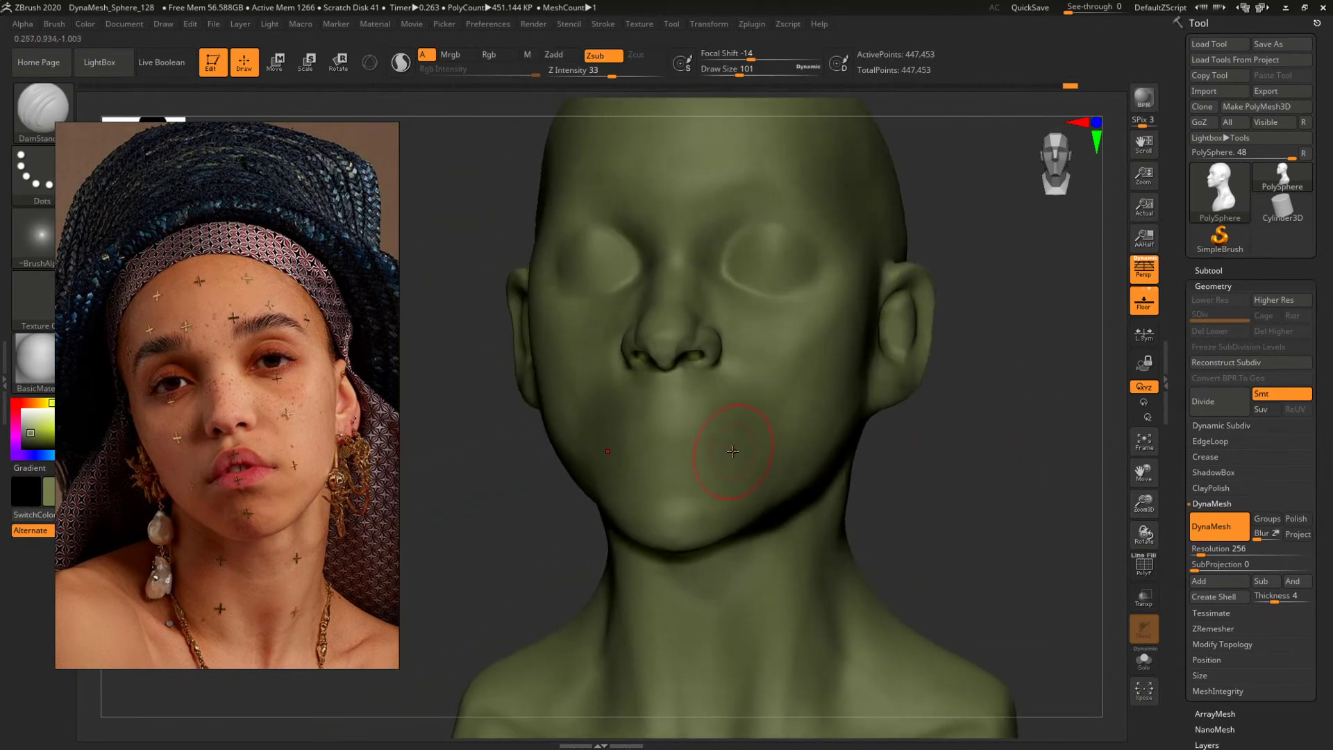
left_click_drag(955, 479, 959, 503)
key("b")
key("c")
key("b")
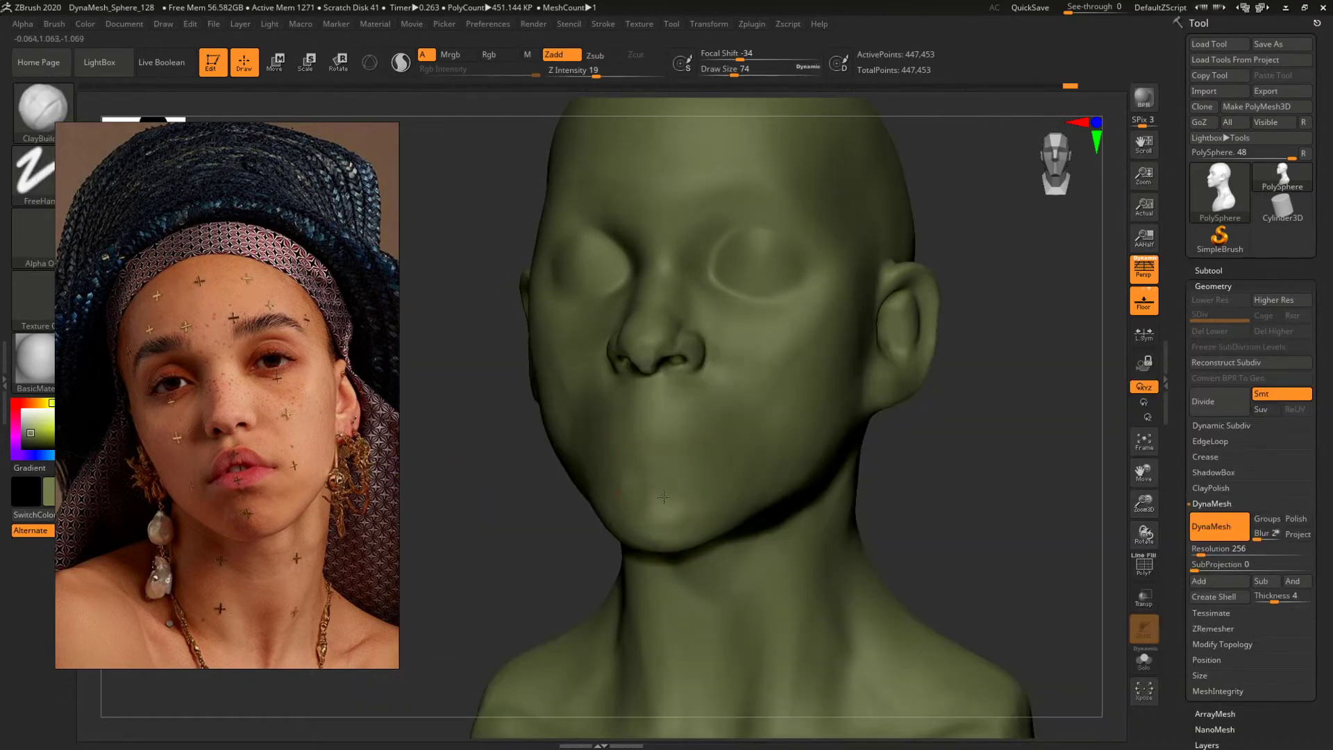
key("bracketright")
key("shift")
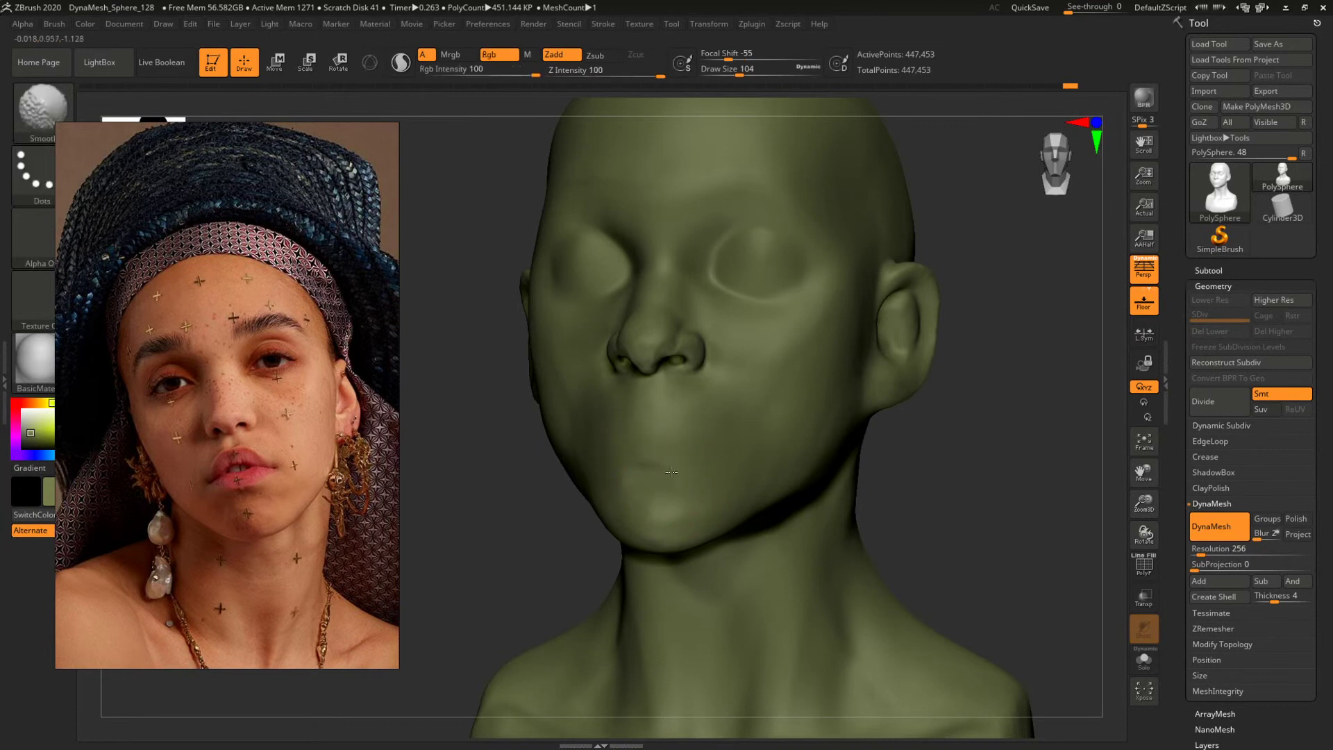
Refine the jawline and the underside of the chin with ClayBuildup at draw size 154.
left_click_drag(988, 479, 990, 464)
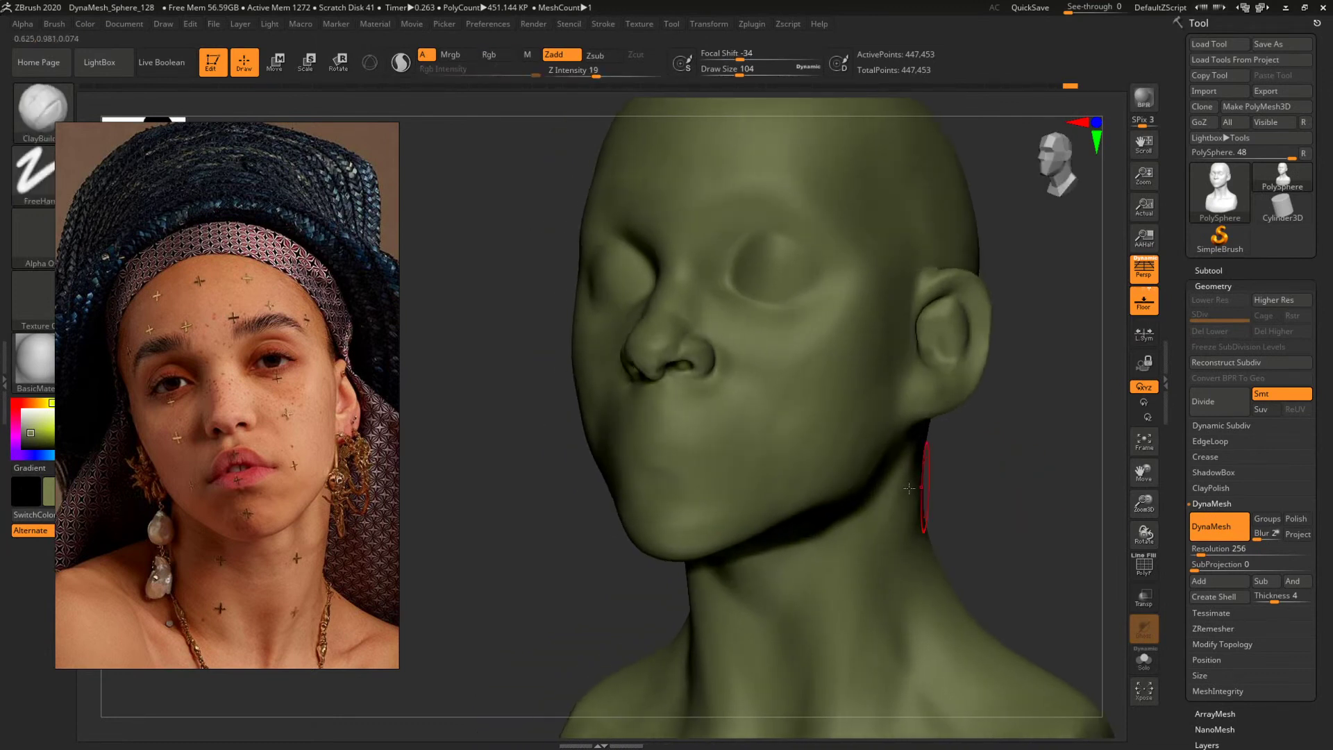
key("space")
left_click_drag(711, 513, 719, 513)
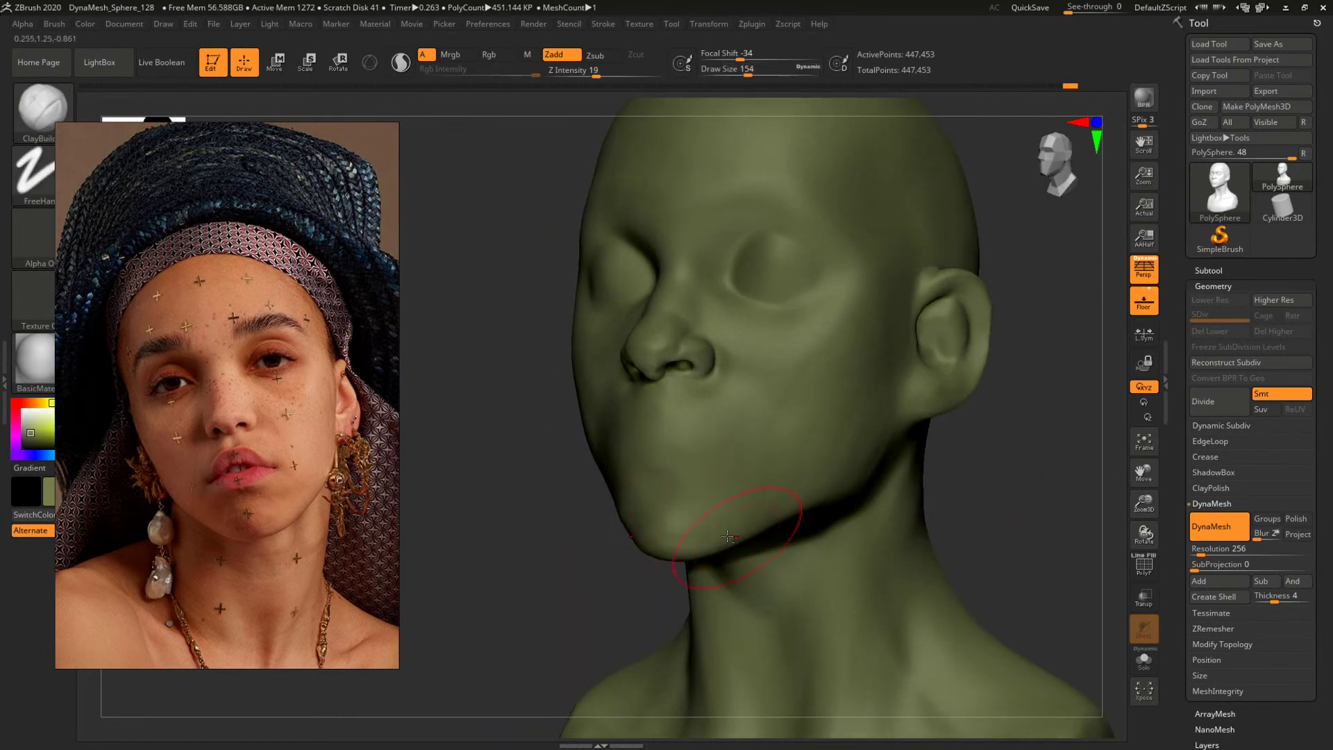
left_click_drag(510, 542, 771, 382)
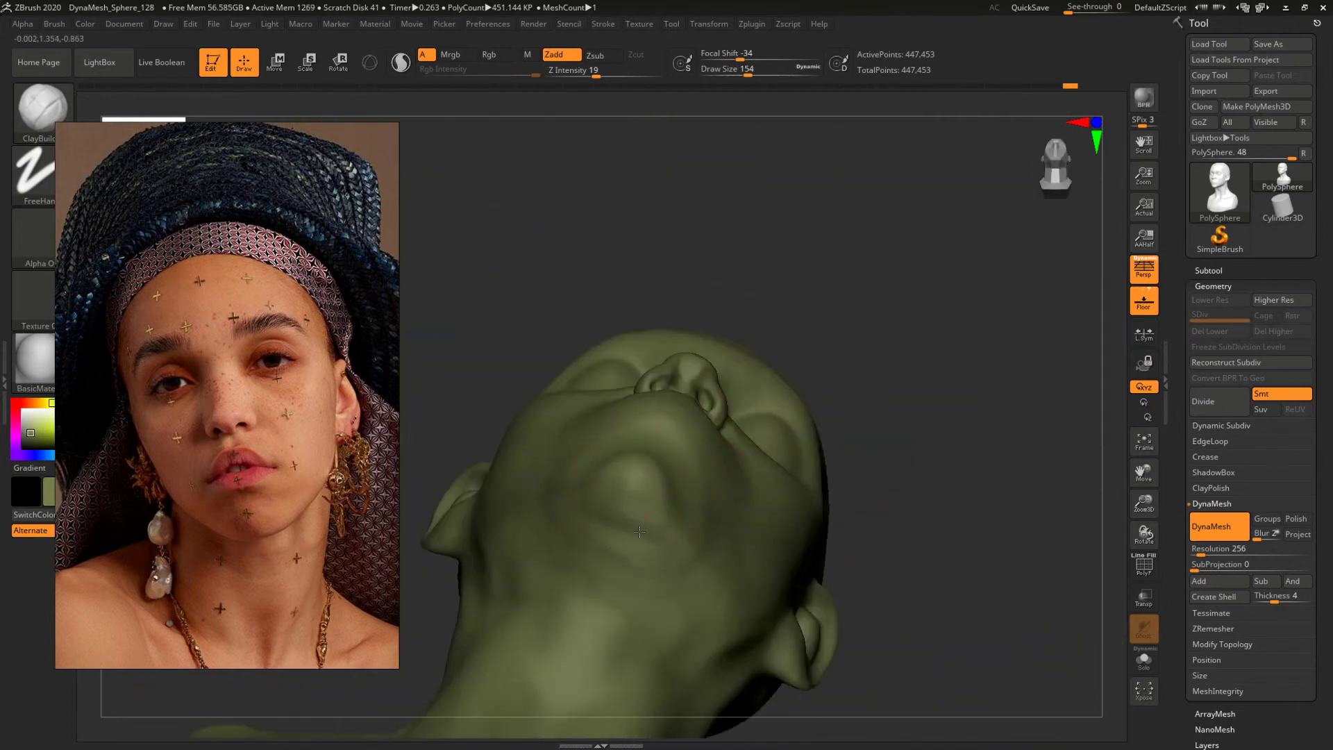
Build up the chin with ClayBuildup at draw size 132 and smooth it, viewing from below.
left_click_drag(925, 406, 947, 479)
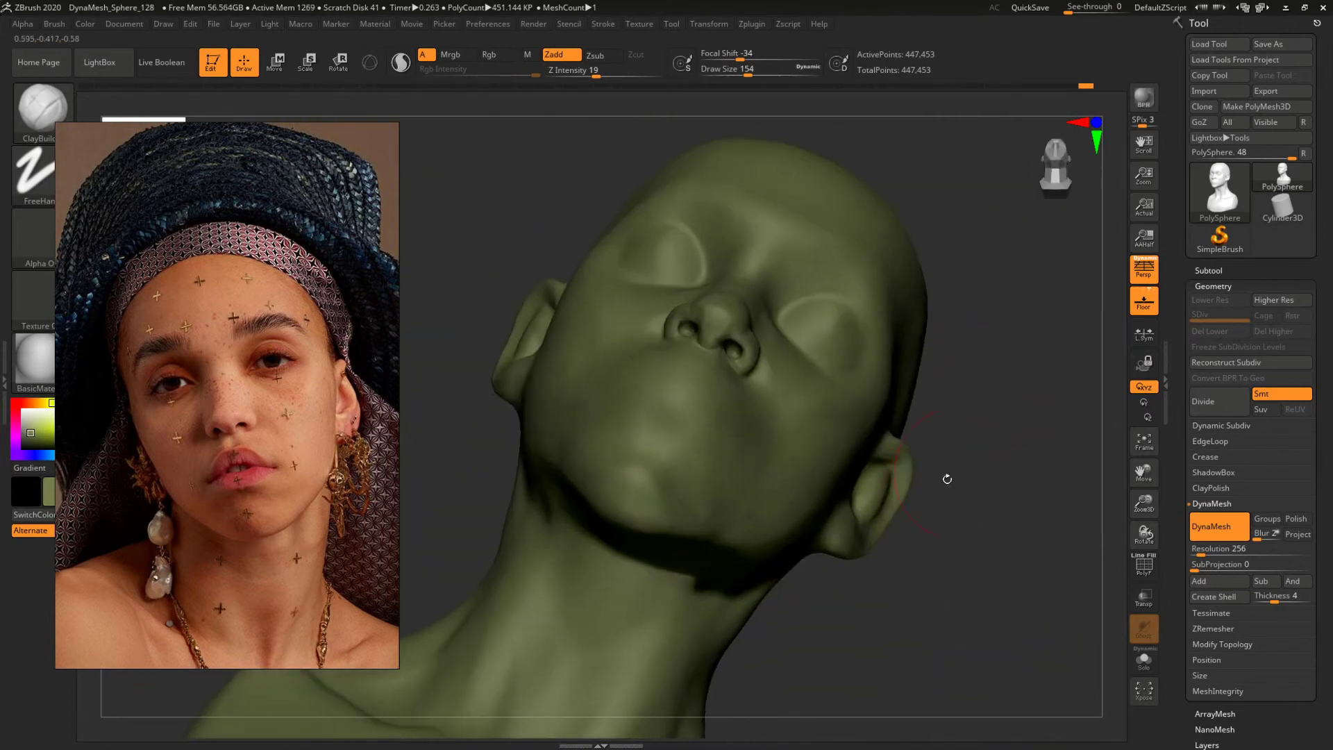
key("space")
left_click_drag(667, 489, 658, 489)
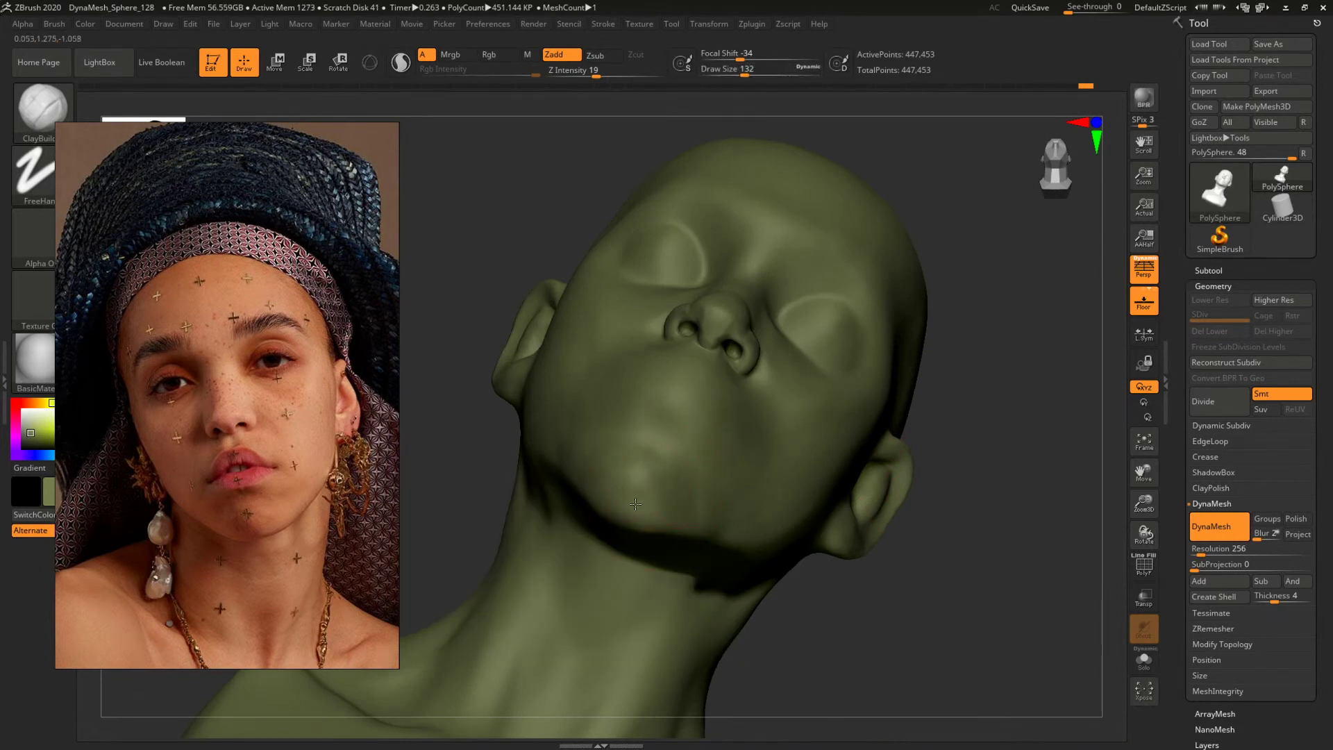
key("shift")
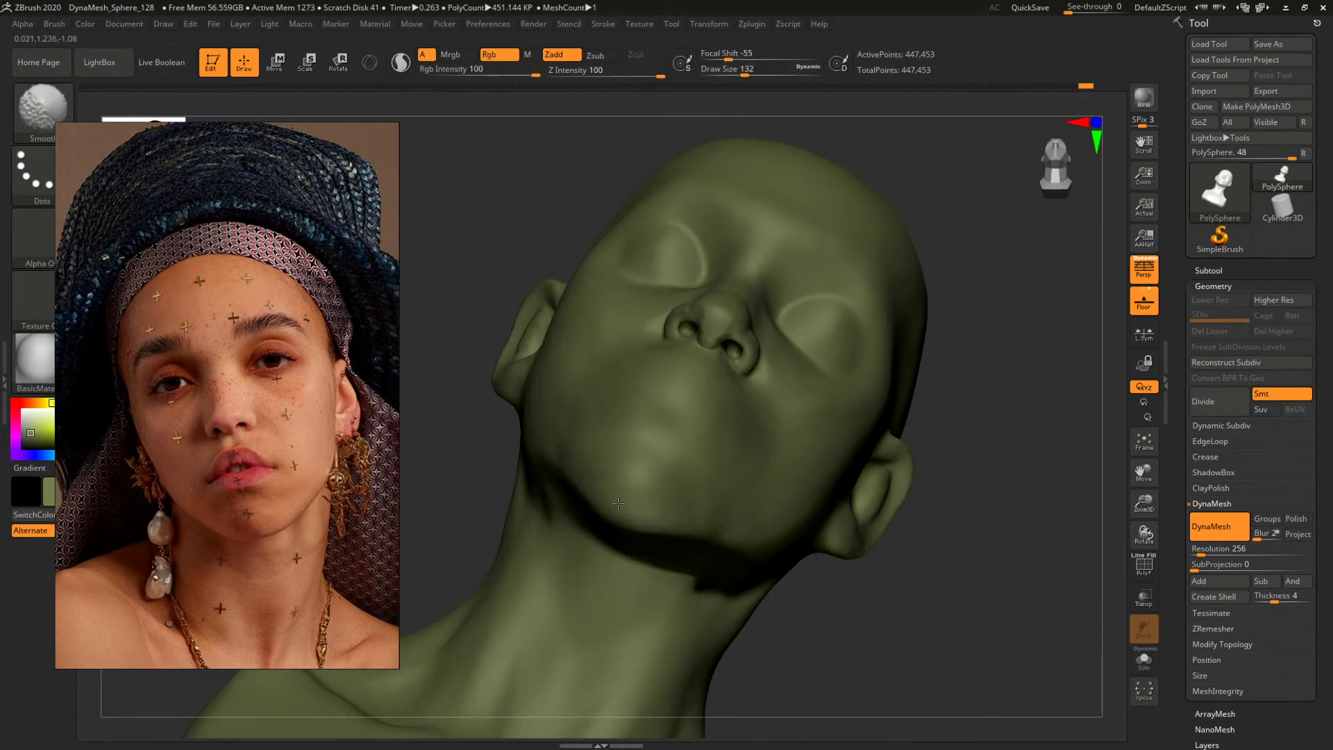
Refine the lower cheek and jaw with ClayBuildup at draw size 223 in three-quarter view.
mouse_move(1021, 535)
left_mouse_down()
mouse_move(1035, 565)
mouse_move(948, 479)
left_mouse_up()
mouse_move(948, 480)
left_mouse_down()
mouse_move(872, 467)
mouse_move(884, 459)
mouse_move(1023, 540)
left_mouse_up()
left_click_drag(966, 413, 935, 508, "alt")
key("space")
left_click_drag(705, 470, 712, 470)
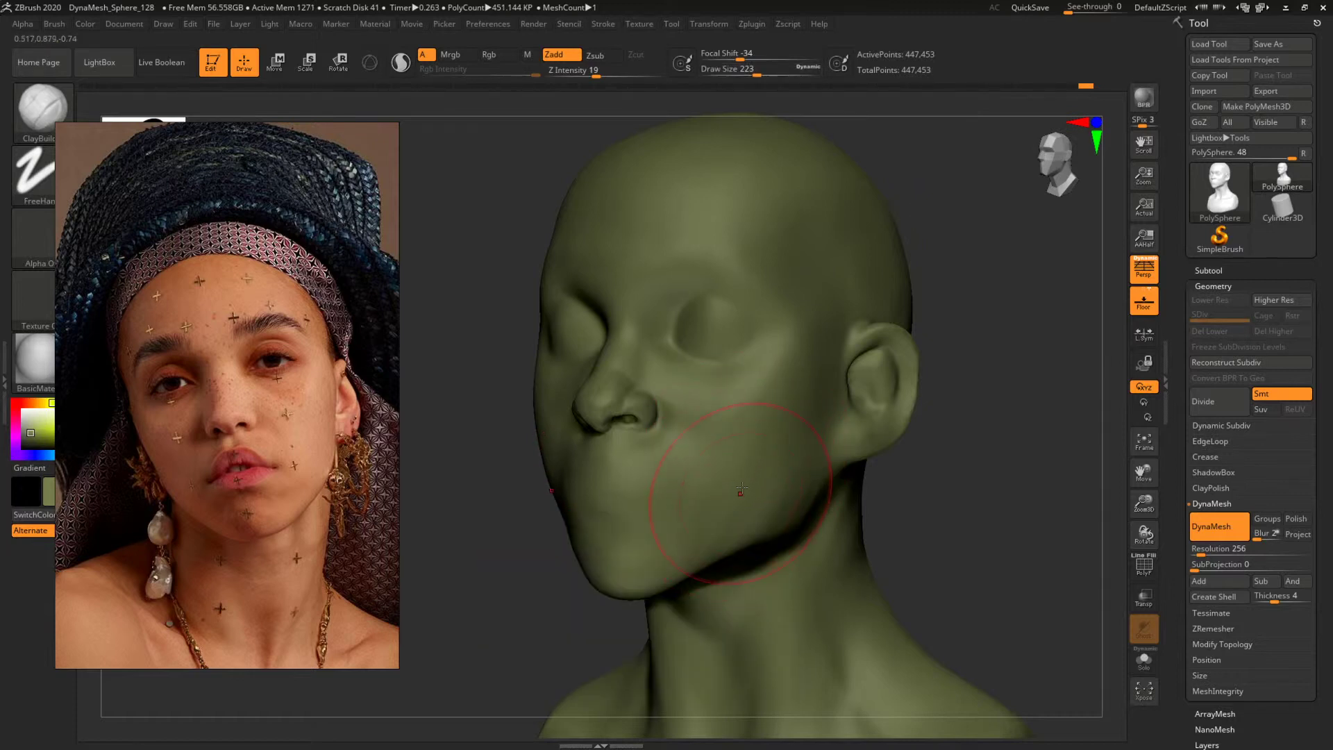
Adjust the jawline with Move at draw sizes 223 and 177.
right_click_drag(1008, 548, 972, 504)
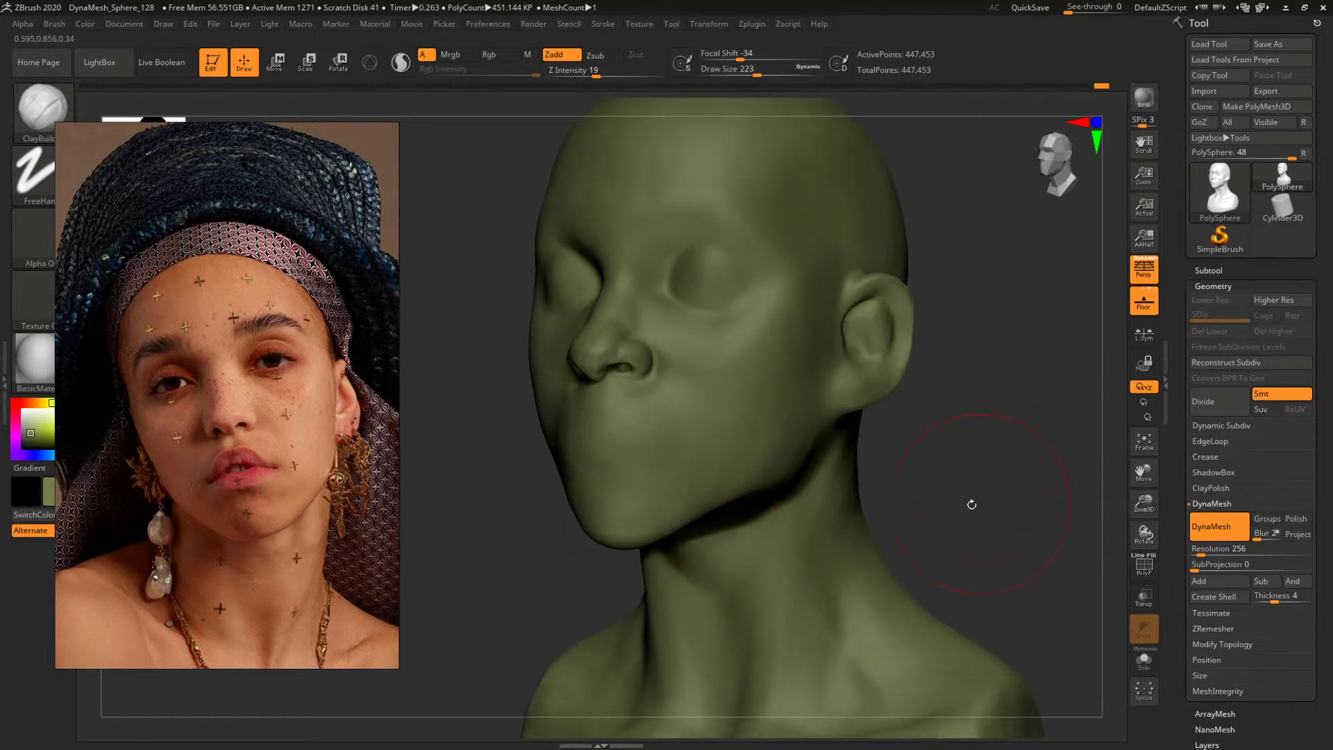
key("b")
key("m")
key("v")
key("space")
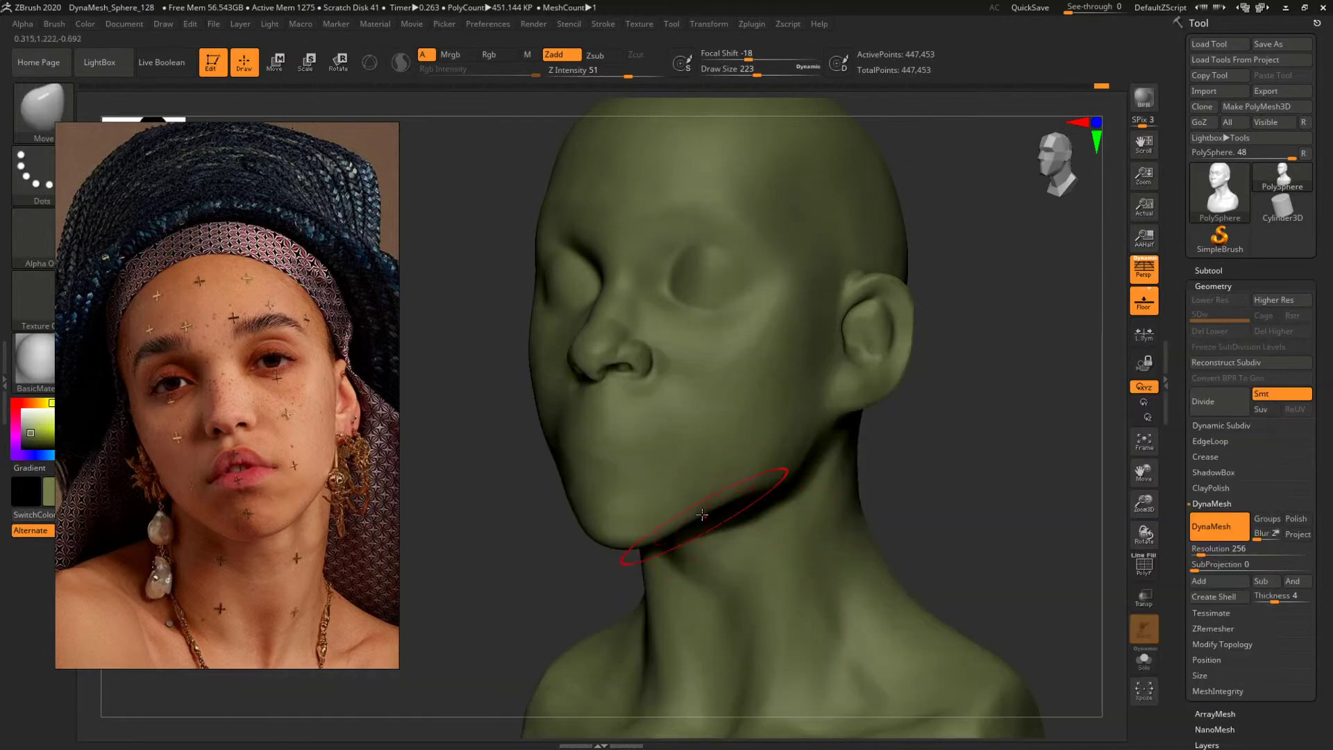
key("space")
left_click_drag(705, 510, 694, 511)
mouse_move(979, 466)
right_mouse_down()
mouse_move(873, 464)
mouse_move(896, 458)
mouse_move(953, 508)
mouse_move(917, 505)
mouse_move(926, 441)
mouse_move(911, 455)
mouse_move(880, 394)
mouse_move(899, 387)
mouse_move(878, 387)
mouse_move(939, 387)
mouse_move(964, 445)
right_mouse_up()
Refine the jawline and collarbones with ClayBuildup, reducing the draw size to 124 for the collarbones.
key("b")
key("c")
key("b")
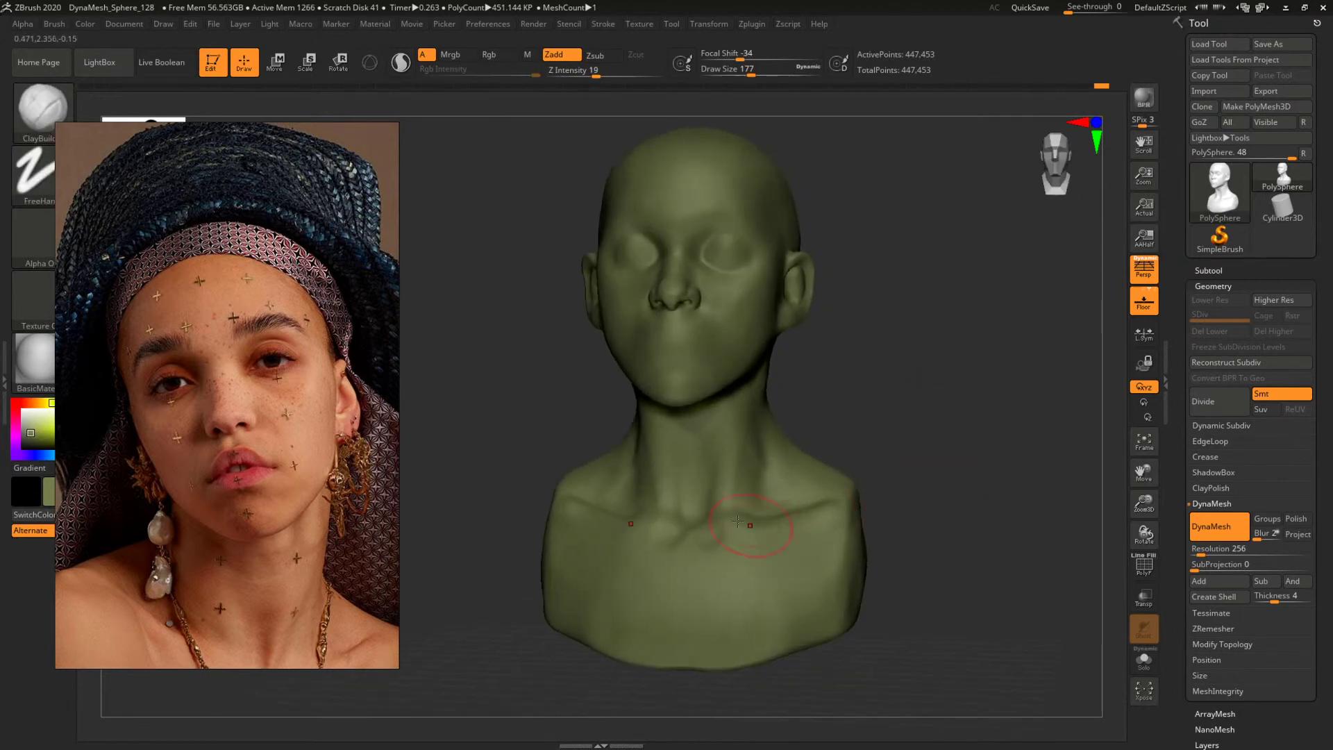
key("b")
key("c")
key("b")
right_click_drag(881, 441, 831, 389, "alt")
mouse_move(831, 389)
right_mouse_down("ctrl")
mouse_move(869, 420)
mouse_move(843, 309)
right_mouse_up("ctrl")
key("space")
left_click_drag(751, 452, 734, 452)
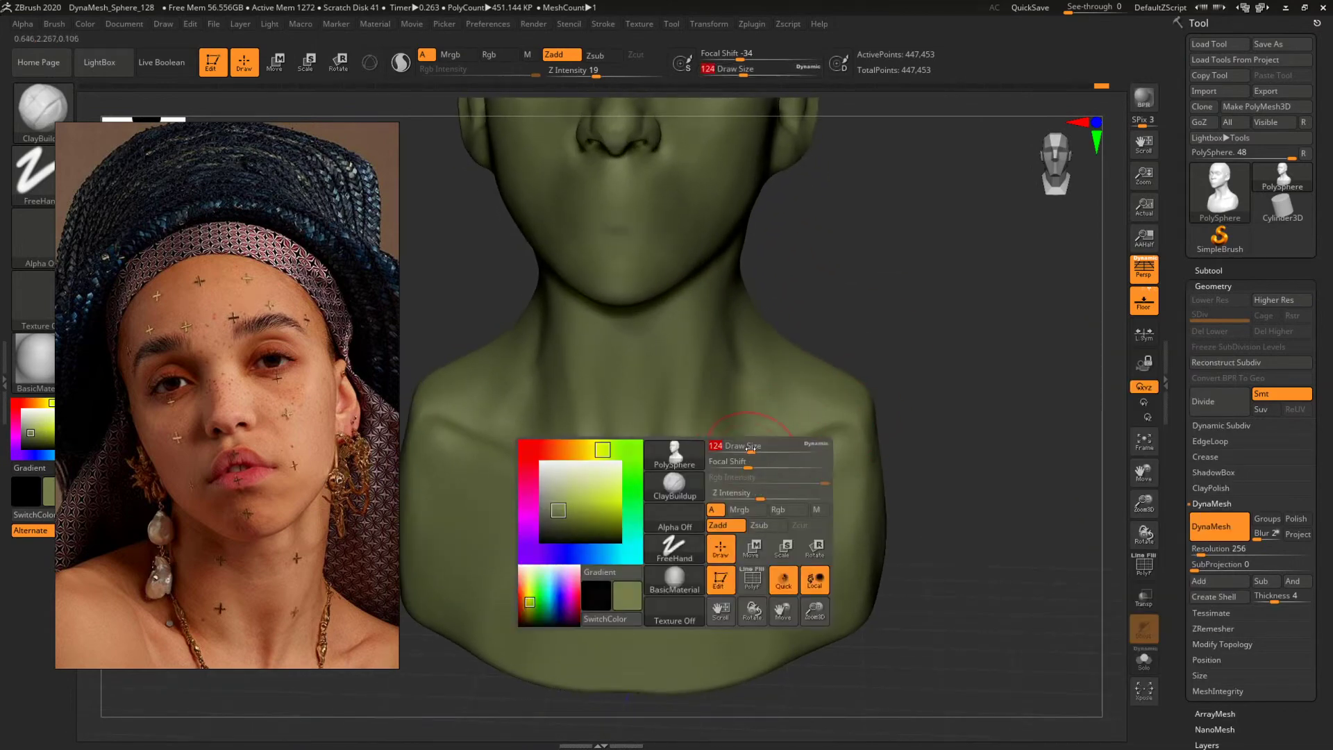
right_click_drag(901, 299, 887, 368)
key("b")
key("m")
key("v")
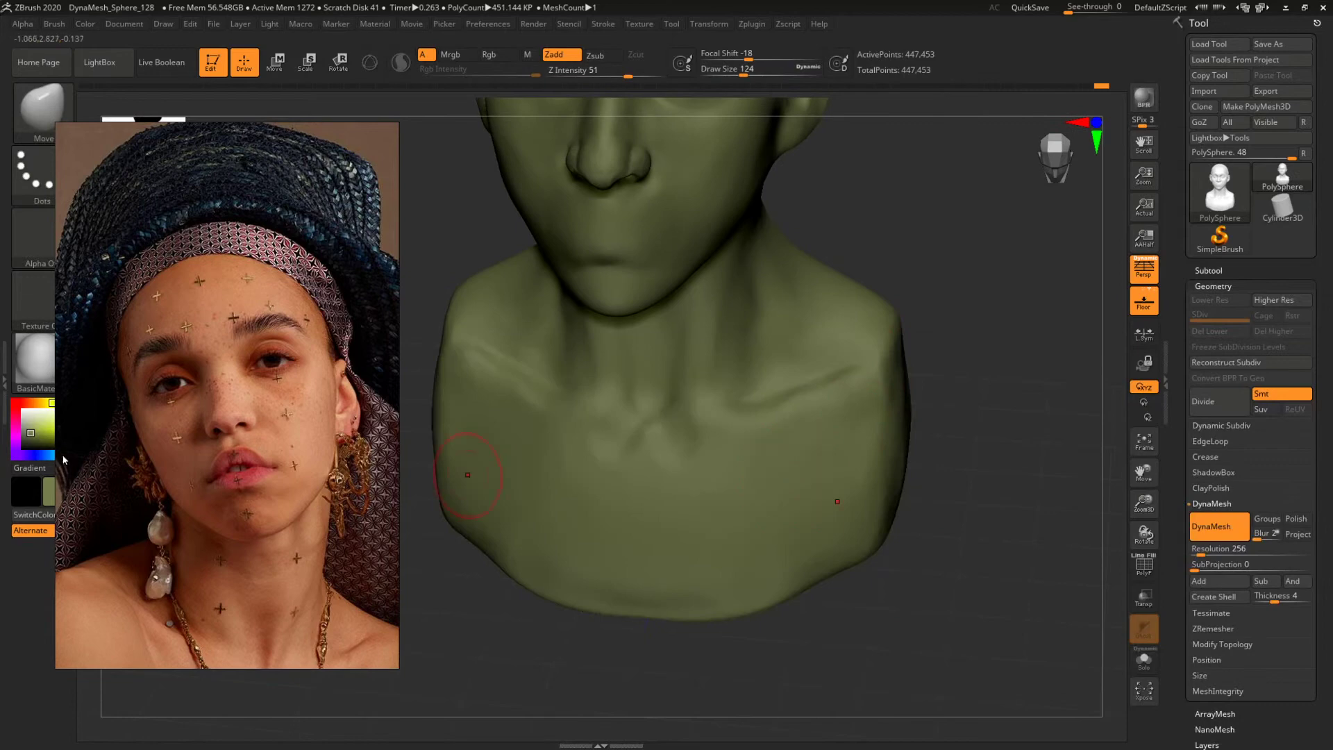
Examine the neck, collarbones and shoulders in the reference photo of the woman wearing the wide woven hat.
scroll(195, 455, "down", 4)
middle_click_drag(186, 453, 181, 431)
scroll(225, 478, "down", 1)
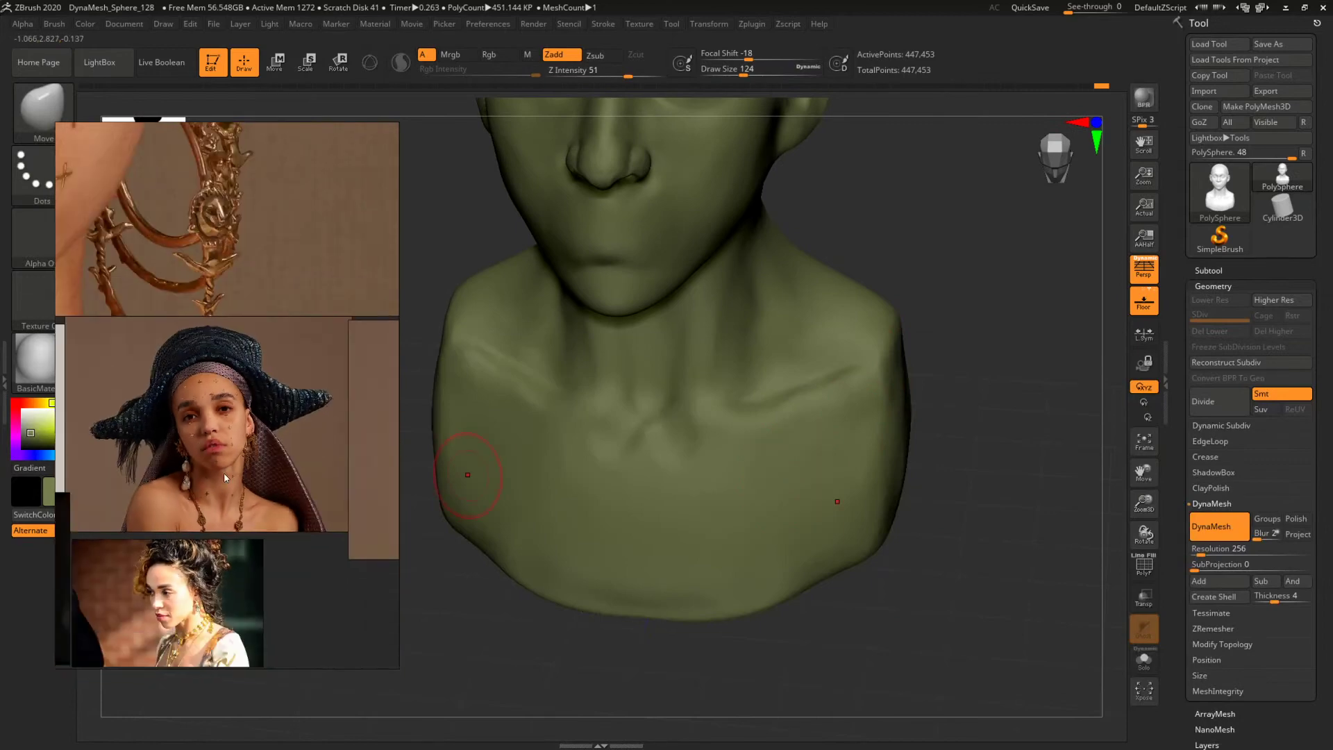
scroll(209, 456, "down", 3)
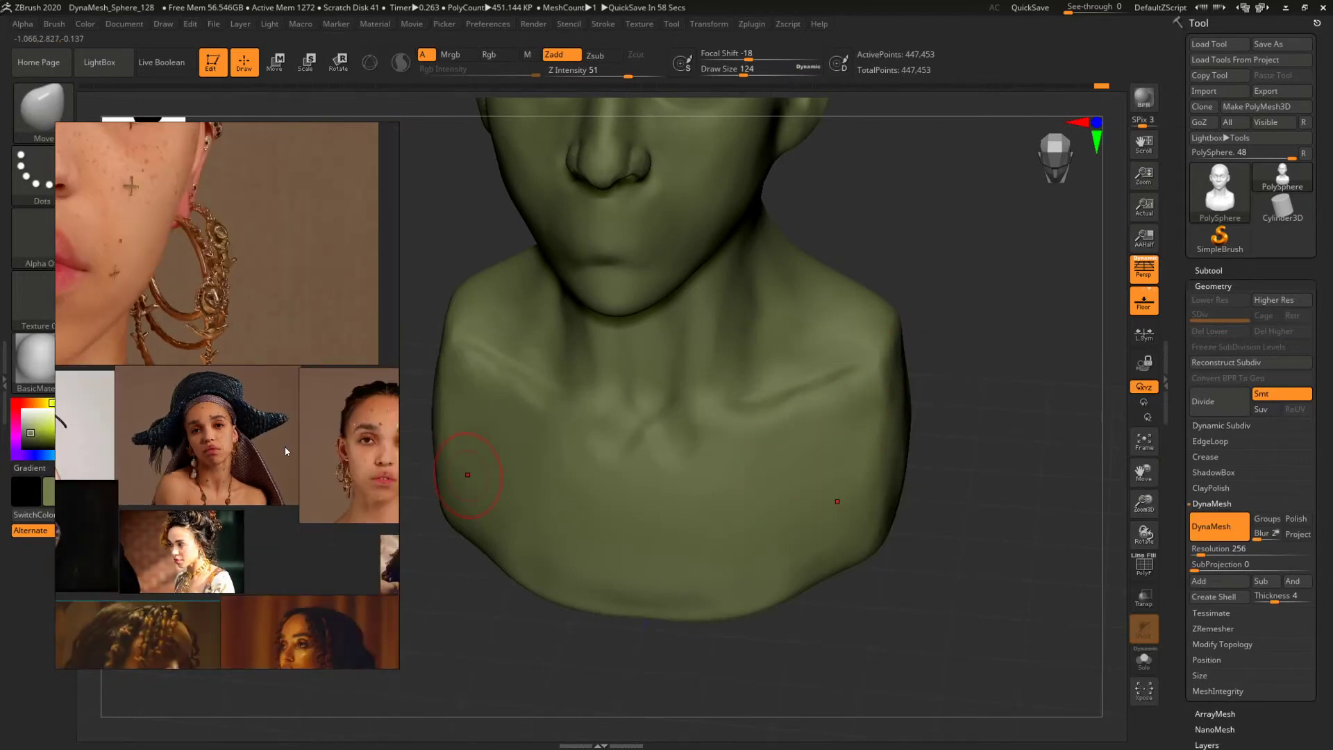
scroll(285, 447, "up", 5)
middle_click_drag(285, 448, 504, 448)
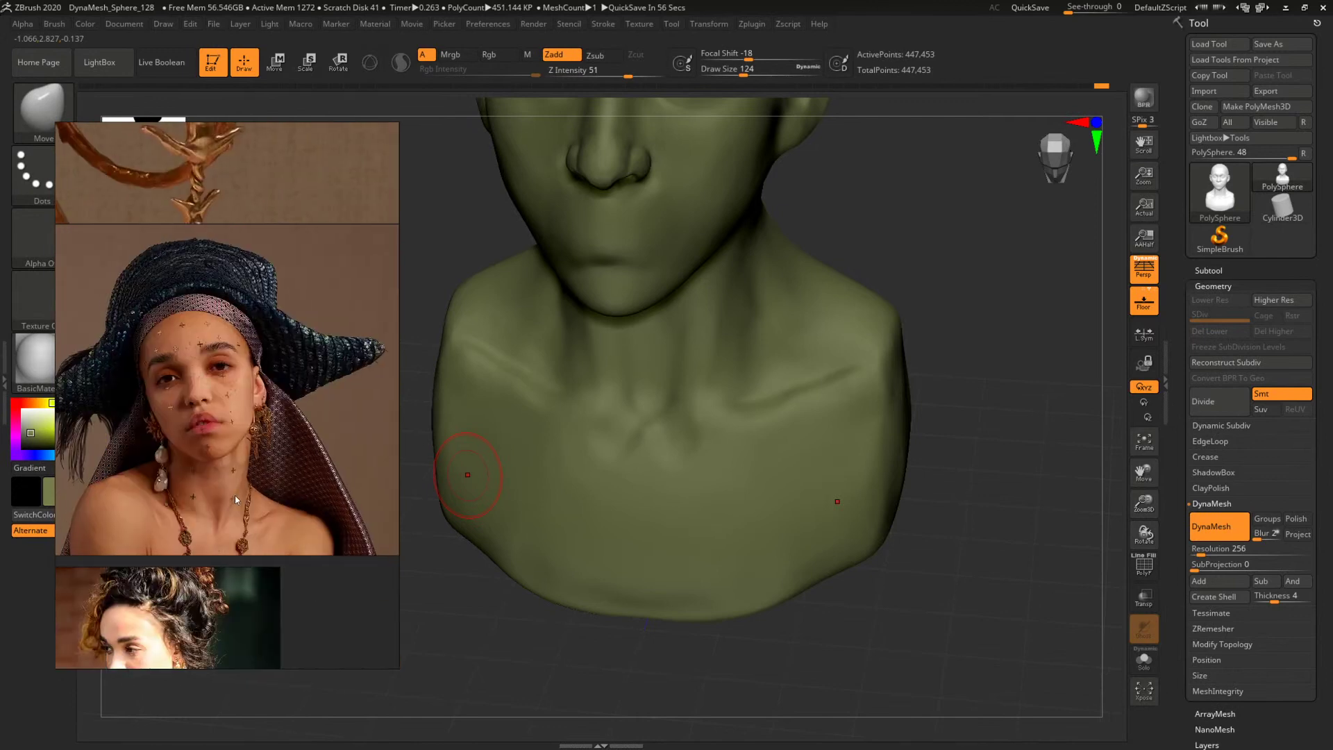
mouse_move(182, 467)
middle_mouse_down()
mouse_move(205, 521)
mouse_move(219, 398)
middle_mouse_up()
scroll(180, 541, "down", 1)
scroll(244, 446, "down", 1)
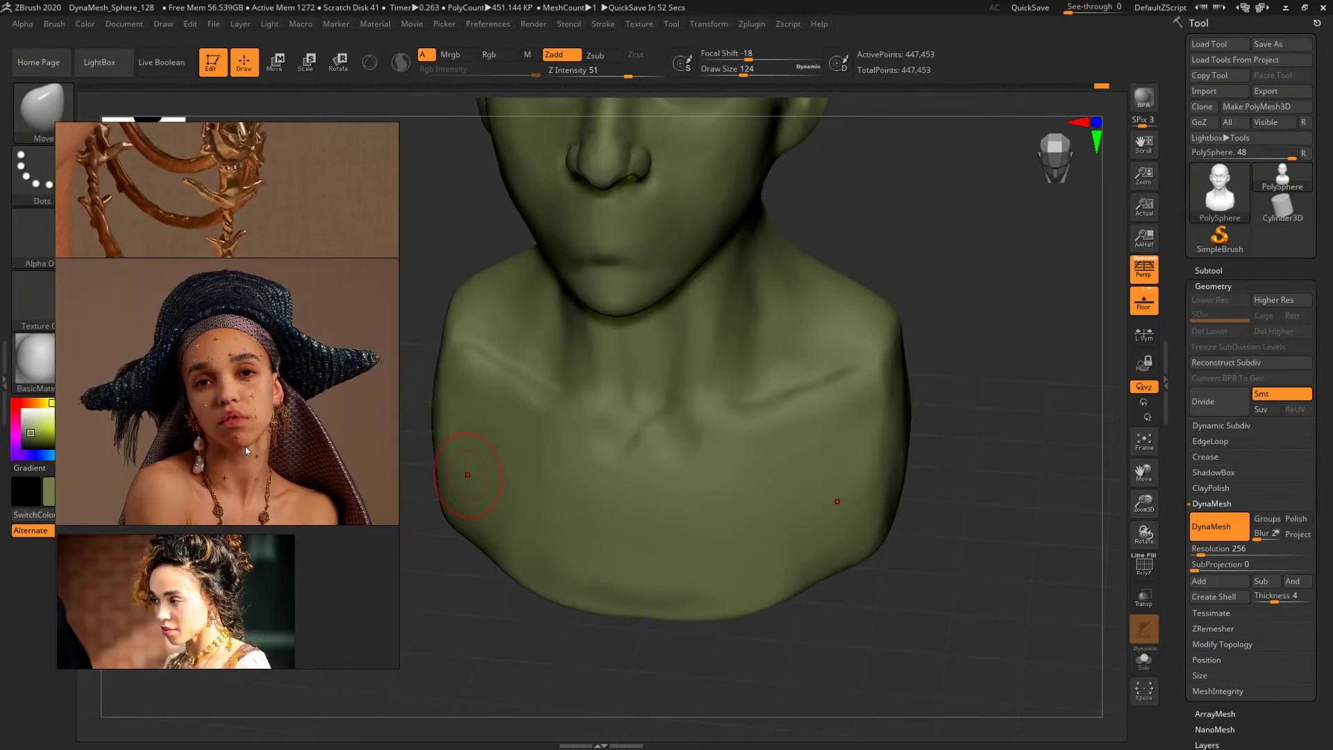
scroll(245, 446, "up", 3)
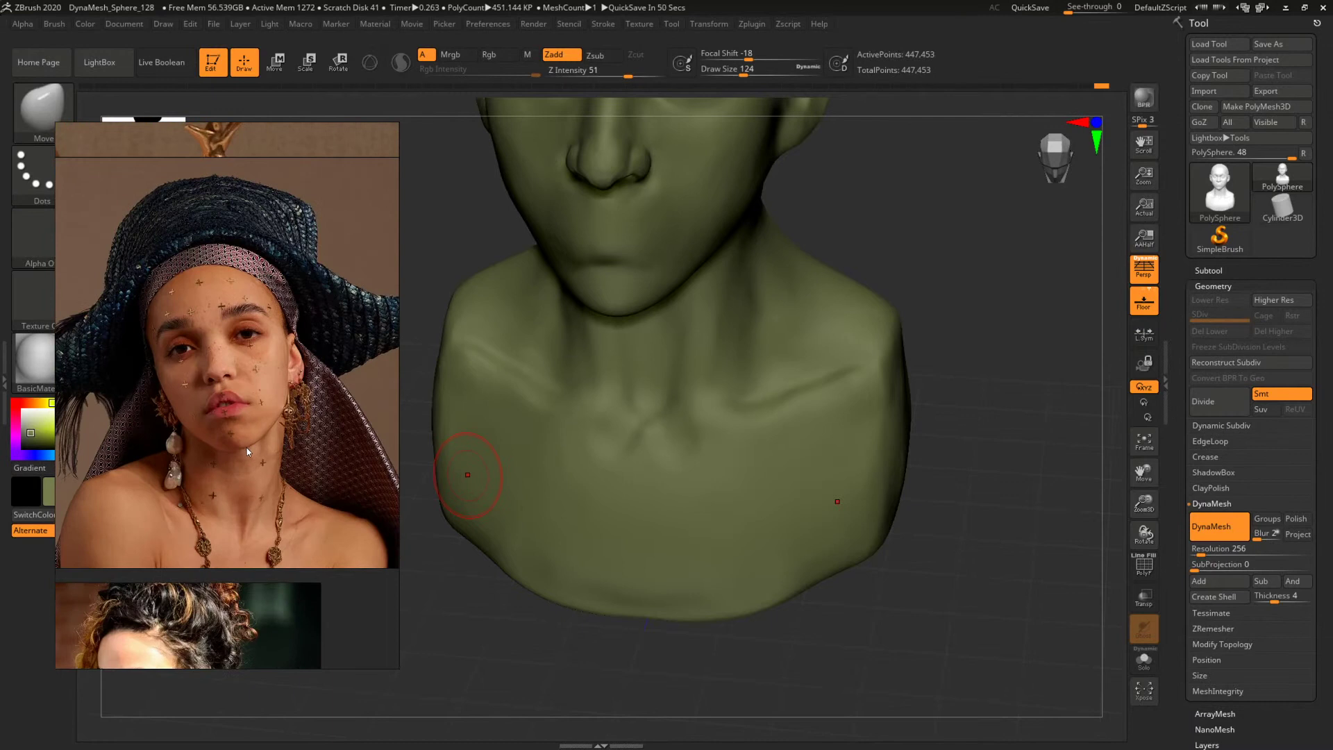
Soften the inner collarbones and fill the upper chest with ClayBuildup at draw sizes 149 and 228, then enlarge the brush to 324.
mouse_move(984, 419)
left_mouse_down()
mouse_move(998, 363)
mouse_move(768, 345)
left_mouse_up()
key("b")
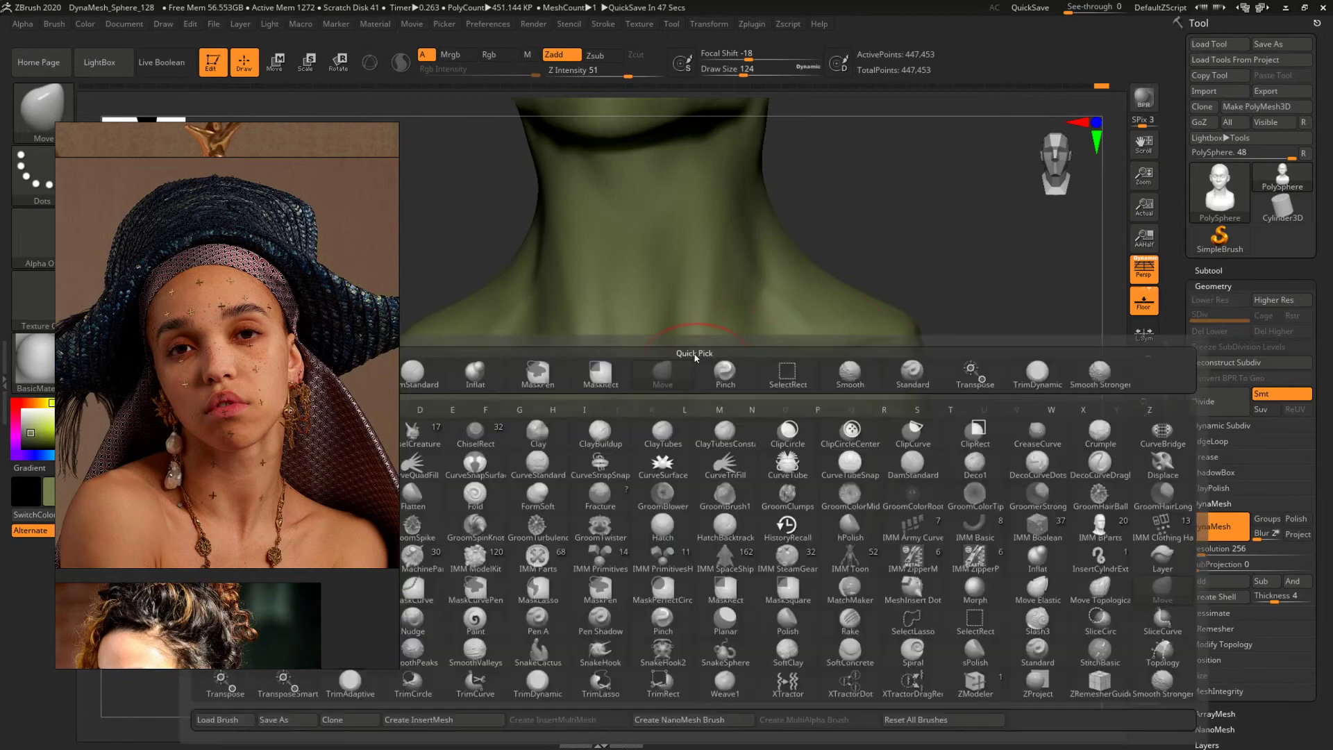
key("c")
key("b")
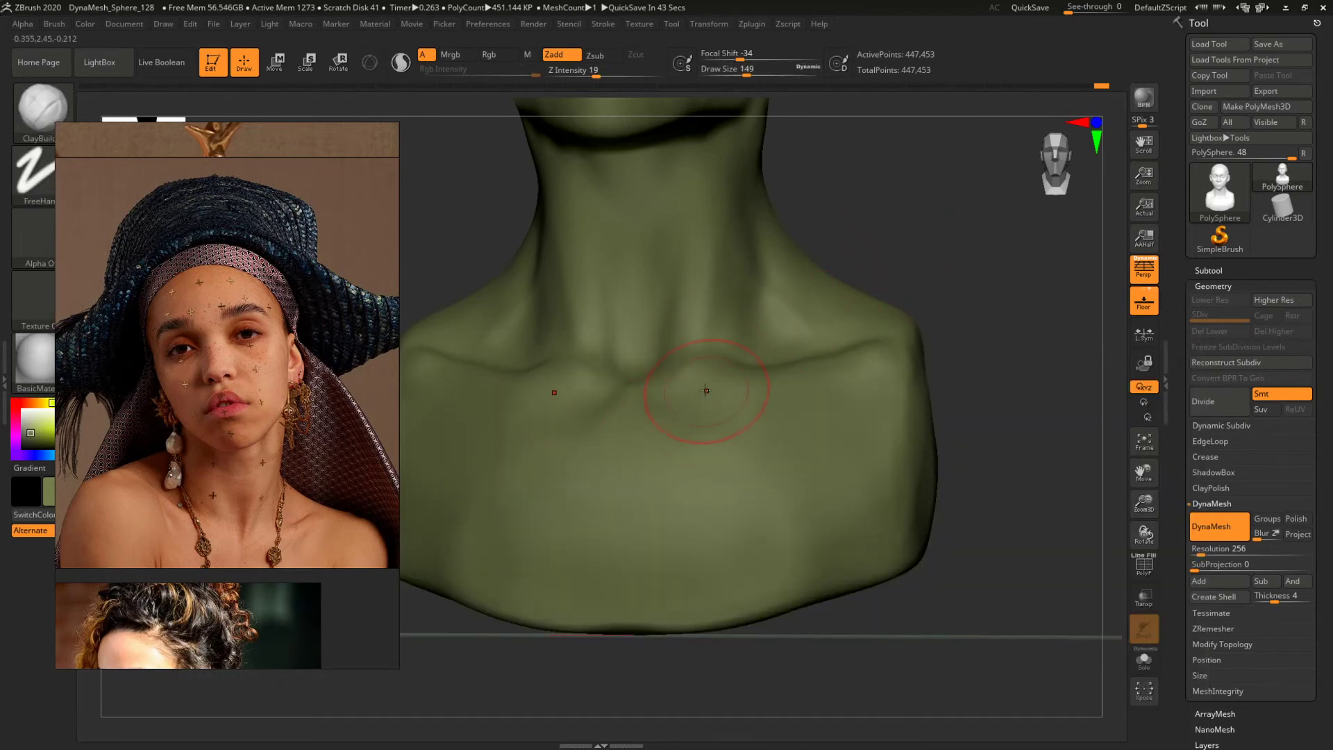
key("space")
left_click_drag(661, 398, 672, 398)
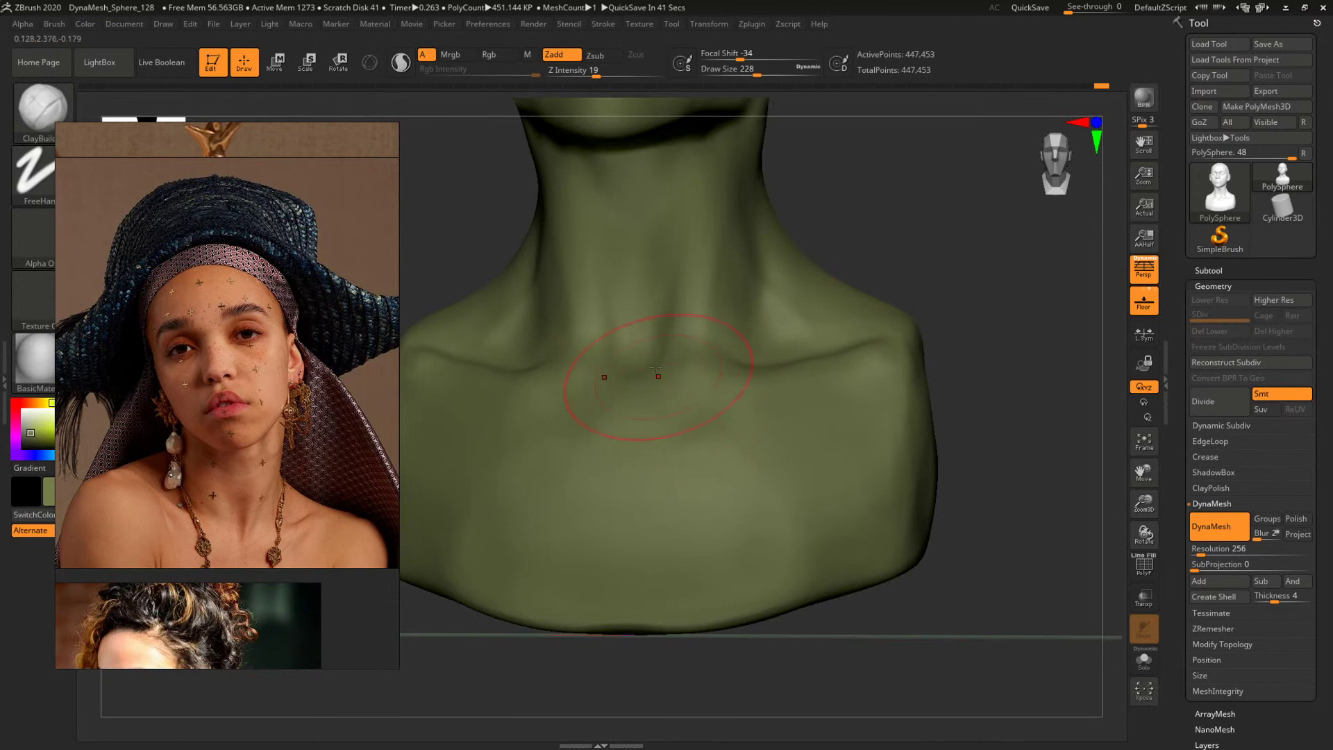
key("space")
left_click_drag(723, 436, 734, 436)
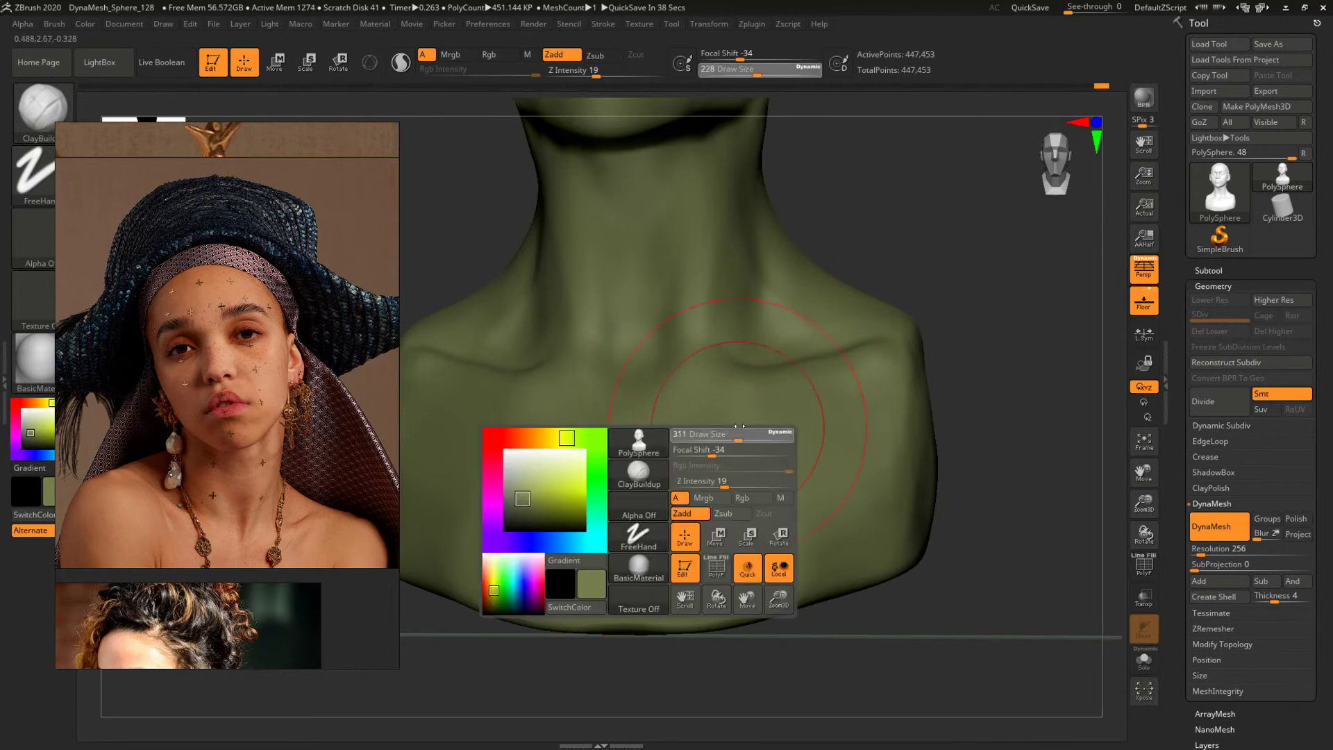
Insert mirrored spheres beside both shoulders with the IMM Primitives brush.
mouse_move(1025, 316)
left_mouse_down("alt")
mouse_move(926, 294)
mouse_move(929, 411)
mouse_move(903, 411)
mouse_move(878, 449)
left_mouse_up("alt")
key("b")
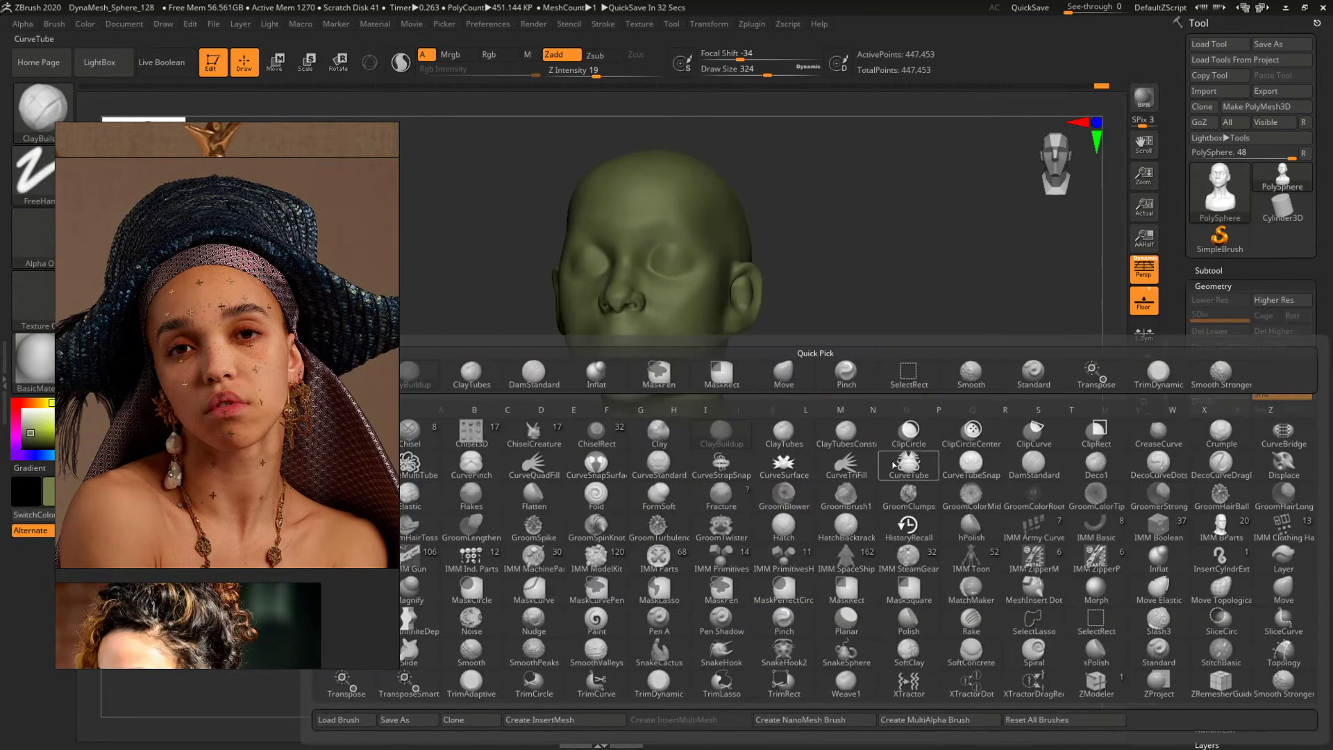
key("i")
left_click(690, 554)
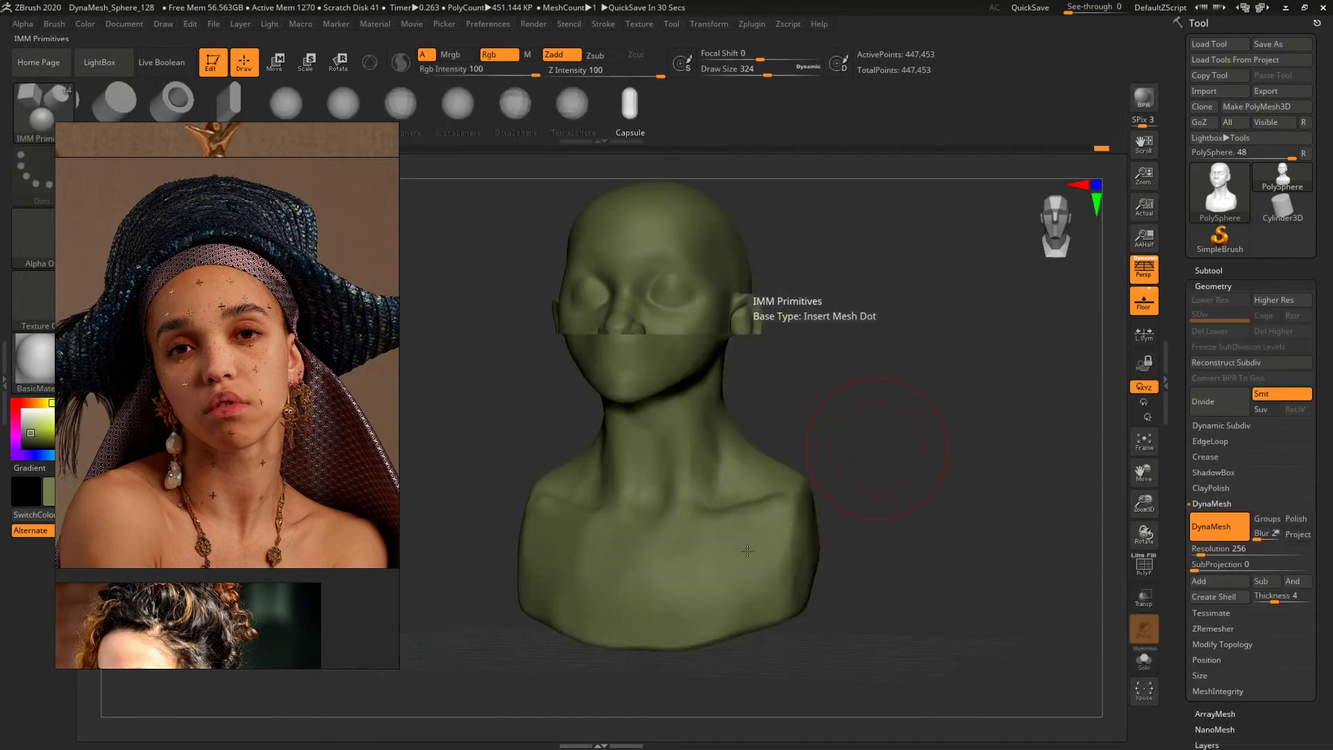
left_click(342, 103)
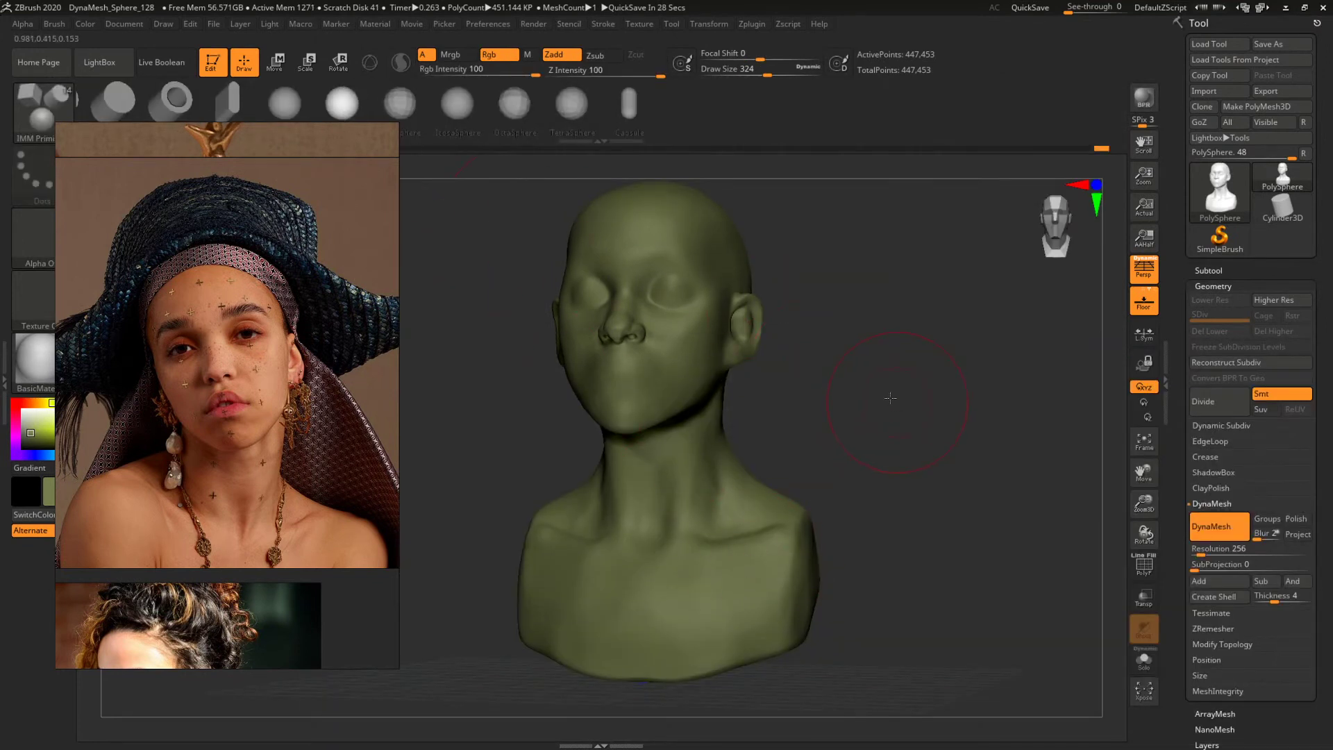
left_click_drag(889, 397, 846, 478)
left_click_drag(877, 375, 911, 357, "shift")
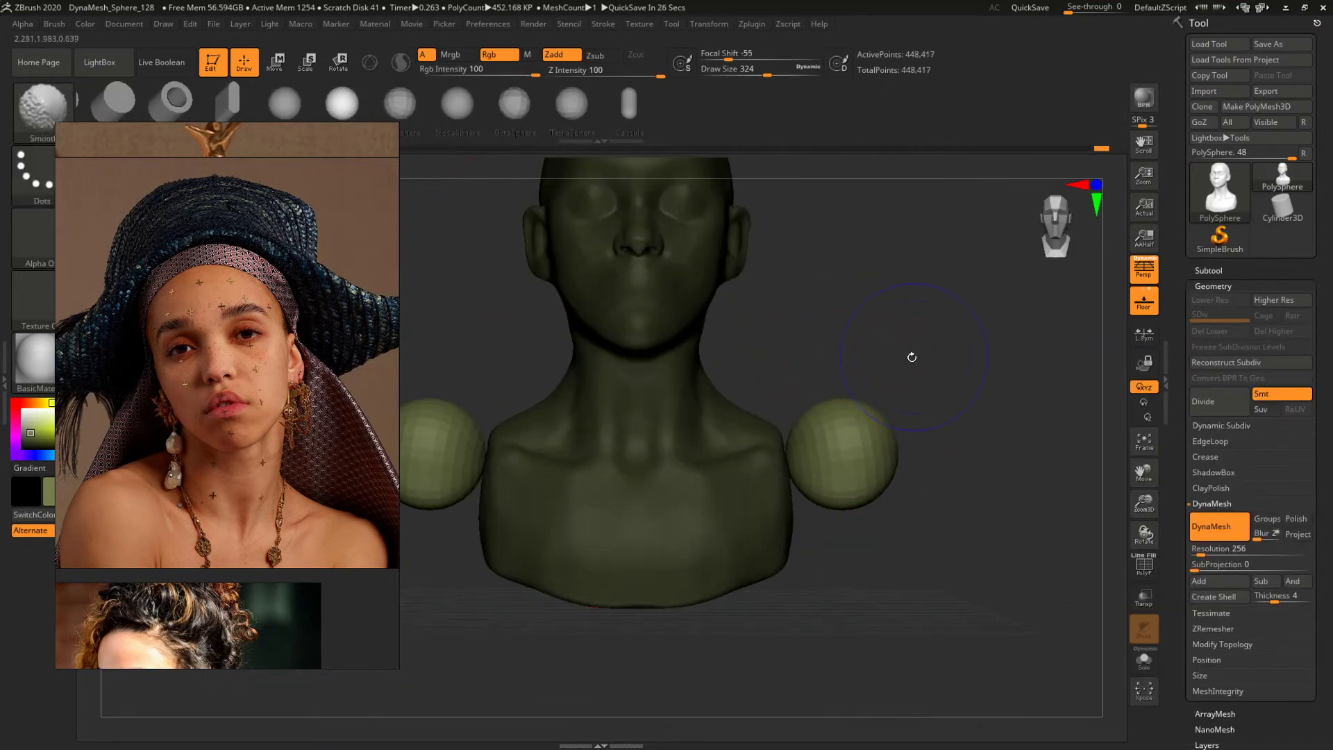
Pull the inserted spheres into rough shoulder and upper-arm shapes with Move at draw size 508.
key("b")
key("m")
key("v")
key("space")
mouse_move(773, 432)
left_mouse_down()
mouse_move(826, 432)
mouse_move(764, 440)
left_mouse_up()
left_click_drag(979, 409, 845, 416)
key("space")
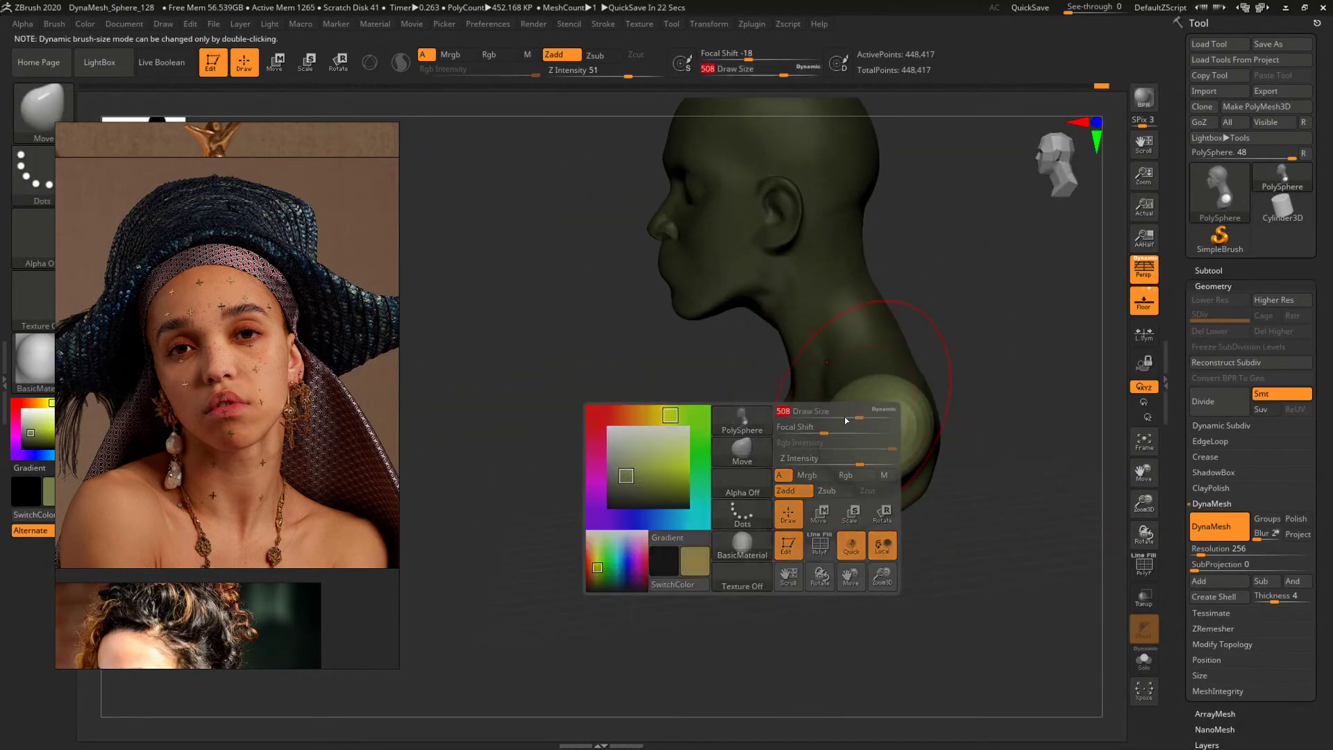
mouse_move(982, 396)
left_mouse_down()
mouse_move(920, 434)
mouse_move(938, 441)
left_mouse_up()
left_click_drag(719, 529, 791, 490)
Stretch the upper-arm shapes and fit them against the torso with Move at draw size 415.
key("space")
left_click_drag(841, 450, 832, 449)
mouse_move(1010, 457)
left_mouse_down()
mouse_move(1006, 396)
mouse_move(1006, 456)
mouse_move(821, 437)
left_mouse_up()
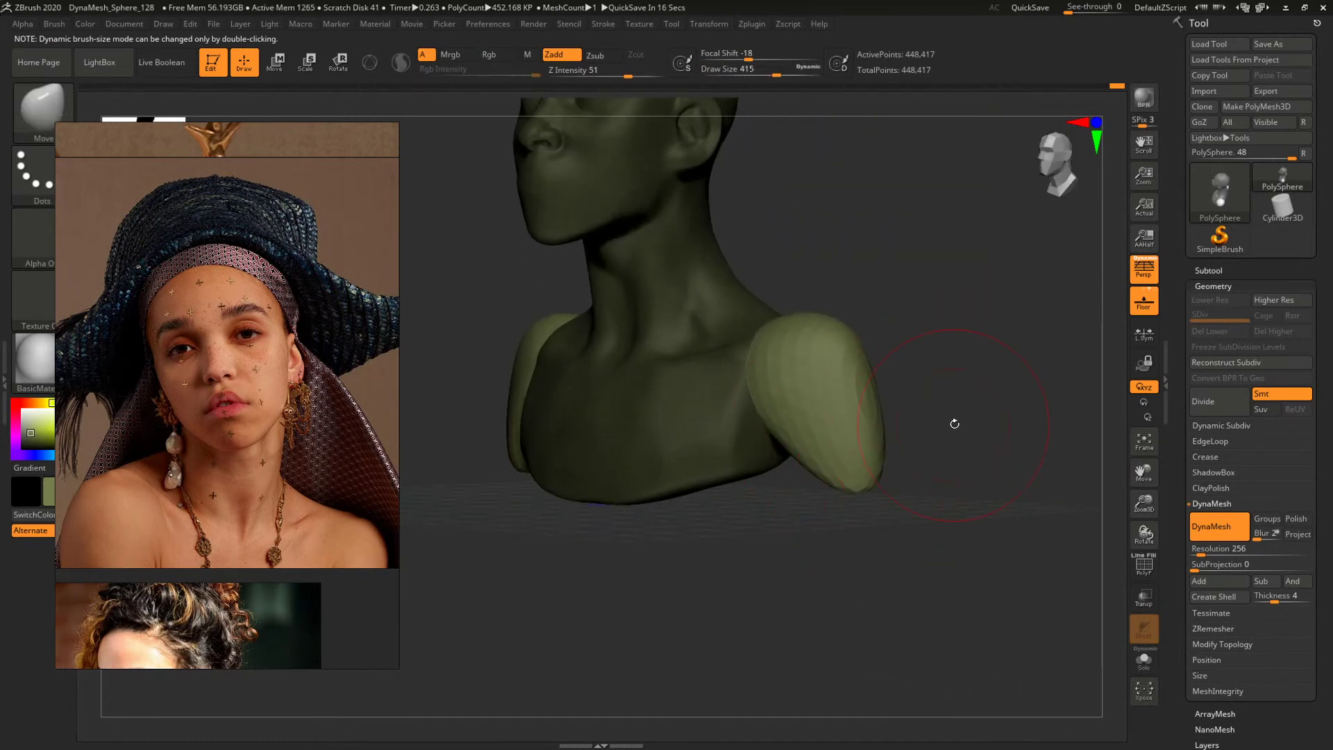
mouse_move(952, 423)
left_mouse_down()
mouse_move(756, 422)
mouse_move(887, 437)
mouse_move(784, 423)
mouse_move(948, 409)
mouse_move(988, 362)
left_mouse_up()
left_click_drag(804, 489, 740, 500)
left_click_drag(874, 408, 829, 384)
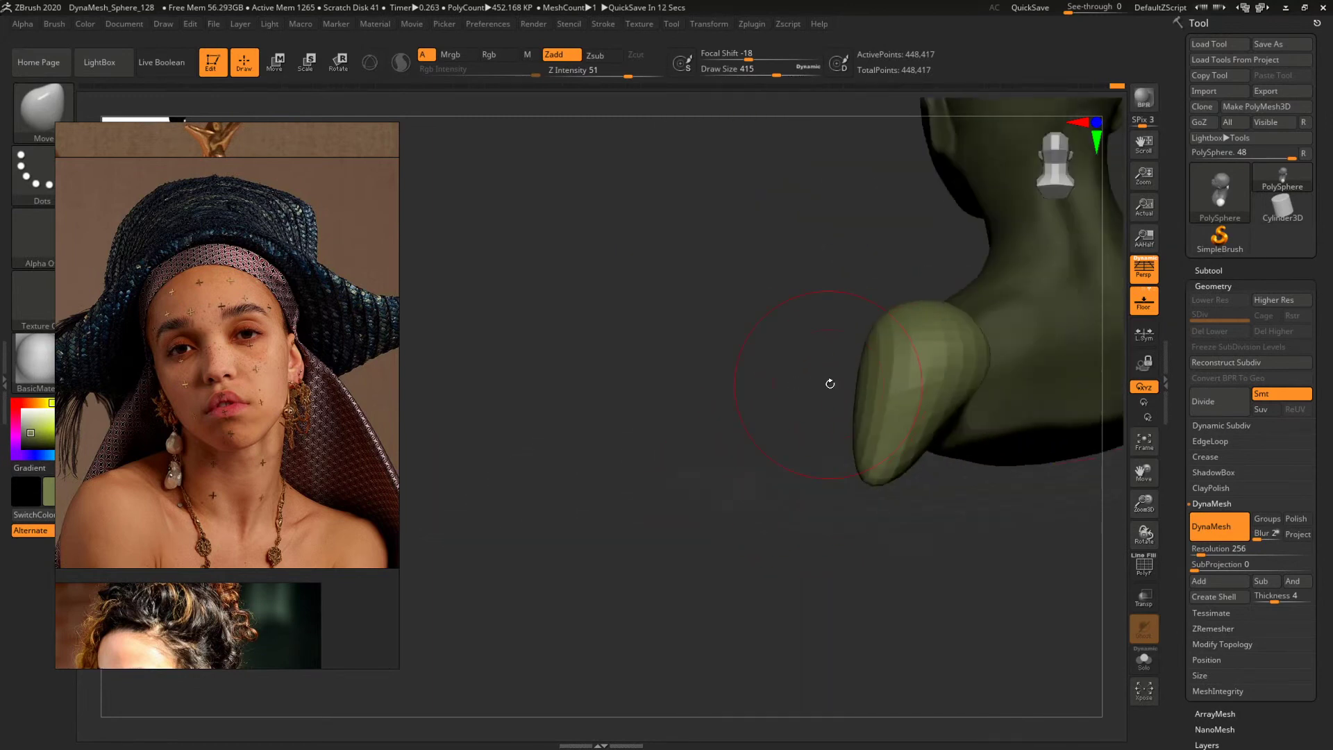
Refine the tops and outer contours of the upper arms with Move at draw size 299.
mouse_move(854, 334)
left_mouse_down()
mouse_move(1037, 294)
mouse_move(865, 311)
left_mouse_up()
mouse_move(953, 277)
left_mouse_down()
mouse_move(921, 321)
mouse_move(896, 317)
mouse_move(1000, 303)
left_mouse_up()
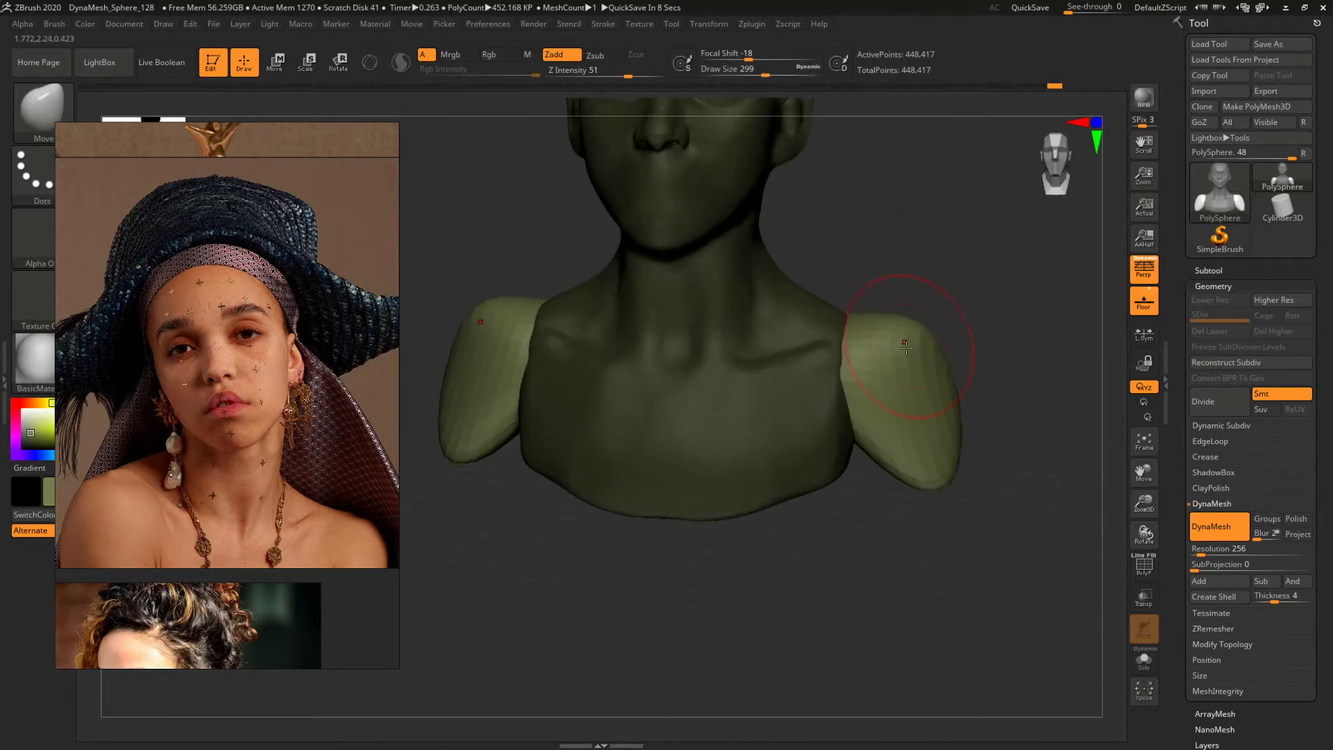
key("s")
mouse_move(903, 340)
left_mouse_down()
mouse_move(921, 332)
mouse_move(911, 340)
left_mouse_up()
key("space")
mouse_move(911, 334)
left_mouse_down()
mouse_move(894, 333)
mouse_move(906, 340)
left_mouse_up()
mouse_move(983, 326)
left_mouse_down()
mouse_move(989, 363)
mouse_move(914, 410)
left_mouse_up()
Build up and round the upper-arm surfaces with ClayBuildup at draw size 239.
key("b")
key("c")
key("b")
mouse_move(1025, 353)
left_mouse_down()
mouse_move(1060, 366)
mouse_move(1000, 337)
left_mouse_up()
mouse_move(1030, 382)
left_mouse_down()
mouse_move(1015, 369)
mouse_move(1006, 423)
mouse_move(945, 391)
left_mouse_up()
mouse_move(886, 423)
left_mouse_down()
mouse_move(965, 351)
mouse_move(958, 378)
left_mouse_up()
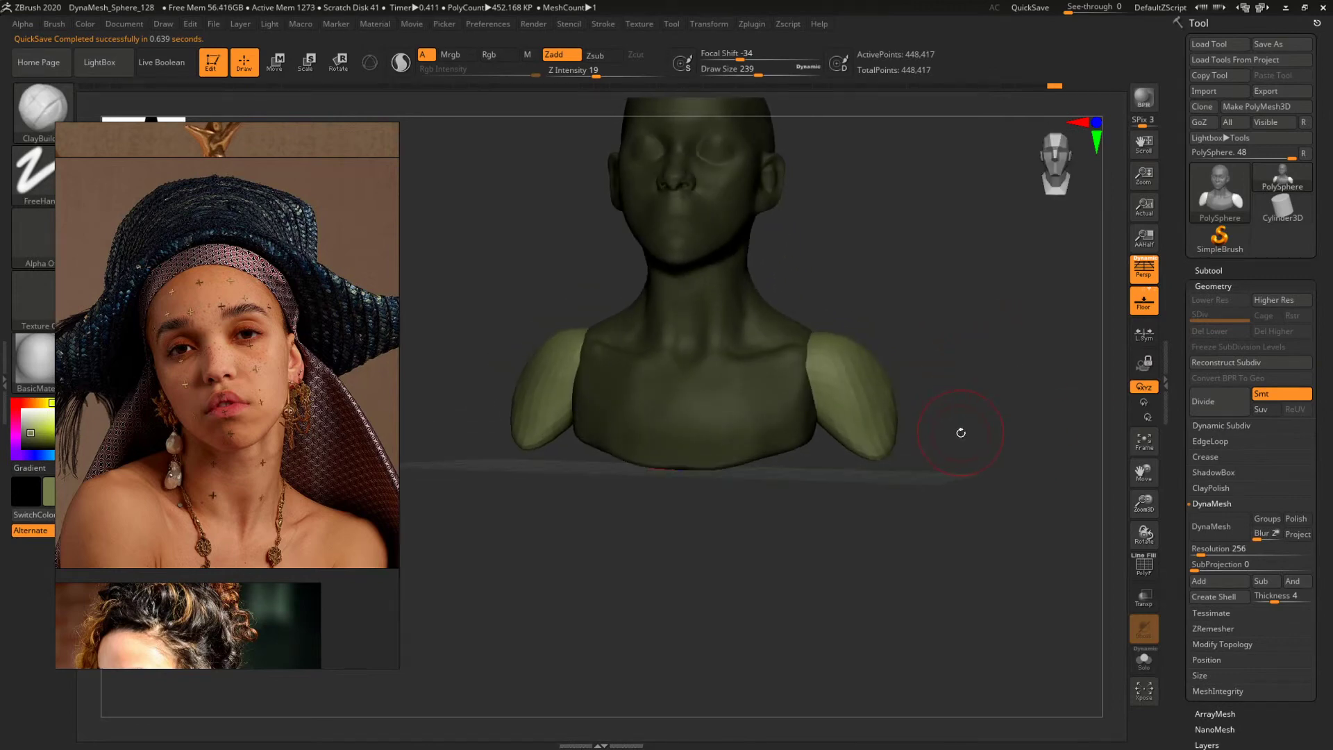
Reshape the upper arms with Move at draw size 358 and clear the mask from the bust.
key("b")
key("m")
key("v")
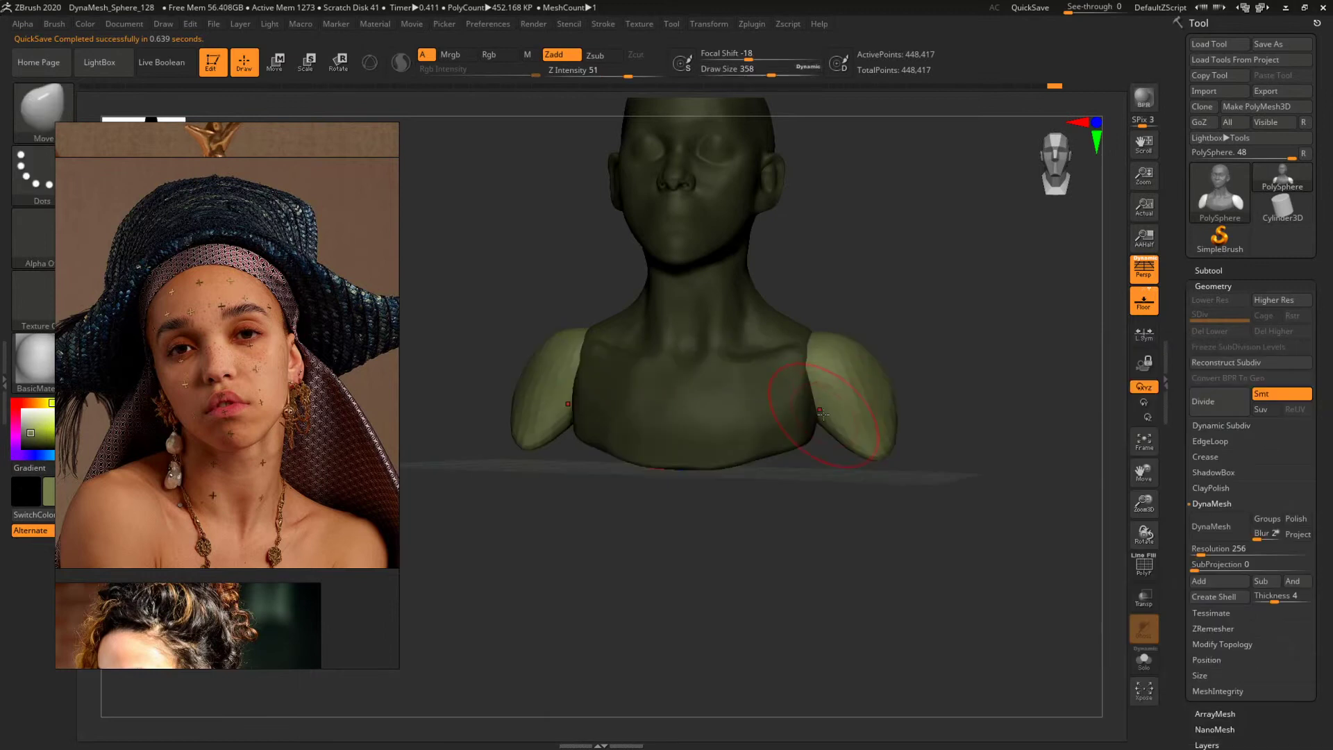
mouse_move(893, 402)
left_mouse_down()
mouse_move(912, 358)
mouse_move(994, 345)
mouse_move(862, 357)
mouse_move(893, 381)
mouse_move(880, 301)
left_mouse_up()
left_click_drag(720, 308, 1007, 403)
left_click_drag(1007, 402, 955, 392, "ctrl")
Reposition the shoulders and upper arms with Move Topological at draw sizes 358 and 453.
key("b")
key("m")
key("t")
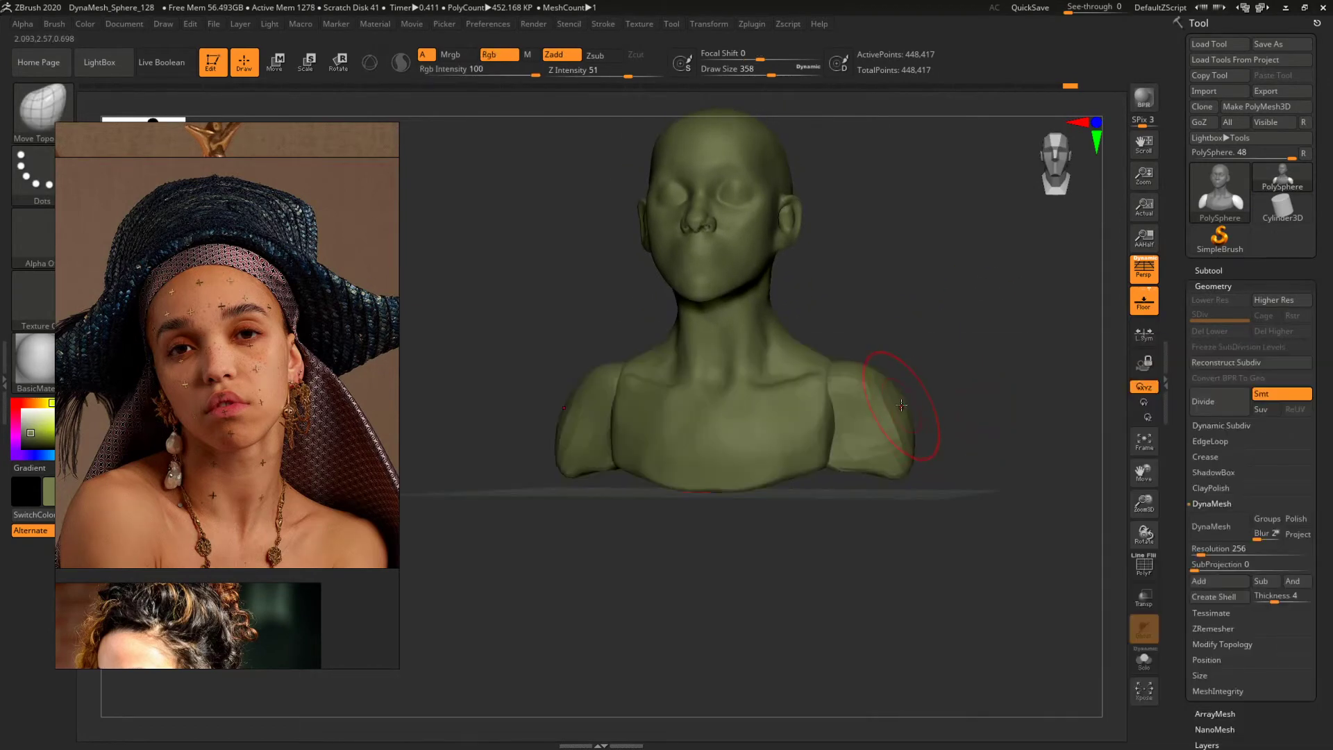
mouse_move(937, 372)
left_mouse_down()
mouse_move(951, 383)
mouse_move(899, 432)
mouse_move(962, 424)
mouse_move(951, 412)
mouse_move(961, 351)
left_mouse_up()
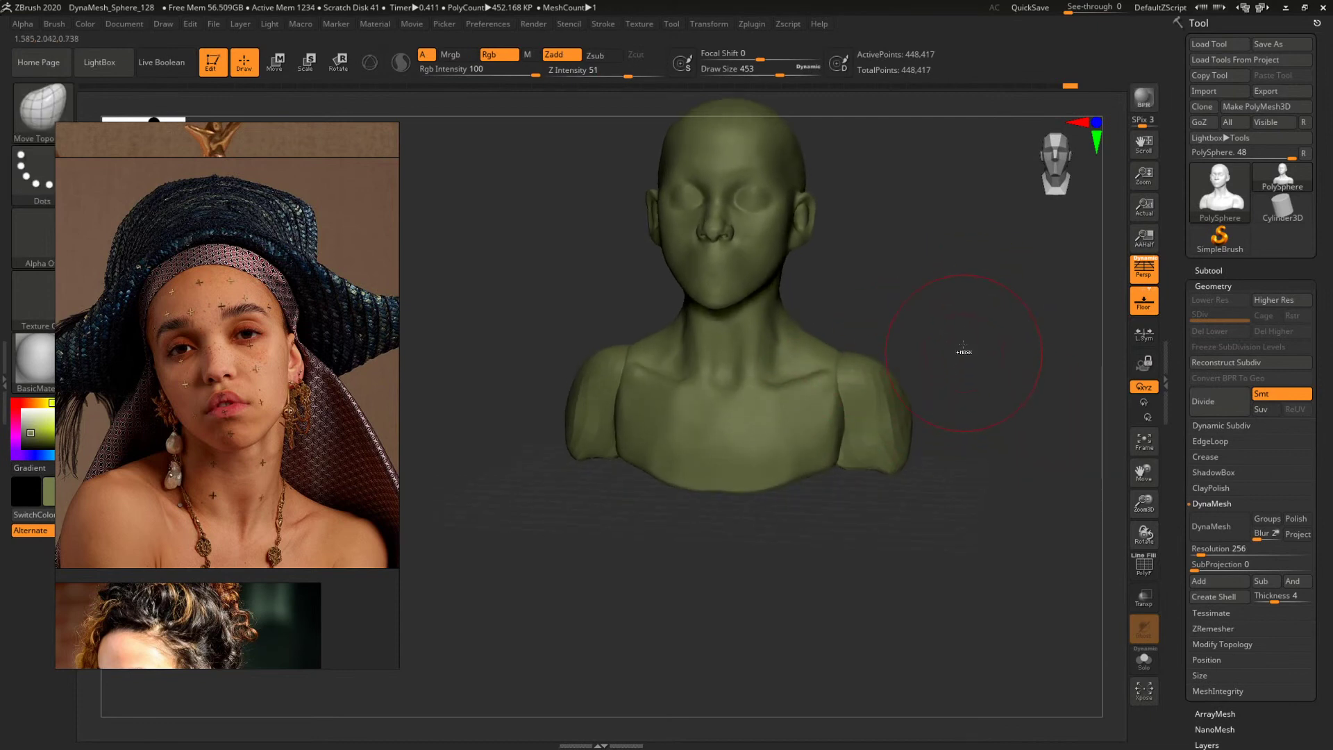
Fuse the upper arms into the bust with DynaMesh at resolution 256, checking the mesh with the polyframe display.
key("shift+f")
key("shift+f")
mouse_move(998, 375)
left_mouse_down("alt")
mouse_move(1073, 427)
mouse_move(1023, 385)
left_mouse_up("alt")
key("shift+f")
key("shift+f")
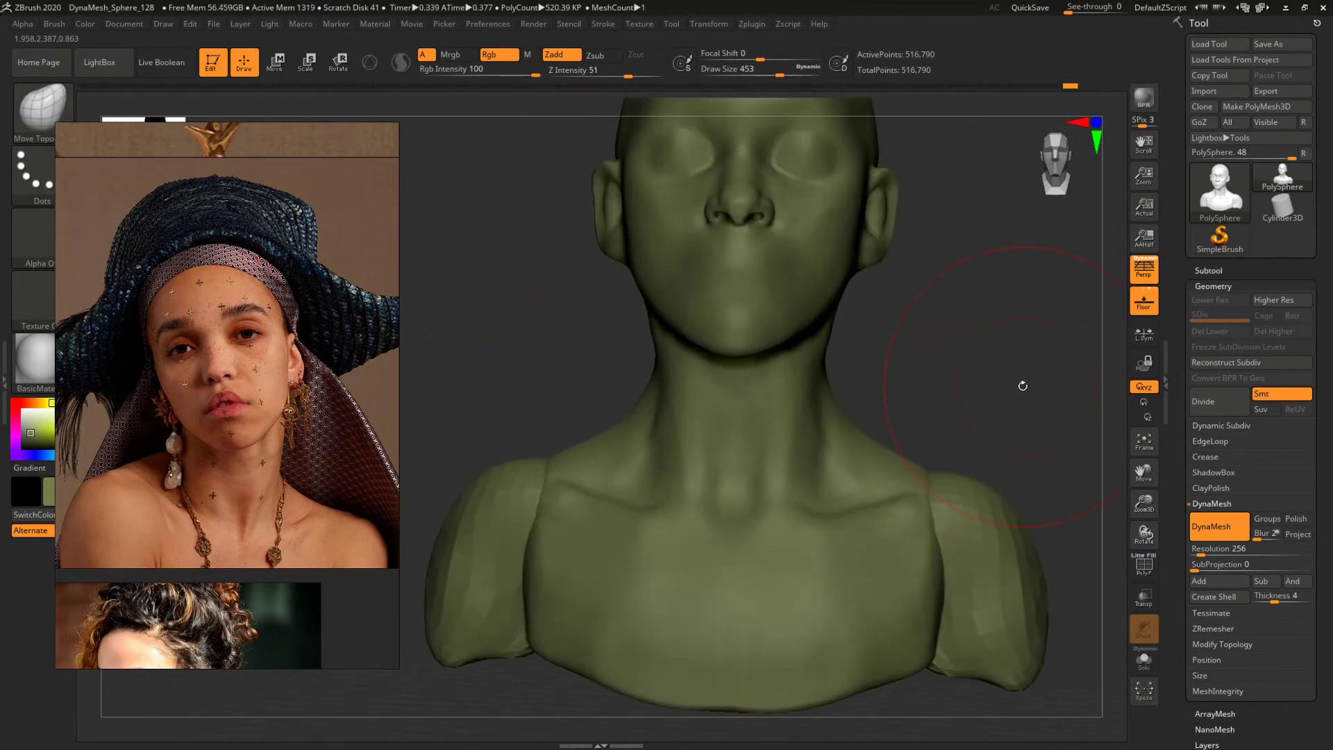
Adjust the contour of the neck and shoulders with the Move brush at a reduced draw size.
key("b")
key("m")
key("v")
key("space")
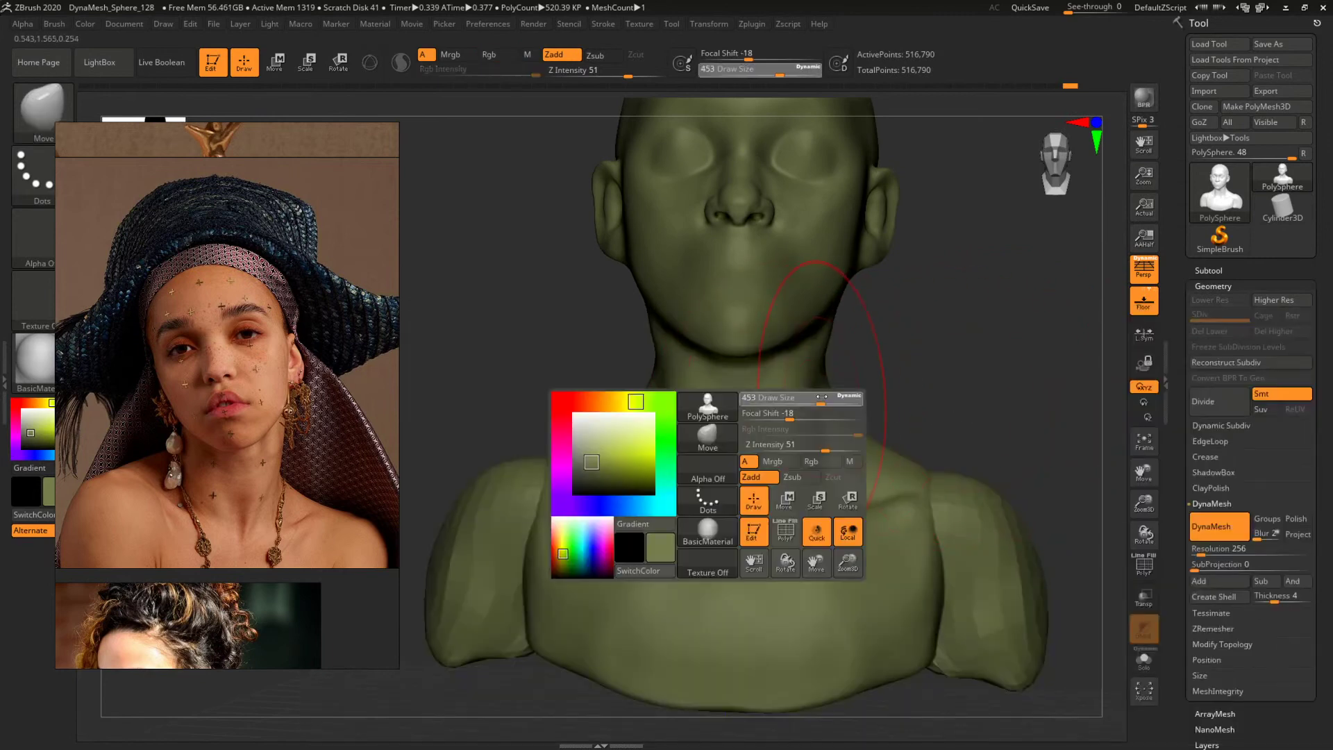
left_click_drag(842, 414, 837, 424)
mouse_move(842, 418)
left_mouse_down()
mouse_move(916, 417)
mouse_move(1018, 375)
mouse_move(886, 348)
mouse_move(946, 349)
mouse_move(964, 405)
left_mouse_up()
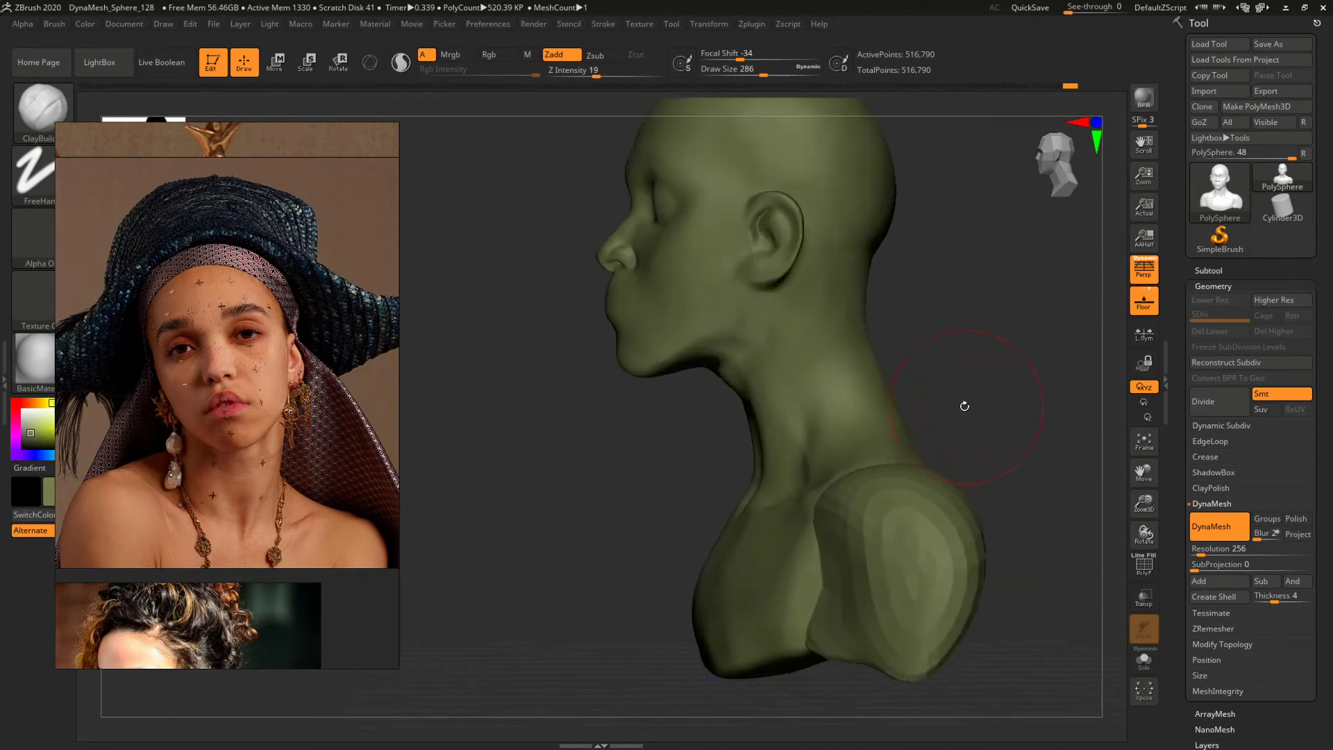
Build up the neck muscles down to the collarbones with ClayBuildup at draw sizes 207 and 140.
left_click_drag(982, 349, 935, 366)
key("space")
left_click_drag(763, 405, 754, 404)
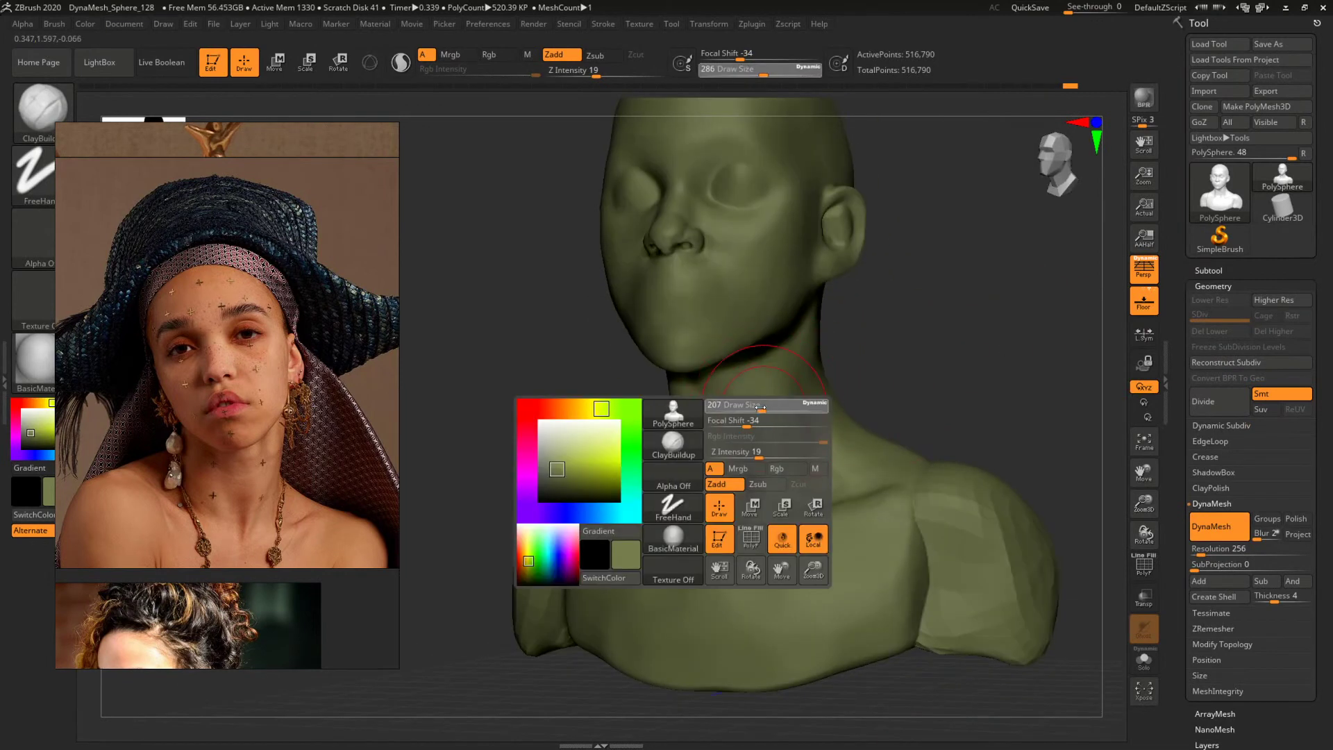
left_click_drag(884, 335, 935, 331)
key("space")
left_click_drag(769, 444, 760, 444)
left_click_drag(882, 352, 753, 484, "shift")
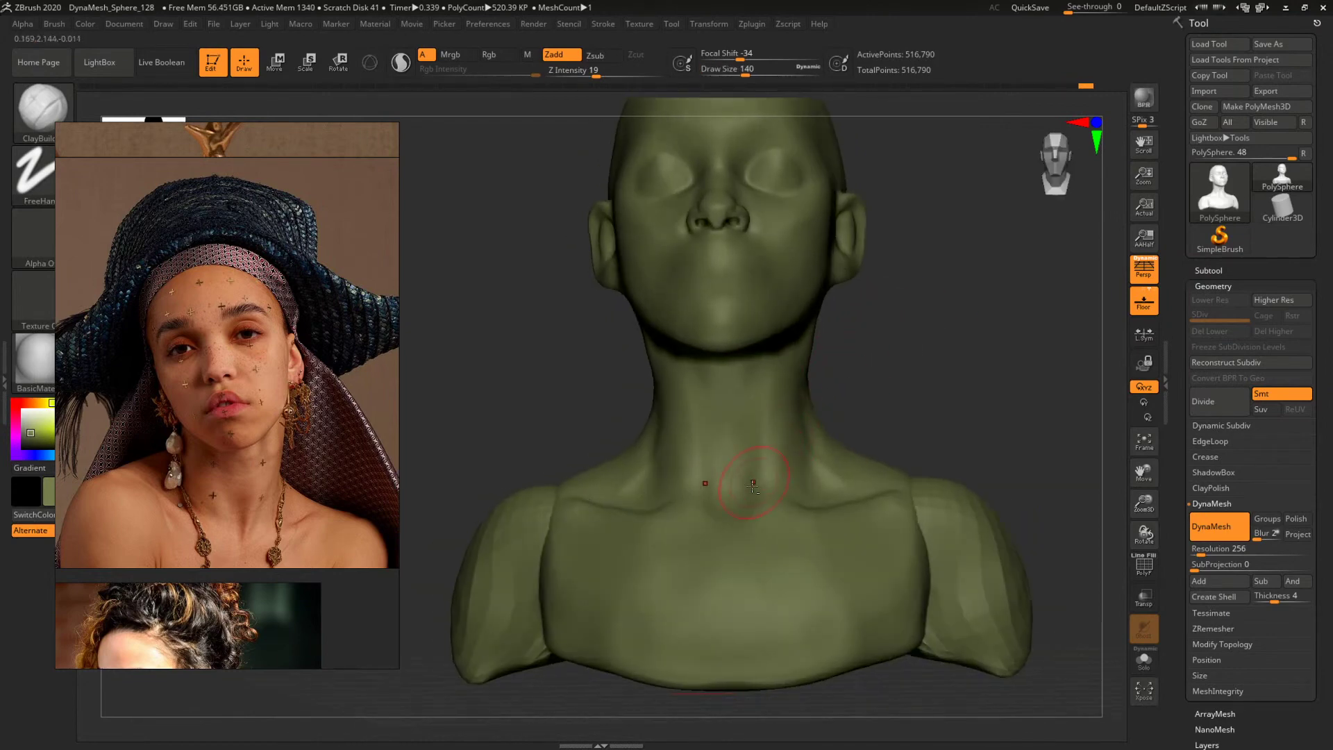
Carve the neck muscle lines around the pit of the neck with DamStandard and smooth them.
key("b")
key("d")
key("s")
key("space")
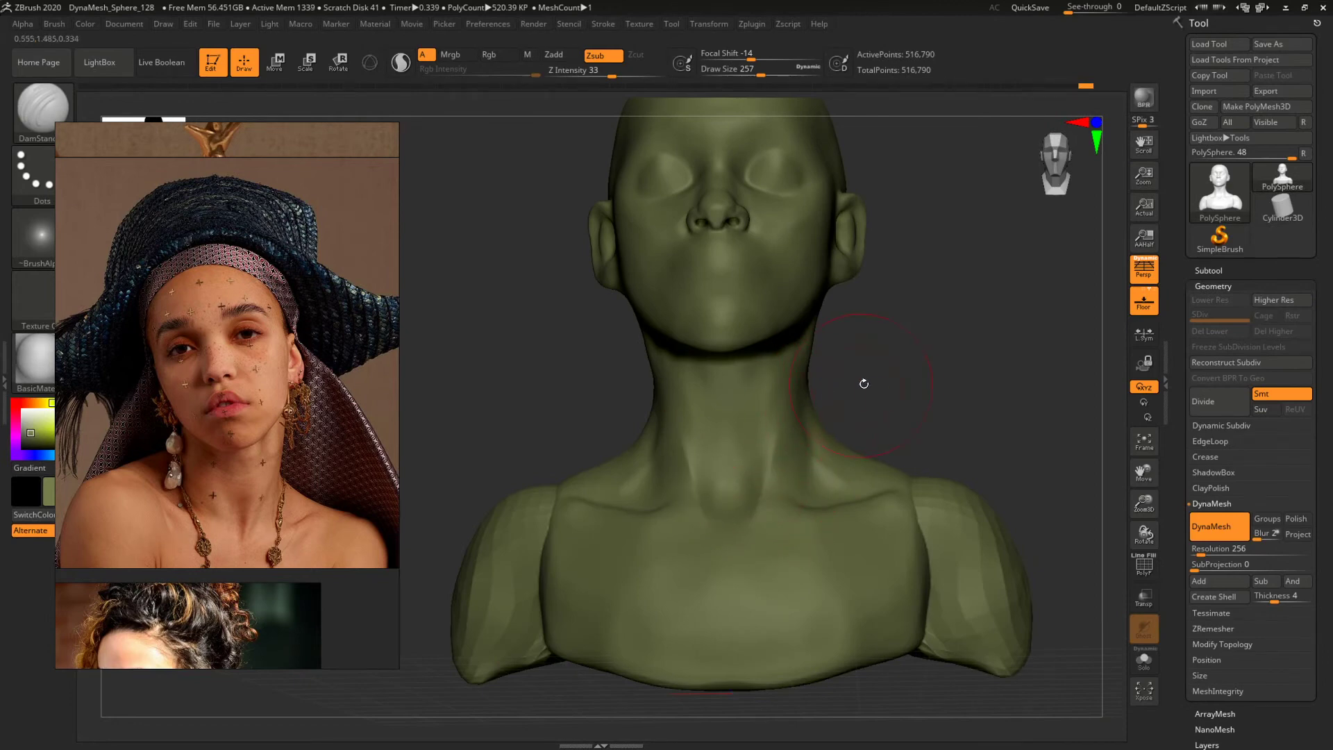
left_click_drag(863, 384, 896, 389)
left_click_drag(780, 464, 784, 425, "shift")
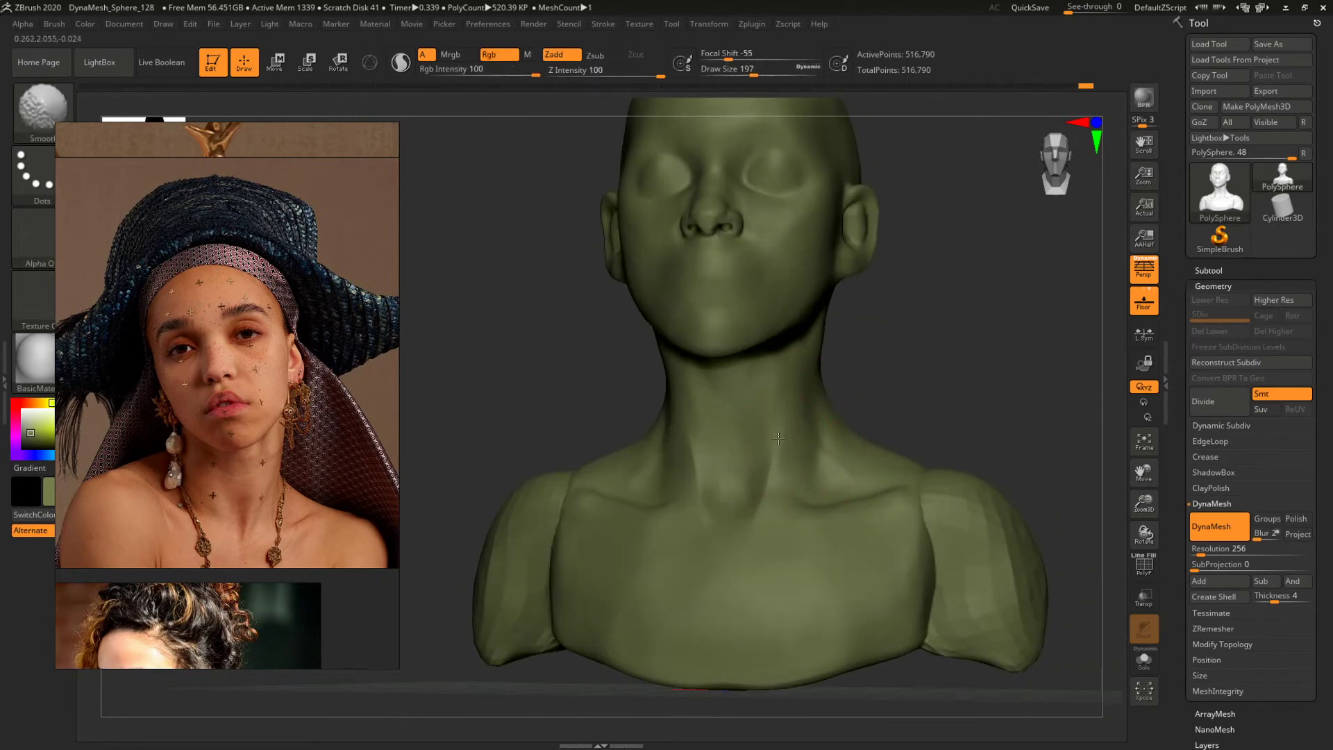
Refine the pit of the neck and the inner collarbones with ClayBuildup at draw size 132.
key("b")
key("c")
key("b")
left_click_drag(971, 400, 953, 297, "alt")
left_click_drag(937, 297, 962, 316)
right_click_drag(760, 468, 865, 383)
key("space")
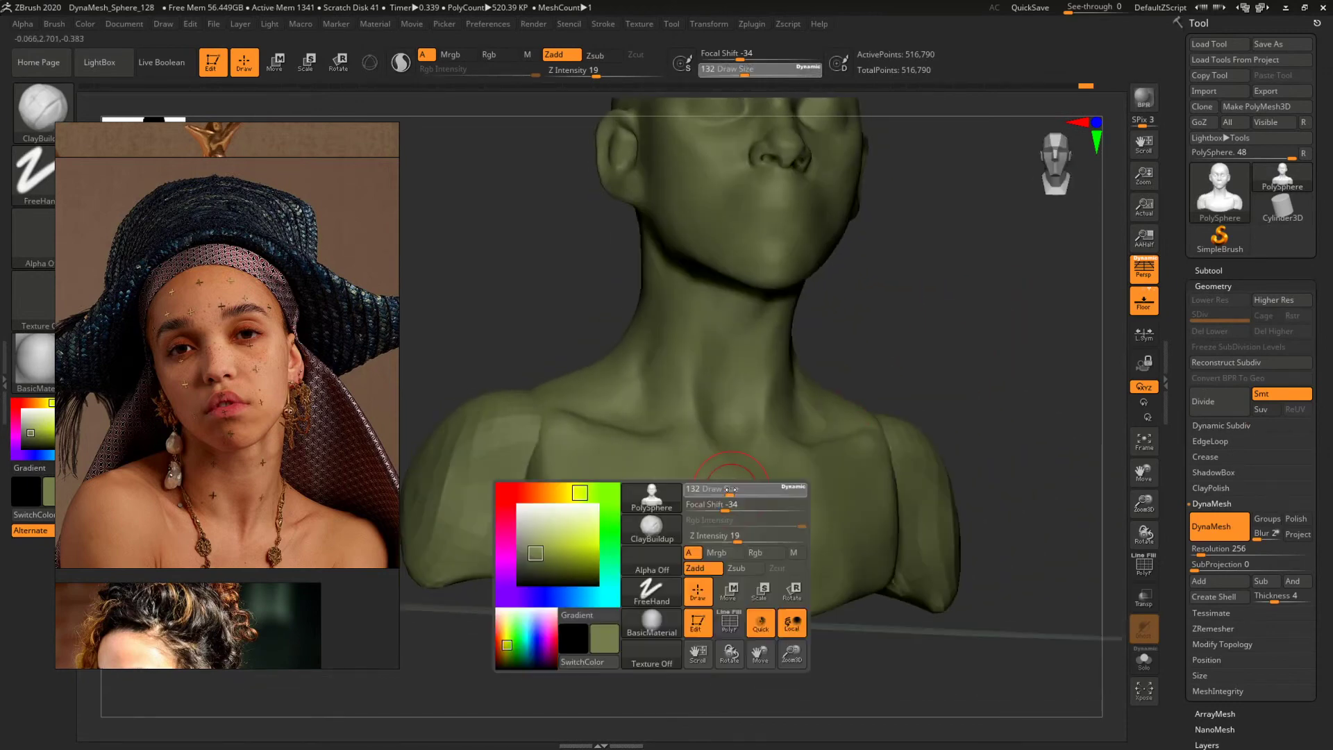
Build up the upper chest and the tops of the shoulders with ClayBuildup at draw size 415.
key("space")
left_click_drag(720, 493, 751, 494)
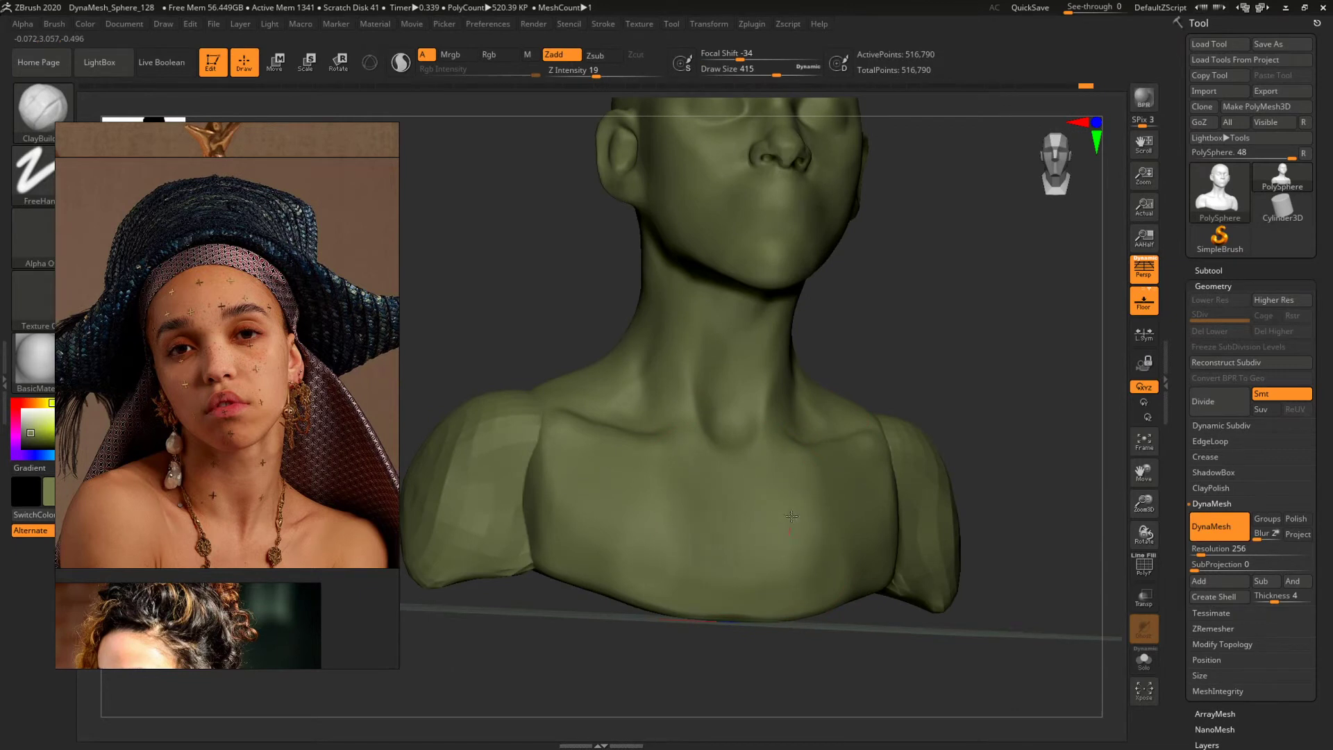
right_click_drag(1007, 339, 773, 507, "alt")
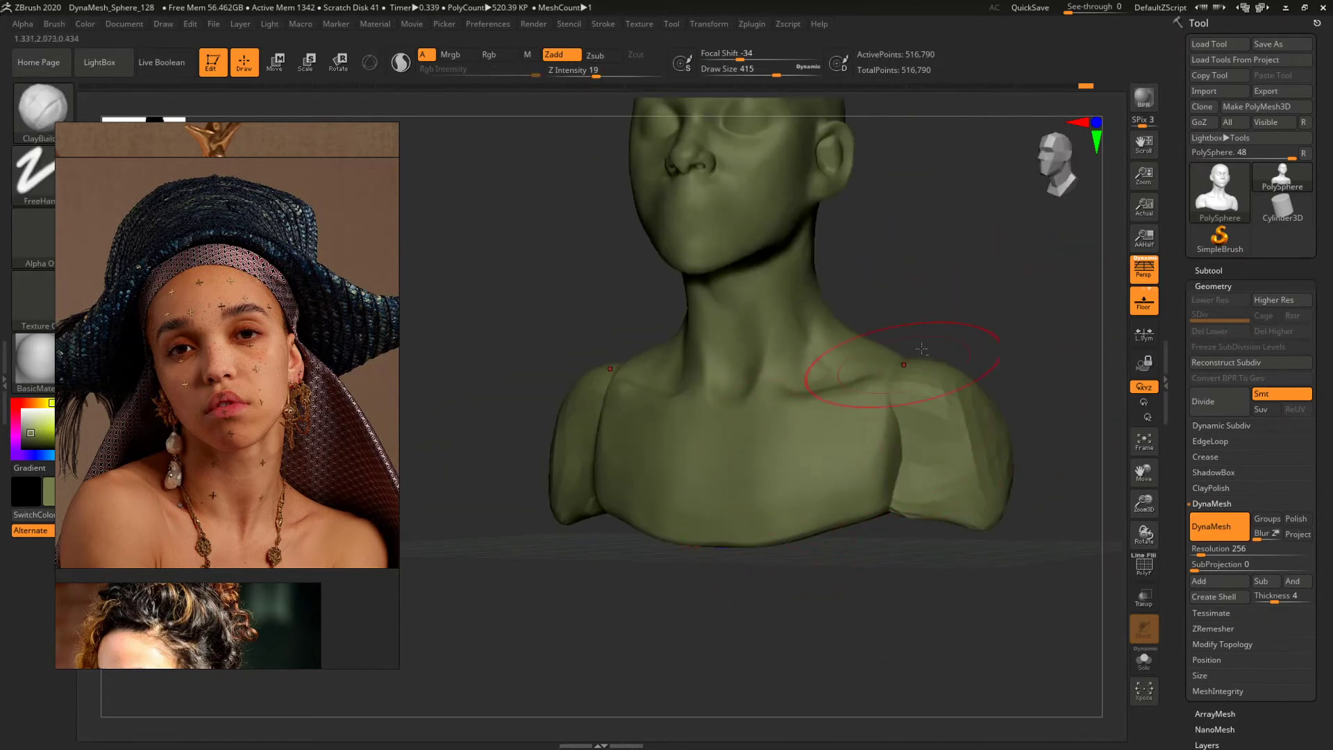
Blend the fronts of the upper arms into the chest with ClayBuildup at draw sizes 154 and 217.
mouse_move(994, 312)
right_mouse_down()
mouse_move(1023, 334)
mouse_move(932, 354)
mouse_move(972, 351)
right_mouse_up()
right_click_drag(972, 351, 1039, 408, "ctrl")
right_click_drag(1016, 296, 944, 311, "alt")
key("space")
mouse_move(844, 395)
left_mouse_down()
mouse_move(814, 387)
mouse_move(821, 404)
mouse_move(870, 416)
left_mouse_up()
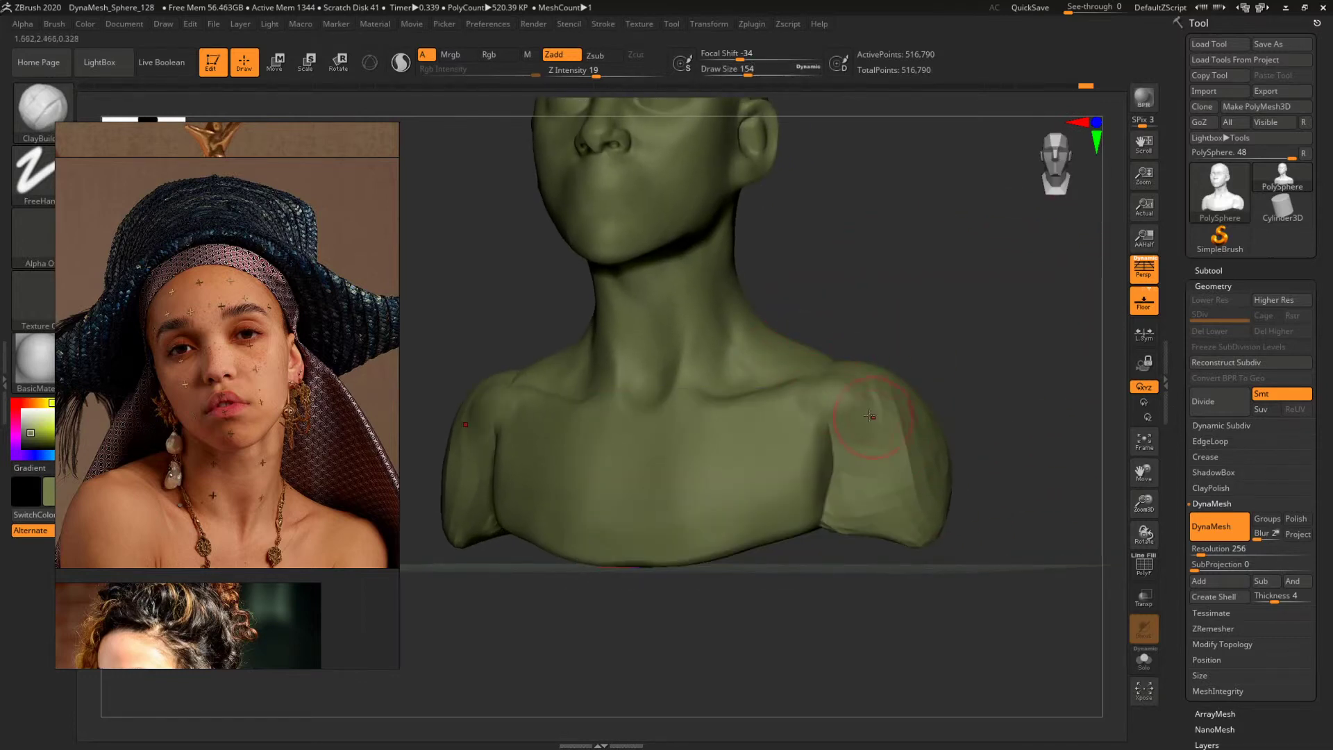
right_click_drag(894, 415, 815, 478)
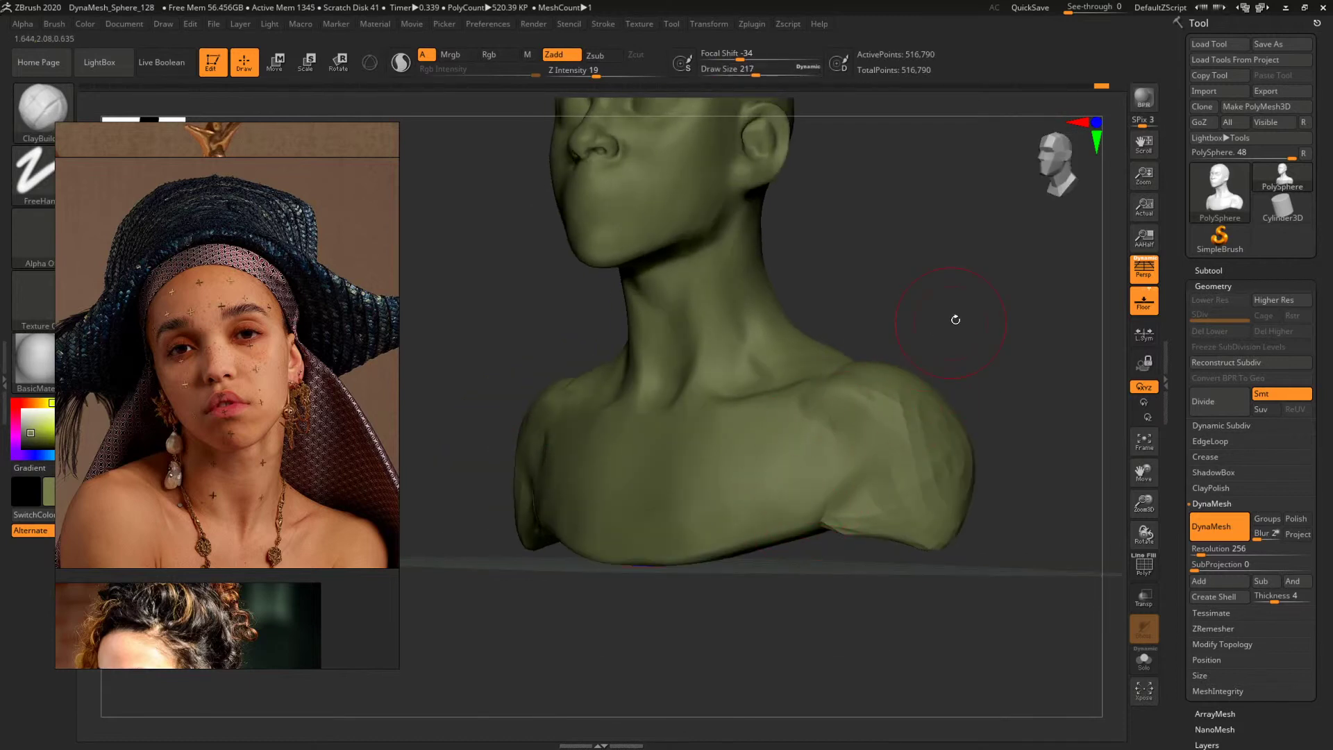
right_click_drag(952, 316, 952, 368)
Carve the crease between the shoulder and the chest with DamStandard at draw size 182.
key("space")
key("b")
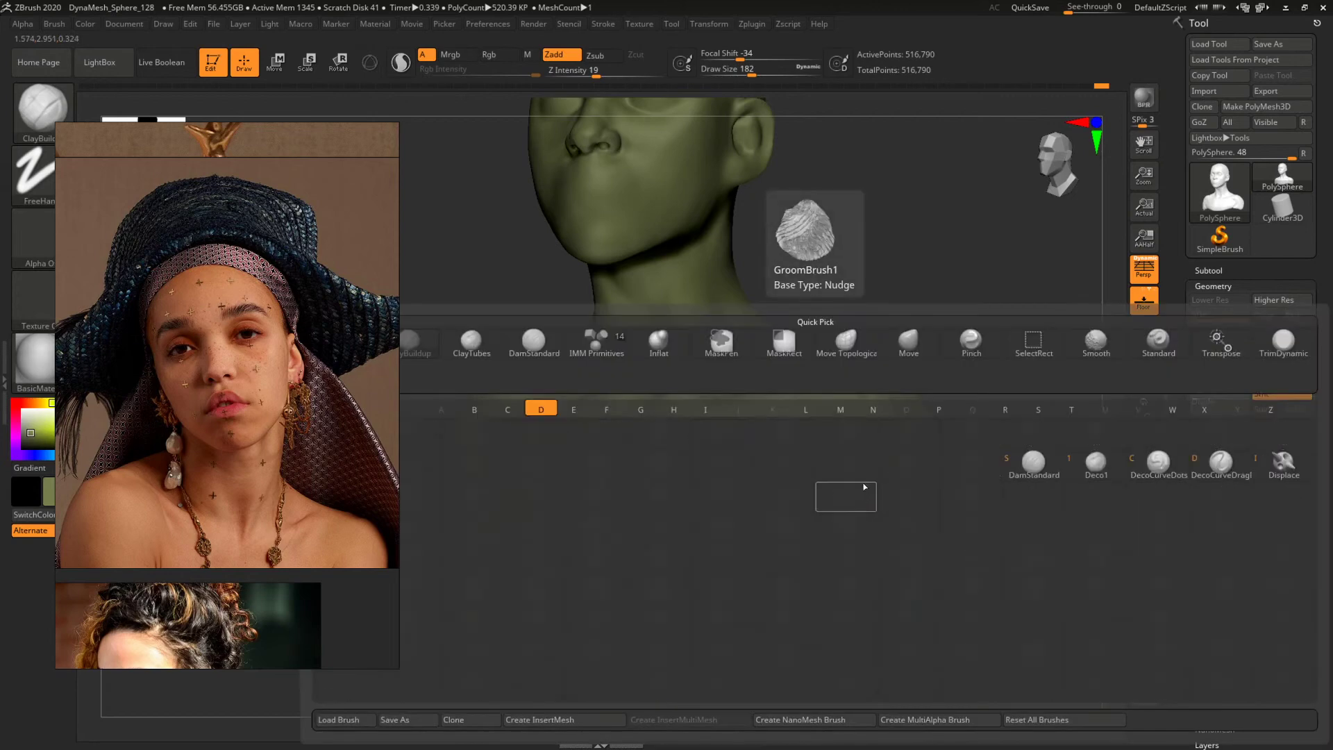
key("d")
key("s")
left_click_drag(875, 522, 846, 464)
mouse_move(968, 331)
right_mouse_down()
mouse_move(1000, 360)
mouse_move(838, 347)
mouse_move(965, 366)
mouse_move(1009, 399)
right_mouse_up()
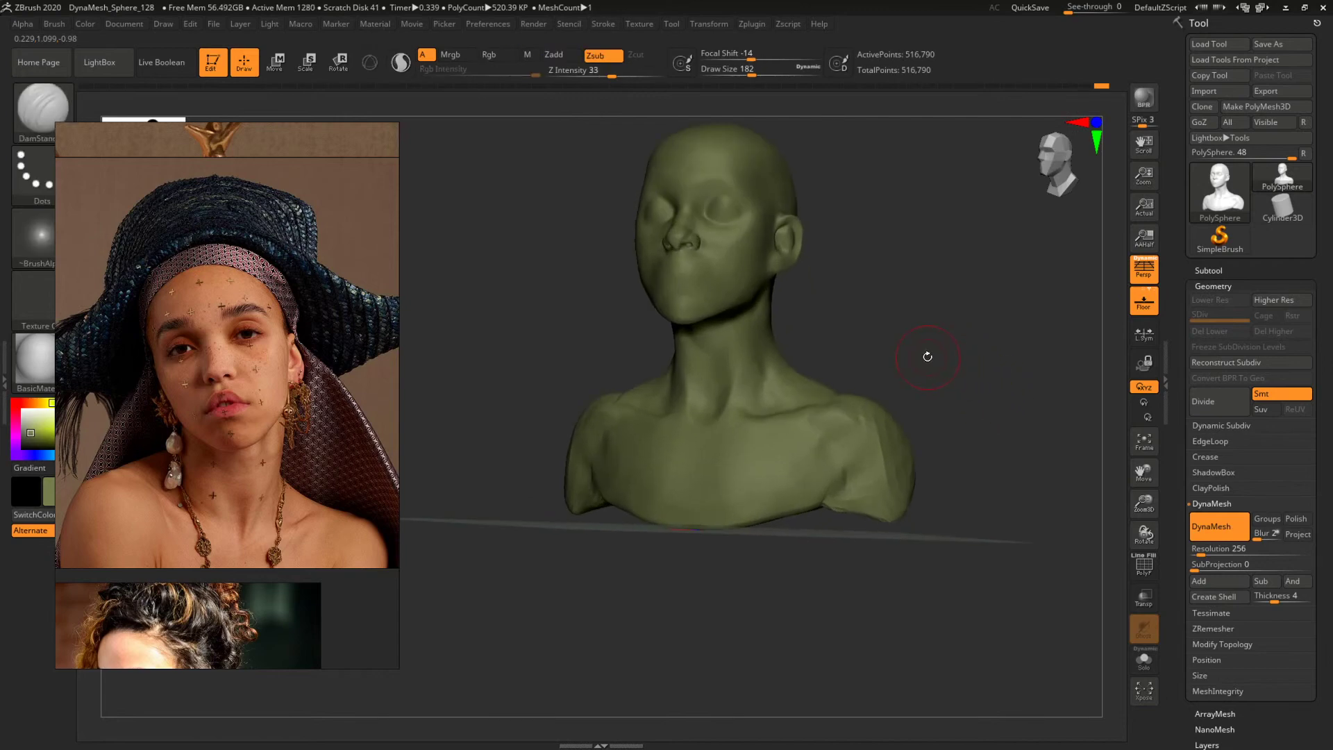
mouse_move(925, 354)
right_mouse_down("shift")
mouse_move(952, 378)
mouse_move(972, 457)
right_mouse_up("shift")
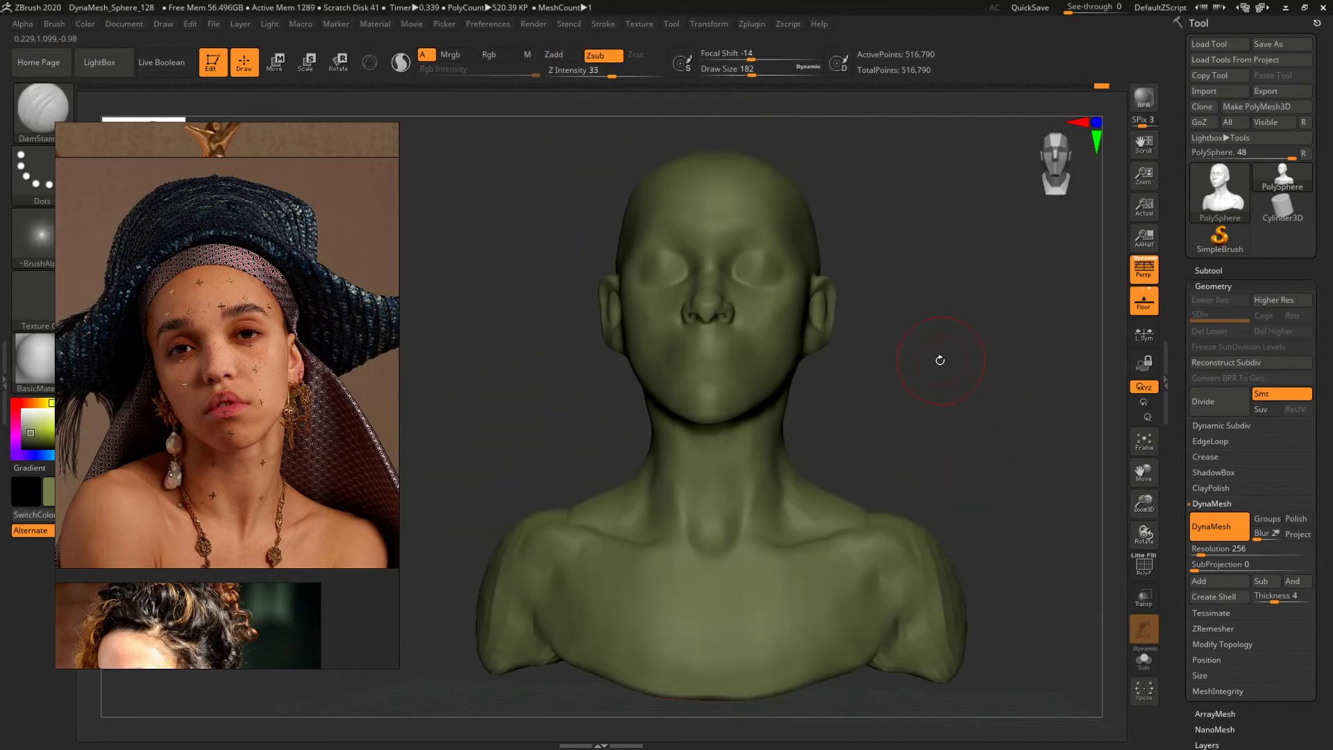
Build up the sides of the neck below the jaw with ClayBuildup at draw sizes 257 and 172.
mouse_move(929, 342)
right_mouse_down("alt")
mouse_move(925, 399)
mouse_move(770, 437)
right_mouse_up("alt")
key("b")
key("c")
key("b")
key("space")
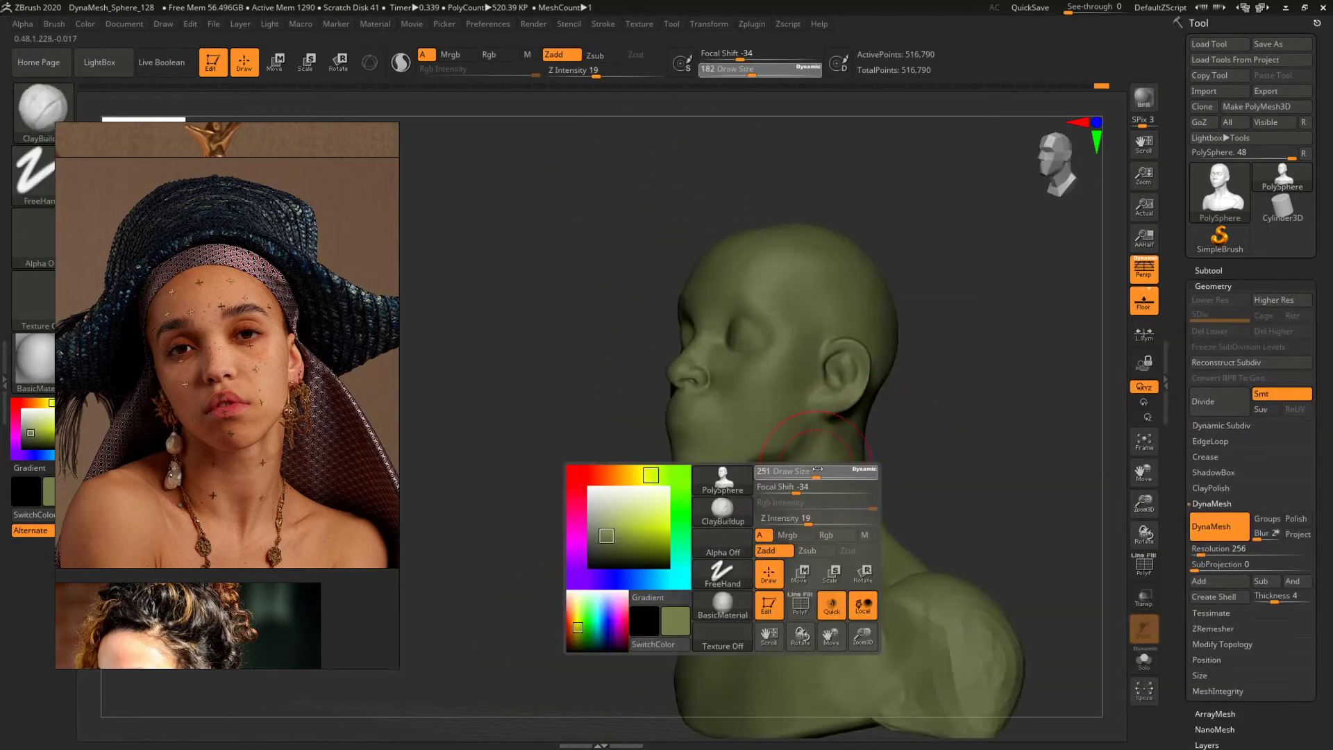
left_click_drag(804, 474, 814, 480)
mouse_move(948, 439)
right_mouse_down()
mouse_move(1028, 420)
mouse_move(1042, 486)
right_mouse_up()
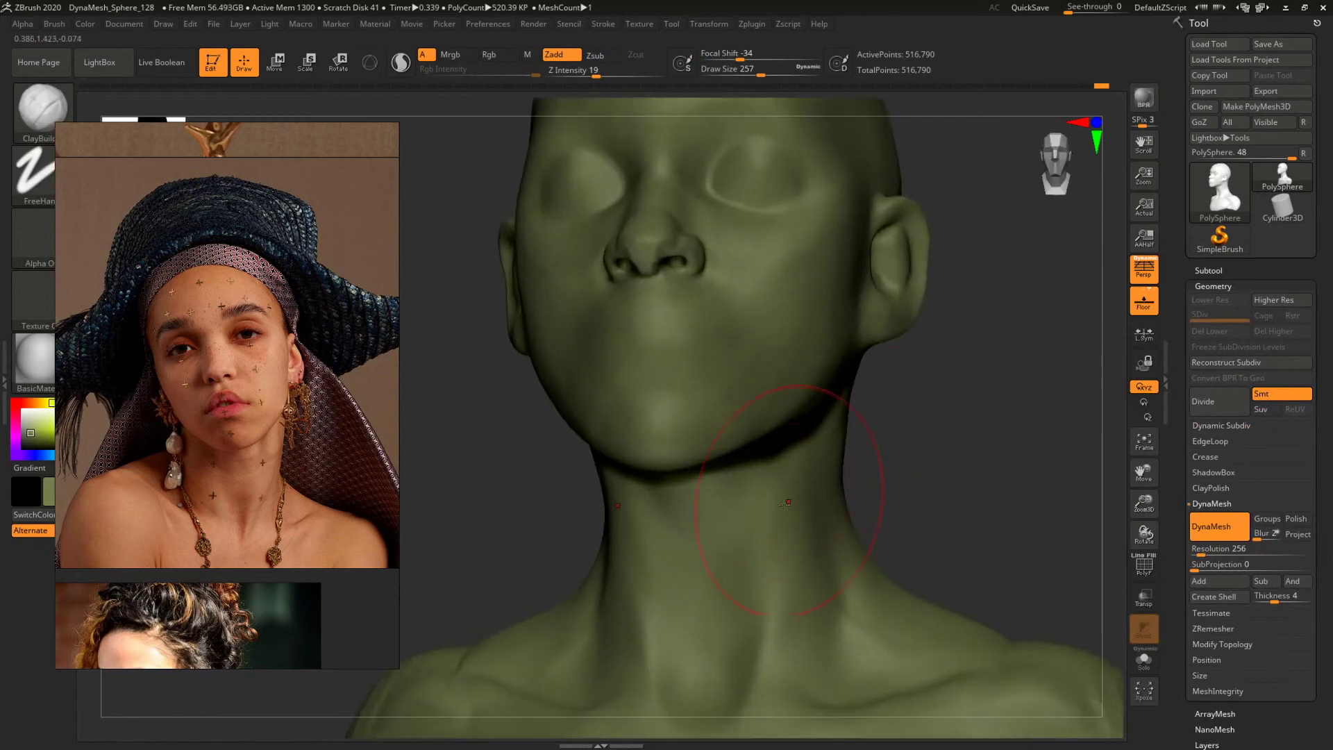
key("space")
left_click_drag(812, 496, 799, 497)
right_click_drag(820, 494, 833, 452)
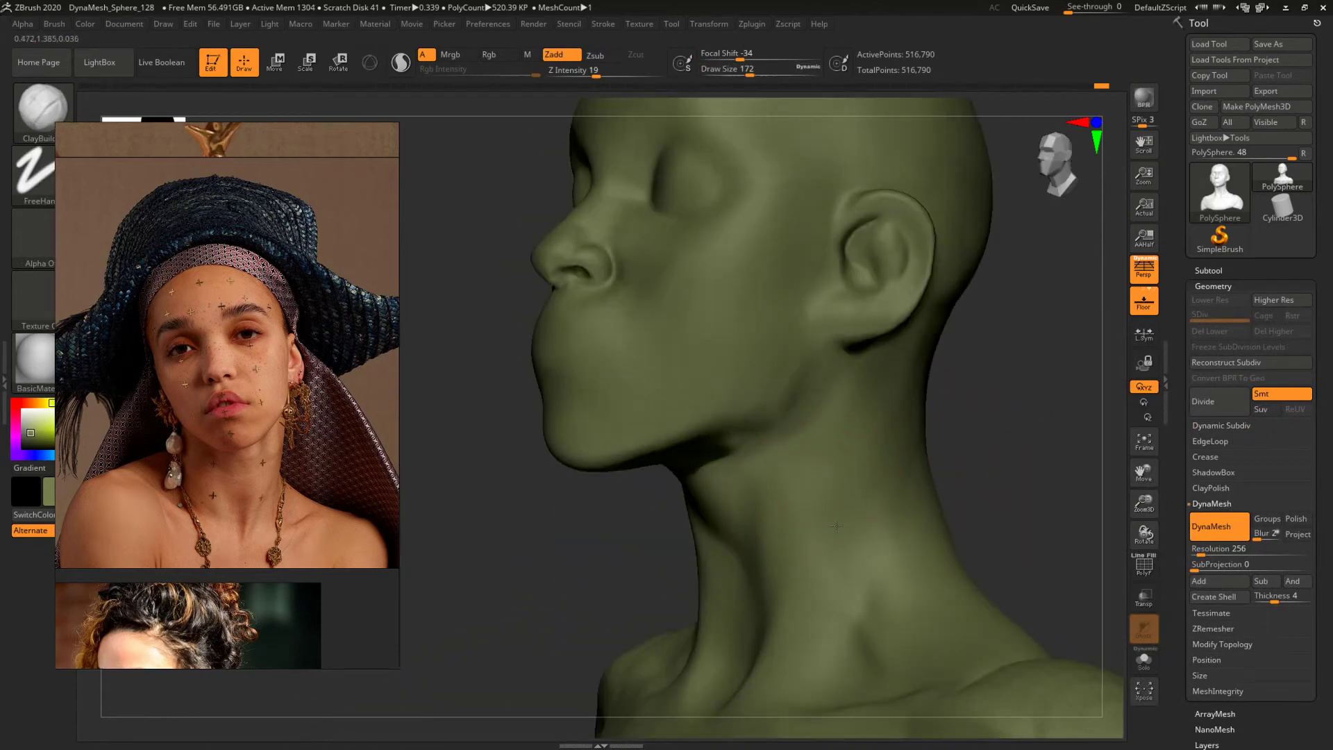
right_click_drag(972, 435, 978, 439)
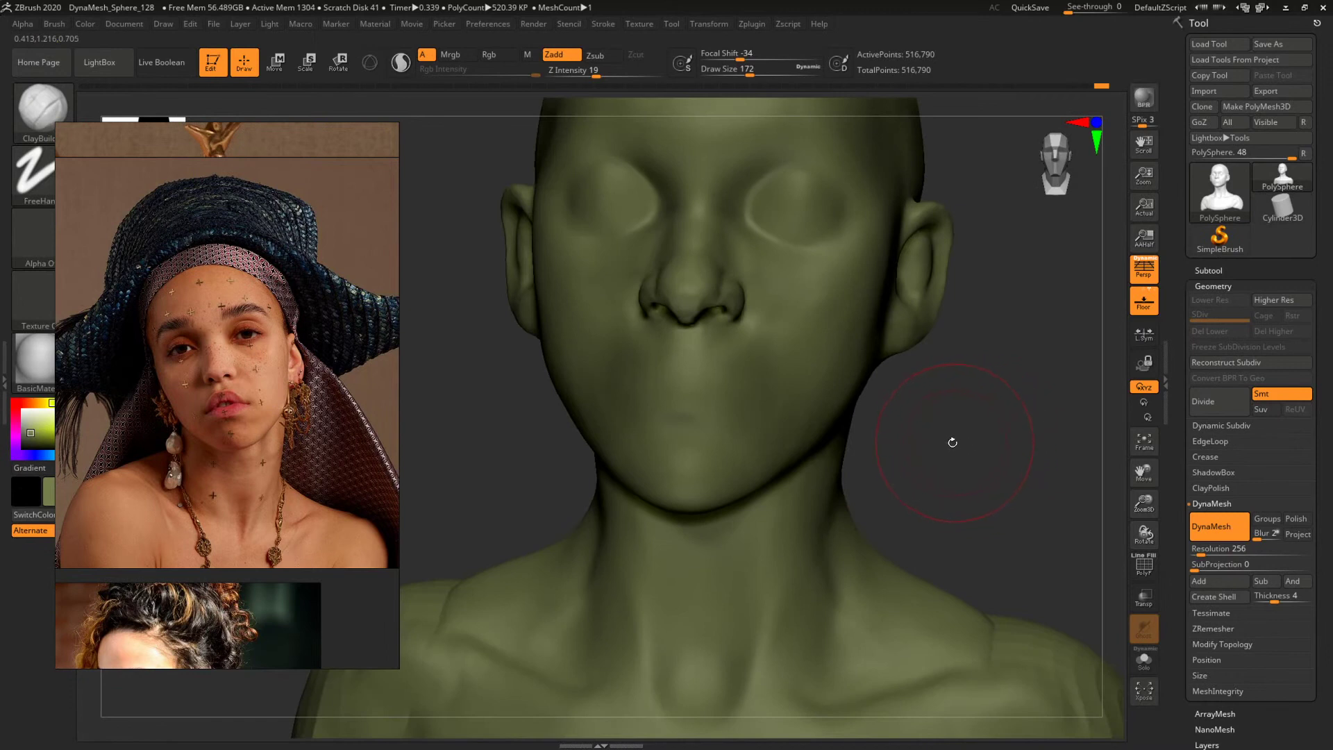
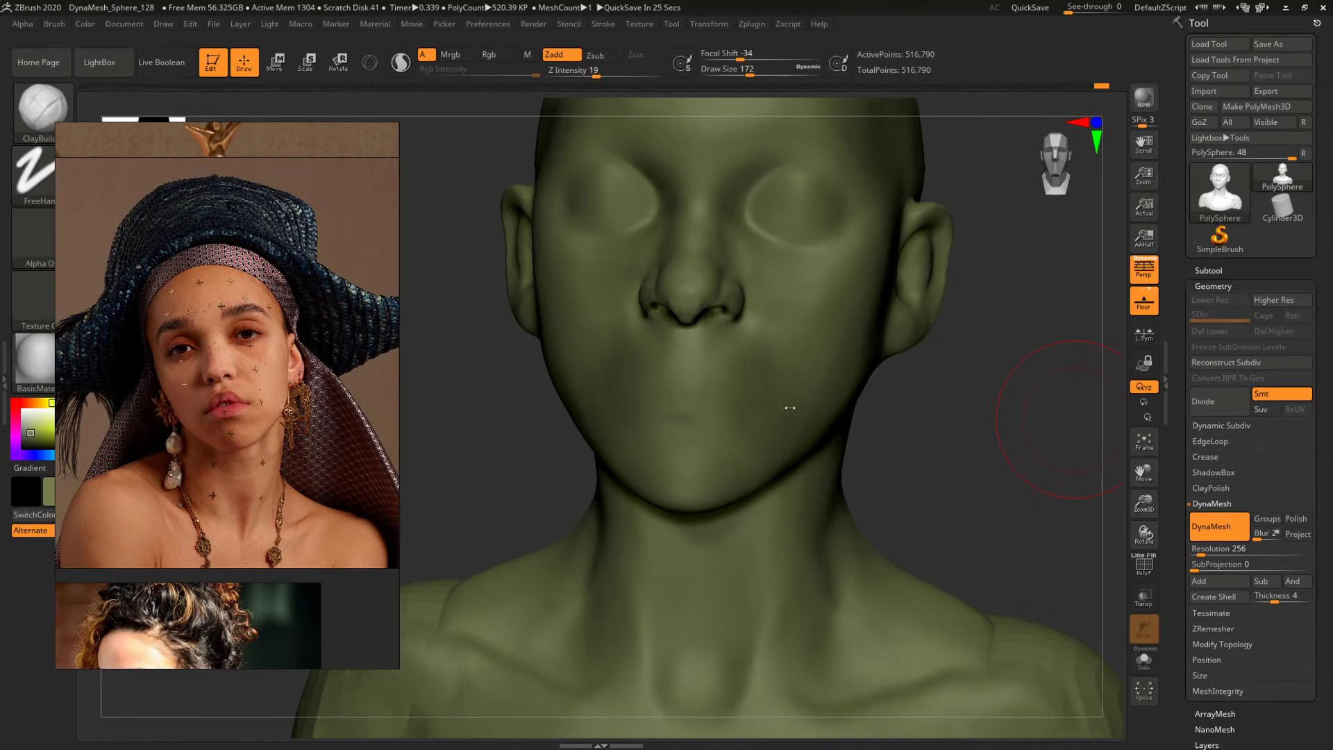
Refine the wings of the nose with ClayBuildup at draw size 71.
left_click_drag(905, 357, 894, 357)
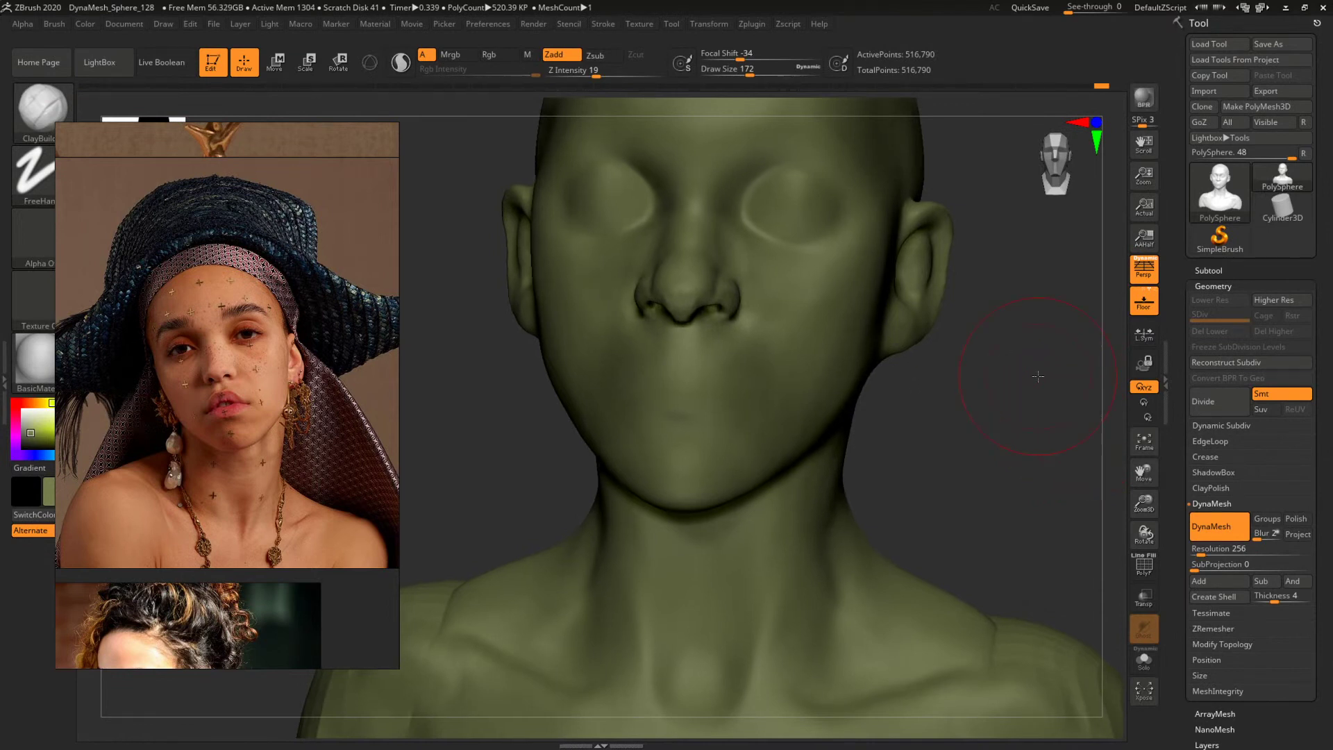
mouse_move(923, 411)
left_mouse_down()
mouse_move(984, 498)
mouse_move(965, 479)
mouse_move(900, 468)
left_mouse_up()
key("b")
key("c")
key("b")
key("space")
left_click_drag(604, 337, 595, 322)
key("space")
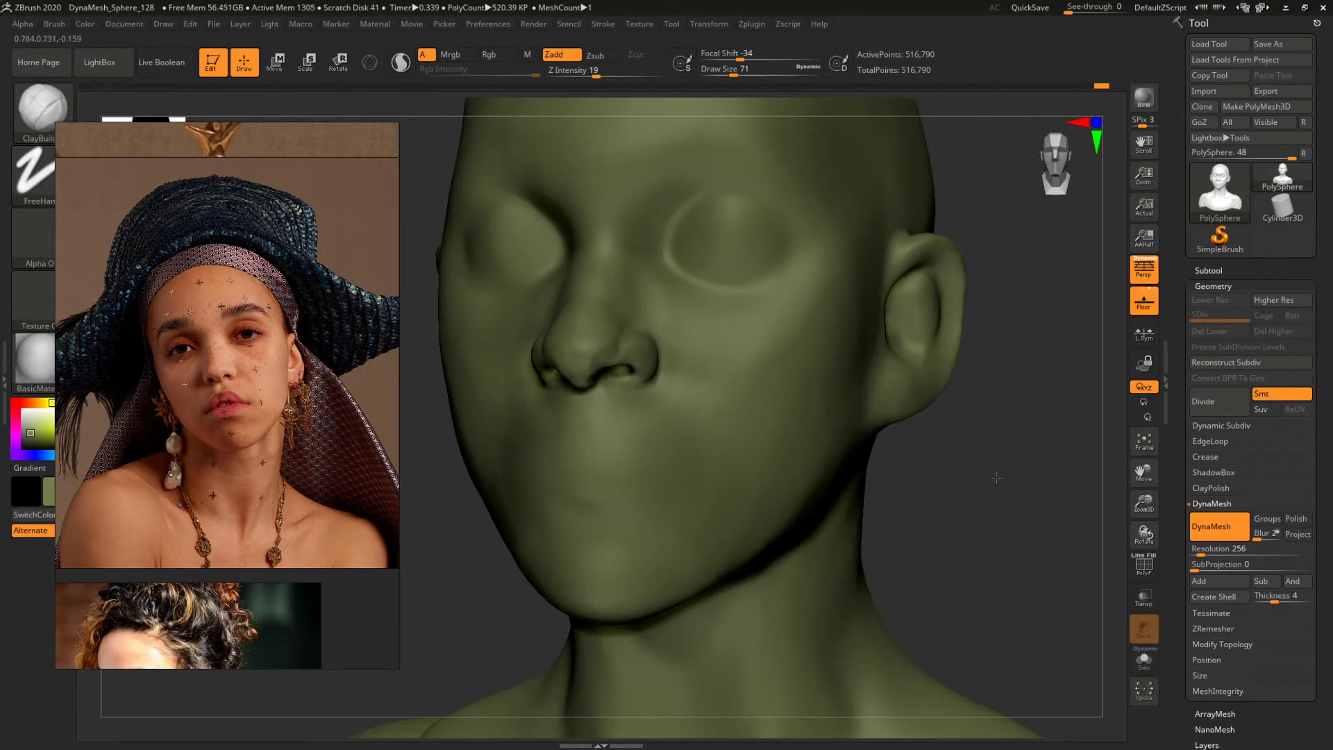
mouse_move(996, 478)
left_mouse_down("alt")
mouse_move(875, 416)
mouse_move(968, 500)
mouse_move(952, 499)
mouse_move(970, 459)
mouse_move(994, 483)
mouse_move(948, 494)
left_mouse_up("alt")
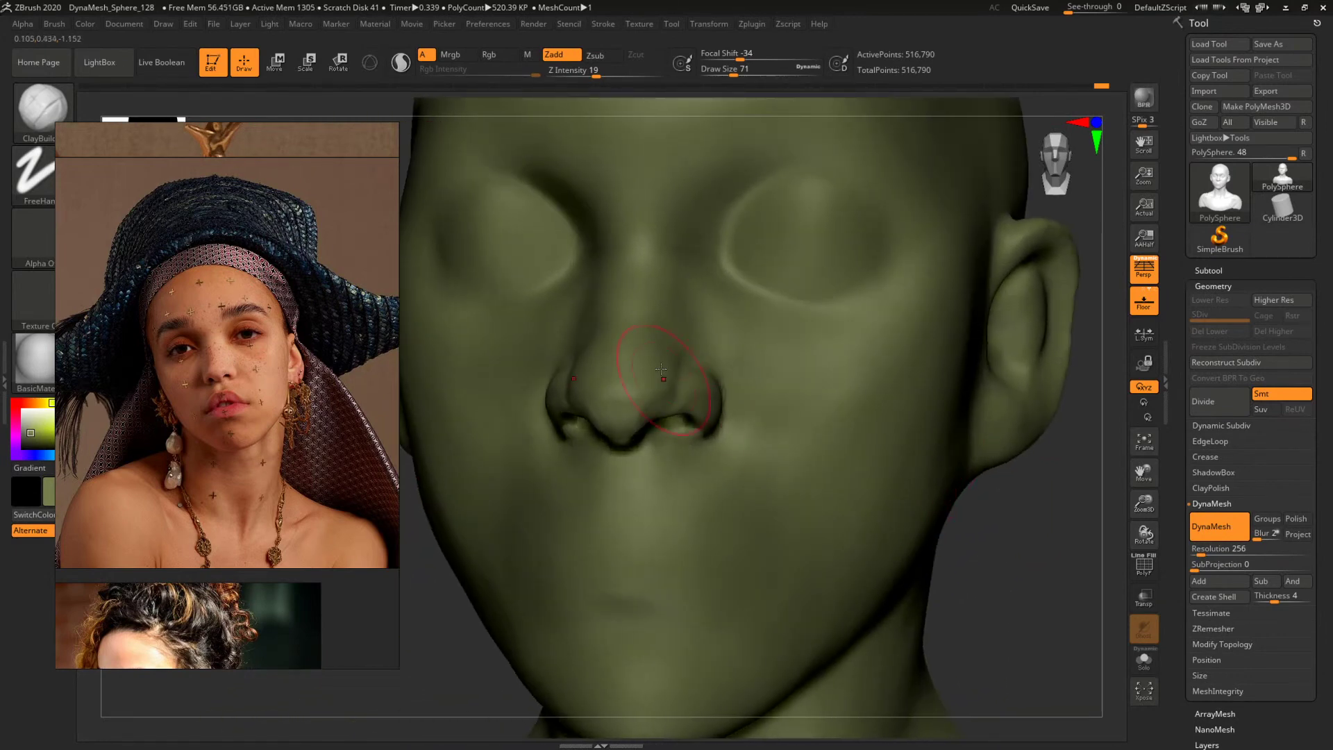
Shape the tip of the nose and the cheeks around the mouth with ClayBuildup, raising the draw size to 192.
key("space")
left_click_drag(679, 368, 673, 368)
mouse_move(975, 520)
left_mouse_down()
mouse_move(1018, 523)
mouse_move(860, 458)
mouse_move(809, 465)
mouse_move(868, 507)
left_mouse_up()
mouse_move(1086, 525)
left_mouse_down()
mouse_move(920, 469)
mouse_move(941, 466)
mouse_move(961, 476)
mouse_move(920, 507)
mouse_move(833, 487)
left_mouse_up()
key("s")
mouse_move(824, 338)
left_mouse_down()
mouse_move(845, 338)
mouse_move(840, 309)
left_mouse_up()
key("s")
left_click_drag(998, 366, 1030, 378, "shift")
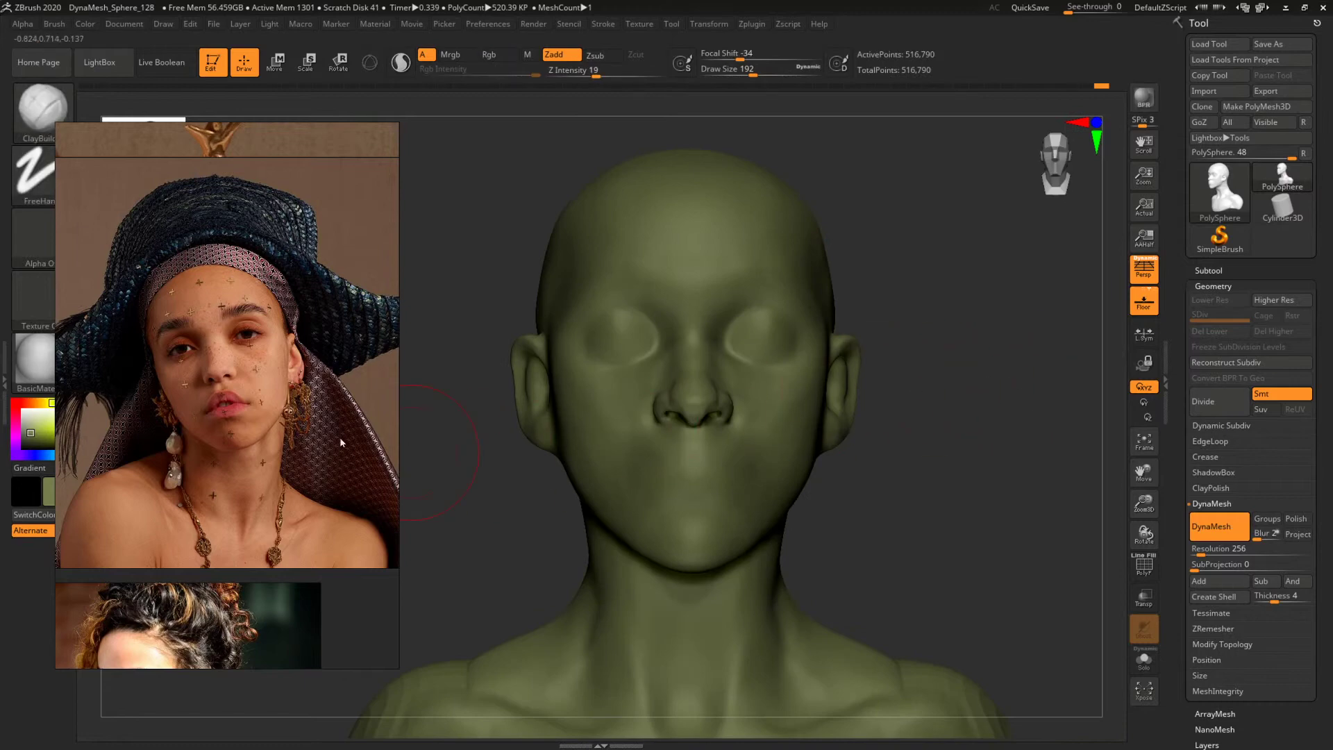
Bring the reference photo of the tilted head and neck into view and adjust the neck sides with the Move brush at draw size 223.
left_click_drag(334, 445, 332, 446)
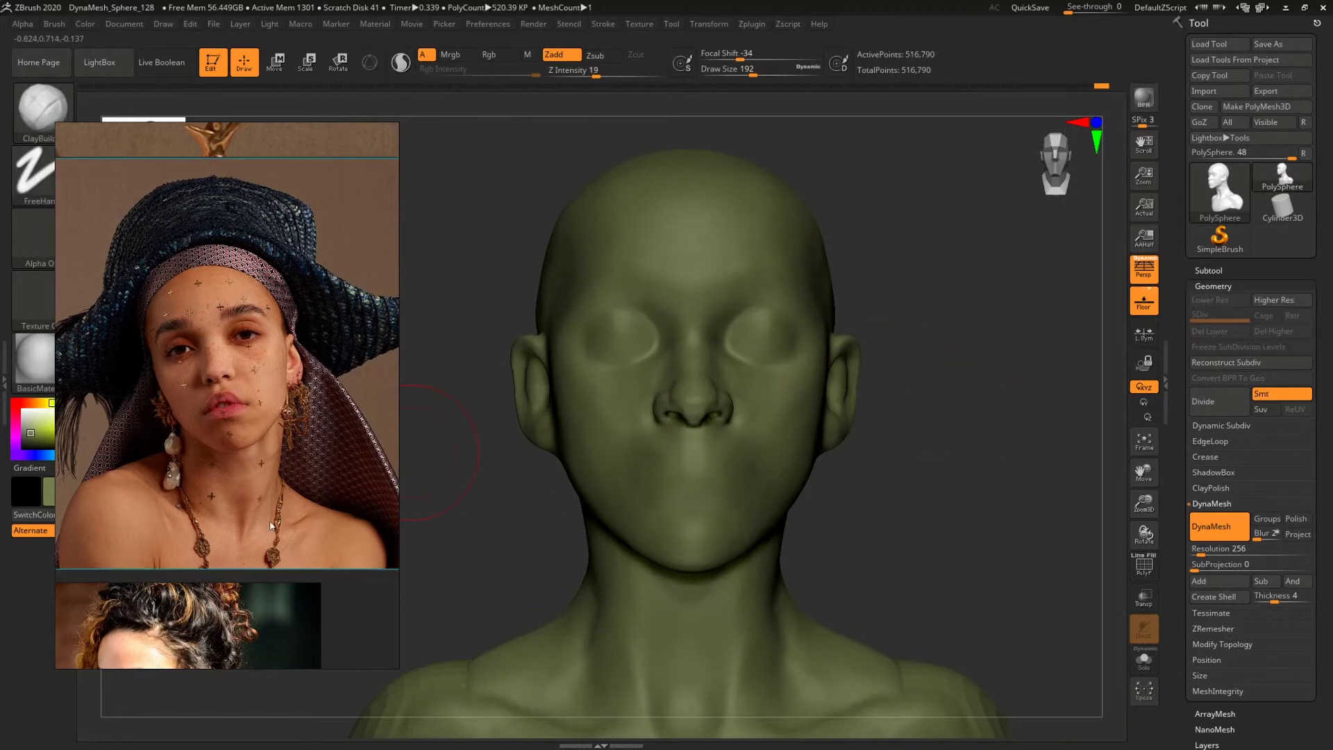
middle_click_drag(270, 526, 296, 276)
middle_click_drag(166, 582, 325, 59)
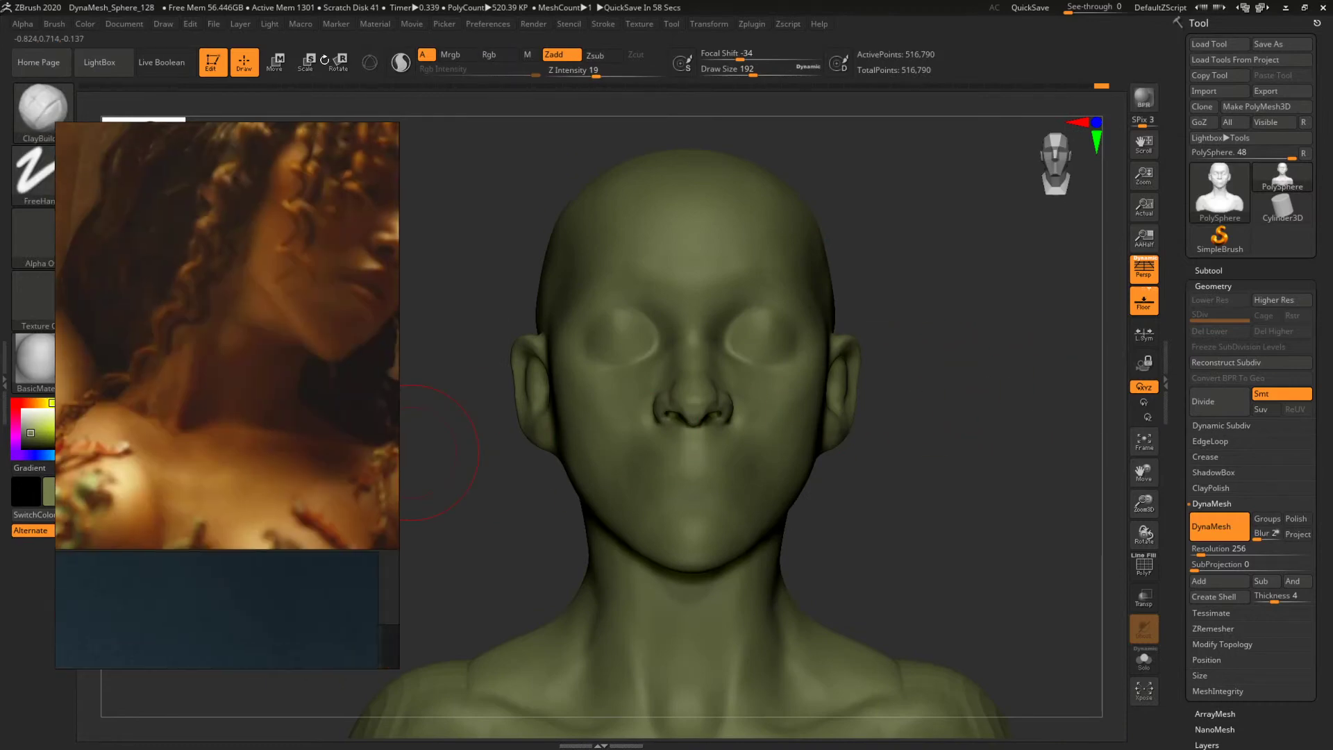
middle_click_drag(303, 326, 213, 471)
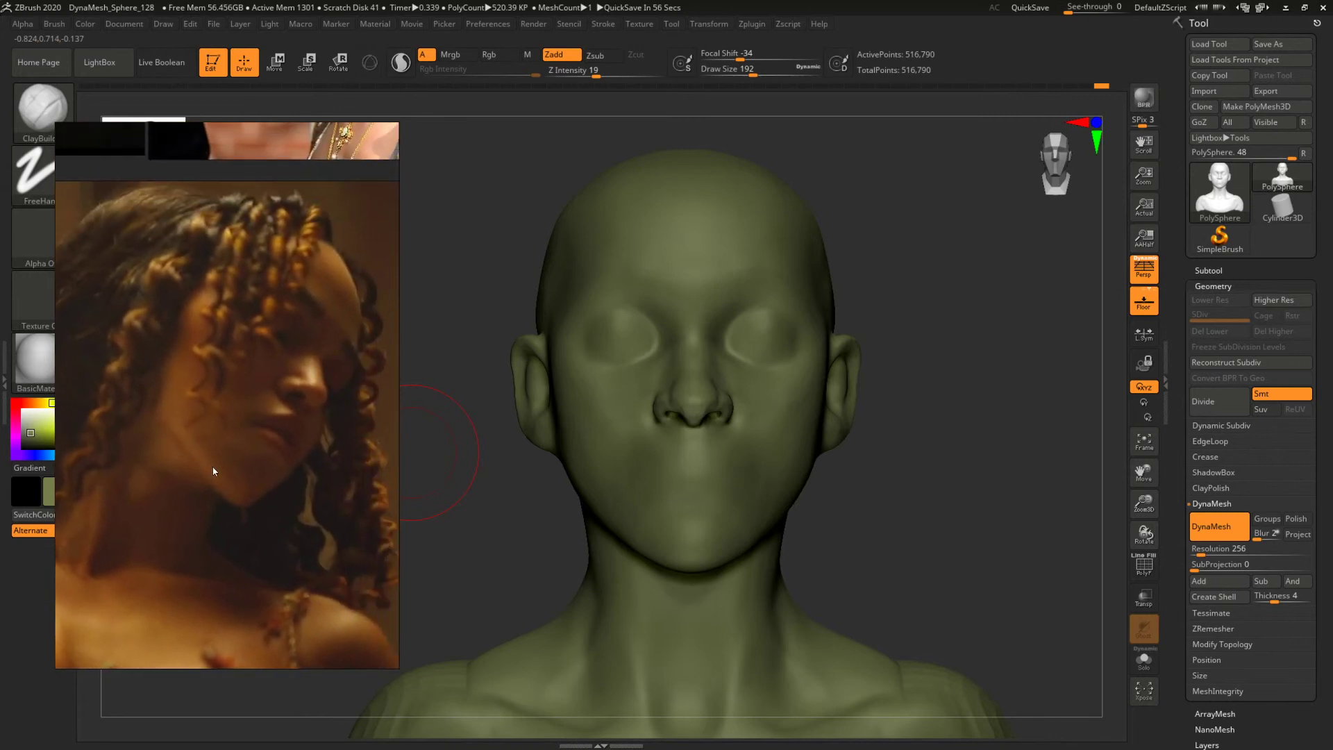
mouse_move(950, 387)
left_mouse_down()
mouse_move(969, 450)
mouse_move(957, 471)
mouse_move(946, 423)
mouse_move(881, 386)
left_mouse_up()
key("b")
key("m")
key("v")
key("space")
left_click_drag(764, 382, 795, 393)
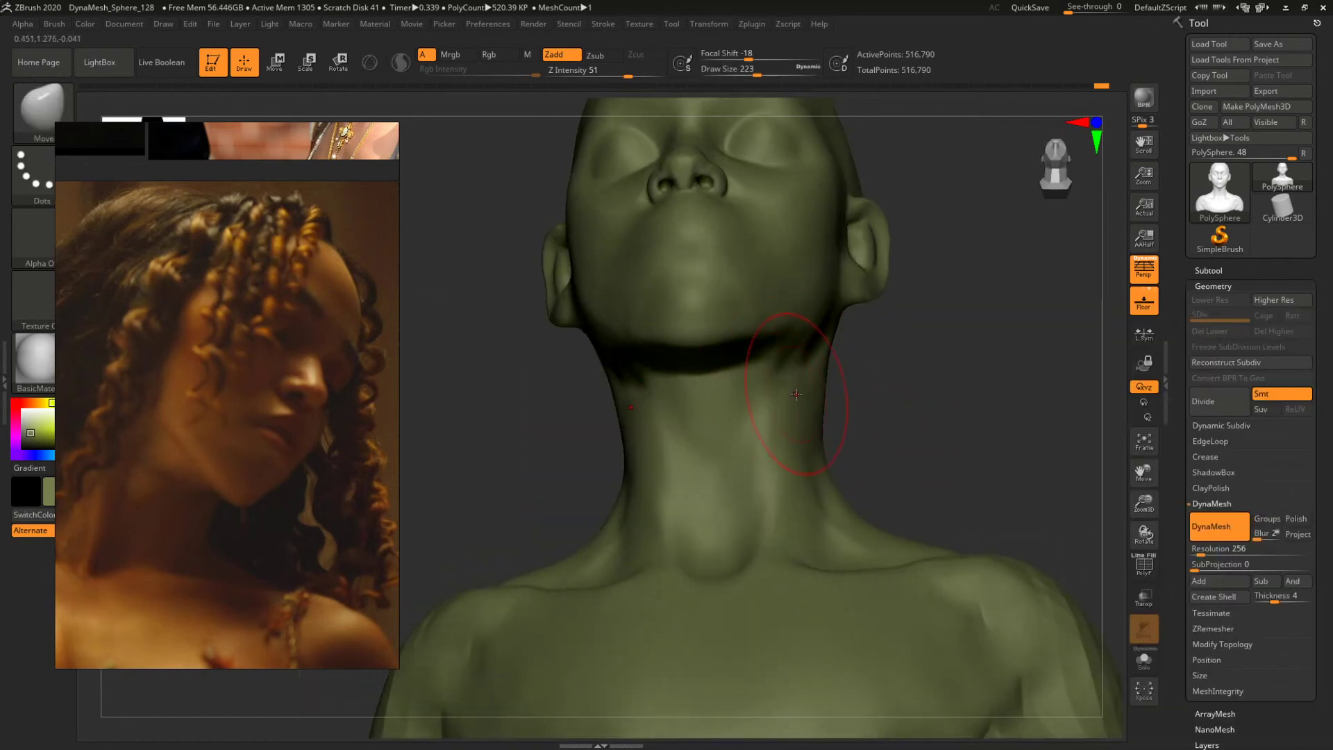
mouse_move(897, 395)
left_mouse_down()
mouse_move(901, 382)
mouse_move(833, 378)
left_mouse_up()
Fill out the underside of the jaw where it meets the throat with ClayBuildup at draw size 145.
key("b")
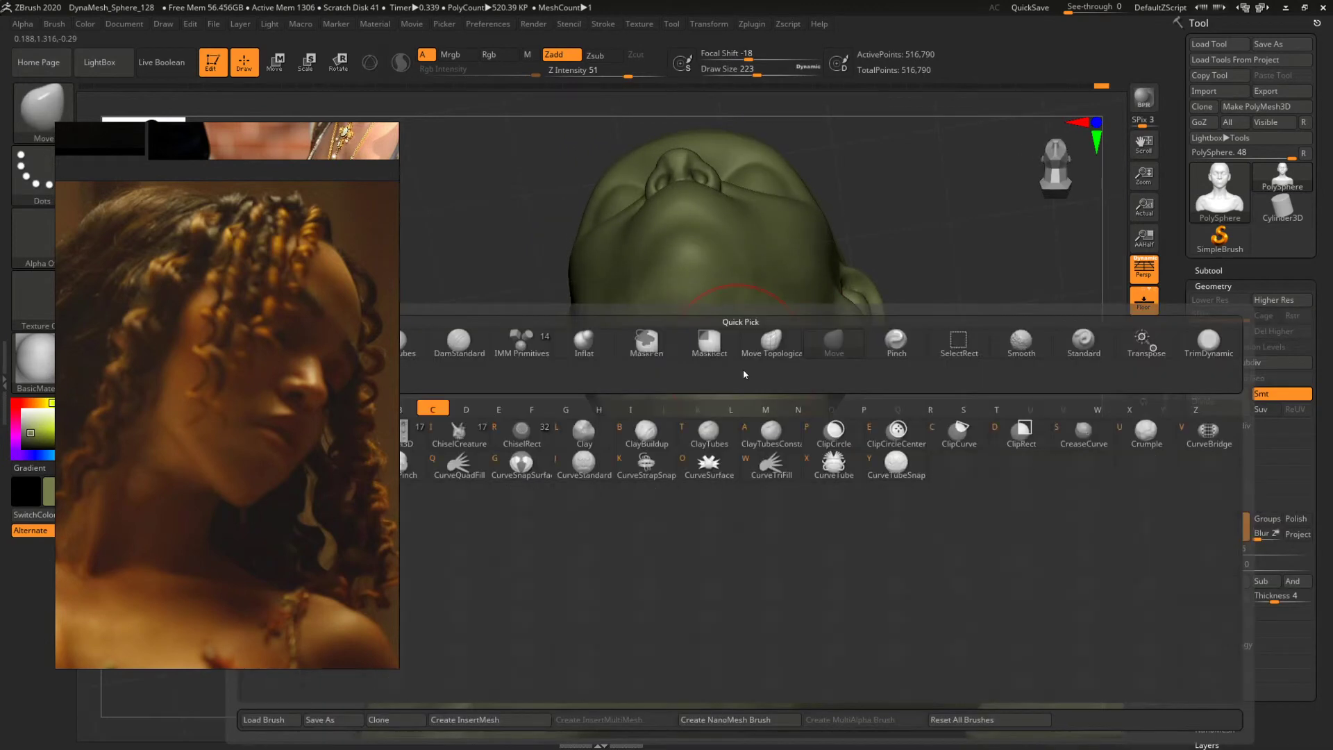
key("c")
key("b")
key("space")
left_click_drag(718, 381, 714, 329)
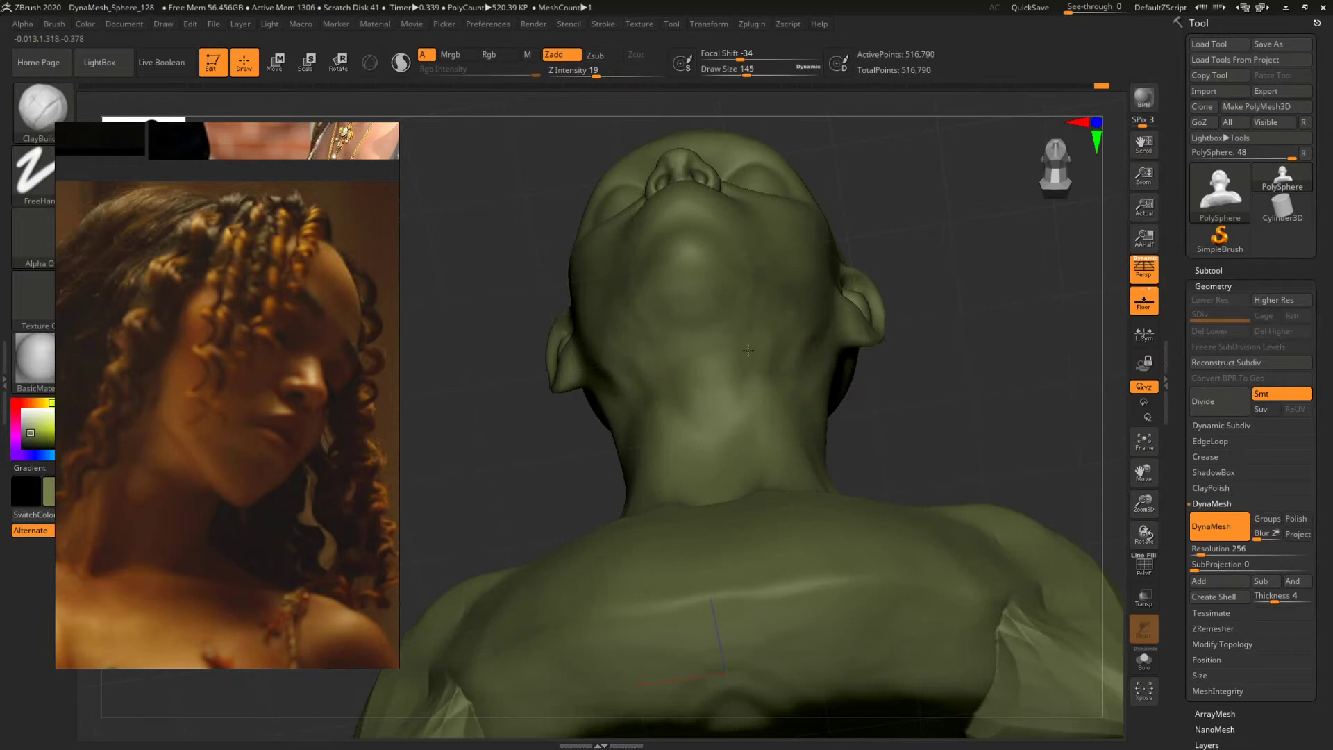
left_click_drag(881, 378, 843, 389)
mouse_move(1002, 438)
left_mouse_down()
mouse_move(1042, 476)
mouse_move(1084, 486)
left_mouse_up()
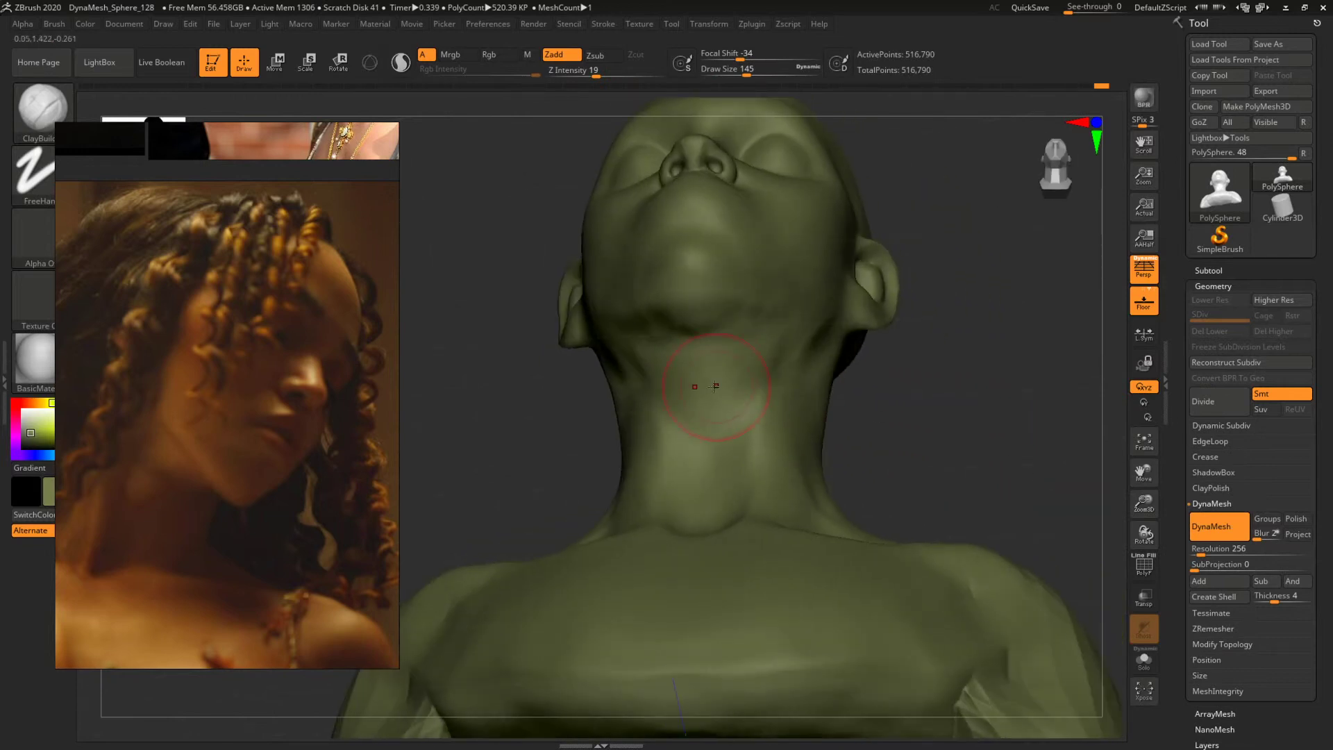
mouse_move(941, 396)
left_mouse_down()
mouse_move(1013, 408)
mouse_move(824, 292)
mouse_move(678, 309)
left_mouse_up()
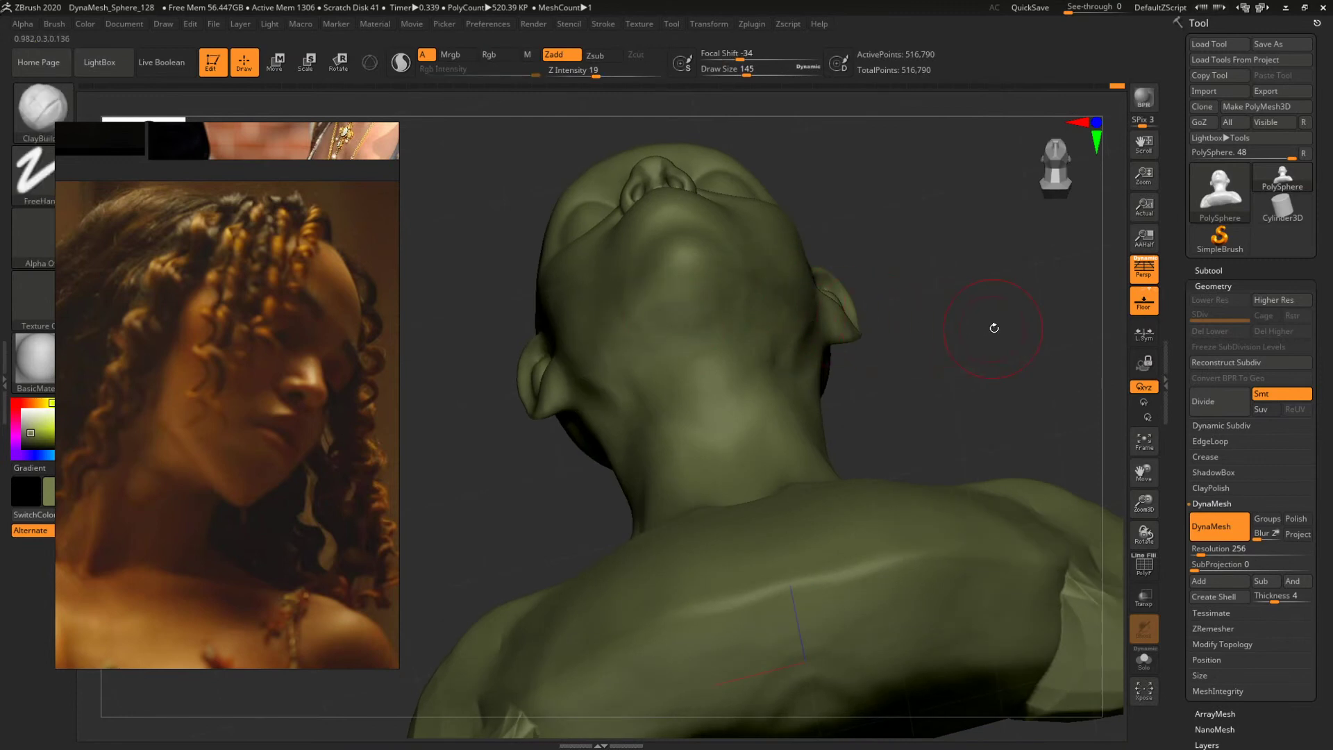
Shape the area under the chin with ClayBuildup at draw sizes 136 and 108.
left_click_drag(995, 328, 902, 330)
key("space")
left_click_drag(696, 331, 689, 319)
key("space")
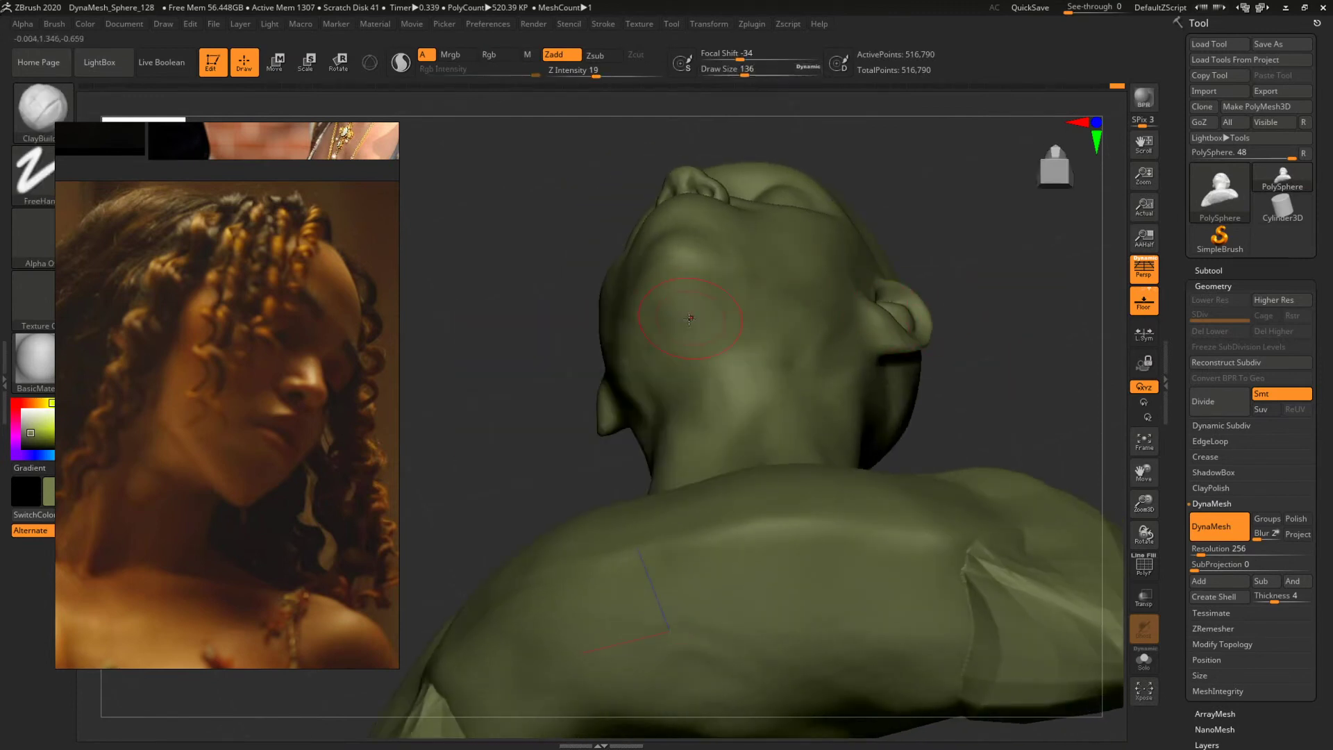
mouse_move(996, 253)
left_mouse_down()
mouse_move(972, 288)
mouse_move(943, 280)
mouse_move(928, 292)
mouse_move(960, 233)
left_mouse_up()
key("space")
left_click_drag(766, 275, 759, 274)
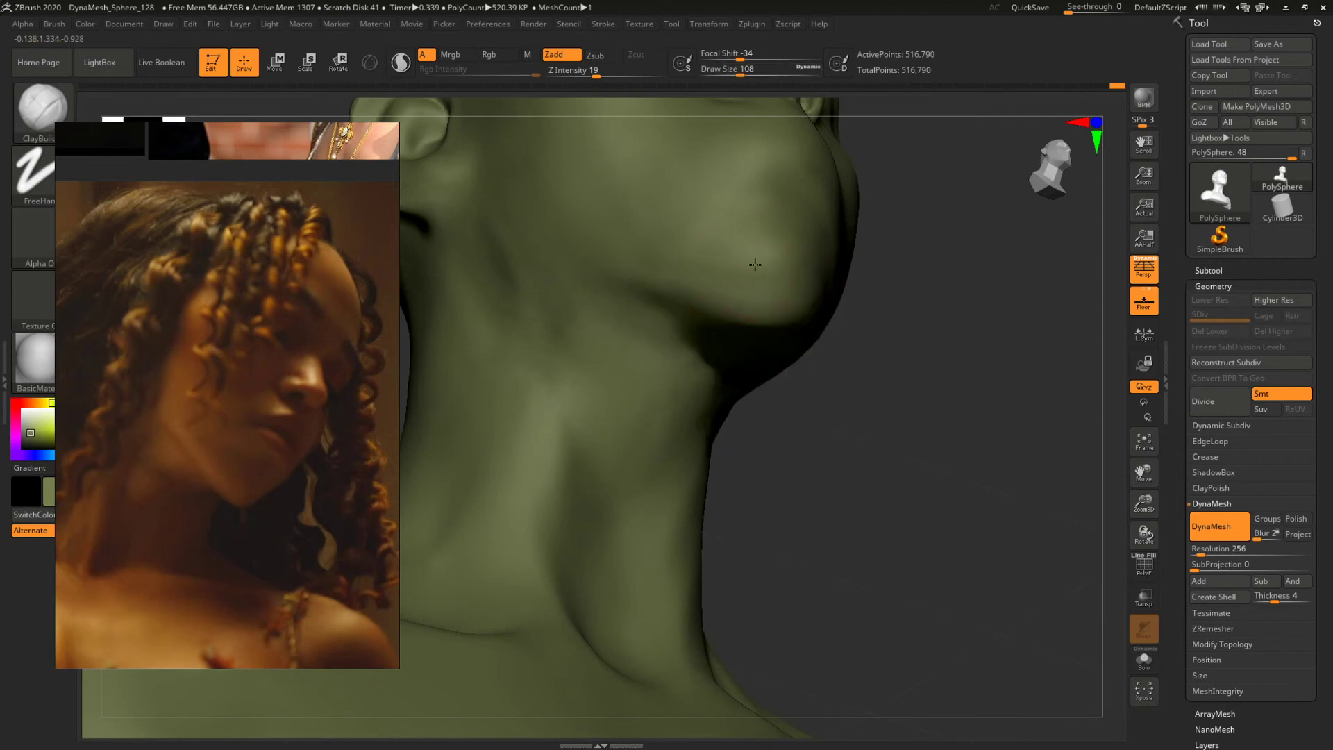
Refine the jawline and its transition into the neck with ClayBuildup at draw size 108.
left_click_drag(945, 293, 1014, 436, "shift")
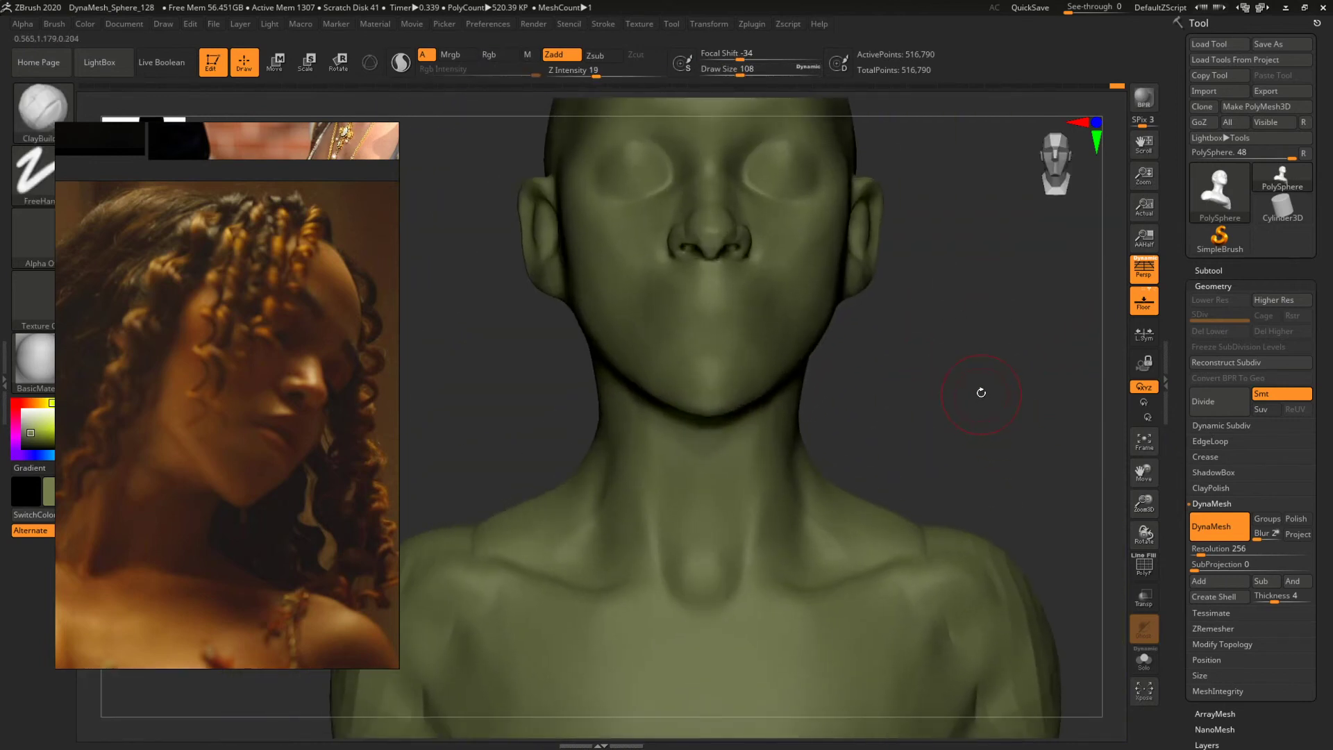
left_click_drag(974, 355, 768, 439, "alt")
left_click_drag(978, 475, 1019, 442, "alt")
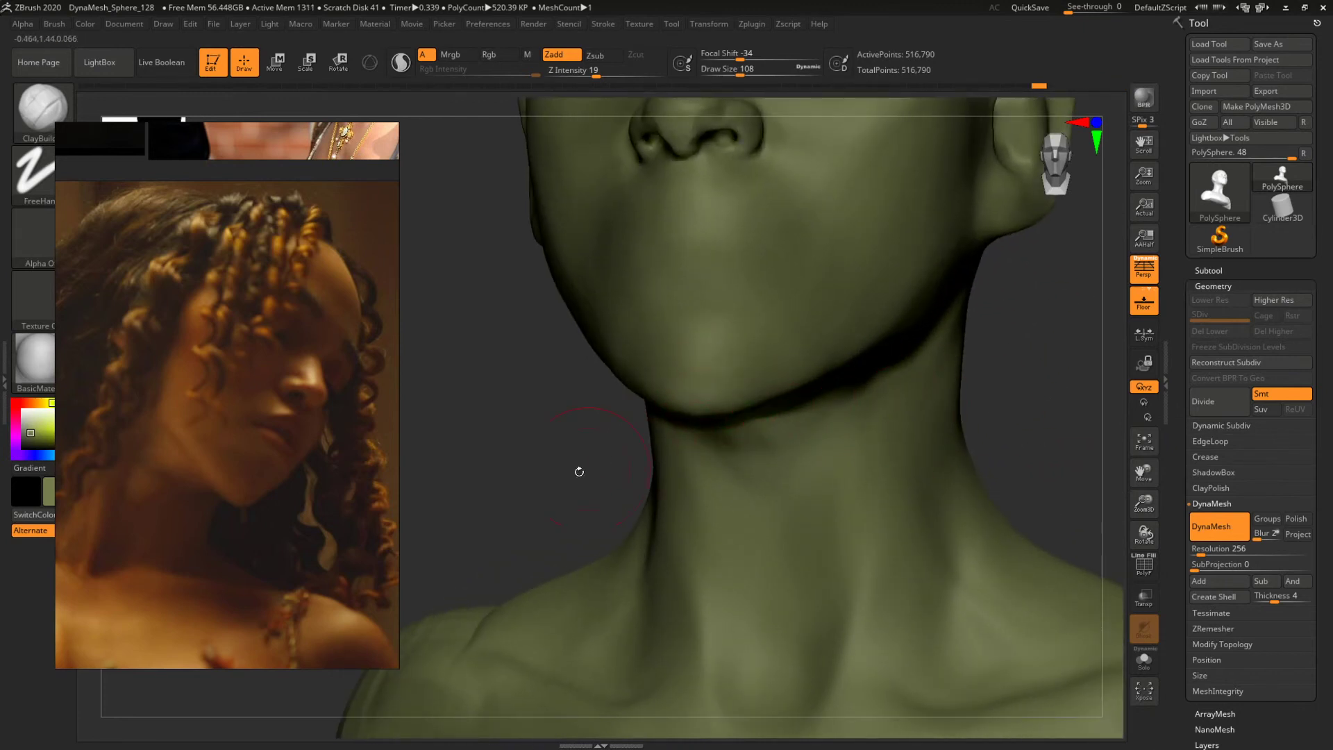
left_click_drag(577, 468, 716, 375)
mouse_move(1025, 441)
left_mouse_down()
mouse_move(1000, 415)
mouse_move(918, 491)
left_mouse_up()
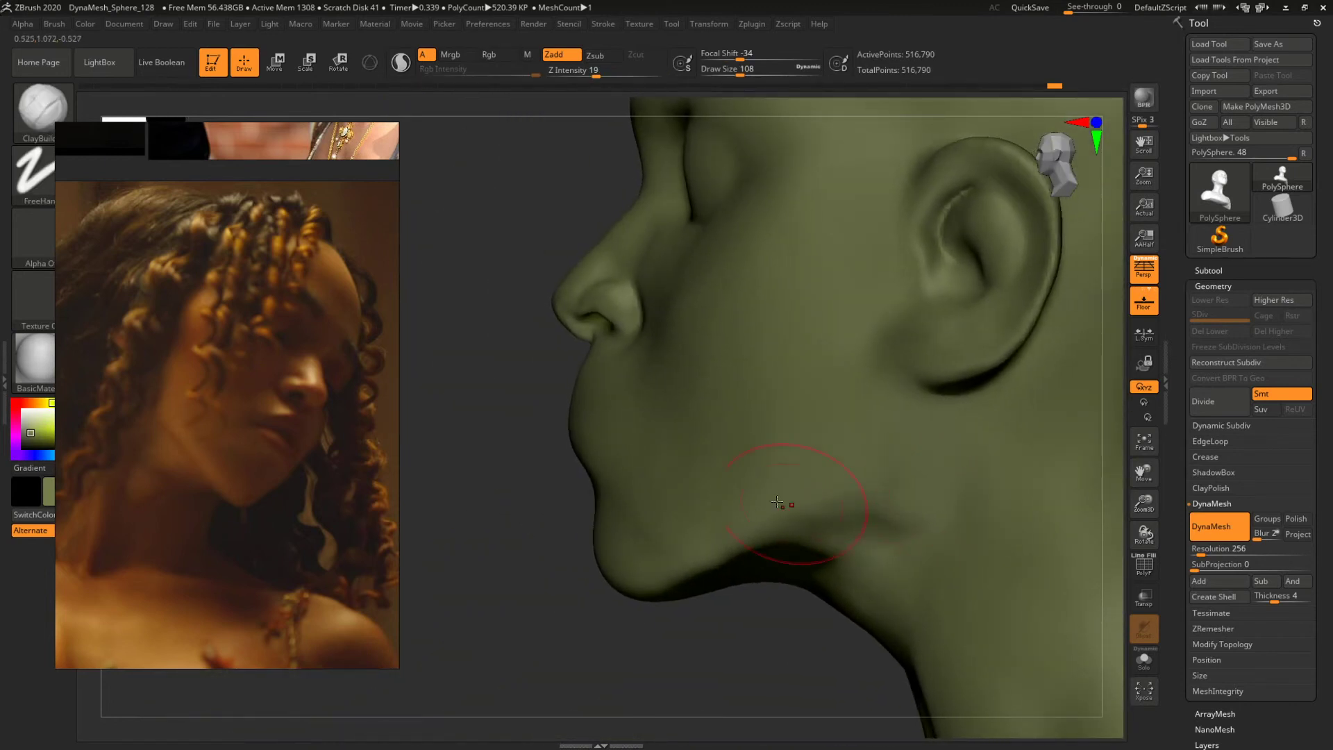
Flatten the mouth area with TrimDynamic at draw size 187.
mouse_move(490, 431)
left_mouse_down()
mouse_move(598, 431)
mouse_move(664, 450)
left_mouse_up()
key("b")
key("t")
key("d")
key("space")
mouse_move(482, 524)
left_mouse_down()
mouse_move(536, 506)
mouse_move(502, 482)
mouse_move(500, 501)
mouse_move(423, 488)
mouse_move(602, 556)
left_mouse_up()
left_click_drag(504, 486, 516, 503, "alt")
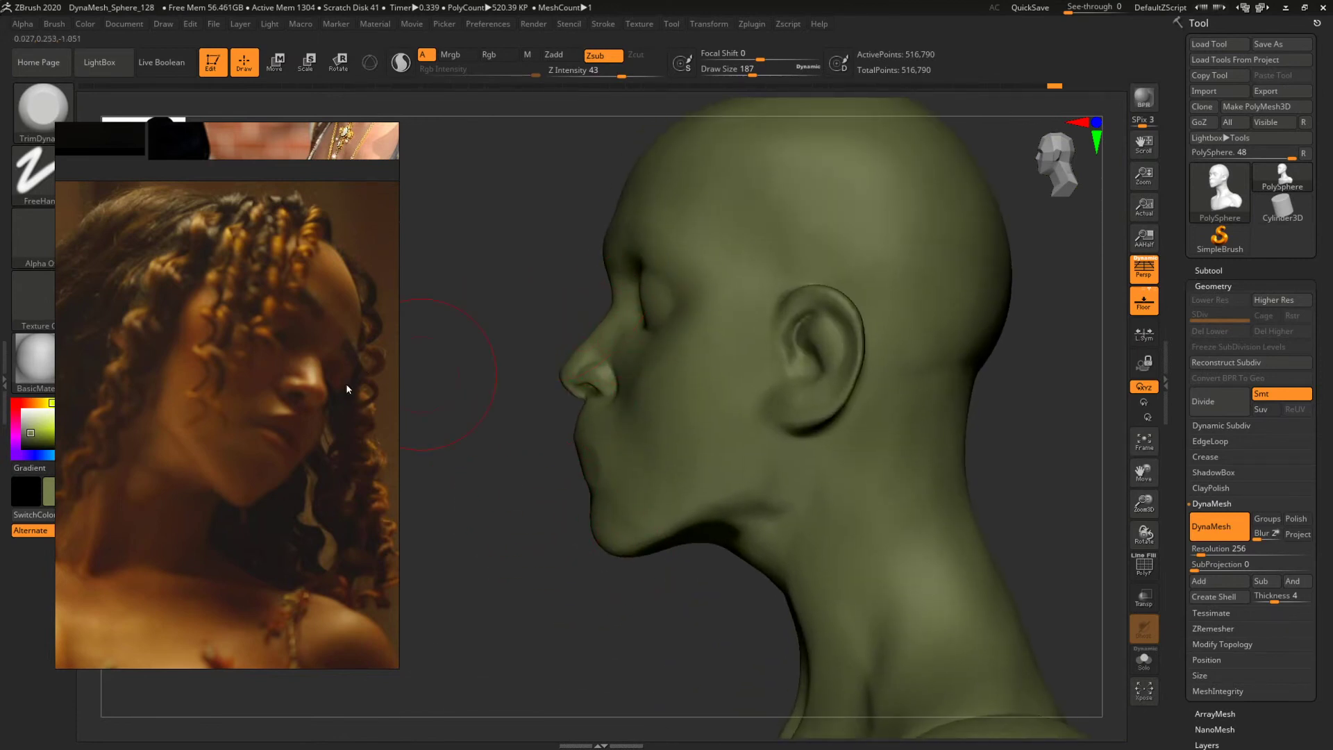
Bring the three-quarter face photo into view and build up the cheek beside the nose with ClayBuildup at draw sizes 124 and 136.
scroll(347, 388, "down", 4)
middle_click_drag(317, 358, 146, 363)
scroll(147, 375, "up", 6)
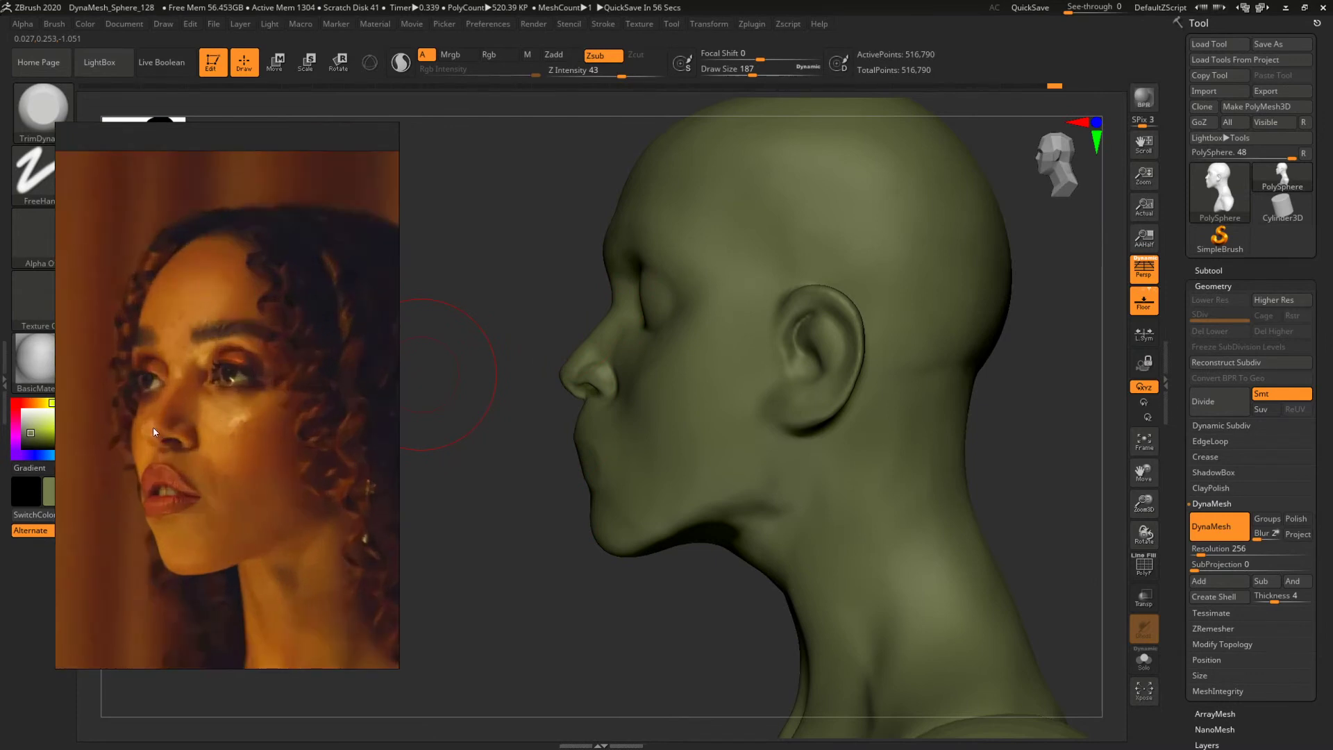
left_click_drag(995, 433, 1024, 430)
key("b")
key("c")
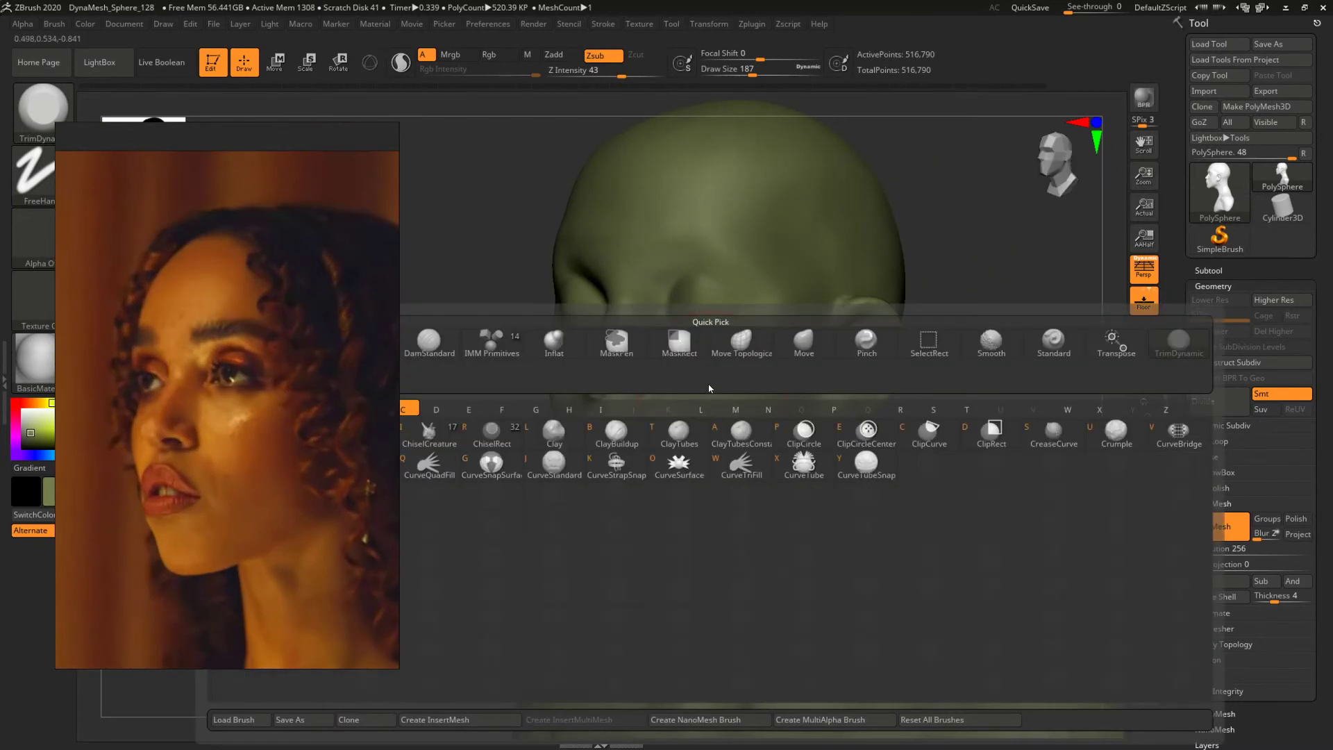
key("b")
key("space")
left_click_drag(697, 401, 685, 401)
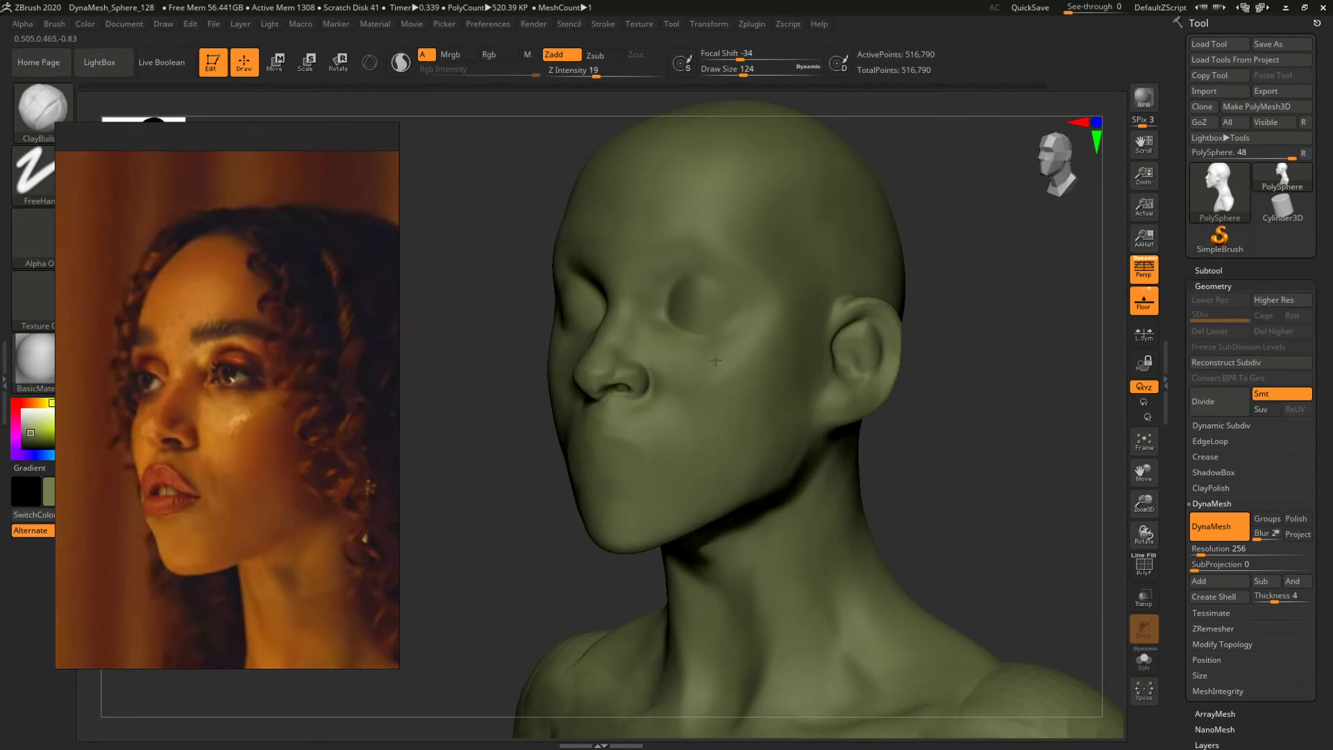
key("space")
left_click_drag(702, 366, 706, 366)
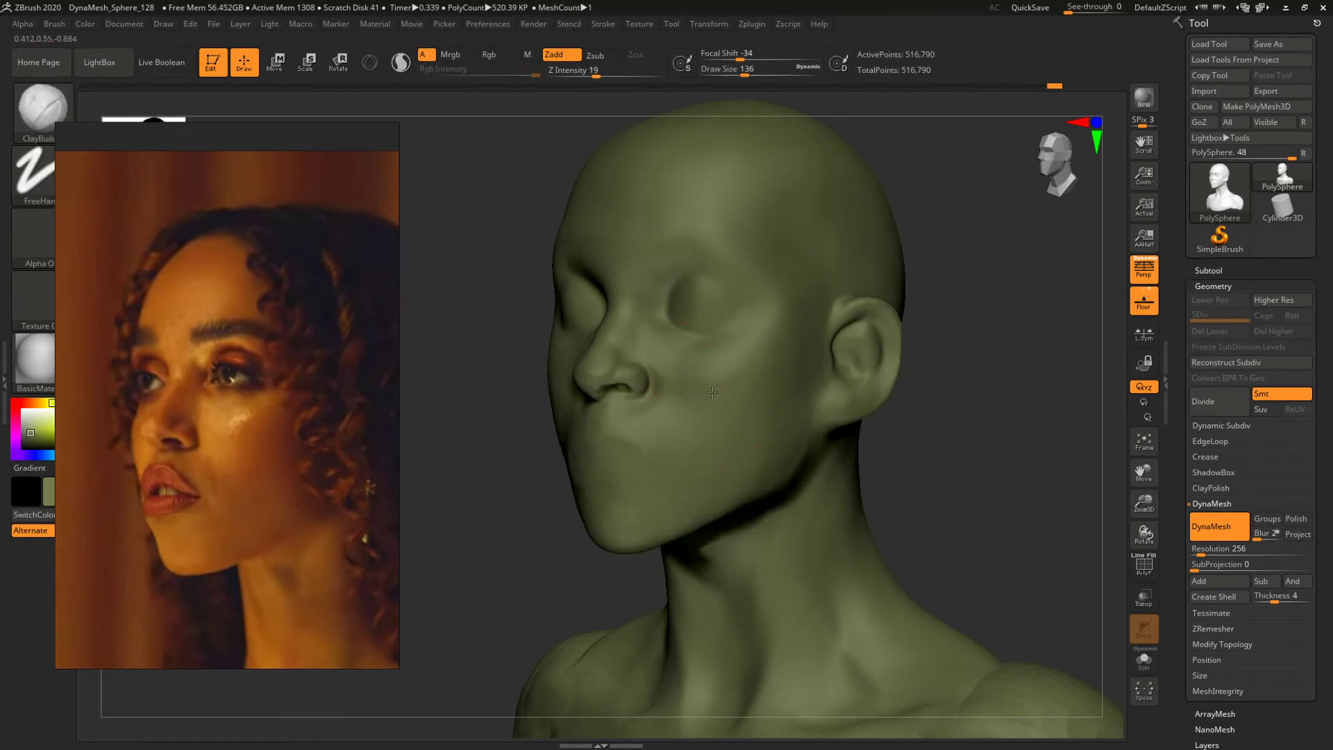
Build up the cheekbones and cheek planes with ClayBuildup at draw size 172, and reduce the draw size to 140 for the mouth.
key("space")
left_click_drag(712, 416, 714, 400)
left_click_drag(918, 448, 939, 409)
left_click_drag(938, 409, 1004, 556, "alt")
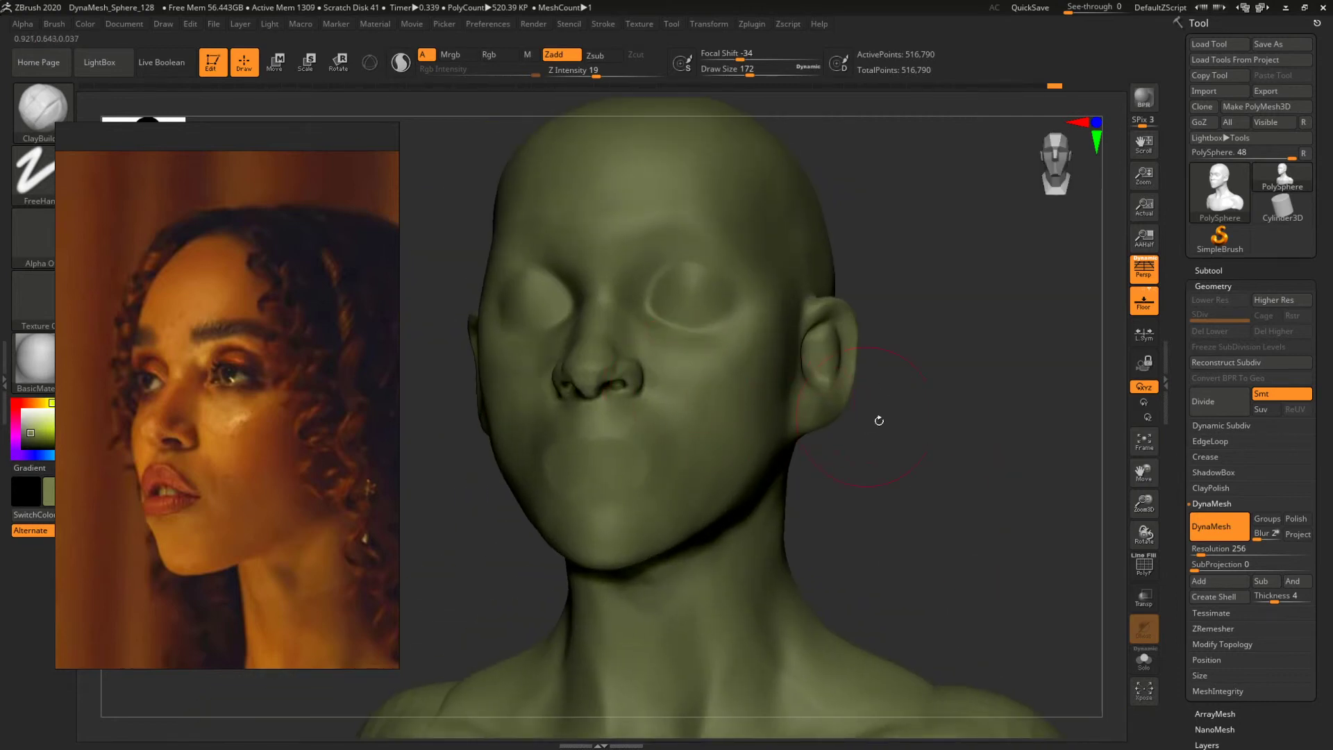
left_click_drag(879, 421, 884, 434)
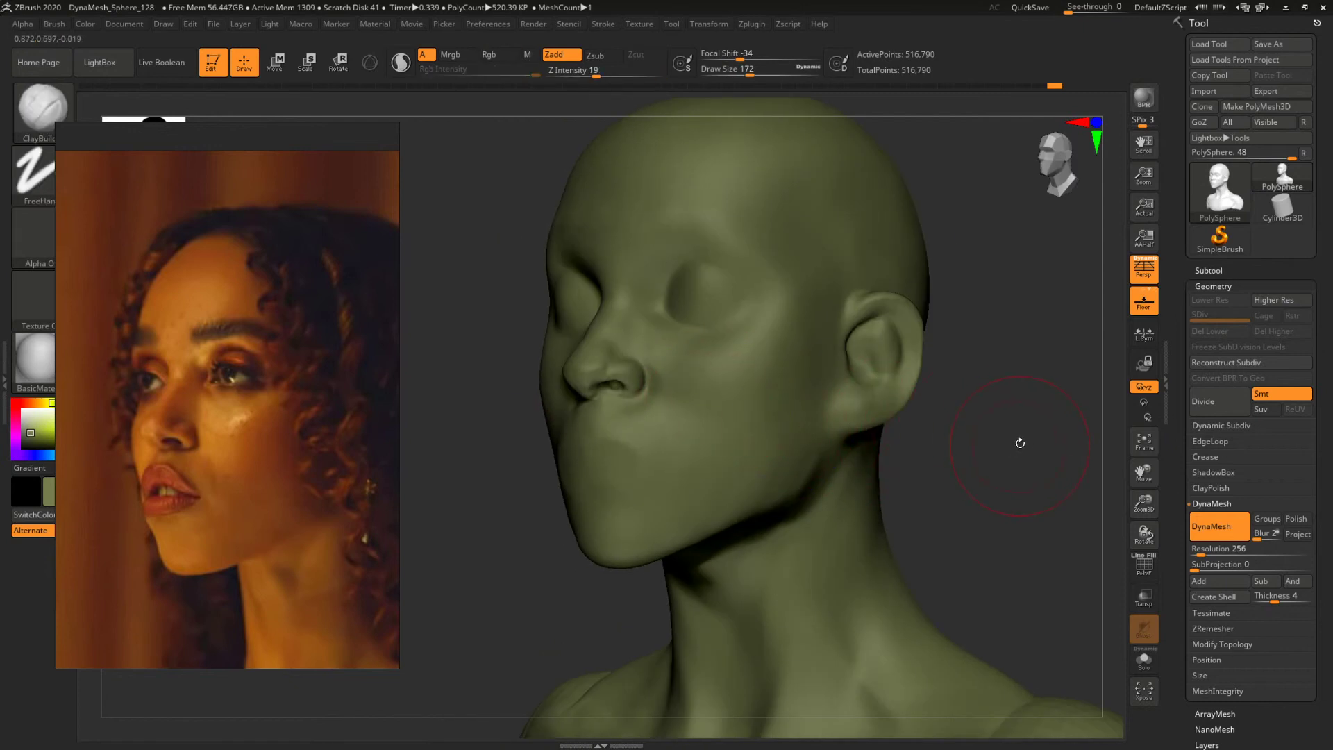
mouse_move(1019, 444)
left_mouse_down()
mouse_move(1035, 452)
mouse_move(895, 419)
mouse_move(889, 401)
mouse_move(936, 463)
left_mouse_up()
key("bracketleft")
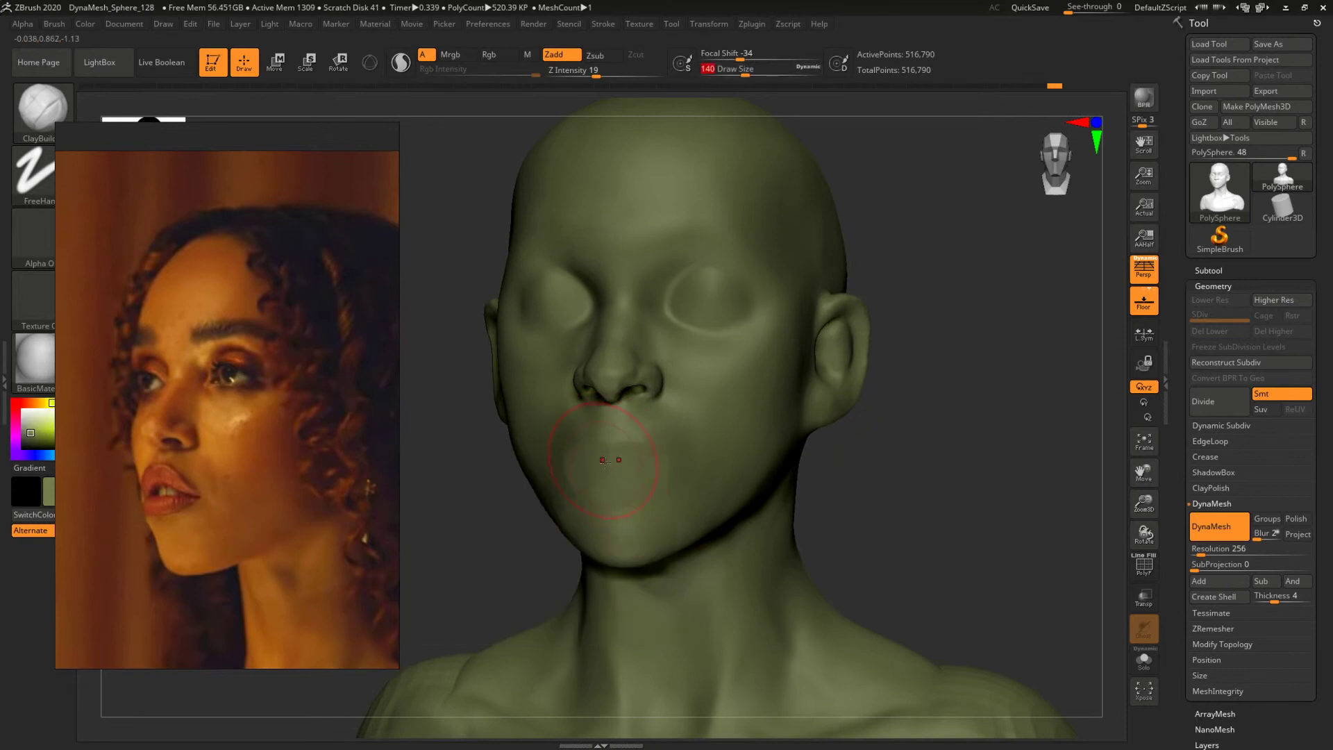
Refine the mouth area and cheek planes with ClayBuildup at draw sizes 112, 149 and 132, smoothing the cheek surface.
key("bracketleft")
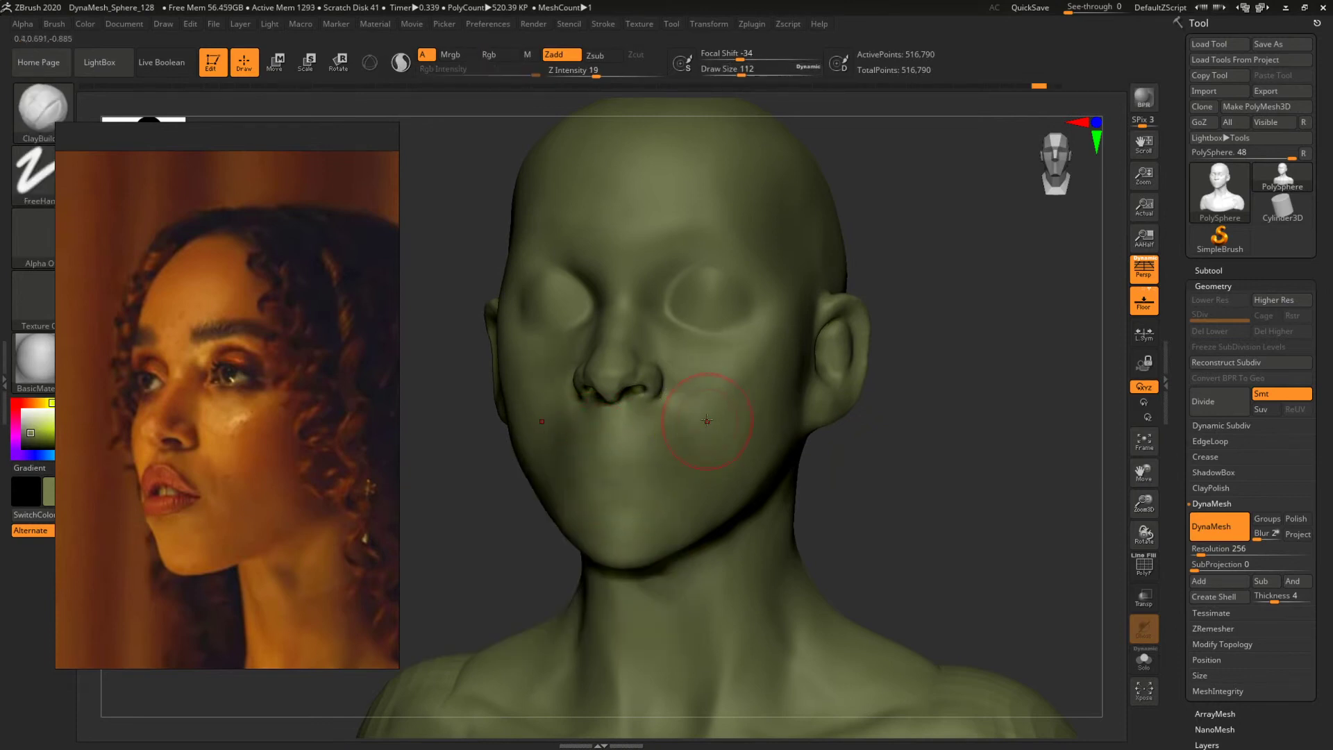
key("space")
left_click(703, 387)
left_click_drag(858, 422, 757, 403)
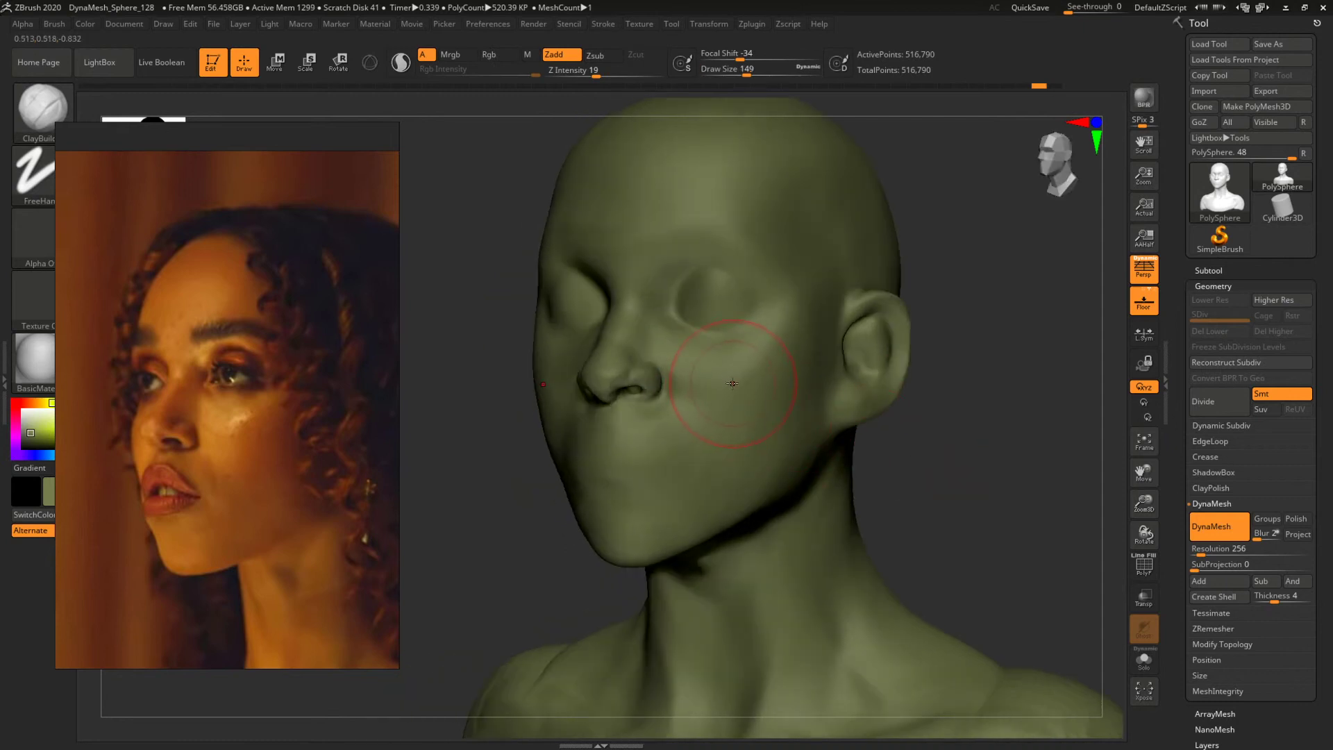
key("bracketleft")
right_click_drag(774, 390, 723, 382)
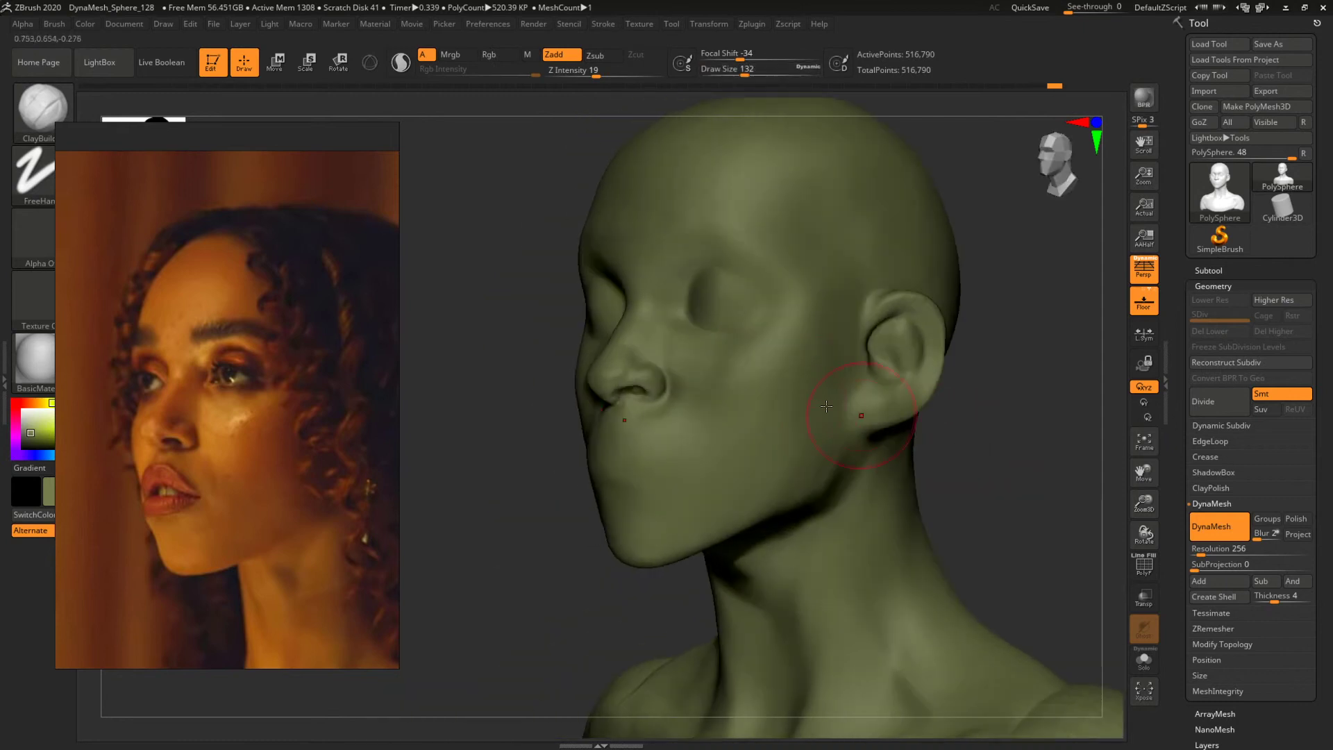
key("space")
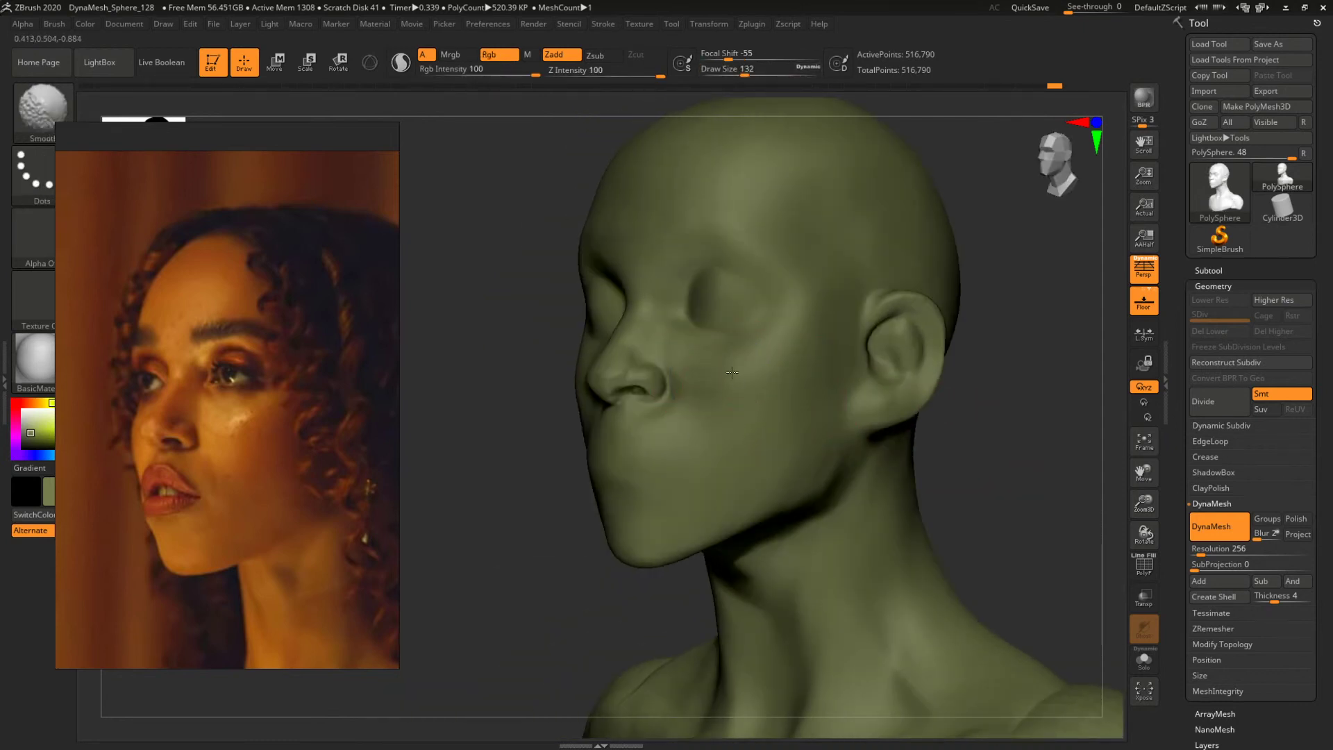
mouse_move(962, 440)
right_mouse_down()
mouse_move(1043, 467)
mouse_move(1000, 459)
right_mouse_up()
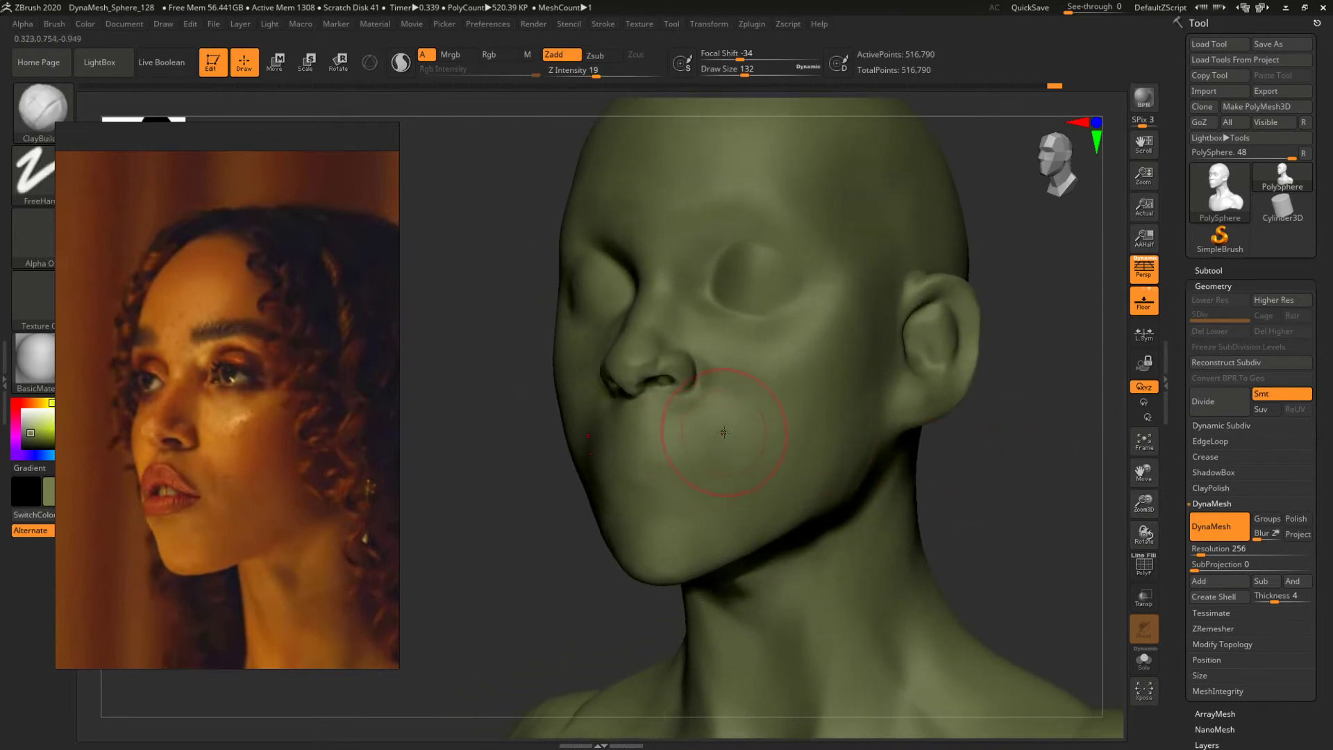
Broaden the forms beside the mouth with ClayBuildup at draw size 163.
key("bracketright")
mouse_move(1032, 477)
right_mouse_down("shift")
mouse_move(1048, 481)
mouse_move(973, 473)
right_mouse_up("shift")
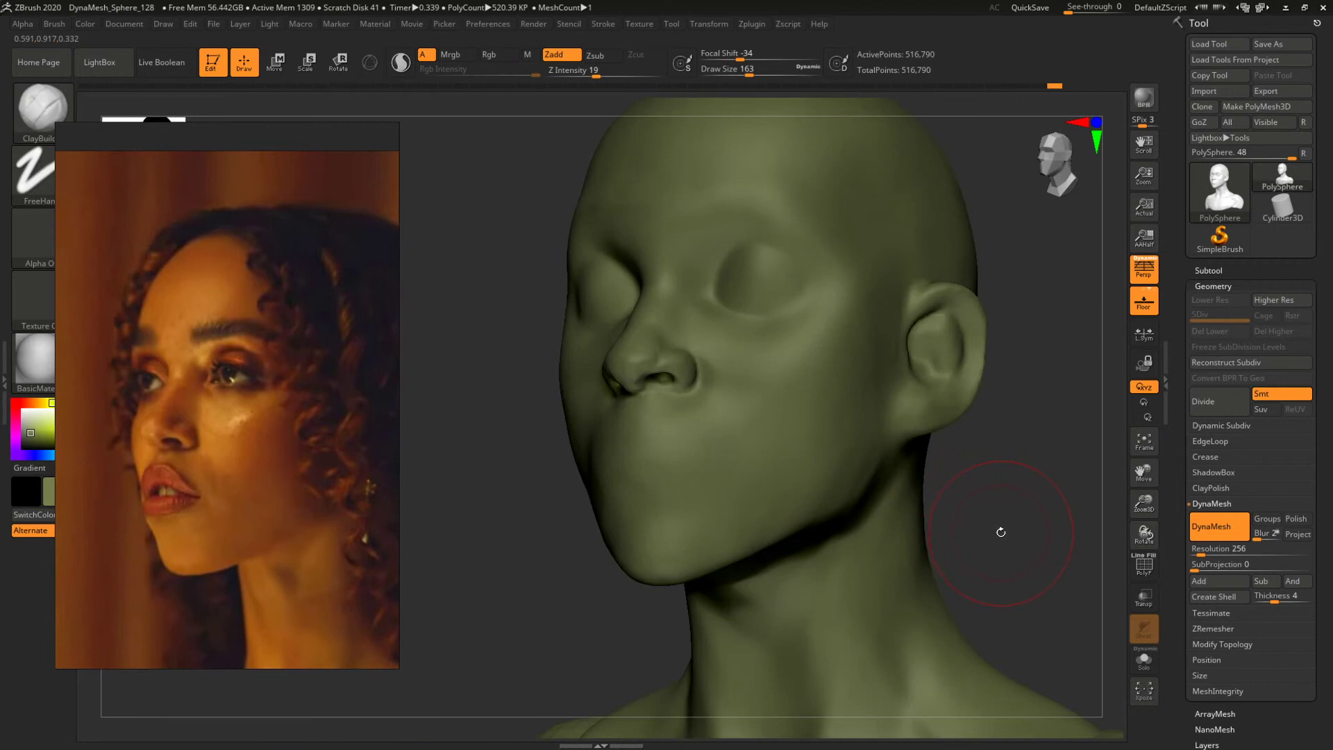
right_click_drag(1025, 526, 958, 516)
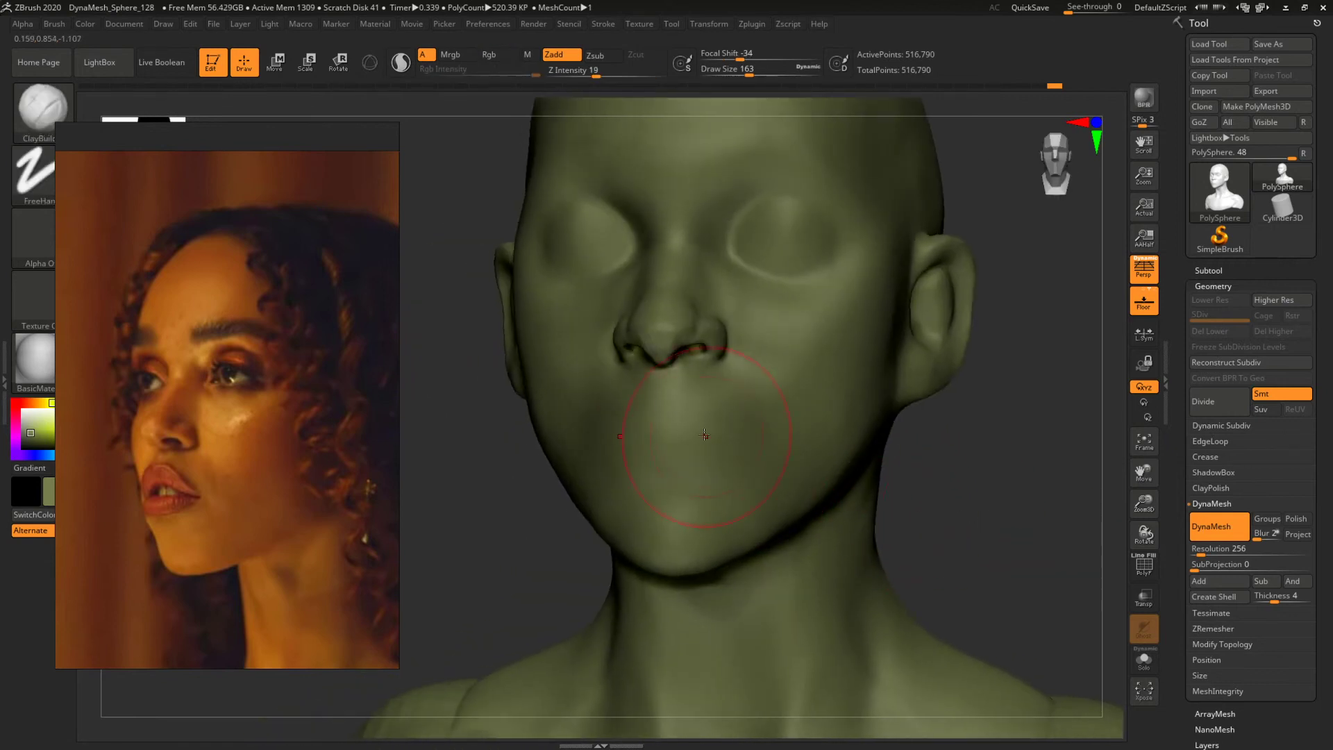
Switch to the DamStandard brush and bring the whole head into a front view.
key("b")
key("d")
key("s")
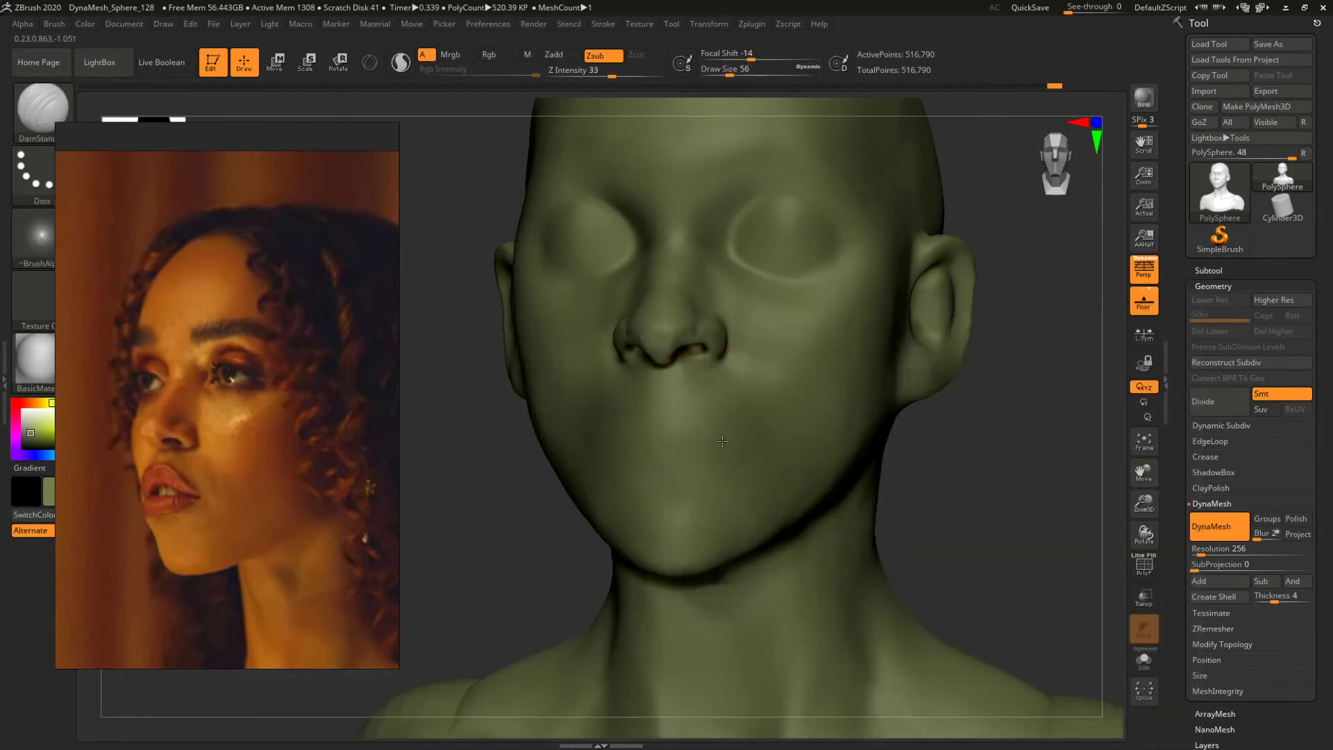
right_click_drag(951, 469, 873, 459)
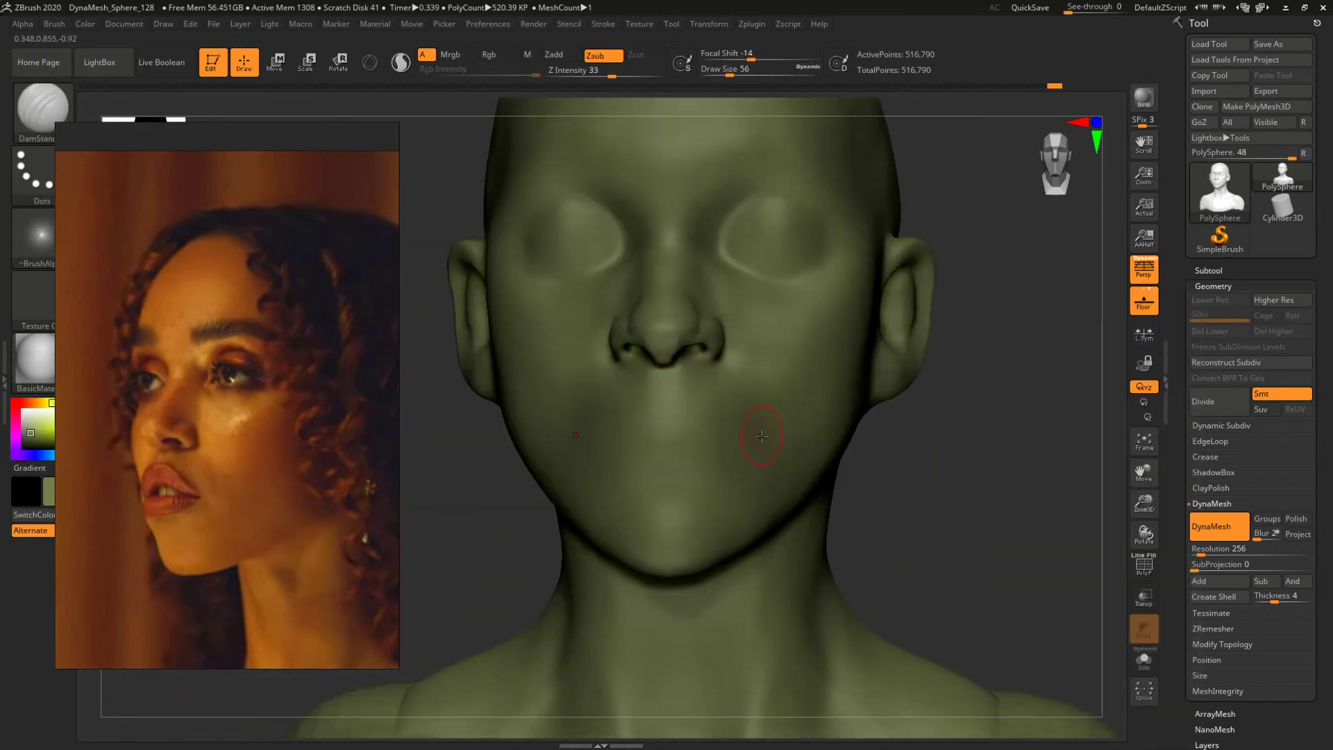
mouse_move(977, 473)
right_mouse_down("ctrl")
mouse_move(874, 440)
mouse_move(942, 461)
mouse_move(933, 449)
mouse_move(928, 479)
right_mouse_up("ctrl")
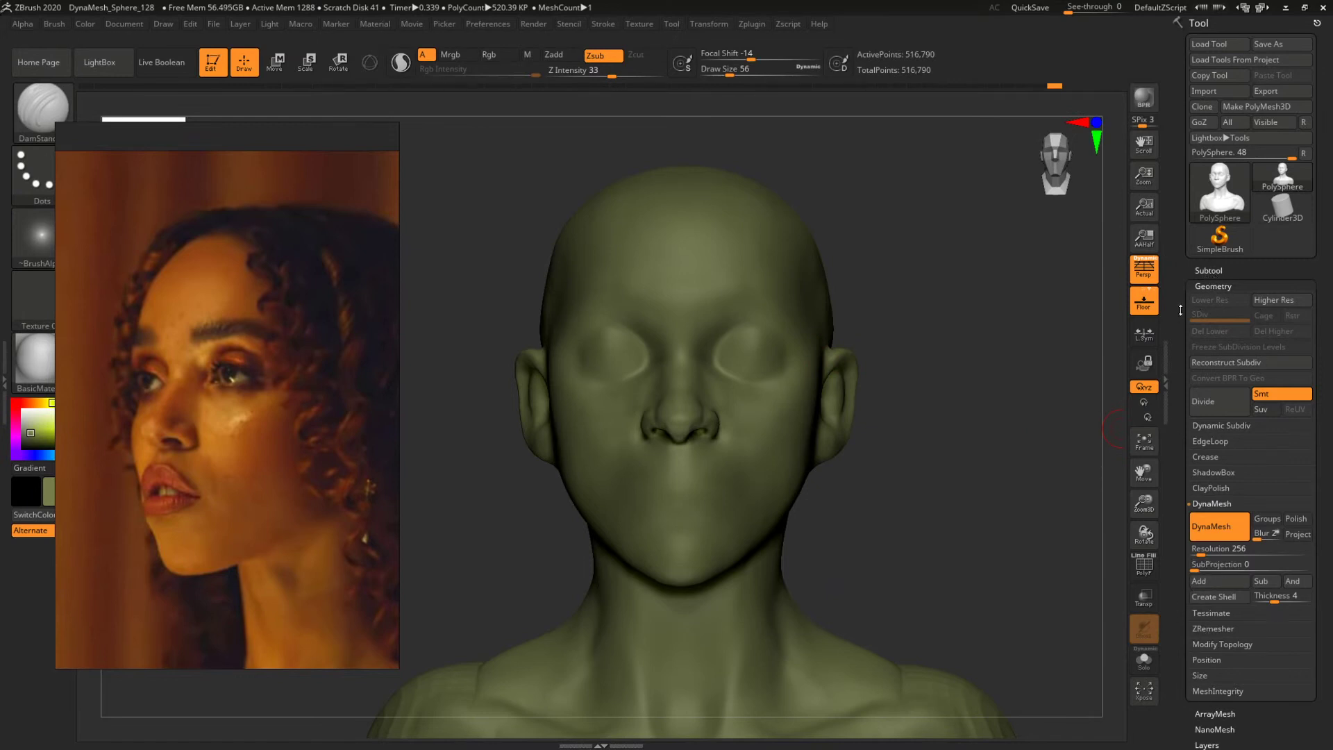
Append a Sphere3D subtool, make it active, and center the Move transpose line on the sphere.
left_click(1212, 270)
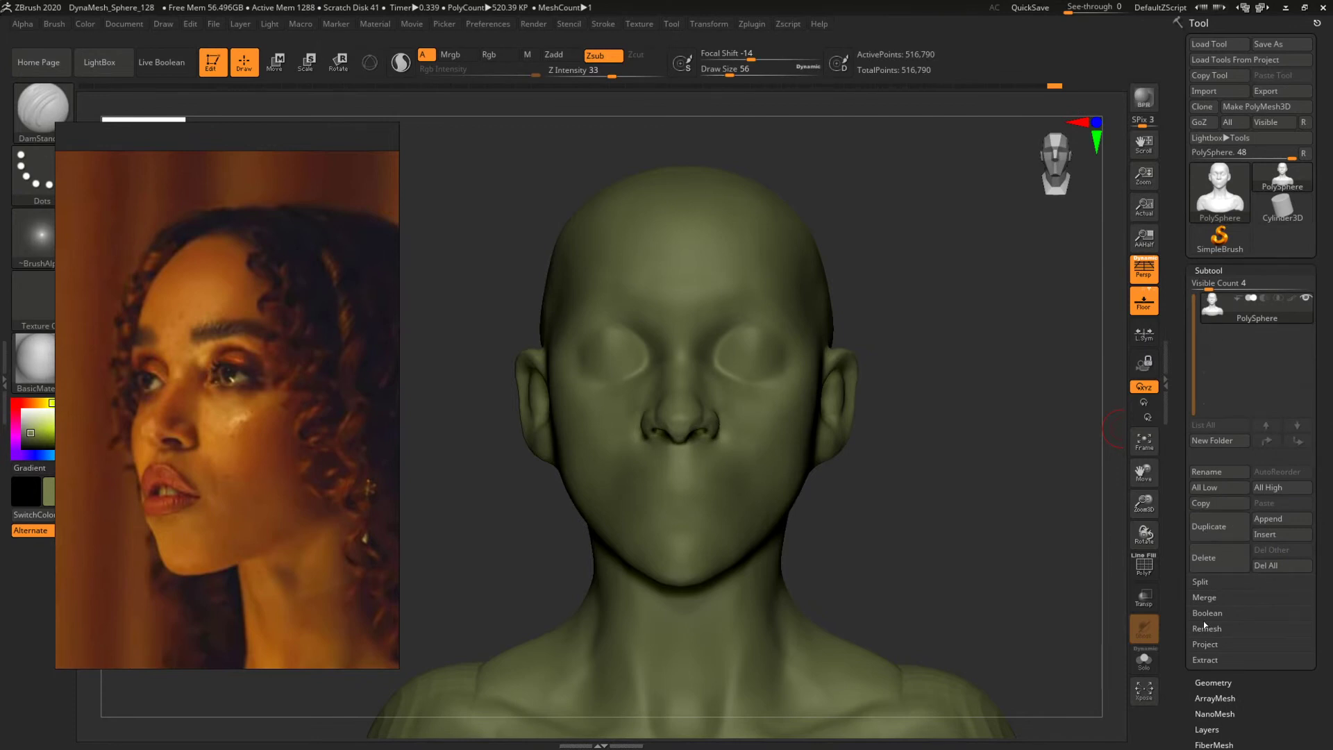
left_click(1268, 518)
left_click(831, 470)
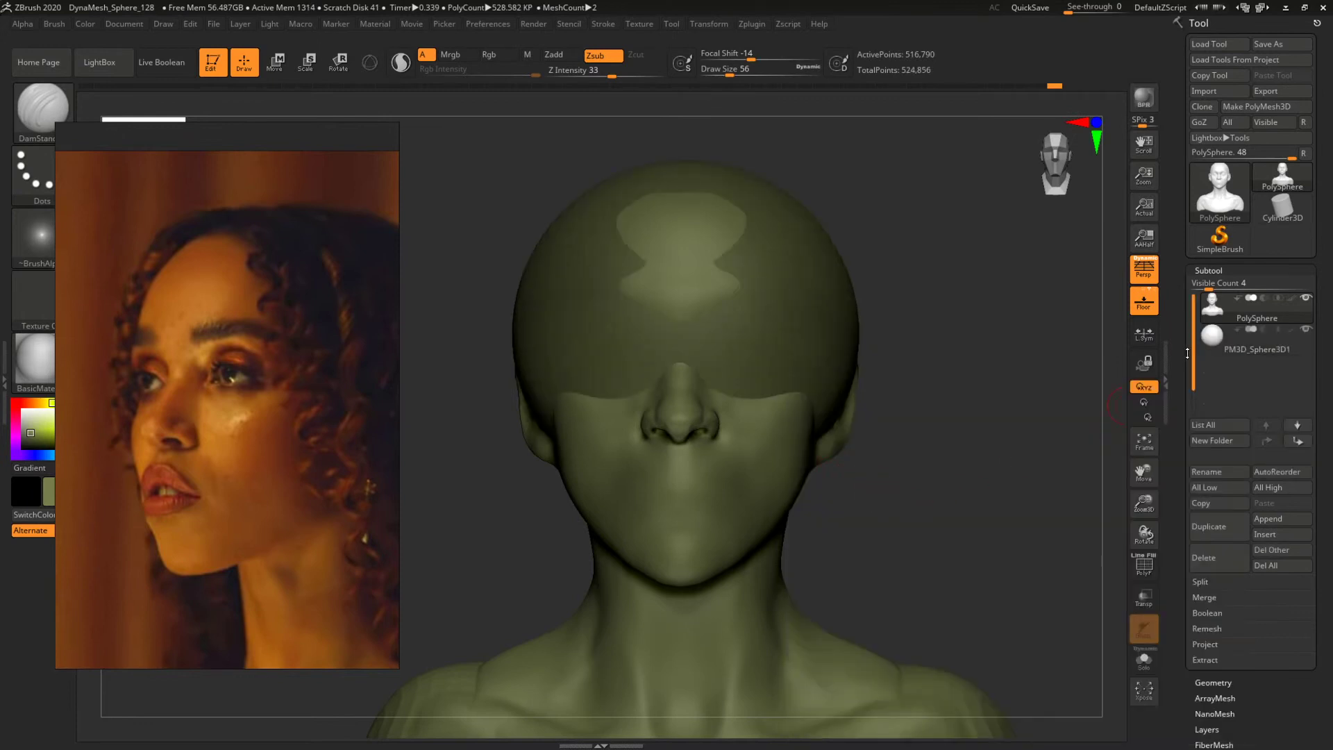
left_click(1212, 340)
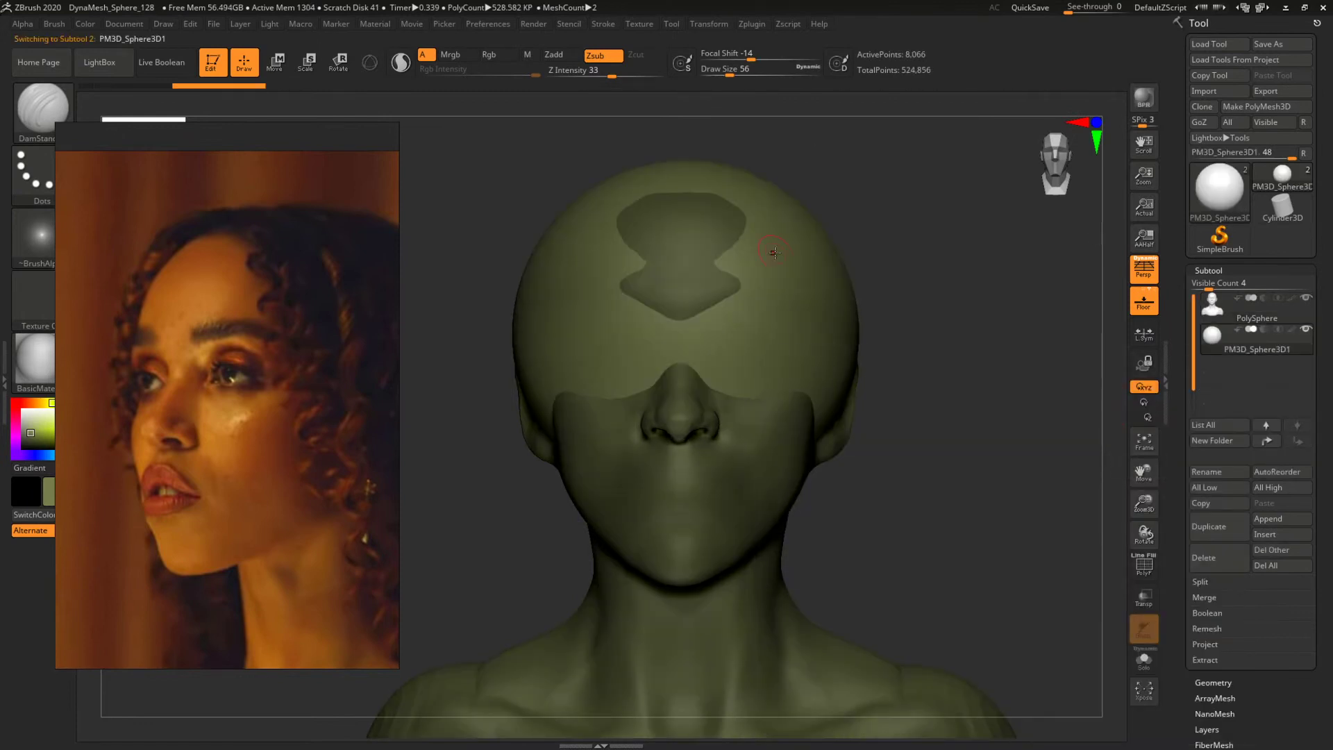
mouse_move(987, 310)
left_mouse_down("alt")
mouse_move(920, 306)
mouse_move(928, 330)
left_mouse_up("alt")
left_click(276, 62)
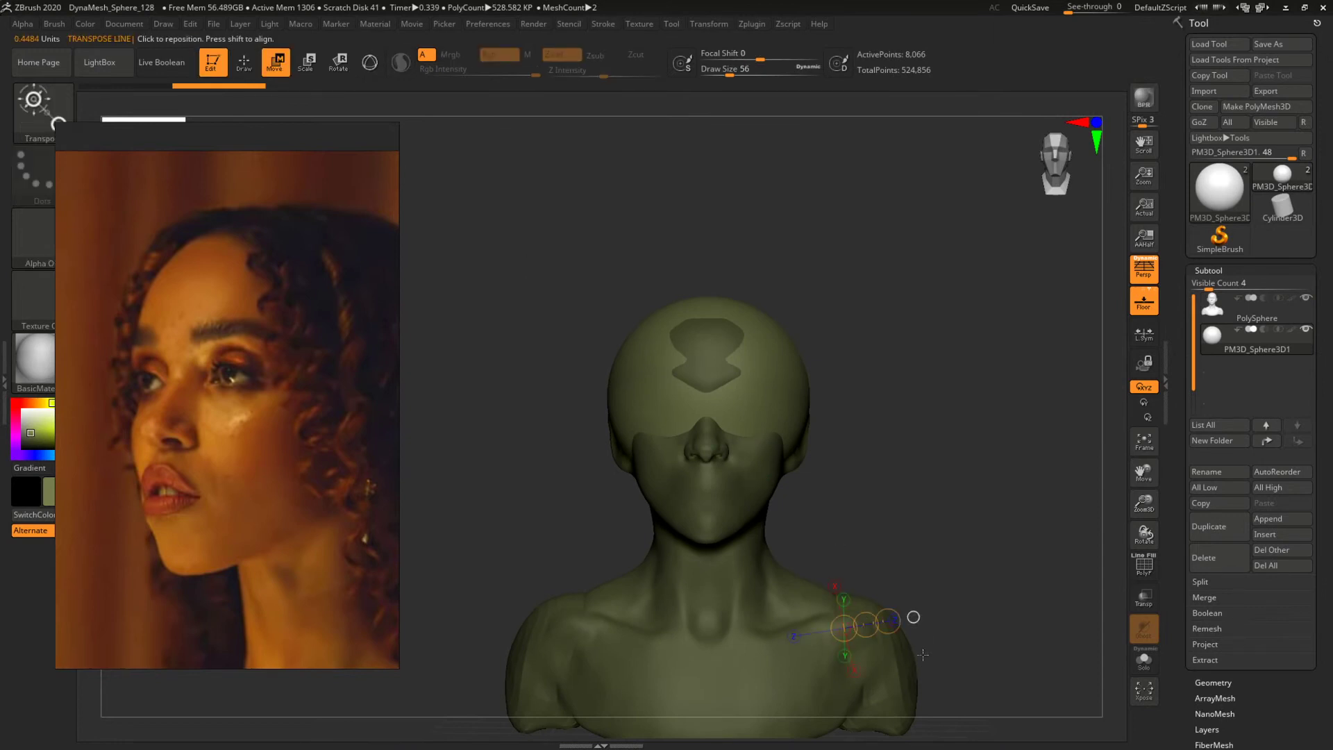
left_click(914, 617)
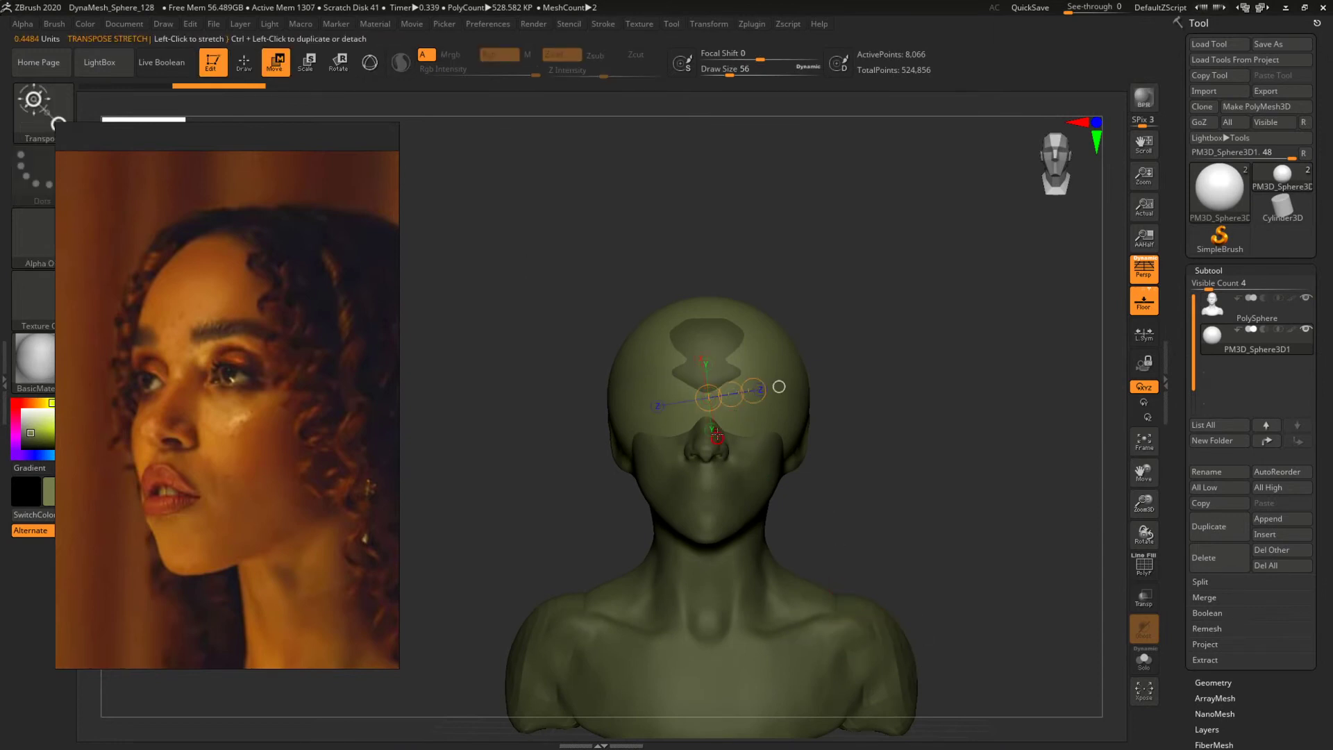
left_click_drag(889, 406, 817, 417)
left_click_drag(707, 399, 703, 398)
key("ctrl+z")
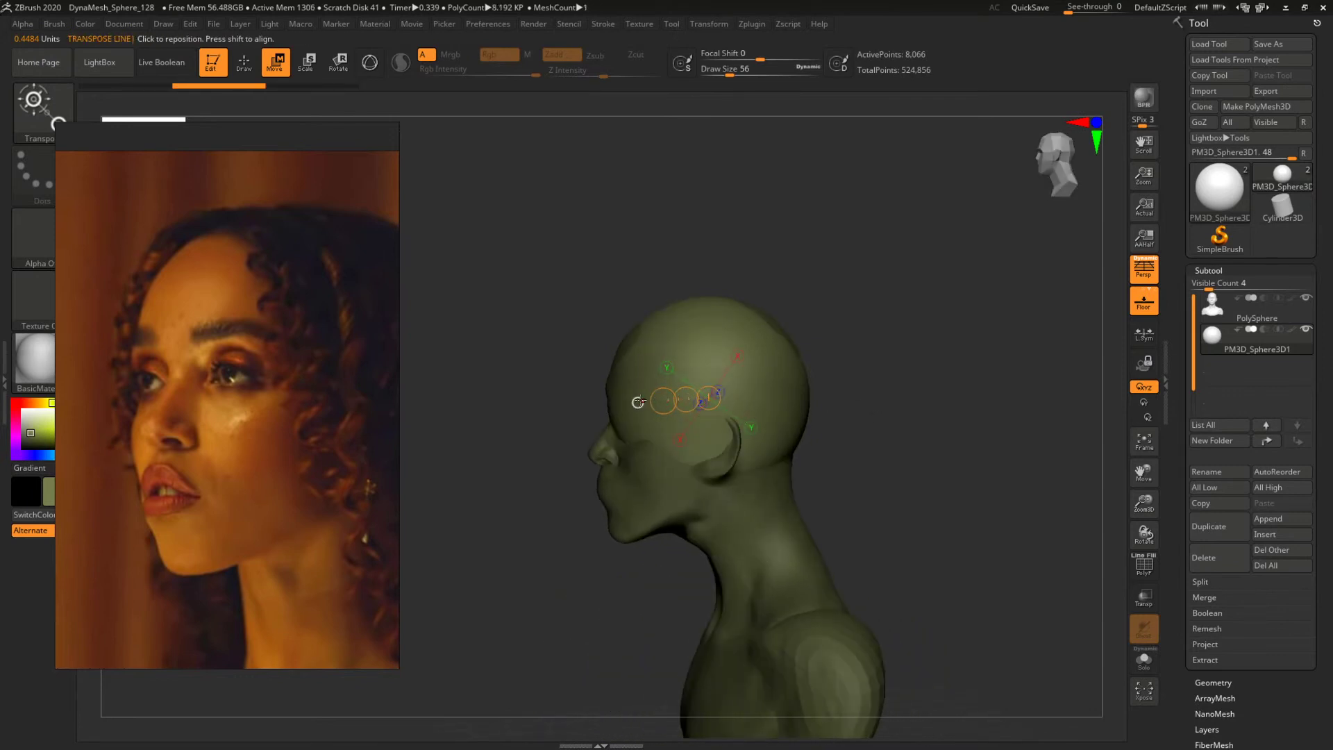
Duplicate the sphere sideways along a horizontal Move transpose line until four head-width spheres stand edge to edge in a row.
left_click_drag(911, 301, 967, 303)
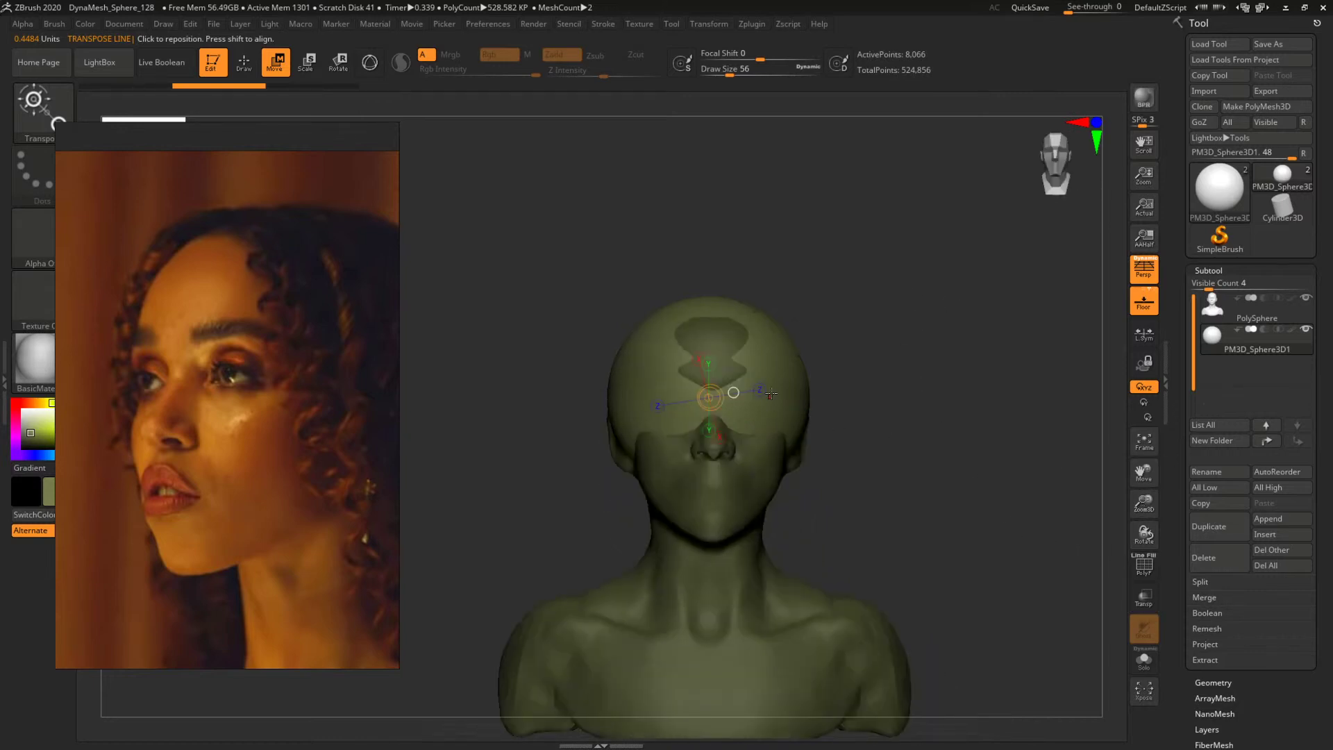
left_click_drag(720, 372, 920, 370)
left_click_drag(820, 370, 1026, 369, "ctrl")
left_click_drag(1003, 284, 782, 298, "alt")
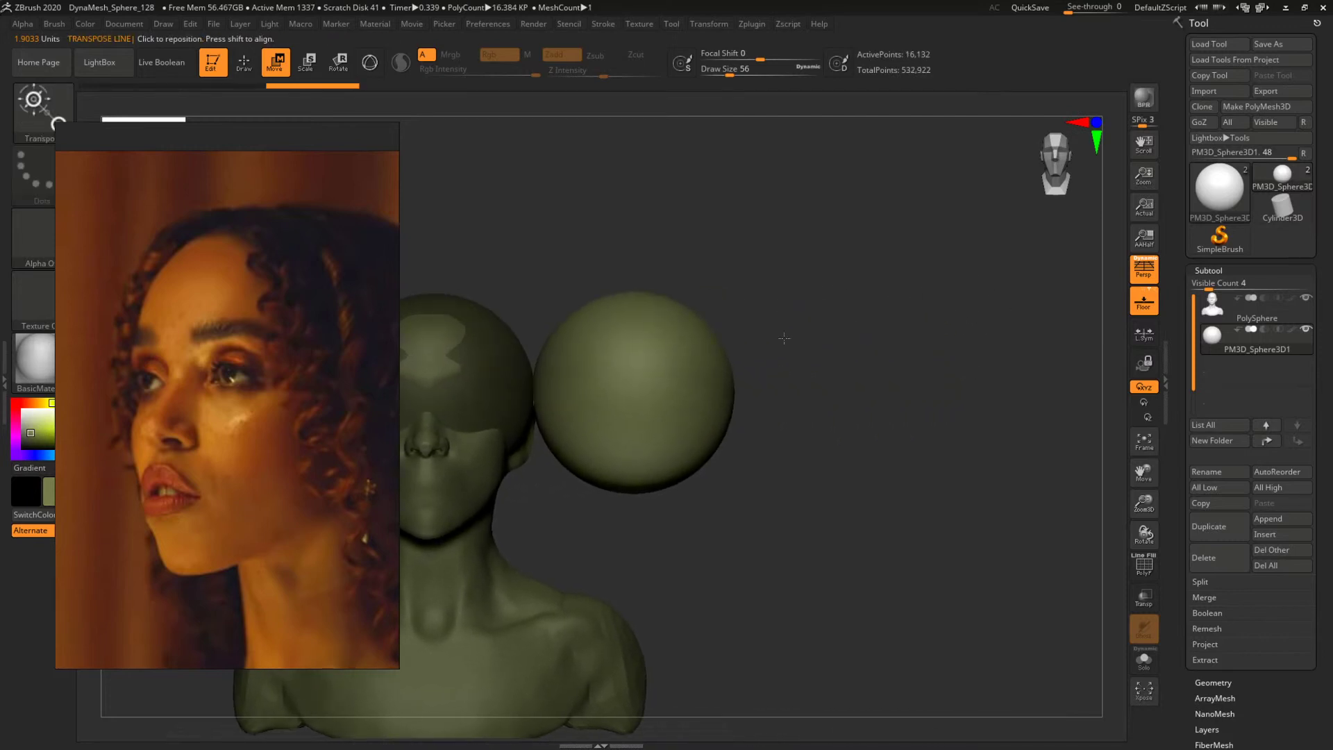
left_click_drag(531, 368, 738, 369, "ctrl")
mouse_move(806, 261)
left_mouse_down("alt")
mouse_move(720, 268)
mouse_move(811, 273)
left_mouse_up("alt")
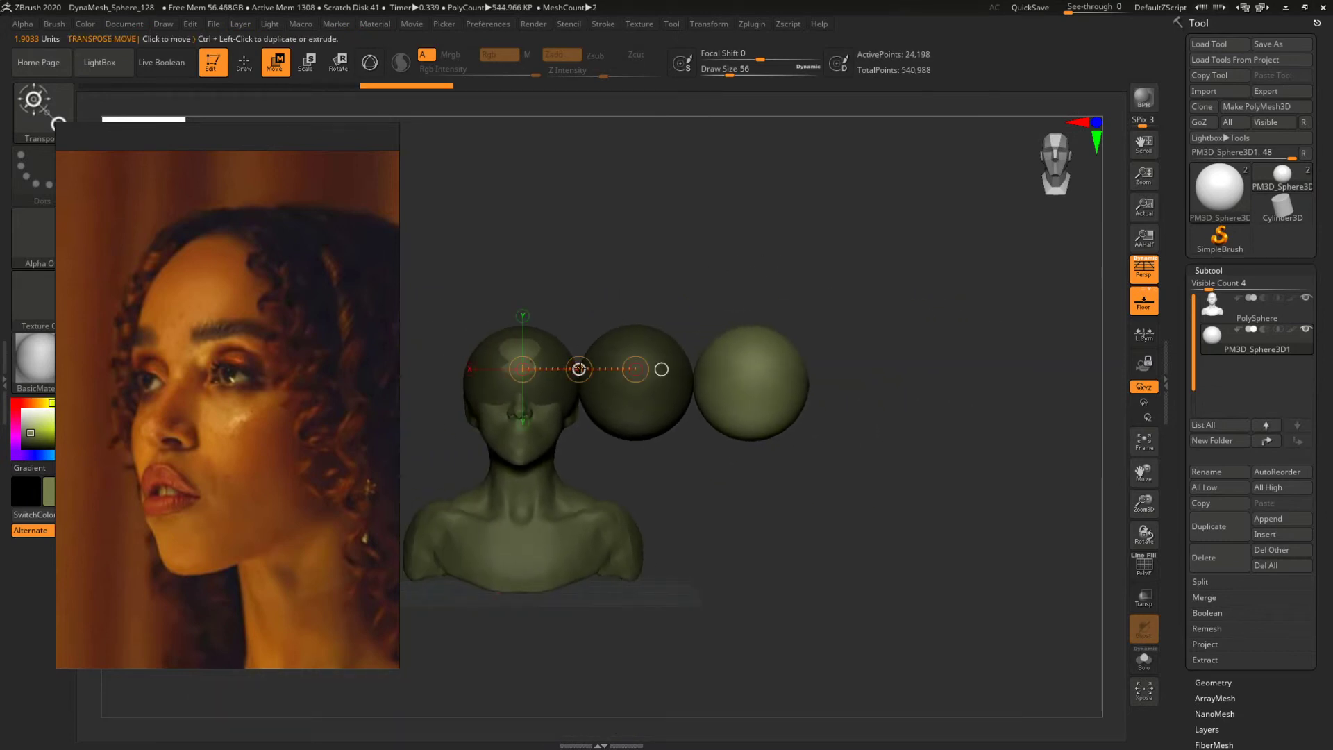
left_click_drag(580, 368, 694, 369, "ctrl")
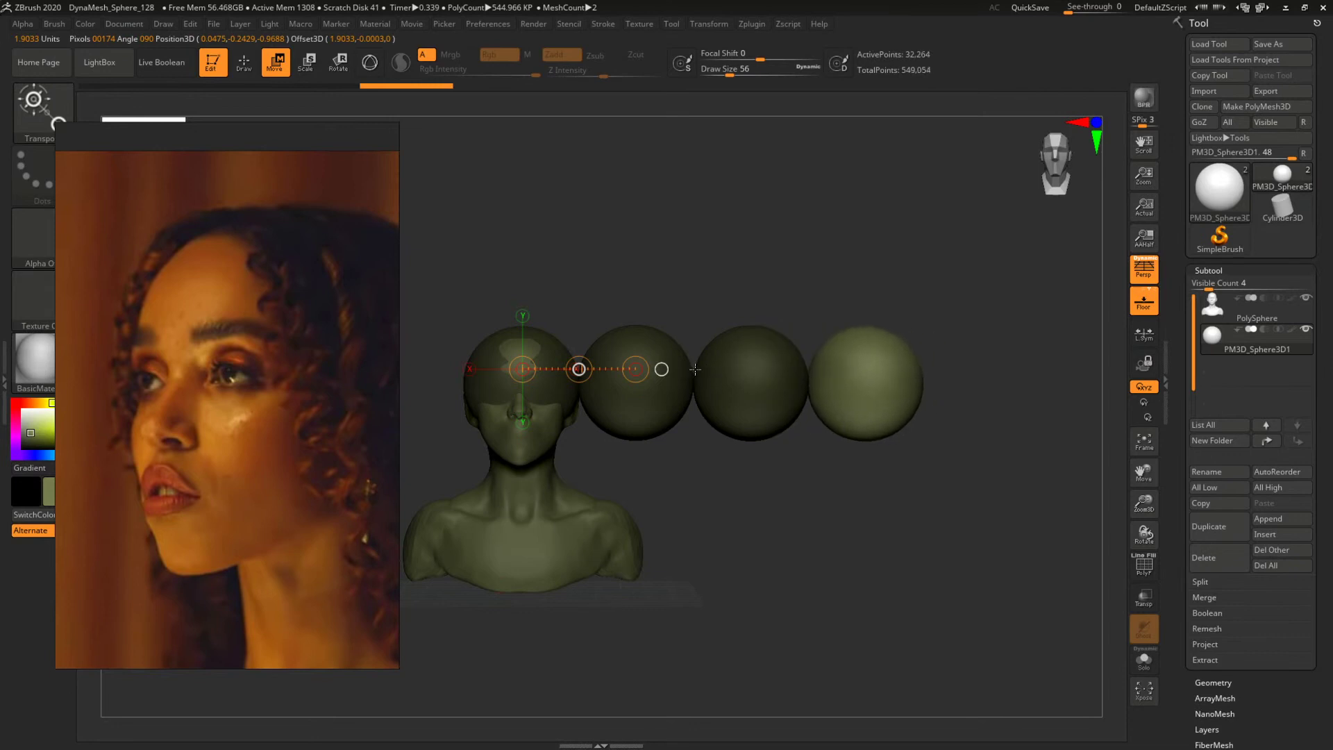
Add a fifth sphere at the outer end of the row and clear the mask from the spheres.
left_click(878, 316)
key("f")
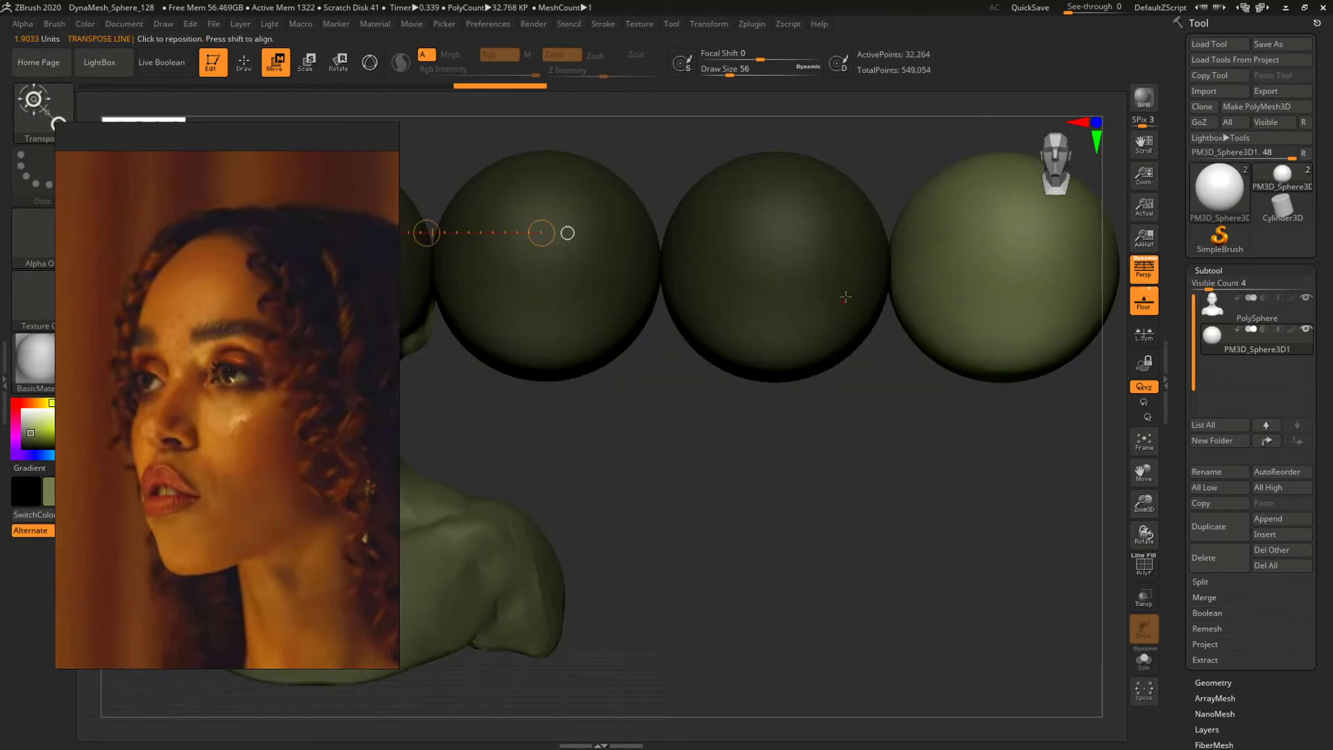
left_click_drag(842, 301, 1005, 555, "alt")
left_click_drag(586, 365, 694, 361, "ctrl")
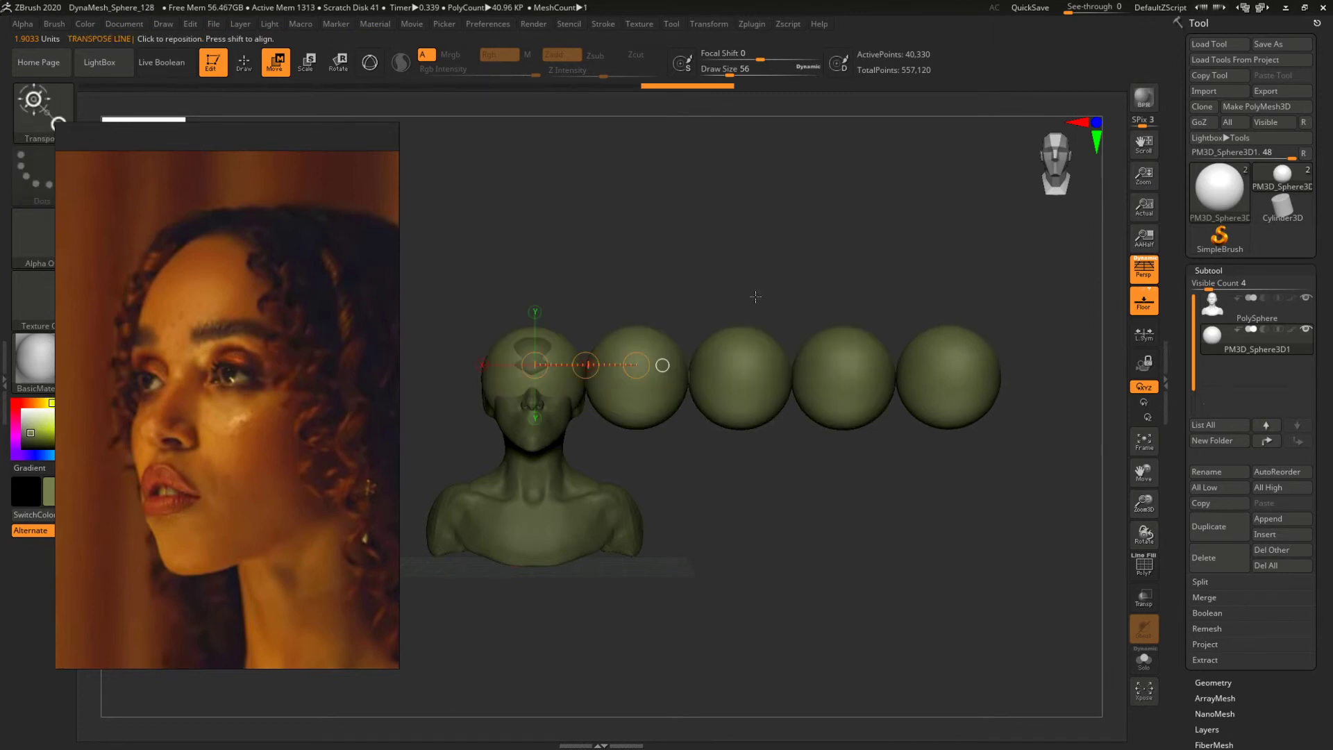
Shift the row of five spheres sideways until its middle sphere is centered on the head.
left_click_drag(755, 298, 765, 294, "alt")
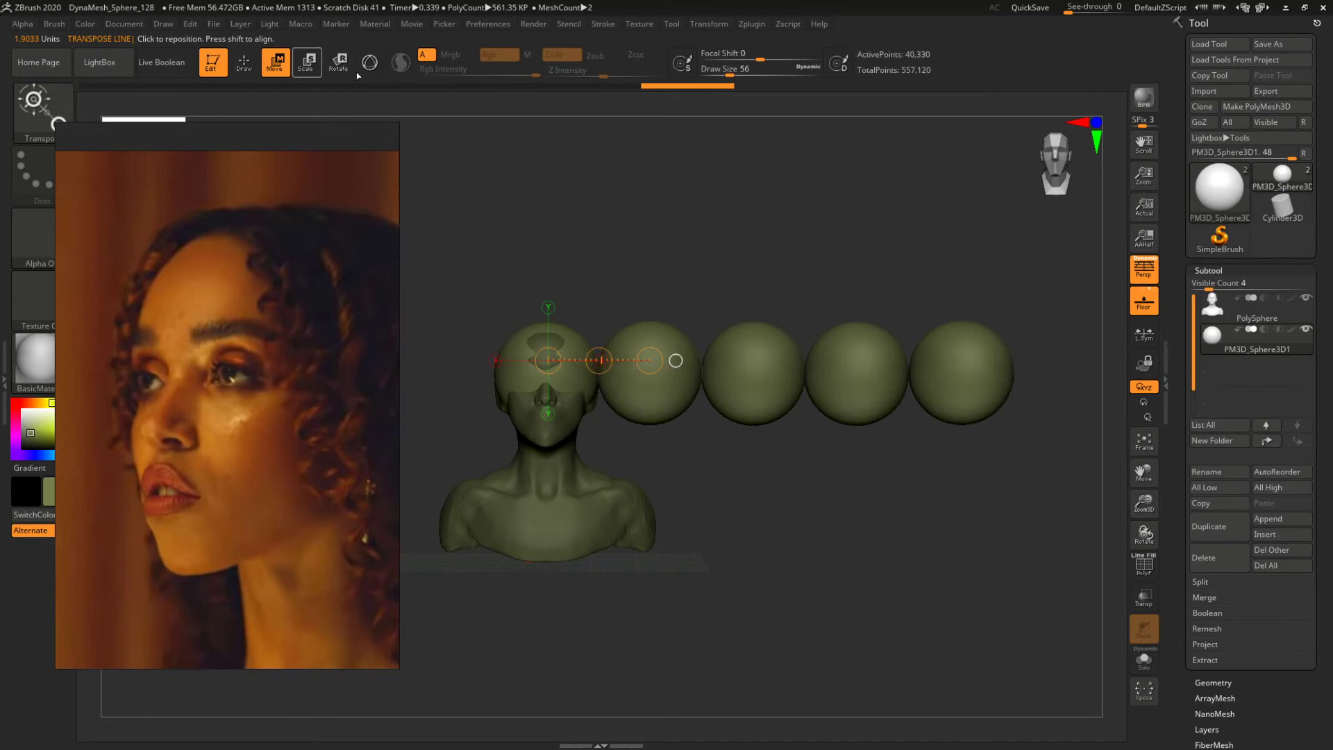
left_click(759, 371)
mouse_move(769, 352)
left_mouse_down()
mouse_move(923, 352)
mouse_move(634, 361)
left_mouse_up()
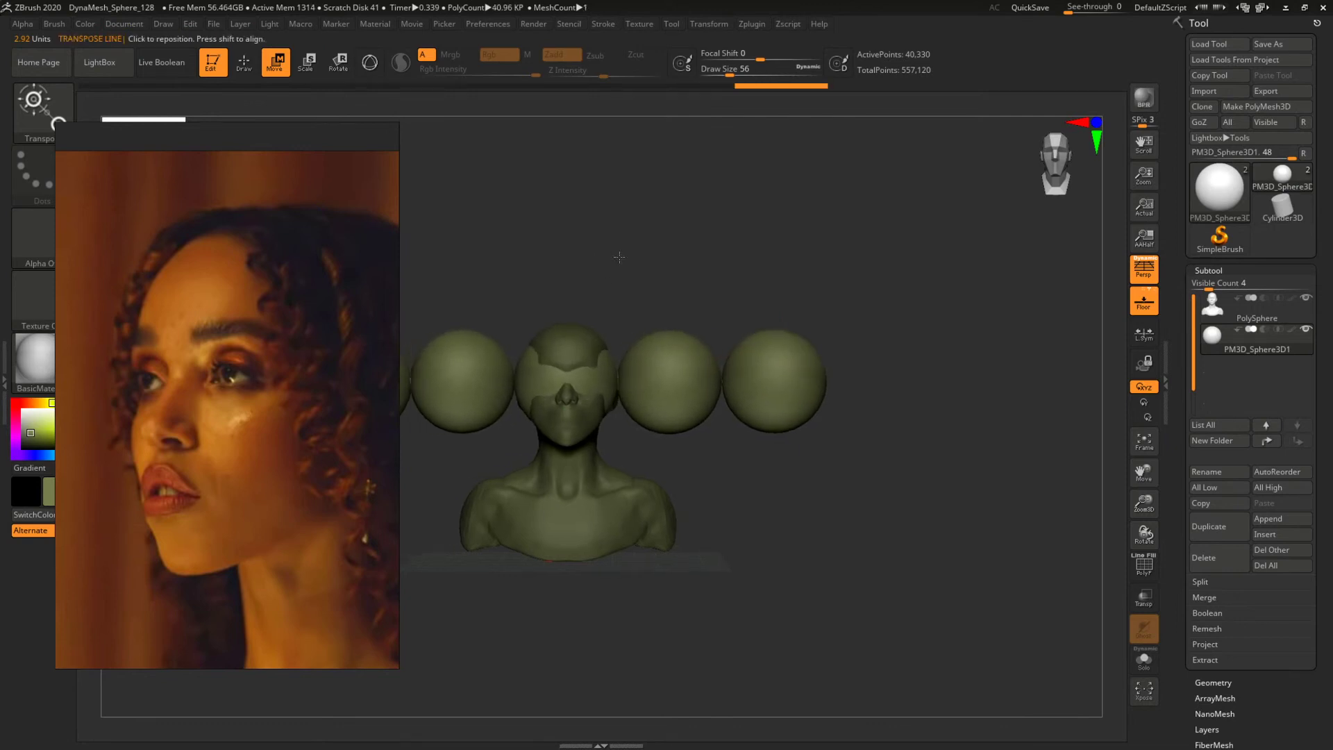
Shrink the row of spheres to roughly eyeball scale using the Size deformation.
left_click(339, 64)
left_click(306, 64)
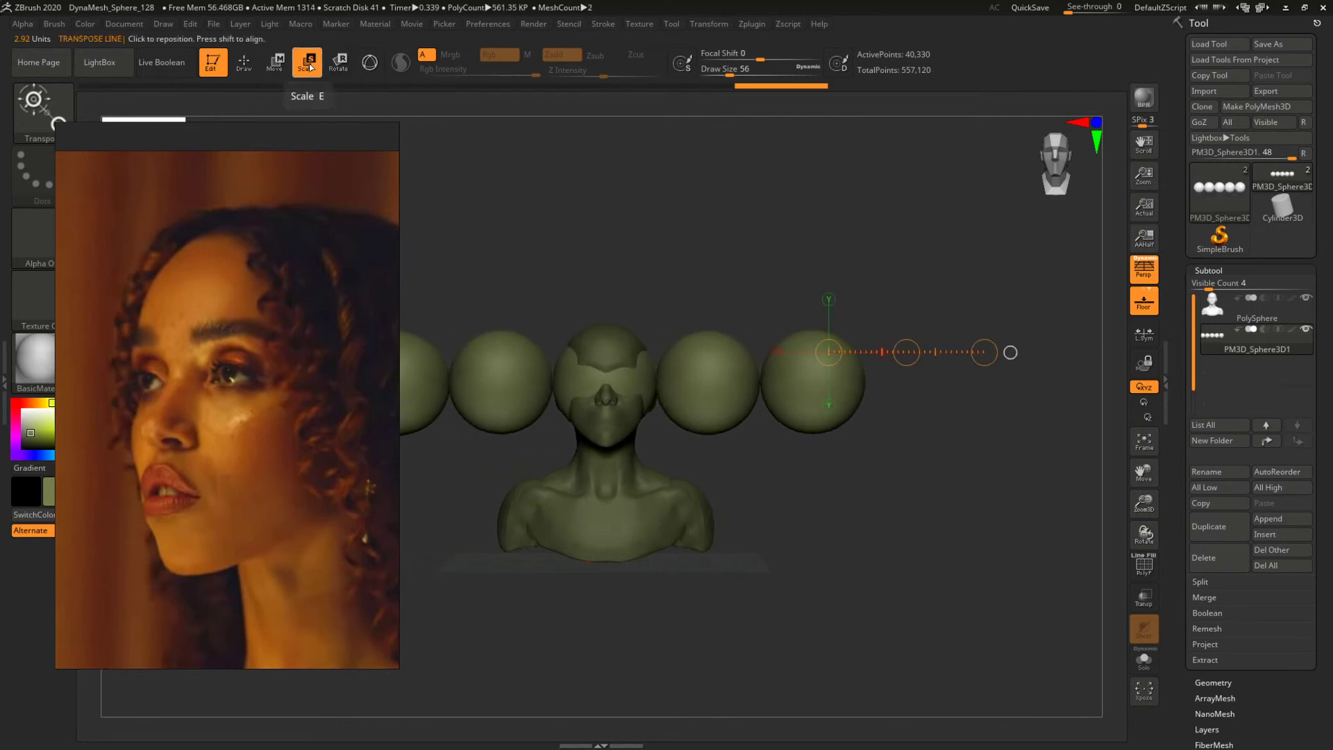
left_click_drag(1254, 745, 1266, 601)
left_click(1219, 607)
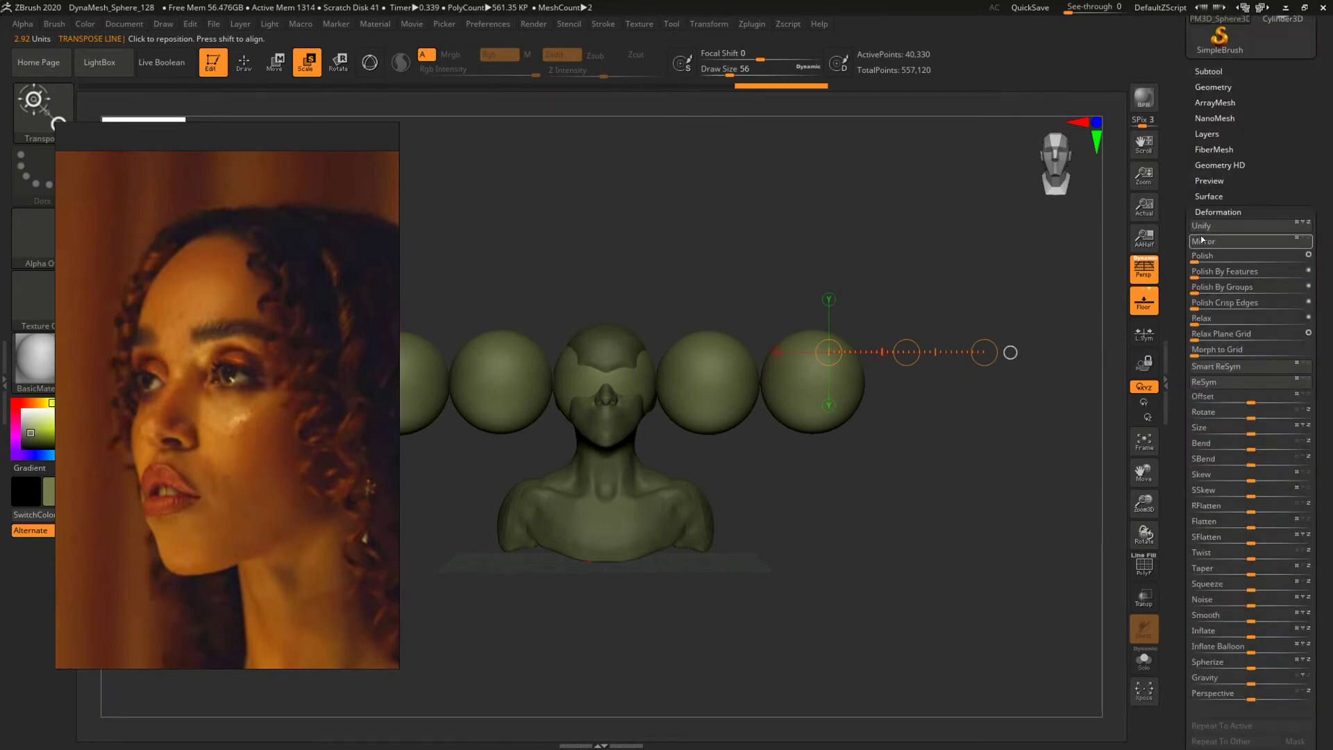
left_click_drag(1251, 431, 1189, 436)
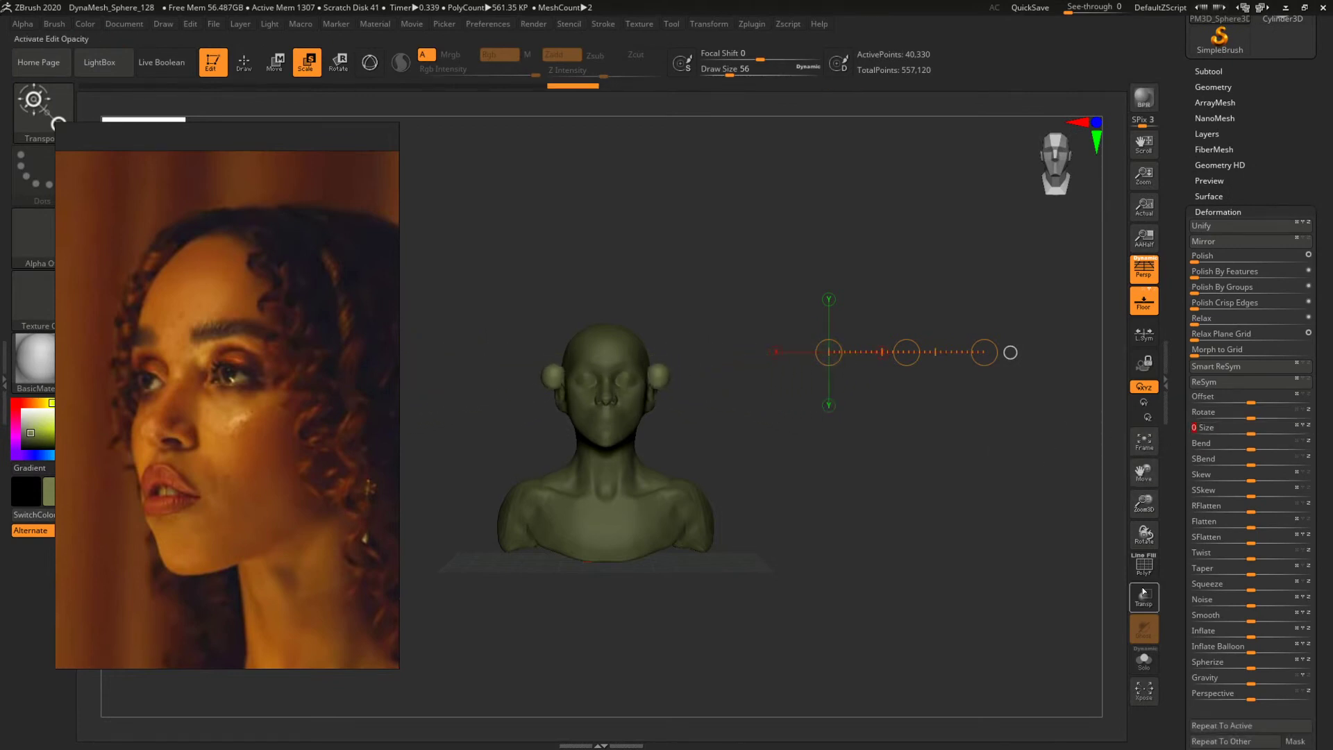
Scale the row of spheres down further to match the eye sockets, with the head temporarily shown as transparent.
left_click(1144, 598)
right_click_drag(811, 417, 983, 502, "ctrl")
right_click_drag(876, 443, 880, 468, "alt")
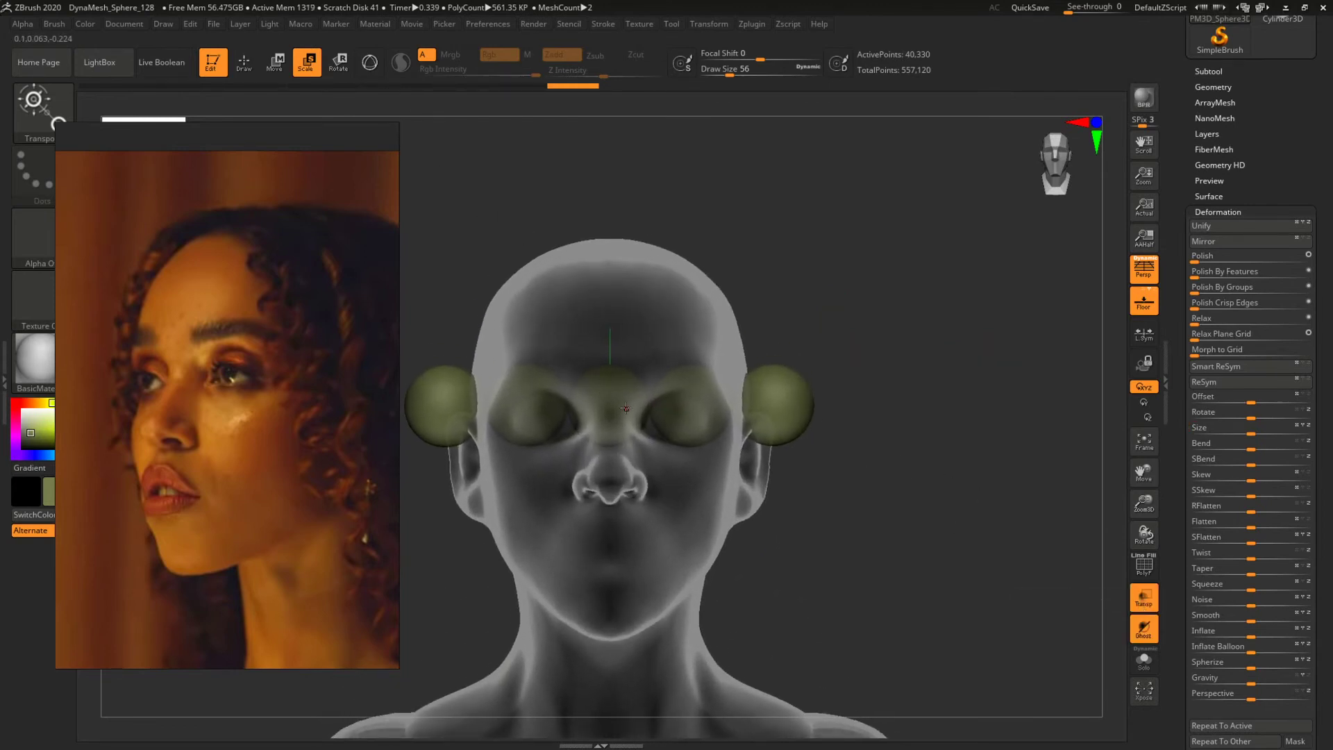
key("y")
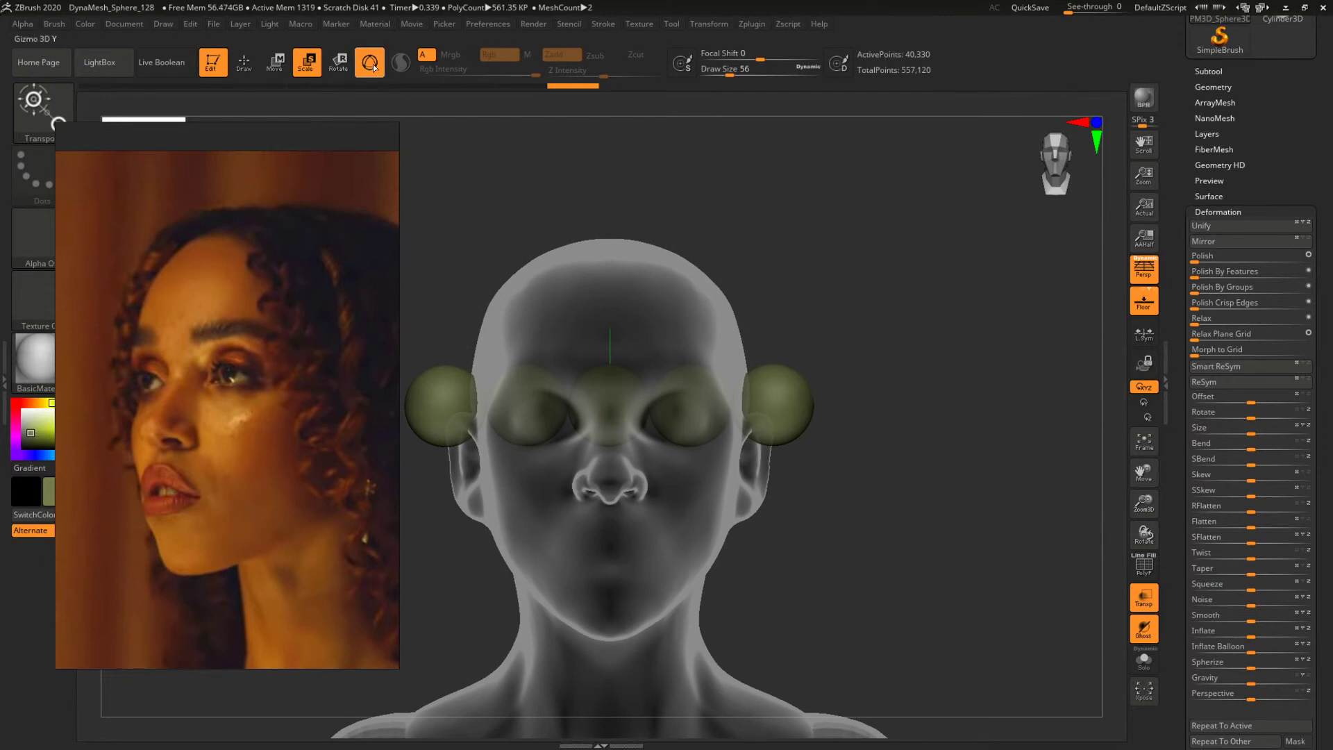
key("y")
mouse_move(597, 405)
left_mouse_down()
mouse_move(883, 405)
mouse_move(741, 405)
left_mouse_up()
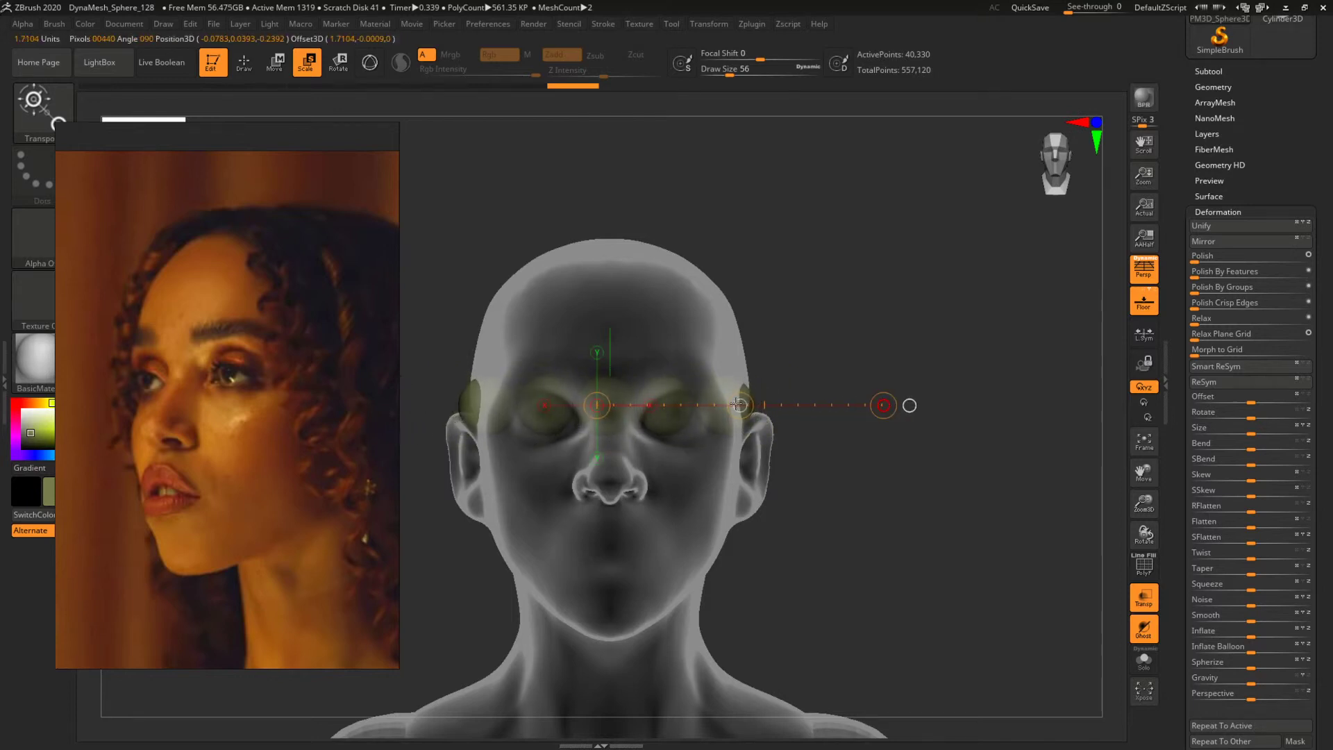
left_click_drag(819, 343, 864, 329, "alt")
left_click(1144, 597)
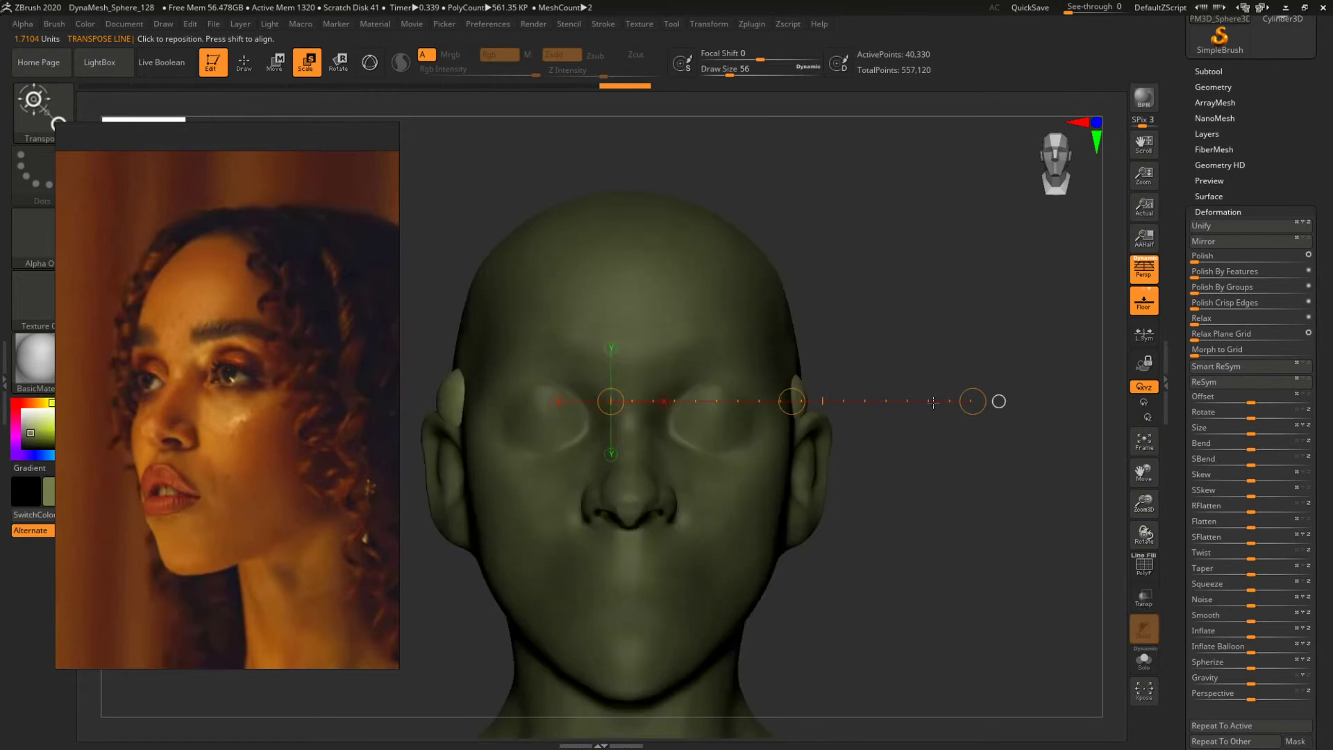
Move the row of spheres forward from a side view so they come out at the front of the eye sockets.
left_click_drag(933, 402, 961, 350)
left_click_drag(567, 387, 865, 386)
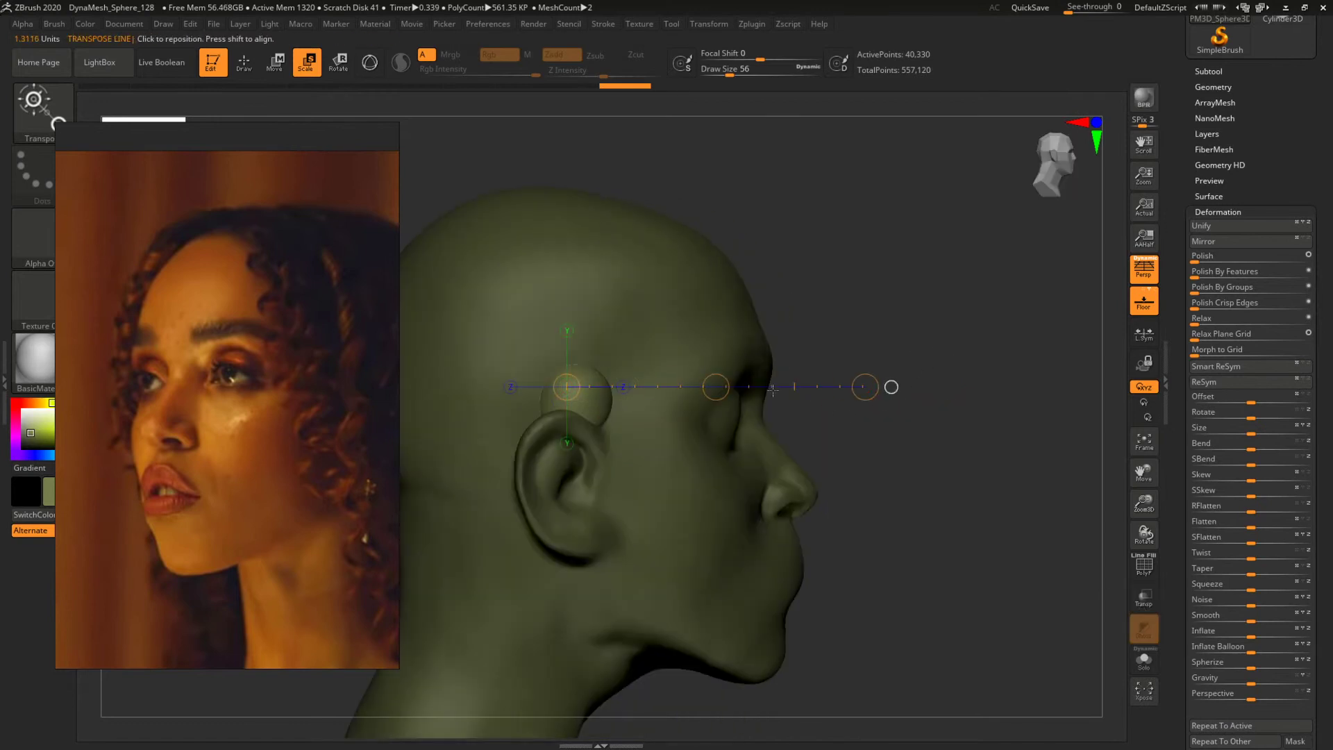
key("w")
left_click_drag(715, 387, 864, 387)
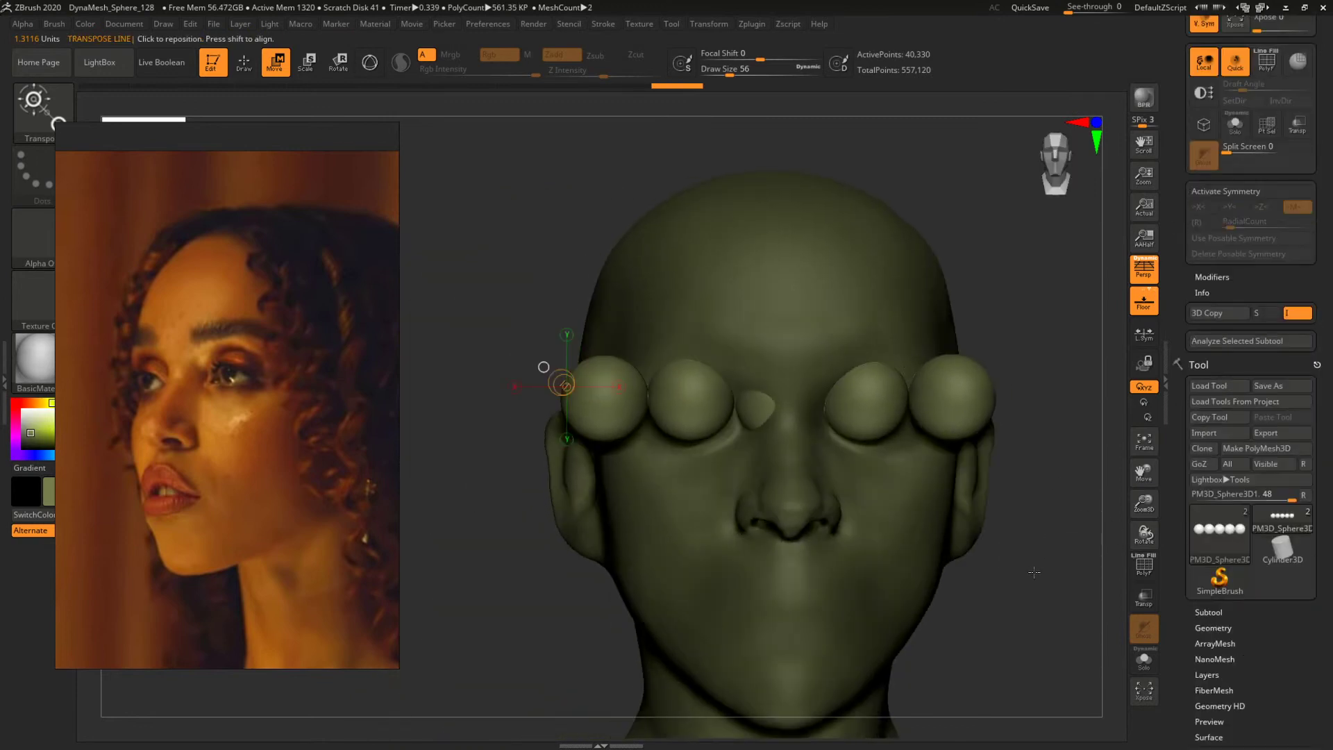
Close the Transform palette and nudge the row of spheres further forward and slightly down from the side view.
left_click_drag(1305, 96, 1309, 308)
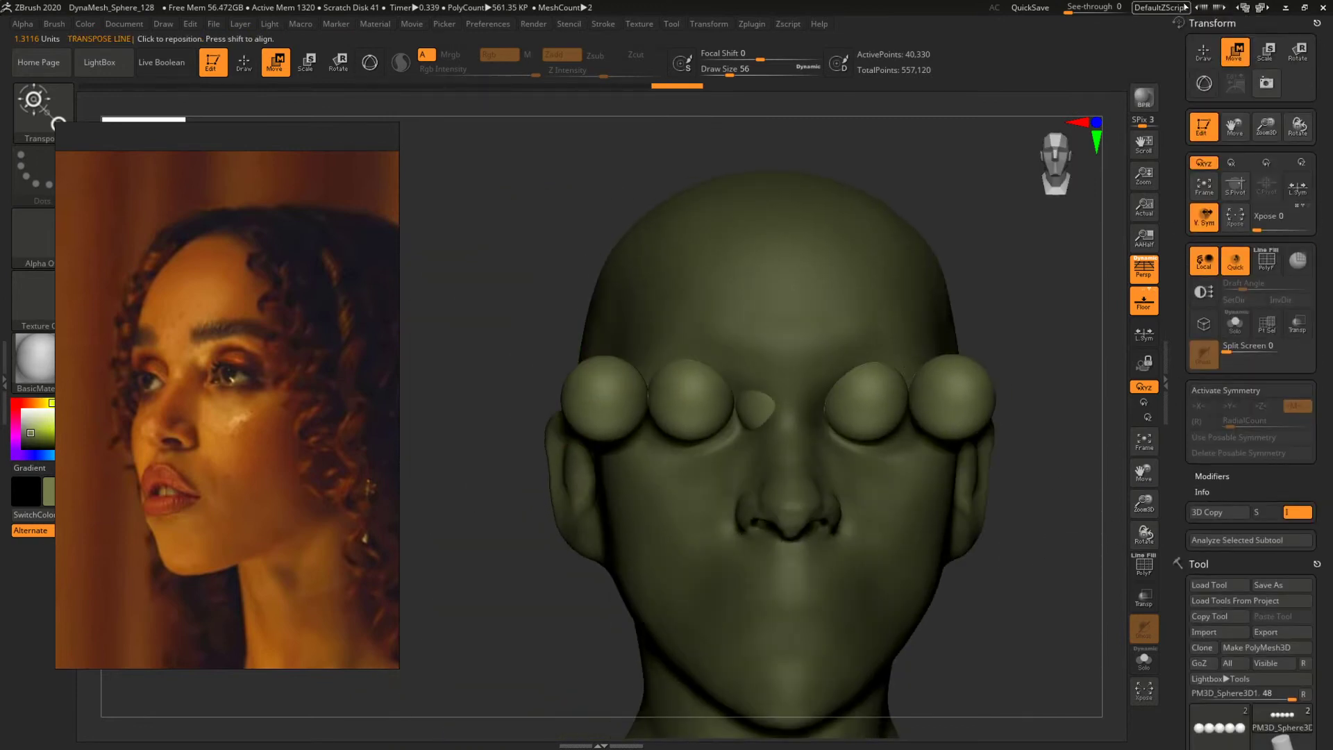
left_click(1317, 23)
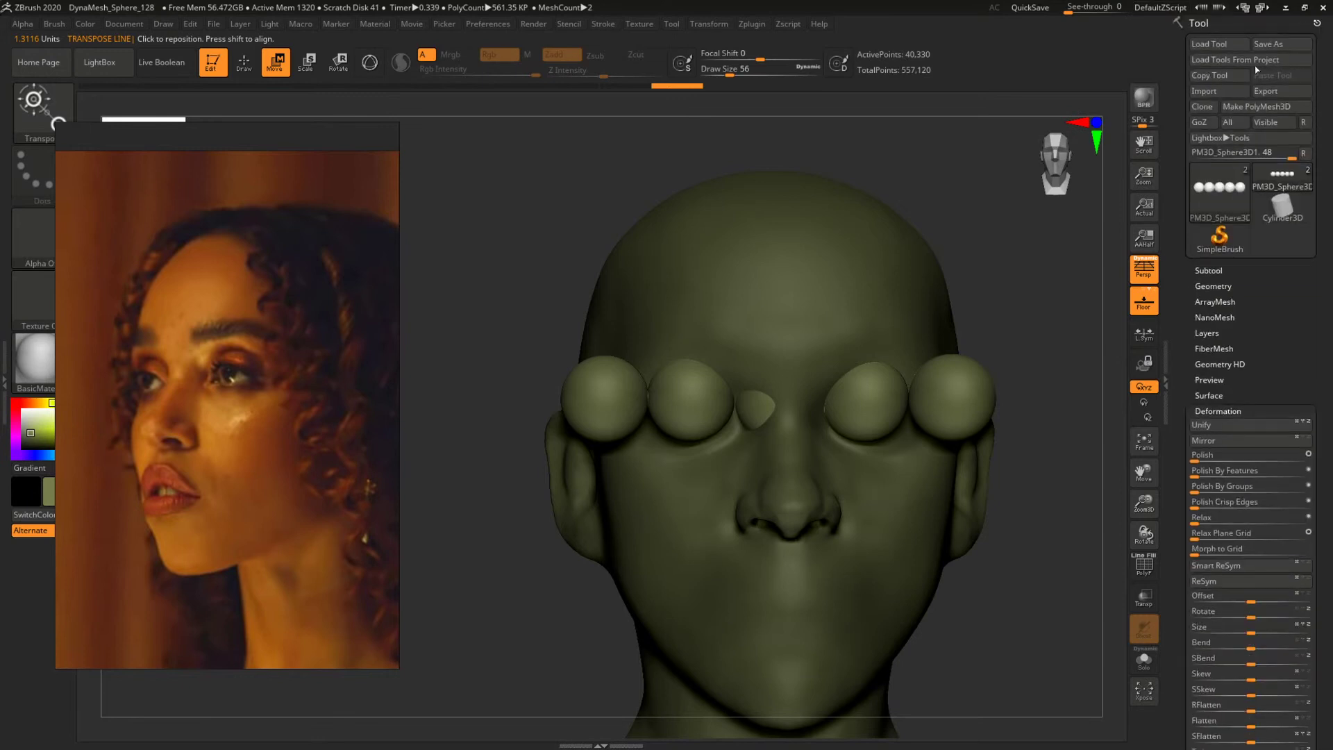
left_click_drag(1077, 476, 985, 474, "alt")
left_click_drag(986, 474, 1091, 473)
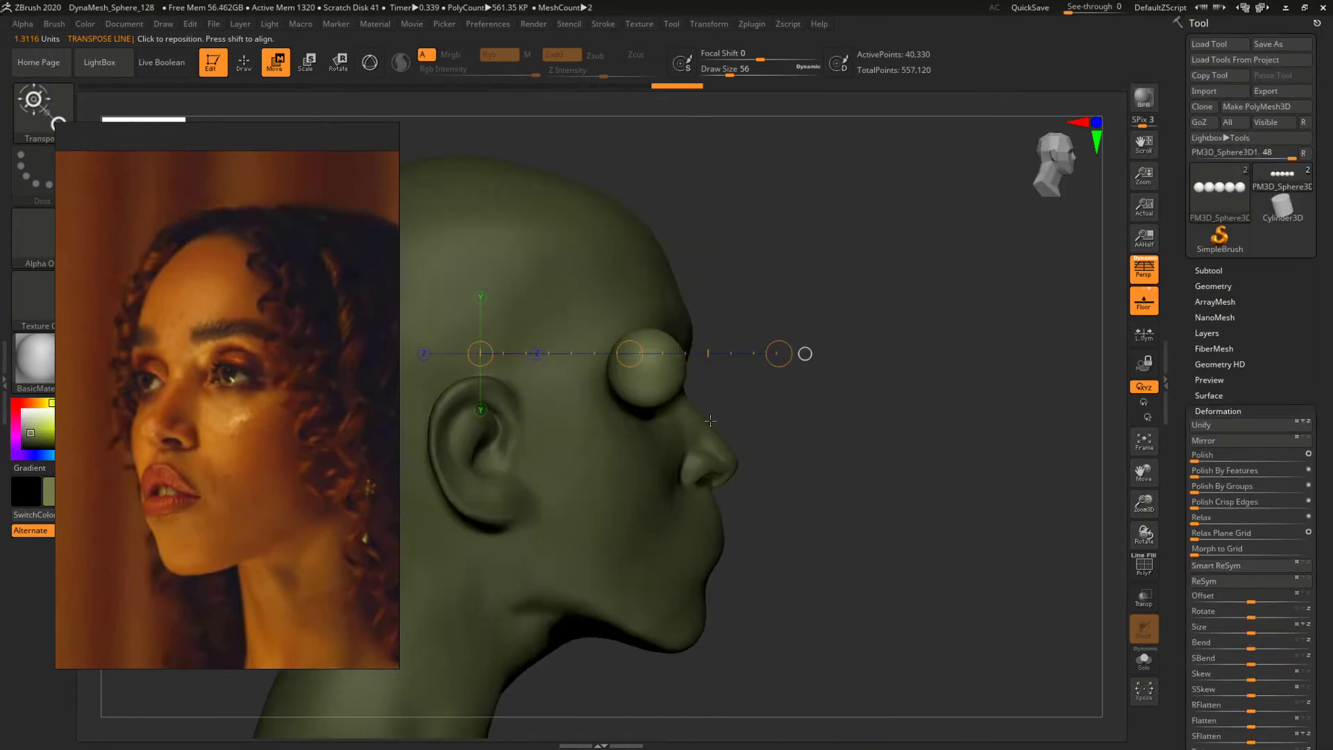
left_click_drag(647, 370, 901, 369, "shift")
left_click_drag(775, 369, 783, 374)
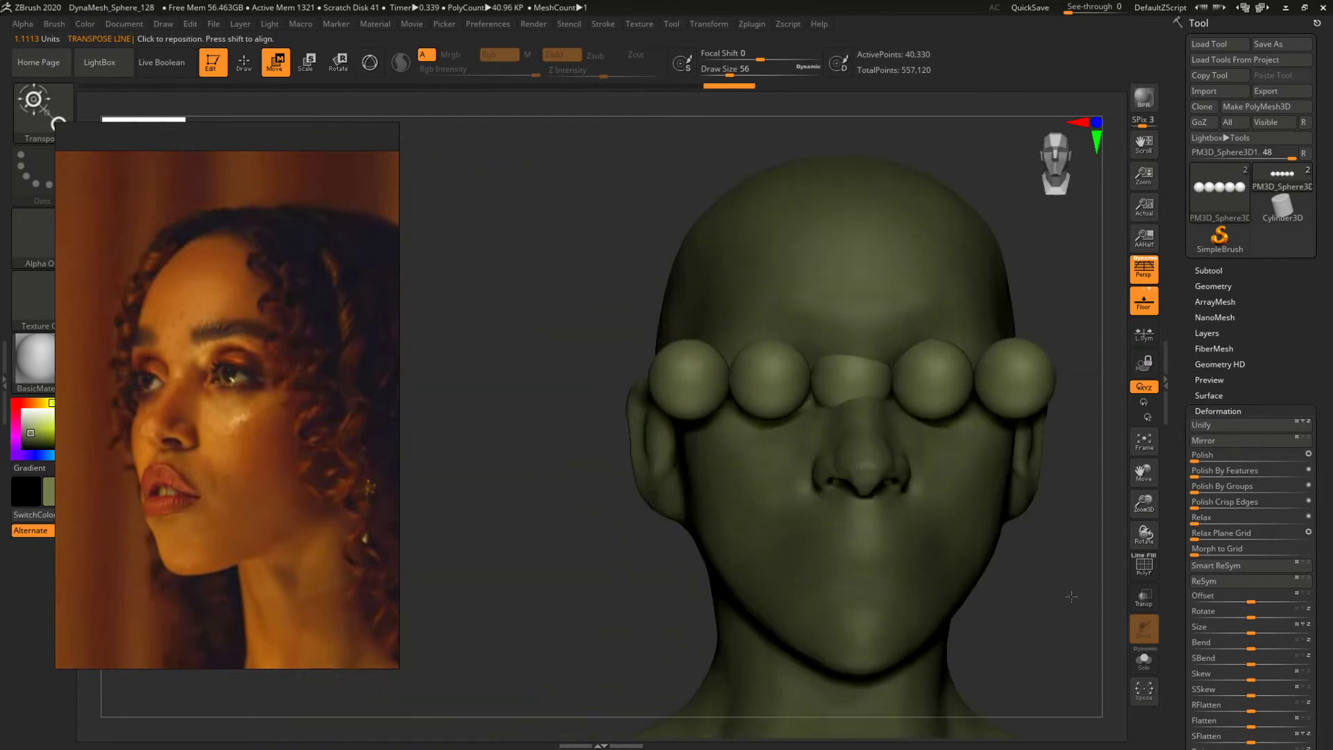
left_click_drag(1078, 578, 844, 611, "alt")
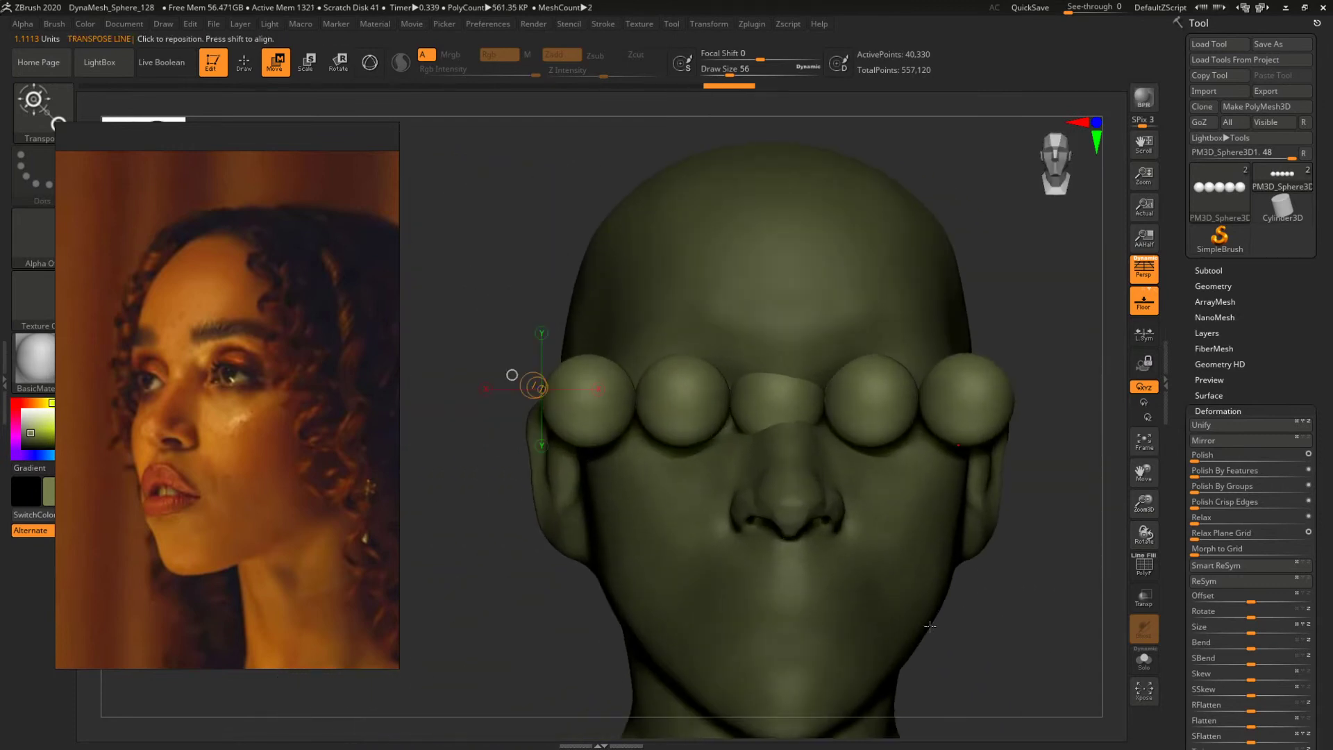
left_click(1209, 270)
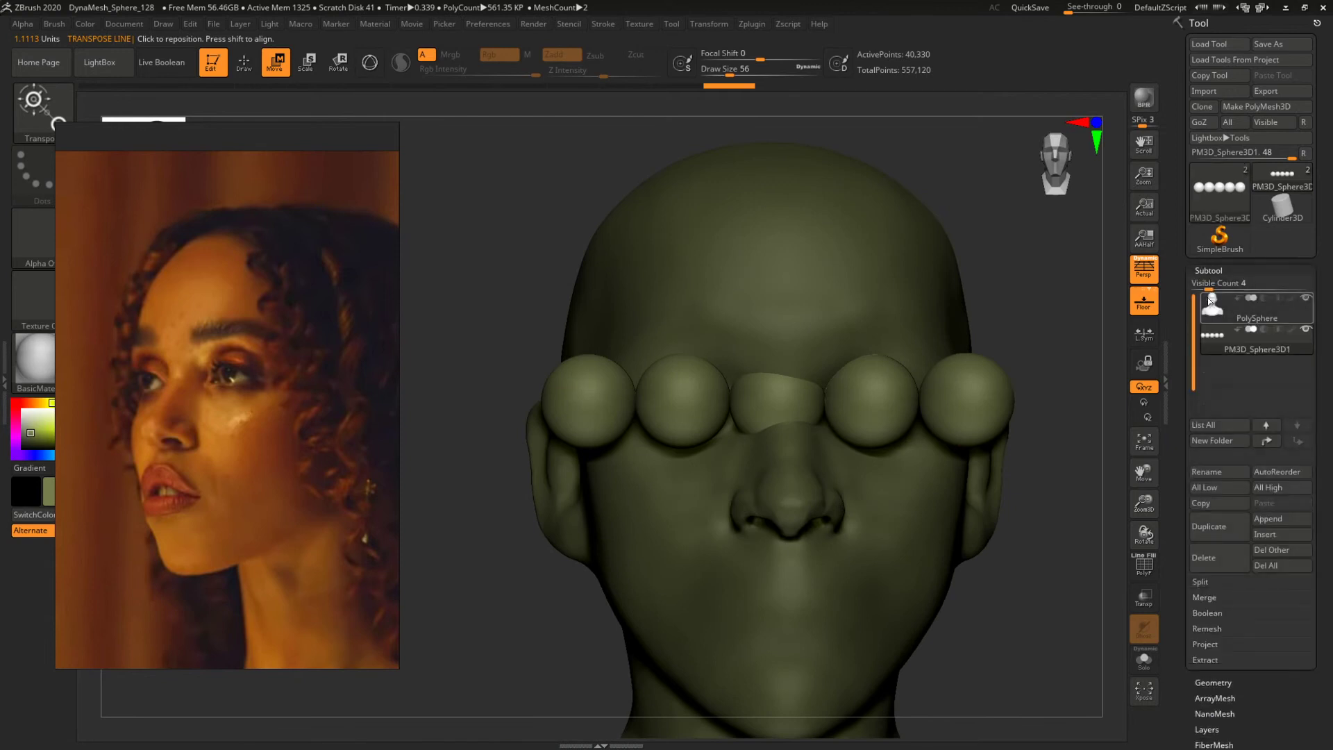
left_click(1209, 298)
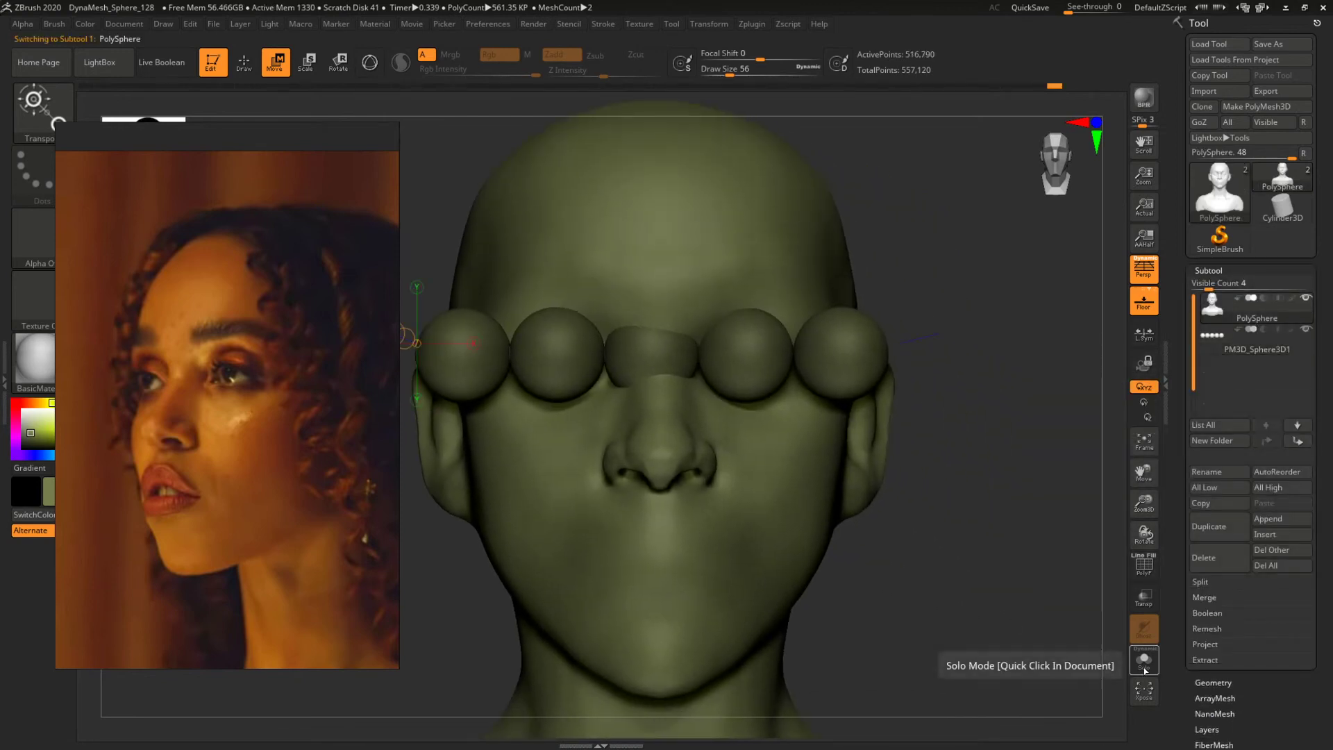
left_click(1145, 661)
left_click(1145, 661)
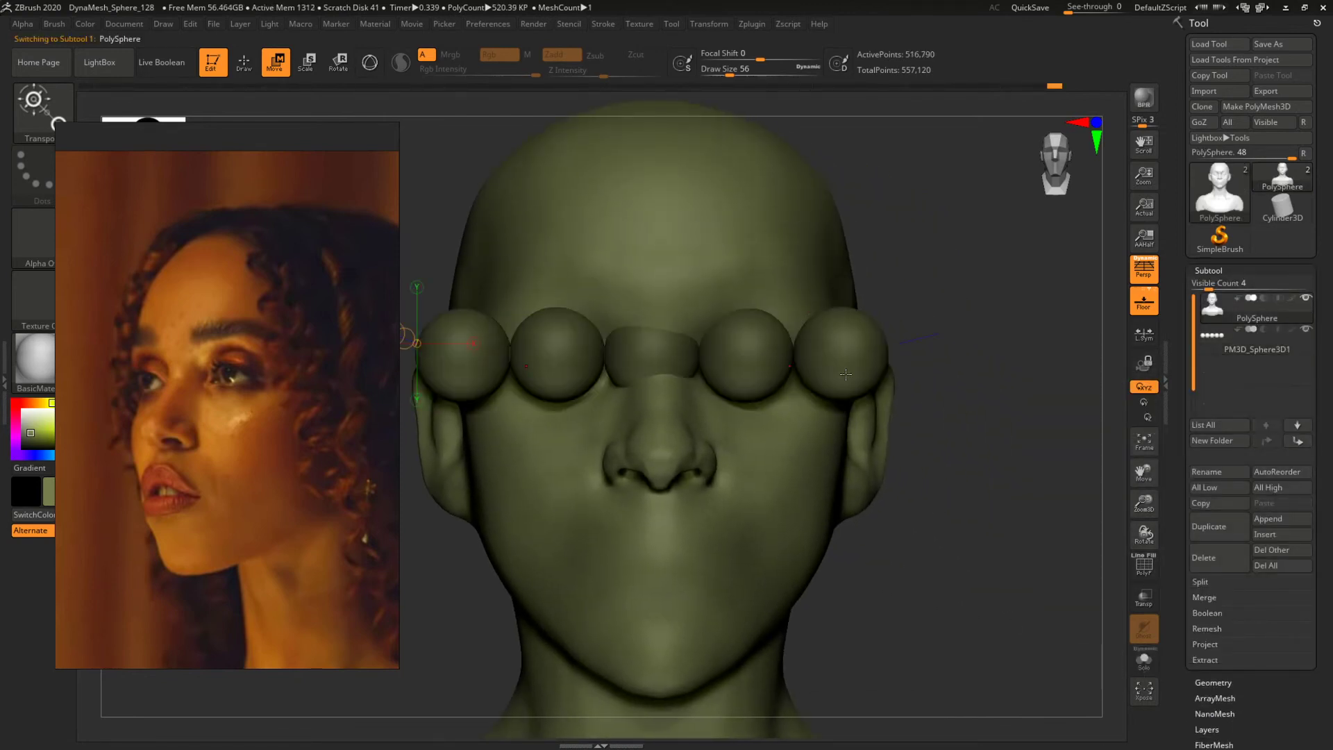
left_click_drag(833, 354, 783, 354)
Switch to the ClayBuildup brush, make the PM3D_Sphere3D1 subtool active and display its polyframe.
key("b")
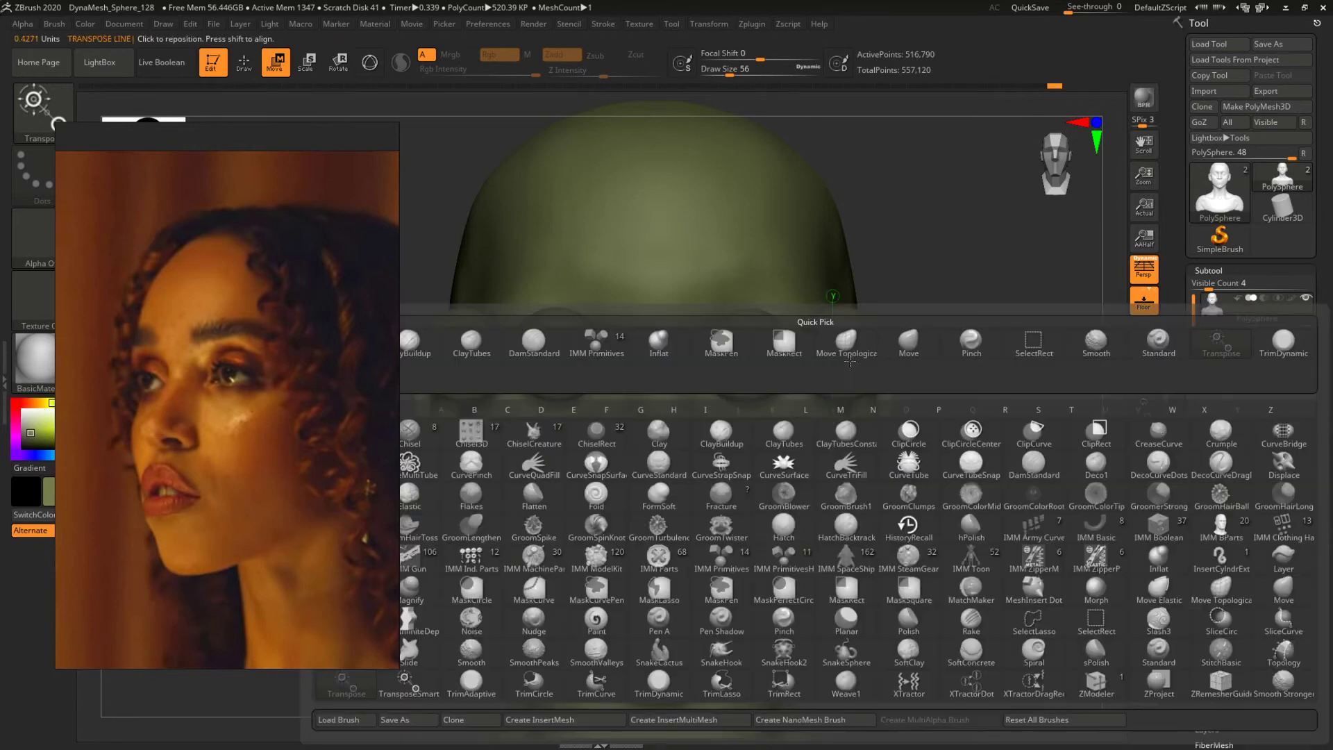
key("c")
key("b")
left_click(864, 375, "alt")
key("shift+f")
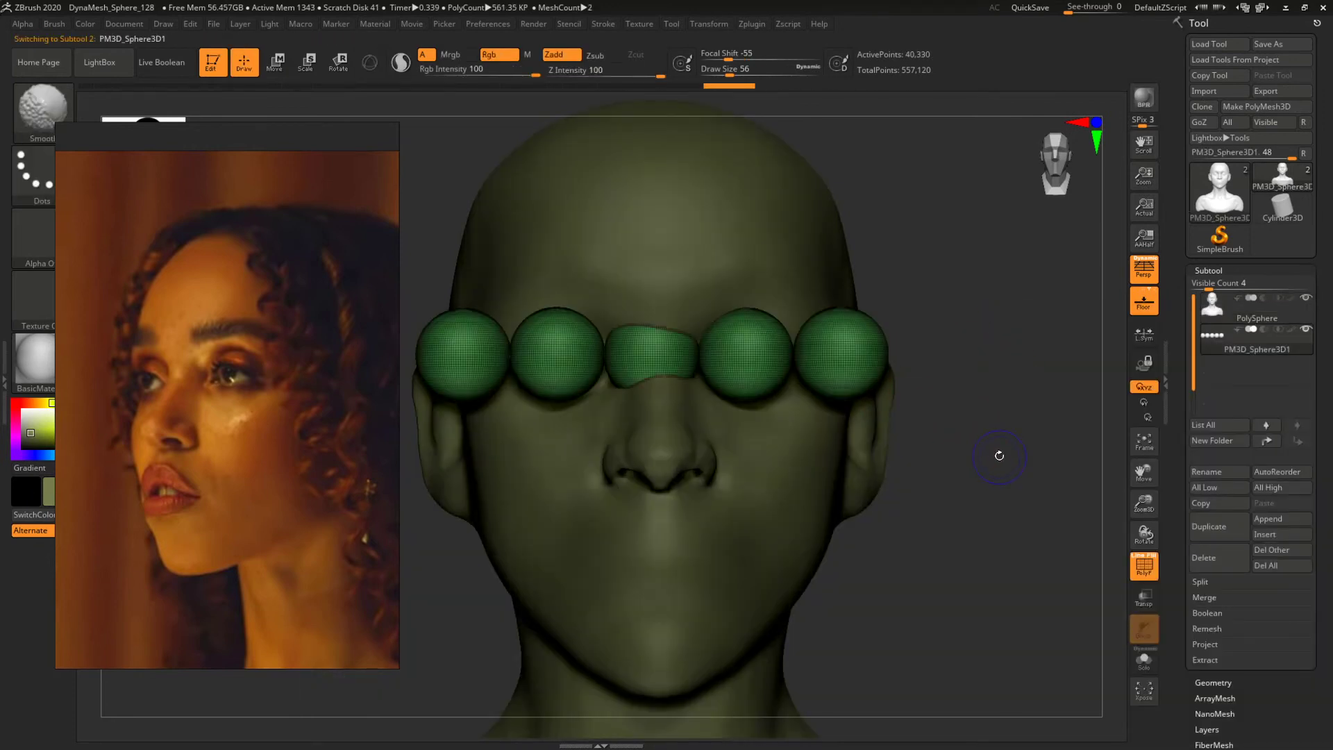
Assign each sphere in the row its own polygroup with Auto Groups.
scroll(1258, 696, "down", 4)
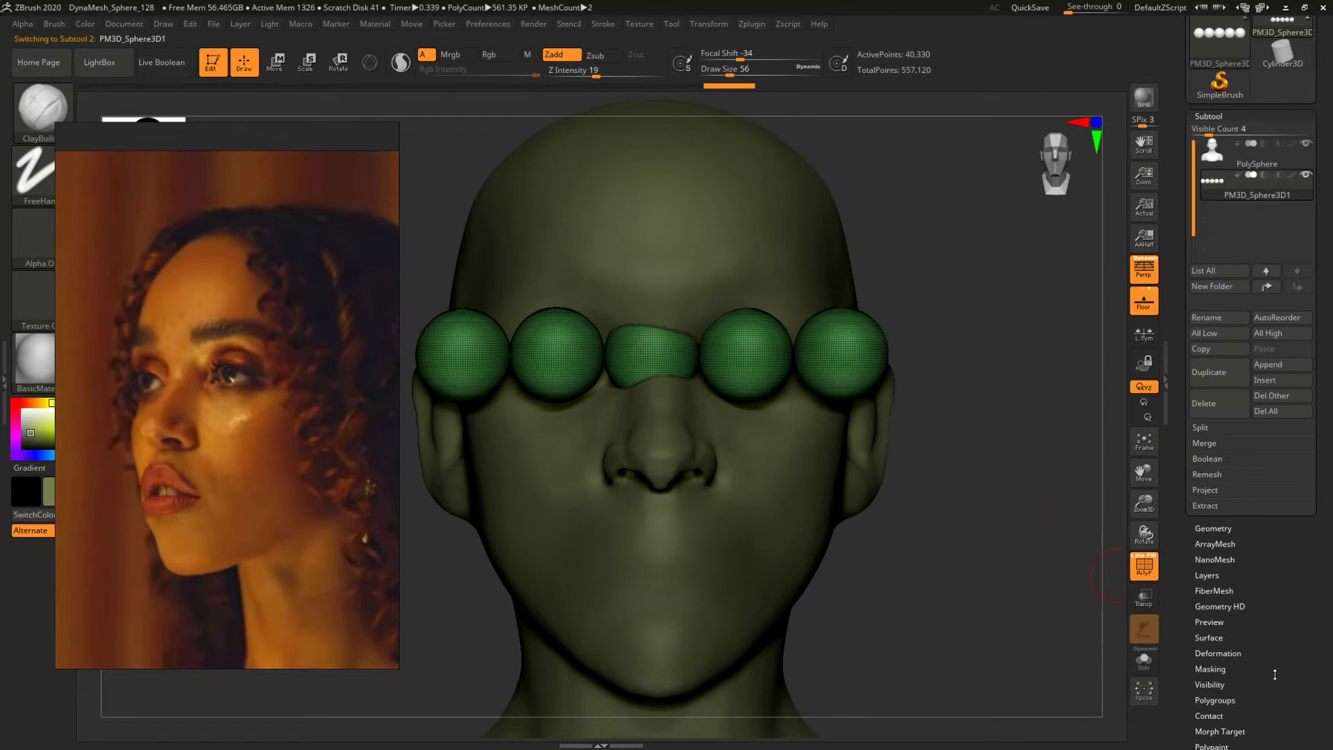
left_click(1215, 700)
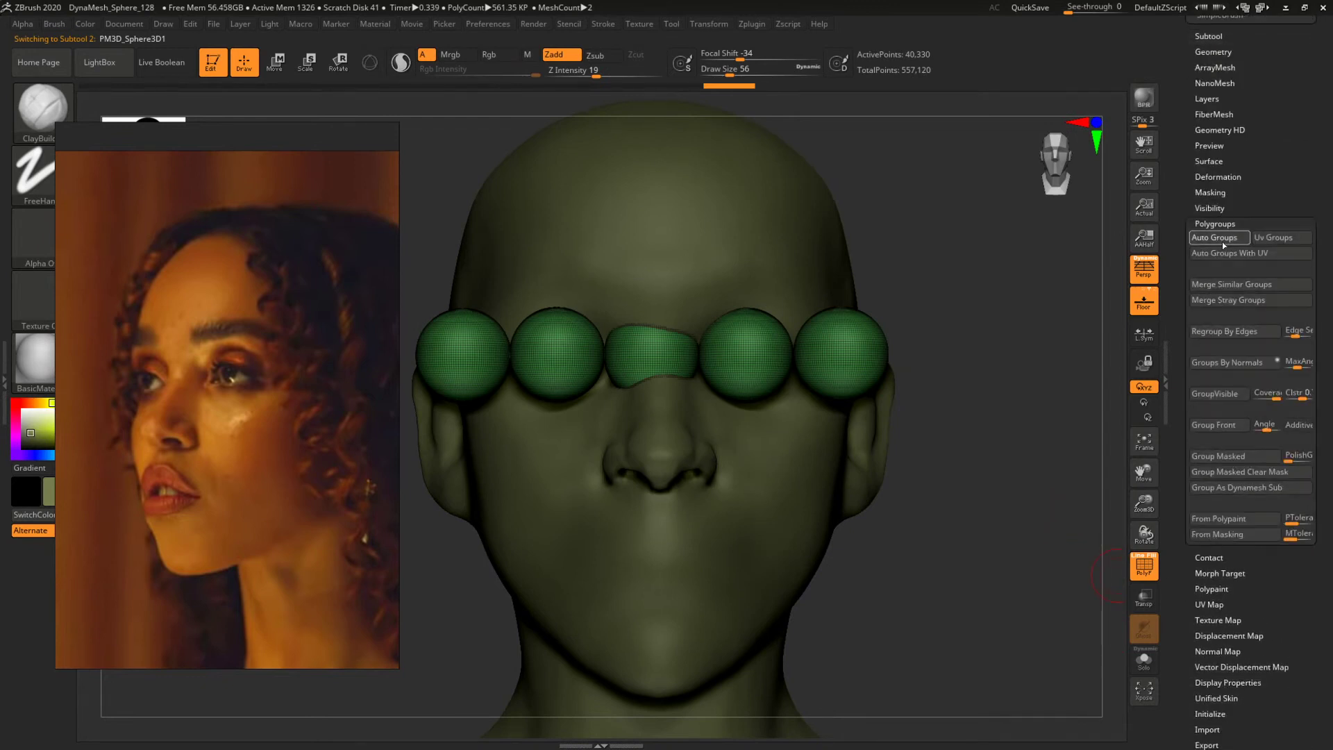
left_click(1214, 237)
Hide the center and outer spheres so only the two spheres at the eye sockets are shown.
key("ctrl+shift")
left_click(748, 341, "ctrl+shift")
left_click_drag(928, 260, 980, 321, "ctrl+shift")
left_click(580, 347, "ctrl+shift")
key("ctrl+shift+z")
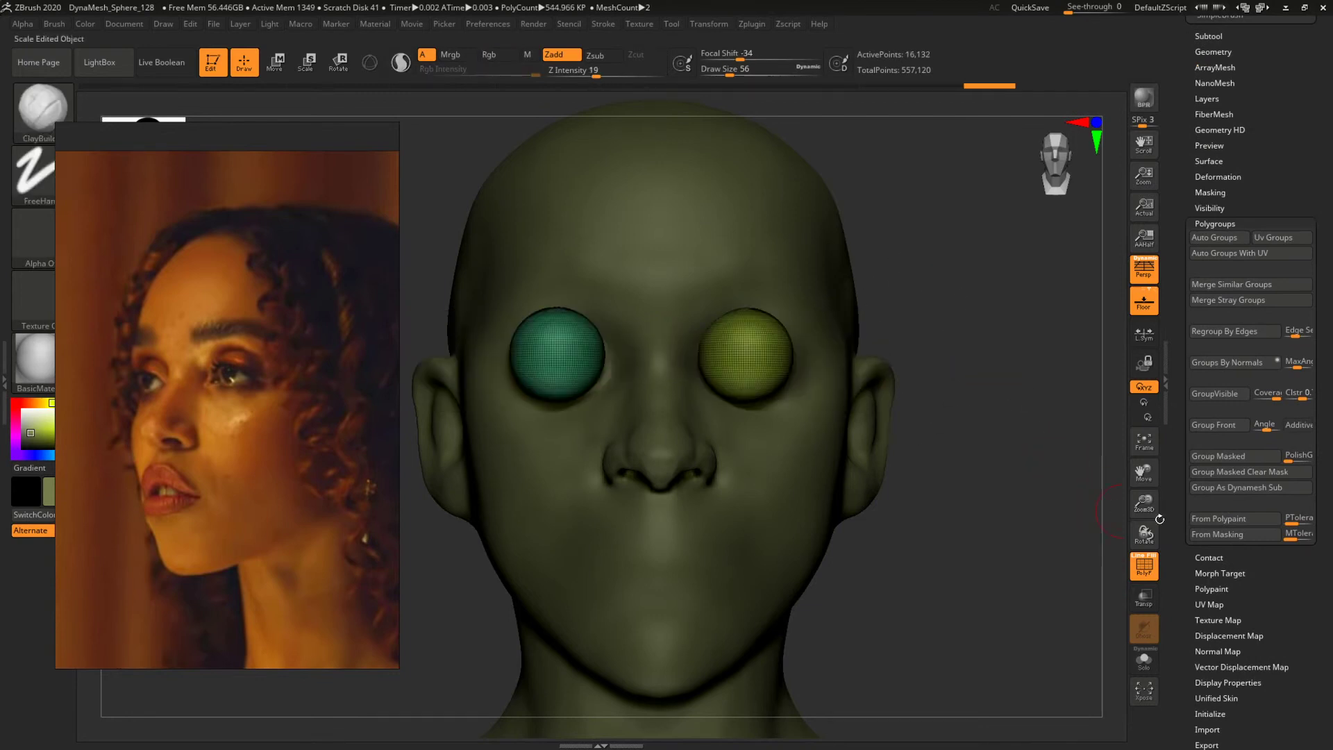
mouse_move(963, 452)
left_mouse_down()
mouse_move(896, 453)
mouse_move(962, 455)
left_mouse_up()
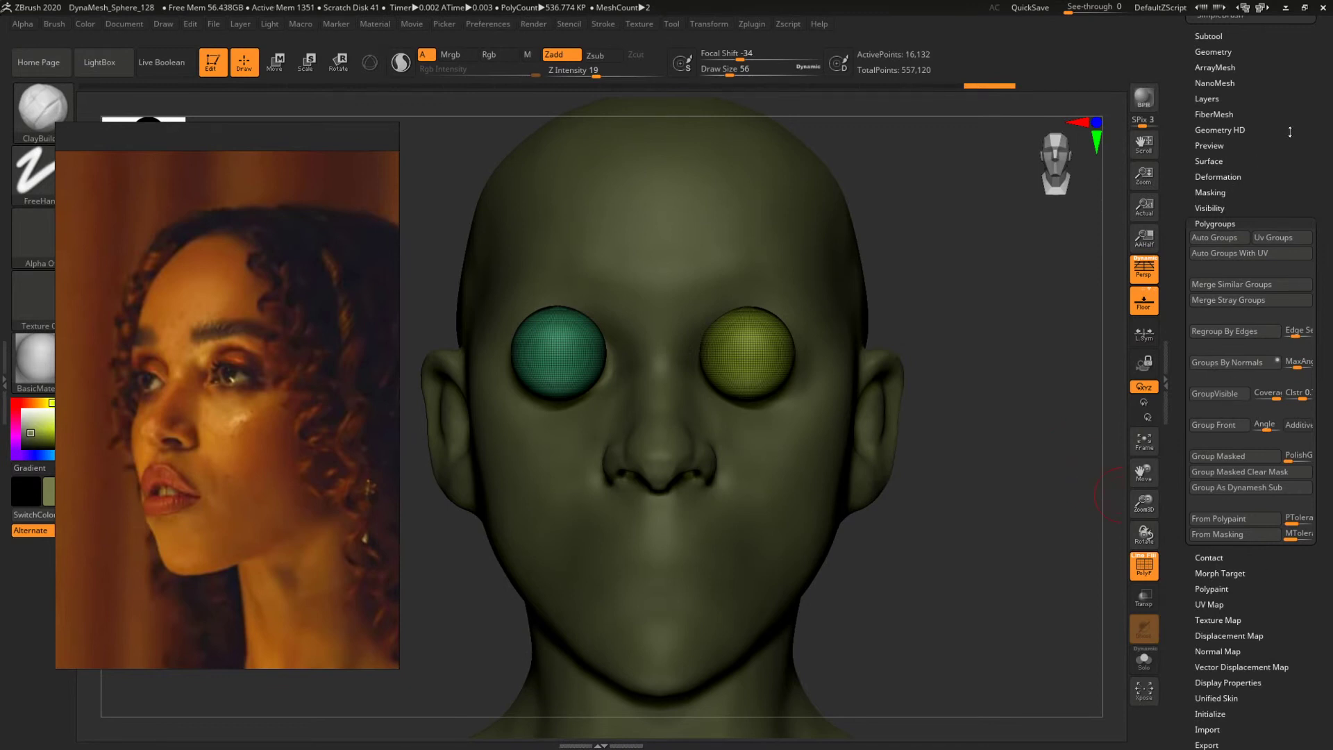
Delete the hidden spheres from the subtool through Modify Topology.
left_click_drag(1287, 142, 1198, 280)
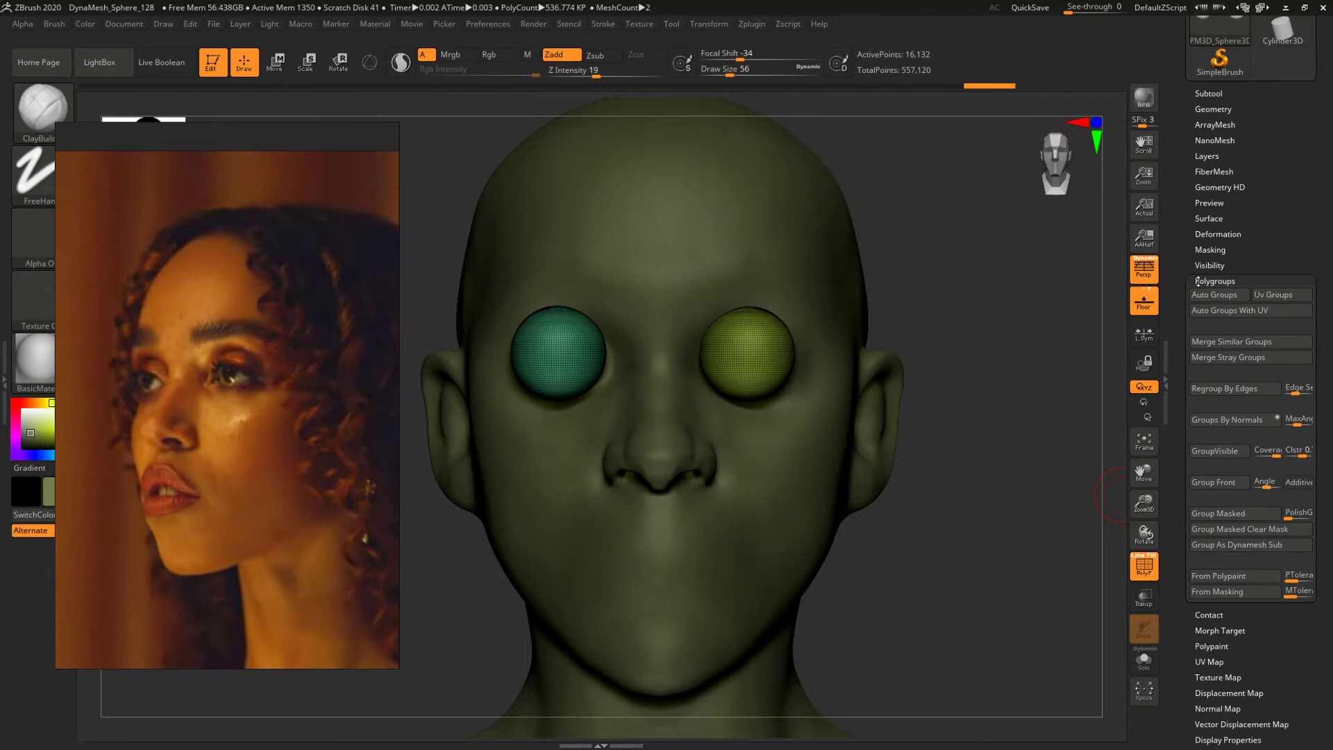
left_click(1210, 109)
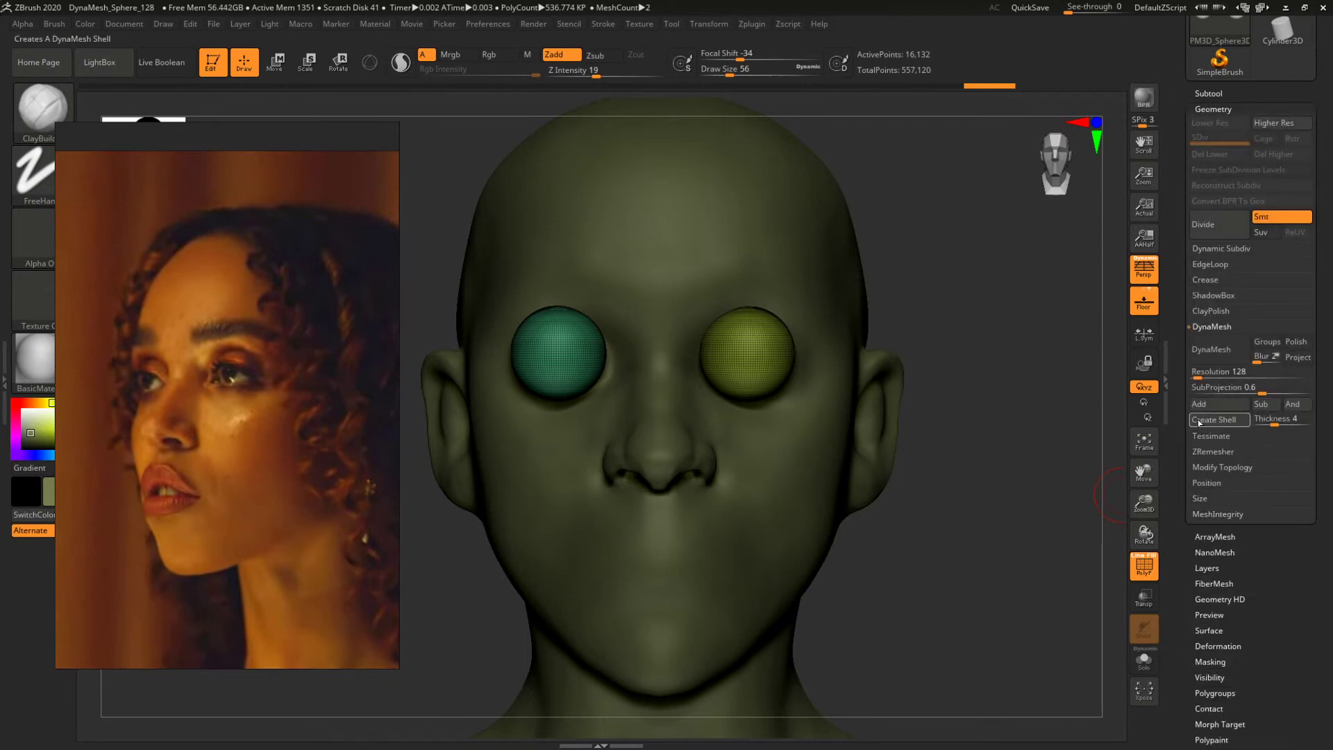
left_click(1222, 469)
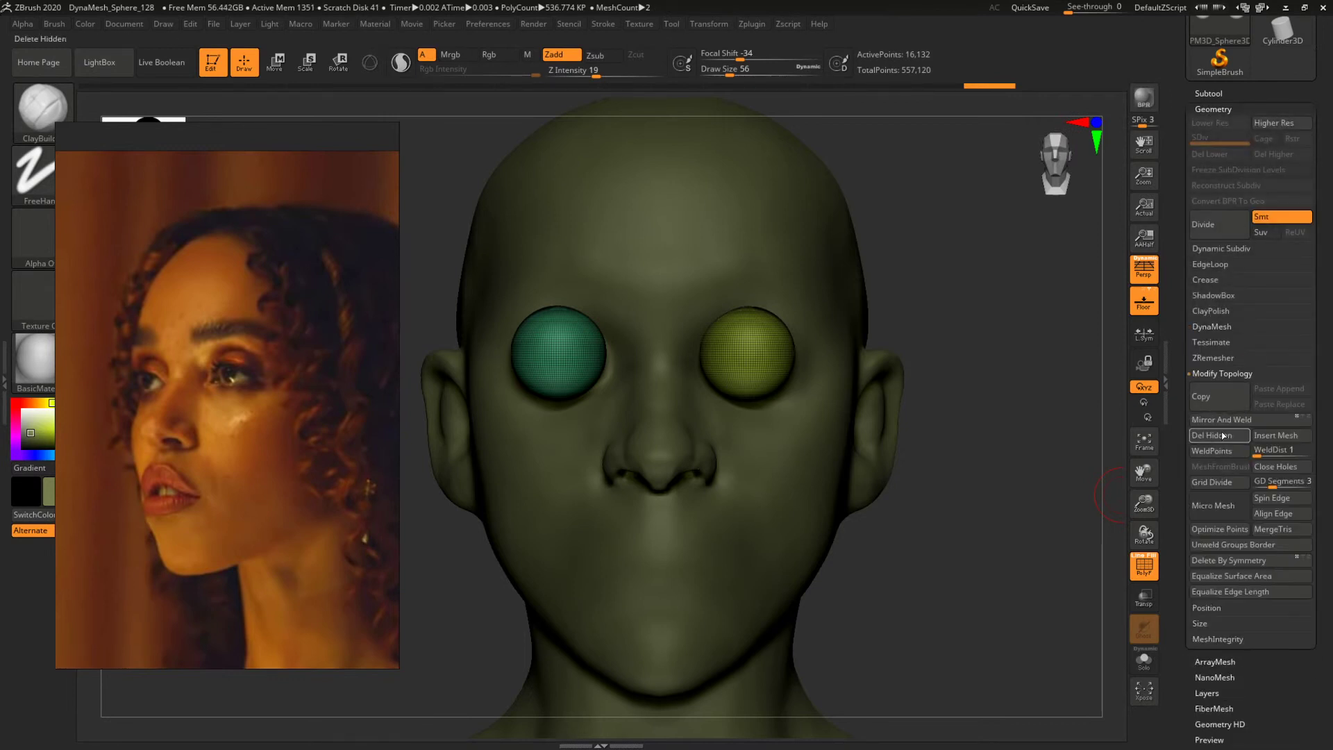
left_click(1204, 437)
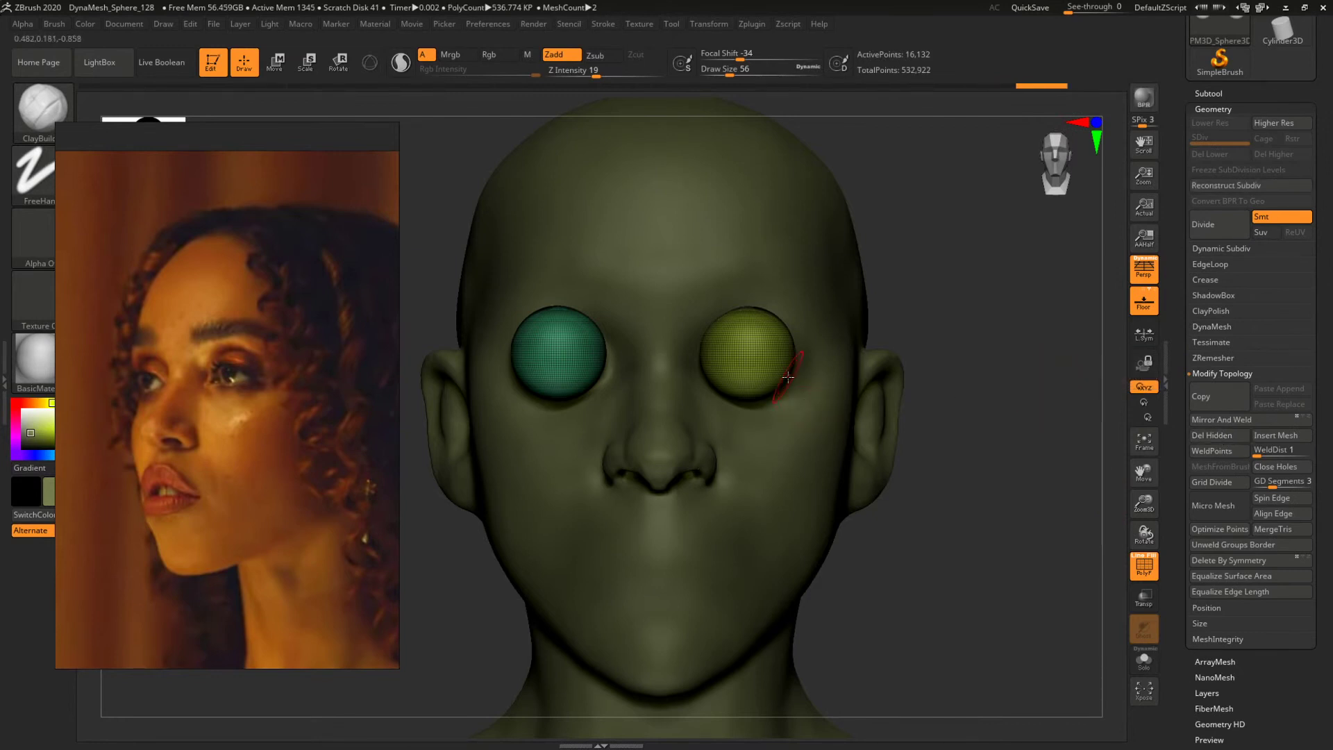
Move the two eyeballs slightly farther apart and a little lower in the sockets, mirroring the movement on both sides.
key("w")
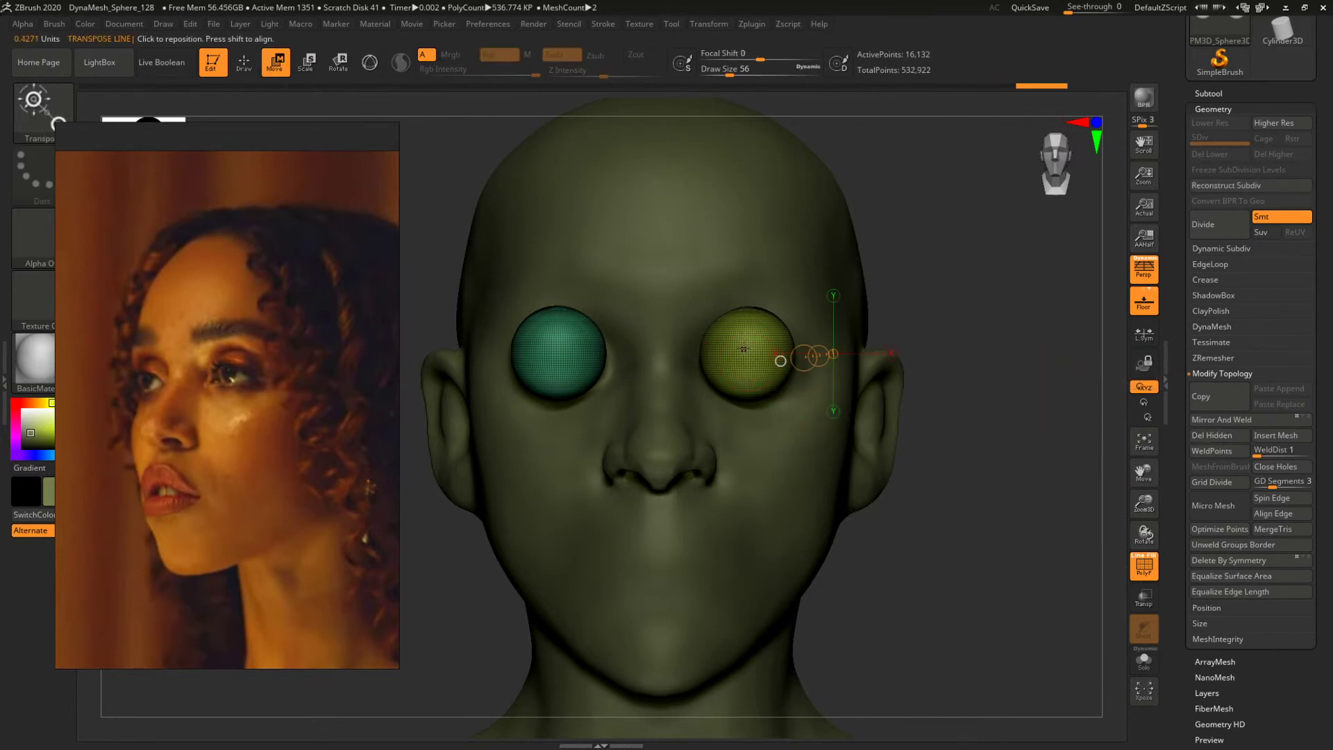
left_click_drag(744, 349, 905, 349, "shift")
left_click_drag(822, 347, 825, 353)
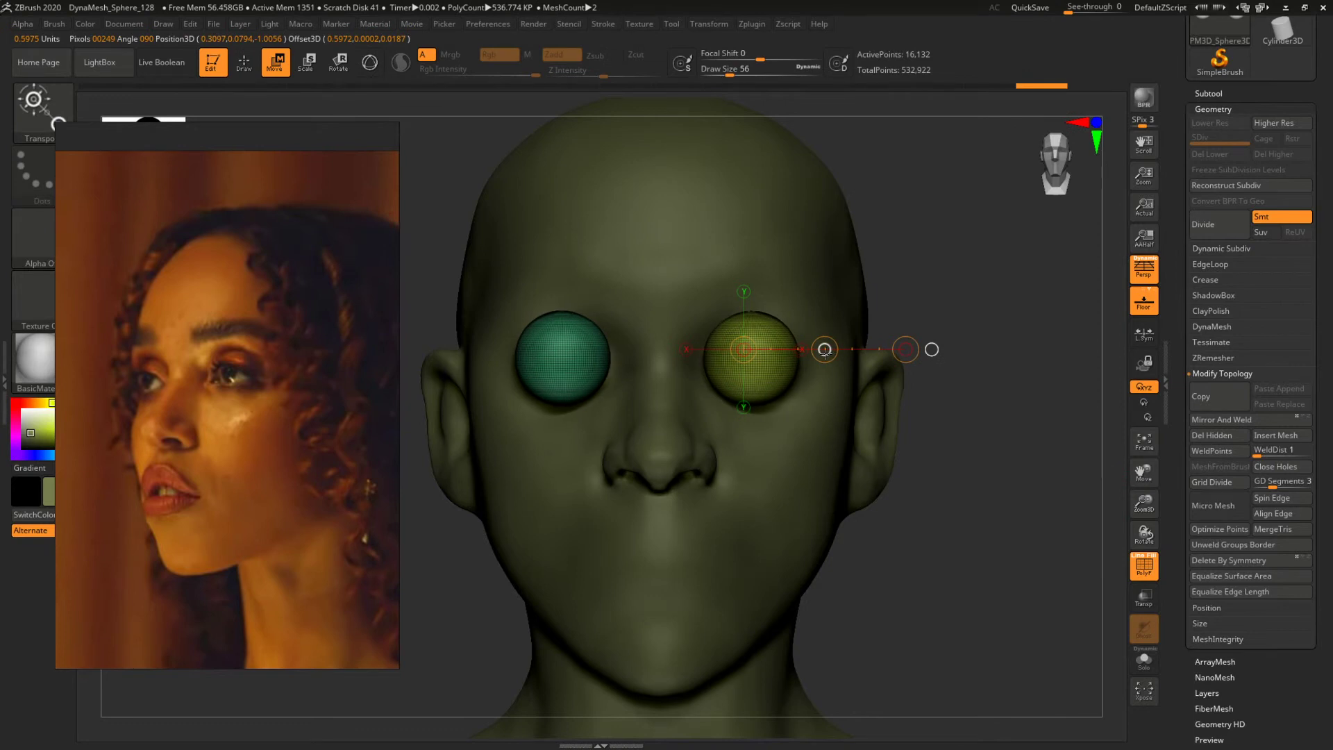
key("ctrl+z")
key("ctrl+z")
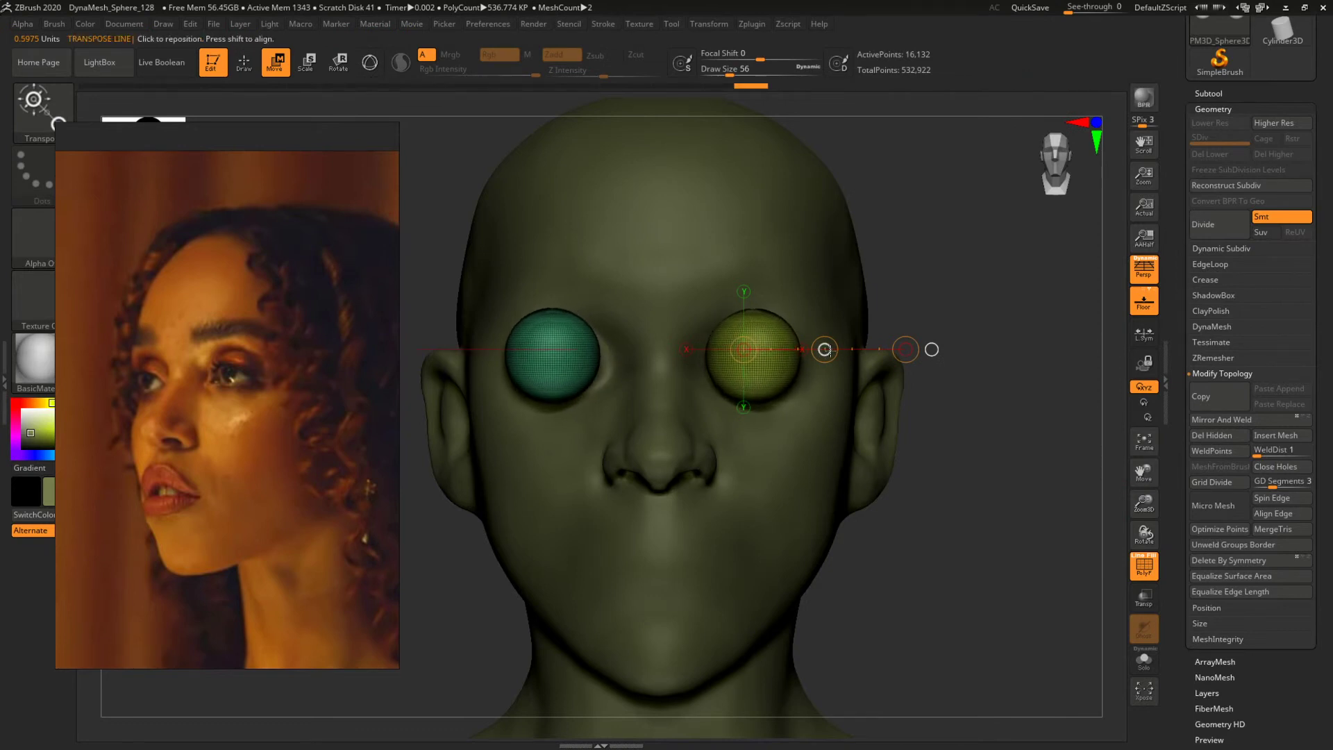
left_click(555, 327, "alt")
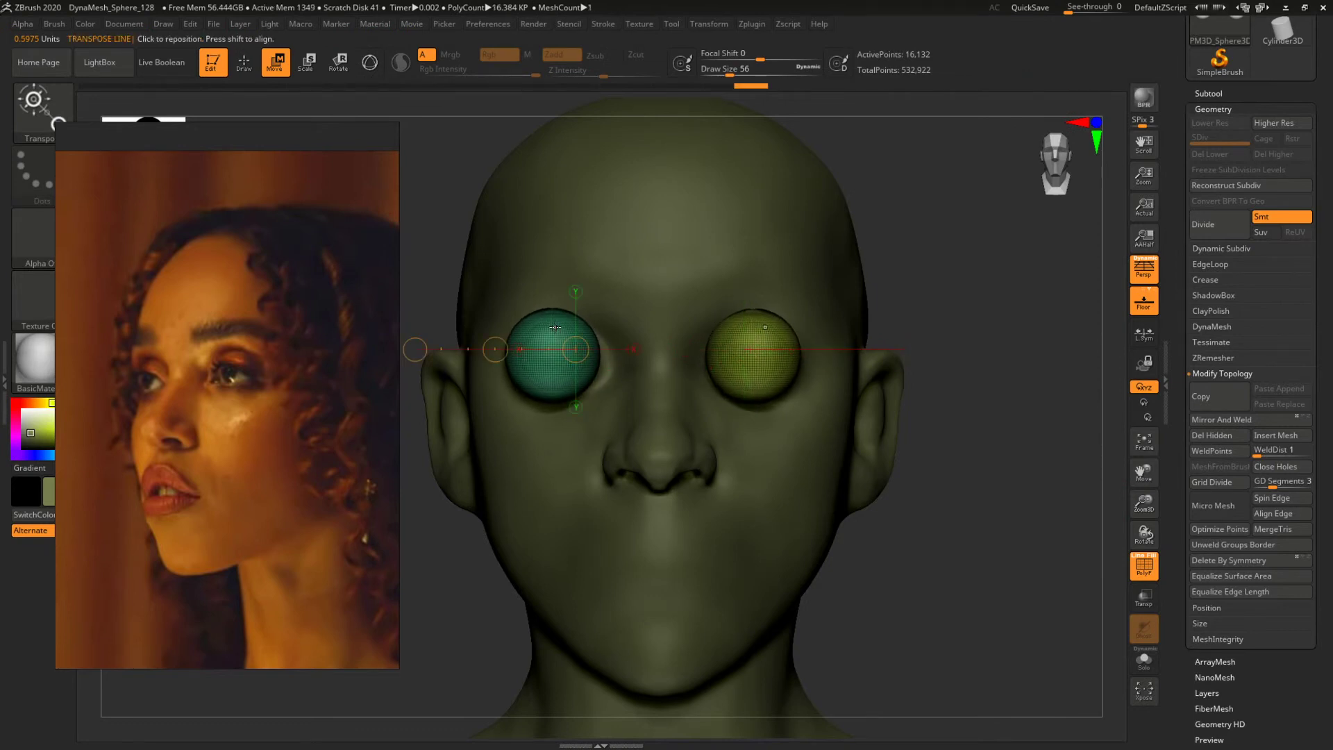
left_click(730, 323, "alt")
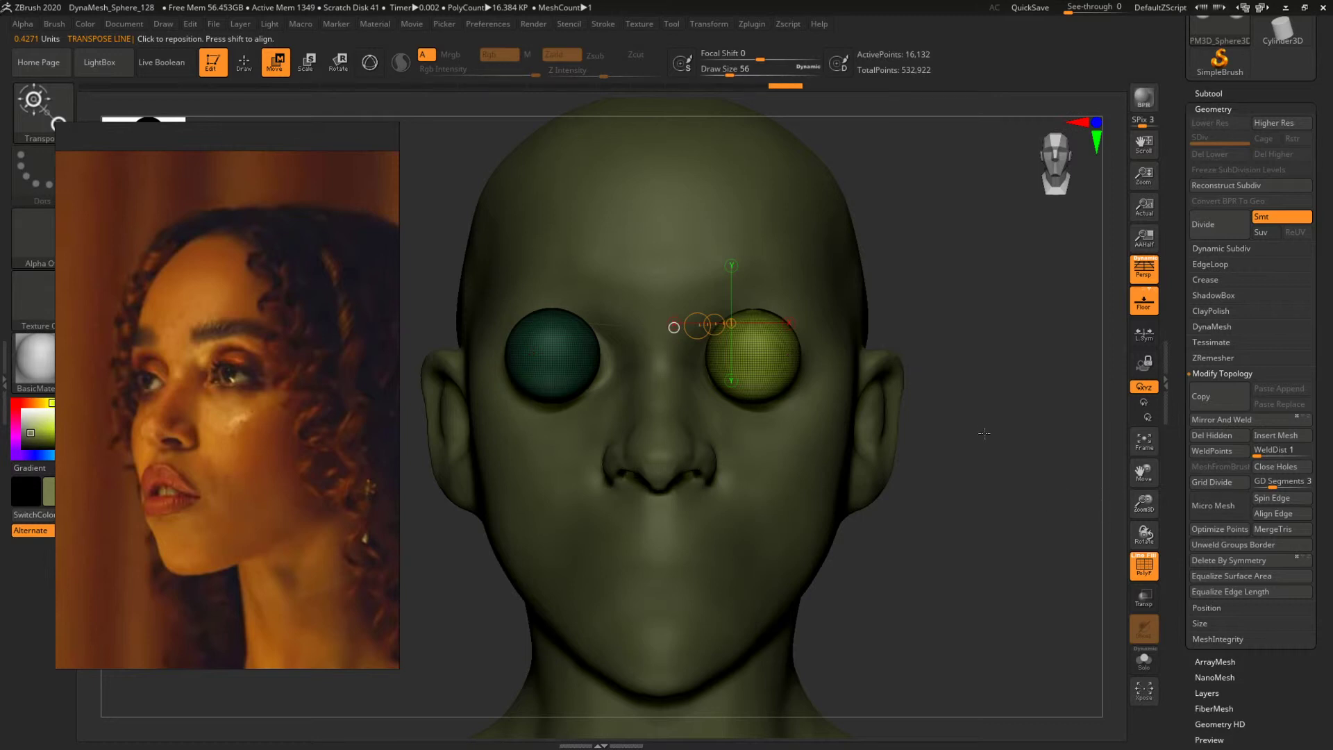
Isolate the yellow-green eyeball and use Mirror And Weld to create a matching eyeball on the other side.
key("b")
key("c")
key("b")
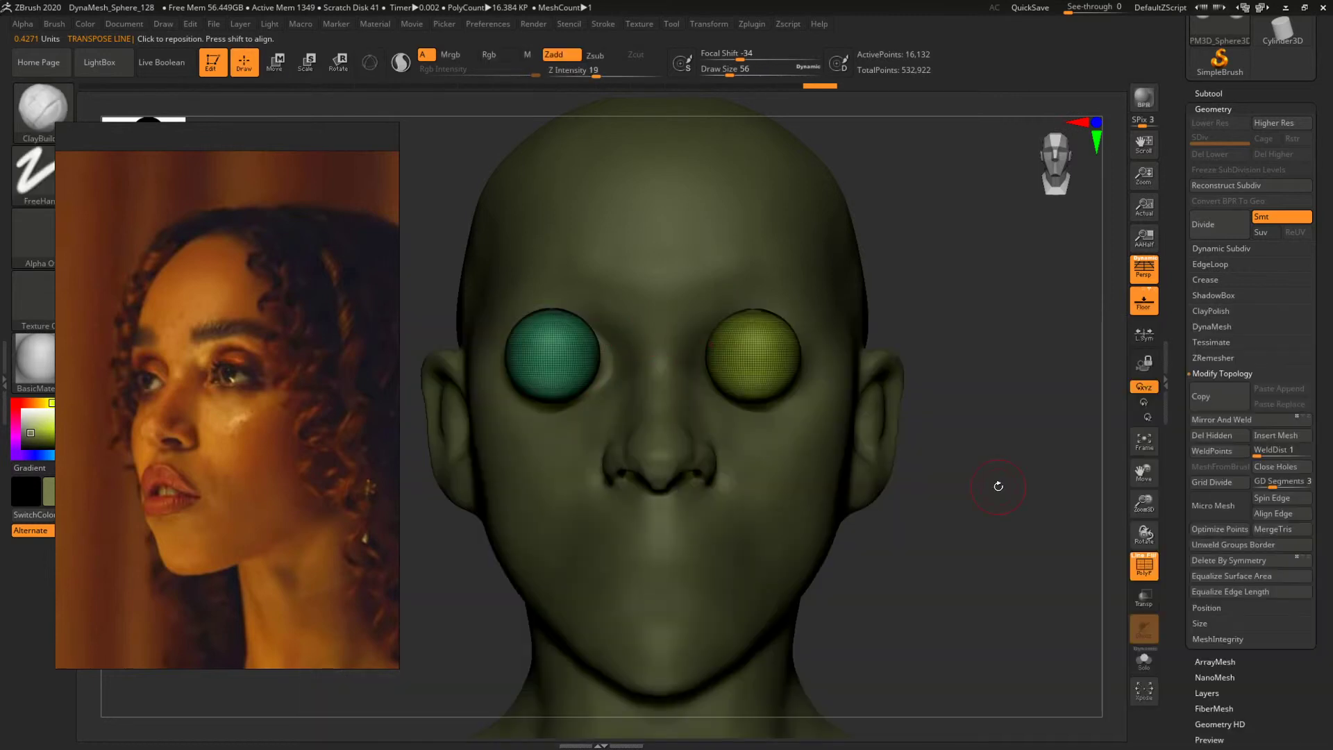
left_click(783, 372, "ctrl+shift")
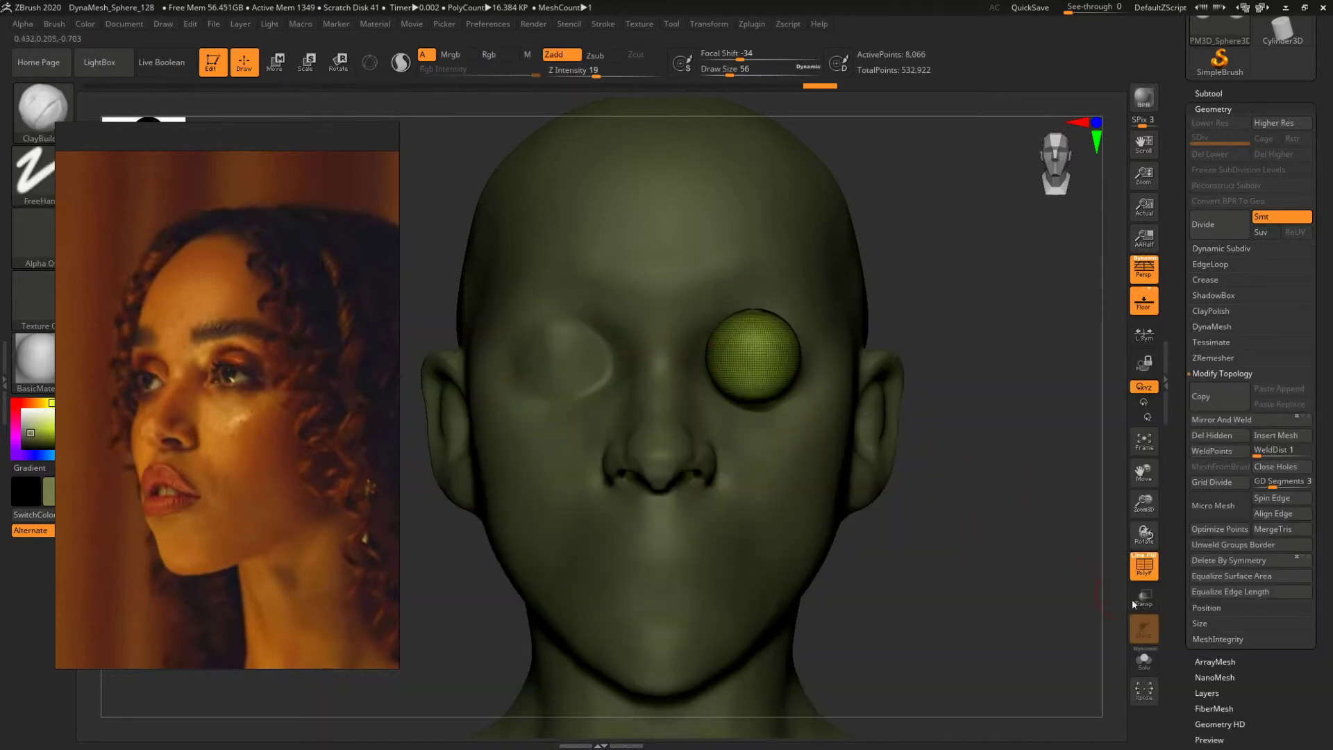
left_click(1205, 421)
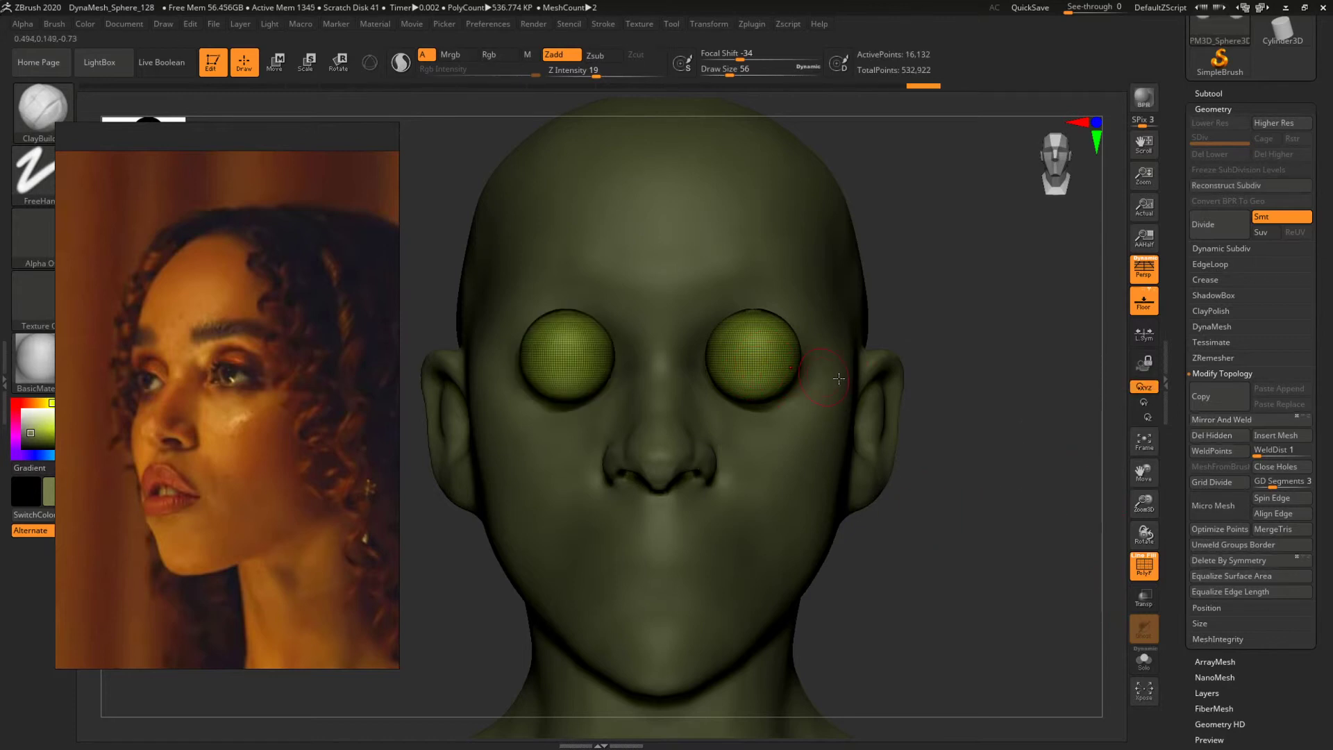
Move both eyeballs slightly farther apart and lower, and push them deeper into the eye sockets from the side view.
key("w")
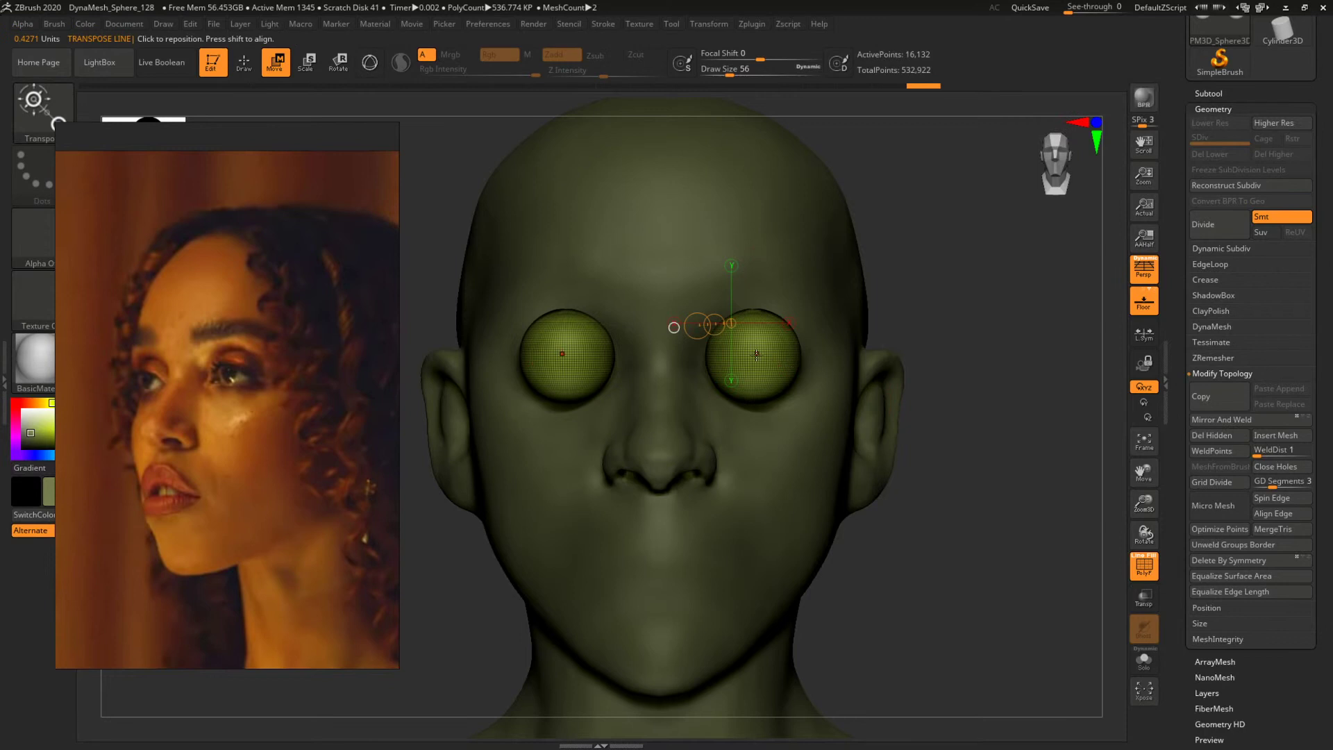
mouse_move(757, 355)
left_mouse_down()
mouse_move(899, 354)
mouse_move(831, 357)
left_mouse_up()
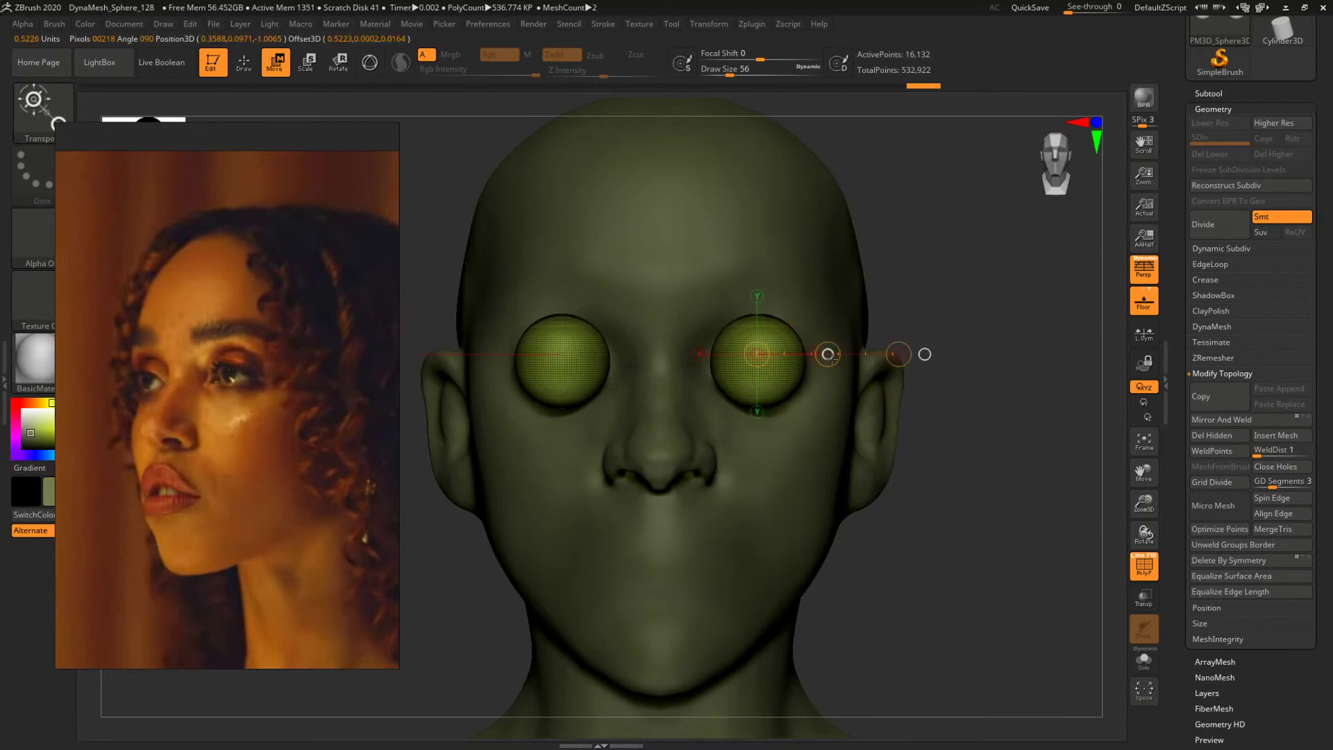
left_click_drag(941, 460, 837, 440, "shift")
left_click_drag(817, 378, 643, 377)
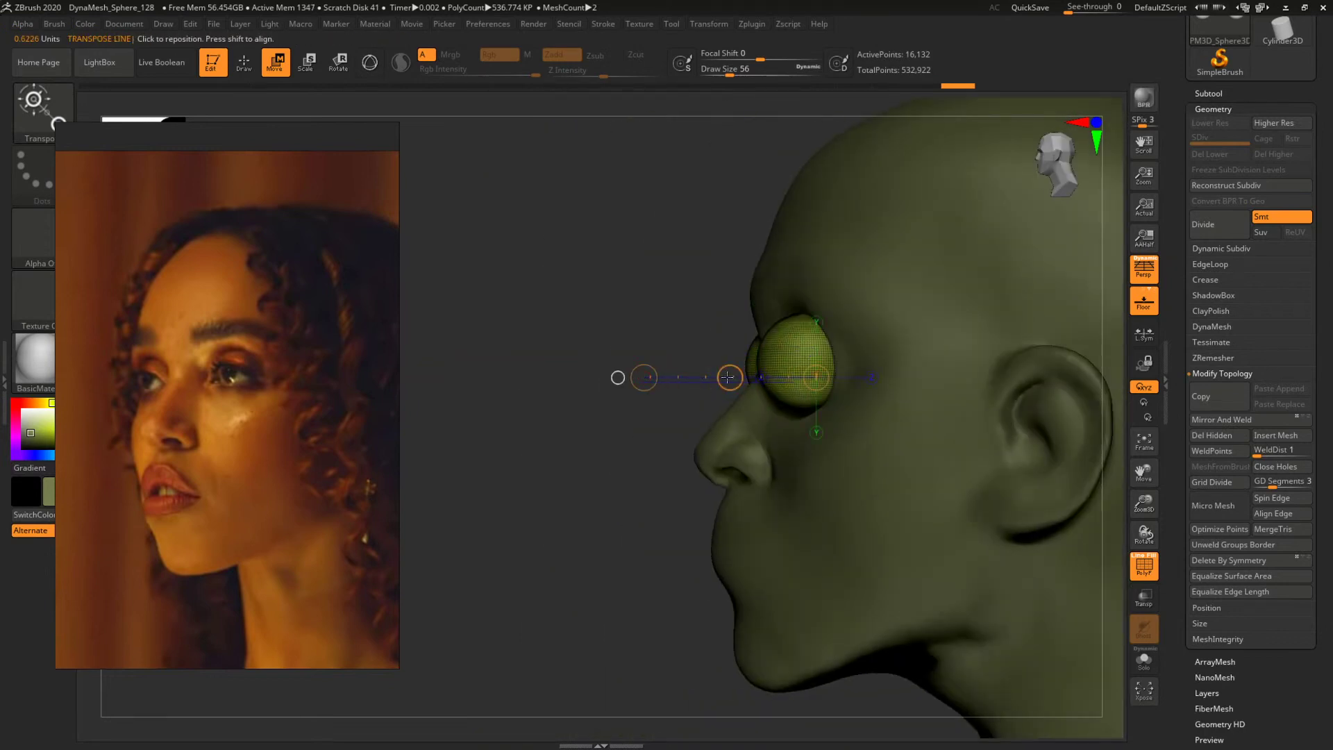
left_click_drag(729, 377, 750, 377)
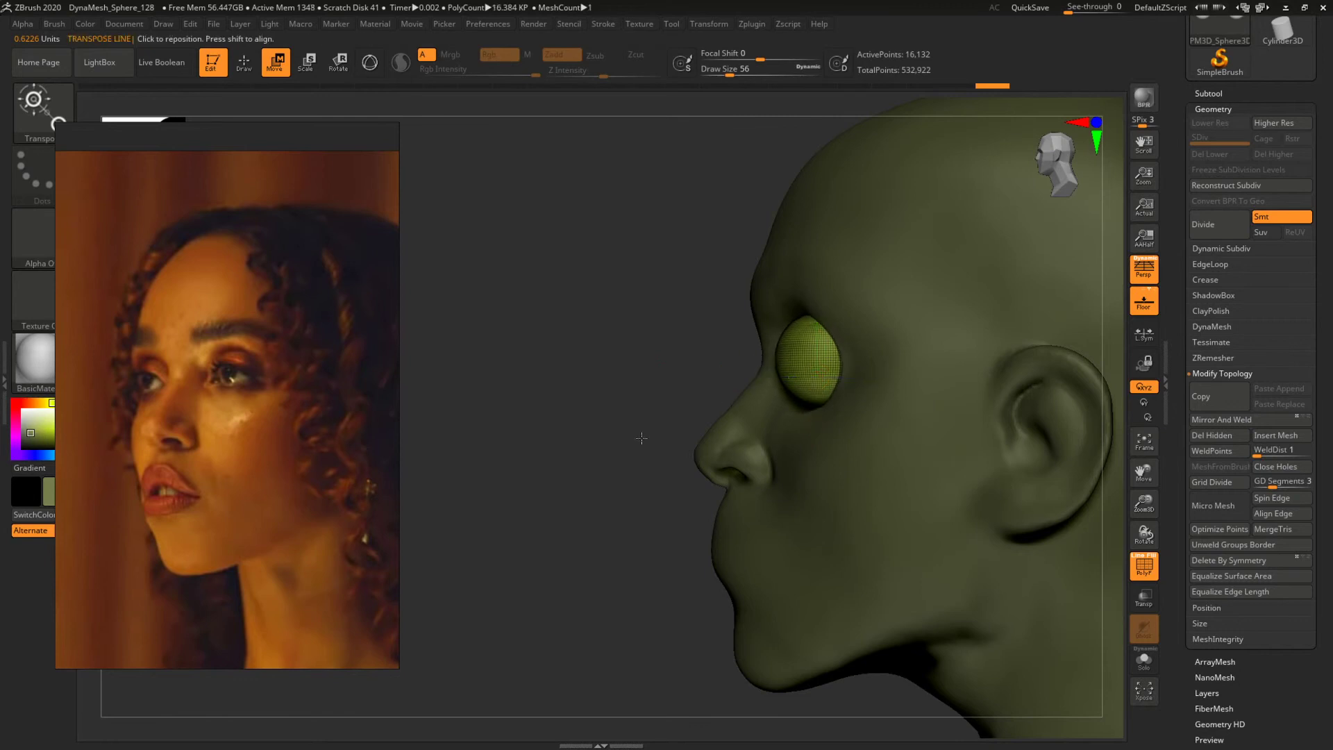
left_click_drag(642, 438, 834, 446, "shift")
left_click_drag(959, 450, 921, 453, "alt")
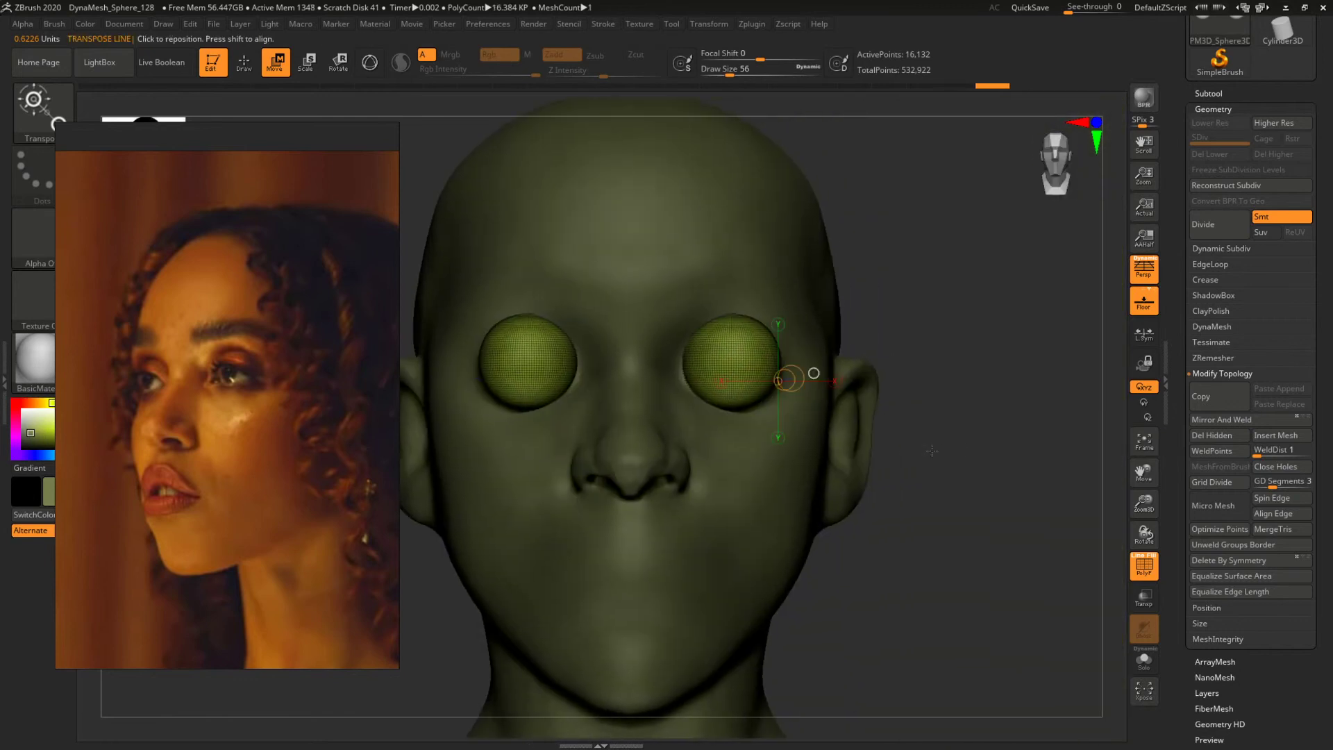
Select the head for editing, turn off its polyframe, and enable ghost transparency so the eyeballs show through.
left_click(869, 452, "alt")
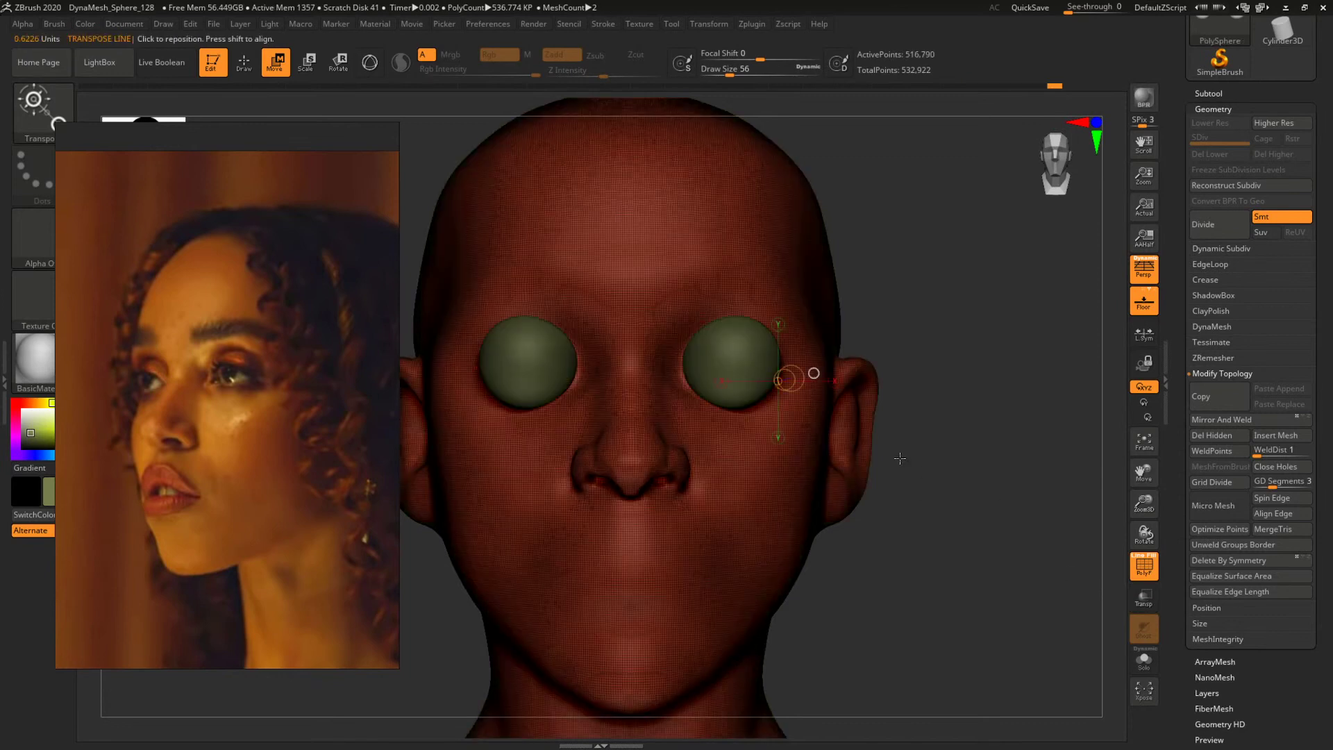
left_click(1135, 564)
left_click(1142, 597)
left_click_drag(941, 423, 929, 477, "alt")
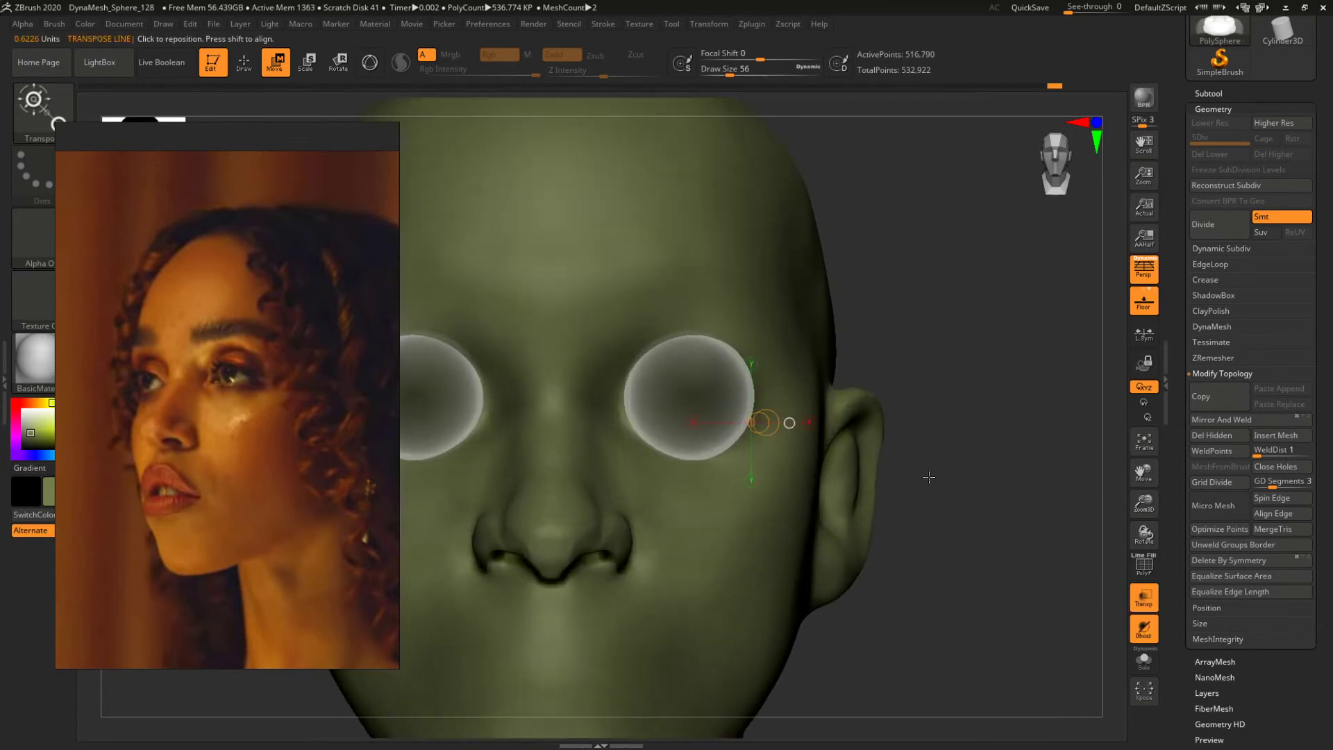
Isolate the head in Solo mode and mark the inner and outer eye corners with DamStandard at draw size 35.
key("b")
key("d")
key("s")
key("space")
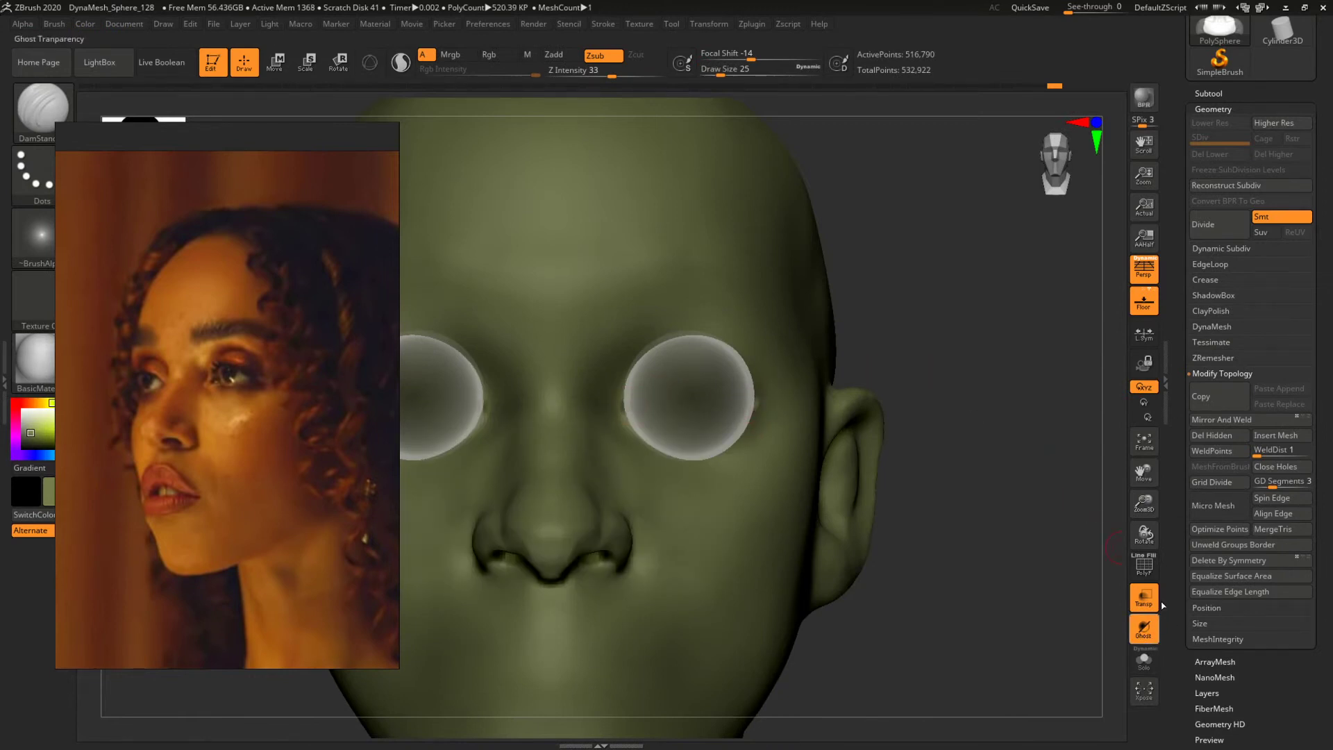
left_click(1144, 659)
mouse_move(1011, 533)
left_mouse_down("alt")
mouse_move(911, 505)
mouse_move(952, 482)
mouse_move(991, 539)
mouse_move(962, 482)
mouse_move(959, 528)
left_mouse_up("alt")
key("space")
left_click(619, 409)
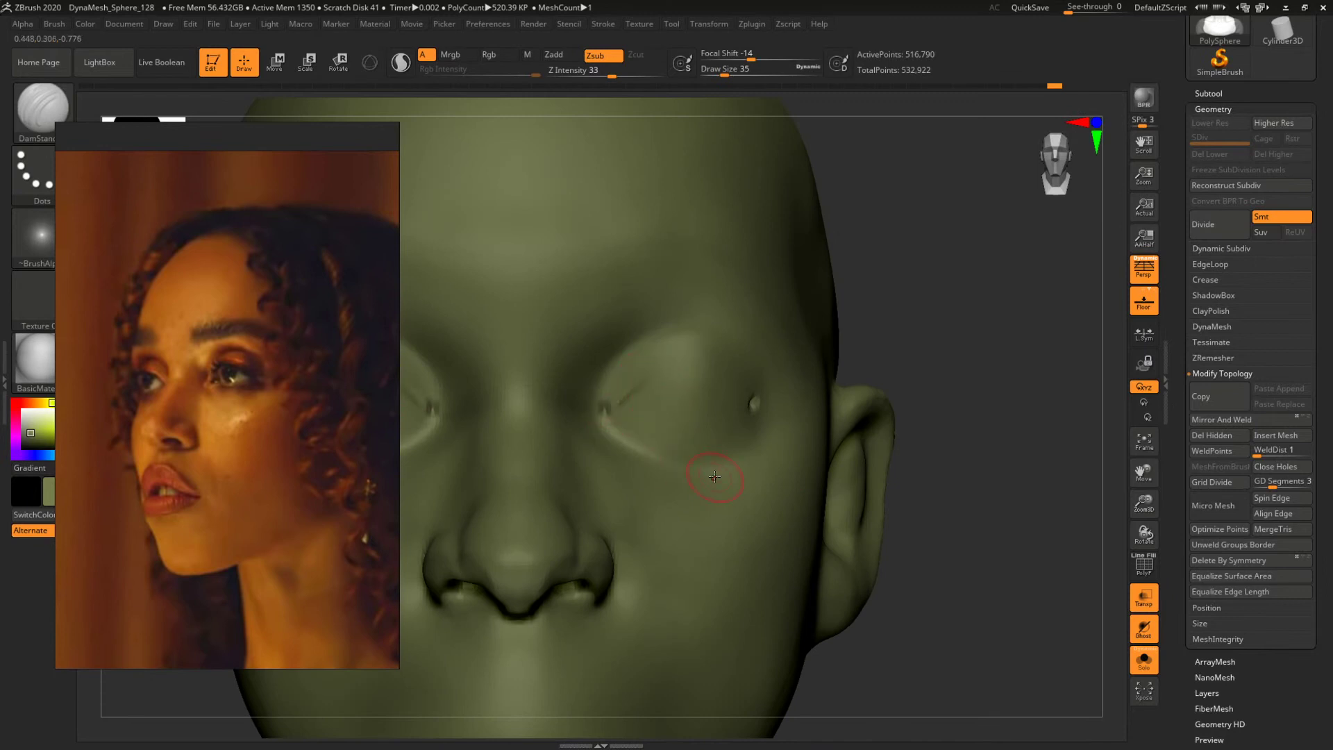
Switch the reference view to an enlarged frontal portrait with the cross markers on the face.
scroll(236, 284, "down", 8)
middle_click_drag(278, 167, 277, 302)
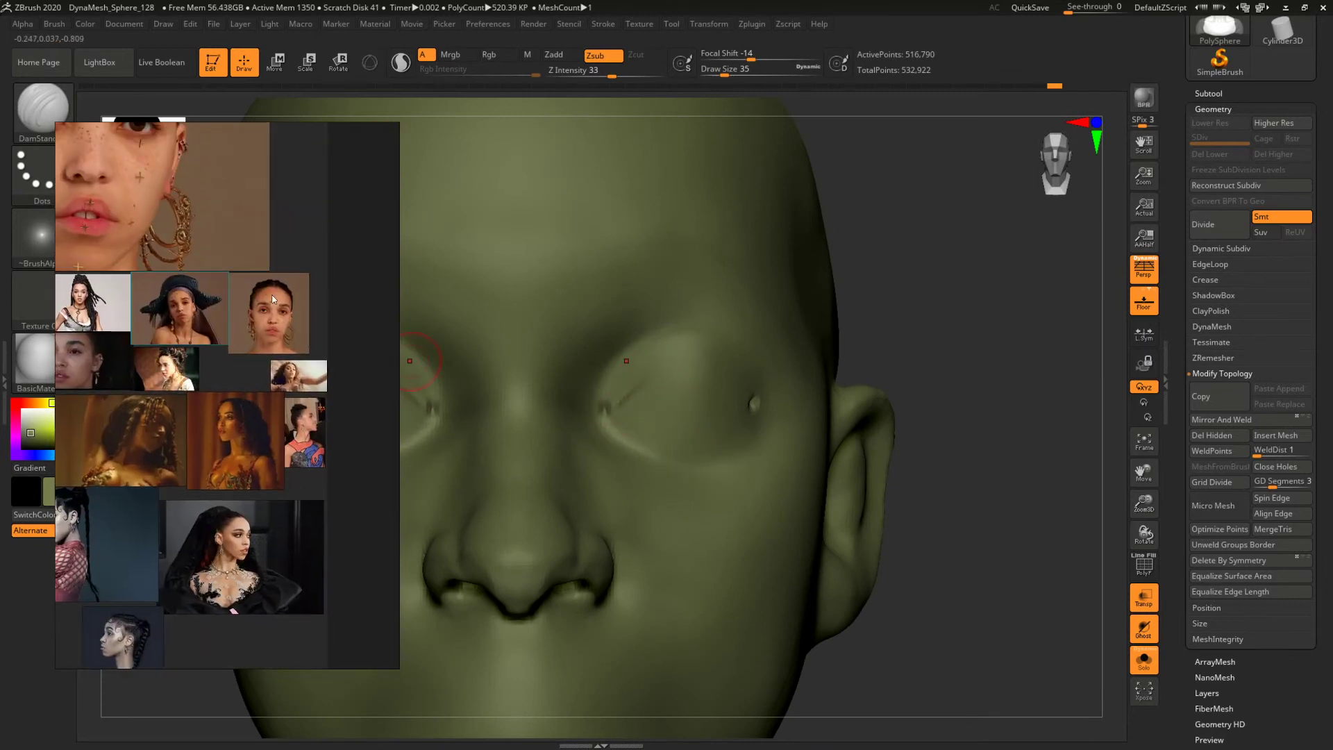
scroll(284, 292, "up", 4)
scroll(320, 367, "up", 3)
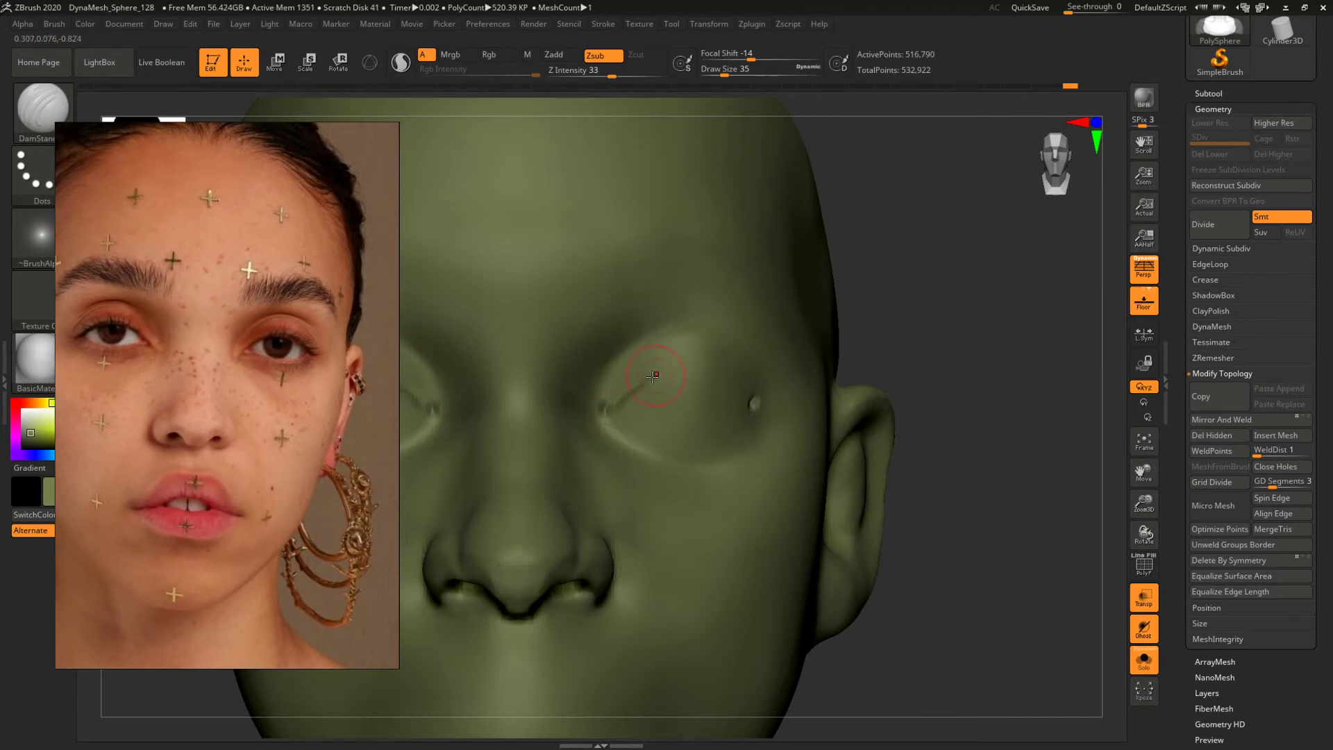
Try to carve the upper eyelid line between the marked eye corners with the DamStandard brush.
left_click_drag(928, 336, 822, 338)
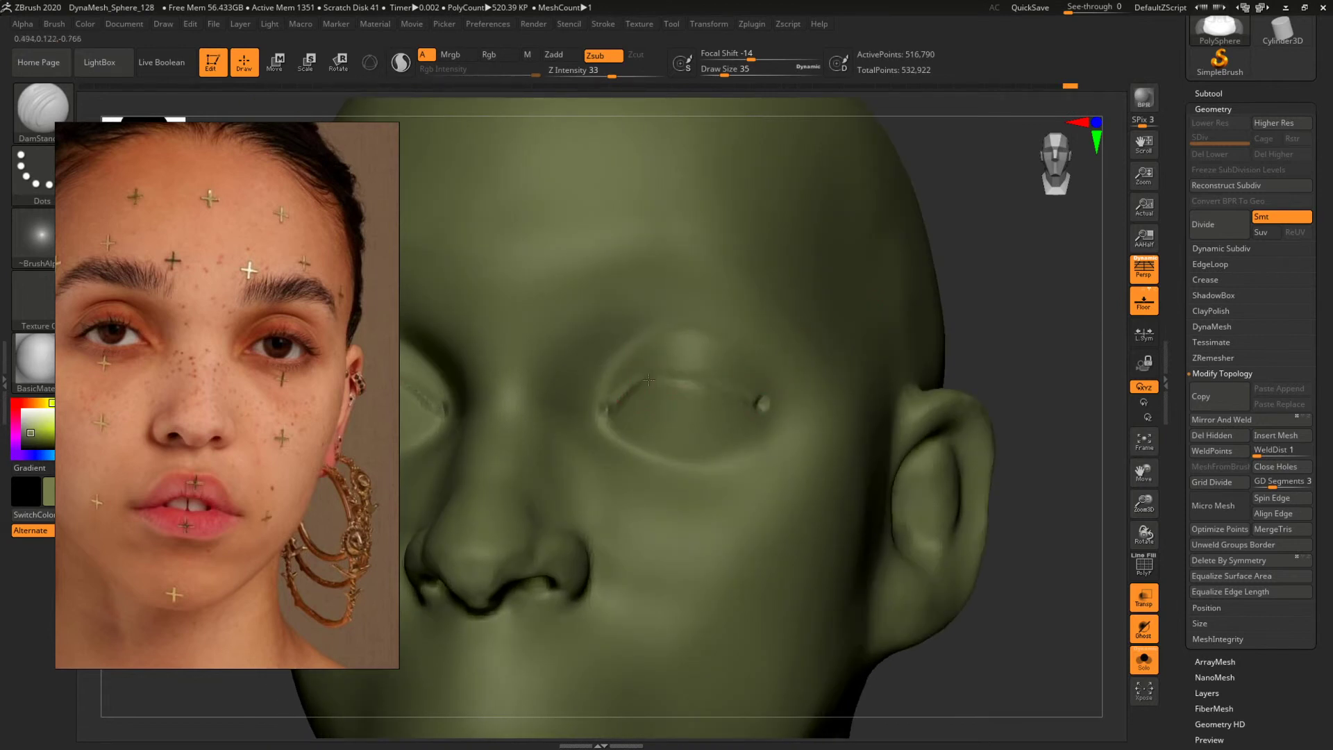
left_click_drag(1012, 343, 926, 382, "alt")
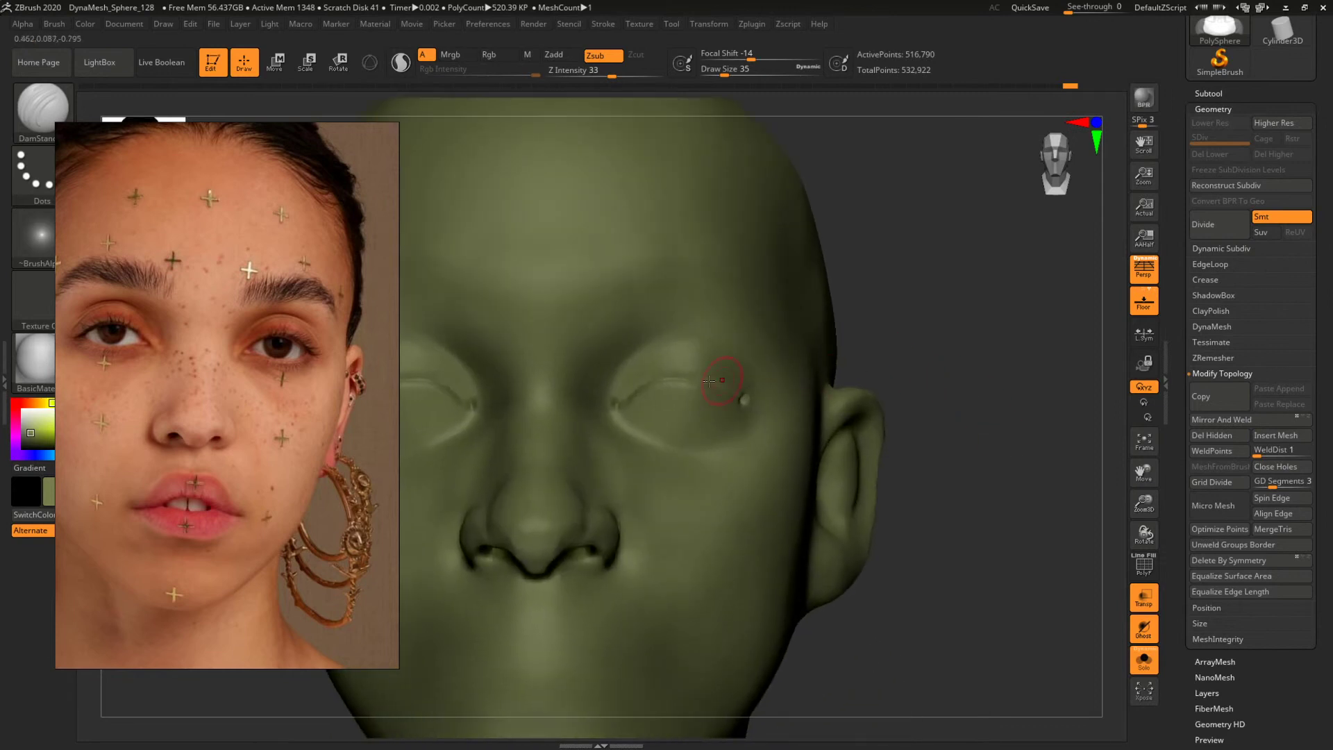
key("ctrl")
key("ctrl")
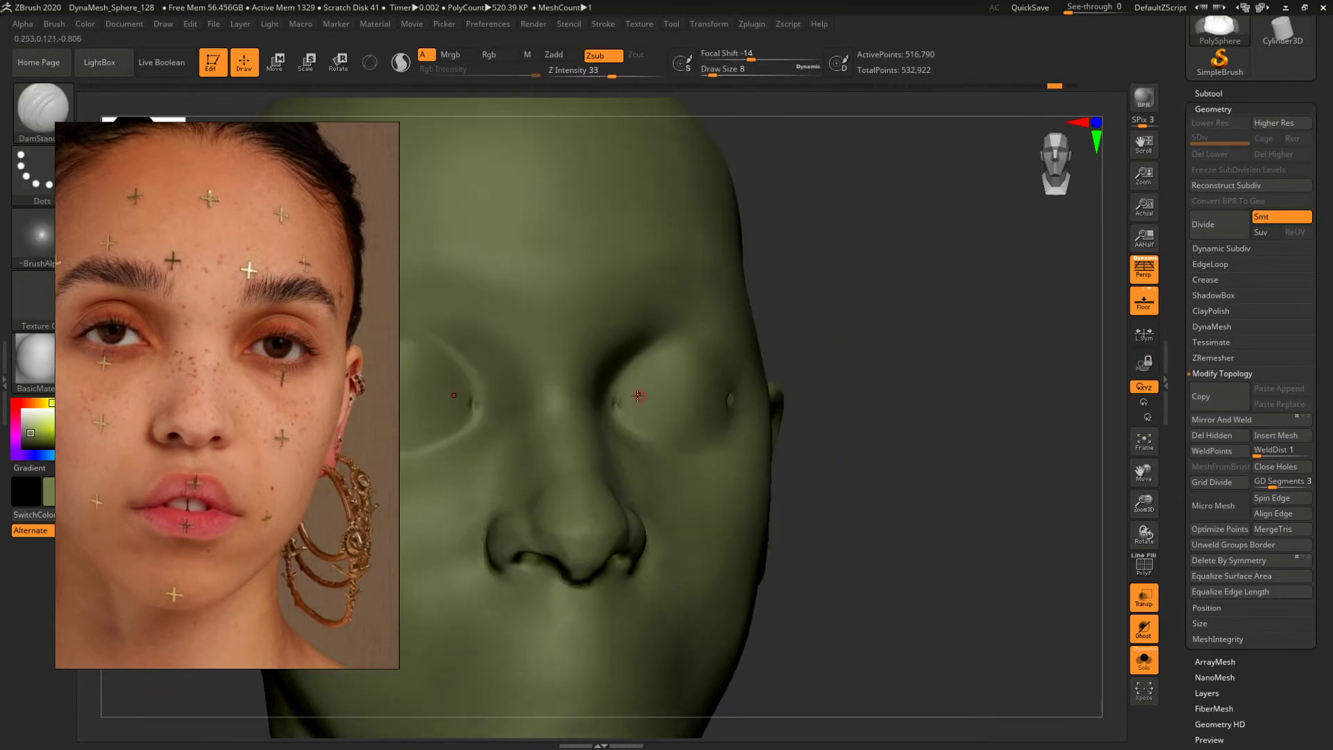
Set the draw size to 13, choose MaskPen as the masking brush, and reposition the reference portrait beside the face.
key("space")
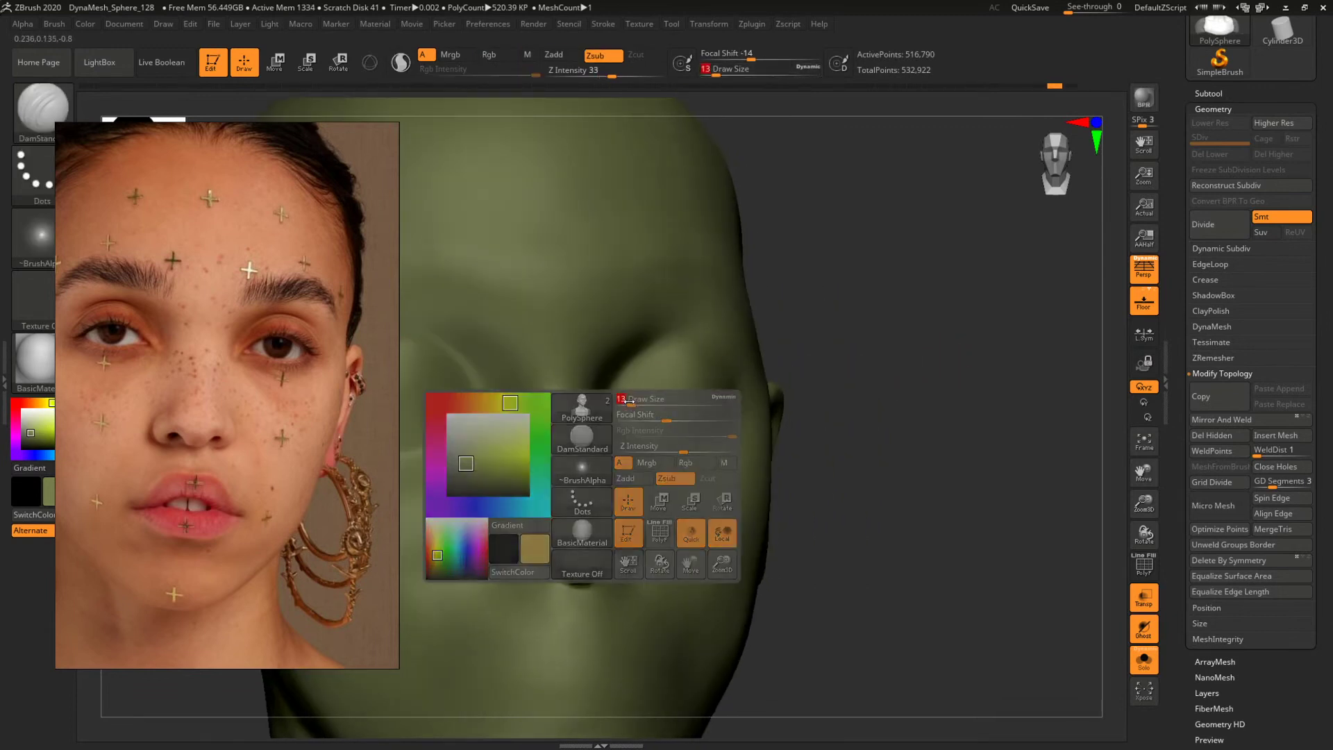
key("ctrl")
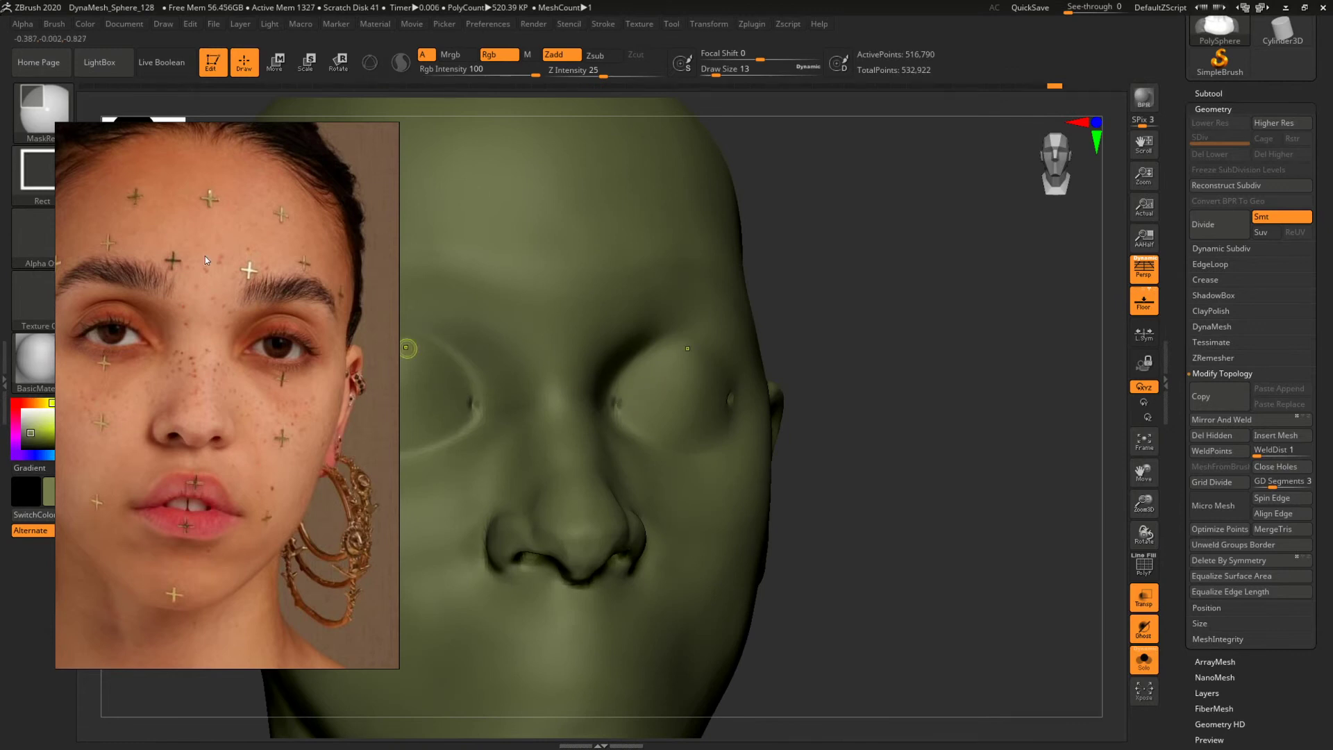
left_click(41, 111)
right_click_drag(232, 208, 191, 486)
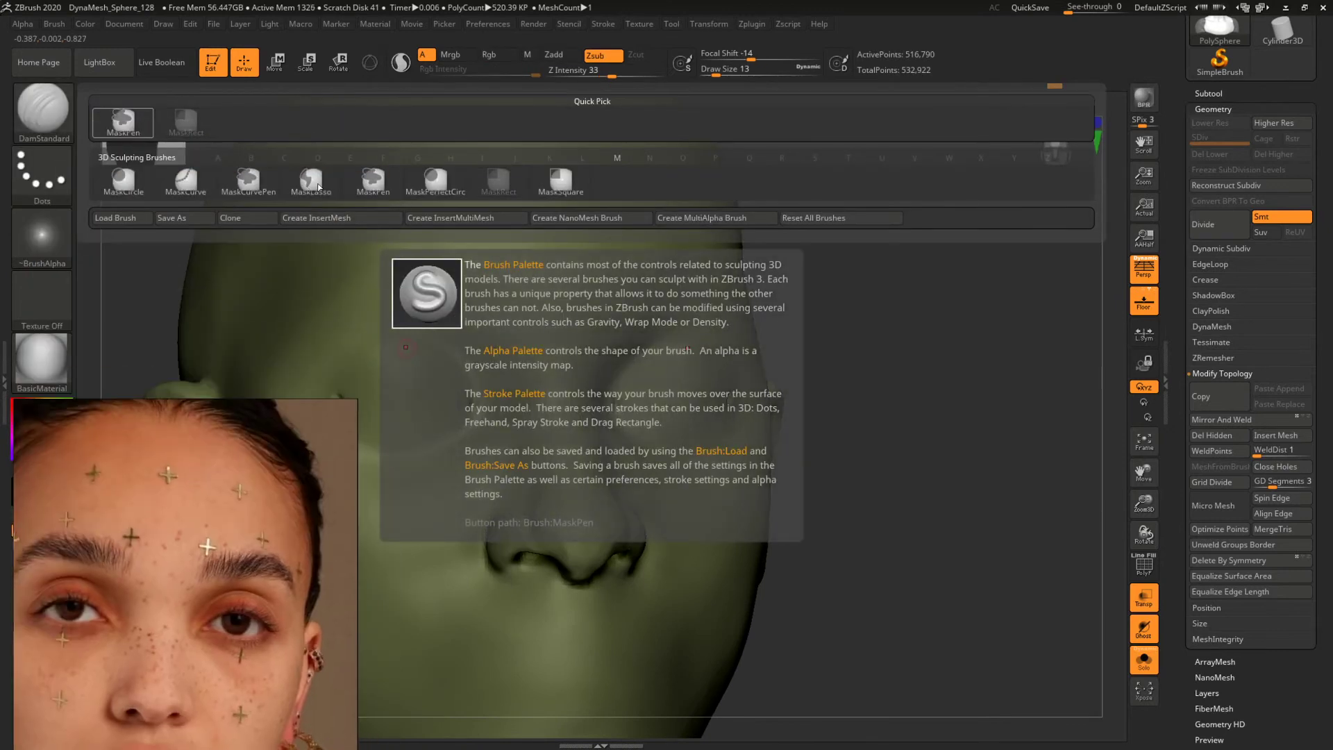
left_click(389, 182)
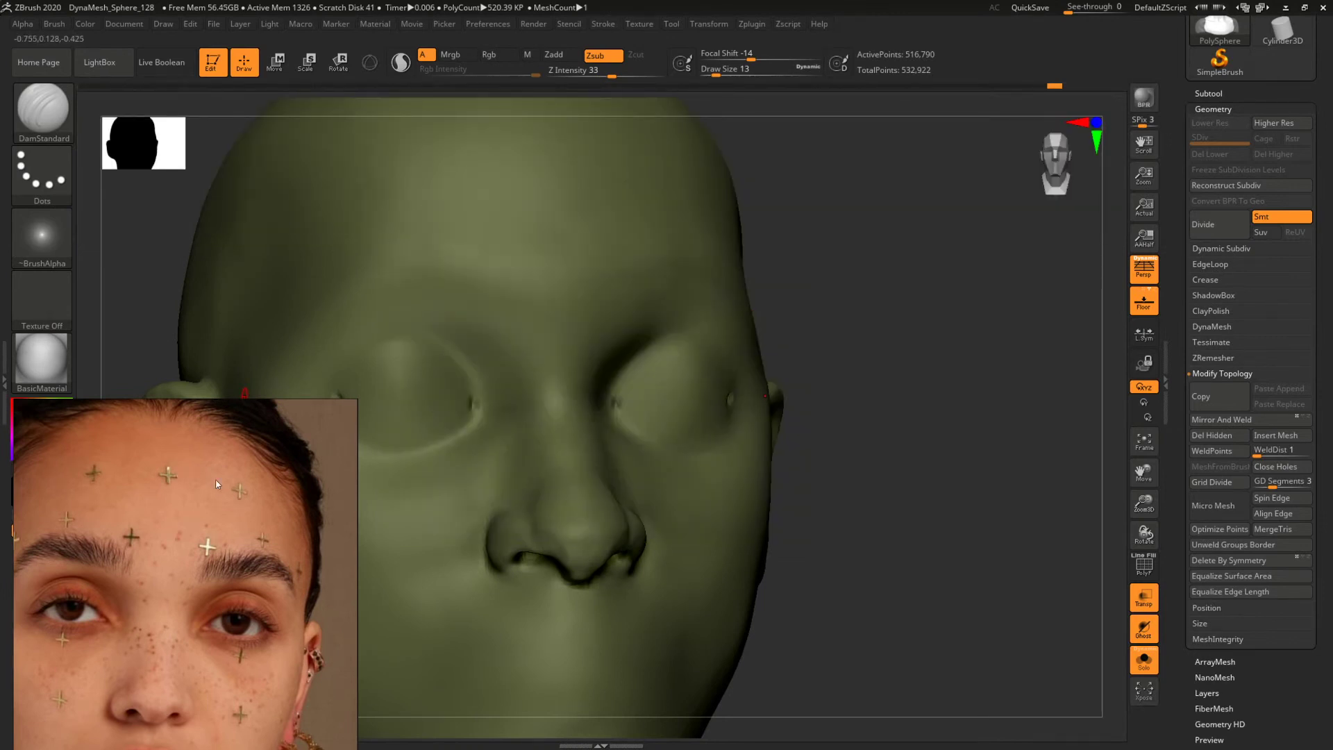
left_click_drag(218, 484, 317, 254)
Mask the almond-shaped eye openings by tracing the upper and lower lid edges between the eye corners and filling the inside.
left_click_drag(854, 259, 783, 256)
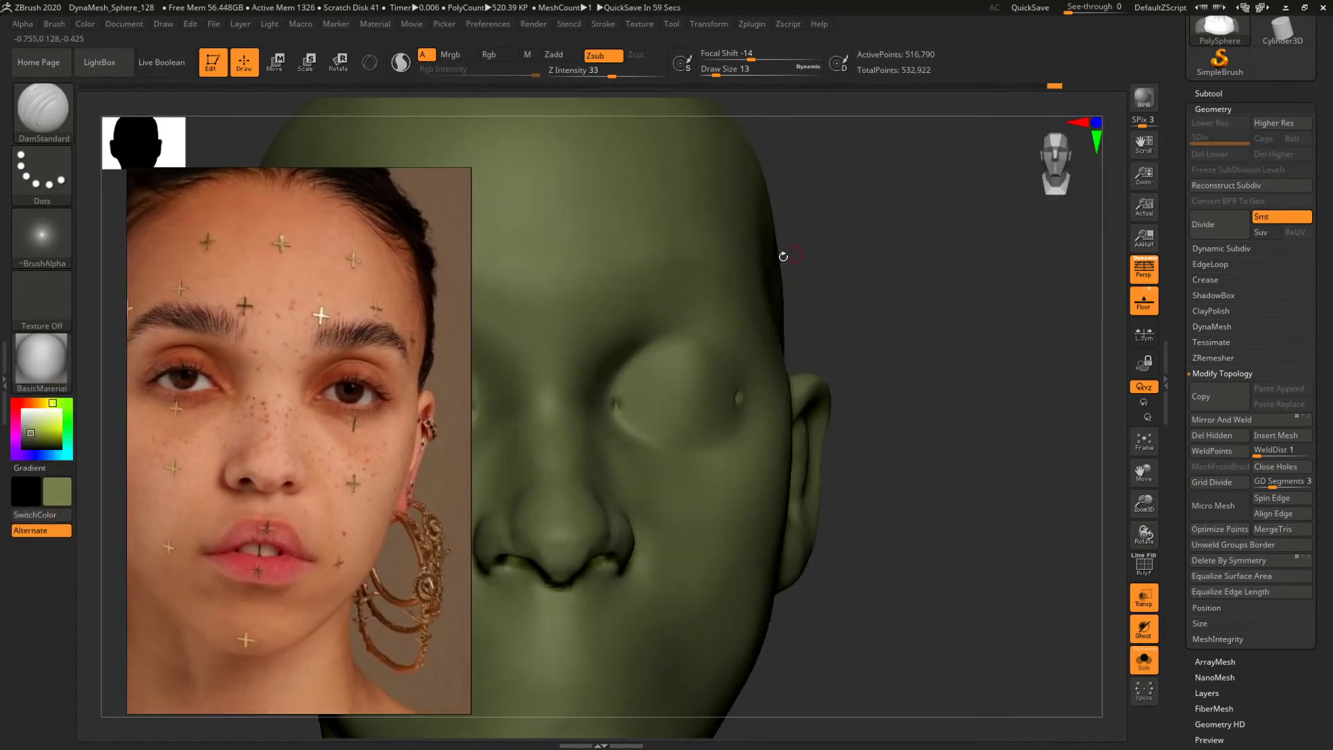
left_click_drag(909, 334, 785, 358)
key("ctrl")
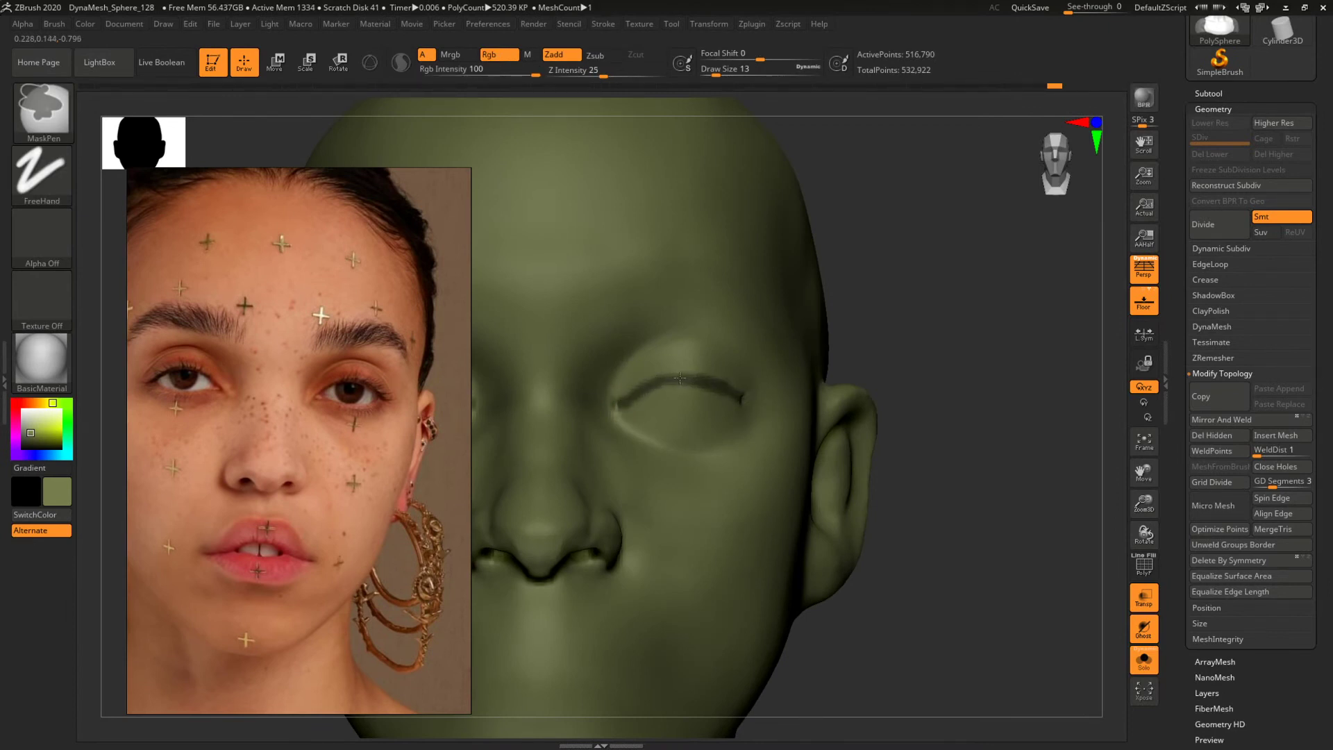
right_click_drag(872, 327, 872, 340)
key("ctrl")
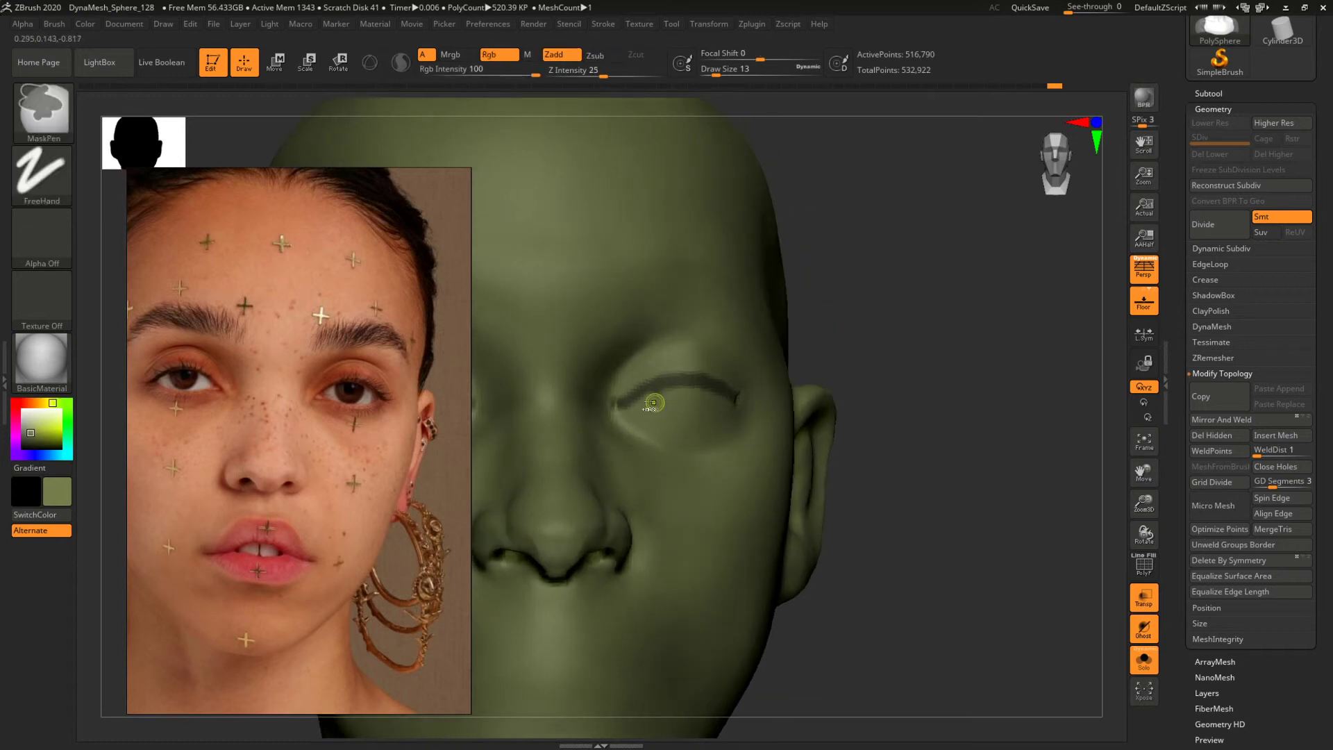
left_click_drag(623, 407, 638, 408, "ctrl")
left_click_drag(839, 366, 771, 369)
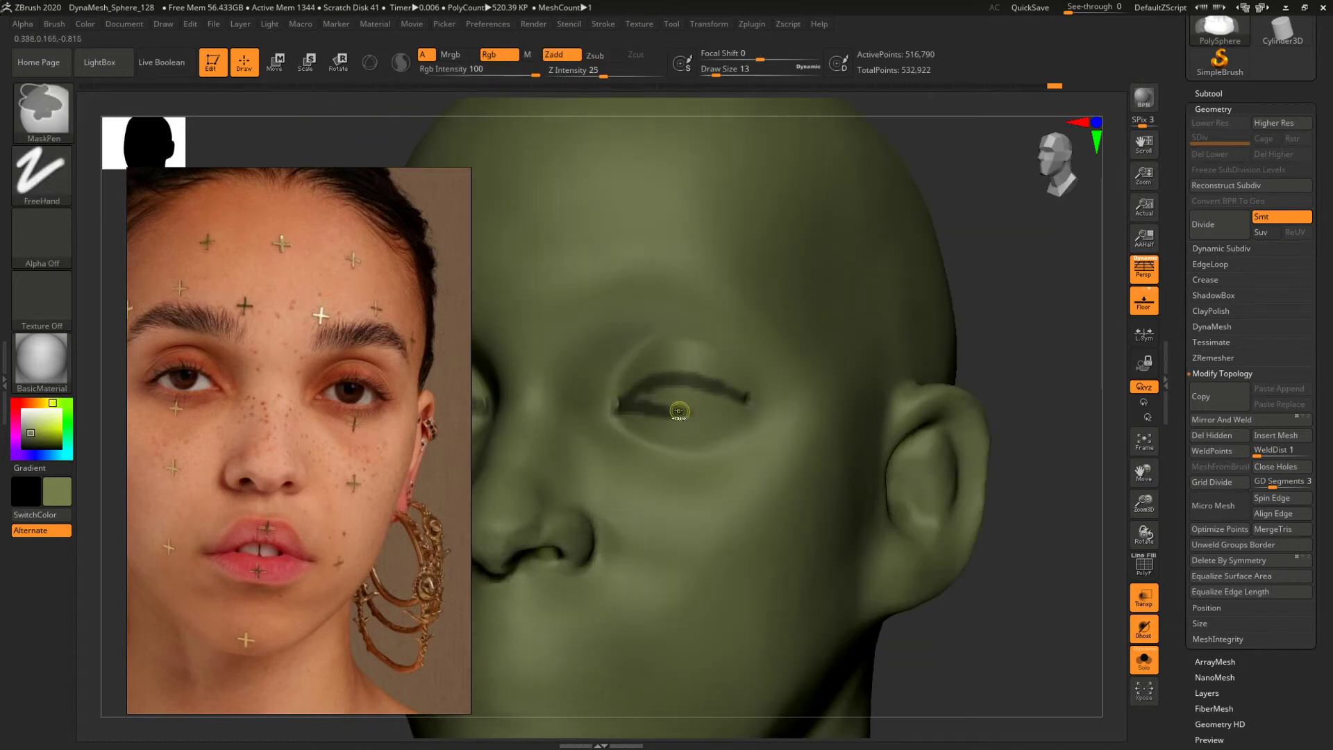
mouse_move(679, 411)
left_mouse_down("ctrl")
mouse_move(695, 406)
mouse_move(662, 393)
left_mouse_up("ctrl")
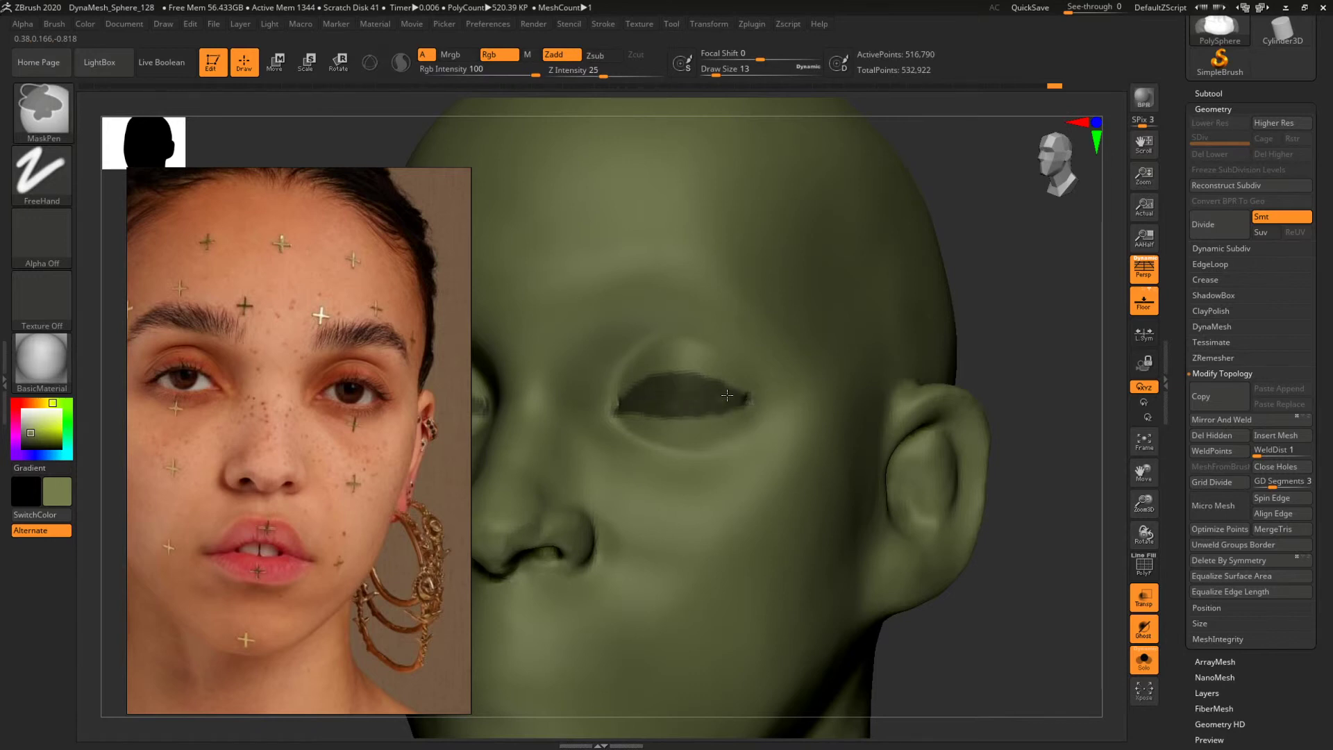
Check the eye masks on the whole head, and extend and smooth their lower edges to match the reference portrait.
mouse_move(1057, 366)
left_mouse_down("alt")
mouse_move(896, 342)
mouse_move(812, 395)
left_mouse_up("alt")
right_click_drag(911, 314, 707, 389, "shift")
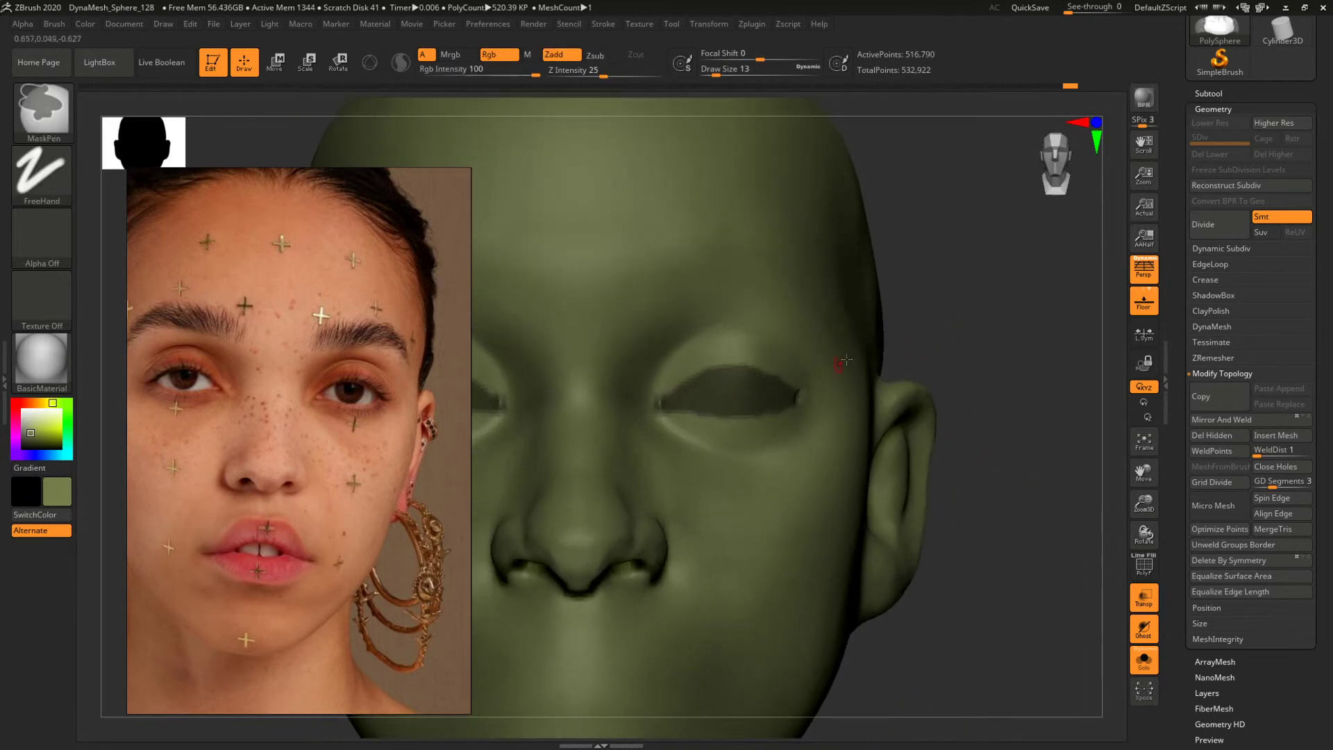
mouse_move(1051, 390)
left_mouse_down("alt")
mouse_move(914, 351)
mouse_move(934, 394)
left_mouse_up("alt")
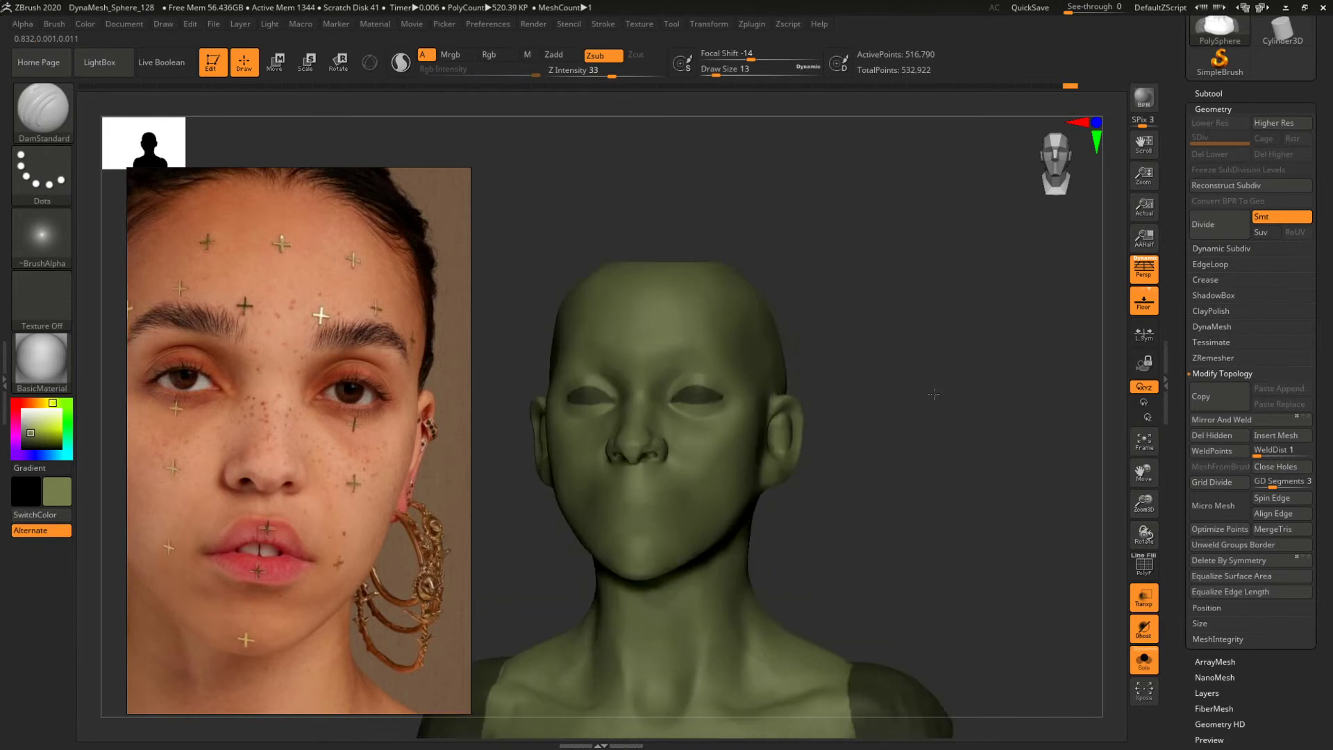
right_click_drag(934, 394, 762, 348, "ctrl")
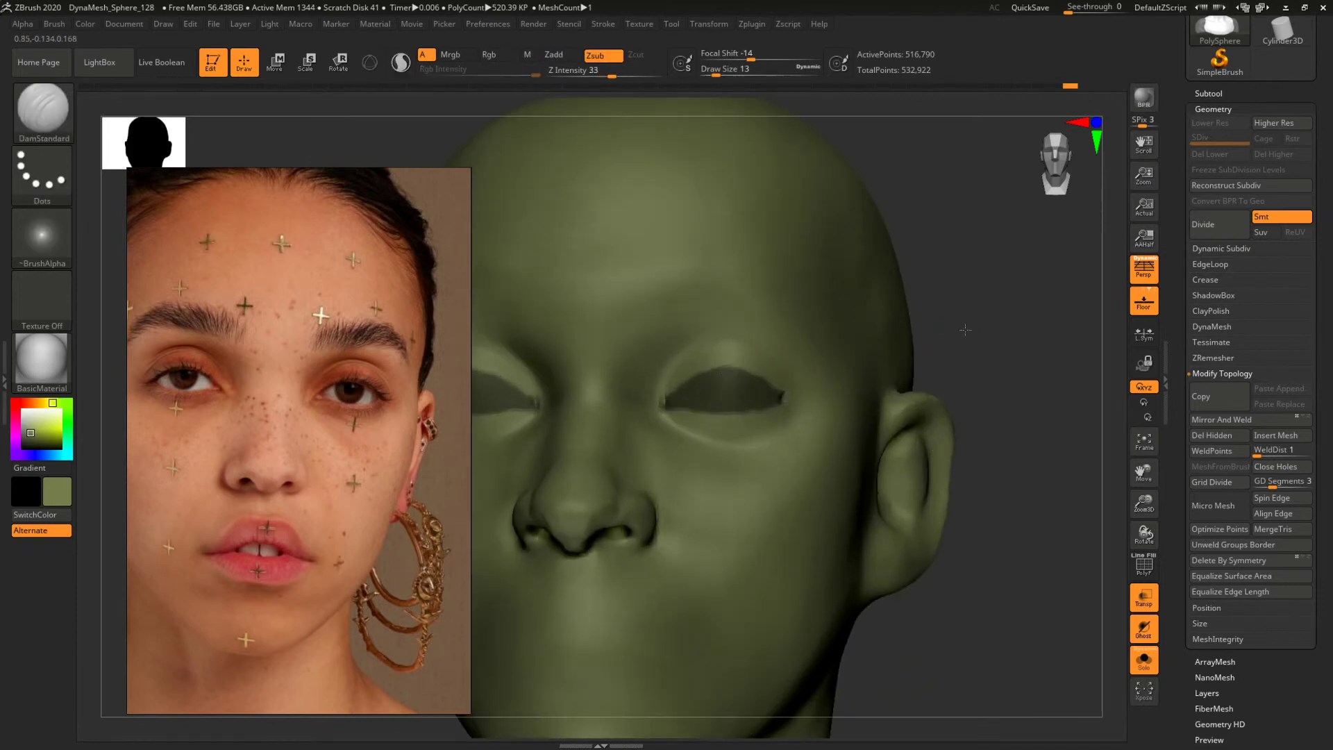
left_click_drag(964, 328, 914, 417, "shift")
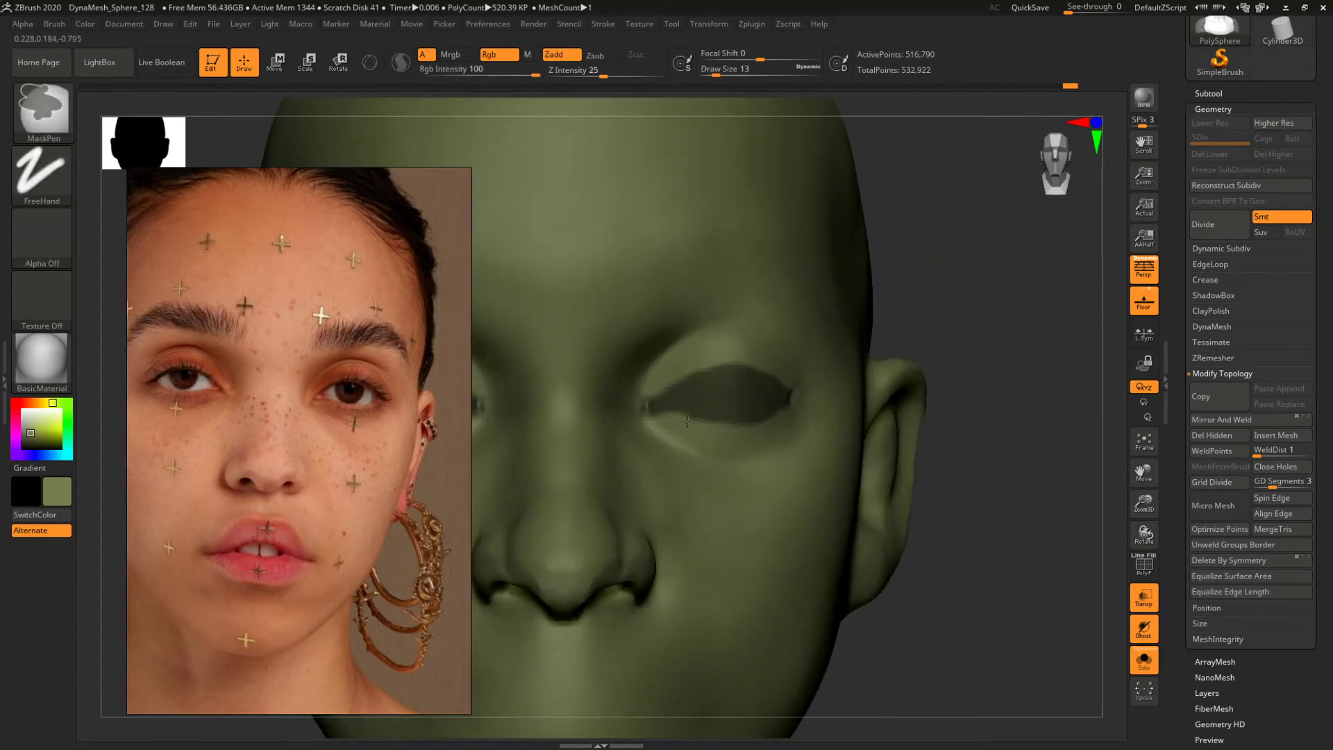
key("ctrl")
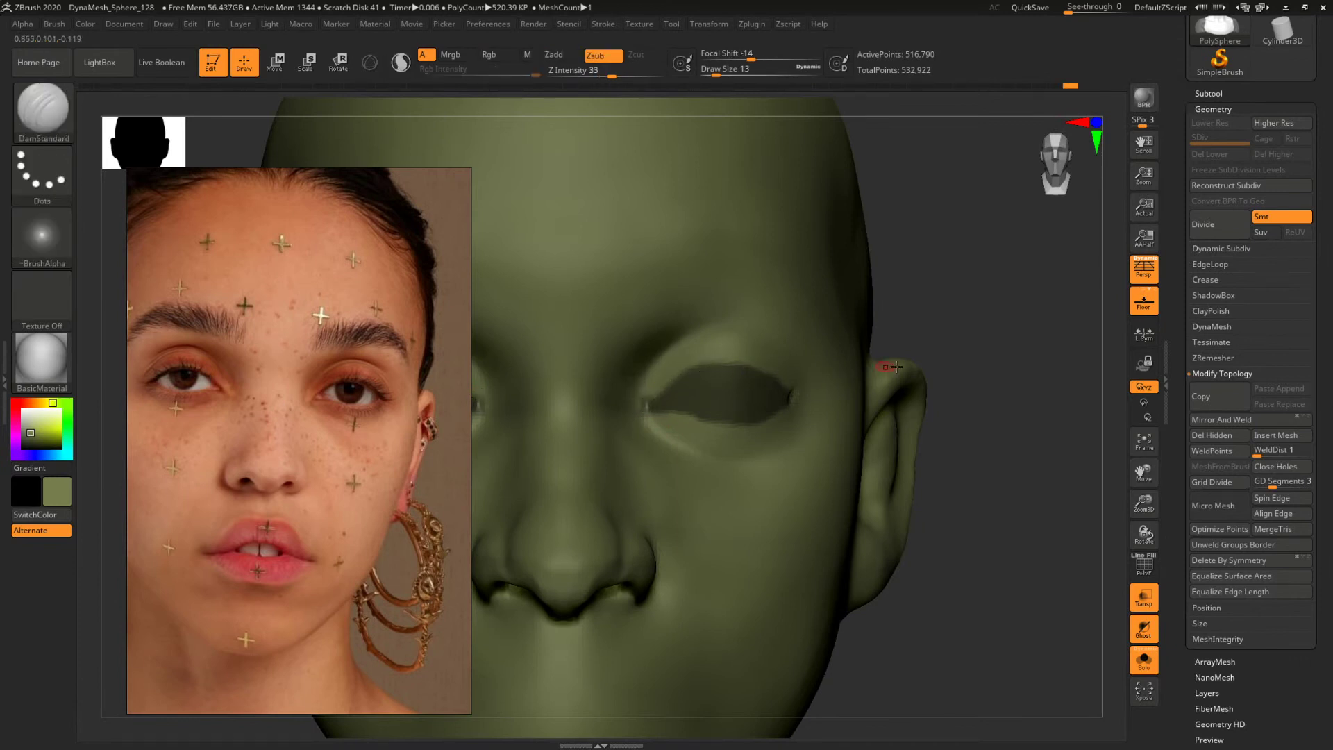
mouse_move(743, 370)
right_mouse_down("alt")
mouse_move(764, 285)
mouse_move(875, 315)
mouse_move(864, 313)
mouse_move(767, 439)
right_mouse_up("alt")
key("ctrl")
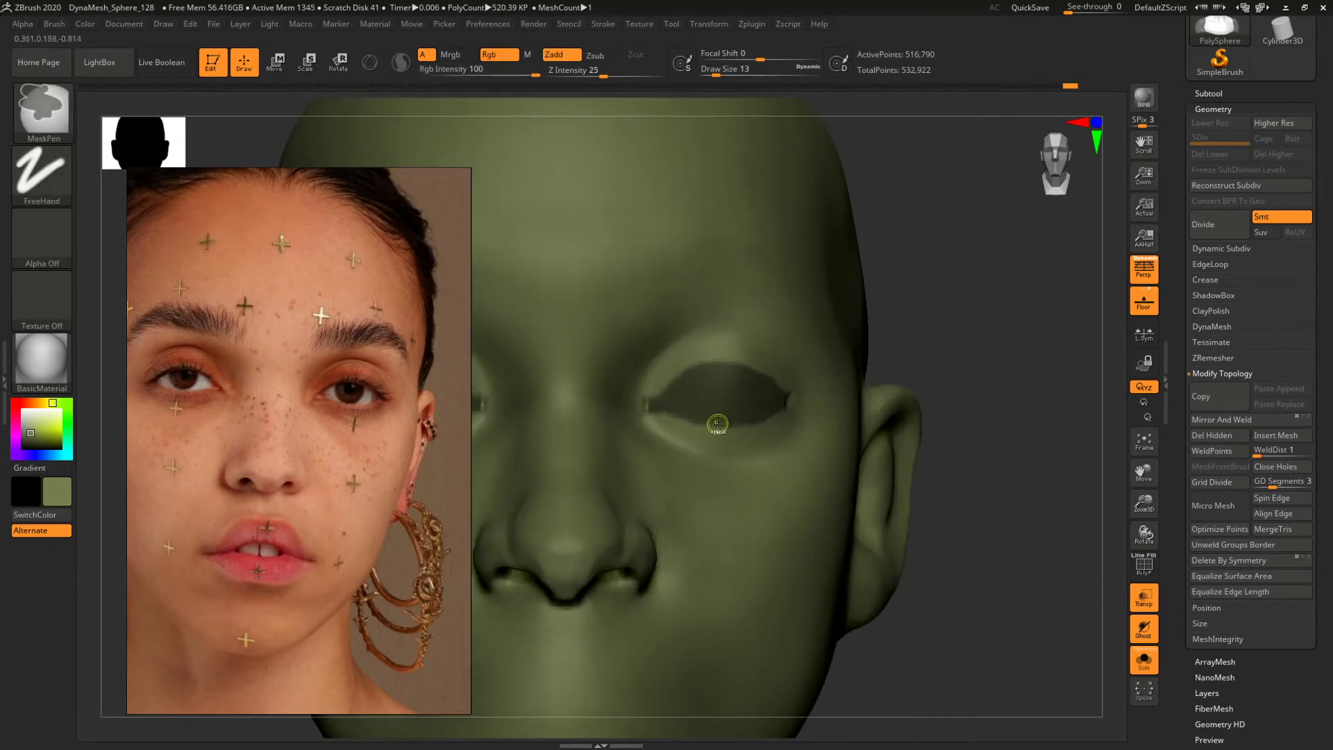
Trim the upper edge of the eye masks and refine the outline toward the outer corners.
key("f")
left_click_drag(863, 336, 742, 454, "alt")
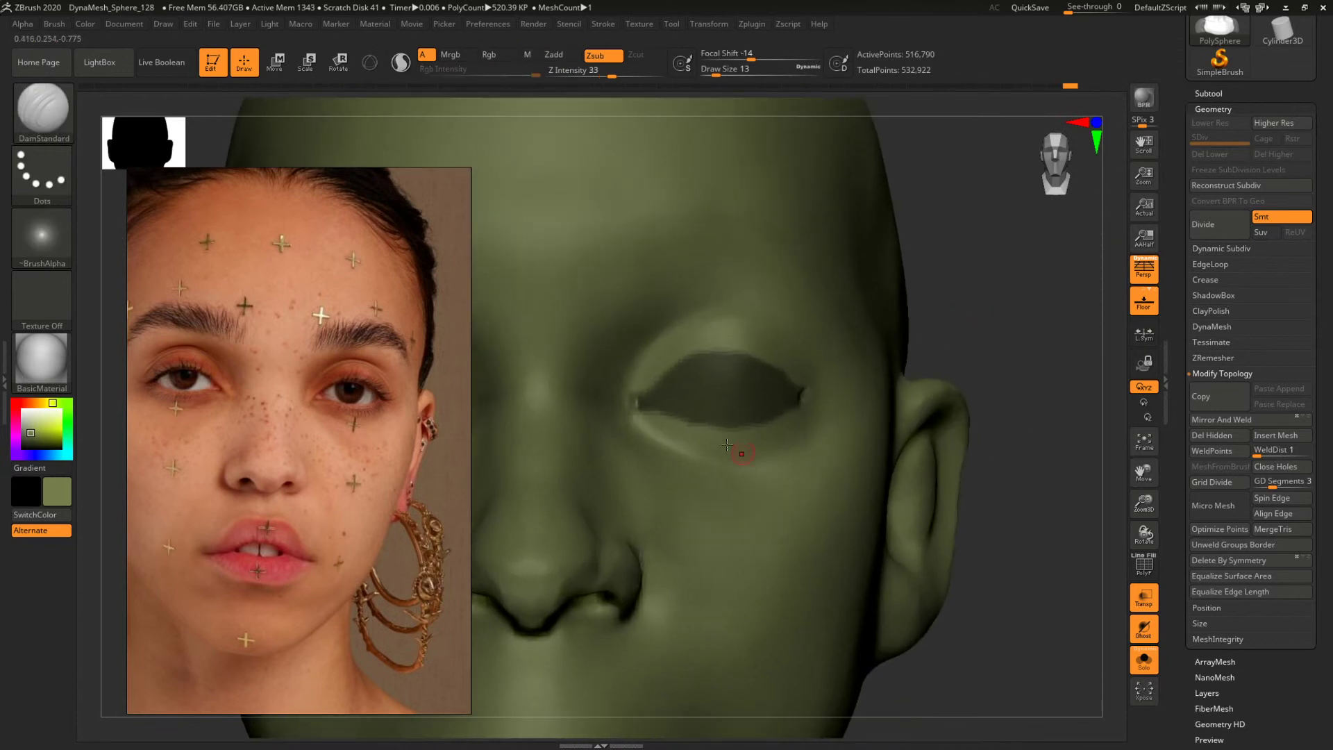
key("ctrl")
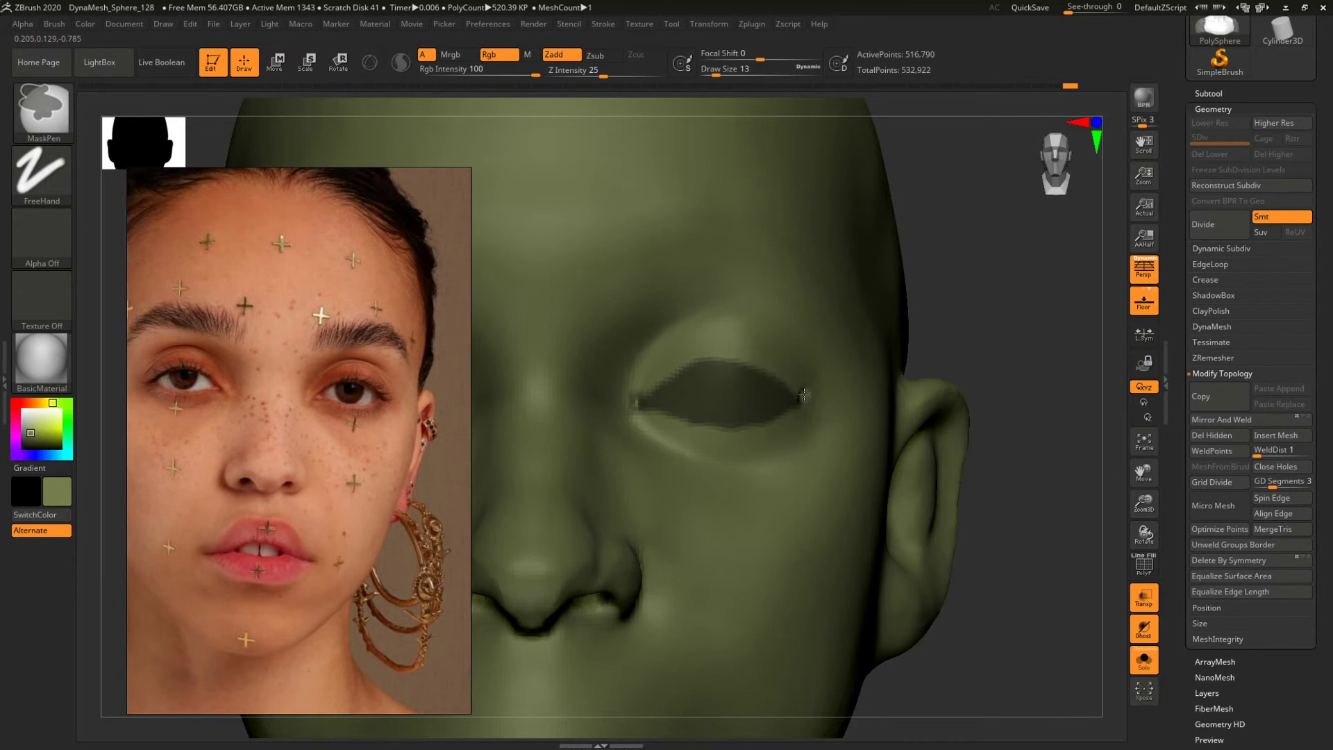
Invert the mask so that only the eye openings can be edited on the head.
key("f")
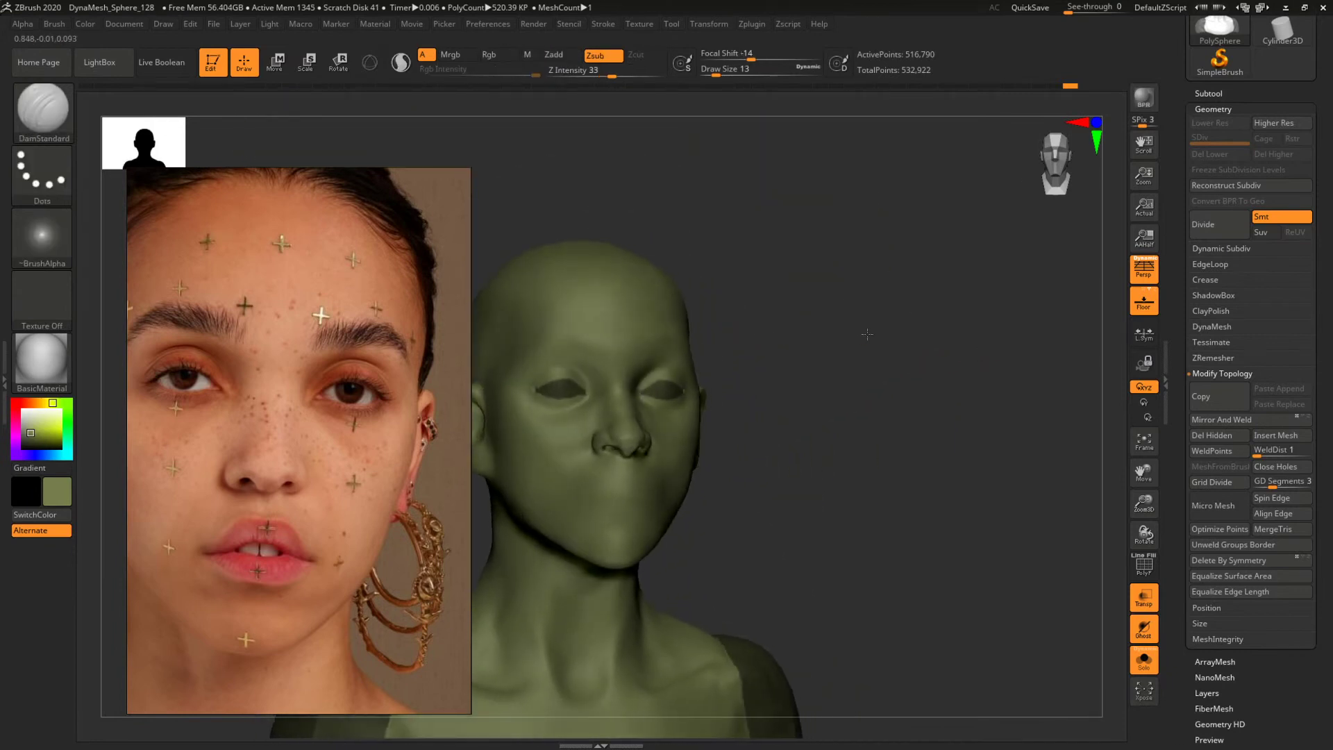
mouse_move(867, 334)
left_mouse_down()
mouse_move(824, 336)
mouse_move(857, 333)
mouse_move(891, 380)
mouse_move(920, 357)
mouse_move(978, 347)
mouse_move(939, 351)
left_mouse_up()
left_click(931, 356, "ctrl")
Try to sculpt the unmasked eye openings with the ClayBuildup brush at draw size 116, and undo the stroke.
key("b")
key("c")
key("b")
key("space")
mouse_move(694, 397)
left_mouse_down()
mouse_move(747, 395)
mouse_move(677, 382)
mouse_move(663, 410)
left_mouse_up()
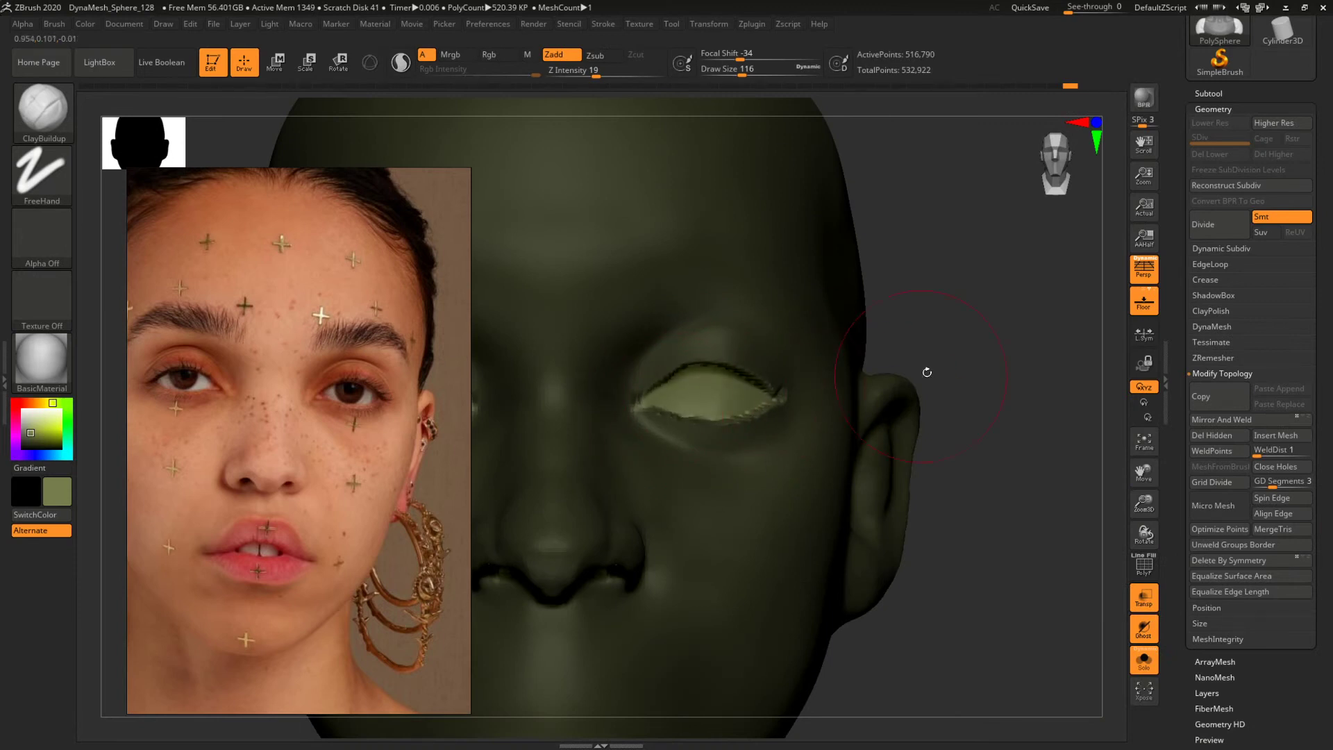
mouse_move(927, 372)
left_mouse_down("ctrl")
mouse_move(999, 382)
mouse_move(816, 341)
mouse_move(899, 346)
mouse_move(872, 357)
mouse_move(905, 411)
left_mouse_up("ctrl")
key("ctrl+z")
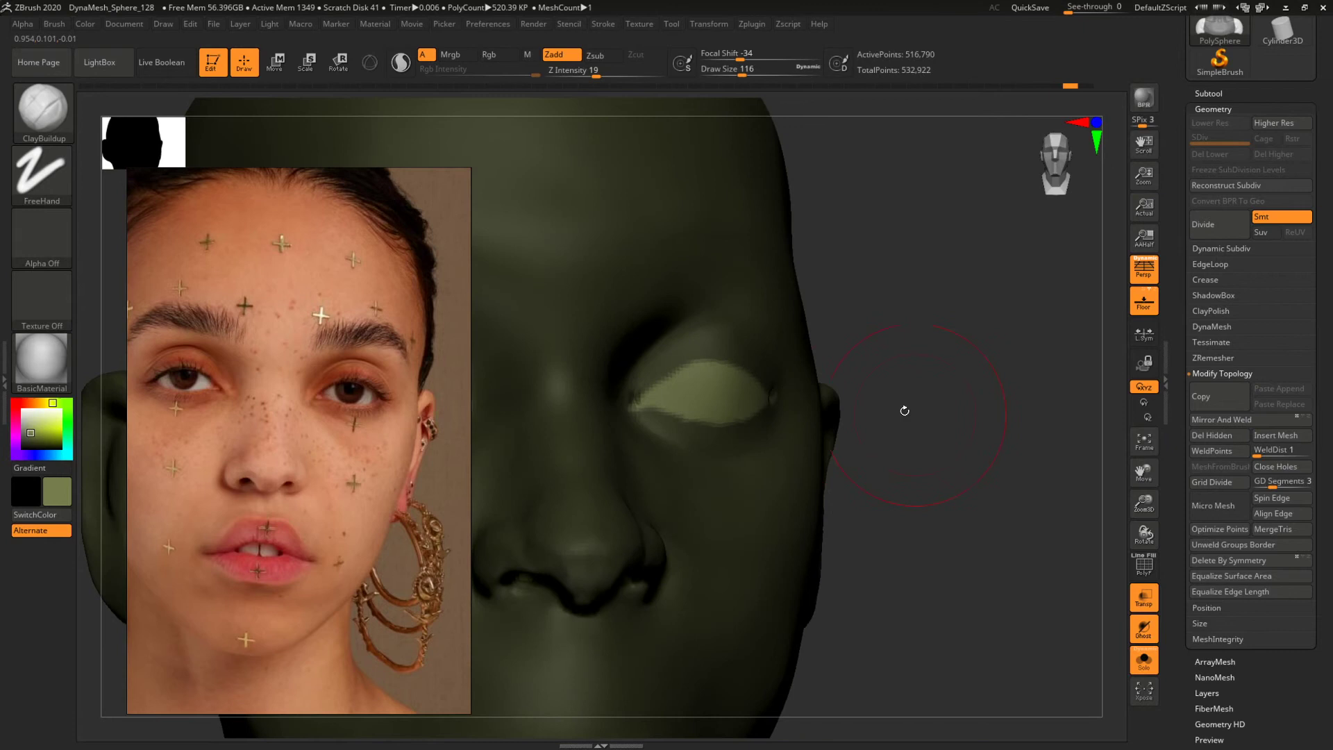
Try a Transpose scale line on the eye openings, undo the change, and redraw the line straight down from the opening's centre.
left_click(314, 68)
left_click_drag(712, 387, 727, 527)
left_click_drag(928, 440, 834, 440)
mouse_move(719, 442)
left_mouse_down()
mouse_move(740, 440)
mouse_move(728, 580)
left_mouse_up()
key("ctrl+z")
left_click_drag(542, 332, 610, 336, "shift")
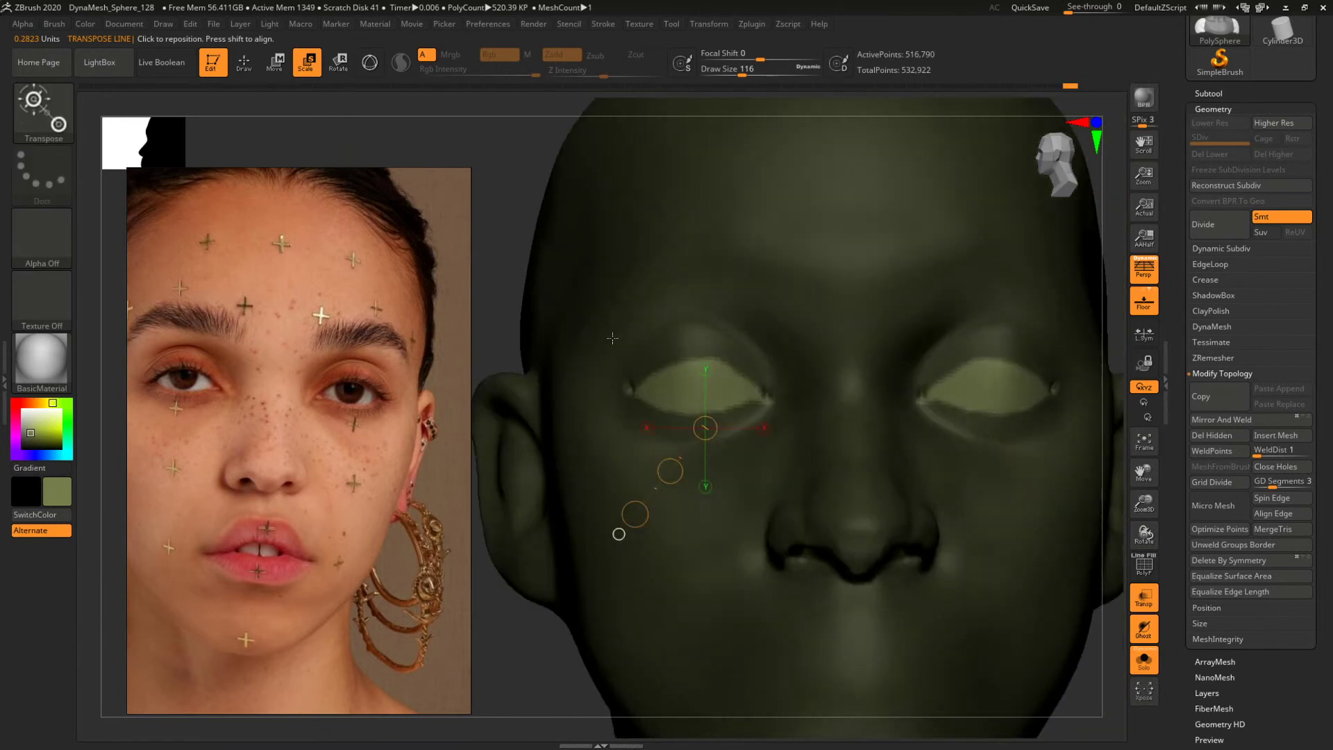
left_click_drag(996, 382, 996, 516)
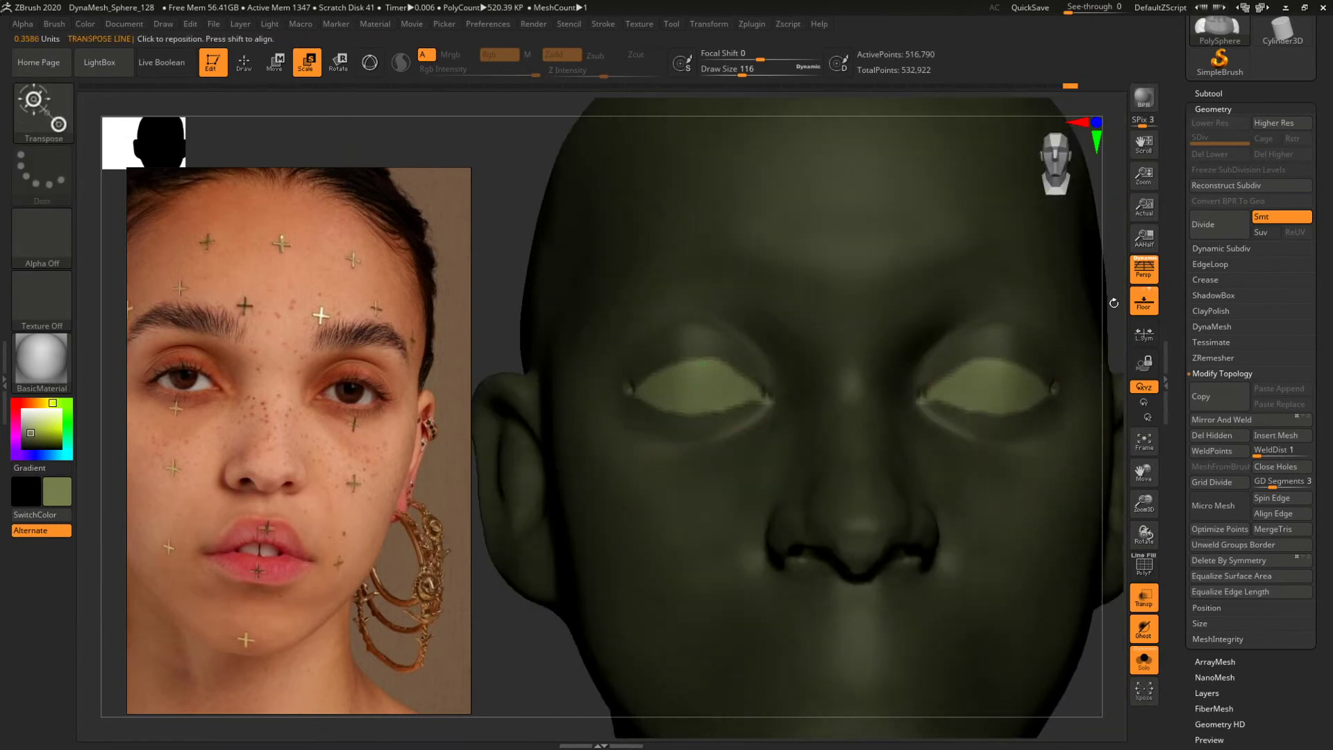
Turn off perspective and push the unmasked eye openings back into the head with Transpose Move, starting from a side view.
left_click_drag(1114, 303, 847, 341)
left_click_drag(491, 198, 549, 195)
key("p")
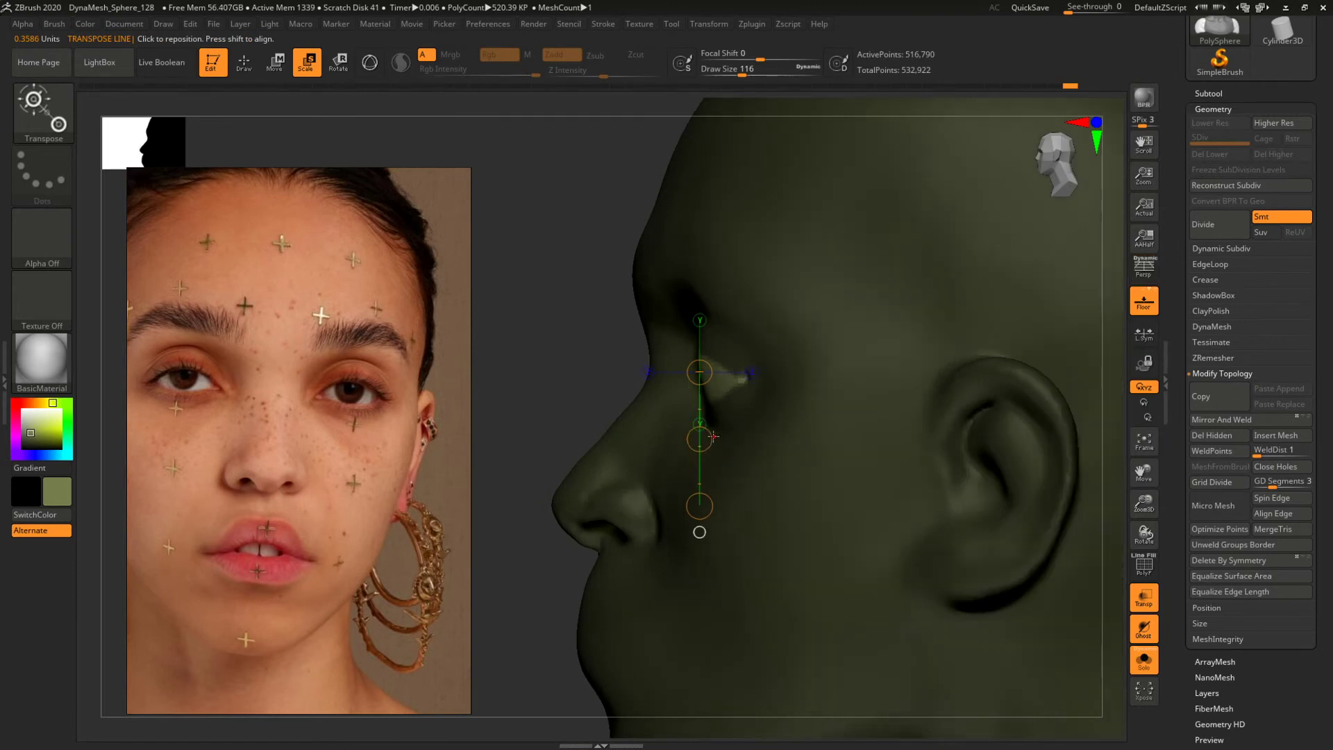
left_click_drag(707, 450, 727, 454)
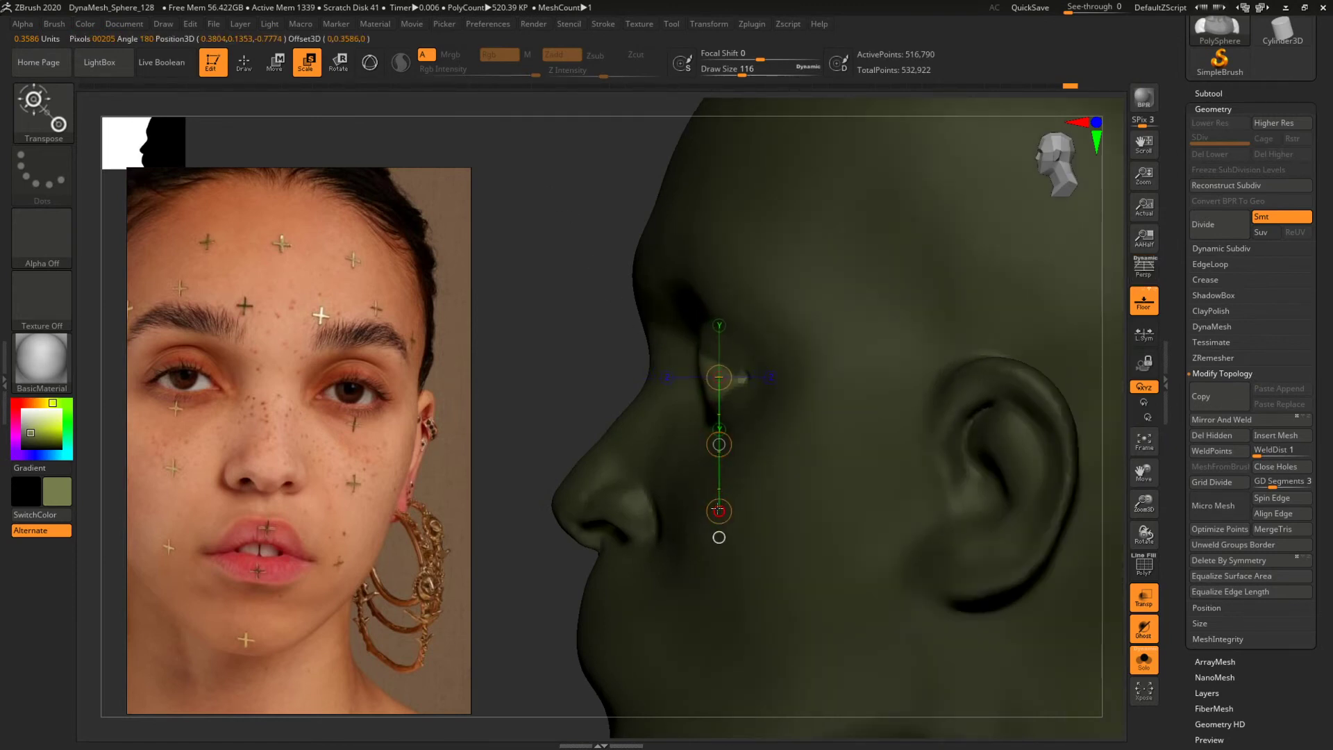
key("w")
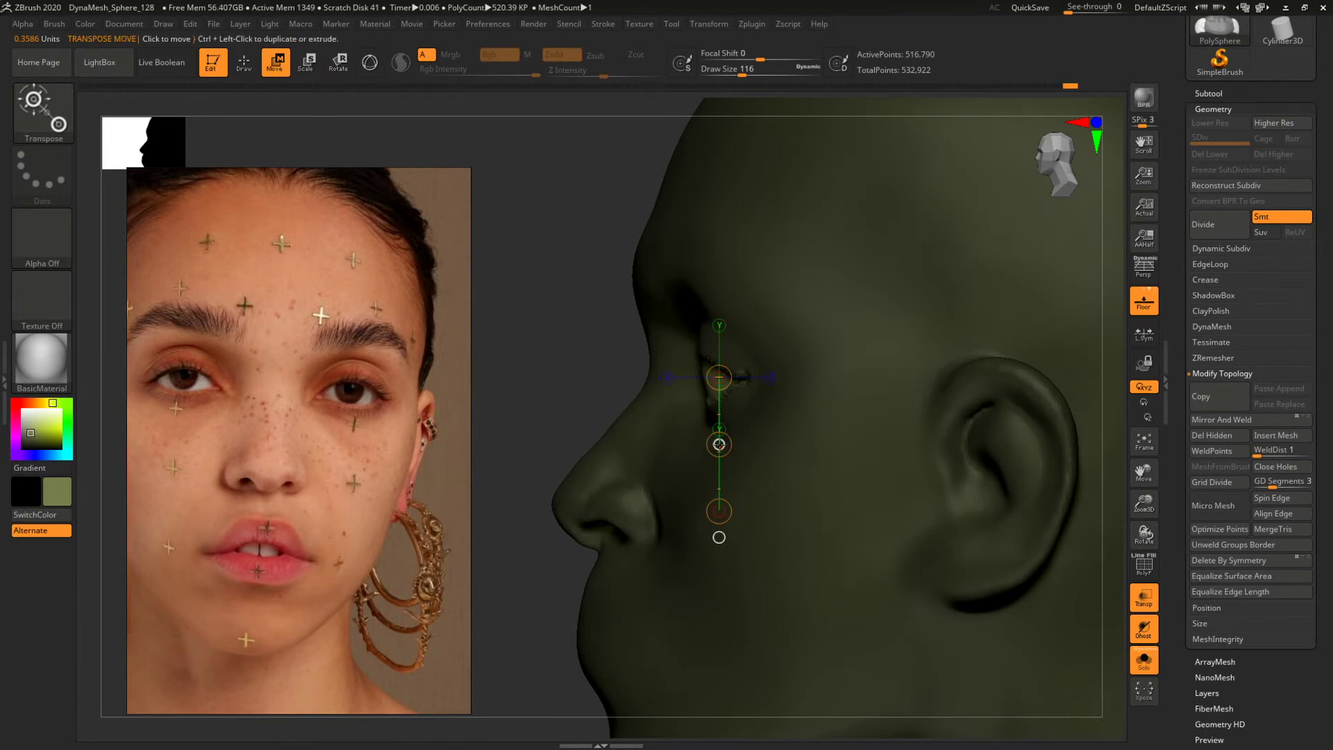
left_click_drag(586, 340, 652, 273)
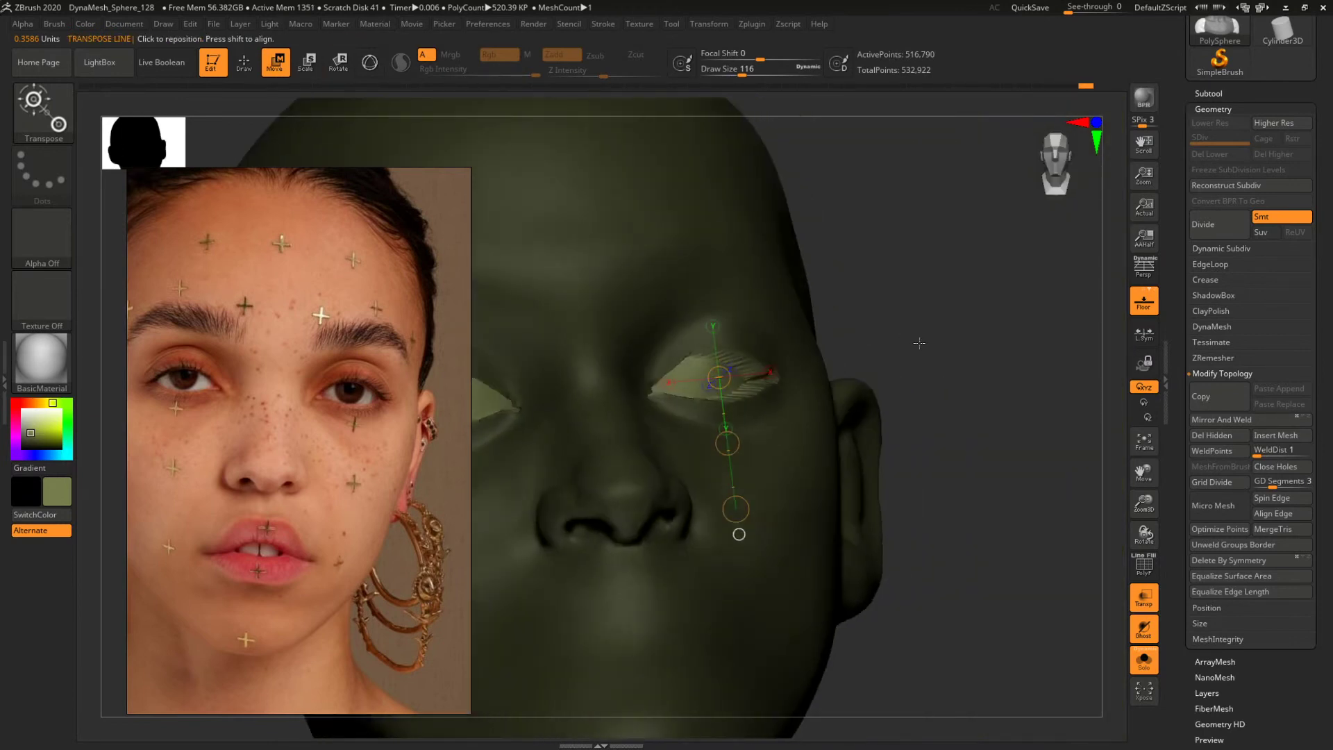
left_click_drag(919, 344, 896, 345, "shift")
left_click_drag(726, 441, 732, 443)
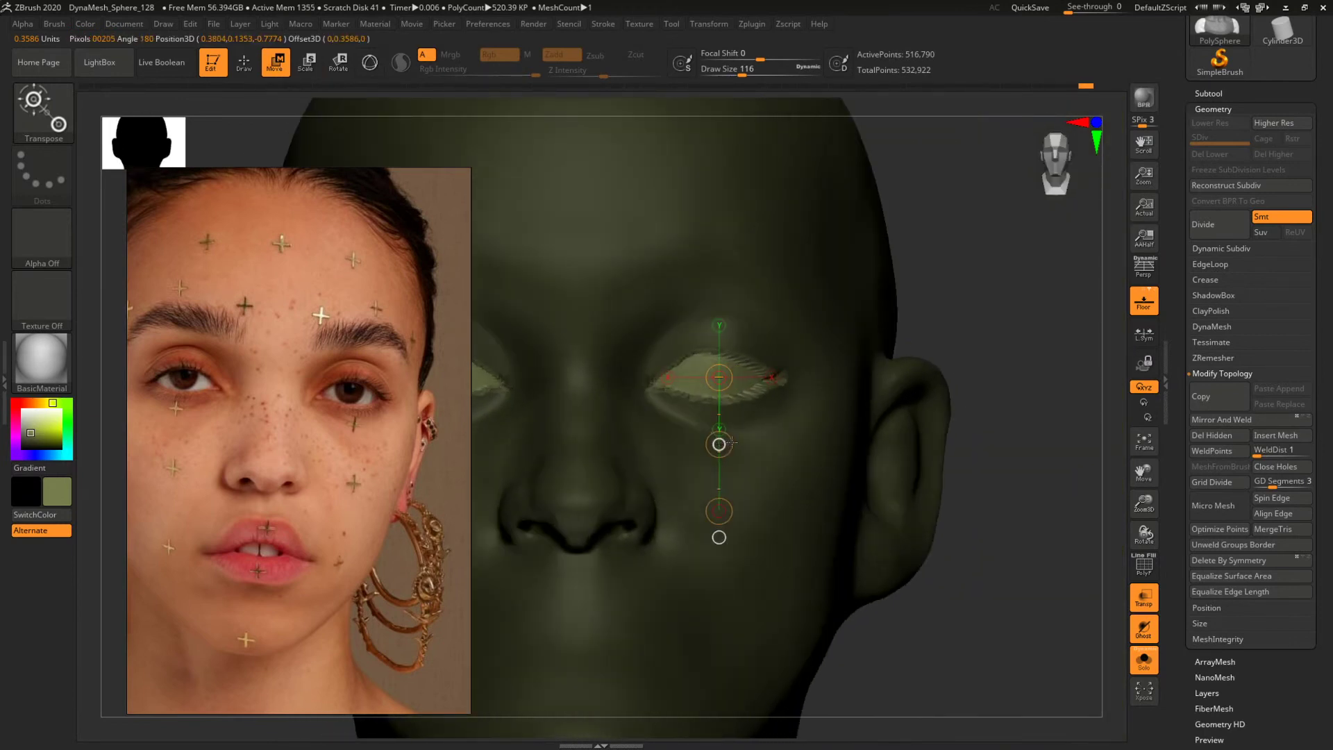
Clear the mask and try to sculpt inside the recessed eye opening with ClayBuildup at draw size 31.
mouse_move(1013, 339)
left_mouse_down()
mouse_move(931, 325)
mouse_move(1012, 325)
mouse_move(1016, 256)
mouse_move(973, 283)
mouse_move(1039, 352)
mouse_move(882, 325)
mouse_move(893, 331)
mouse_move(884, 405)
left_mouse_up()
key("b")
key("c")
key("b")
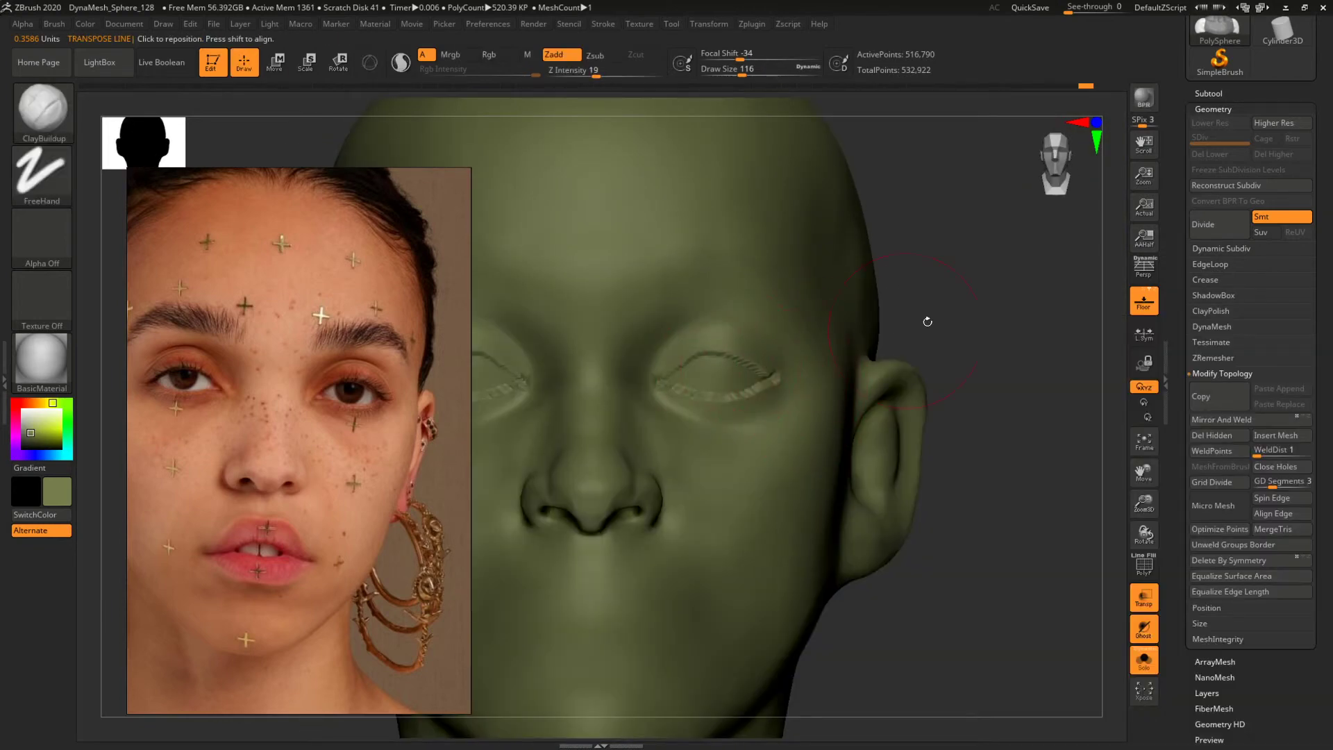
left_click_drag(965, 306, 1025, 328, "alt")
key("space")
mouse_move(714, 381)
left_mouse_down()
mouse_move(675, 381)
mouse_move(700, 368)
left_mouse_up()
key("space")
key("space")
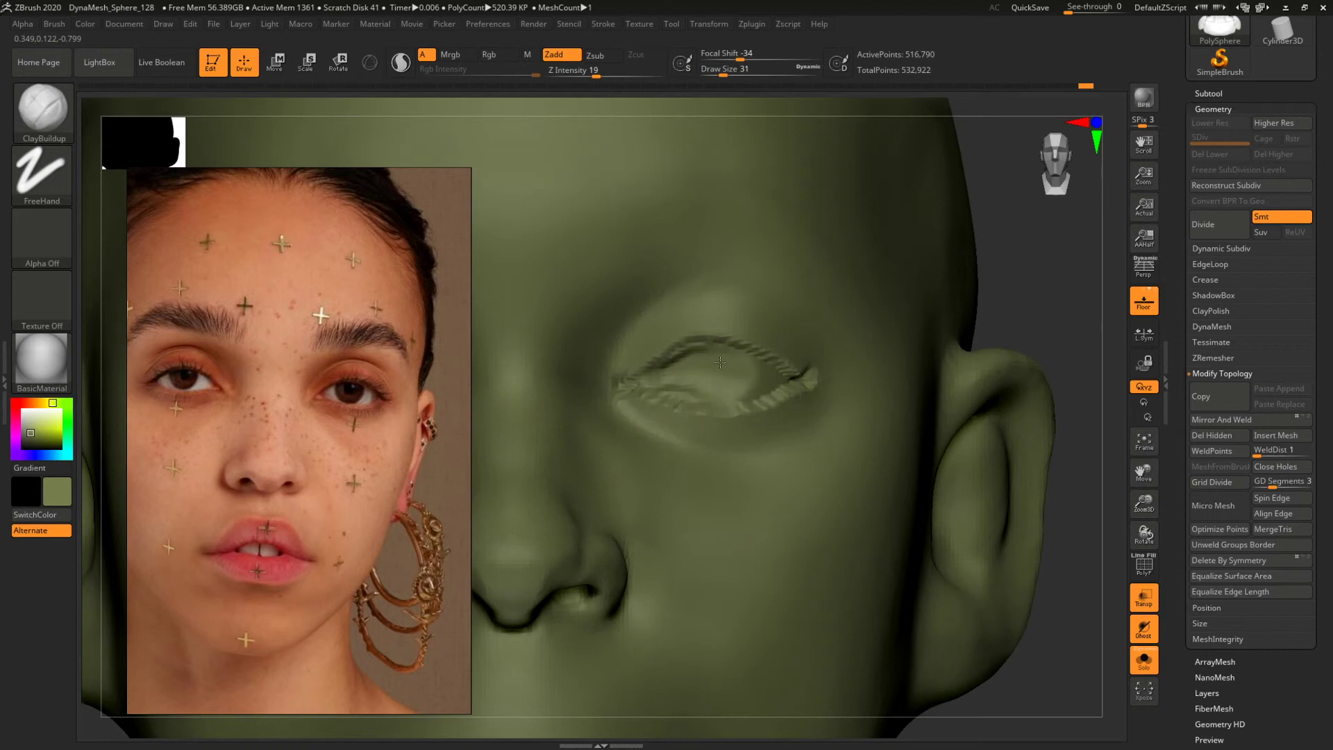
Try to sculpt a round iris shape inside the eye opening with ClayBuildup at draw size 33.
key("ctrl")
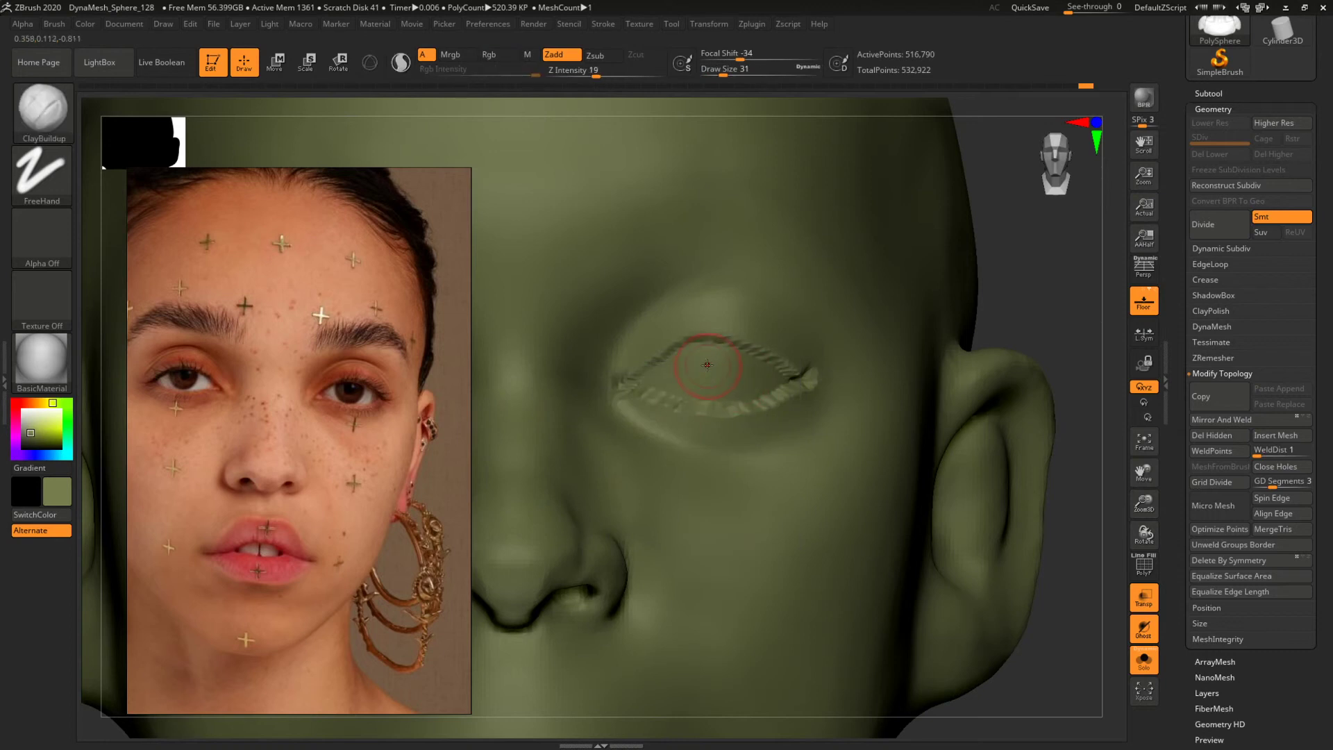
key("bracketright")
key("ctrl")
key("space")
left_click_drag(712, 365, 703, 363)
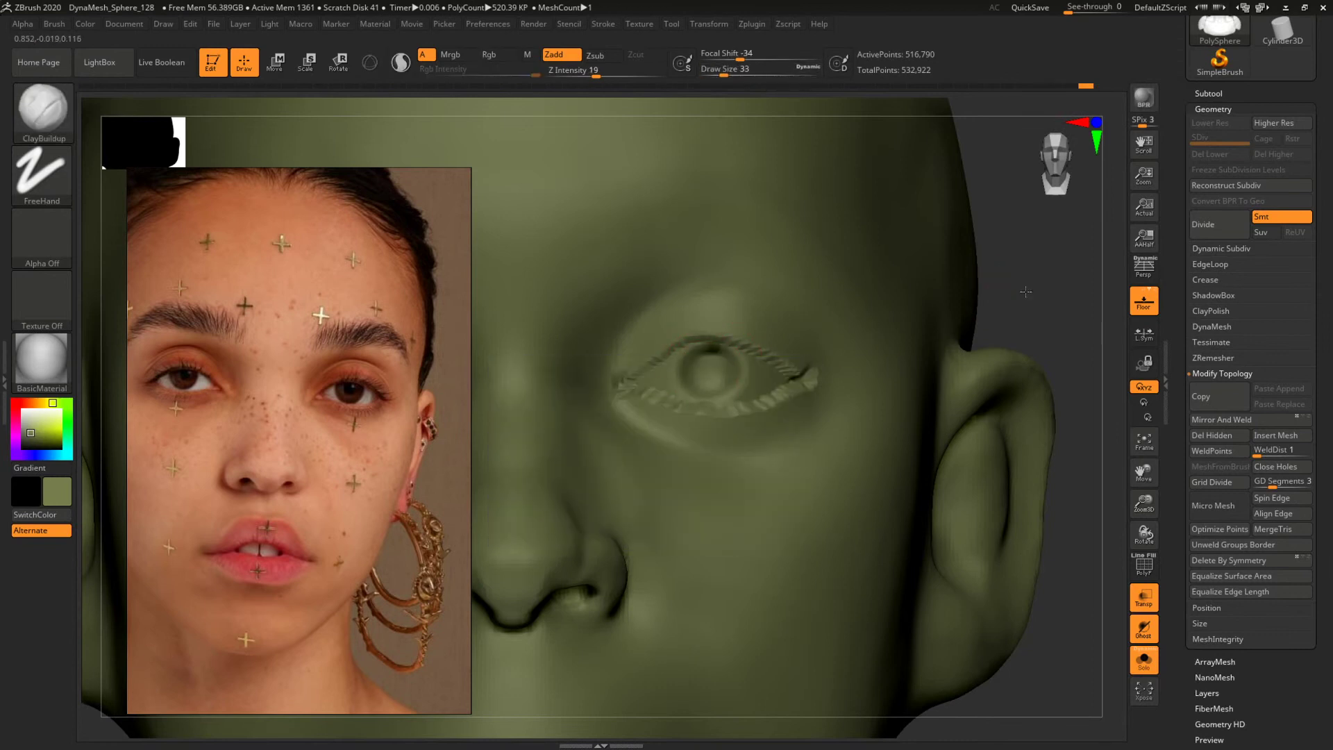
mouse_move(1023, 292)
left_mouse_down("alt")
mouse_move(899, 292)
mouse_move(976, 291)
mouse_move(994, 321)
mouse_move(895, 323)
left_mouse_up("alt")
scroll(694, 370, "up", 5)
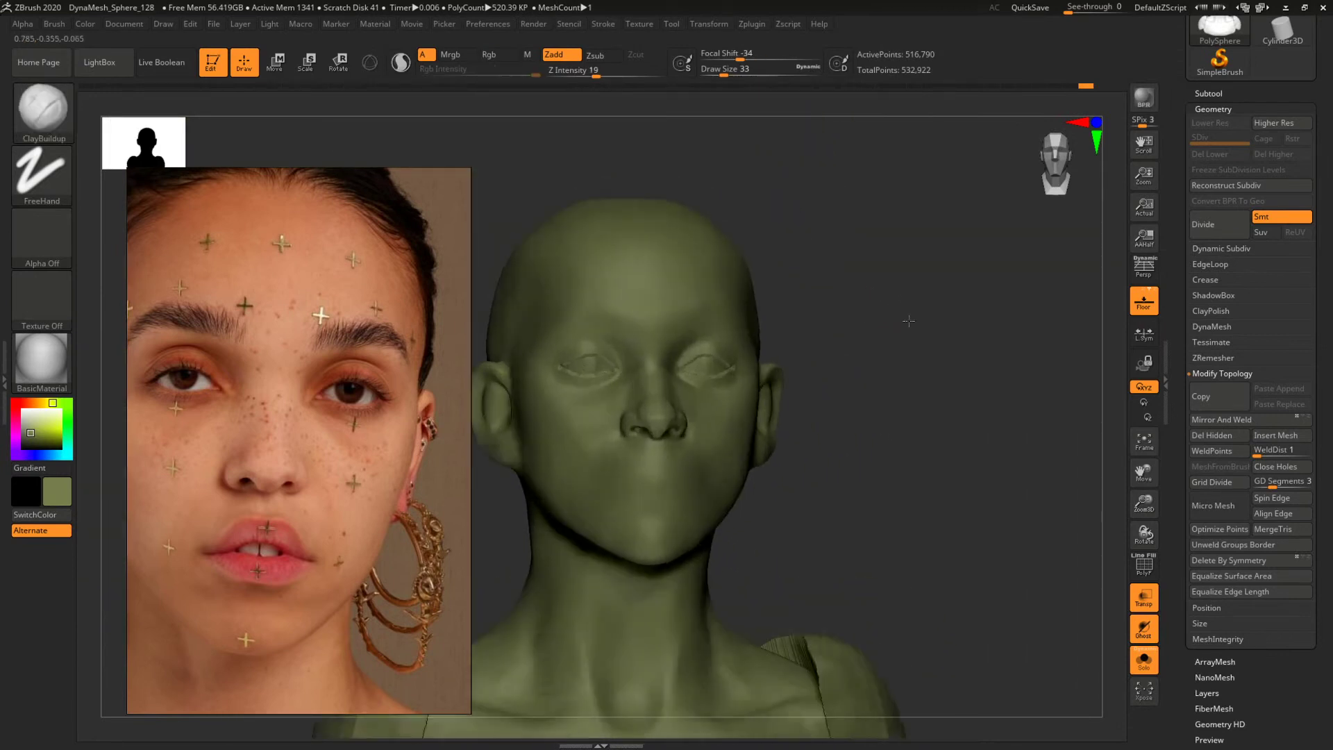
Sculpt the recess and eyeball form inside the eye openings with ClayBuildup, and remesh the head with DynaMesh.
key("bracketleft")
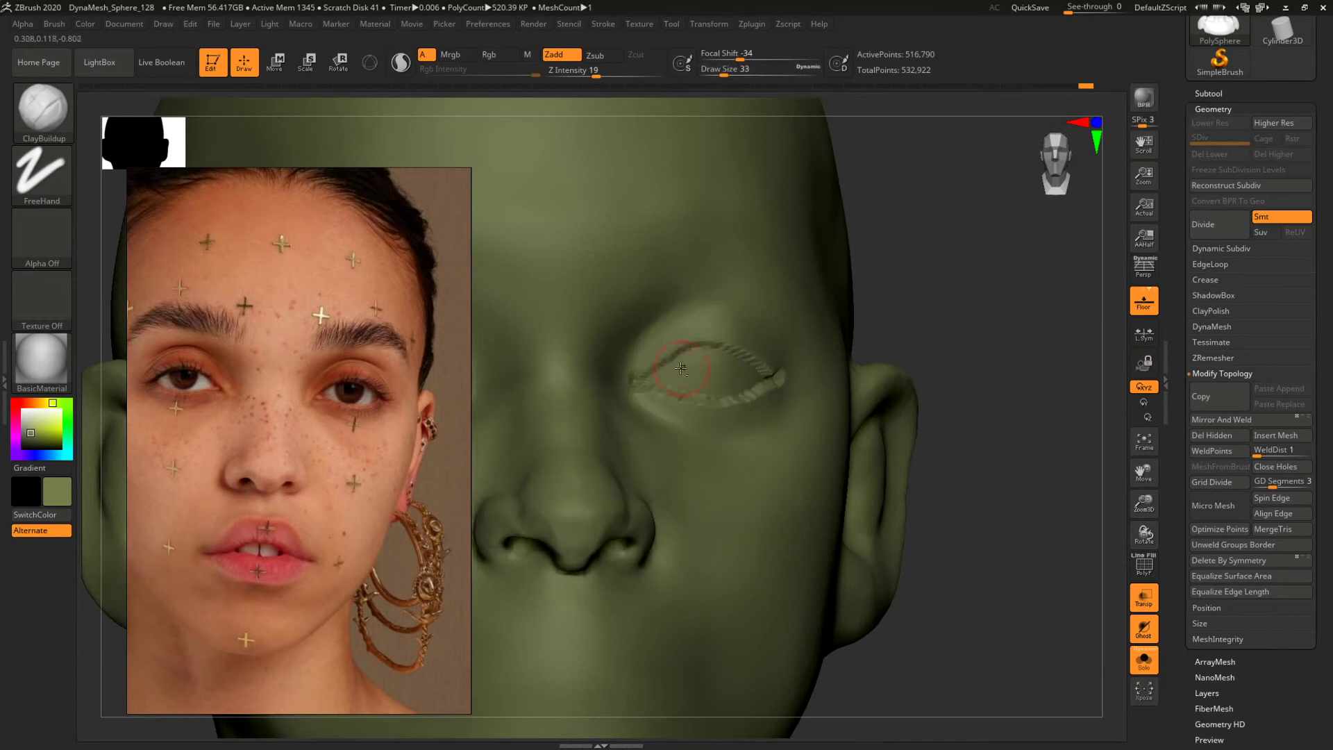
mouse_move(886, 323)
left_mouse_down()
mouse_move(785, 333)
mouse_move(734, 366)
left_mouse_up()
key("space")
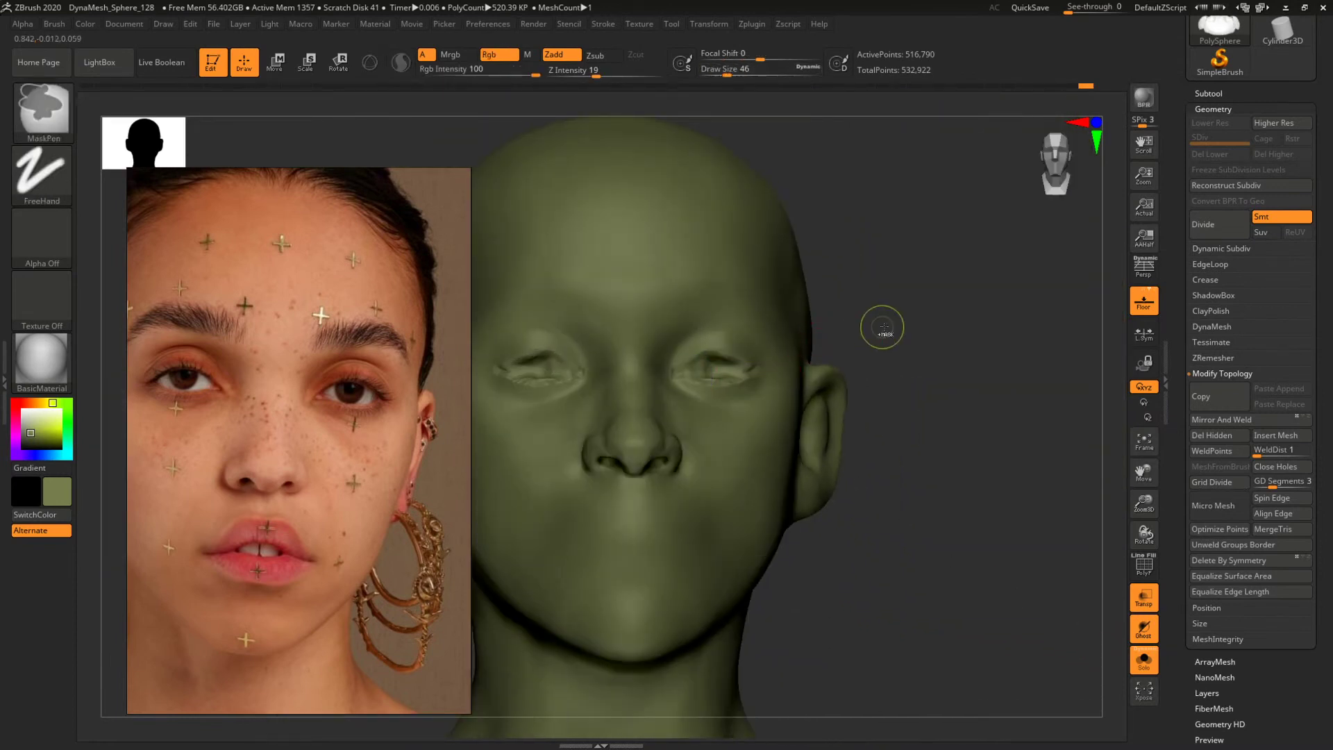
mouse_move(921, 292)
left_mouse_down("ctrl")
mouse_move(968, 401)
mouse_move(1032, 422)
mouse_move(1063, 472)
left_mouse_up("ctrl")
Deepen the eye opening beneath the upper eyelid with ClayBuildup, beginning at draw size 29.
key("space")
left_click_drag(714, 353, 706, 353)
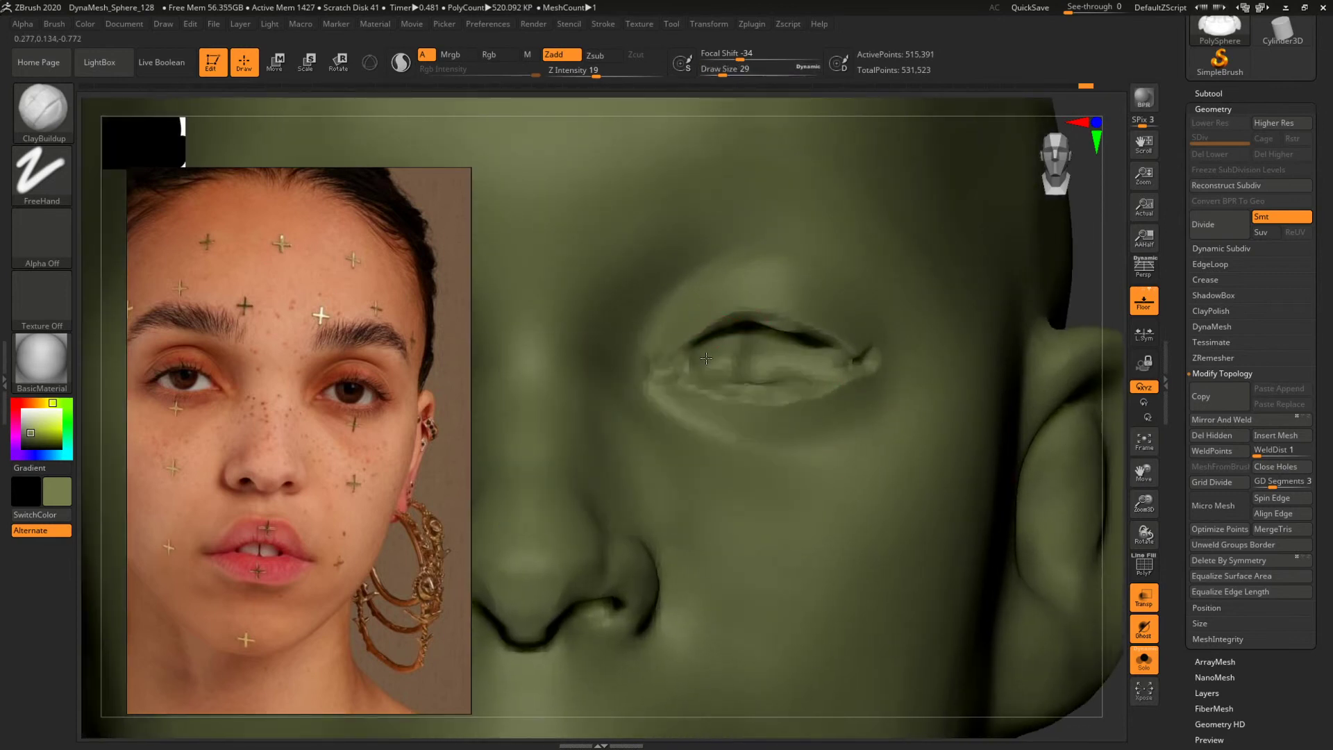
mouse_move(1092, 300)
left_mouse_down()
mouse_move(926, 357)
mouse_move(931, 372)
mouse_move(932, 291)
mouse_move(1003, 321)
mouse_move(1039, 405)
mouse_move(1027, 387)
mouse_move(895, 372)
left_mouse_up()
mouse_move(896, 372)
right_mouse_down("ctrl")
mouse_move(955, 447)
mouse_move(978, 310)
mouse_move(1030, 348)
mouse_move(1049, 417)
right_mouse_up("ctrl")
key("b")
key("c")
key("b")
key("space")
left_click_drag(680, 369, 726, 351)
Shape the underside of the upper eyelid and the eye recess from below with ClayBuildup at draw sizes 31 and 18.
mouse_move(1087, 271)
left_mouse_down("alt")
mouse_move(1045, 316)
mouse_move(1044, 208)
left_mouse_up("alt")
key("space")
left_click_drag(723, 406, 735, 406)
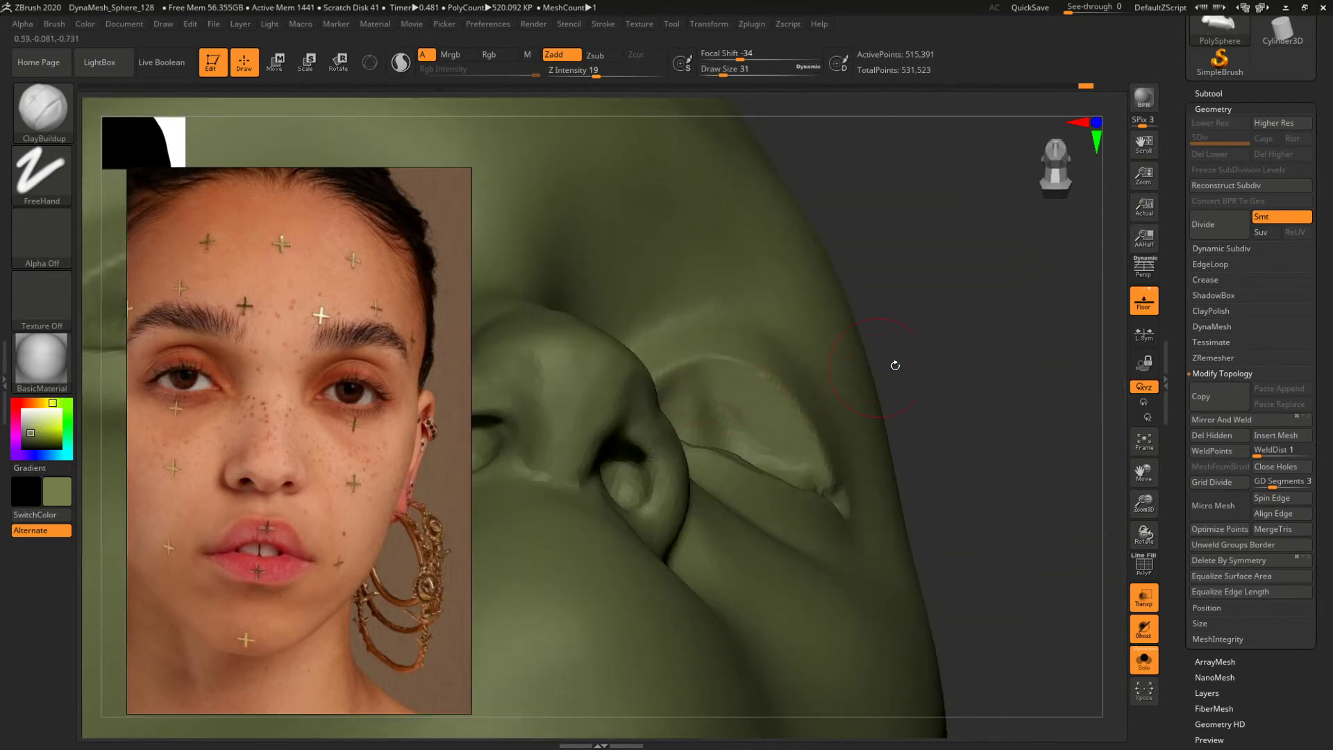
mouse_move(895, 366)
left_mouse_down()
mouse_move(705, 408)
mouse_move(805, 441)
left_mouse_up()
mouse_move(1110, 208)
left_mouse_down()
mouse_move(1021, 318)
mouse_move(783, 396)
left_mouse_up()
key("space")
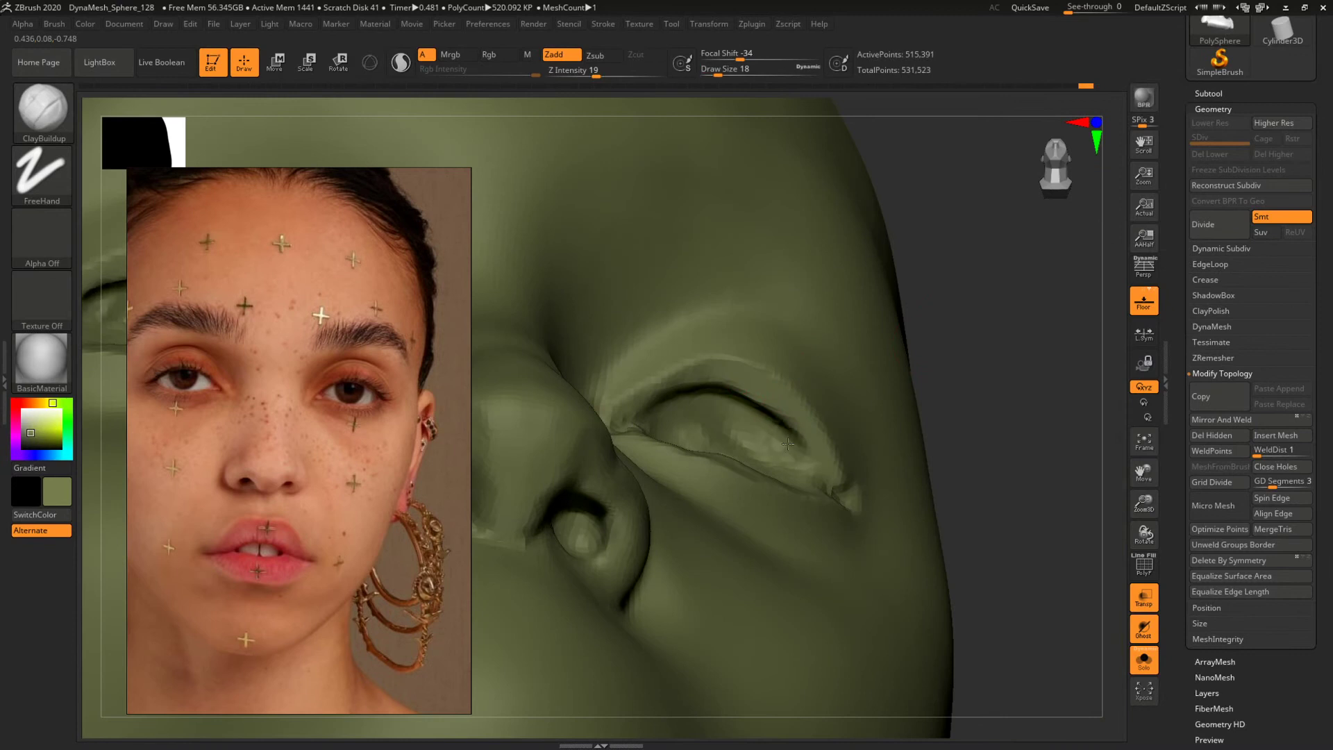
left_click_drag(1000, 348, 877, 363)
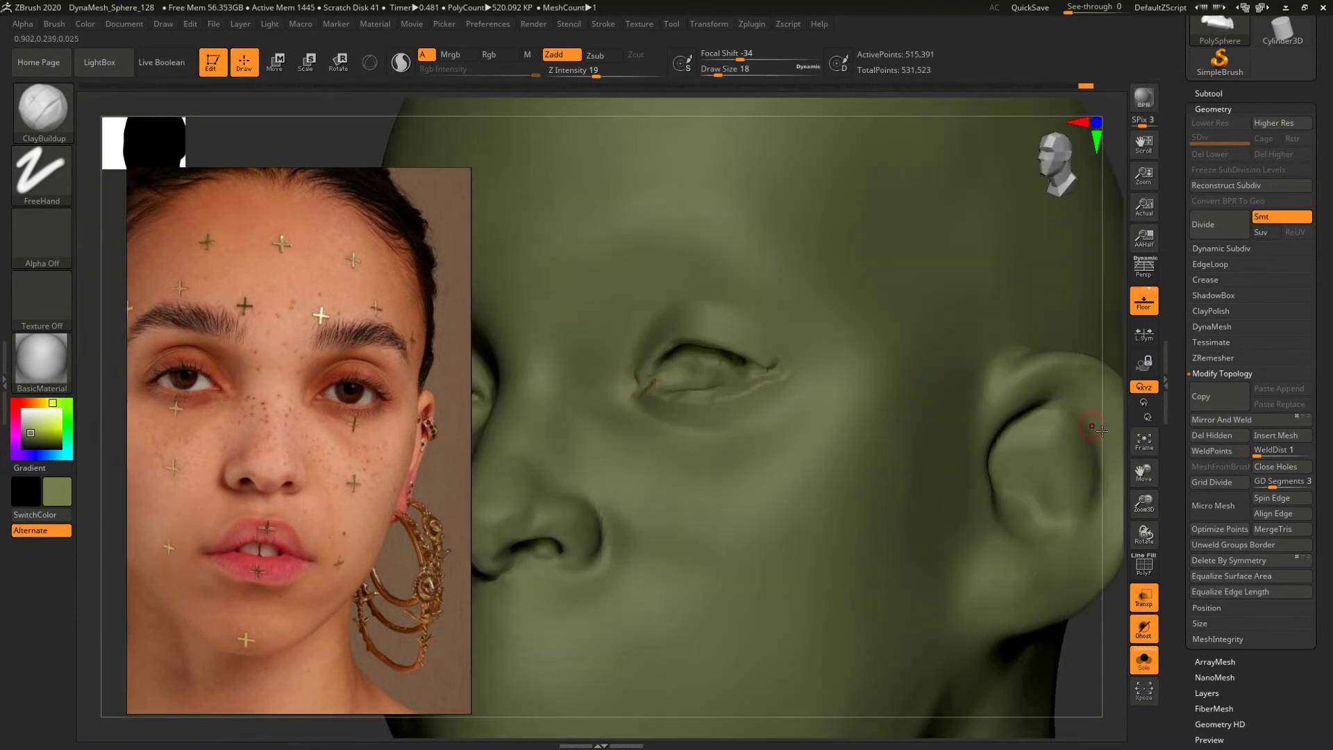
Refine the inner corner of the eye with ClayBuildup at draw sizes 7 and 12.
left_click_drag(1103, 430, 1135, 417)
key("space")
left_click(650, 375)
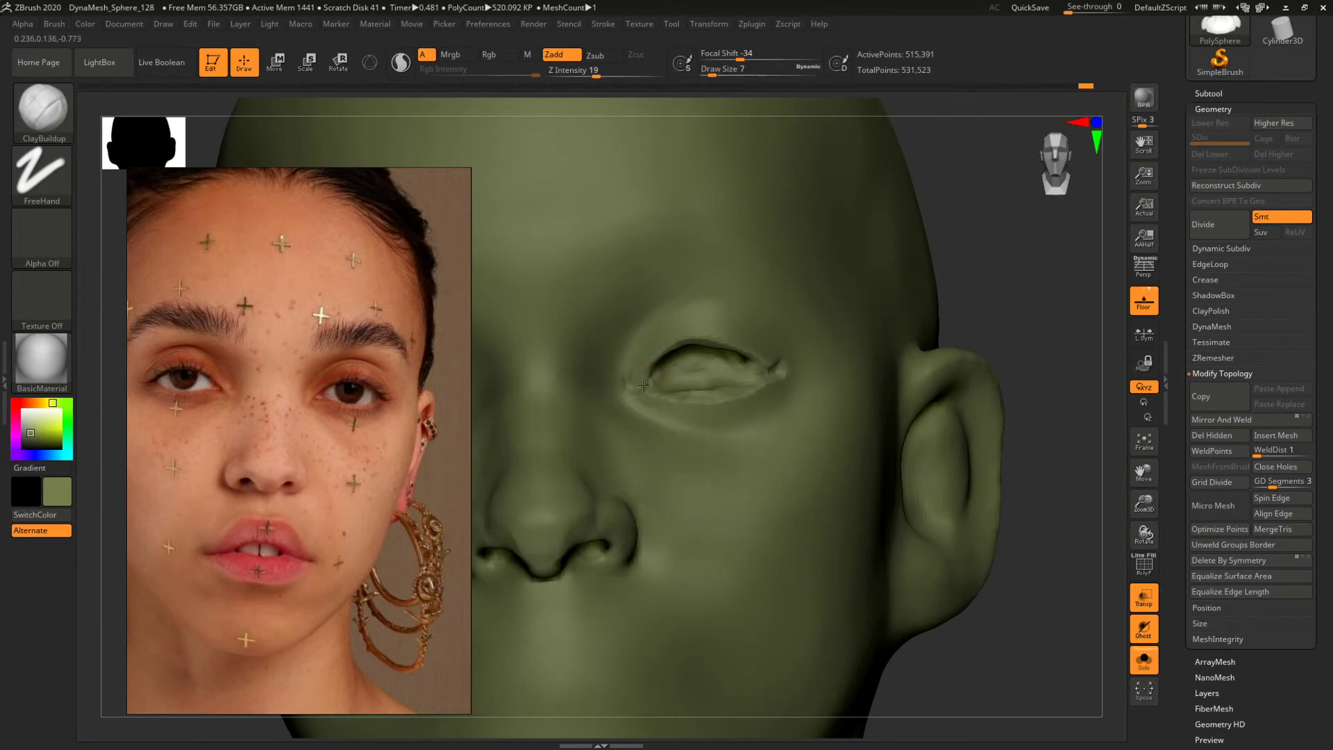
key("space")
left_click(643, 384)
left_click_drag(1043, 316, 854, 399)
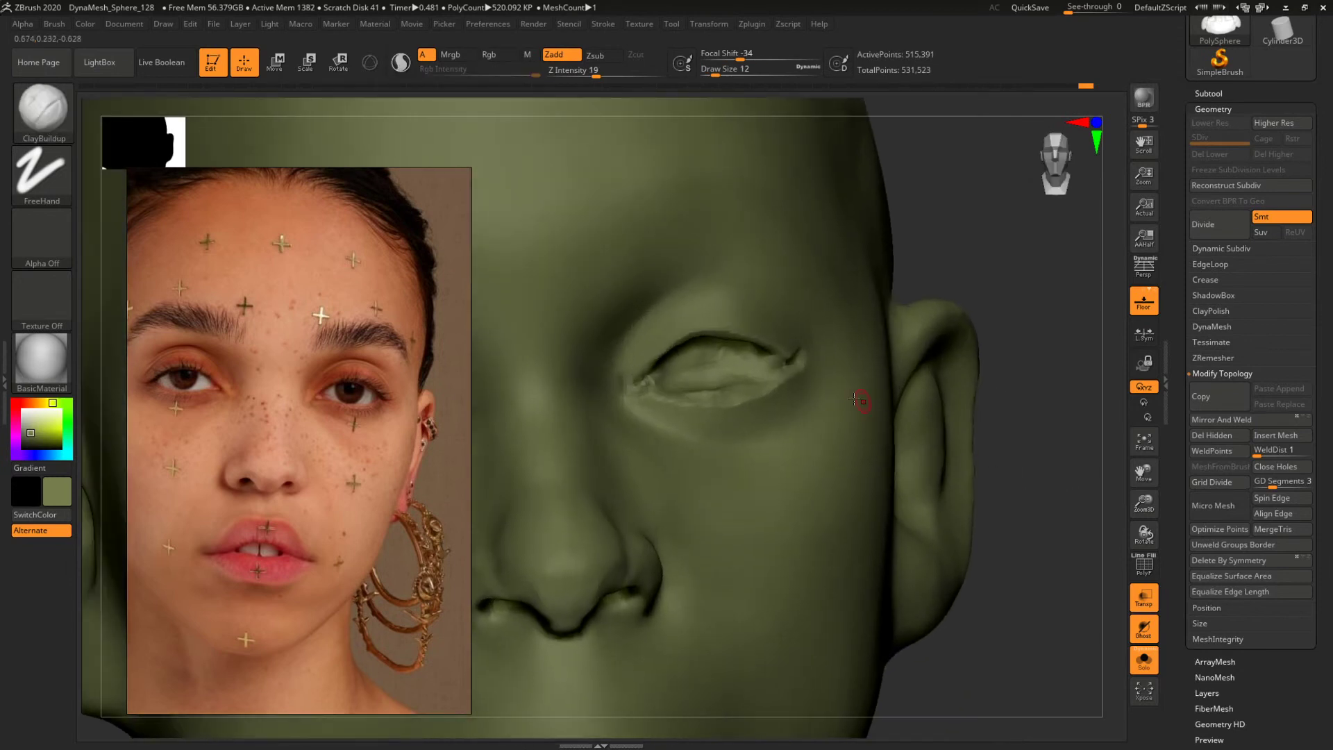
key("space")
left_click(657, 384)
Refine the eyeball surface and inner eye corner with ClayBuildup at draw sizes 35 and 23, and remesh with DynaMesh.
mouse_move(972, 249)
left_mouse_down("alt")
mouse_move(928, 291)
mouse_move(951, 259)
left_mouse_up("alt")
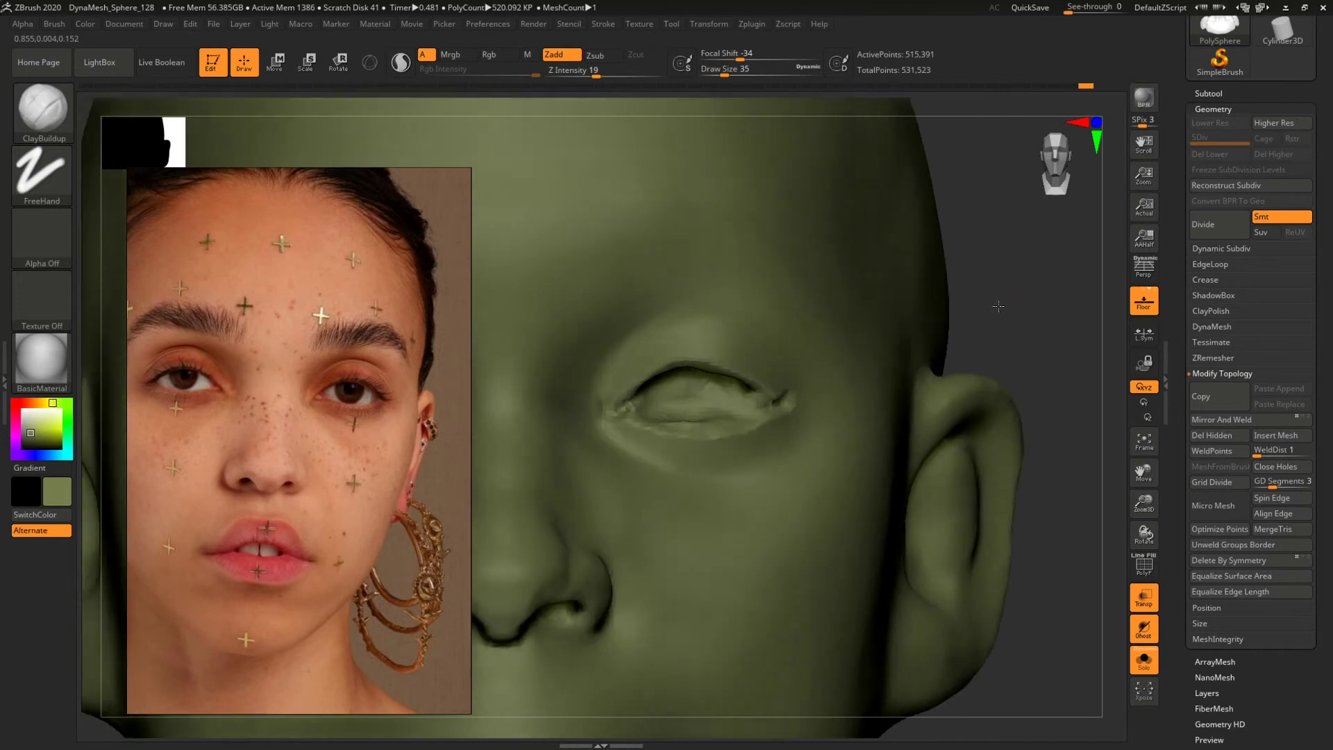
left_click_drag(684, 404, 737, 400)
mouse_move(780, 398)
right_mouse_down()
mouse_move(976, 307)
mouse_move(899, 385)
right_mouse_up()
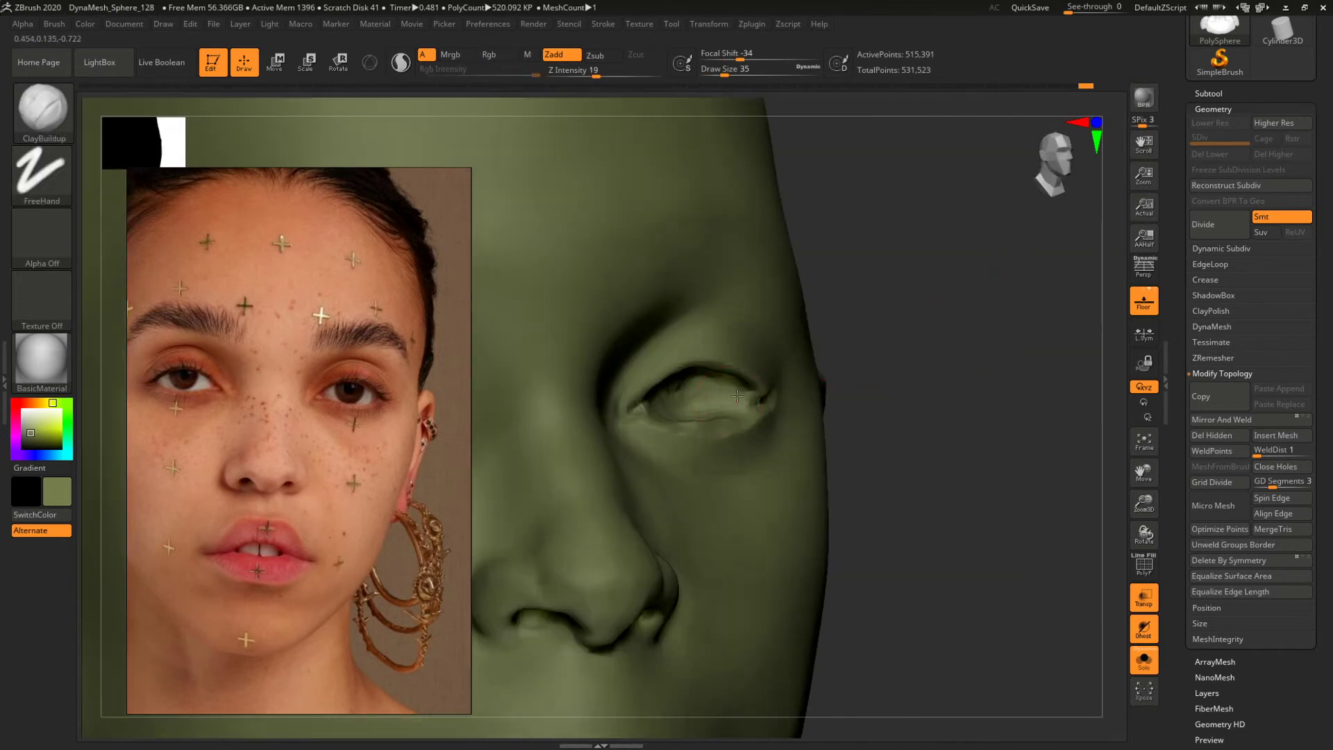
left_click_drag(887, 343, 811, 340)
key("space")
left_click(619, 410)
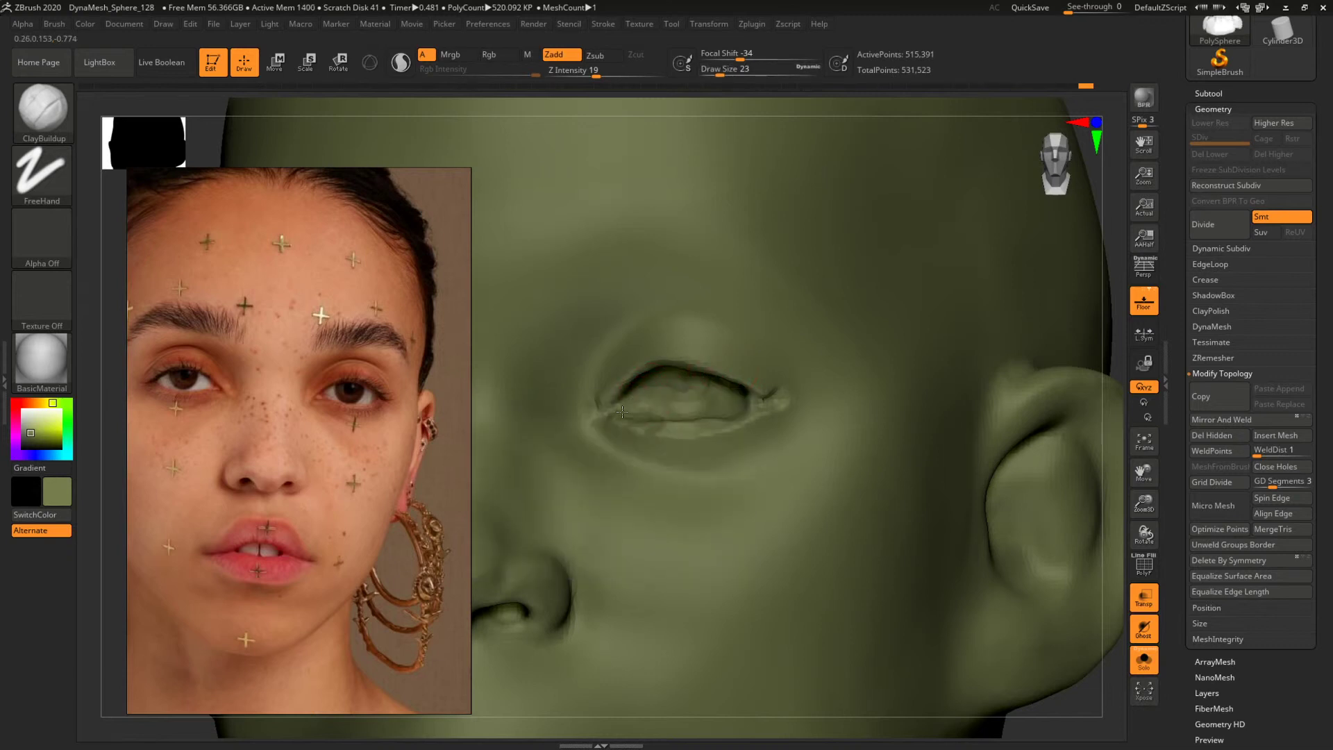
right_click_drag(1080, 705, 960, 495, "ctrl")
left_click_drag(944, 438, 971, 464, "ctrl")
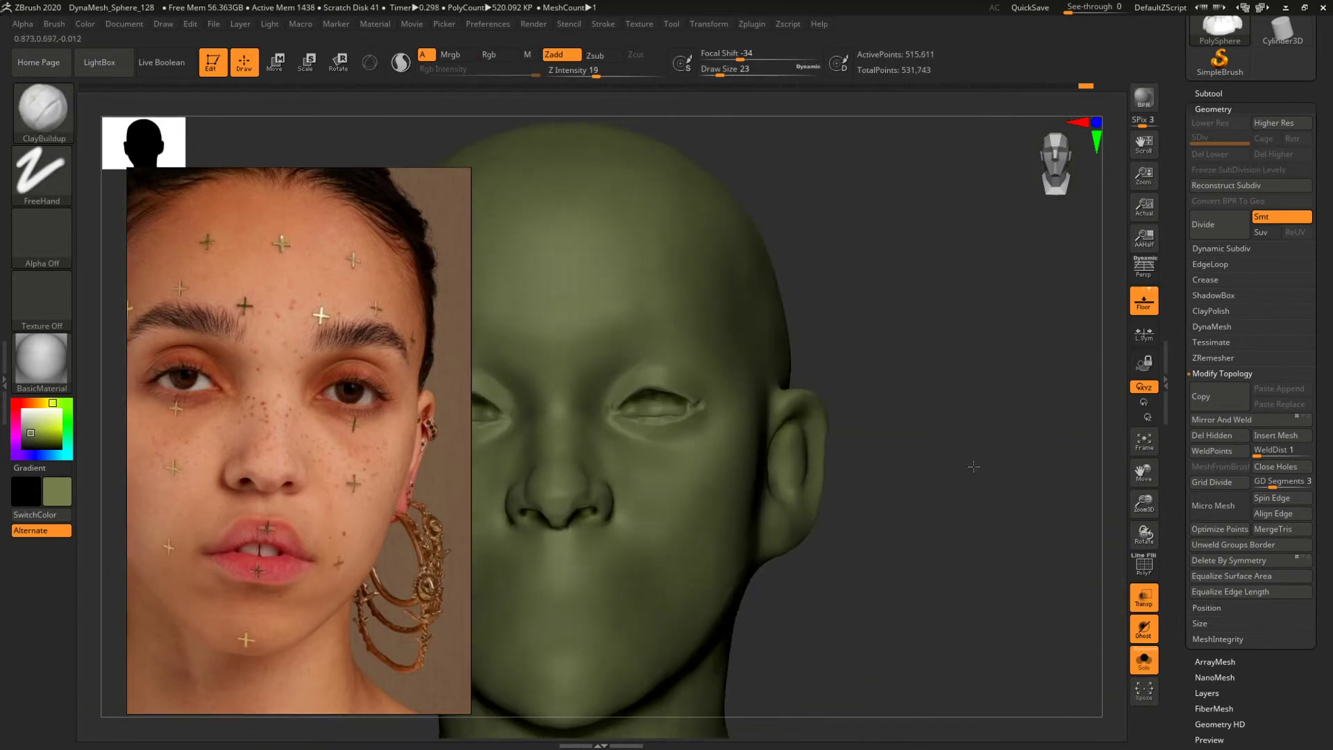
Shift the reference portrait farther from the head, recentre the head beside it, and turn perspective on.
left_click_drag(322, 370, 281, 367)
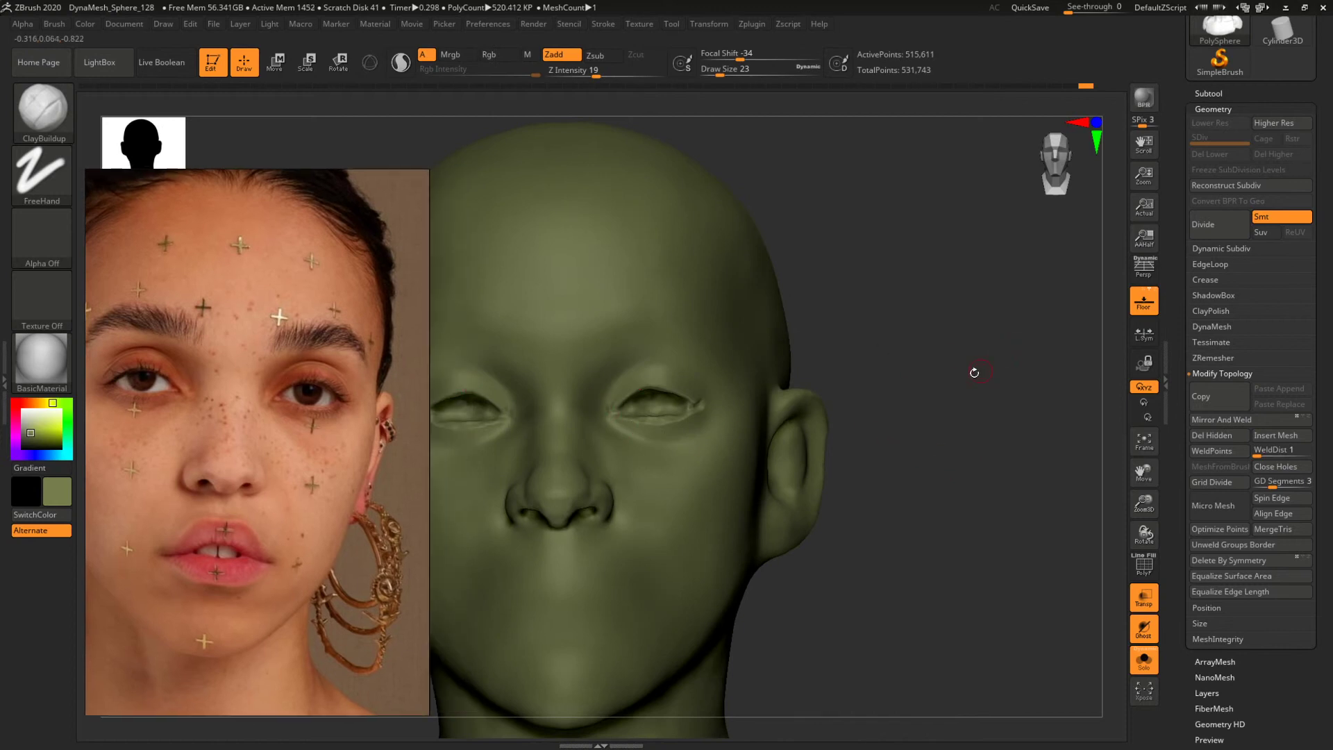
right_click_drag(918, 361, 997, 366, "alt")
key("p")
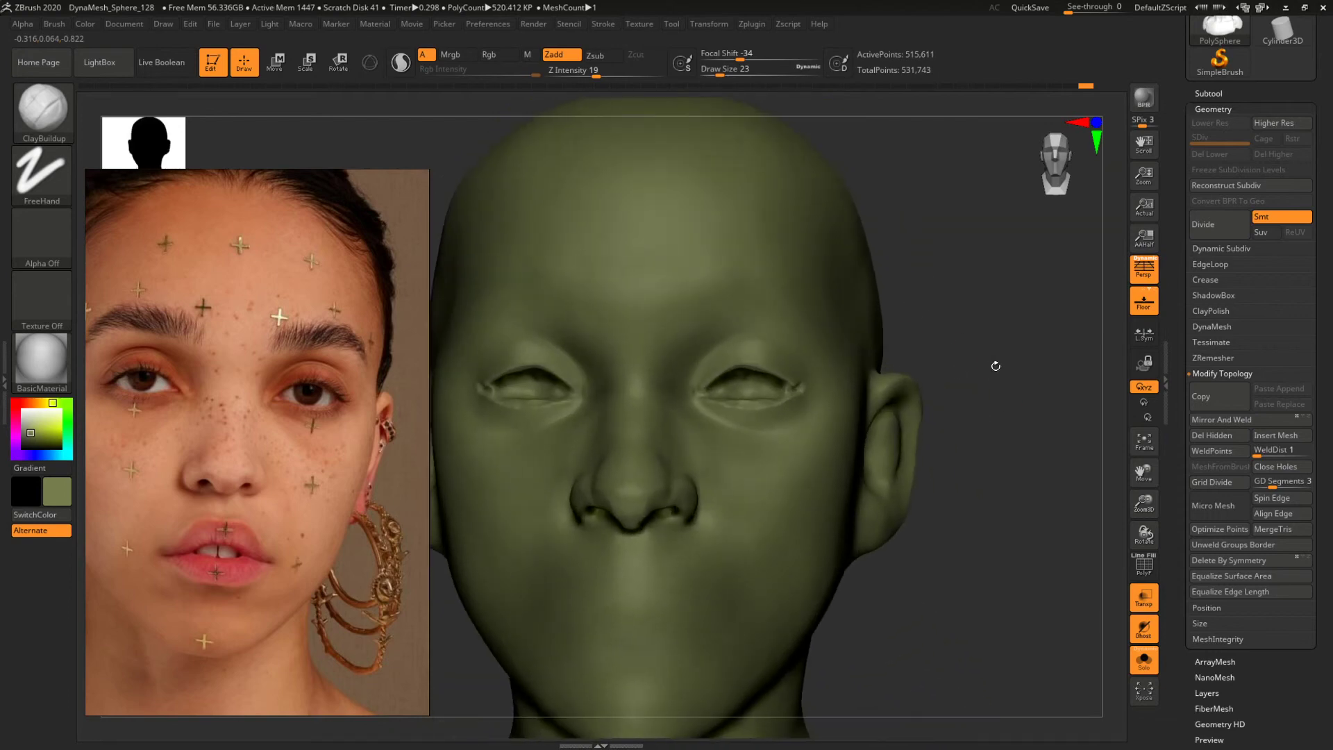
Reshape the eyelids and inner eye corners to match the reference portrait with the Move brush at draw size 59.
key("b")
key("m")
key("v")
key("space")
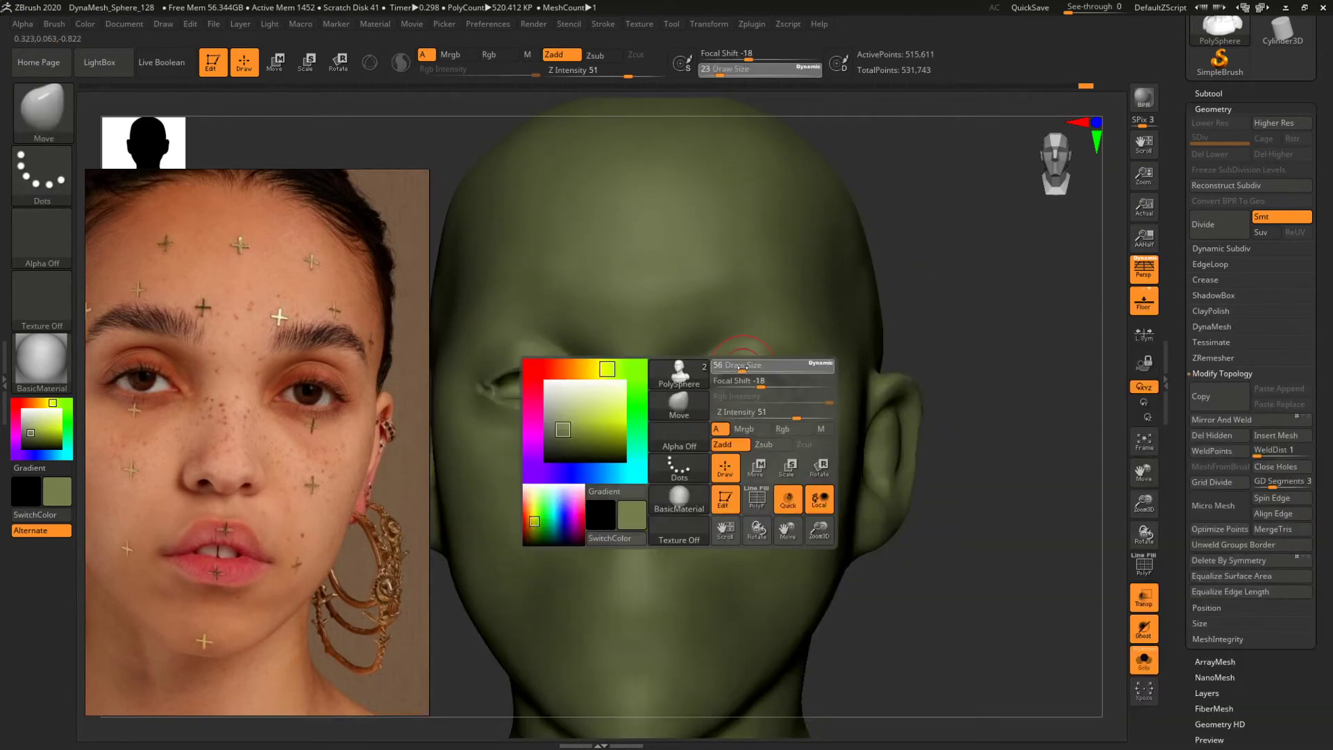
left_click_drag(739, 370, 770, 370)
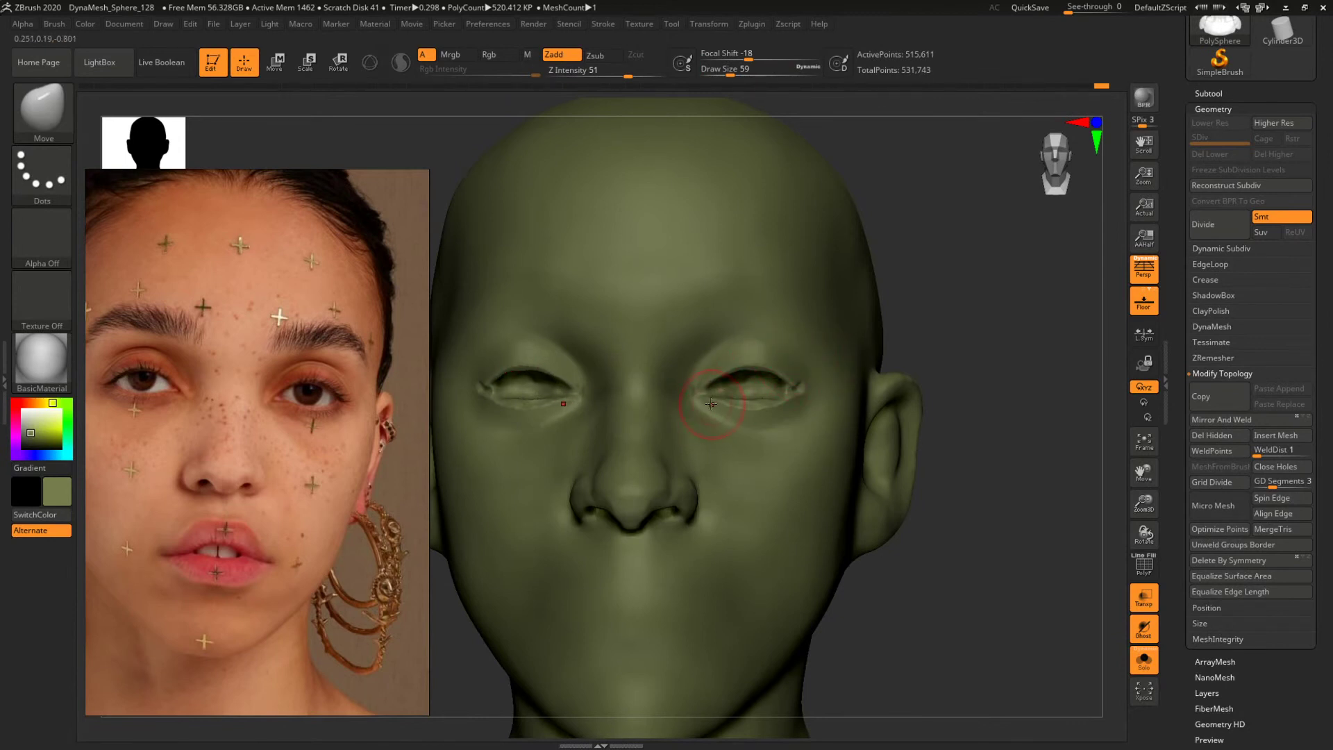
key("space")
left_click_drag(712, 404, 702, 402)
left_click_drag(966, 342, 759, 315)
Adjust the lower eyelids and outer eye corners with the Move brush at draw size 23.
left_click_drag(910, 347, 1029, 442)
key("space")
left_click_drag(744, 404, 718, 408)
left_click_drag(1034, 346, 998, 326, "alt")
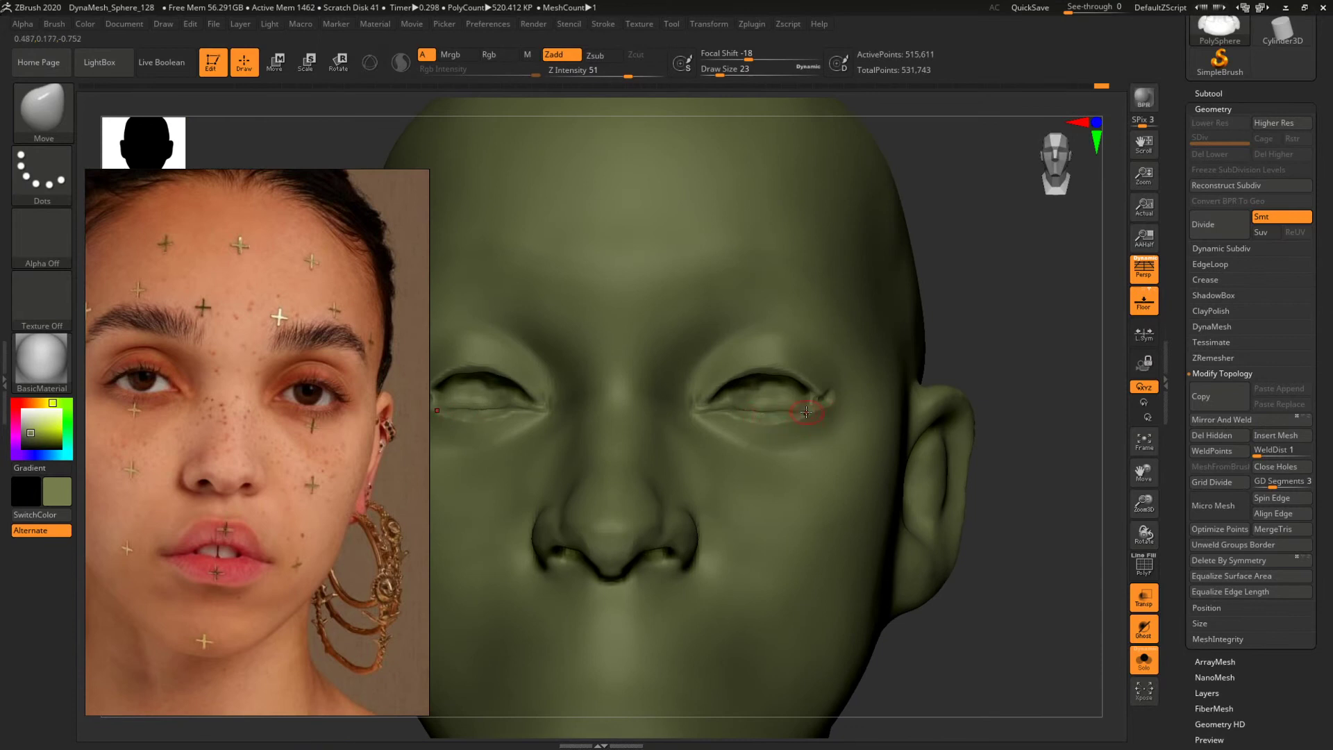
key("space")
left_click_drag(807, 412, 816, 401)
left_click_drag(1016, 350, 1022, 405, "alt")
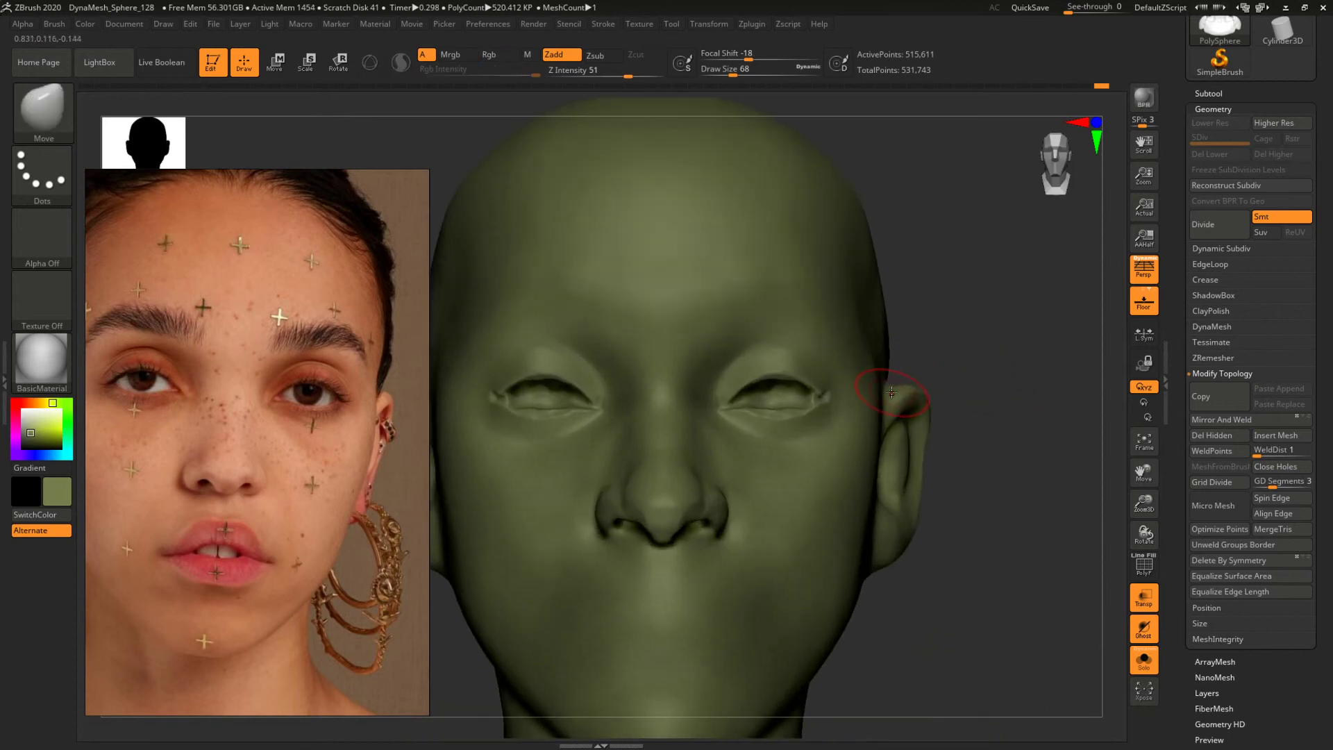
Carve the crease above the upper eyelids with the DamStandard brush at draw size 59.
key("b")
key("d")
key("s")
key("space")
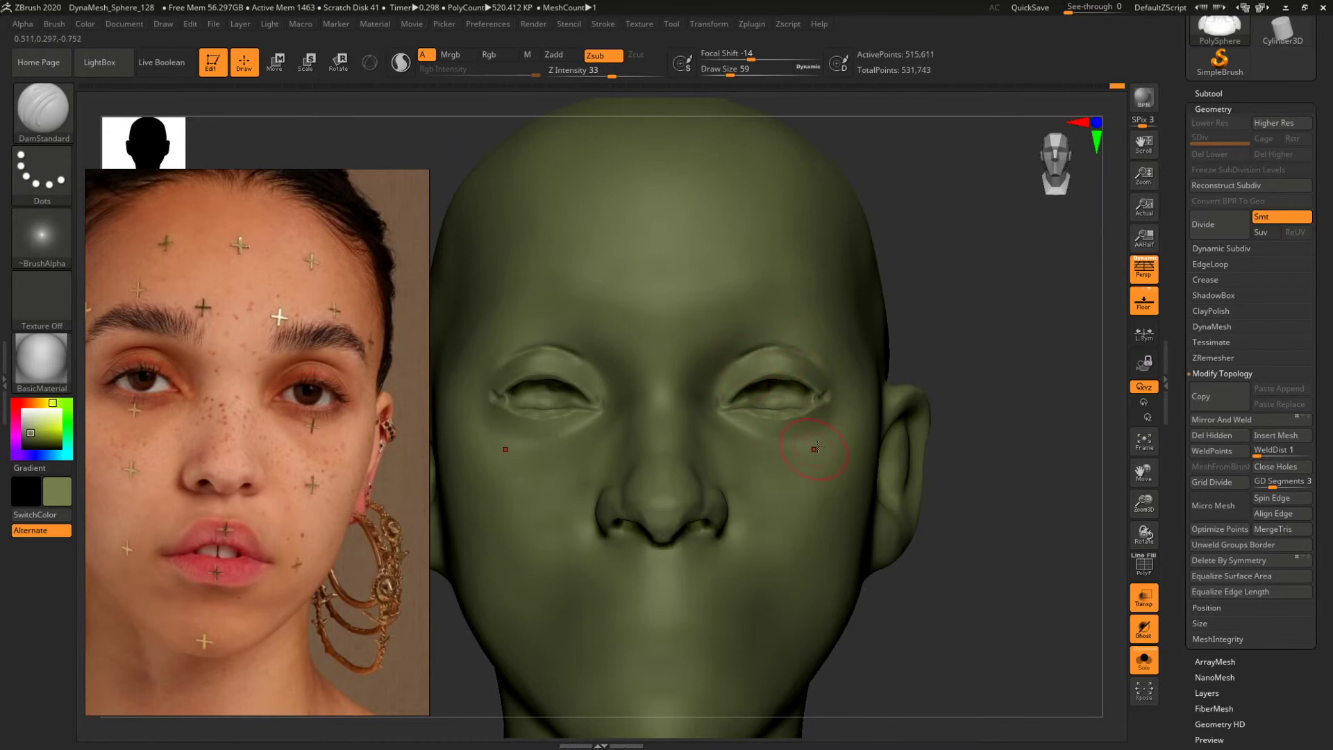
Switch to ClayBuildup at draw size 68 and smooth the area beneath the lower eyelids.
key("b")
key("c")
key("b")
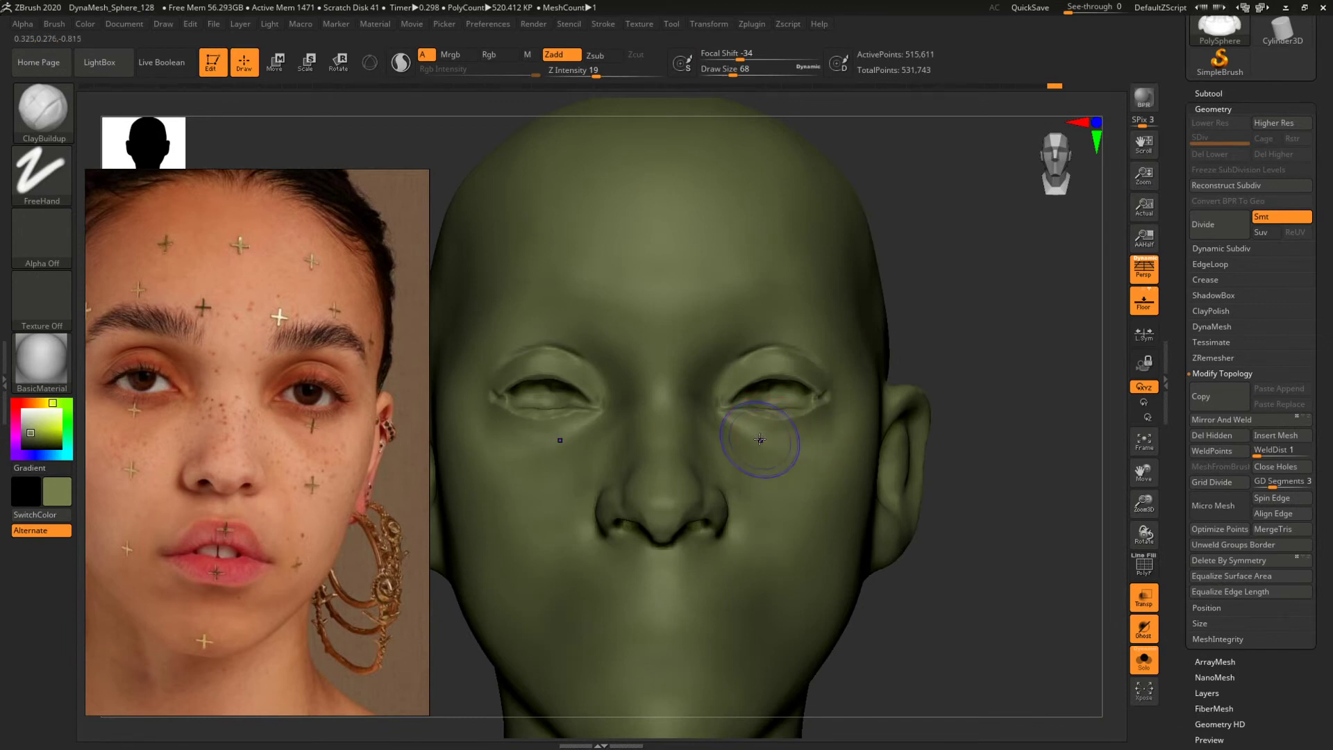
key("shift")
left_click_drag(1042, 363, 1105, 509, "alt")
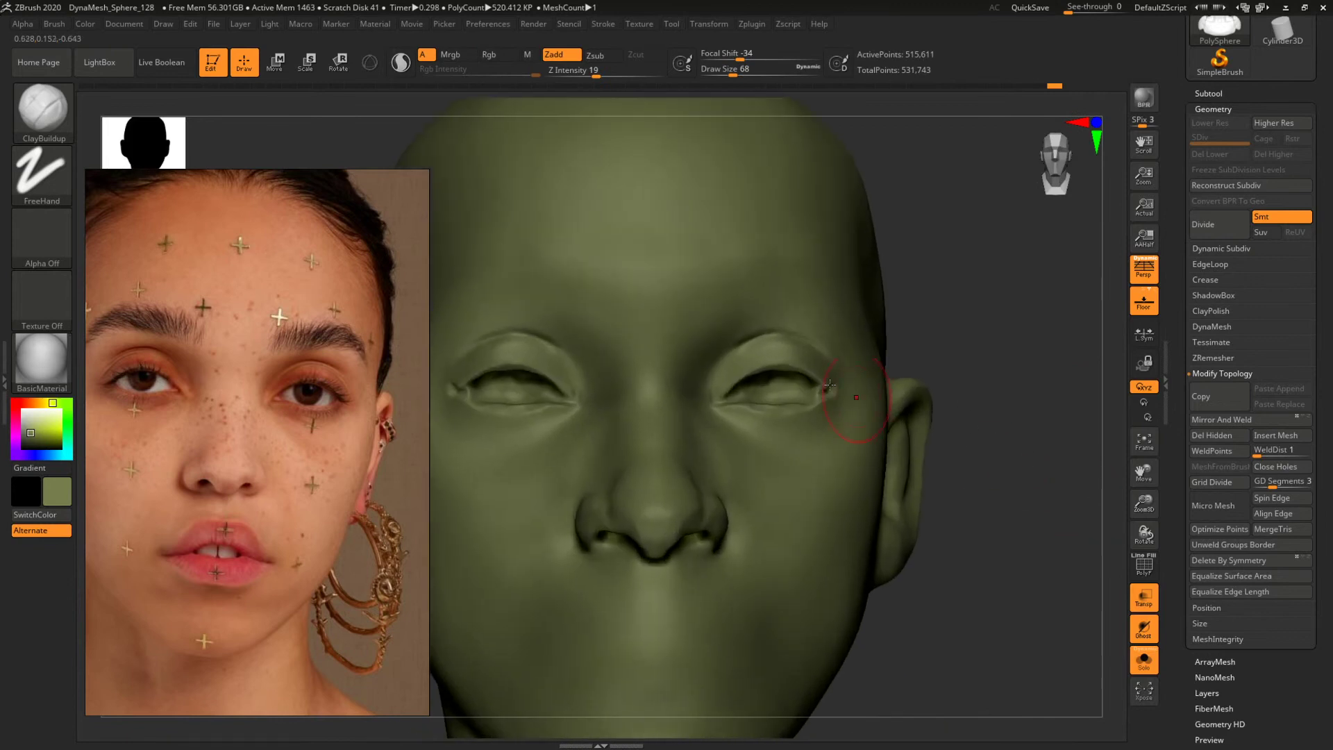
Paint a mask over the area between the upper eyelid creases and the brows at draw size 46.
key("space")
left_click_drag(723, 385, 708, 401)
key("space")
left_click_drag(957, 299, 1063, 347)
key("space")
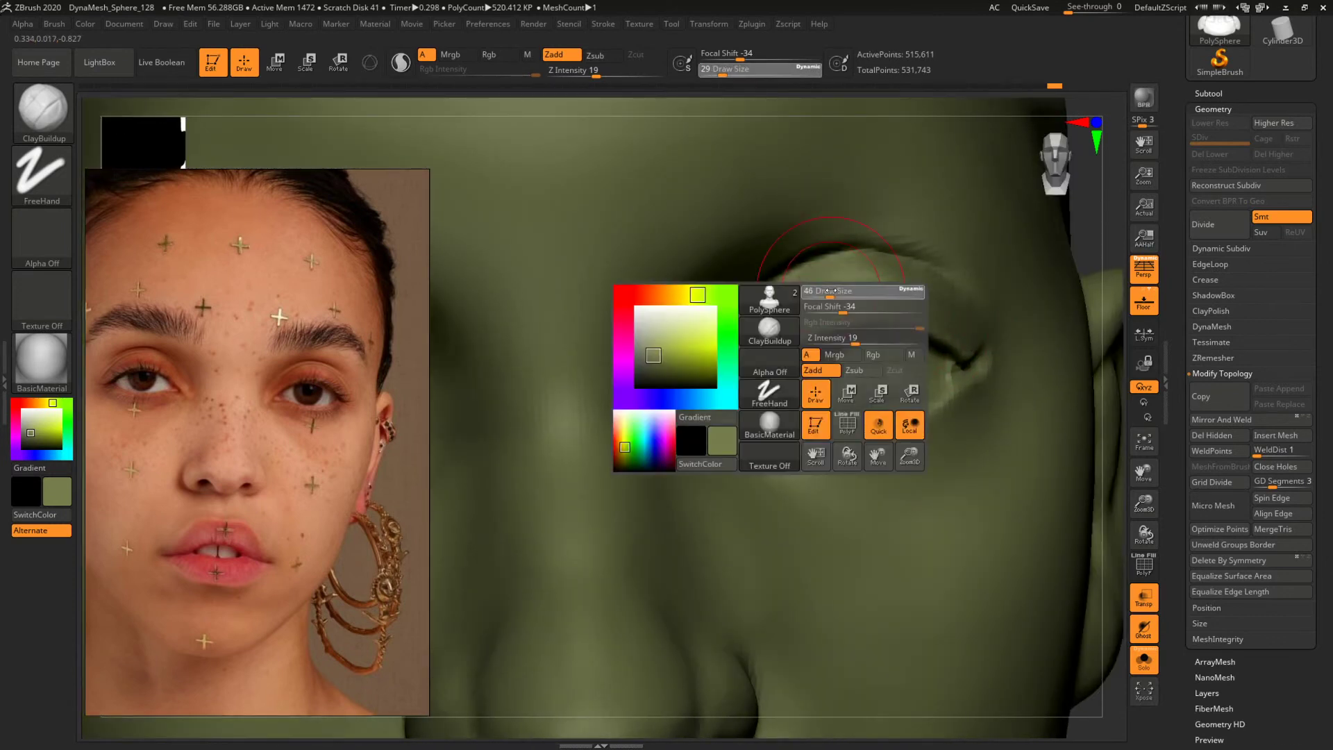
left_click_drag(798, 297, 880, 295)
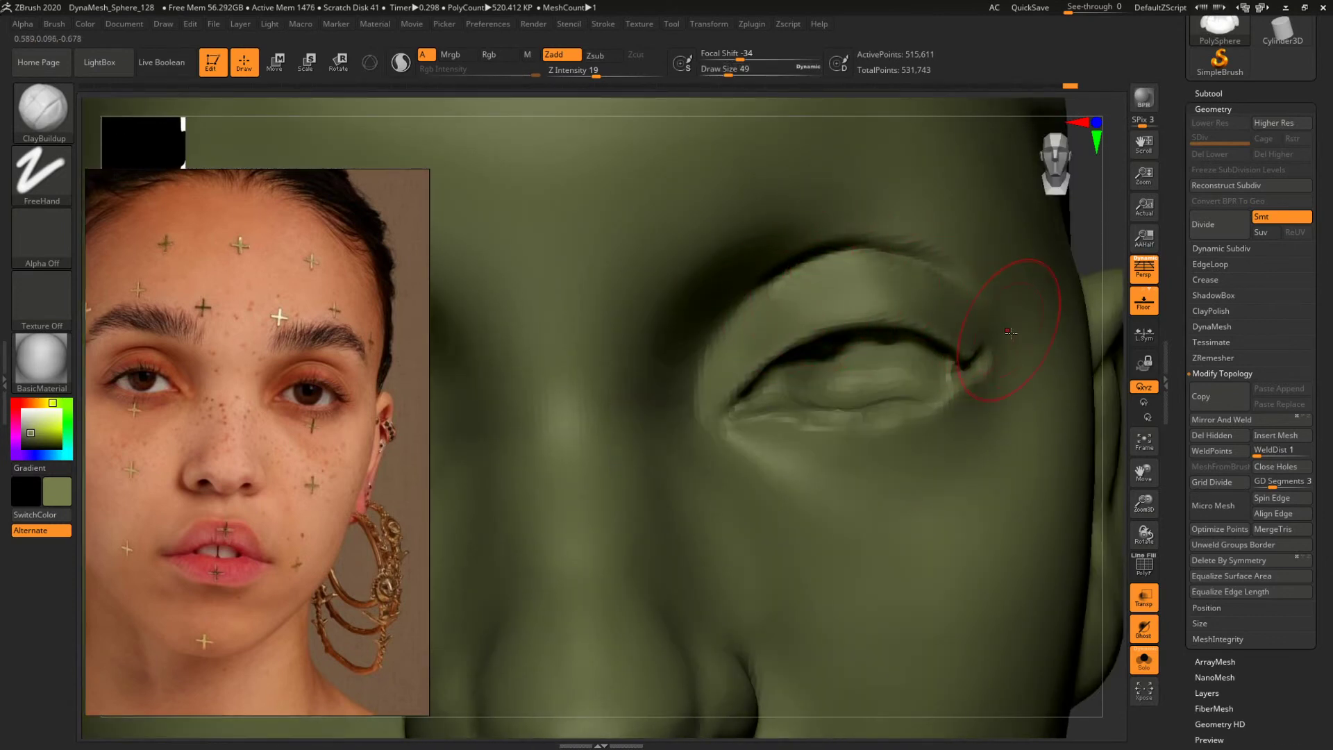
left_click_drag(1113, 221, 924, 364, "alt")
mouse_move(682, 359)
left_mouse_down("ctrl")
mouse_move(744, 343)
mouse_move(827, 356)
left_mouse_up("ctrl")
key("s")
left_click(601, 355)
mouse_move(706, 346)
left_mouse_down("ctrl")
mouse_move(667, 381)
mouse_move(818, 330)
mouse_move(861, 375)
mouse_move(729, 318)
mouse_move(686, 345)
left_mouse_up("ctrl")
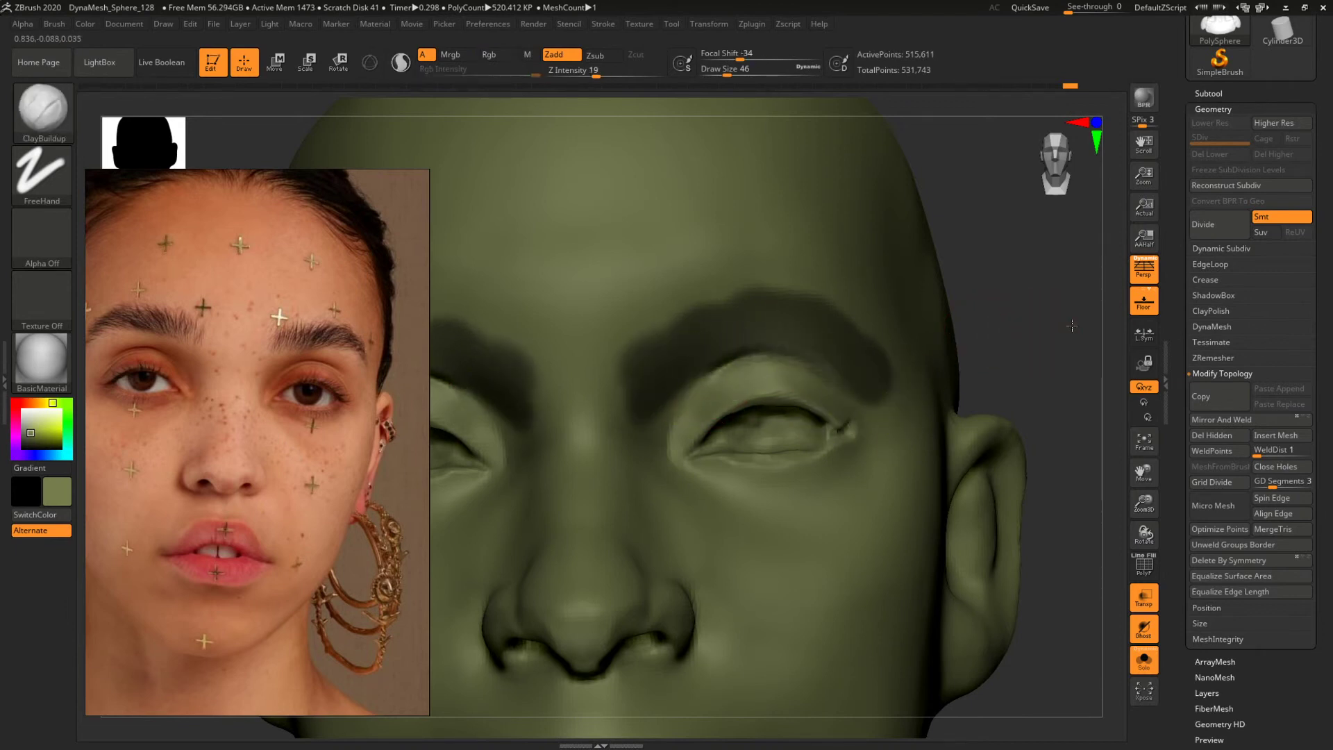
Invert the mask above the eyelids and switch to the Inflat brush.
left_click_drag(1073, 326, 1015, 310, "alt")
left_click(1015, 310, "ctrl")
key("b")
key("i")
key("n")
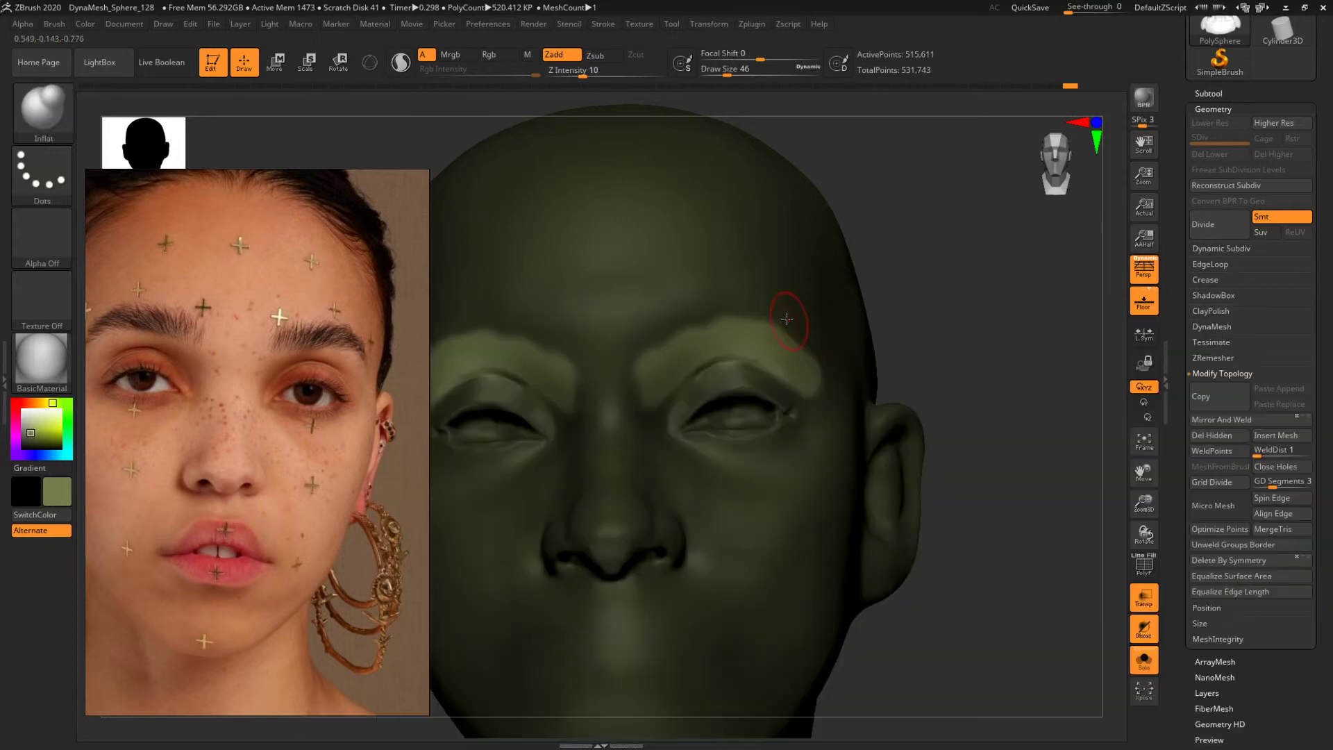
Soften the mask edge, smooth the unmasked area above the eyelids at draw size 132, and clear the mask.
key("space")
mouse_move(756, 344)
left_mouse_down()
mouse_move(759, 364)
mouse_move(724, 364)
left_mouse_up()
left_click(777, 356, "ctrl")
key("space")
key("space")
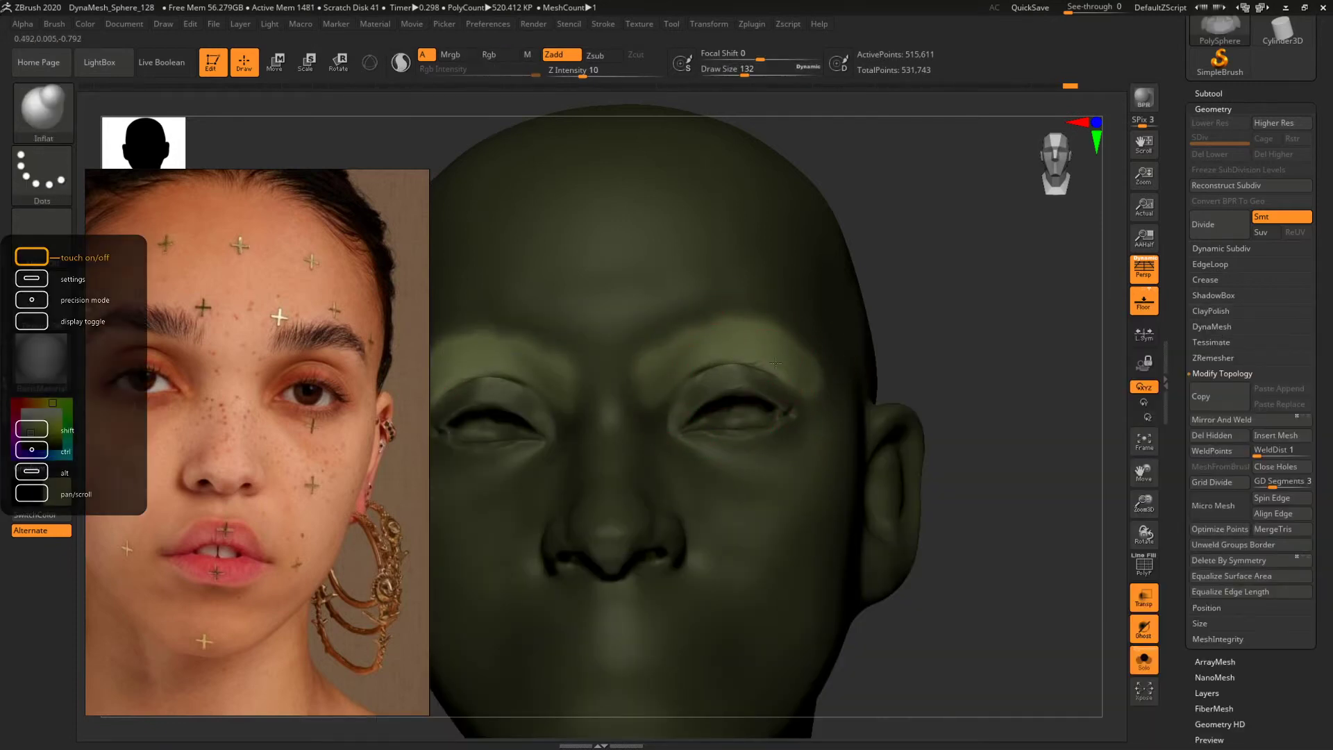
left_click_drag(715, 369, 805, 383, "shift")
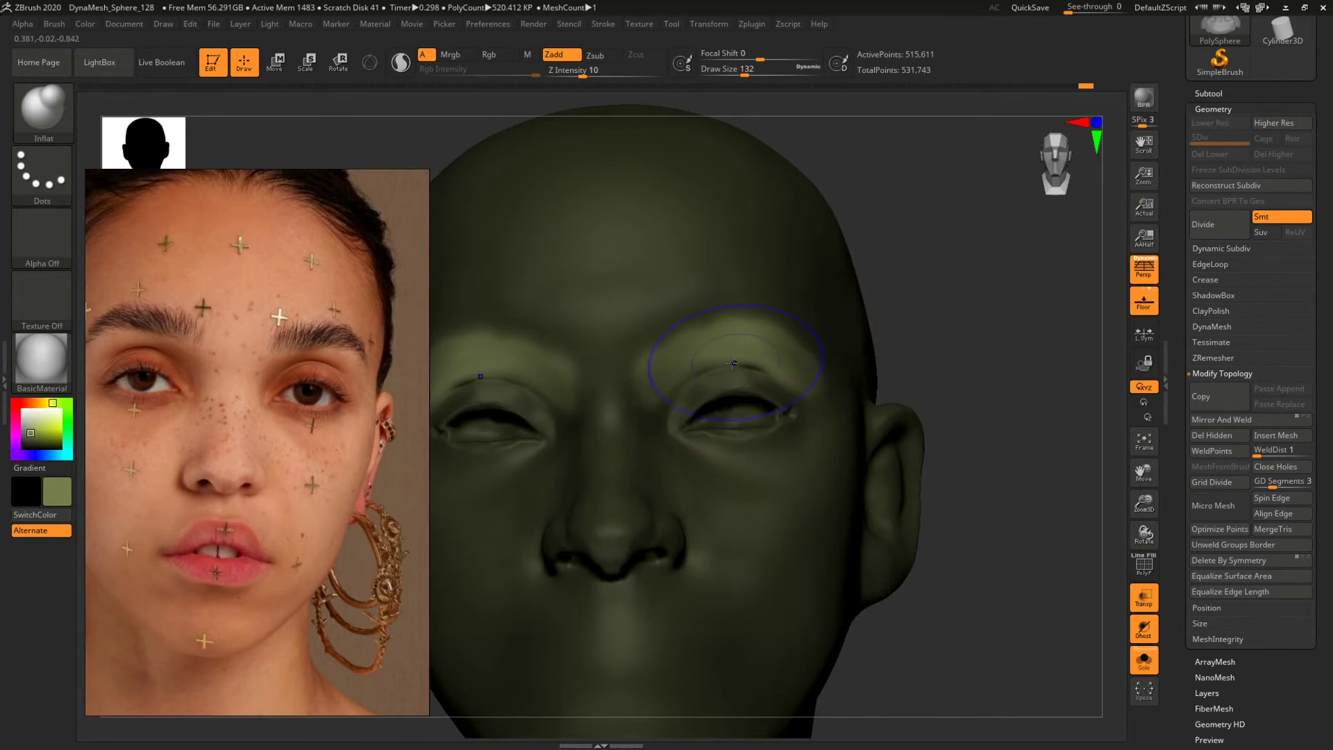
left_click_drag(965, 327, 1035, 381, "alt")
left_click_drag(1018, 313, 937, 368, "alt")
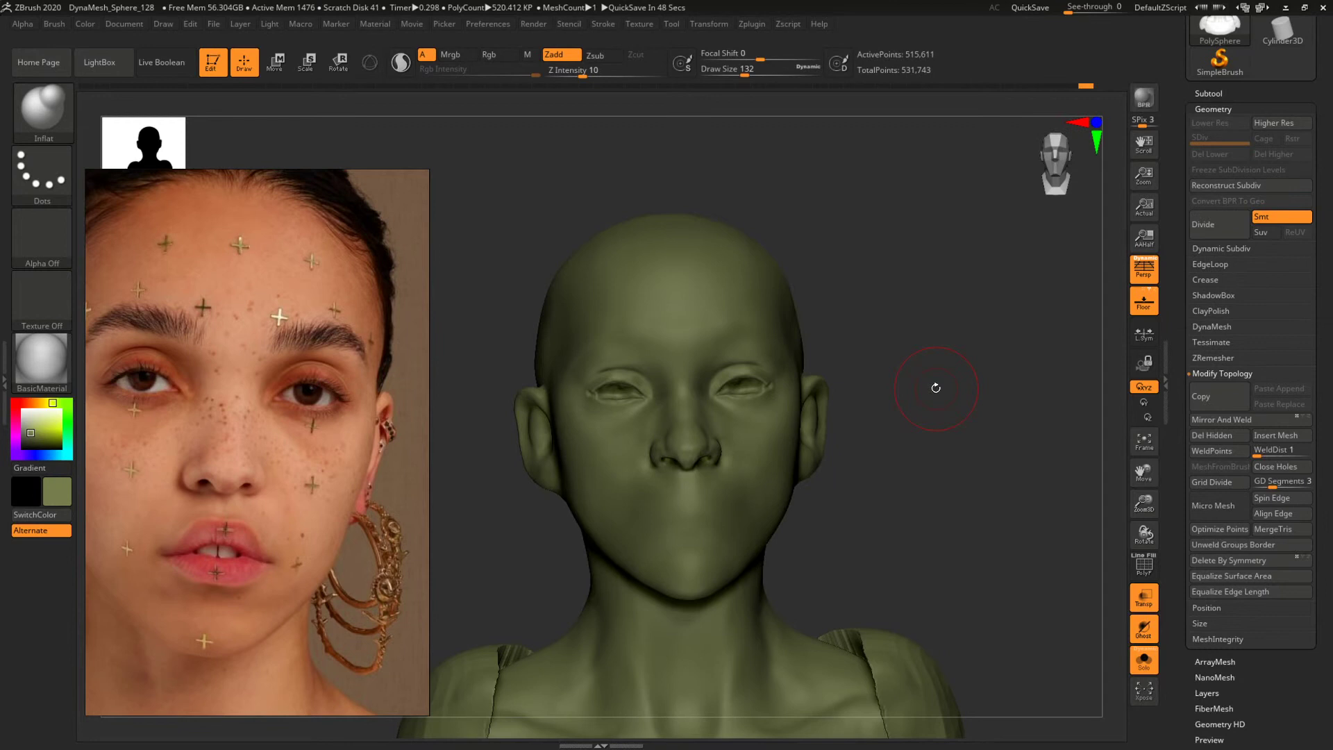
mouse_move(849, 446)
left_mouse_down("shift")
mouse_move(911, 429)
mouse_move(910, 461)
left_mouse_up("shift")
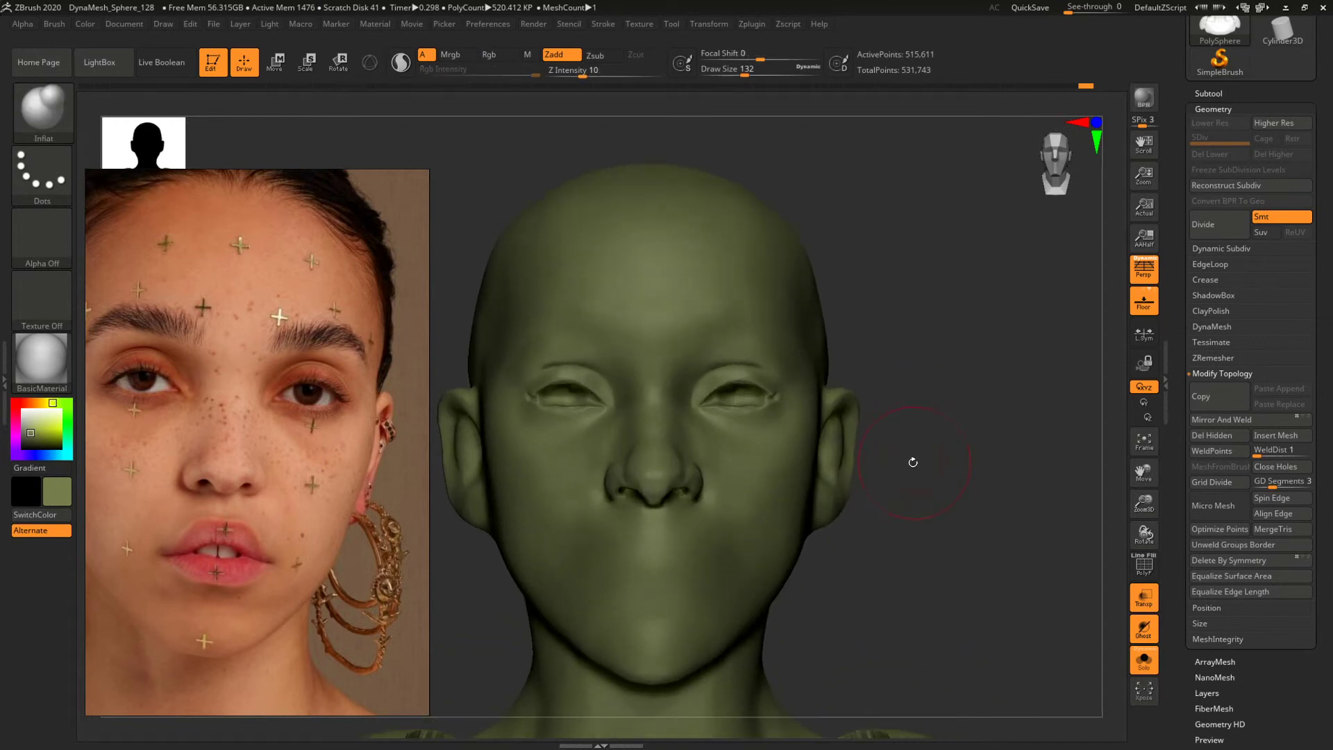
Insert a Sphere 32 from the IMM Primitives brush on the side of the head above the ear.
key("b")
key("i")
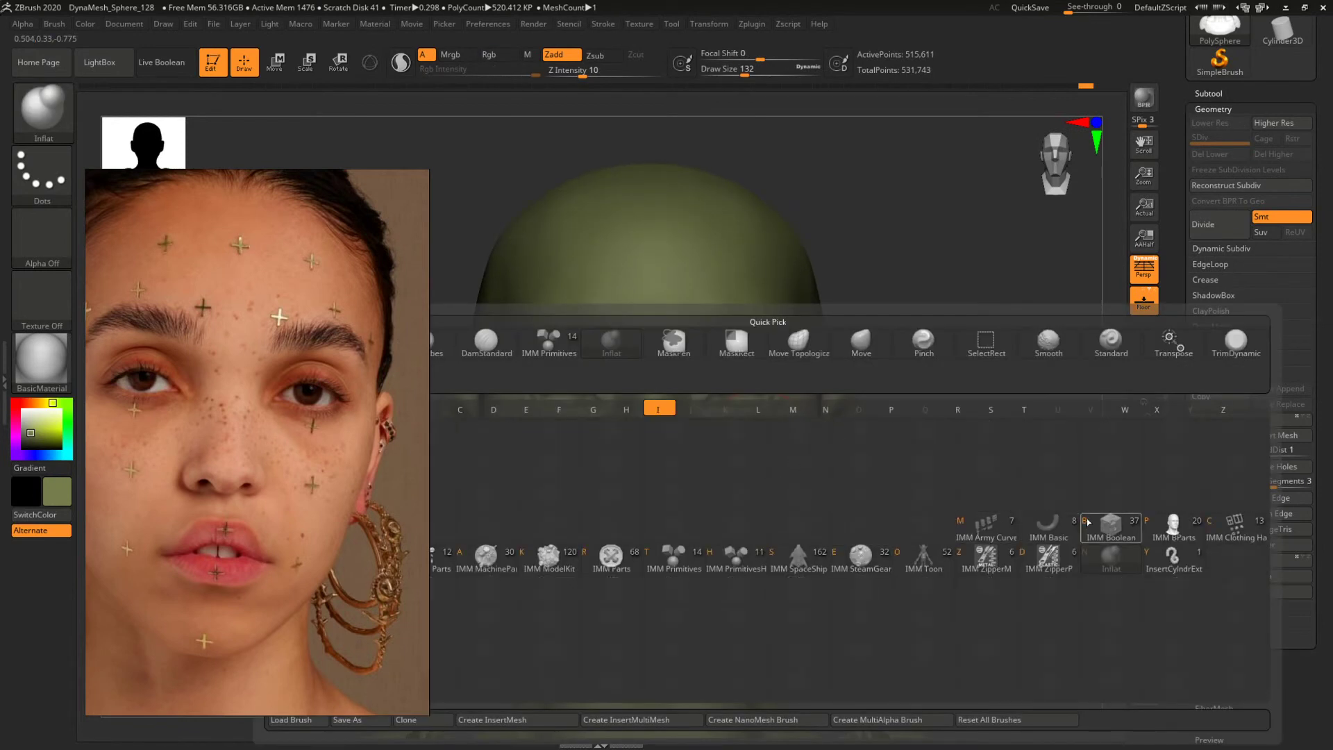
key("b")
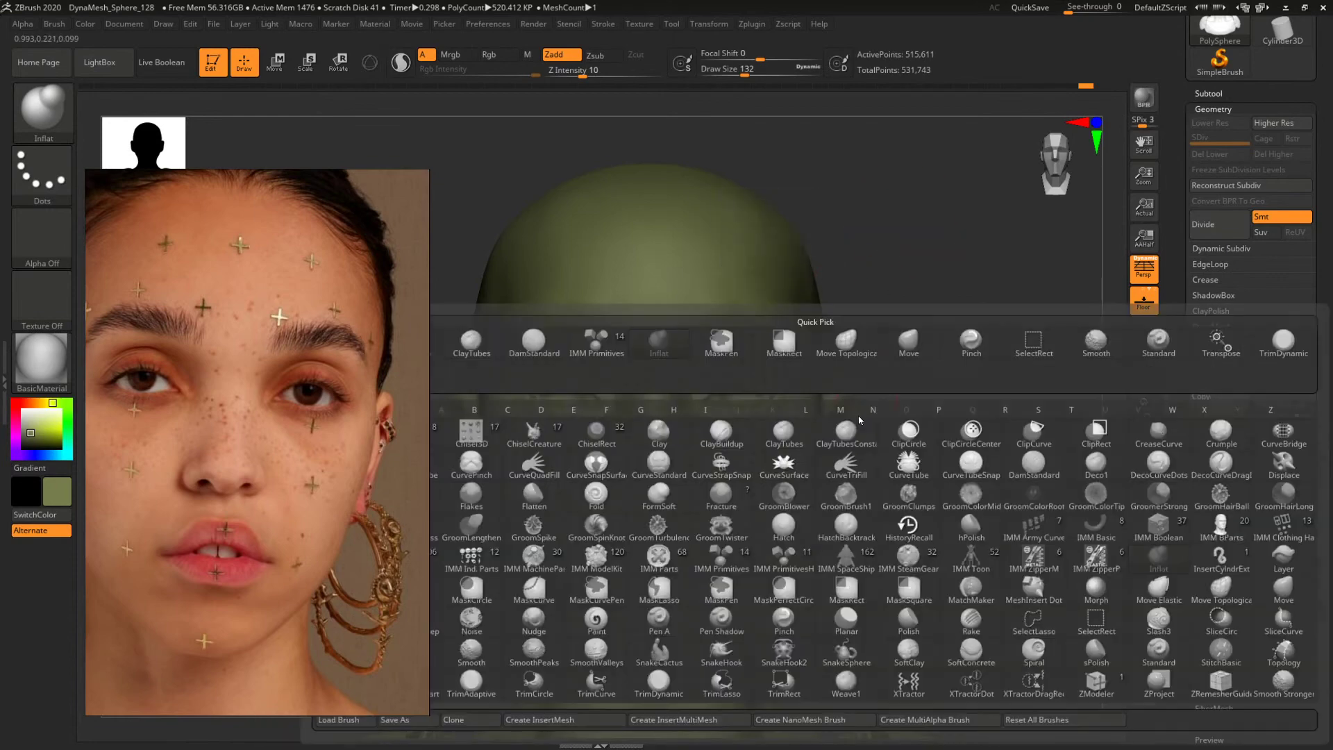
key("i")
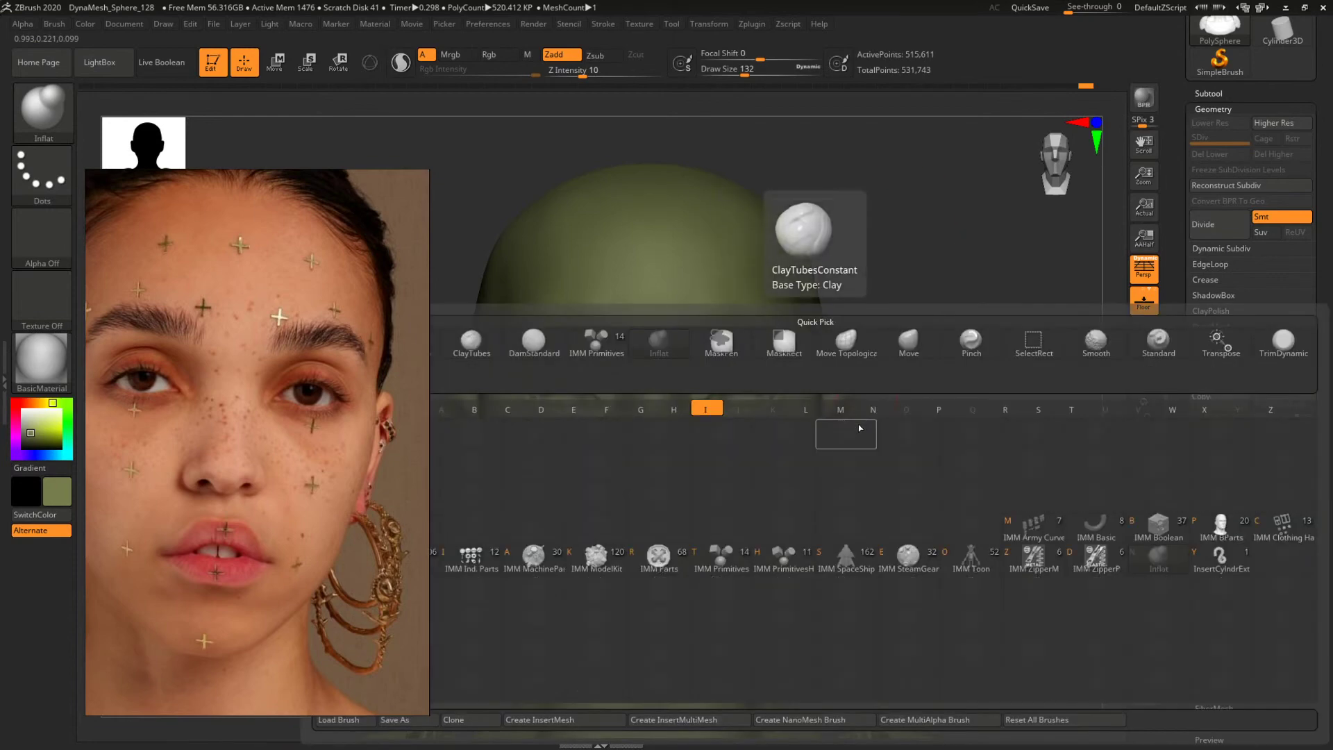
left_click(720, 559)
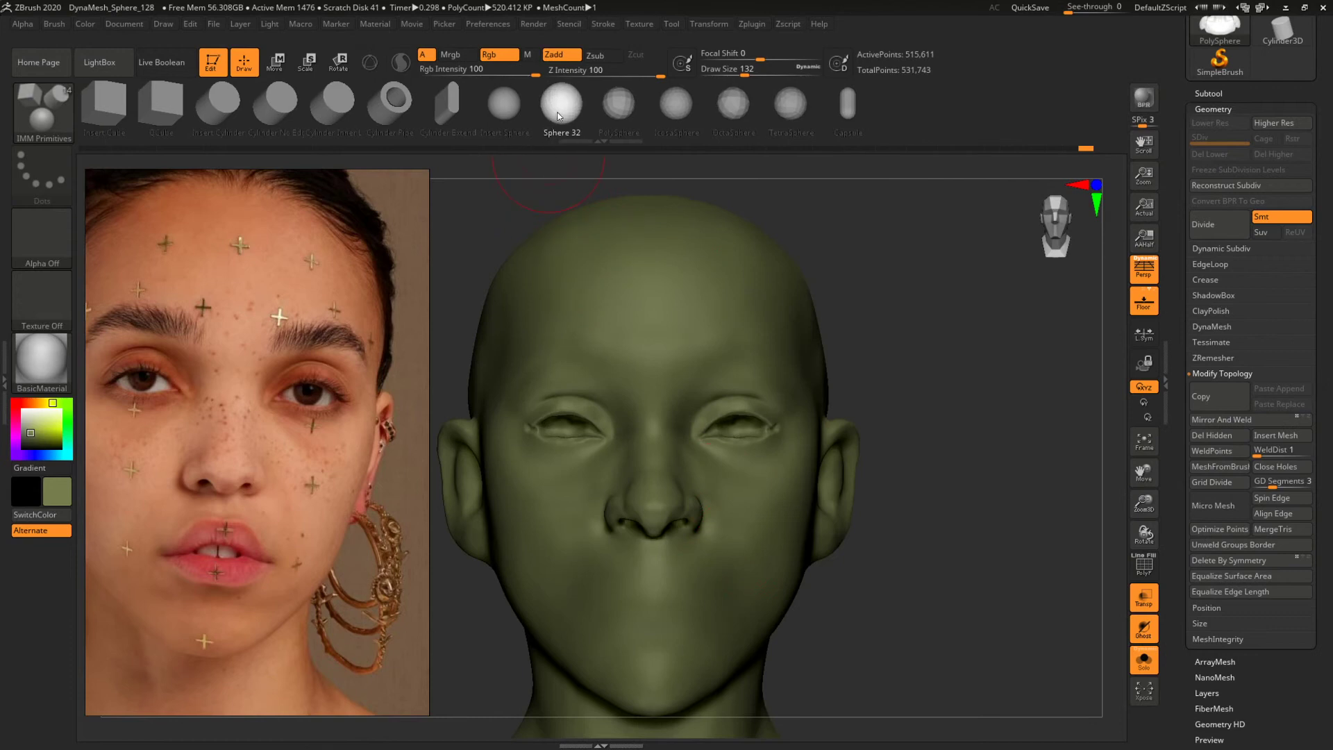
mouse_move(921, 332)
left_mouse_down()
mouse_move(910, 312)
mouse_move(680, 306)
mouse_move(777, 327)
left_mouse_up()
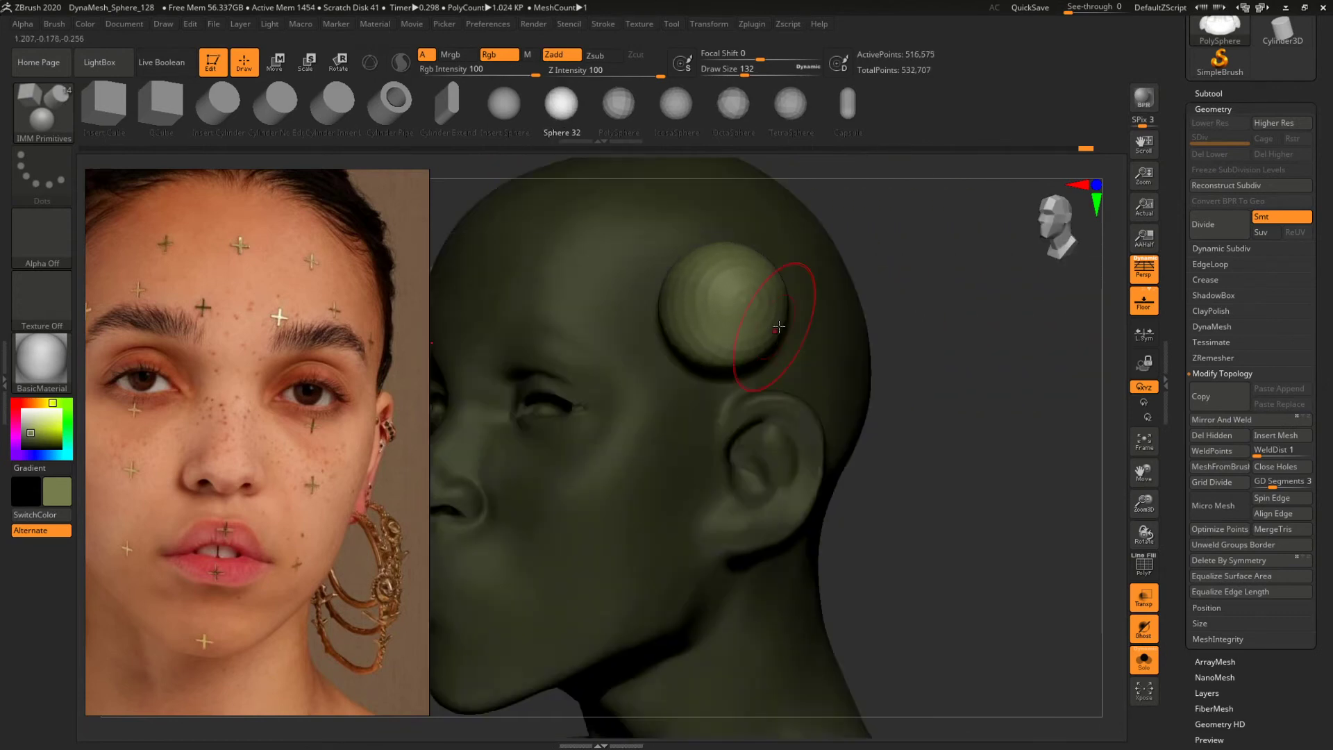
left_click_drag(1025, 395, 903, 437, "alt")
Turn off Solo mode to show the eyeballs and move the reference portrait off the canvas.
left_click(1137, 672)
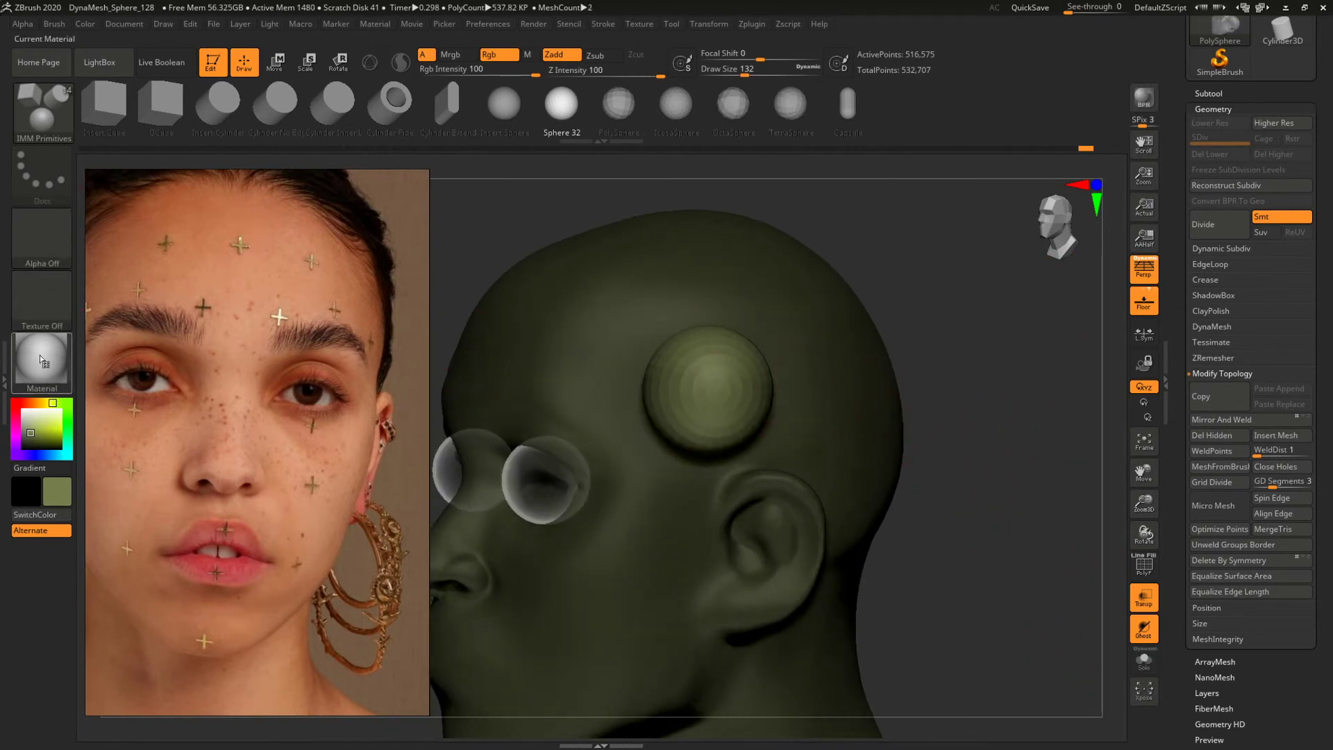
left_click(43, 135, "ctrl+shift")
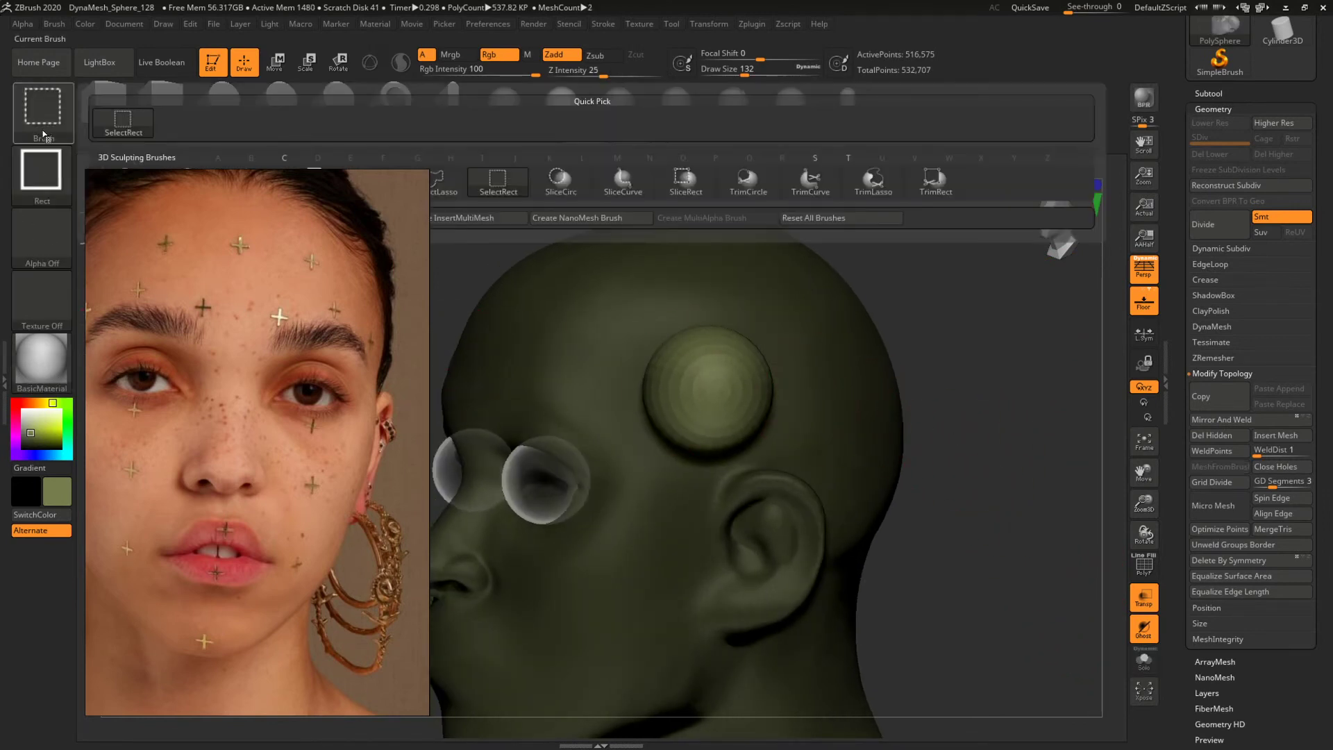
mouse_move(278, 291)
right_mouse_down()
mouse_move(300, 351)
mouse_move(1323, 322)
right_mouse_up()
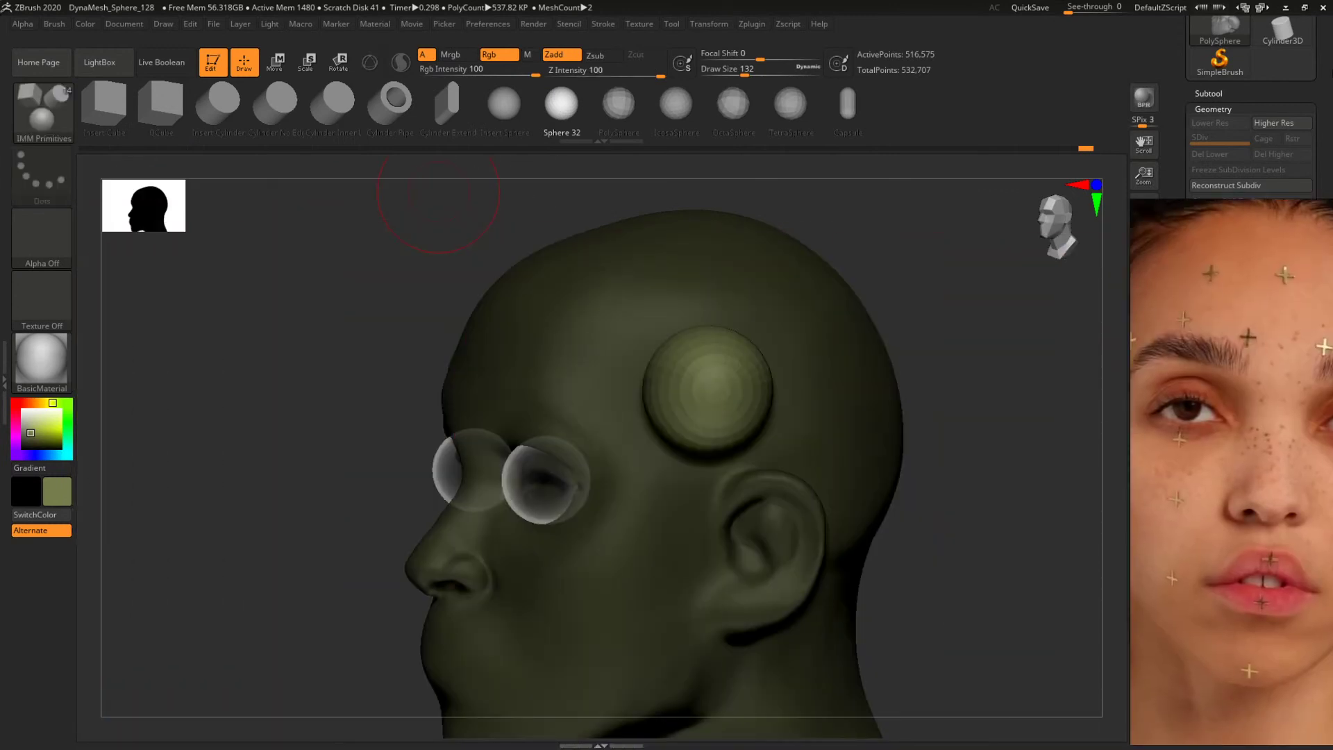
left_click_drag(1188, 370, 1332, 361)
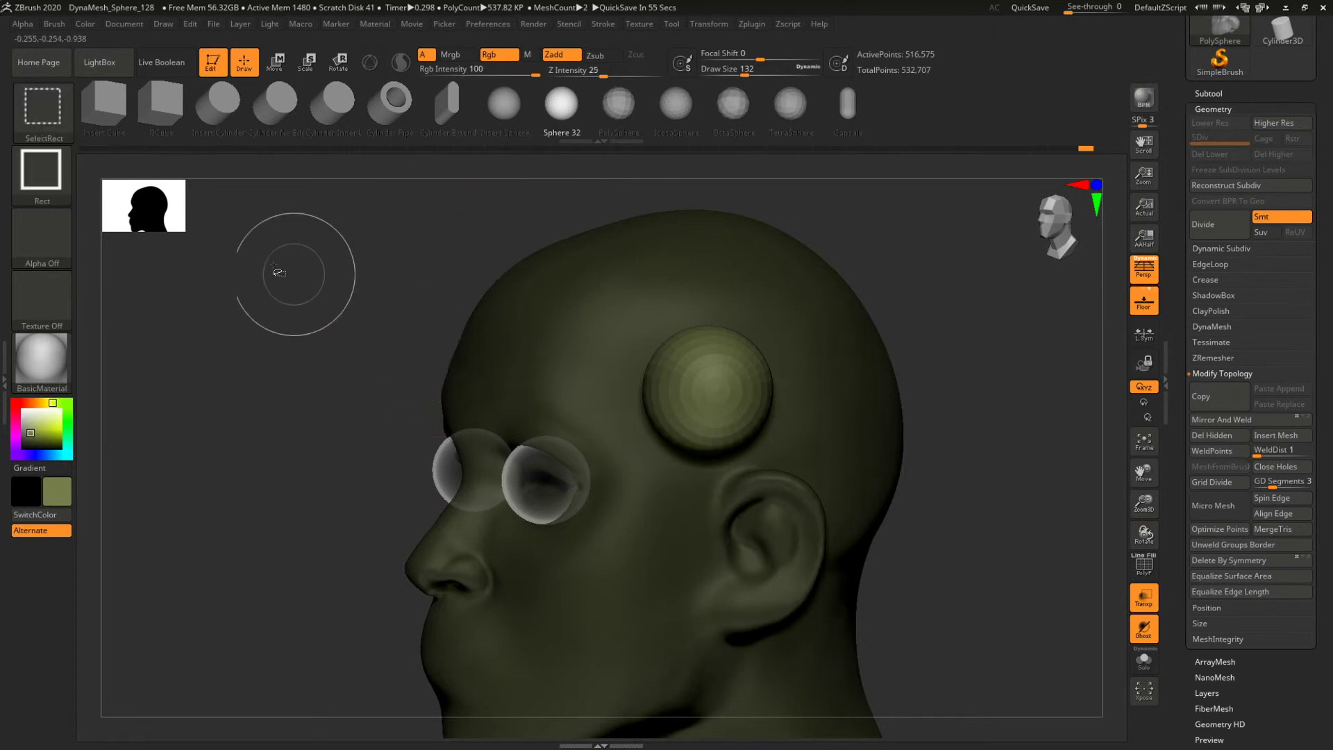
Choose the SliceCurve brush and turn on the polyframe display.
left_click(41, 122, "ctrl+shift")
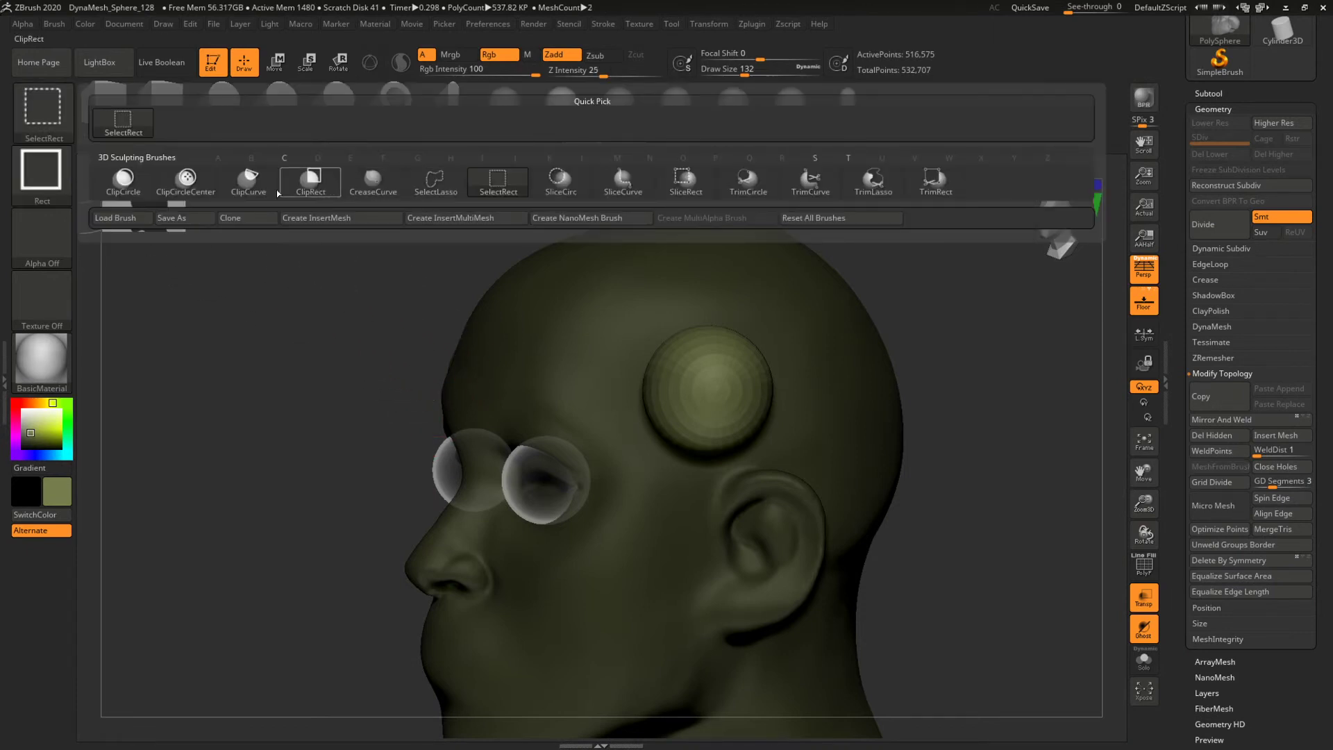
left_click(624, 186, "ctrl+shift")
mouse_move(937, 321)
left_mouse_down()
mouse_move(926, 319)
mouse_move(967, 311)
left_mouse_up()
key("shift+f")
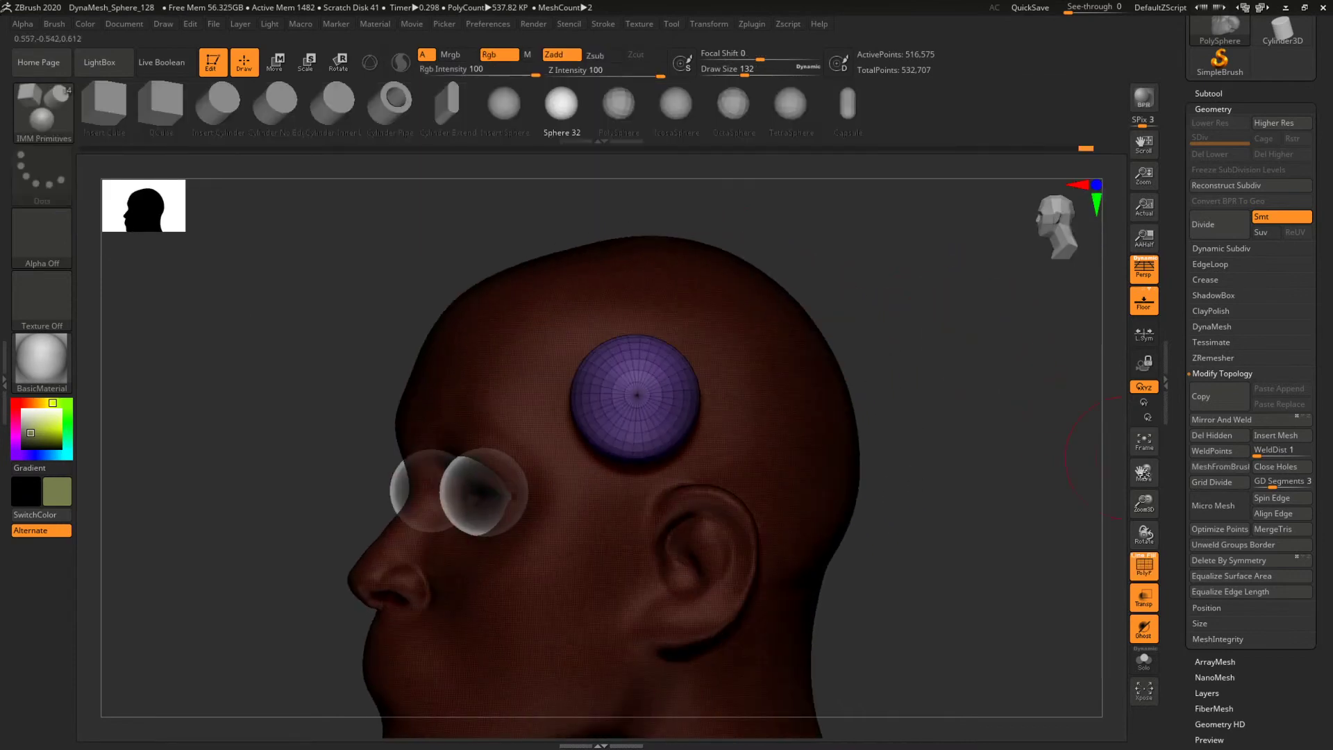
Split the unmasked spheres off the head into their own subtool and select that subtool.
left_click(1212, 93)
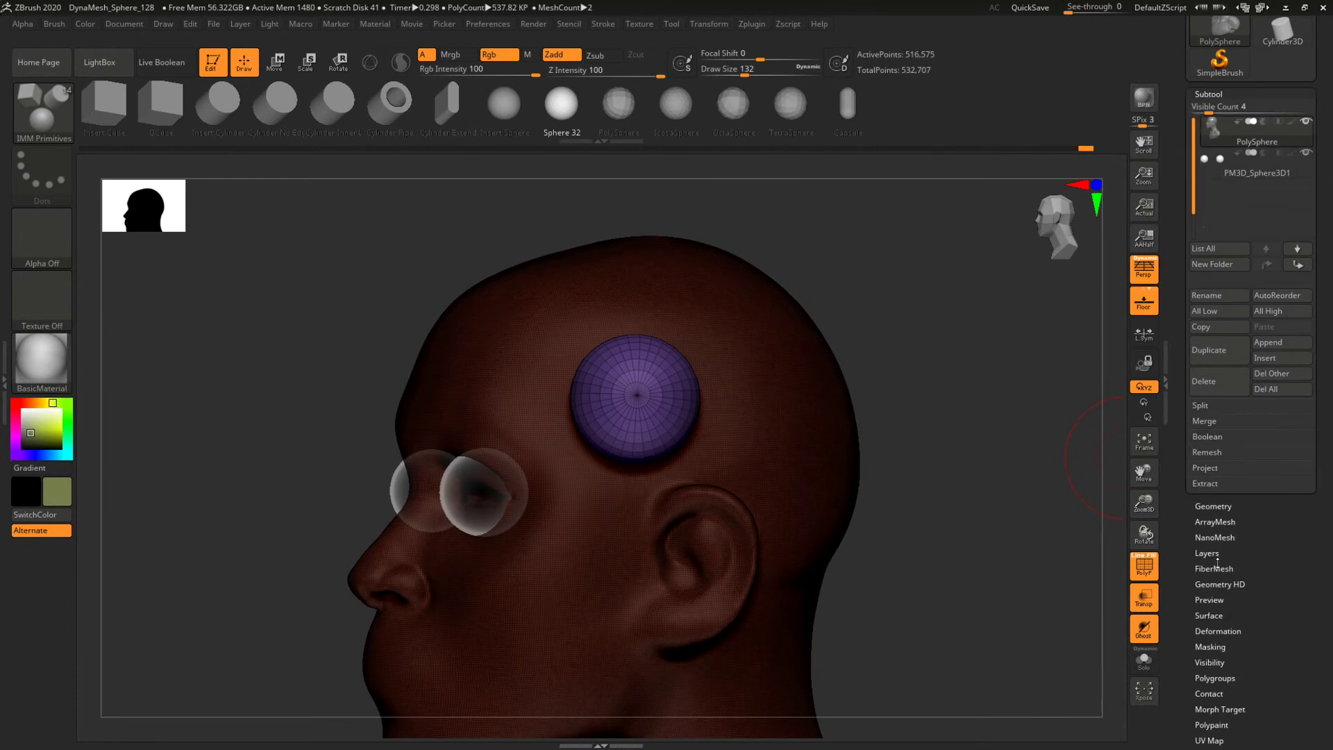
left_click(1207, 406)
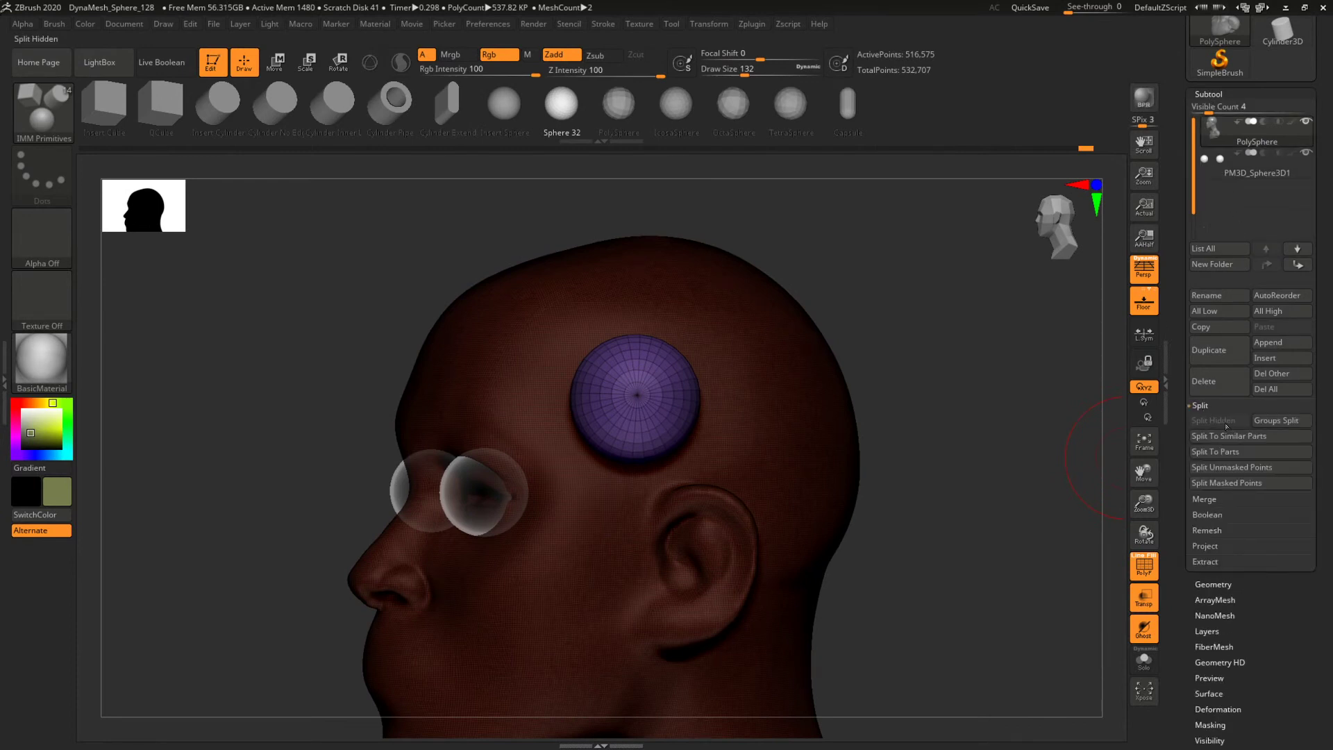
left_click(1232, 467)
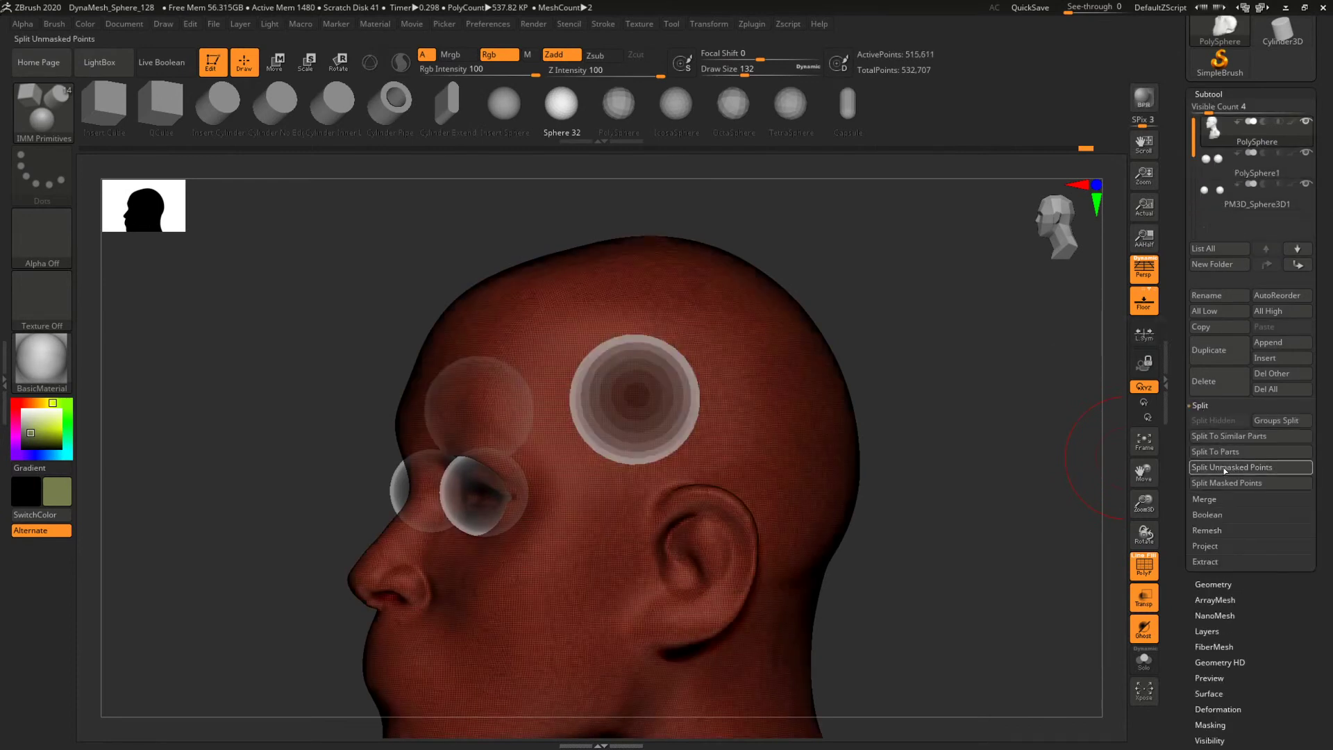
left_click(1195, 173)
Try a horizontal SliceCurve cut across the middle of the low-resolution spheres, and undo the cut.
left_click_drag(514, 400, 776, 377, "ctrl+shift")
left_click_drag(548, 393, 788, 393, "ctrl+shift")
left_click_drag(985, 329, 1009, 482)
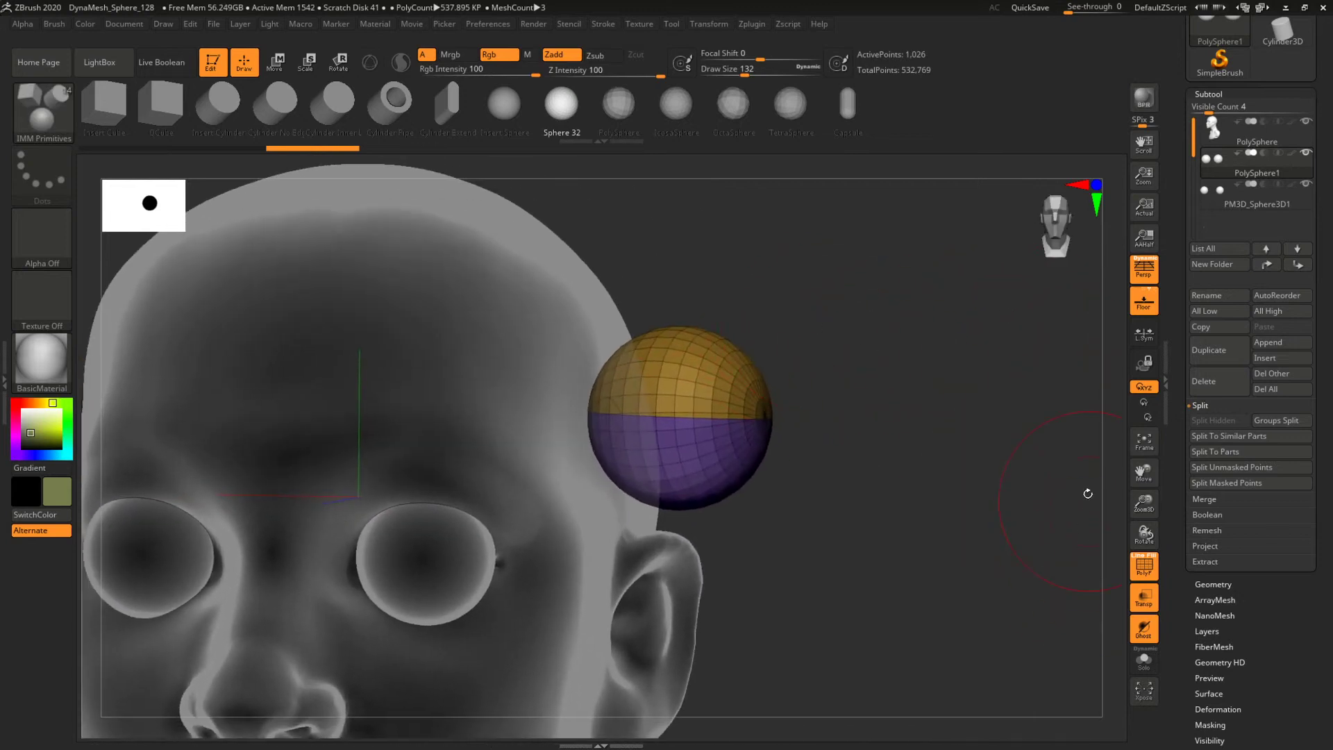
left_click_drag(866, 363, 932, 349, "alt")
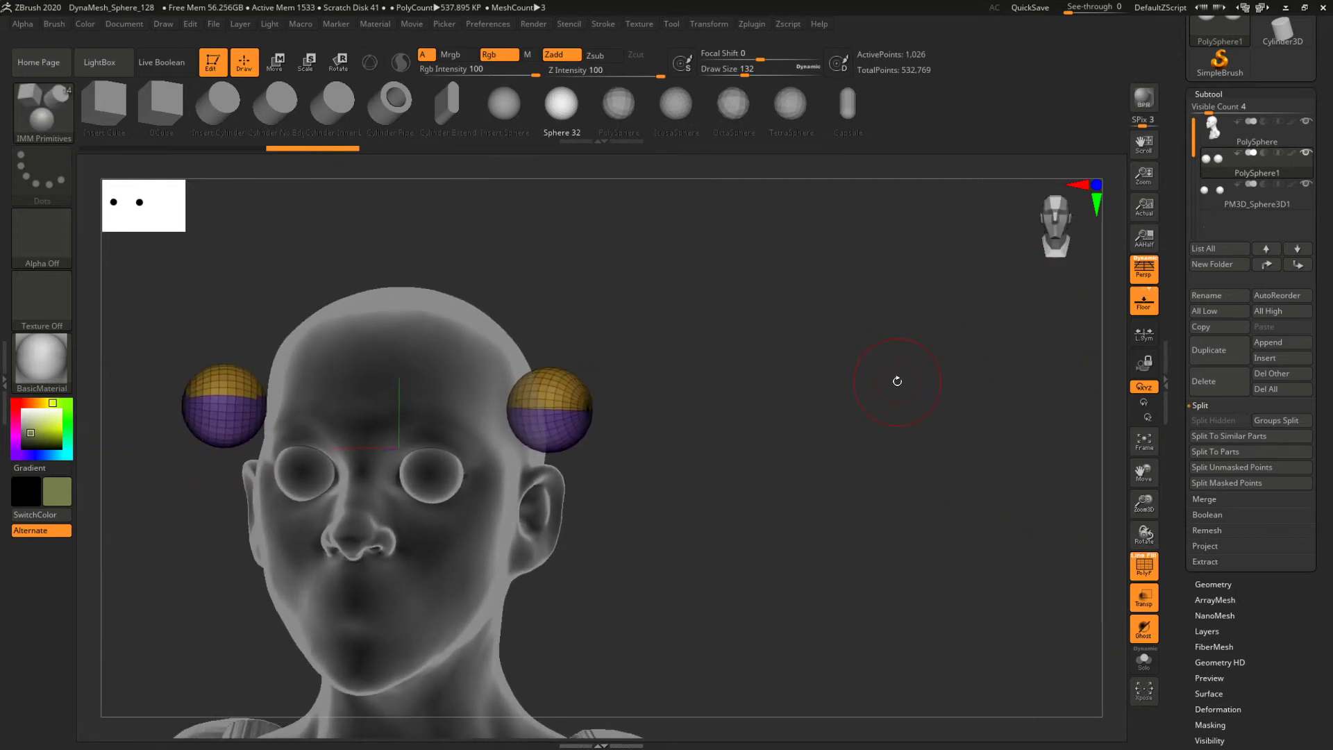
key("ctrl+w")
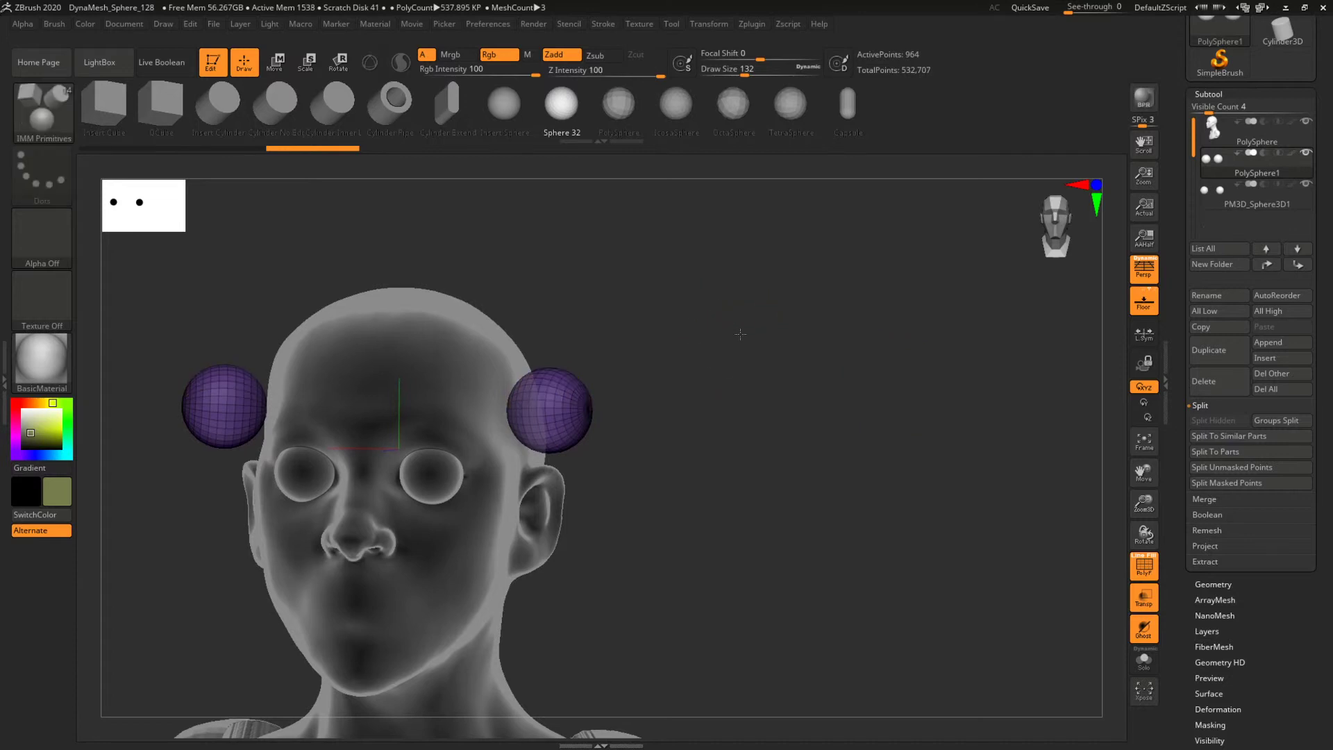
Subdivide the spheres up to subdivision level 3.
left_click_drag(741, 333, 801, 375, "alt")
key("ctrl+d")
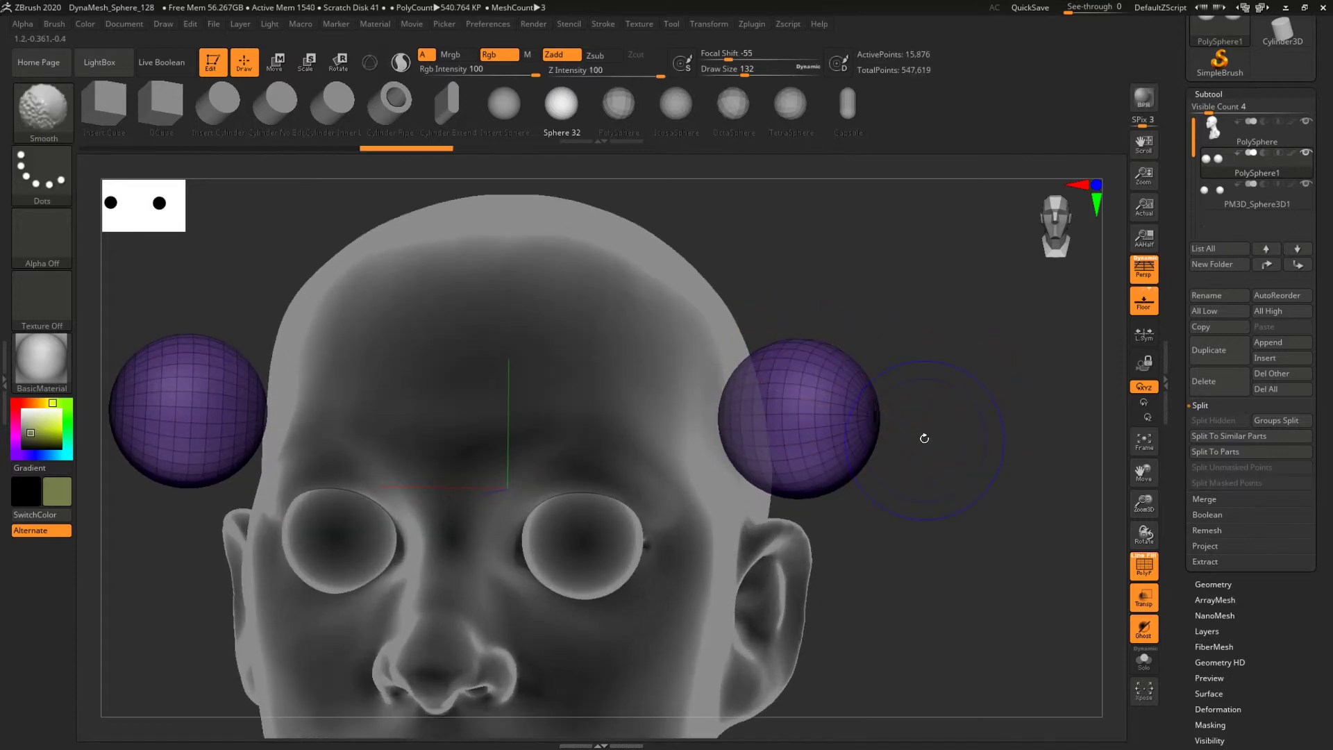
key("ctrl+d")
Try to slice the spheres across the middle while they still have multiple subdivision levels.
mouse_move(926, 438)
left_mouse_down("ctrl+shift")
mouse_move(565, 407)
mouse_move(544, 438)
left_mouse_up("ctrl+shift")
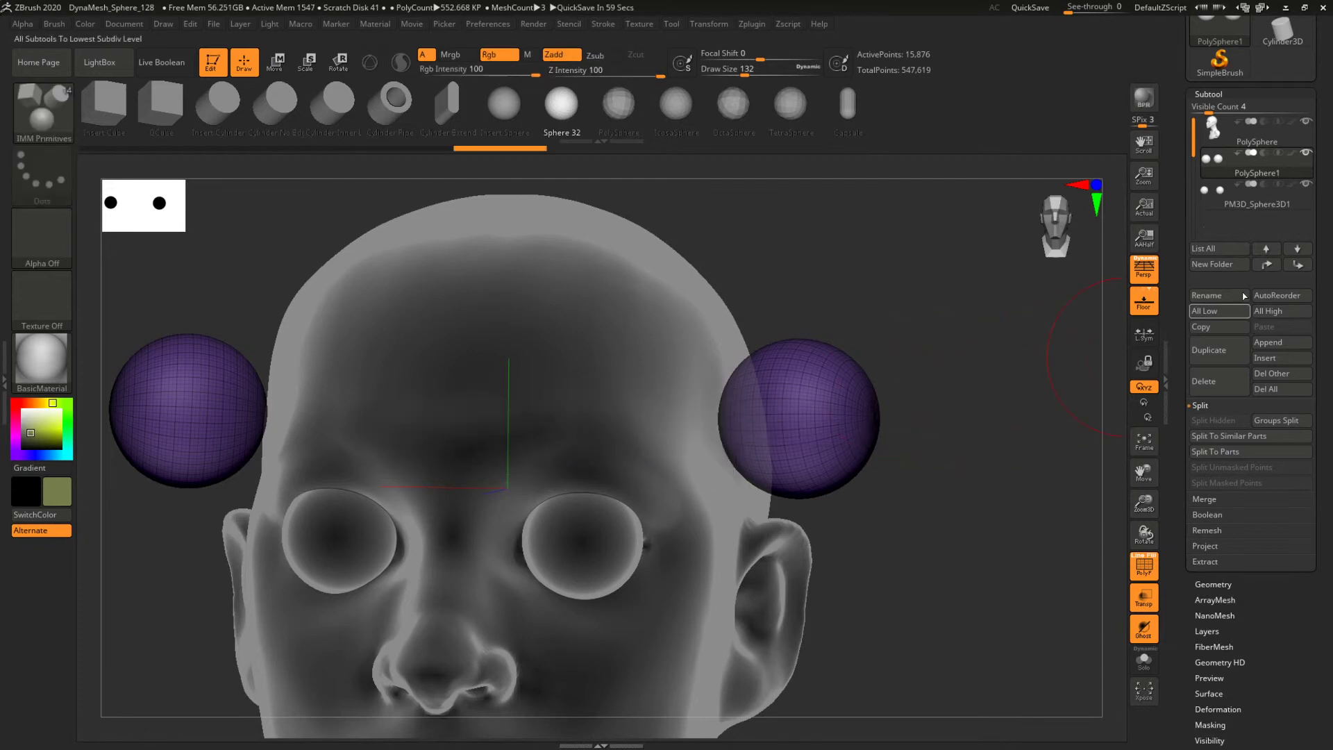
left_click(1214, 96)
left_click(1214, 110)
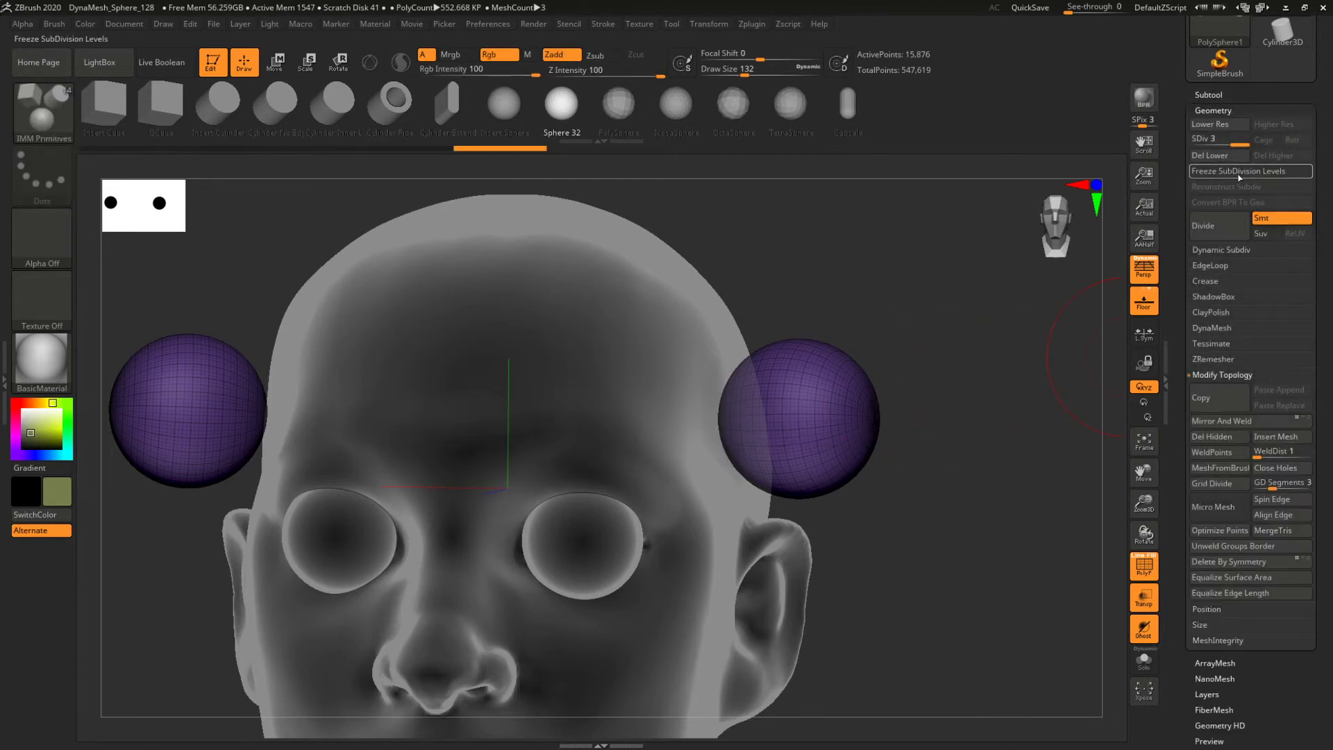
key("ctrl+shift")
left_click_drag(929, 420, 634, 420, "ctrl+shift")
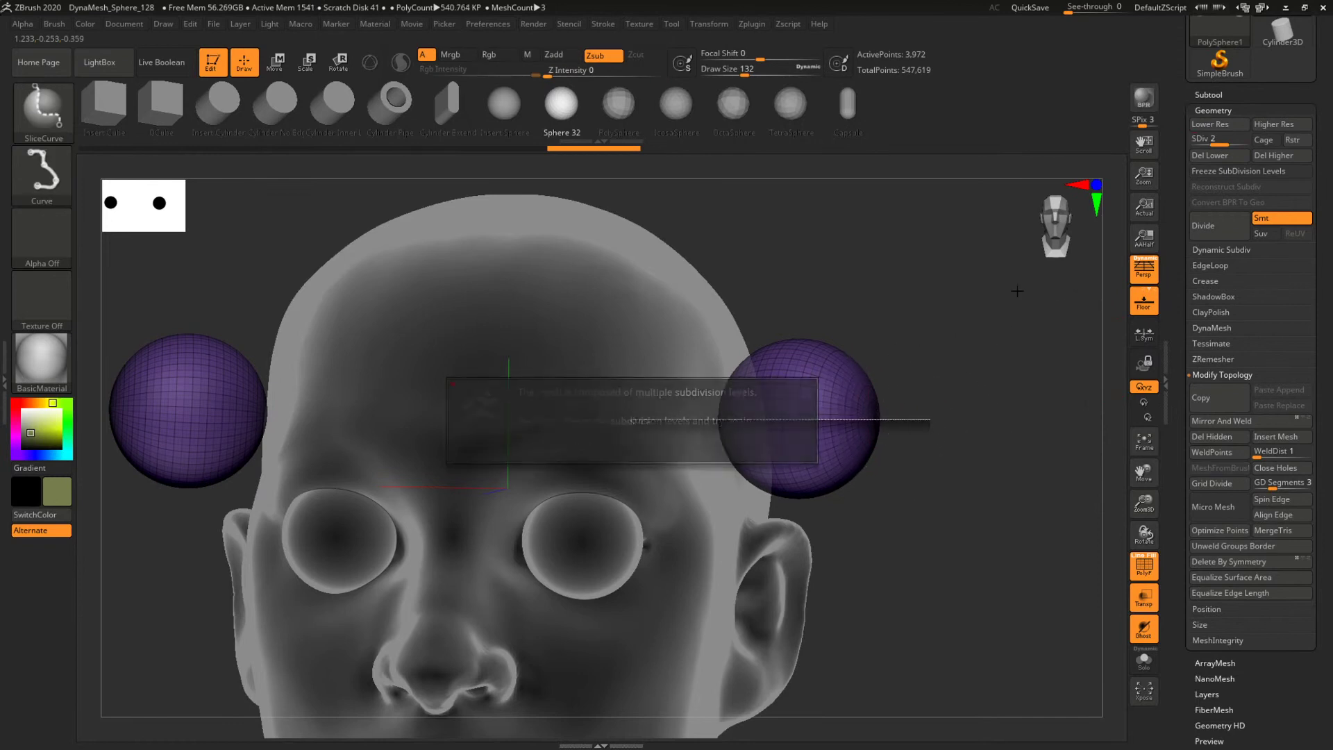
Delete the spheres' lower subdivision levels and slice them horizontally across the middle into two polygroups with SliceCurve.
left_click_drag(1254, 145, 1254, 145)
left_click(1220, 155)
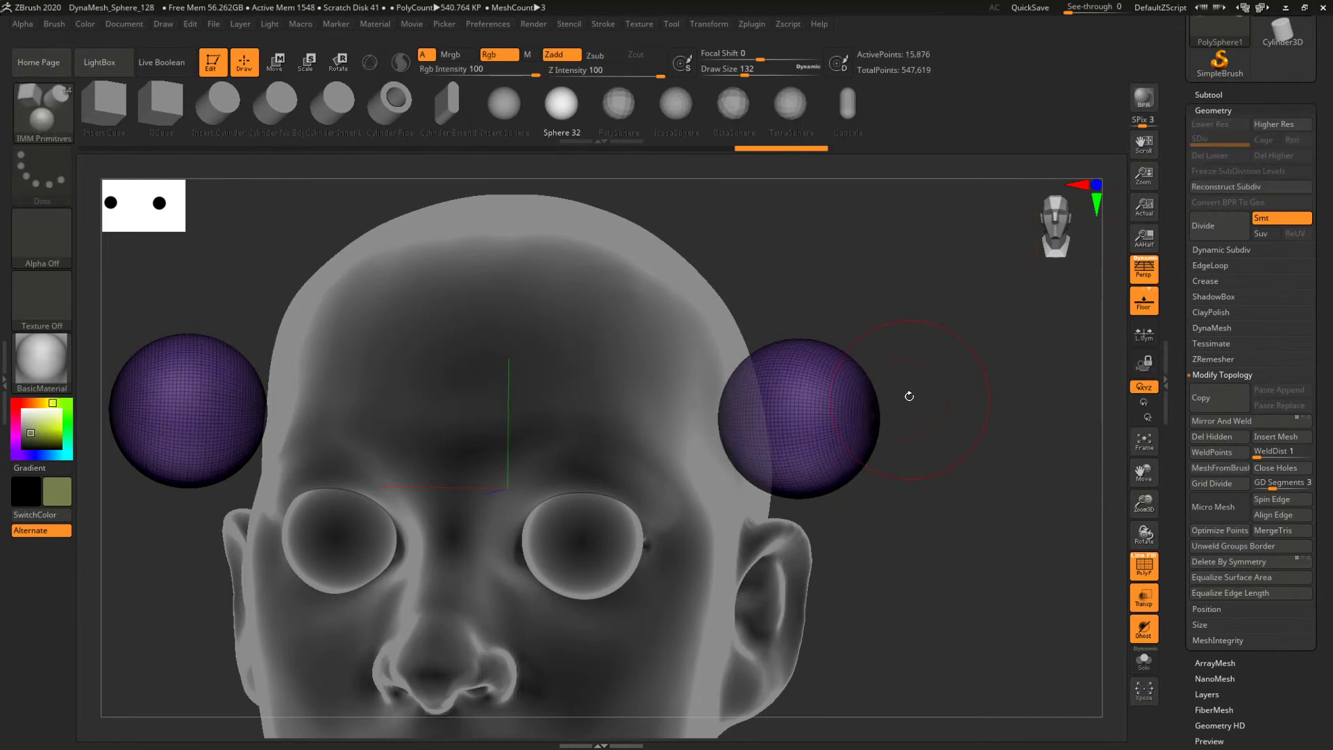
left_click_drag(935, 424, 618, 430, "ctrl+shift")
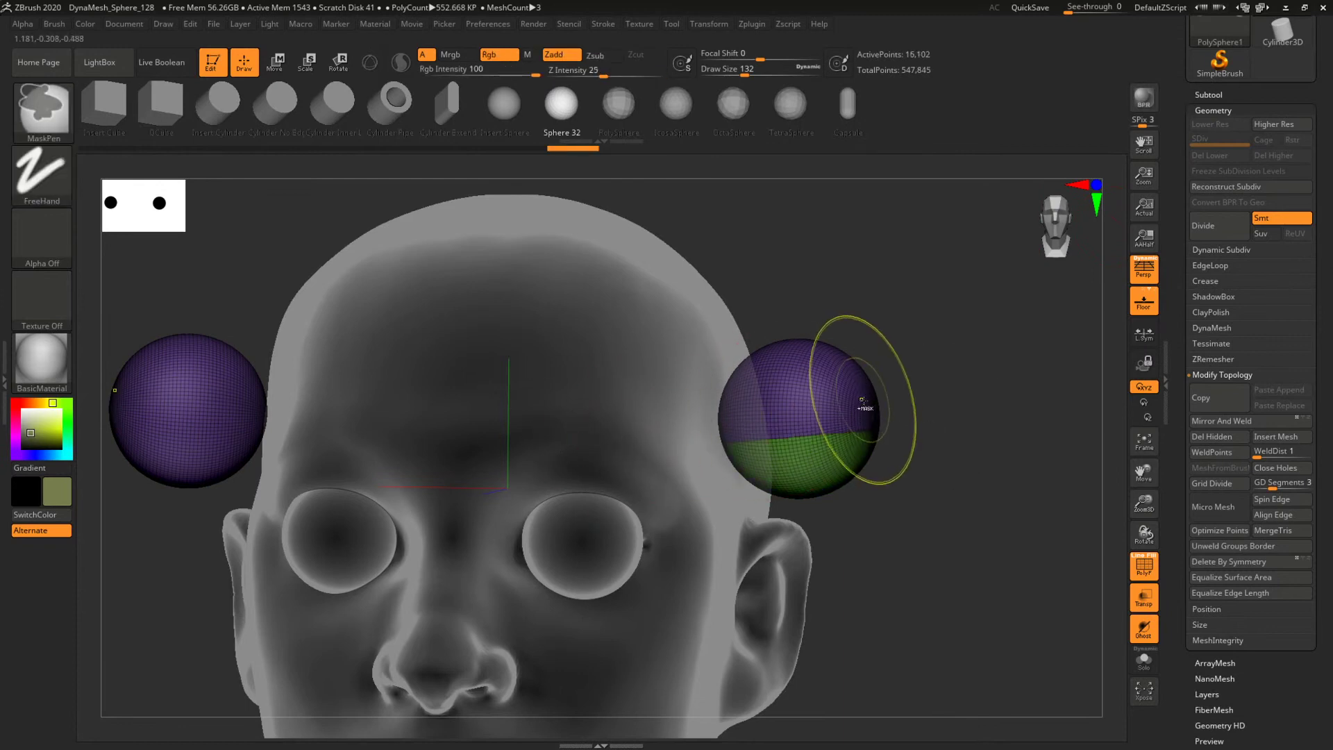
key("ctrl+z")
left_click_drag(922, 412, 595, 408, "ctrl+shift")
left_click_drag(993, 376, 920, 360)
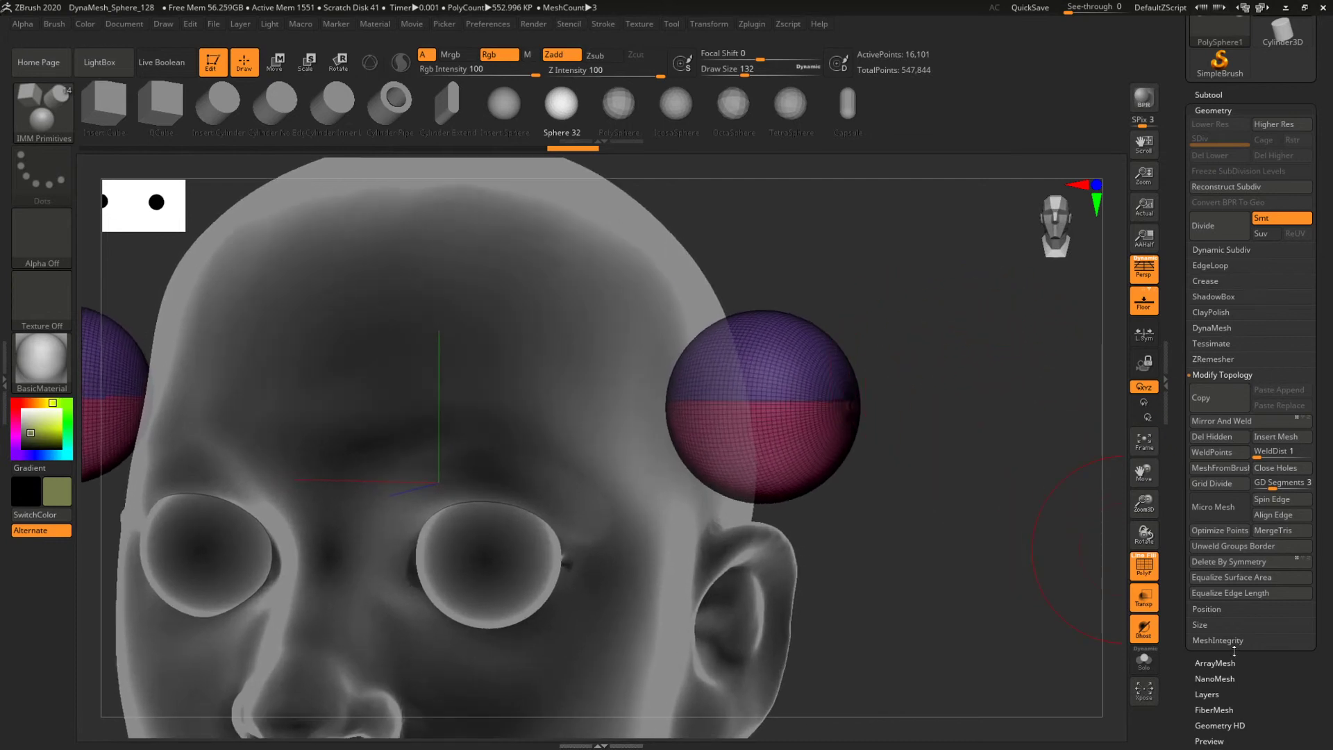
Switch to the Move Topological brush for the sliced spheres.
scroll(1237, 666, "down", 1)
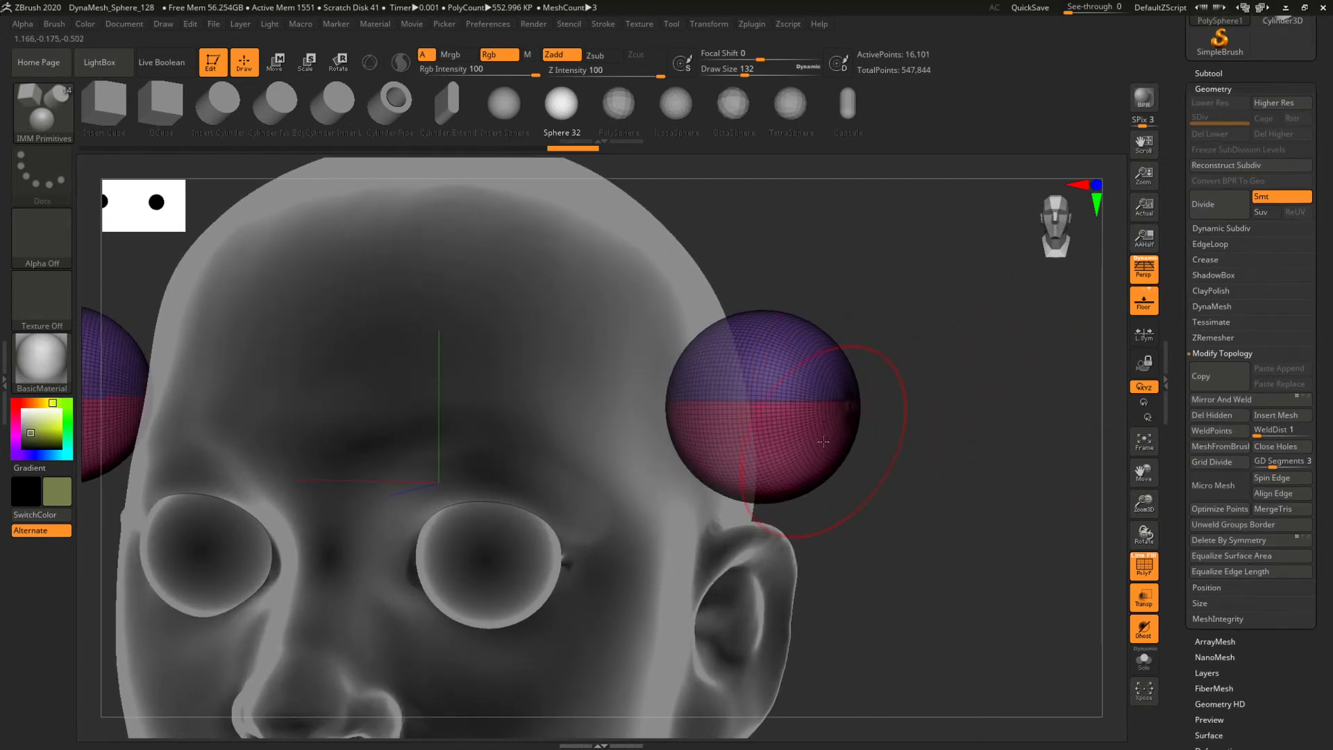
key("shift+f")
key("shift+f")
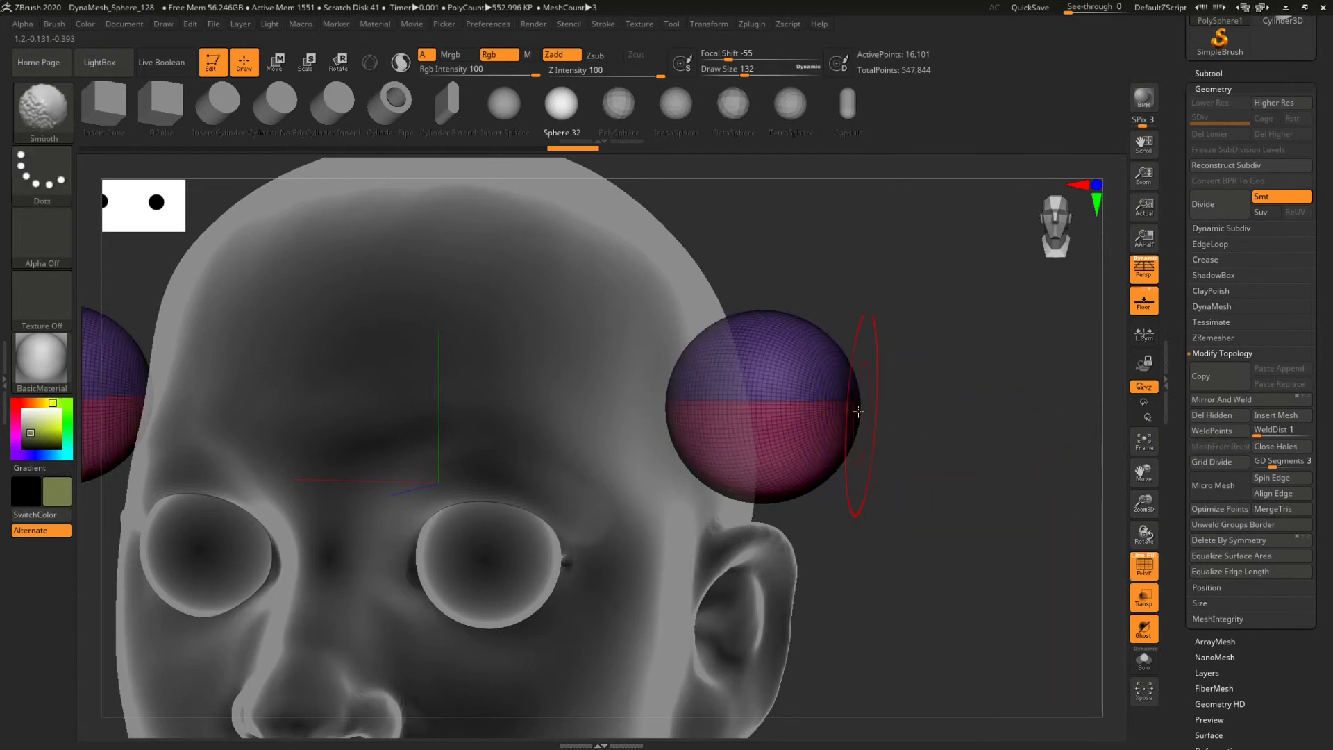
key("b")
key("m")
key("t")
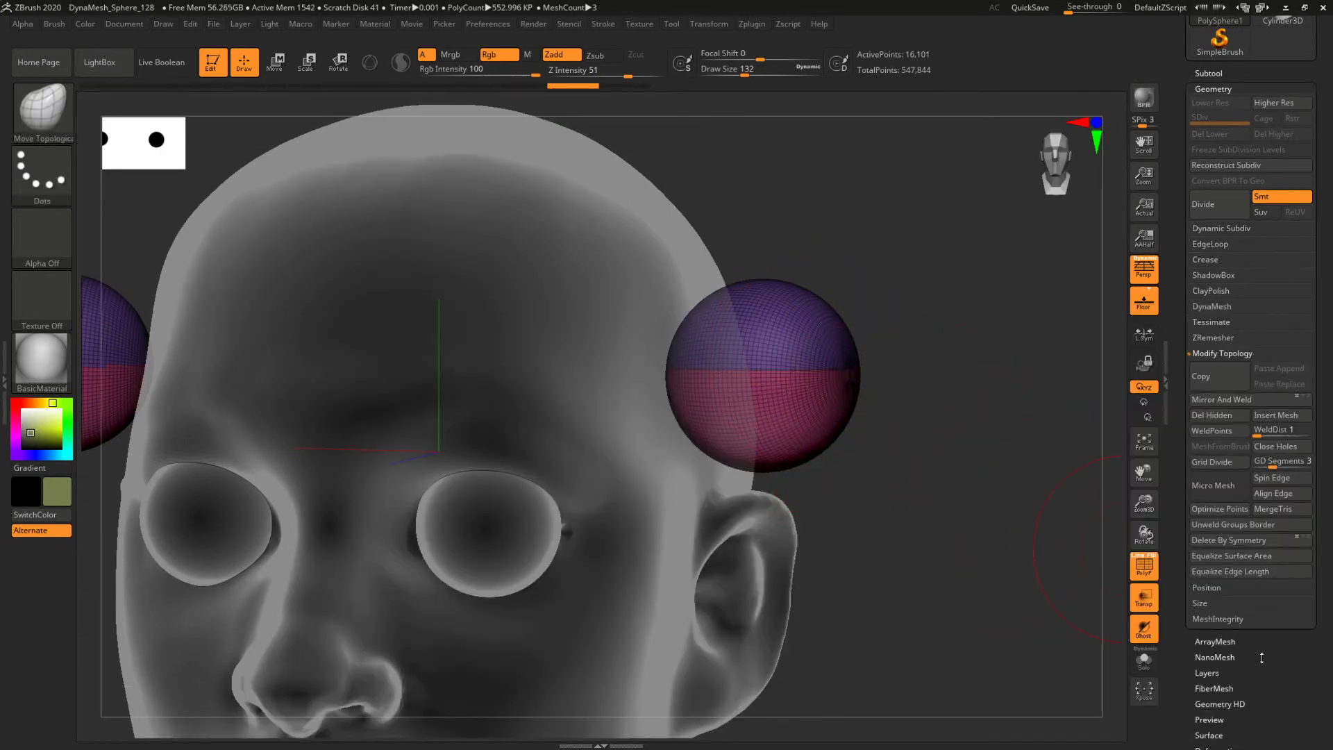
Duplicate the sliced spheres' subtool, isolate the lower halves in the copy and delete the hidden upper halves.
scroll(1259, 646, "down", 4)
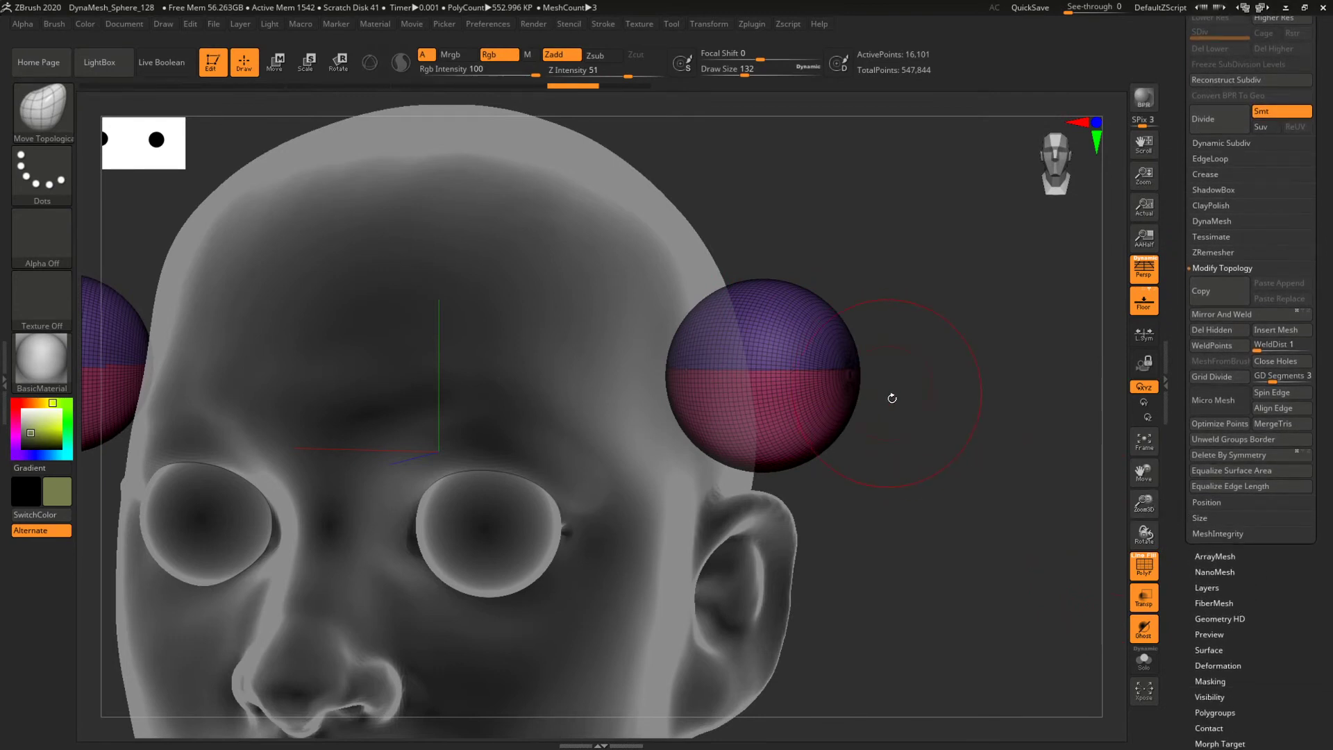
left_click_drag(1324, 193, 1302, 258)
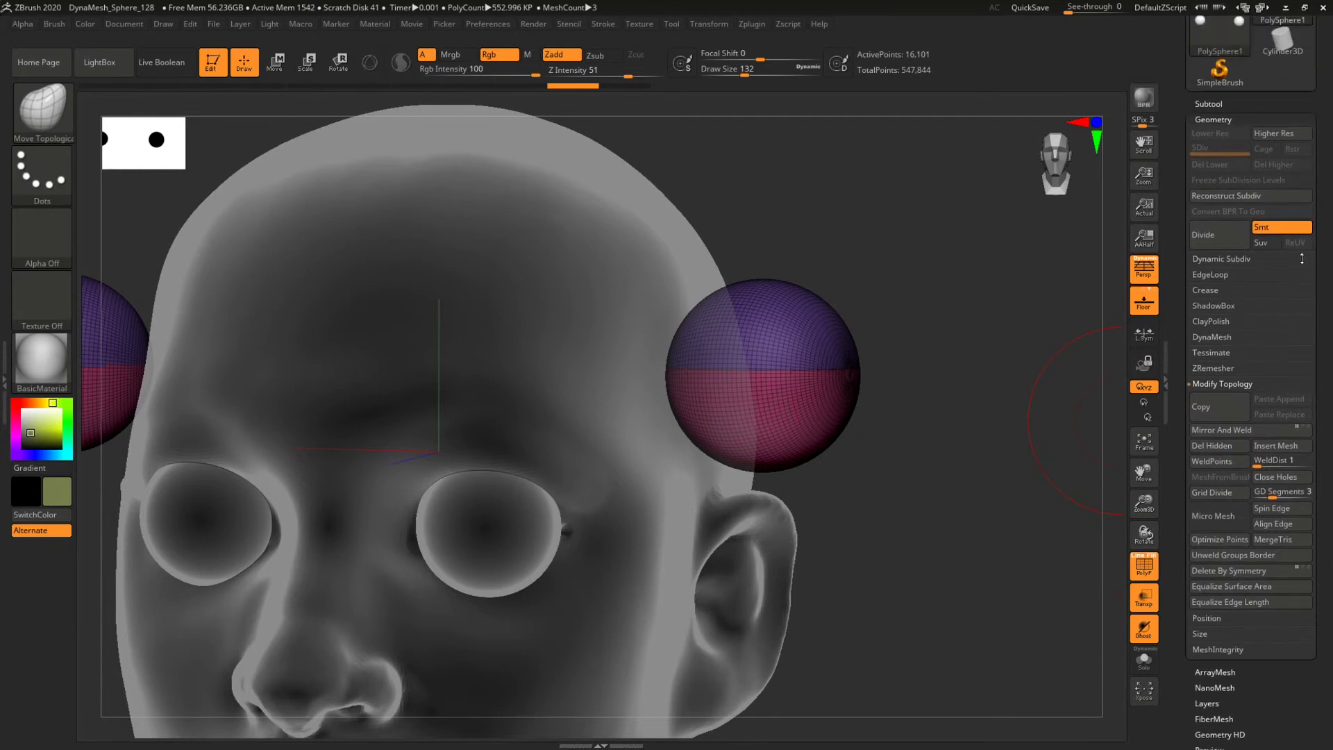
left_click(1209, 104)
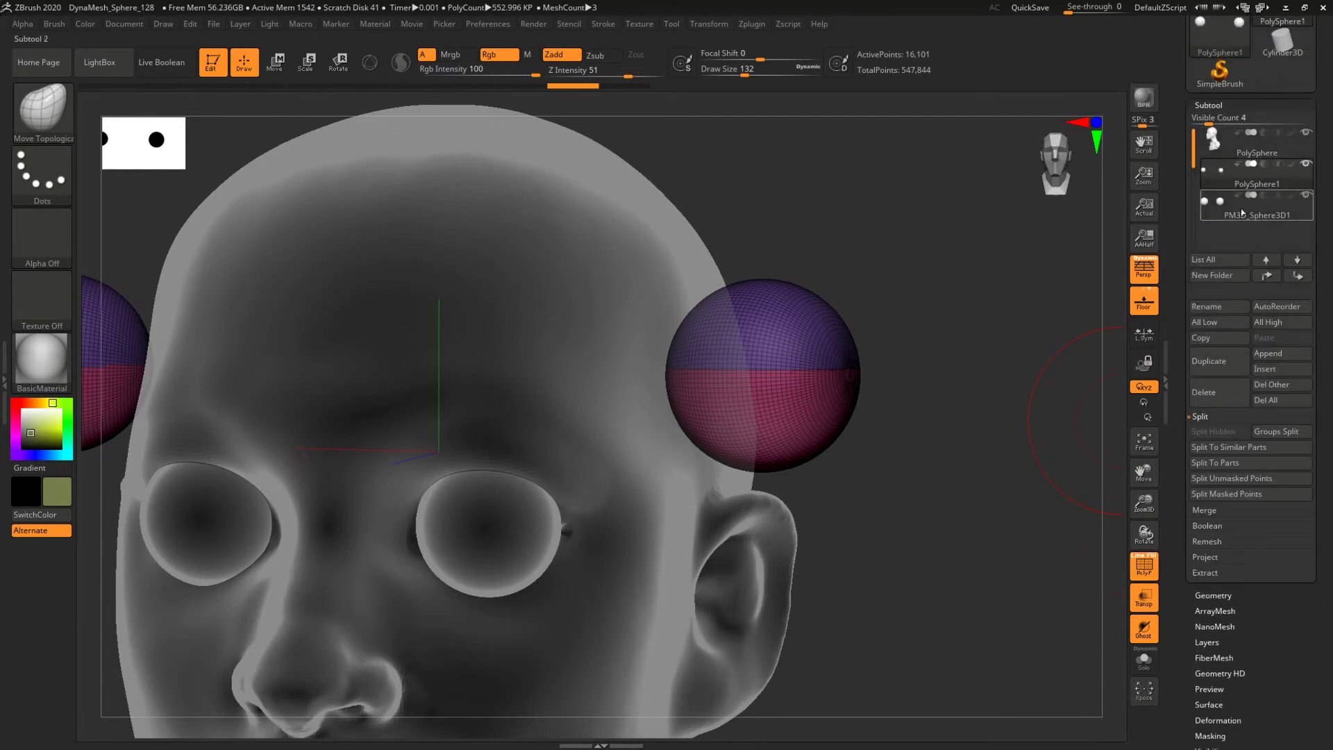
left_click(1205, 361)
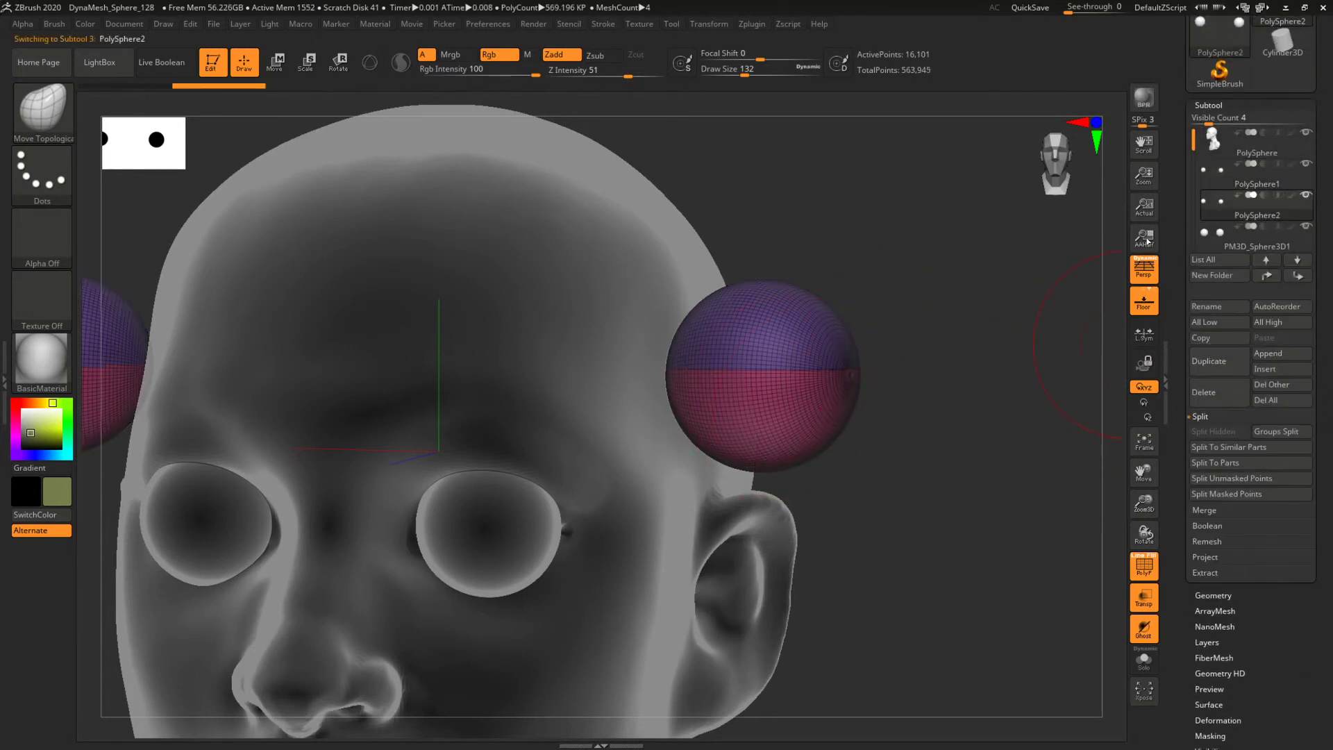
left_click(792, 413, "ctrl+shift")
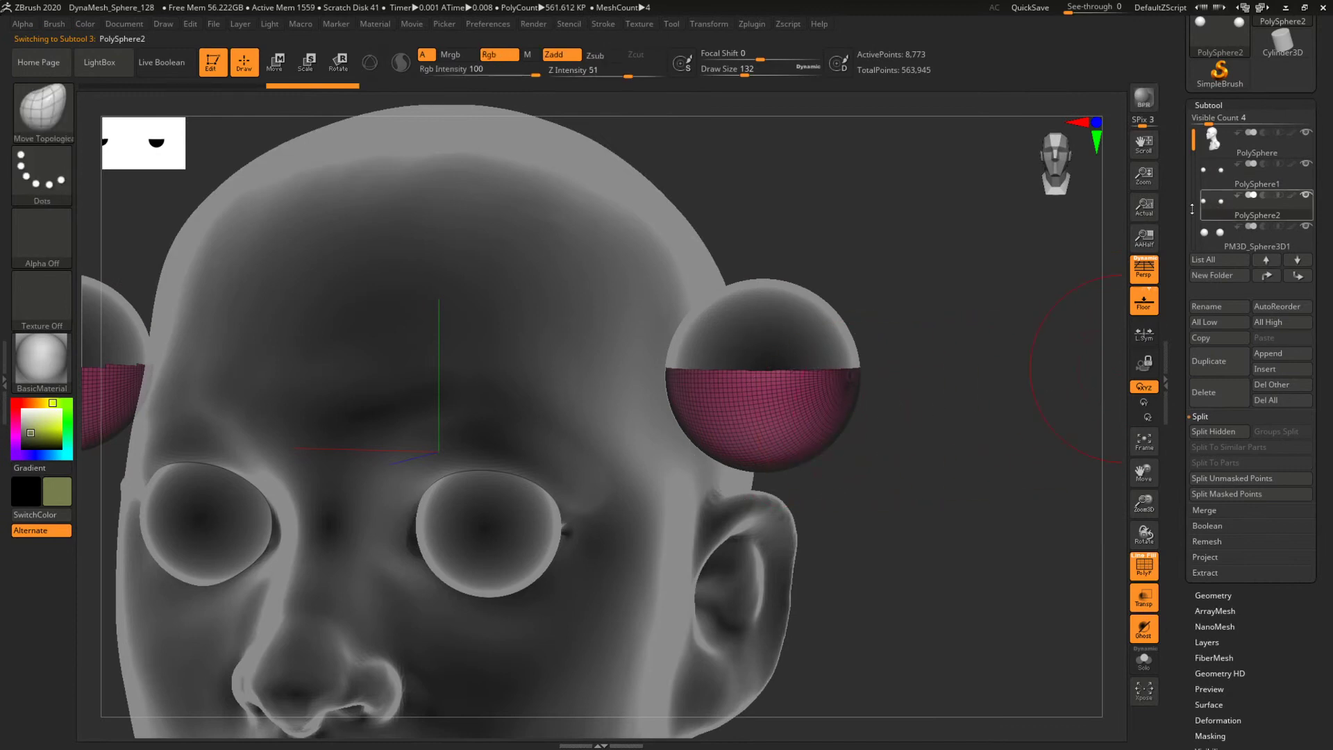
left_click(1209, 595)
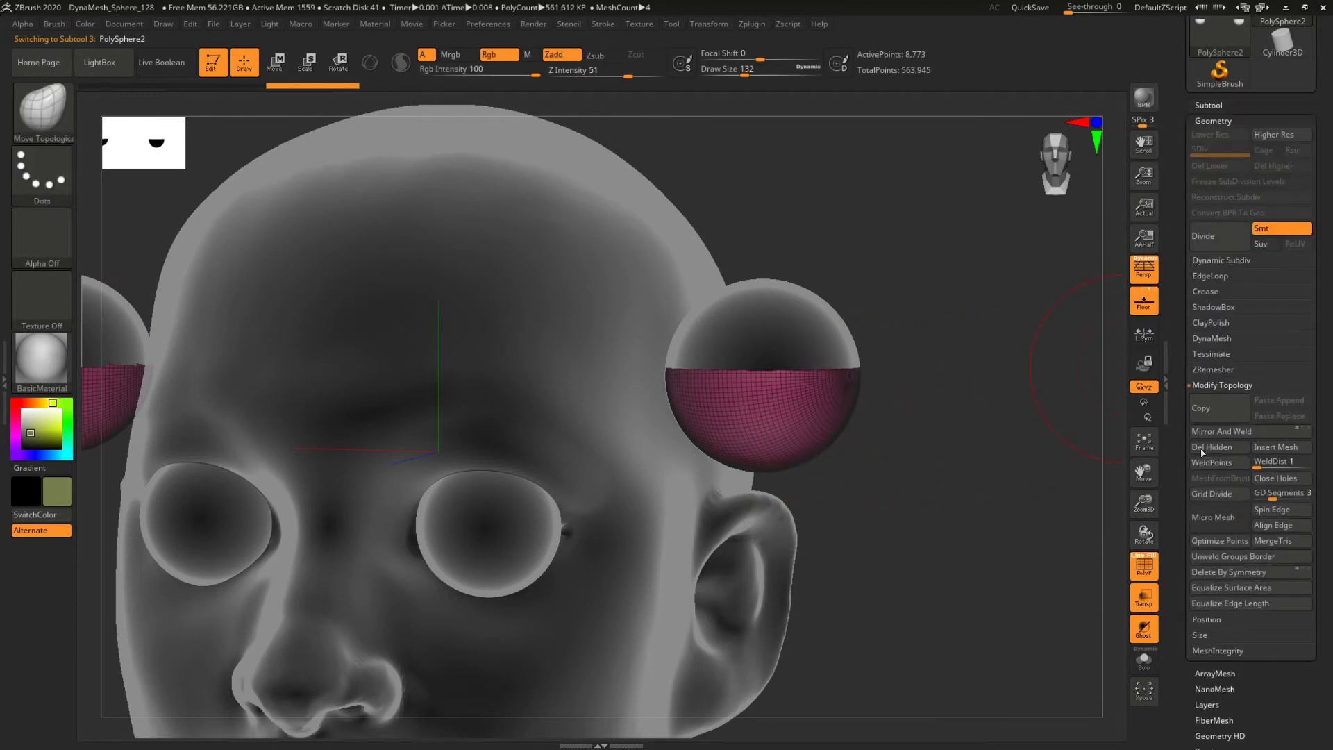
left_click(1219, 445)
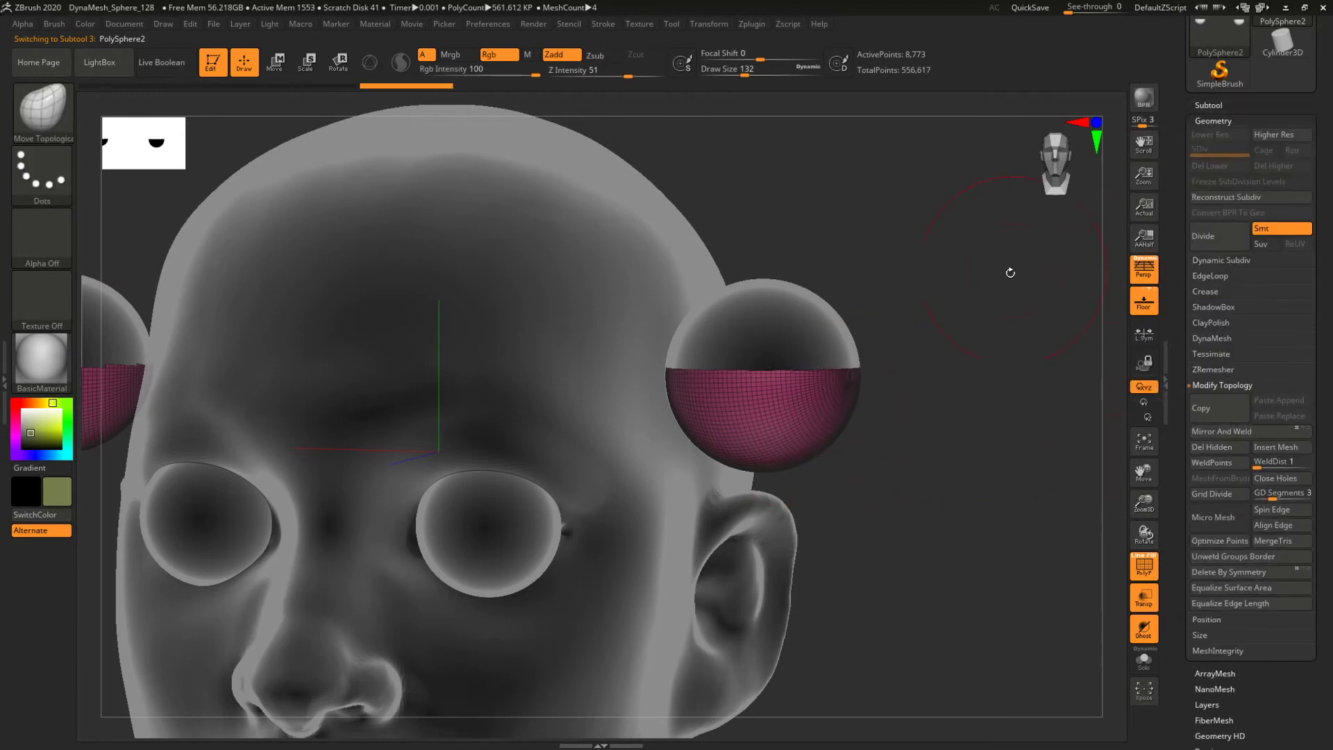
In the original sliced spheres' subtool PolySphere1, isolate the upper halves and delete the hidden lower halves.
left_click(1223, 104)
left_click(1233, 174)
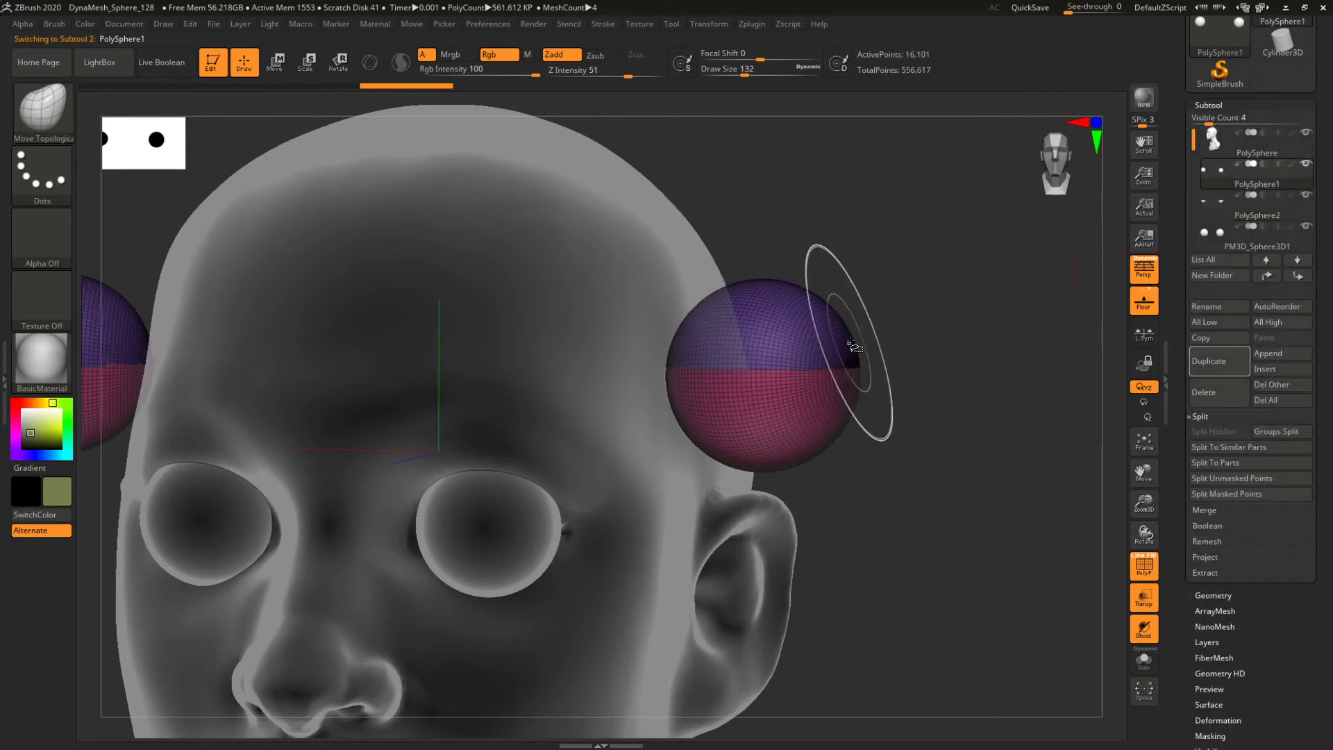
left_click_drag(859, 345, 860, 346, "ctrl+shift")
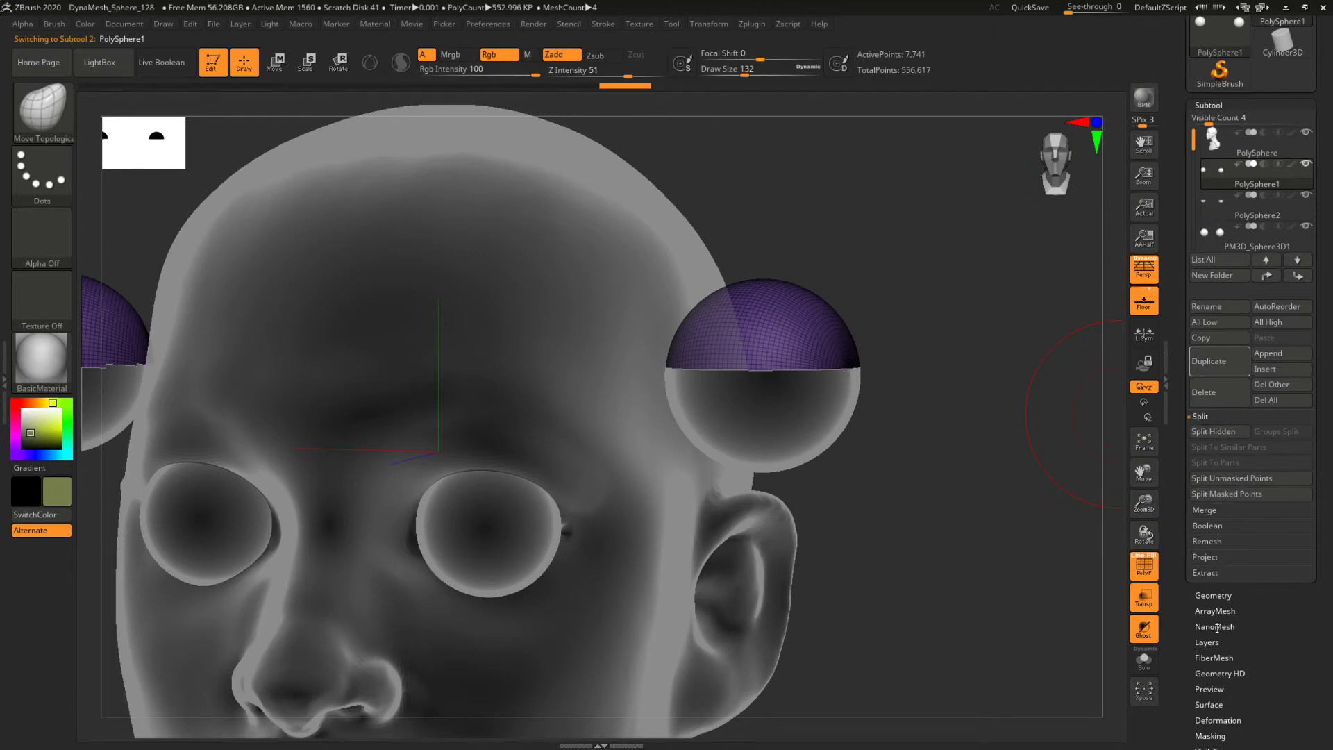
left_click(1213, 595)
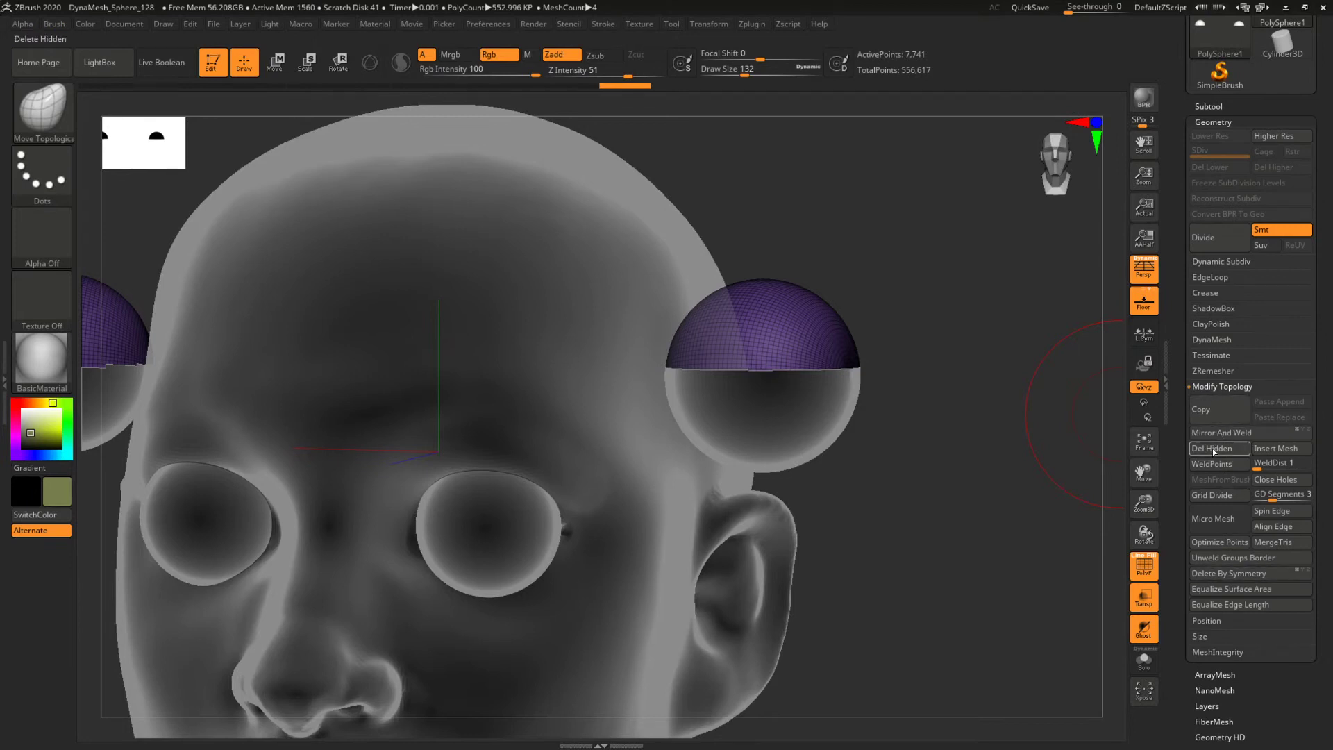
left_click(1214, 450)
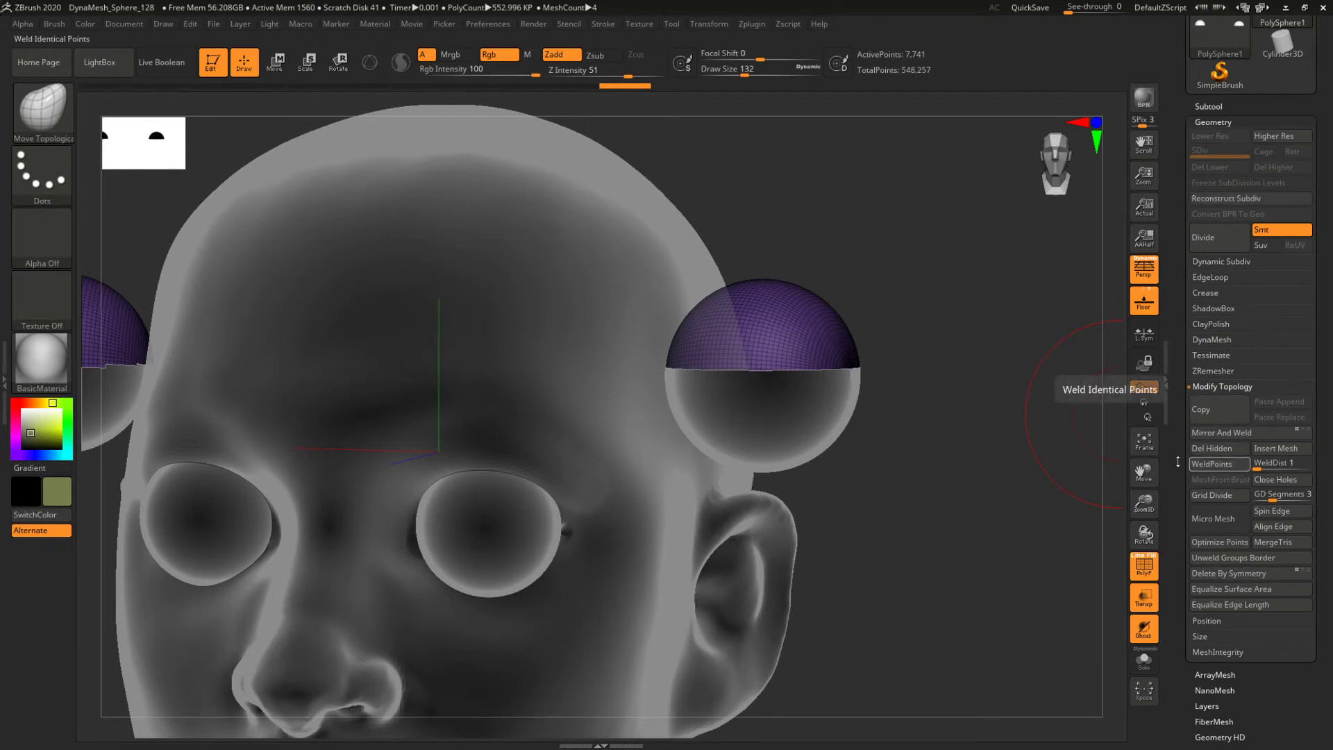
Close the open holes of the upper half-spheres in PolySphere1 and of the lower ones in PolySphere2.
left_click(1276, 481)
left_click_drag(1024, 461, 1005, 542)
left_click(1209, 106)
left_click(1257, 209)
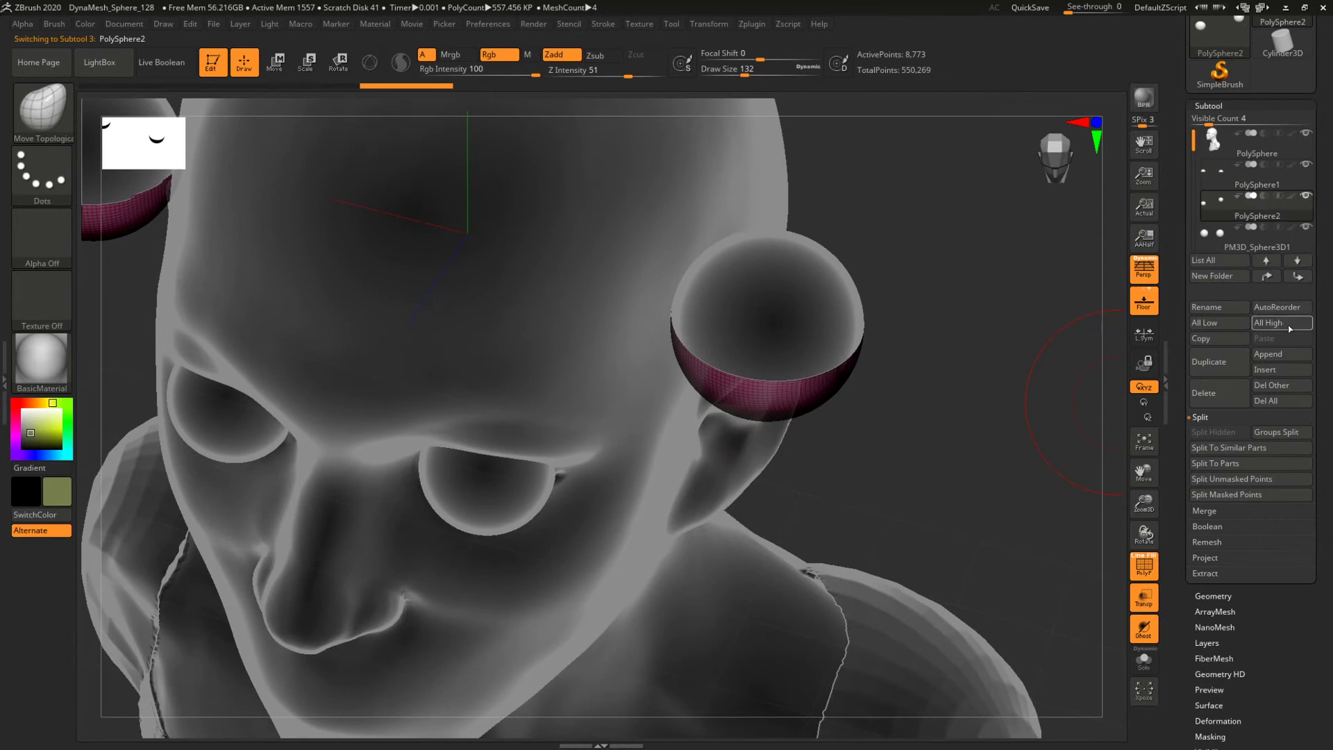
left_click(1216, 595)
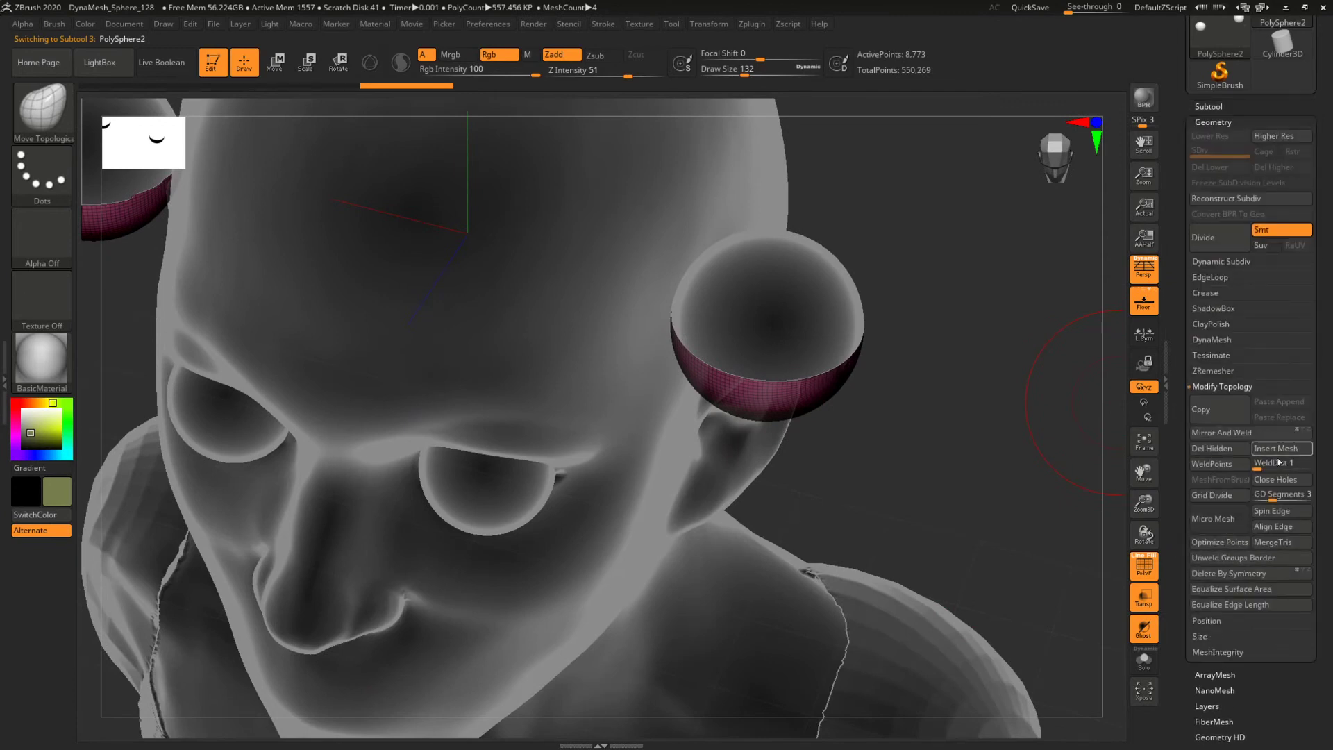
left_click(1280, 480)
Rotate the lower half-spheres and the upper half-spheres apart with the Transpose line so they open like eyelids.
left_click_drag(1008, 471, 863, 357)
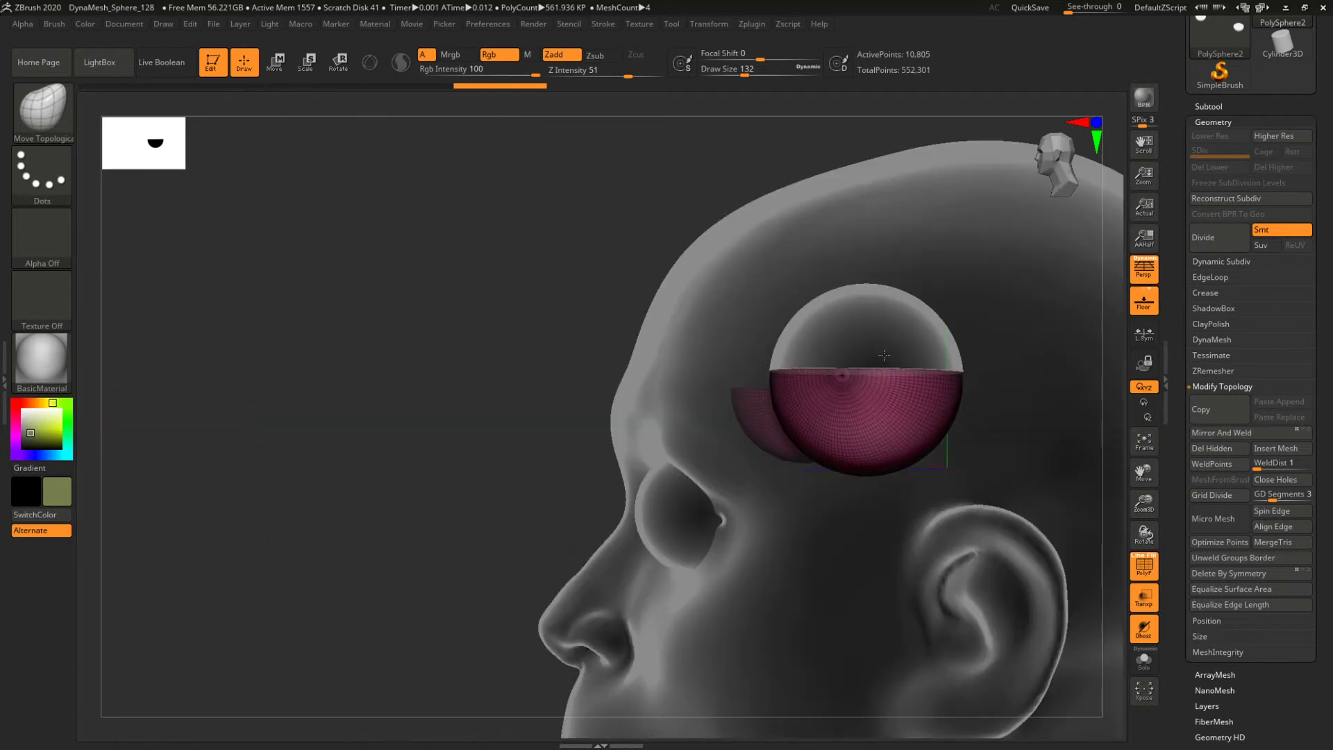
left_click_drag(541, 295, 583, 285)
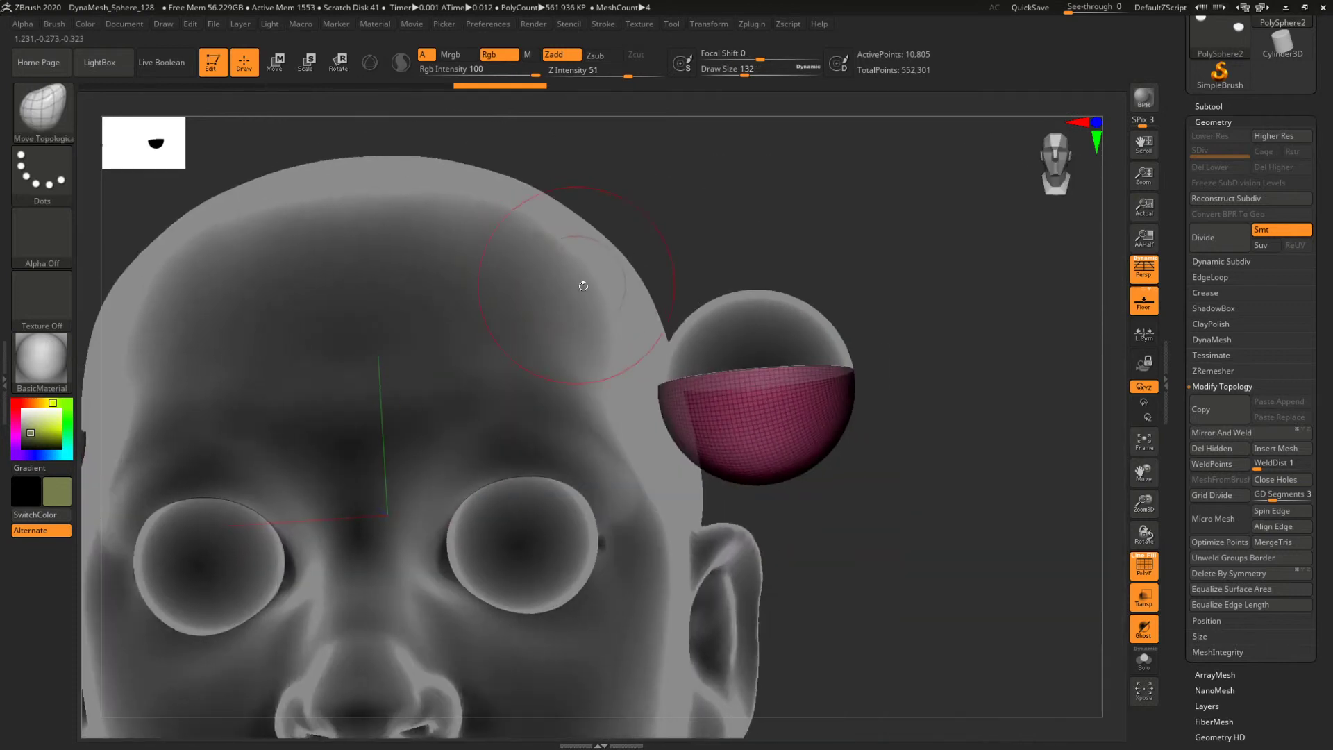
left_click(332, 67)
left_click_drag(942, 243, 923, 268)
mouse_move(757, 383)
left_mouse_down()
mouse_move(923, 368)
mouse_move(923, 414)
mouse_move(903, 450)
left_mouse_up()
left_click(806, 349, "alt")
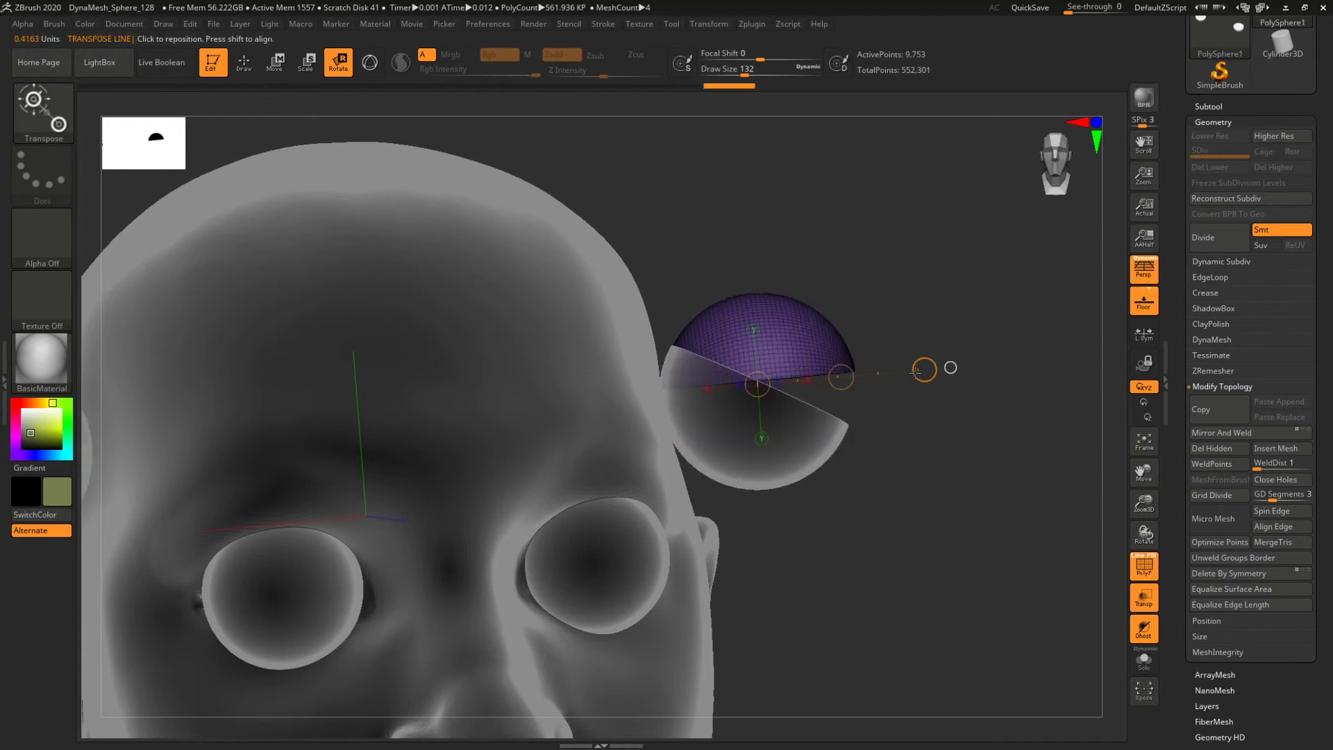
left_click_drag(924, 369, 914, 329)
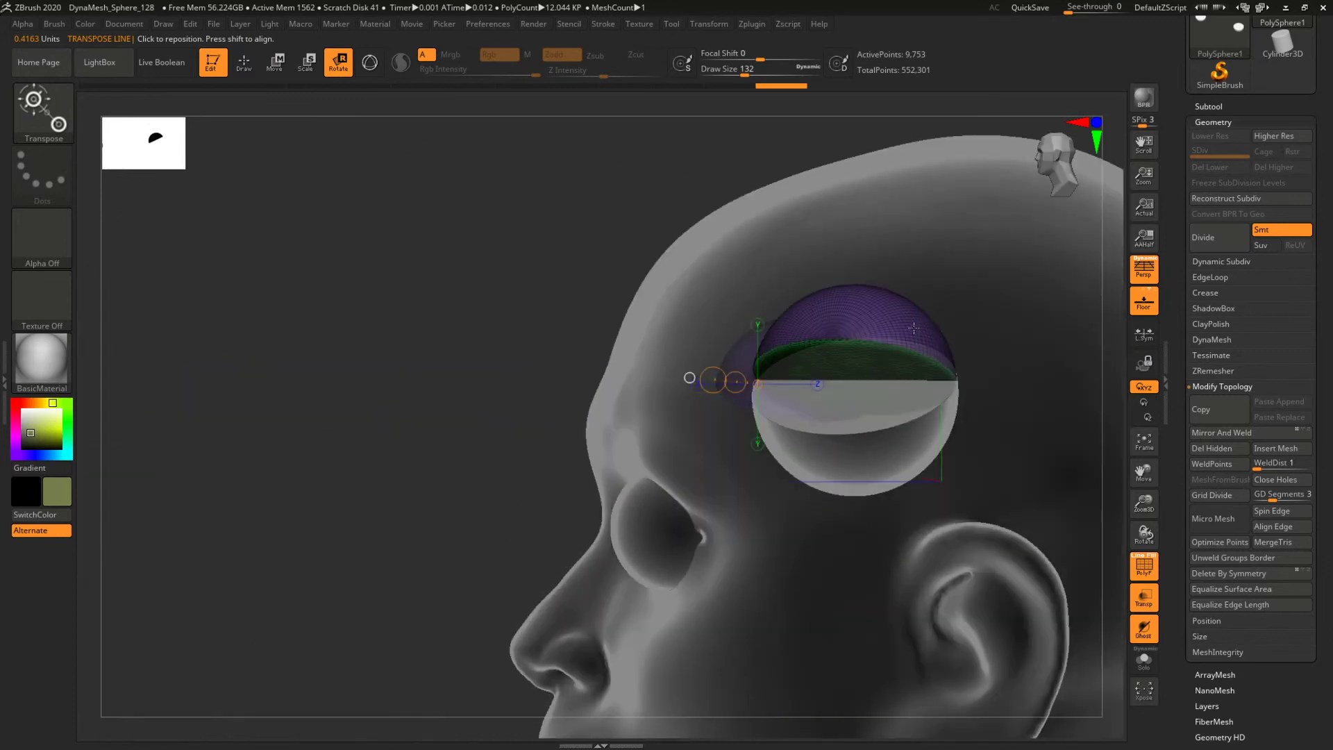
Turn off transparency and the polyframe display, and switch to the Move Topological brush for the upper half-spheres.
left_click_drag(507, 299, 426, 353, "alt")
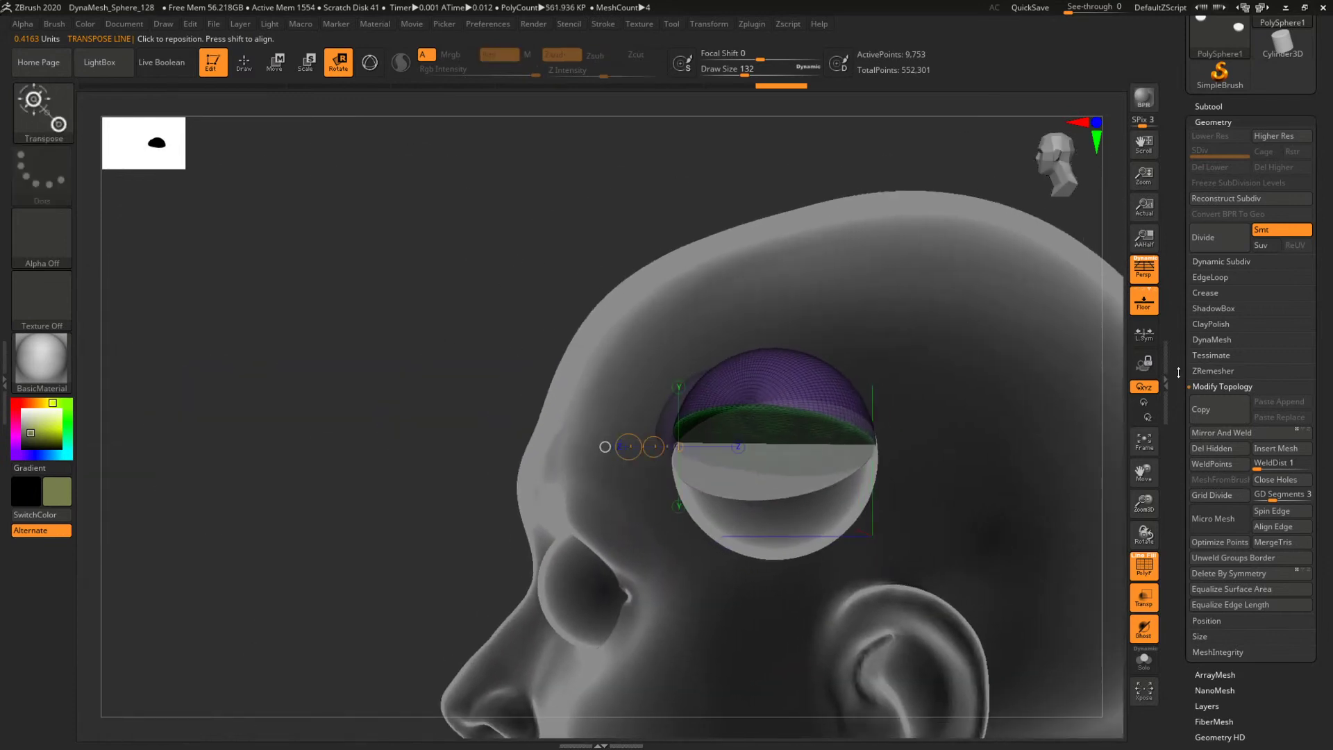
left_click(1143, 596)
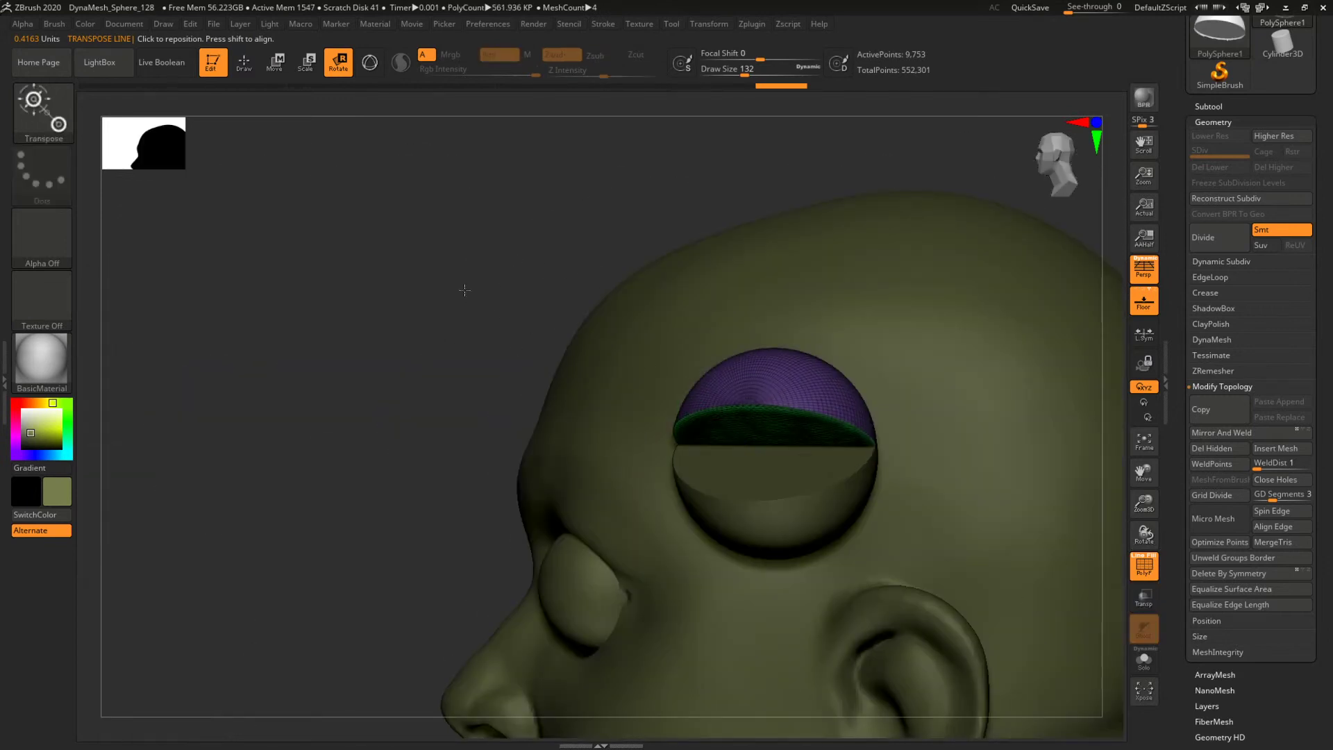
left_click_drag(465, 289, 520, 290)
mouse_move(901, 324)
left_mouse_down("alt")
mouse_move(818, 250)
mouse_move(845, 306)
left_mouse_up("alt")
key("b")
key("m")
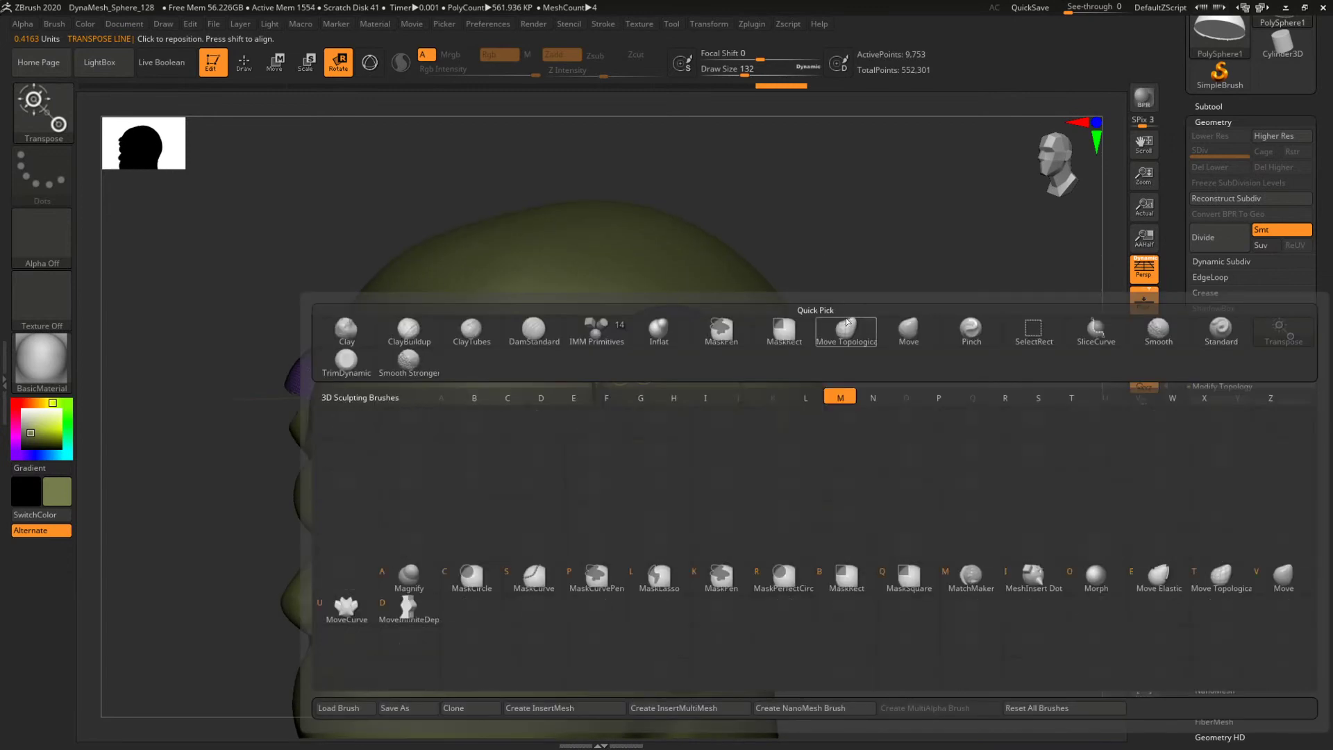
key("t")
left_click_drag(874, 352, 851, 368)
key("shift+f")
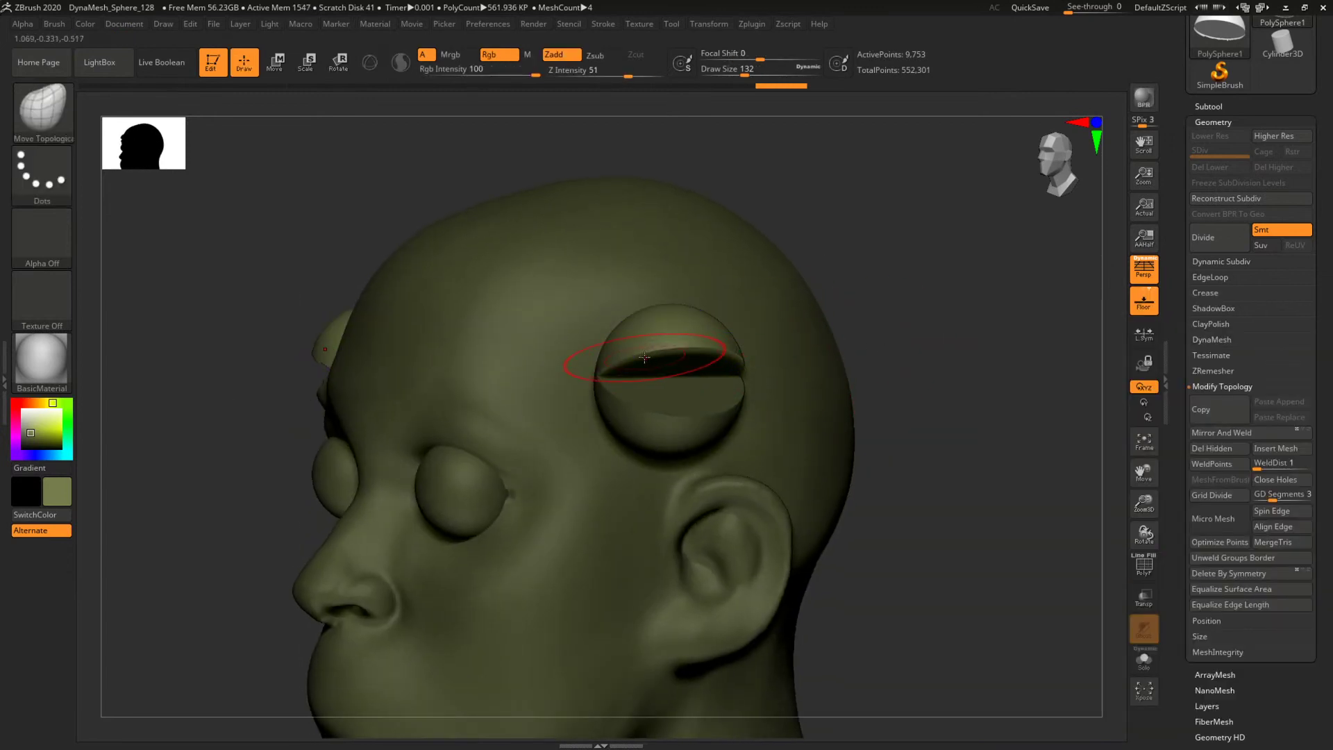
Reshape the rim of the upper half-spheres into a lid arch, reducing the brush draw size to 112 and 94.
key("space")
mouse_move(642, 354)
left_mouse_down()
mouse_move(670, 352)
mouse_move(674, 337)
left_mouse_up()
mouse_move(874, 341)
left_mouse_down()
mouse_move(715, 333)
mouse_move(767, 370)
left_mouse_up()
key("space")
key("space")
left_click_drag(1069, 229, 1075, 312)
left_click_drag(876, 276, 917, 239)
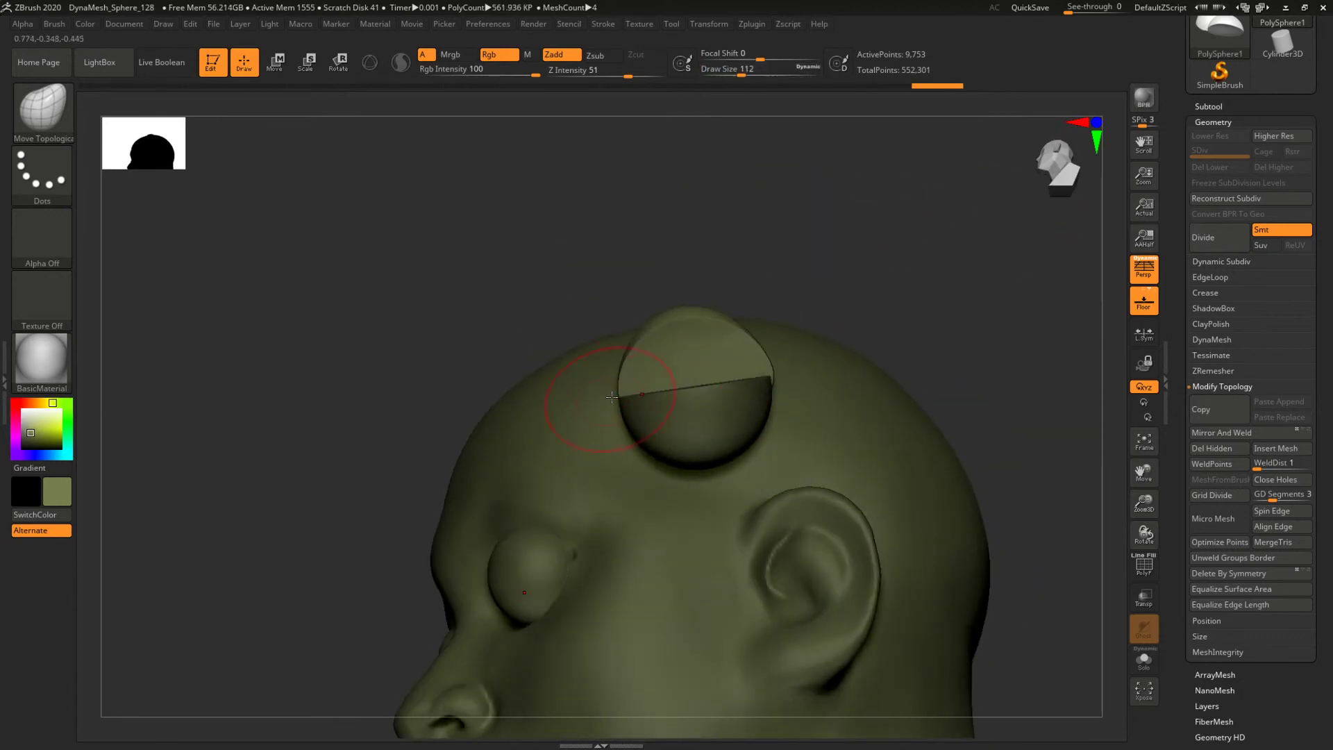
left_click_drag(619, 407, 623, 407)
mouse_move(872, 271)
left_mouse_down()
mouse_move(951, 267)
mouse_move(813, 284)
left_mouse_up()
key("space")
left_click_drag(663, 368, 679, 359)
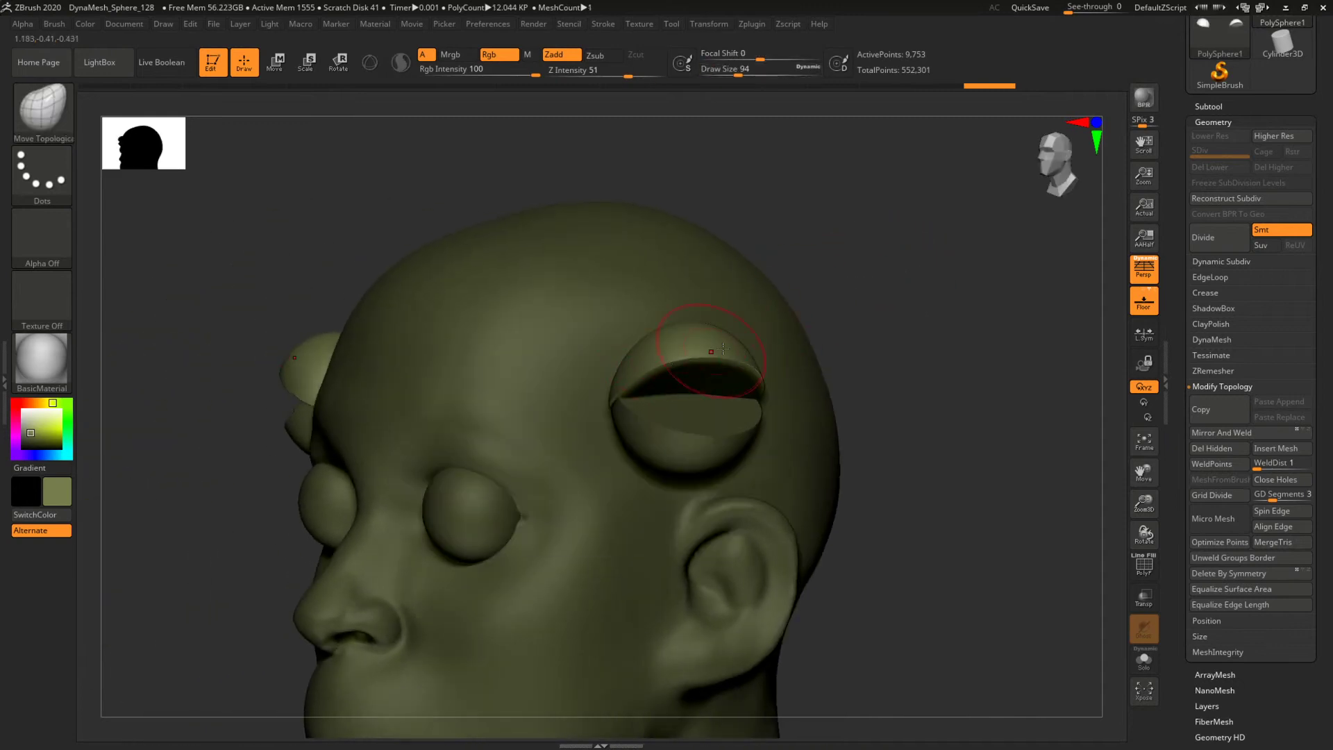
Shape the corner of the upper half-spheres over the lower ones at draw size 112, and refine the arch at size 90.
mouse_move(980, 348)
left_mouse_down("alt")
mouse_move(792, 353)
mouse_move(867, 339)
mouse_move(947, 410)
mouse_move(933, 409)
left_mouse_up("alt")
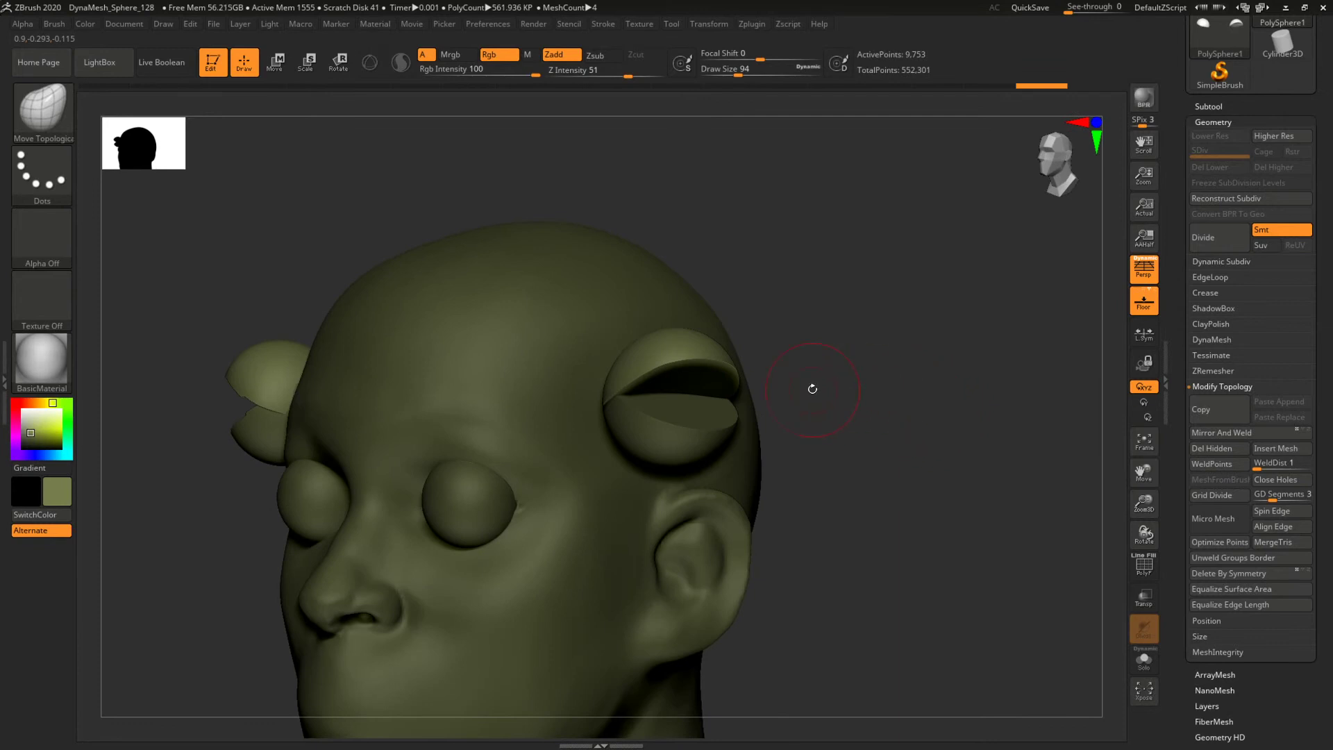
left_click_drag(858, 338, 805, 326)
mouse_move(950, 313)
left_mouse_down("alt")
mouse_move(1023, 304)
mouse_move(882, 312)
left_mouse_up("alt")
key("space")
mouse_move(832, 401)
left_mouse_down()
mouse_move(835, 419)
mouse_move(839, 384)
left_mouse_up()
key("bracketleft")
key("bracketleft")
key("space")
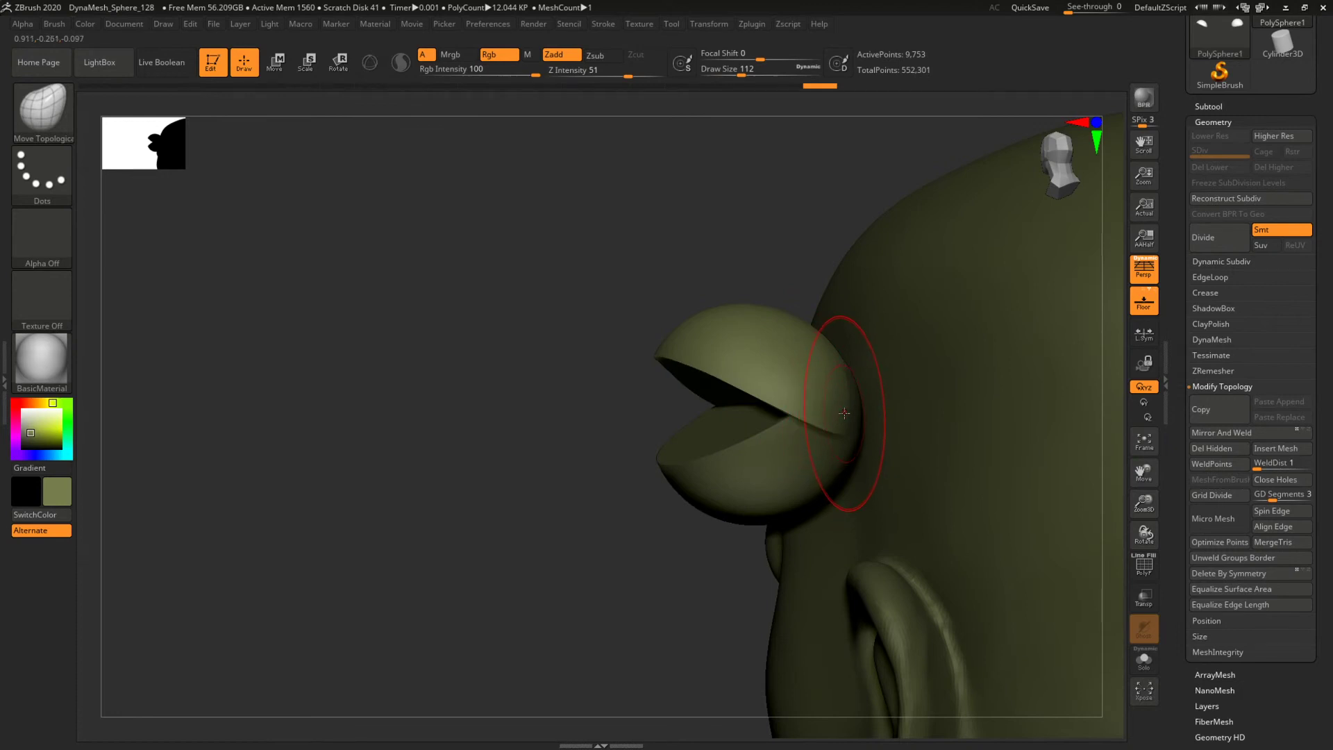
left_click_drag(553, 338, 968, 343)
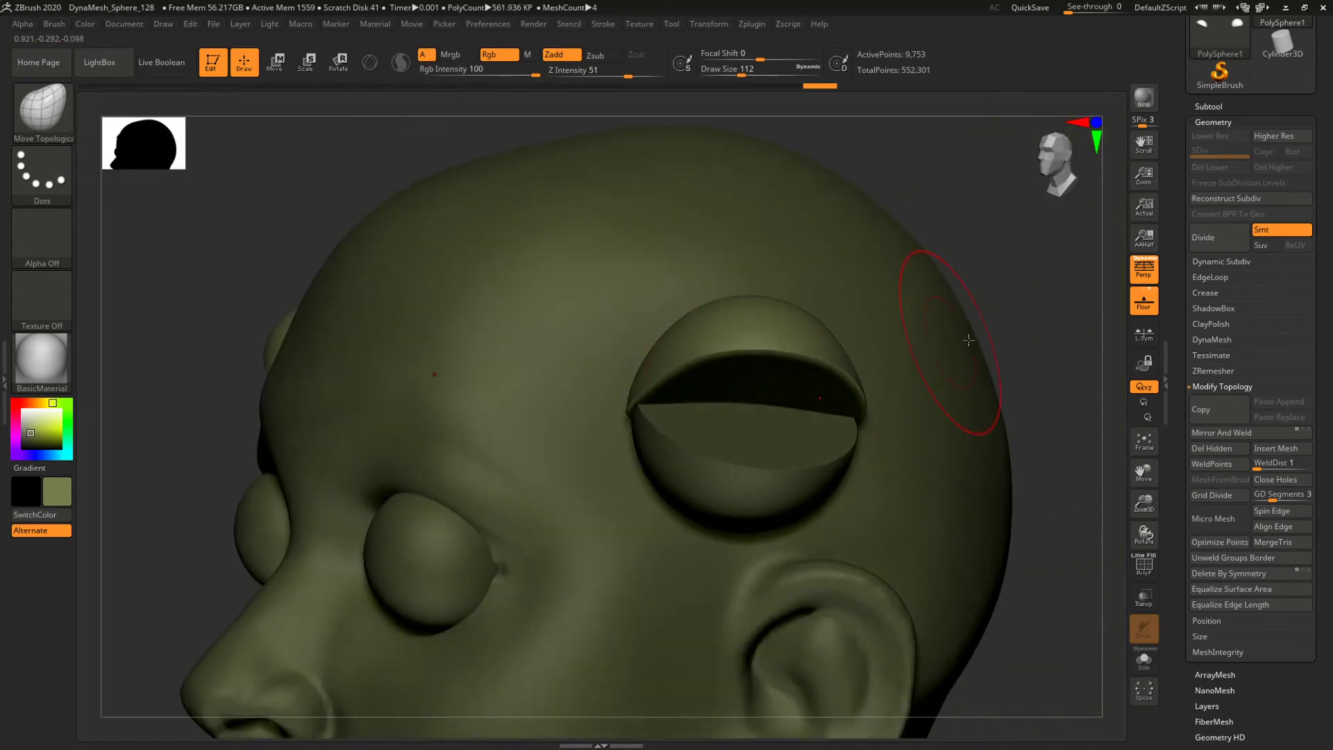
left_click_drag(1062, 292, 897, 297, "alt")
key("space")
left_click_drag(745, 371, 738, 369)
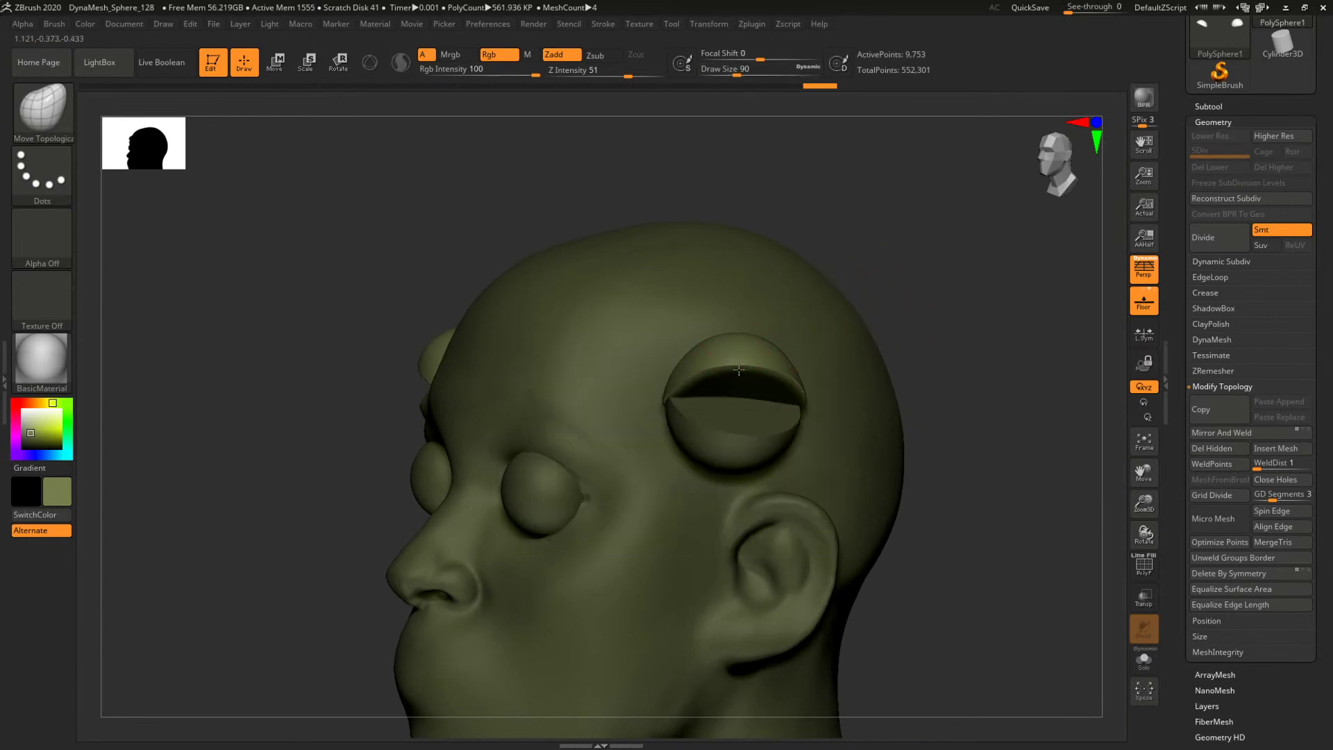
Smooth the rims of the upper half-spheres and of the lower half-spheres into softer lid edges.
left_click_drag(919, 332, 1044, 308)
mouse_move(971, 332)
left_mouse_down()
mouse_move(1027, 366)
mouse_move(956, 351)
left_mouse_up()
mouse_move(663, 389)
left_mouse_down("shift")
mouse_move(723, 364)
mouse_move(663, 391)
left_mouse_up("shift")
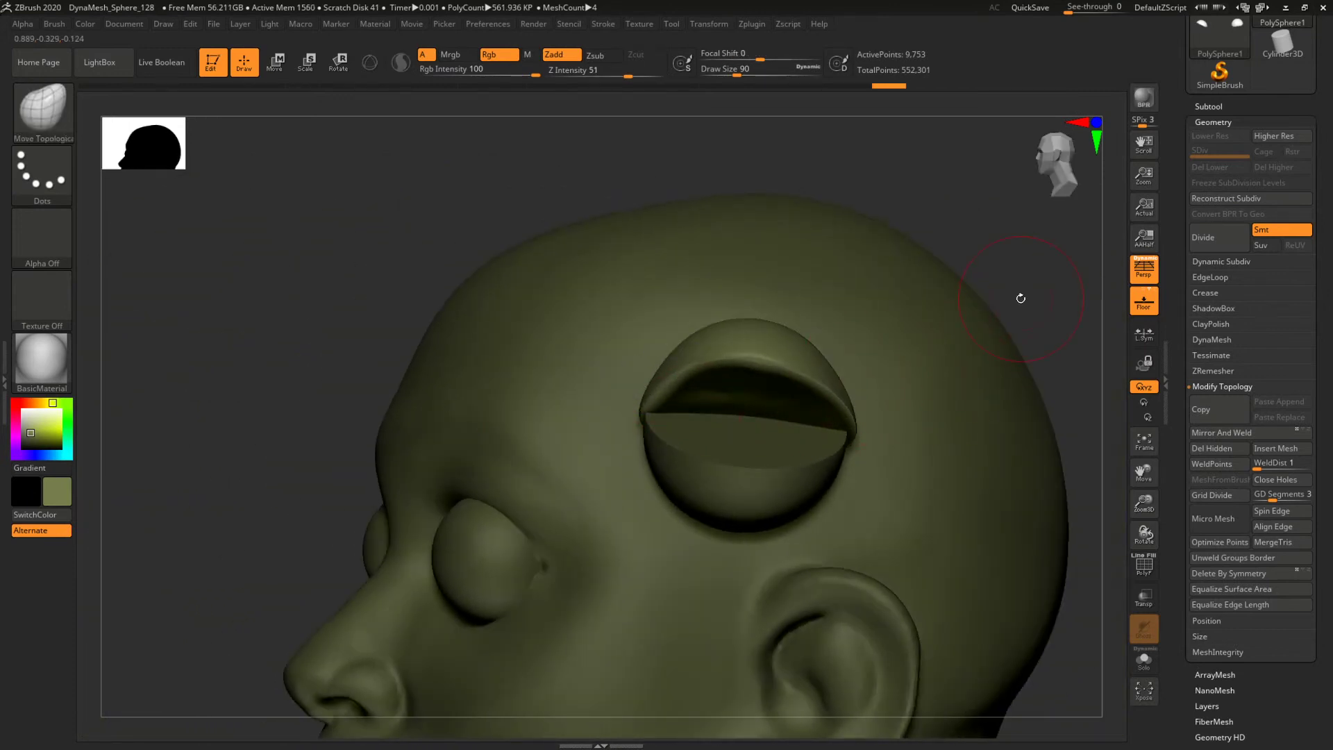
mouse_move(1018, 298)
left_mouse_down()
mouse_move(993, 298)
mouse_move(1000, 288)
left_mouse_up()
left_click(721, 448, "alt")
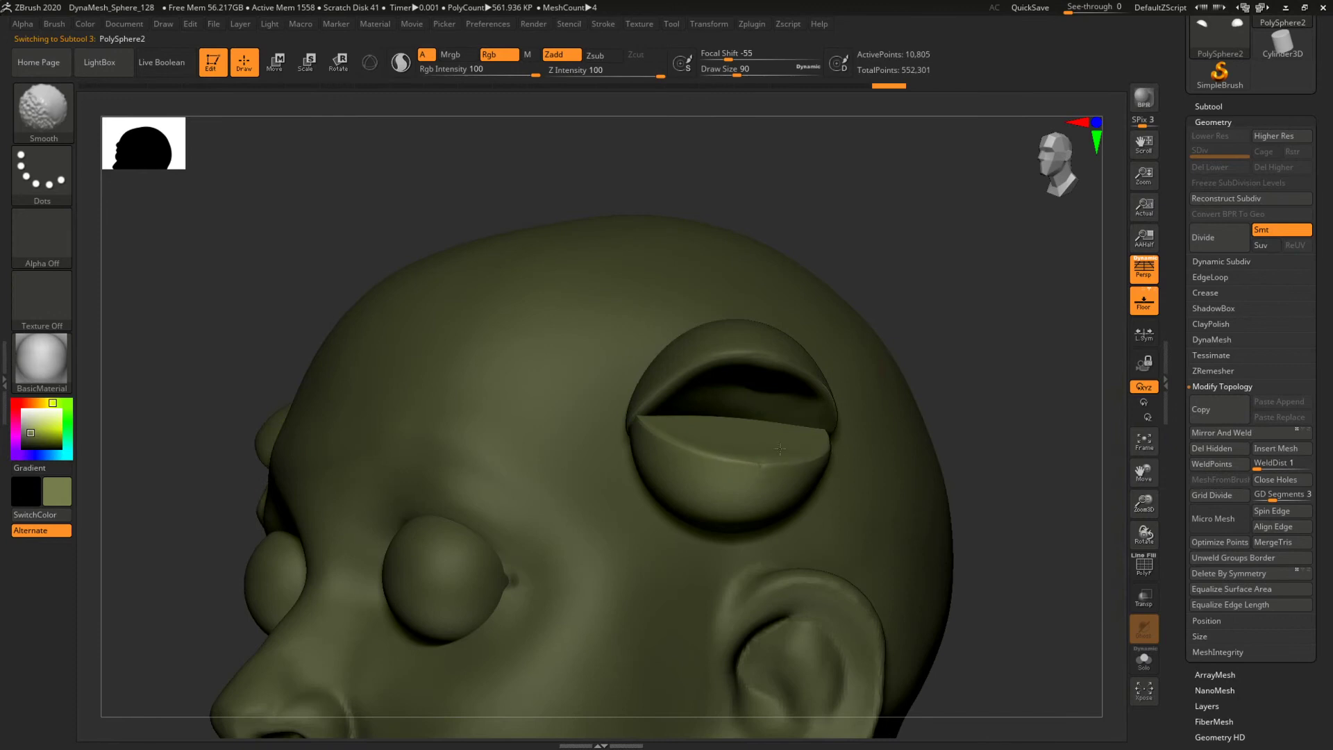
mouse_move(1009, 366)
left_mouse_down()
mouse_move(845, 340)
mouse_move(1026, 372)
mouse_move(1015, 372)
left_mouse_up()
Delete the lower and upper half-sphere subtools, PolySphere2 and PolySphere1.
left_click(1210, 106)
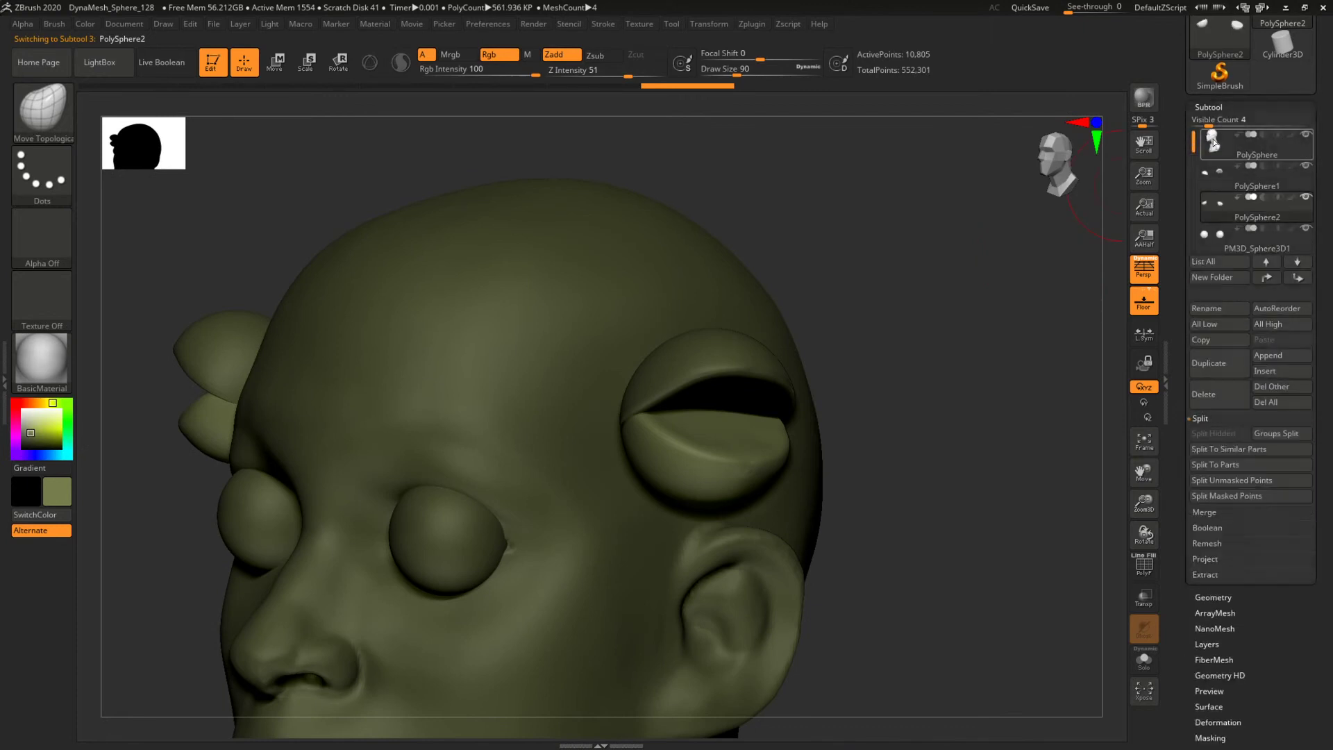
left_click(1205, 395)
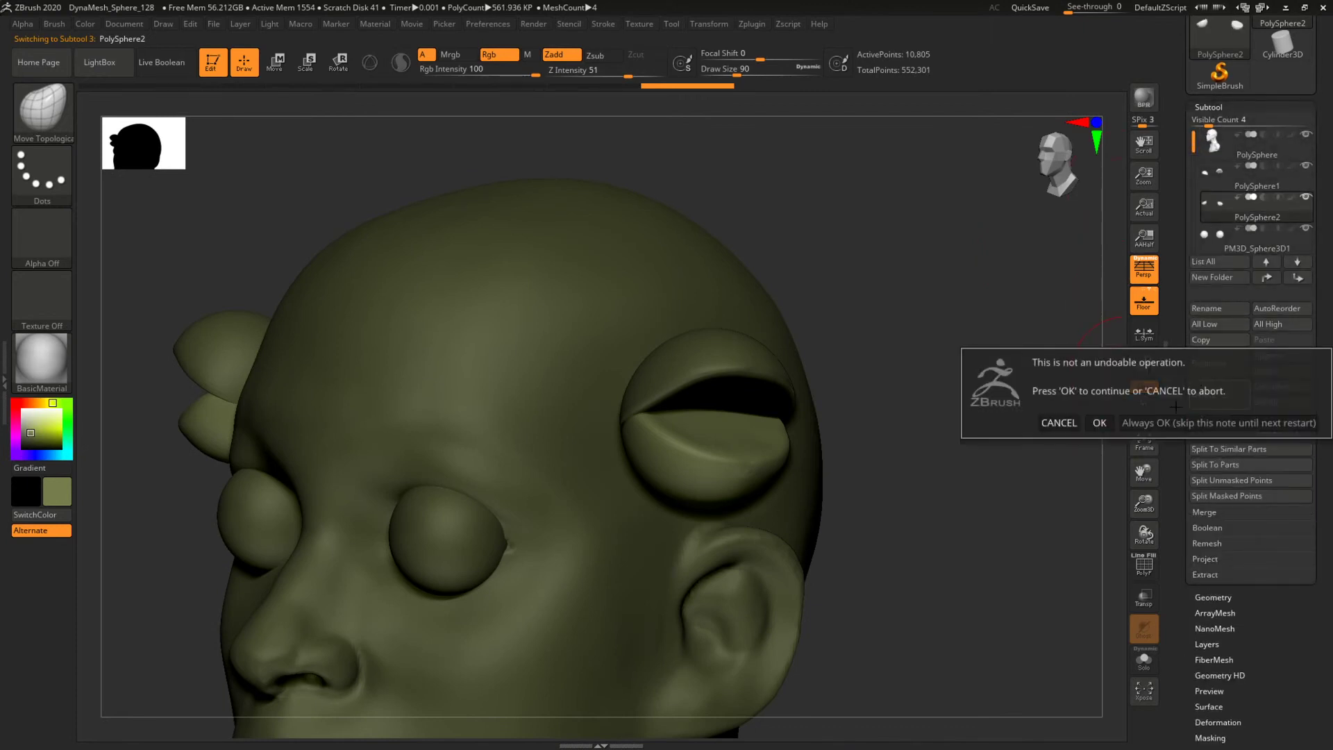
left_click(1100, 423)
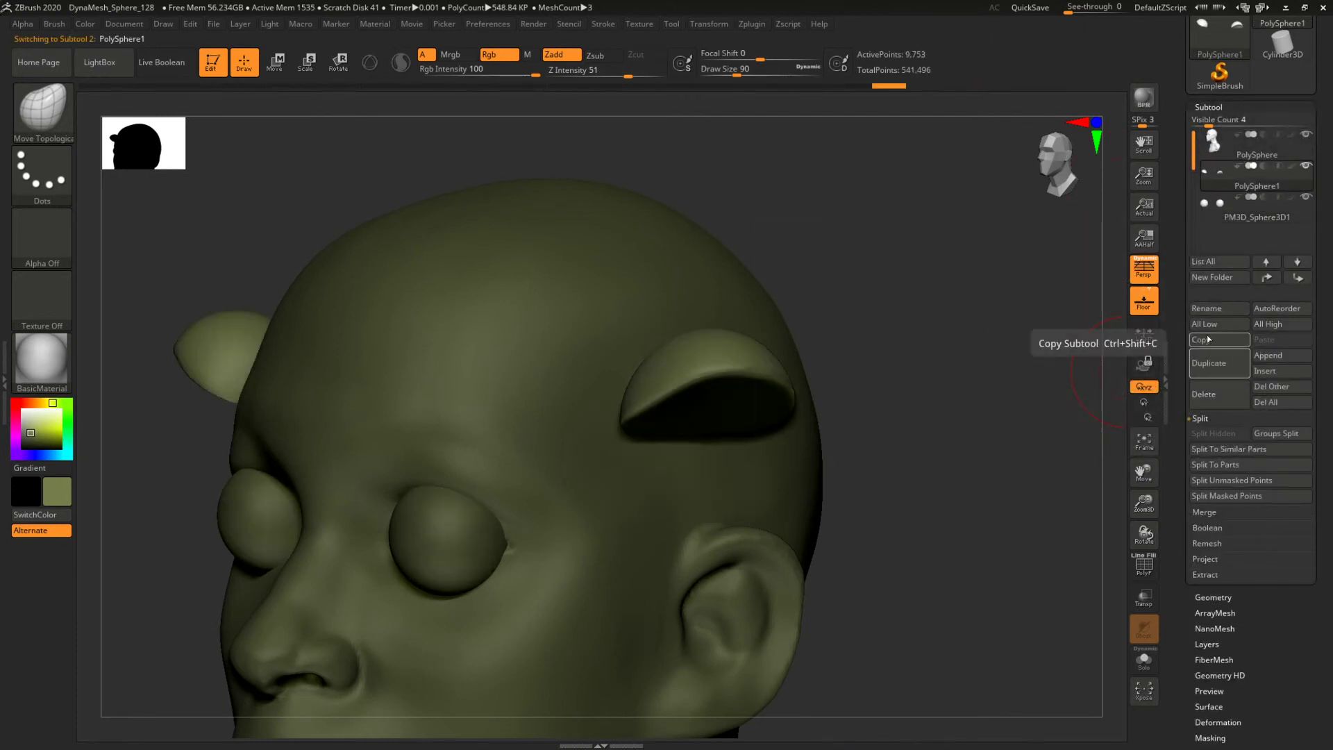
left_click(1210, 393)
left_click(1099, 421)
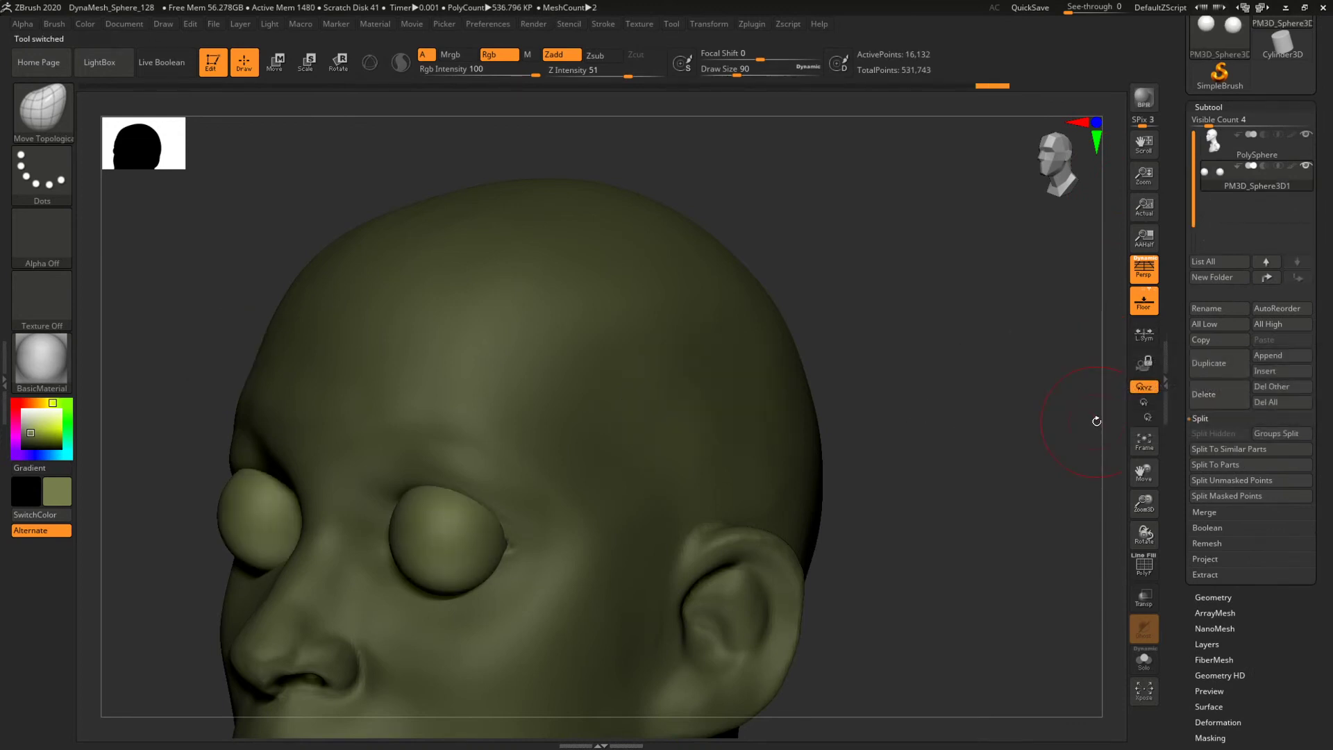
Face the head's eyes from the front and switch to the Move brush for the eyeballs.
left_click_drag(1020, 396, 972, 399)
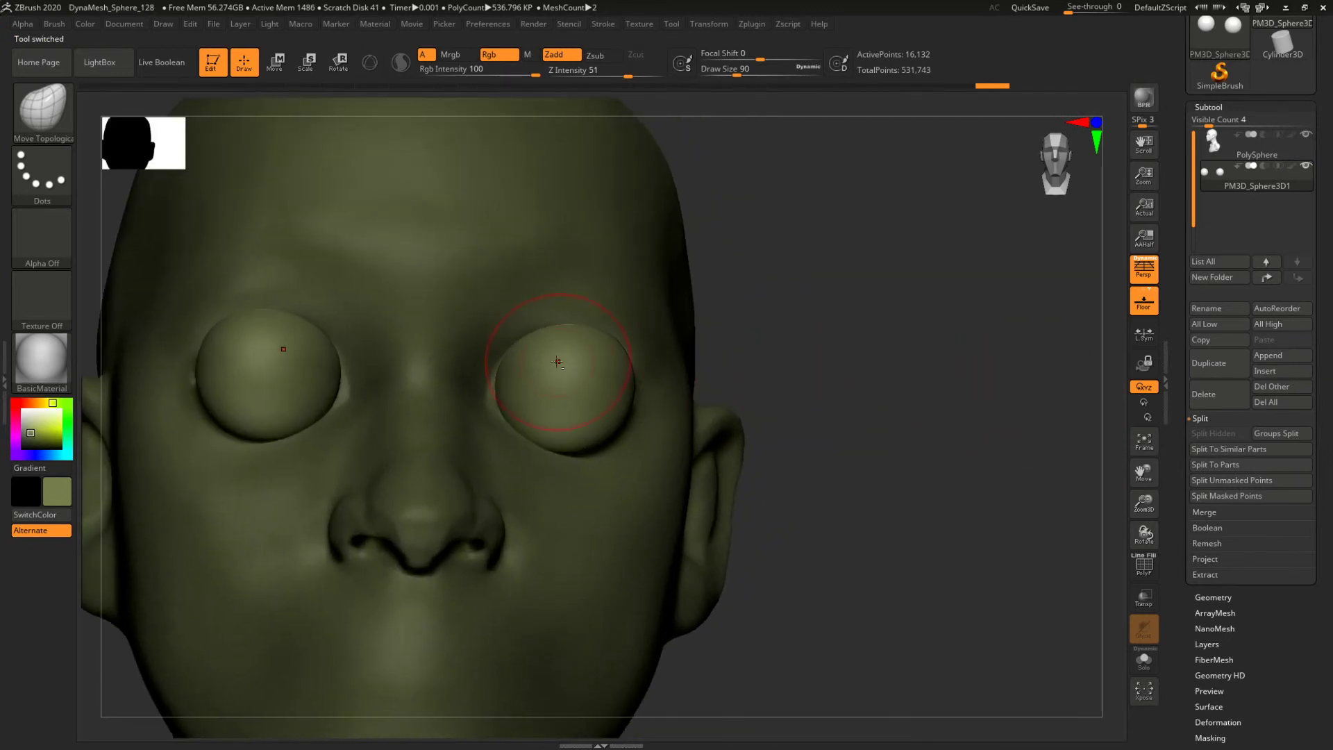
key("b")
key("m")
key("v")
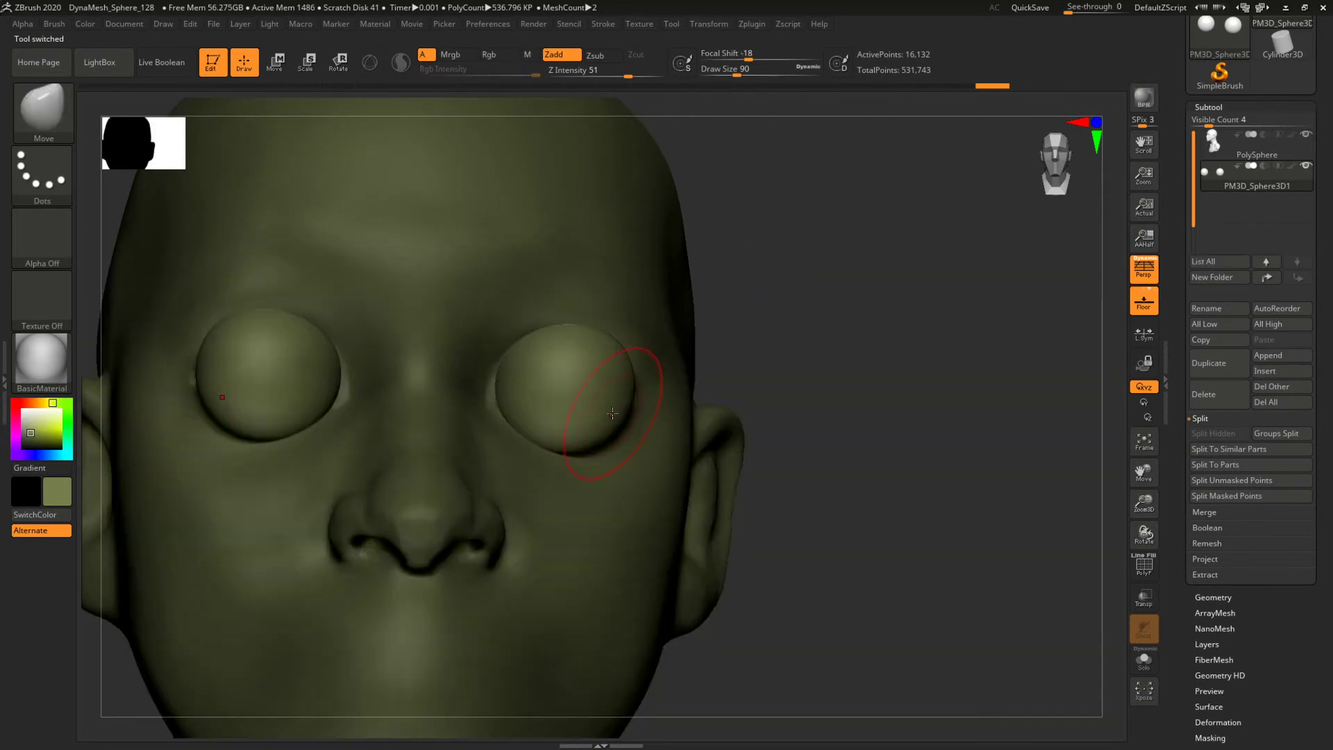
Adjust the depth of the eyeballs in their sockets from a side view with a Transpose move line.
mouse_move(844, 375)
left_mouse_down()
mouse_move(915, 332)
mouse_move(1001, 333)
mouse_move(923, 343)
left_mouse_up()
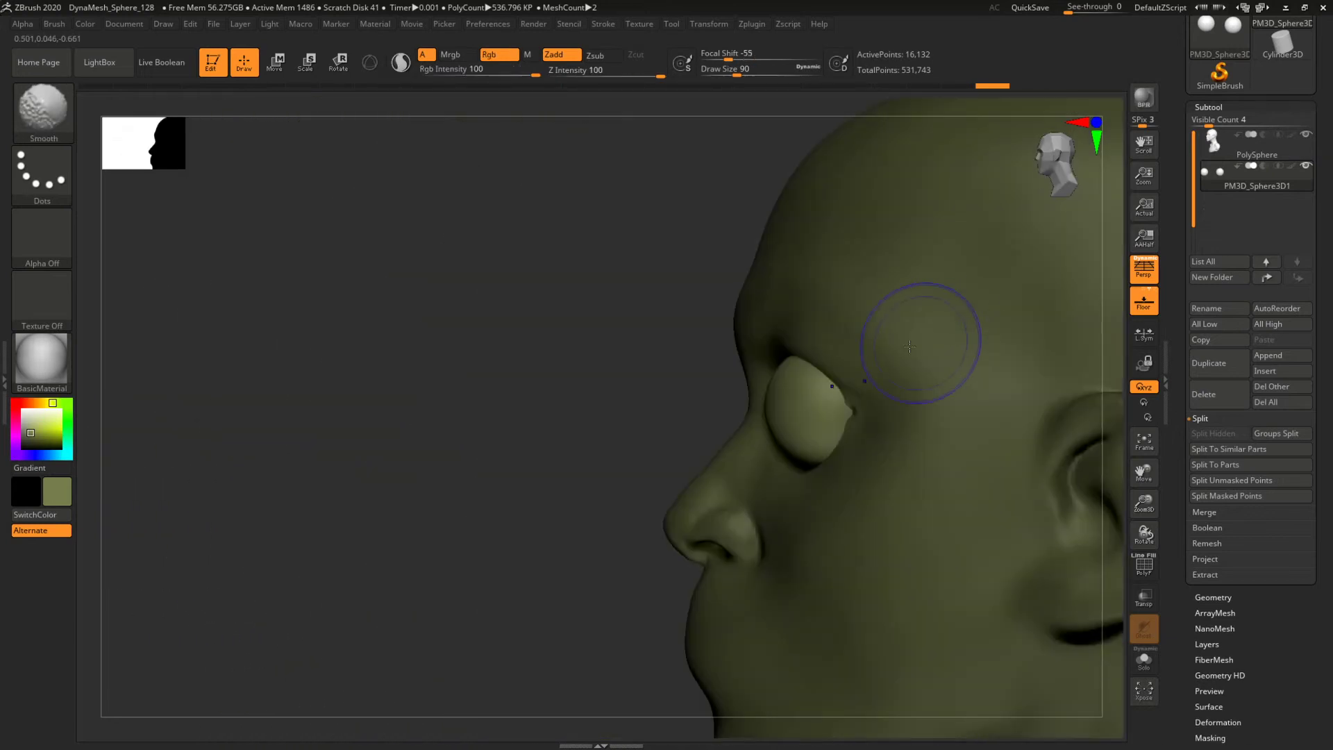
key("w")
left_click_drag(820, 409, 616, 393)
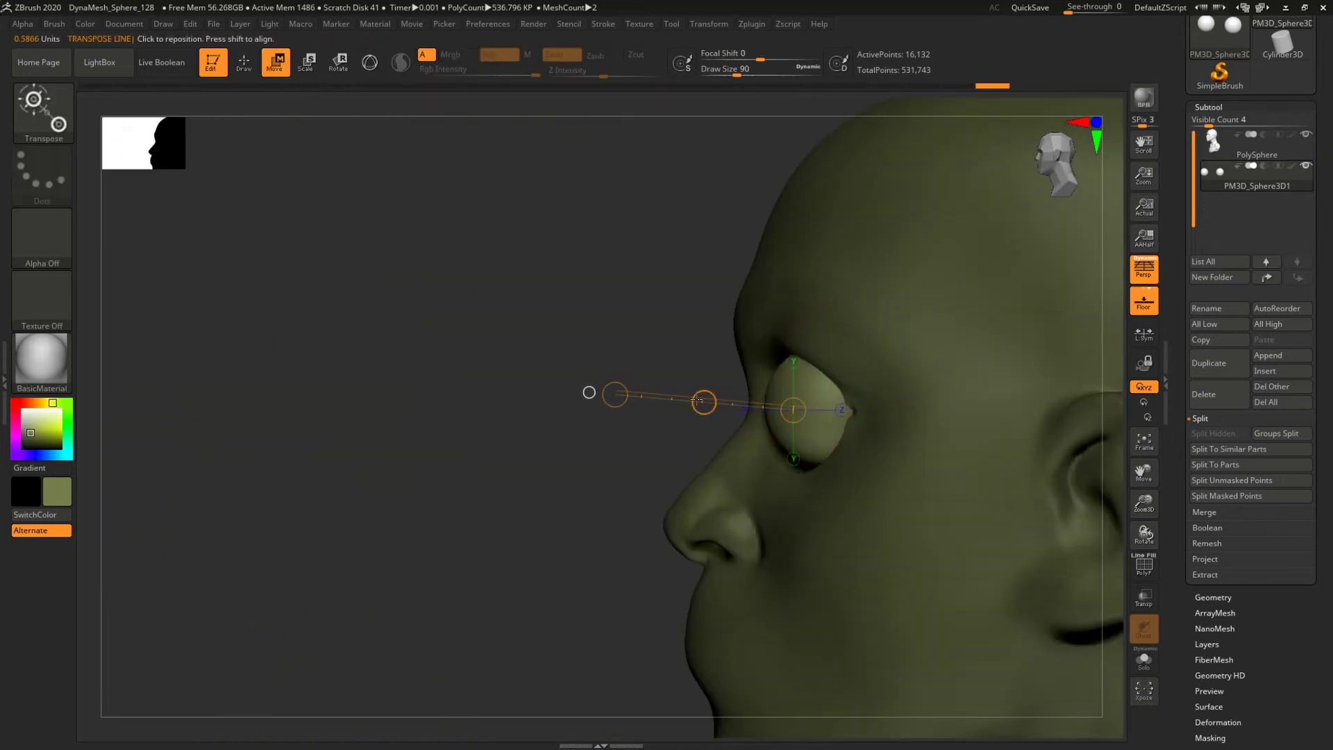
mouse_move(794, 382)
left_mouse_down()
mouse_move(674, 381)
mouse_move(750, 381)
left_mouse_up()
left_click_drag(604, 494, 787, 454, "shift")
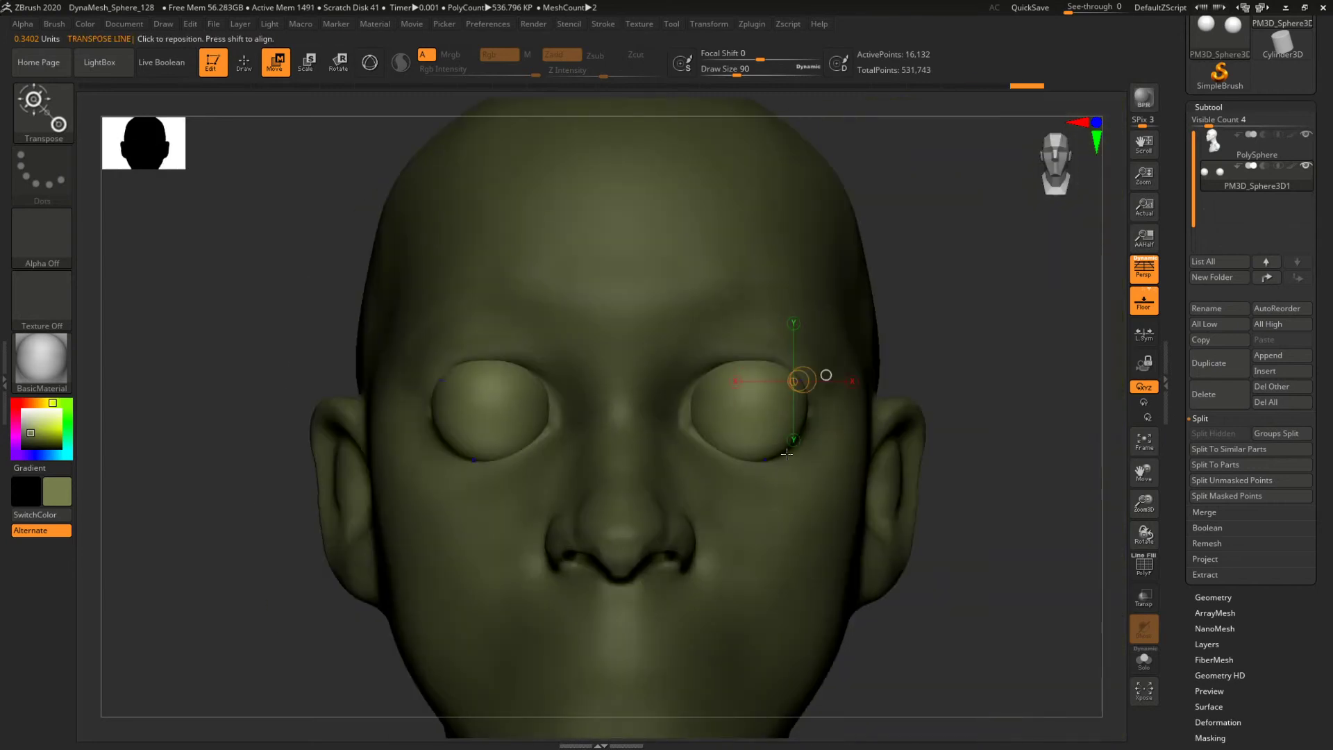
left_click_drag(1015, 416, 966, 405, "alt")
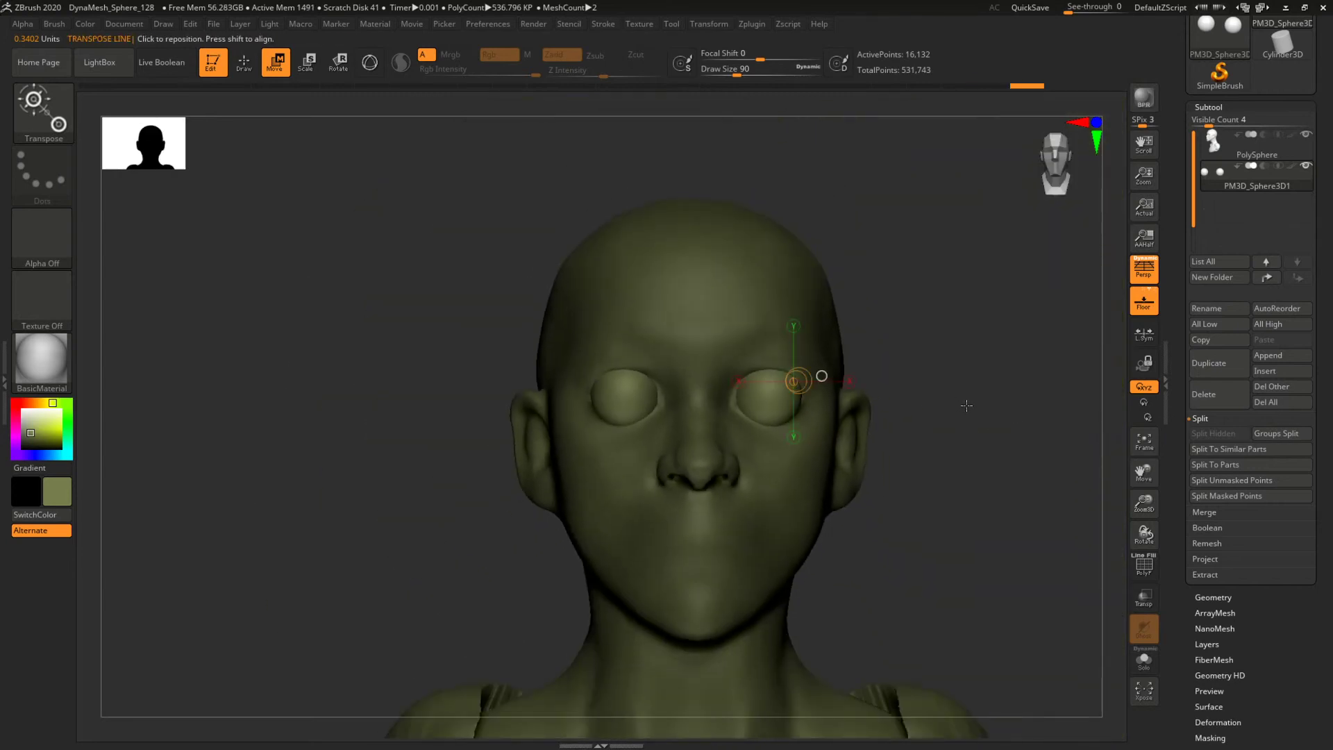
Make the PolySphere head the active subtool and hide the eyeballs subtool PM3D_Sphere3D1.
left_click(1218, 144)
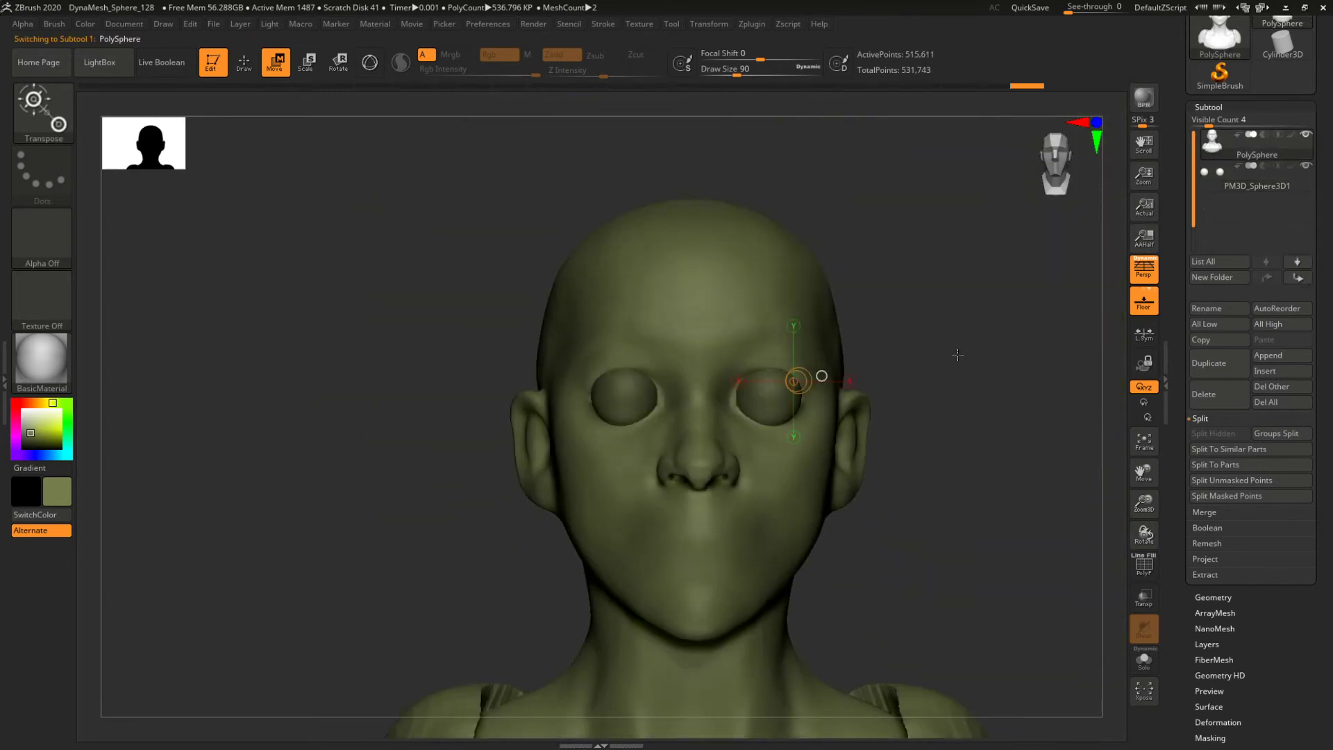
left_click(1304, 168)
left_click_drag(943, 366, 1034, 380, "alt")
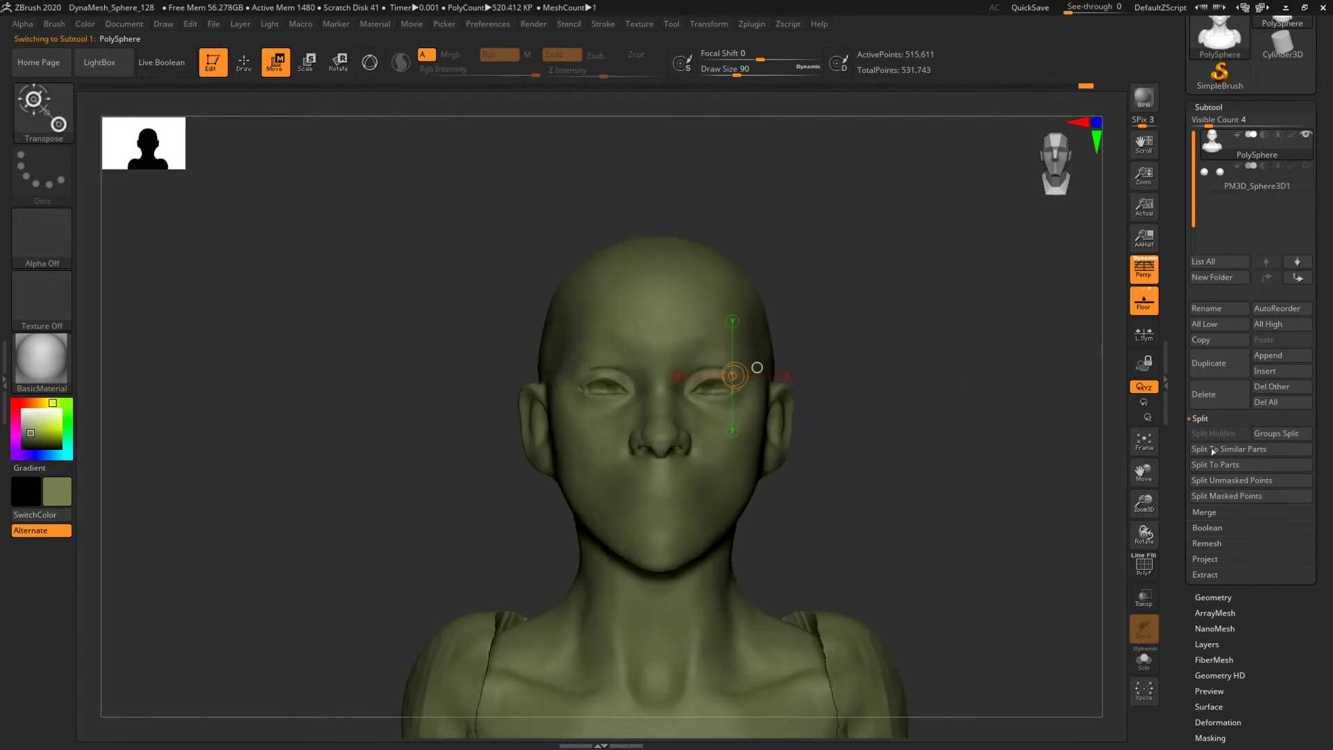
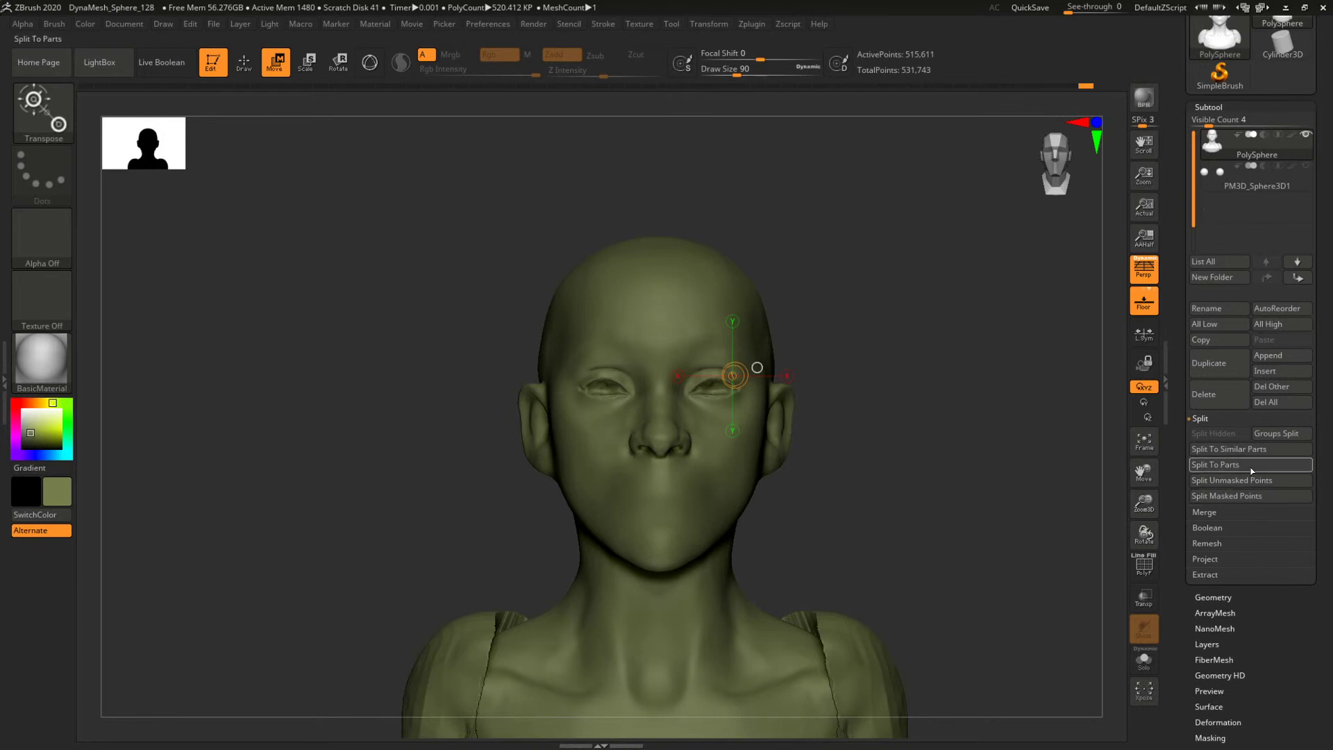
Append a Sphere3D as a new subtool and make it the active one.
left_click(1225, 599)
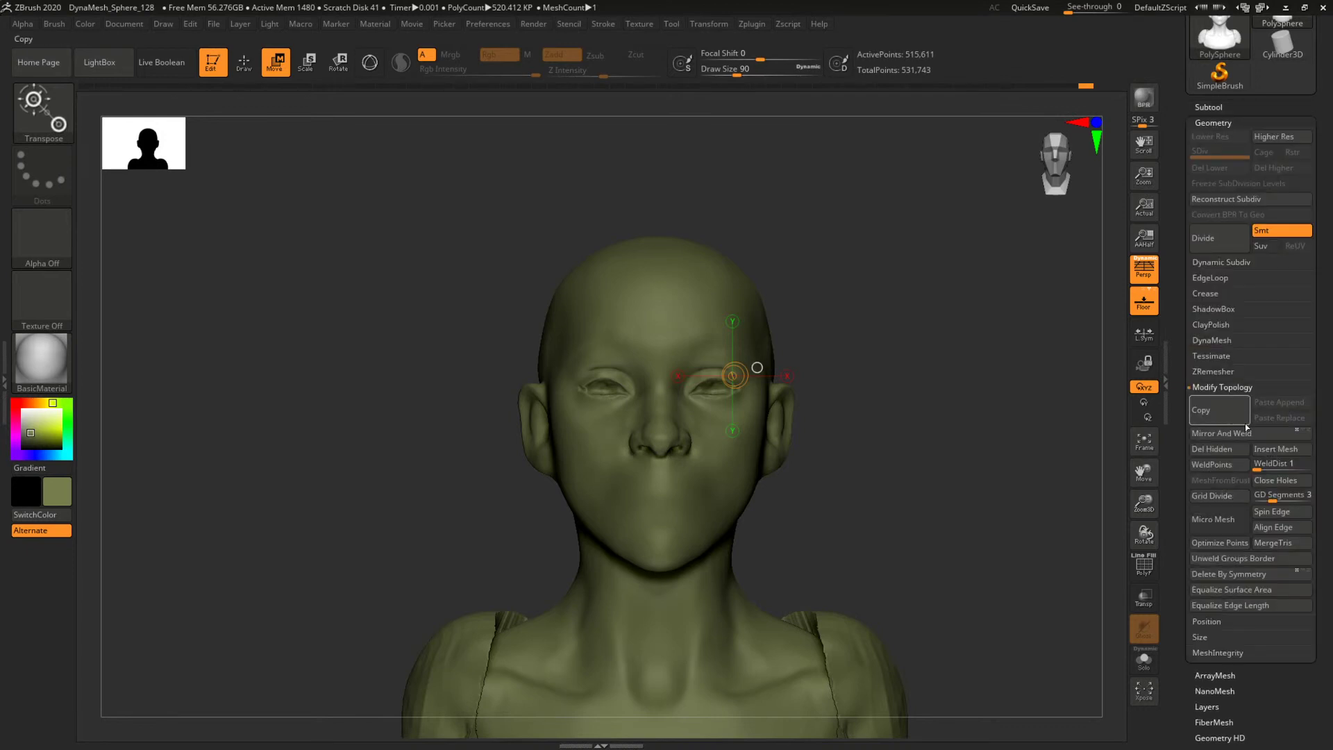
left_click(1222, 106)
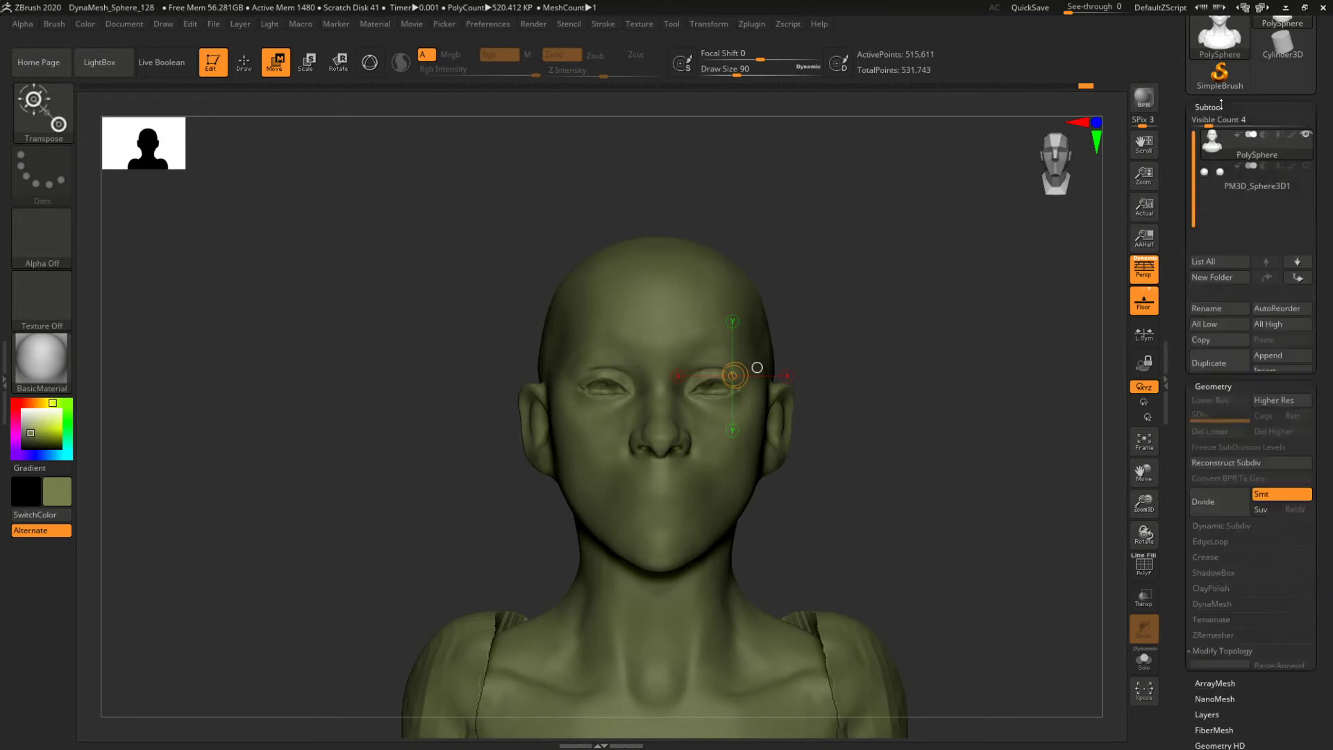
left_click(1290, 367)
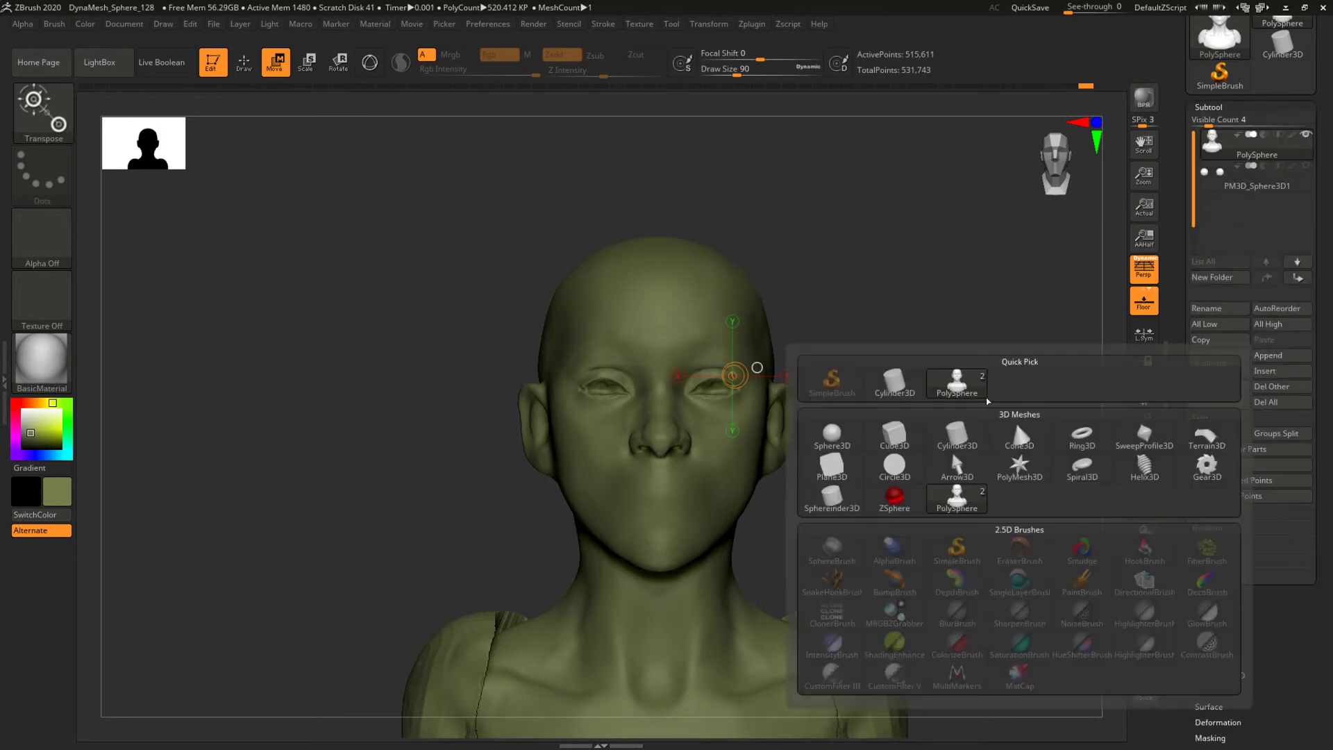
left_click(836, 432)
left_click(743, 302, "alt")
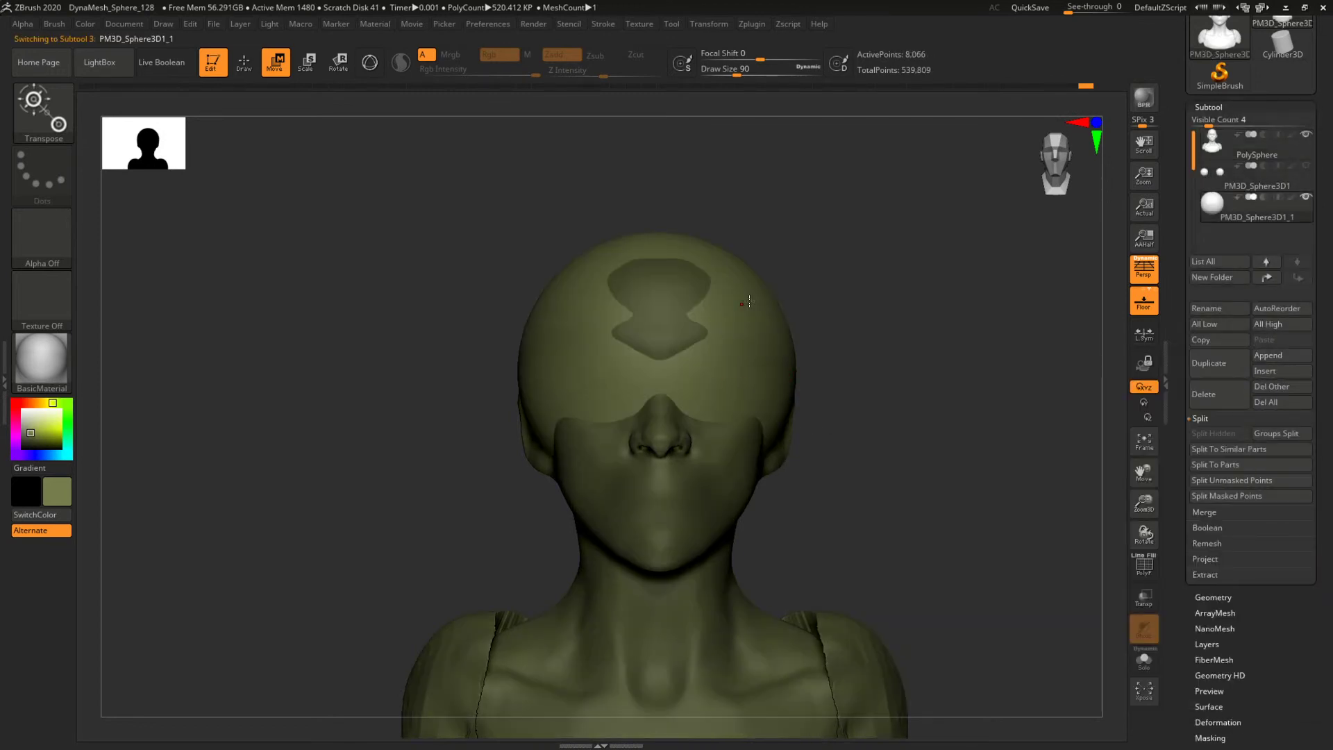
Turn off perspective and place a duplicate of the new sphere directly beside it along a horizontal Transpose line.
left_click_drag(660, 368, 901, 368)
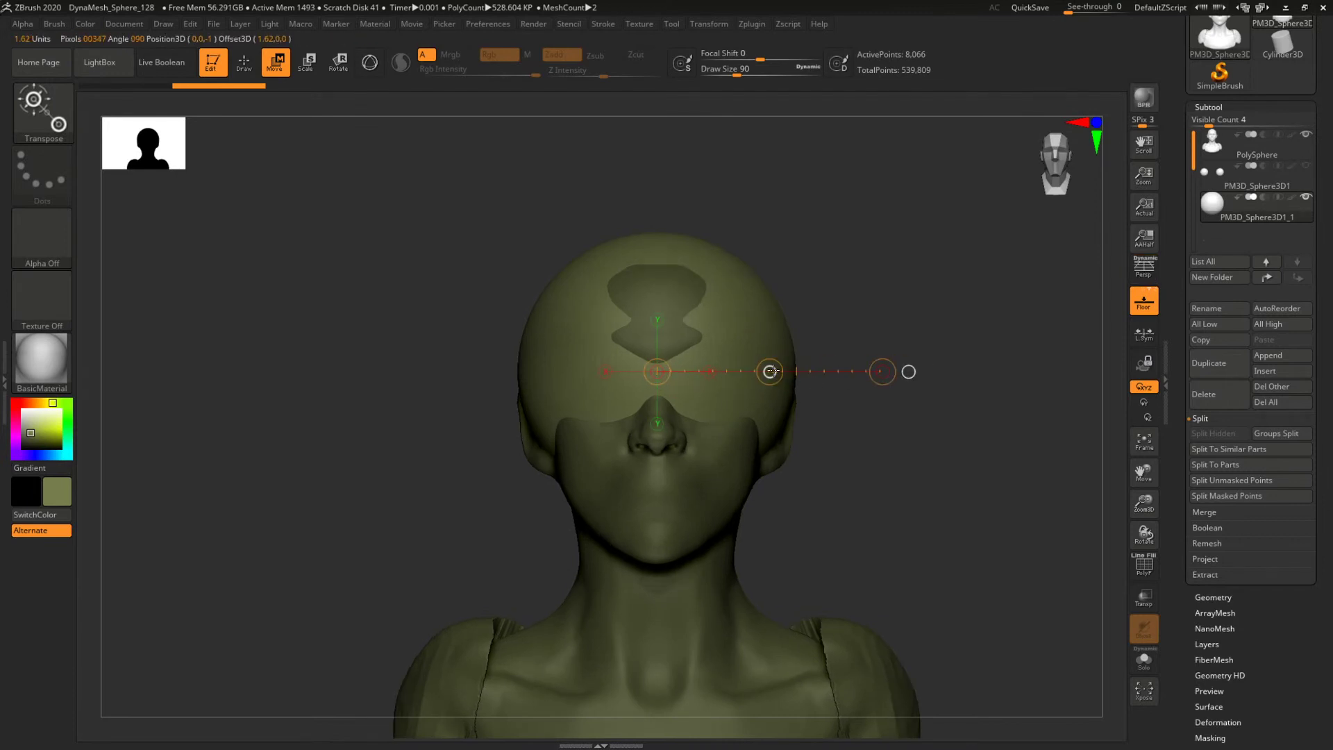
left_click_drag(781, 368, 1048, 382)
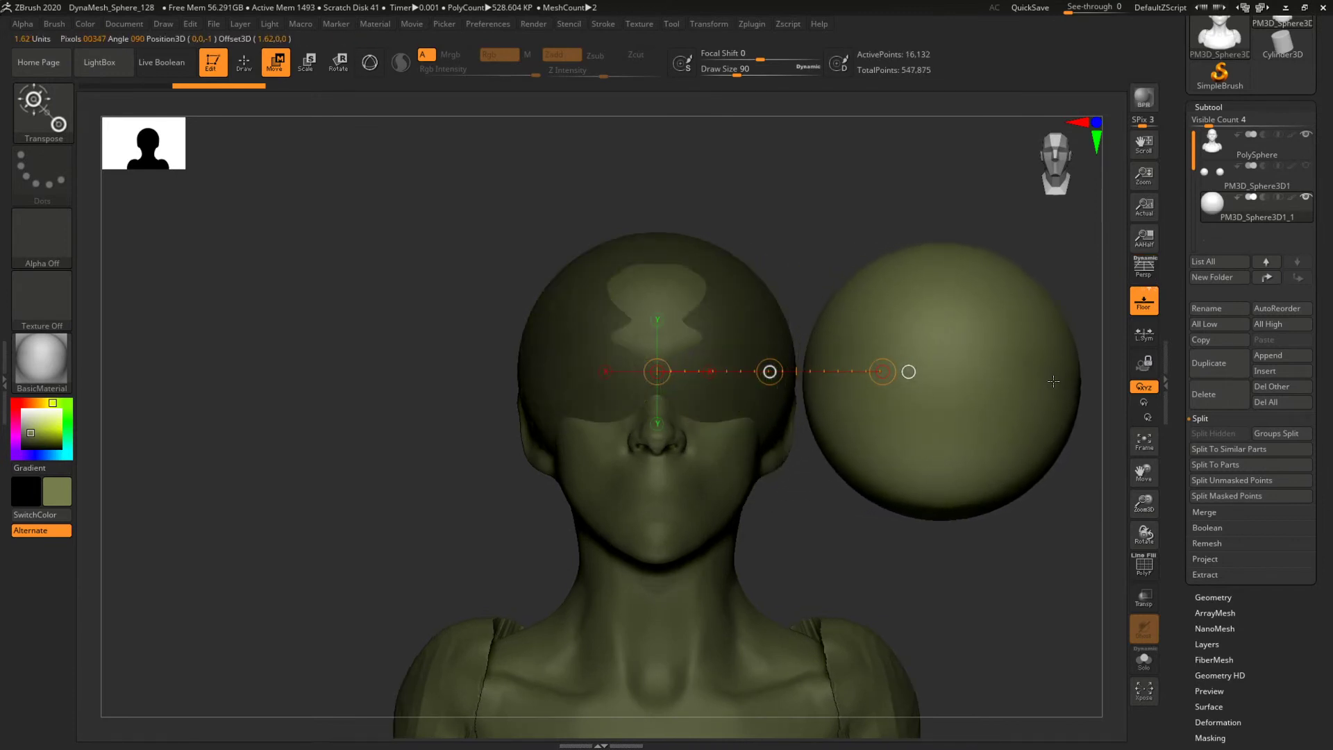
key("ctrl+z")
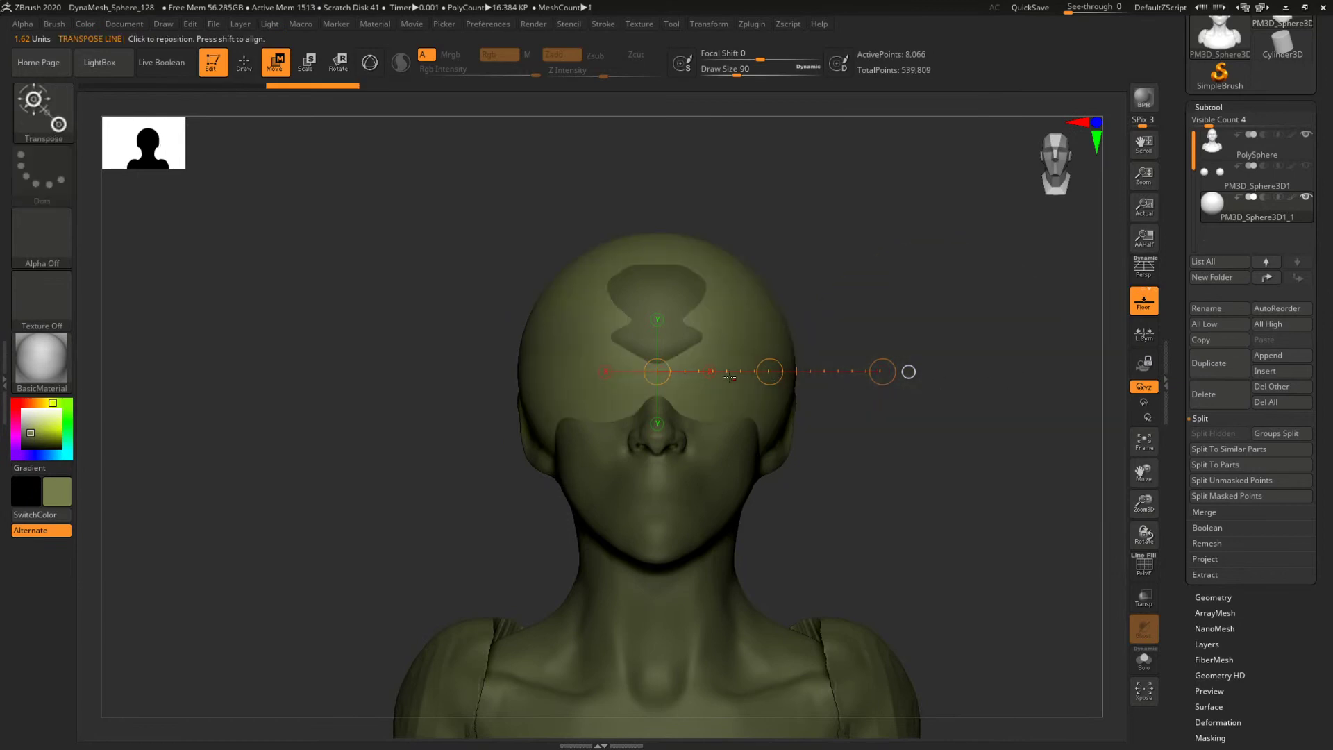
mouse_move(771, 371)
left_mouse_down()
mouse_move(823, 369)
mouse_move(770, 371)
left_mouse_up()
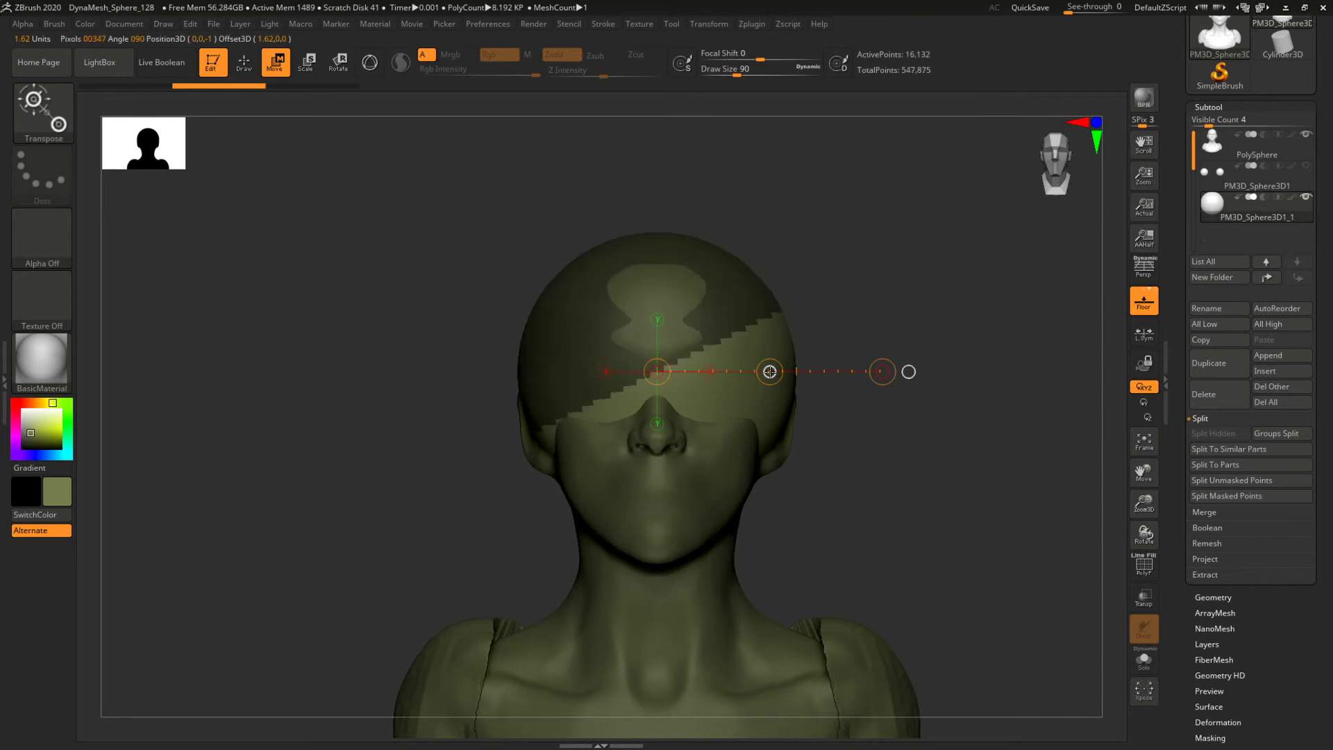
key("ctrl+shift+z")
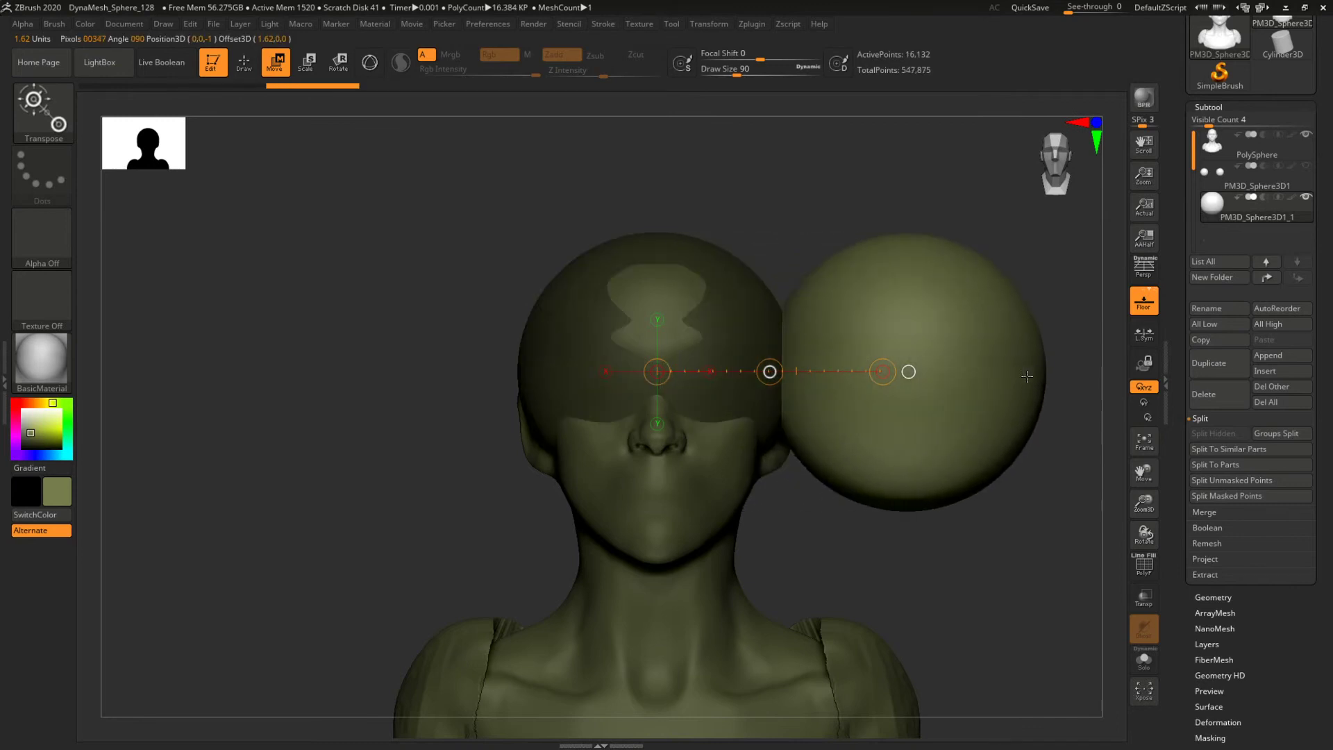
mouse_move(1043, 376)
left_mouse_down("ctrl+shift")
mouse_move(1044, 394)
mouse_move(1047, 376)
left_mouse_up("ctrl+shift")
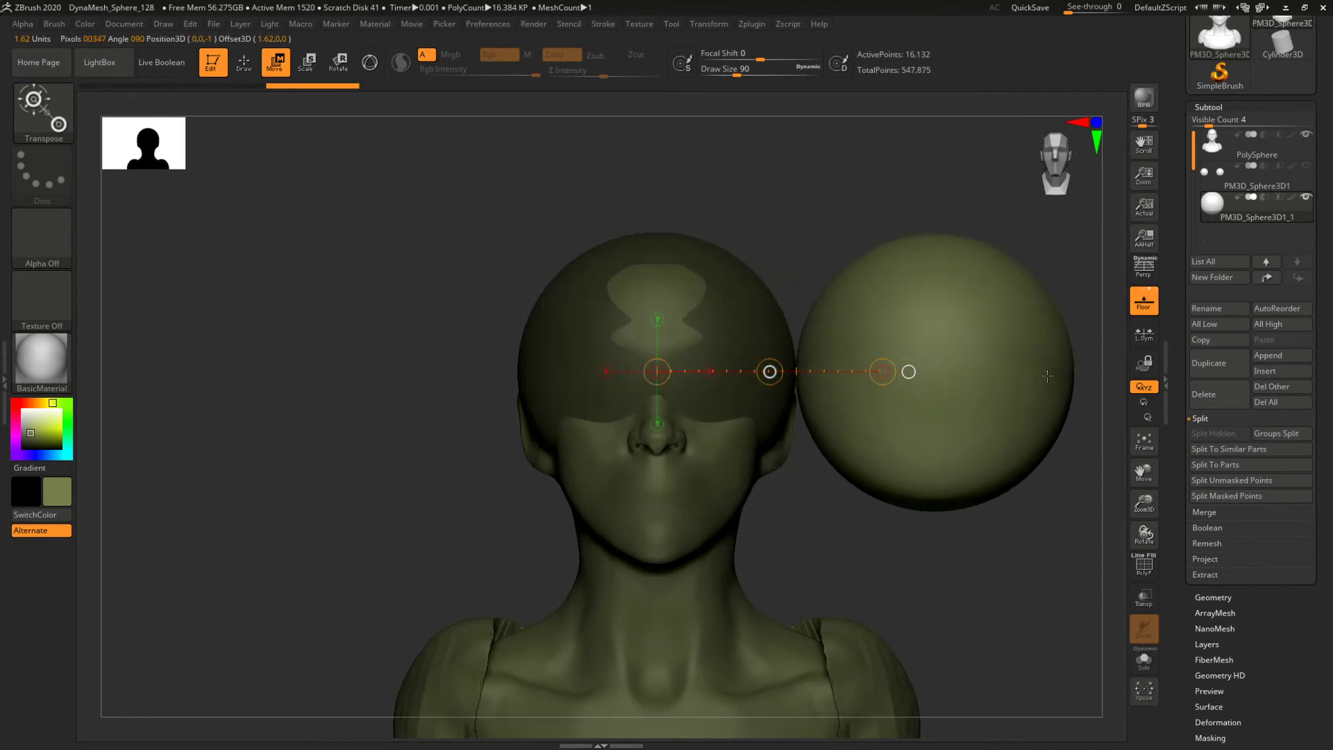
Duplicate the outer sphere once more to form a row of three, and clear the mask.
left_click_drag(819, 167, 644, 153, "alt")
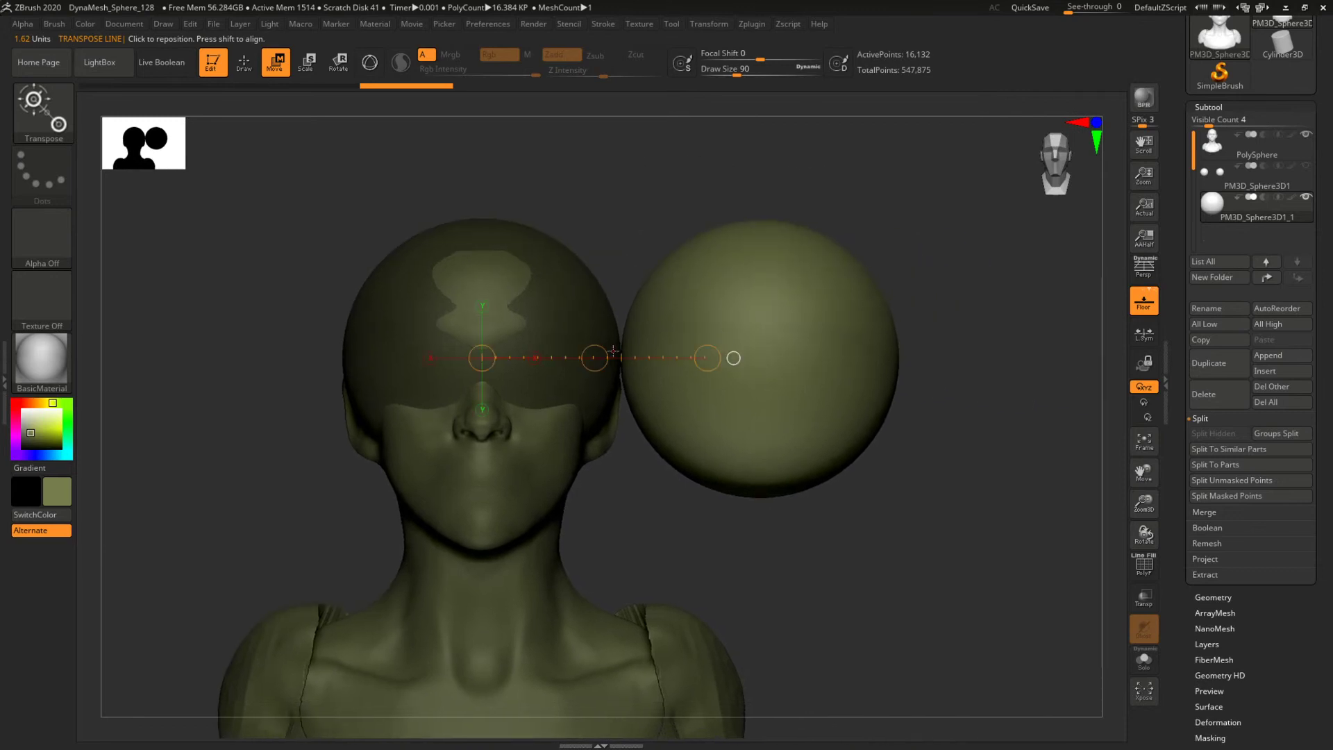
key("ctrl+shift+z")
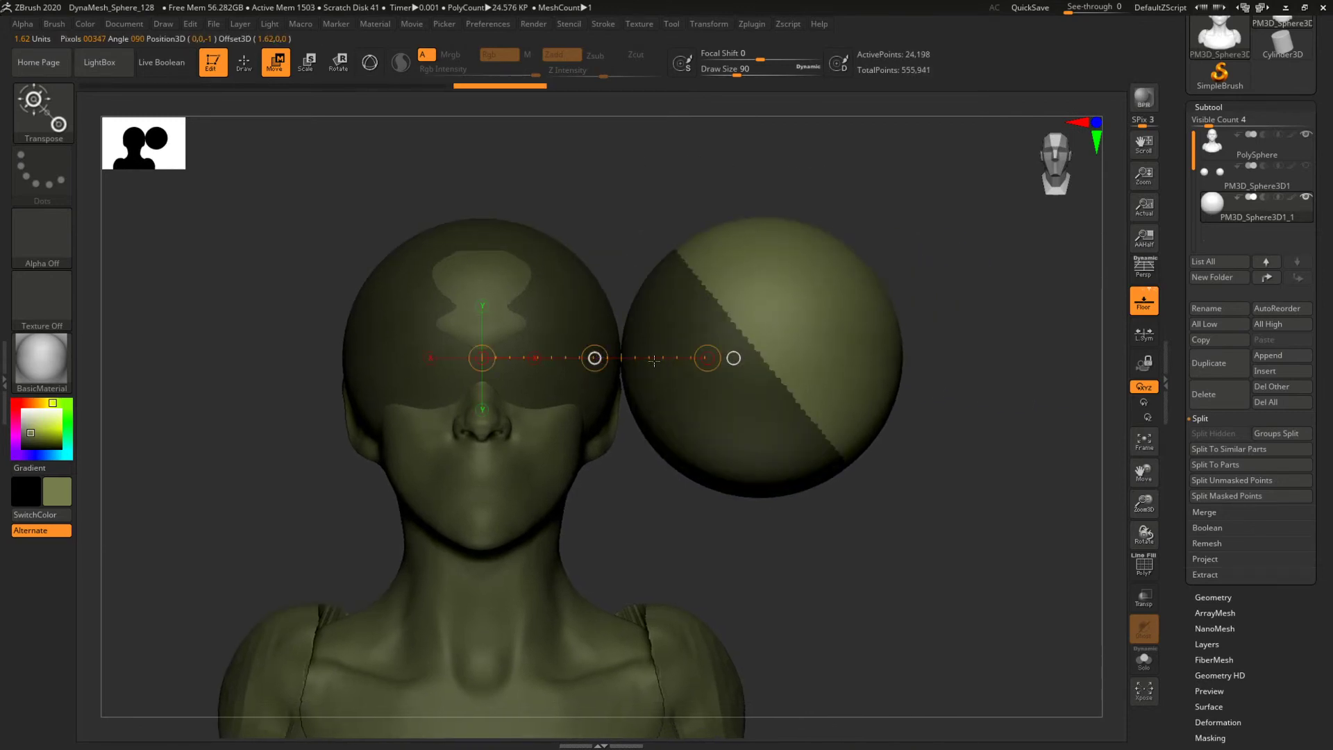
left_click_drag(655, 361, 867, 364, "ctrl+shift")
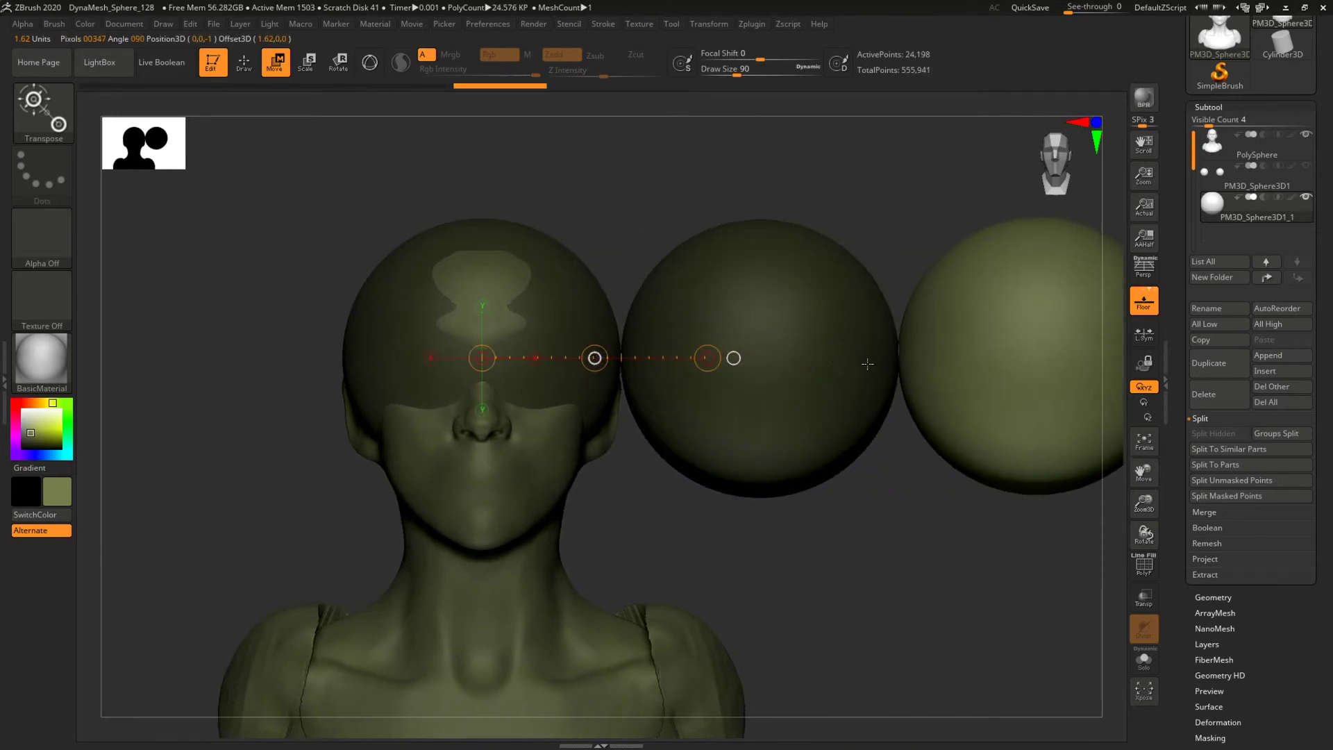
key("ctrl+shift+z")
key("ctrl+shift+z")
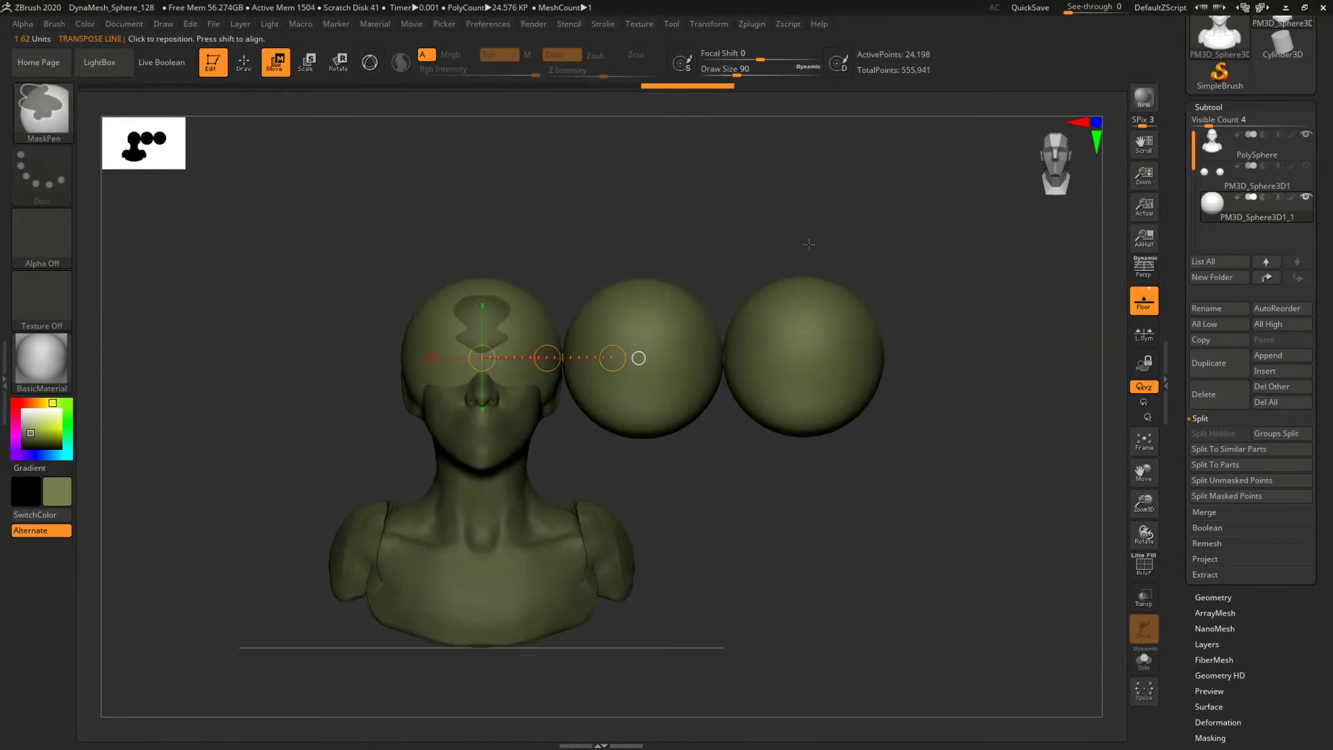
Shift the row of three spheres sideways off the head's centre line, with transparency turned on.
key("ctrl+shift+z")
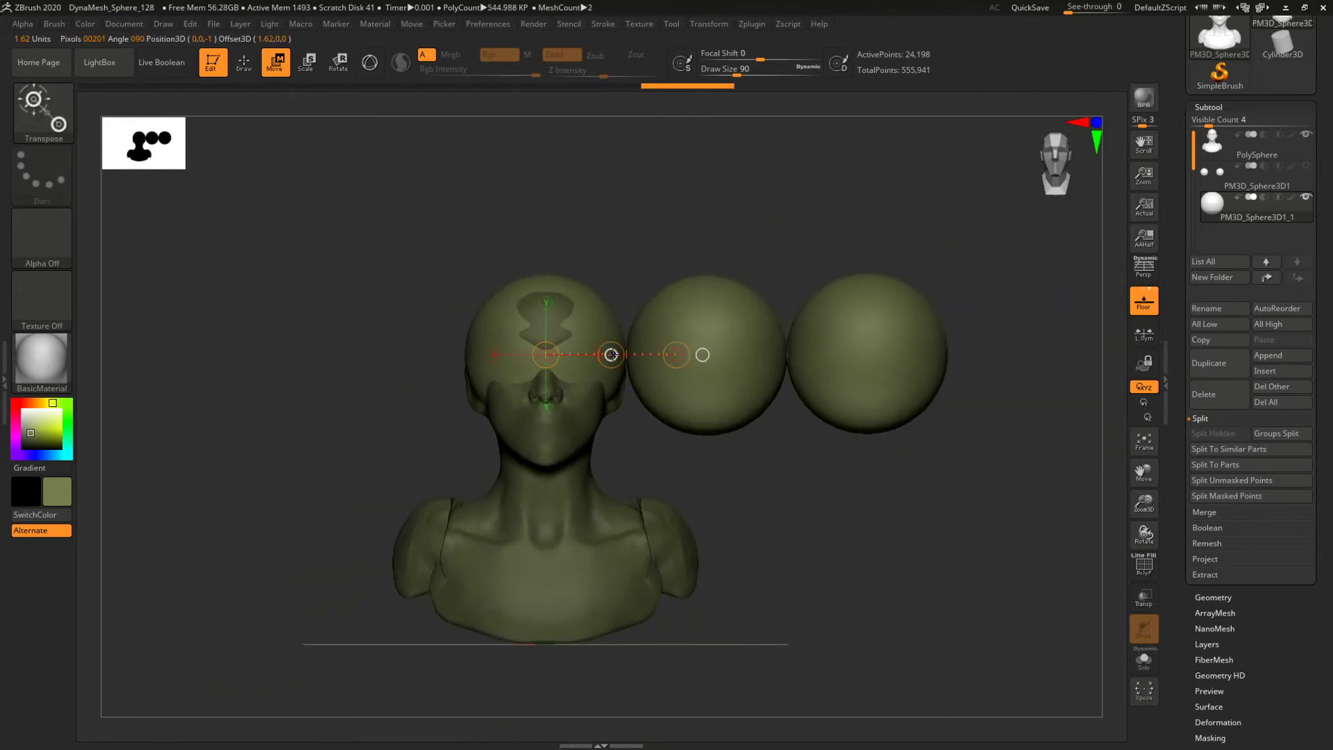
key("ctrl+shift+z")
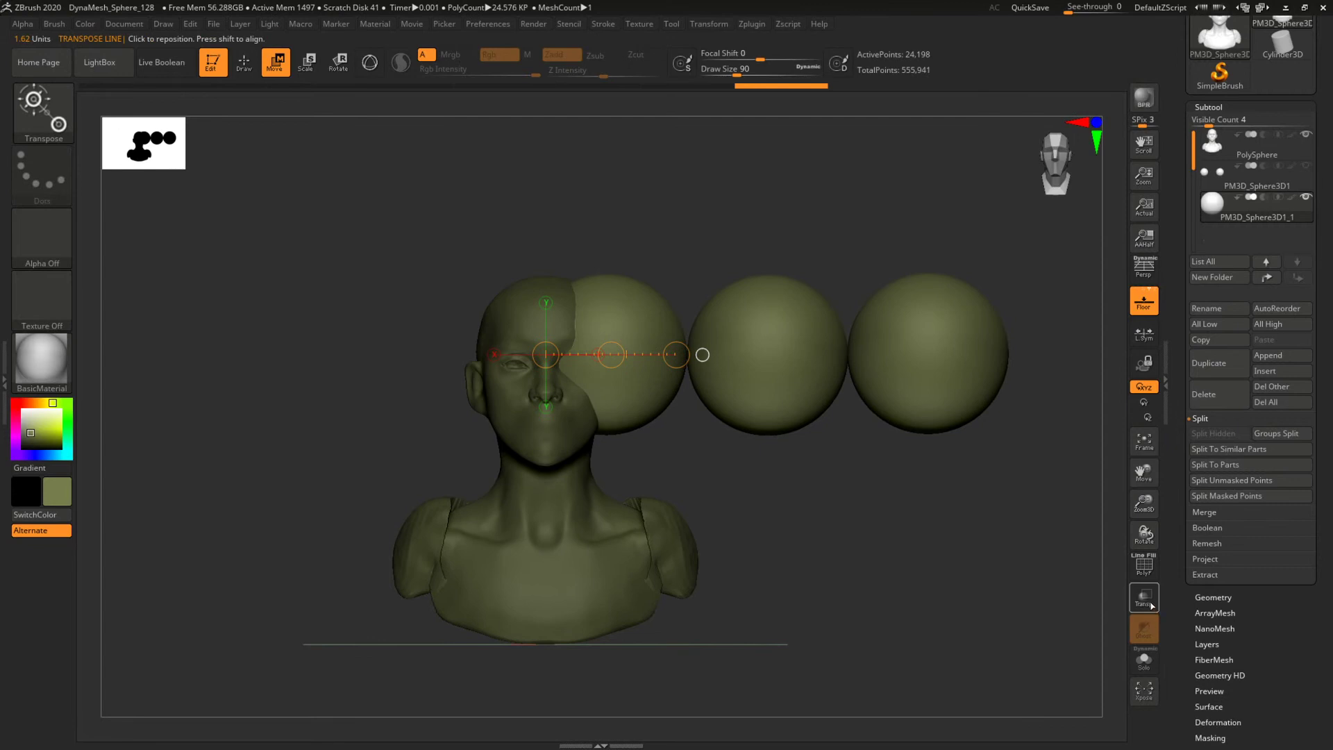
left_click(1145, 597)
left_click_drag(611, 355, 630, 355)
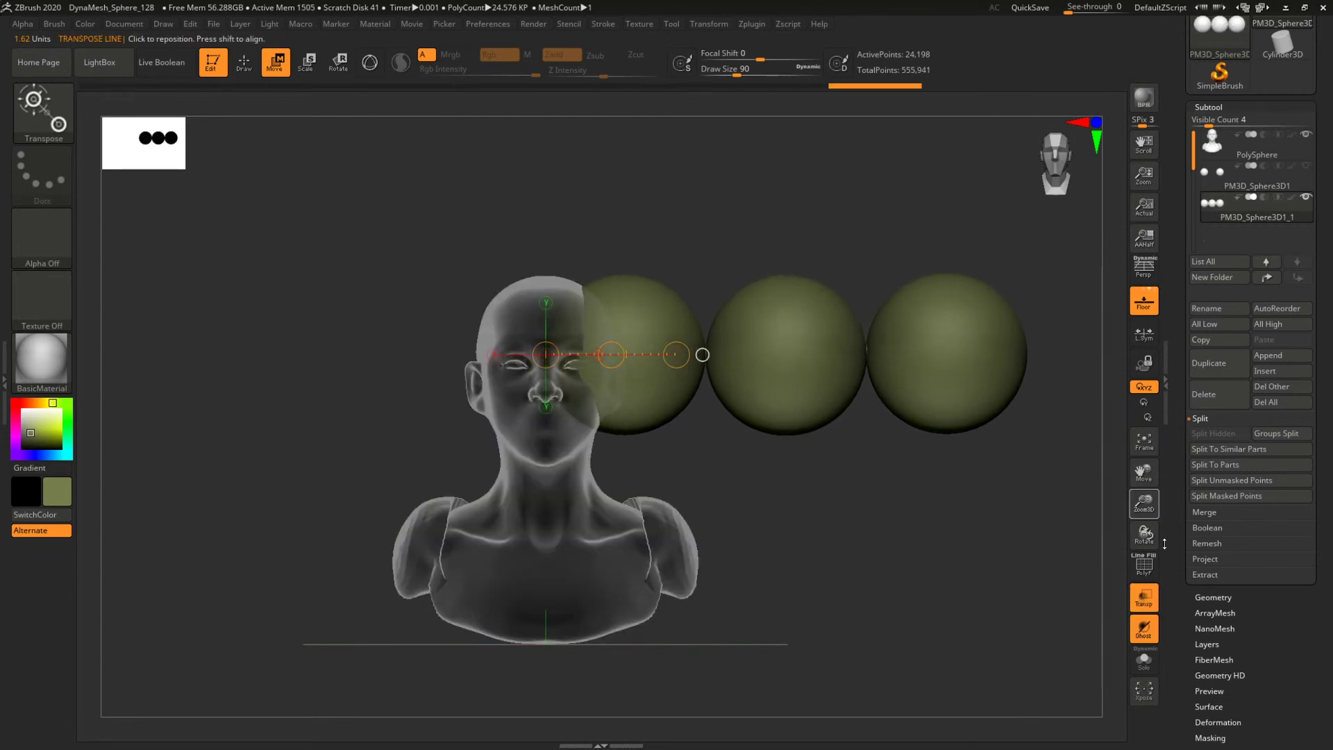
Try Mirror And Weld on the row of three spheres, and undo it.
left_click(1215, 596)
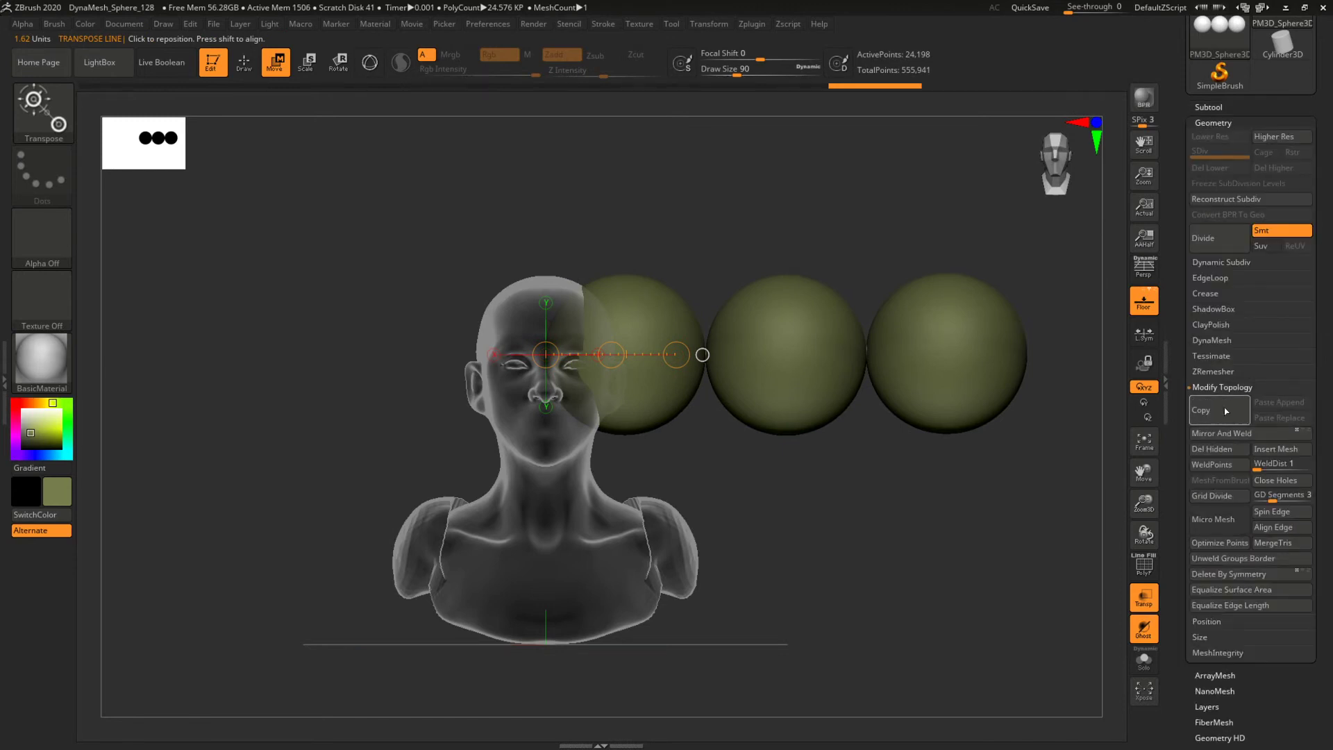
left_click(1229, 434)
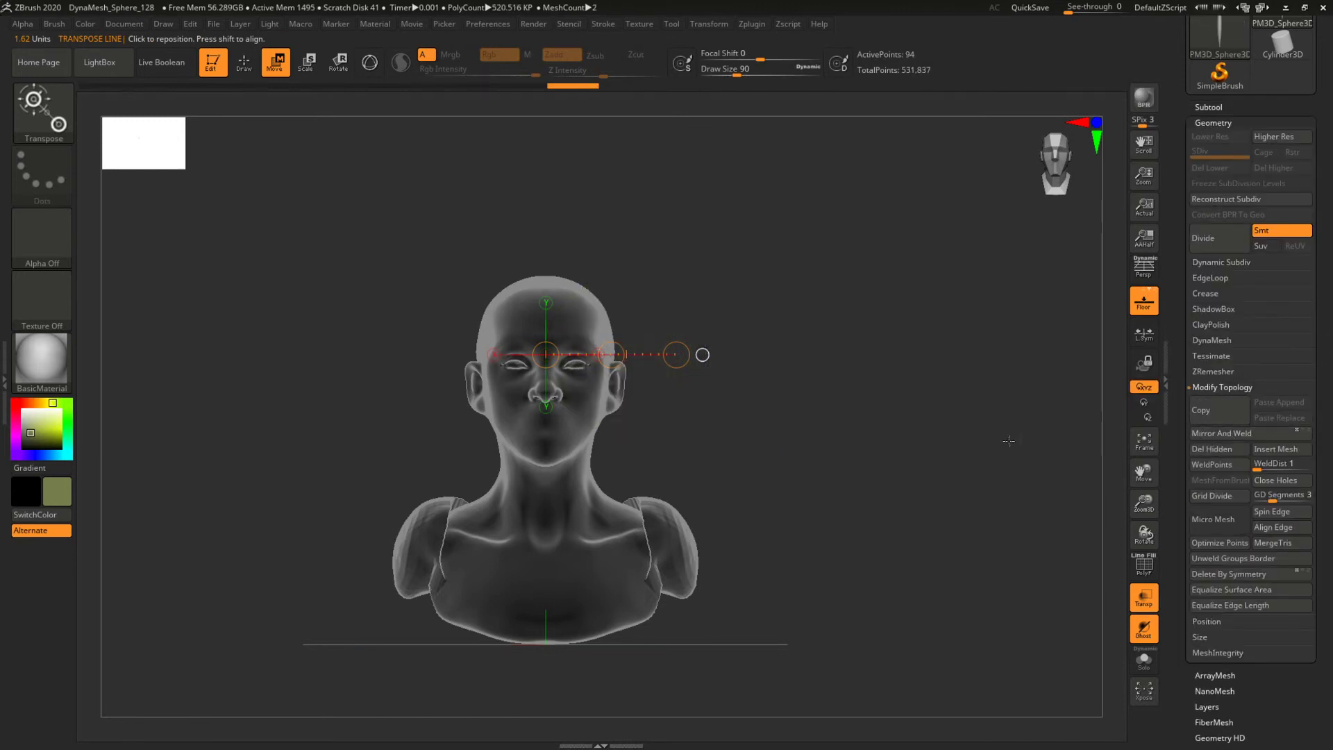
key("ctrl+z")
key("ctrl+z")
Flip the row of three spheres to the opposite side of the head with the Mirror deformation.
scroll(1274, 703, "down", 5)
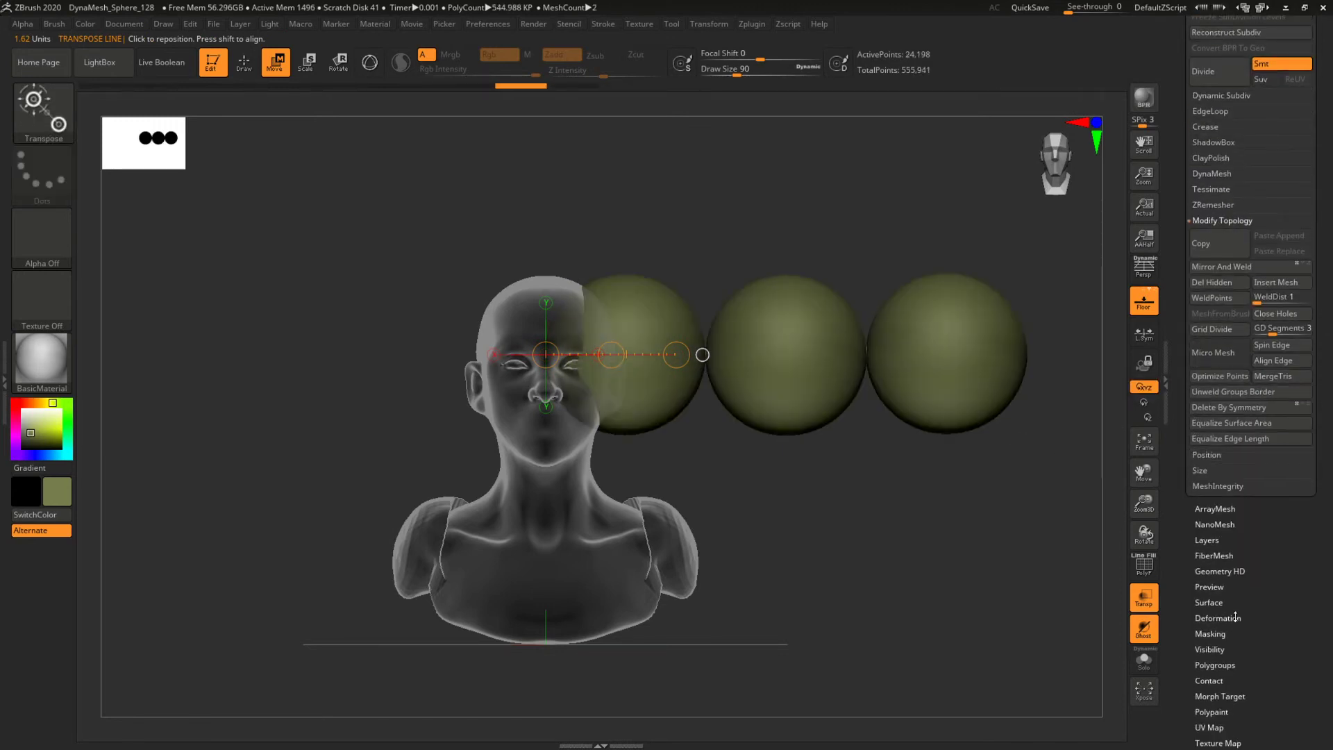
left_click(1223, 618)
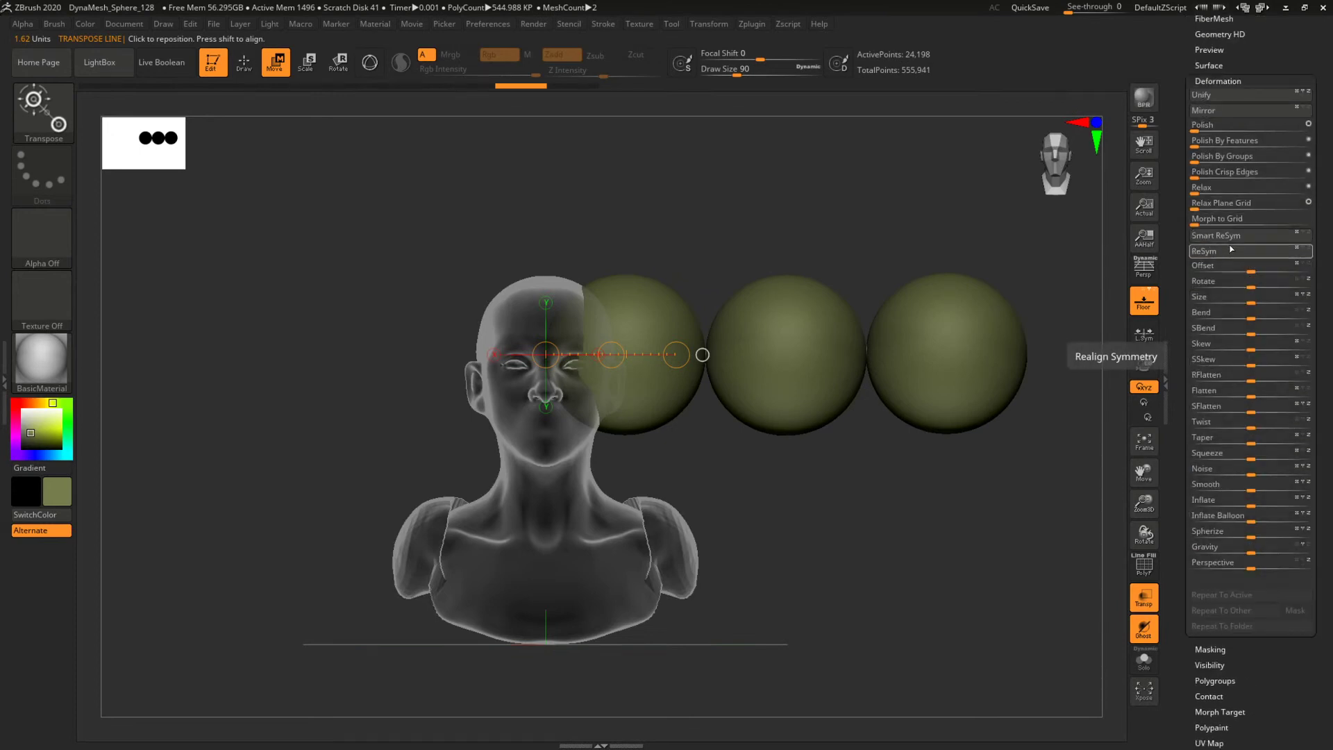
left_click(1219, 110)
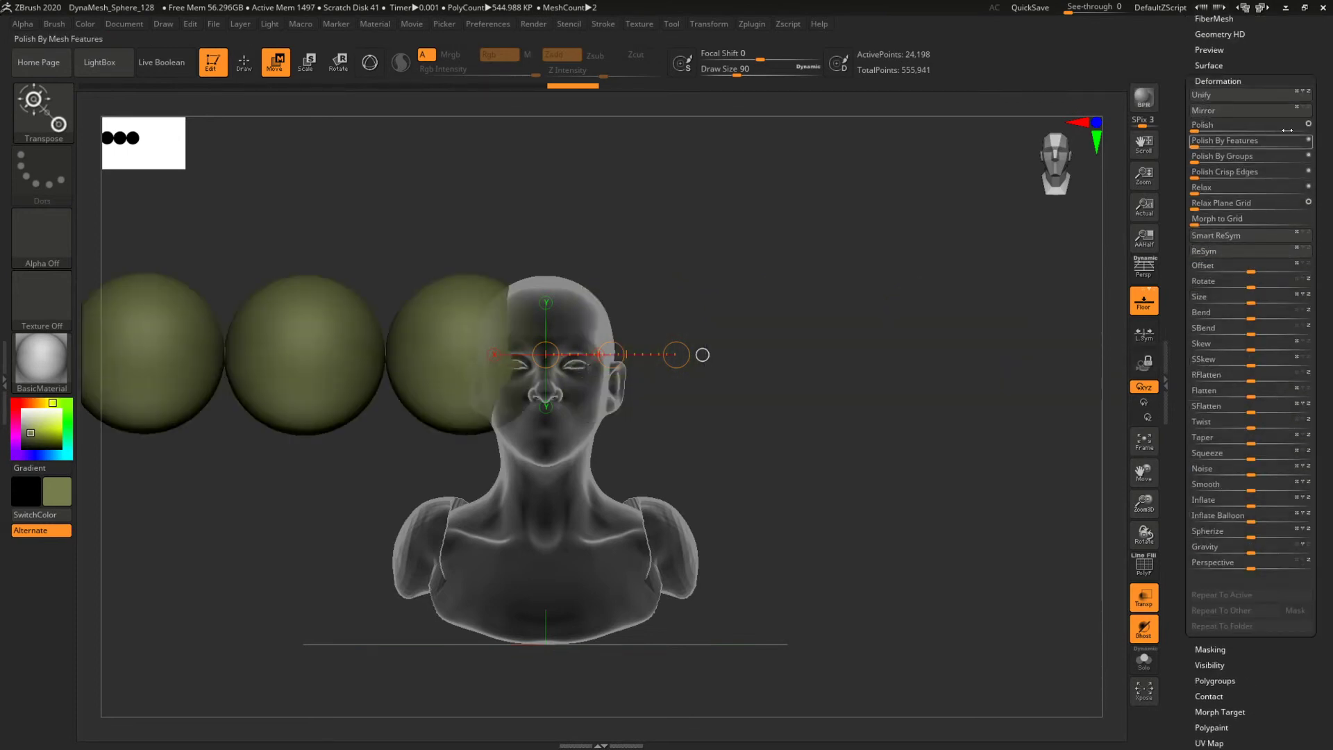
Apply Mirror And Weld to the flipped spheres to create a matching row of three on the head's other side.
scroll(1260, 90, "up", 3)
left_click(1213, 76)
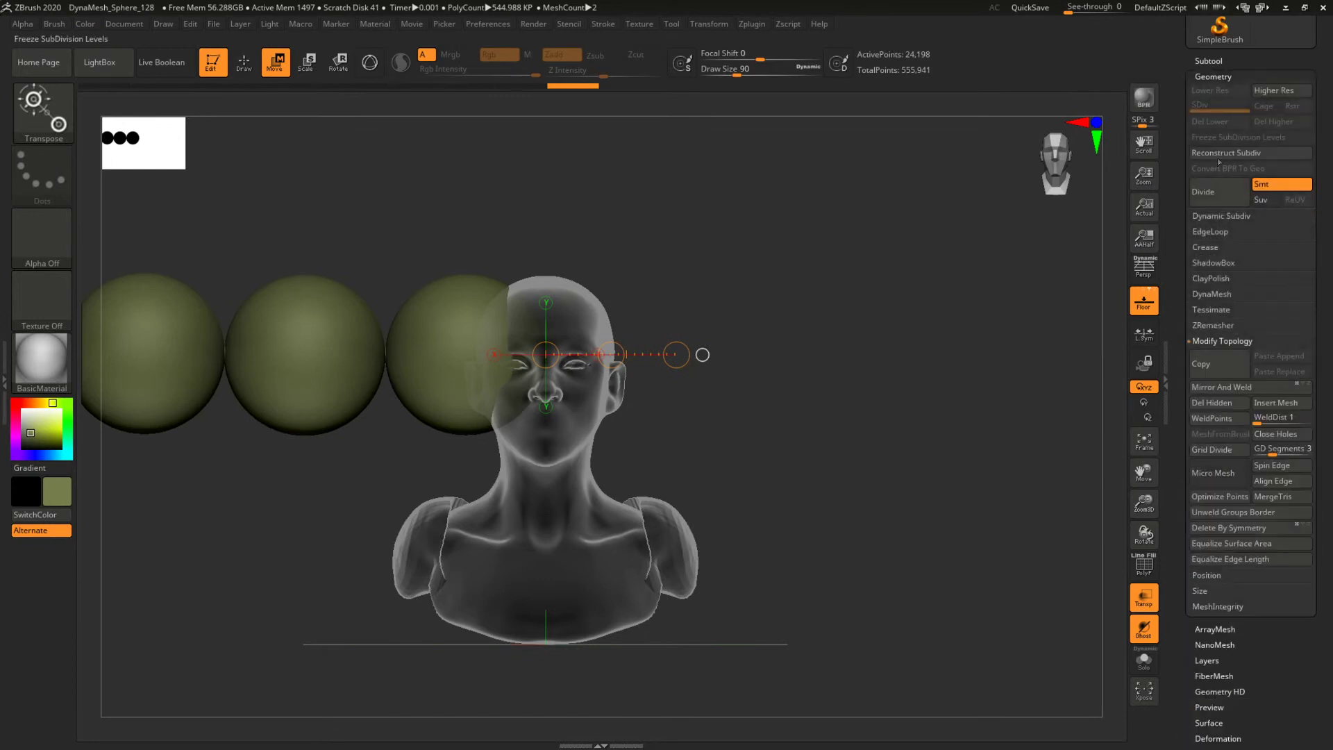
left_click(1239, 388)
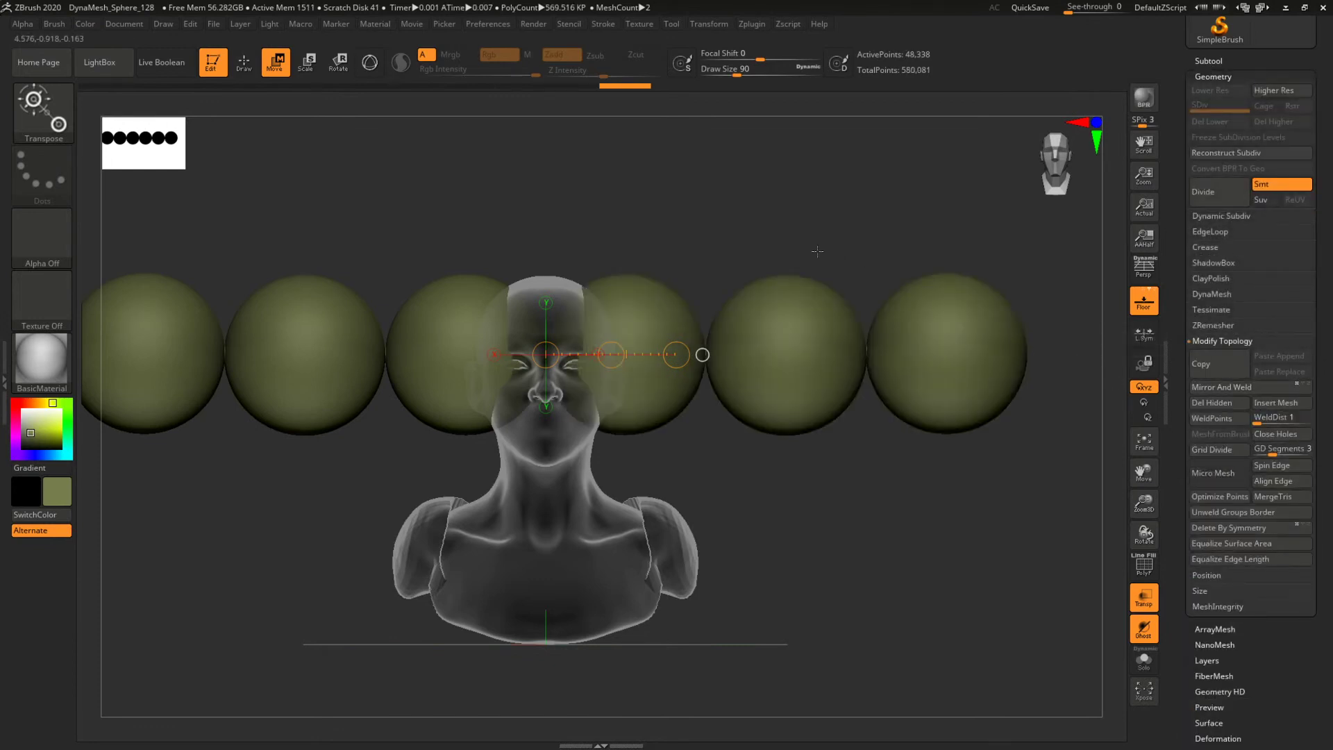
Turn off transparency and scale the row of six spheres down uniformly with the gizmo to roughly eyeball size.
left_click_drag(834, 263, 706, 275, "alt")
left_click_drag(622, 292, 717, 312, "alt")
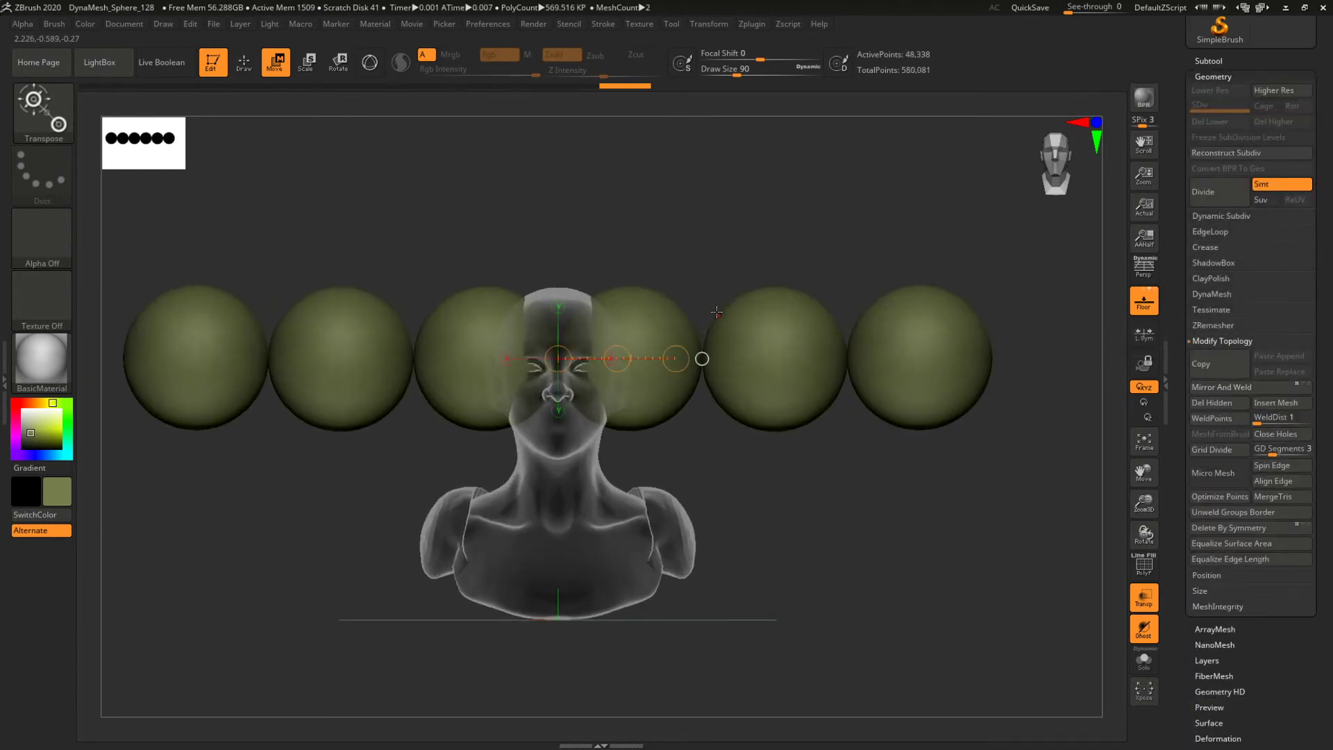
left_click(1140, 606)
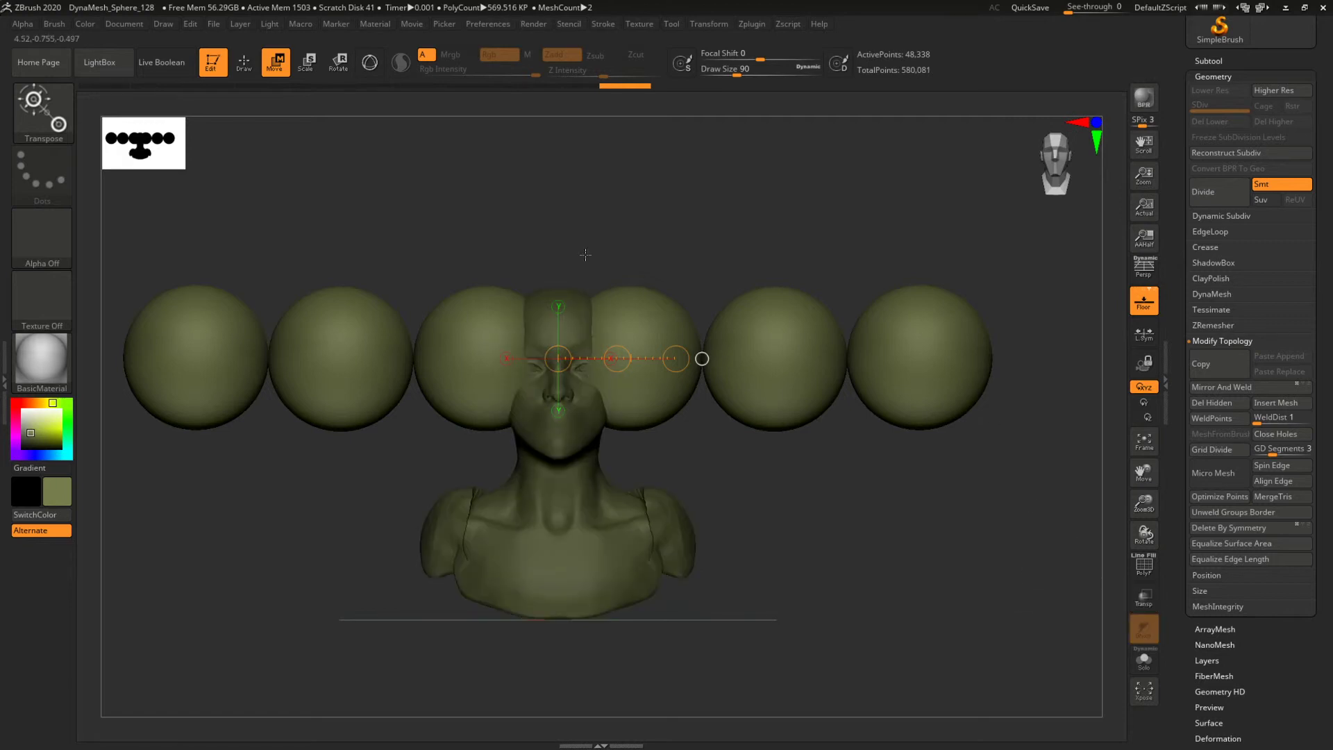
left_click(305, 61)
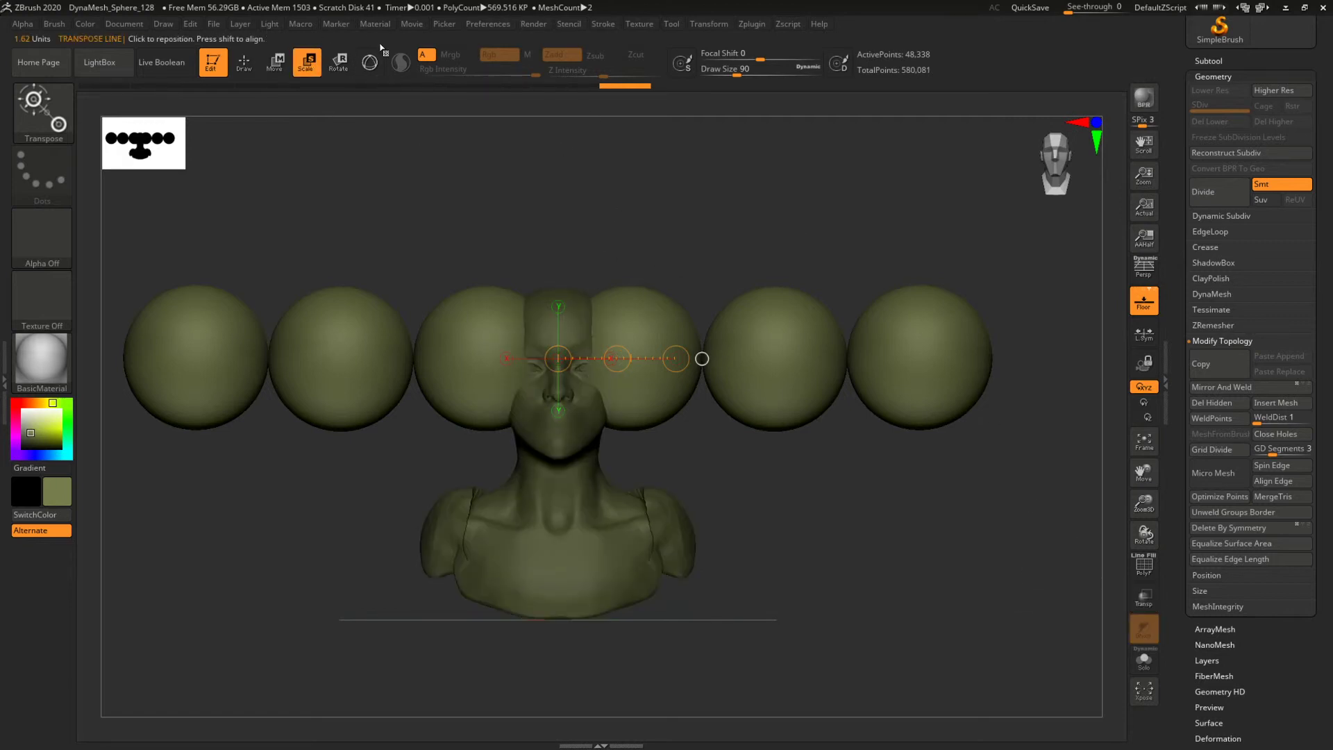
left_click(370, 62)
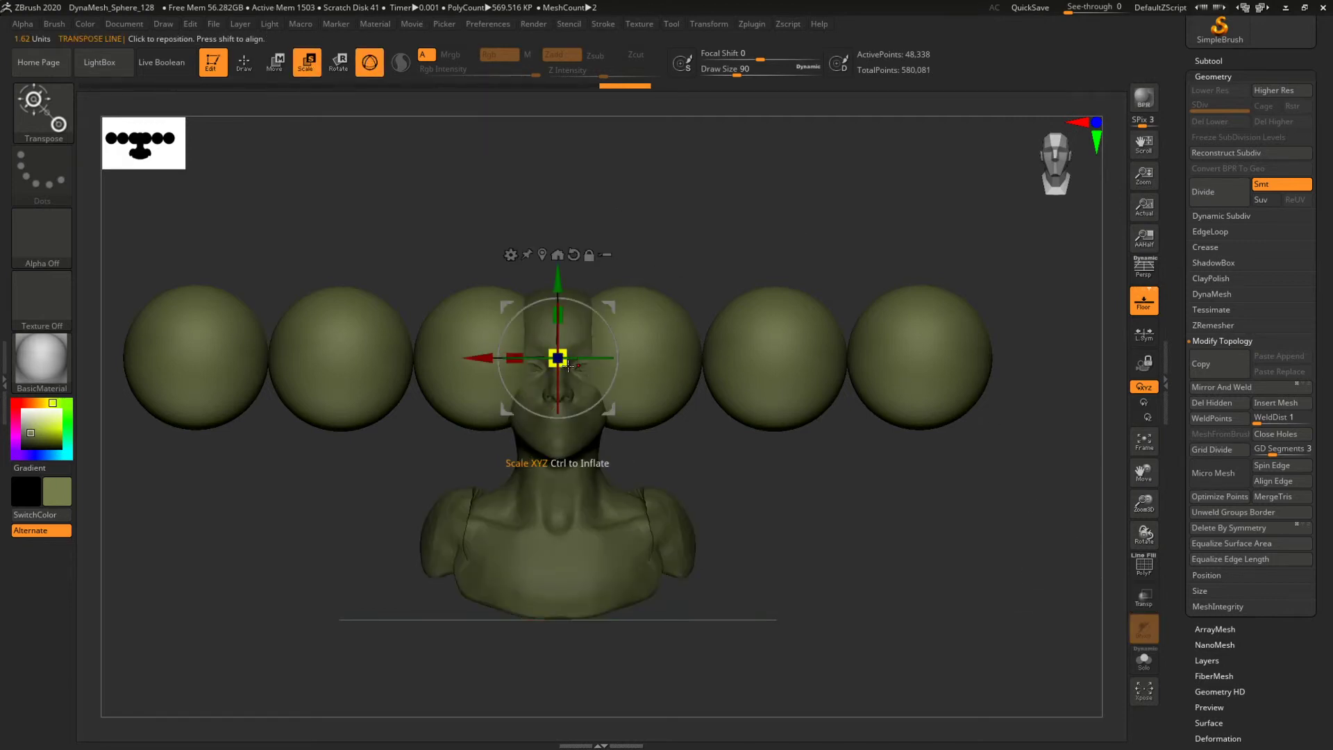
left_click_drag(559, 358, 304, 387)
left_click_drag(815, 226, 866, 226, "shift")
left_click_drag(636, 359, 691, 361)
left_click_drag(901, 360, 929, 400, "shift")
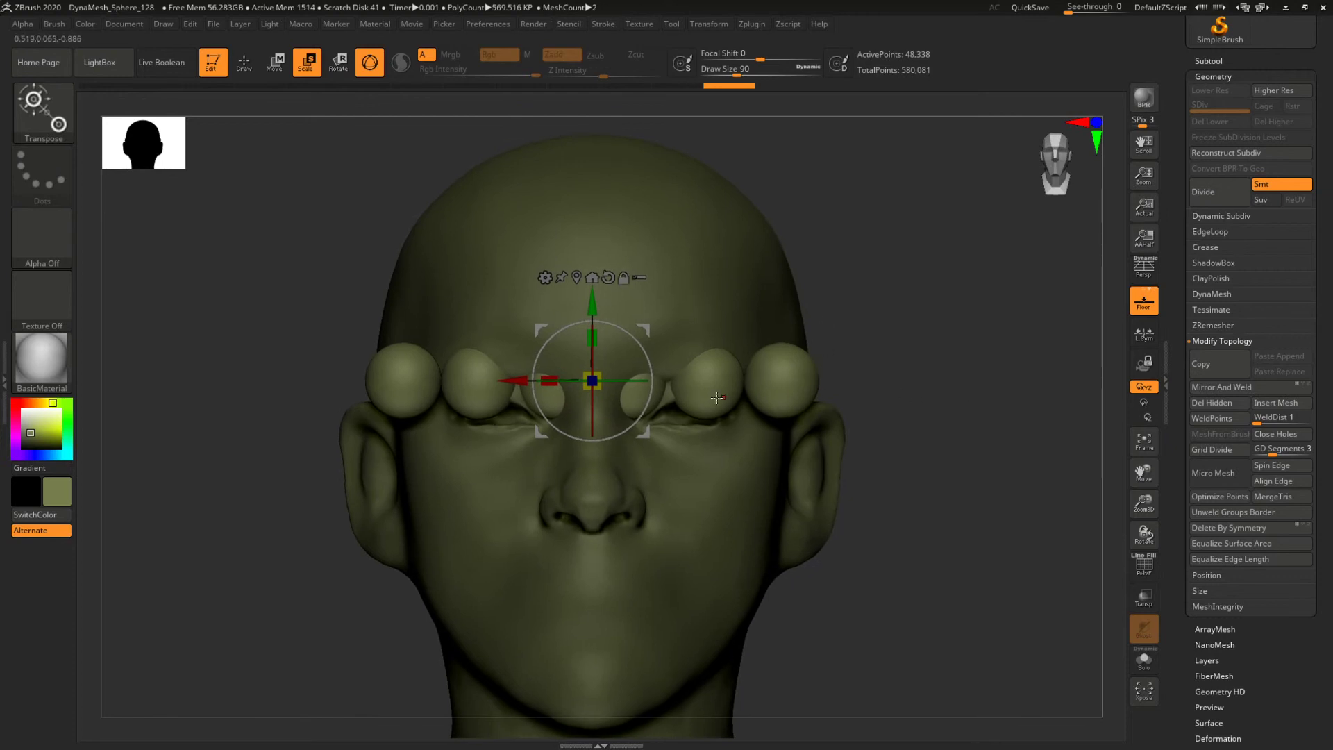
Lower the row of spheres to the height of the eye sockets and enlarge it slightly.
left_click_drag(591, 297, 591, 322)
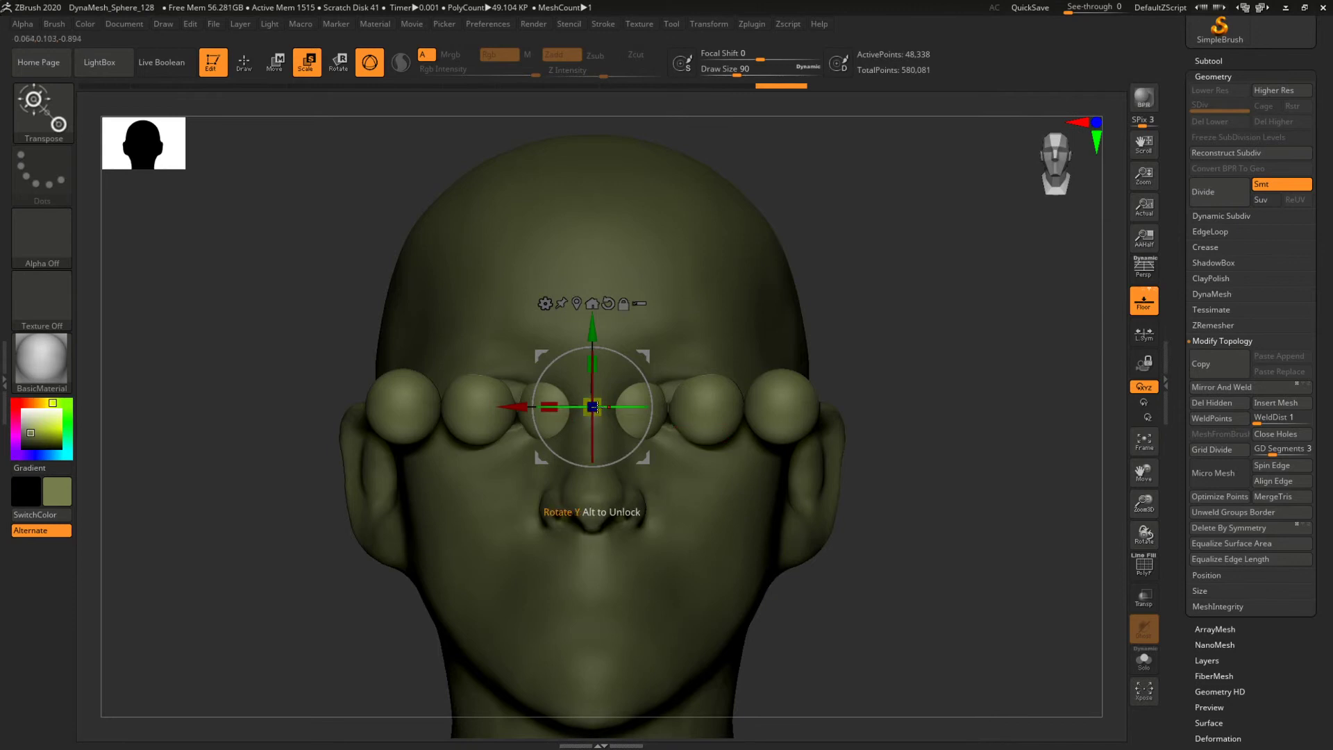
left_click_drag(597, 405, 605, 402)
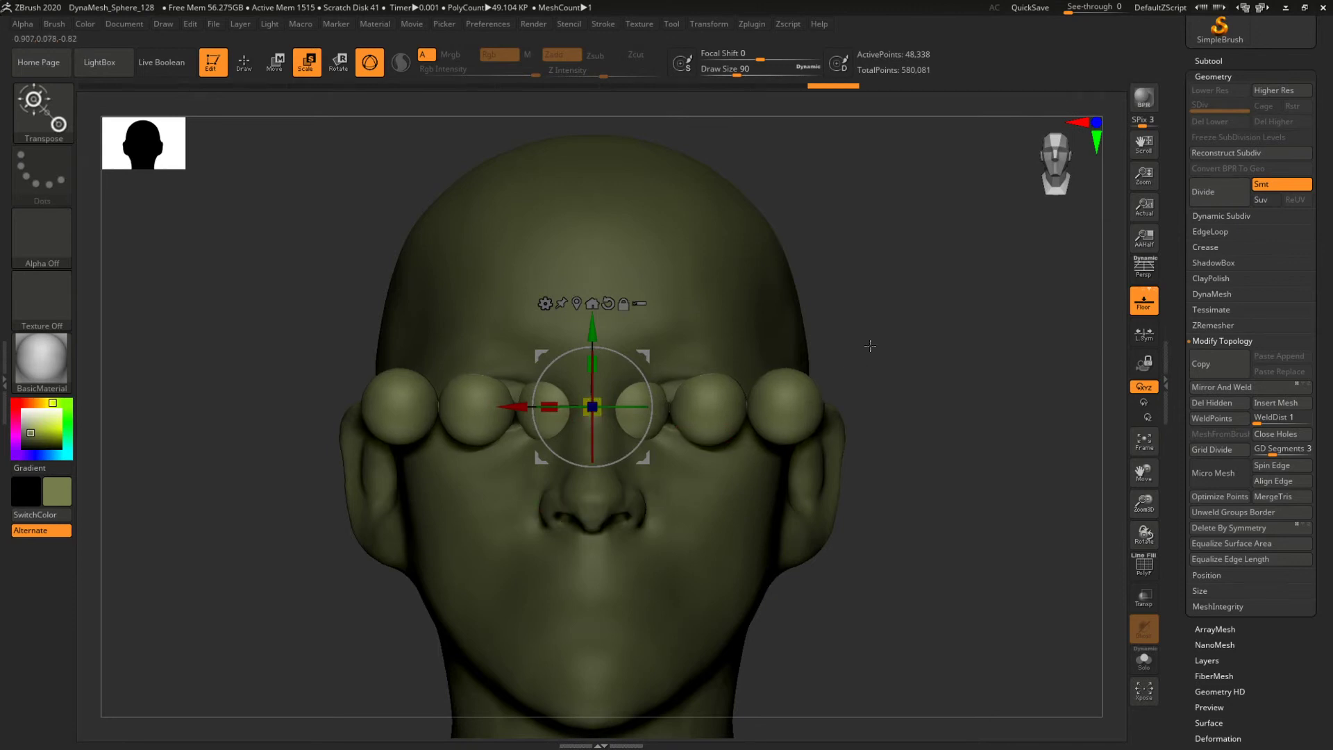
left_click_drag(926, 344, 908, 336, "alt")
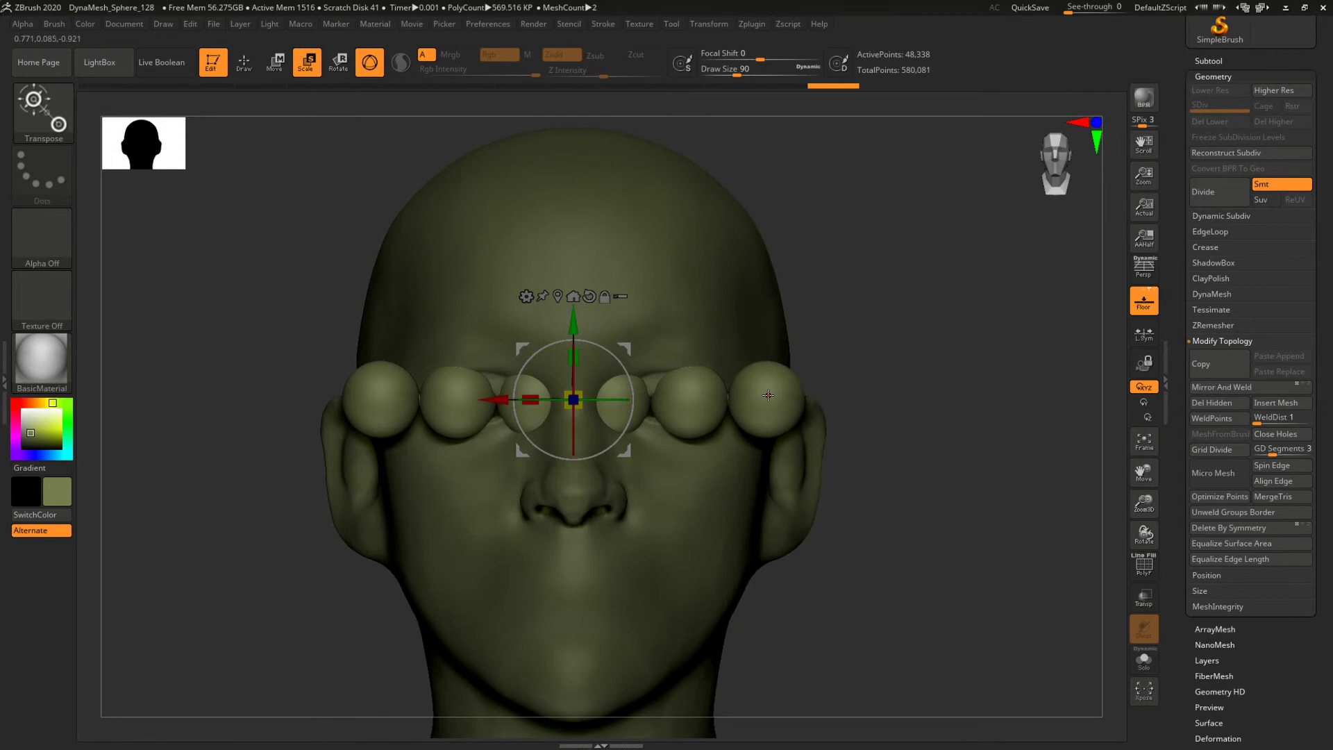
Give each sphere its own polygroup with Auto Groups and isolate the middle sphere on one side of the head.
key("b")
key("c")
key("b")
scroll(1232, 653, "down", 4)
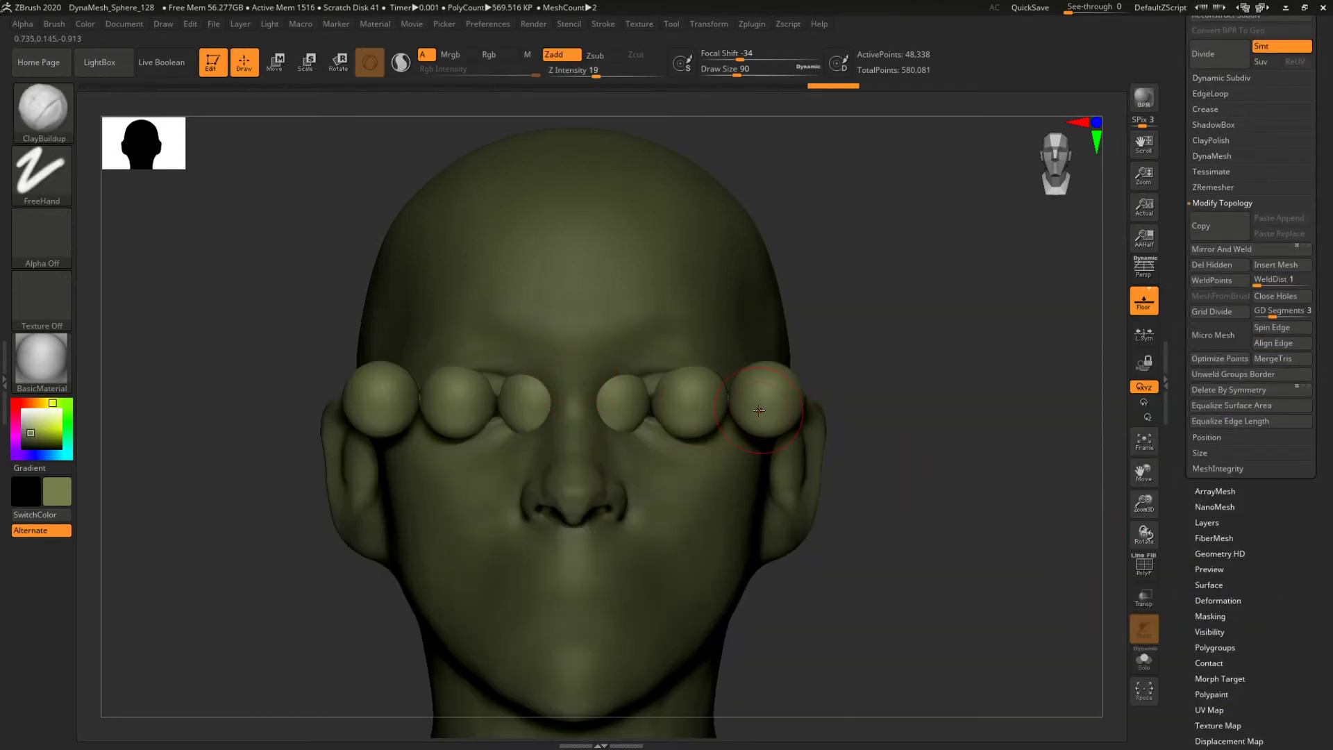
left_click(1218, 647)
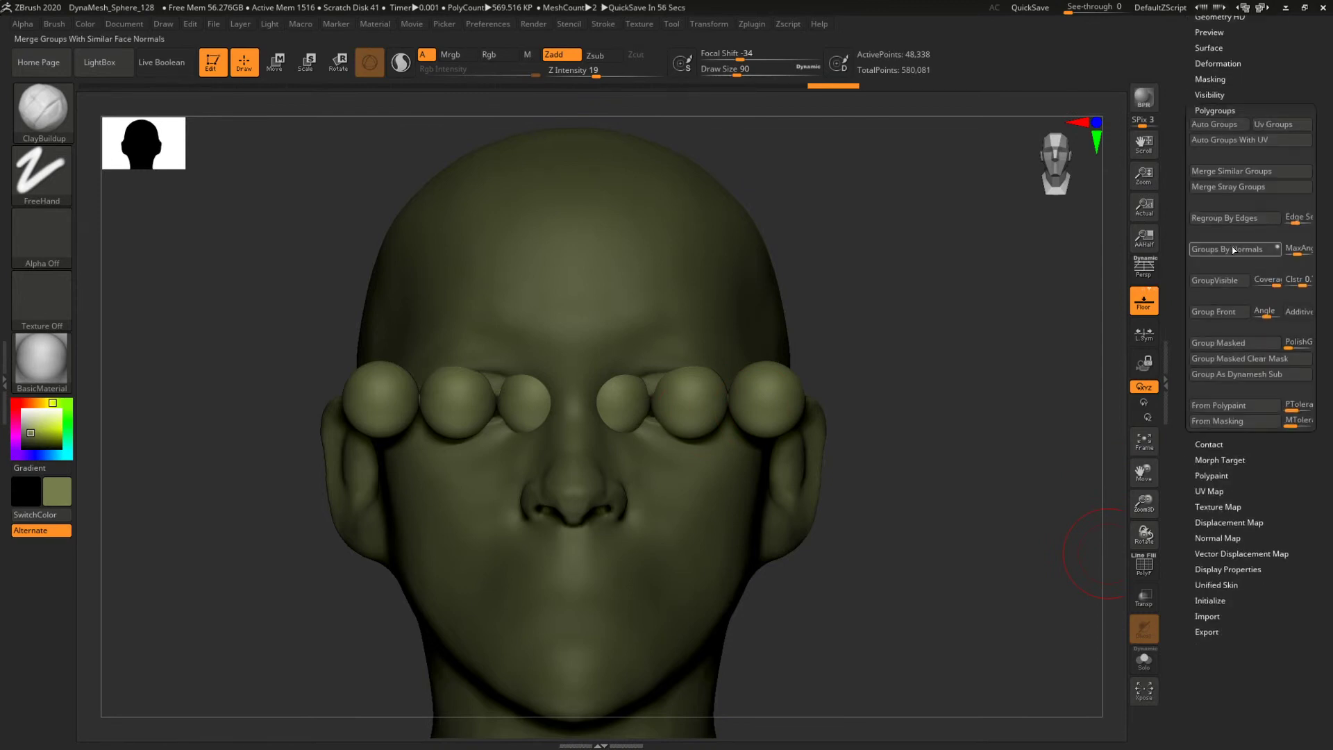
key("ctrl+shift")
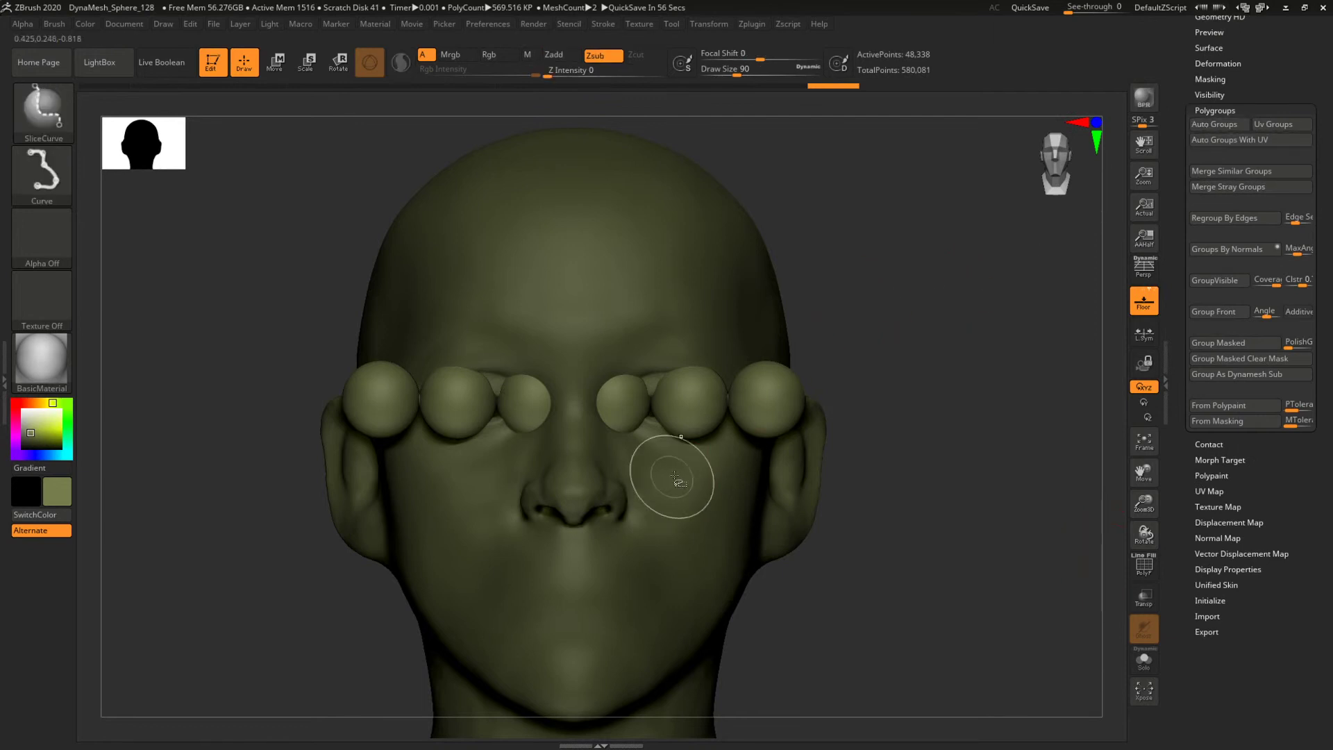
left_click(702, 387, "ctrl+shift")
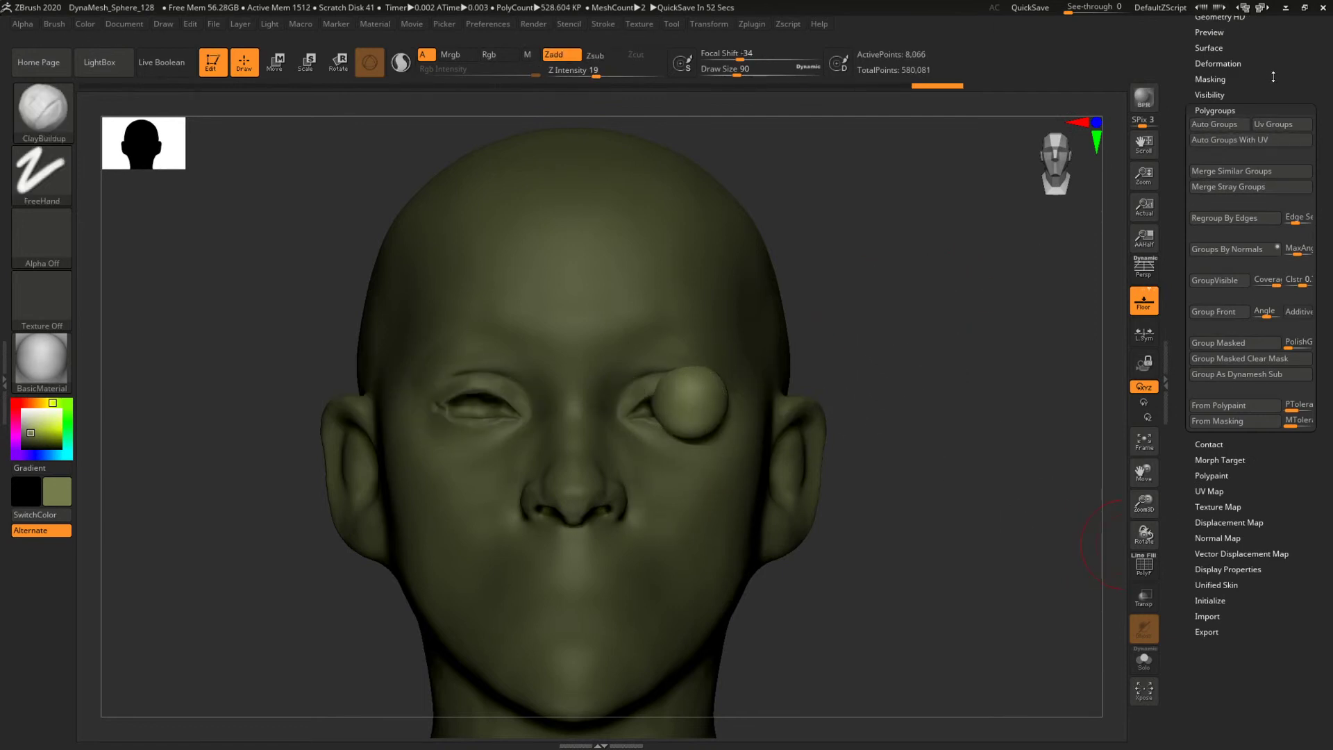
Delete every sphere except the middle one on the opposite side, and mirror it into a pair with Mirror And Weld.
scroll(1248, 425, "up", 2)
left_click(946, 252, "ctrl+shift")
key("ctrl+shift")
left_click(425, 414, "ctrl+shift")
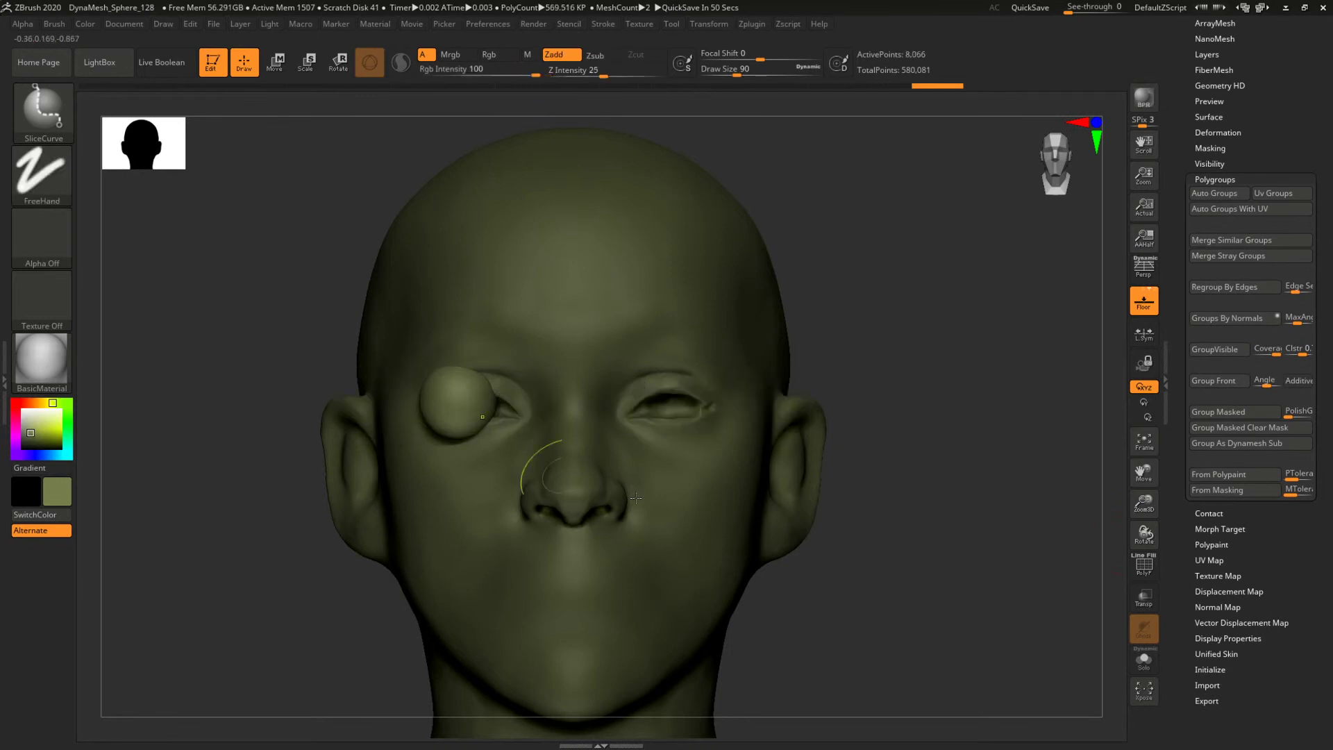
scroll(1254, 138, "up", 5)
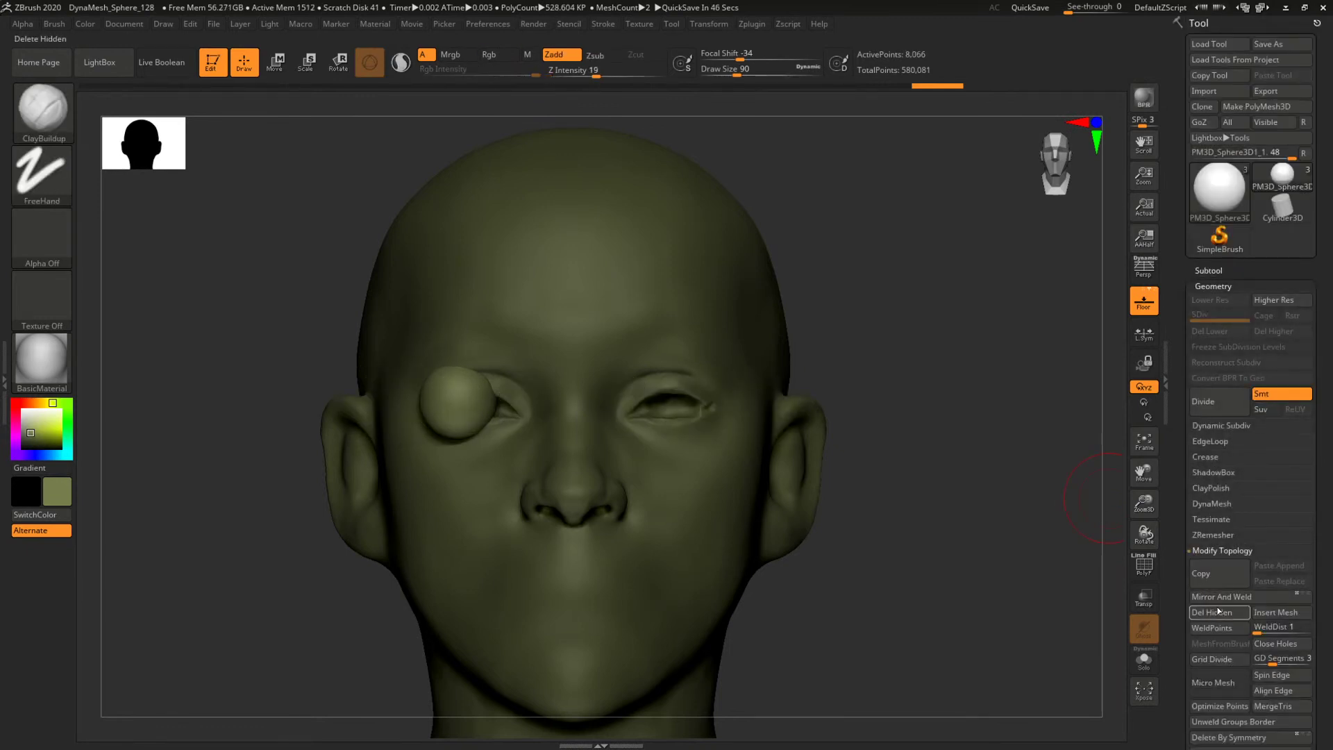
left_click(1218, 611)
left_click(1221, 598)
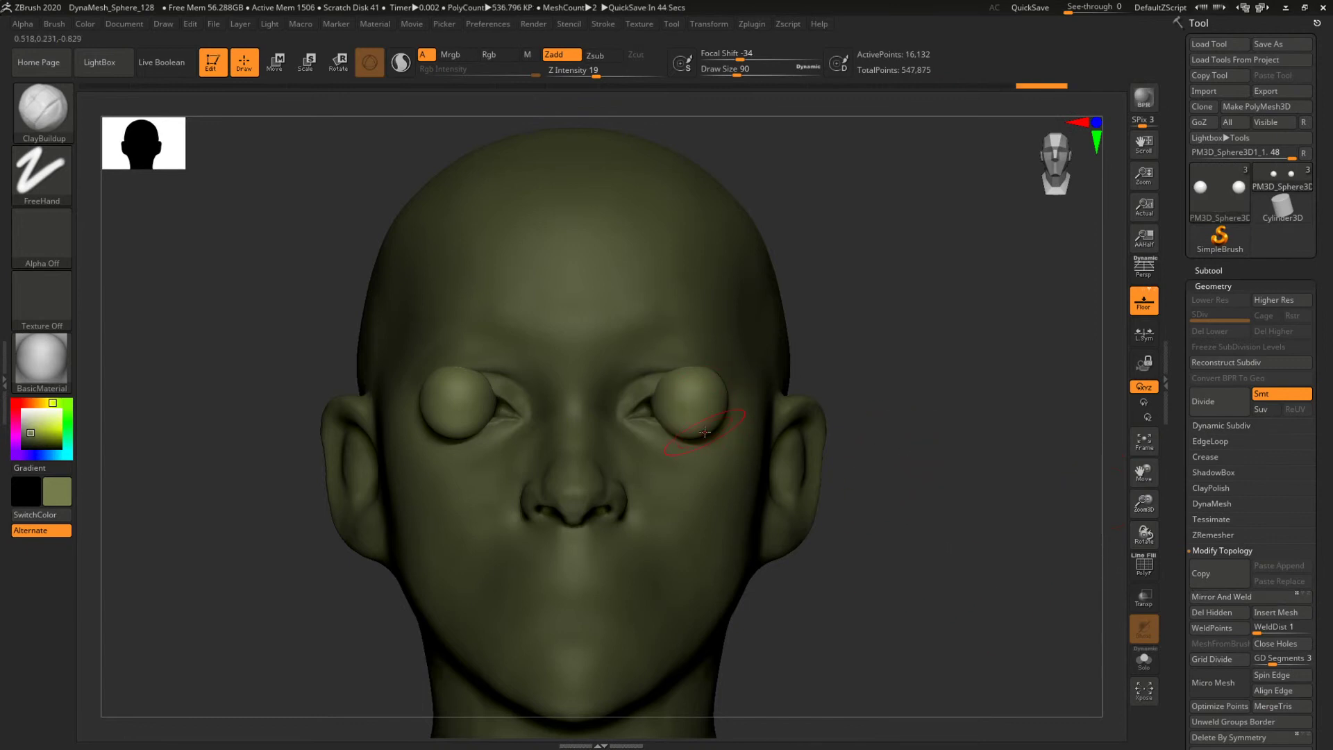
key("w")
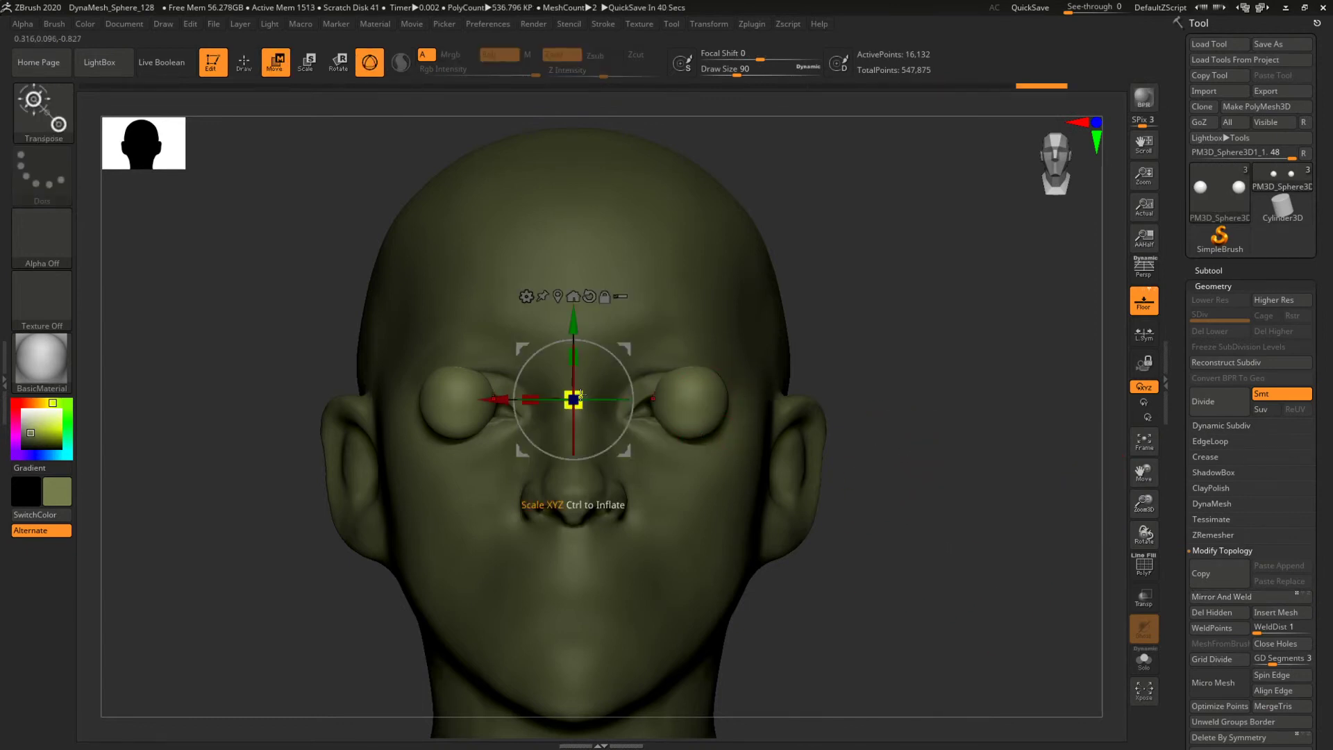
left_click_drag(578, 394, 560, 400)
key("ctrl+z")
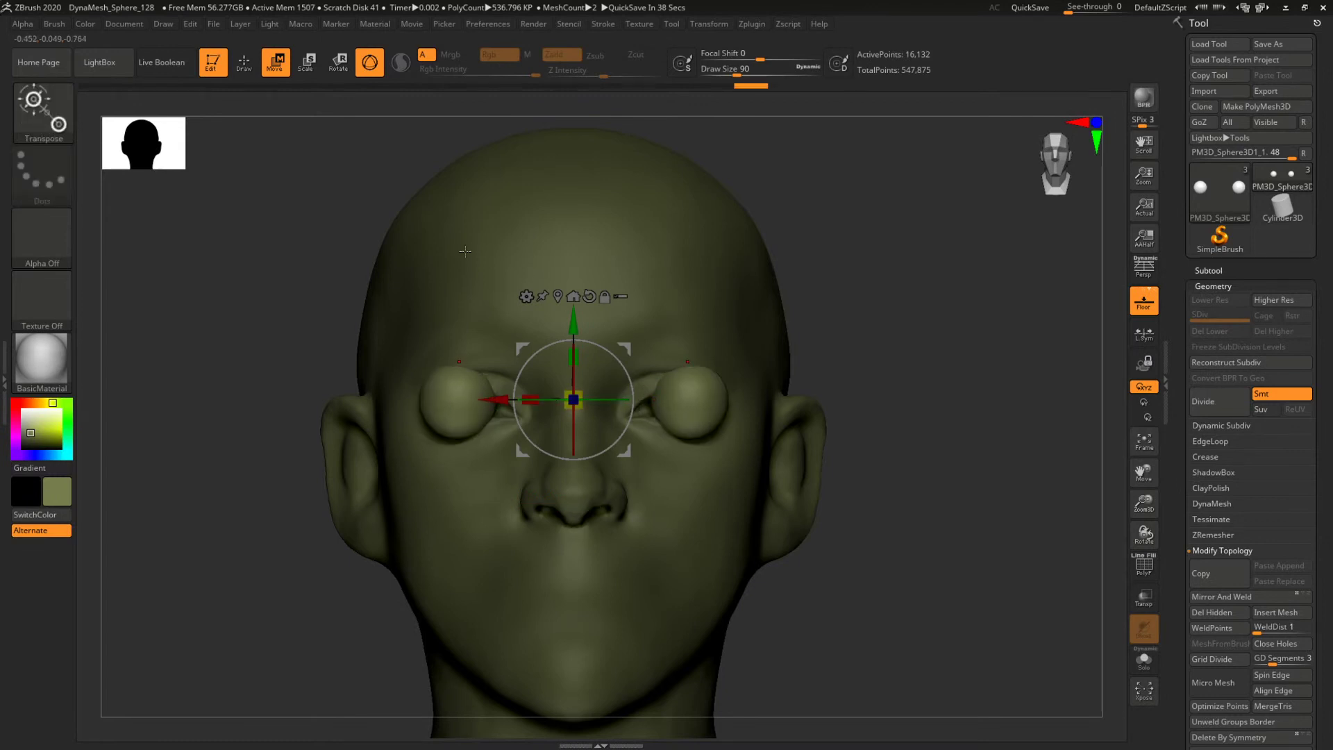
Move the pair of eyeballs toward the nose and back into the eye sockets with the Transpose line.
key("y")
left_click_drag(695, 417, 879, 416, "shift")
left_click_drag(786, 417, 773, 422)
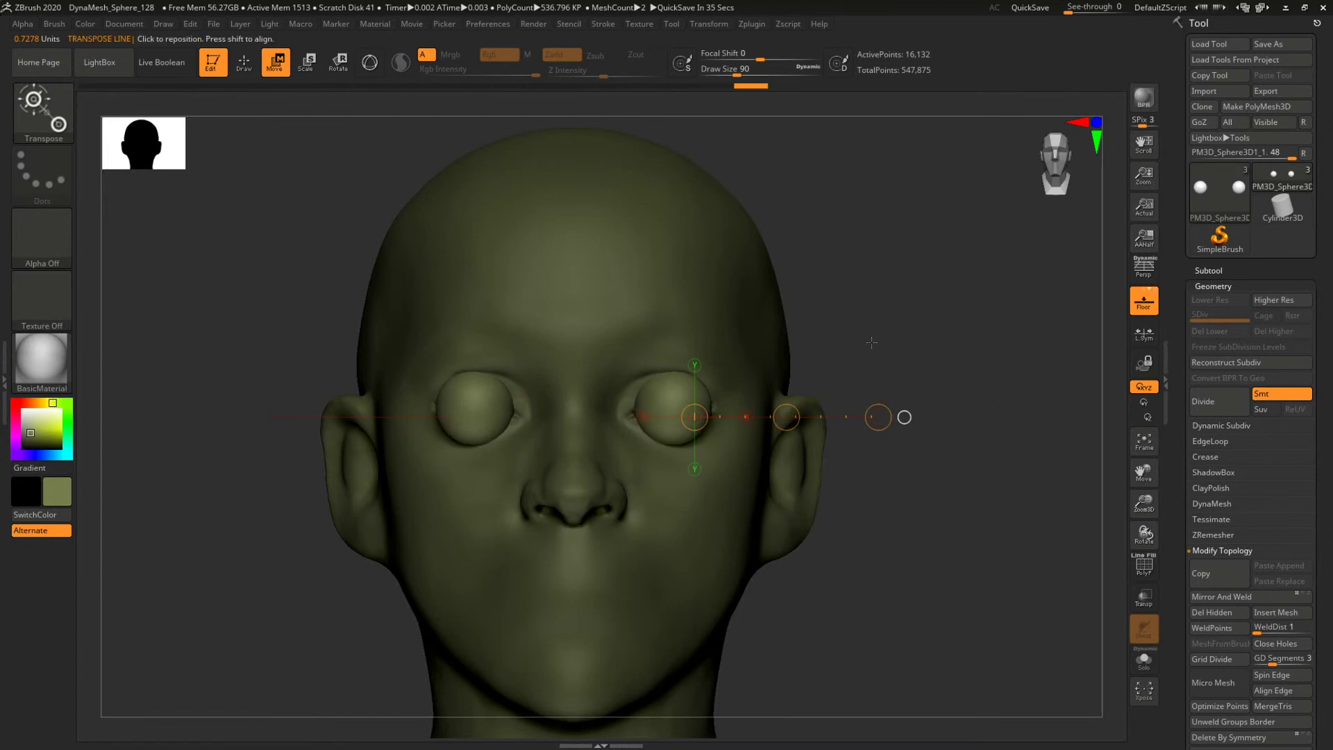
left_click_drag(869, 342, 805, 337, "shift")
left_click_drag(722, 401, 529, 401)
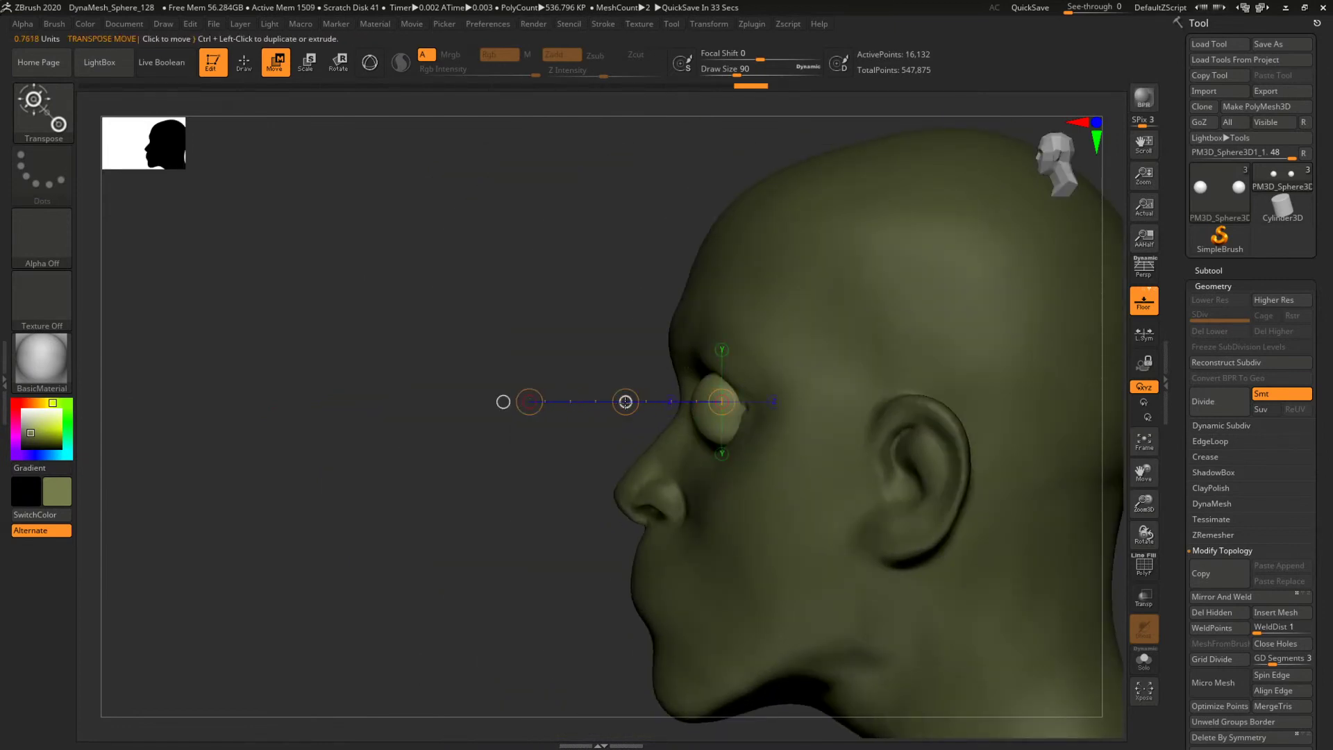
right_click_drag(655, 402, 623, 498, "shift")
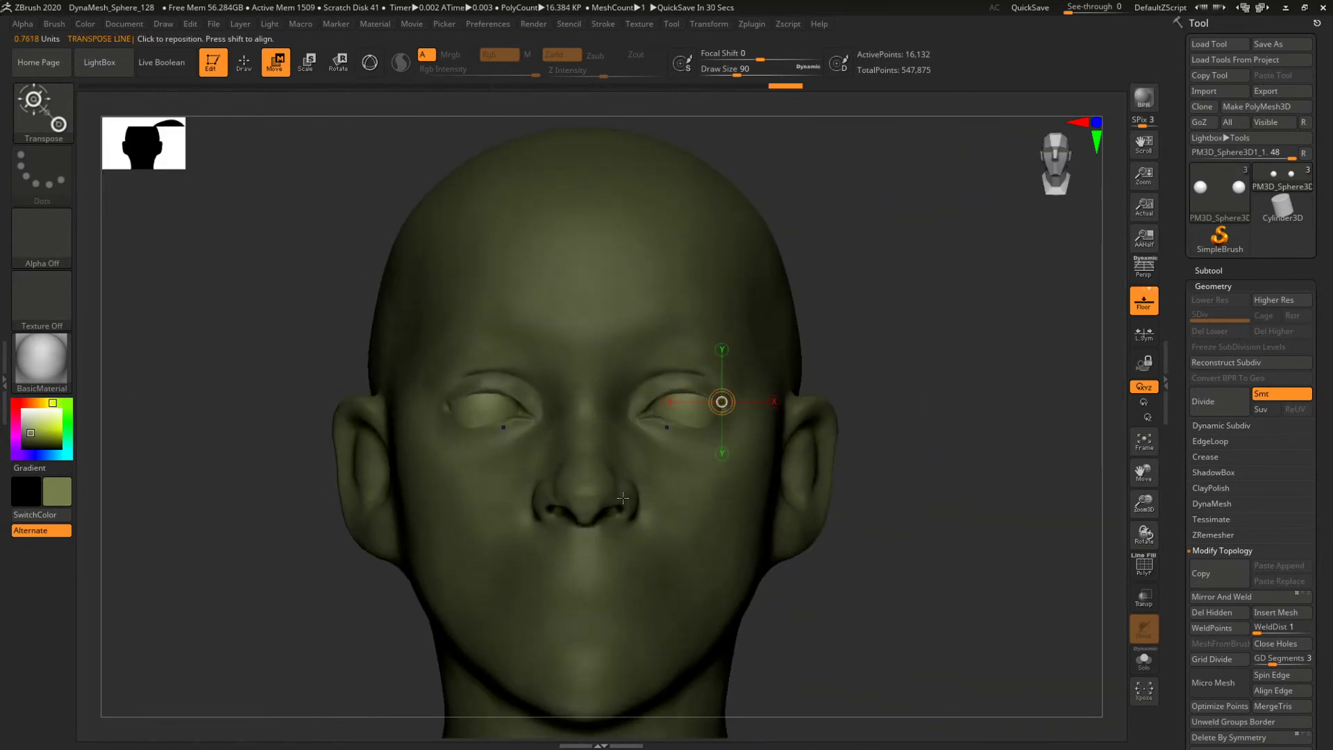
Fine-tune the eyeballs in their sockets, raising them slightly and nudging them closer to the nose.
right_click_drag(896, 449, 896, 527, "ctrl")
left_click_drag(621, 415, 622, 559, "shift")
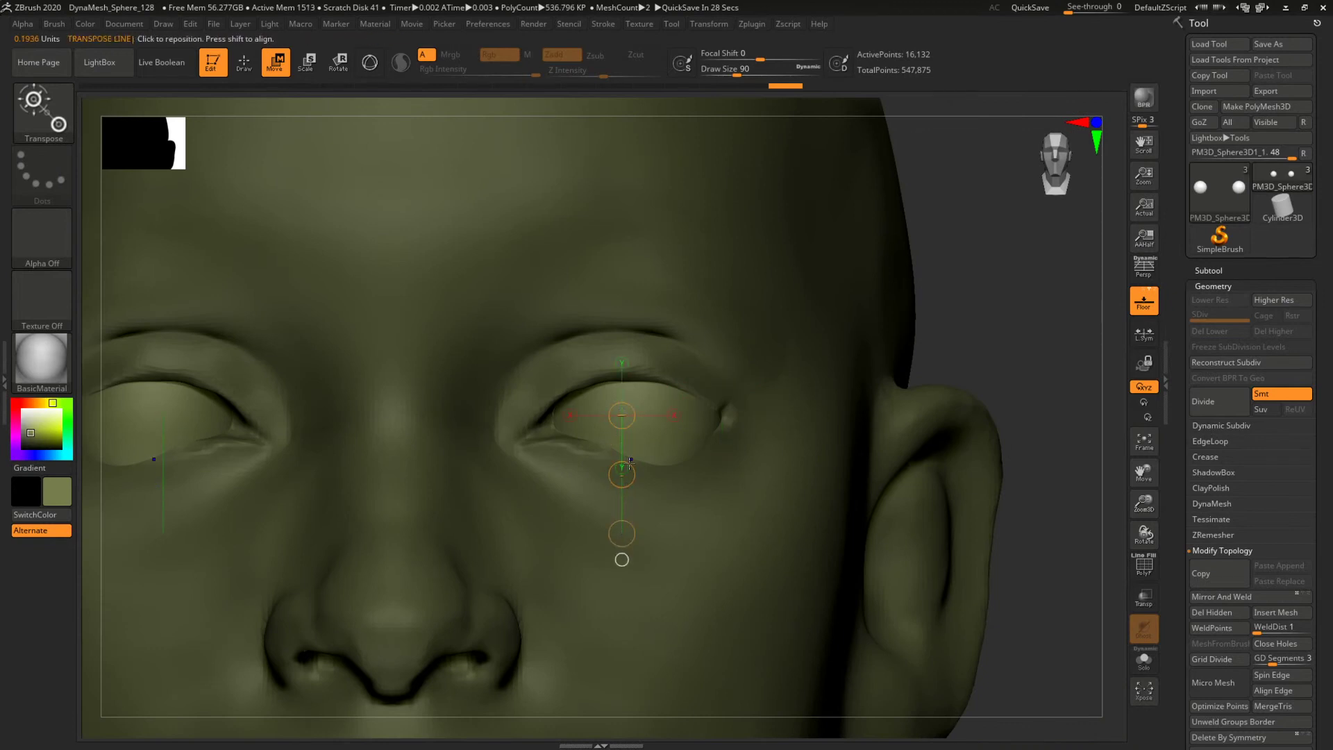
left_click_drag(622, 475, 622, 459)
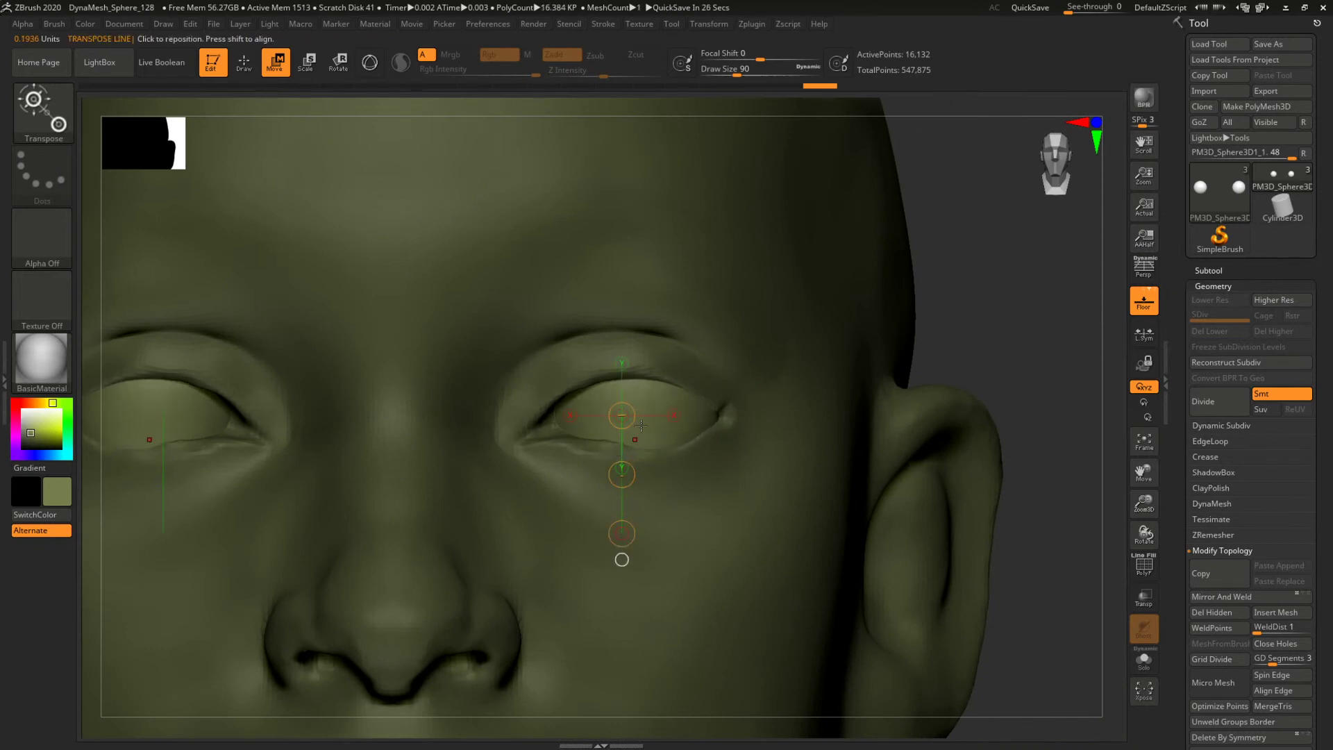
left_click_drag(649, 400, 816, 400, "shift")
left_click_drag(733, 400, 724, 401)
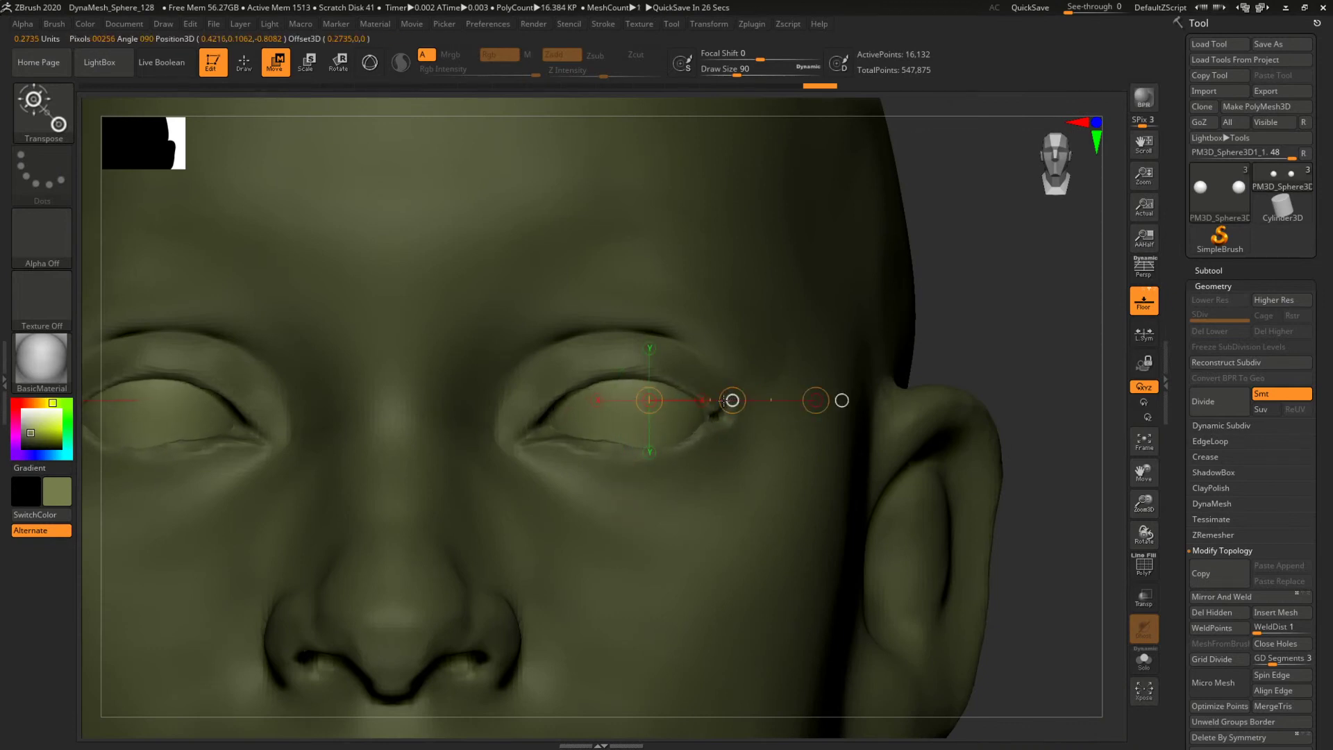
Turn on perspective and recheck the eyeballs' sideways placement with the Transpose line.
left_click_drag(968, 319, 479, 319, "alt")
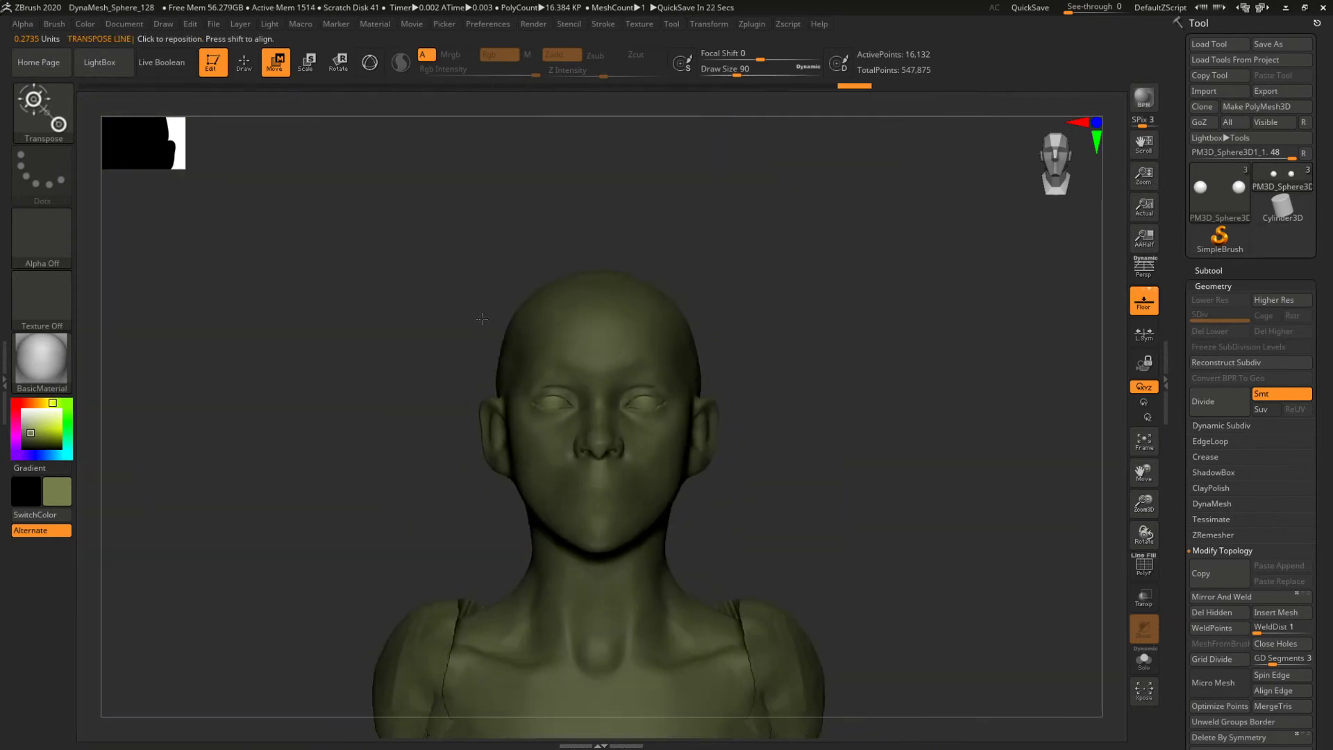
left_click_drag(885, 387, 896, 476)
left_click(1147, 277)
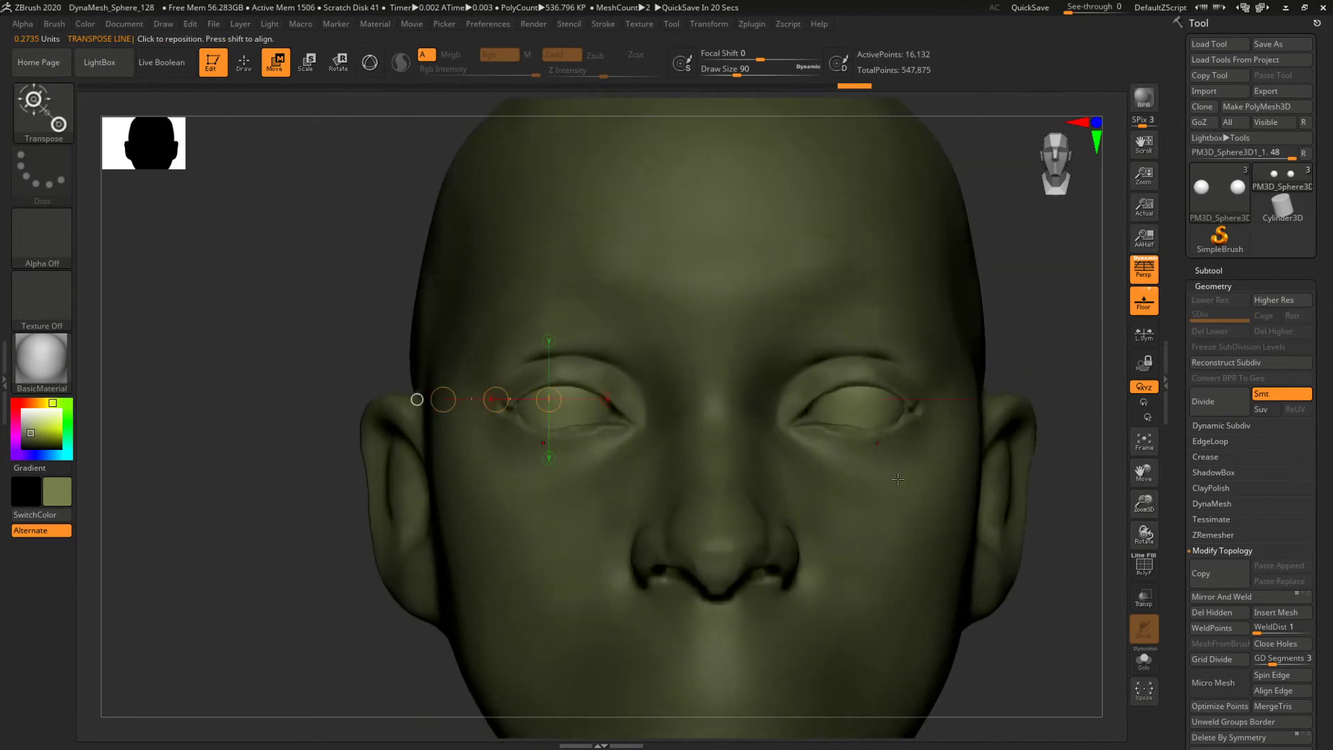
left_click_drag(972, 362, 838, 333, "alt")
left_click_drag(674, 391, 824, 388)
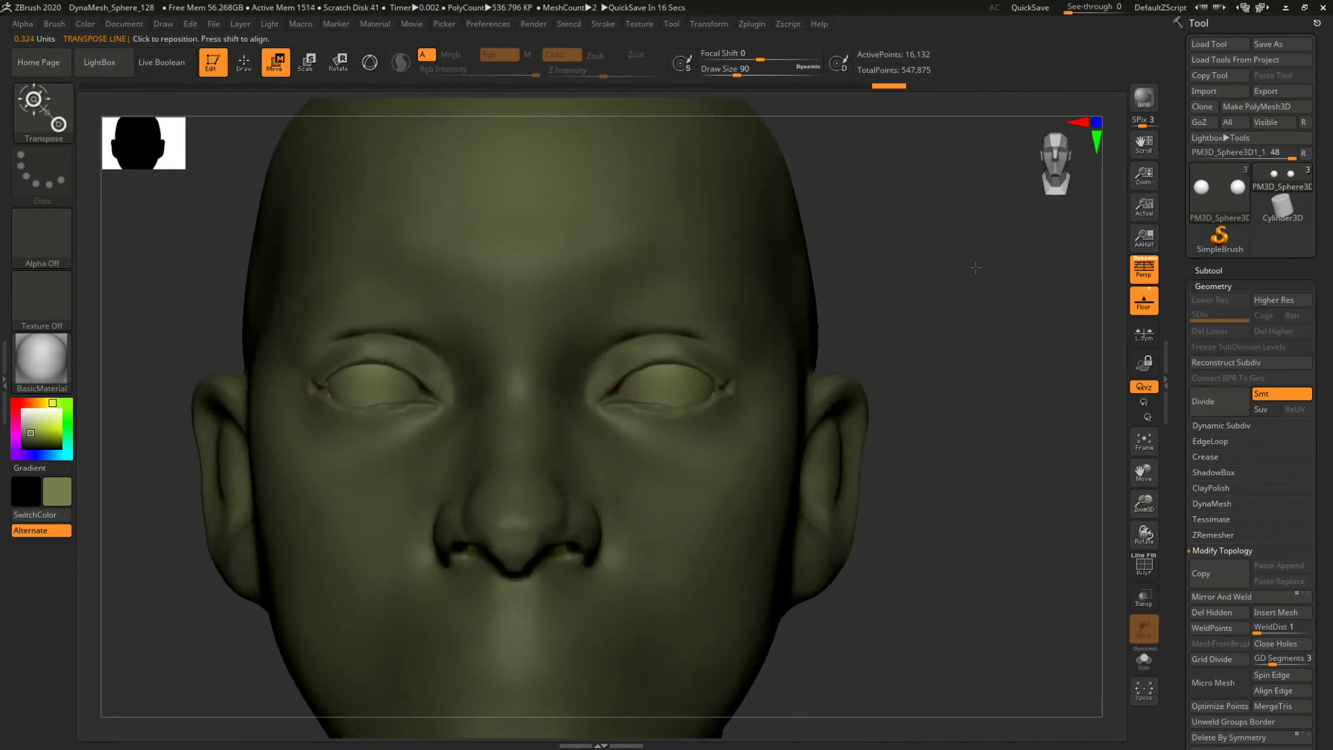
left_click_drag(973, 269, 926, 268, "alt")
Select the head subtool and fit the eyelids around the eyeballs with the Move brush at Draw Sizes 62 and 49.
key("b")
key("m")
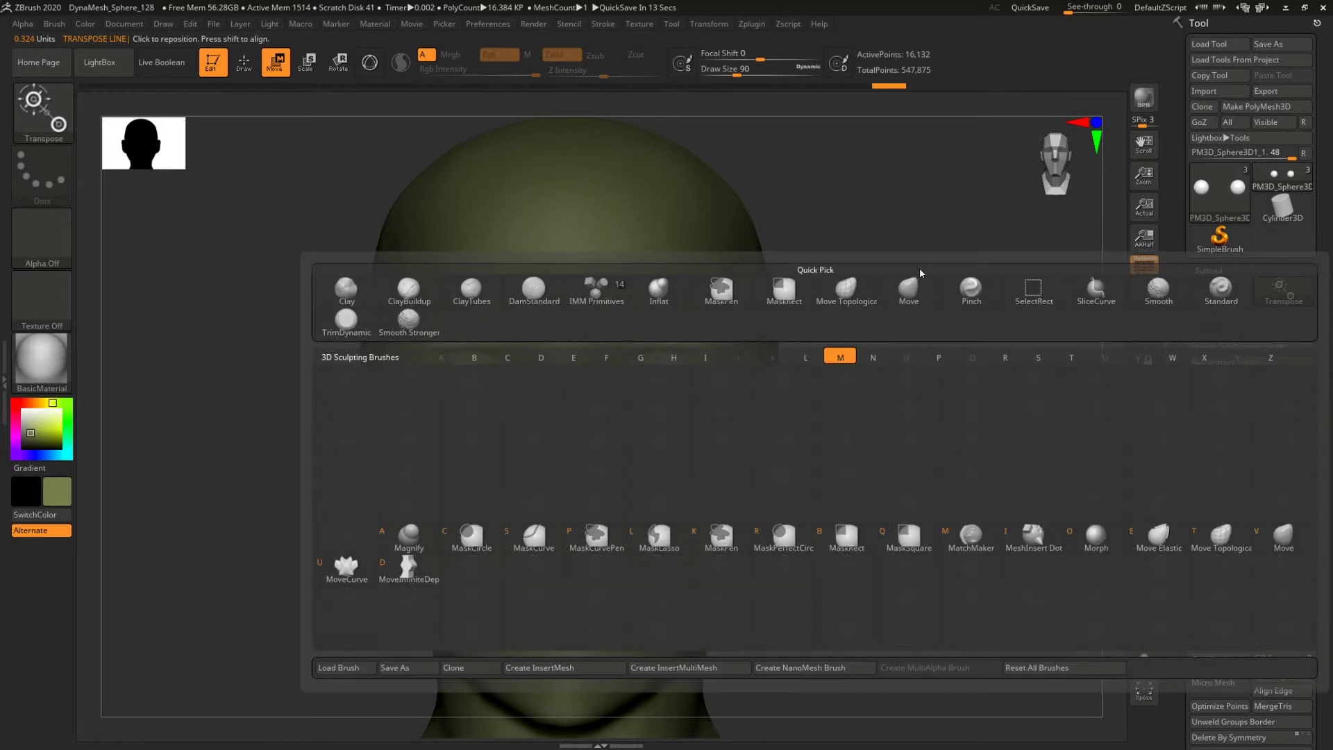
key("v")
left_click(720, 274, "alt")
left_click_drag(941, 378, 935, 308)
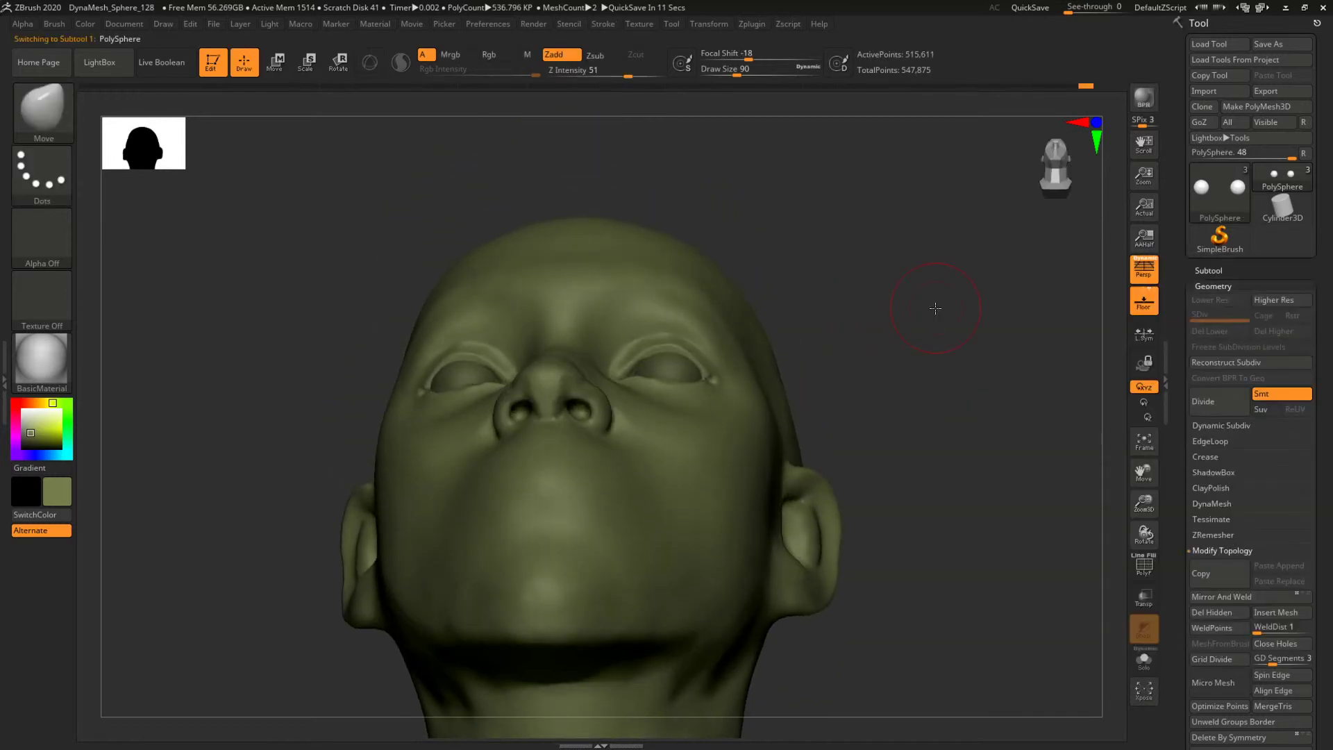
mouse_move(830, 389)
left_mouse_down("alt")
mouse_move(790, 407)
mouse_move(877, 419)
mouse_move(865, 425)
left_mouse_up("alt")
key("space")
mouse_move(610, 426)
left_mouse_down()
mouse_move(596, 426)
mouse_move(625, 414)
left_mouse_up()
key("space")
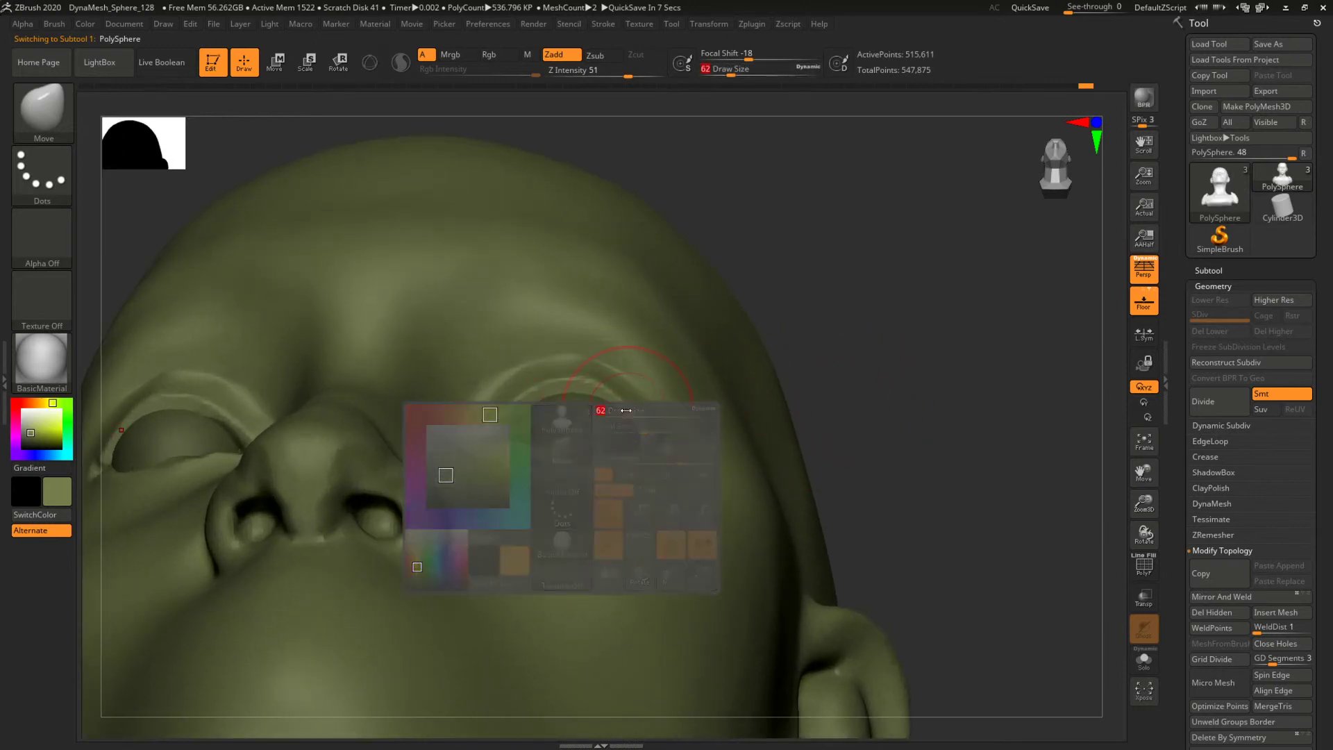
left_click_drag(787, 349, 764, 322)
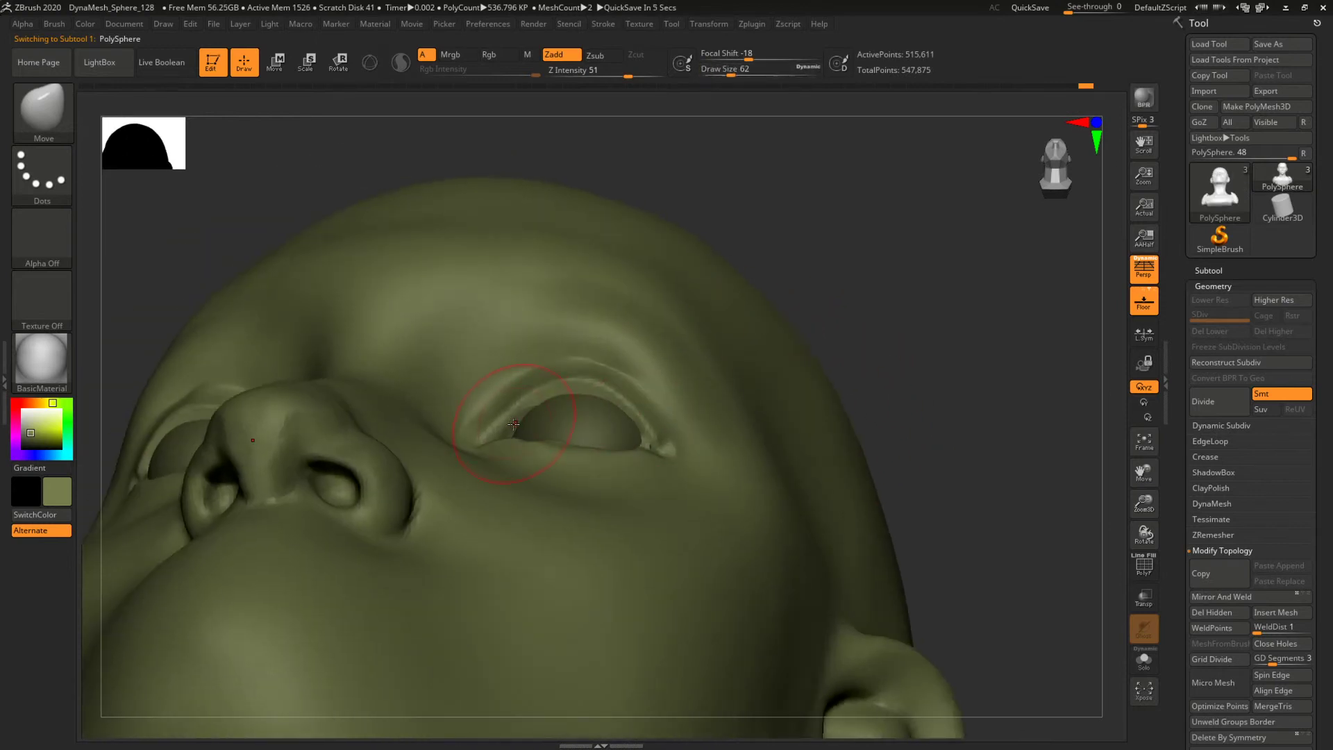
key("space")
left_click_drag(489, 432, 482, 432)
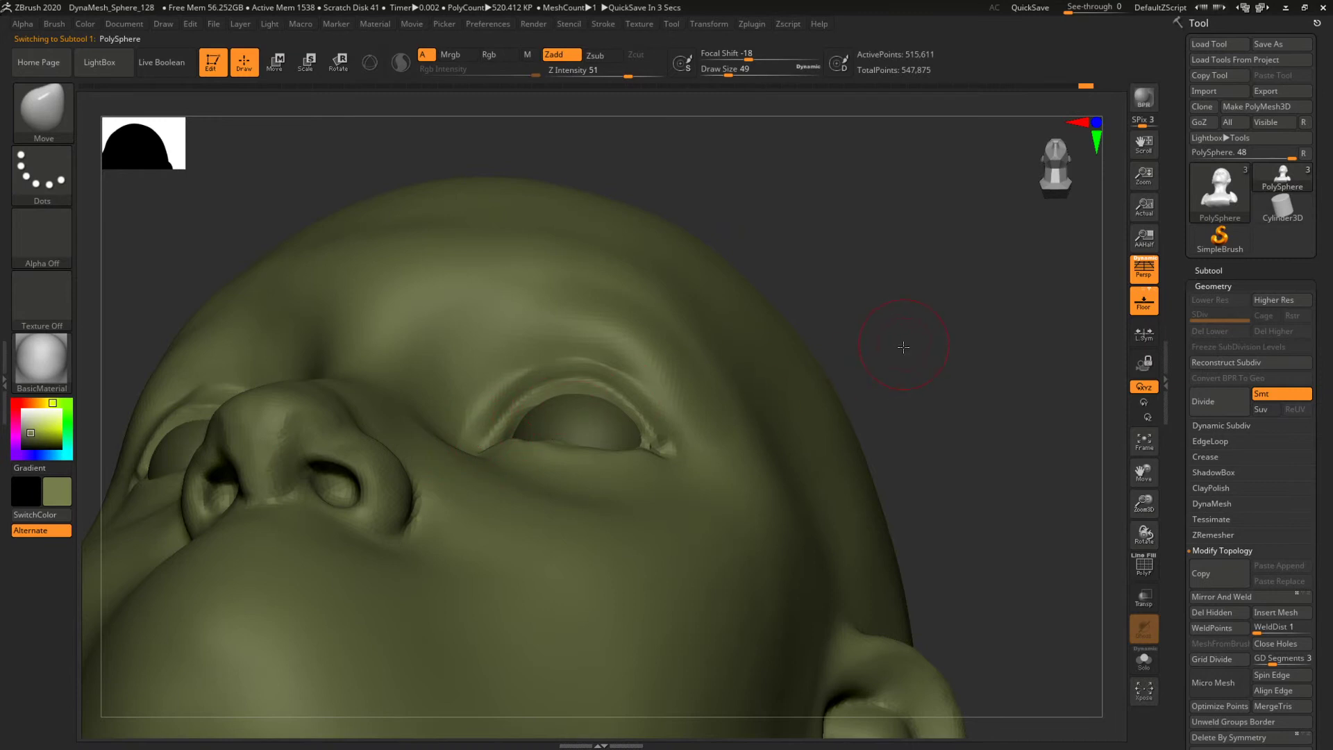
mouse_move(903, 347)
left_mouse_down()
mouse_move(923, 426)
mouse_move(580, 470)
mouse_move(606, 466)
left_mouse_up()
key("bracketright")
Build up the lower eyelids around the eyeballs with the ClayBuildup brush at Draw Size 18.
left_click_drag(1020, 280, 923, 458, "shift")
key("b")
key("c")
key("b")
key("space")
left_click_drag(589, 430, 576, 430)
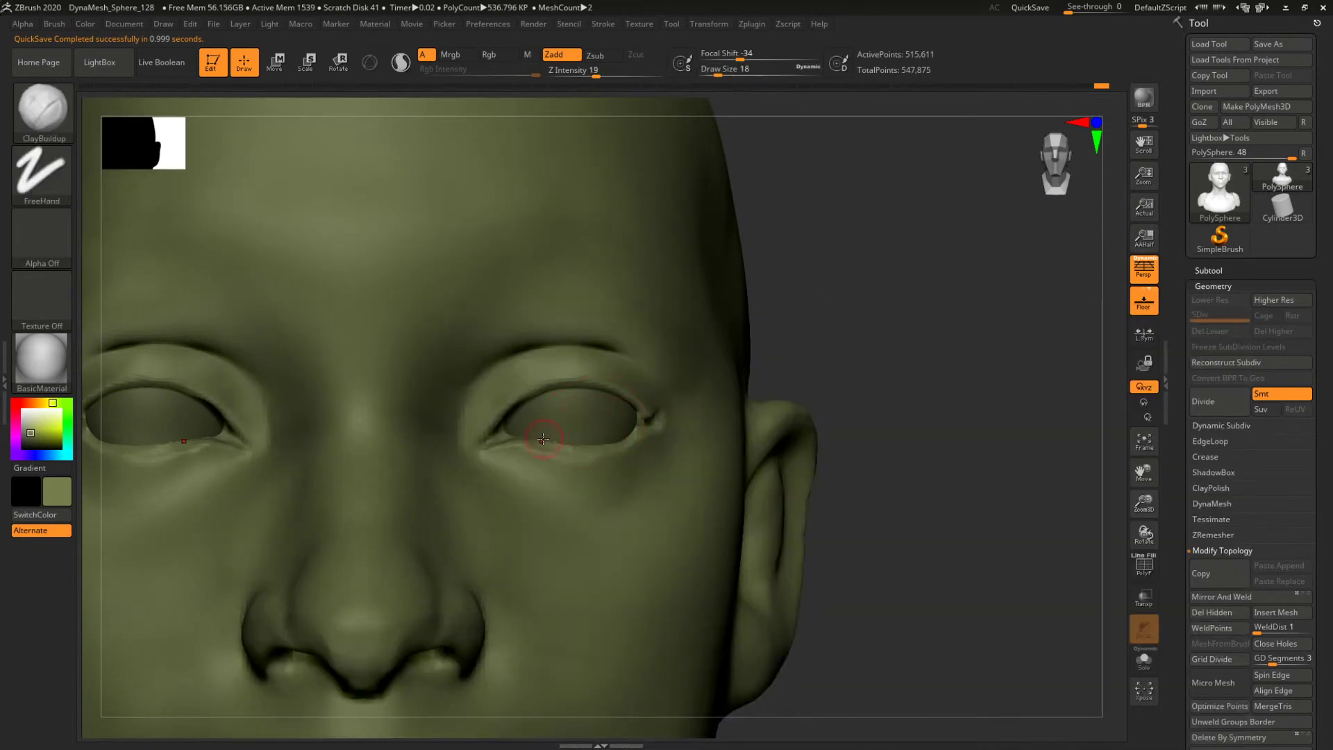
left_click_drag(862, 352, 569, 412)
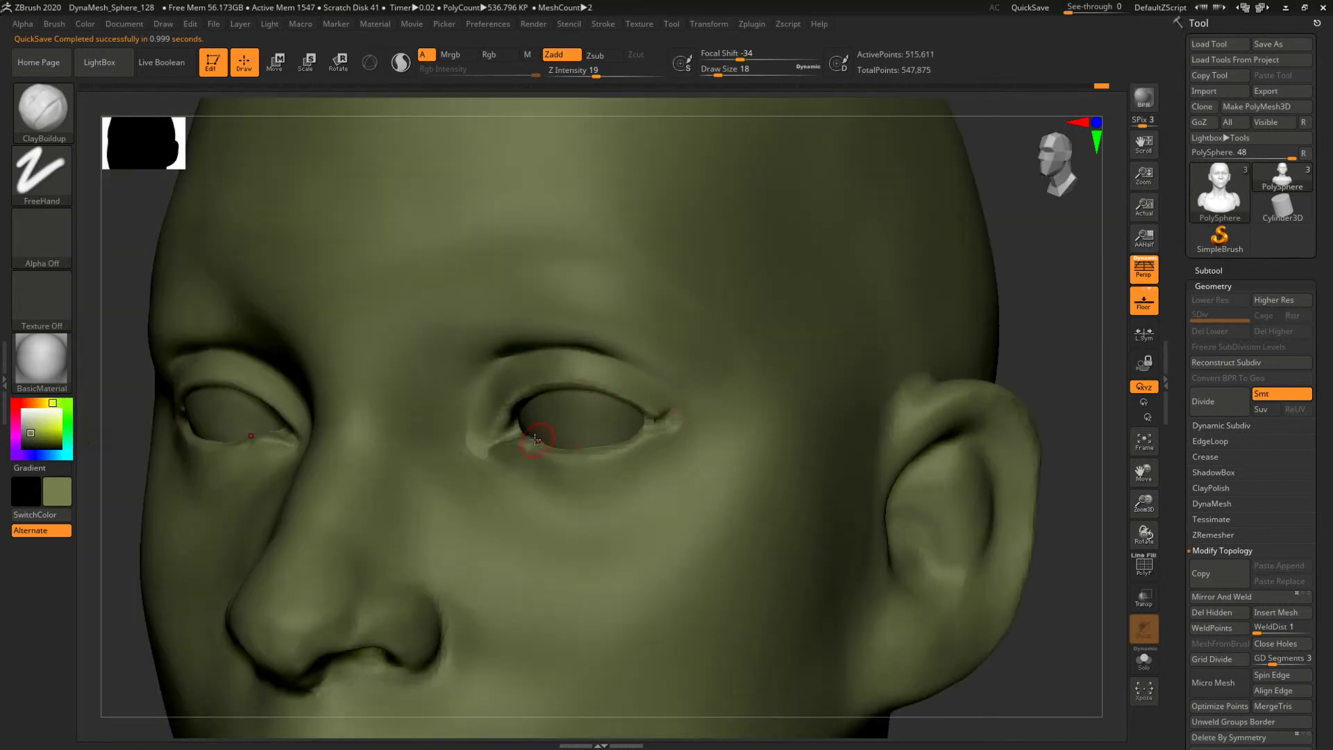
left_click_drag(1051, 319, 755, 396, "shift")
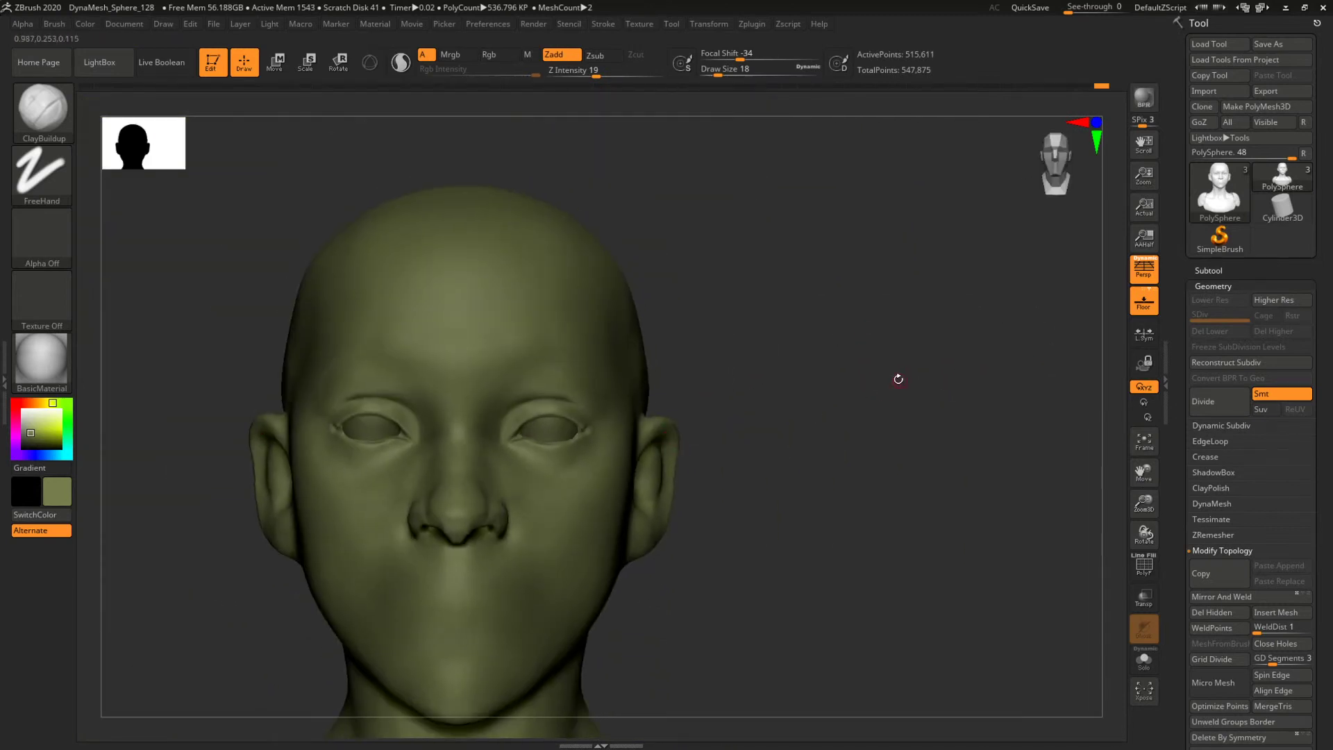
left_click_drag(898, 379, 952, 473, "alt")
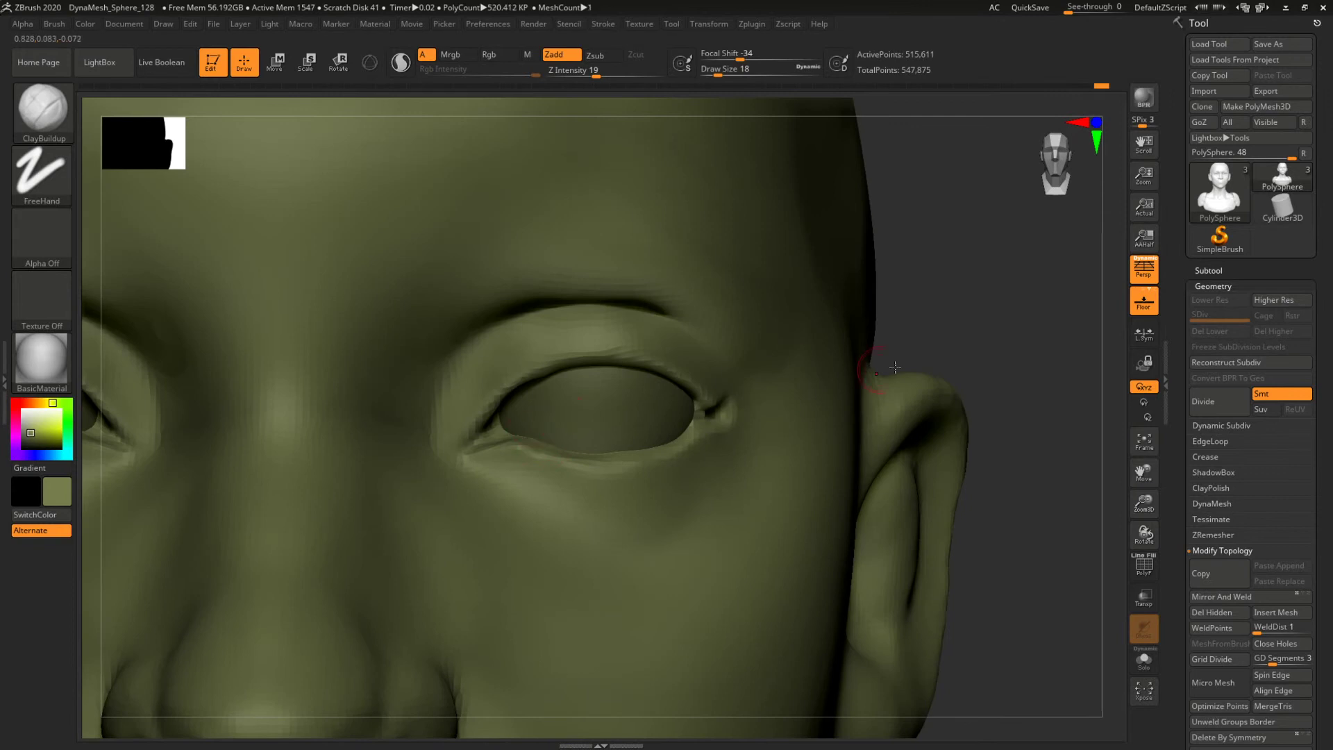
Adjust the outer and inner corners of the eyelids with the Move brush at Draw Size 46.
mouse_move(895, 367)
left_mouse_down()
mouse_move(750, 393)
mouse_move(700, 380)
left_mouse_up()
key("s")
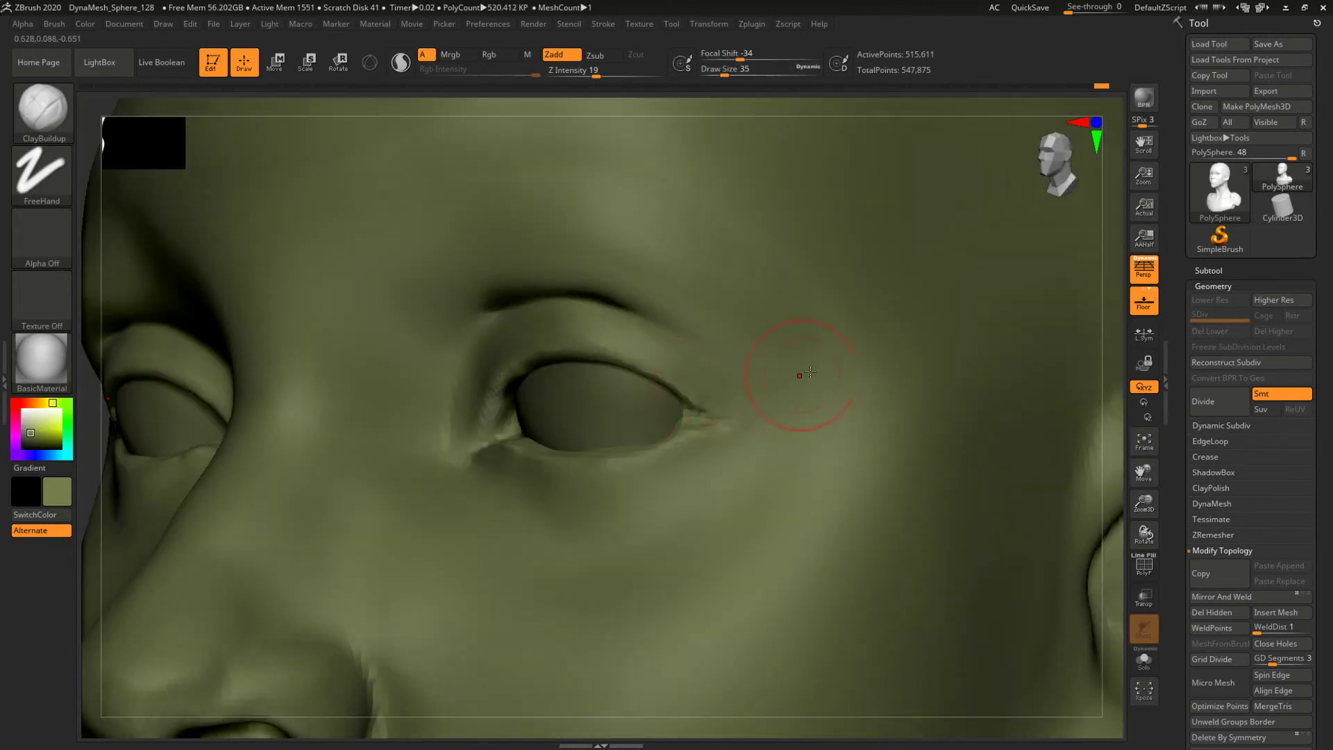
mouse_move(1115, 530)
left_mouse_down("alt")
mouse_move(888, 451)
mouse_move(979, 420)
mouse_move(1060, 500)
mouse_move(1001, 386)
left_mouse_up("alt")
key("b")
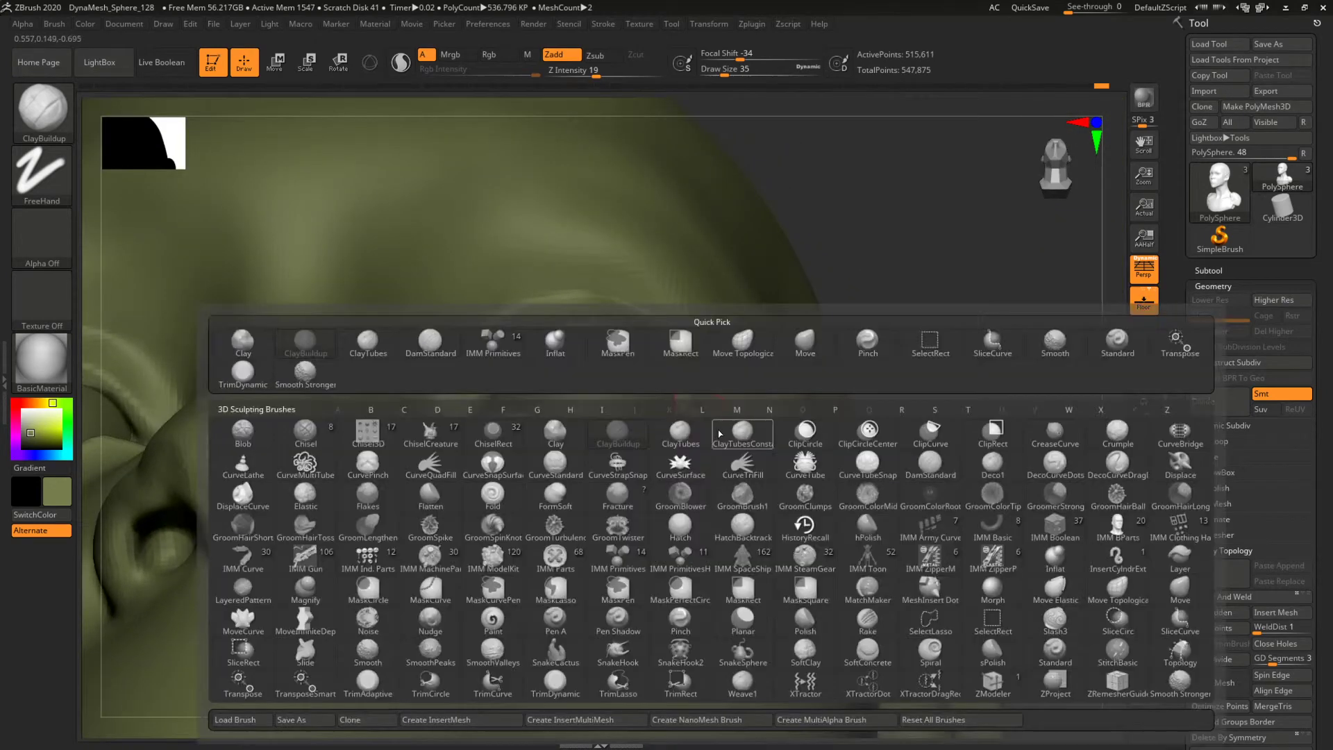
key("m")
key("v")
key("space")
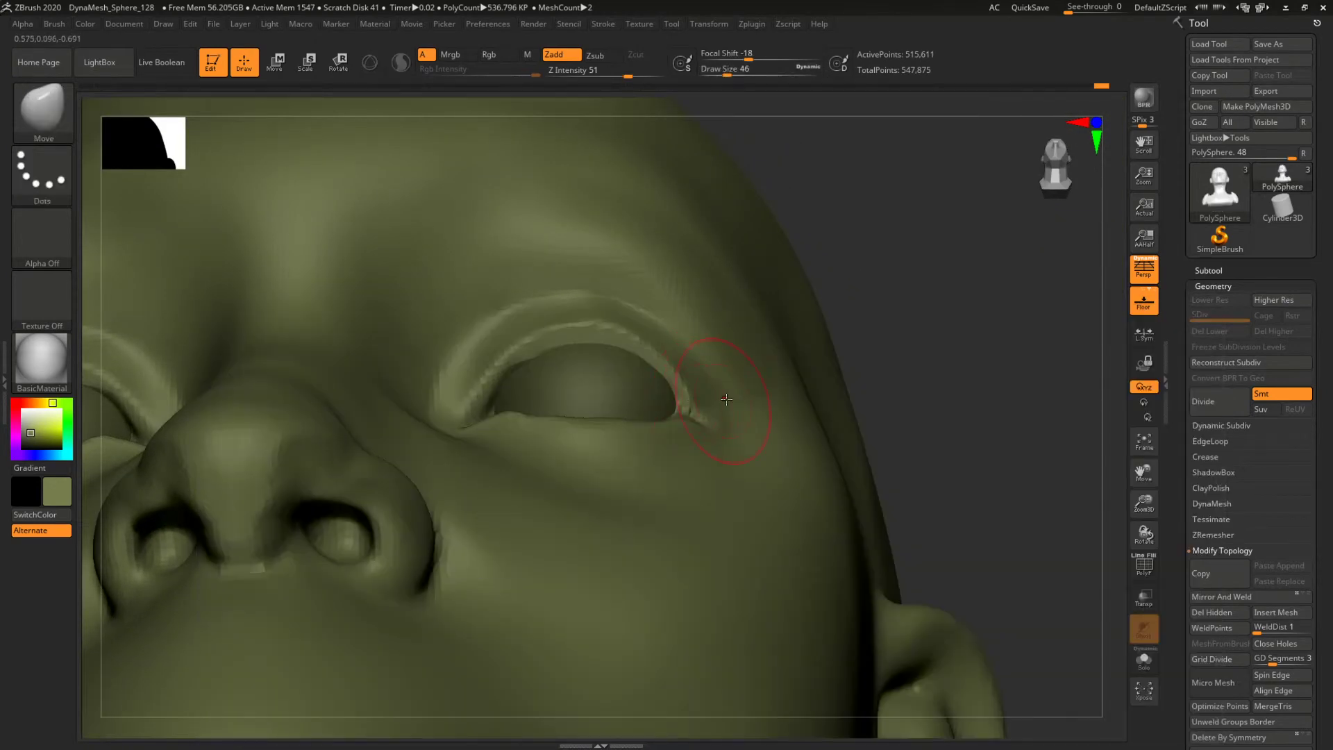
mouse_move(886, 389)
left_mouse_down()
mouse_move(884, 286)
mouse_move(777, 208)
mouse_move(810, 265)
mouse_move(663, 293)
left_mouse_up()
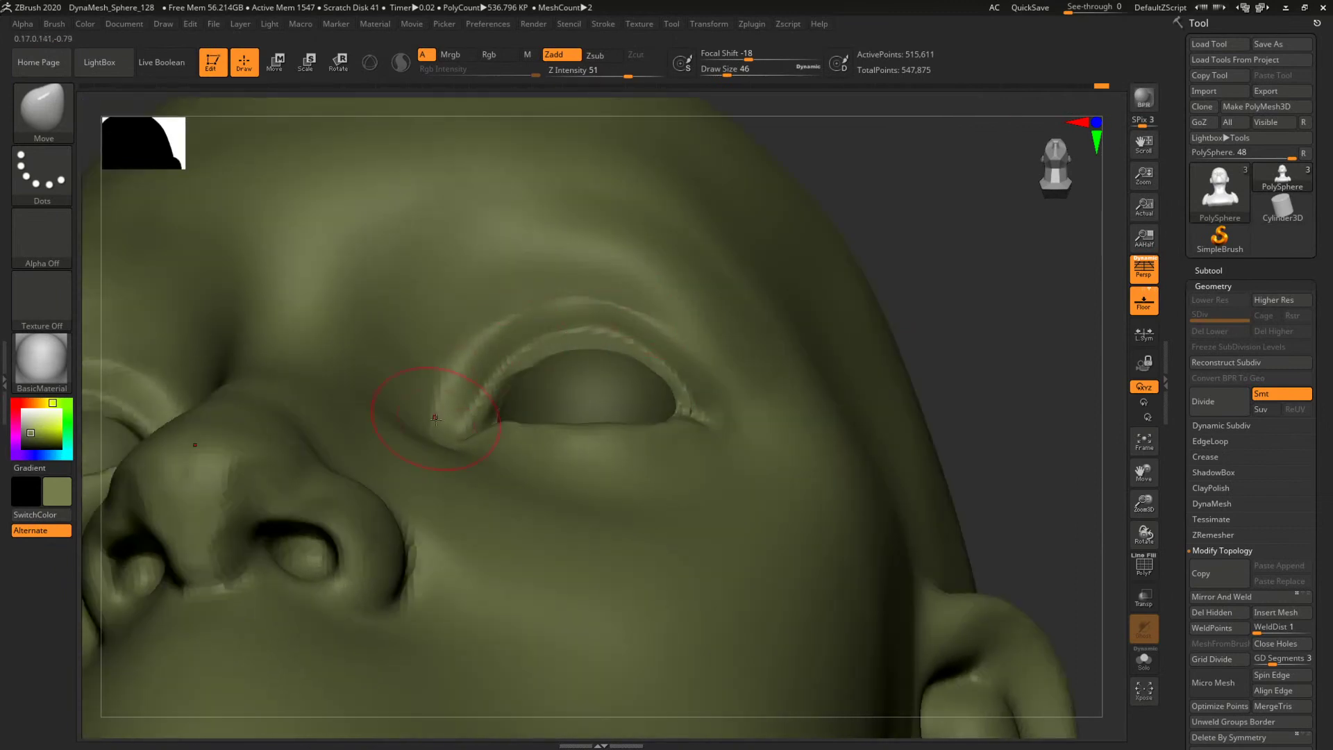
Add volume beneath the lower eyelids with the ClayBuildup brush at Draw Sizes 41 and 62.
mouse_move(924, 278)
left_mouse_down()
mouse_move(947, 327)
mouse_move(997, 327)
mouse_move(834, 389)
mouse_move(833, 375)
mouse_move(890, 398)
mouse_move(903, 382)
mouse_move(891, 379)
left_mouse_up()
key("b")
key("c")
key("b")
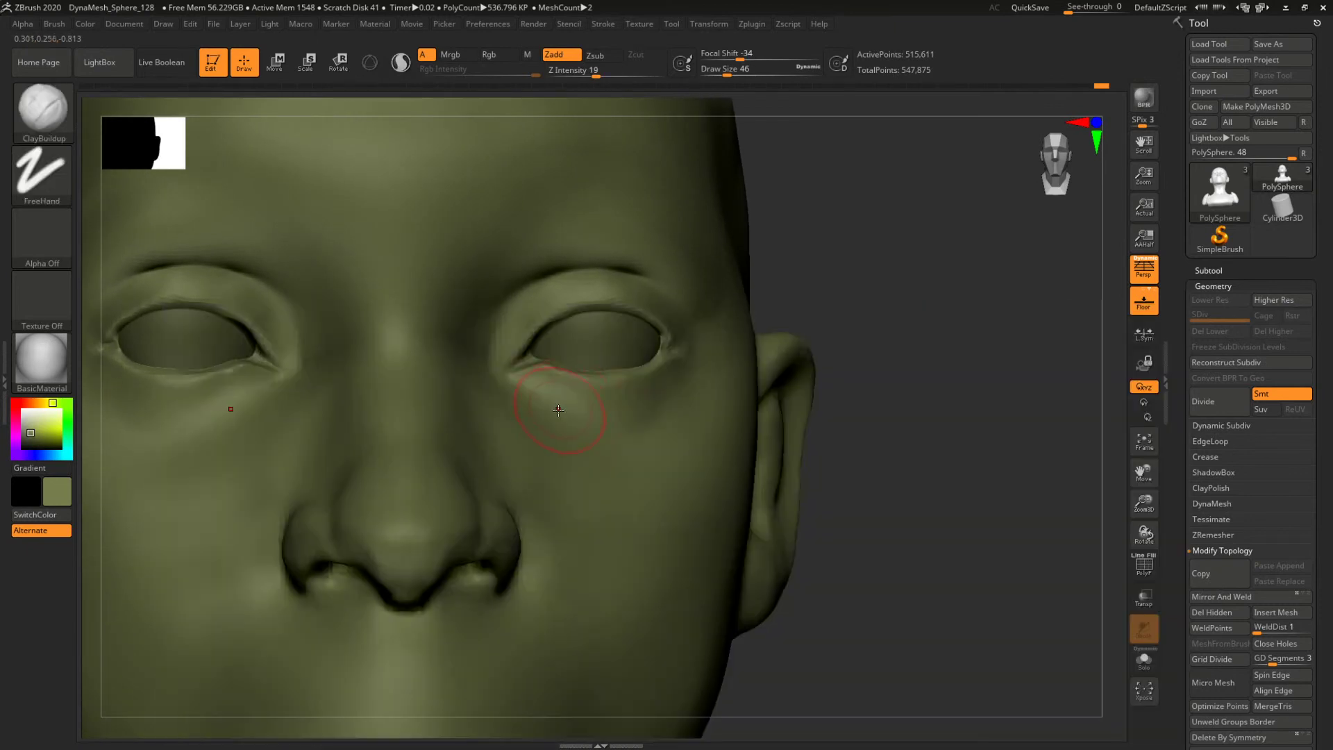
key("bracketleft")
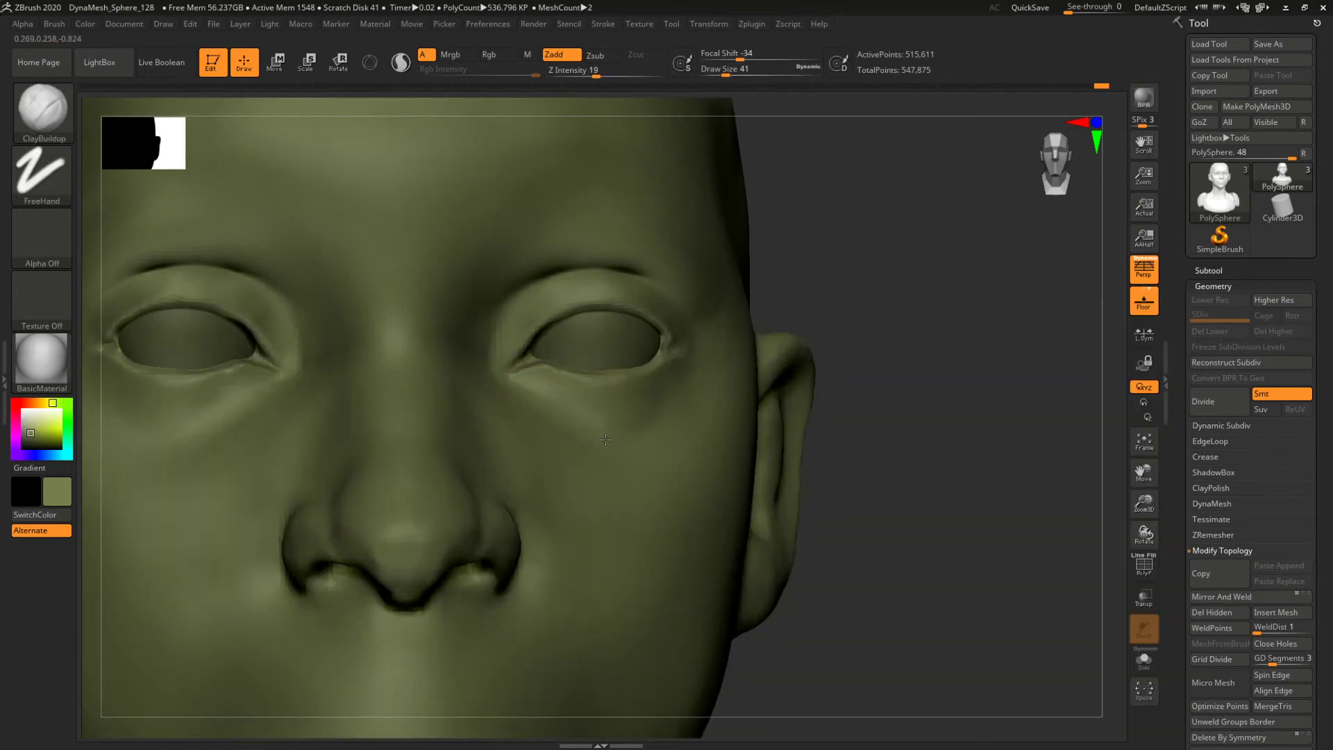
left_click_drag(917, 353, 841, 335)
key("space")
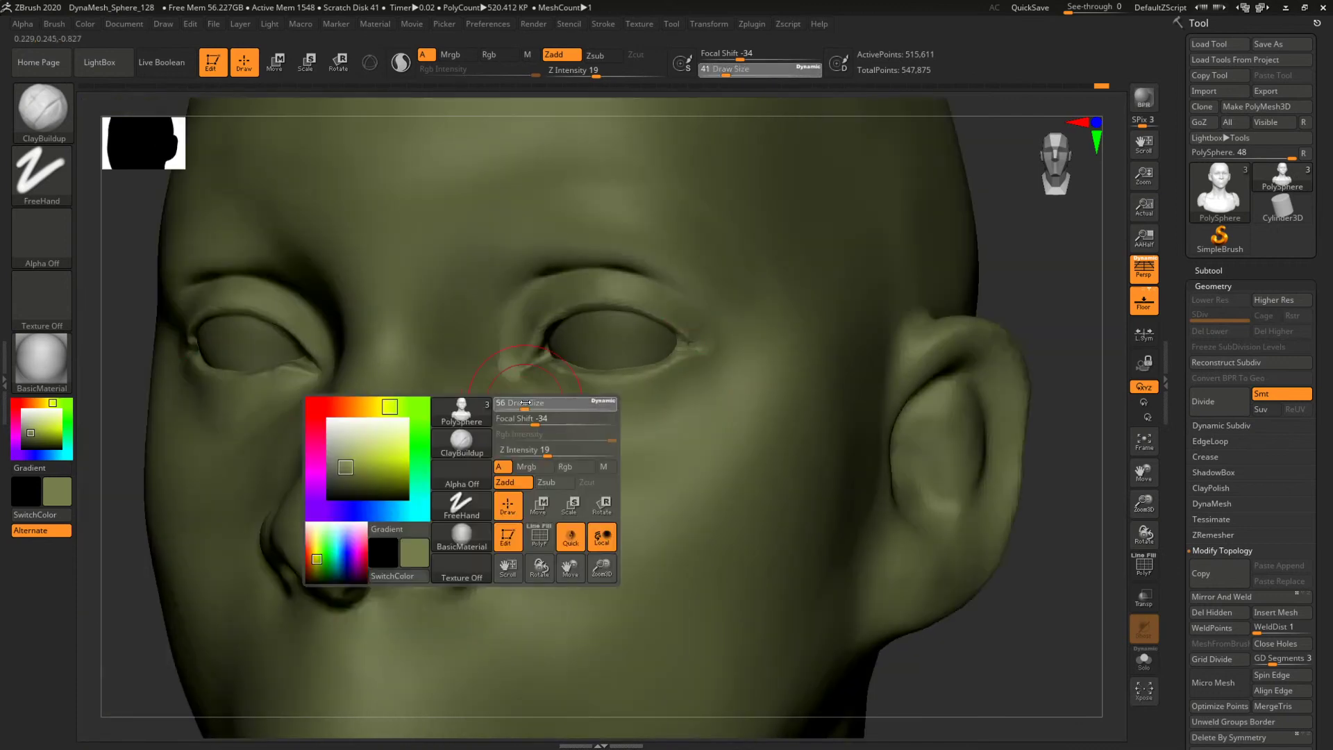
left_click(529, 408)
left_click_drag(1002, 580, 708, 498)
mouse_move(708, 498)
right_mouse_down("ctrl")
mouse_move(834, 403)
mouse_move(933, 296)
mouse_move(943, 349)
right_mouse_up("ctrl")
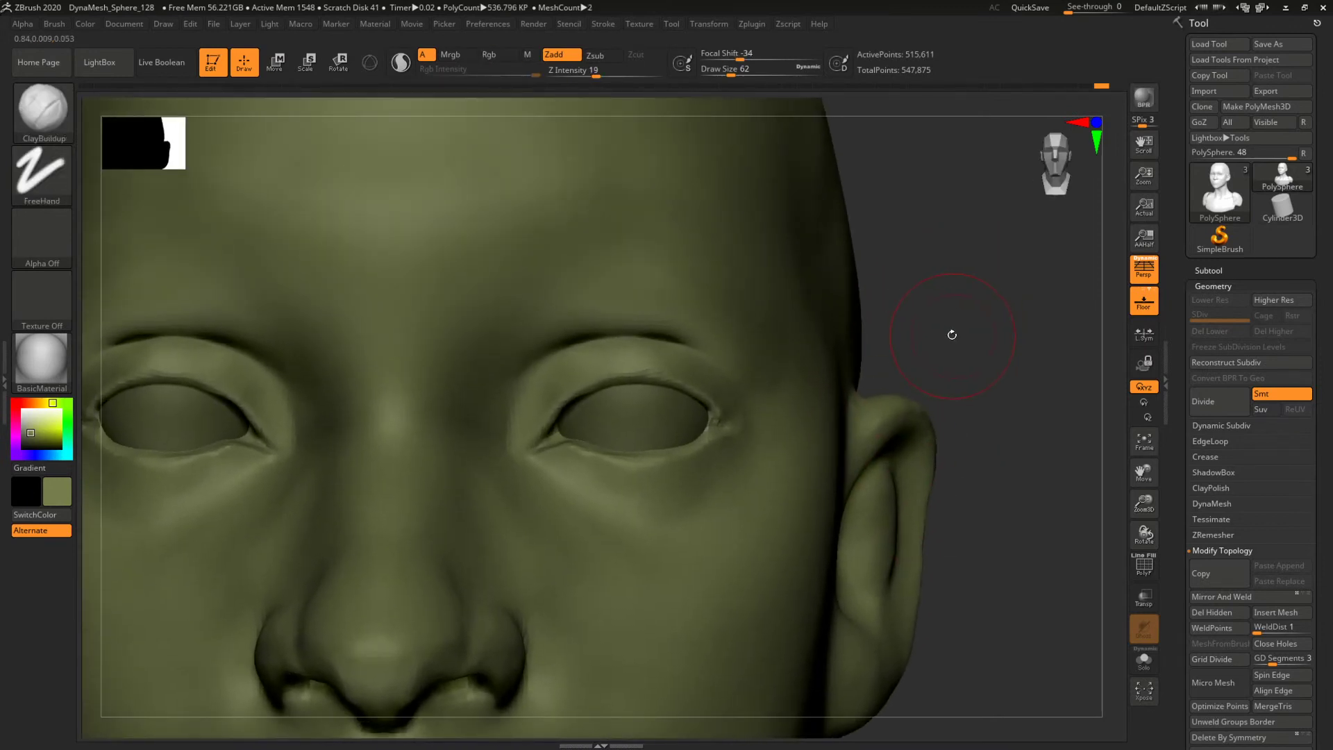
Smooth the eyelids and reshape the upper lids and their creases with the Move brush at Draw Size 54.
key("b")
key("m")
key("v")
left_click_drag(623, 335, 622, 337)
mouse_move(640, 389)
left_mouse_down("shift")
mouse_move(611, 386)
mouse_move(668, 460)
left_mouse_up("shift")
left_click_drag(621, 340, 632, 332)
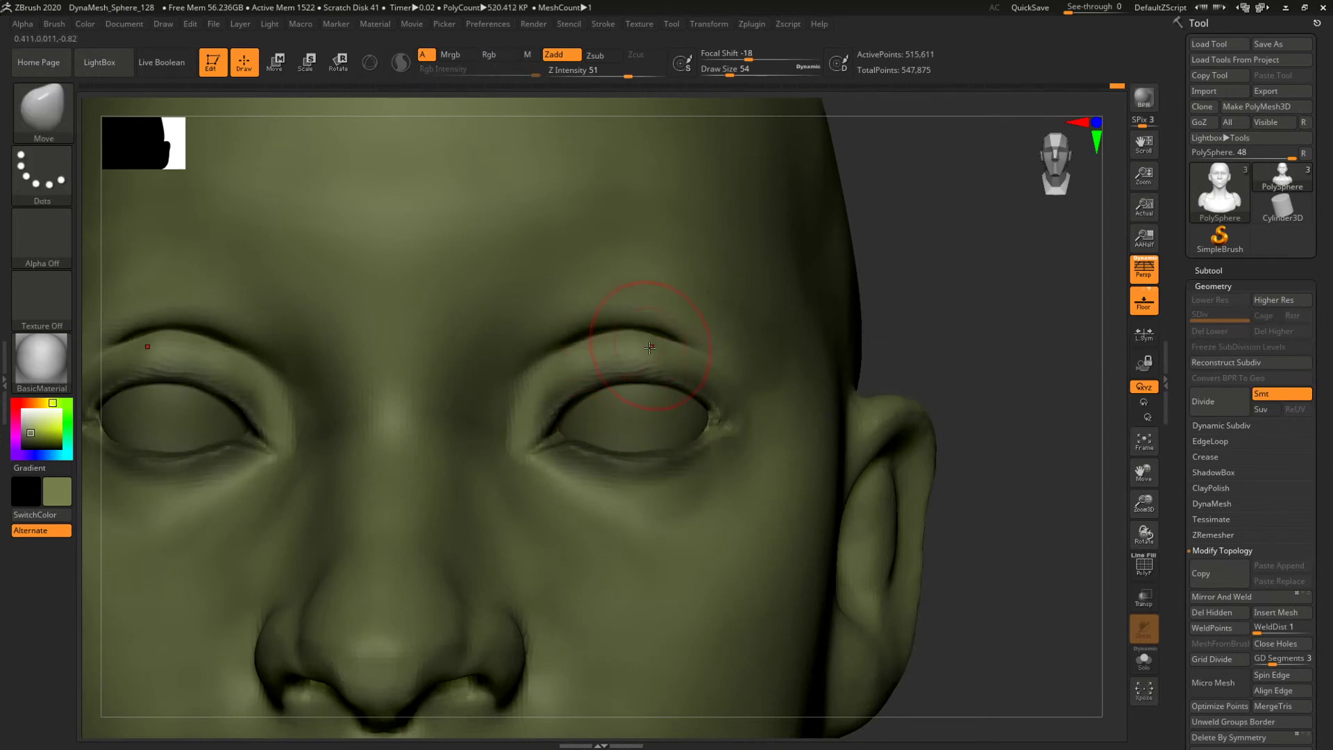
left_click_drag(557, 361, 557, 347)
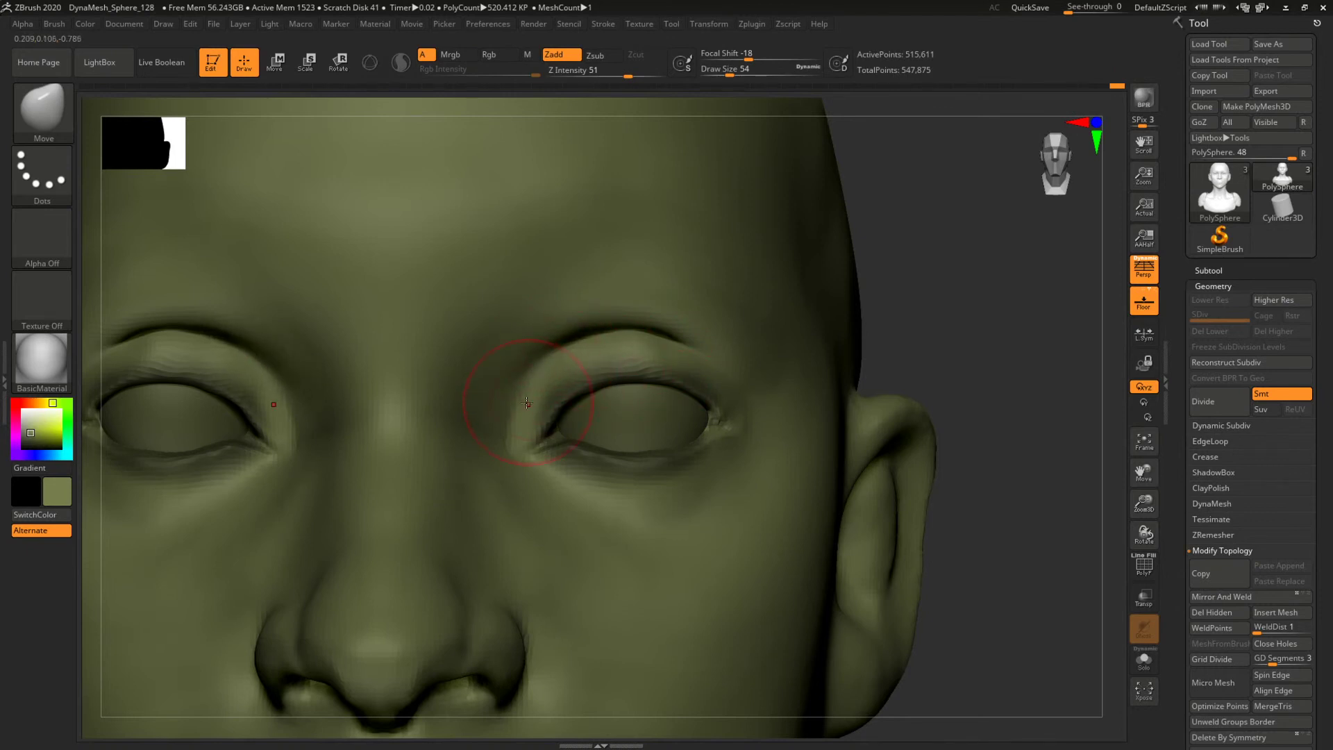
left_click_drag(932, 277, 520, 386)
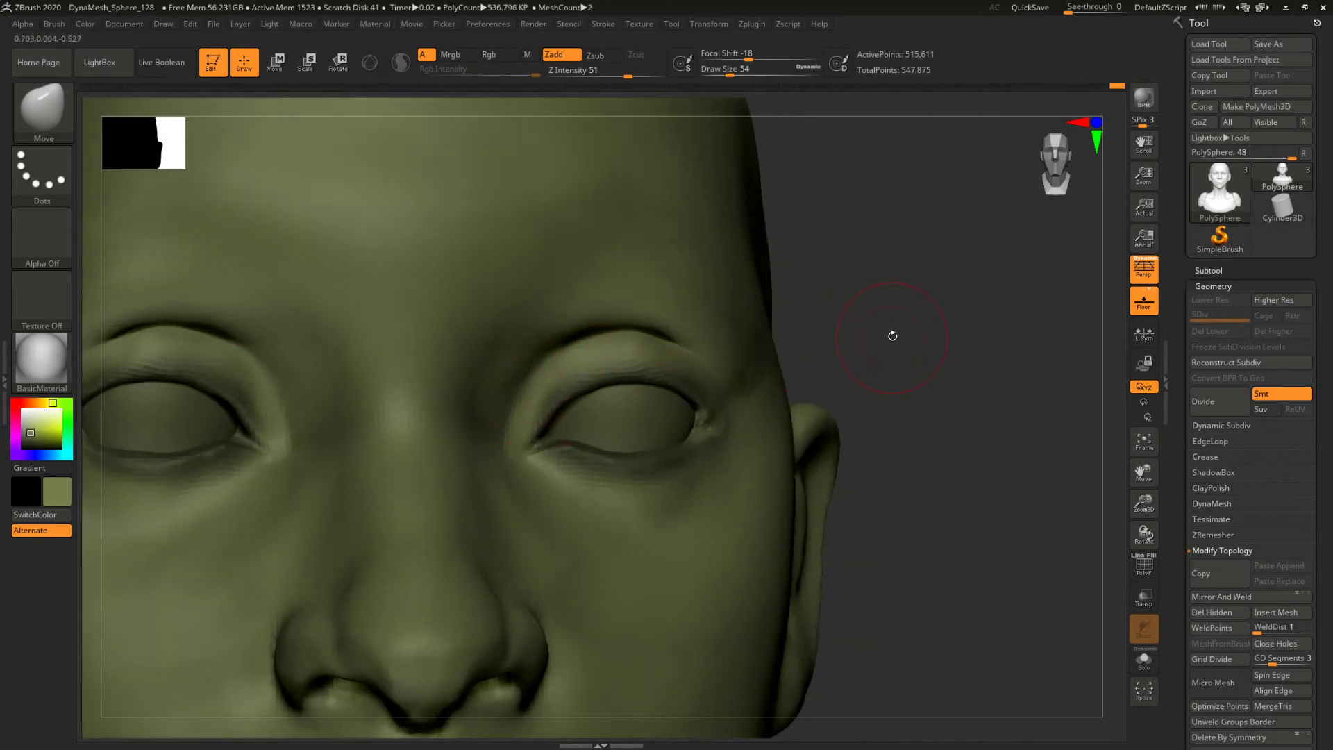
left_click_drag(893, 336, 696, 361)
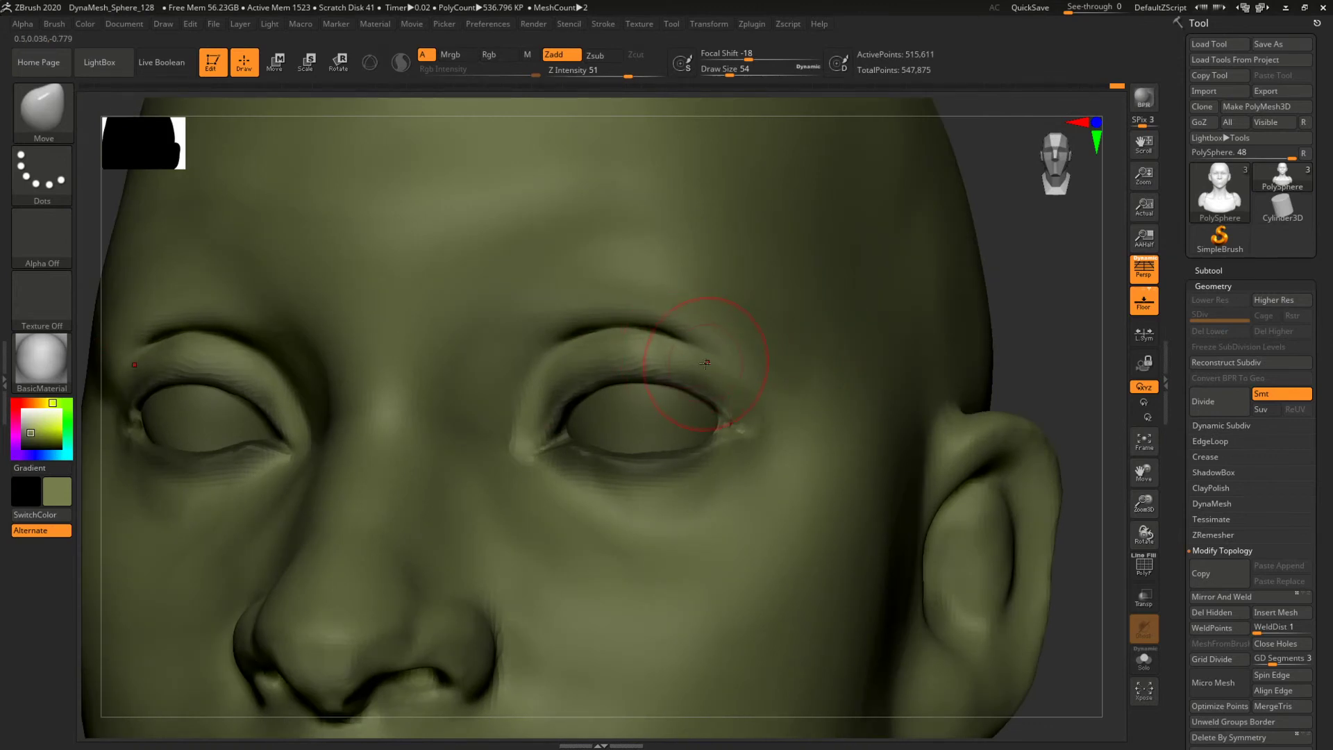
left_click_drag(1002, 306, 980, 288)
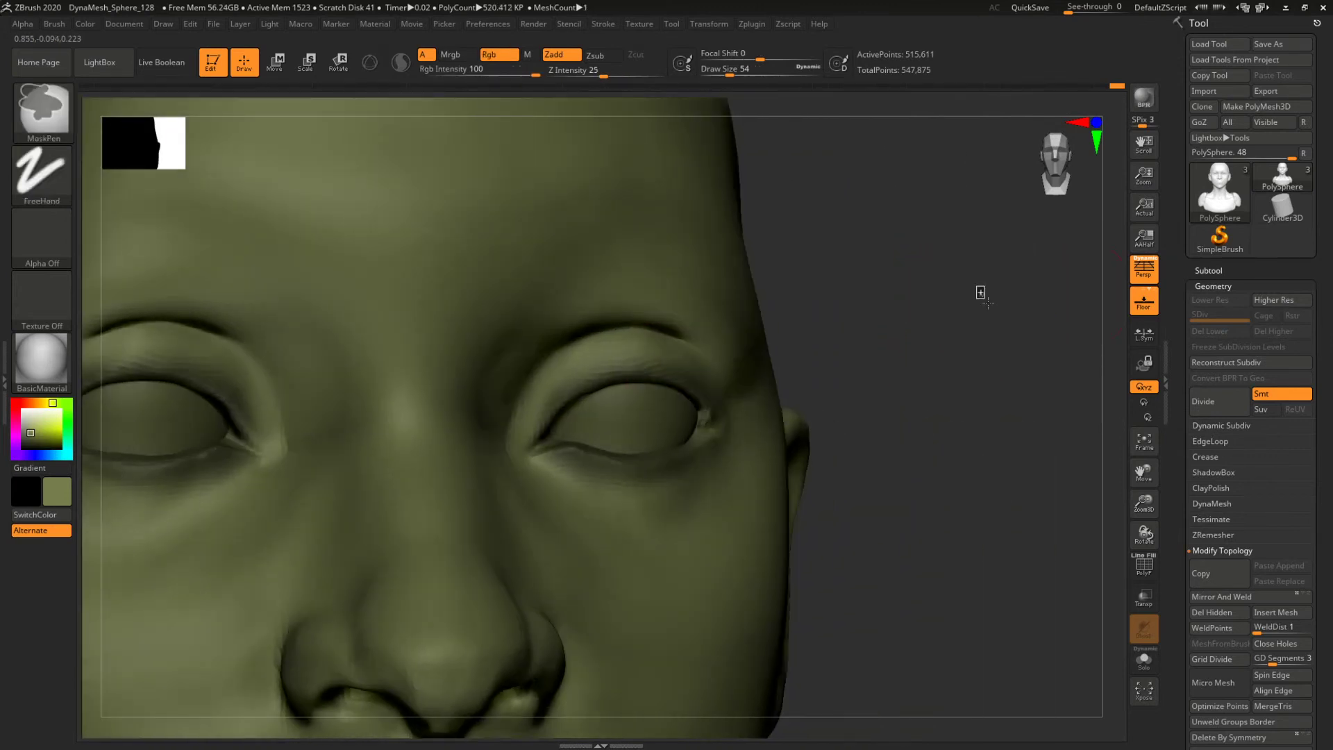
Refine the area between the inner eye corners and the brows with the Move brush, reducing Draw Size to 46.
key("f")
left_click_drag(882, 336, 868, 331, "shift")
right_click_drag(867, 331, 1033, 407, "ctrl")
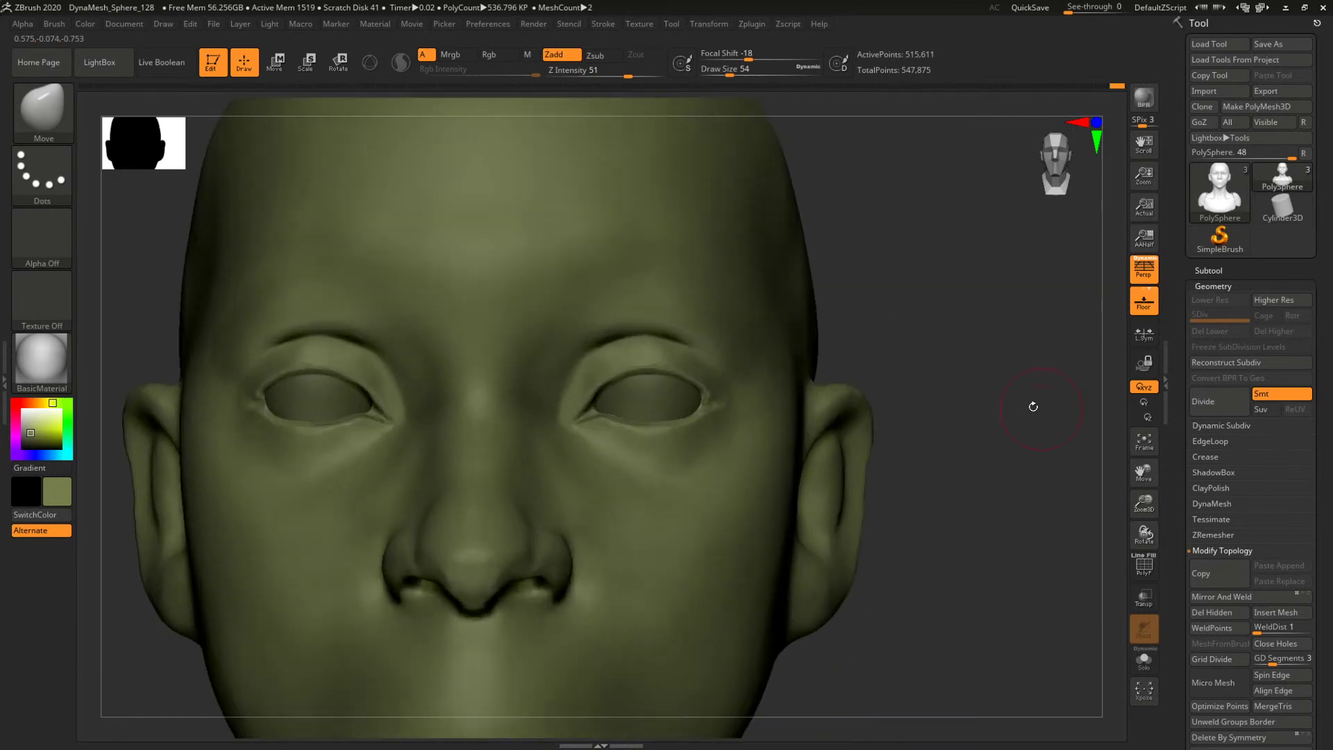
left_click_drag(924, 313, 914, 309)
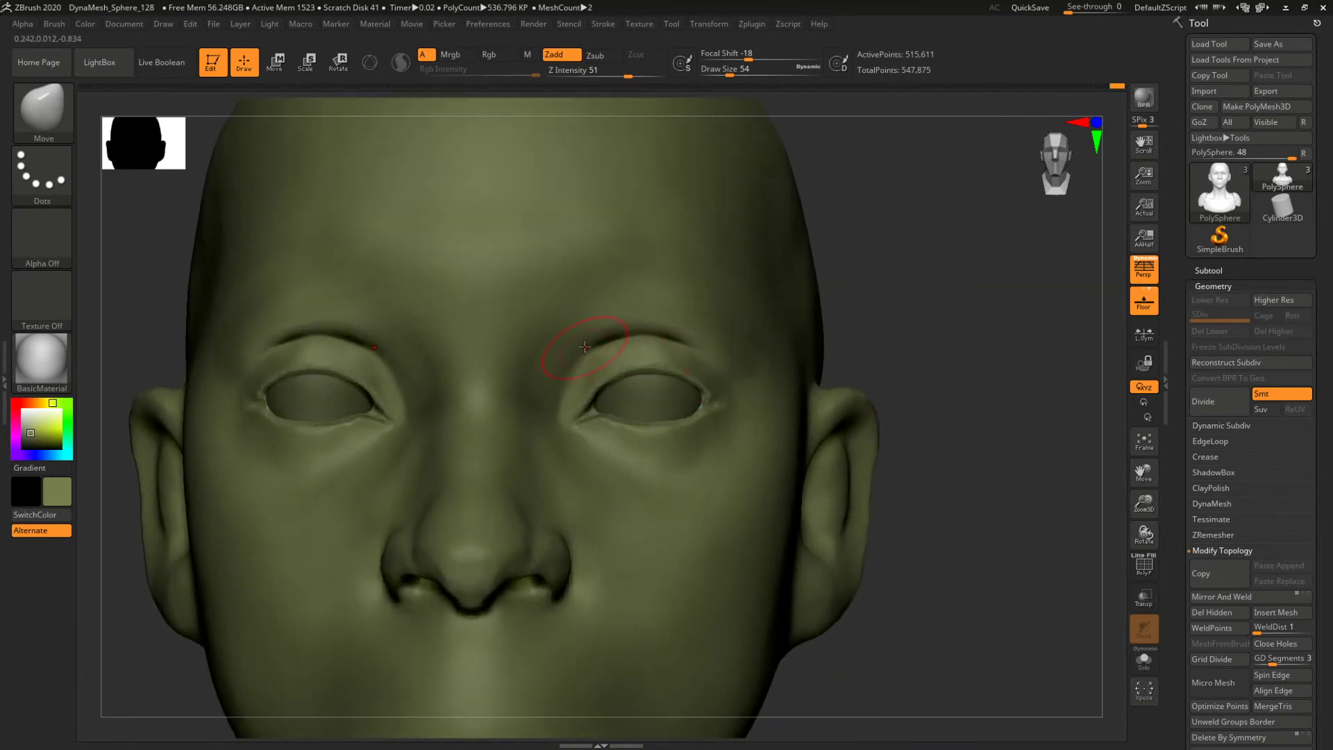
key("shift")
key("ctrl")
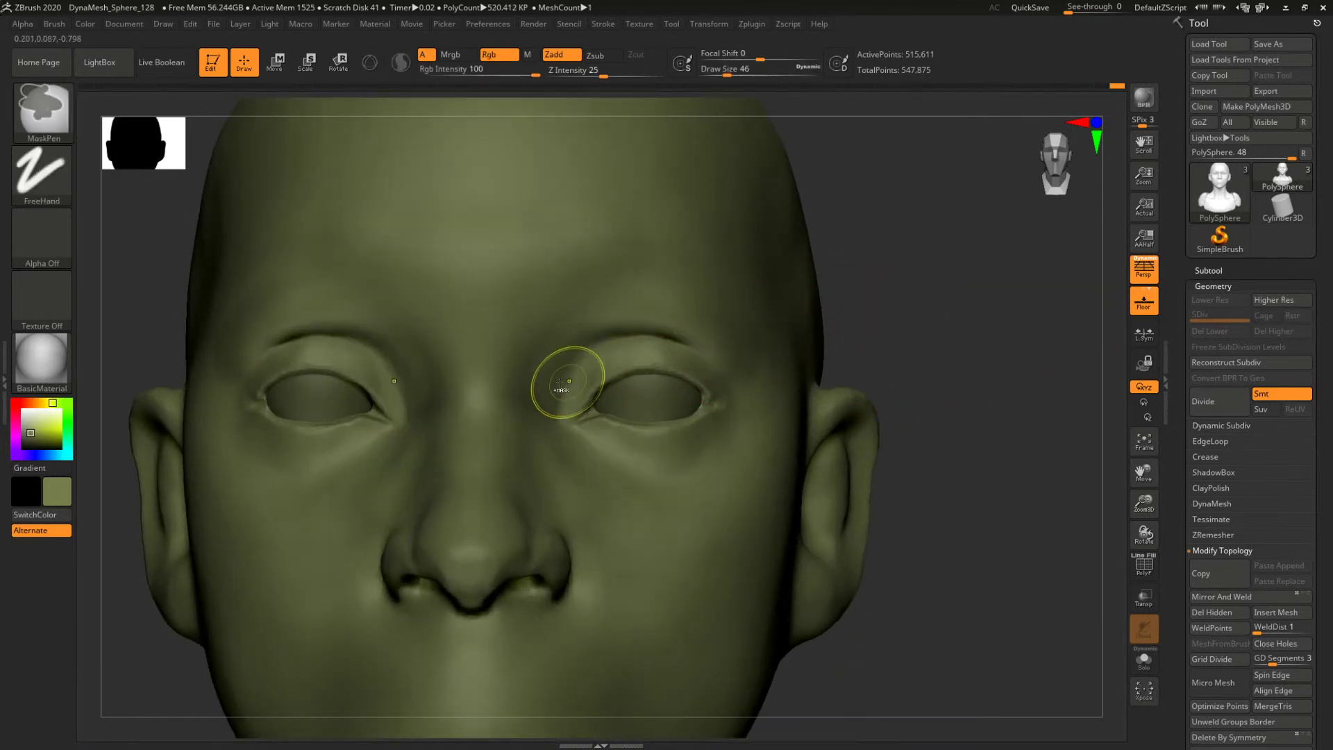
key("shift")
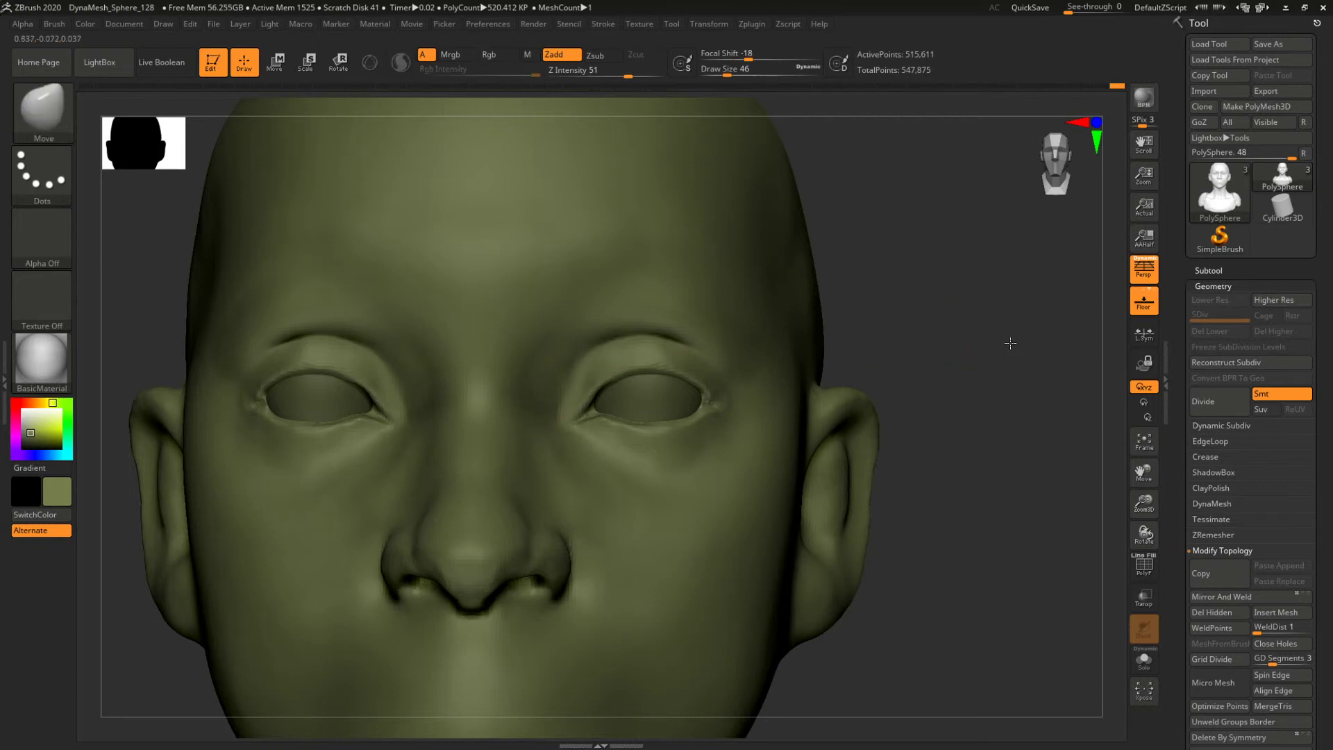
right_click_drag(1011, 344, 819, 324, "ctrl")
mouse_move(819, 324)
left_mouse_down()
mouse_move(878, 354)
mouse_move(925, 409)
mouse_move(914, 378)
mouse_move(833, 393)
left_mouse_up()
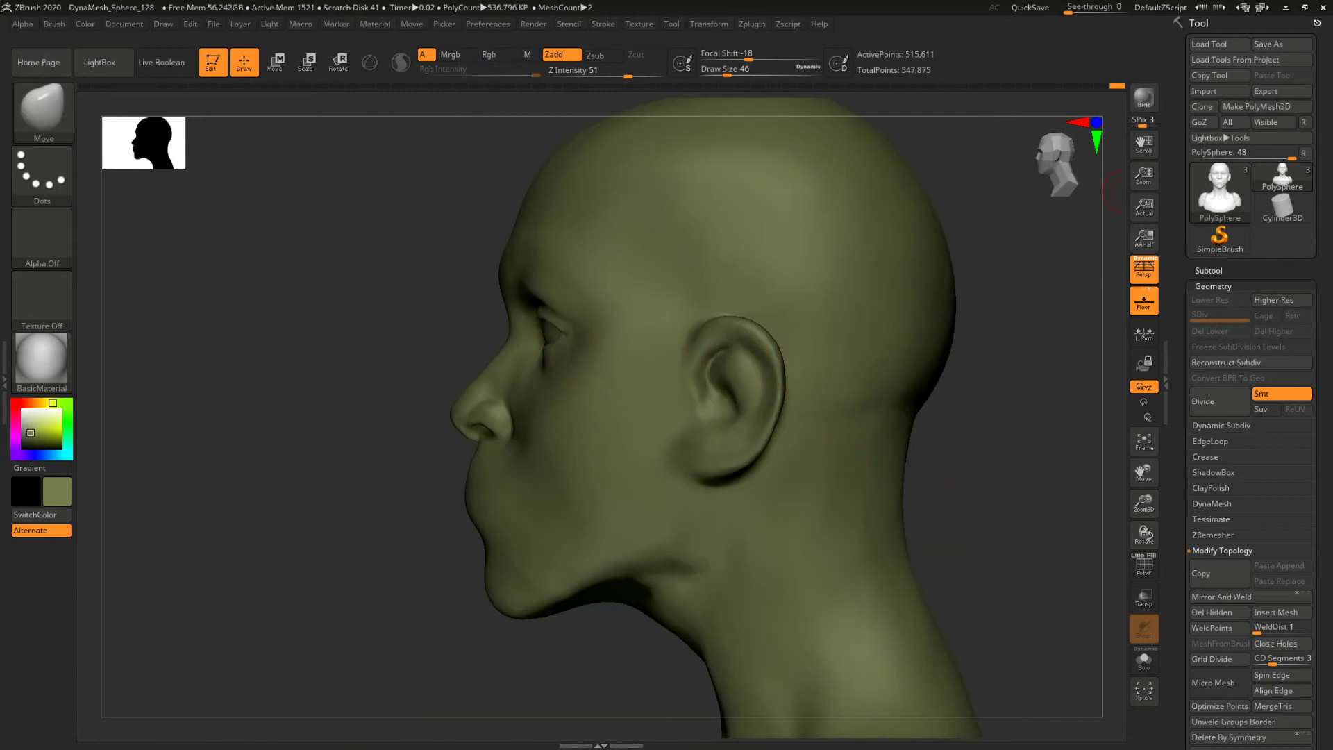
Bring in the reference board, zoom to the side-profile portrait and compare the head's profile with it.
left_click_drag(1332, 345, 195, 303)
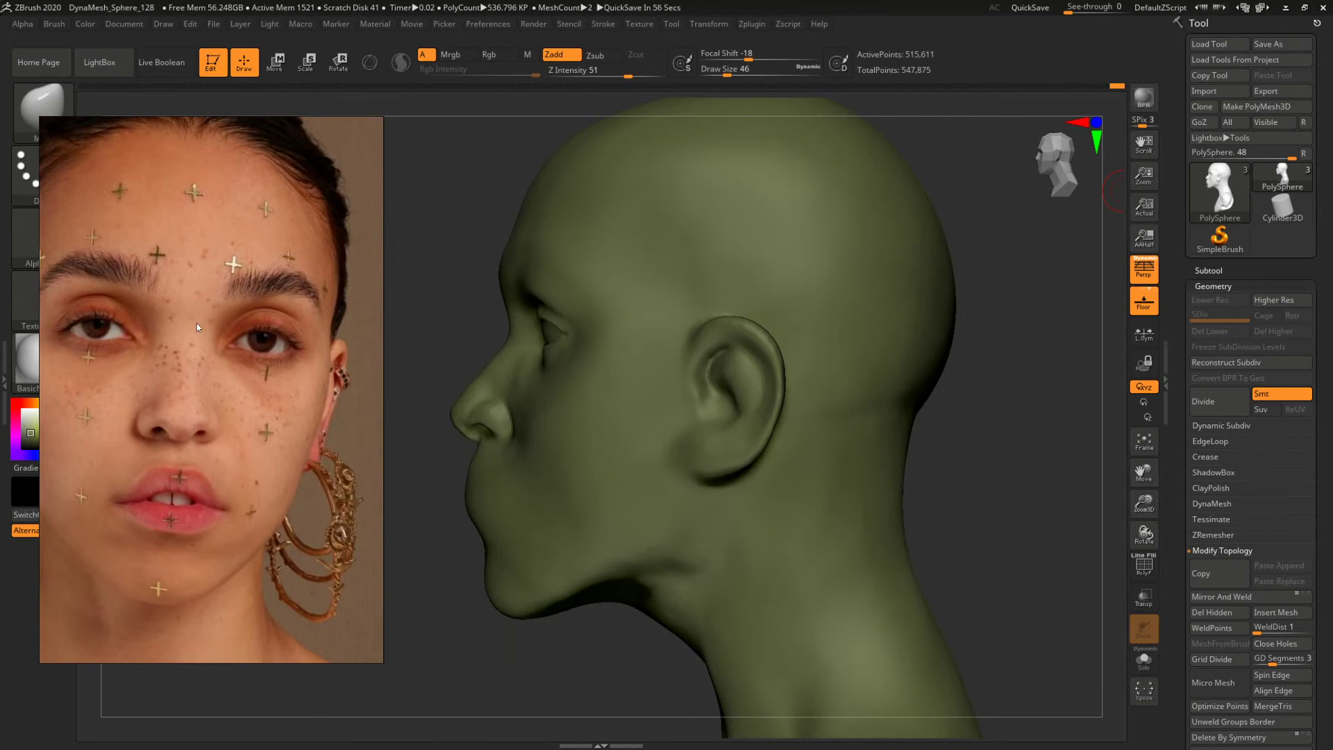
key("Right")
key("Right")
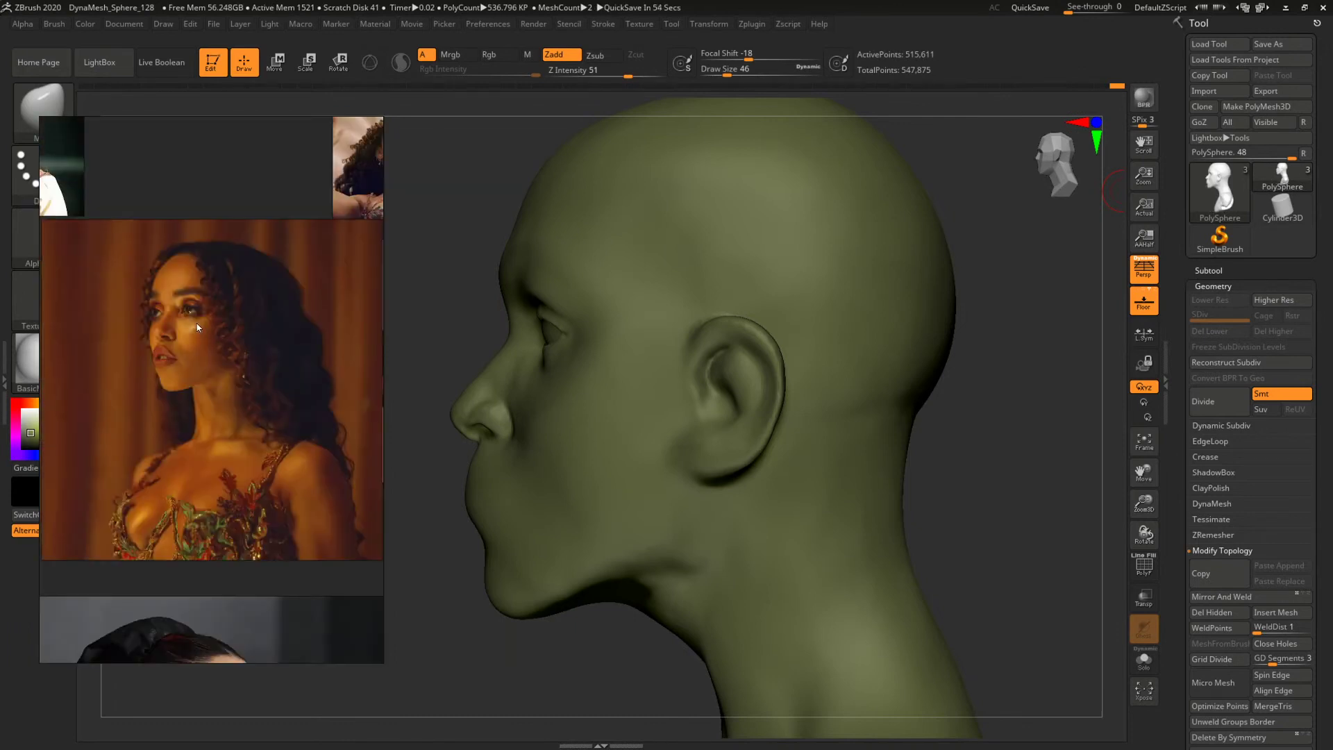
scroll(198, 327, "down", 10)
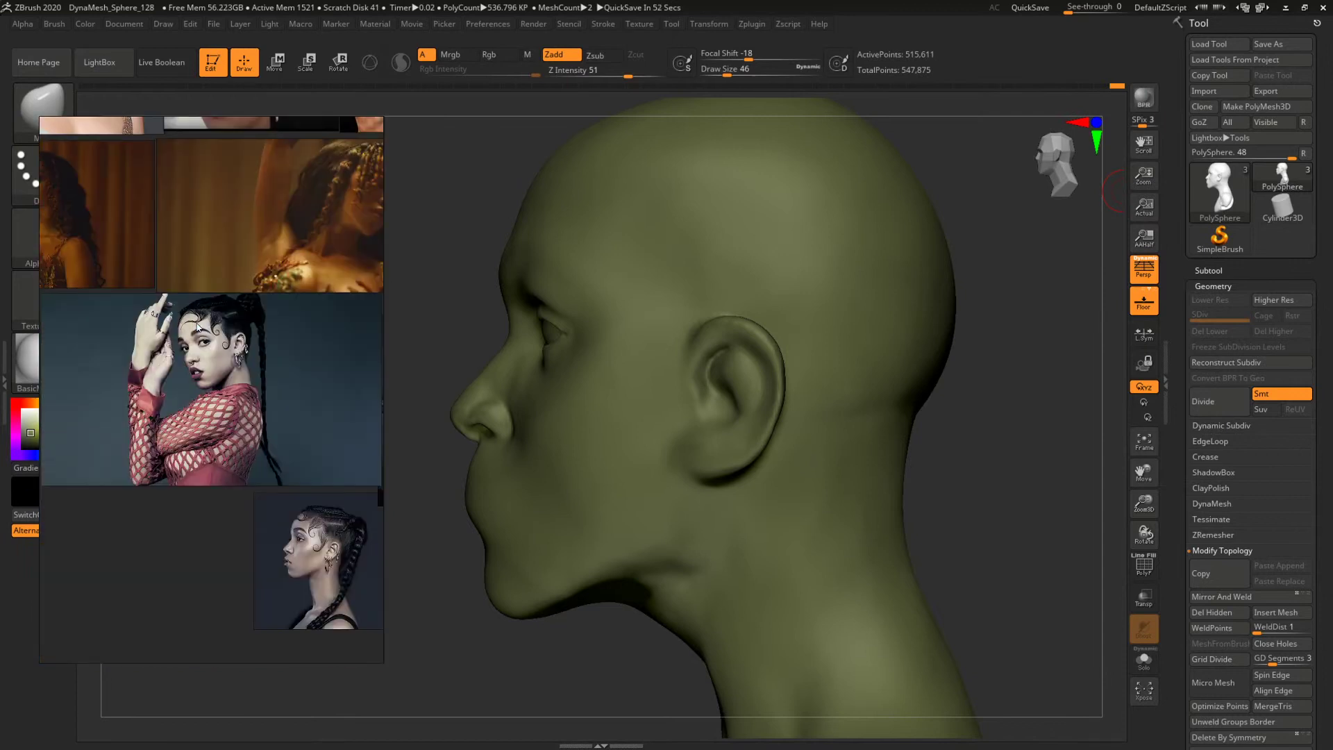
scroll(197, 328, "up", 5)
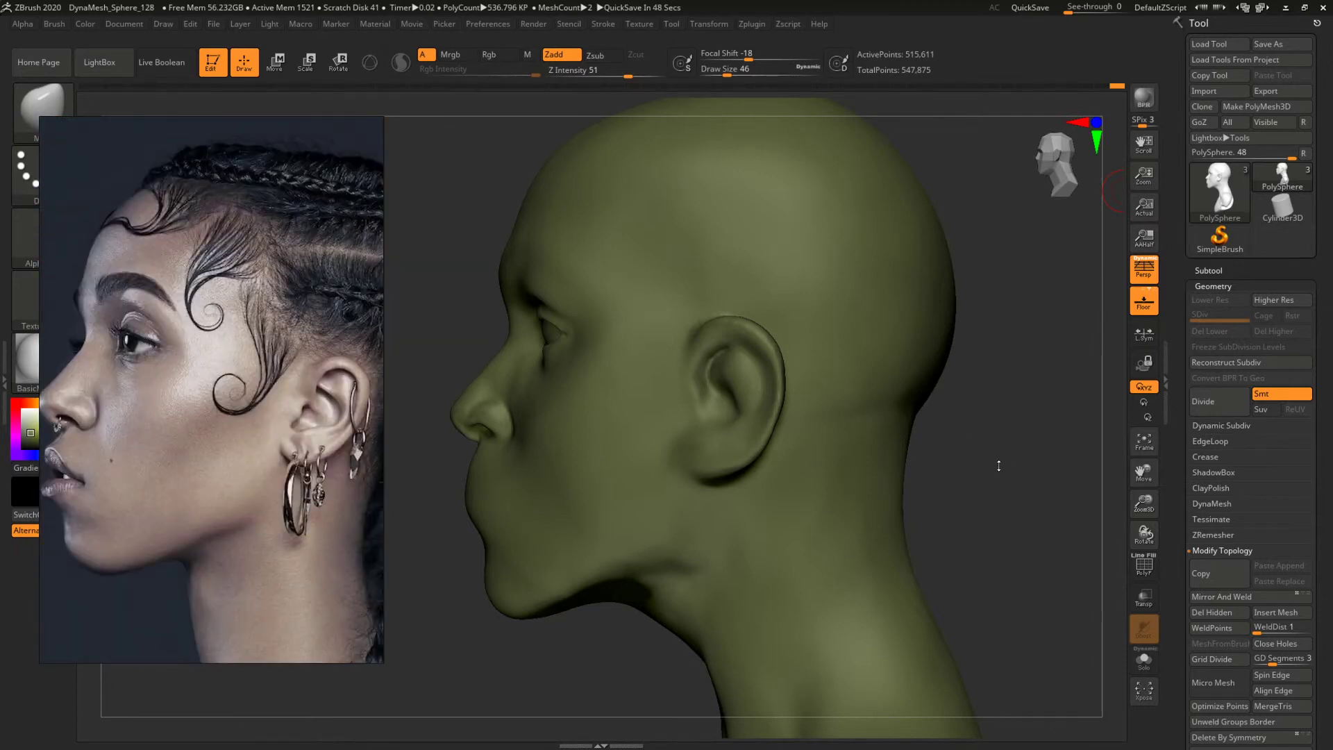
left_click_drag(1003, 461, 1047, 488)
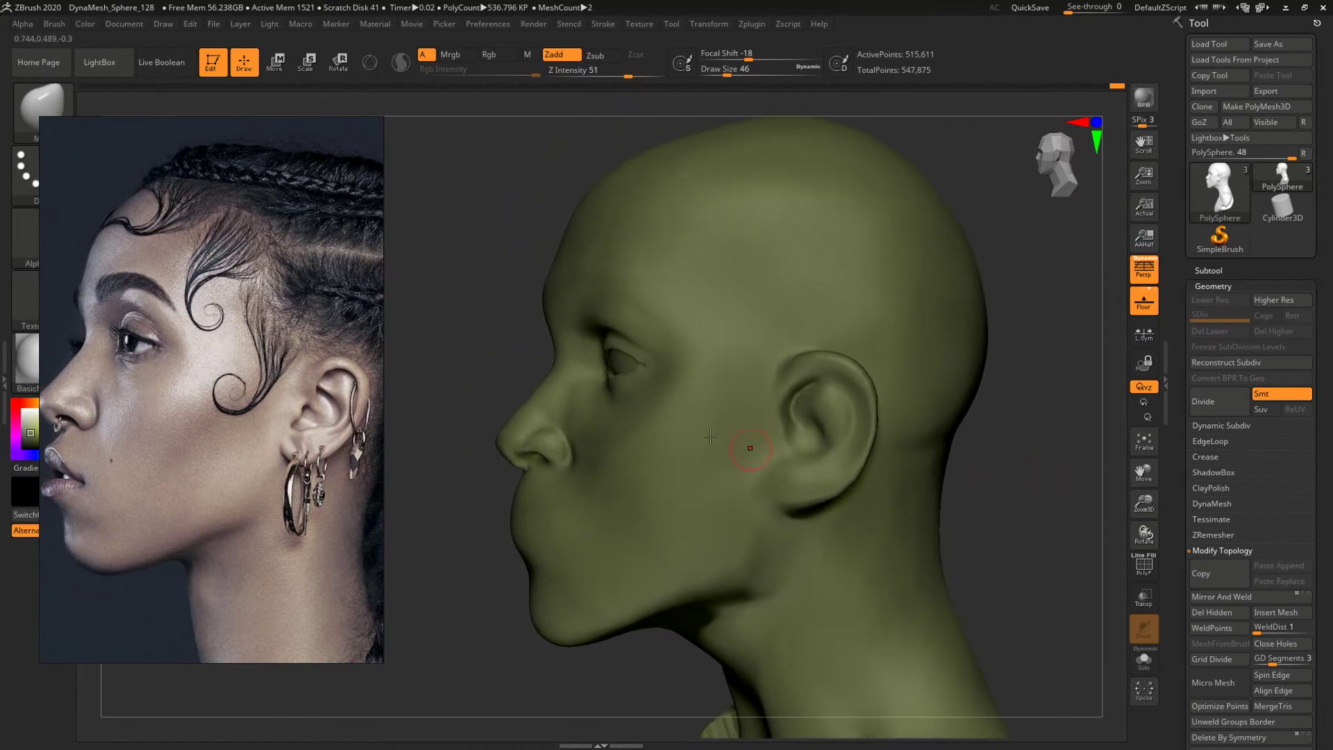
Select the eyeballs and move them forward in profile with the Transpose line.
left_click(617, 360, "alt")
key("w")
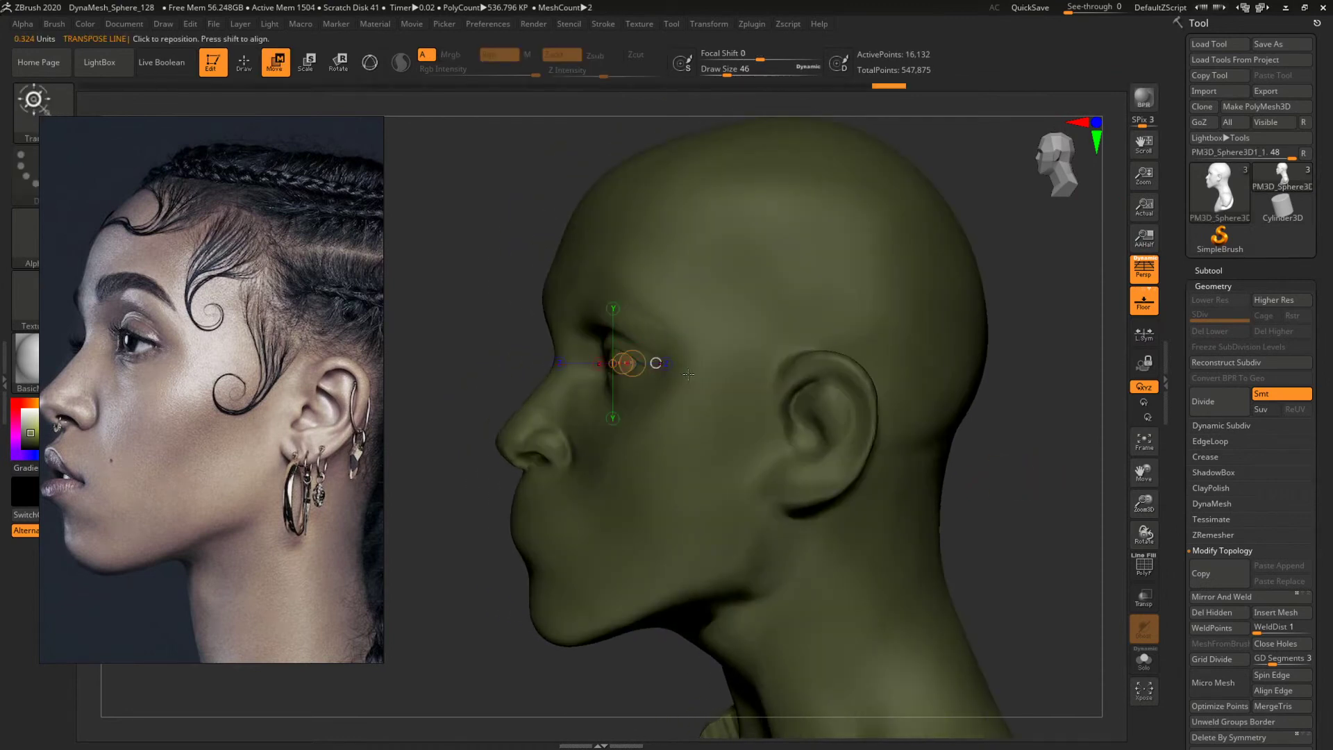
left_click_drag(1028, 490, 1011, 493)
left_click(562, 367)
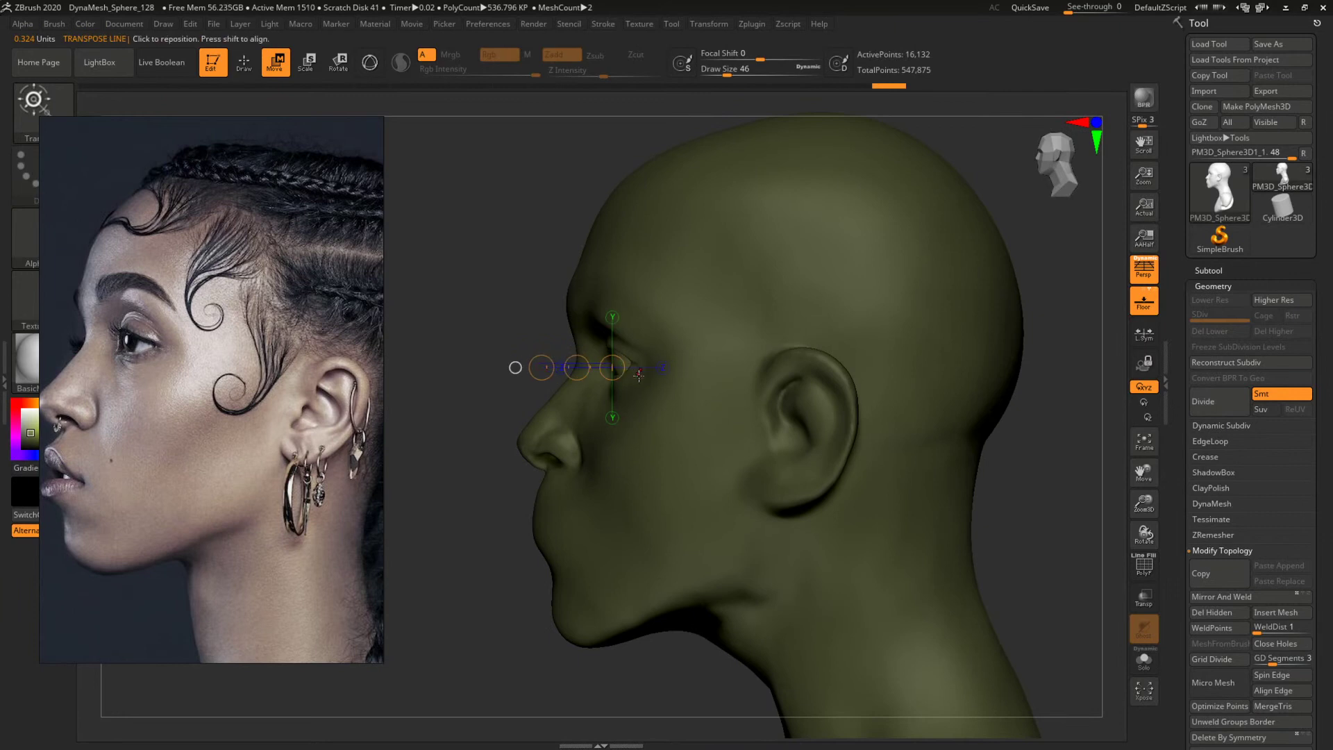
left_click_drag(577, 368, 568, 366)
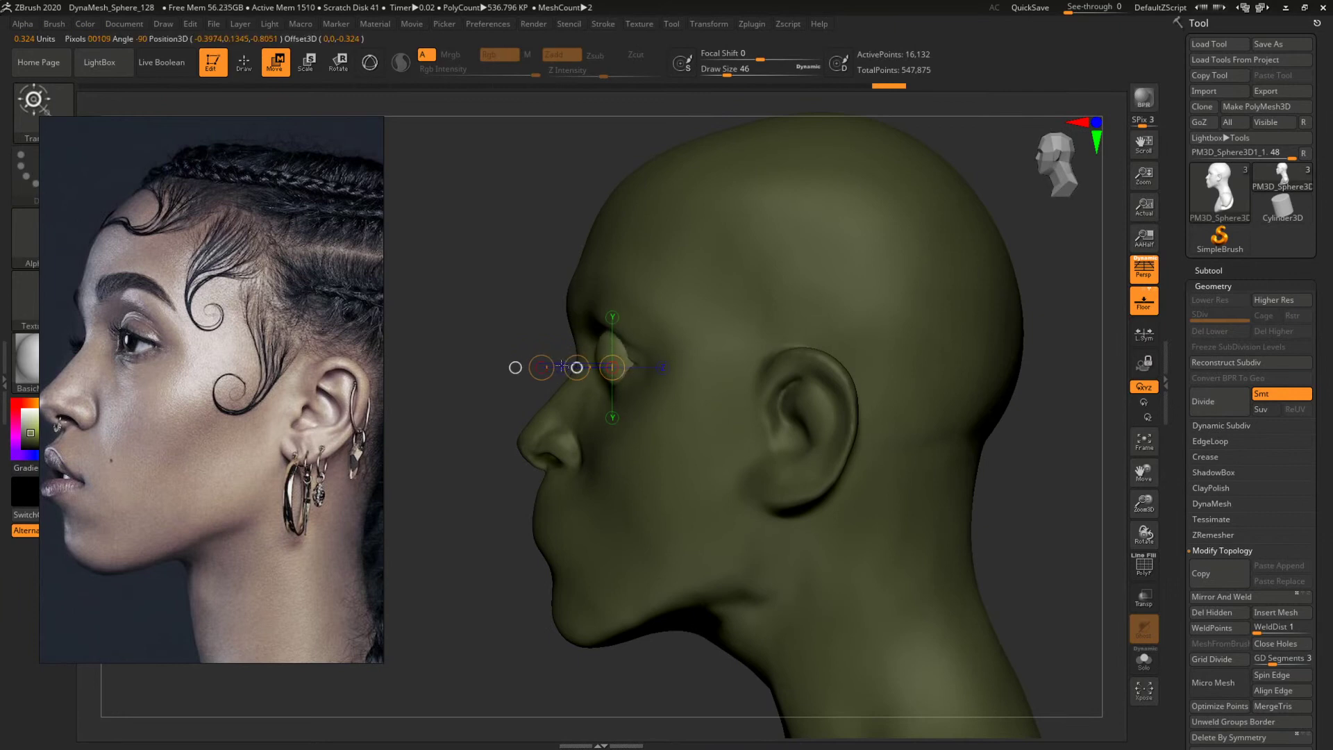
left_click_drag(506, 364, 777, 278)
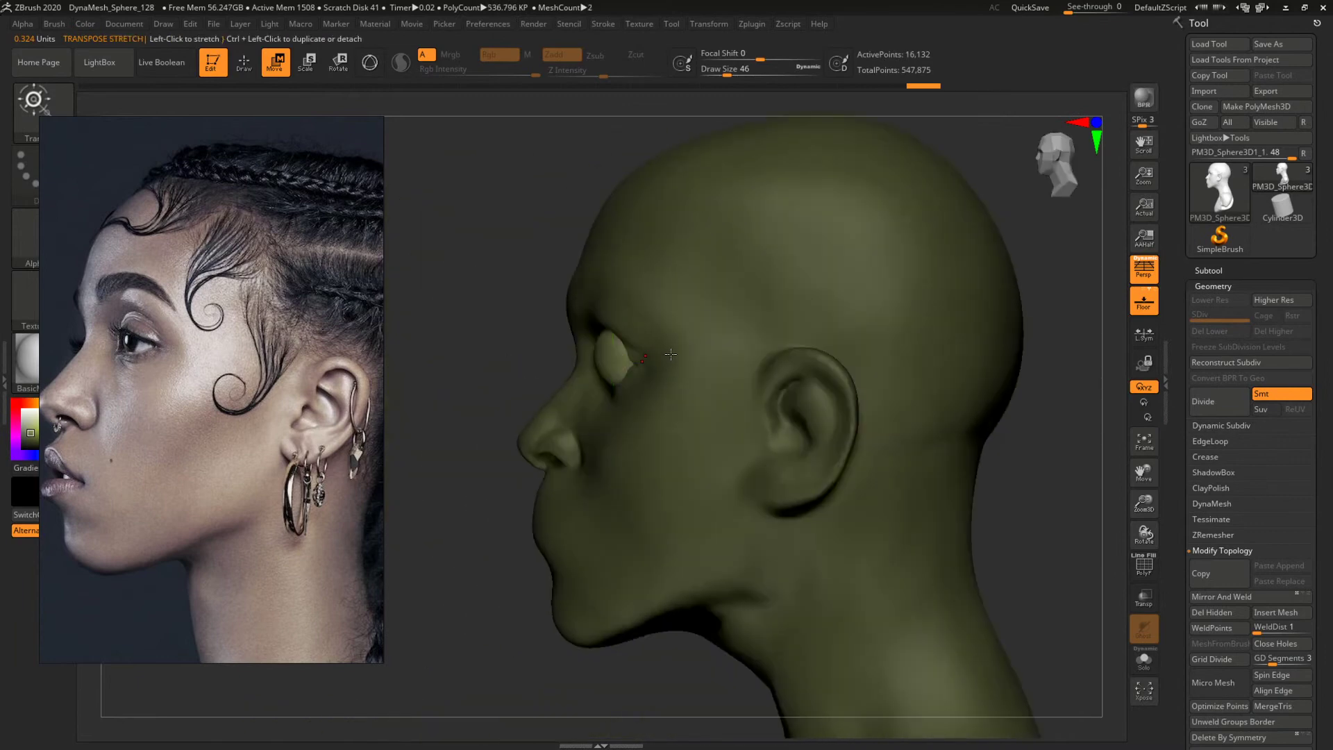
Isolate the head subtool, mask the eye regions at Draw Size 217 and invert the mask.
left_click(533, 338, "alt")
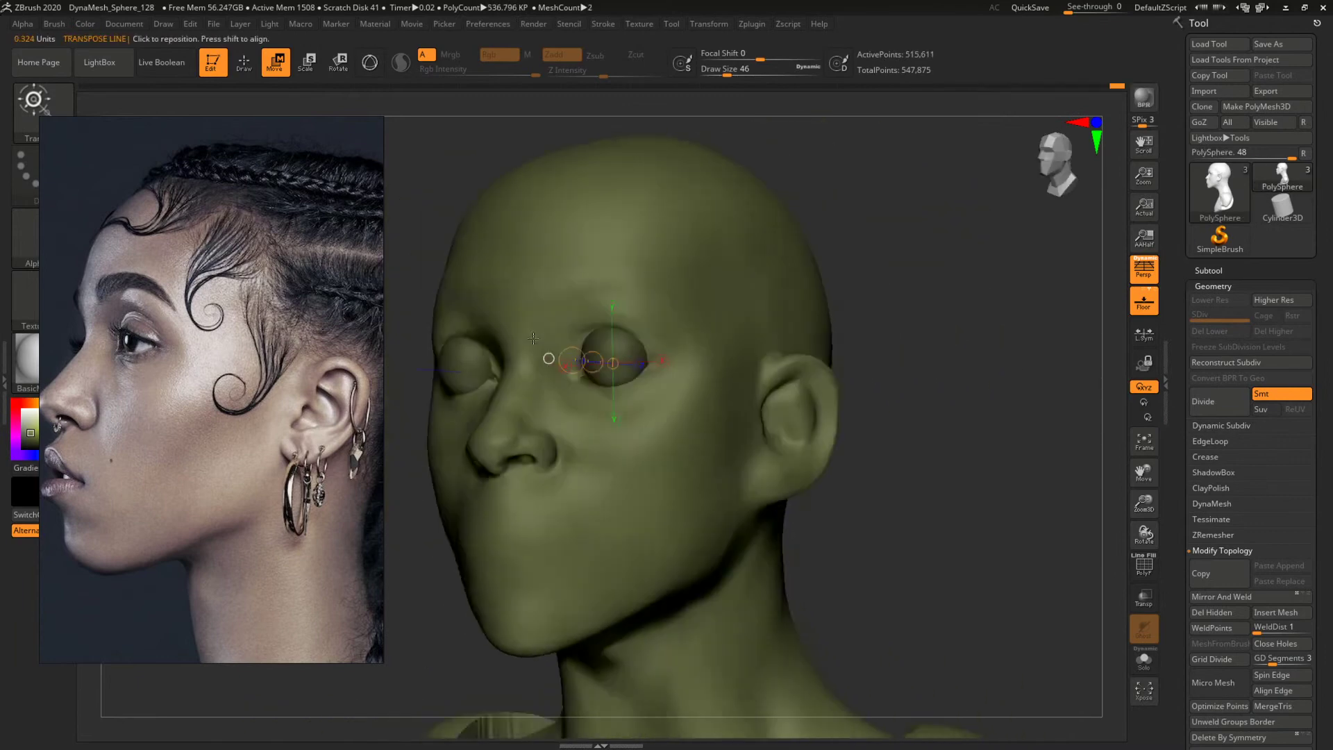
left_click_drag(1021, 560, 1066, 560)
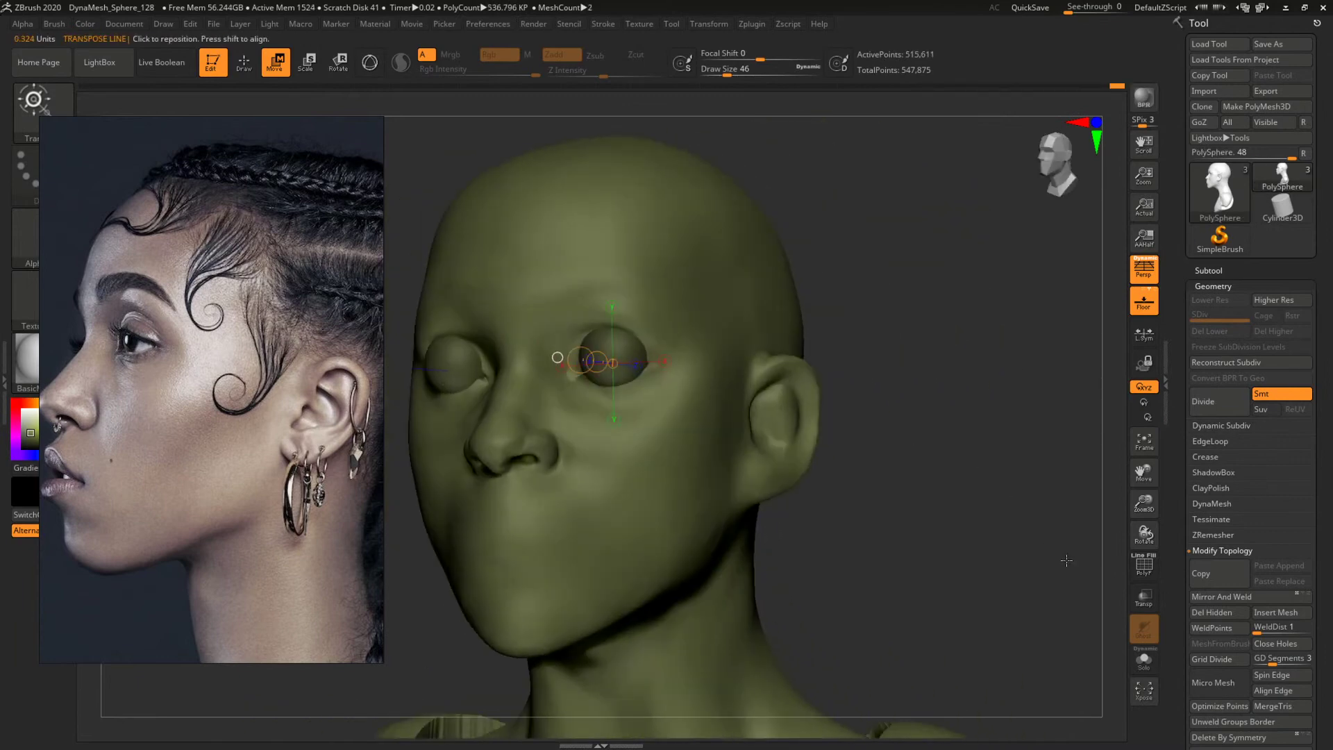
left_click(1143, 664)
left_click_drag(902, 327, 850, 336, "shift")
key("b")
key("c")
key("b")
key("space")
mouse_move(605, 375)
left_mouse_down()
mouse_move(632, 353)
mouse_move(611, 368)
left_mouse_up()
key("space")
key("ctrl+z")
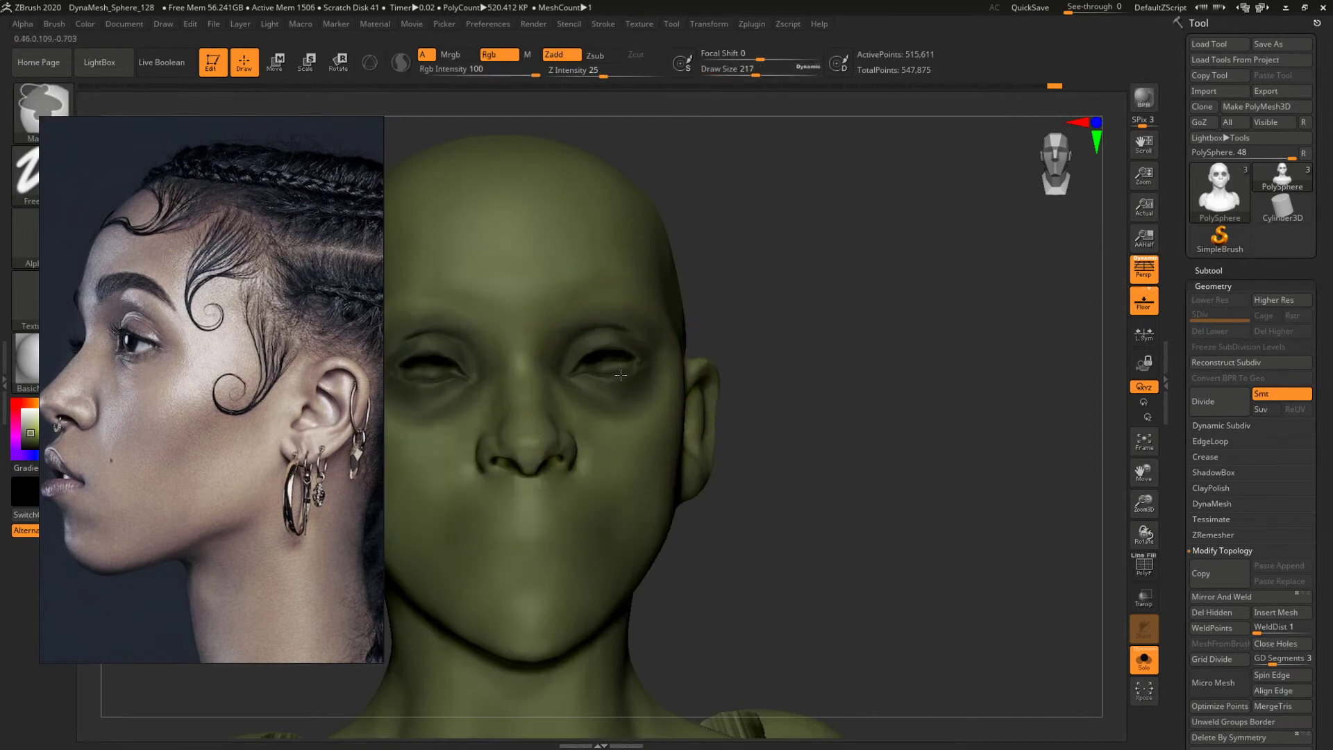
left_click(752, 313, "ctrl")
left_click_drag(855, 343, 830, 352, "shift")
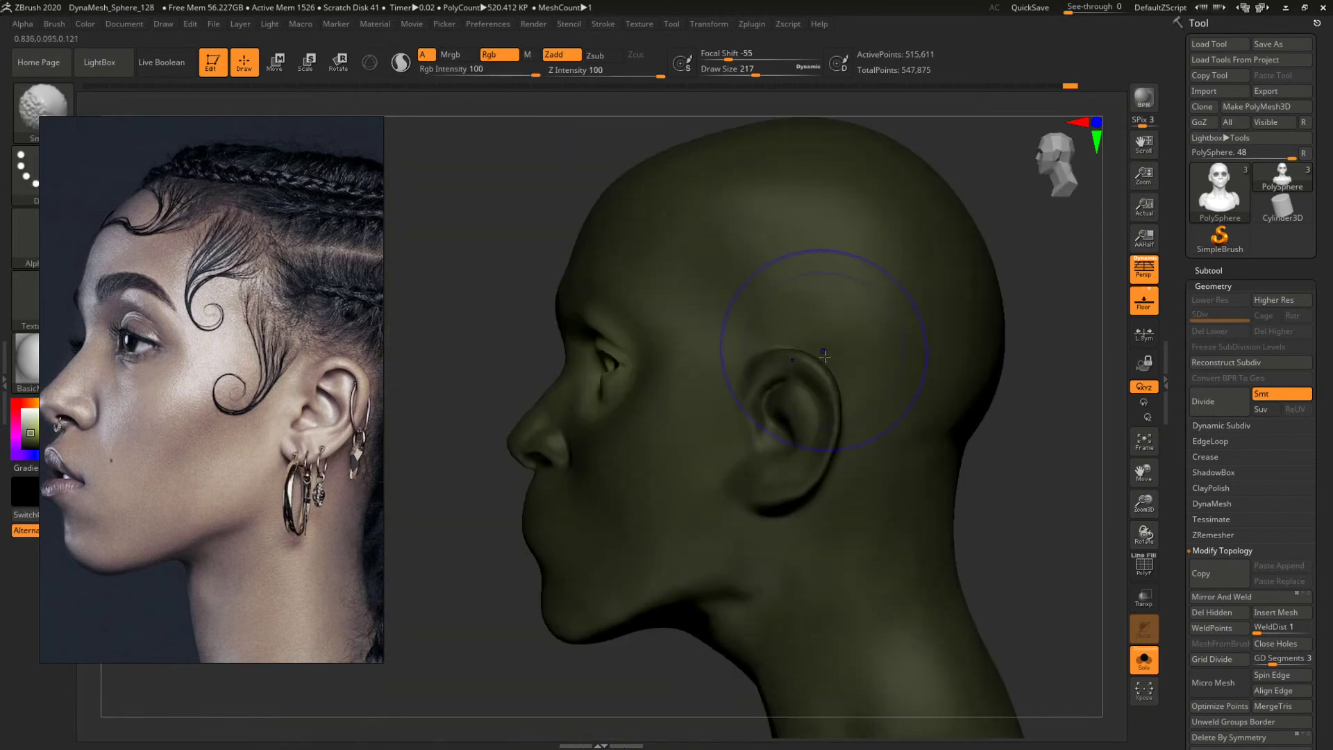
Show all subtools again and try moving the head's unmasked eye regions forward in profile with the Transpose line.
left_click(1142, 660)
key("w")
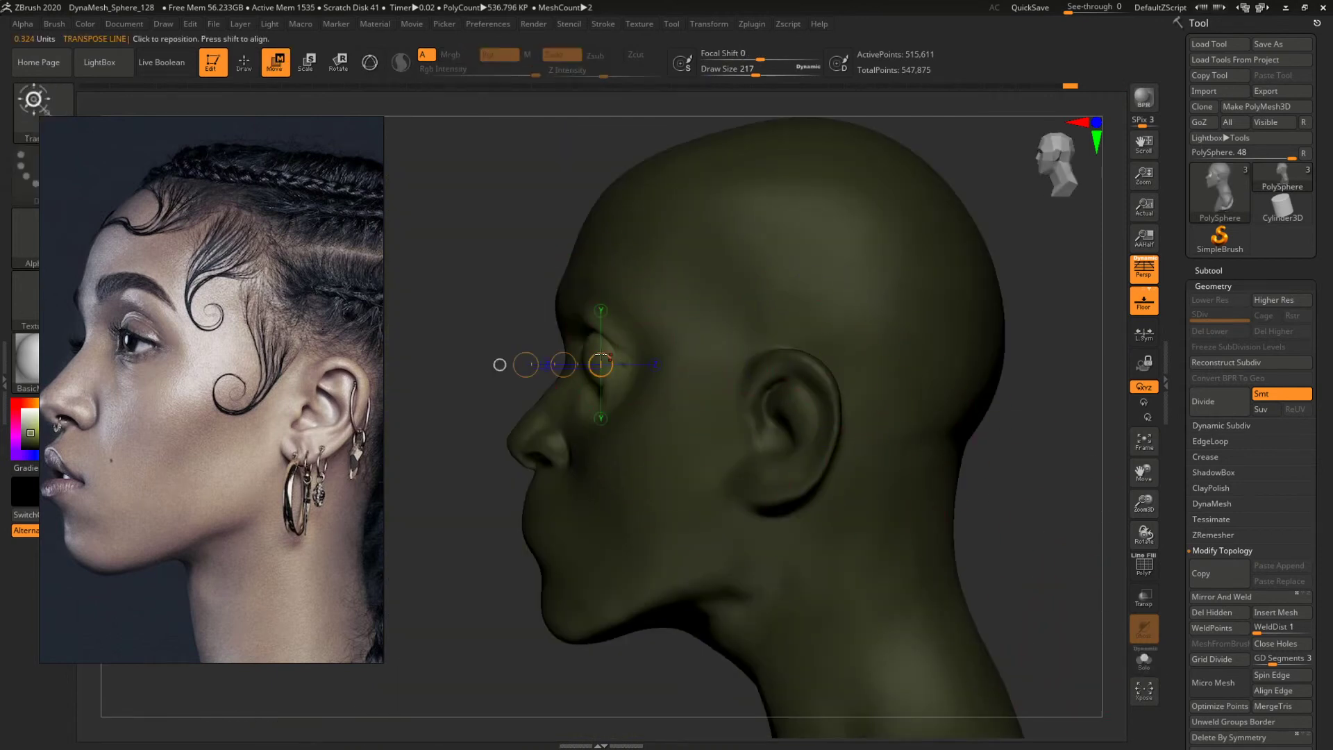
left_click_drag(564, 365, 561, 365)
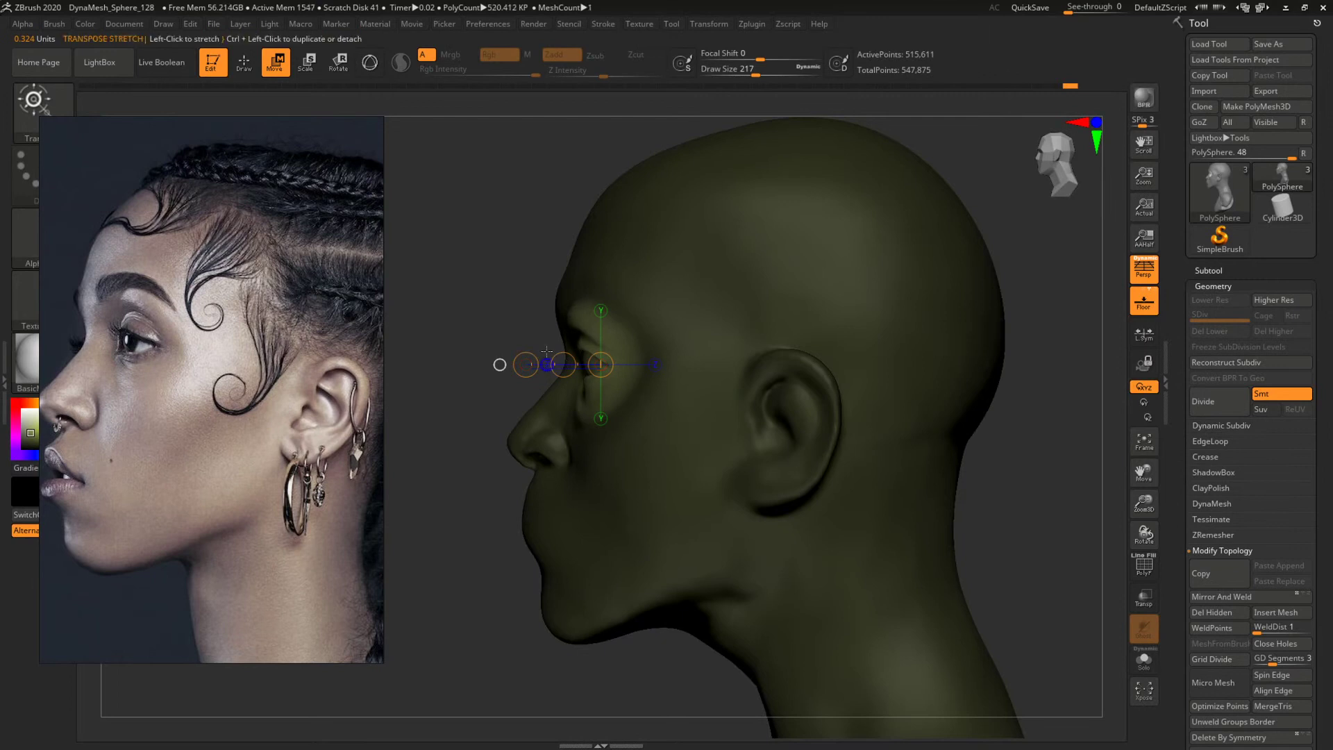
left_click_drag(471, 250, 625, 250)
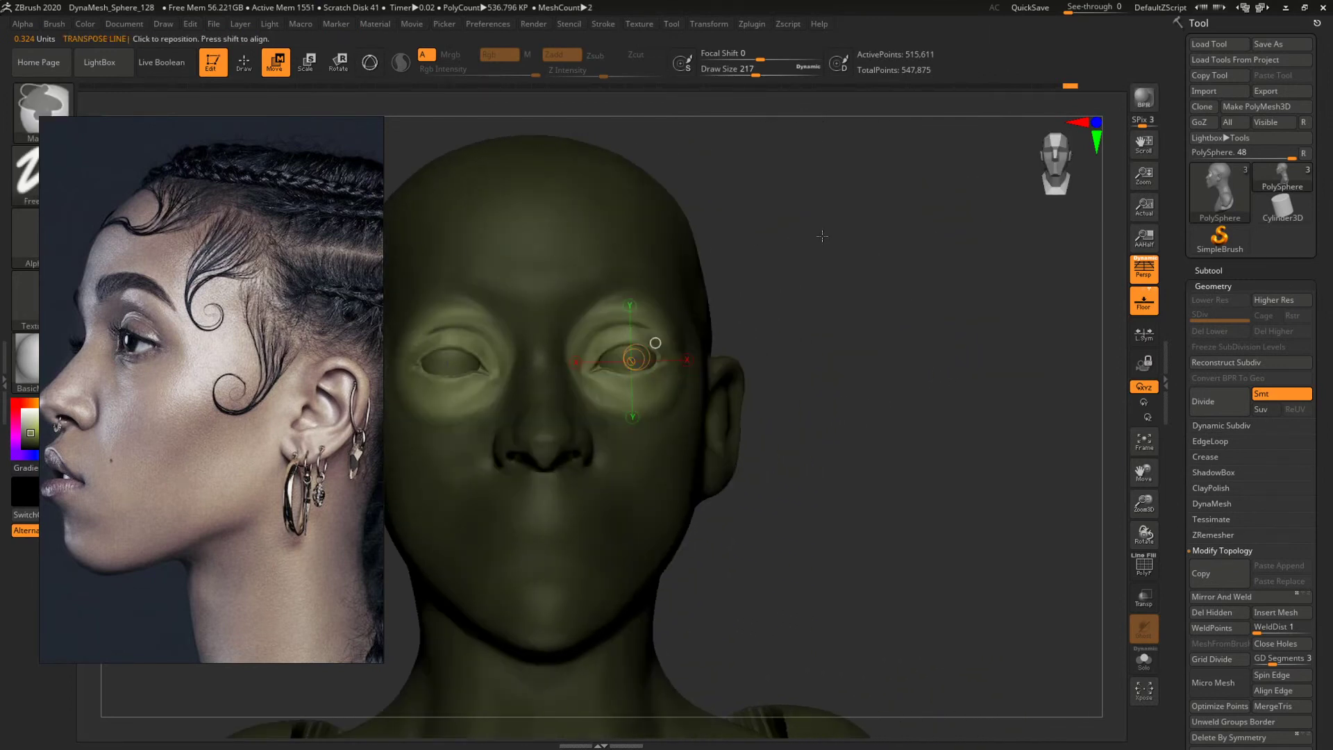
Select the eyeballs and try adjusting their depth slightly in profile with the Transpose line.
left_click_drag(819, 235, 816, 340, "ctrl")
left_click_drag(817, 339, 969, 438, "alt")
left_click_drag(905, 339, 893, 366, "shift")
left_click(642, 350, "alt")
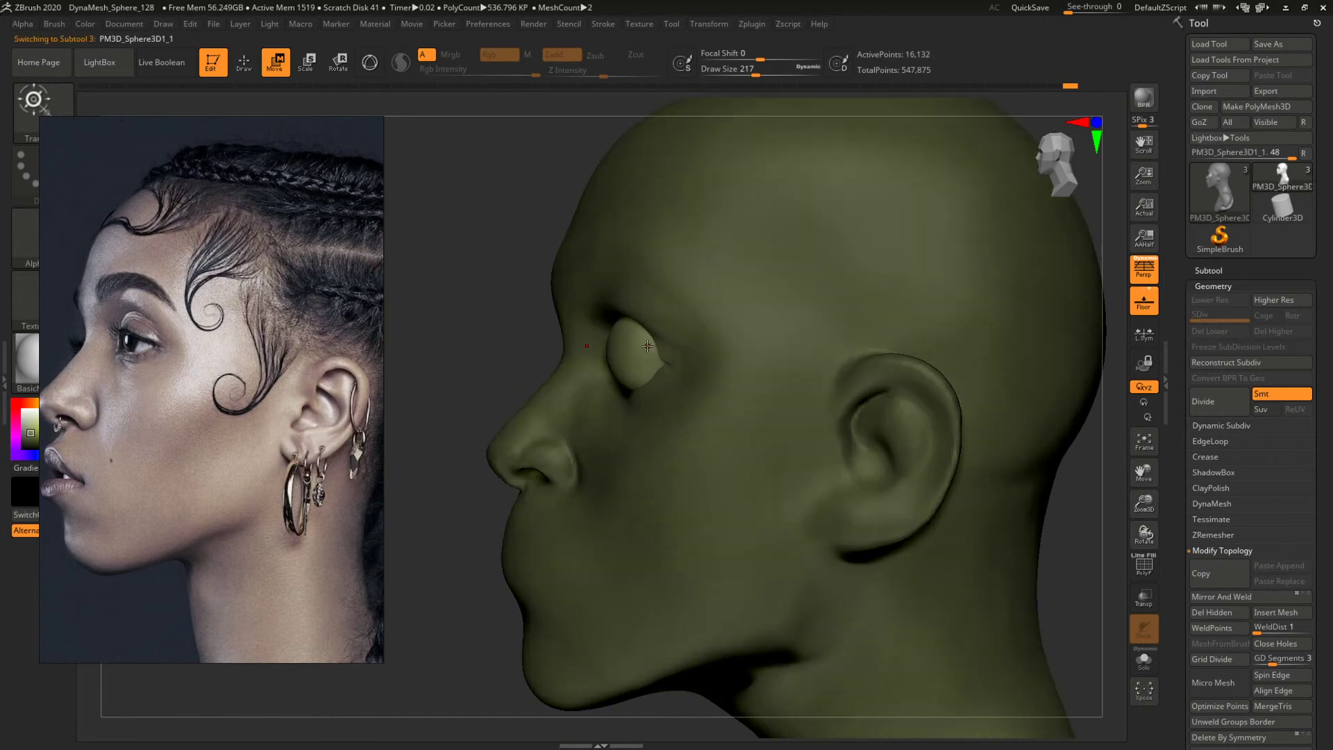
left_click_drag(513, 295, 476, 282)
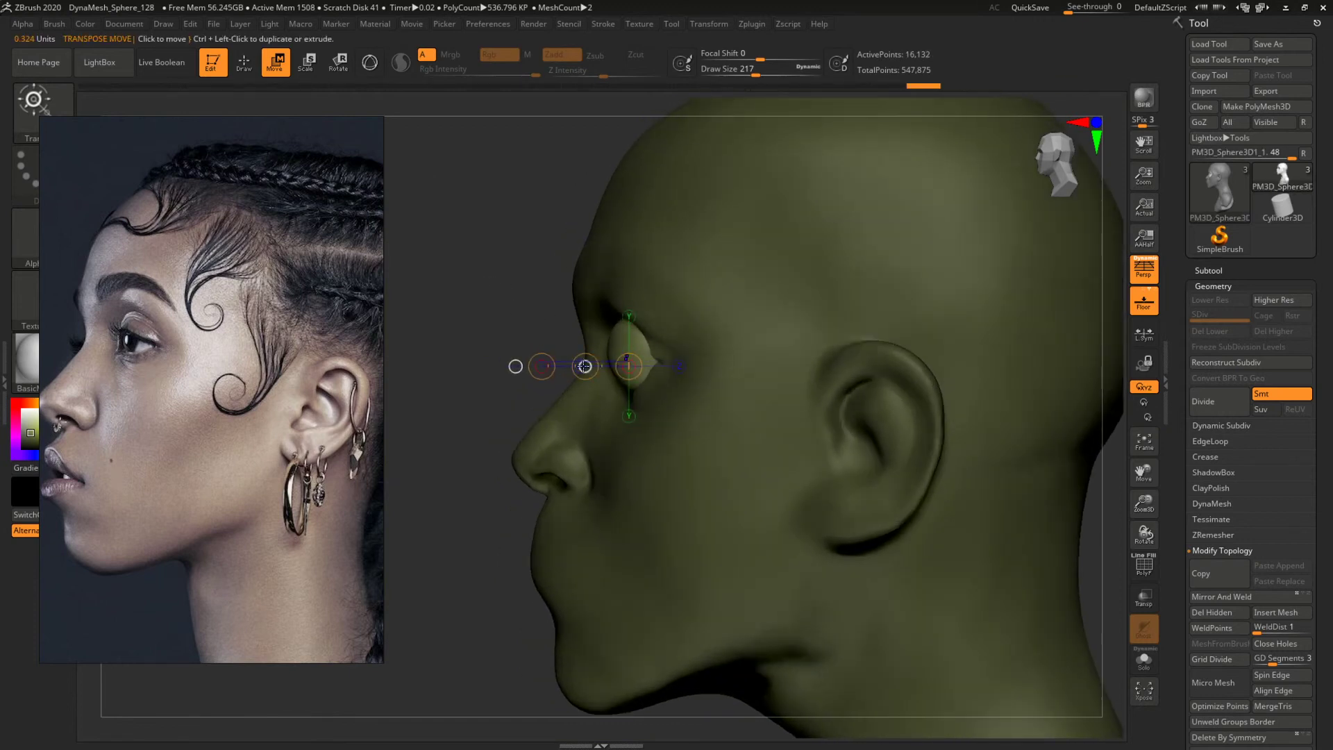
left_click_drag(584, 366, 587, 367)
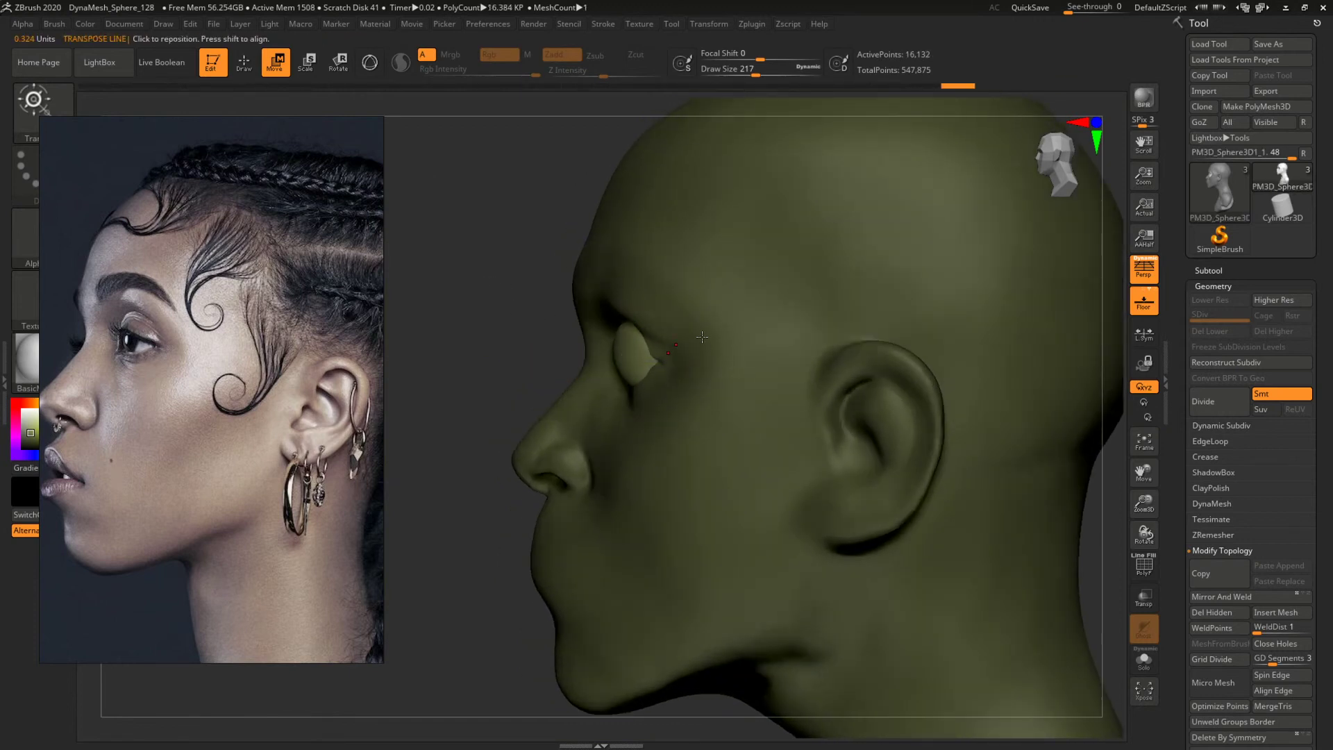
Reselect the head, try moving the unmasked eye regions further forward over the eyeballs, and clear the mask.
left_click(702, 336, "alt")
mouse_move(854, 335)
right_mouse_down()
mouse_move(978, 332)
mouse_move(1009, 280)
mouse_move(876, 333)
right_mouse_up()
left_click(979, 332, "ctrl")
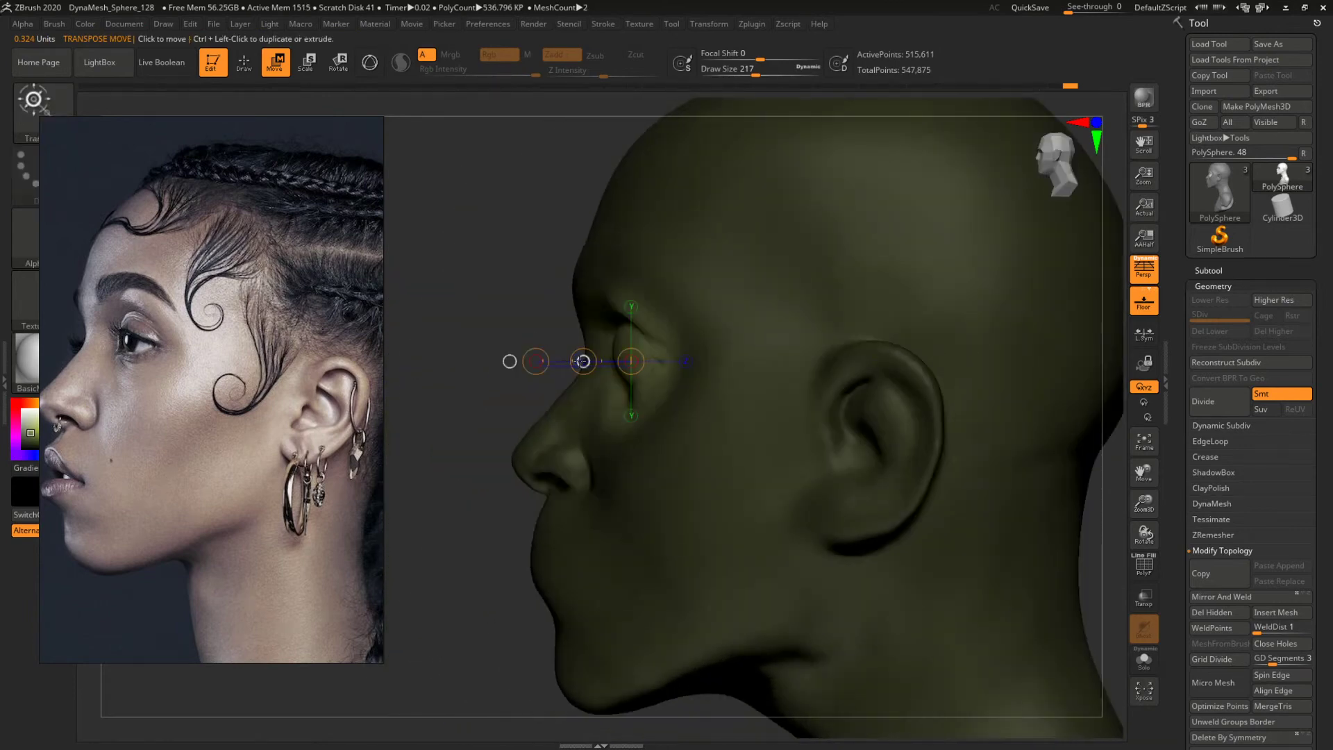
left_click_drag(584, 361, 571, 362)
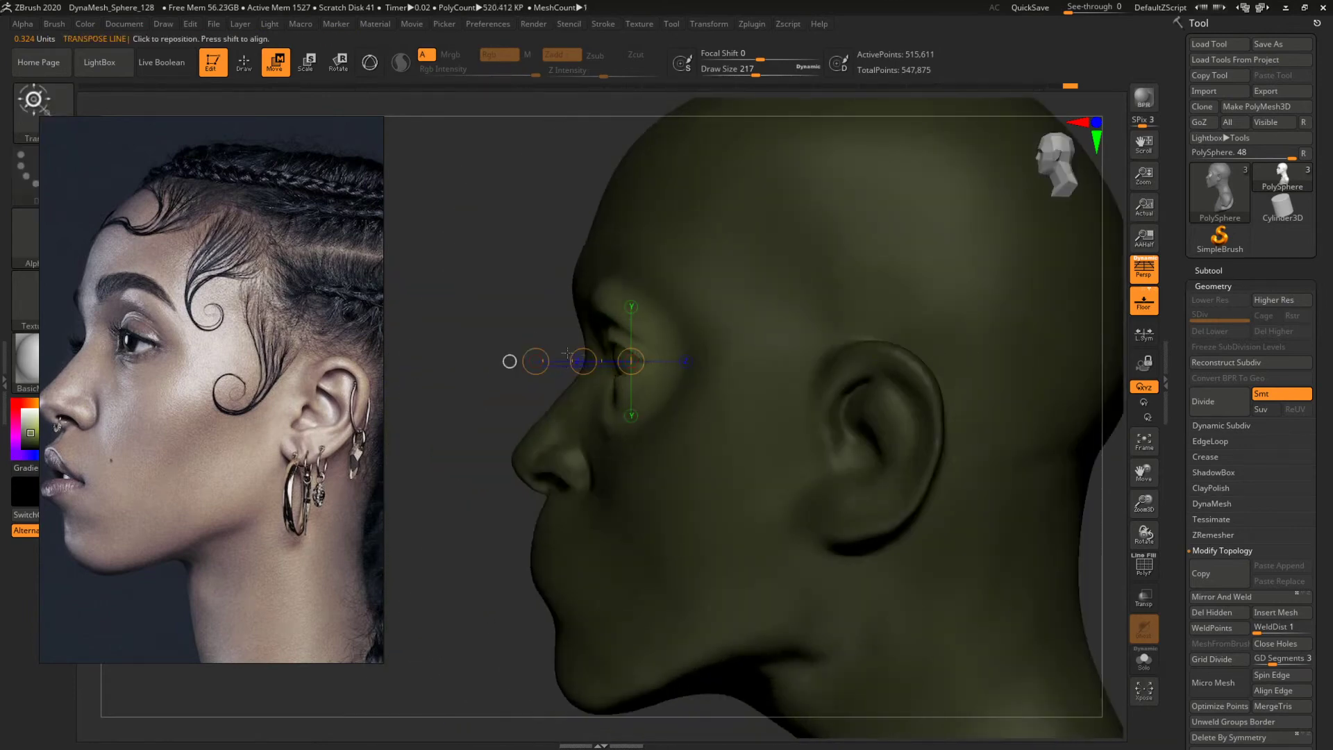
left_click_drag(525, 280, 547, 315, "ctrl")
mouse_move(547, 315)
right_mouse_down()
mouse_move(732, 323)
mouse_move(660, 327)
right_mouse_up()
Try blending the upper cheek, outer eye corner and brow area with ClayTubes, reducing Draw Size to 140, 101 and 80.
key("b")
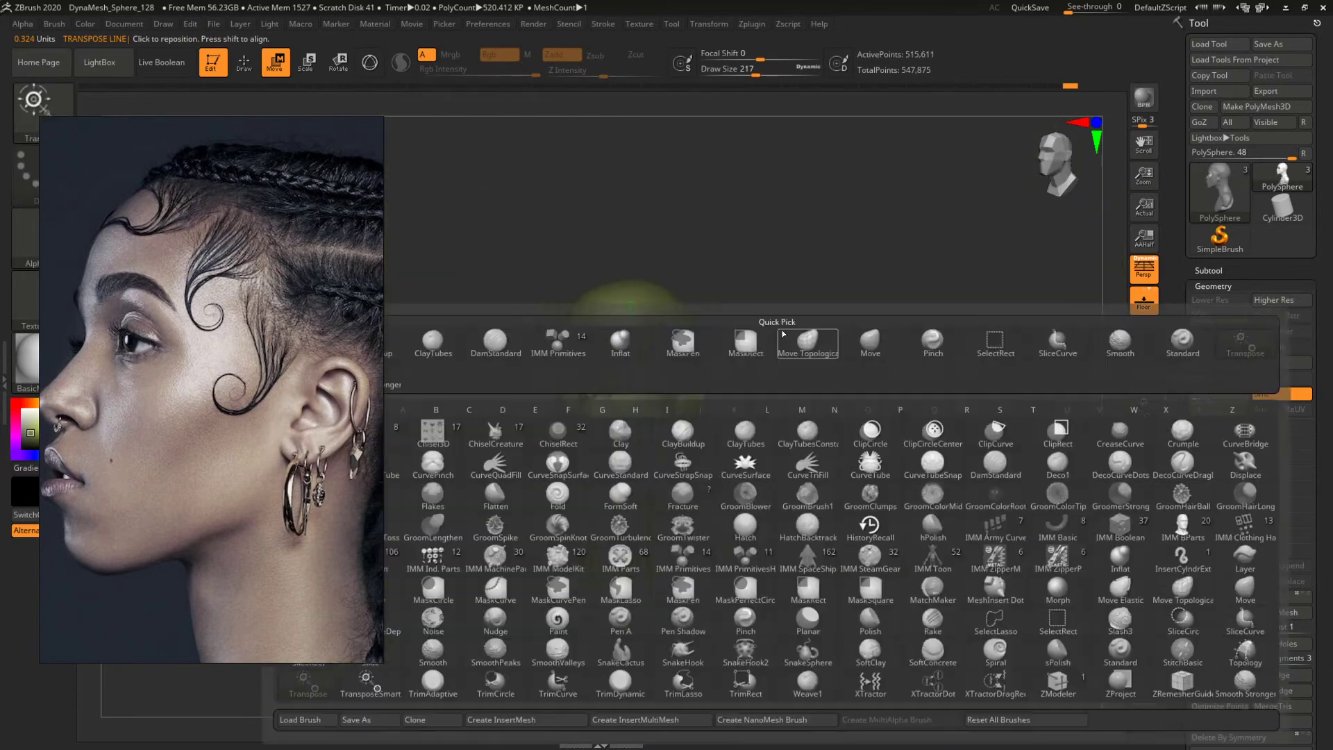
key("q")
mouse_move(831, 303)
right_mouse_down("ctrl")
mouse_move(931, 354)
mouse_move(743, 409)
right_mouse_up("ctrl")
right_click_drag(880, 390, 903, 341, "alt")
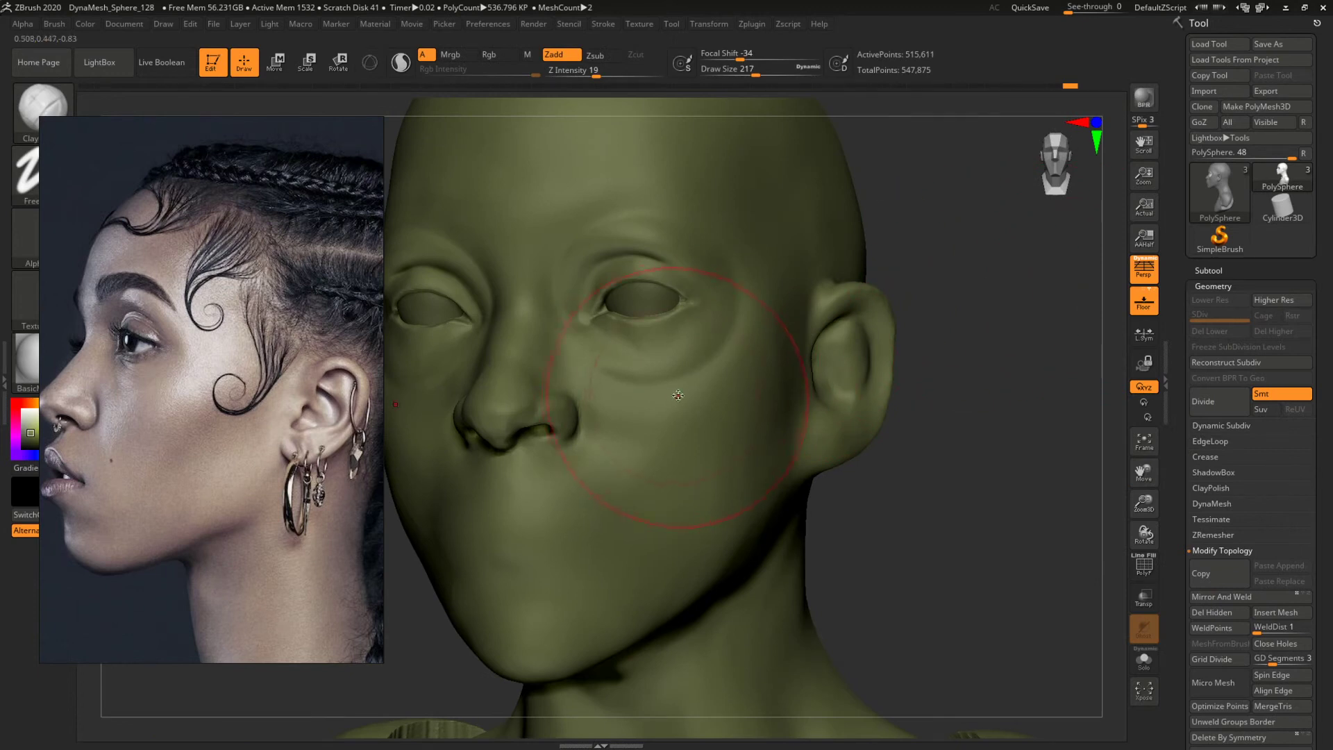
key("bracketleft")
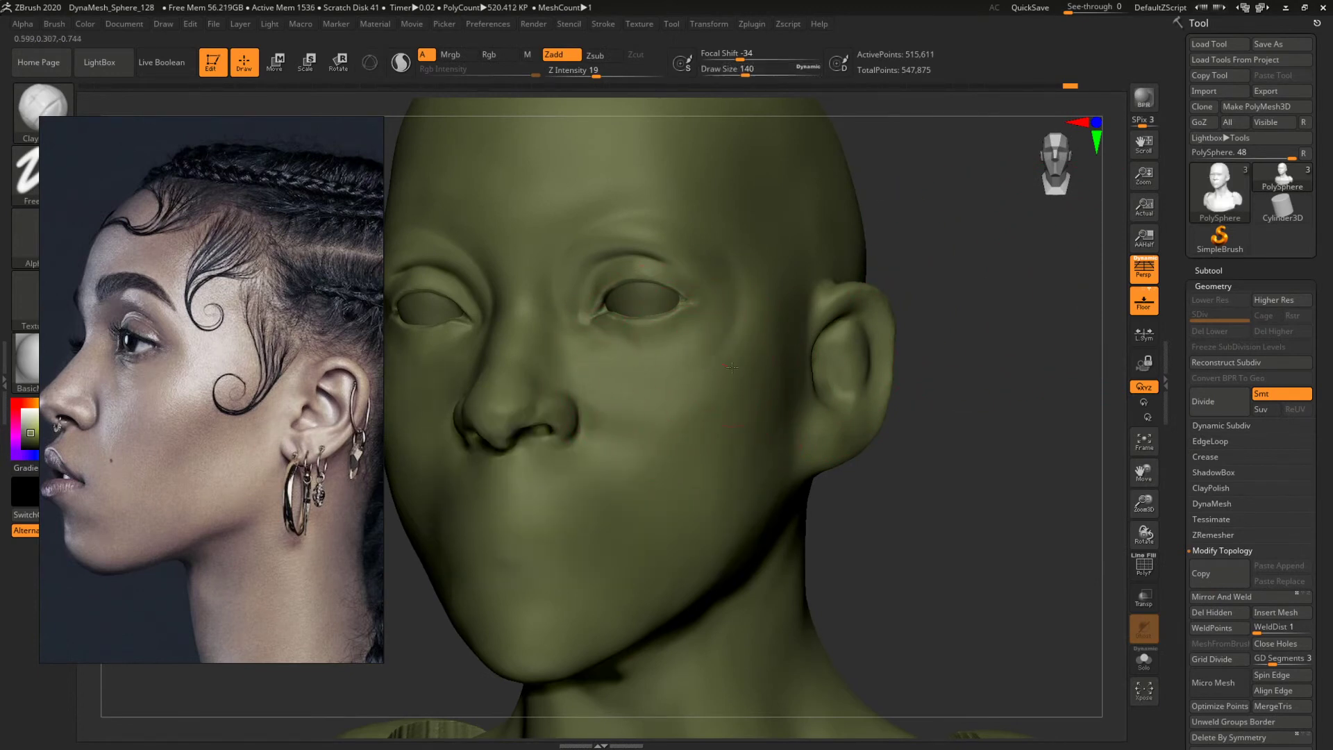
mouse_move(951, 325)
right_mouse_down("ctrl")
mouse_move(845, 310)
mouse_move(920, 301)
mouse_move(958, 352)
mouse_move(866, 356)
mouse_move(985, 322)
mouse_move(1042, 407)
right_mouse_up("ctrl")
key("space")
left_click_drag(684, 307, 677, 307)
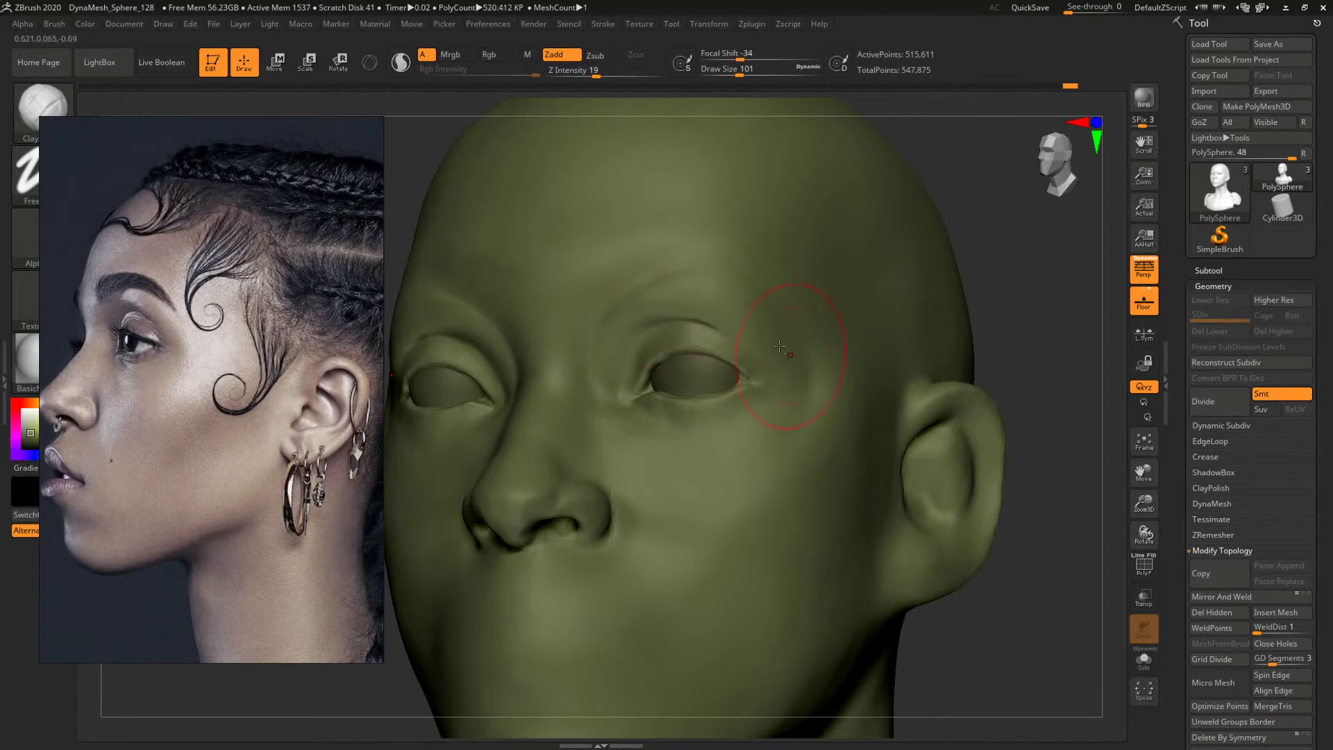
key("space")
left_click_drag(649, 306, 643, 306)
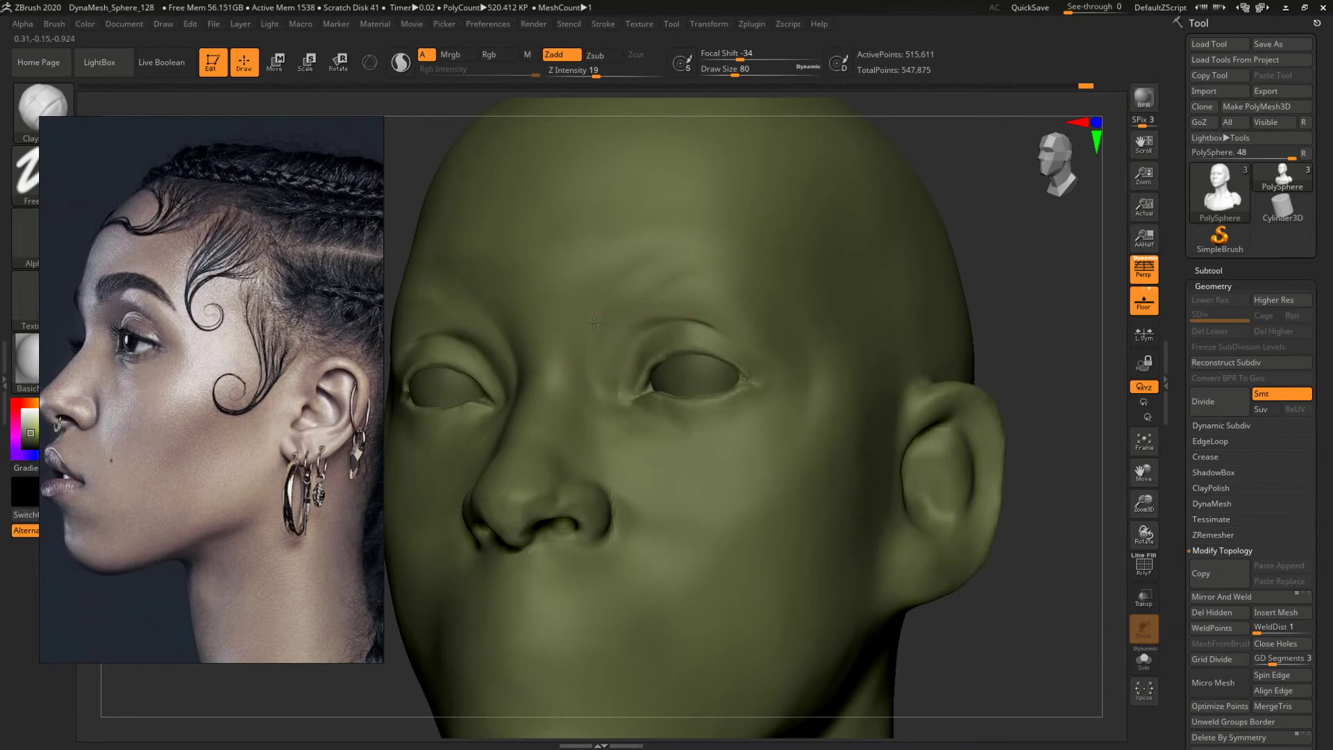
Try filling the temple beside the eye at Draw Size 104 and the cheek under the eye at Draw Size 59.
mouse_move(917, 261)
right_mouse_down()
mouse_move(985, 280)
mouse_move(830, 277)
mouse_move(855, 256)
mouse_move(1024, 267)
right_mouse_up()
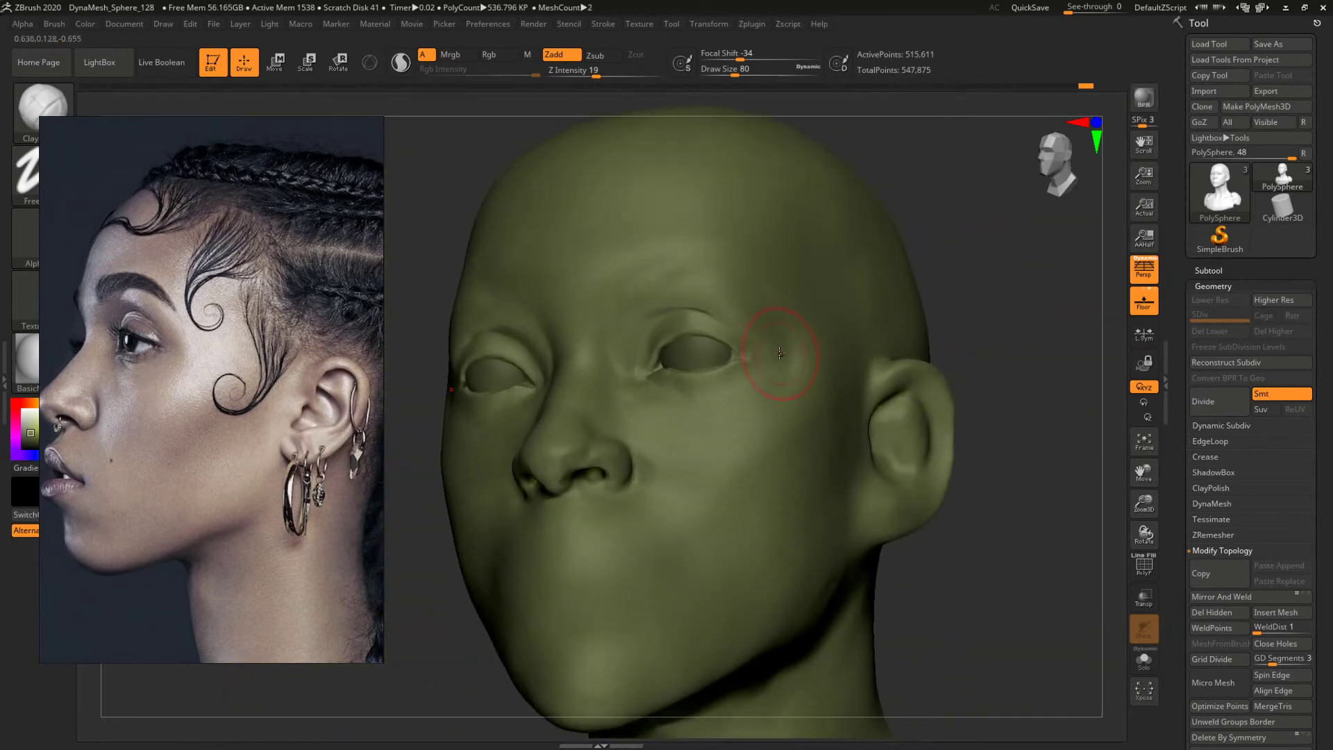
key("space")
left_click_drag(780, 364, 787, 365)
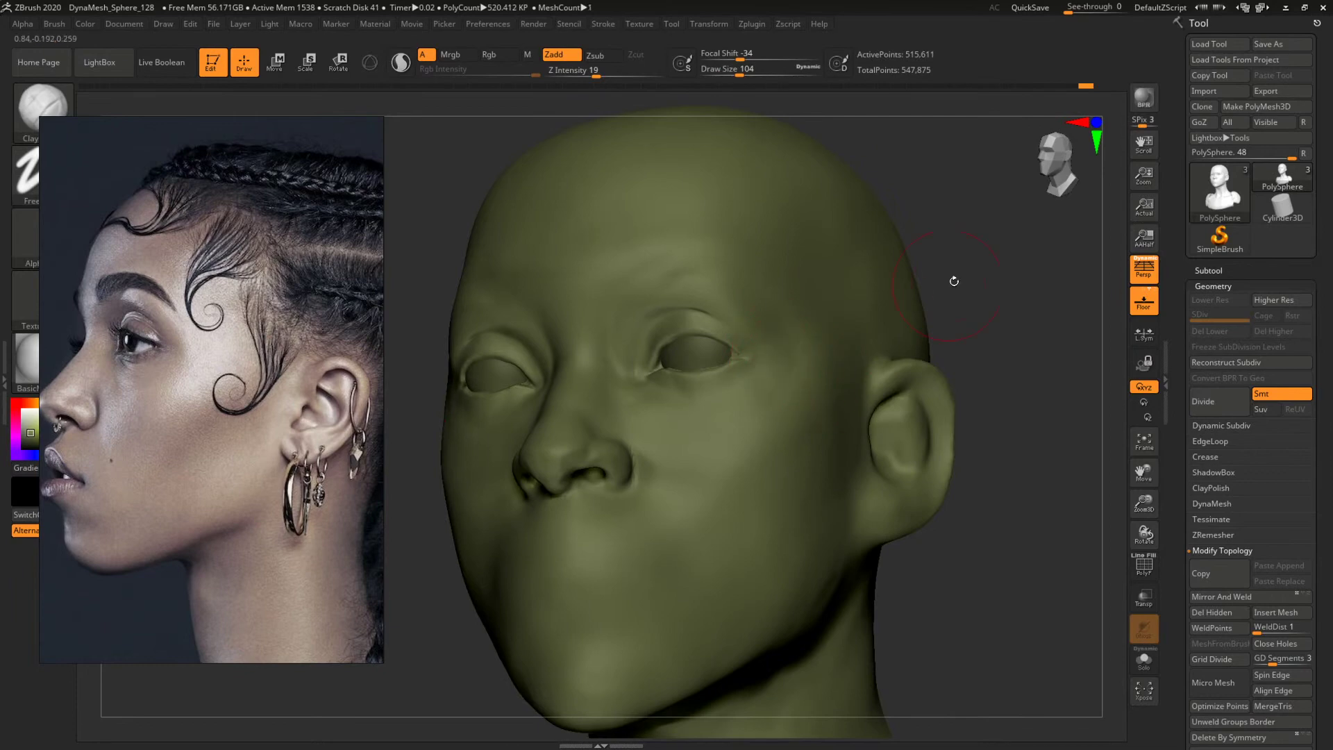
mouse_move(955, 281)
right_mouse_down()
mouse_move(1015, 310)
mouse_move(911, 295)
mouse_move(924, 279)
mouse_move(978, 314)
mouse_move(873, 285)
mouse_move(935, 330)
mouse_move(1047, 458)
mouse_move(949, 459)
right_mouse_up()
key("space")
left_click_drag(635, 415, 613, 414)
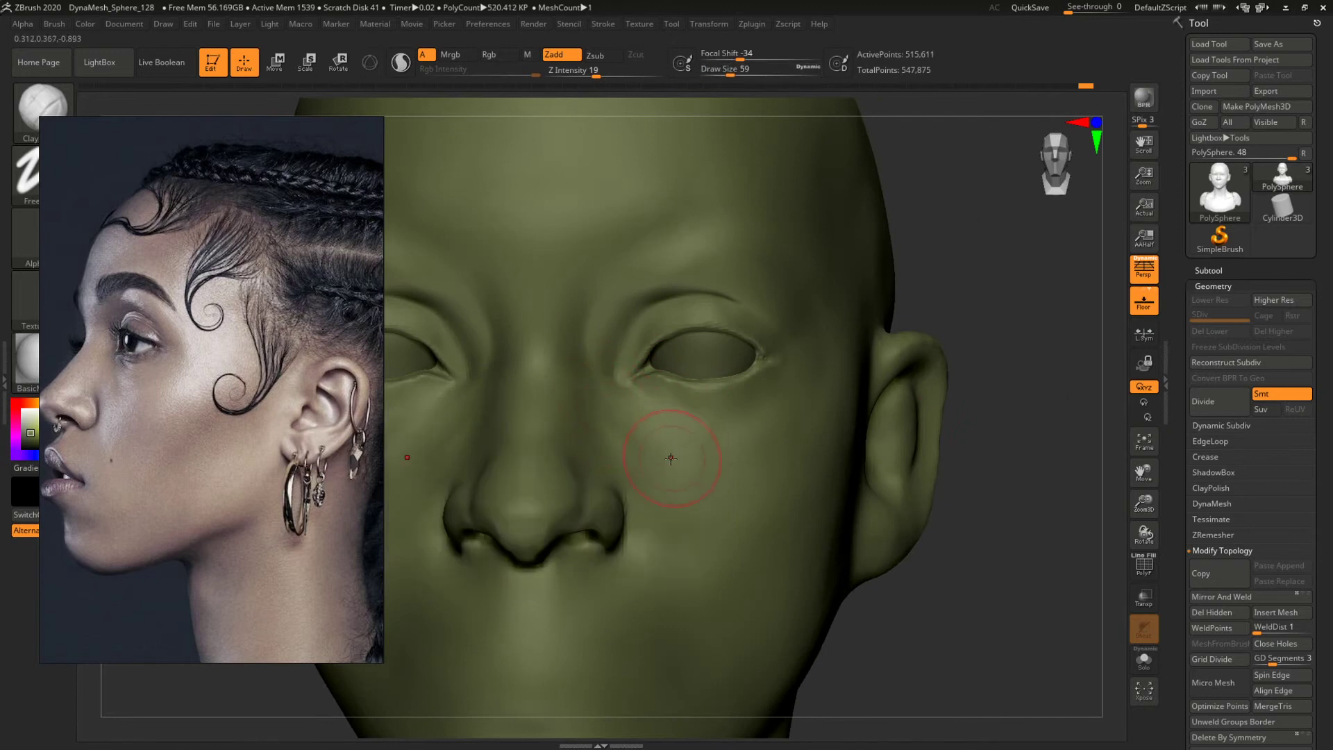
mouse_move(1032, 432)
right_mouse_down("alt")
mouse_move(843, 363)
mouse_move(919, 325)
mouse_move(914, 417)
mouse_move(908, 355)
mouse_move(992, 385)
mouse_move(983, 421)
mouse_move(980, 340)
mouse_move(985, 374)
mouse_move(936, 392)
mouse_move(950, 390)
mouse_move(917, 450)
mouse_move(788, 441)
right_mouse_up("alt")
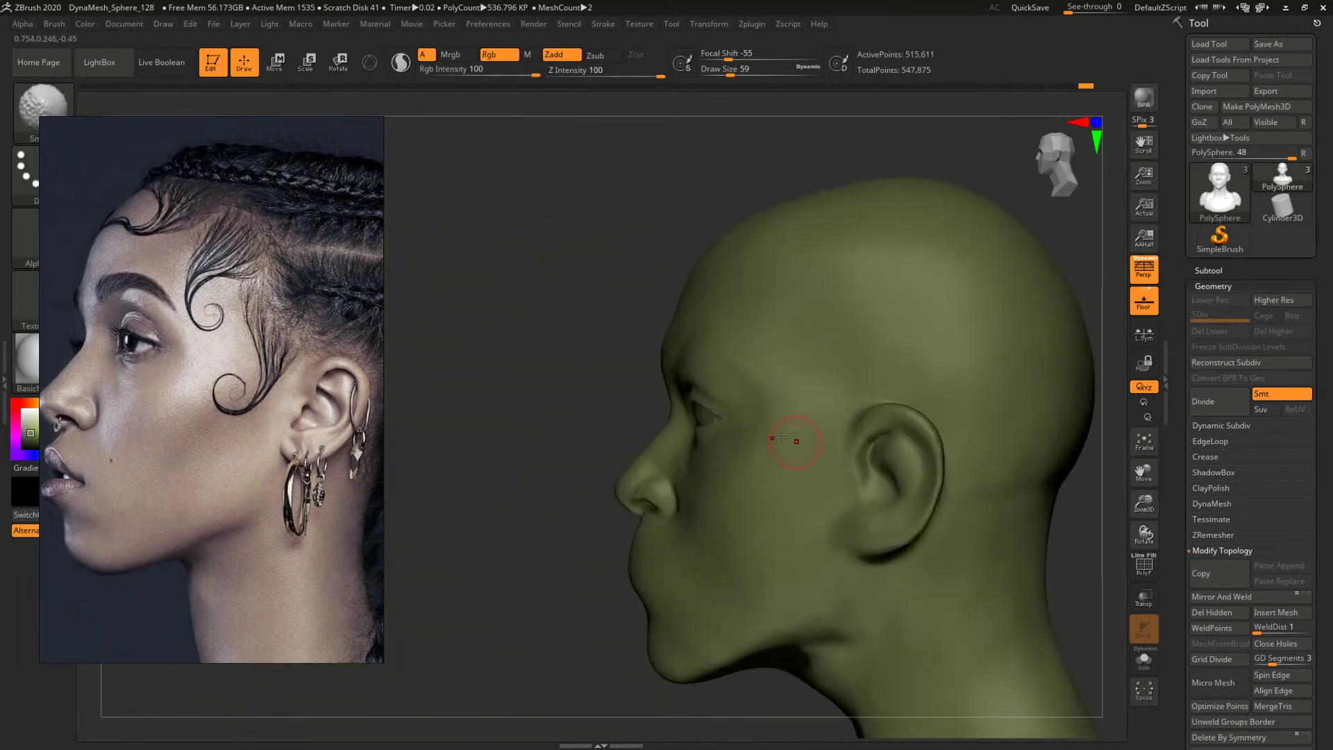
Step the head back through its undo history to before the eye regions were moved forward.
key("ctrl")
key("ctrl")
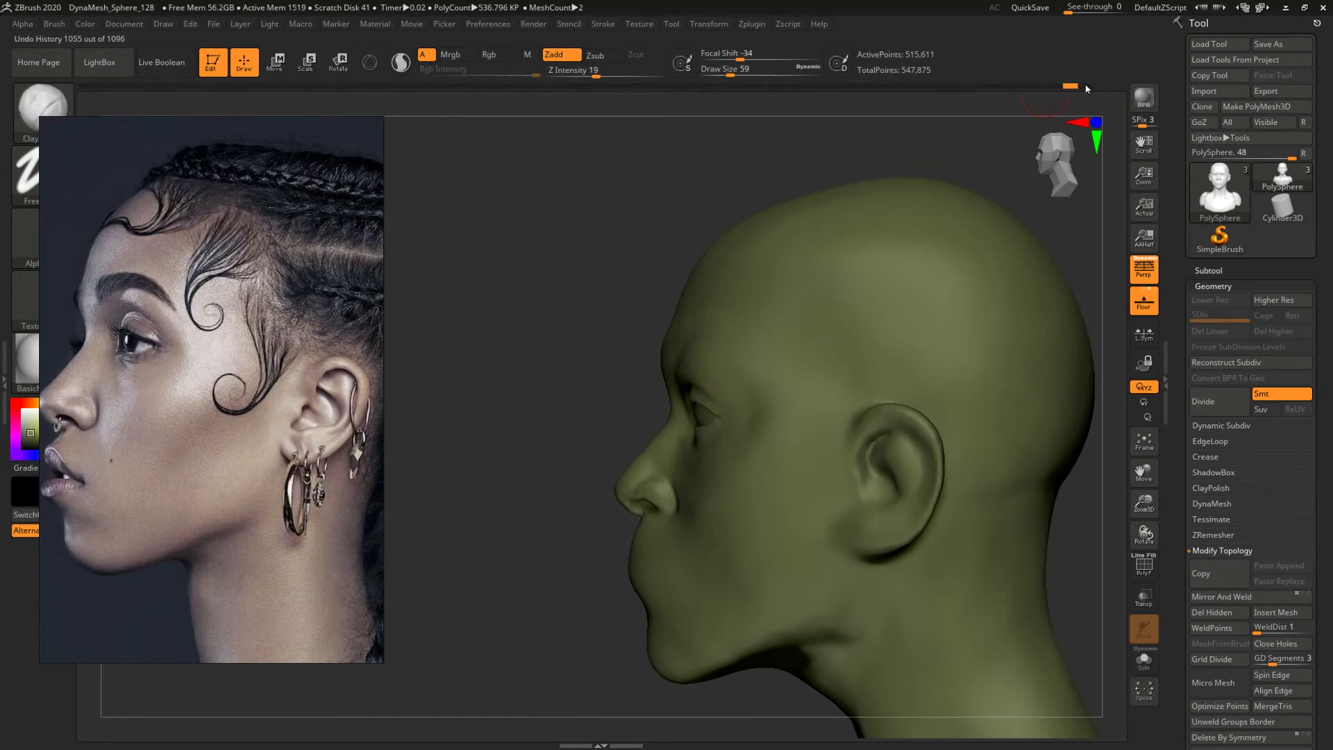
left_click(1040, 87)
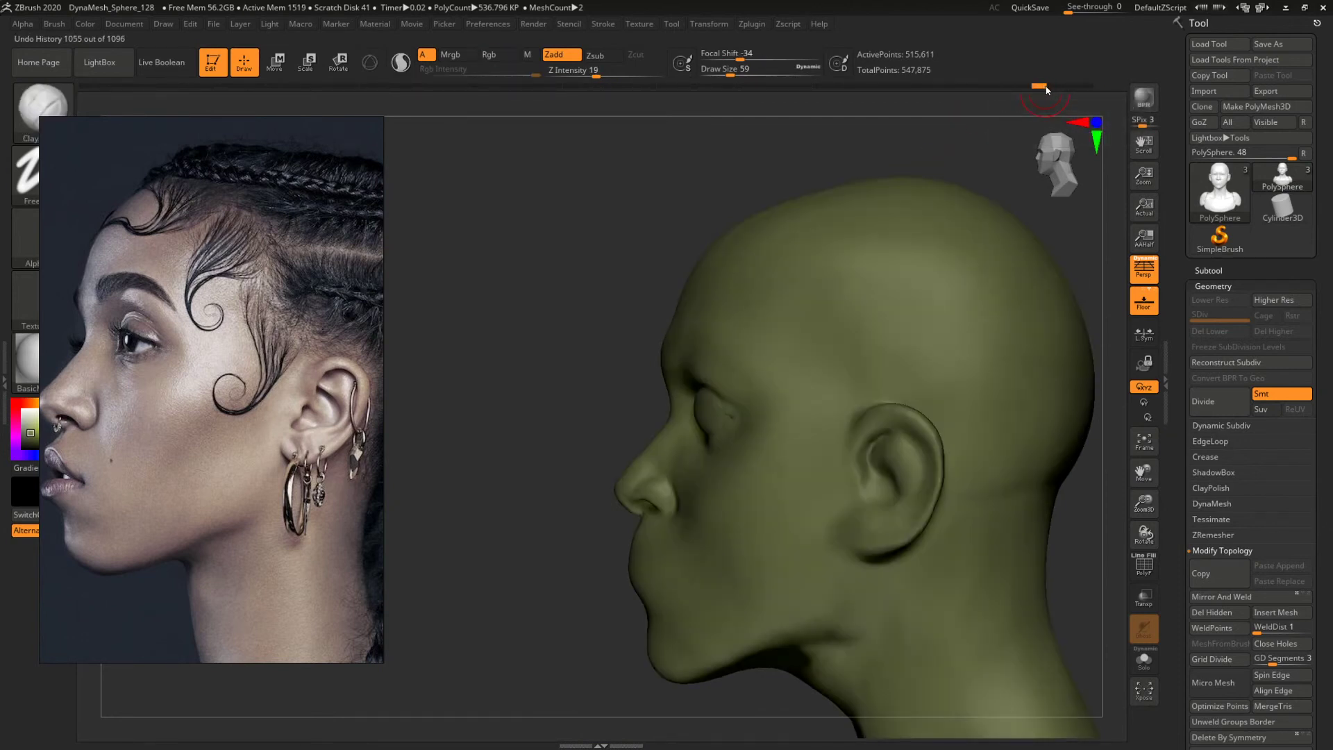
left_click(1059, 89)
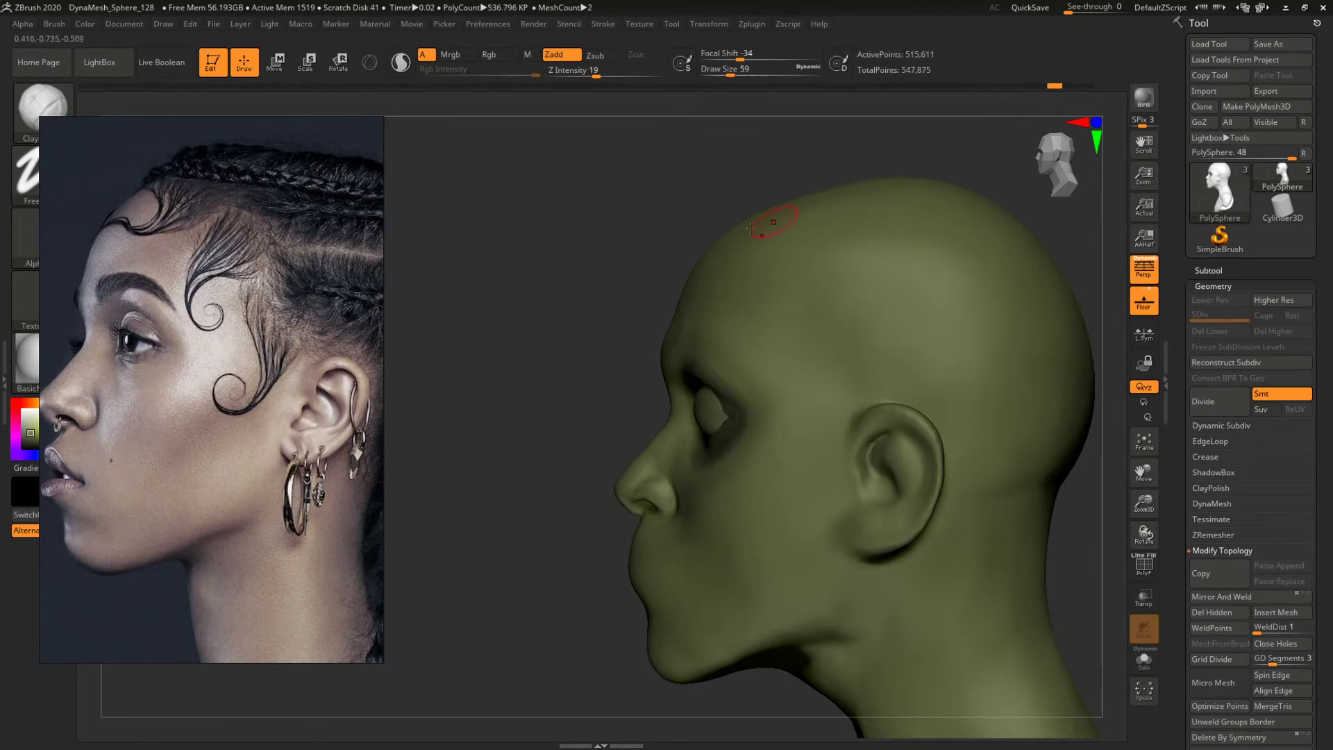
Select the eyeballs, undo their forward move so they sit inside the lids, and reselect the head.
left_click_drag(555, 246, 811, 250)
mouse_move(891, 283)
left_mouse_down("ctrl")
mouse_move(941, 350)
mouse_move(929, 378)
mouse_move(906, 381)
left_mouse_up("ctrl")
left_click(930, 385)
left_click(710, 406, "alt")
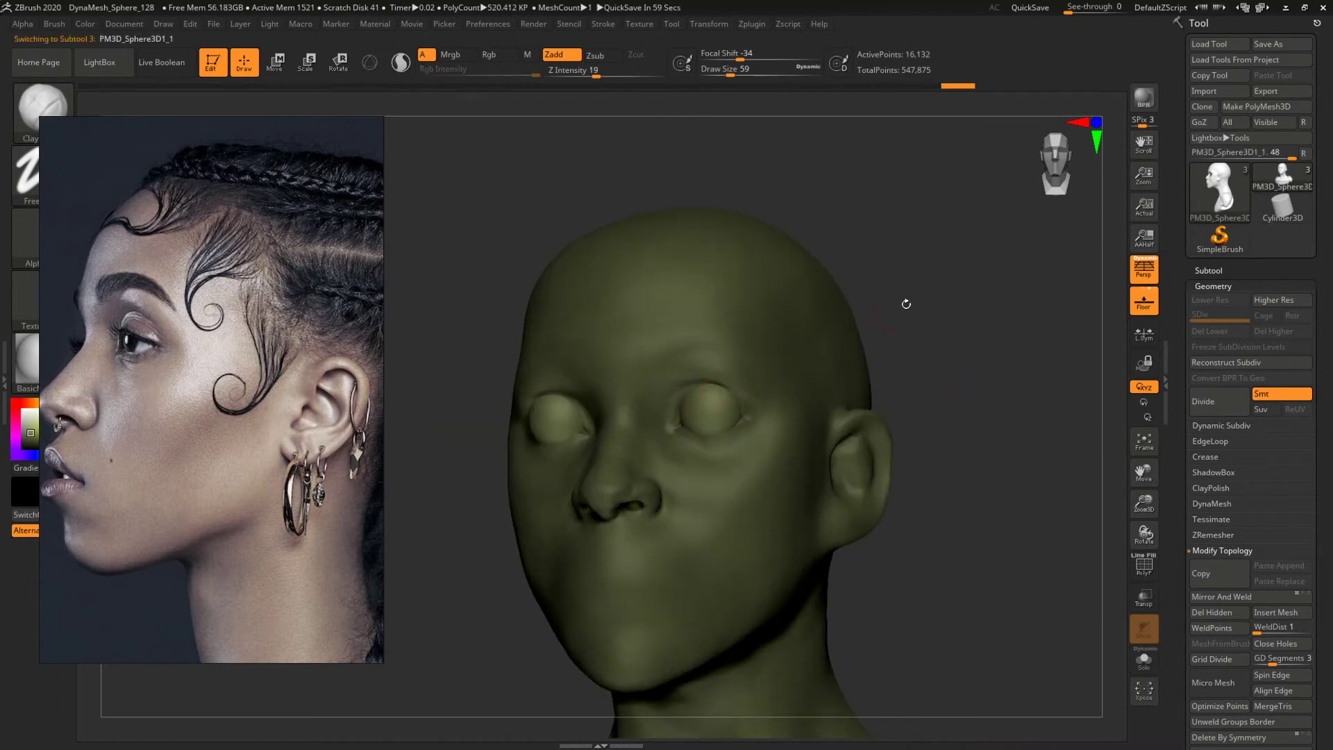
left_click_drag(972, 304, 920, 280, "shift")
key("ctrl+z")
left_click_drag(630, 288, 634, 317)
left_click(625, 320, "alt")
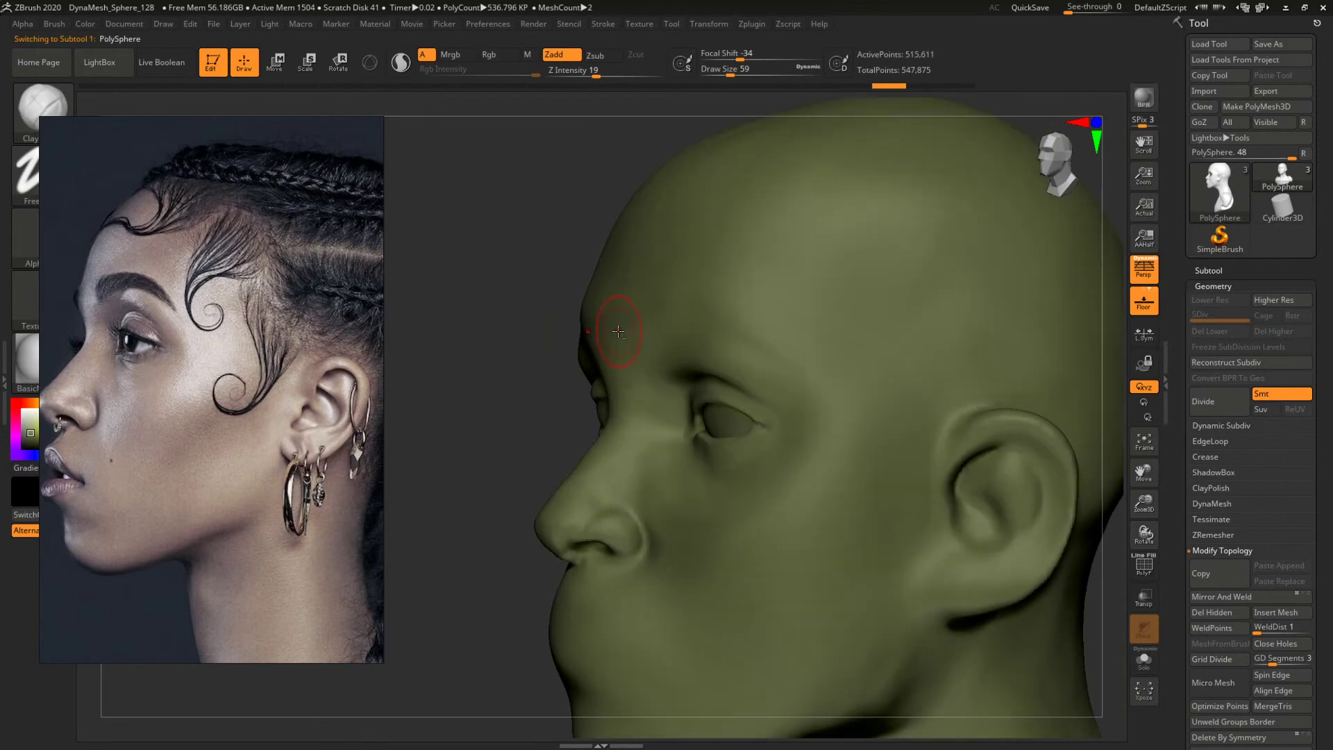
Flatten the forehead and temple planes with the TrimDynamic brush at Draw Size 197.
key("b")
key("t")
key("d")
mouse_move(553, 319)
left_mouse_down()
mouse_move(522, 343)
mouse_move(643, 360)
mouse_move(660, 371)
mouse_move(645, 385)
left_mouse_up()
key("space")
key("space")
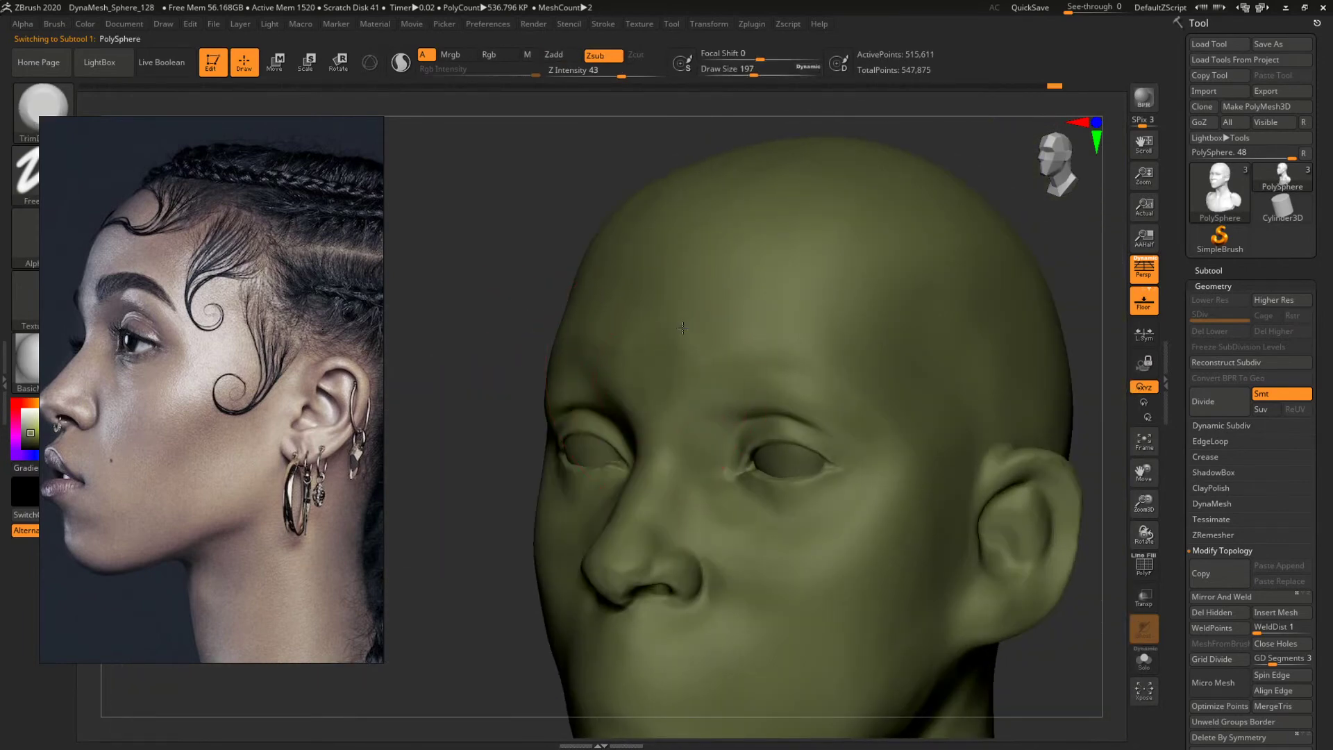
left_click_drag(472, 393, 635, 341)
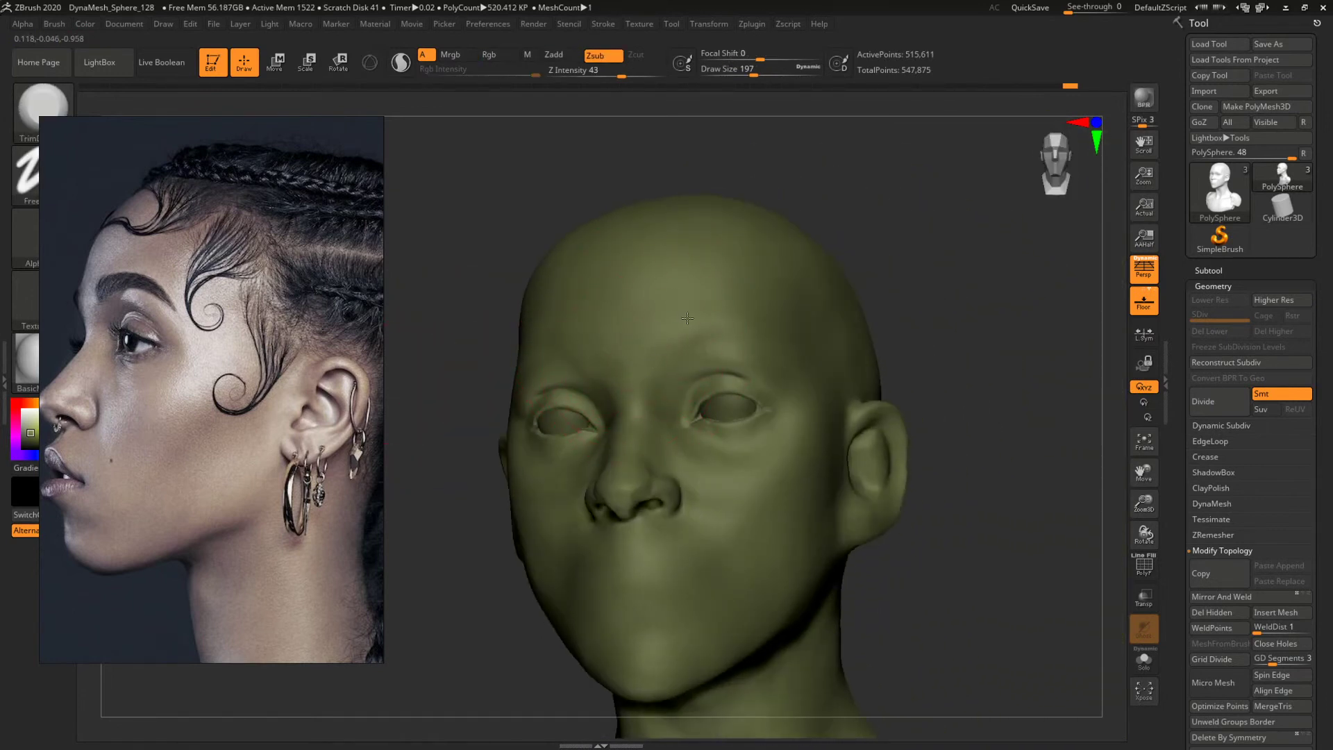
left_click_drag(894, 233, 796, 320)
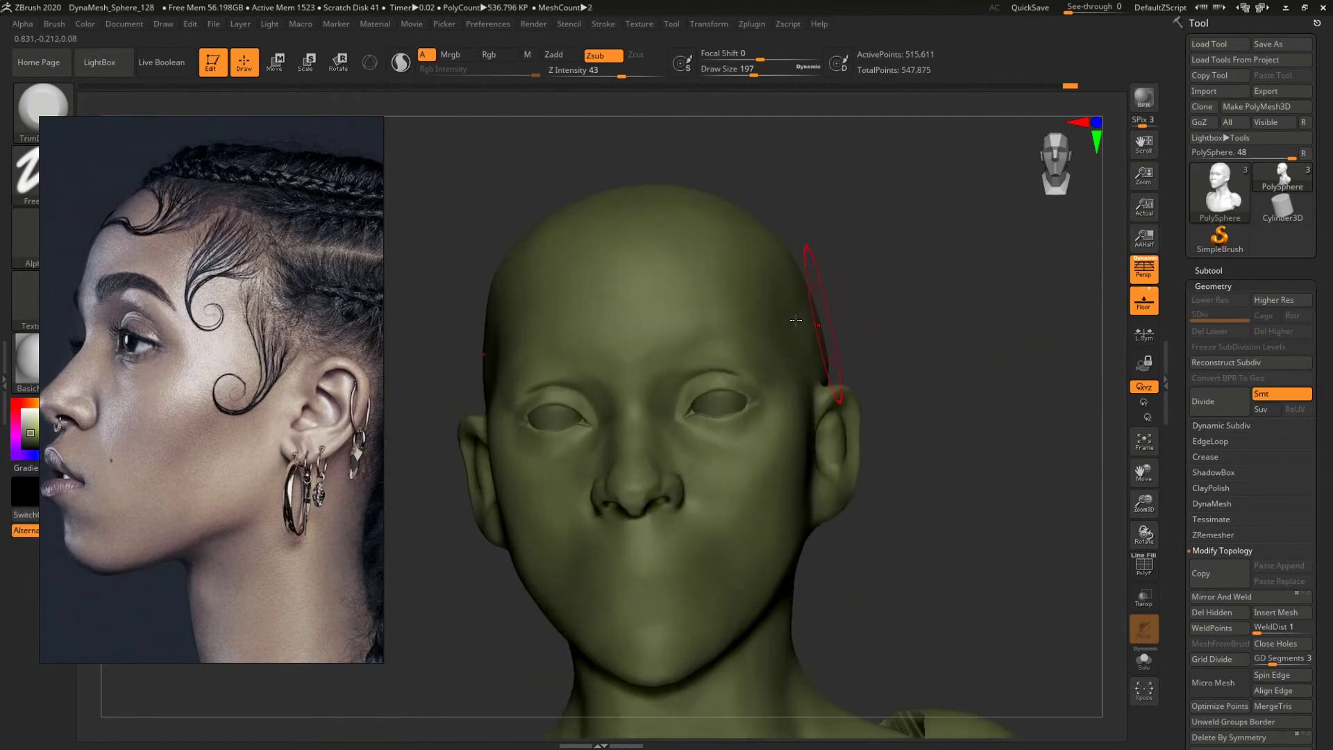
left_click_drag(889, 299, 863, 305)
right_click_drag(862, 304, 986, 359)
left_click_drag(1035, 334, 820, 349)
Reshape the ear in profile with the Move brush, using Draw Size 116 and 87.
key("b")
key("m")
key("v")
key("space")
left_click_drag(1042, 368, 924, 375, "shift")
right_click_drag(1056, 384, 848, 353)
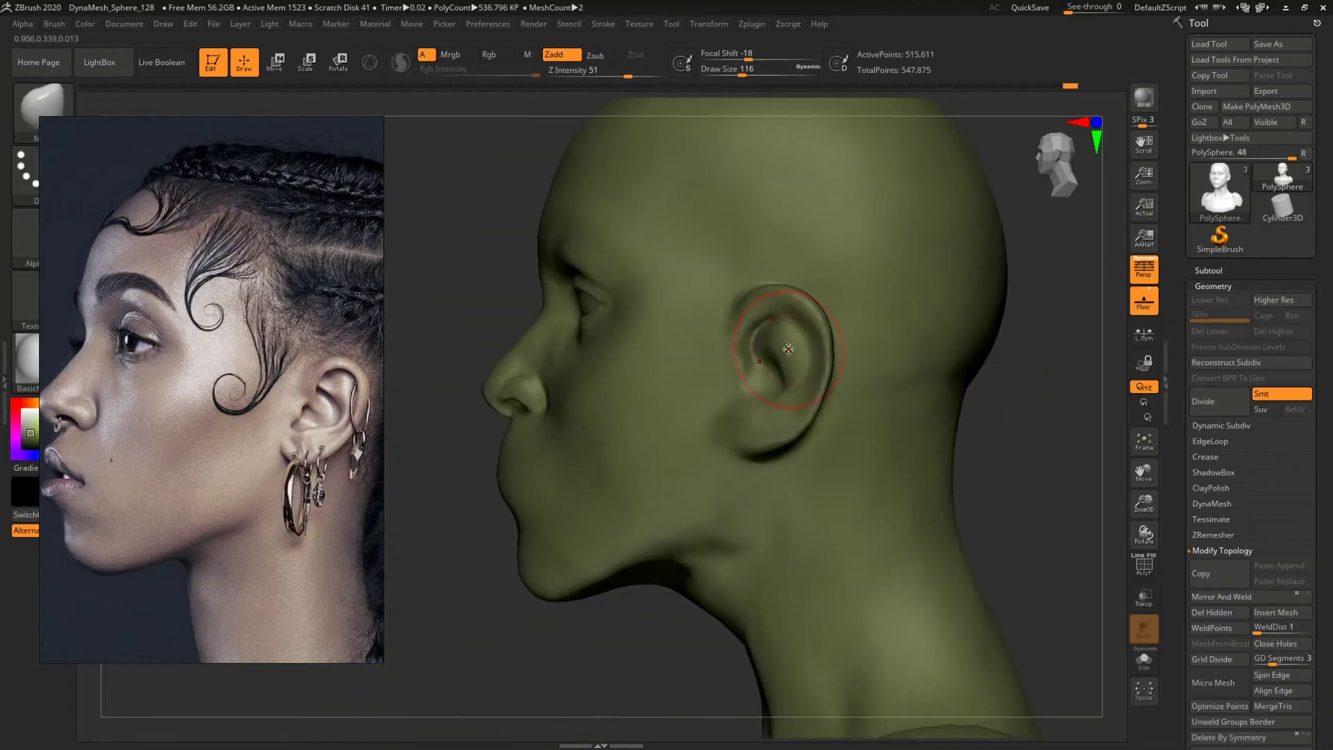
key("space")
mouse_move(789, 349)
left_mouse_down()
mouse_move(823, 342)
mouse_move(760, 340)
mouse_move(739, 364)
left_mouse_up()
key("space")
key("space")
left_click_drag(771, 345, 765, 341)
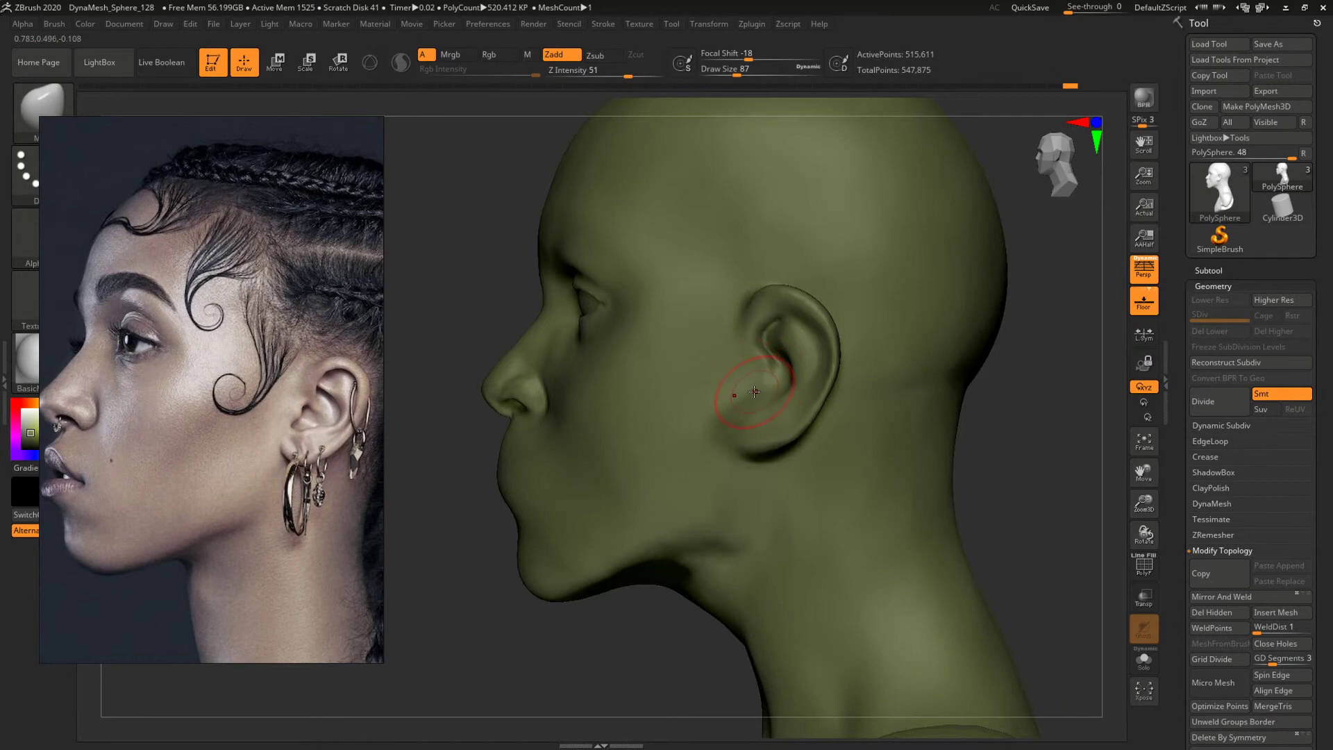
Build up a rounded tragus at the front of the ear with ClayTubes at Draw Size 71.
key("b")
key("c")
key("t")
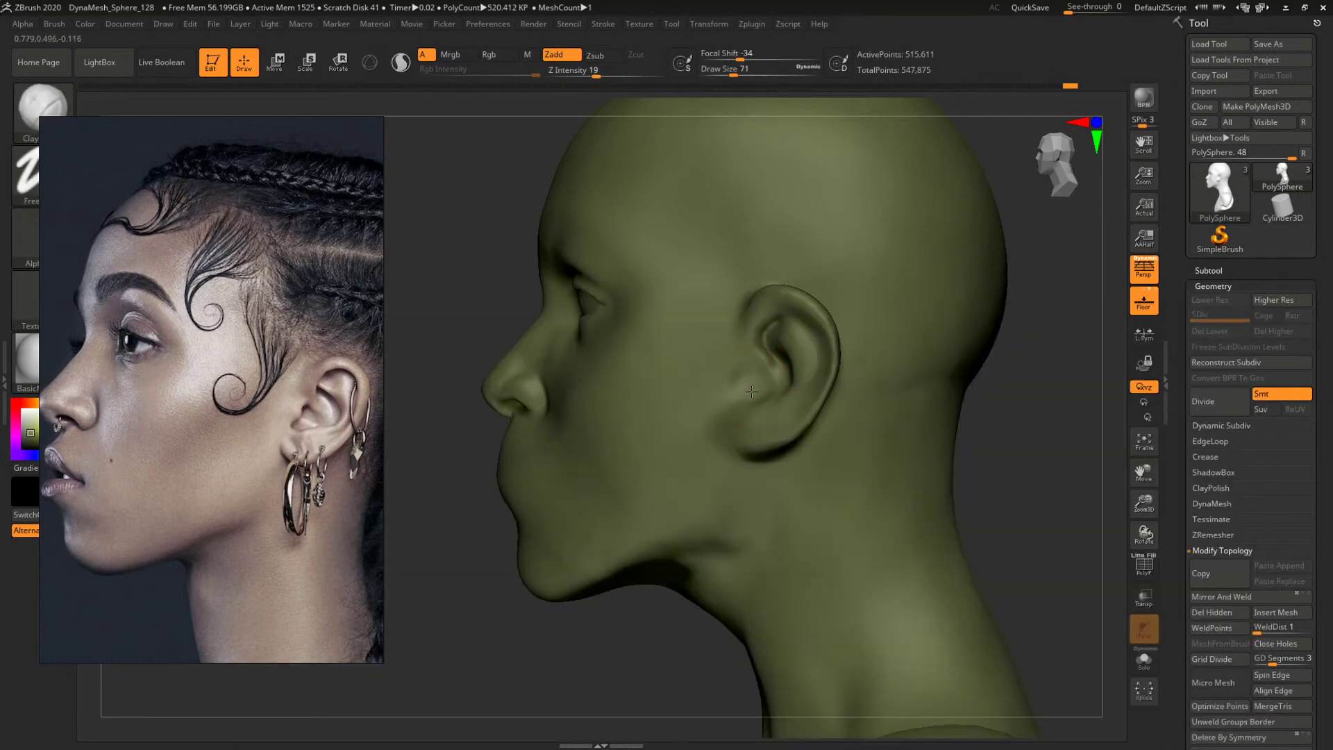
mouse_move(753, 392)
left_mouse_down()
mouse_move(736, 385)
mouse_move(774, 375)
mouse_move(750, 389)
left_mouse_up()
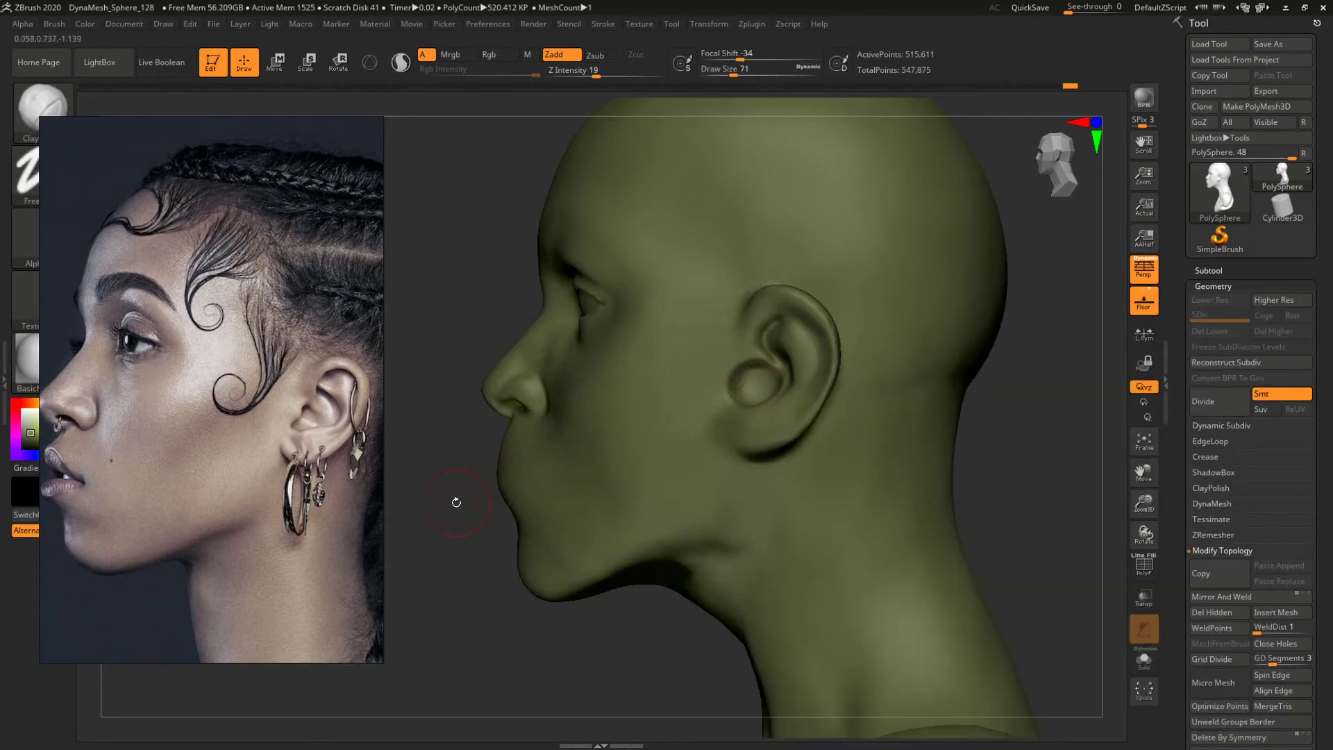
Build up the front of the chin with ClayTubes at Draw Size 132.
left_click_drag(456, 502, 528, 474, "alt")
mouse_move(497, 525)
left_mouse_down()
mouse_move(556, 507)
mouse_move(526, 522)
left_mouse_up()
key("bracketright")
key("bracketright")
key("space")
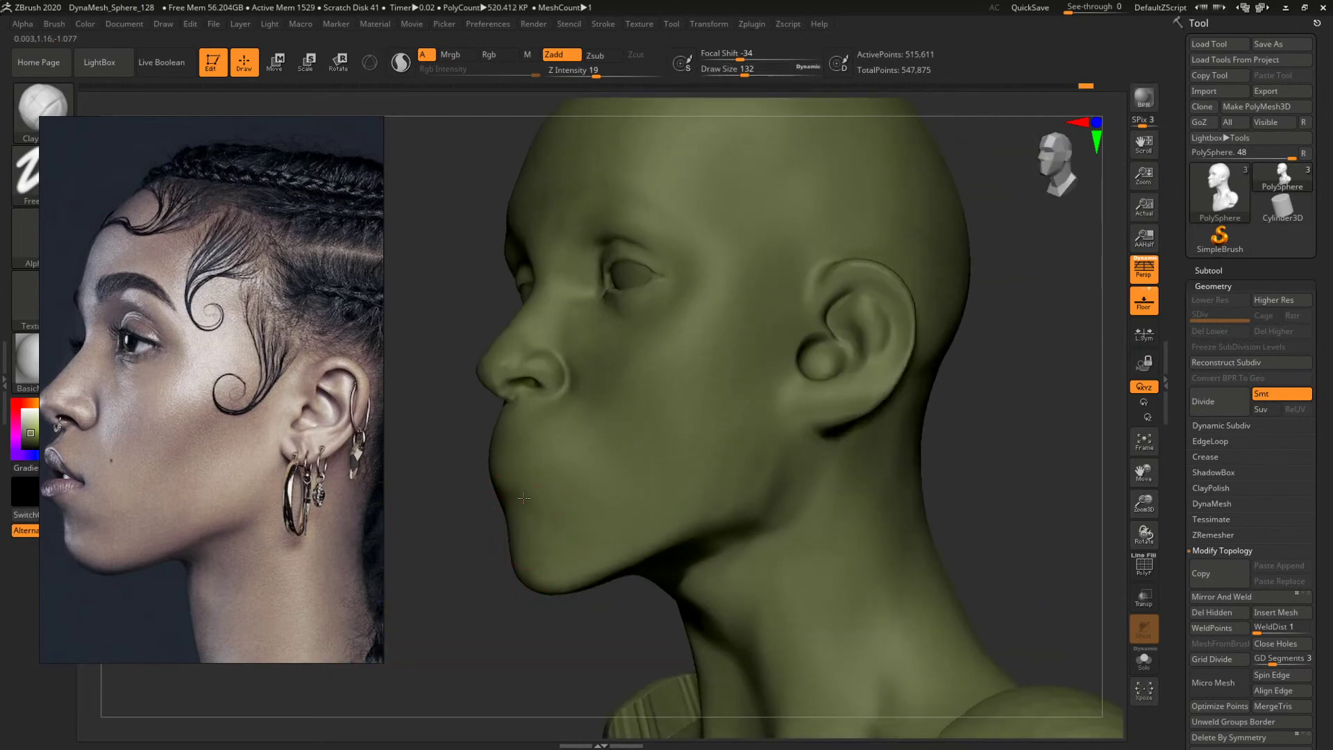
mouse_move(486, 583)
left_mouse_down()
mouse_move(439, 605)
mouse_move(505, 536)
left_mouse_up()
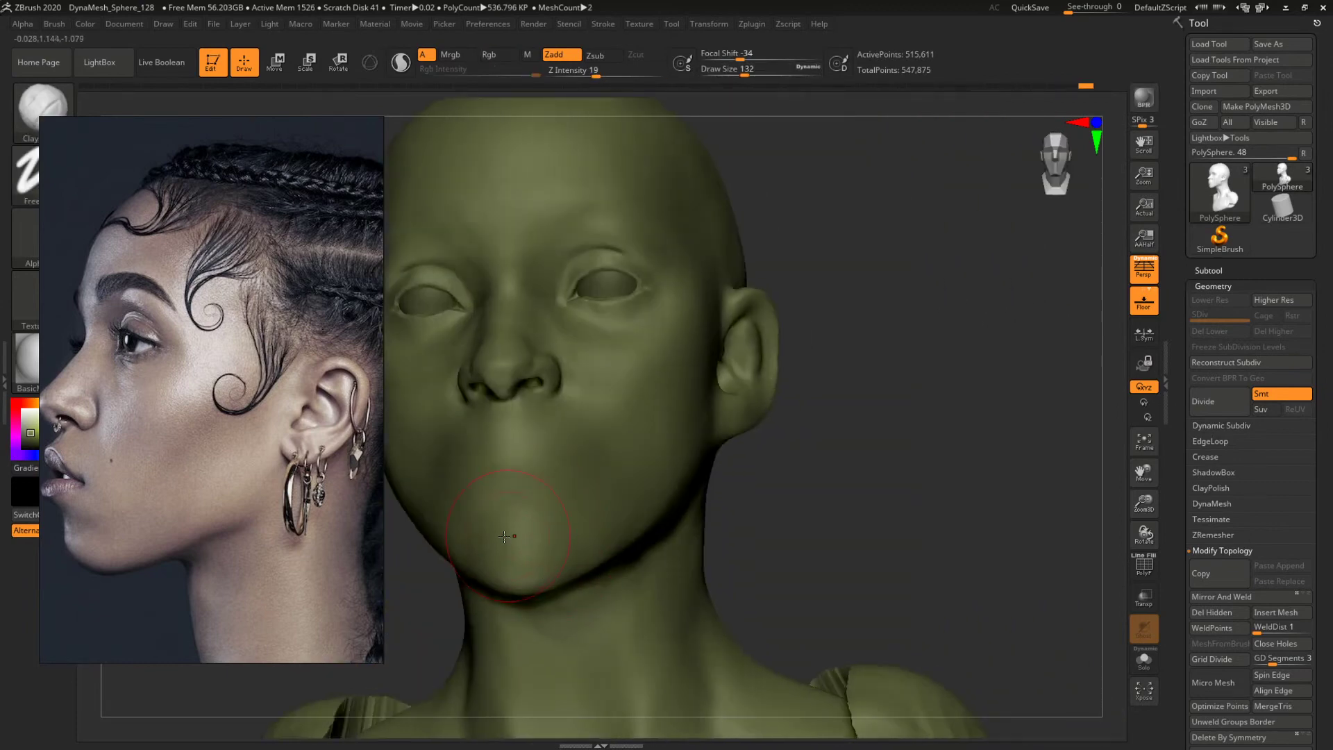
Shape and smooth the mouth and chin area, checking it against the profile reference.
left_click_drag(768, 486, 595, 477, "shift")
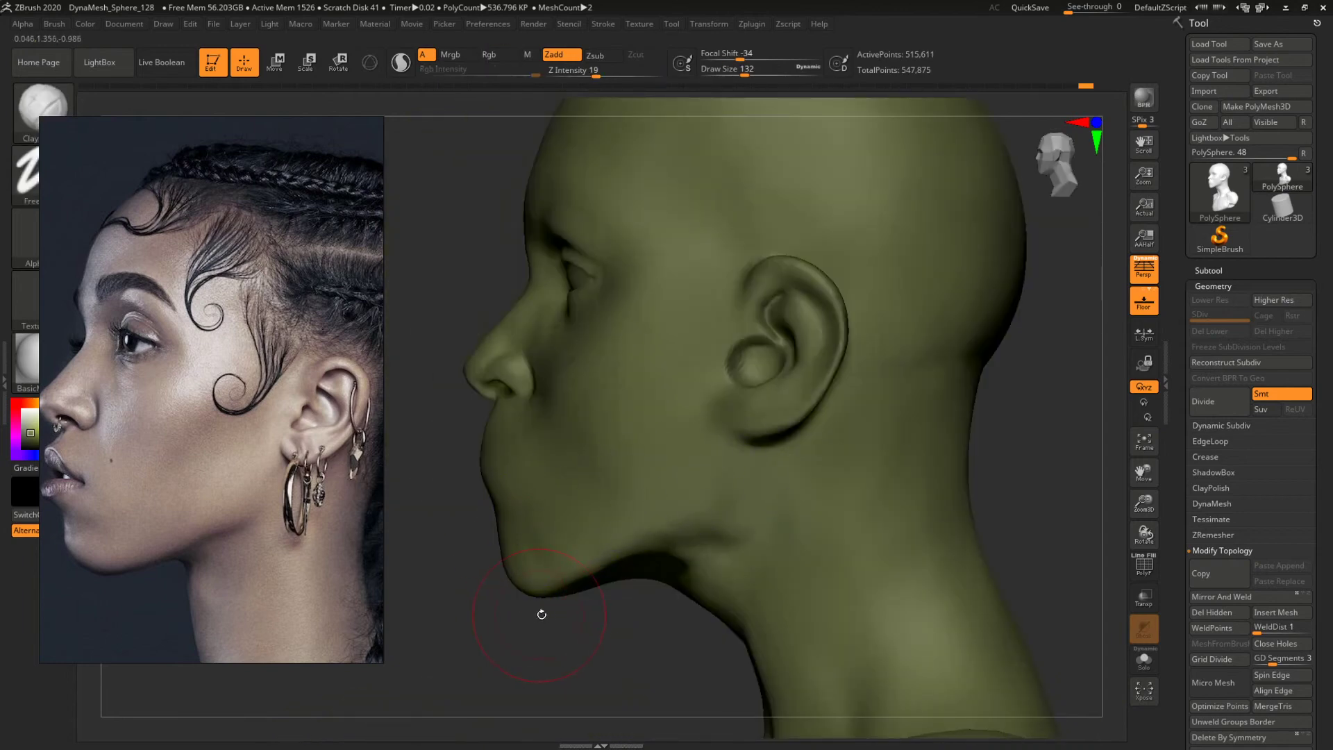
left_click_drag(569, 628, 588, 549, "shift")
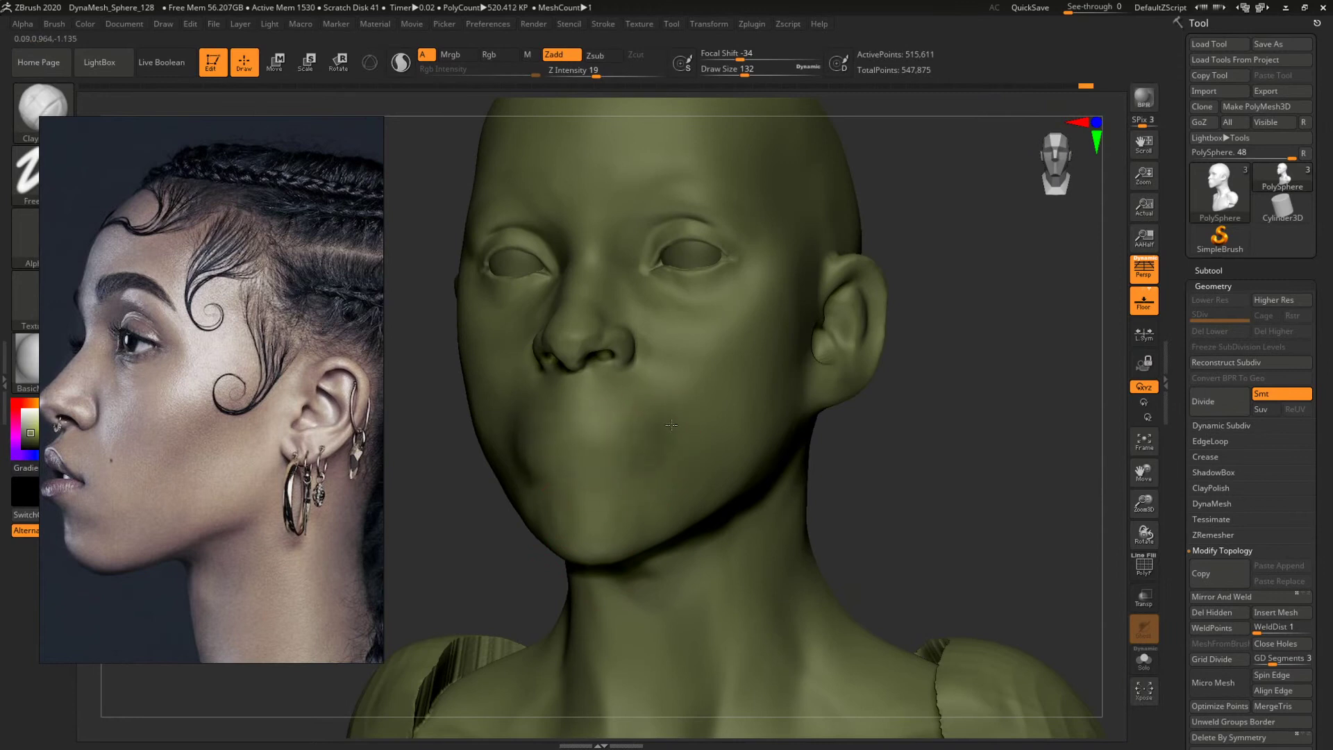
mouse_move(894, 482)
left_mouse_down("shift")
mouse_move(554, 524)
mouse_move(577, 448)
left_mouse_up("shift")
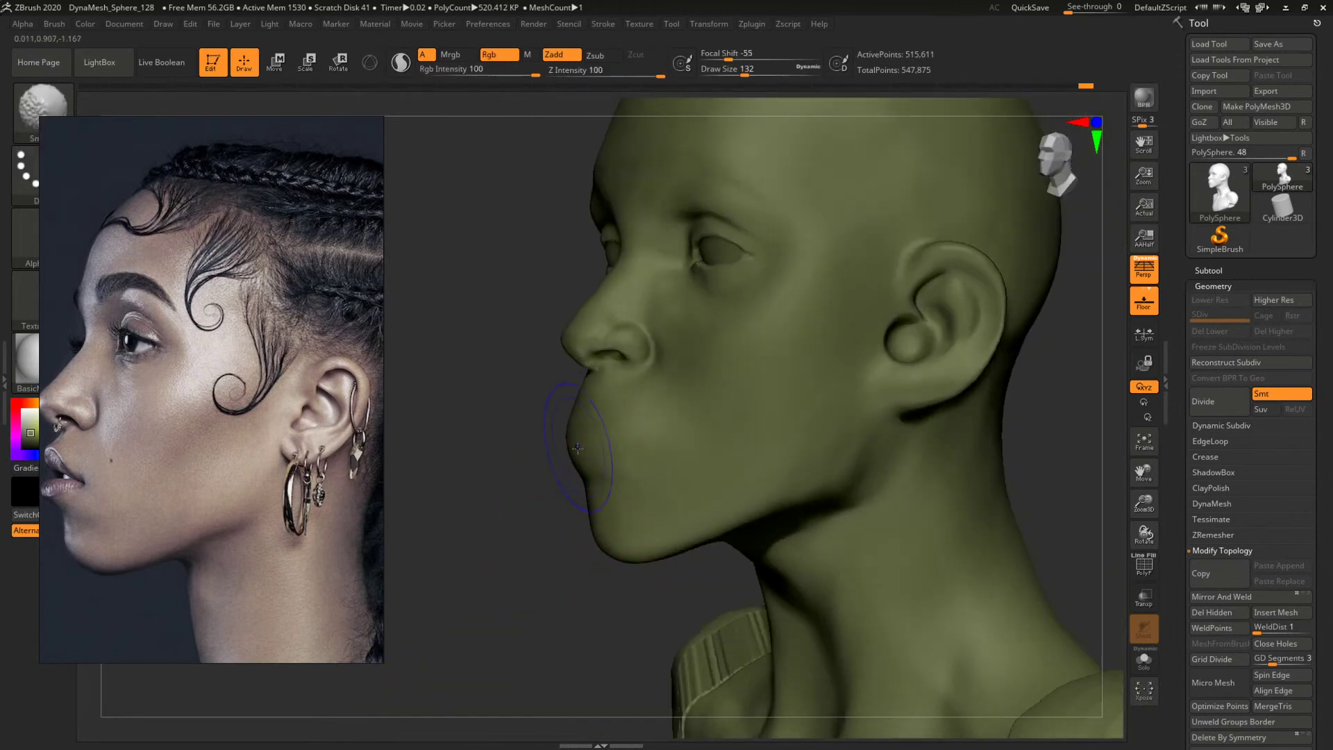
mouse_move(530, 539)
left_mouse_down("shift")
mouse_move(741, 470)
mouse_move(851, 461)
mouse_move(819, 447)
left_mouse_up("shift")
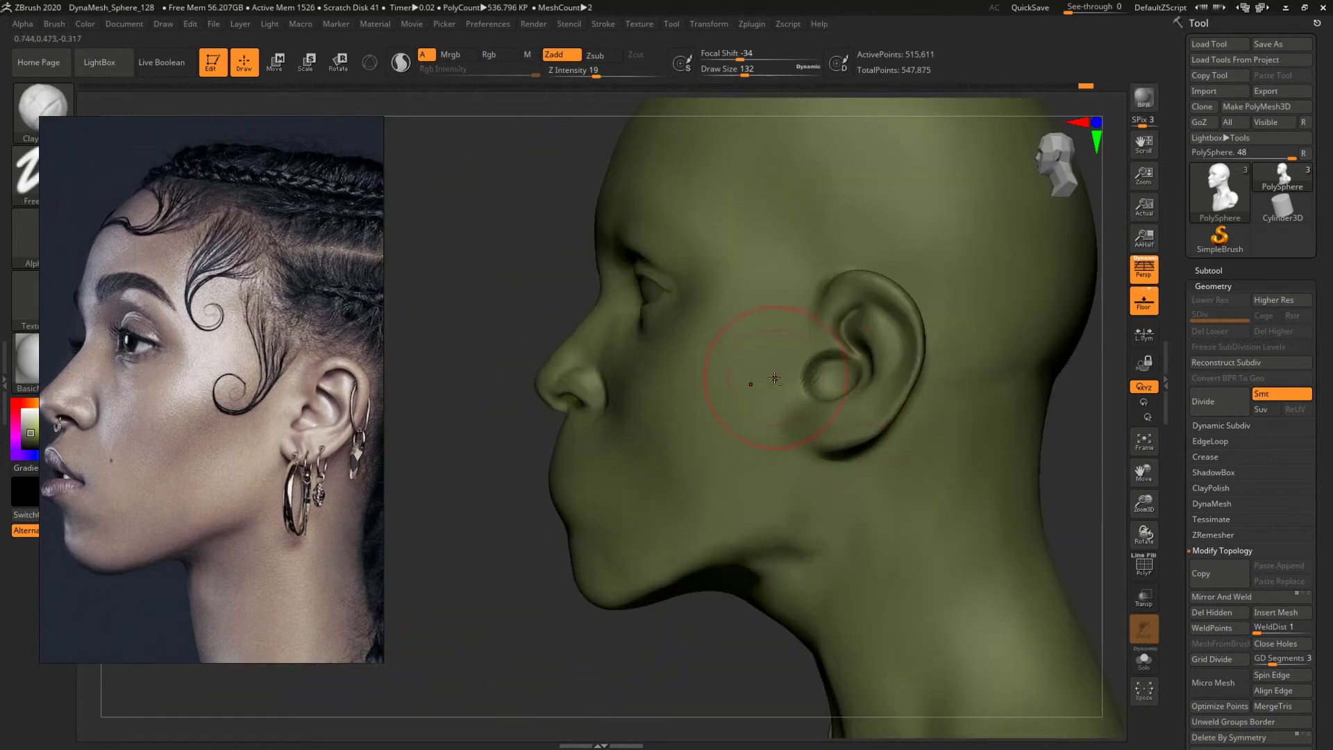
Adjust the brush size over the tragus area and remesh the head with DynaMesh.
key("space")
mouse_move(787, 401)
left_mouse_down()
mouse_move(774, 400)
mouse_move(816, 362)
mouse_move(799, 382)
left_mouse_up()
key("space")
left_click_drag(469, 354, 521, 432, "ctrl")
Define the tragus and the edge of the ear opening with ClayBuildup at Draw Size 54 and 39.
key("space")
left_click_drag(817, 367, 812, 367)
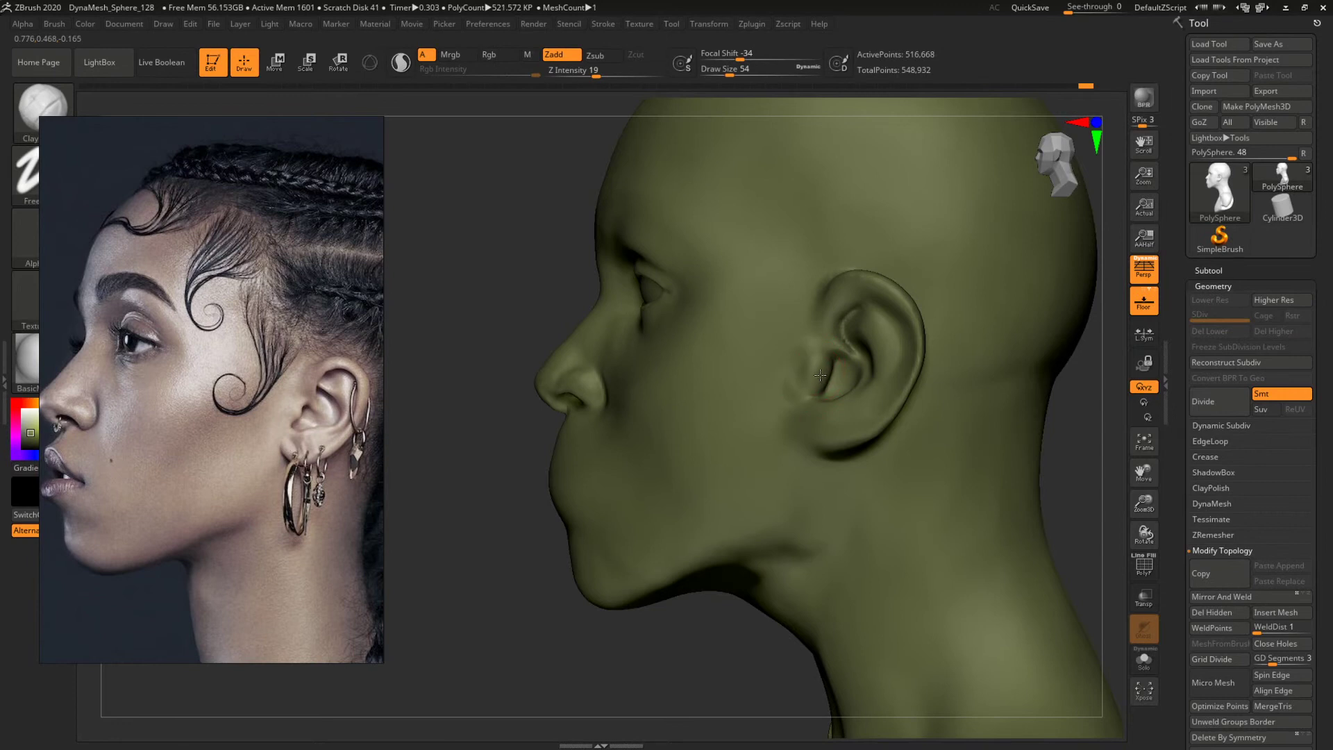
key("space")
left_click_drag(836, 372, 828, 369)
left_click_drag(1080, 466, 1082, 493, "alt")
right_click_drag(1082, 492, 1017, 453)
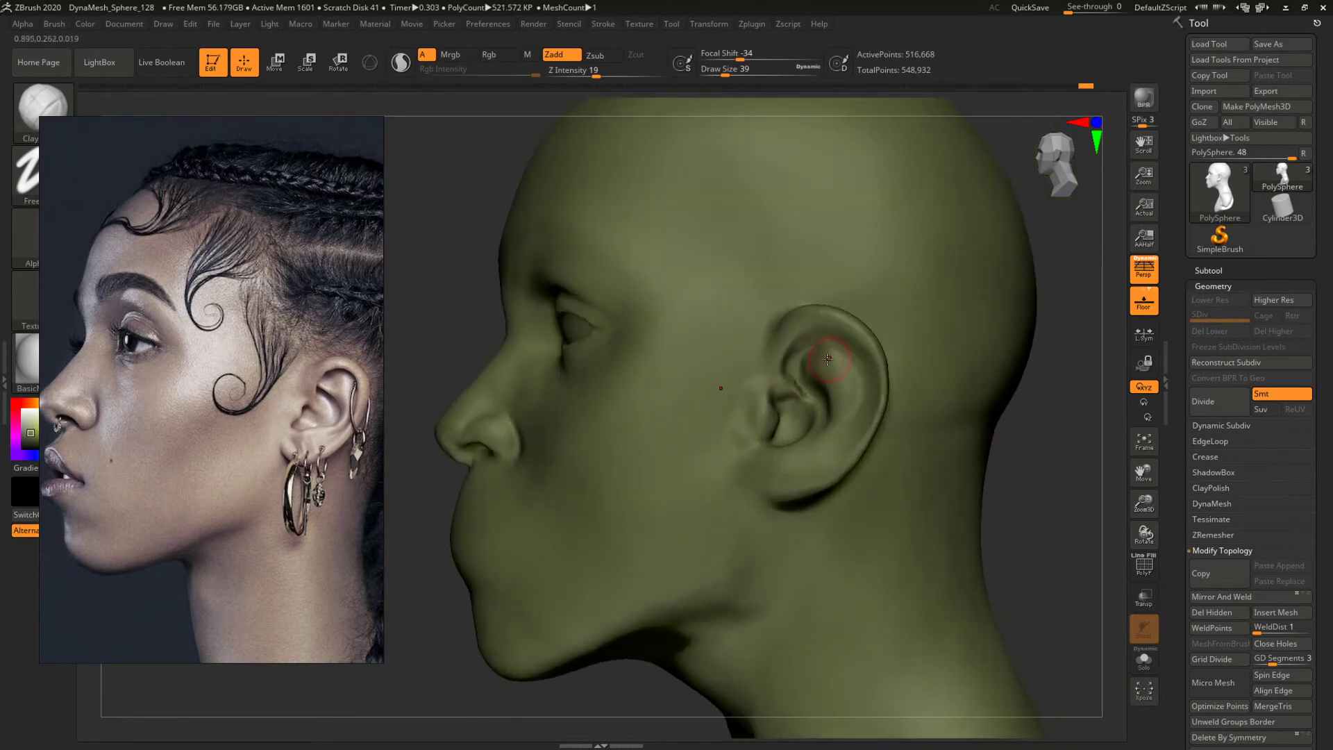
Build up the upper inner ear fold with ClayBuildup, working up to Draw Size 65.
key("space")
left_click(800, 353)
key("space")
mouse_move(806, 361)
left_mouse_down()
mouse_move(794, 357)
mouse_move(822, 366)
left_mouse_up()
key("space")
key("space")
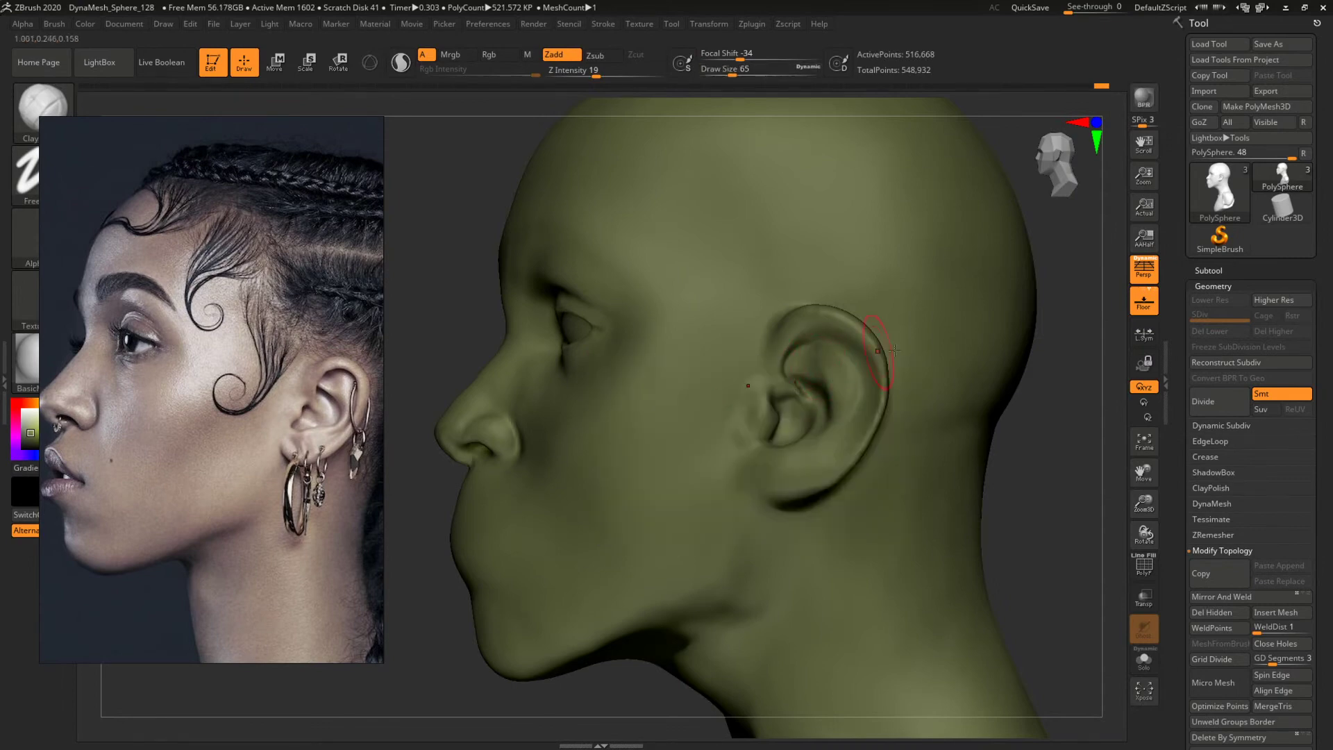
Pull the ear's upper outer rim into shape with the Move brush at Draw Size 128.
left_click_drag(1057, 444, 1024, 462, "alt")
key("b")
key("m")
key("v")
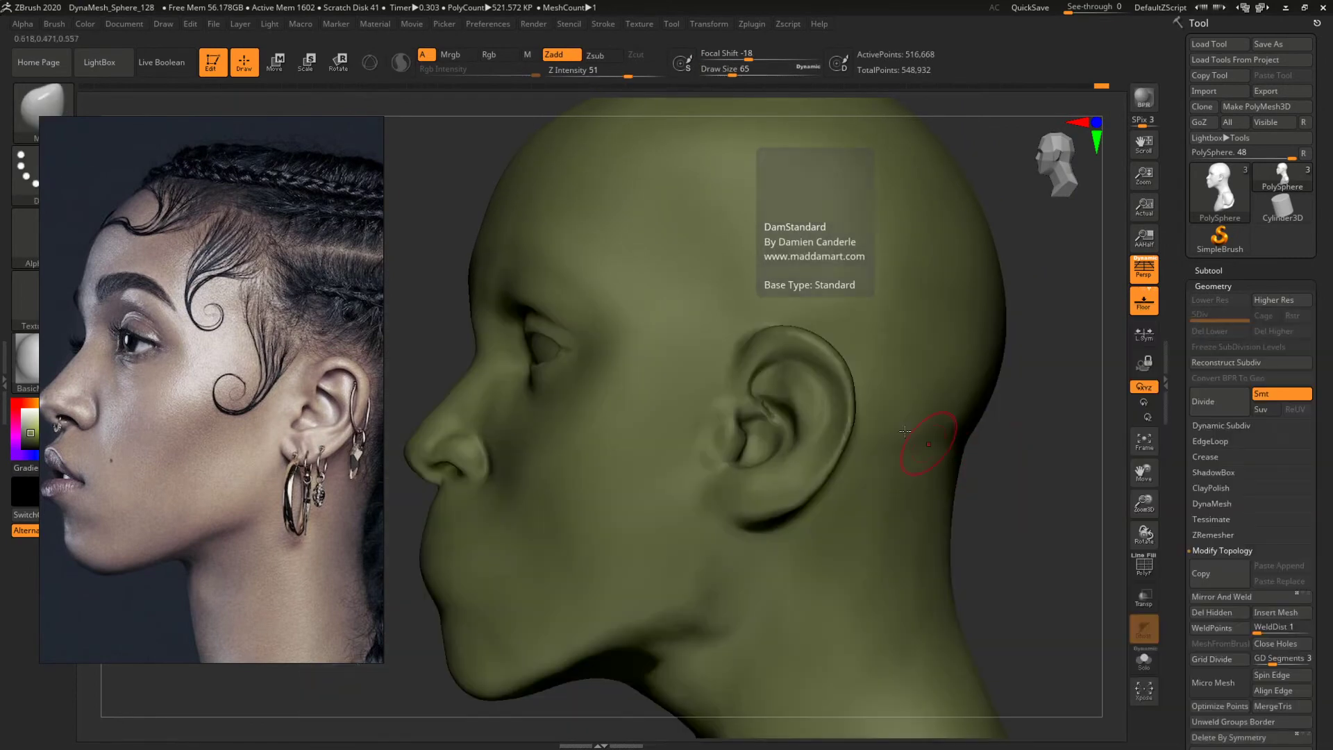
key("space")
mouse_move(812, 334)
left_mouse_down()
mouse_move(812, 355)
mouse_move(833, 346)
left_mouse_up()
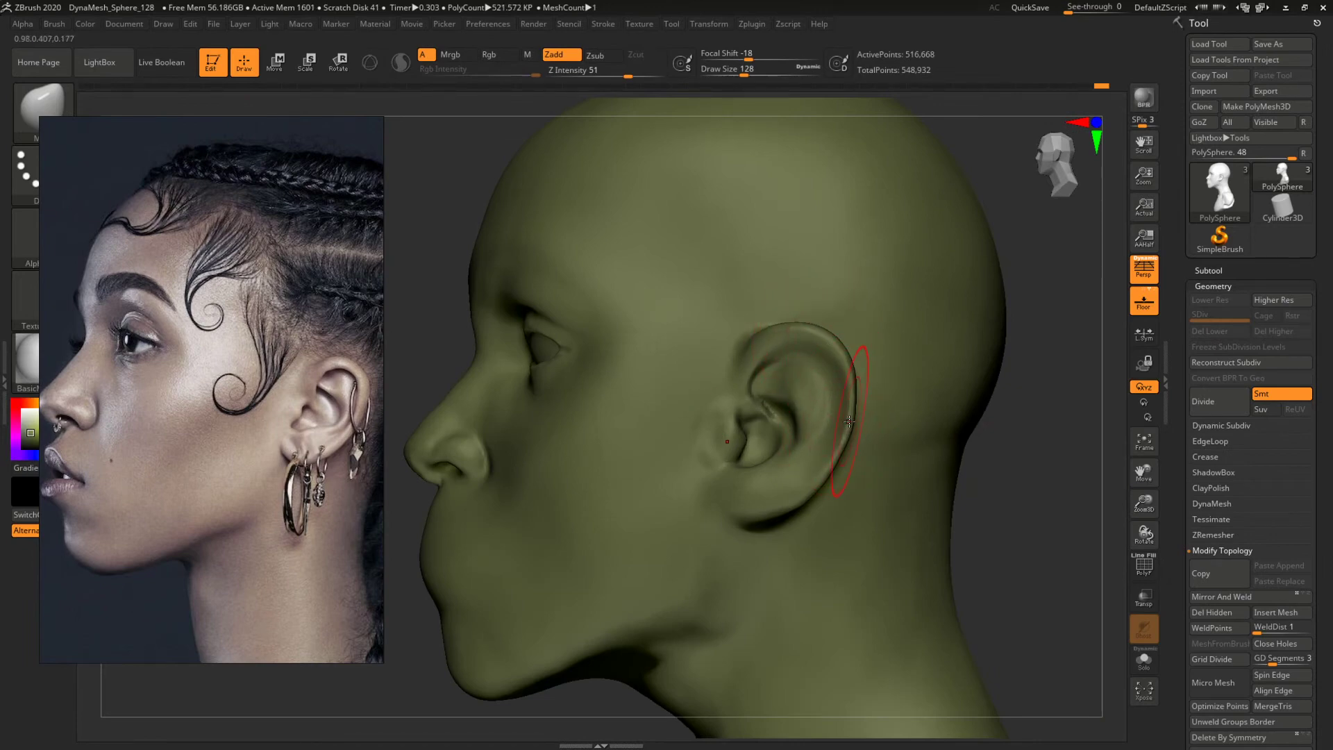
Thicken the ear's outer rim with the Inflat brush at Draw Size 128, undoing the last stroke.
key("b")
key("i")
key("n")
left_click_drag(844, 421, 836, 376)
key("ctrl+z")
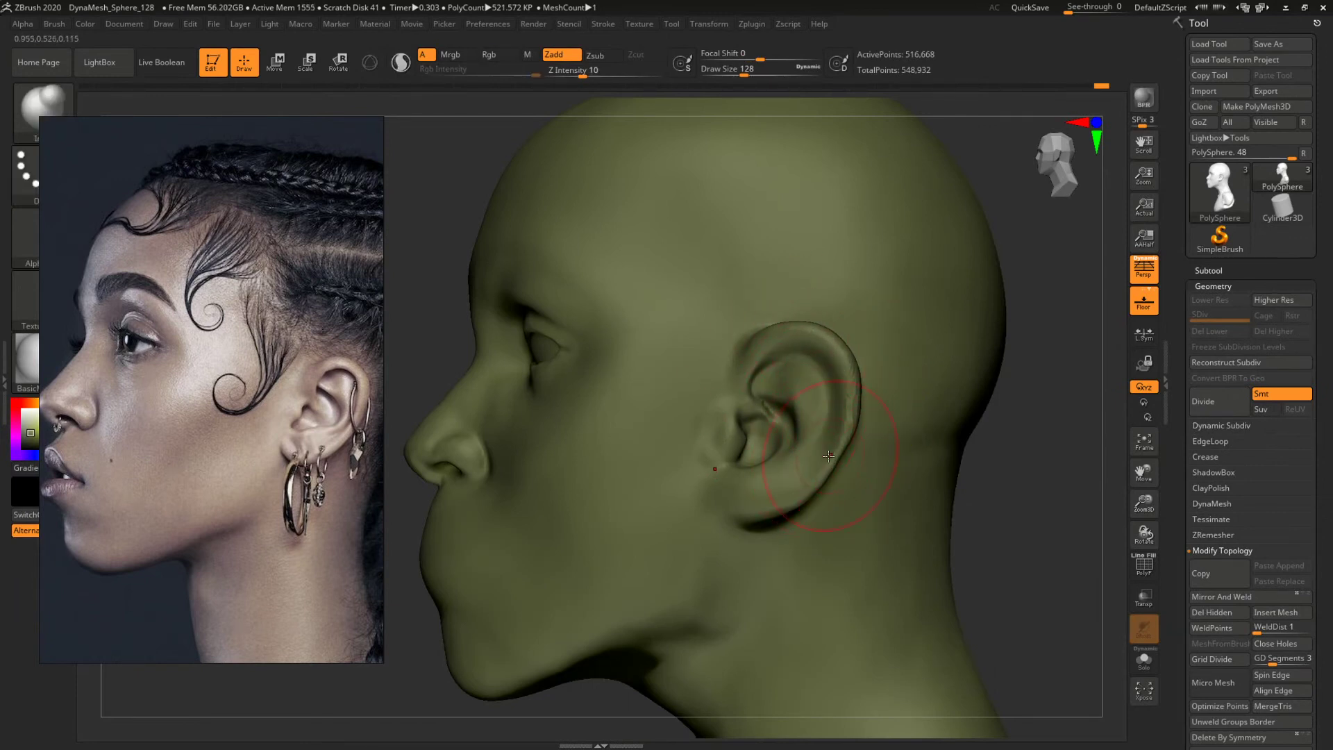
Reshape the folds around the ear opening with the Move brush at Draw Size 77 and check the ear from the front.
key("b")
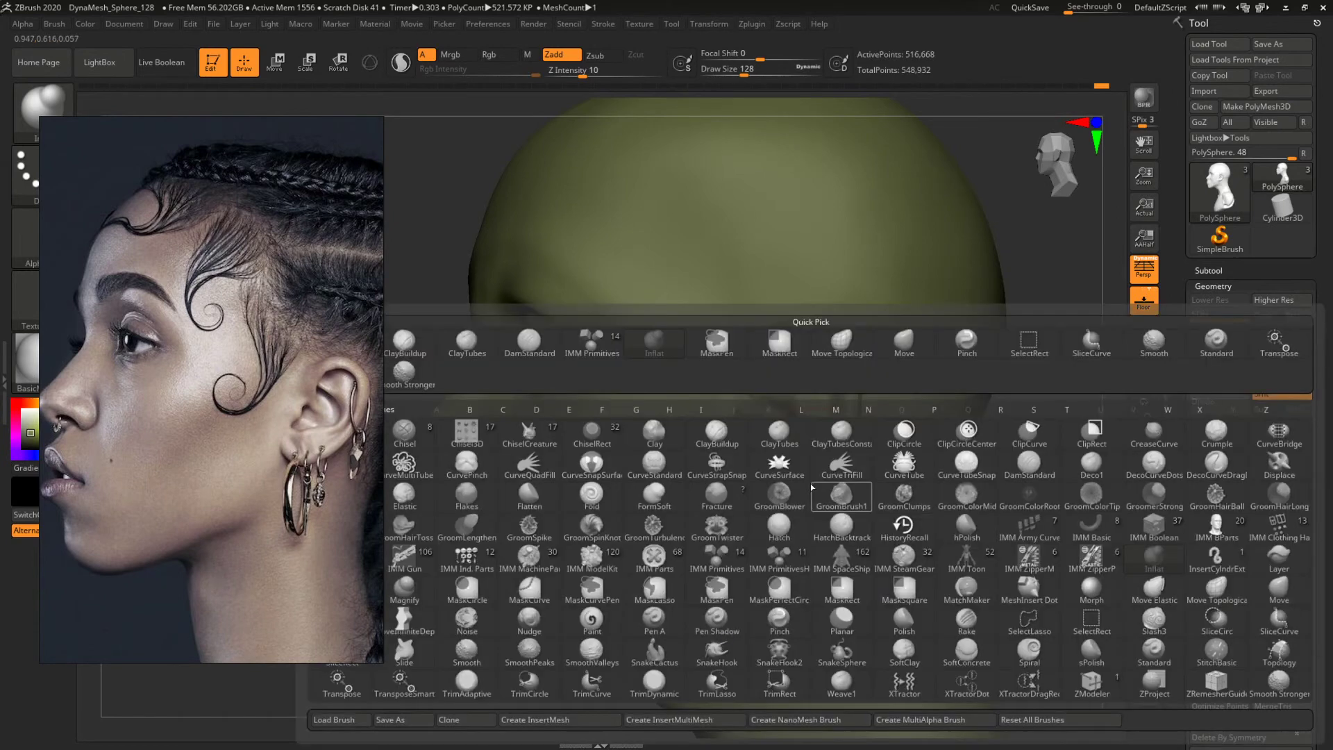
left_click(850, 491)
left_click_drag(1062, 506, 1037, 485)
key("b")
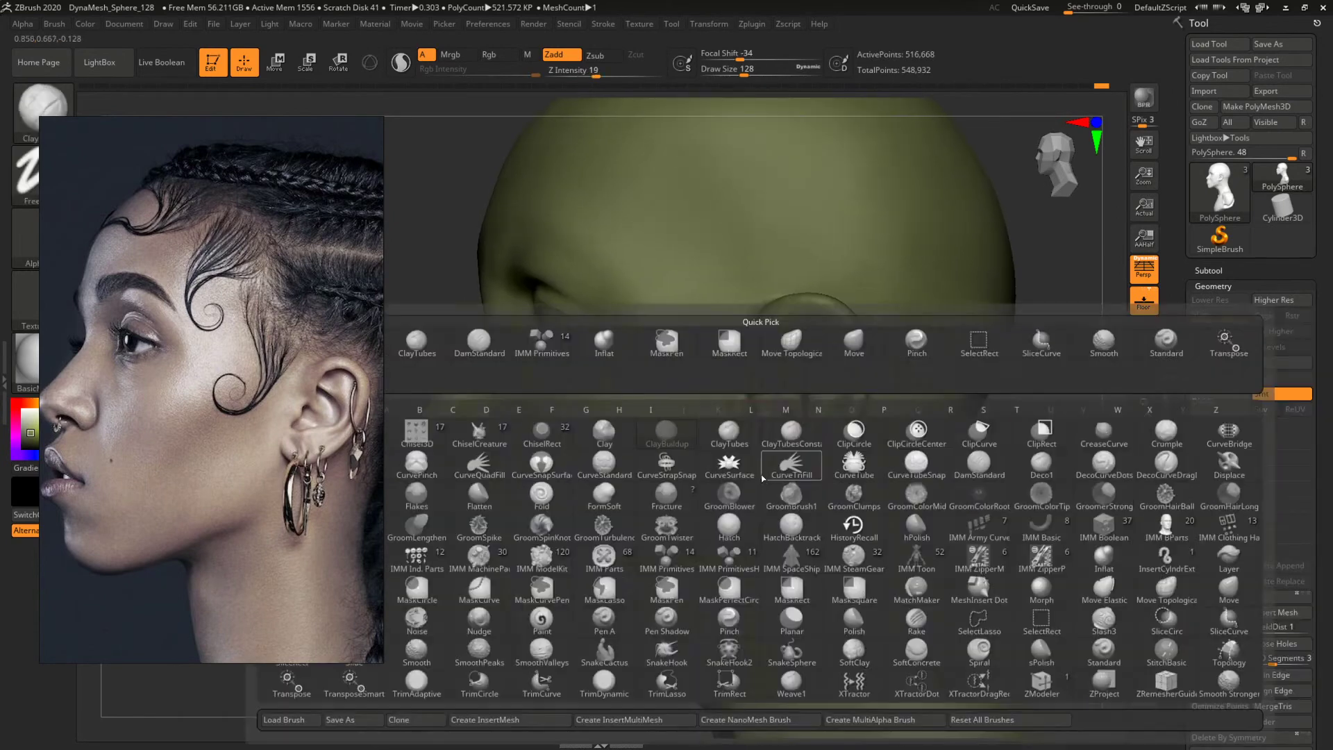
key("m")
key("v")
key("space")
left_click_drag(741, 438, 744, 413)
key("space")
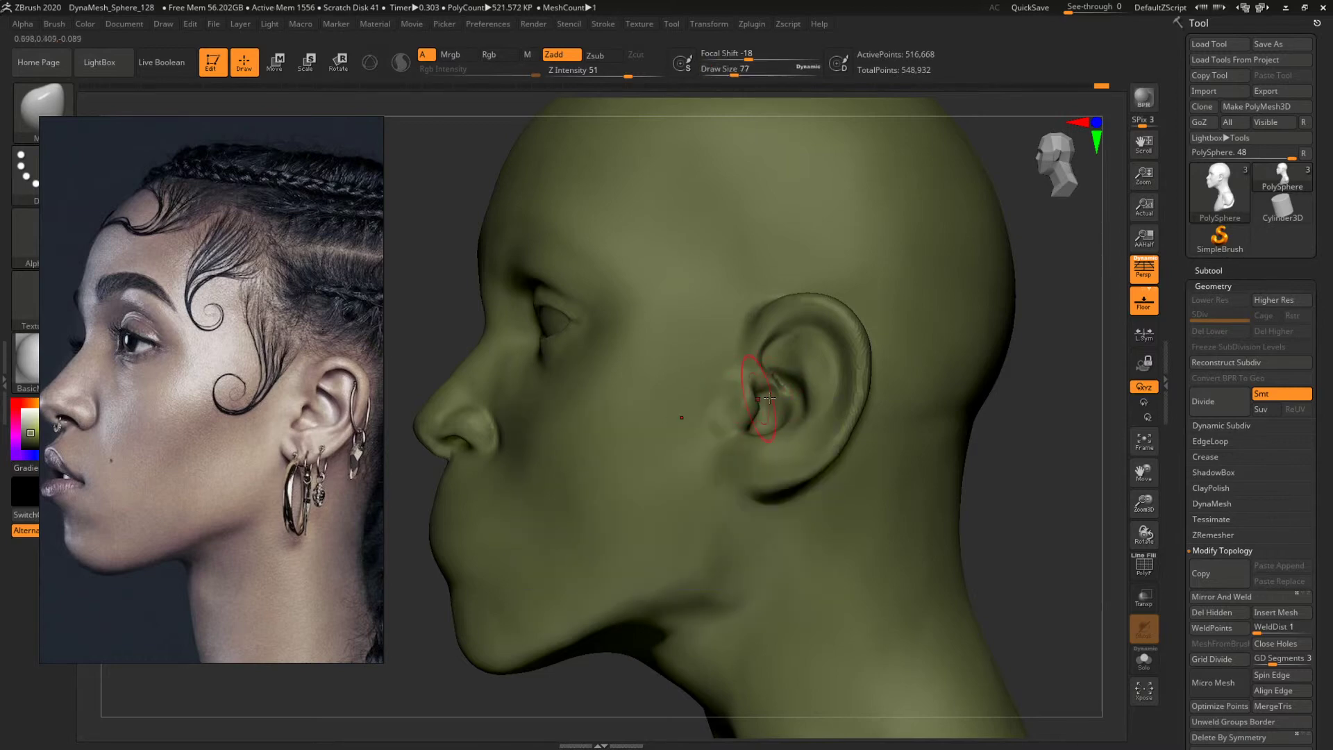
left_click_drag(1011, 428, 1167, 439)
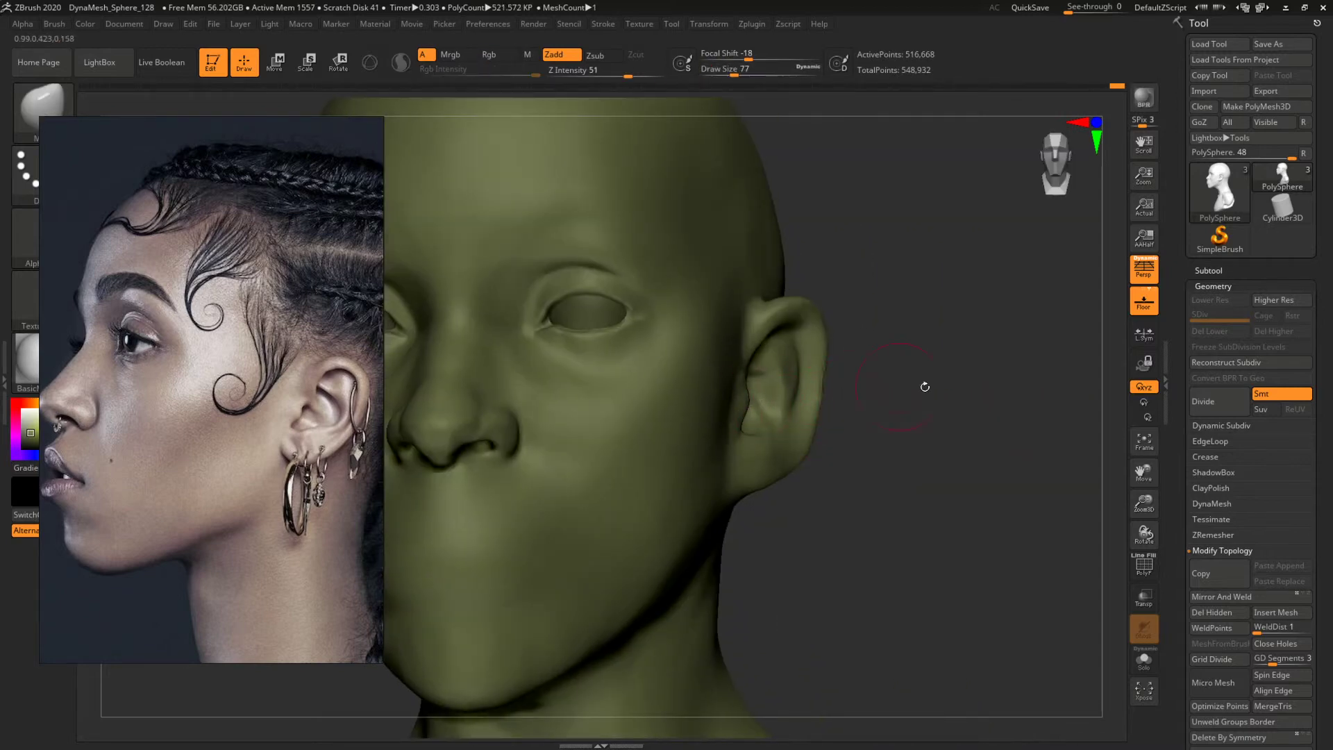
left_click_drag(925, 387, 854, 391)
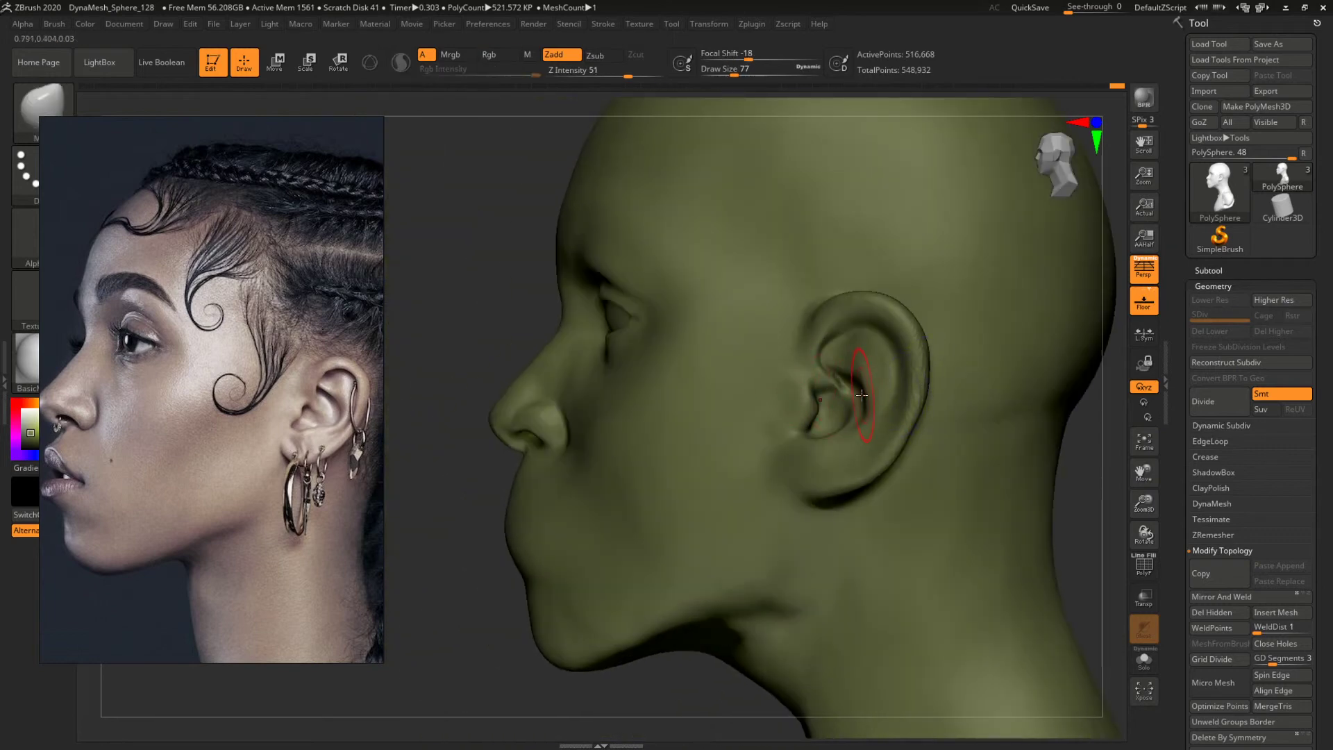
Adjust the inner ear fold and bowl with the Move brush at Draw Size 71, undoing the last change.
key("space")
key("space")
mouse_move(857, 382)
left_mouse_down()
mouse_move(843, 366)
mouse_move(852, 372)
left_mouse_up()
key("space")
key("space")
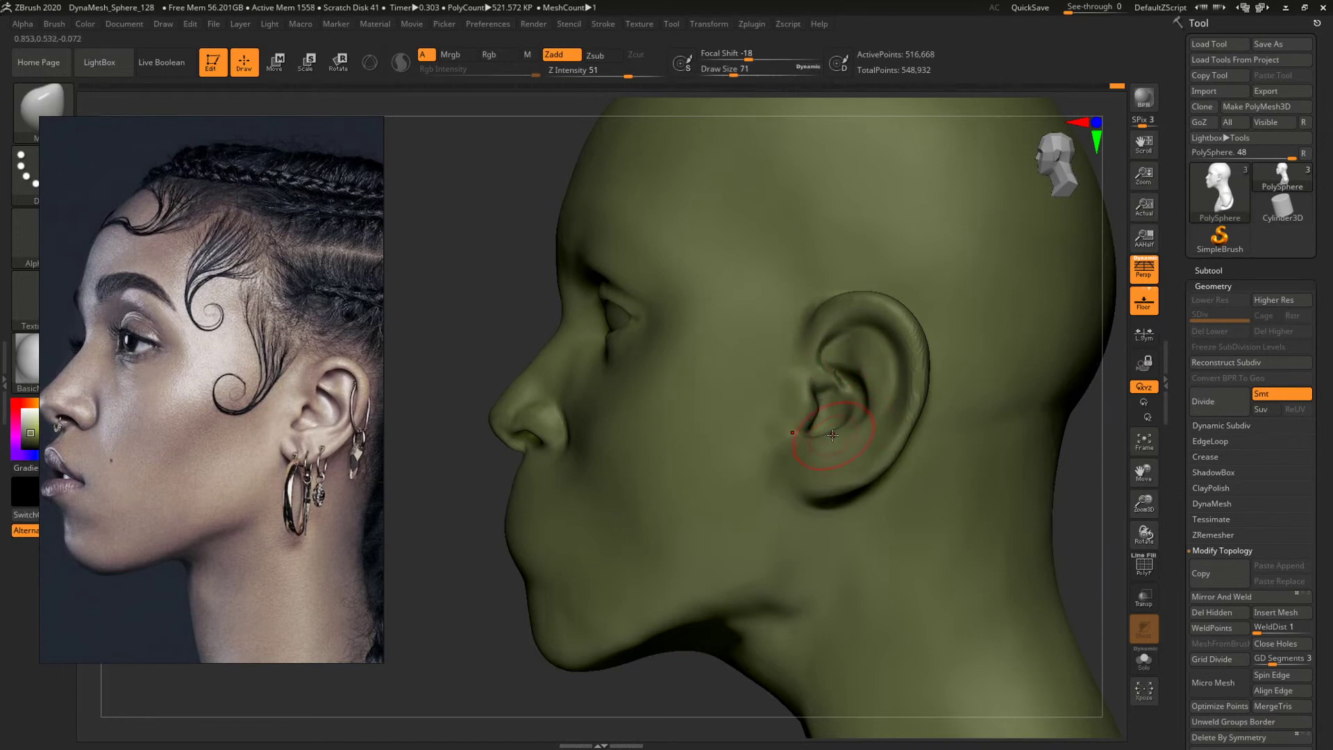
key("space")
left_click_drag(809, 438, 806, 438)
key("ctrl+z")
Build up and smooth the ear's inner ridge with ClayBuildup at Draw Size 62.
mouse_move(1073, 505)
left_mouse_down()
mouse_move(1098, 503)
mouse_move(988, 500)
mouse_move(1016, 525)
mouse_move(961, 500)
left_mouse_up()
key("b")
key("c")
key("b")
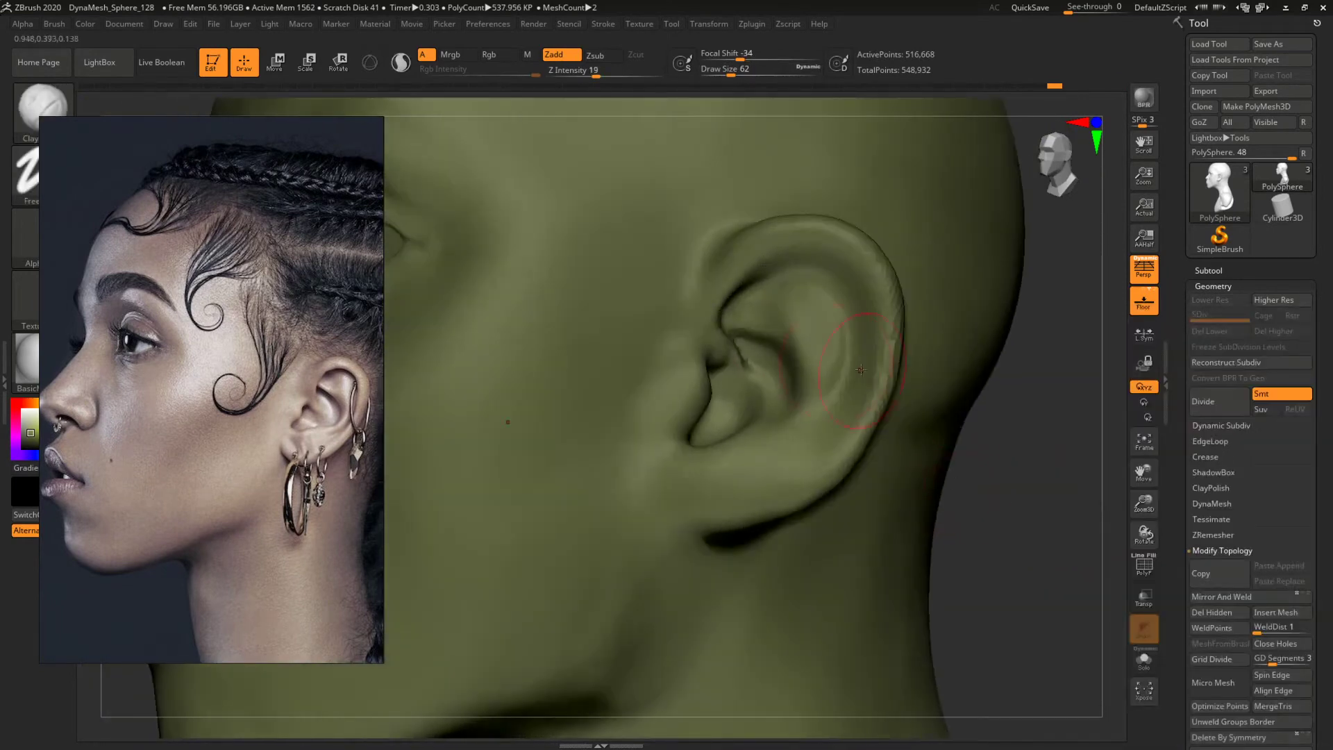
key("space")
mouse_move(771, 314)
left_mouse_down()
mouse_move(755, 307)
mouse_move(792, 300)
left_mouse_up()
key("space")
left_click(755, 318)
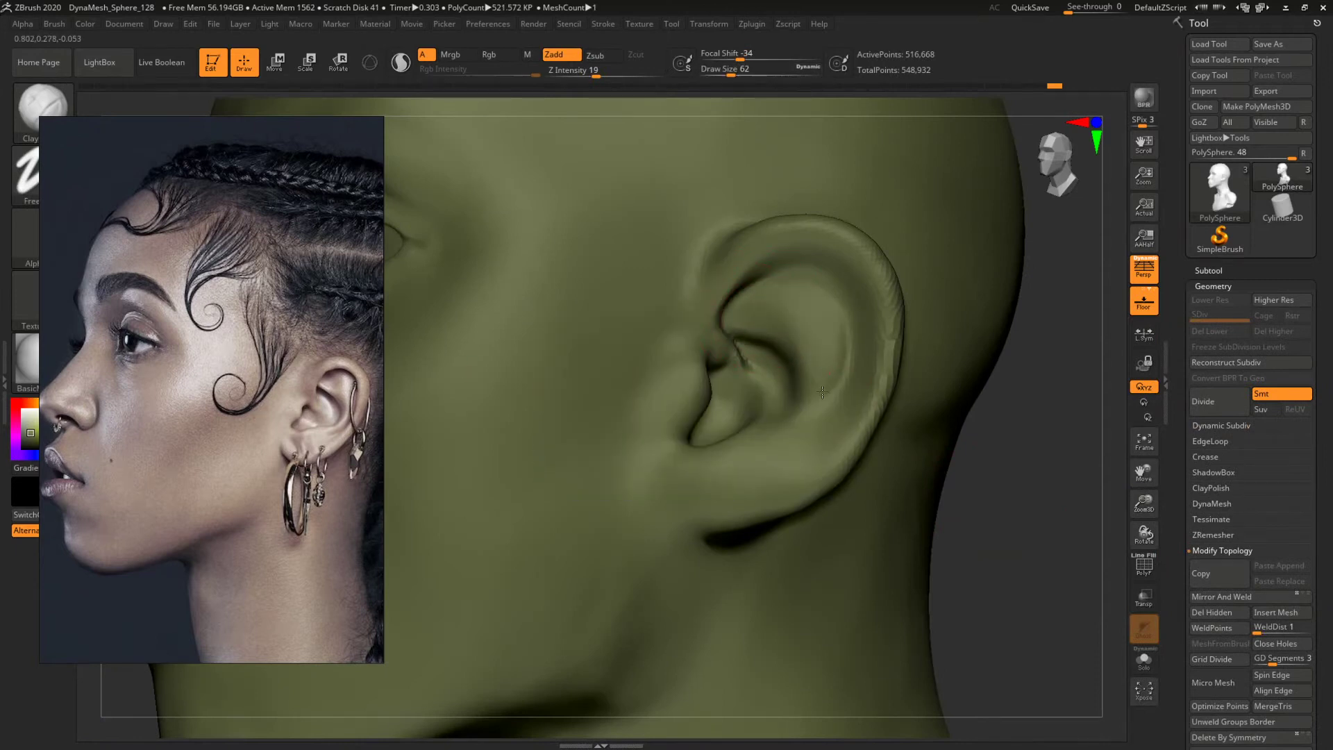
Add volume to the area just below the ear opening with ClayBuildup, starting at Draw Size 46.
left_click_drag(1039, 437, 1058, 442)
key("space")
left_click_drag(772, 466, 763, 468)
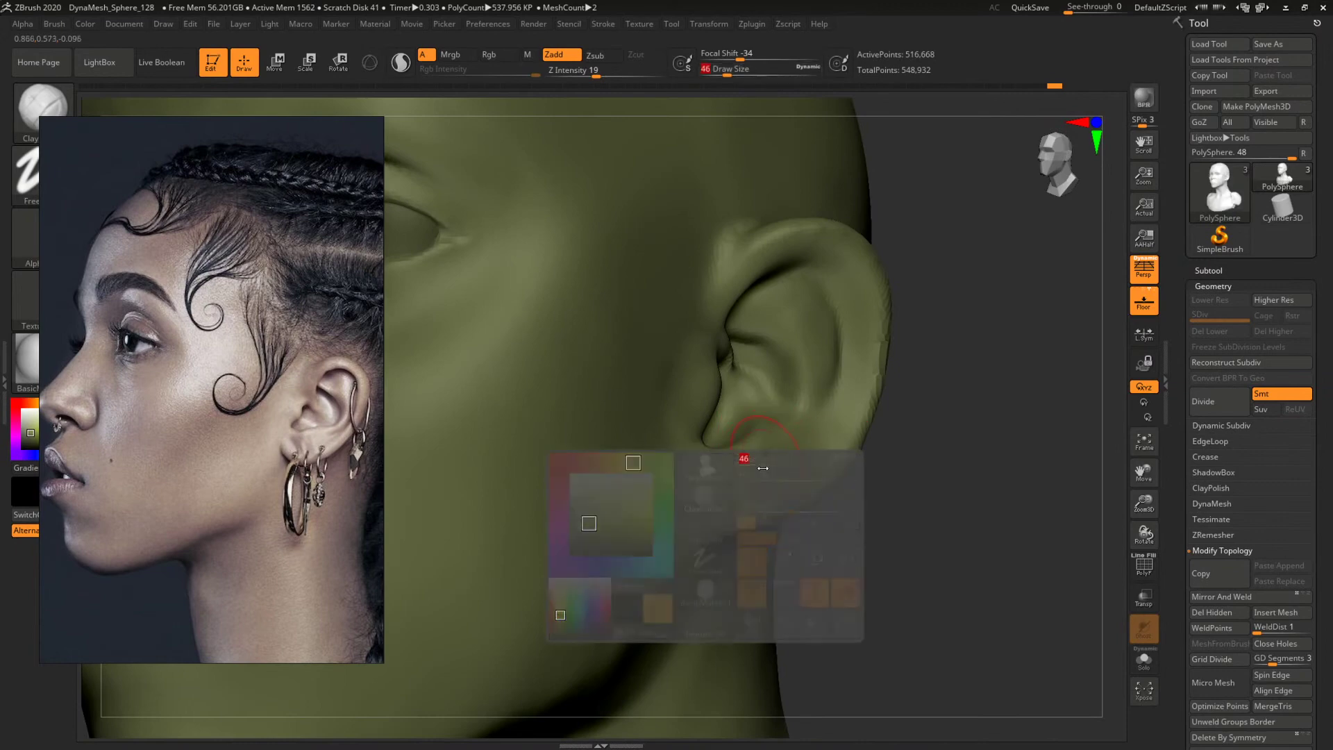
key("space")
key("space")
left_click_drag(693, 493, 721, 527)
Fill out the earlobe and lower ear rim with ClayBuildup at Draw Size 39 and 44.
mouse_move(908, 541)
left_mouse_down()
mouse_move(914, 470)
mouse_move(931, 462)
left_mouse_up()
key("space")
left_click_drag(697, 433, 722, 452)
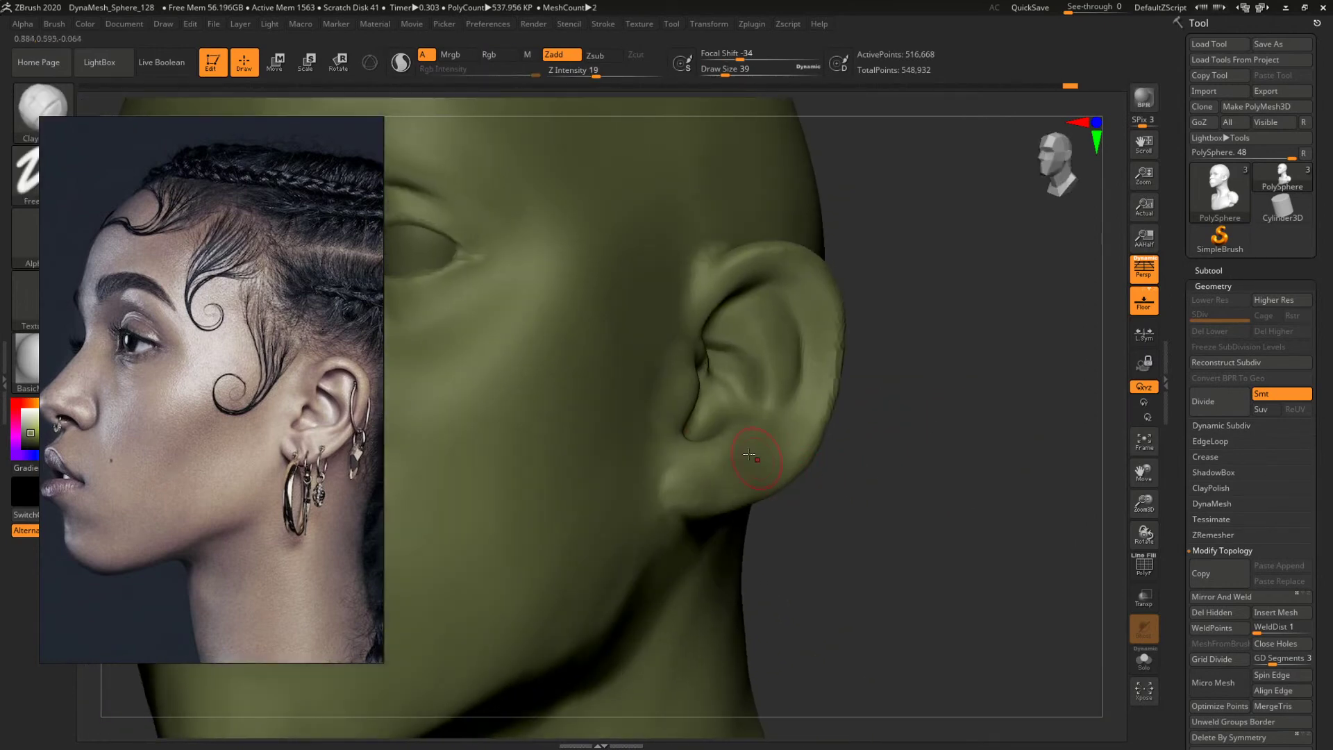
key("space")
left_click_drag(723, 445, 731, 447)
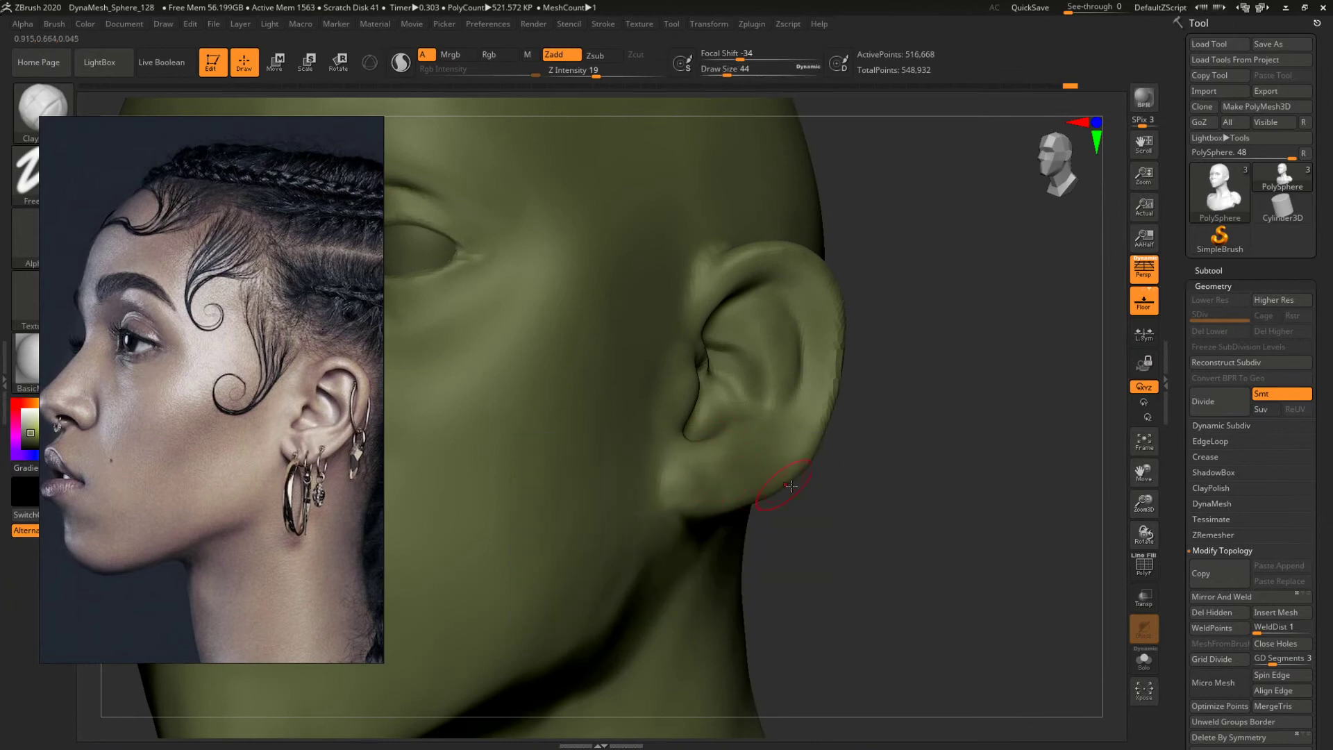
Carve the groove between the ear's outer rim and inner ridge with the Standard brush at Draw Size 44.
mouse_move(930, 472)
left_mouse_down()
mouse_move(907, 470)
mouse_move(896, 500)
left_mouse_up()
key("b")
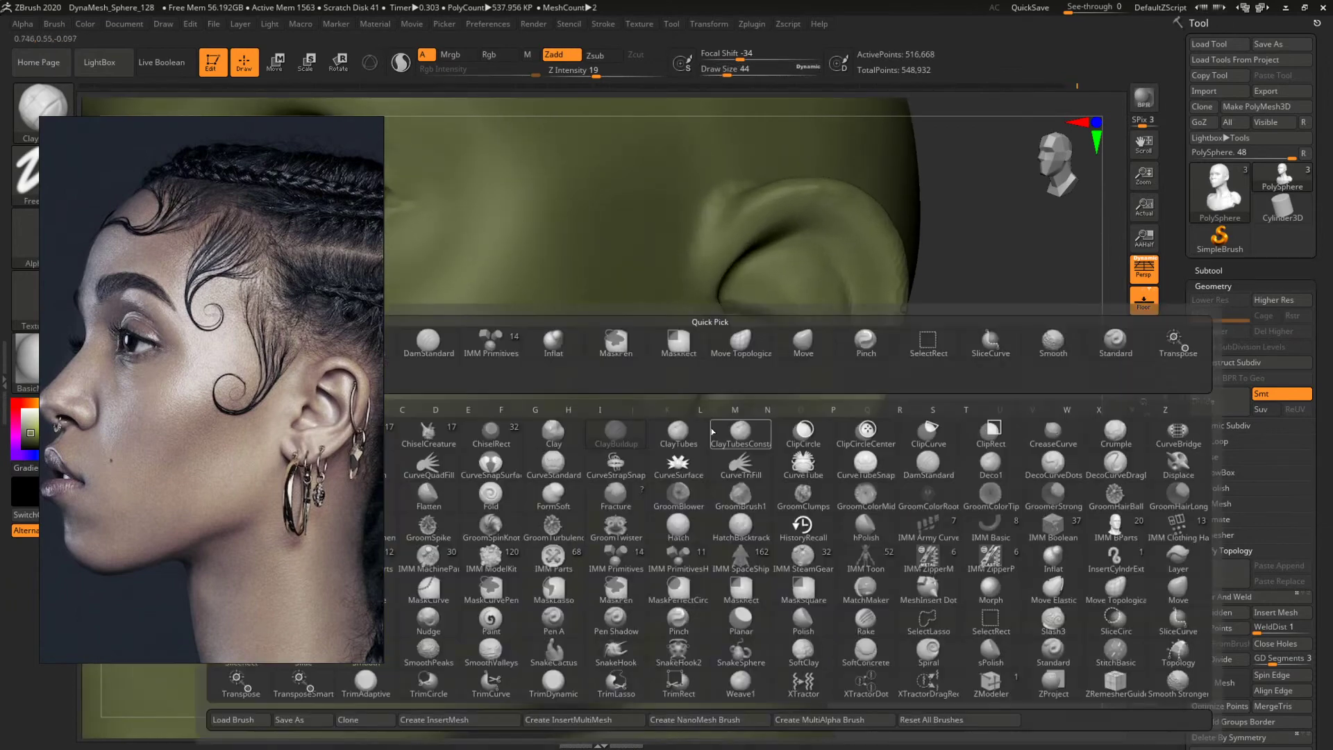
key("s")
key("t")
left_click_drag(949, 386, 941, 394)
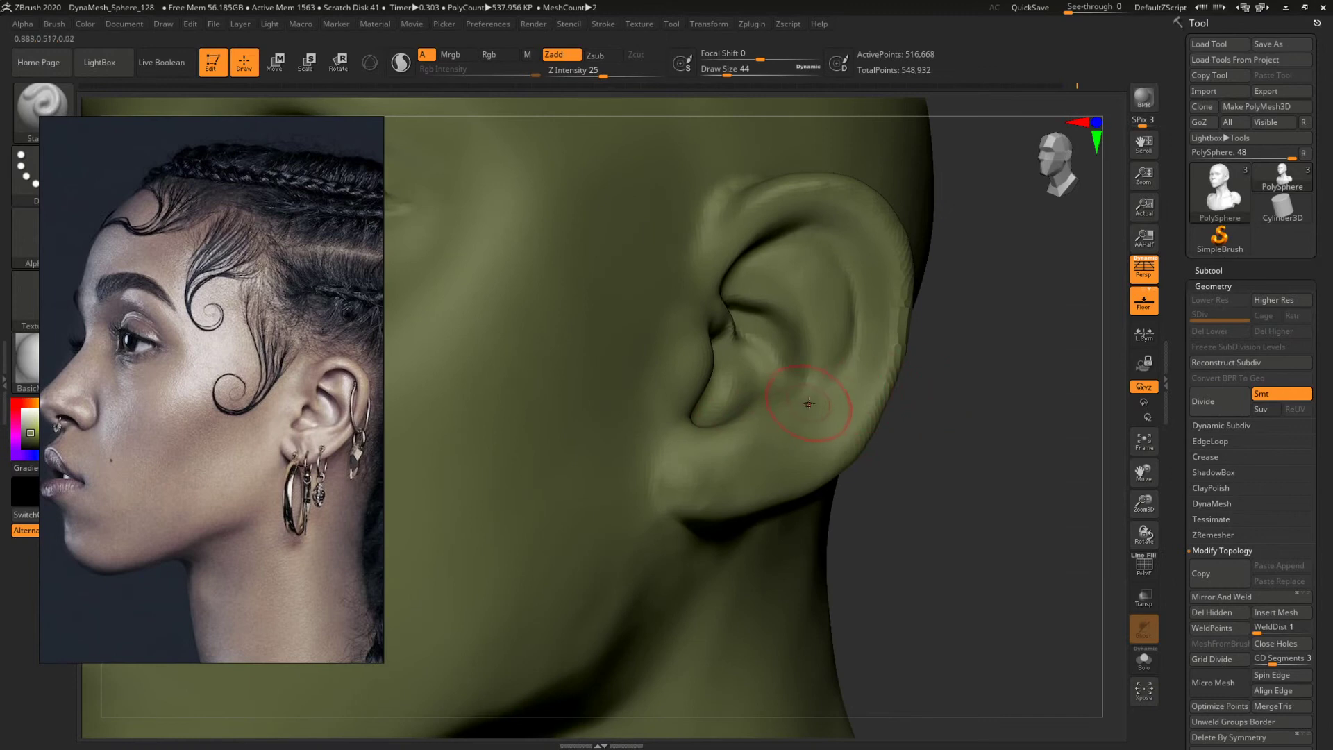
mouse_move(805, 420)
left_mouse_down("alt")
mouse_move(839, 371)
mouse_move(830, 333)
left_mouse_up("alt")
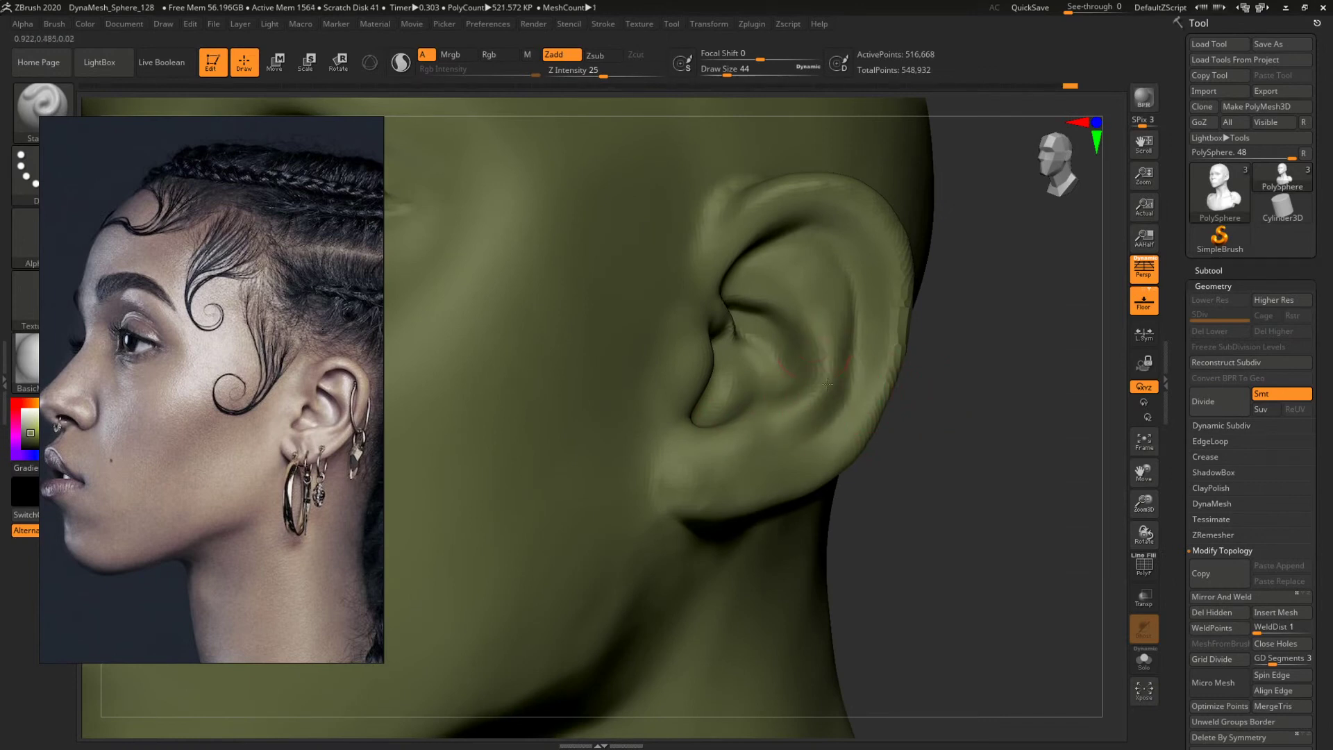
mouse_move(827, 384)
left_mouse_down("alt")
mouse_move(788, 318)
mouse_move(757, 314)
left_mouse_up("alt")
mouse_move(1039, 334)
left_mouse_down("alt")
mouse_move(961, 417)
mouse_move(983, 402)
mouse_move(935, 417)
mouse_move(911, 376)
left_mouse_up("alt")
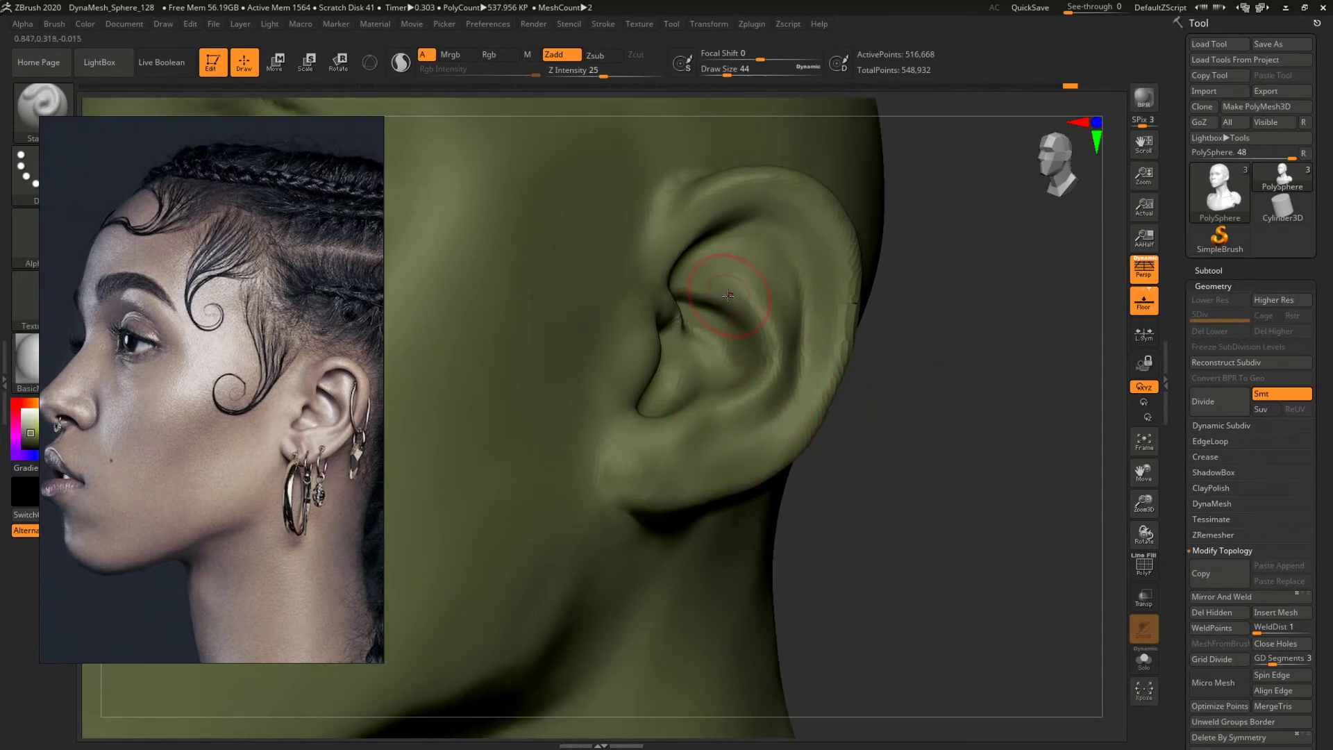
Refine and smooth the fold above the ear opening with the Standard brush at Draw Size 35.
mouse_move(728, 295)
left_mouse_down()
mouse_move(677, 299)
mouse_move(742, 296)
left_mouse_up()
key("space")
left_click(690, 290)
key("space")
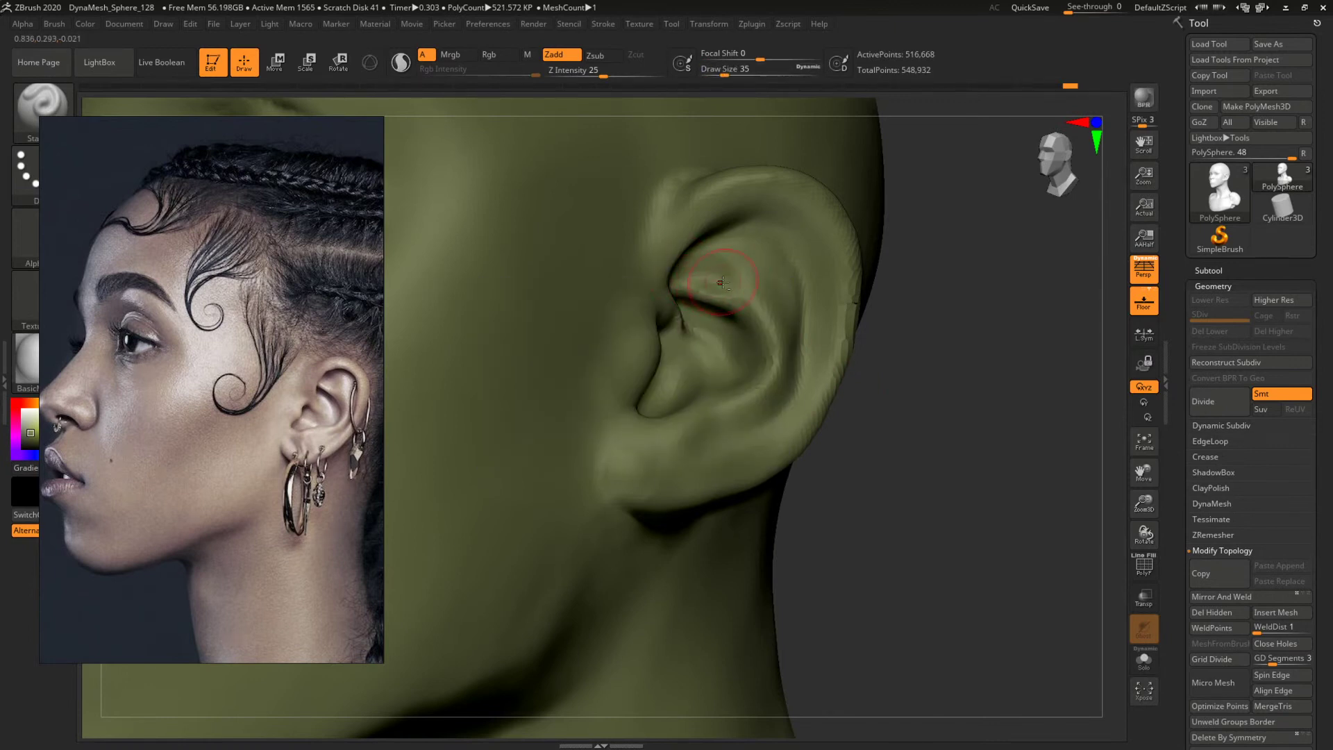
left_click_drag(749, 272, 757, 268, "shift")
left_click_drag(992, 345, 970, 381)
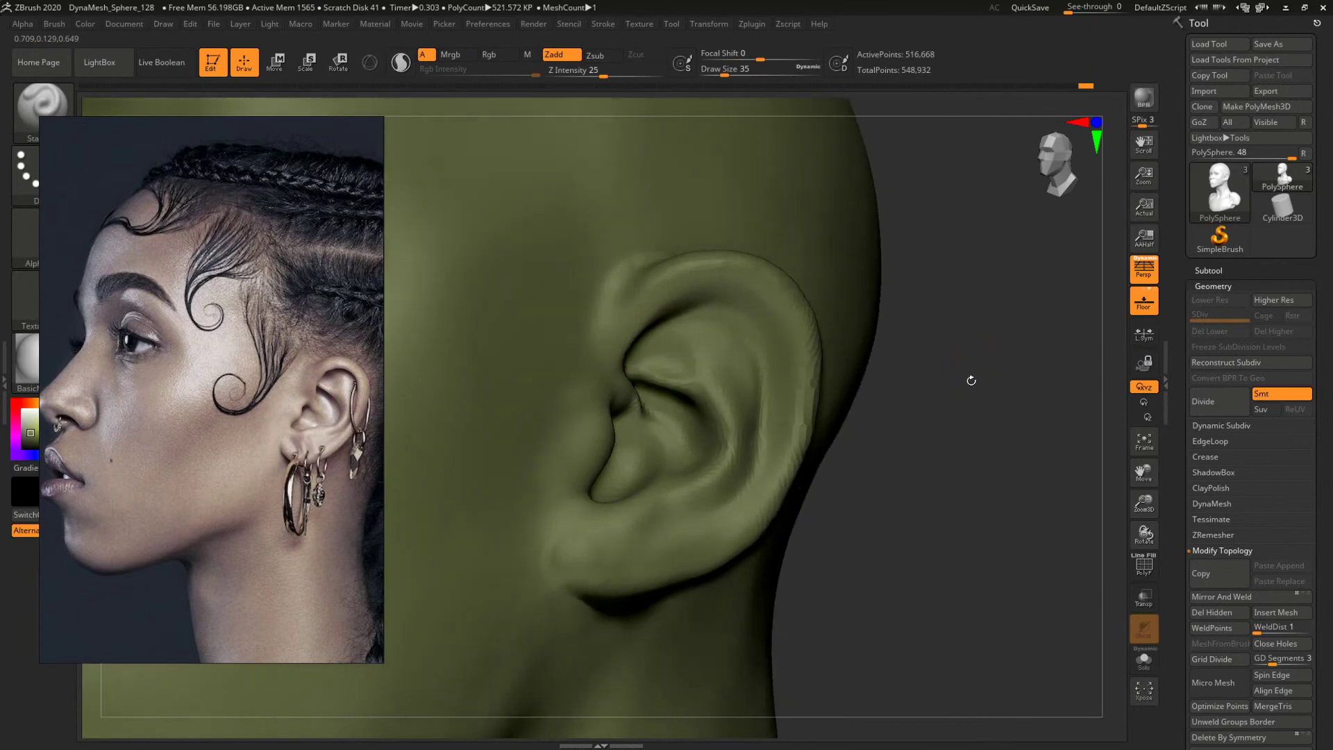
Refine the inner ridge beside the ear's outer rim with ClayBuildup at Draw Size 35.
key("b")
key("c")
key("b")
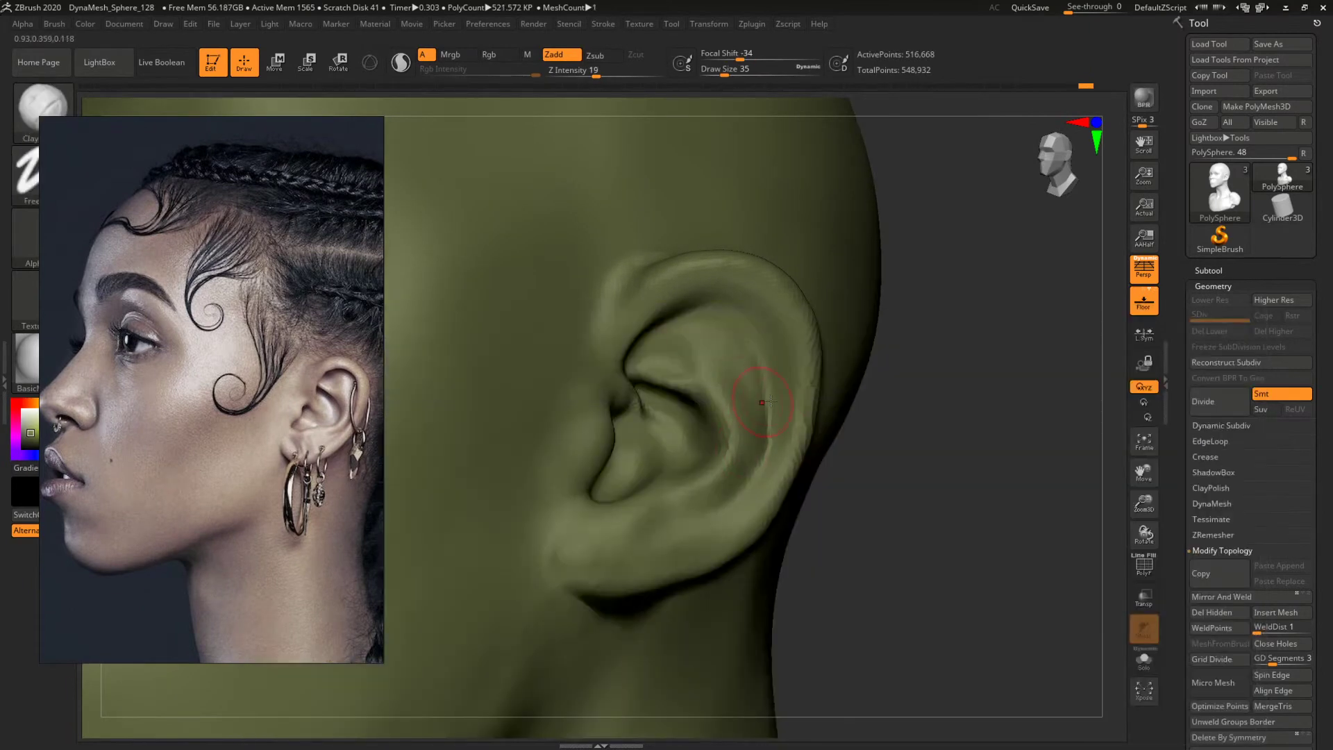
left_click_drag(961, 425, 1062, 459)
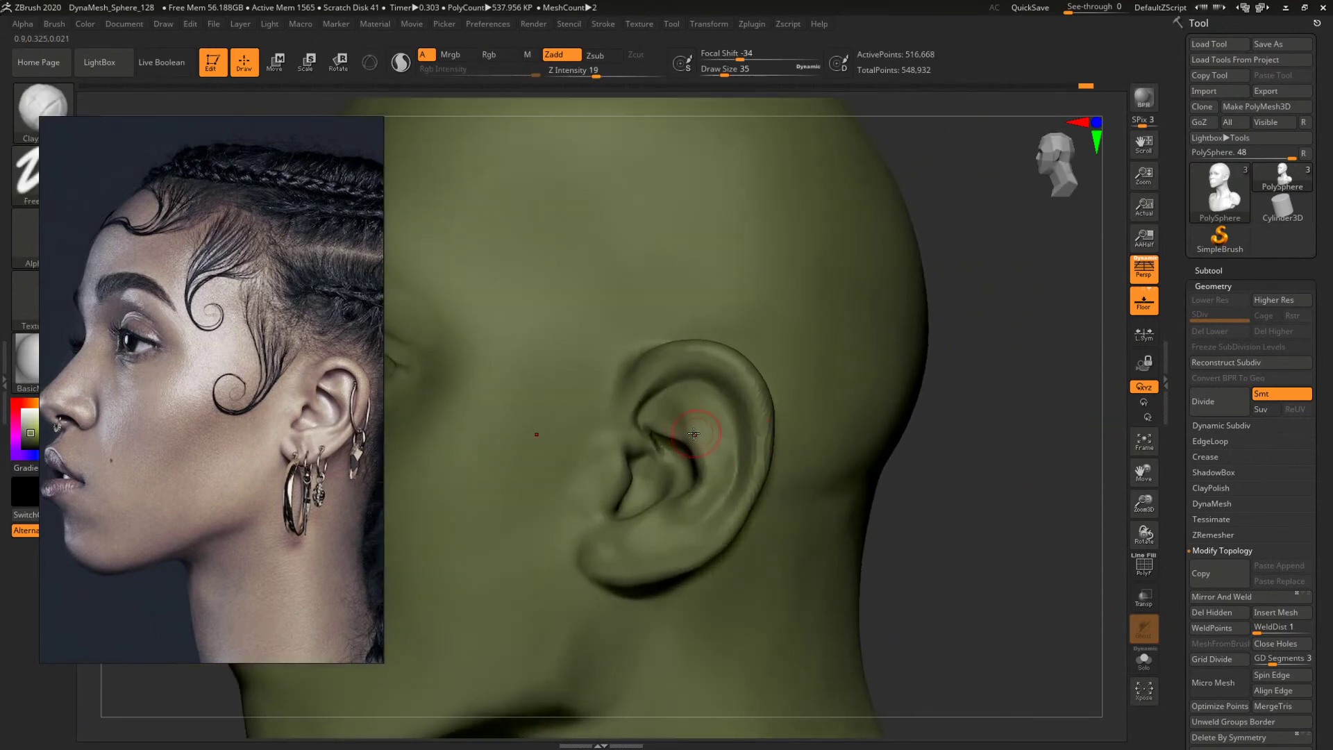
key("space")
left_click(680, 430)
Inflate the ear's folds and outer rim with the Inflat brush at Draw Size 101.
key("b")
key("i")
key("n")
key("space")
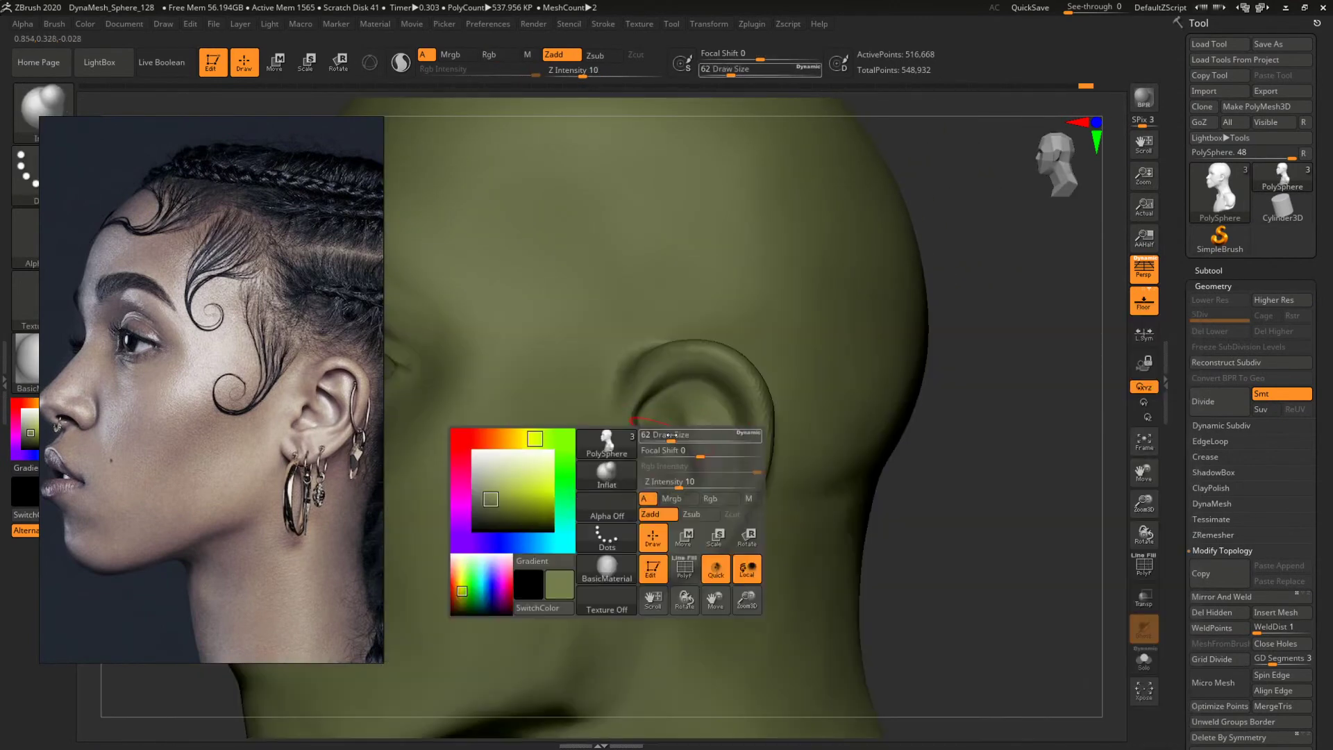
left_click_drag(671, 435, 695, 446)
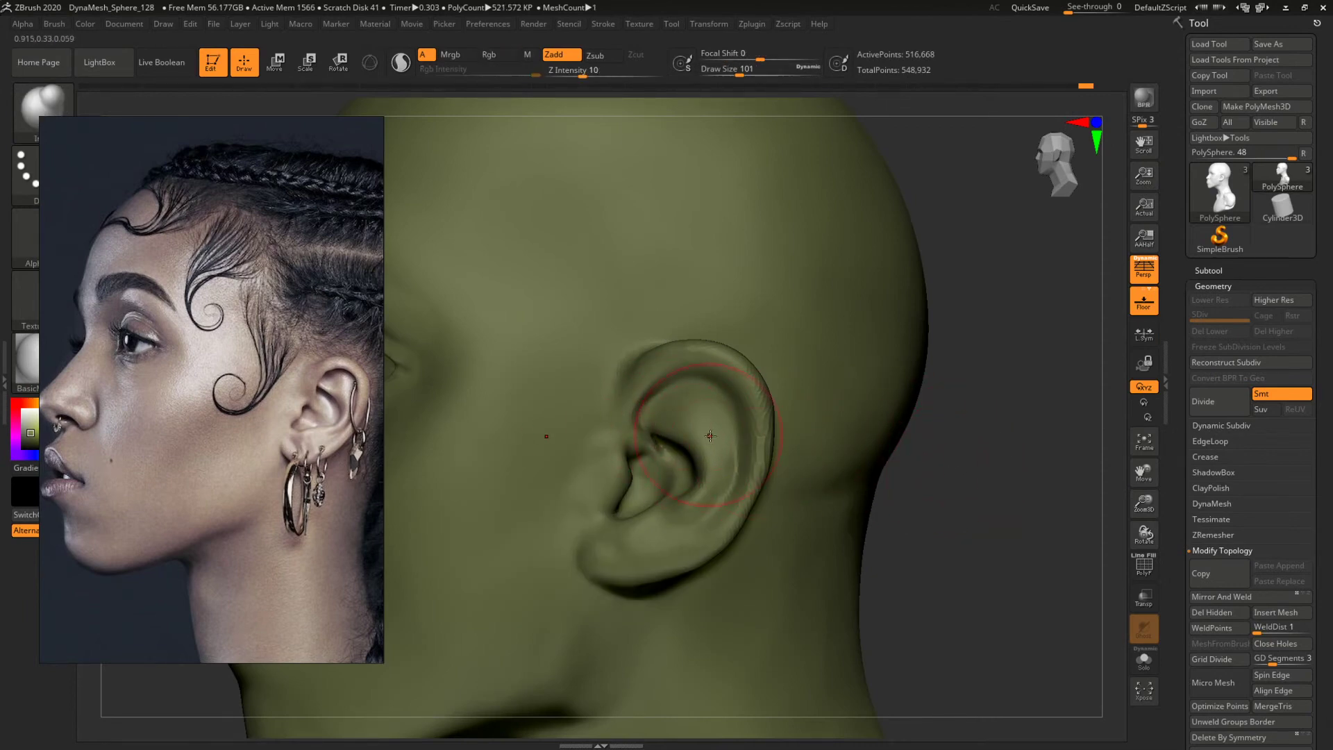
Reposition the fold above the ear opening with the Move brush at Draw Size 68 and 56.
key("b")
key("m")
key("v")
key("space")
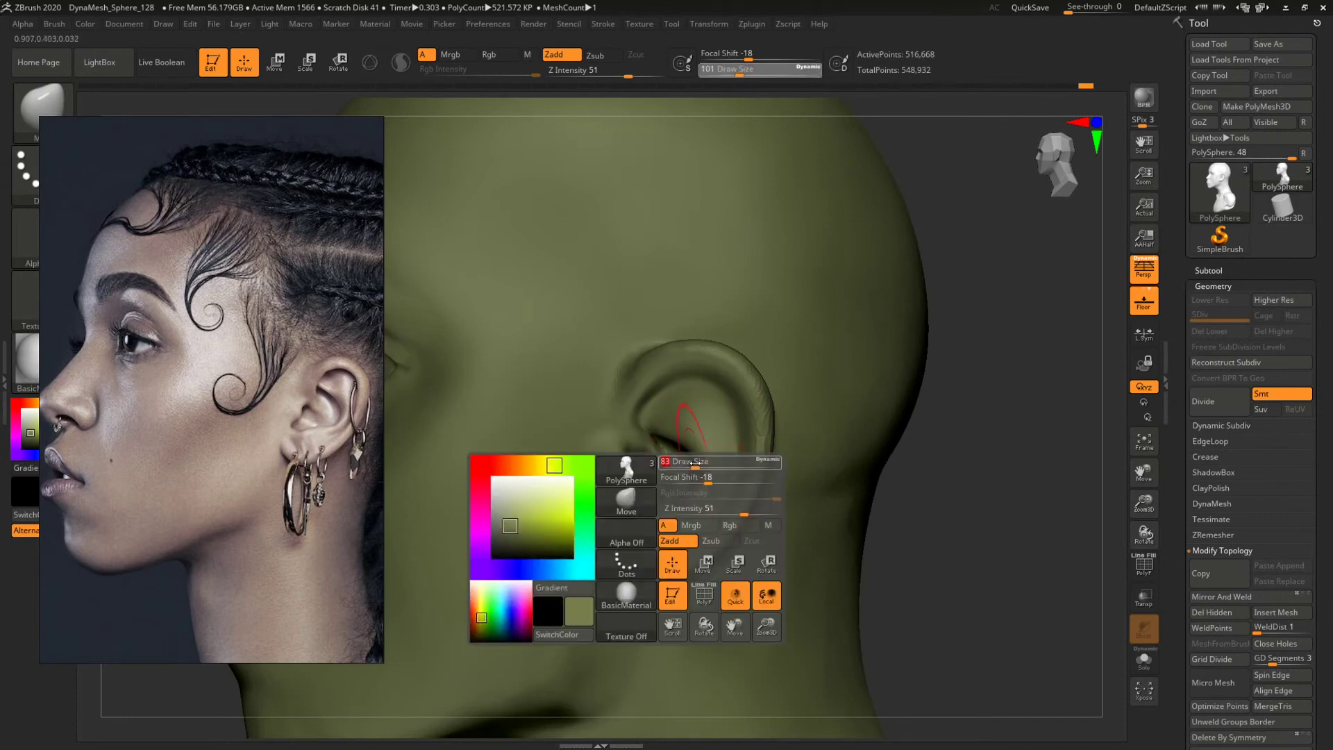
left_click_drag(701, 465, 696, 466)
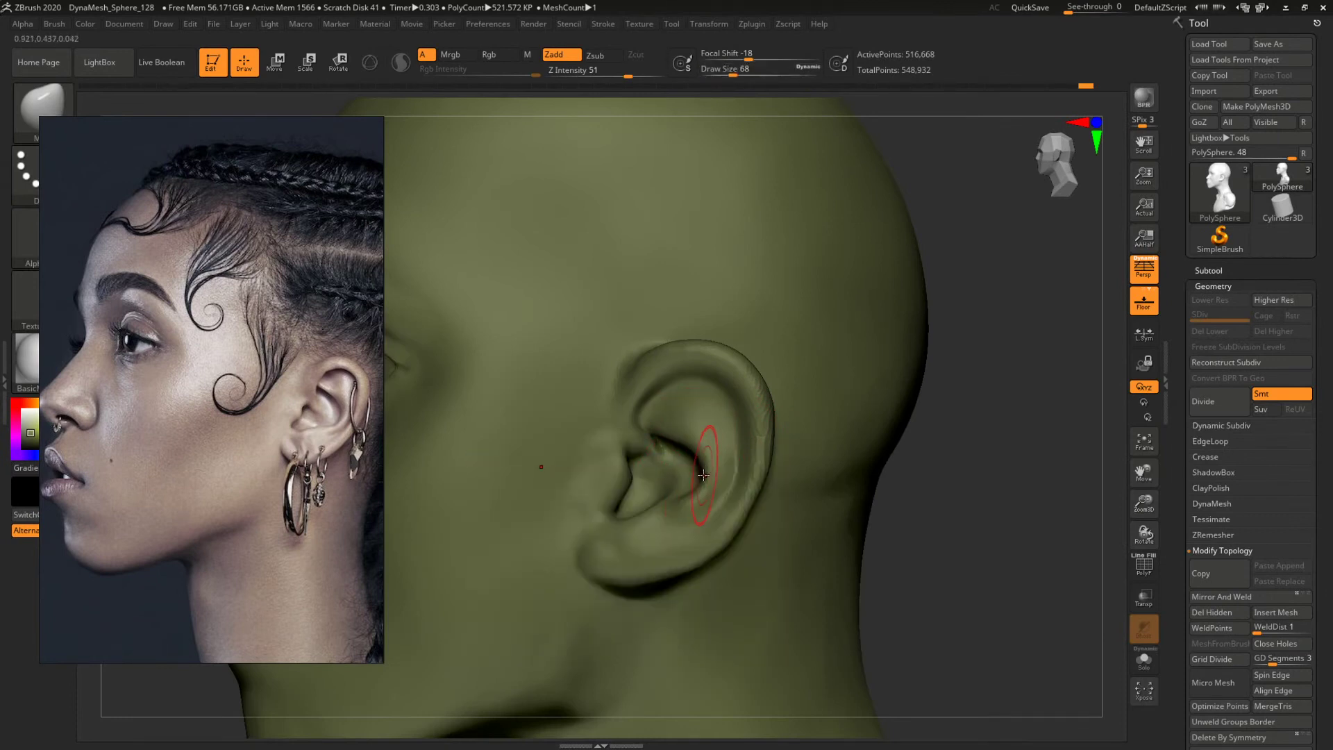
key("space")
left_click(661, 429)
left_click_drag(661, 428, 659, 417)
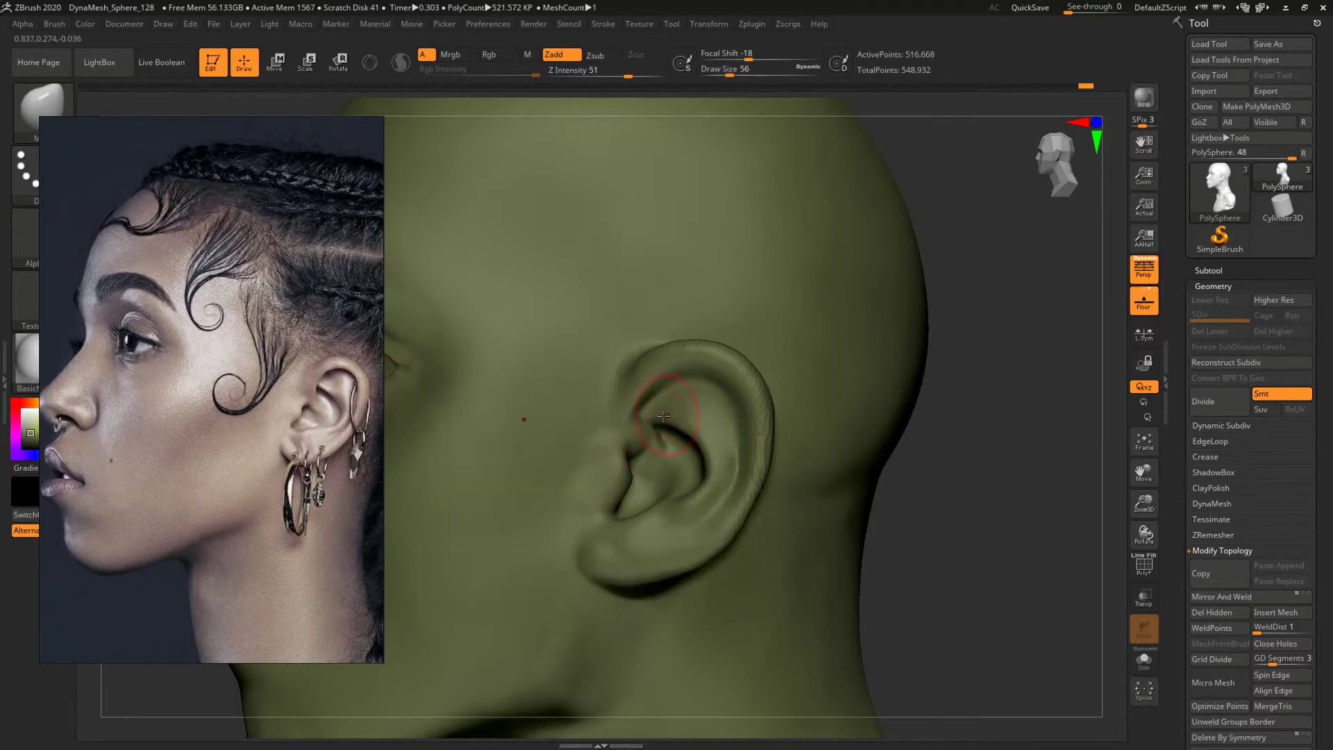
Tighten the inner edge of the ear's outer rim with the Move brush, finishing at Draw Size 44.
key("space")
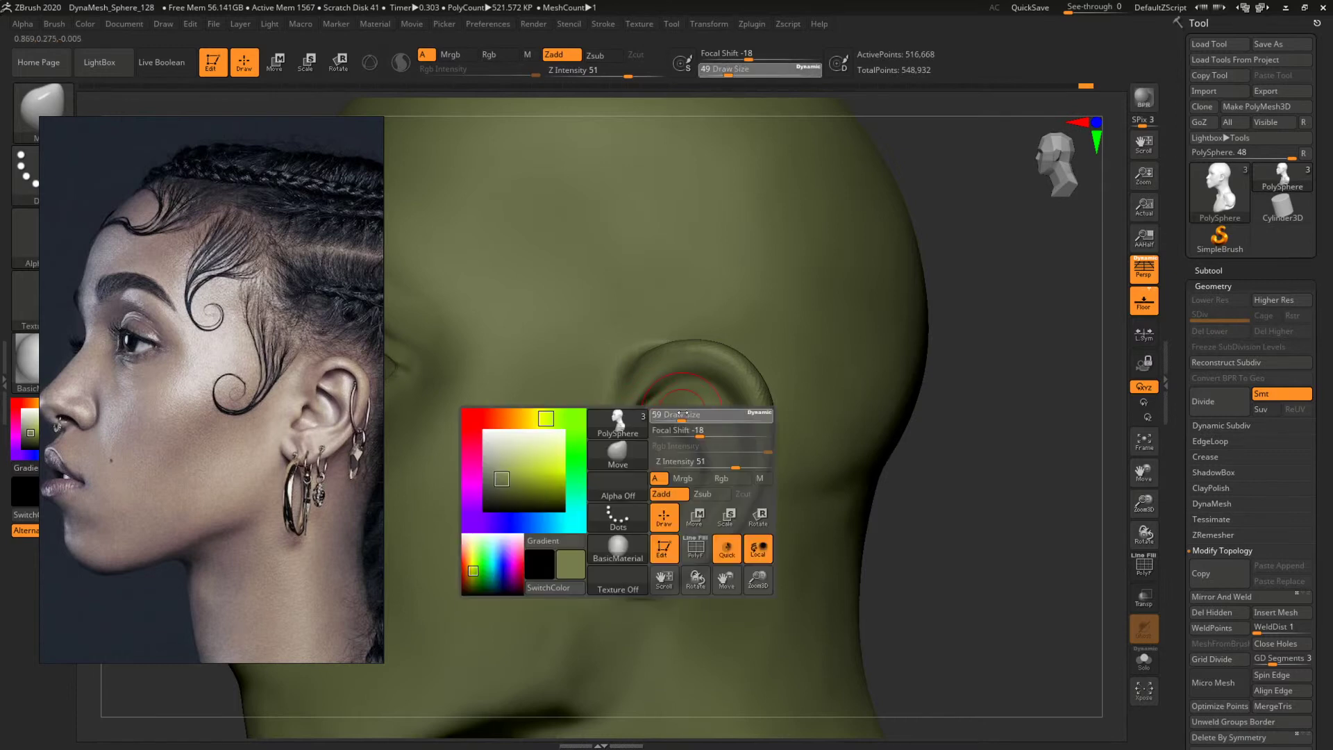
left_click(679, 416)
mouse_move(673, 398)
left_mouse_down()
mouse_move(664, 379)
mouse_move(705, 374)
mouse_move(739, 454)
left_mouse_up()
key("space")
left_click(664, 391)
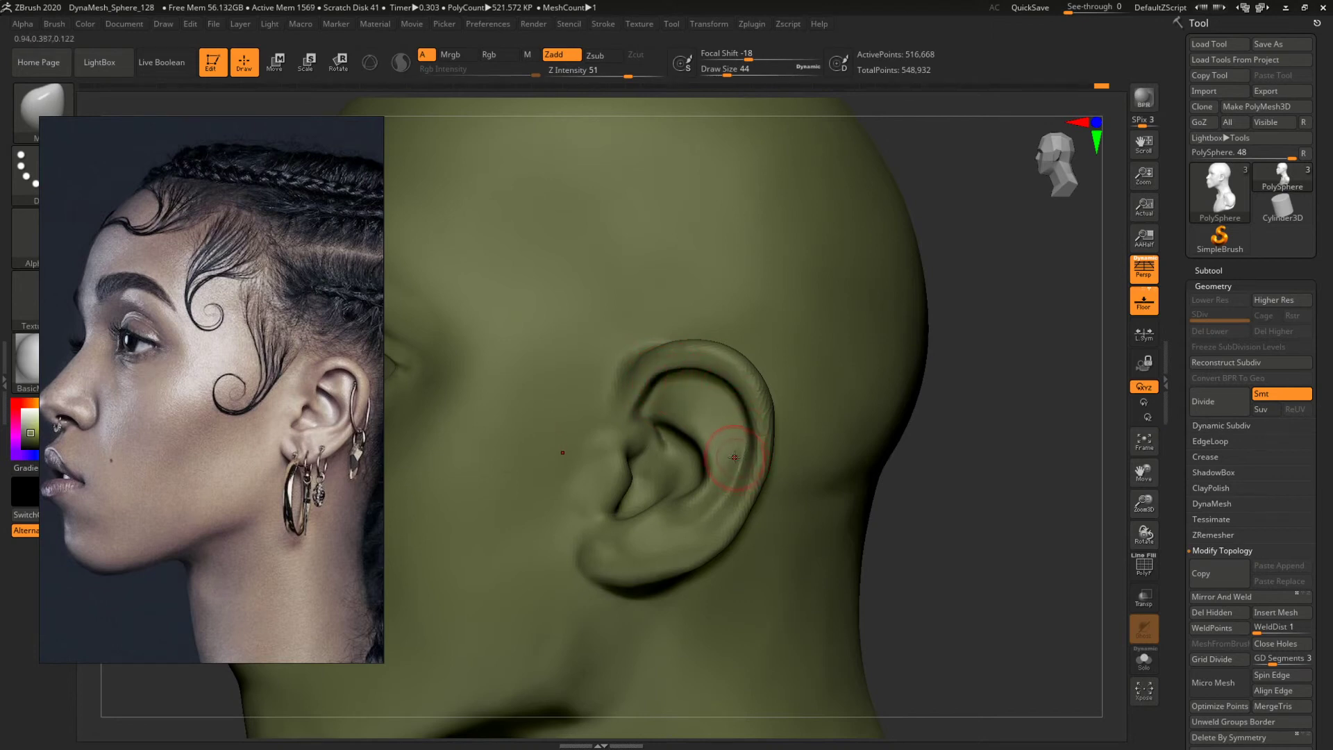
Reshape the tragus and the notch below it with the Move brush at Draw Size 71 and 65.
key("space")
mouse_move(616, 470)
left_mouse_down()
mouse_move(623, 463)
mouse_move(608, 514)
left_mouse_up()
key("space")
key("space")
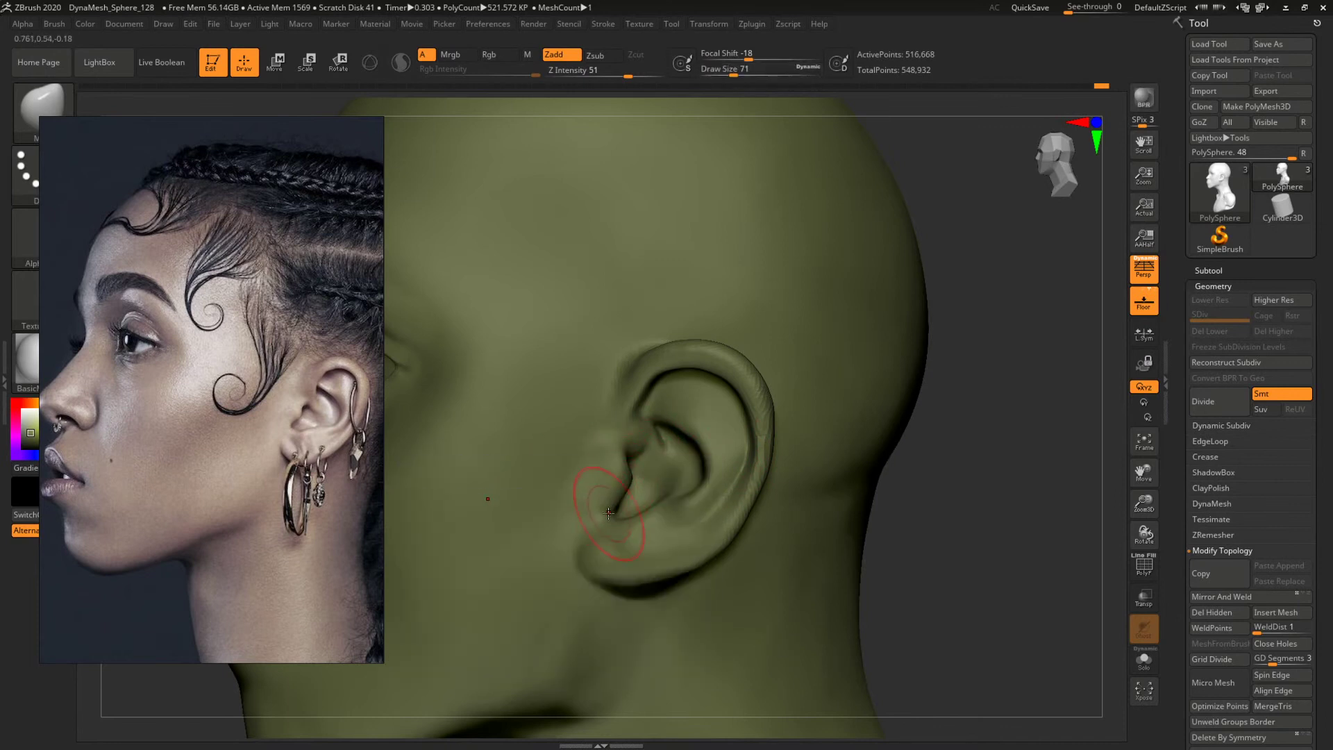
key("bracketleft")
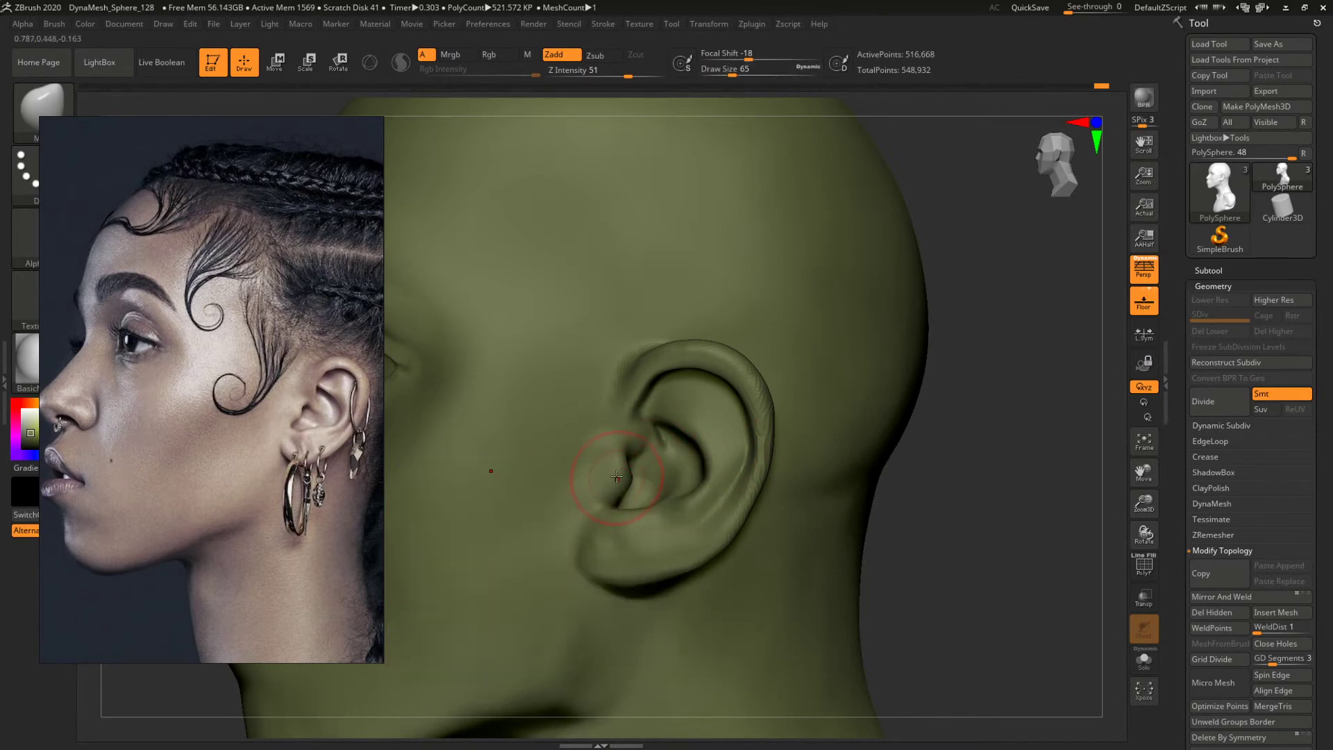
key("bracketleft")
Add clay at the fold just above the tragus with the ClayBuildup brush at Draw Size 29.
key("b")
key("c")
key("b")
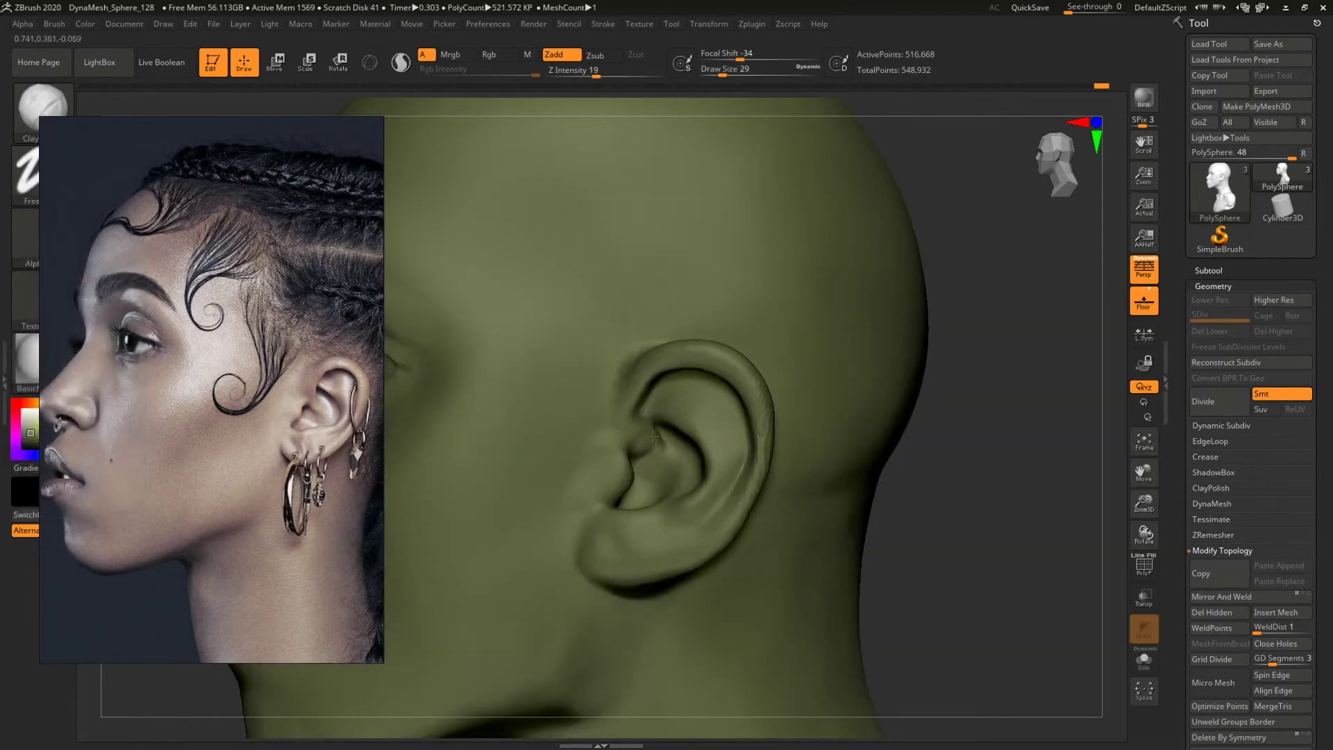
left_click_drag(631, 430, 613, 439)
Reshape the edge of the ear opening behind the tragus with the Move brush at Draw Size 51.
key("b")
key("m")
key("v")
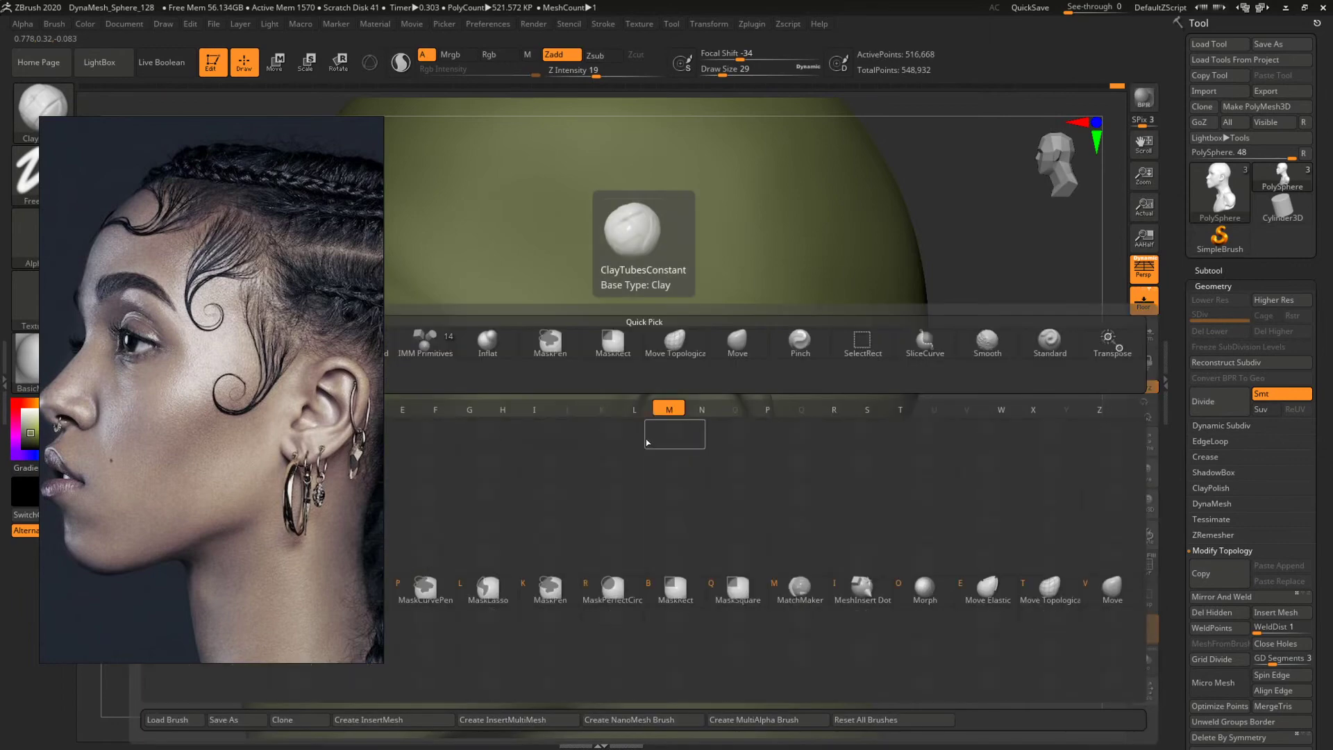
key("space")
left_click(629, 429)
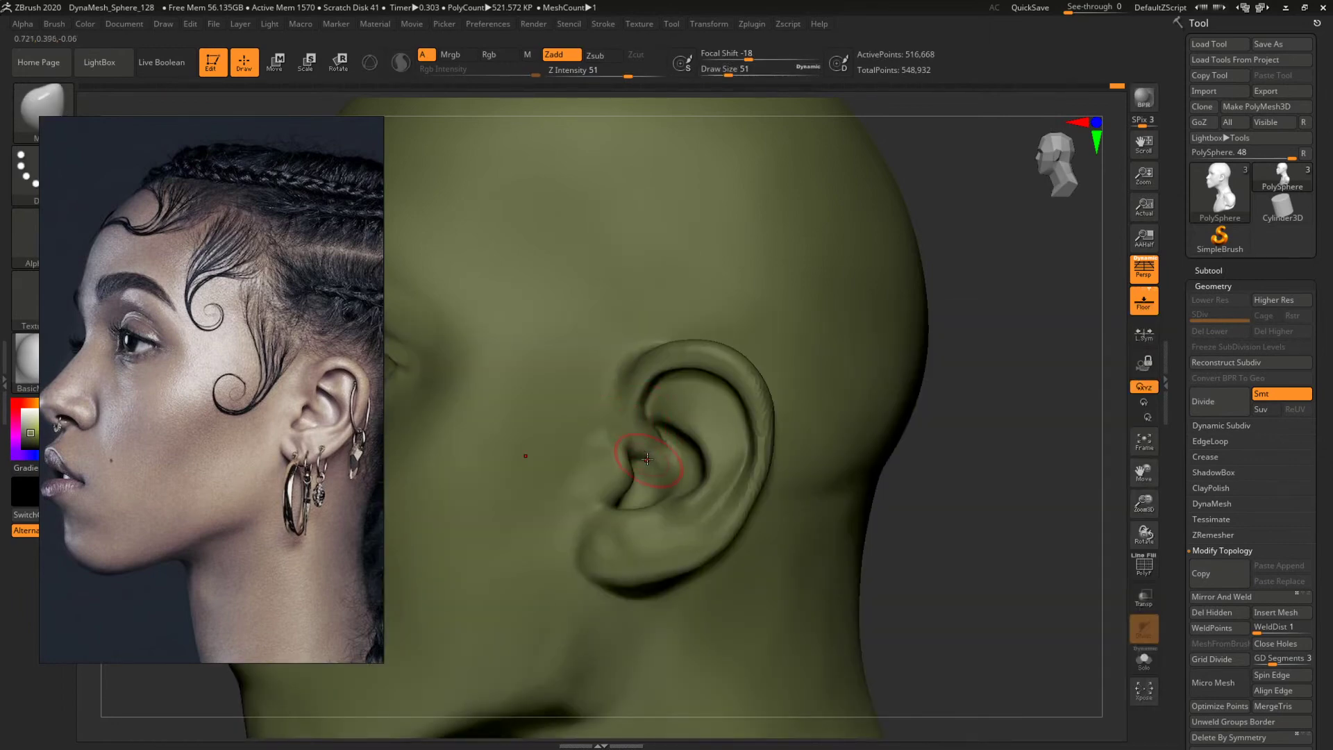
left_click_drag(647, 459, 643, 453)
mouse_move(907, 483)
left_mouse_down()
mouse_move(1006, 500)
mouse_move(763, 420)
mouse_move(845, 423)
mouse_move(798, 427)
mouse_move(1006, 563)
left_mouse_up()
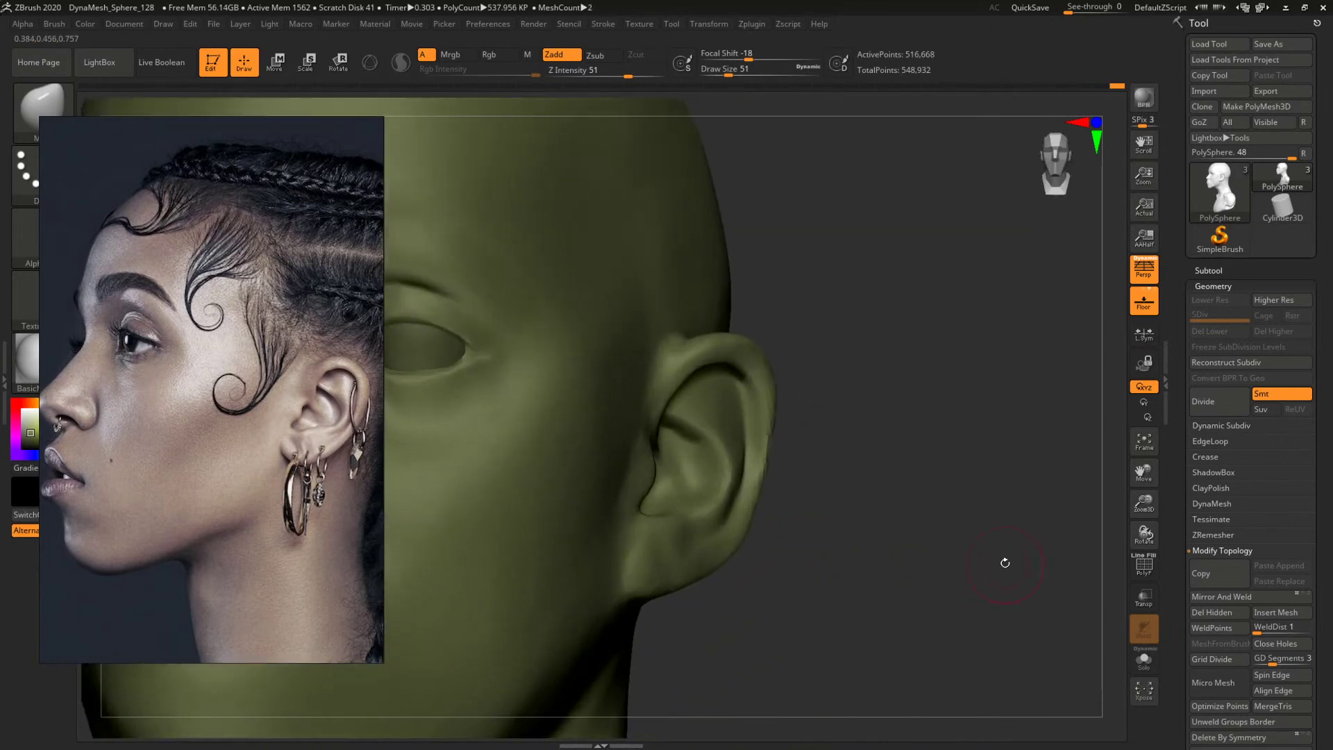
Sculpt the upper hollow inside the ear's rim with the ClayBuildup brush, finishing at Draw Size 33.
left_click_drag(931, 461, 865, 445)
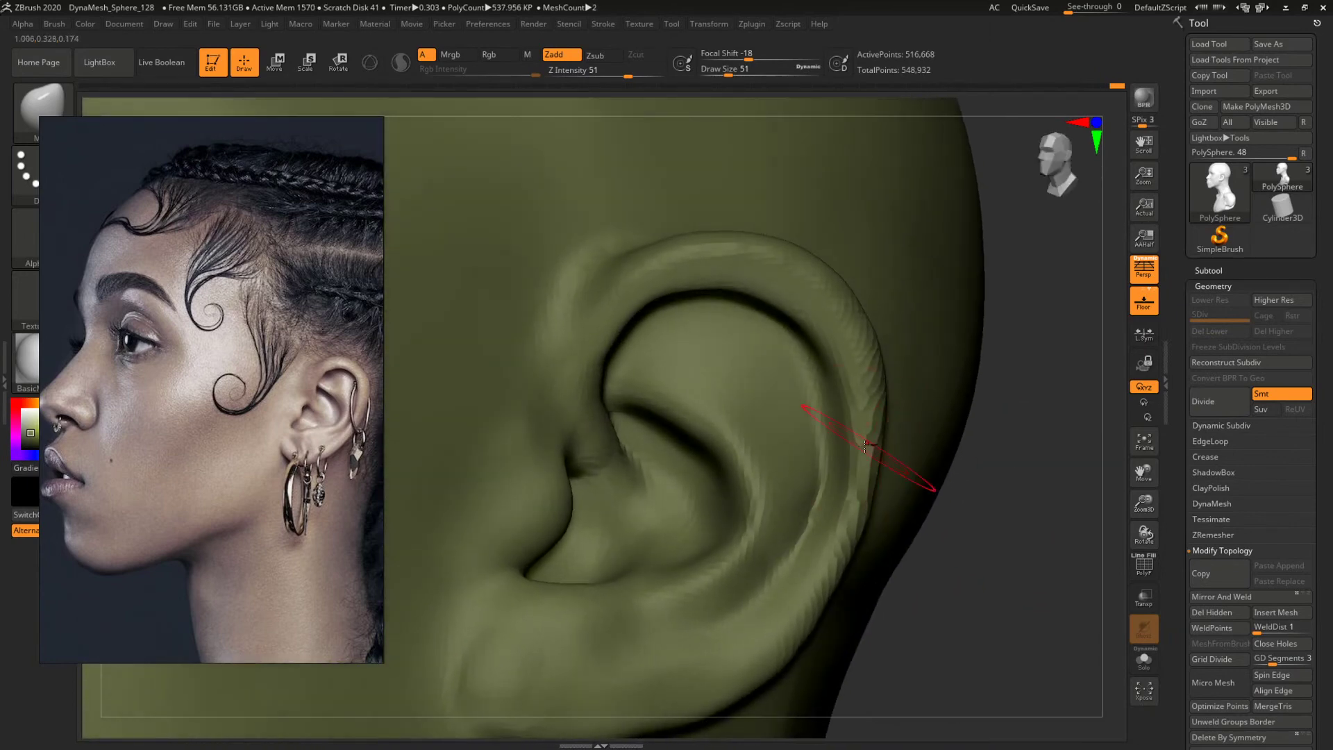
key("b")
key("c")
key("l")
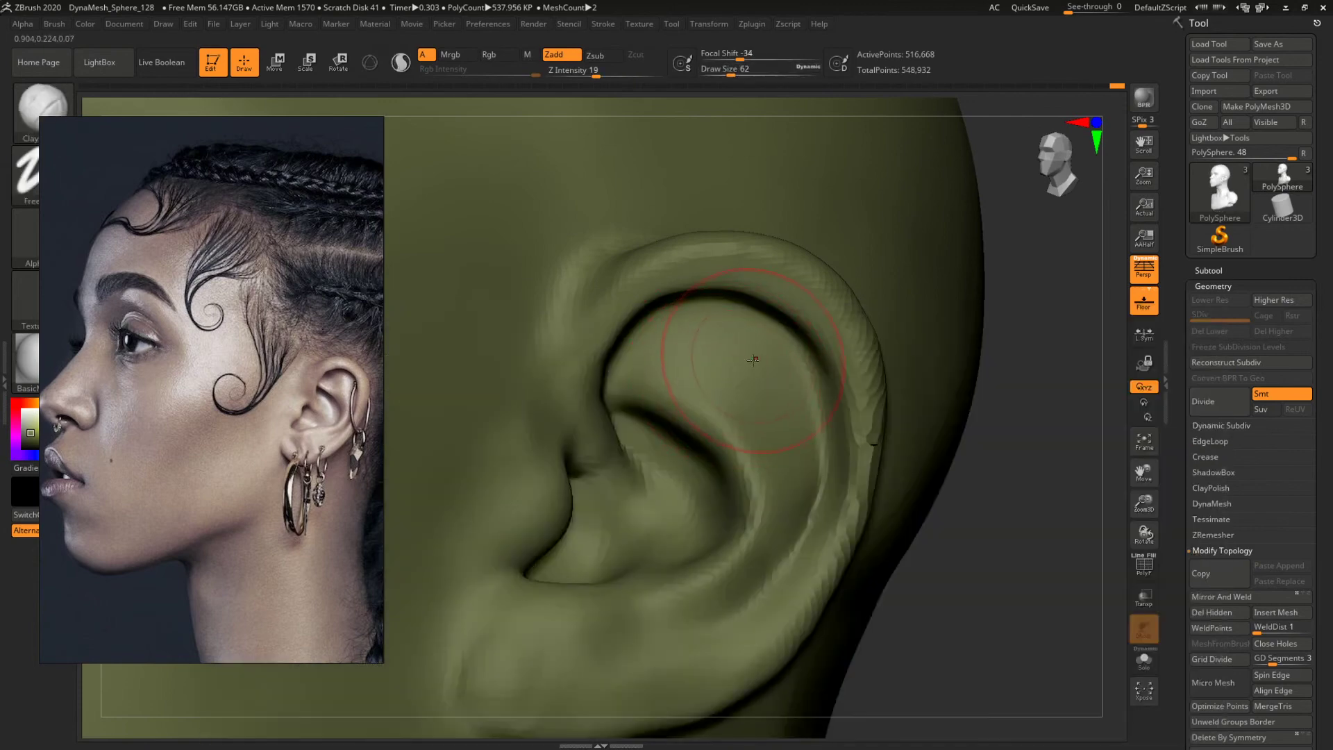
key("space")
mouse_move(738, 354)
left_mouse_down()
mouse_move(728, 347)
mouse_move(763, 345)
mouse_move(788, 452)
left_mouse_up()
mouse_move(1028, 548)
left_mouse_down()
mouse_move(873, 453)
mouse_move(890, 425)
mouse_move(920, 504)
left_mouse_up()
key("space")
left_click_drag(693, 360, 691, 358)
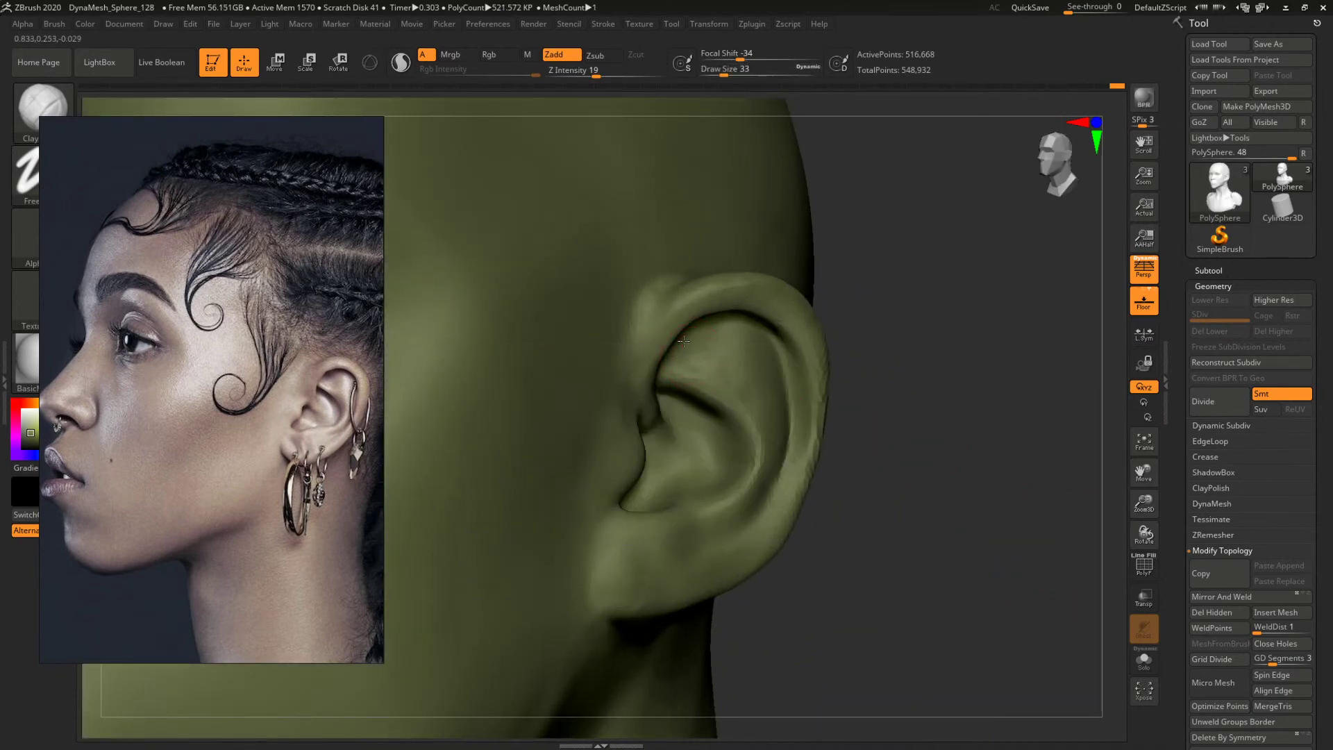
Reshape the lower back edge of the ear's inner bowl with the Move brush at Draw Size 49.
left_click_drag(930, 379, 959, 367)
mouse_move(956, 380)
left_mouse_down()
mouse_move(942, 369)
mouse_move(1012, 426)
mouse_move(964, 390)
left_mouse_up()
mouse_move(905, 456)
left_mouse_down()
mouse_move(839, 463)
mouse_move(875, 474)
mouse_move(868, 460)
left_mouse_up()
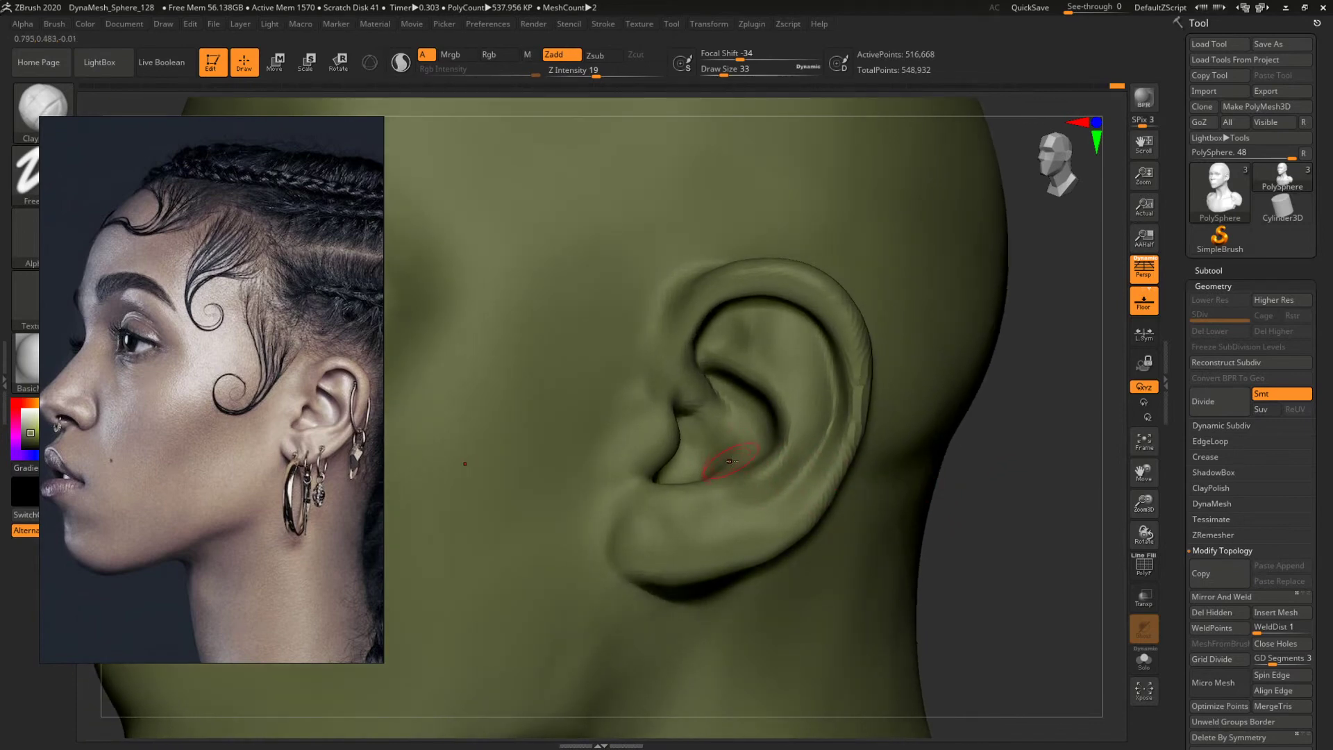
key("b")
key("d")
key("s")
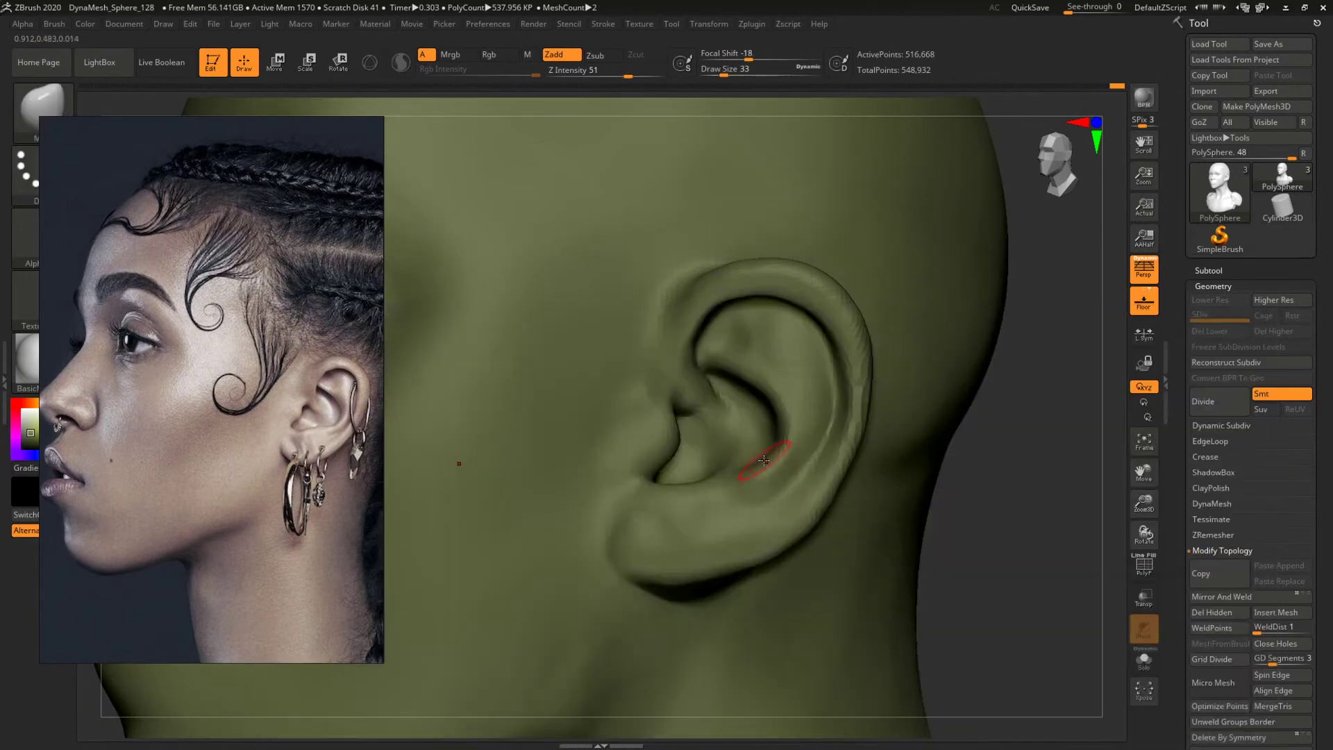
key("space")
left_click_drag(769, 455, 785, 471)
key("space")
key("space")
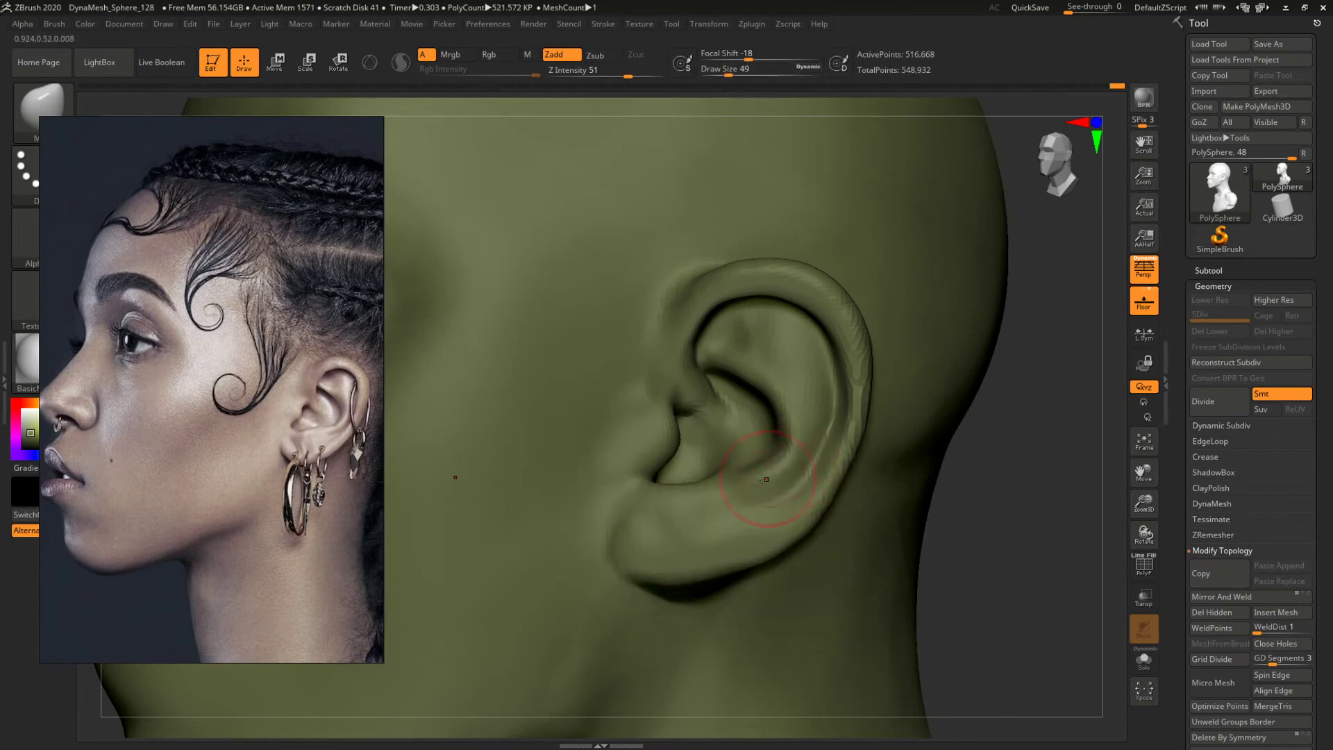
Build up the lower inner bowl of the ear with the ClayBuildup brush at Draw Size 46.
key("b")
key("c")
key("b")
left_click_drag(948, 493, 1039, 518)
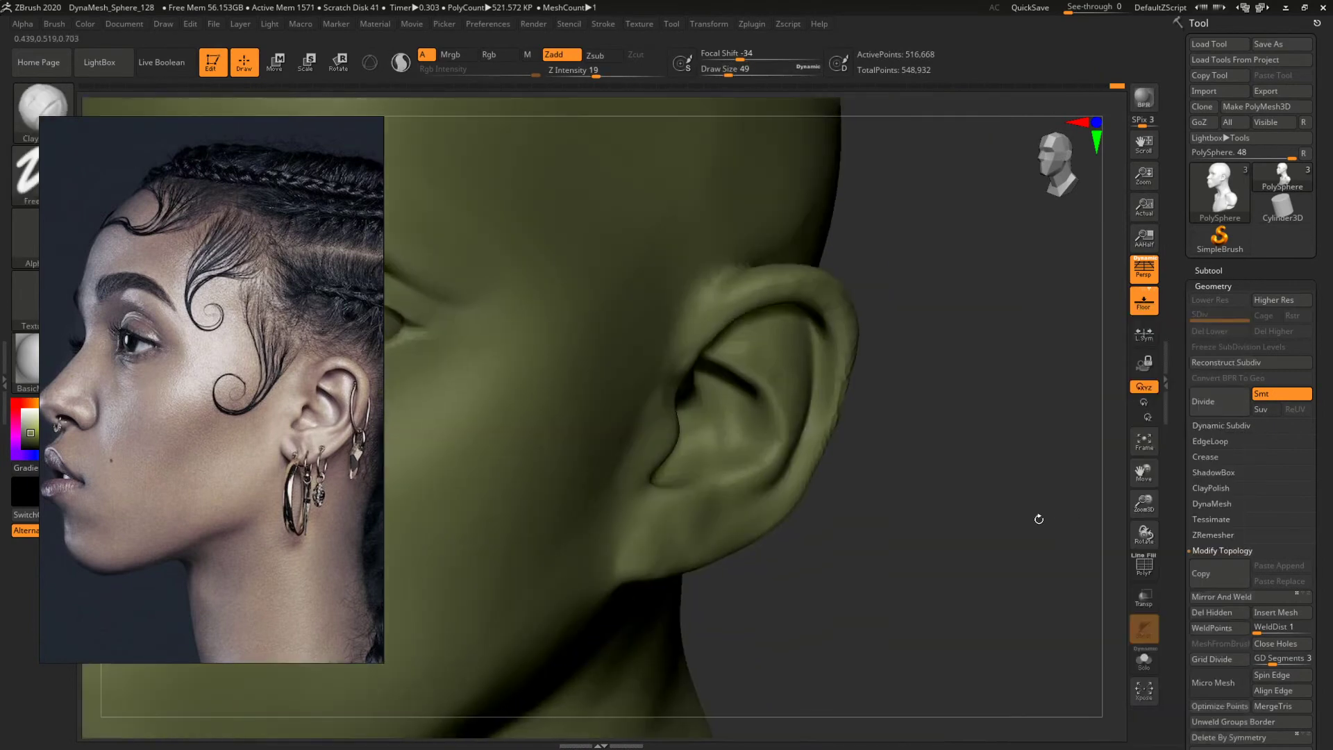
key("space")
left_click_drag(715, 459, 710, 458)
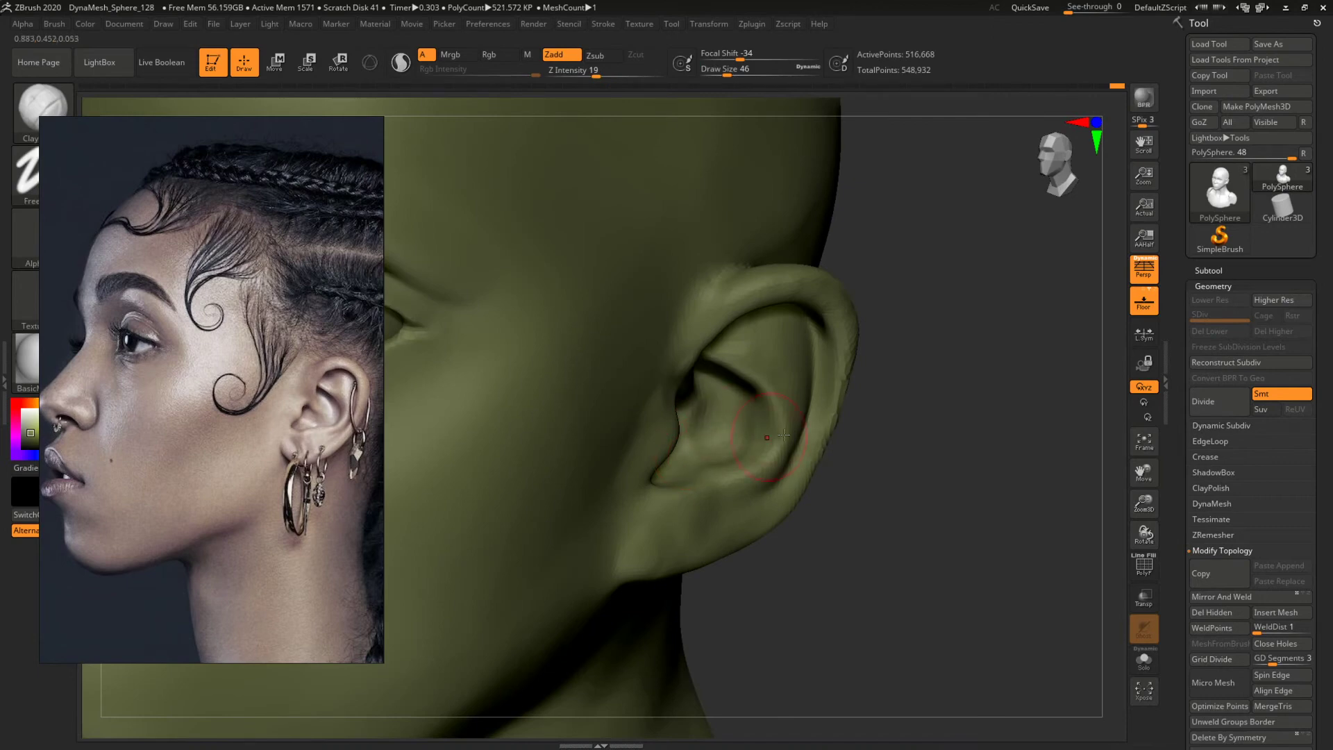
Compare the head from the front with the front-face reference photo, enlarged around the ear.
mouse_move(978, 490)
left_mouse_down()
mouse_move(977, 437)
mouse_move(914, 340)
mouse_move(940, 335)
mouse_move(944, 427)
mouse_move(824, 393)
mouse_move(873, 426)
left_mouse_up()
scroll(214, 364, "down", 5)
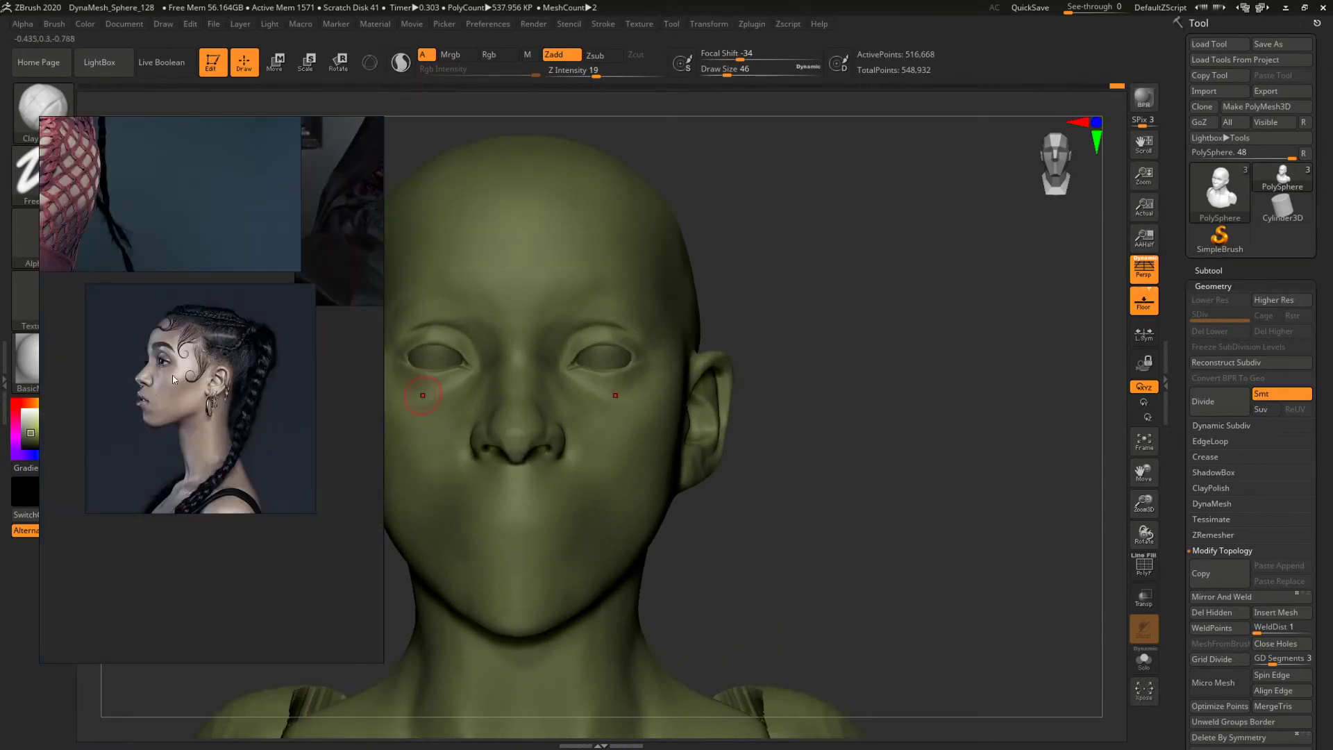
scroll(276, 361, "up", 5)
scroll(275, 360, "up", 5)
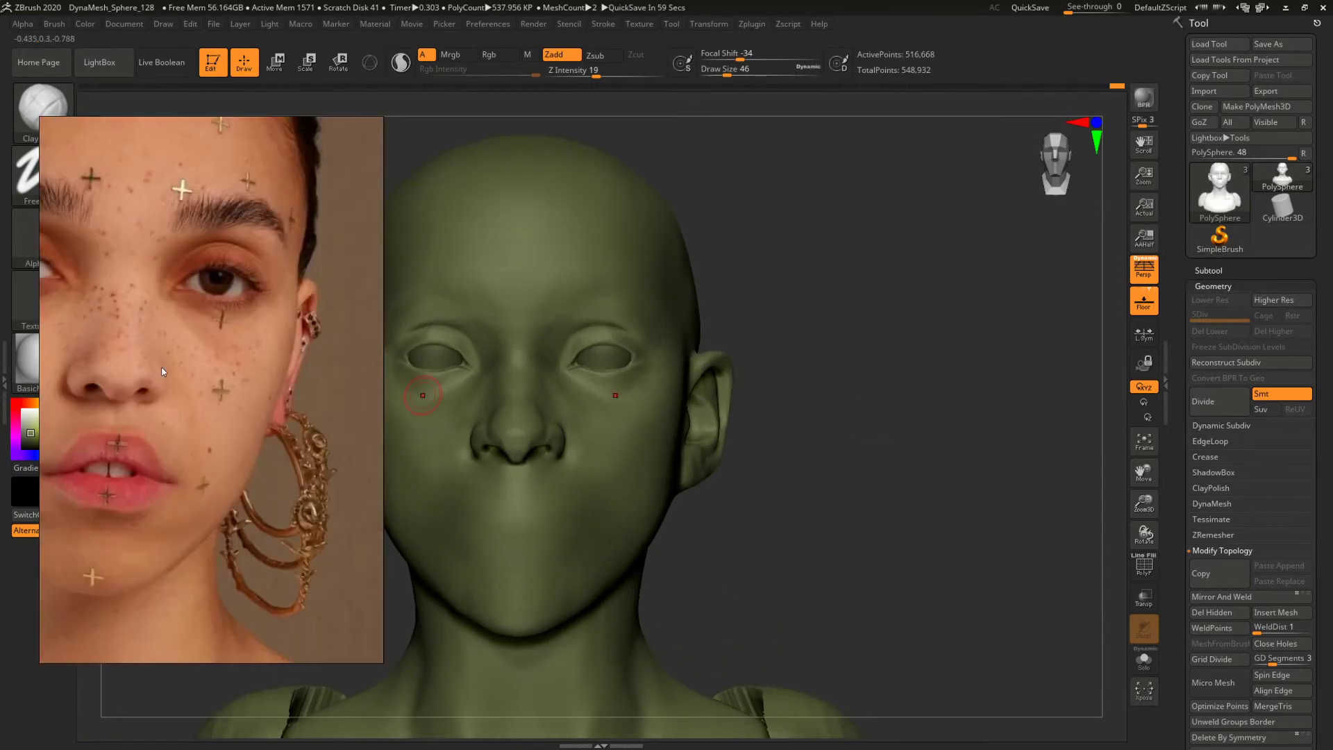
middle_click_drag(163, 368, 499, 442)
middle_click_drag(339, 410, 298, 400)
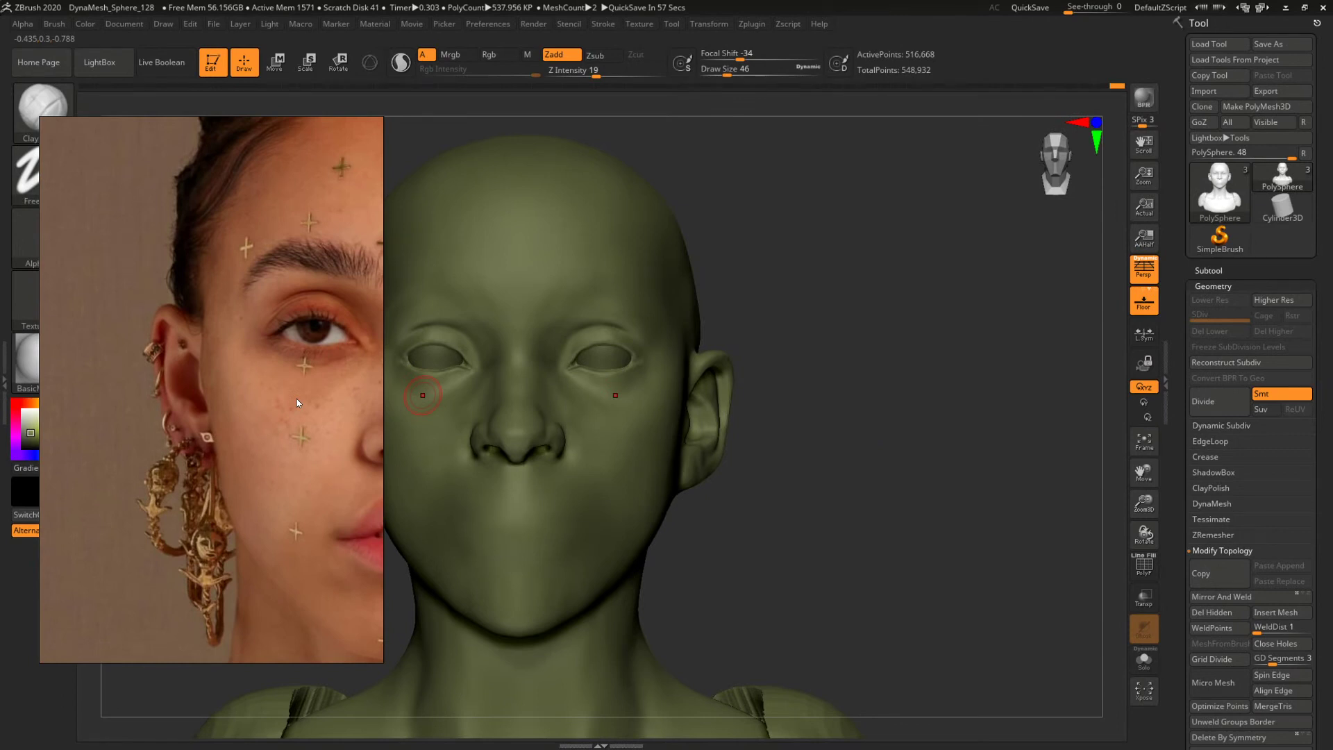
Adjust the ear's outer rim and inner fold in front view with the Move brush at Draw Size 101.
mouse_move(881, 360)
left_mouse_down()
mouse_move(863, 366)
mouse_move(892, 383)
mouse_move(843, 417)
left_mouse_up()
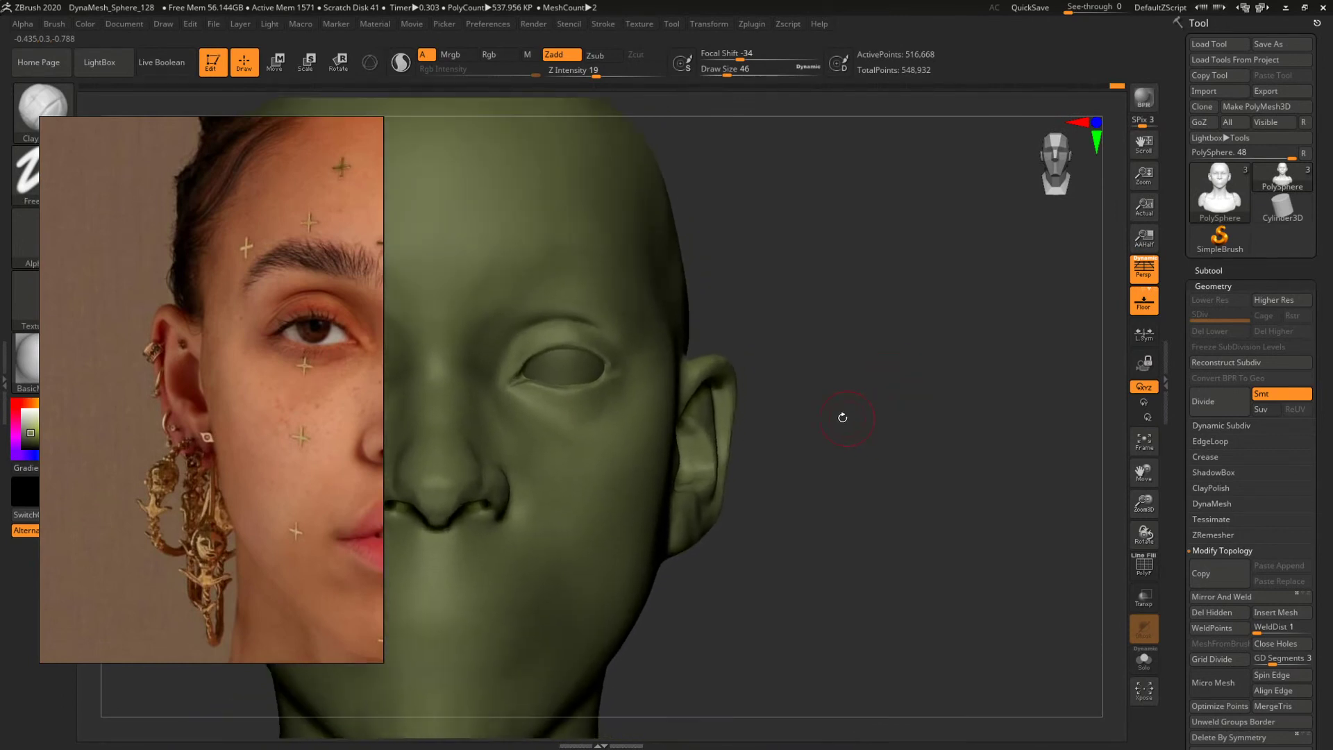
key("b")
key("m")
key("v")
key("space")
mouse_move(728, 368)
left_mouse_down()
mouse_move(741, 369)
mouse_move(734, 392)
left_mouse_up()
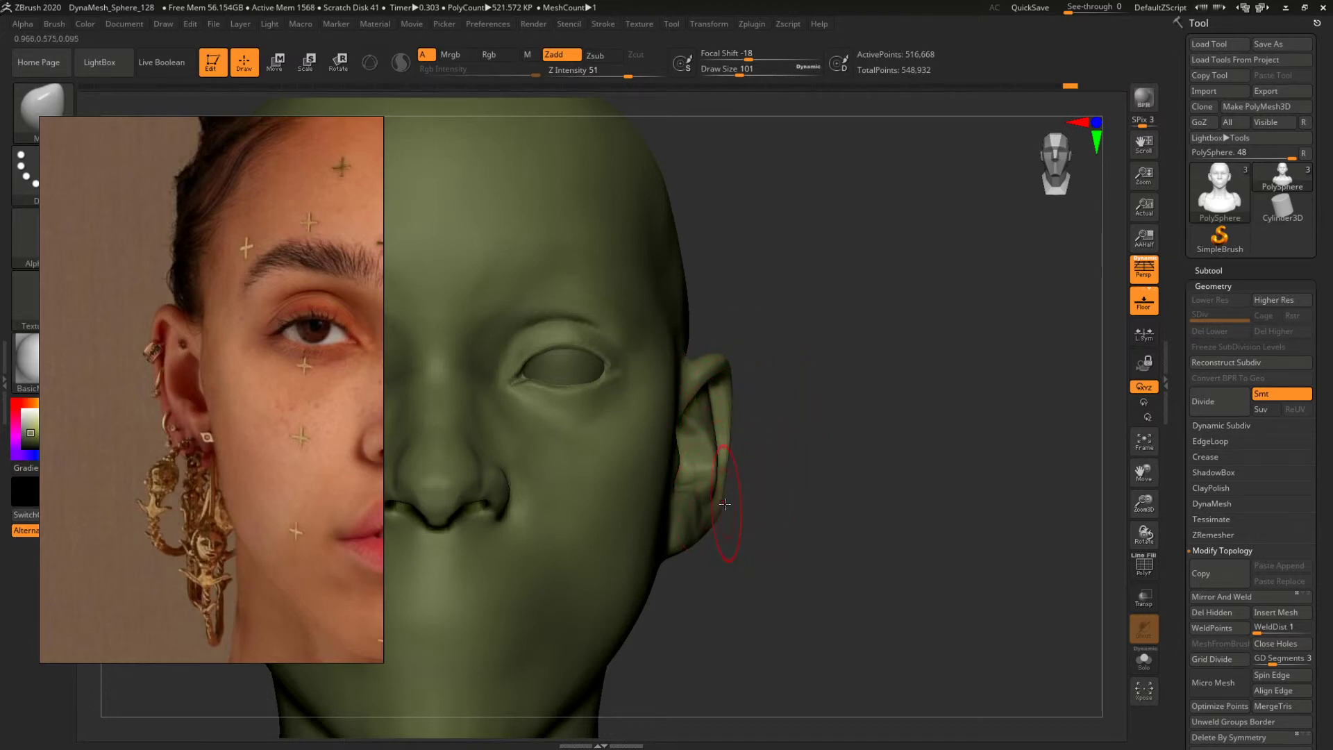
left_click_drag(720, 520, 728, 511)
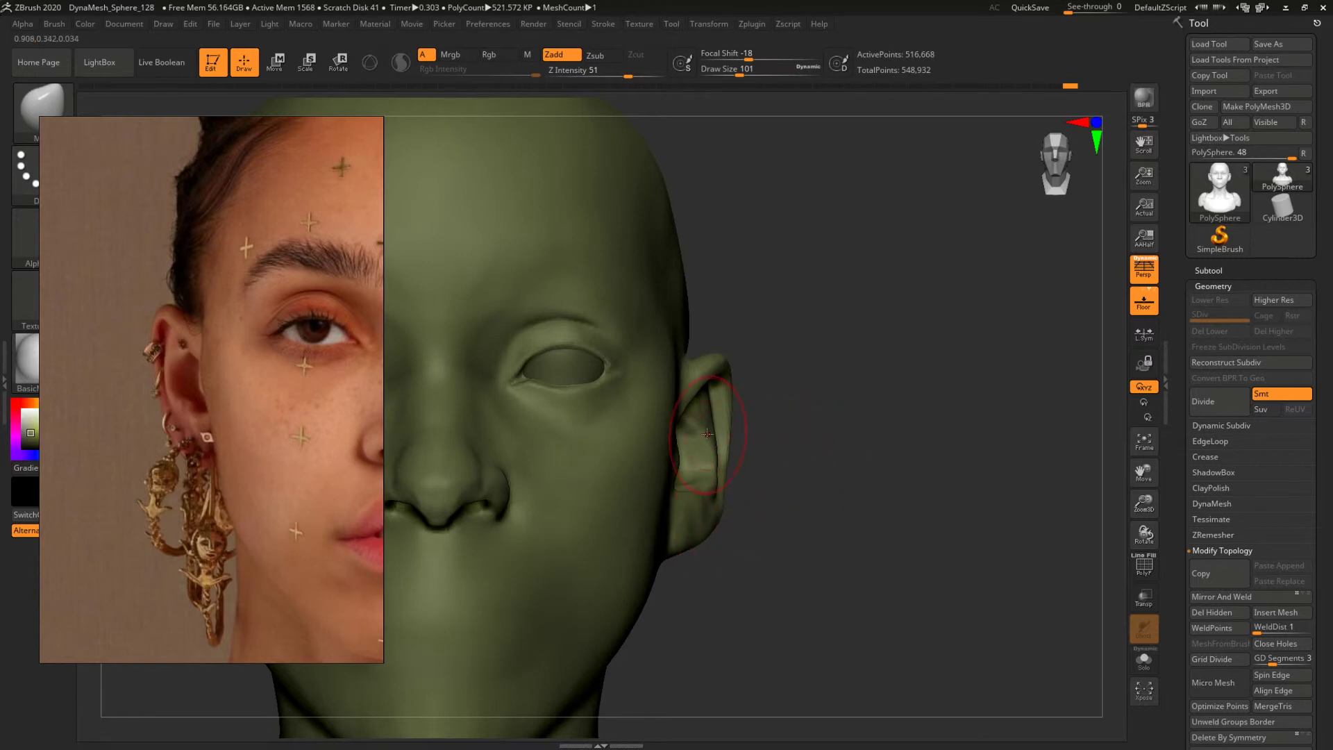
left_click_drag(703, 426, 705, 415)
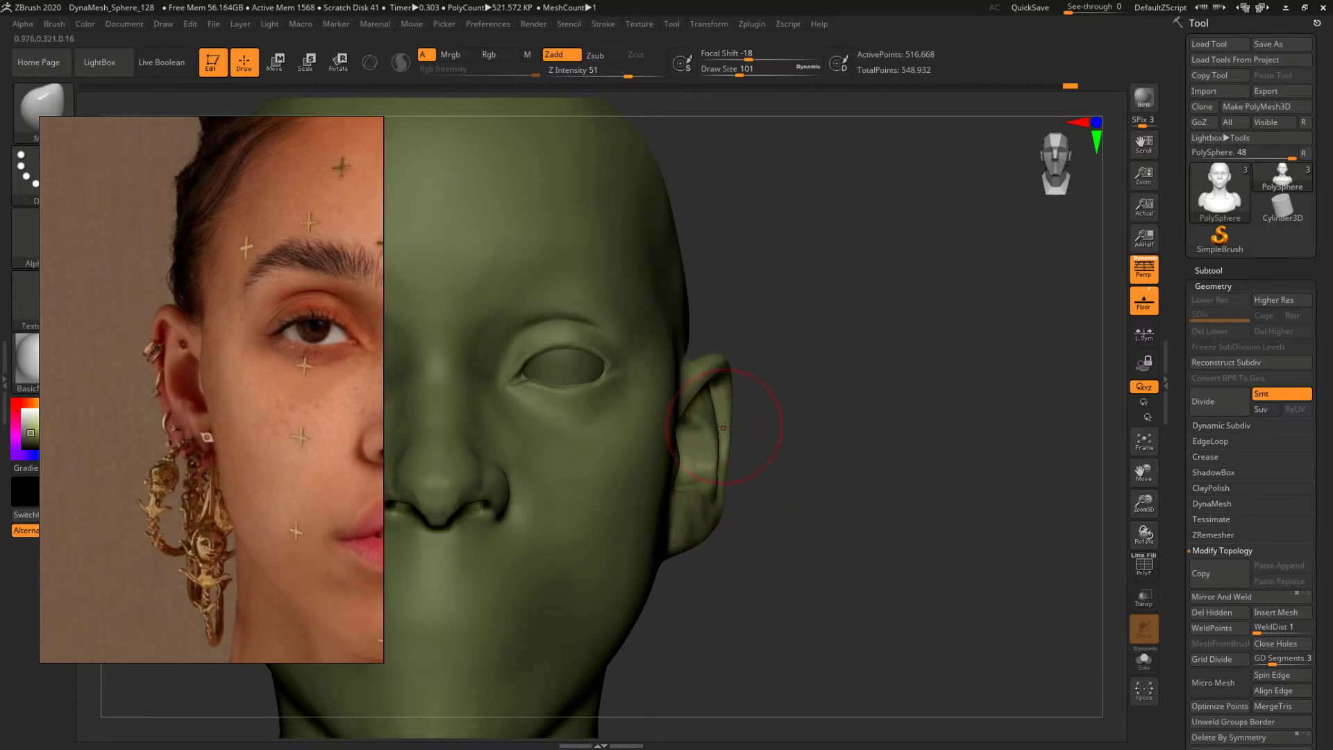
Refine the area above the lobe and the rim's inner edge with the Move brush at Draw Size 104 and 77.
key("[")
left_click_drag(705, 493, 695, 504)
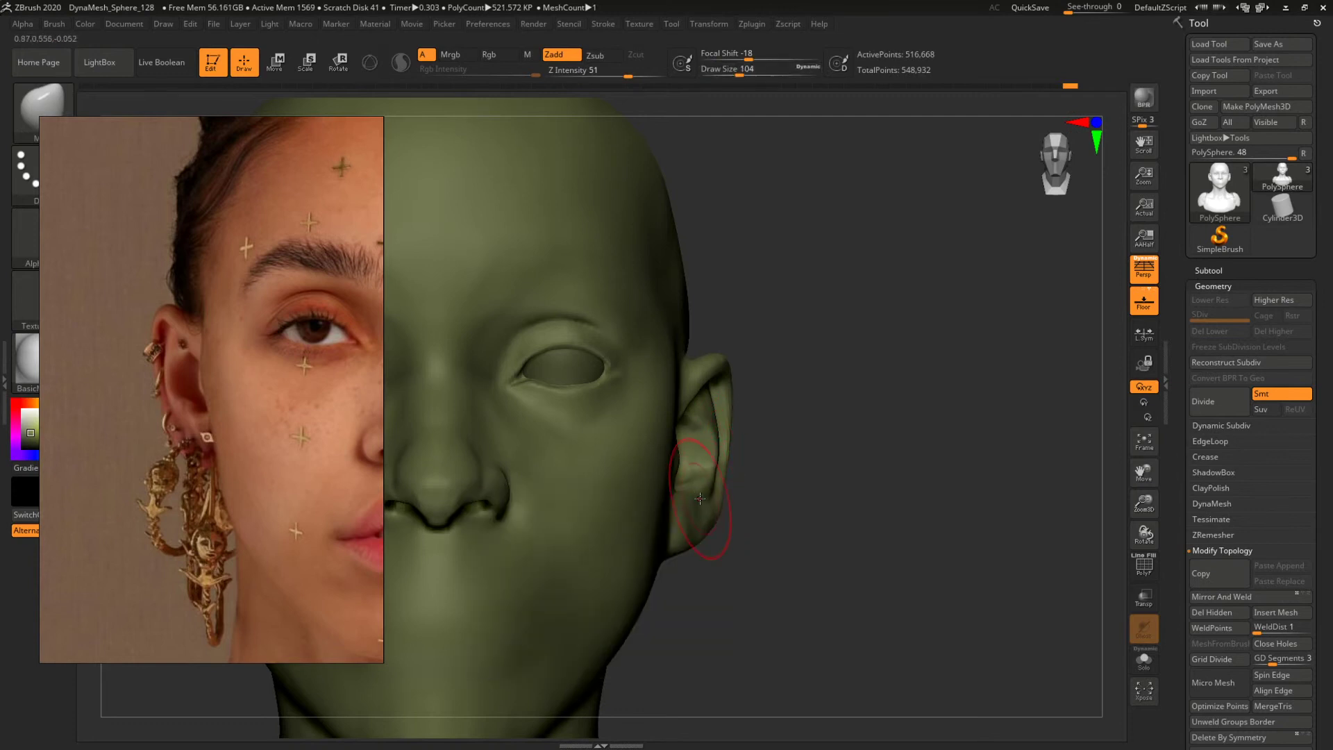
key("[")
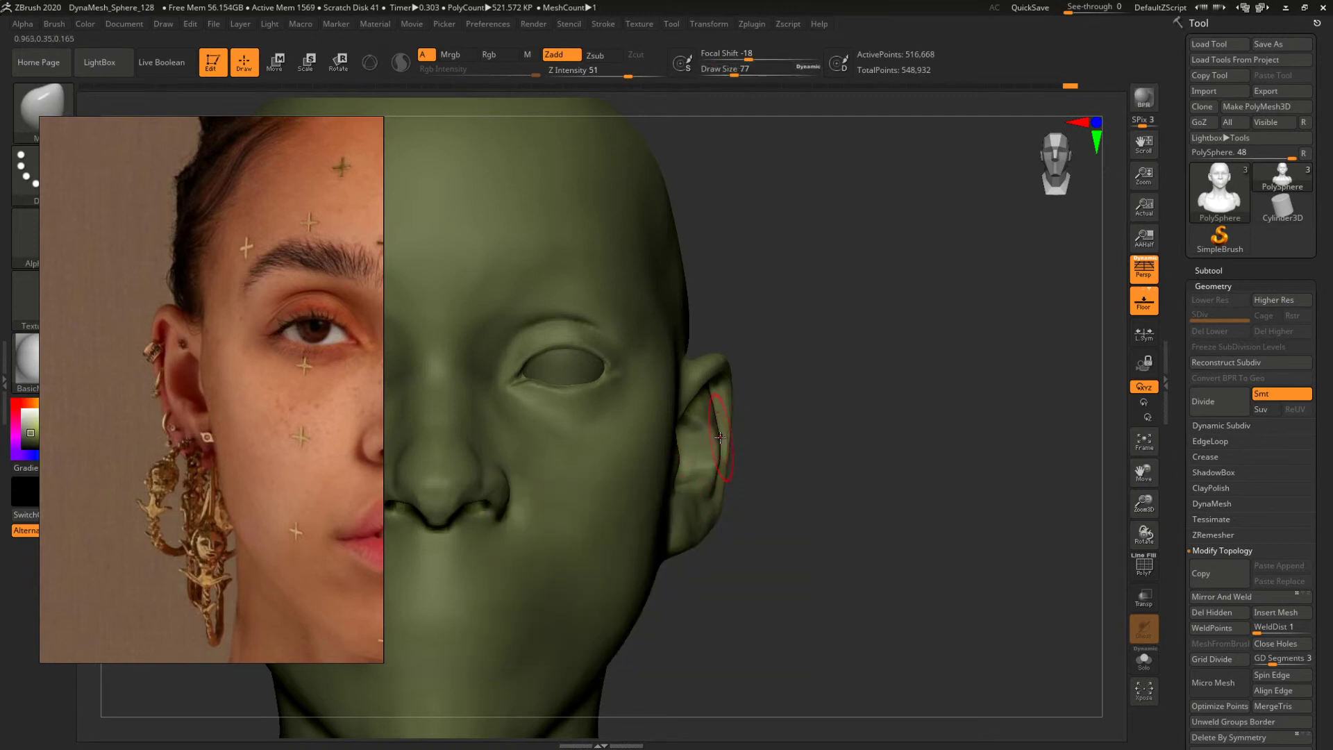
left_click_drag(713, 446, 711, 413)
key("space")
left_click(739, 407)
Sculpt the area between the ear's notch and lobe with the ClayBuildup brush at Draw Size 33 and 23, and smooth it.
mouse_move(798, 407)
left_mouse_down()
mouse_move(1021, 455)
mouse_move(942, 463)
mouse_move(942, 414)
mouse_move(952, 446)
mouse_move(944, 424)
mouse_move(861, 436)
left_mouse_up()
key("b")
key("c")
key("b")
key("space")
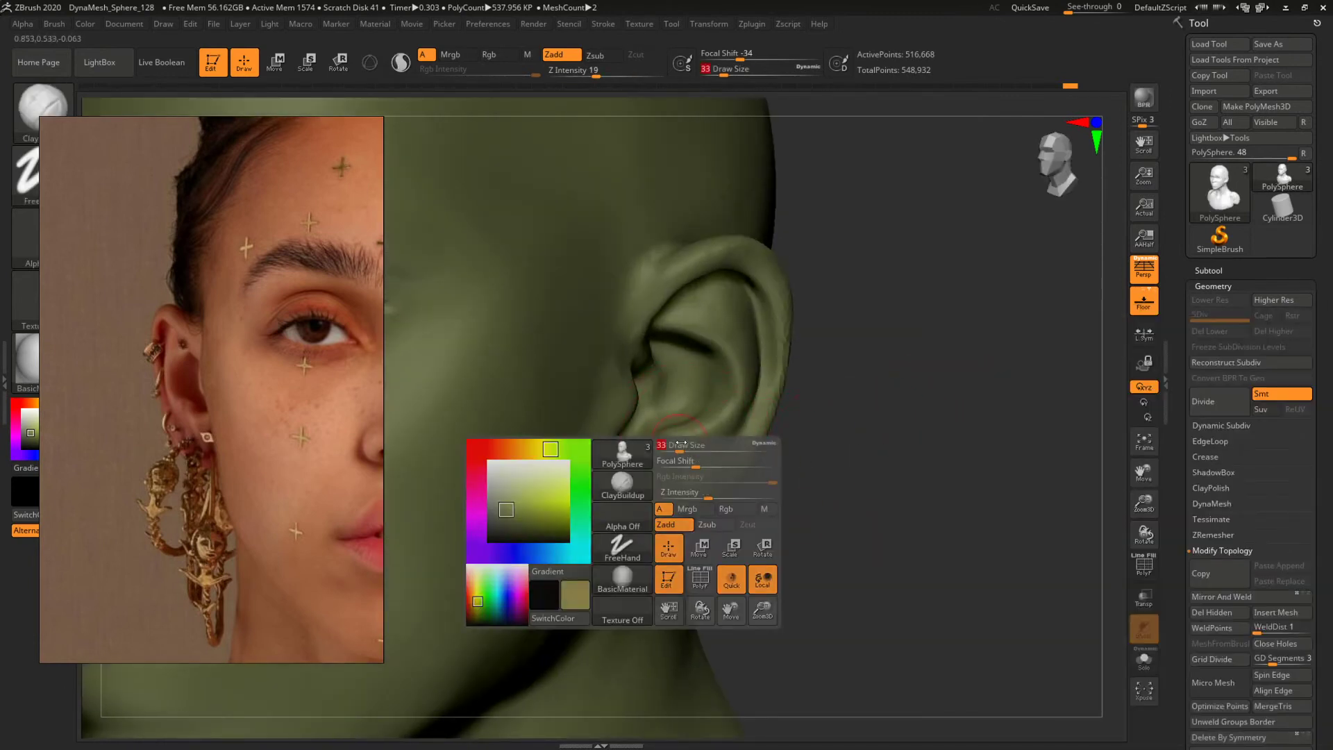
left_click_drag(700, 447, 682, 437)
left_click_drag(841, 412, 806, 445)
key("space")
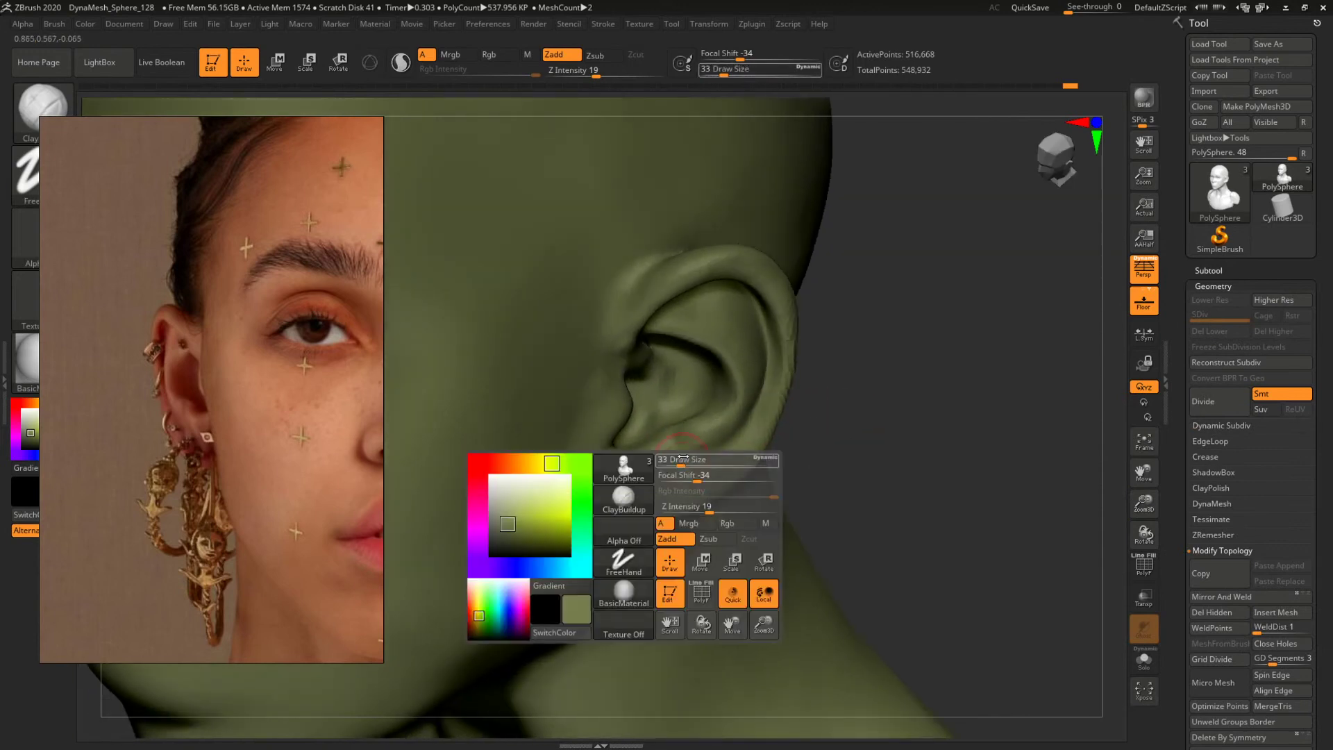
left_click_drag(703, 475, 660, 466)
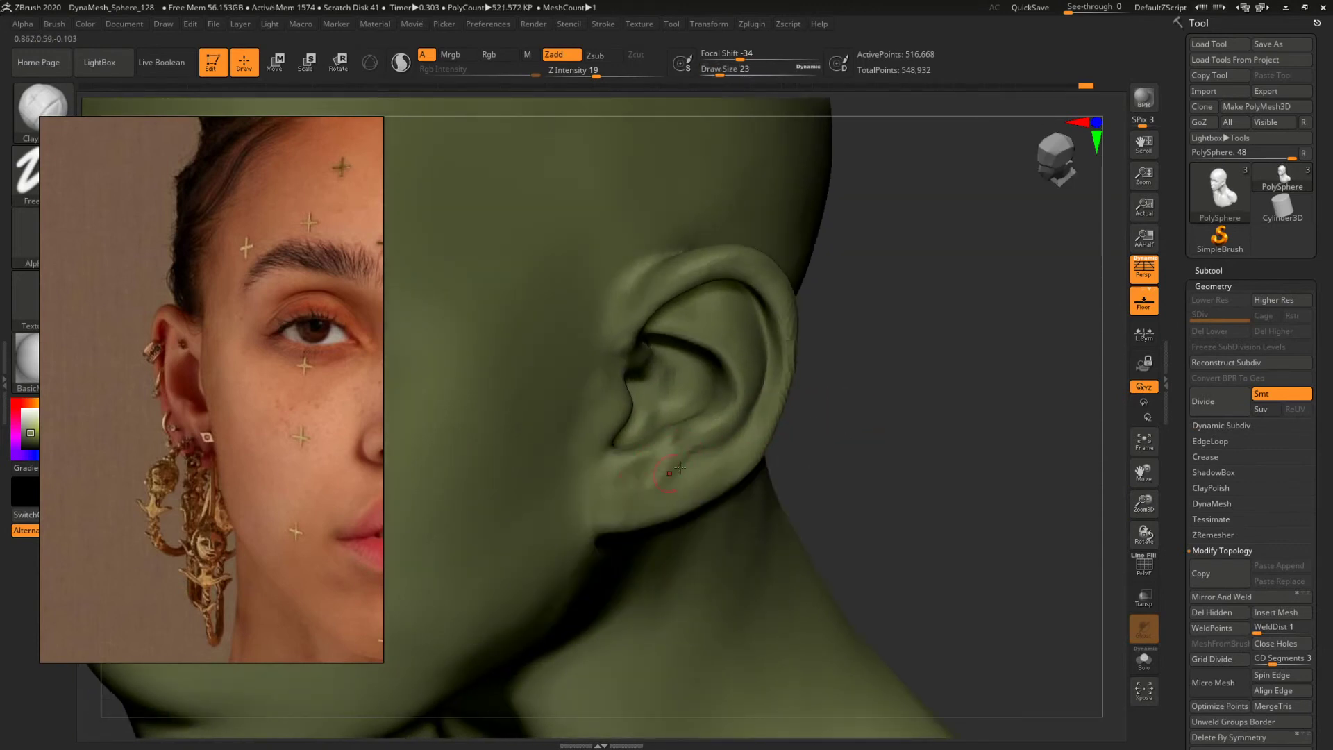
mouse_move(886, 415)
left_mouse_down()
mouse_move(902, 378)
mouse_move(792, 399)
mouse_move(821, 398)
mouse_move(810, 393)
mouse_move(826, 455)
left_mouse_up()
left_click_drag(660, 472, 647, 471, "shift")
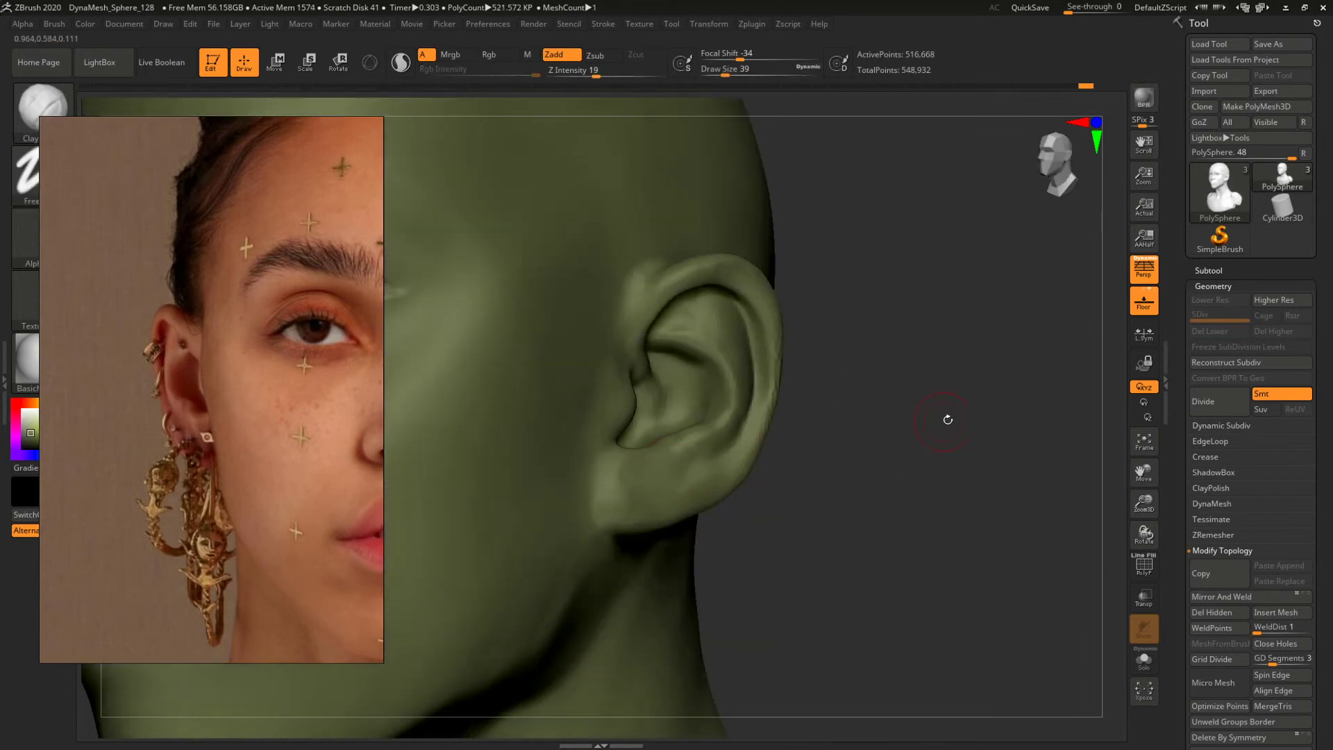
mouse_move(946, 417)
left_mouse_down()
mouse_move(741, 393)
mouse_move(863, 373)
mouse_move(1009, 483)
mouse_move(738, 478)
left_mouse_up()
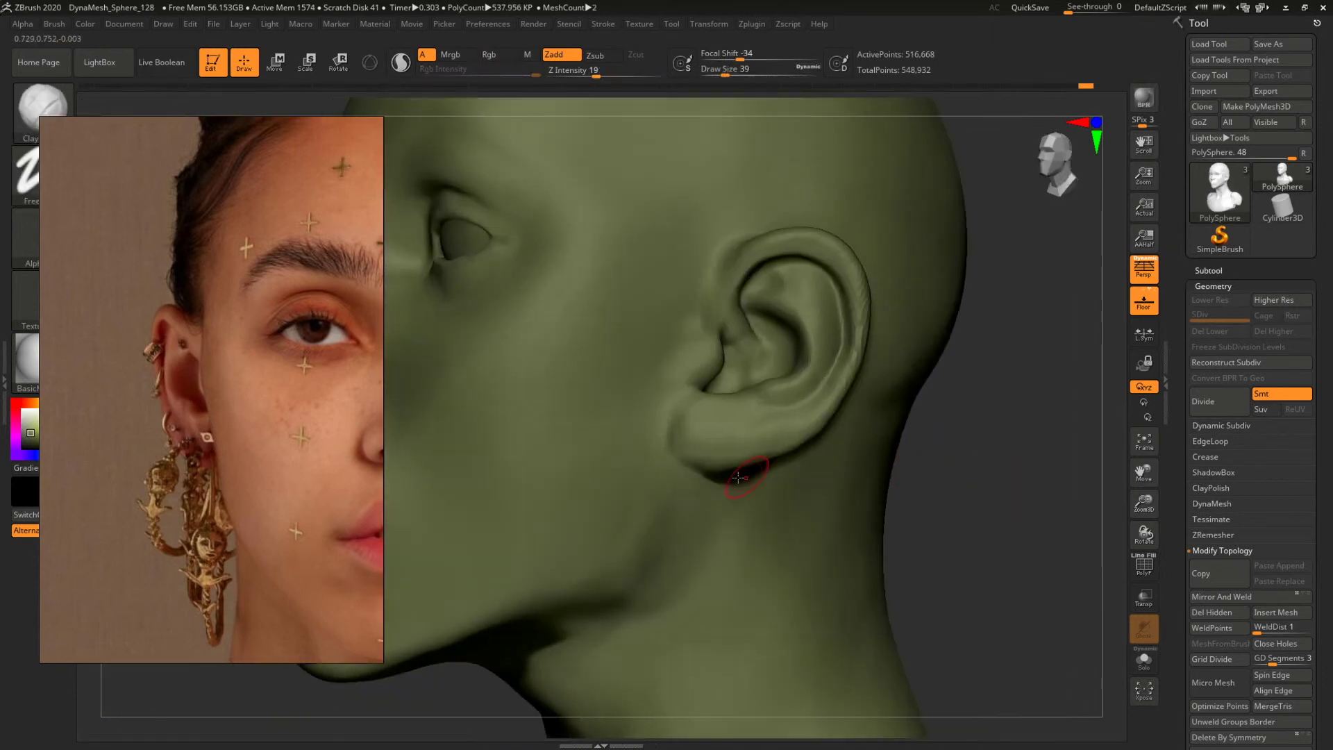
Select the DamStandard brush and frame a close-up of the pierced ear in the black-veil reference portrait.
key("b")
key("d")
key("s")
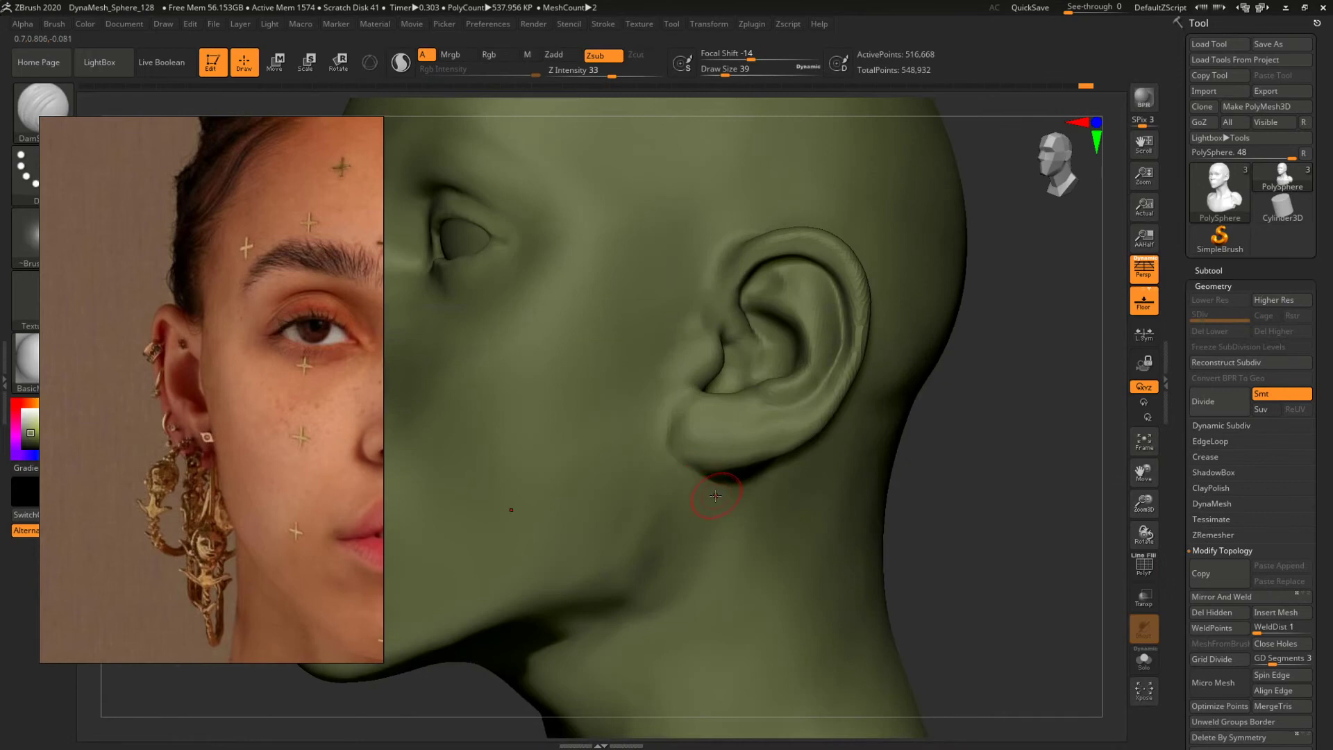
scroll(175, 345, "down", 6)
middle_click_drag(235, 357, 138, 113)
middle_click_drag(111, 420, 186, 178)
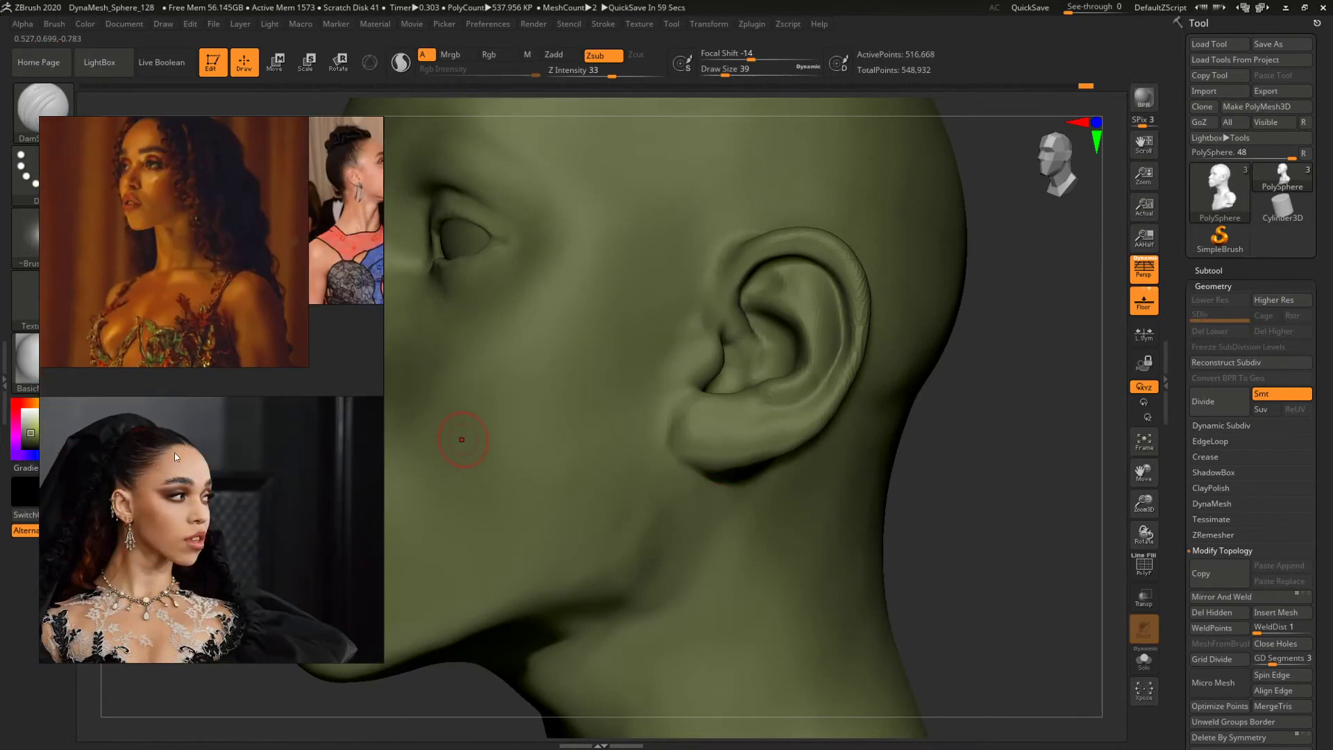
middle_click_drag(173, 452, 184, 312)
scroll(182, 447, "up", 6)
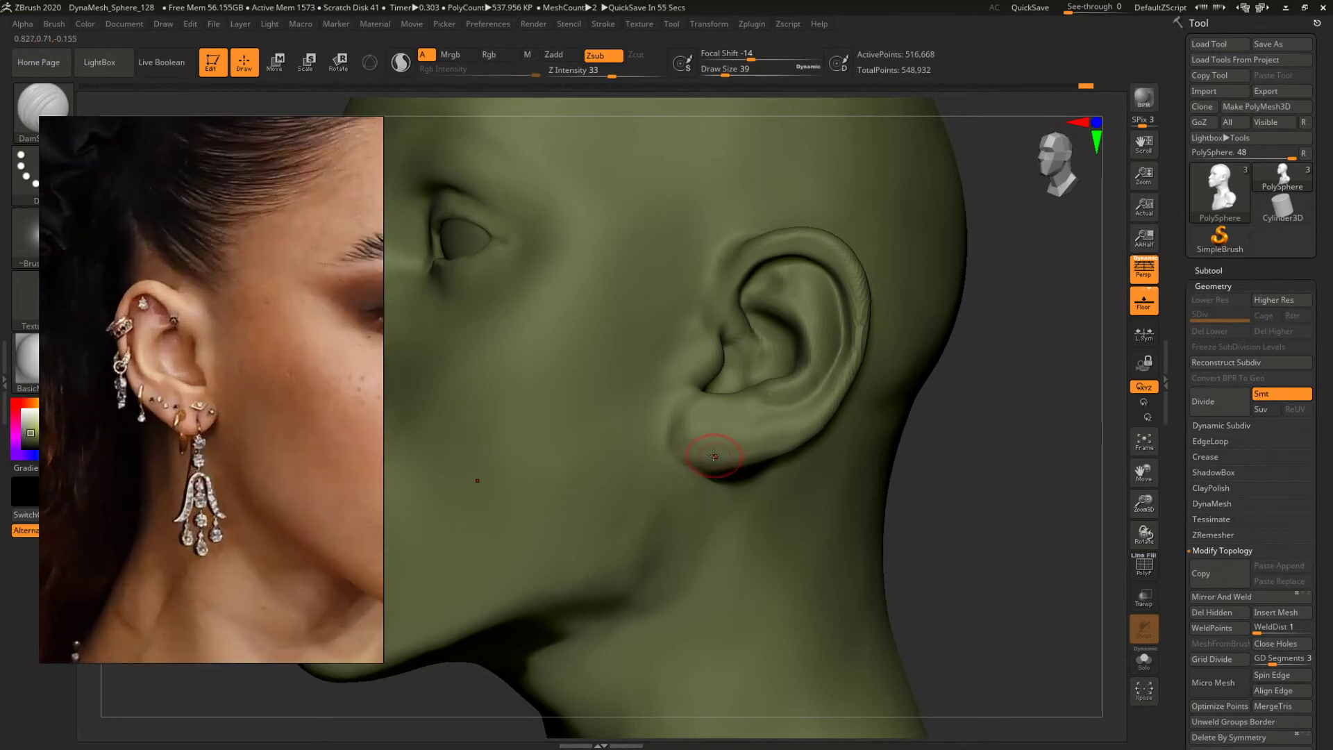
Carve the crease where the front of the earlobe meets the cheek, using DamStandard at draw size 80.
key("b")
key("space")
mouse_move(666, 436)
left_mouse_down()
mouse_move(682, 436)
mouse_move(721, 487)
left_mouse_up()
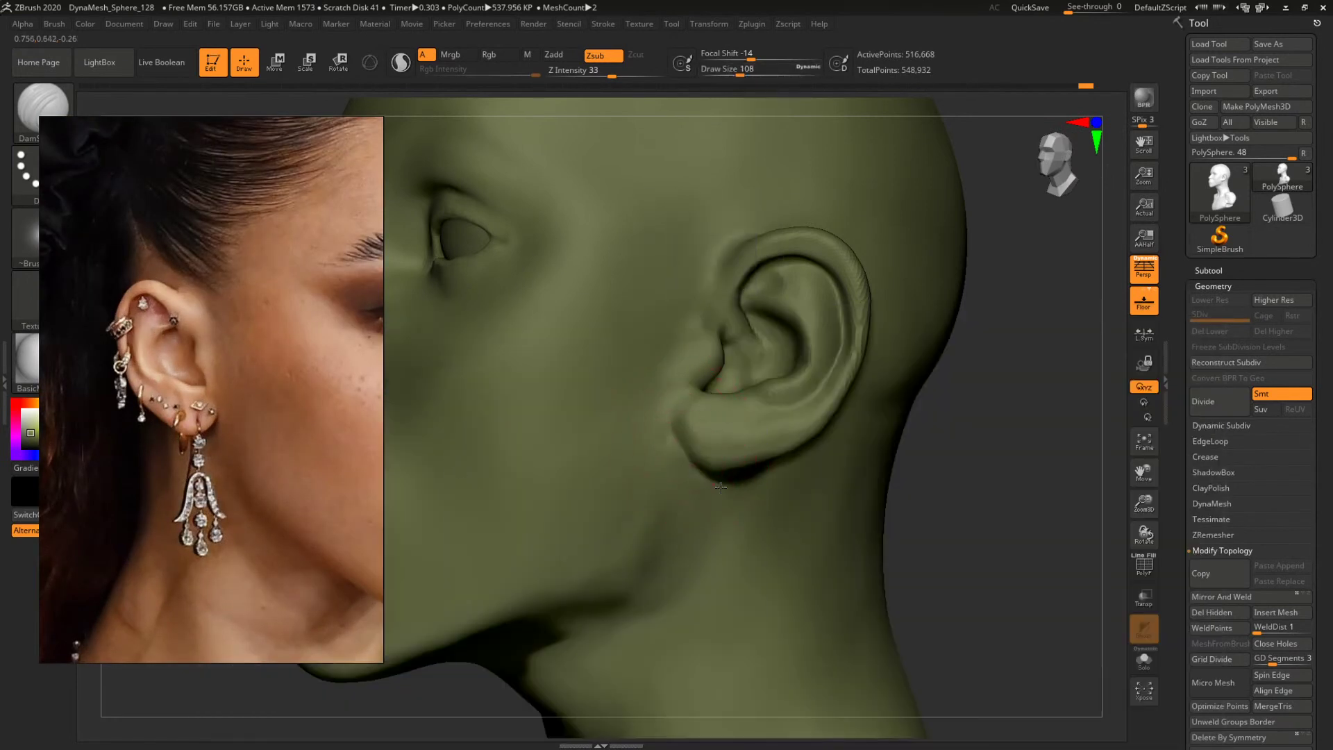
key("bracketleft")
key("bracketleft")
key("bracketleft")
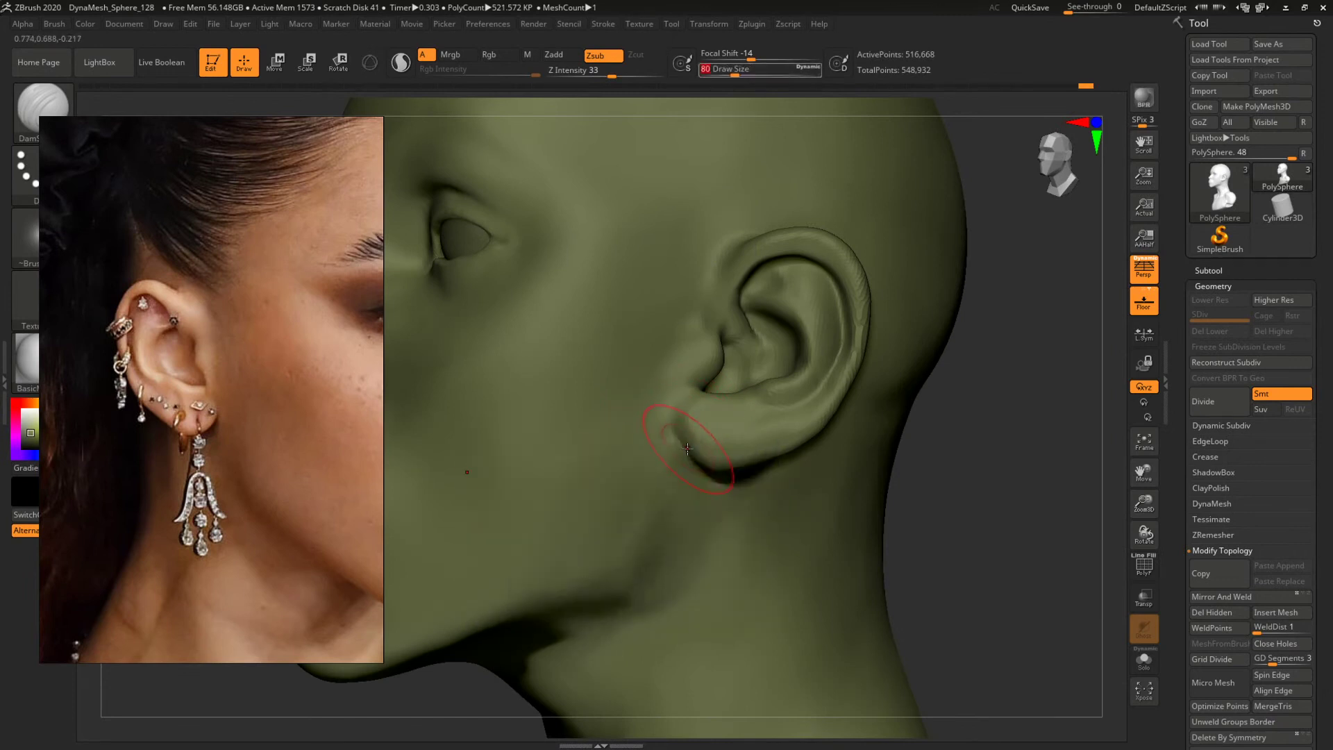
left_click_drag(671, 428, 671, 449)
Build up the earlobe and its junction with the cheek using ClayBuildup at draw sizes 51 and 56.
key("b")
key("c")
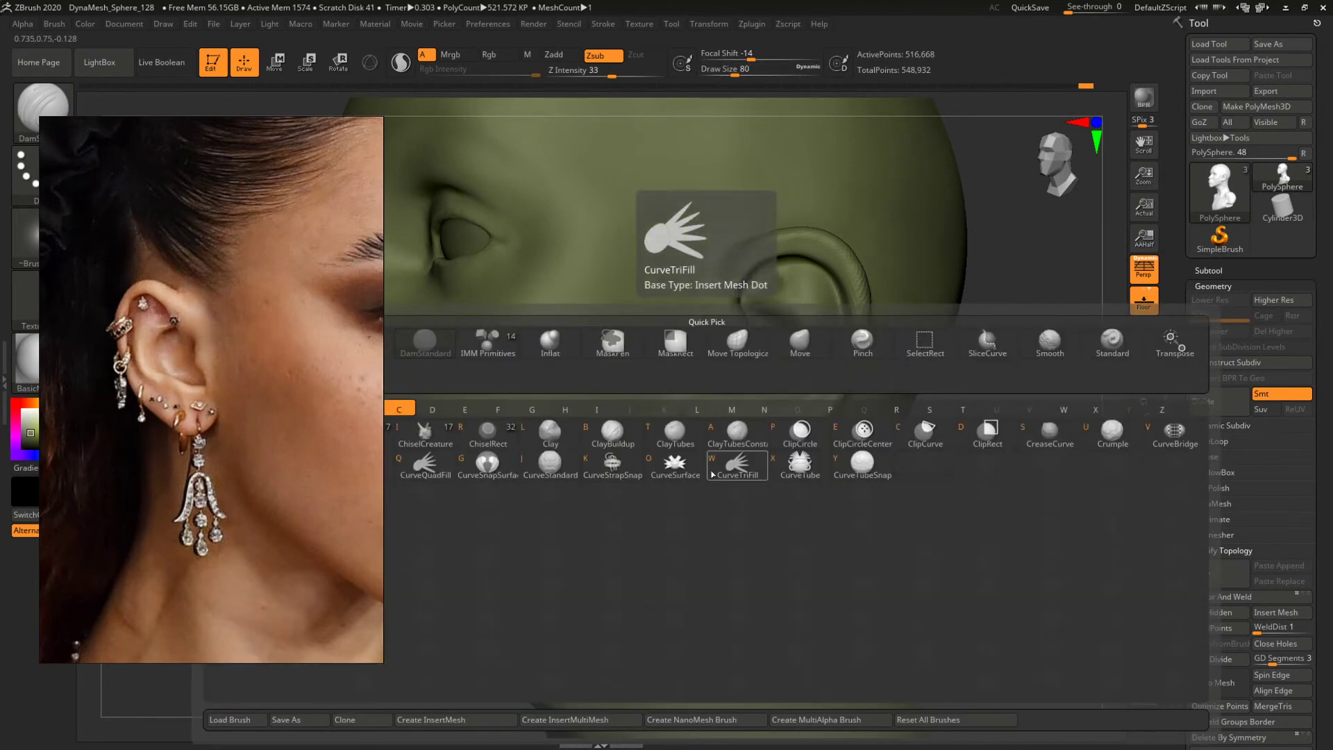
key("b")
left_click_drag(1012, 503, 886, 481)
key("space")
left_click_drag(698, 445, 690, 445)
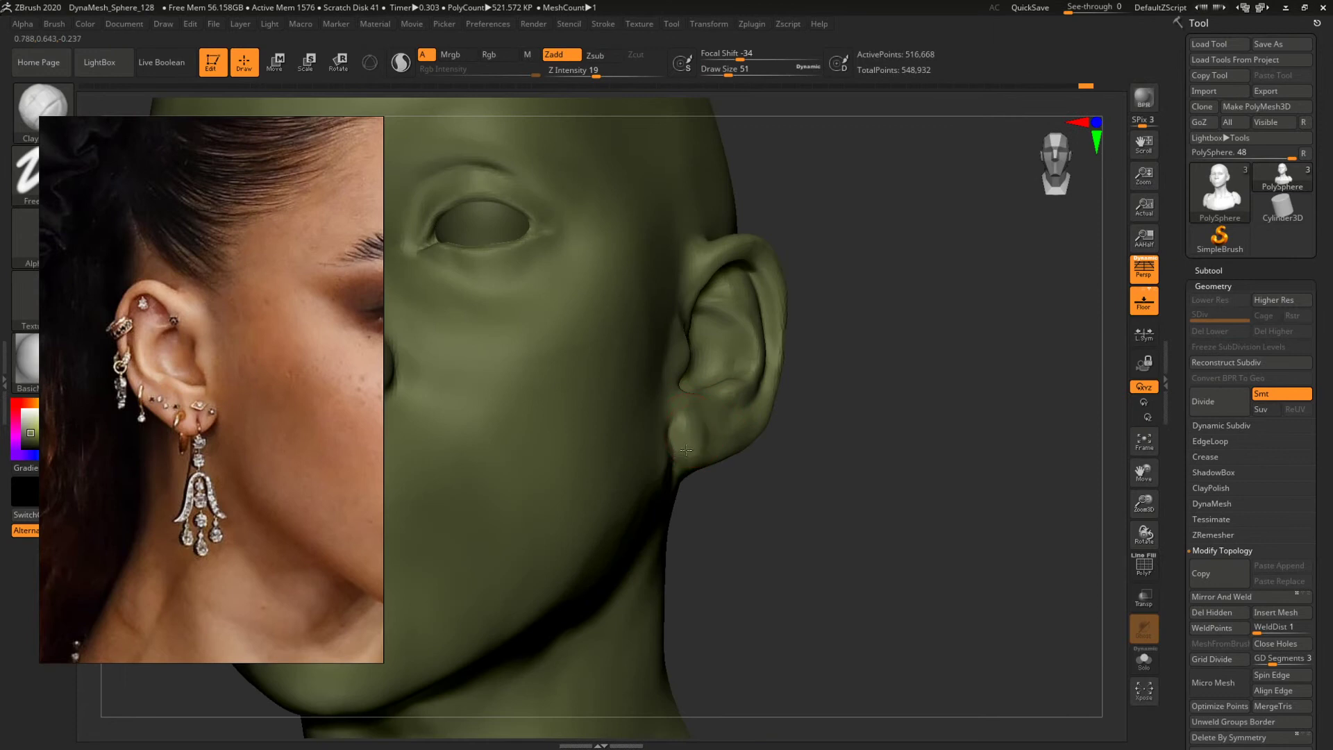
key("space")
mouse_move(803, 465)
left_mouse_down()
mouse_move(660, 480)
mouse_move(724, 444)
left_mouse_up()
key("space")
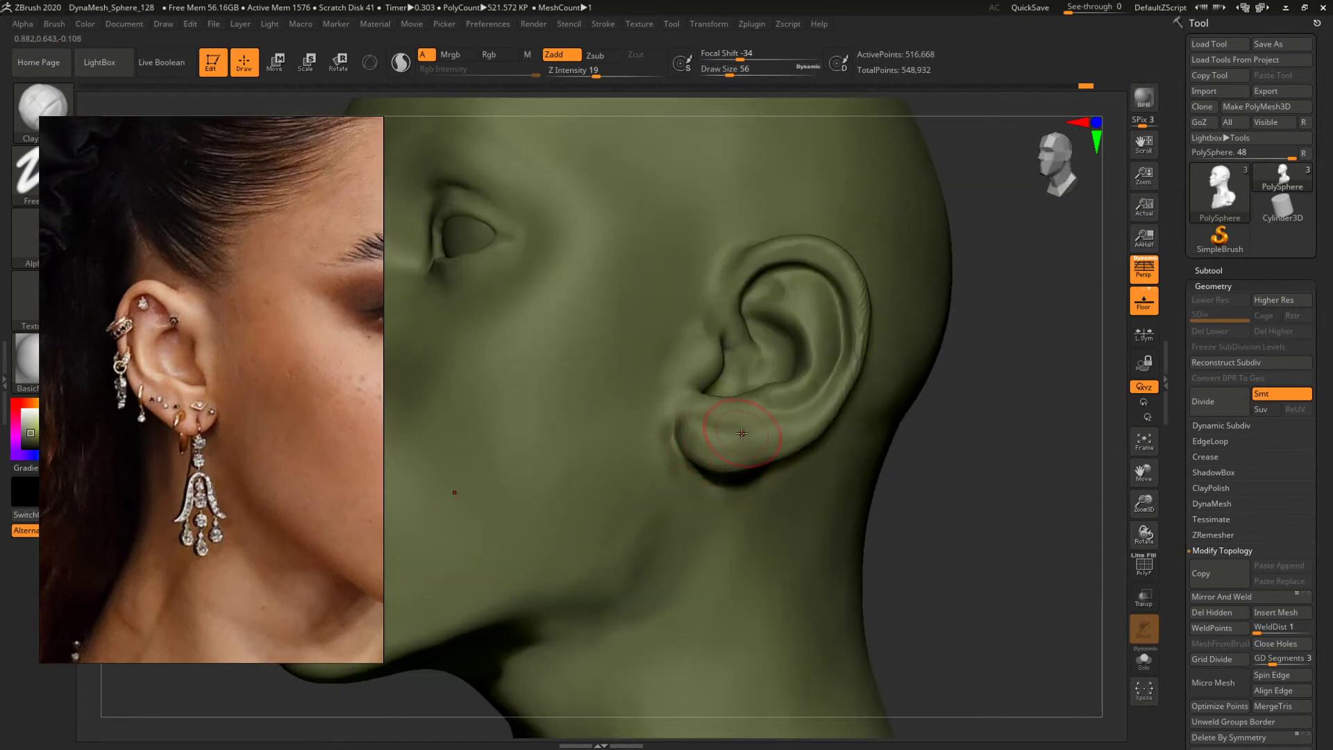
Sharpen the crease along the front underside of the earlobe with DamStandard at draw size 83.
mouse_move(968, 484)
left_mouse_down()
mouse_move(1014, 498)
mouse_move(801, 478)
mouse_move(973, 543)
mouse_move(960, 490)
mouse_move(854, 479)
mouse_move(924, 458)
mouse_move(964, 498)
mouse_move(884, 467)
mouse_move(729, 454)
mouse_move(861, 486)
mouse_move(789, 498)
left_mouse_up()
mouse_move(651, 447)
left_mouse_down()
mouse_move(845, 471)
mouse_move(937, 395)
mouse_move(962, 425)
left_mouse_up()
key("b")
key("d")
key("s")
key("space")
left_click_drag(688, 473, 696, 473)
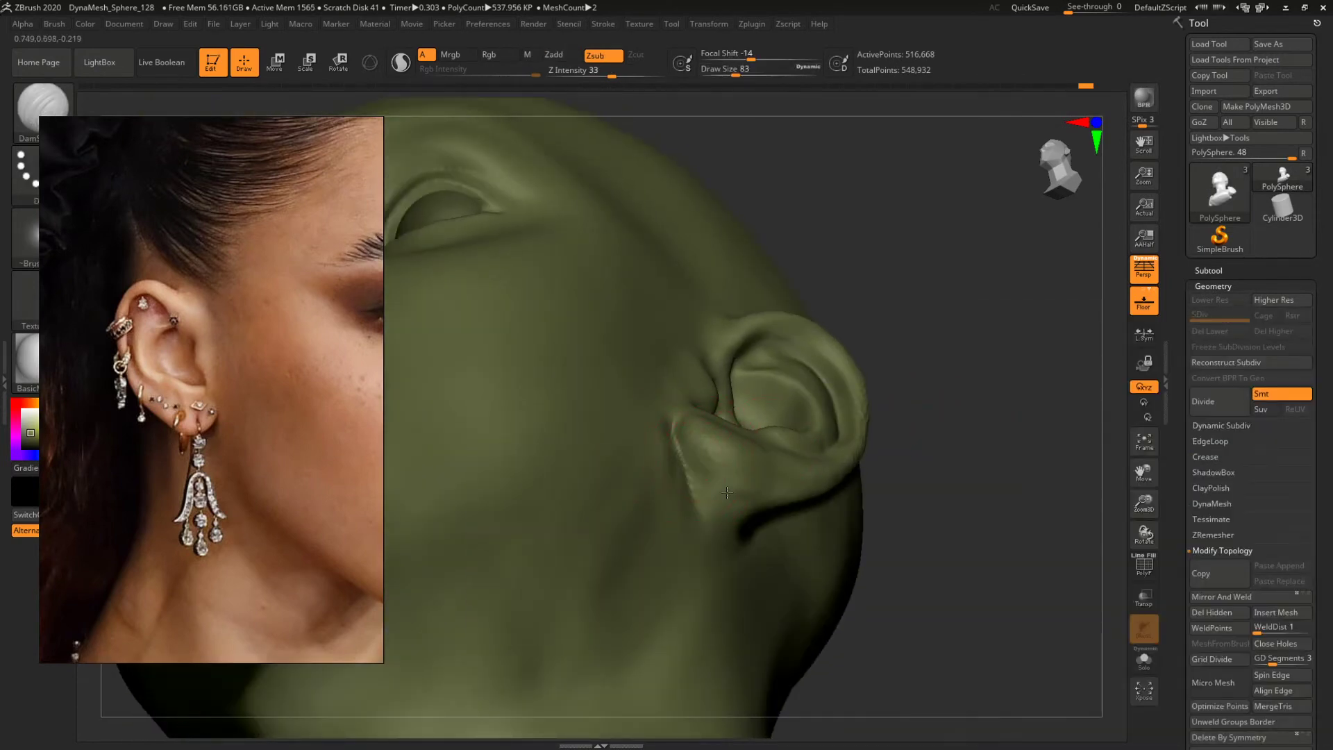
Fill the skin just below the earlobe attachment with ClayBuildup at draw size 31.
mouse_move(979, 486)
left_mouse_down()
mouse_move(994, 509)
mouse_move(911, 471)
left_mouse_up()
key("b")
key("c")
key("b")
key("space")
left_click_drag(737, 508, 718, 508)
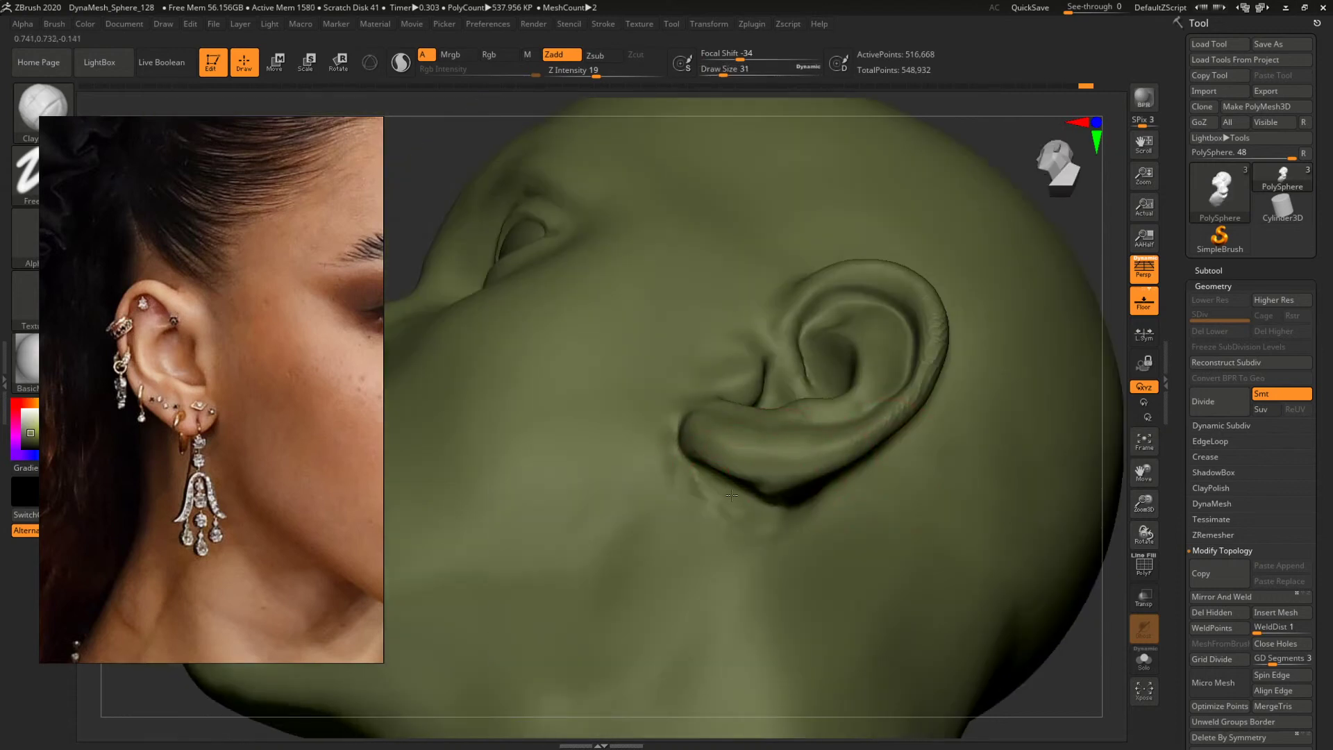
left_click_drag(1073, 605, 997, 506)
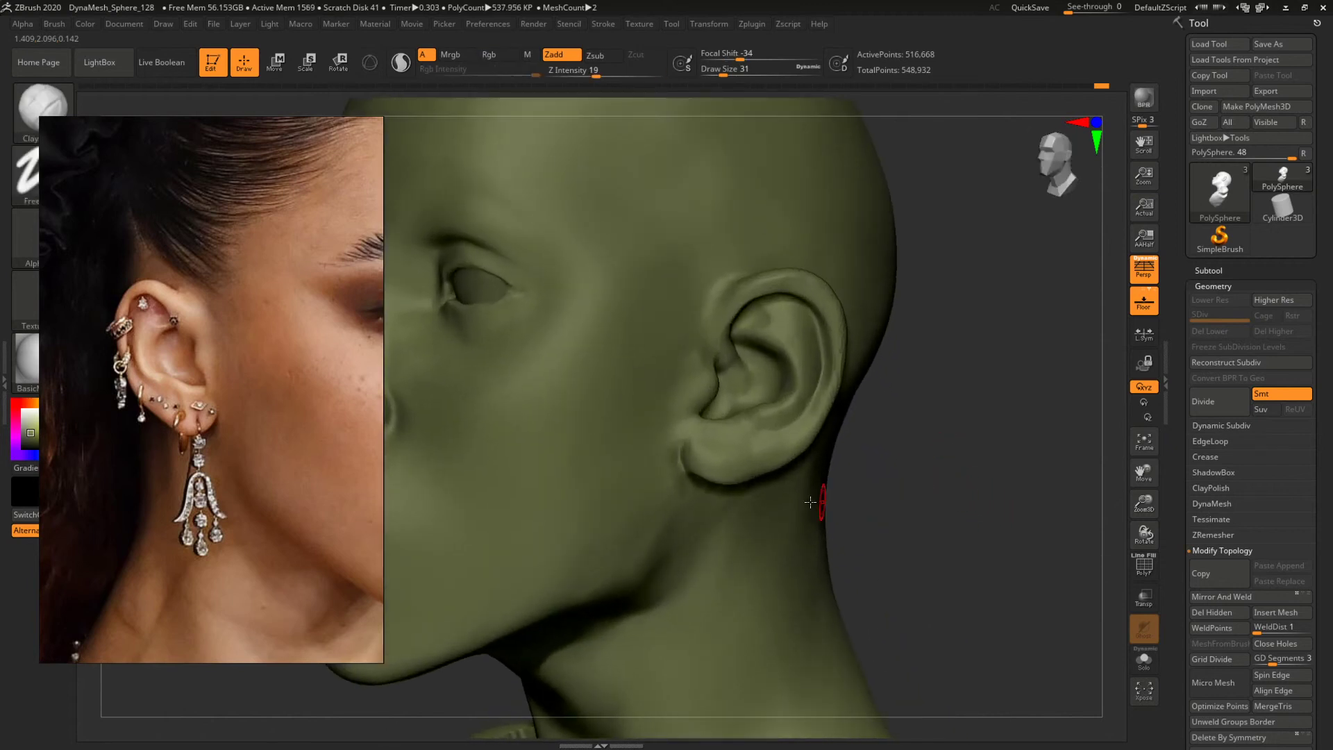
Add volume to the earlobe with ClayBuildup at draw size 62.
key("space")
left_click_drag(725, 477, 703, 468)
key("space")
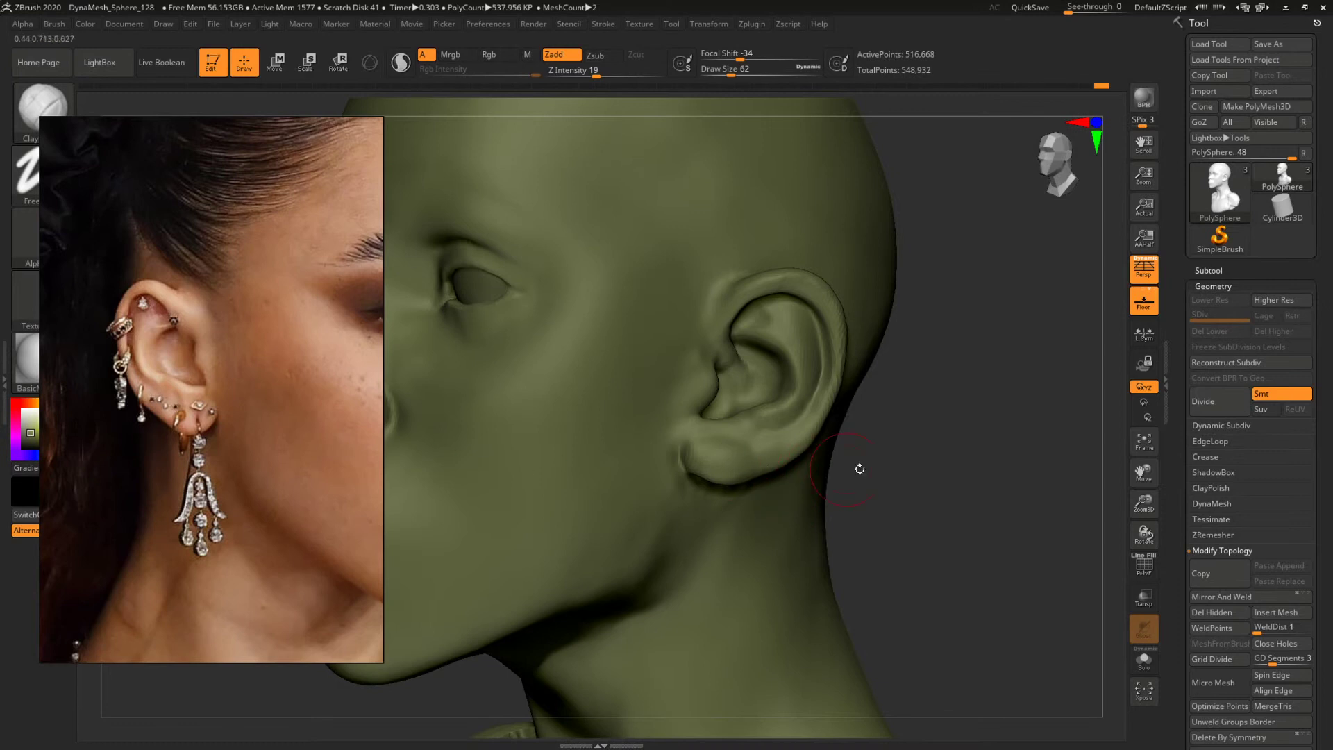
Sculpt the antitragus and the ridge below the ear's inner bowl with ClayBuildup at draw size 18.
left_click_drag(972, 485, 880, 445, "alt")
left_click_drag(879, 444, 1029, 529, "alt")
key("space")
key("space")
mouse_move(751, 395)
left_mouse_down()
mouse_move(731, 382)
mouse_move(752, 374)
left_mouse_up()
key("space")
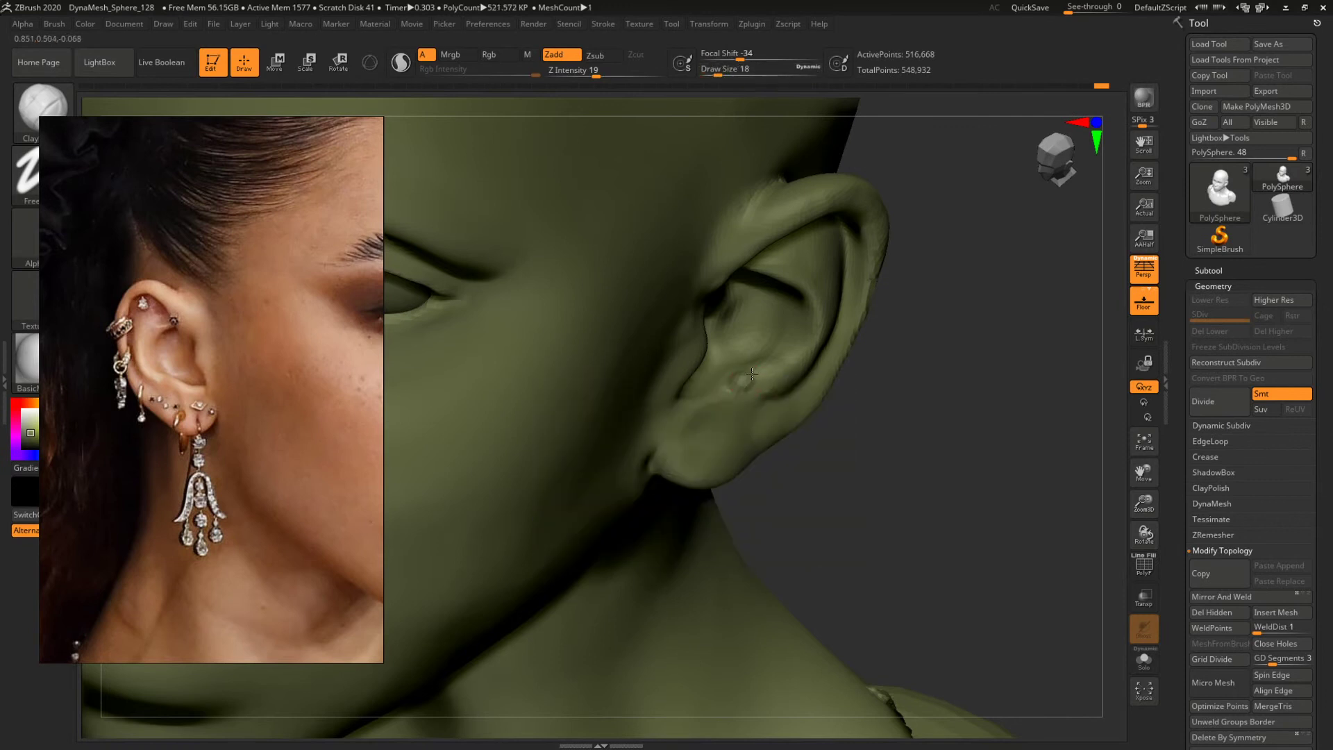
left_click_drag(887, 387, 785, 393)
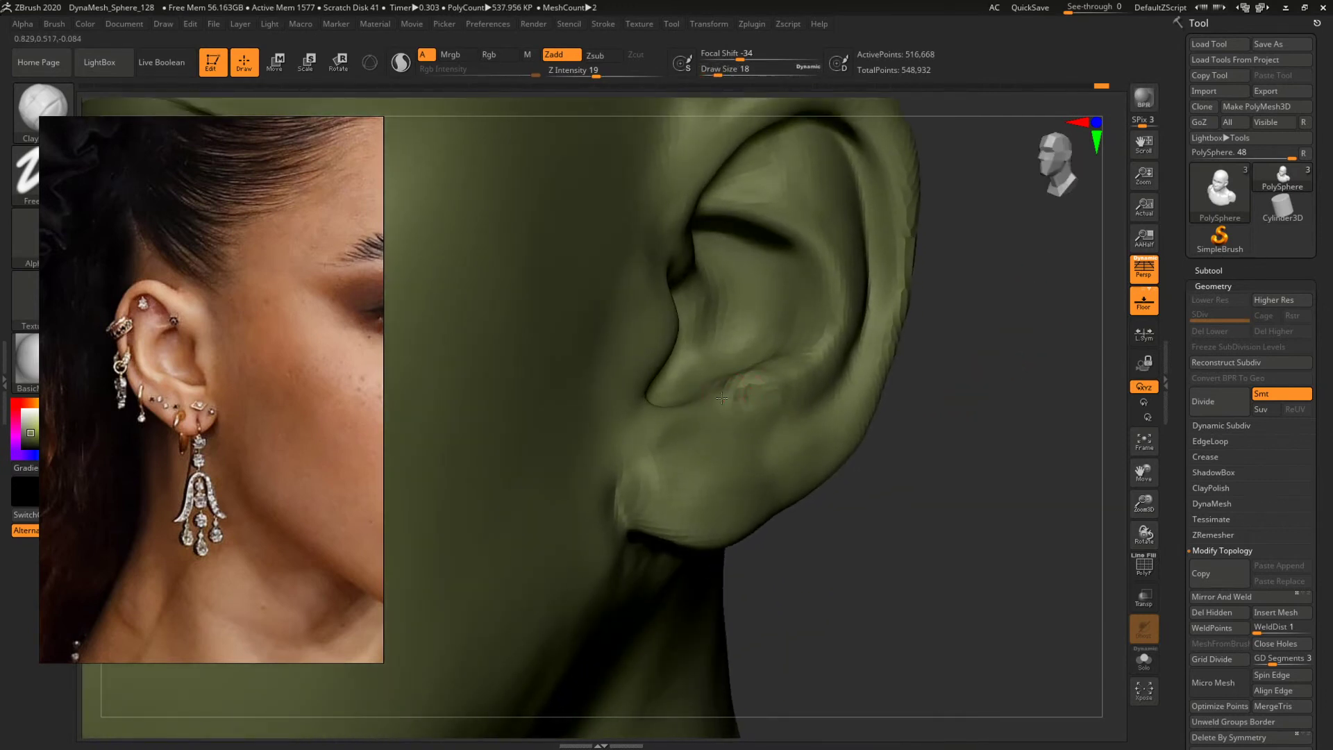
left_click_drag(937, 477, 931, 527)
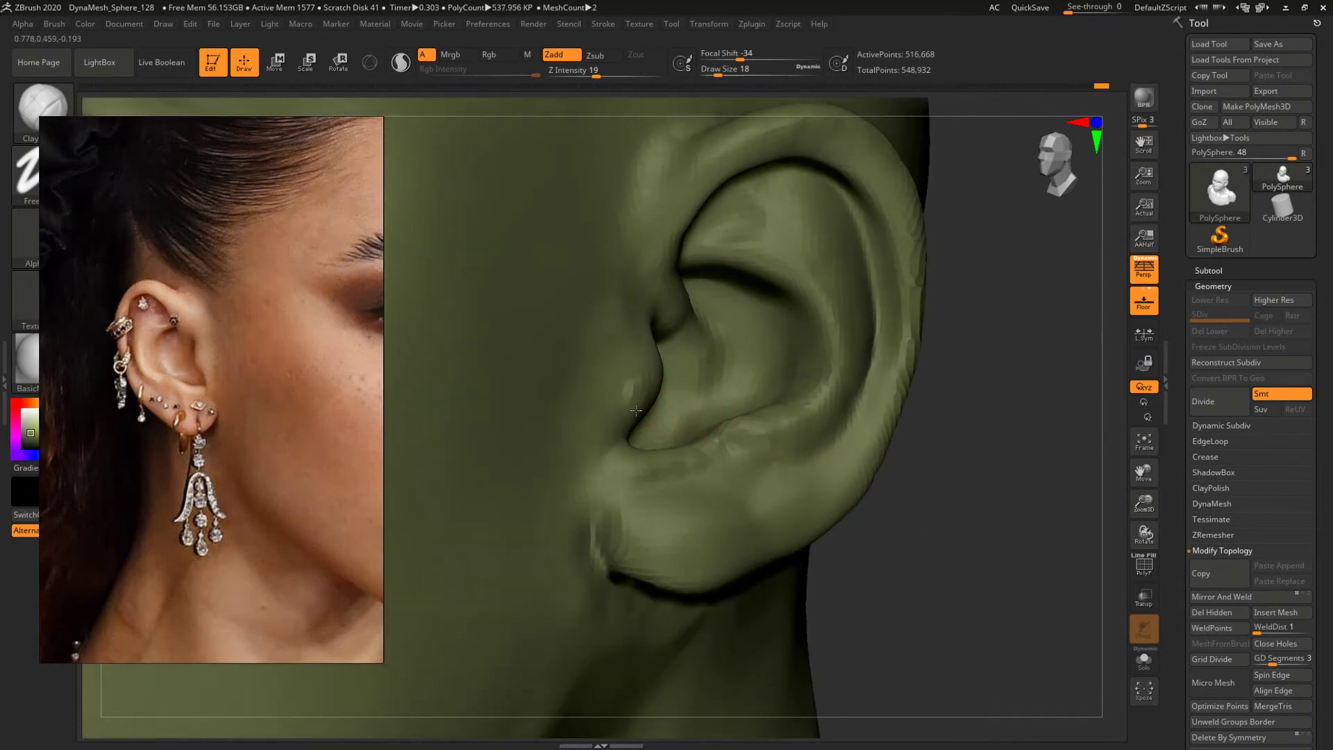
Add volume to the tragus in front of the ear canal and remesh the head with DynaMesh.
key("space")
left_click_drag(631, 393, 618, 334)
mouse_move(1054, 370)
left_mouse_down("ctrl")
mouse_move(1078, 497)
mouse_move(895, 438)
mouse_move(931, 435)
mouse_move(872, 464)
mouse_move(977, 491)
mouse_move(972, 522)
left_mouse_up("ctrl")
Refine the earlobe and lower ear rim with ClayBuildup at draw size 35 and smooth the surface.
key("c")
key("l")
key("s")
mouse_move(640, 497)
left_mouse_down()
mouse_move(647, 488)
mouse_move(663, 523)
mouse_move(691, 531)
left_mouse_up()
mouse_move(781, 469)
left_mouse_down()
mouse_move(855, 444)
mouse_move(965, 479)
mouse_move(815, 514)
mouse_move(889, 418)
mouse_move(797, 467)
left_mouse_up()
mouse_move(672, 440)
left_mouse_down("shift")
mouse_move(649, 428)
mouse_move(656, 445)
left_mouse_up("shift")
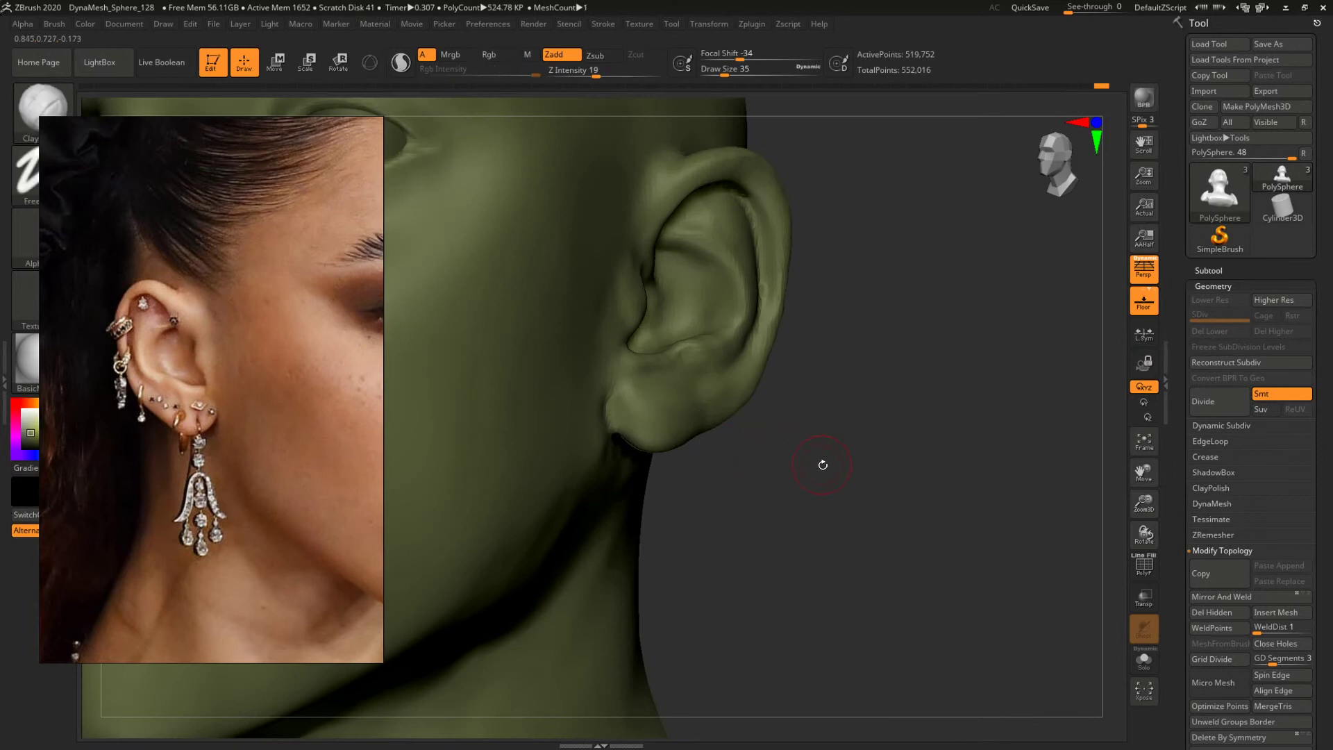
Compare the head with the veil portrait and adjust the area below the ear with the Move brush at draw size 217.
left_click_drag(822, 465, 716, 458)
mouse_move(997, 491)
left_mouse_down()
mouse_move(1003, 459)
mouse_move(1036, 535)
mouse_move(928, 477)
mouse_move(1030, 449)
left_mouse_up()
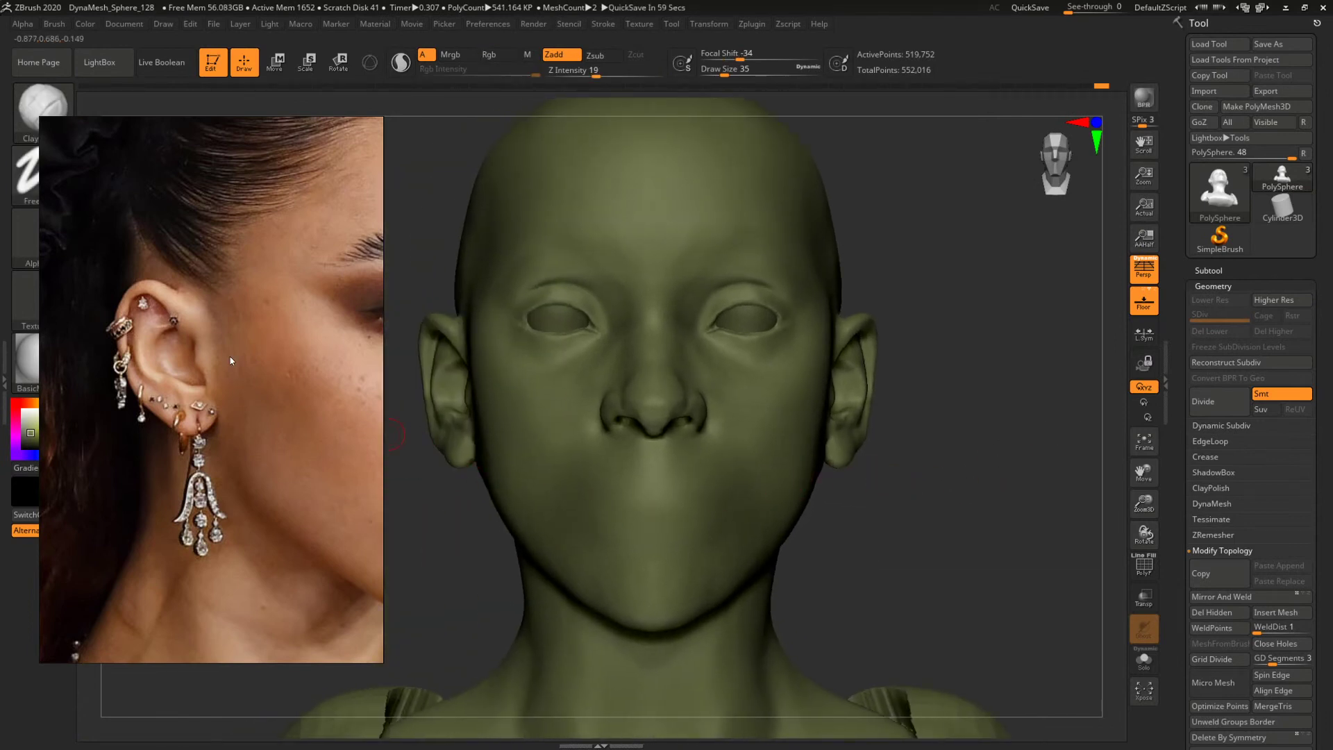
scroll(260, 354, "down", 5)
left_click_drag(1088, 501, 998, 513, "alt")
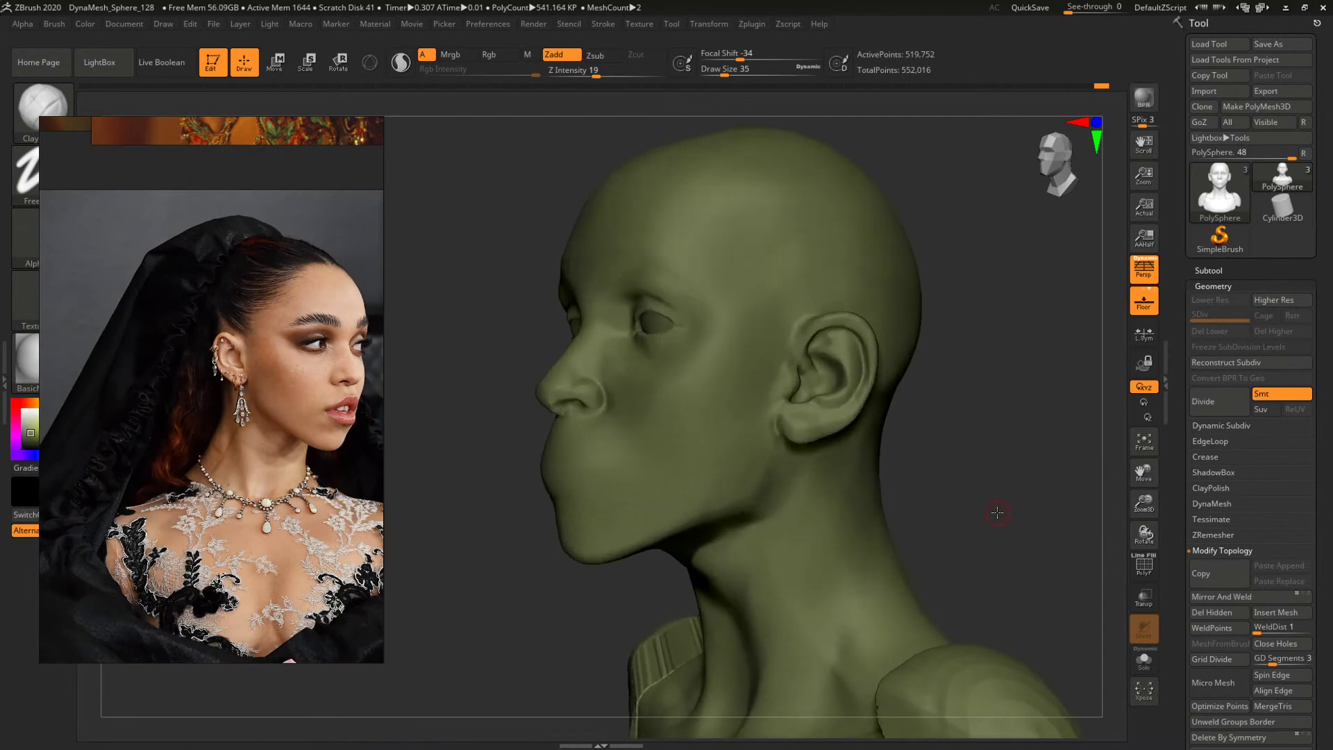
mouse_move(947, 443)
left_mouse_down()
mouse_move(955, 452)
mouse_move(660, 494)
mouse_move(632, 502)
mouse_move(630, 524)
left_mouse_up()
key("b")
key("m")
key("v")
key("space")
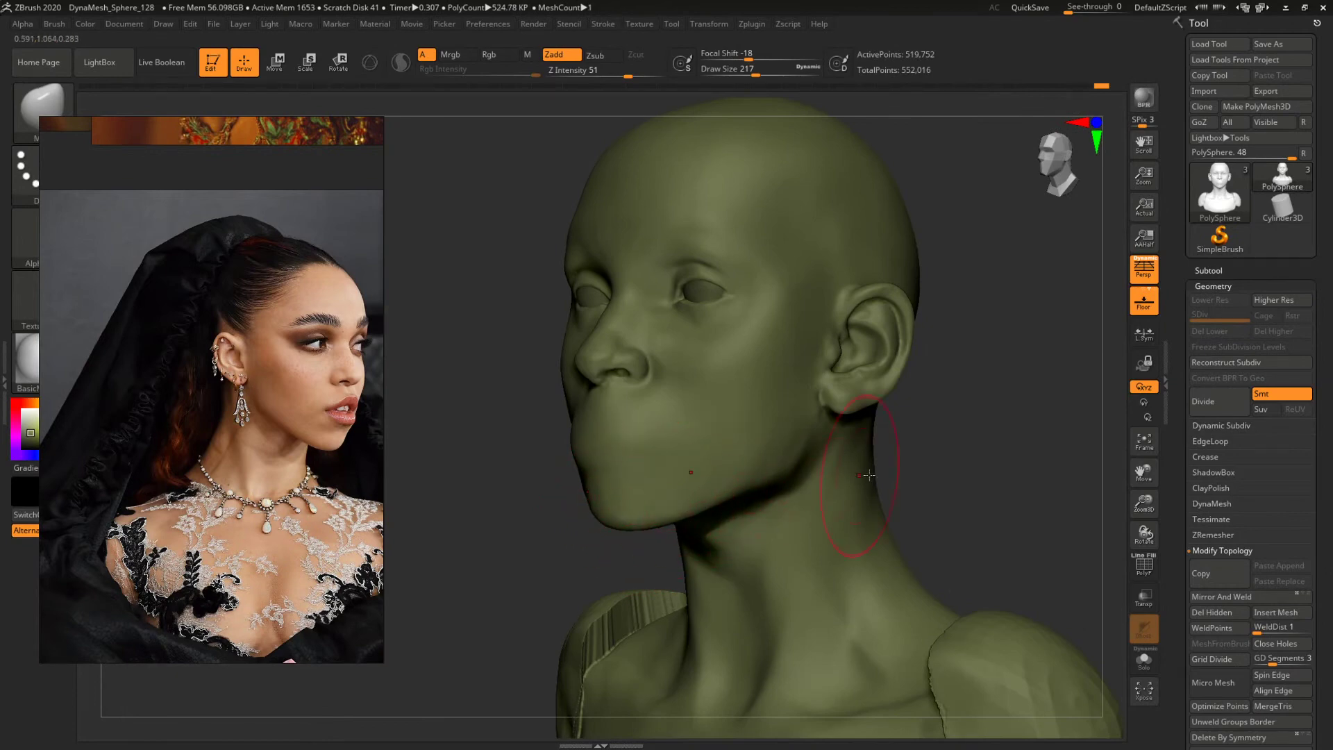
left_click_drag(976, 462, 953, 473)
mouse_move(1001, 437)
left_mouse_down()
mouse_move(941, 431)
mouse_move(951, 450)
mouse_move(955, 420)
mouse_move(972, 549)
left_mouse_up()
Mark both mouth corners with small DamStandard indentations at draw size 90.
key("b")
key("c")
key("b")
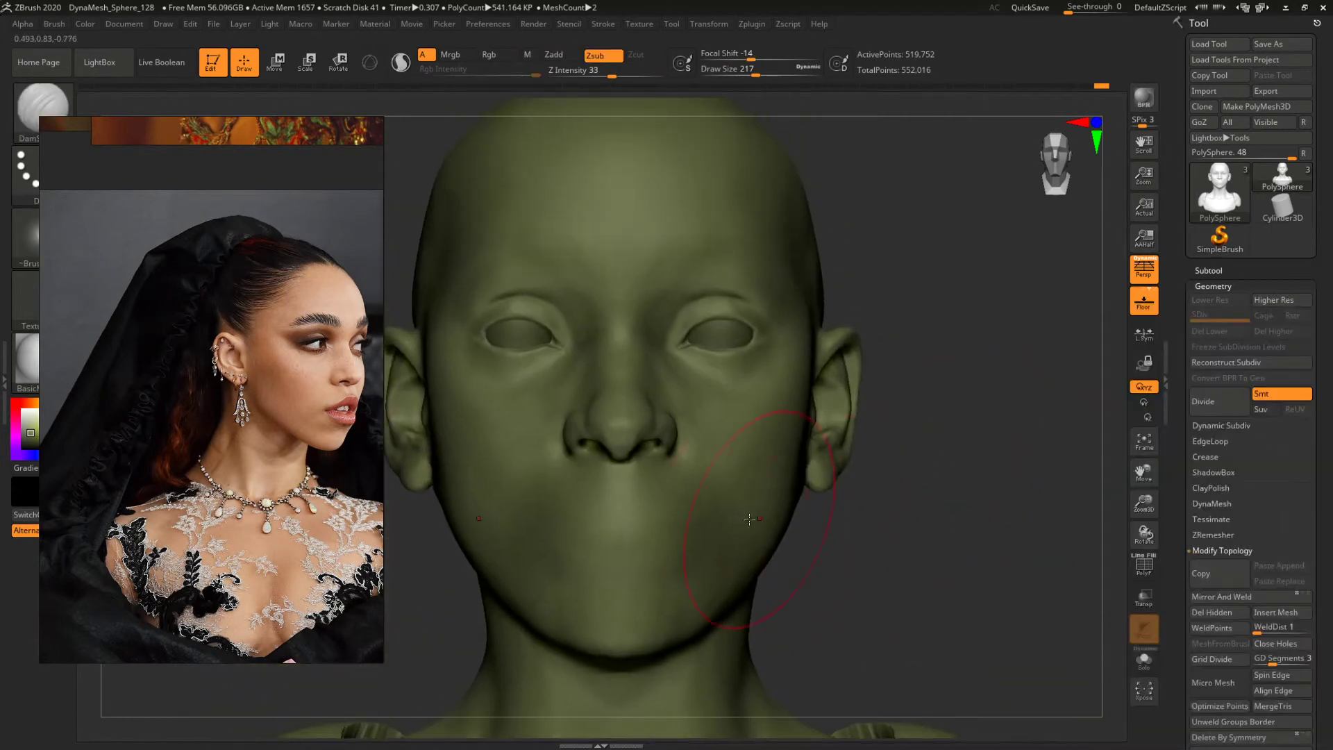
key("space")
left_click_drag(689, 503, 669, 504)
left_click_drag(1012, 521, 879, 538, "alt")
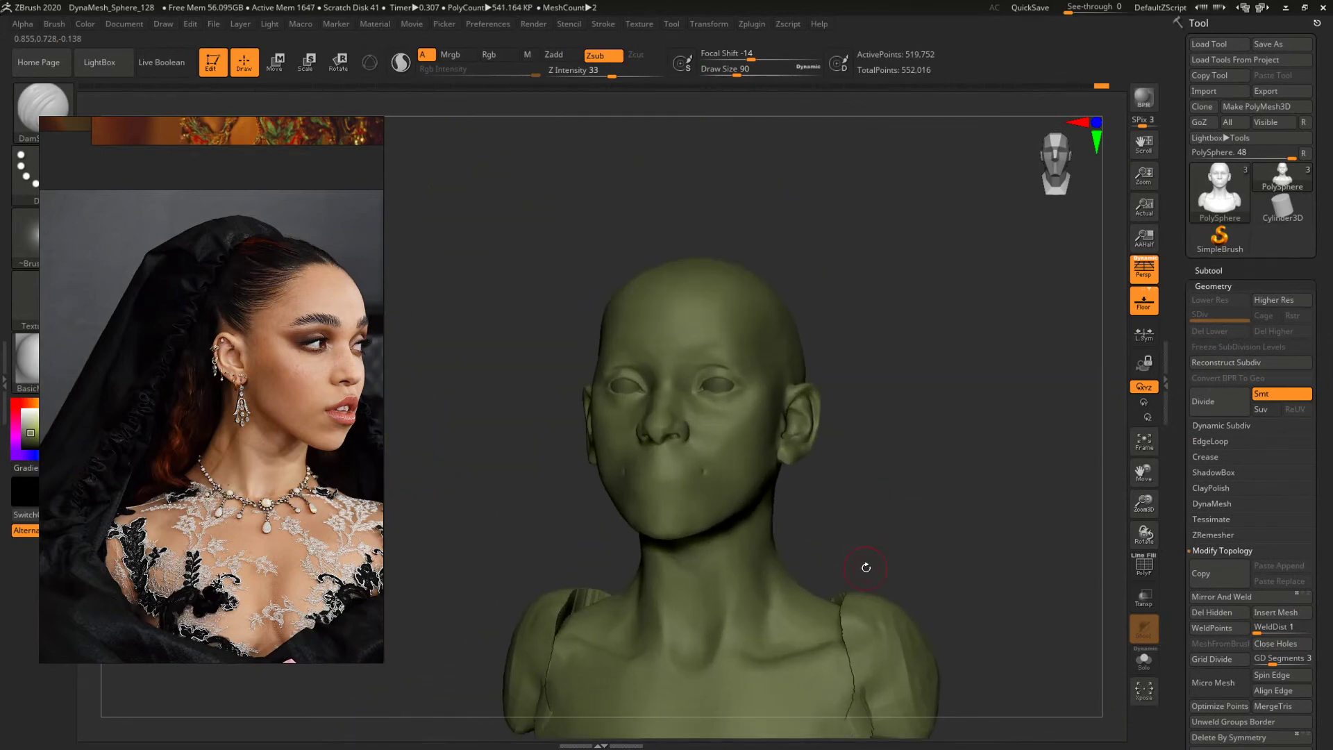
Frame the front-facing braided-hair portrait on the reference board and turn the sculpted head to match it.
scroll(277, 424, "down", 7)
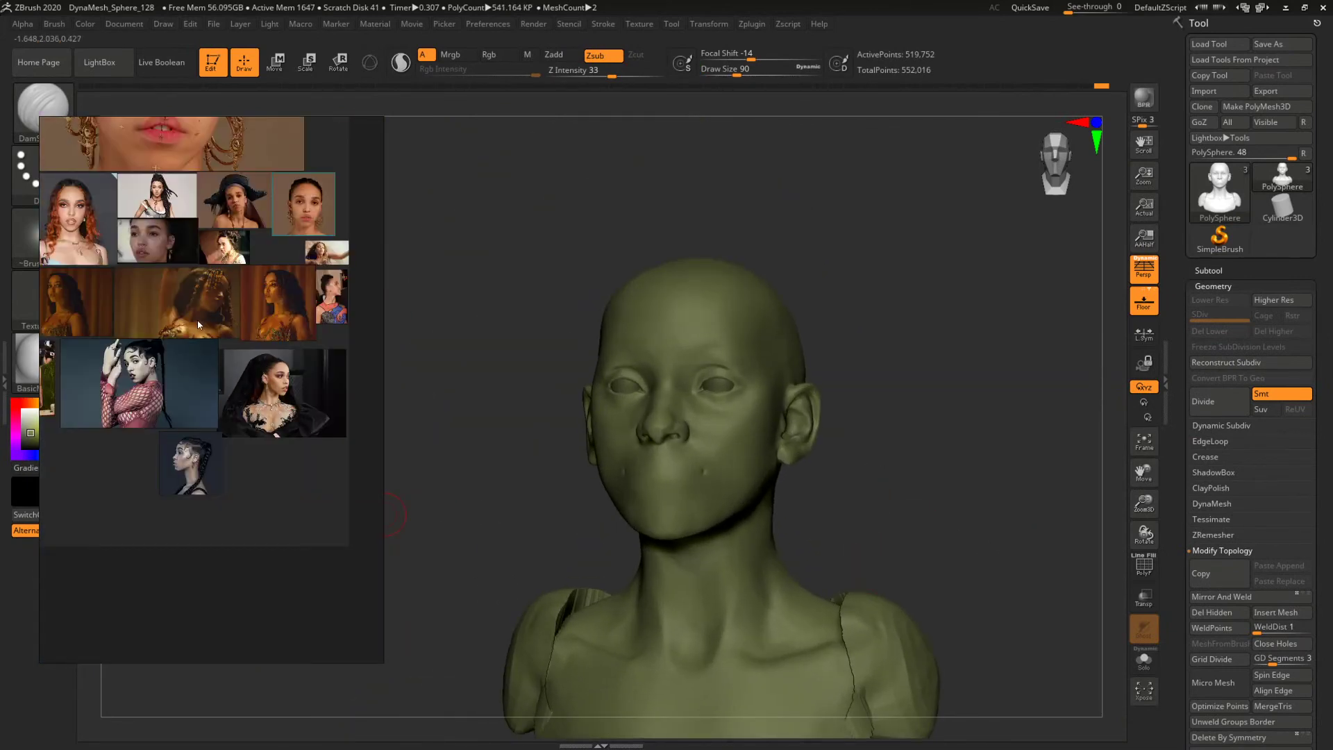
middle_click_drag(274, 231, 578, 393)
scroll(209, 347, "up", 4)
scroll(209, 347, "up", 3)
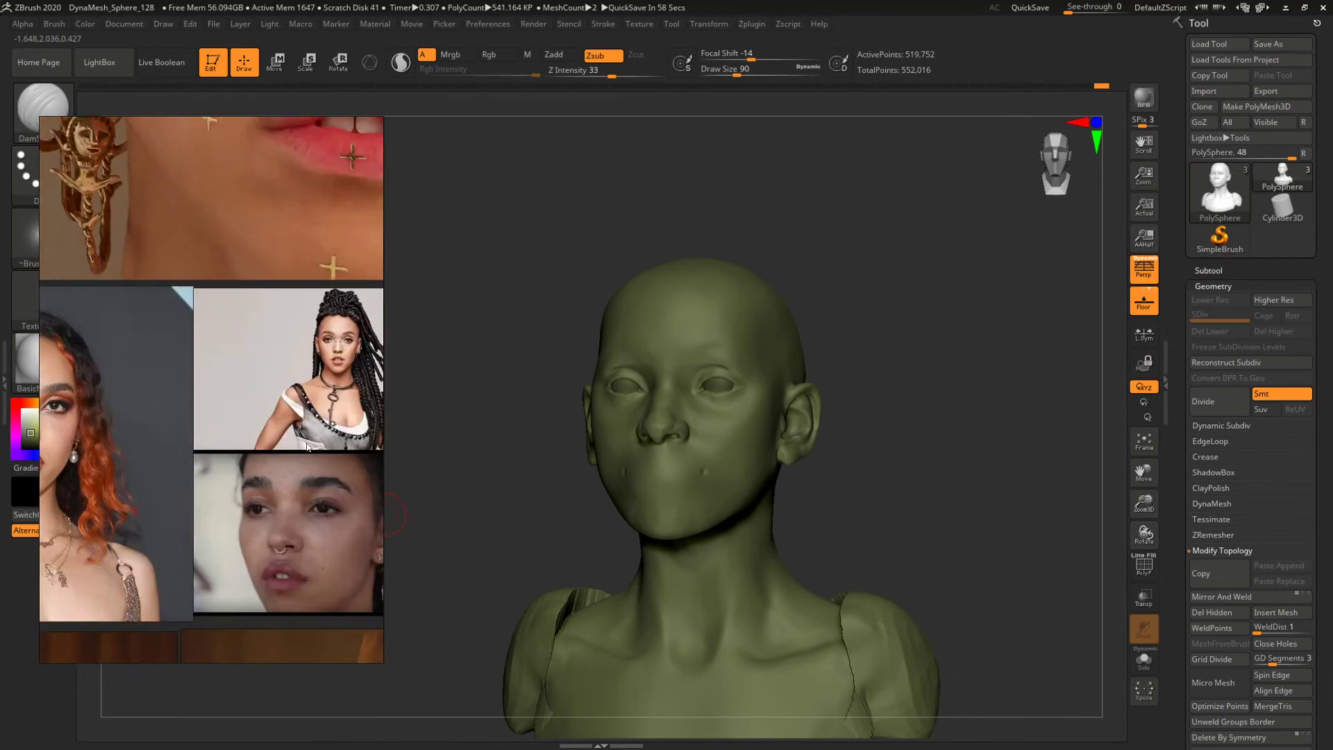
scroll(232, 443, "down", 2)
scroll(309, 378, "up", 7)
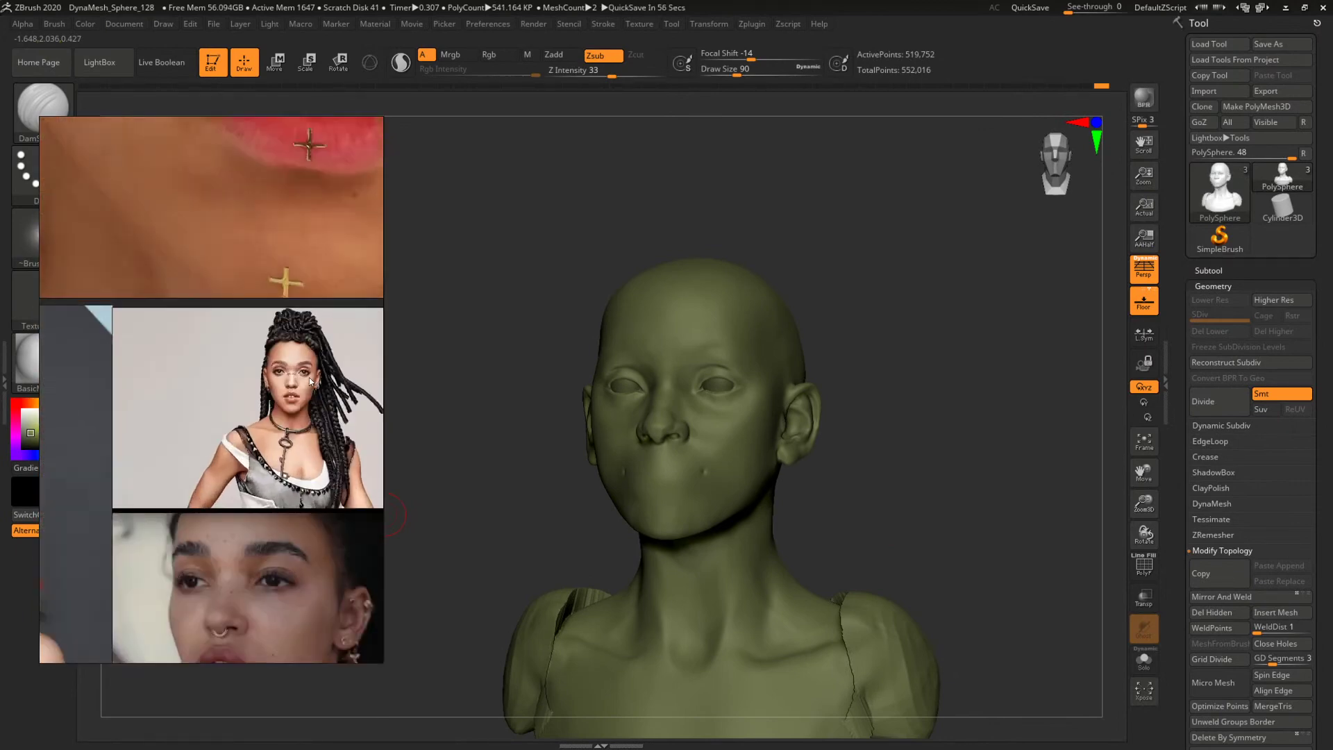
middle_click_drag(302, 389, 204, 423)
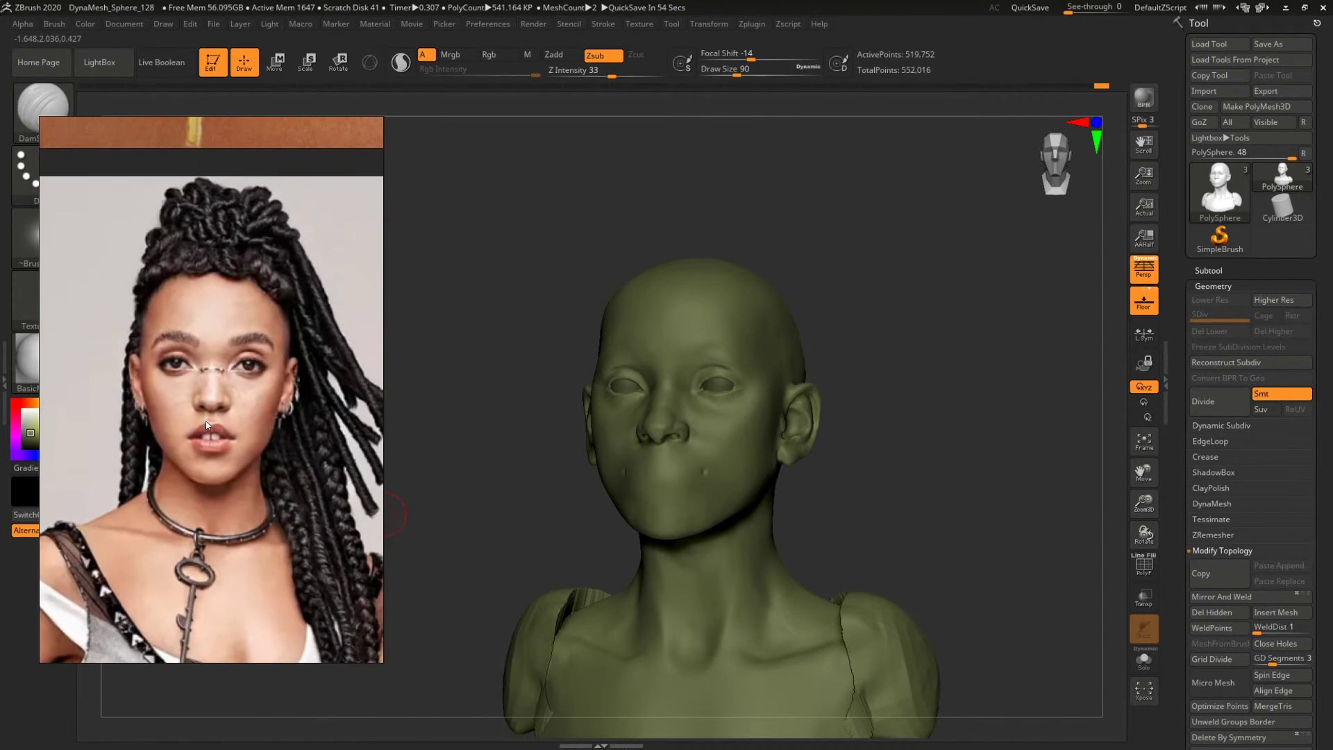
mouse_move(870, 388)
left_mouse_down()
mouse_move(923, 420)
mouse_move(979, 381)
left_mouse_up()
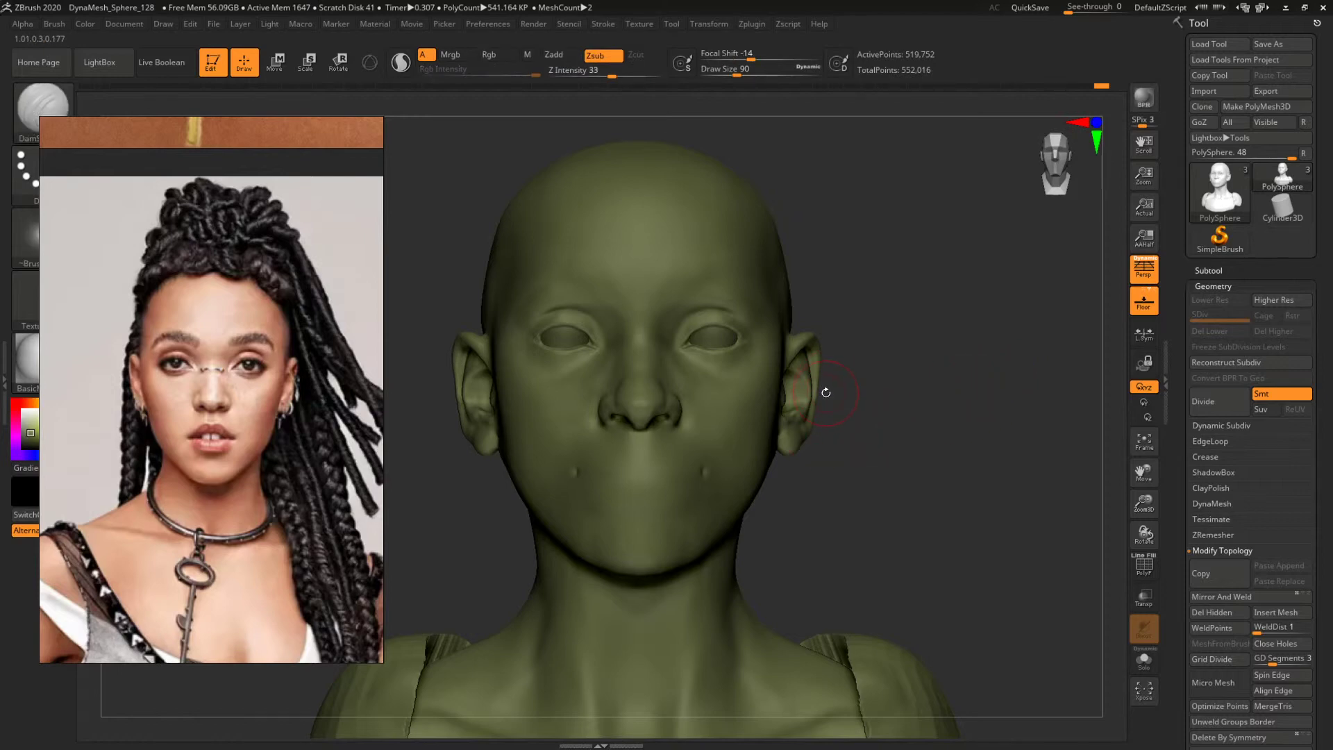
Adjust the side of the head near the ear with the Move brush at draw size 163.
key("b")
key("m")
key("v")
key("space")
left_click_drag(905, 390, 808, 396)
left_click_drag(924, 327, 948, 315, "shift")
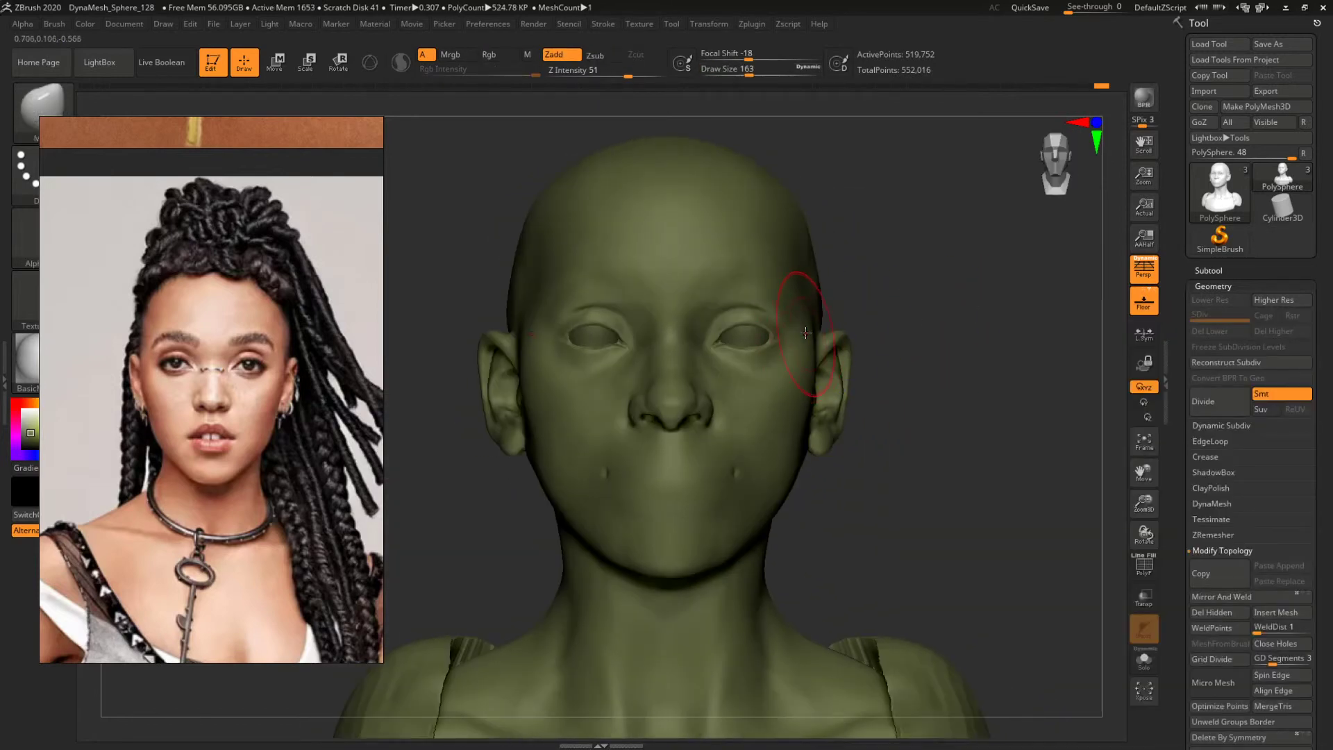
Reshape the temples and sides of the skull with the Move brush at draw size 192.
key("space")
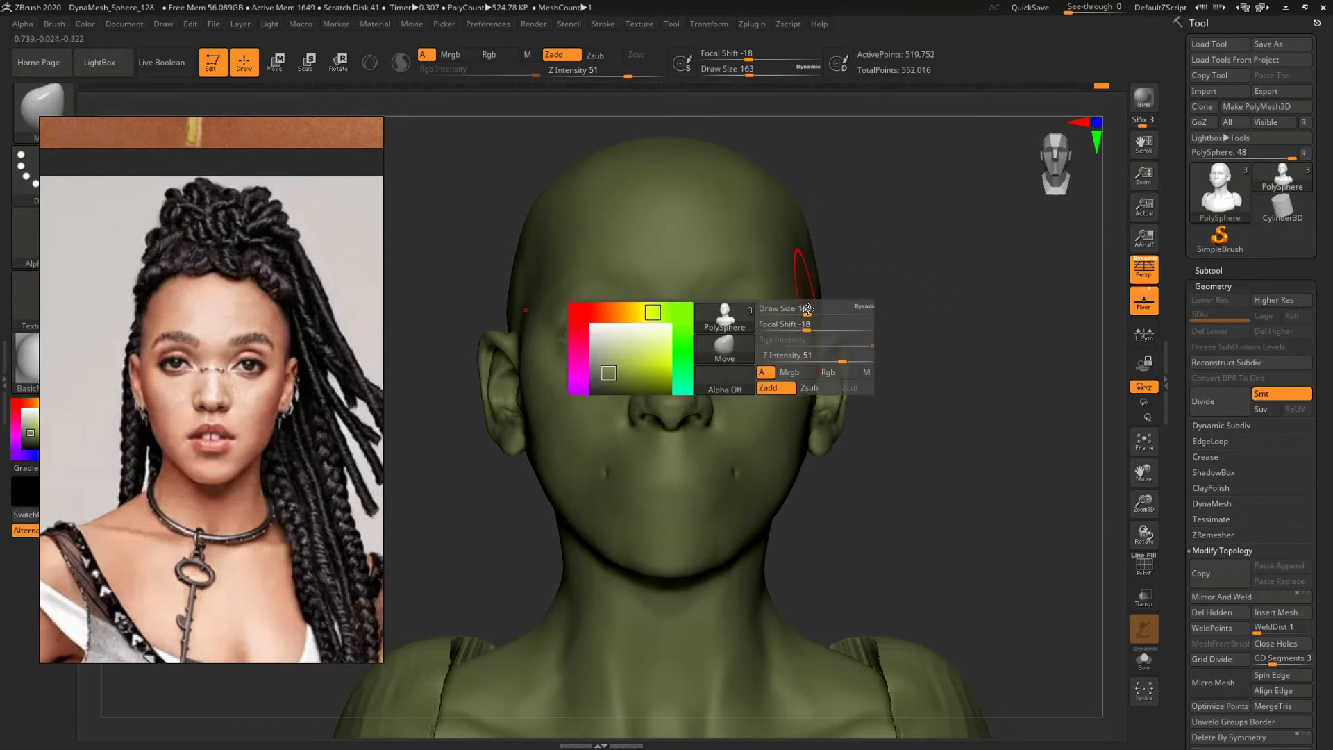
mouse_move(807, 309)
left_mouse_down()
mouse_move(840, 279)
mouse_move(800, 252)
left_mouse_up()
key("space")
left_click_drag(875, 257, 919, 267)
key("space")
left_click_drag(796, 310, 789, 310)
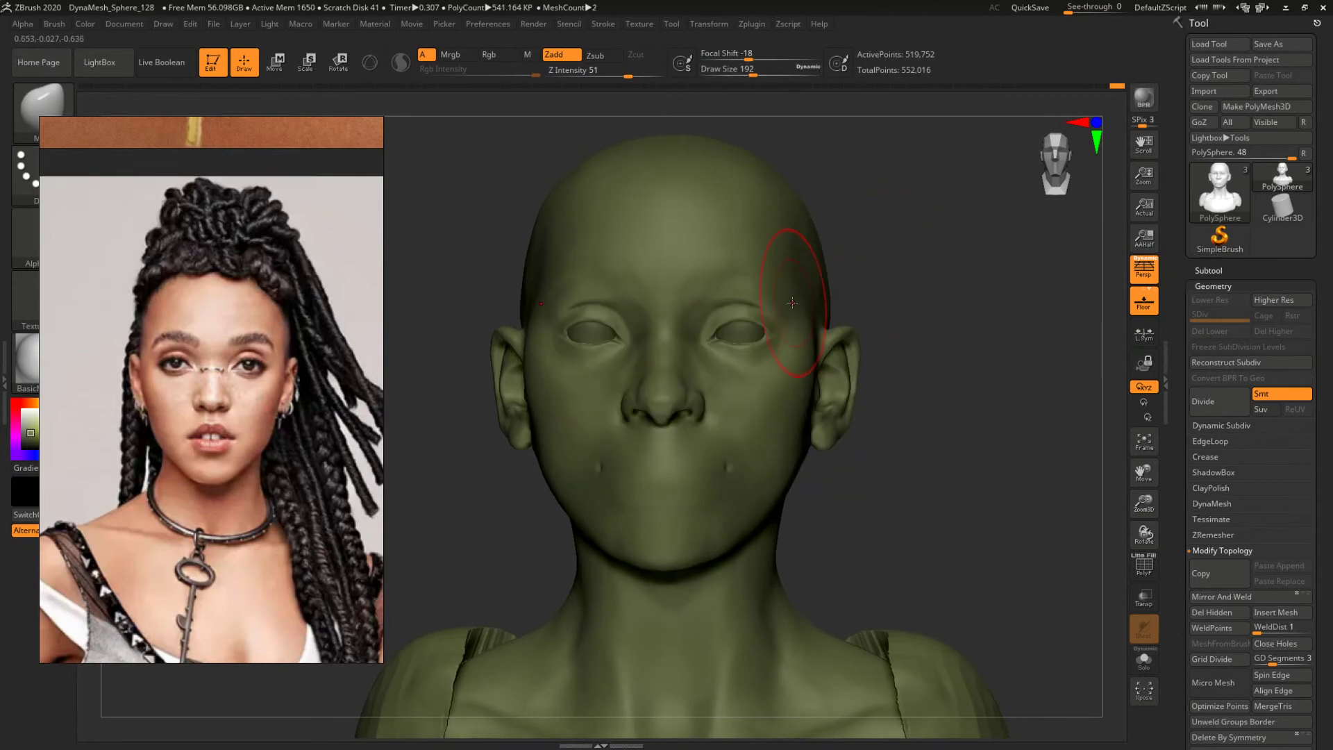
left_click_drag(888, 284, 934, 348)
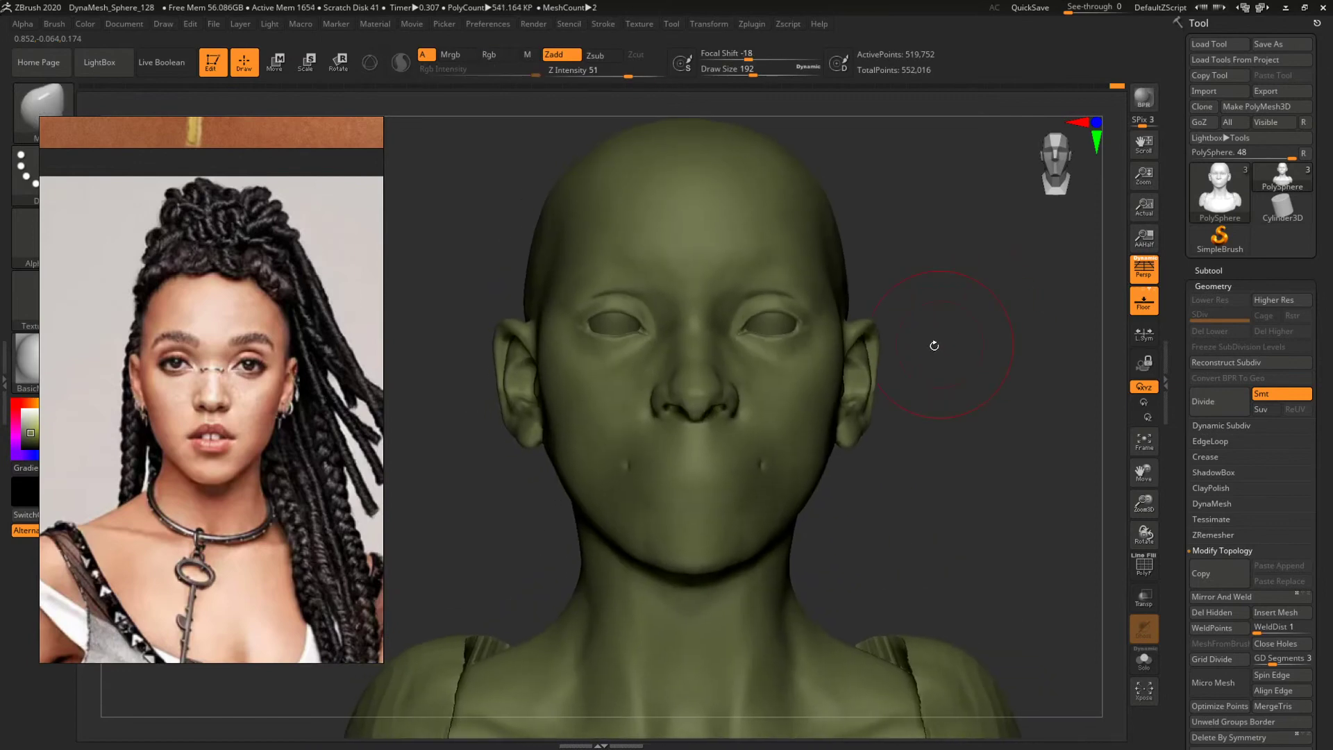
Adjust the nostril wings and base of the nose with the Move brush, reducing the draw size to about 77–87.
key("space")
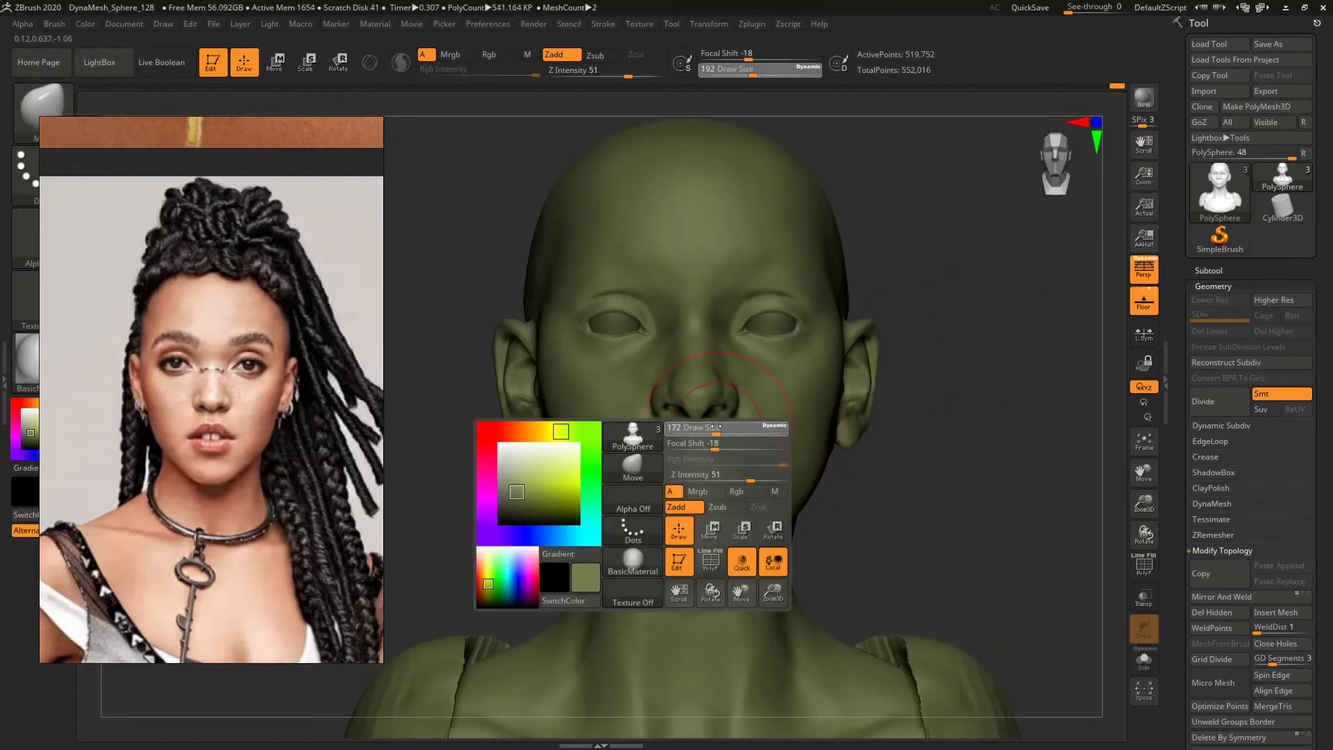
key("b")
key("m")
key("v")
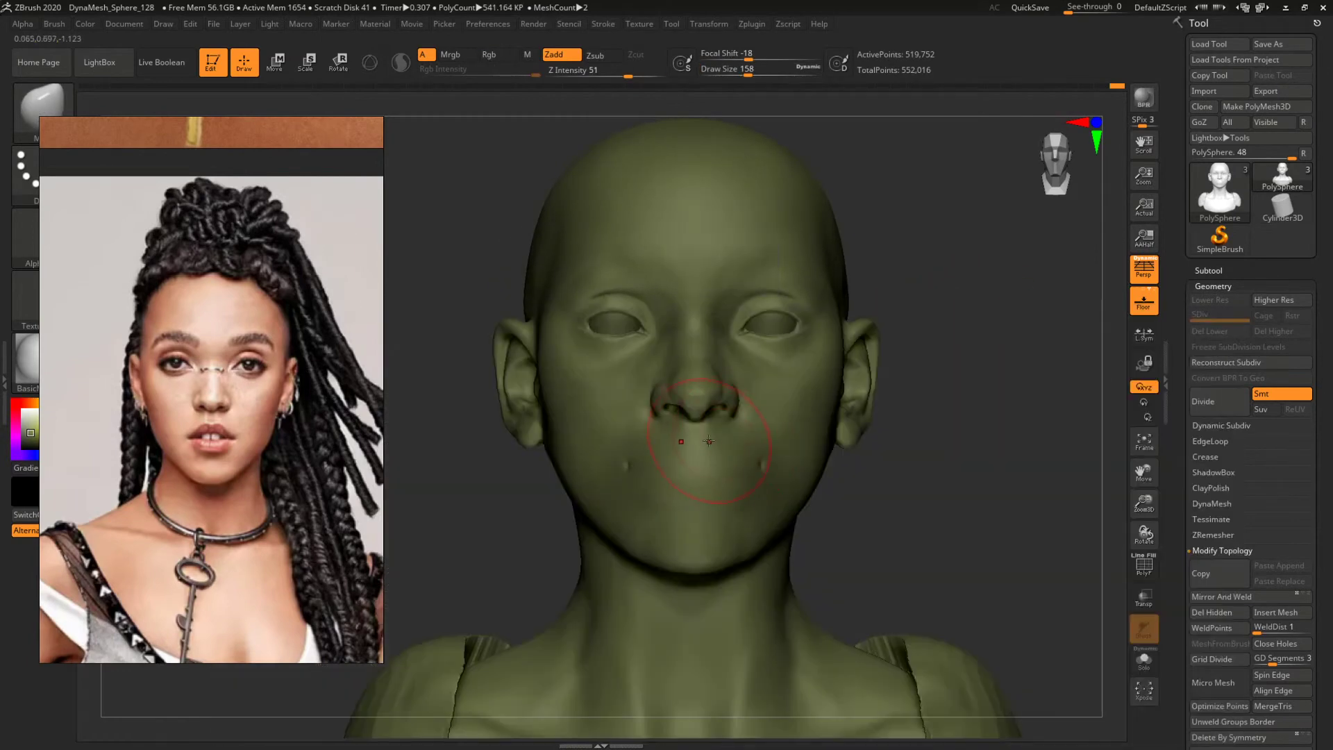
key("space")
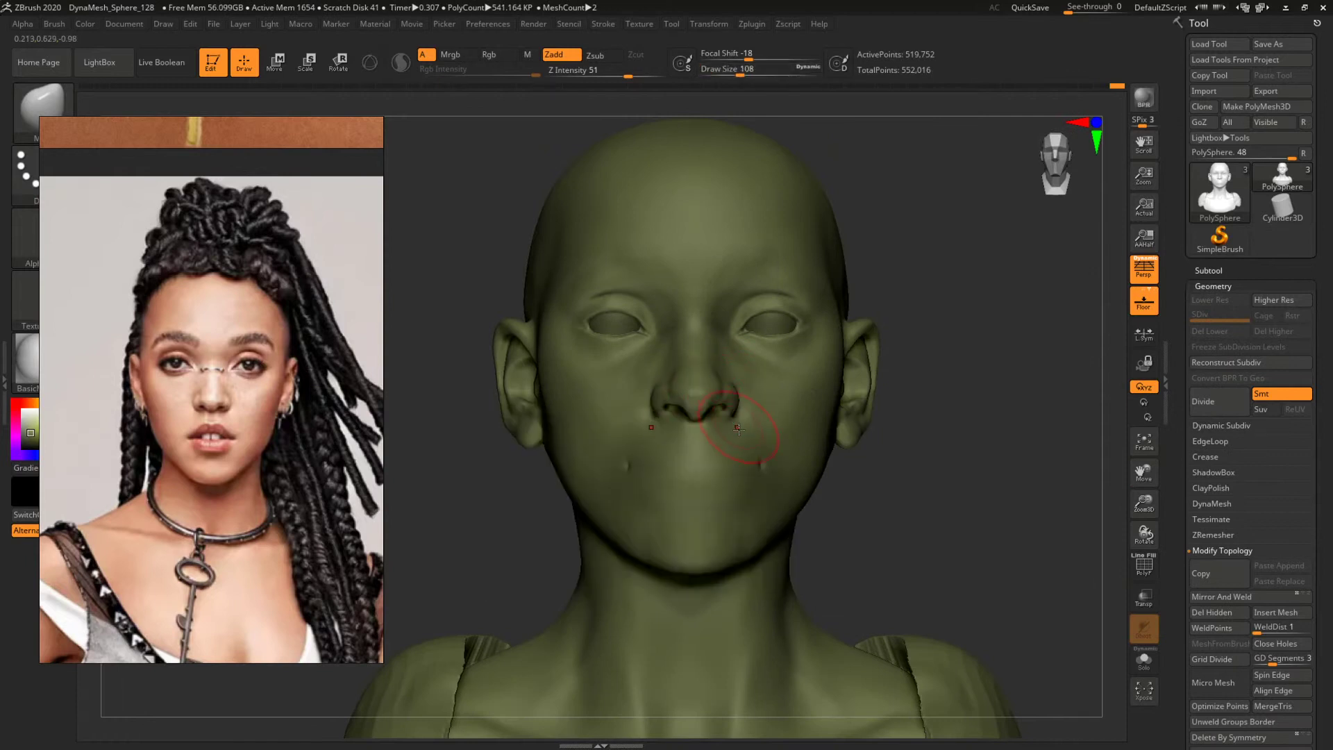
key("space")
key("space")
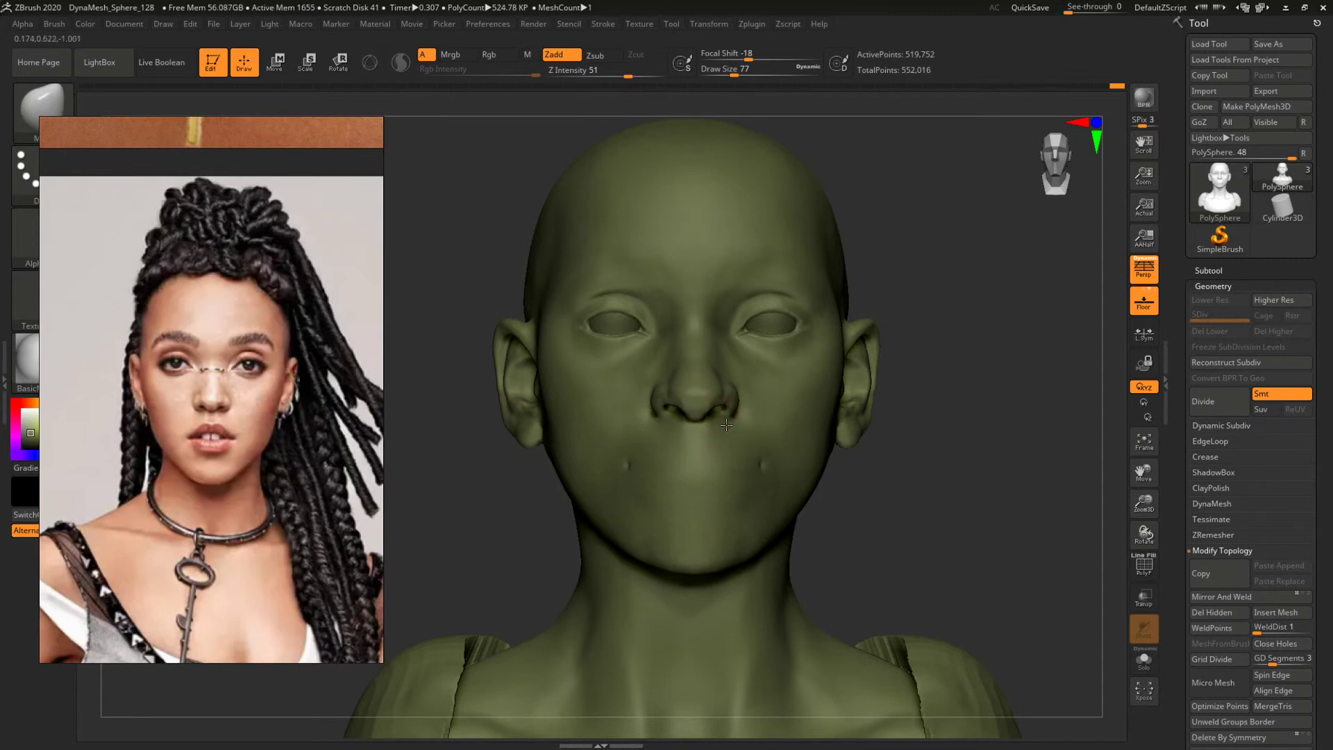
key("space")
right_click_drag(991, 422, 940, 456, "ctrl")
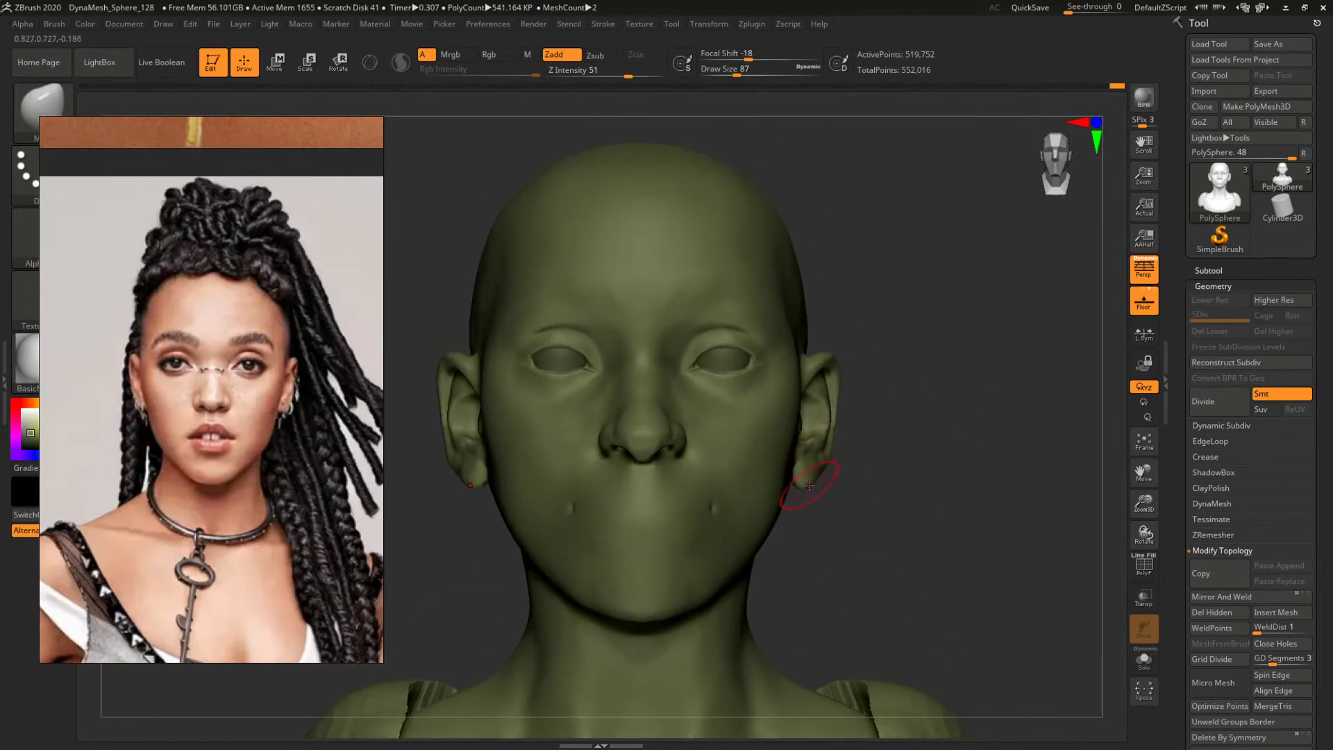
Adjust the earlobes with the Move brush, reducing the draw size to 68.
left_click_drag(805, 486, 889, 487)
key("space")
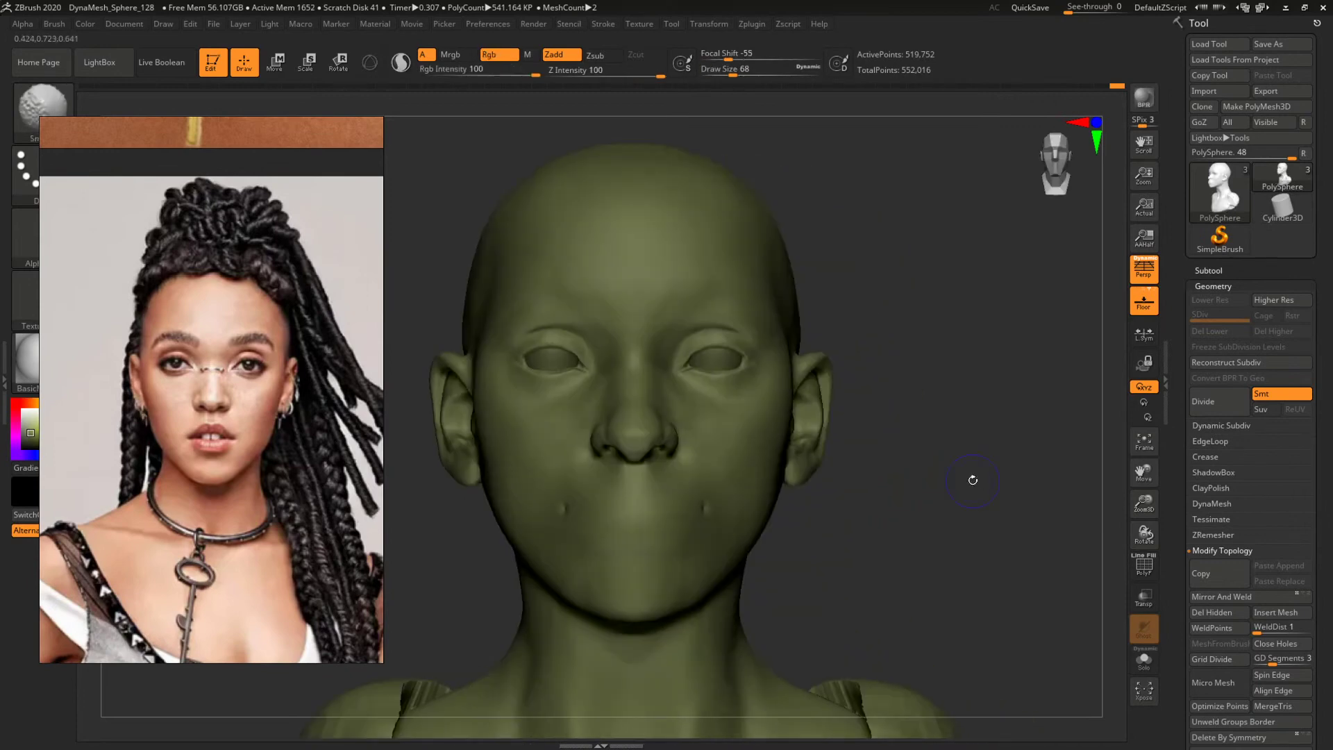
left_click_drag(868, 483, 908, 476, "alt")
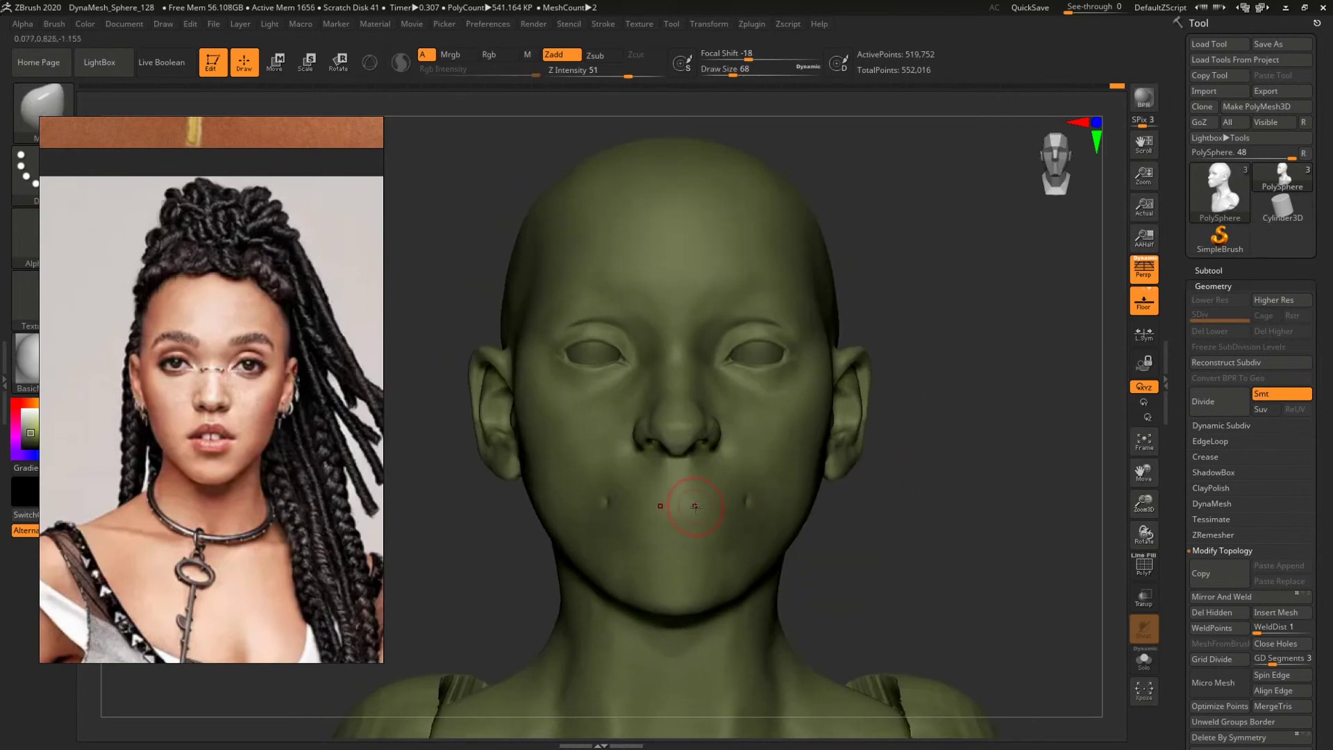
Try to carve the line between the lips with the DamStandard brush at draw size 74.
key("b")
key("d")
key("s")
key("space")
mouse_move(710, 505)
left_mouse_down()
mouse_move(746, 504)
mouse_move(685, 493)
left_mouse_up()
key("ctrl+z")
key("ctrl+z")
key("ctrl+z")
key("space")
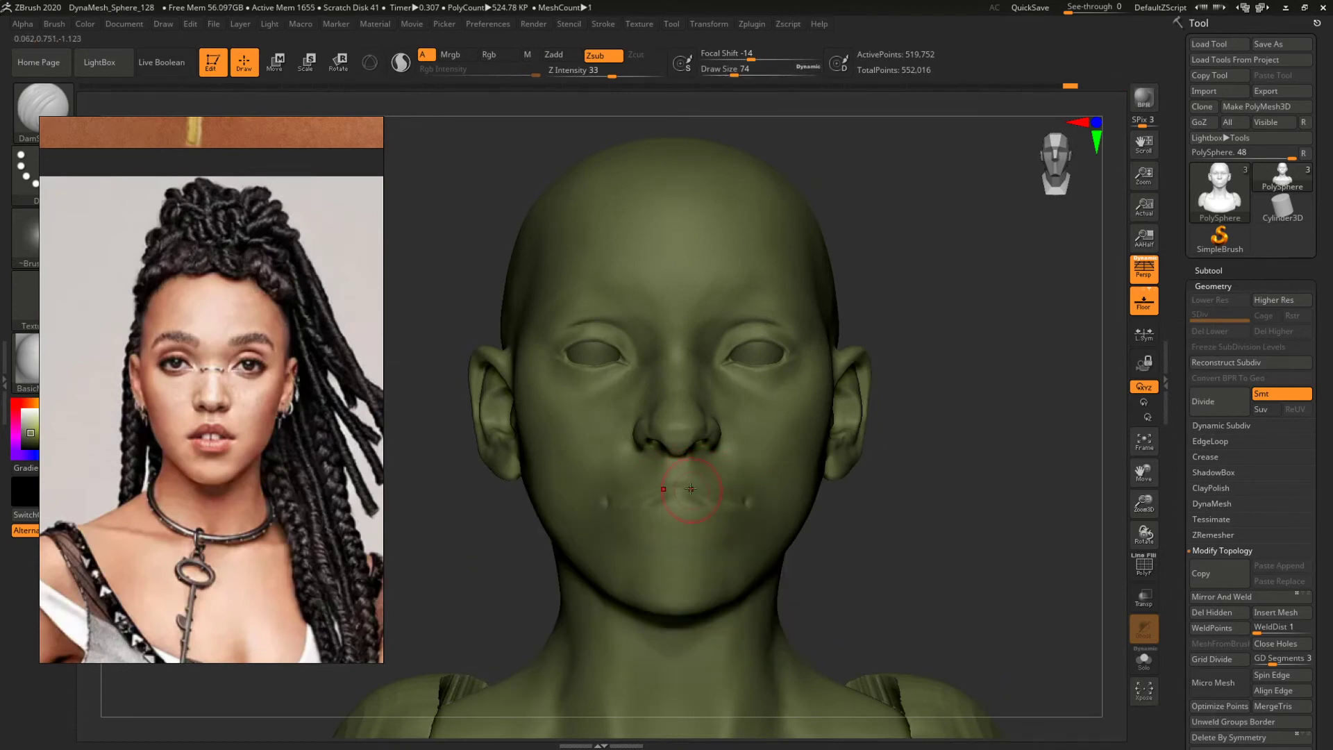
Smooth the mouth area and fill the mouth-corner dimples with the ClayBuildup brush at draw size 101.
left_click_drag(791, 489, 710, 497, "shift")
key("space")
key("b")
key("c")
key("b")
key("space")
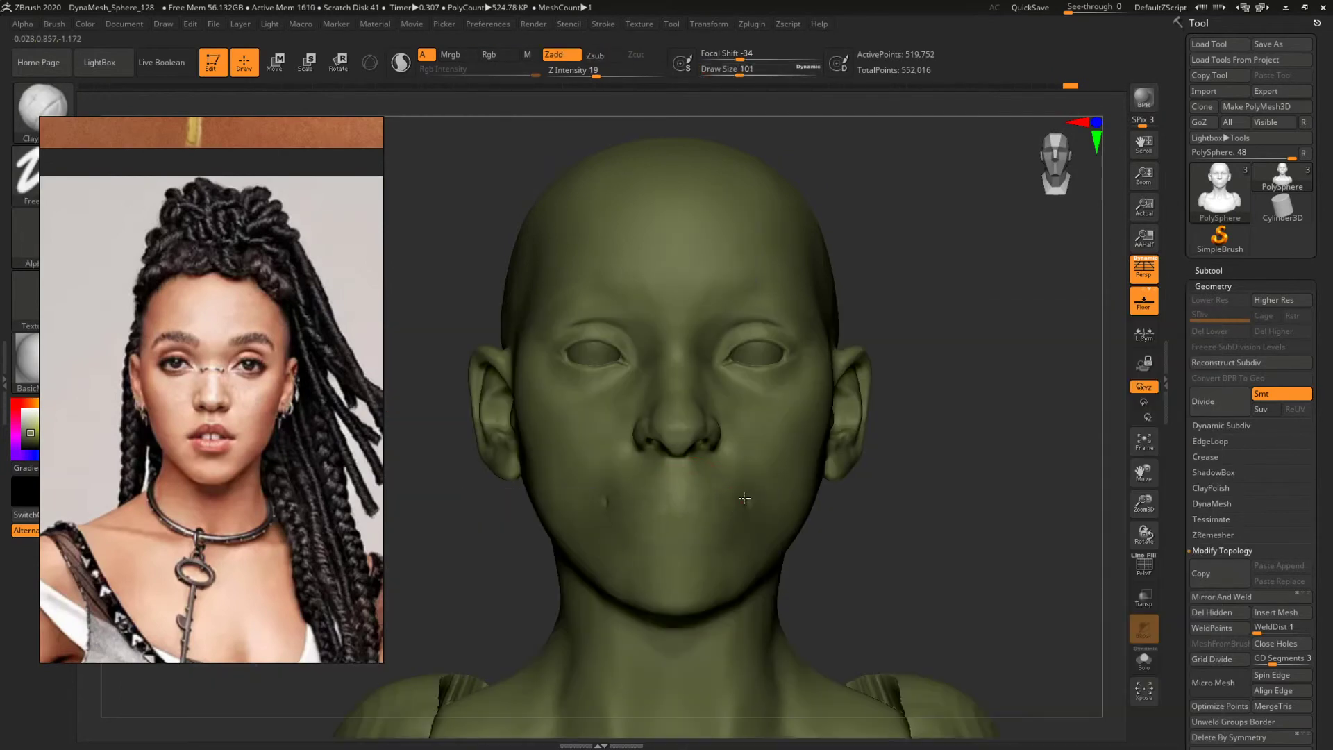
left_click_drag(949, 516, 915, 500, "alt")
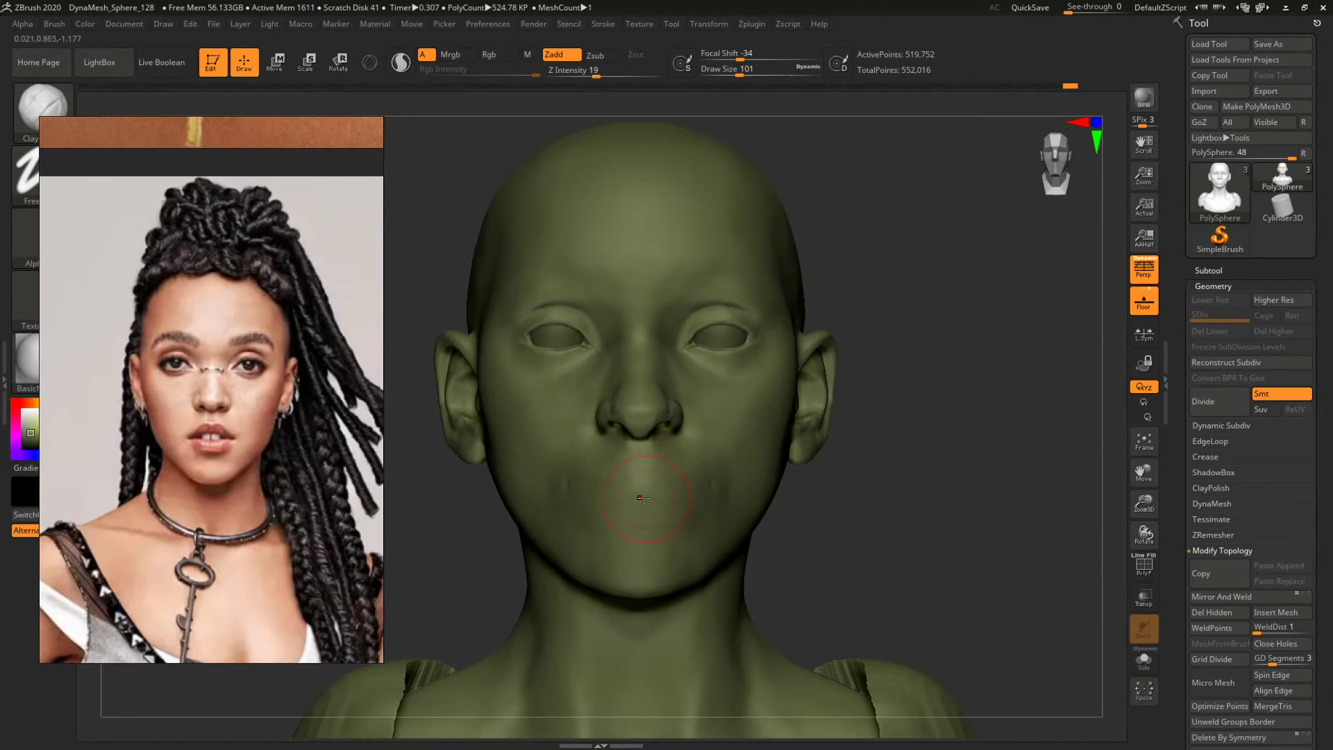
key("shift")
key("space")
Flatten and smooth the area around the mouth and chin with the TrimDynamic brush, raising the draw size from 132 to 192.
left_click_drag(914, 472, 923, 548)
key("b")
key("t")
key("d")
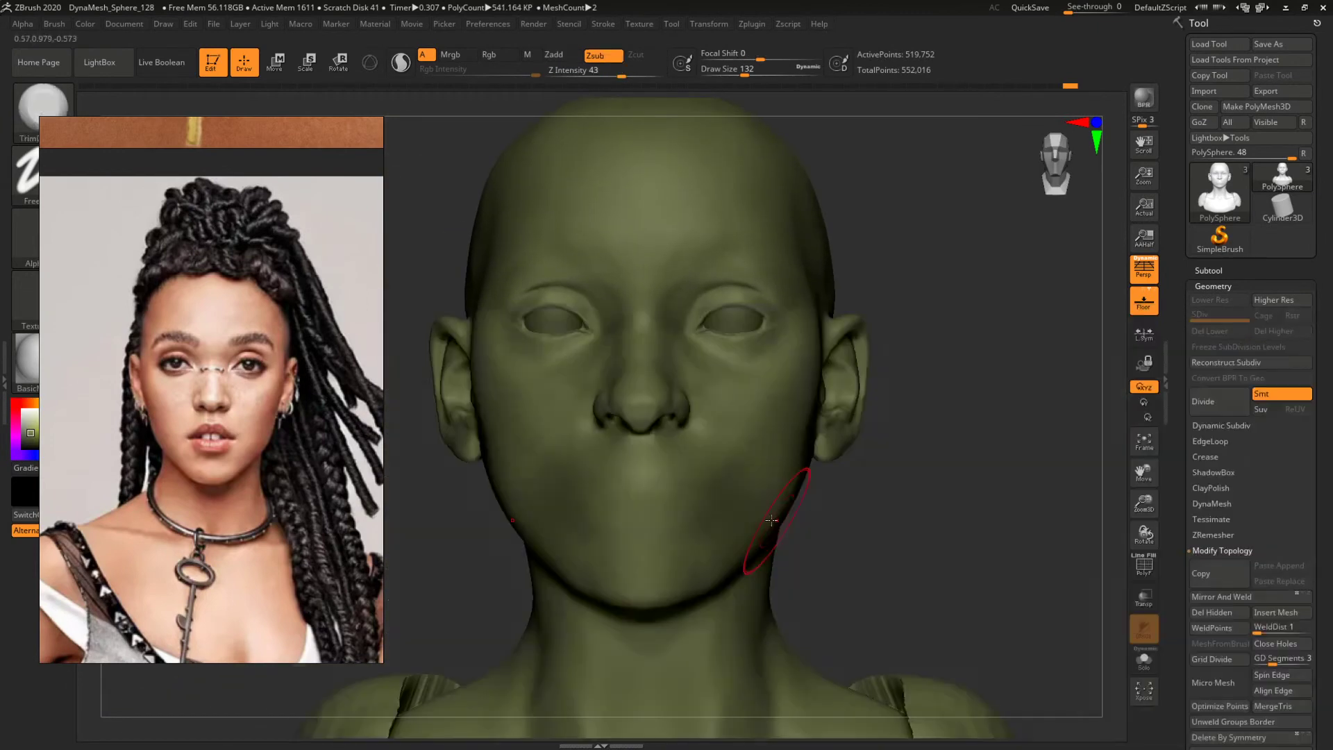
key("space")
left_click_drag(655, 484, 665, 484)
key("space")
mouse_move(695, 465)
left_mouse_down()
mouse_move(671, 470)
mouse_move(685, 498)
mouse_move(650, 513)
left_mouse_up()
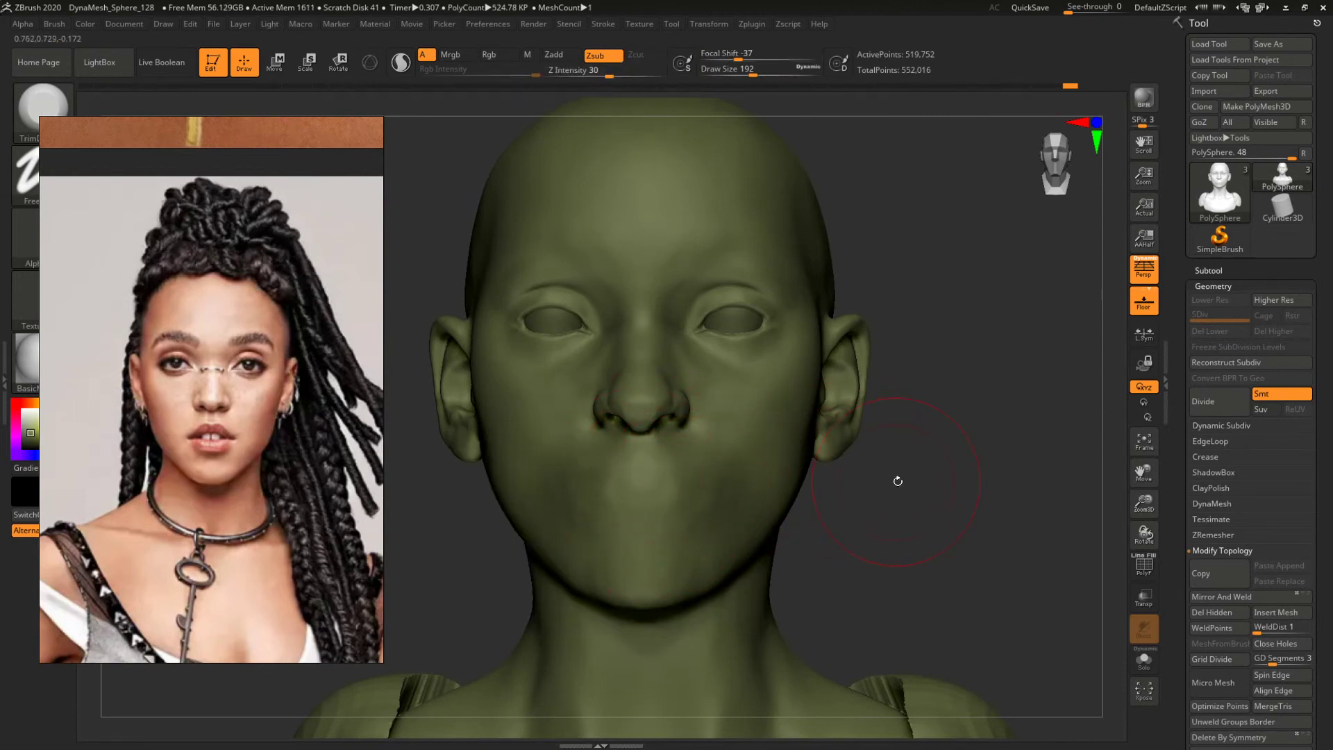
left_click_drag(896, 479, 657, 493)
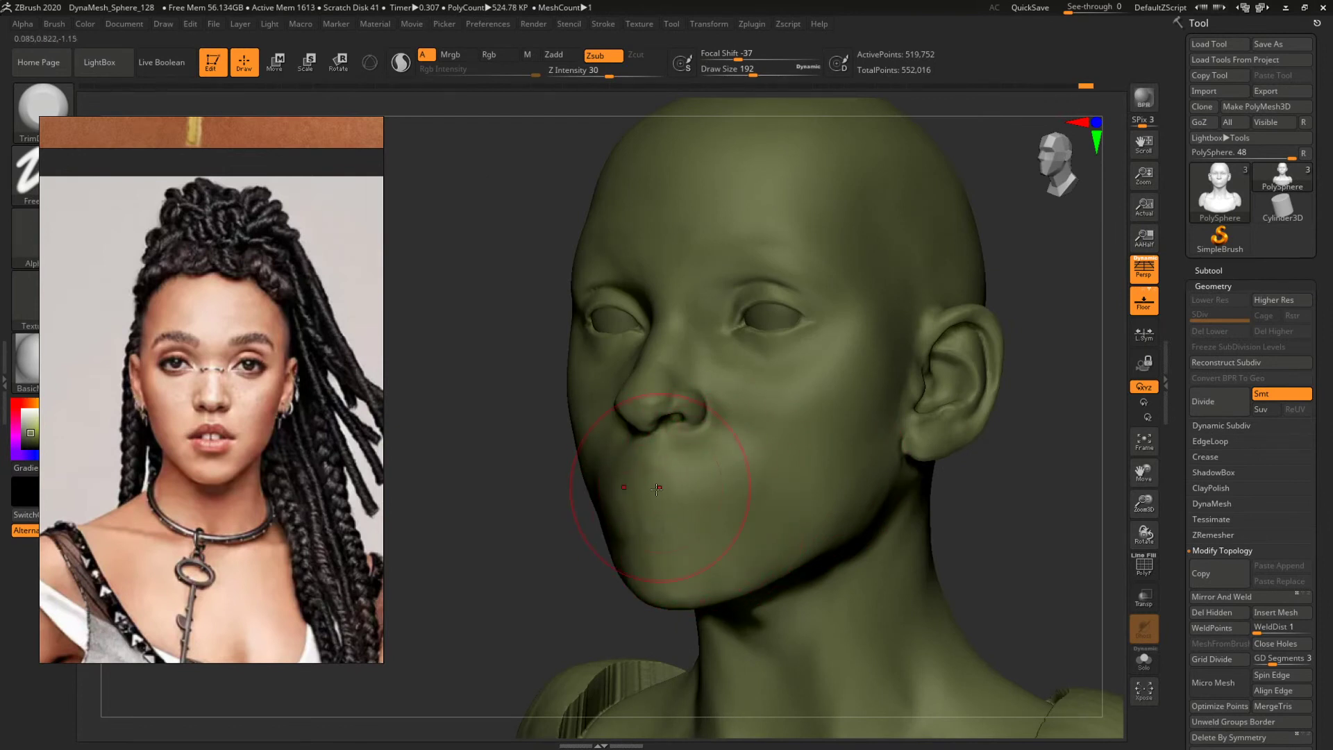
left_click_drag(561, 573, 652, 568, "shift")
Build up and smooth the lower cheeks and chin with the ClayBuildup brush, reducing the draw size from 192 to 108.
mouse_move(892, 490)
left_mouse_down("alt")
mouse_move(837, 474)
mouse_move(838, 457)
mouse_move(807, 447)
mouse_move(810, 431)
mouse_move(896, 501)
mouse_move(912, 469)
mouse_move(895, 454)
mouse_move(816, 502)
left_mouse_up("alt")
key("b")
key("c")
key("b")
key("space")
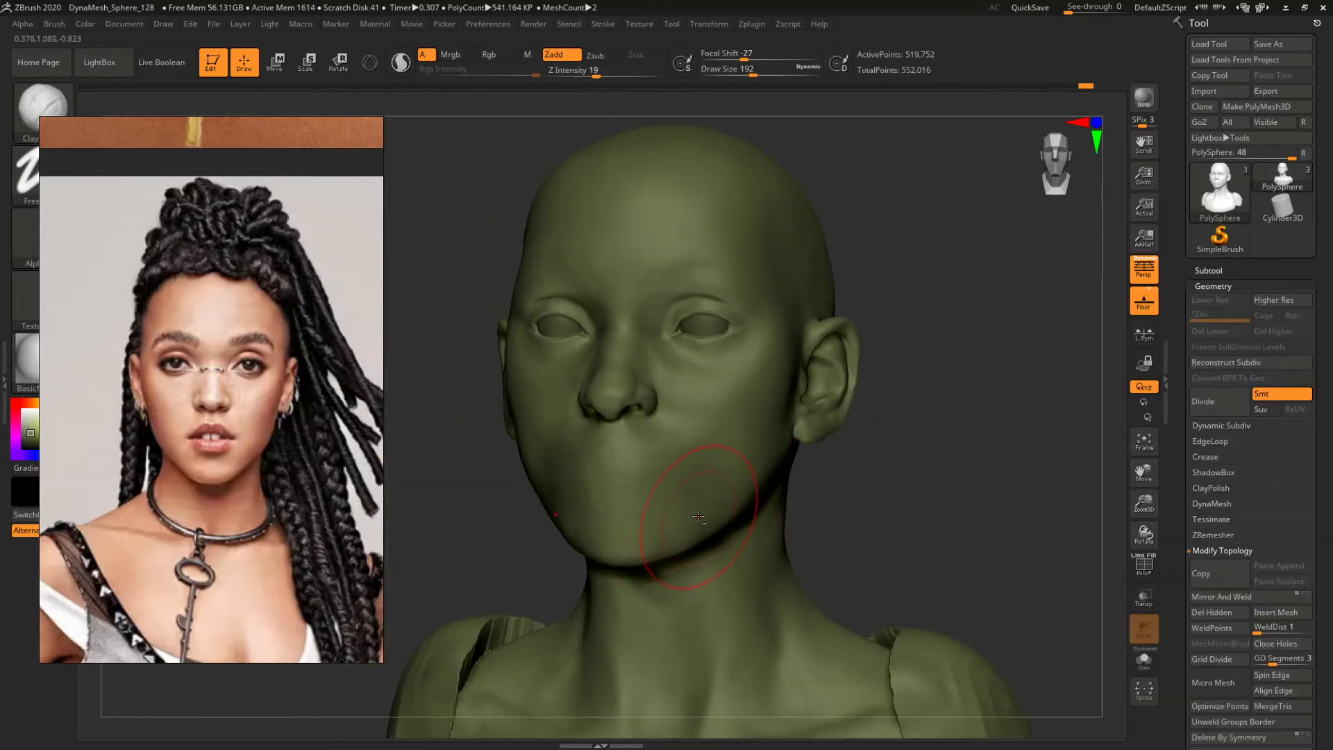
mouse_move(819, 491)
left_mouse_down("shift")
mouse_move(901, 485)
mouse_move(706, 530)
left_mouse_up("shift")
left_click_drag(927, 485, 912, 498, "shift")
key("space")
left_click_drag(690, 515, 682, 497)
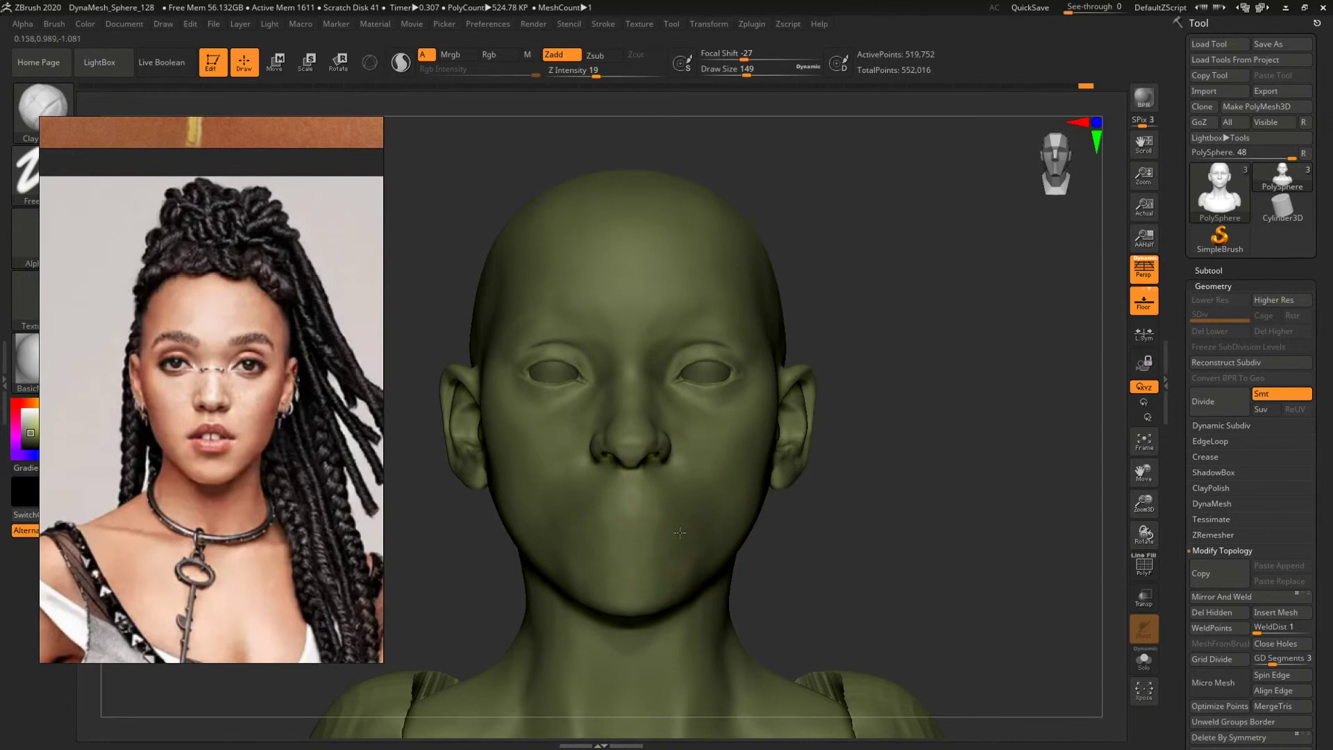
mouse_move(897, 517)
left_mouse_down("alt")
mouse_move(919, 500)
mouse_move(848, 473)
mouse_move(957, 568)
mouse_move(889, 512)
mouse_move(900, 524)
left_mouse_up("alt")
key("bracketleft")
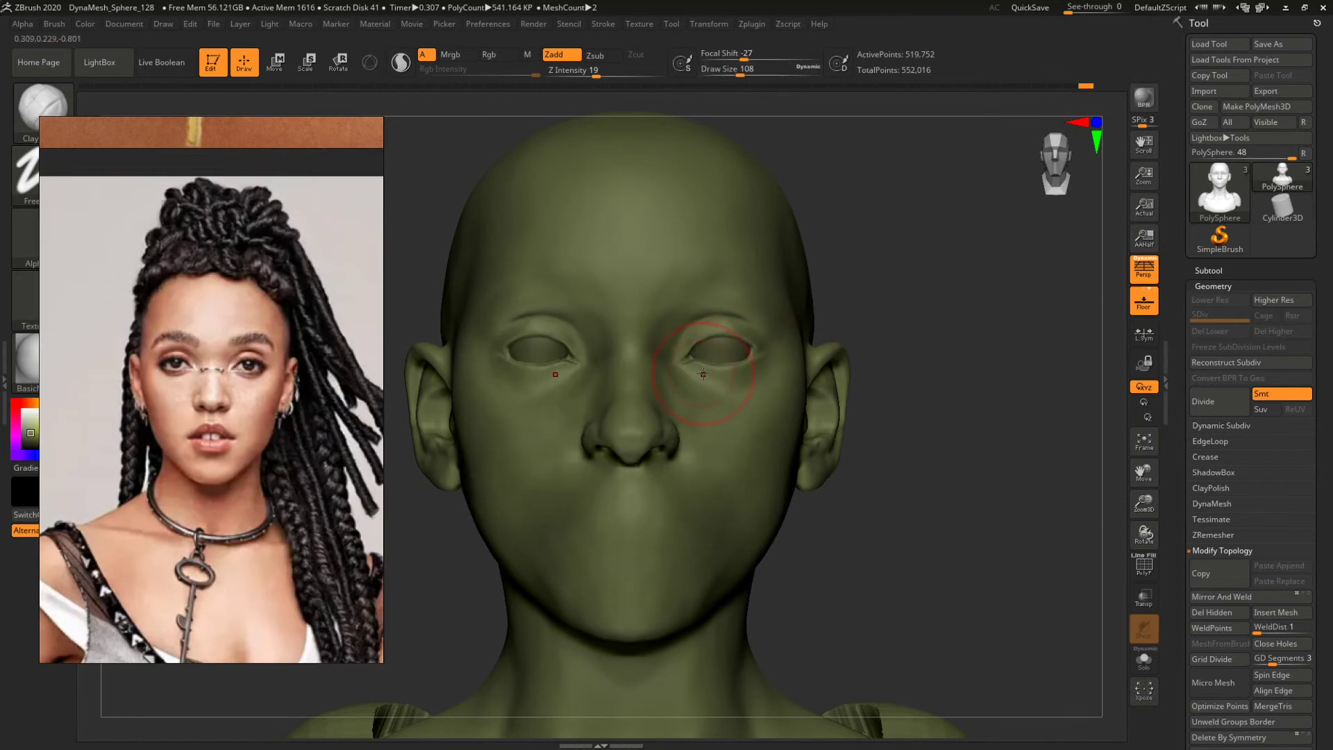
Reshape the eyelids and outer eye corners with the Move brush, reducing the draw size from 74 to 59.
key("b")
key("m")
key("v")
key("bracketleft")
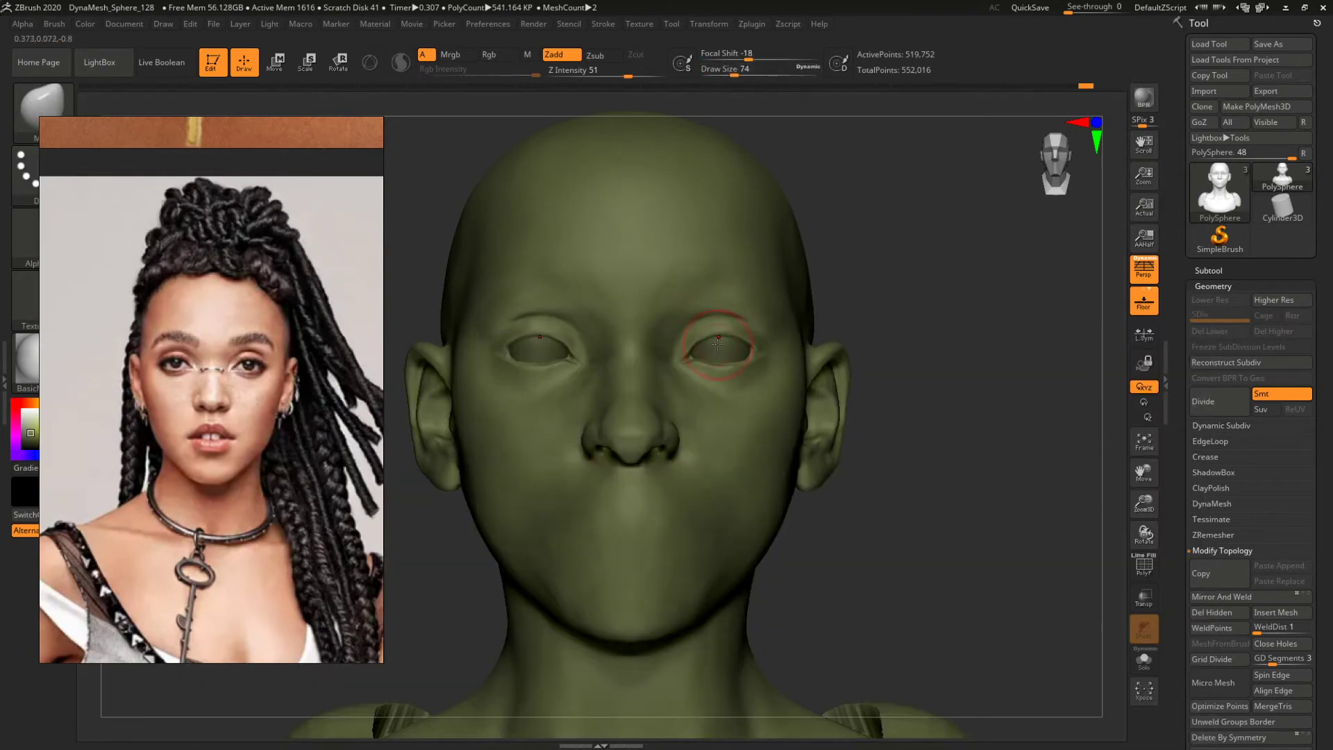
key("space")
left_click_drag(718, 344, 700, 344)
left_click_drag(845, 314, 760, 350)
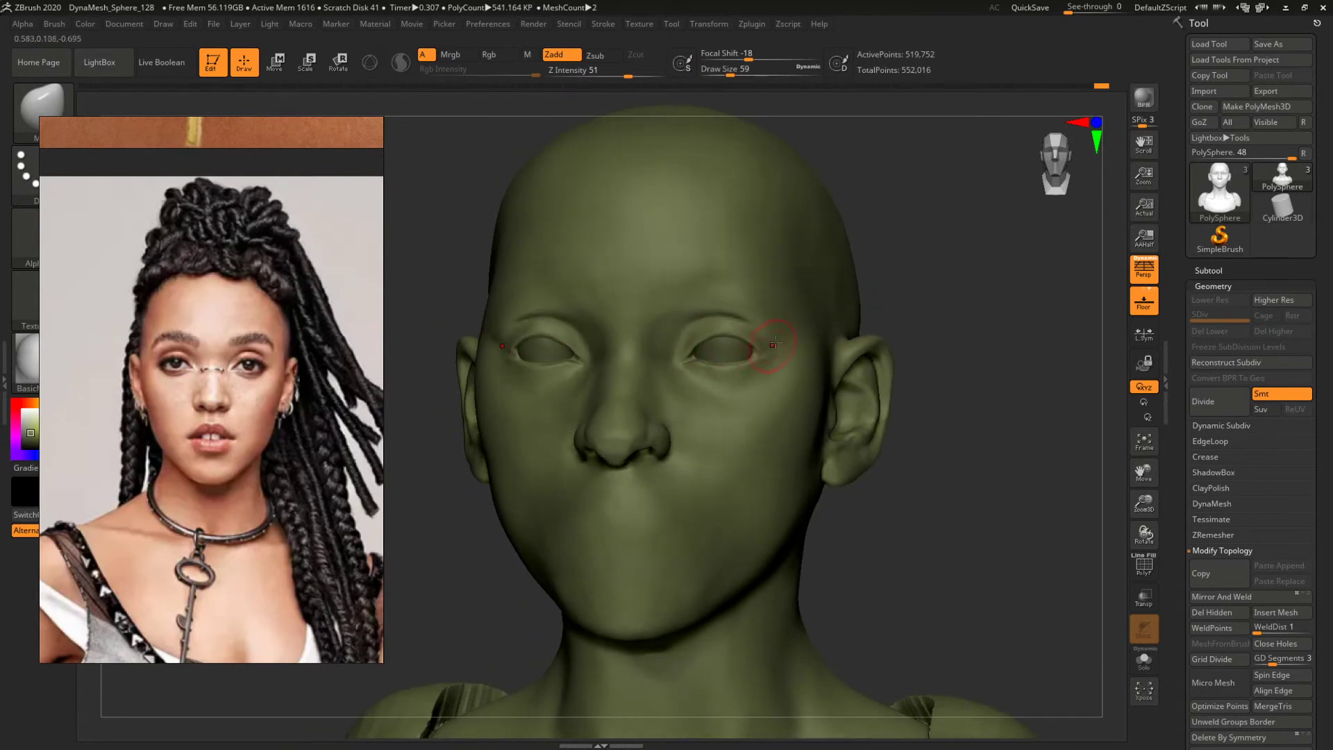
right_click_drag(774, 344, 860, 283)
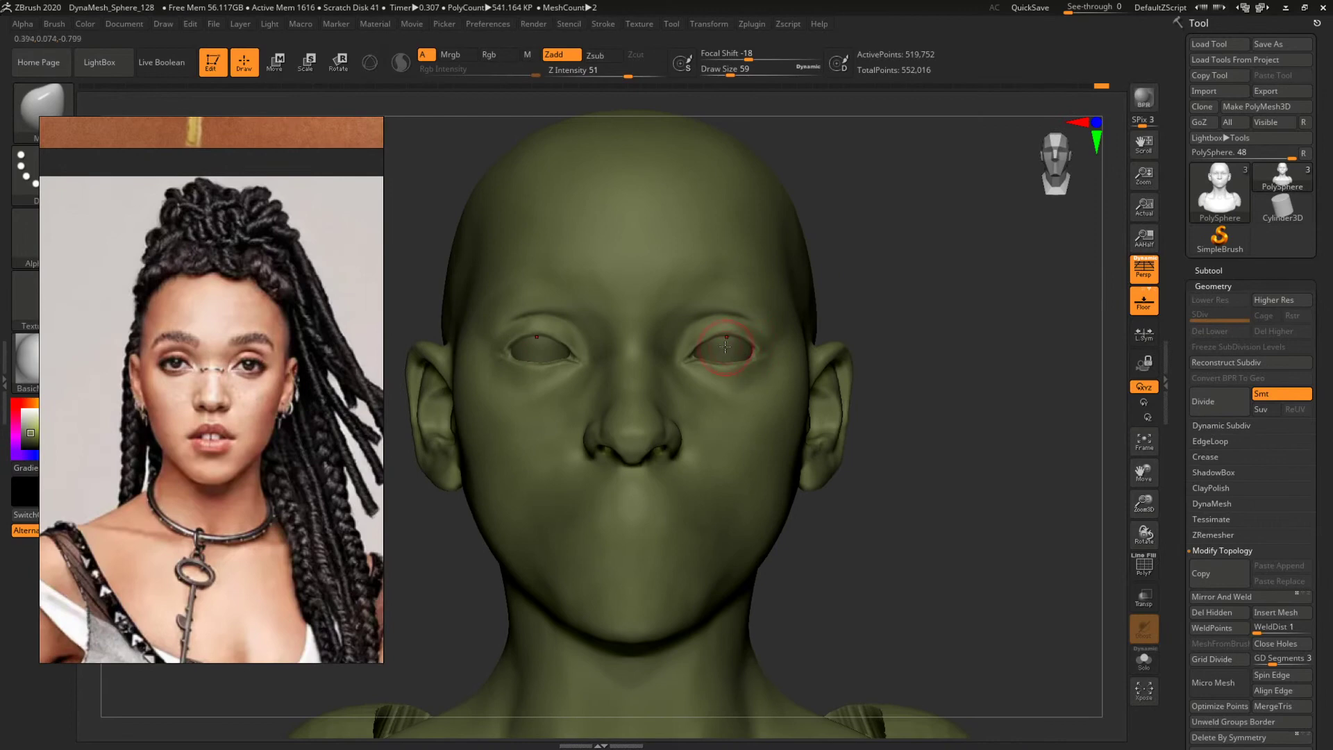
Build up the brow area above the eyes with the ClayBuildup brush at draw size 90 and smooth it.
left_click_drag(870, 251, 857, 280, "alt")
key("b")
key("c")
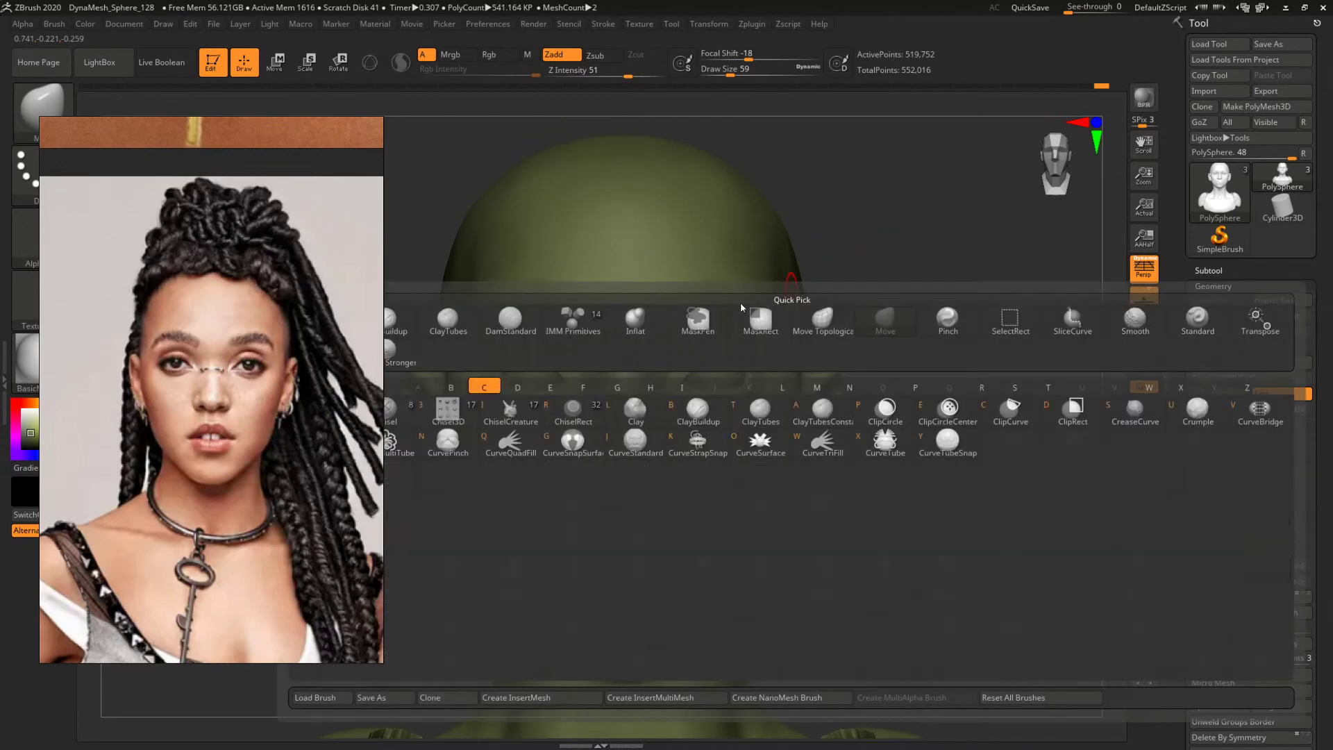
key("b")
key("space")
mouse_move(706, 310)
left_mouse_down()
mouse_move(687, 298)
mouse_move(697, 283)
left_mouse_up()
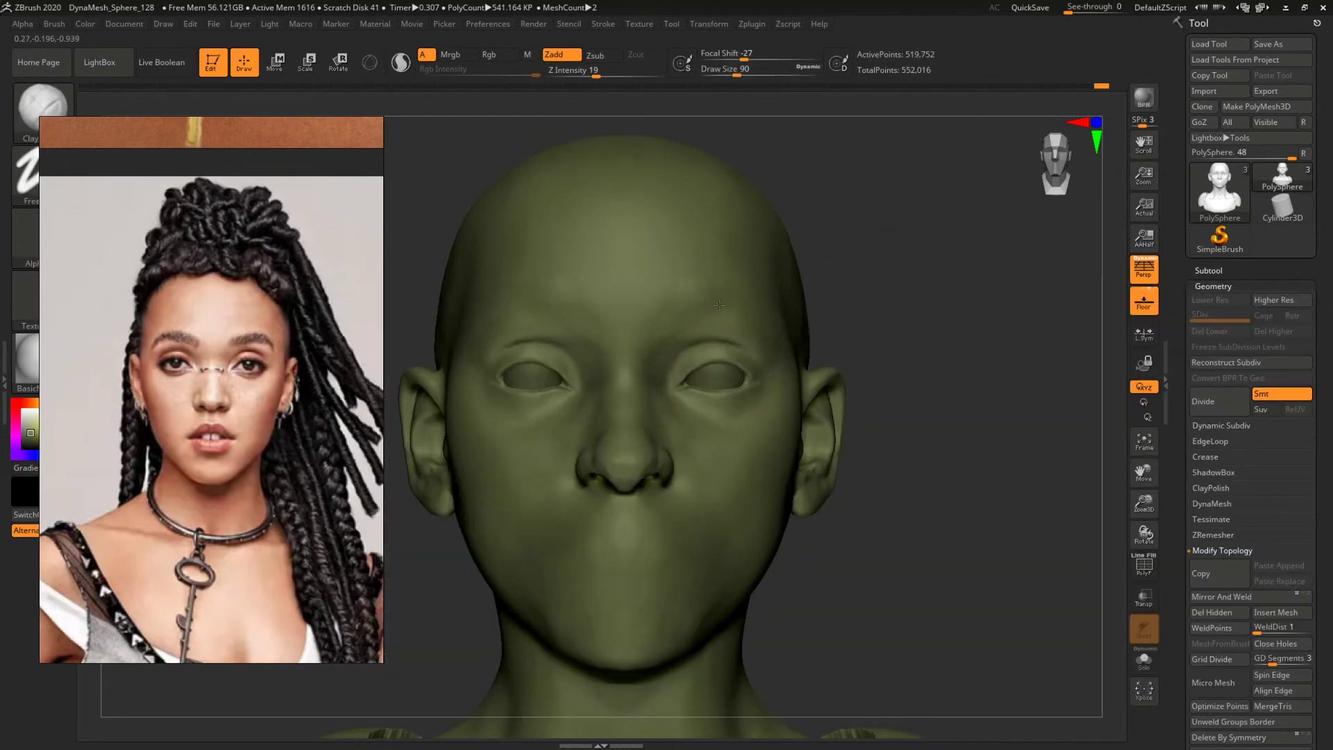
right_click_drag(821, 292, 709, 296)
key("shift")
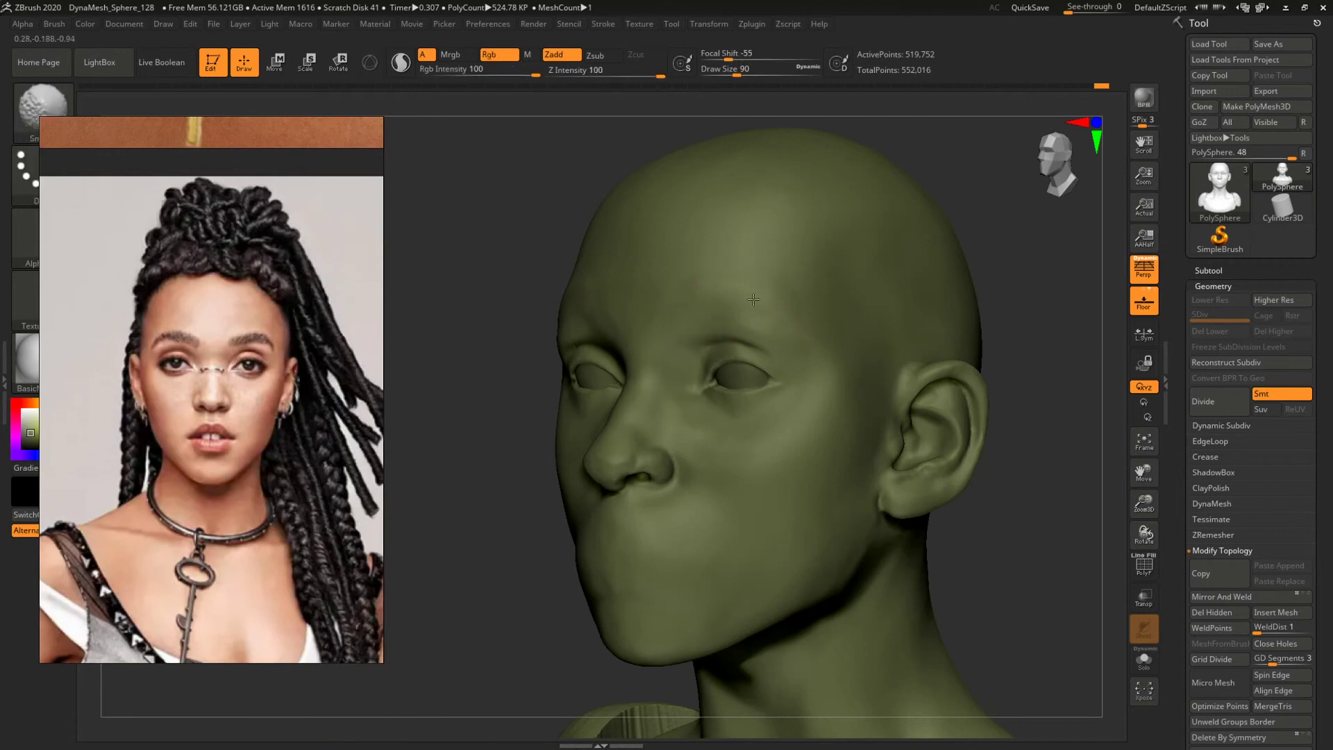
mouse_move(809, 295)
right_mouse_down()
mouse_move(1053, 247)
mouse_move(905, 243)
mouse_move(845, 268)
mouse_move(891, 364)
right_mouse_up()
mouse_move(826, 316)
right_mouse_down("shift")
mouse_move(873, 321)
mouse_move(988, 420)
right_mouse_up("shift")
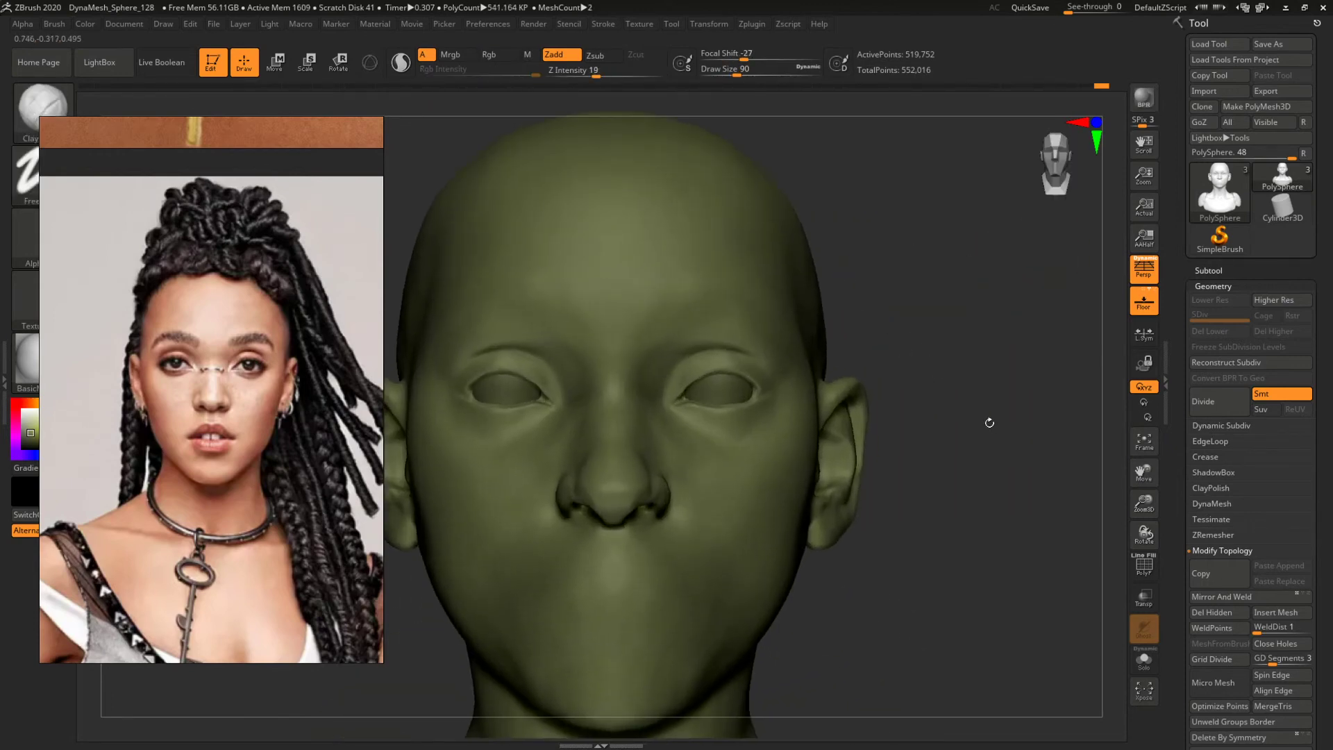
Paint arched eyebrow shapes with the MaskPen brush at draw size 12 to check them against the reference, and clear the mask.
key("space")
mouse_move(680, 296)
left_mouse_down()
mouse_move(678, 314)
mouse_move(676, 290)
mouse_move(686, 313)
mouse_move(744, 303)
left_mouse_up()
key("space")
key("space")
left_click_drag(697, 313, 715, 310, "ctrl")
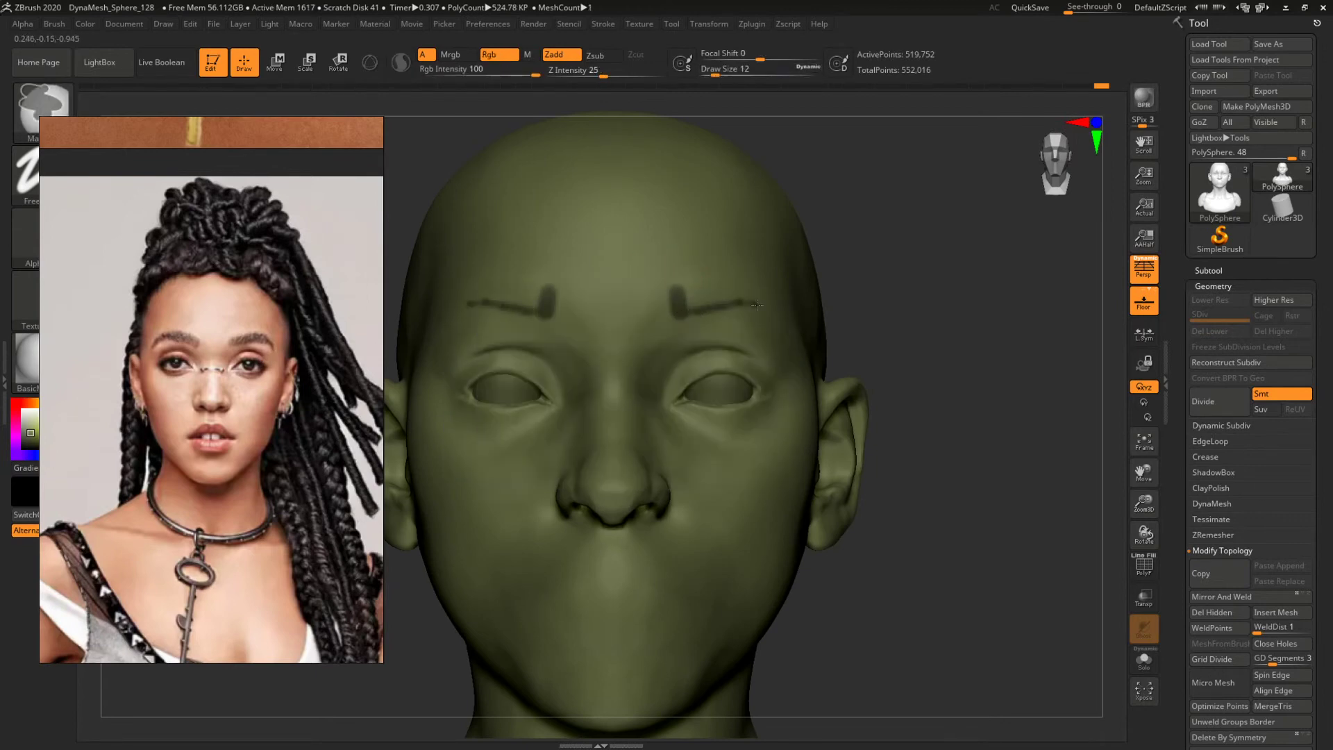
right_click_drag(915, 282, 844, 285)
key("space")
mouse_move(744, 306)
left_mouse_down()
mouse_move(789, 318)
mouse_move(684, 309)
mouse_move(705, 287)
mouse_move(795, 317)
left_mouse_up()
left_click_drag(919, 235, 956, 237, "shift")
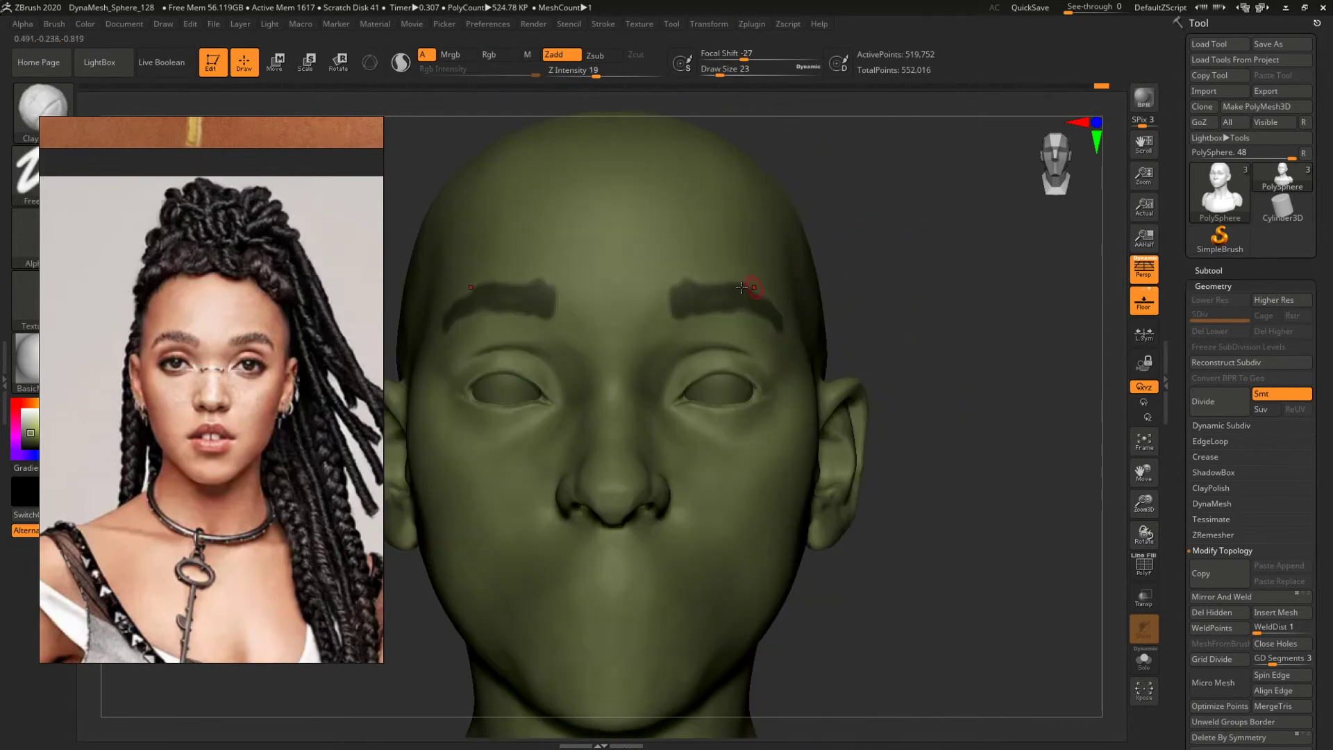
mouse_move(669, 312)
left_mouse_down("ctrl")
mouse_move(670, 295)
mouse_move(729, 284)
left_mouse_up("ctrl")
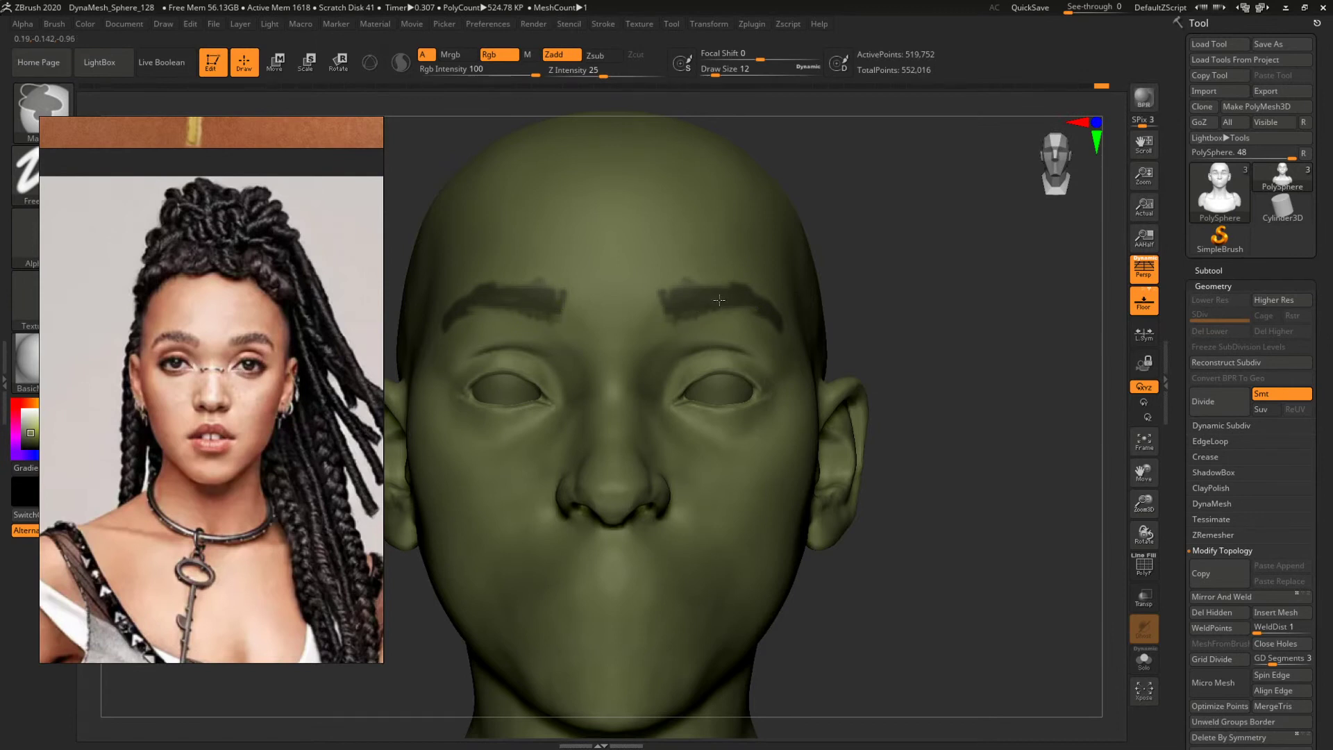
mouse_move(929, 264)
left_mouse_down("alt")
mouse_move(819, 259)
mouse_move(858, 250)
left_mouse_up("alt")
mouse_move(863, 247)
left_mouse_down("ctrl")
mouse_move(919, 305)
mouse_move(871, 274)
left_mouse_up("ctrl")
Slim the cheeks and jawline with the Move brush, using draw sizes 274 and 245.
key("b")
key("c")
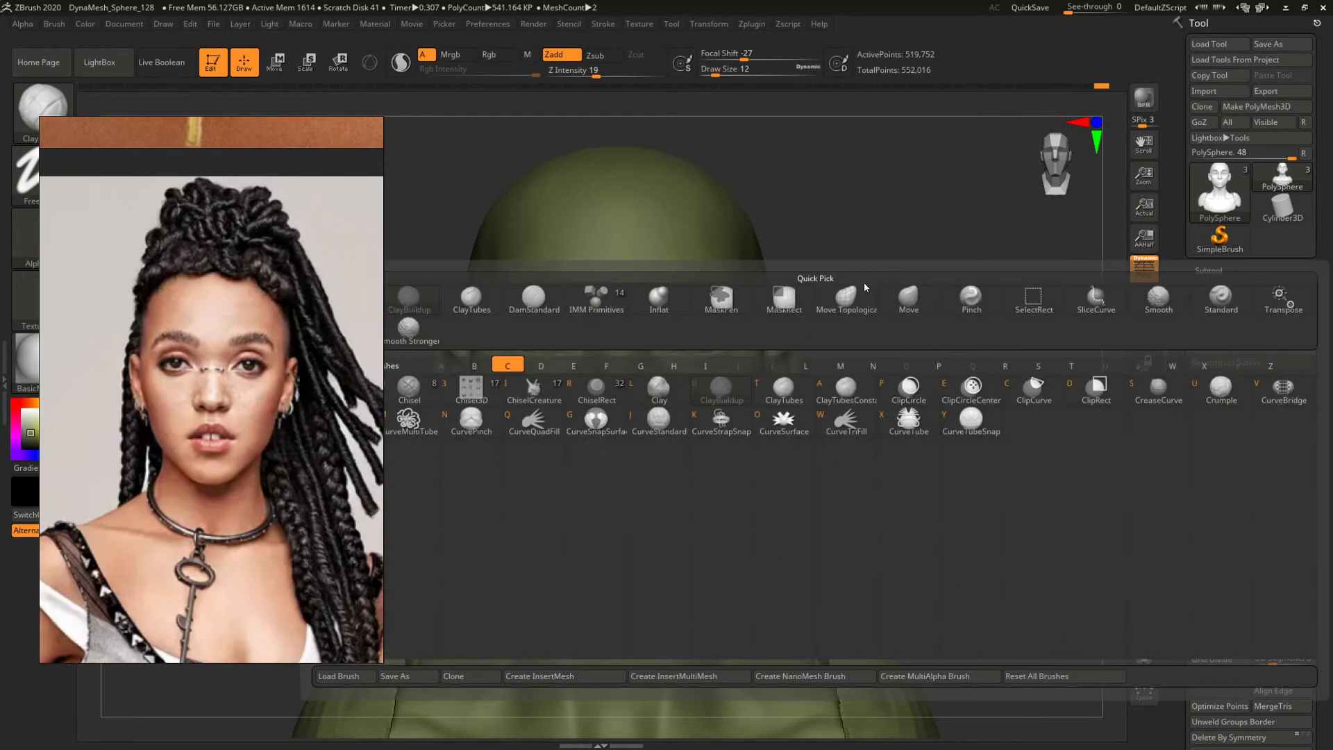
key("b")
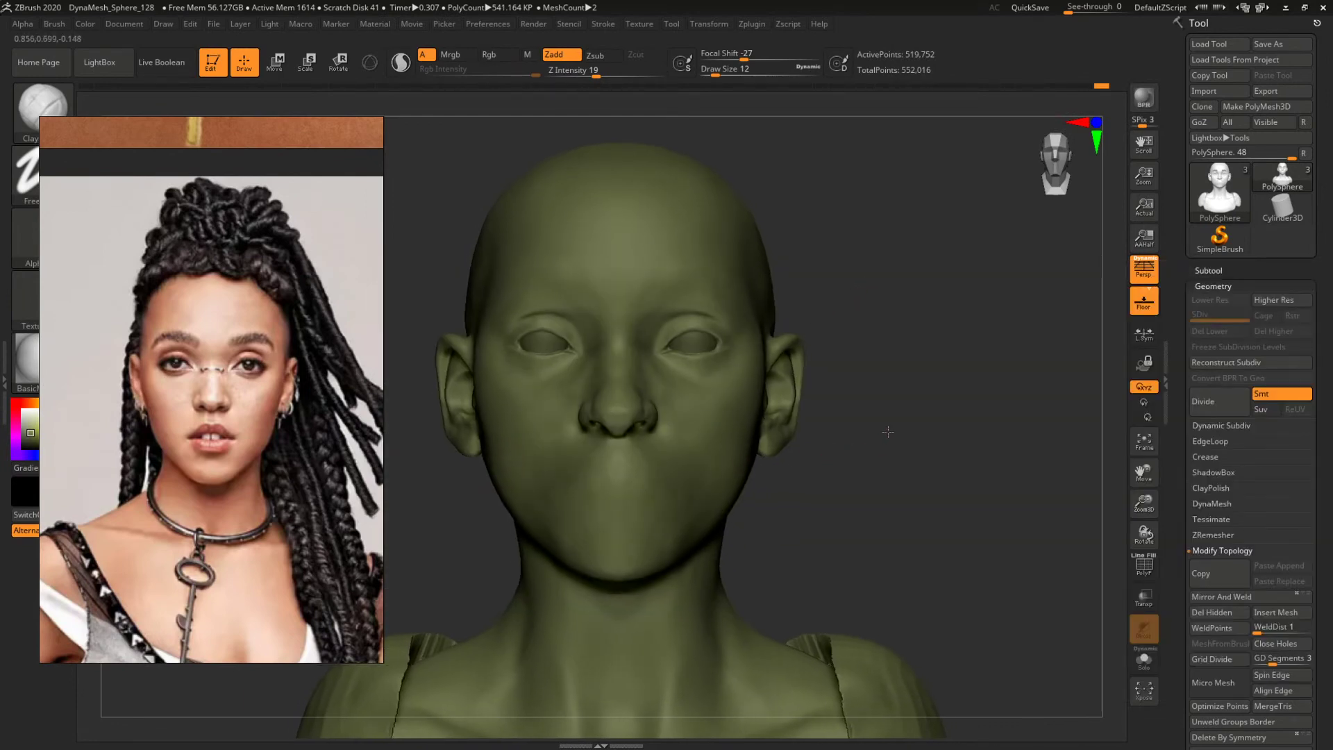
key("b")
left_click(833, 447)
key("space")
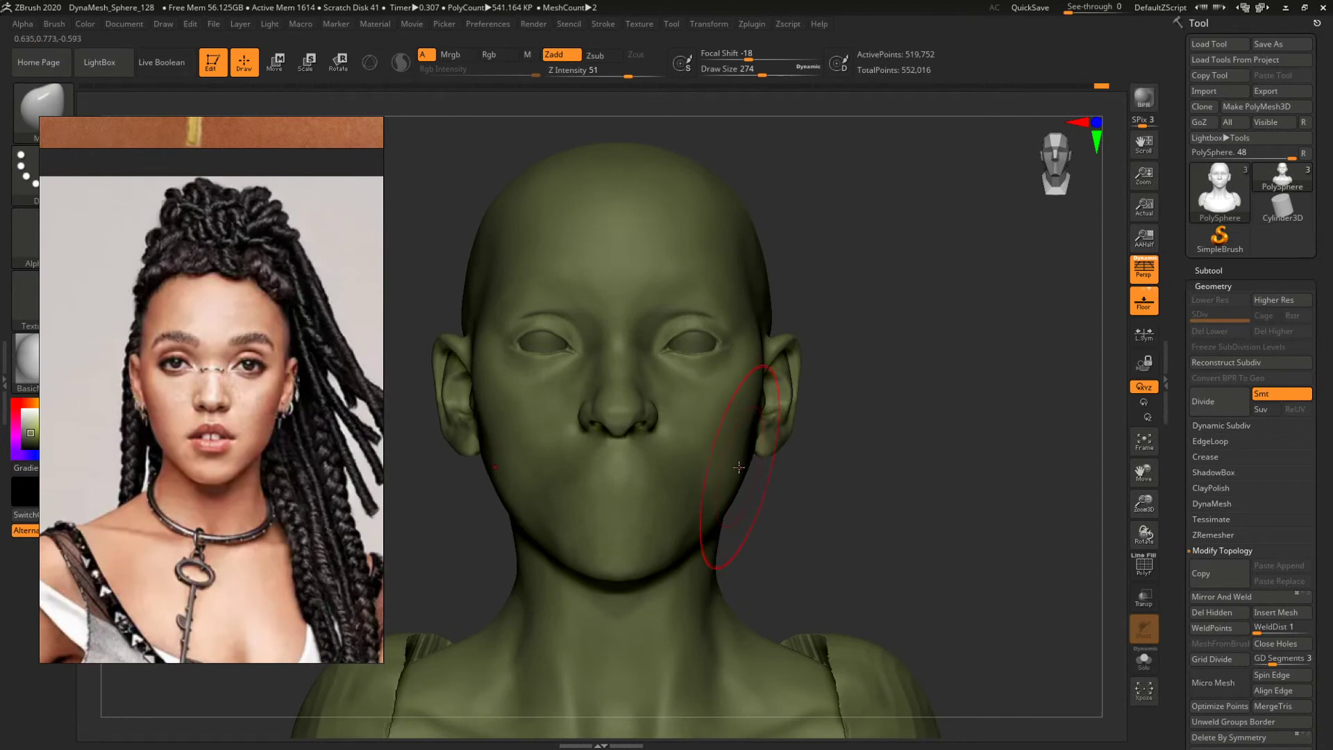
key("space")
left_click_drag(739, 467, 735, 468)
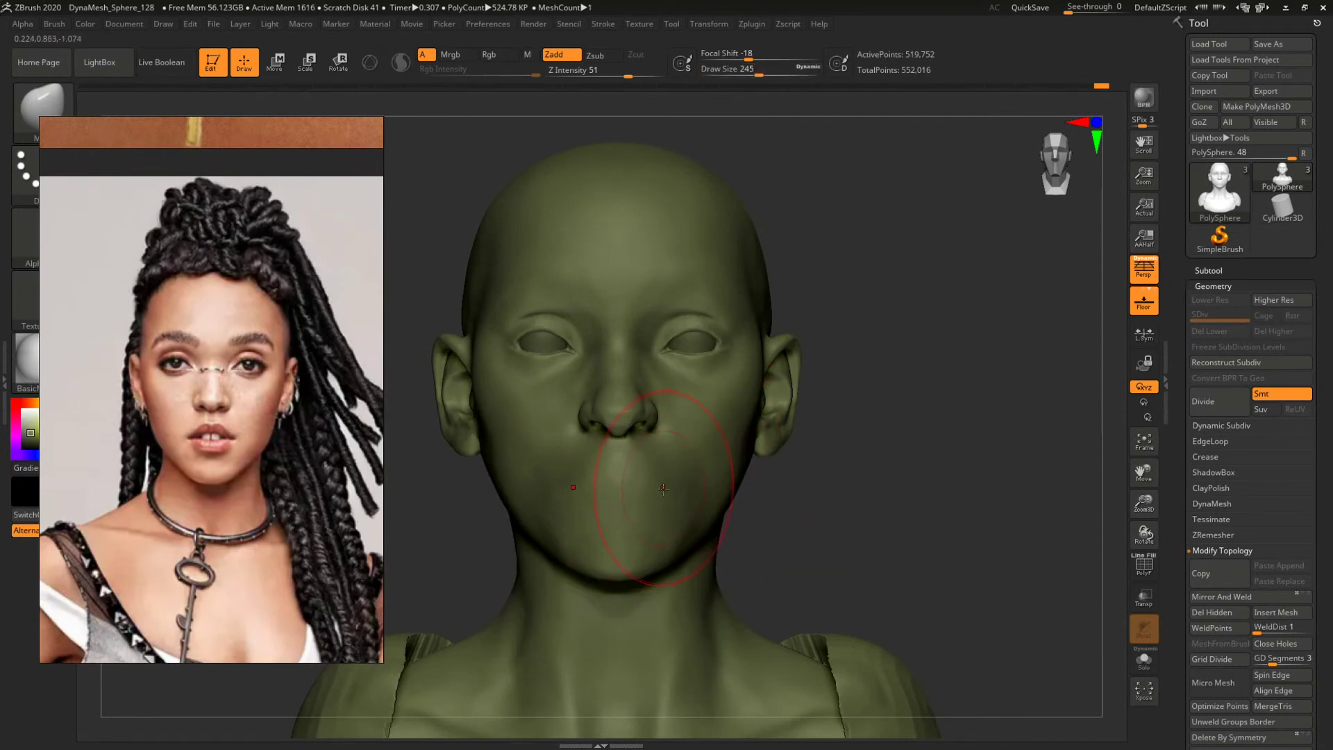
Paint a mask in the shape of slightly parted lips below the nose, using a small brush of draw size 20.
key("b")
key("c")
key("l")
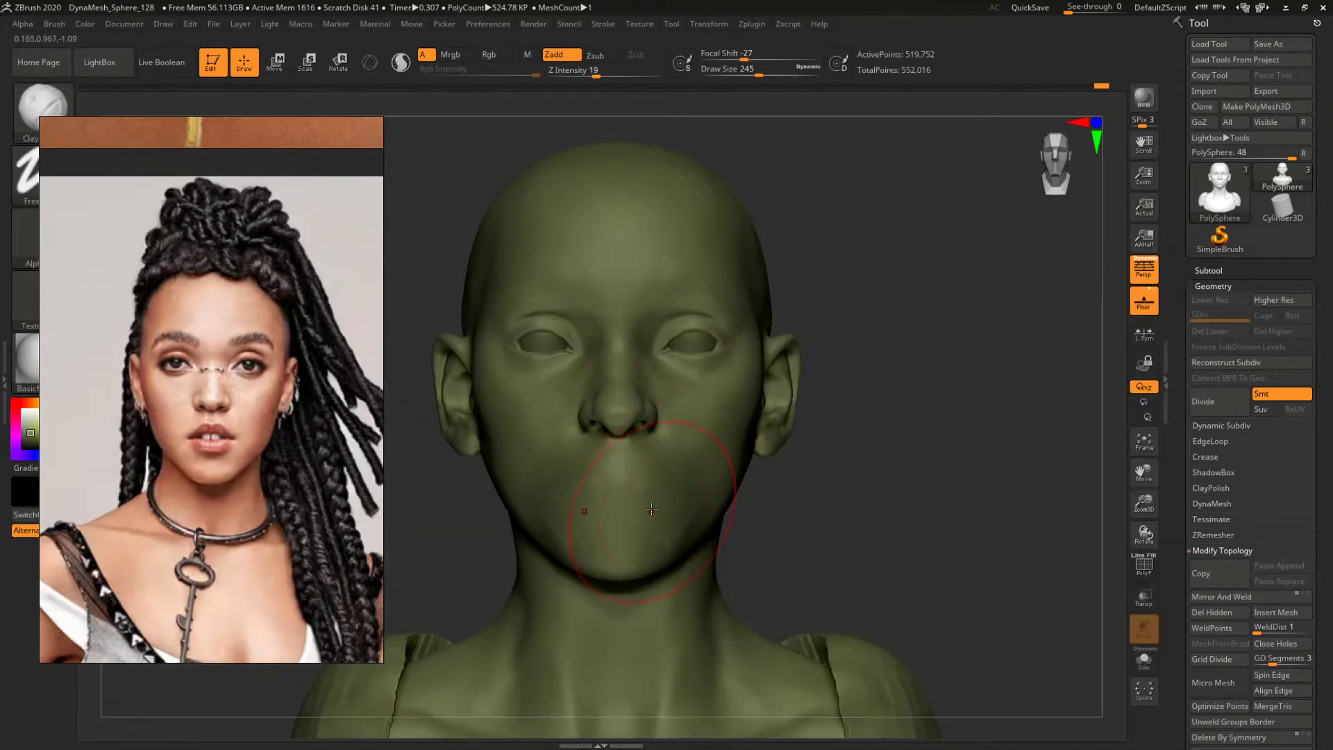
key("space")
mouse_move(652, 497)
left_mouse_down()
mouse_move(621, 479)
mouse_move(663, 491)
mouse_move(627, 498)
mouse_move(643, 503)
mouse_move(620, 488)
left_mouse_up()
key("space")
key("space")
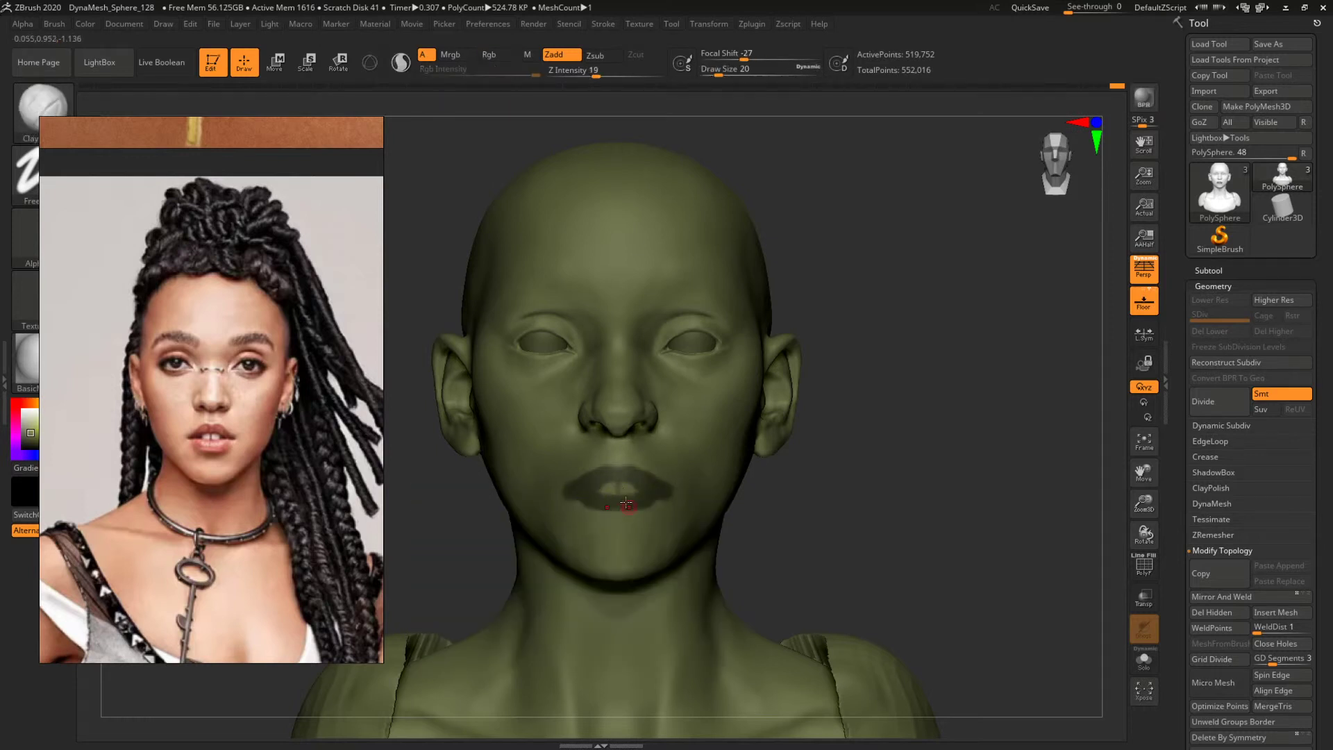
Refine the lip mask's outline and the opening between the lips at draw size 16.
key("s")
left_click_drag(625, 489, 619, 491)
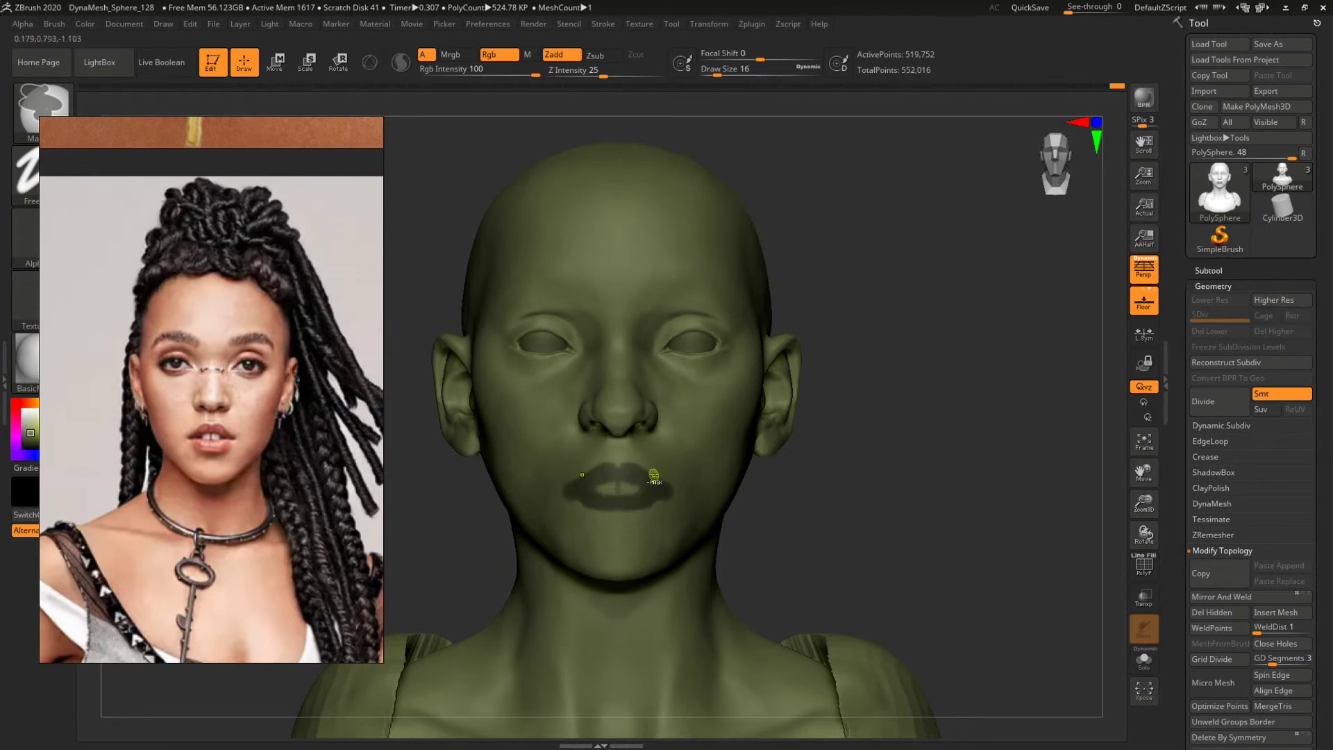
left_click_drag(672, 485, 661, 546, "ctrl")
Darken the lip mask and thicken its lower lip with the MaskPen brush at draw size 29.
key("space")
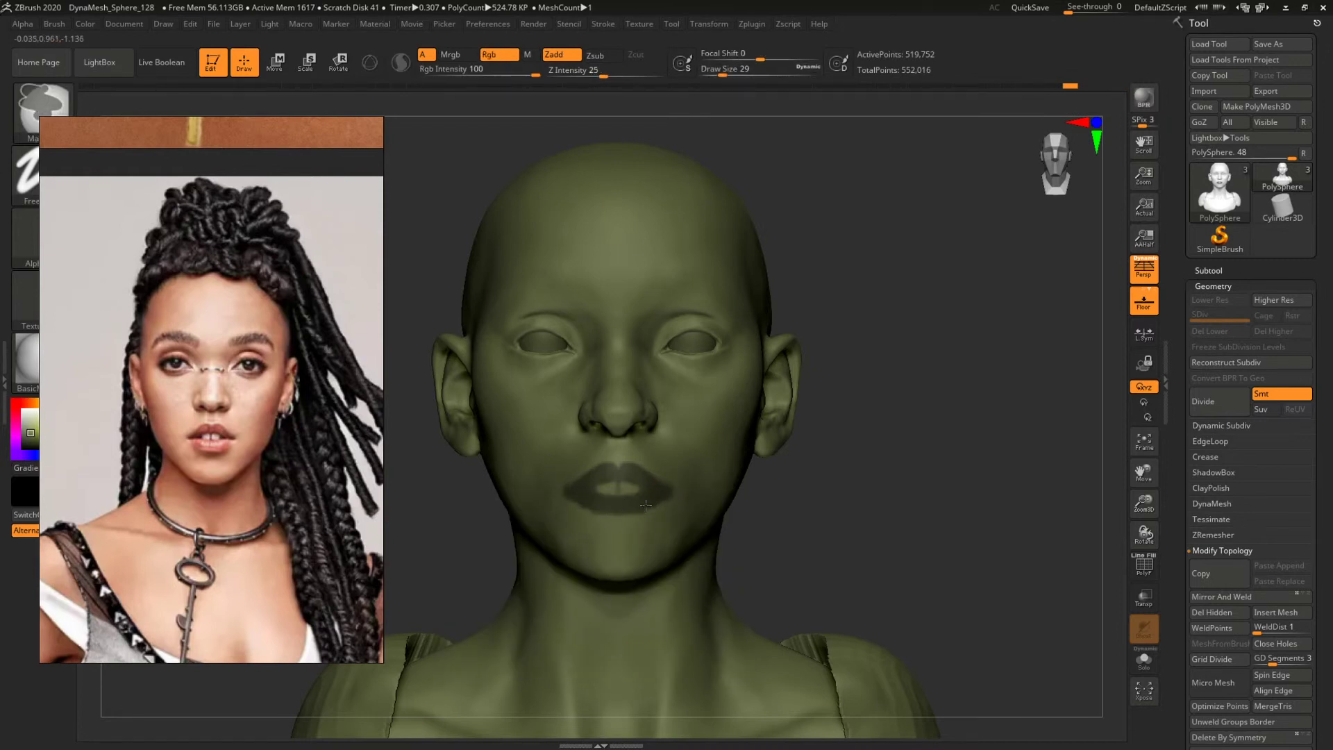
key("space")
left_click_drag(673, 494, 616, 509)
key("space")
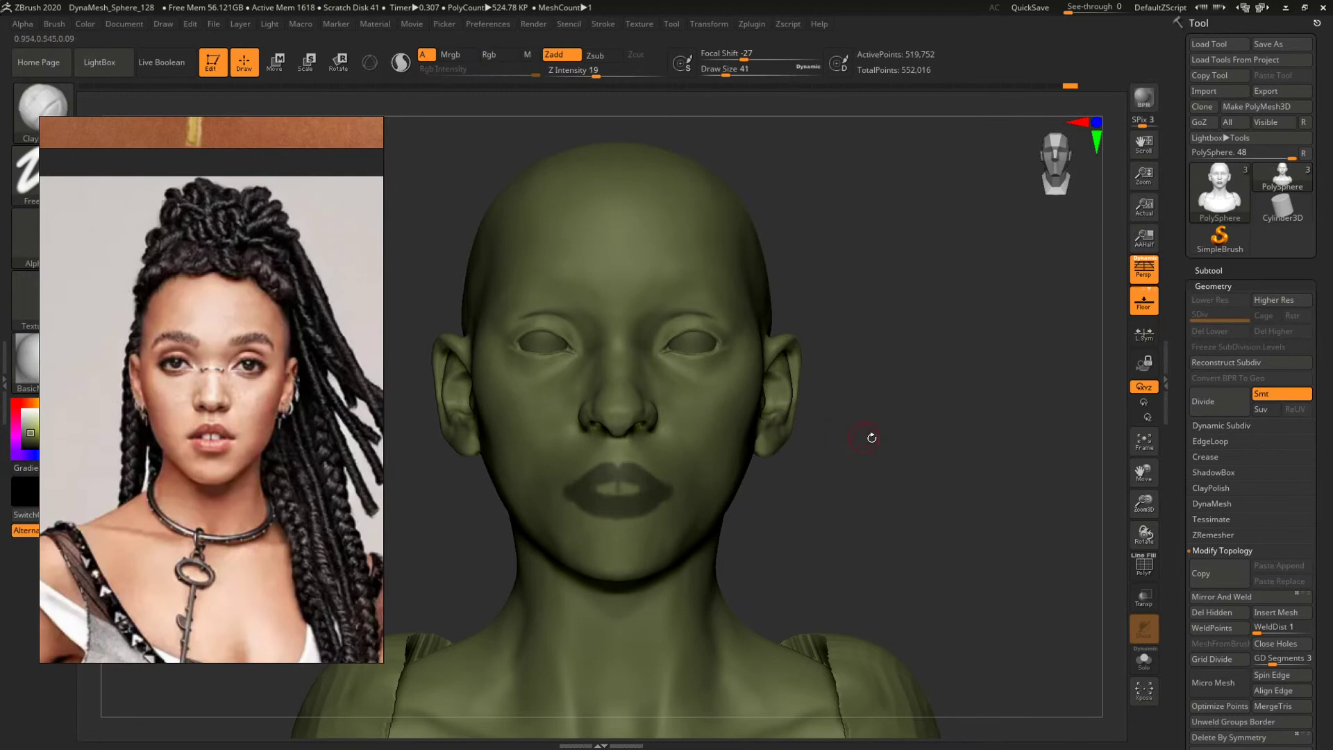
left_click_drag(872, 438, 831, 451)
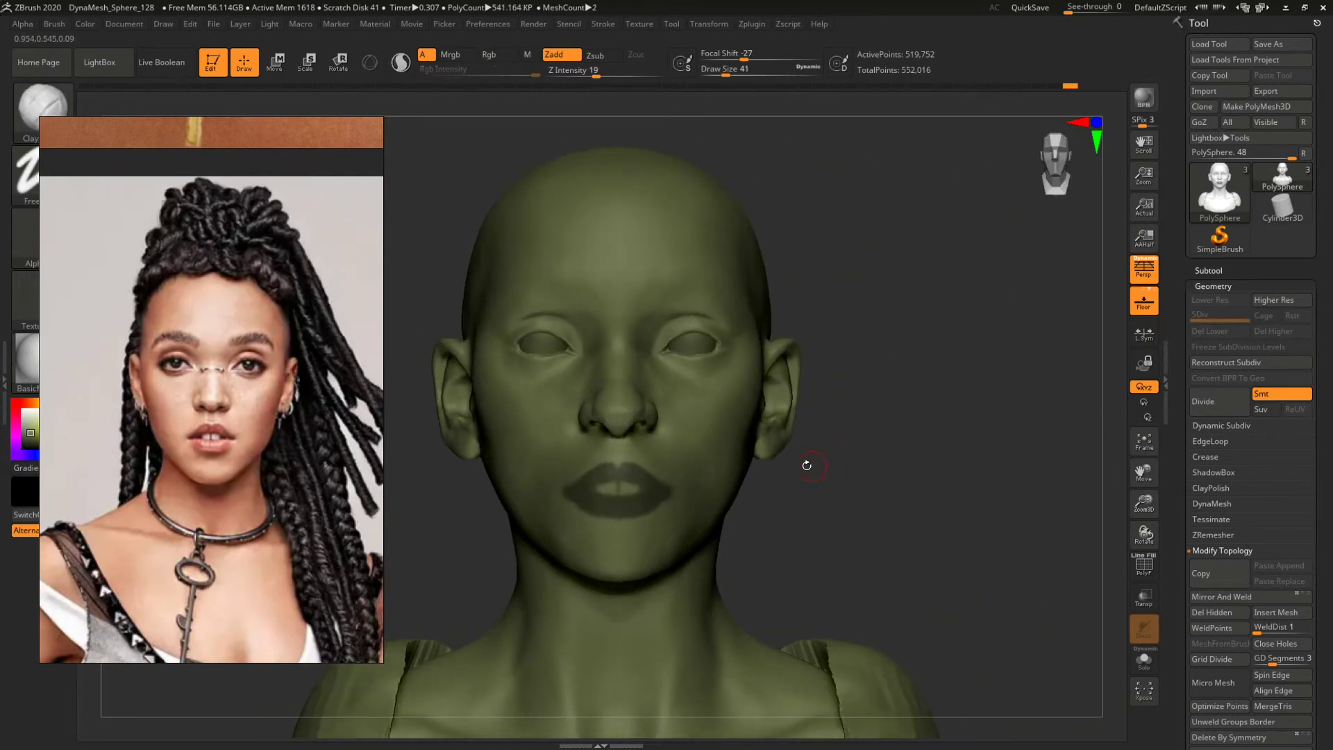
Extend the mouth corners of the lip mask and clean up its lower edge with the MaskPen brush at draw size 25.
key("space")
mouse_move(640, 475)
left_mouse_down()
mouse_move(682, 490)
mouse_move(649, 481)
left_mouse_up()
key("space")
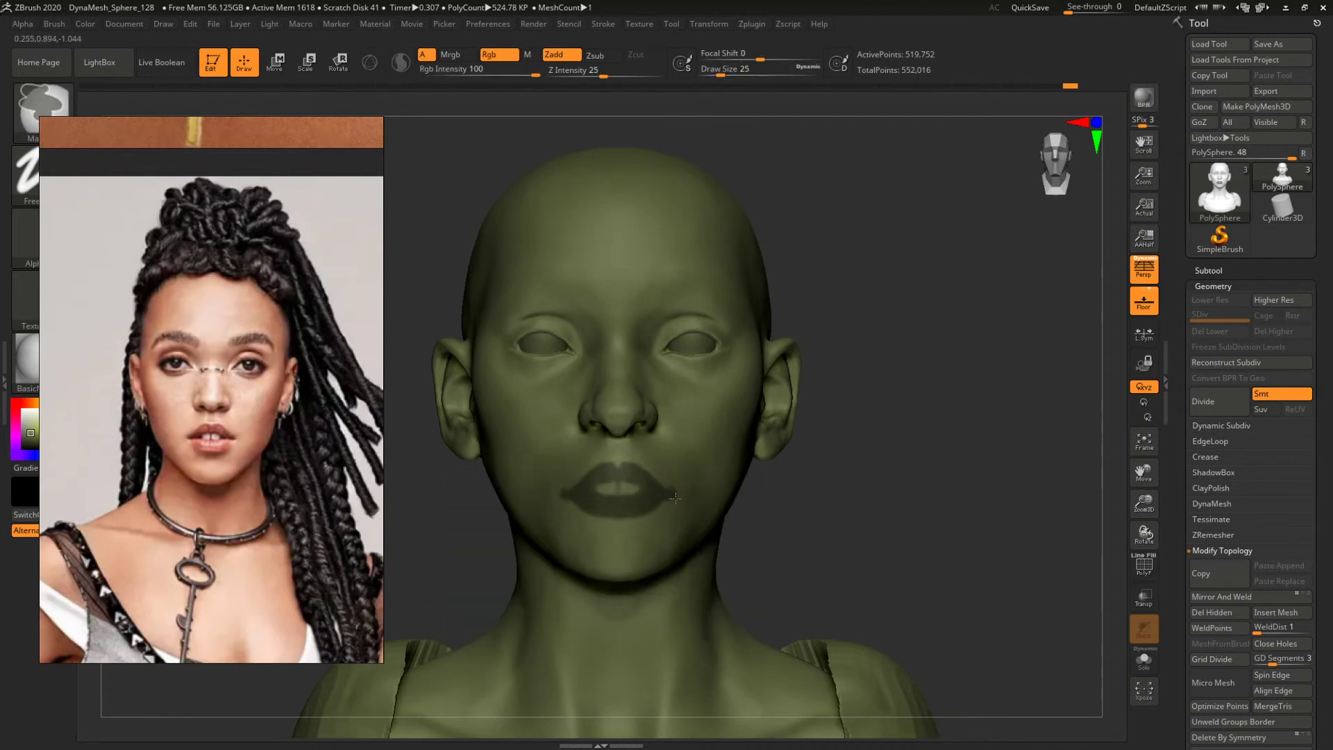
key("b")
key("c")
key("b")
left_click_drag(791, 505, 909, 476)
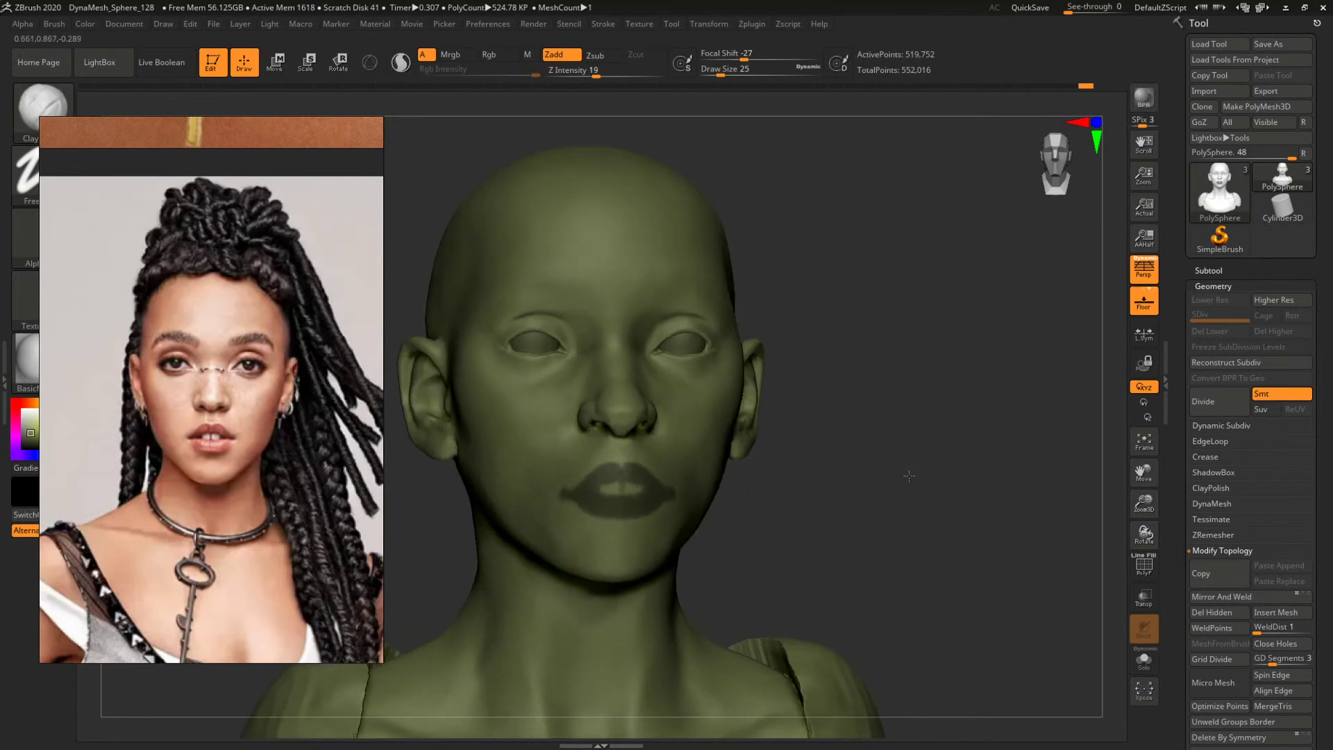
mouse_move(909, 475)
right_mouse_down("ctrl")
mouse_move(814, 449)
mouse_move(866, 462)
mouse_move(902, 491)
right_mouse_up("ctrl")
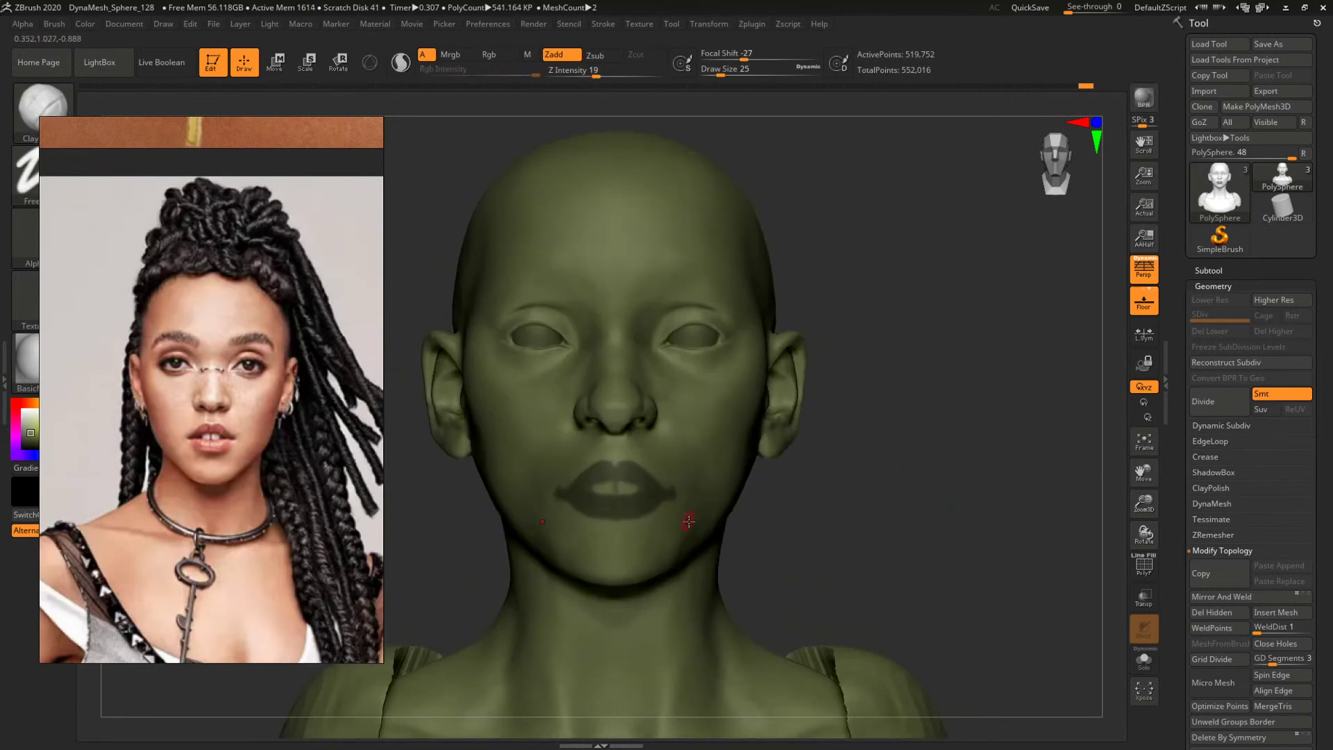
left_click_drag(640, 516, 663, 513, "ctrl+alt")
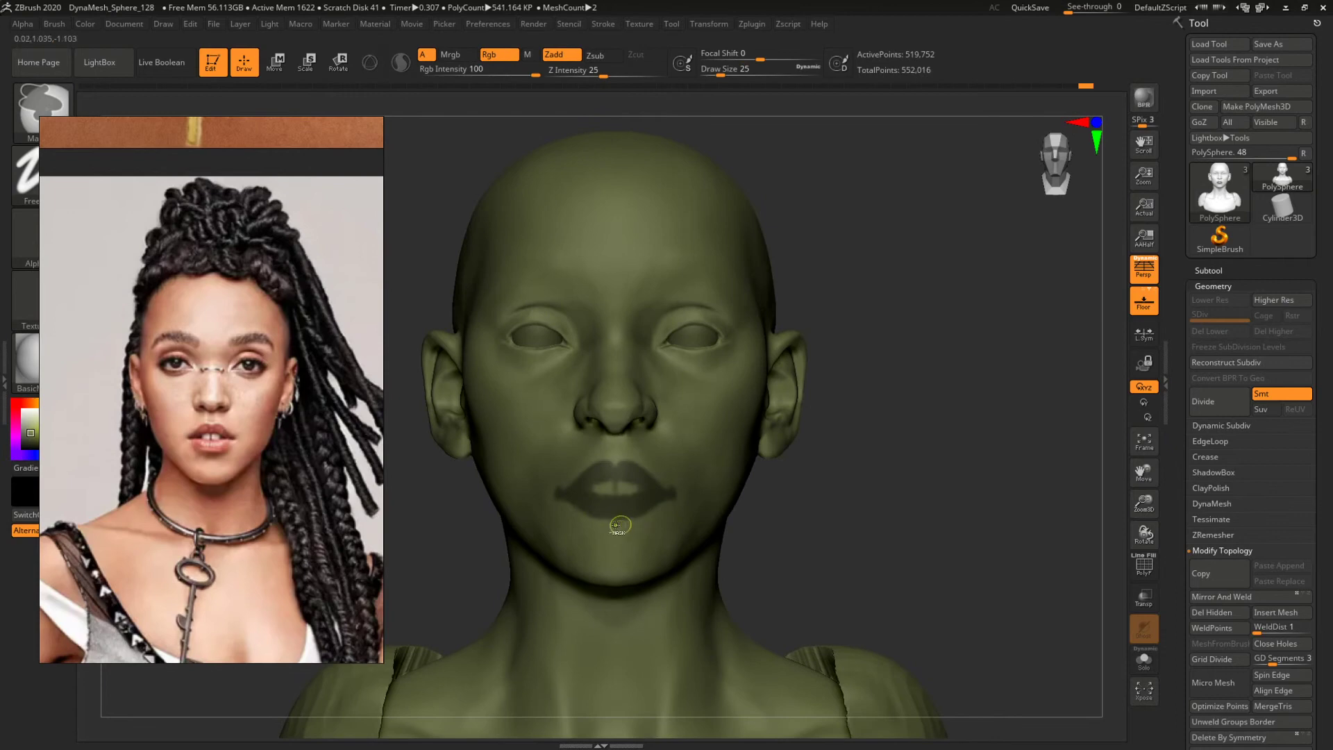
Isolate the whole lip area with an inverted mask and carve the mouth line between the lips with DamStandard at draw size 83.
mouse_move(868, 473)
left_mouse_down()
mouse_move(856, 473)
mouse_move(914, 470)
mouse_move(785, 475)
mouse_move(771, 494)
left_mouse_up()
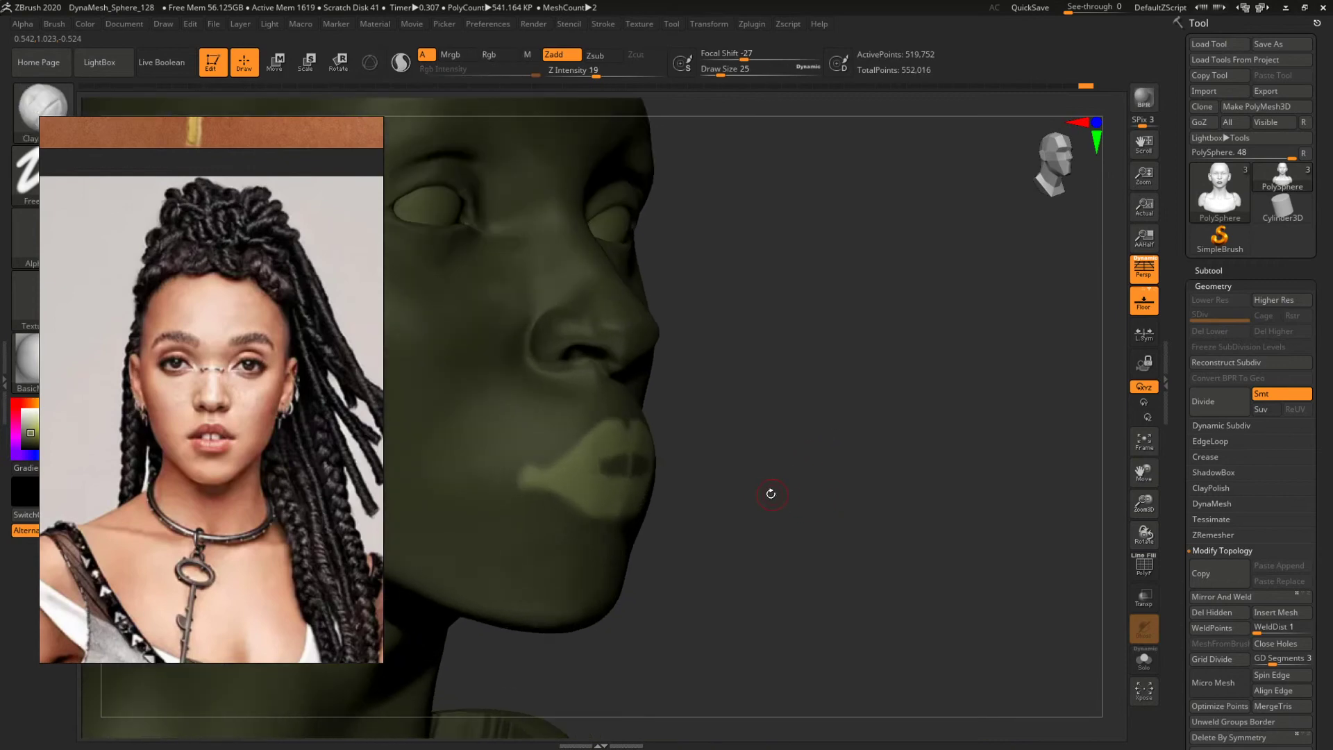
key("ctrl")
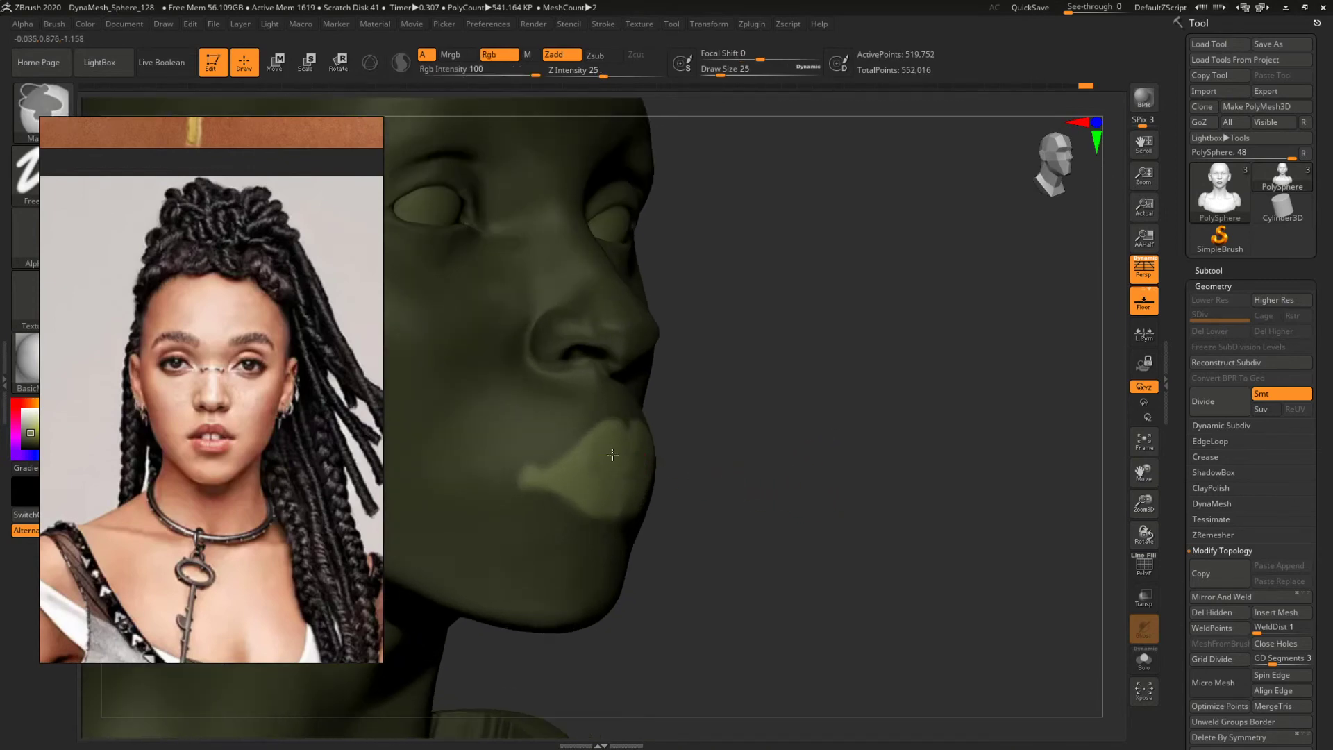
key("b")
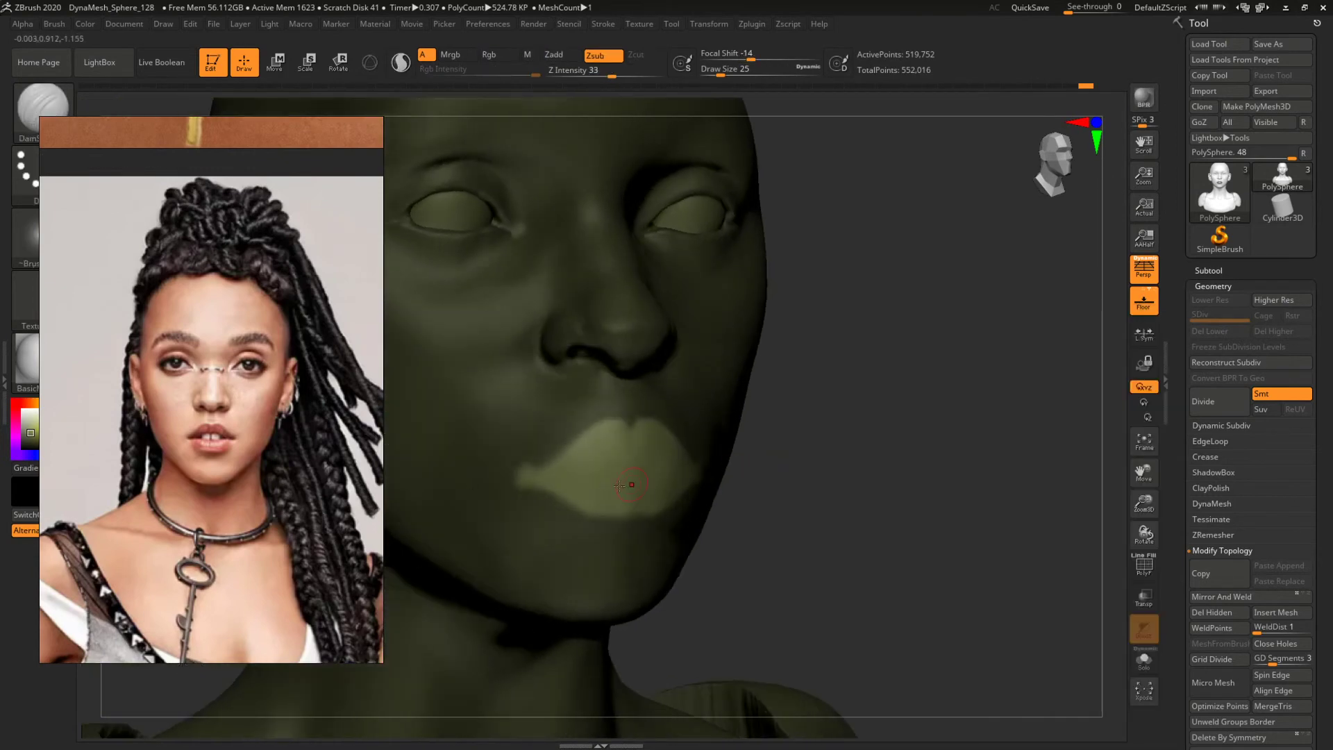
key("space")
left_click_drag(584, 463, 660, 465)
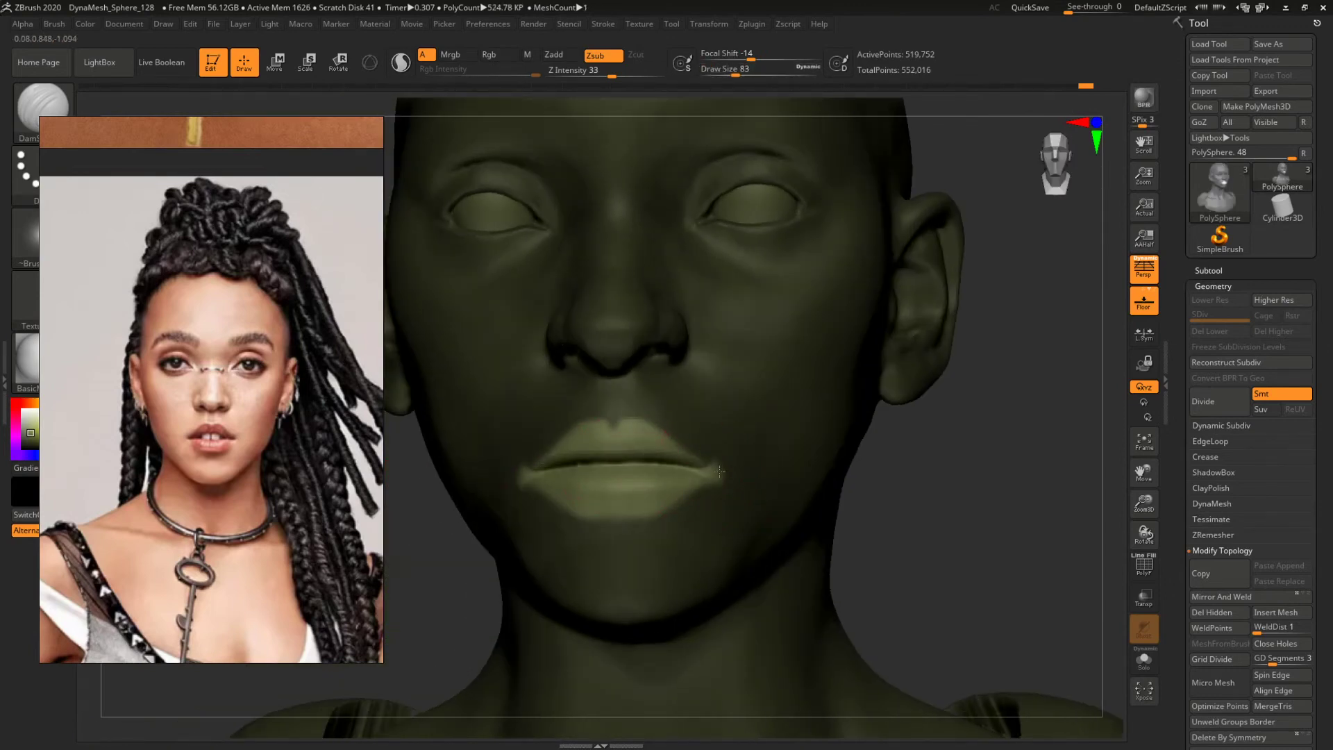
Add volume to the upper and lower lips inside the unmasked area with ClayBuildup at draw size 59.
left_click_drag(780, 486, 869, 478)
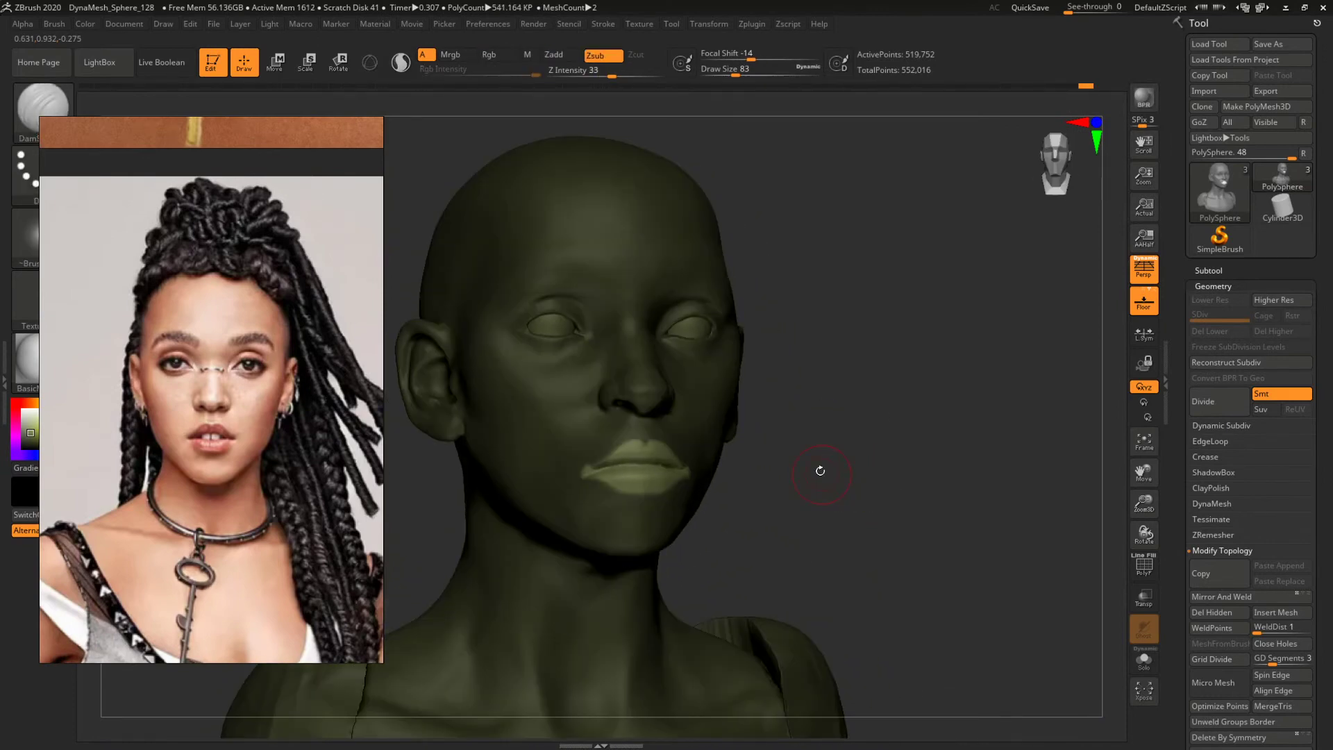
left_click_drag(821, 467, 849, 519)
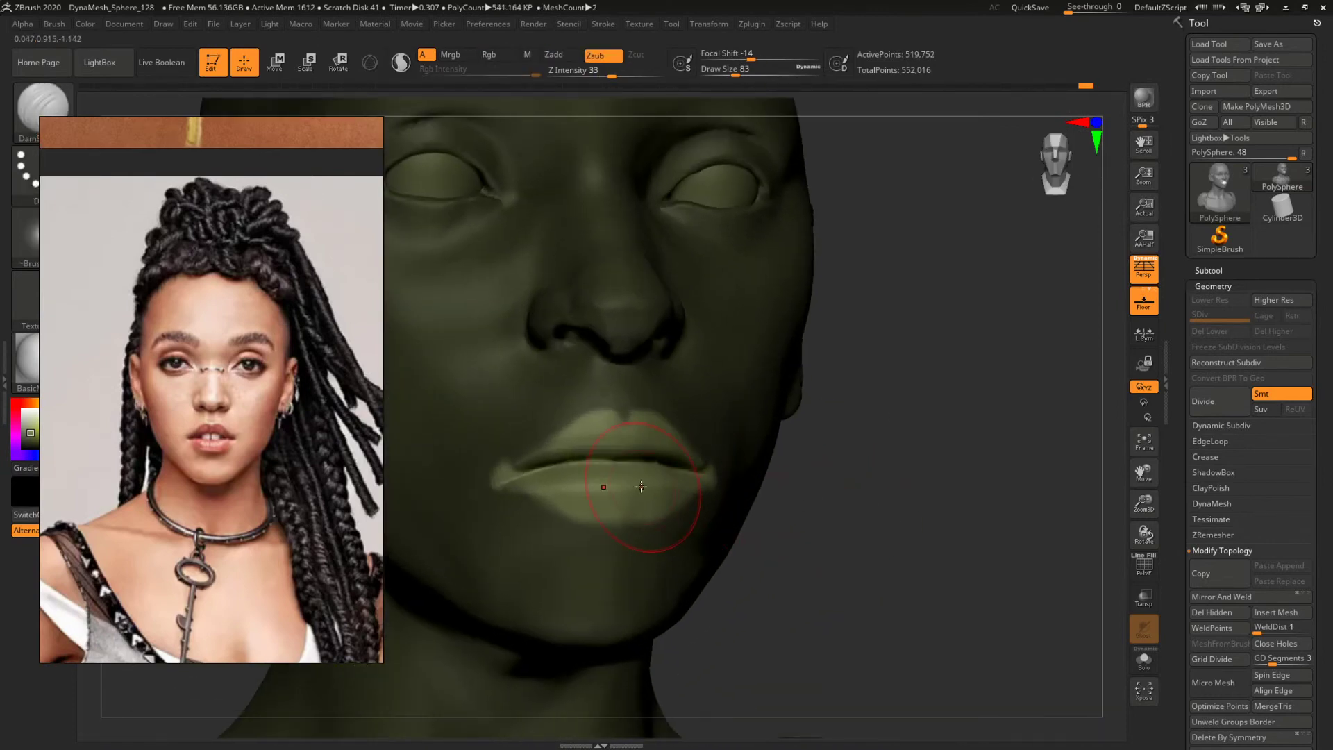
key("b")
key("c")
key("b")
key("space")
left_click_drag(635, 485, 622, 484)
key("space")
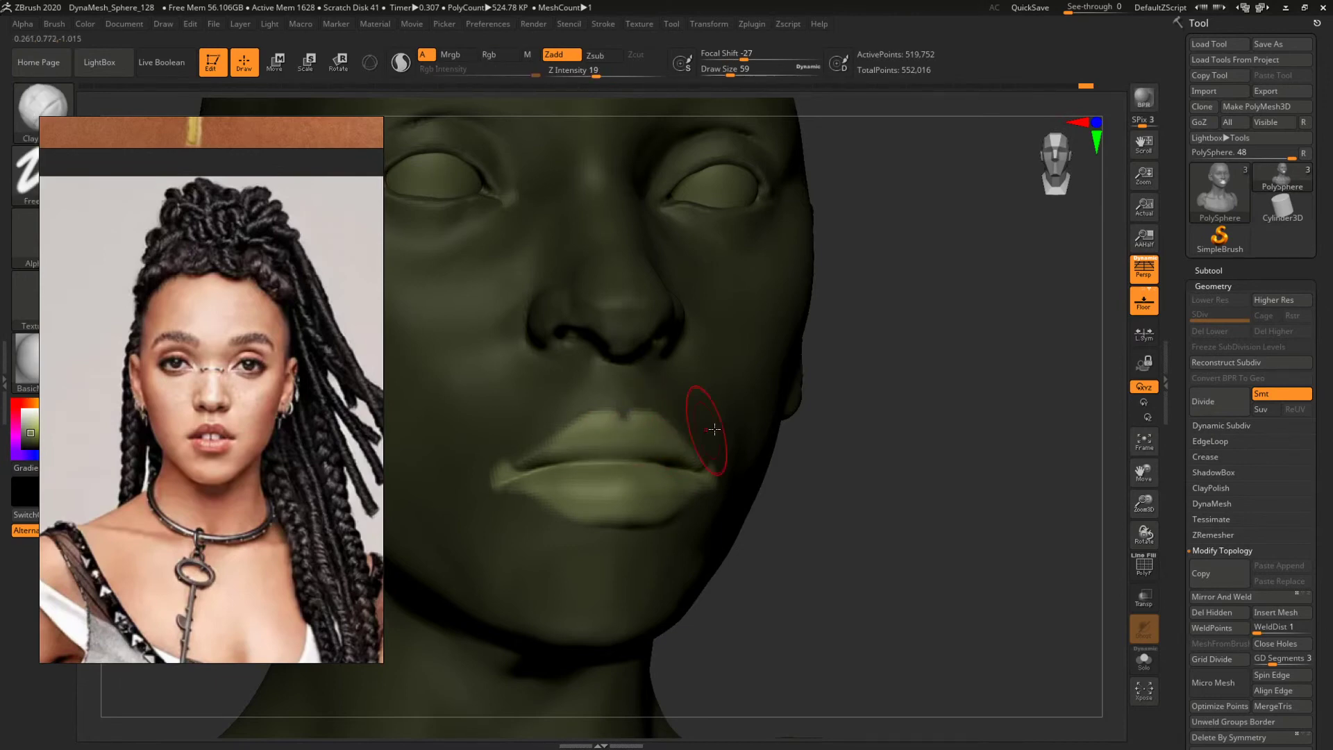
Deepen the line between the lips with DamStandard at draw size 59 and clear the mask from the head.
key("b")
key("d")
key("s")
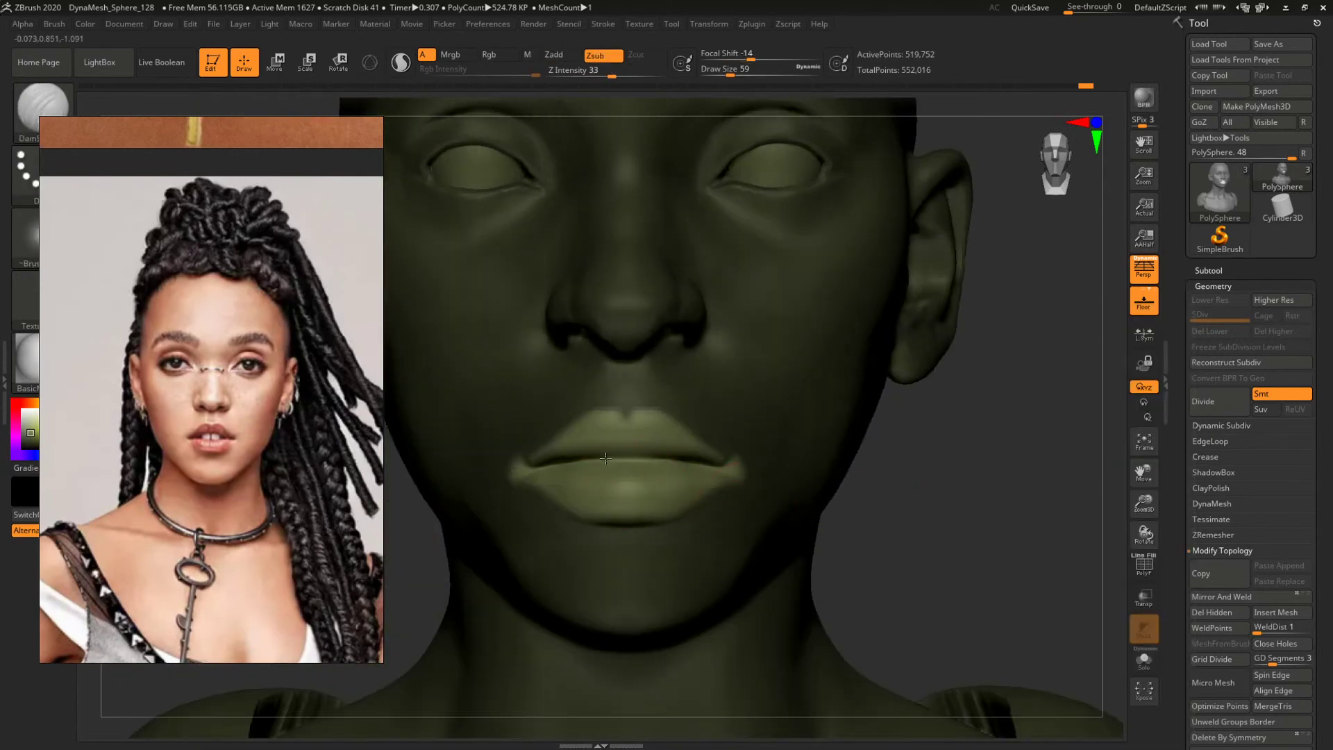
left_click_drag(606, 458, 715, 464)
mouse_move(980, 510)
left_mouse_down("ctrl")
mouse_move(1030, 535)
mouse_move(782, 454)
left_mouse_up("ctrl")
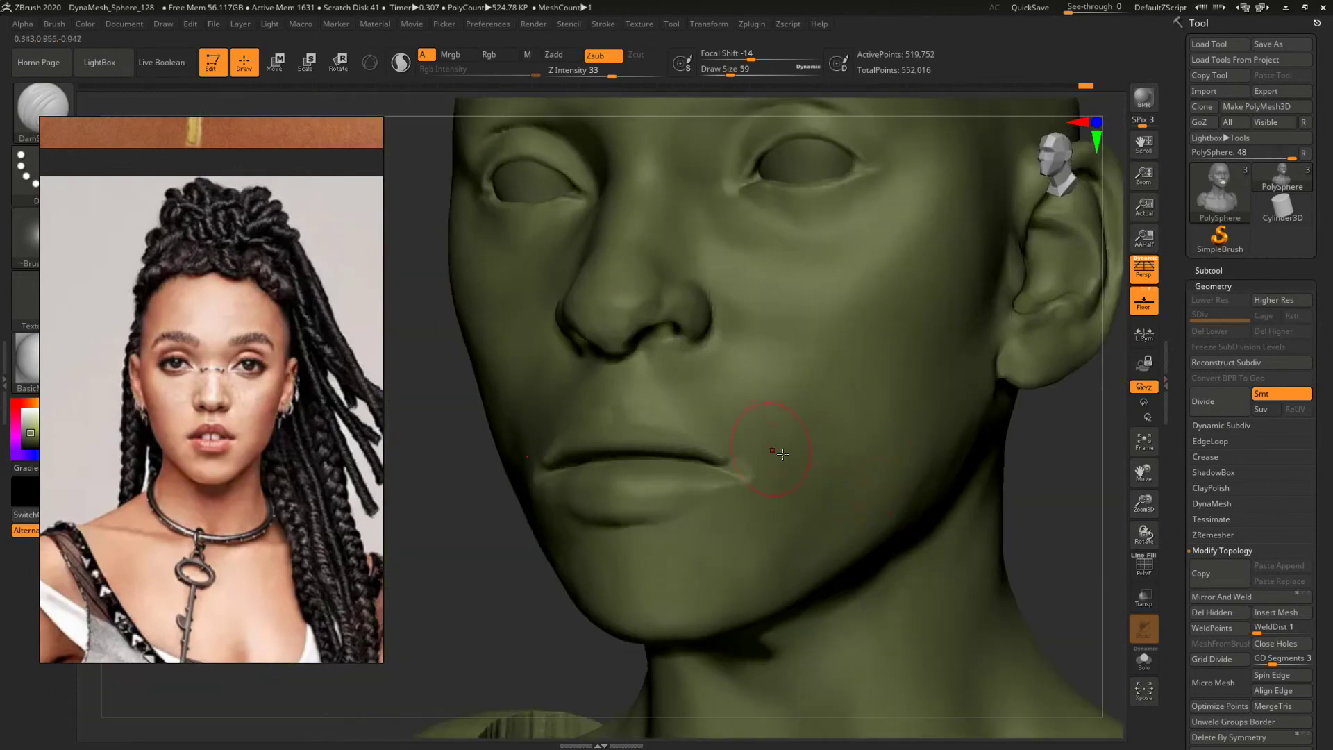
key("ctrl+shift+z")
Turn the head to side profile and enlarge the side-view photo on the reference board to compare the lips.
mouse_move(1077, 479)
left_mouse_down("shift")
mouse_move(1066, 493)
mouse_move(885, 437)
mouse_move(681, 512)
mouse_move(565, 530)
mouse_move(576, 526)
left_mouse_up("shift")
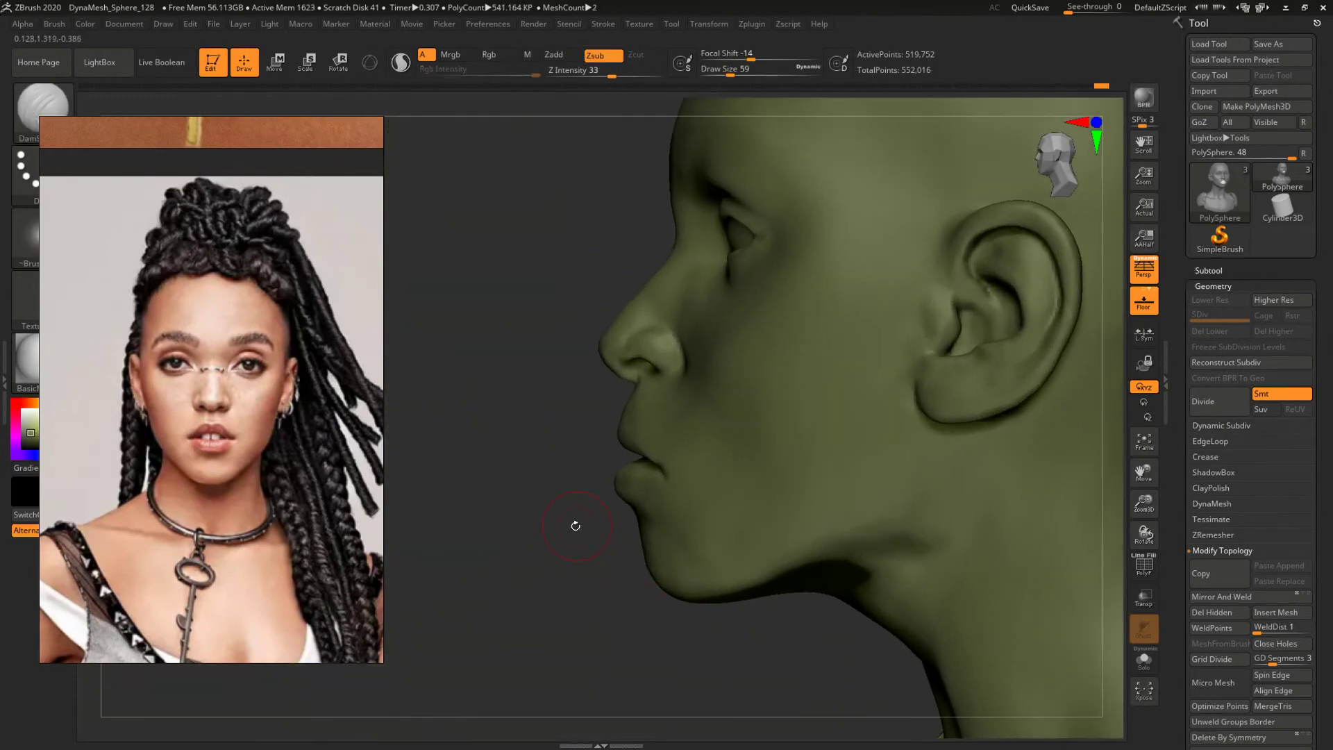
scroll(293, 518, "down", 10)
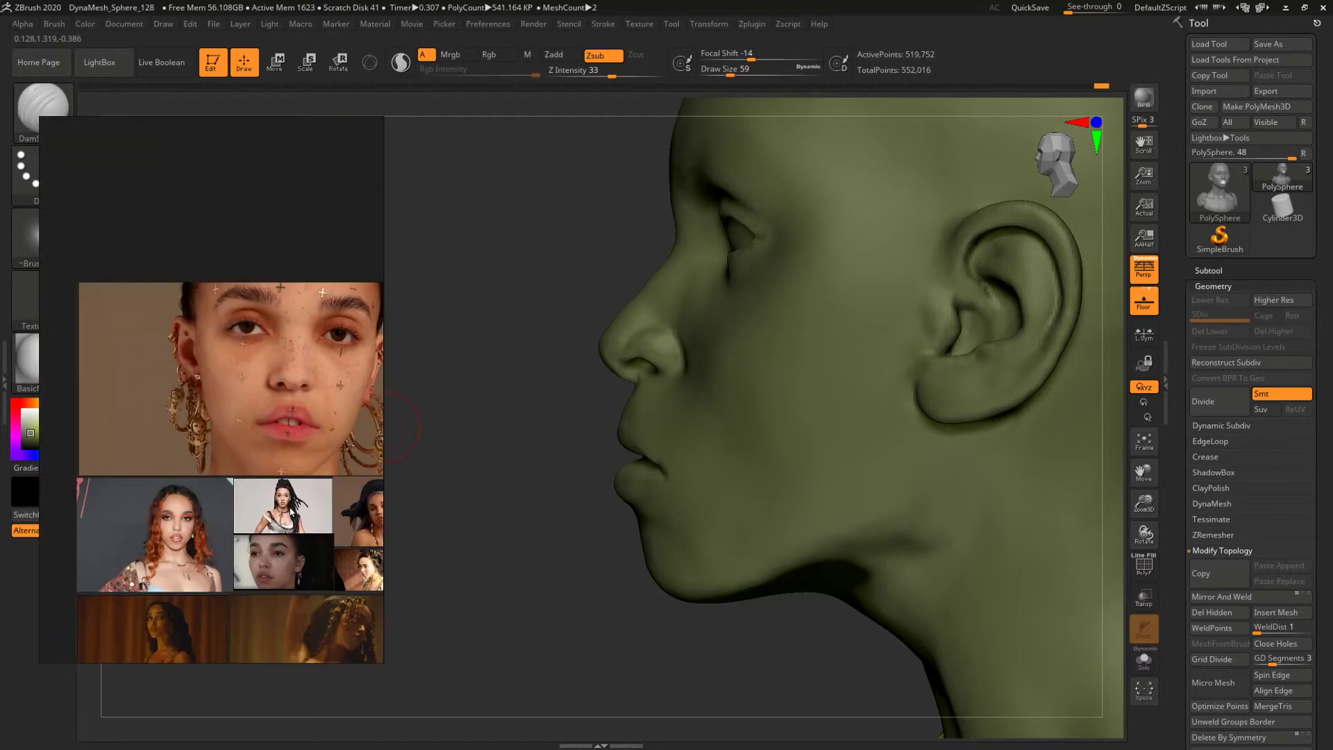
middle_click_drag(292, 518, 70, 319)
middle_click_drag(248, 532, 290, 450)
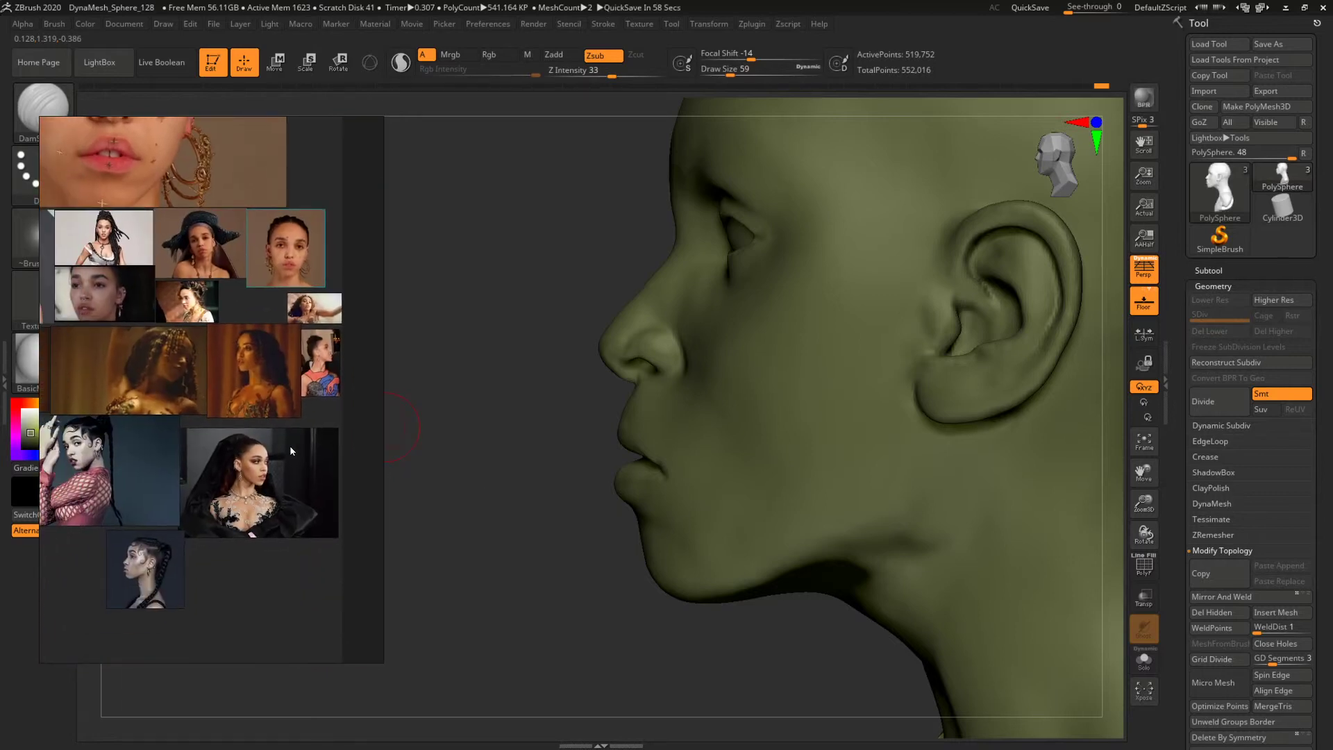
scroll(140, 551, "up", 5)
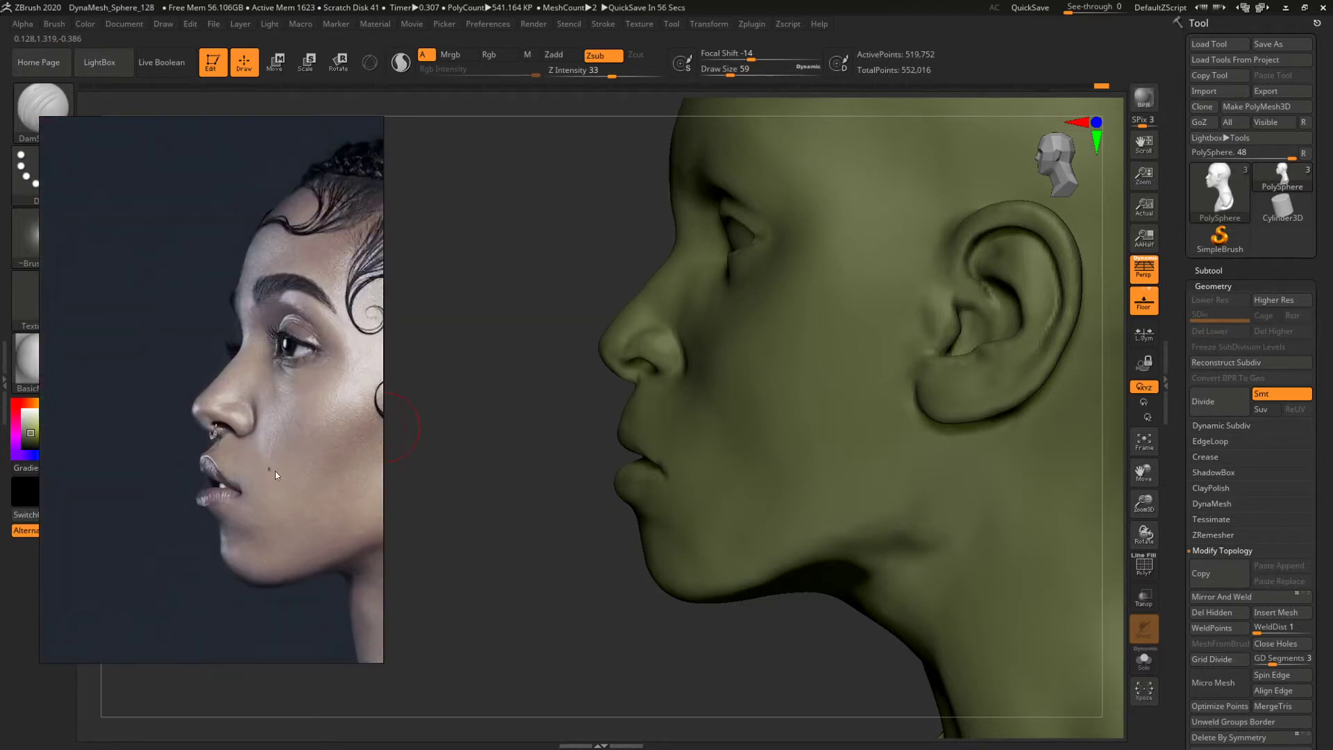
Adjust the shape of the upper lip with the Move brush at draw size 77.
mouse_move(673, 380)
right_mouse_down()
mouse_move(548, 411)
mouse_move(631, 419)
right_mouse_up()
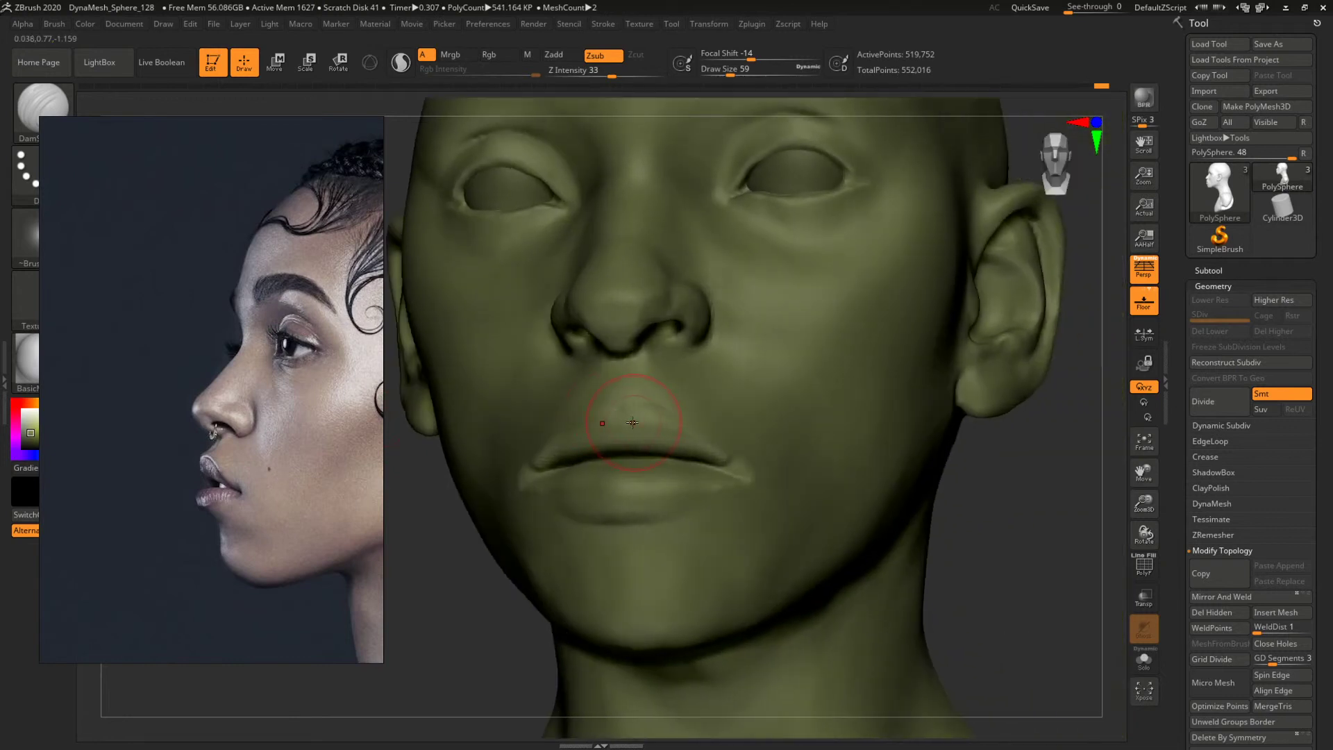
key("space")
left_click_drag(631, 419, 643, 408)
key("b")
key("m")
key("v")
key("space")
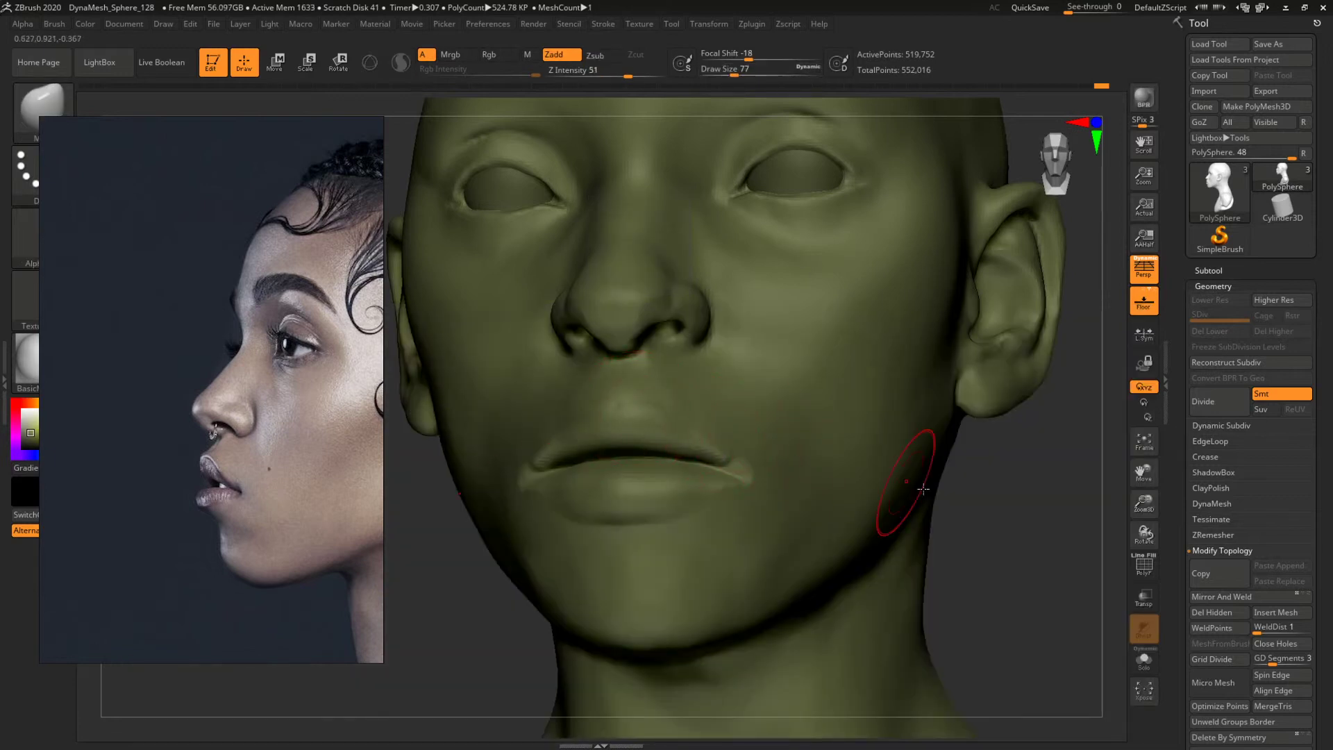
right_click_drag(893, 476, 818, 468)
right_click_drag(614, 420, 628, 435)
Flatten the planes of the upper lip with a trim brush at draw size 65 and Z intensity 30.
key("b")
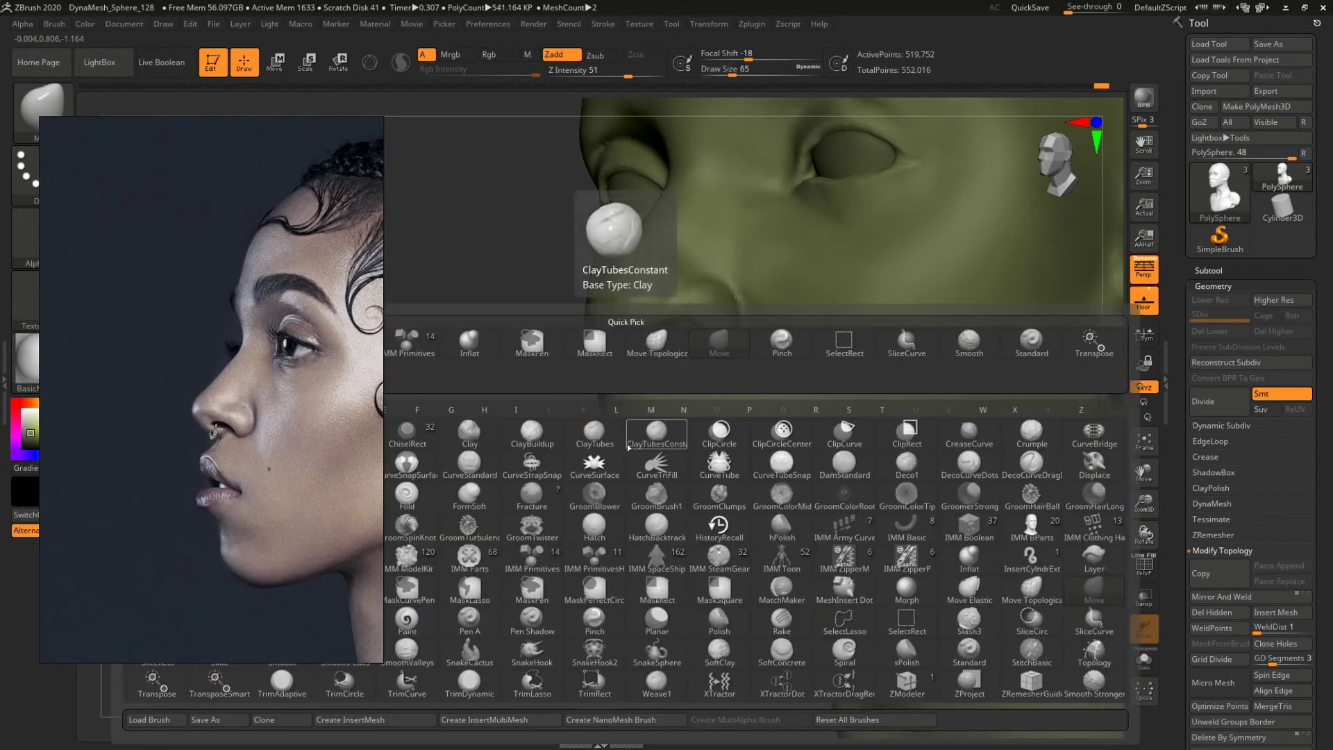
left_click(626, 430)
right_click_drag(634, 444, 627, 446)
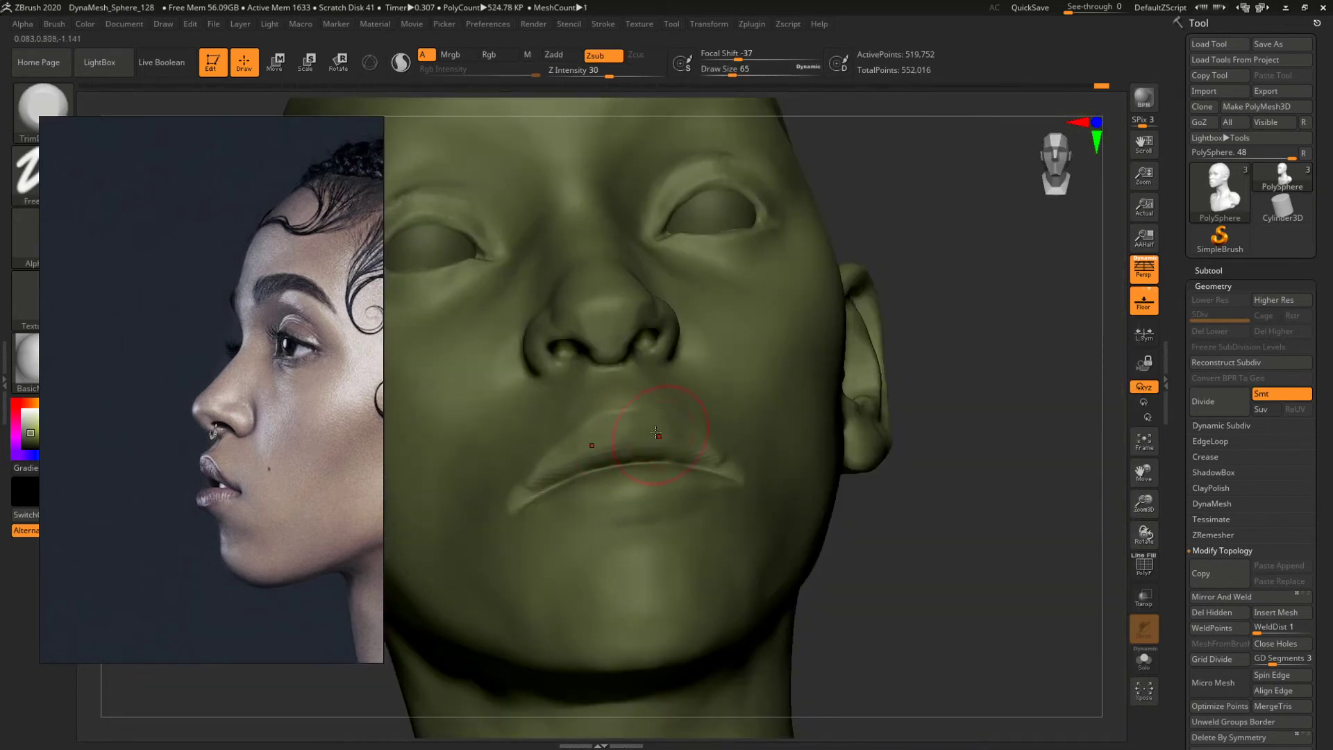
right_click_drag(946, 526, 646, 387)
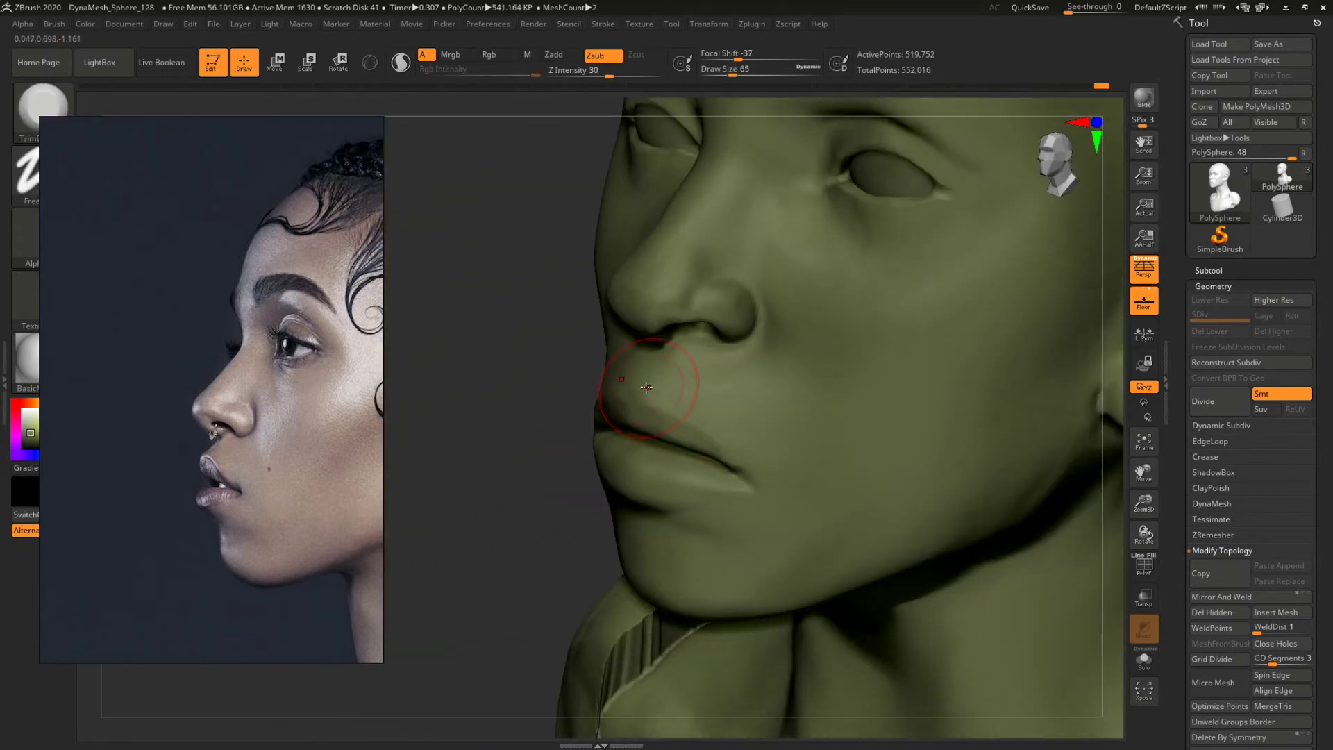
Build up the area between the nose and the upper lip with ClayBuildup at draw size 62.
key("b")
key("c")
key("b")
left_click_drag(653, 375, 660, 356)
mouse_move(536, 460)
right_mouse_down()
mouse_move(506, 444)
mouse_move(551, 452)
mouse_move(657, 378)
mouse_move(556, 473)
mouse_move(584, 493)
right_mouse_up()
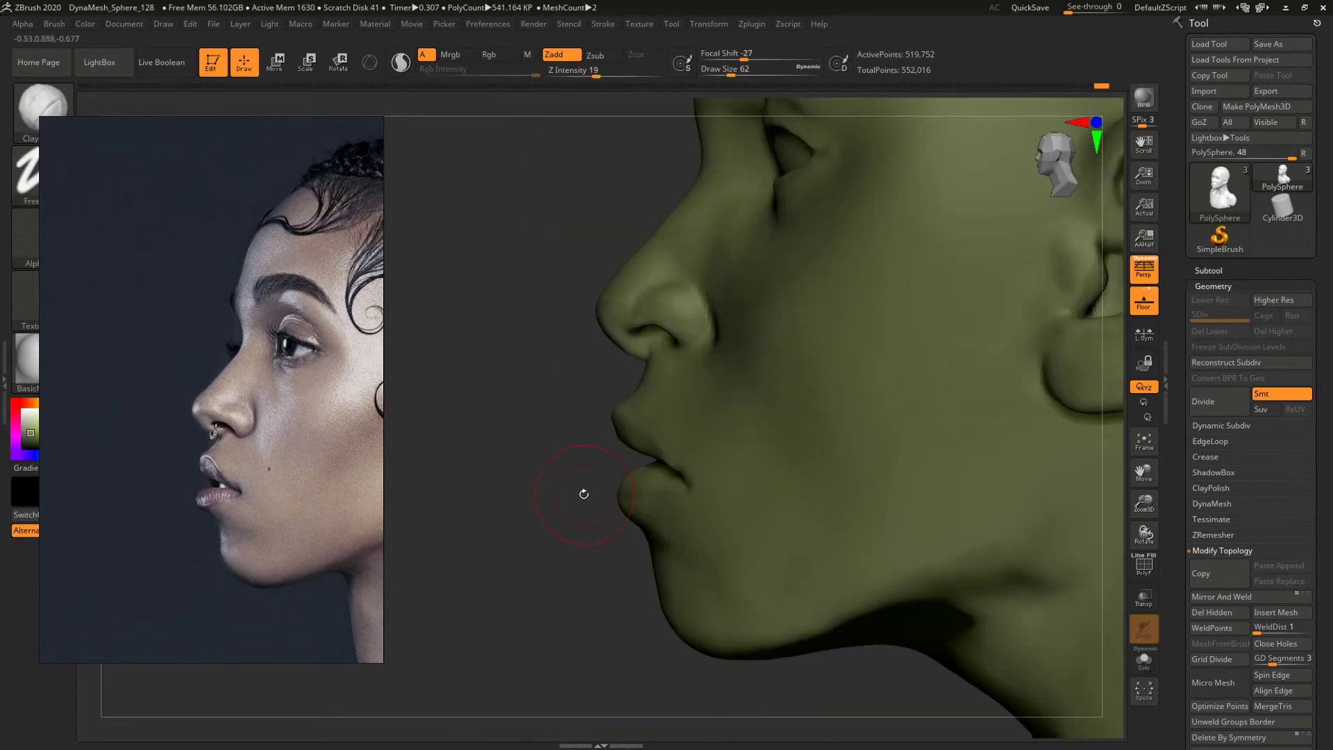
Reshape the lip profile to match the side-view photo with the Move brush at draw size 97.
key("b")
key("m")
key("v")
key("space")
left_click(625, 441)
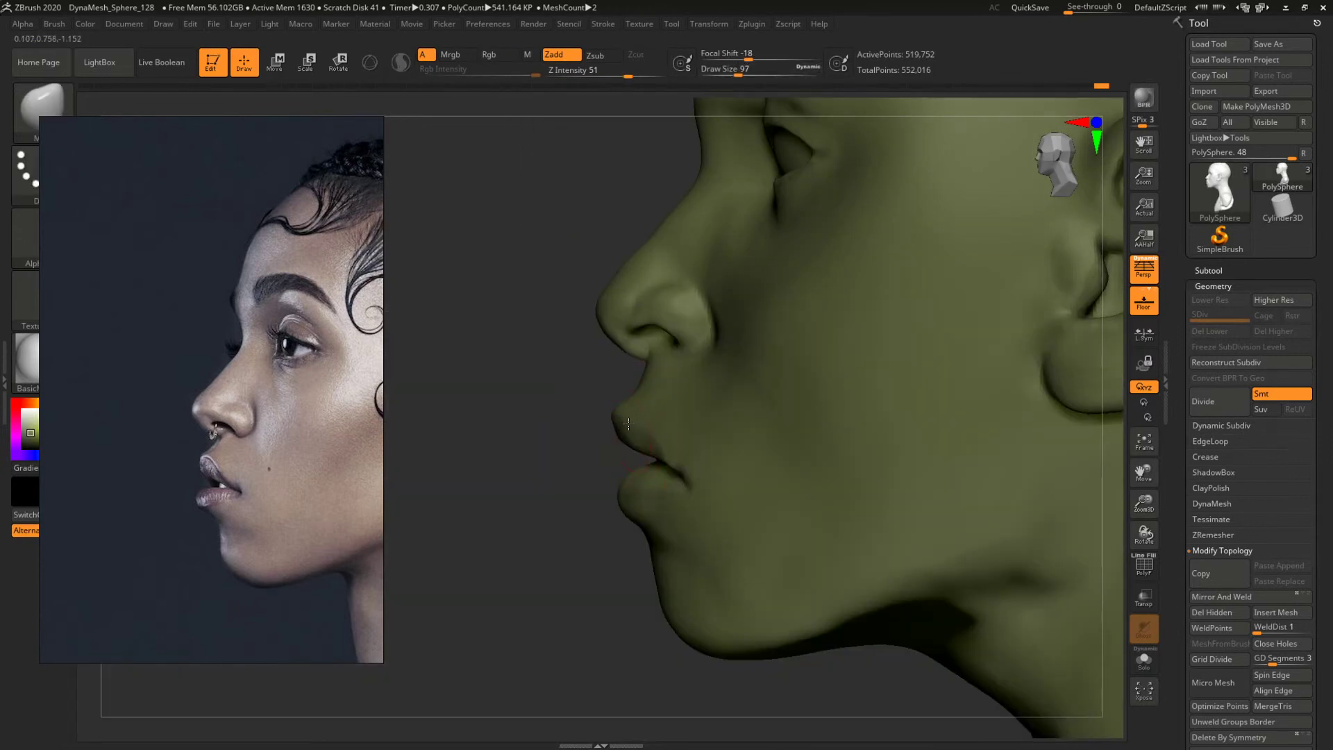
key("space")
left_click(636, 521)
left_click_drag(637, 522, 628, 529)
right_click_drag(590, 551, 657, 528)
Build up the skin around the mouth corners and below the lower lip with ClayBuildup, raising the draw size to 71.
key("b")
key("c")
key("b")
left_click_drag(930, 559, 833, 545)
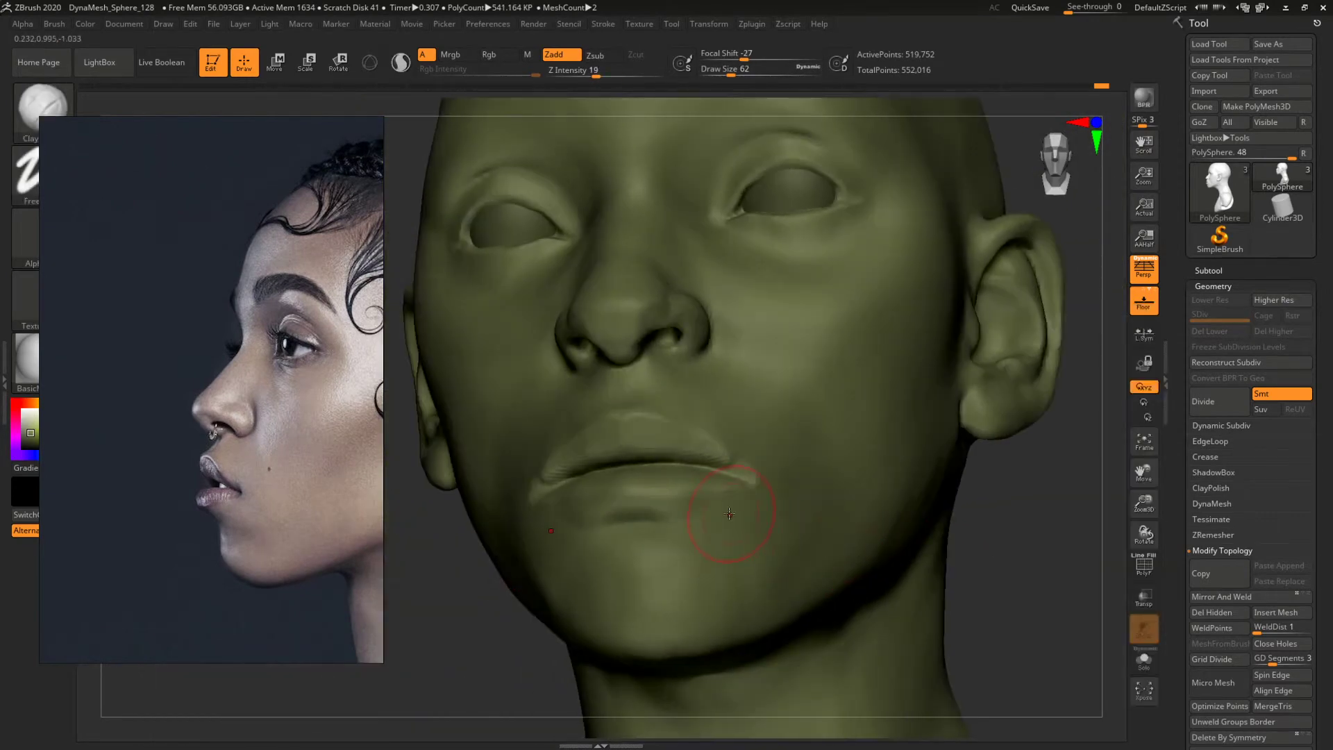
key("bracketright")
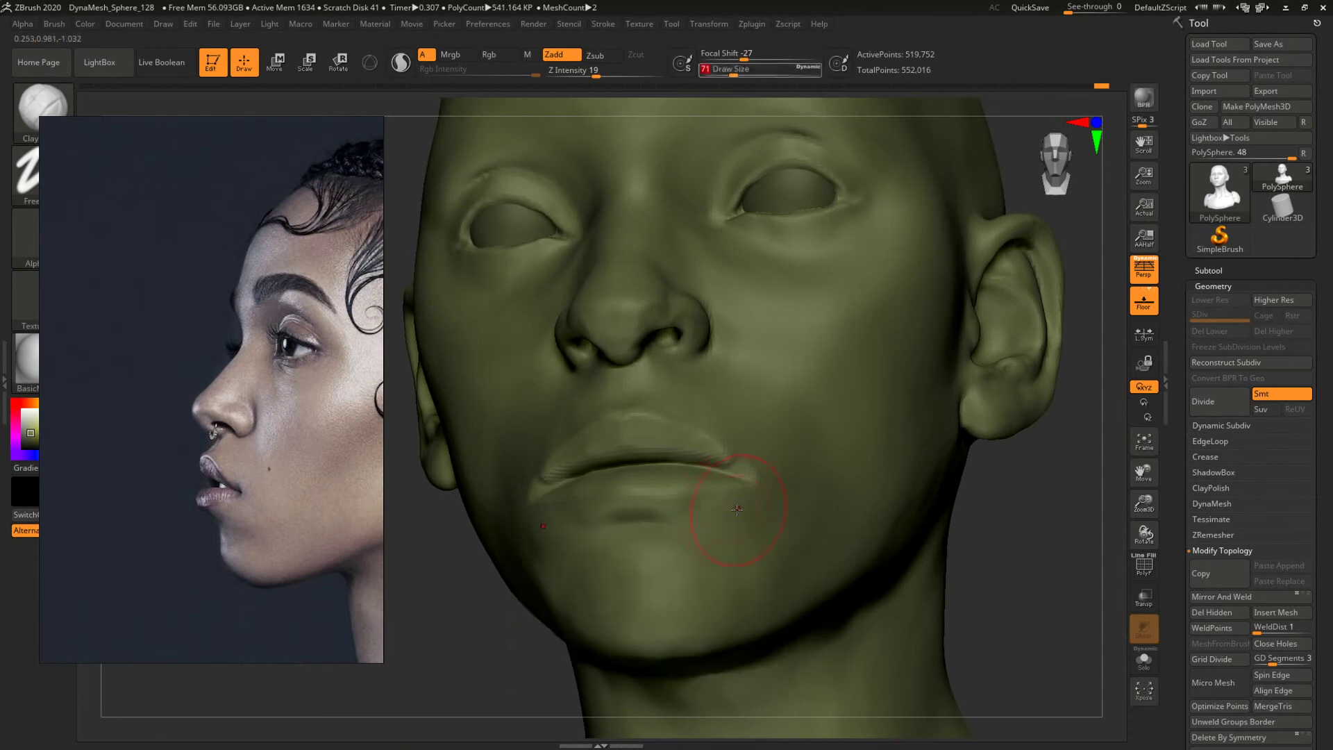
mouse_move(969, 566)
left_mouse_down()
mouse_move(1050, 583)
mouse_move(759, 493)
mouse_move(875, 486)
mouse_move(861, 491)
mouse_move(878, 467)
mouse_move(962, 530)
mouse_move(946, 531)
mouse_move(963, 542)
mouse_move(930, 541)
left_mouse_up()
left_click_drag(931, 540, 946, 536, "alt")
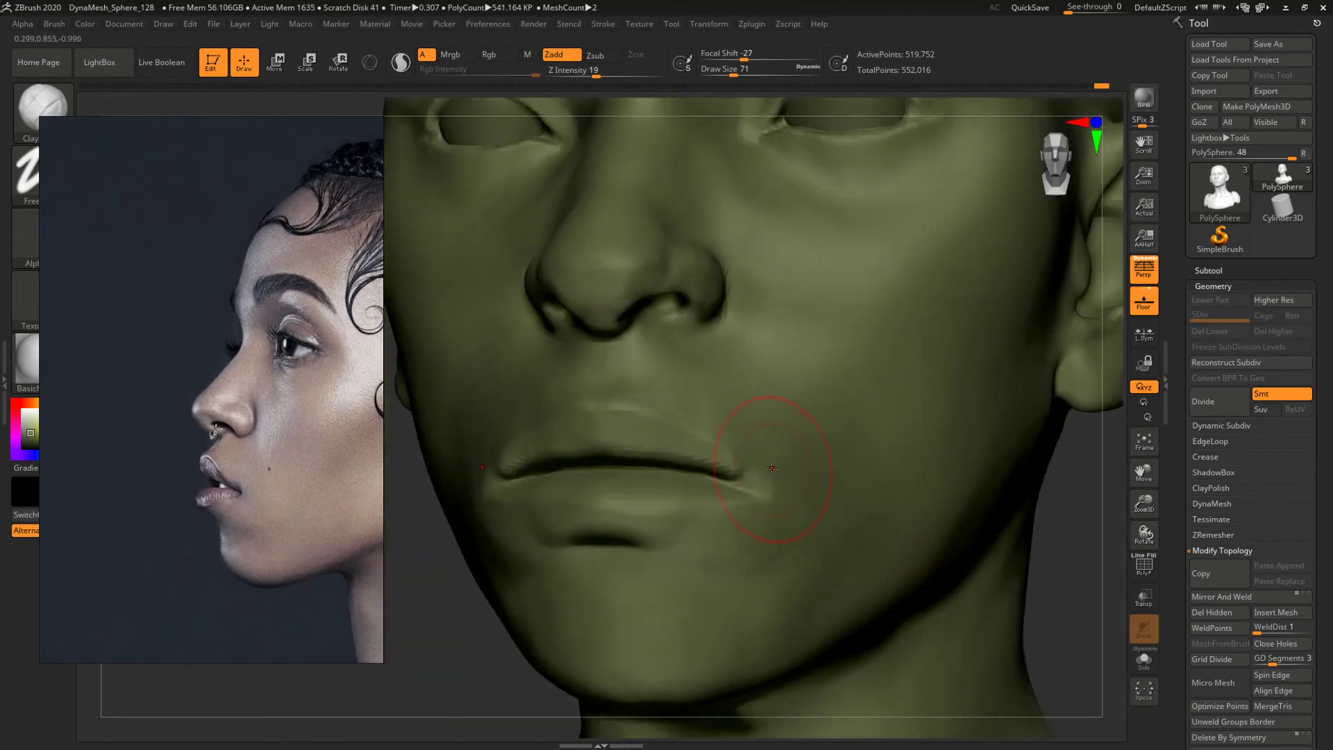
Refine the mouth corners with ClayBuildup at draw size 41.
key("space")
mouse_move(765, 461)
left_mouse_down()
mouse_move(752, 458)
mouse_move(769, 450)
left_mouse_up()
key("space")
key("space")
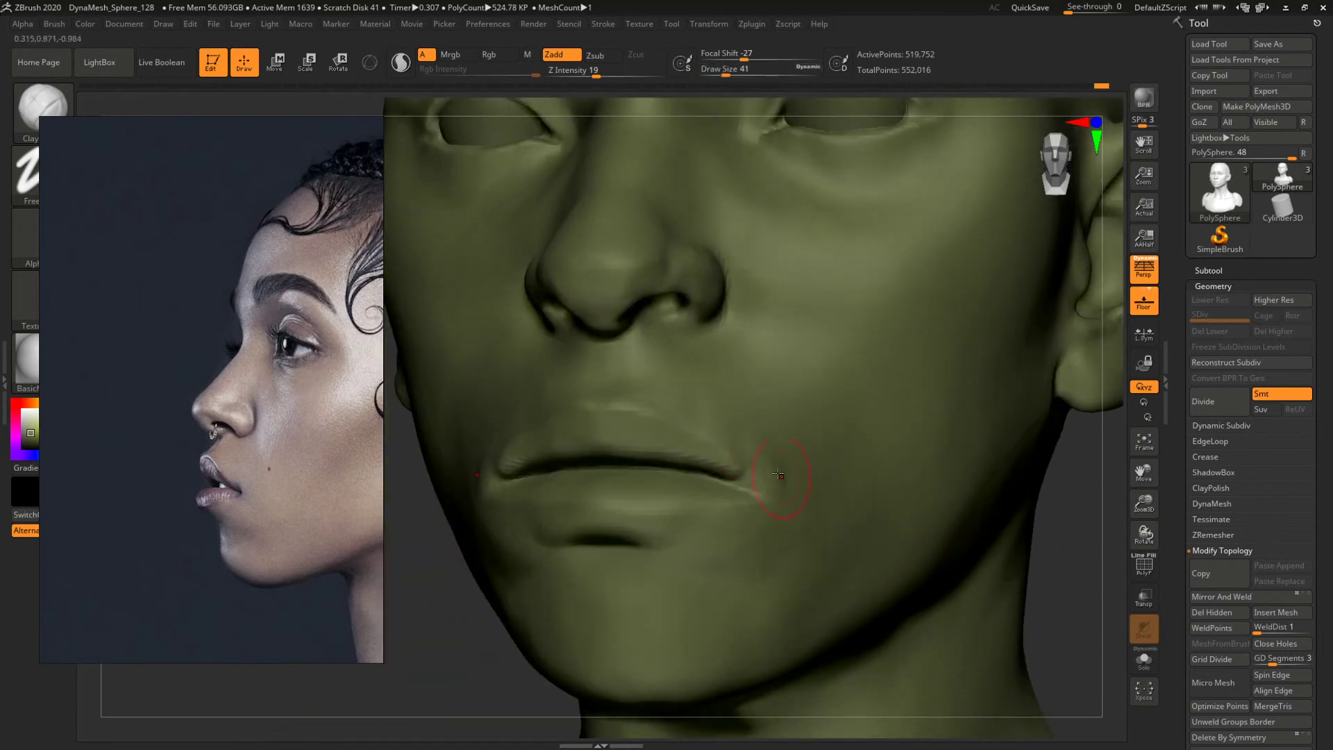
Carve a parted opening at the middle of the mouth with DamStandard at draw size 62.
left_click_drag(1048, 560, 893, 498)
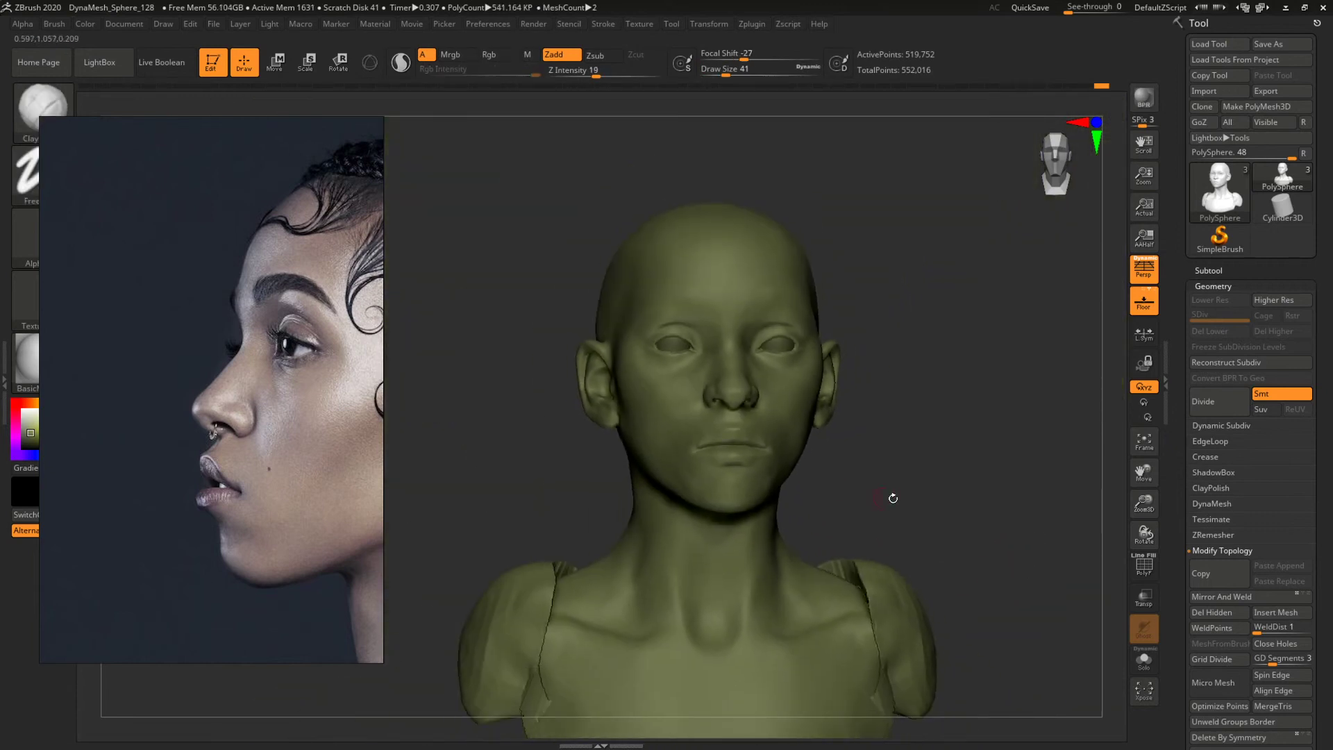
left_click_drag(982, 496, 1152, 641)
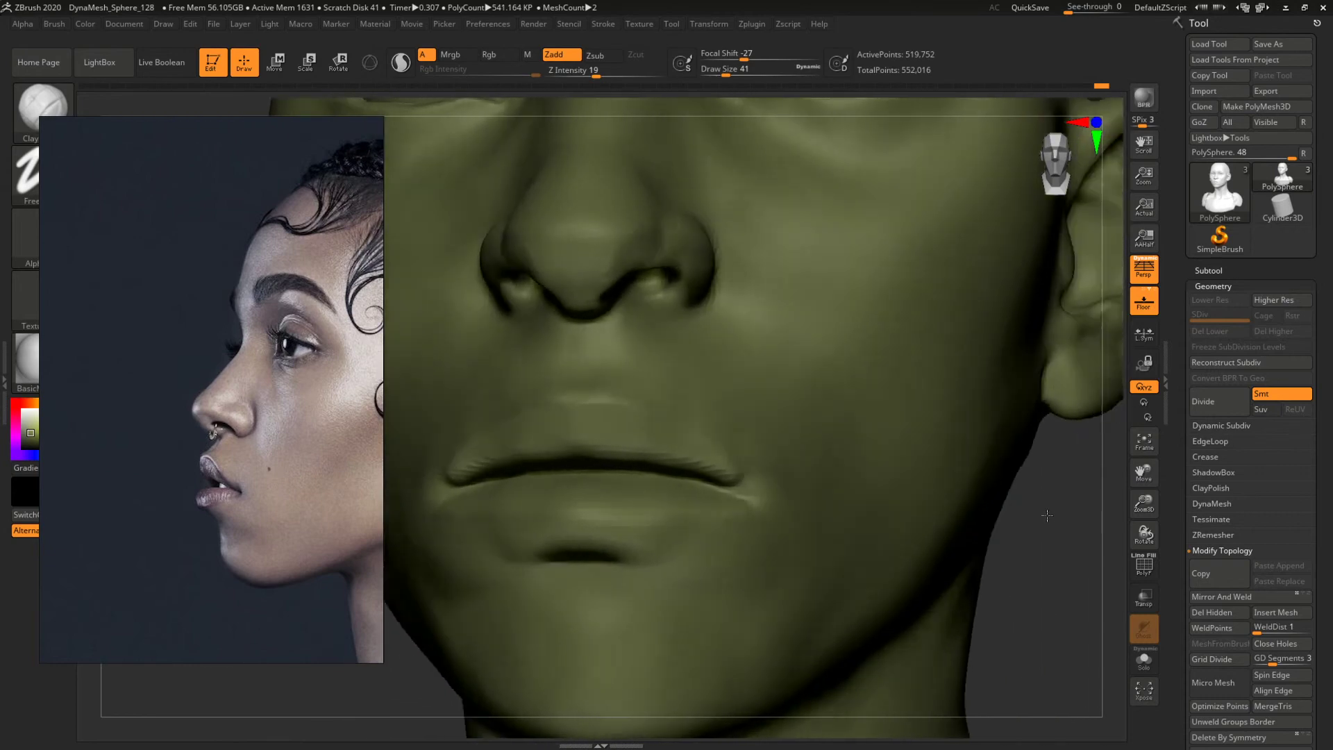
key("b")
key("d")
key("s")
key("space")
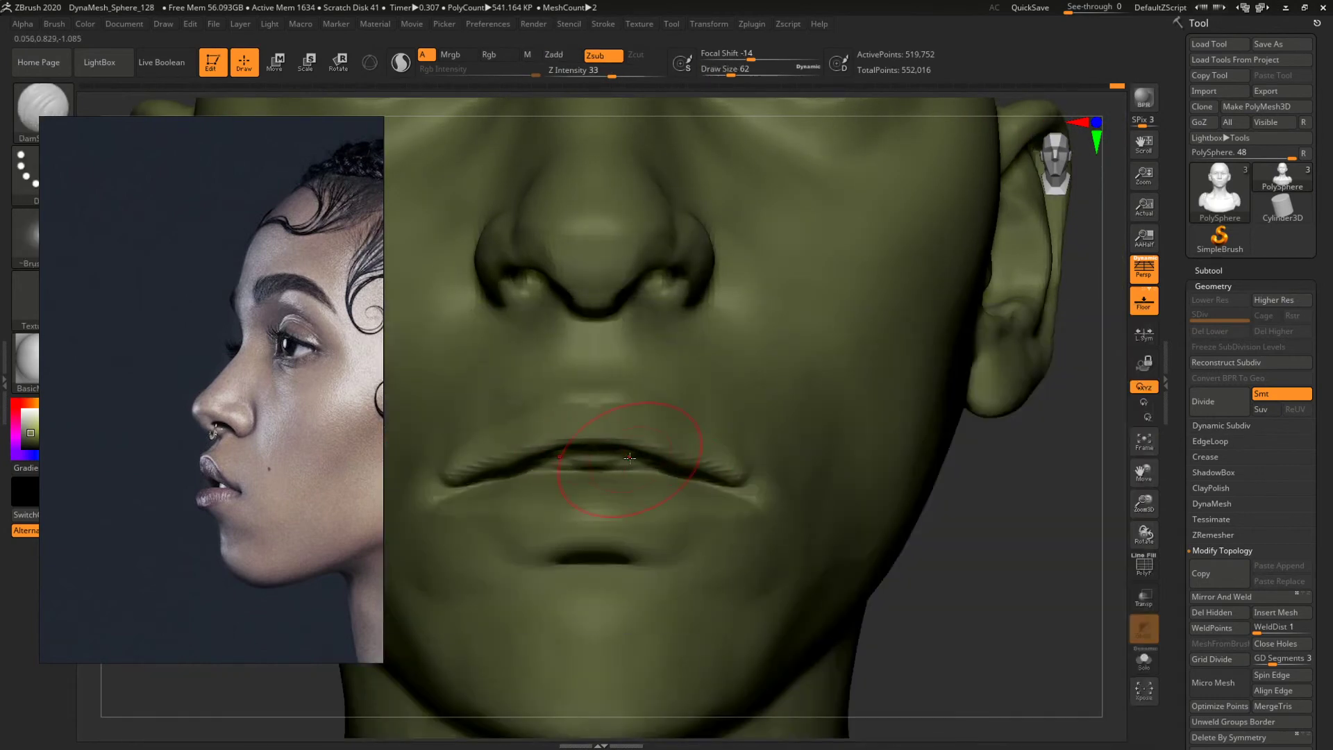
left_click_drag(629, 458, 646, 469)
Fill the opening between the lips with ClayBuildup at draw size 39 to suggest the front teeth.
key("b")
key("c")
key("l")
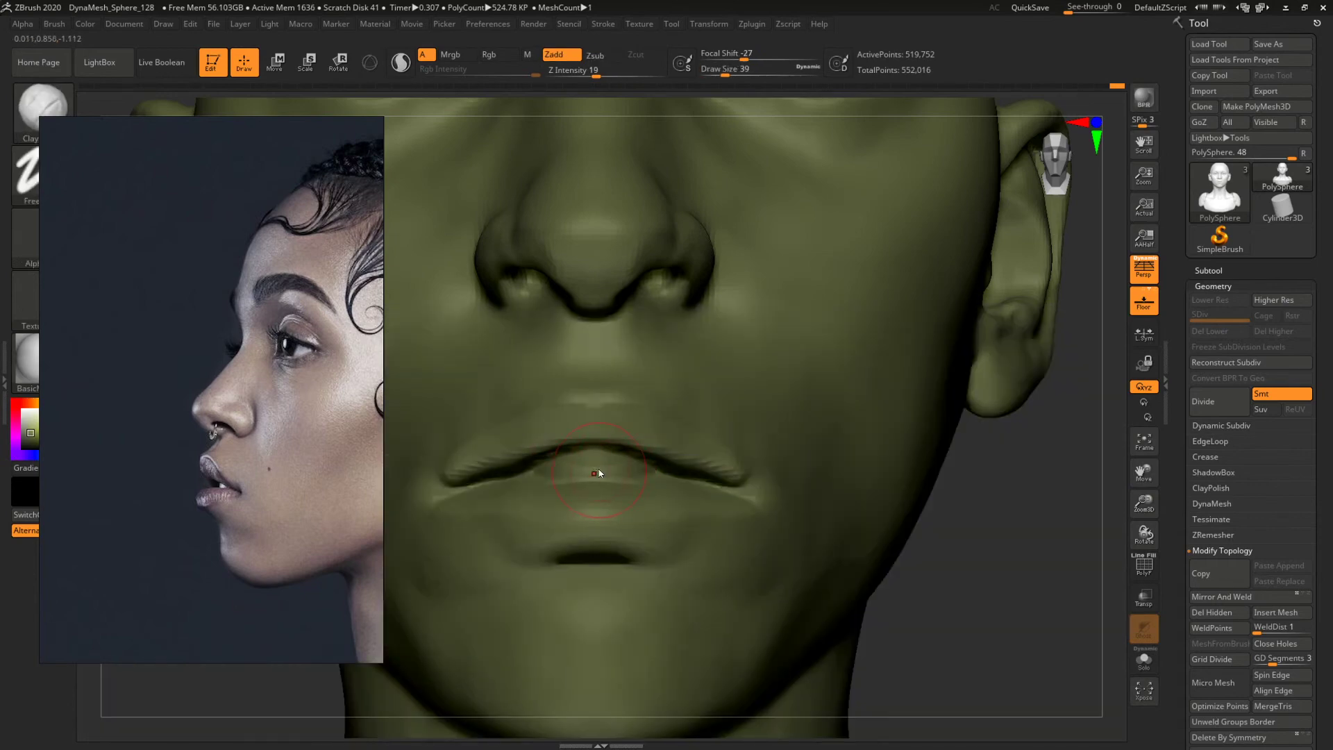
Carve the vertical gaps between the front teeth with DamStandard at draw size 39.
key("b")
key("d")
key("s")
left_click_drag(601, 452, 606, 478)
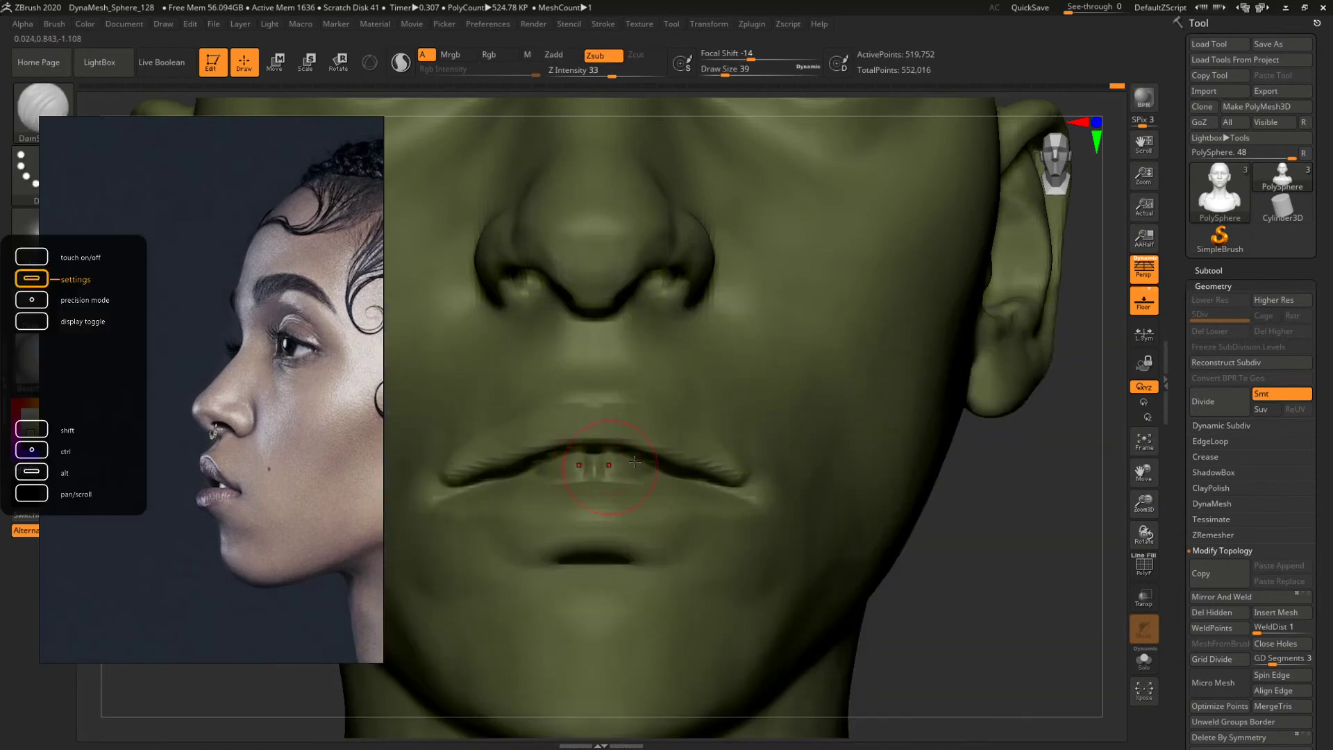
left_click_drag(1015, 565, 924, 576, "alt")
left_click_drag(868, 510, 911, 519)
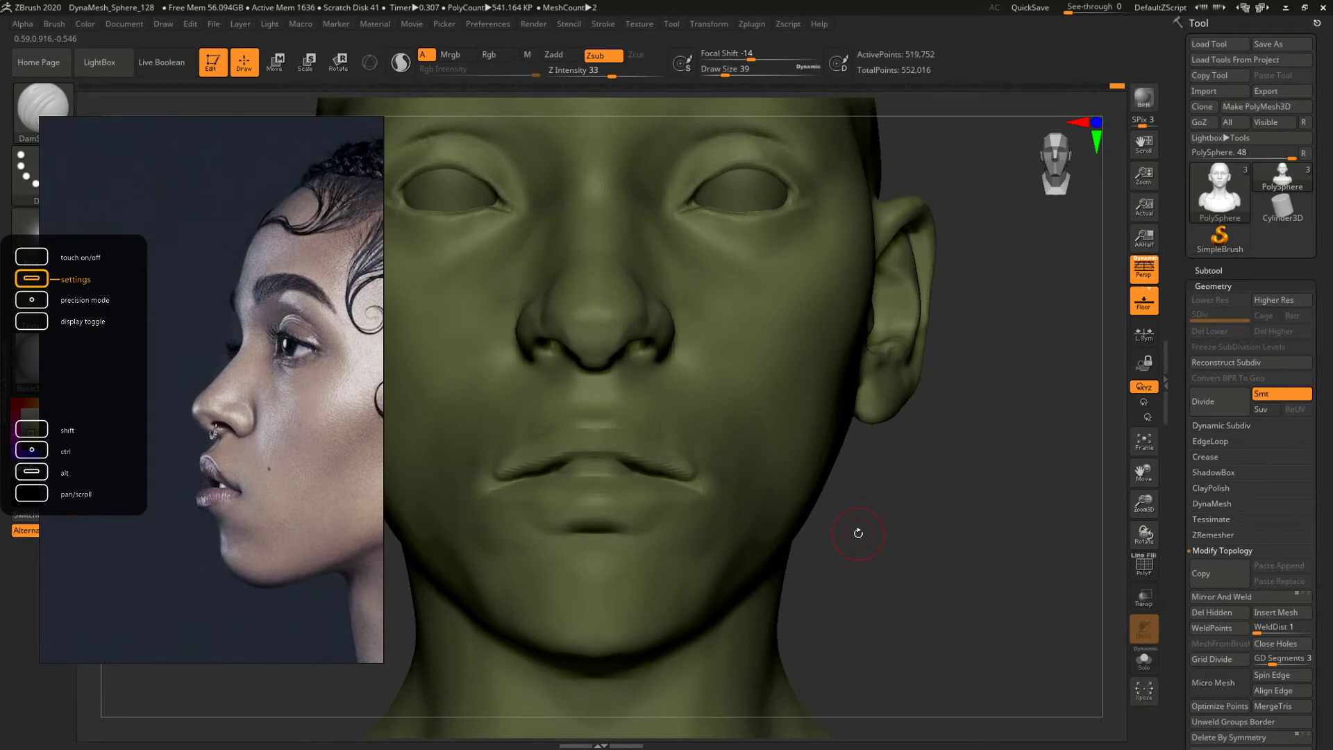
Bring up a close-up of the lips from the front-view portrait on the reference board.
scroll(172, 240, "down", 10)
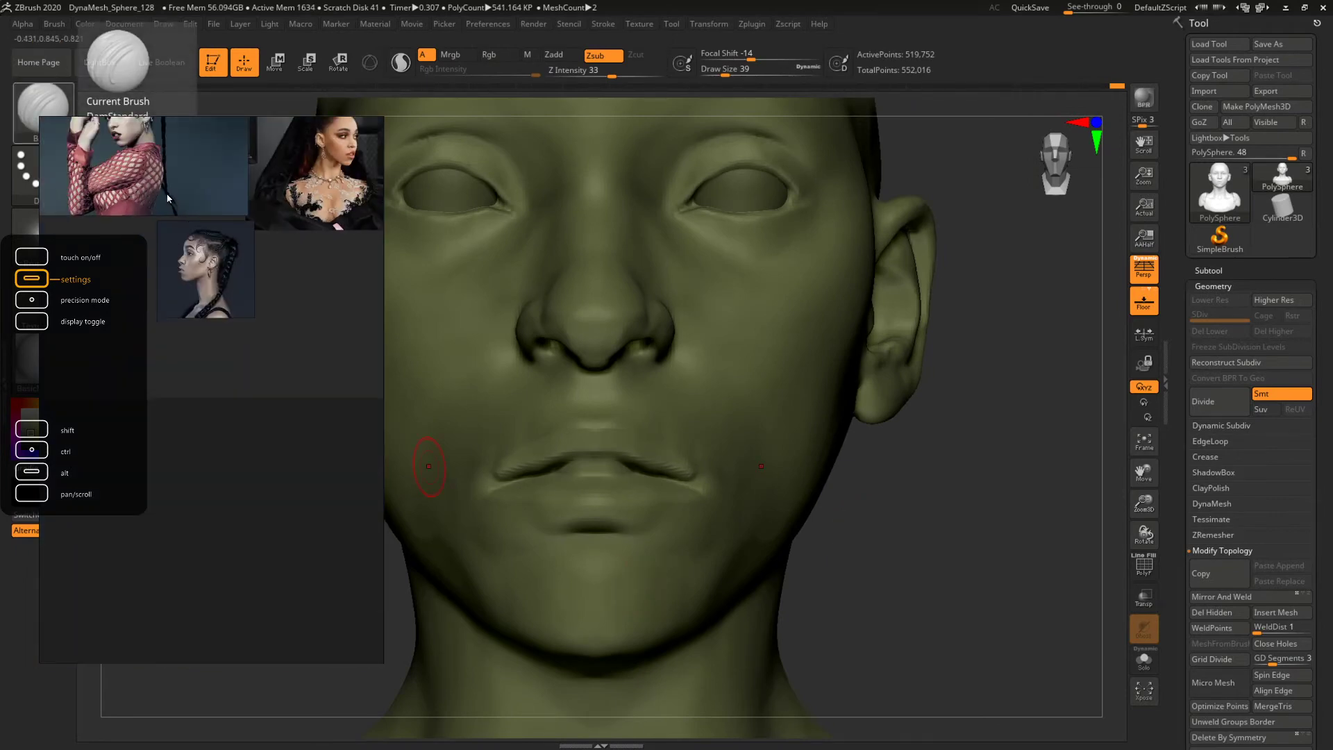
scroll(243, 146, "up", 3)
middle_click_drag(243, 146, 218, 378)
scroll(248, 322, "down", 5)
middle_click_drag(248, 323, 251, 438)
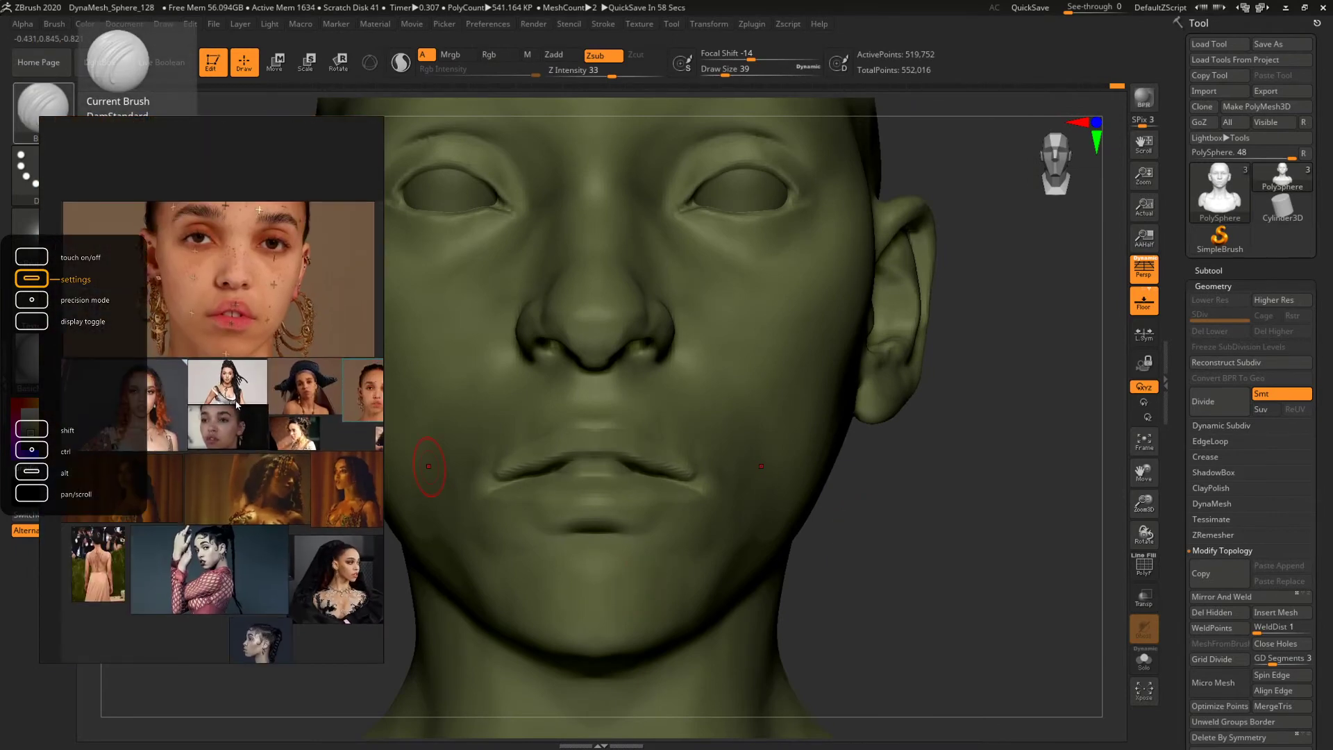
scroll(228, 321, "up", 10)
left_click_drag(269, 308, 261, 340)
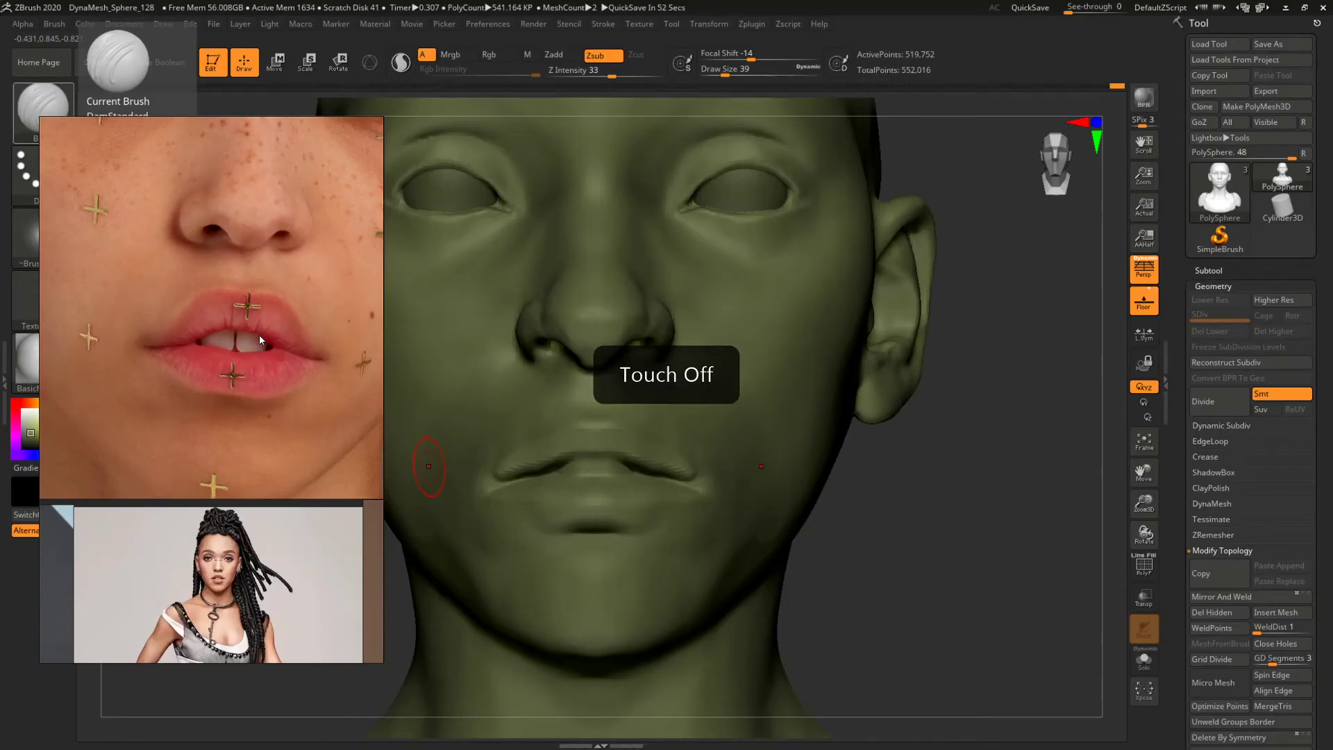
Reshape the outlines of the upper and lower lips from the front with the Move brush at draw sizes 54 and 51.
left_click_drag(906, 471, 927, 495)
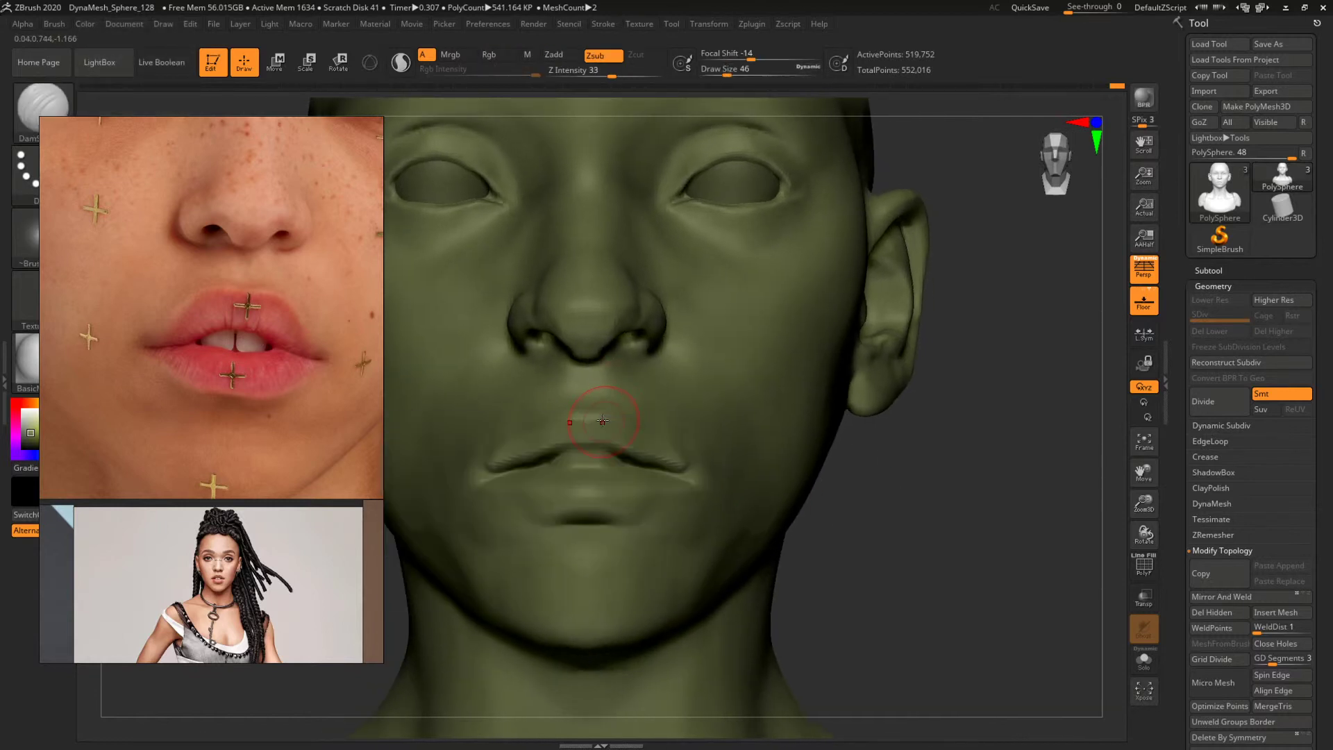
key("b")
key("m")
key("v")
key("space")
left_click_drag(602, 427, 604, 426)
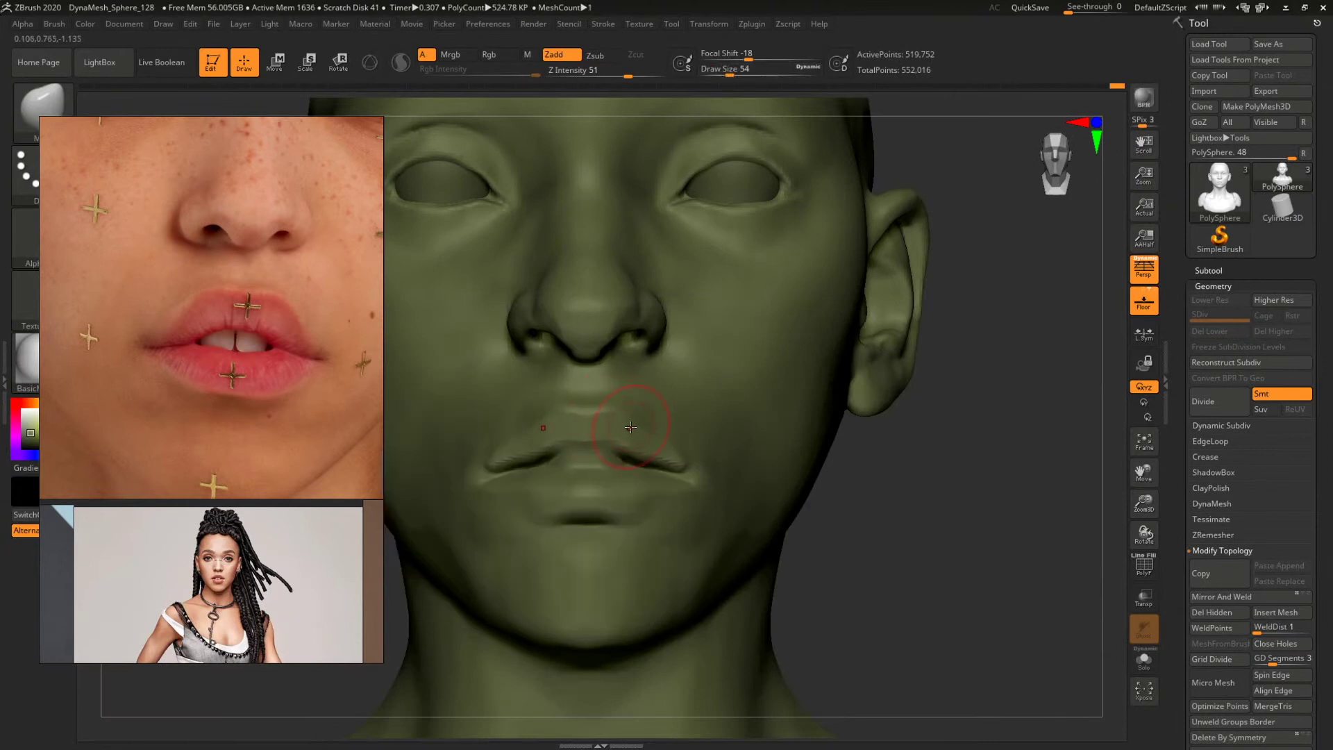
key("space")
left_click_drag(664, 455, 670, 449)
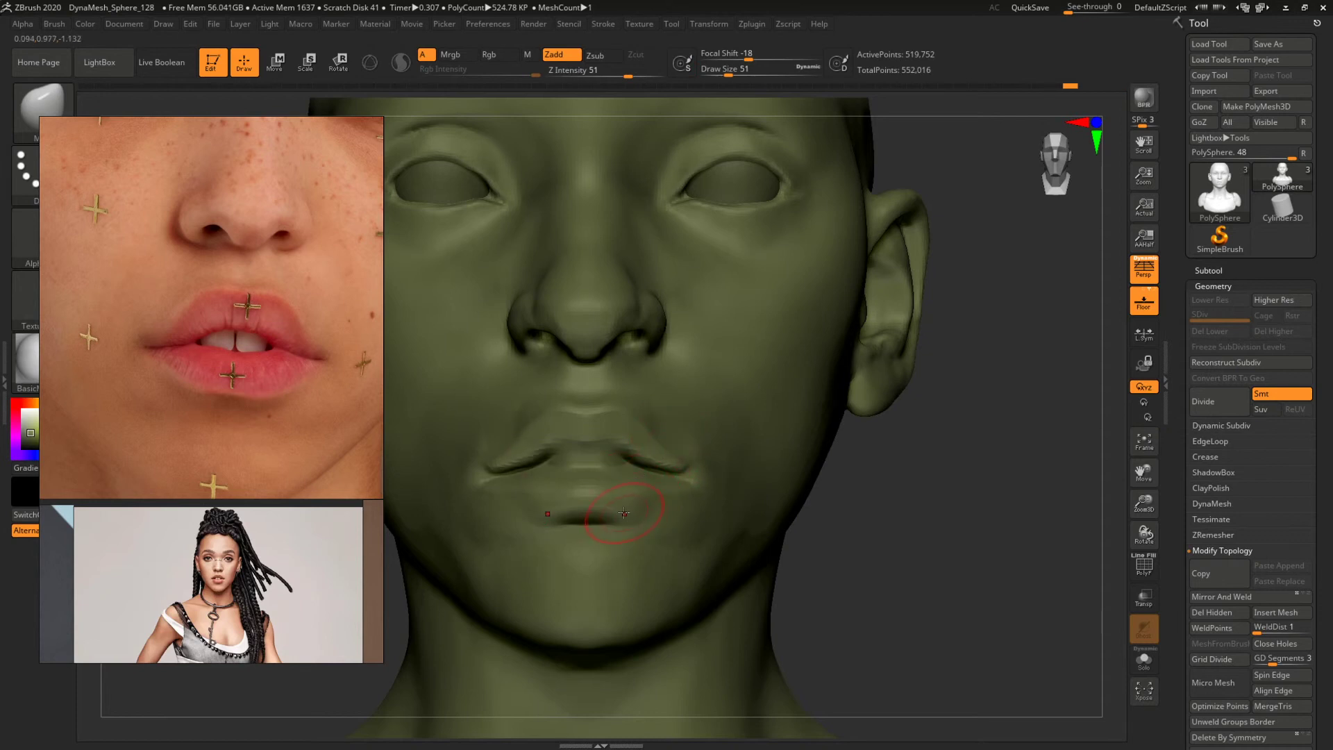
left_click_drag(603, 507, 604, 504)
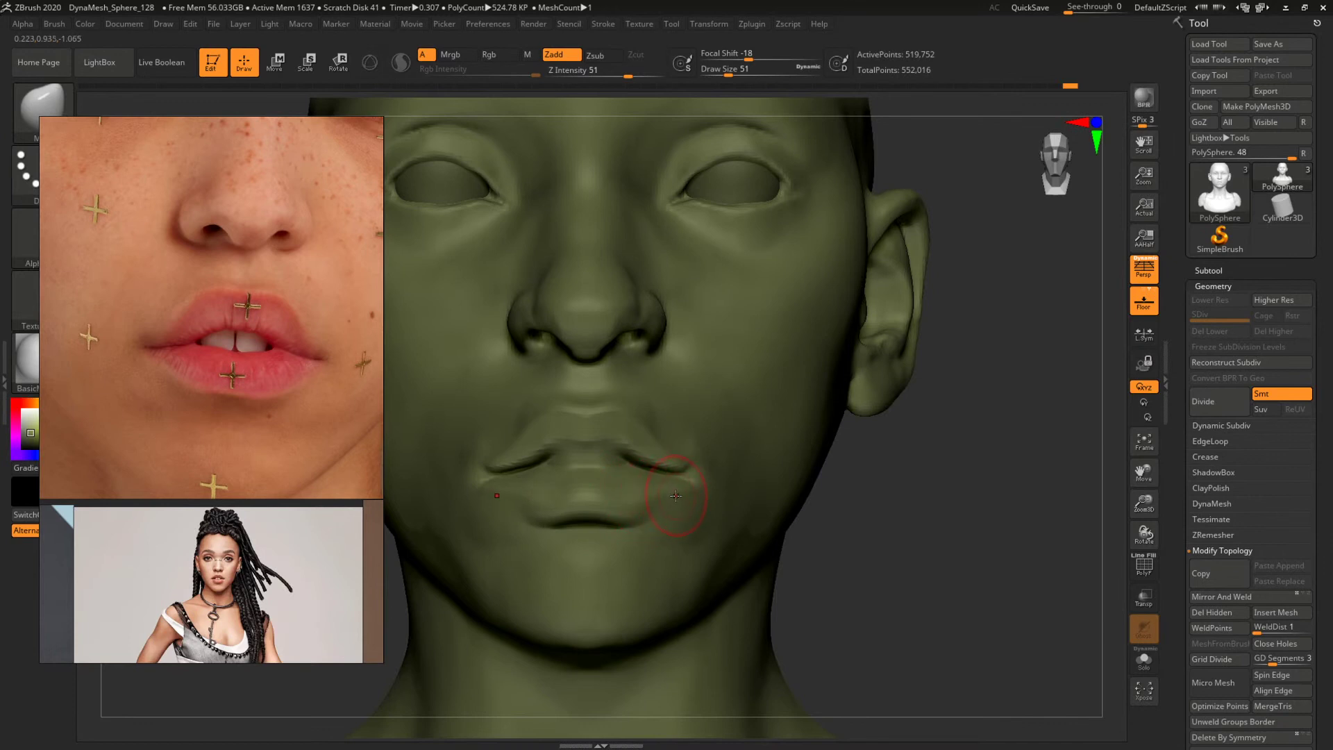
Build up the lower lip from a low three-quarter view with ClayBuildup at draw size 59.
key("b")
key("c")
key("b")
mouse_move(894, 563)
left_mouse_down()
mouse_move(876, 513)
mouse_move(785, 479)
left_mouse_up()
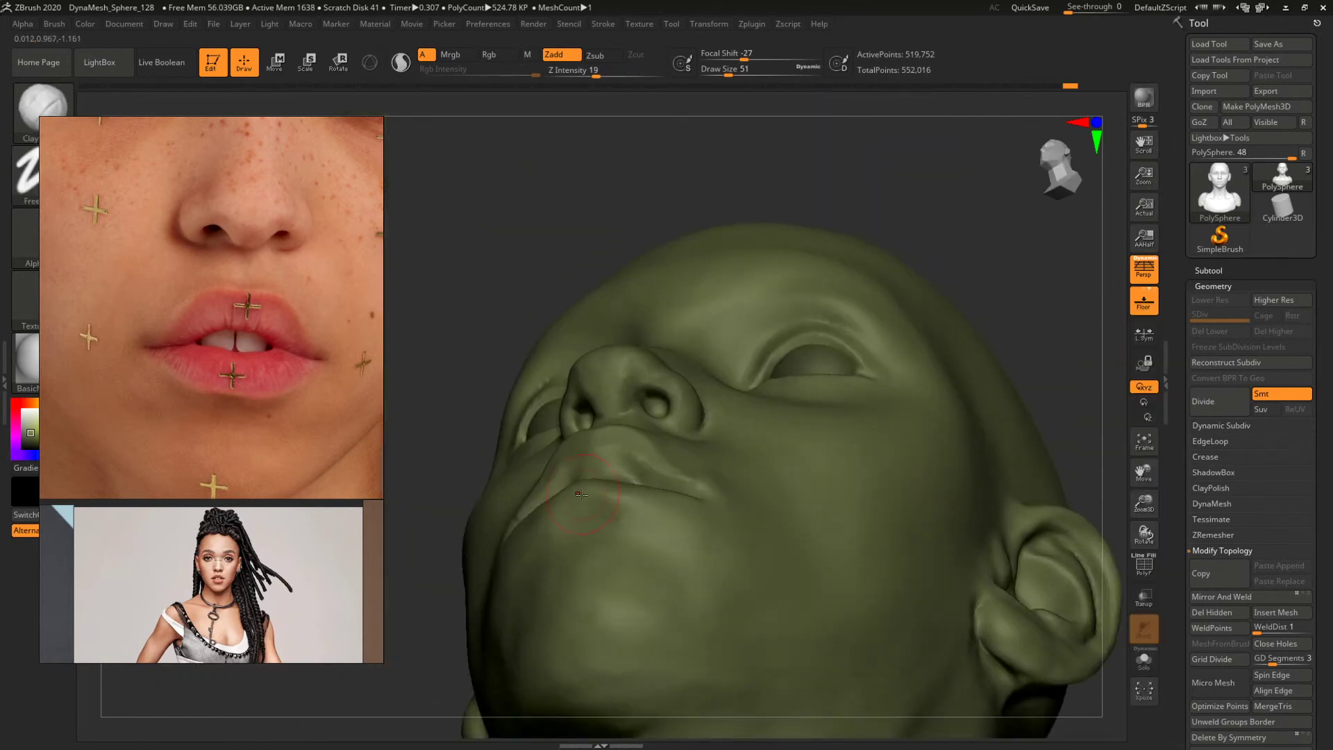
key("space")
left_click_drag(581, 497, 586, 505)
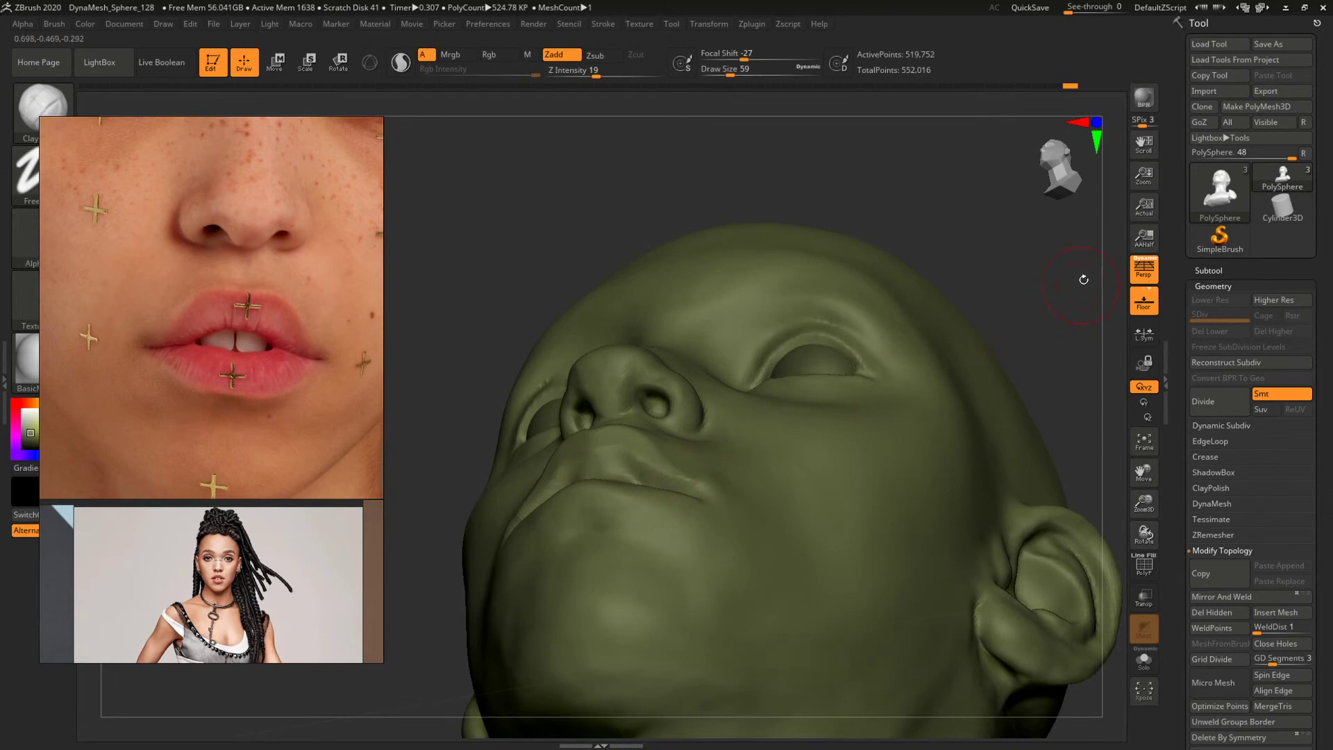
Adjust the forward curve of the lower lip from above with the Move brush at draw size 59.
left_click_drag(1083, 279, 1103, 360, "shift")
left_click_drag(999, 475, 1000, 574)
key("b")
key("m")
key("v")
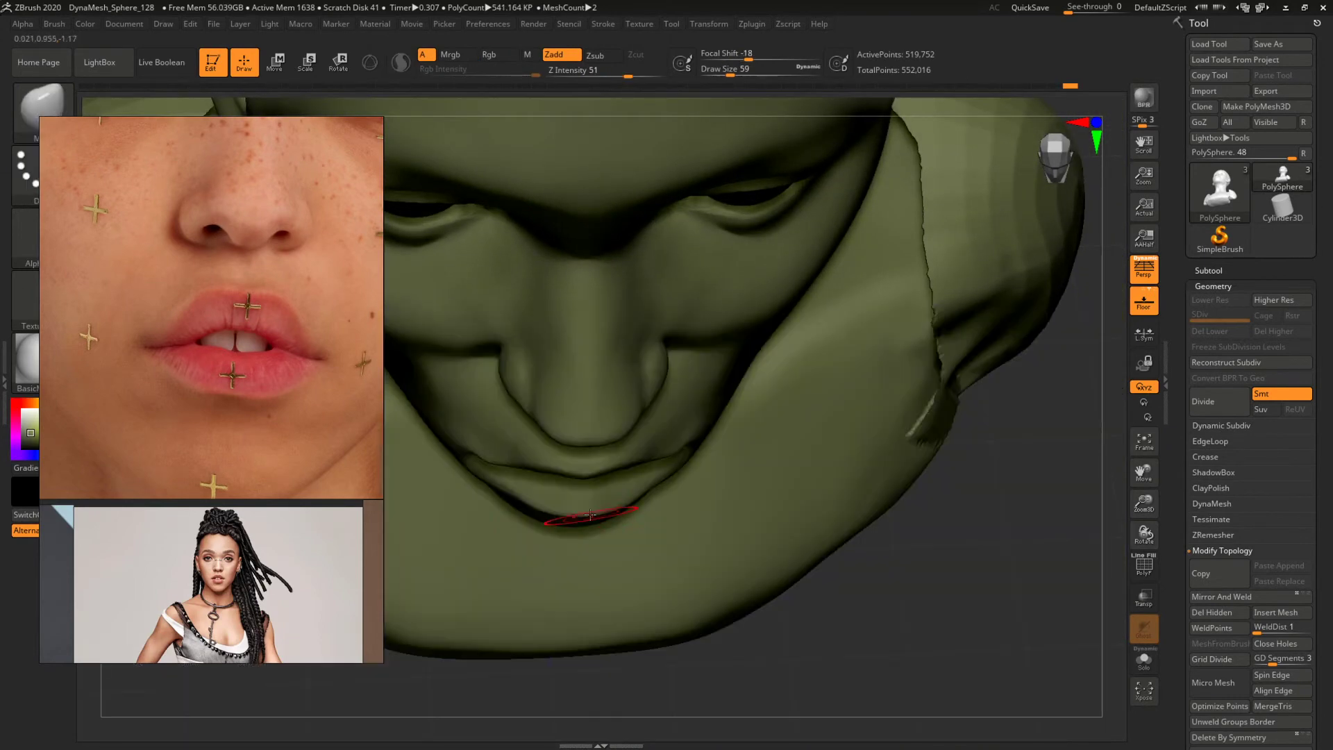
left_click_drag(588, 519, 648, 489)
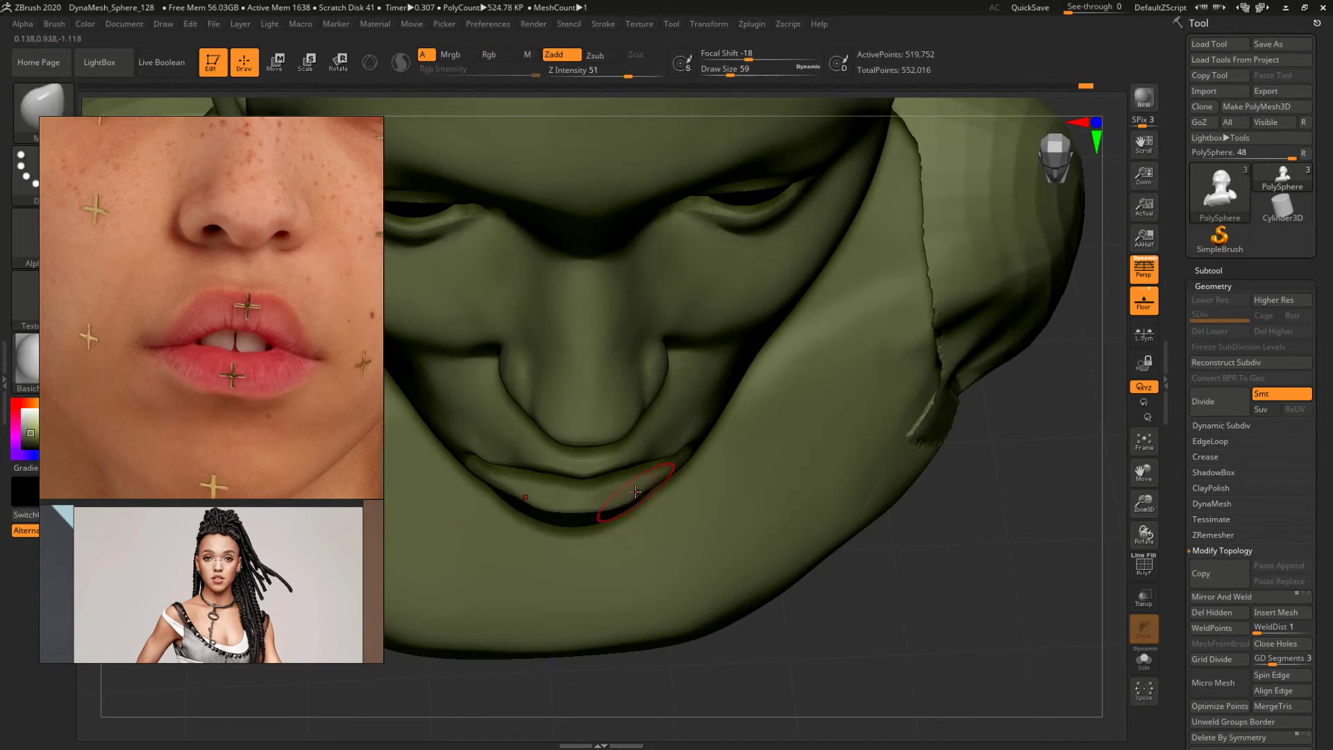
left_click_drag(885, 622, 879, 455)
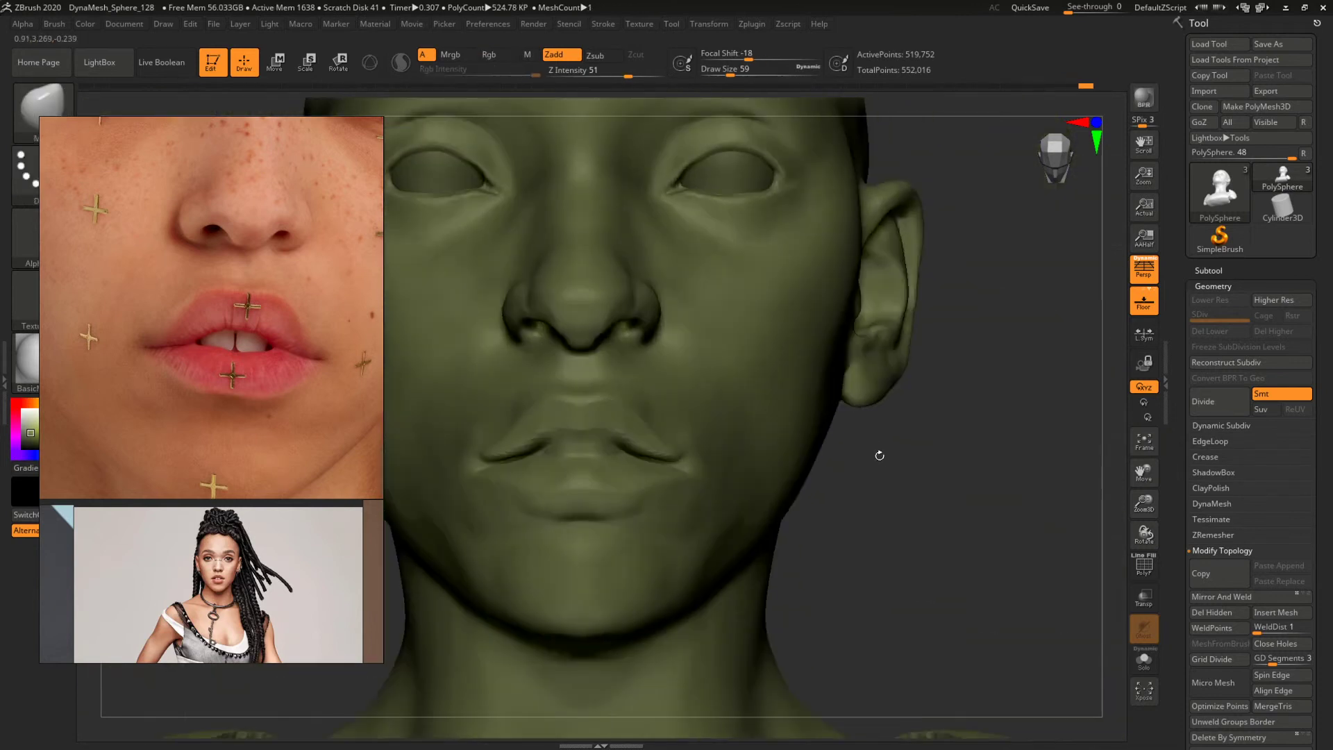
Refine the lower lip and mouth corners with the Move brush, enlarging the draw size to 101.
left_click_drag(886, 555, 863, 369)
key("space")
mouse_move(687, 501)
left_mouse_down()
mouse_move(700, 514)
mouse_move(656, 488)
left_mouse_up()
key("space")
mouse_move(843, 360)
left_mouse_down()
mouse_move(924, 451)
mouse_move(1014, 475)
mouse_move(845, 460)
mouse_move(873, 448)
mouse_move(978, 534)
mouse_move(972, 502)
left_mouse_up()
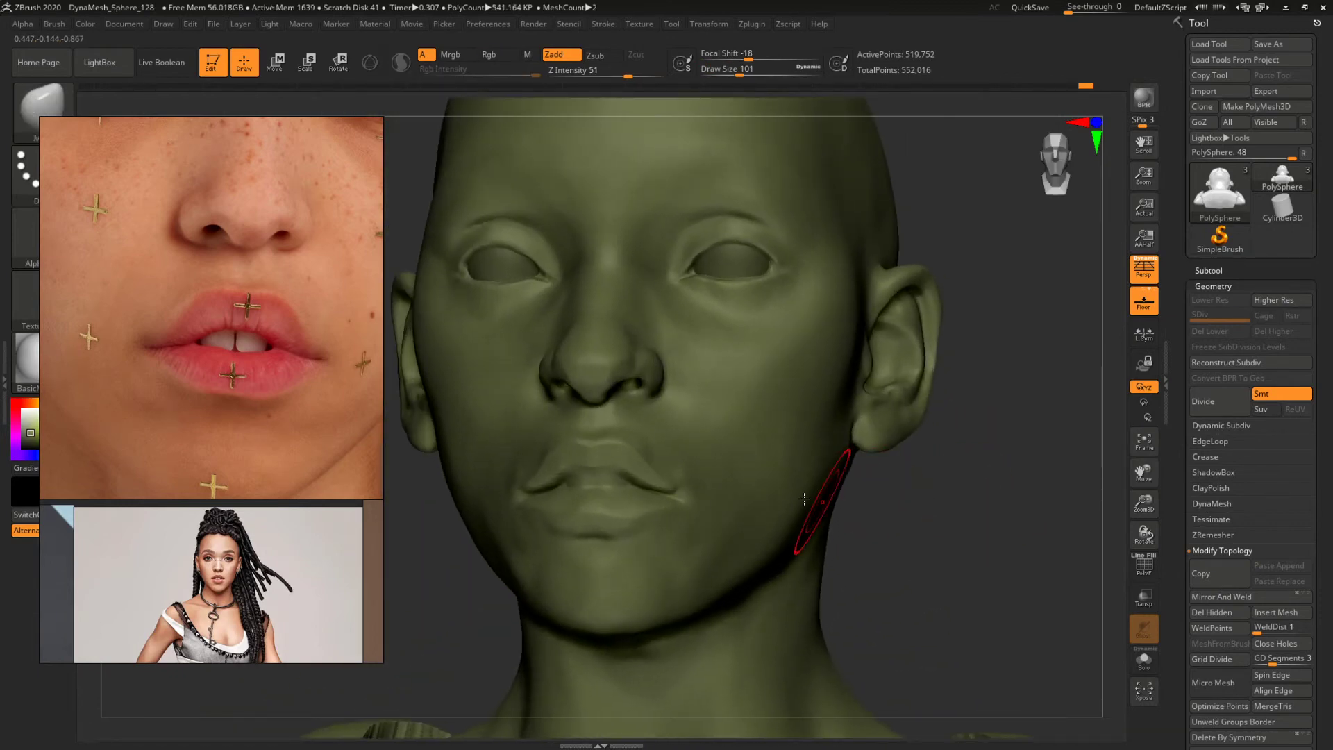
Build up the middle of the mouth where the lips part with ClayBuildup at draw size 39.
key("b")
key("c")
key("b")
key("space")
left_click_drag(619, 463, 594, 462)
key("space")
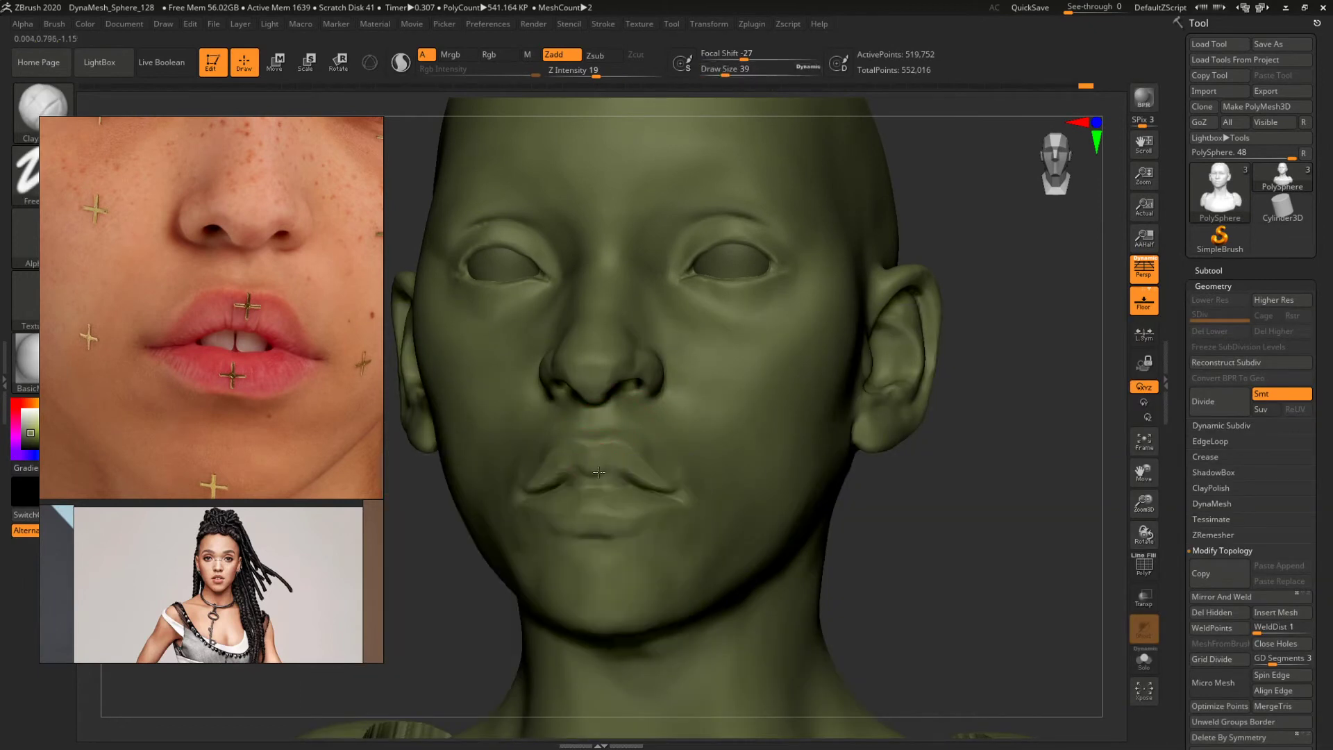
mouse_move(1000, 517)
left_mouse_down()
mouse_move(952, 509)
mouse_move(977, 529)
mouse_move(1021, 528)
left_mouse_up()
Shape the upper lip's side and the surface around the mouth corner with ClayBuildup at draw sizes 41 and 68.
key("space")
left_click_drag(697, 482, 717, 509)
key("space")
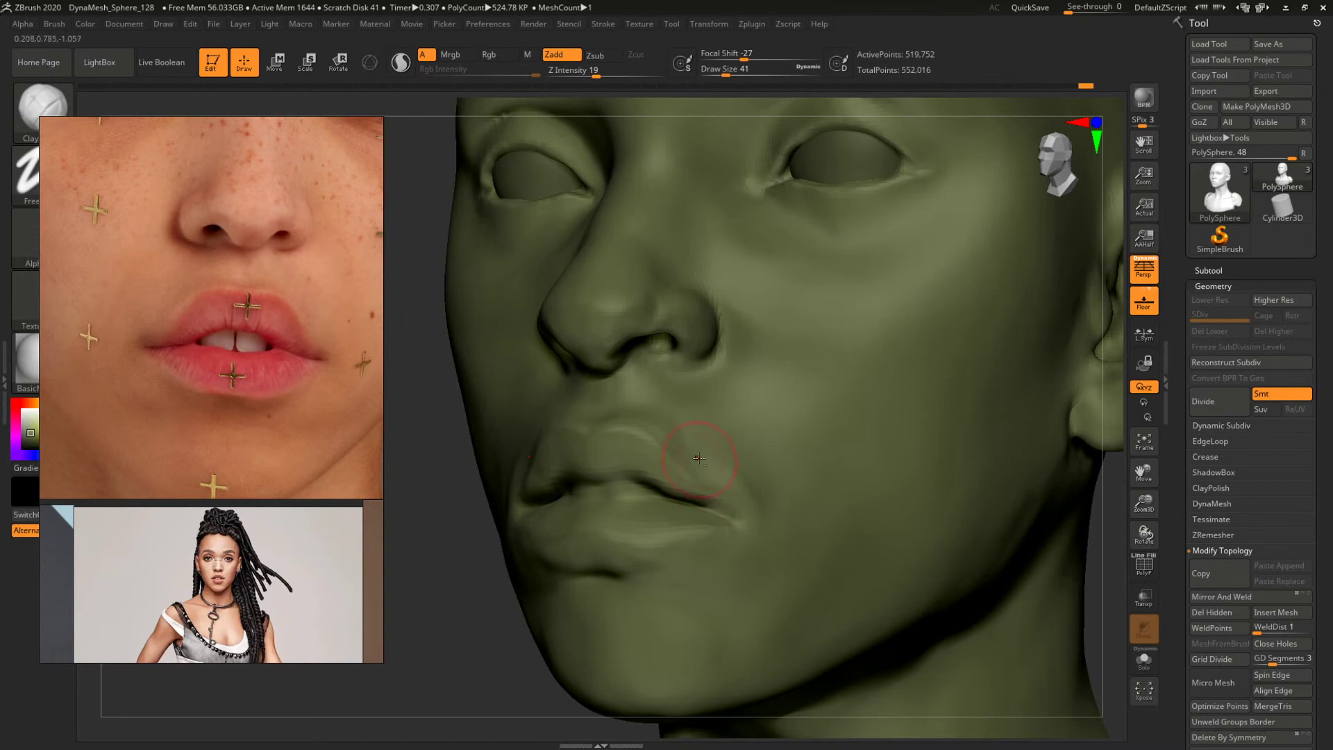
key("space")
left_click_drag(698, 459, 750, 523)
Refine the upper lip volume near the centre with ClayBuildup at draw size 51.
left_click_drag(435, 591, 500, 604)
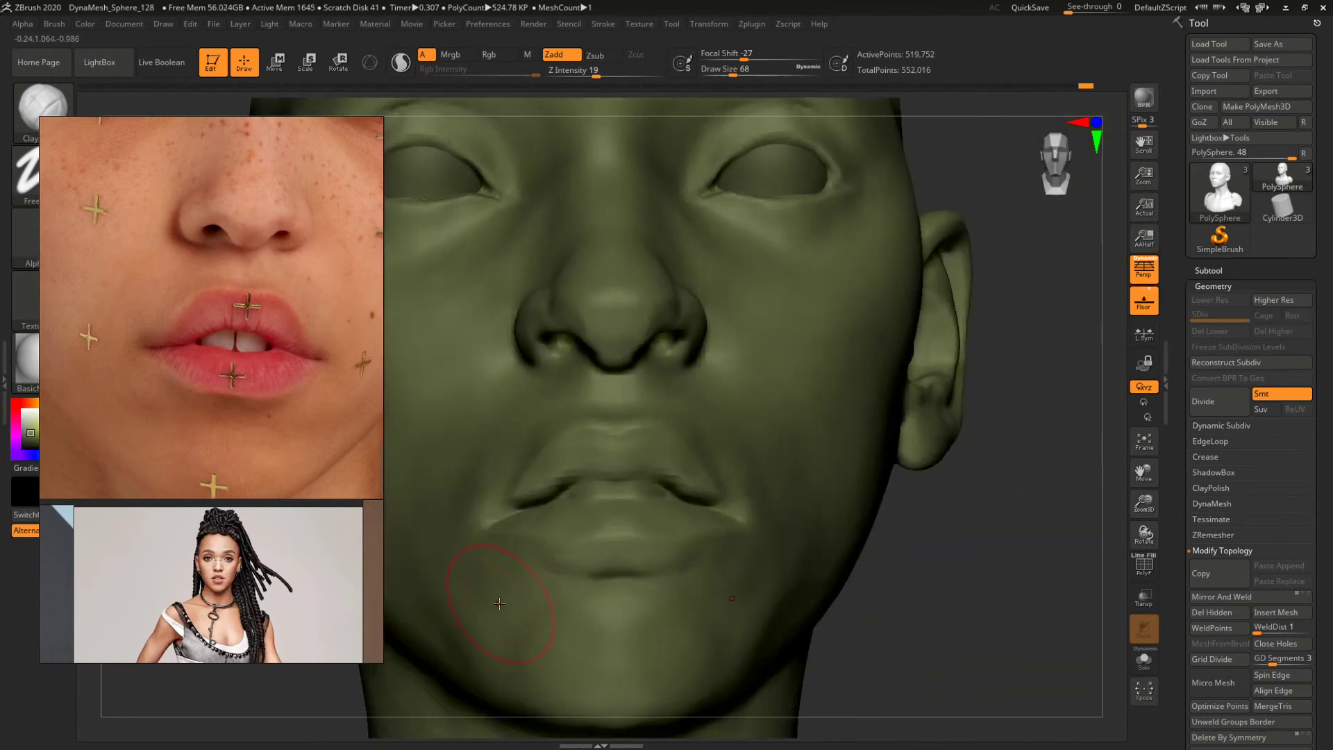
left_click_drag(1017, 563, 986, 576, "alt")
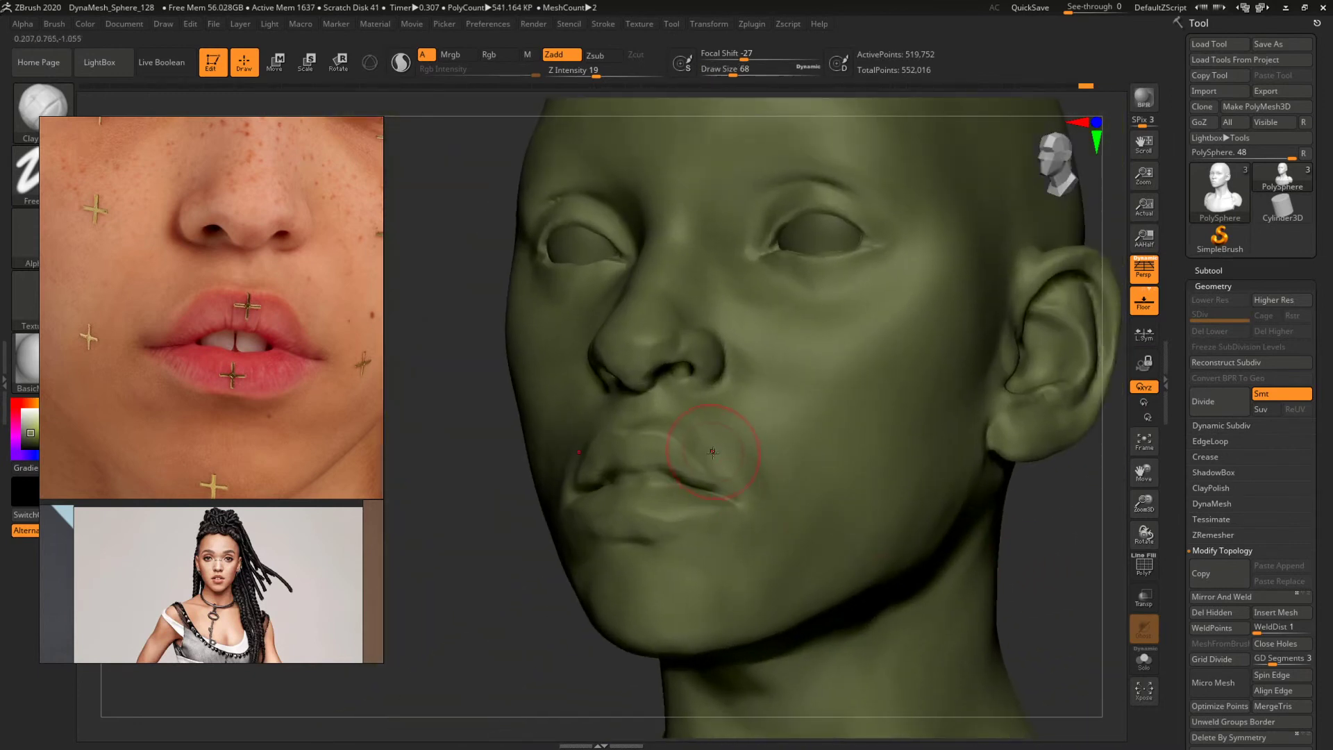
left_click_drag(1076, 558, 894, 514)
key("space")
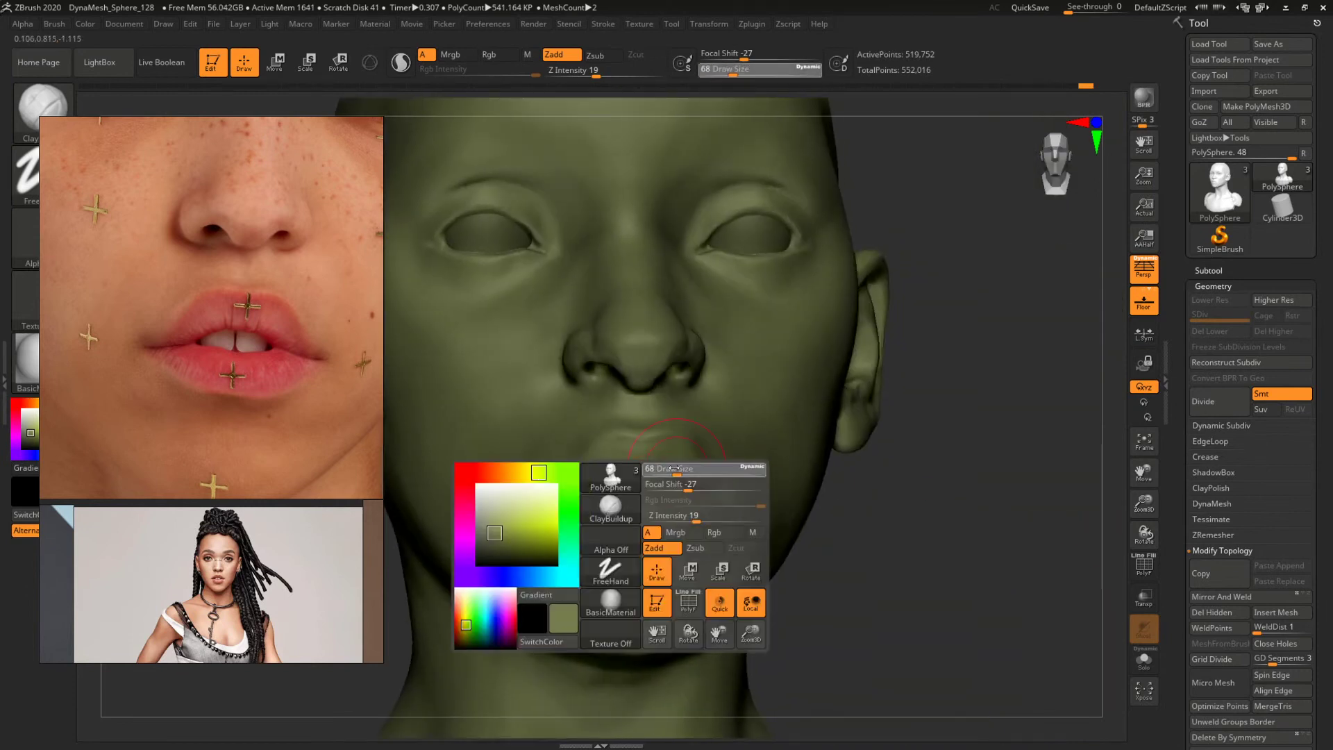
mouse_move(677, 481)
left_mouse_down()
mouse_move(638, 465)
mouse_move(666, 455)
left_mouse_up()
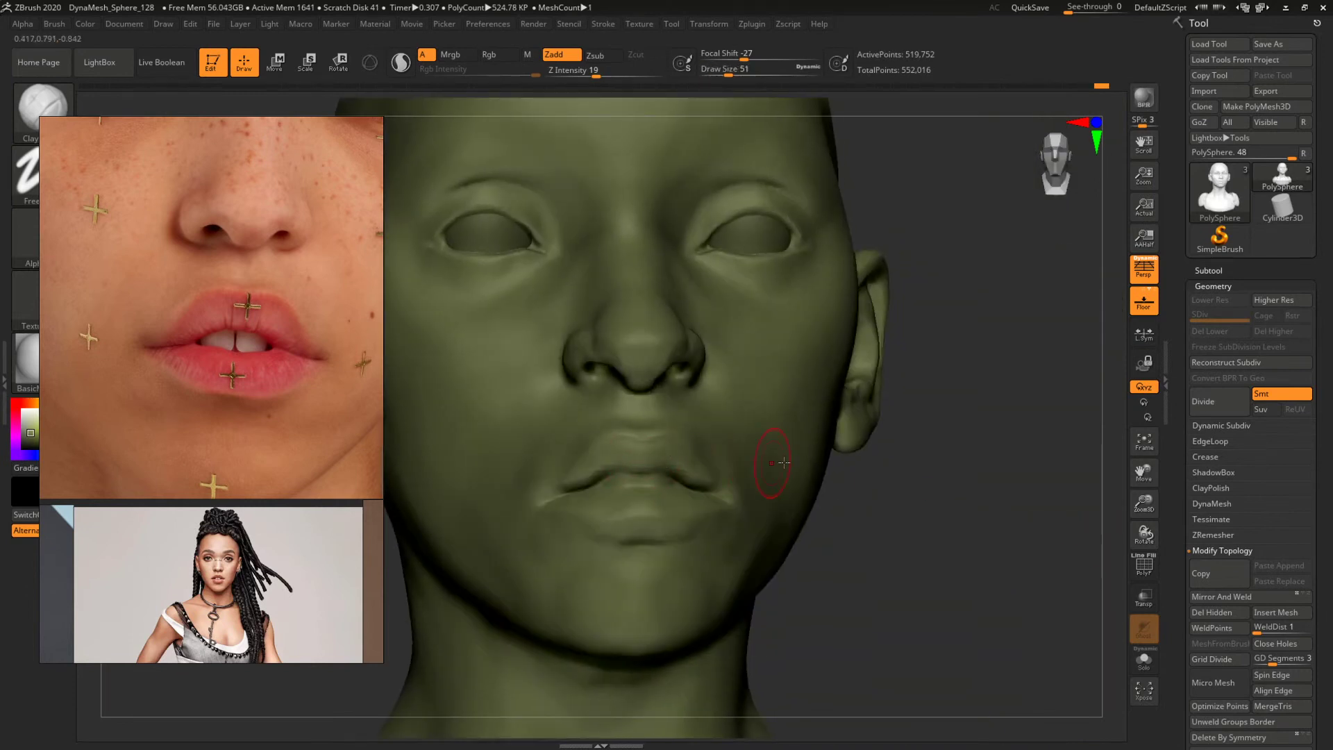
Fill out the lower lip with ClayBuildup, using draw size 74 and then 54.
left_click_drag(968, 487, 762, 470)
left_click_drag(892, 480, 882, 460)
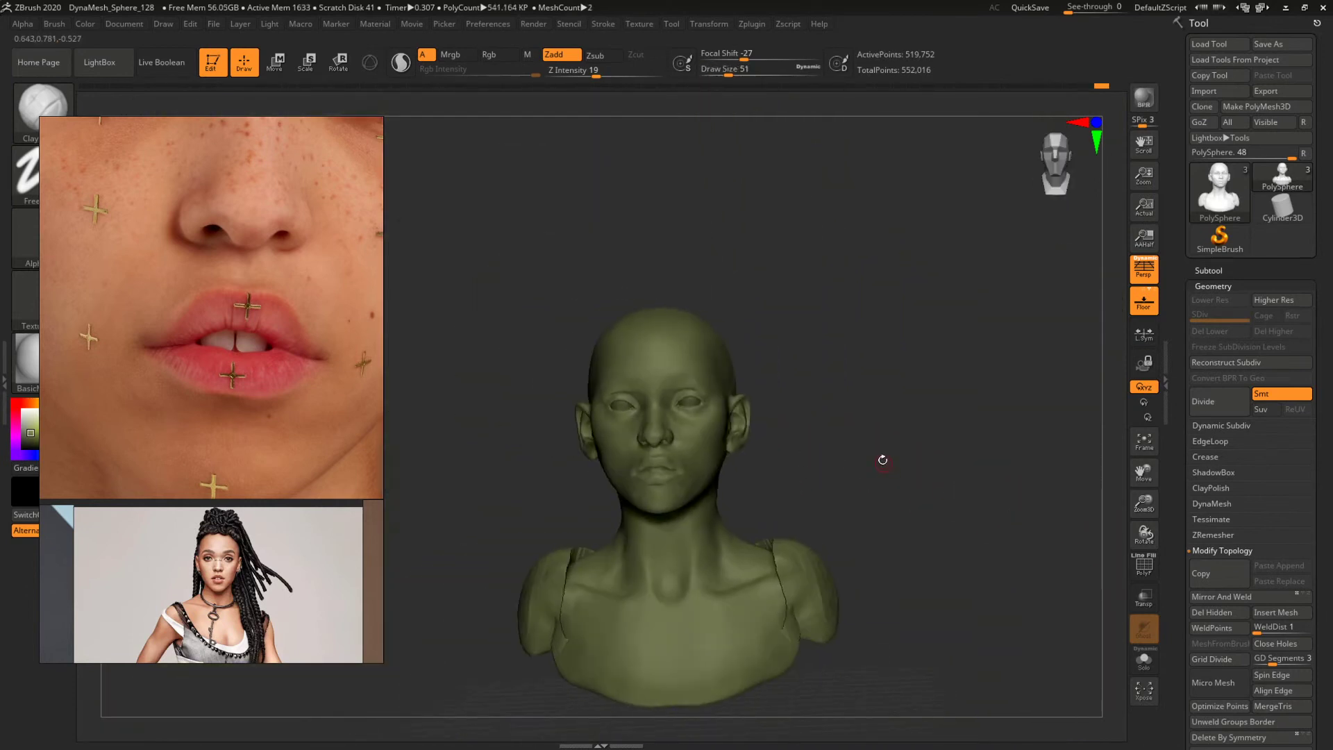
right_click_drag(883, 460, 886, 389, "ctrl")
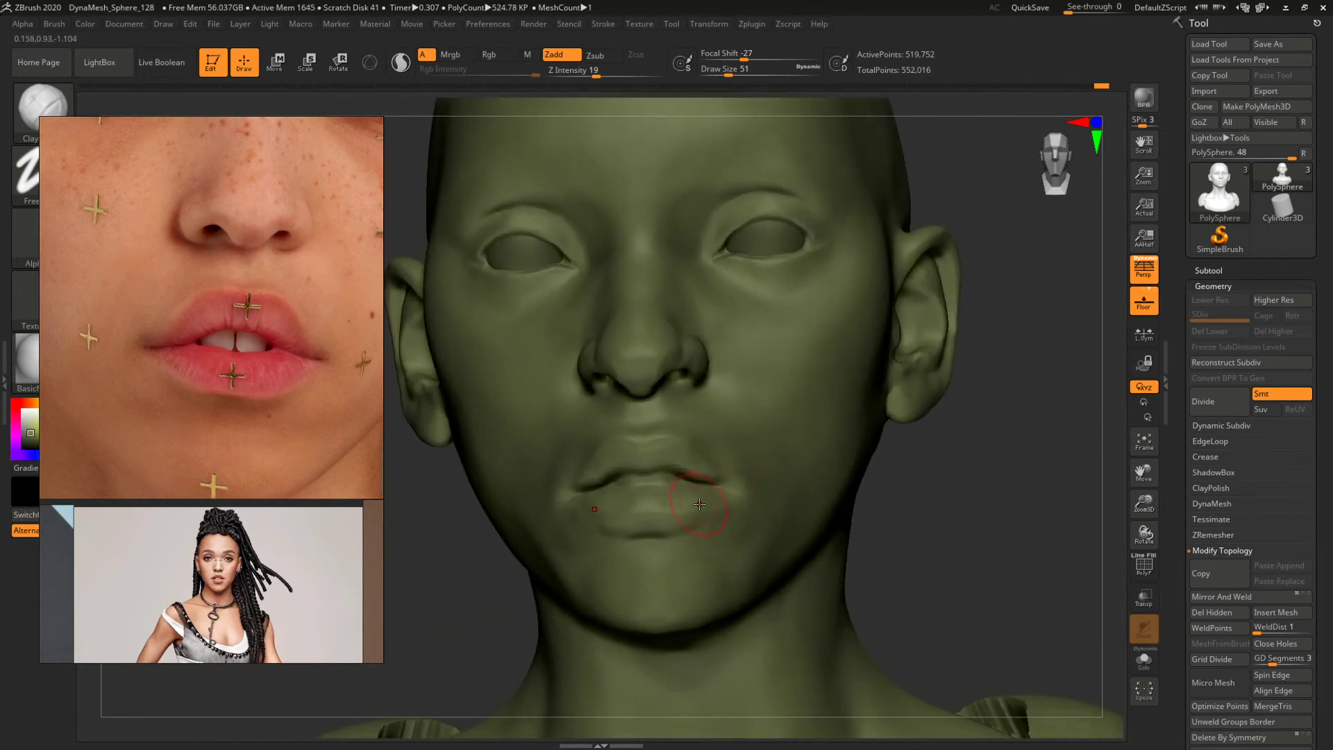
key("space")
left_click_drag(697, 508, 702, 507)
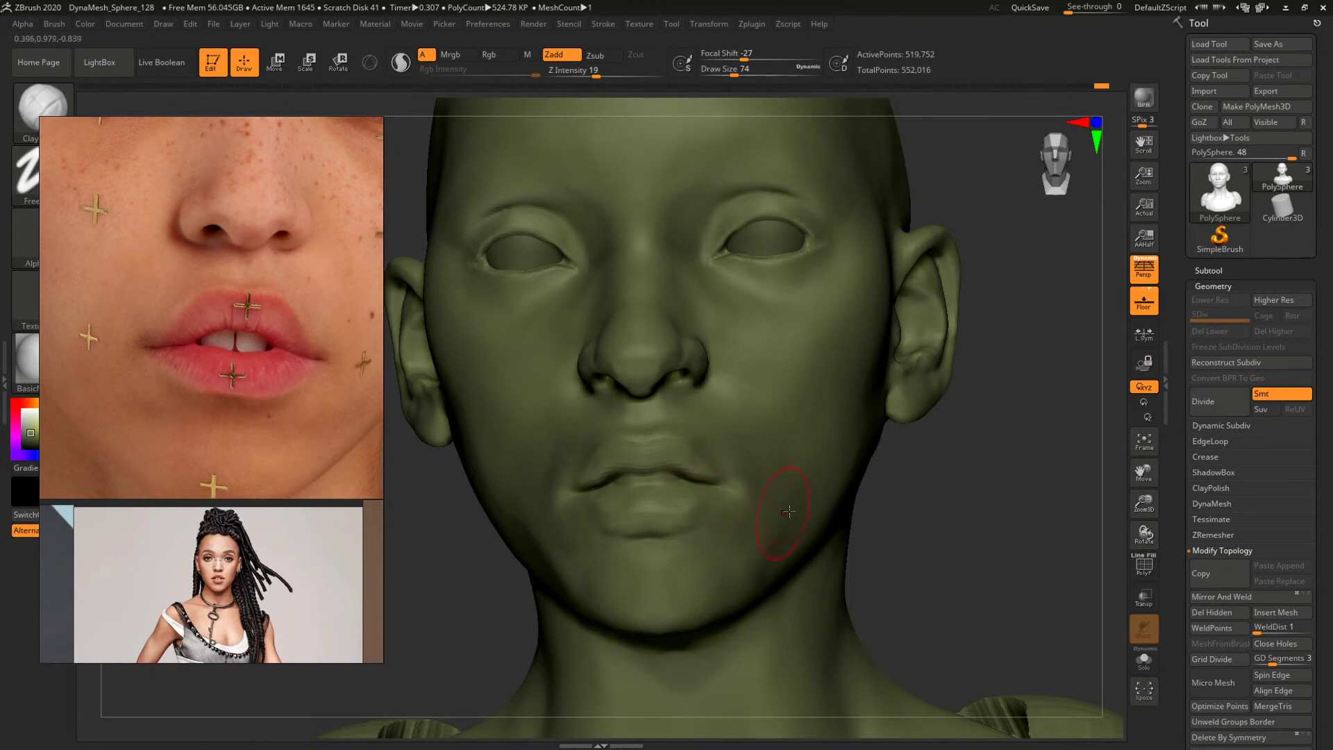
right_click_drag(789, 511, 922, 504, "ctrl")
key("space")
left_click_drag(655, 432, 638, 424)
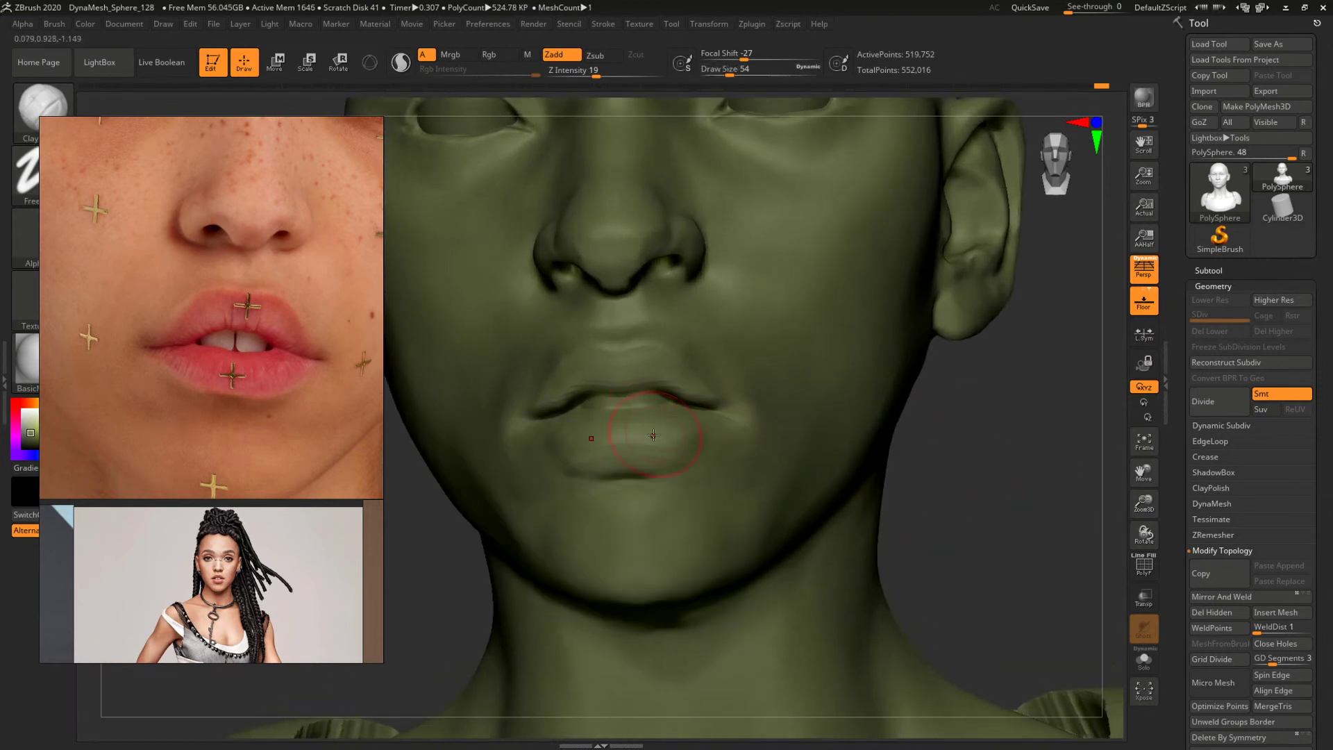
Refine the crease between the lips with DamStandard at draw size 37.
mouse_move(987, 457)
right_mouse_down()
mouse_move(994, 438)
mouse_move(878, 426)
mouse_move(917, 425)
right_mouse_up()
mouse_move(917, 425)
right_mouse_down("ctrl")
mouse_move(968, 486)
mouse_move(952, 466)
right_mouse_up("ctrl")
mouse_move(952, 466)
right_mouse_down()
mouse_move(923, 444)
mouse_move(877, 447)
right_mouse_up()
key("b")
key("d")
key("s")
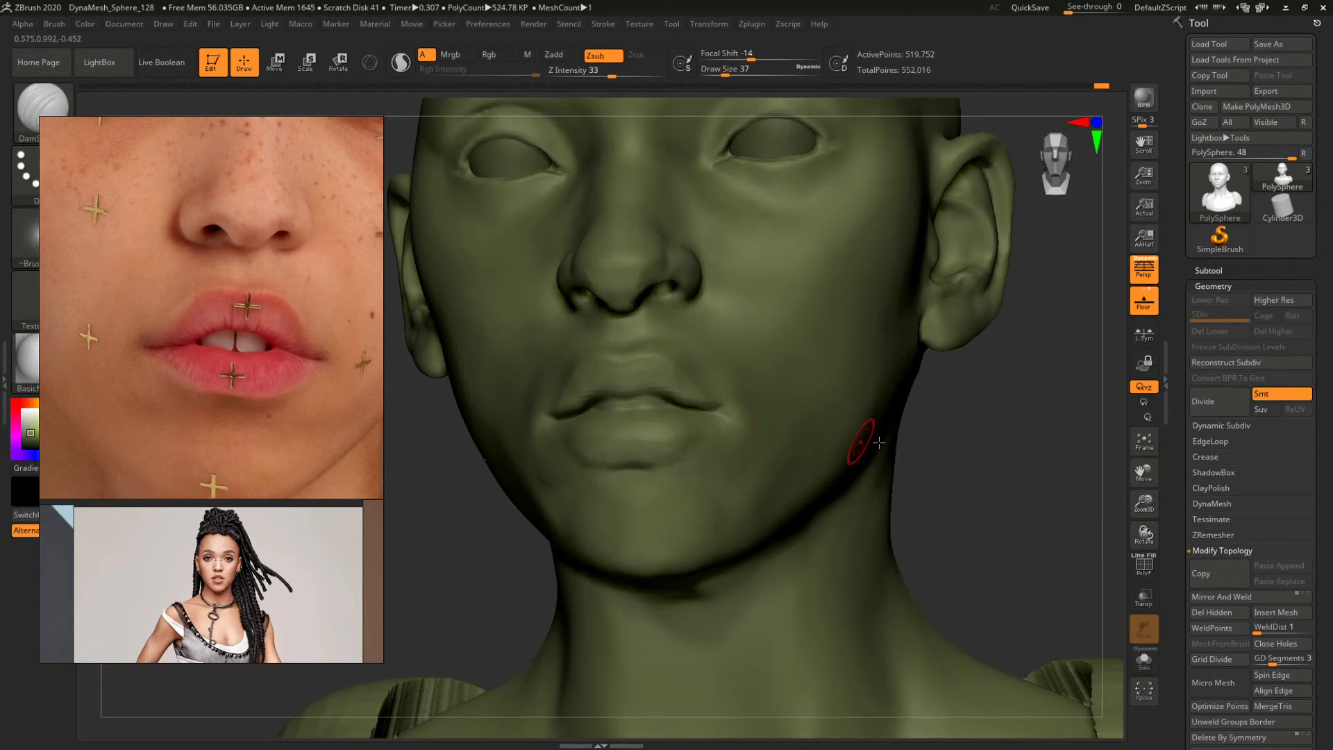
right_click_drag(999, 451, 902, 462)
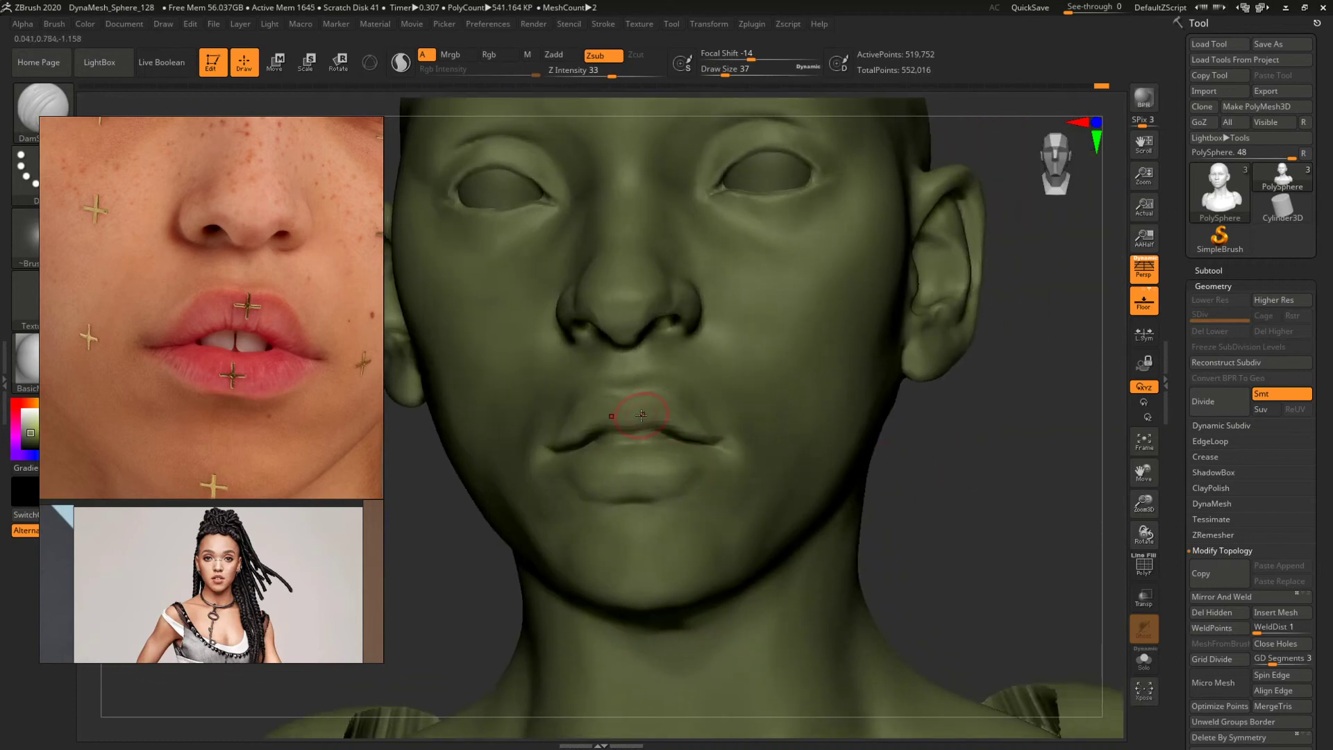
Add volume to the centre of the upper lip with ClayBuildup at draw size 37.
key("b")
key("c")
key("l")
left_click_drag(633, 411, 644, 404)
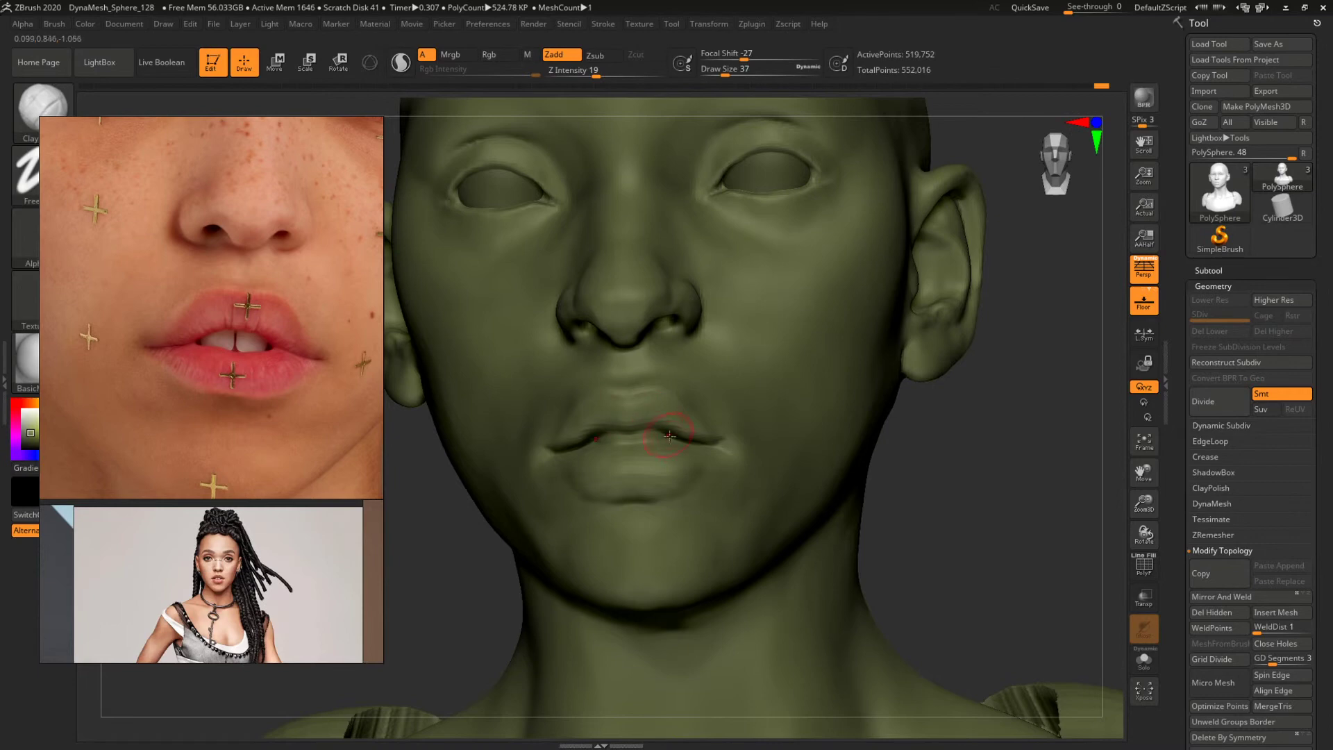
mouse_move(962, 480)
left_mouse_down()
mouse_move(980, 476)
mouse_move(968, 464)
mouse_move(961, 479)
left_mouse_up()
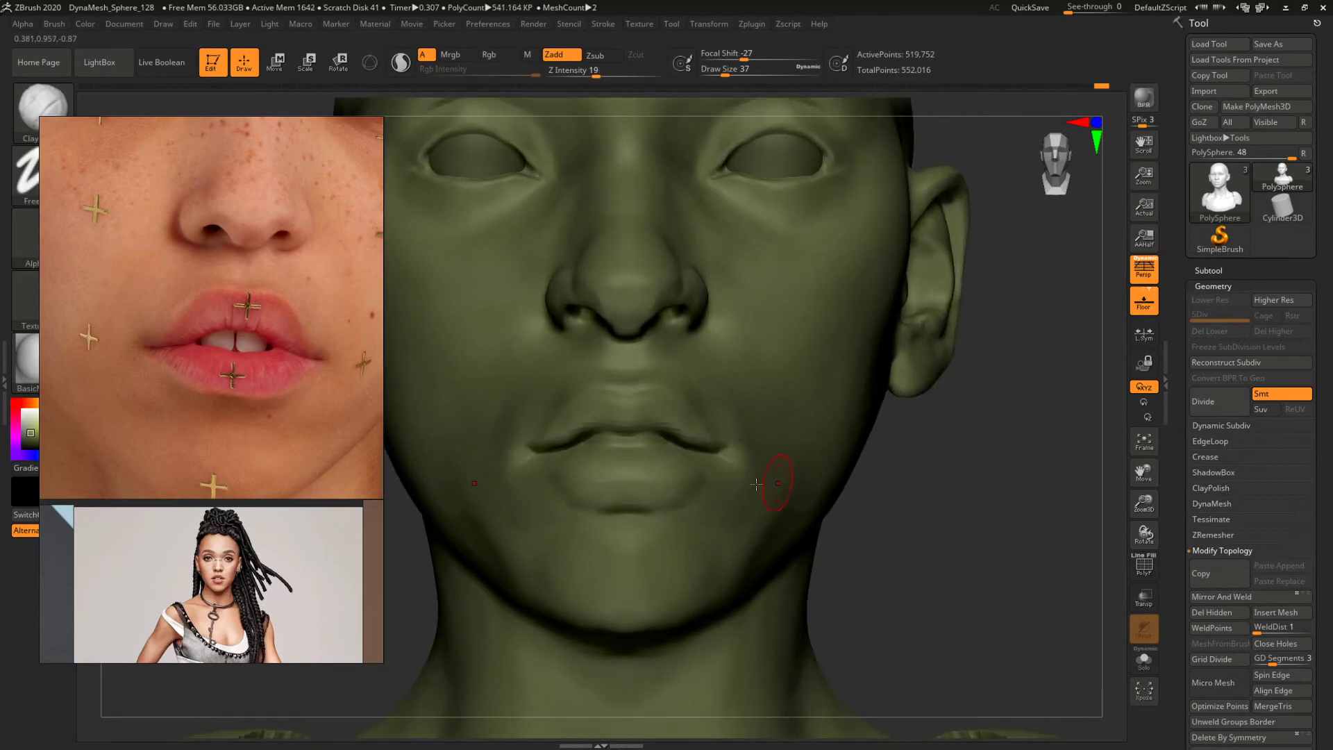
Adjust the upper lip's lower edge with the Move brush at draw size 37.
key("b")
key("b")
left_click(663, 422)
left_click_drag(659, 428, 675, 437)
left_click_drag(902, 490, 975, 496)
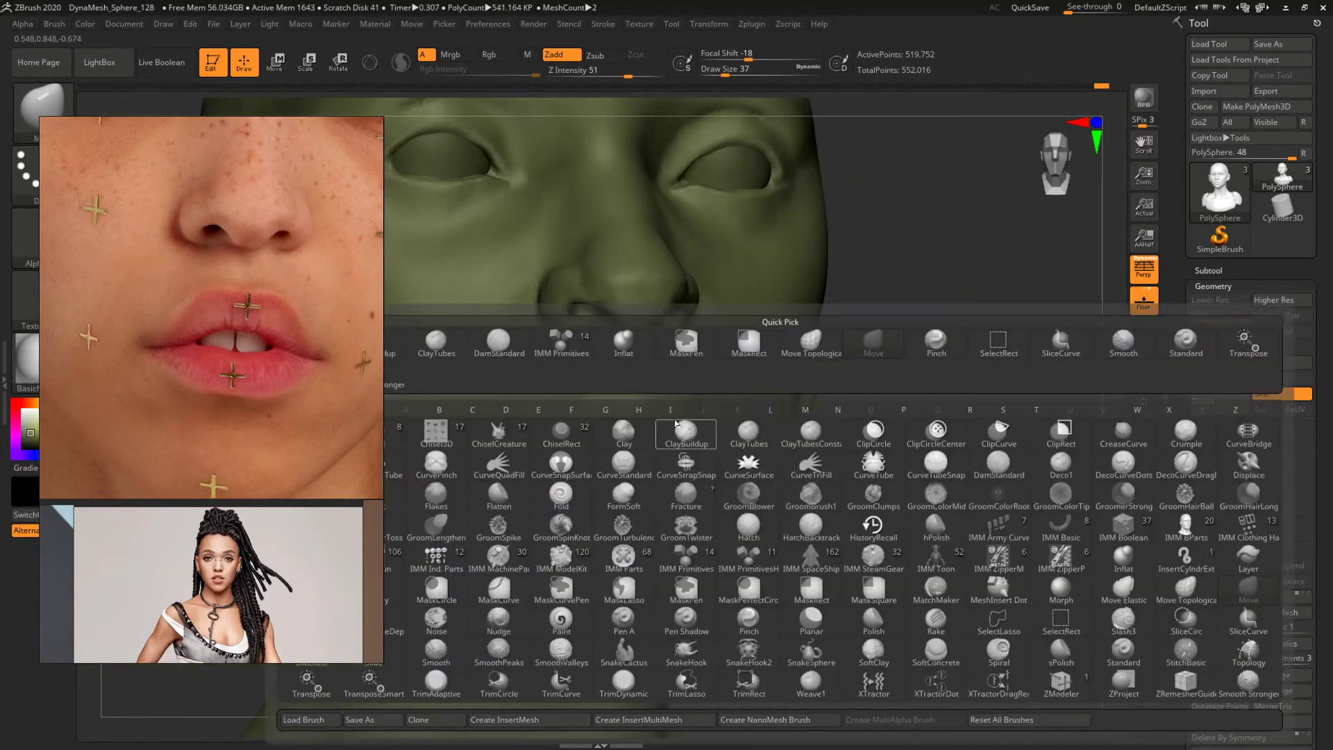
Build up the inner edge of the upper lip with ClayBuildup at draw size 39.
left_click(666, 430)
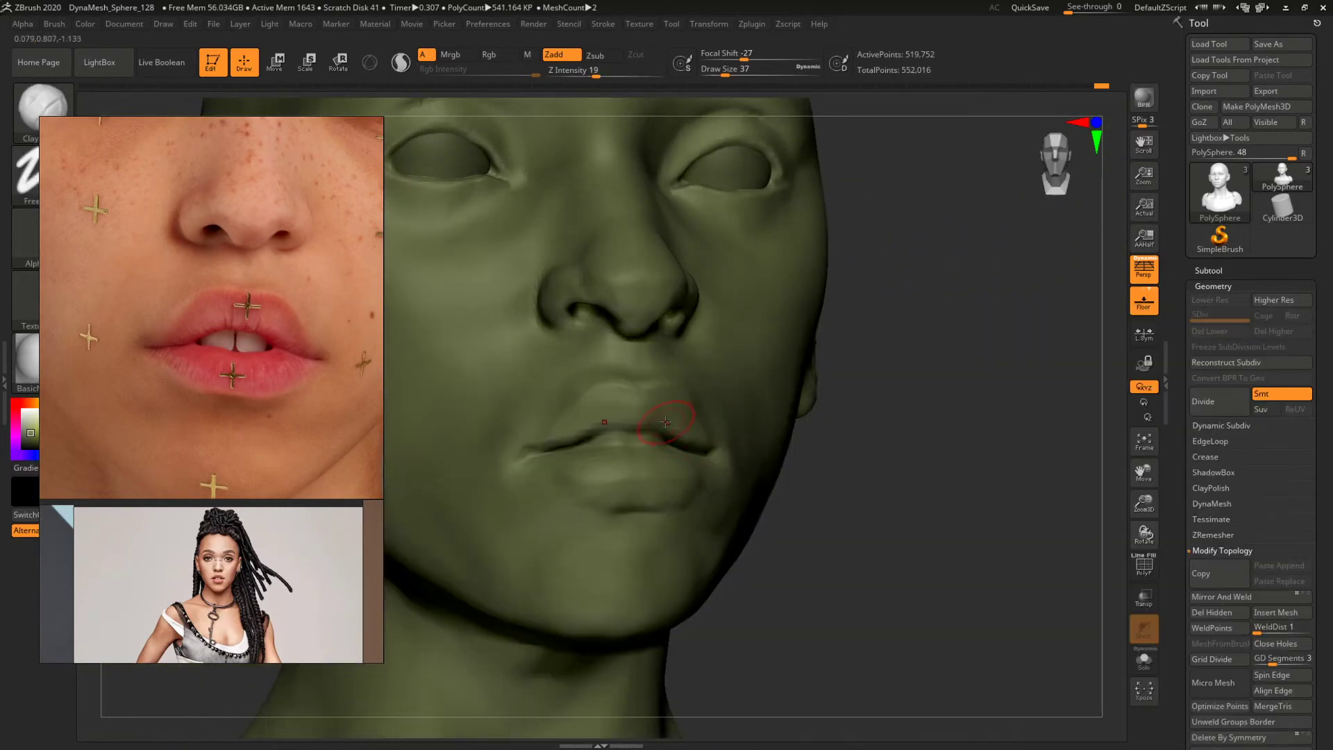
key("space")
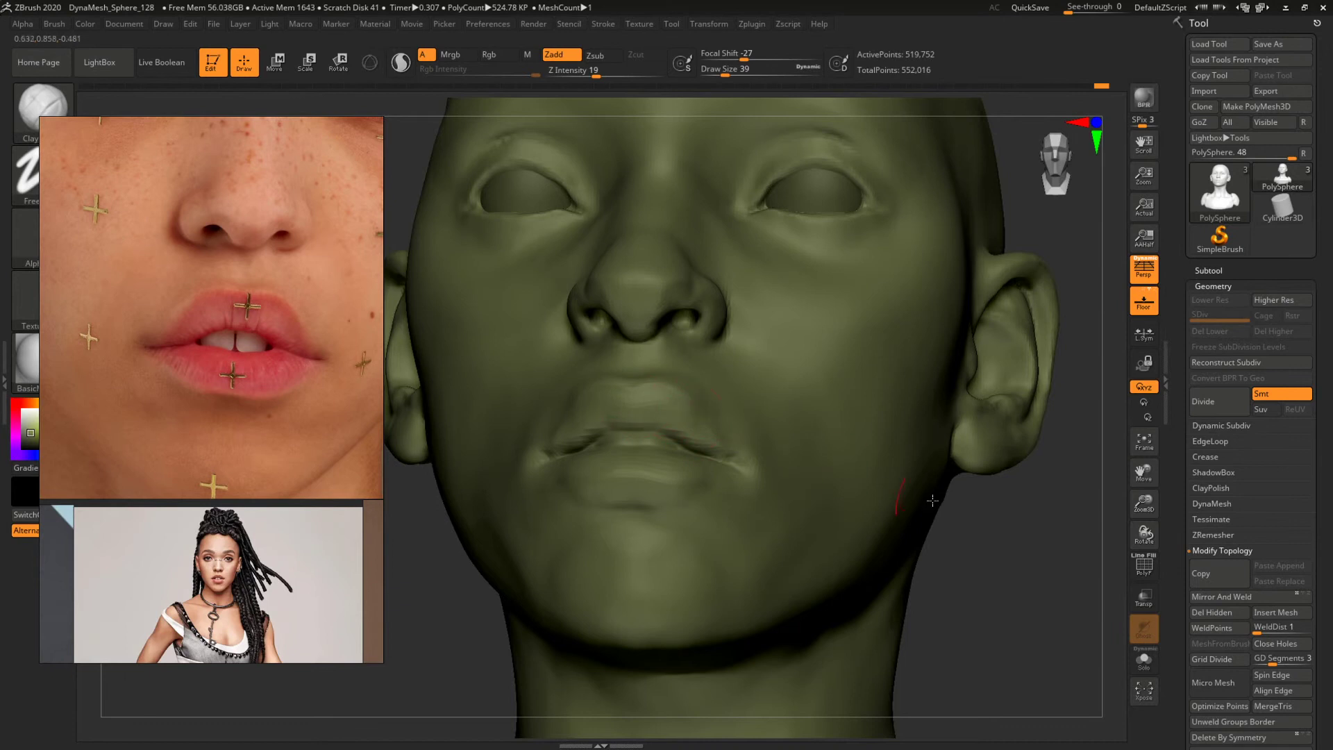
left_click_drag(1052, 550, 759, 455, "alt")
left_click_drag(938, 466, 822, 440)
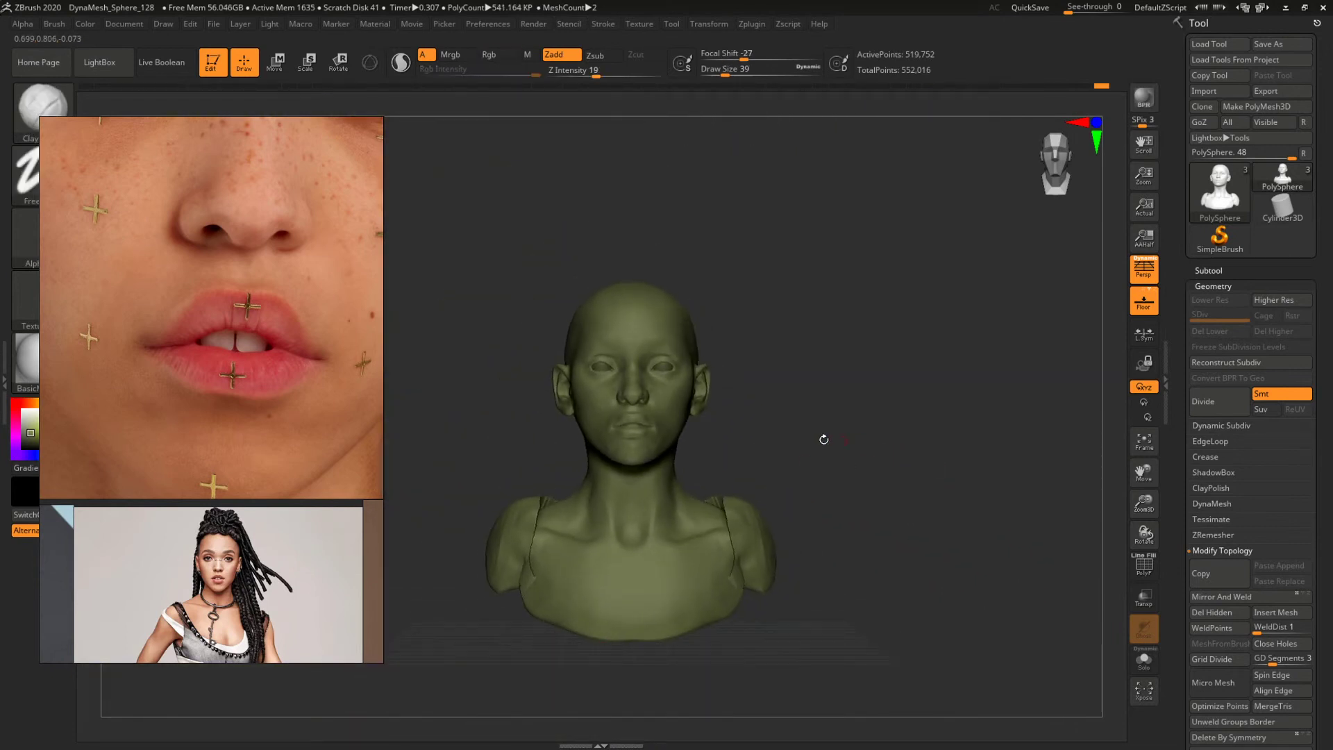
Switch on the second light to check the bust's forms under different lighting.
left_click(268, 25)
left_click(390, 74)
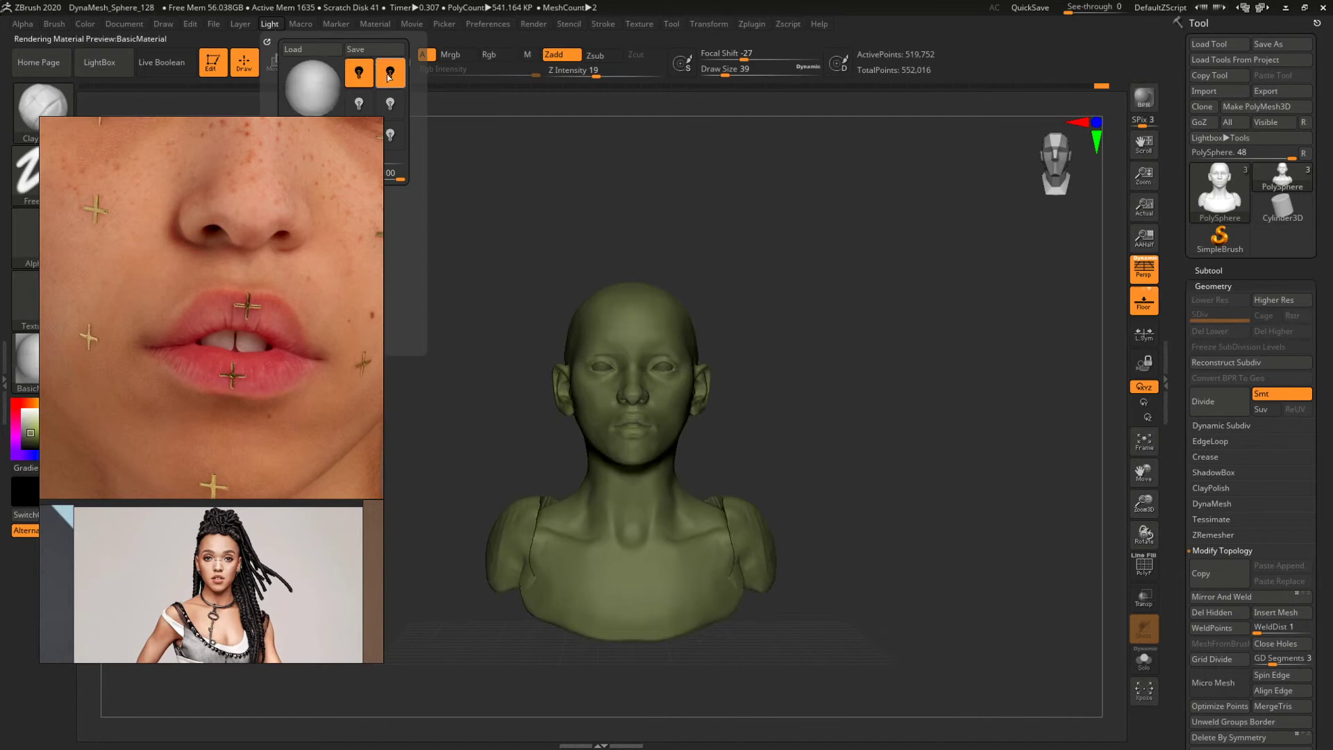
mouse_move(894, 395)
left_mouse_down()
mouse_move(872, 408)
mouse_move(878, 390)
left_mouse_up()
Sculpt the transition beneath the lower lip with ClayBuildup at draw sizes 80 and 54.
left_click_drag(878, 390, 1021, 513, "alt")
left_click_drag(982, 464, 993, 507, "alt")
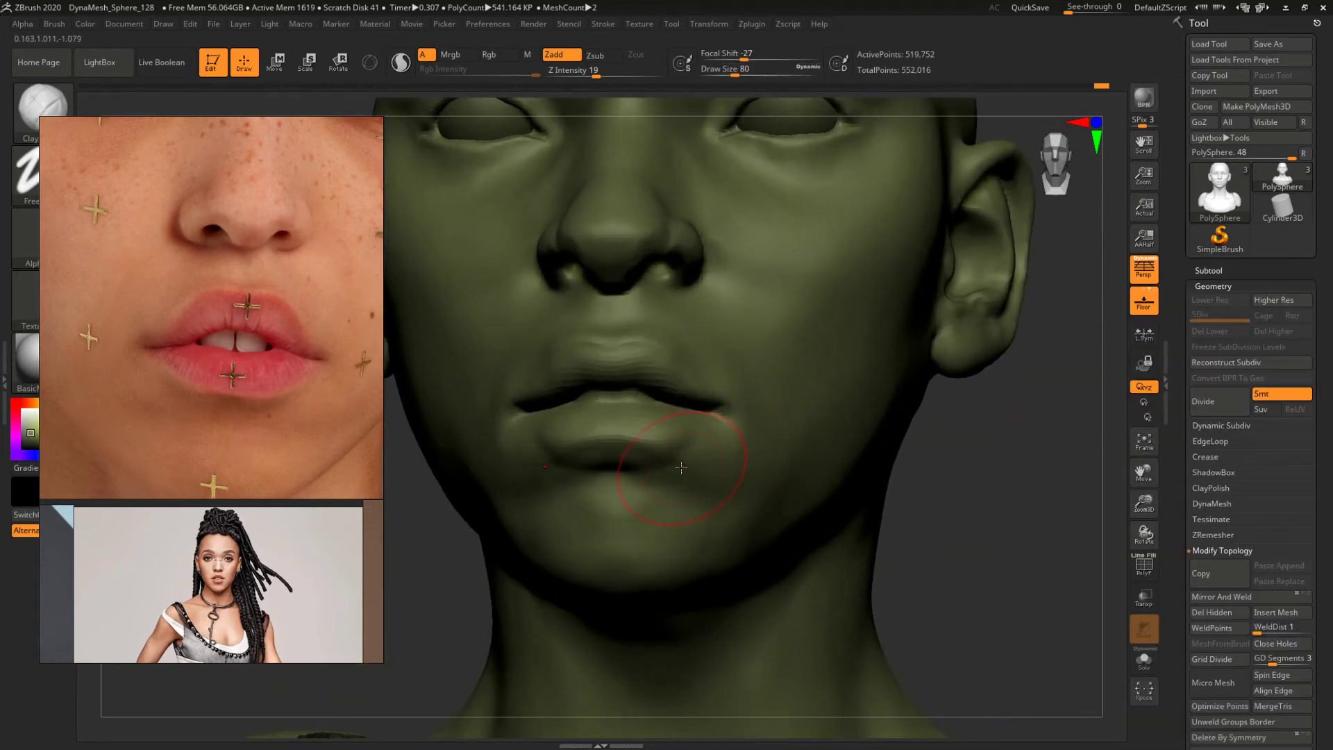
key("[")
key("[")
key("[")
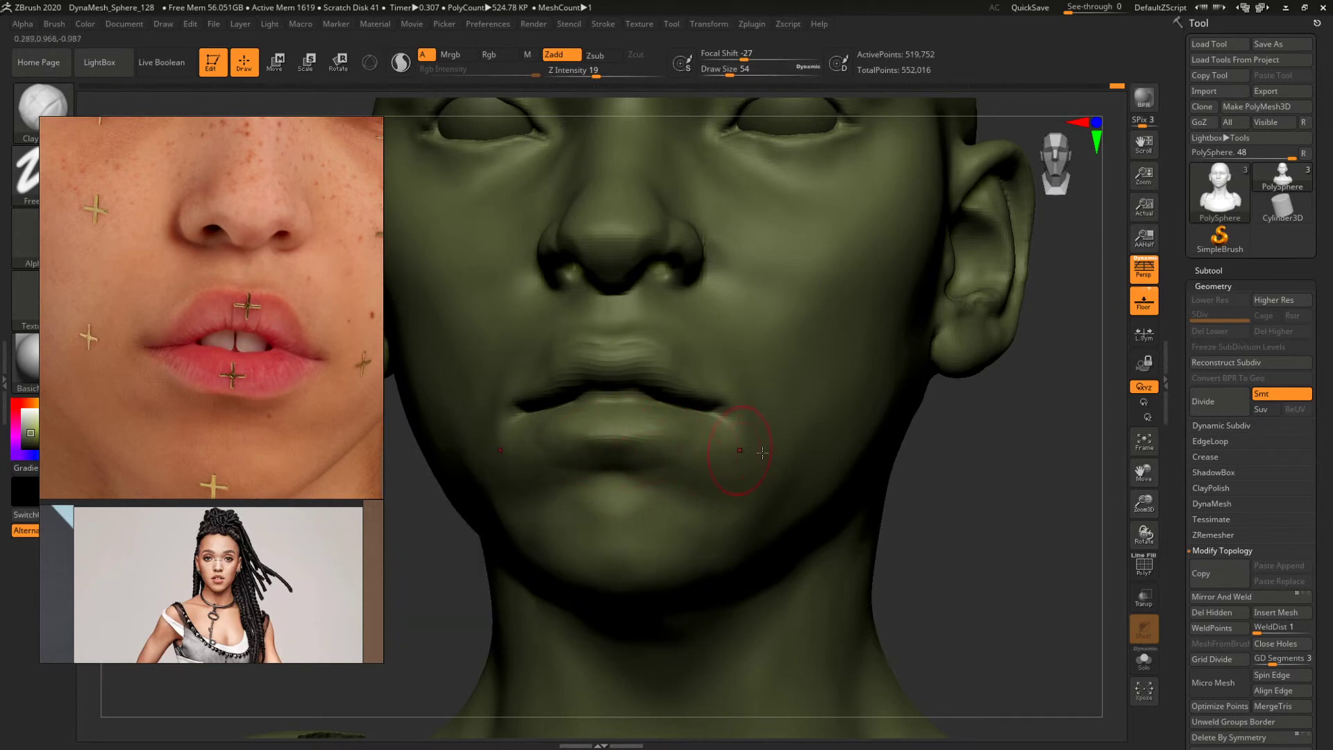
left_click_drag(948, 497, 789, 473)
mouse_move(896, 473)
left_mouse_down()
mouse_move(825, 481)
mouse_move(839, 484)
mouse_move(822, 465)
mouse_move(940, 524)
mouse_move(615, 438)
left_mouse_up()
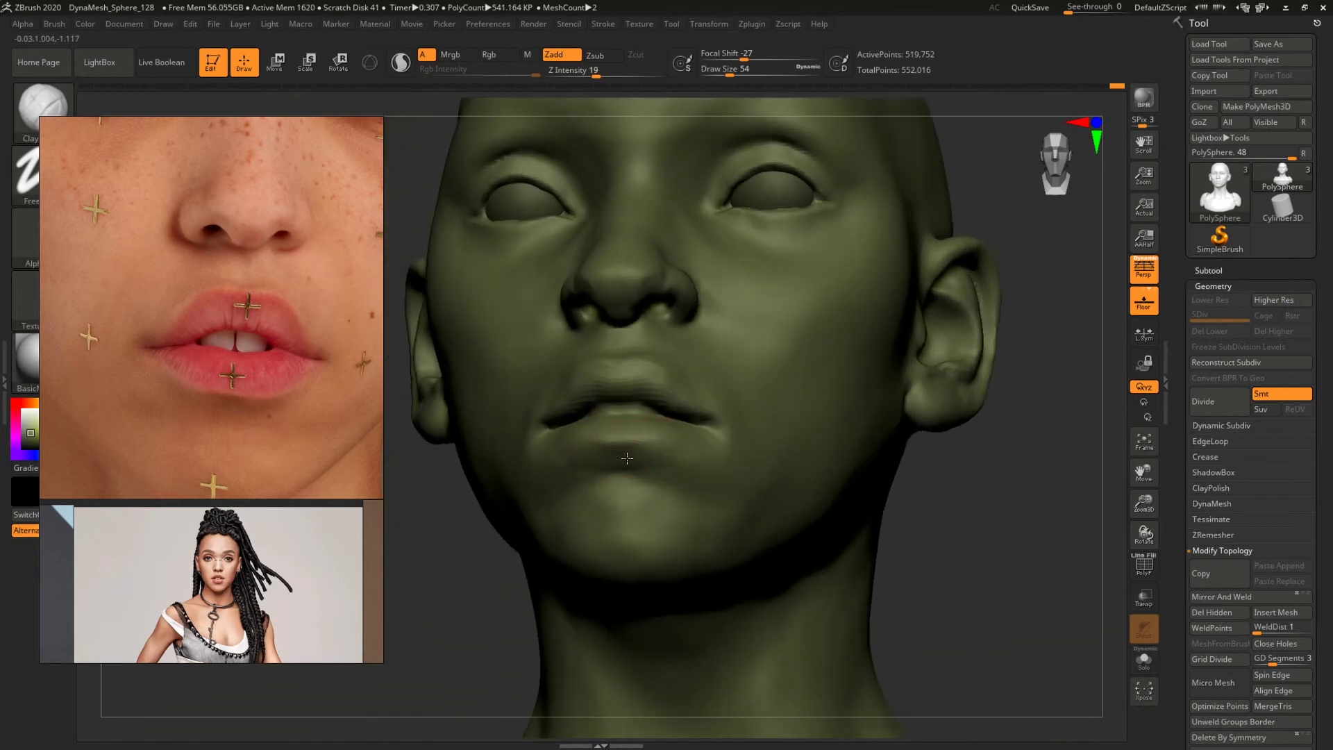
Build up the front of the chin with ClayBuildup at draw sizes 71 and 104.
left_click_drag(939, 550, 963, 467, "alt")
key("s")
key("s")
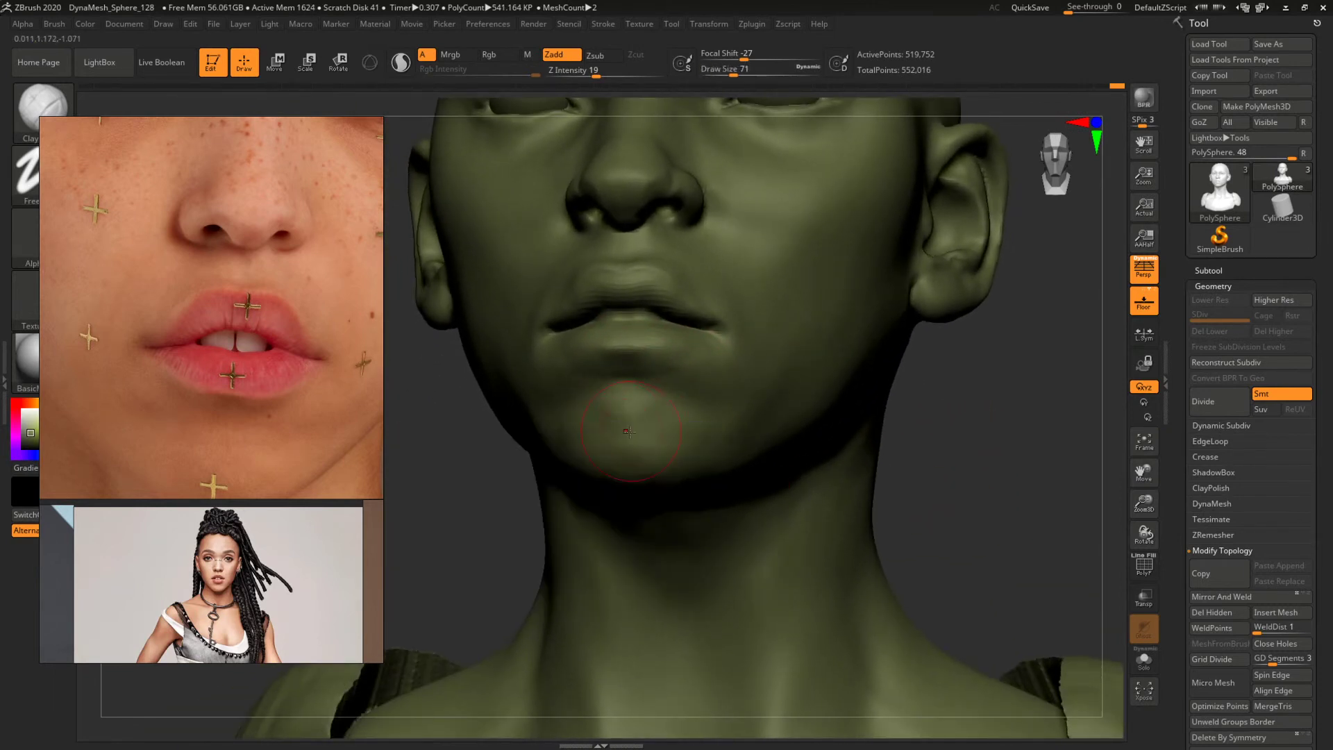
left_click_drag(627, 426, 637, 427)
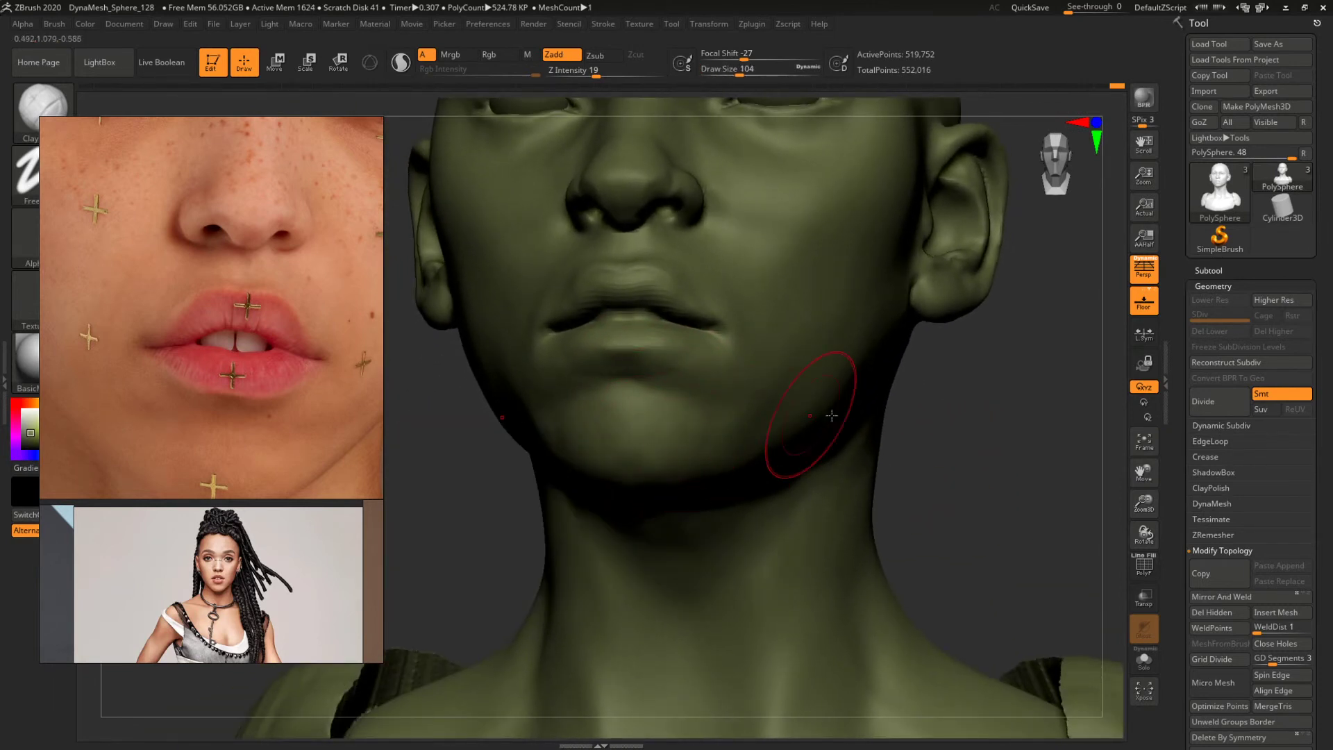
Adjust the shape of the lips from a low view with the Move brush at draw size 49.
mouse_move(809, 417)
left_mouse_down()
mouse_move(1015, 449)
mouse_move(824, 402)
mouse_move(866, 387)
mouse_move(989, 487)
mouse_move(899, 494)
mouse_move(908, 482)
mouse_move(946, 500)
mouse_move(992, 548)
mouse_move(972, 546)
left_mouse_up()
key("b")
key("m")
key("v")
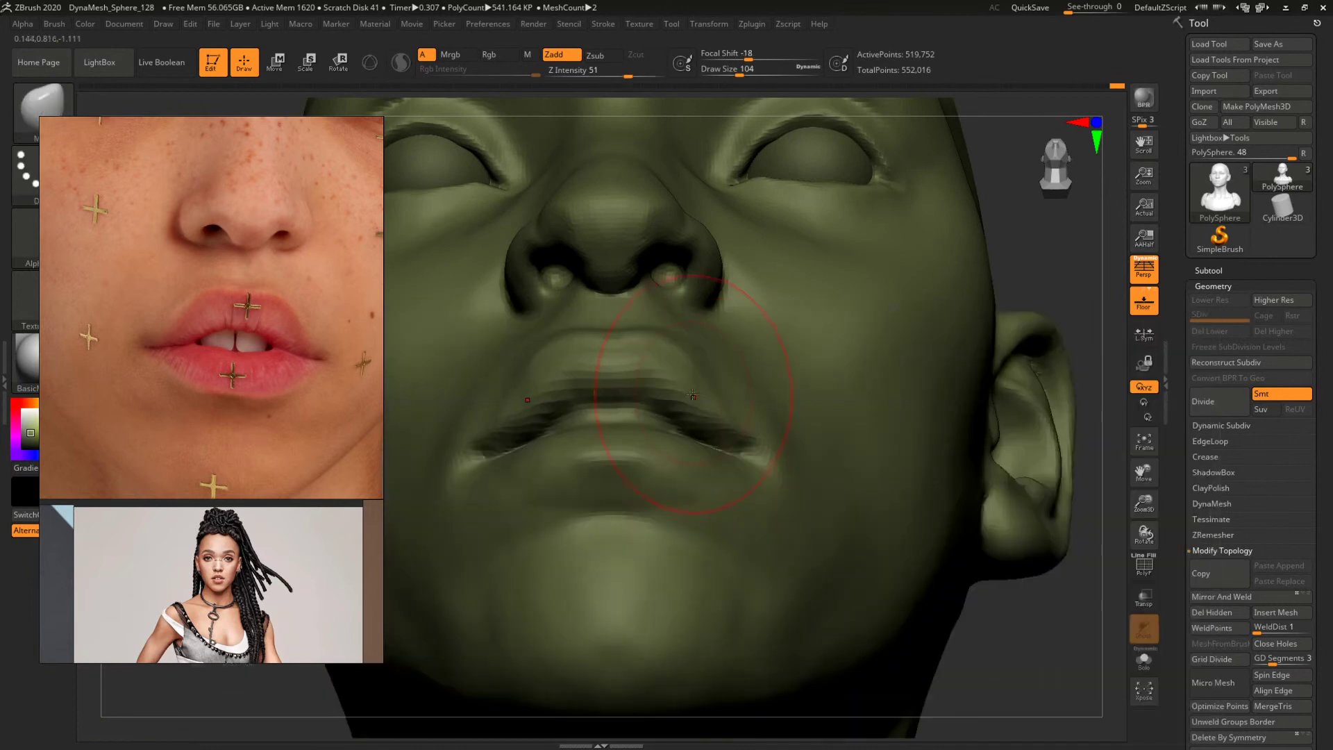
key("space")
left_click_drag(696, 389, 706, 396)
key("space")
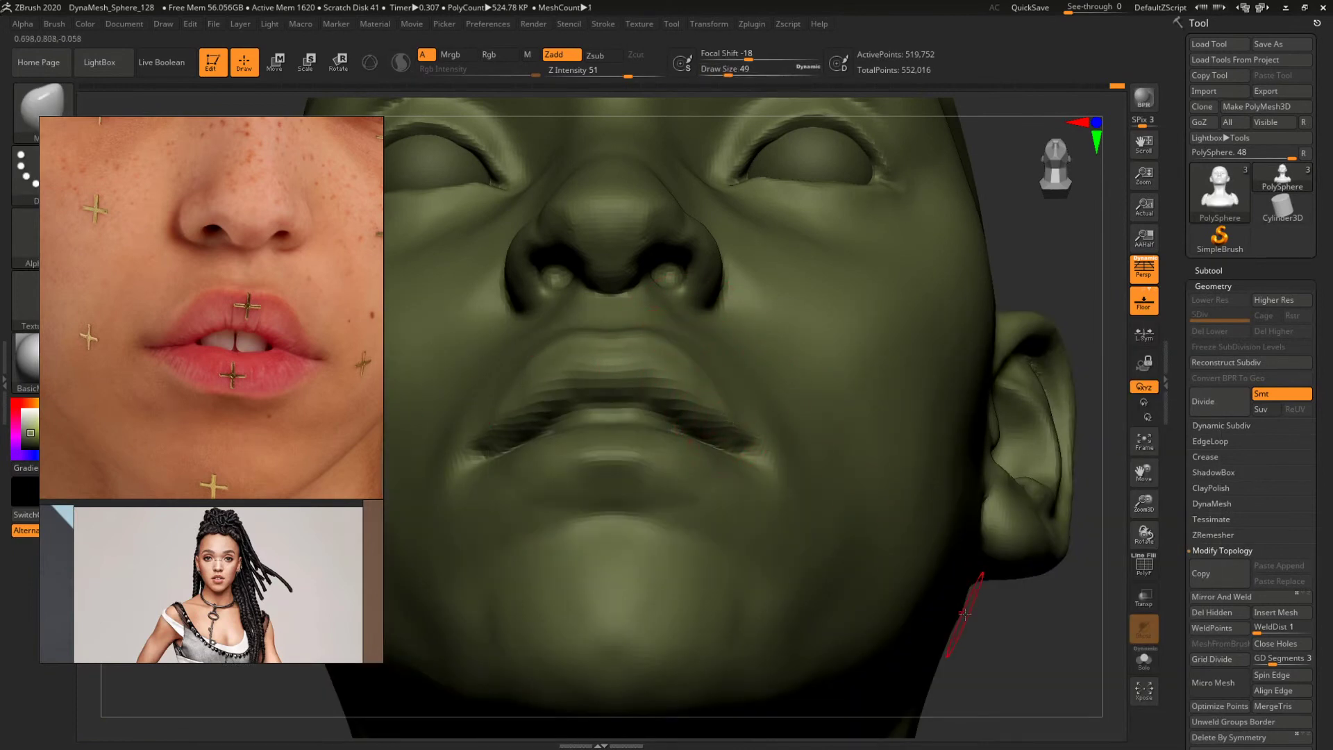
left_click_drag(987, 611, 827, 482)
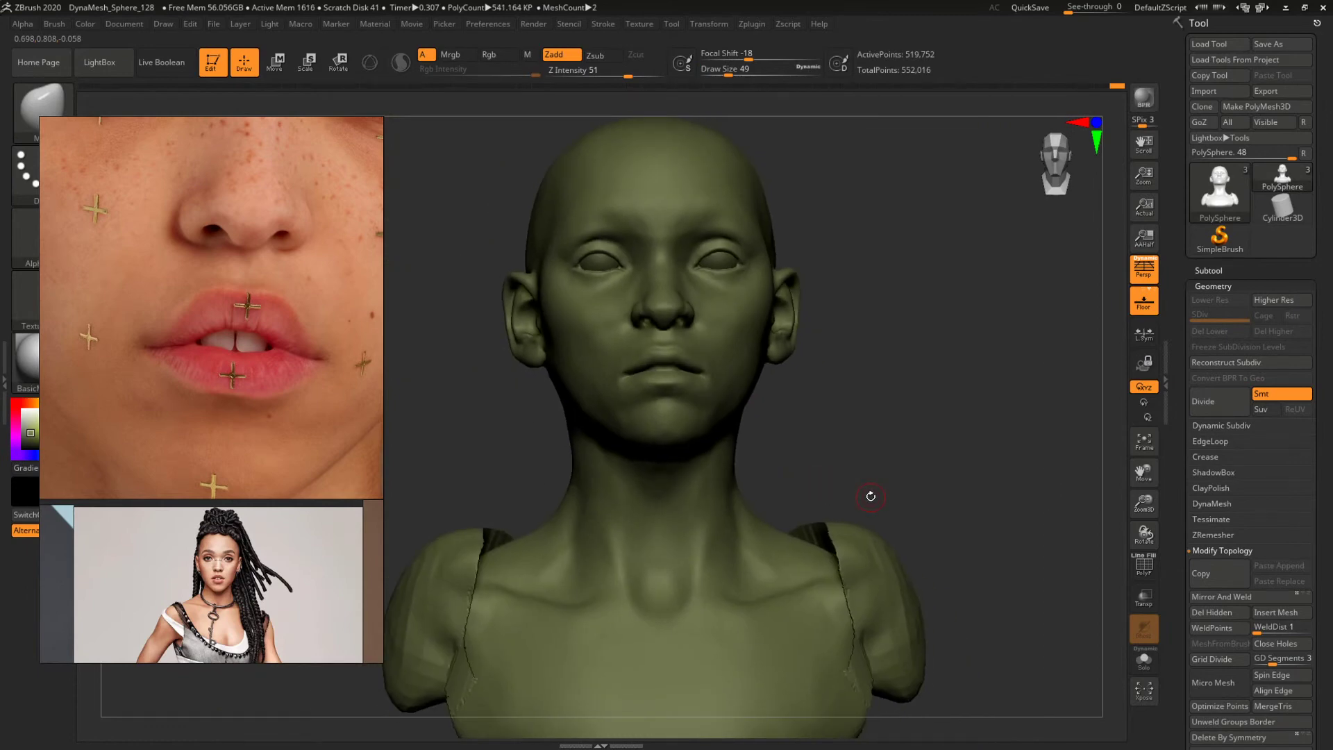
Find the three-quarter close-up with the nose ring among the references and compare the bust's mouth and cheek from a matching angle.
scroll(220, 592, "up", 9)
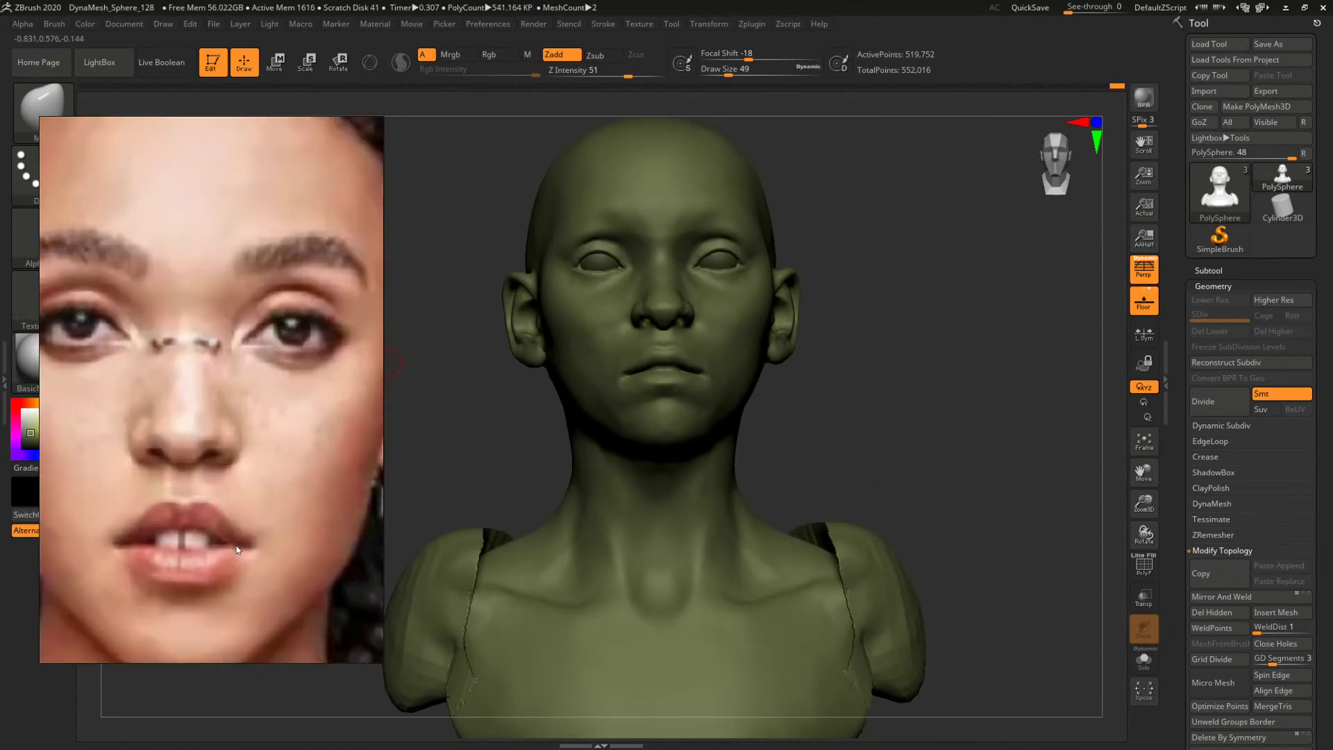
scroll(216, 482, "down", 4)
scroll(218, 482, "down", 8)
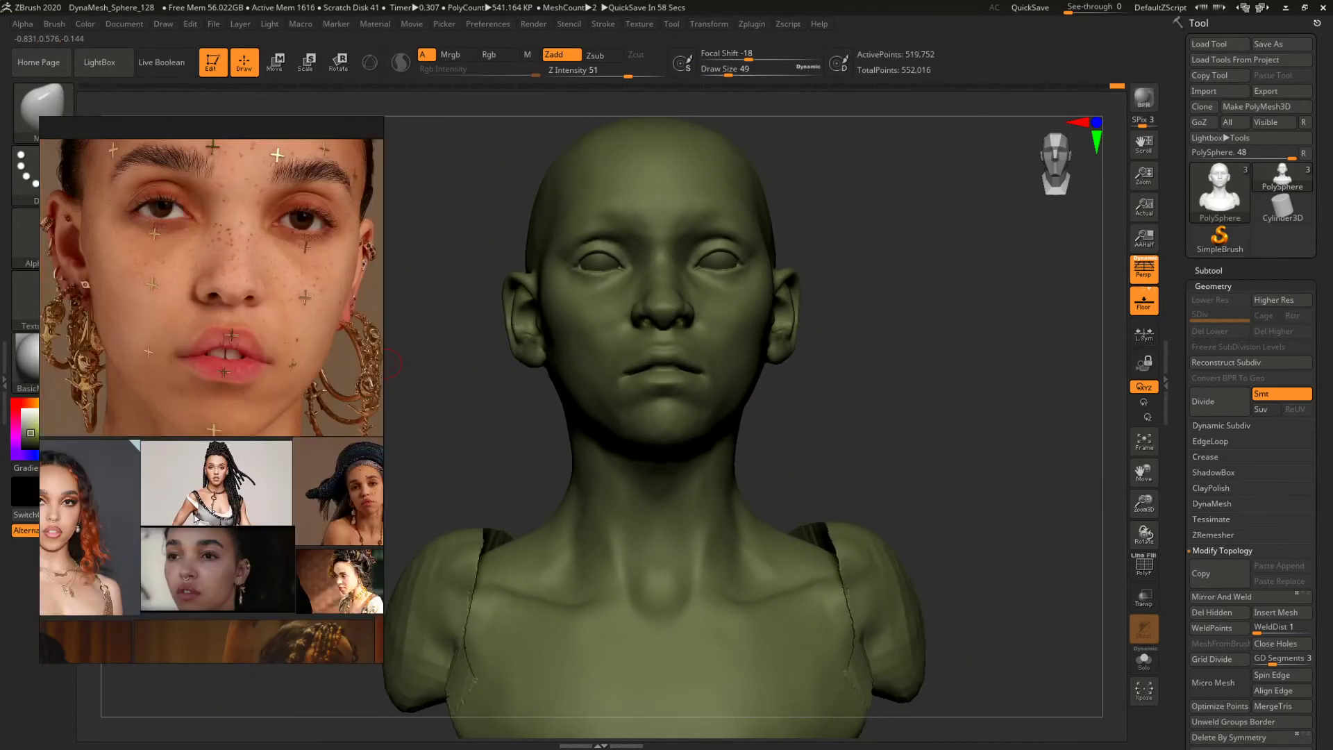
middle_click_drag(196, 516, 289, 438)
scroll(289, 521, "up", 5)
scroll(289, 519, "up", 2)
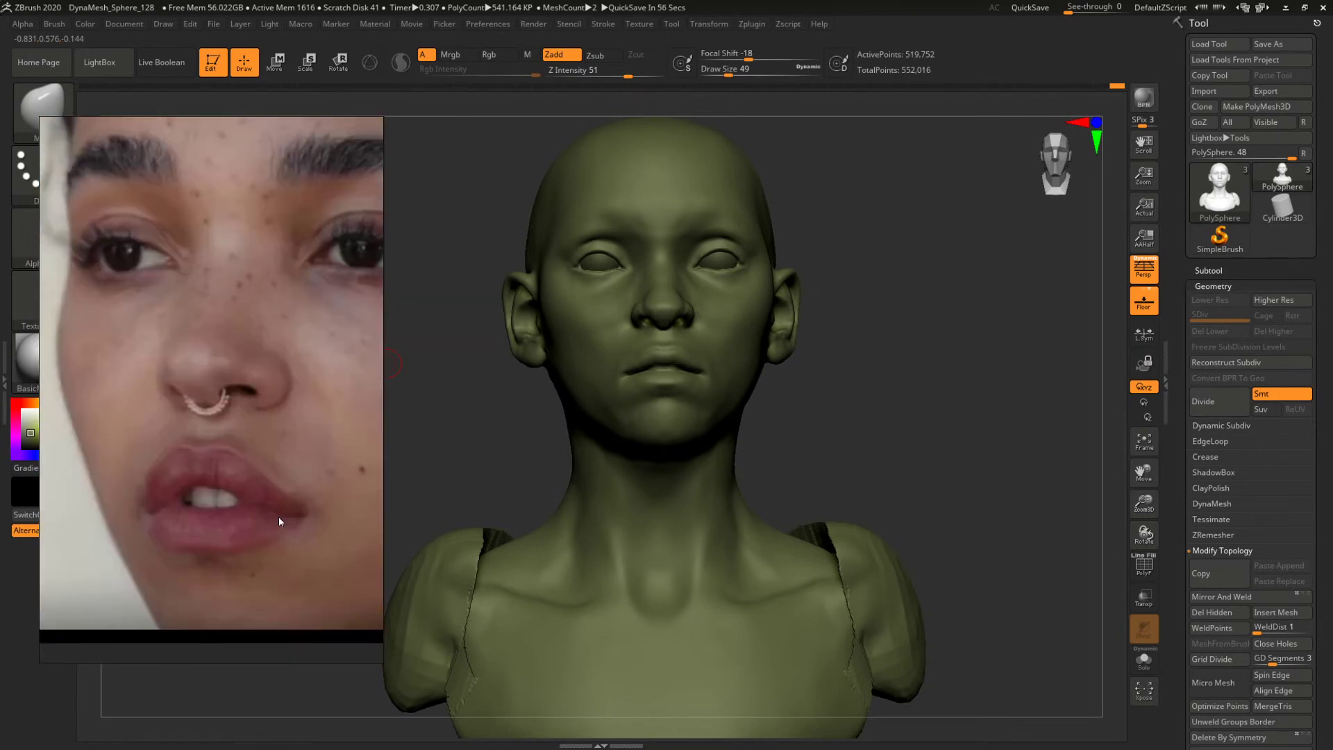
mouse_move(908, 360)
left_mouse_down()
mouse_move(961, 362)
mouse_move(798, 467)
left_mouse_up()
left_click_drag(479, 450, 472, 464, "alt")
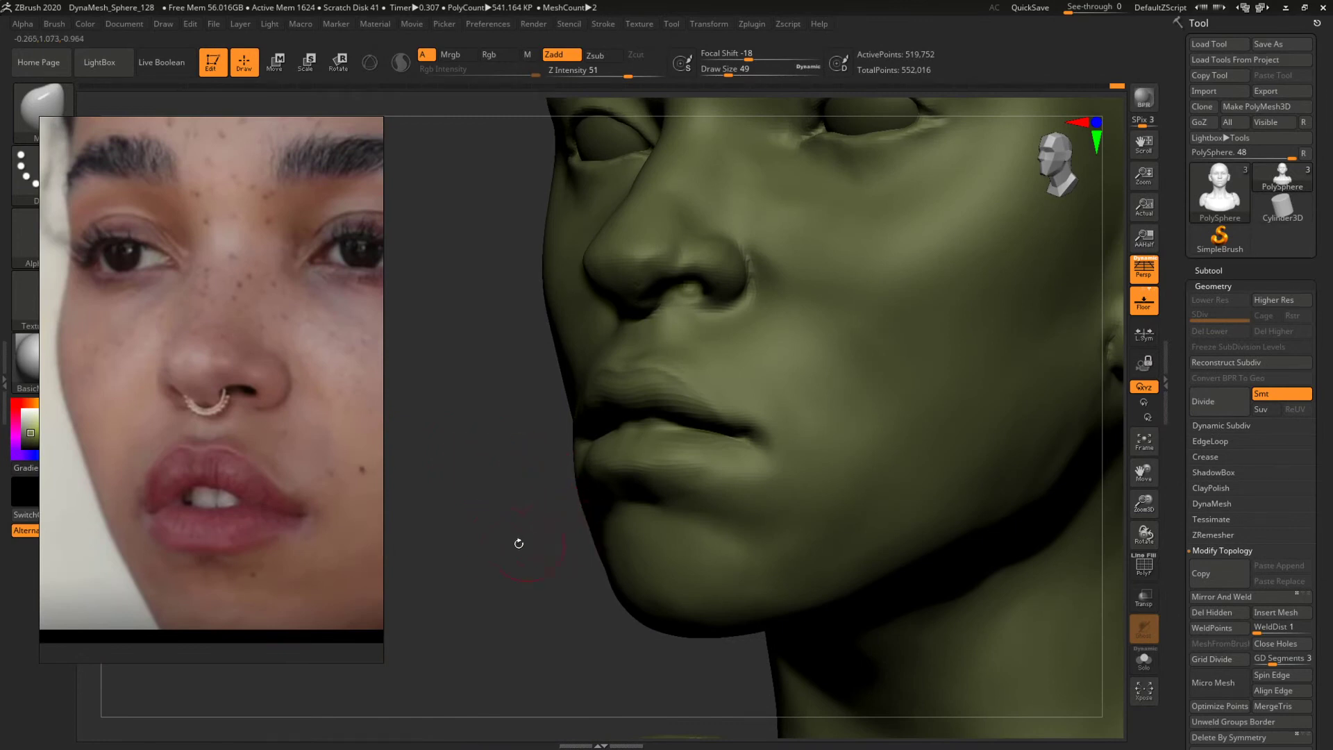
left_click_drag(519, 543, 464, 512, "alt")
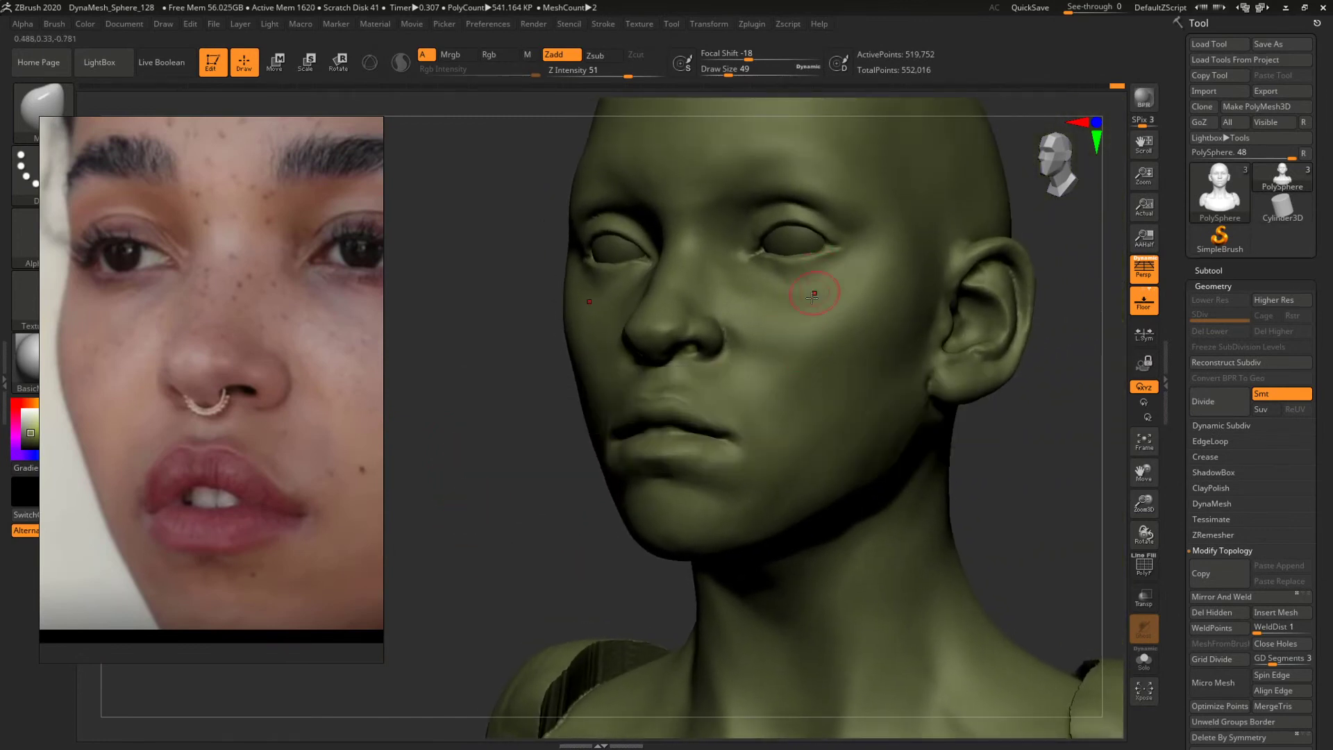
Sculpt the broad planes at the side of the cheek with ClayBuildup at draw sizes 177 and 149.
key("b")
key("c")
key("l")
key("space")
left_click_drag(800, 347, 839, 330)
key("space")
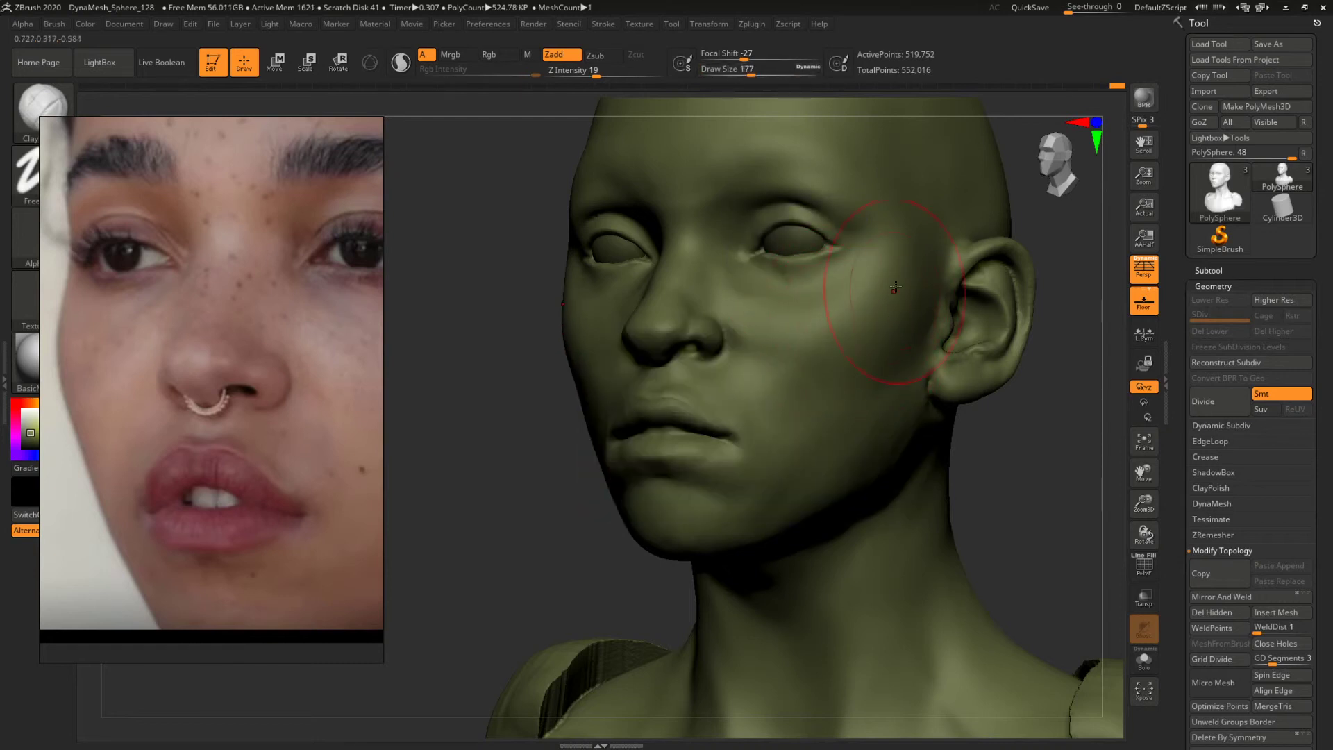
key("bracketleft")
key("bracketleft")
key("bracketleft")
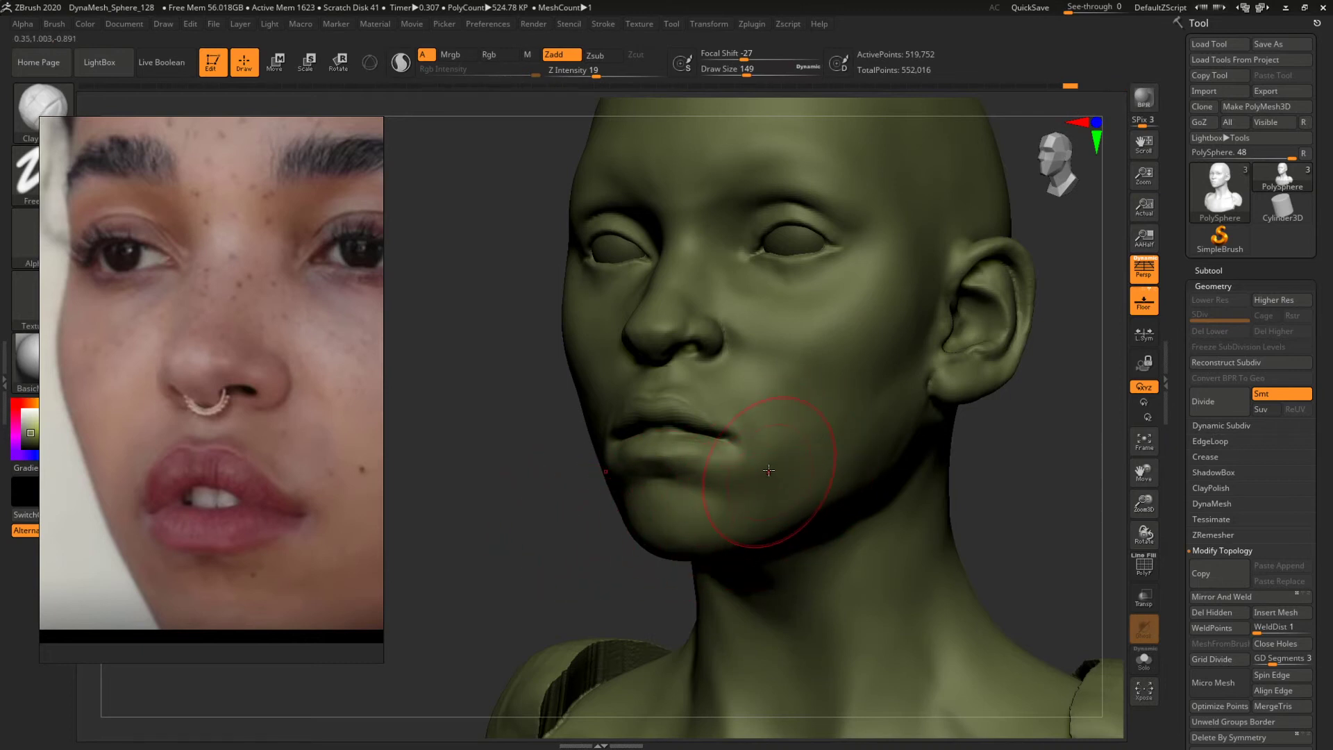
Undo the last stroke and rework the cheek beside the mouth with ClayBuildup at draw size 132.
key("space")
key("space")
left_click_drag(774, 422, 768, 432)
key("ctrl+z")
key("space")
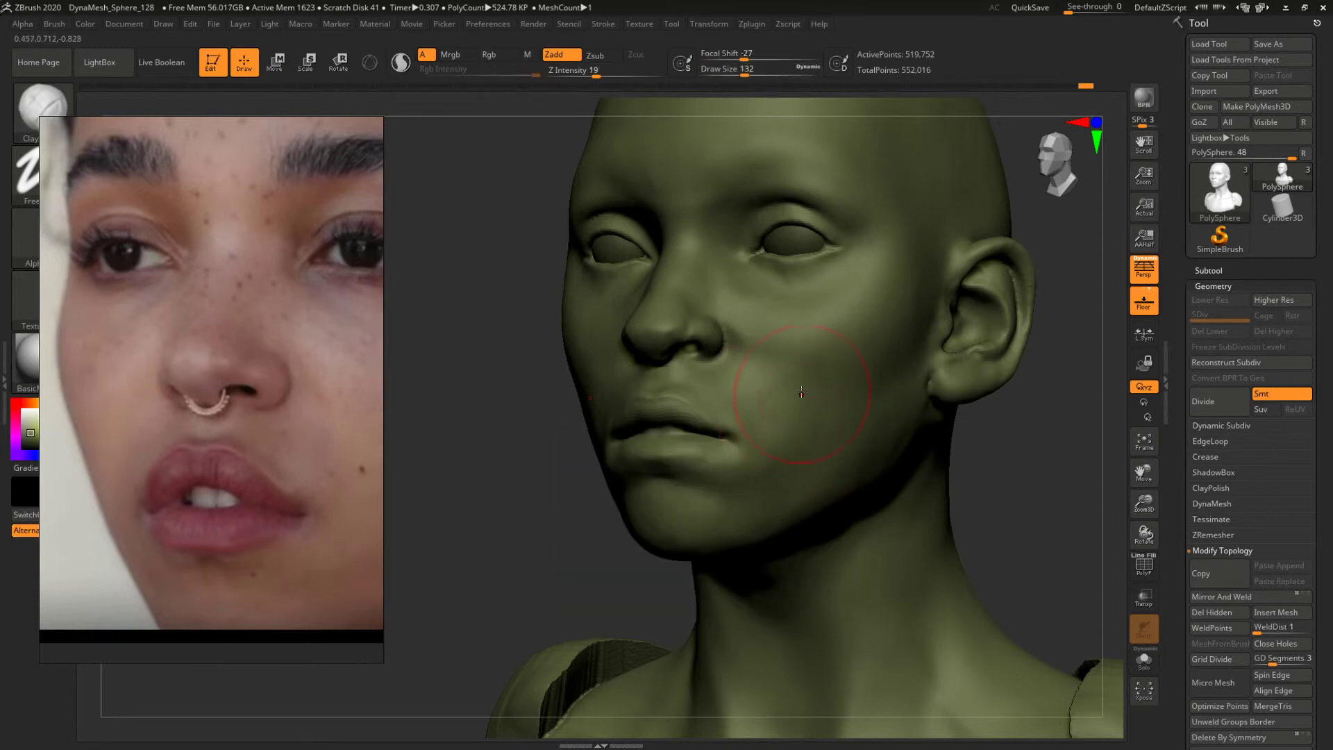
mouse_move(1044, 512)
left_mouse_down()
mouse_move(1107, 518)
mouse_move(970, 431)
mouse_move(941, 437)
mouse_move(972, 415)
mouse_move(940, 416)
mouse_move(965, 412)
mouse_move(1000, 456)
mouse_move(965, 425)
mouse_move(957, 457)
mouse_move(994, 530)
mouse_move(1033, 470)
mouse_move(1037, 493)
mouse_move(910, 398)
left_mouse_up()
Sculpt the area between the brows and the nose bridge with ClayBuildup at draw size 77.
key("space")
mouse_move(784, 382)
left_mouse_down()
mouse_move(769, 380)
mouse_move(786, 352)
mouse_move(768, 380)
mouse_move(817, 389)
left_mouse_up()
key("space")
key("space")
left_click_drag(1017, 292, 1072, 351)
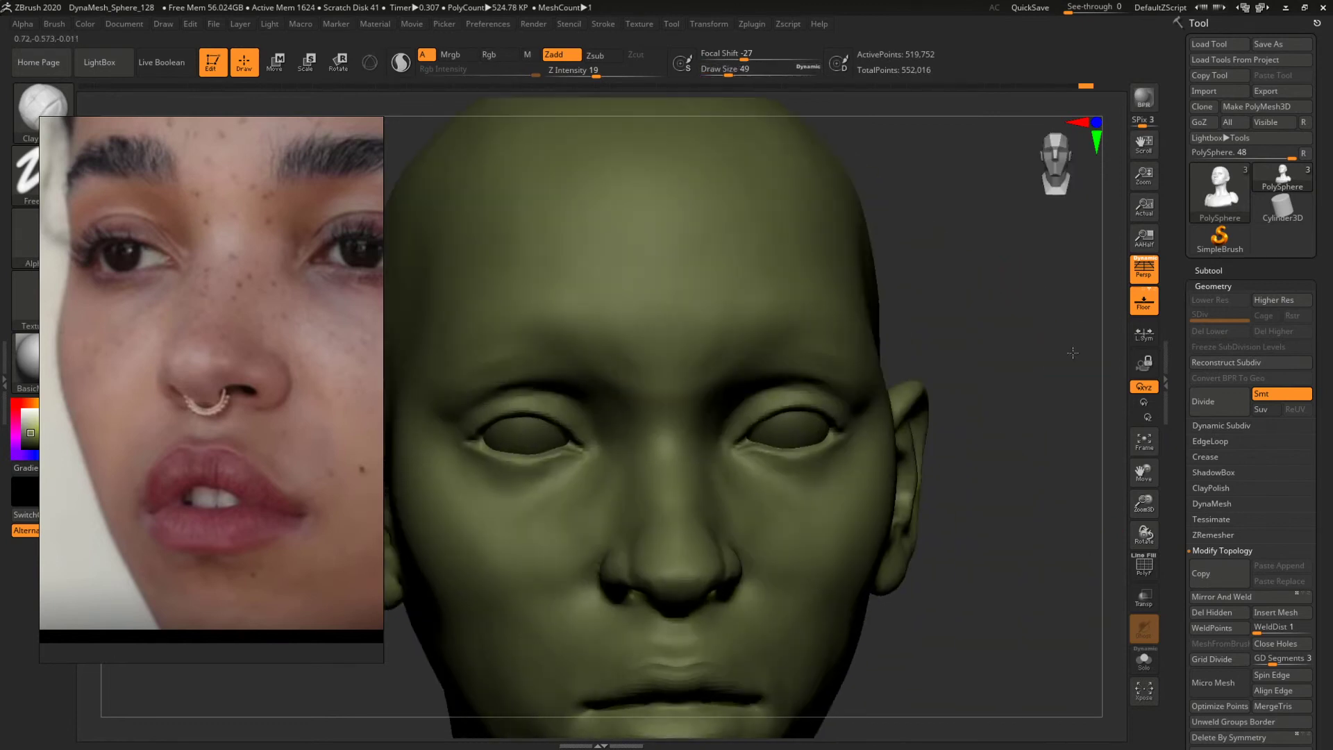
right_click_drag(1071, 351, 988, 357, "ctrl")
left_click_drag(989, 357, 947, 336)
right_click_drag(947, 336, 1044, 447, "ctrl")
right_click_drag(946, 348, 1019, 427, "ctrl")
left_click_drag(1019, 426, 906, 369)
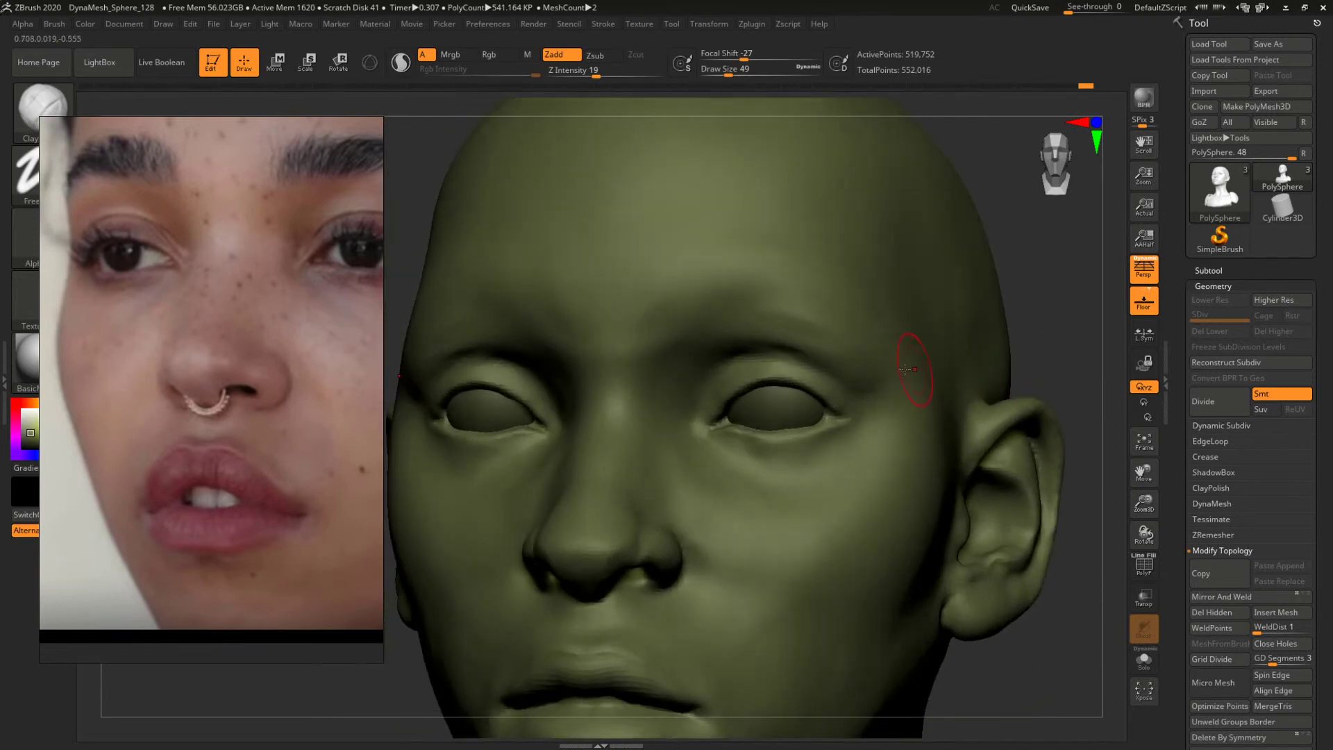
key("space")
left_click_drag(665, 415, 672, 404)
key("space")
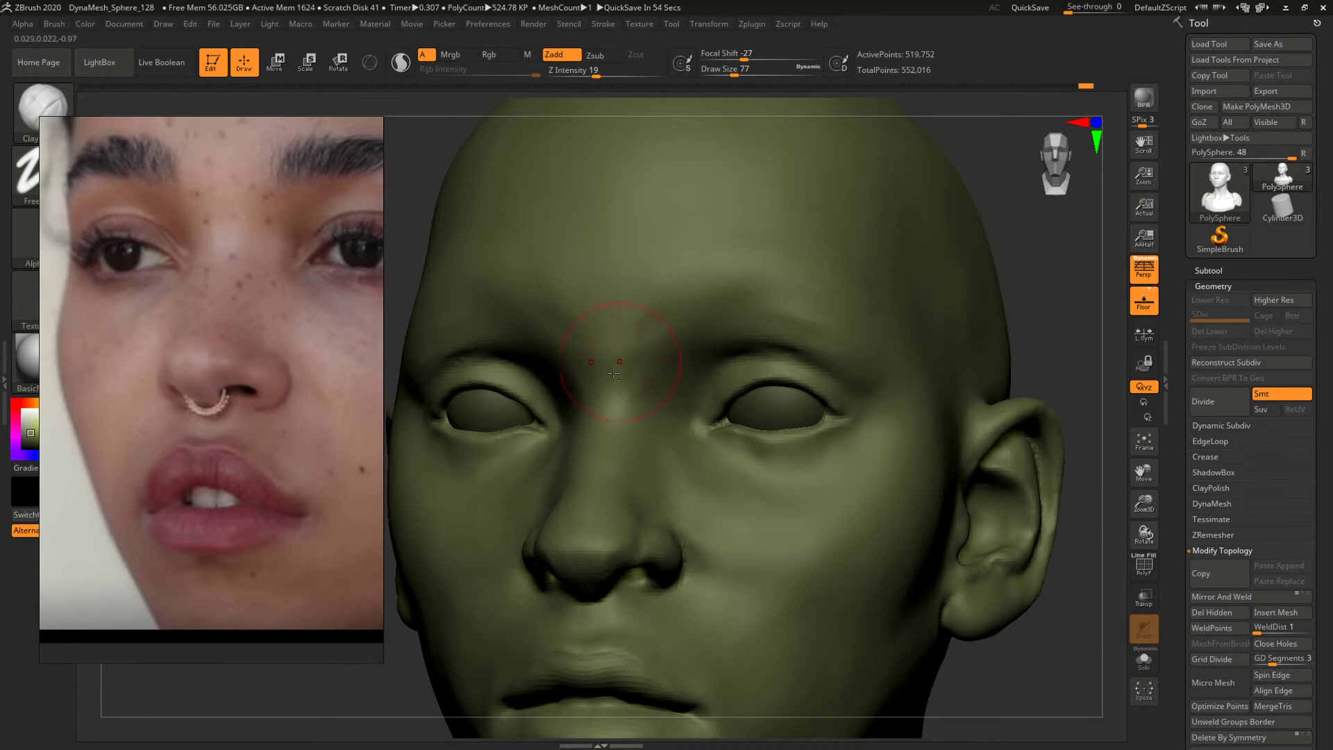
Build up the cheek beside the nostril with ClayBuildup at draw size 94.
left_click_drag(1084, 319, 909, 439, "alt")
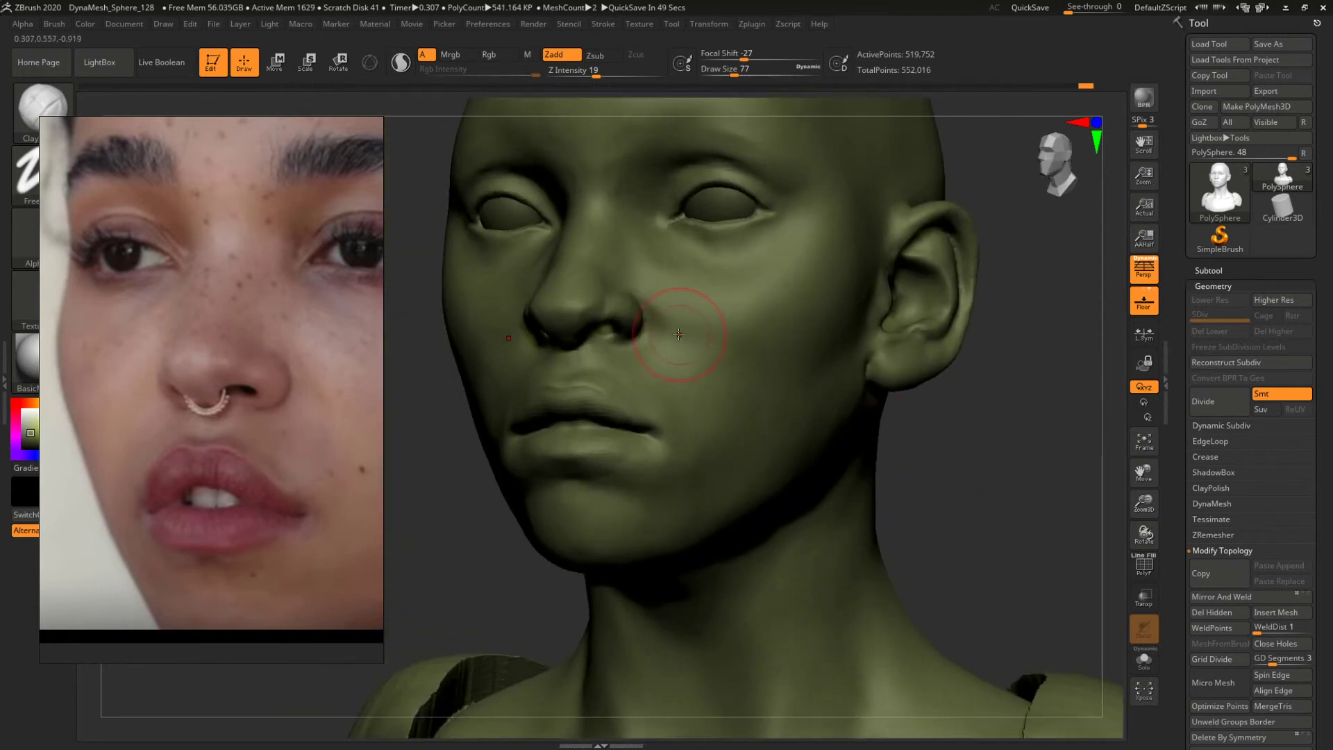
key("space")
left_click_drag(679, 334, 688, 336)
key("space")
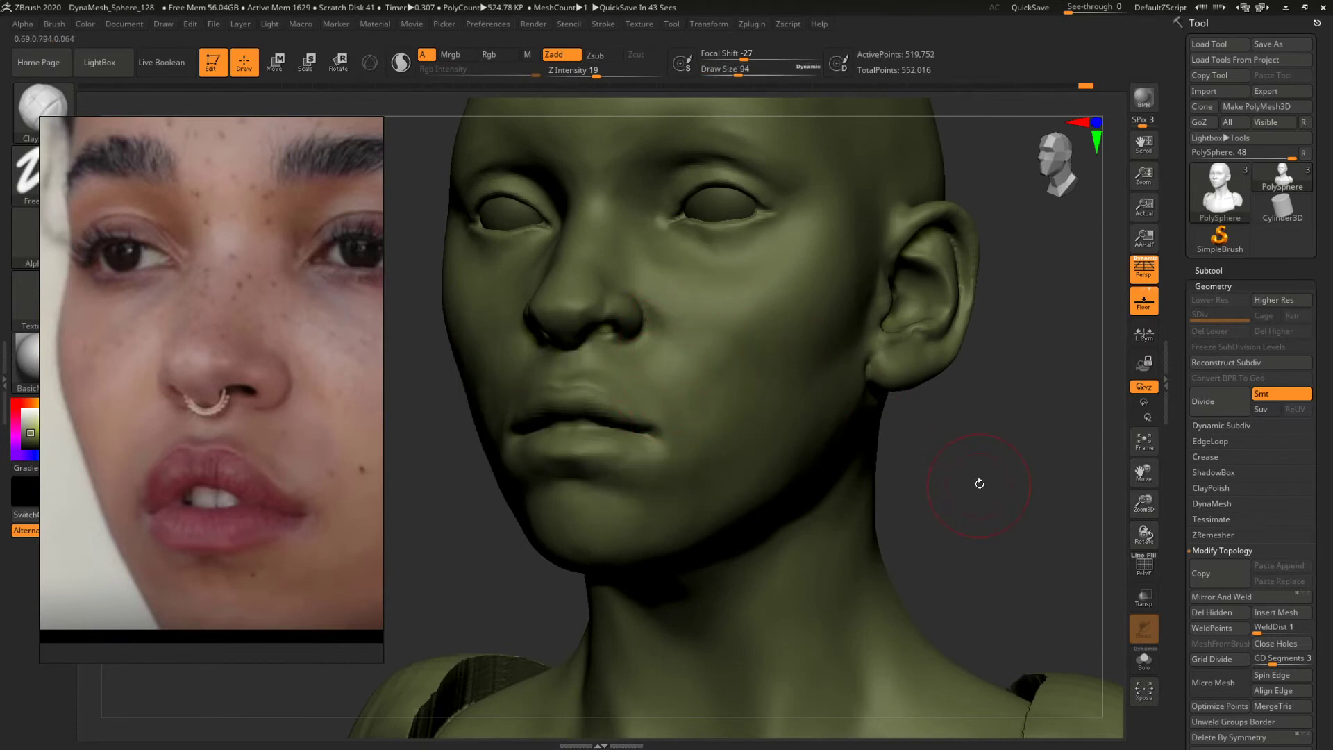
Sculpt the rear cheek in front of the ear with ClayBuildup at draw size 128 and smooth it toward the jaw.
mouse_move(979, 482)
left_mouse_down()
mouse_move(1005, 482)
mouse_move(845, 414)
mouse_move(900, 469)
mouse_move(868, 444)
mouse_move(768, 427)
left_mouse_up()
key("space")
left_click_drag(851, 336, 865, 332)
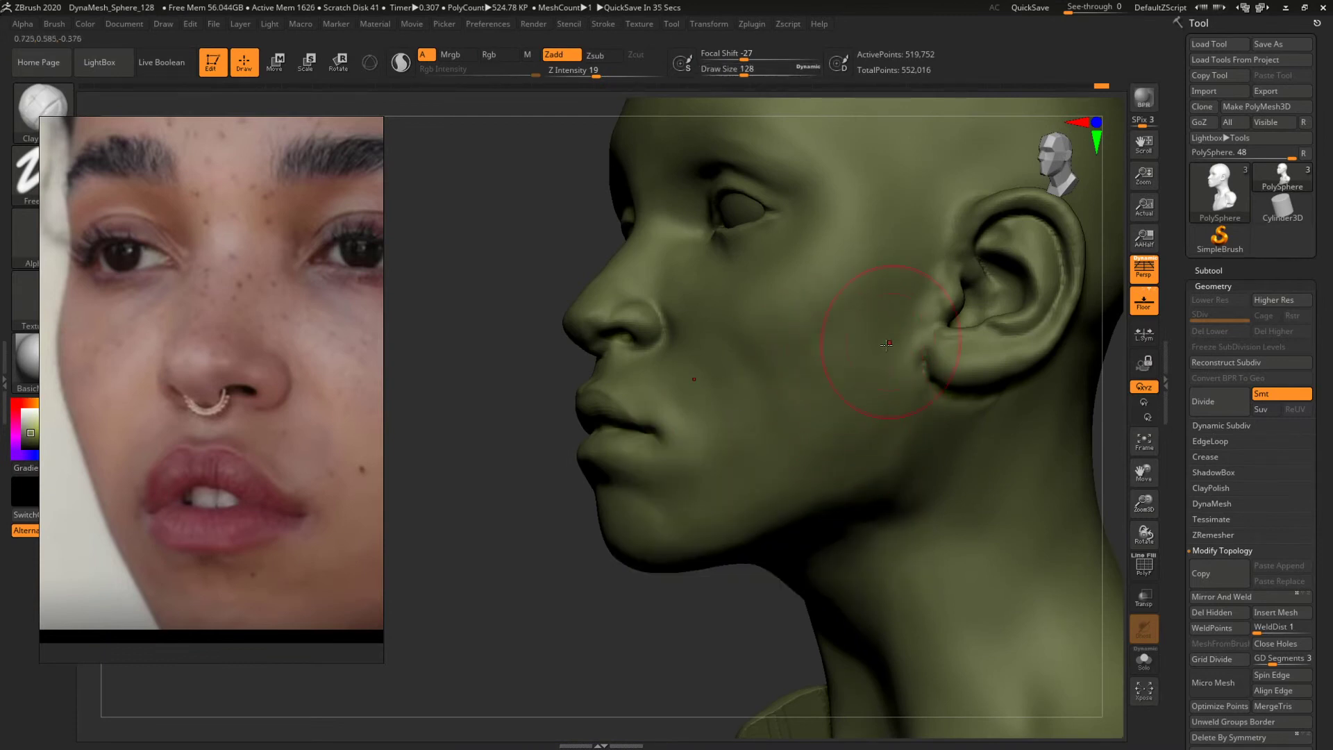
left_click_drag(877, 402, 782, 431, "shift")
mouse_move(574, 539)
left_mouse_down()
mouse_move(1034, 442)
mouse_move(982, 393)
mouse_move(1006, 423)
mouse_move(927, 447)
left_mouse_up()
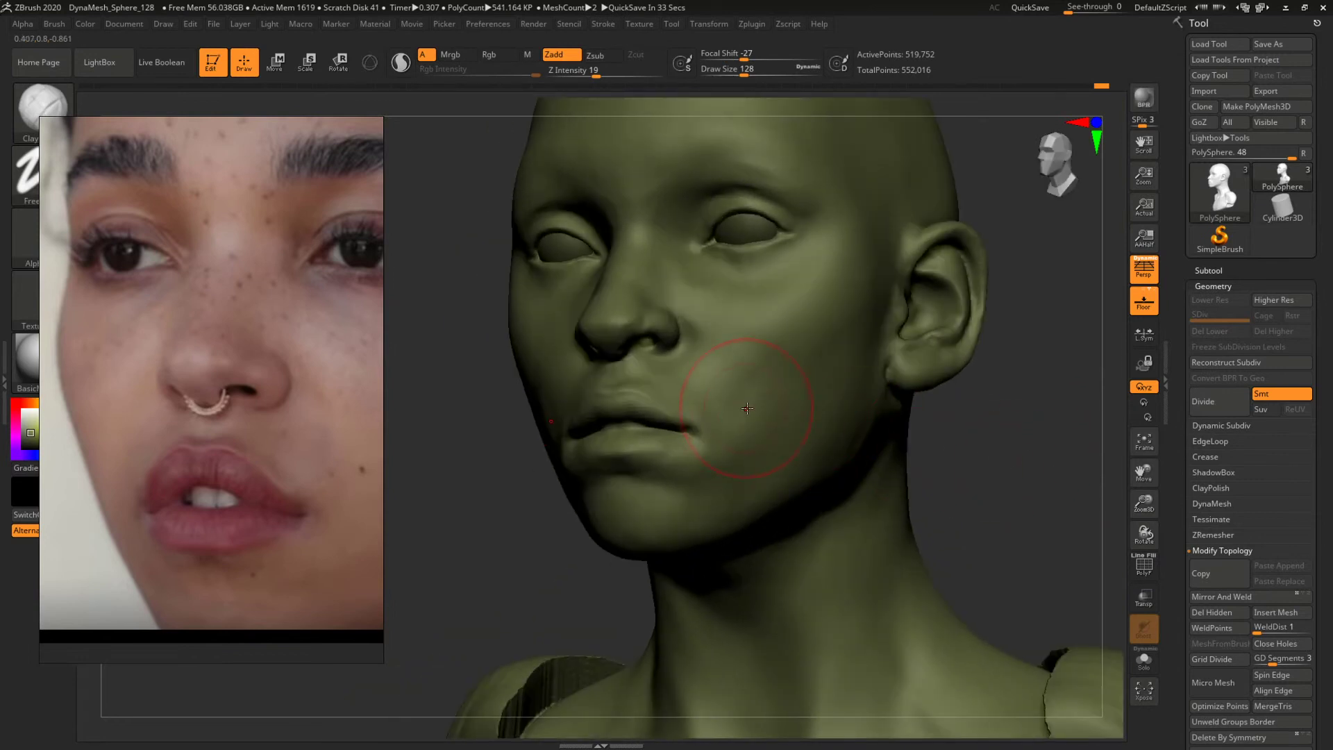
Smooth the cheek just outside the mouth corner at draw size 108.
key("space")
left_click_drag(747, 409, 743, 411)
left_click_drag(969, 465, 998, 461)
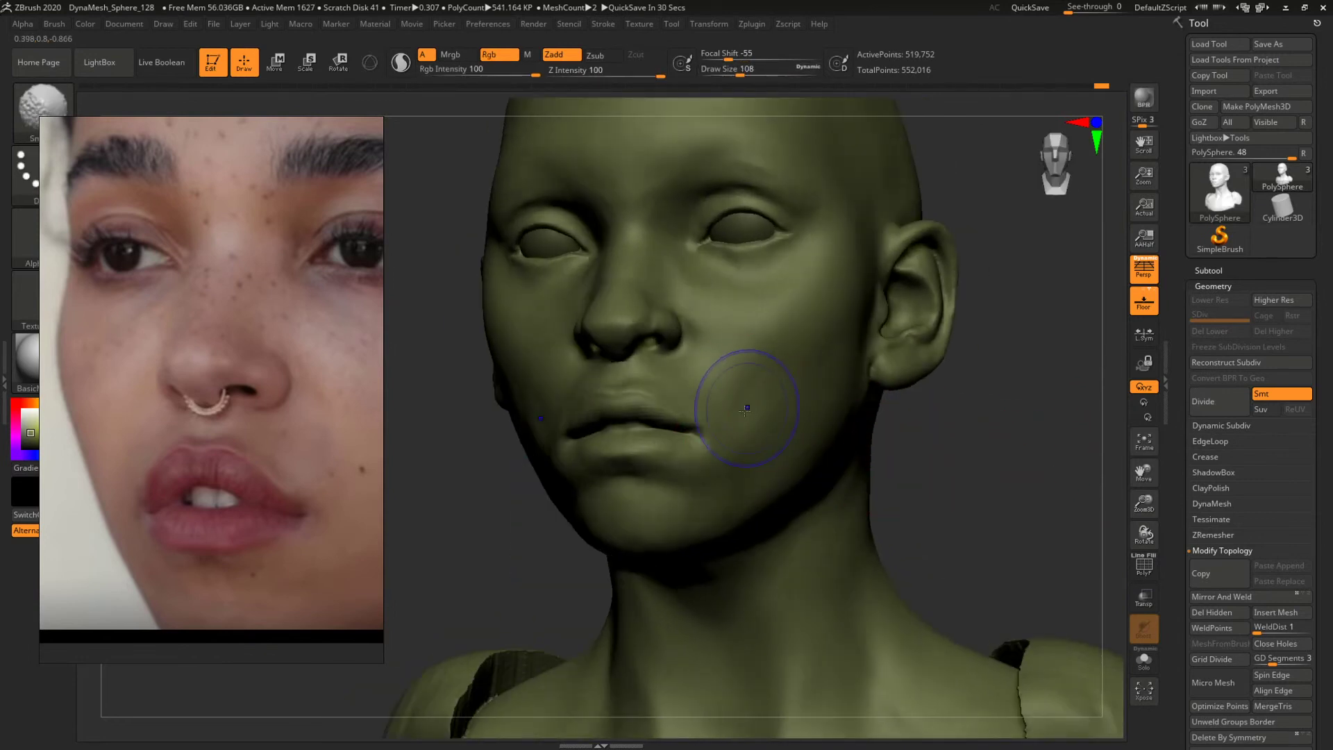
left_click_drag(744, 410, 766, 439, "shift")
left_click_drag(972, 442, 1040, 443)
Refine the upper edge of the lower lip with ClayBuildup at draw size 31.
mouse_move(1040, 443)
left_mouse_down("alt")
mouse_move(1044, 486)
mouse_move(1006, 485)
mouse_move(1115, 452)
left_mouse_up("alt")
key("space")
left_click_drag(669, 467, 596, 440)
key("space")
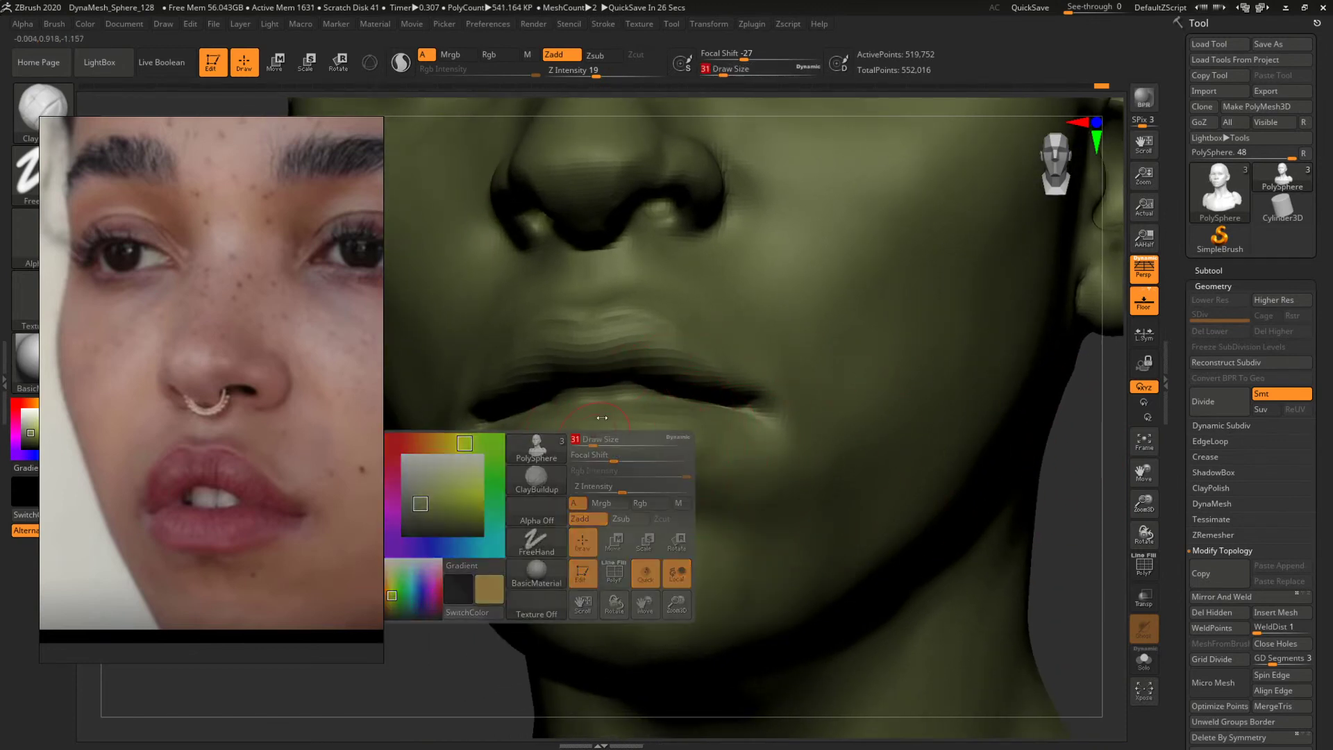
left_click_drag(1062, 481, 939, 482)
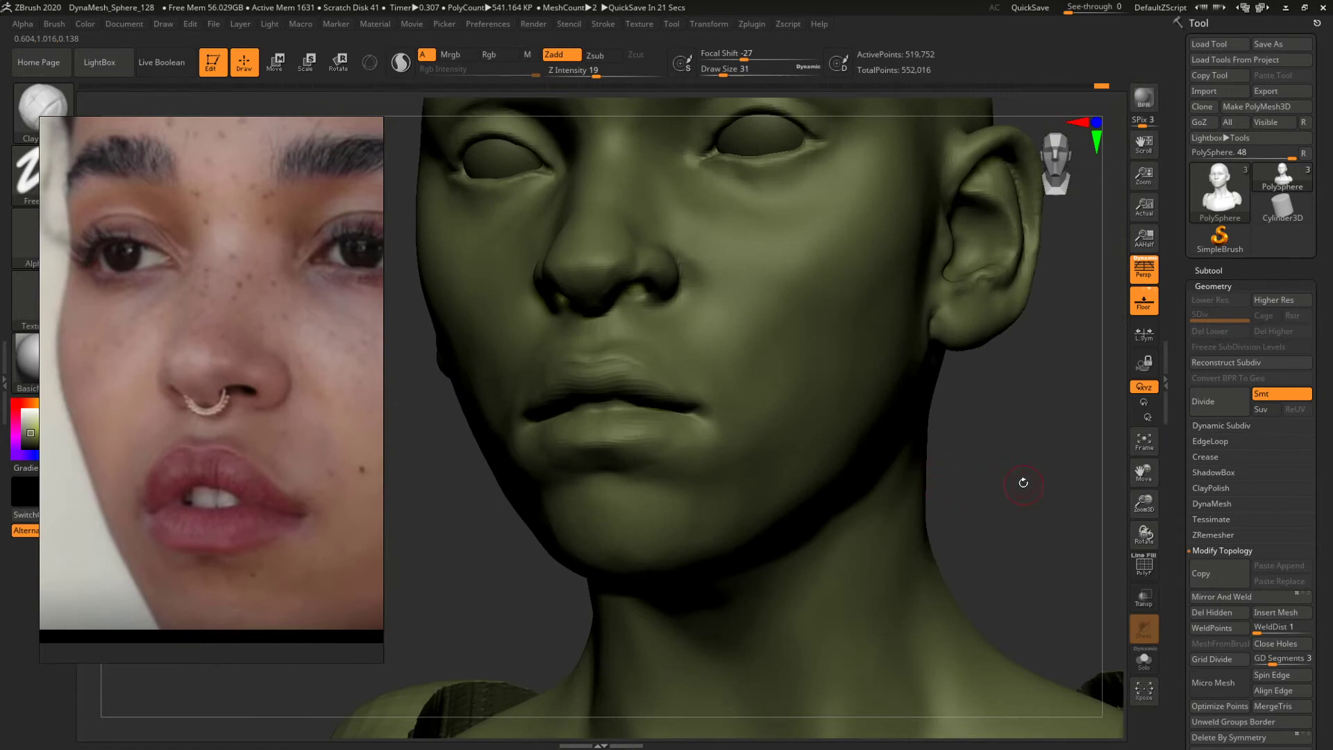
Build up the cheekbone and temple between the eye and ear with ClayBuildup at draw size 112.
left_click_drag(1024, 483, 936, 473)
key("space")
key("space")
key("space")
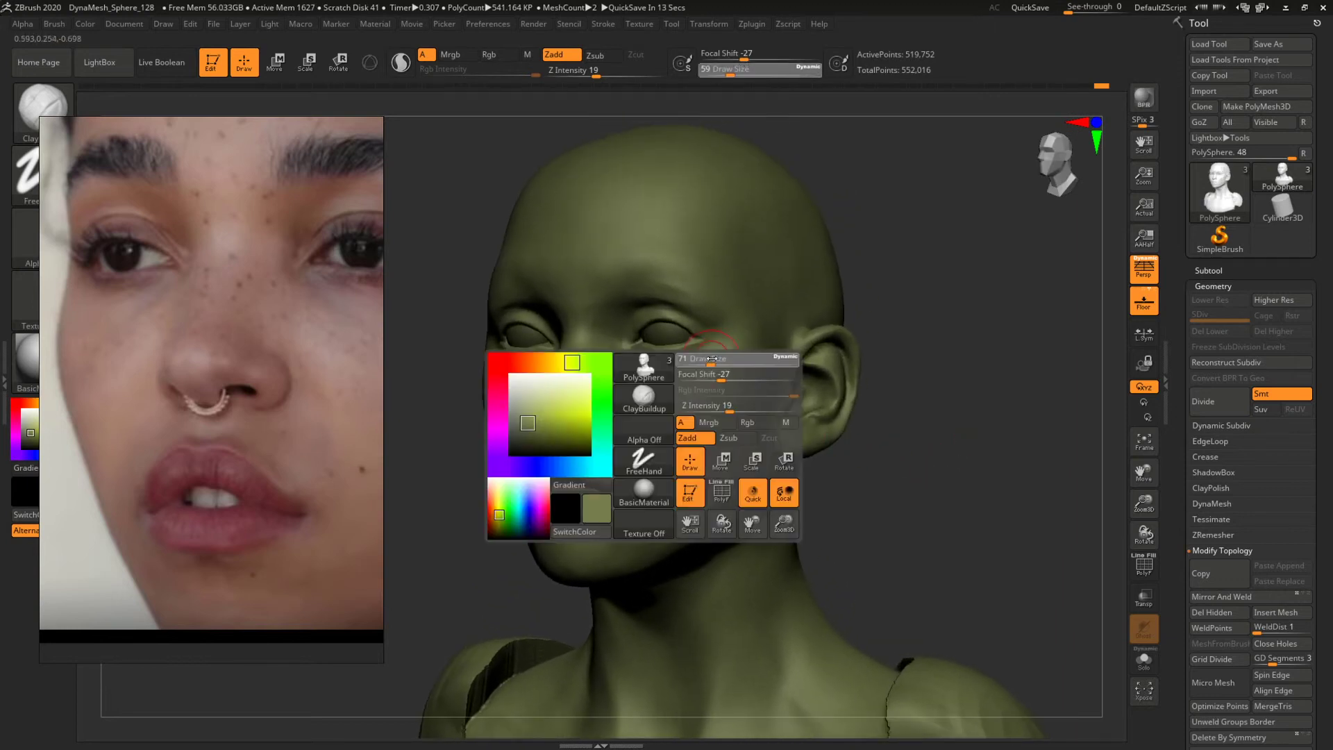
left_click_drag(709, 353, 727, 350)
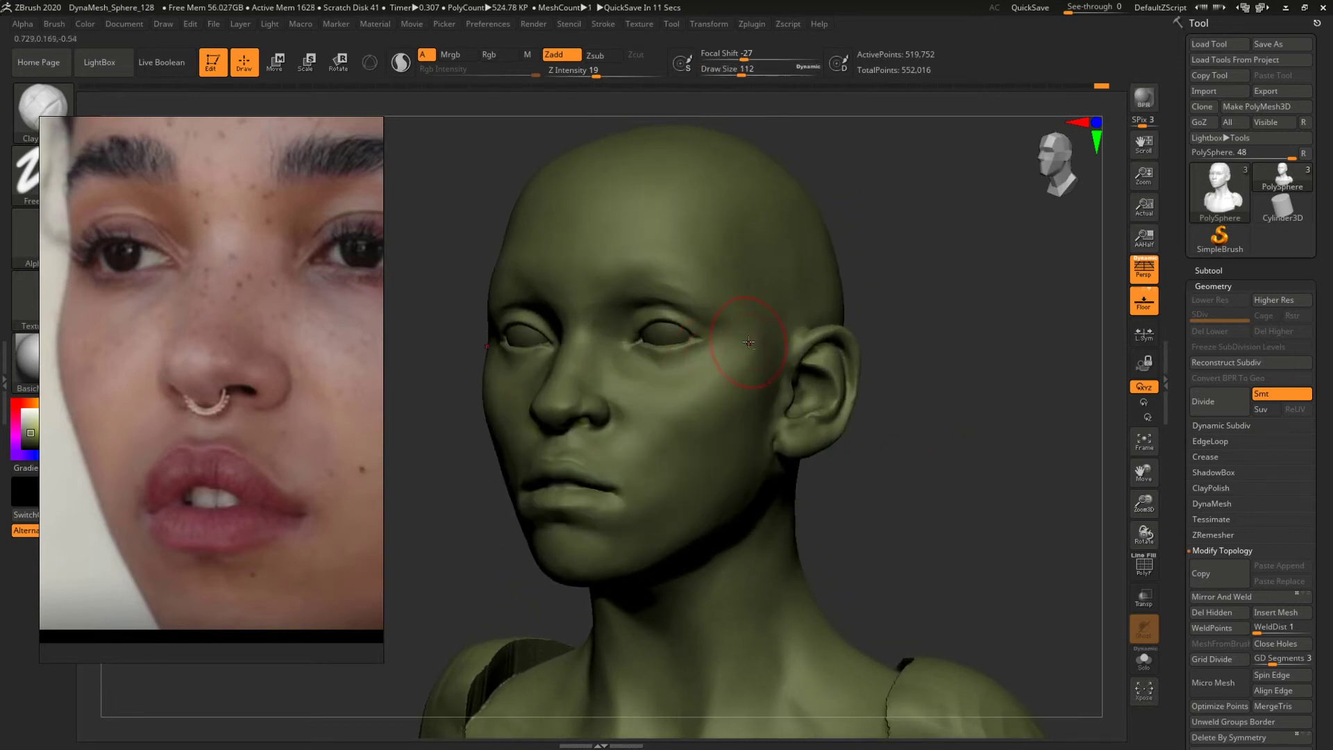
left_click_drag(957, 301, 783, 316)
key("space")
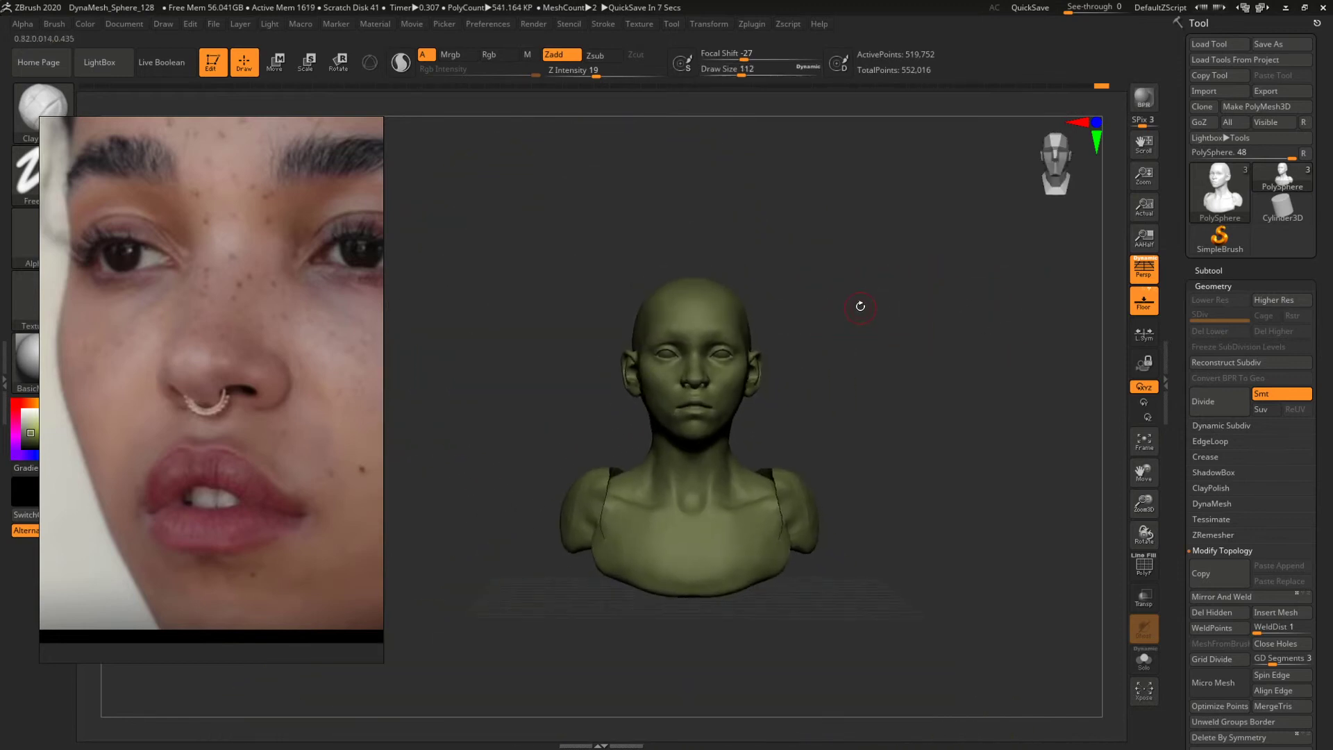
Sculpt the eyelid rims around the eye with ClayBuildup at draw size 25.
left_click_drag(860, 304, 1068, 462, "alt")
mouse_move(994, 297)
left_mouse_down("alt")
mouse_move(1000, 366)
mouse_move(970, 393)
left_mouse_up("alt")
key("space")
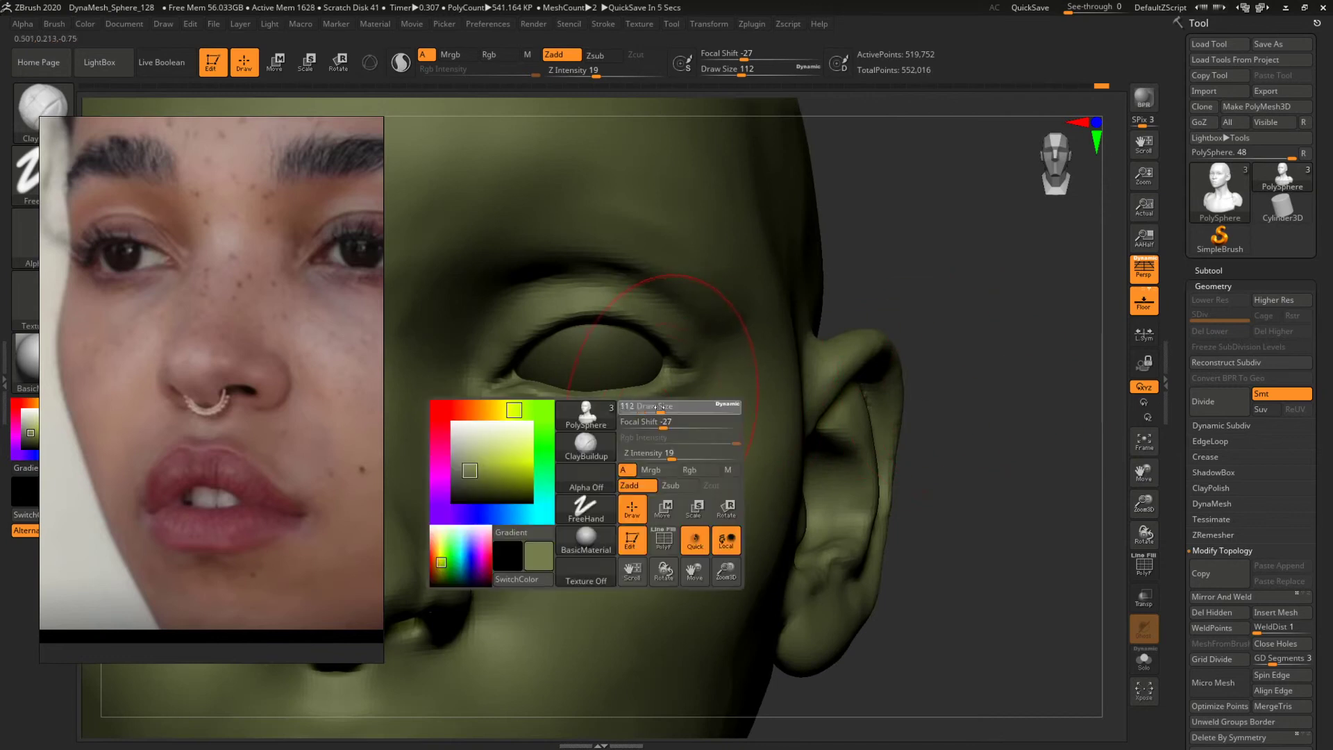
left_click_drag(649, 413, 621, 422)
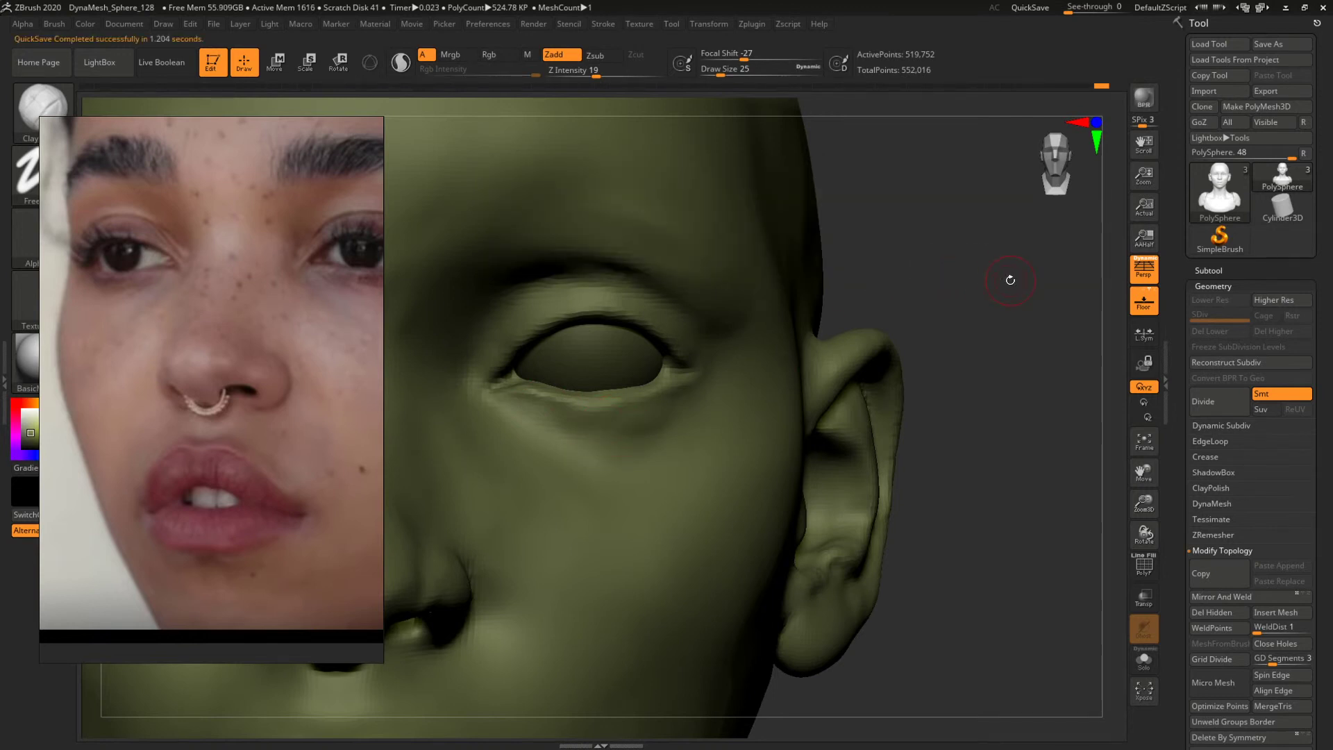
left_click_drag(1011, 280, 774, 293)
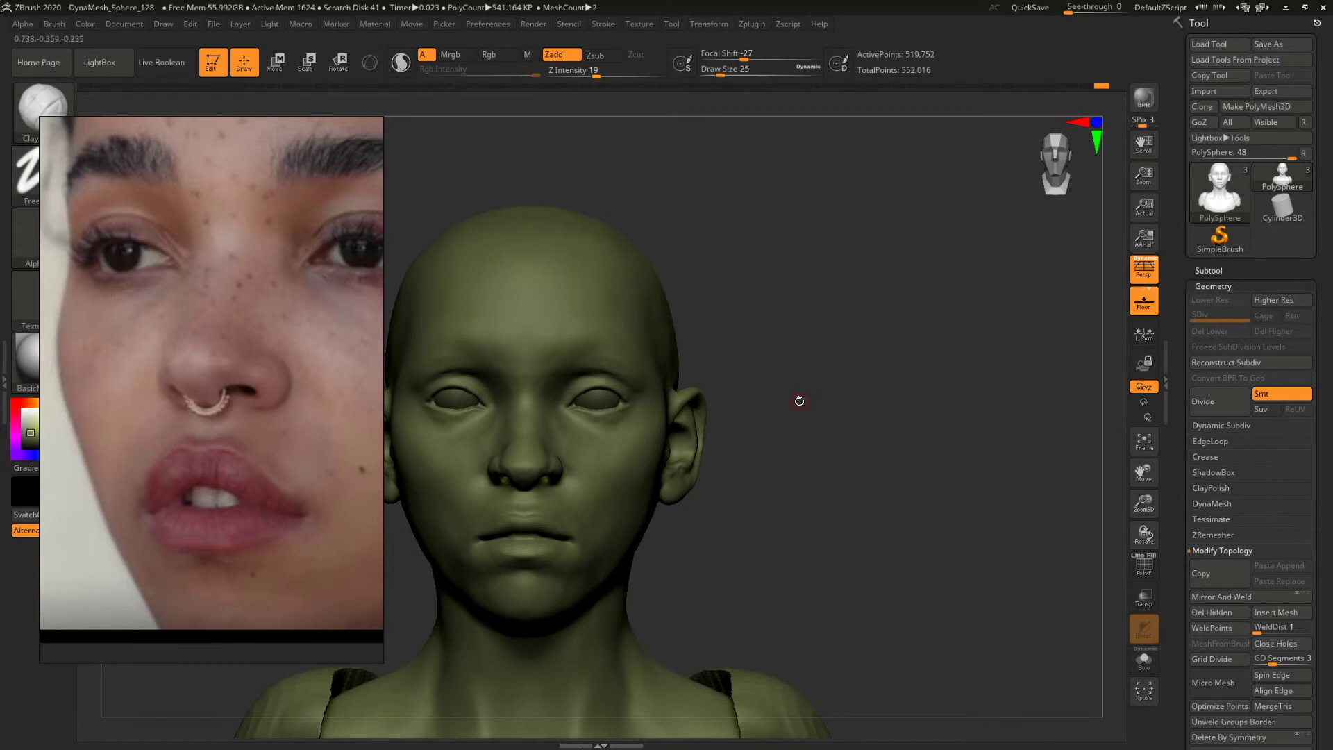
Compare the bust's eye and under-eye area with the eye in the three-quarter reference close-up.
left_click_drag(800, 401, 860, 330, "alt")
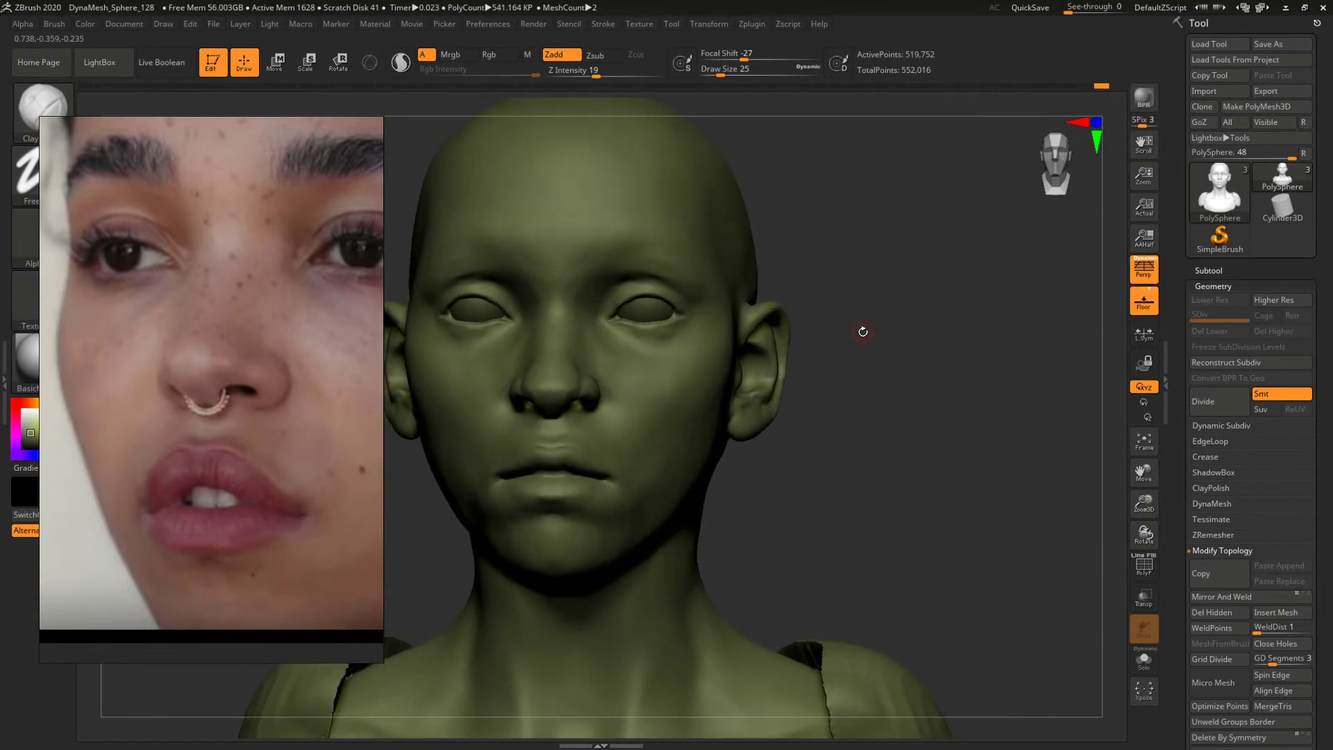
mouse_move(928, 451)
left_mouse_down("alt")
mouse_move(956, 443)
mouse_move(946, 476)
mouse_move(986, 450)
mouse_move(944, 496)
left_mouse_up("alt")
key("b")
key("c")
key("b")
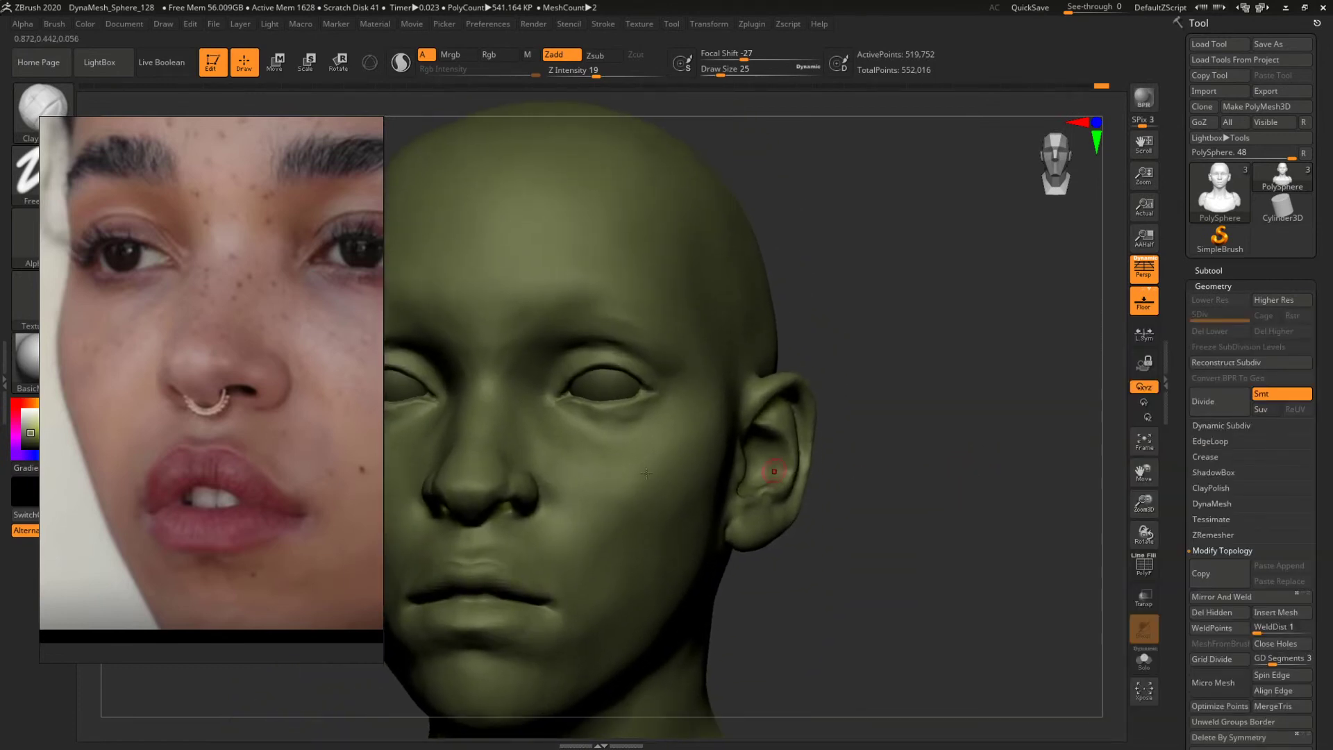
mouse_move(283, 361)
right_mouse_down()
mouse_move(262, 335)
mouse_move(220, 345)
mouse_move(275, 361)
right_mouse_up()
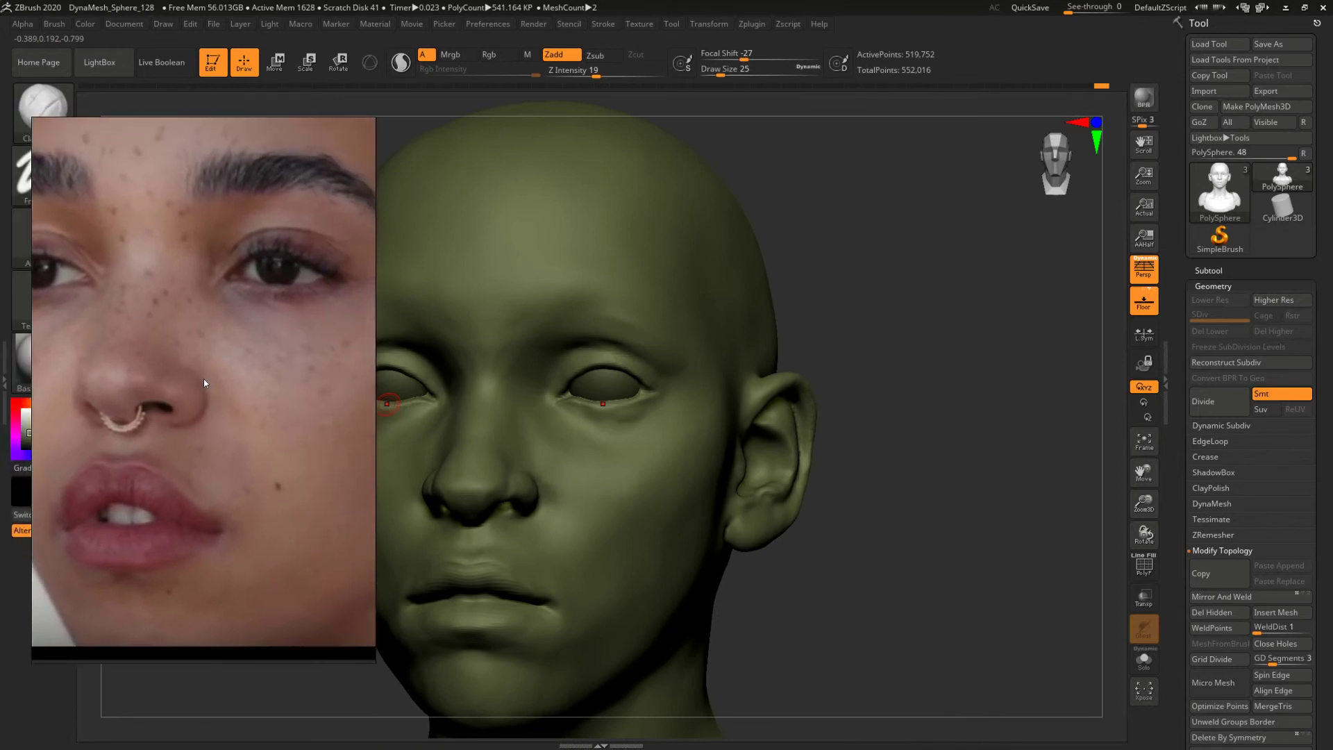
left_click_drag(928, 340, 996, 333)
mouse_move(980, 342)
left_mouse_down("shift")
mouse_move(950, 331)
mouse_move(1007, 345)
left_mouse_up("shift")
Build up the under-eye area and upper cheek with ClayBuildup at draw size 87.
key("b")
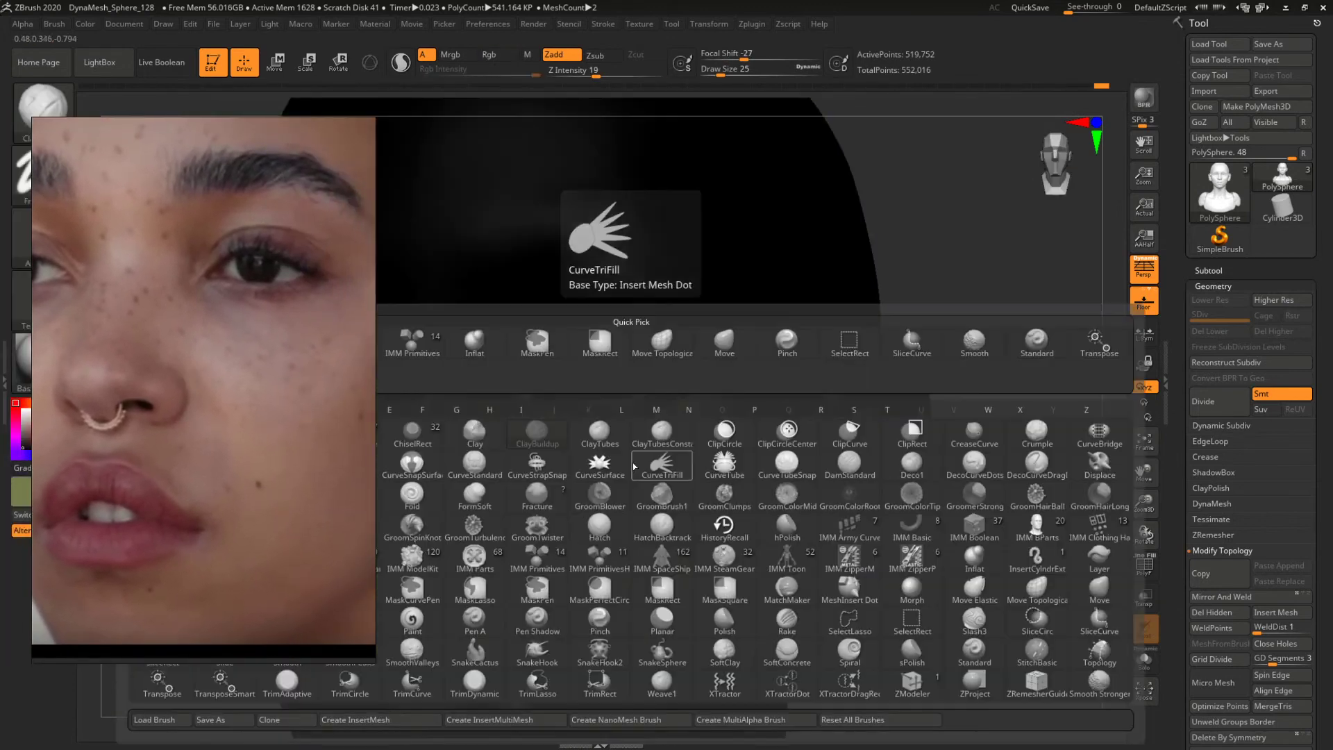
key("m")
key("t")
key("b")
key("c")
key("b")
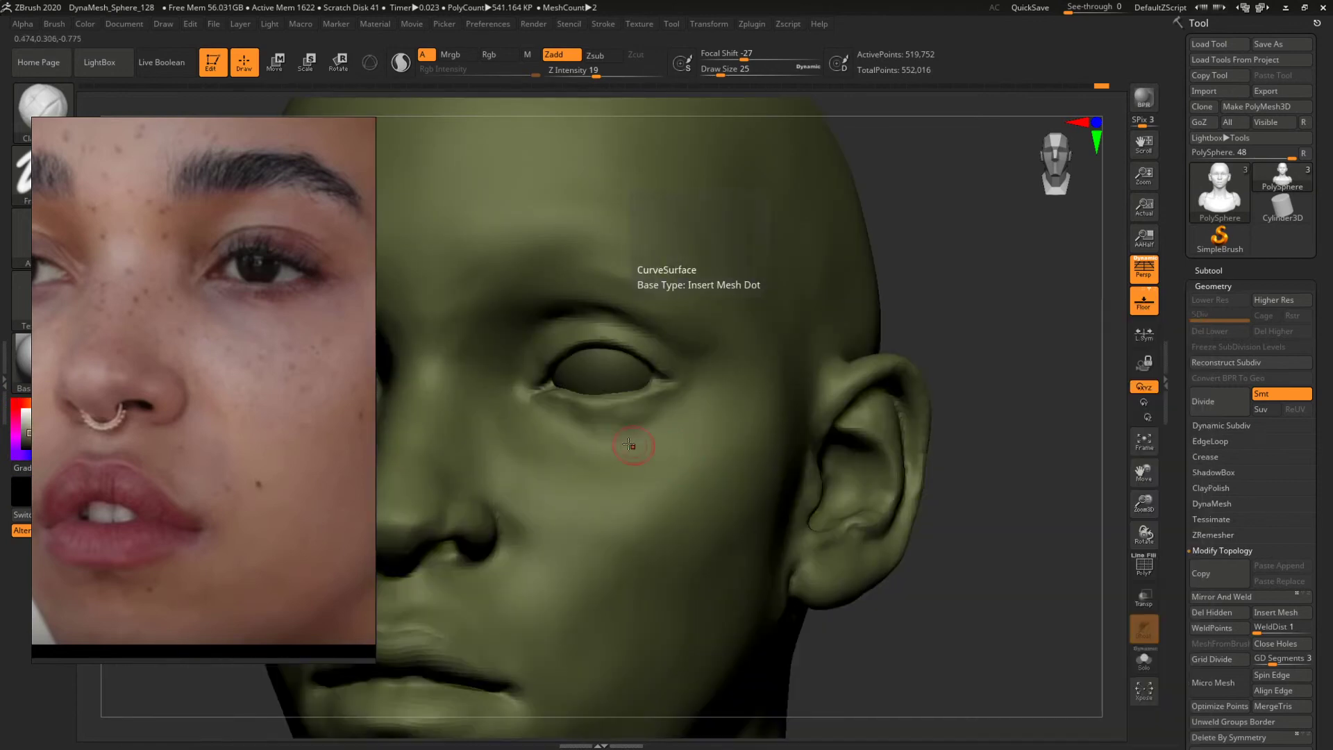
key("space")
left_click(623, 443)
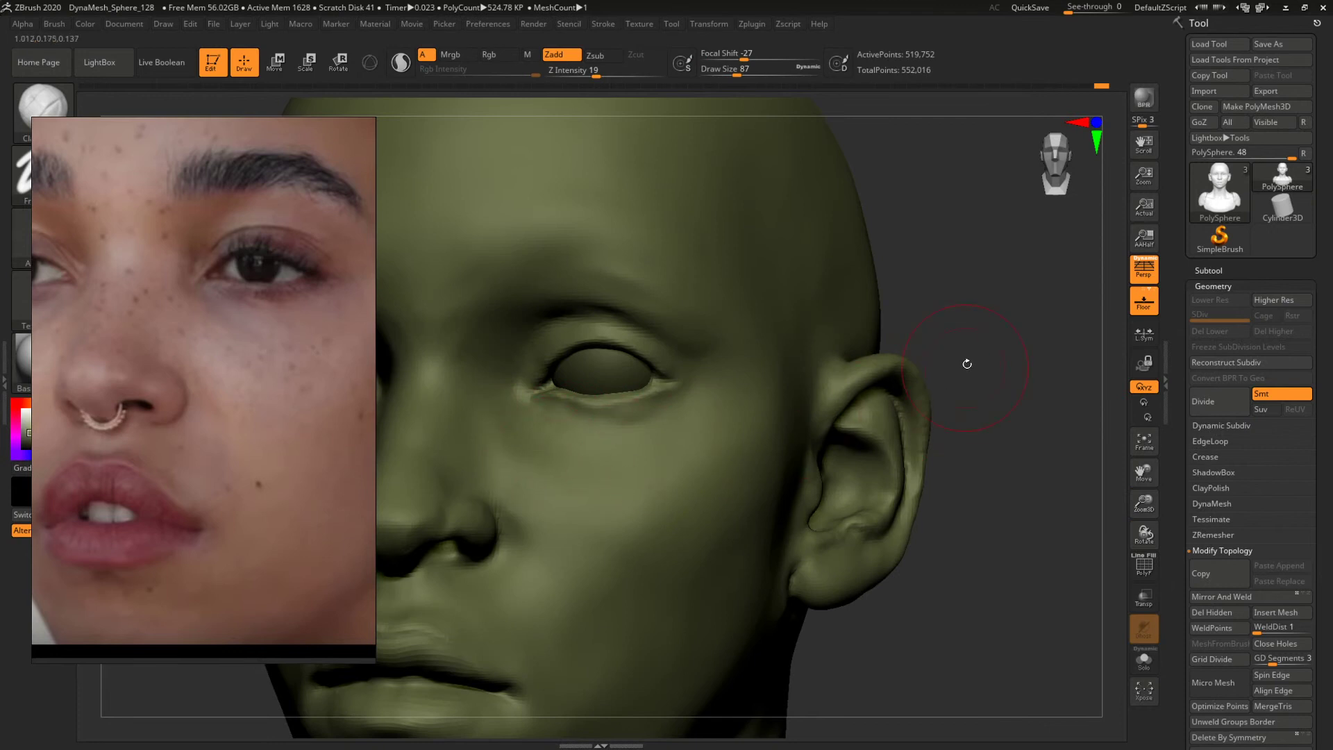
Carve the crease beneath the lower eyelid with the DamStandard brush at draw size 56.
left_click_drag(968, 364, 972, 465, "alt")
key("b")
key("d")
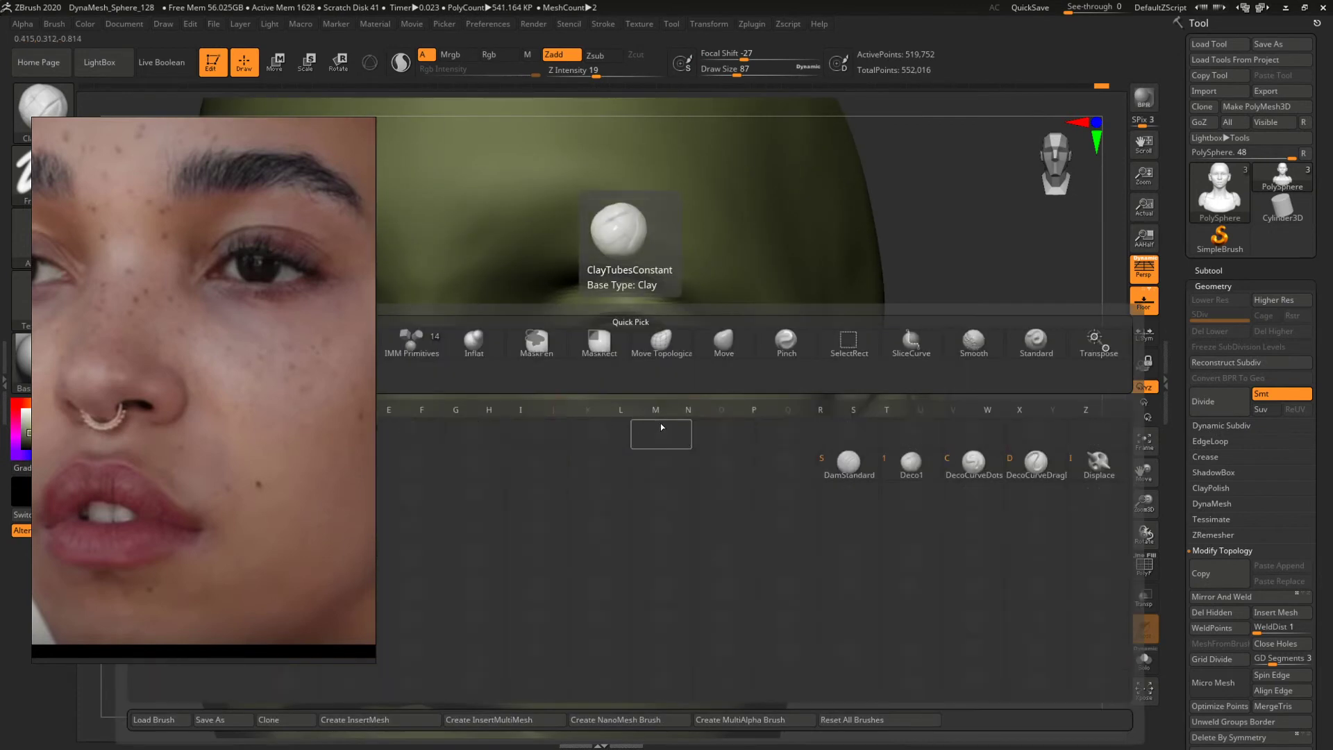
key("s")
key("space")
left_click_drag(619, 410, 594, 404)
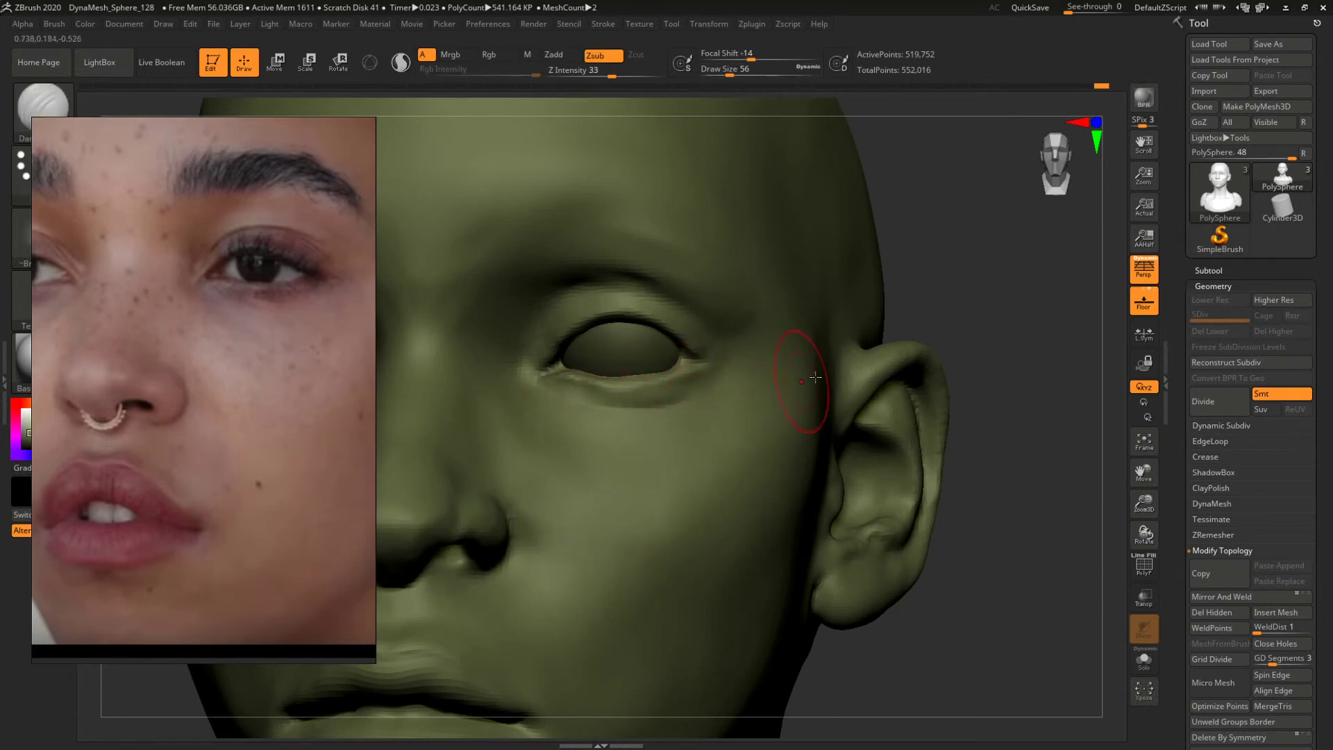
Build up the inner corner of the eye socket with the ClayBuildup brush at draw size 68.
left_click_drag(978, 302, 1008, 289)
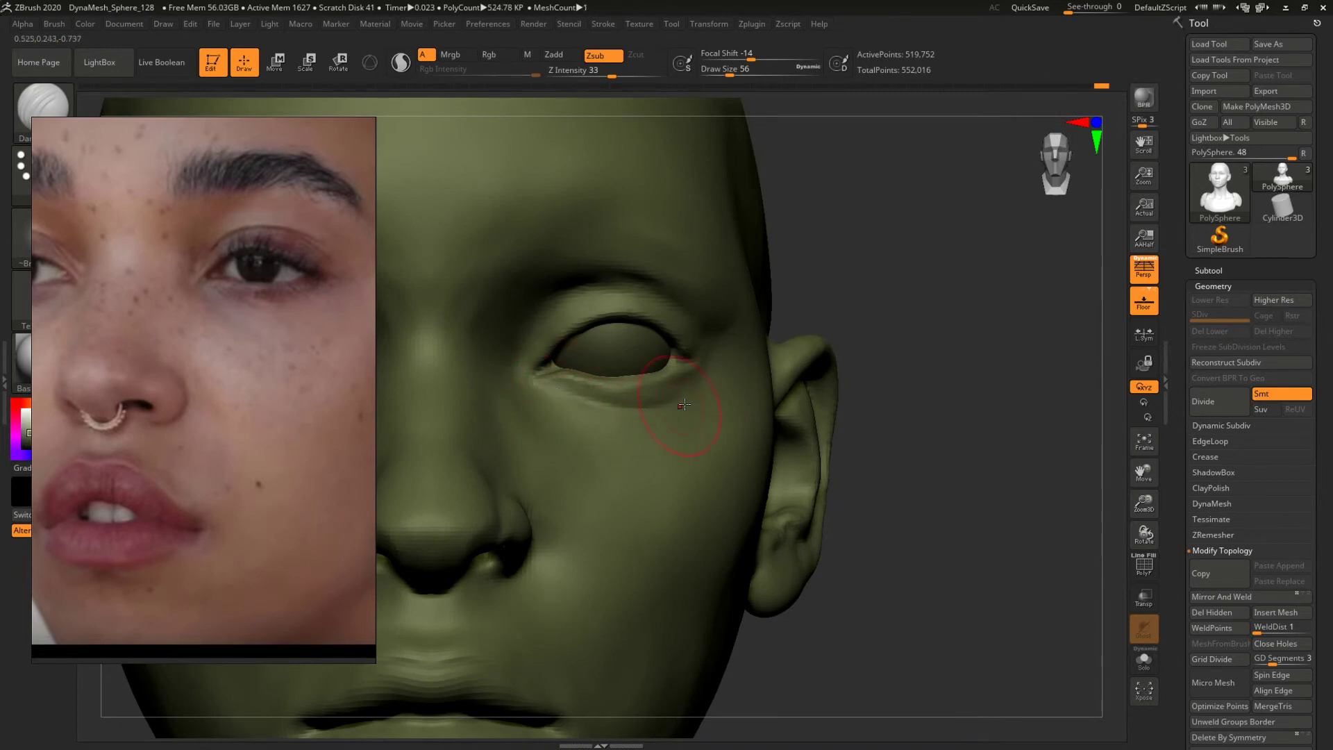
left_click_drag(1003, 400, 854, 386, "alt")
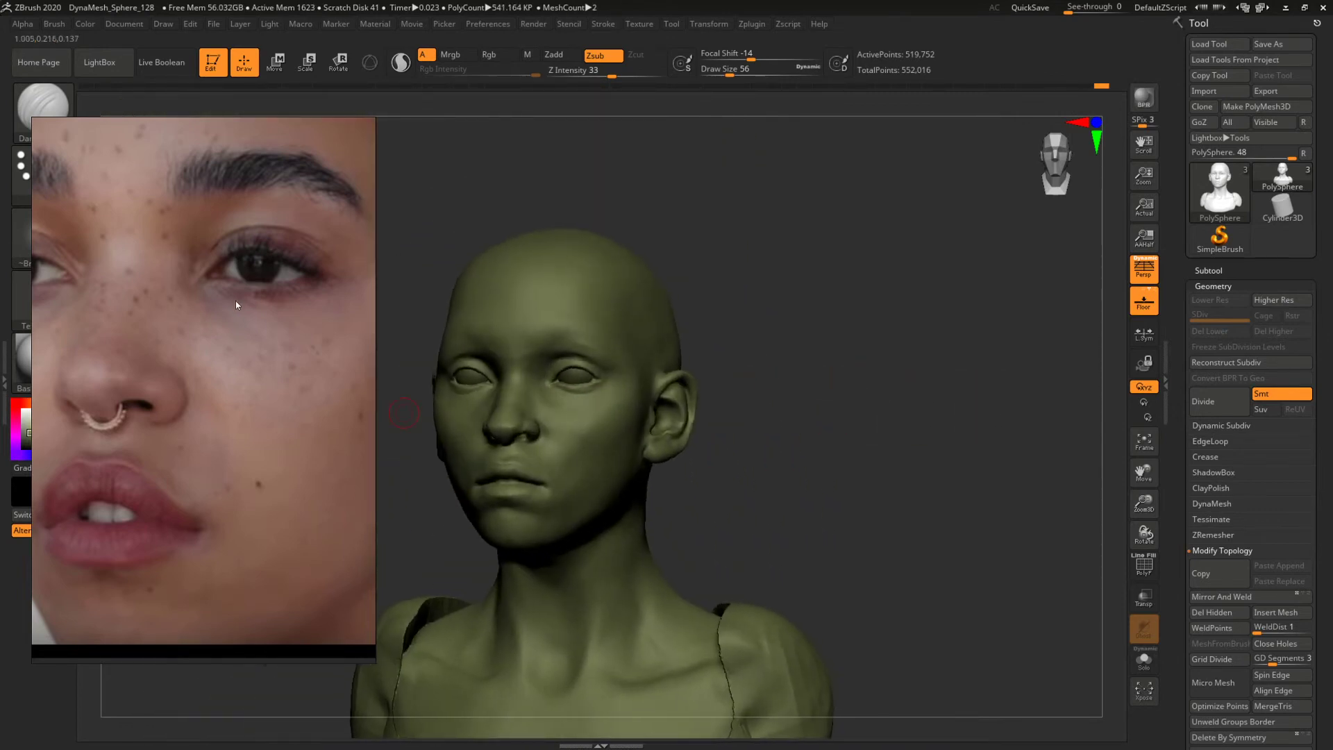
mouse_move(925, 359)
left_mouse_down()
mouse_move(881, 348)
mouse_move(866, 363)
mouse_move(933, 420)
mouse_move(944, 366)
mouse_move(967, 398)
left_mouse_up()
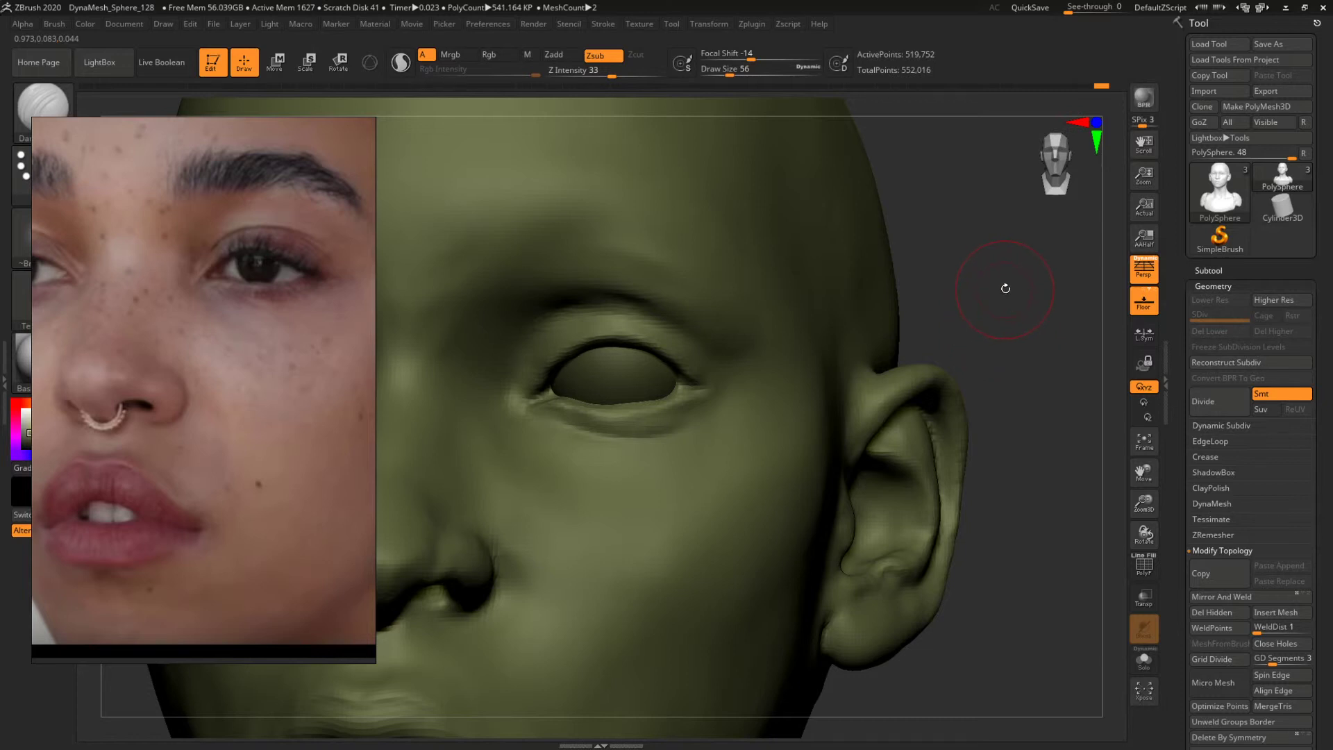
mouse_move(1006, 289)
left_mouse_down()
mouse_move(1006, 311)
mouse_move(1019, 306)
left_mouse_up()
key("b")
key("c")
key("b")
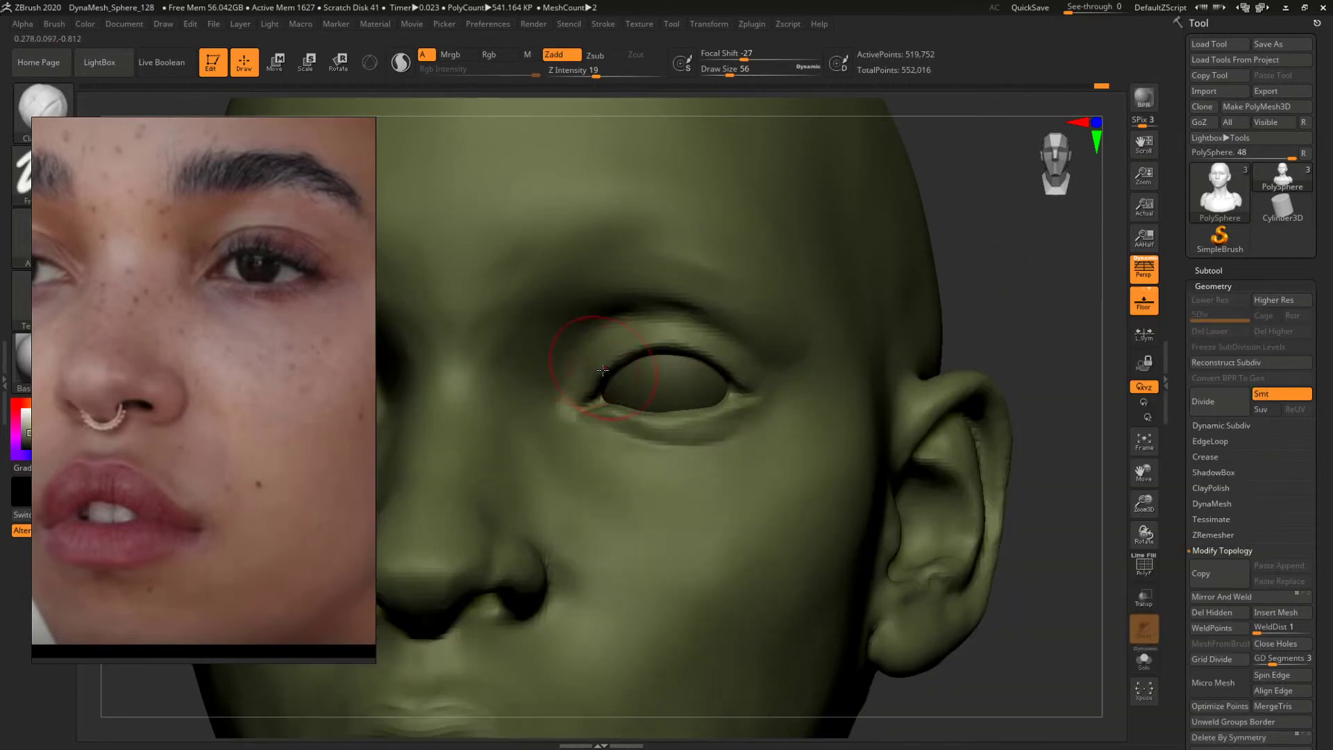
key("space")
left_click_drag(993, 310, 823, 346)
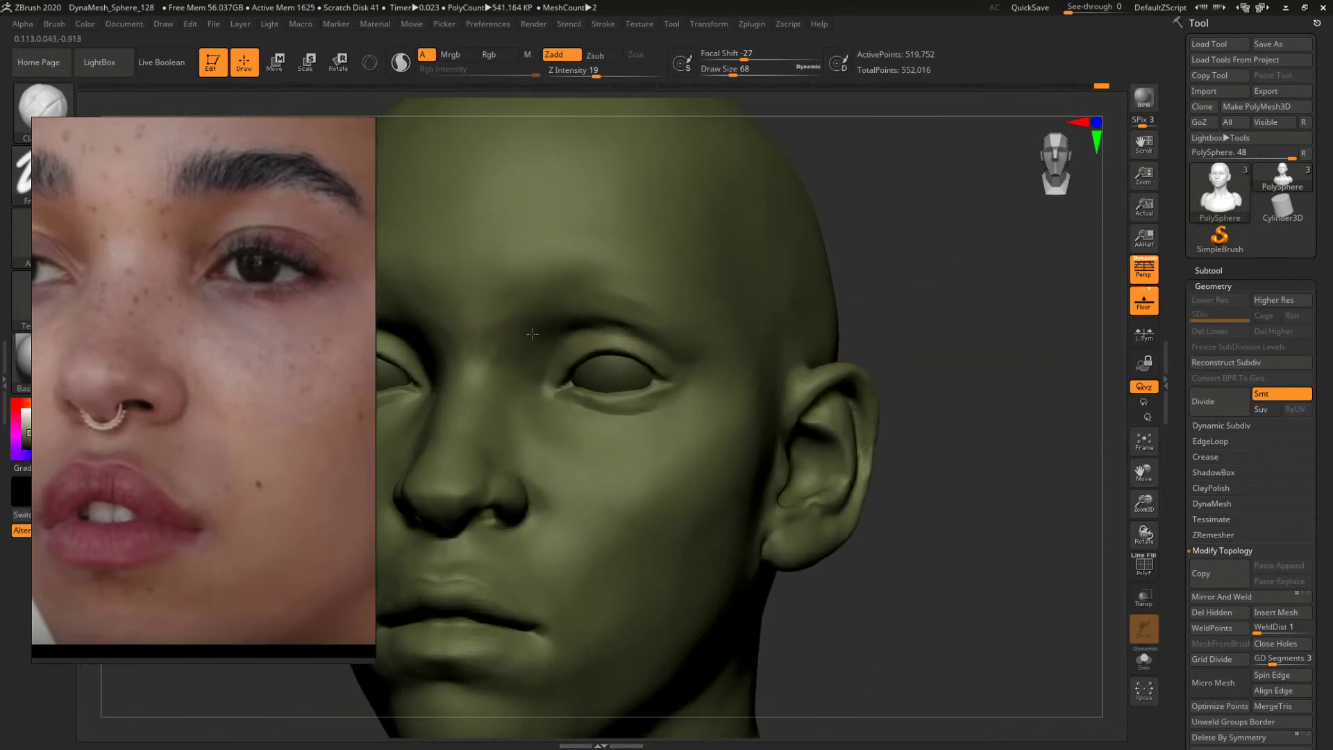
Build up the area between the eyebrows and the lower forehead with ClayBuildup at draw size 167.
mouse_move(942, 319)
left_mouse_down()
mouse_move(973, 357)
mouse_move(968, 327)
mouse_move(995, 327)
mouse_move(941, 330)
mouse_move(1024, 331)
mouse_move(873, 341)
left_mouse_up()
key("space")
left_click_drag(612, 356, 606, 343)
key("space")
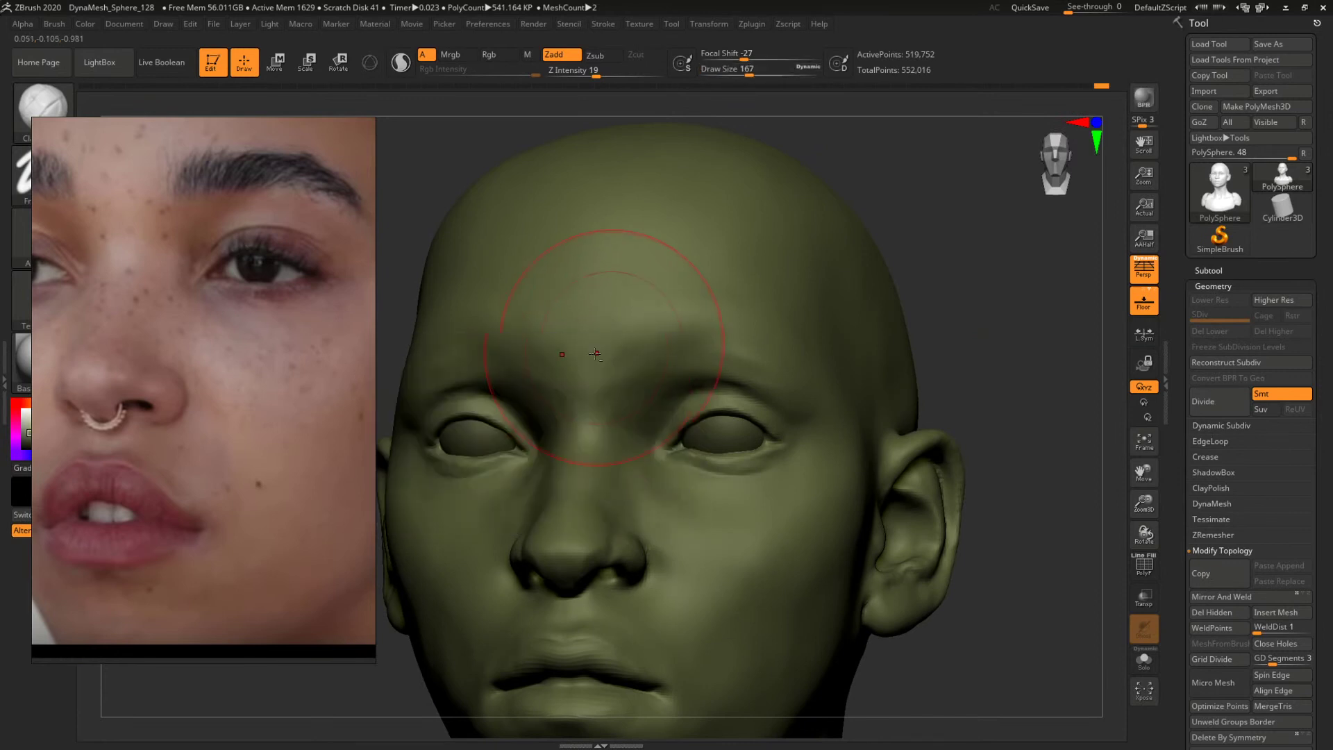
left_click_drag(1011, 292, 789, 250, "alt")
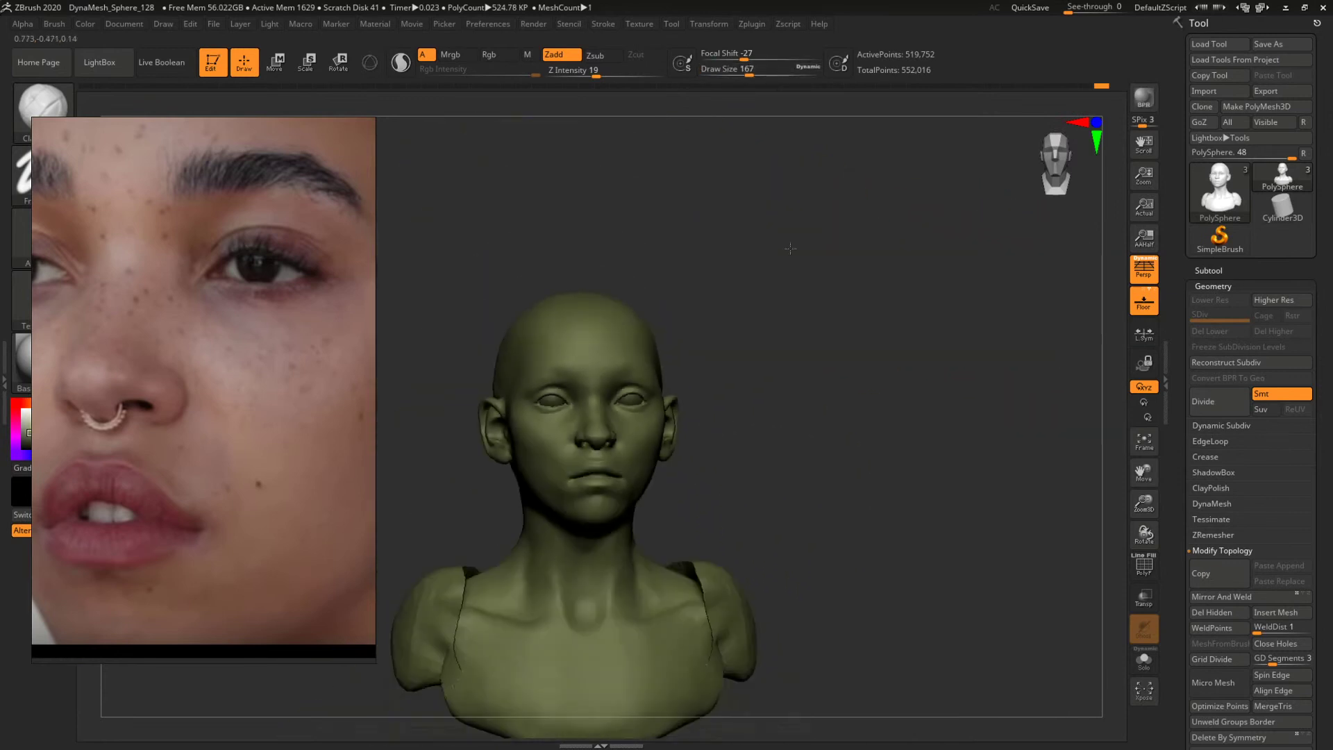
mouse_move(910, 326)
left_mouse_down()
mouse_move(836, 337)
mouse_move(896, 332)
mouse_move(850, 334)
mouse_move(1083, 548)
left_mouse_up()
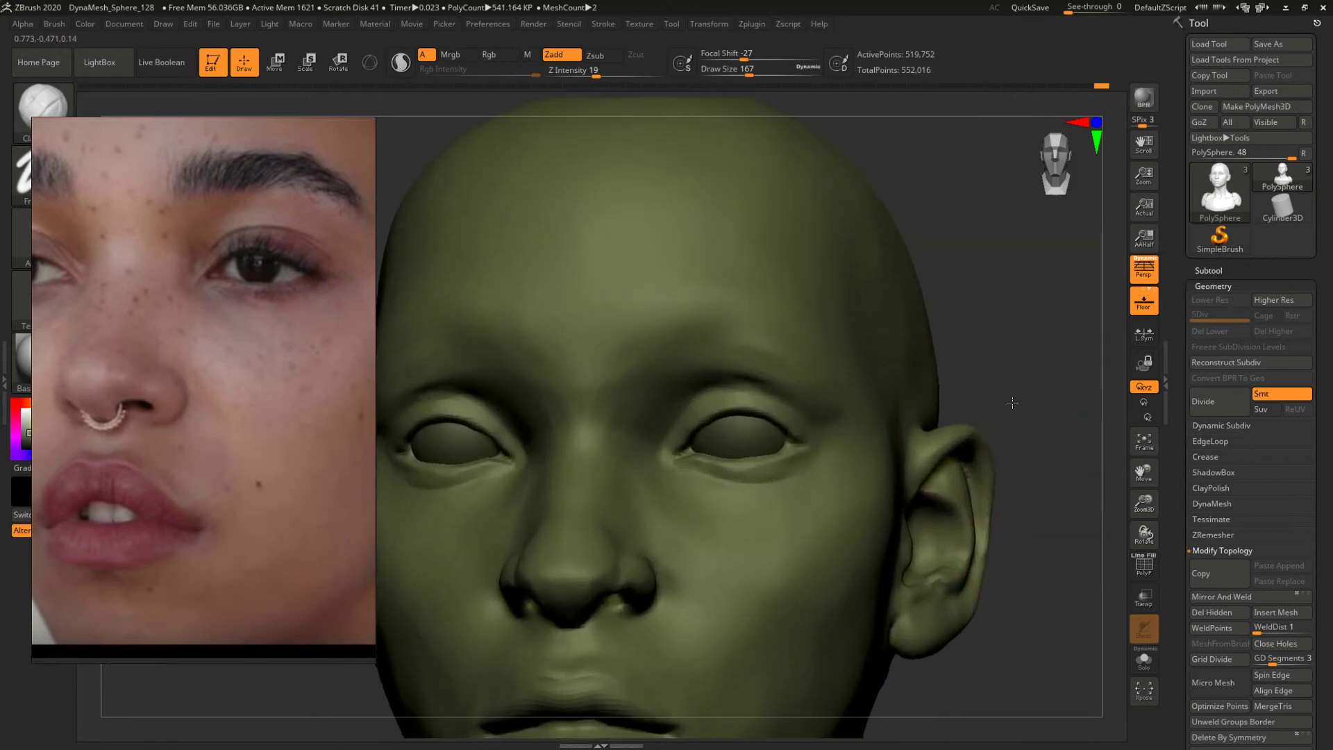
Refine the lower eyelid with fine ClayBuildup strokes at draw size 33.
left_click_drag(1012, 405, 1000, 294, "alt")
key("space")
left_click_drag(748, 373, 726, 370)
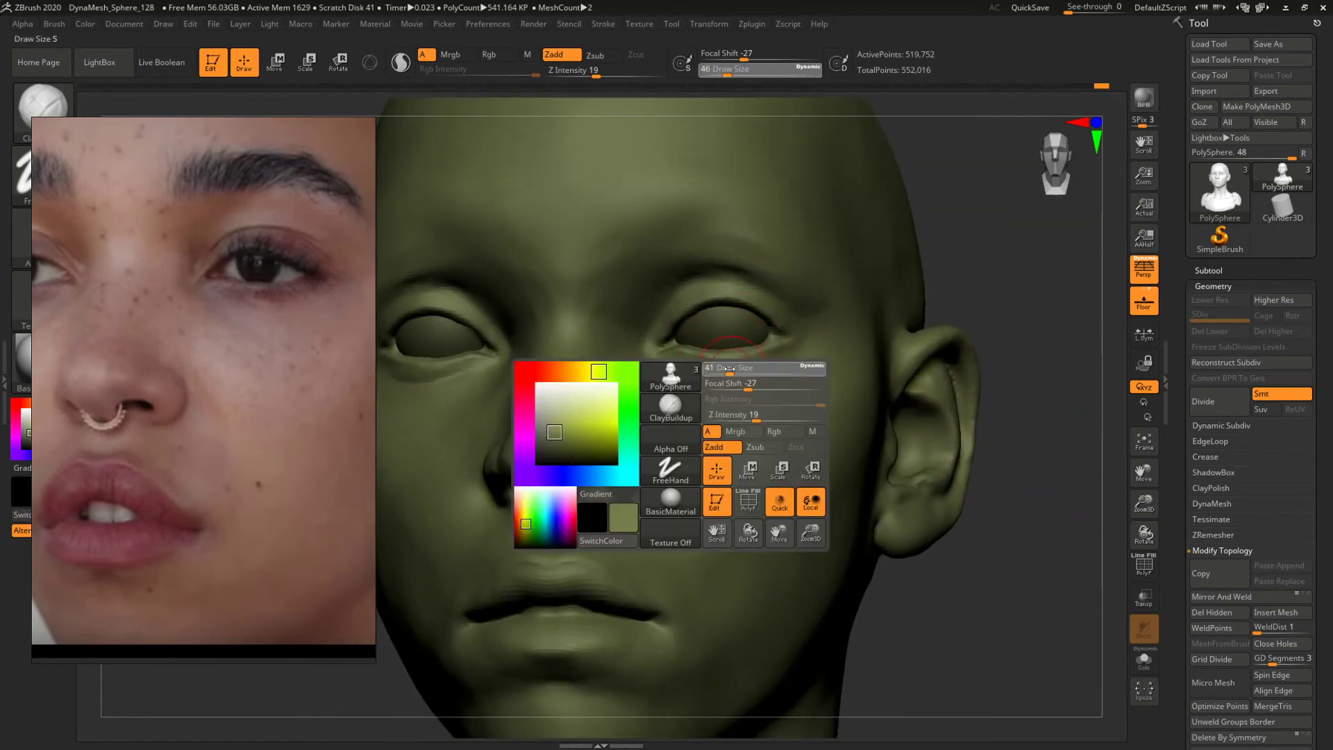
key("space")
left_click_drag(994, 259, 1041, 295, "shift")
Adjust the shape of the eyelids with the Move brush at draw size 56.
key("b")
key("m")
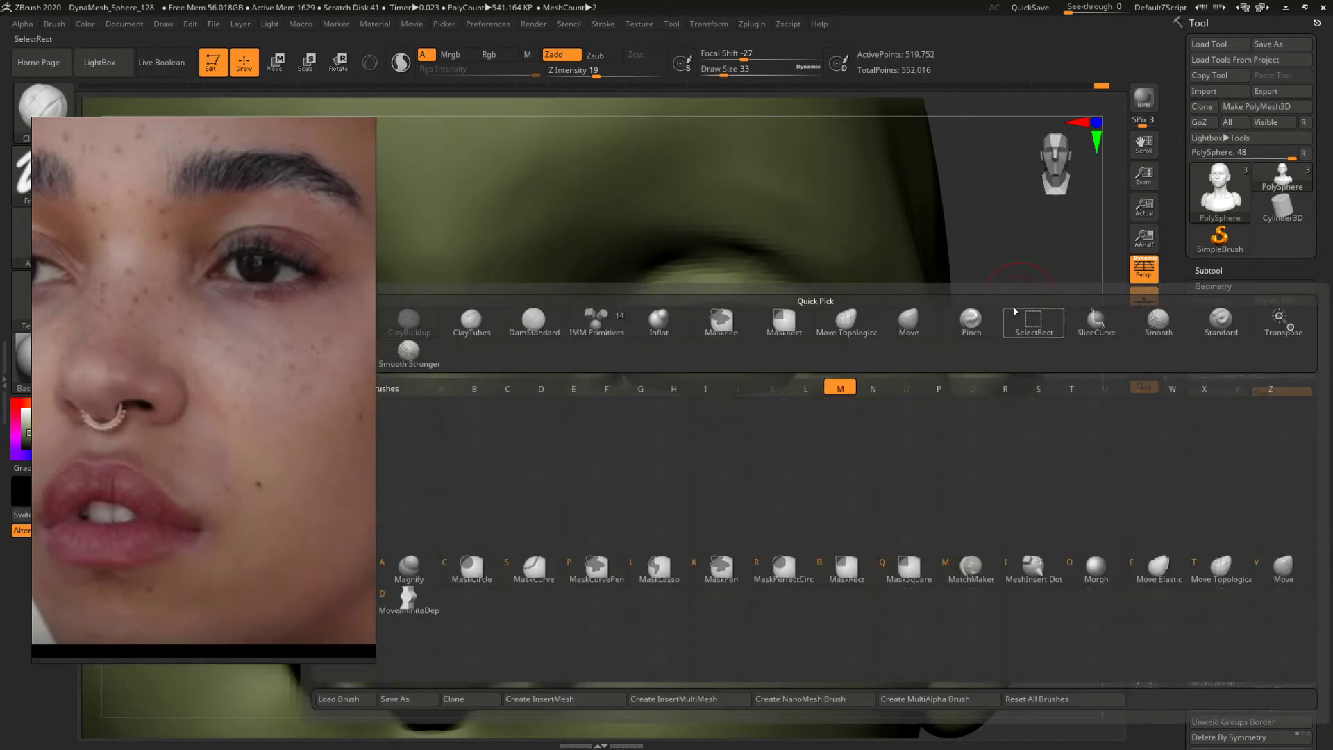
key("v")
key("space")
left_click_drag(707, 395, 713, 397)
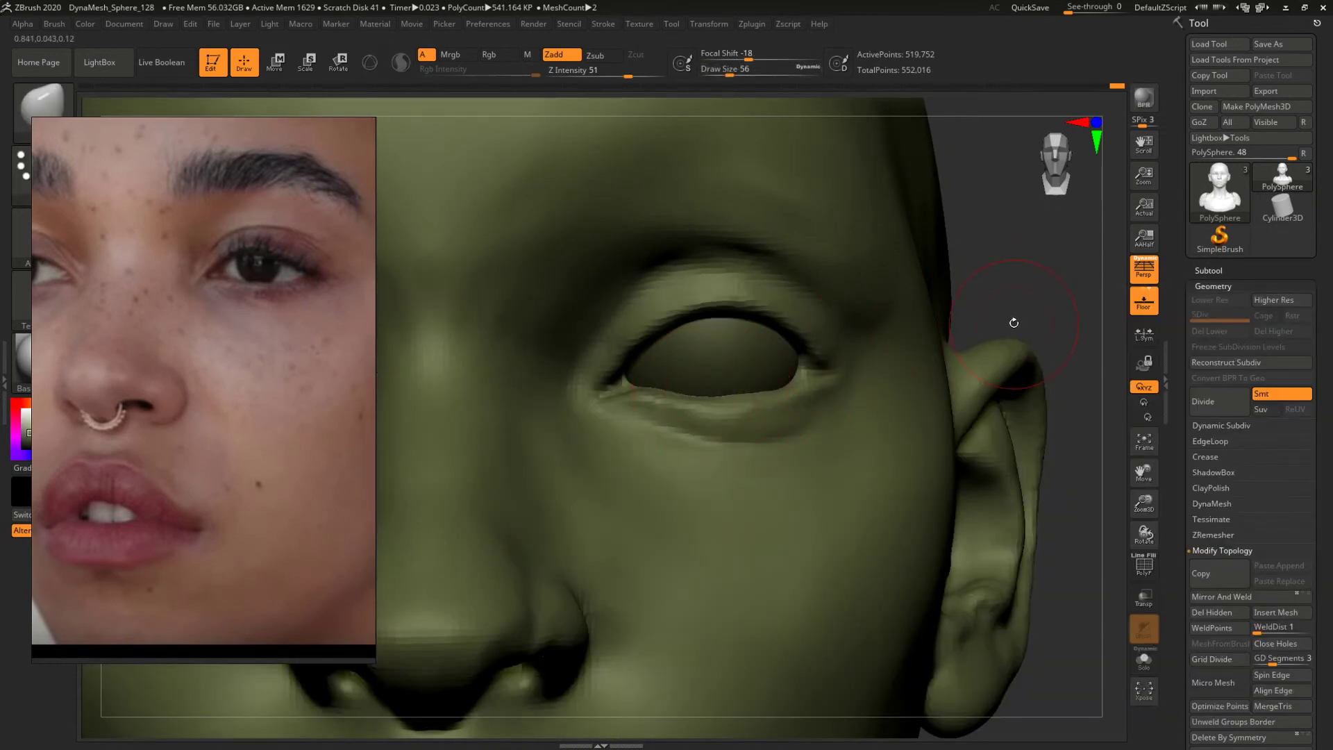
Sharpen the eyelid line and outer eye corner with the DamStandard brush at draw size 25.
key("b")
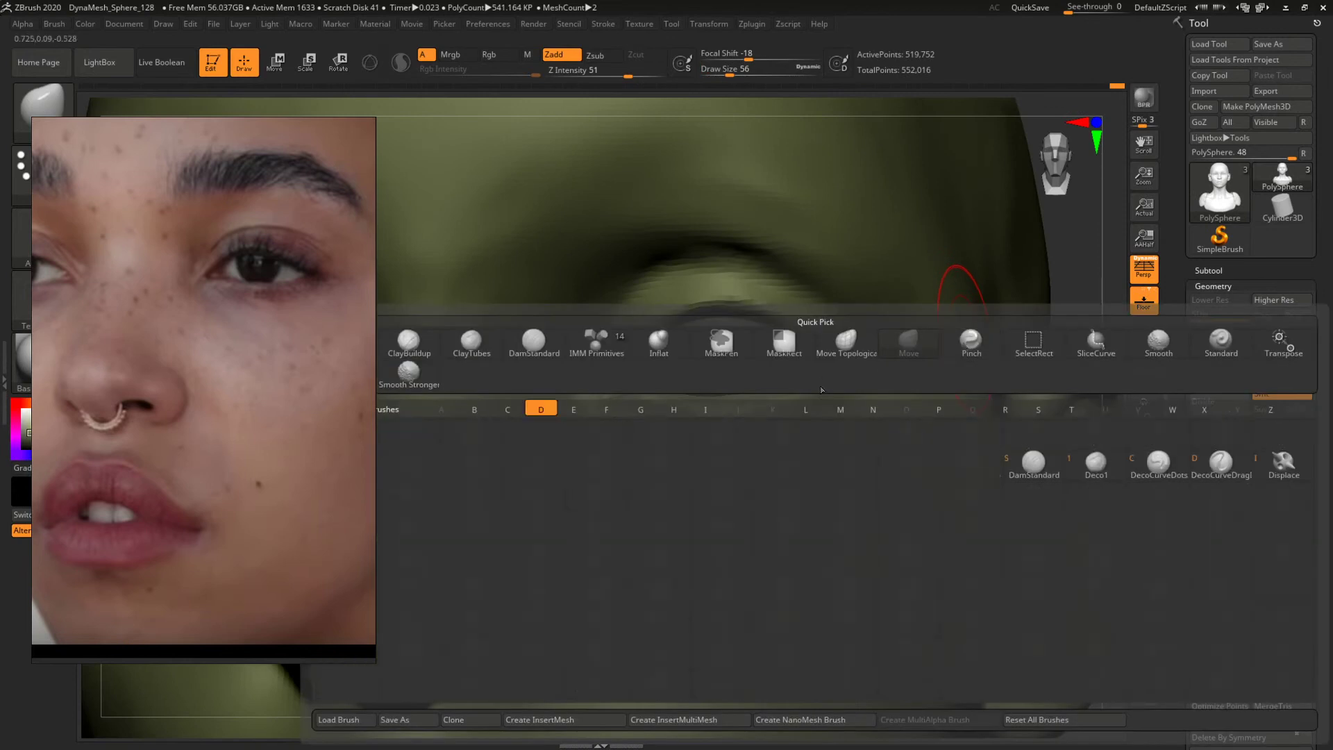
key("d")
key("s")
key("space")
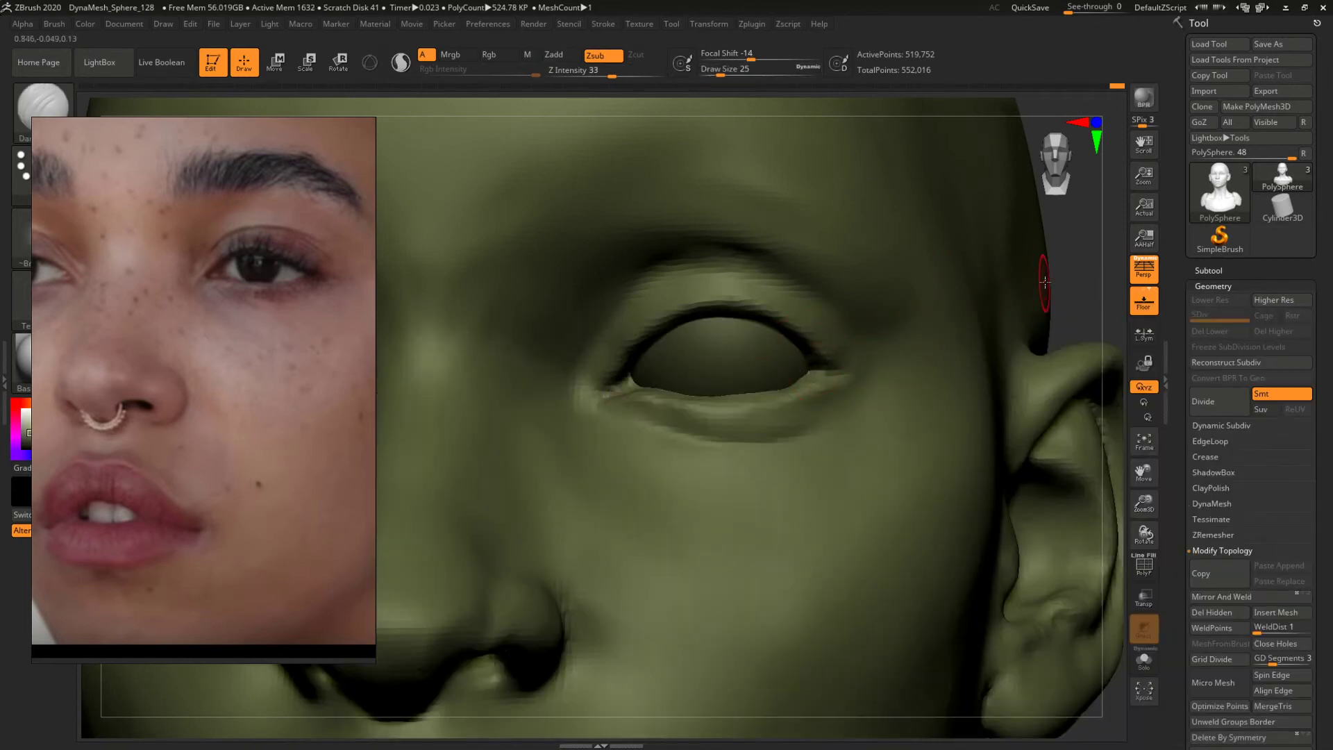
mouse_move(1073, 273)
left_mouse_down()
mouse_move(1066, 295)
mouse_move(792, 307)
left_mouse_up()
mouse_move(982, 316)
left_mouse_down()
mouse_move(960, 315)
mouse_move(1009, 310)
mouse_move(907, 304)
mouse_move(1069, 358)
left_mouse_up()
left_click_drag(1080, 281, 914, 336)
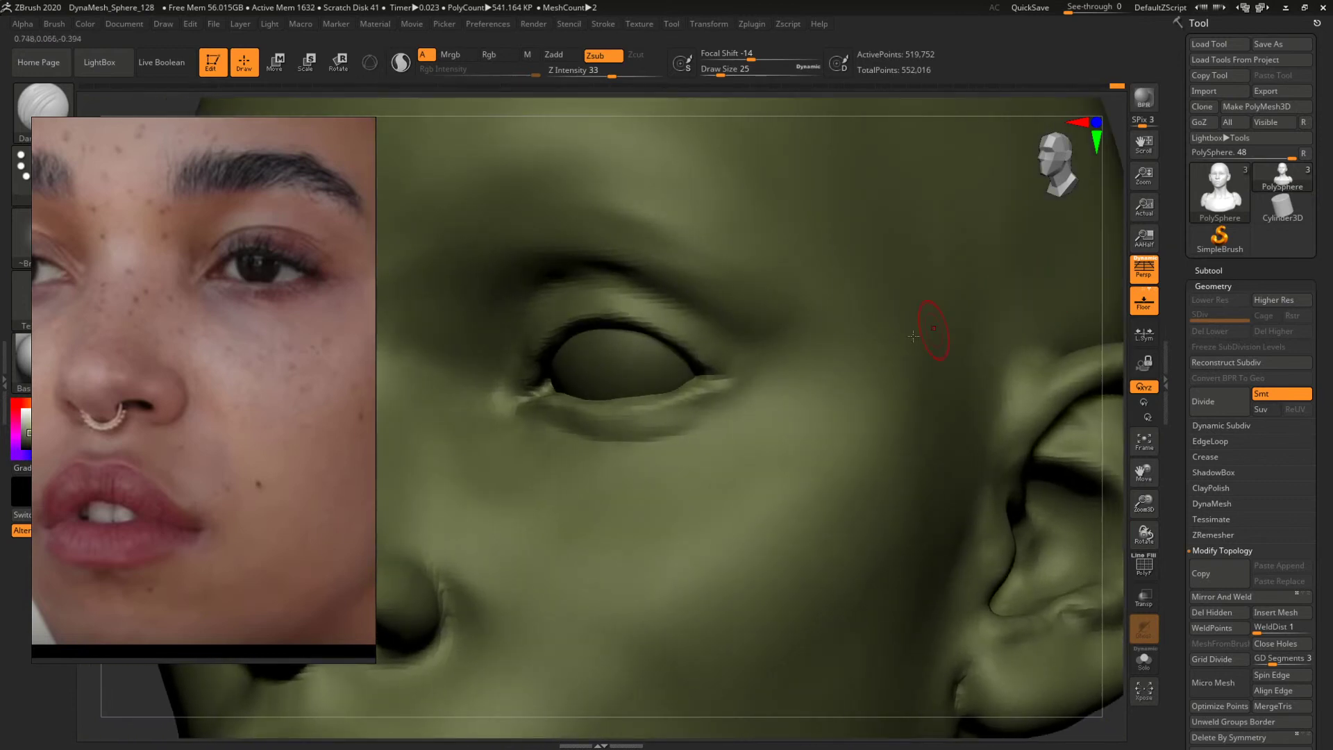
Reshape the outer eye corner with the Move brush at draw size 37 and the inner lower eyelid at draw size 33.
key("n")
key("b")
key("m")
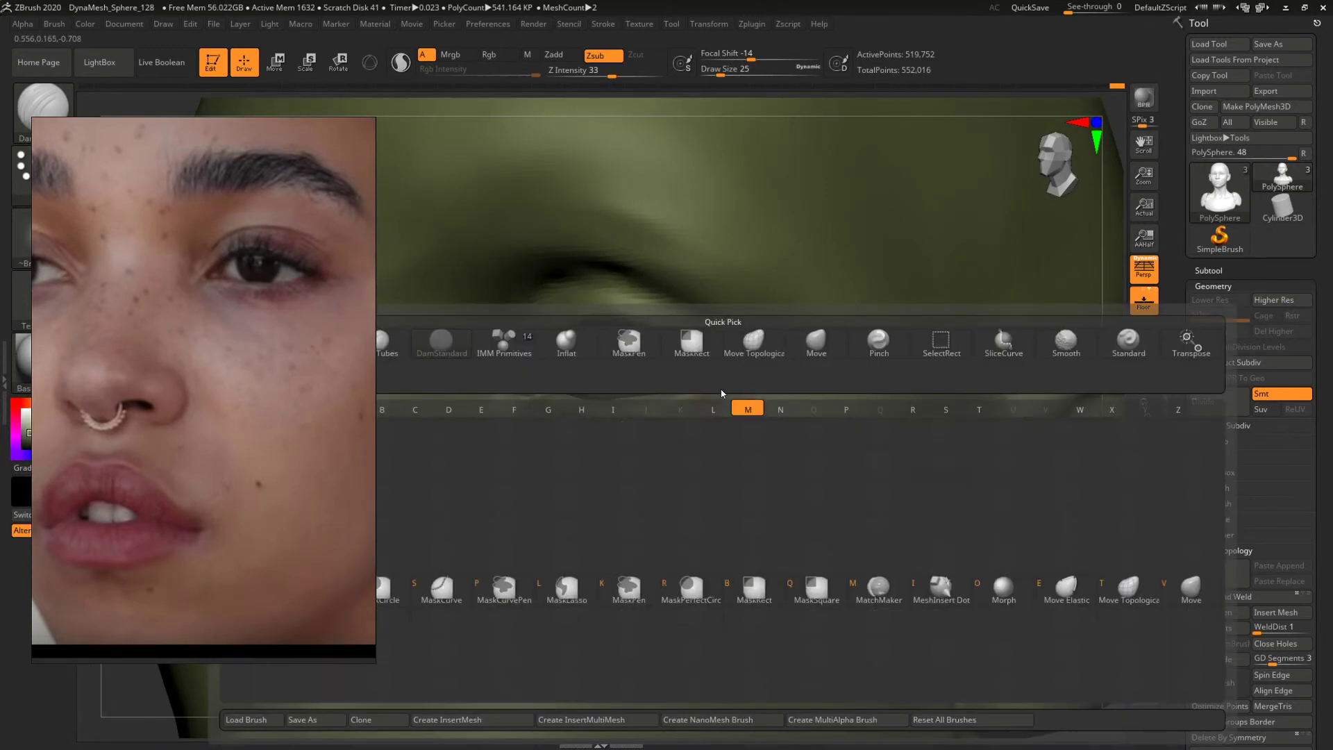
key("v")
key("s")
left_click_drag(695, 374, 701, 367)
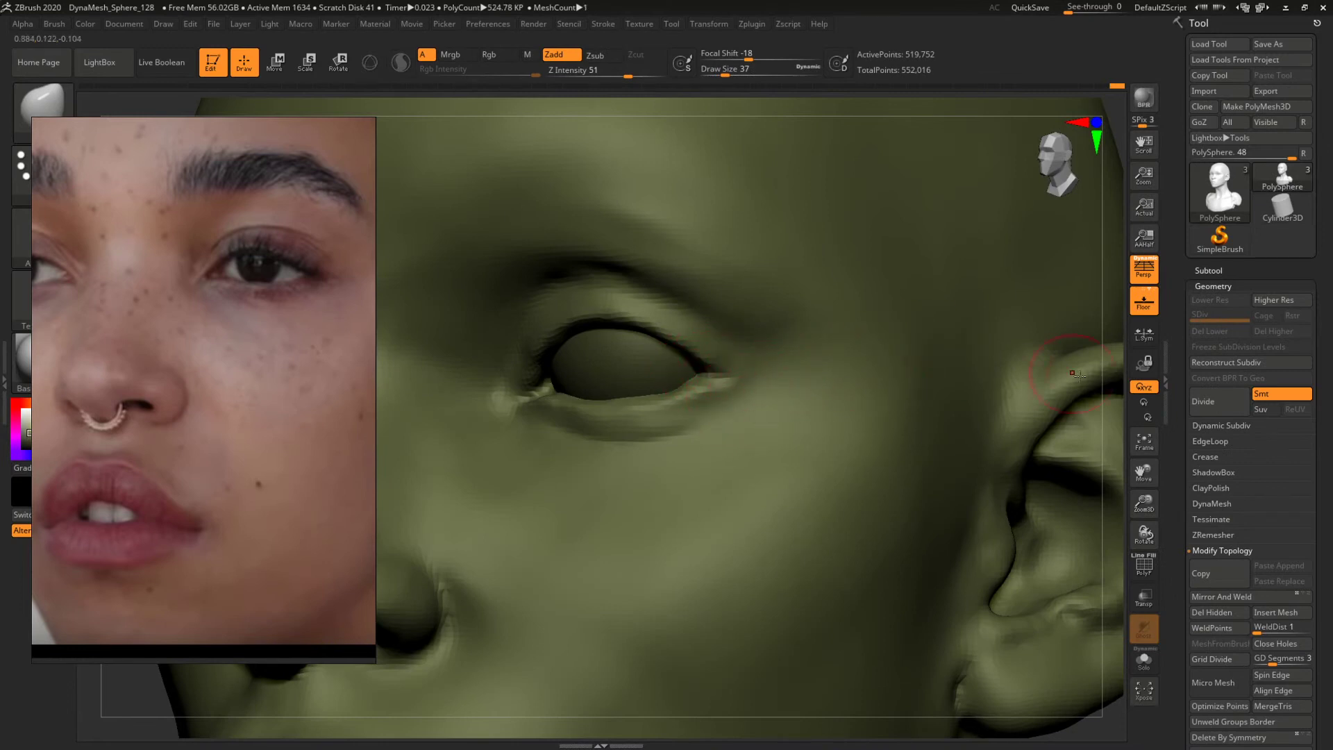
left_click_drag(1105, 323, 1039, 398, "alt")
left_click_drag(1035, 335, 1052, 344, "alt")
right_click_drag(1045, 335, 903, 415)
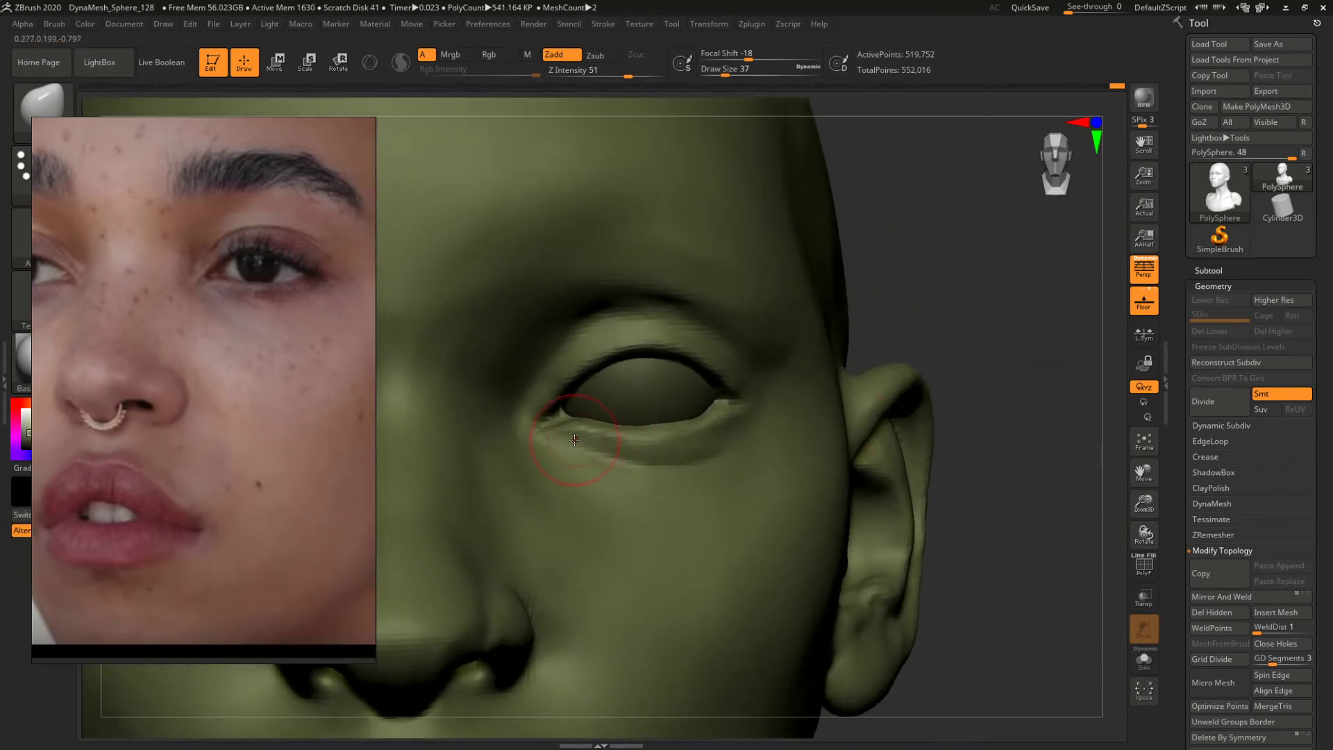
key("space")
left_click_drag(594, 448, 579, 439)
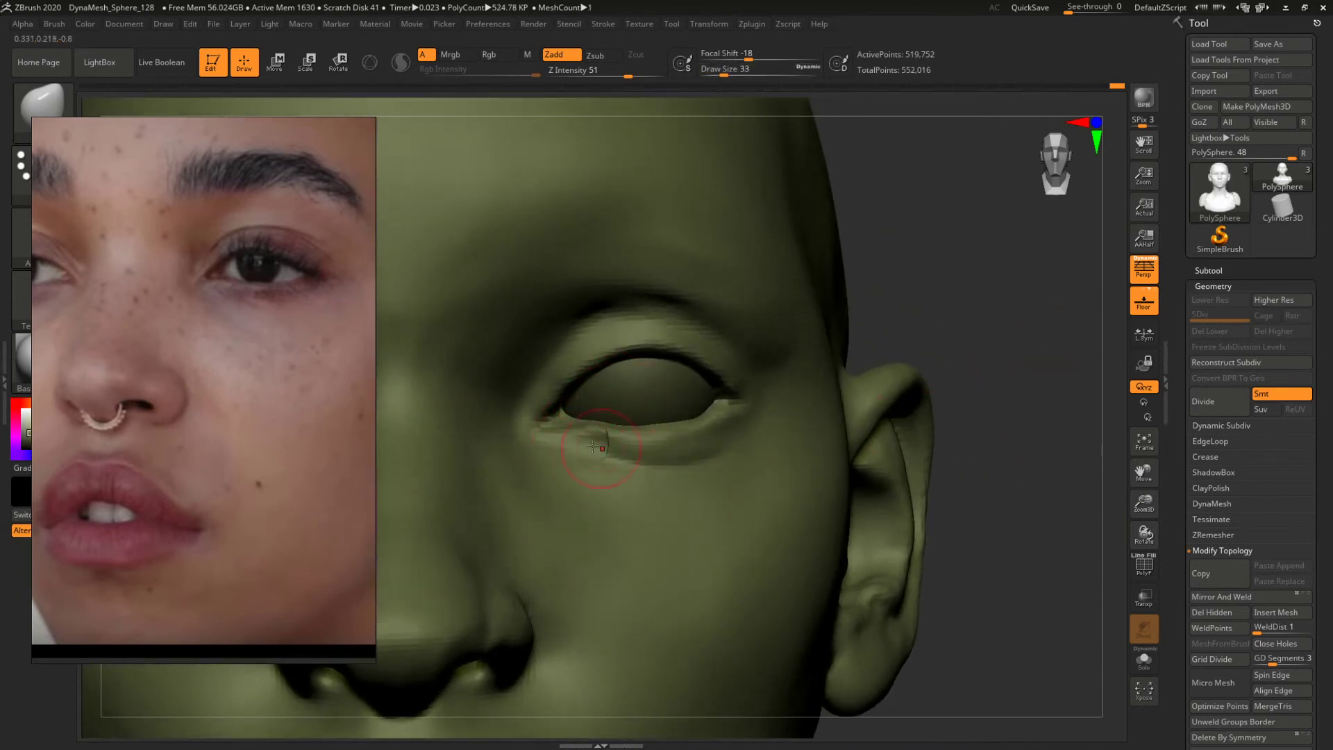
Carve the crease beneath the inner part of the lower eyelid with DamStandard at draw size 33.
key("b")
key("d")
key("s")
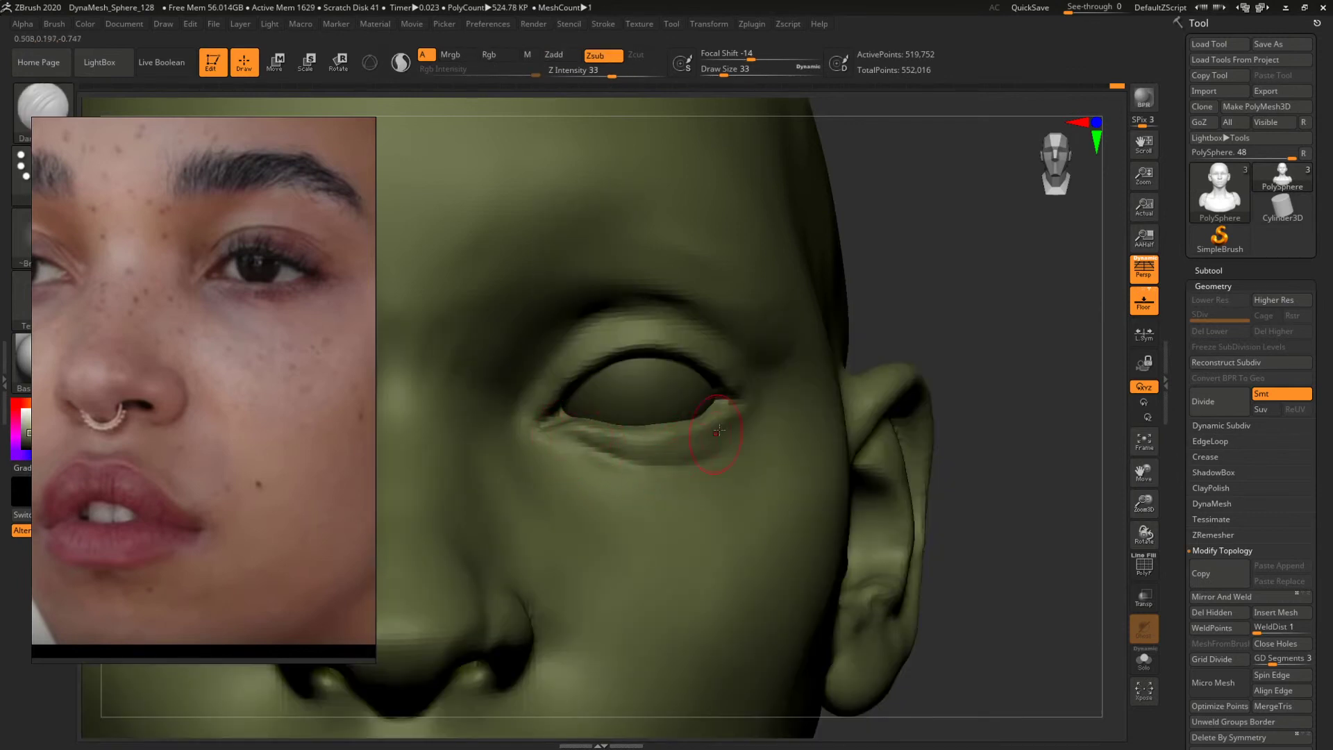
left_click_drag(959, 302, 853, 341)
mouse_move(853, 340)
right_mouse_down()
mouse_move(857, 322)
mouse_move(865, 334)
mouse_move(765, 352)
mouse_move(789, 368)
mouse_move(951, 395)
mouse_move(970, 381)
mouse_move(924, 365)
right_mouse_up()
Build up the area around the mouth corner and lower cheek with ClayBuildup at draw sizes 104 to 108.
key("b")
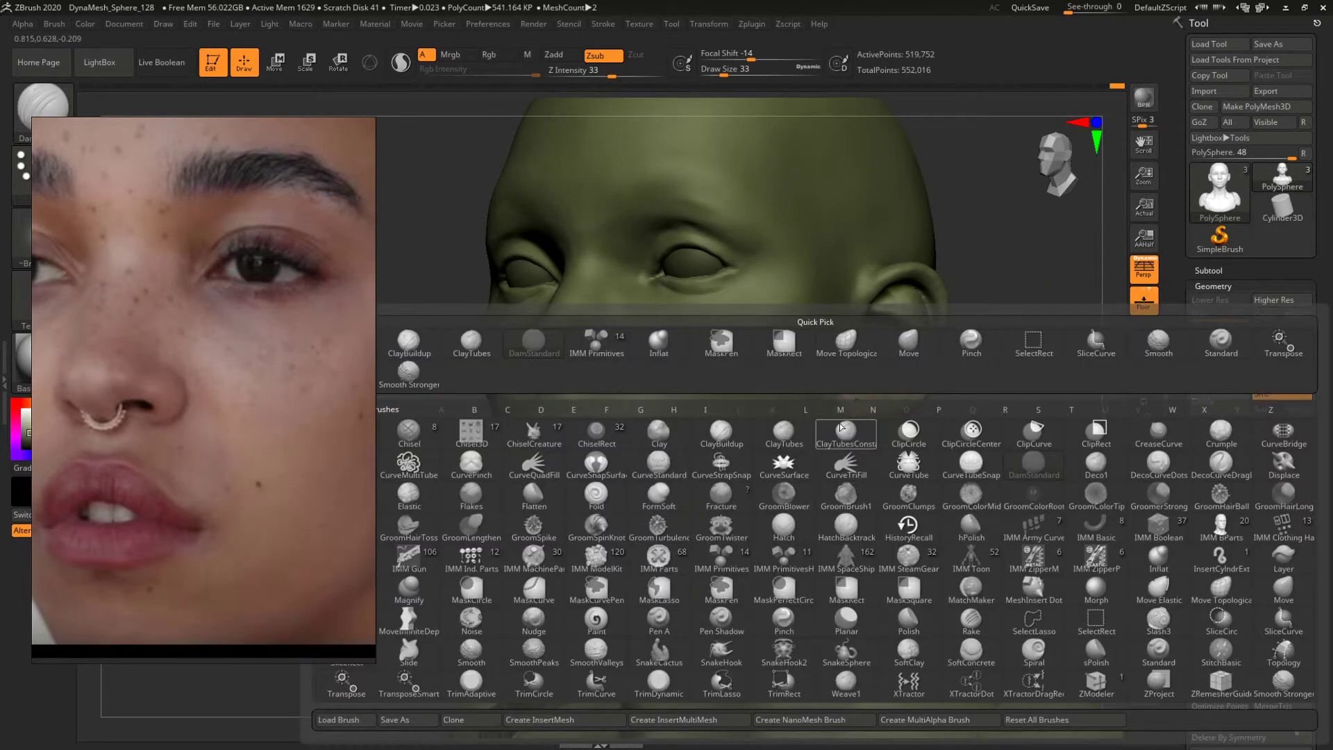
left_click(840, 423)
key("s")
mouse_move(652, 455)
left_mouse_down()
mouse_move(684, 456)
mouse_move(658, 452)
left_mouse_up()
key("s")
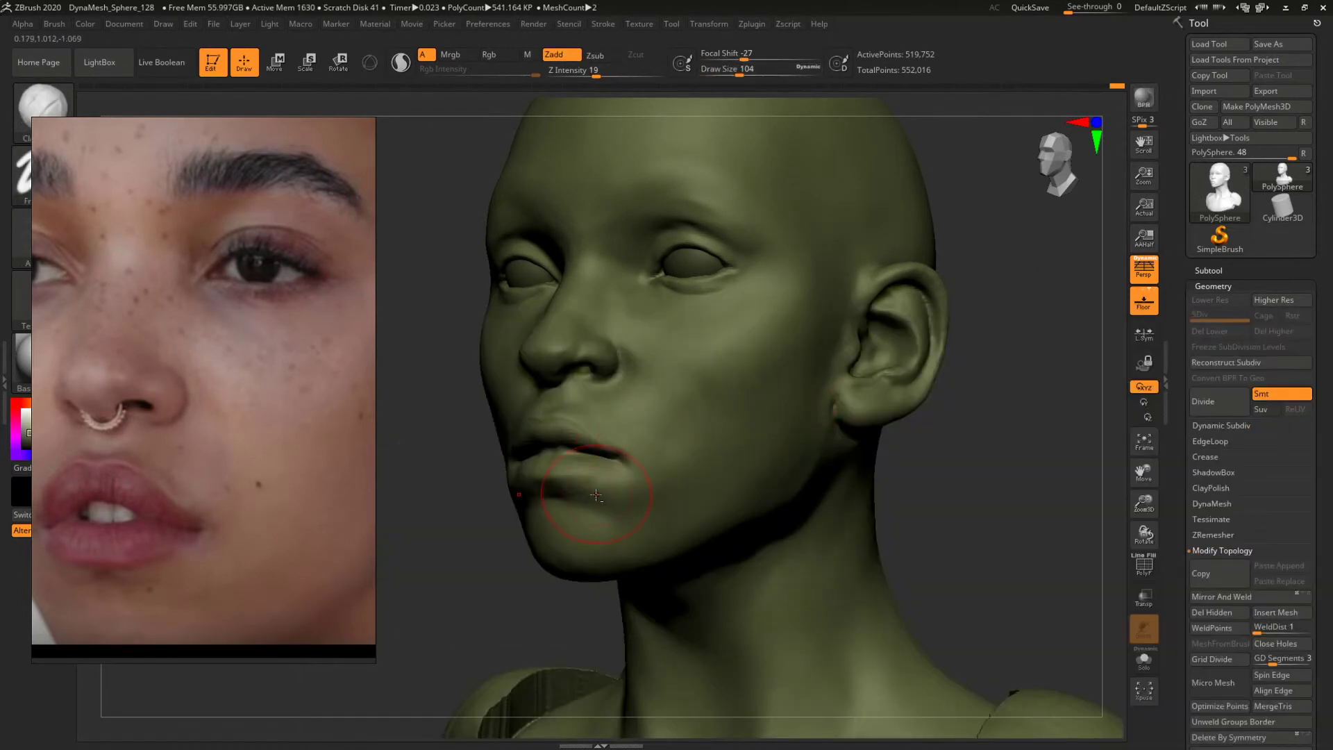
right_click_drag(935, 509, 902, 521)
key("]")
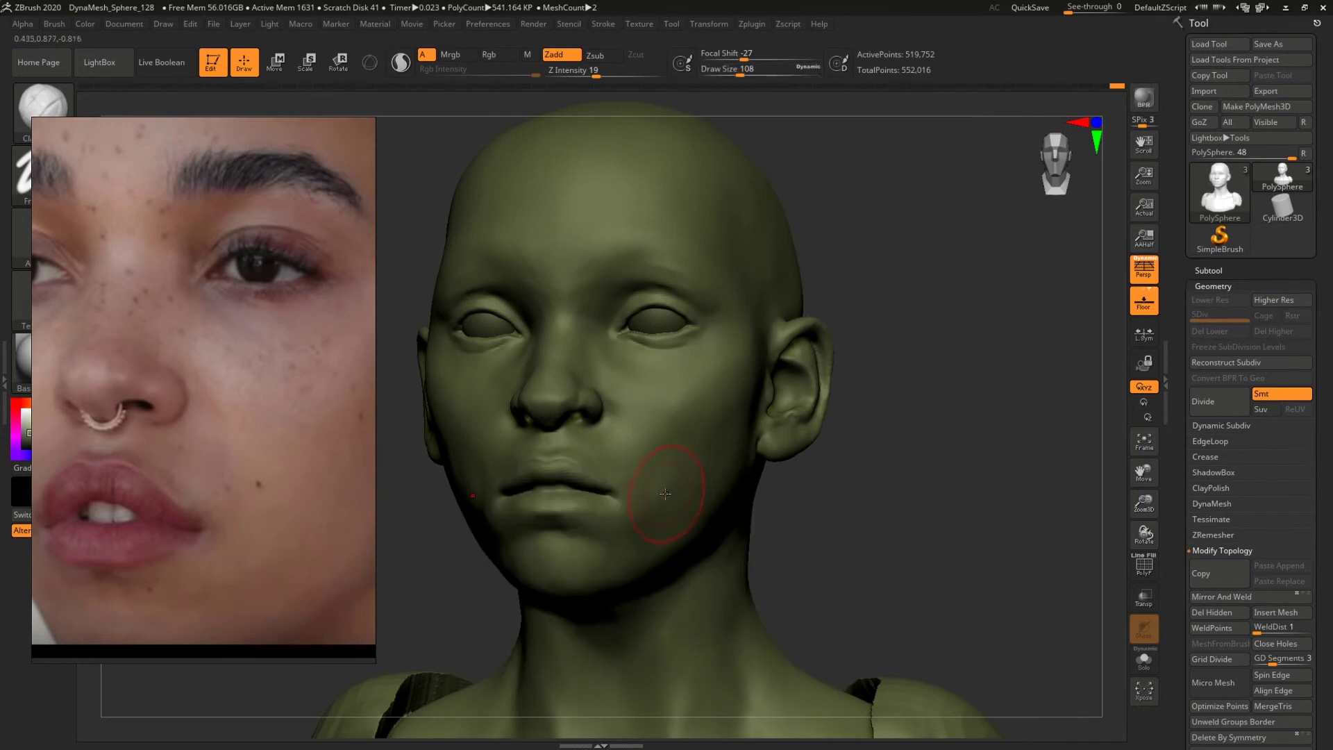
right_click_drag(872, 437, 799, 455)
Refine the nose tip with ClayBuildup at draw size 54, and undo the last stroke.
mouse_move(798, 455)
right_mouse_down("ctrl")
mouse_move(911, 497)
mouse_move(988, 548)
mouse_move(848, 498)
mouse_move(915, 534)
mouse_move(926, 515)
mouse_move(966, 524)
mouse_move(1041, 568)
right_mouse_up("ctrl")
key("space")
mouse_move(578, 415)
left_mouse_down()
mouse_move(561, 416)
mouse_move(591, 424)
left_mouse_up()
key("space")
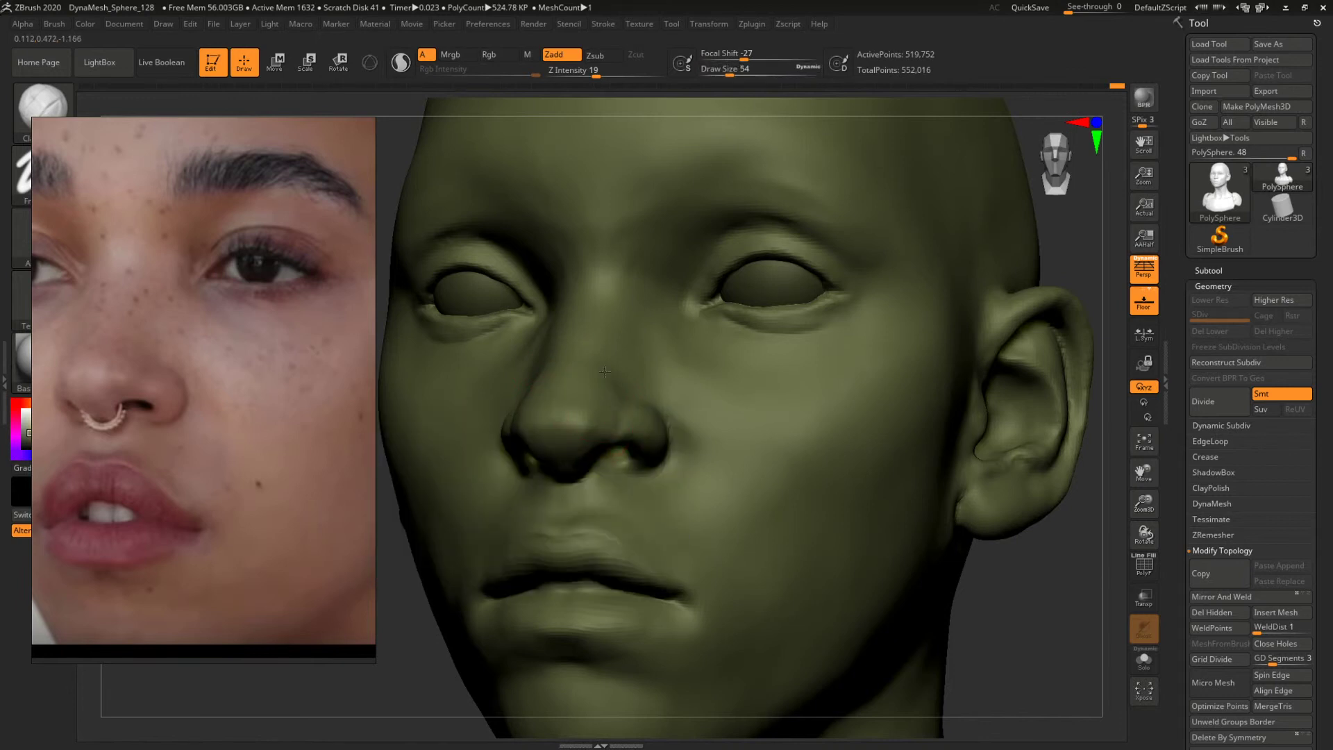
right_click_drag(922, 535, 967, 587)
left_click_drag(577, 417, 587, 435)
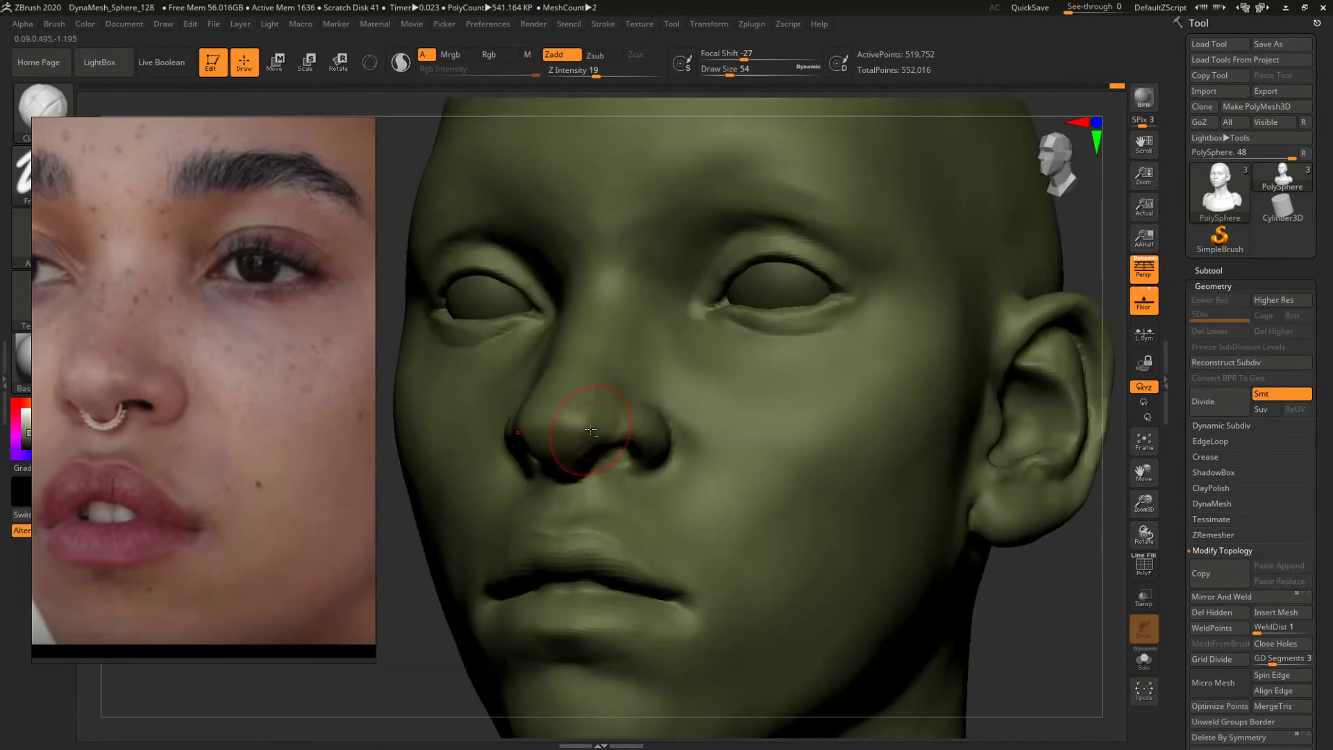
key("ctrl+z")
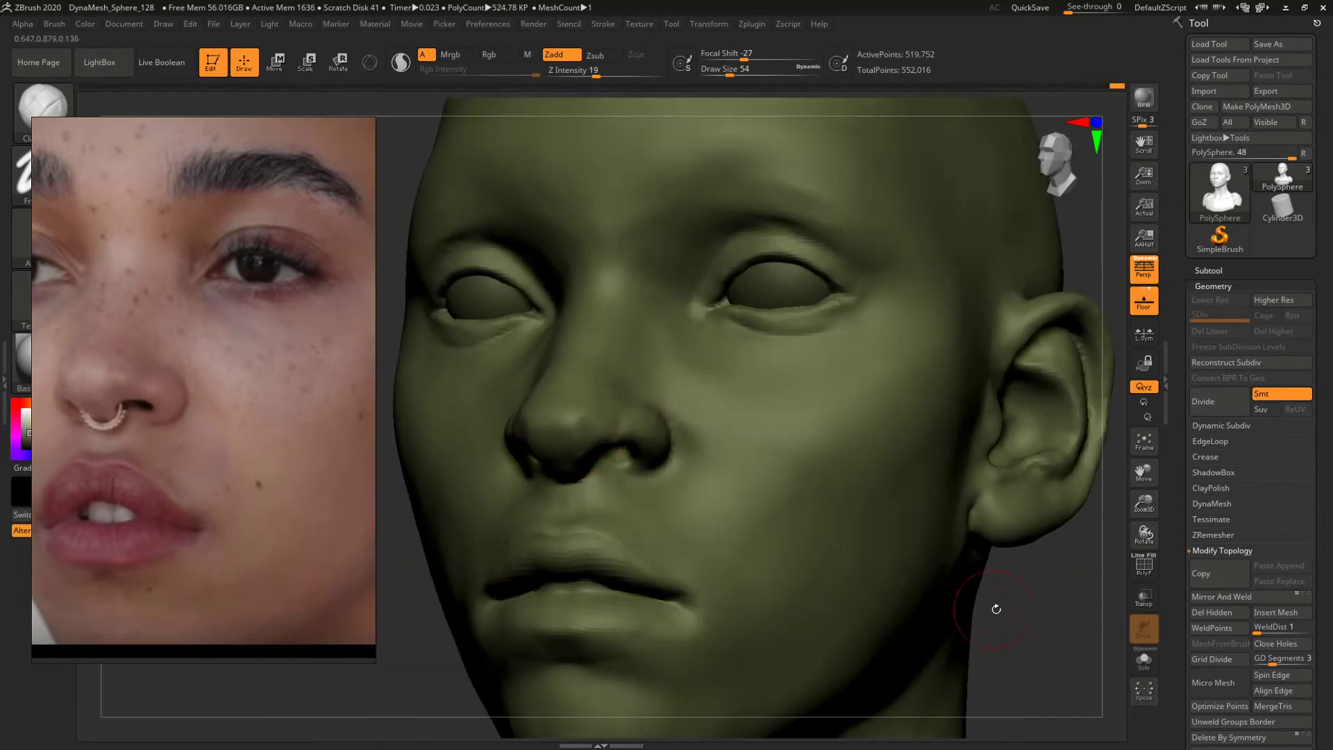
right_click_drag(997, 609, 893, 511)
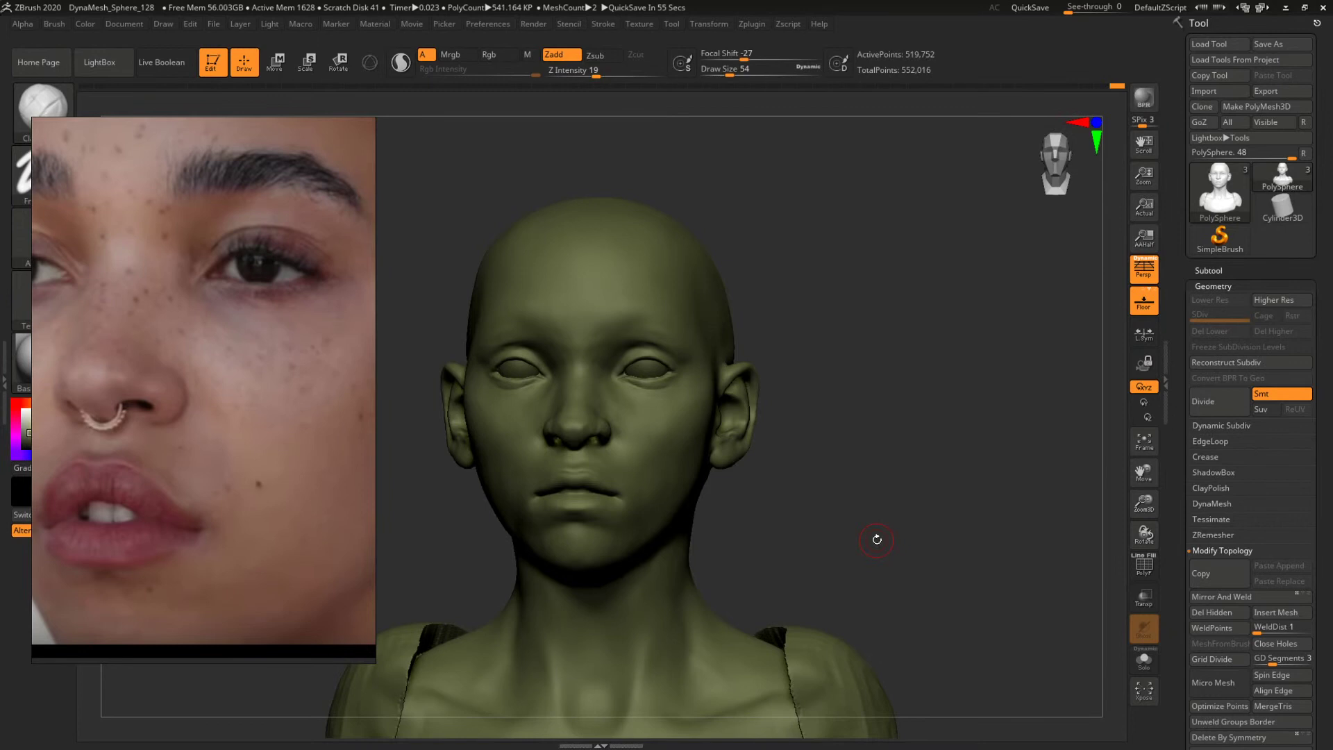
Reshape the inner eye sockets beside the nose bridge with the Move brush at draw size 87.
right_click_drag(868, 374, 914, 400)
key("b")
key("m")
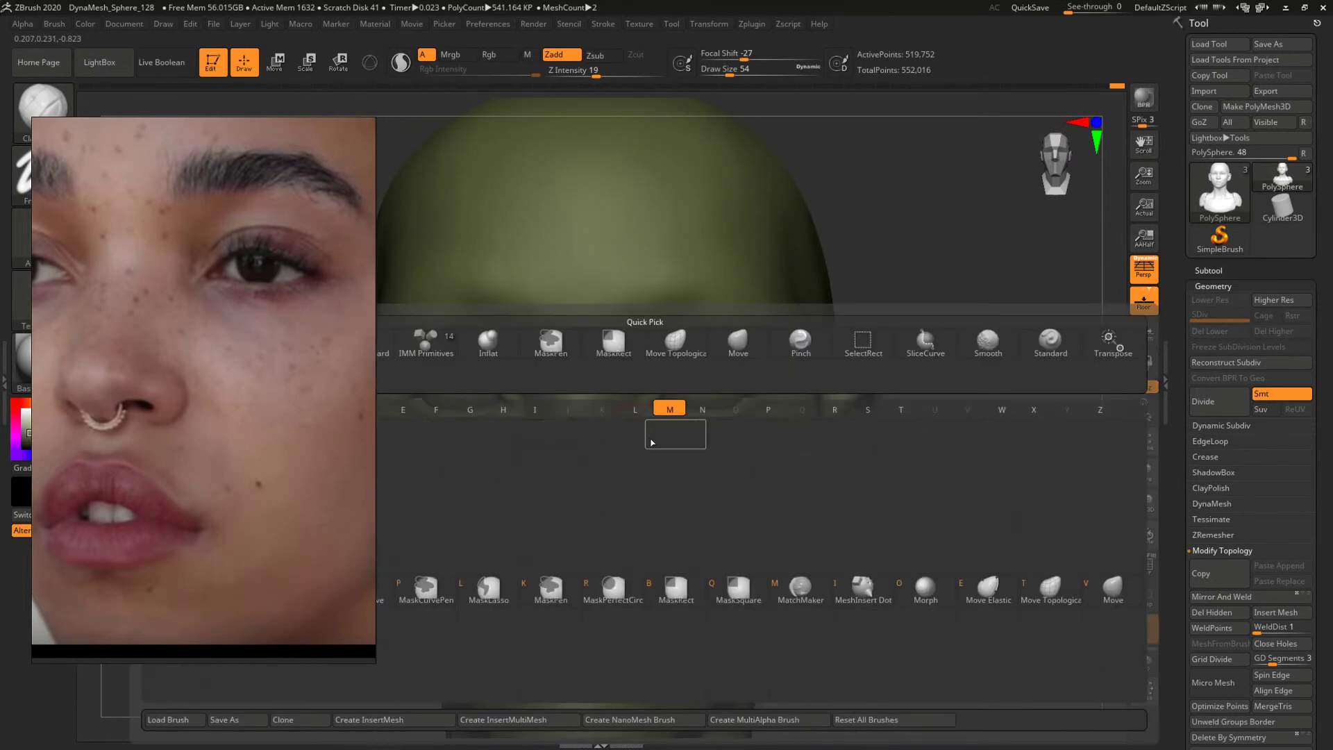
key("v")
key("space")
left_click_drag(621, 392, 643, 366)
key("space")
key("space")
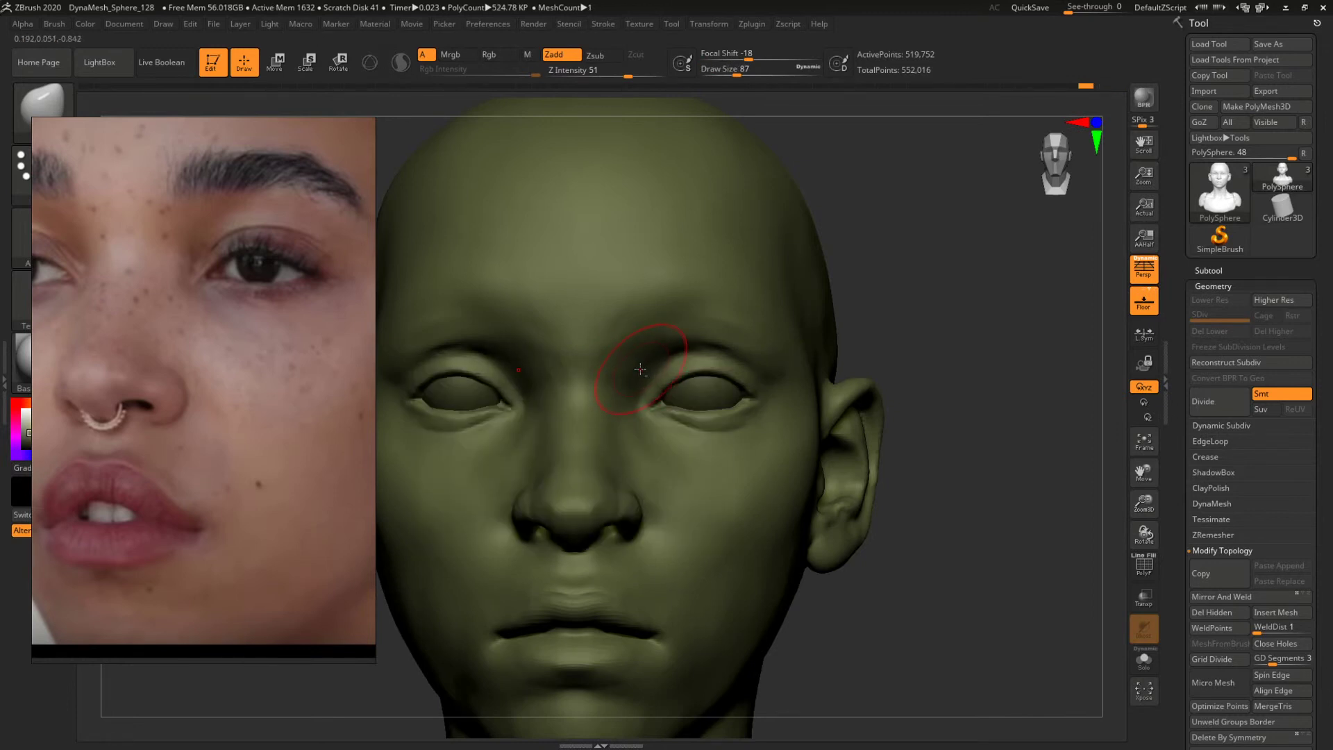
Fill out the hollow between the brow and upper eyelid with ClayBuildup at draw size 65.
mouse_move(942, 328)
left_mouse_down("alt")
mouse_move(932, 351)
mouse_move(971, 365)
left_mouse_up("alt")
key("b")
key("c")
key("b")
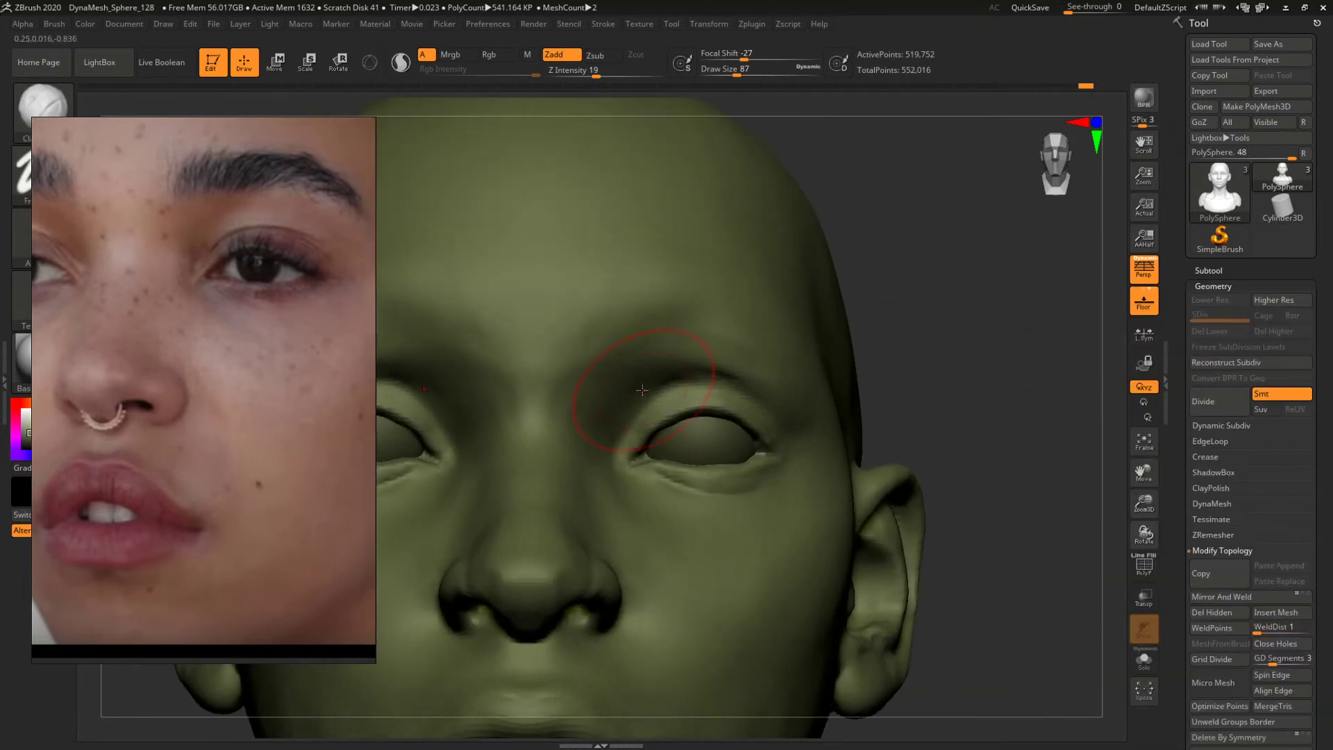
key("space")
left_click_drag(640, 400, 635, 400)
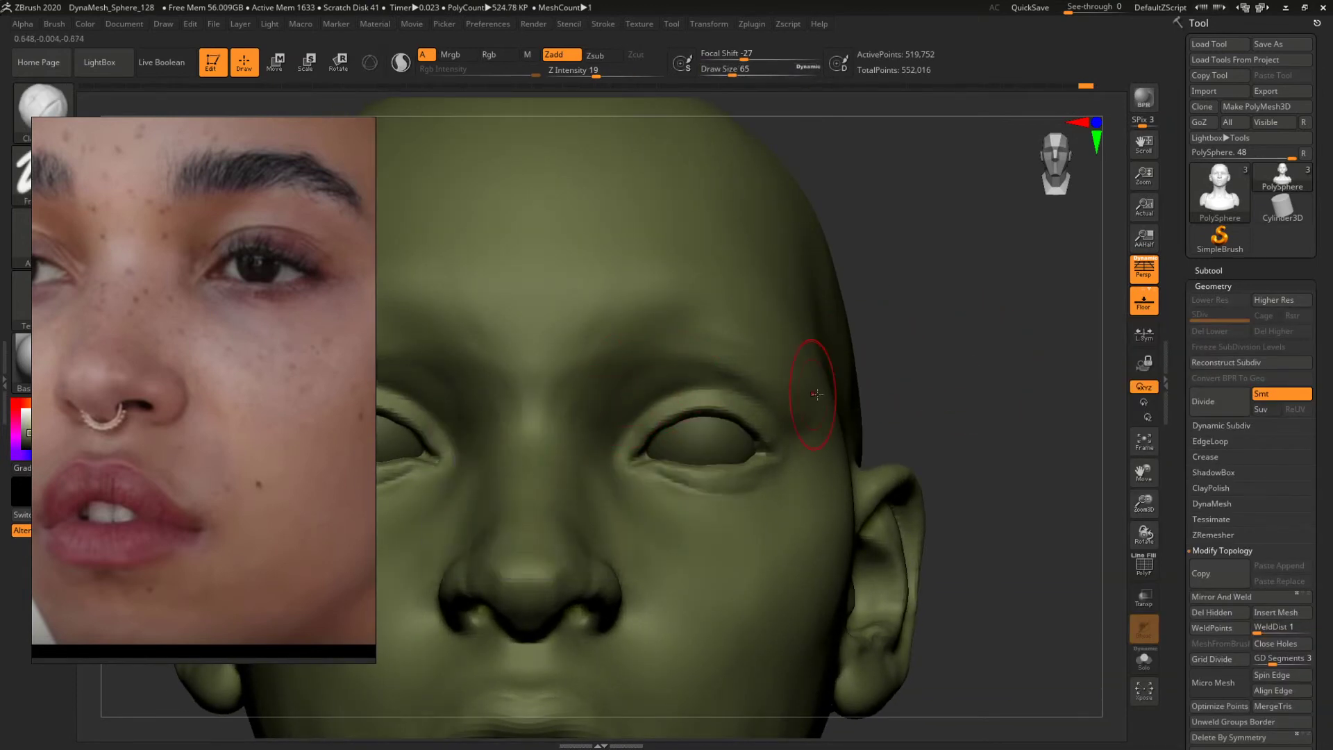
mouse_move(1029, 370)
left_mouse_down("alt")
mouse_move(868, 357)
mouse_move(907, 365)
mouse_move(931, 419)
left_mouse_up("alt")
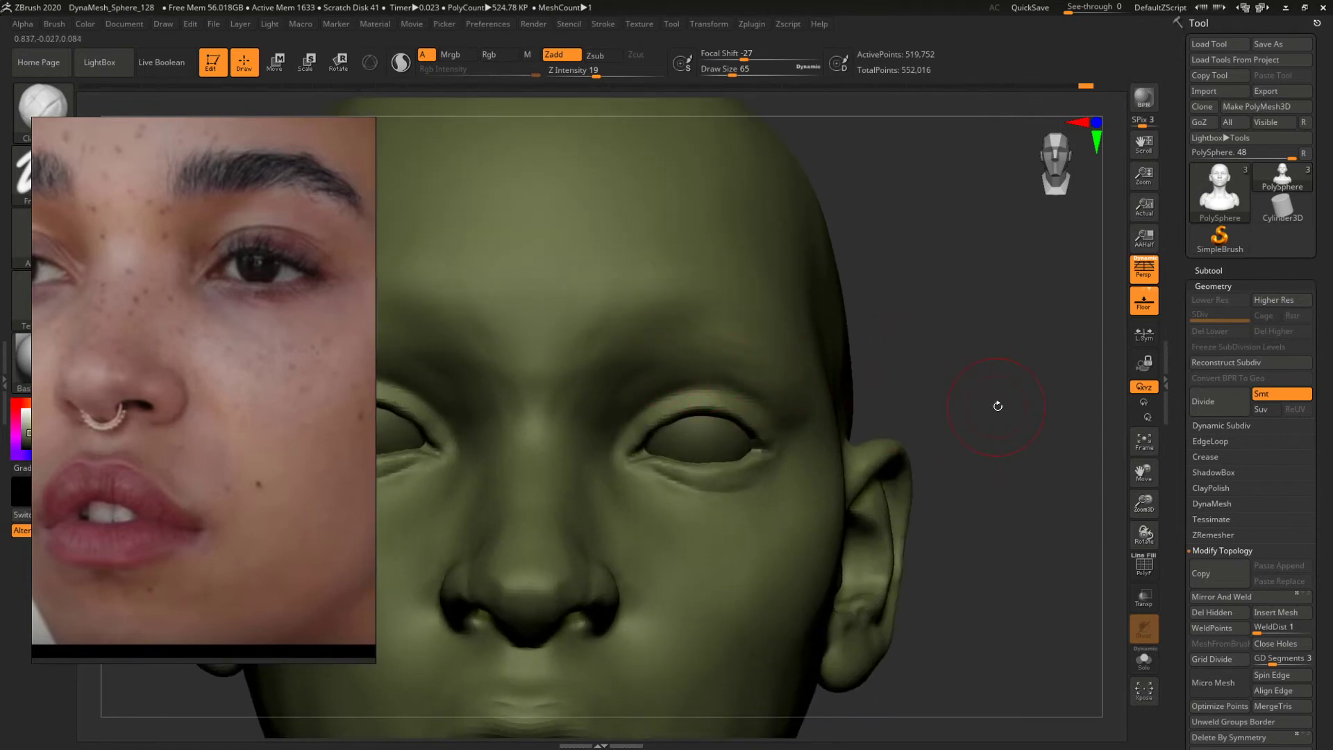
key("f")
Build up the cheek beside the nostril with ClayBuildup at draw size 87.
left_click_drag(771, 363, 1039, 333)
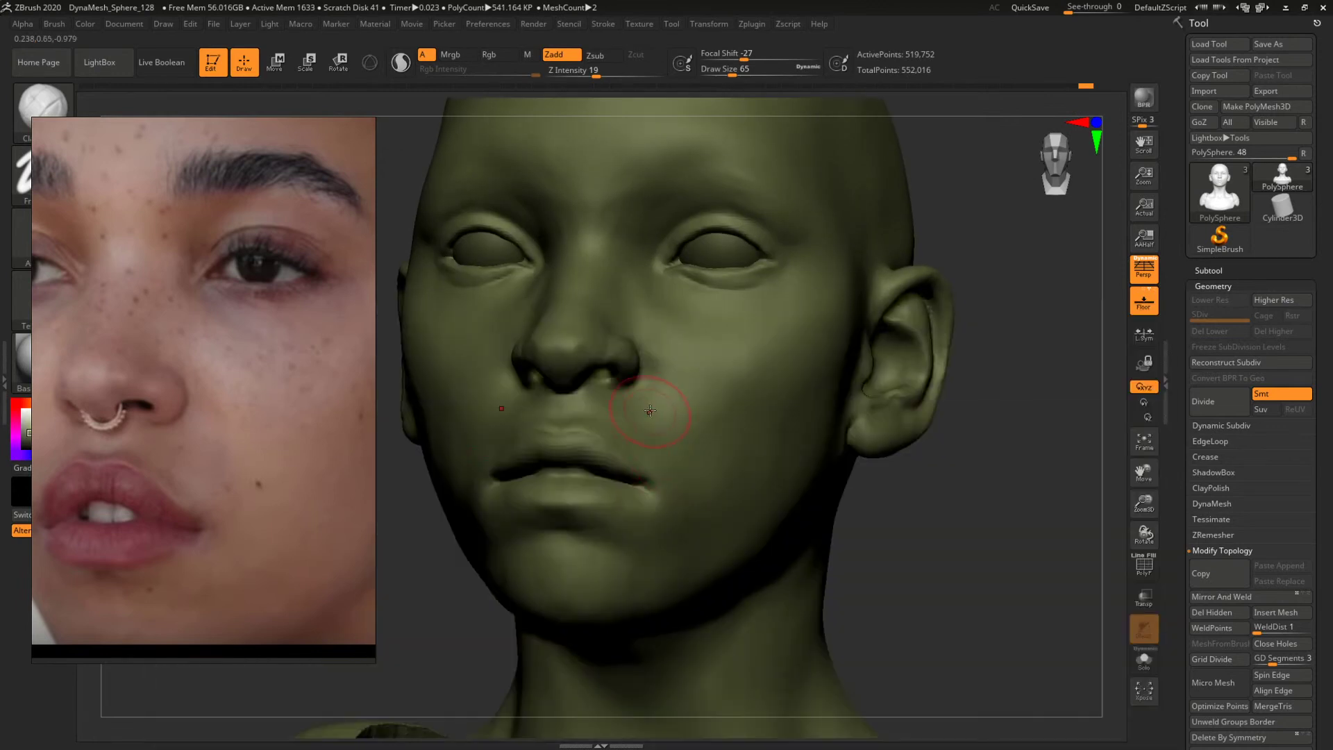
key("space")
left_click_drag(641, 353, 648, 352)
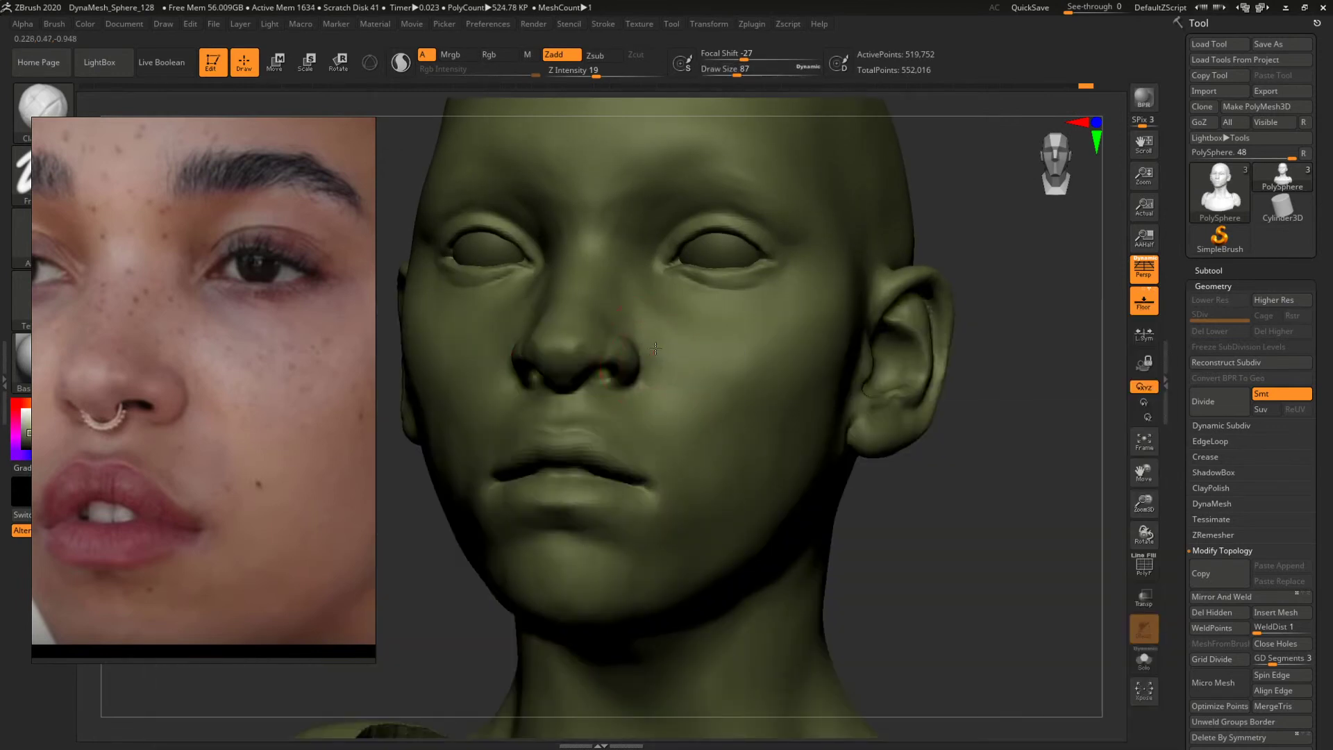
mouse_move(965, 522)
left_mouse_down("alt")
mouse_move(914, 494)
mouse_move(893, 435)
mouse_move(867, 413)
mouse_move(964, 500)
left_mouse_up("alt")
Carve a soft fold down the cheek from the nostril past the mouth corner with DamStandard at draw size 177.
key("b")
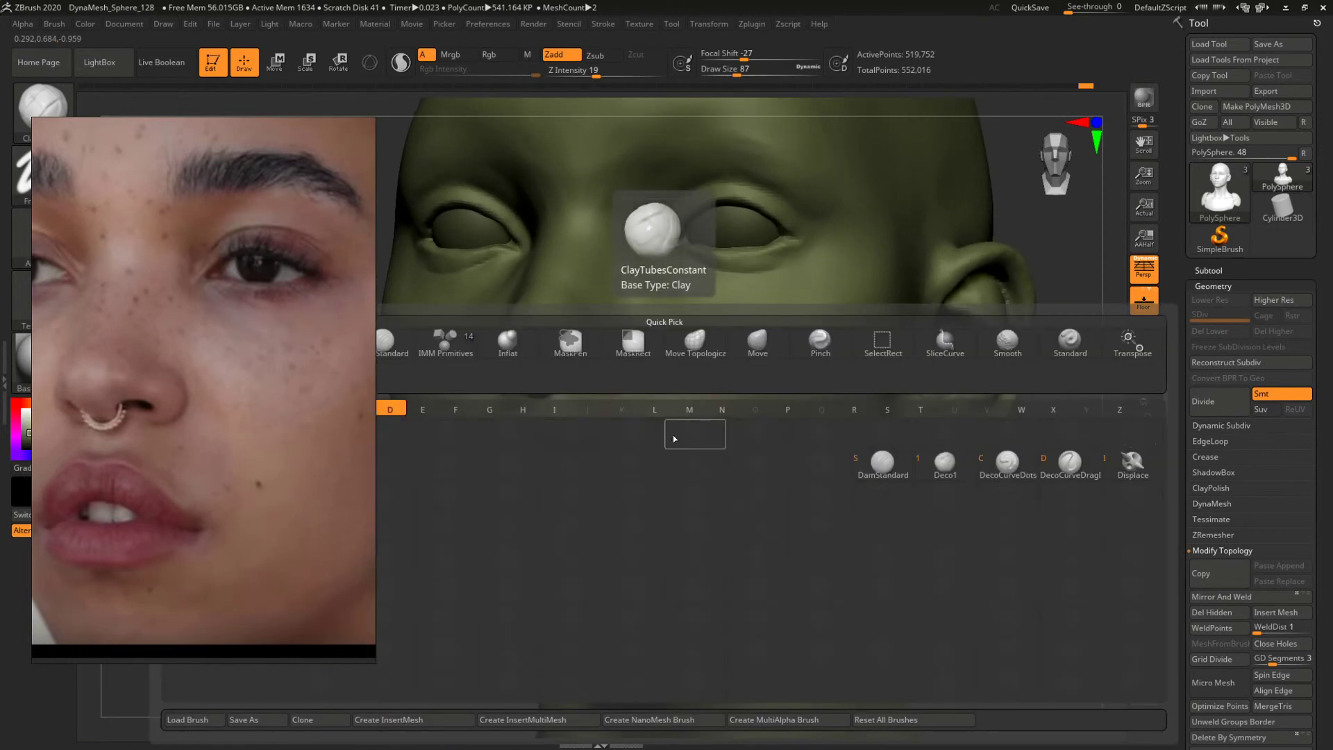
key("d")
key("s")
key("space")
mouse_move(656, 397)
left_mouse_down()
mouse_move(672, 397)
mouse_move(683, 552)
left_mouse_up()
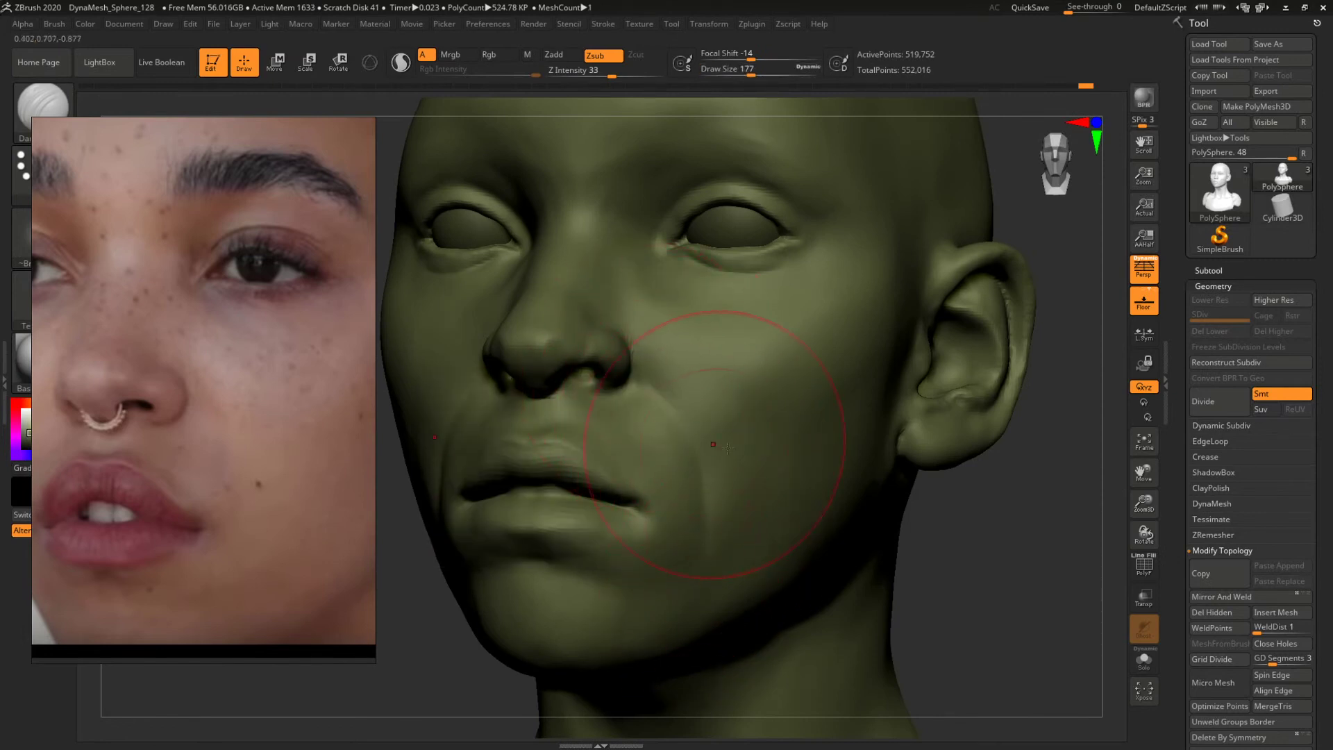
Define the cheek fold running from the nostril wing toward the mouth corner with another DamStandard stroke at draw size 177.
mouse_move(1007, 612)
left_mouse_down("alt")
mouse_move(1018, 598)
mouse_move(887, 506)
mouse_move(967, 548)
mouse_move(972, 576)
left_mouse_up("alt")
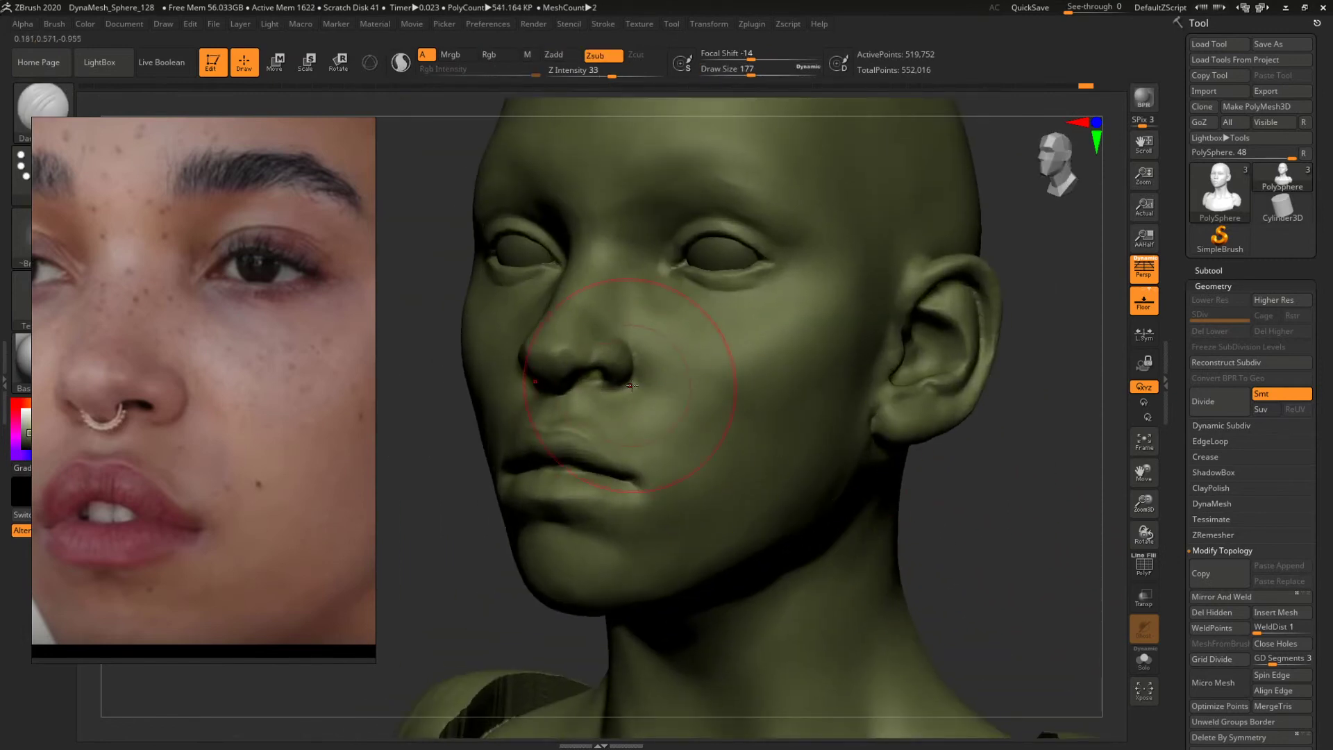
left_click_drag(652, 398, 679, 528)
mouse_move(938, 531)
left_mouse_down()
mouse_move(1024, 532)
mouse_move(807, 476)
left_mouse_up()
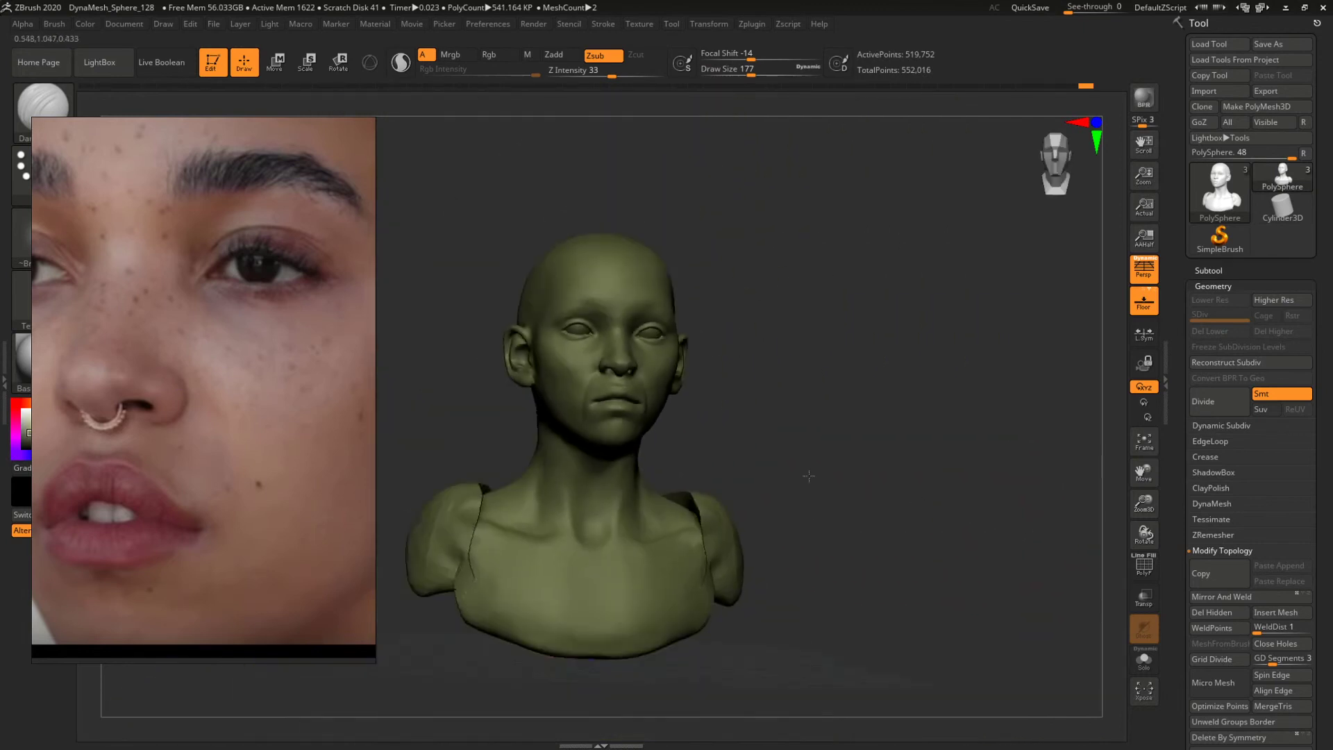
mouse_move(896, 467)
left_mouse_down()
mouse_move(831, 463)
mouse_move(967, 548)
mouse_move(1051, 518)
mouse_move(840, 482)
mouse_move(863, 474)
mouse_move(861, 440)
mouse_move(959, 524)
left_mouse_up()
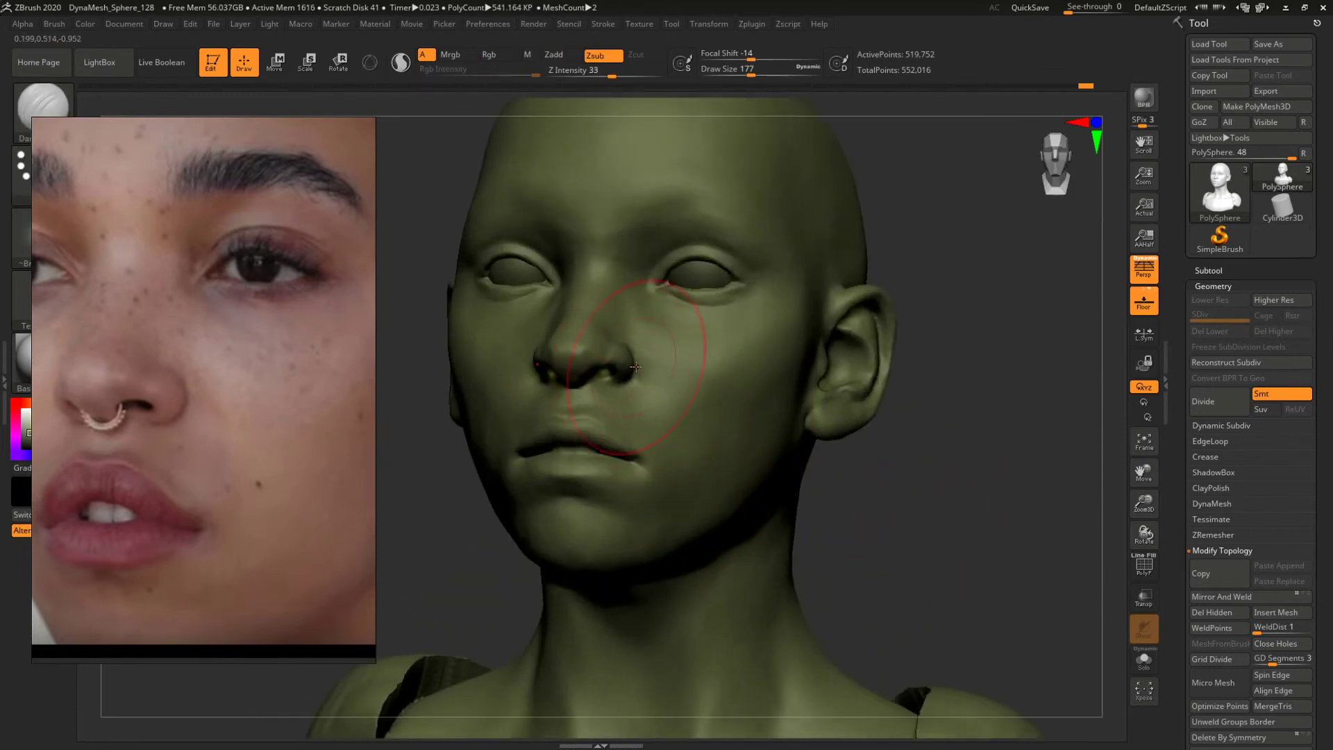
Fill out the cheek beside the nostril and upper lip with ClayBuildup at draw size 140.
left_click_drag(894, 483, 1035, 556)
left_click_drag(991, 500, 977, 512)
key("b")
key("c")
key("b")
key("space")
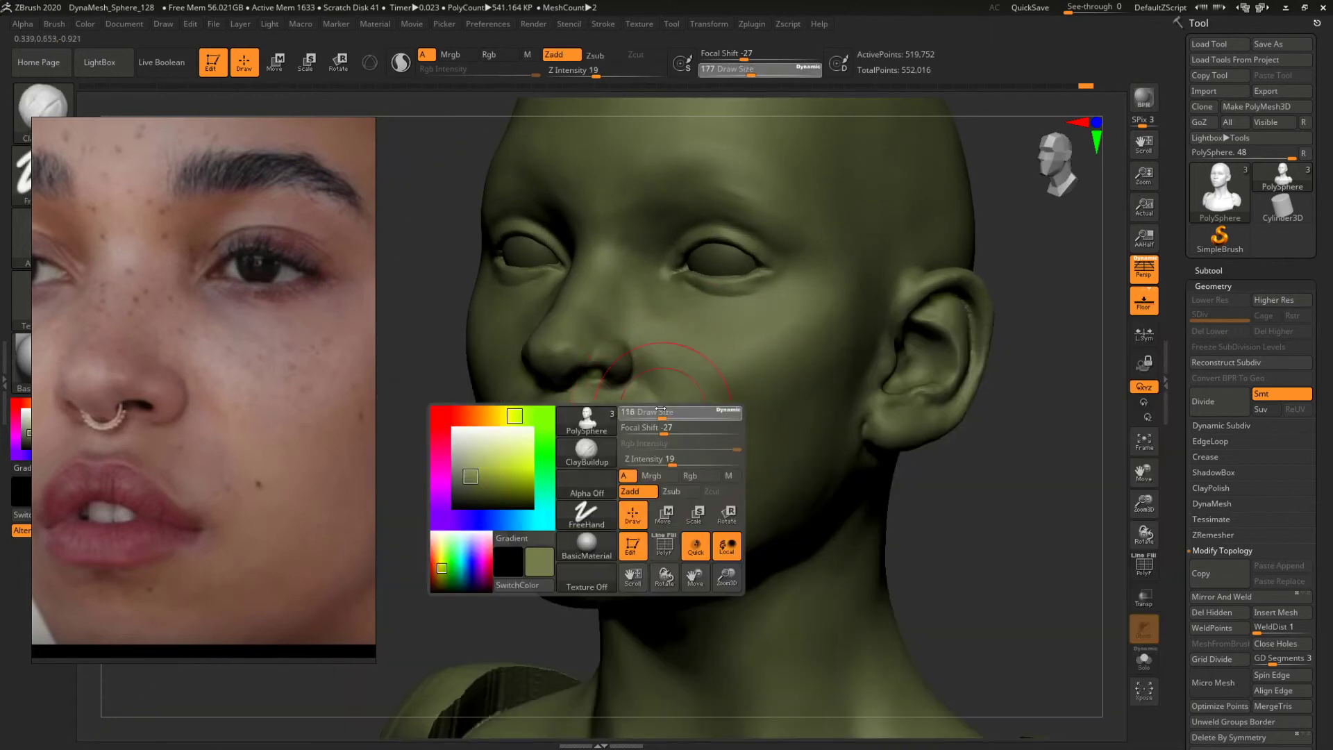
left_click_drag(670, 407, 659, 403)
key("space")
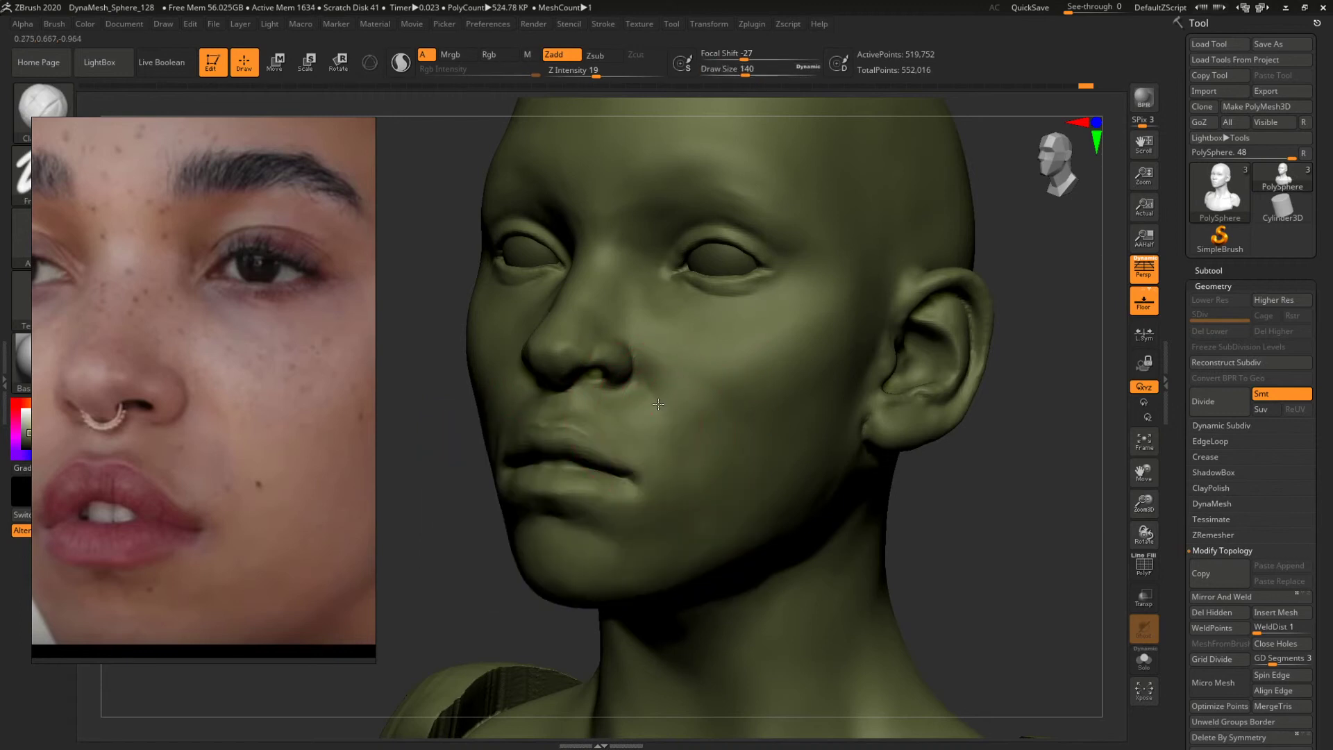
left_click_drag(1002, 539, 611, 370)
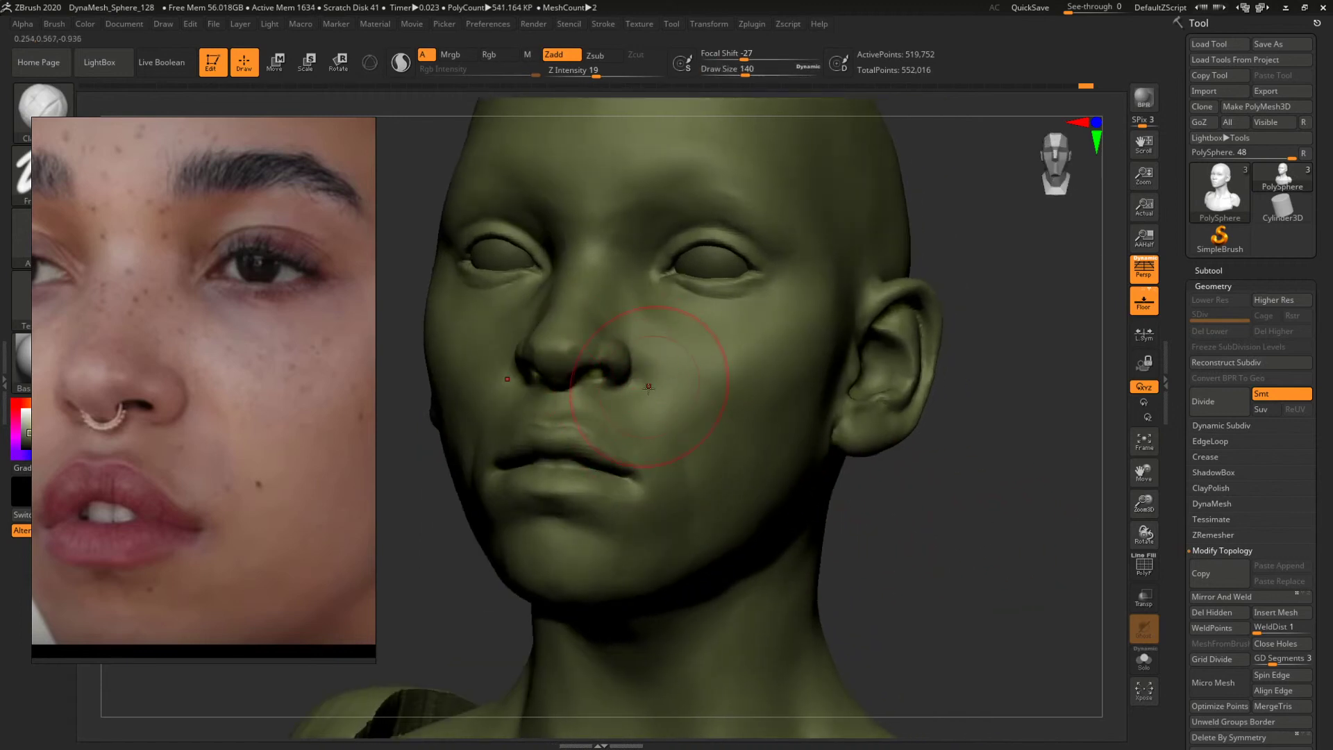
left_click_drag(919, 489, 799, 483)
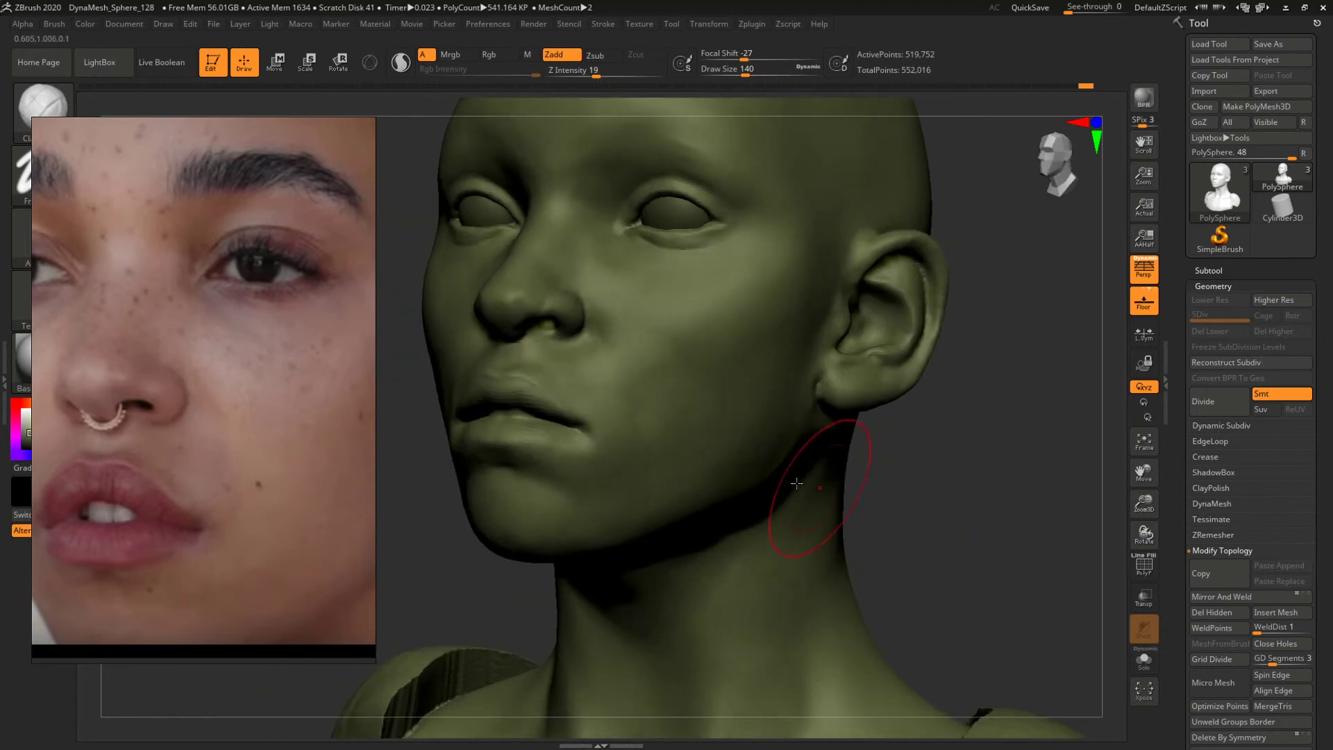
Build up the cheek beside the mouth corner with ClayBuildup at draw size 104.
key("space")
left_click_drag(634, 429, 626, 429)
key("bracketright")
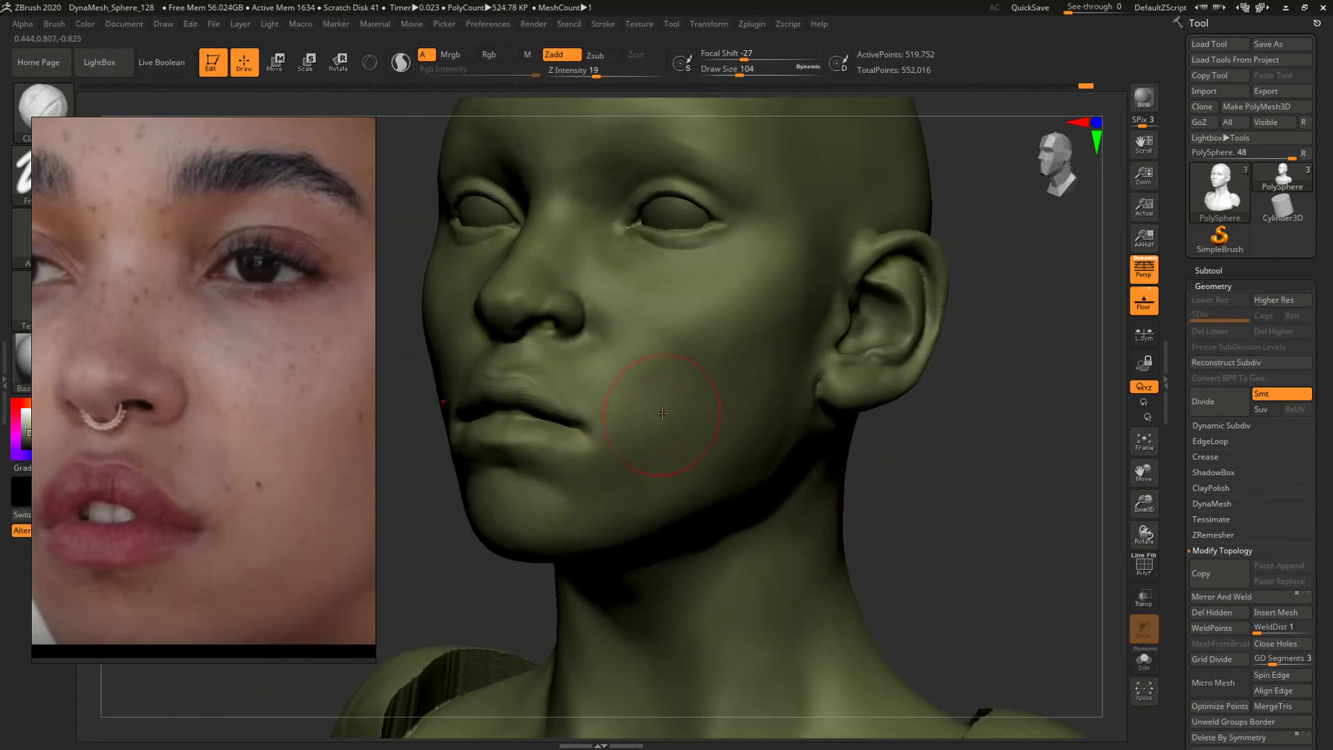
left_click_drag(917, 489, 980, 499)
key("f")
left_click_drag(903, 459, 957, 480)
Add volume between the brow and upper eyelid with ClayBuildup at draw size 65.
key("space")
mouse_move(651, 352)
left_mouse_down()
mouse_move(618, 348)
mouse_move(665, 345)
left_mouse_up()
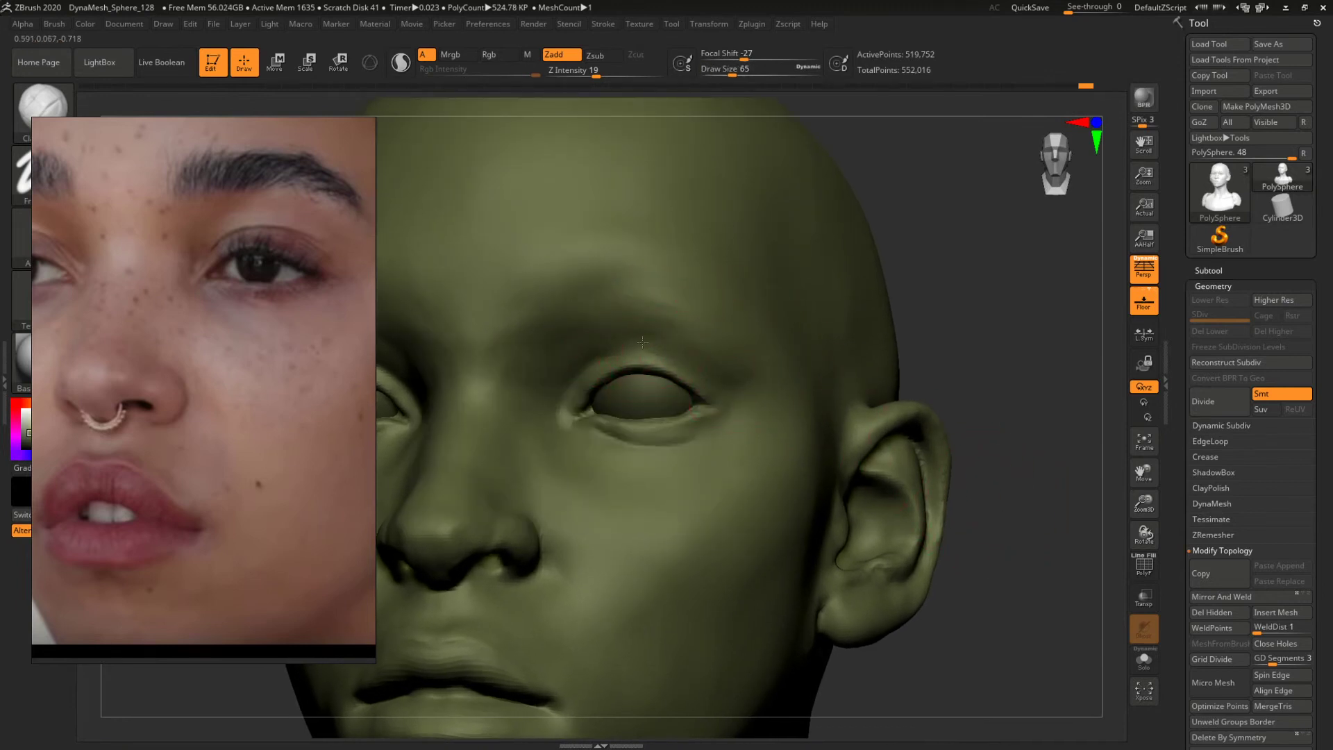
left_click_drag(987, 285, 861, 368, "alt")
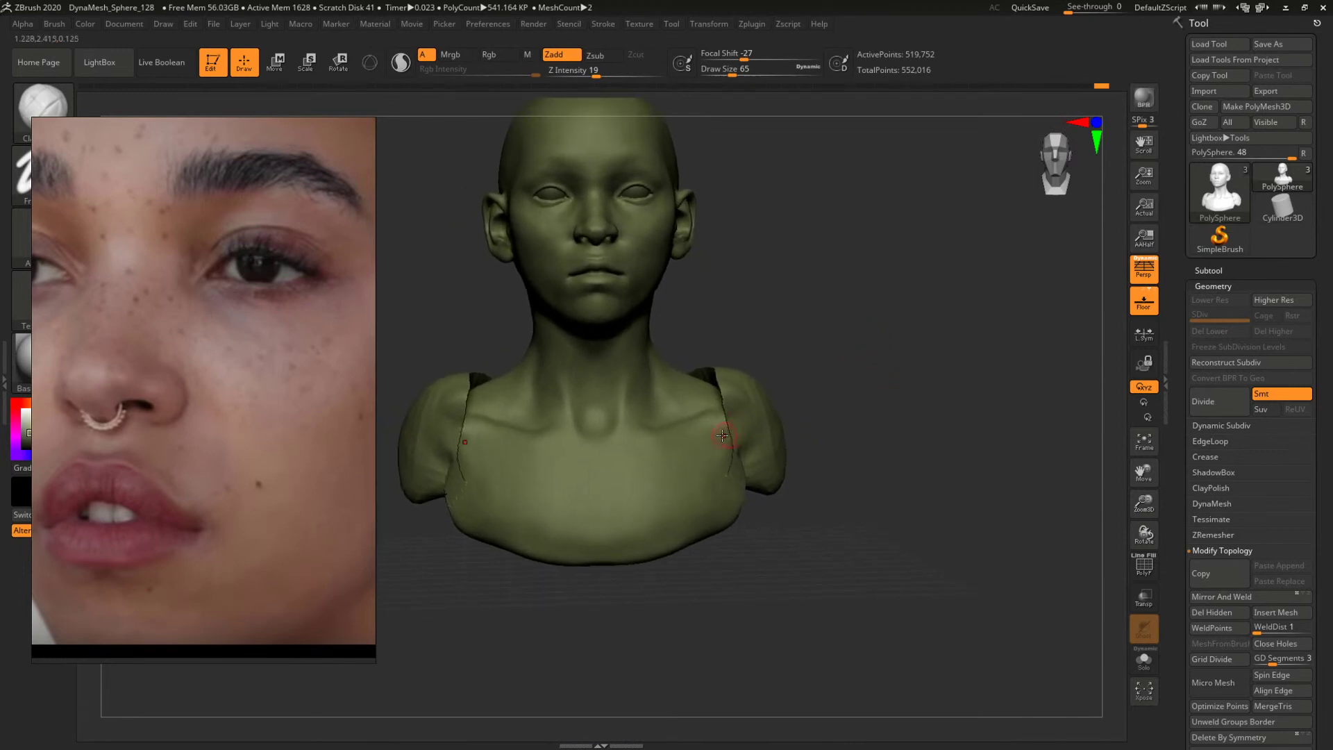
Hide the head and torso part of the bust and show the full model again.
left_click(723, 436, "ctrl+alt+shift")
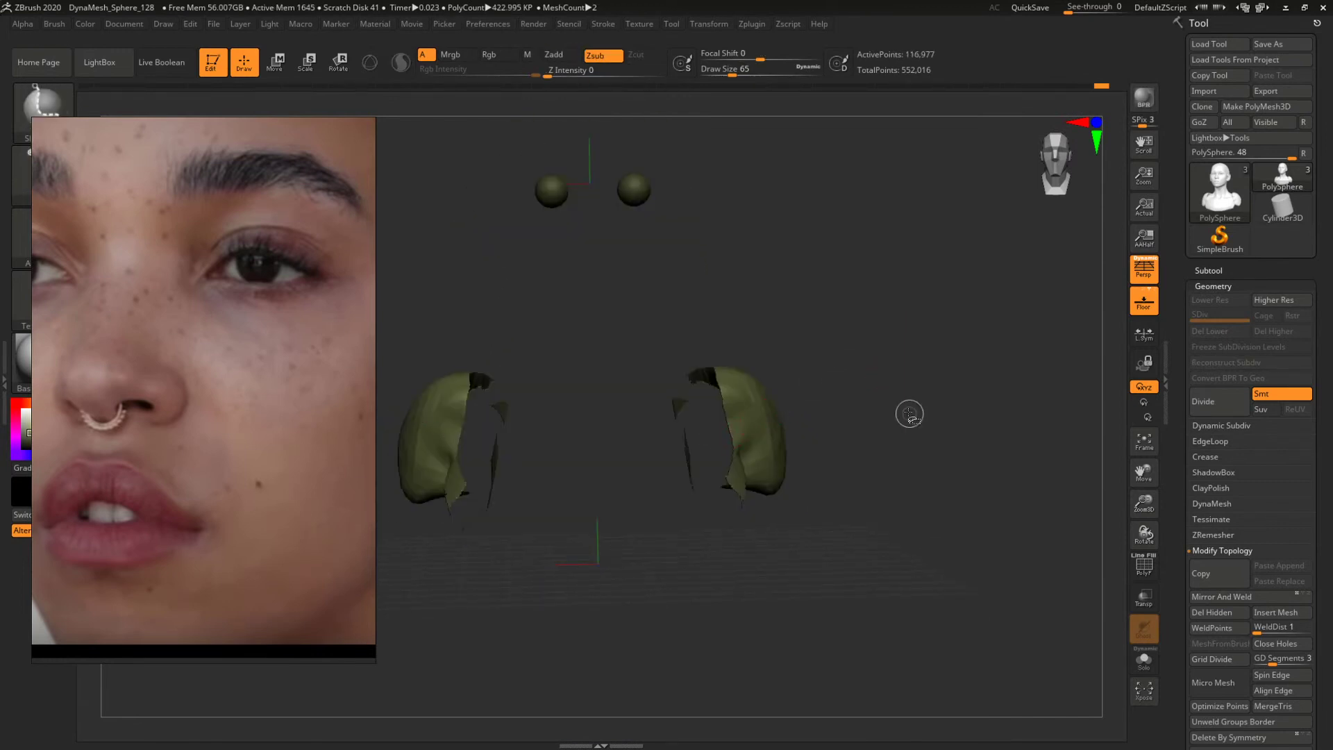
left_click(880, 379, "ctrl+shift")
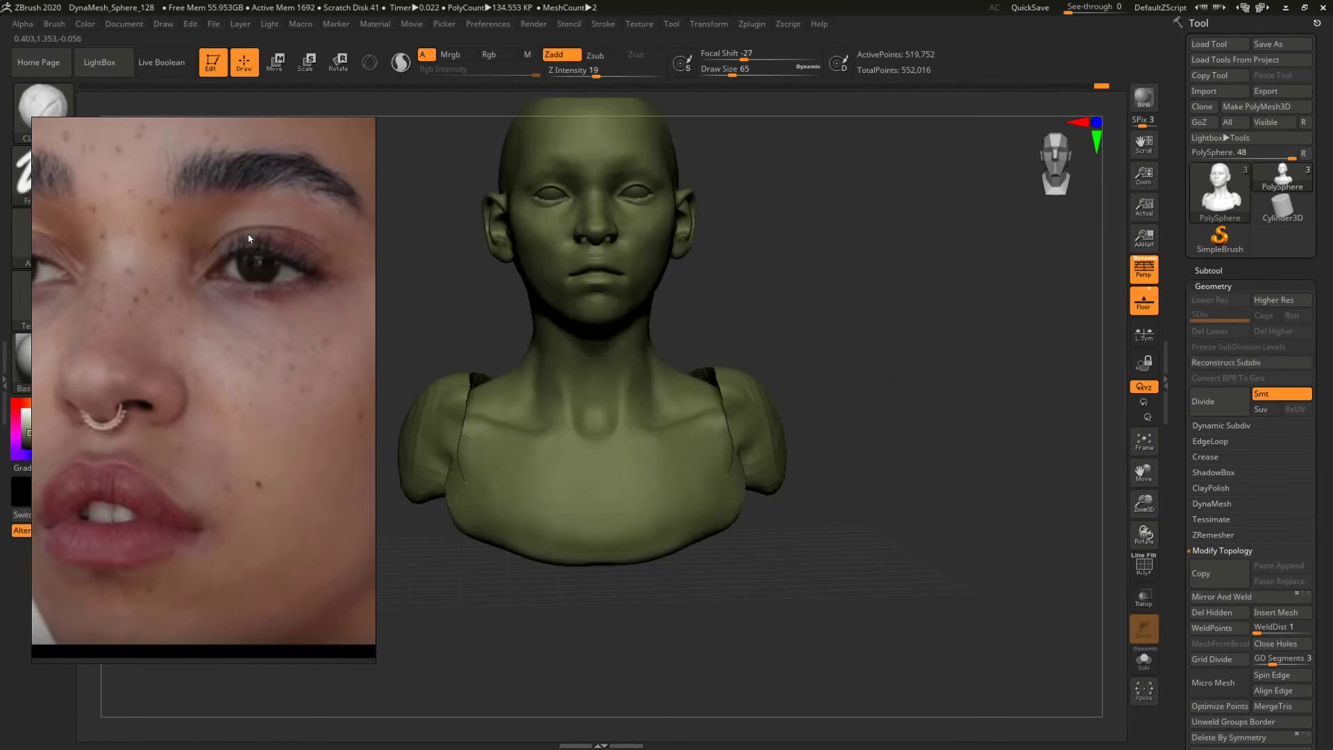
Browse the reference board and examine the front-facing portrait with the cross-shaped face markers for facial proportions.
scroll(321, 343, "down", 12)
middle_click_drag(297, 358, 243, 347)
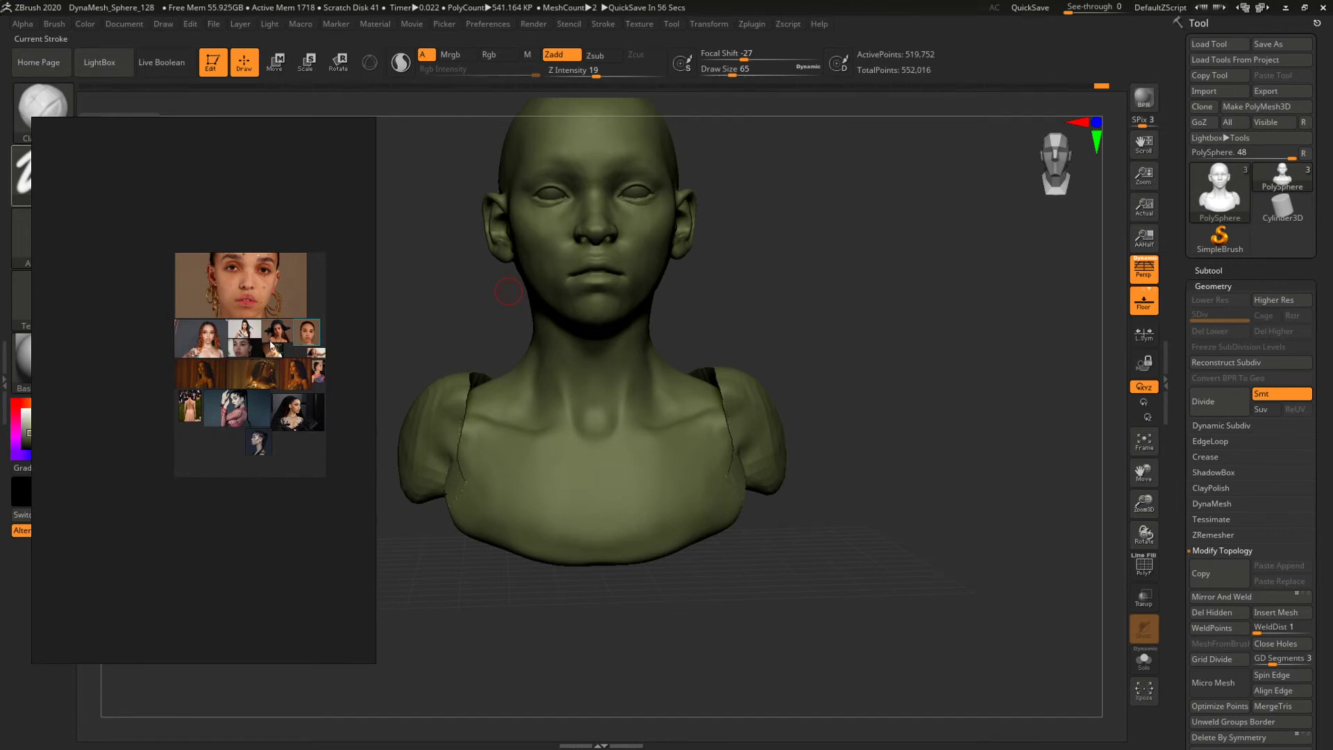
scroll(128, 335, "up", 6)
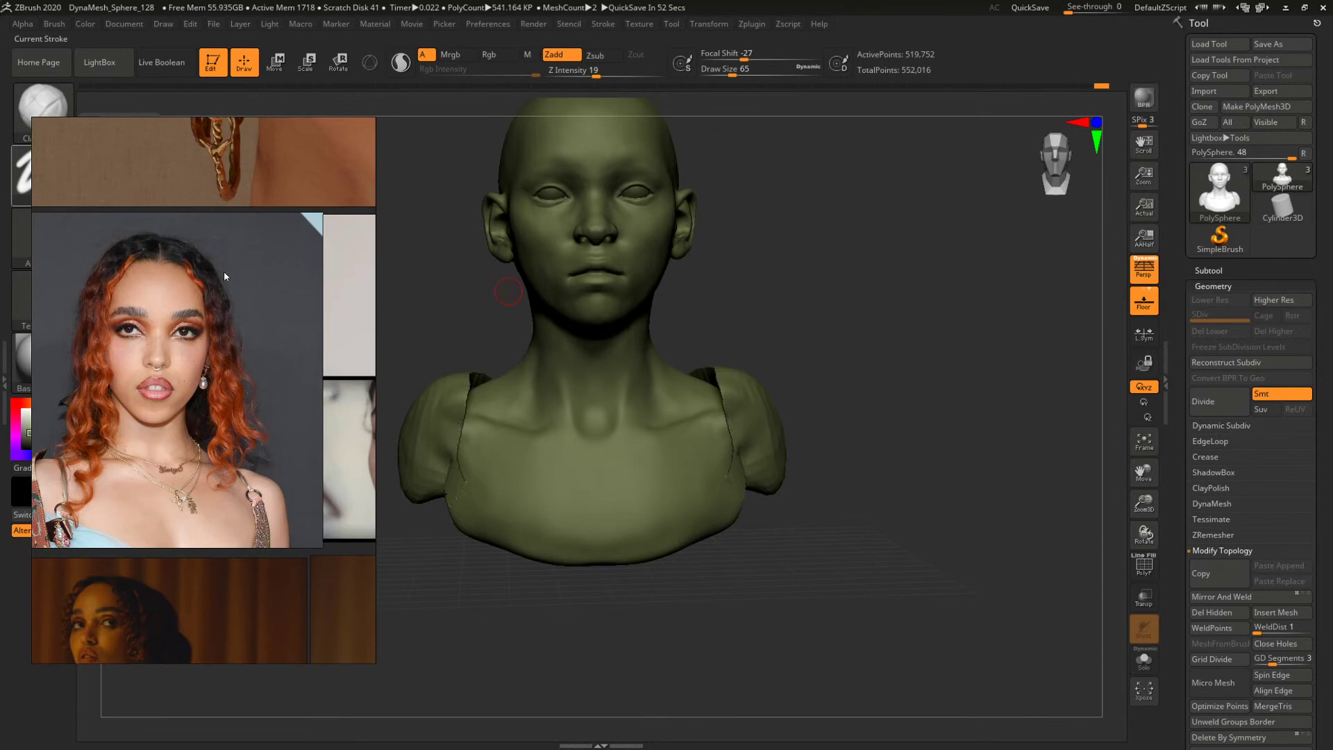
middle_click_drag(223, 272, 184, 678)
middle_click_drag(336, 318, 97, 420)
scroll(224, 379, "down", 4)
middle_click_drag(240, 399, 114, 207)
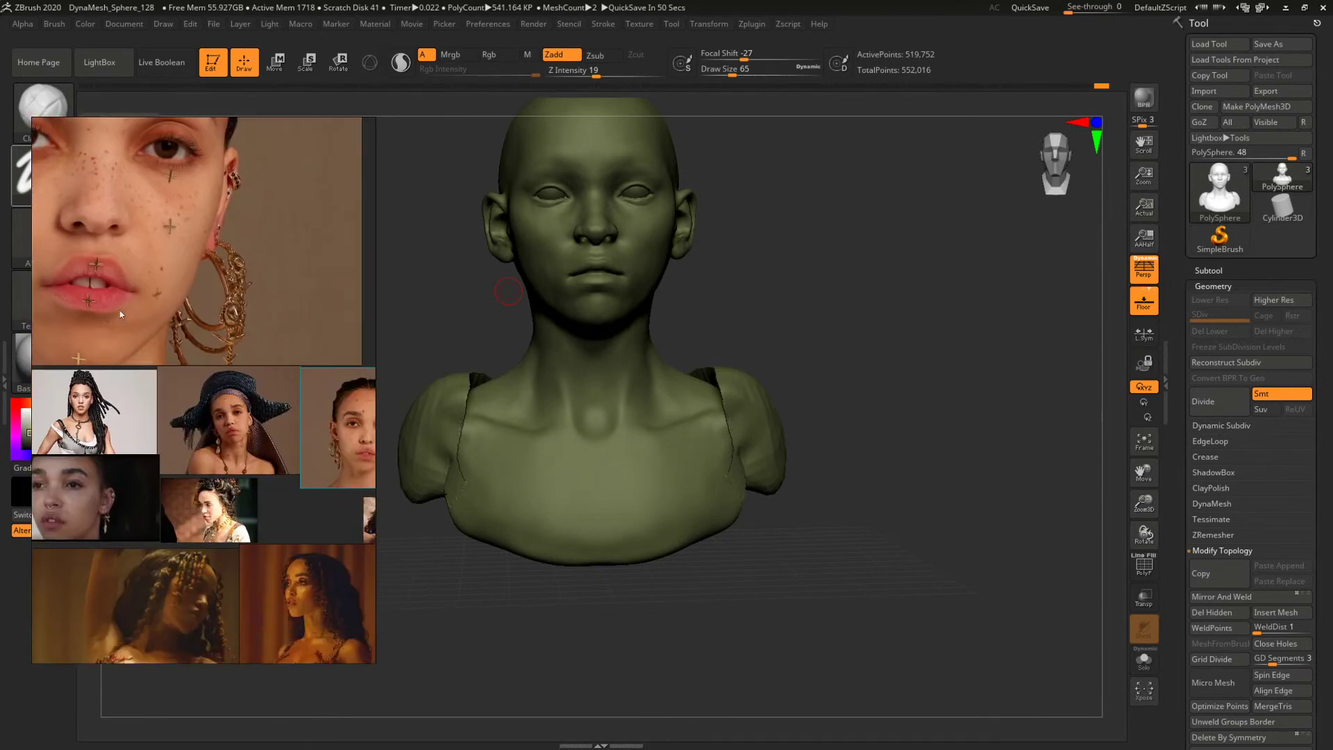
scroll(243, 402, "up", 7)
scroll(253, 469, "down", 8)
scroll(303, 467, "up", 7)
middle_click_drag(302, 466, 105, 400)
scroll(105, 400, "up", 1)
middle_click_drag(277, 439, 233, 431)
scroll(234, 430, "up", 2)
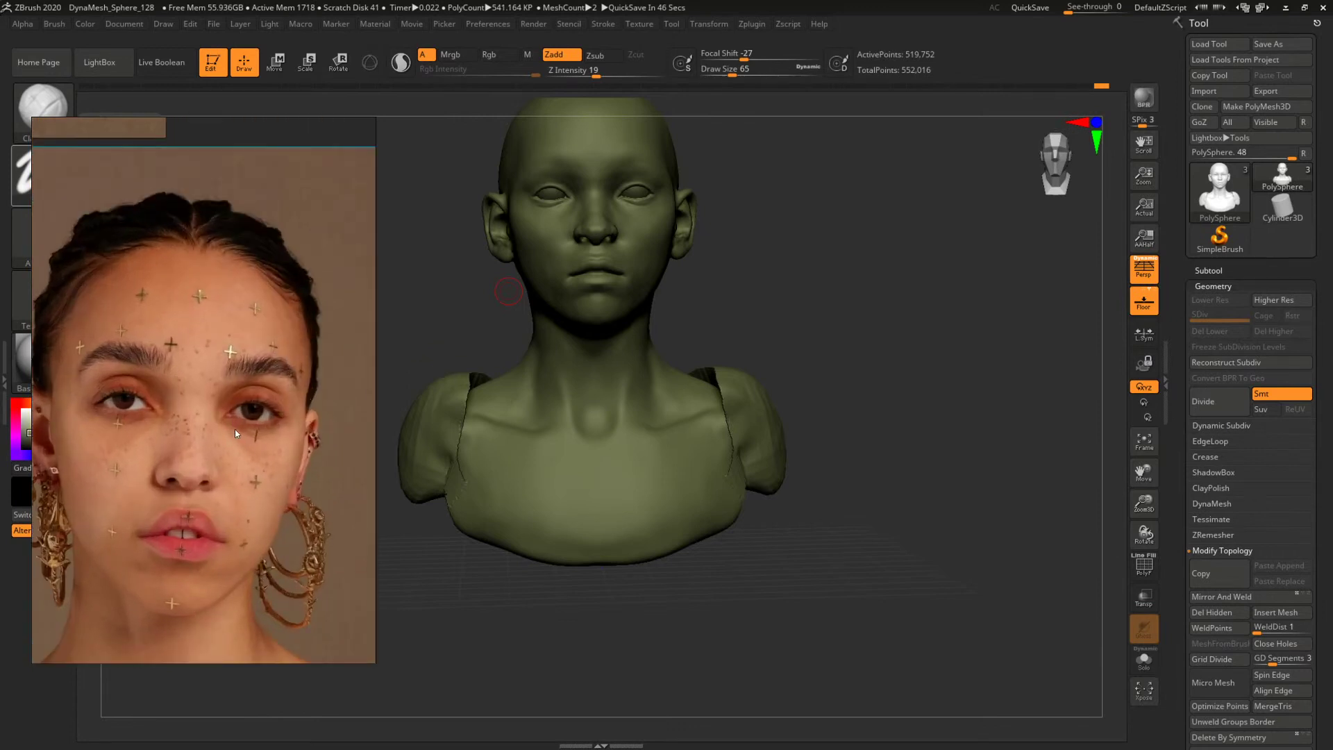
Adjust the eye corners and eyelids with the Move brush at draw size 65, working from front and low angles.
left_click_drag(811, 290, 923, 500)
mouse_move(911, 383)
left_mouse_down("alt")
mouse_move(922, 403)
mouse_move(955, 396)
left_mouse_up("alt")
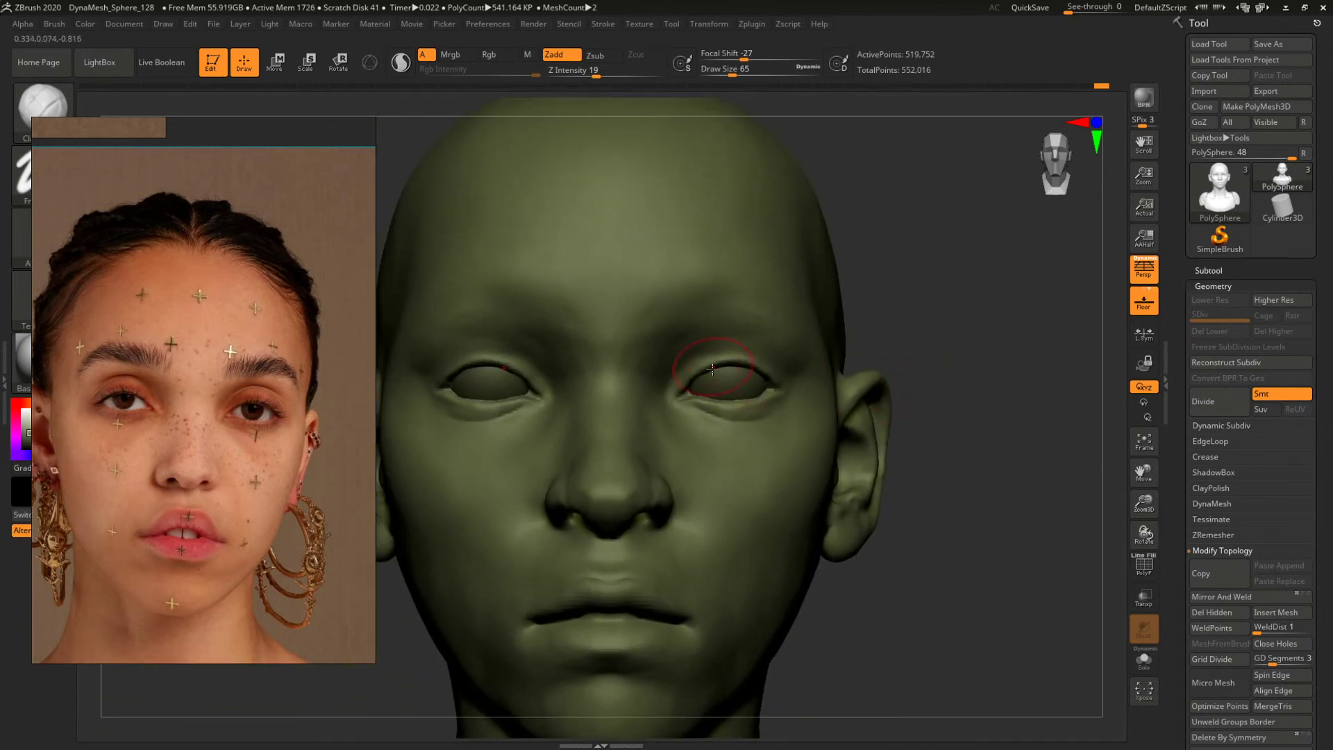
key("b")
key("m")
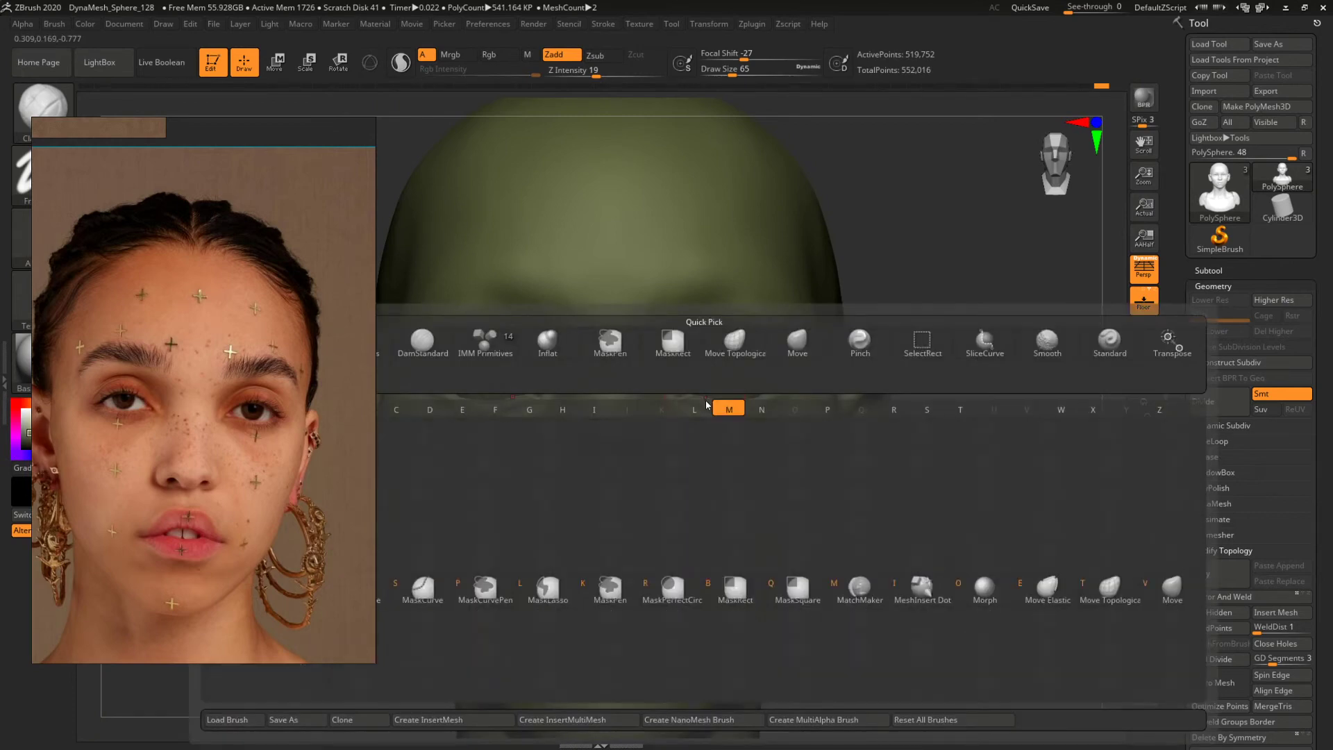
key("v")
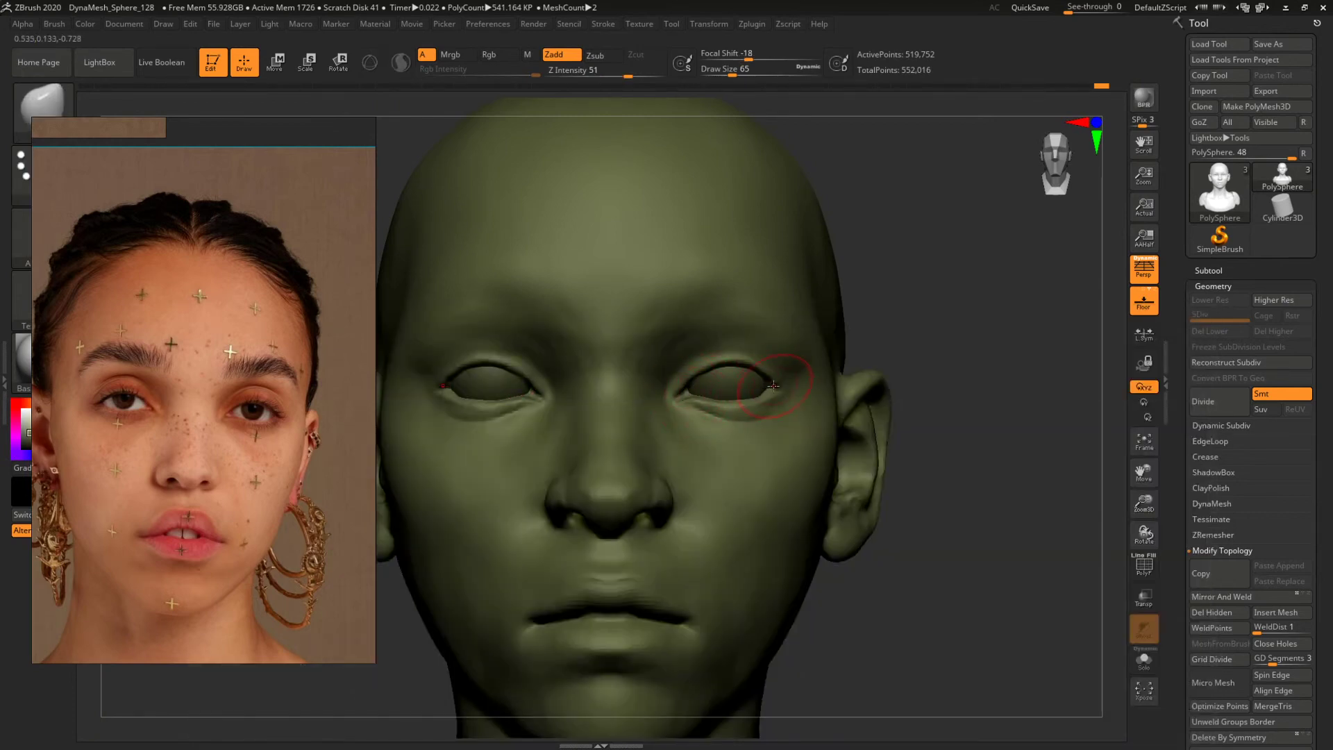
left_click_drag(917, 365, 880, 303)
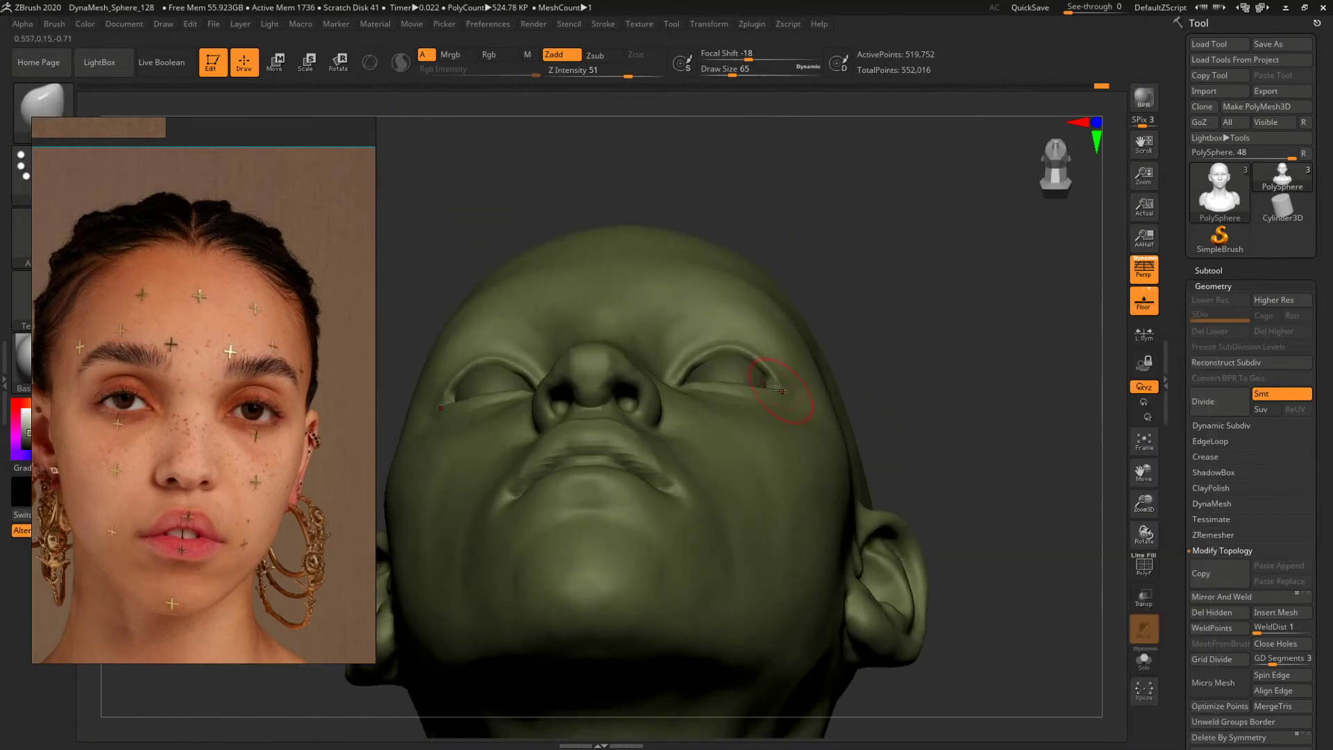
right_click_drag(803, 284, 759, 286)
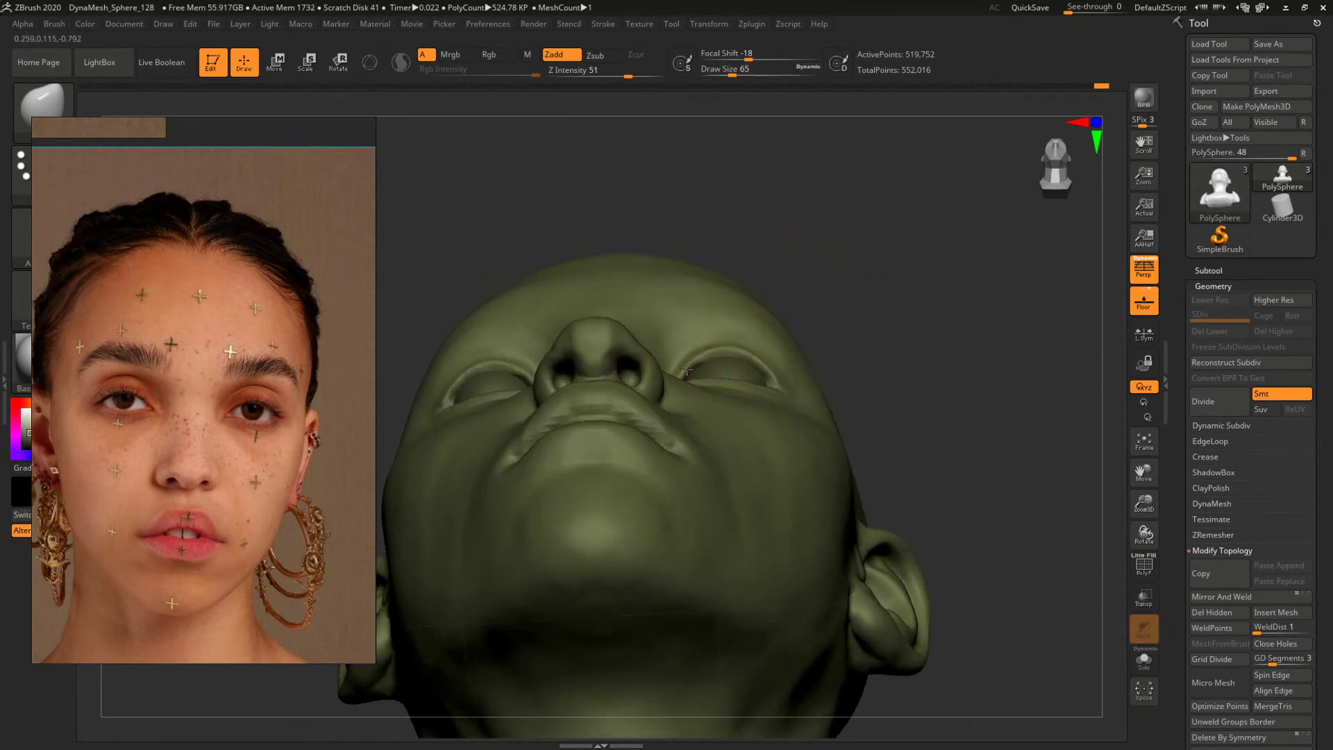
right_click_drag(877, 267, 923, 333)
mouse_move(1001, 320)
right_mouse_down("ctrl")
mouse_move(869, 298)
mouse_move(1021, 401)
right_mouse_up("ctrl")
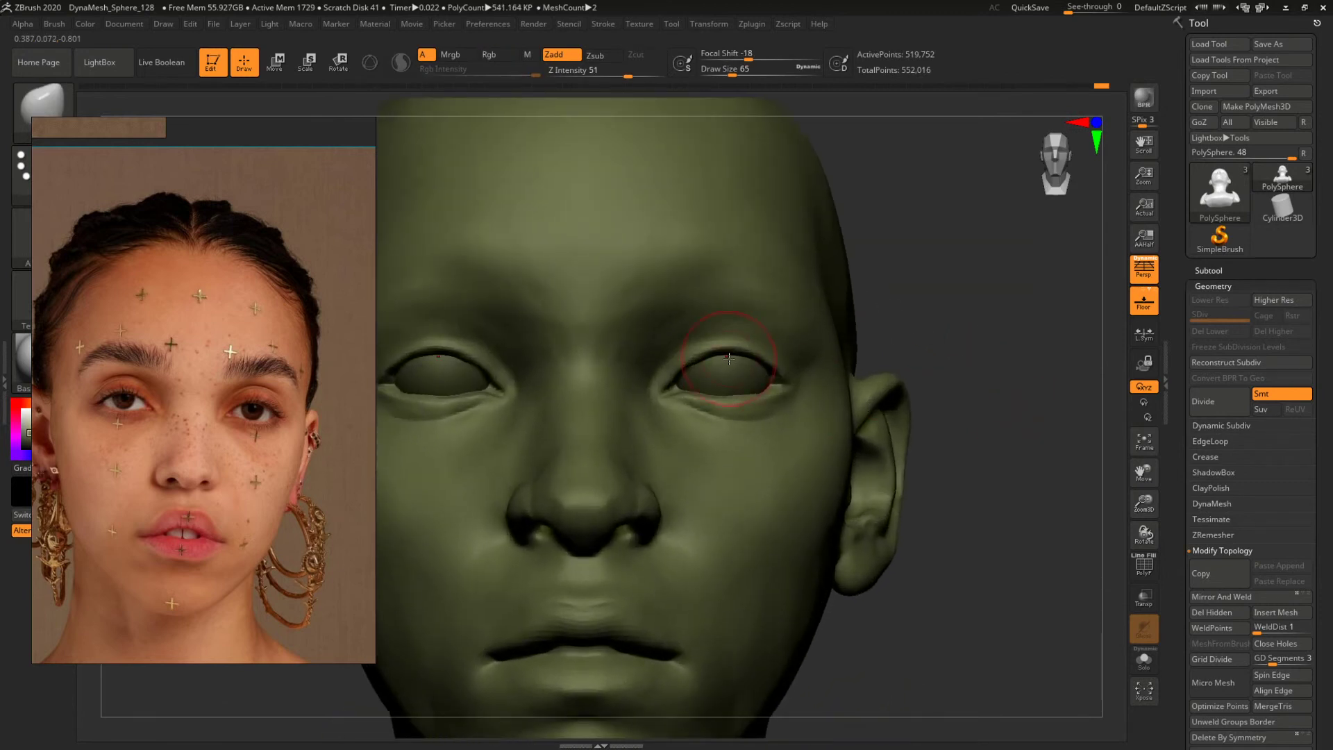
Refine the upper eyelid curve with the Move brush at draw size 46.
key("[")
key("space")
left_click_drag(728, 379, 719, 379)
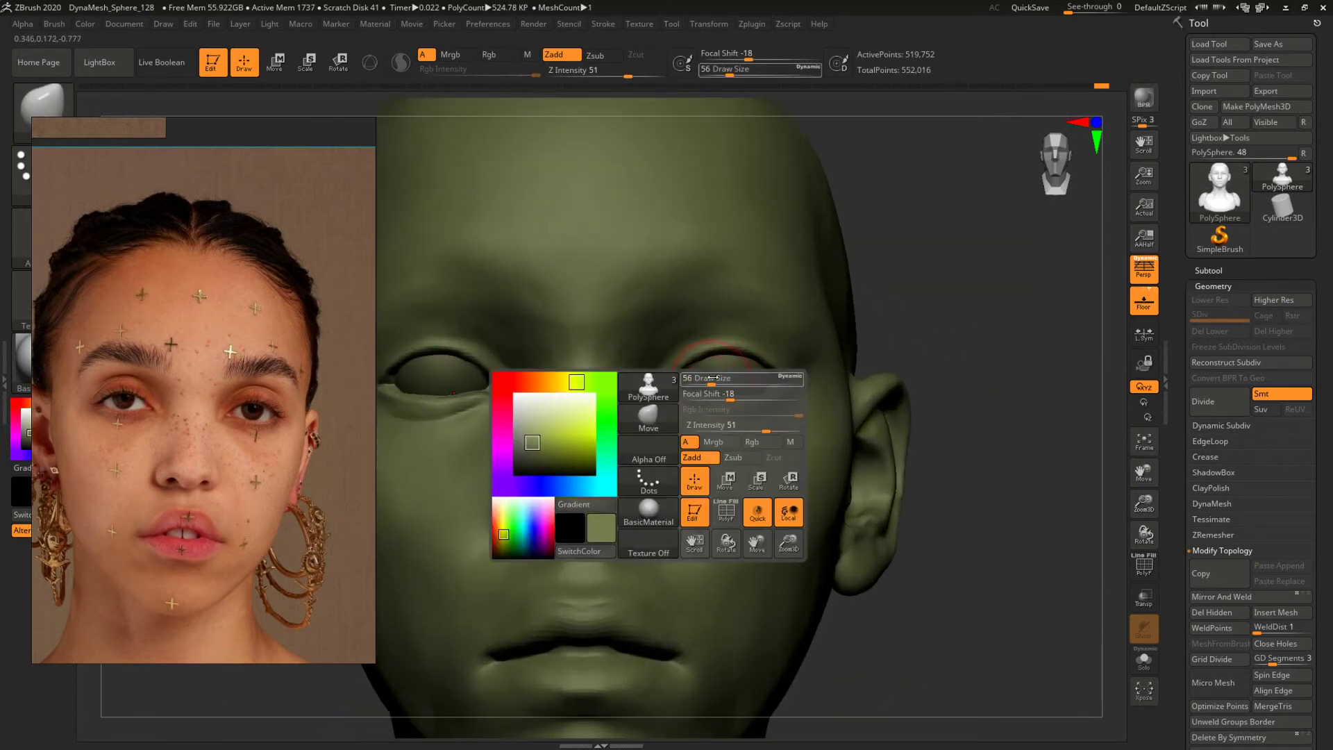
mouse_move(943, 298)
right_mouse_down()
mouse_move(971, 302)
mouse_move(834, 313)
right_mouse_up()
Compare the eyes, nose and mouth across the front-facing reference photos, ending on the braided-hair portrait.
scroll(181, 506, "up", 2)
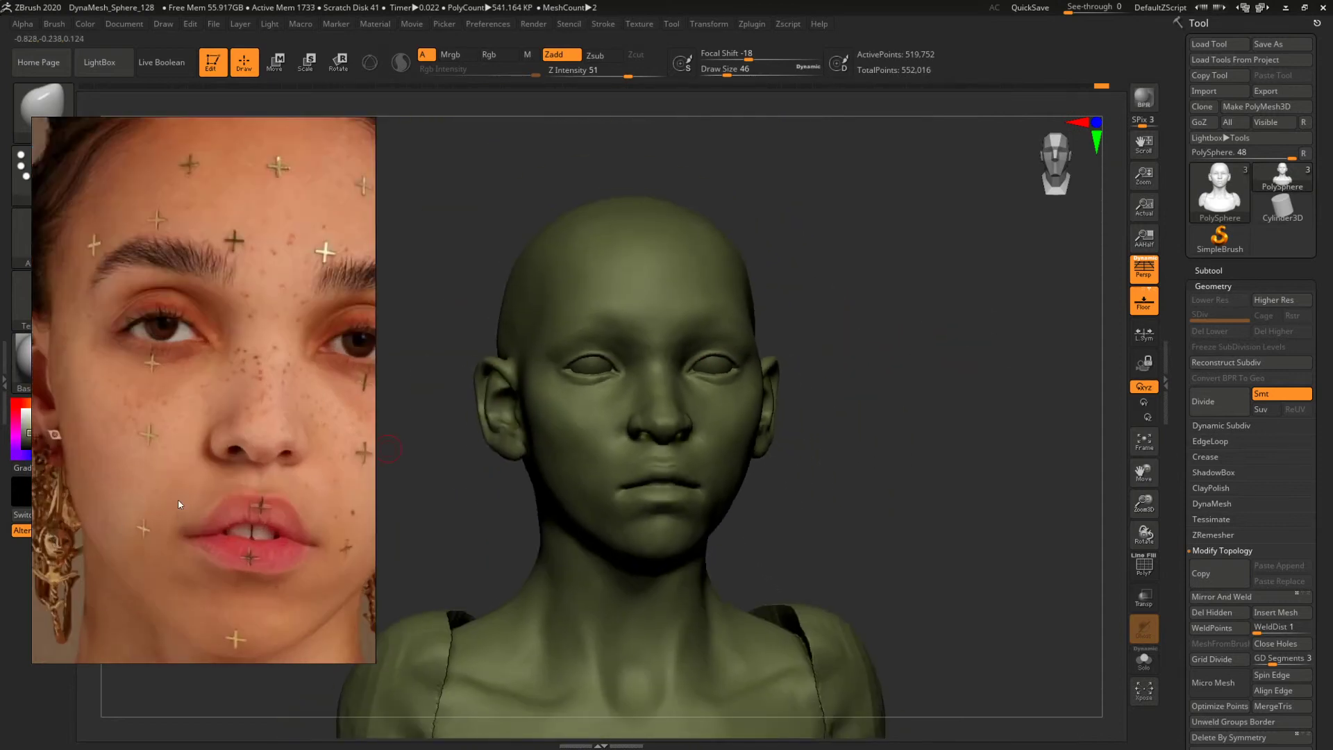
scroll(182, 492, "down", 10)
scroll(167, 429, "up", 1)
scroll(167, 429, "up", 8)
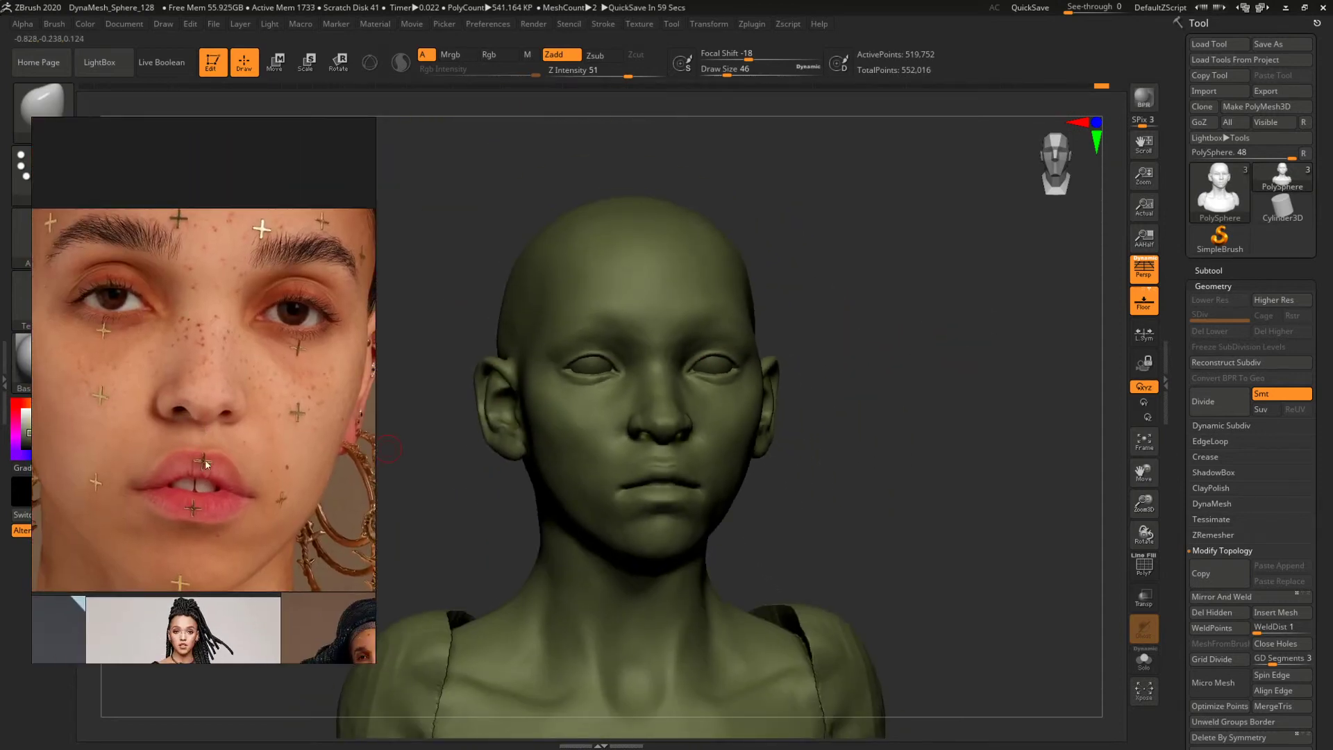
middle_click_drag(265, 440, 285, 316)
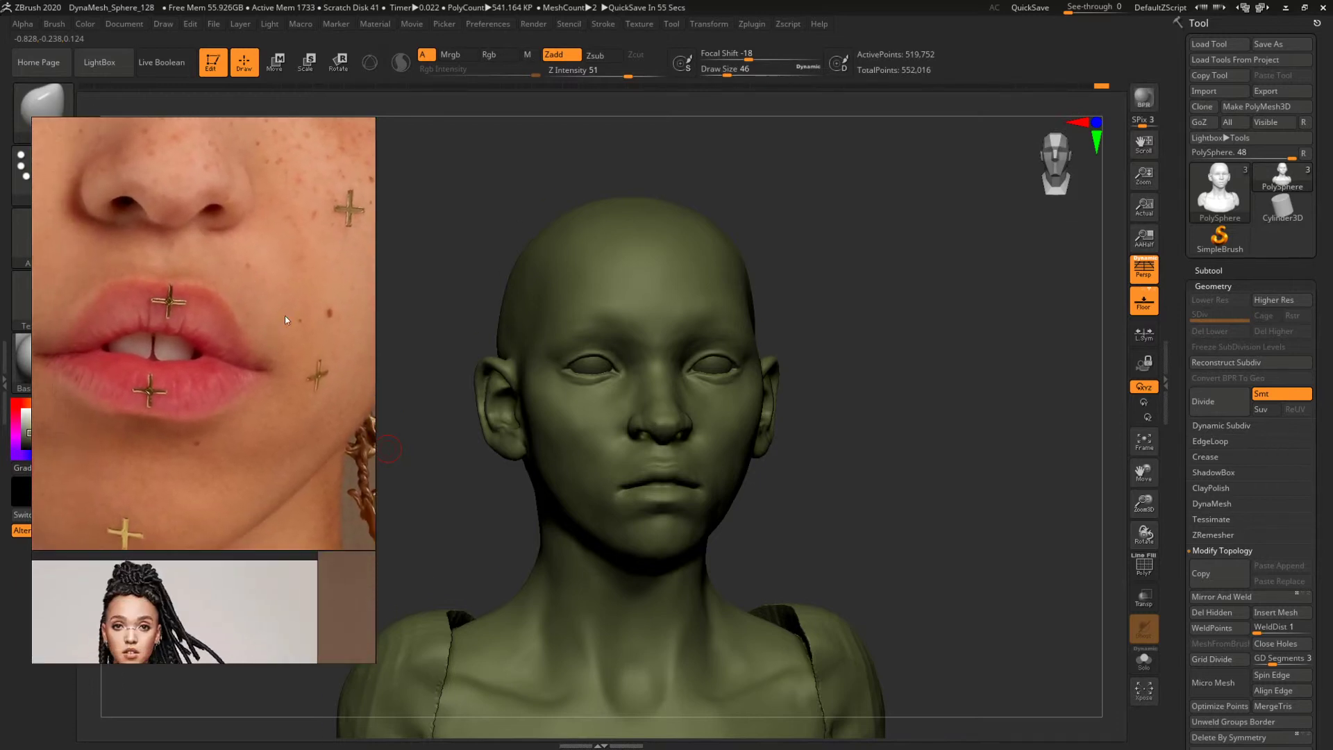
middle_click_drag(204, 381, 262, 347)
scroll(239, 376, "down", 6)
scroll(239, 376, "down", 1)
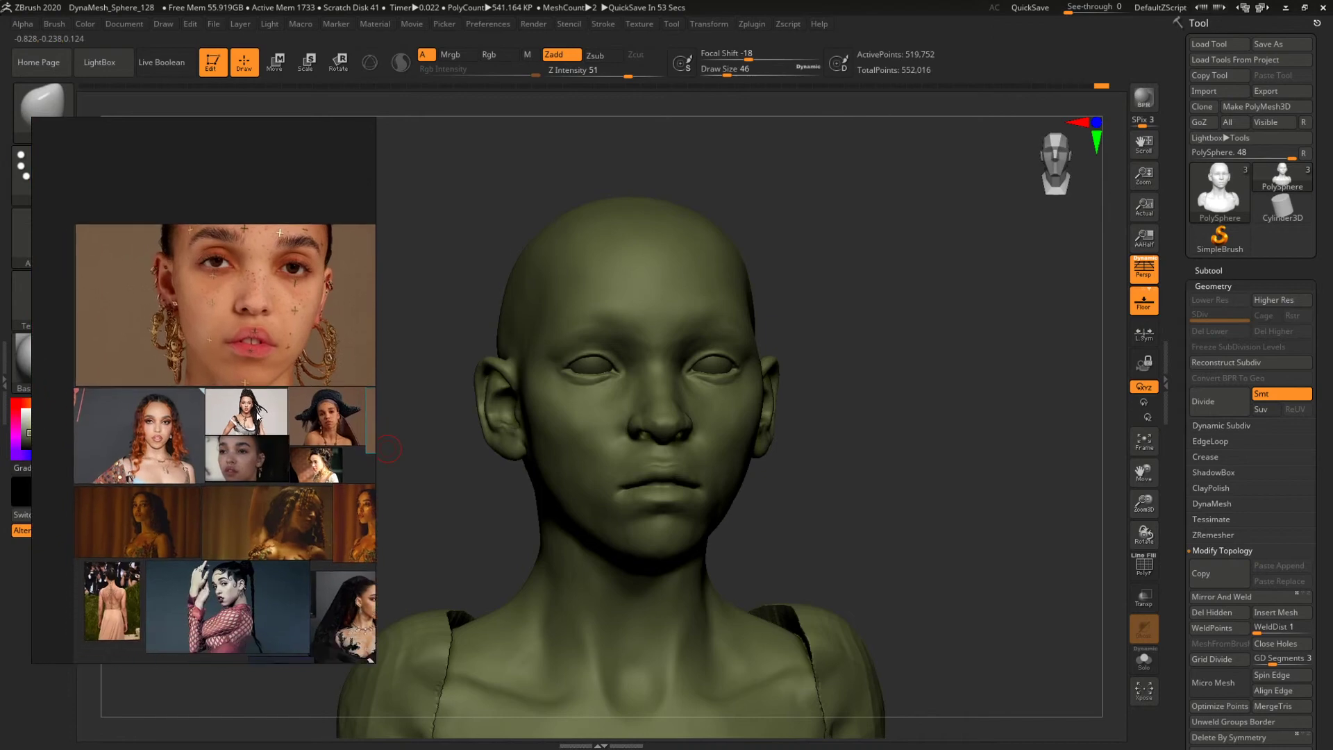
scroll(138, 429, "up", 5)
middle_click_drag(135, 429, 217, 427)
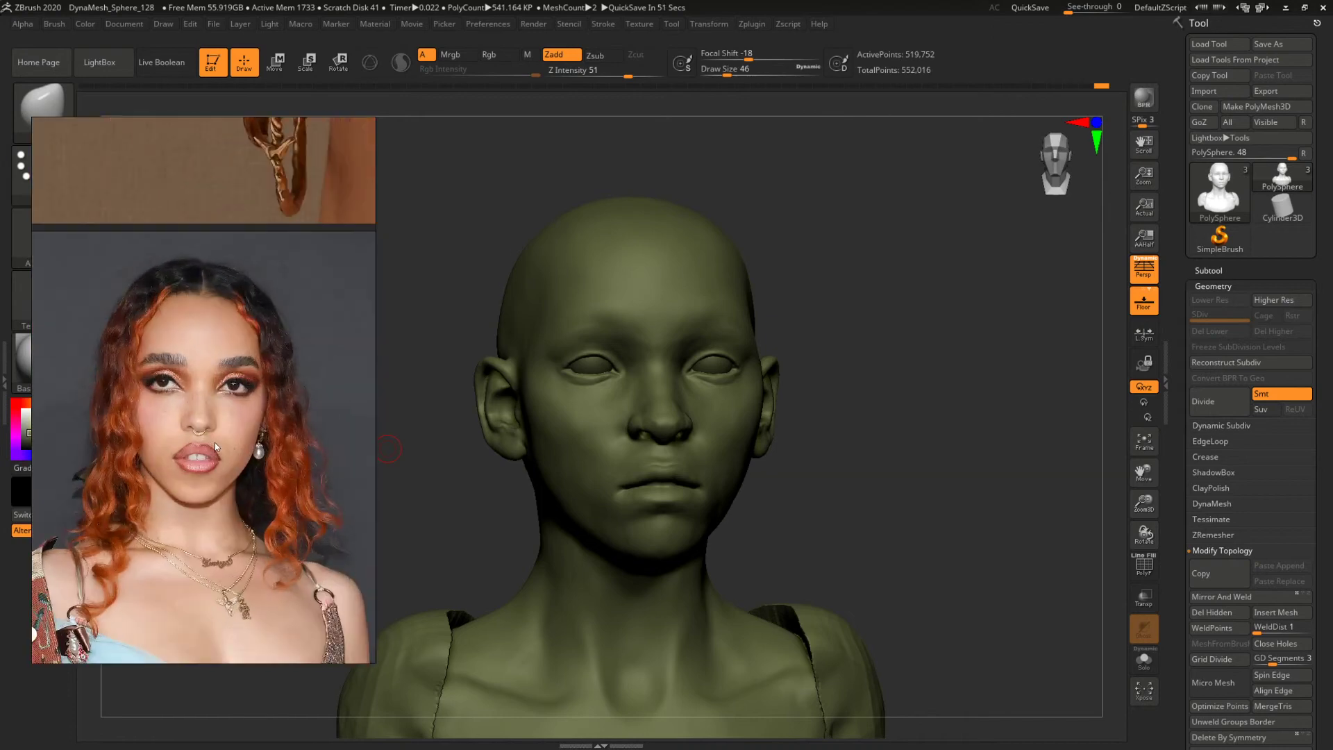
scroll(221, 431, "up", 3)
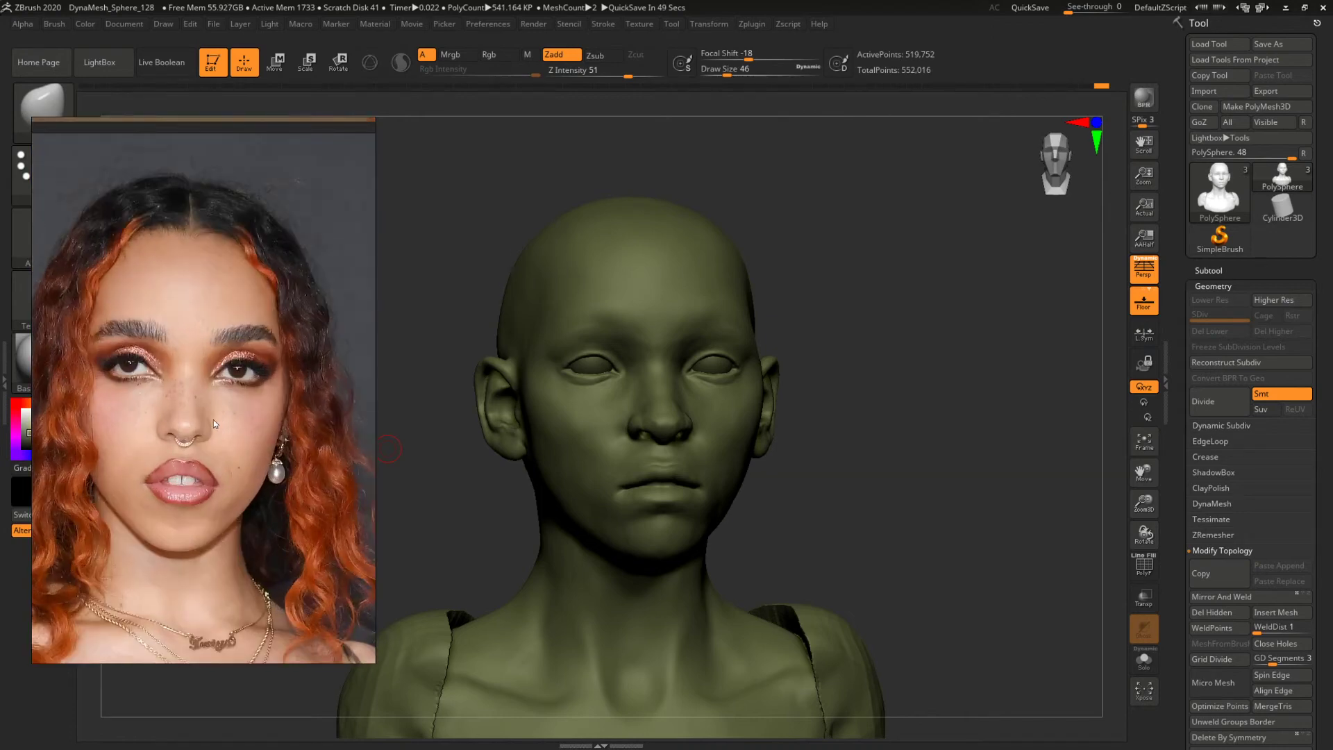
scroll(201, 403, "up", 3)
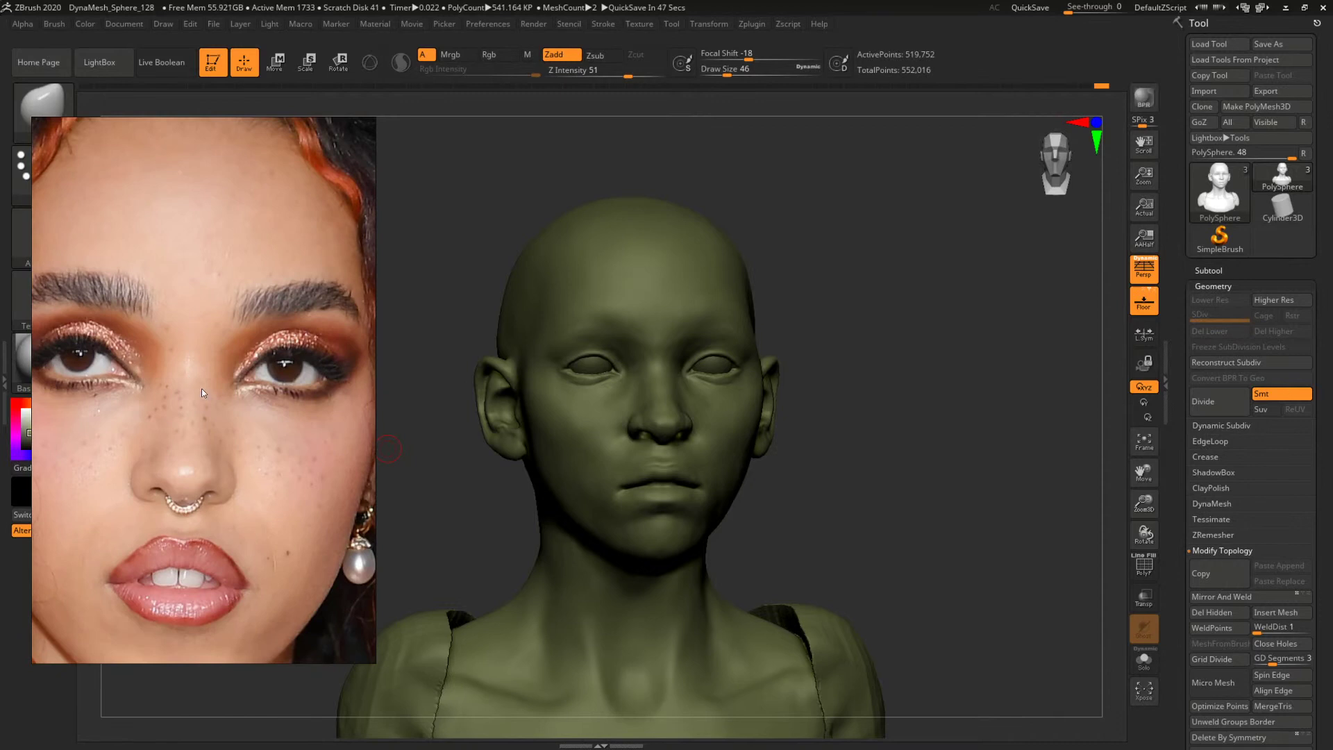
scroll(201, 393, "down", 5)
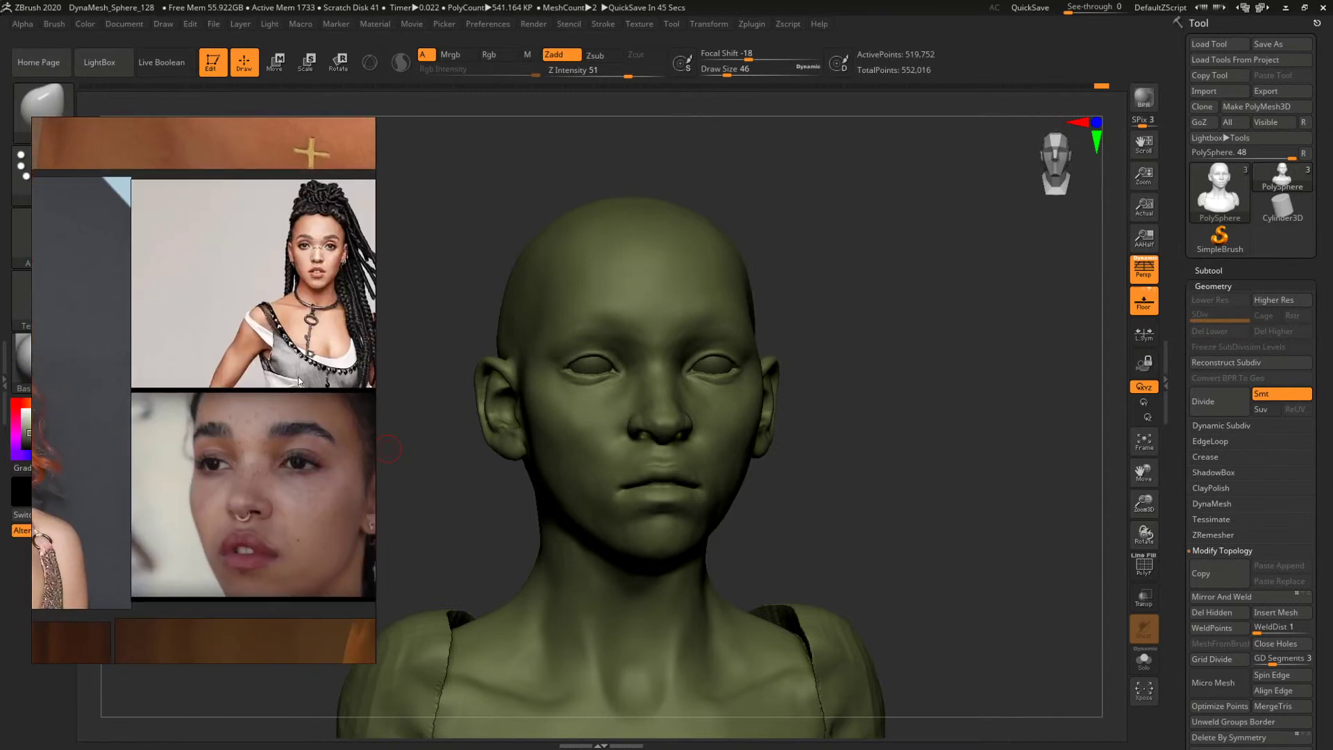
scroll(235, 343, "up", 4)
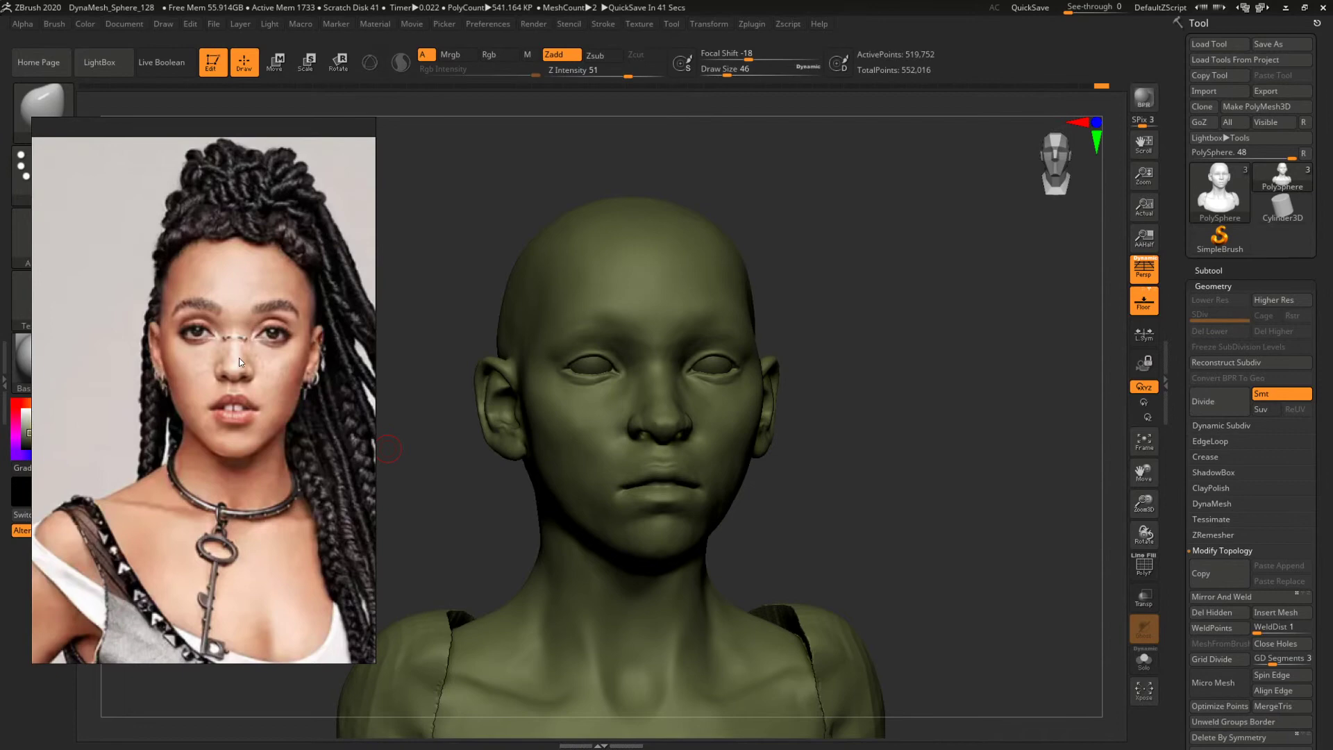
Build up the area around the brow and nose bridge with ClayBuildup at draw size 163.
mouse_move(956, 348)
left_mouse_down()
mouse_move(967, 327)
mouse_move(1003, 335)
left_mouse_up()
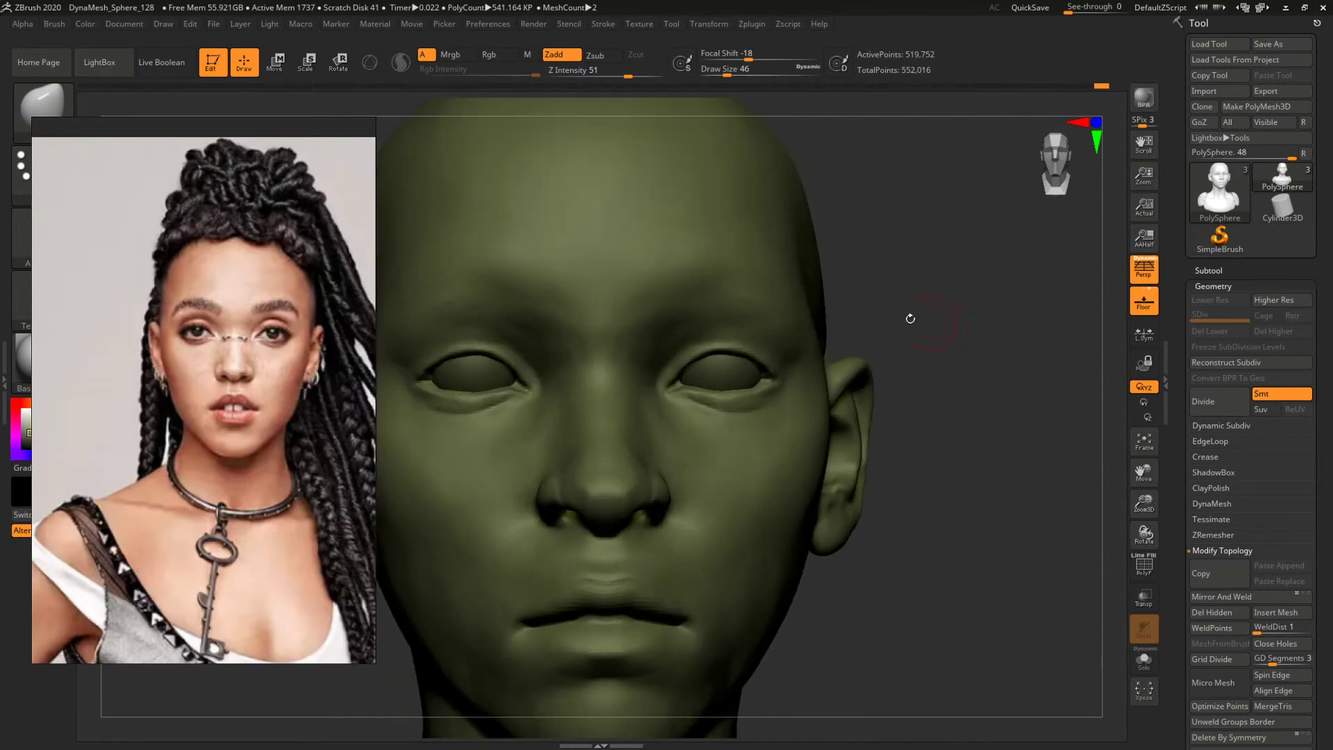
key("b")
left_click(719, 351)
left_click_drag(922, 301, 893, 288)
key("space")
key("space")
mouse_move(644, 347)
left_mouse_down()
mouse_move(656, 323)
mouse_move(601, 304)
left_mouse_up()
key("space")
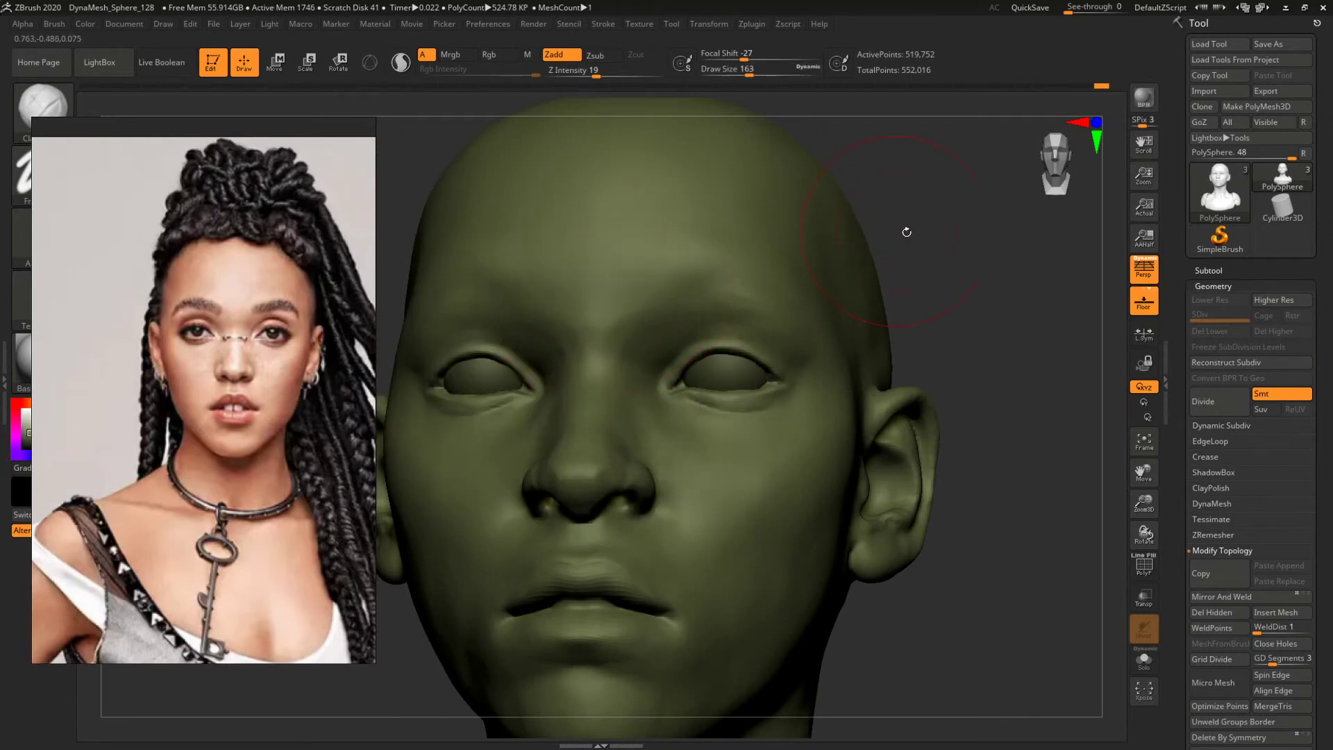
Build up the nose bridge between the brows with ClayBuildup at draw size 132, checking the whole bust from the front.
mouse_move(906, 232)
left_mouse_down()
mouse_move(982, 273)
mouse_move(831, 250)
mouse_move(845, 241)
mouse_move(969, 381)
left_mouse_up()
key("space")
left_click_drag(632, 317, 622, 317)
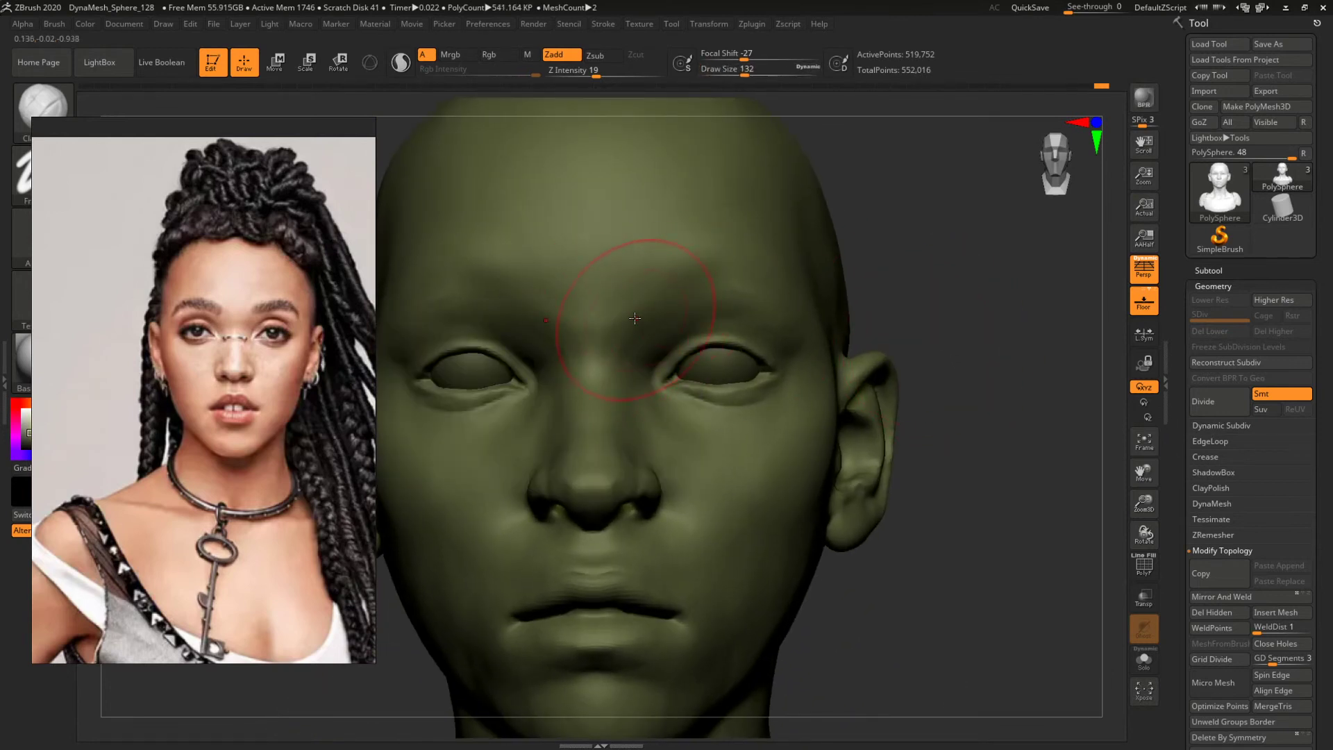
left_click_drag(941, 274, 842, 309)
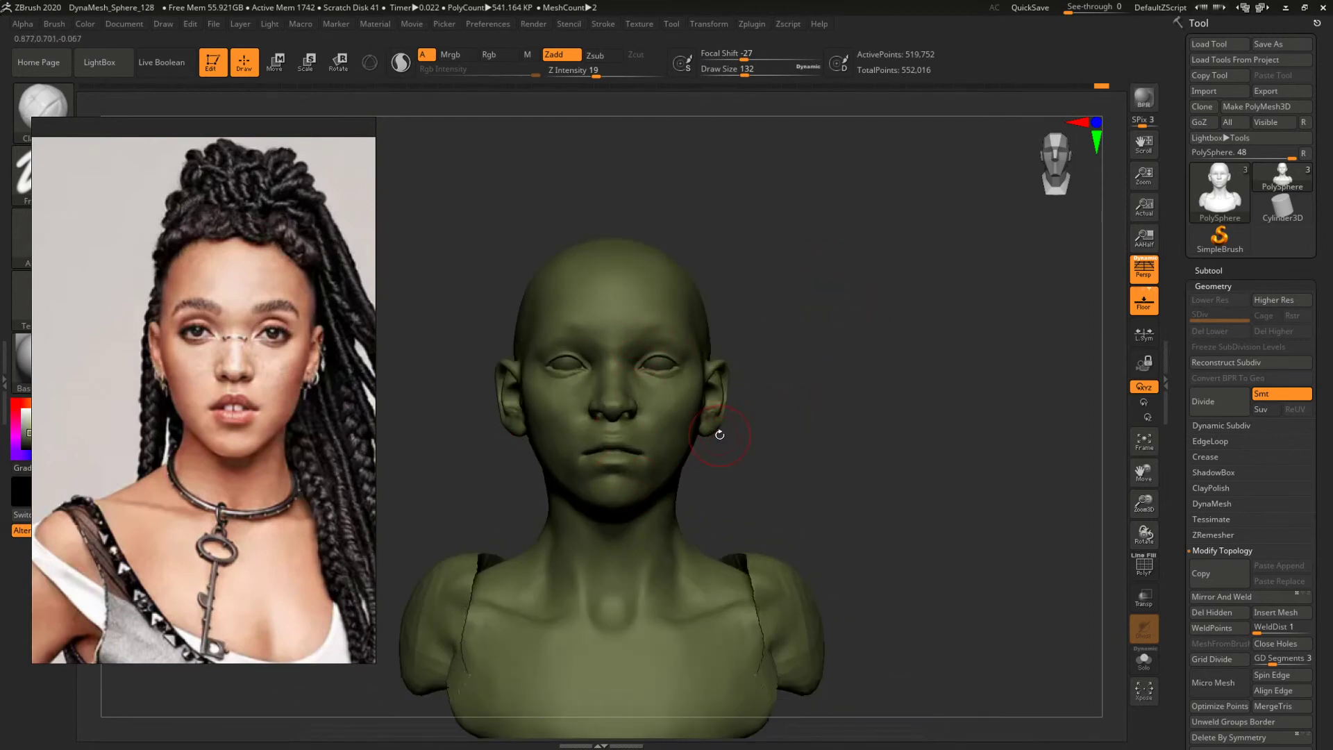
mouse_move(860, 415)
left_mouse_down("alt")
mouse_move(851, 396)
mouse_move(866, 414)
left_mouse_up("alt")
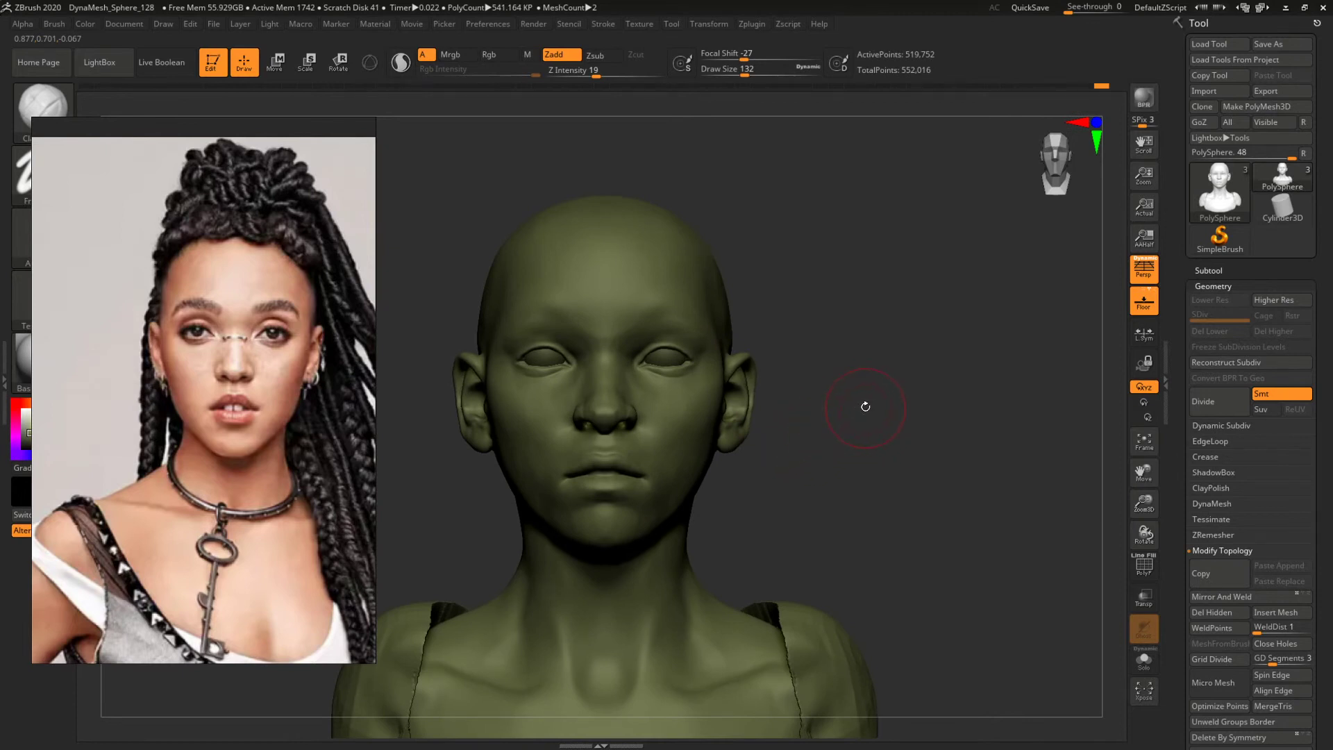
mouse_move(866, 406)
left_mouse_down()
mouse_move(854, 417)
mouse_move(860, 391)
mouse_move(850, 413)
left_mouse_up()
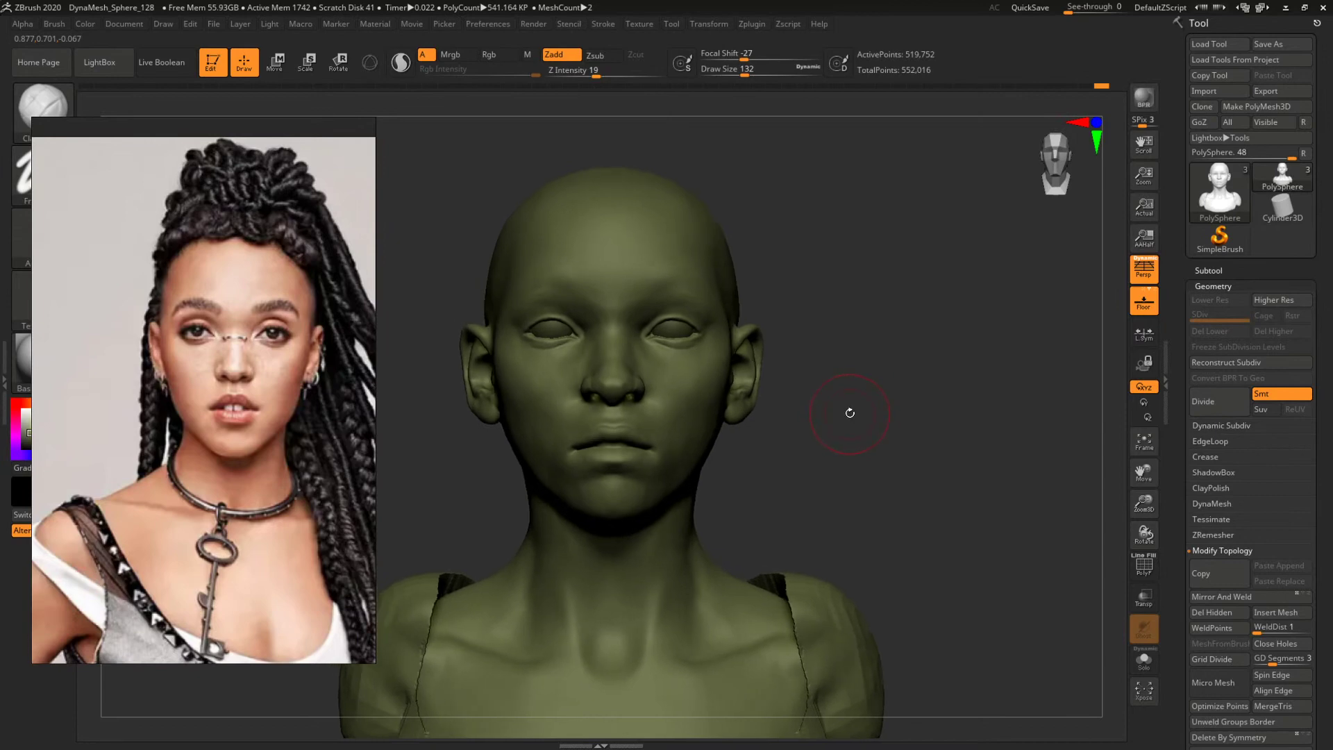
Examine the hat, curly-hair, red-hair and black-veil reference photos against the front of the bust.
scroll(247, 206, "down", 8)
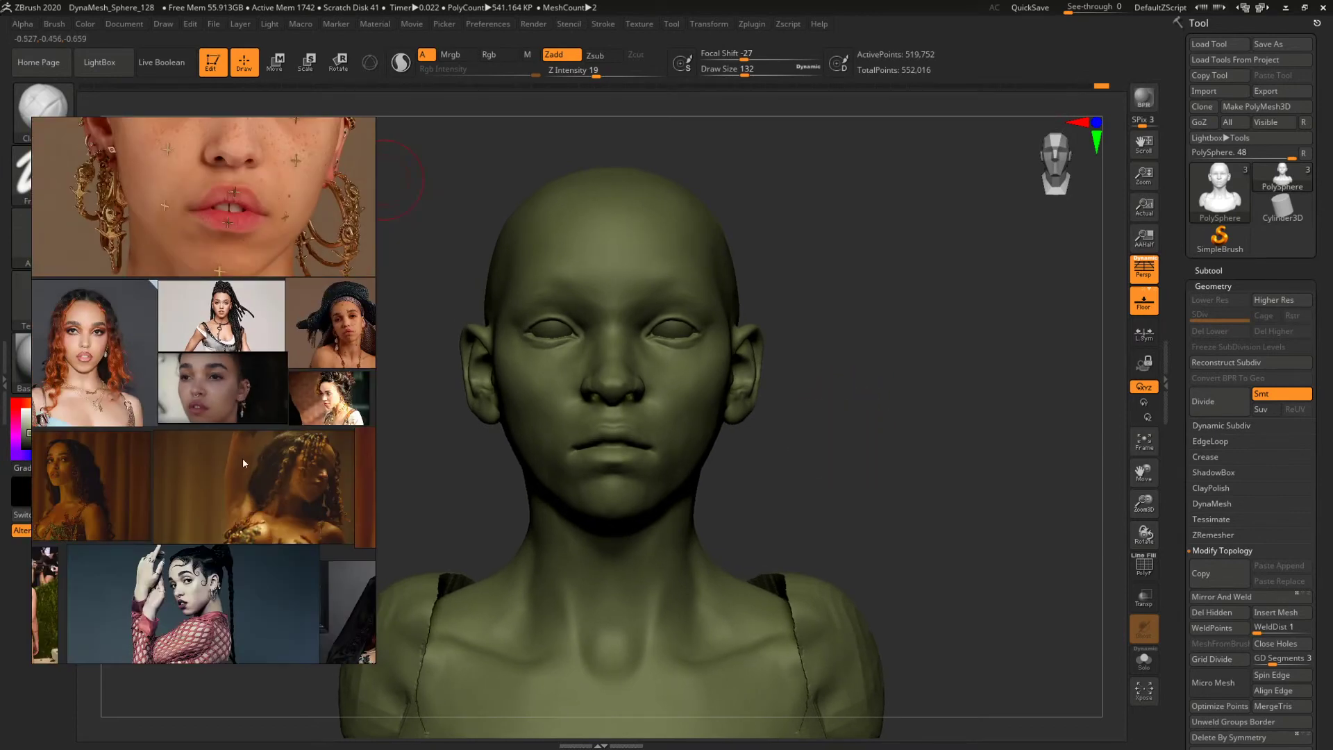
middle_click_drag(311, 403, 187, 529)
scroll(222, 402, "up", 6)
scroll(240, 454, "down", 3)
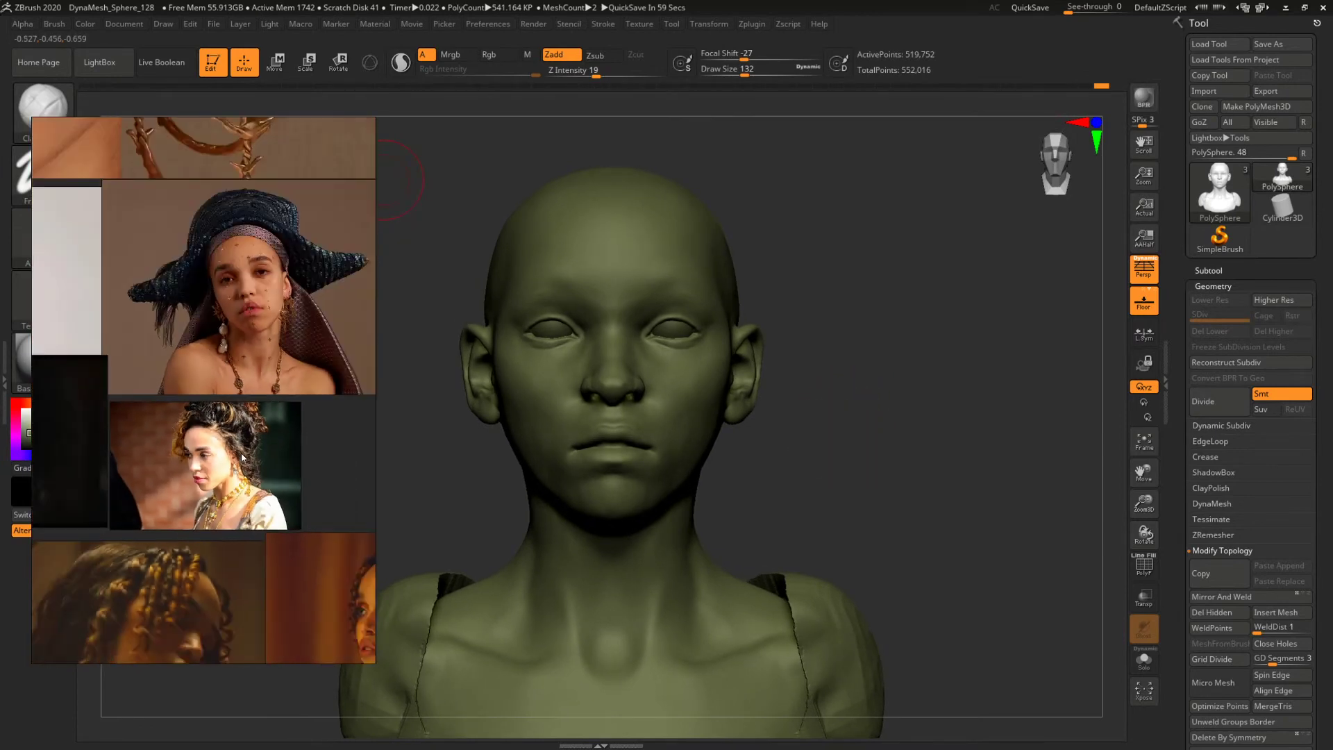
middle_click_drag(240, 454, 42, 252)
middle_click_drag(148, 408, 409, 323)
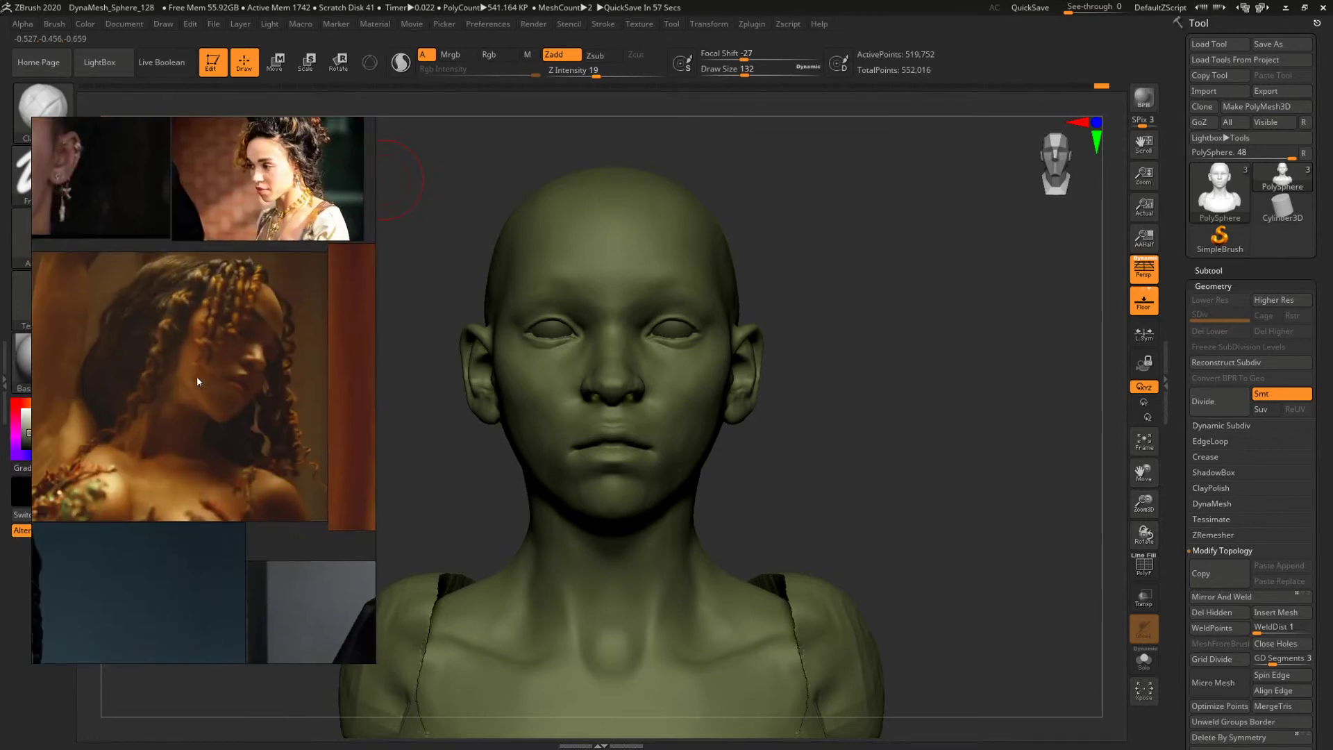
middle_click_drag(197, 382, 552, 382)
middle_click_drag(220, 416, 264, 459)
middle_click_drag(143, 391, 218, 583)
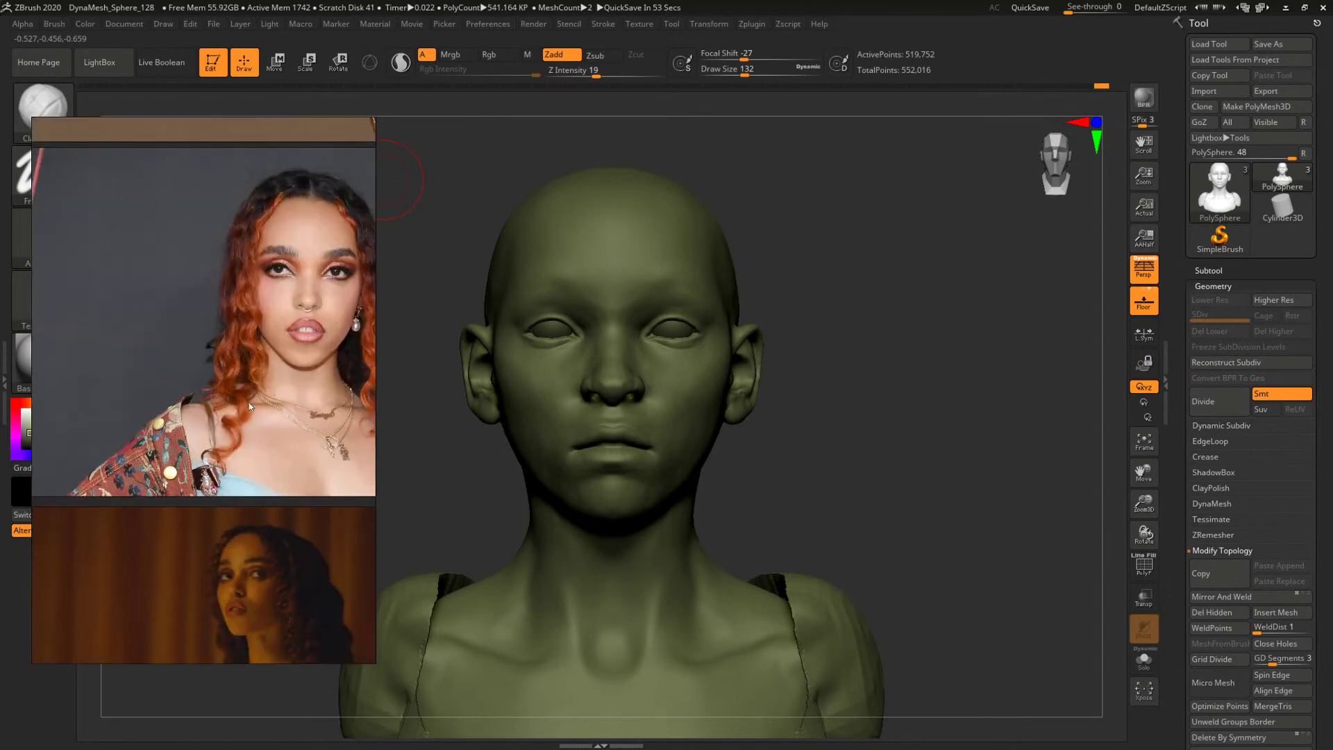
middle_click_drag(263, 379, 252, 456)
scroll(251, 456, "down", 8)
scroll(252, 455, "up", 4)
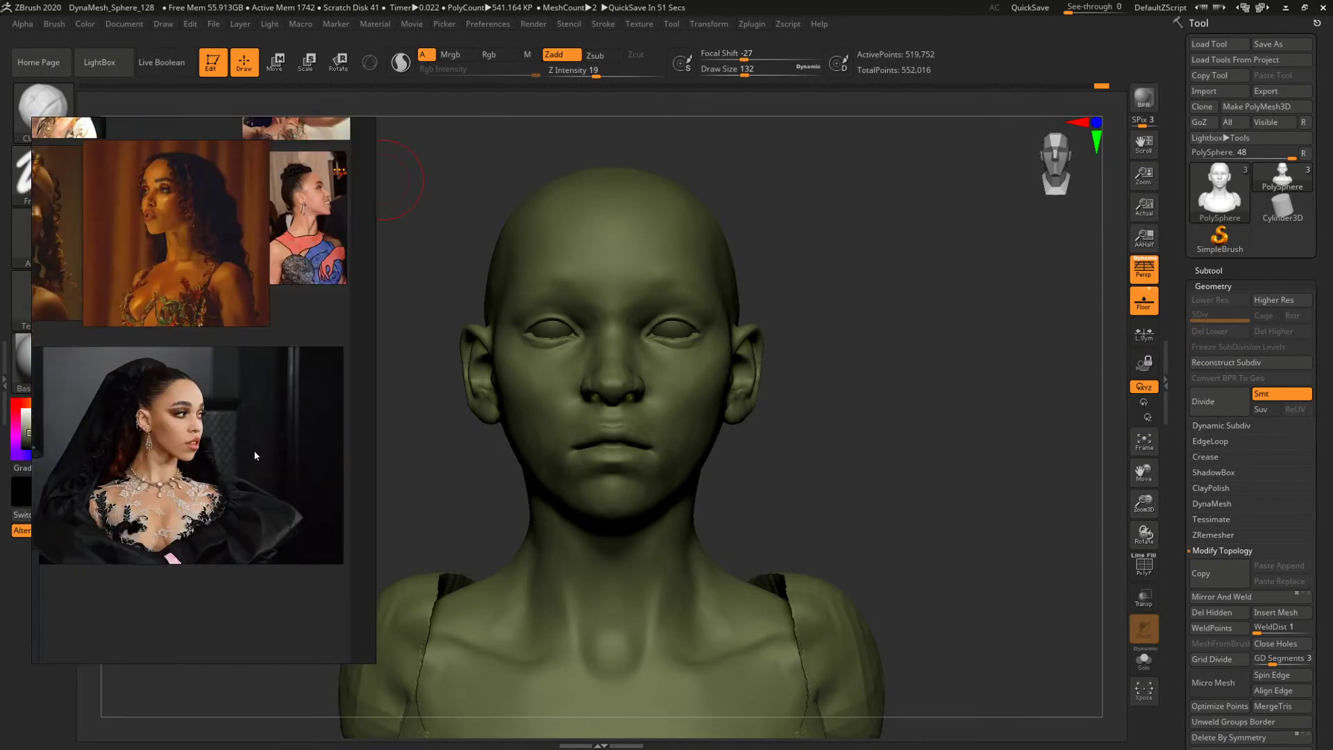
Study the side-profile reference photo up close, then bring the braided-hair portrait back into view.
middle_click_drag(275, 326, 326, 166)
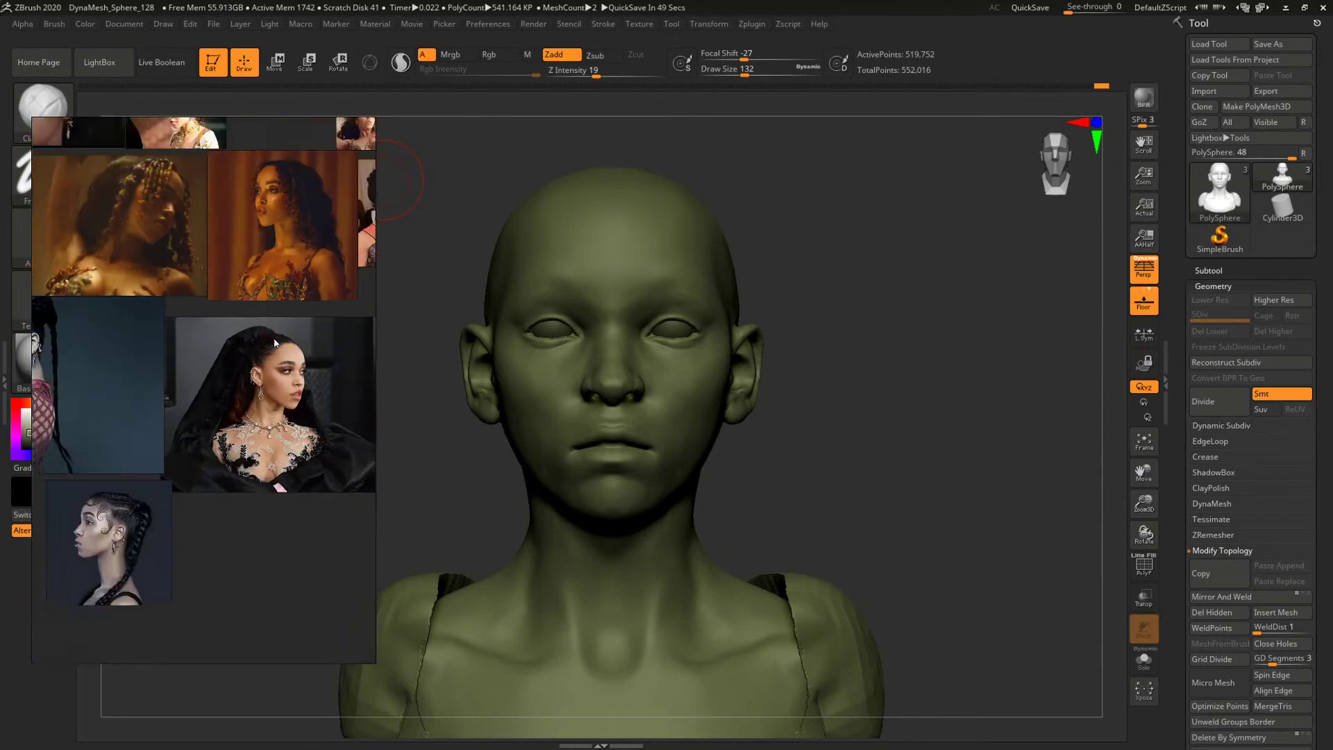
scroll(273, 361, "down", 2)
double_click(120, 501)
scroll(115, 536, "up", 2)
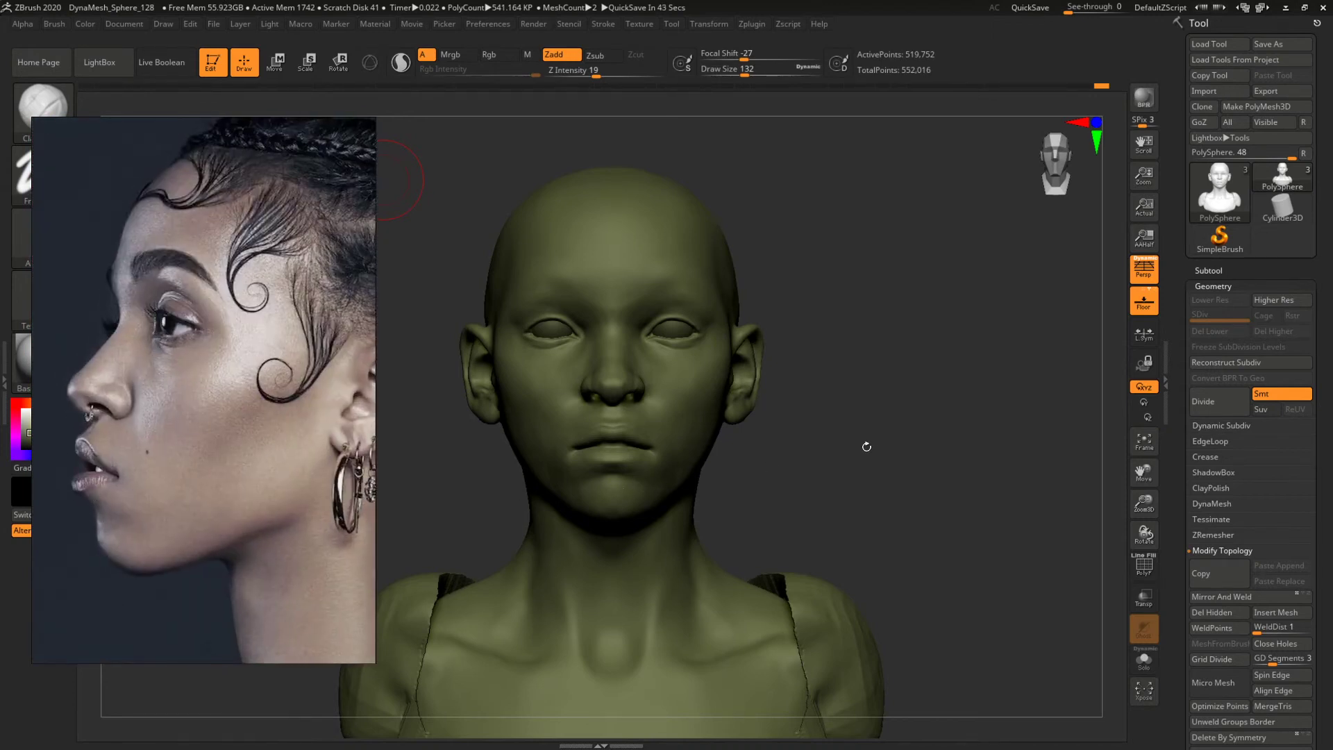
scroll(271, 384, "down", 4)
scroll(208, 403, "up", 4)
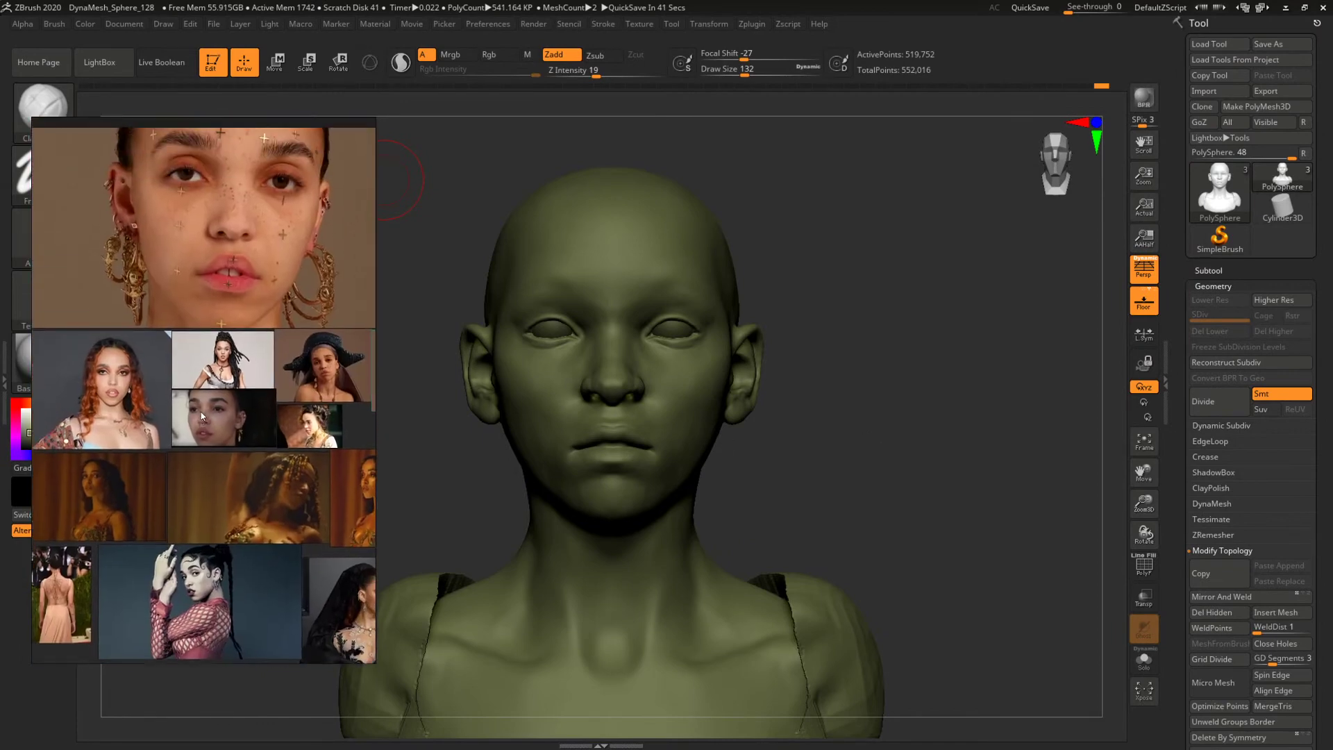
scroll(213, 355, "up", 3)
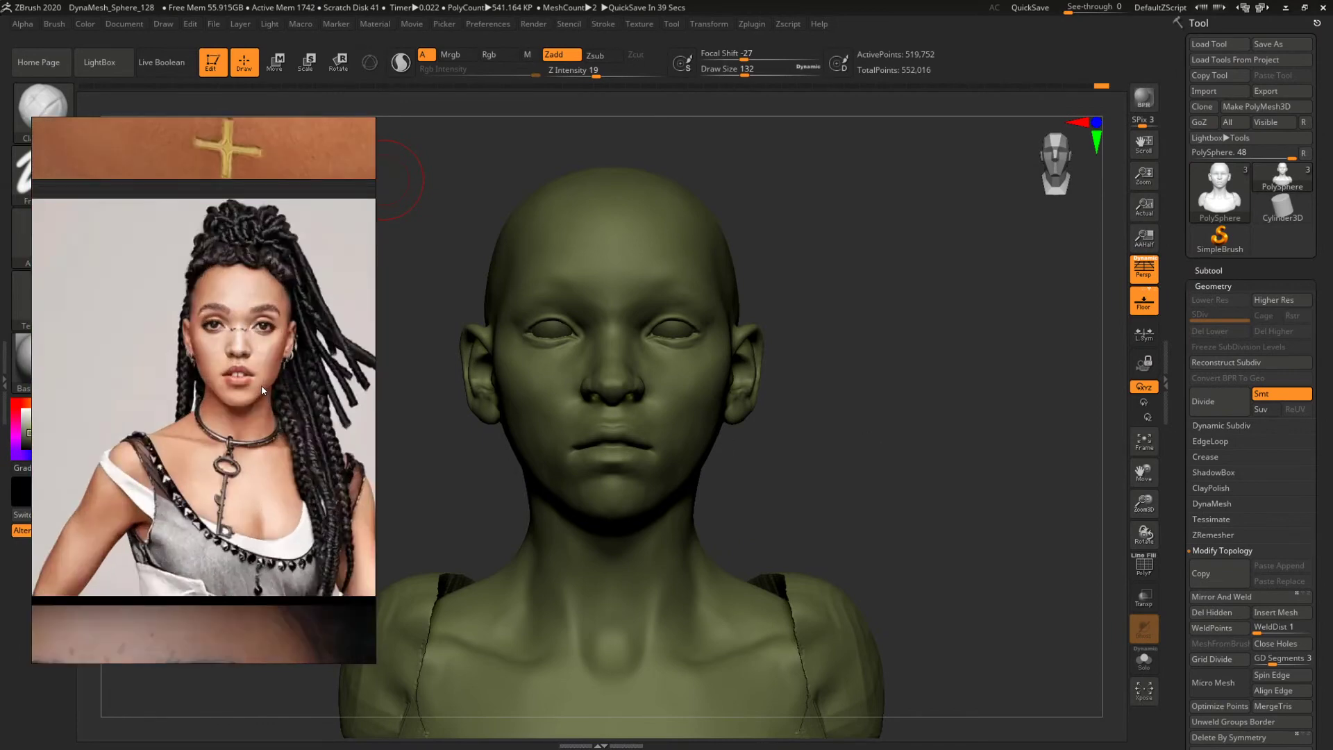
Reshape the chin with the Move brush at draw size 145 to match the braided-hair portrait.
left_click_drag(884, 486, 908, 470)
key("b")
key("m")
key("v")
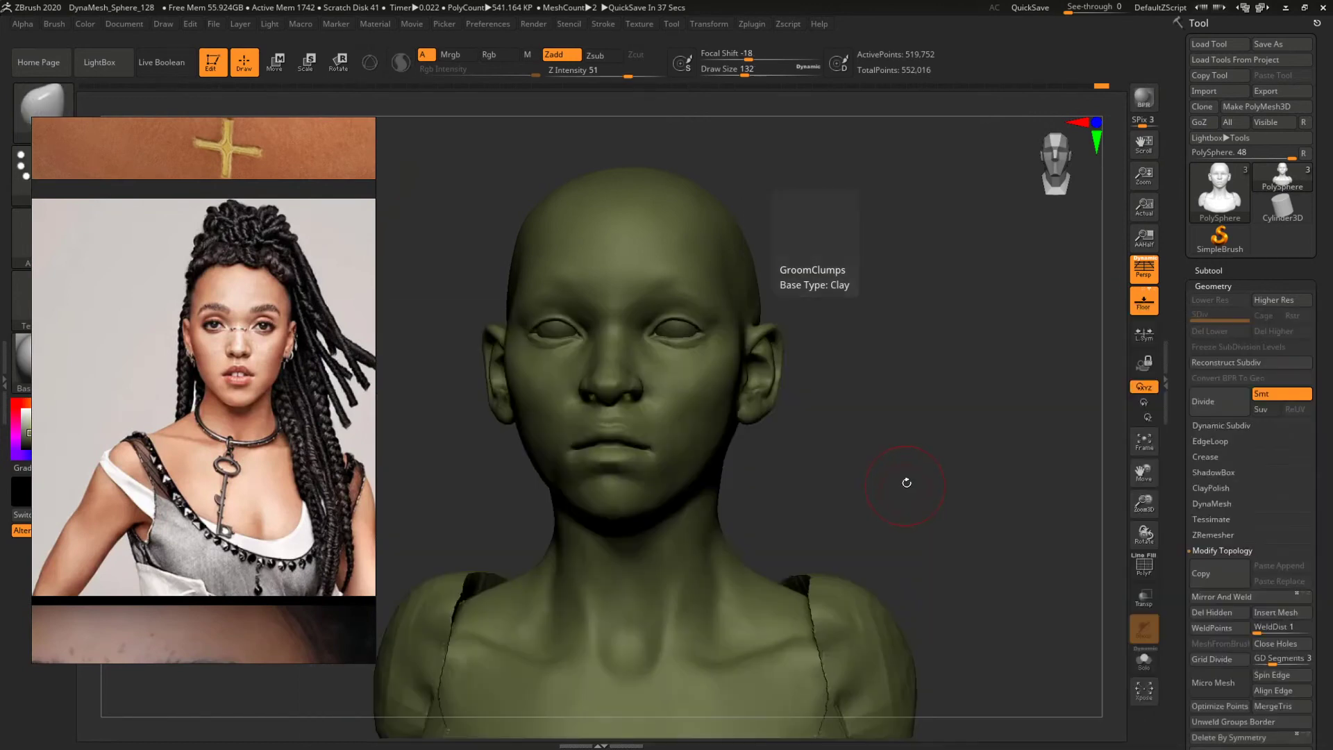
key("space")
left_click_drag(647, 514, 639, 522)
mouse_move(848, 480)
left_mouse_down()
mouse_move(853, 509)
mouse_move(812, 485)
left_mouse_up()
left_click_drag(632, 520, 626, 515)
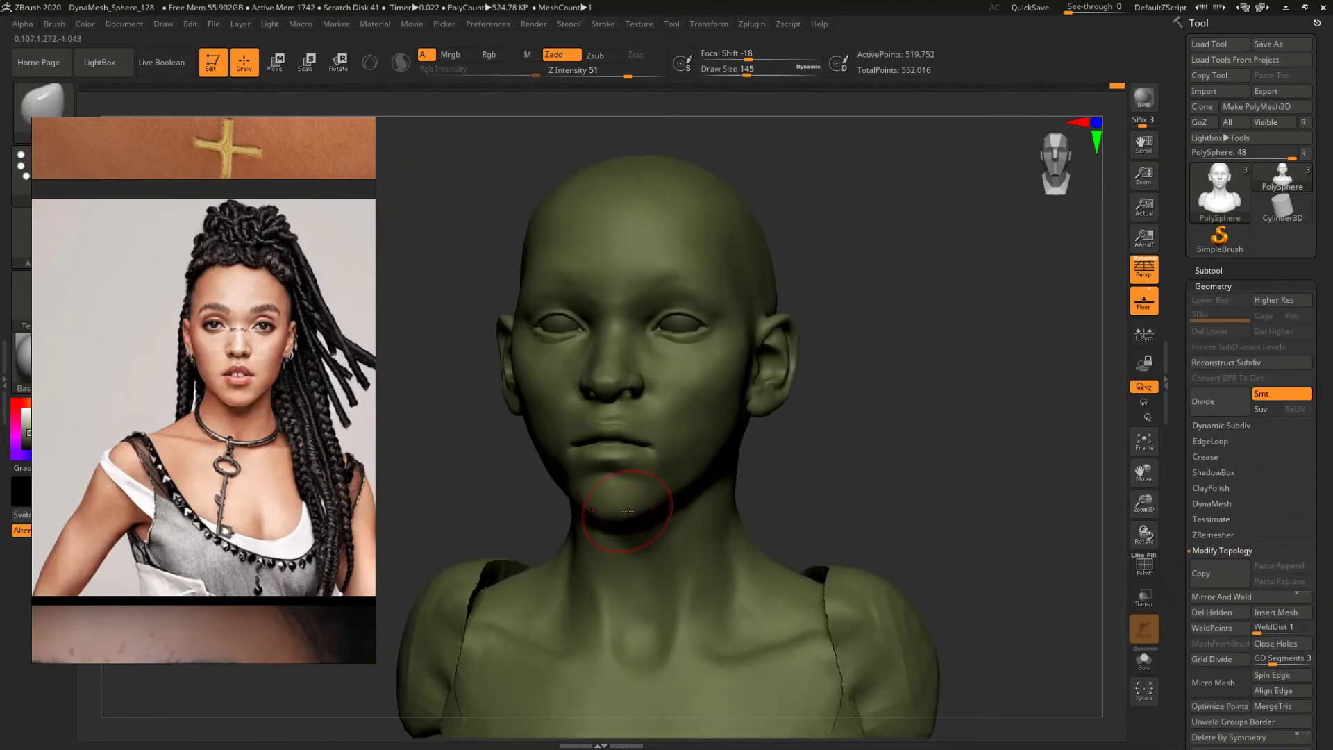
Adjust the mouth and its corners with the Move brush at draw size 108 from the front.
left_click_drag(880, 468, 833, 451)
left_click_drag(833, 451, 896, 514, "alt")
left_click_drag(850, 425, 799, 469, "alt")
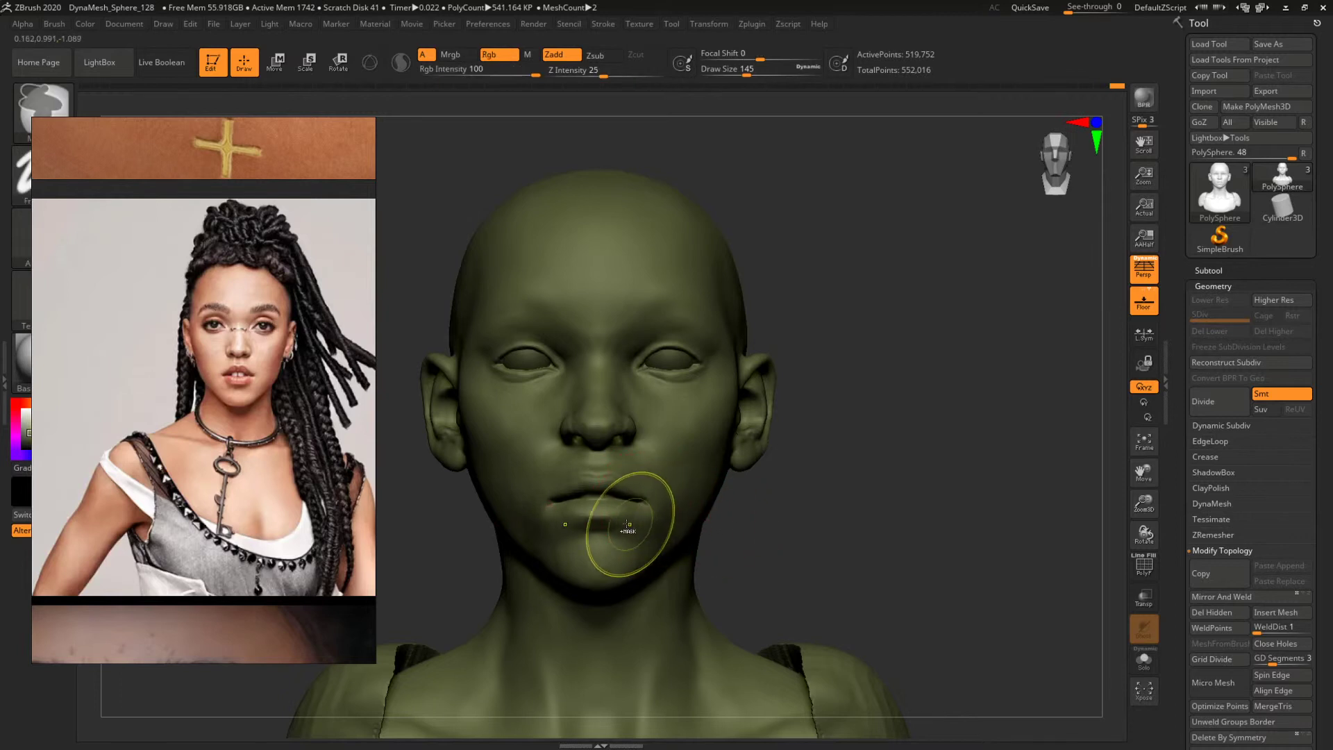
key("space")
mouse_move(623, 526)
left_mouse_down()
mouse_move(607, 527)
mouse_move(617, 477)
left_mouse_up()
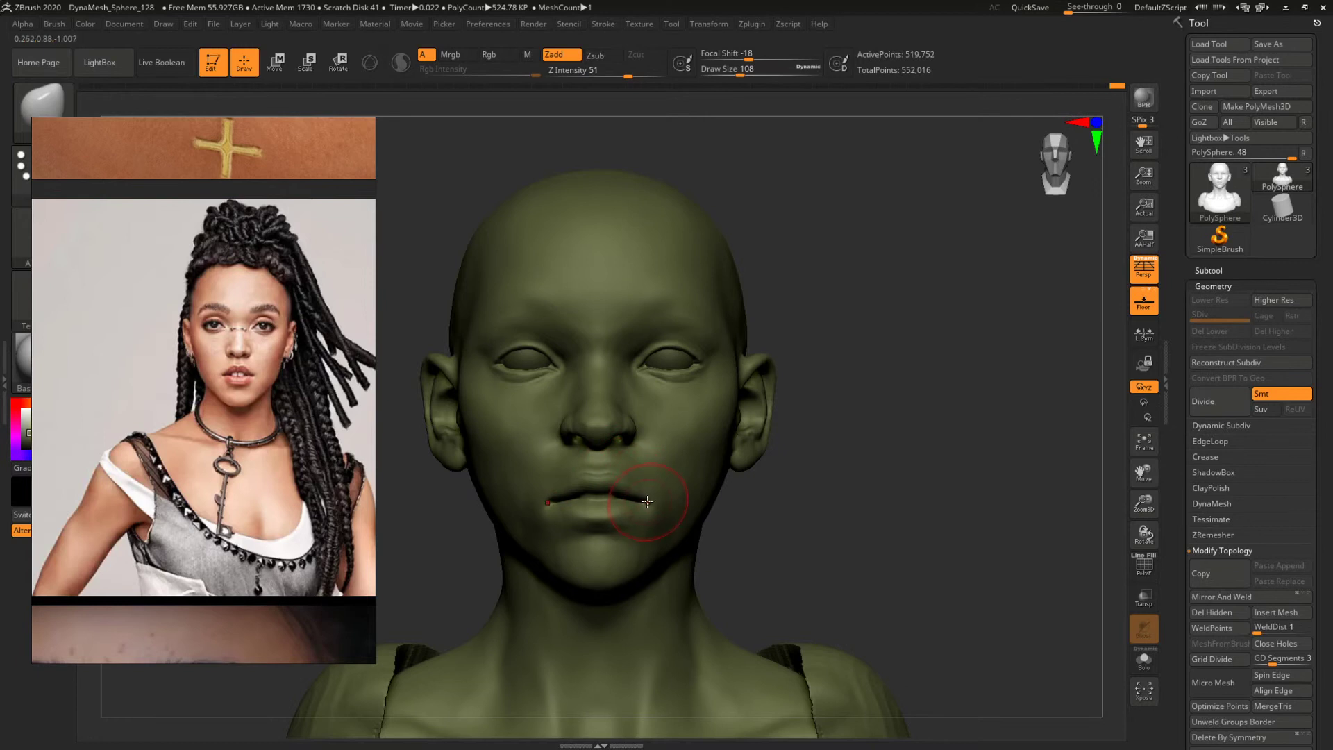
left_click_drag(857, 488, 887, 482)
left_click_drag(850, 420, 868, 448, "alt")
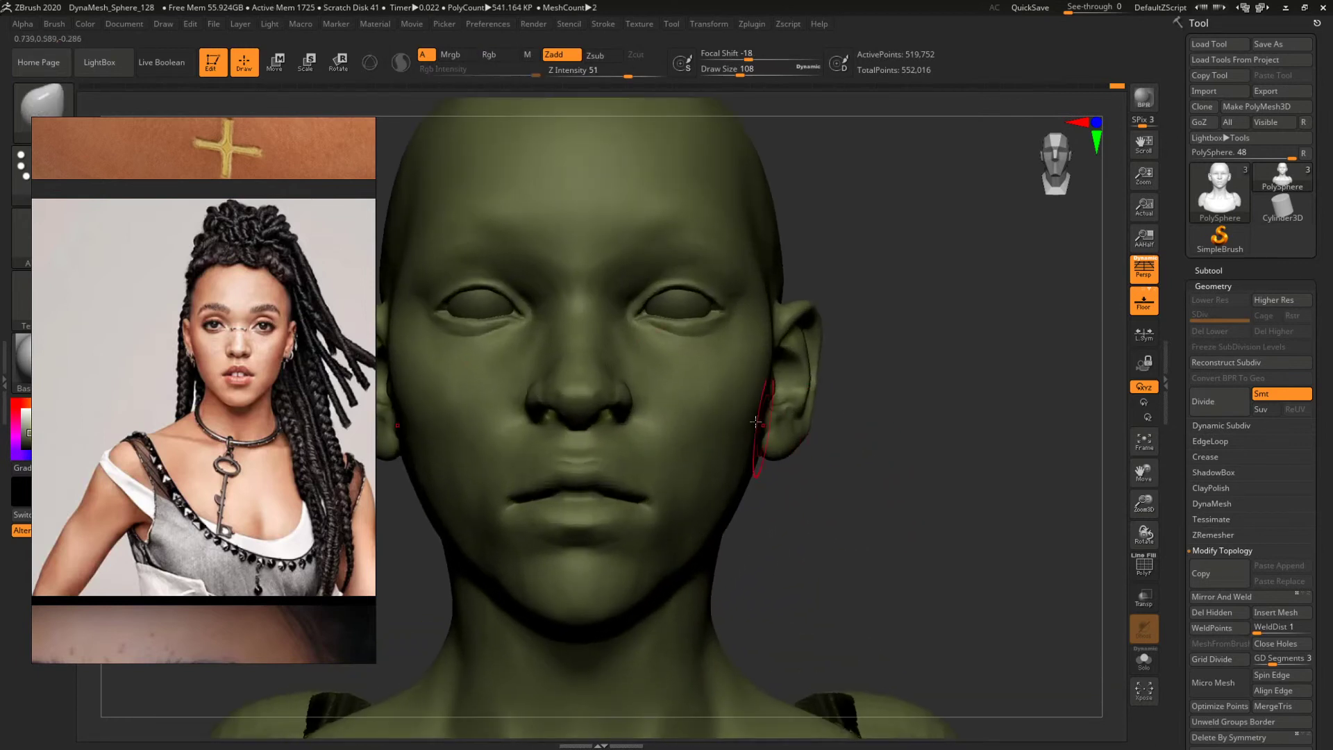
Work over the area around the eyes with the ClayBuildup brush and switch to the DamStandard brush.
mouse_move(850, 301)
left_mouse_down("alt")
mouse_move(852, 369)
mouse_move(846, 357)
left_mouse_up("alt")
key("b")
key("c")
key("b")
key("s")
mouse_move(678, 330)
left_mouse_down()
mouse_move(671, 351)
mouse_move(704, 365)
left_mouse_up()
key("b")
key("d")
key("s")
key("space")
left_click_drag(962, 353, 848, 376, "alt")
mouse_move(823, 325)
left_mouse_down("alt")
mouse_move(857, 384)
mouse_move(836, 372)
mouse_move(767, 386)
left_mouse_up("alt")
Flatten the forehead with TrimDynamic at draw size 415, checking it from front and three-quarter views.
key("b")
key("t")
key("d")
key("space")
left_click_drag(606, 288, 650, 288)
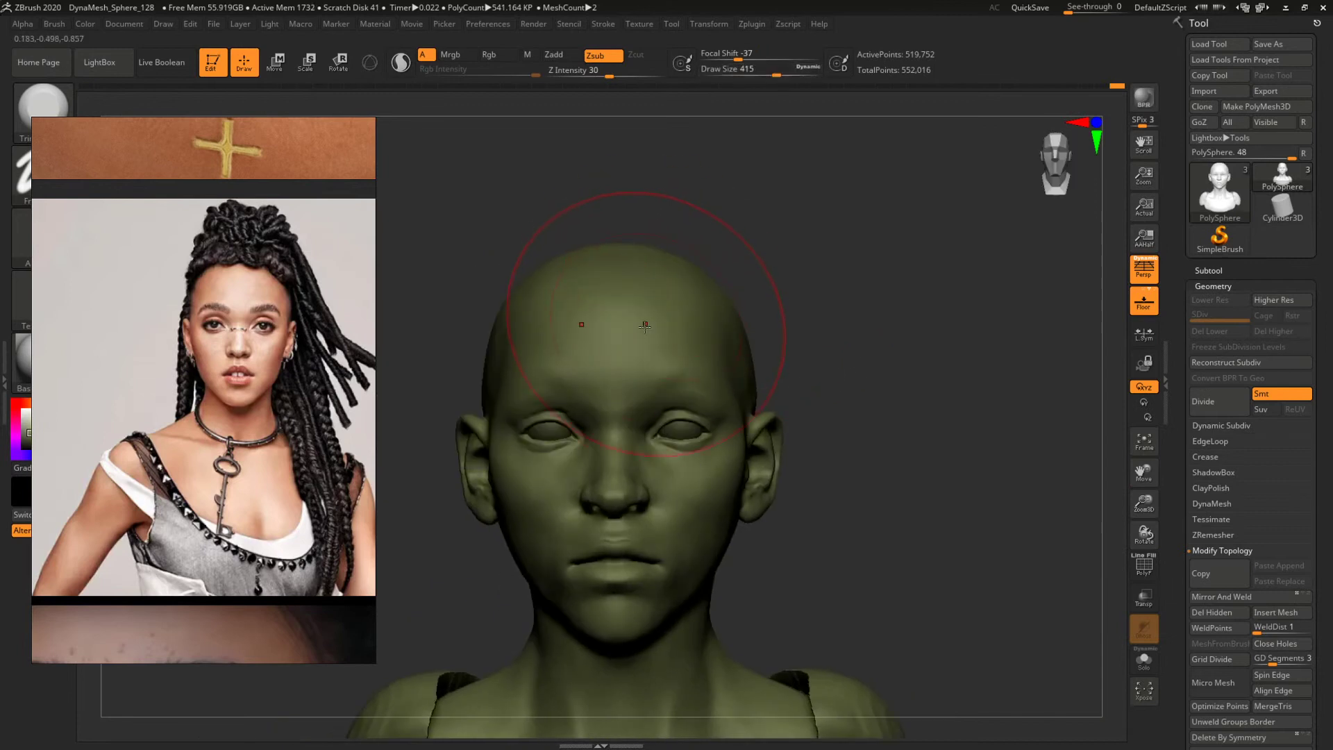
left_click_drag(818, 303, 705, 295)
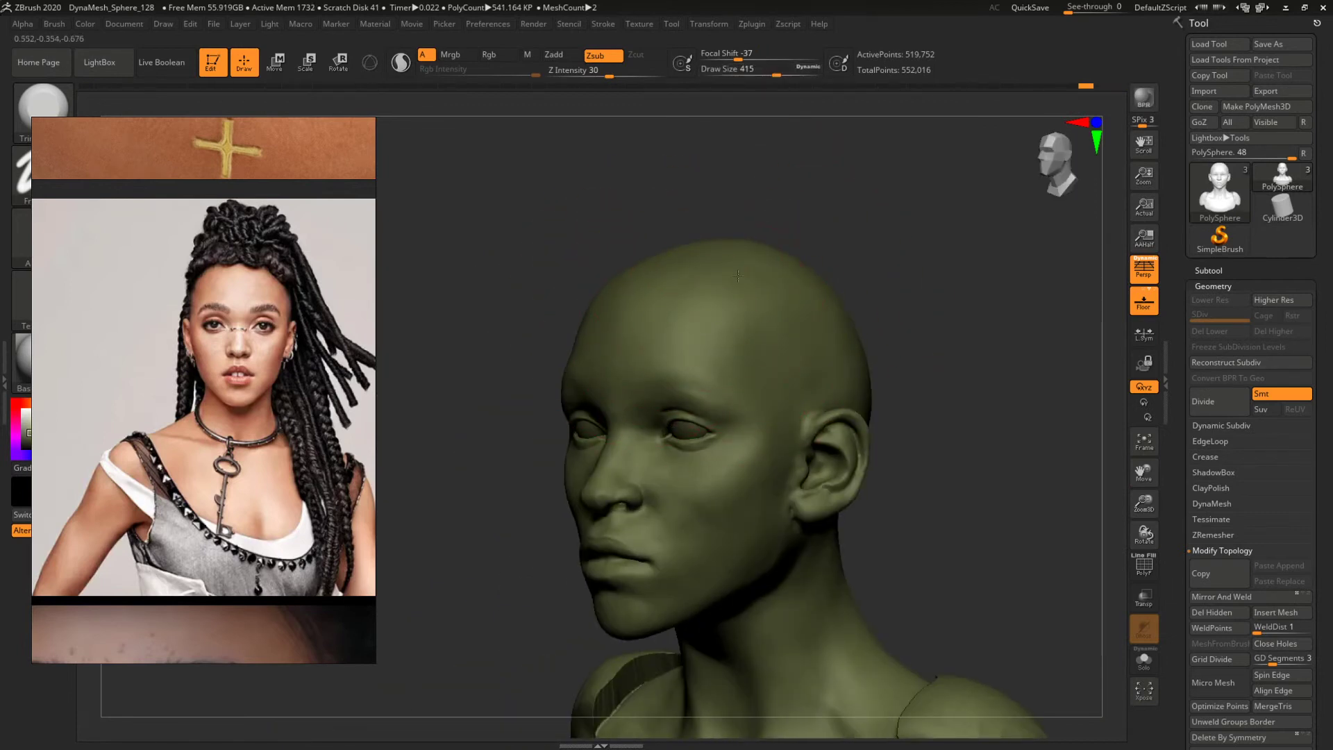
left_click_drag(923, 290, 899, 337, "shift")
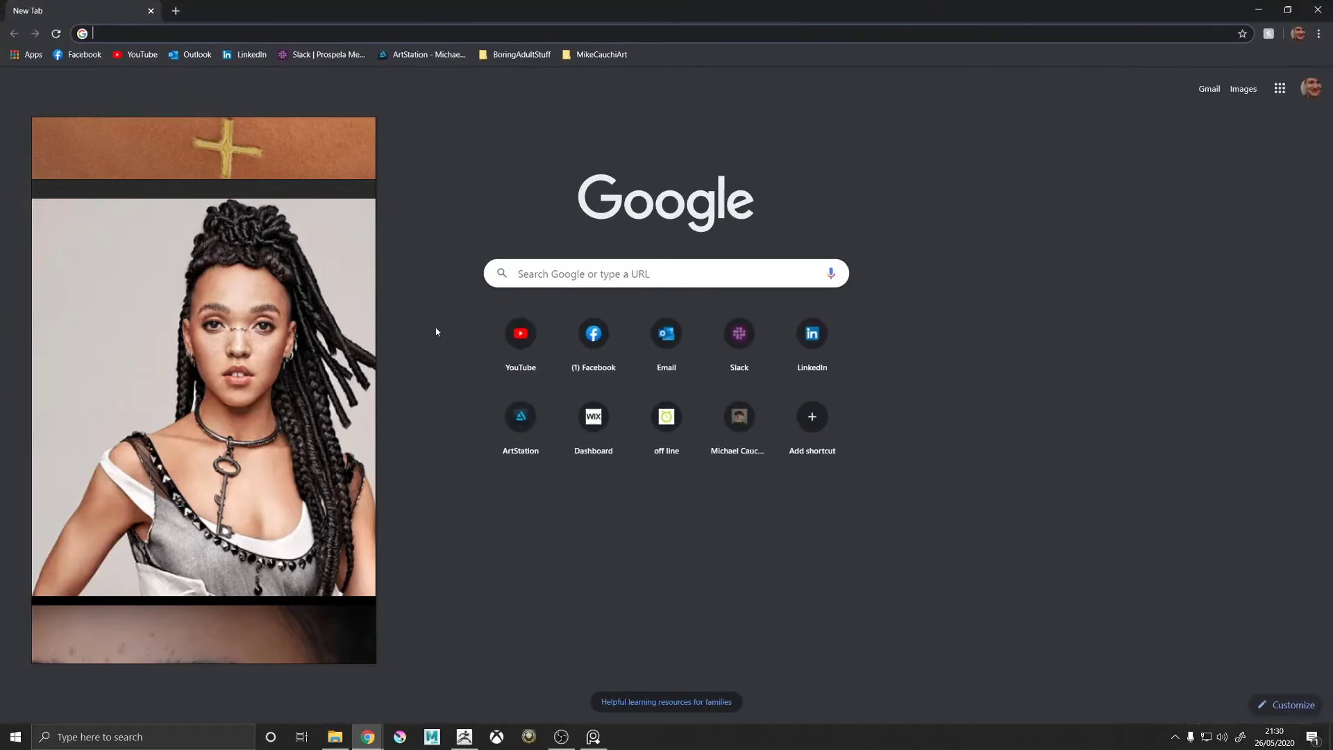
Switch to Chrome, search Google for "female skull" in a smaller window and show the image results.
left_click(621, 280)
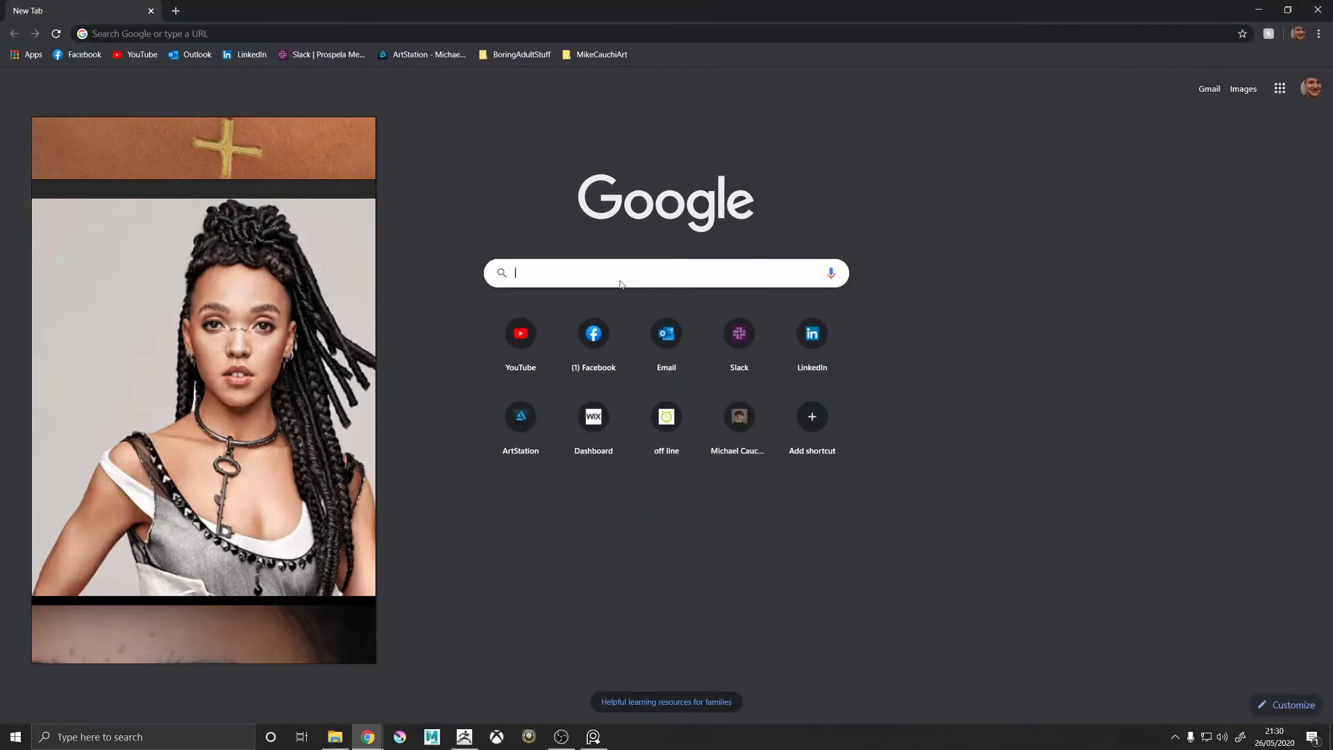
type("female skull")
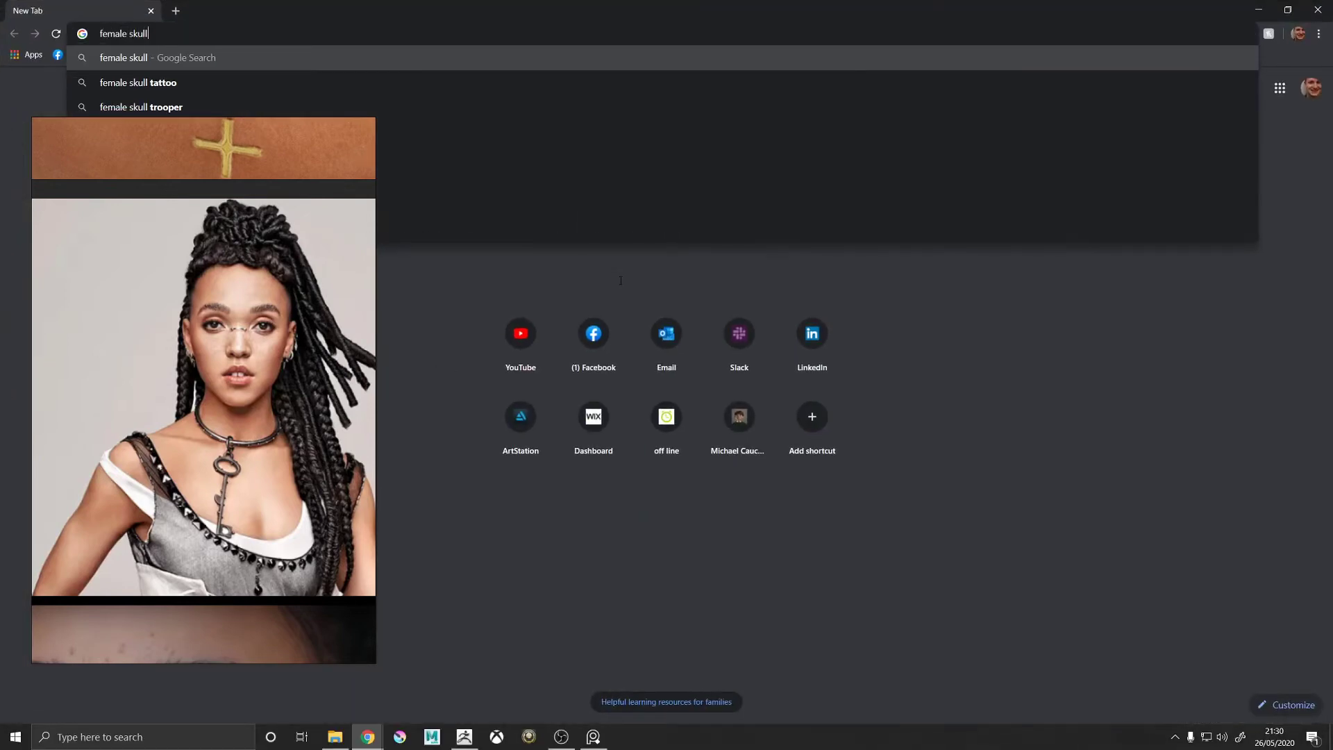
key("Return")
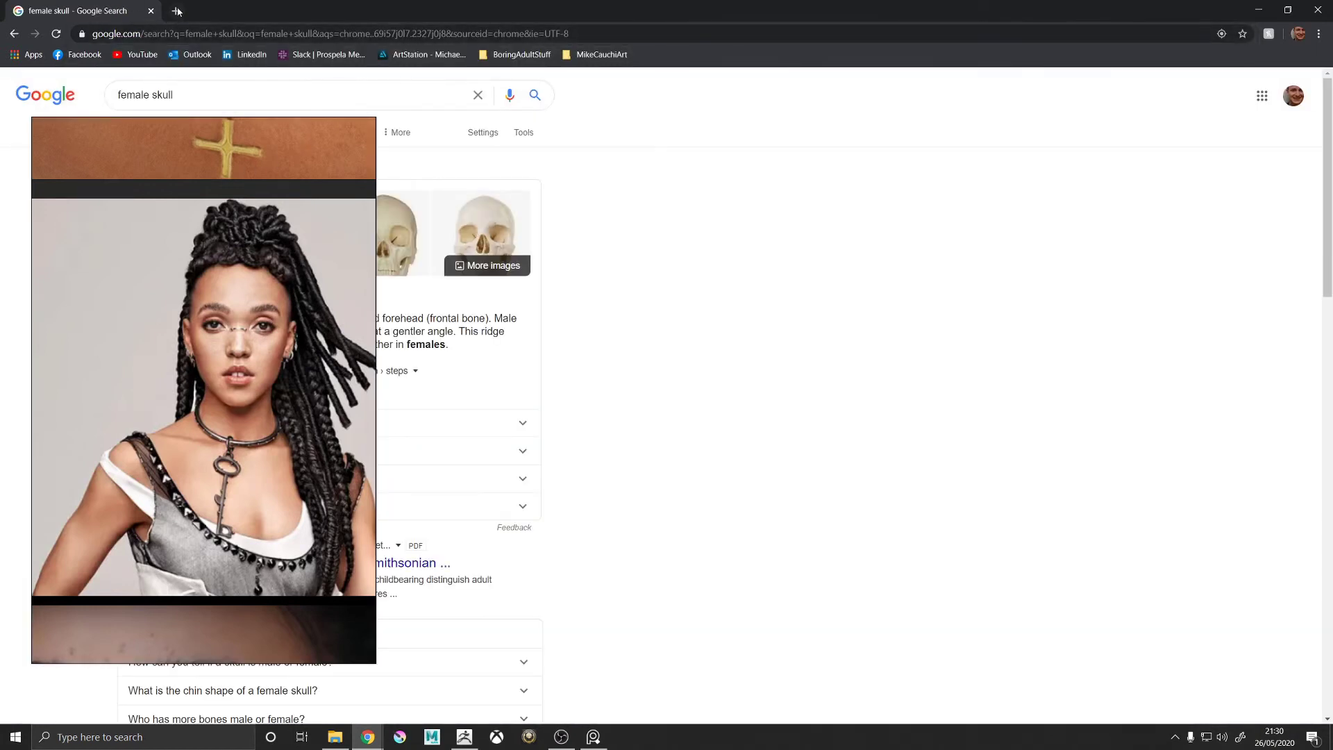
double_click(379, 13)
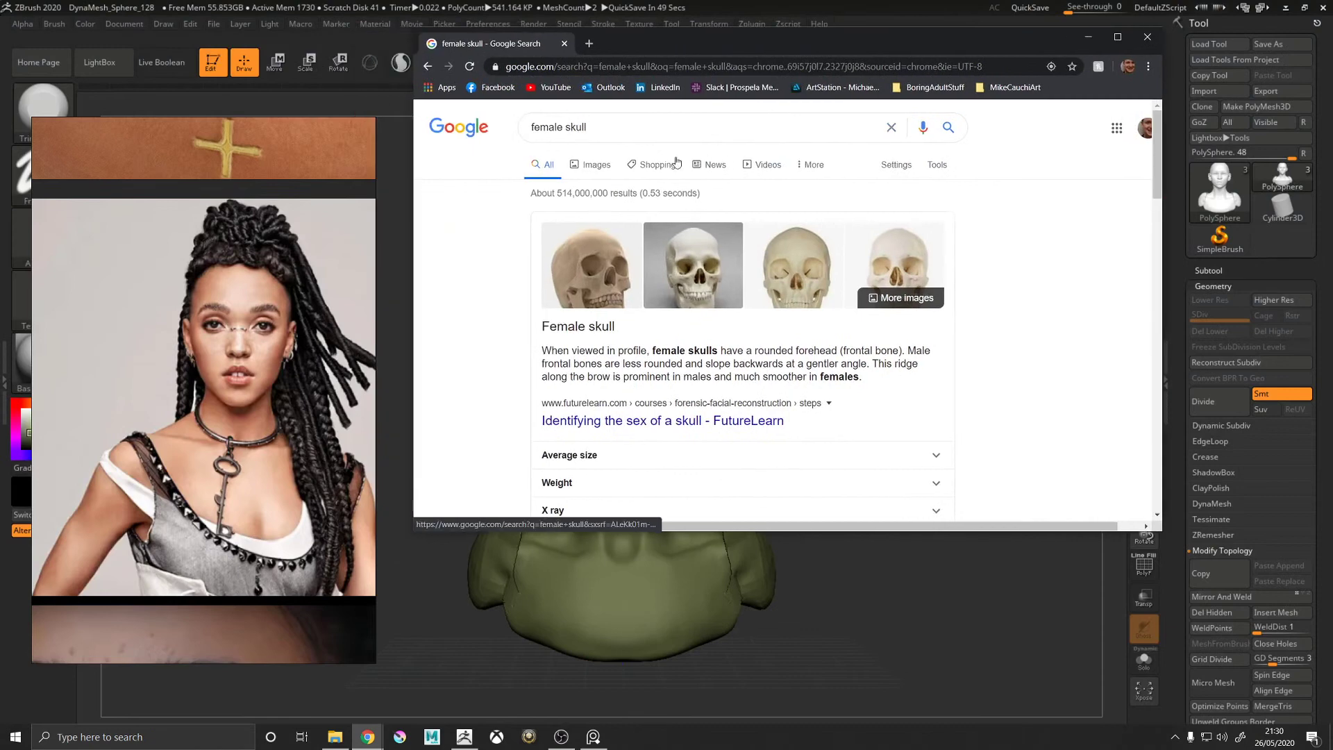
left_click(595, 171)
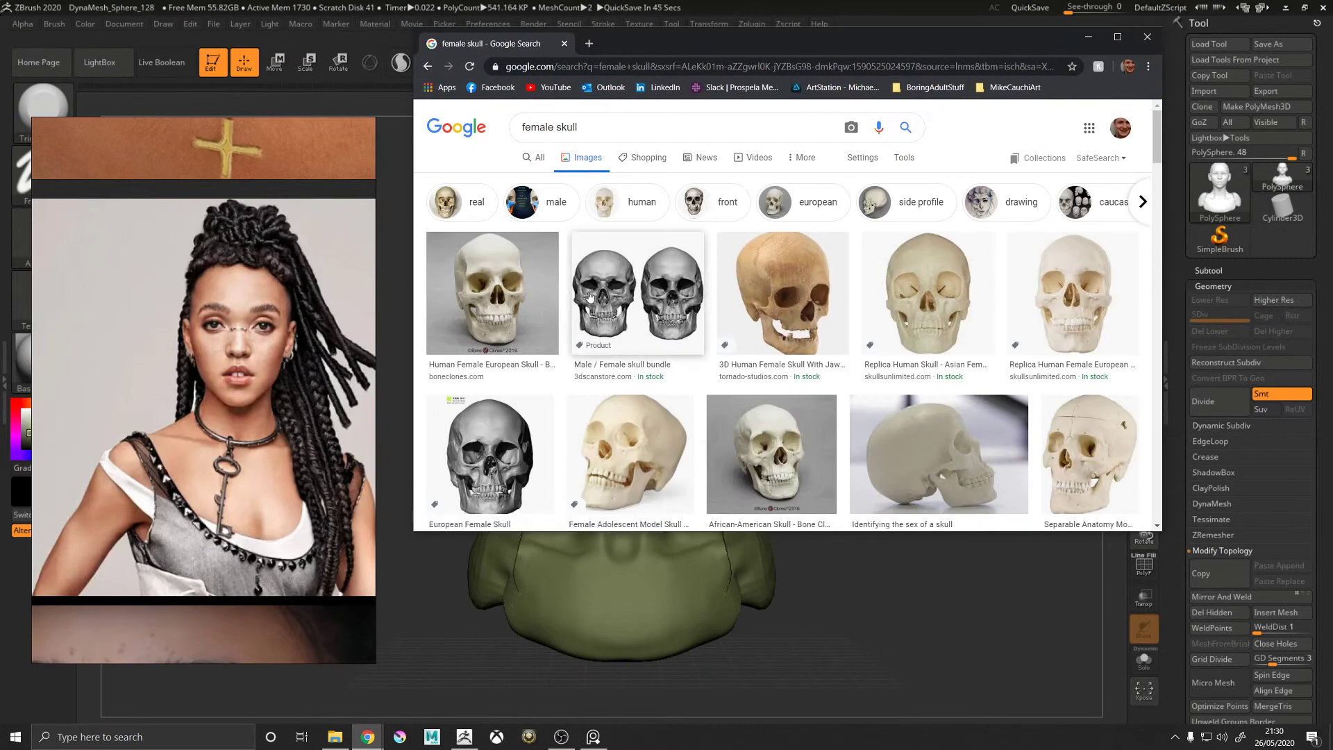
Refine the image search to "female jamican skull".
left_click(556, 127)
type("am")
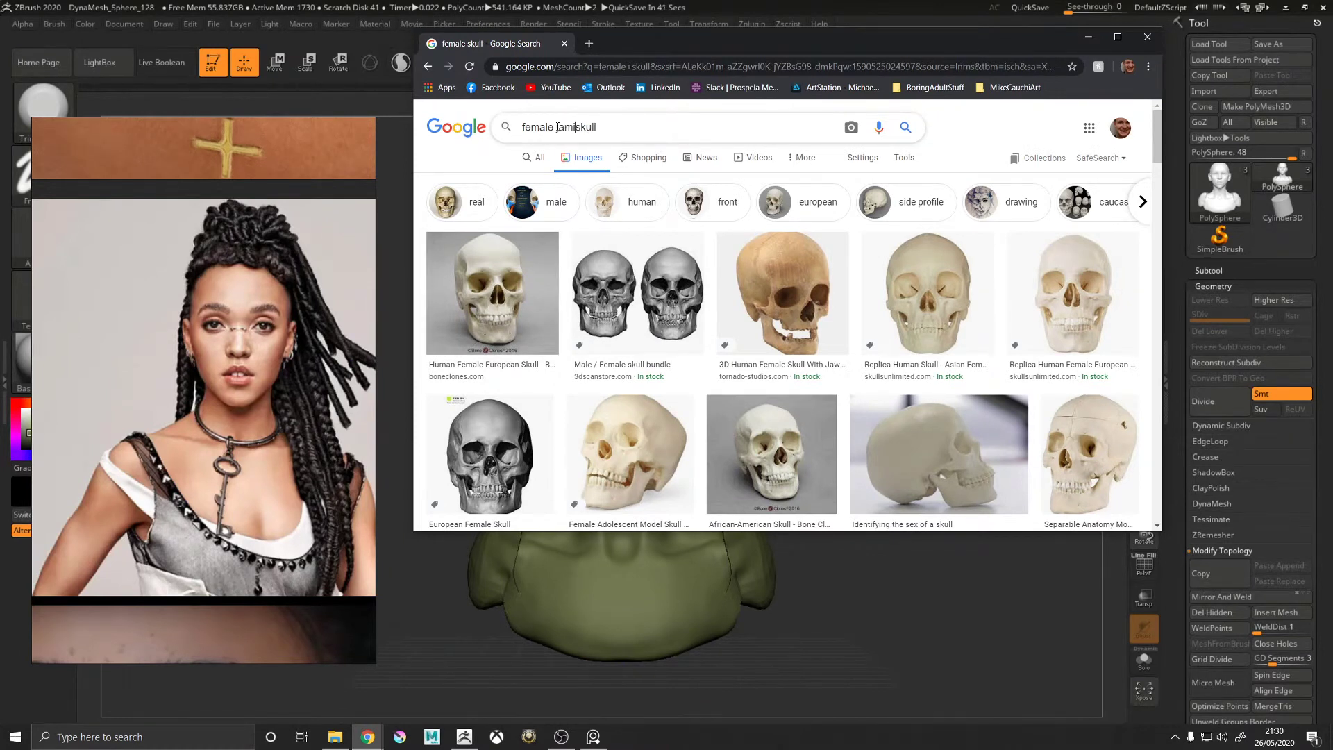
type("ican")
left_click(558, 127)
type("j")
key("Return")
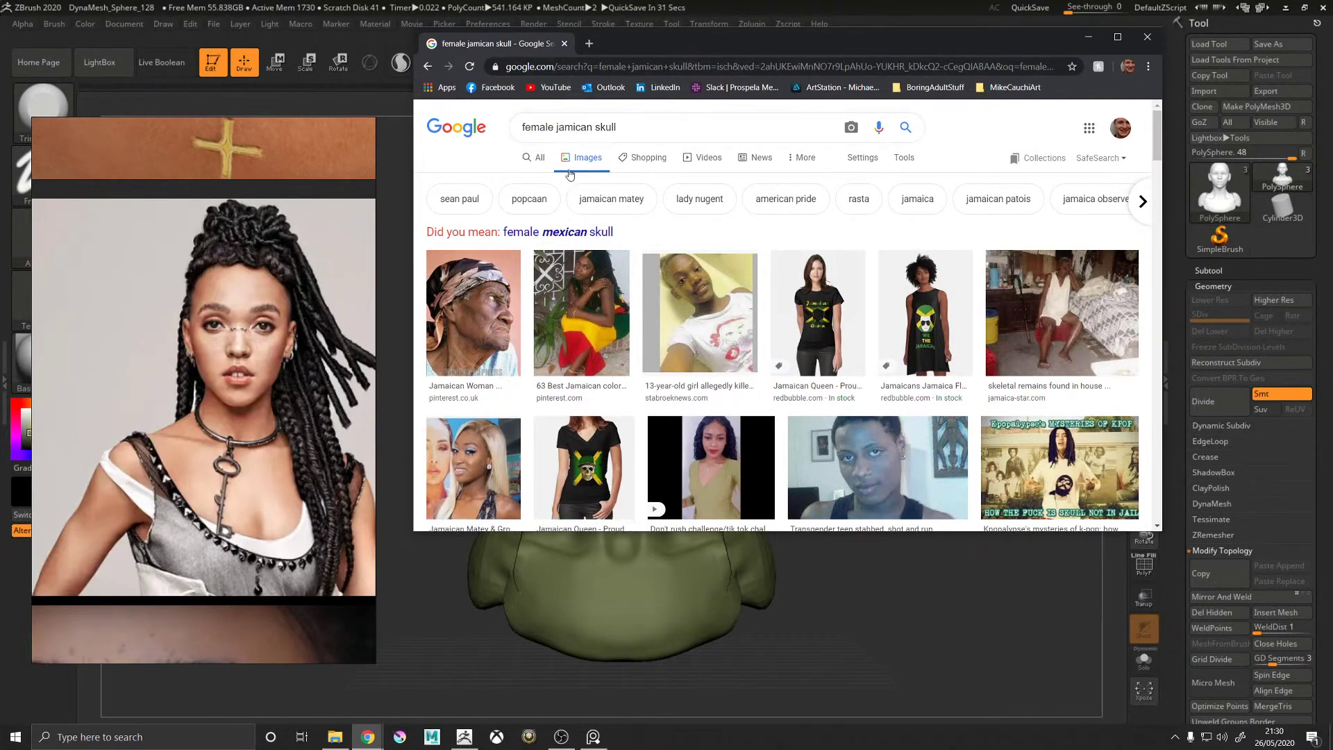
Try the suggested "female mexican skull" image search and replace its middle word with "jamacan".
left_click(560, 234)
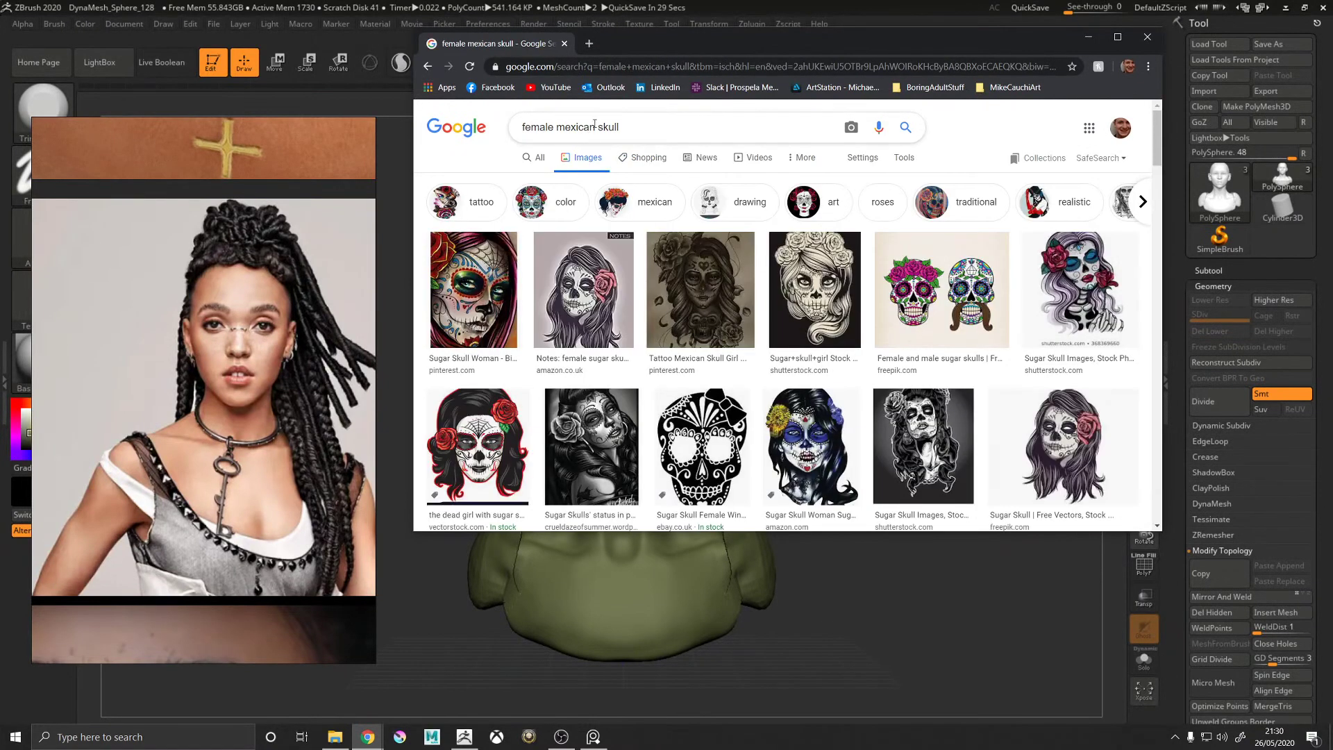
left_click_drag(596, 128, 558, 131)
type("jamacan")
key("Return")
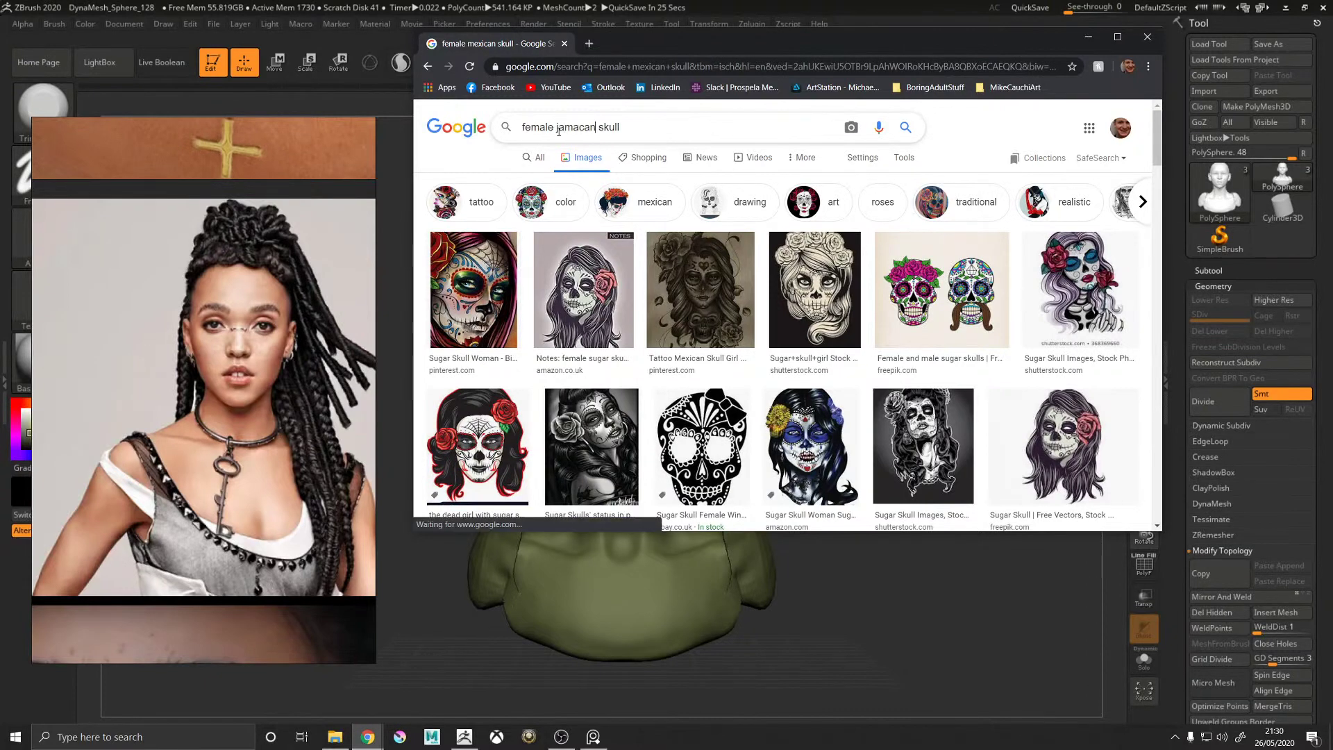
key("BackSpace")
key("BackSpace")
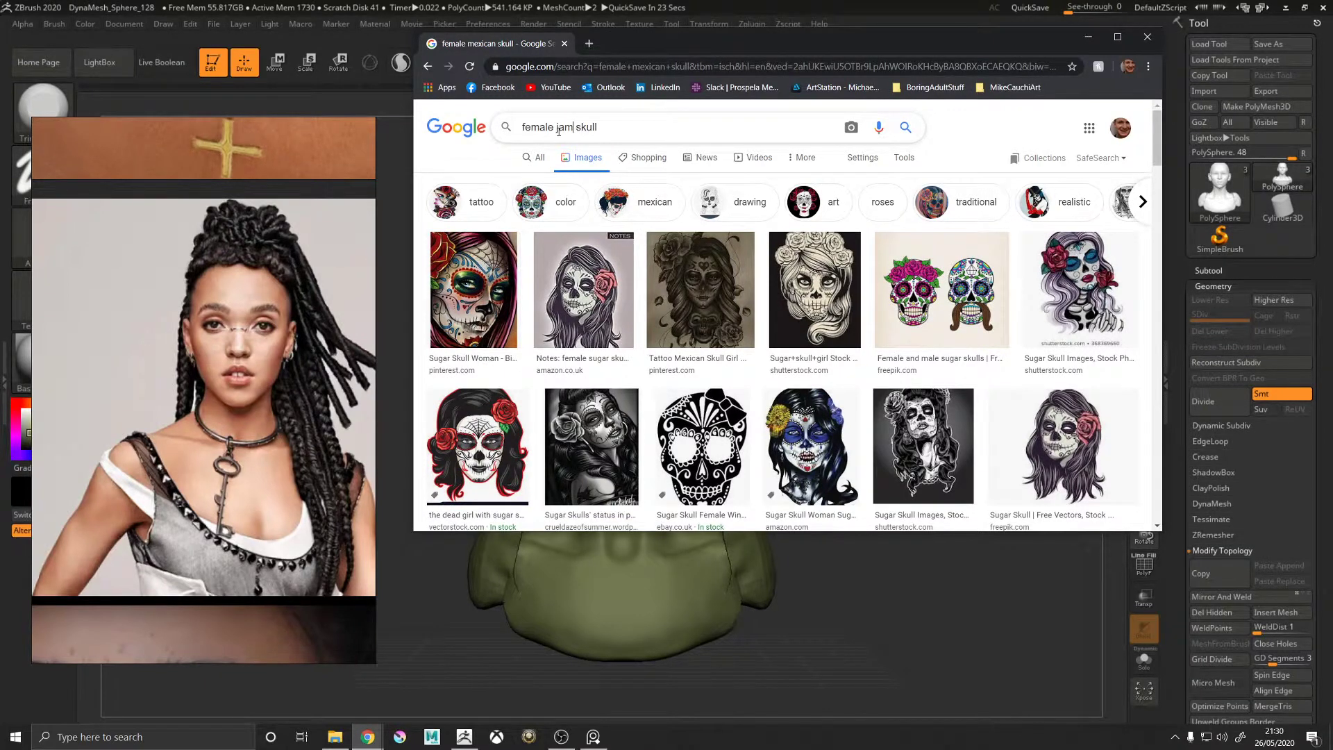
Run an image search for "jamaca" to check the spelling of the country name.
left_click_drag(598, 128, 508, 134)
type("jamaca")
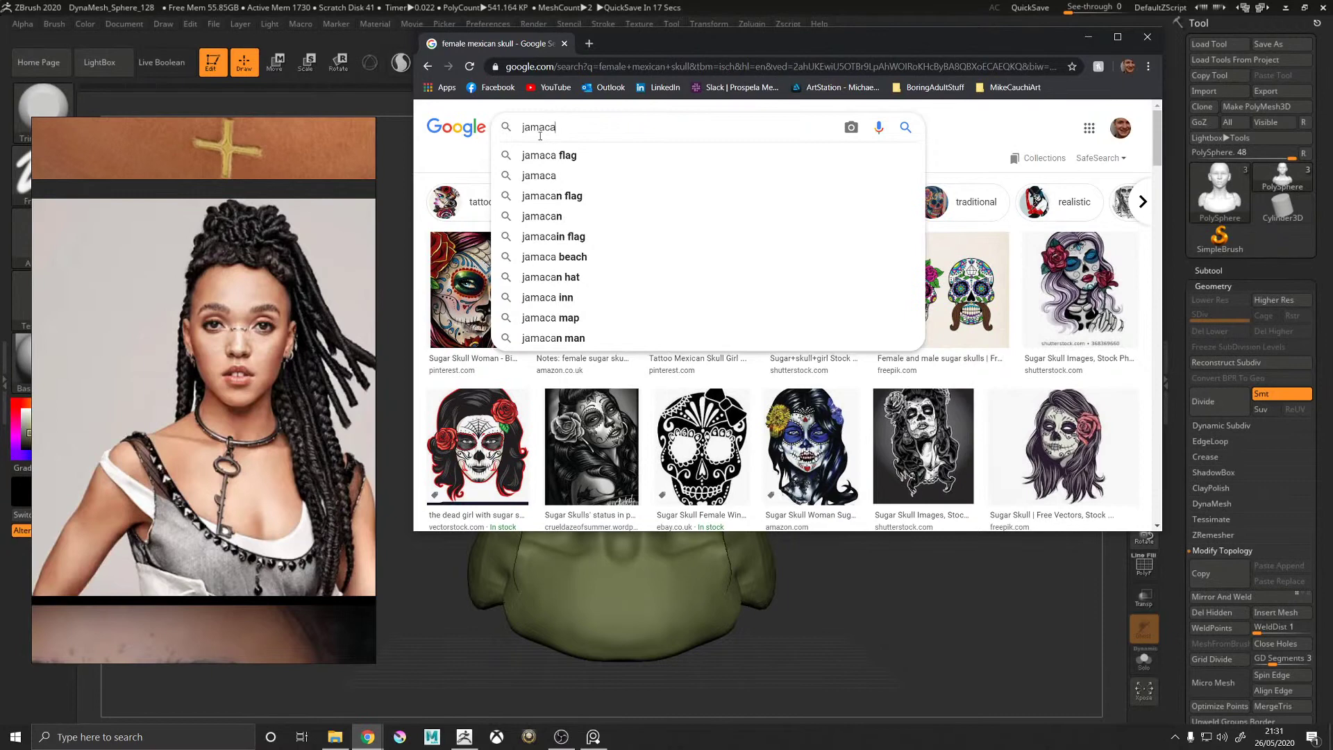
key("Down")
key("Down")
key("Return")
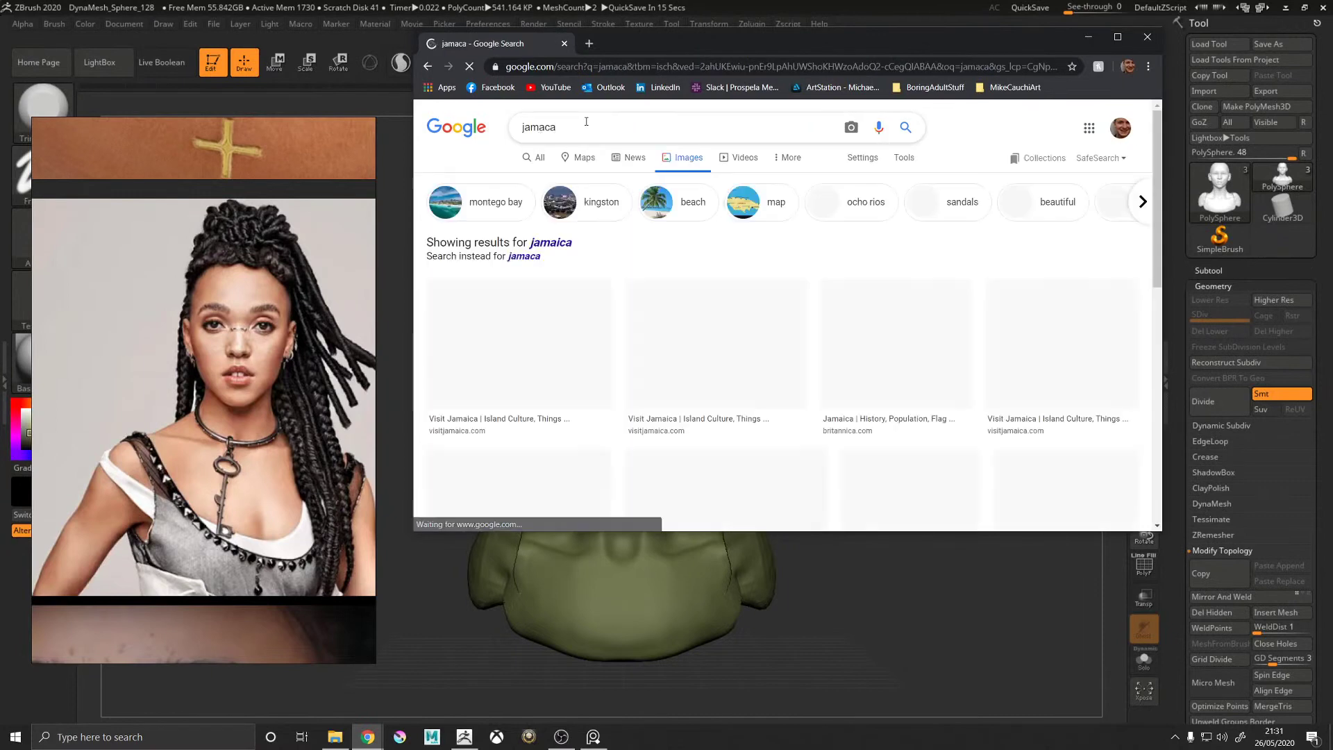
scroll(566, 229, "down", 1)
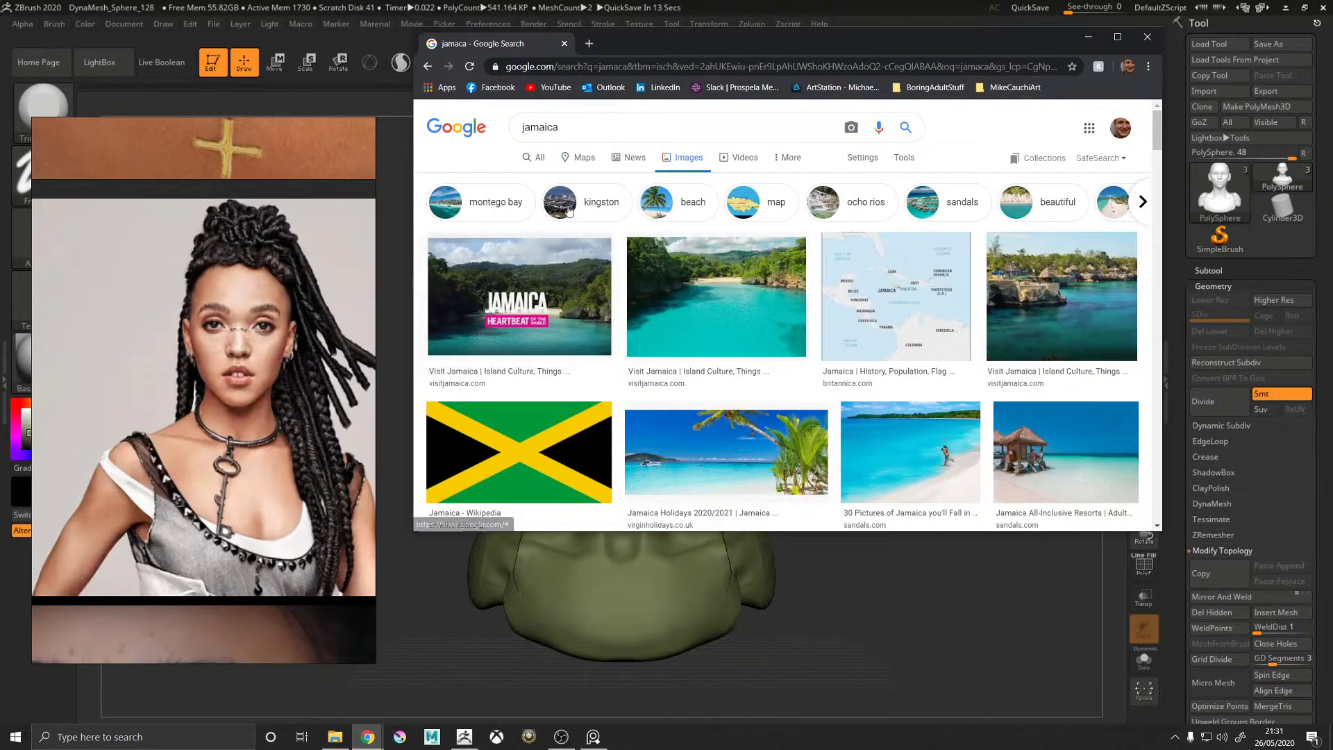
Replace the image search with "female jamaican skull".
left_click(571, 134)
double_click(570, 134)
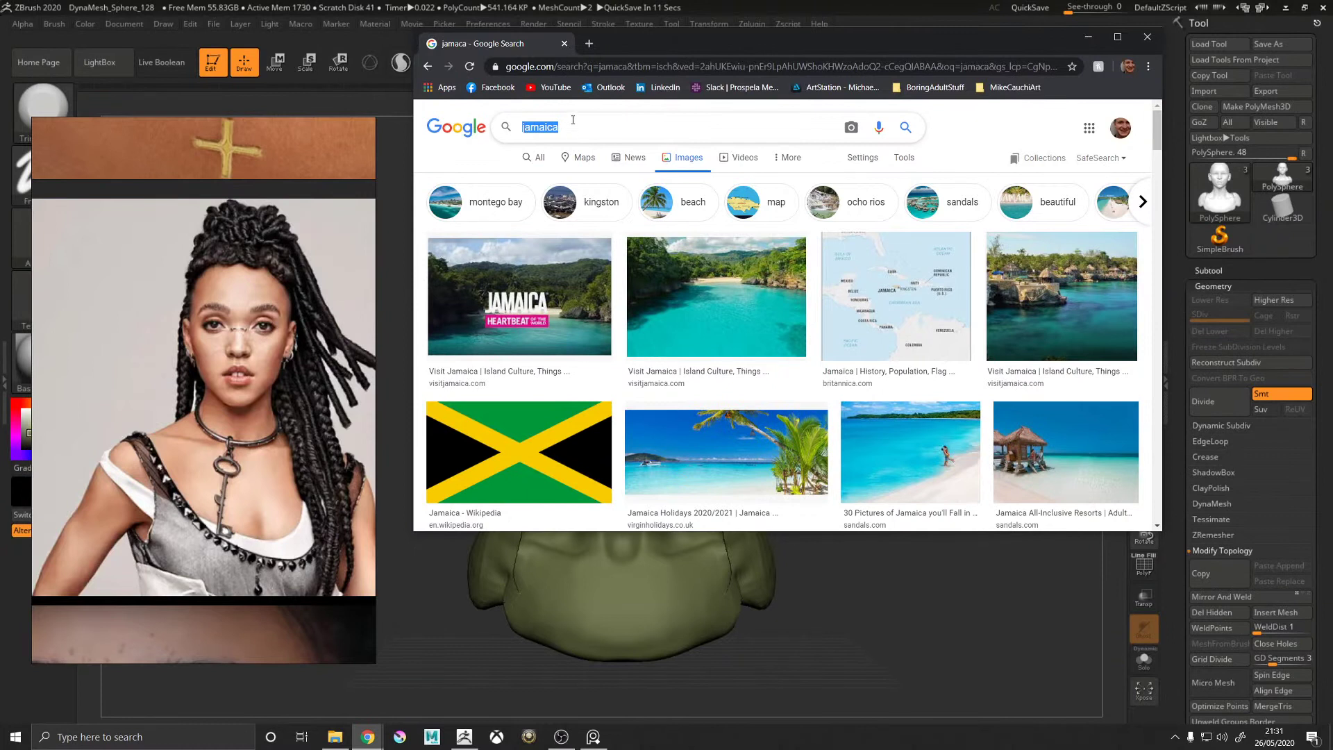
type("fe")
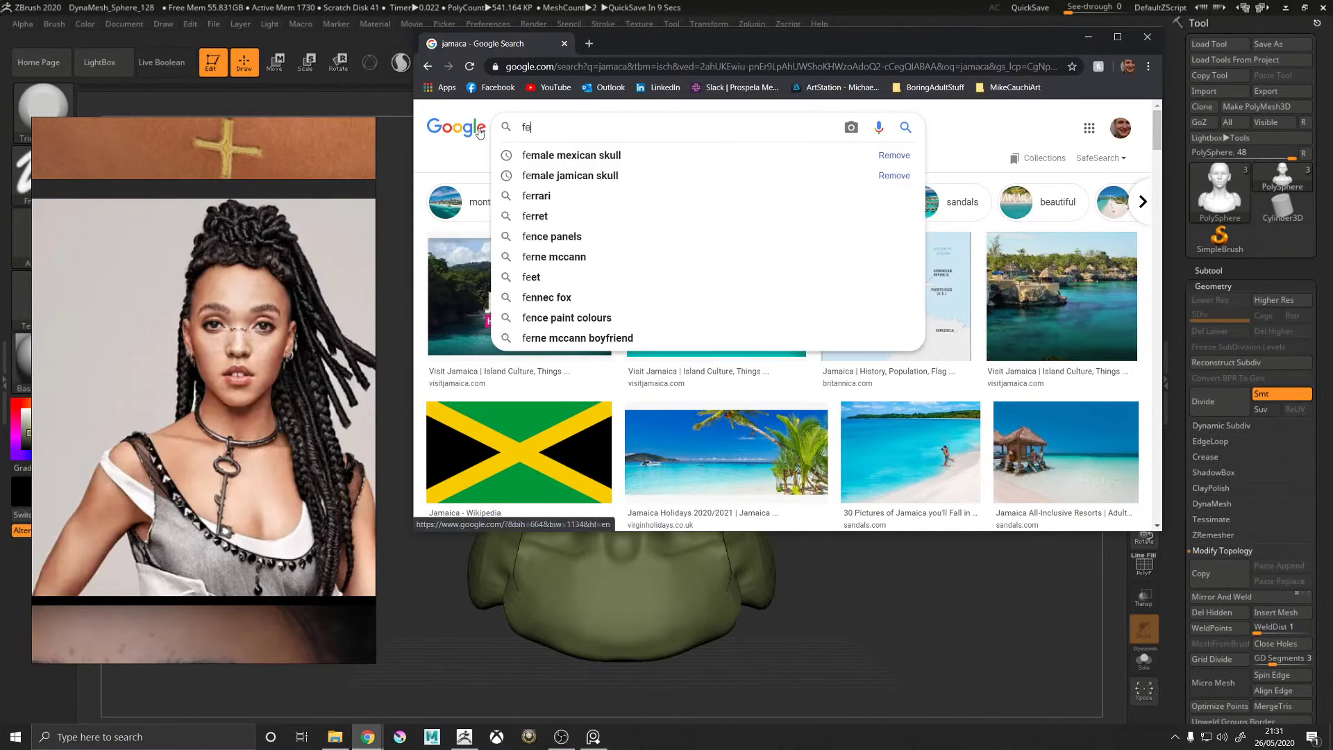
type("male jamaica")
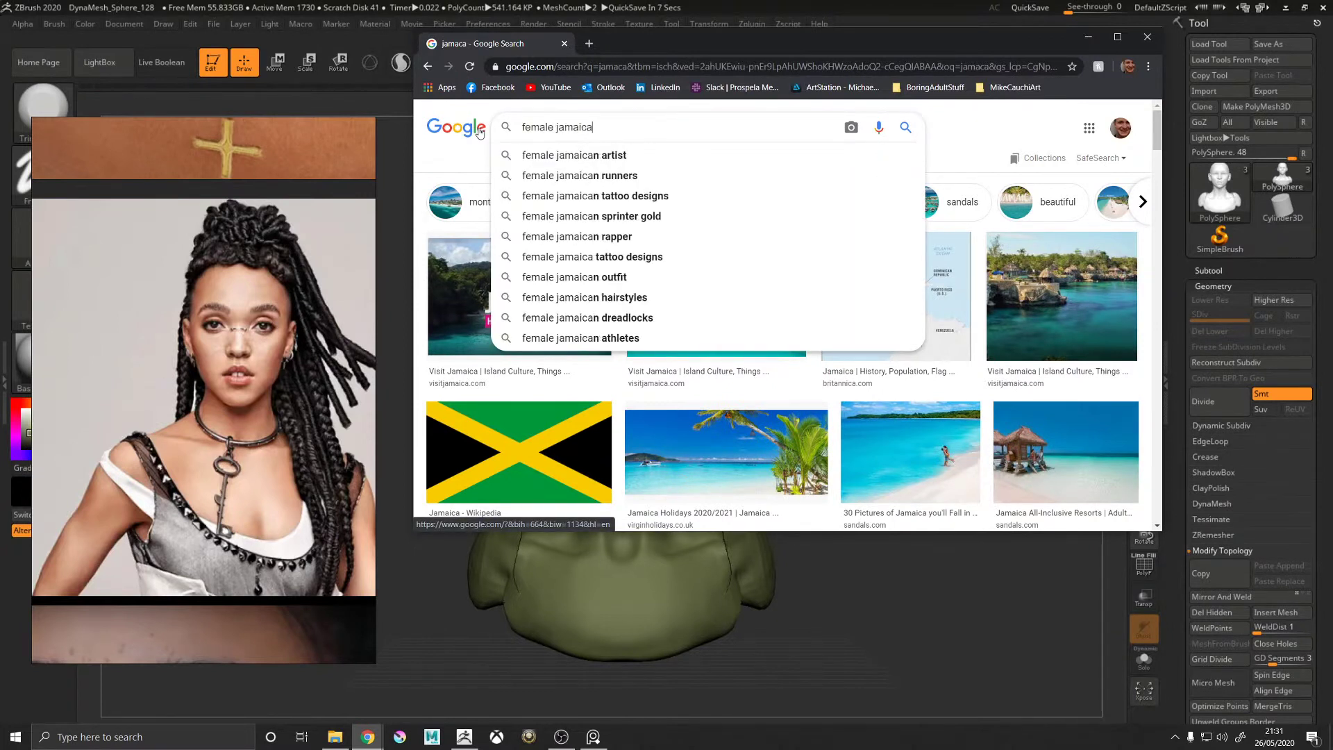
type("n sku")
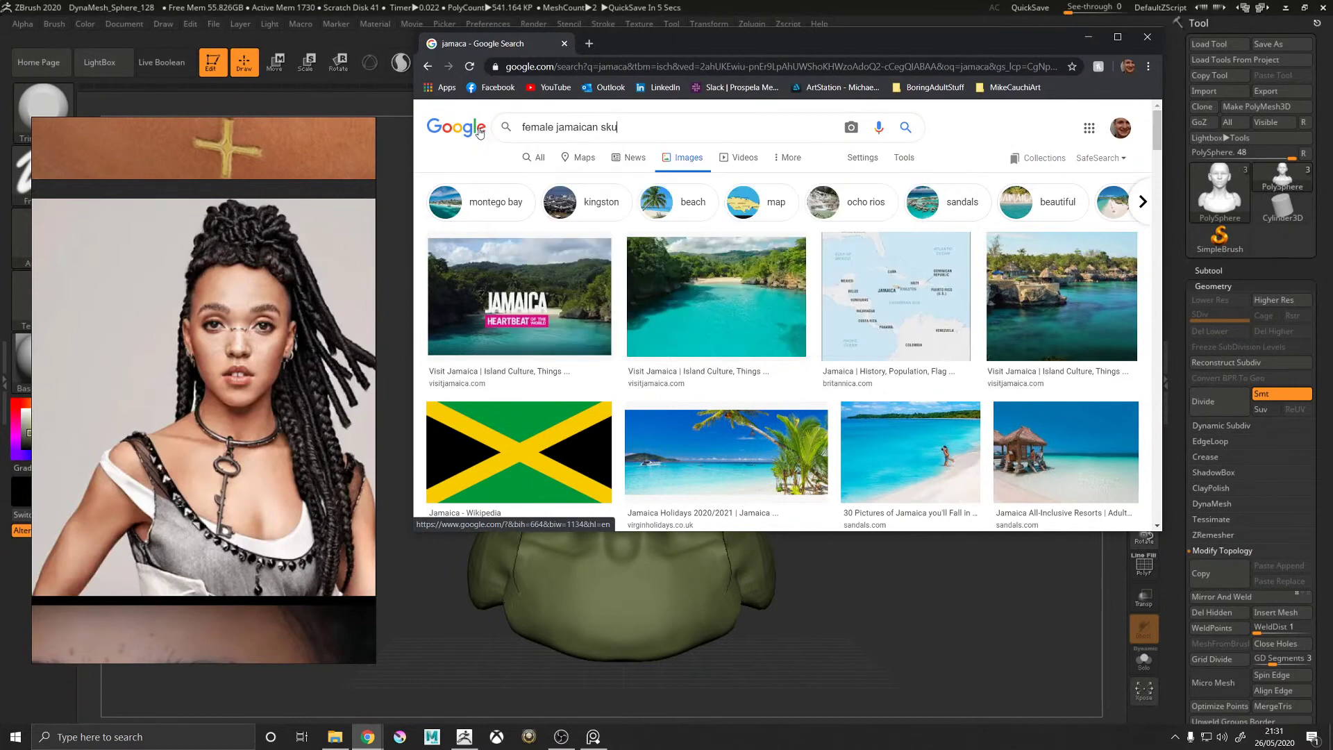
type("ll")
key("Return")
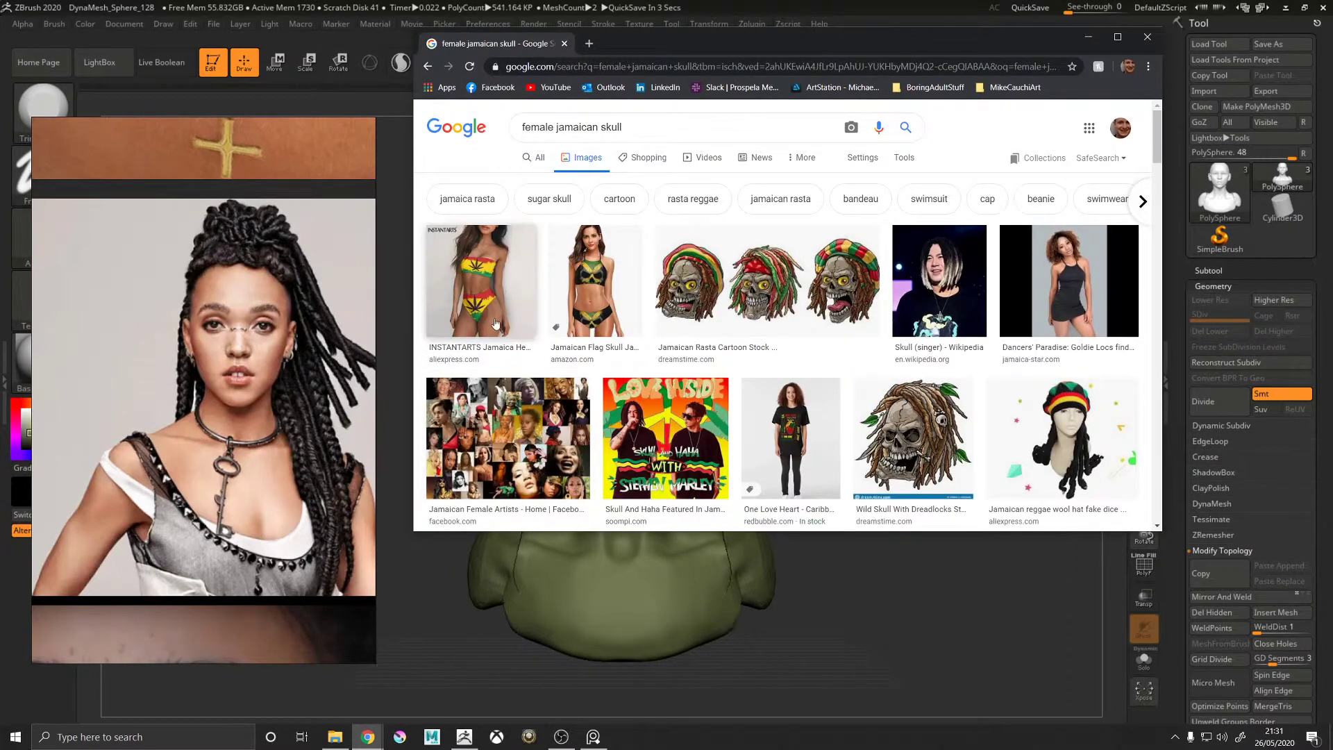
Look through the image results for a usable skull reference and preview the real female human skull photo from WorthPoint.
scroll(573, 306, "down", 5)
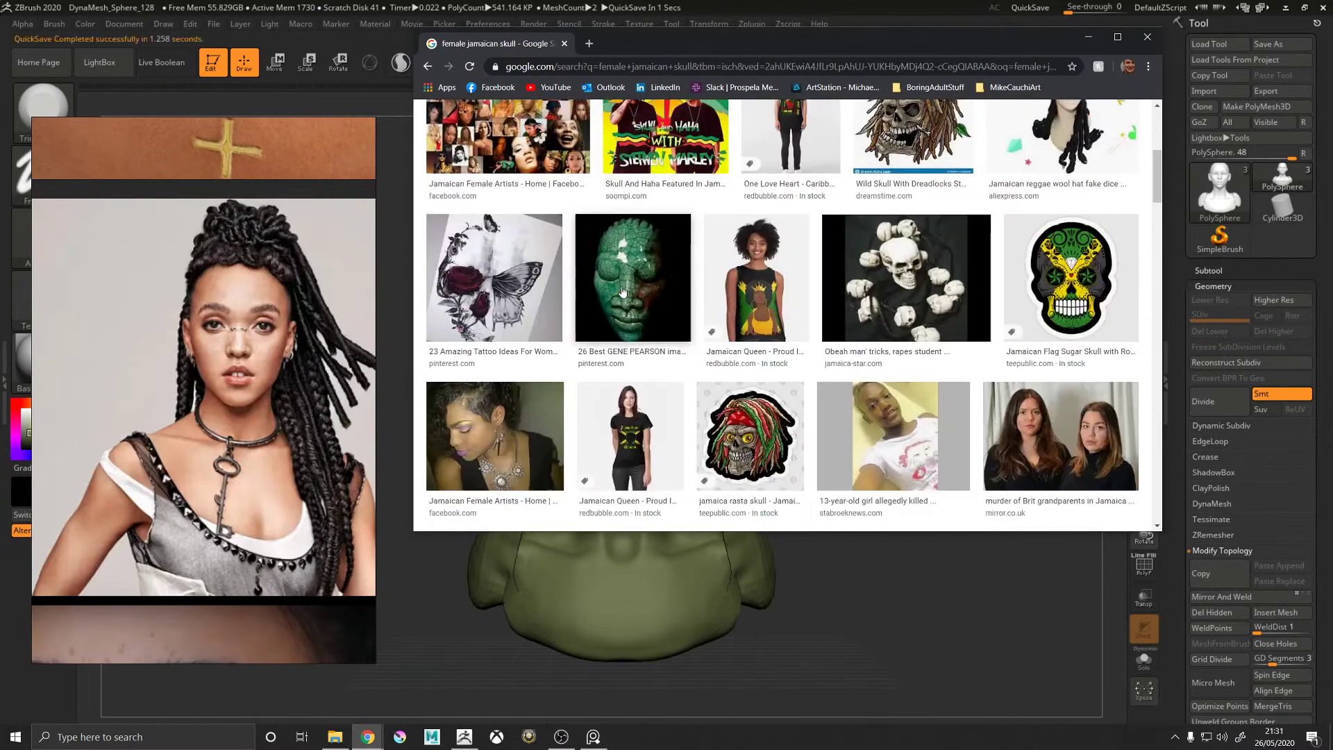
scroll(623, 291, "down", 10)
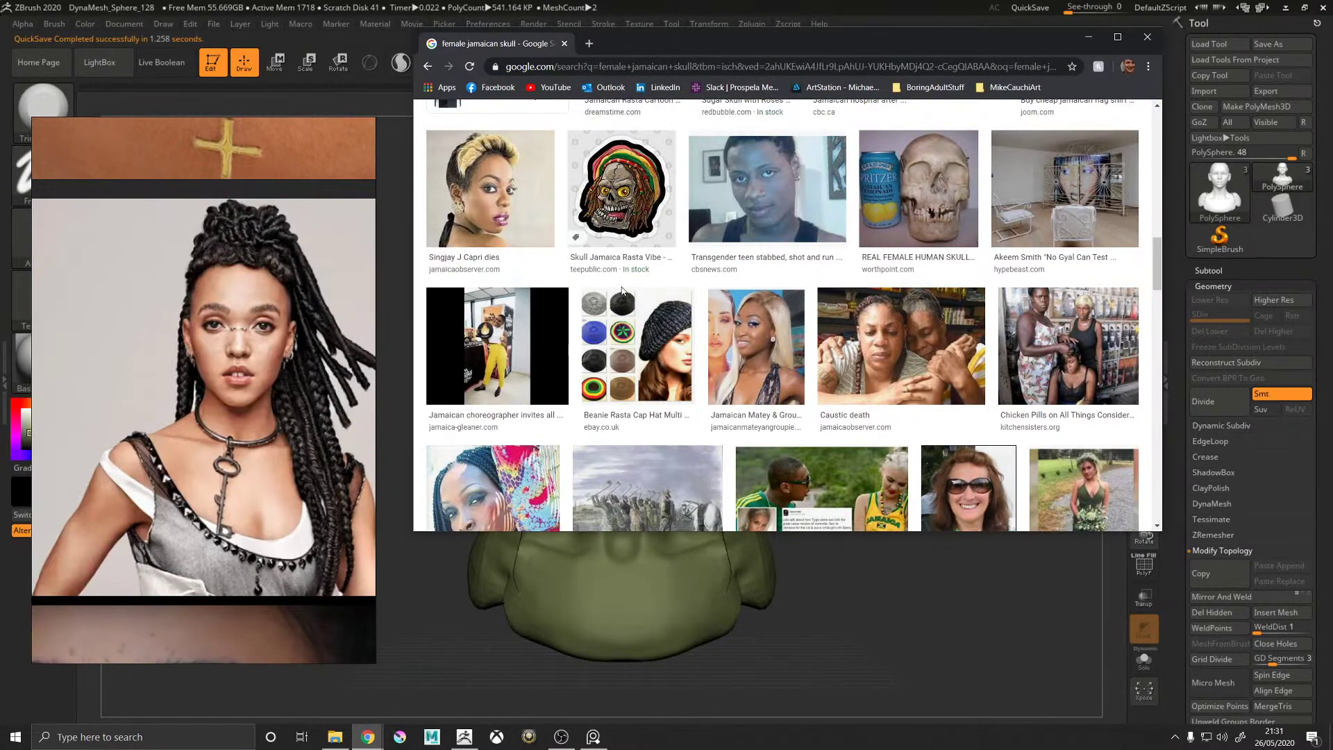
left_click(956, 178)
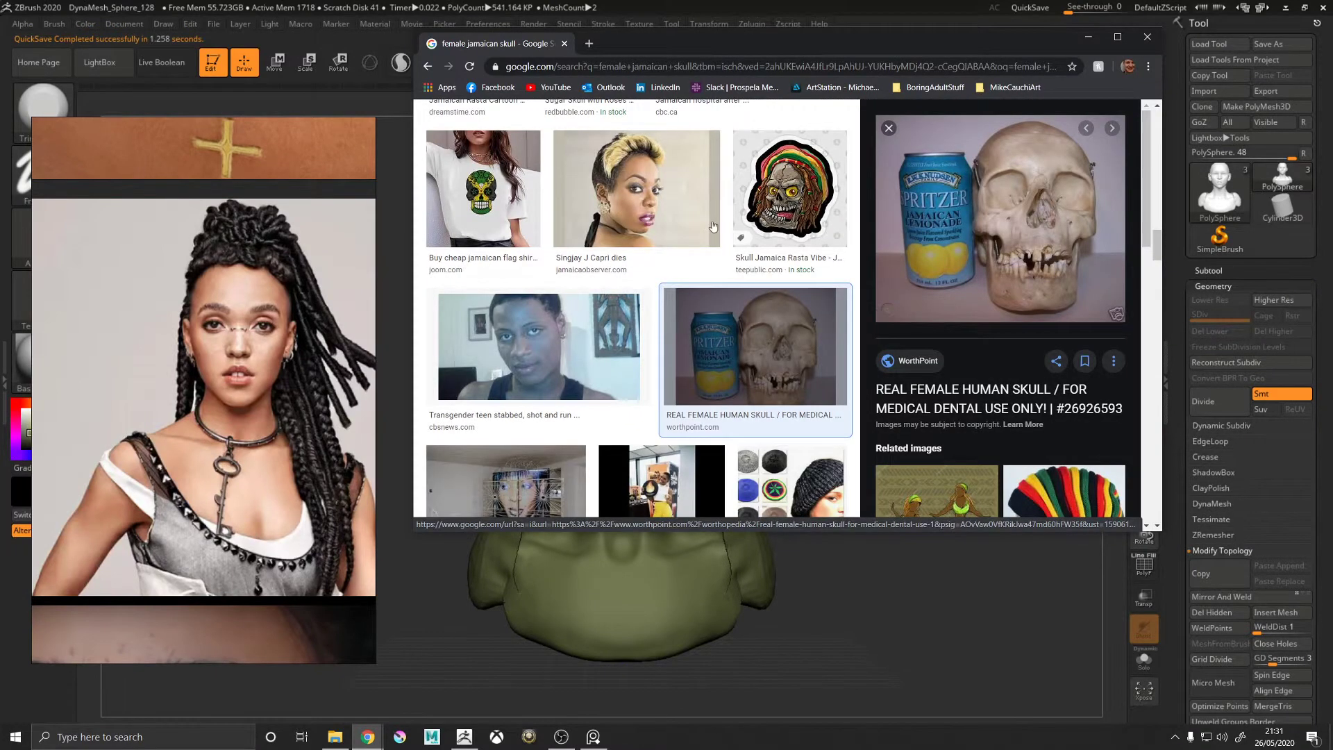
scroll(625, 254, "down", 5)
scroll(634, 257, "down", 5)
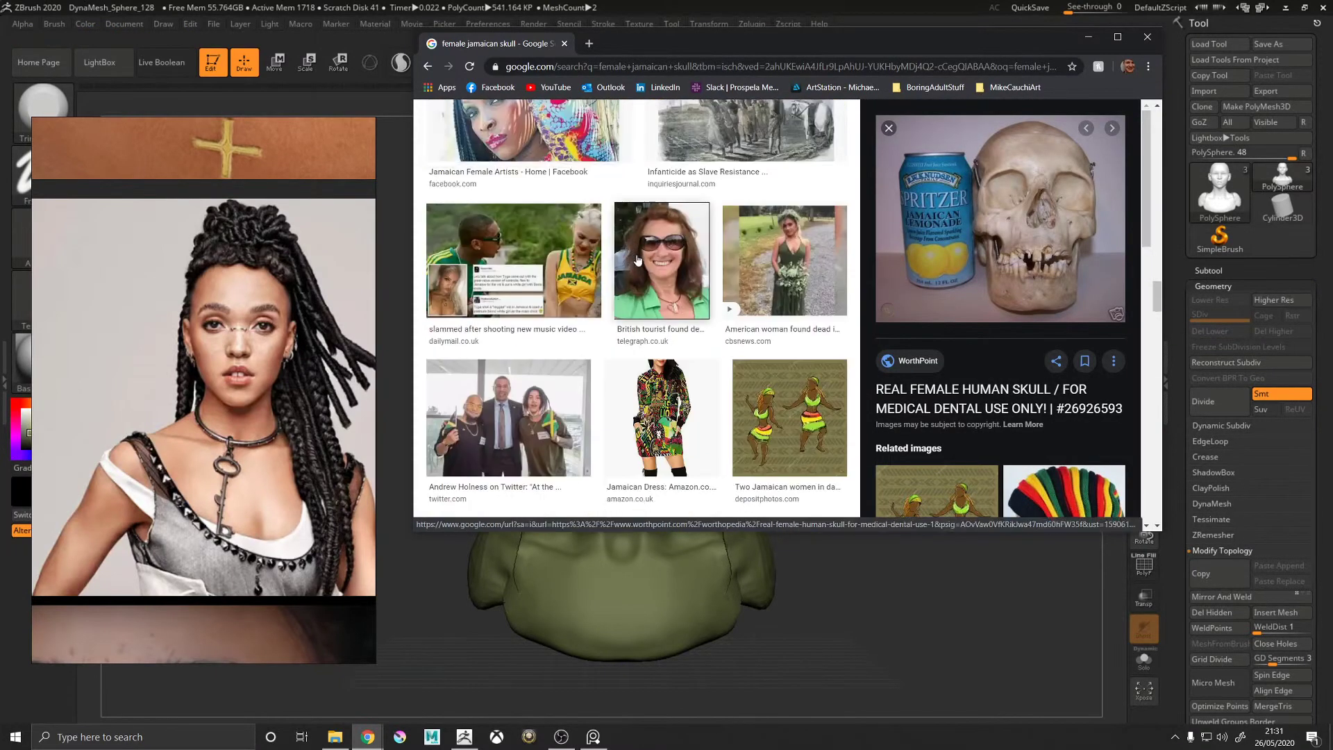
scroll(638, 259, "down", 3)
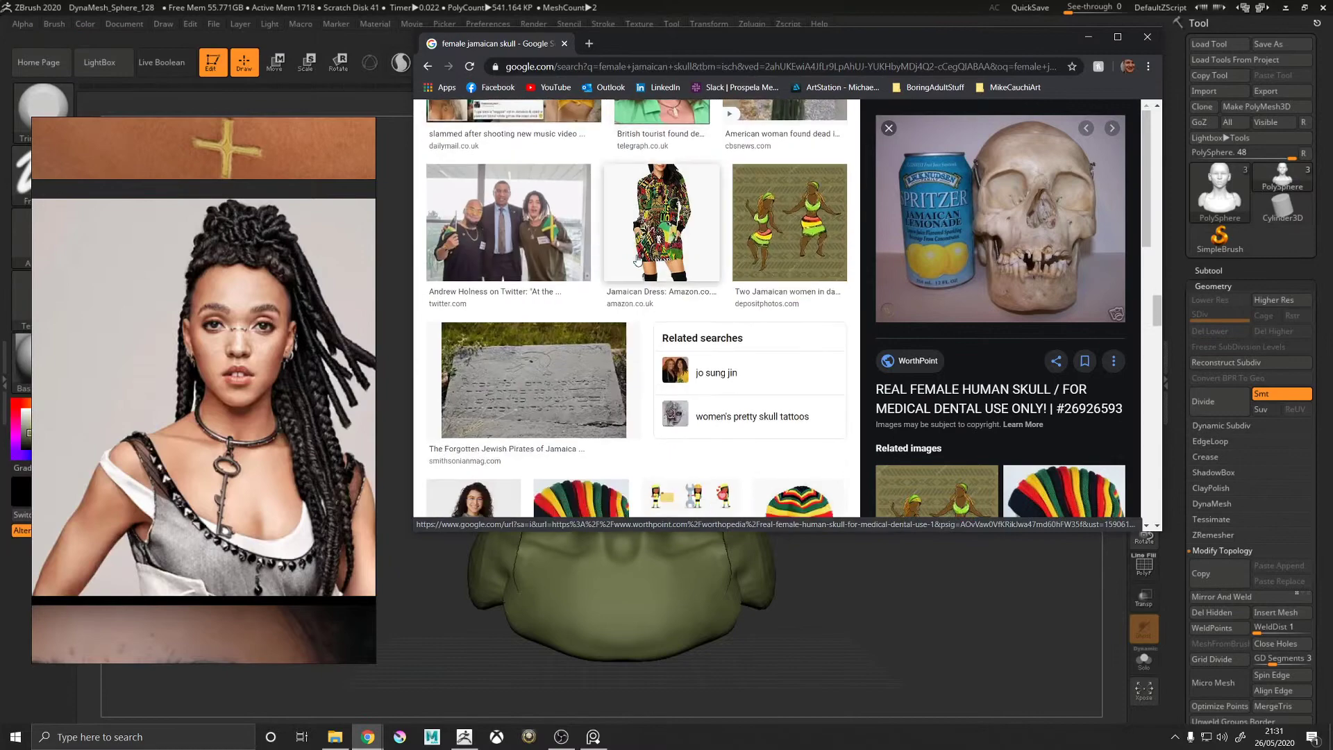
scroll(633, 261, "down", 3)
scroll(628, 267, "up", 15)
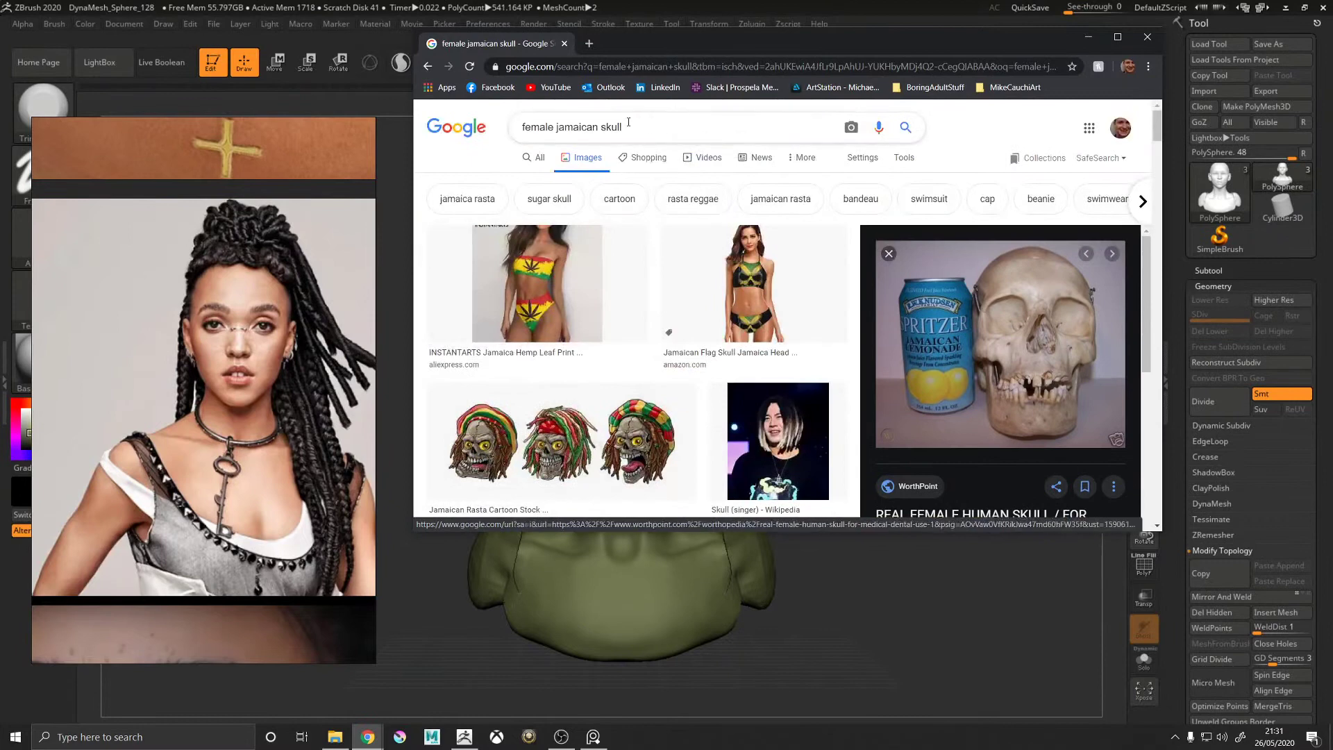
Search images for "female skull" and preview the European Female Skull from 3D Scan Store.
left_click_drag(628, 127, 516, 141)
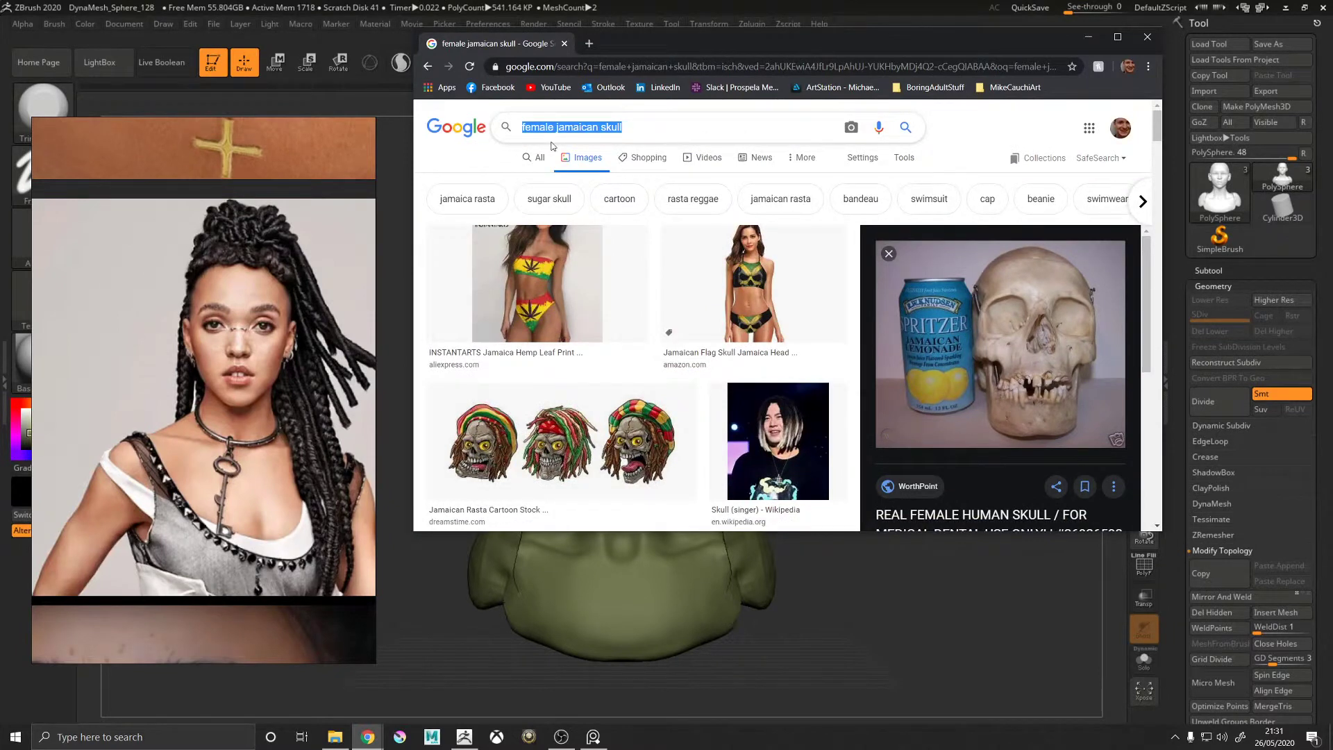
type("female skull")
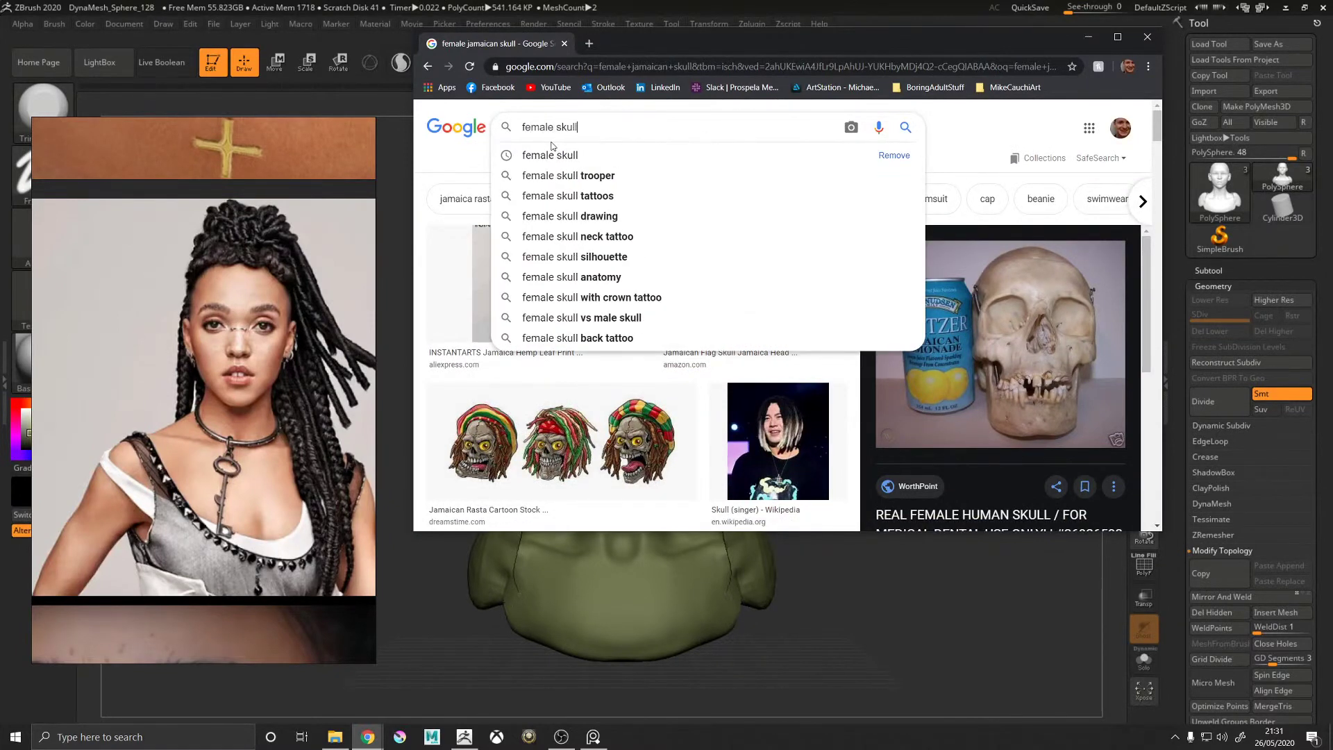
key("Return")
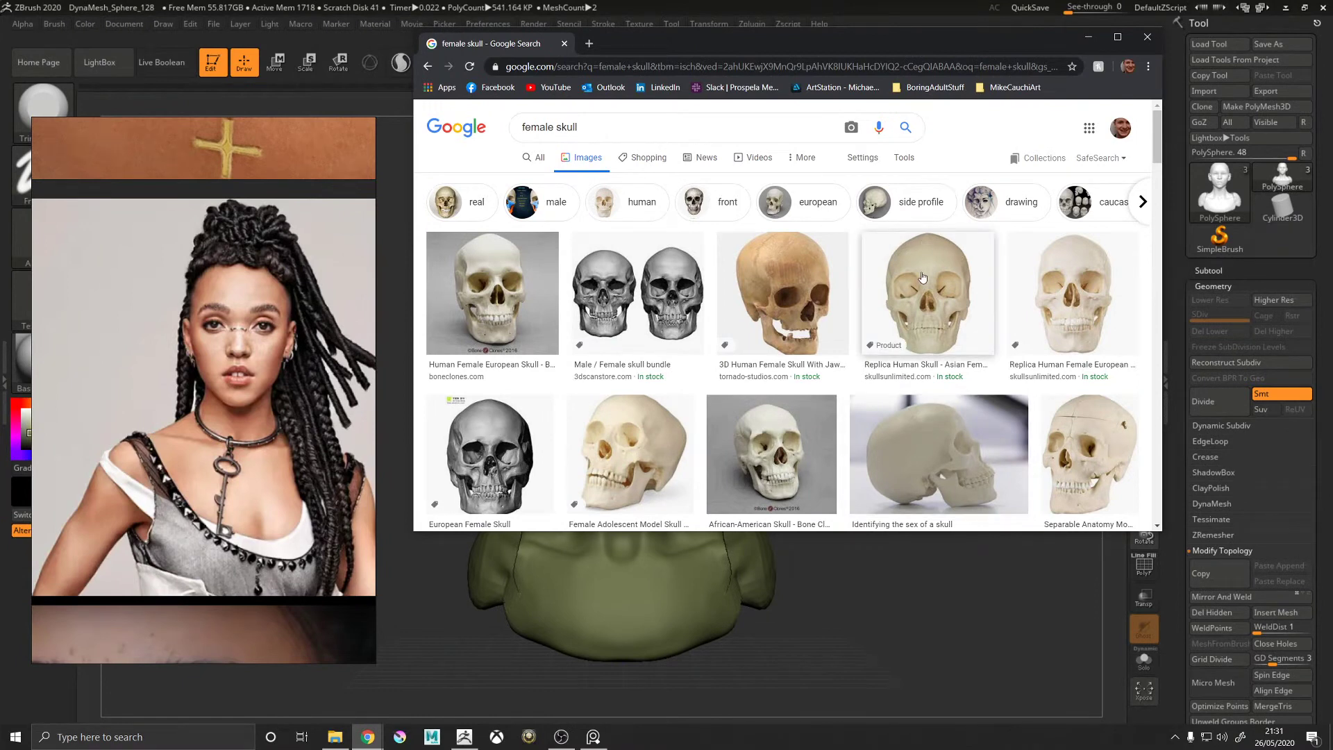
left_click(519, 453)
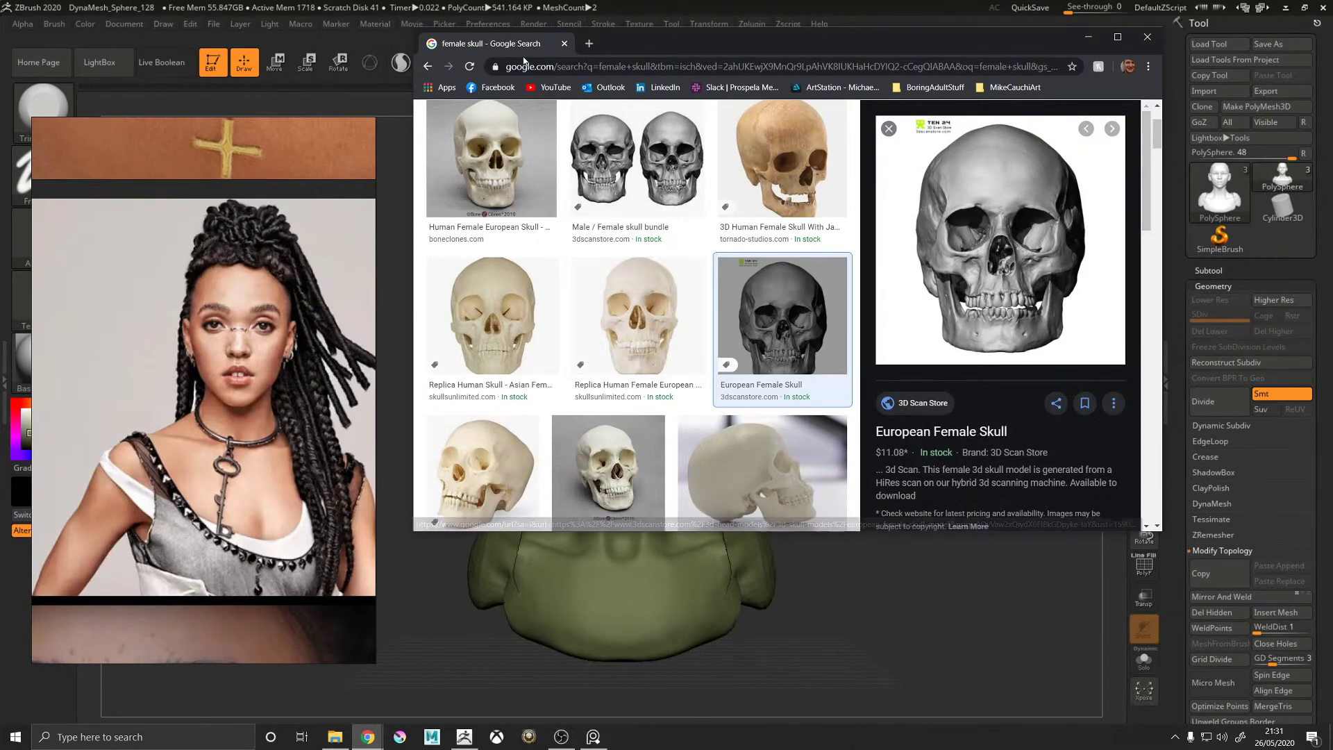
Return to ZBrush and adjust the side of the upper head with Move Topological at draw size 593, checking front and three-quarter views.
left_click(1088, 37)
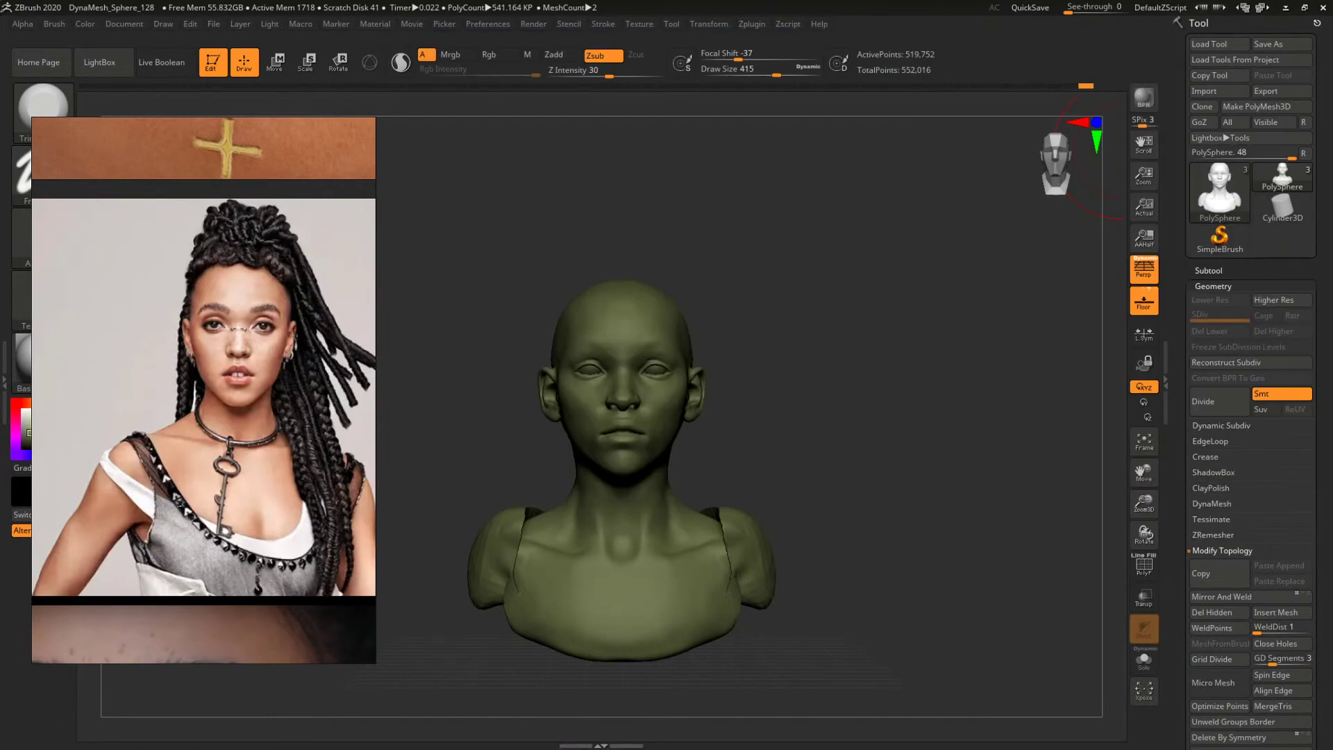
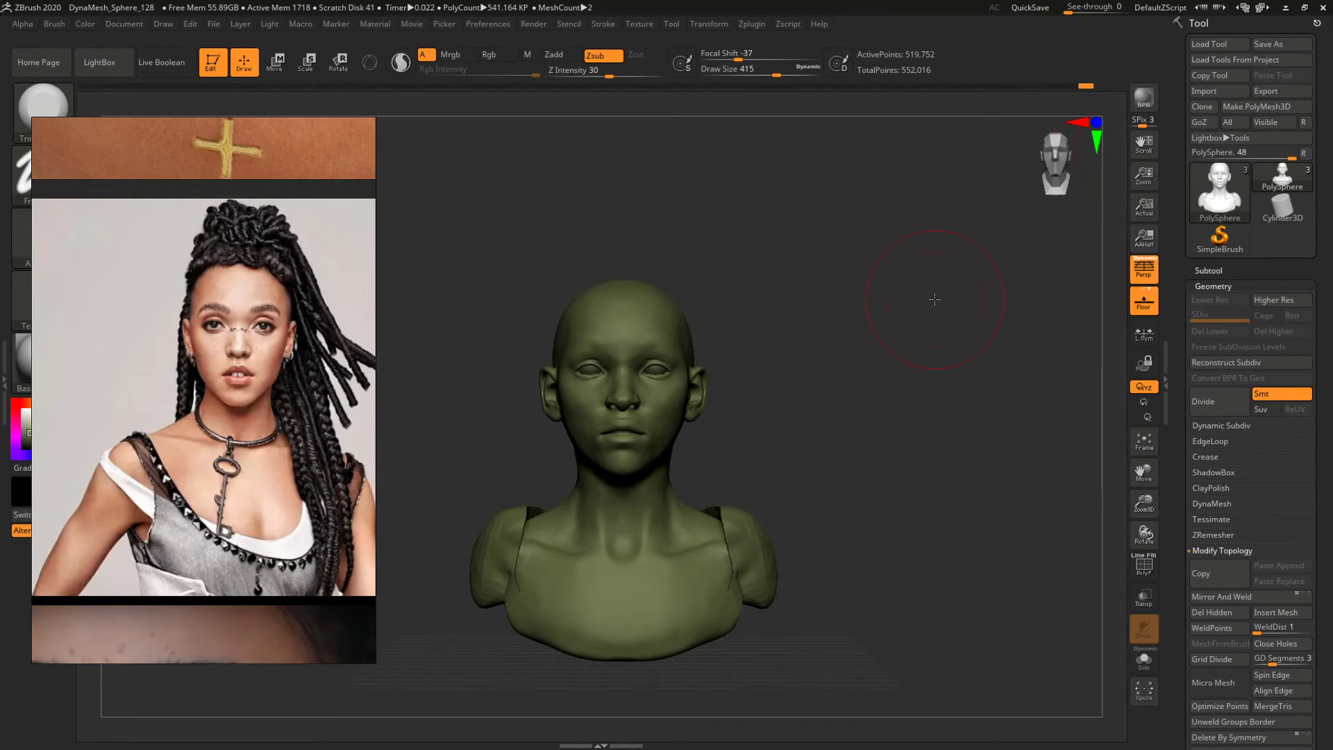
right_click_drag(824, 401, 888, 377, "ctrl")
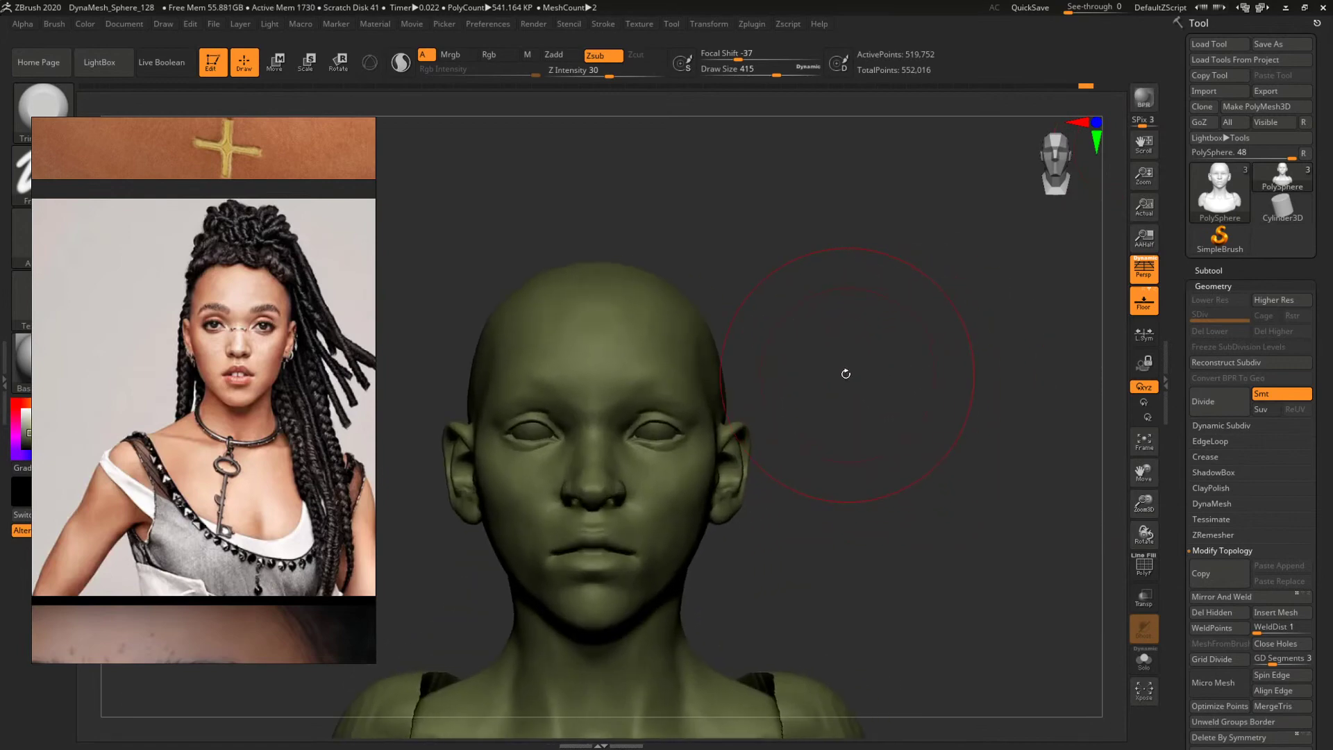
key("b")
key("m")
key("t")
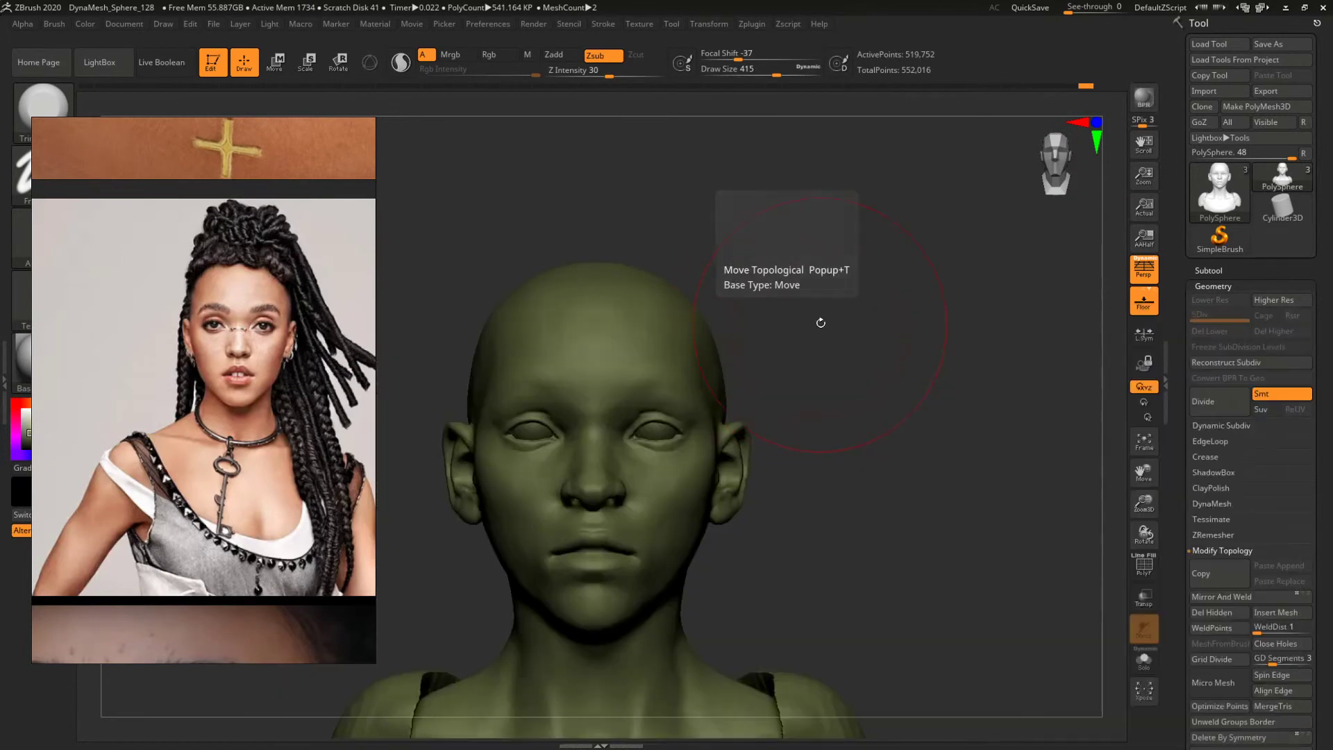
left_click_drag(781, 340, 672, 319)
key("bracketright")
key("bracketright")
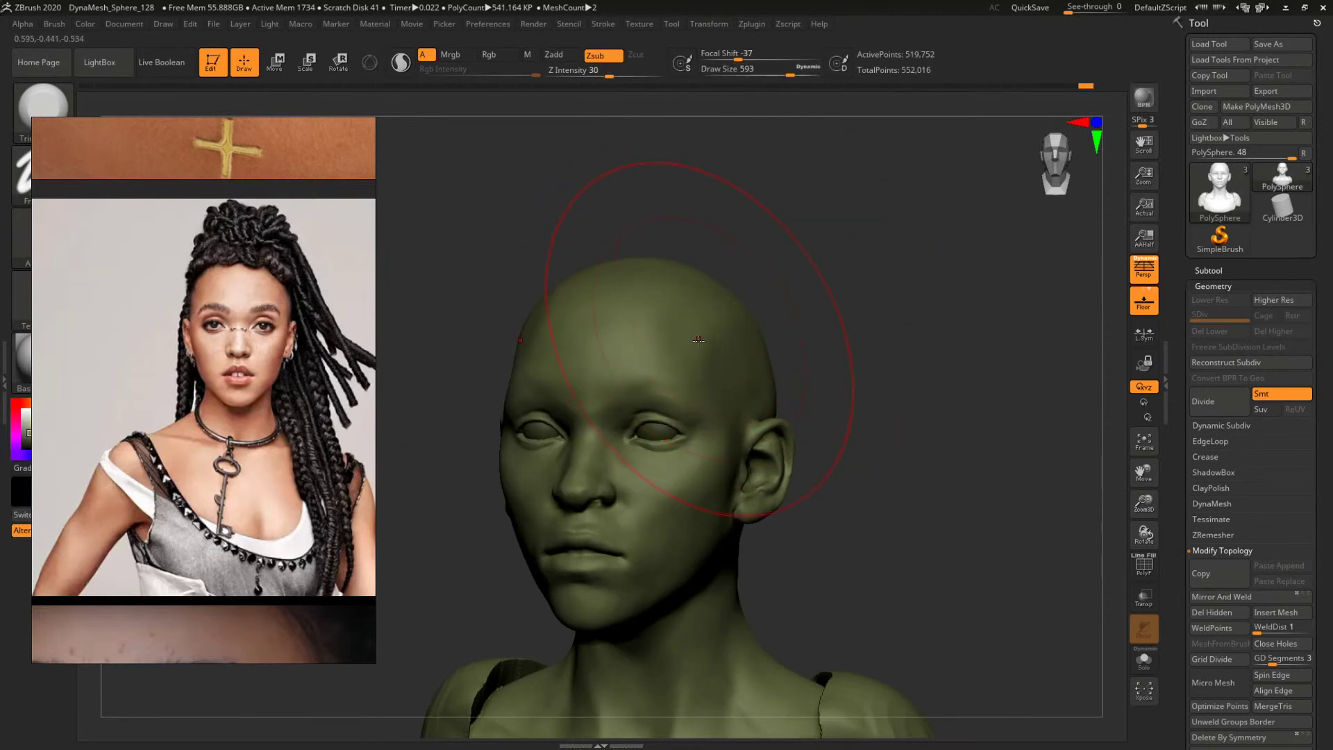
left_click_drag(829, 275, 866, 292)
right_click_drag(866, 291, 833, 291, "ctrl")
left_click_drag(834, 292, 825, 297)
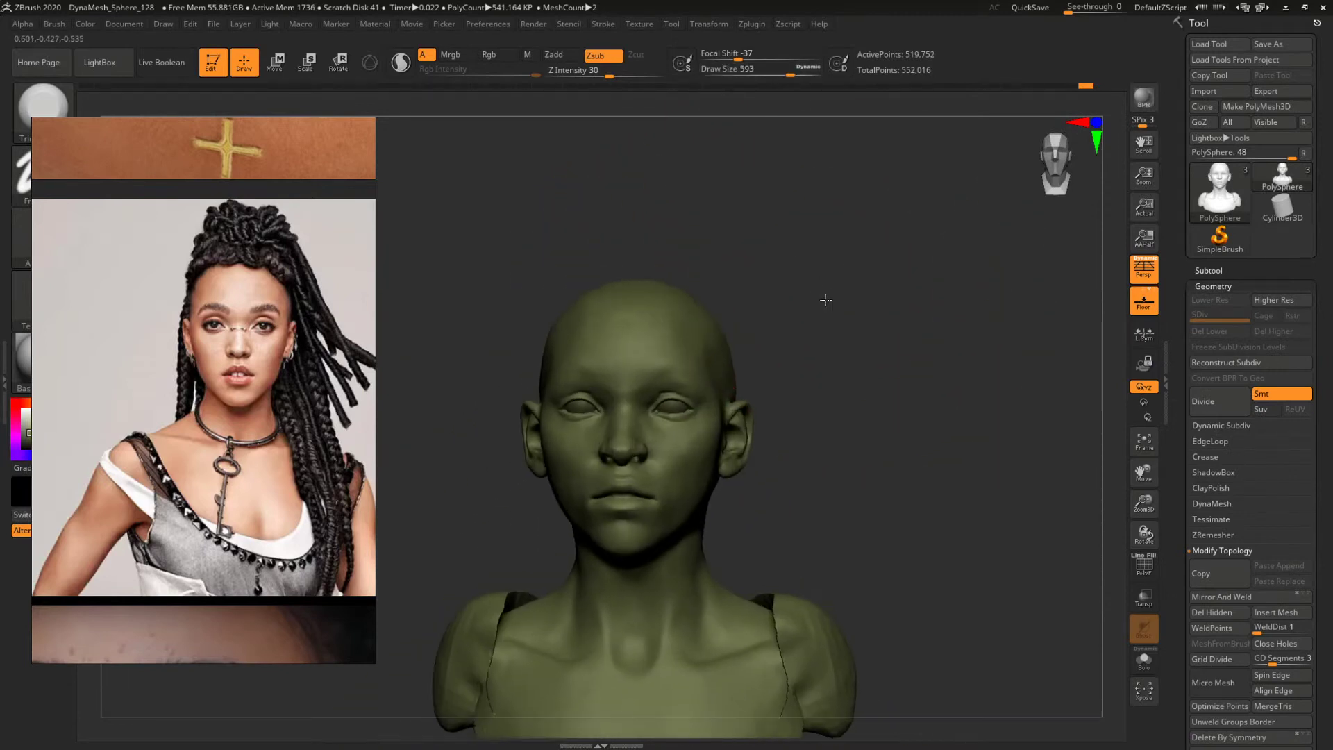
mouse_move(824, 297)
right_mouse_down("ctrl")
mouse_move(856, 320)
mouse_move(840, 294)
mouse_move(842, 345)
right_mouse_up("ctrl")
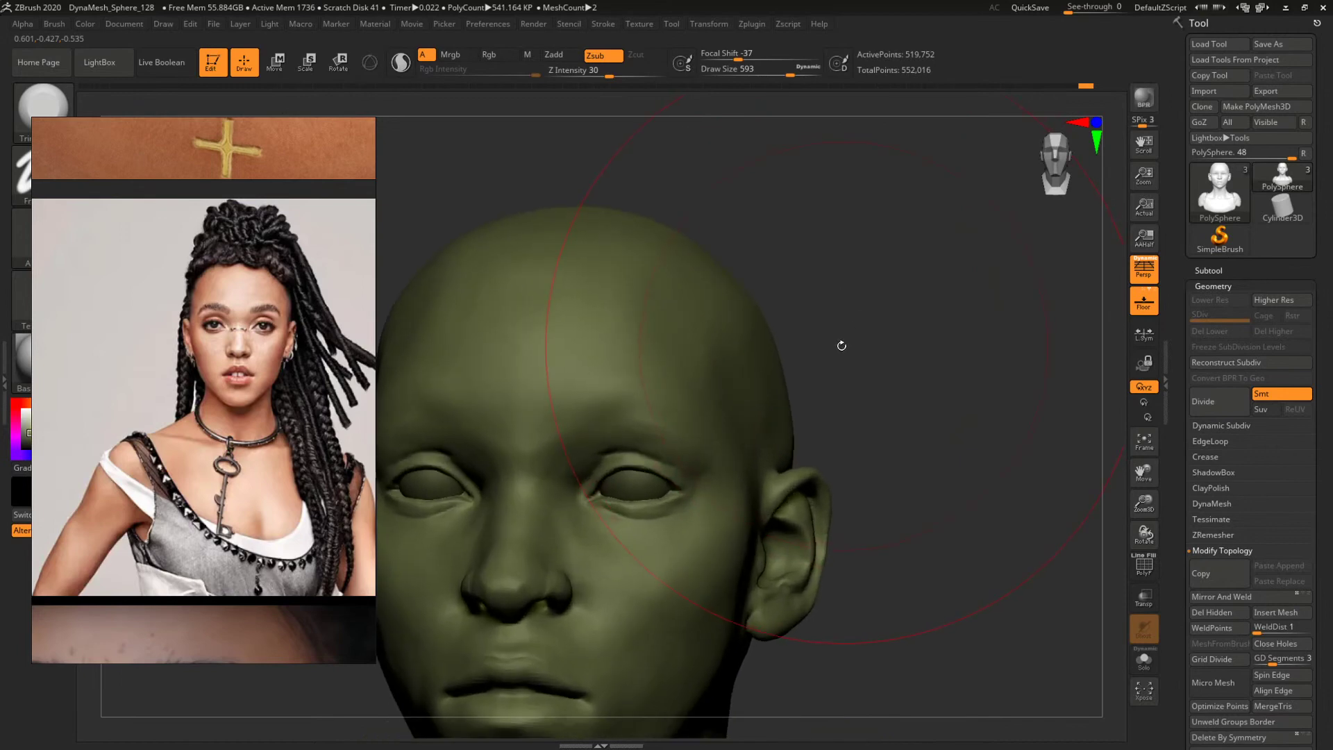
Define the temples beside the forehead with ClayBuildup, enlarging the brush to draw size 158, and check the head from the front.
key("b")
key("c")
key("b")
key("space")
left_click_drag(772, 411, 699, 387)
key("space")
key("space")
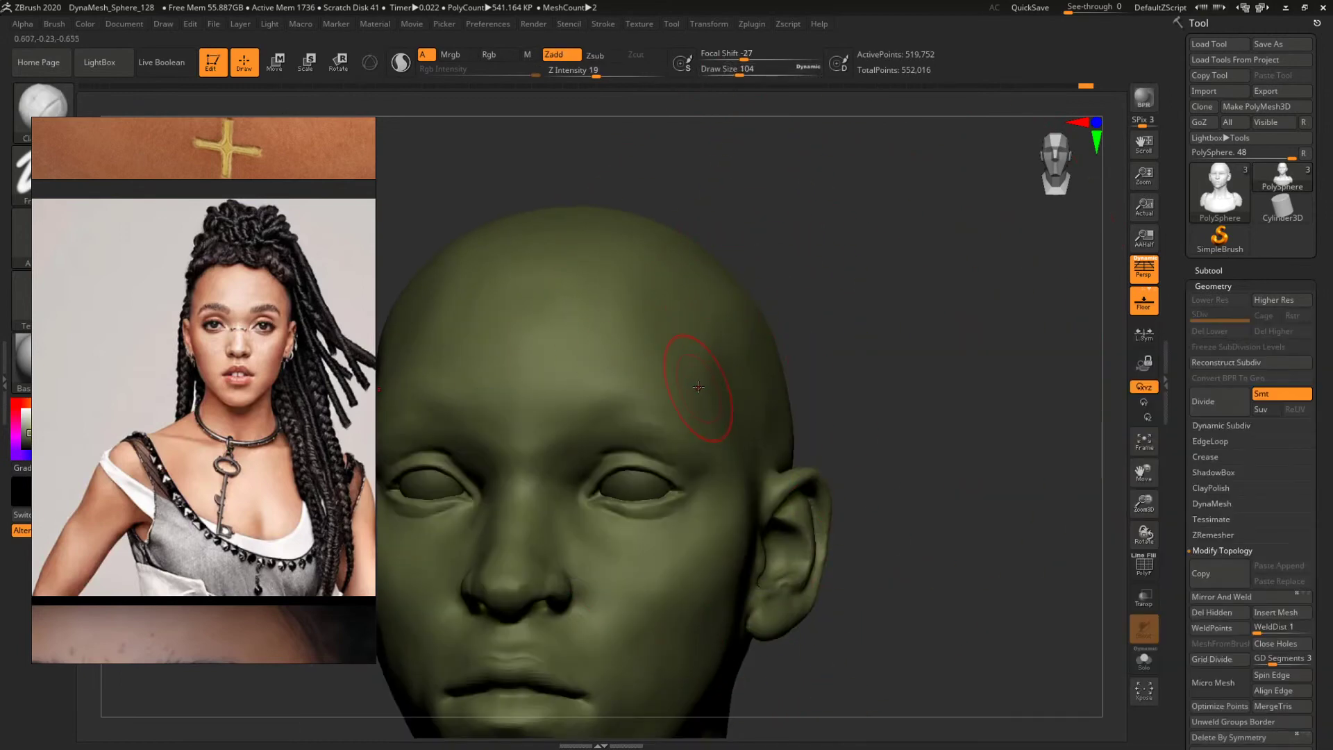
mouse_move(805, 386)
left_mouse_down("alt")
mouse_move(780, 344)
mouse_move(837, 327)
mouse_move(813, 368)
mouse_move(917, 327)
mouse_move(756, 343)
left_mouse_up("alt")
key("bracketright")
key("bracketright")
left_click_drag(895, 334, 826, 375)
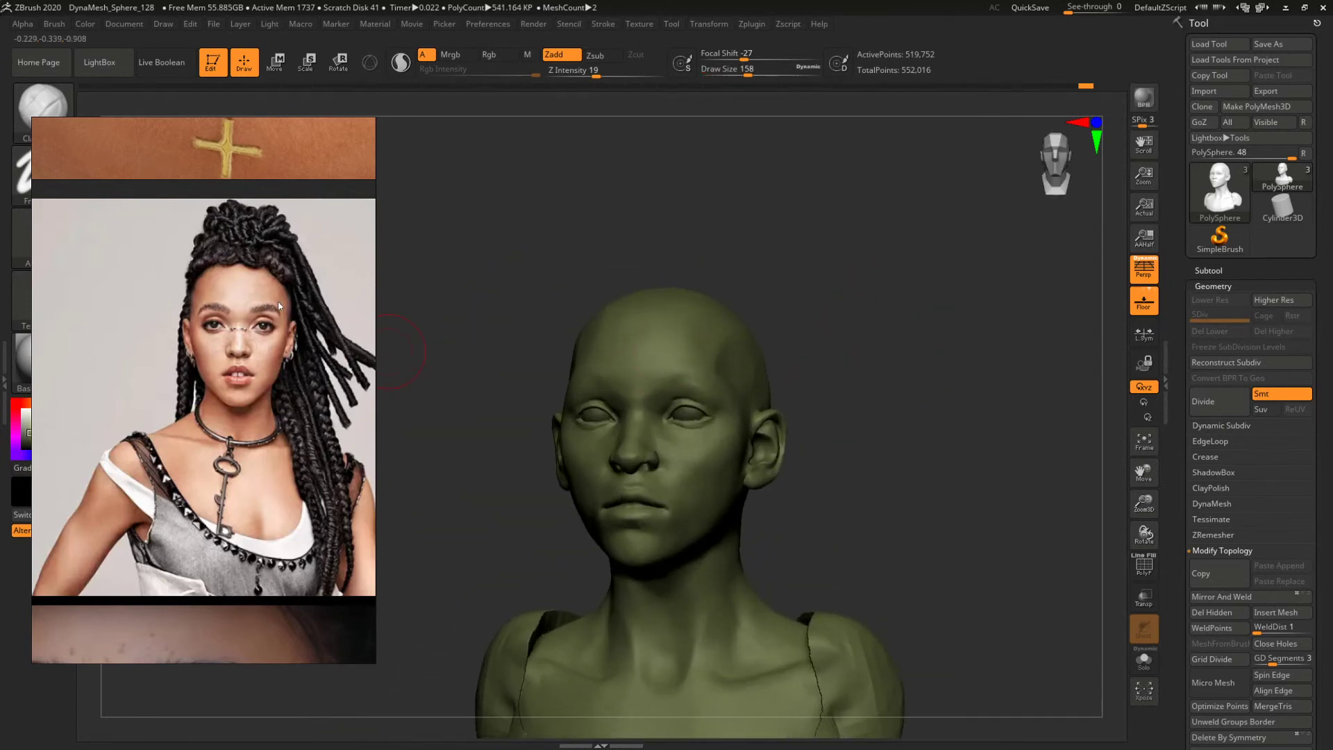
left_click_drag(923, 347, 925, 347, "shift")
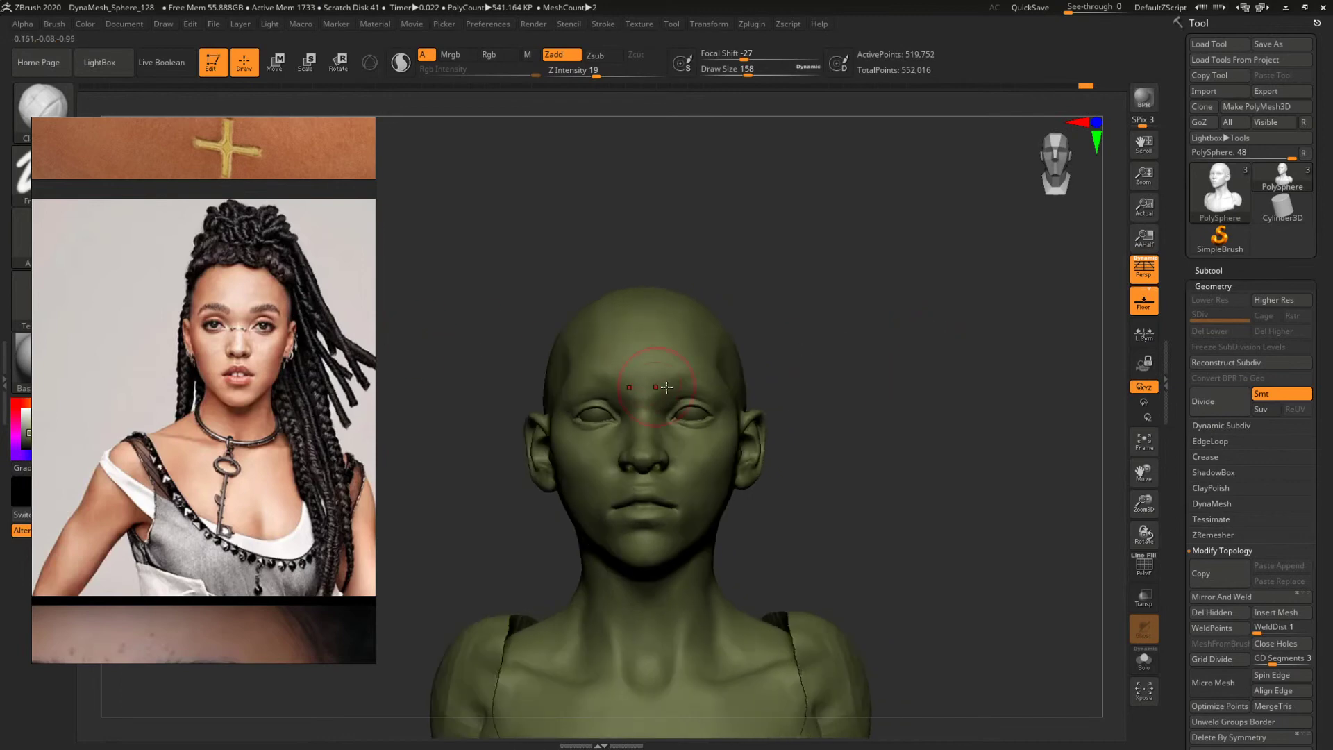
Flatten the temples and upper skull with TrimDynamic at draw sizes 379 and 286, checking side and front views.
mouse_move(846, 338)
left_mouse_down("alt")
mouse_move(861, 357)
mouse_move(868, 337)
mouse_move(695, 369)
left_mouse_up("alt")
key("b")
key("t")
key("d")
key("space")
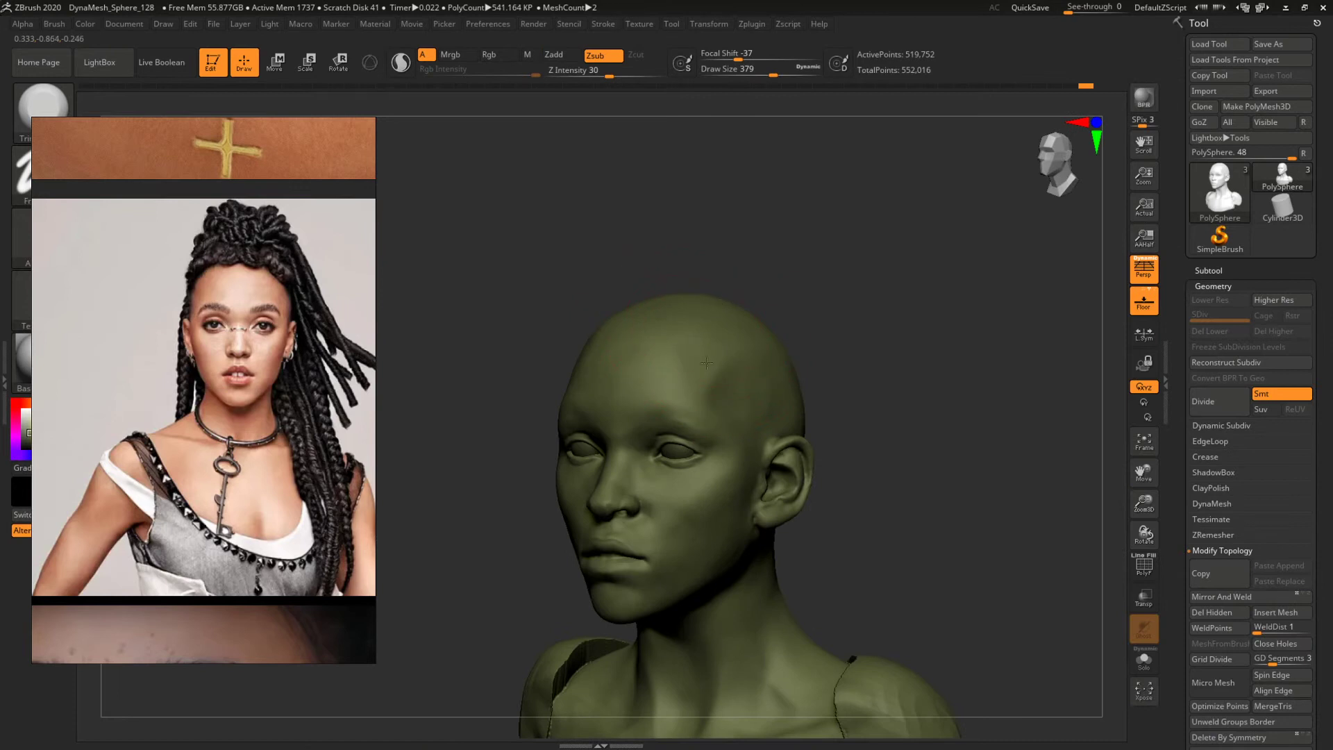
left_click_drag(839, 305, 789, 355)
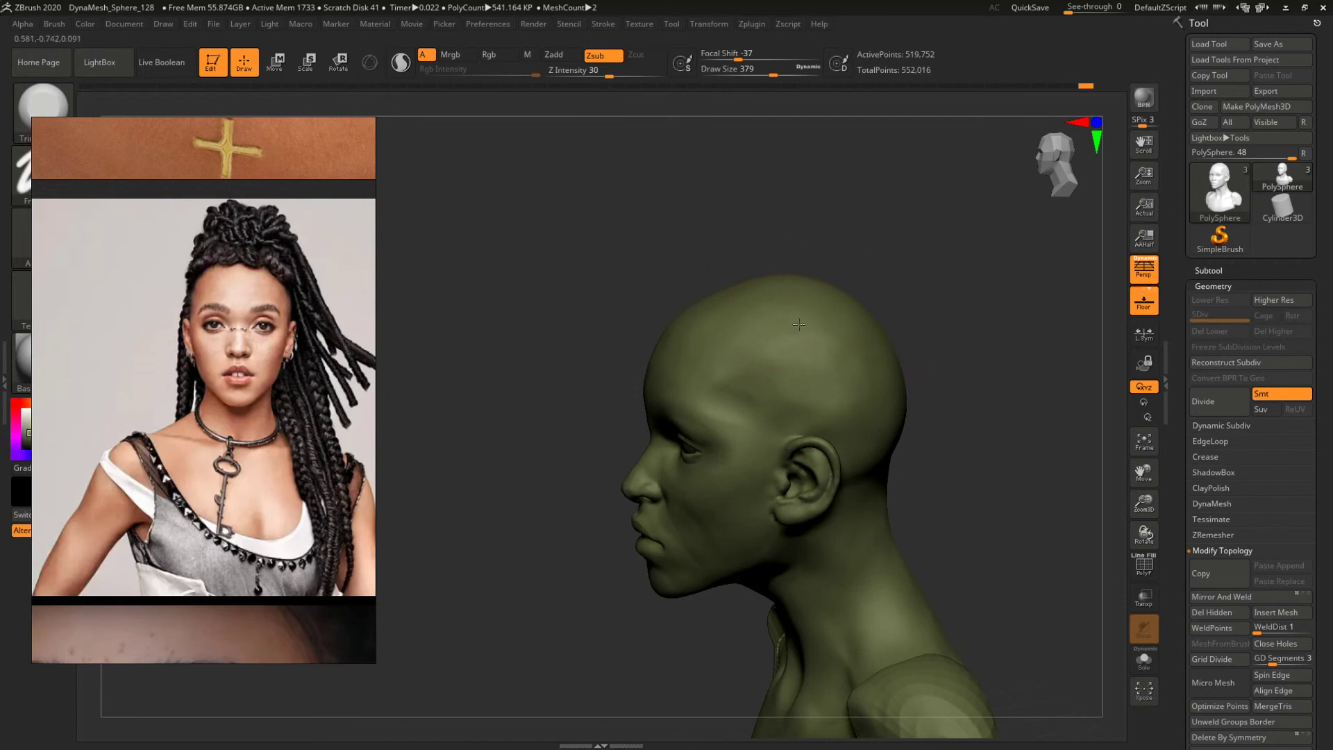
left_click_drag(917, 267, 1014, 292)
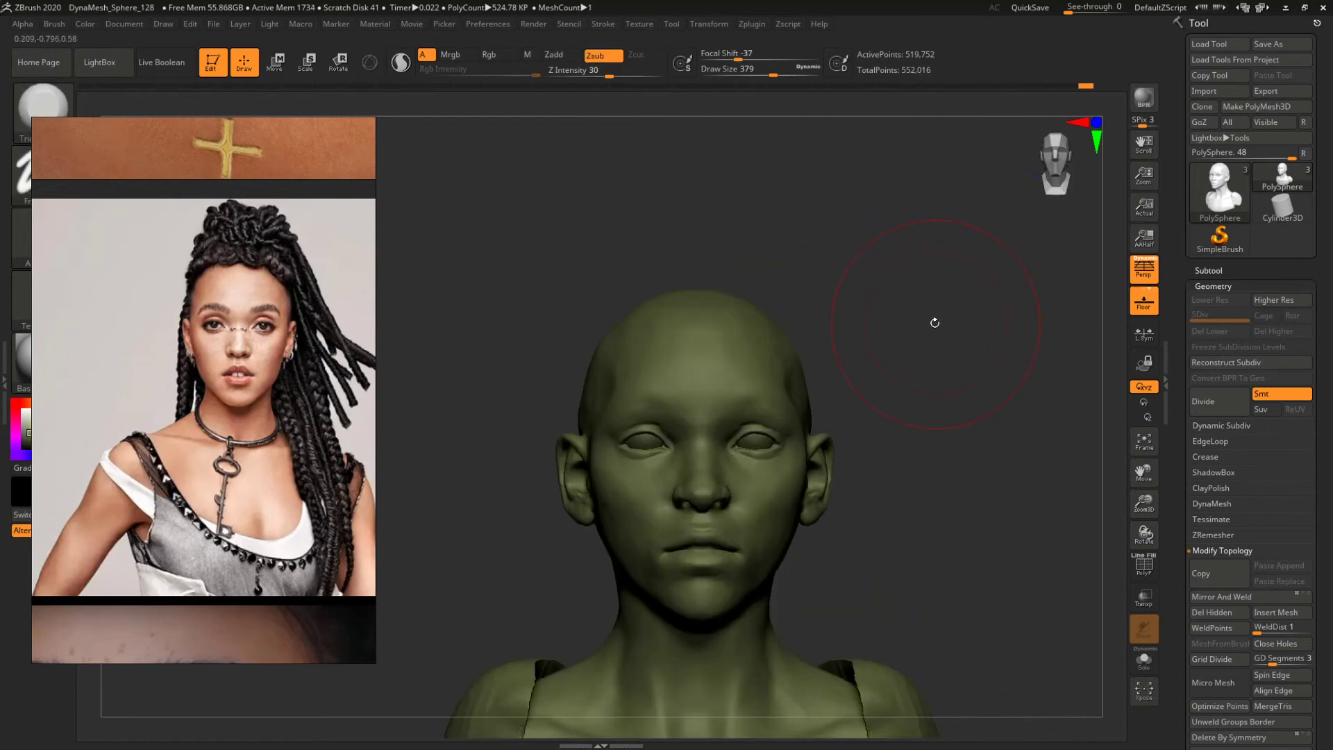
left_click_drag(934, 321, 734, 305, "shift")
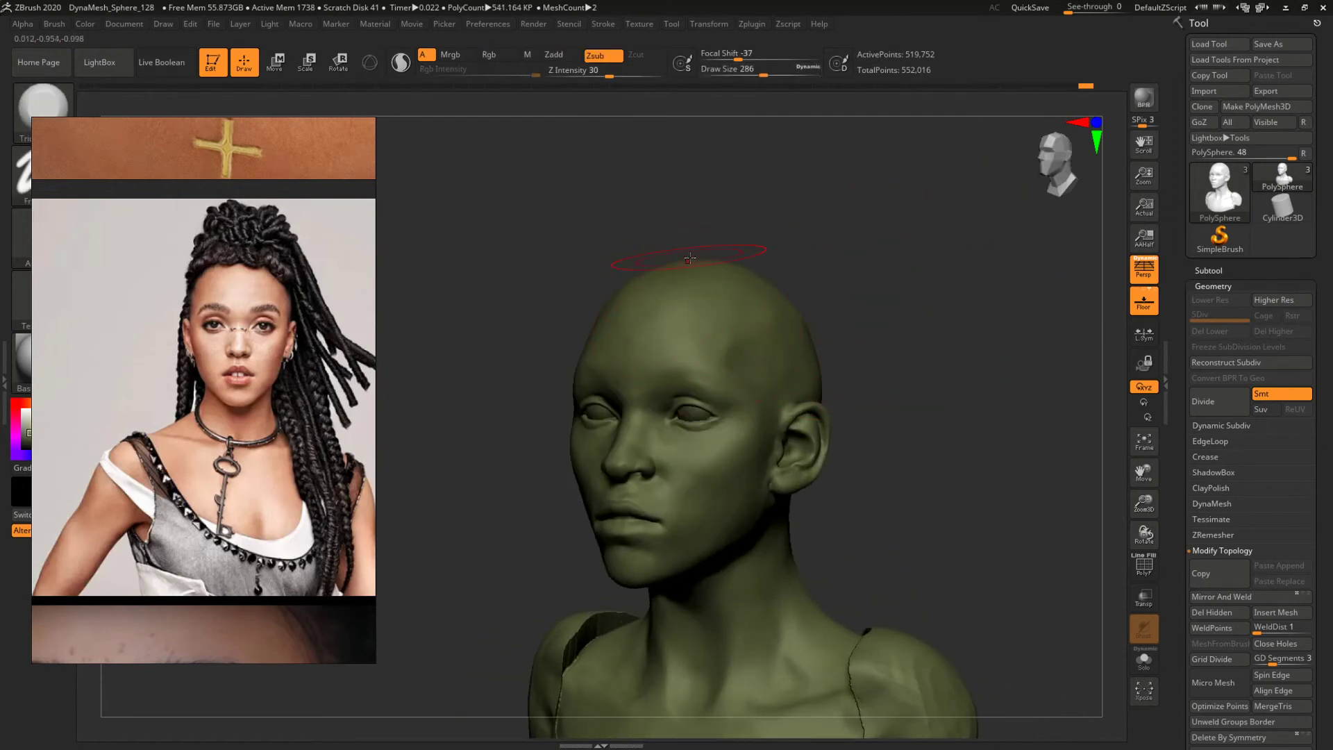
Rework the temple between brow and ear with ClayBuildup and smooth the area into the forehead.
mouse_move(835, 289)
left_mouse_down()
mouse_move(877, 345)
mouse_move(767, 348)
left_mouse_up()
key("b")
key("c")
key("b")
key("space")
mouse_move(809, 389)
left_mouse_down()
mouse_move(789, 389)
mouse_move(814, 398)
mouse_move(809, 378)
mouse_move(753, 399)
mouse_move(828, 412)
left_mouse_up()
key("space")
key("space")
key("space")
key("space")
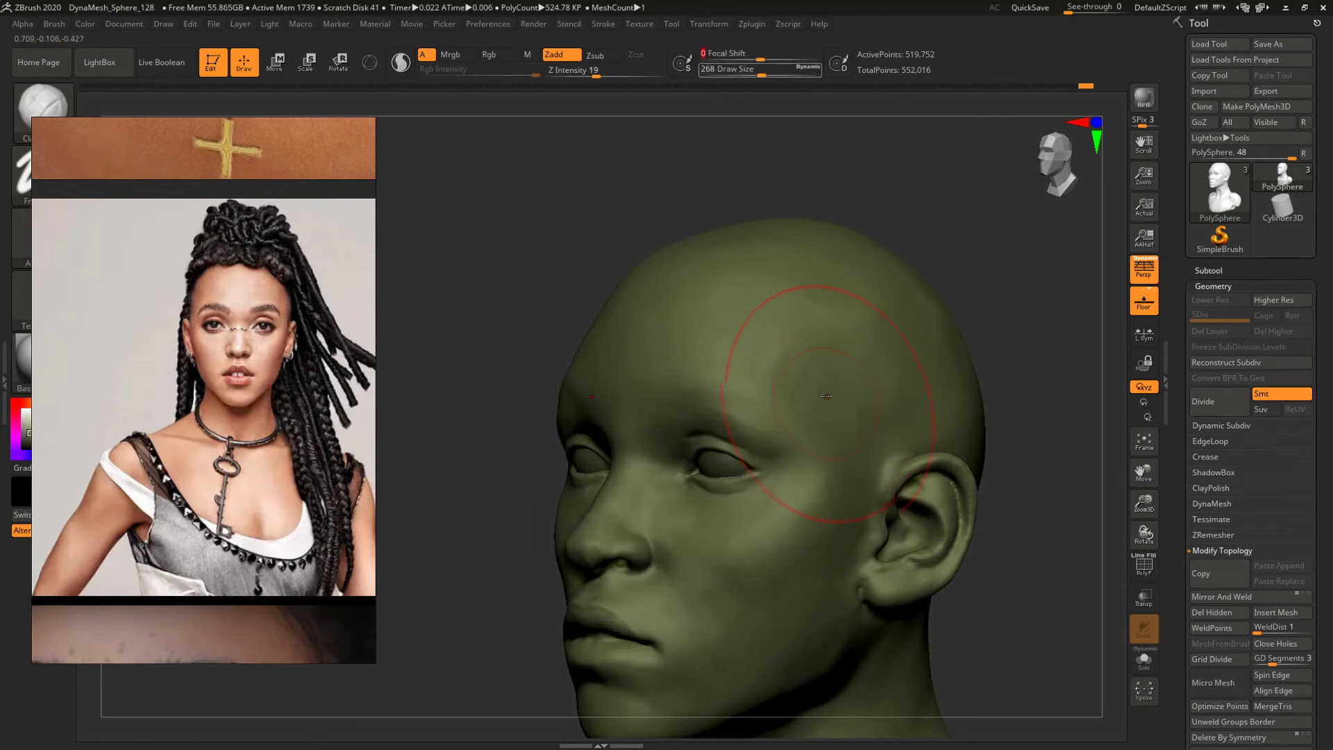
left_click_drag(1009, 267, 801, 309, "shift")
Refine the forehead and temple planes with TrimDynamic at draw size 239 and check the whole bust from the front.
mouse_move(923, 311)
left_mouse_down()
mouse_move(887, 312)
mouse_move(813, 363)
mouse_move(763, 358)
mouse_move(782, 323)
left_mouse_up()
key("b")
key("t")
key("d")
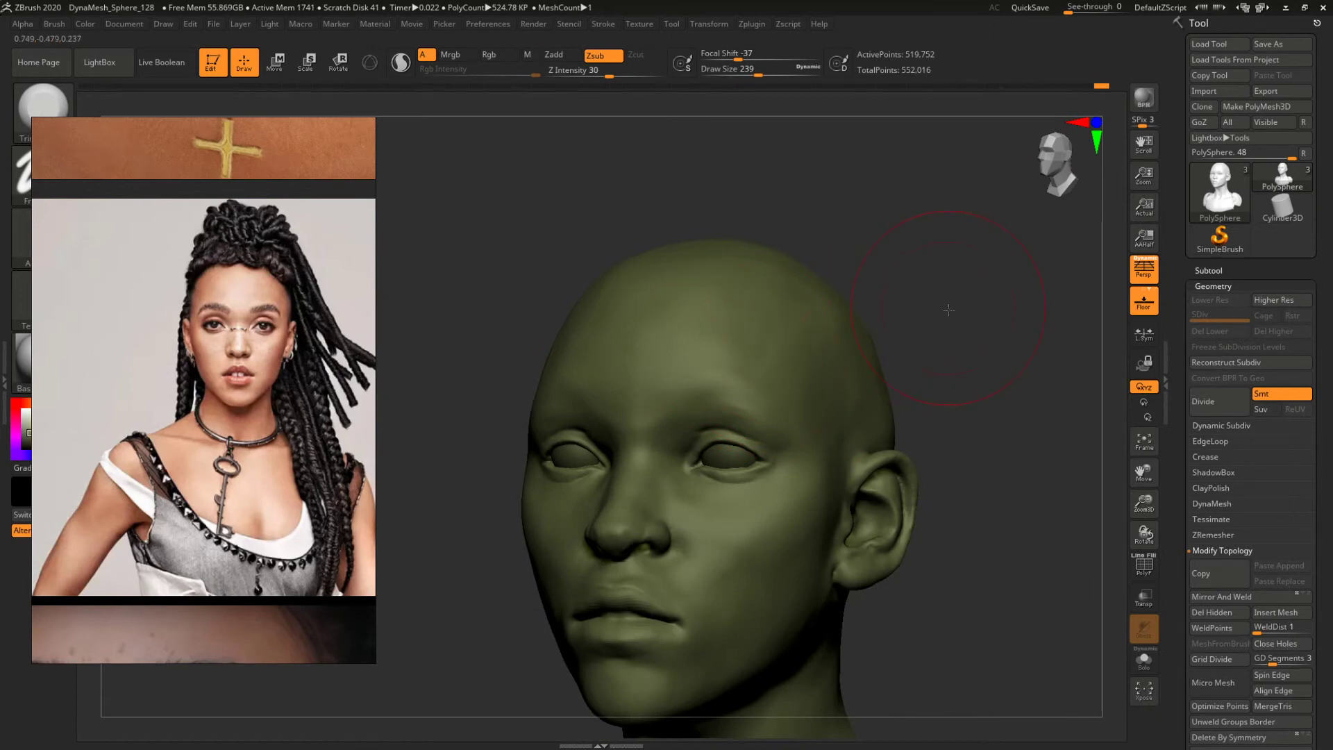
left_click_drag(949, 310, 895, 395, "shift")
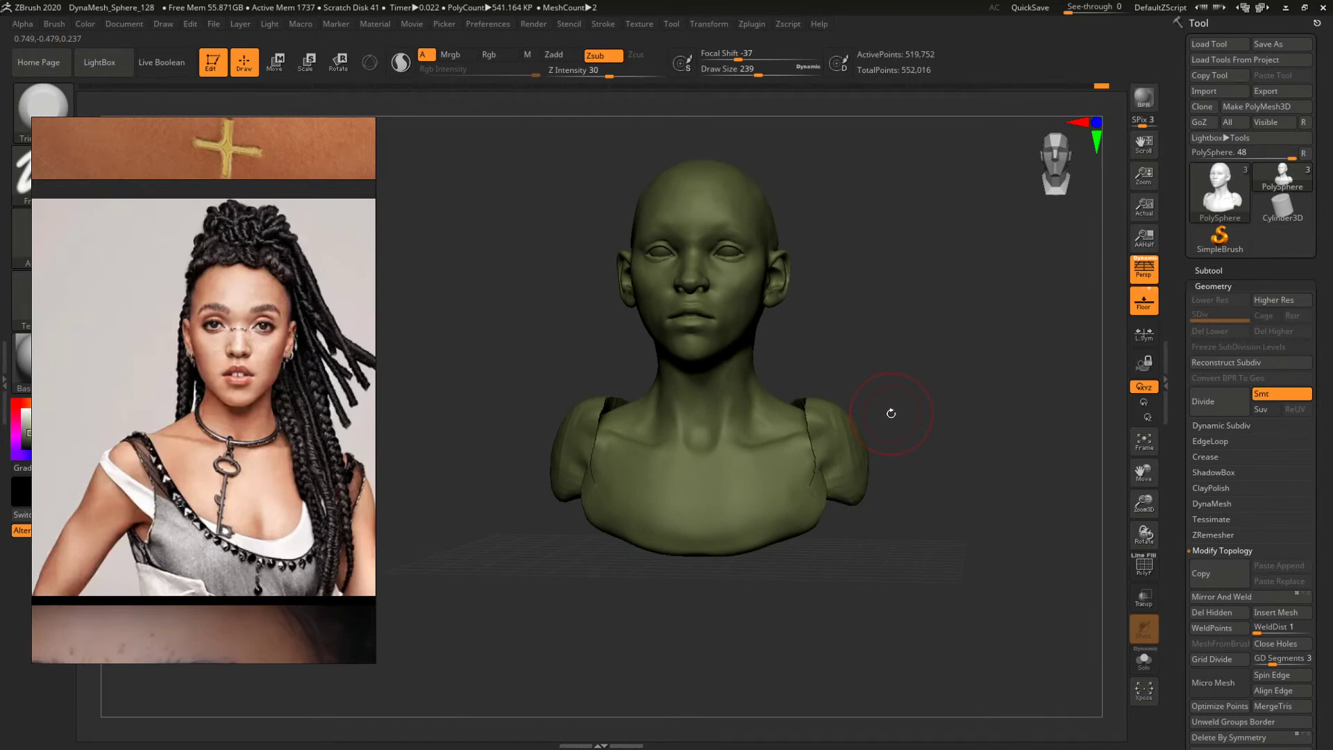
Isolate the shoulder caps from the bust and display their polyframe to examine how they are grouped.
left_click(859, 445, "ctrl+shift")
left_click_drag(916, 349, 948, 420, "ctrl+shift")
left_click(941, 397, "ctrl+shift")
left_click(856, 439, "ctrl+shift")
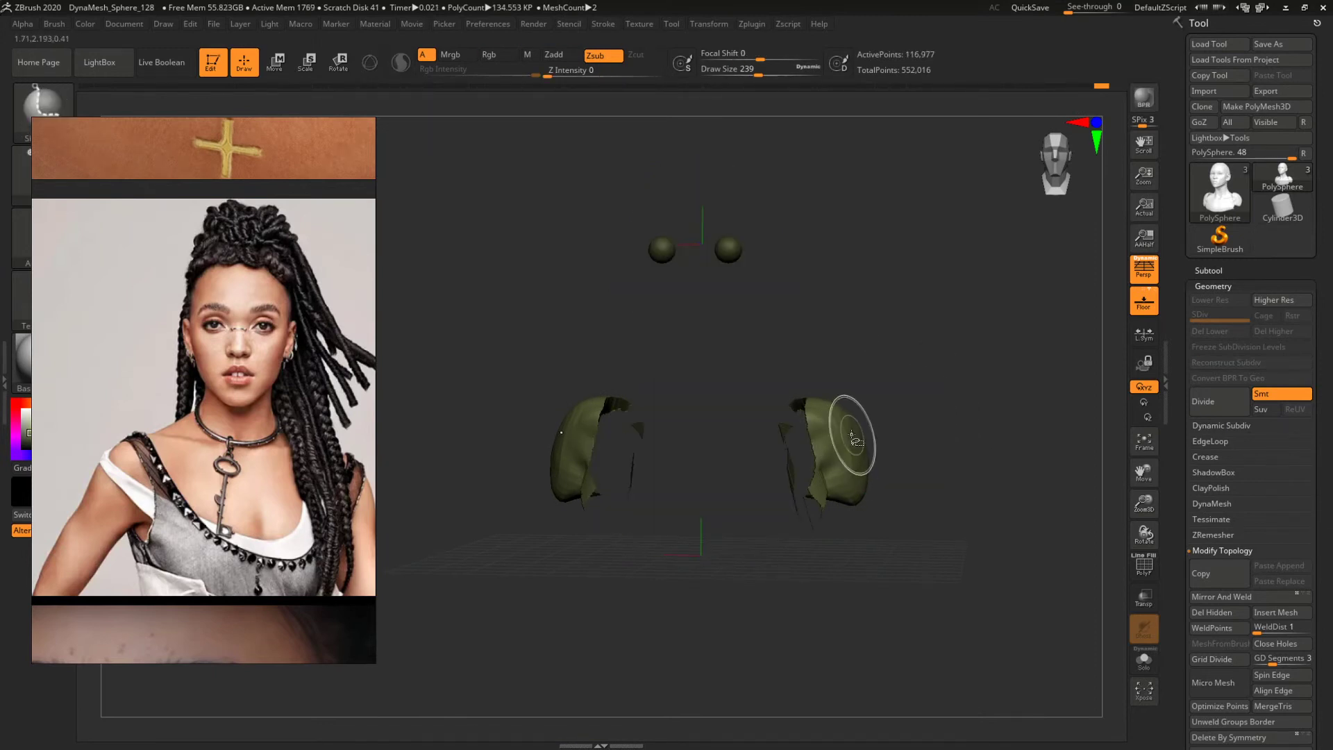
key("shift+f")
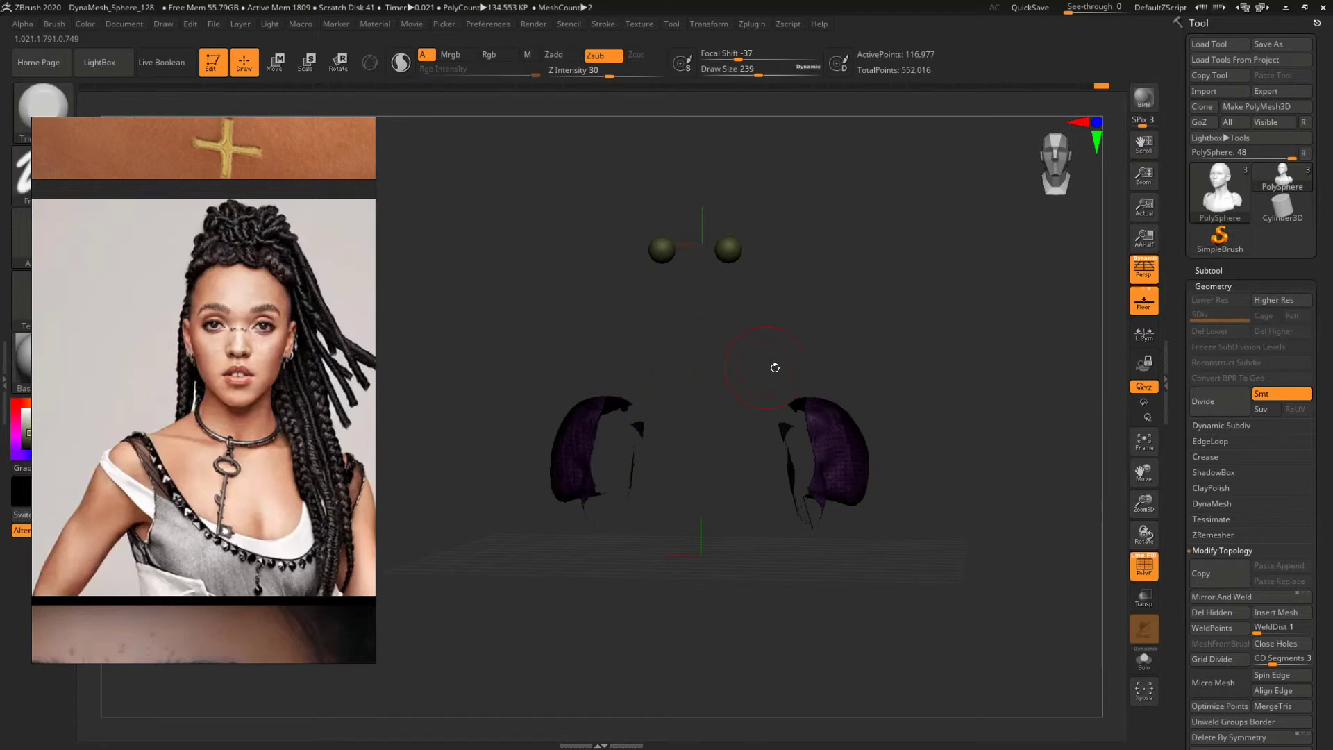
left_click(972, 343, "ctrl+shift")
left_click(872, 429, "ctrl+shift")
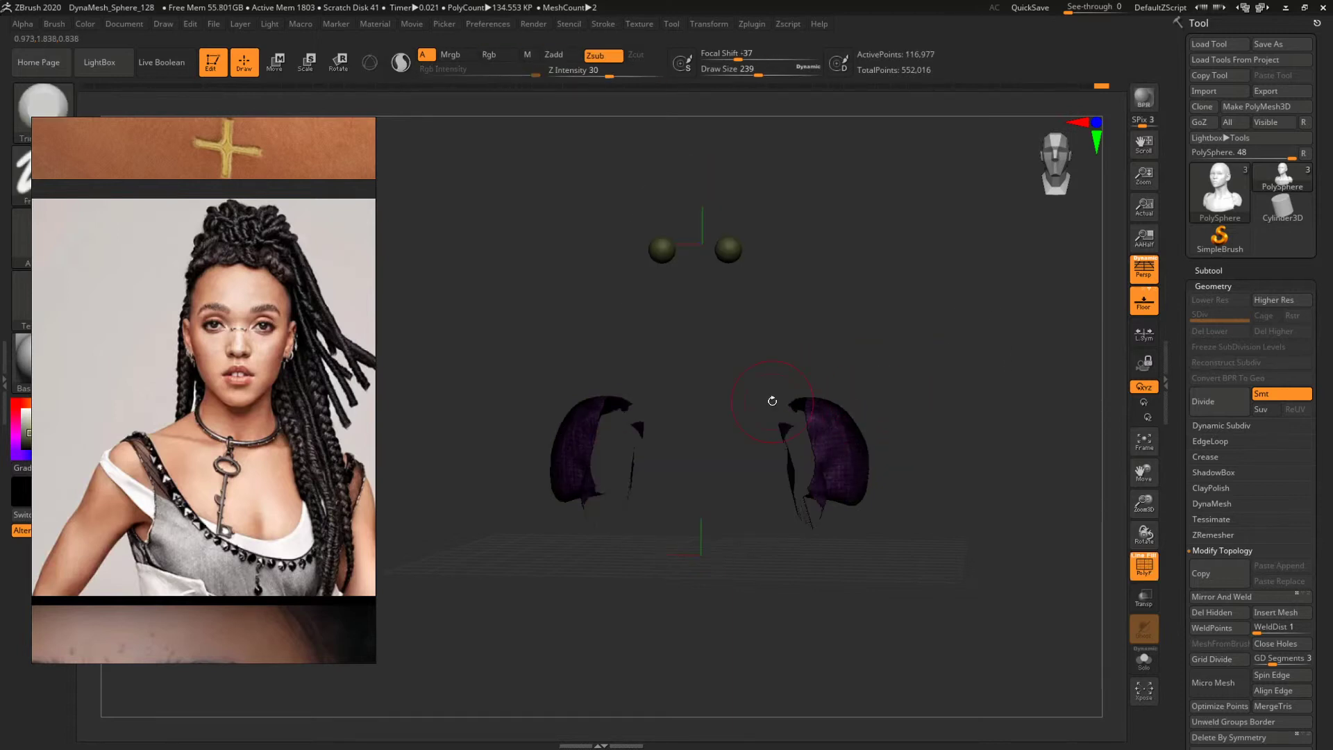
Keep only the shoulder caps visible and set the selection brush to SelectRect.
key("ctrl+shift")
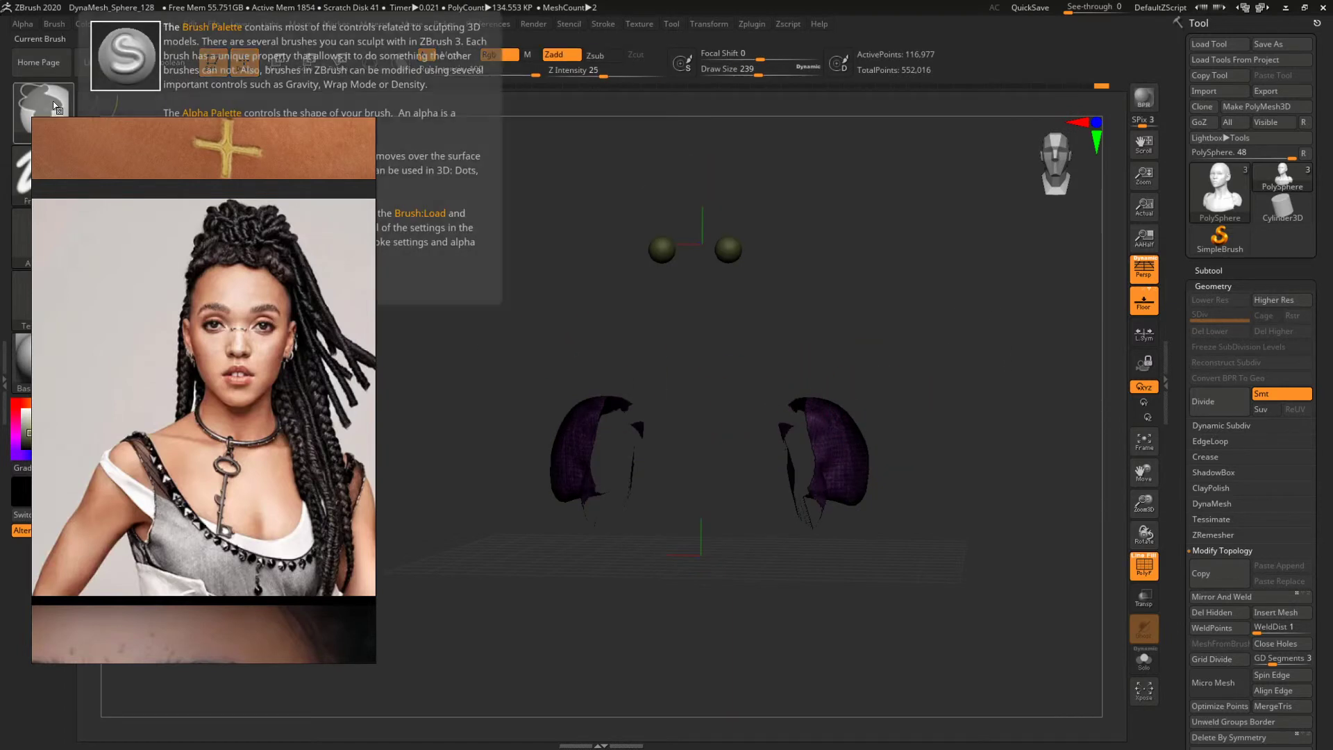
left_click(927, 335, "ctrl+shift")
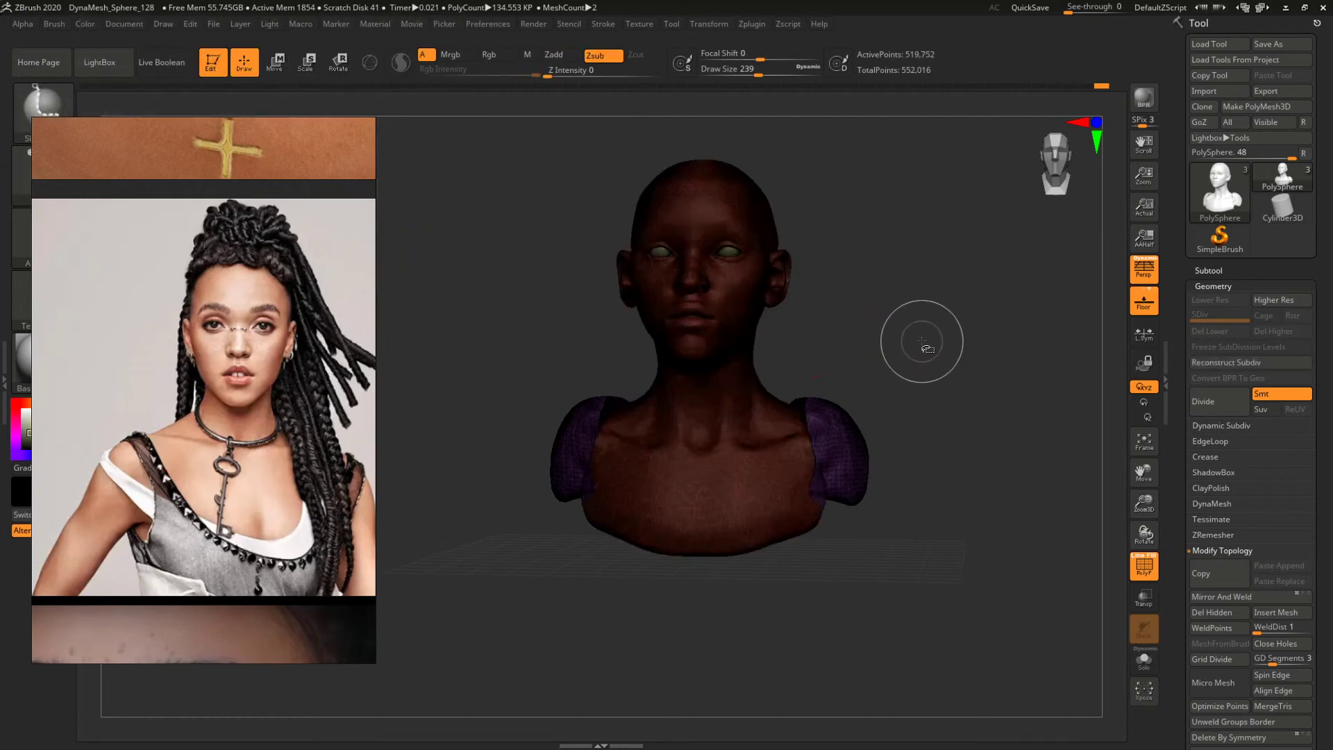
left_click(848, 431, "ctrl+shift")
left_click(58, 104, "ctrl+shift")
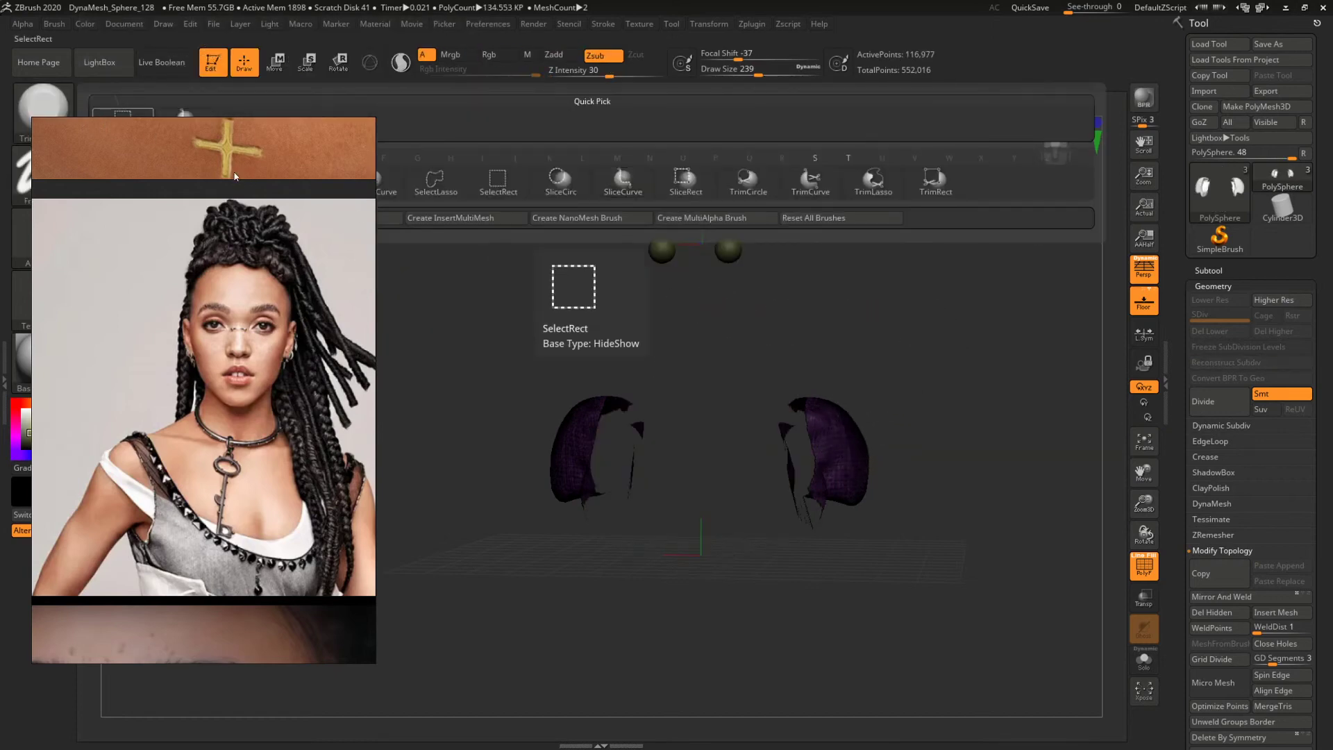
left_click(668, 182)
left_click(631, 210)
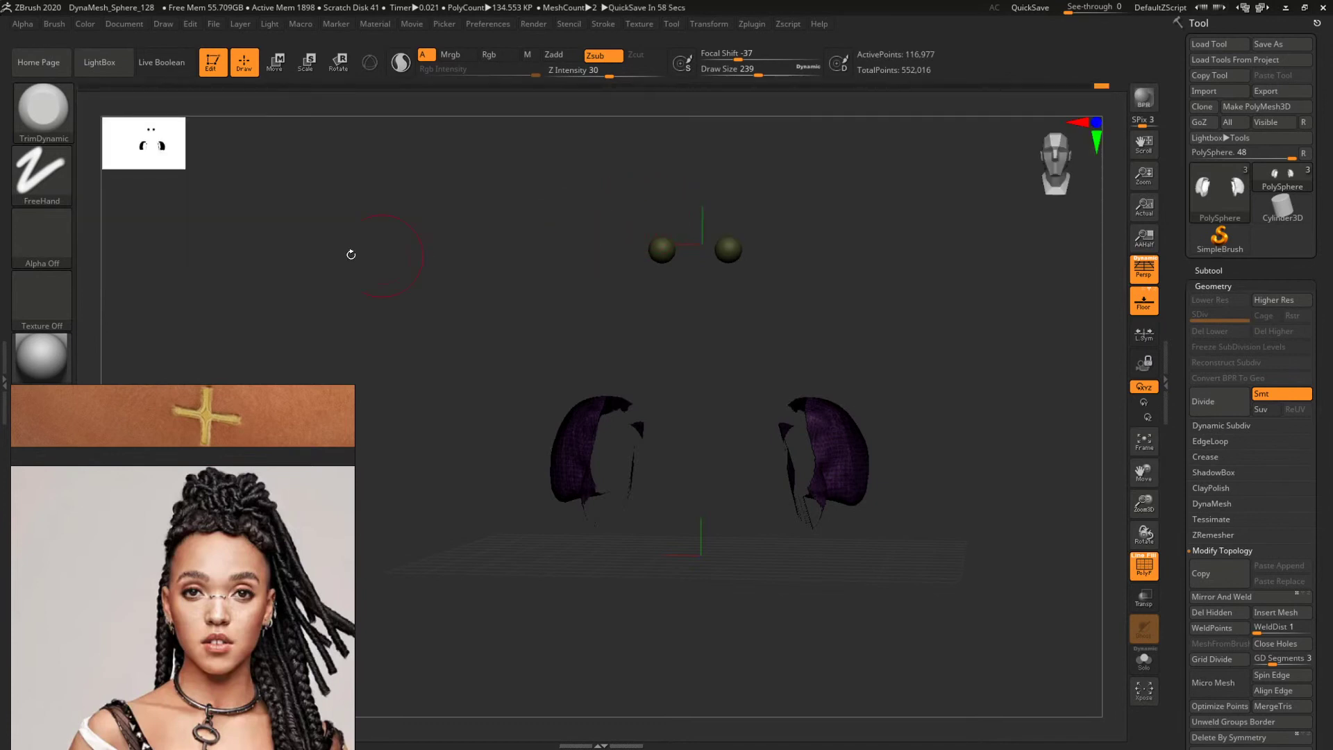
left_click(64, 126, "ctrl+shift")
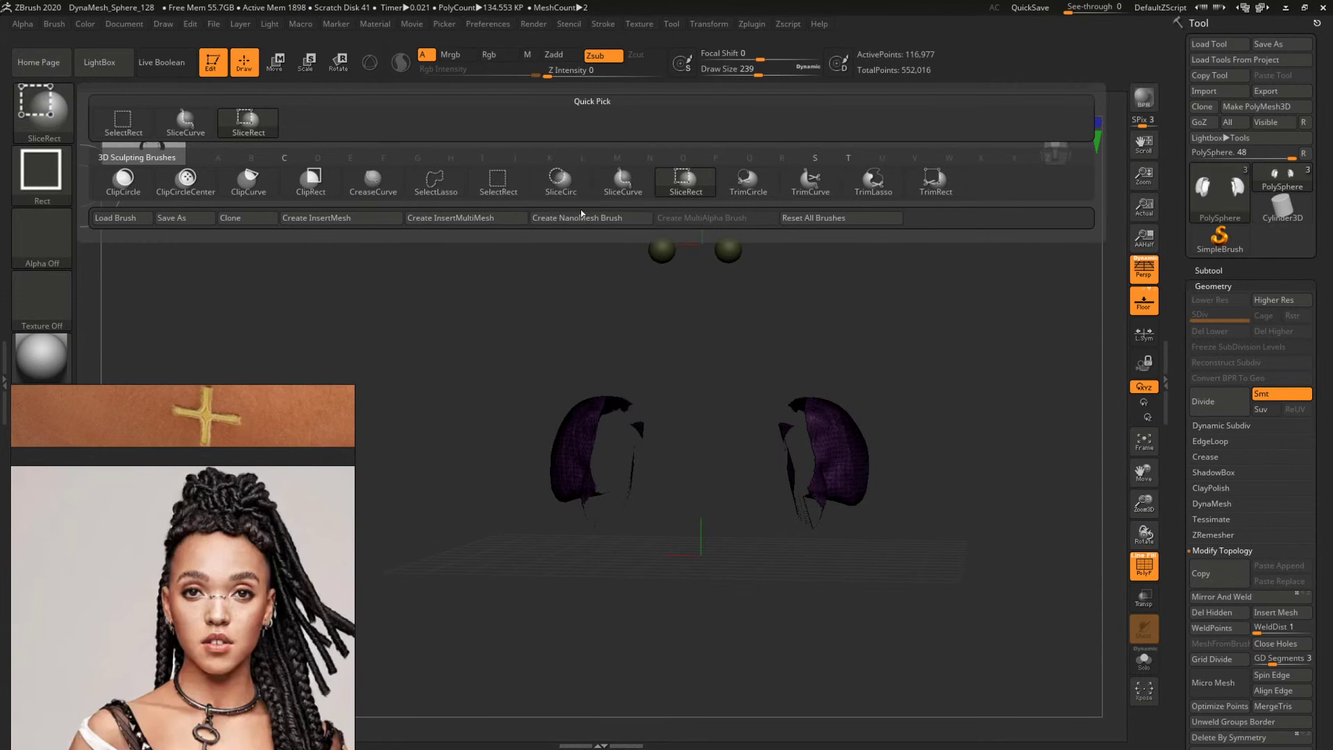
left_click(490, 186)
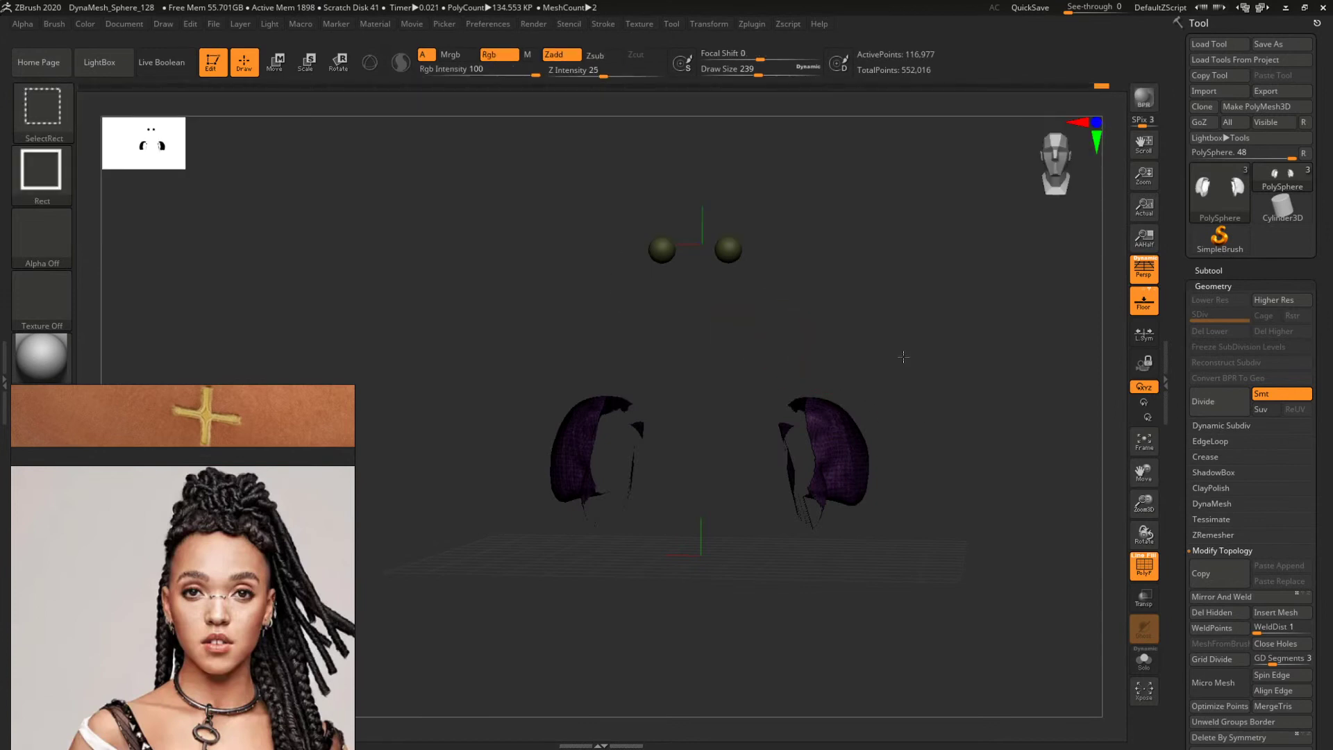
Turn off the polyframe, show the full bust and mask the head and torso, leaving only the shoulder caps unmasked.
left_click(946, 430, "ctrl+shift")
left_click(946, 416, "ctrl+shift")
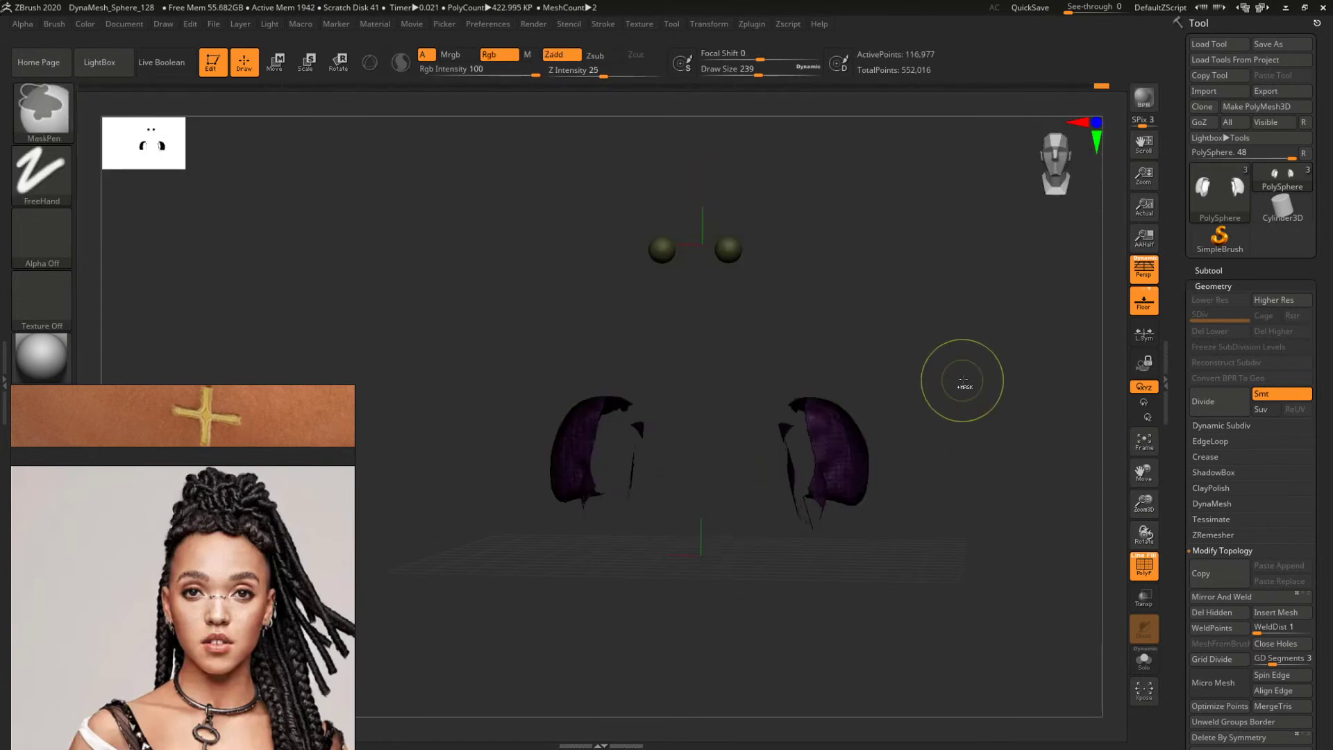
left_click(992, 428, "ctrl+shift")
key("shift+f")
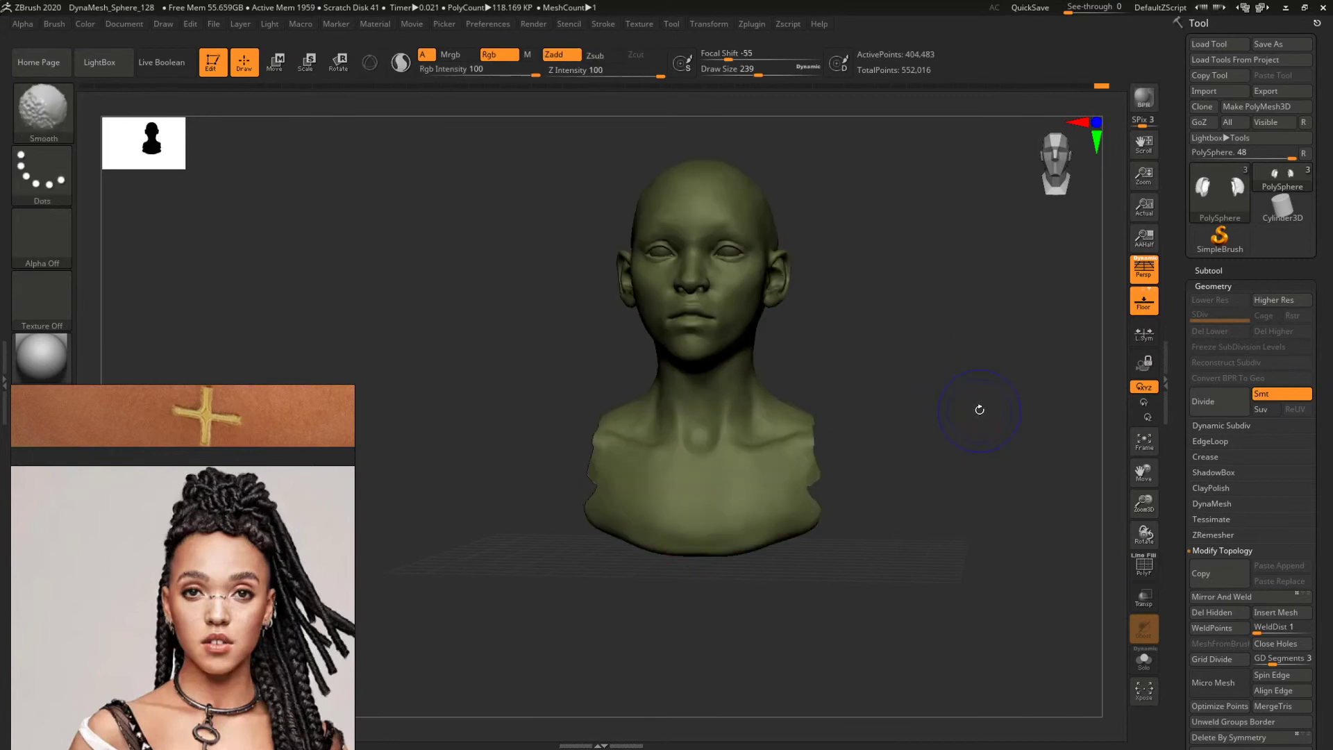
left_click(973, 394, "ctrl+shift")
left_click(972, 386, "ctrl")
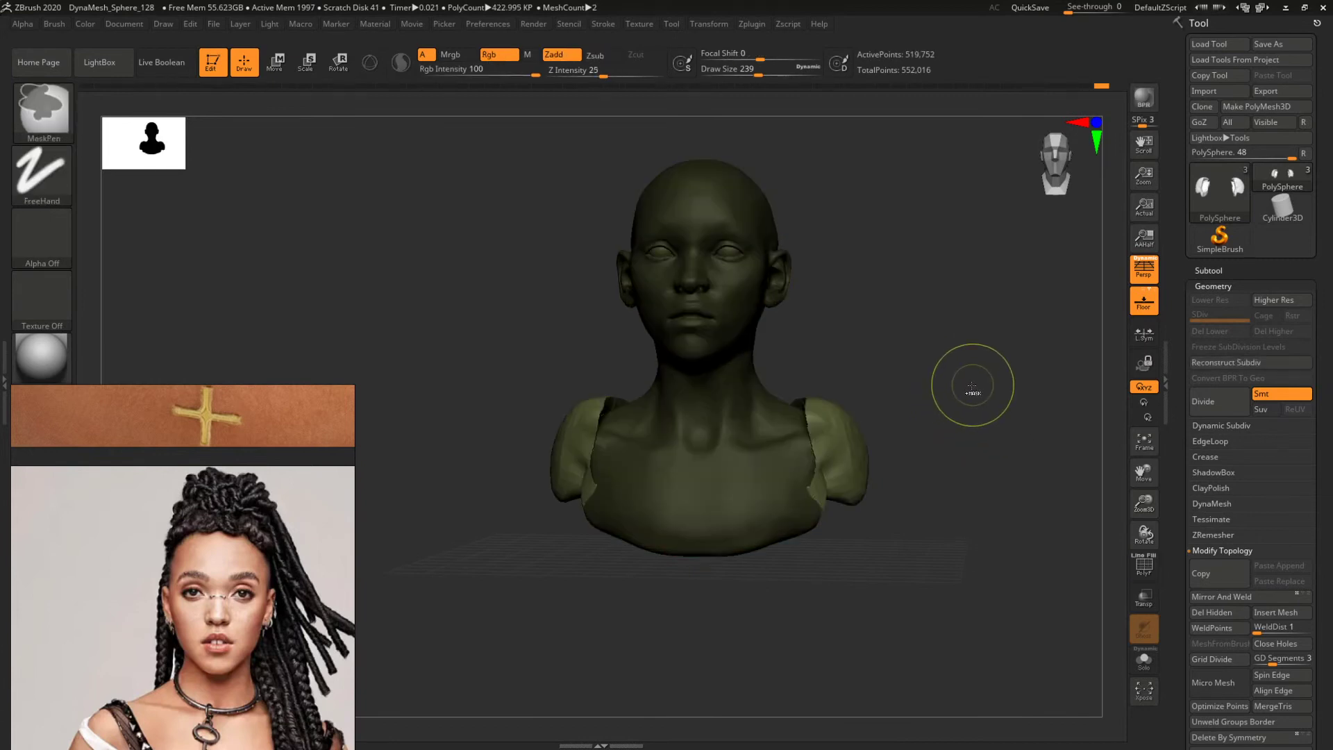
Reposition the unmasked shoulder caps, pulling them toward the torso with the Move brush at draw size 602.
key("w")
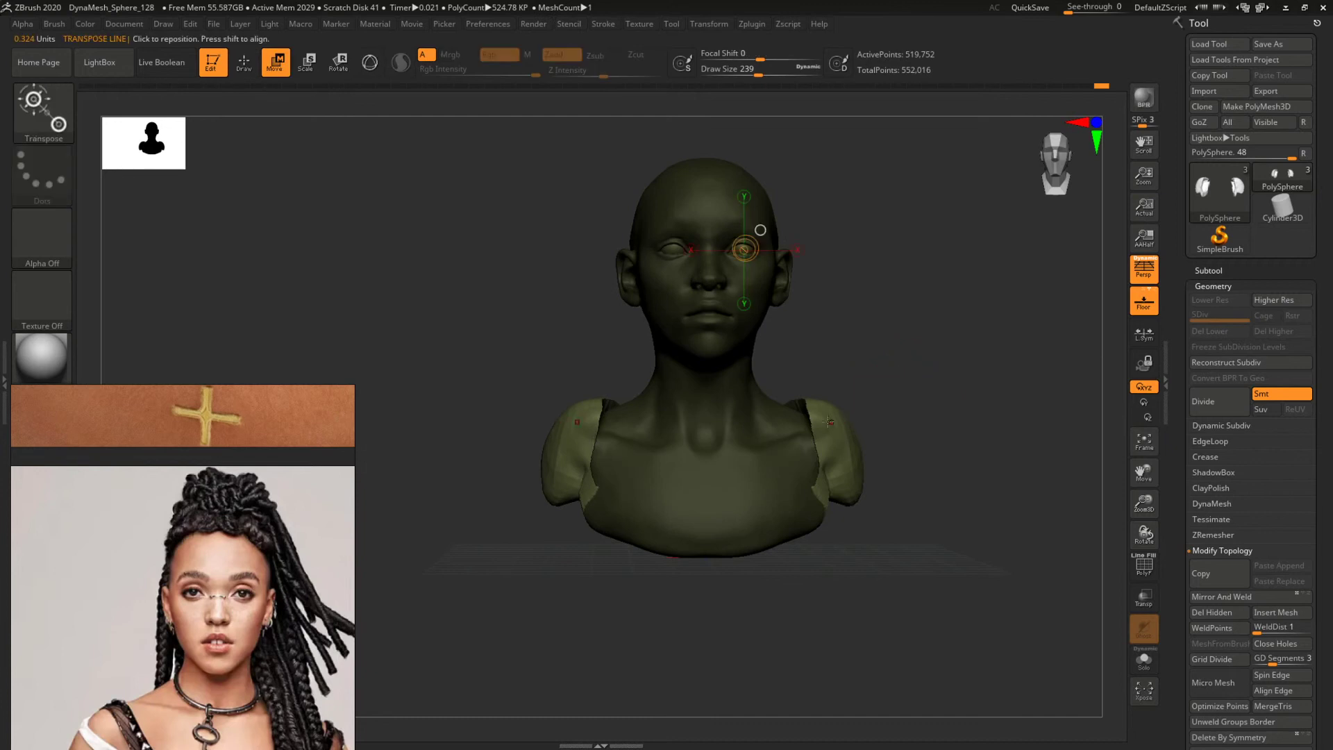
left_click_drag(826, 418, 868, 533)
mouse_move(852, 489)
left_mouse_down()
mouse_move(868, 522)
mouse_move(859, 499)
left_mouse_up()
key("b")
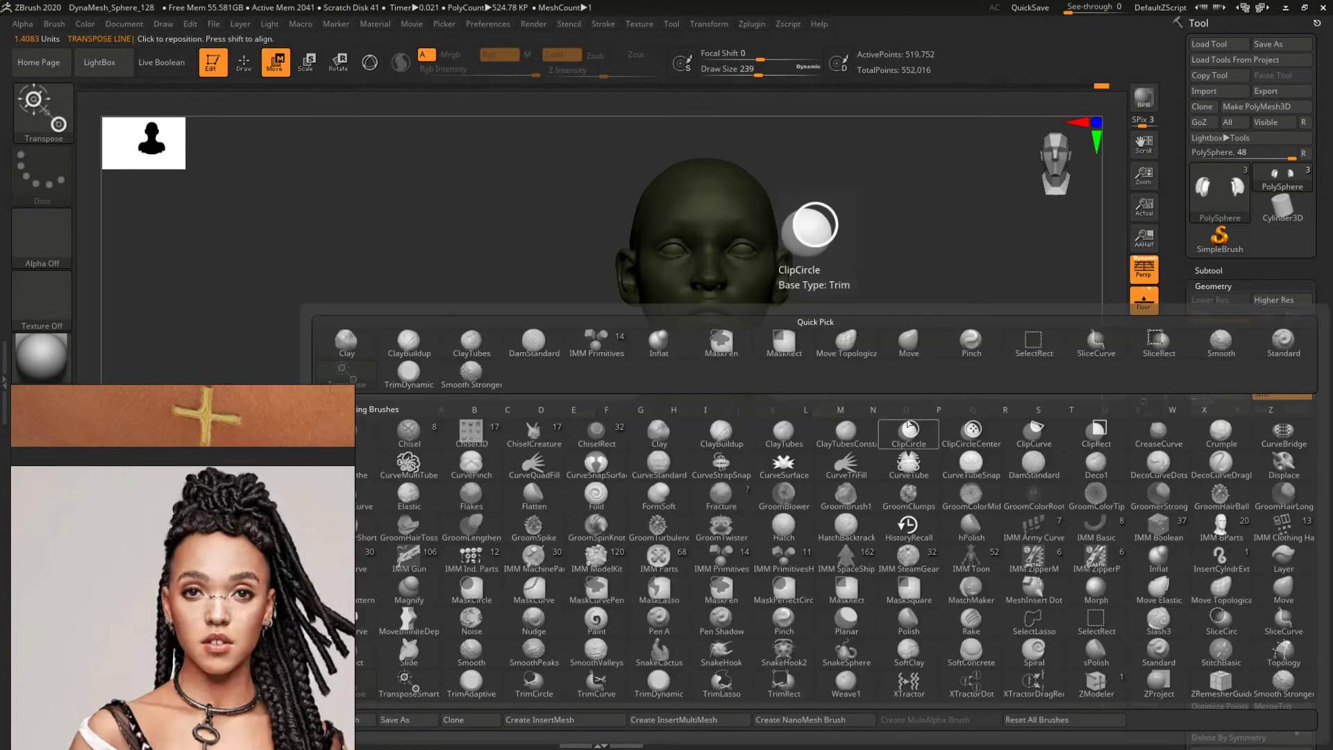
key("m")
key("v")
mouse_move(884, 429)
left_mouse_down()
mouse_move(825, 432)
mouse_move(868, 444)
left_mouse_up()
key("shift")
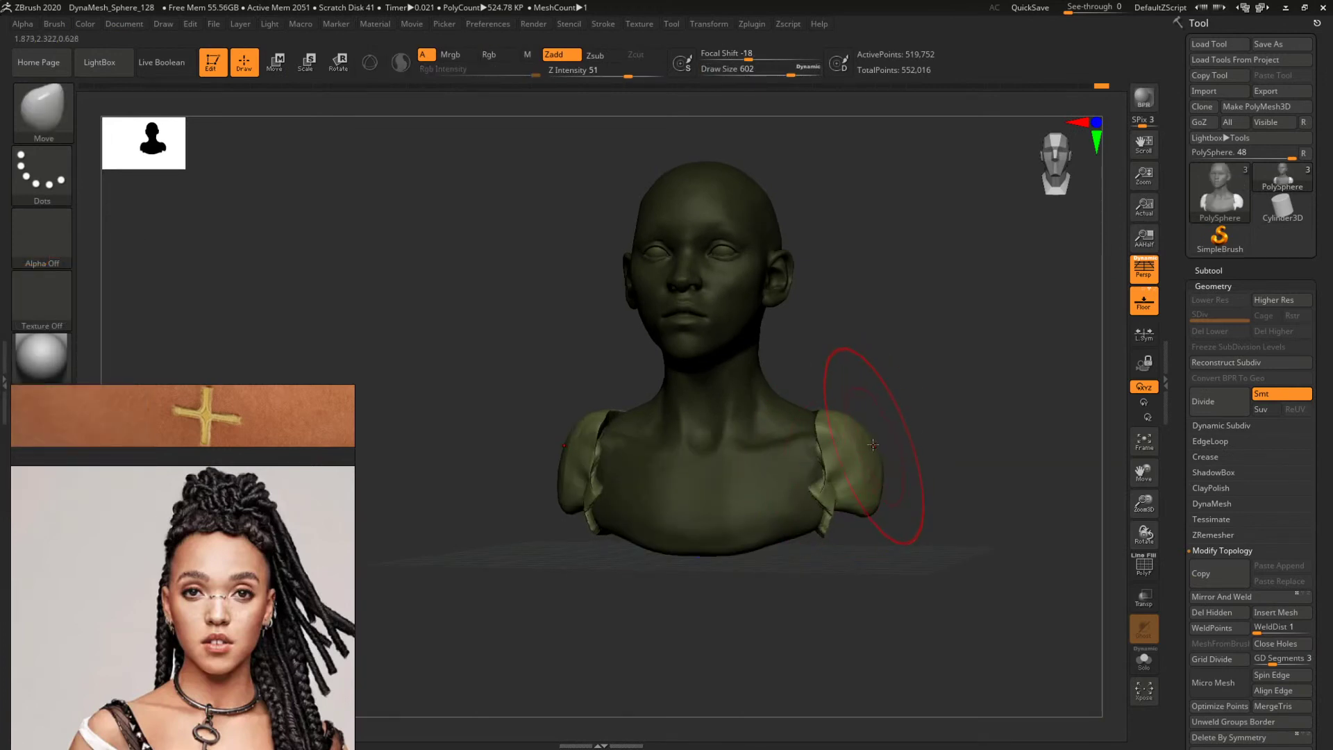
left_click_drag(880, 398, 928, 432, "shift")
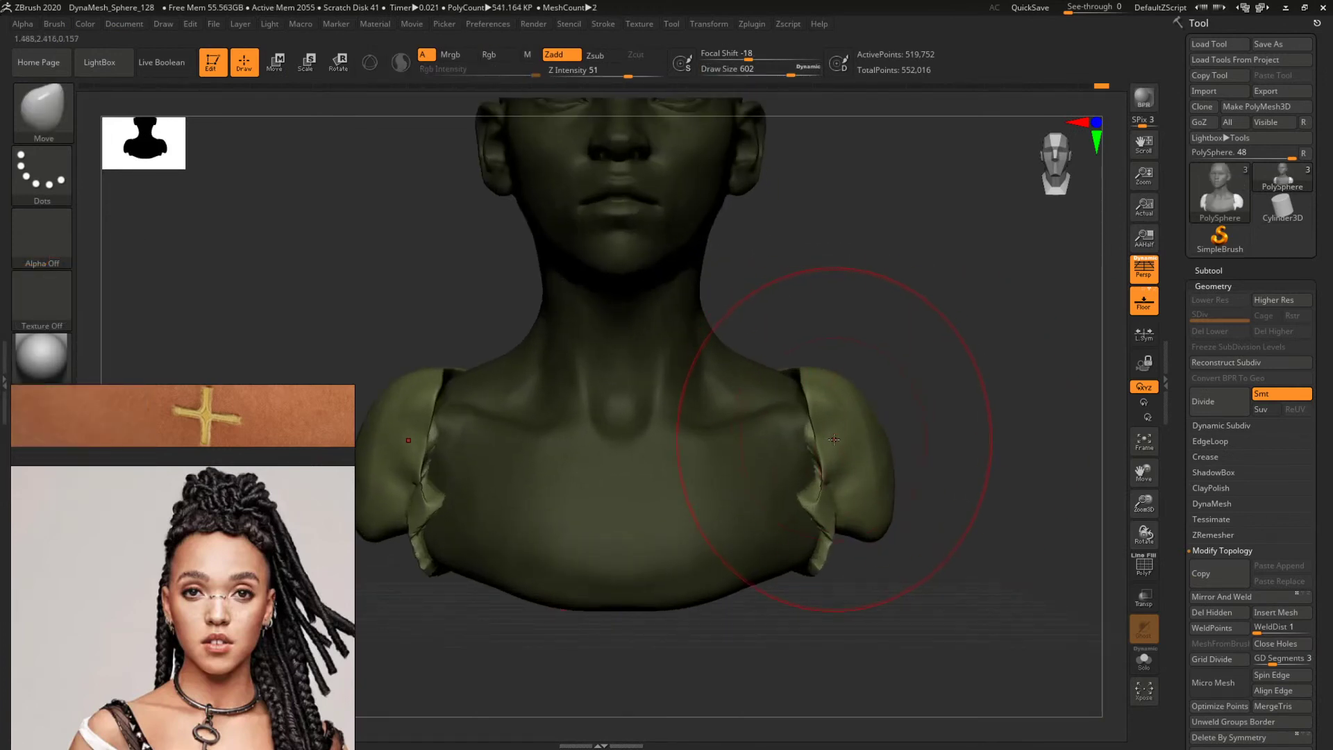
Undo the last two changes and rework the inner edges of the shoulder caps where they meet the chest.
key("b")
key("m")
key("v")
key("ctrl+z")
key("ctrl+z")
left_click_drag(948, 412, 818, 436)
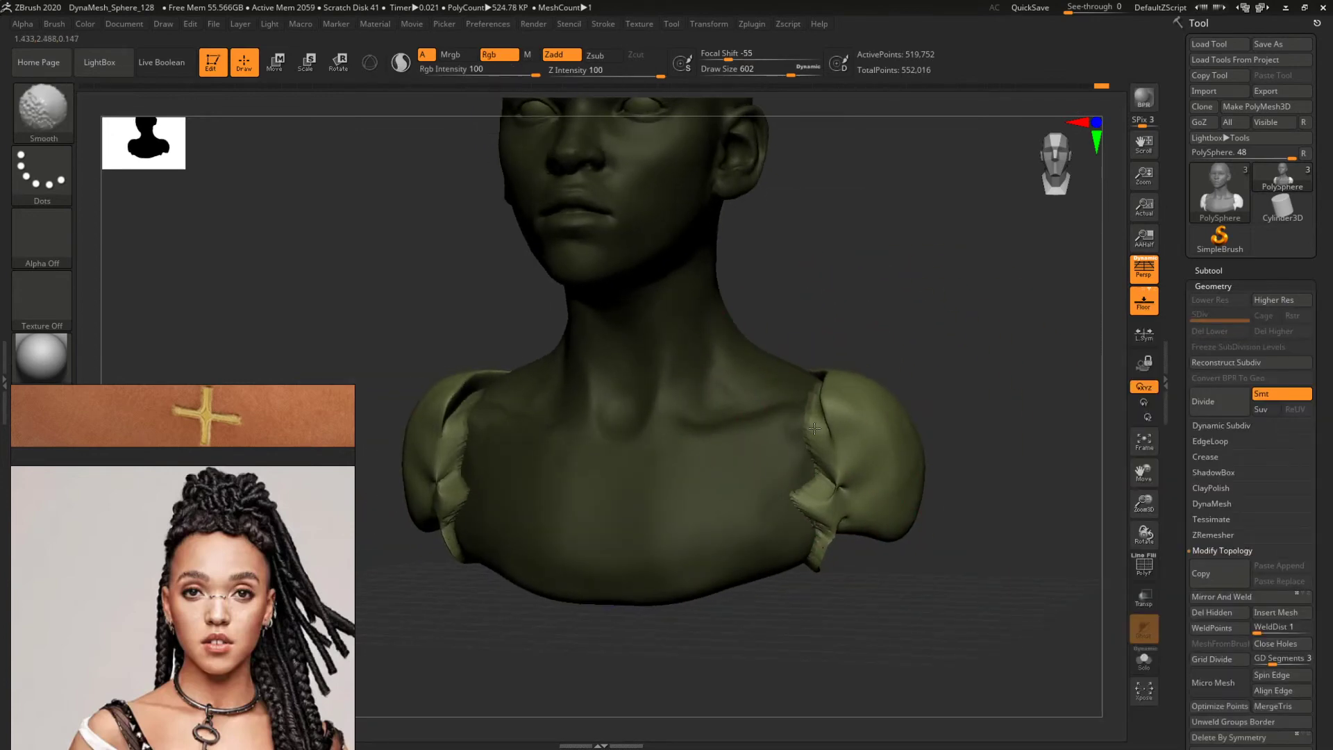
Build up and smooth the shoulder seams with ClayBuildup and Smooth at draw size 351, and clear the mask.
key("b")
key("c")
key("b")
key("space")
mouse_move(854, 475)
left_mouse_down()
mouse_move(833, 475)
mouse_move(810, 431)
left_mouse_up()
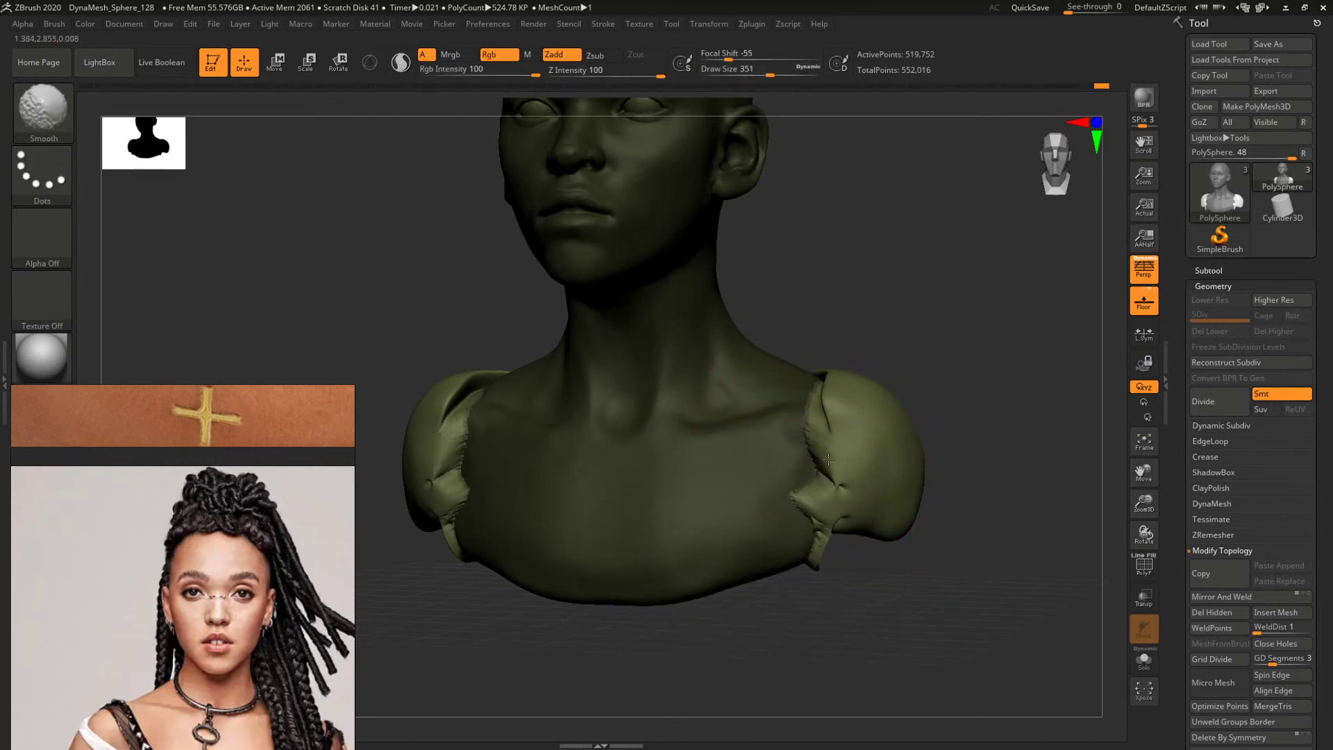
left_click_drag(964, 377, 997, 423, "ctrl")
Fill the gap between the collarbone and shoulder cap with ClayBuildup at draw size 280.
right_click_drag(878, 420, 964, 376)
key("space")
left_click_drag(837, 419, 819, 413)
key("space")
right_click_drag(771, 336, 815, 382)
left_click_drag(807, 360, 837, 420)
key("bracketright")
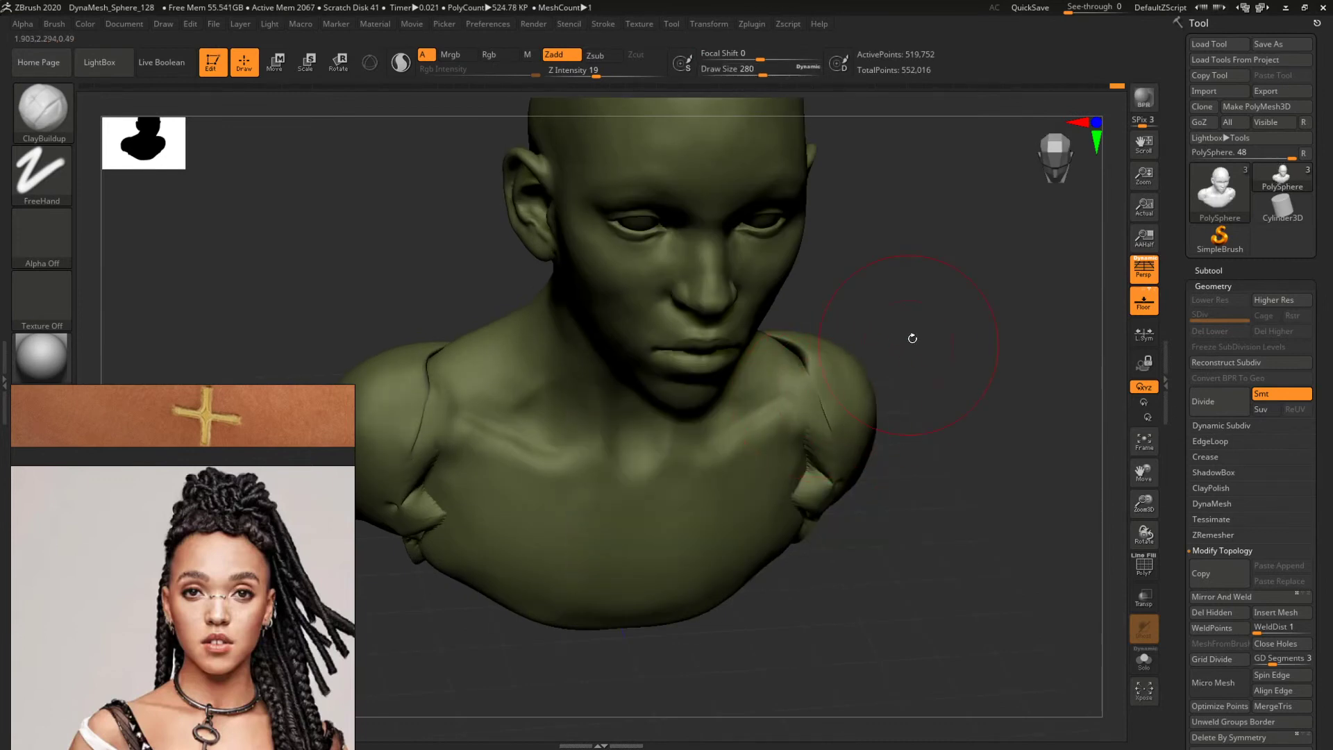
Try to fuse the shoulder caps to the torso by remeshing the bust with DynaMesh, and undo the remesh.
right_click_drag(911, 337, 828, 366)
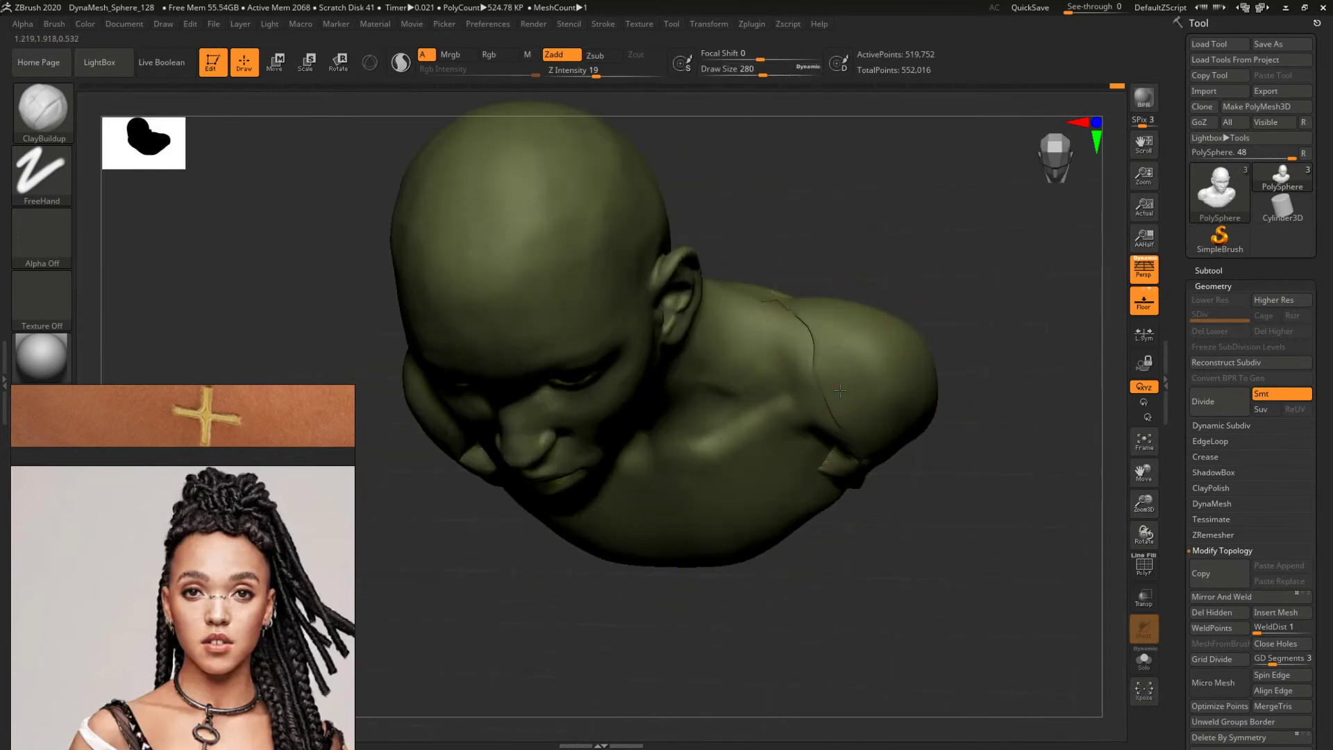
right_click_drag(986, 365, 965, 268)
left_click_drag(955, 253, 1008, 369, "ctrl")
right_click_drag(1007, 394, 965, 393)
key("ctrl+z")
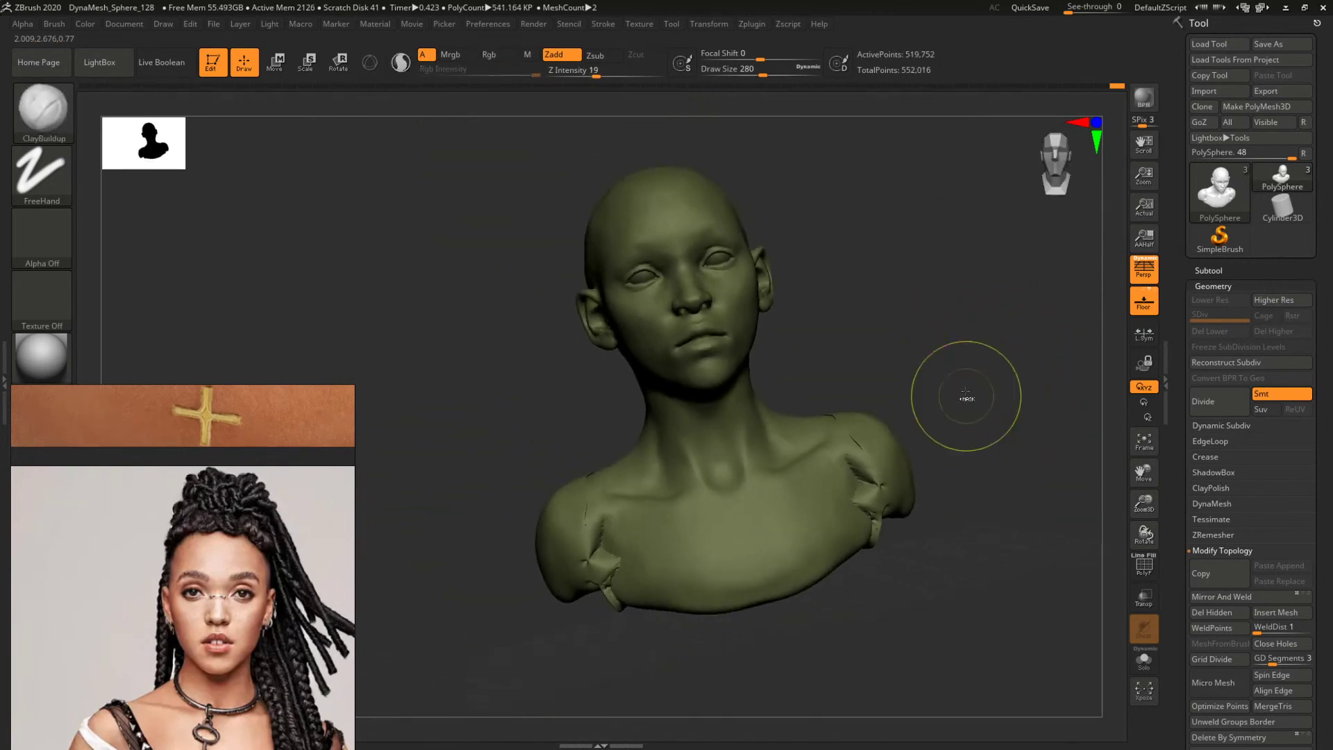
left_click_drag(966, 357, 1039, 464, "ctrl")
right_click_drag(989, 398, 969, 358)
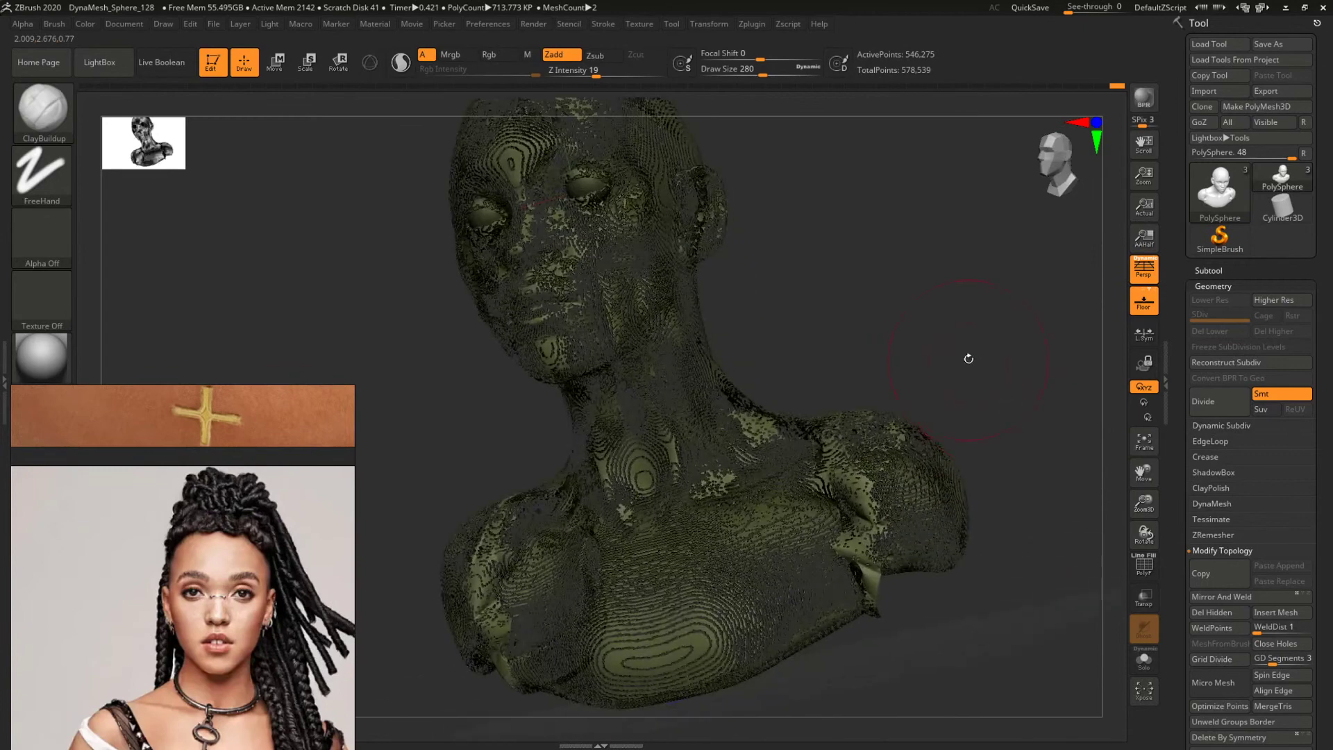
left_click_drag(969, 359, 998, 355)
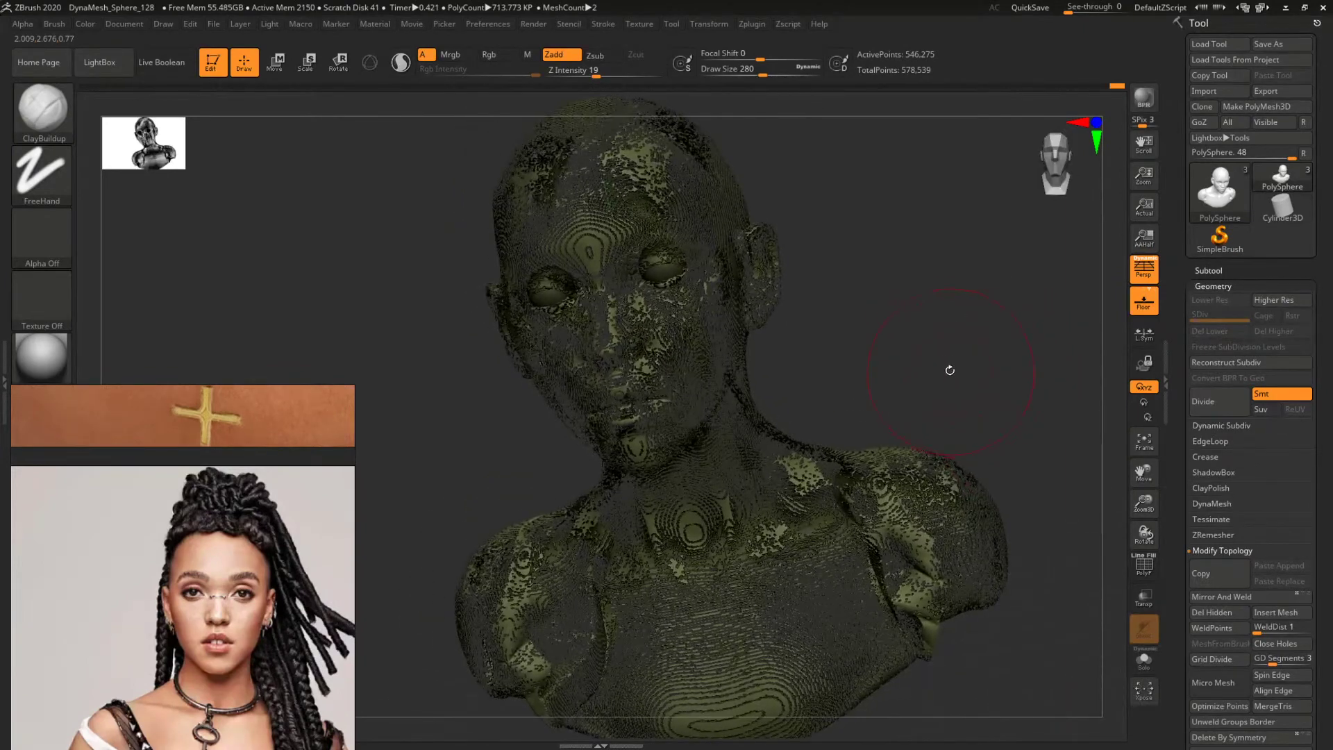
key("ctrl+z")
Smooth the shoulder seam close up and touch up the armpit crease at draw size 49.
right_click_drag(988, 369, 1015, 385, "shift")
left_click_drag(1015, 385, 861, 428)
key("shift")
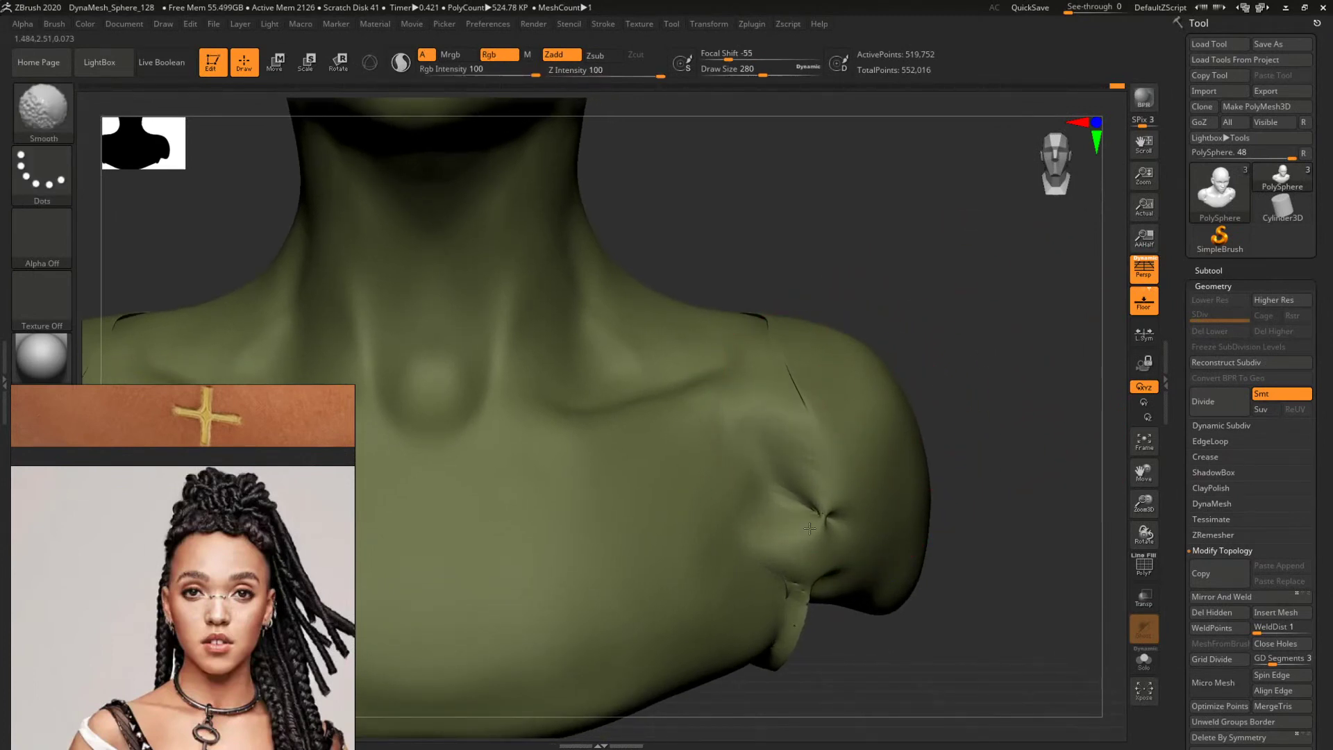
mouse_move(989, 503)
right_mouse_down("alt")
mouse_move(910, 390)
mouse_move(818, 456)
right_mouse_up("alt")
key("space")
left_click_drag(769, 469, 739, 457)
right_click_drag(1038, 409, 783, 351, "ctrl")
right_click_drag(1013, 445, 909, 528, "alt")
Try to cut the shoulders off the torso and remesh the remaining bust, and undo back to the full shoulders.
mouse_move(973, 667)
left_mouse_down("ctrl+shift")
mouse_move(727, 282)
mouse_move(764, 306)
left_mouse_up("ctrl+shift")
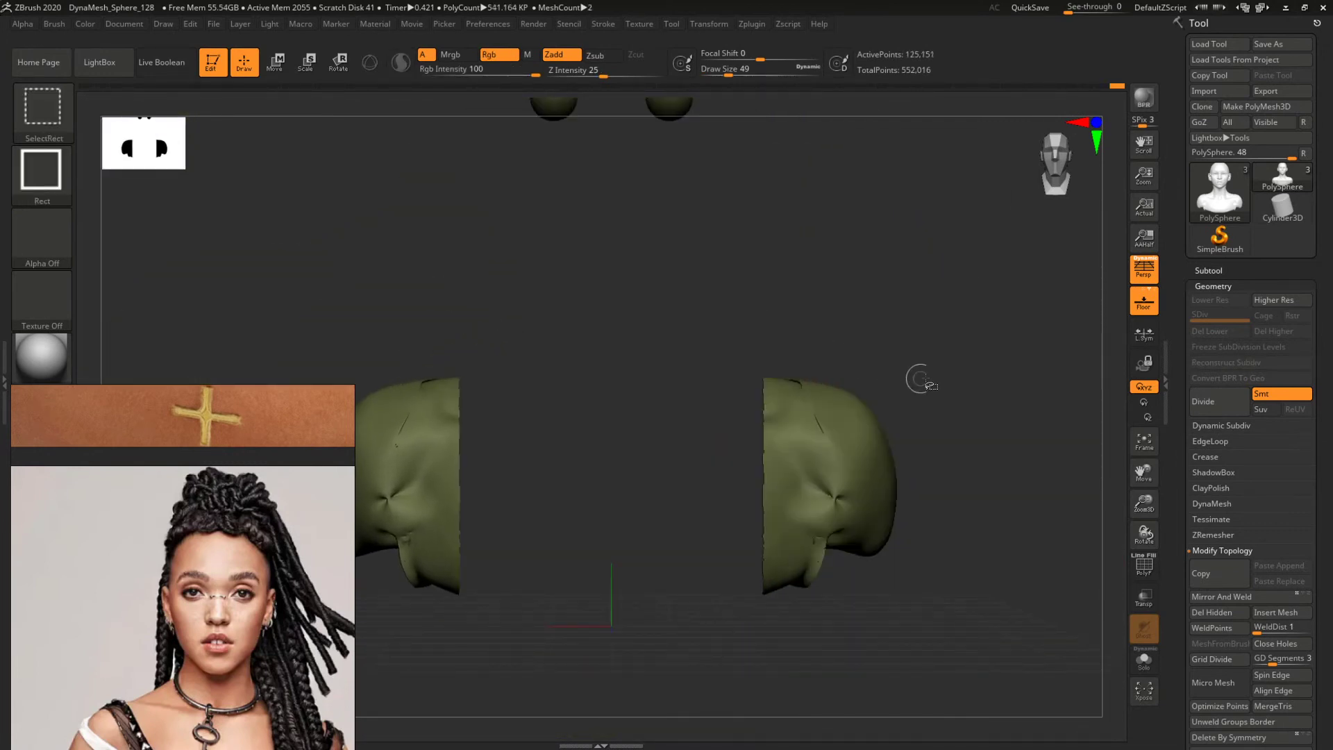
left_click_drag(969, 320, 1000, 419, "ctrl+shift")
right_click_drag(1025, 476, 1013, 471)
left_click_drag(1013, 472, 1008, 464)
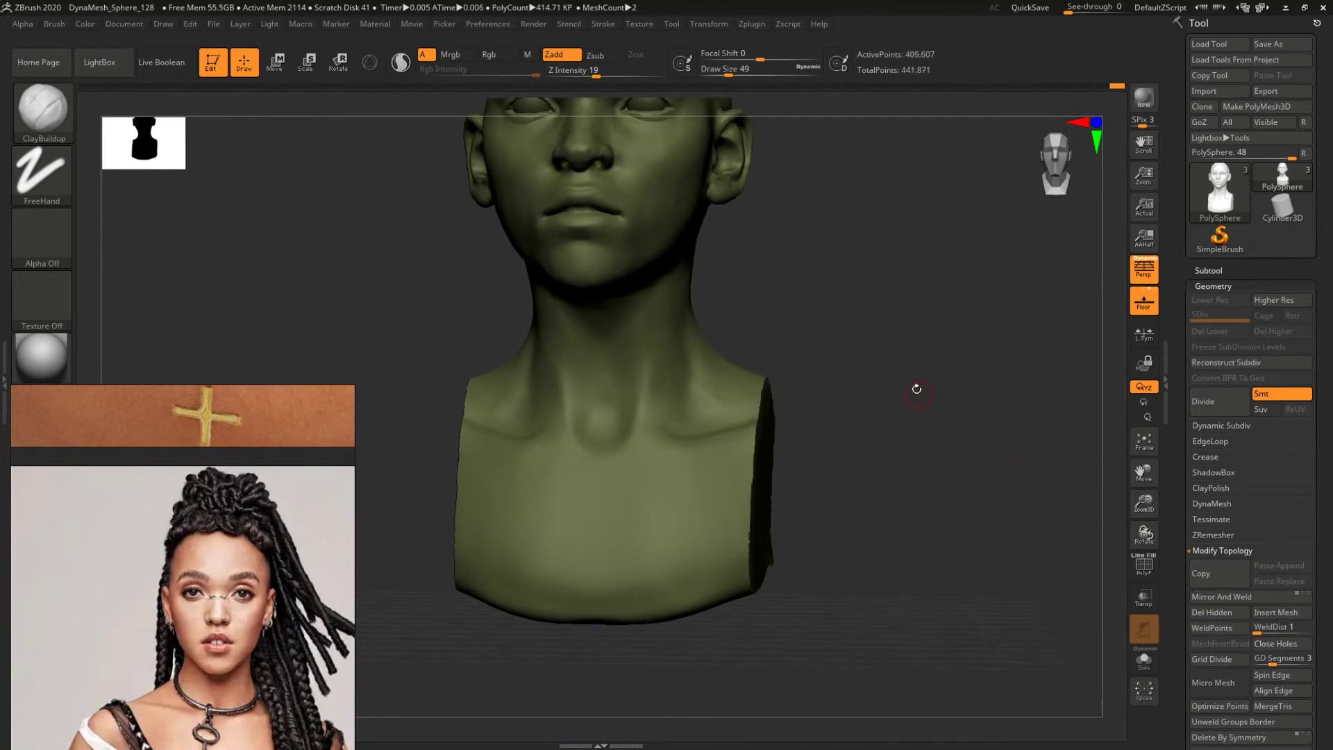
left_click_drag(869, 346, 866, 397)
key("f")
key("ctrl")
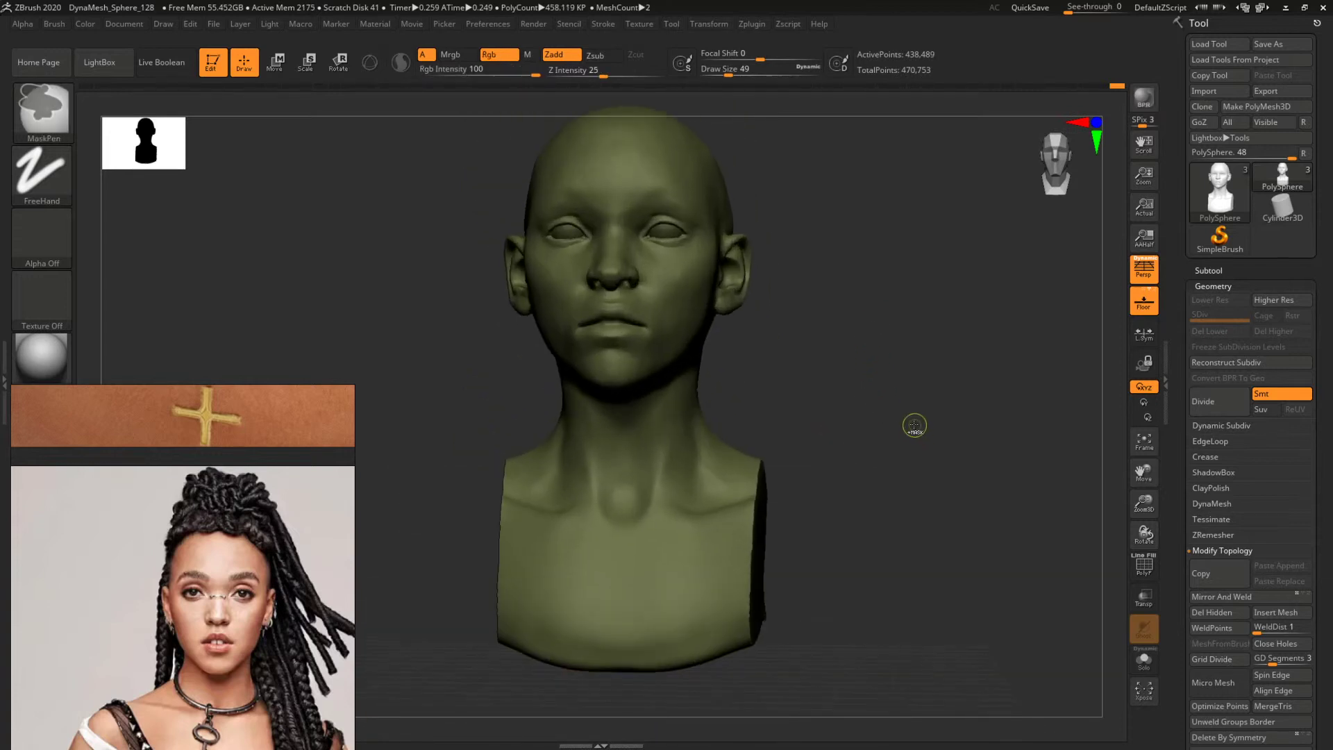
key("ctrl+z")
mouse_move(911, 437)
left_mouse_down("ctrl+shift")
mouse_move(917, 448)
mouse_move(898, 393)
left_mouse_up("ctrl+shift")
left_click(921, 453, "ctrl+shift")
Swell the front of the shoulder seam above the armpit with the Inflat brush at draw size 293 and intensity 29.
key("b")
key("i")
key("n")
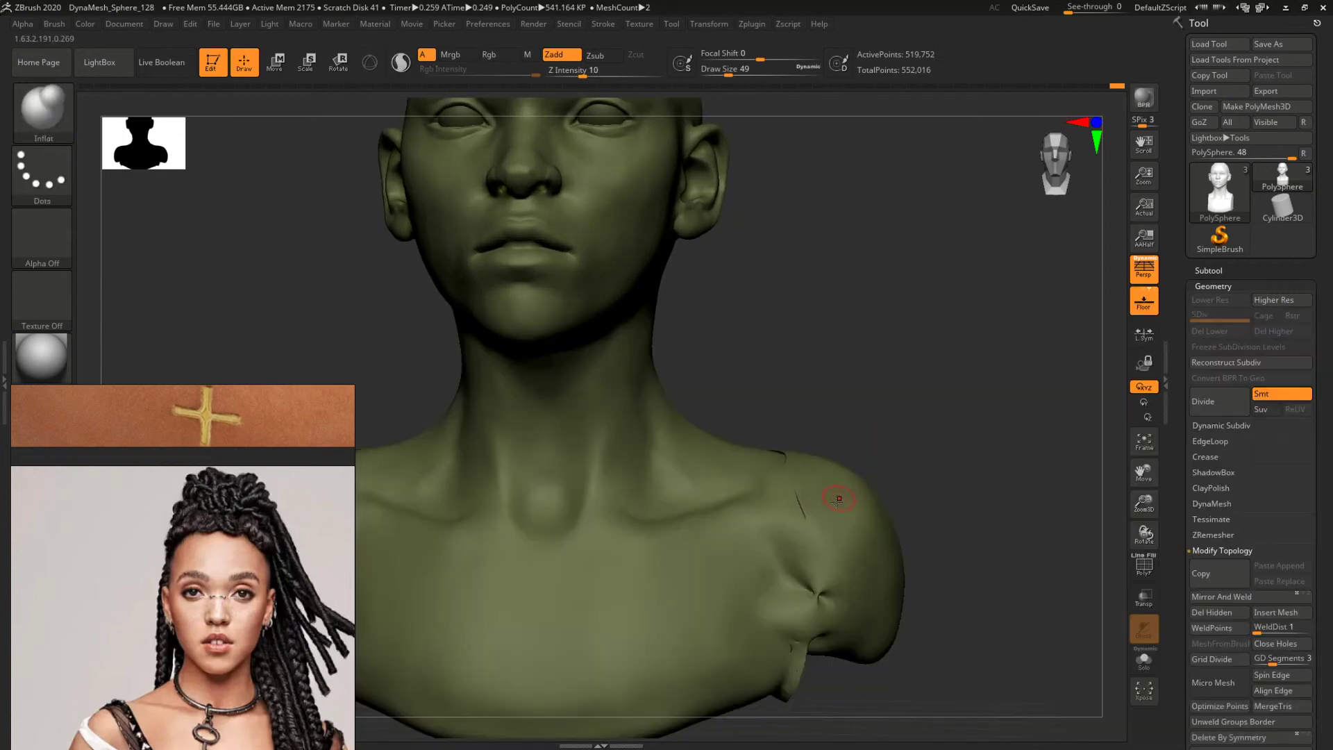
key("space")
left_click_drag(814, 562, 818, 595)
left_click(838, 520)
left_click_drag(986, 521, 959, 393, "alt")
left_click_drag(768, 551, 784, 540)
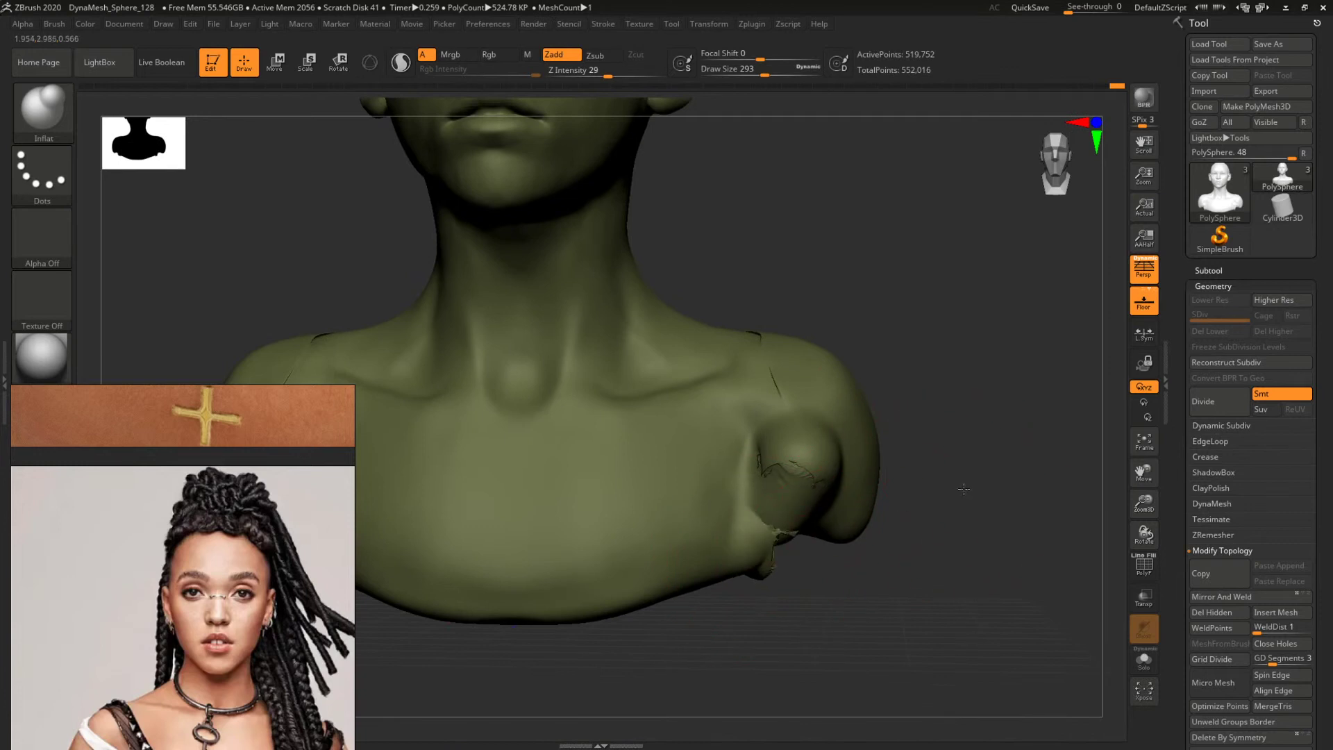
Inflate the seam at the back of the shoulder and remesh the bust with DynaMesh.
left_click_drag(964, 489, 854, 460)
mouse_move(770, 535)
left_mouse_down()
mouse_move(764, 553)
mouse_move(780, 543)
left_mouse_up()
left_click_drag(690, 532, 759, 554)
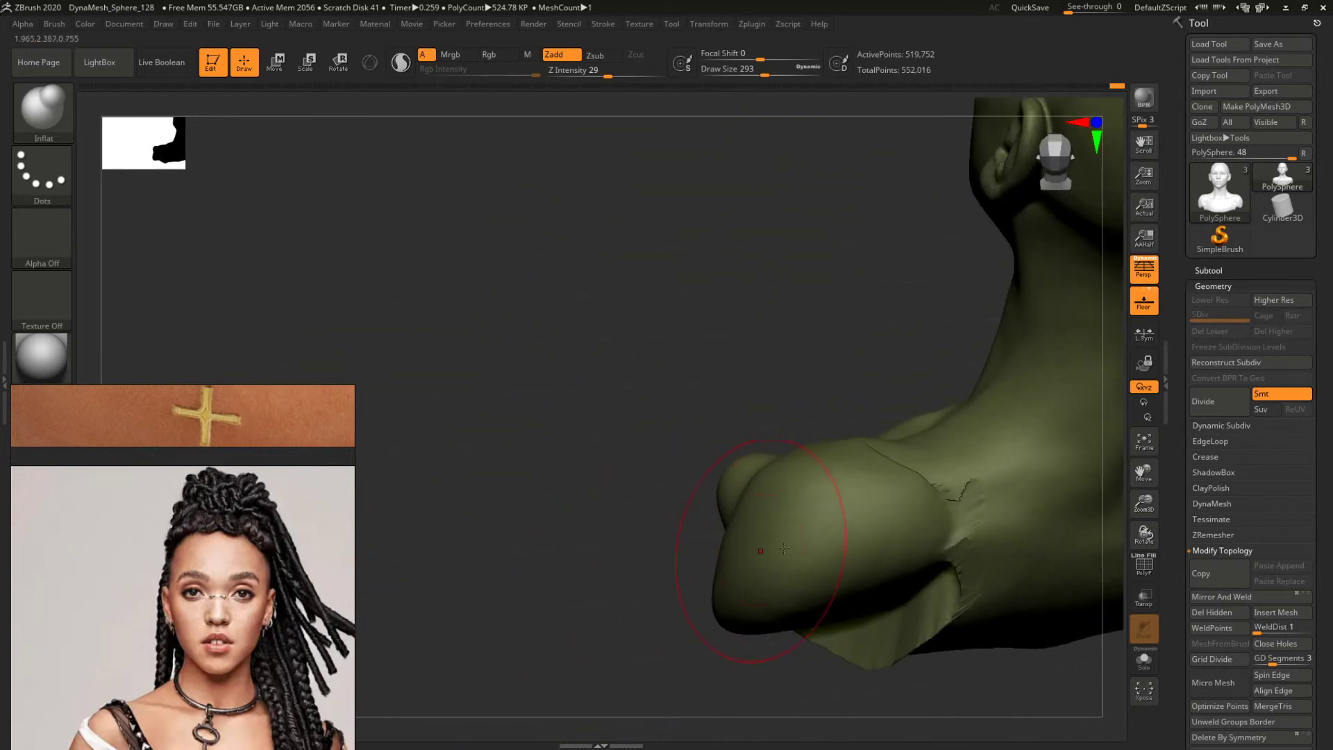
left_click_drag(928, 539, 966, 507)
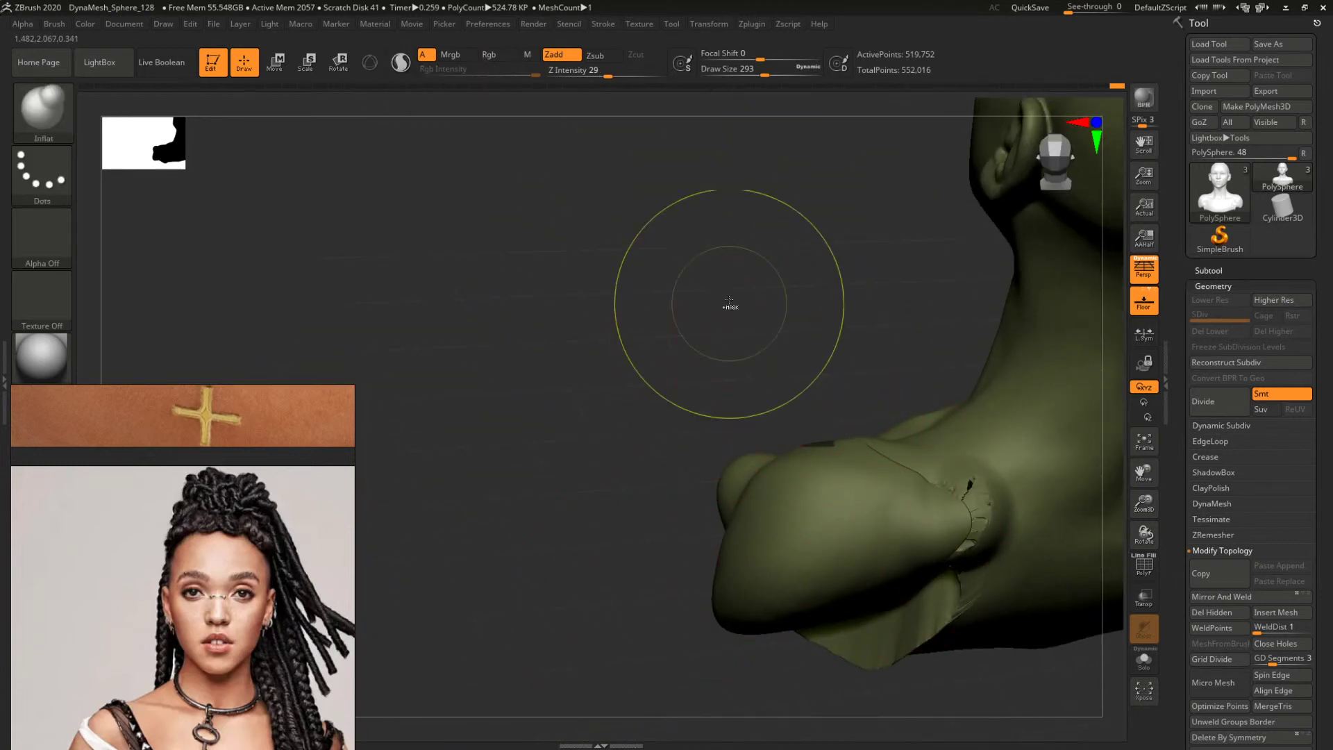
mouse_move(743, 304)
left_mouse_down("ctrl")
mouse_move(775, 387)
mouse_move(869, 378)
mouse_move(1018, 399)
mouse_move(911, 382)
left_mouse_up("ctrl")
mouse_move(1000, 421)
left_mouse_down("alt")
mouse_move(916, 354)
mouse_move(940, 390)
left_mouse_up("alt")
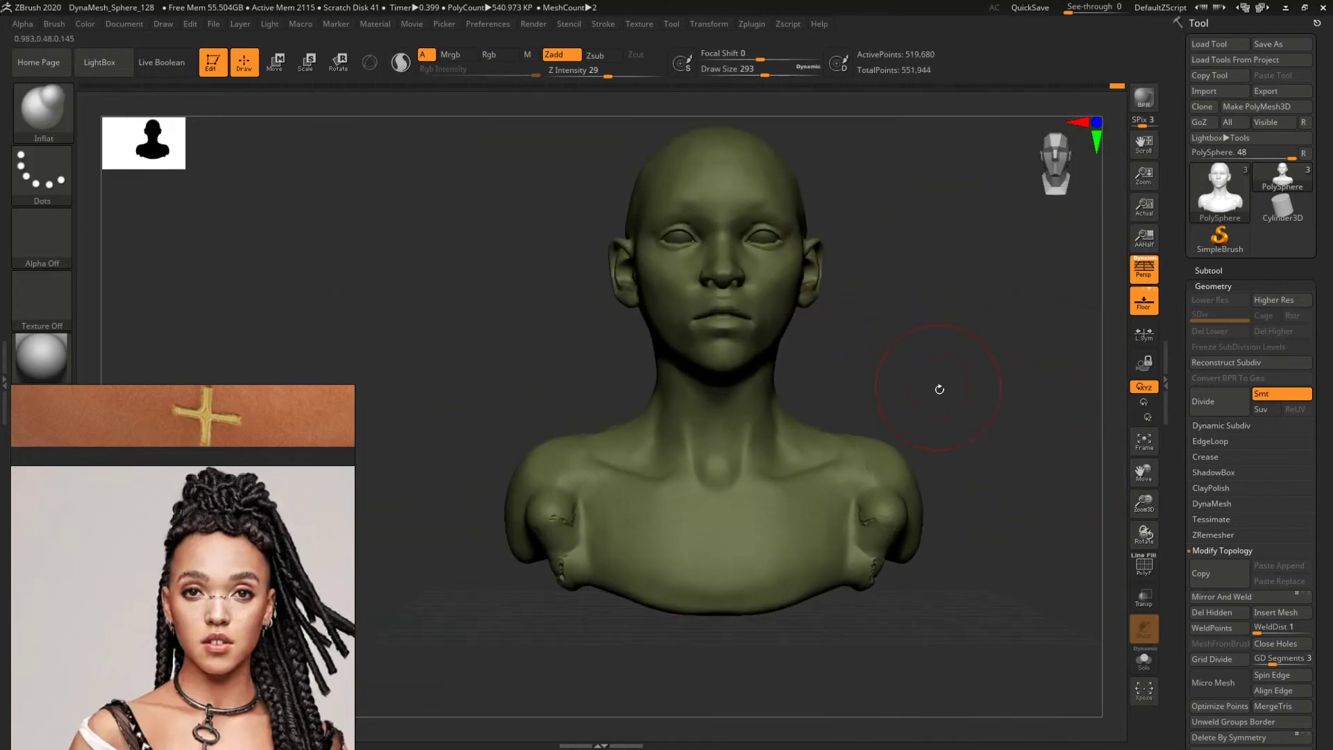
Fill and level the bulges at the front of the shoulders with ClayBuildup at draw size 324, and remesh the bust.
key("b")
key("c")
key("b")
mouse_move(988, 443)
left_mouse_down()
mouse_move(797, 505)
mouse_move(813, 531)
mouse_move(830, 507)
left_mouse_up()
key("s")
left_click_drag(951, 396, 995, 526, "ctrl")
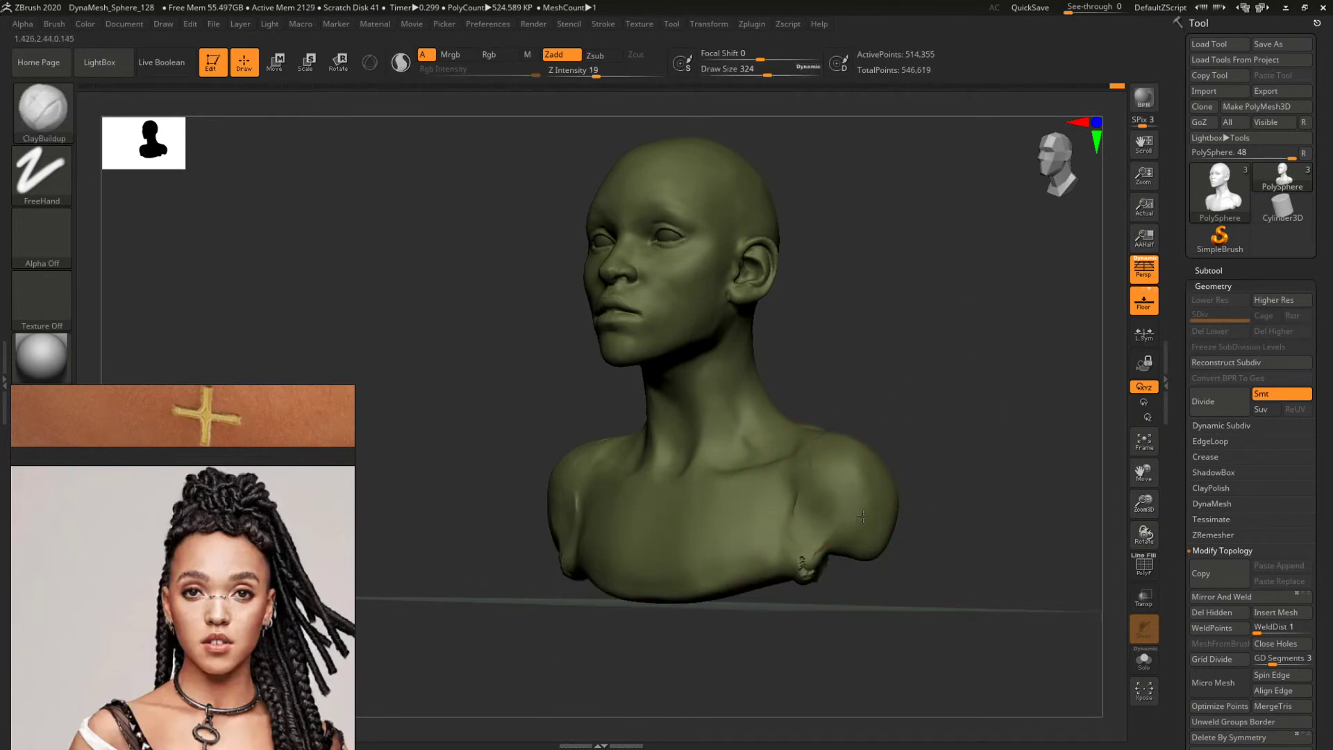
Smooth the lump at the armpit where the shoulder cap joins the torso.
left_click_drag(936, 425, 1017, 426)
left_click_drag(807, 558, 819, 567, "shift")
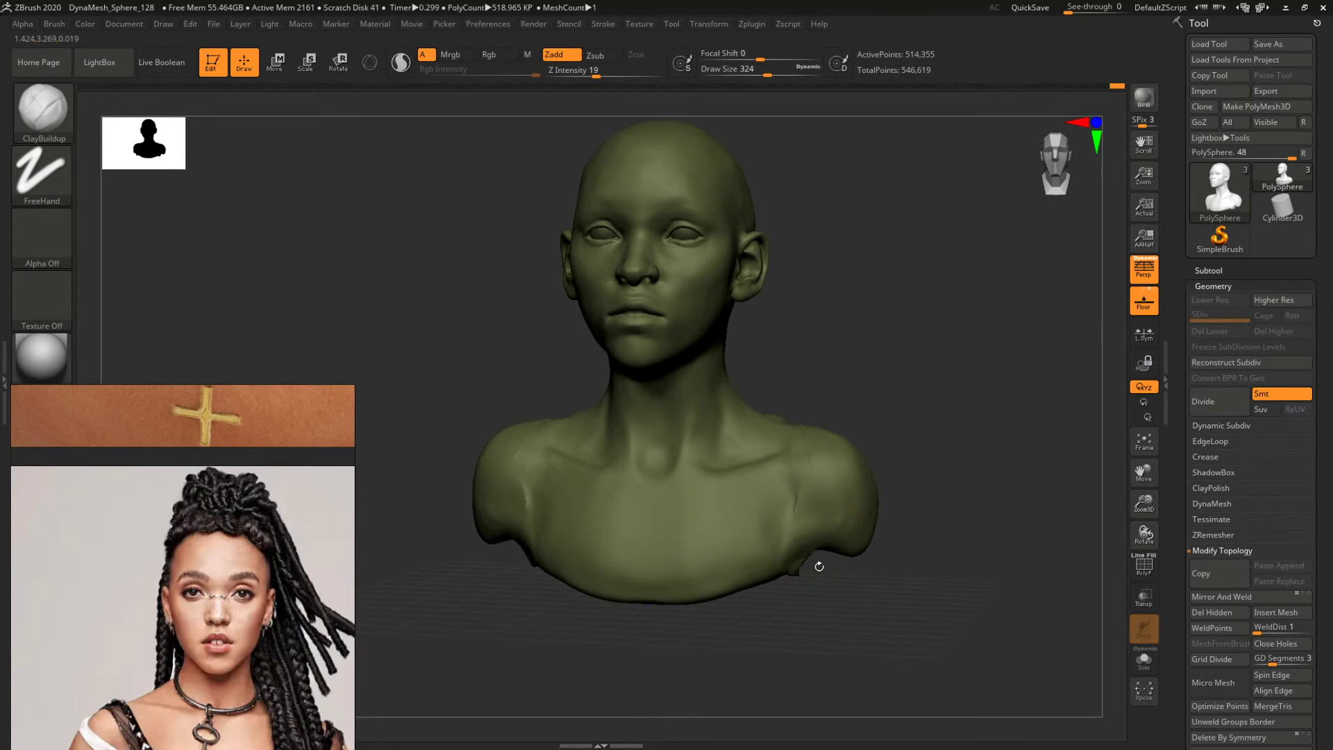
key("shift")
Flatten the seam ridges around the underside and back of the shoulder with TrimDynamic at draw size 324 and intensity 30.
mouse_move(941, 500)
left_mouse_down()
mouse_move(924, 480)
mouse_move(774, 468)
left_mouse_up()
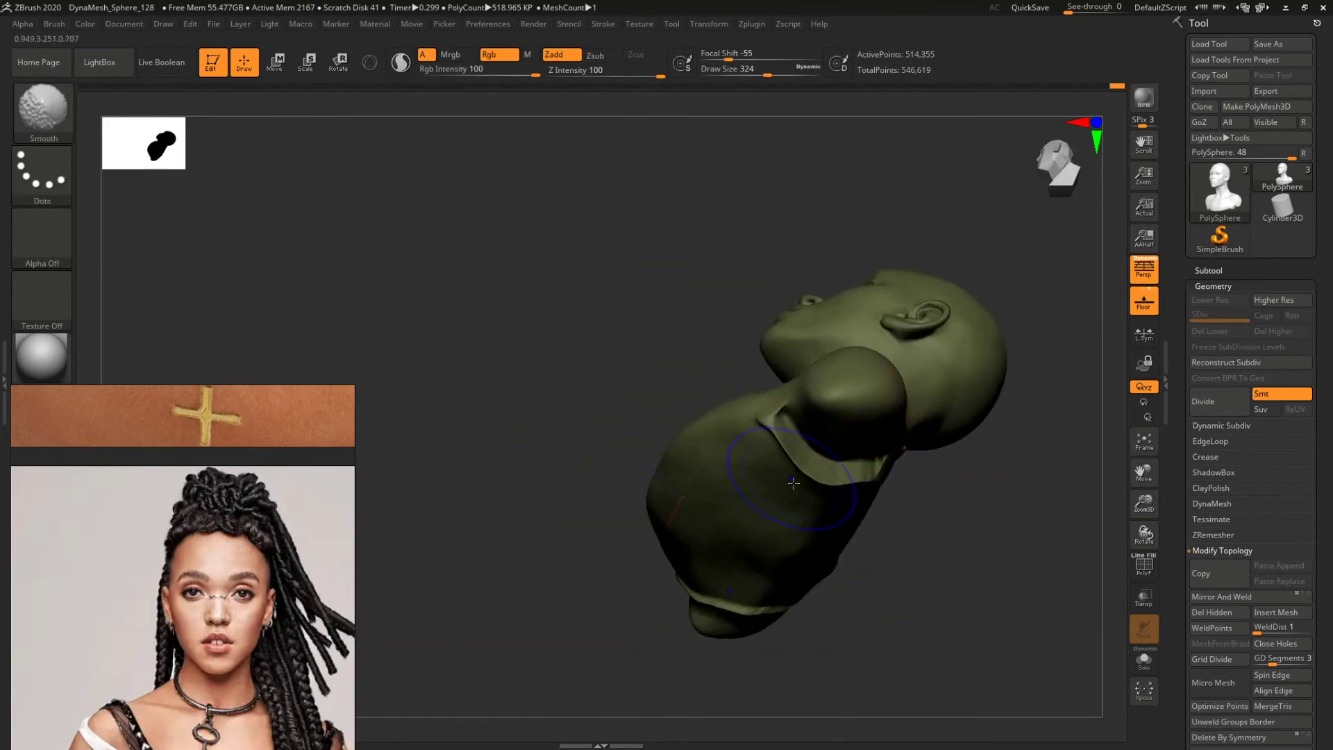
left_click_drag(940, 530, 820, 449)
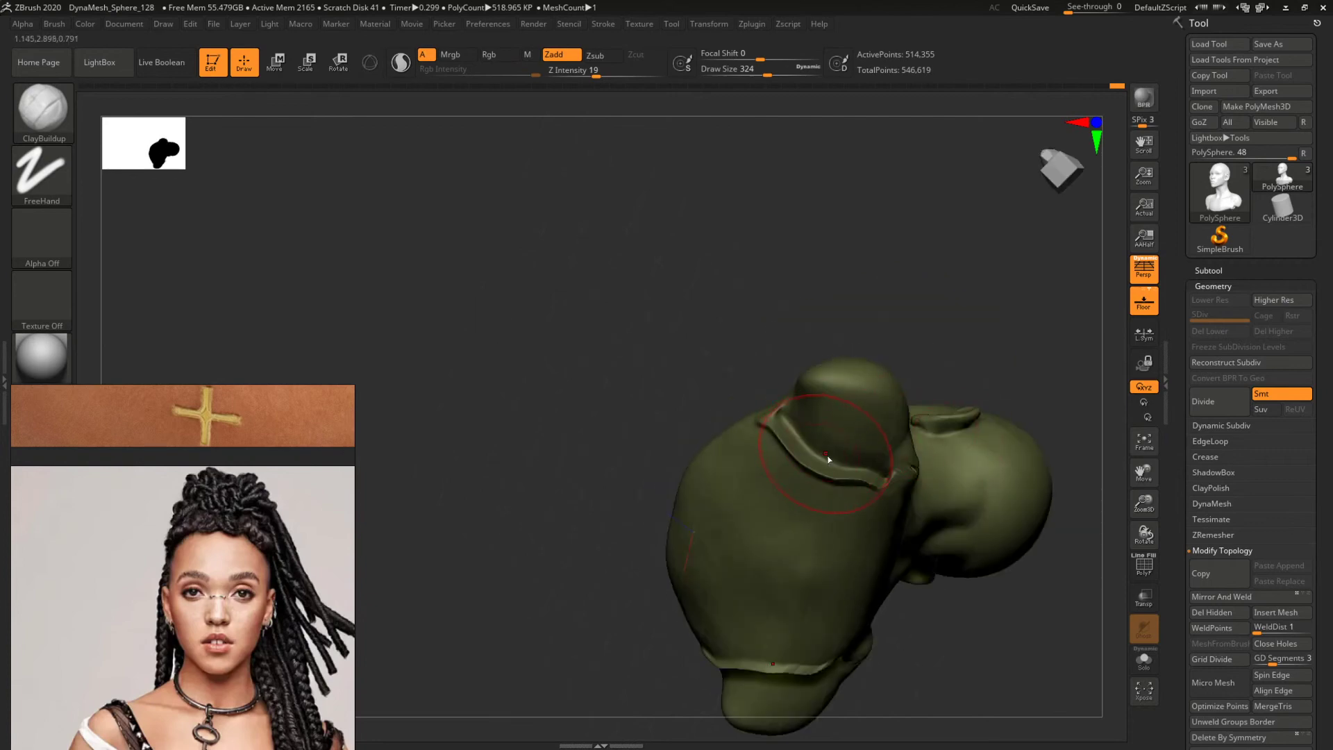
key("b")
key("t")
key("d")
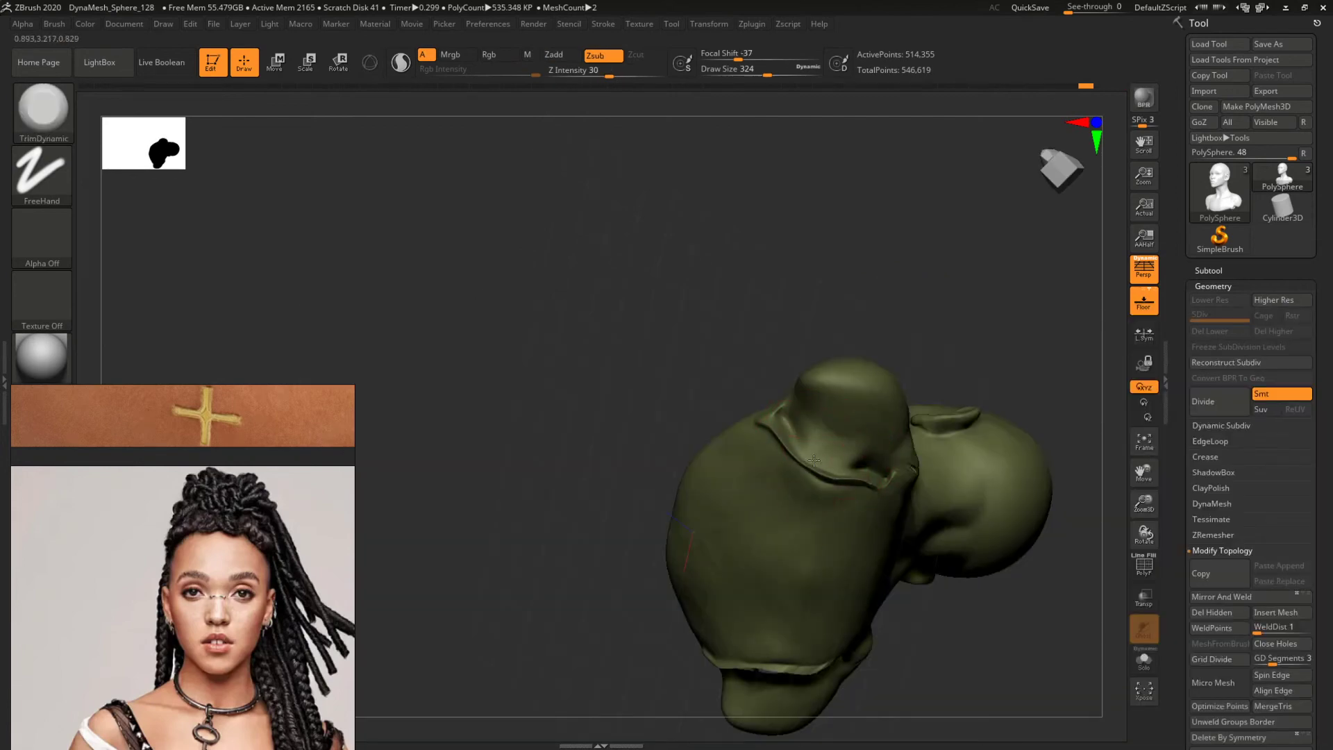
left_click_drag(765, 447, 776, 415)
left_click_drag(611, 358, 778, 333)
left_click_drag(792, 413, 777, 429)
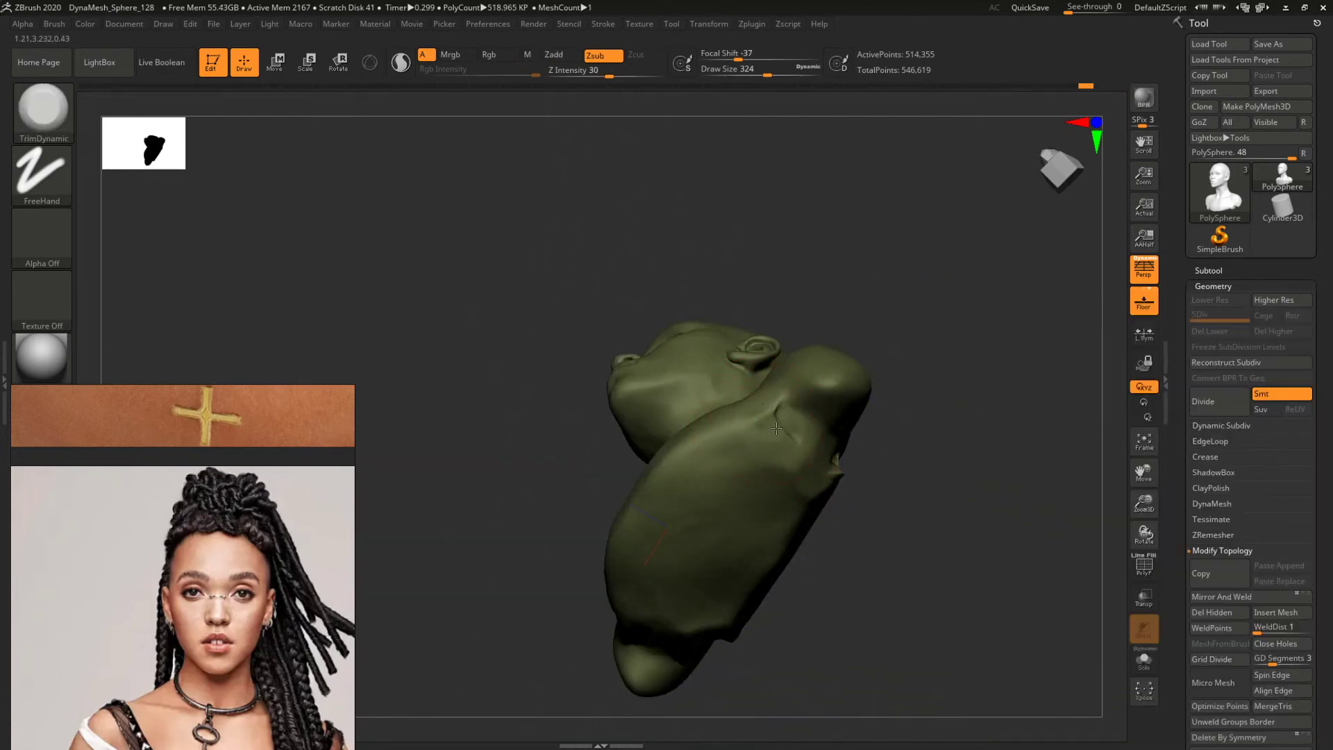
left_click_drag(898, 455, 868, 487)
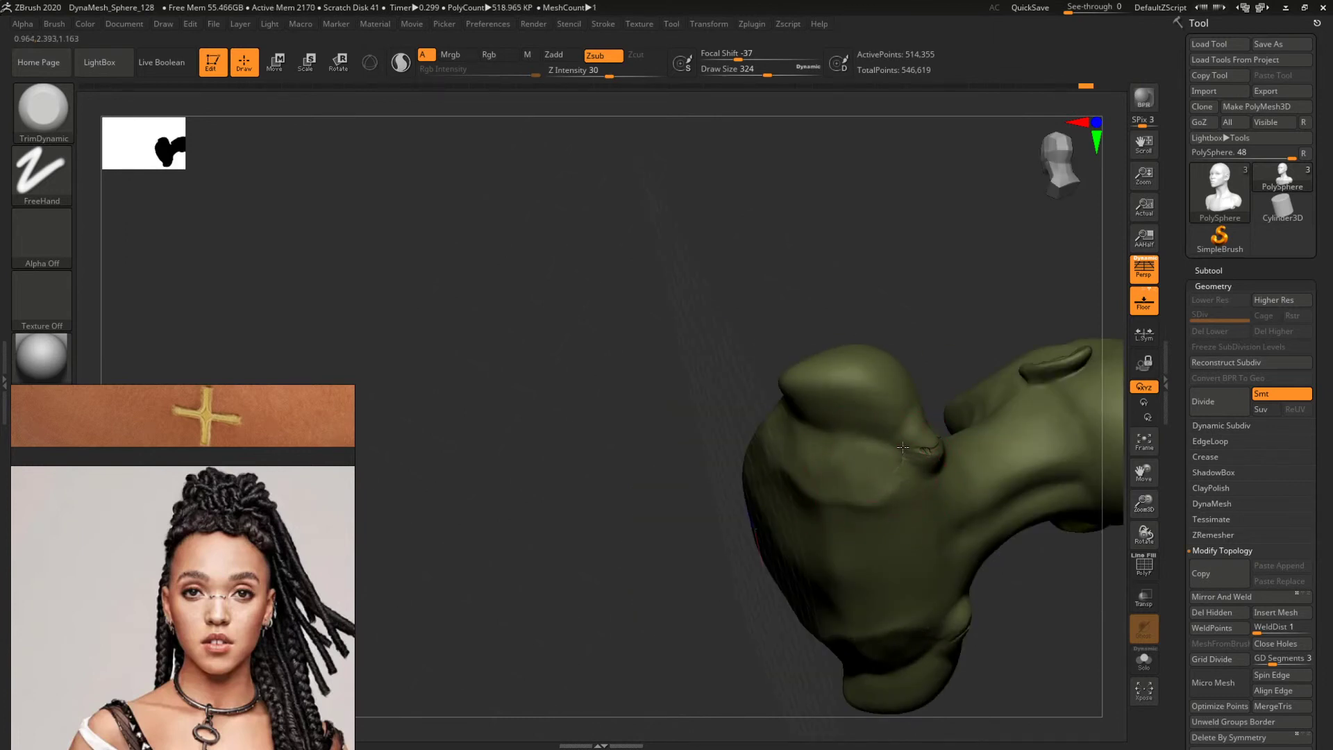
left_click_drag(907, 305, 924, 459)
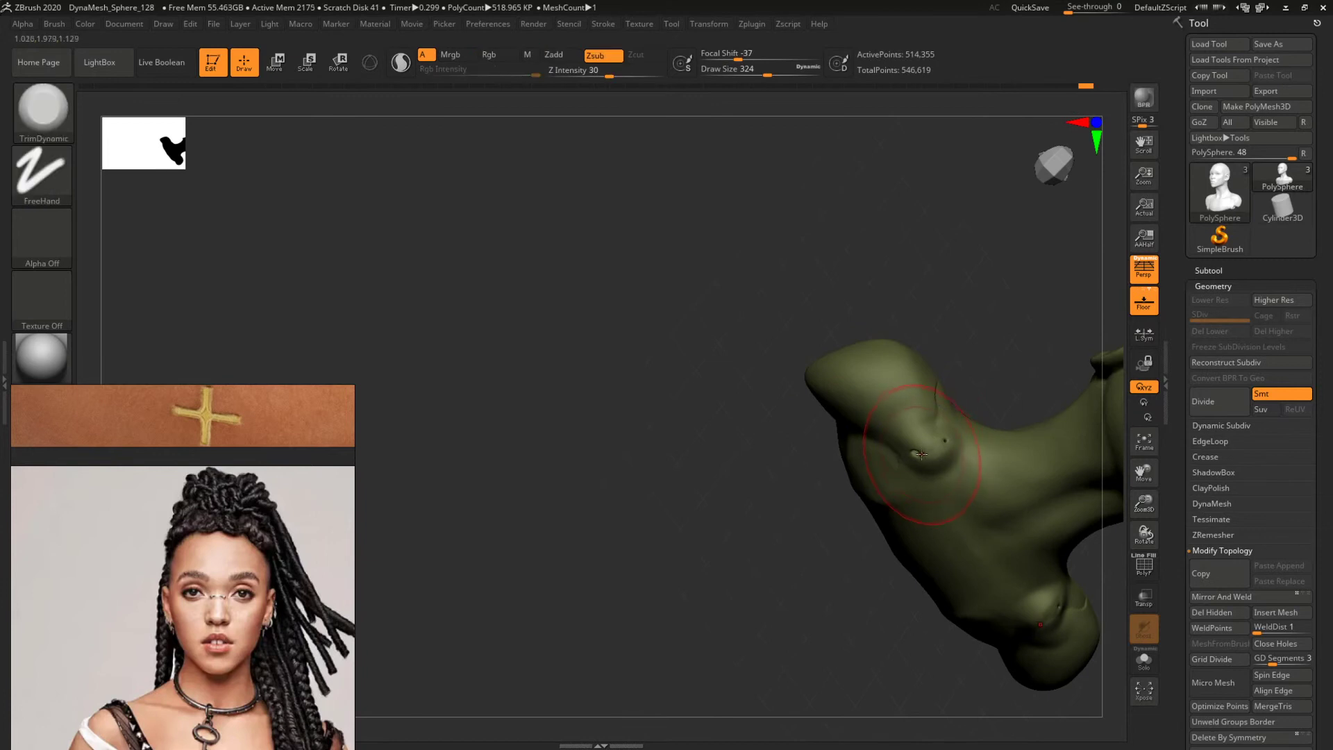
Inflate the surface around the hole at the back of the shoulder with Inflat at intensity 29, and remesh the bust with DynaMesh.
left_click_drag(963, 341, 894, 240, "alt")
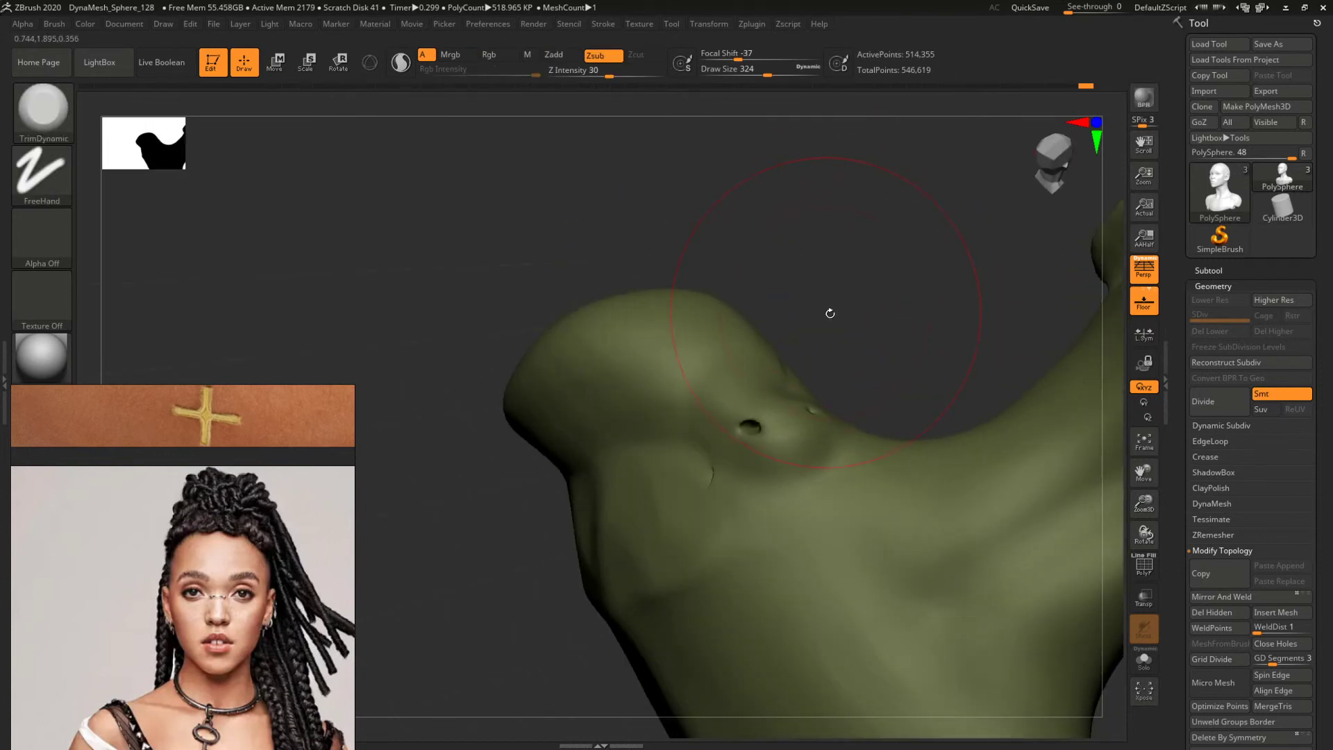
mouse_move(831, 312)
left_mouse_down()
mouse_move(766, 398)
mouse_move(777, 366)
left_mouse_up()
key("b")
key("i")
key("n")
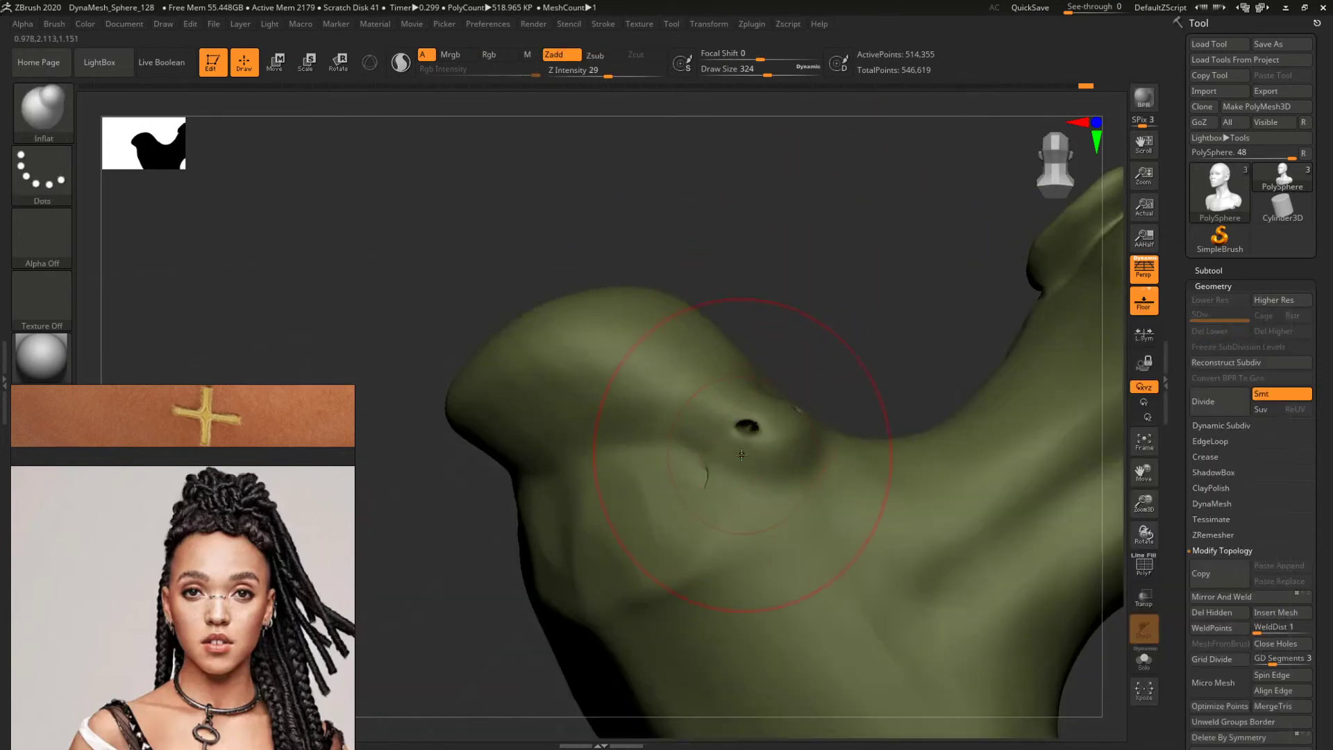
key("space")
mouse_move(739, 452)
left_mouse_down()
mouse_move(715, 451)
mouse_move(754, 428)
left_mouse_up()
mouse_move(781, 340)
left_mouse_down()
mouse_move(809, 352)
mouse_move(834, 396)
left_mouse_up()
left_click_drag(799, 421, 809, 409)
mouse_move(897, 269)
left_mouse_down("ctrl")
mouse_move(925, 359)
mouse_move(889, 345)
mouse_move(870, 385)
mouse_move(892, 375)
left_mouse_up("ctrl")
Flatten the swollen area at the back of the shoulder with TrimDynamic at draw size 234.
key("b")
key("t")
key("d")
mouse_move(754, 409)
left_mouse_down()
mouse_move(717, 409)
mouse_move(774, 438)
mouse_move(784, 393)
left_mouse_up()
left_click_drag(908, 336, 886, 304, "shift")
mouse_move(1003, 289)
left_mouse_down()
mouse_move(826, 261)
mouse_move(826, 307)
left_mouse_up()
Trim the remaining ridges behind the shoulder at draw size 197 and smooth the trimmed patch.
right_click_drag(826, 306, 714, 477)
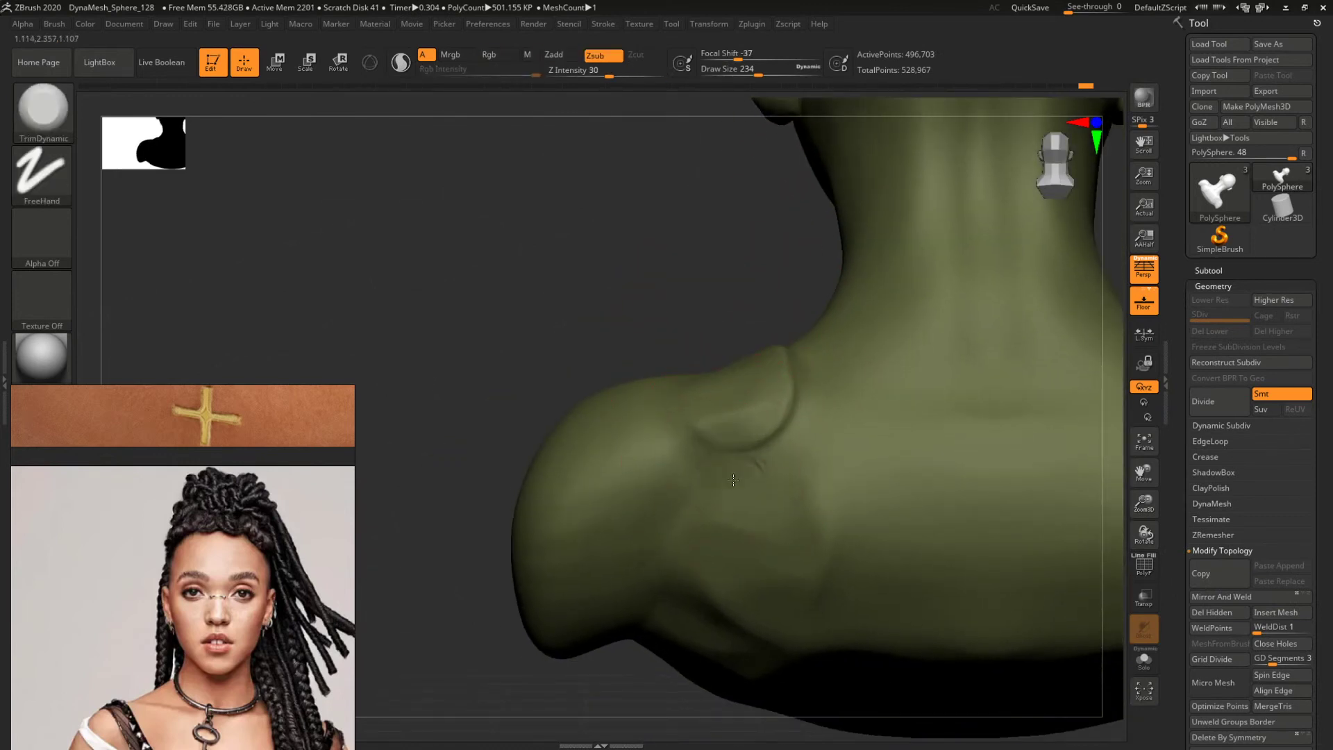
key("space")
left_click_drag(754, 443, 747, 443)
left_click_drag(728, 306, 755, 383)
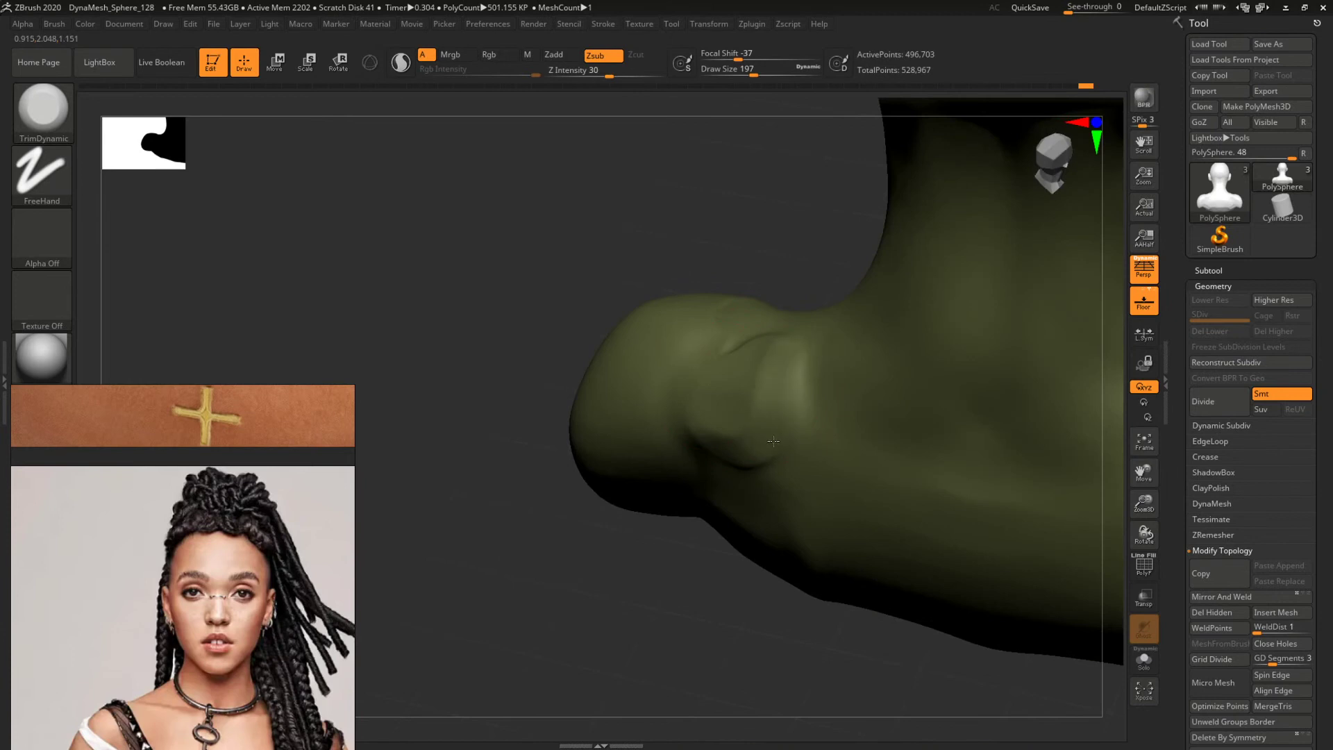
key("shift")
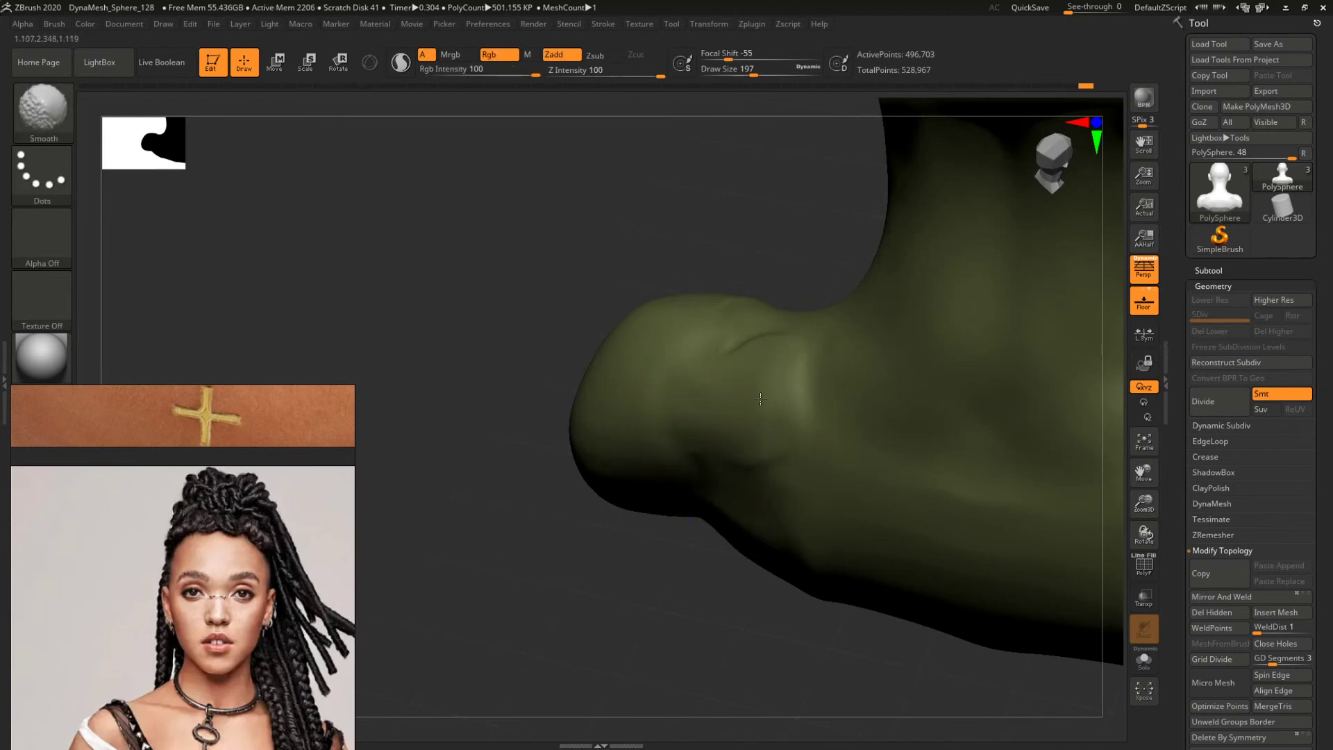
Smooth the crease running along the join between the shoulder cap and the torso.
mouse_move(542, 372)
right_mouse_down()
mouse_move(917, 414)
mouse_move(958, 435)
right_mouse_up()
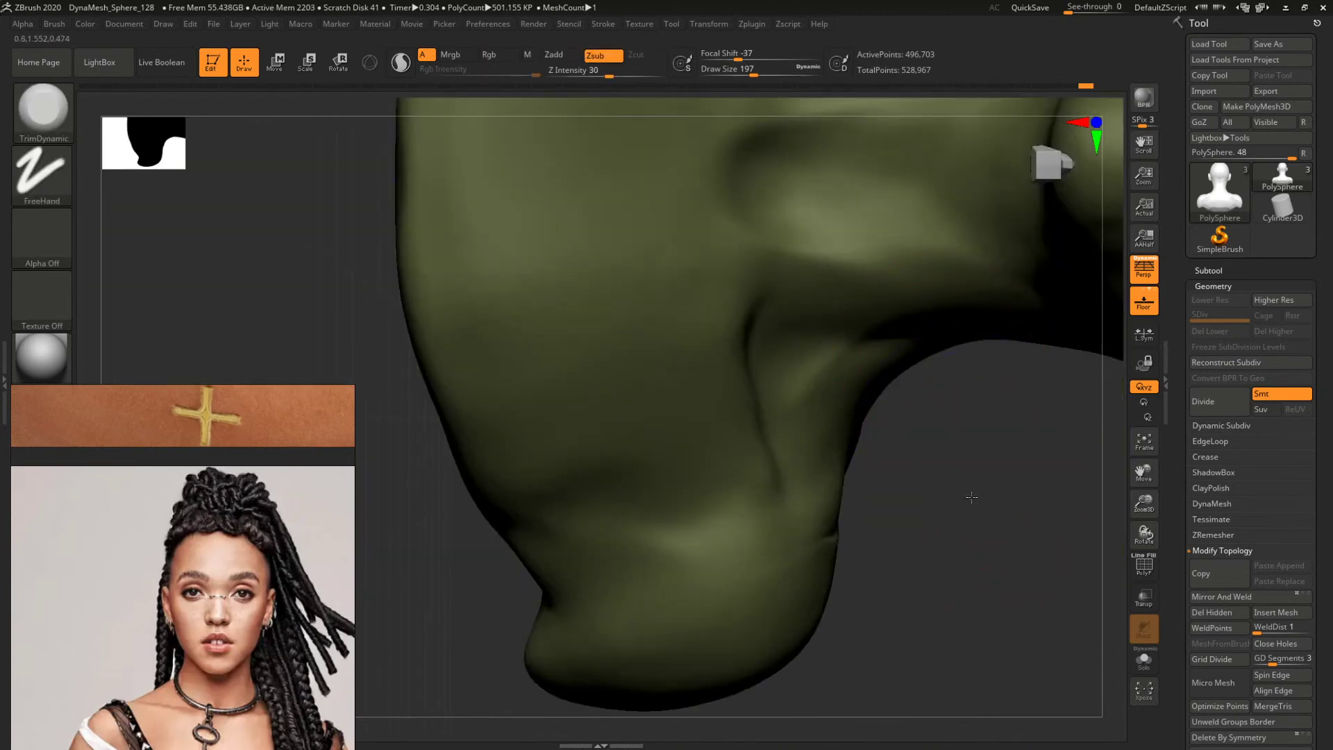
right_click_drag(971, 497, 748, 557)
key("shift")
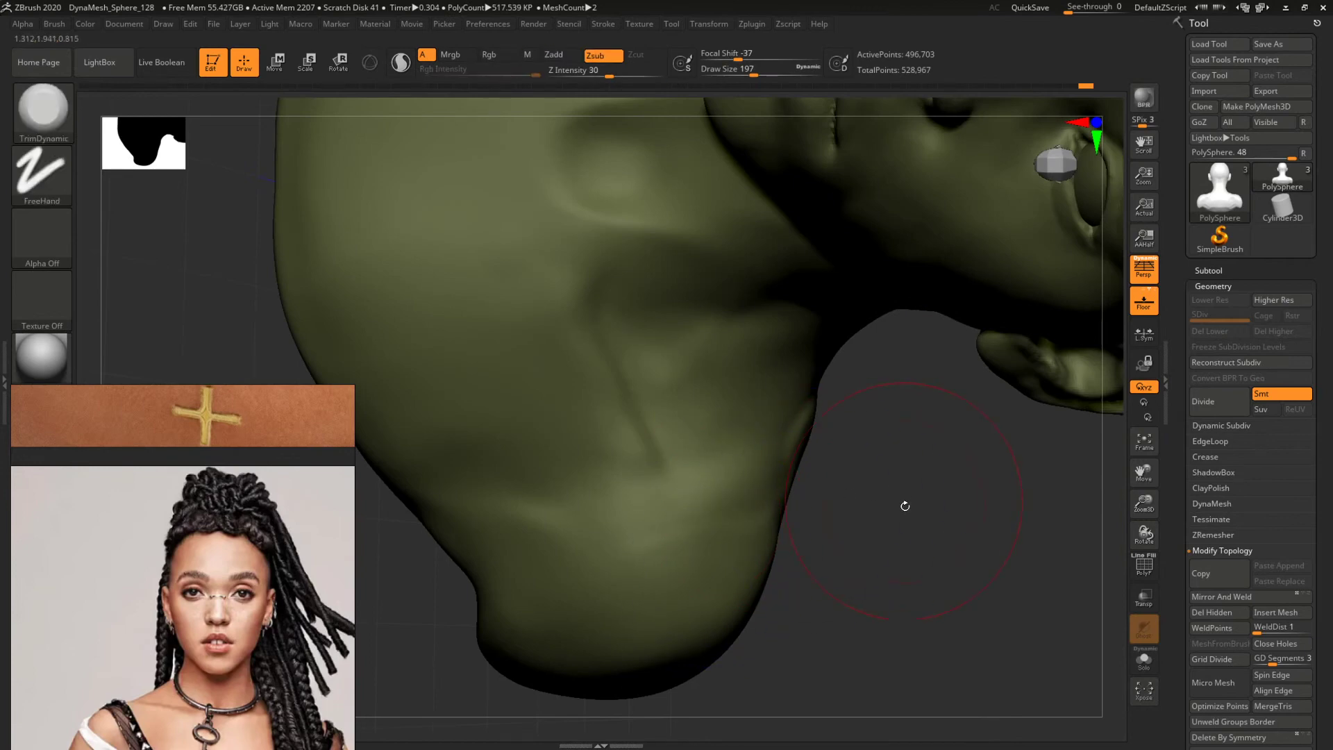
mouse_move(902, 507)
right_mouse_down()
mouse_move(1027, 536)
mouse_move(1036, 625)
mouse_move(1022, 618)
mouse_move(1056, 631)
mouse_move(1024, 523)
mouse_move(875, 464)
mouse_move(890, 432)
mouse_move(884, 476)
mouse_move(920, 418)
mouse_move(965, 480)
right_mouse_up()
key("shift")
right_click_drag(965, 479, 864, 375)
Pick ClayBuildup at draw size 187 and rearrange the reference board to show the portrait's shoulders and chest.
key("b")
key("c")
key("b")
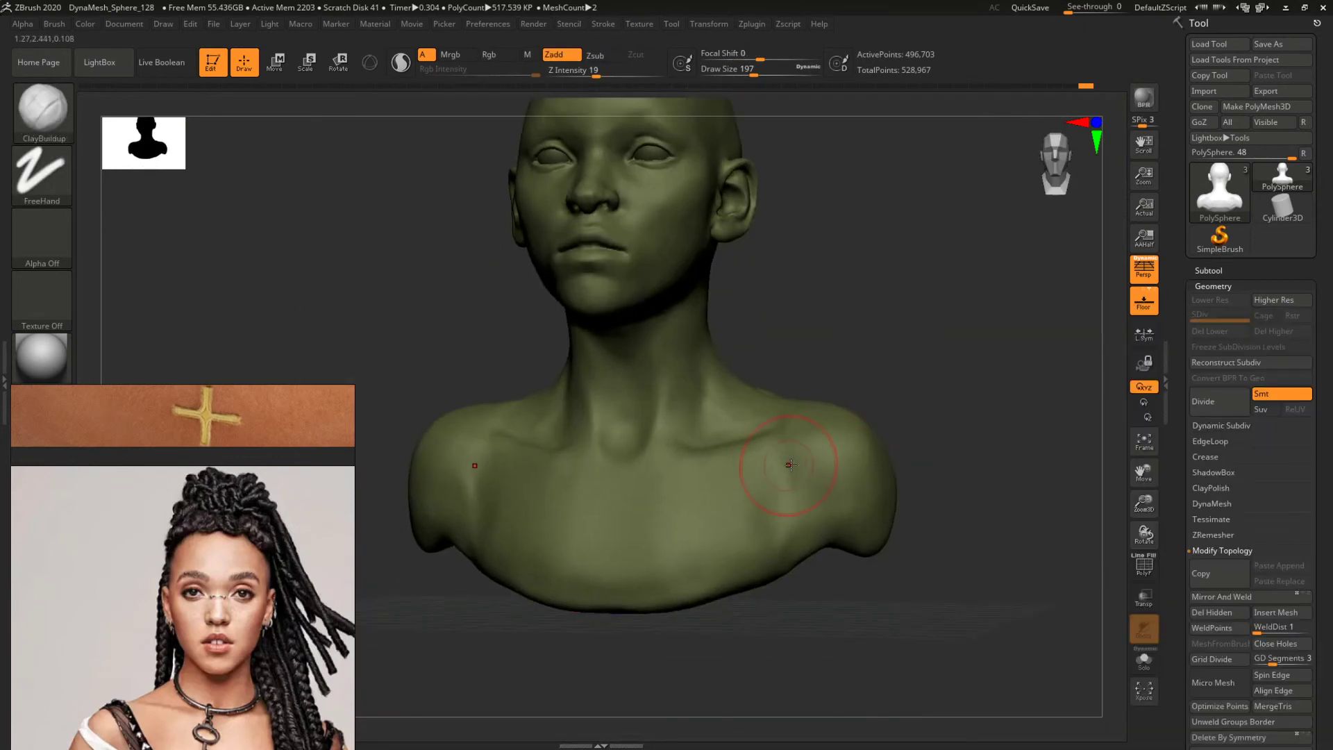
key("bracketleft")
middle_click_drag(287, 541, 266, 451)
right_click_drag(270, 464, 353, 185)
left_click_drag(352, 182, 387, 212)
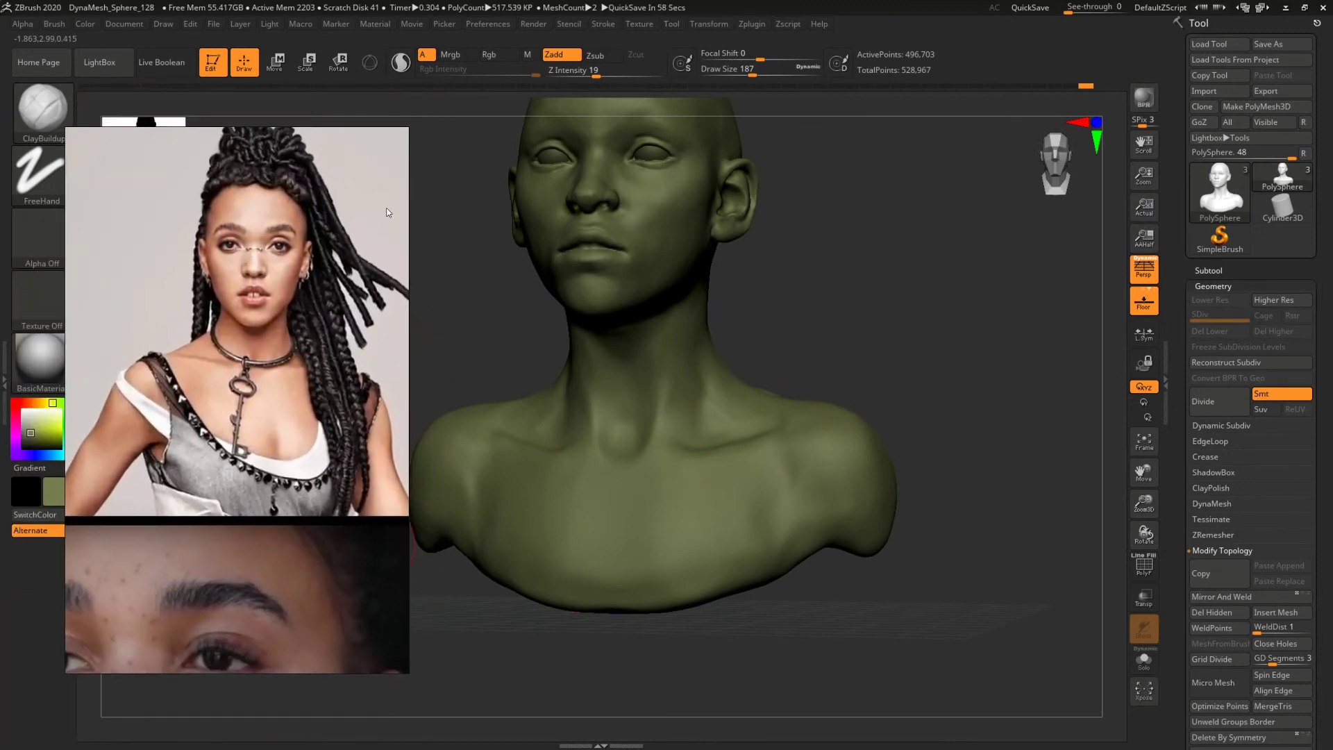
Reshape the outer shoulder and its lower end with the Move brush at draw sizes 365 and 286.
mouse_move(939, 345)
left_mouse_down()
mouse_move(939, 356)
mouse_move(934, 328)
left_mouse_up()
key("b")
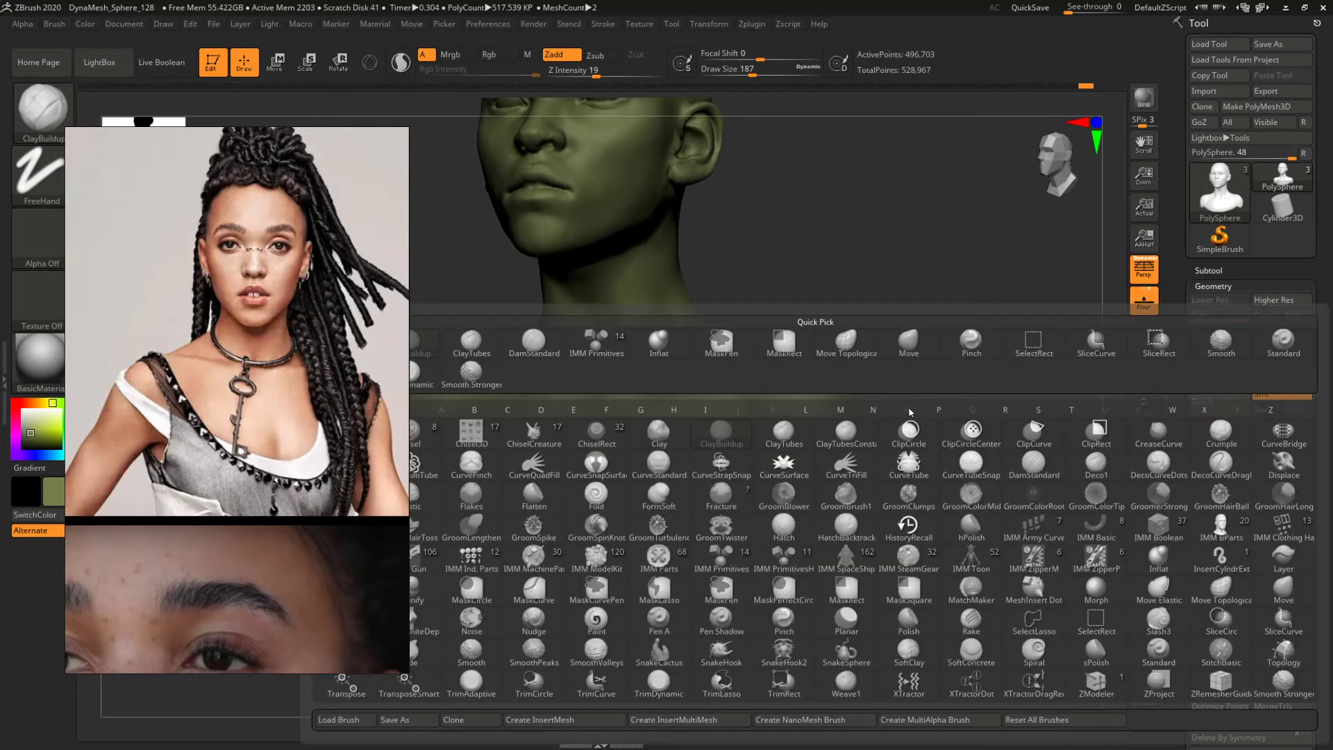
key("c")
key("b")
key("b")
key("m")
key("v")
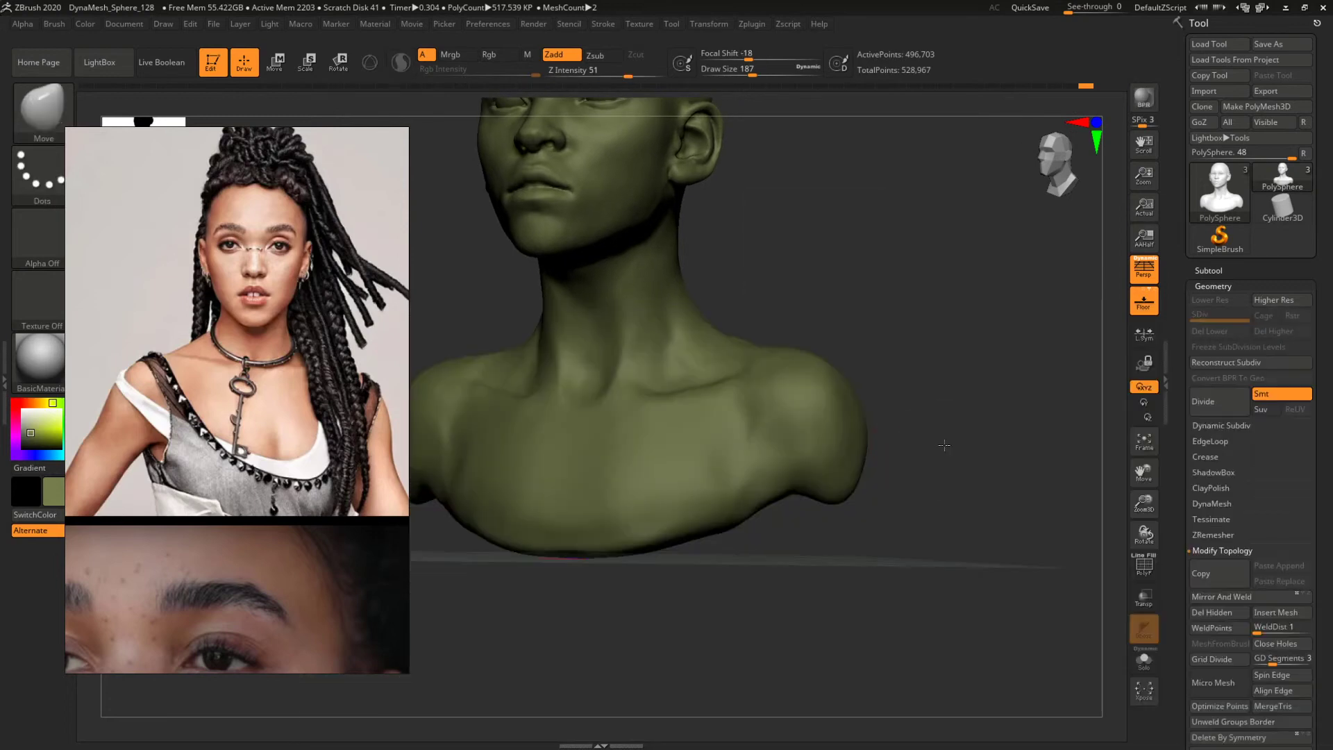
left_click_drag(944, 446, 920, 419)
key("space")
left_click_drag(835, 467, 854, 466)
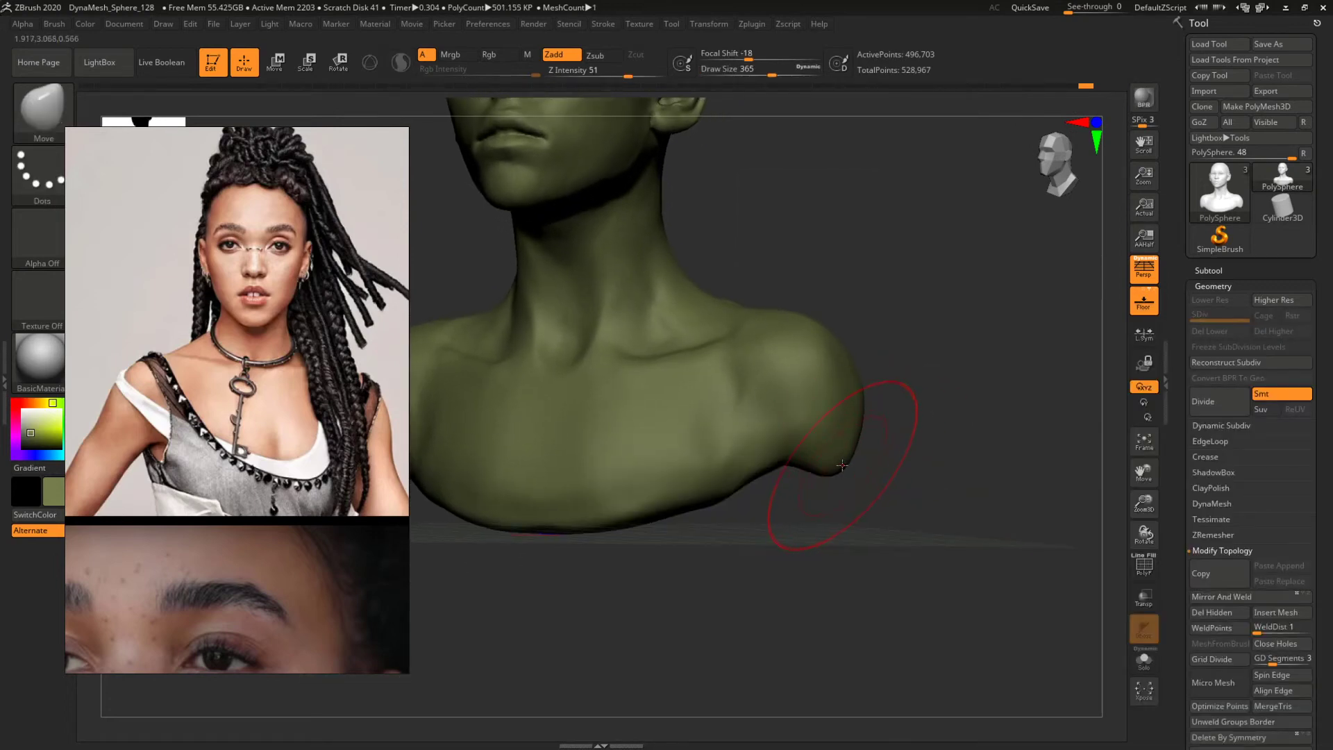
key("bracketleft")
mouse_move(930, 452)
left_mouse_down()
mouse_move(977, 420)
mouse_move(902, 422)
mouse_move(917, 408)
left_mouse_up()
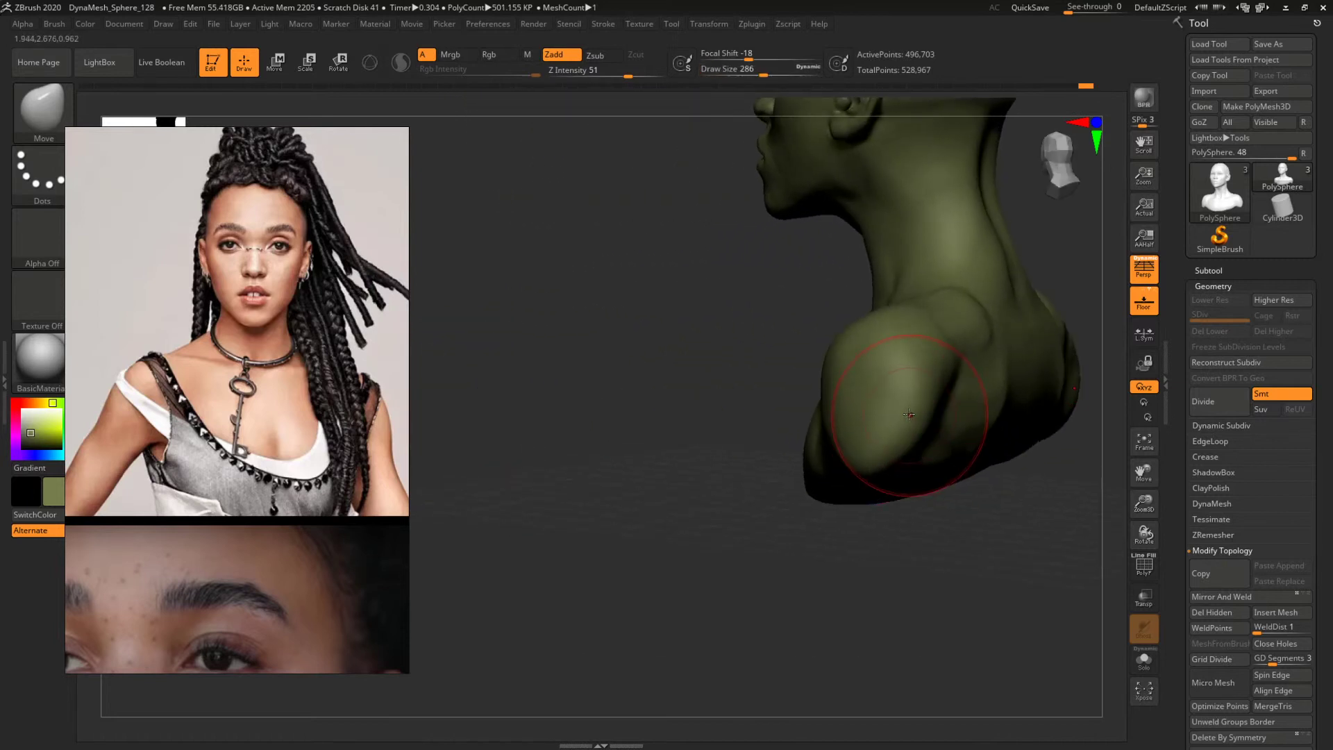
Build up volume on the front of the shoulder with ClayBuildup at draw size 324 and intensity 19.
mouse_move(653, 407)
left_mouse_down()
mouse_move(938, 371)
mouse_move(968, 385)
left_mouse_up()
key("b")
key("c")
key("b")
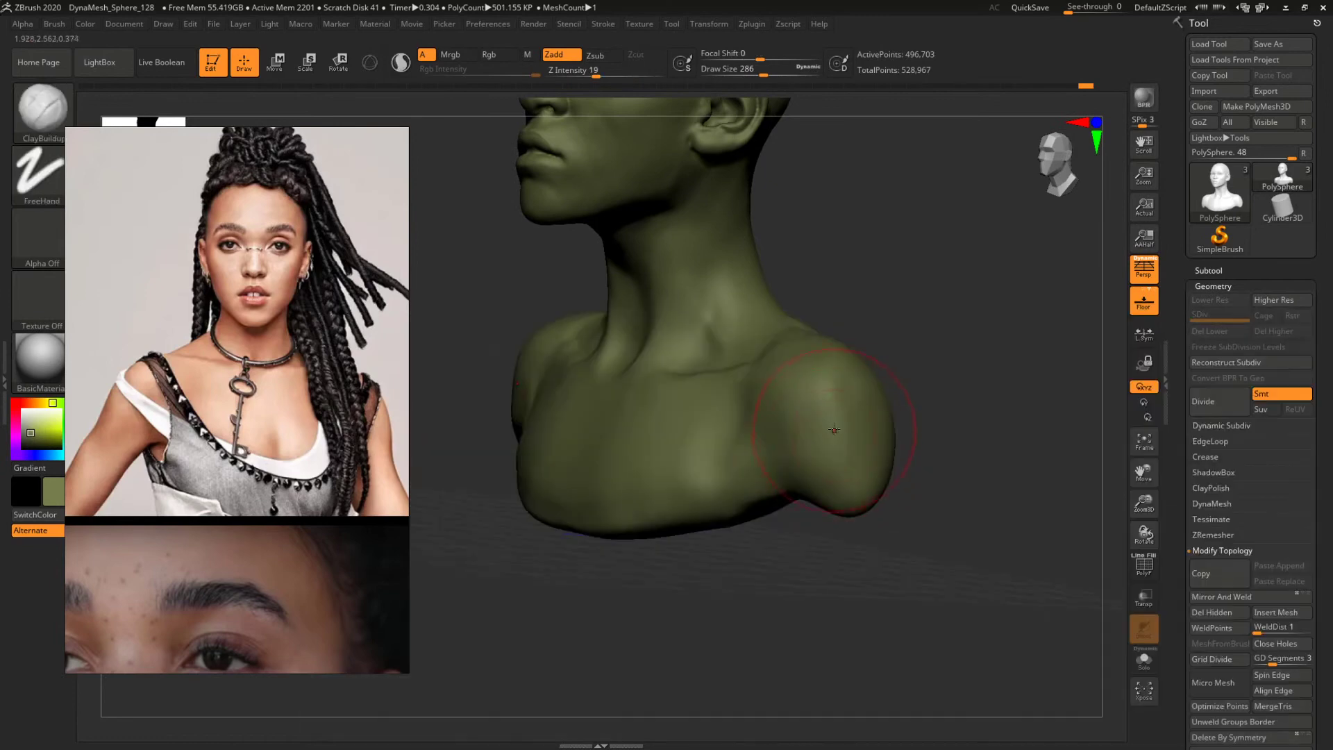
key("space")
left_click(814, 420)
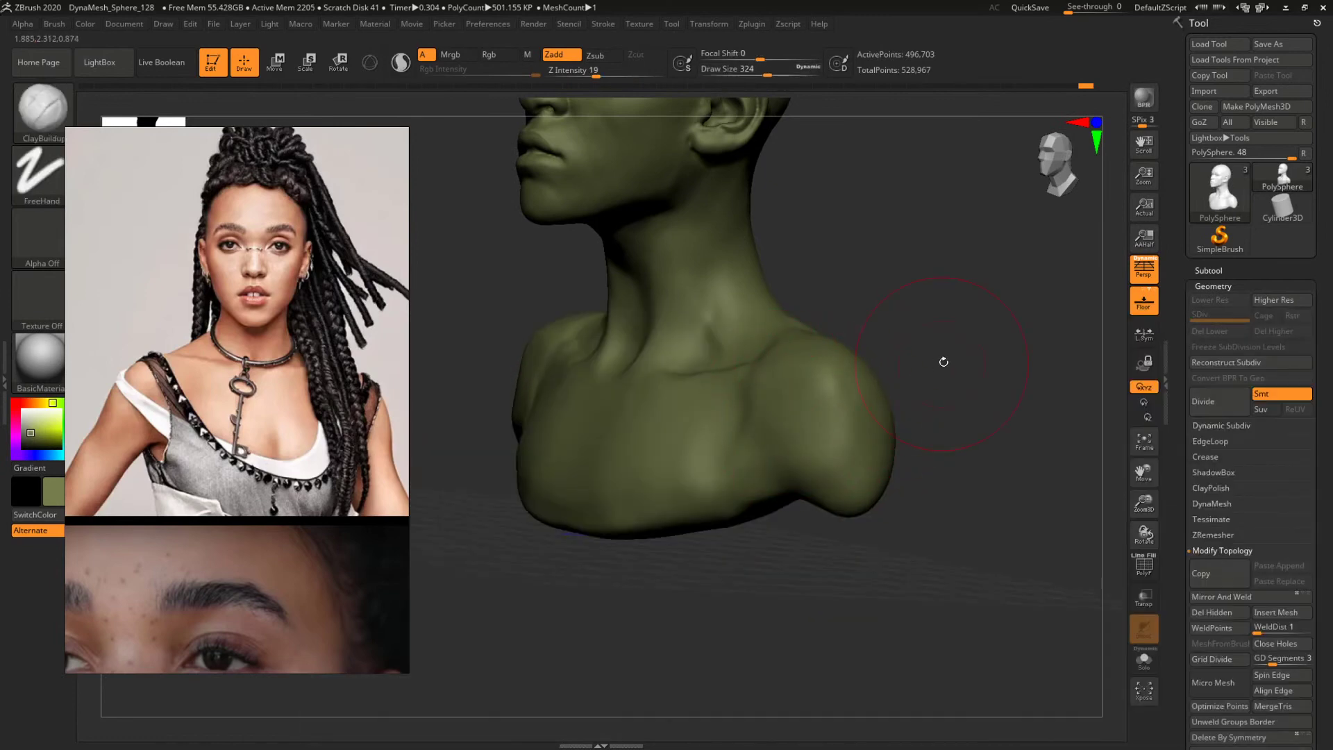
mouse_move(944, 362)
left_mouse_down()
mouse_move(968, 387)
mouse_move(855, 405)
mouse_move(967, 397)
mouse_move(903, 378)
left_mouse_up()
Fill the transition between the collarbone, upper chest and shoulder with ClayBuildup, using draw sizes 212 and 245.
key("space")
left_click(762, 404)
key("space")
left_click(745, 437)
key("space")
left_click(762, 384)
key("space")
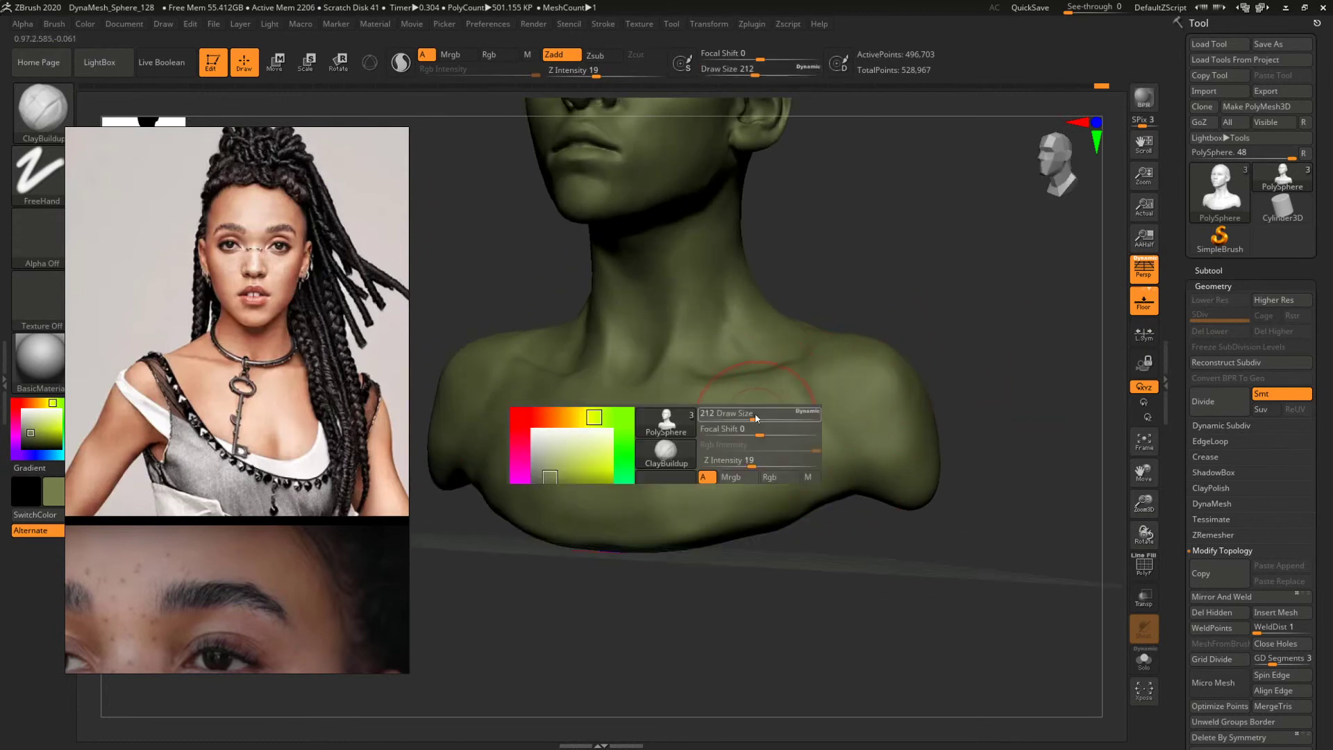
left_click(775, 418)
mouse_move(901, 406)
left_mouse_down()
mouse_move(944, 333)
mouse_move(740, 434)
left_mouse_up()
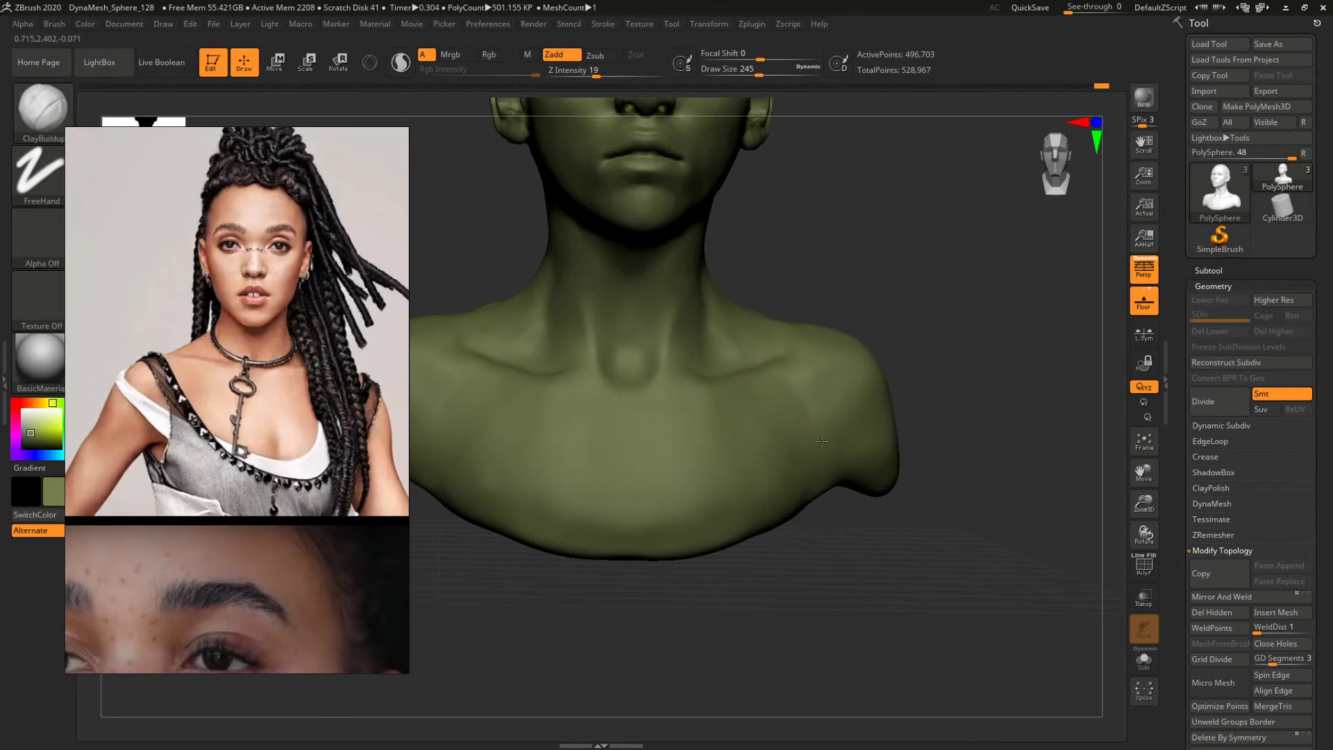
Refine the centre of the upper chest with ClayBuildup at draw size 217 and smooth the surface.
left_click_drag(1007, 379, 822, 395)
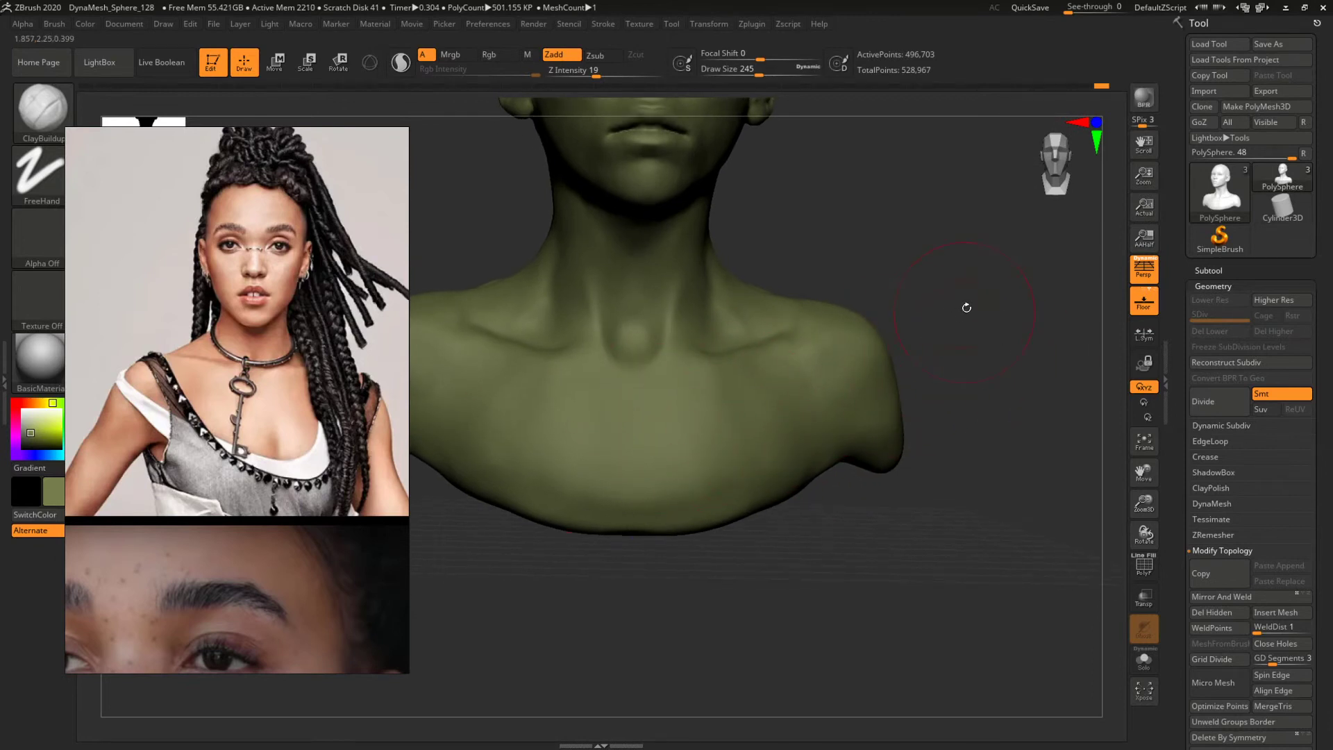
mouse_move(967, 308)
left_mouse_down()
mouse_move(940, 285)
mouse_move(924, 292)
left_mouse_up()
key("space")
left_click(660, 412)
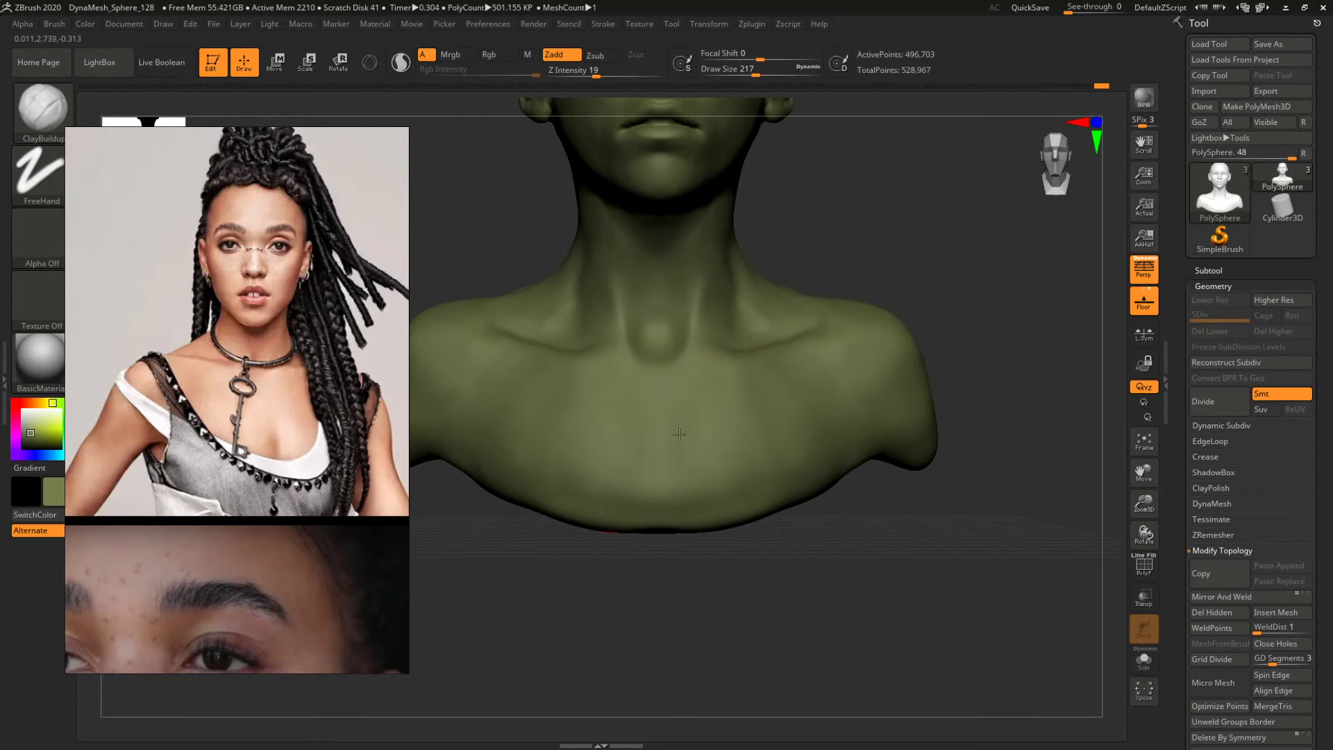
left_click_drag(991, 471, 965, 461, "alt")
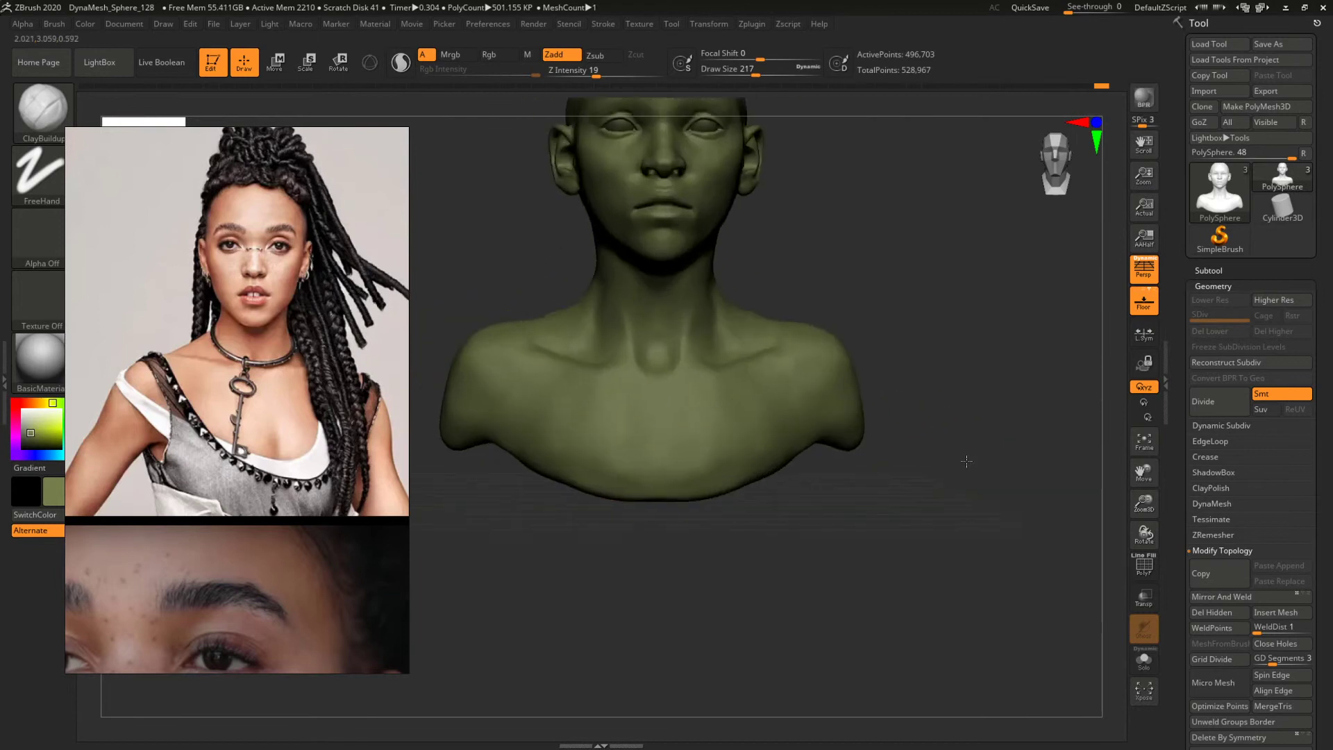
key("space")
key("shift")
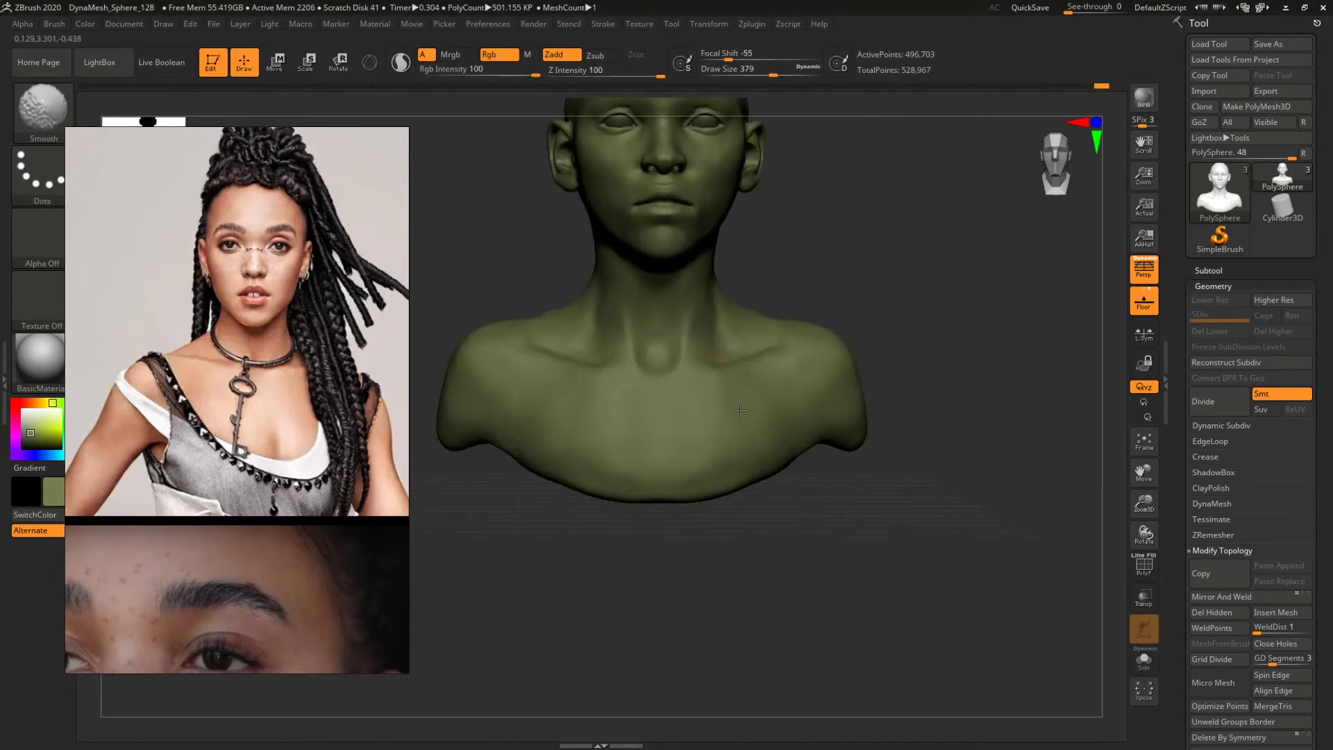
Sculpt the area around the sternal notch and inner collarbones with ClayBuildup at draw size 128 and focal shift -31, then smooth it.
mouse_move(967, 327)
left_mouse_down("alt")
mouse_move(940, 402)
mouse_move(963, 399)
left_mouse_up("alt")
key("space")
left_click_drag(639, 389, 621, 389)
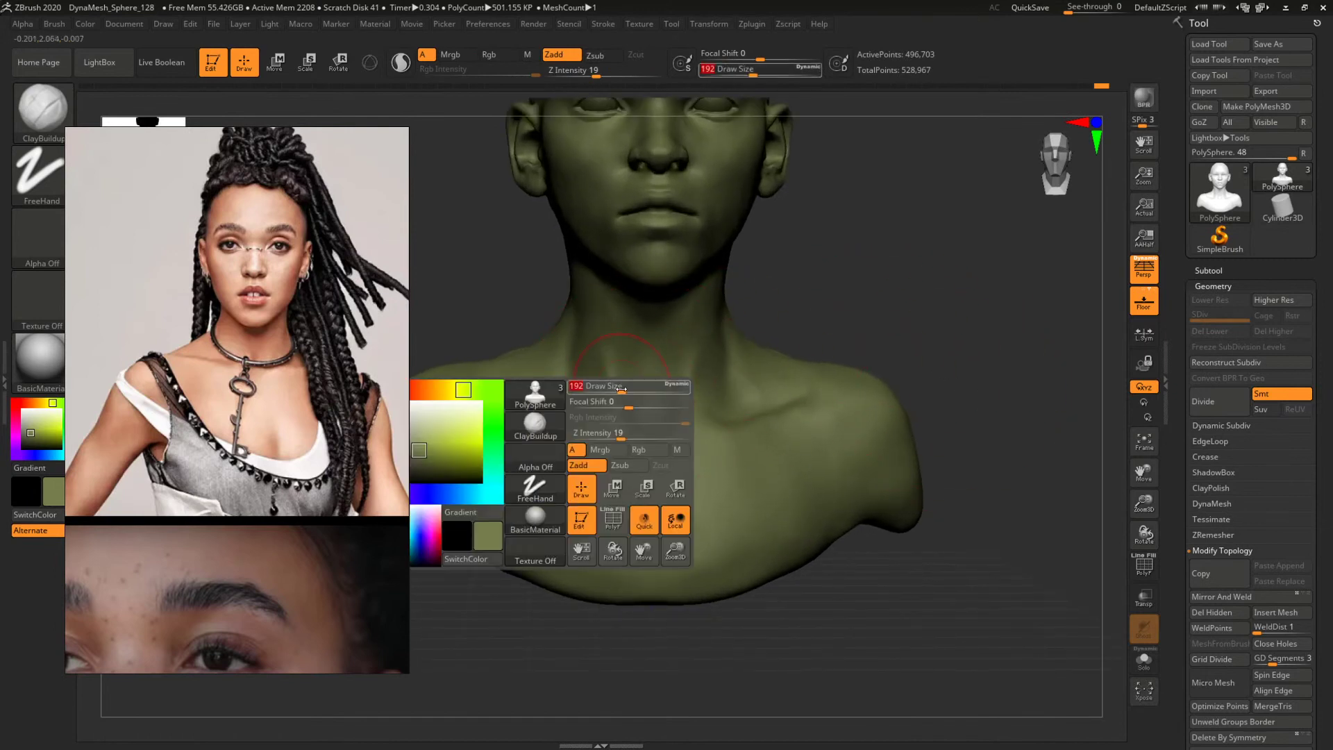
key("space")
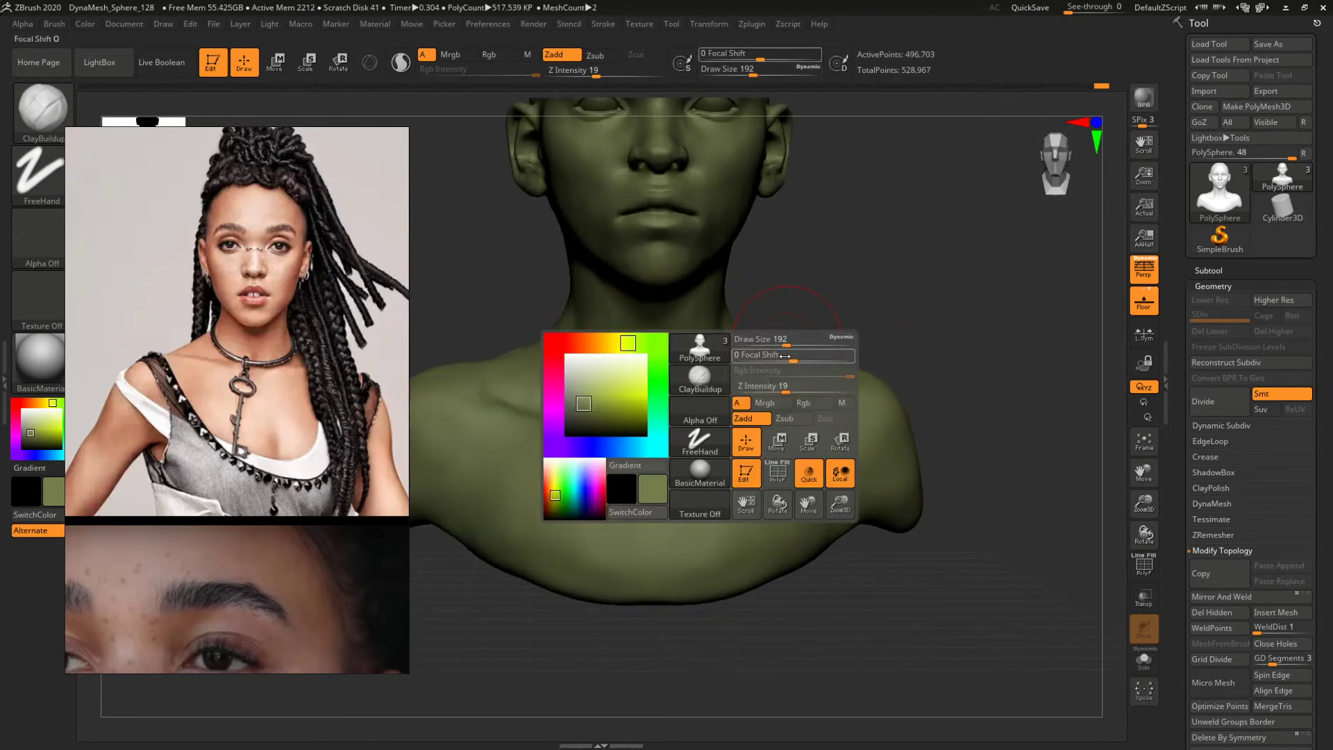
left_click_drag(792, 353, 774, 353)
key("space")
left_click_drag(675, 389, 656, 386)
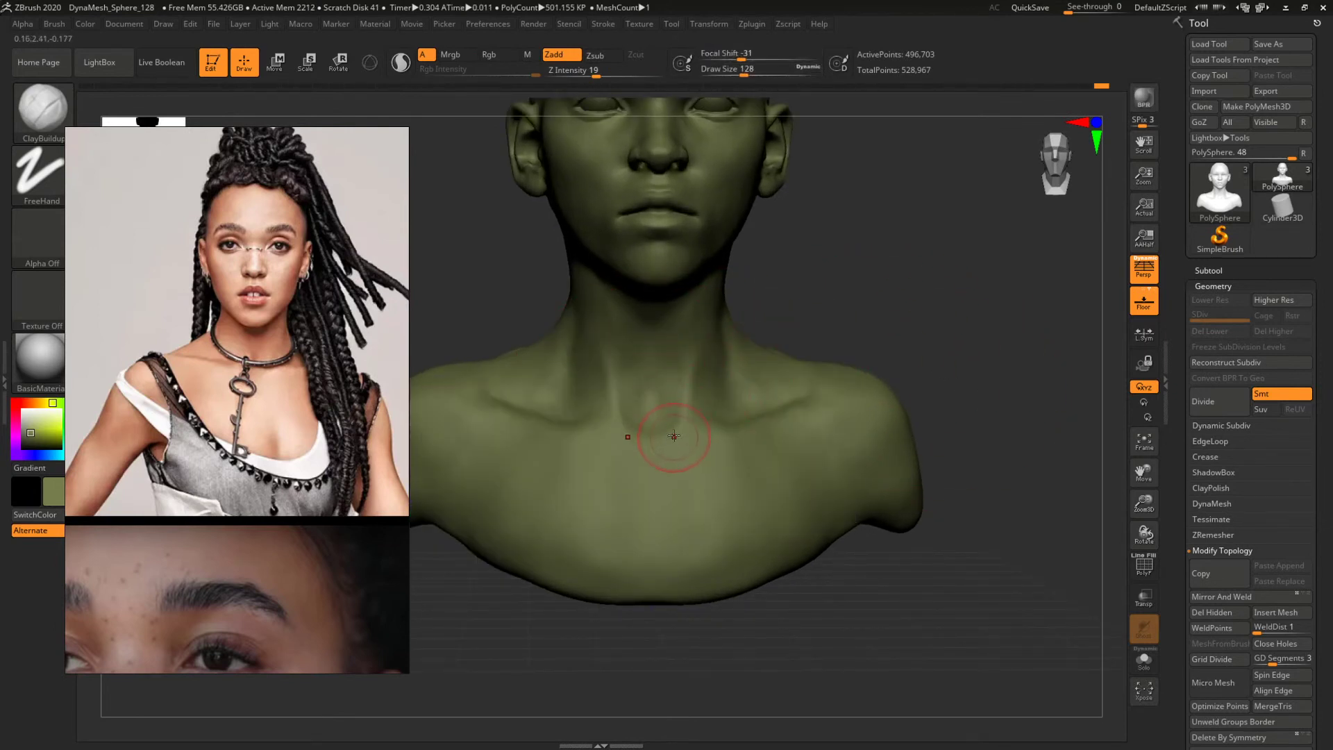
left_click_drag(854, 326, 801, 294)
left_click_drag(633, 444, 673, 438, "shift")
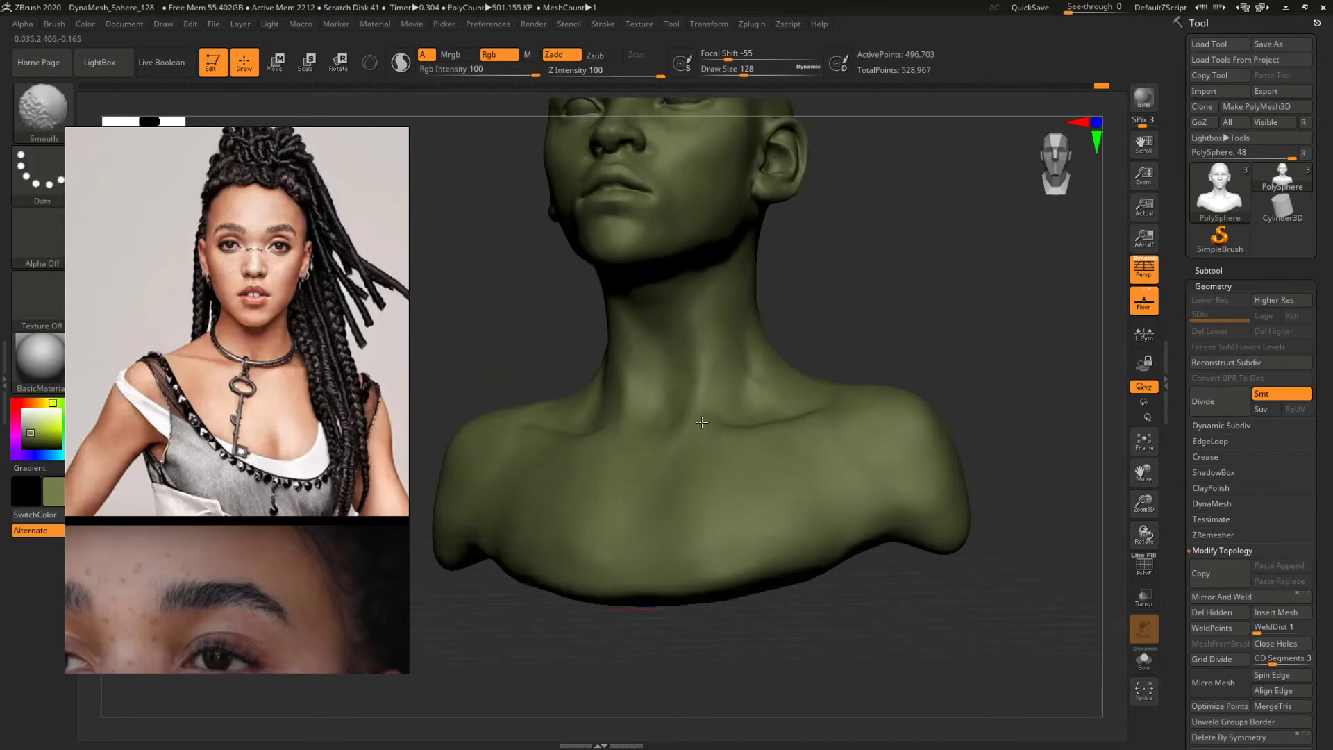
Adjust the contours of the neck and shoulders with the Move brush at draw size 268.
mouse_move(834, 296)
left_mouse_down()
mouse_move(878, 310)
mouse_move(854, 348)
mouse_move(795, 352)
left_mouse_up()
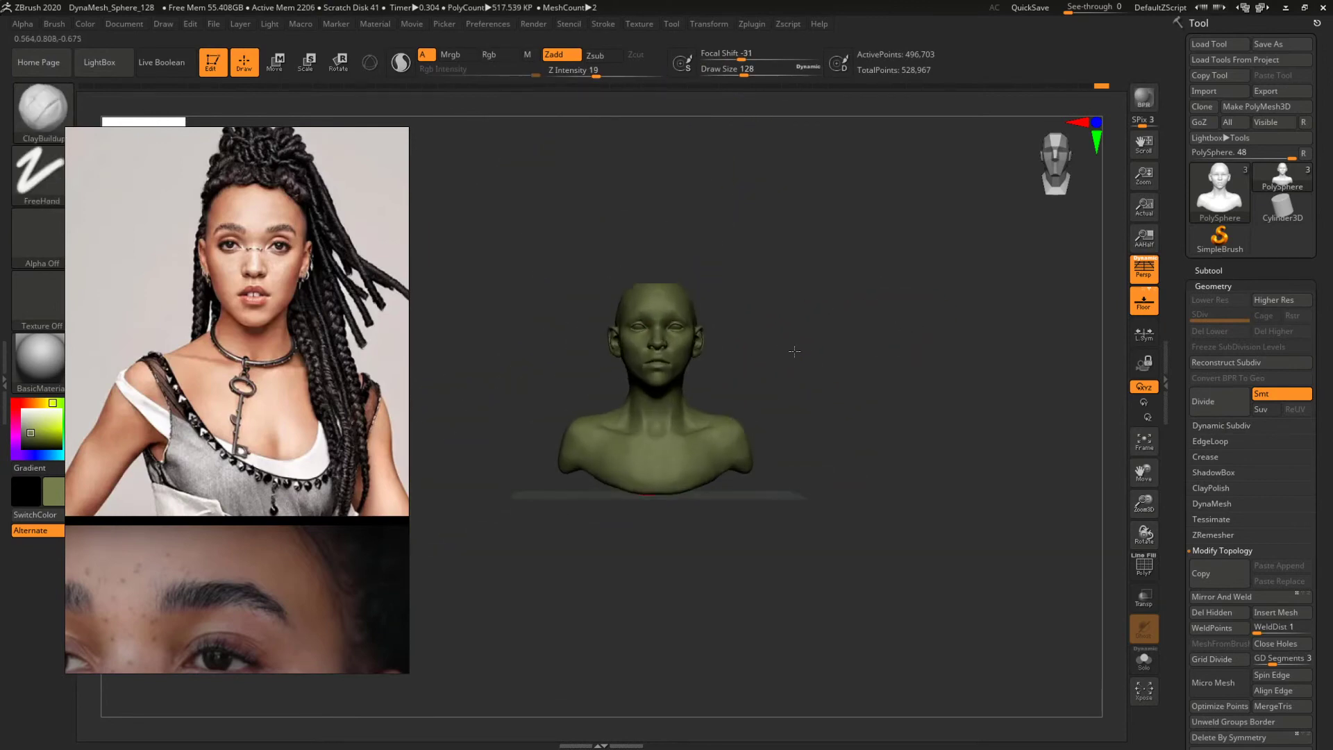
key("f")
key("b")
key("m")
key("v")
key("space")
left_click_drag(698, 410, 710, 412)
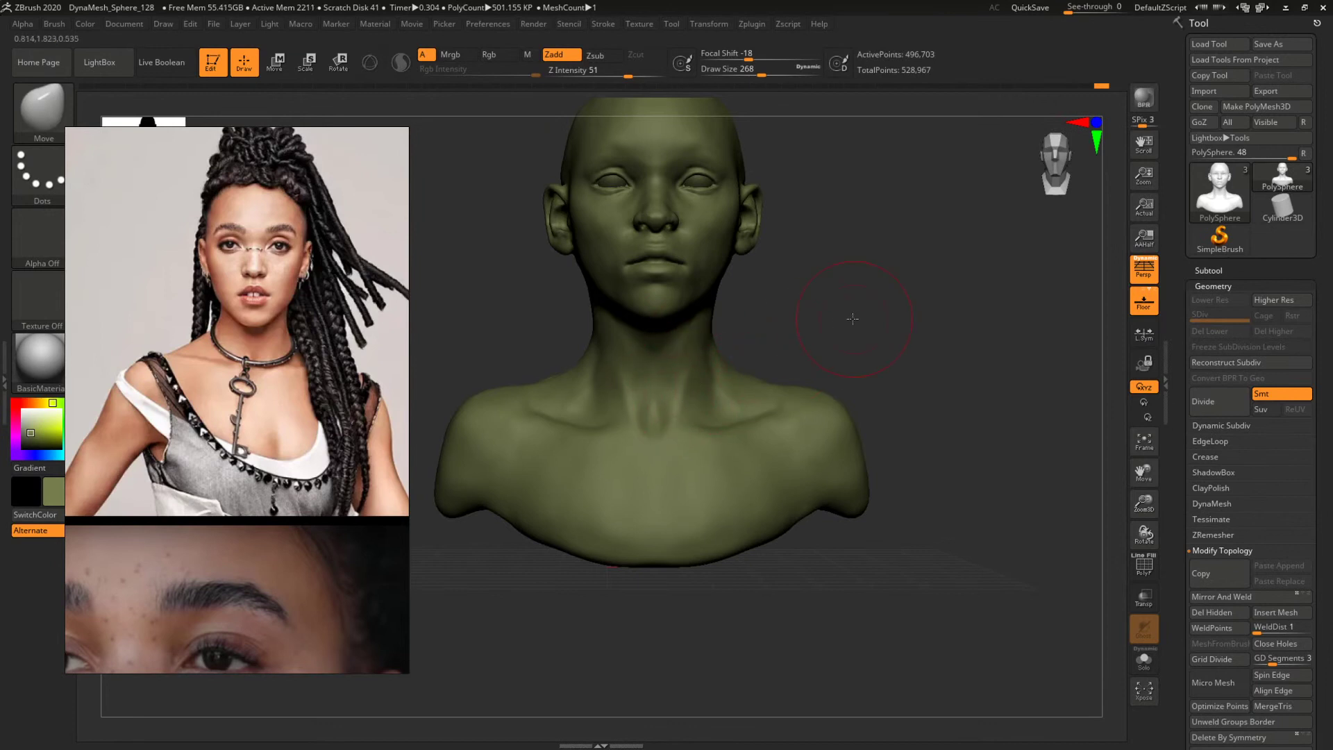
left_click_drag(853, 318, 820, 321)
mouse_move(821, 321)
left_mouse_down()
mouse_move(825, 381)
mouse_move(889, 394)
left_mouse_up()
Build up the cheek and side of the face with ClayBuildup at draw size 124.
key("b")
key("c")
key("b")
key("space")
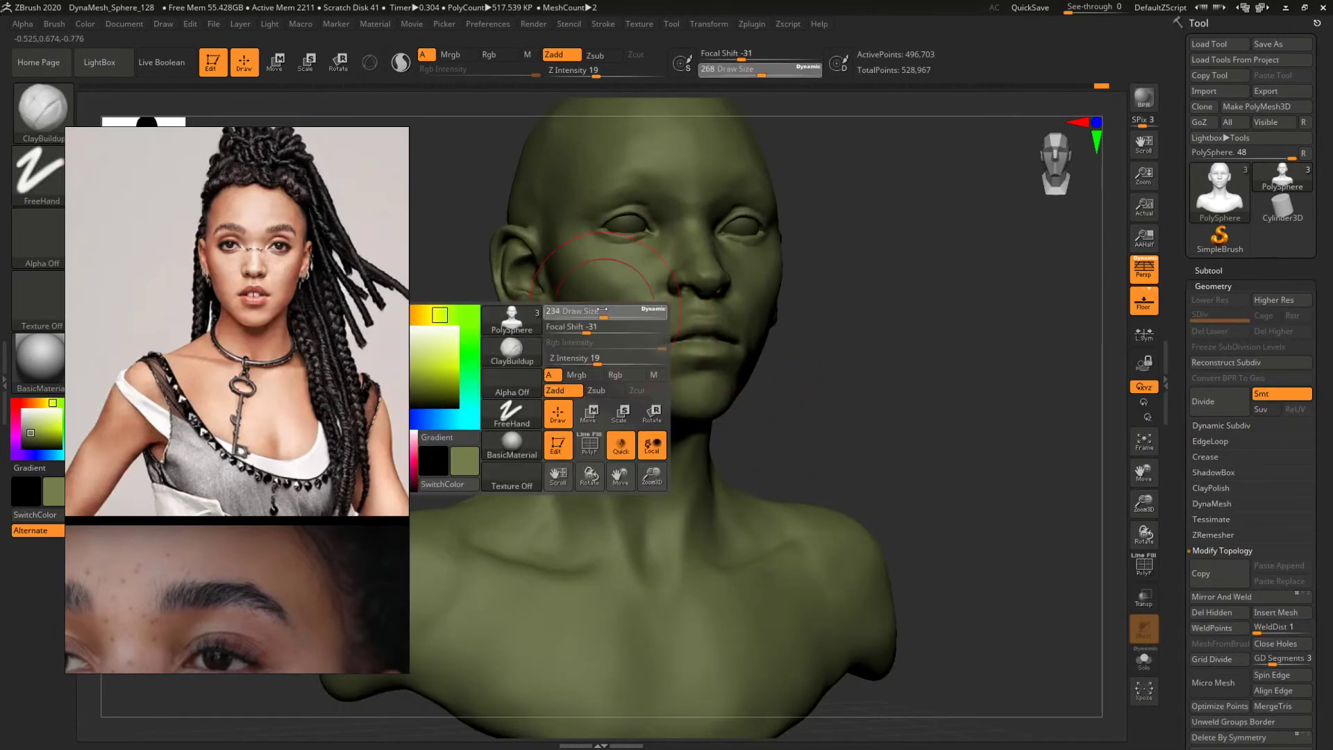
key("space")
left_click_drag(607, 311, 595, 312)
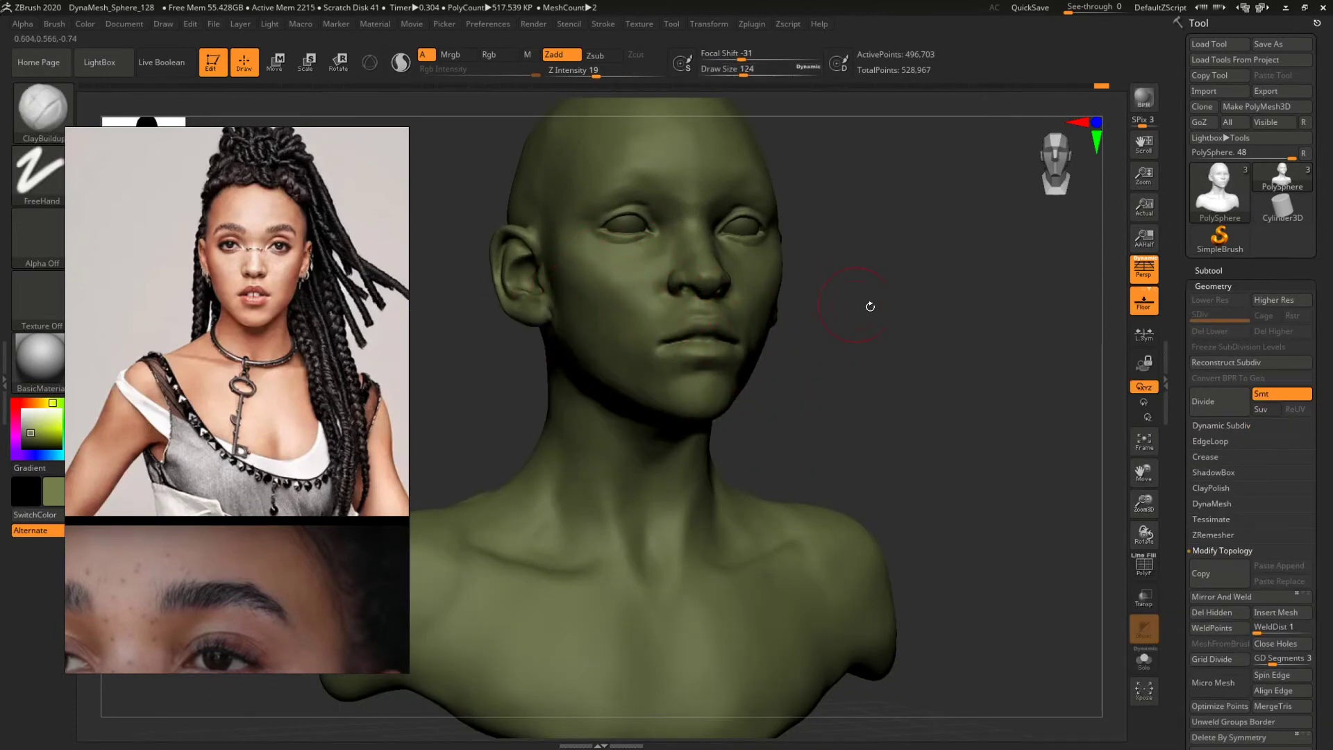
mouse_move(870, 307)
left_mouse_down()
mouse_move(907, 440)
mouse_move(900, 425)
mouse_move(954, 437)
mouse_move(896, 448)
left_mouse_up()
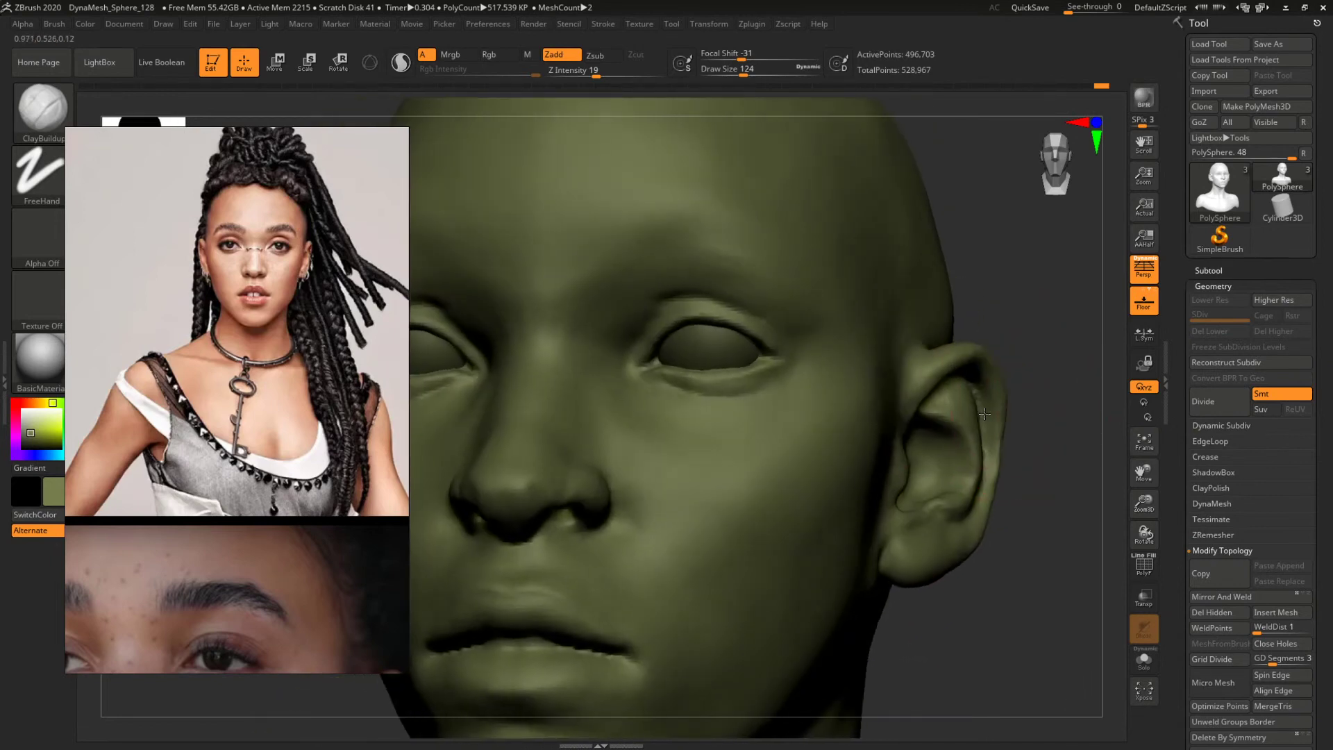
Sharpen the creases around the eyelids with DamStandard at draw size 51.
key("b")
key("d")
key("s")
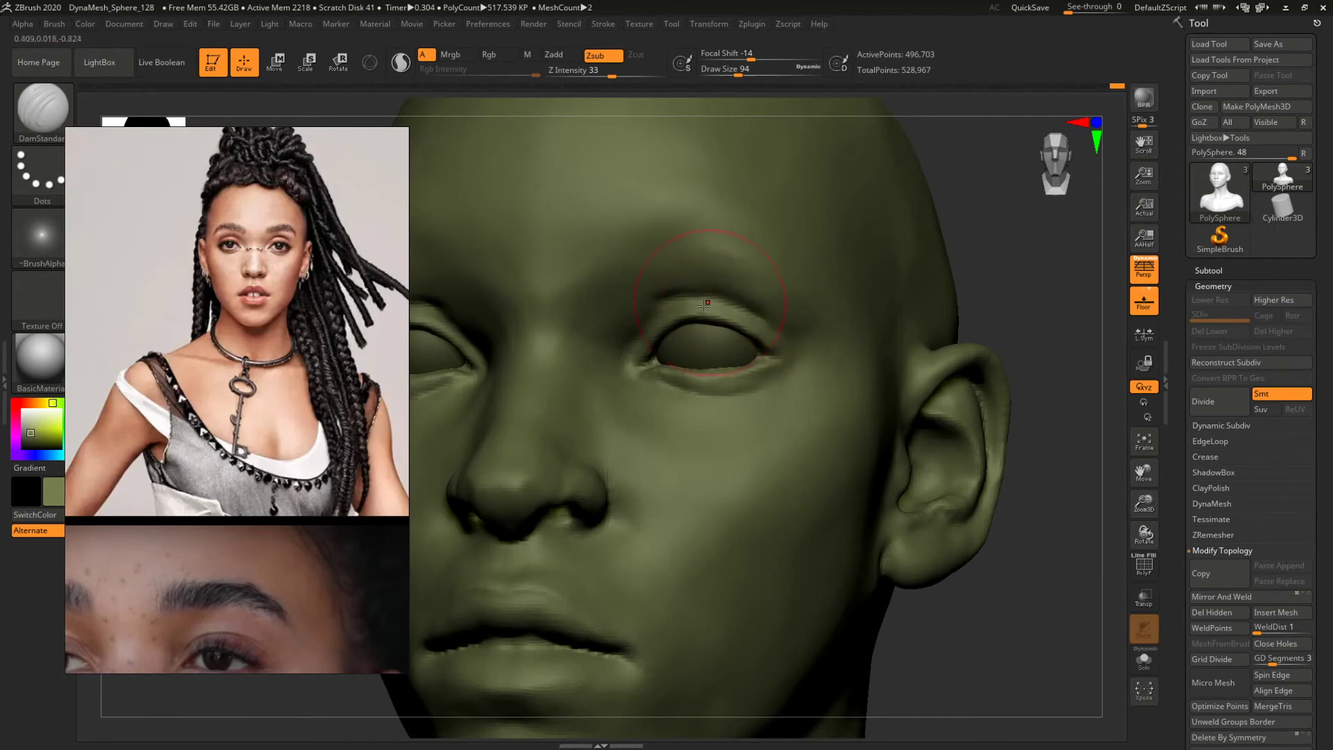
left_click_drag(1007, 250, 799, 223)
left_click_drag(872, 259, 1000, 362, "alt")
key("space")
left_click_drag(738, 384, 726, 384)
key("bracketleft")
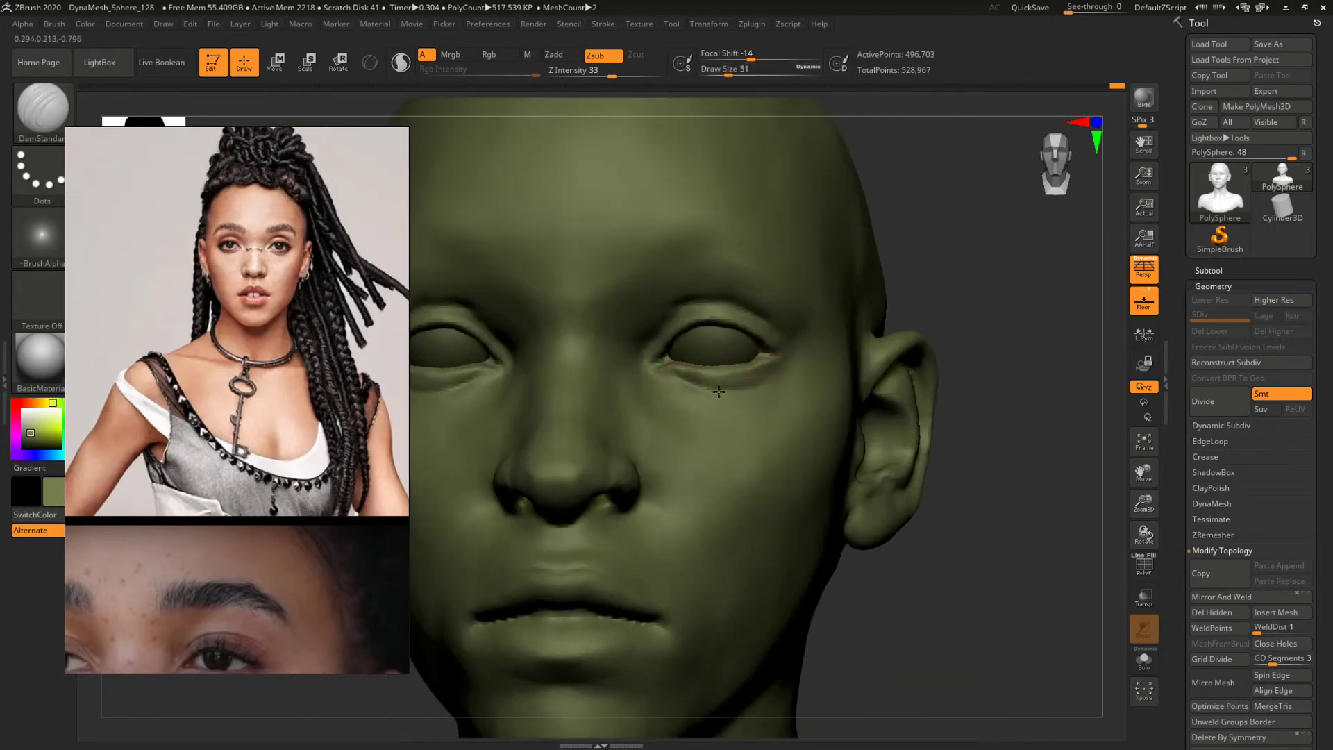
Add volume under the lower eyelid with ClayBuildup at draw size 29 and smooth it.
key("b")
key("c")
key("b")
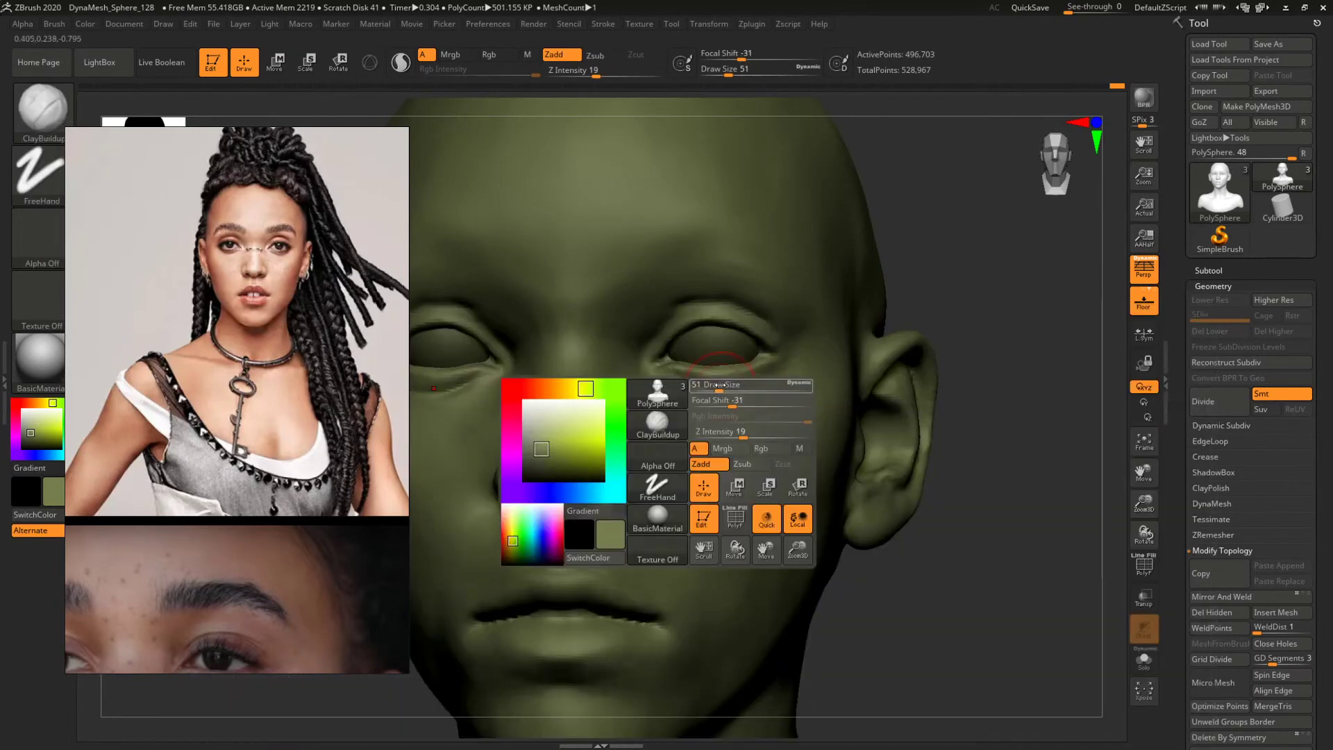
left_click_drag(917, 270, 965, 378)
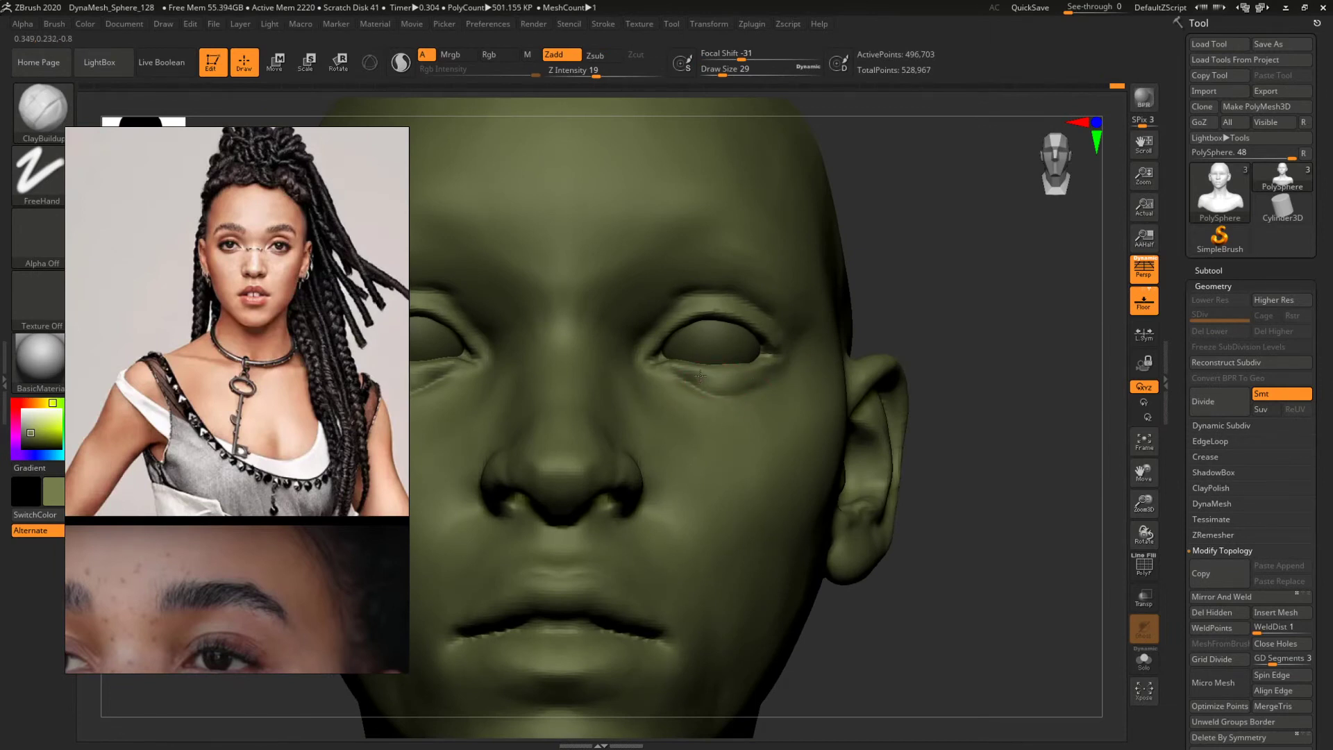
left_click_drag(698, 382, 729, 391, "shift")
mouse_move(896, 305)
left_mouse_down()
mouse_move(962, 301)
mouse_move(783, 301)
mouse_move(886, 284)
mouse_move(842, 327)
left_mouse_up()
Define the eye corners and lid lines with DamStandard at draw size 77.
key("b")
key("d")
key("s")
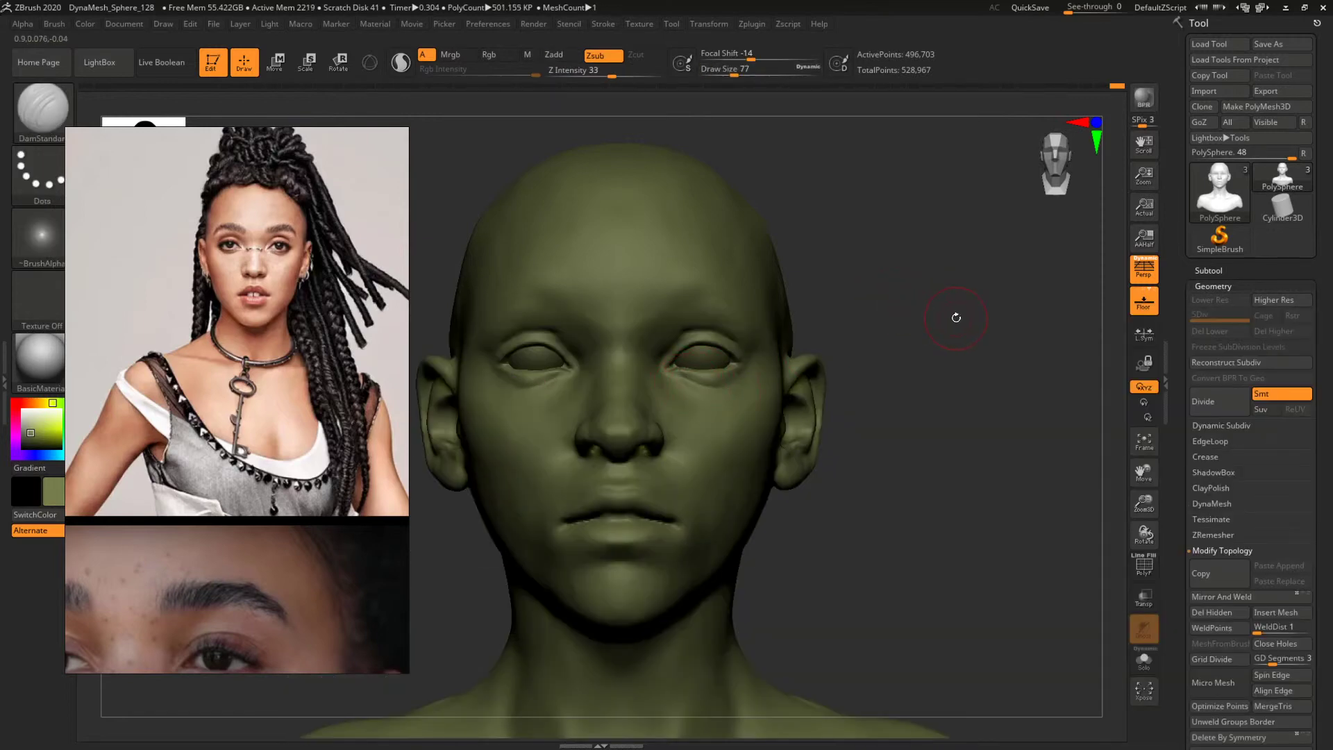
mouse_move(957, 318)
left_mouse_down("alt")
mouse_move(967, 325)
mouse_move(831, 336)
mouse_move(858, 327)
mouse_move(824, 321)
mouse_move(901, 436)
mouse_move(902, 368)
mouse_move(744, 351)
mouse_move(735, 368)
left_mouse_up("alt")
Build up the crown of the head with ClayBuildup, raising the draw size to 197.
key("b")
key("c")
key("b")
key("space")
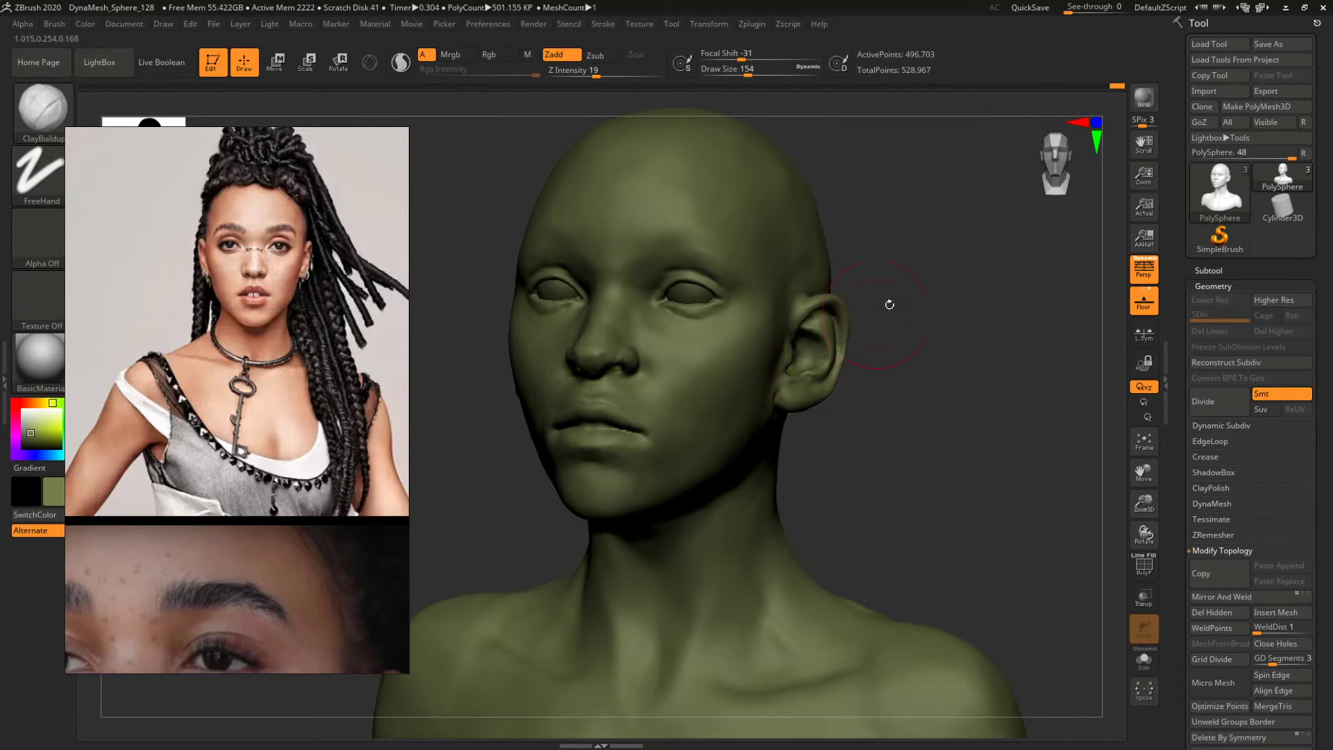
left_click_drag(889, 304, 937, 387)
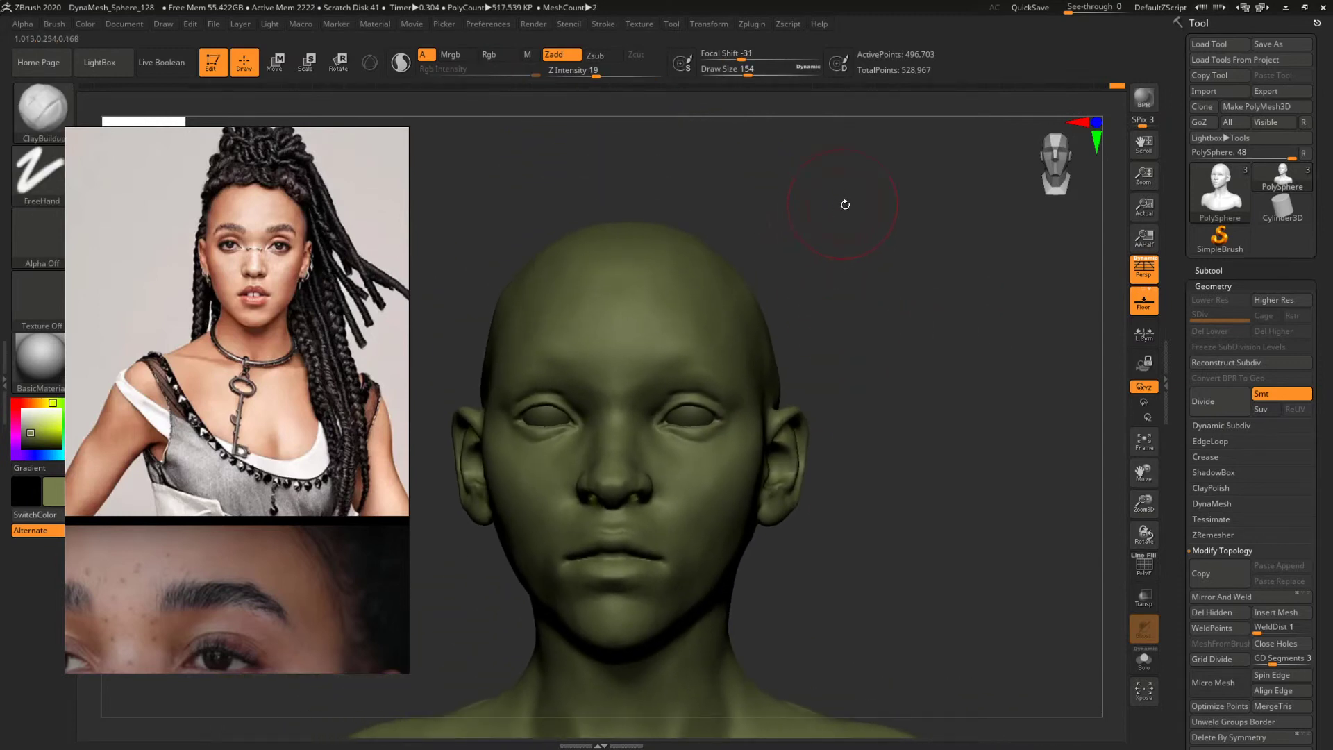
left_click_drag(846, 205, 831, 322)
key("space")
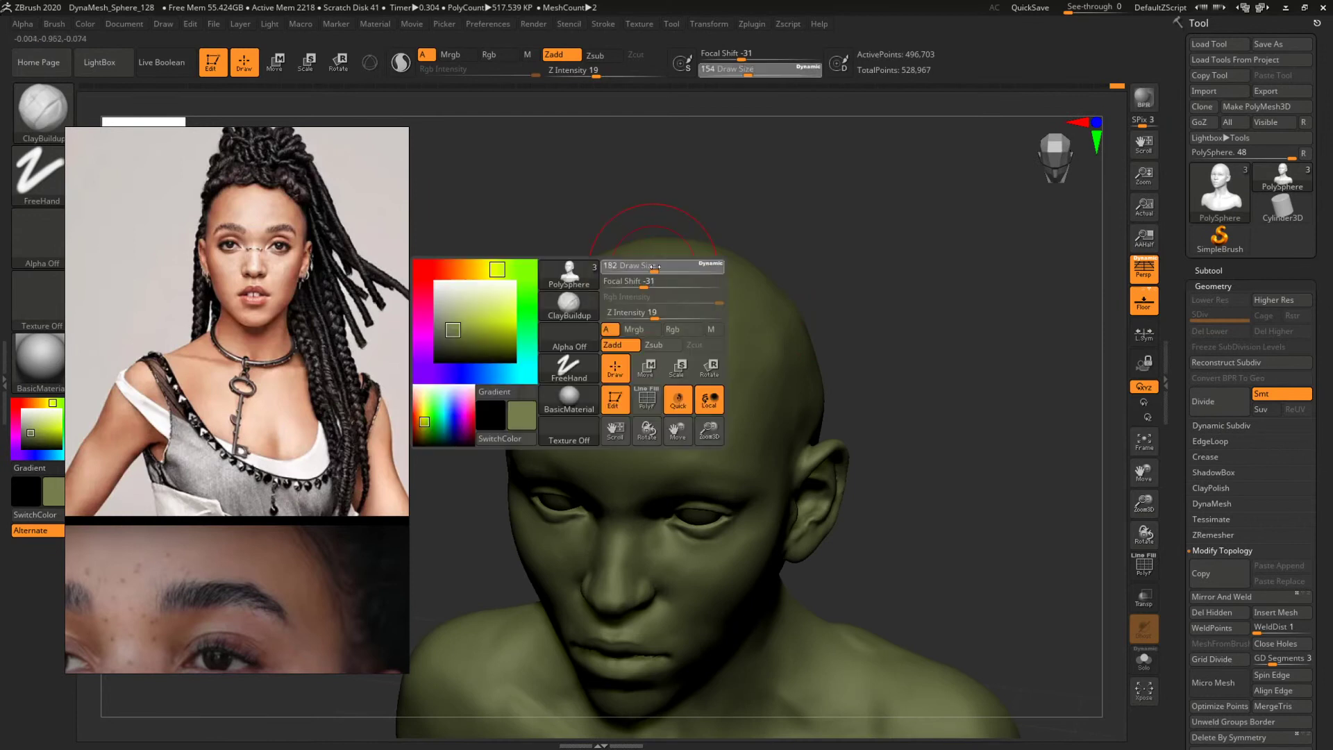
left_click_drag(651, 265, 657, 264)
mouse_move(890, 285)
left_mouse_down()
mouse_move(873, 250)
mouse_move(826, 256)
left_mouse_up()
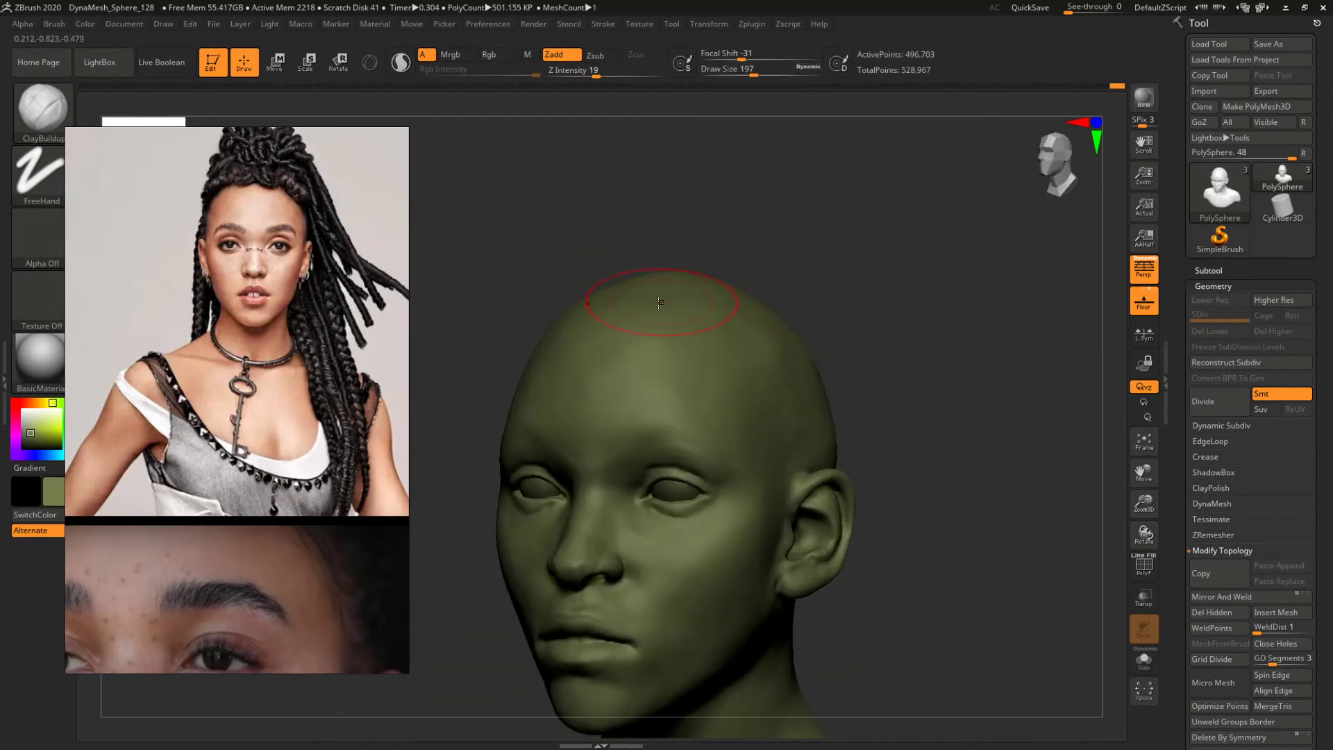
Round out the upper forehead and side of the skull with ClayBuildup at draw size 257.
key("space")
left_click_drag(631, 337, 639, 337)
left_click_drag(872, 290, 833, 341)
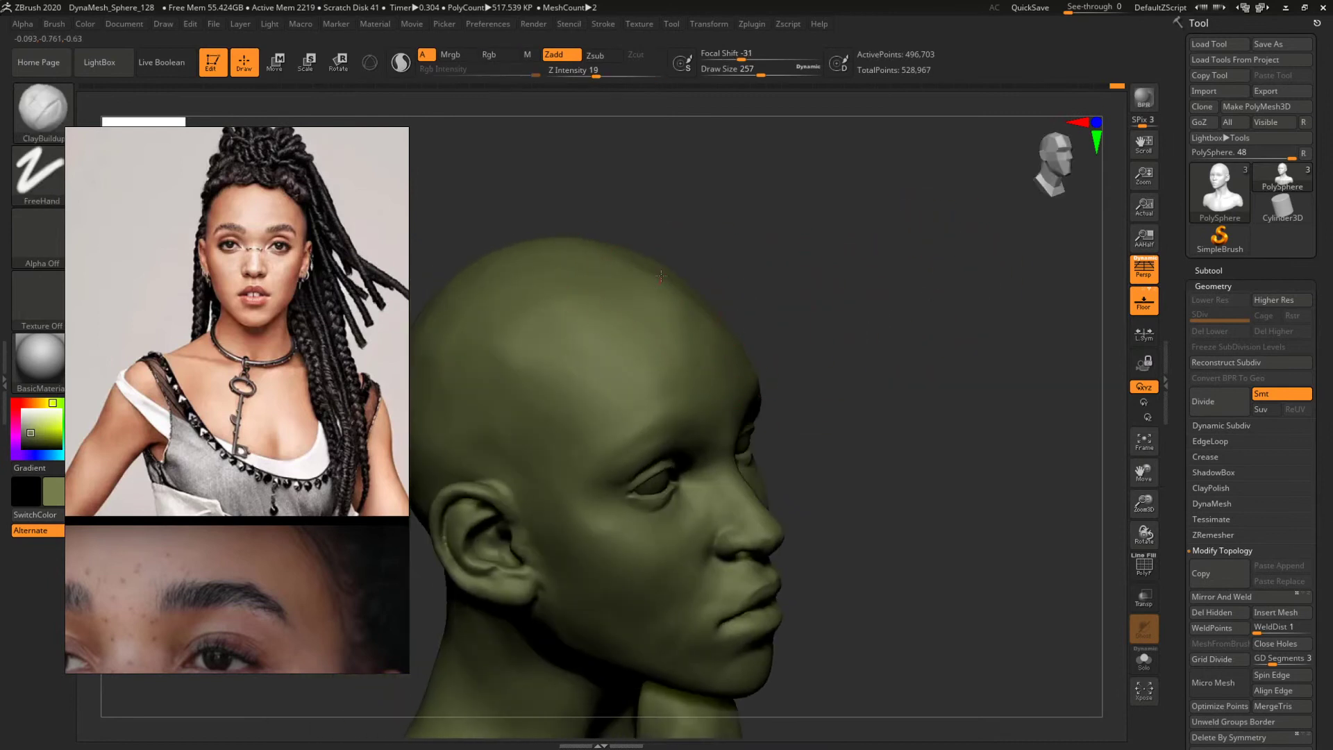
left_click_drag(839, 292, 834, 325)
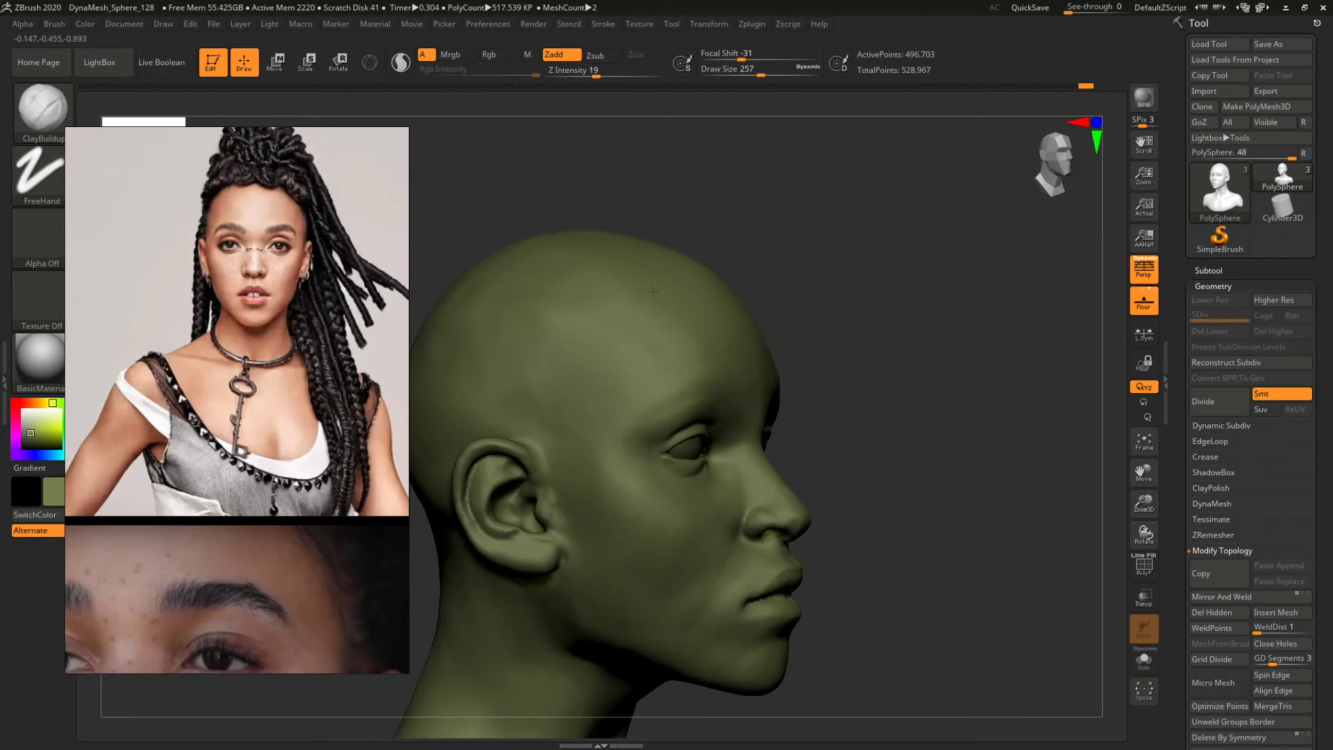
mouse_move(653, 291)
left_mouse_down()
mouse_move(804, 291)
mouse_move(922, 199)
left_mouse_up()
Carve in the base of the skull behind the ear with ClayBuildup at draw size 136.
key("bracketleft")
key("bracketleft")
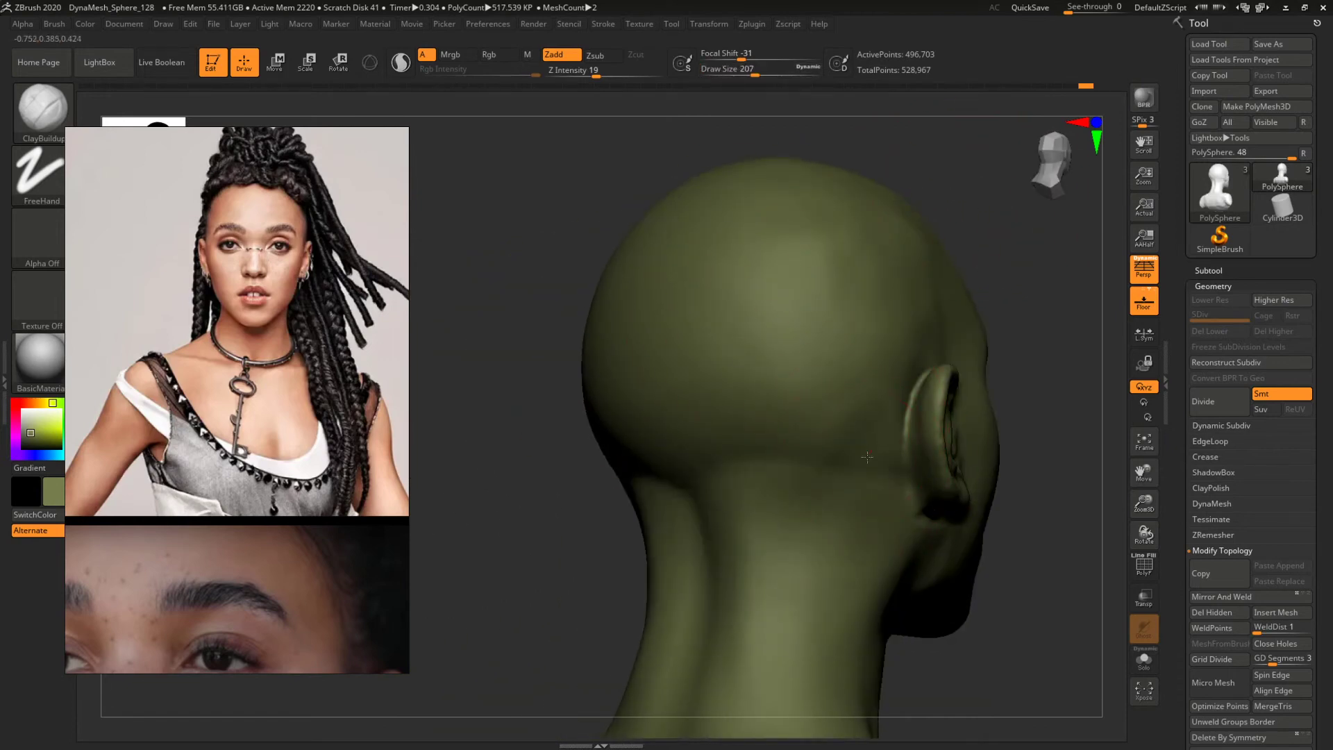
left_click_drag(874, 420, 807, 458, "alt")
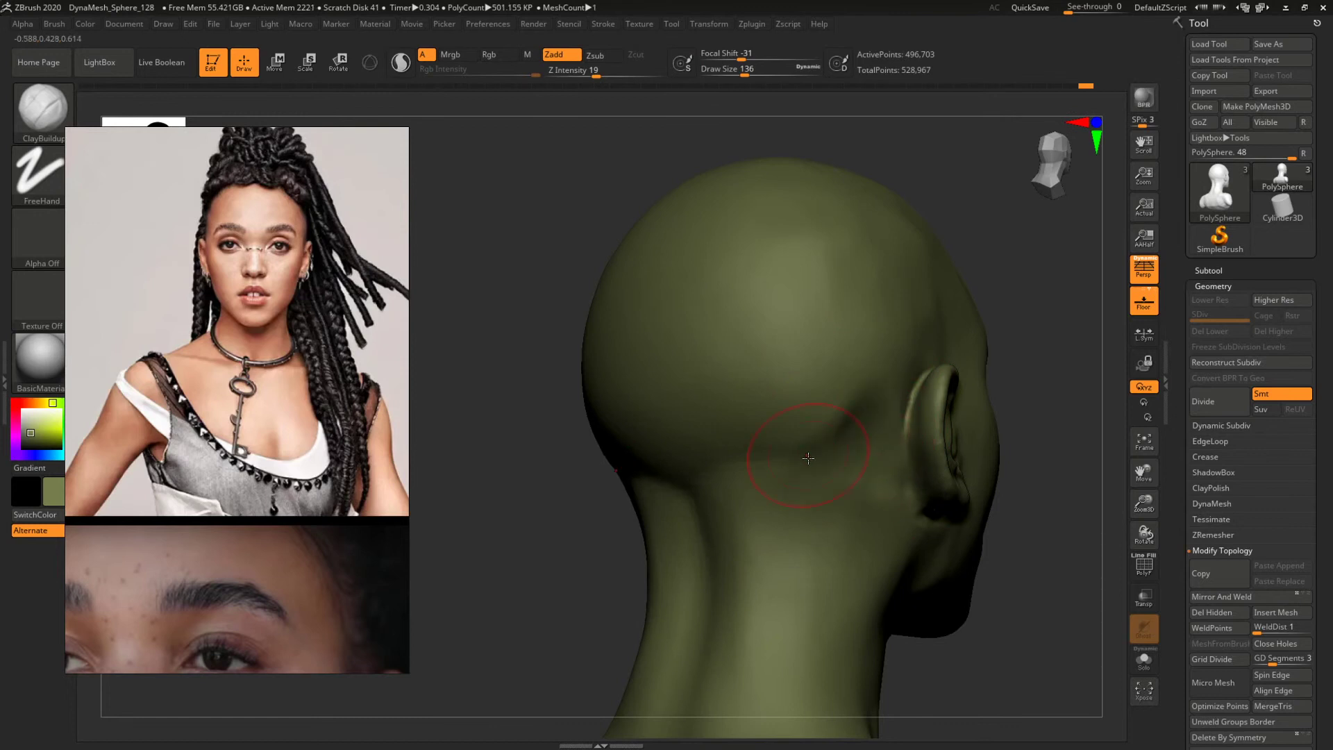
mouse_move(1036, 488)
left_mouse_down()
mouse_move(1021, 444)
mouse_move(970, 430)
left_mouse_up()
Try to mask the side neck muscle from the collarbone to behind the ear with MaskPen at draw size 71.
right_click_drag(1103, 501, 868, 504, "ctrl")
mouse_move(820, 452)
right_mouse_down()
mouse_move(934, 448)
mouse_move(773, 500)
right_mouse_up()
key("space")
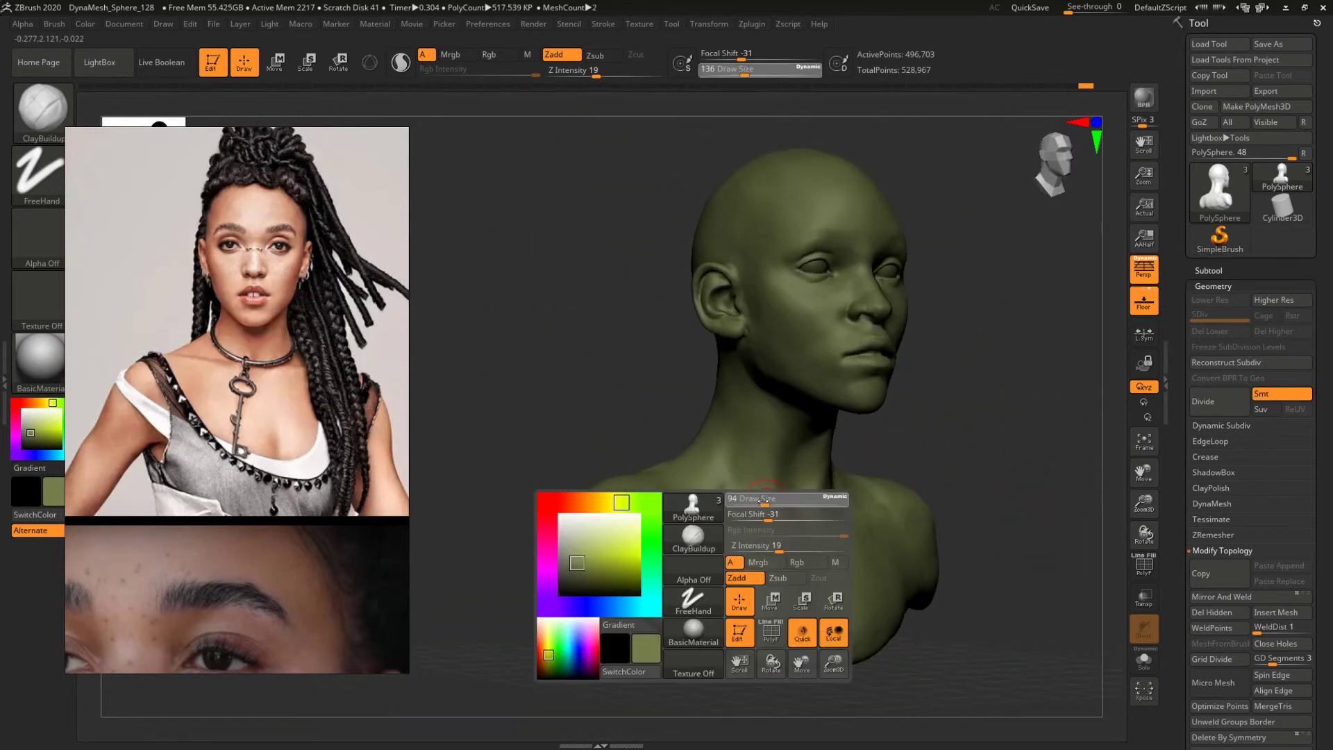
left_click_drag(773, 502, 740, 390)
right_click_drag(625, 386, 706, 383)
left_click_drag(754, 381, 723, 325, "ctrl")
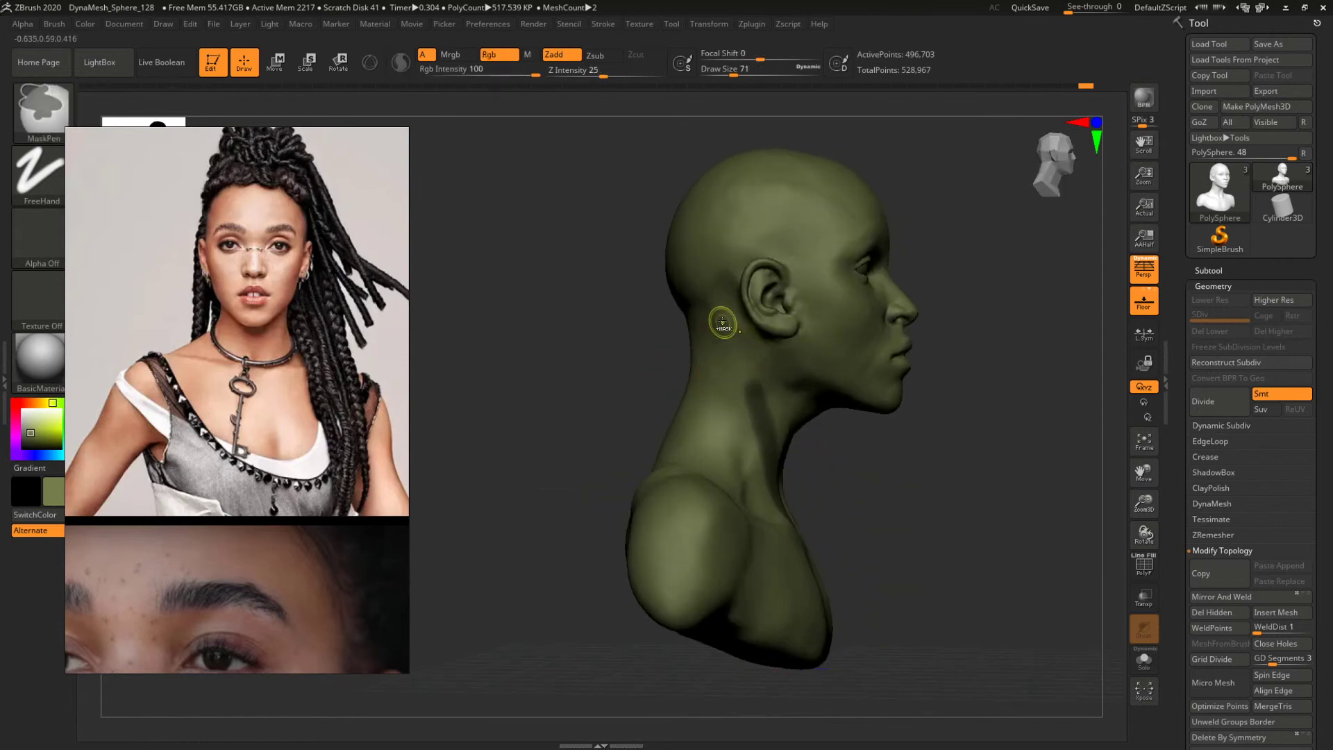
left_click_drag(762, 421, 726, 324, "ctrl")
left_click_drag(990, 498, 870, 494)
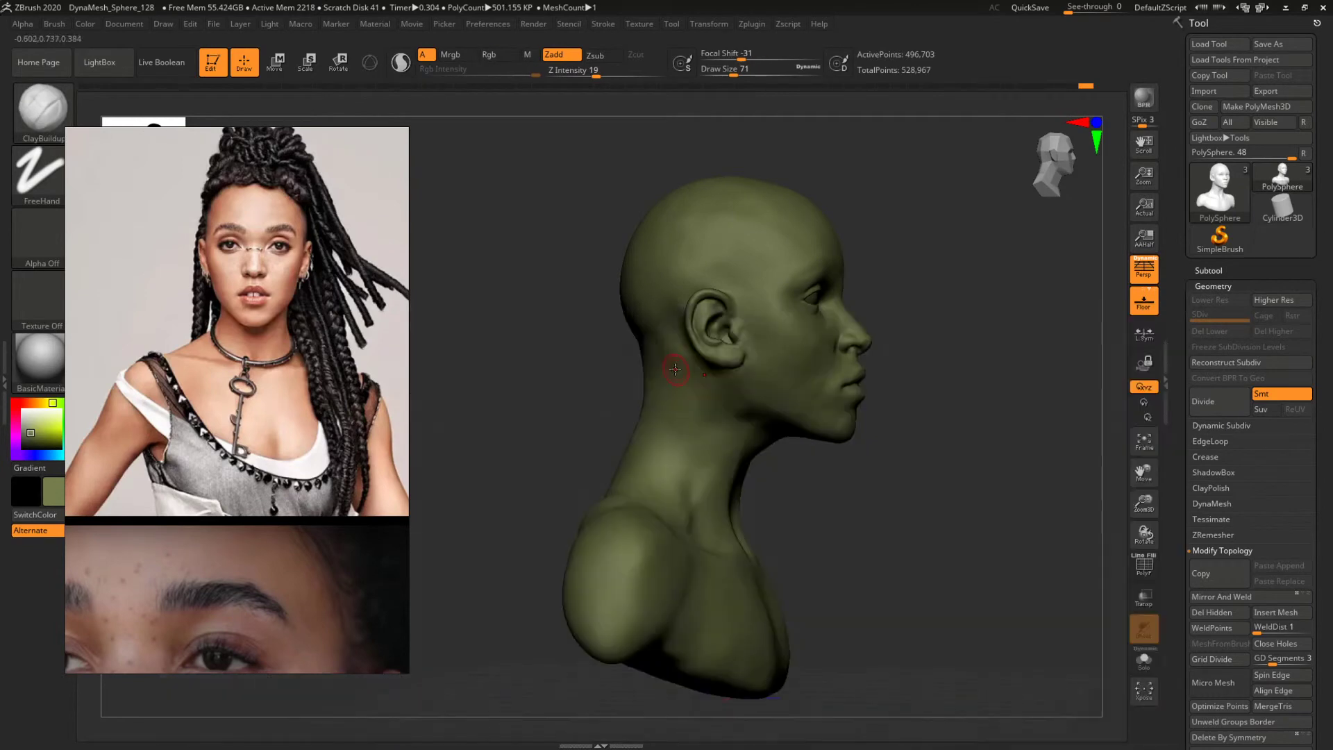
Try a wider mask along the side neck muscle at draw size 97, then undo the mask stroke.
key("space")
left_click_drag(646, 368, 666, 331)
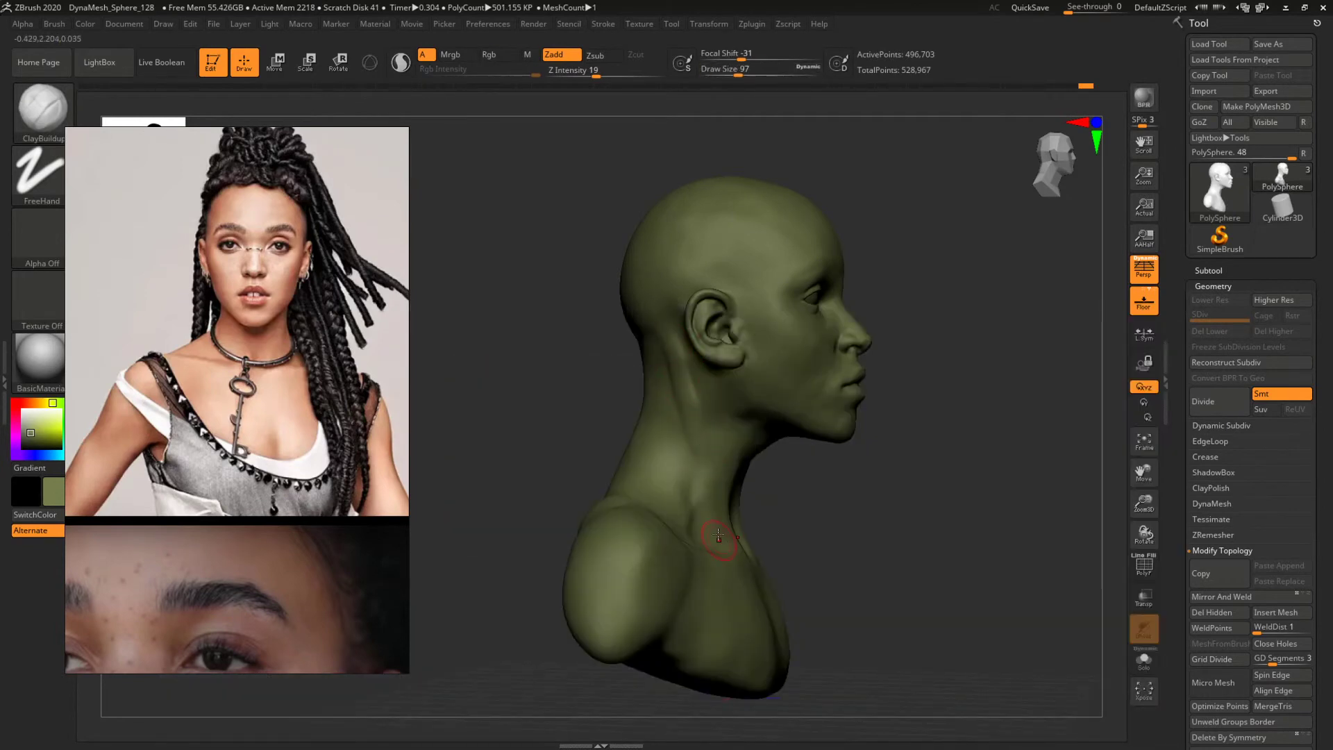
right_click_drag(719, 536, 848, 505)
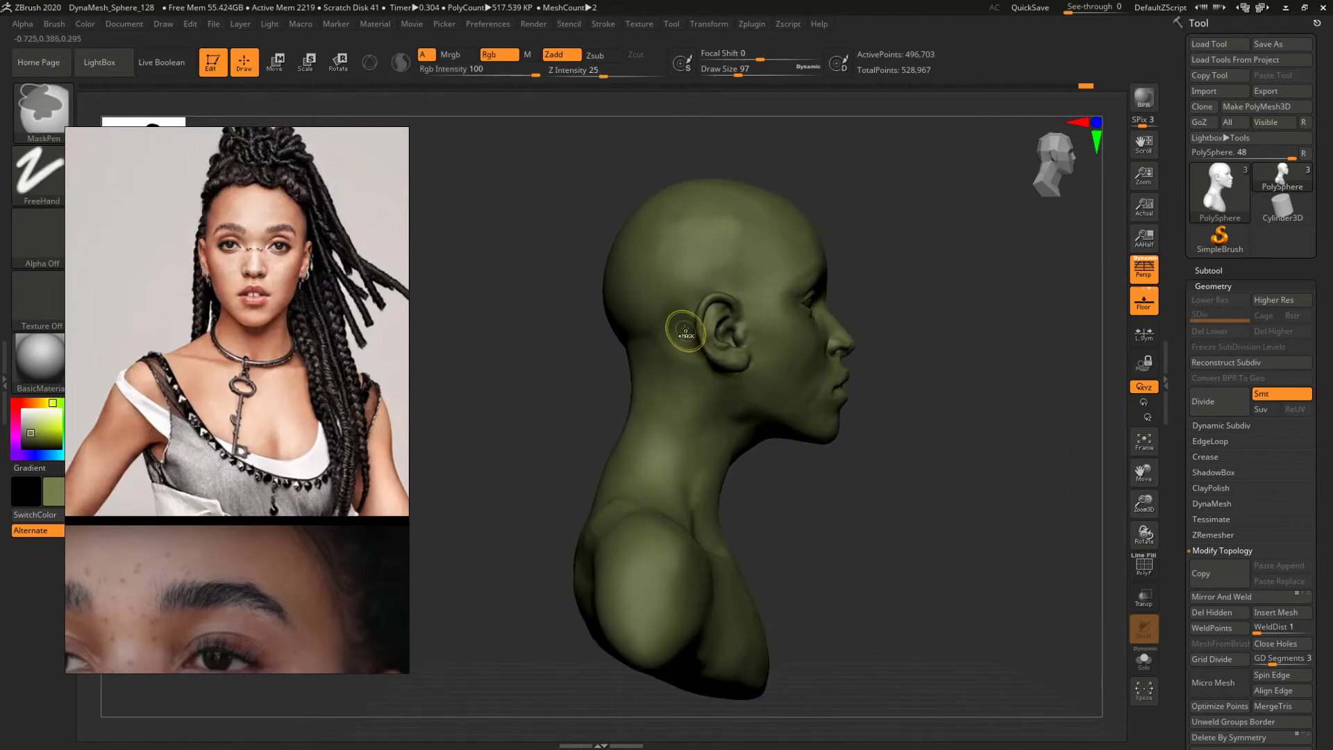
left_click_drag(680, 328, 714, 528, "ctrl")
key("ctrl+z")
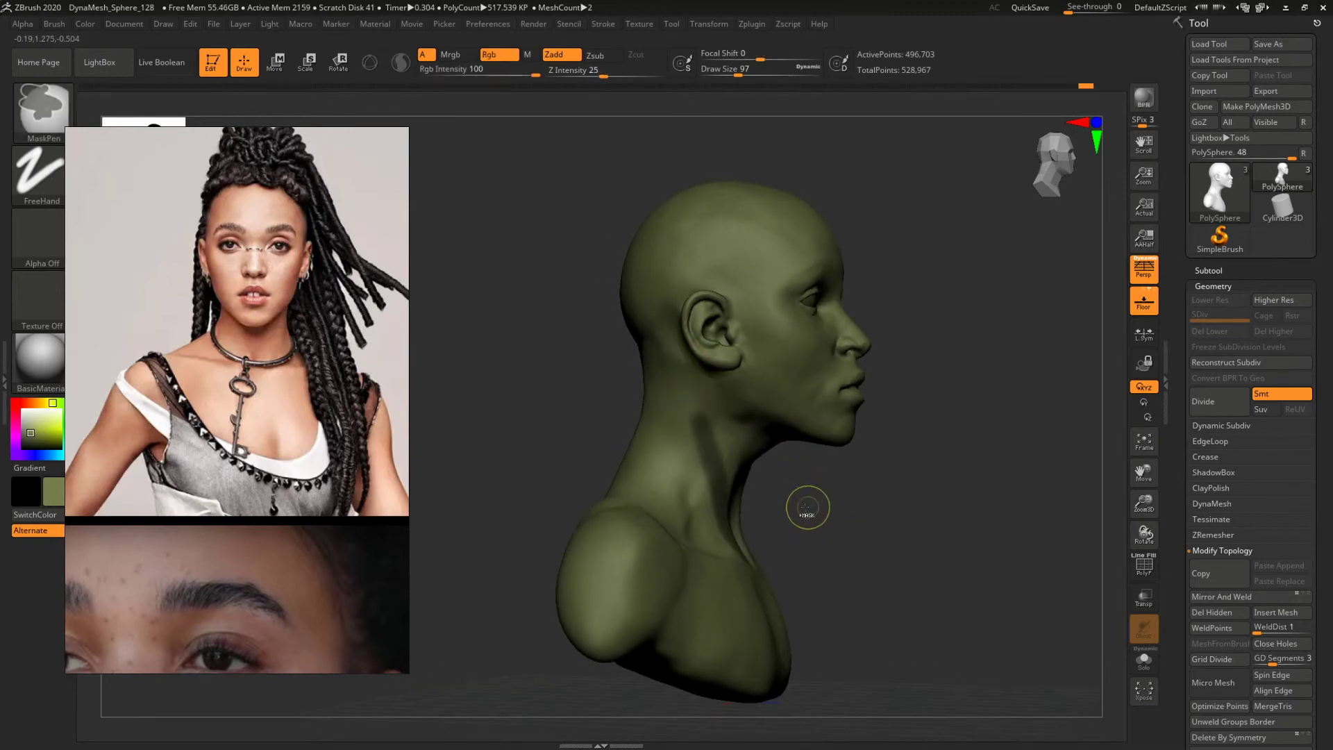
Mask a narrow strip along the side neck muscle from the collarbone to behind the ear at draw size 65.
key("bracketleft")
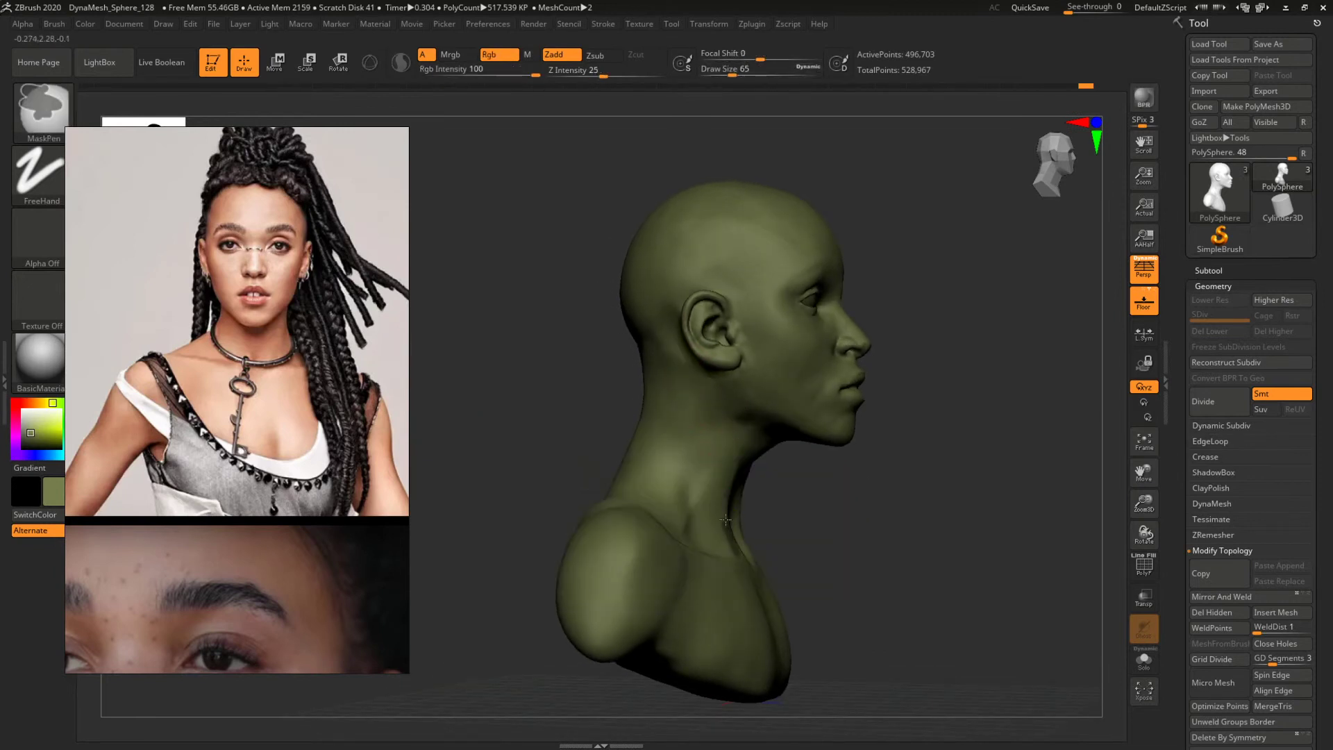
left_click_drag(726, 519, 690, 369, "ctrl")
mouse_move(902, 446)
left_mouse_down()
mouse_move(899, 461)
mouse_move(815, 487)
mouse_move(774, 486)
mouse_move(857, 473)
mouse_move(950, 551)
left_mouse_up()
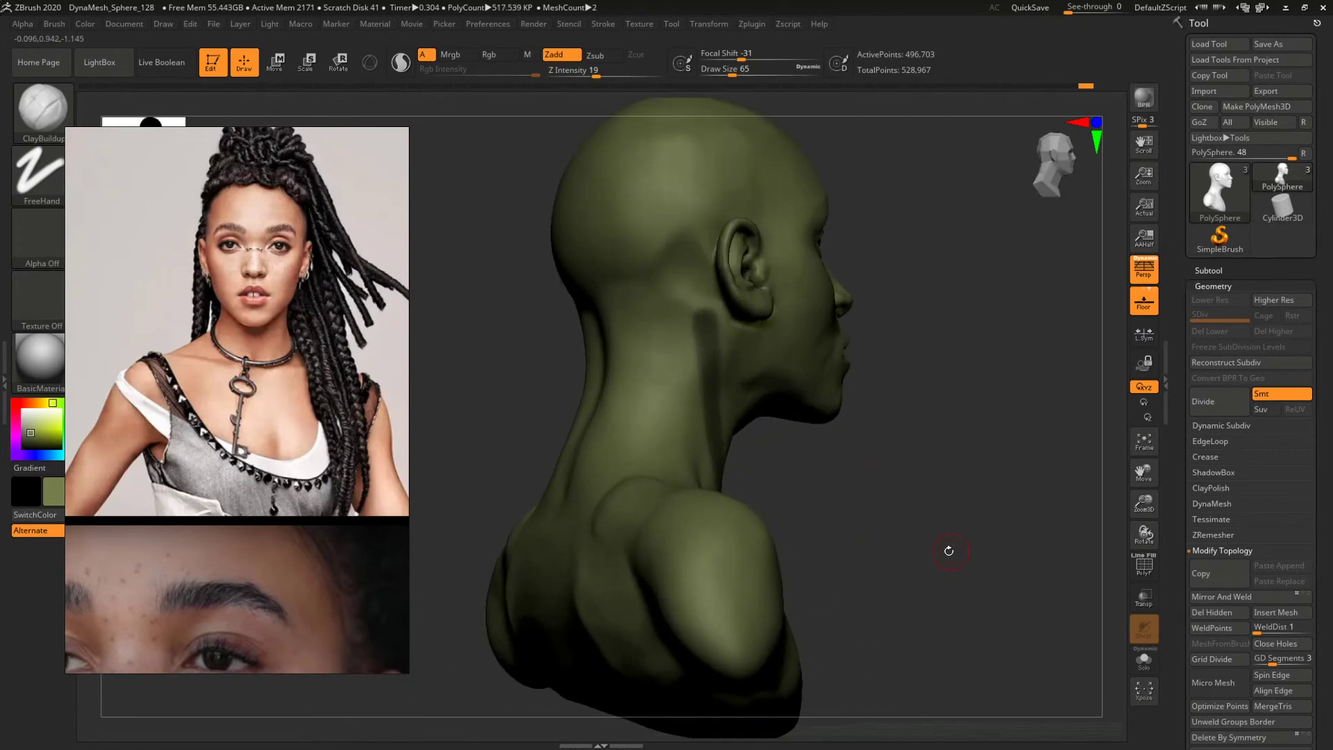
right_click_drag(949, 551, 684, 396)
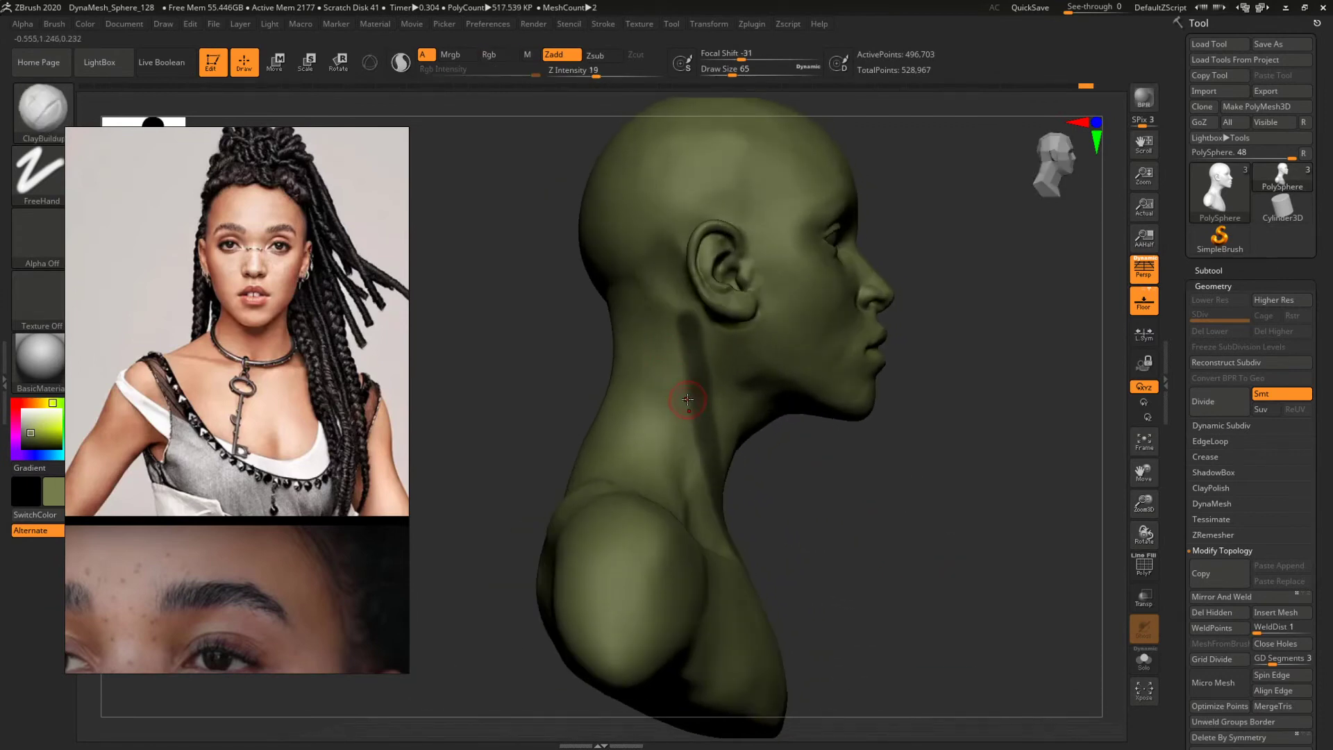
Clear the mask from the side of the neck.
key("b")
key("Escape")
left_click_drag(879, 486, 921, 545, "ctrl")
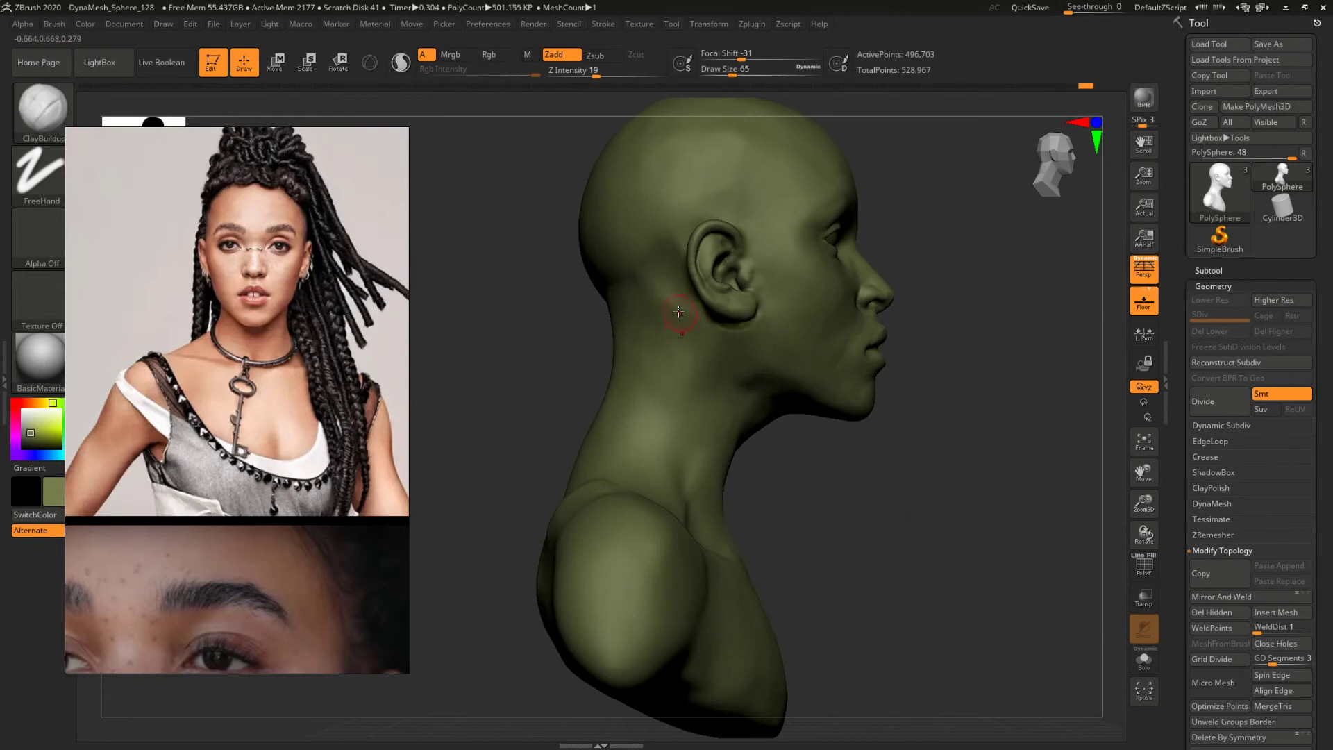
Sculpt the skull base behind the ear with ClayBuildup at draw sizes of about 202 to 207.
key("space")
left_click_drag(679, 311, 670, 279)
key("space")
key("space")
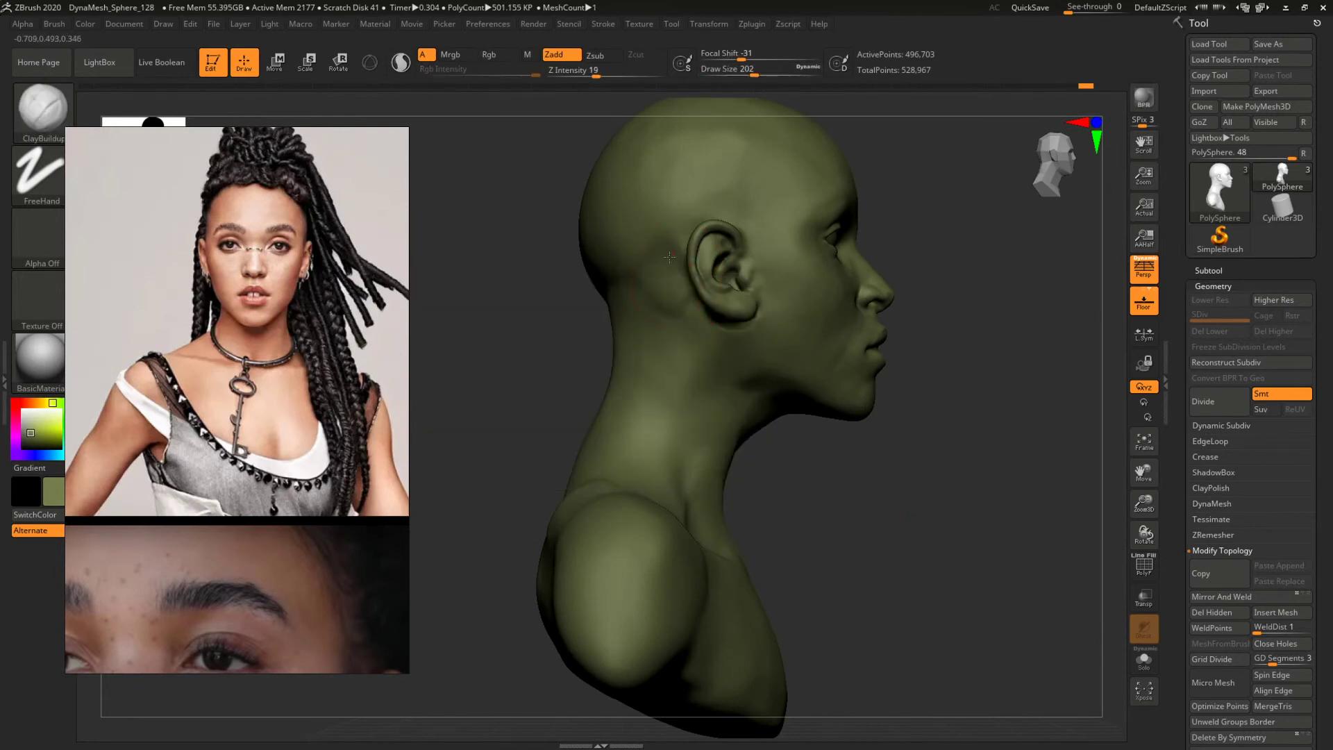
left_click_drag(877, 229, 946, 234)
key("space")
mouse_move(645, 316)
left_mouse_down()
mouse_move(657, 348)
mouse_move(602, 305)
left_mouse_up()
left_click_drag(915, 265, 1018, 259)
mouse_move(875, 267)
left_mouse_down("alt")
mouse_move(926, 319)
mouse_move(1010, 309)
left_mouse_up("alt")
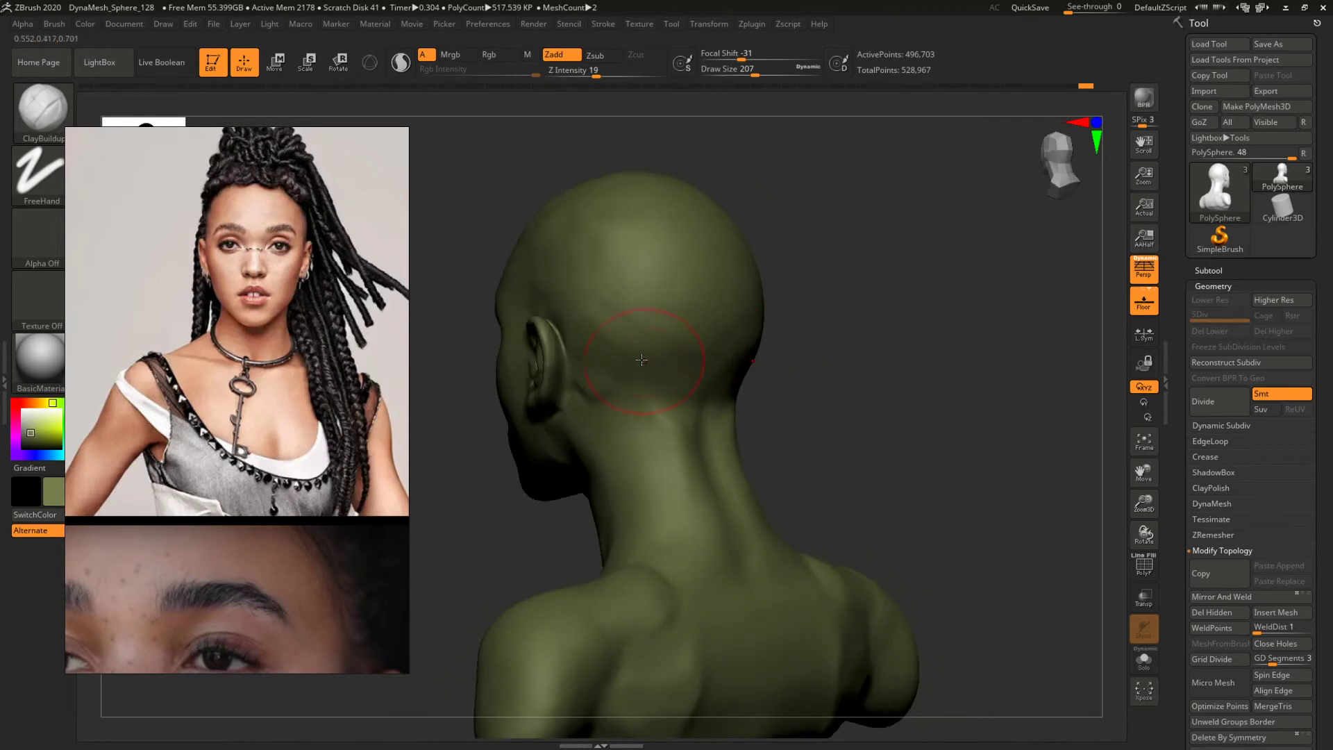
mouse_move(886, 275)
left_mouse_down()
mouse_move(770, 342)
mouse_move(788, 358)
left_mouse_up()
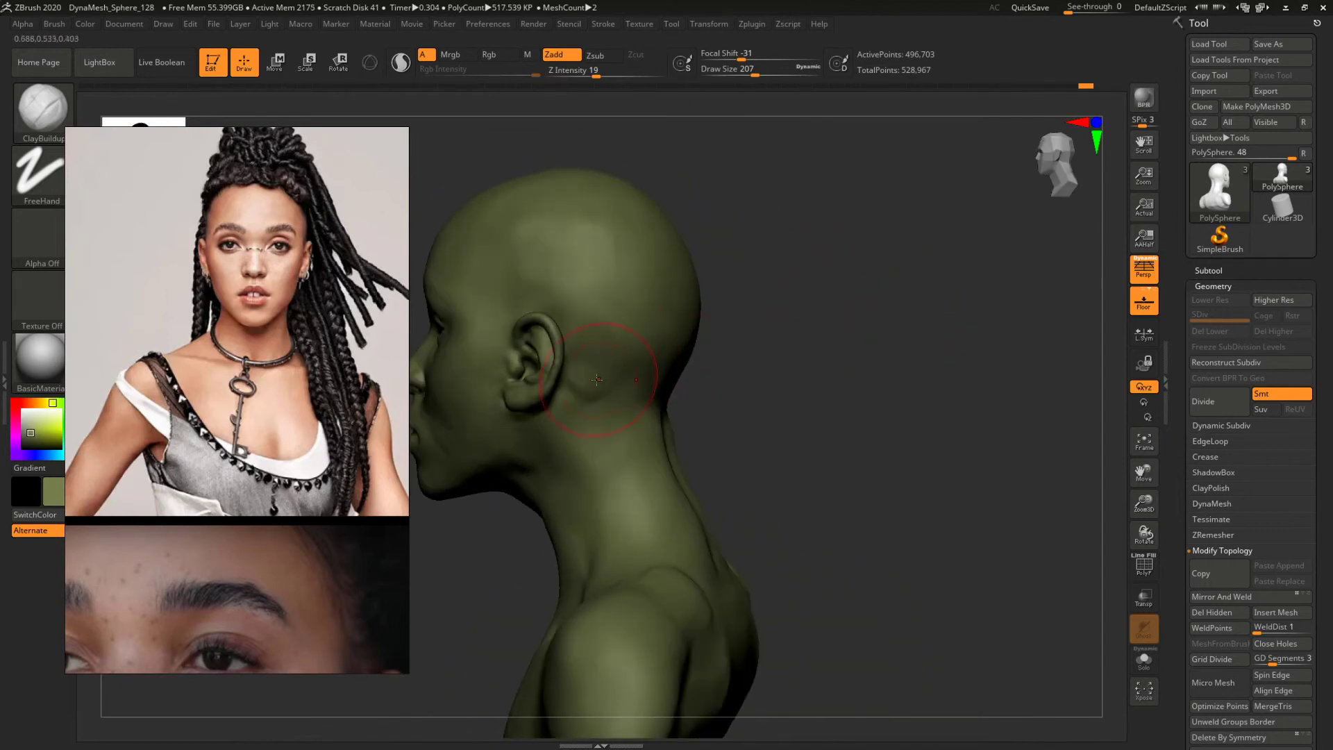
Build up the small bony bump behind the earlobe with ClayBuildup at draw size 90.
key("space")
left_click_drag(605, 384, 590, 384)
key("space")
left_click(586, 384)
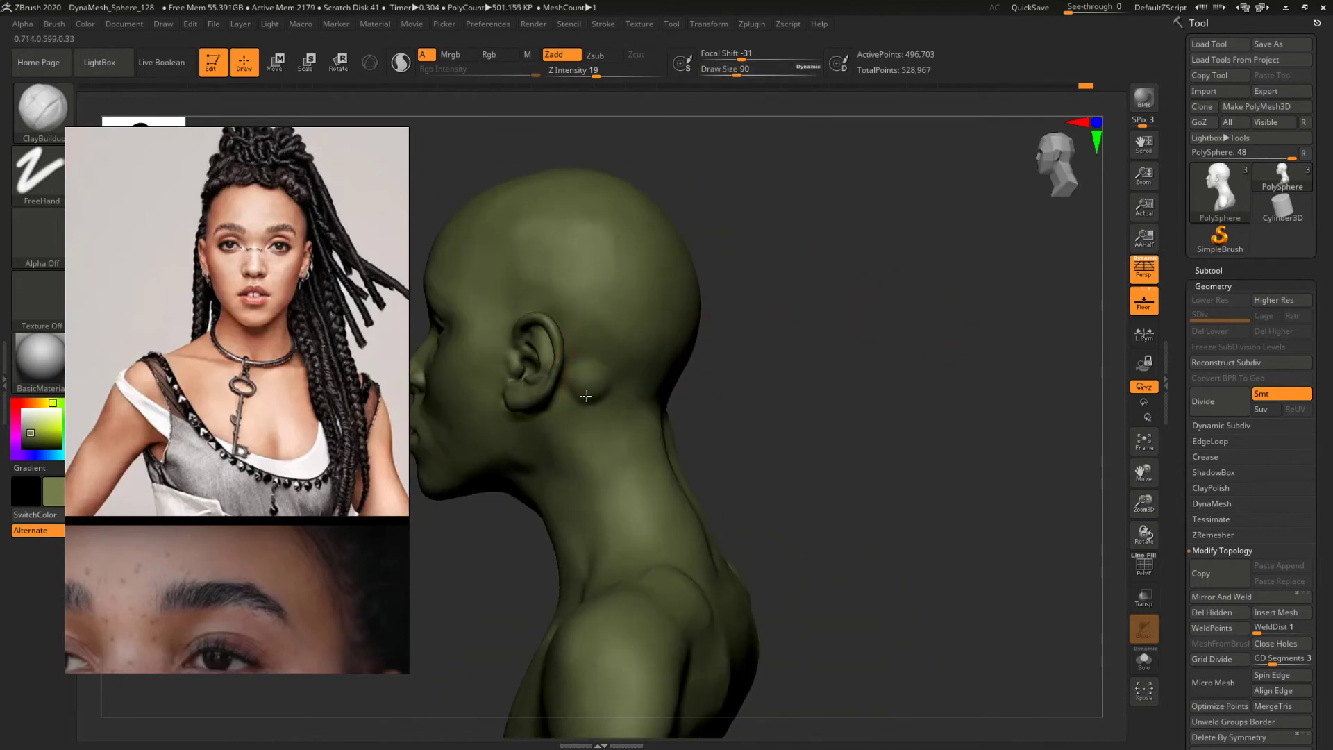
key("space")
mouse_move(628, 406)
left_mouse_down()
mouse_move(812, 322)
mouse_move(640, 332)
left_mouse_up()
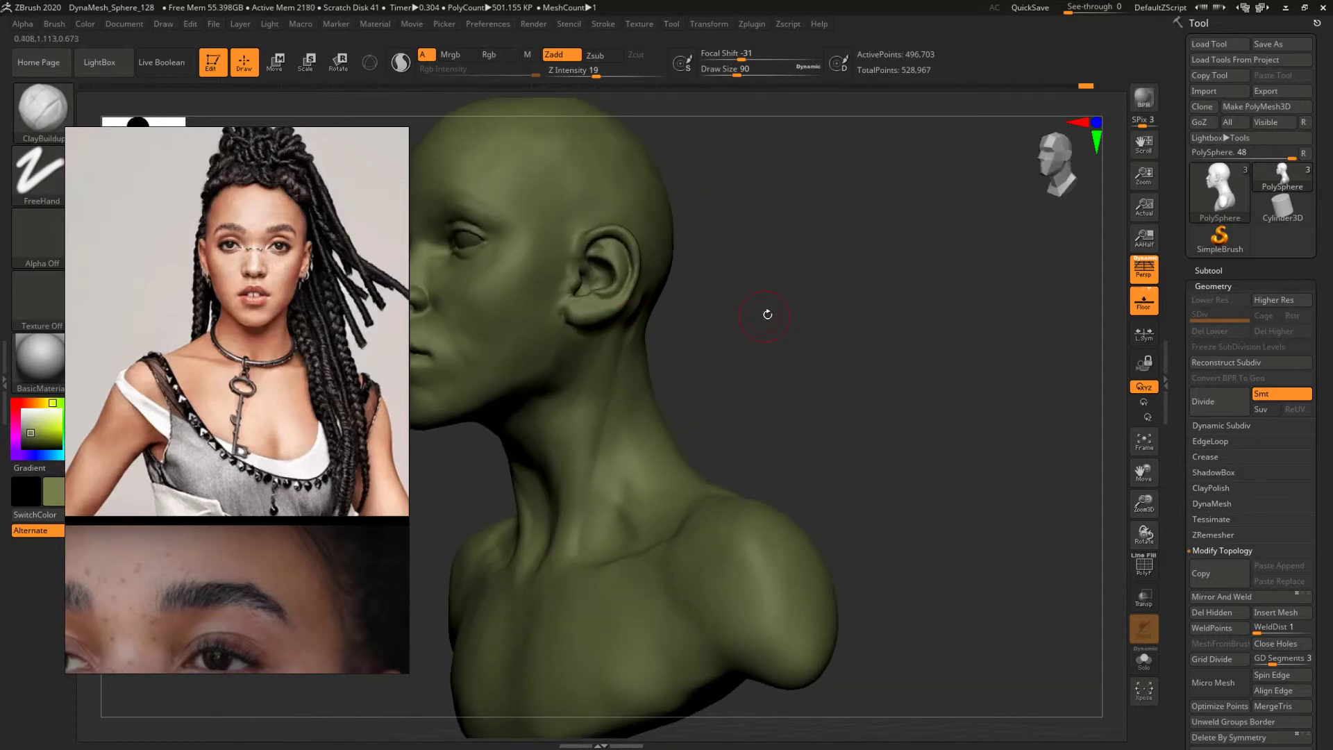
Try defining the breastbone and collarbones with ClayBuildup at draw size 90, then undo the strokes.
mouse_move(768, 310)
left_mouse_down()
mouse_move(768, 369)
mouse_move(842, 333)
mouse_move(812, 317)
mouse_move(971, 309)
left_mouse_up()
left_click_drag(596, 521, 592, 583)
left_click_drag(647, 495, 760, 493)
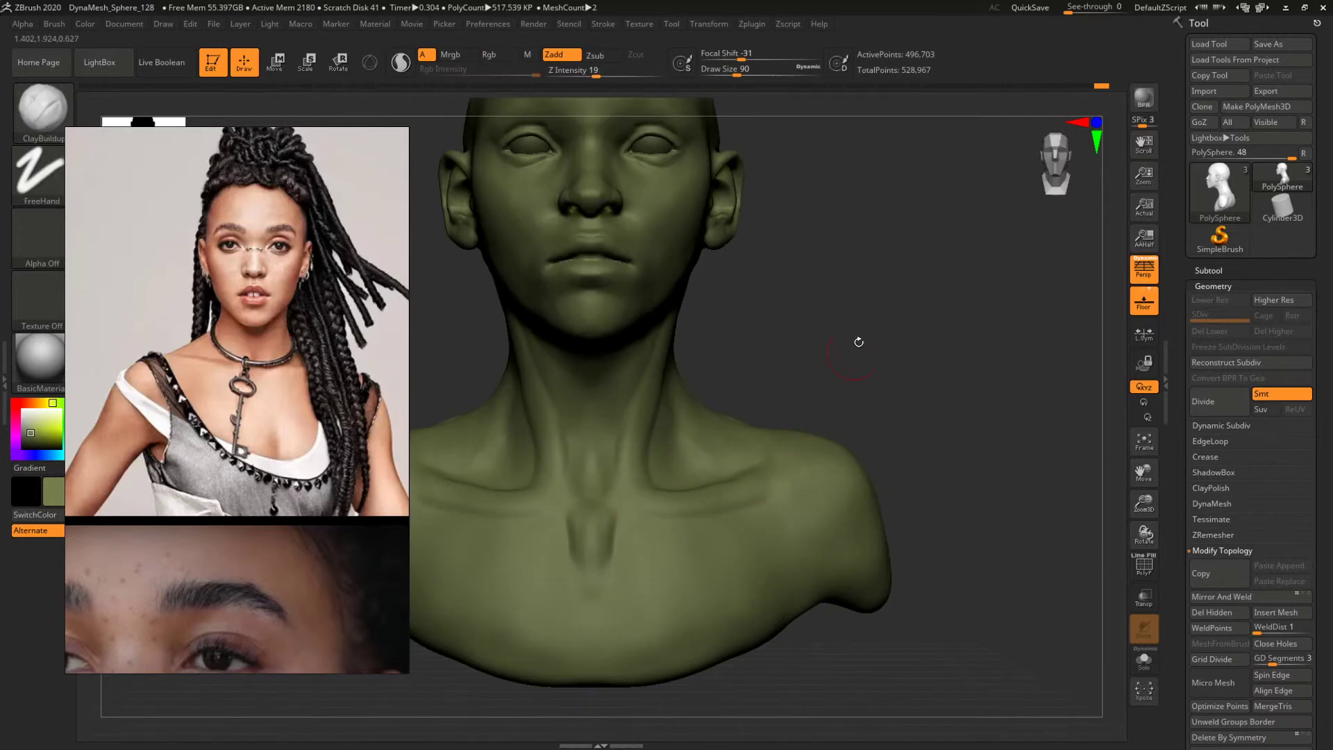
left_click_drag(857, 342, 739, 320)
mouse_move(803, 262)
left_mouse_down()
mouse_move(958, 334)
mouse_move(854, 327)
left_mouse_up()
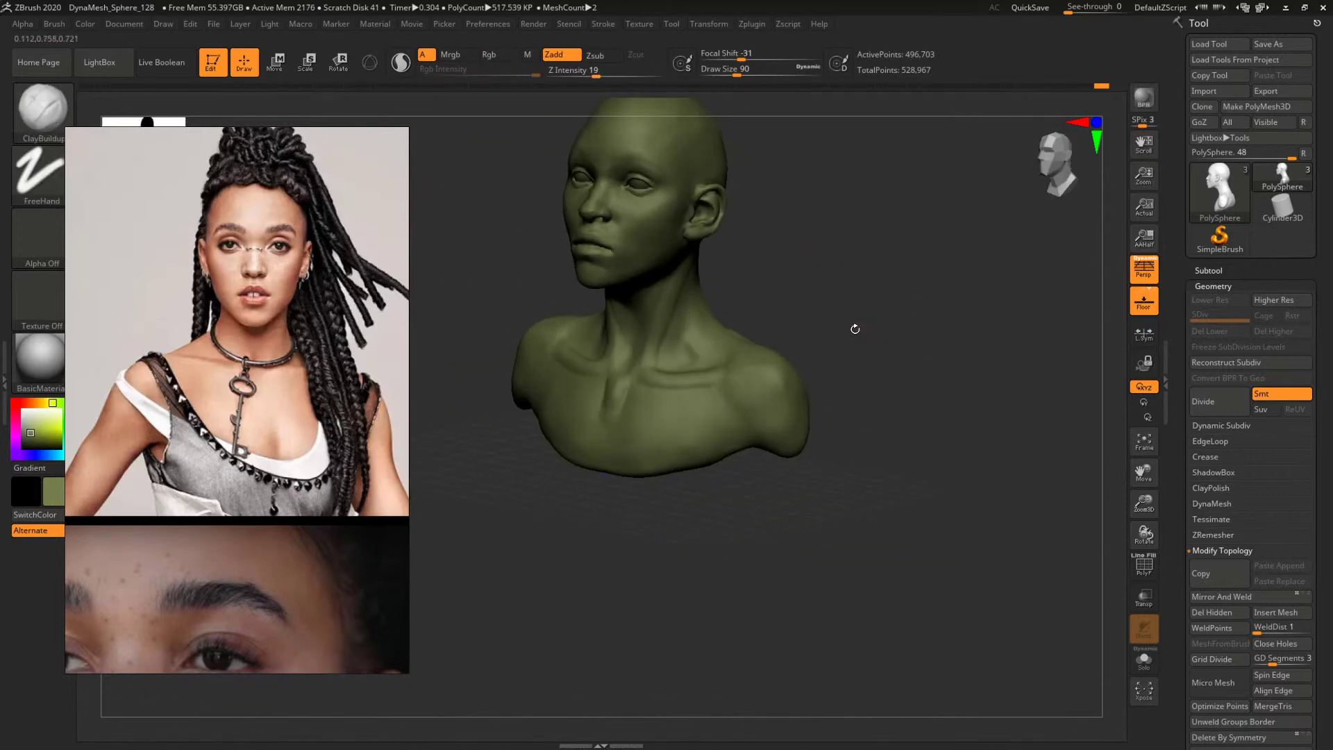
left_click_drag(784, 280, 638, 363)
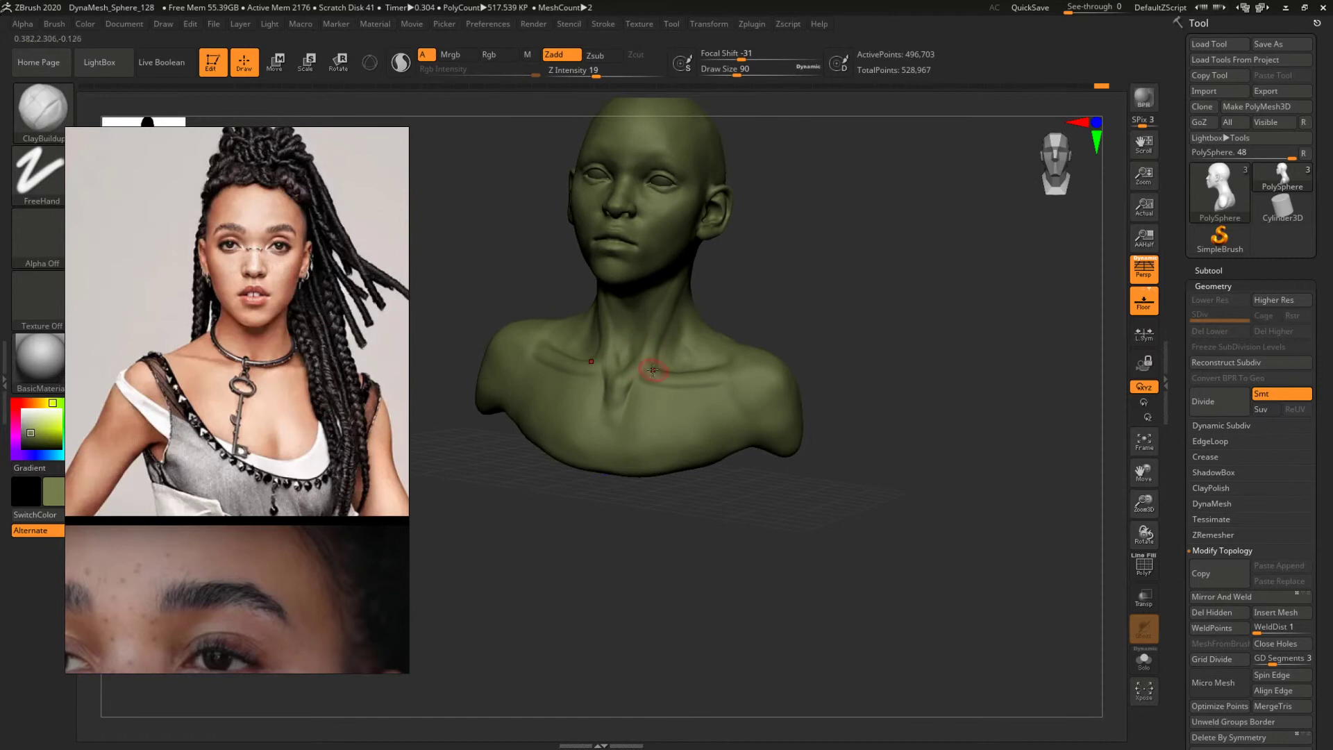
left_click_drag(747, 285, 679, 291)
left_click_drag(764, 215, 864, 253)
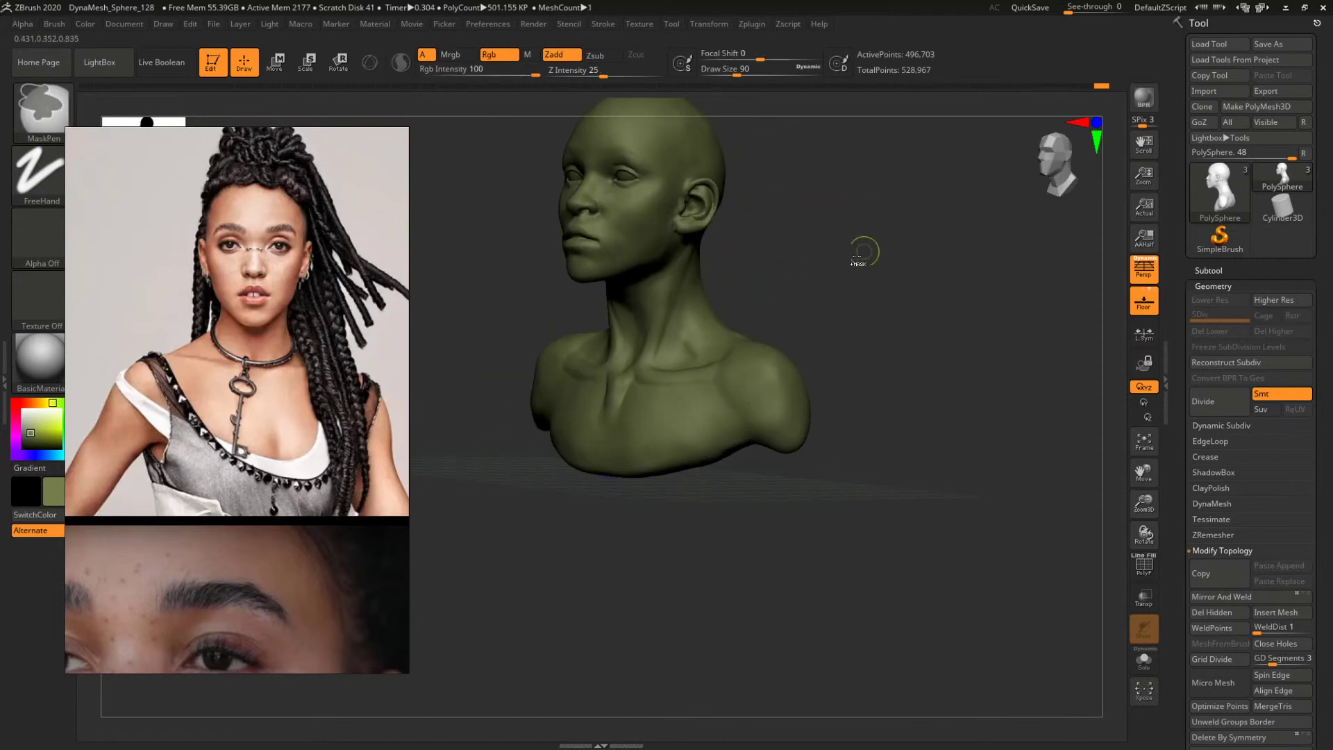
key("ctrl")
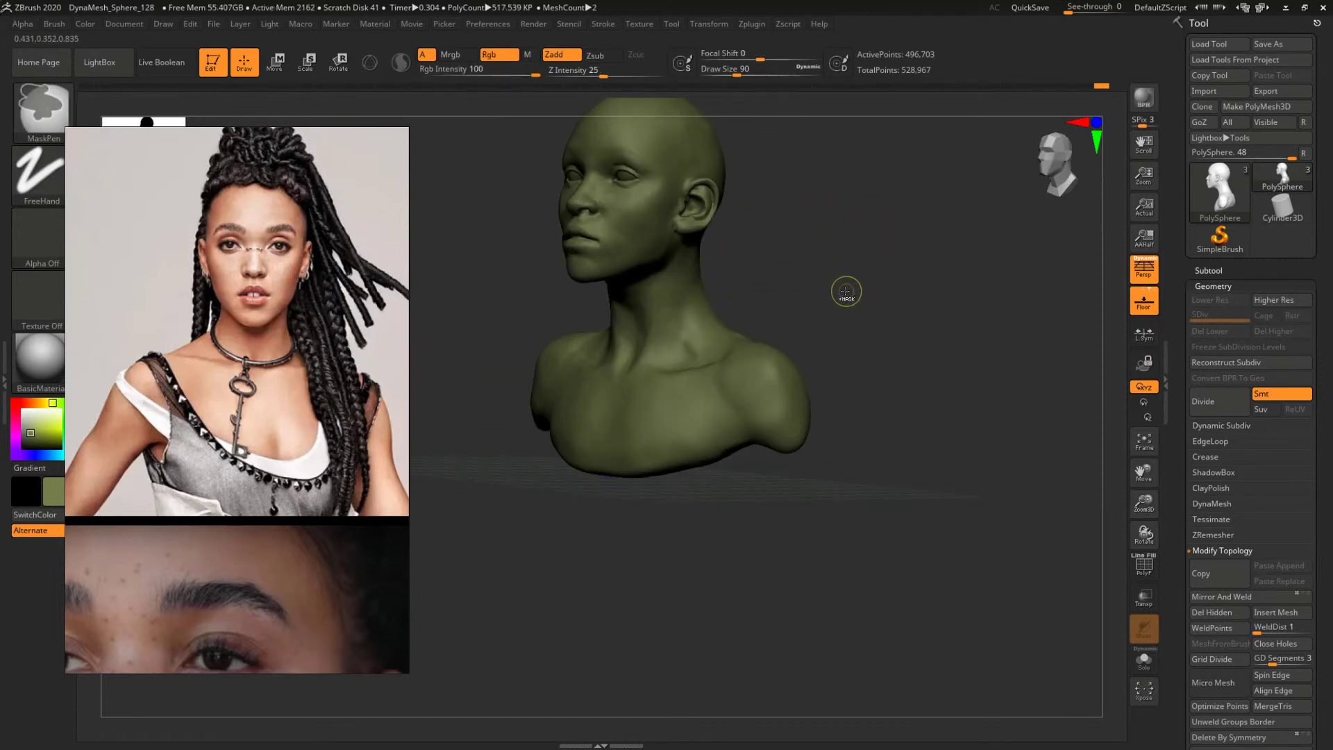
Blend the bump and crease behind the ear with ClayBuildup at draw size 149, and smooth the area.
mouse_move(881, 306)
left_mouse_down()
mouse_move(842, 298)
mouse_move(792, 424)
mouse_move(872, 446)
left_mouse_up()
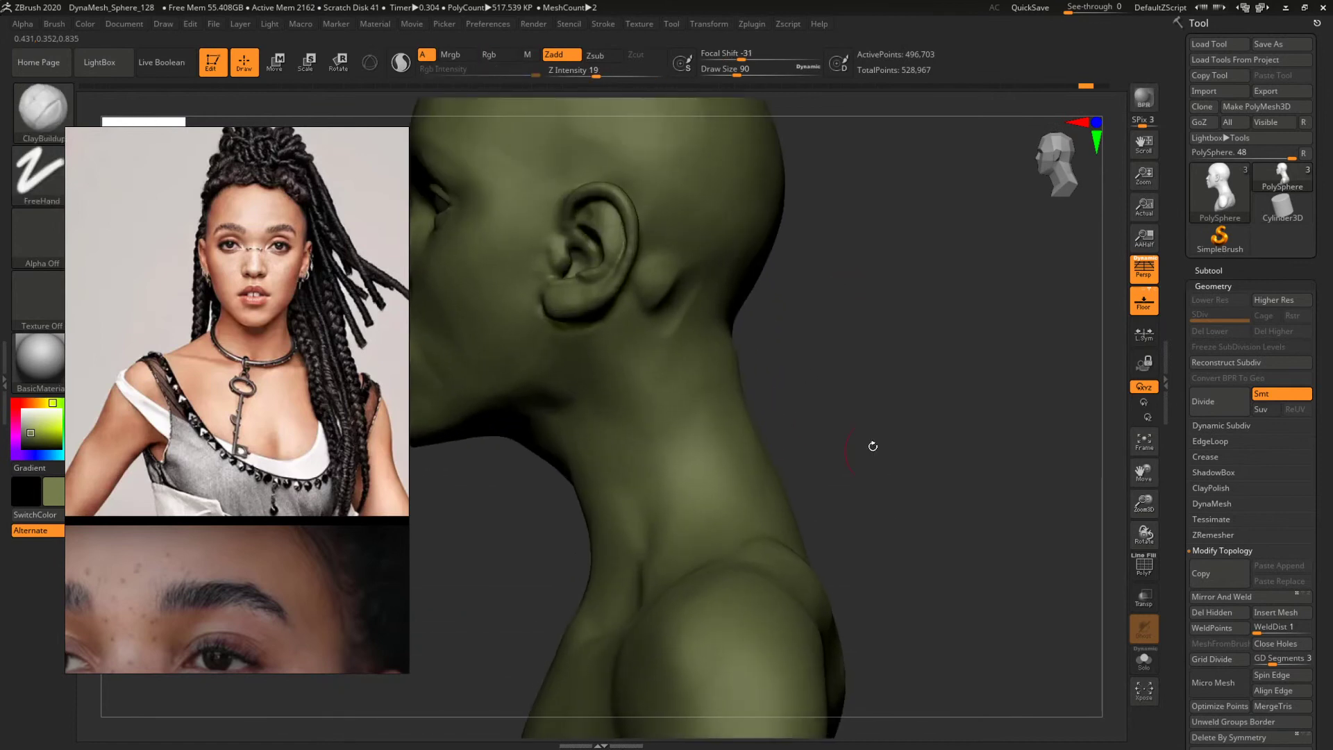
key("space")
left_click(657, 314)
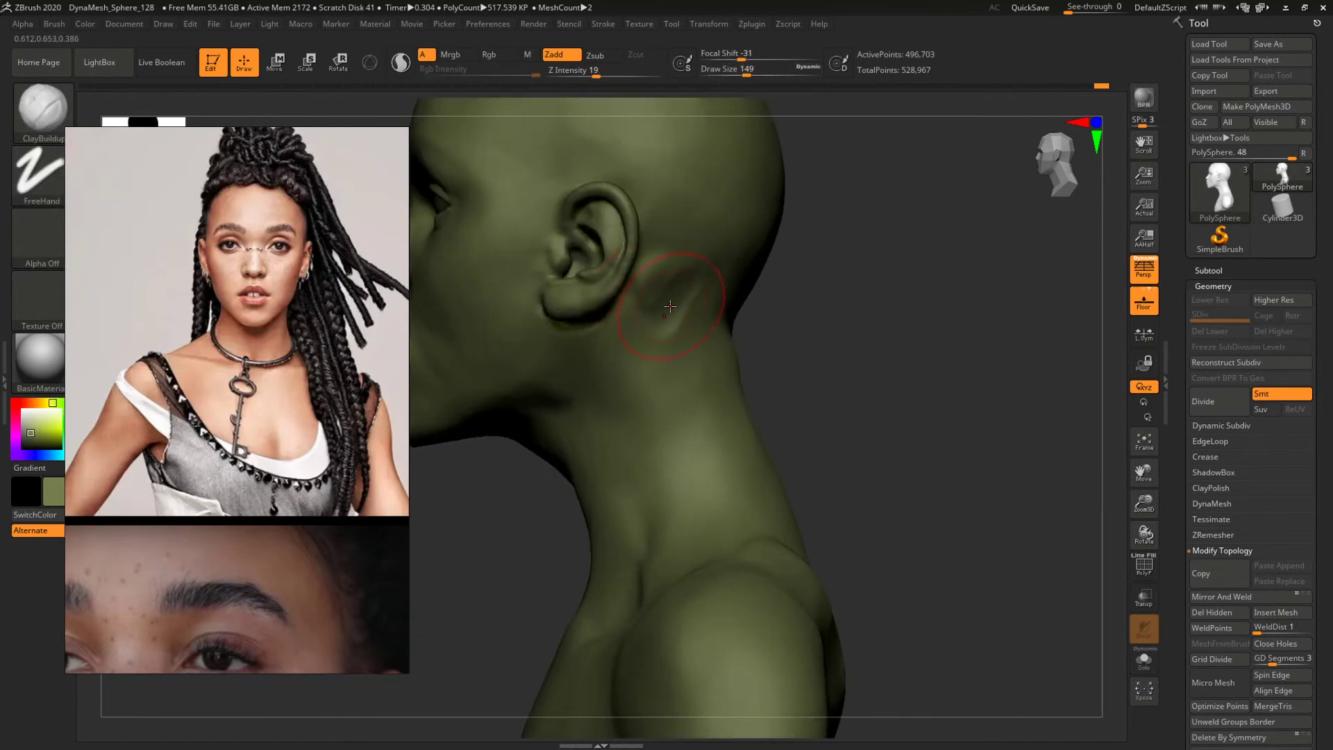
key("shift")
mouse_move(799, 326)
left_mouse_down()
mouse_move(899, 327)
mouse_move(988, 389)
mouse_move(866, 381)
mouse_move(902, 362)
mouse_move(957, 395)
left_mouse_up()
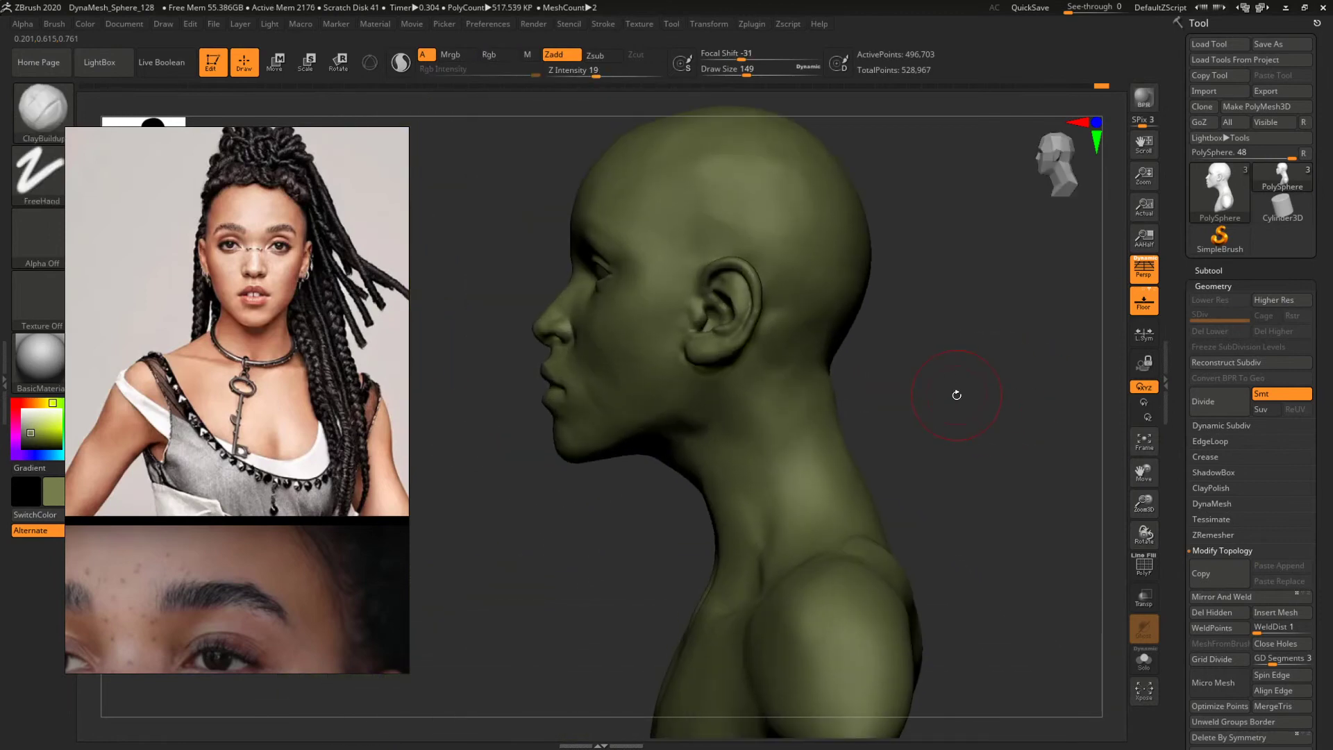
Sculpt the underside of the chin and jaw against the profile reference photo with ClayBuildup at draw sizes 149 and 163.
scroll(213, 420, "down", 15)
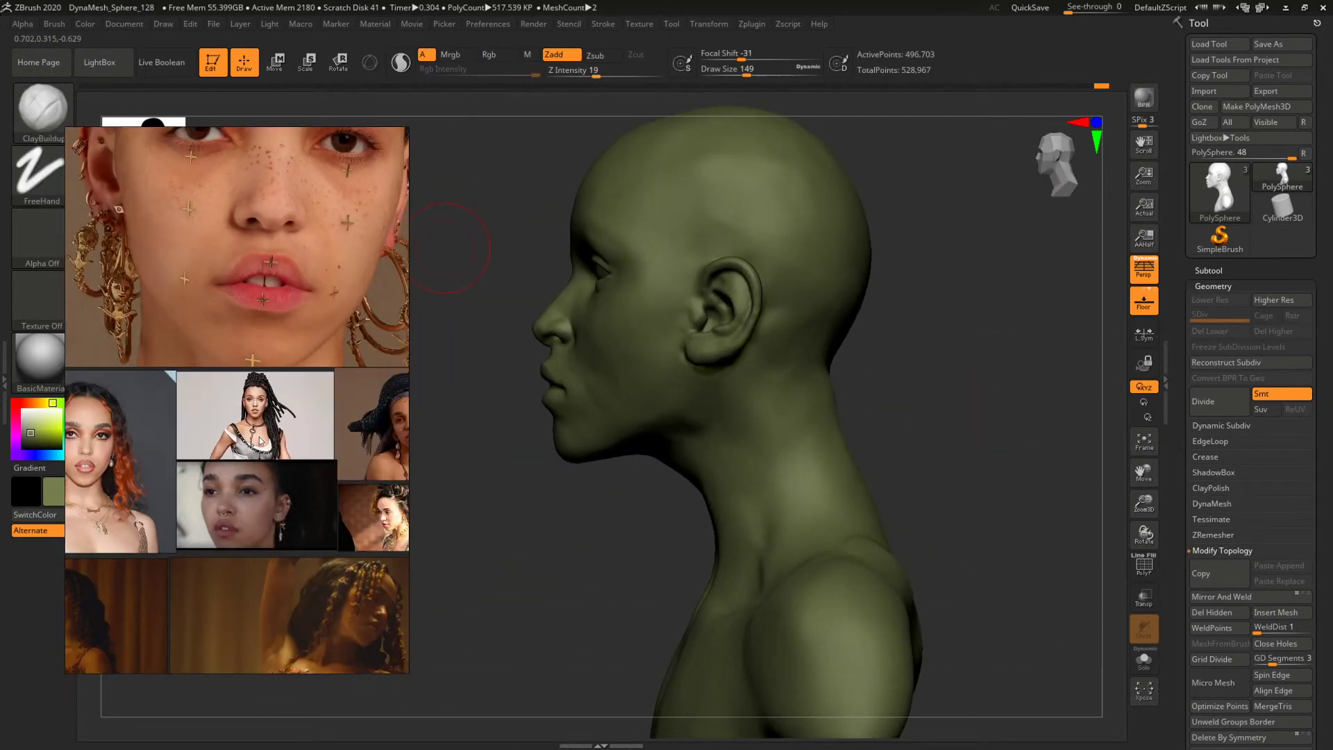
middle_click_drag(72, 501, 206, 447)
scroll(209, 436, "up", 8)
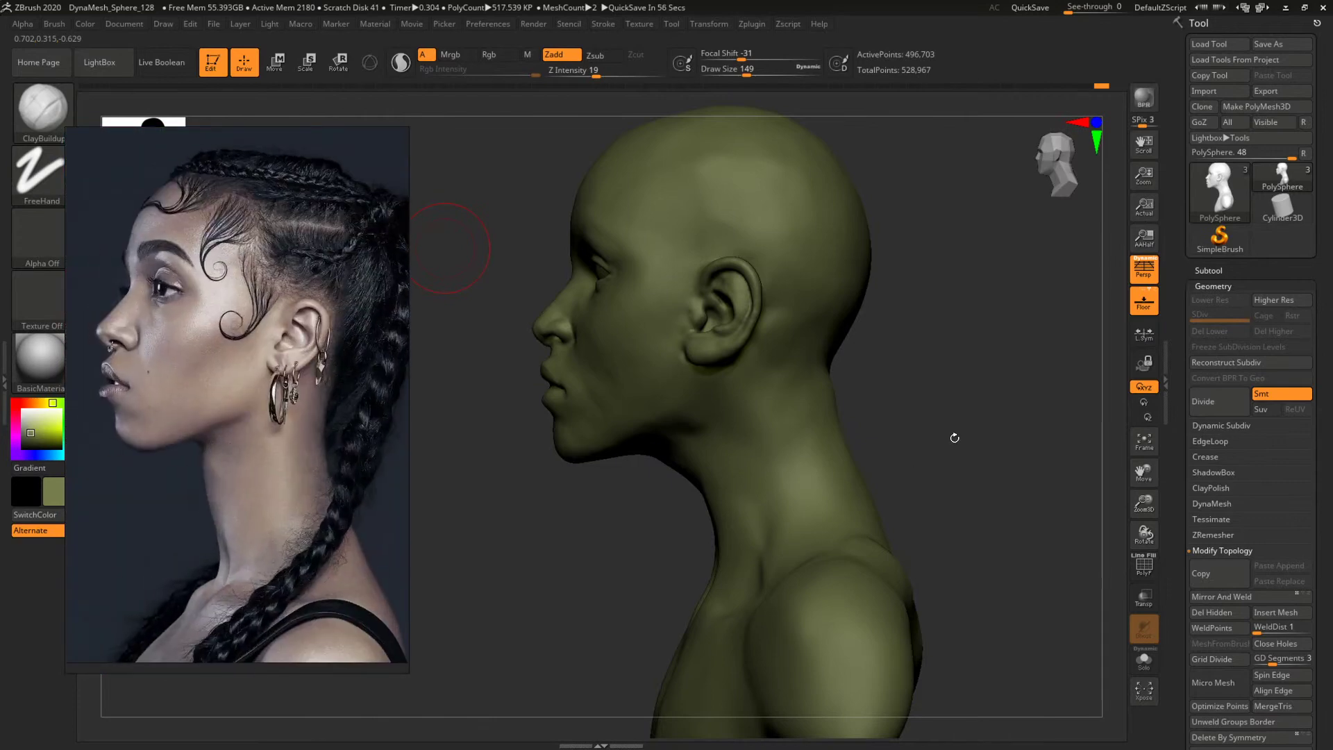
left_click_drag(919, 422, 648, 449)
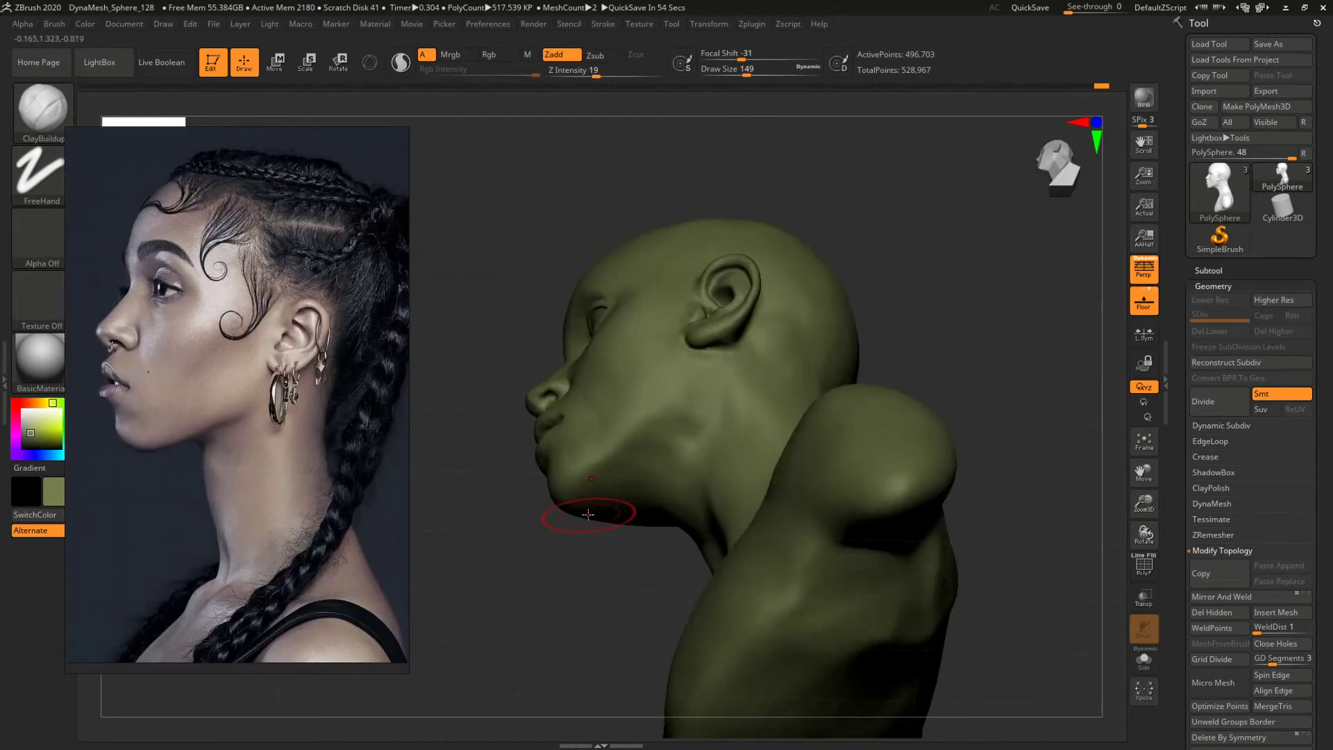
left_click_drag(588, 509, 608, 495)
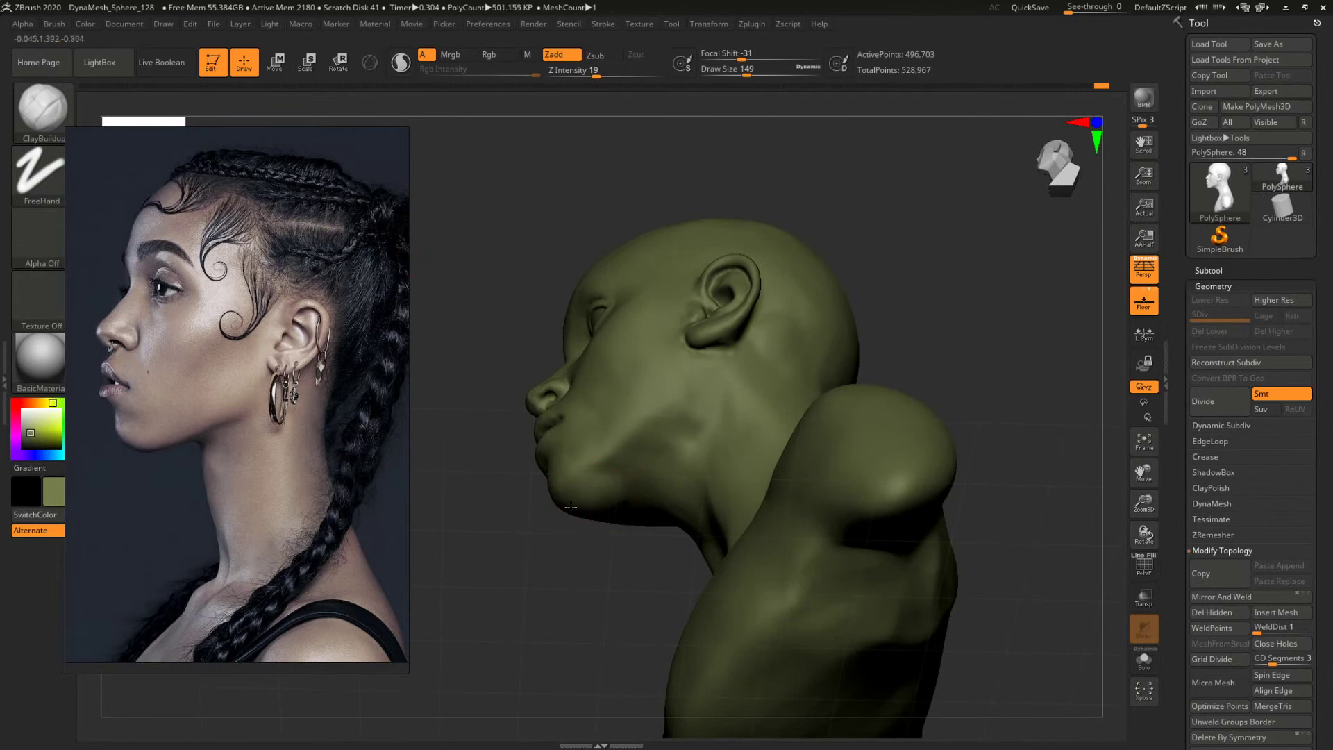
mouse_move(912, 334)
left_mouse_down()
mouse_move(925, 408)
mouse_move(664, 424)
mouse_move(605, 464)
left_mouse_up()
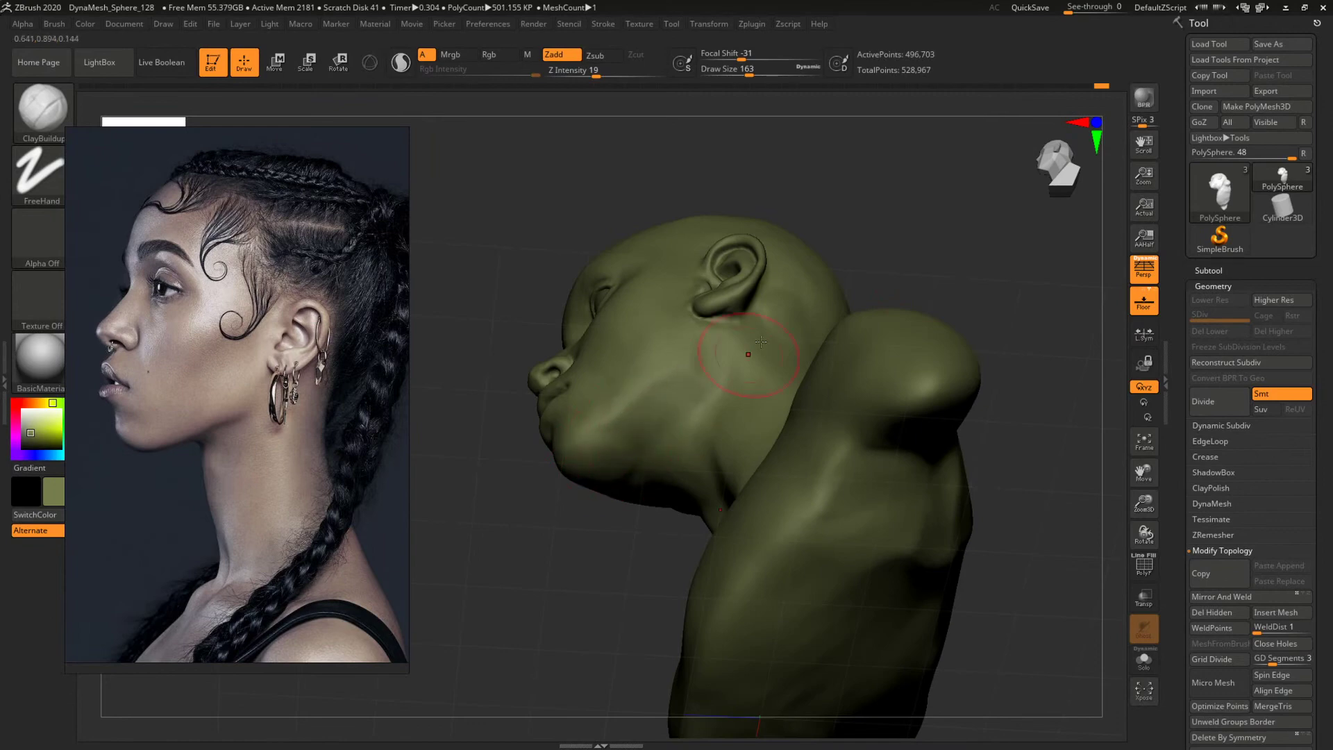
left_click_drag(909, 256, 907, 342)
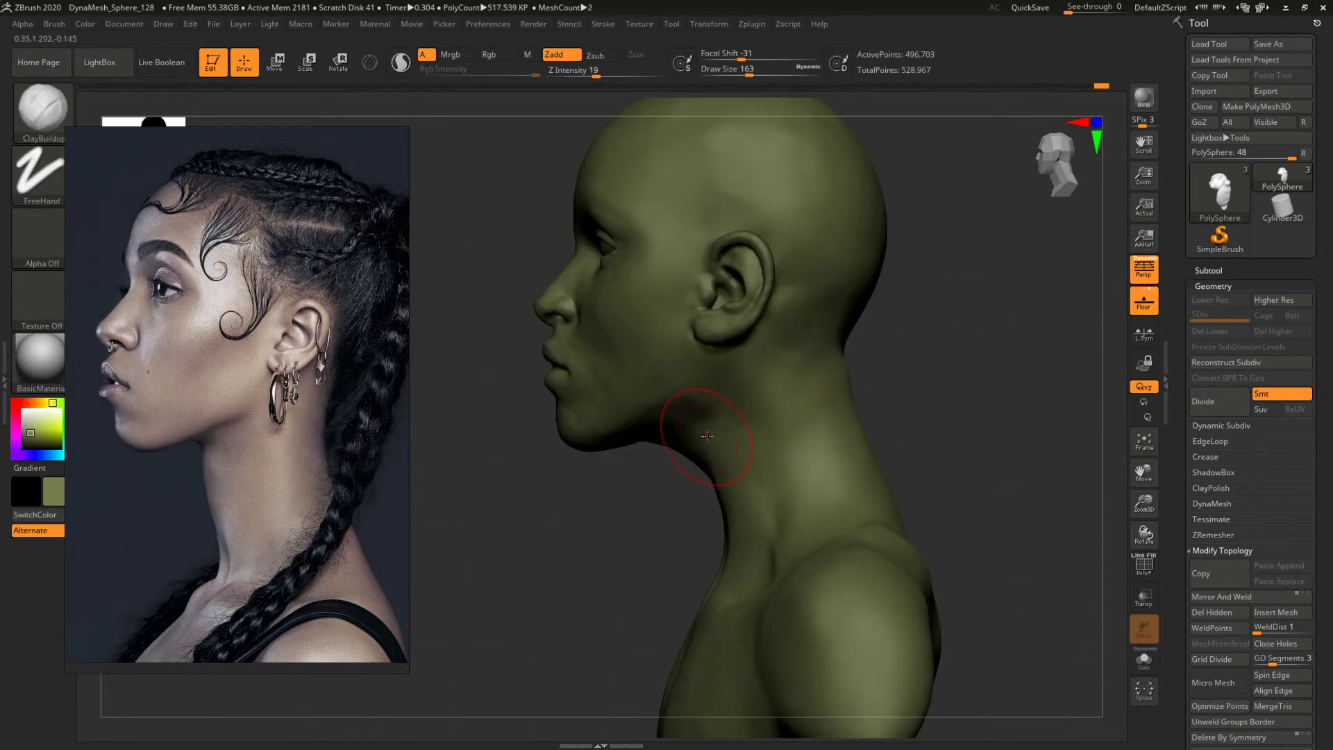
Adjust the jawline and under-chin contour to the profile reference with the Move brush, starting at draw size 228.
key("b")
key("m")
key("v")
key("space")
left_click_drag(616, 378, 624, 378)
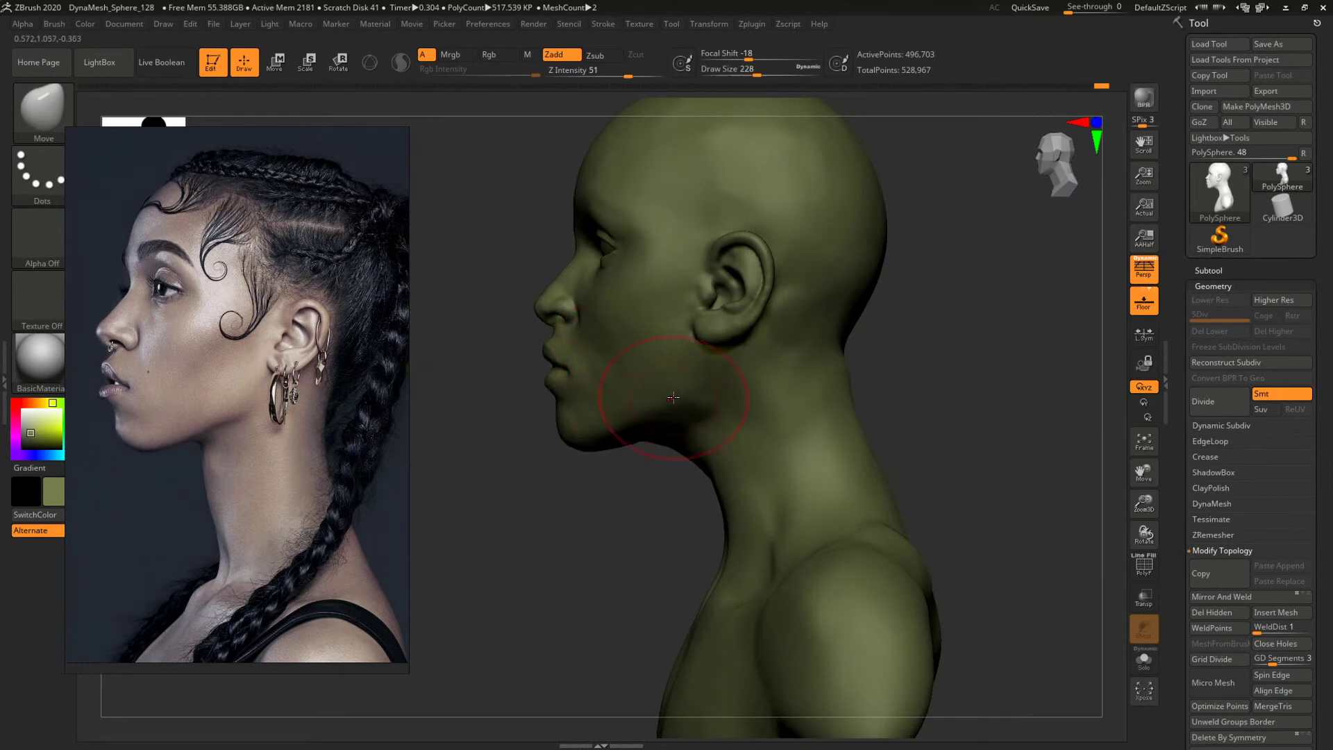
key("bracketleft")
mouse_move(553, 474)
left_mouse_down()
mouse_move(770, 436)
mouse_move(764, 417)
left_mouse_up()
Flatten the plane under the chin and along the upper throat with TrimDynamic at draw size 217.
key("b")
key("t")
key("d")
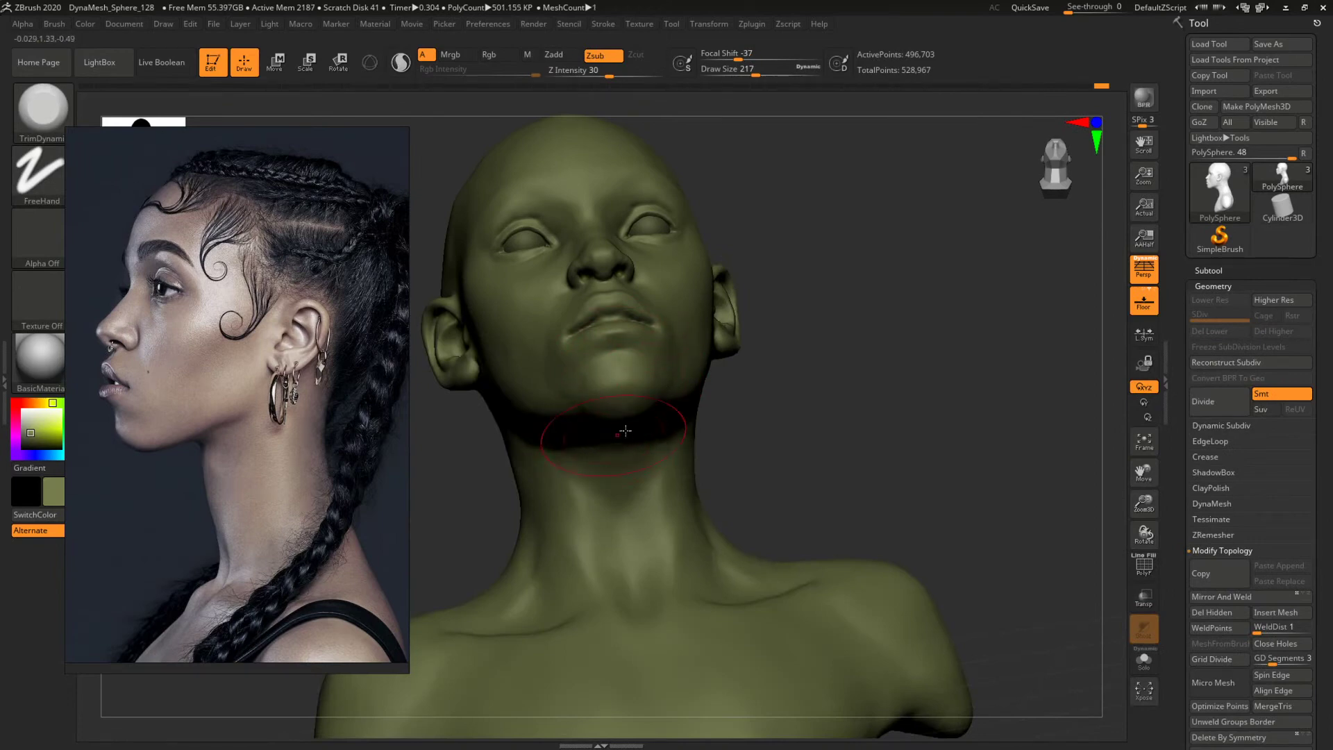
mouse_move(869, 364)
left_mouse_down()
mouse_move(882, 434)
mouse_move(684, 420)
left_mouse_up()
mouse_move(1065, 318)
left_mouse_down("alt")
mouse_move(991, 402)
mouse_move(875, 398)
mouse_move(917, 366)
mouse_move(960, 402)
mouse_move(958, 384)
mouse_move(789, 458)
left_mouse_up("alt")
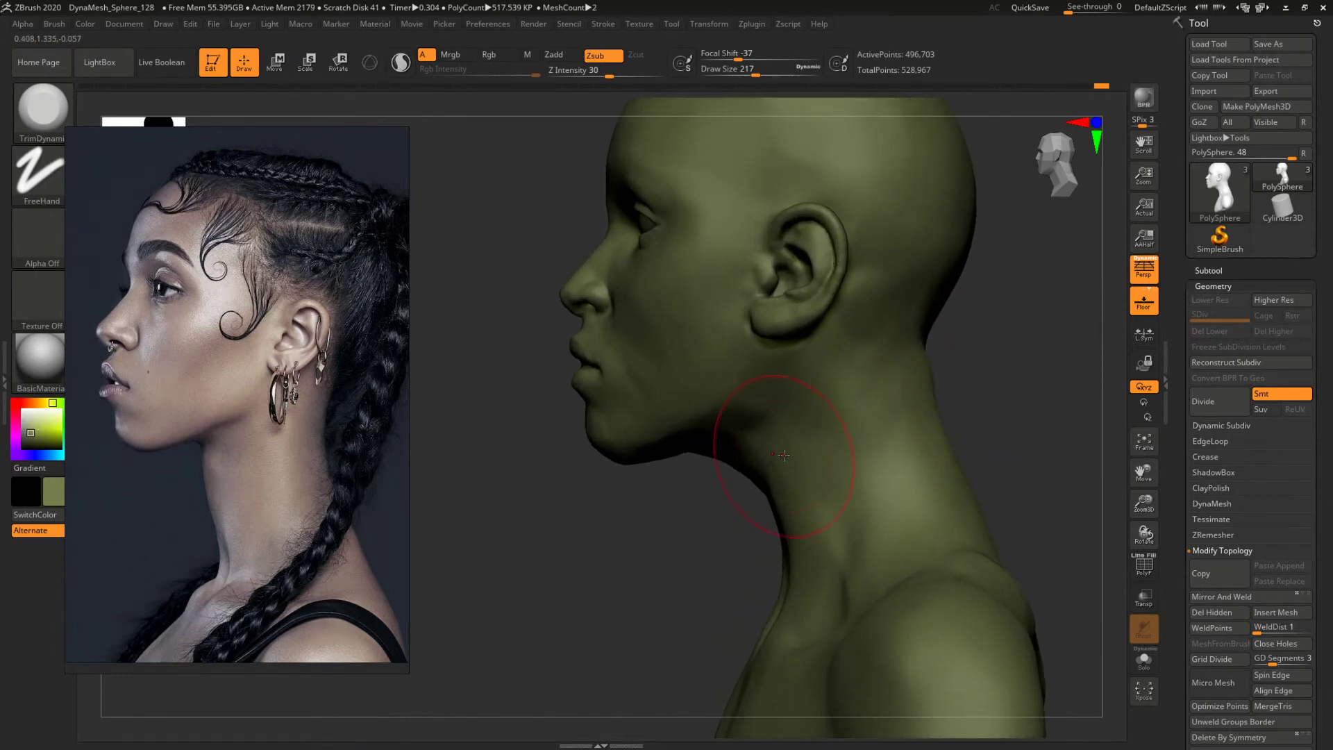
Refine the nose and nostril shape in profile with the Move brush, reducing the draw size to 74.
left_click_drag(522, 475, 551, 462, "alt")
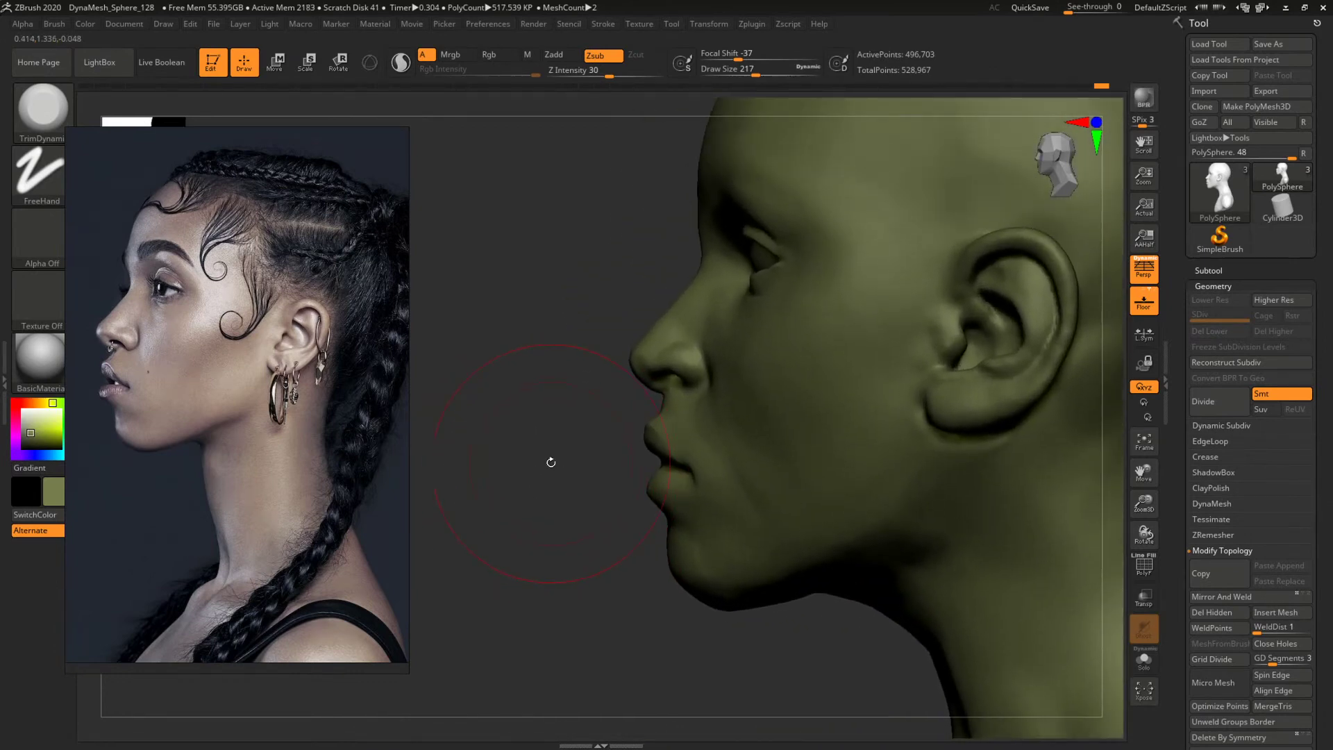
key("b")
key("m")
key("v")
key("space")
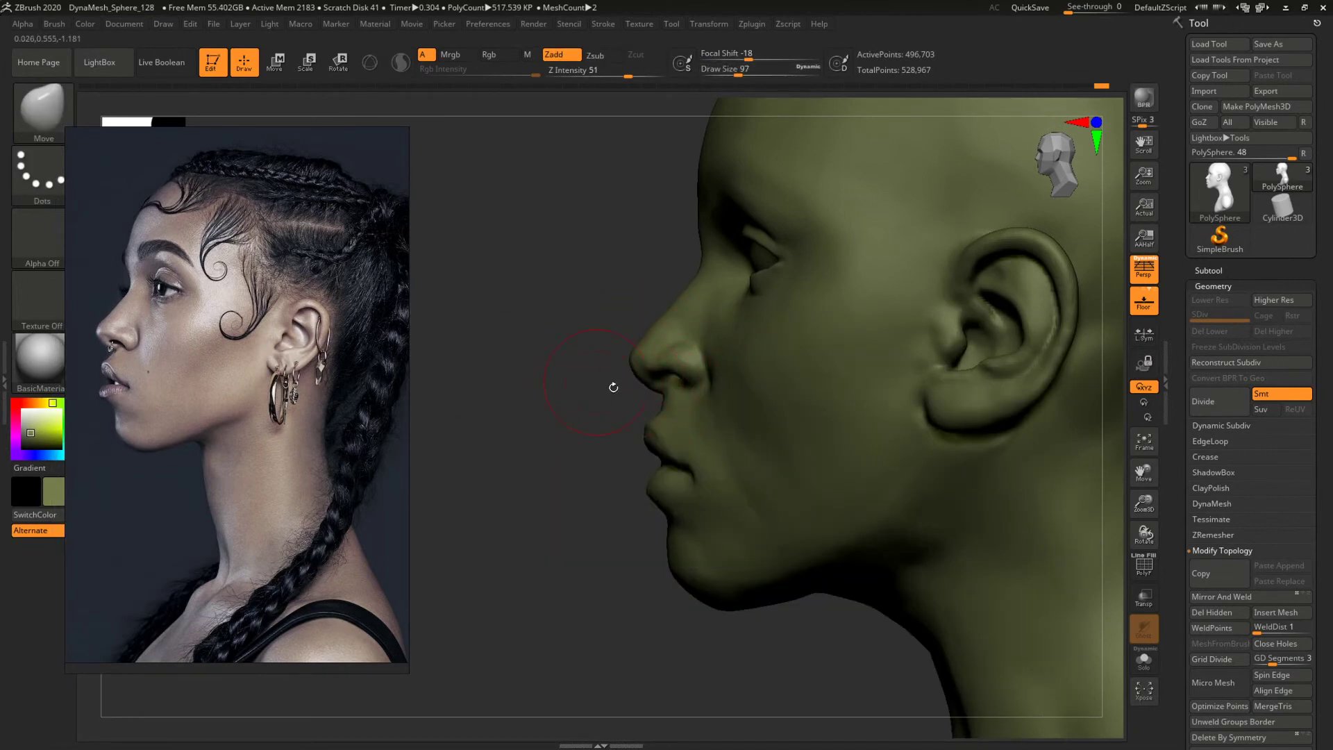
key("space")
left_click_drag(684, 387, 693, 387)
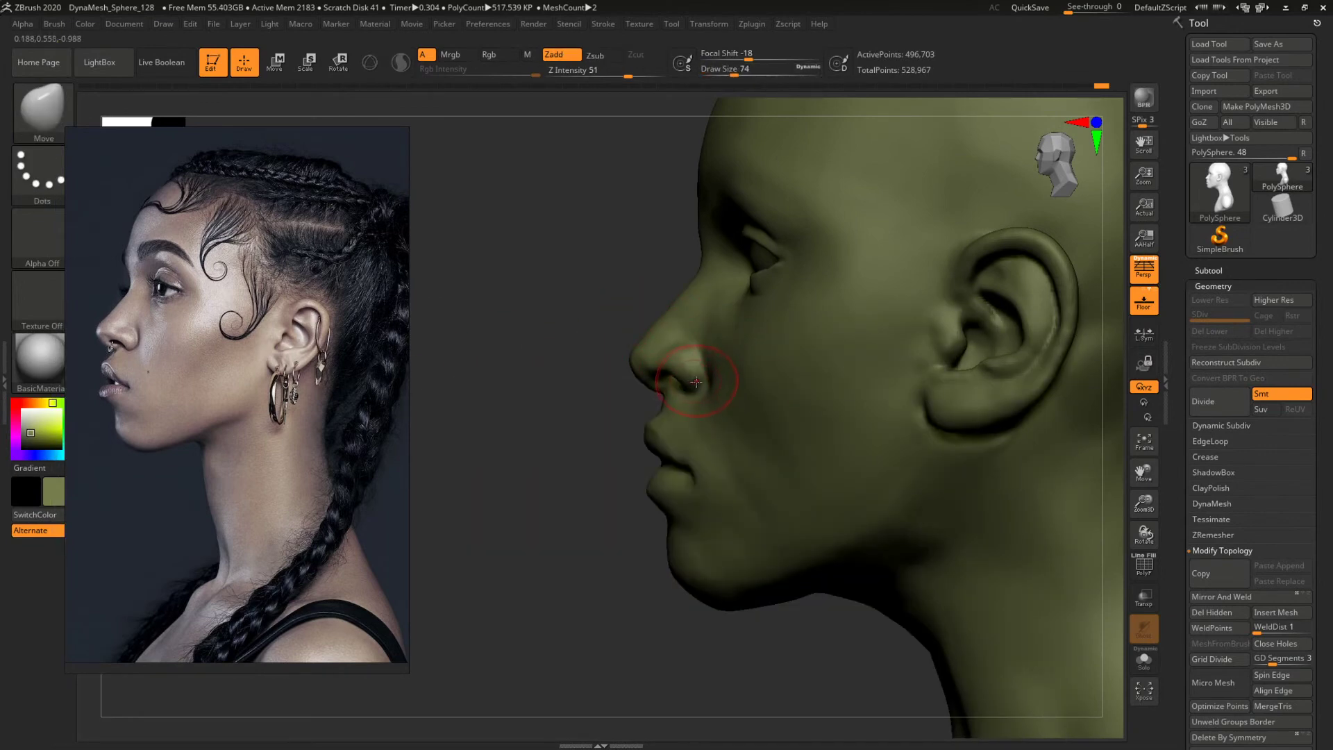
left_click_drag(550, 377, 860, 501, "shift")
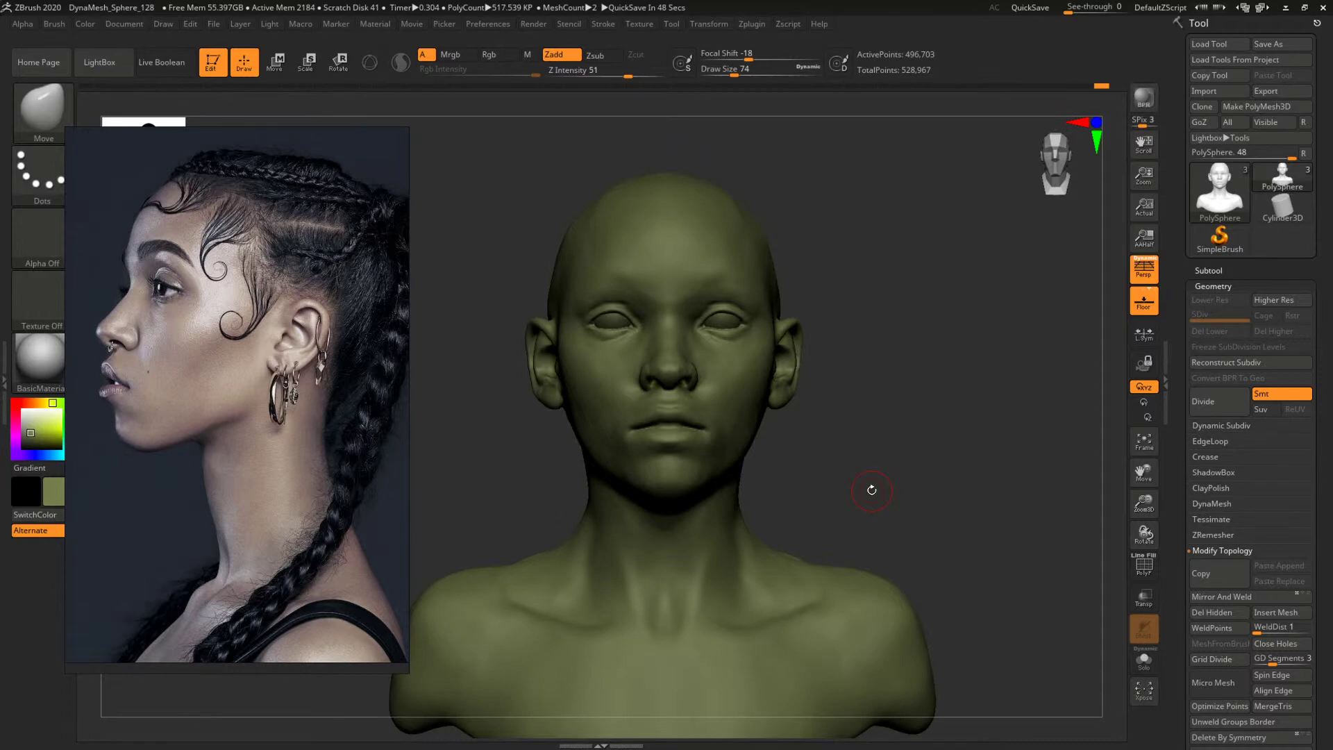
Examine the facial features in the front-facing close-up reference photo against the bust's front view.
scroll(222, 336, "down", 10)
middle_click_drag(214, 253, 239, 485)
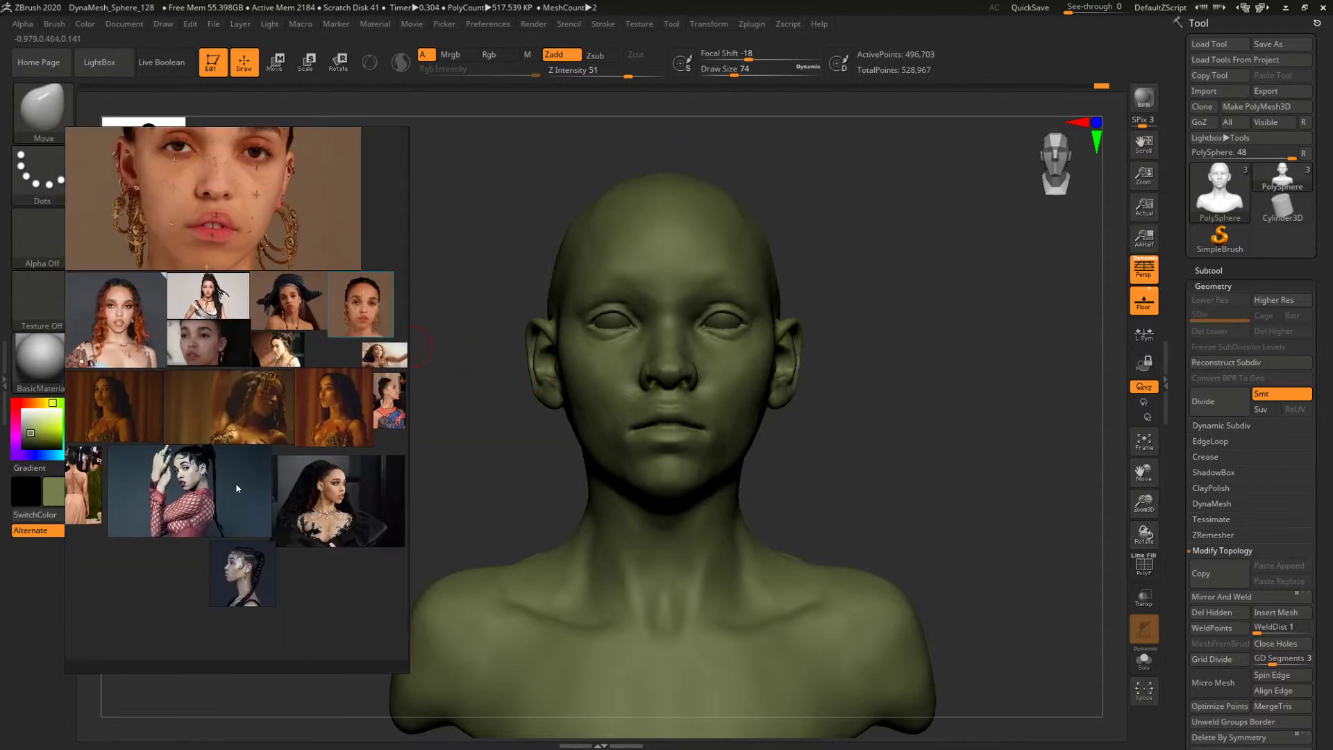
middle_click_drag(224, 307, 230, 425)
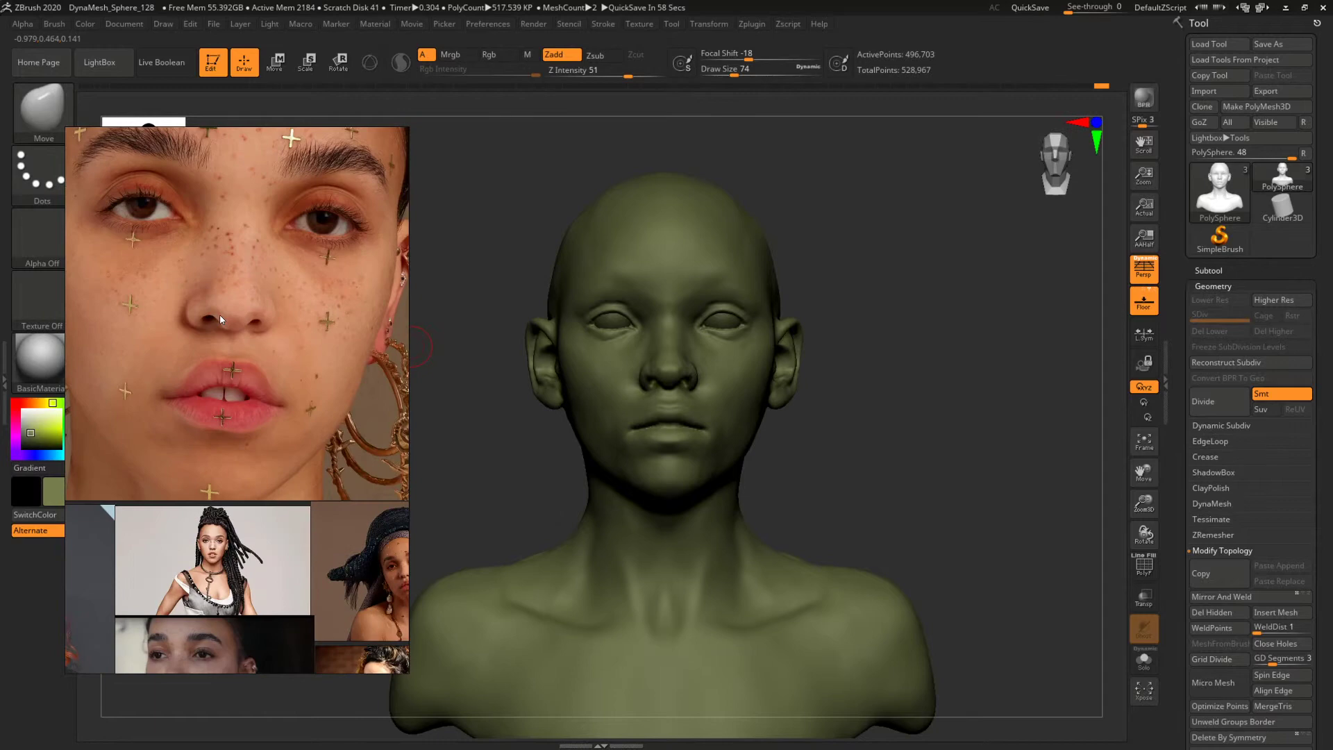
scroll(262, 368, "down", 2)
scroll(223, 297, "down", 2)
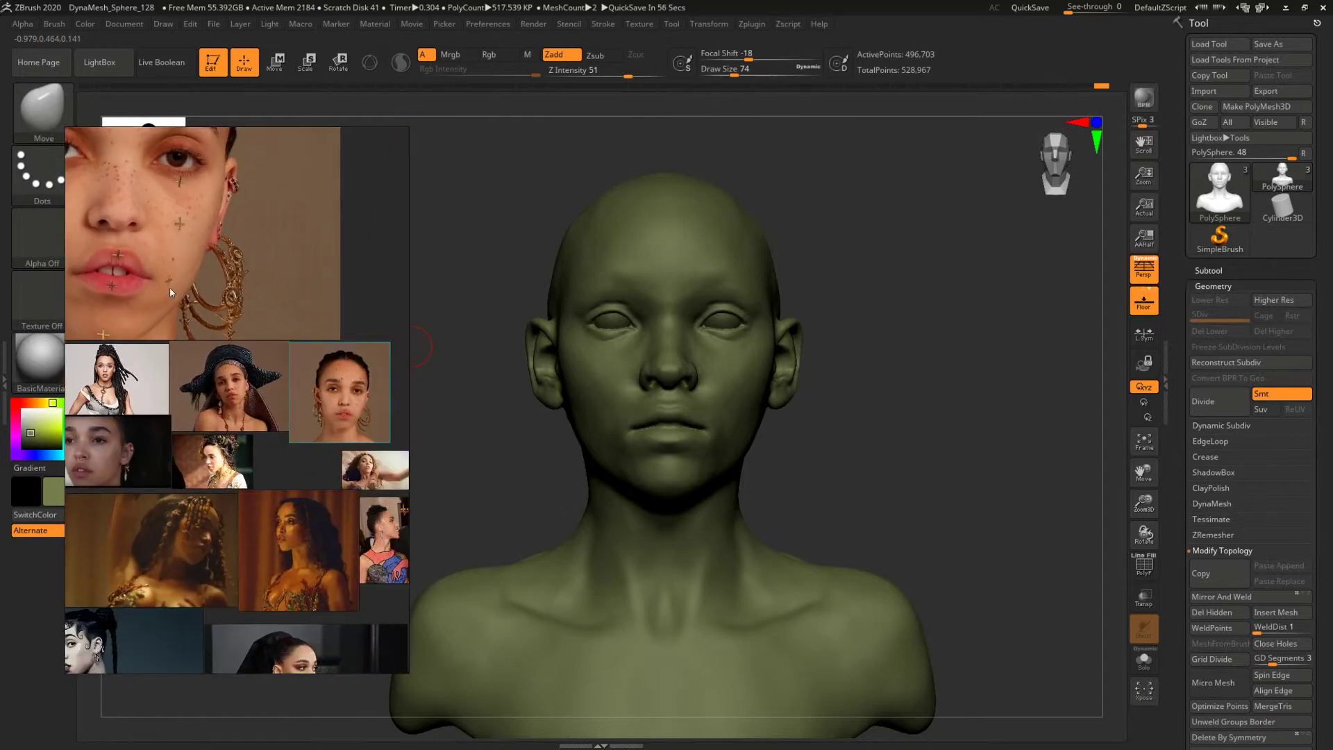
scroll(345, 402, "up", 6)
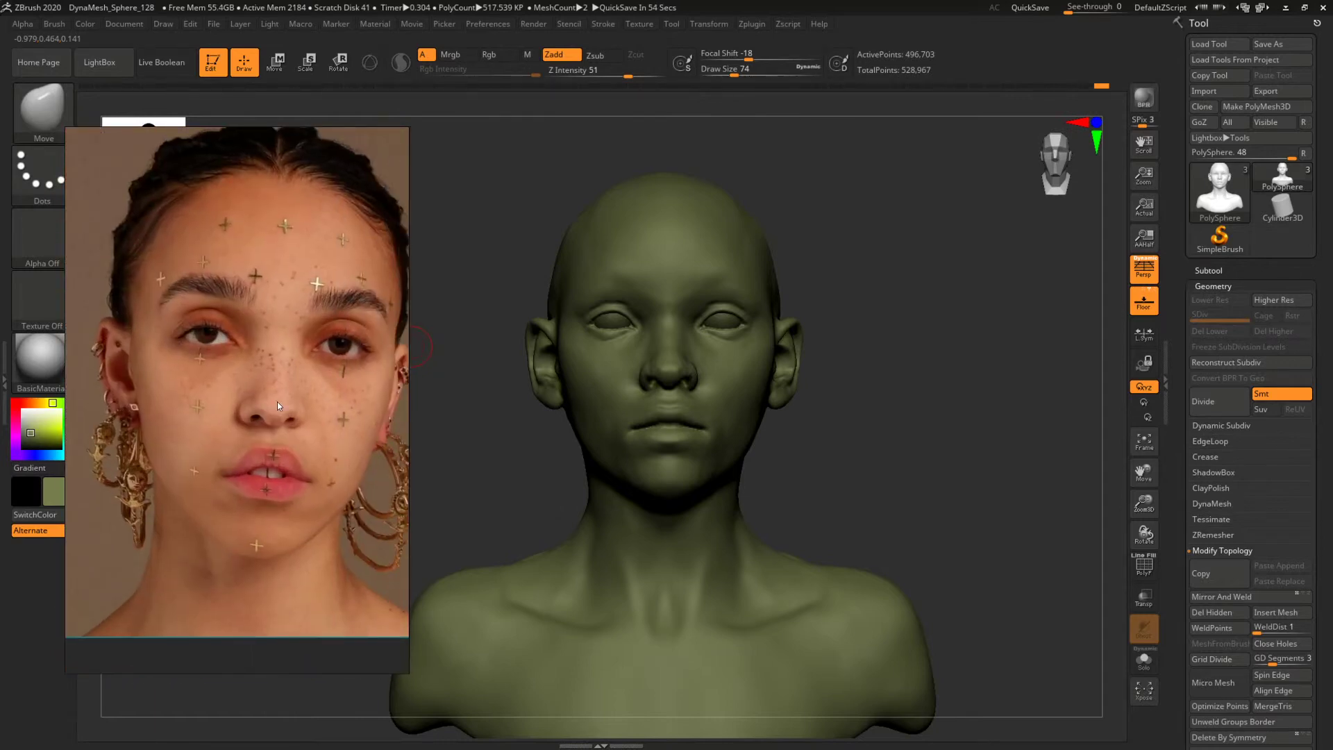
scroll(265, 400, "down", 5)
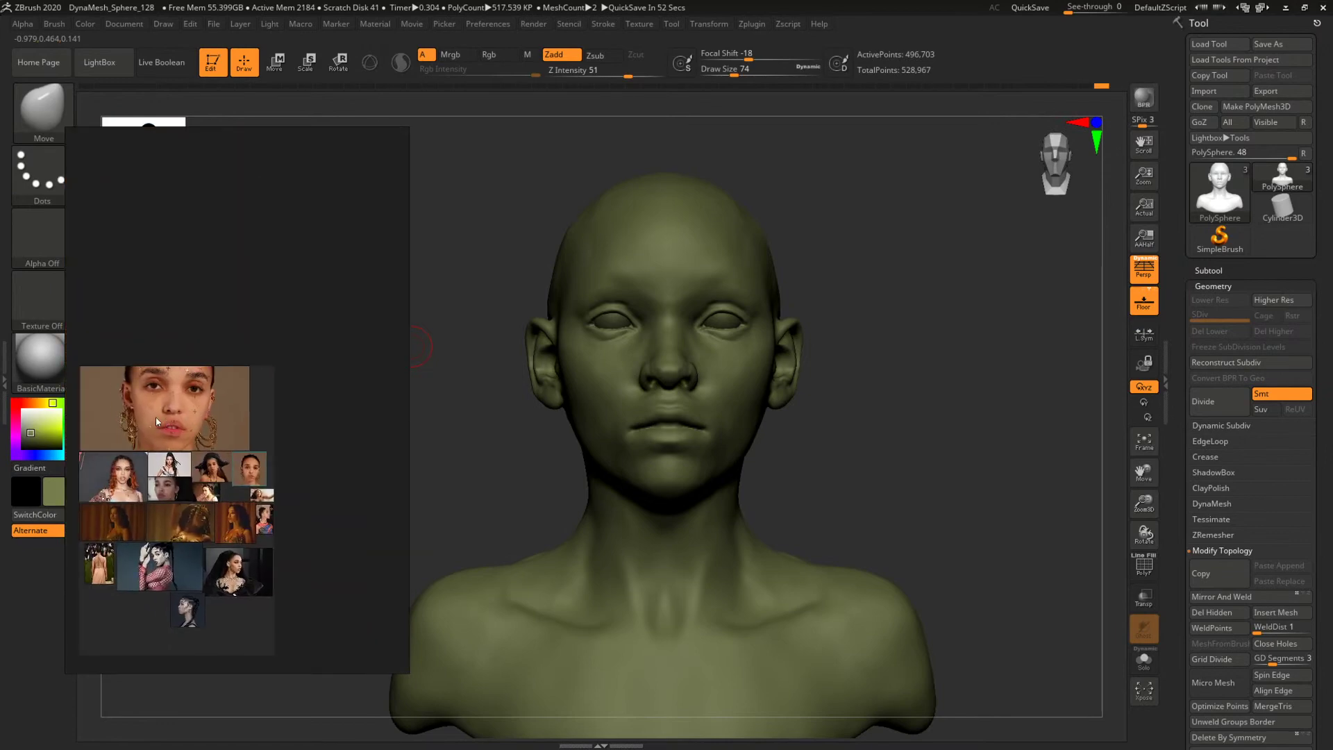
scroll(157, 422, "up", 10)
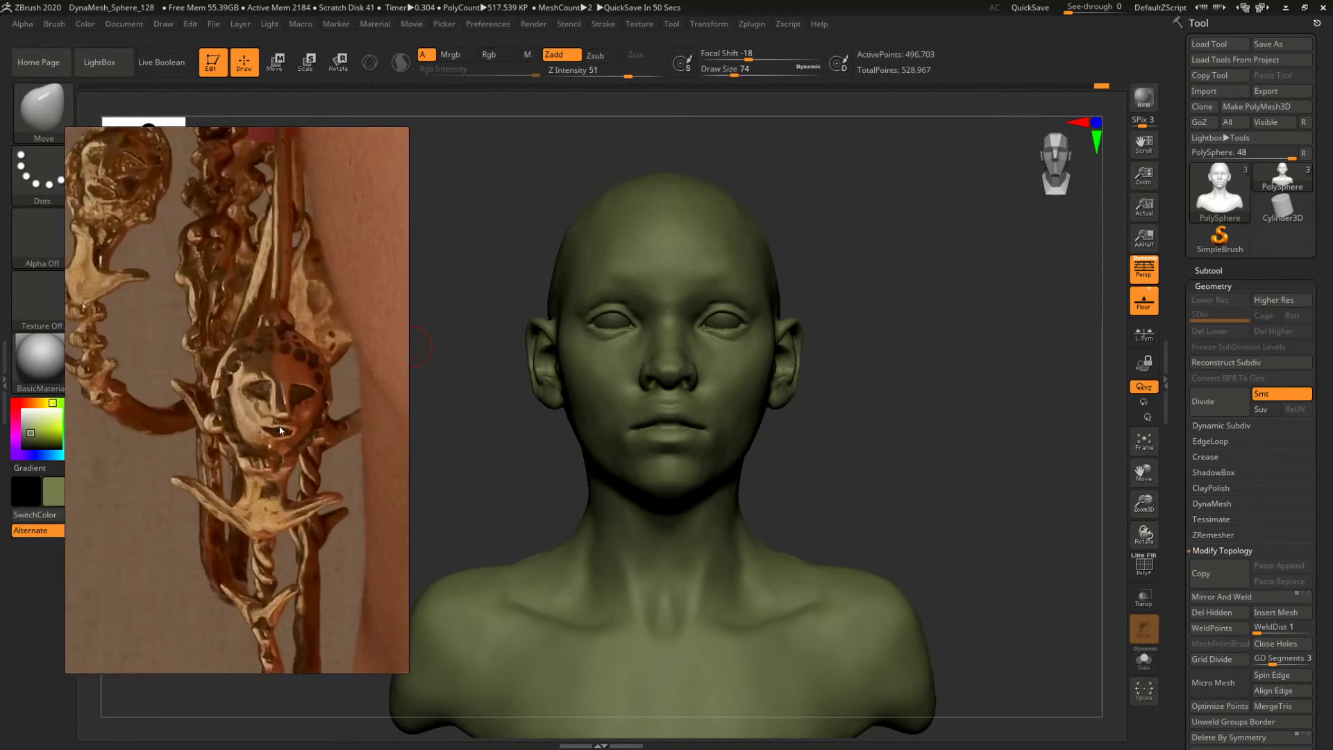
scroll(231, 393, "down", 6)
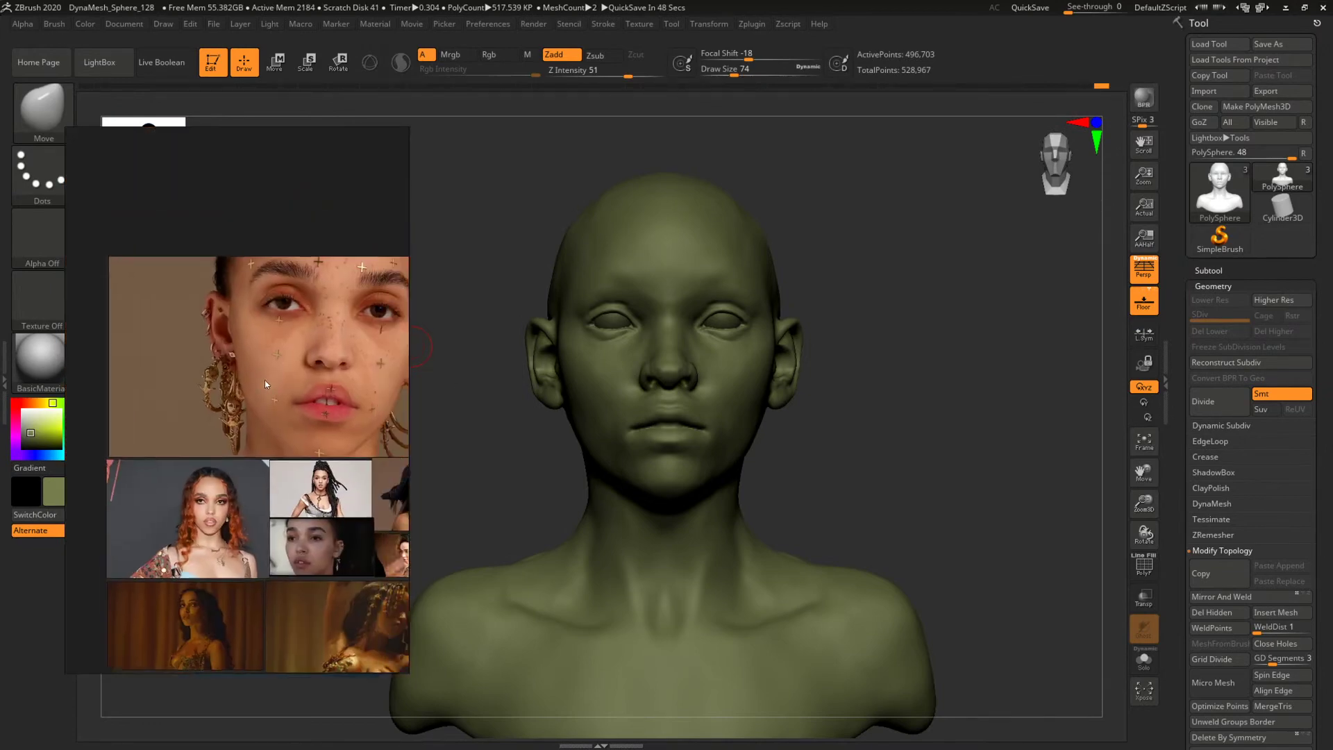
scroll(265, 381, "up", 4)
scroll(212, 389, "up", 2)
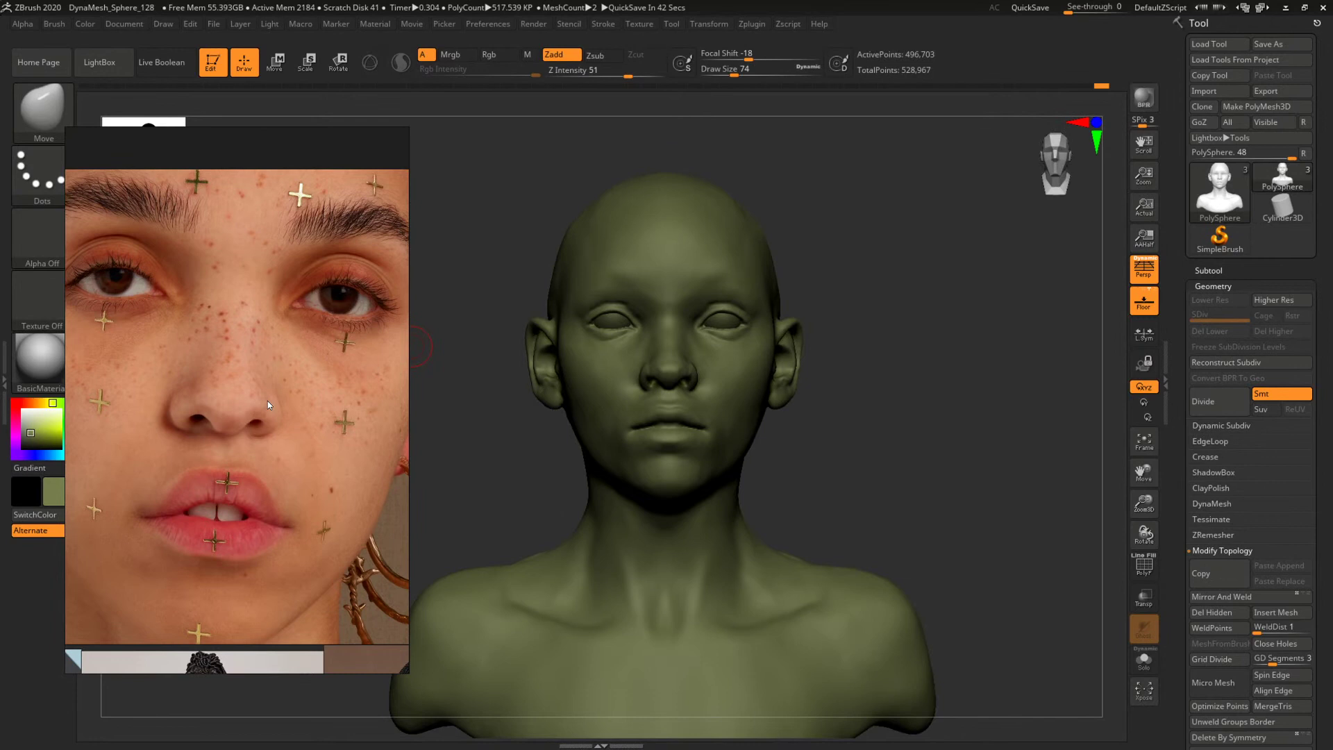
Compare the head views on the reference board with the front of the bust's face.
scroll(268, 402, "down", 6)
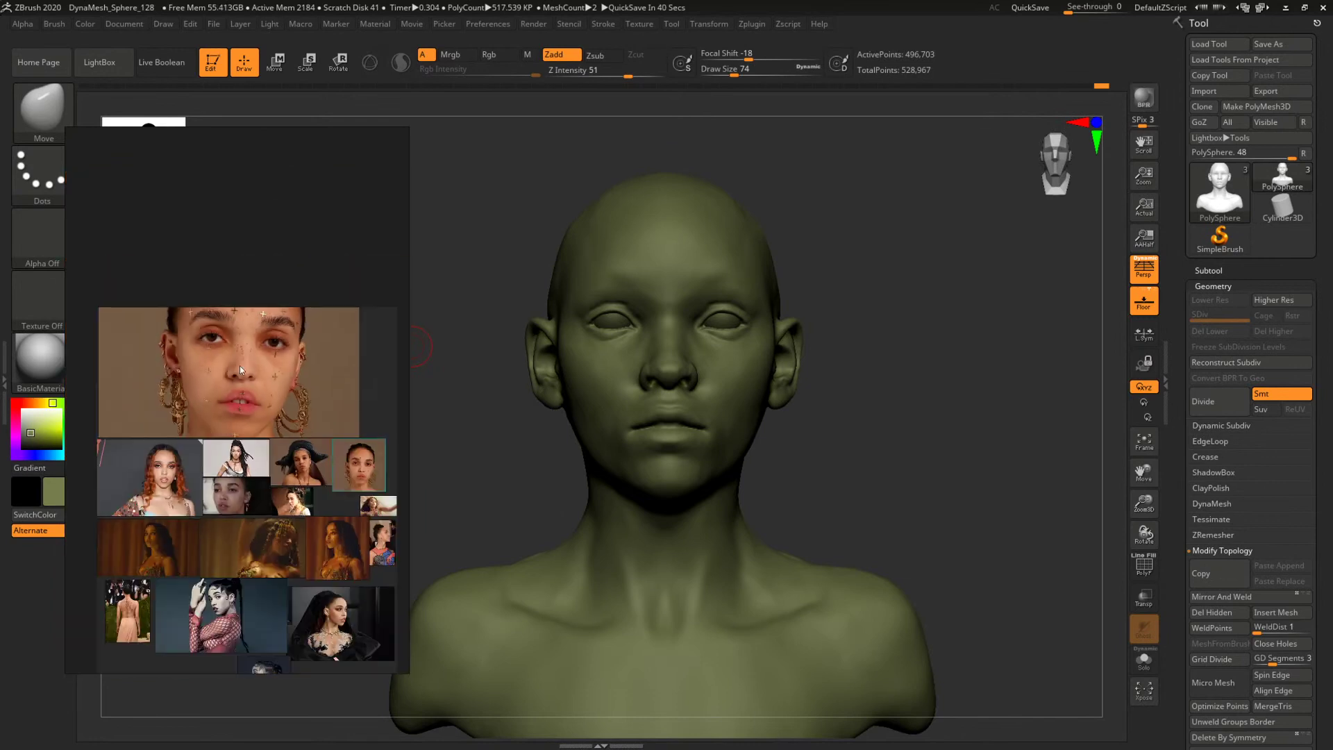
scroll(238, 403, "up", 2)
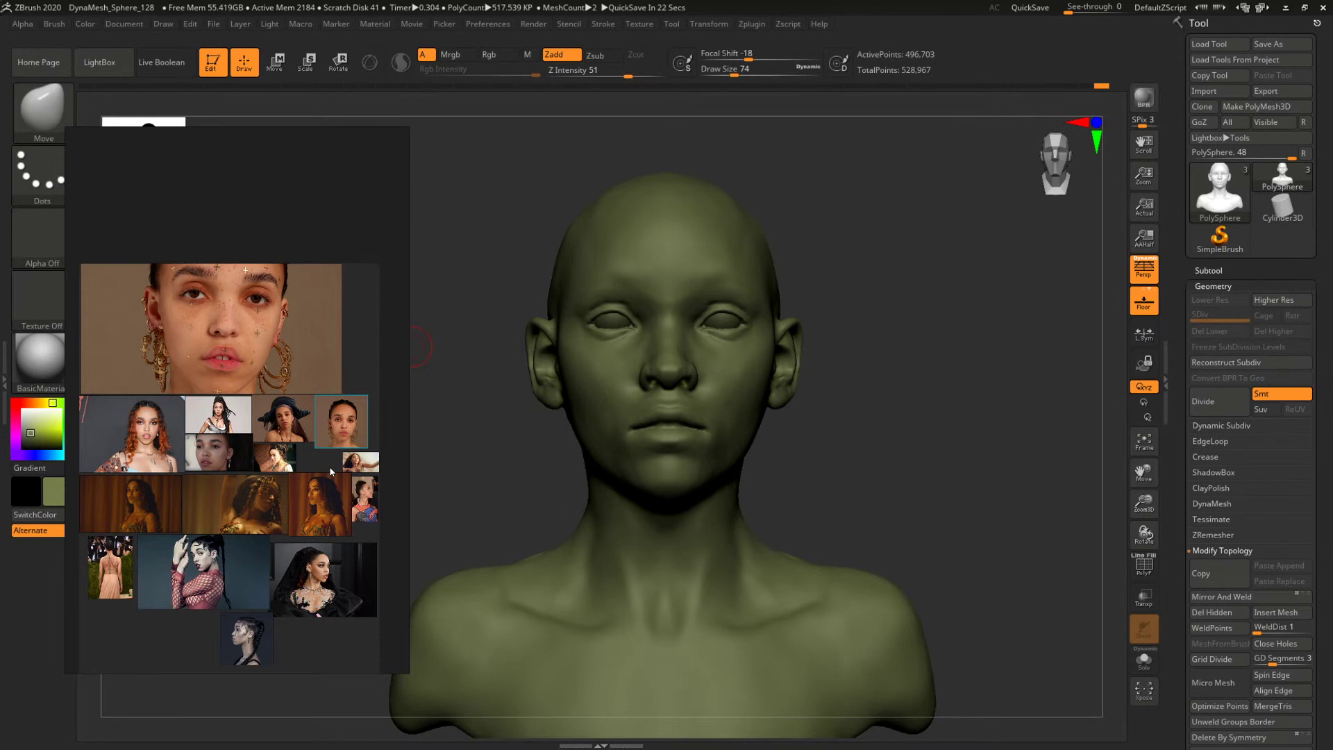
scroll(273, 458, "up", 3)
middle_click_drag(304, 499, 203, 304)
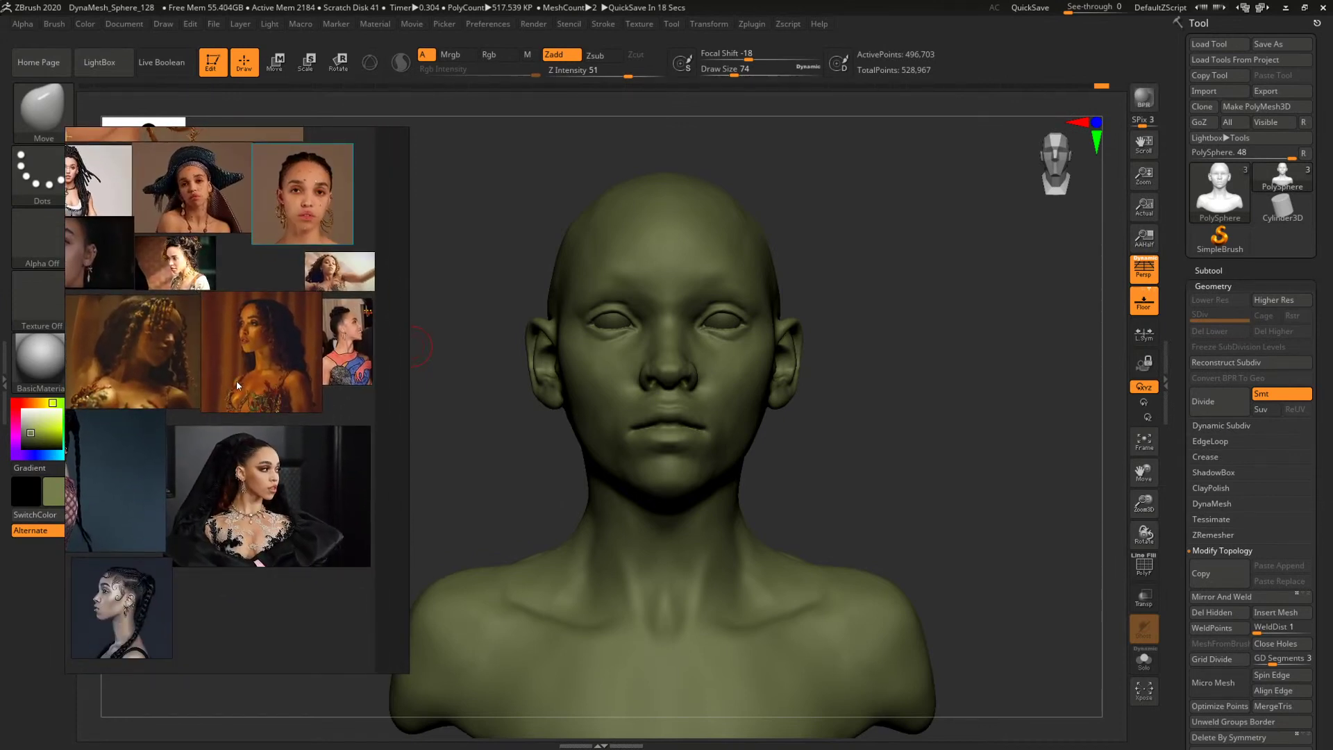
right_click_drag(893, 390, 929, 421)
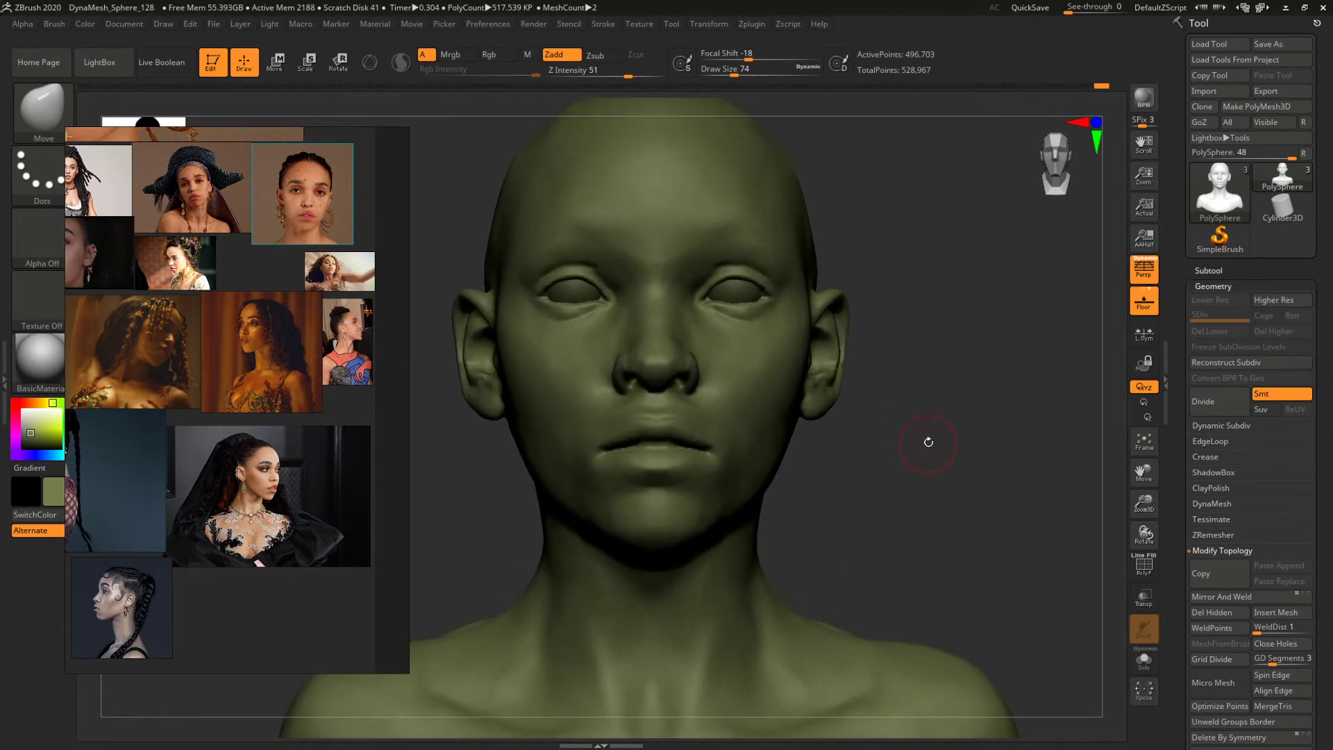
mouse_move(931, 439)
left_mouse_down()
mouse_move(928, 457)
mouse_move(910, 458)
left_mouse_up()
mouse_move(914, 362)
left_mouse_down()
mouse_move(949, 349)
mouse_move(1003, 357)
mouse_move(959, 387)
left_mouse_up()
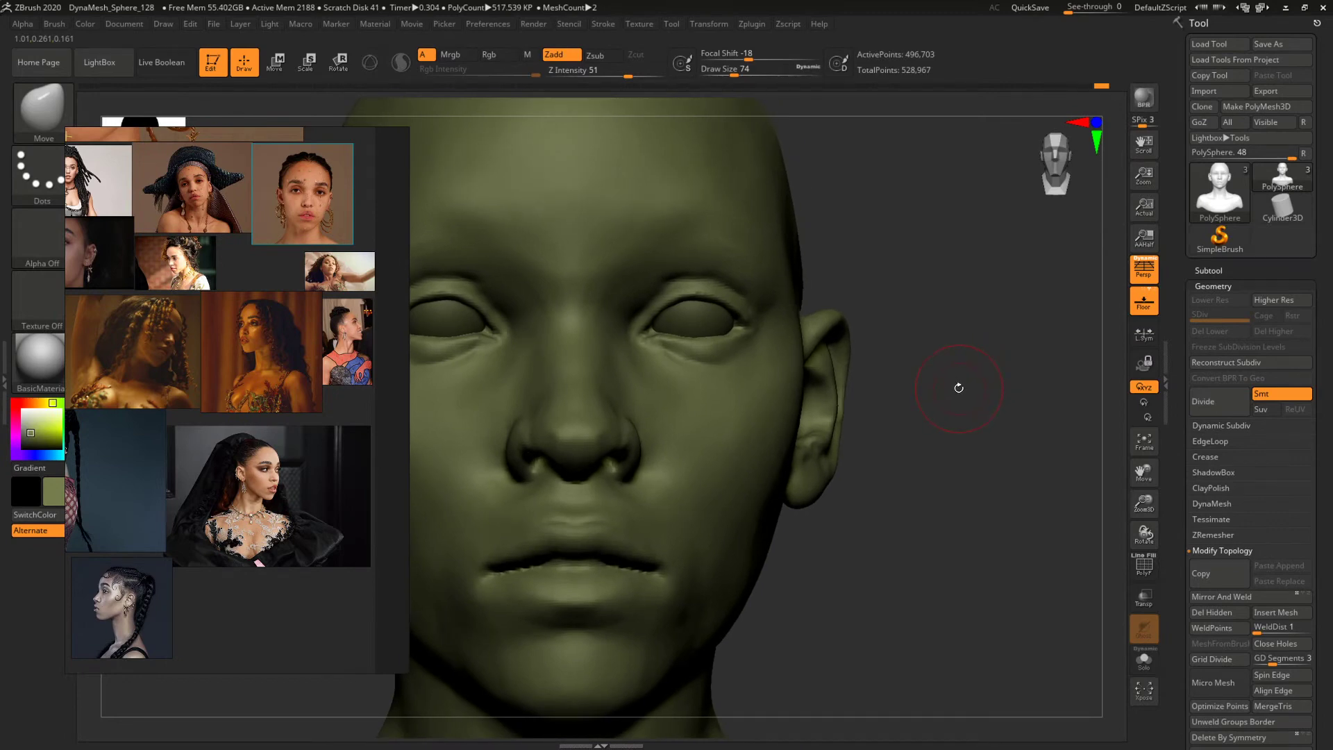
Examine the face proportions, nose and lips in the front-facing portrait and the neighbouring reference photos.
scroll(276, 311, "up", 3)
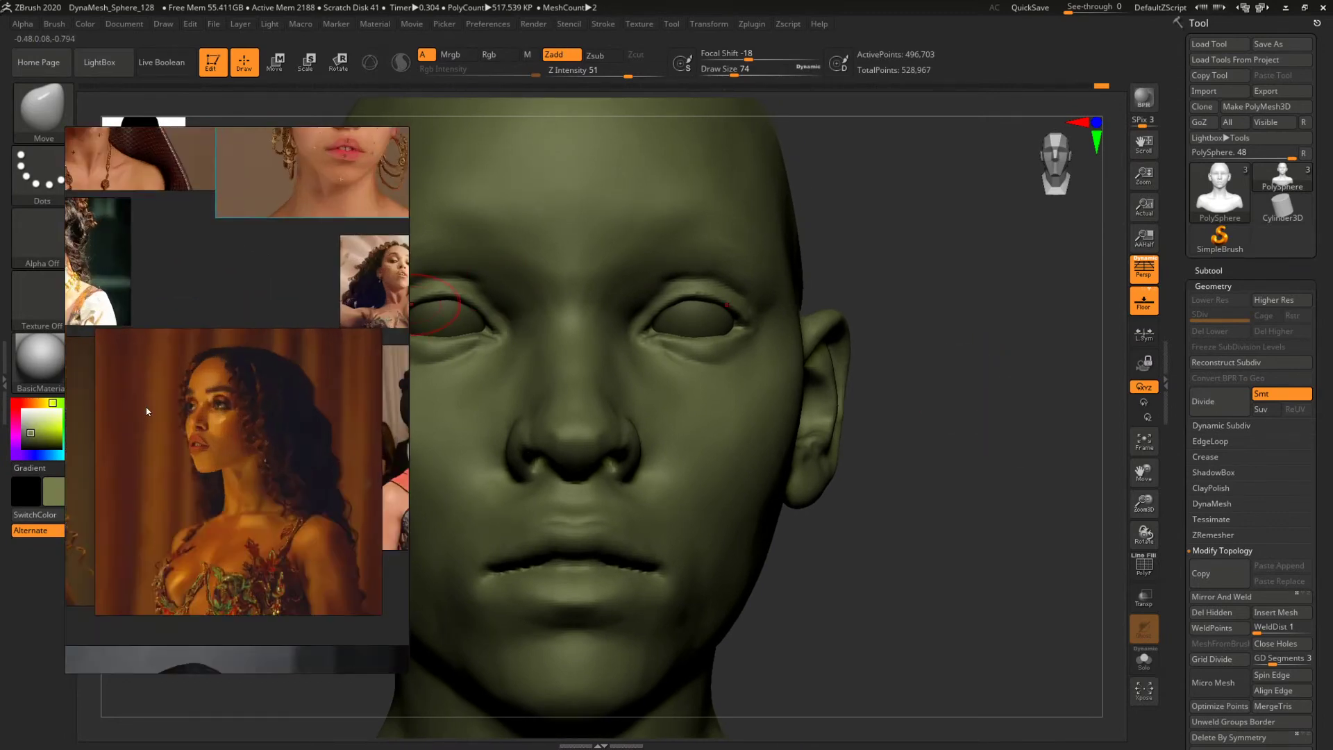
middle_click_drag(146, 411, 230, 397)
middle_click_drag(250, 307, 252, 535)
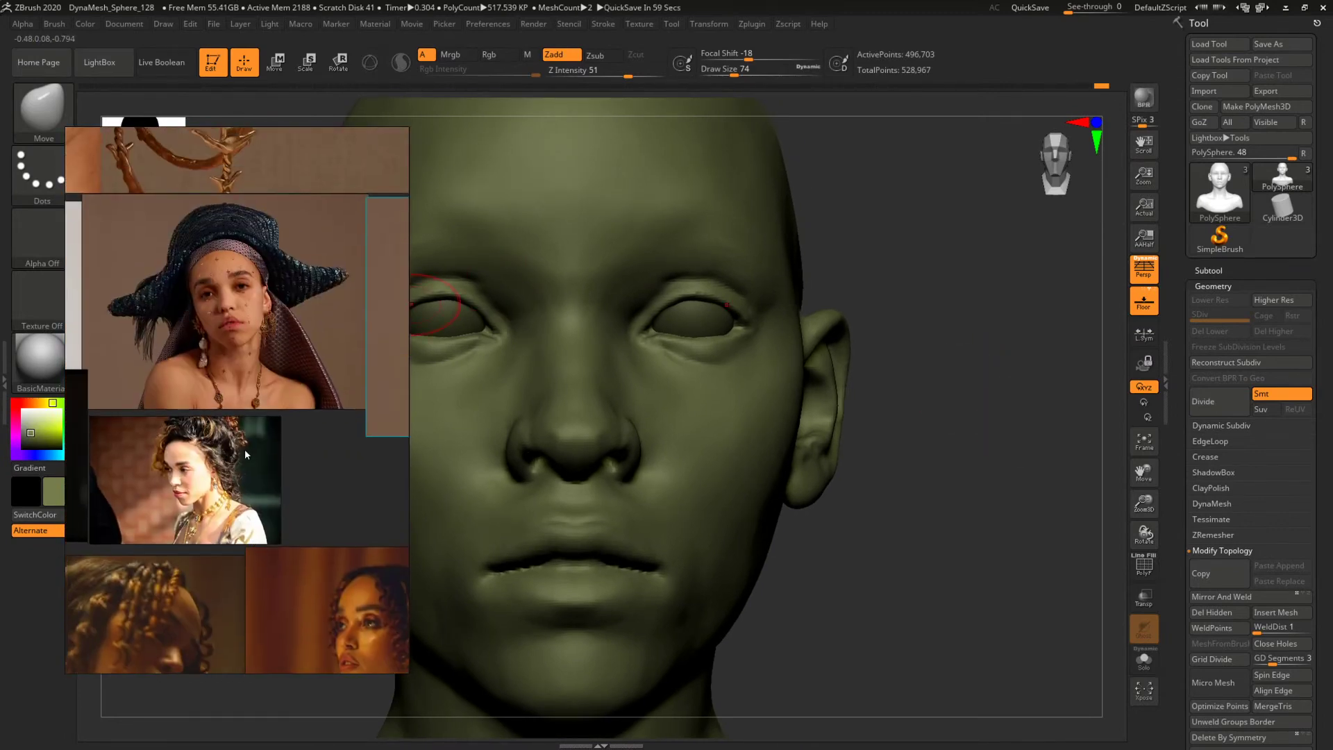
scroll(245, 450, "down", 2)
middle_click_drag(318, 455, 204, 458)
scroll(298, 452, "up", 4)
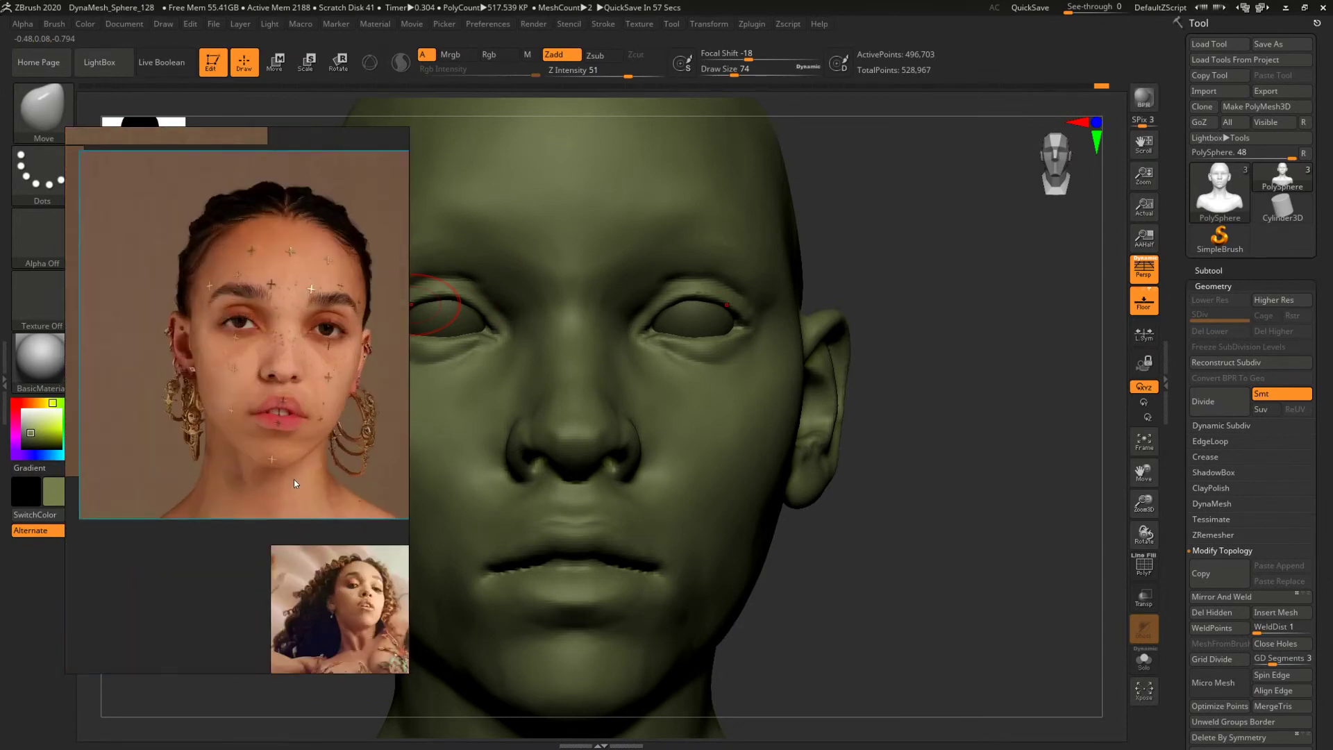
scroll(261, 312, "up", 3)
middle_click_drag(261, 313, 235, 323)
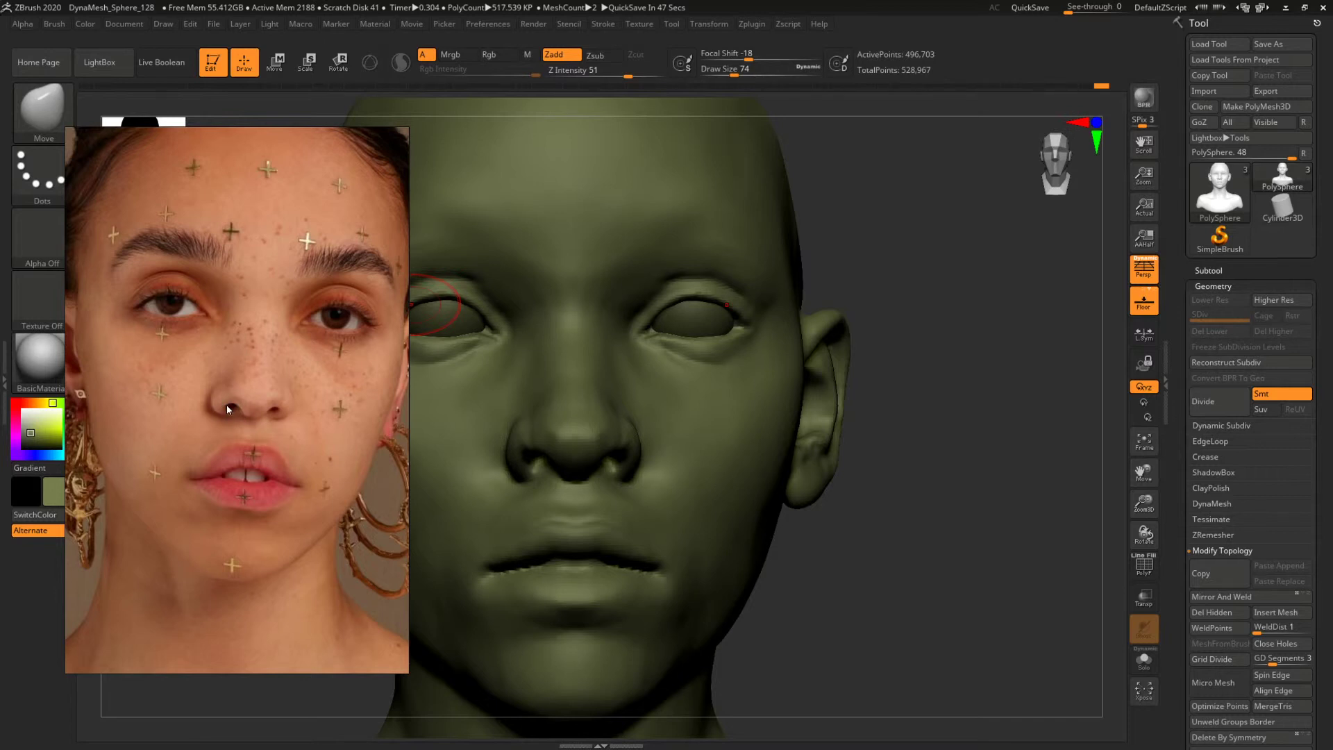
scroll(262, 386, "down", 2)
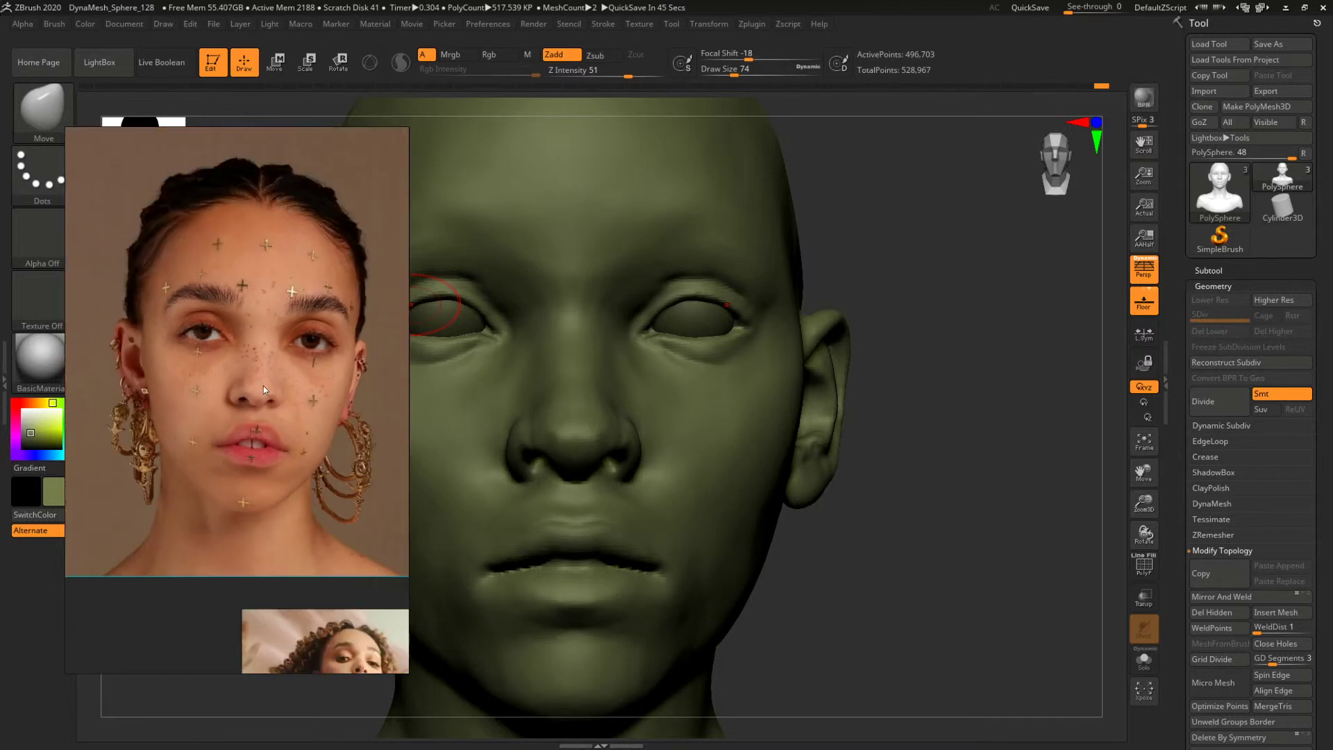
scroll(261, 385, "up", 1)
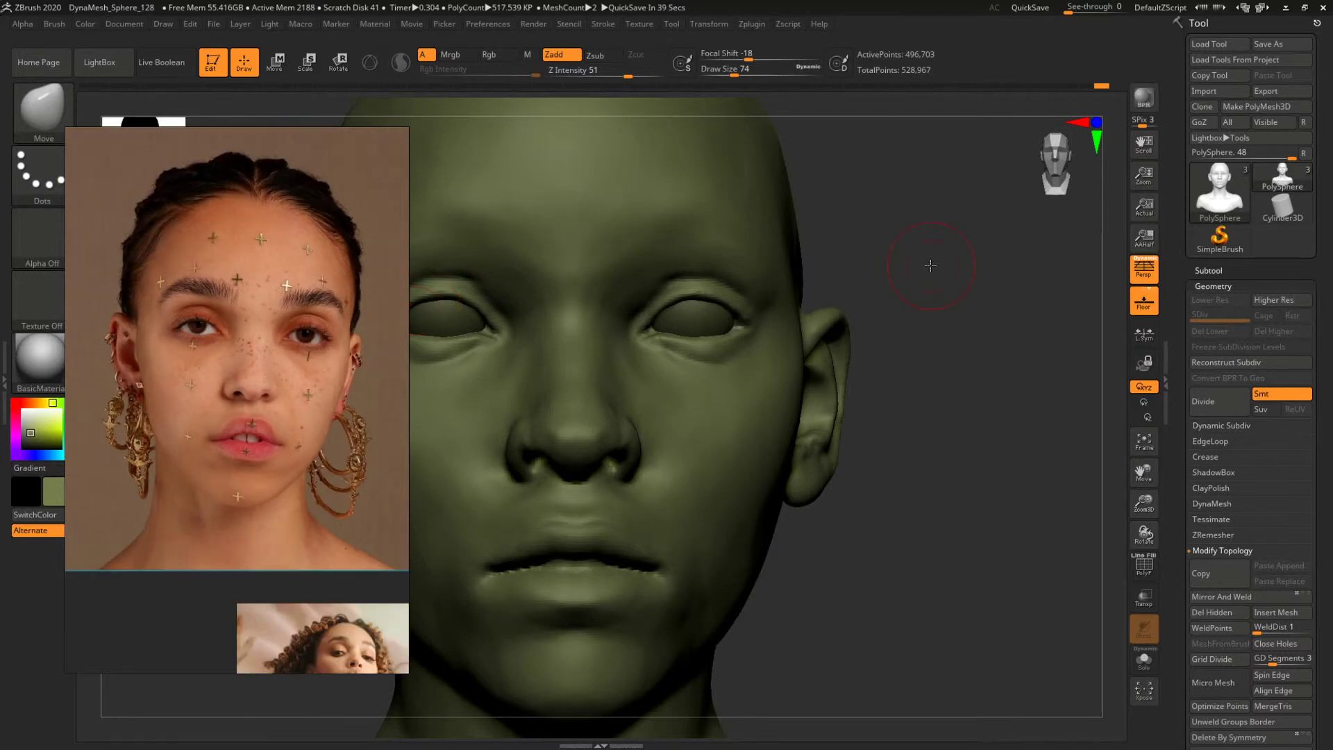
Build up the lower lip toward the mouth corner with ClayBuildup, raising the draw size to 37.
mouse_move(1022, 317)
left_mouse_down()
mouse_move(928, 280)
mouse_move(1000, 331)
left_mouse_up()
left_click_drag(976, 381, 1012, 372, "alt")
mouse_move(923, 551)
left_mouse_down("alt")
mouse_move(929, 497)
mouse_move(908, 506)
left_mouse_up("alt")
key("b")
key("c")
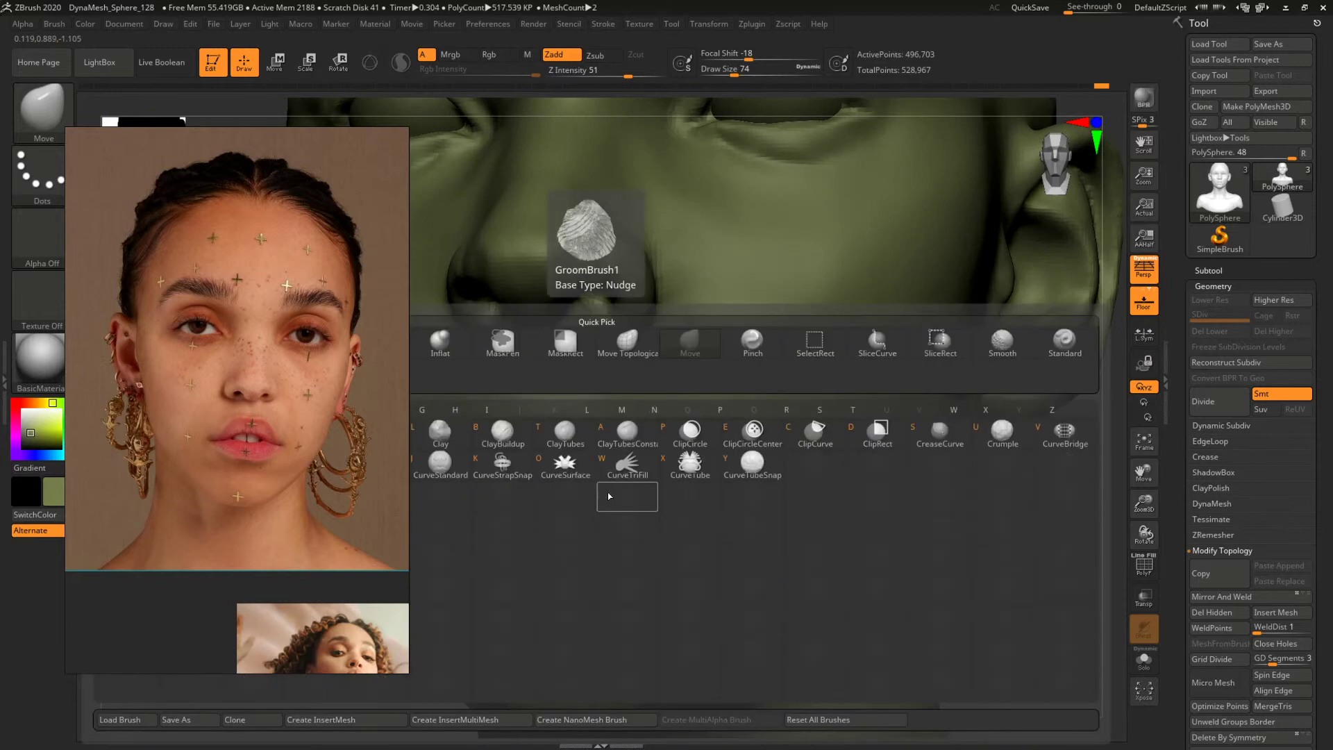
key("b")
key("space")
key("space")
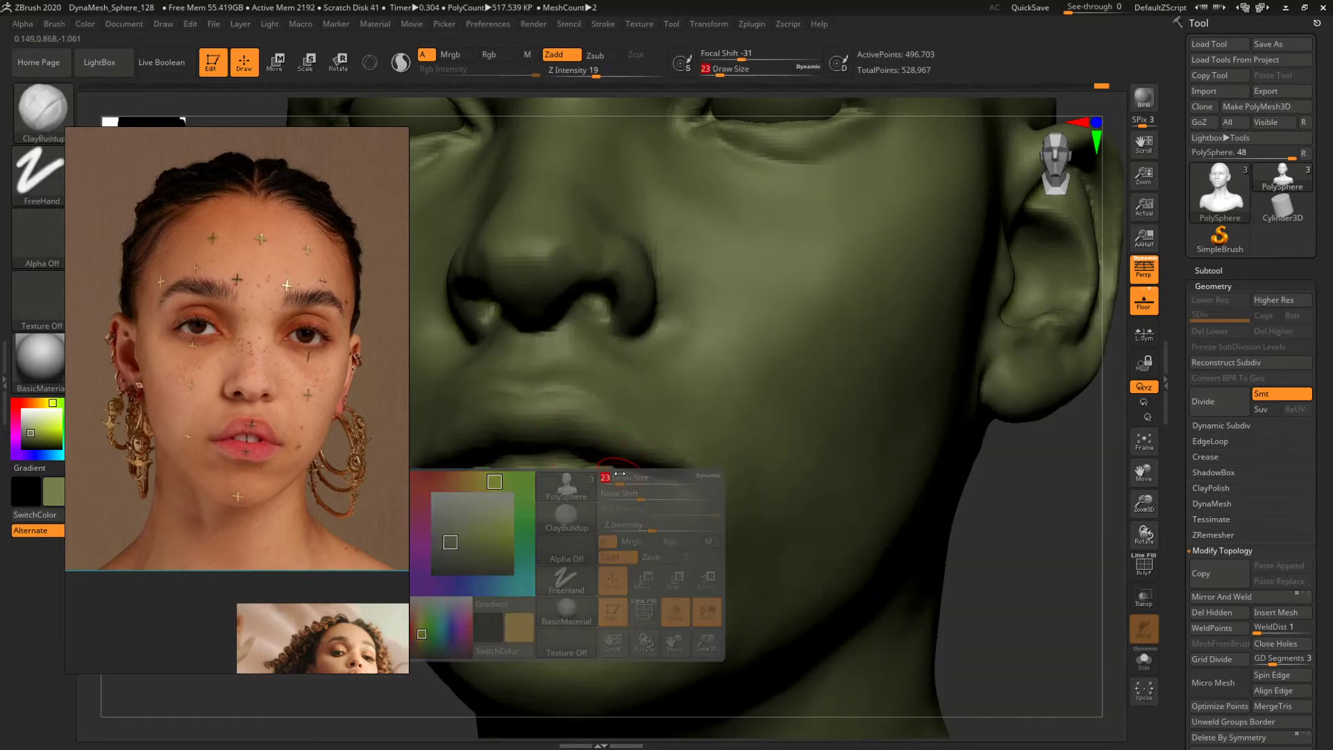
left_click_drag(624, 478, 657, 470)
mouse_move(1015, 531)
left_mouse_down()
mouse_move(1074, 548)
mouse_move(736, 514)
left_mouse_up()
key("space")
mouse_move(602, 494)
left_mouse_down()
mouse_move(634, 479)
mouse_move(610, 490)
mouse_move(628, 489)
left_mouse_up()
key("space")
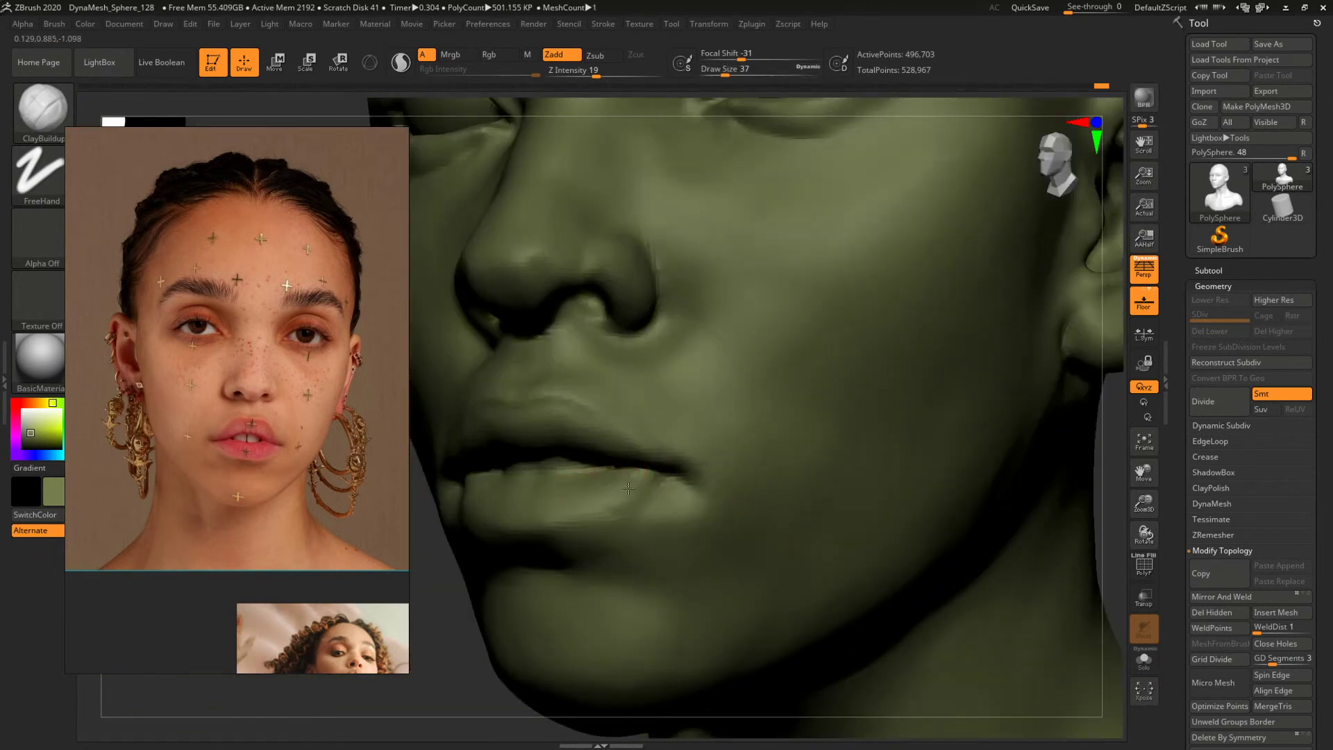
Smooth the outer part of the lower lip near the mouth corner.
left_click_drag(1080, 486, 895, 484)
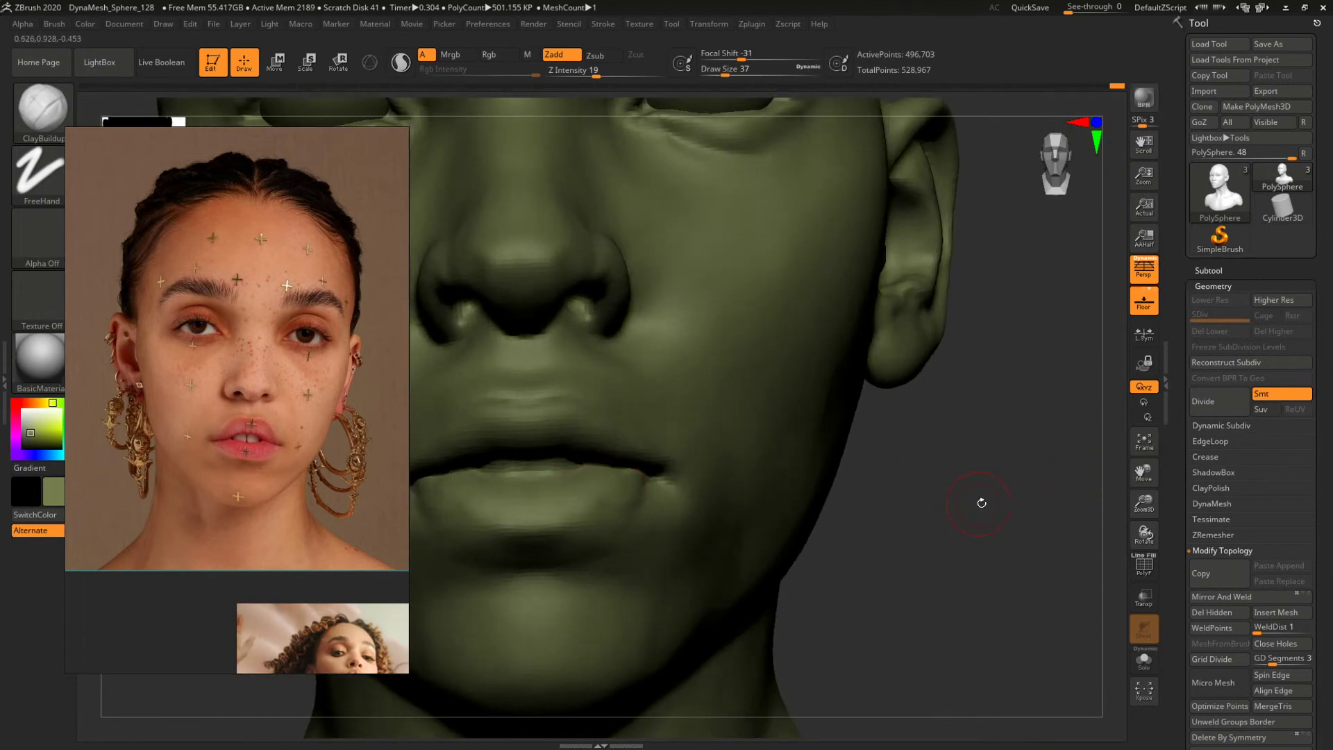
left_click_drag(982, 503, 1017, 590)
mouse_move(643, 500)
left_mouse_down("shift")
mouse_move(663, 489)
mouse_move(646, 498)
left_mouse_up("shift")
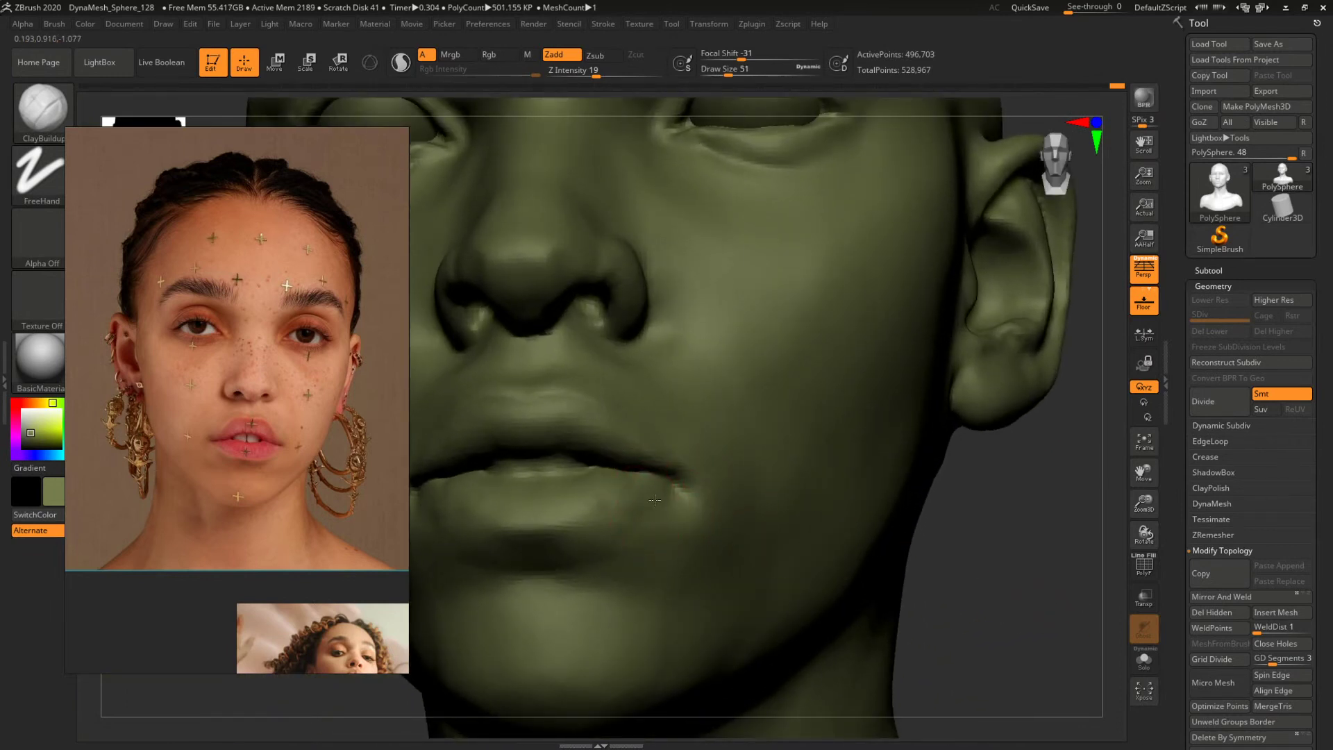
Tighten the mouth corner and the adjoining lip edges with the Pinch brush at draw size 37.
mouse_move(928, 556)
left_mouse_down()
mouse_move(1018, 550)
mouse_move(848, 486)
mouse_move(1033, 616)
mouse_move(967, 505)
mouse_move(885, 524)
mouse_move(1021, 506)
mouse_move(896, 519)
left_mouse_up()
key("b")
key("p")
key("i")
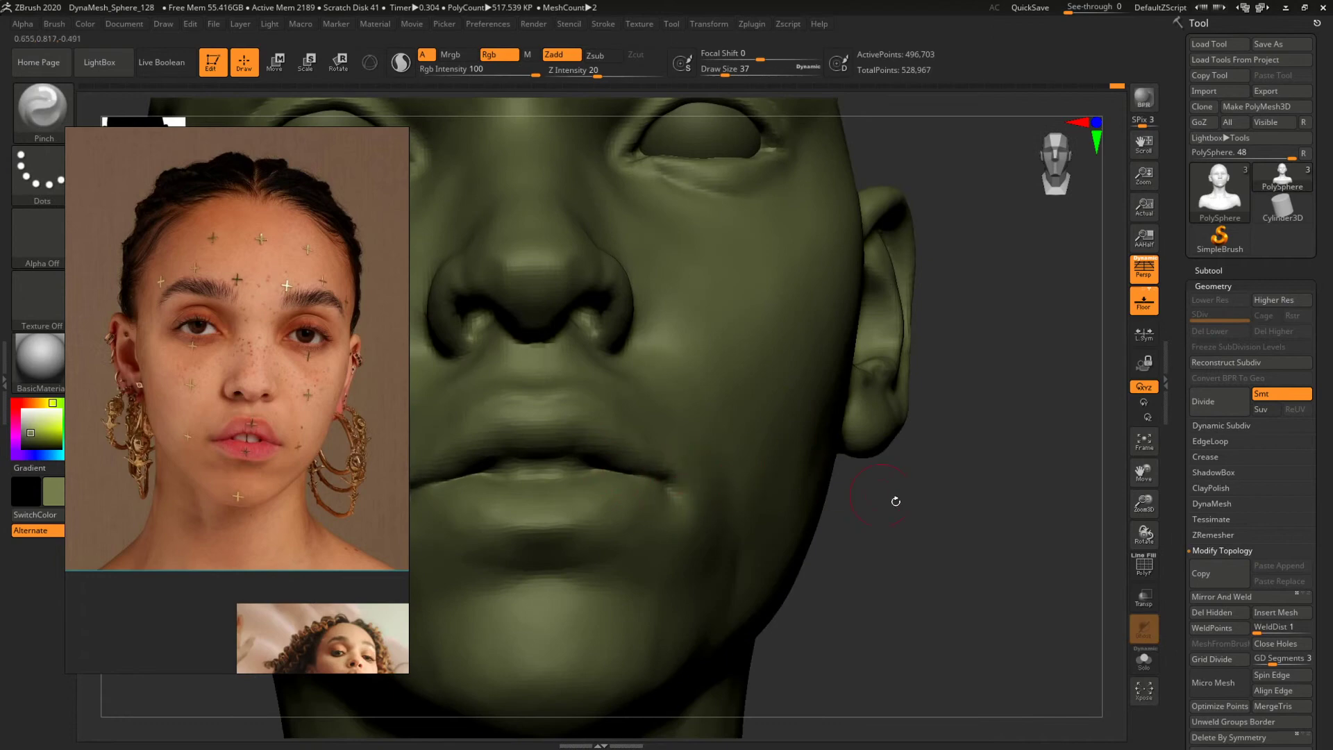
left_click_drag(984, 546, 642, 481)
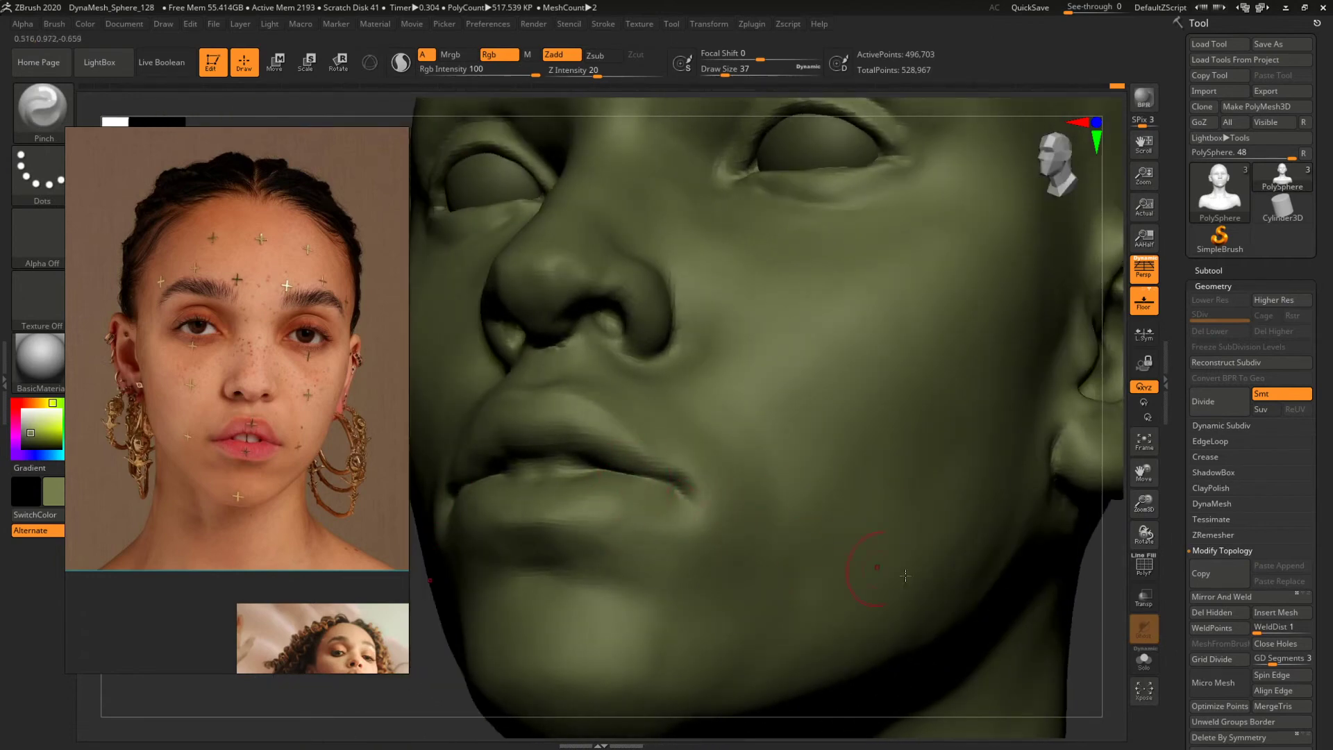
left_click_drag(1118, 615, 994, 521)
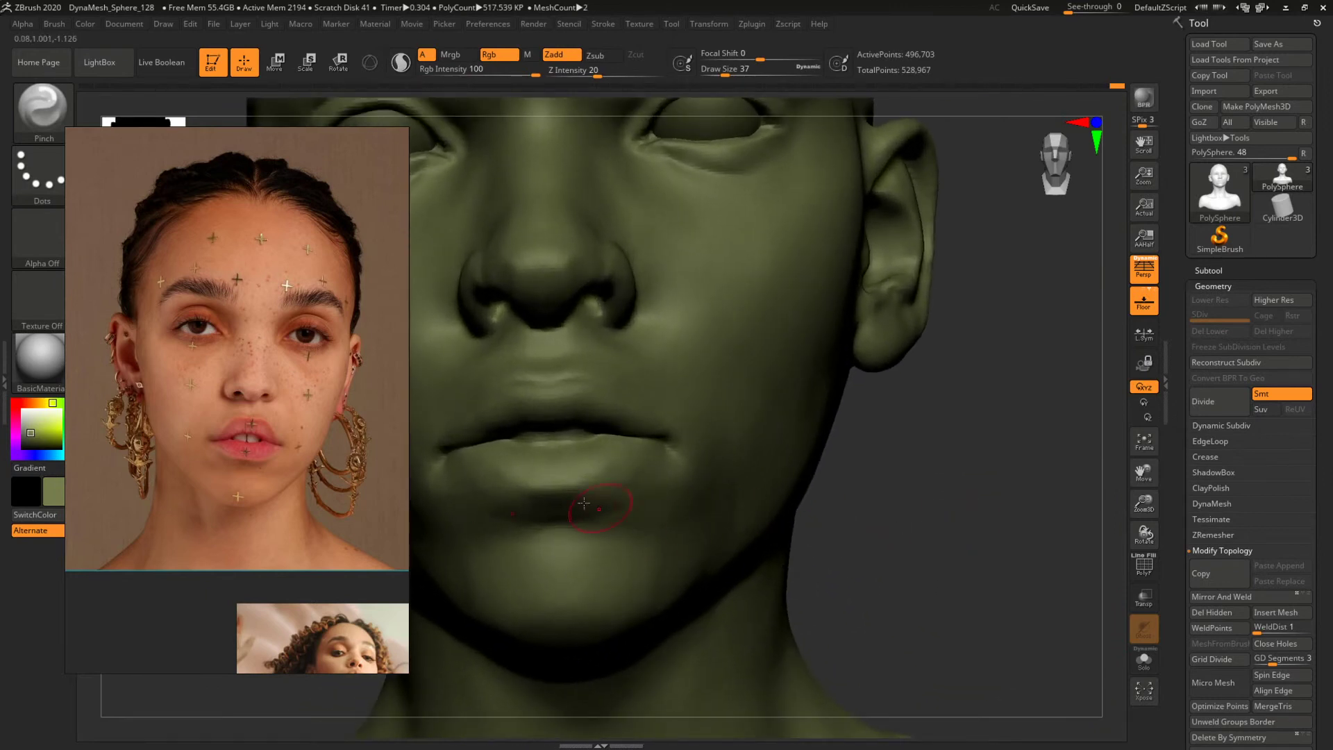
Try to sharpen the lower lip's border with the Pinch brush at draw size 54, and undo the strokes.
key("space")
left_click_drag(536, 485, 546, 485)
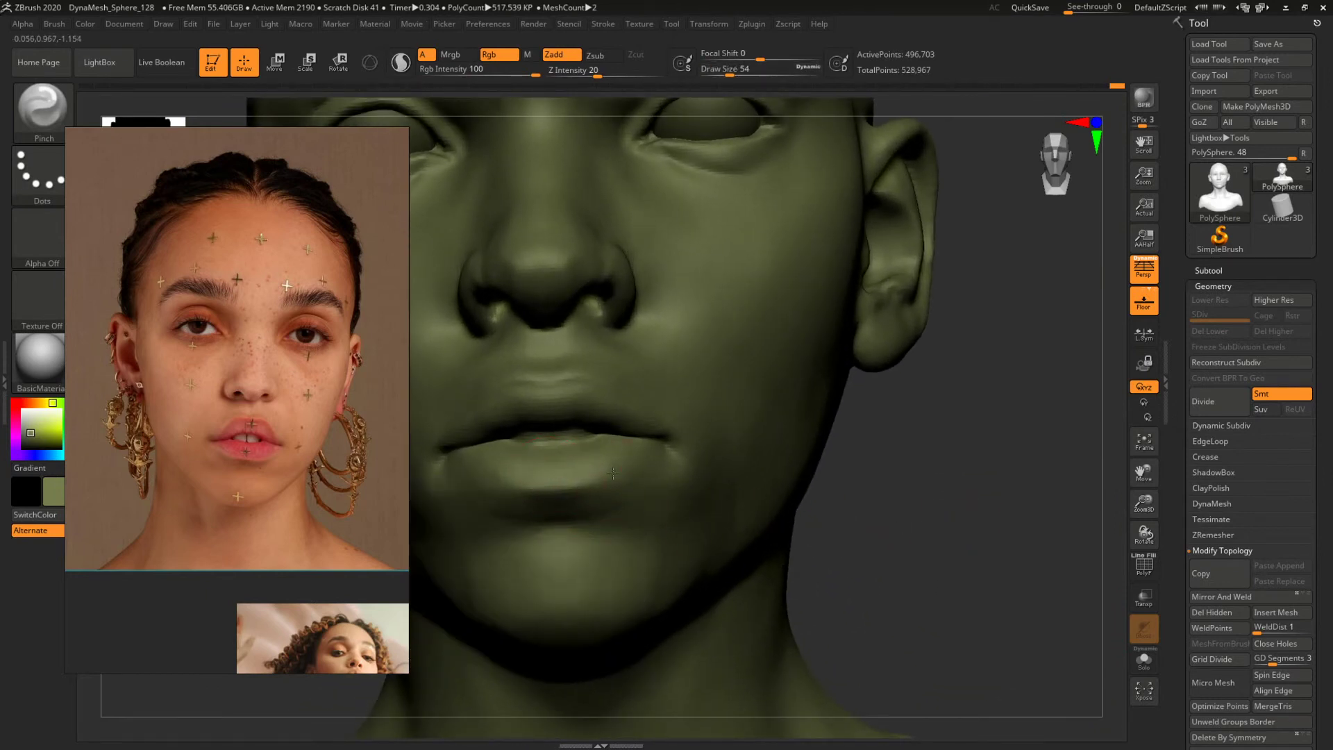
left_click_drag(978, 529, 958, 509)
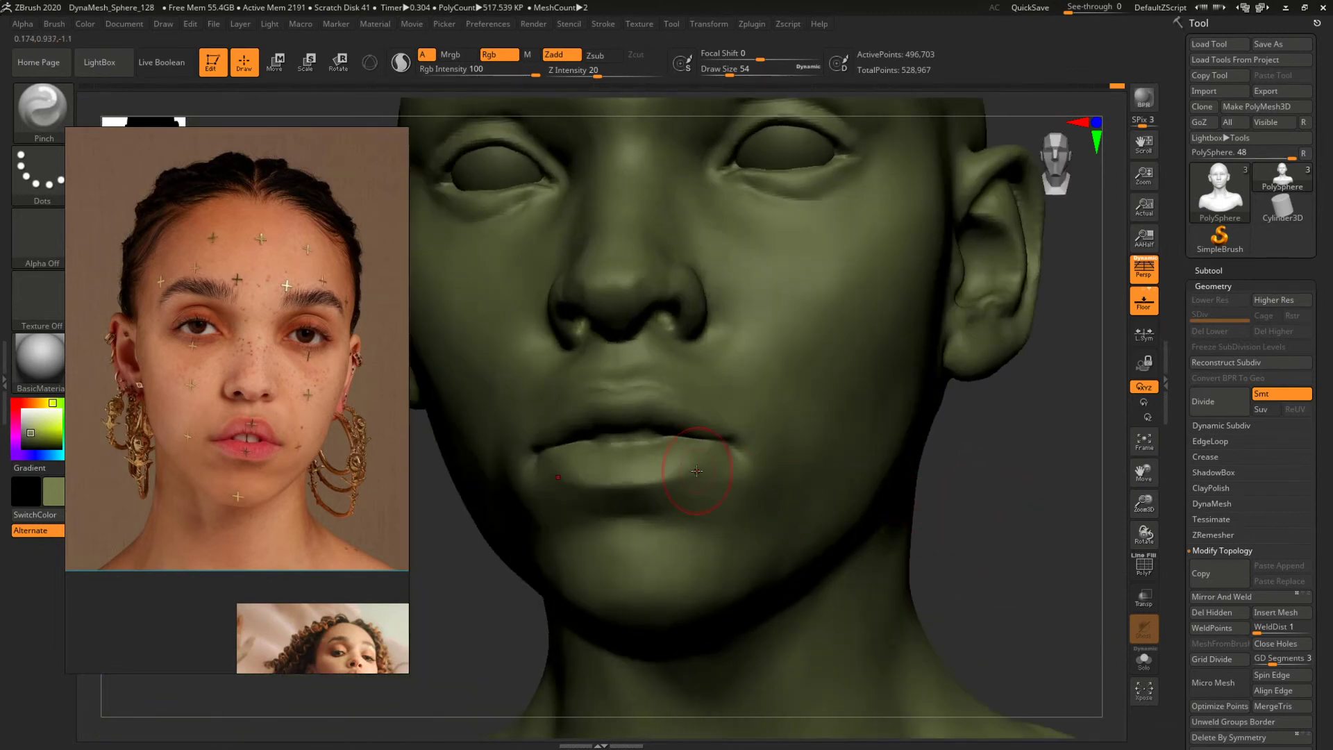
key("ctrl+z")
key("ctrl+z")
Refine the lower lip's border with the Pinch brush at draw size 46.
key("space")
left_click_drag(713, 456, 708, 456)
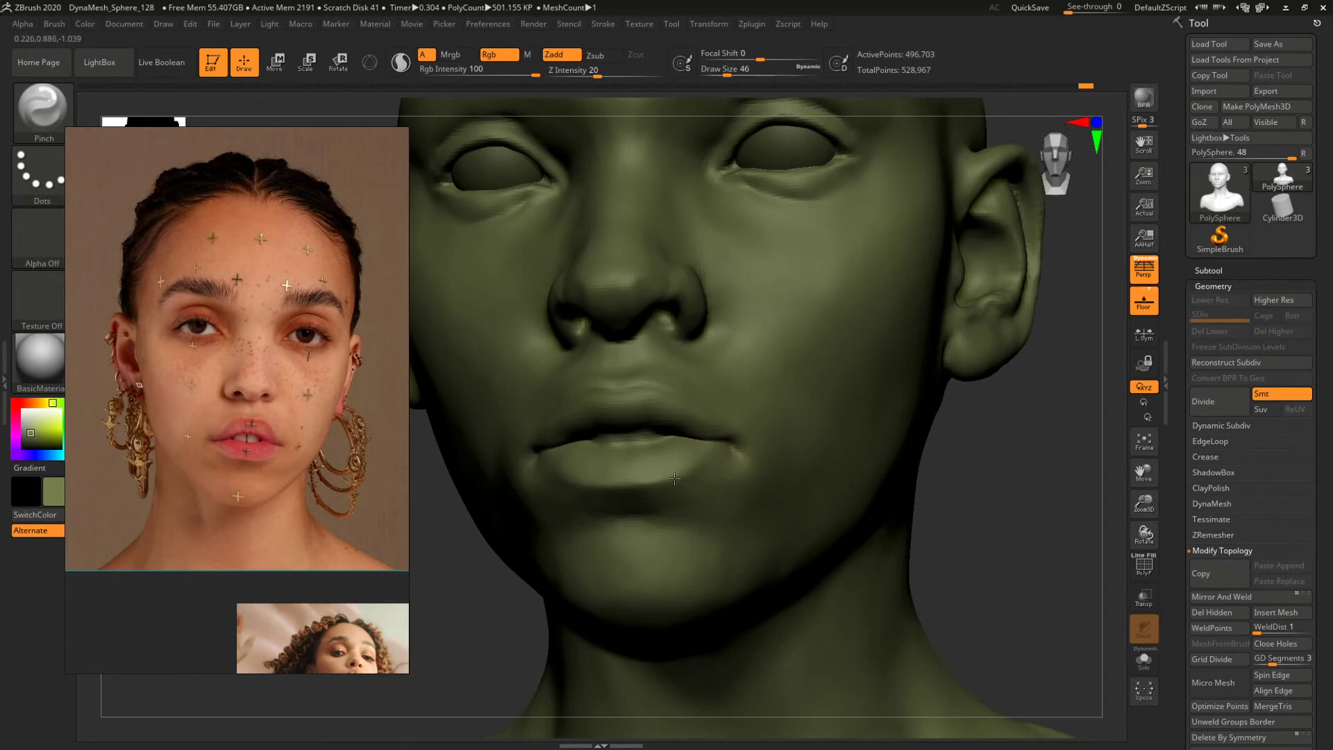
mouse_move(983, 489)
left_mouse_down()
mouse_move(1003, 491)
mouse_move(870, 505)
mouse_move(941, 480)
mouse_move(1027, 524)
mouse_move(863, 503)
mouse_move(872, 495)
mouse_move(959, 495)
mouse_move(908, 470)
mouse_move(887, 554)
left_mouse_up()
Search the reference photos for a profile view and examine its lip shape against the bust's profile.
scroll(291, 496, "down", 2)
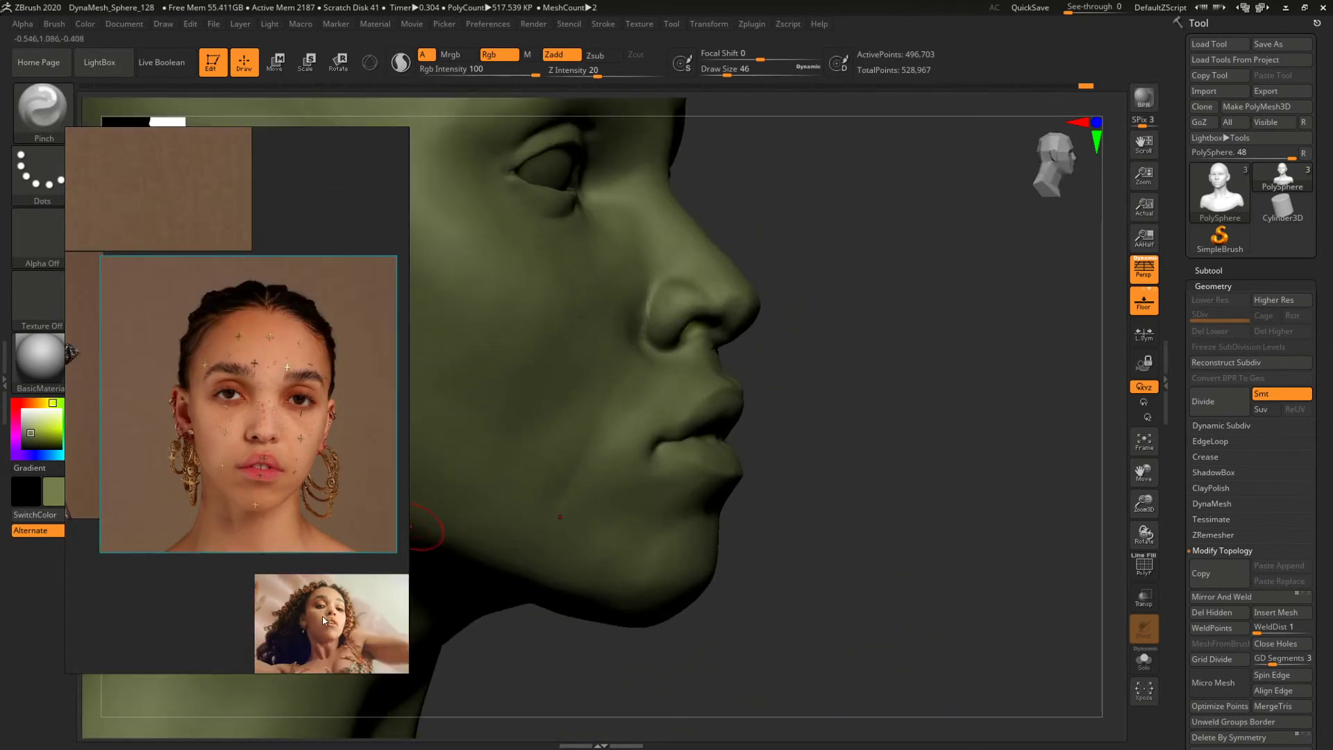
scroll(328, 627, "up", 6)
middle_click_drag(328, 630, 268, 580)
scroll(272, 574, "down", 2)
scroll(272, 570, "down", 5)
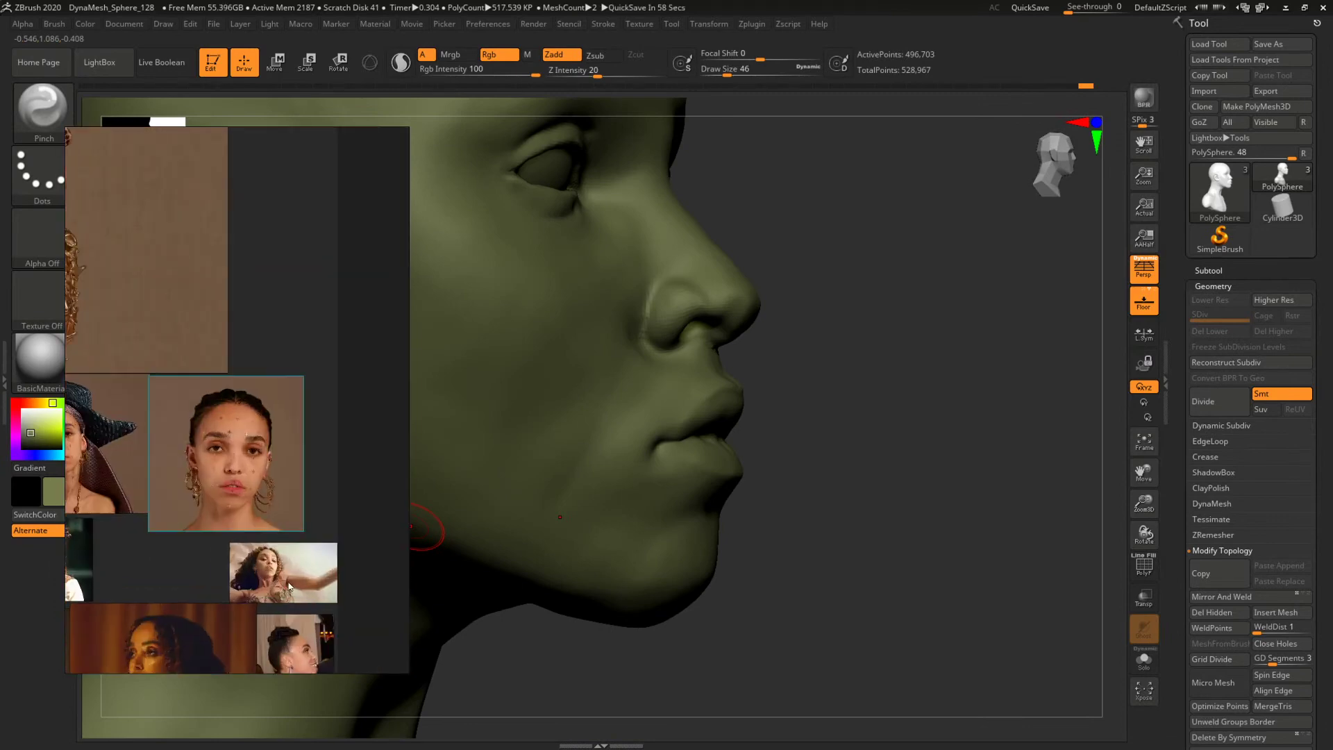
scroll(257, 574, "up", 2)
scroll(284, 545, "up", 6)
middle_click_drag(150, 552, 375, 517)
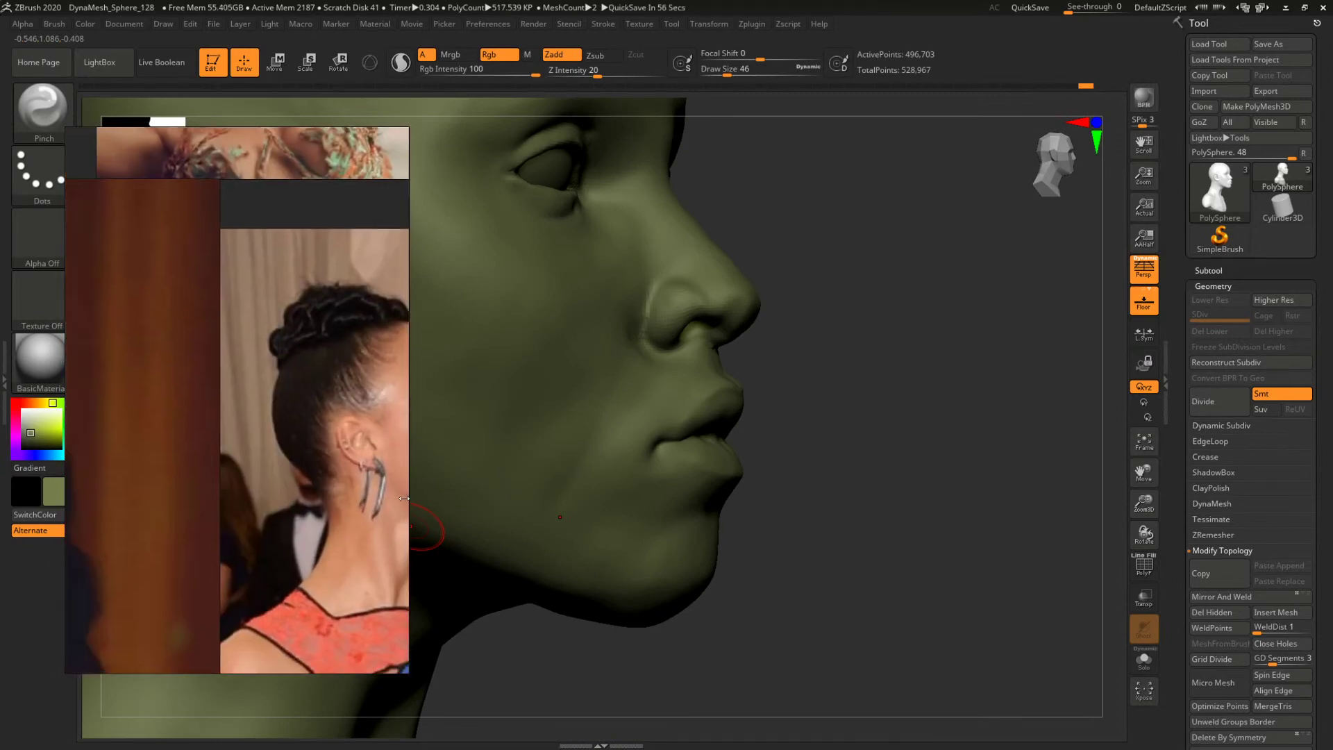
middle_click_drag(150, 524, 402, 446)
scroll(365, 432, "down", 7)
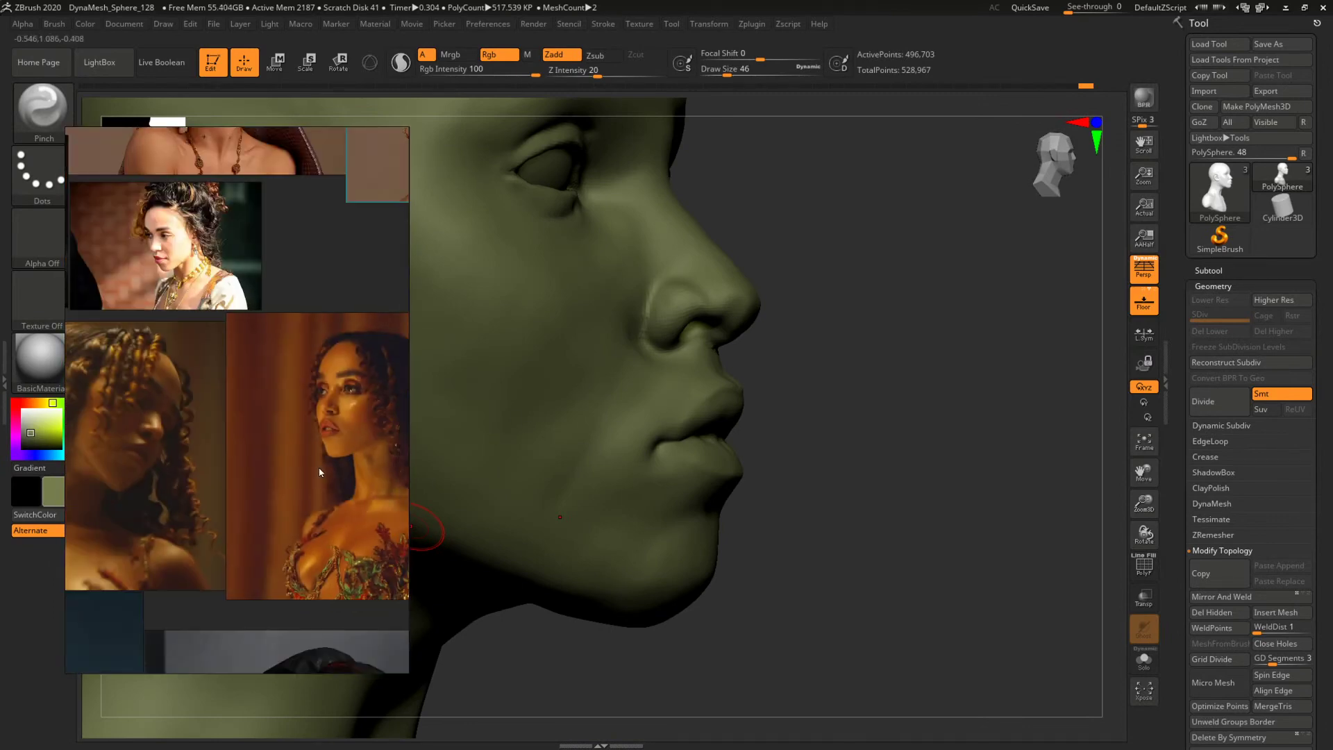
scroll(148, 631, "up", 3)
scroll(148, 630, "up", 6)
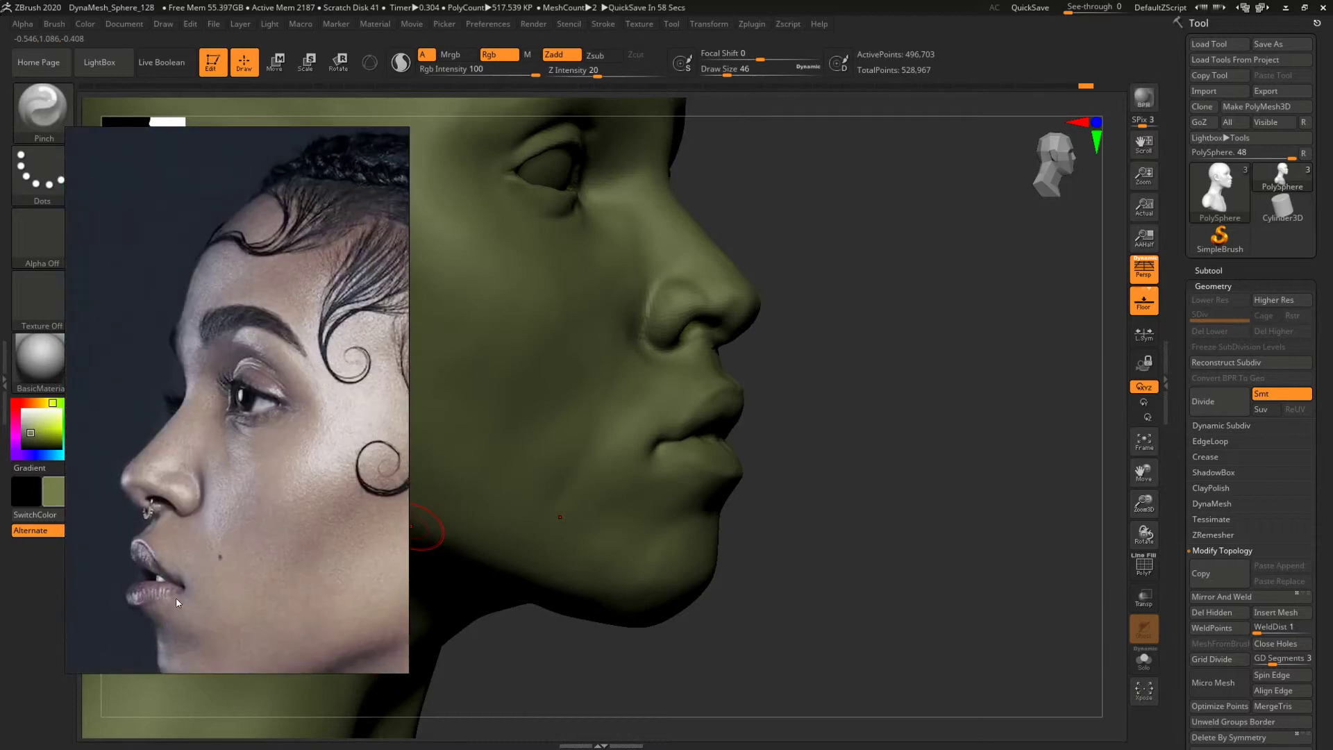
Build up the upper lip's volume with ClayBuildup, increasing the draw size from 23 to 39.
mouse_move(864, 396)
left_mouse_down()
mouse_move(884, 448)
mouse_move(987, 455)
mouse_move(934, 424)
left_mouse_up()
key("b")
key("c")
key("b")
left_click_drag(910, 368, 833, 339)
key("space")
left_click(742, 337)
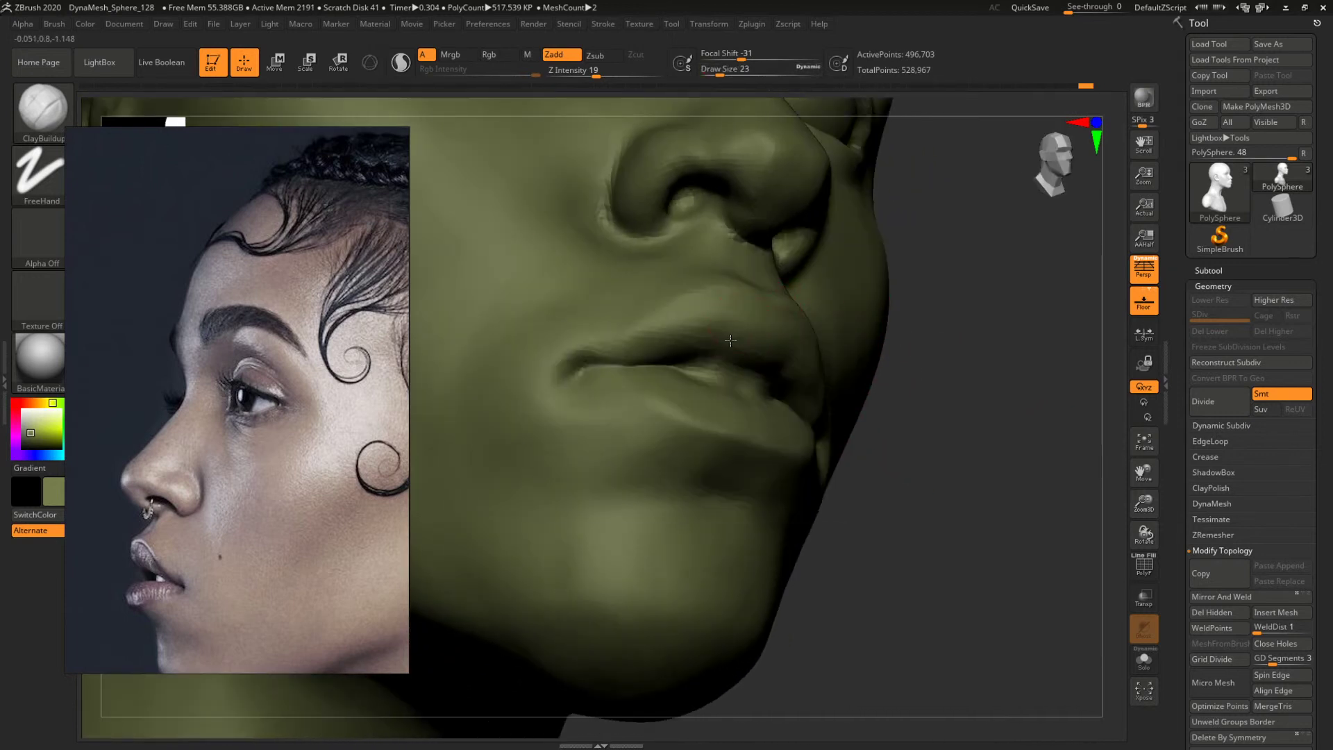
key("space")
left_click(743, 327)
key("s")
left_click(738, 357)
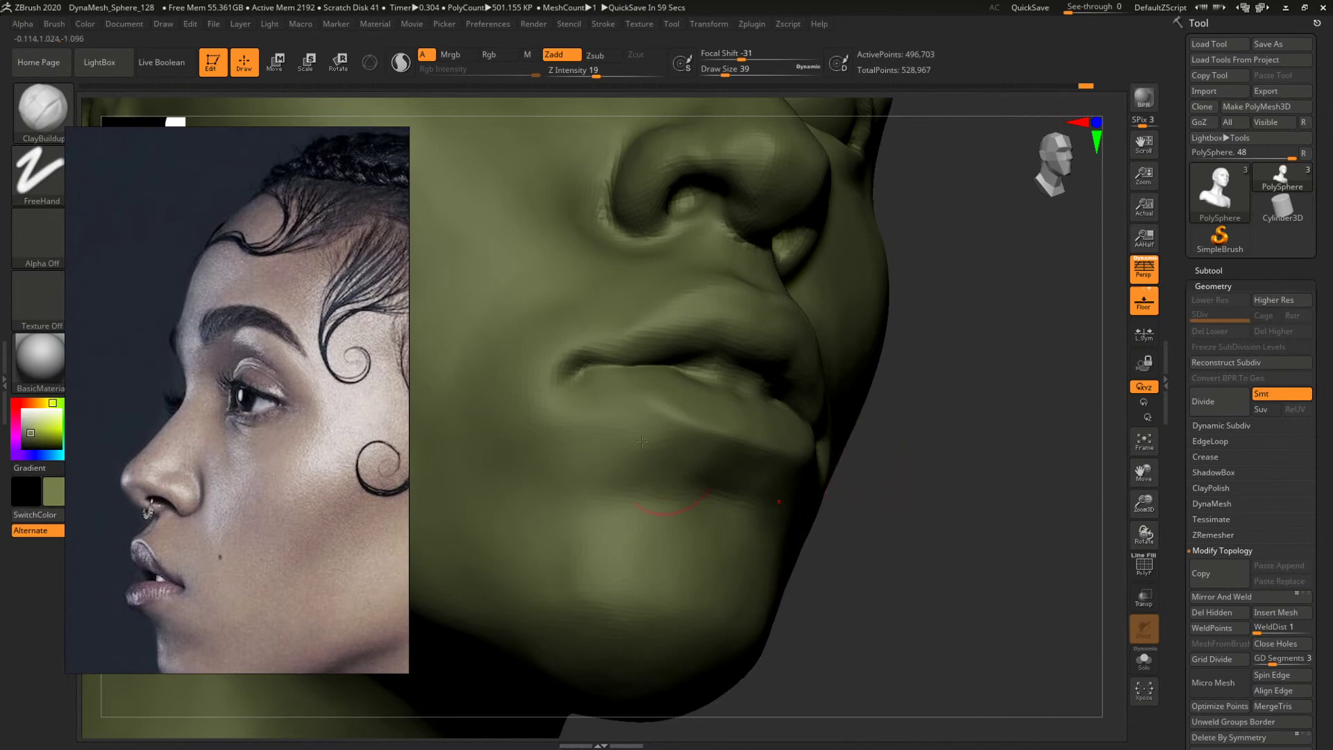
Examine the lips and mouth in the front-facing portrait and the other reference photos.
scroll(245, 381, "down", 8)
middle_click_drag(245, 382, 173, 532)
scroll(173, 531, "up", 4)
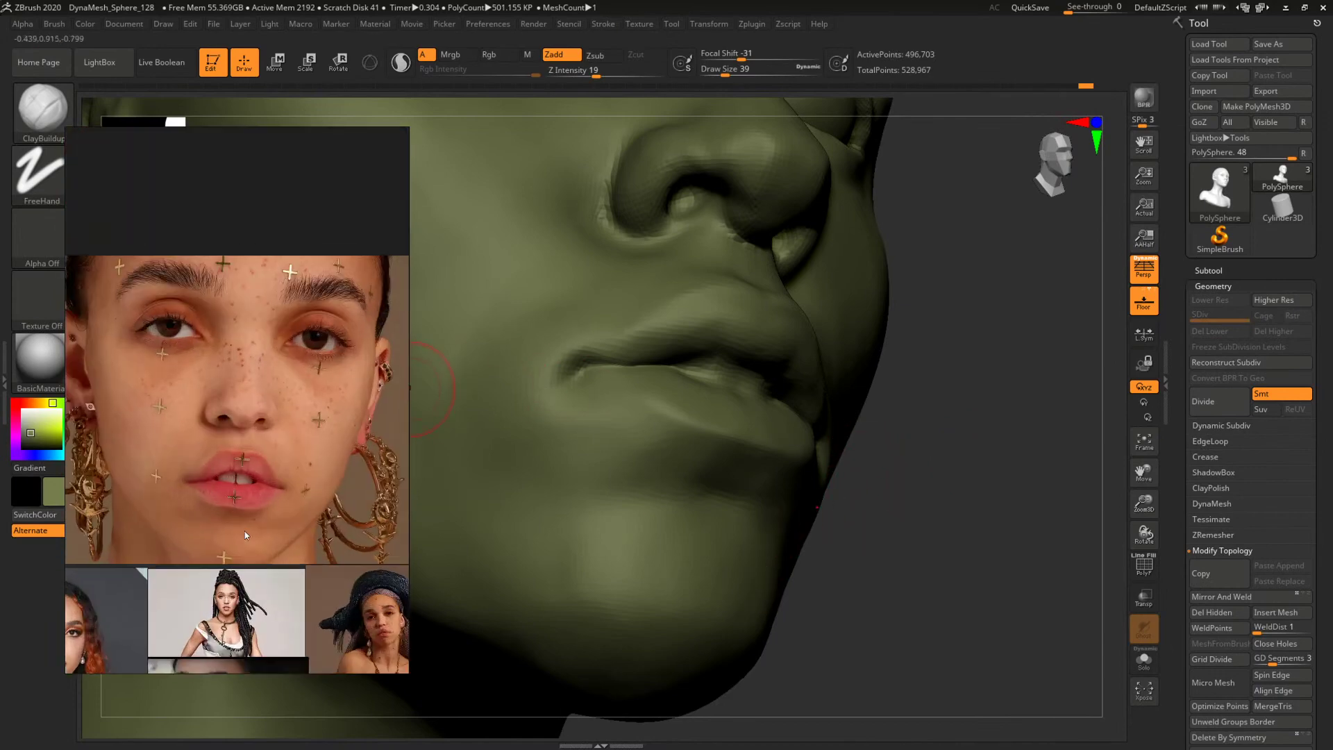
scroll(245, 536, "down", 4)
scroll(339, 427, "up", 6)
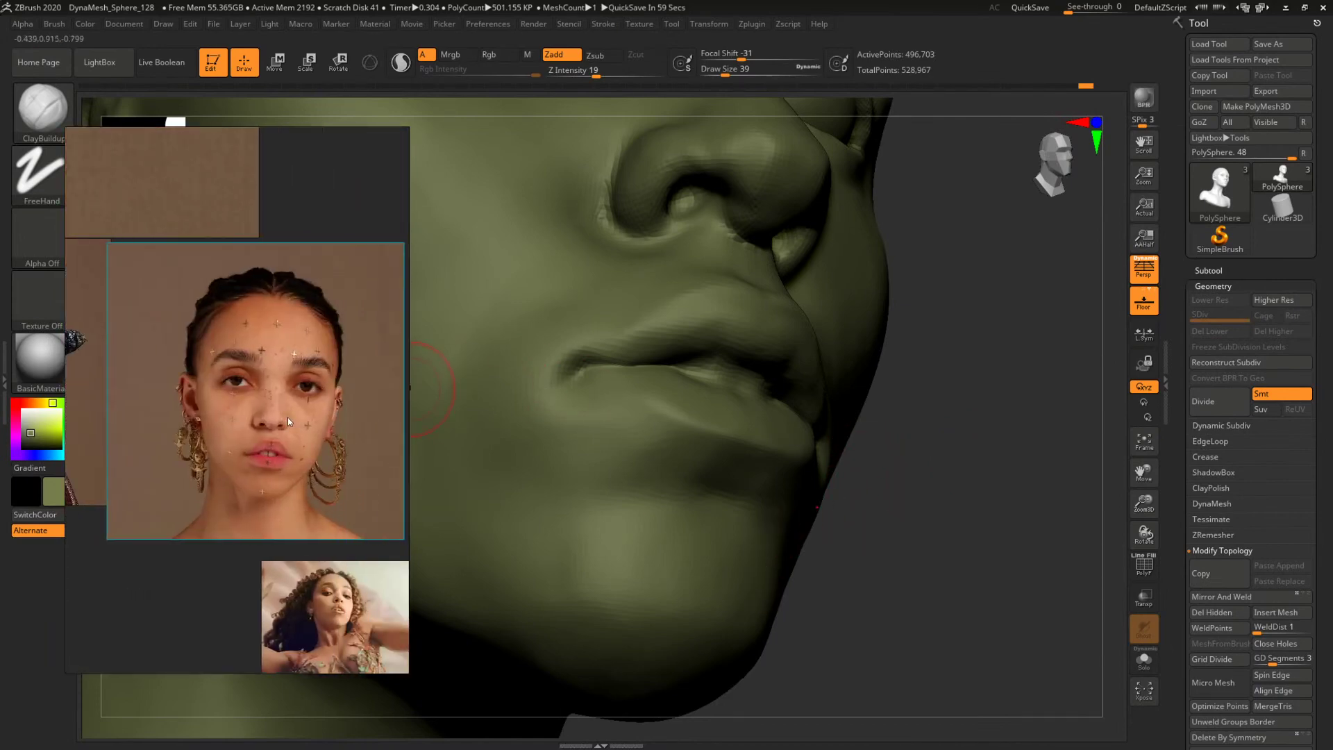
scroll(288, 418, "up", 2)
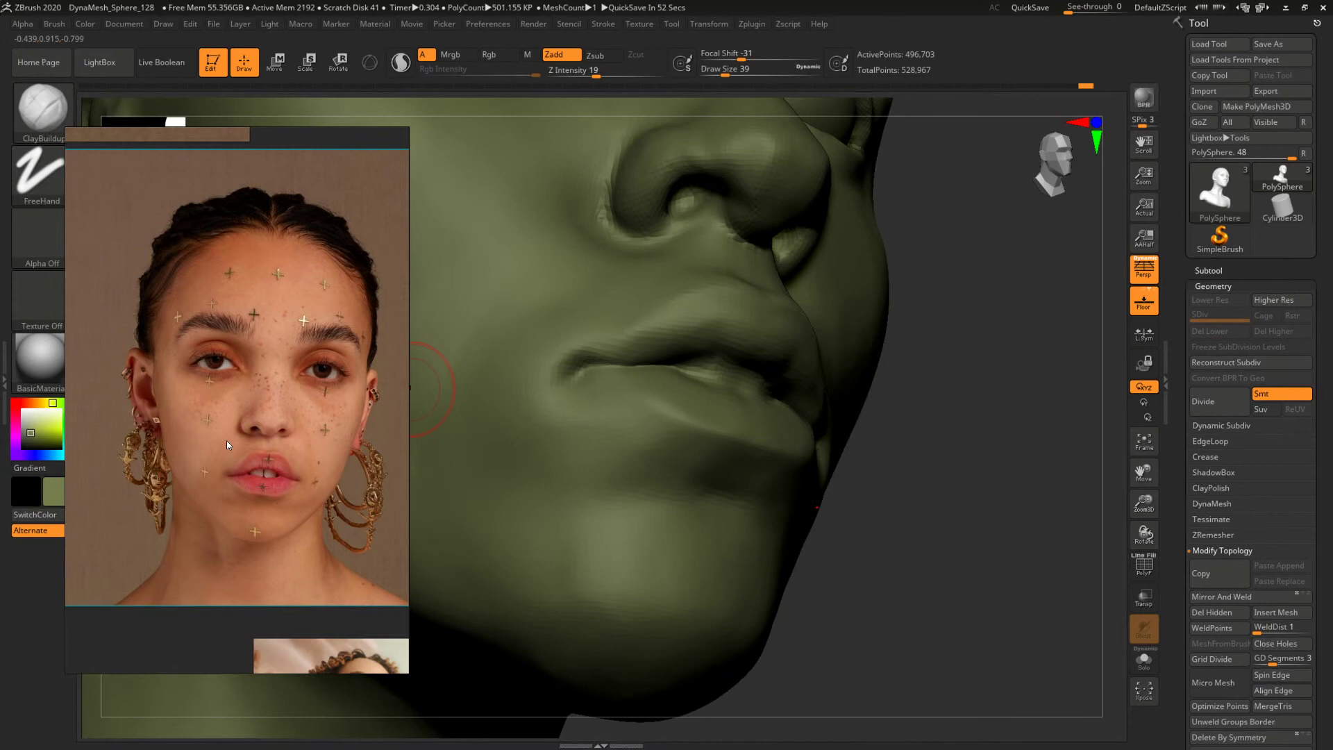
scroll(168, 422, "down", 3)
scroll(189, 315, "up", 4)
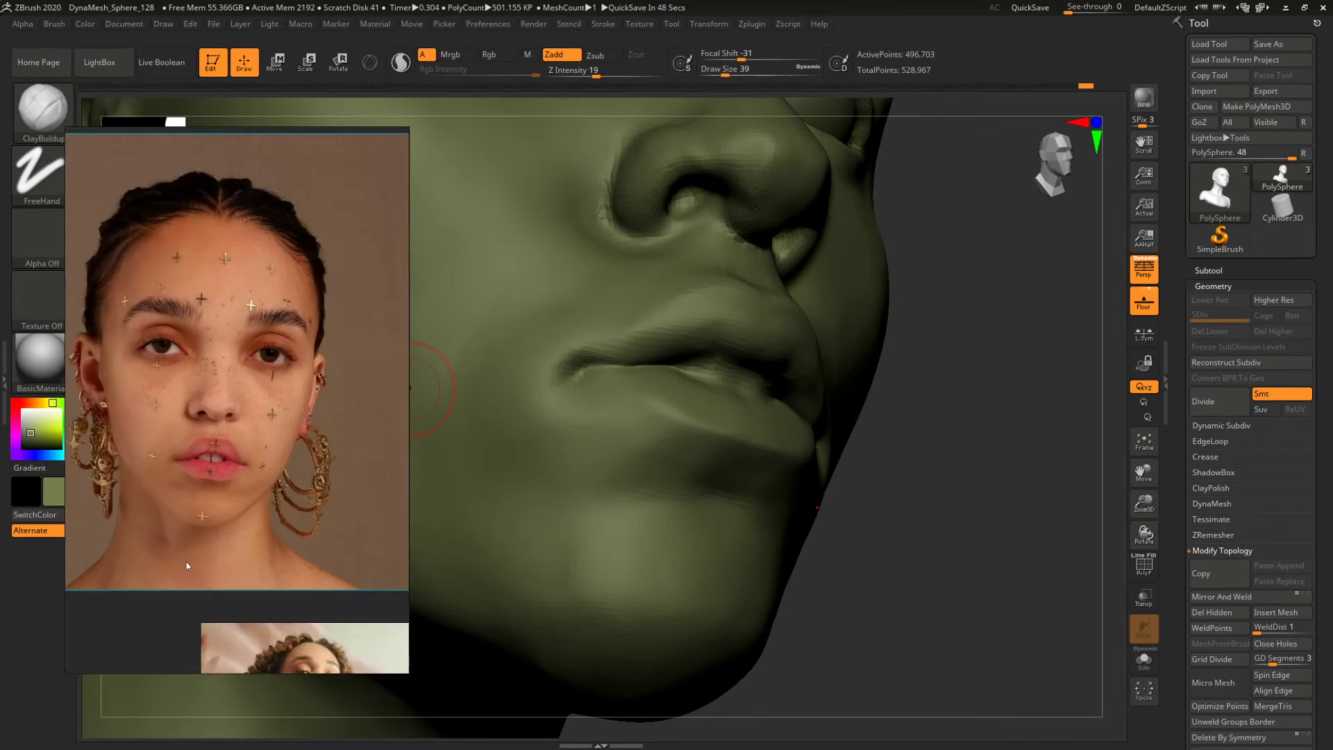
scroll(196, 481, "down", 1)
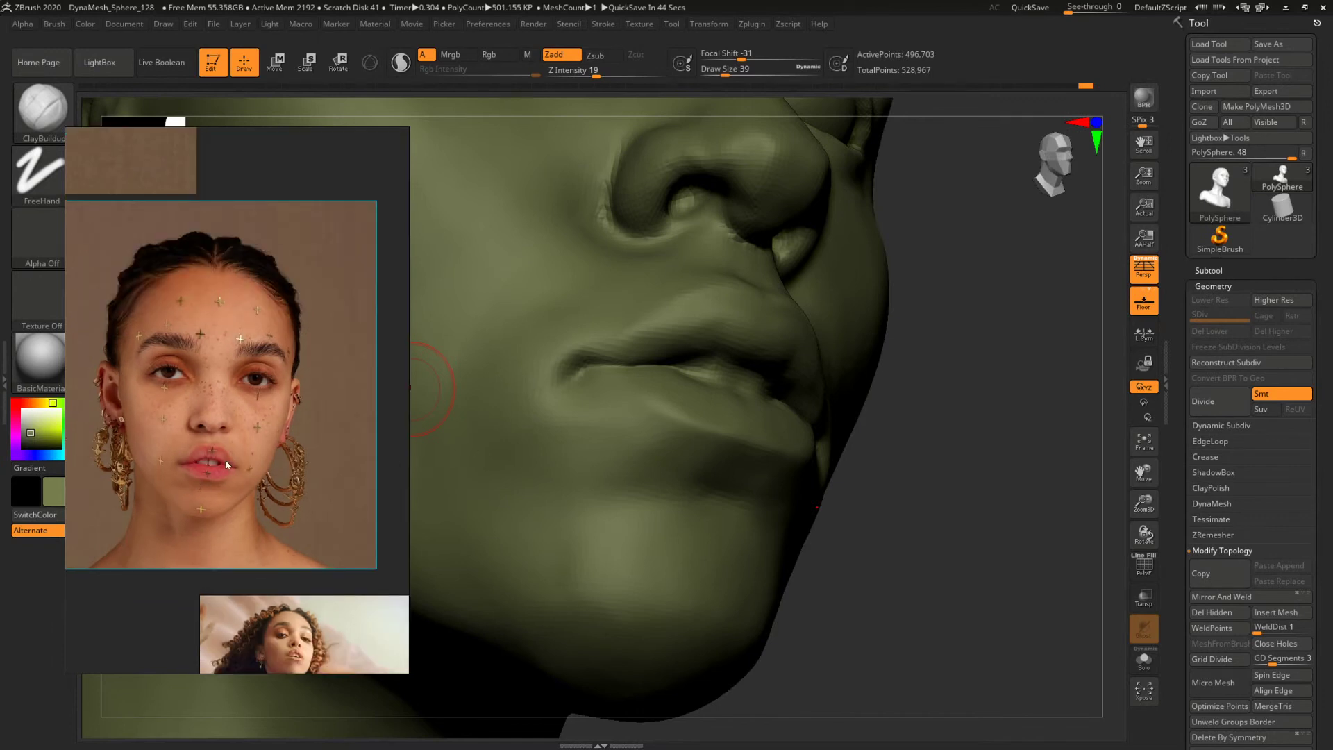
scroll(227, 464, "down", 3)
scroll(275, 502, "up", 3)
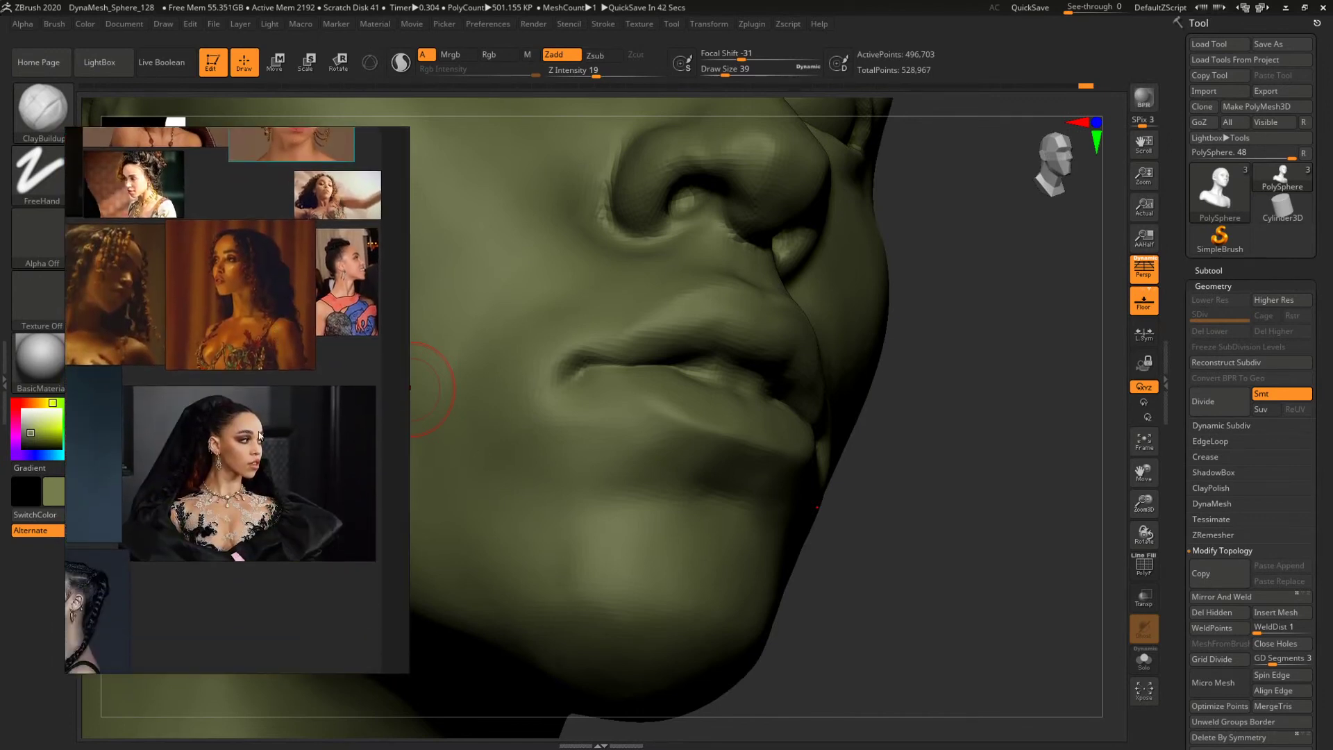
Examine the mouth in the front-facing portrait and the lip contour in the side-profile reference photo.
middle_click_drag(285, 175, 249, 430)
scroll(278, 360, "up", 5)
middle_click_drag(282, 351, 266, 399)
scroll(266, 357, "up", 1)
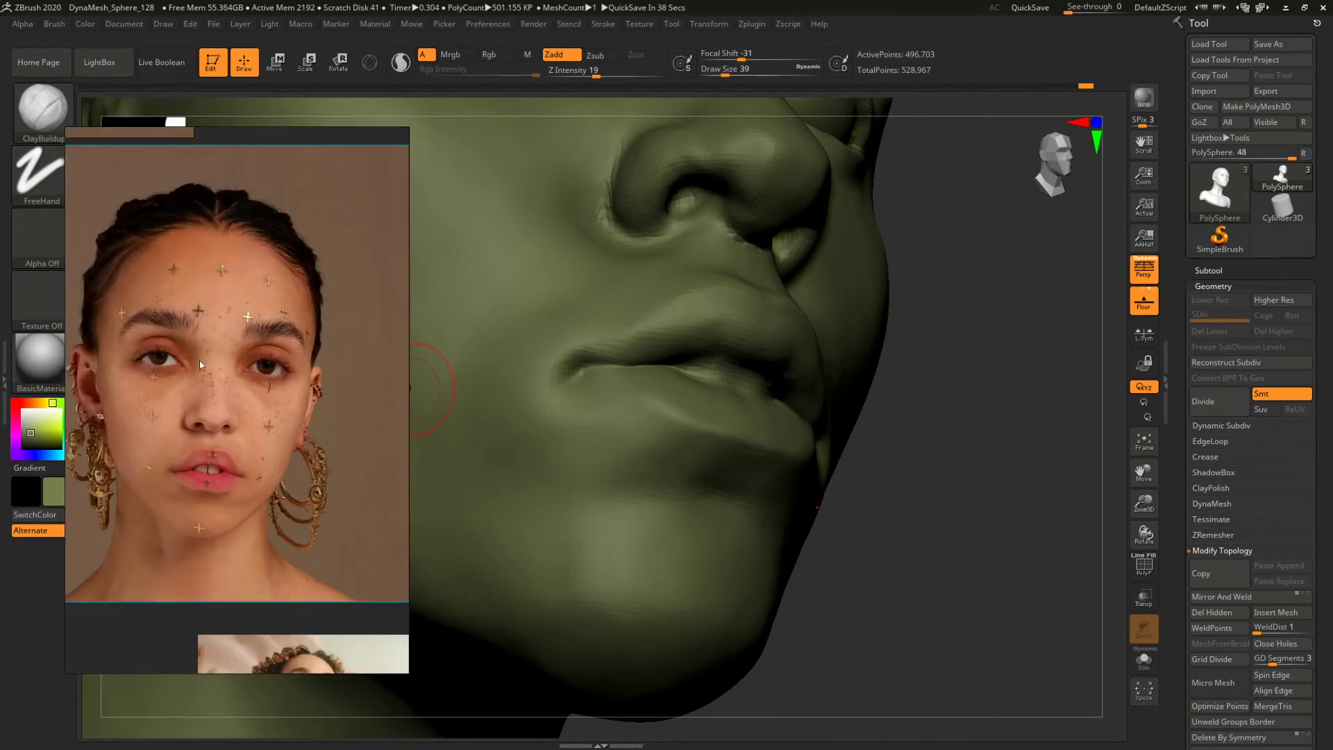
scroll(208, 312, "down", 2)
scroll(237, 392, "up", 2)
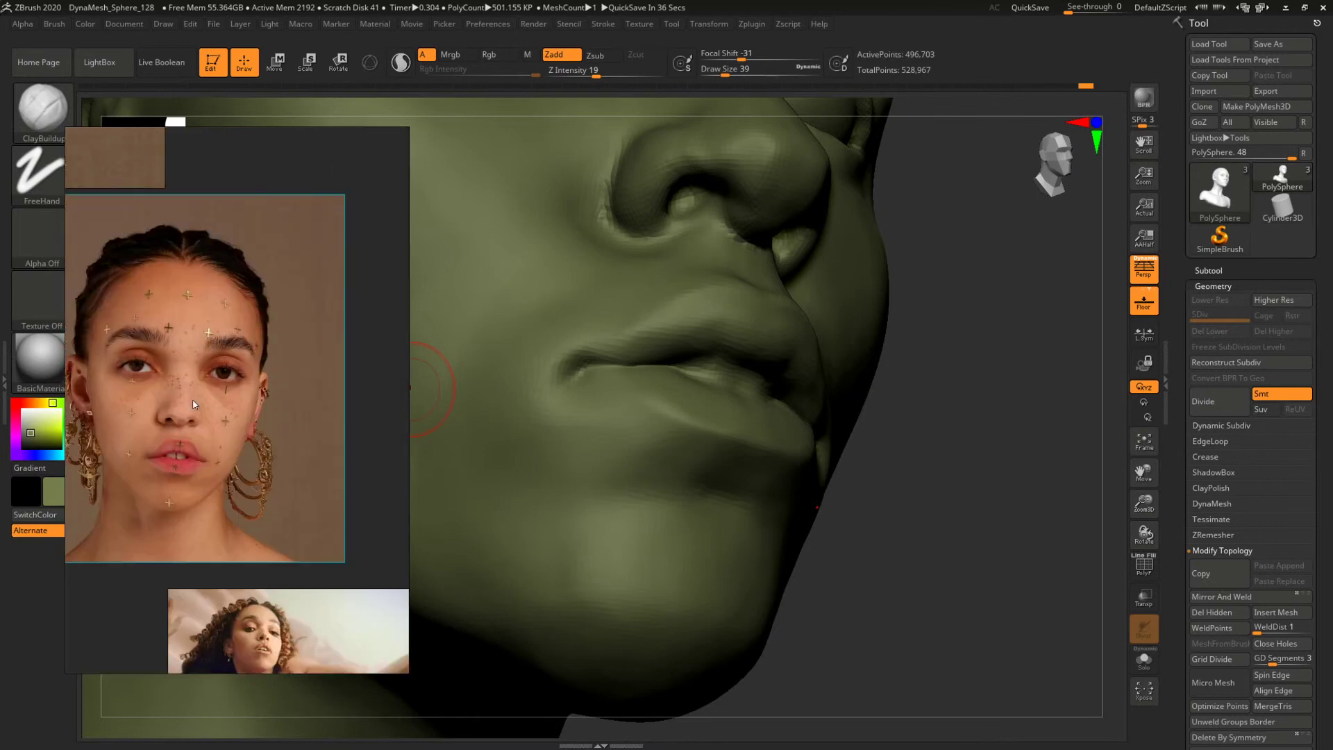
scroll(220, 403, "down", 3)
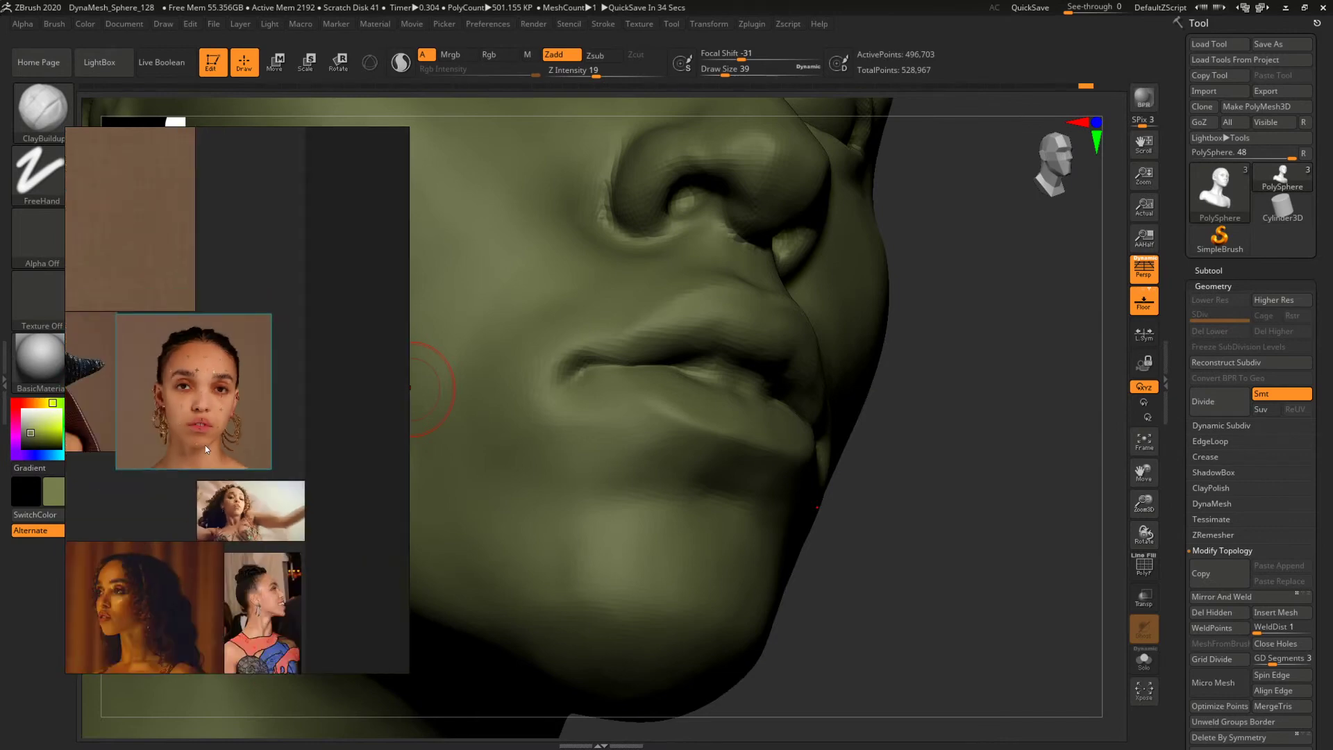
middle_click_drag(206, 444, 331, 183)
middle_click_drag(194, 602, 231, 401)
scroll(223, 433, "up", 4)
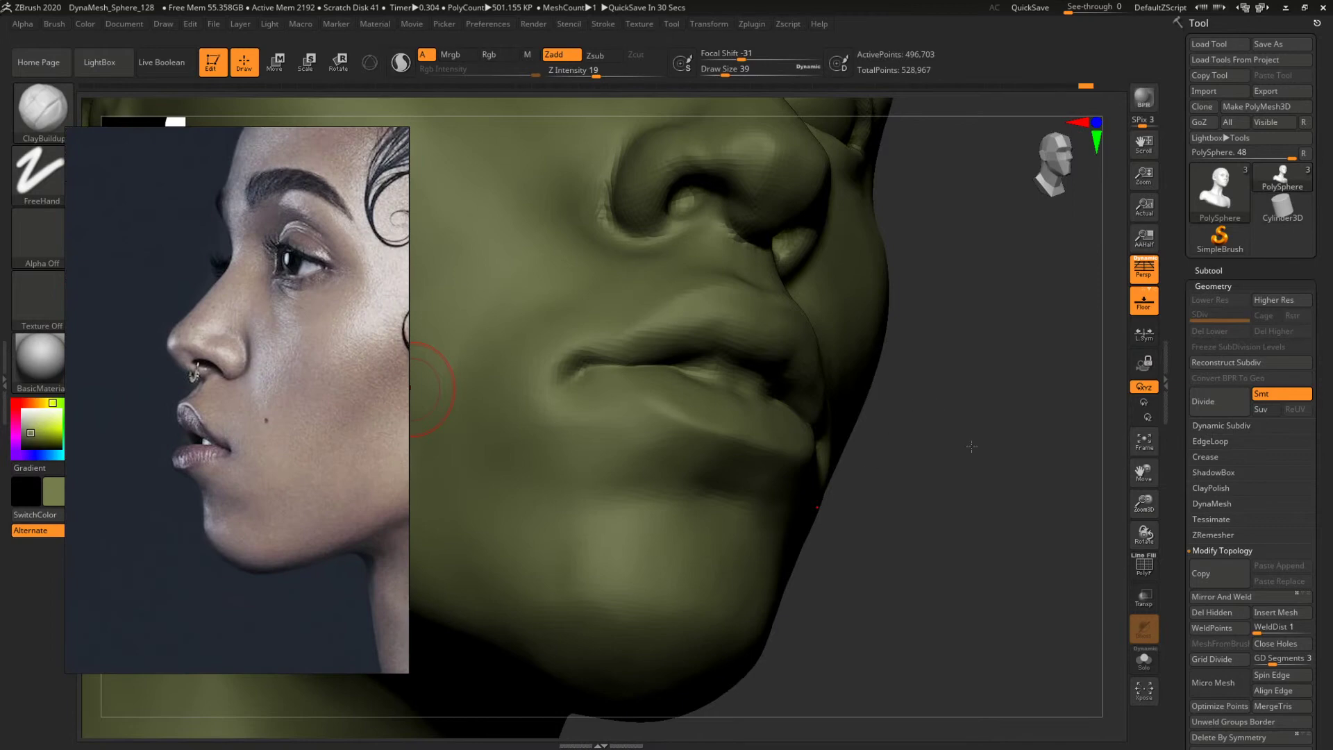
Build up the lower lip from the front with ClayBuildup at draw size 33.
left_click_drag(970, 446, 1031, 589)
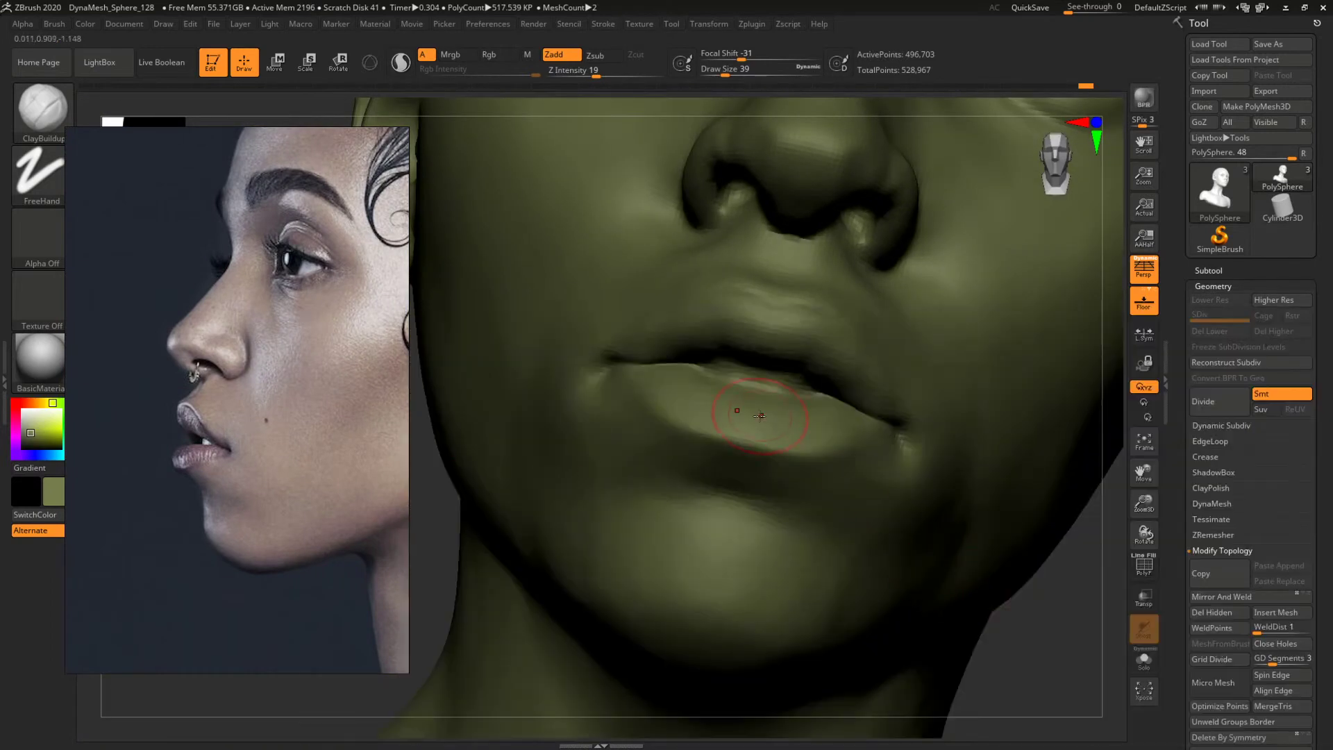
key("space")
left_click_drag(787, 415, 782, 415)
Look through the reference photos from the front portrait to the braided-hair profile to study the facial features.
scroll(230, 334, "down", 6)
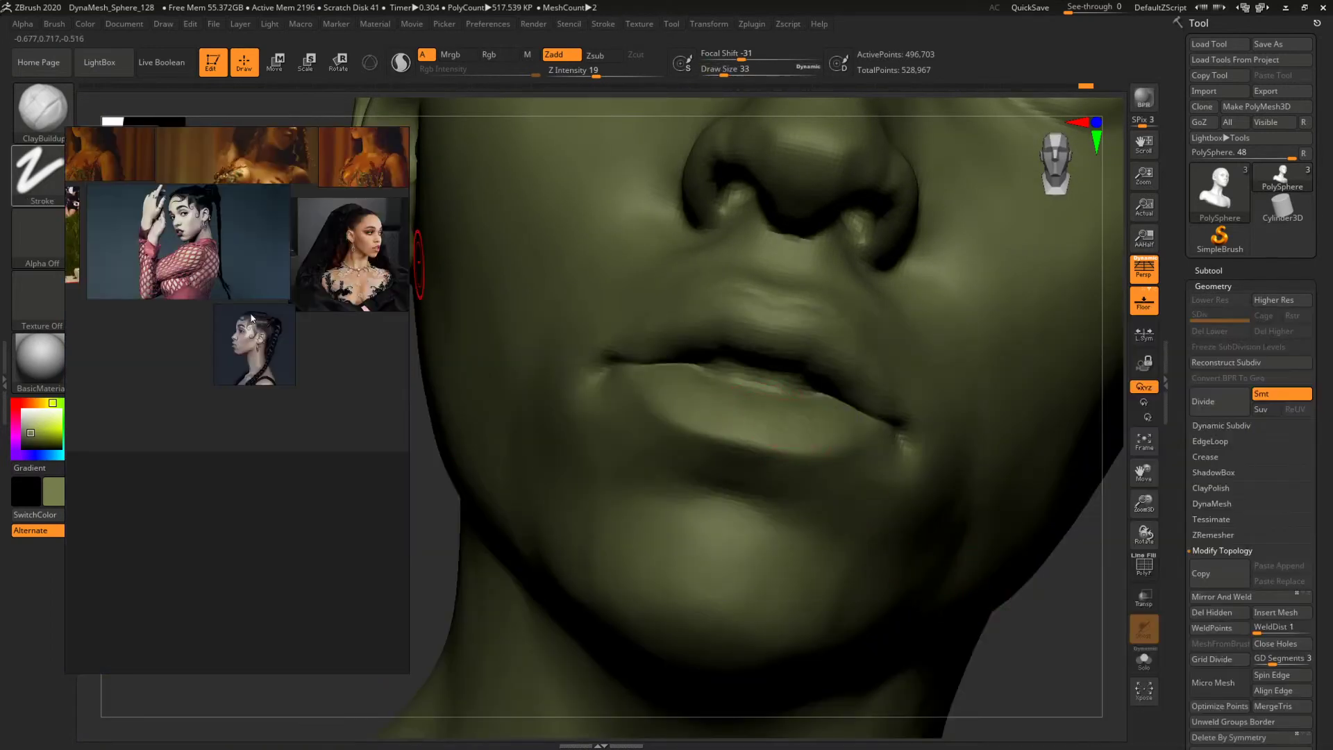
middle_click_drag(251, 146, 254, 552)
middle_click_drag(223, 324, 223, 453)
scroll(225, 453, "up", 5)
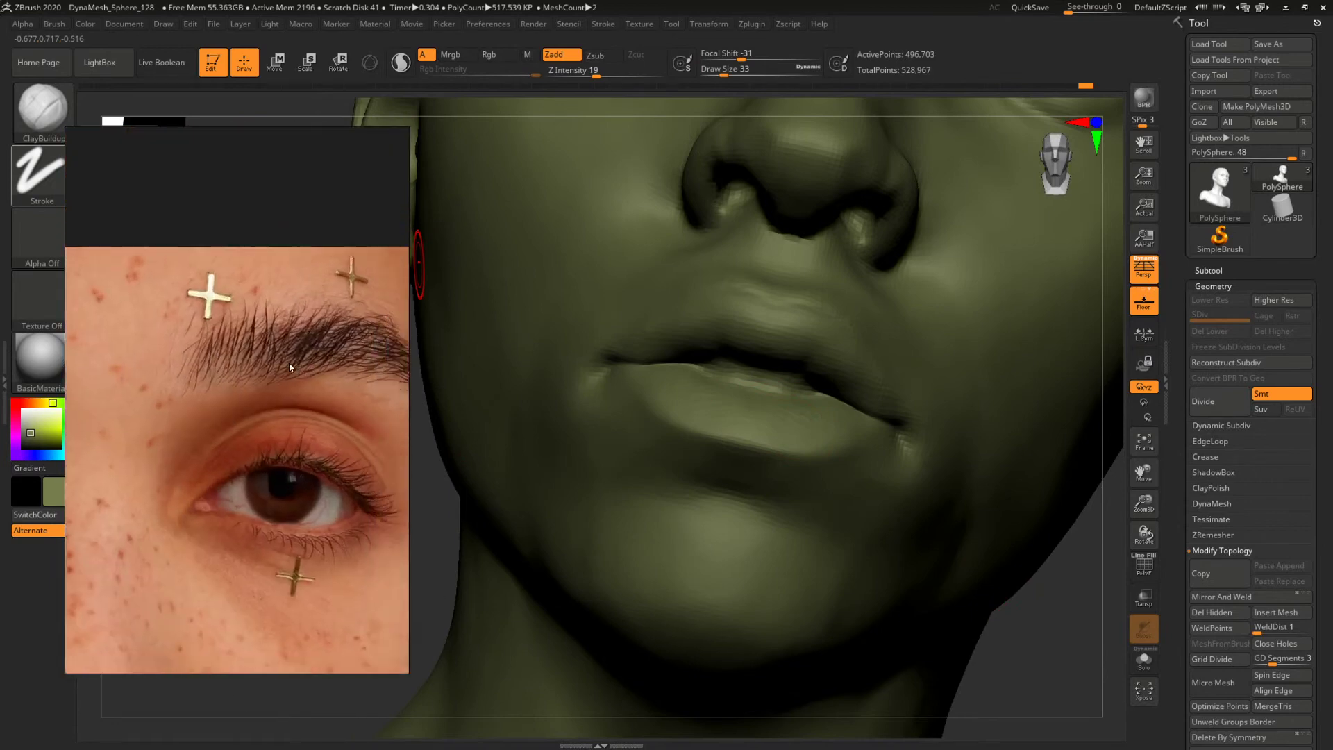
scroll(289, 285, "up", 2)
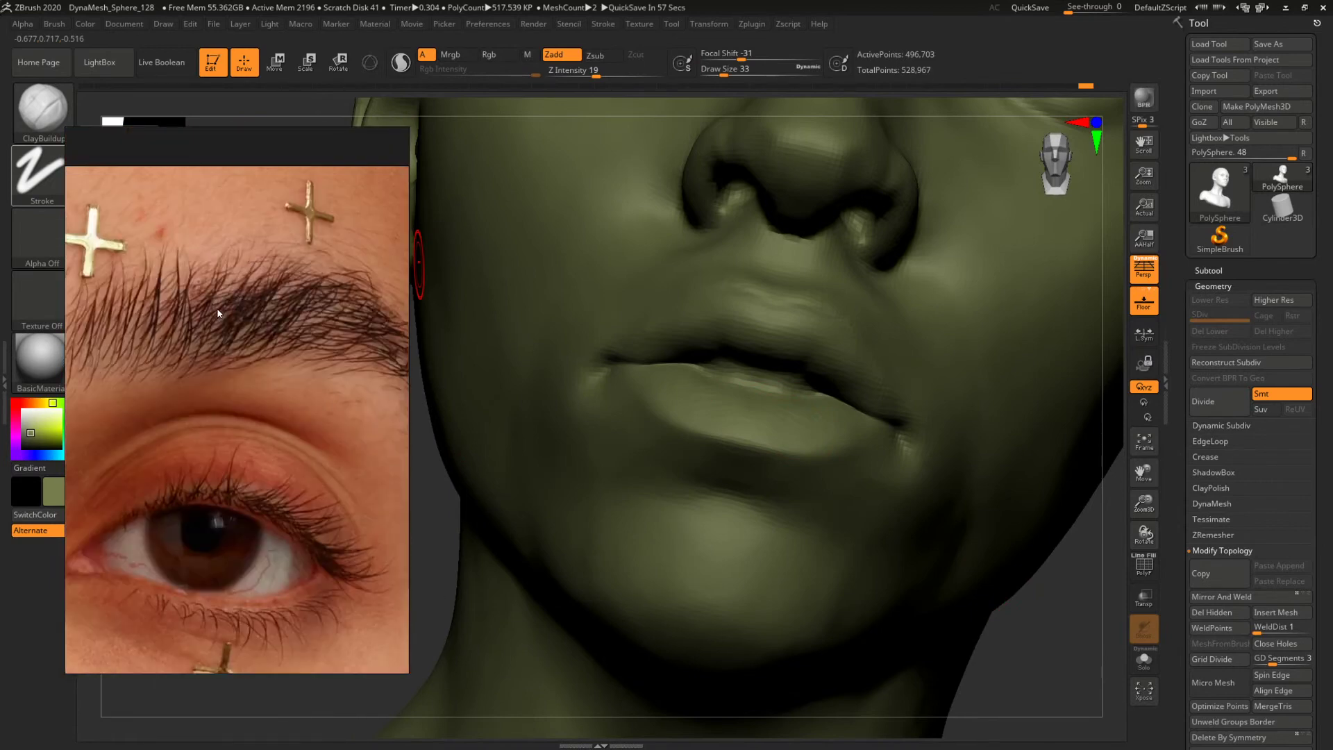
scroll(252, 342, "down", 5)
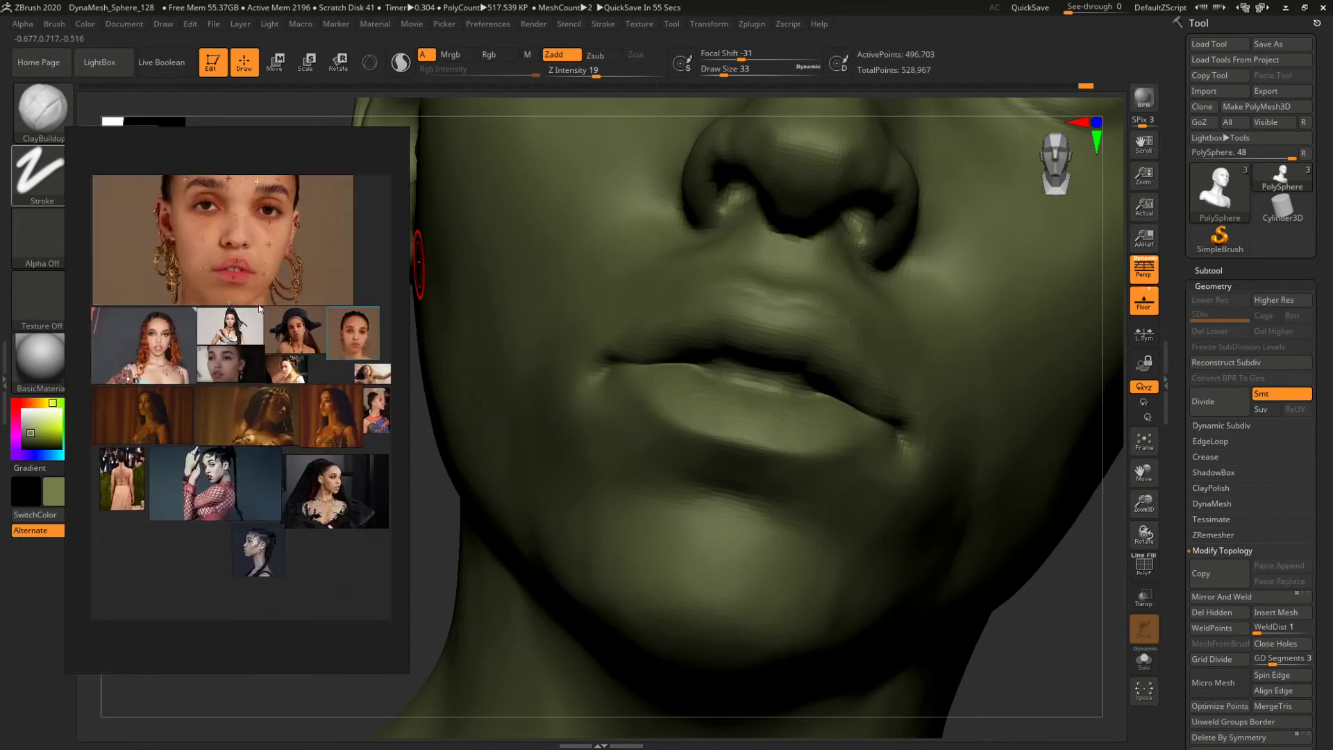
scroll(261, 565, "up", 6)
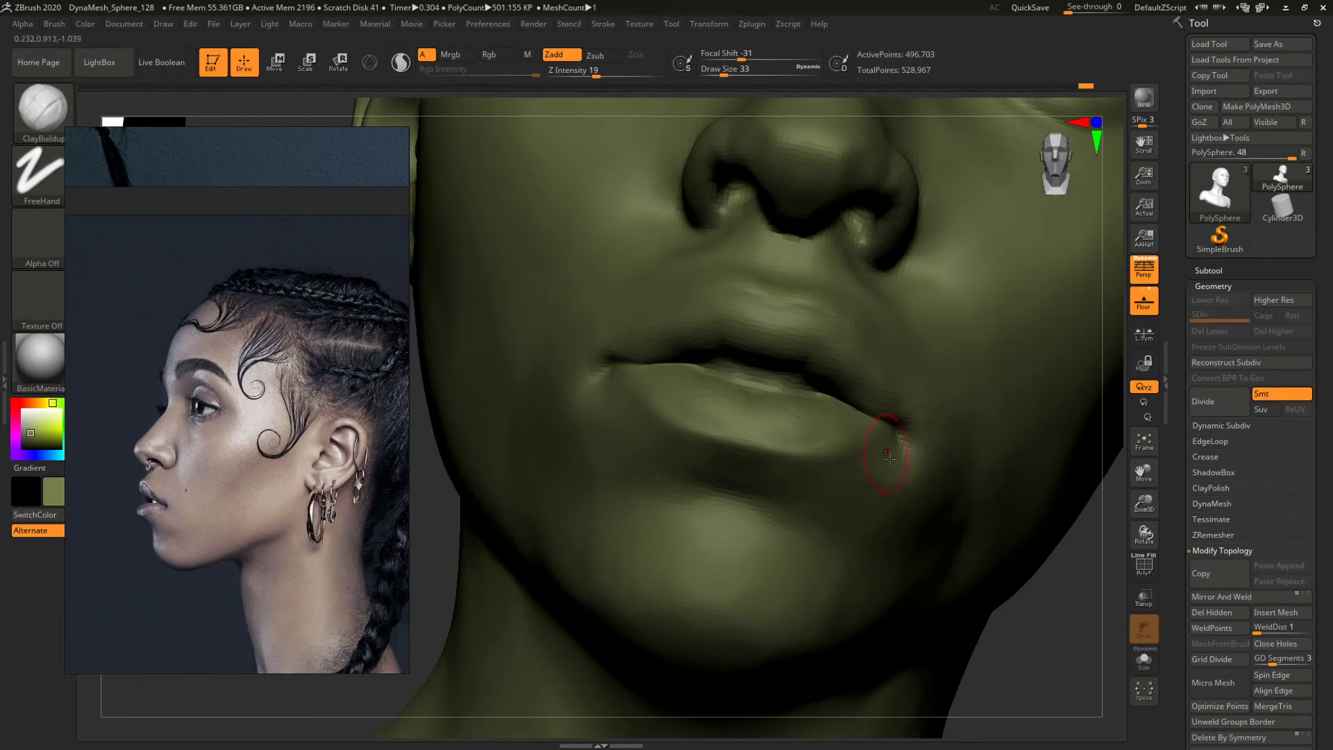
Build up the lower lip's volume with ClayBuildup, increase the draw size to 39, and smooth its surface.
mouse_move(1021, 597)
left_mouse_down()
mouse_move(1088, 648)
mouse_move(1054, 632)
left_mouse_up()
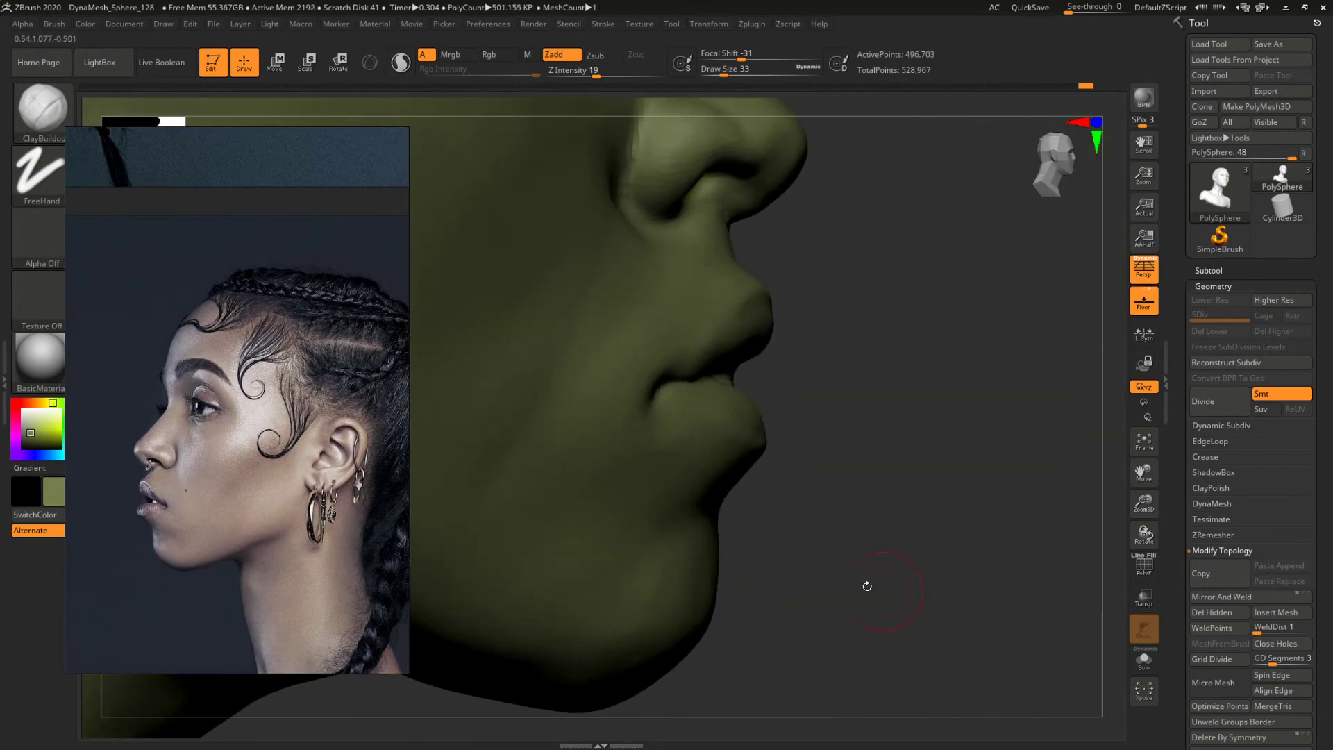
left_click_drag(910, 462, 648, 405)
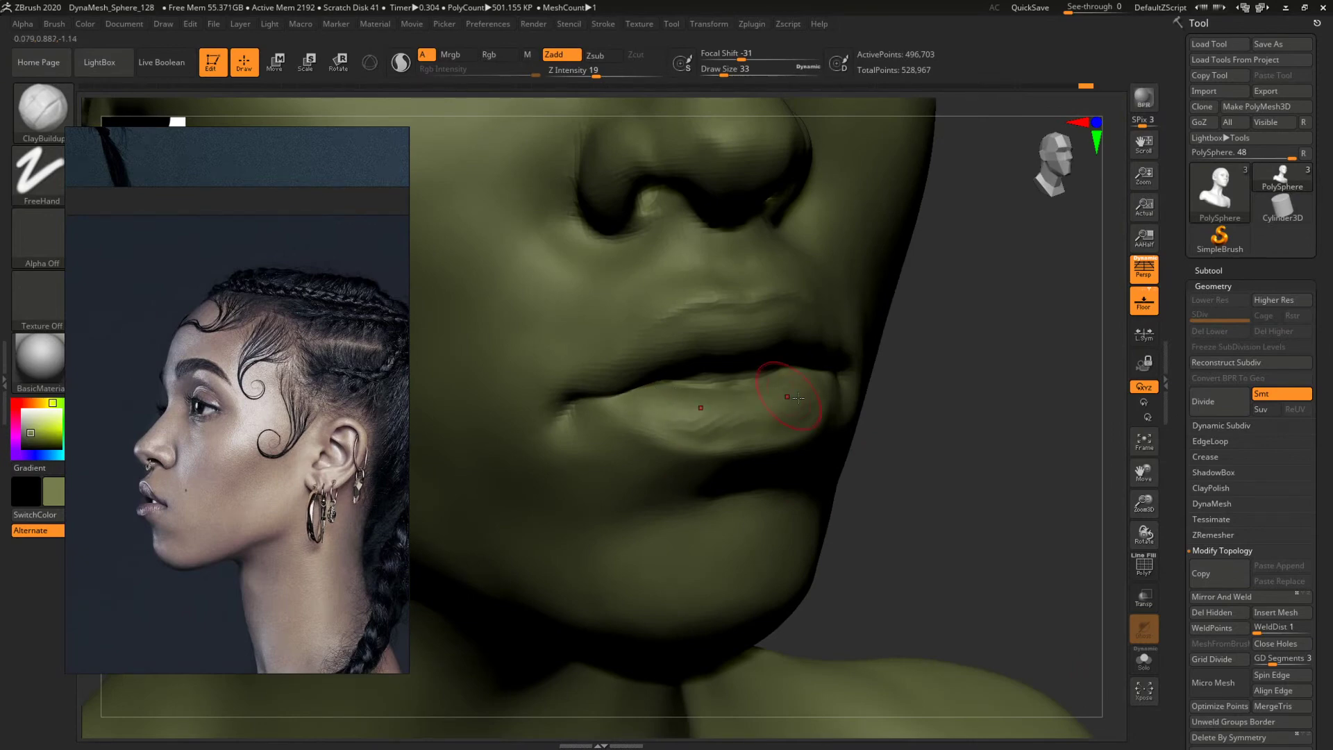
left_click_drag(979, 396, 1030, 566)
key("space")
left_click_drag(728, 416, 733, 416)
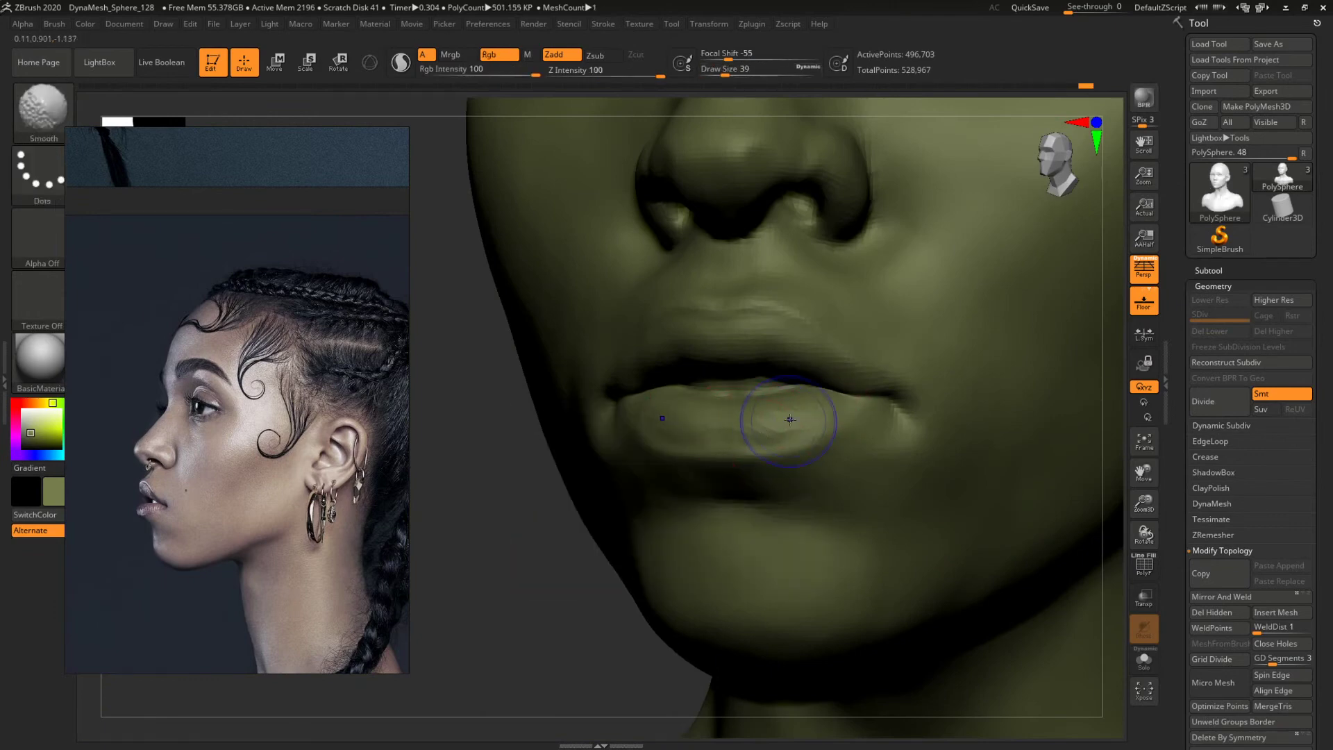
mouse_move(545, 491)
left_mouse_down("shift")
mouse_move(716, 546)
mouse_move(1058, 555)
left_mouse_up("shift")
Frame the whole bust from the front and compare its face with the front-facing reference portrait.
key("f")
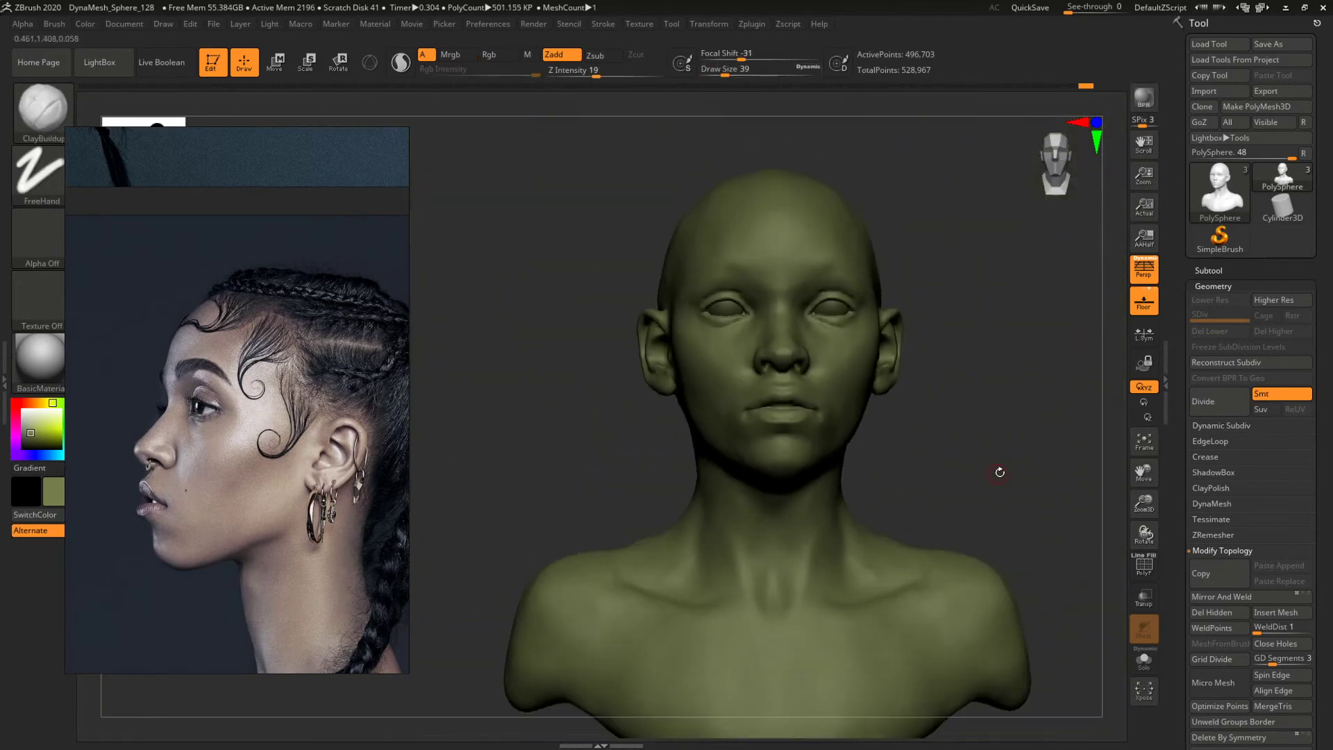
mouse_move(963, 473)
left_mouse_down()
mouse_move(952, 467)
mouse_move(958, 508)
left_mouse_up()
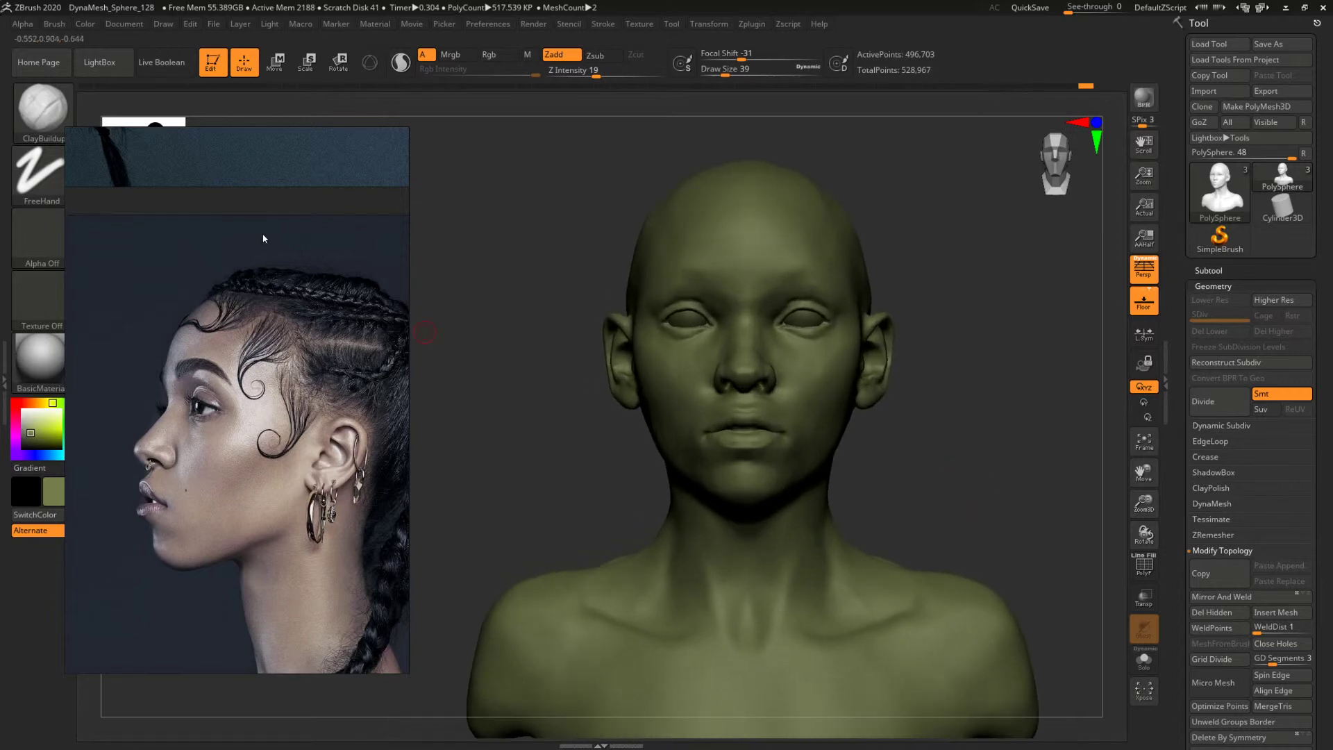
scroll(231, 373, "down", 8)
middle_click_drag(263, 314, 182, 459)
scroll(267, 270, "up", 6)
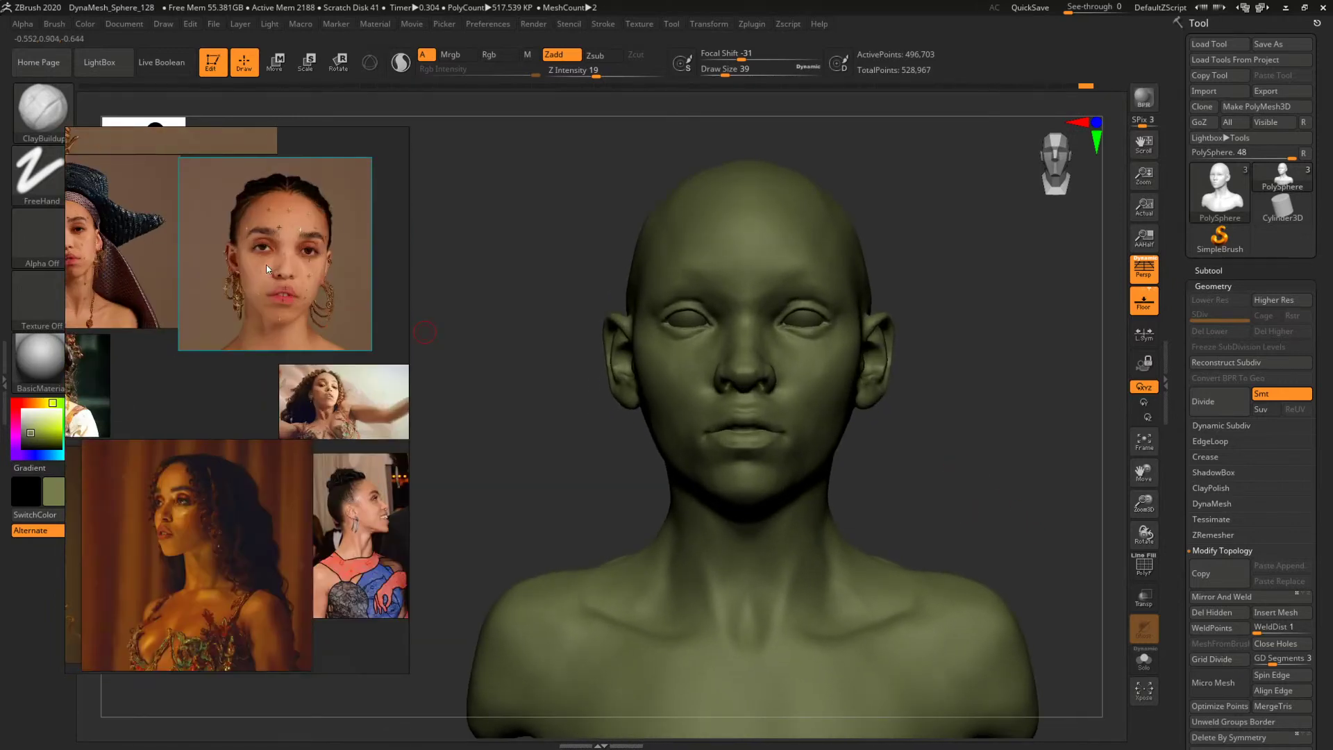
scroll(267, 269, "up", 3)
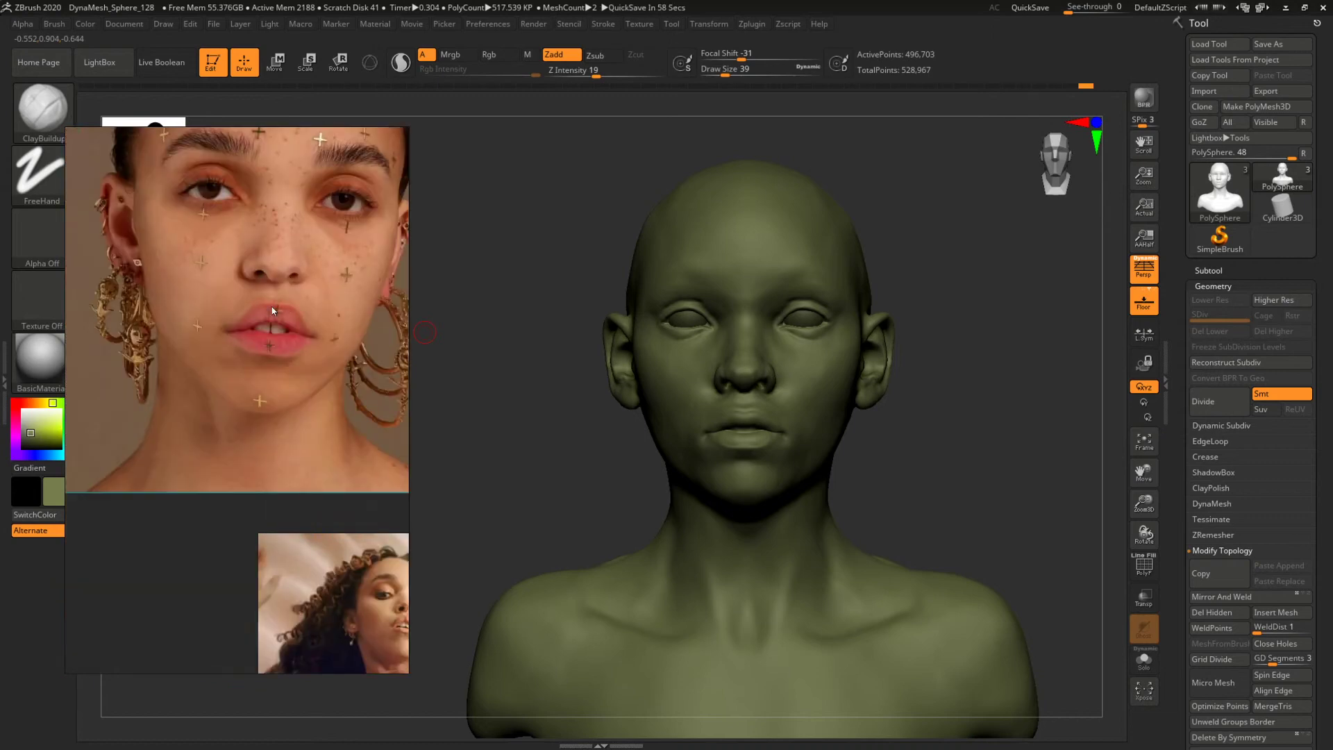
Reshape the nostril wings and base of the nose with the Move brush at draw size 44.
mouse_move(978, 514)
left_mouse_down("alt")
mouse_move(946, 468)
mouse_move(1062, 539)
left_mouse_up("alt")
mouse_move(1033, 469)
left_mouse_down("alt")
mouse_move(1024, 581)
mouse_move(1070, 416)
left_mouse_up("alt")
key("b")
key("m")
key("v")
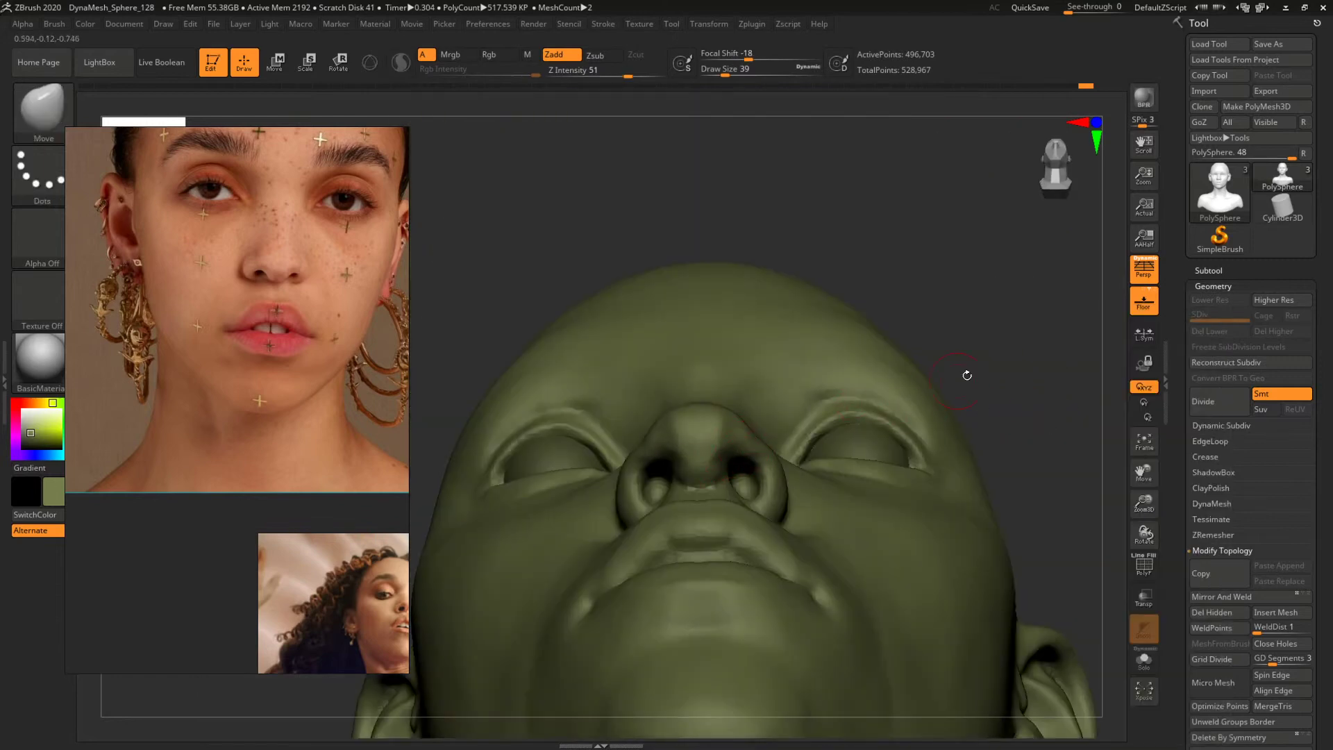
right_click_drag(967, 375, 770, 448)
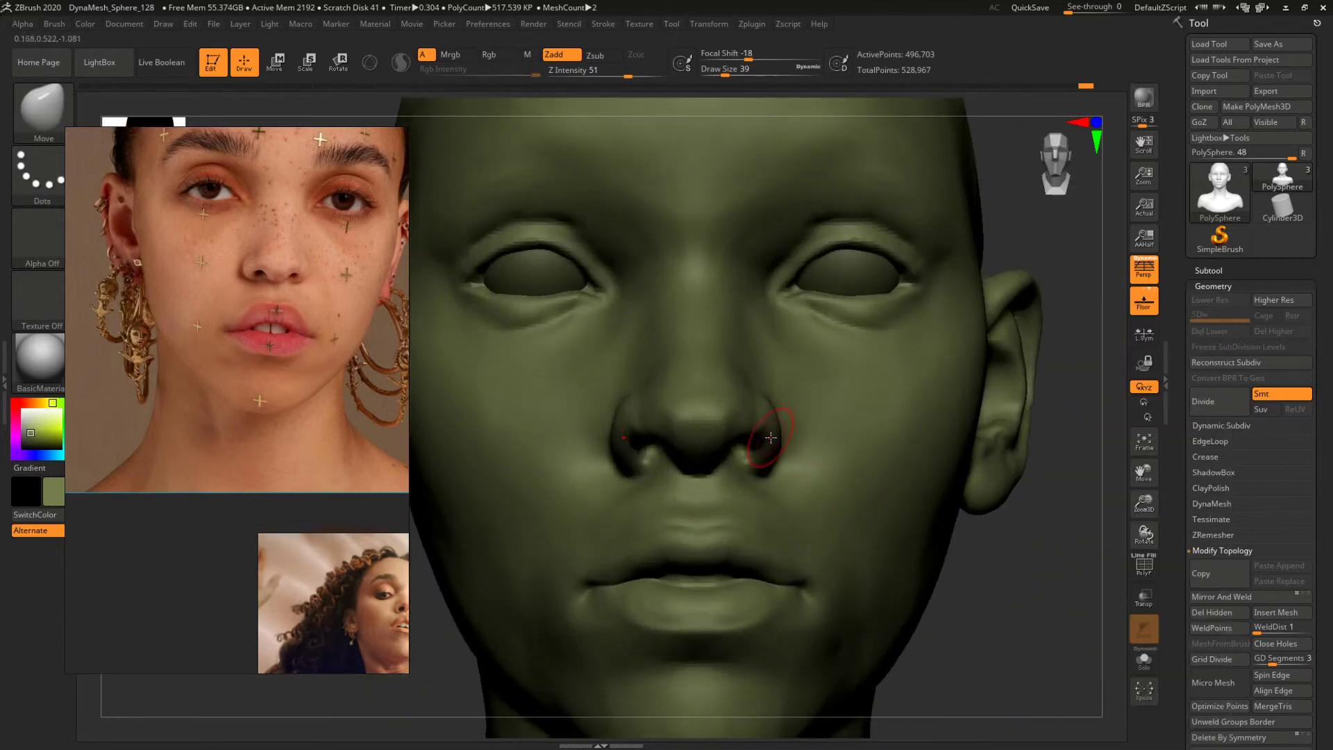
key("space")
left_click_drag(1042, 583, 940, 557)
key("space")
left_click_drag(777, 446, 813, 438)
key("space")
mouse_move(797, 453)
right_mouse_down()
mouse_move(833, 447)
mouse_move(791, 426)
right_mouse_up()
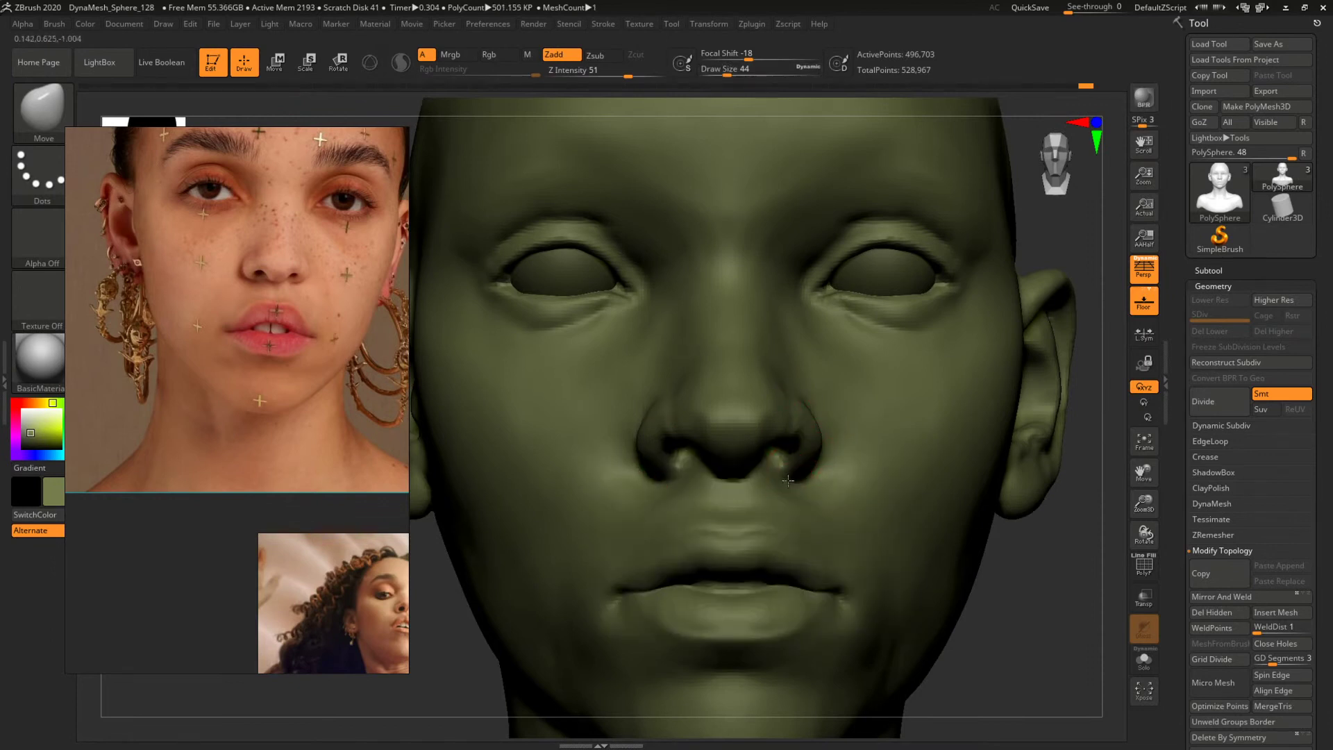
Refine the form around the nostril and side of the nose with ClayBuildup at draw size 37.
right_click_drag(986, 556, 764, 433)
key("b")
key("c")
key("b")
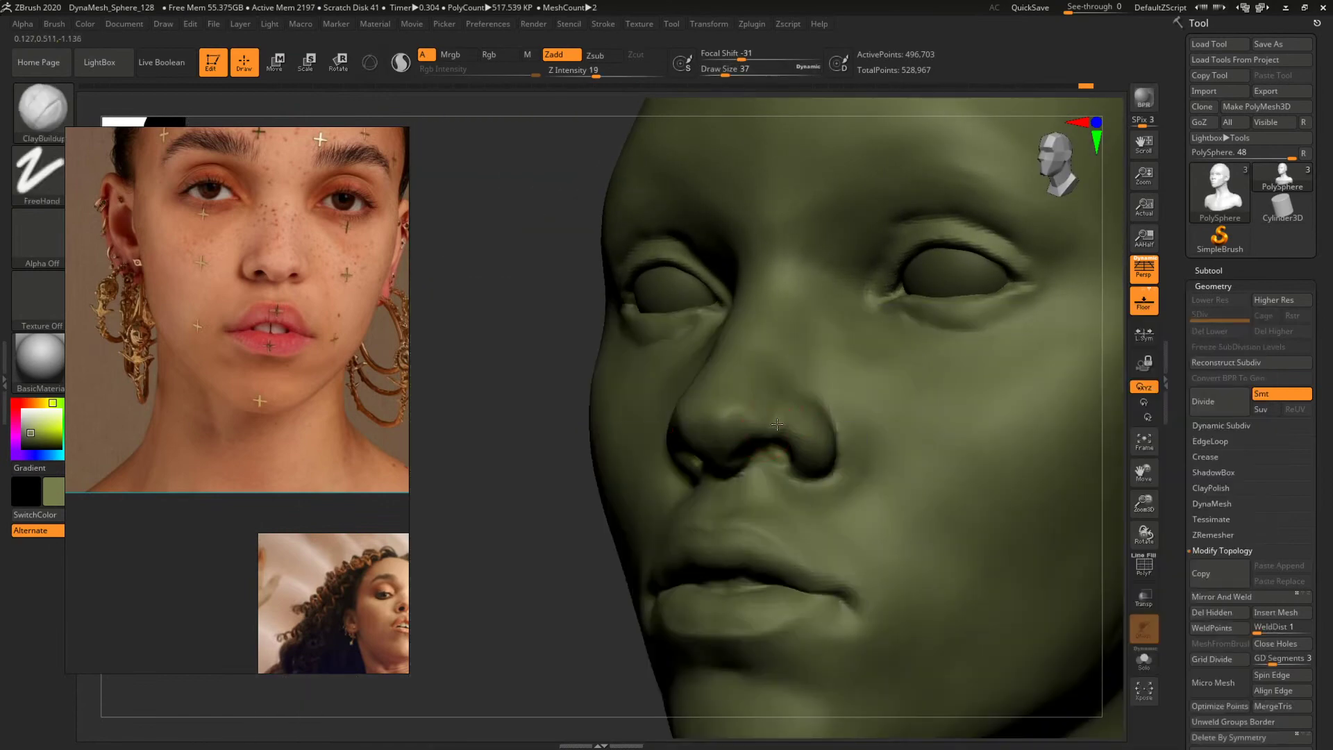
mouse_move(556, 535)
left_mouse_down()
mouse_move(530, 515)
mouse_move(528, 451)
left_mouse_up()
key("space")
mouse_move(764, 434)
left_mouse_down()
mouse_move(799, 451)
mouse_move(772, 428)
left_mouse_up()
key("space")
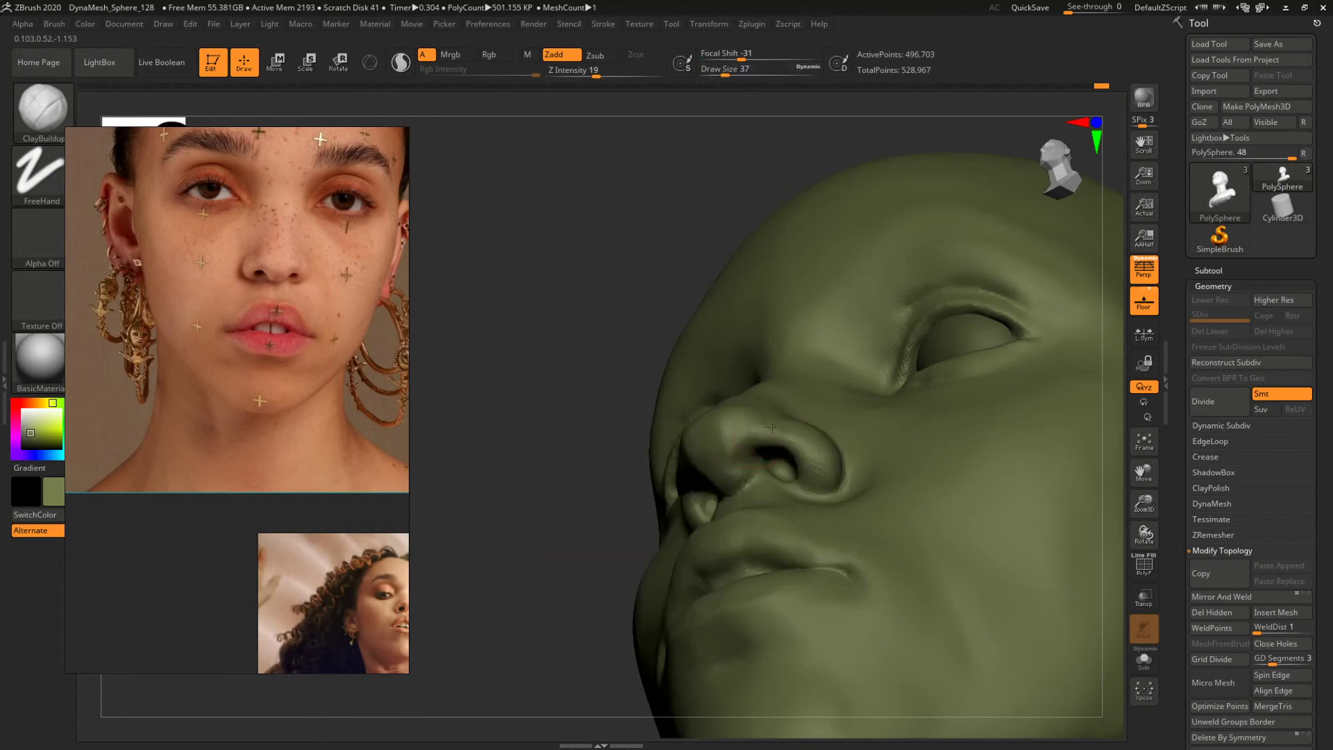
left_click_drag(534, 455, 959, 487)
mouse_move(960, 486)
right_mouse_down()
mouse_move(952, 476)
mouse_move(1000, 509)
mouse_move(1017, 563)
mouse_move(1066, 559)
mouse_move(1063, 642)
mouse_move(1009, 604)
mouse_move(813, 396)
right_mouse_up()
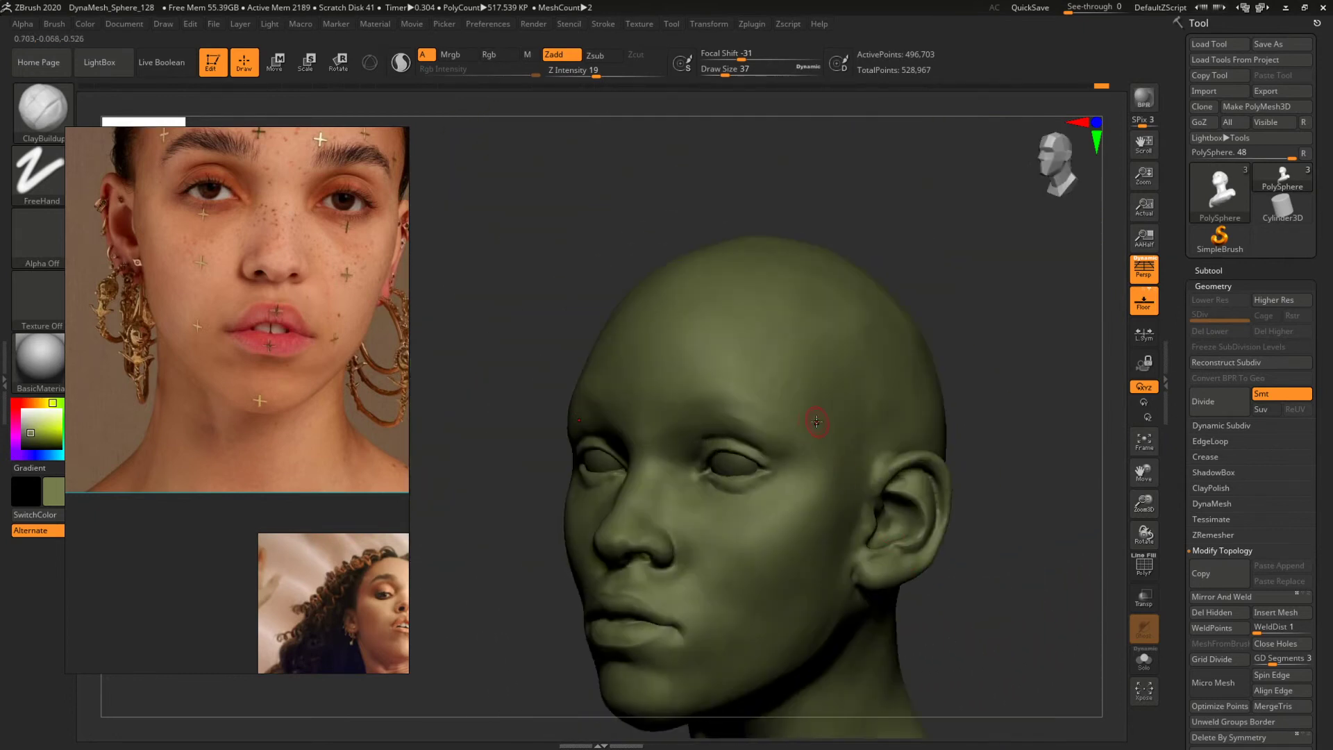
Adjust the face's broad shapes from the front with the Move brush at draw size 149.
key("space")
left_click_drag(829, 421, 841, 423)
right_click_drag(1012, 342, 981, 395, "shift")
key("b")
key("m")
key("v")
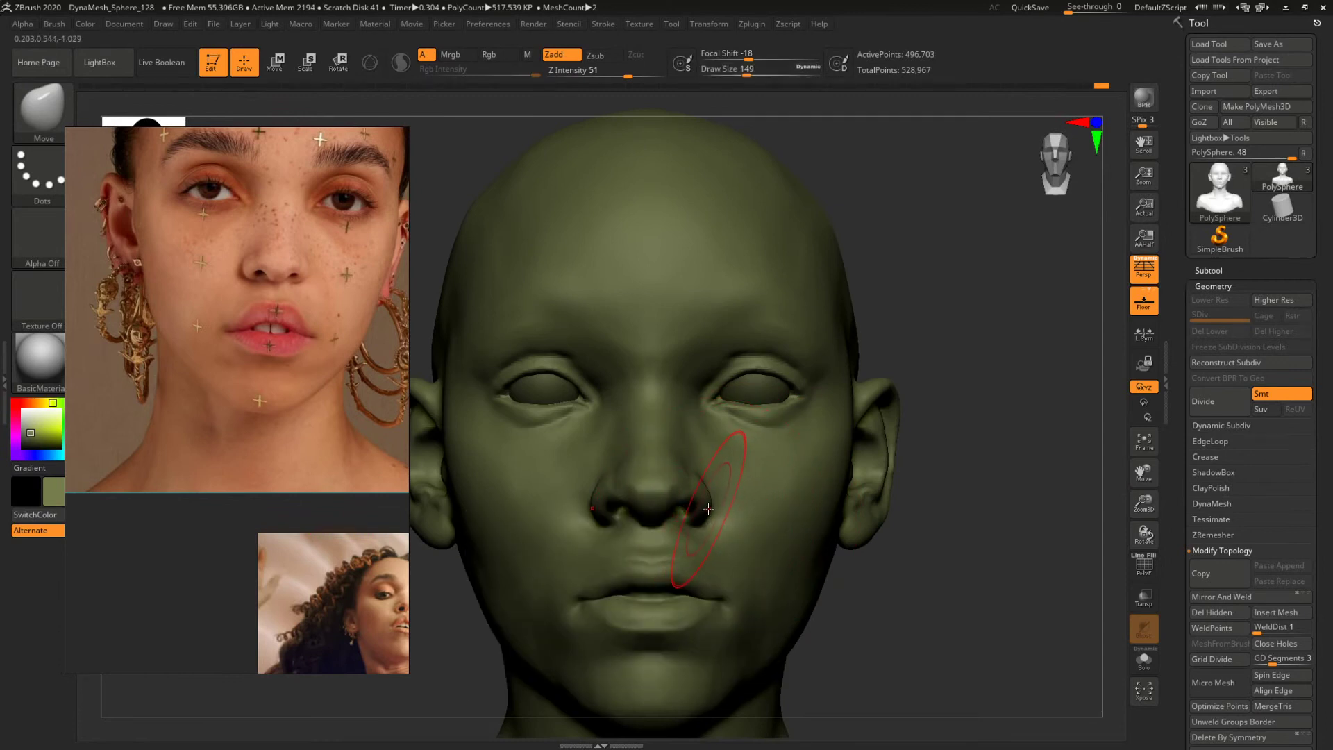
Mask the upper and lower lips at draw size 29 to check their shape, and clear the mask.
left_click_drag(960, 579, 1010, 511, "alt")
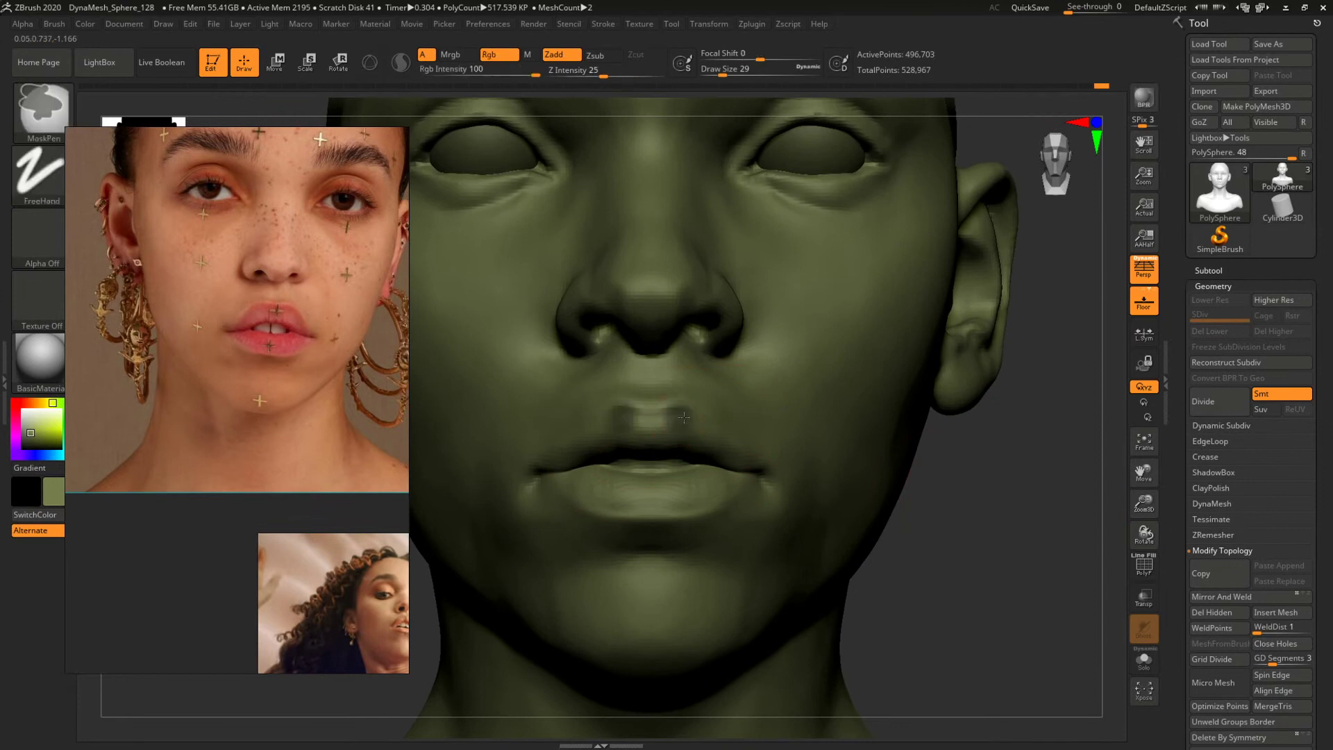
mouse_move(684, 417)
left_mouse_down("ctrl")
mouse_move(734, 464)
mouse_move(666, 442)
mouse_move(659, 499)
mouse_move(705, 492)
mouse_move(670, 476)
mouse_move(698, 466)
left_mouse_up("ctrl")
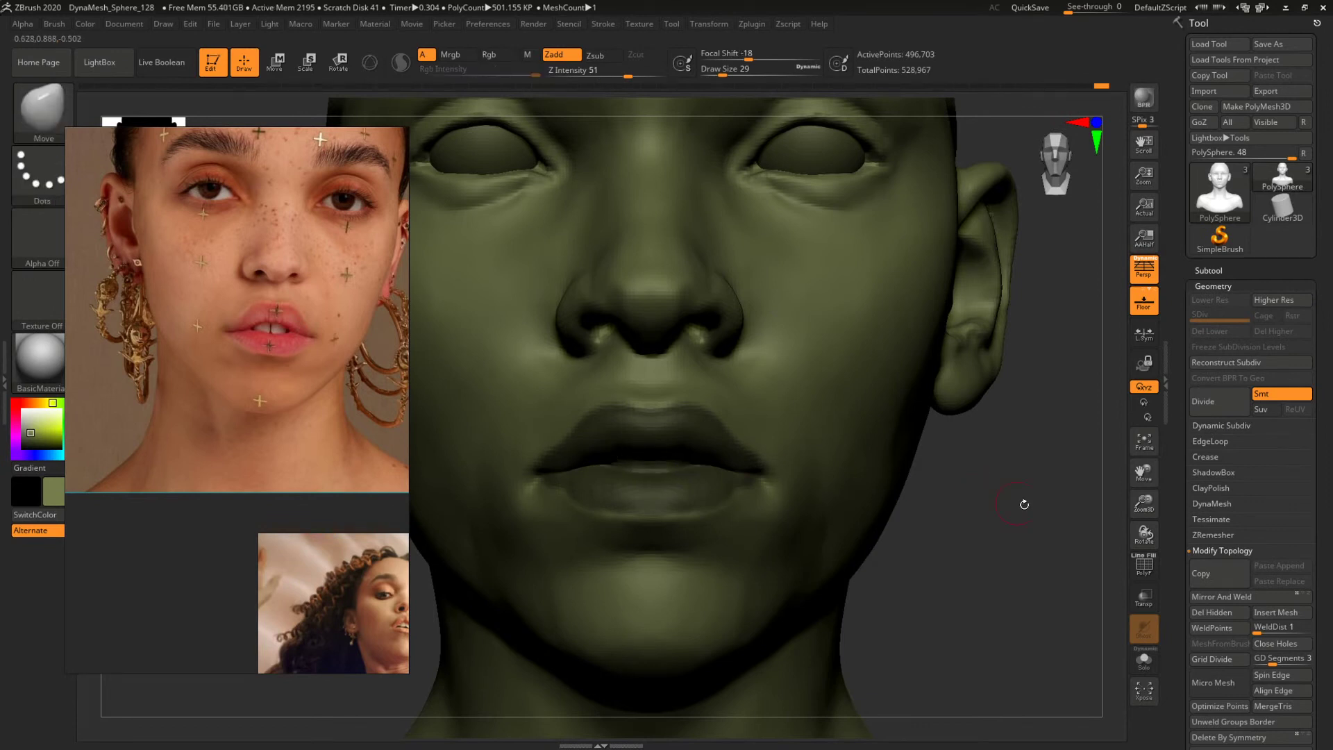
mouse_move(1023, 506)
left_mouse_down("alt")
mouse_move(861, 453)
mouse_move(939, 446)
mouse_move(1014, 535)
left_mouse_up("alt")
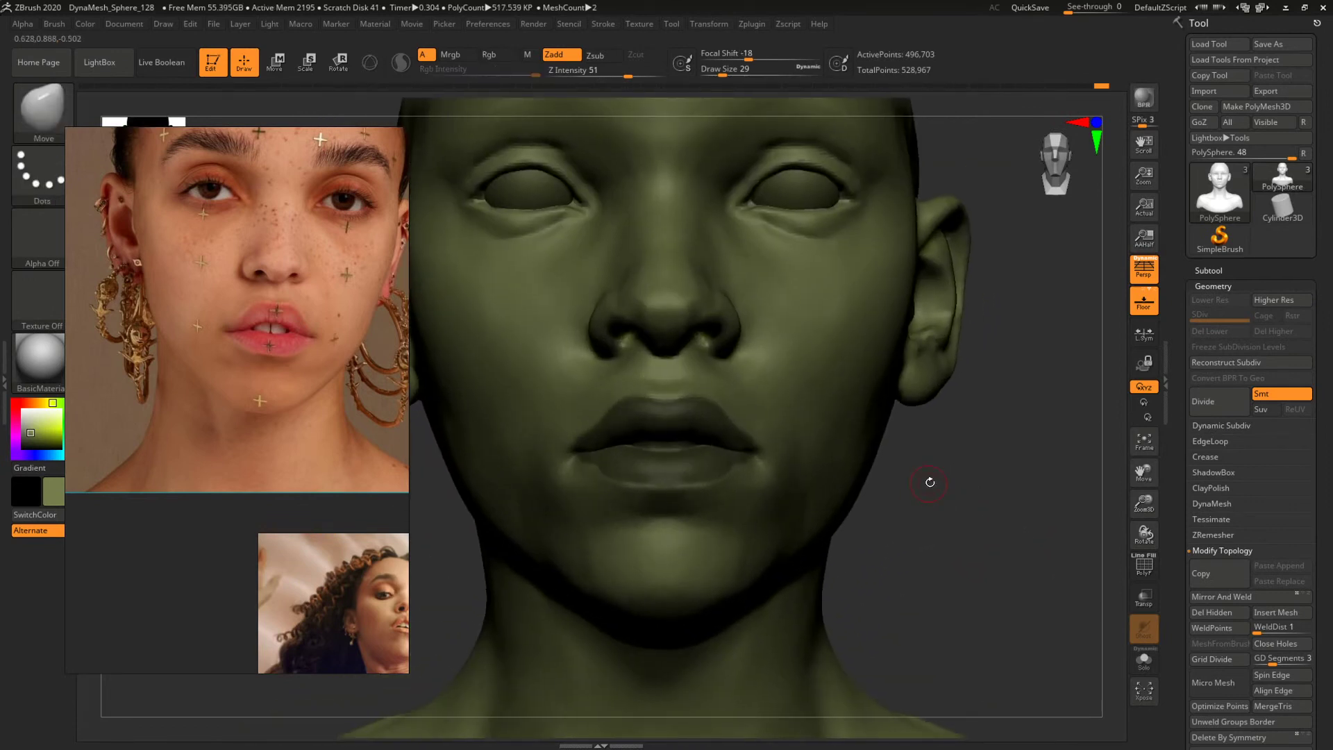
left_click_drag(952, 467, 960, 511, "ctrl")
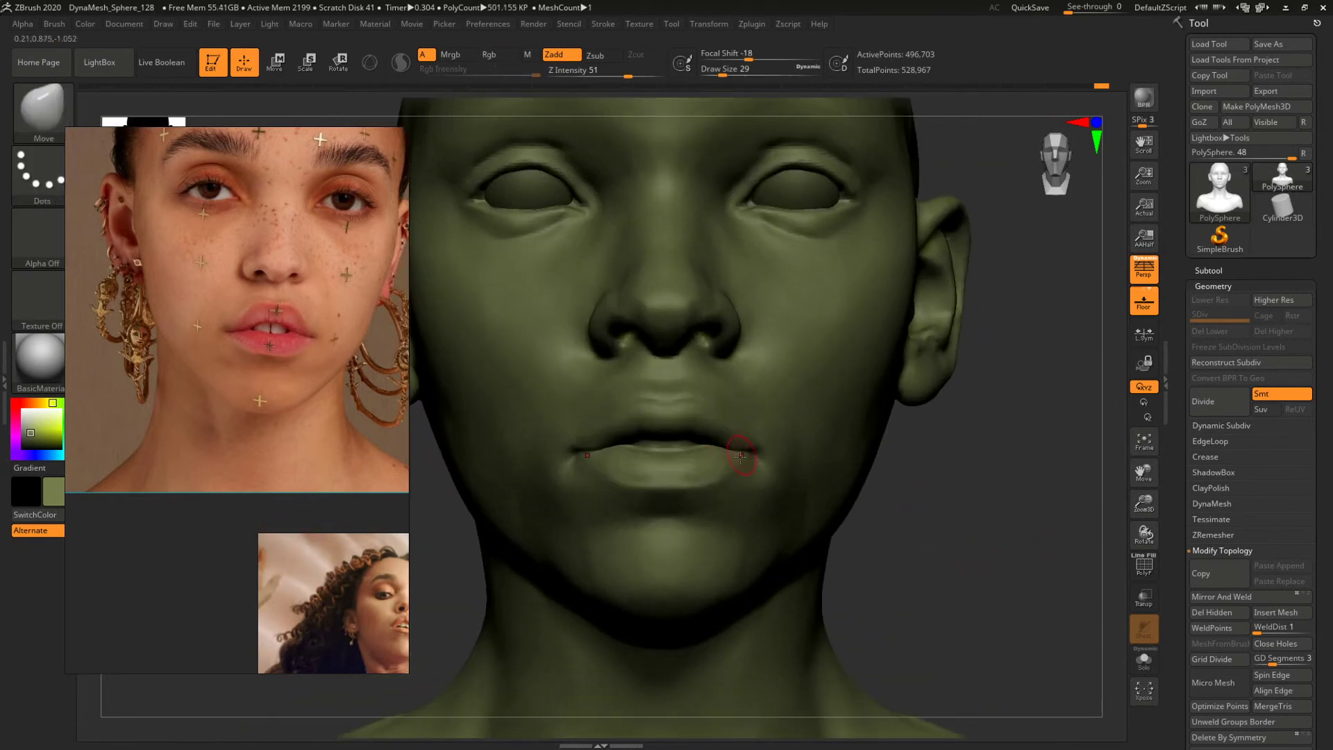
Adjust the upper lip and mouth corners with the Move brush, using draw sizes 44 and 54.
key("b")
key("m")
key("v")
key("space")
left_click_drag(728, 429, 734, 427)
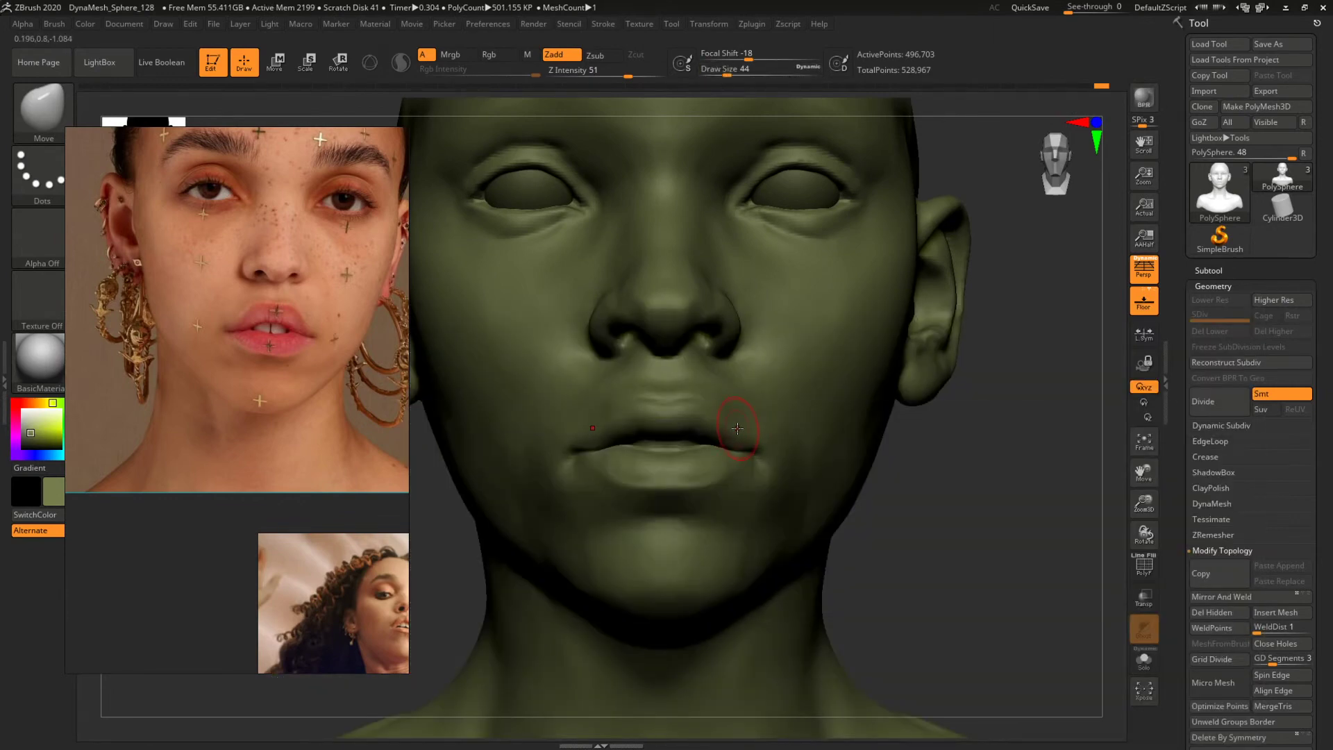
left_click_drag(969, 488, 976, 377)
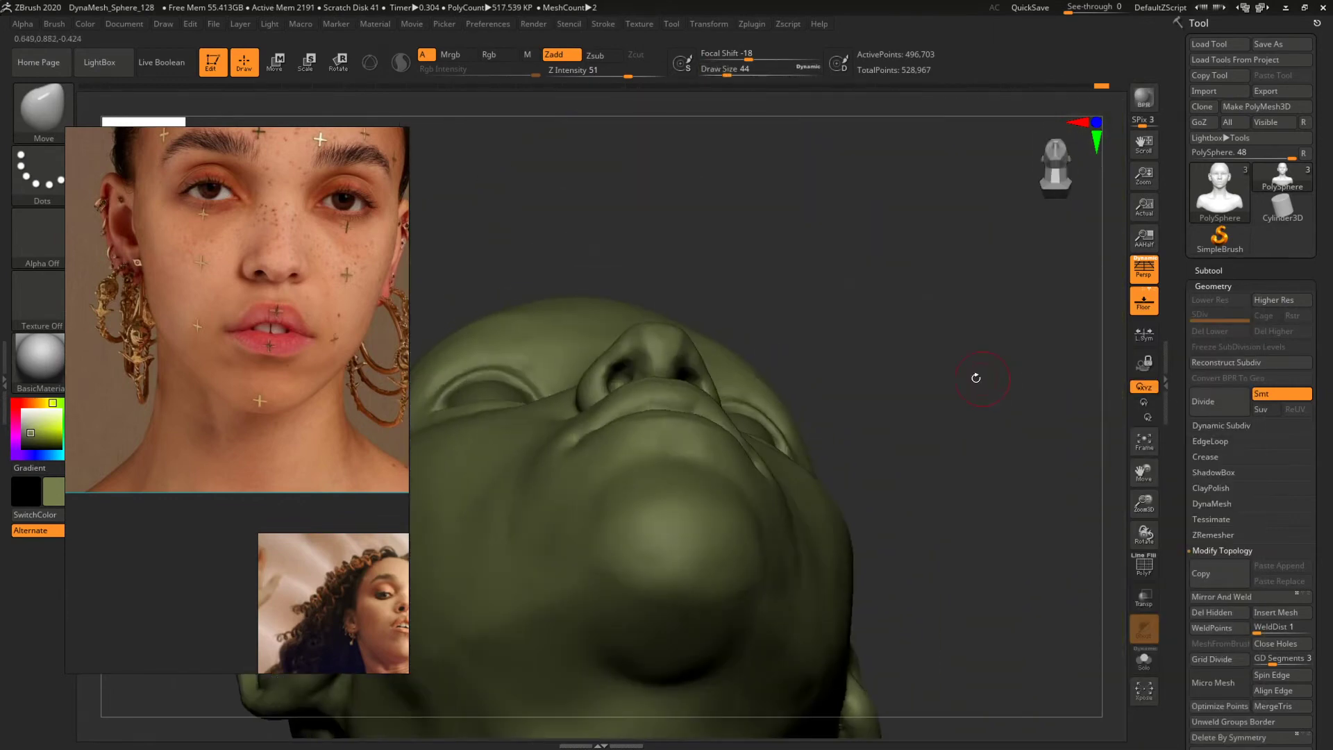
mouse_move(902, 334)
left_mouse_down()
mouse_move(671, 399)
mouse_move(698, 400)
left_mouse_up()
key("space")
left_click_drag(1025, 531, 545, 464)
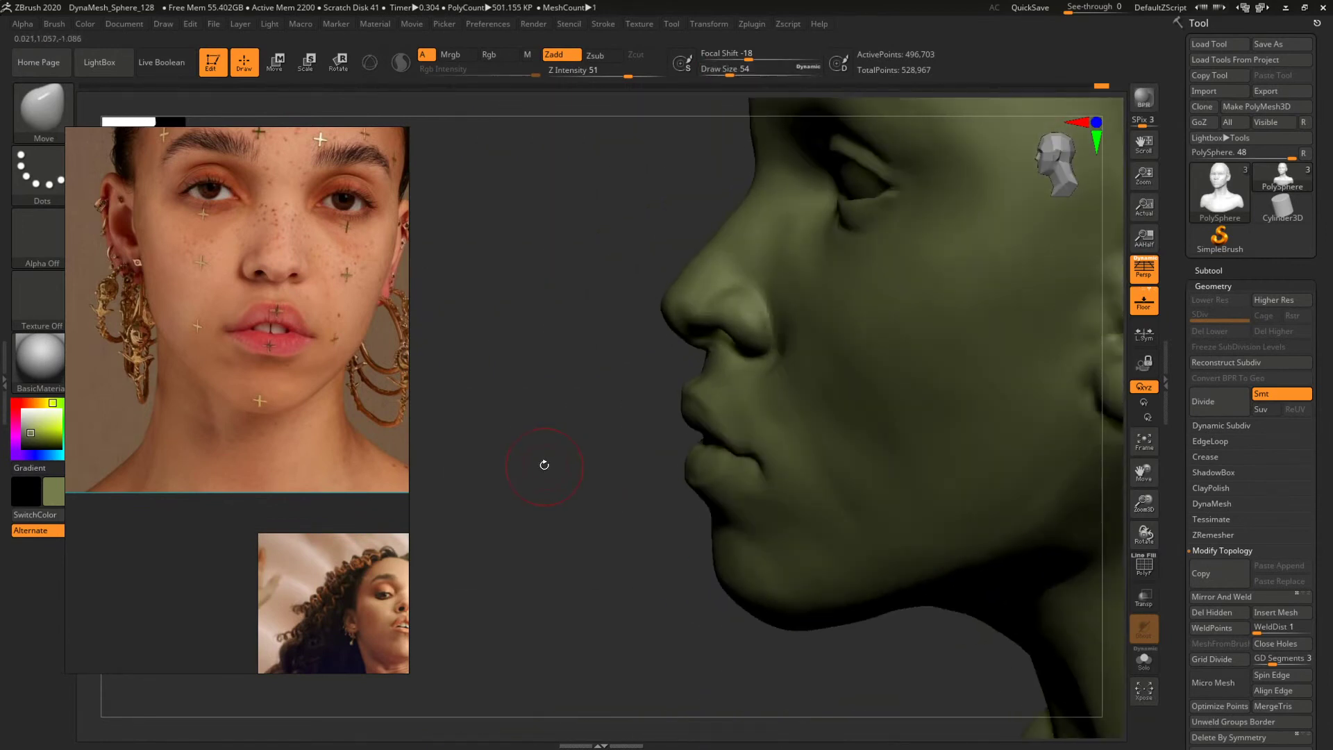
Compare the bust's lip and nose profile with the side-profile reference photo.
scroll(231, 475, "down", 5)
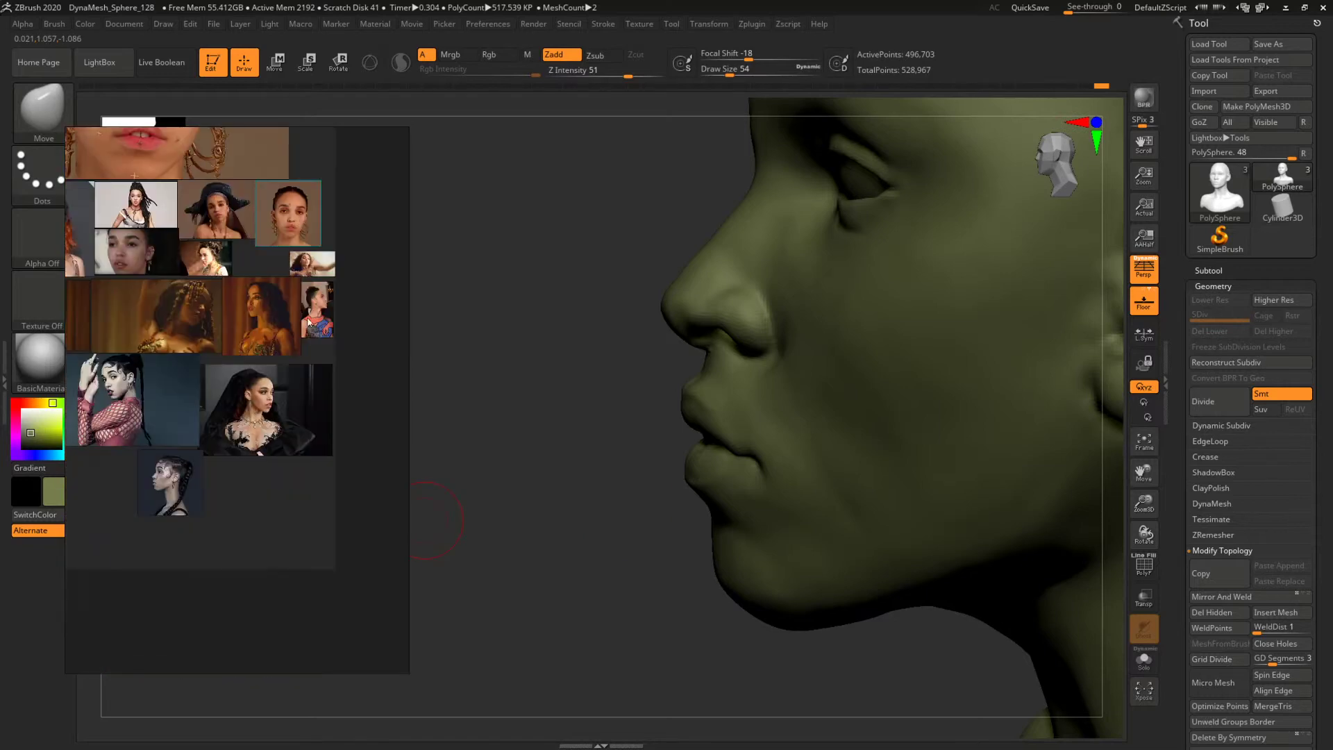
scroll(179, 482, "up", 6)
middle_click_drag(110, 456, 216, 490)
scroll(216, 490, "up", 3)
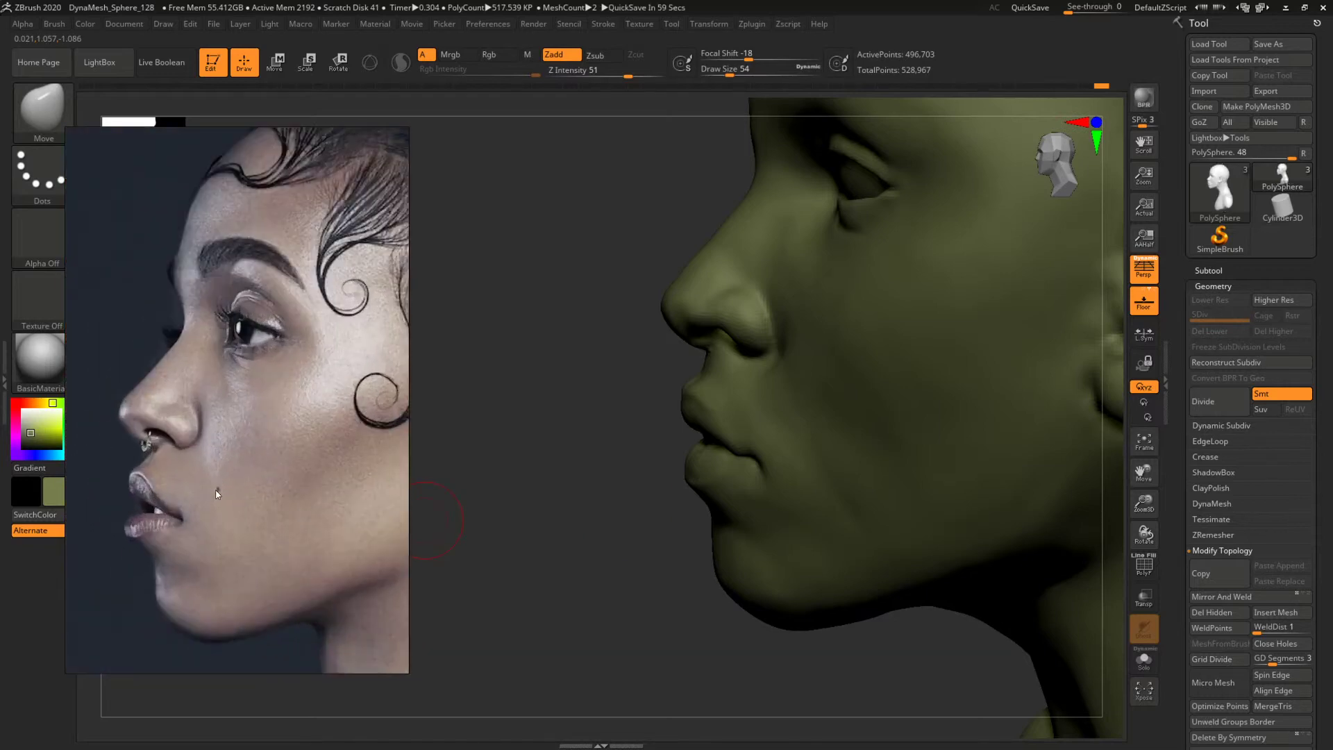
left_click_drag(662, 370, 598, 381)
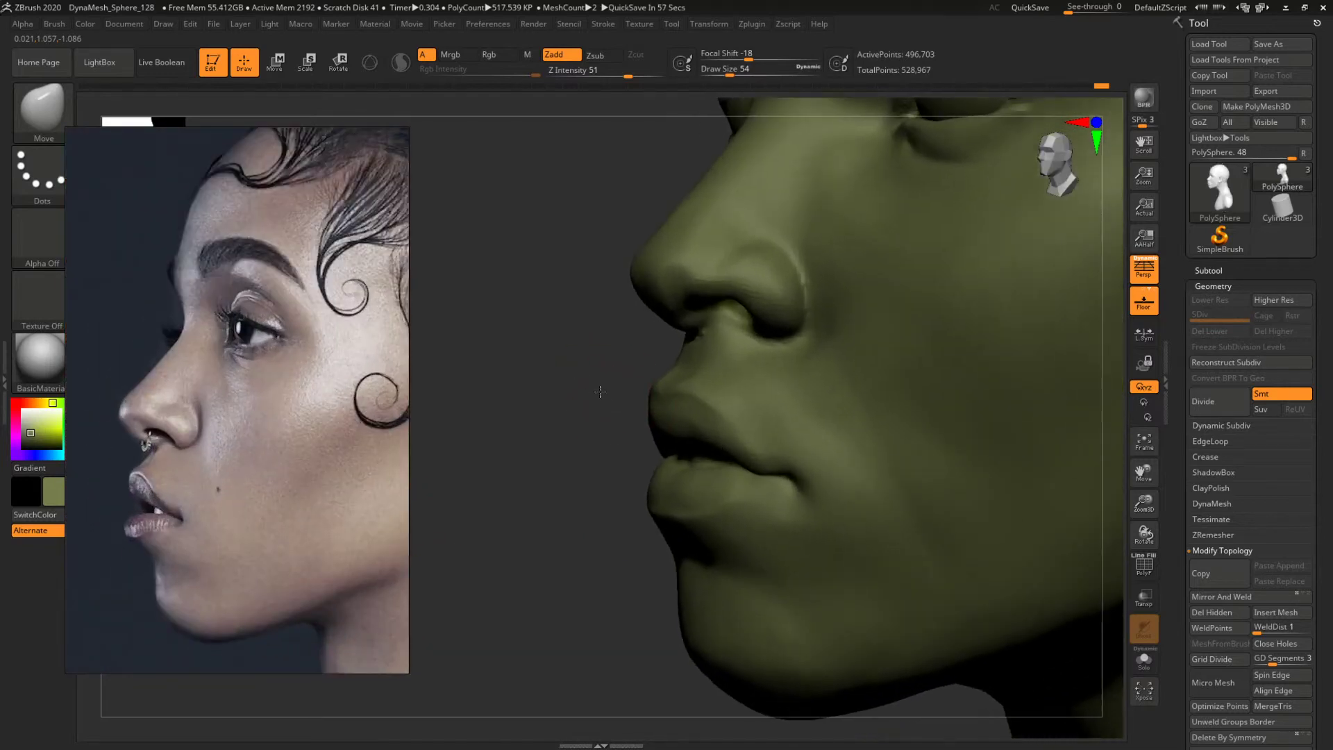
Build up the area around the nostrils and upper lip with the ClayBuildup brush at draw sizes 54 and 39.
key("b")
key("c")
key("b")
key("space")
left_click_drag(682, 372, 726, 362)
key("space")
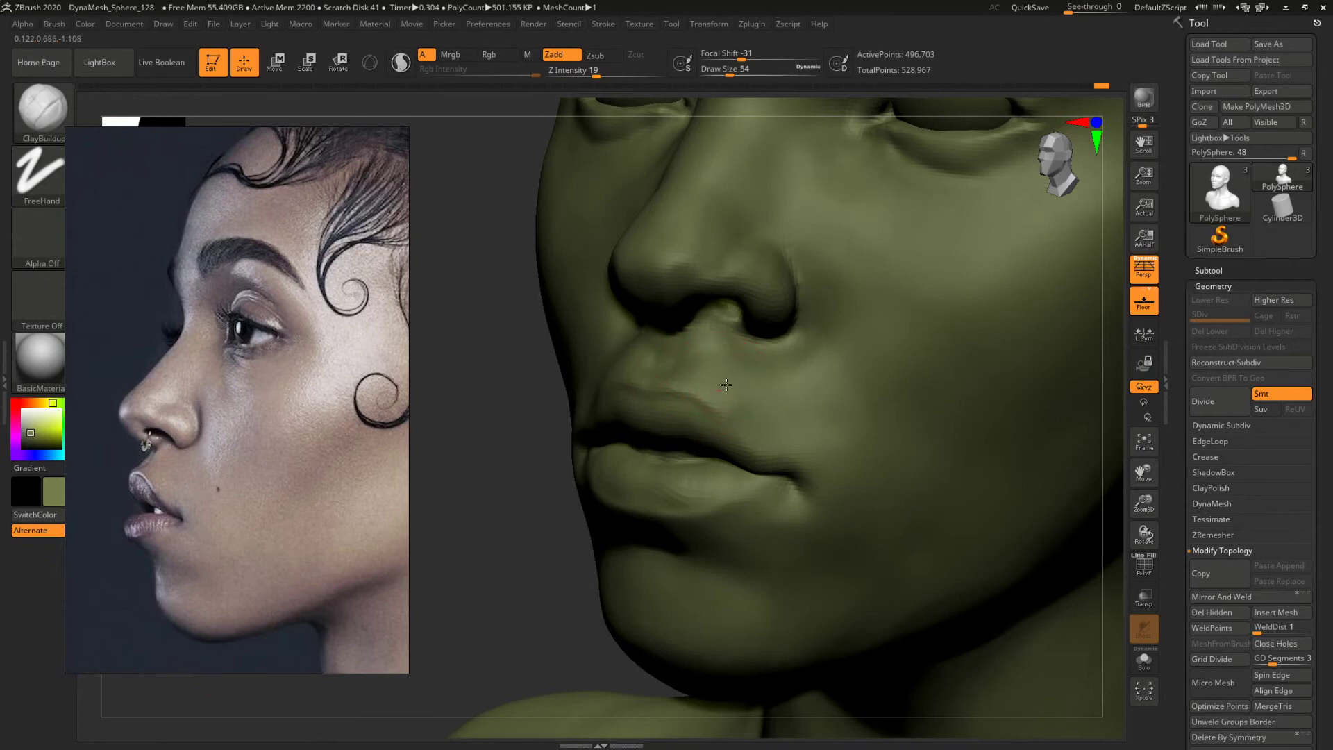
mouse_move(541, 444)
left_mouse_down()
mouse_move(512, 467)
mouse_move(970, 482)
mouse_move(1012, 495)
mouse_move(831, 422)
mouse_move(961, 449)
mouse_move(1036, 543)
mouse_move(1046, 597)
left_mouse_up()
key("space")
left_click_drag(739, 392, 731, 390)
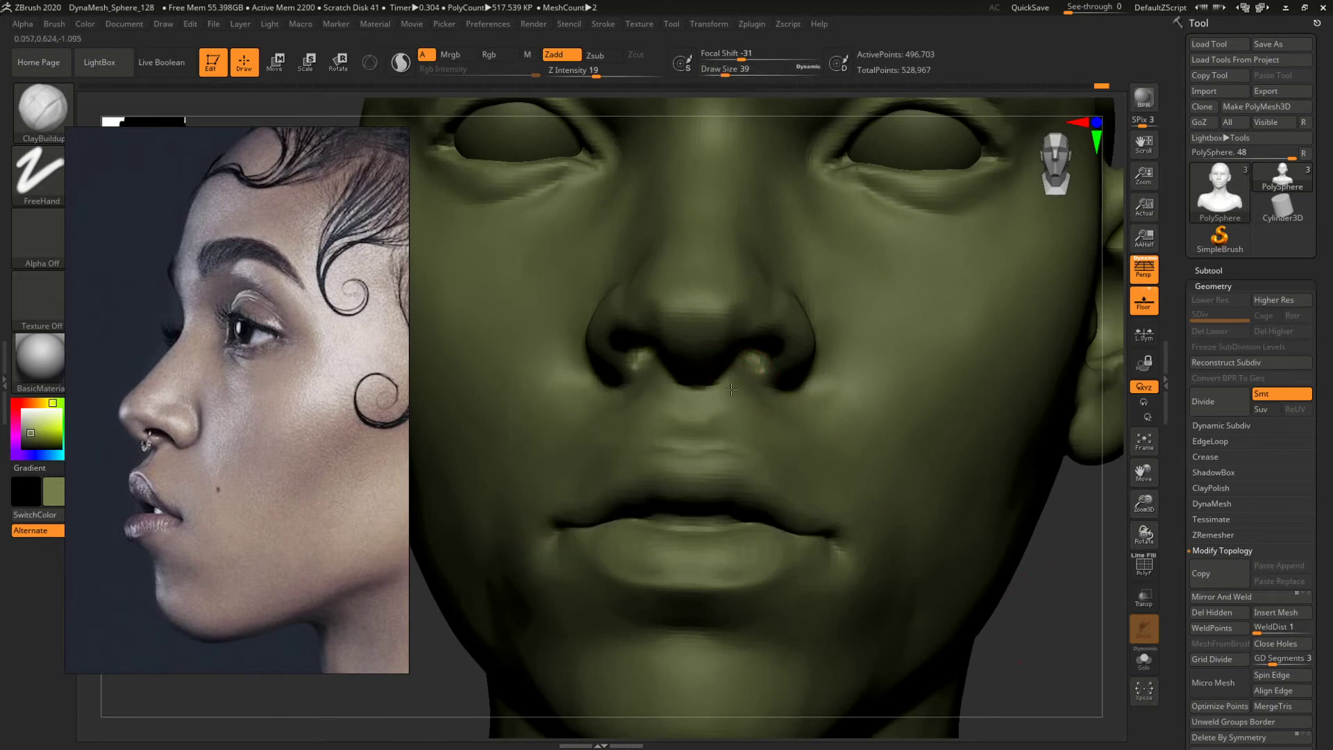
left_click_drag(1078, 607, 890, 500)
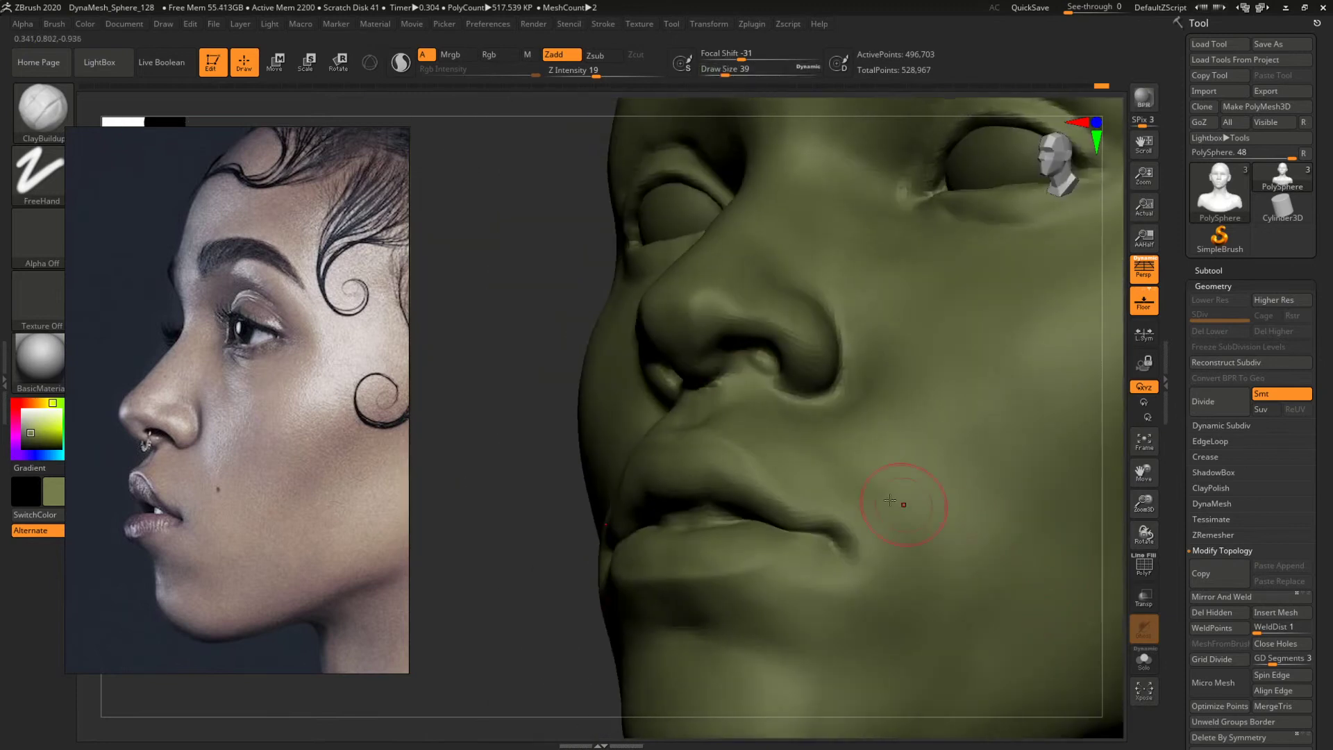
Refine the underside of the nose and the nostril edges with the ClayBuildup brush at draw sizes 16, 20 and 17.
key("space")
left_click_drag(735, 389, 719, 380)
key("space")
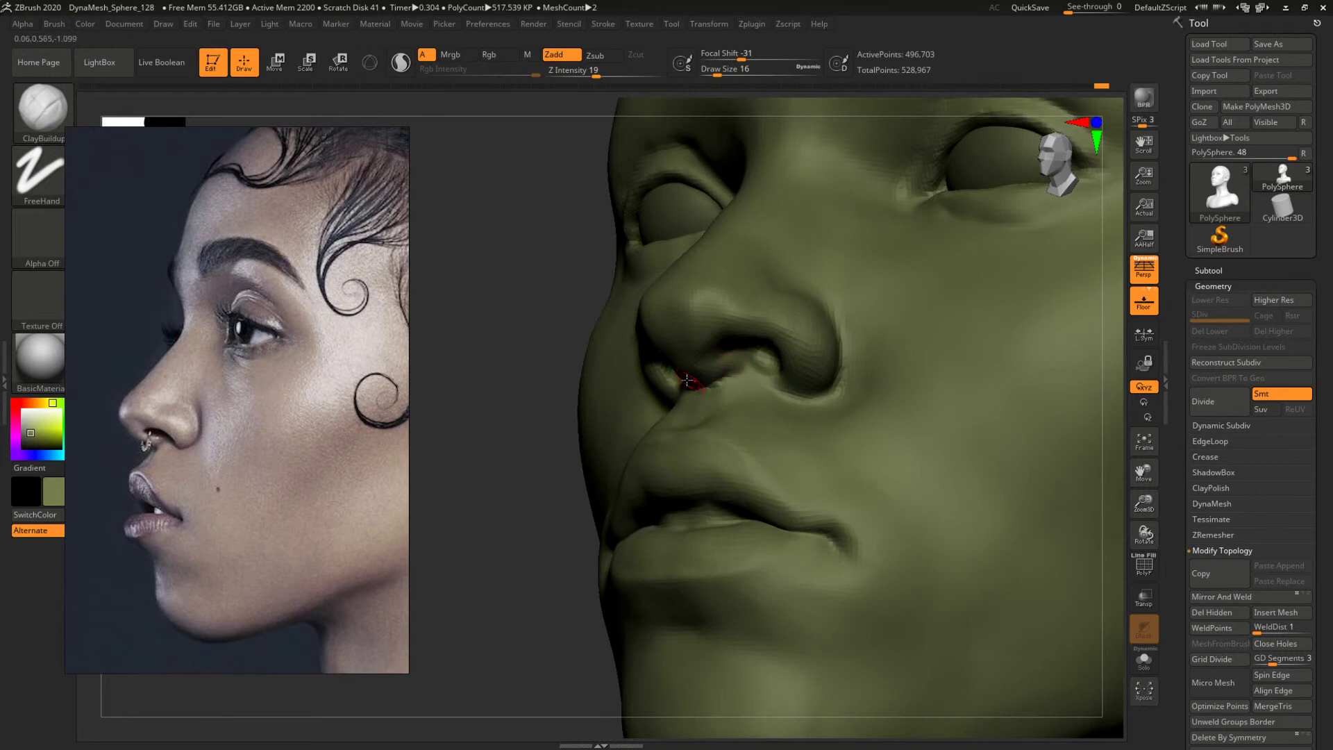
left_click_drag(545, 467, 549, 375)
mouse_move(700, 365)
left_mouse_down()
mouse_move(721, 368)
mouse_move(716, 345)
left_mouse_up()
key("space")
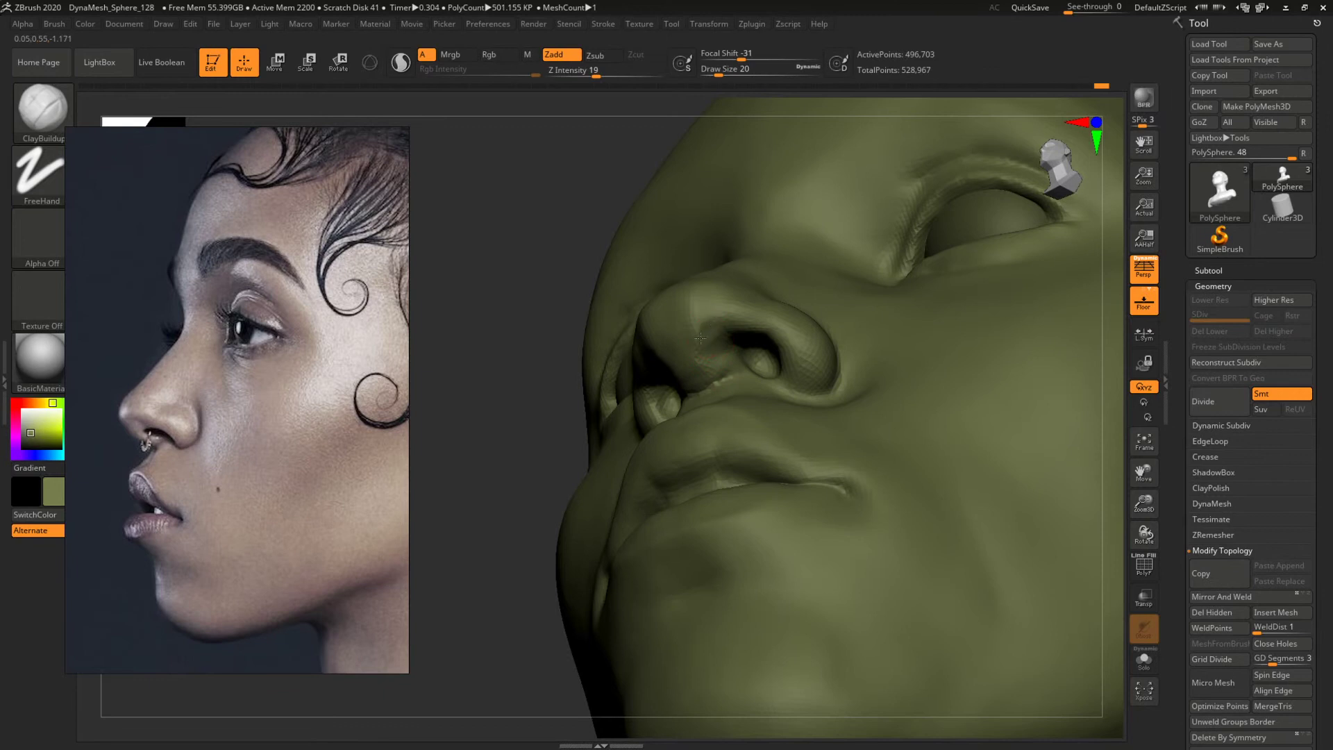
key("space")
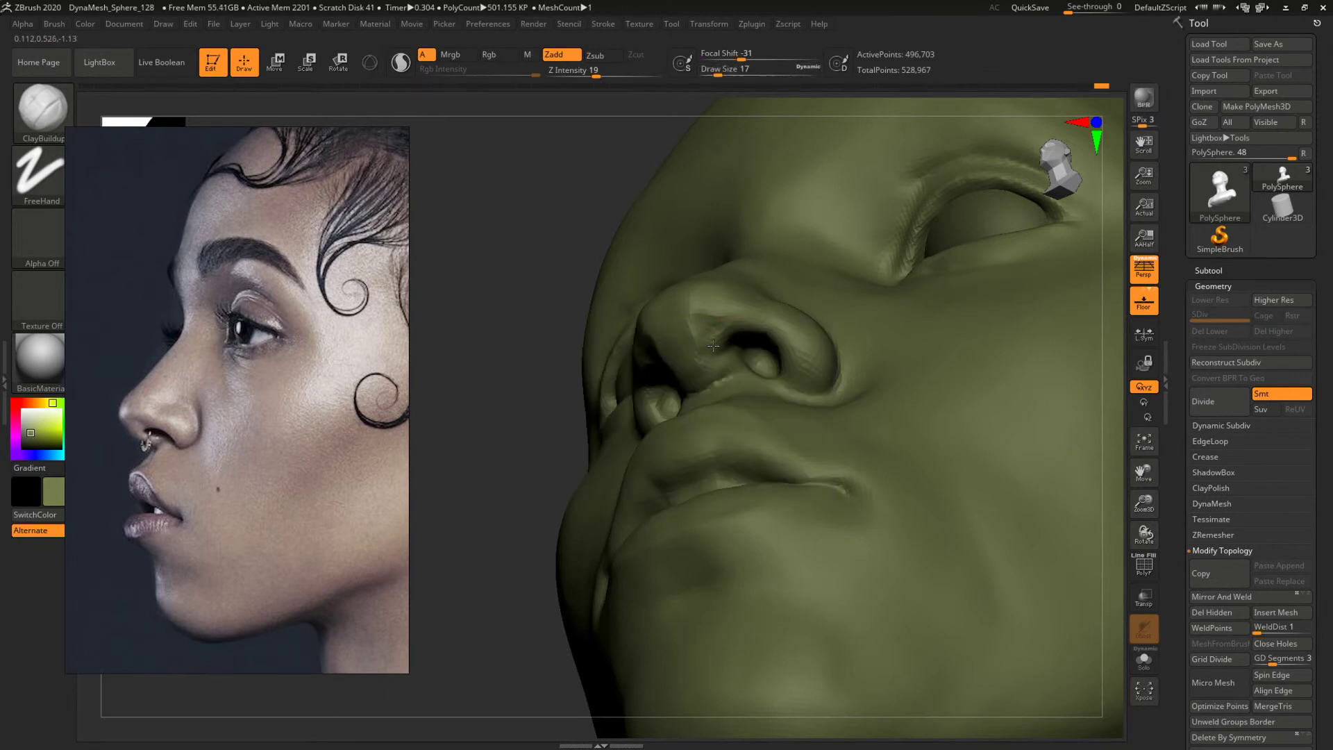
left_click_drag(455, 312, 482, 370)
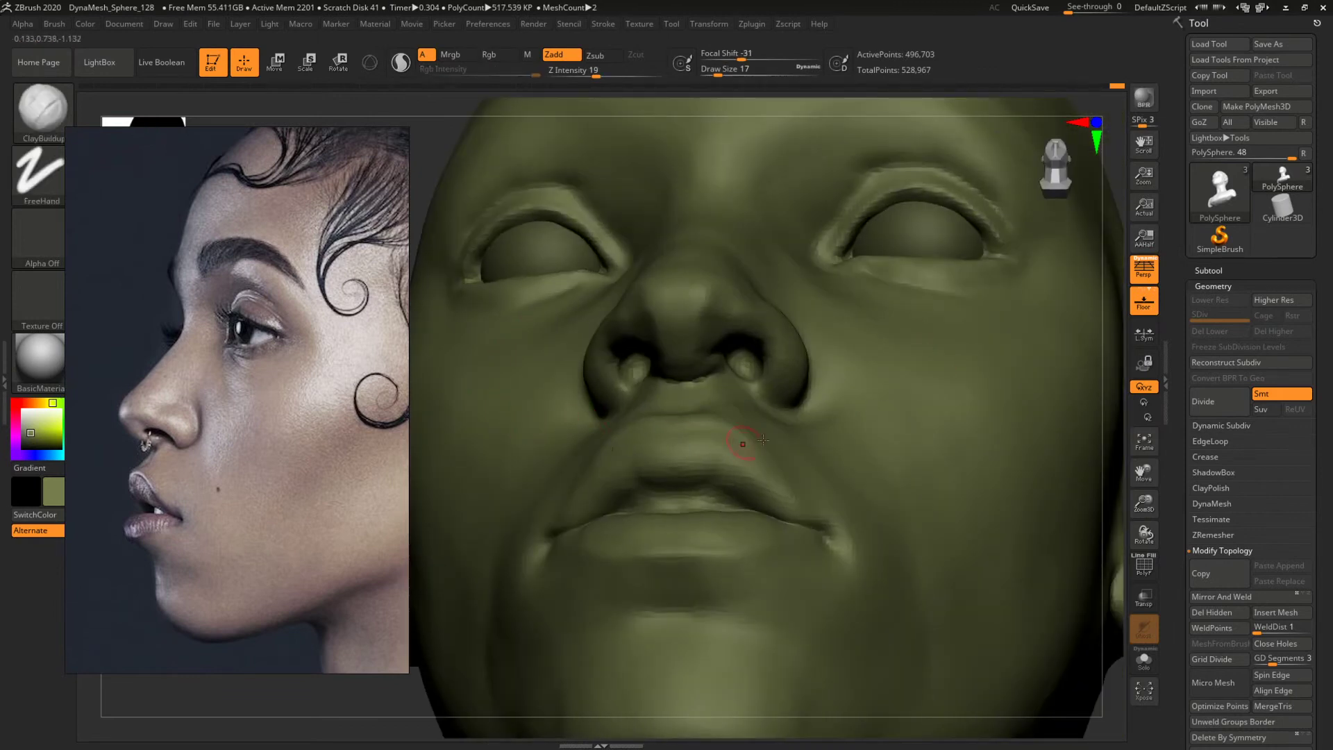
key("f")
mouse_move(921, 325)
left_mouse_down("shift")
mouse_move(887, 321)
mouse_move(916, 433)
mouse_move(932, 423)
mouse_move(932, 521)
left_mouse_up("shift")
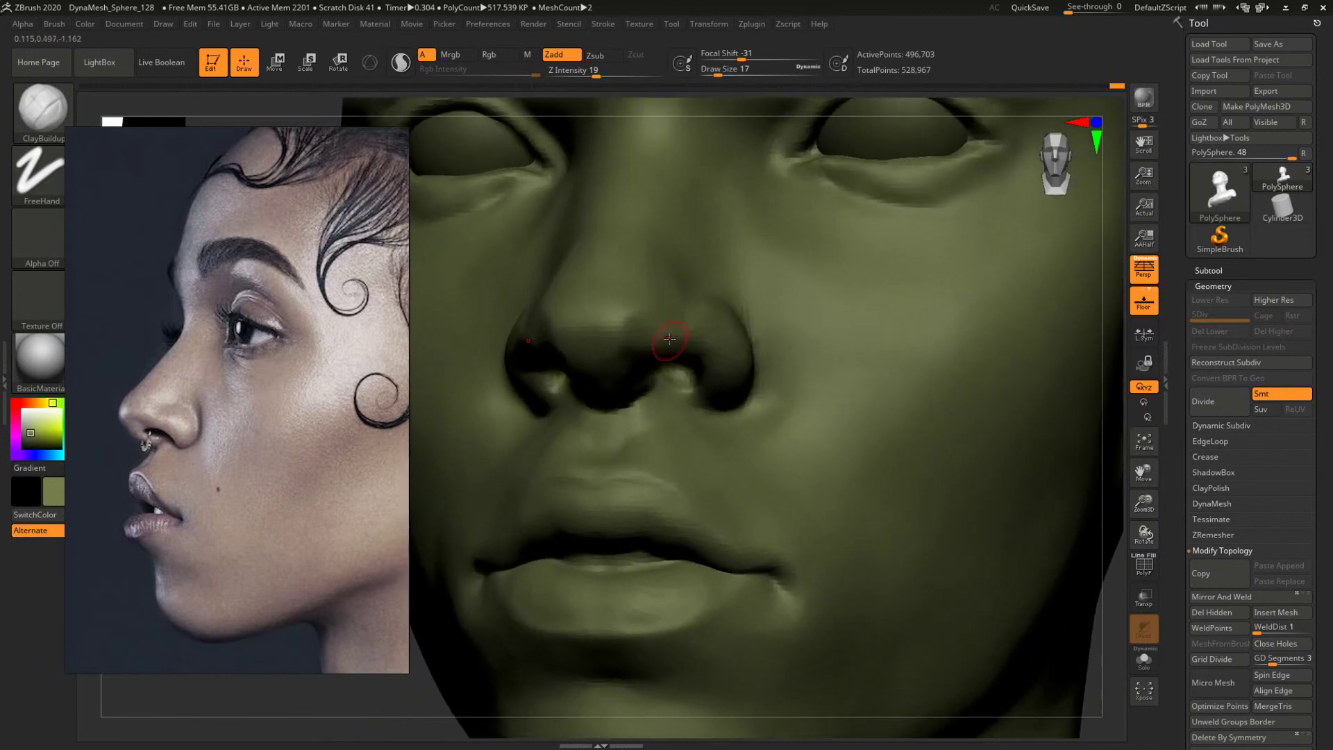
Shape the nose tip beside the nostril with ClayBuildup at draw sizes 23 and 35, and smooth it at size 25.
key("space")
left_click_drag(653, 322, 654, 314)
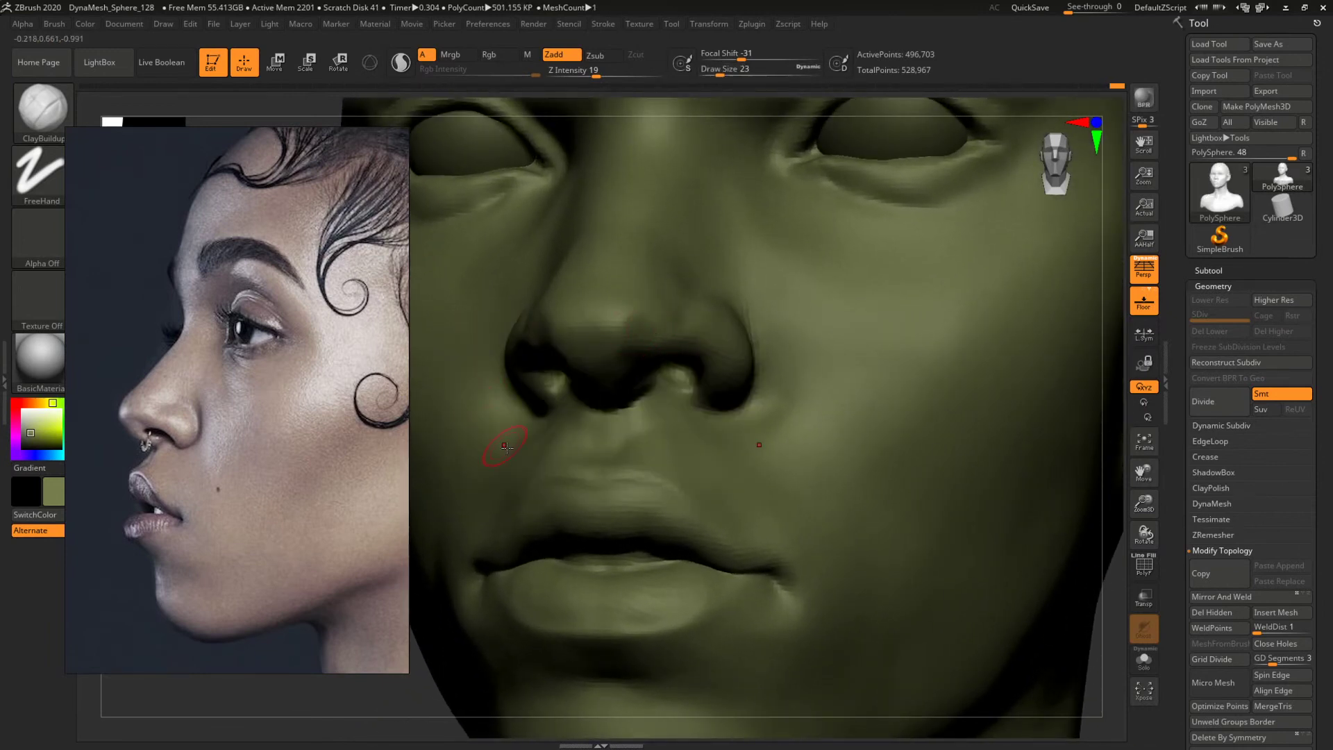
left_click_drag(411, 648, 392, 676)
key("space")
left_click_drag(656, 326, 662, 326)
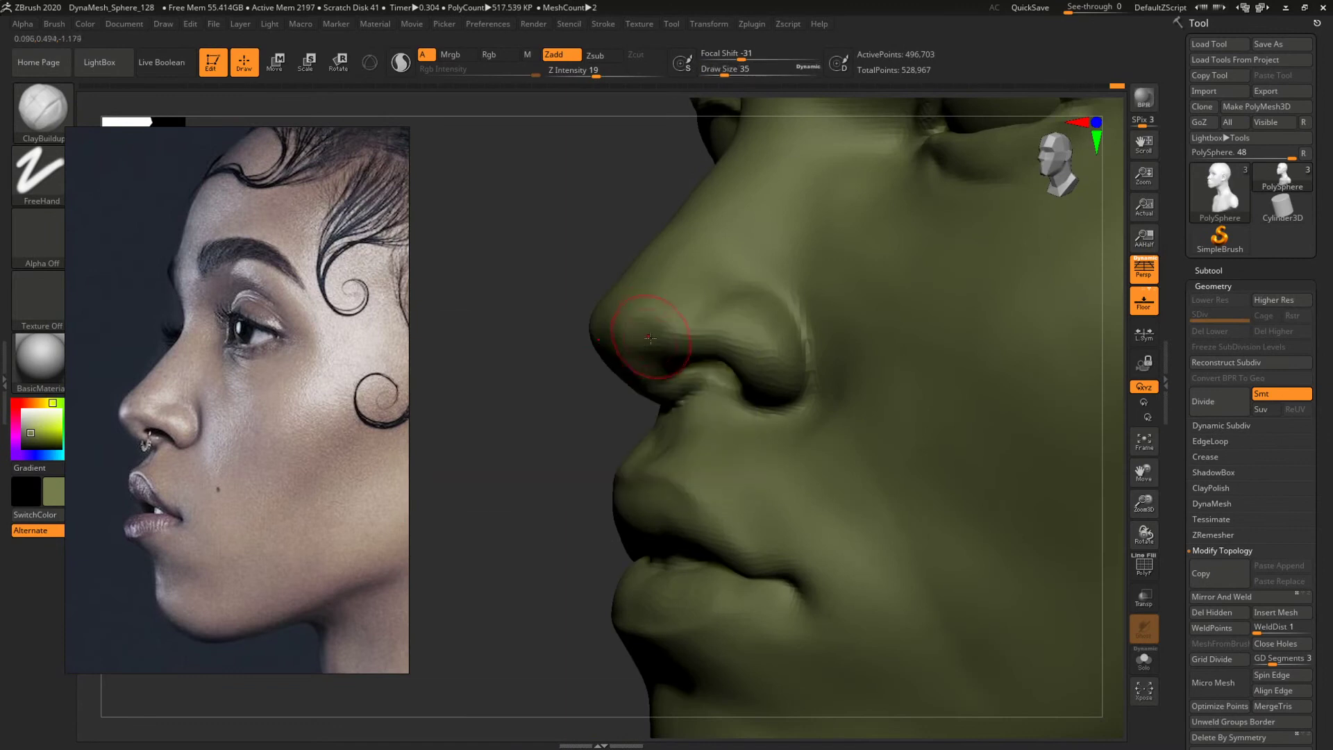
left_click_drag(502, 434, 531, 408)
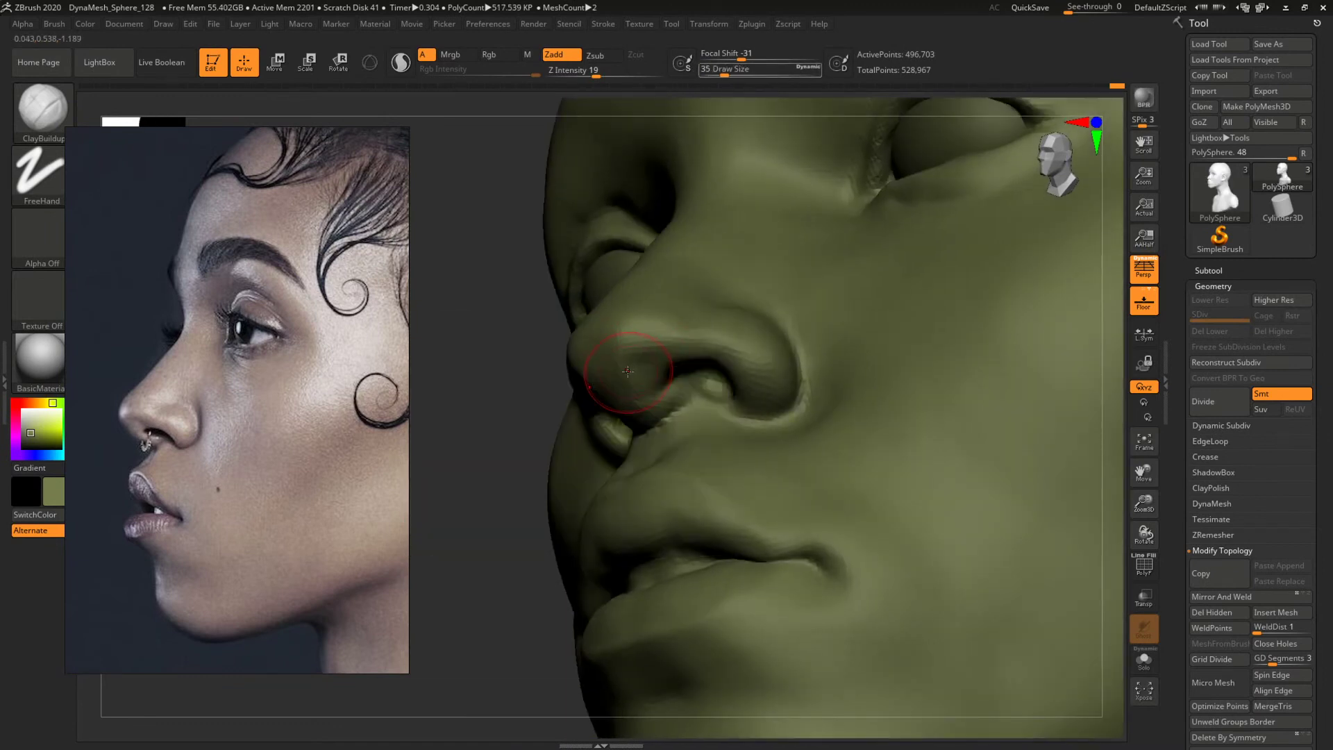
left_click_drag(508, 490, 546, 484)
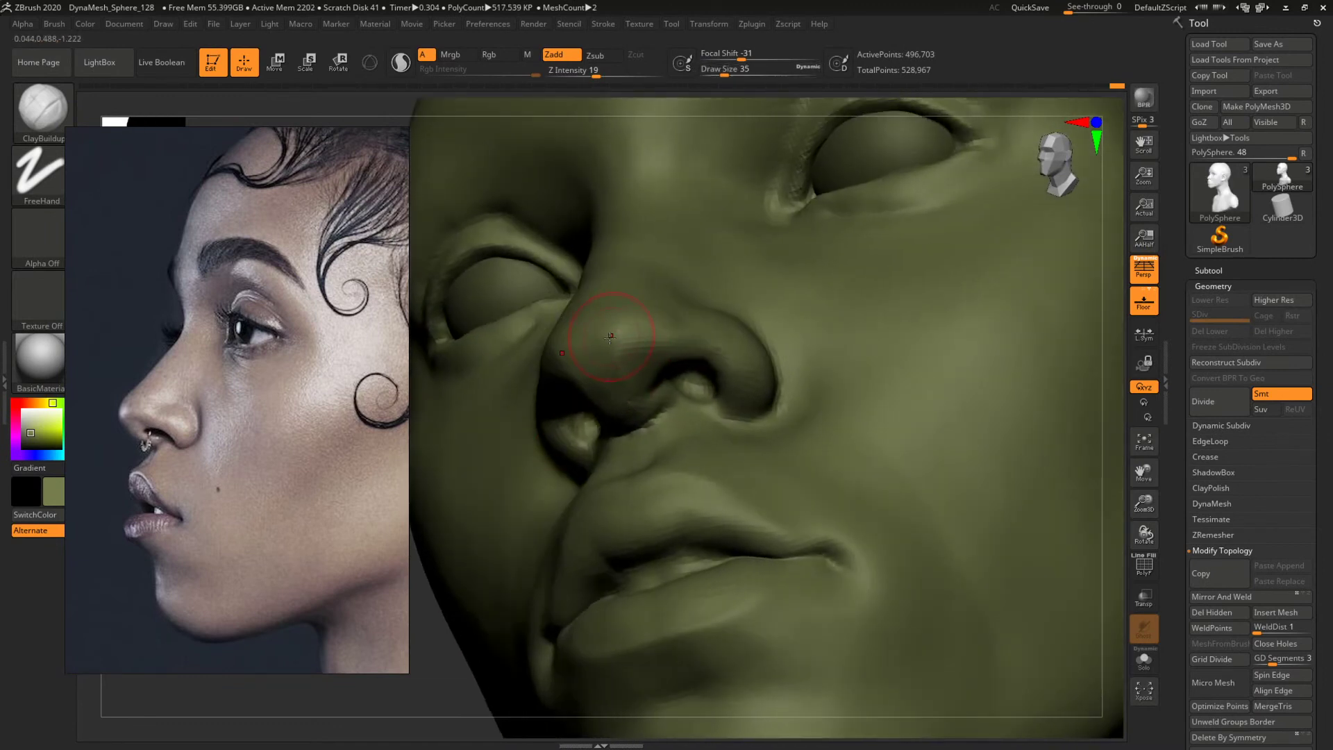
key("space")
left_click_drag(602, 345, 643, 323)
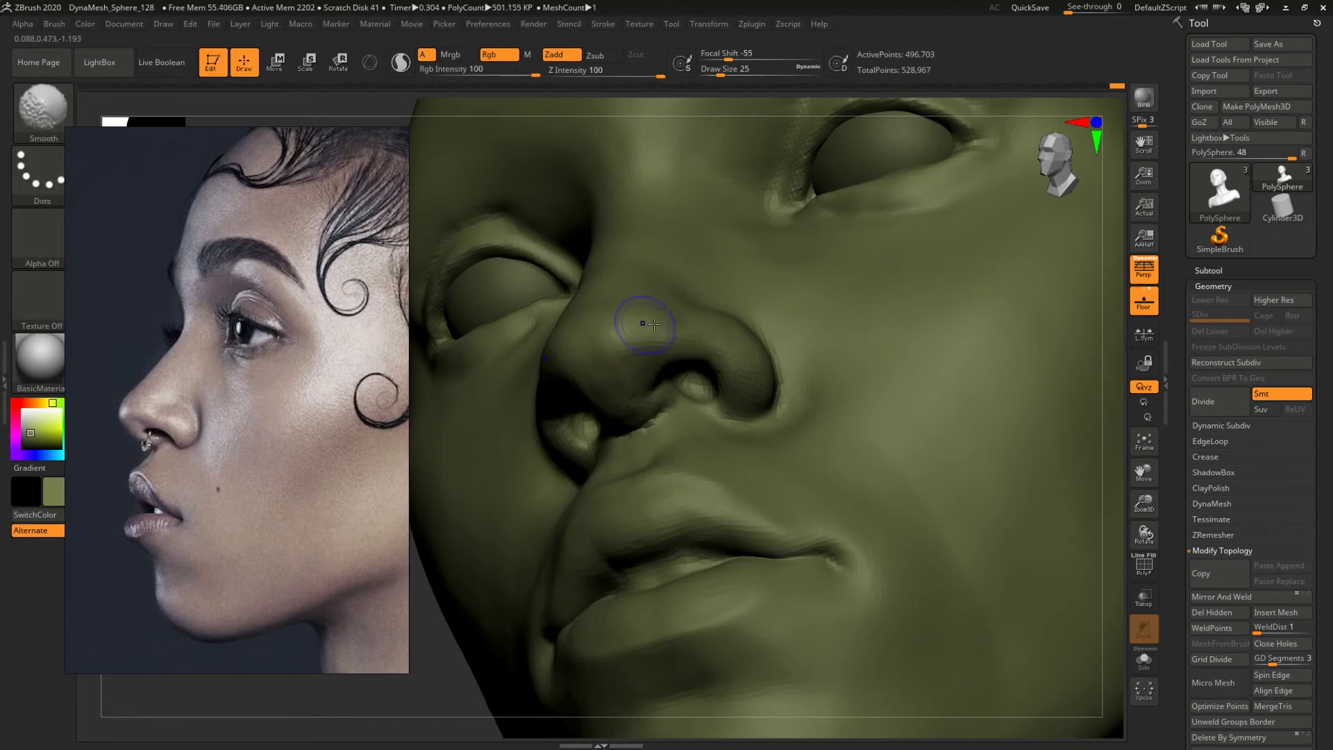
Build up the side of the nose above the nostril wing with ClayBuildup, using draw sizes 54 and 39.
left_click_drag(1125, 555, 1113, 611)
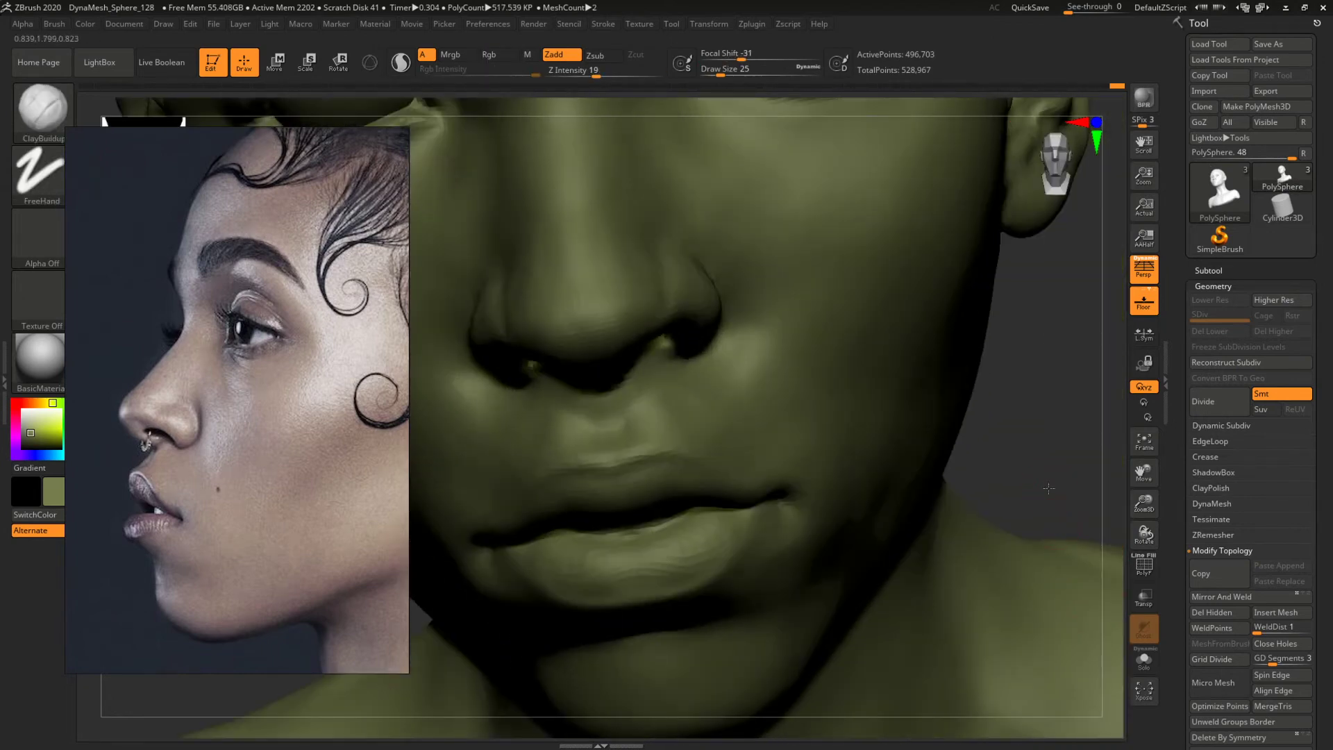
mouse_move(1048, 491)
left_mouse_down("alt")
mouse_move(914, 435)
mouse_move(926, 384)
mouse_move(1025, 517)
mouse_move(962, 480)
left_mouse_up("alt")
key("s")
left_click_drag(686, 360, 695, 356)
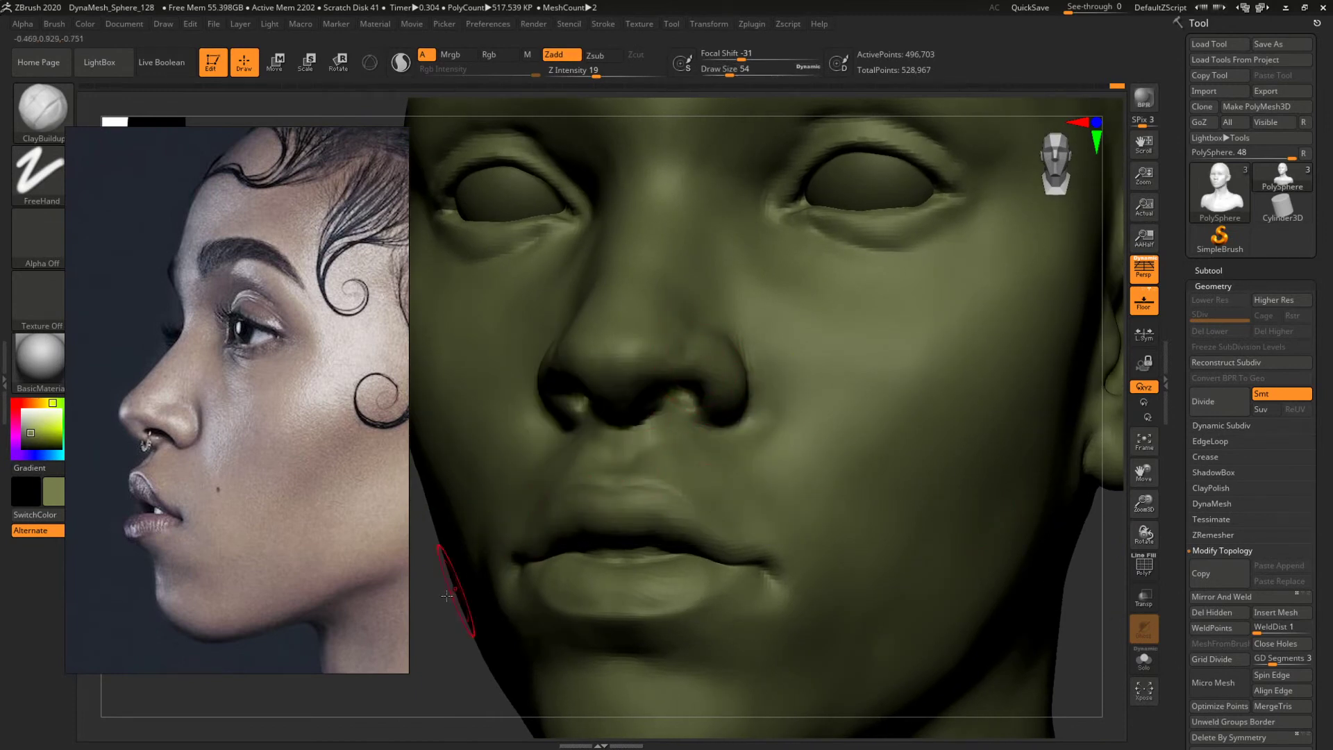
left_click_drag(446, 596, 459, 569)
key("space")
left_click_drag(698, 337, 700, 330)
key("space")
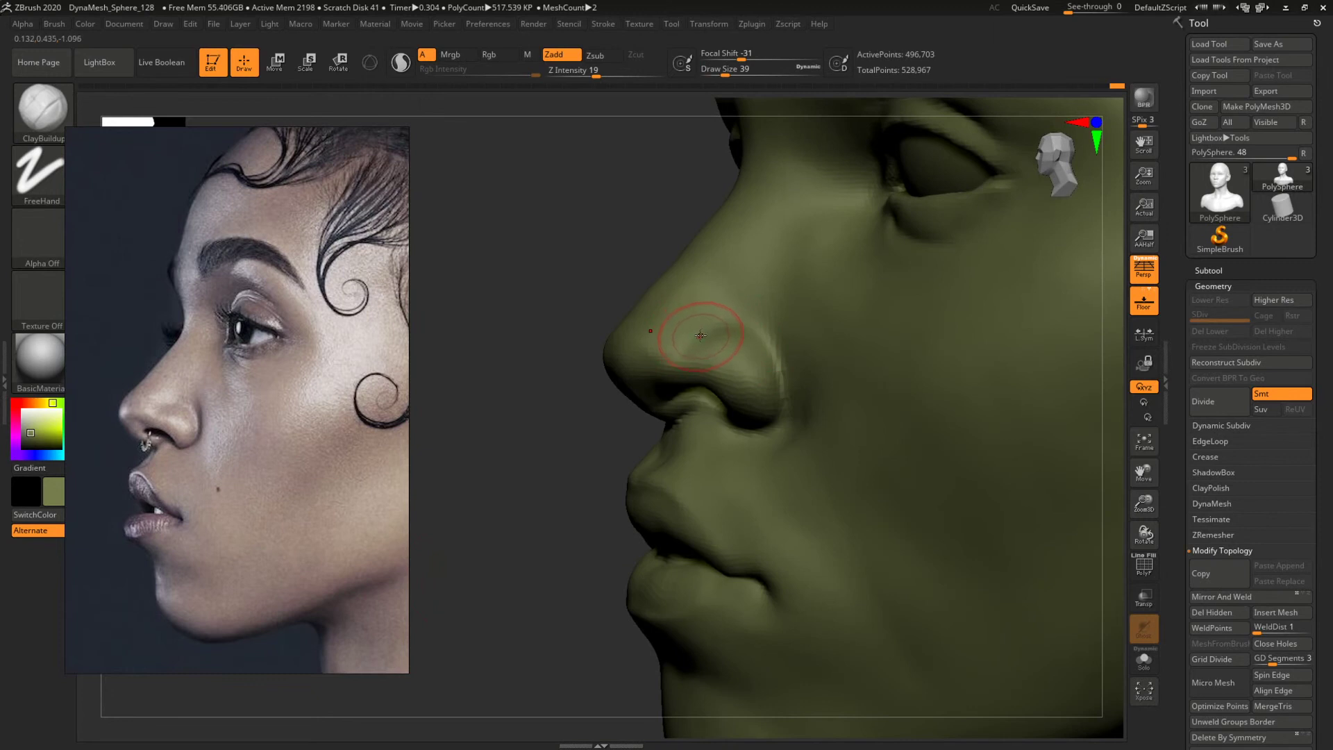
left_click_drag(586, 281, 650, 351)
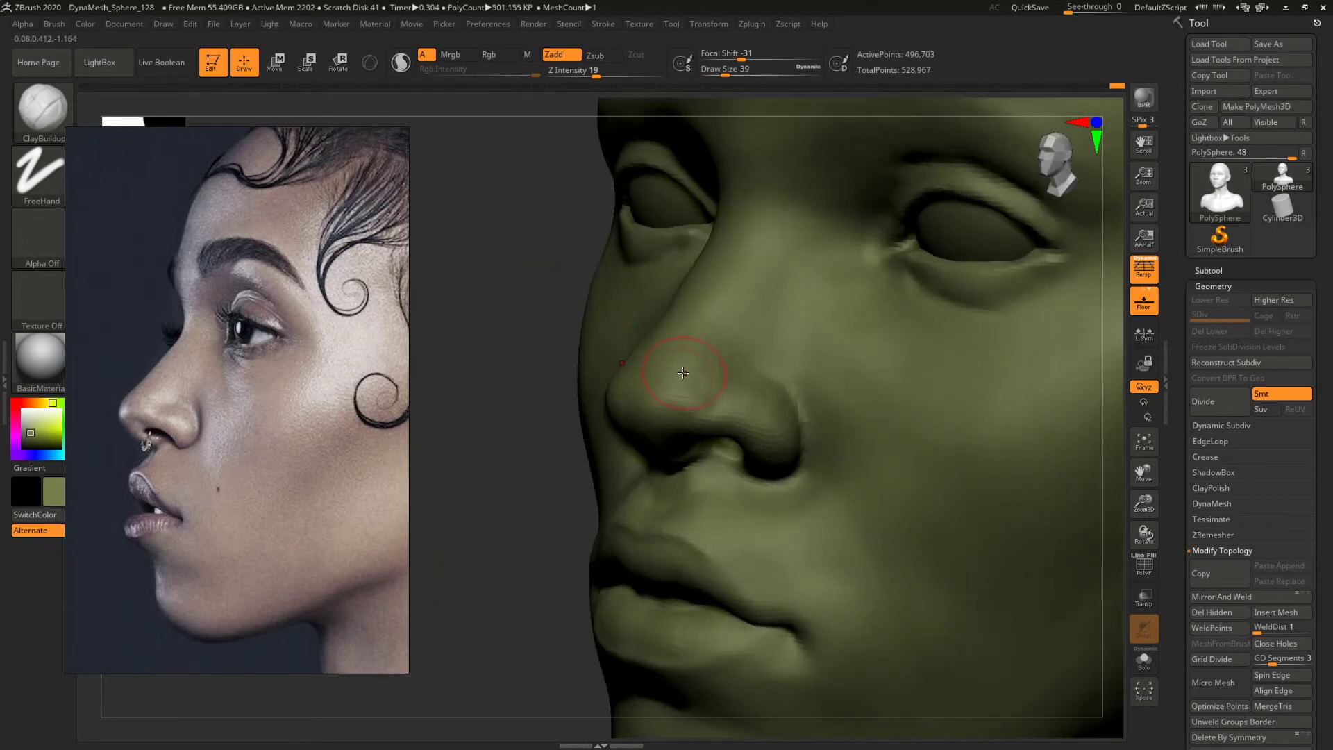
left_click_drag(521, 392, 549, 389)
Mask the planes of the nose tip and its underside with the MaskPen at draw size 14.
key("space")
mouse_move(634, 379)
left_mouse_down()
mouse_move(617, 379)
mouse_move(695, 402)
mouse_move(645, 394)
mouse_move(666, 346)
mouse_move(704, 410)
left_mouse_up()
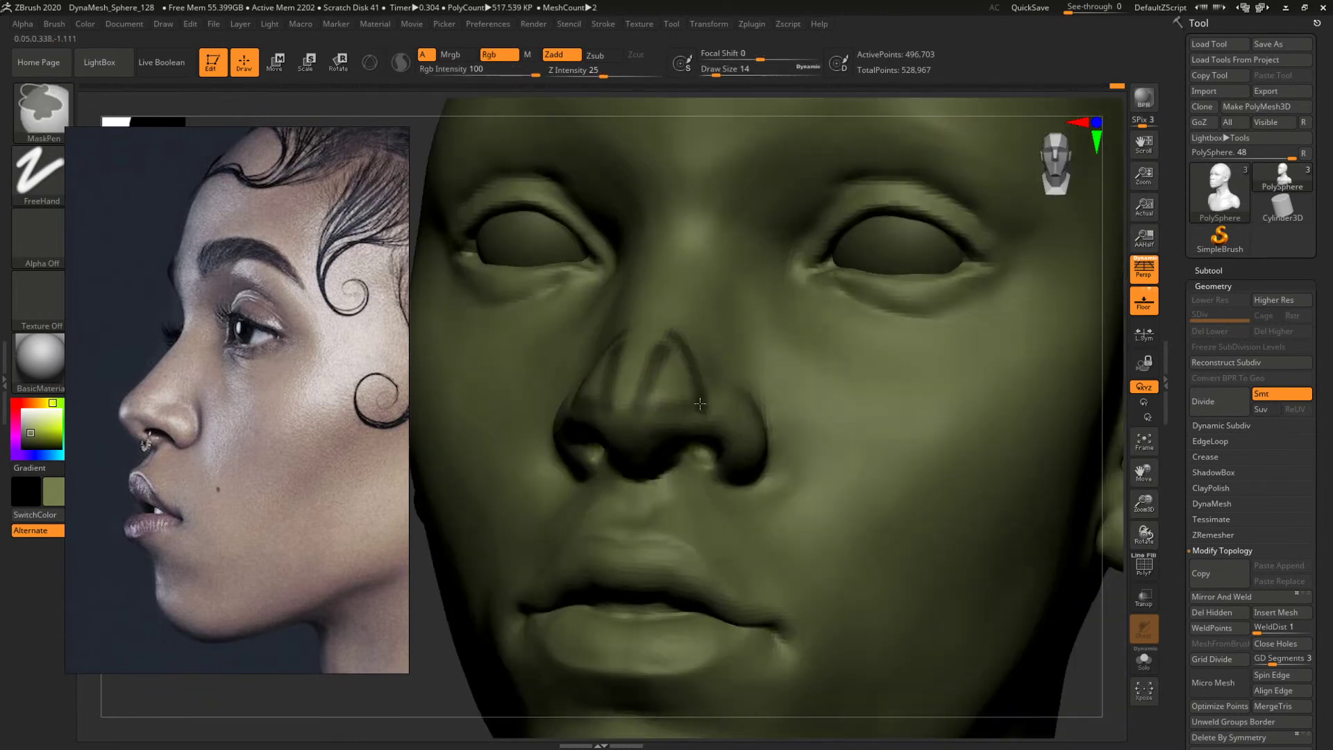
left_click_drag(415, 609, 625, 385)
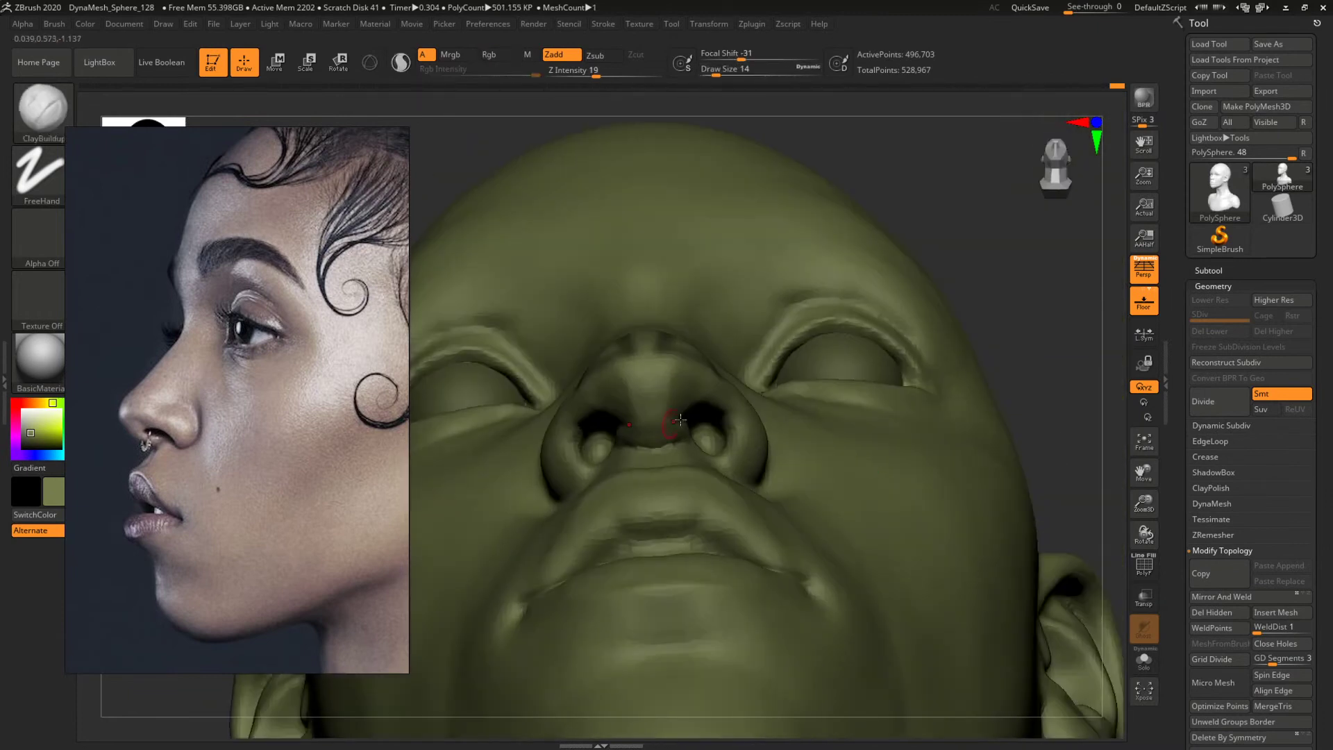
key("ctrl")
mouse_move(668, 434)
left_mouse_down("ctrl")
mouse_move(664, 372)
mouse_move(704, 373)
mouse_move(681, 416)
left_mouse_up("ctrl")
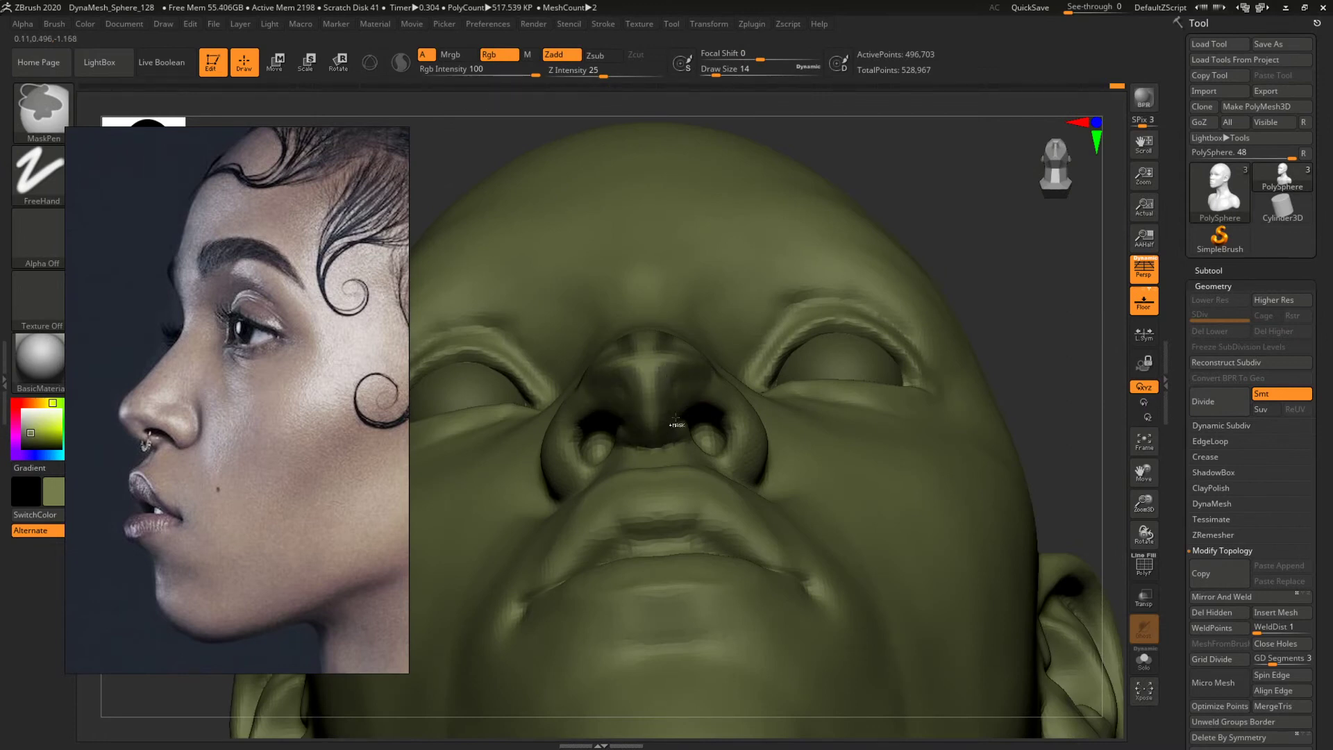
mouse_move(986, 187)
left_mouse_down()
mouse_move(950, 231)
mouse_move(854, 241)
left_mouse_up()
mouse_move(619, 238)
left_mouse_down("alt")
mouse_move(590, 328)
mouse_move(605, 354)
left_mouse_up("alt")
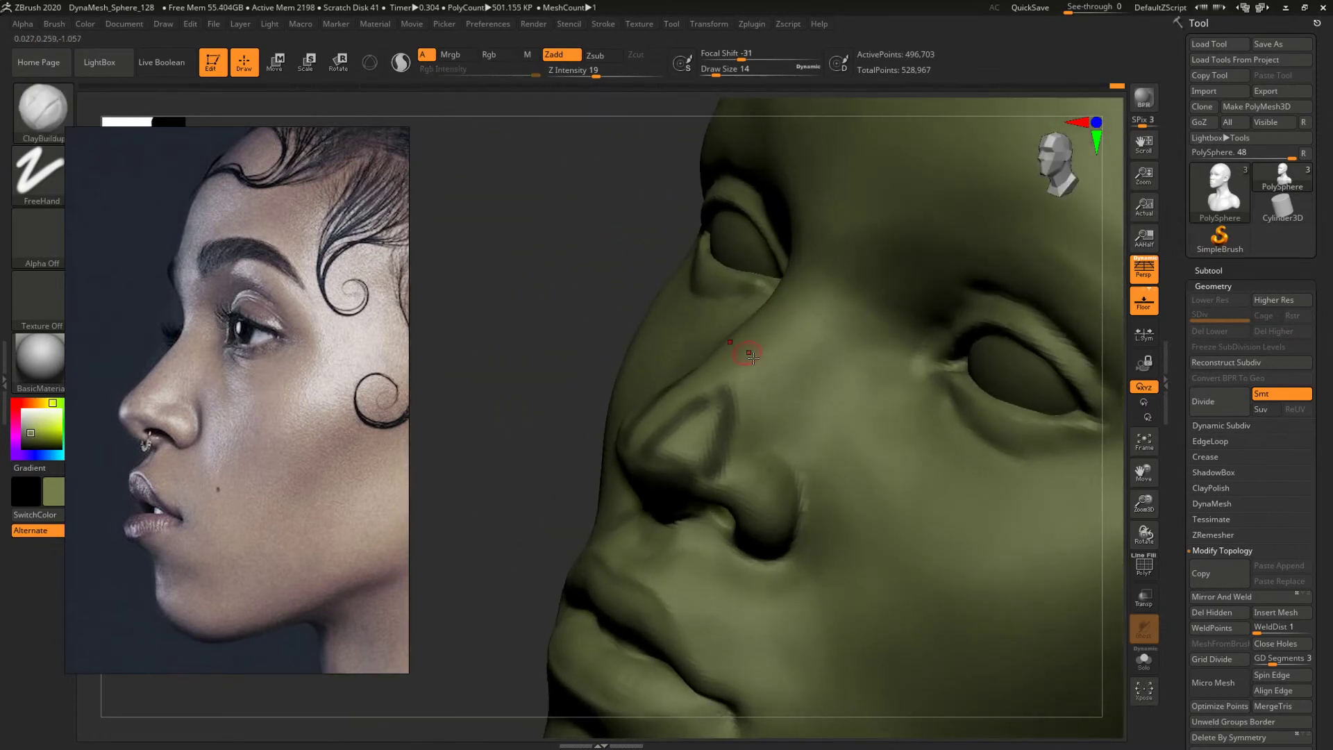
Mask the sidewalls of the nose at draw size 25 to show the nose's planes, and clear the mask.
key("ctrl")
mouse_move(759, 352)
left_mouse_down("ctrl")
mouse_move(775, 416)
mouse_move(764, 326)
mouse_move(798, 312)
mouse_move(798, 427)
left_mouse_up("ctrl")
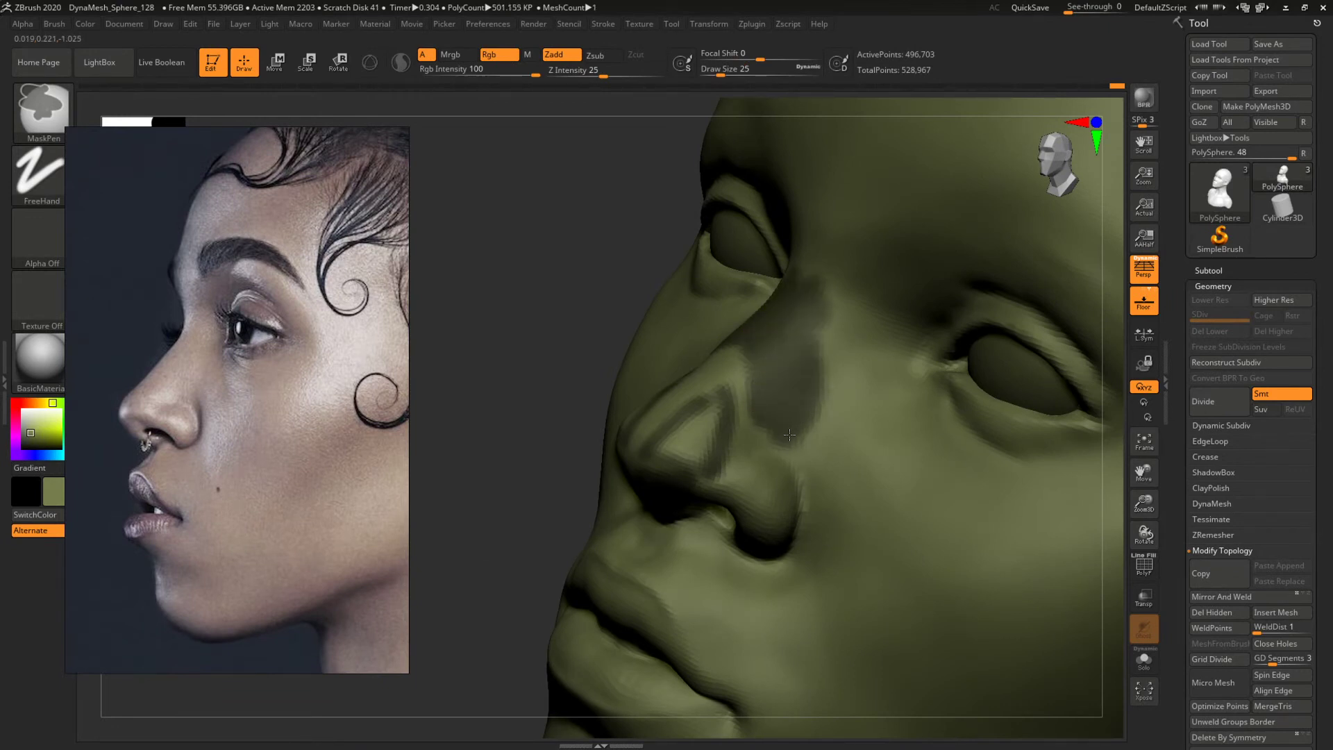
mouse_move(530, 322)
left_mouse_down()
mouse_move(548, 368)
mouse_move(518, 346)
mouse_move(649, 396)
left_mouse_up()
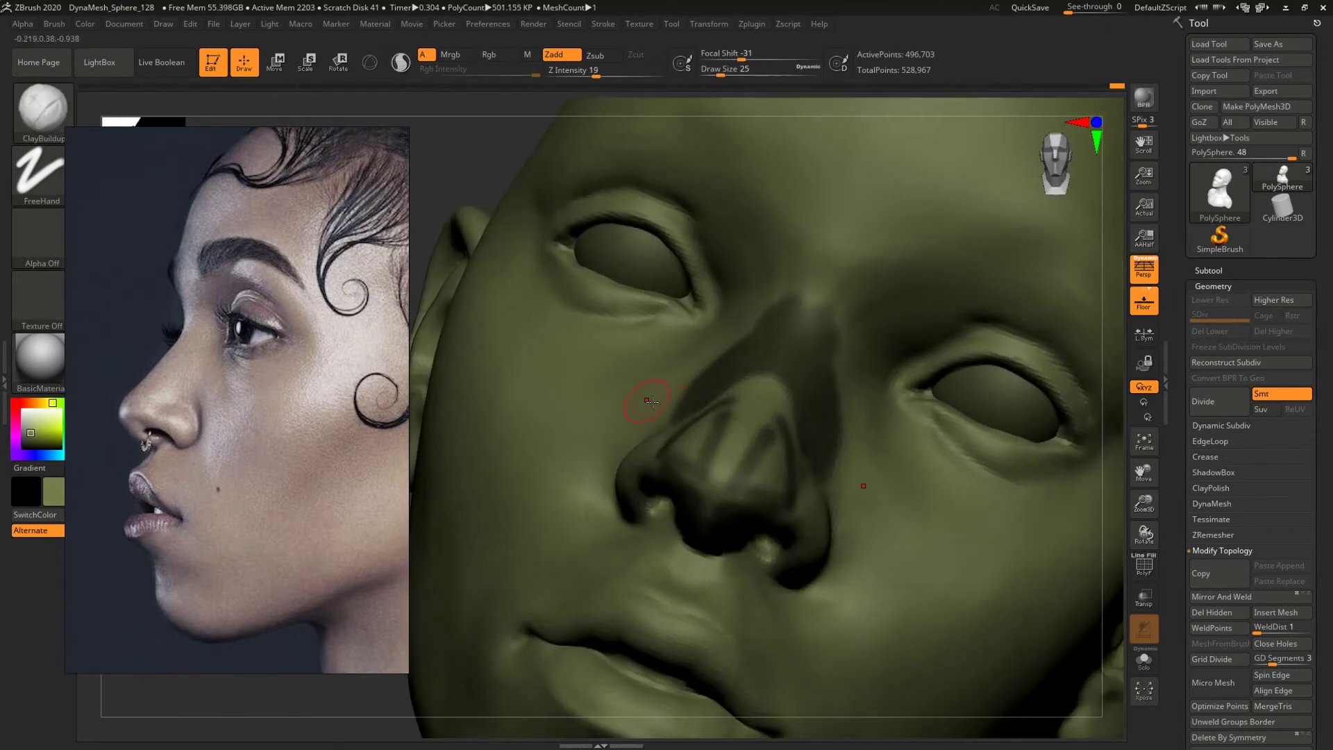
key("space")
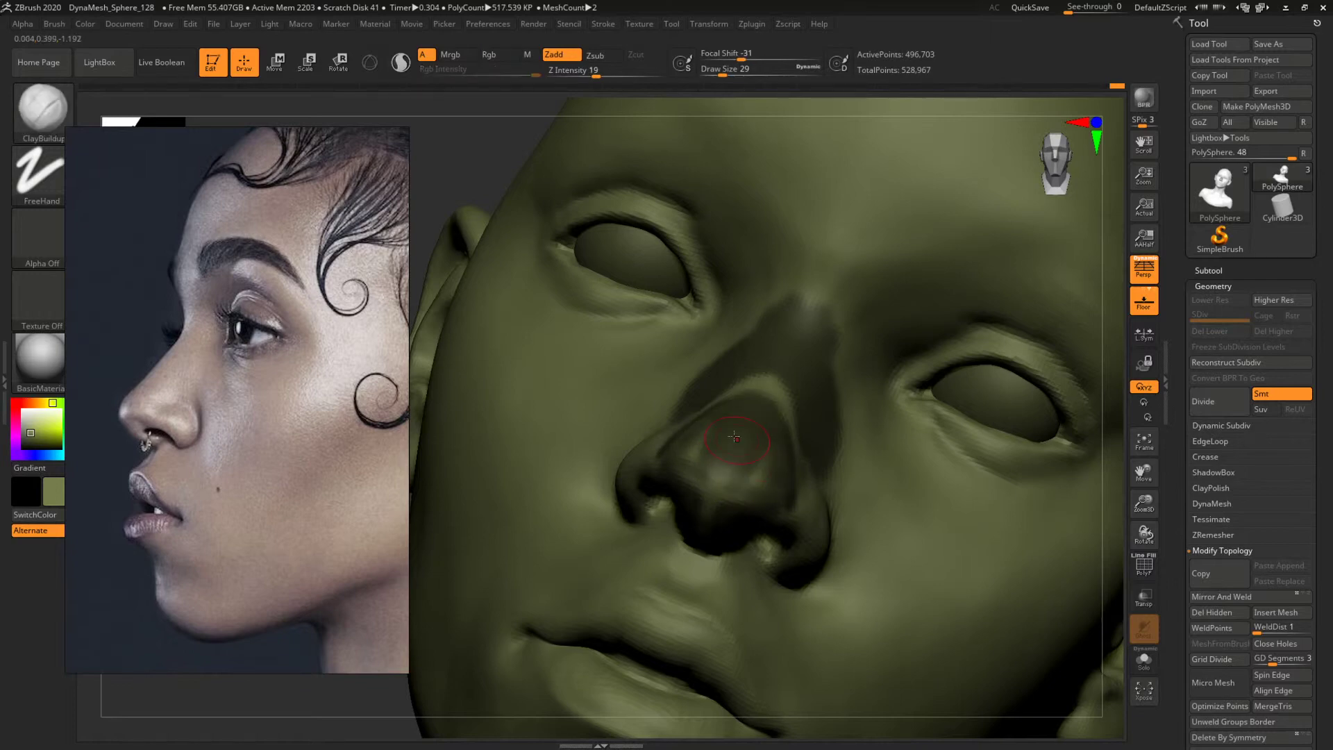
mouse_move(445, 229)
left_mouse_down()
mouse_move(512, 262)
mouse_move(477, 223)
mouse_move(535, 264)
mouse_move(616, 402)
mouse_move(694, 410)
mouse_move(727, 448)
left_mouse_up()
Refine the nose tip and sidewall with the ClayBuildup brush at draw size 39.
key("b")
key("c")
key("b")
key("space")
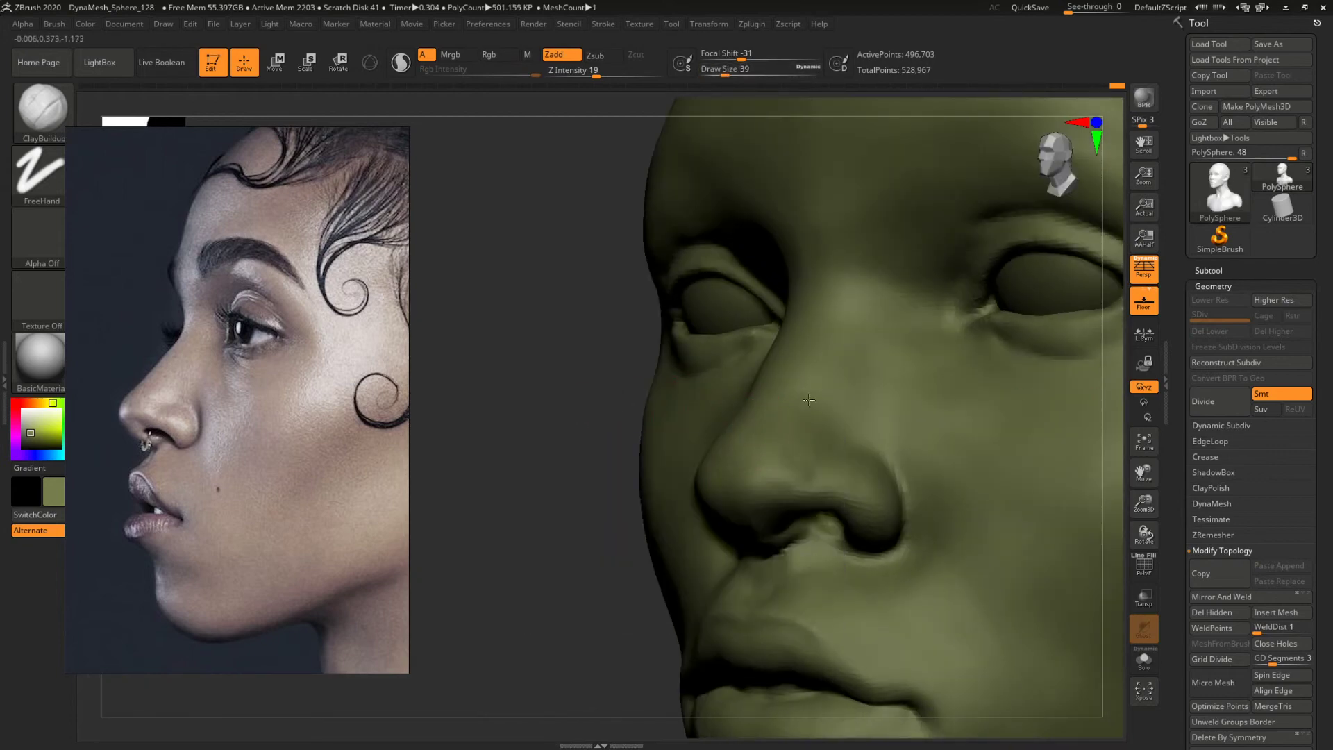
left_click_drag(568, 412, 603, 472)
left_click_drag(1040, 538, 785, 470, "alt")
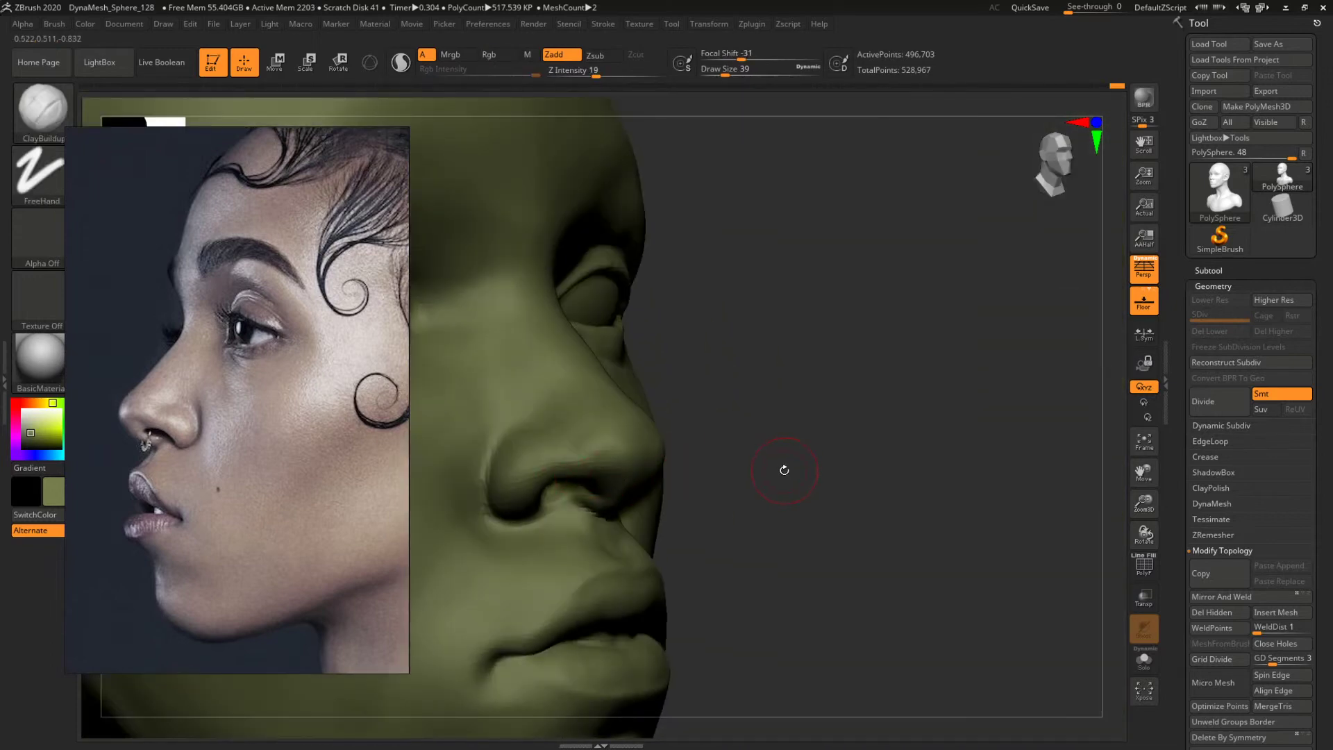
Adjust the nostril wing and nose profile from the side with the Move brush at draw sizes 39 and 49.
key("b")
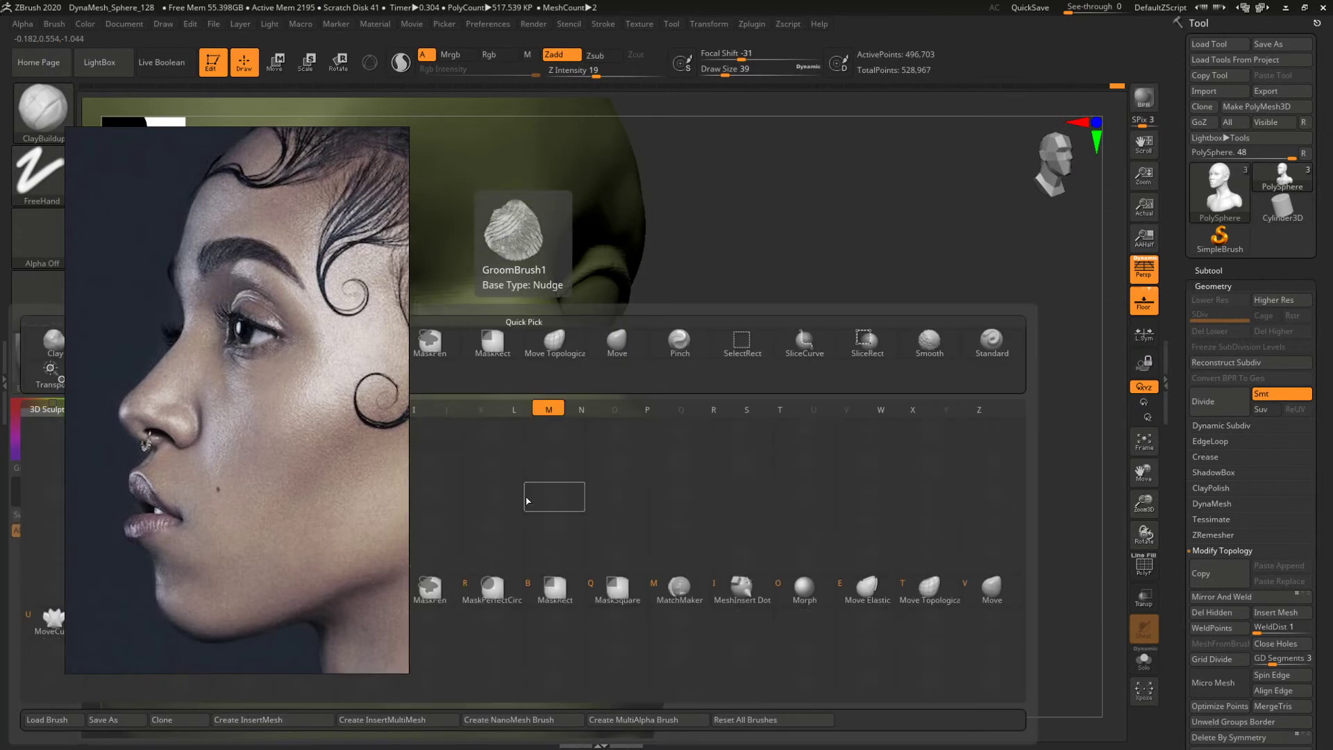
key("m")
key("v")
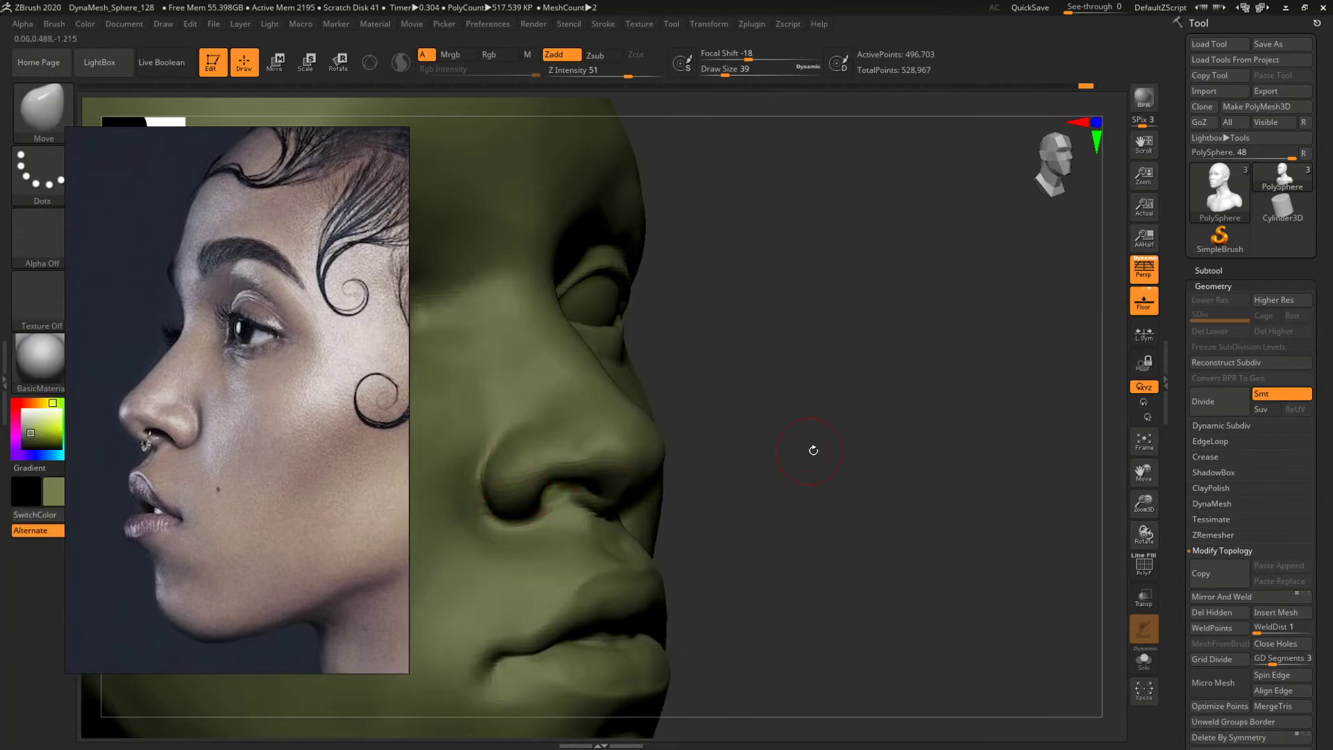
mouse_move(813, 450)
left_mouse_down()
mouse_move(875, 456)
mouse_move(702, 437)
mouse_move(738, 391)
mouse_move(737, 427)
left_mouse_up()
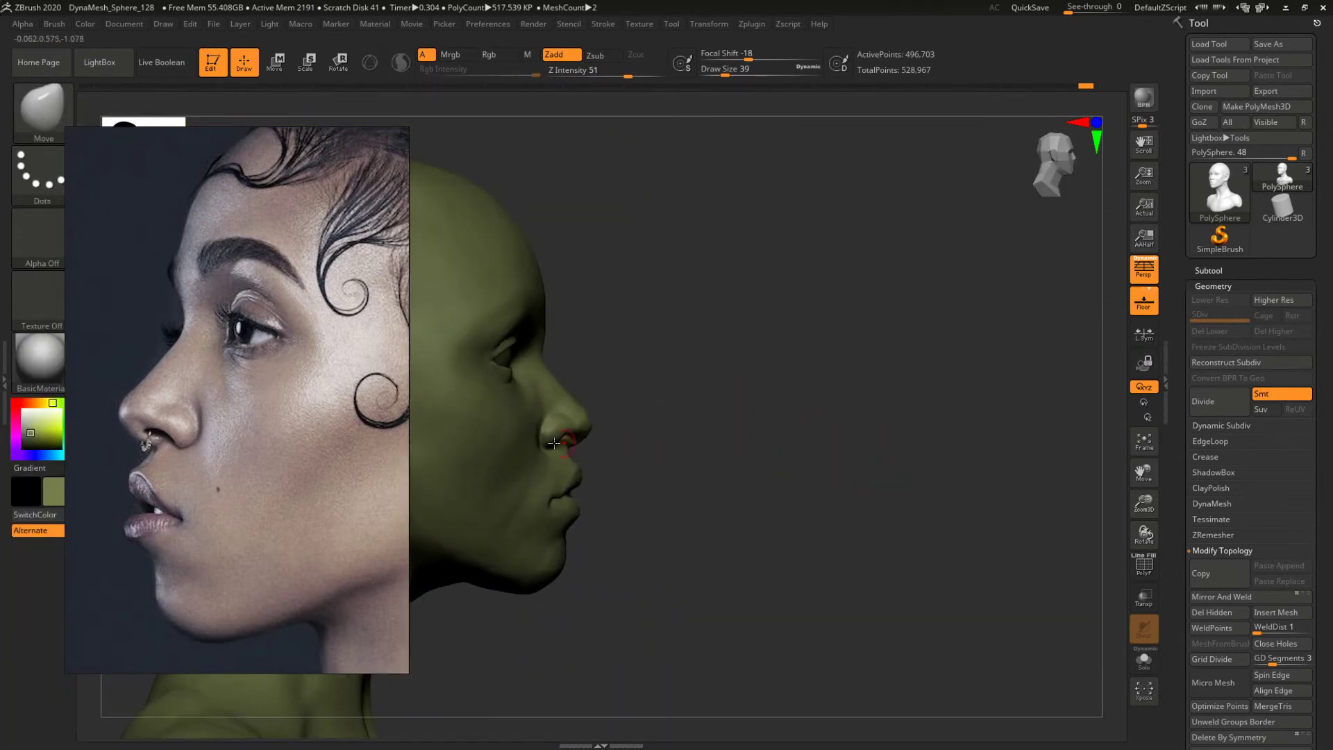
left_click_drag(401, 423, 827, 427, "alt")
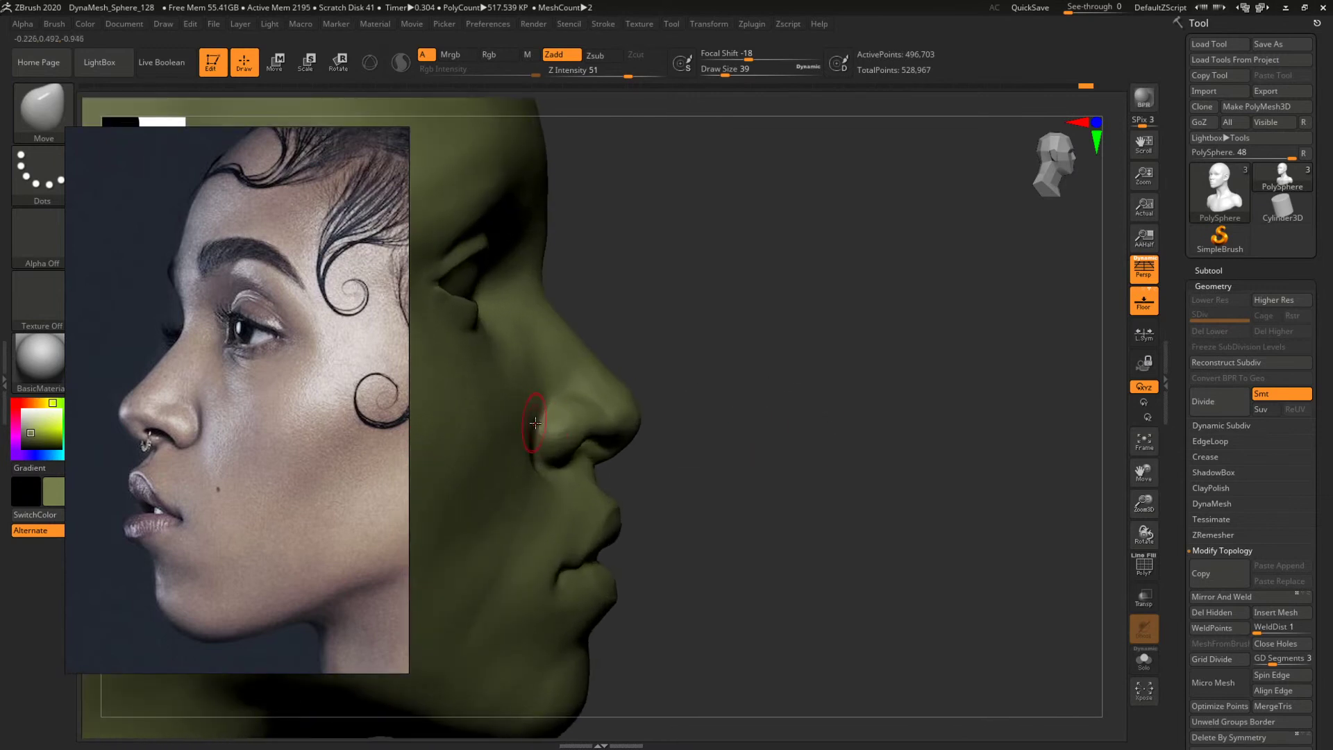
key("bracketright")
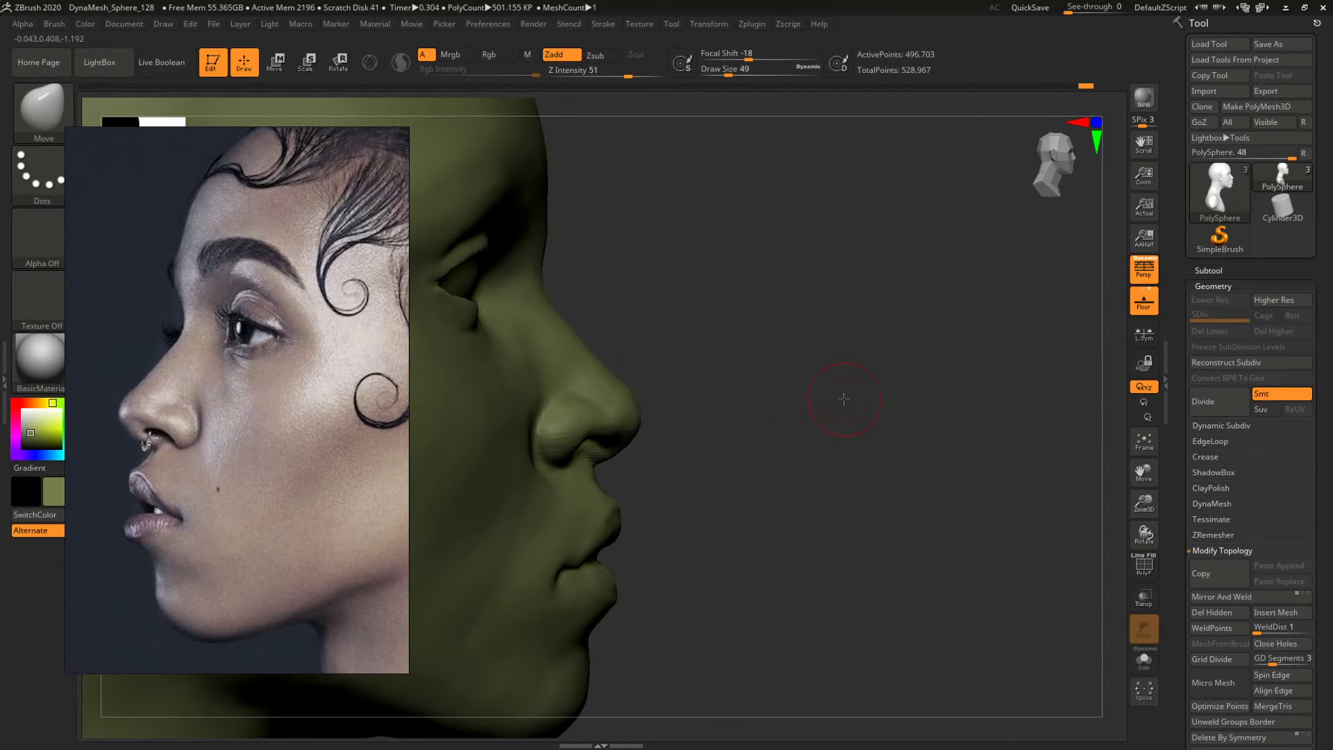
Build up the cheeks beside the nostrils with ClayBuildup at draw size 74, and smooth them at size 51.
left_click_drag(844, 399, 746, 413)
key("b")
key("c")
key("b")
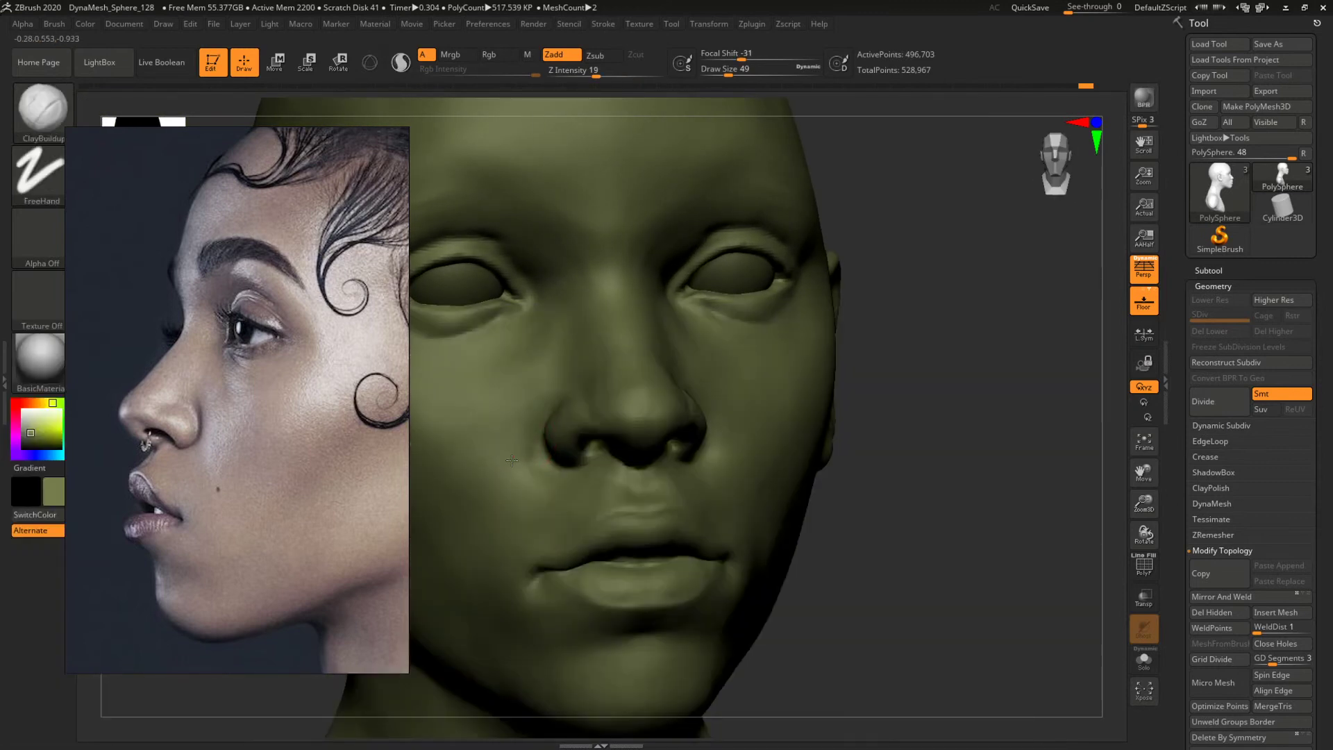
key("bracketright")
key("bracketright")
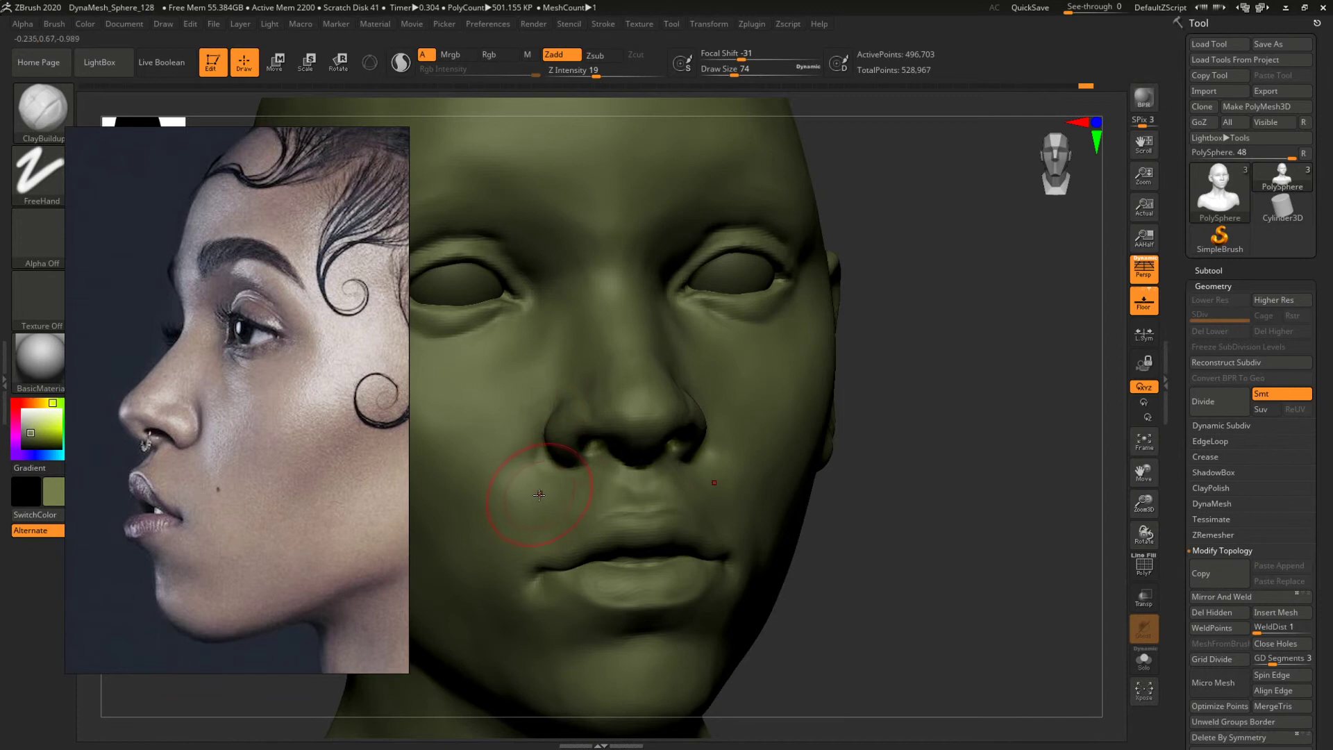
key("space")
left_click_drag(539, 495, 523, 495)
key("shift")
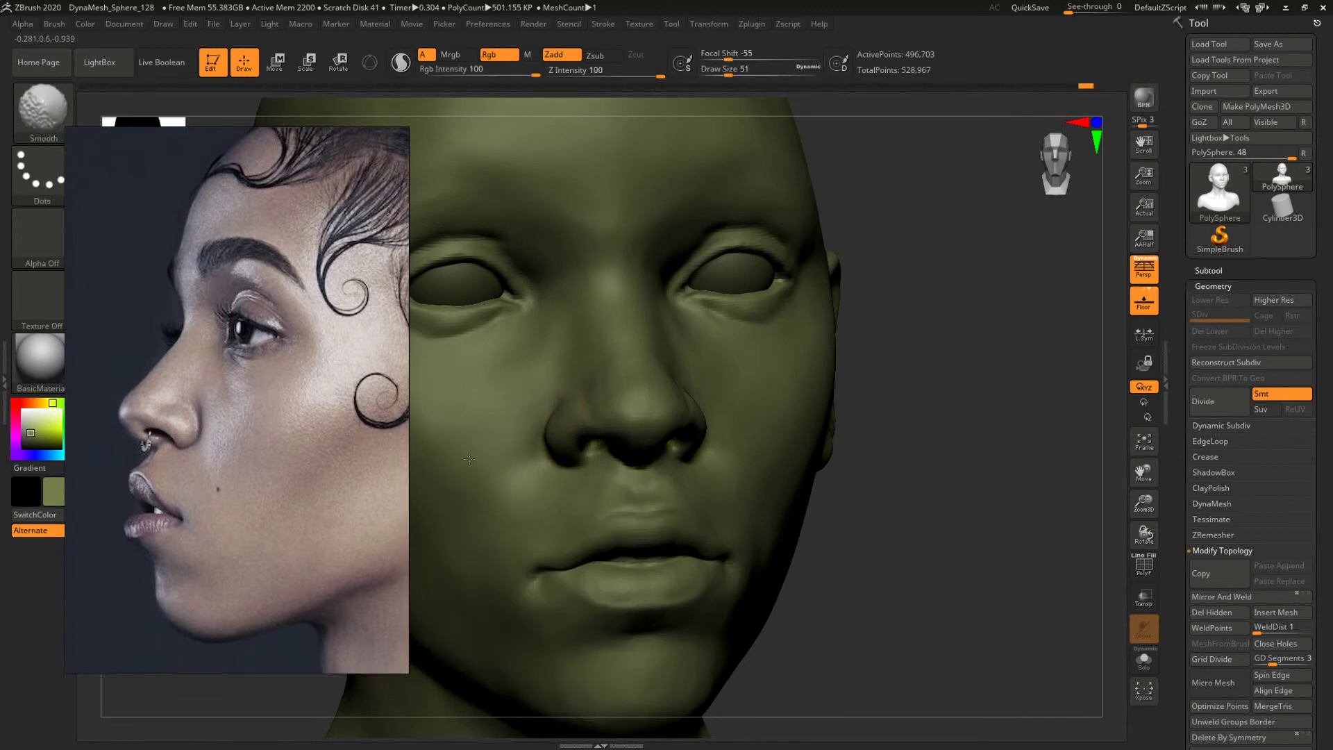
left_click_drag(985, 542, 984, 528)
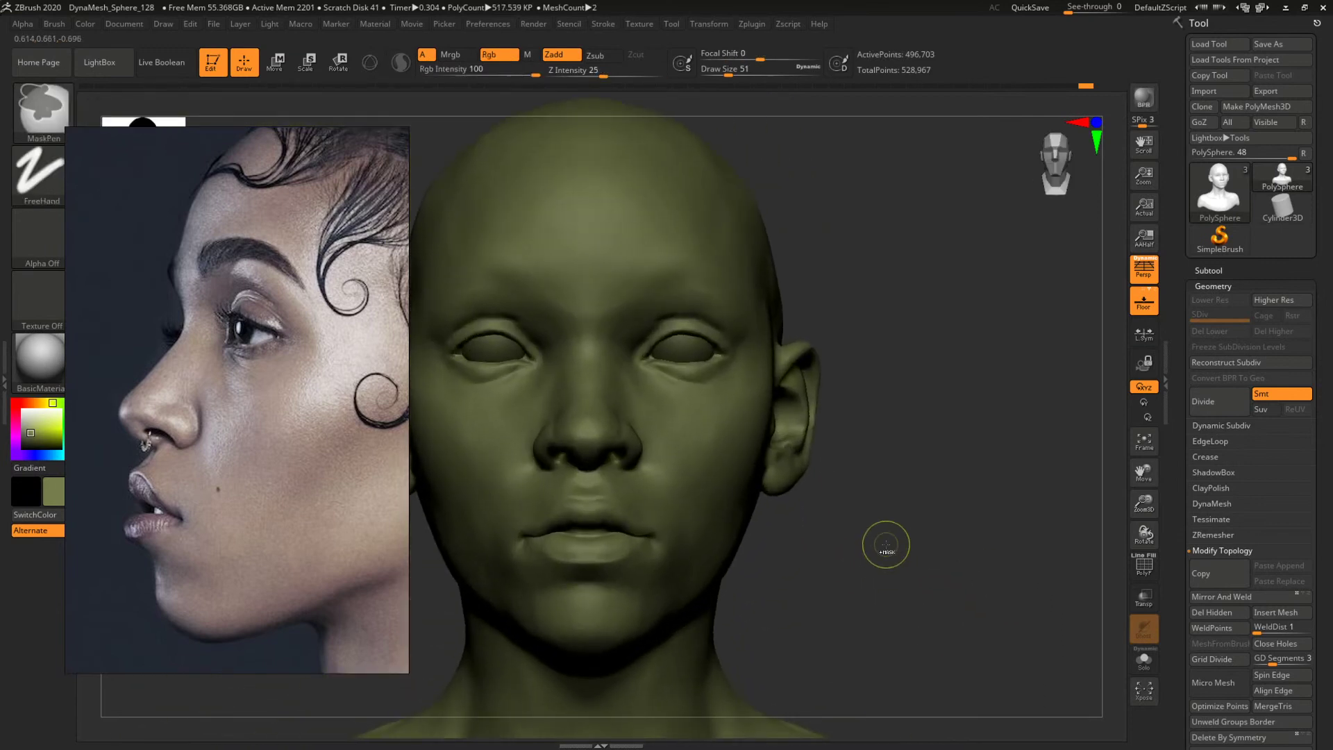
Start saving the project and browse to the Personal_projects/FKATwigs/01_Modelling/Zbrush/Scenes folder on the CG_Stuff drive.
key("ctrl+o")
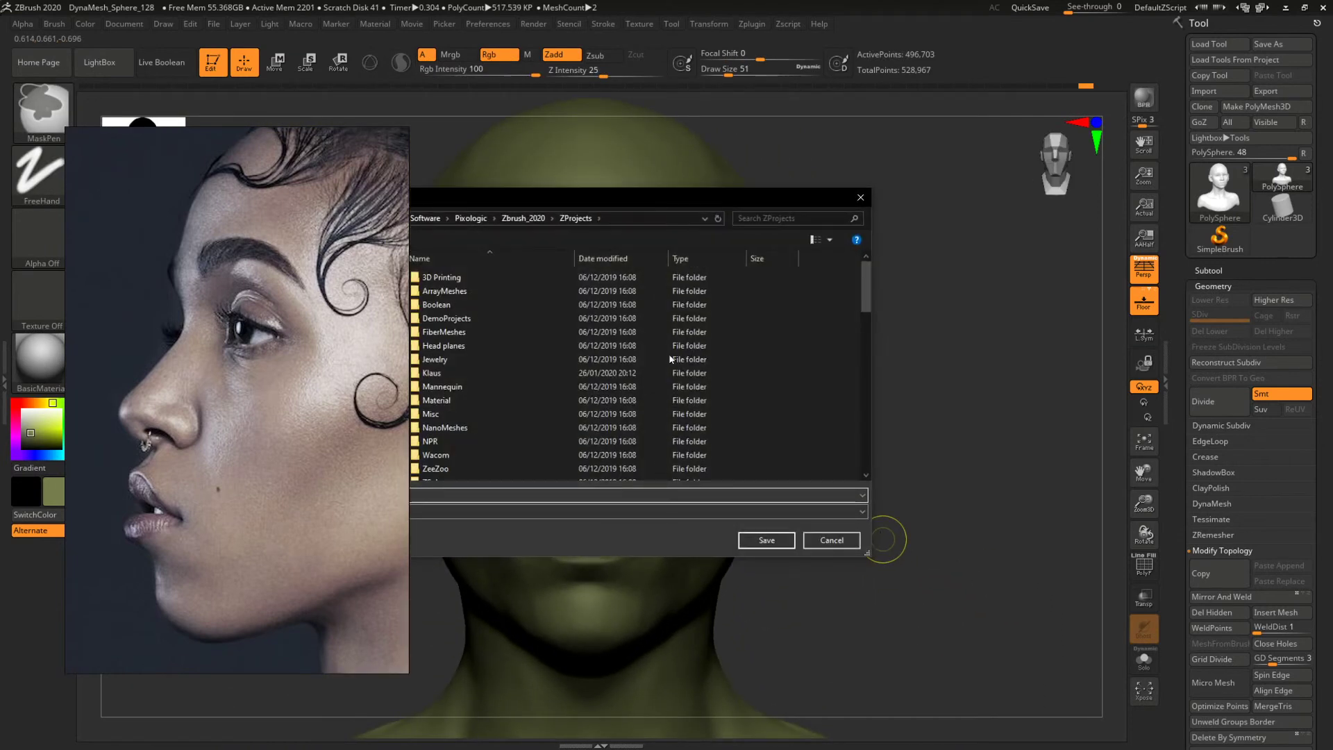
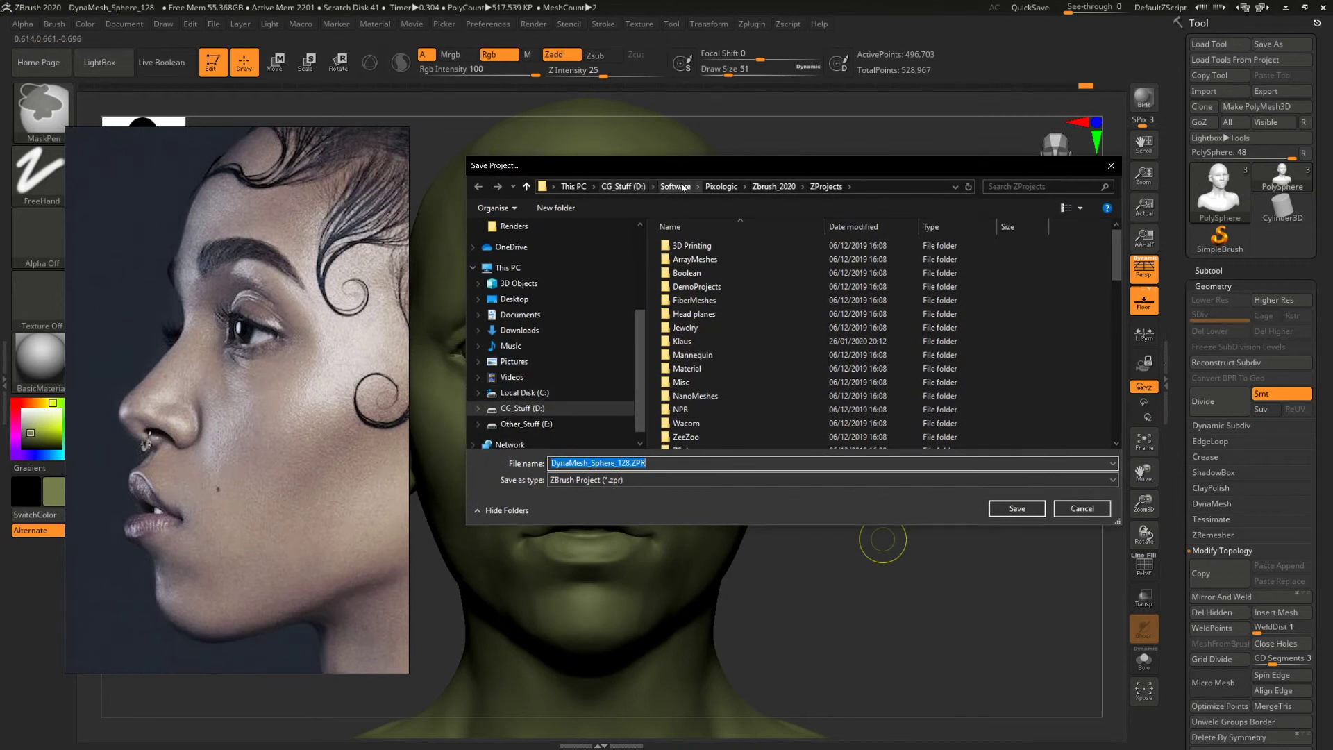
left_click(623, 186)
double_click(690, 260)
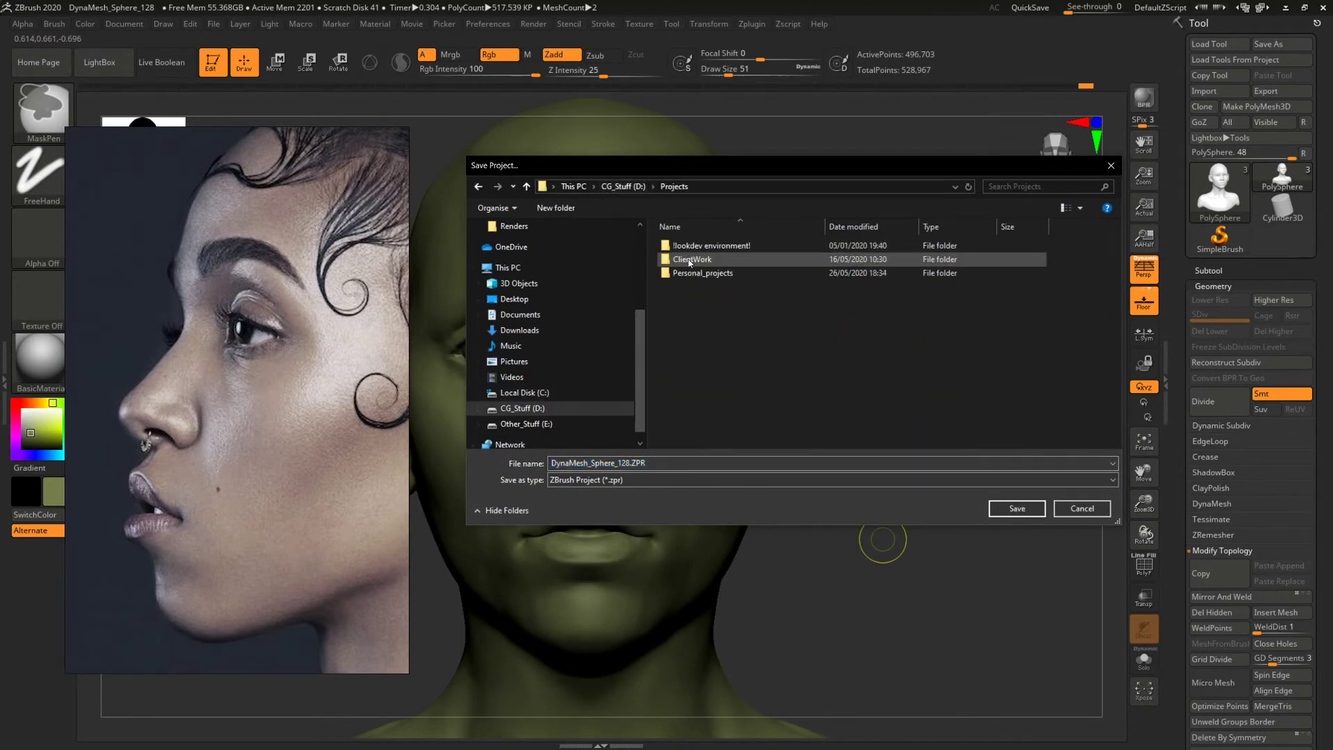
double_click(700, 274)
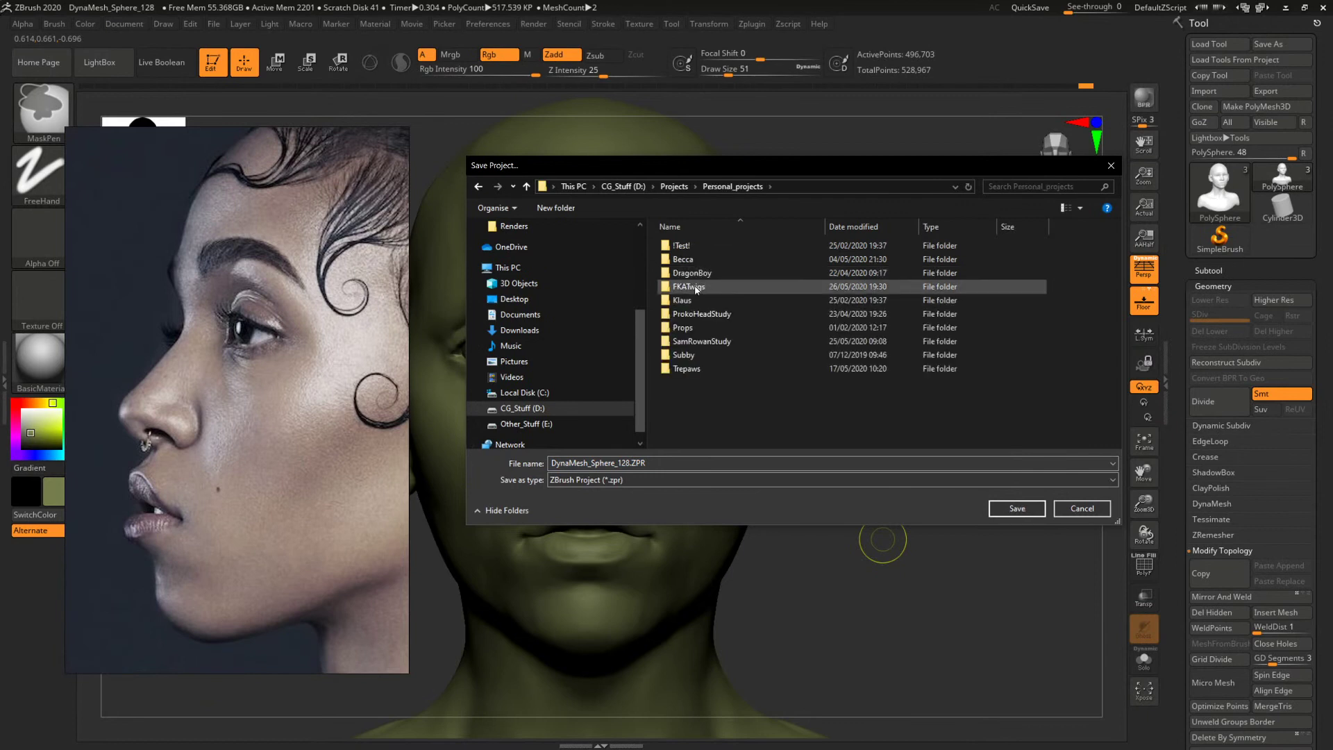
double_click(698, 287)
double_click(689, 260)
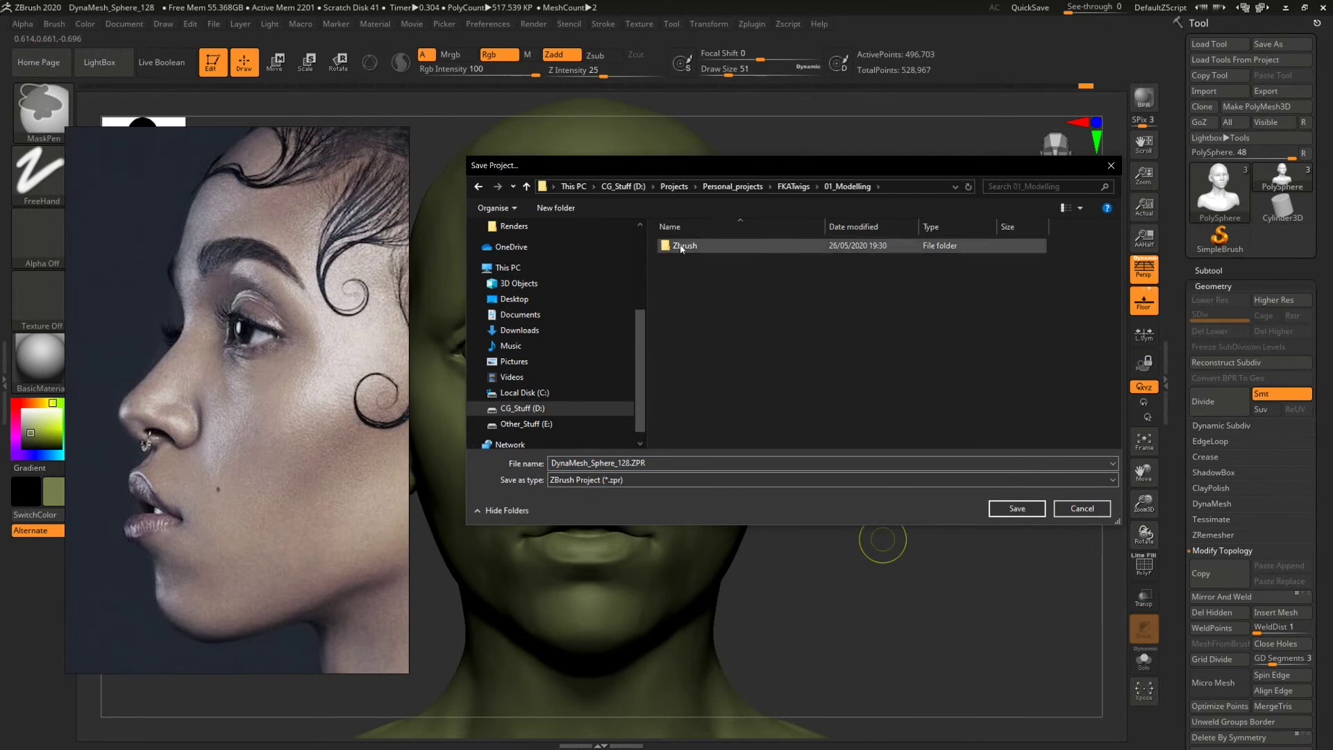
double_click(687, 246)
double_click(688, 260)
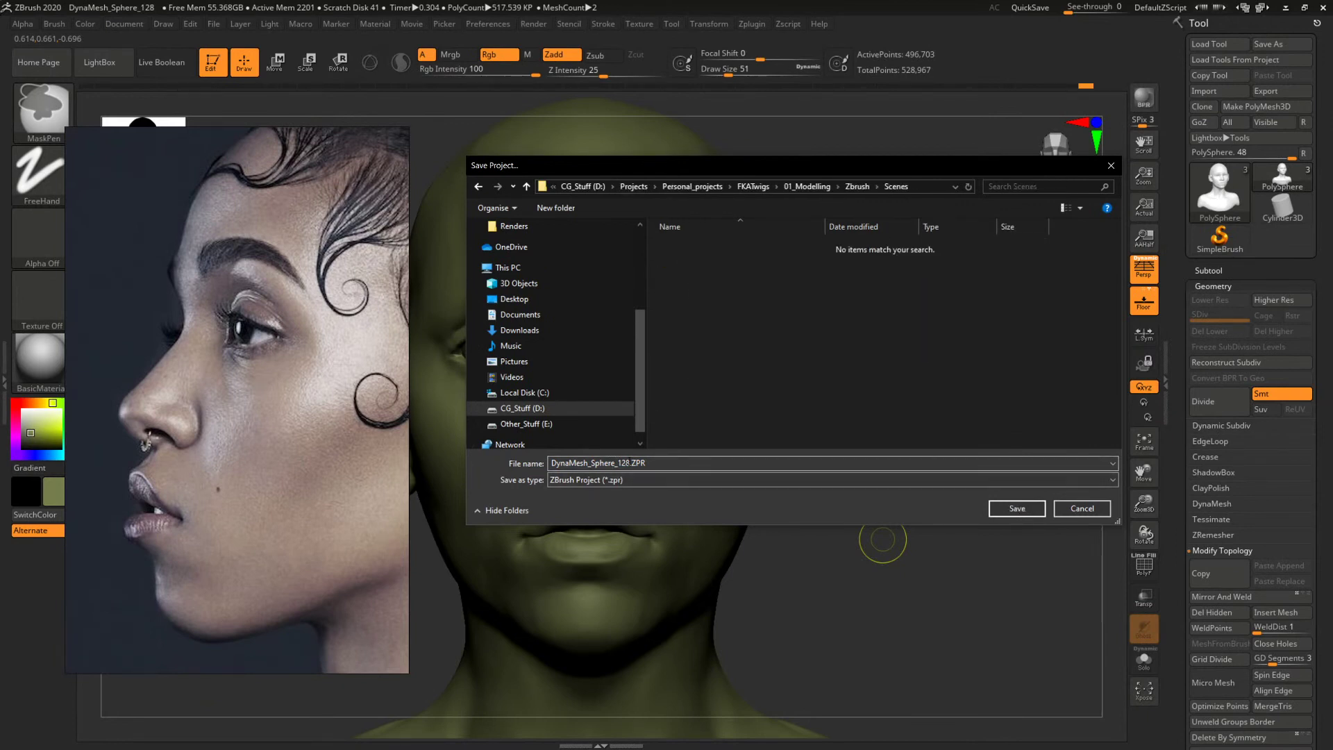
Name the project FKATwigs_Sculpt_1001 and save it in the Scenes folder.
left_click(628, 463)
left_click_drag(630, 463, 548, 463)
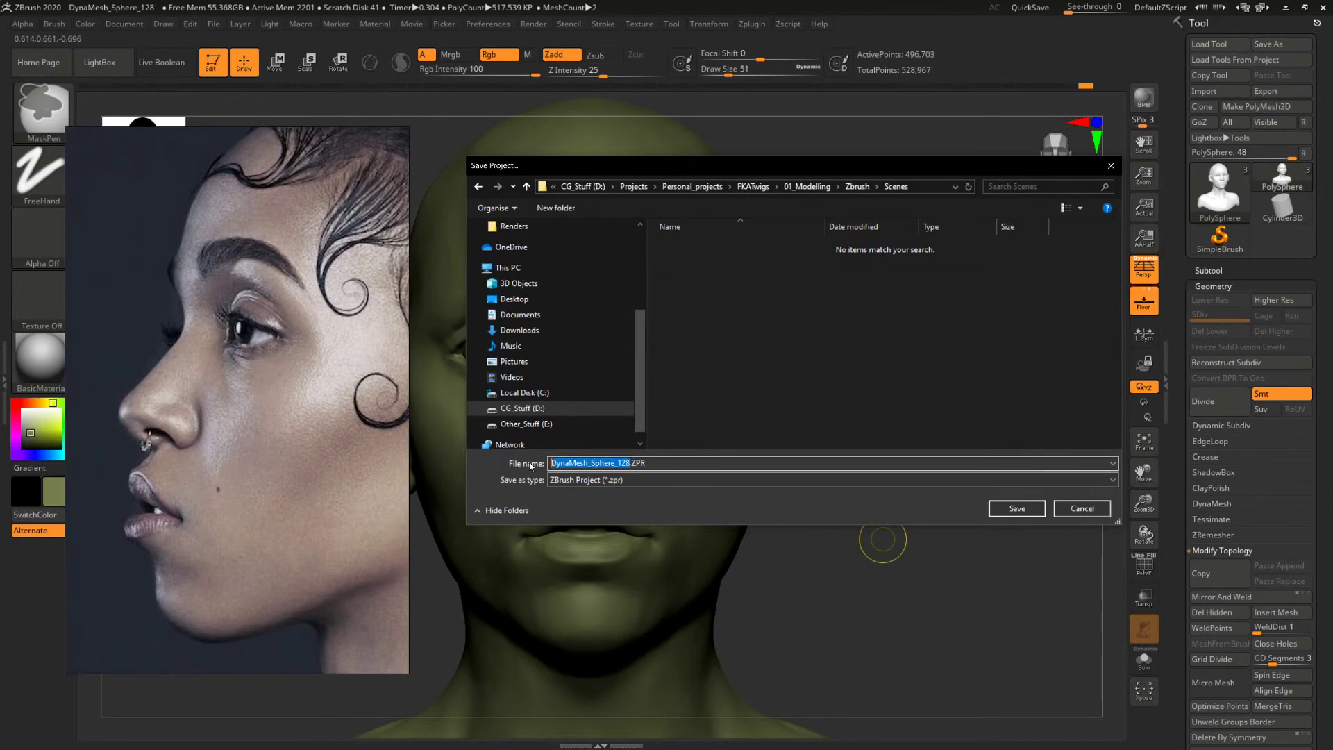
type("FKATwigs_Sculpt_1001")
key("Return")
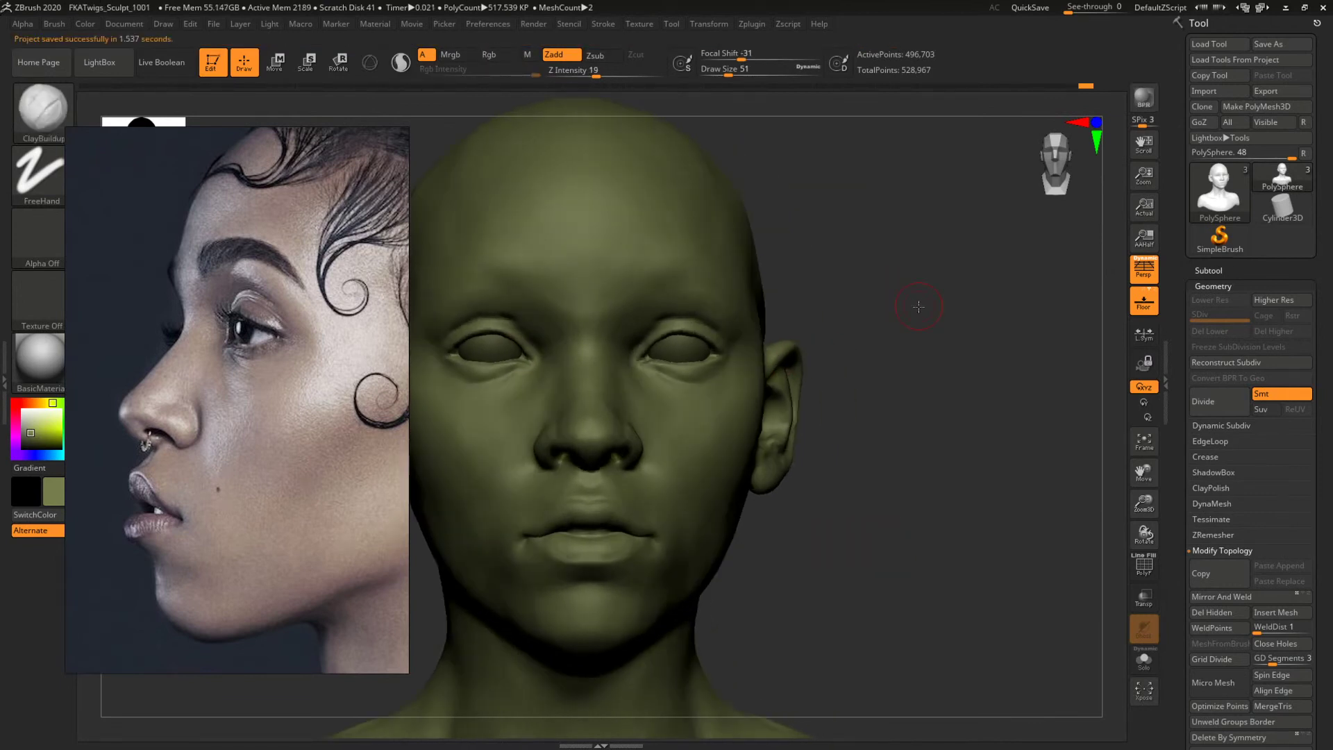
Save the project again as a new version named FKATwigs_Sculpt_1002.
key("ctrl+s")
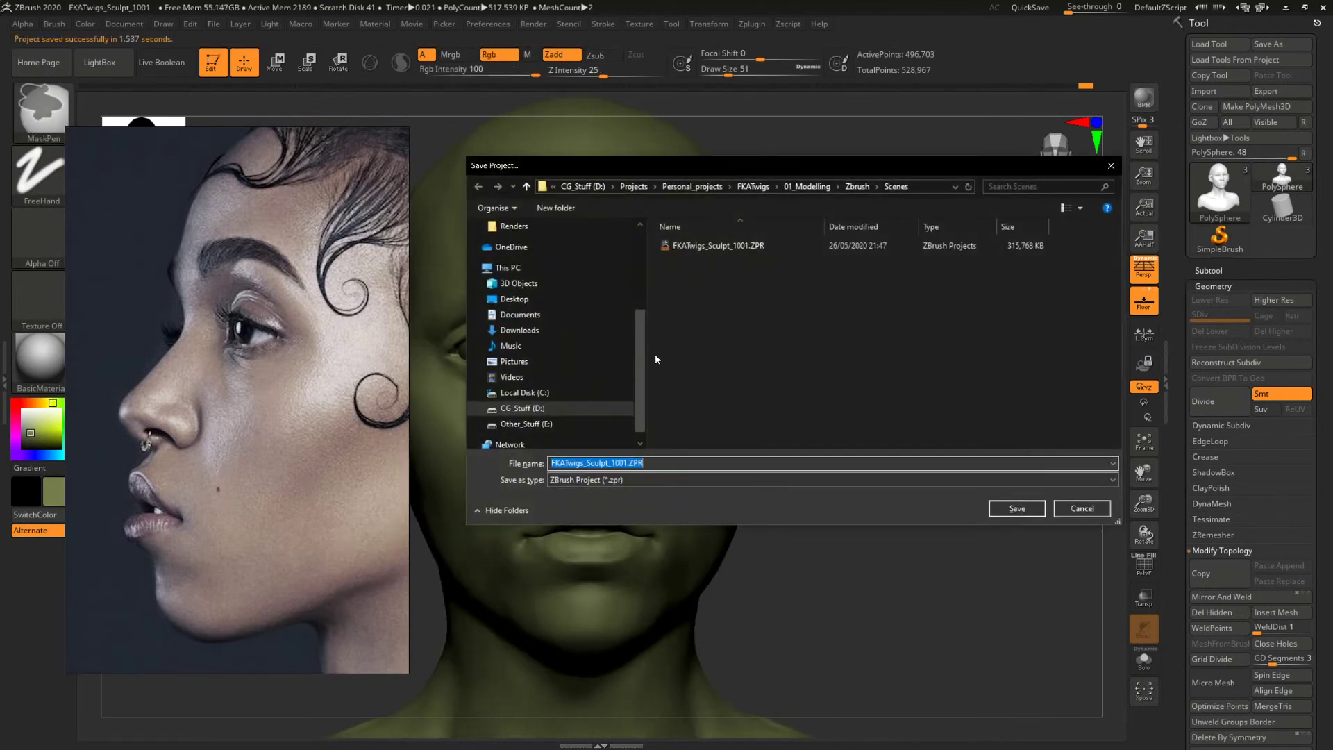
left_click(624, 462)
type("2")
key("Return")
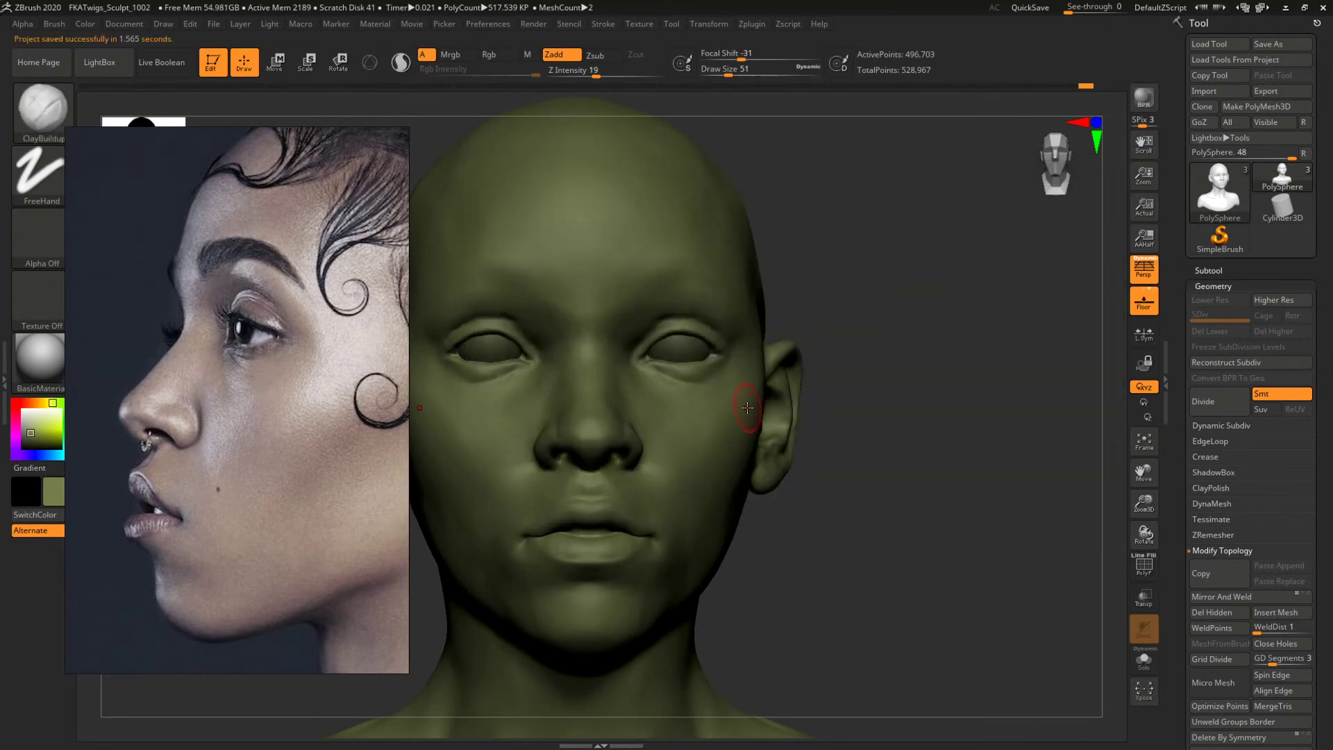
Delete the tool's undo history and save the project over the existing FKATwigs_Sculpt_1002 file.
left_click_drag(903, 332, 902, 332)
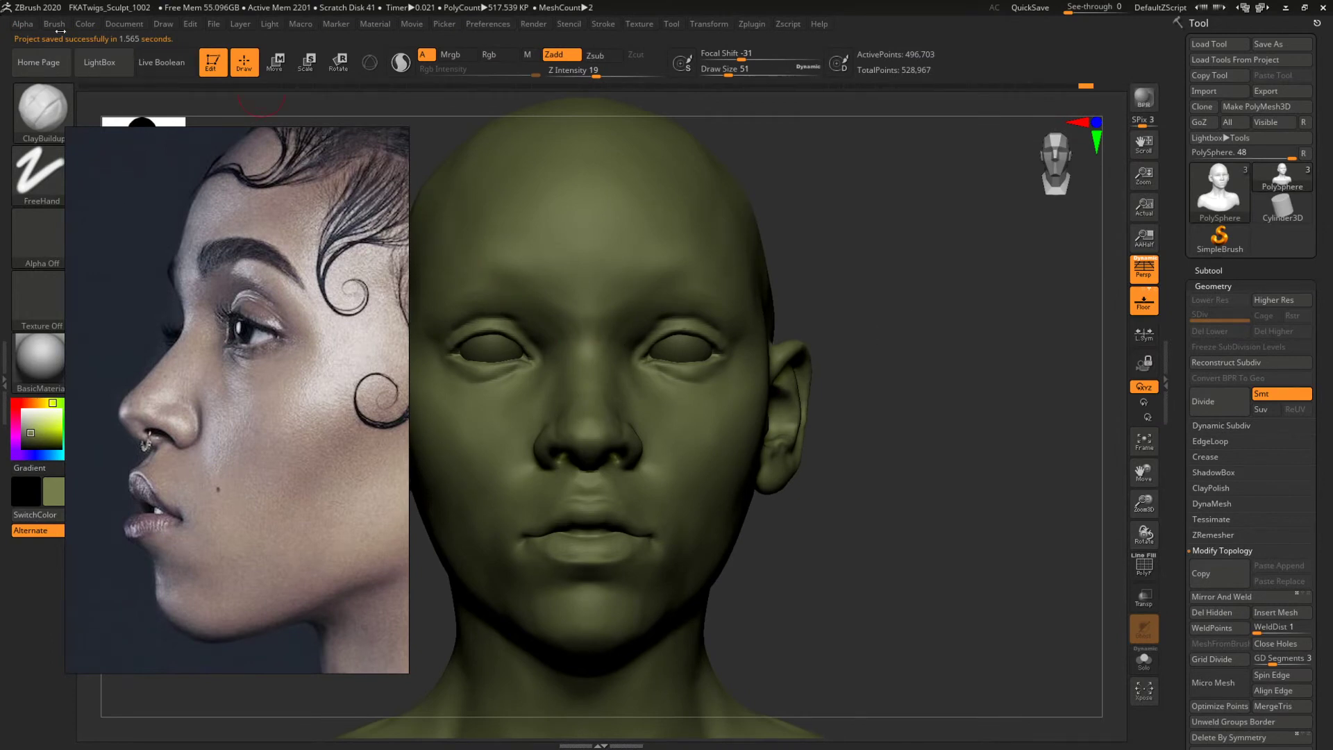
left_click(190, 24)
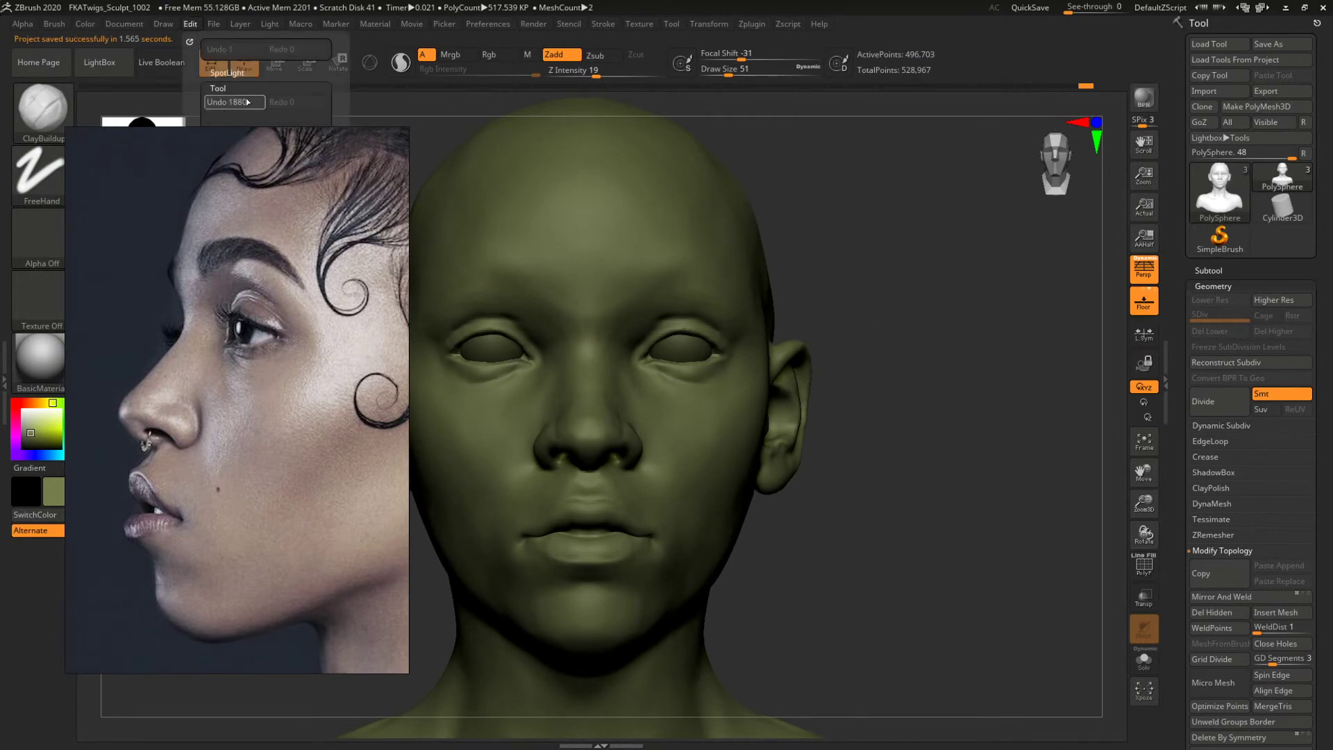
left_click(282, 149)
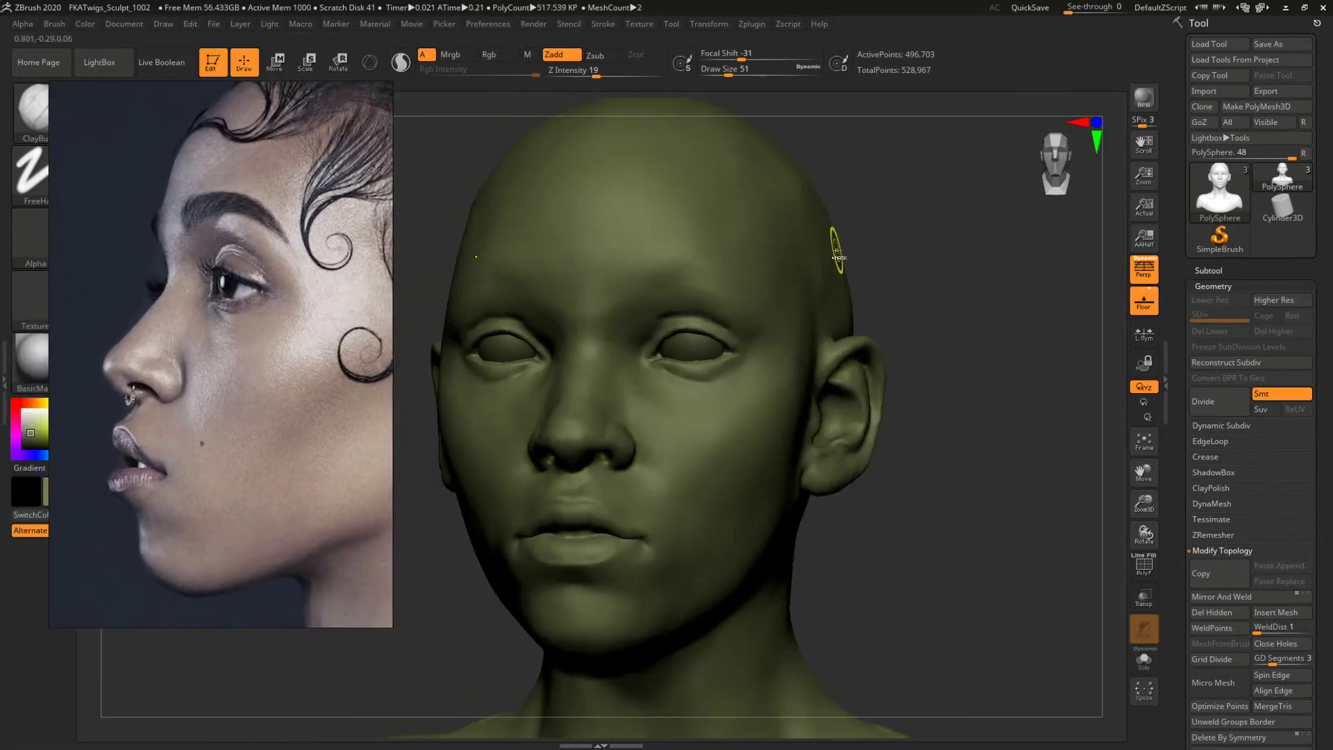
key("ctrl+s")
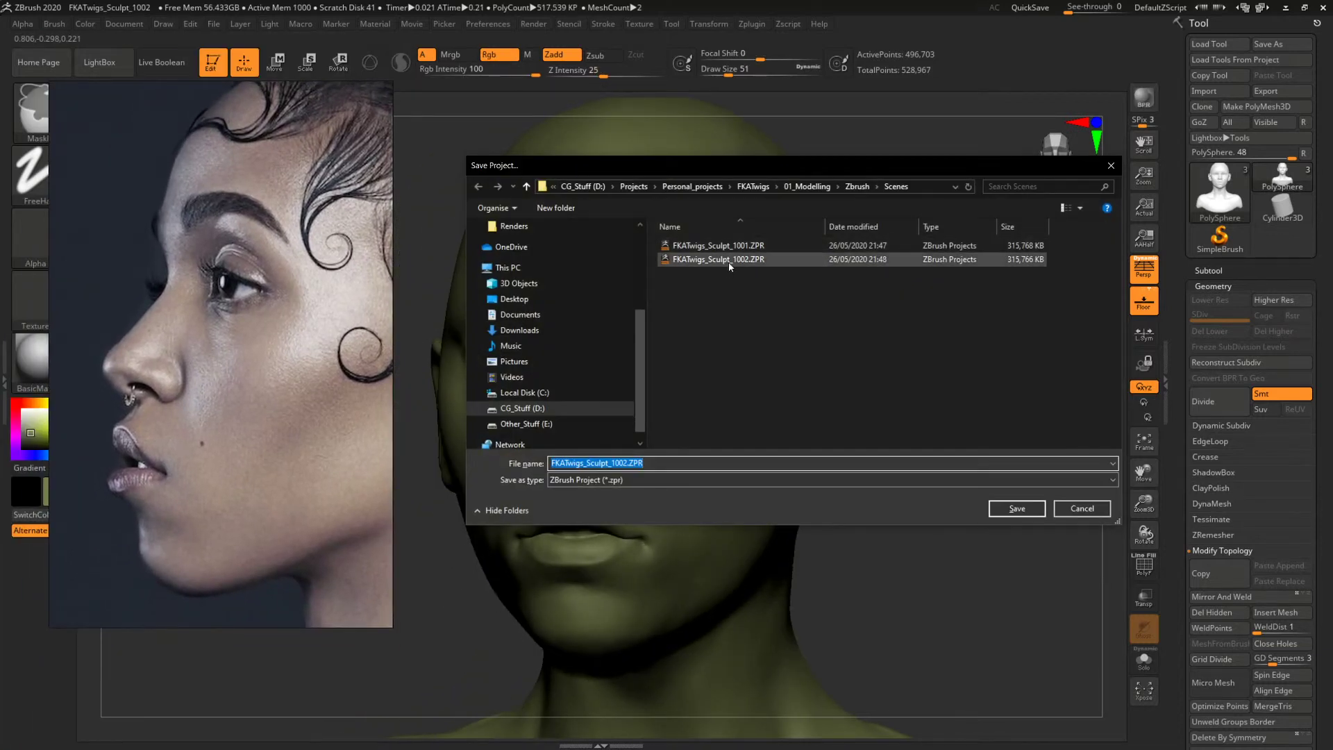
left_click(1022, 512)
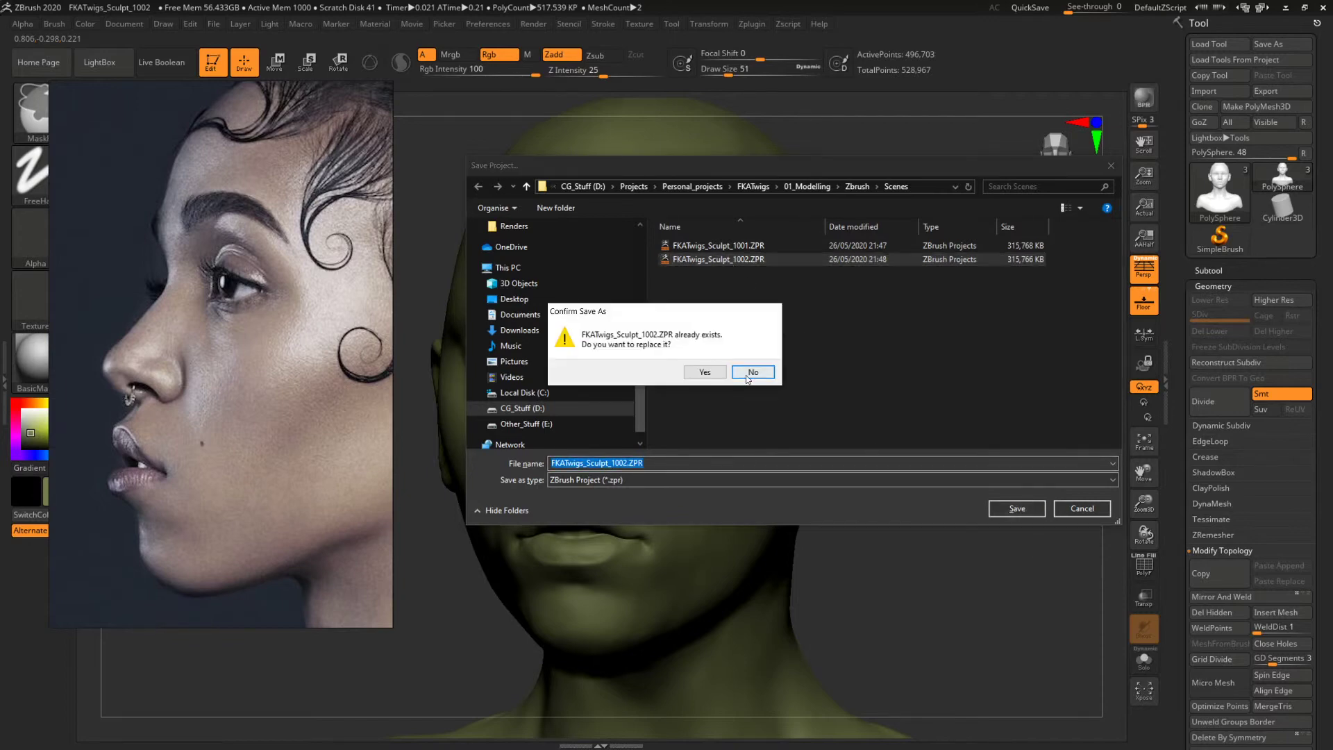
left_click(686, 375)
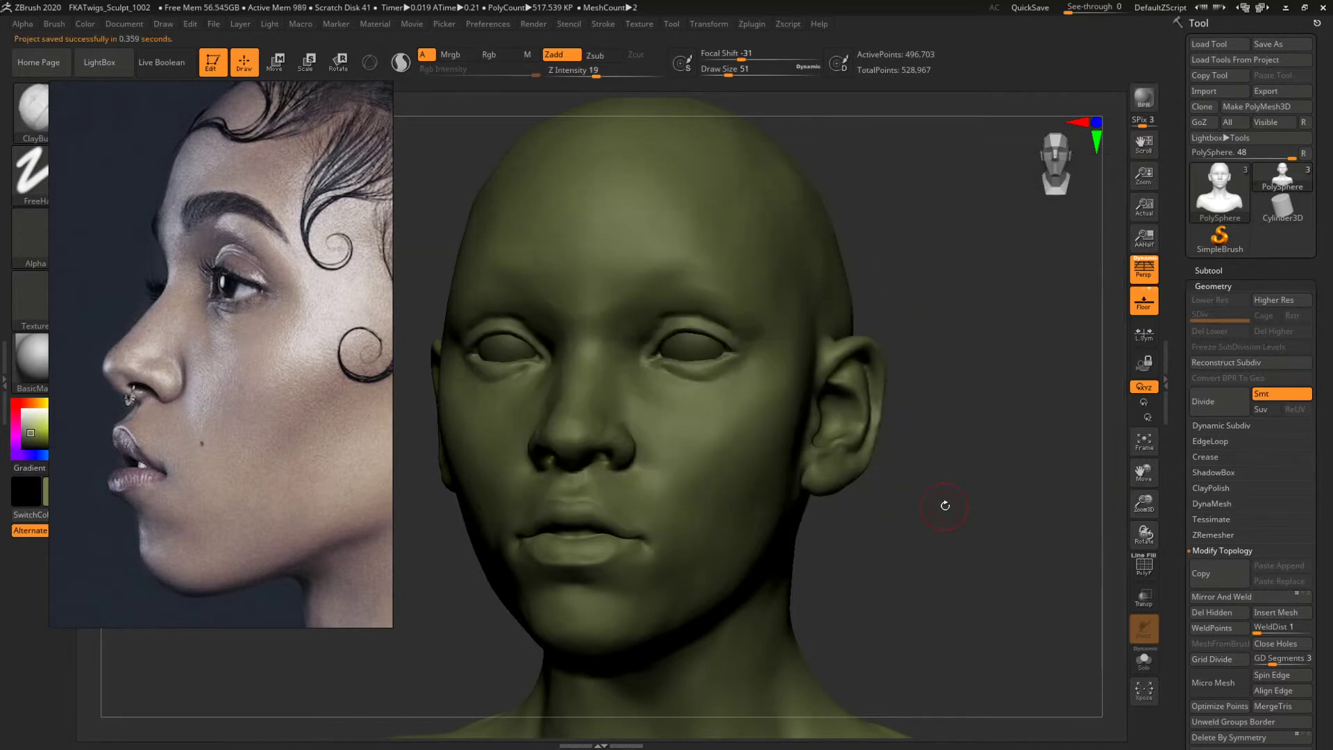
Compare the file sizes of the two saved project versions, and close the save dialog without saving.
key("ctrl+s")
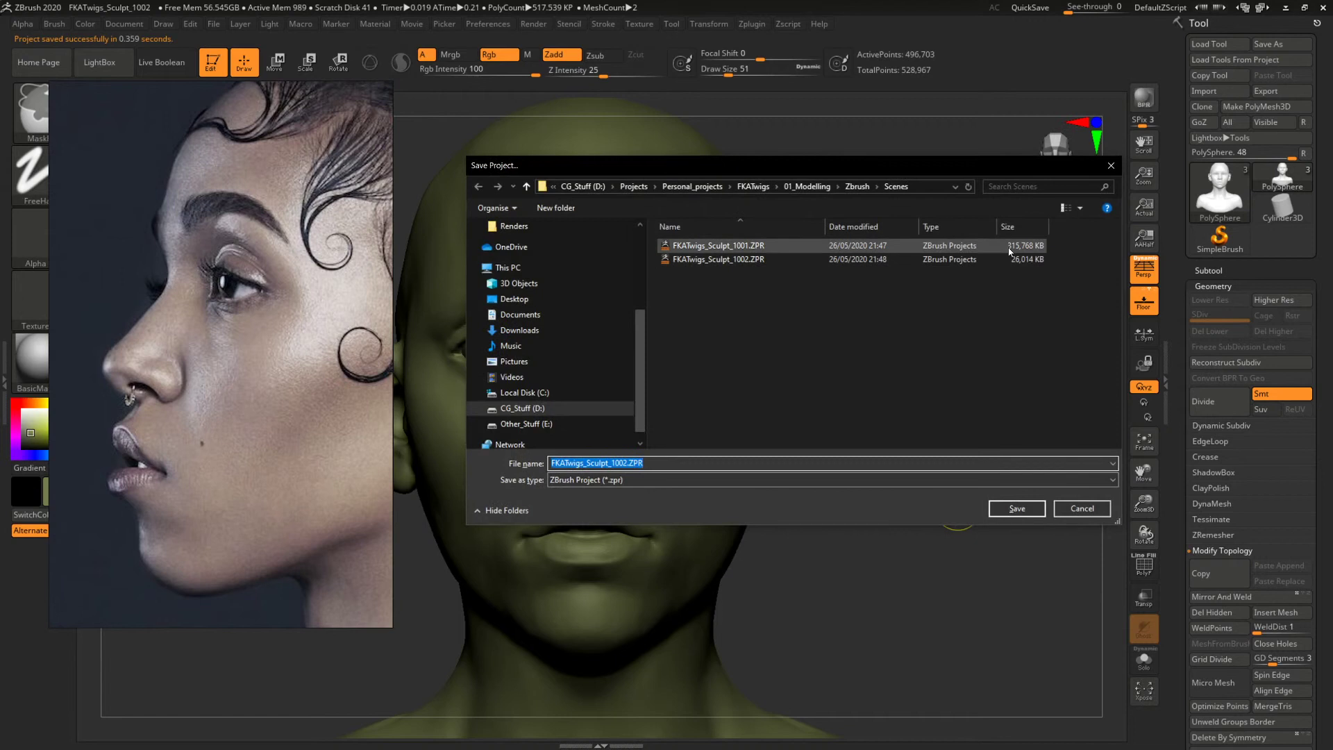
left_click(1111, 165)
left_click_drag(934, 351, 921, 350)
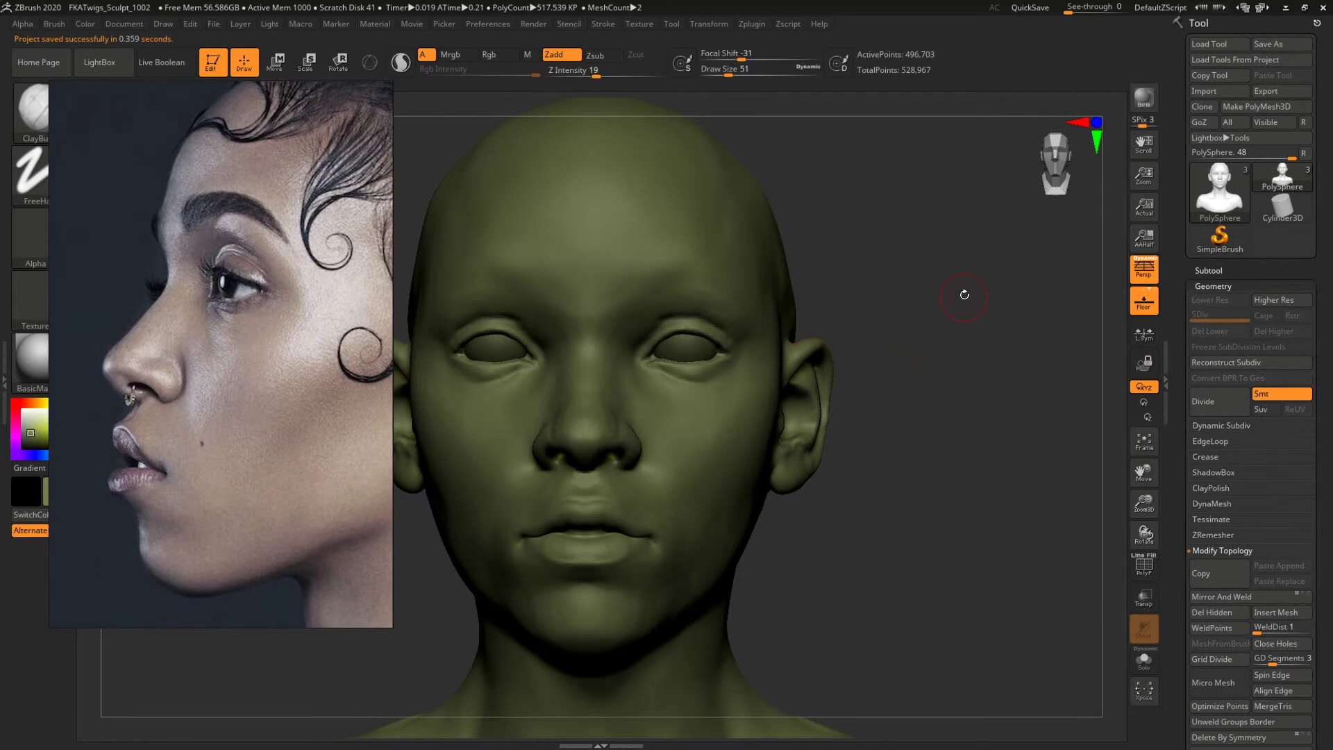
Build up the area between the nose bridge and inner eye corner with ClayBuildup at draw size 51.
left_click_drag(1002, 323, 938, 309)
left_click_drag(1027, 277, 1027, 362, "alt")
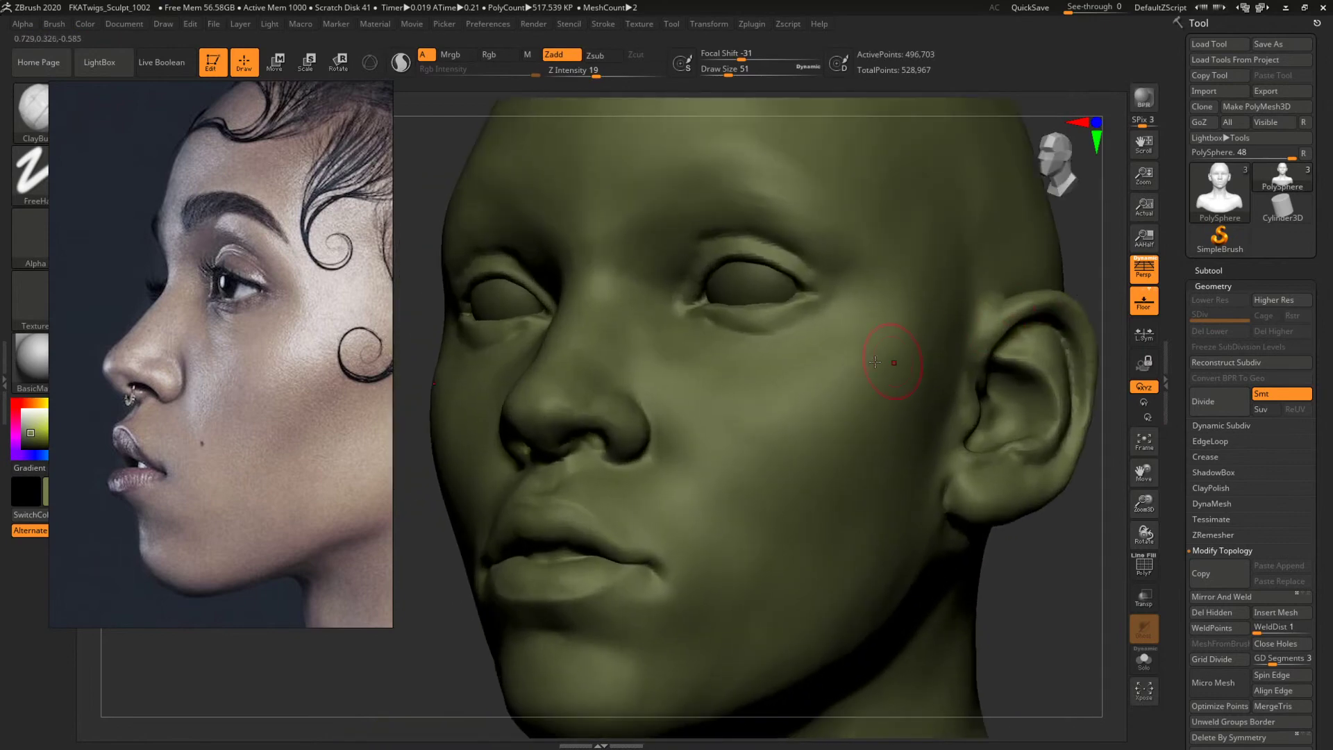
key("b")
key("c")
key("b")
key("b")
key("c")
key("b")
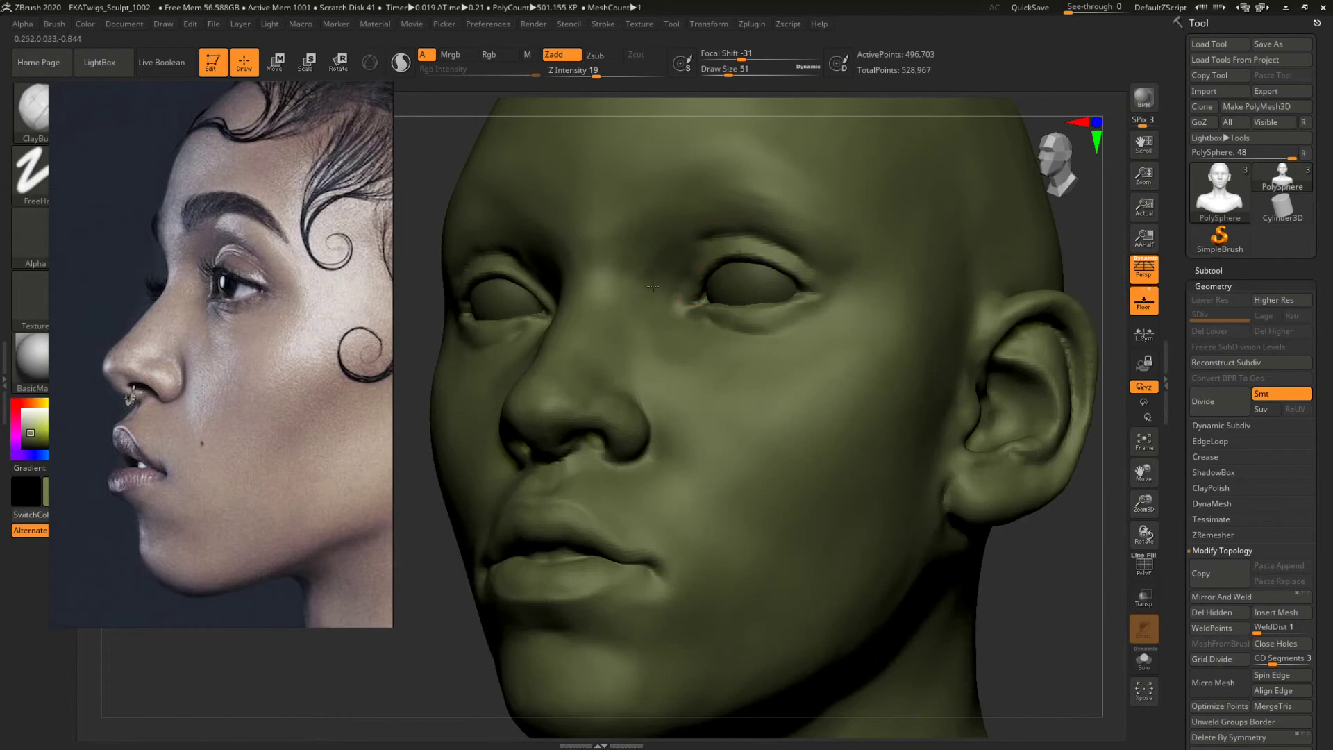
left_click_drag(653, 286, 707, 328)
Examine the ear in the profile reference photo and compare its shape and placement with the sculpt from the side.
mouse_move(1036, 592)
left_mouse_down()
mouse_move(1065, 595)
mouse_move(879, 473)
mouse_move(953, 461)
mouse_move(972, 411)
mouse_move(1051, 485)
mouse_move(1021, 452)
mouse_move(910, 444)
left_mouse_up()
mouse_move(952, 396)
left_mouse_down("alt")
mouse_move(1016, 455)
mouse_move(924, 482)
left_mouse_up("alt")
mouse_move(312, 404)
left_mouse_down()
mouse_move(147, 361)
mouse_move(198, 398)
mouse_move(390, 412)
left_mouse_up()
scroll(426, 469, "down", 5)
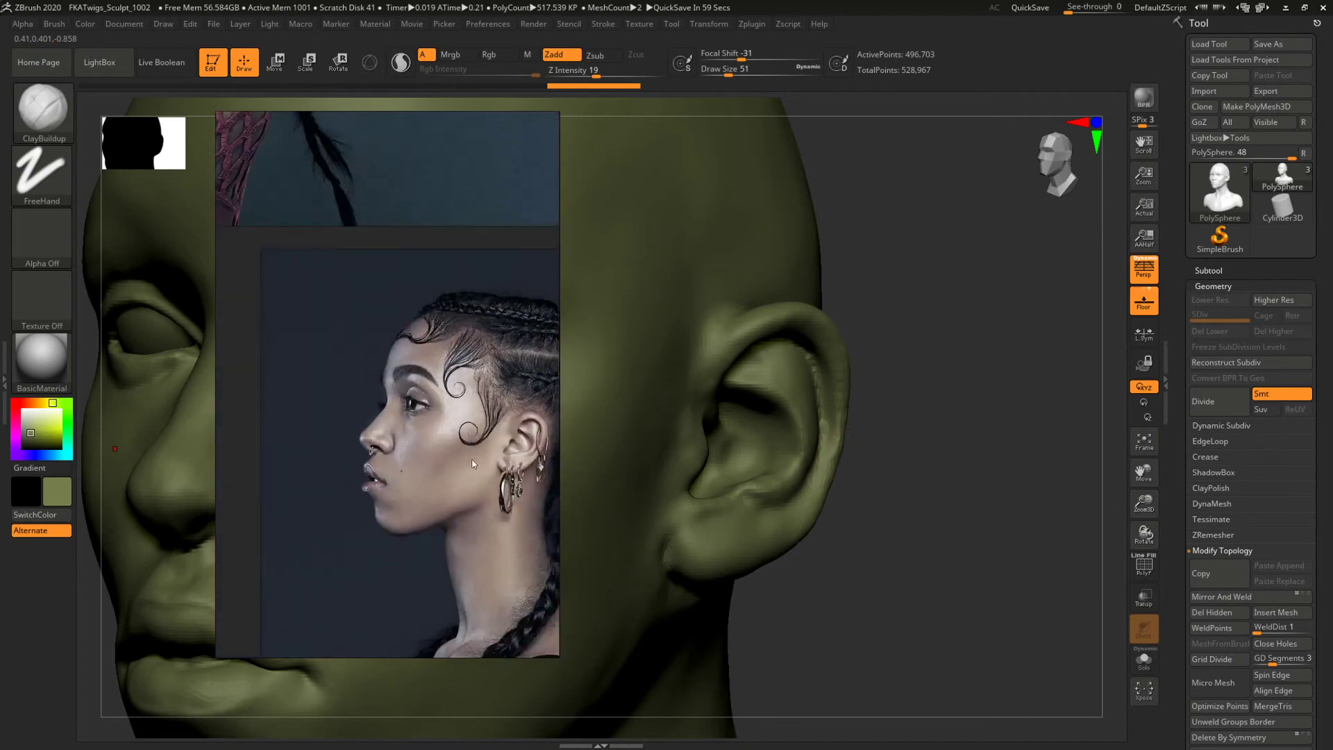
middle_click_drag(480, 462, 410, 417)
scroll(420, 416, "up", 5)
left_click_drag(429, 427, 302, 411)
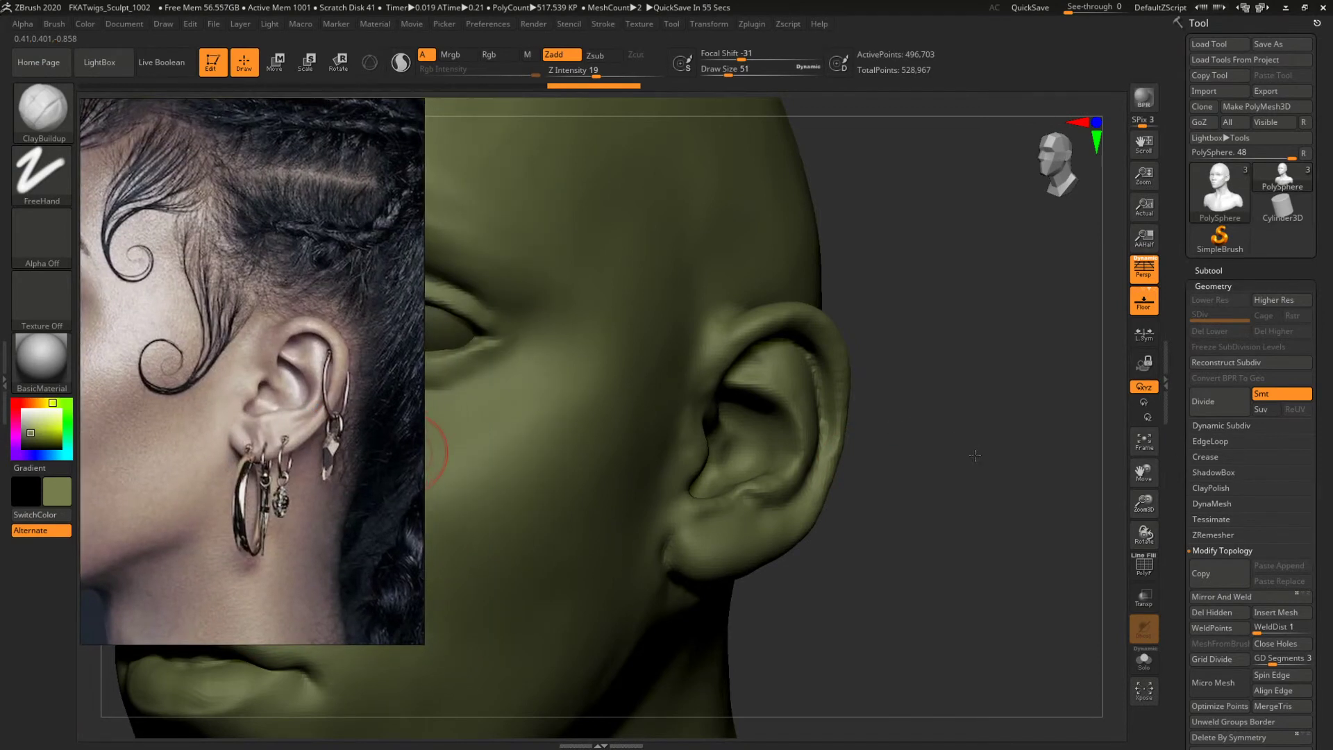
mouse_move(975, 455)
left_mouse_down()
mouse_move(1069, 461)
mouse_move(1064, 479)
mouse_move(938, 461)
mouse_move(959, 488)
mouse_move(878, 464)
mouse_move(878, 452)
mouse_move(999, 490)
mouse_move(939, 479)
left_mouse_up()
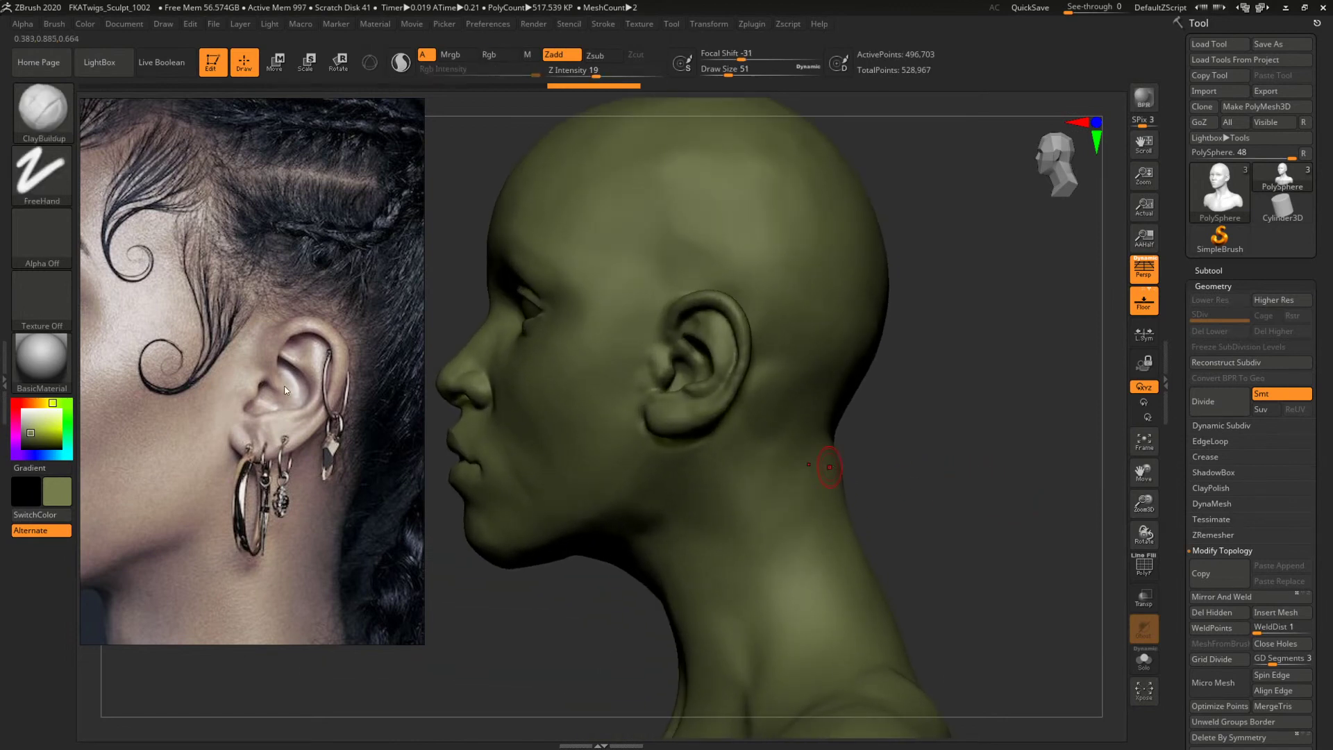
left_click_drag(285, 389, 370, 426)
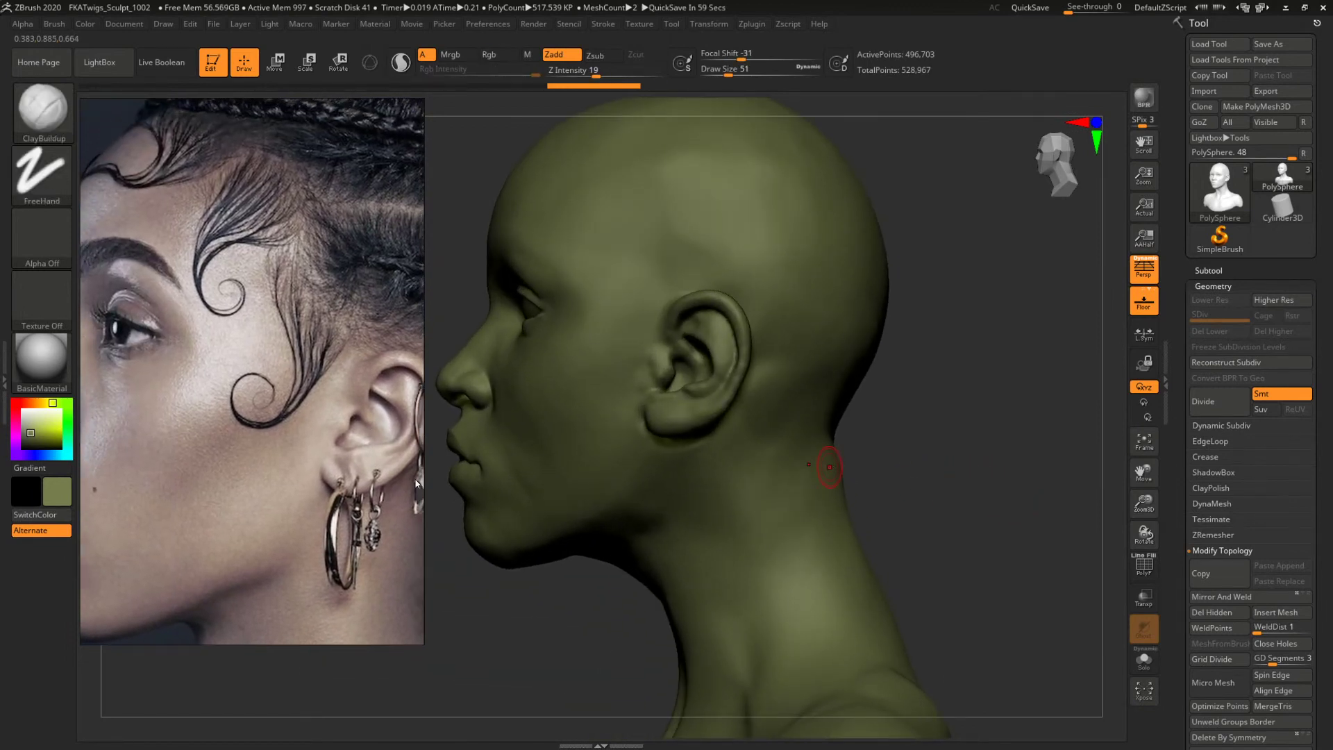
scroll(334, 455, "down", 5)
scroll(327, 451, "up", 3)
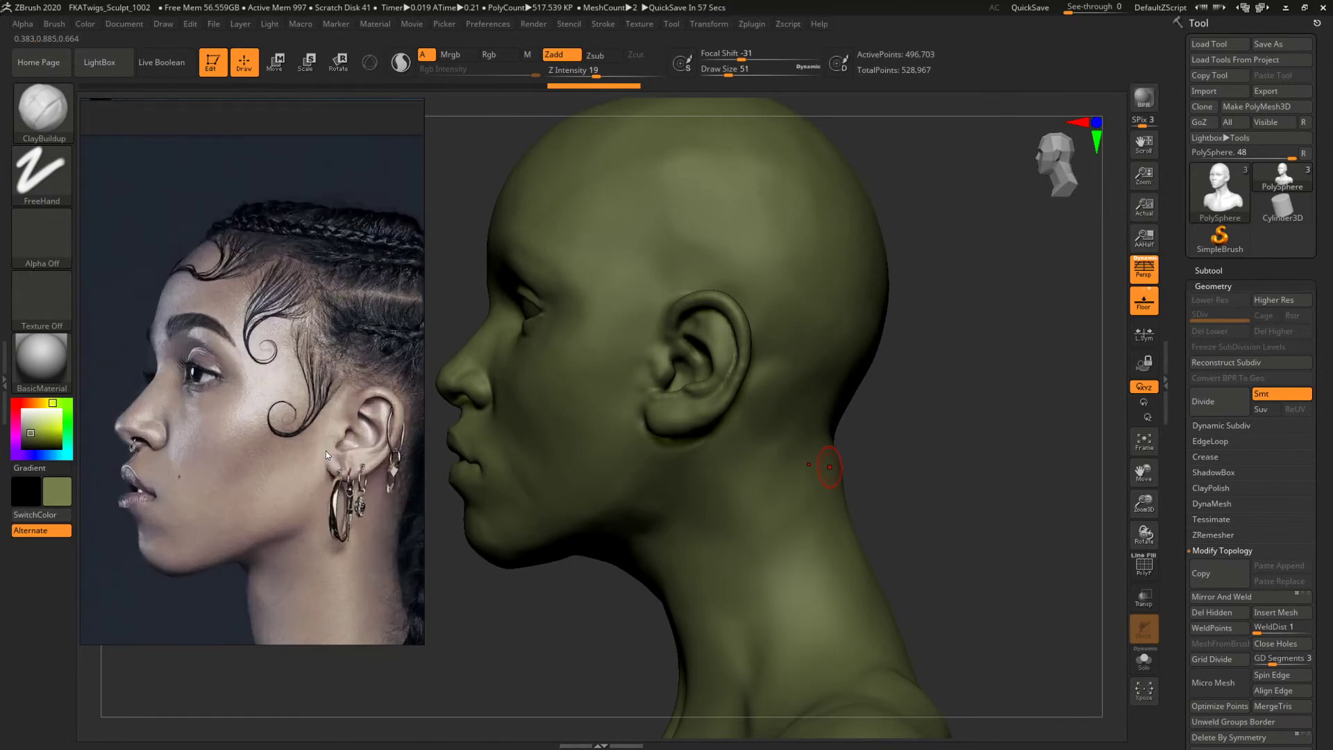
left_click_drag(975, 394, 988, 394)
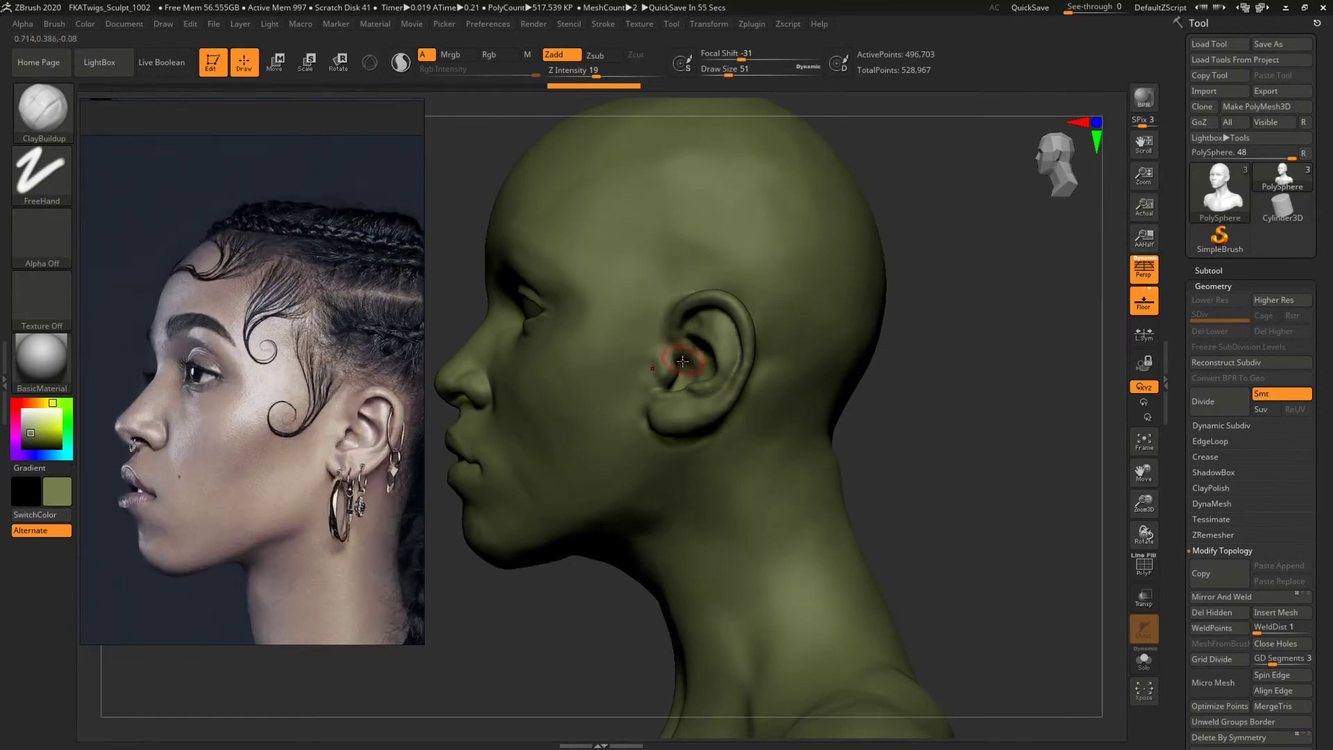
Reposition and reshape the ear in side view with the Move brush, starting at draw size 223.
key("b")
key("m")
key("v")
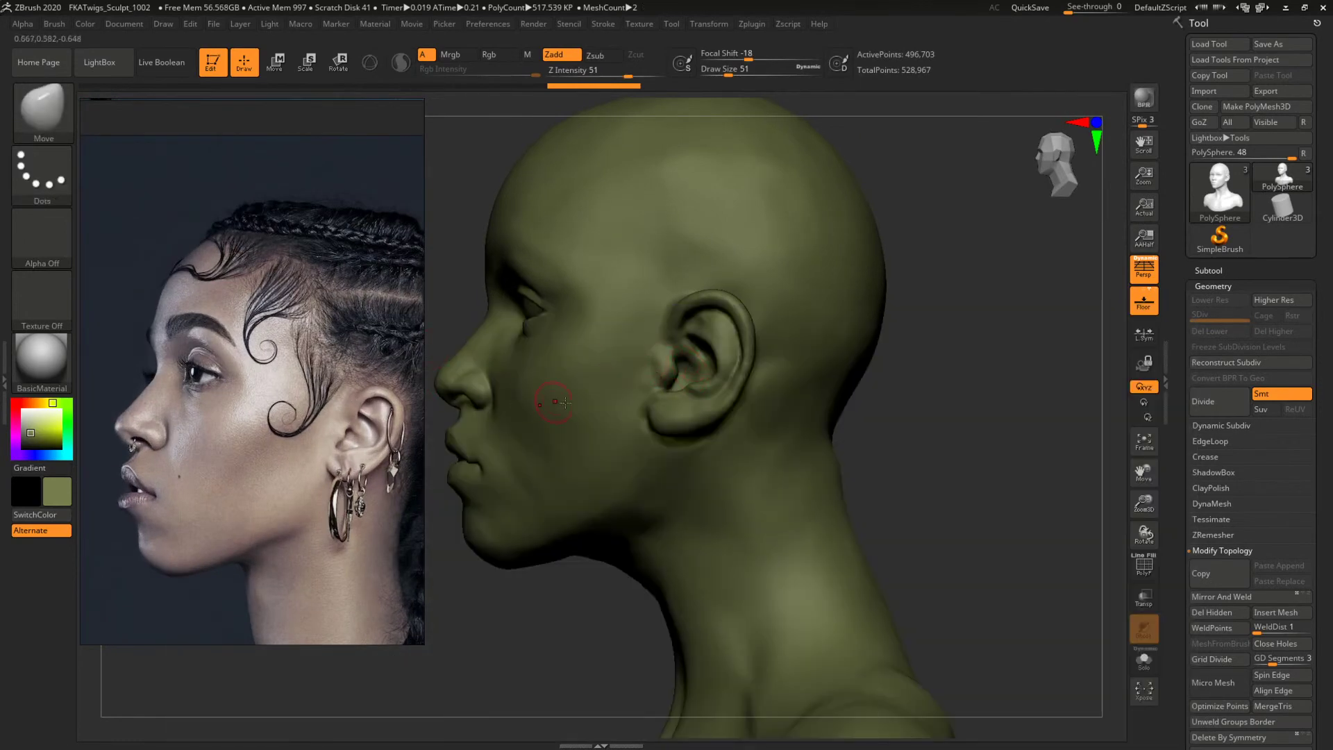
key("space")
left_click_drag(580, 366, 611, 366)
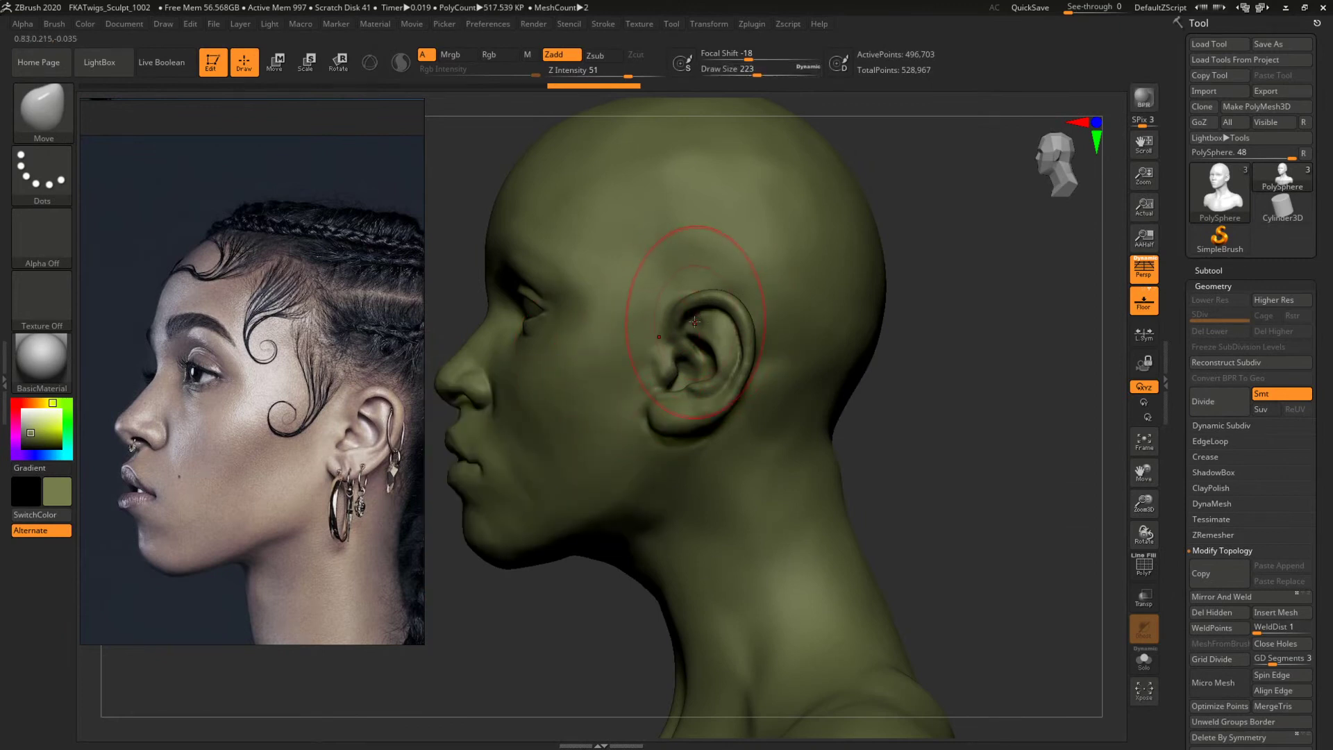
left_click_drag(694, 321, 700, 331)
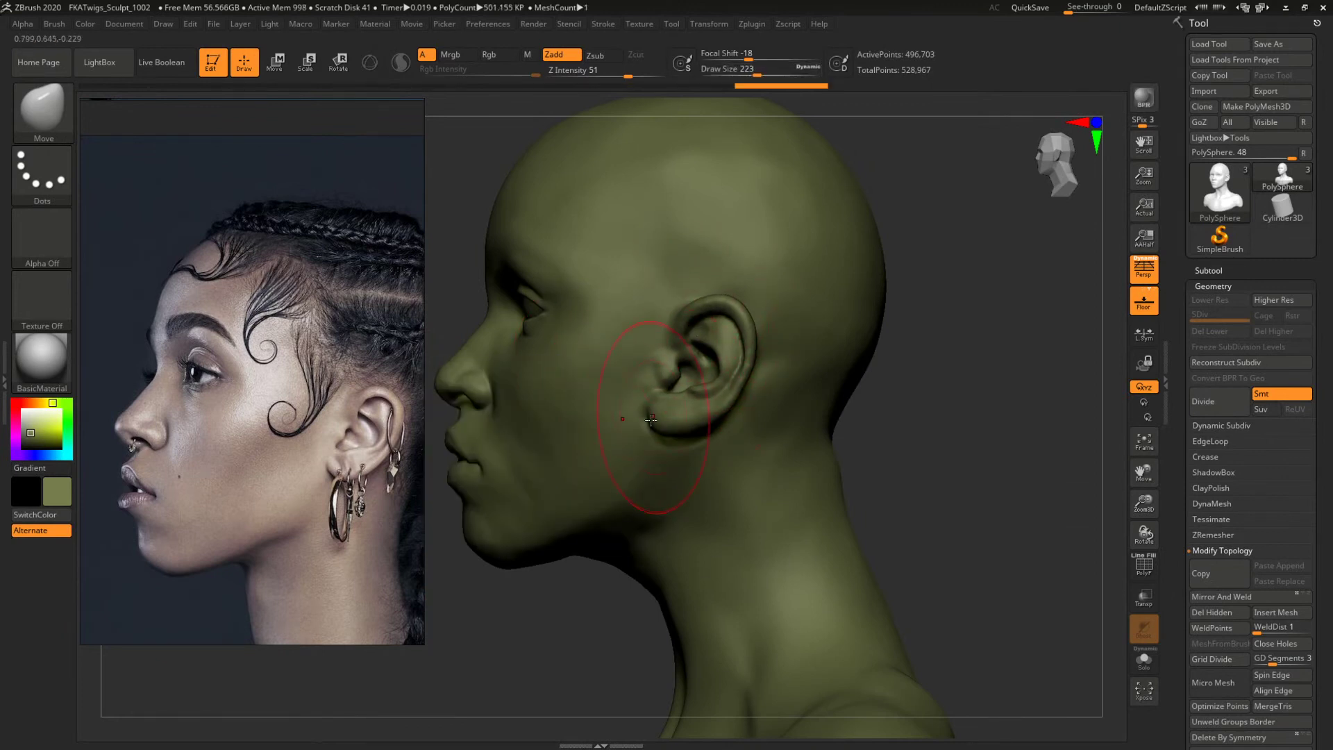
key("space")
mouse_move(652, 419)
left_mouse_down()
mouse_move(671, 411)
mouse_move(682, 364)
left_mouse_up()
key("space")
left_click_drag(924, 444, 965, 434)
Build up the inner folds and rim of the ear with ClayBuildup at draw sizes 39 and 25.
key("f")
mouse_move(859, 418)
left_mouse_down("shift")
mouse_move(935, 442)
mouse_move(923, 420)
mouse_move(983, 461)
mouse_move(951, 396)
left_mouse_up("shift")
key("b")
key("c")
key("b")
key("space")
left_click_drag(719, 342, 672, 345)
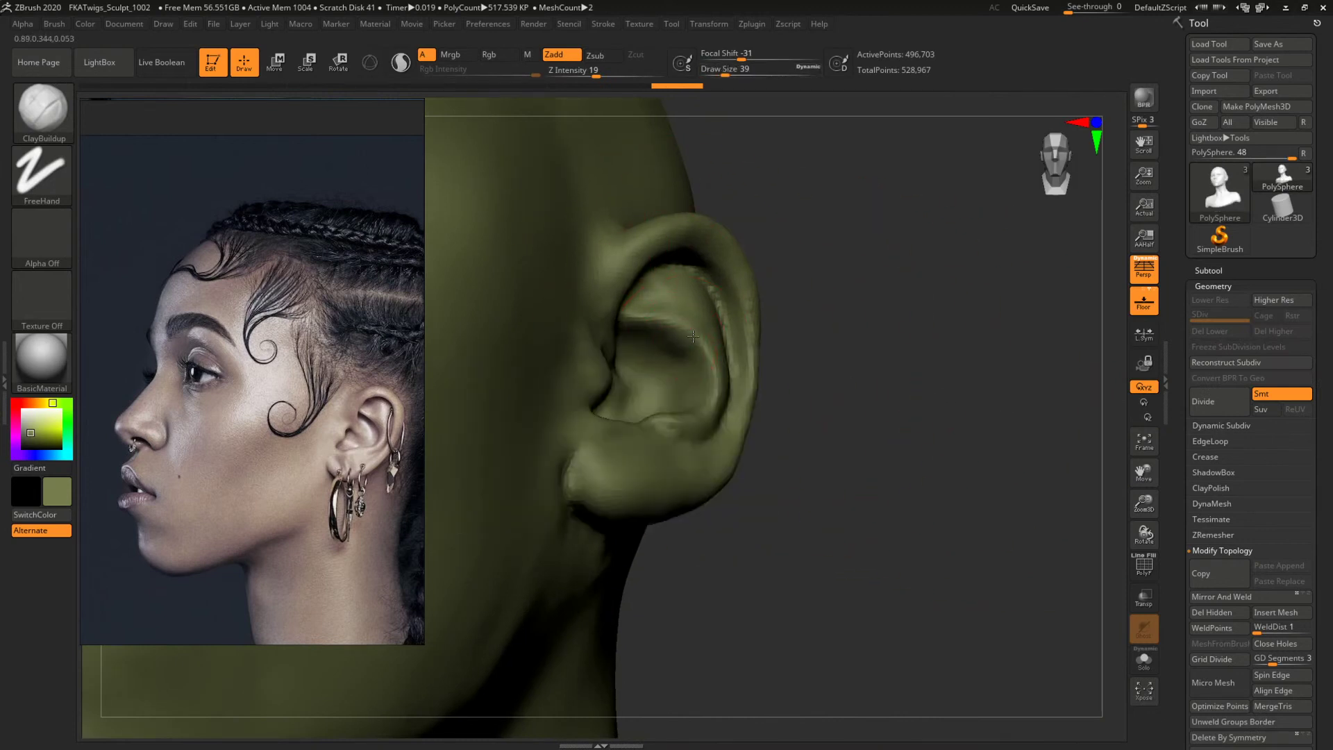
mouse_move(862, 334)
left_mouse_down()
mouse_move(645, 375)
mouse_move(644, 353)
mouse_move(634, 392)
mouse_move(625, 363)
mouse_move(684, 372)
left_mouse_up()
key("space")
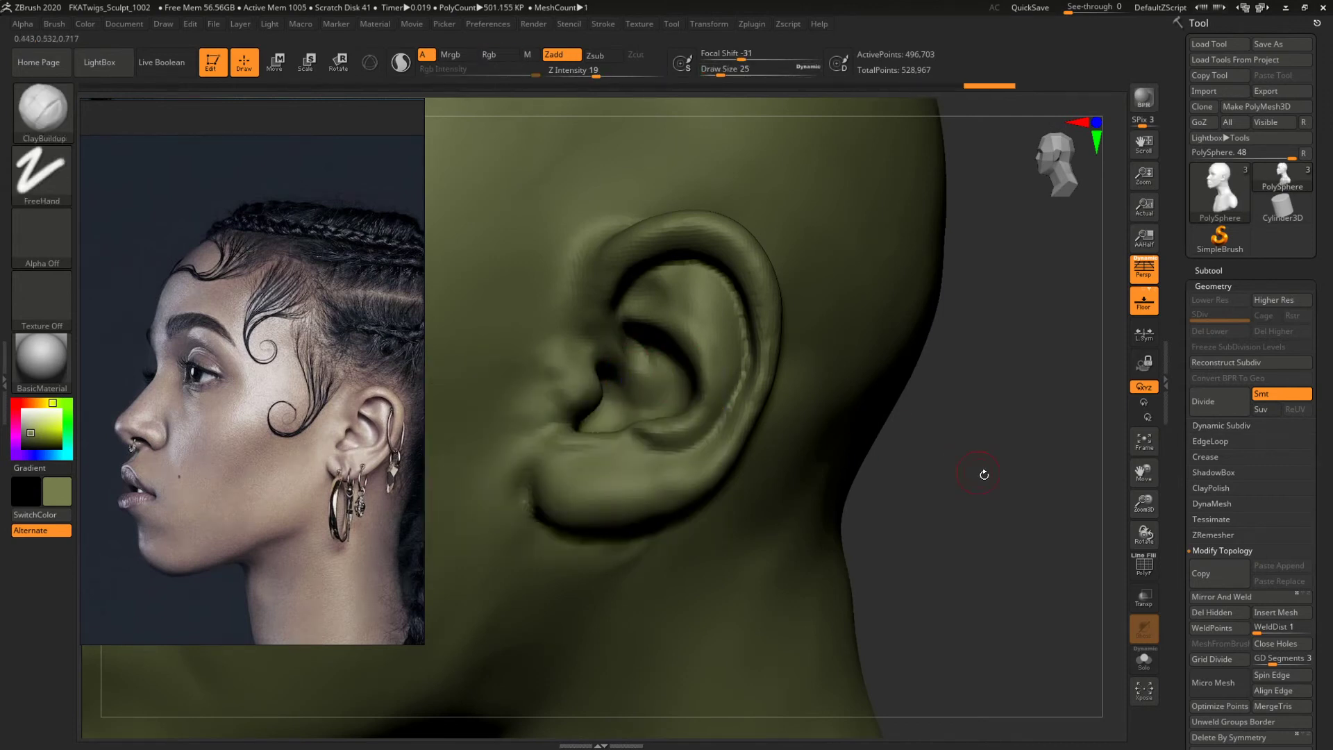
Carve the crease inside the front of the ear's rim with DamStandard at draw size 44.
mouse_move(984, 473)
left_mouse_down()
mouse_move(1016, 455)
mouse_move(931, 443)
left_mouse_up()
key("b")
key("d")
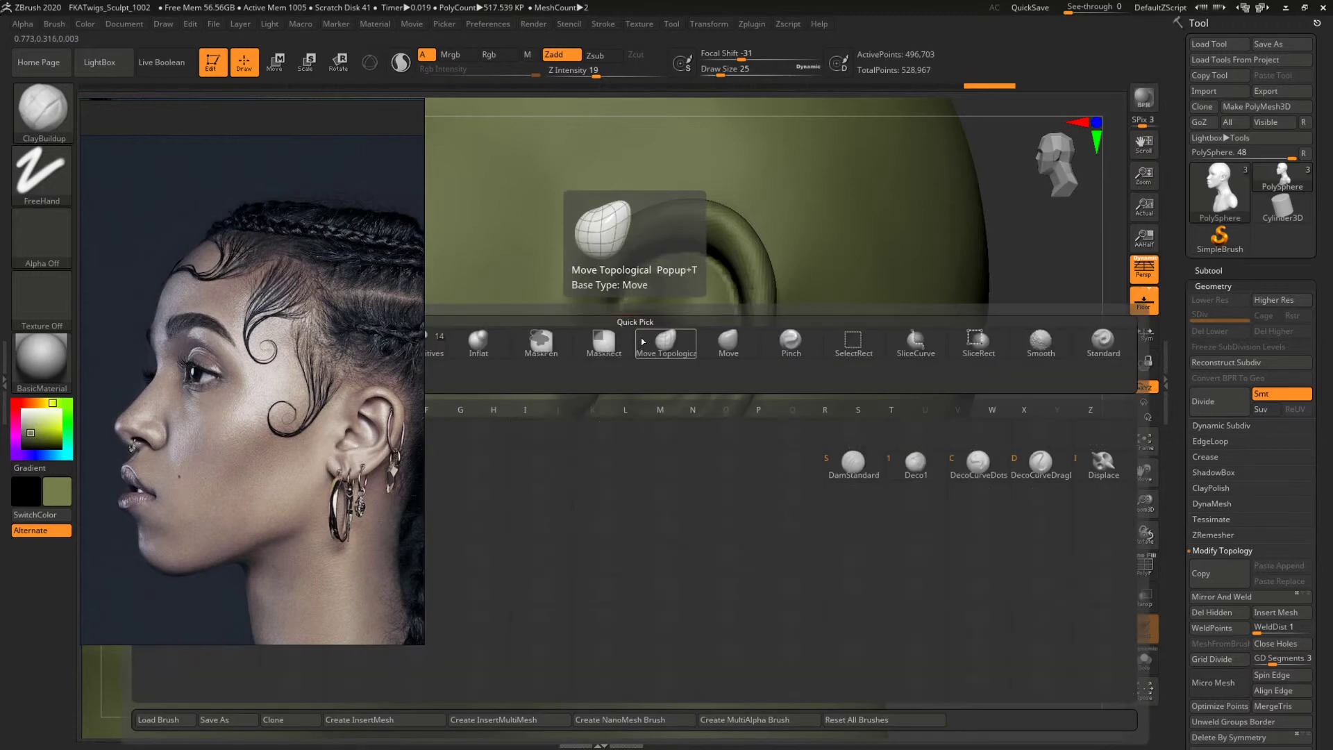
key("s")
key("space")
mouse_move(635, 330)
left_mouse_down()
mouse_move(618, 332)
mouse_move(619, 305)
left_mouse_up()
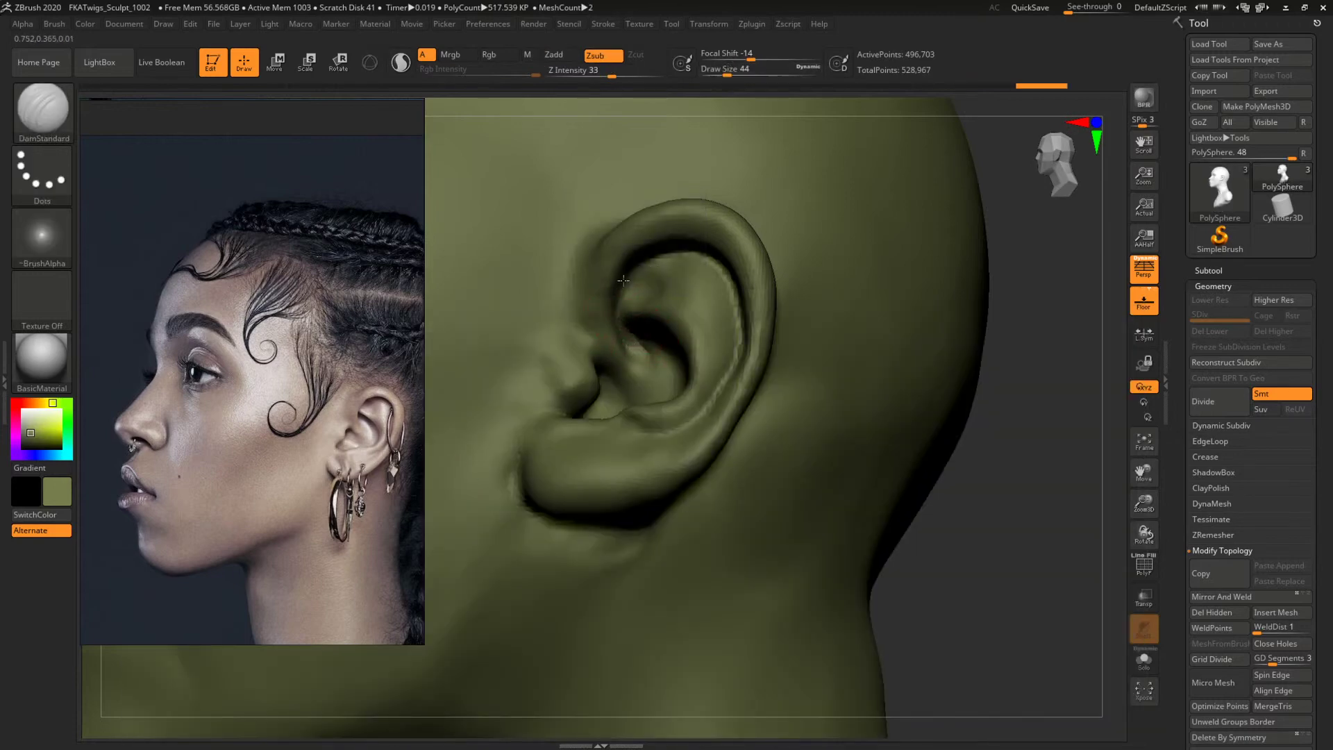
Build up the edge of the ear's lower notch with ClayBuildup at draw size 23 and remesh the bust with DynaMesh.
mouse_move(1060, 467)
left_mouse_down()
mouse_move(1072, 465)
mouse_move(966, 458)
left_mouse_up()
key("b")
key("c")
key("b")
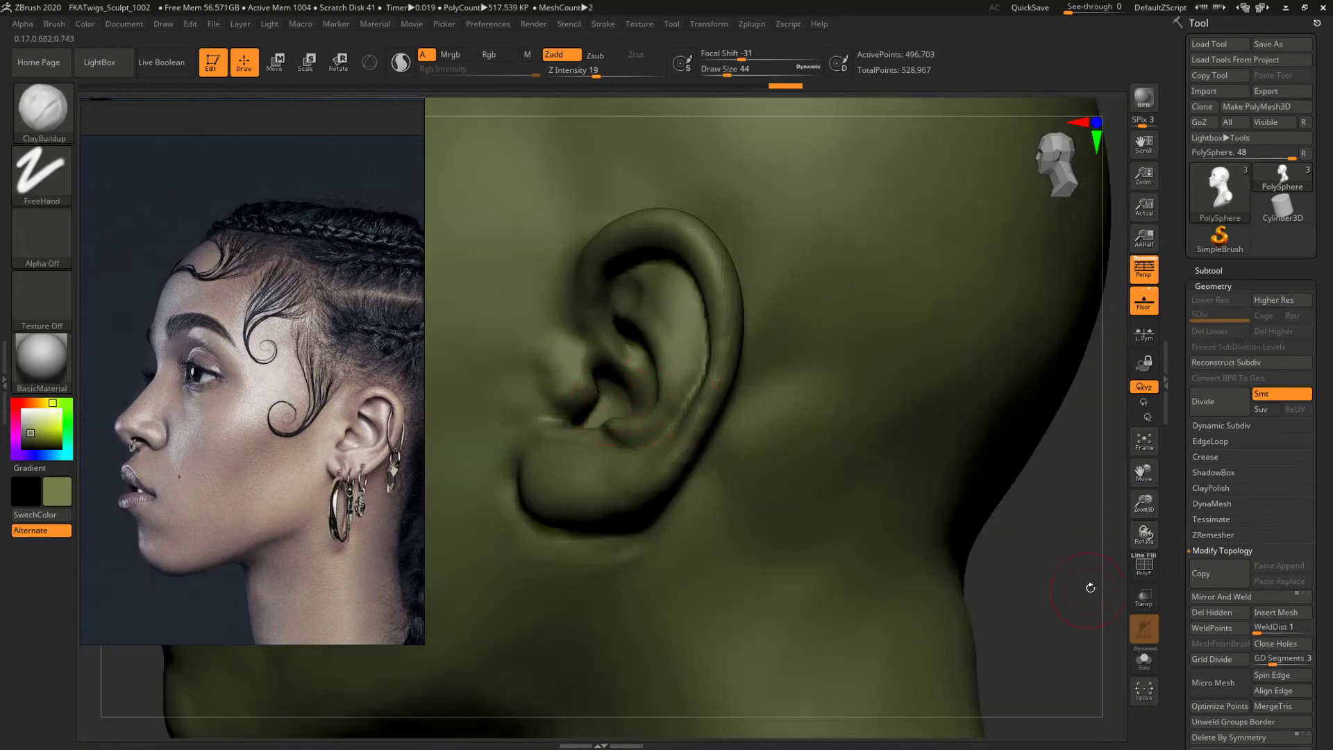
left_click_drag(1090, 588, 1070, 577)
key("space")
left_click_drag(613, 398, 602, 410)
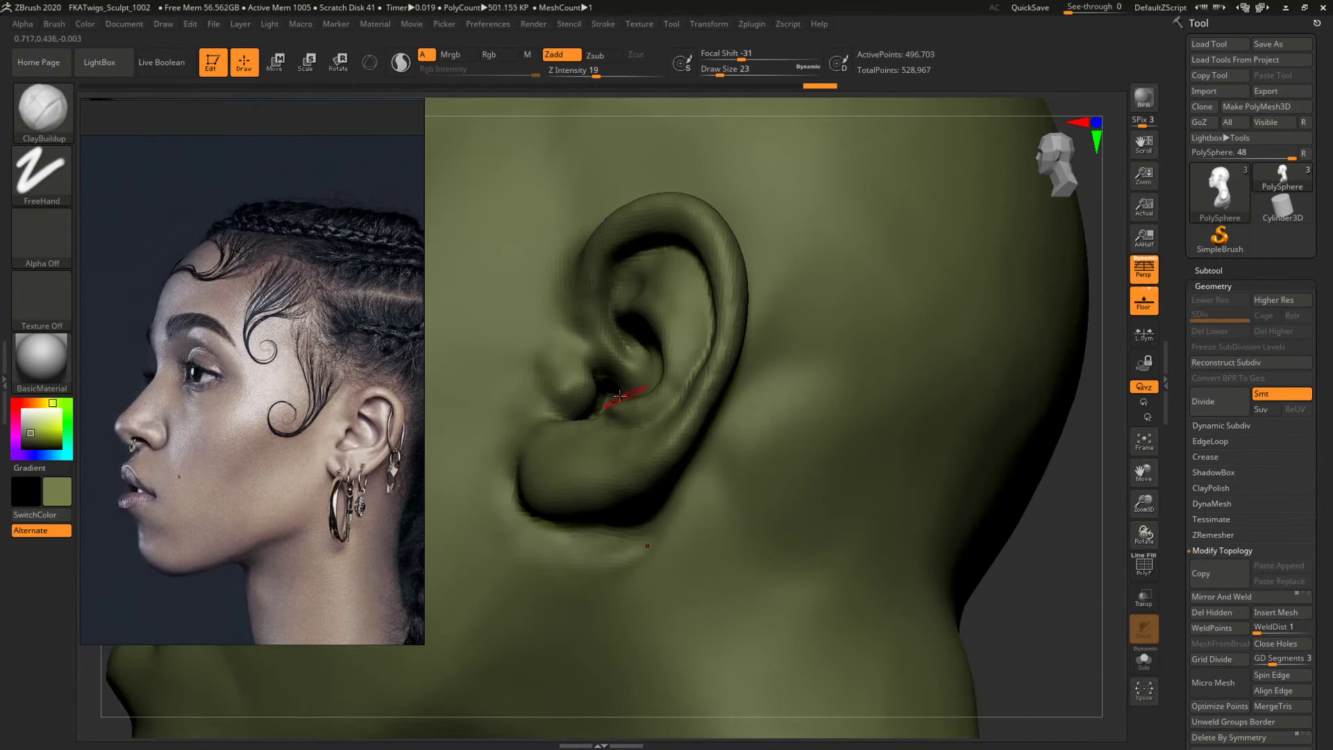
mouse_move(1060, 583)
left_mouse_down("ctrl")
mouse_move(1085, 639)
mouse_move(881, 458)
mouse_move(923, 482)
mouse_move(1014, 597)
mouse_move(937, 566)
mouse_move(1054, 556)
mouse_move(943, 481)
mouse_move(959, 475)
left_mouse_up("ctrl")
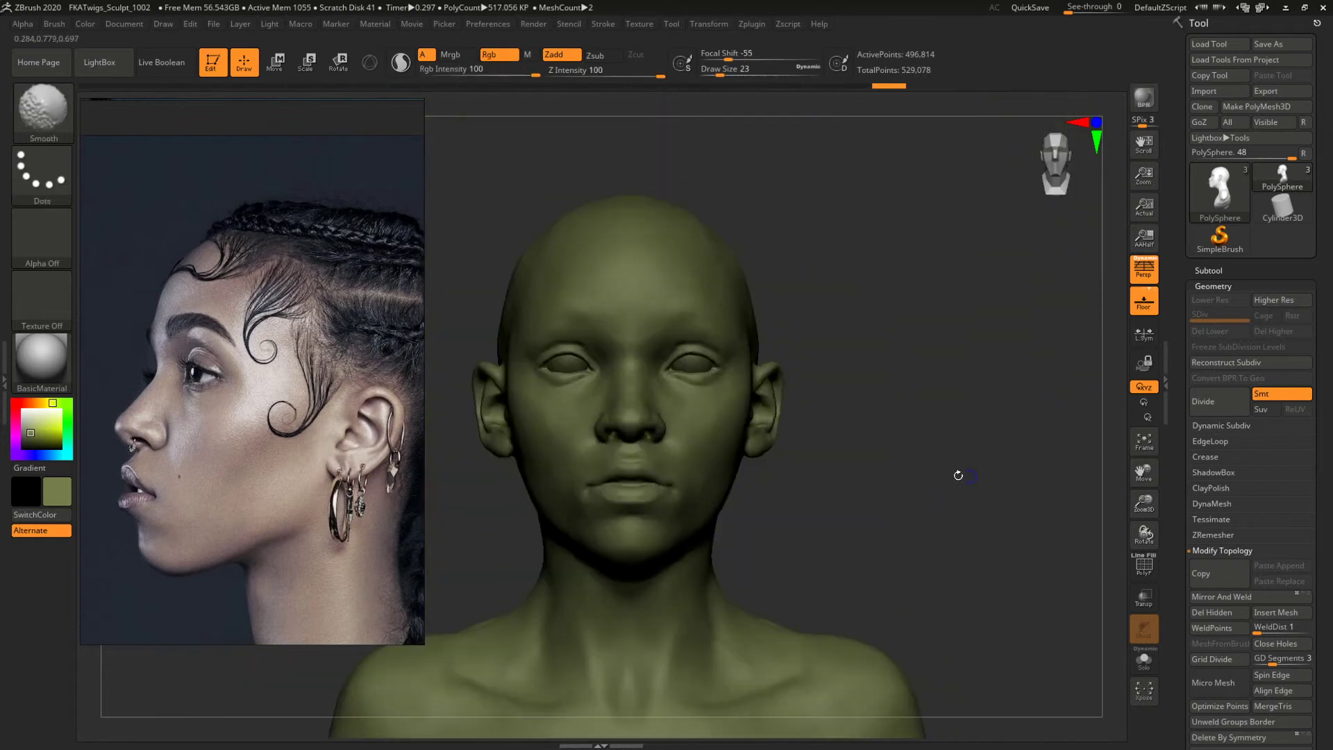
Isolate the ear regions by hiding the rest of the head, including the face and the remaining parts around them.
left_click_drag(842, 491, 722, 347, "ctrl+shift")
left_click_drag(848, 372, 837, 404)
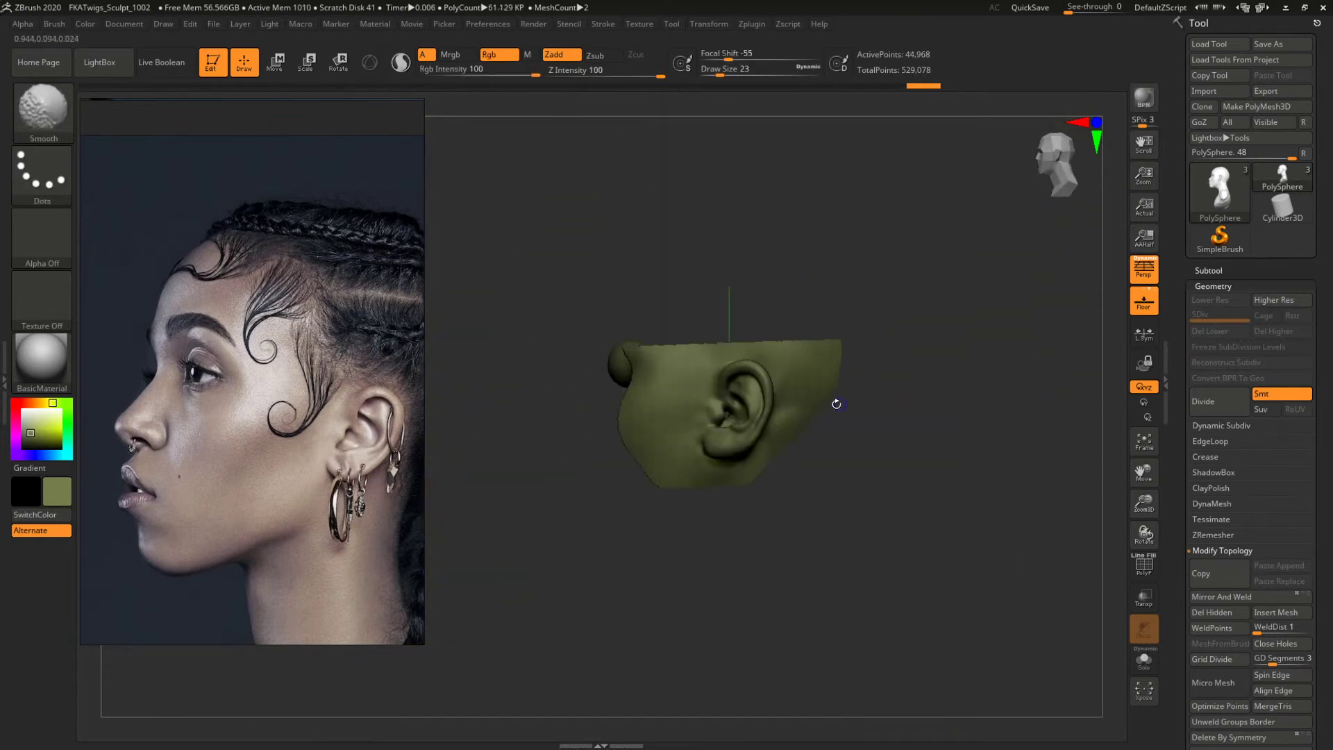
left_click_drag(588, 304, 677, 546, "ctrl+alt+shift")
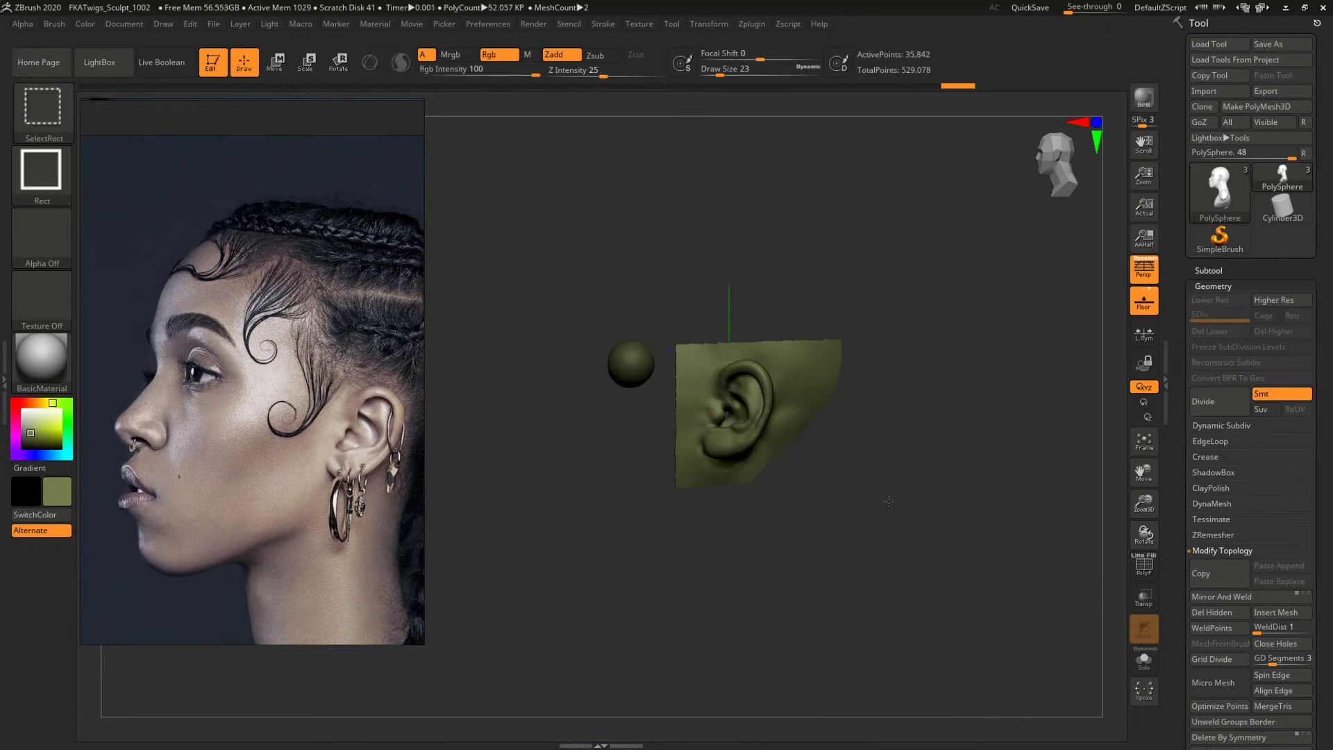
left_click_drag(889, 500, 789, 289, "ctrl+alt+shift")
mouse_move(926, 479)
left_mouse_down()
mouse_move(963, 475)
mouse_move(931, 461)
left_mouse_up()
left_click_drag(931, 461, 1074, 570, "alt")
left_click_drag(1015, 490, 957, 490, "alt")
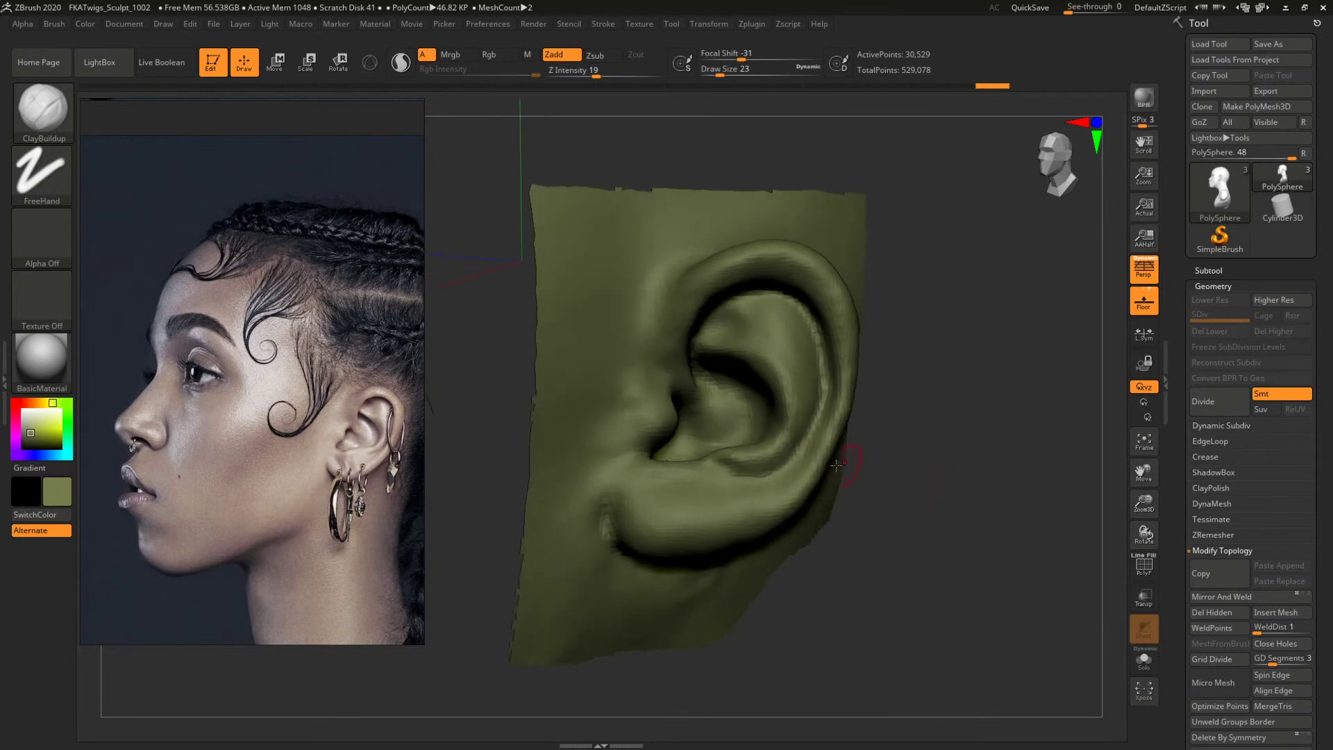
Refine the lower edge of the ear's bowl with ClayBuildup at draw size 44.
key("s")
left_click_drag(720, 461, 733, 466)
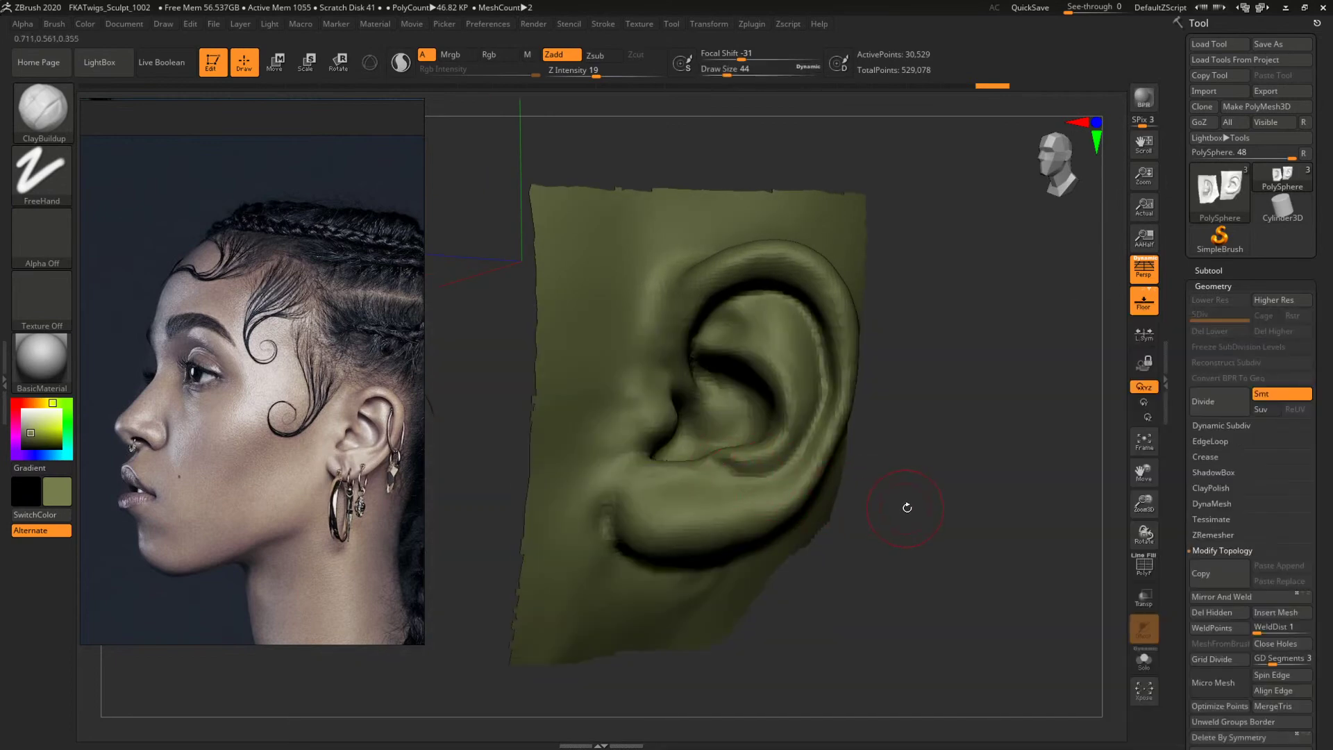
left_click_drag(907, 507, 704, 391)
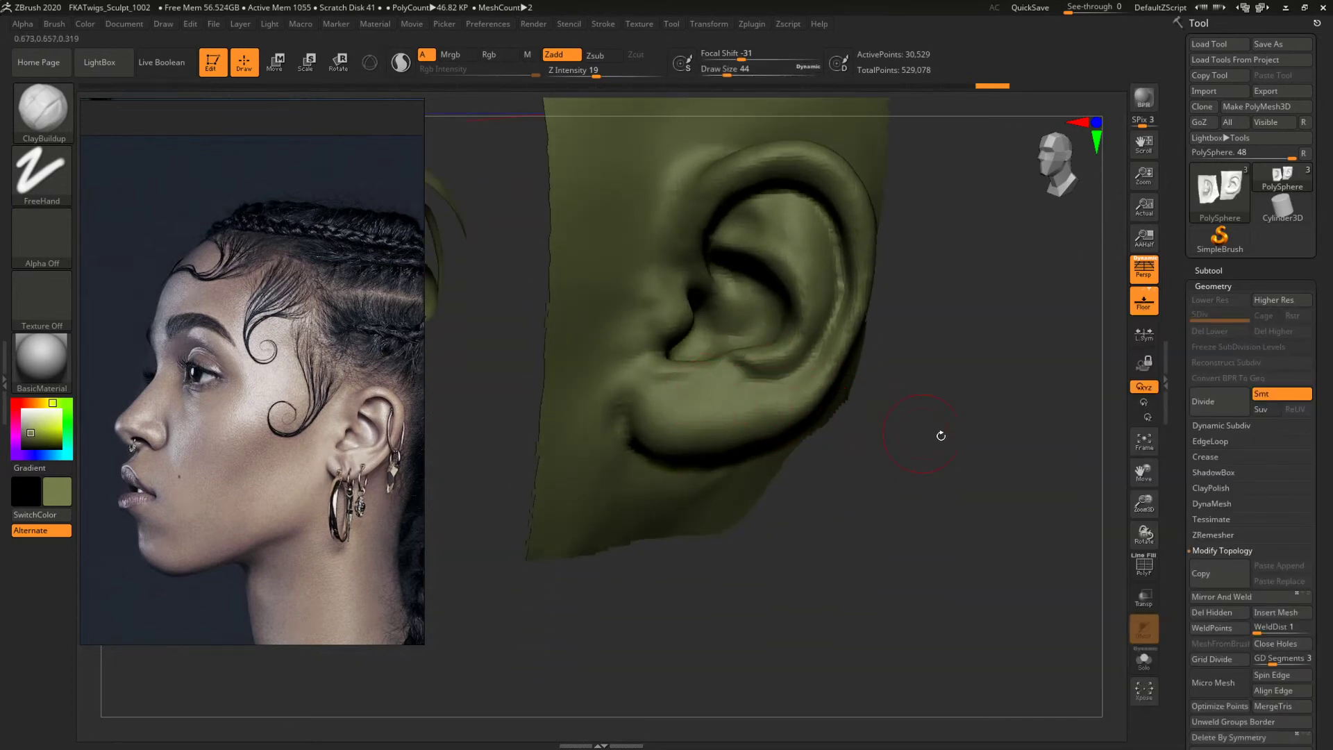
Reshape the earlobe and the lower back of the ear's rim with the Move brush at draw size 56.
left_click_drag(941, 435, 964, 431)
key("b")
key("m")
key("v")
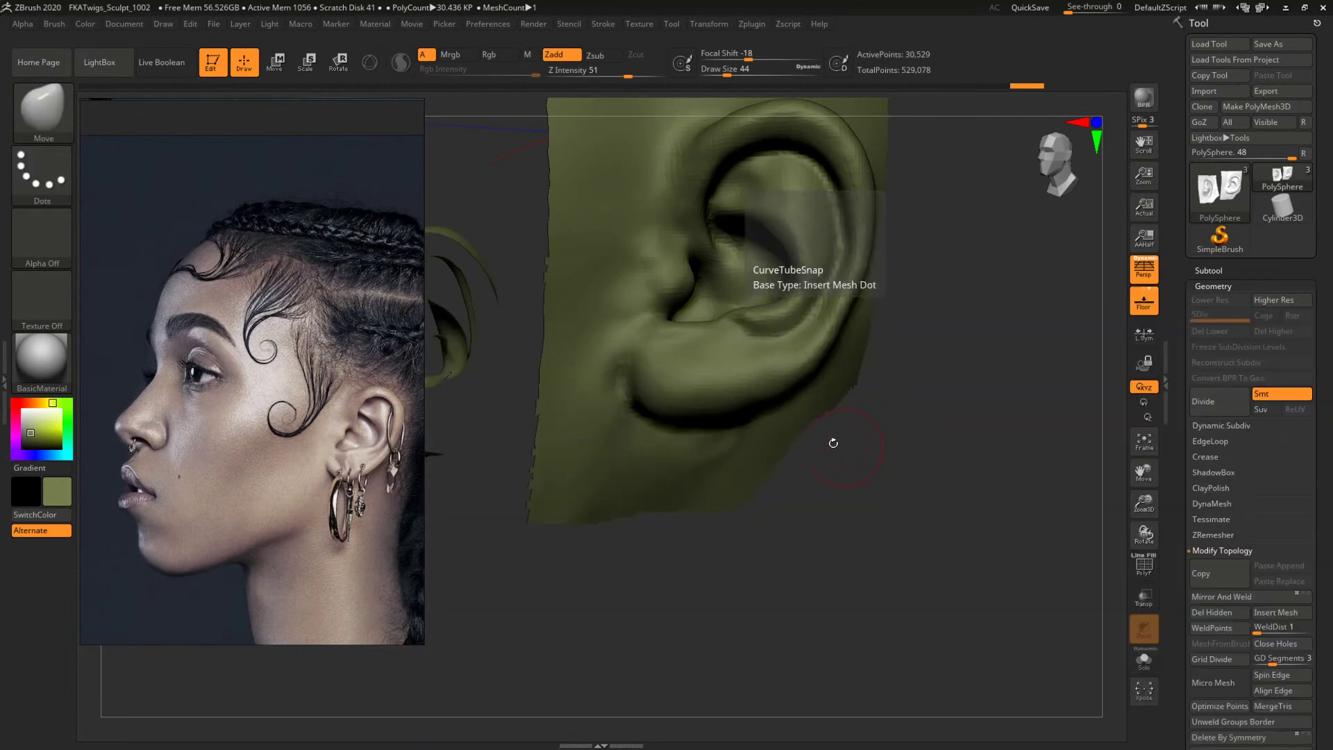
key("space")
left_click_drag(732, 396, 690, 420)
mouse_move(913, 473)
left_mouse_down()
mouse_move(935, 466)
mouse_move(845, 445)
left_mouse_up()
key("ctrl+shift+z")
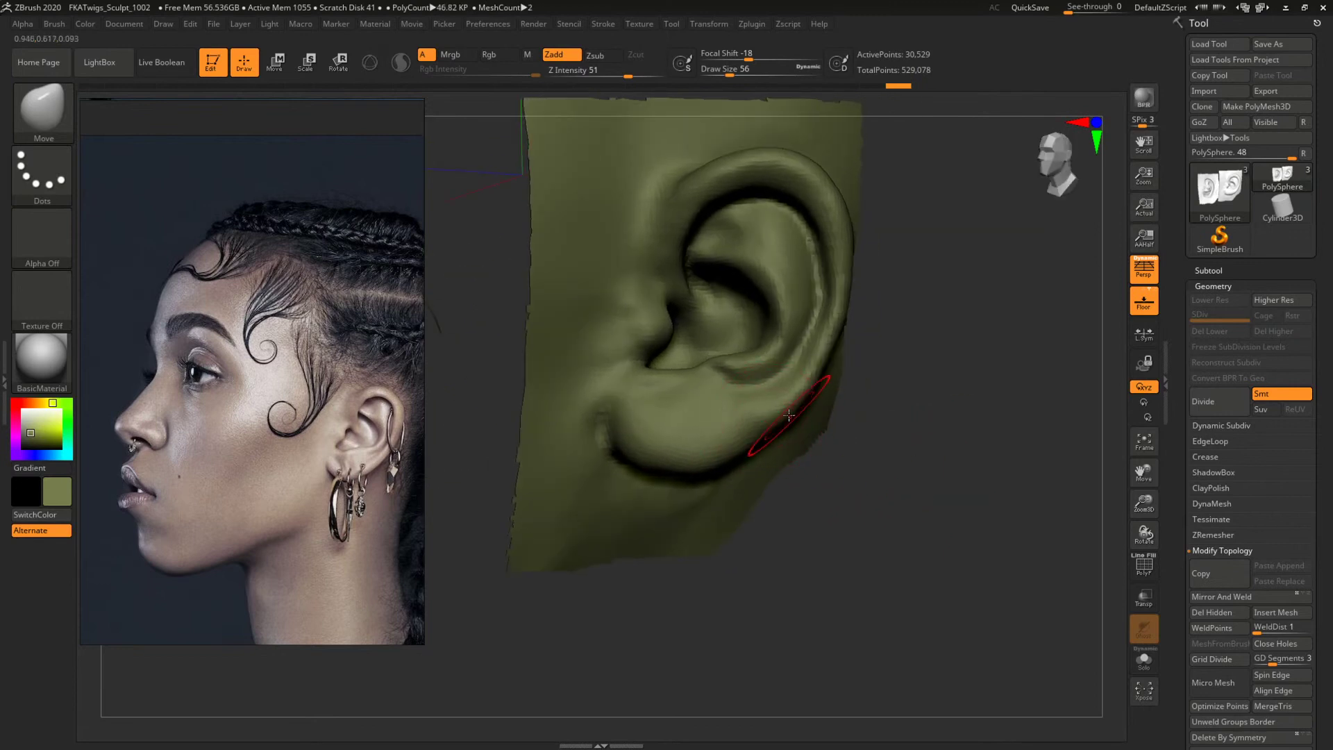
left_click_drag(800, 407, 795, 418)
Adjust the inner folds and upper part of the ear with the Move brush at draw sizes 39, 65 and 51.
key("space")
mouse_move(795, 356)
left_mouse_down()
mouse_move(797, 314)
mouse_move(755, 295)
left_mouse_up()
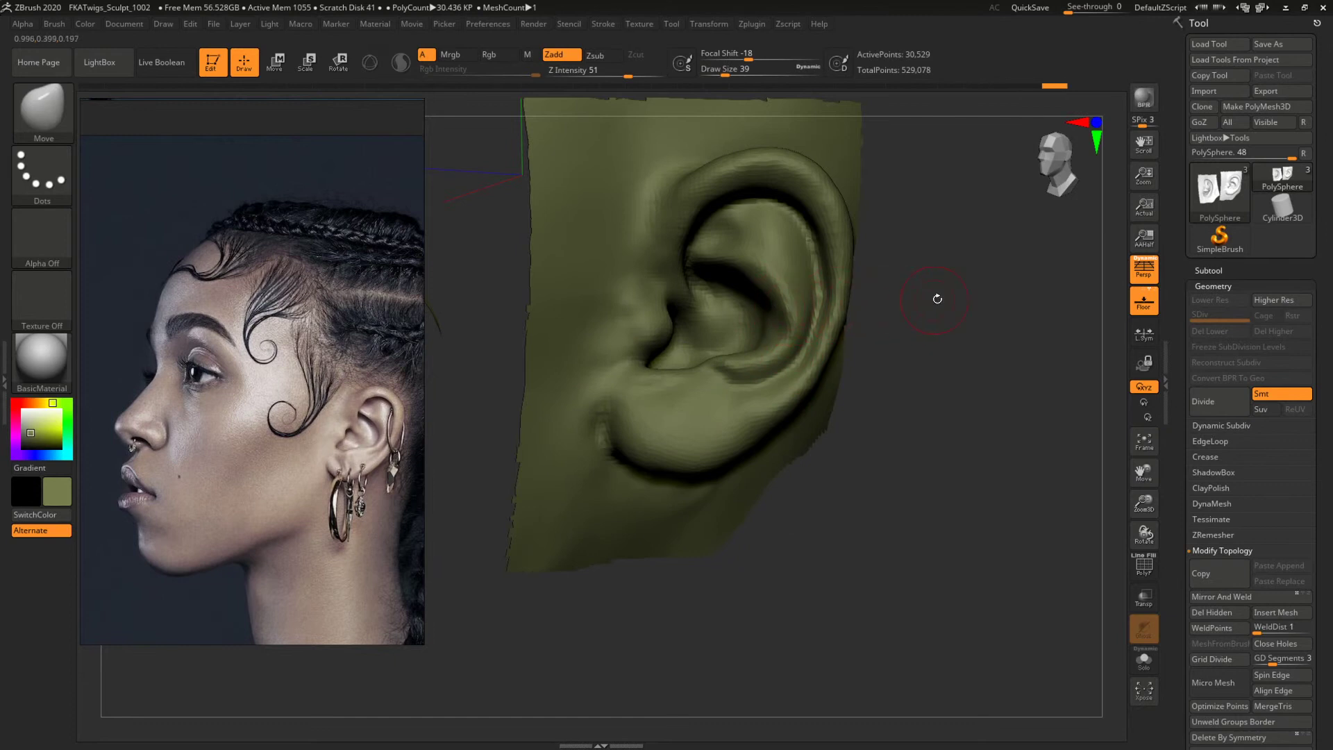
mouse_move(965, 290)
left_mouse_down()
mouse_move(959, 334)
mouse_move(934, 340)
left_mouse_up()
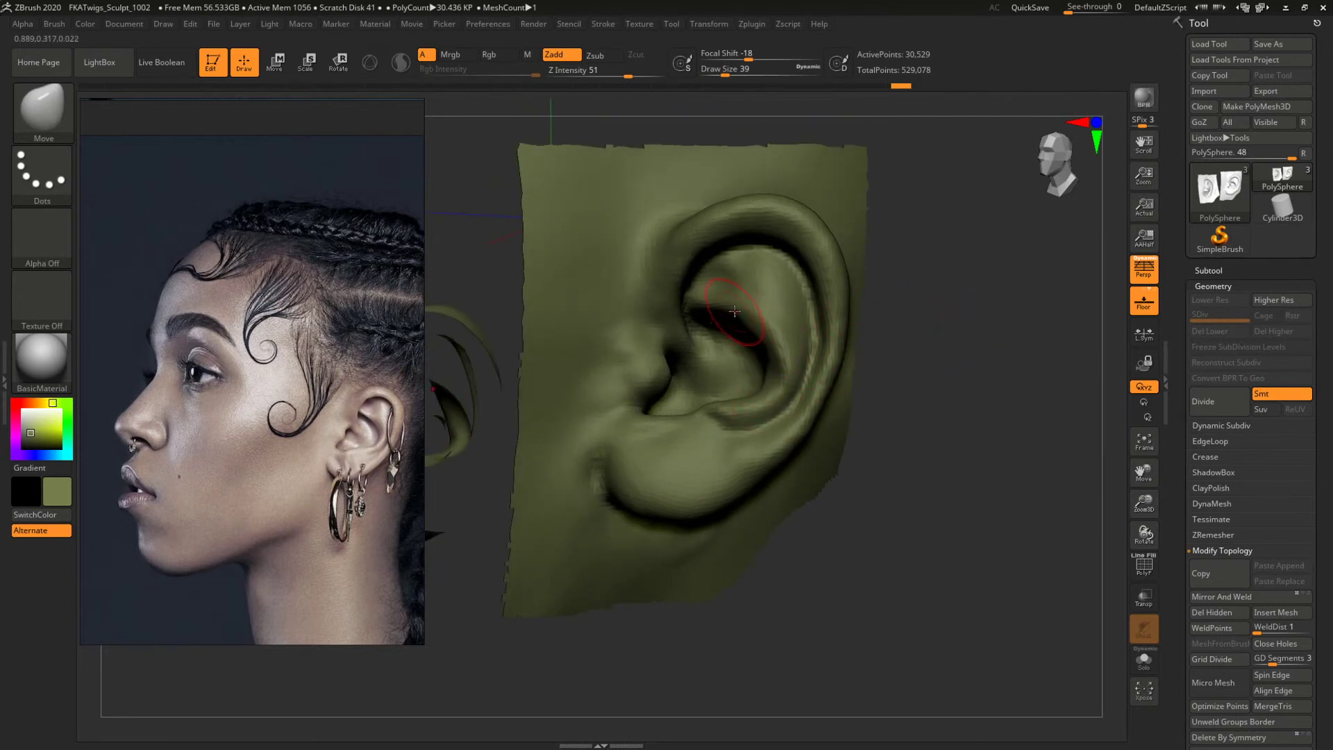
key("space")
left_click_drag(731, 322, 745, 321)
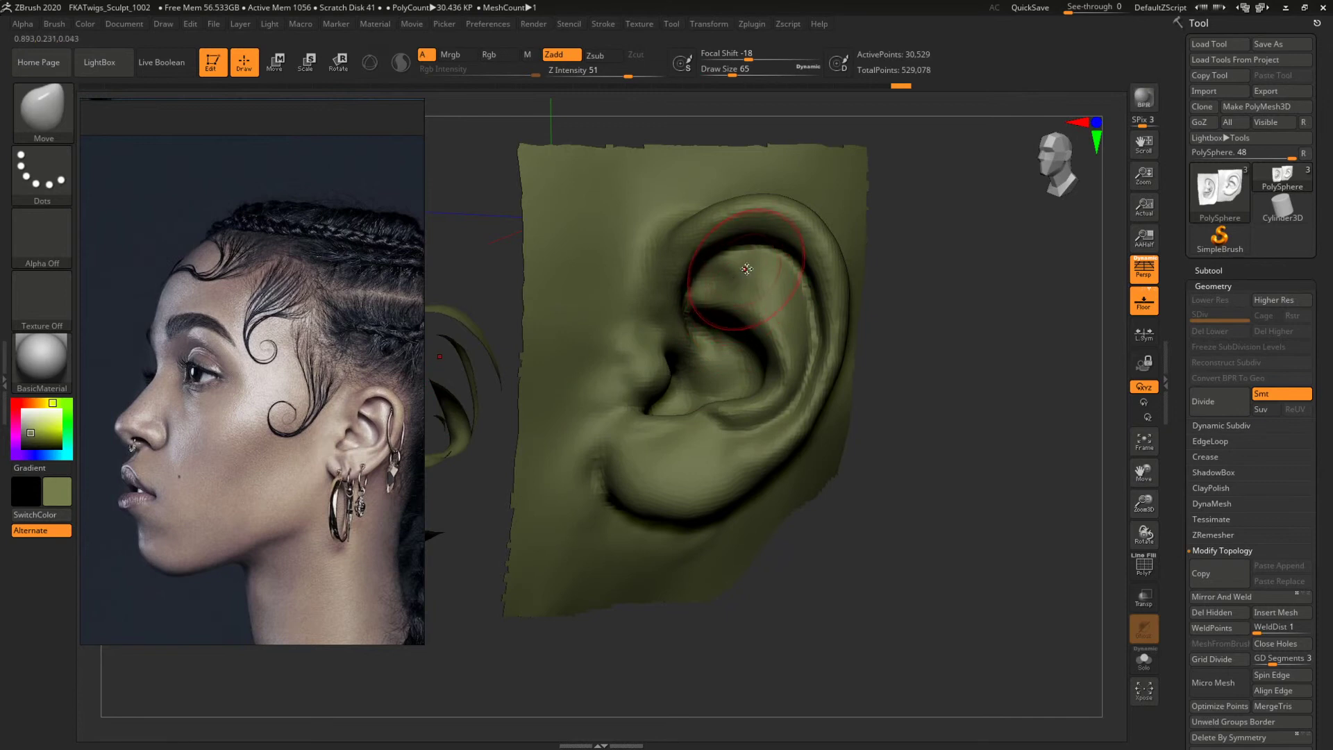
left_click_drag(987, 291, 998, 324)
key("space")
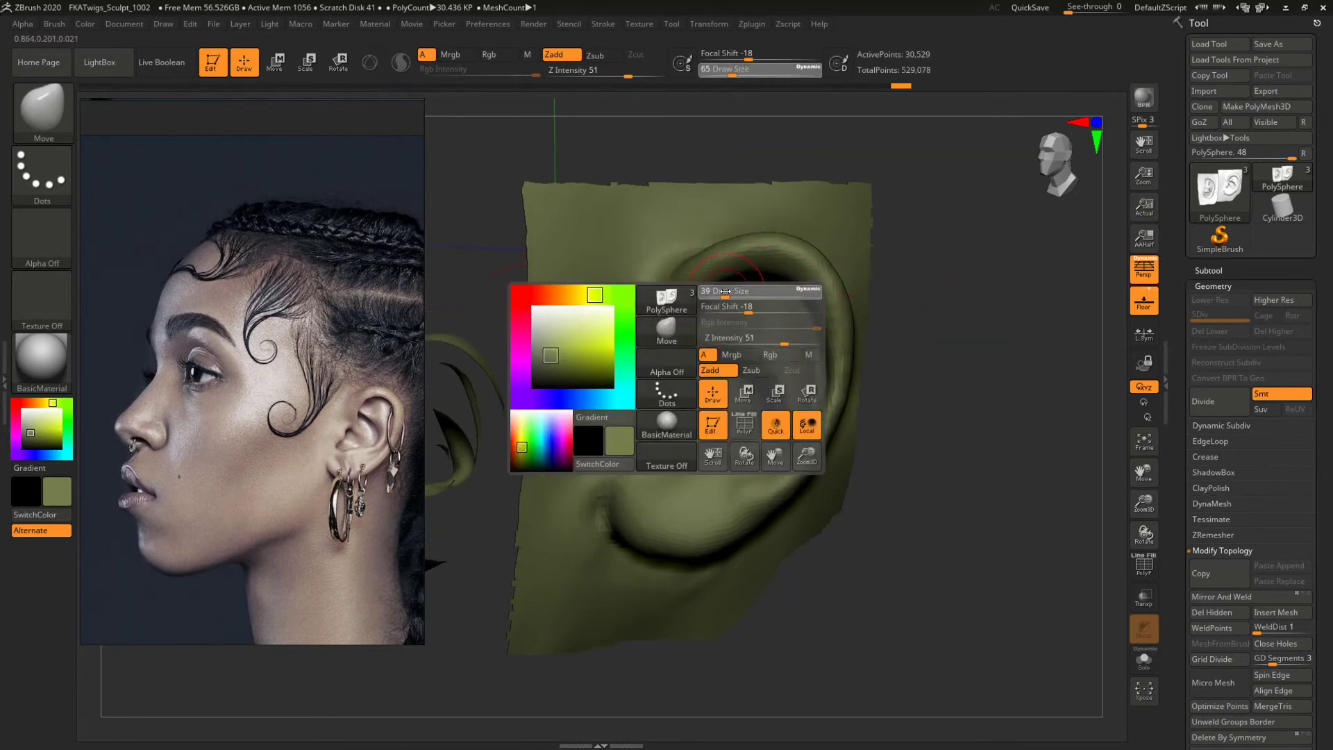
left_click_drag(732, 287, 764, 278)
key("space")
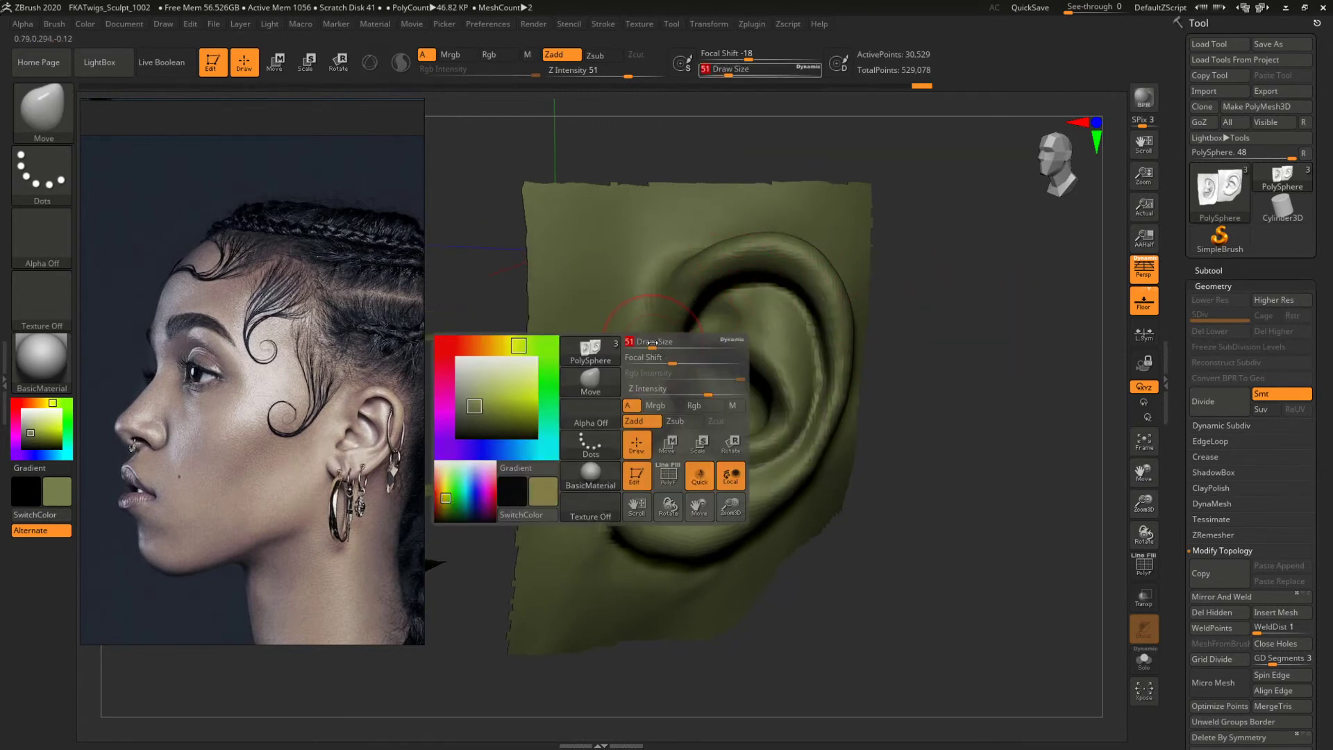
Build up the front of the rim and the tragus with ClayBuildup at draw sizes 51 and 25.
key("b")
key("c")
key("b")
left_click_drag(659, 307, 663, 354)
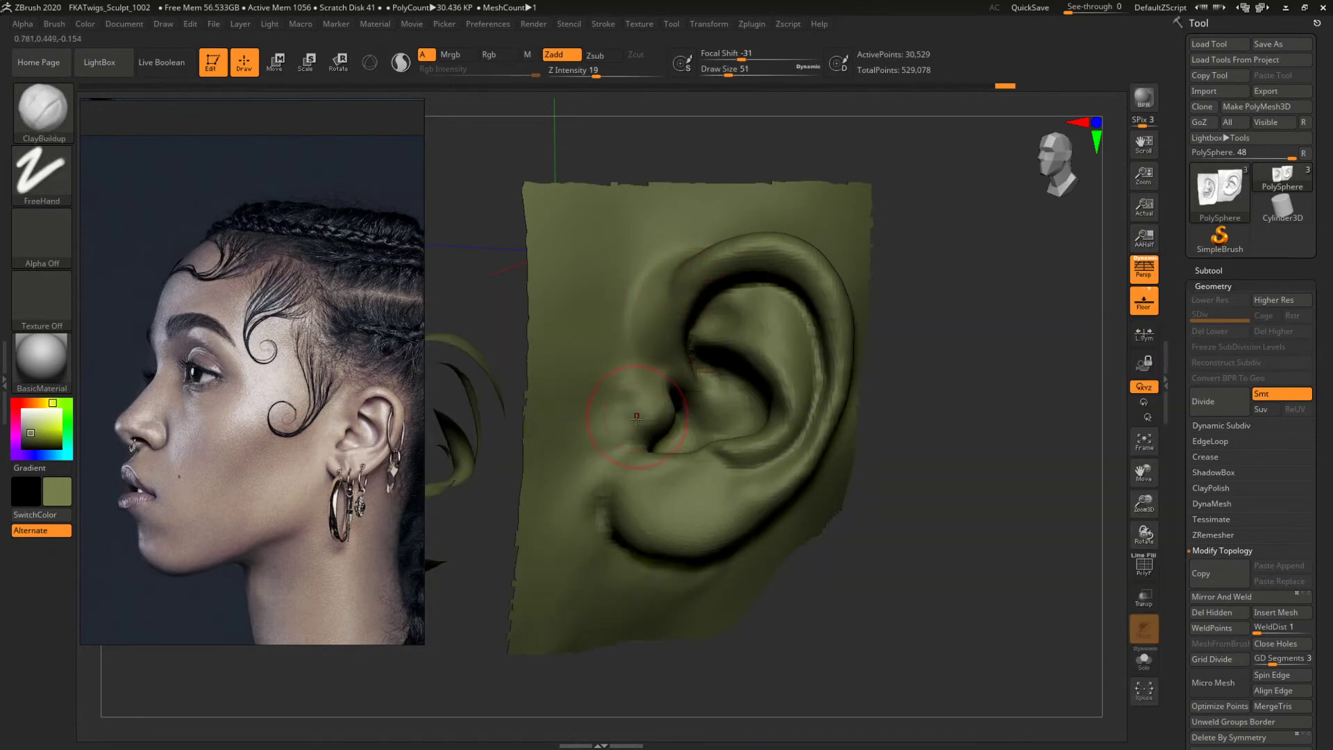
key("space")
left_click_drag(636, 417, 664, 392)
key("space")
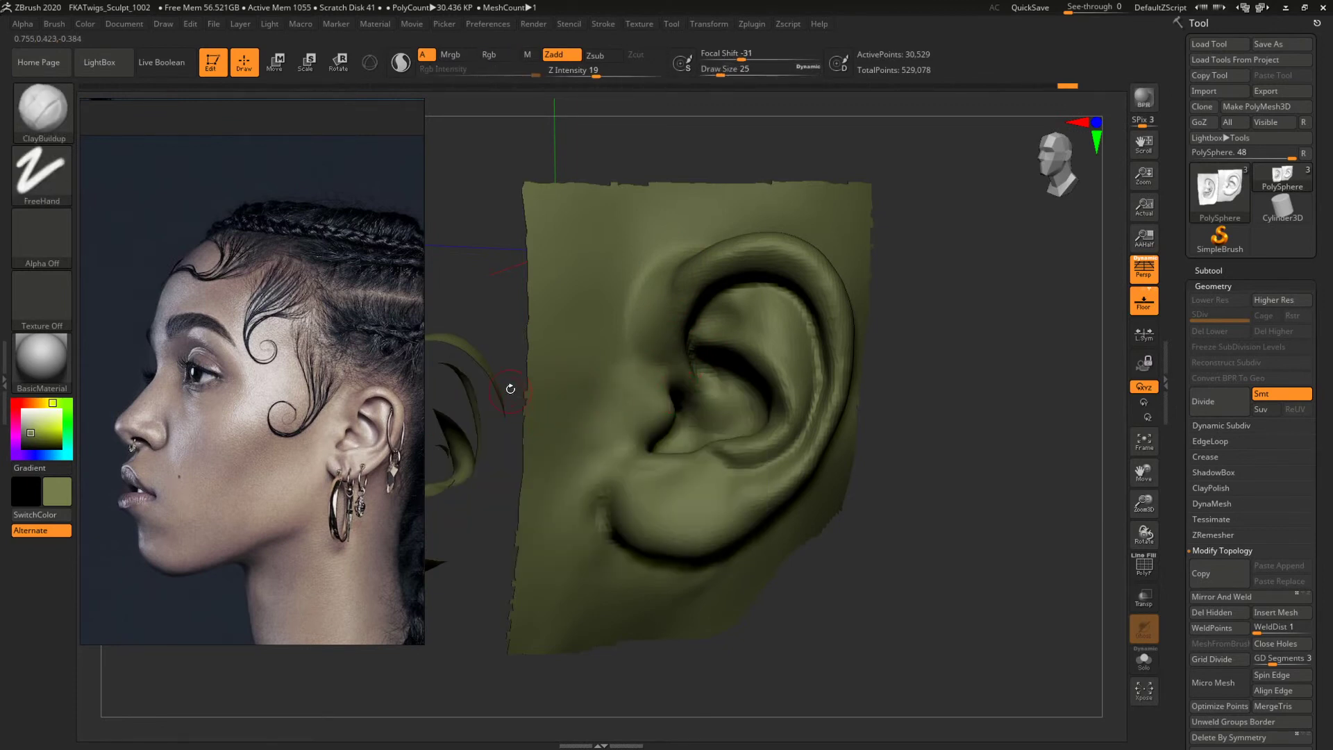
Refine and smooth the tragus and the notch below it with ClayBuildup at draw size 20.
mouse_move(510, 389)
left_mouse_down()
mouse_move(509, 326)
mouse_move(486, 326)
left_mouse_up()
key("space")
mouse_move(689, 382)
left_mouse_down()
mouse_move(673, 392)
mouse_move(684, 385)
left_mouse_up()
key("space")
key("shift")
left_click_drag(488, 481, 659, 477)
left_click_drag(968, 441, 939, 432)
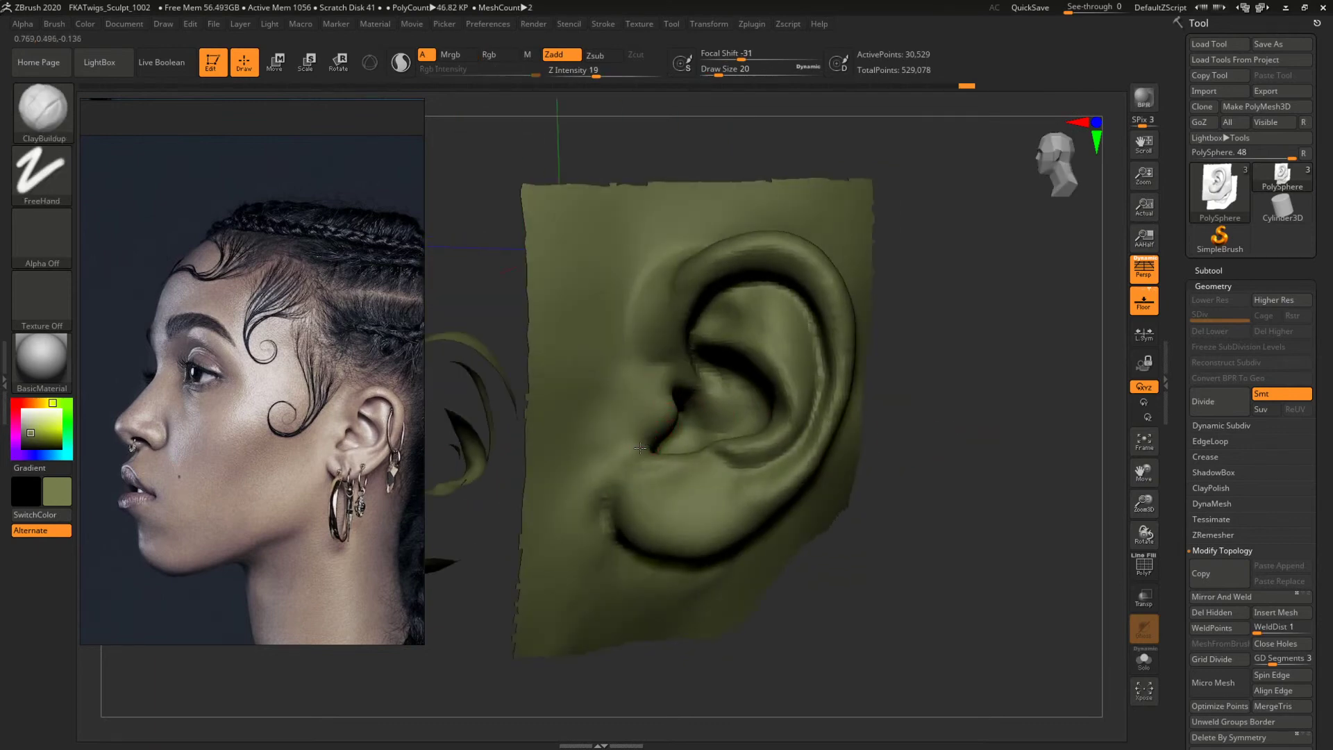
Raise the edge of the tragus above the notch with the Standard brush at draw size 20.
key("b")
key("s")
key("t")
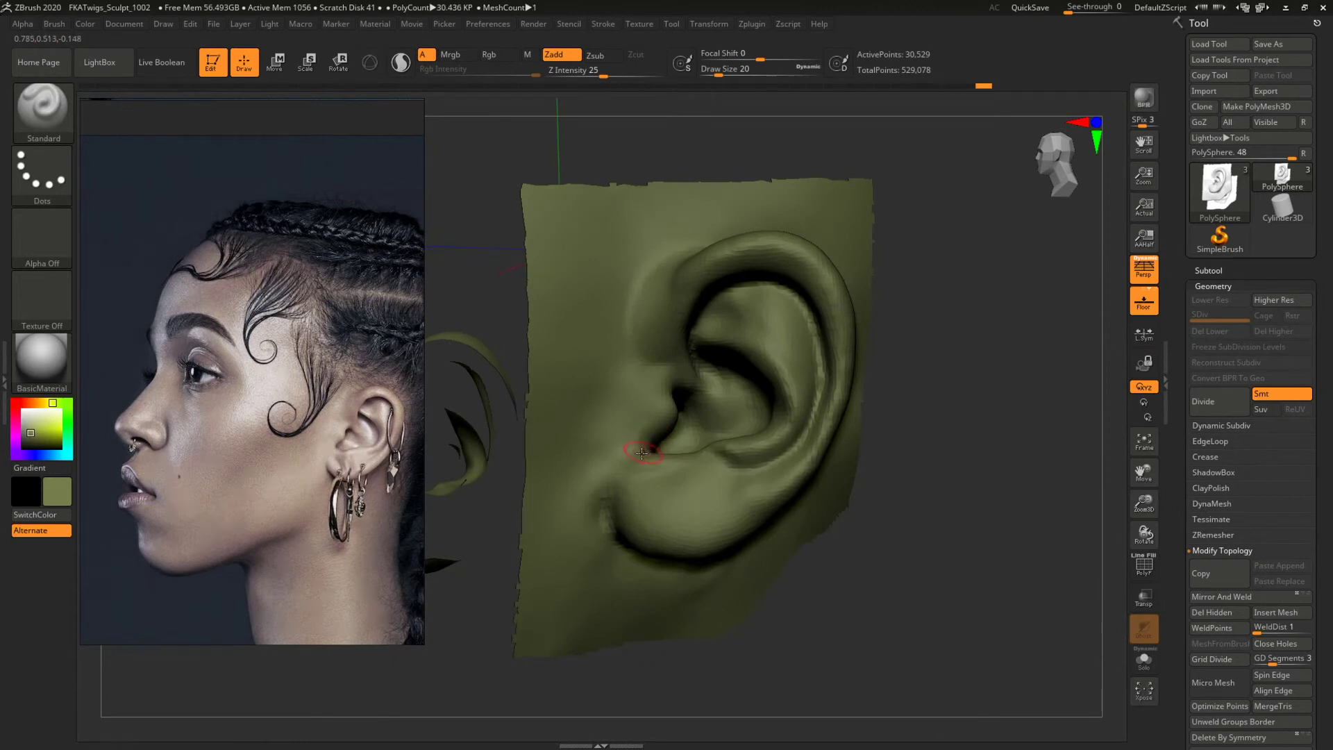
mouse_move(660, 425)
left_mouse_down()
mouse_move(645, 444)
mouse_move(670, 407)
left_mouse_up()
mouse_move(976, 421)
left_mouse_down()
mouse_move(987, 421)
mouse_move(917, 427)
mouse_move(893, 474)
left_mouse_up()
Fill out the upper earlobe below the notch with ClayBuildup at draw sizes 35 and 25.
key("space")
mouse_move(635, 490)
left_mouse_down()
mouse_move(650, 488)
mouse_move(635, 495)
left_mouse_up()
key("b")
key("c")
key("b")
key("space")
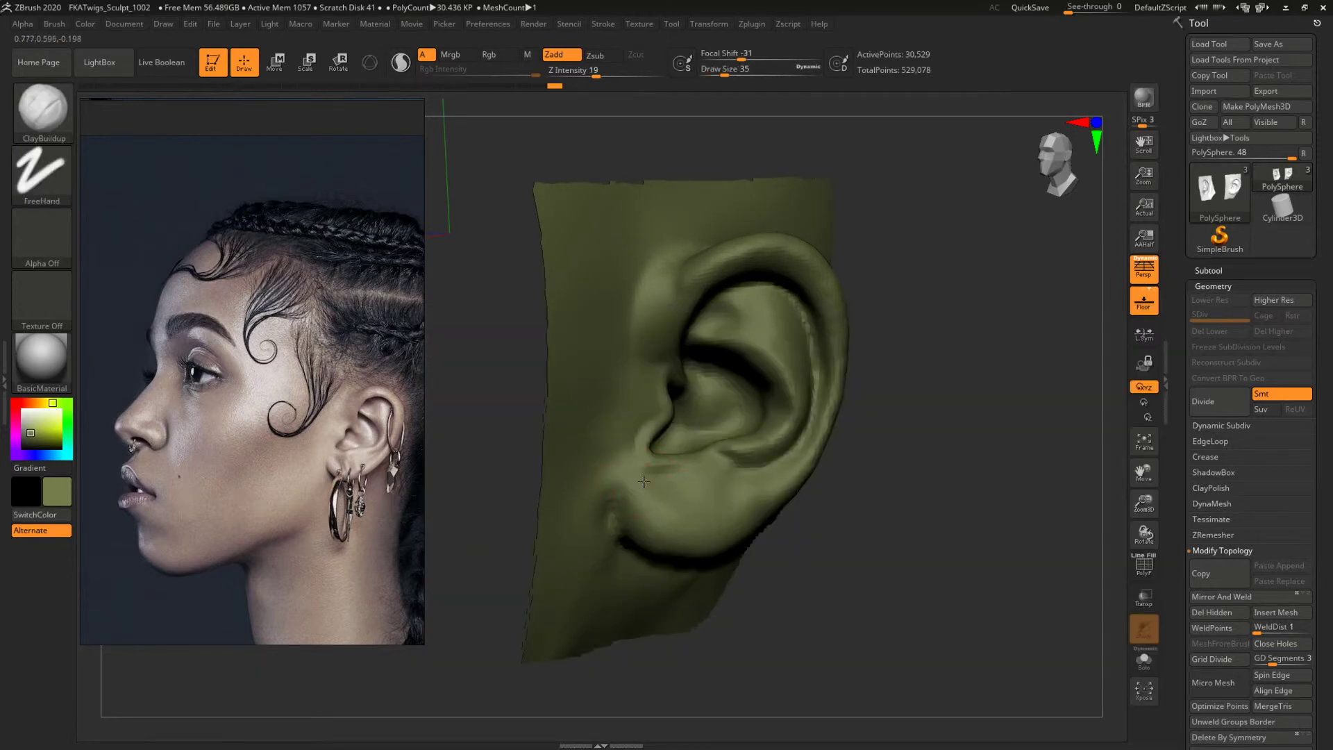
key("space")
mouse_move(645, 441)
left_mouse_down()
mouse_move(658, 465)
mouse_move(659, 400)
mouse_move(656, 419)
mouse_move(644, 382)
mouse_move(650, 471)
left_mouse_up()
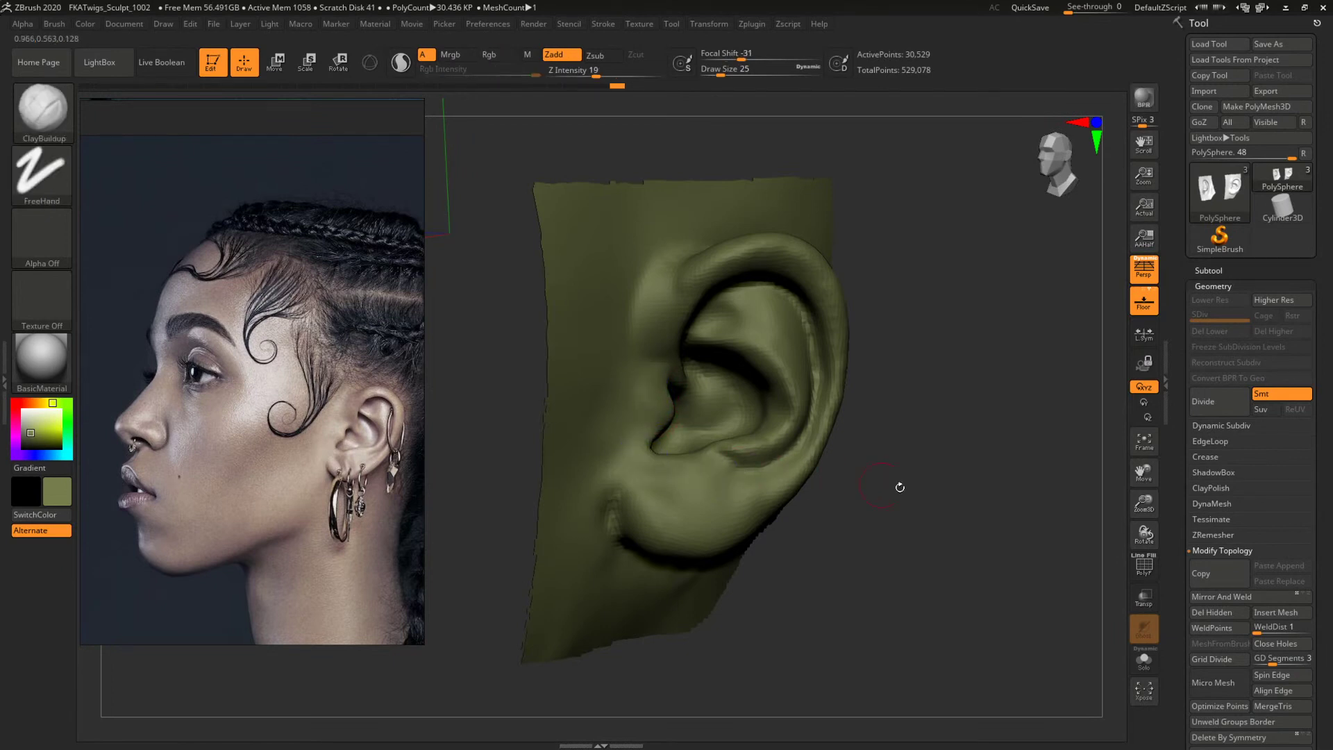
mouse_move(980, 506)
left_mouse_down("alt")
mouse_move(849, 464)
mouse_move(1007, 461)
mouse_move(937, 460)
left_mouse_up("alt")
left_click_drag(801, 463, 746, 477)
left_click_drag(1005, 426, 1007, 414)
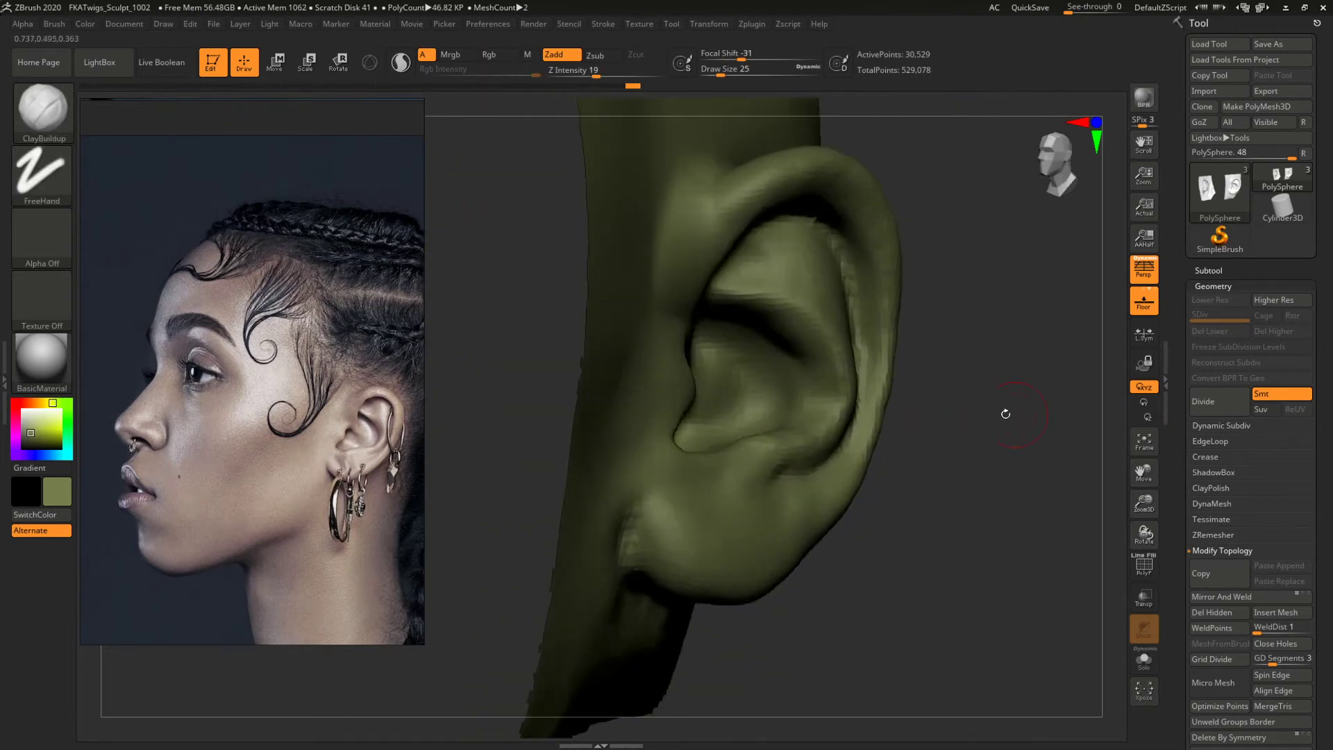
Sculpt the inner bowl of the ear with ClayBuildup at draw size 18 and smooth the strokes.
mouse_move(972, 469)
left_mouse_down()
mouse_move(930, 466)
mouse_move(1039, 462)
mouse_move(997, 511)
mouse_move(994, 475)
mouse_move(1012, 493)
mouse_move(958, 390)
left_mouse_up()
key("ctrl+z")
key("space")
left_click_drag(674, 400, 691, 421)
key("space")
left_click_drag(667, 399, 686, 407)
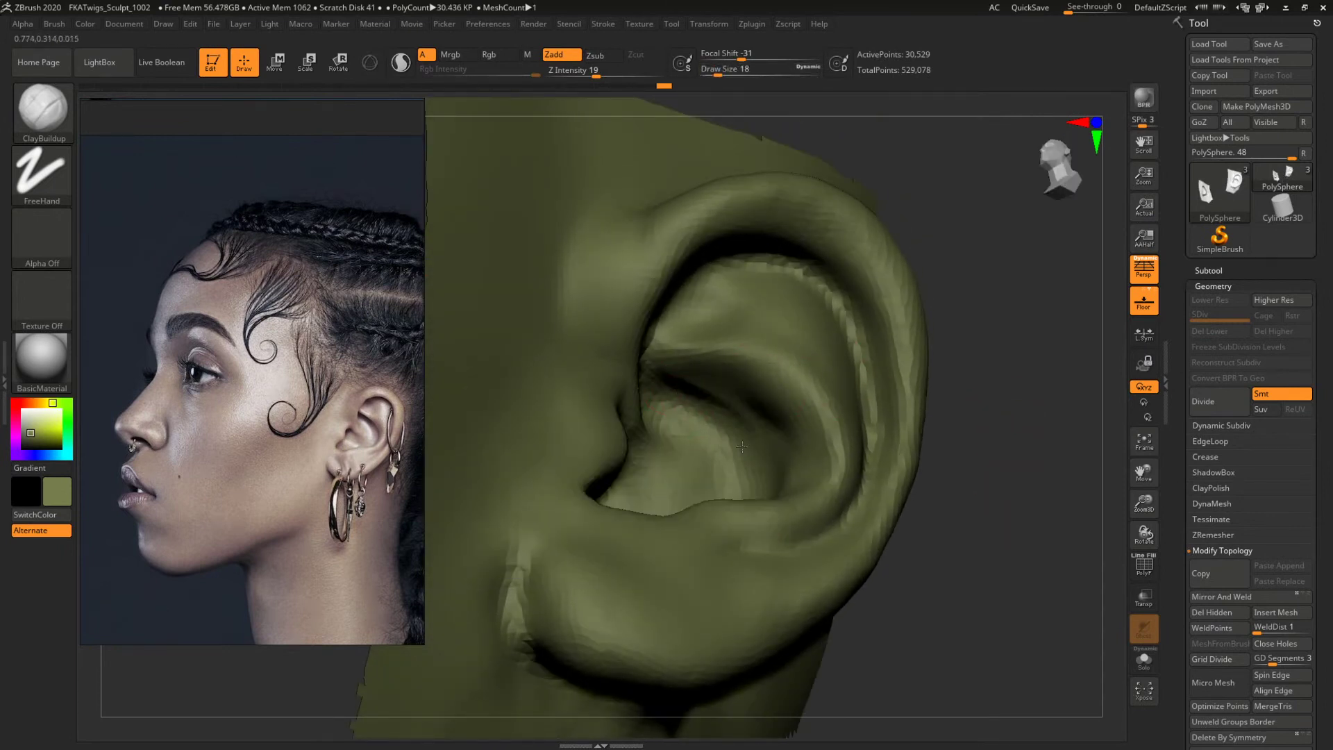
key("ctrl+shift+z")
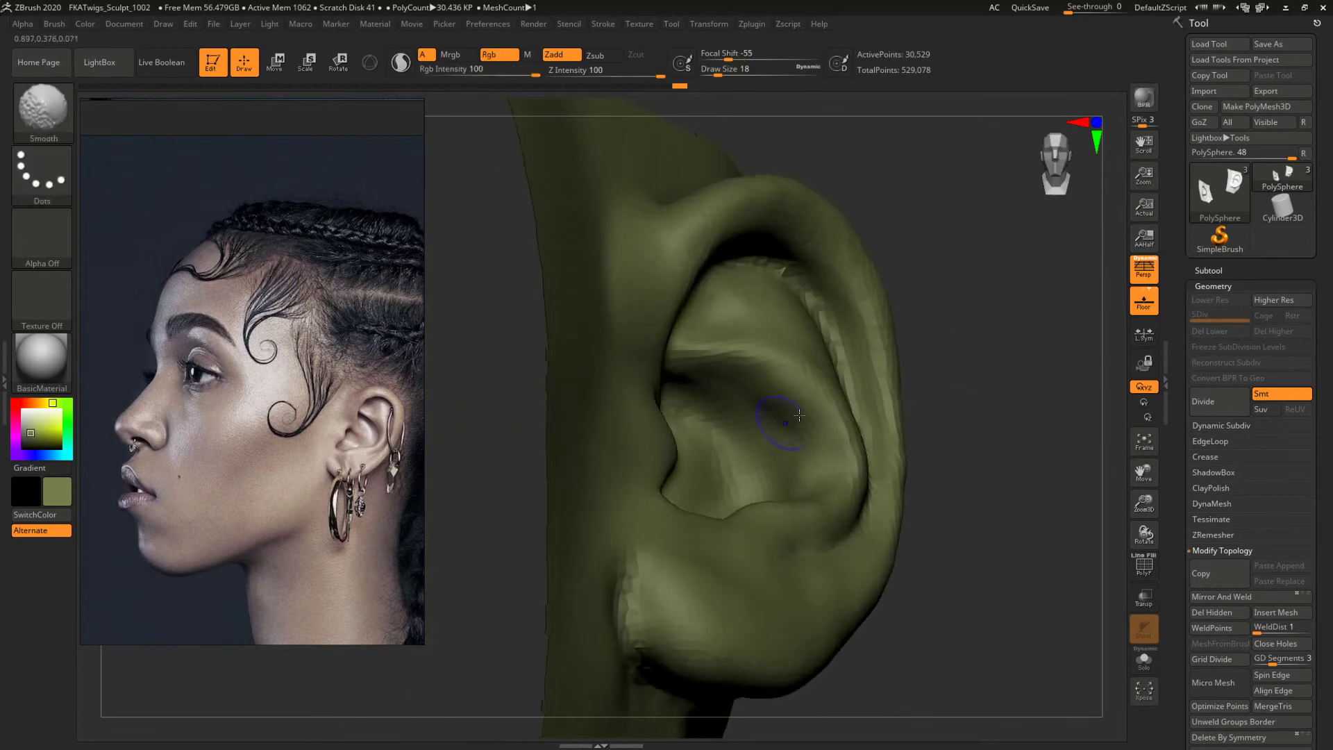
key("ctrl+shift+z")
key("ctrl+shift+z")
Reshape the upper front rim and the start of the inner folds with the Move brush at draw sizes 54 and 37.
key("b")
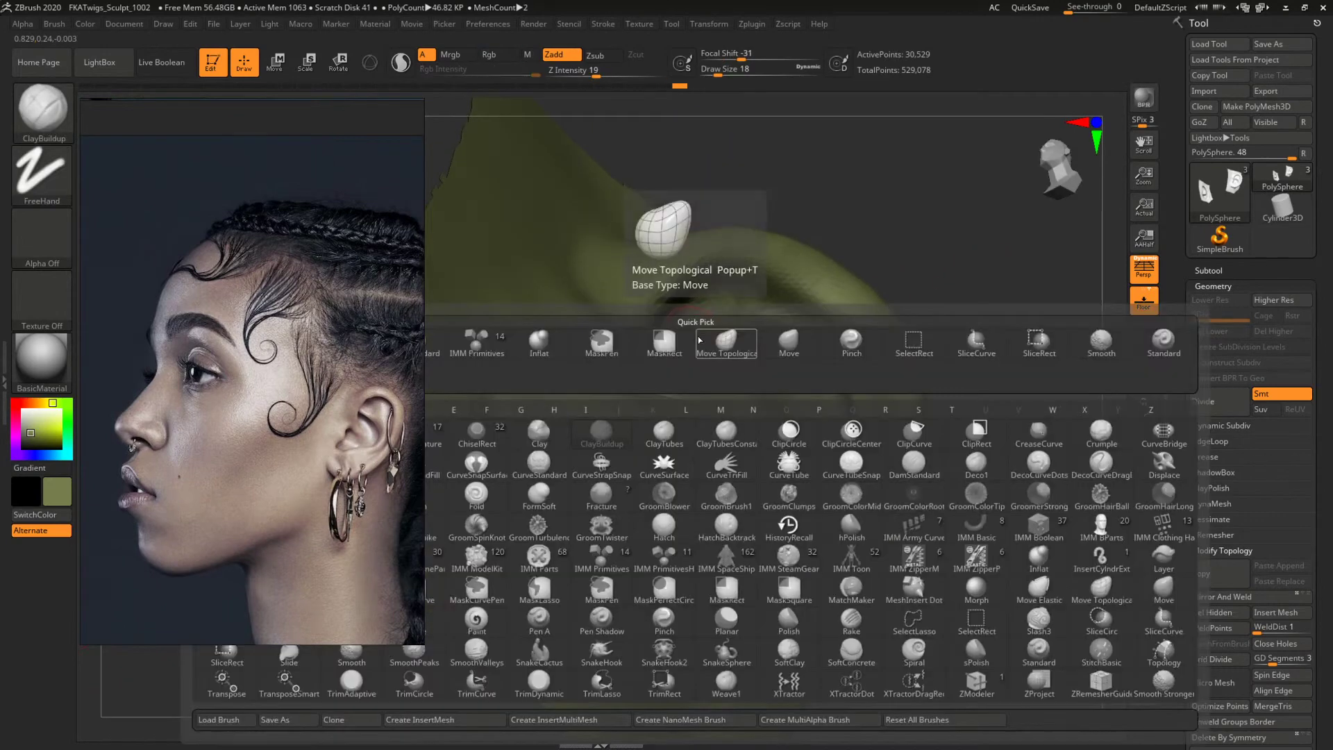
left_click(726, 340)
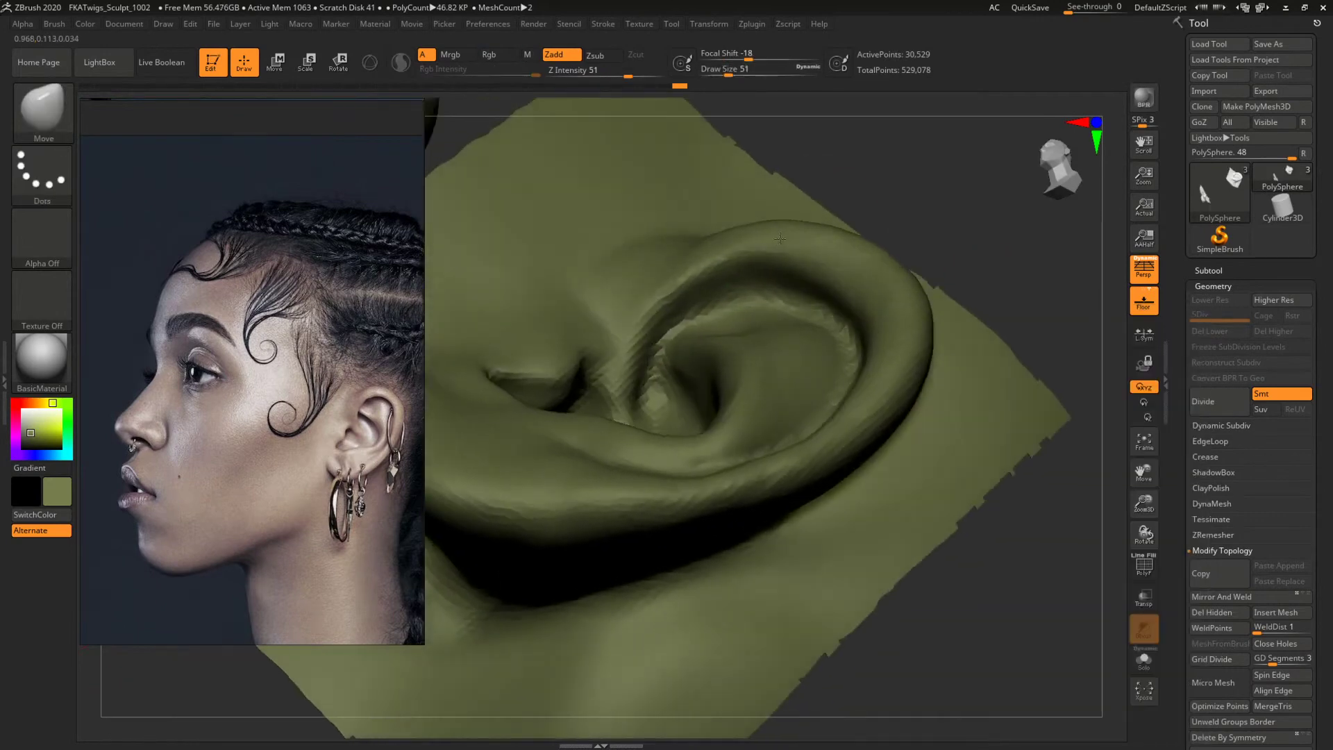
key("ctrl+shift+z")
key("ctrl")
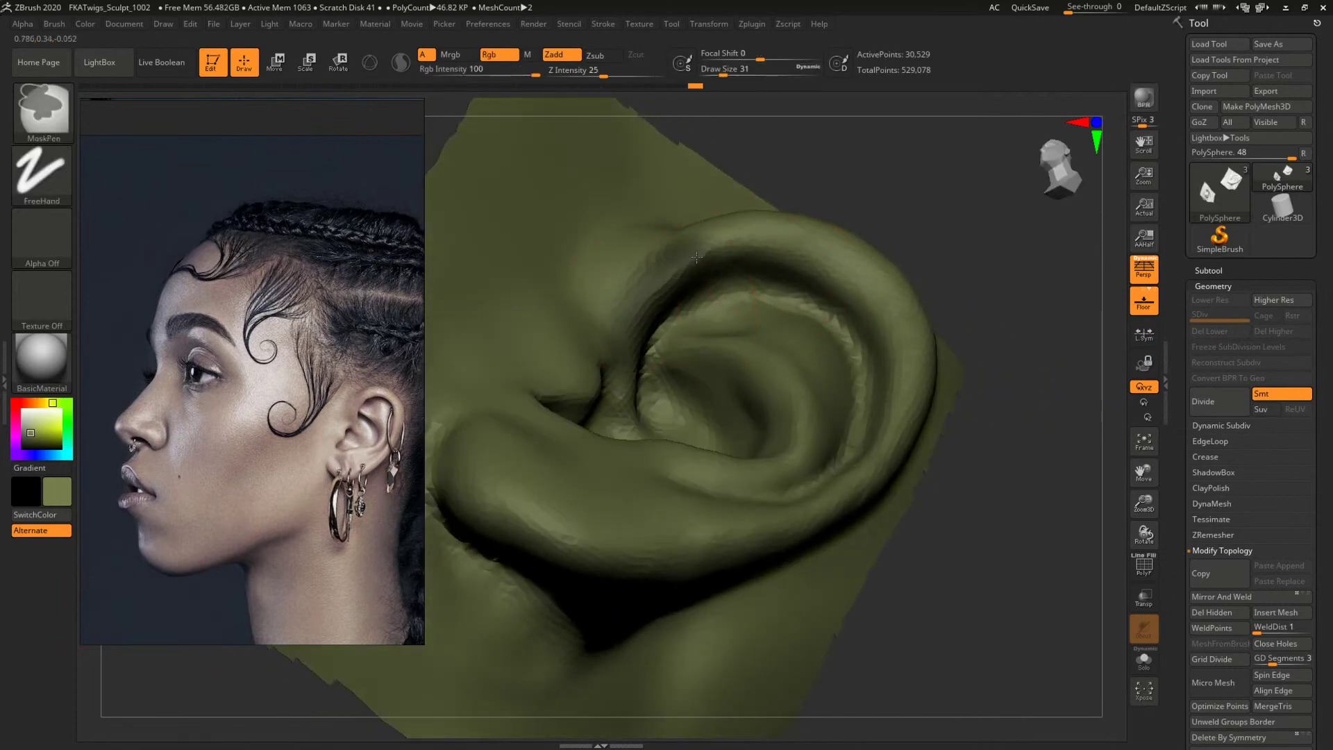
key("ctrl+z")
key("space")
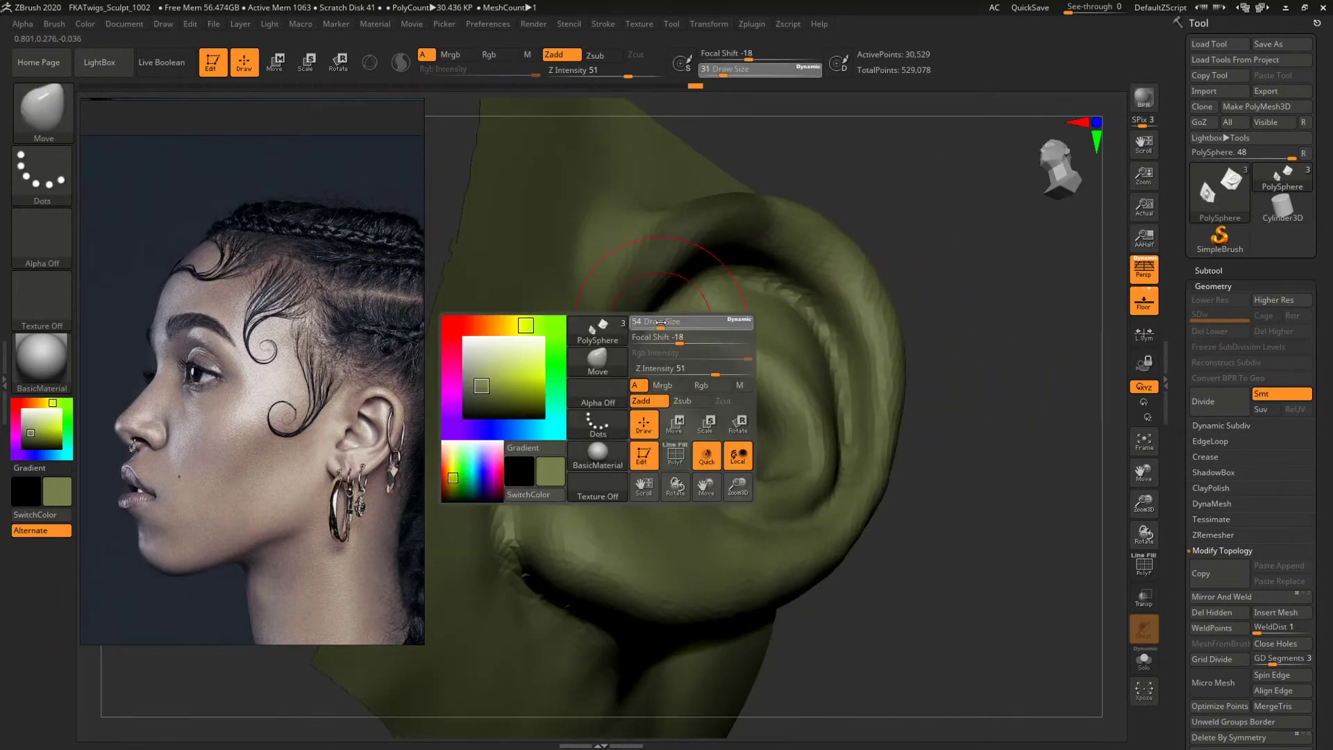
left_click_drag(660, 323, 664, 322)
left_click_drag(660, 316, 688, 292)
mouse_move(1022, 347)
left_mouse_down()
mouse_move(974, 339)
mouse_move(924, 277)
left_mouse_up()
key("space")
left_click_drag(659, 332, 647, 331)
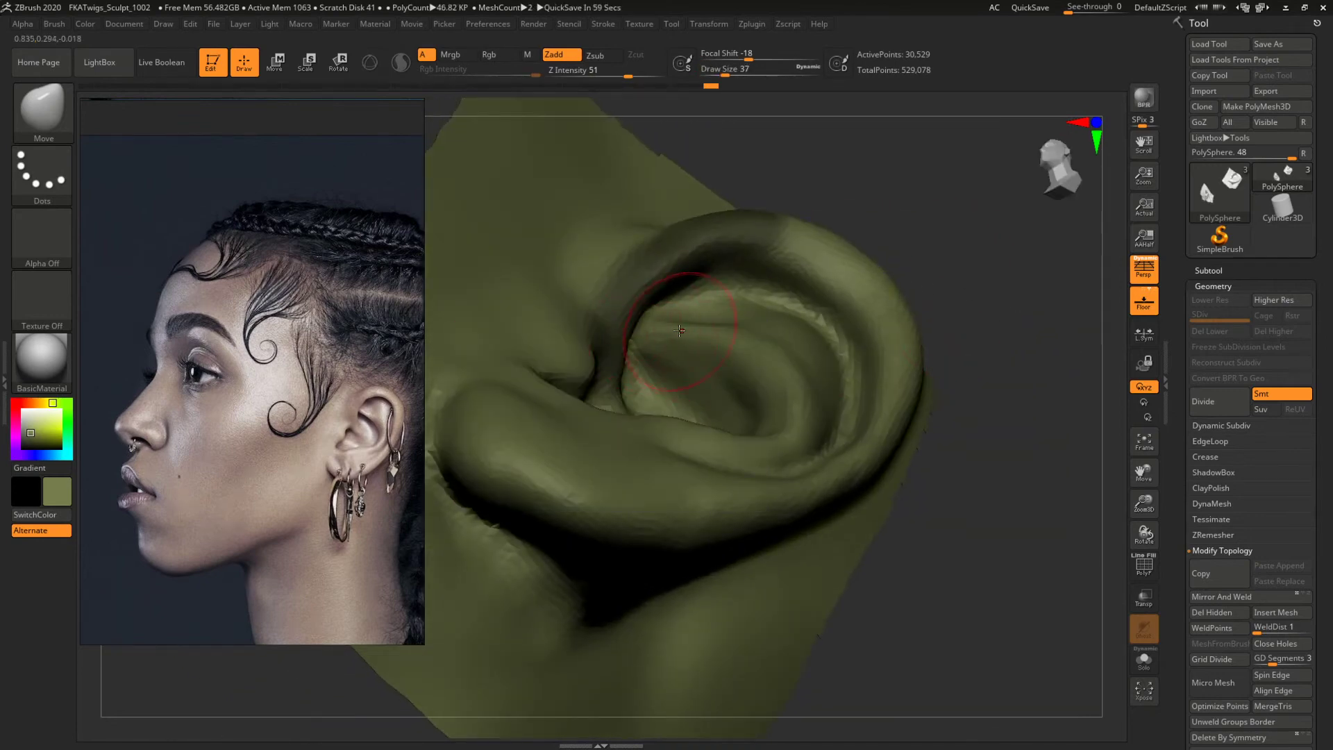
left_click_drag(964, 227, 1026, 311)
Try to remesh the isolated ears with DynaMesh.
key("f")
left_click_drag(924, 254, 946, 327, "ctrl")
key("f")
Build up the front of the earlobe with ClayBuildup at draw size 25.
key("b")
key("c")
key("b")
key("space")
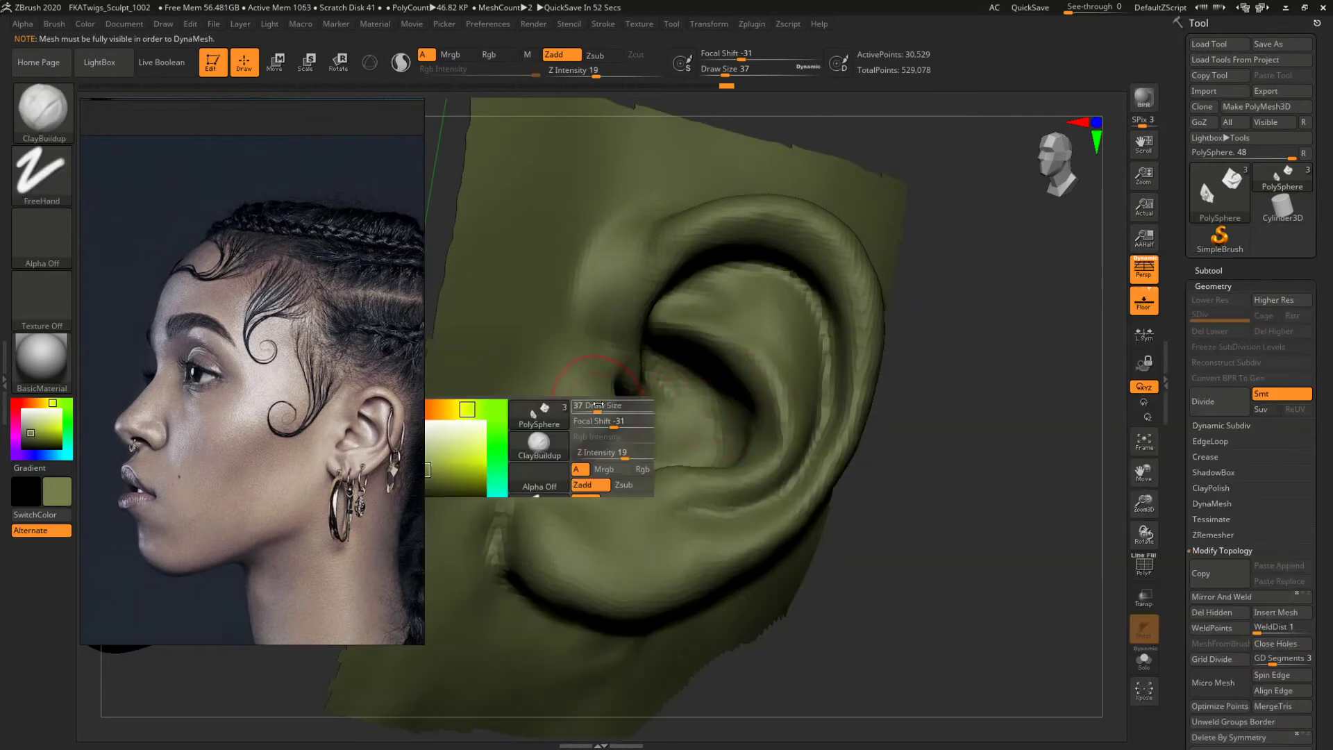
left_click_drag(597, 405, 583, 405)
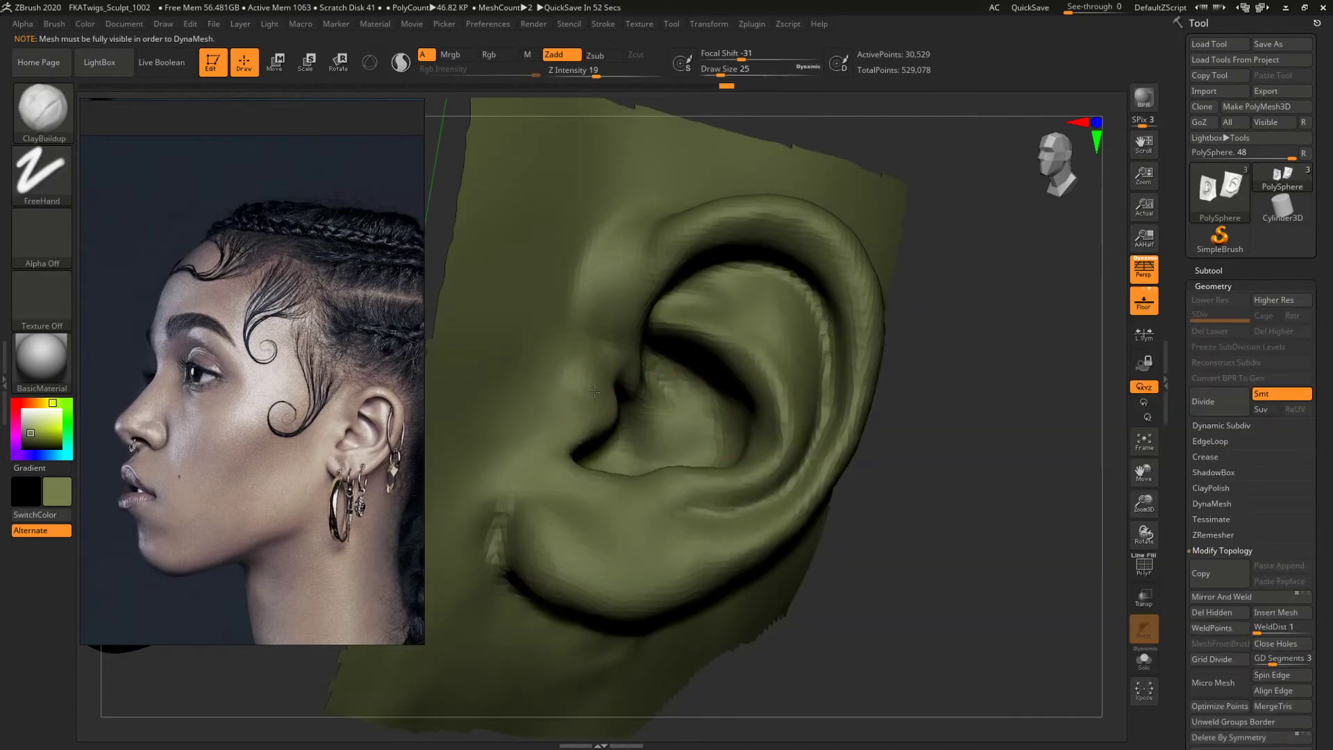
left_click_drag(997, 483, 618, 443, "alt")
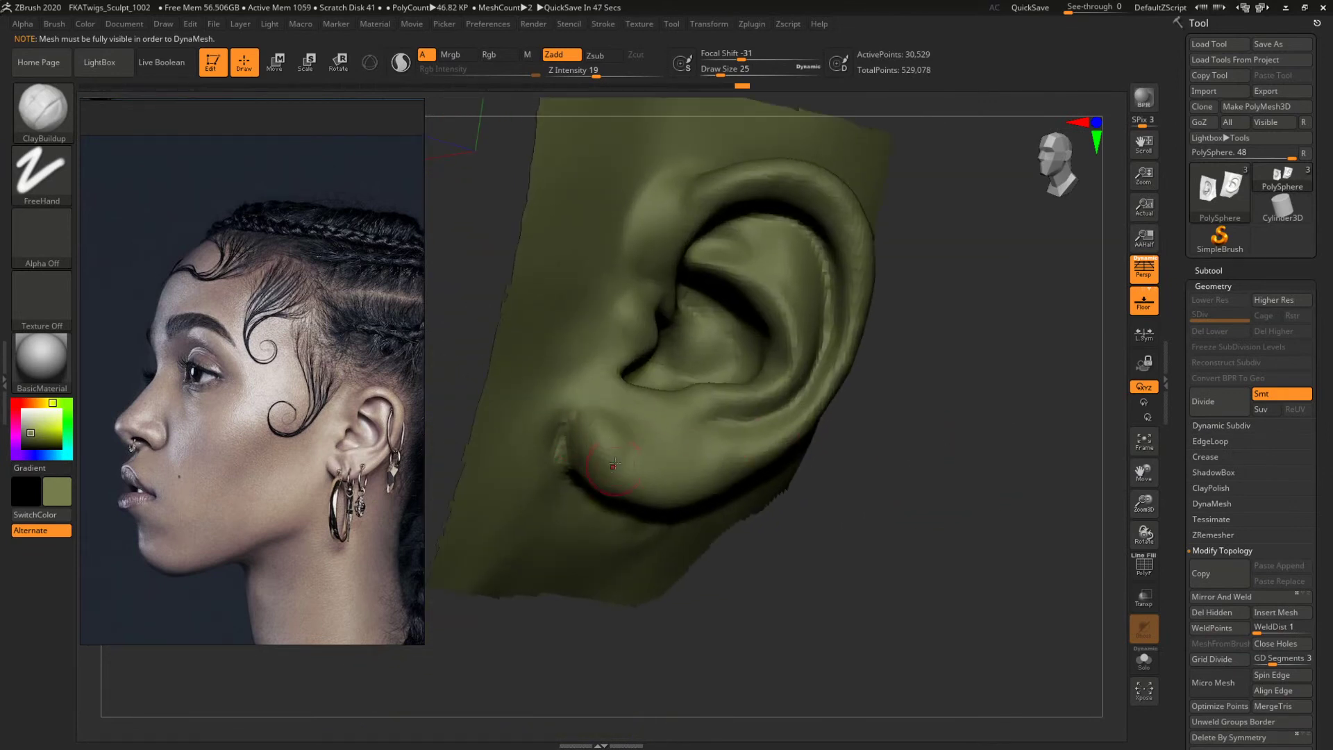
Smooth the surface of the earlobe at draw size 37.
key("shift")
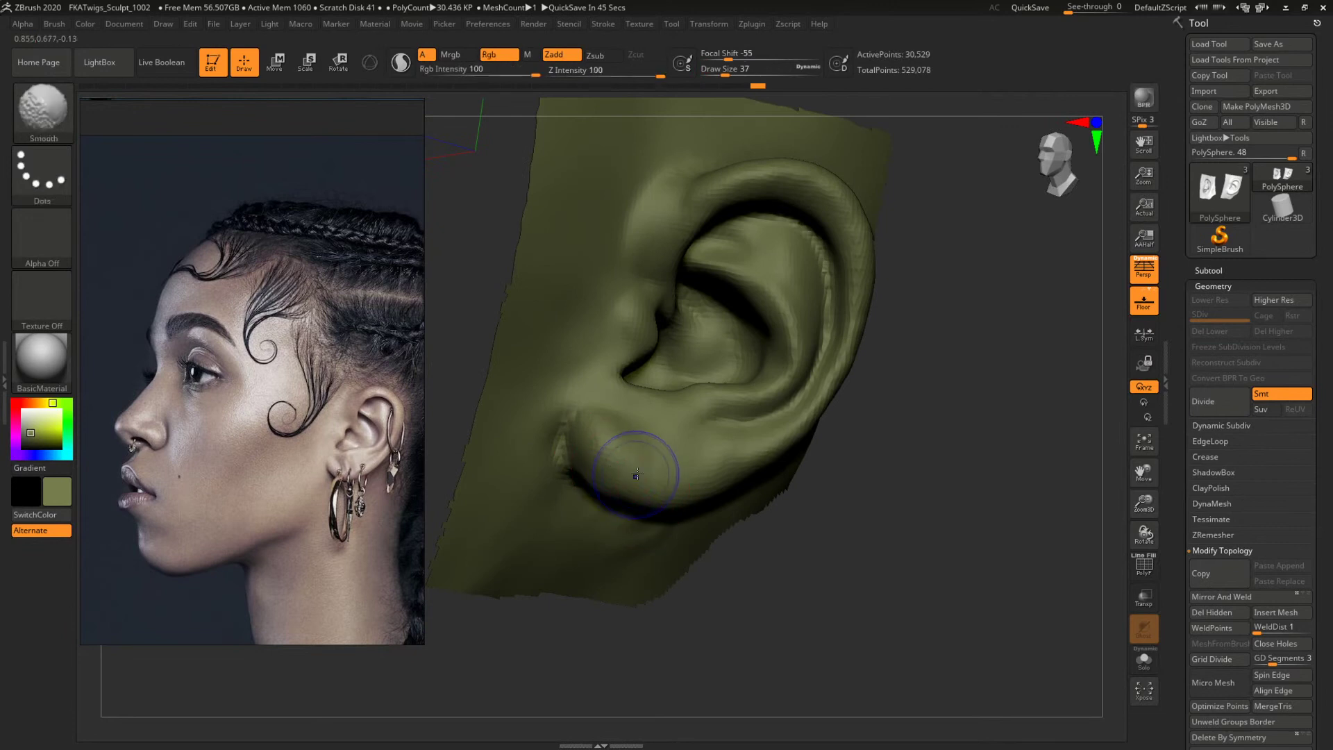
mouse_move(637, 474)
left_mouse_down("shift")
mouse_move(605, 437)
mouse_move(625, 459)
left_mouse_up("shift")
mouse_move(813, 492)
left_mouse_down()
mouse_move(863, 530)
mouse_move(778, 484)
left_mouse_up()
key("ctrl")
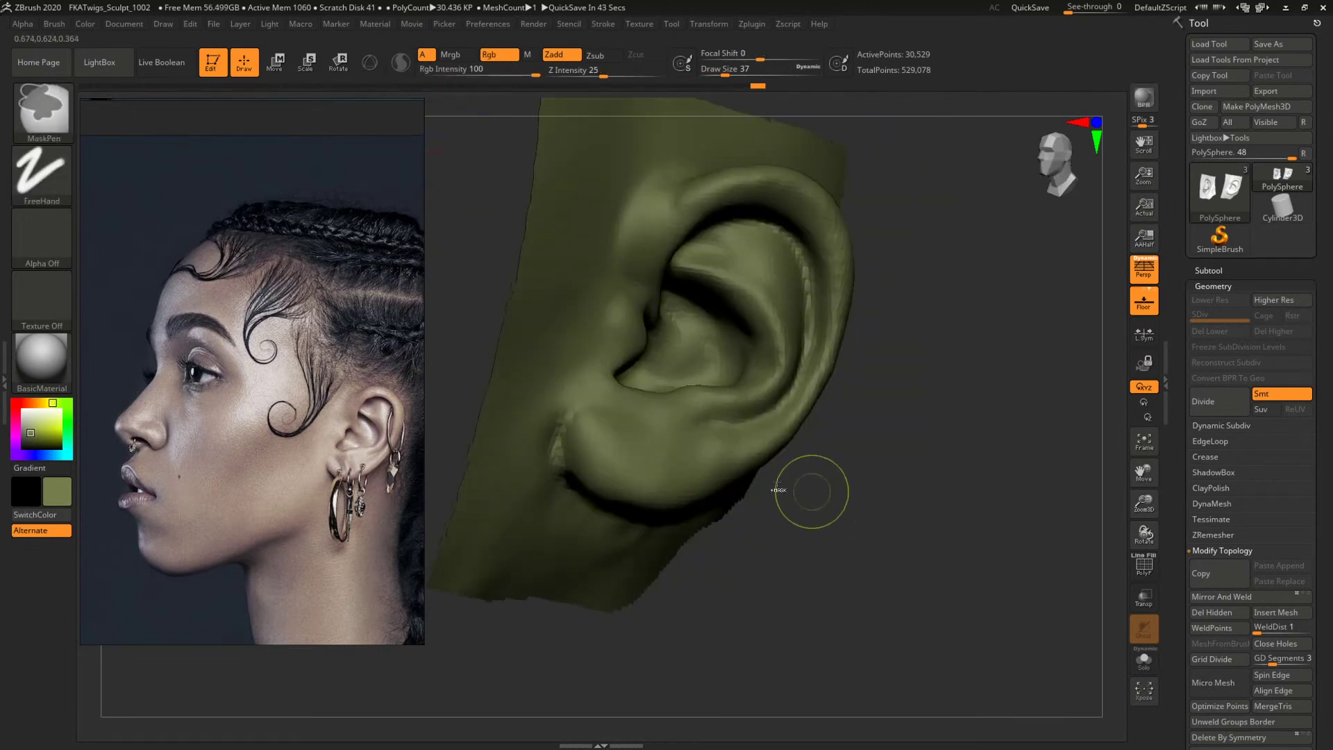
key("ctrl+z")
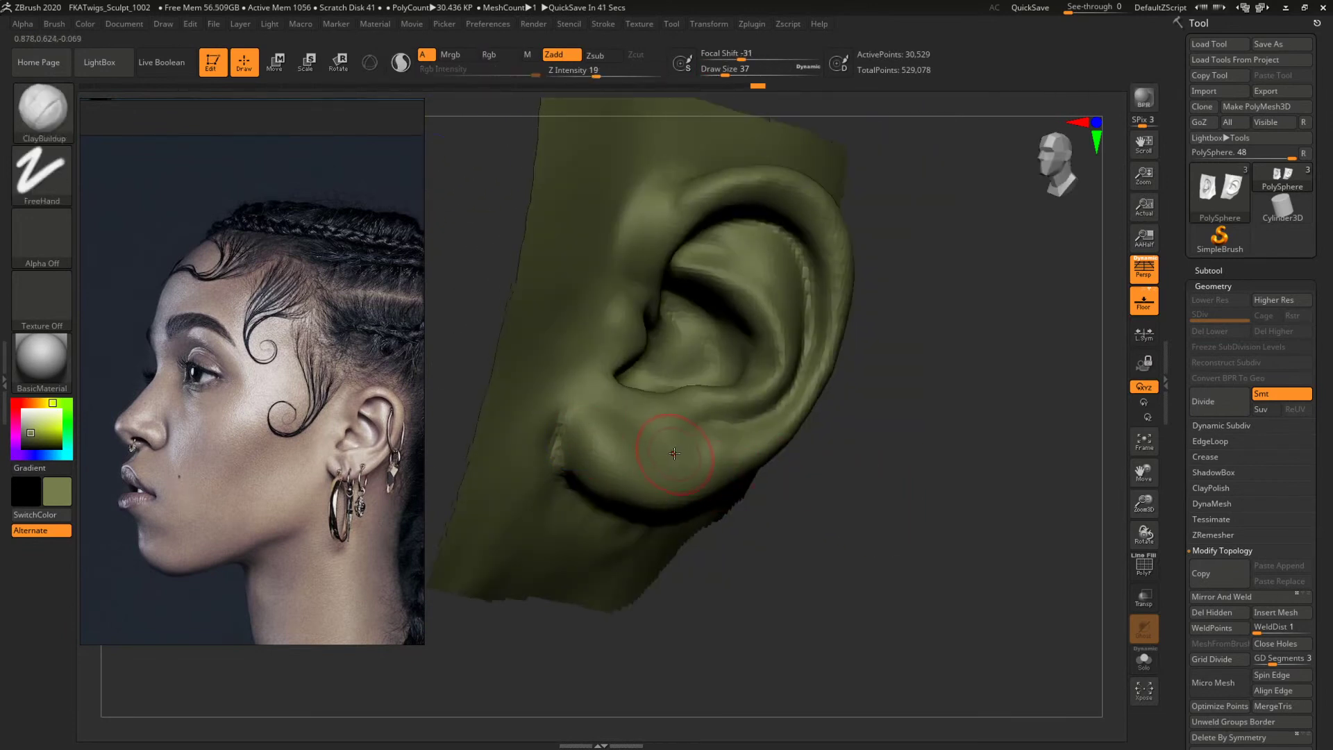
Build up the front of the earlobe where it meets the cheek with ClayBuildup at draw size 25.
key("space")
mouse_move(621, 410)
left_mouse_down()
mouse_move(601, 409)
mouse_move(598, 438)
left_mouse_up()
mouse_move(911, 439)
left_mouse_down()
mouse_move(848, 443)
mouse_move(887, 440)
left_mouse_up()
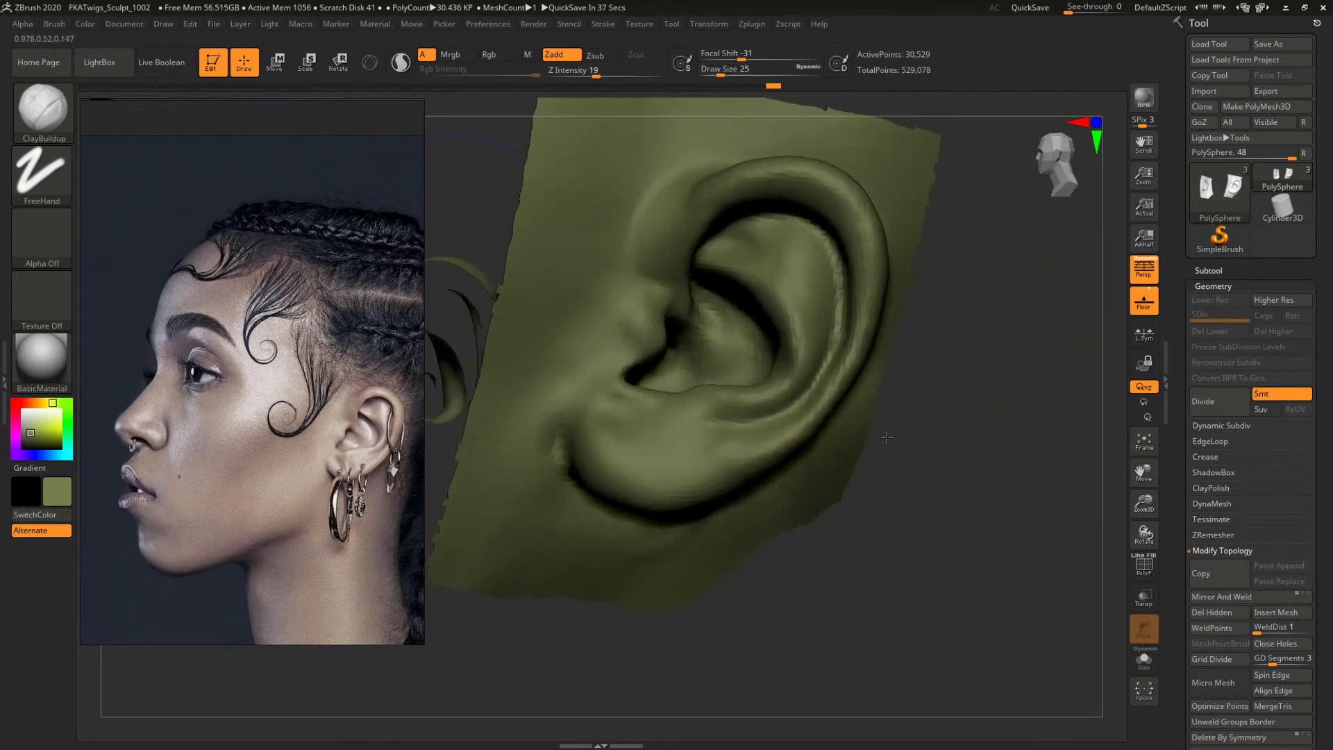
key("space")
mouse_move(596, 419)
left_mouse_down()
mouse_move(607, 462)
mouse_move(653, 486)
left_mouse_up()
key("ctrl+z")
Soften and fill the front attachment of the earlobe with ClayBuildup and smoothing at draw size 41.
key("space")
mouse_move(949, 473)
left_mouse_down("shift")
mouse_move(1015, 493)
mouse_move(794, 438)
mouse_move(909, 521)
left_mouse_up("shift")
left_click_drag(910, 521, 857, 518)
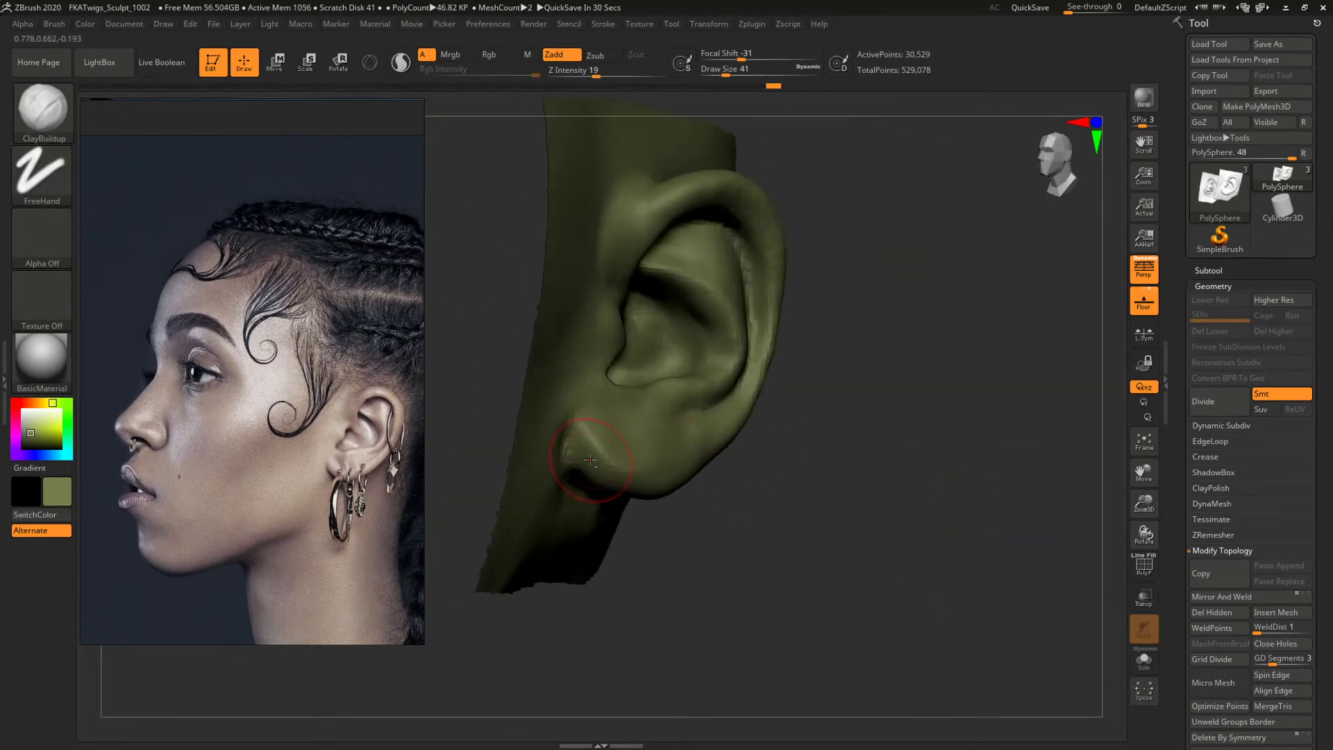
left_click_drag(594, 437, 608, 463)
mouse_move(715, 468)
left_mouse_down()
mouse_move(854, 449)
mouse_move(681, 440)
mouse_move(763, 419)
mouse_move(881, 497)
left_mouse_up()
Refine the front of the earlobe with the Standard brush at draw size 41 and with the Move brush.
key("b")
key("s")
key("t")
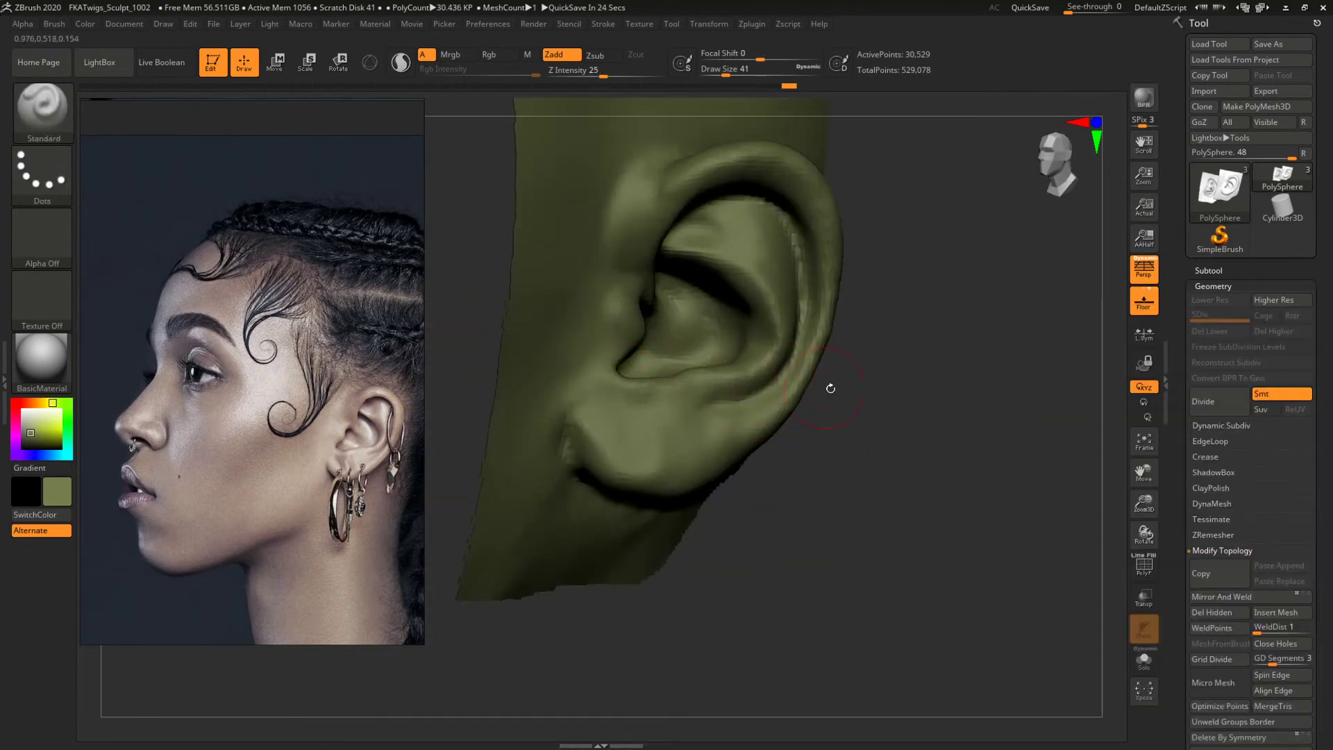
left_click_drag(831, 386, 932, 483)
left_click_drag(928, 402, 935, 417, "alt")
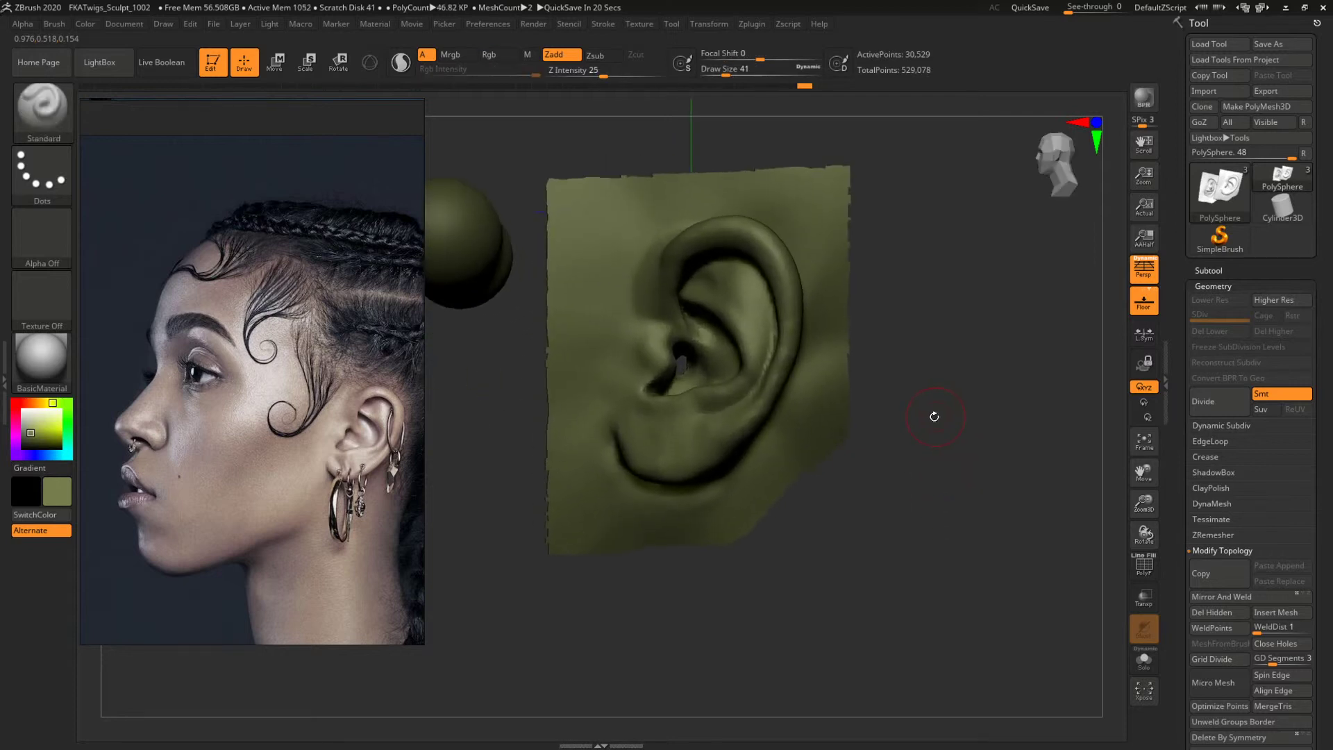
key("b")
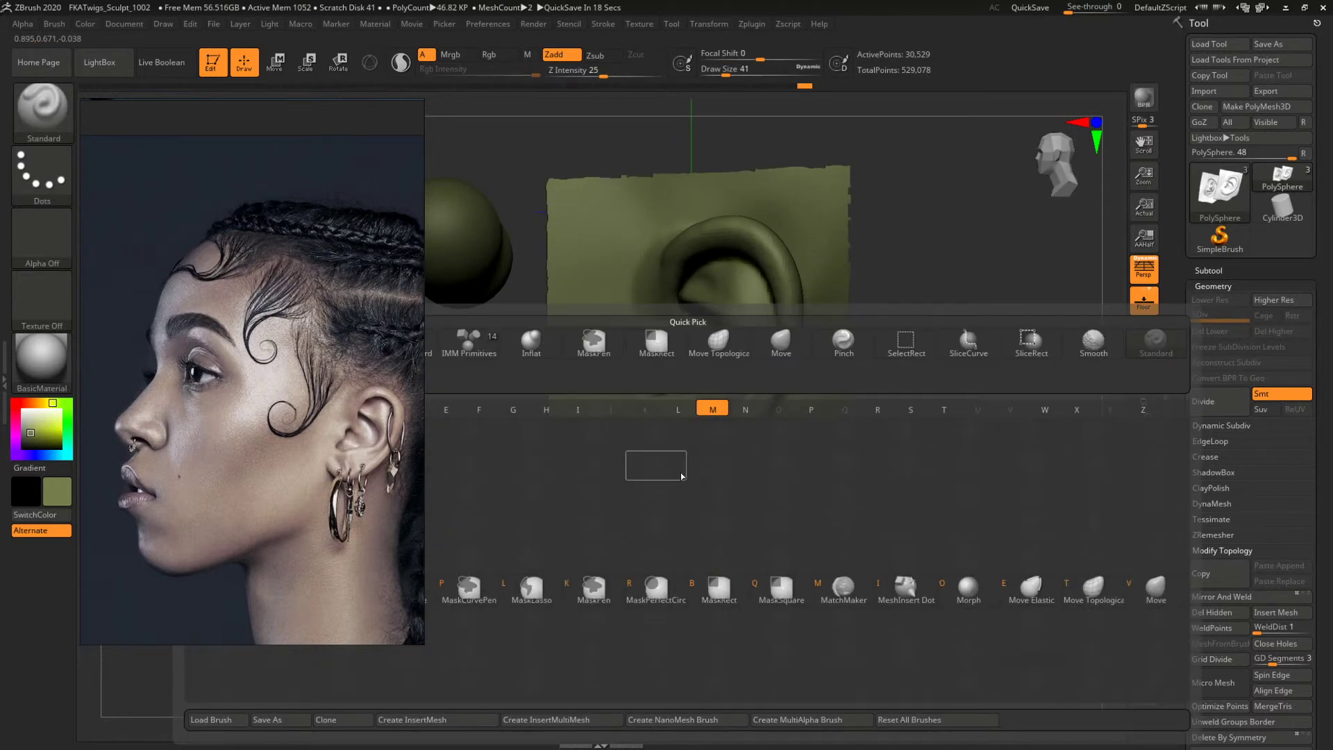
key("m")
key("v")
left_click_drag(623, 443, 639, 449)
Unhide the whole bust and remesh it with DynaMesh.
left_click_drag(877, 521, 941, 575, "ctrl+shift")
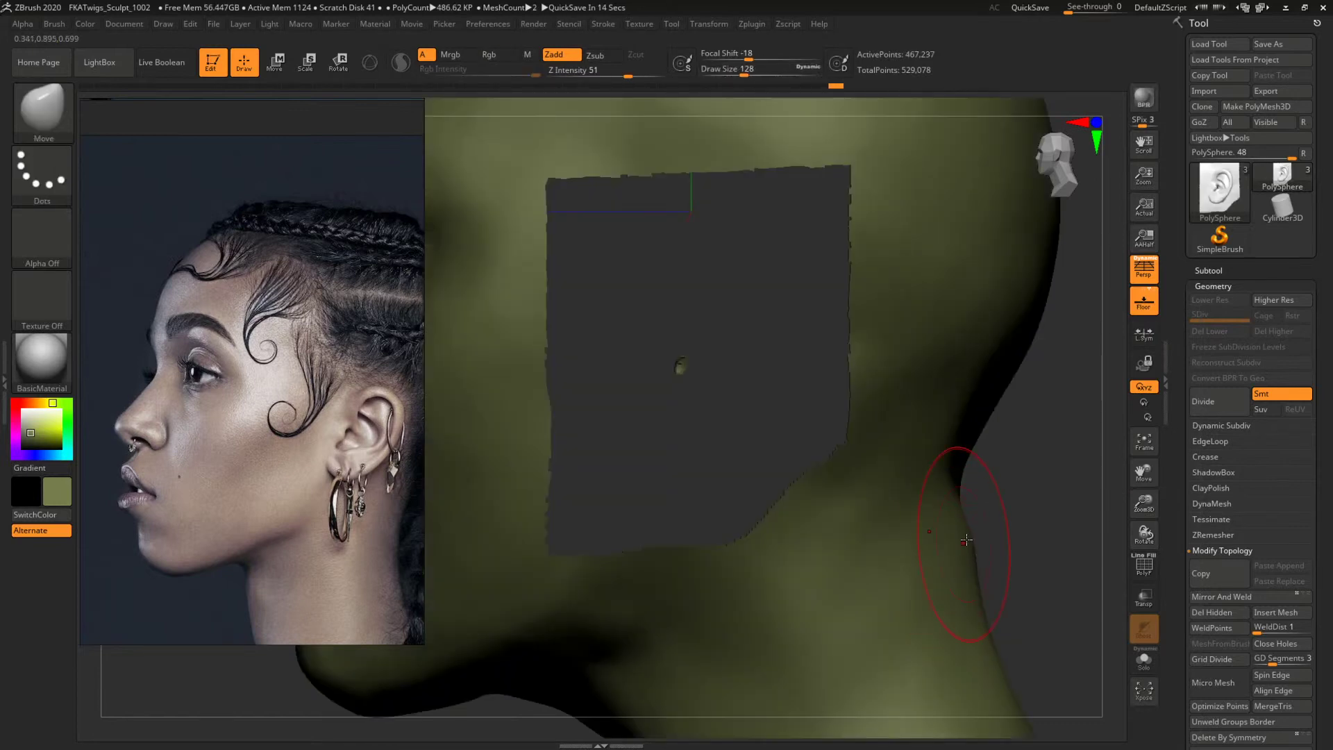
left_click(1017, 497, "ctrl+shift")
mouse_move(1041, 504)
left_mouse_down("alt")
mouse_move(1024, 431)
mouse_move(1077, 465)
mouse_move(979, 431)
mouse_move(874, 425)
mouse_move(909, 451)
left_mouse_up("alt")
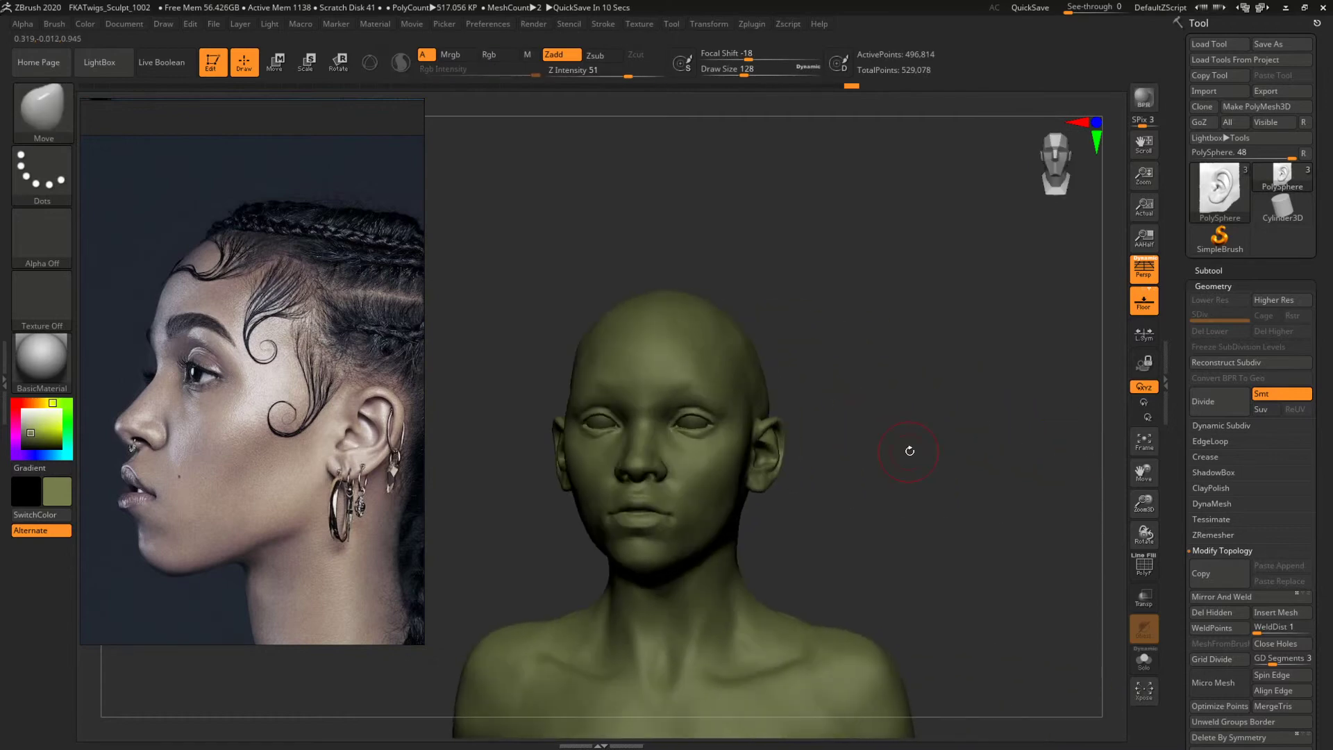
left_click_drag(883, 400, 928, 479, "ctrl")
Build up the side of the skull above and behind the ear with ClayBuildup at draw sizes 187 and 251.
key("b")
key("c")
key("b")
mouse_move(947, 429)
left_mouse_down("alt")
mouse_move(940, 509)
mouse_move(826, 494)
left_mouse_up("alt")
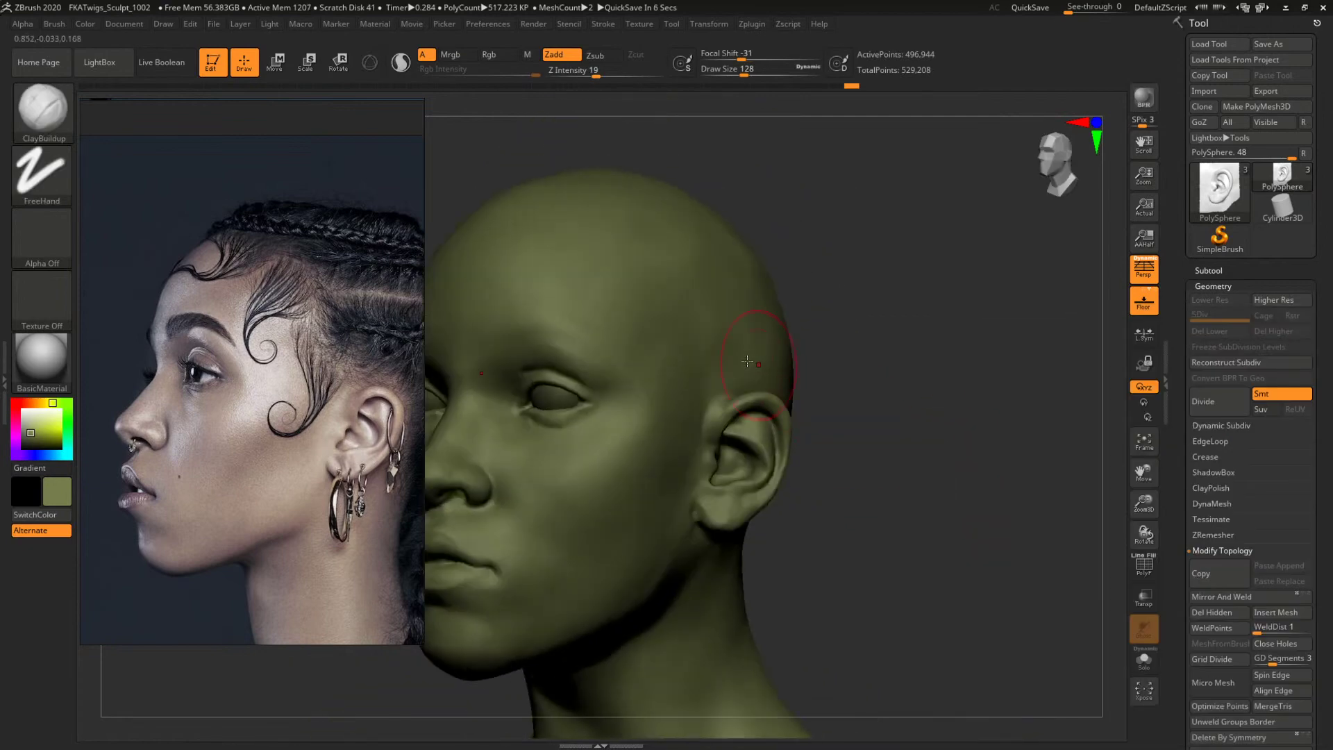
key("space")
left_click_drag(729, 347, 744, 347)
left_click_drag(896, 333, 838, 332, "shift")
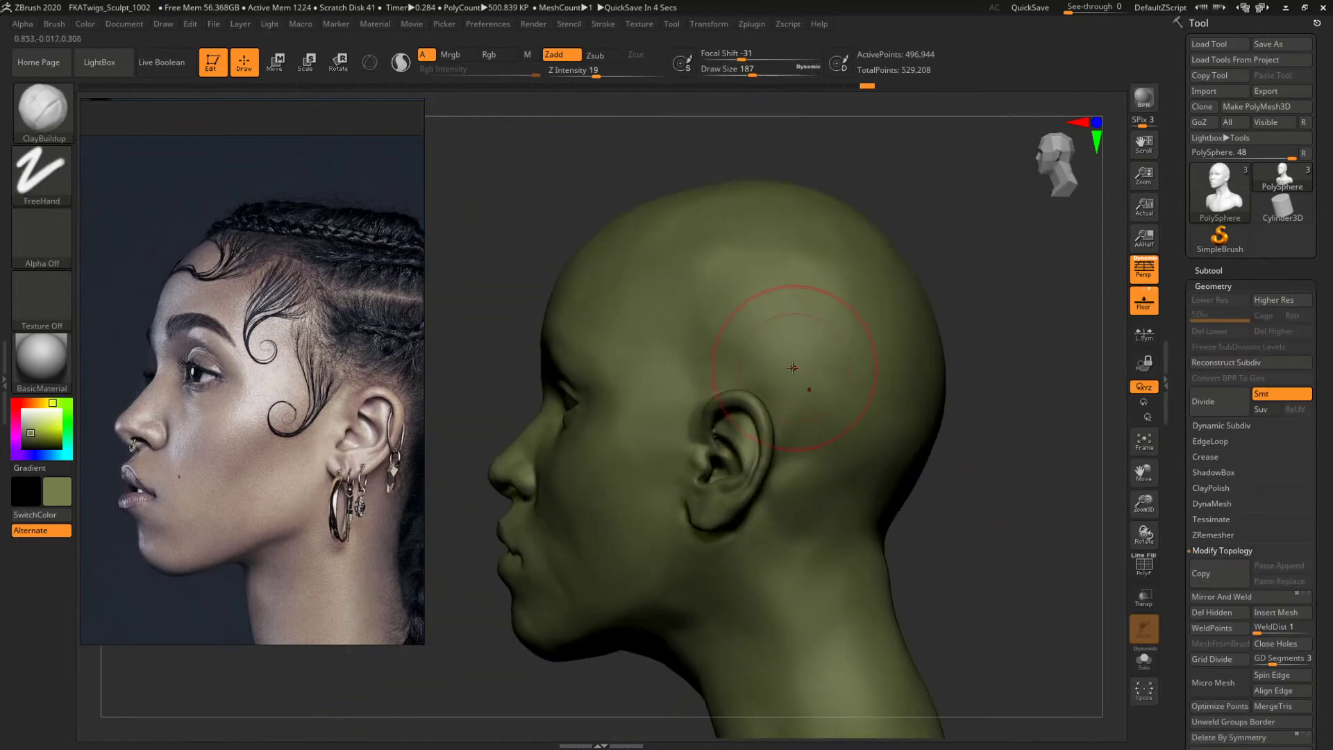
key("space")
left_click_drag(776, 366, 793, 366)
mouse_move(944, 319)
left_mouse_down()
mouse_move(967, 297)
mouse_move(904, 331)
mouse_move(912, 370)
left_mouse_up()
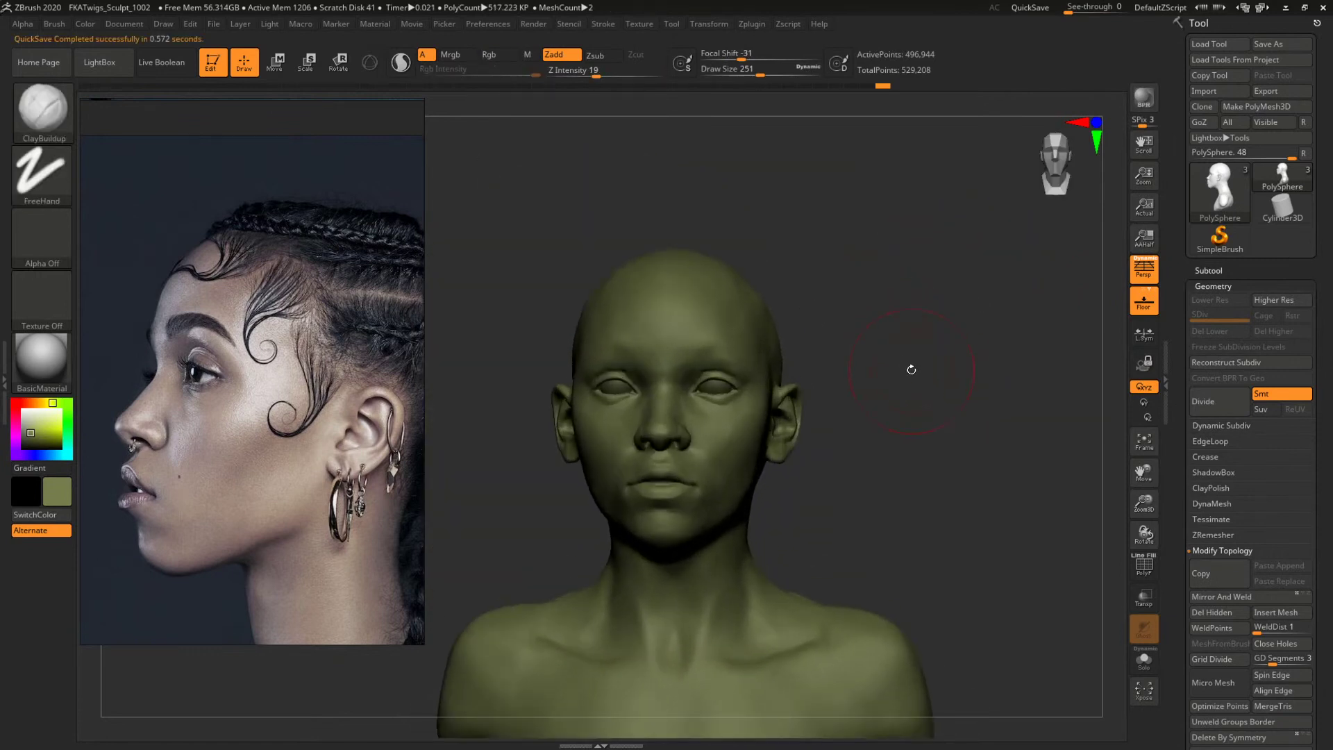
Save the project over FKATwigs_Sculpt_1002.ZPR.
key("ctrl+s")
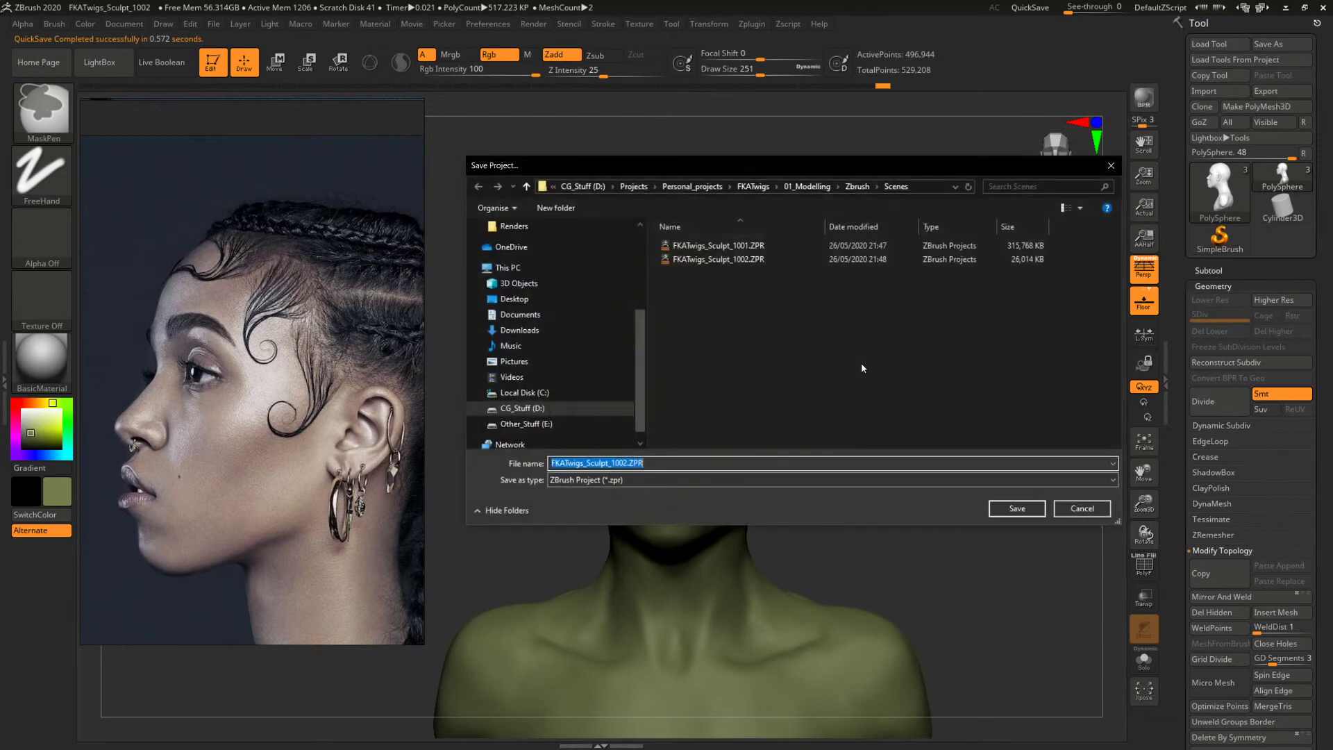
left_click(1009, 507)
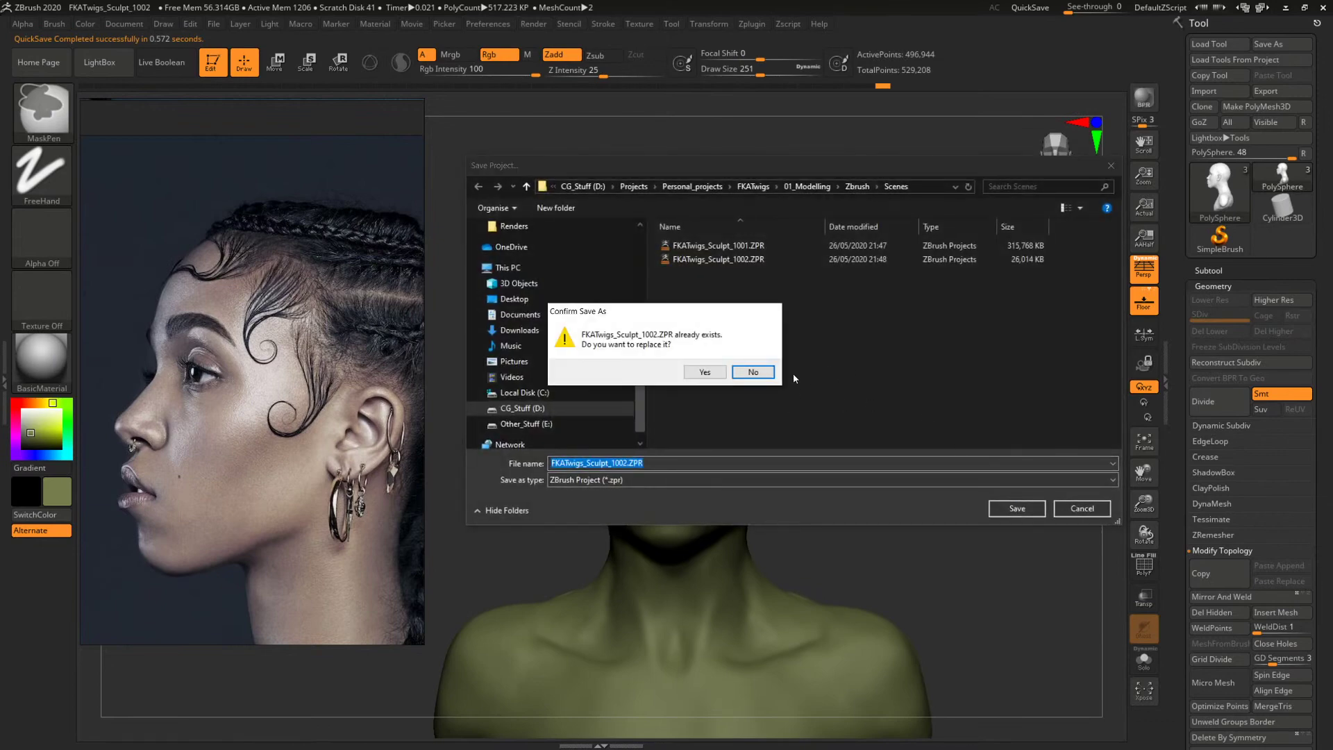
left_click(724, 368)
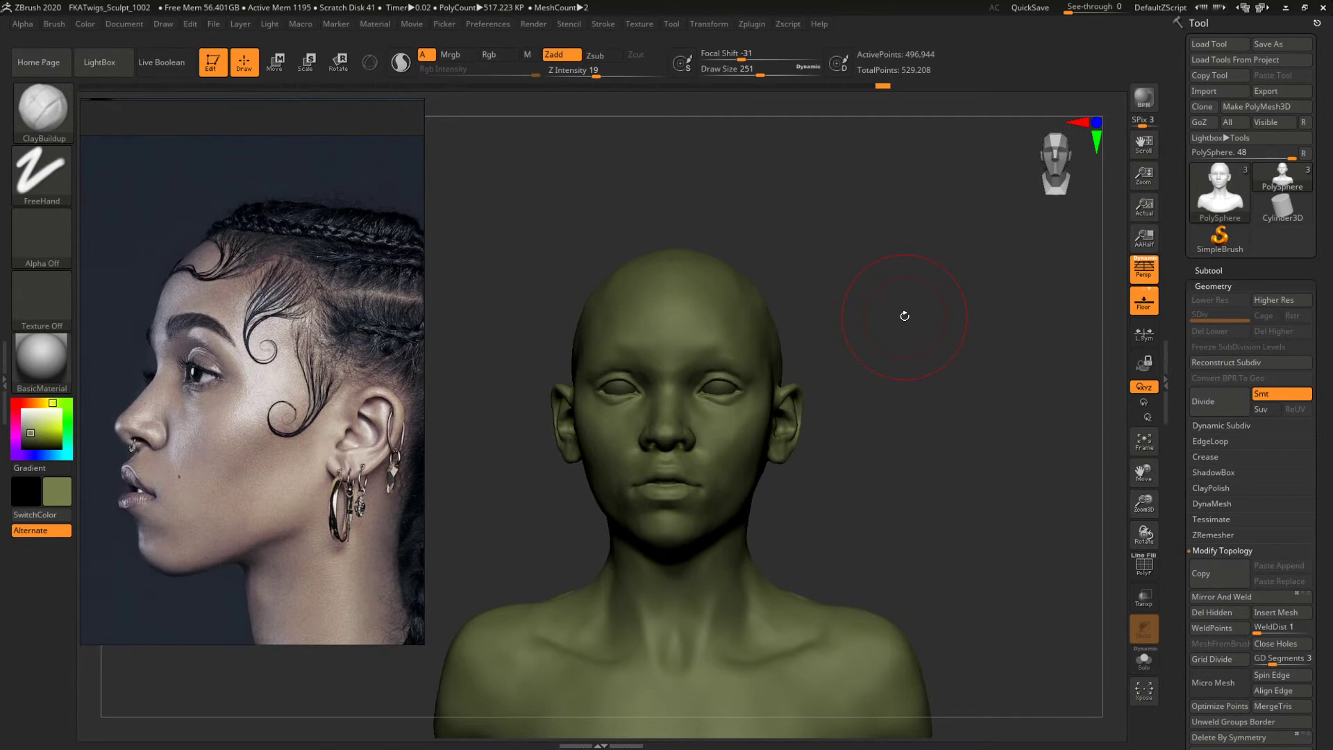
Build up the jaw angle and upper neck below the ear with ClayBuildup at draw sizes 177 and 207.
mouse_move(900, 368)
left_mouse_down()
mouse_move(961, 440)
mouse_move(946, 419)
mouse_move(738, 464)
mouse_move(681, 443)
left_mouse_up()
key("b")
key("space")
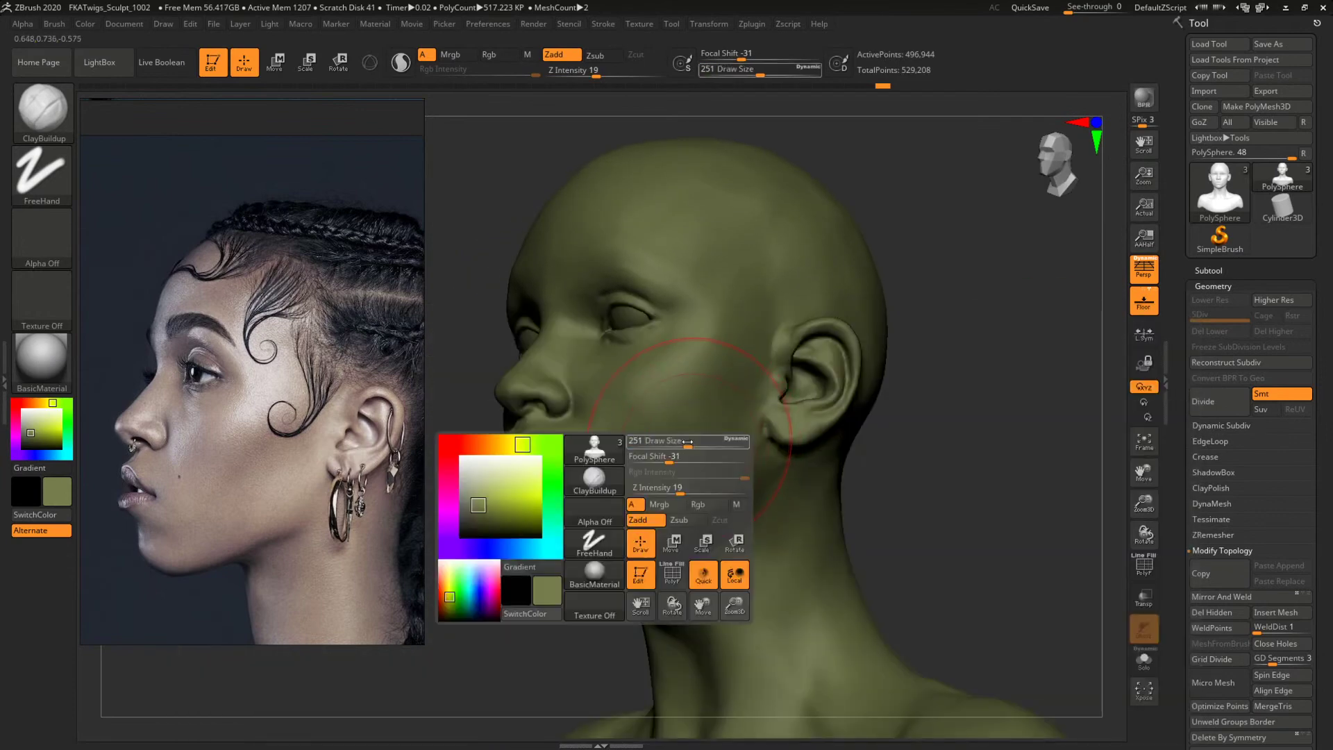
mouse_move(744, 481)
left_mouse_down()
mouse_move(961, 419)
mouse_move(780, 470)
left_mouse_up()
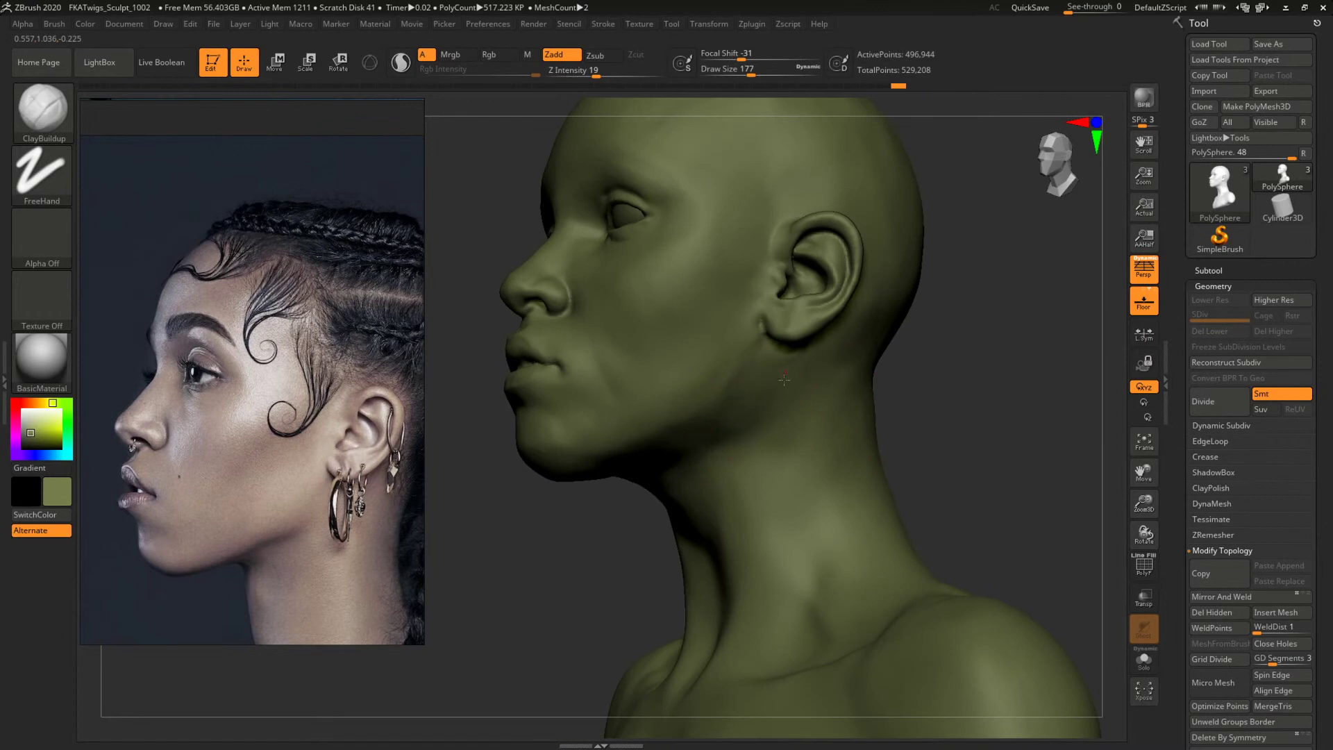
key("space")
left_click_drag(754, 413, 725, 362)
Sculpt the transition under the jawline into the neck with ClayBuildup at draw size 104 and smooth it.
mouse_move(934, 415)
left_mouse_down("alt")
mouse_move(920, 376)
mouse_move(941, 341)
mouse_move(926, 348)
mouse_move(847, 318)
left_mouse_up("alt")
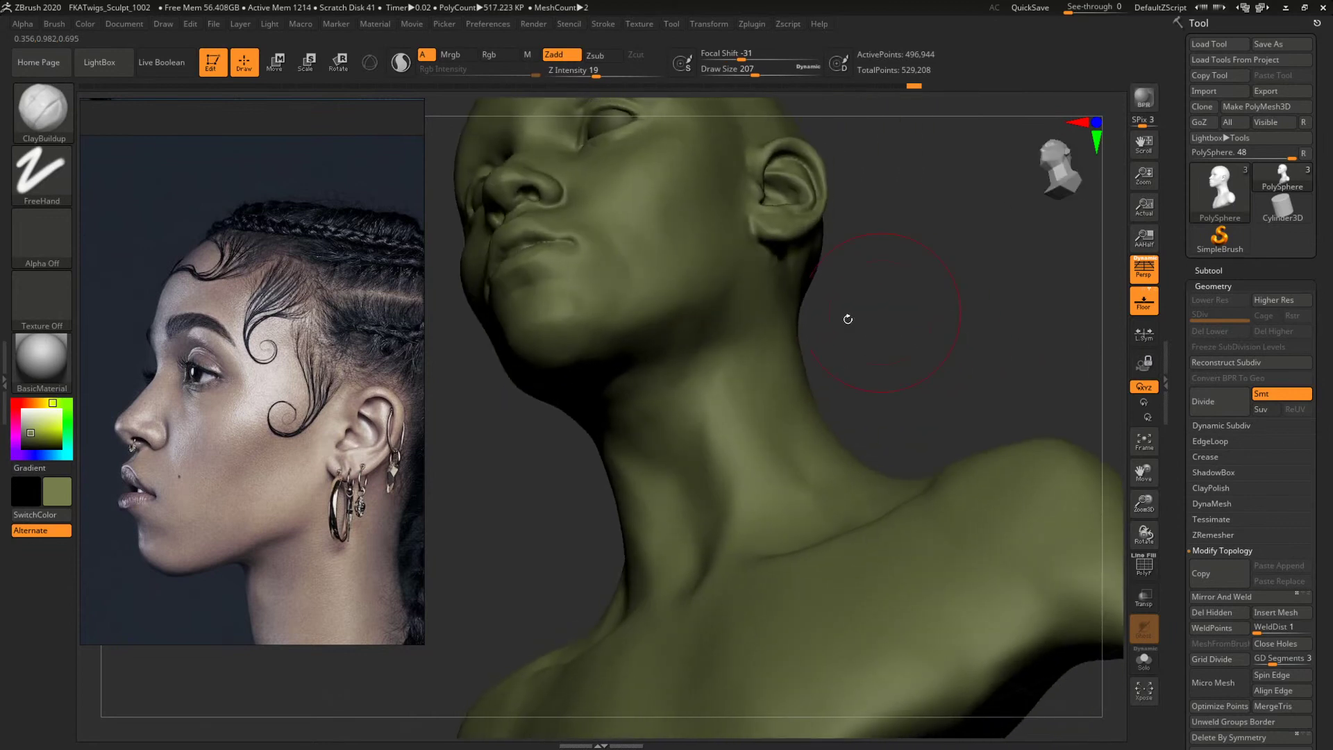
key("space")
left_click_drag(653, 378, 630, 378)
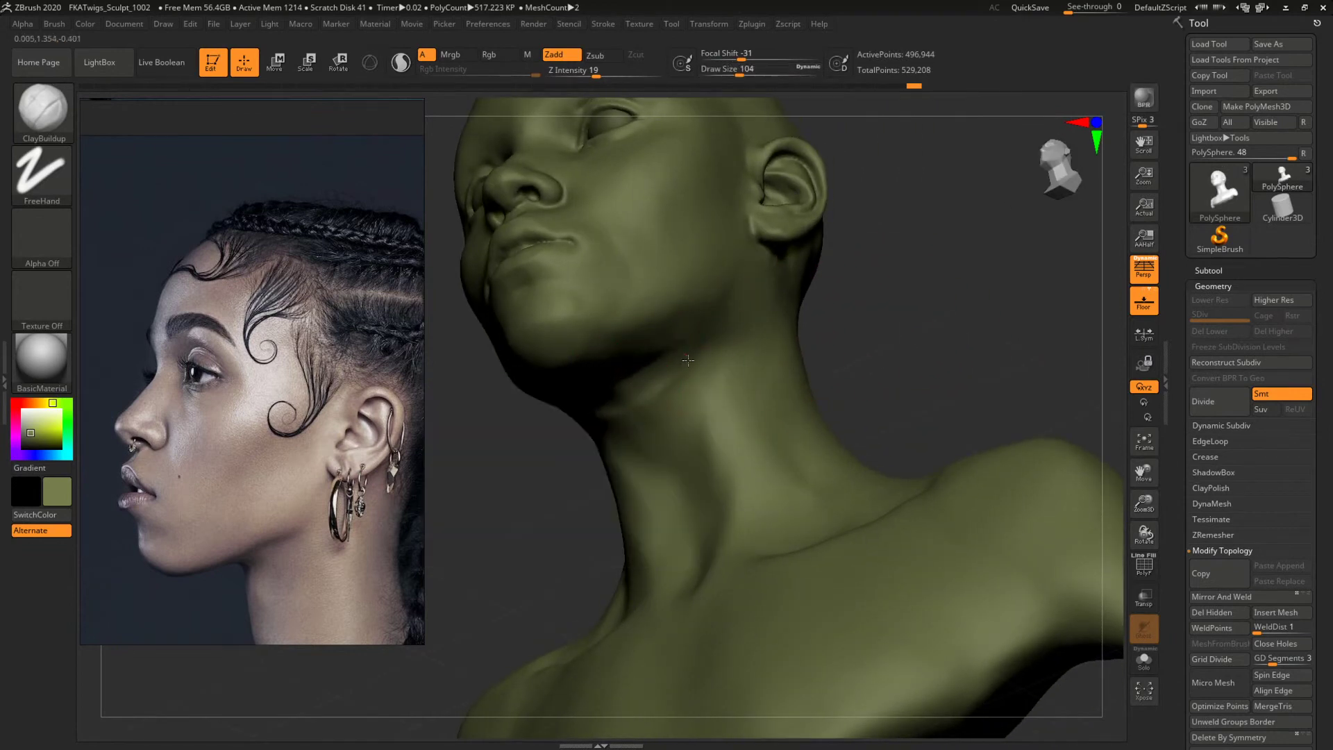
key("shift")
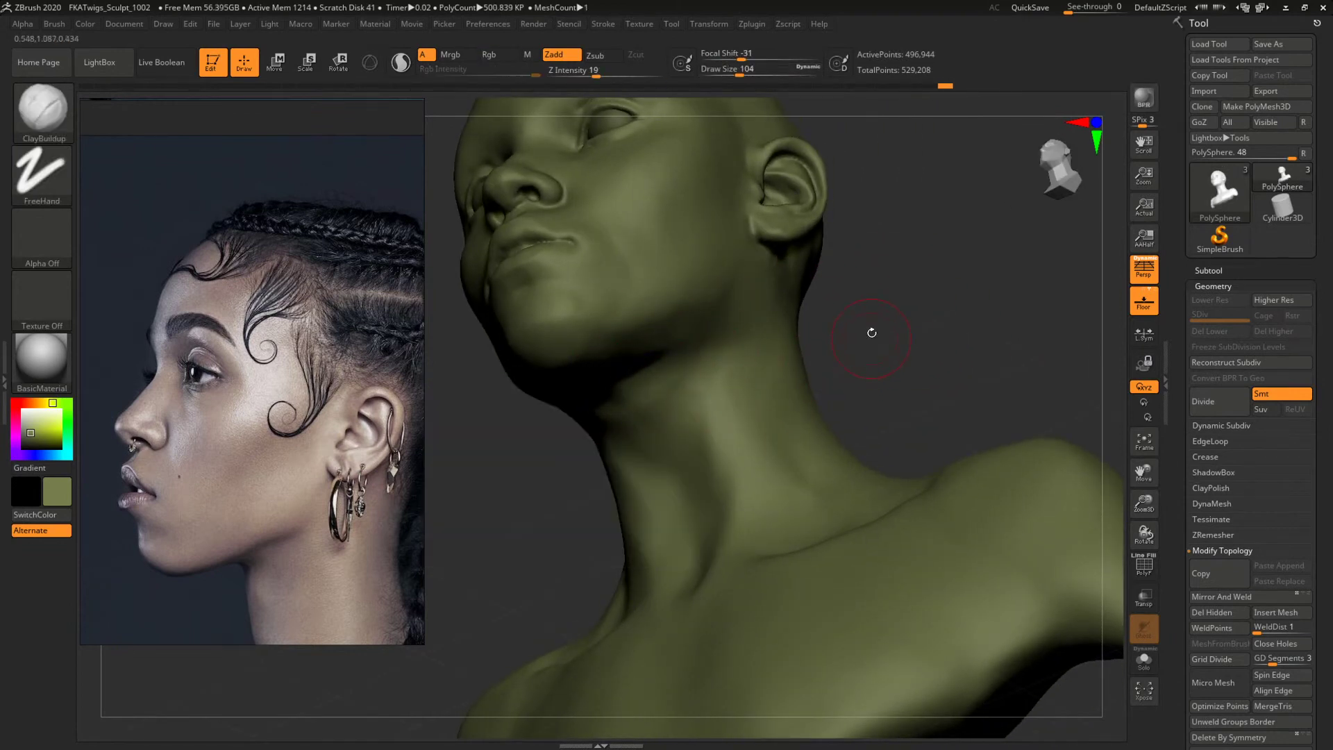
left_click_drag(872, 332, 892, 282, "alt")
key("shift")
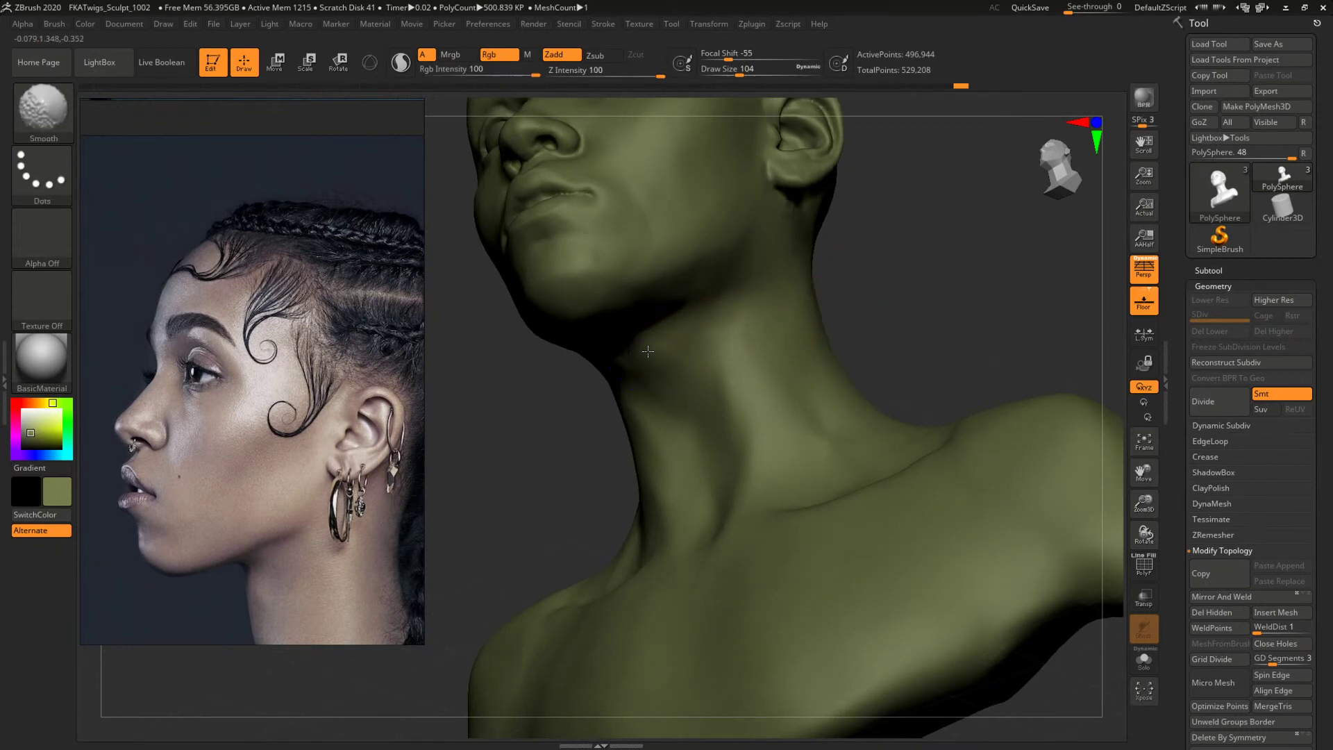
mouse_move(877, 333)
left_mouse_down()
mouse_move(944, 318)
mouse_move(787, 293)
mouse_move(862, 287)
mouse_move(848, 310)
mouse_move(881, 309)
mouse_move(908, 369)
mouse_move(887, 360)
left_mouse_up()
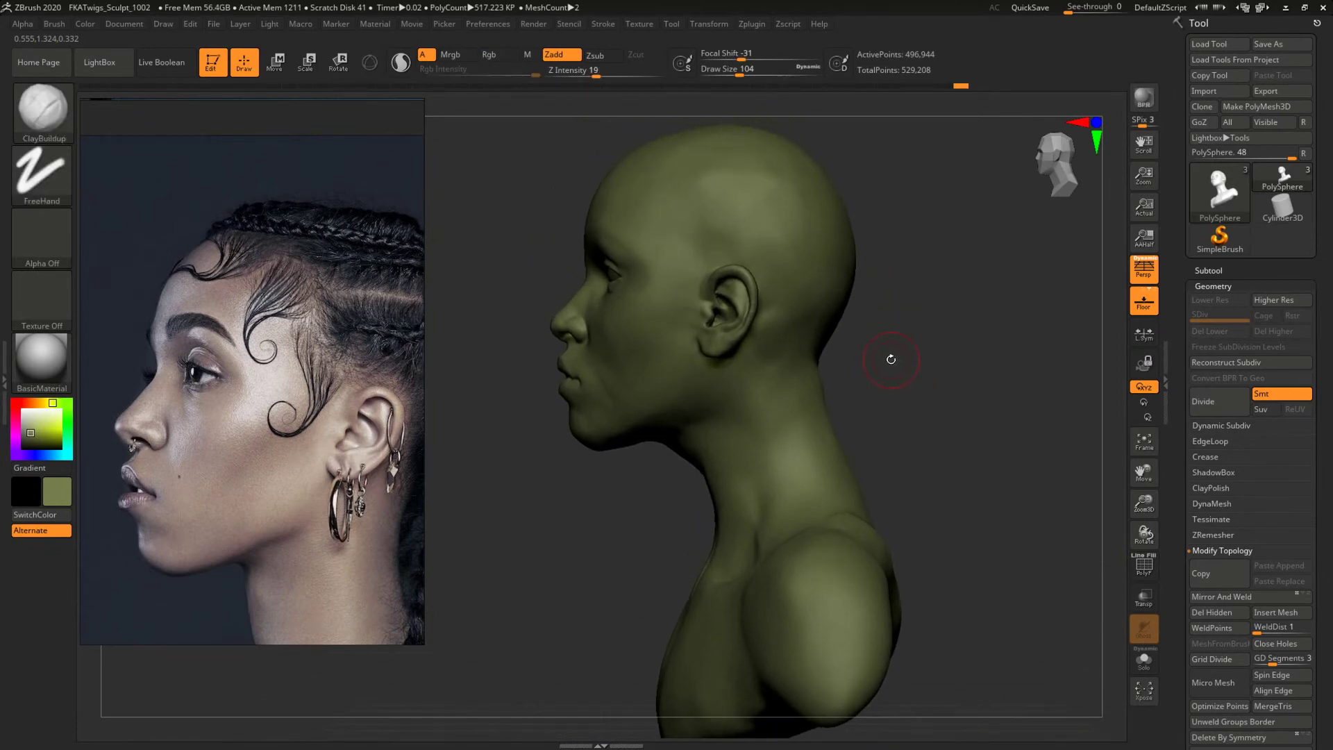
Reshape the profile of the back of the neck with the Move brush at draw size 338.
right_click_drag(889, 363, 890, 359)
key("b")
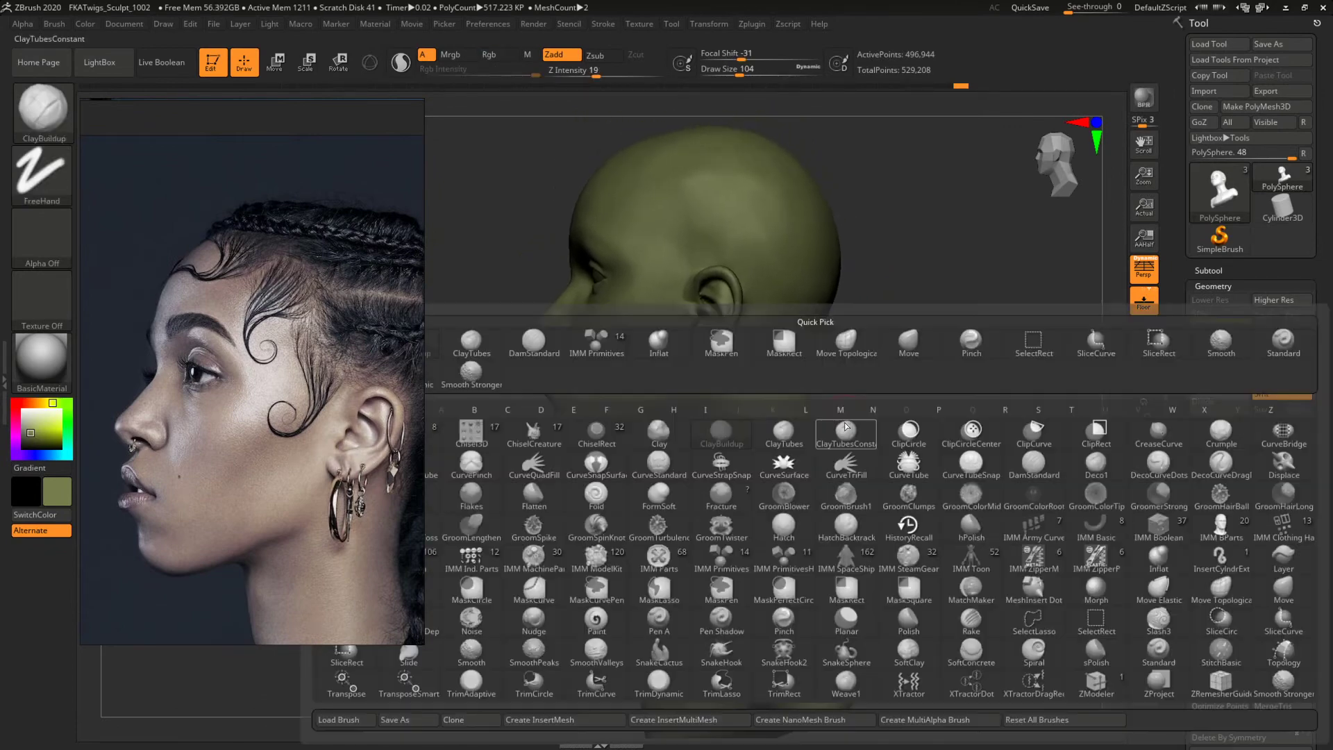
key("m")
key("v")
key("space")
left_click_drag(780, 395, 810, 395)
key("space")
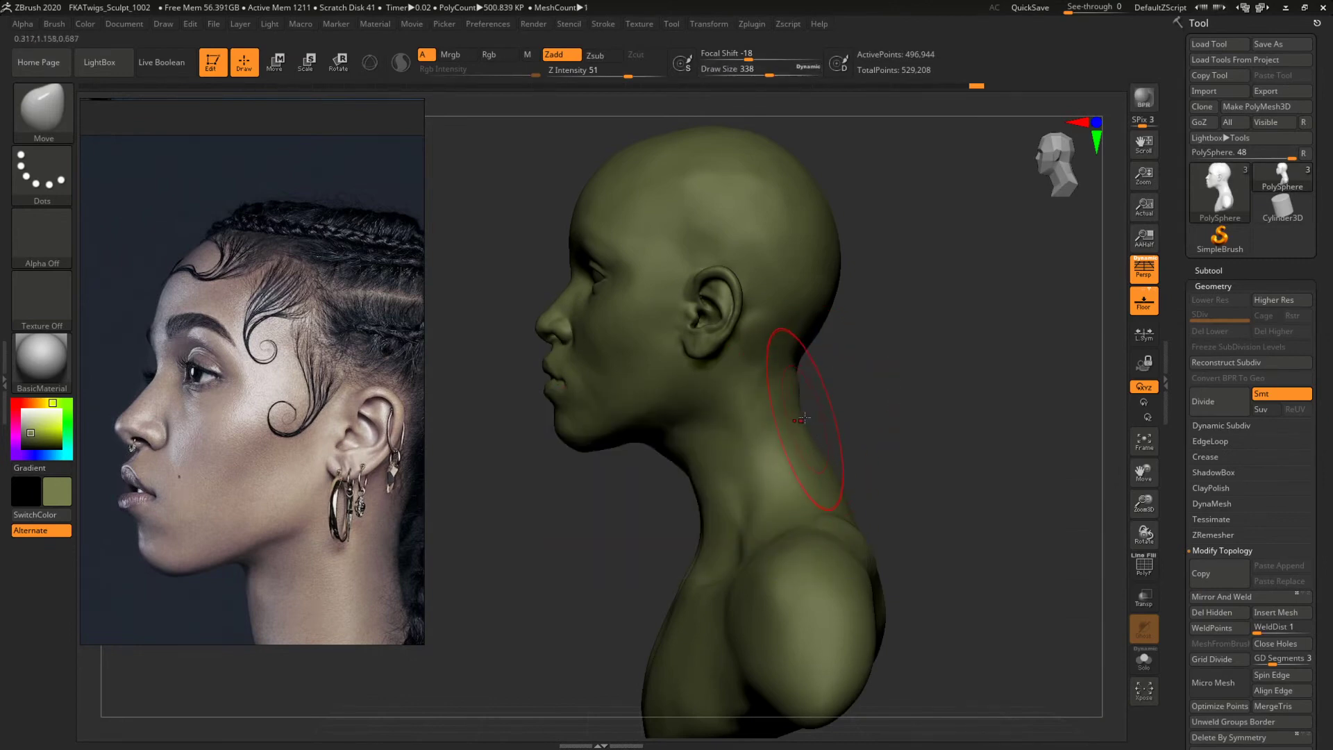
left_click_drag(805, 418, 807, 418)
right_click_drag(862, 415, 785, 403)
Build up the back of the neck and upper back with ClayBuildup at draw sizes 338 and 234.
key("b")
key("c")
key("b")
key("space")
mouse_move(820, 398)
left_mouse_down()
mouse_move(845, 403)
mouse_move(882, 512)
left_mouse_up()
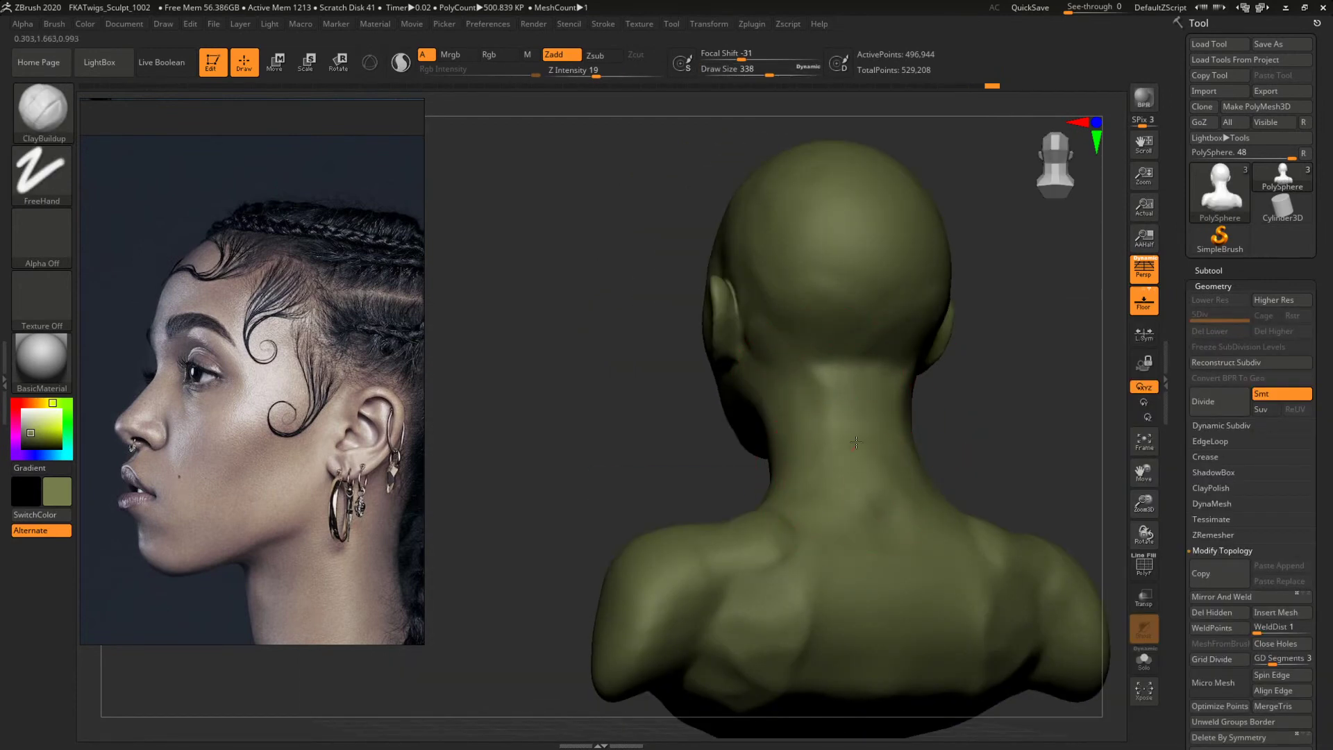
mouse_move(814, 401)
right_mouse_down()
mouse_move(991, 408)
mouse_move(850, 407)
right_mouse_up()
right_click_drag(853, 479, 893, 447)
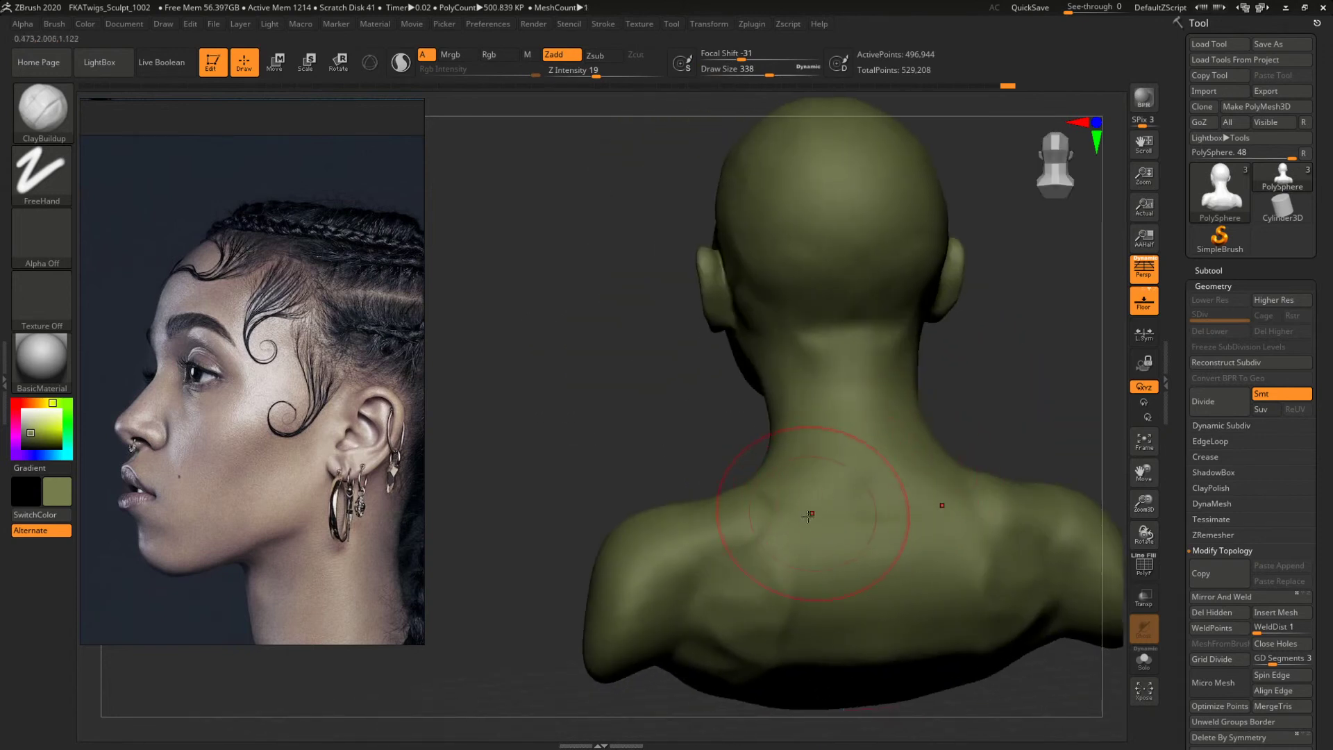
key("bracketleft")
left_click_drag(819, 336, 800, 350)
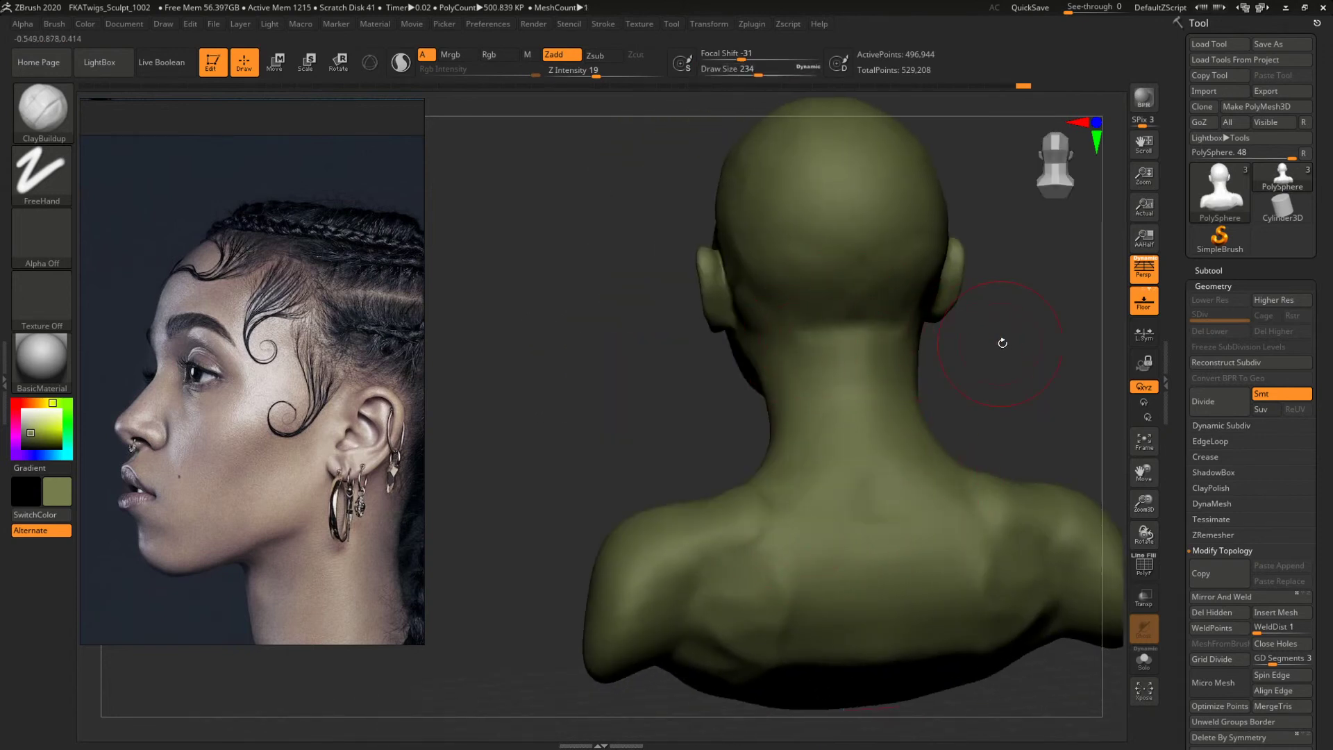
Refine the cheek beside the nose and mouth with ClayBuildup at draw size 182.
mouse_move(1002, 345)
right_mouse_down()
mouse_move(1039, 342)
mouse_move(1007, 349)
mouse_move(1036, 344)
mouse_move(980, 387)
mouse_move(955, 381)
mouse_move(1016, 419)
right_mouse_up()
key("space")
left_click_drag(738, 415, 719, 415)
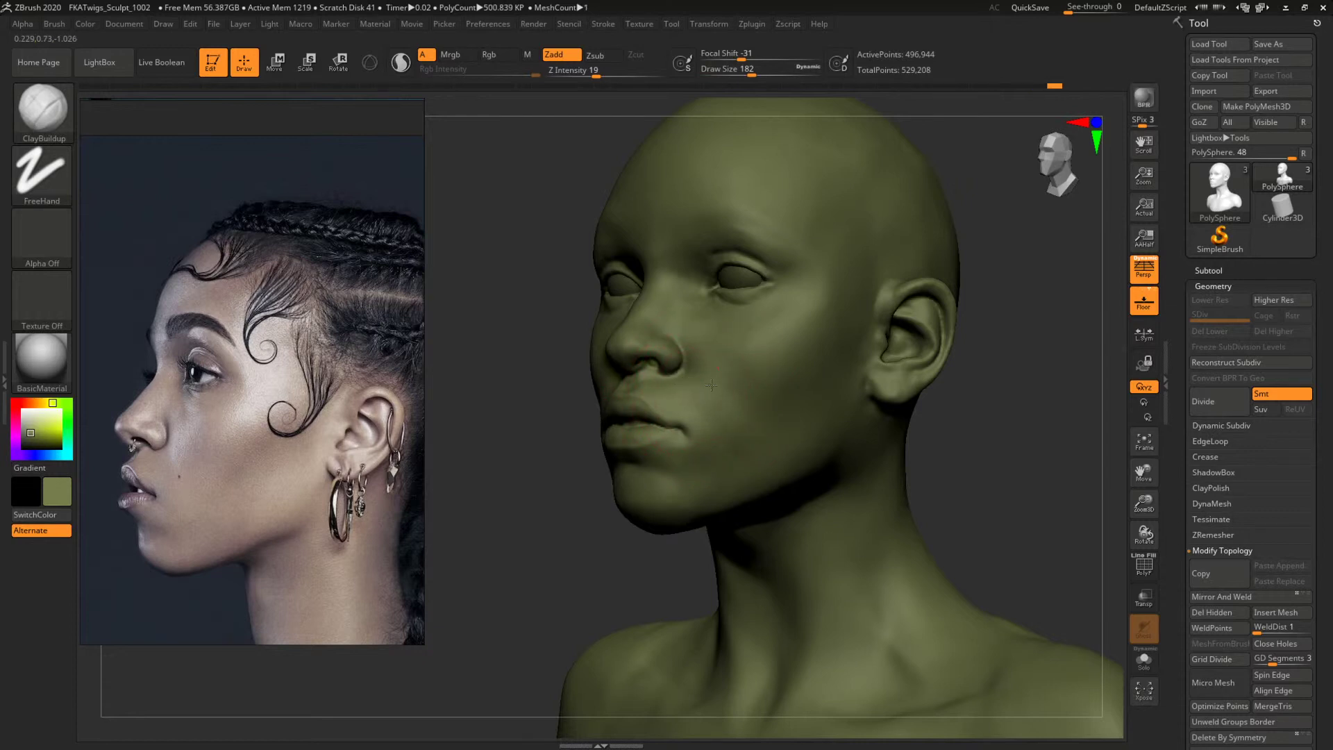
mouse_move(989, 431)
right_mouse_down("shift")
mouse_move(1020, 441)
mouse_move(827, 419)
mouse_move(907, 391)
mouse_move(994, 405)
right_mouse_up("shift")
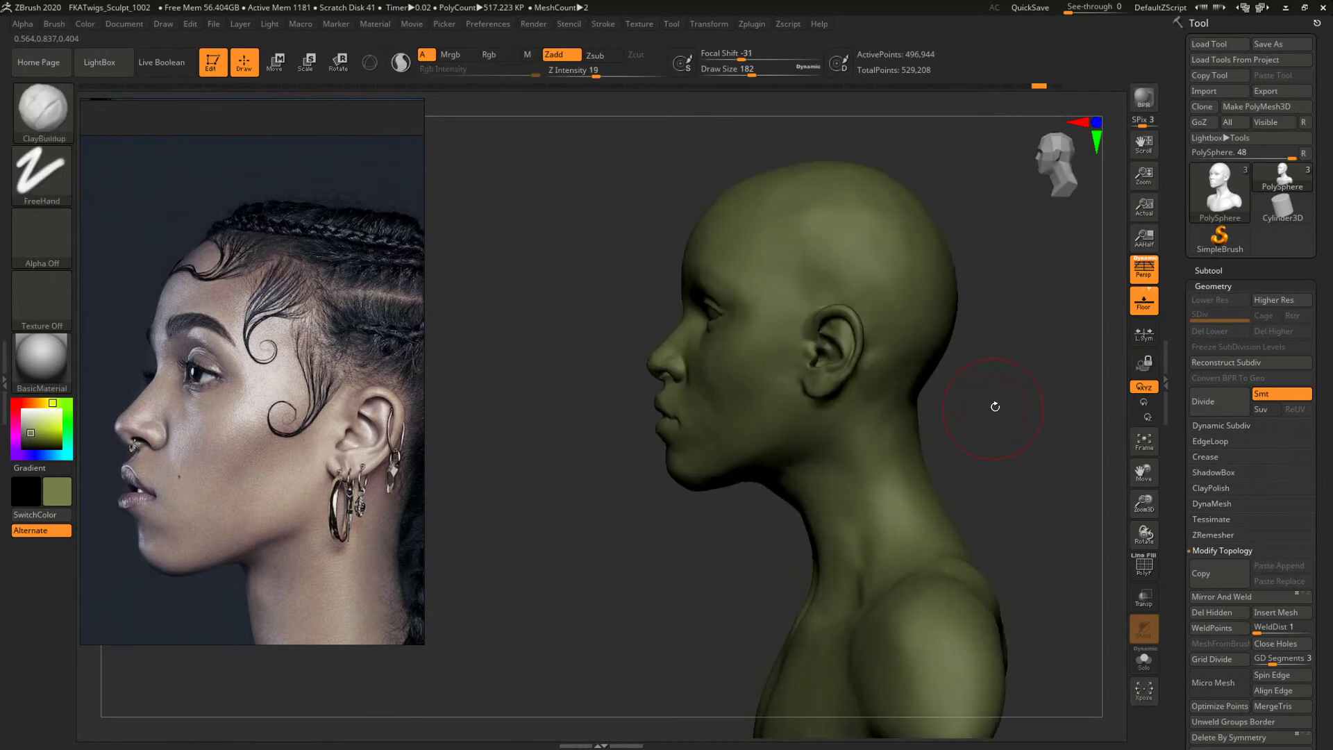
Save the current sculpt, replacing the existing FKATwigs_Sculpt_1002.ZPR.
key("ctrl+s")
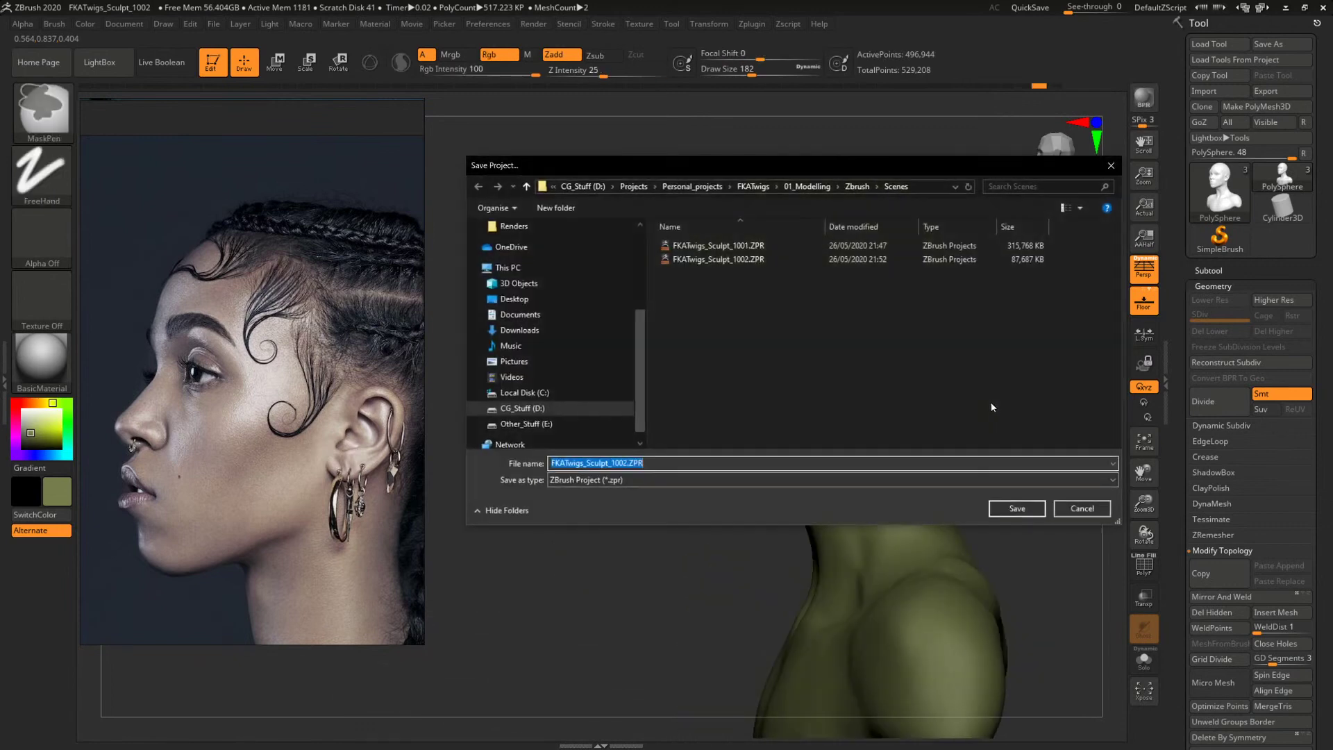
left_click(1016, 509)
left_click(704, 371)
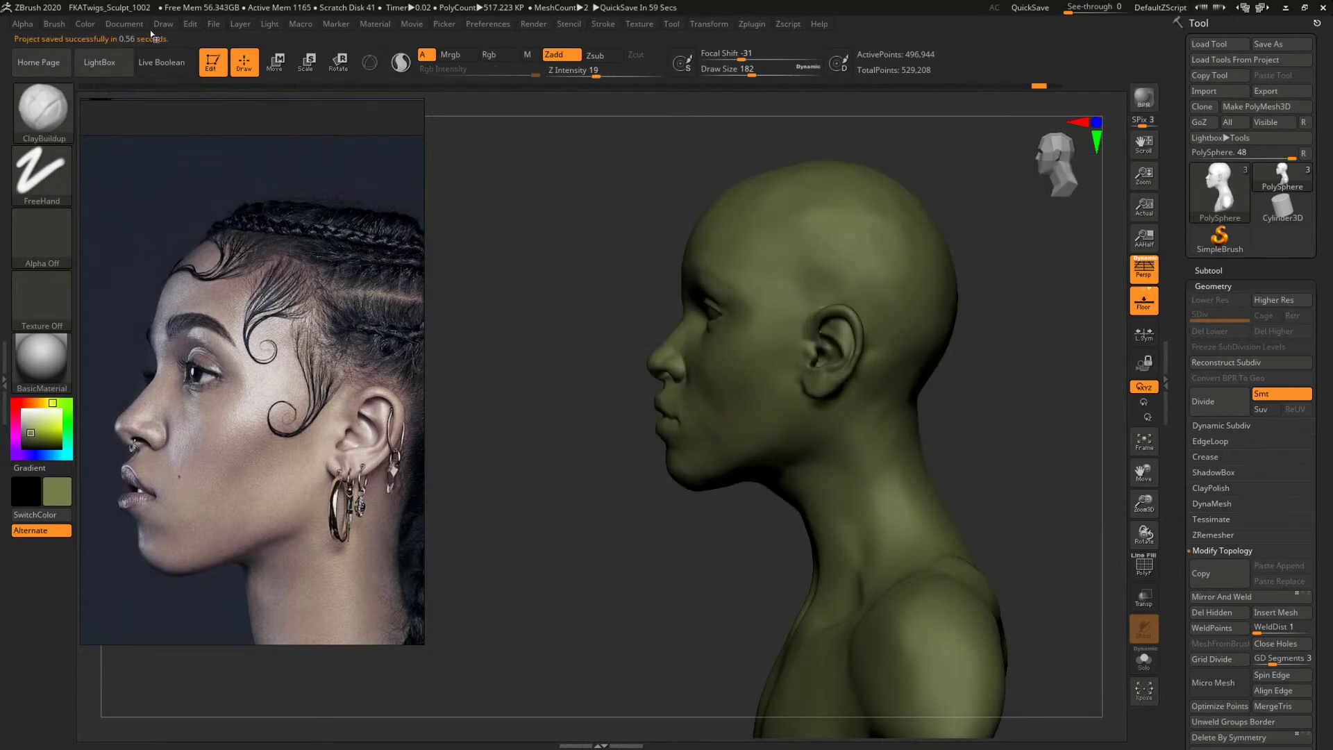
Delete the tool's undo history, moving the reference photo out of the way of the command.
left_click(193, 27)
right_click_drag(306, 160, 182, 274)
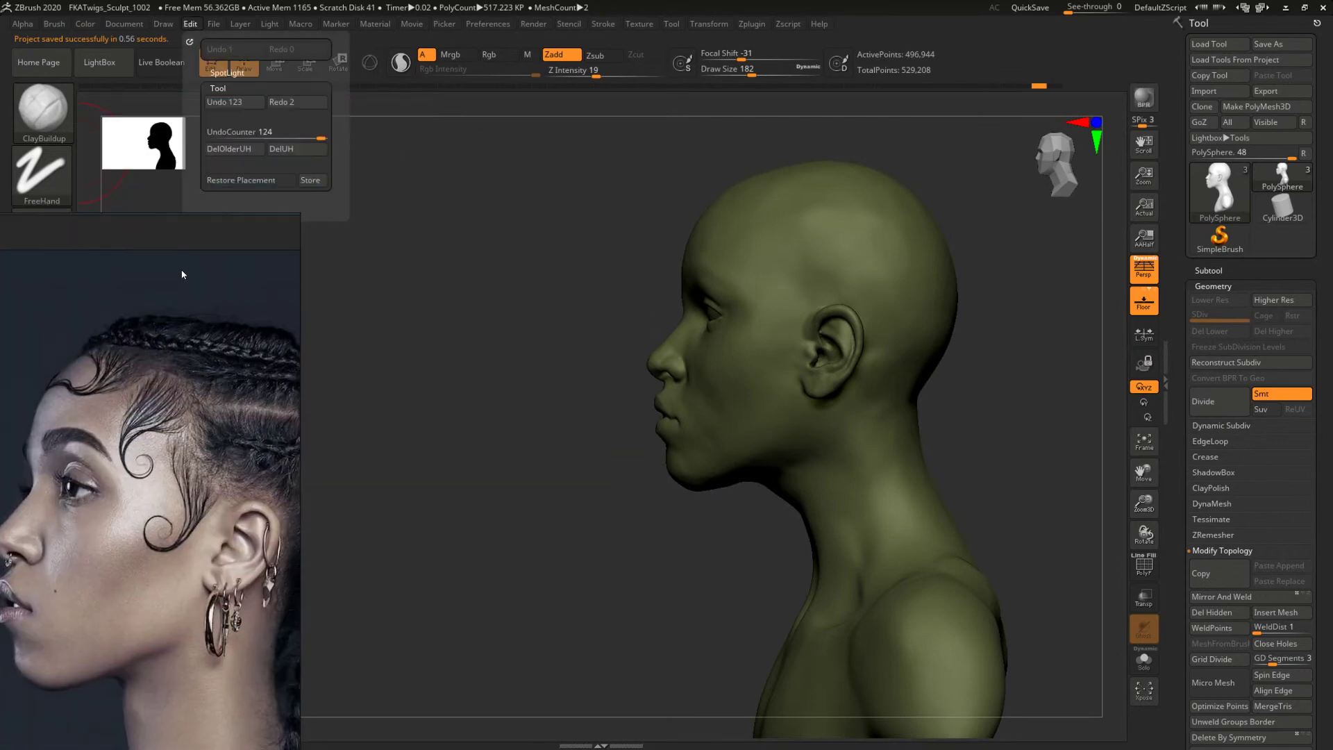
left_click(281, 148)
right_click_drag(180, 302, 261, 170)
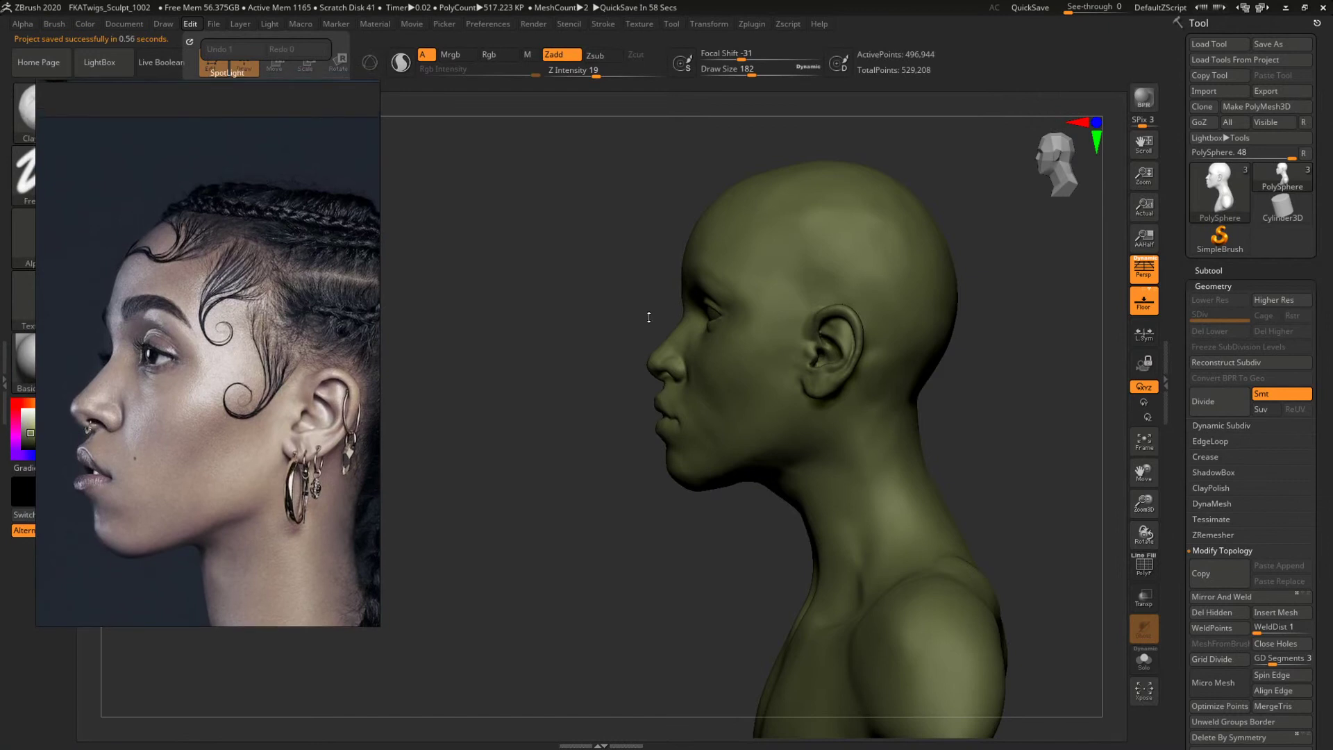
Save the project without its undo history over FKATwigs_Sculpt_1002.ZPR.
key("ctrl+s")
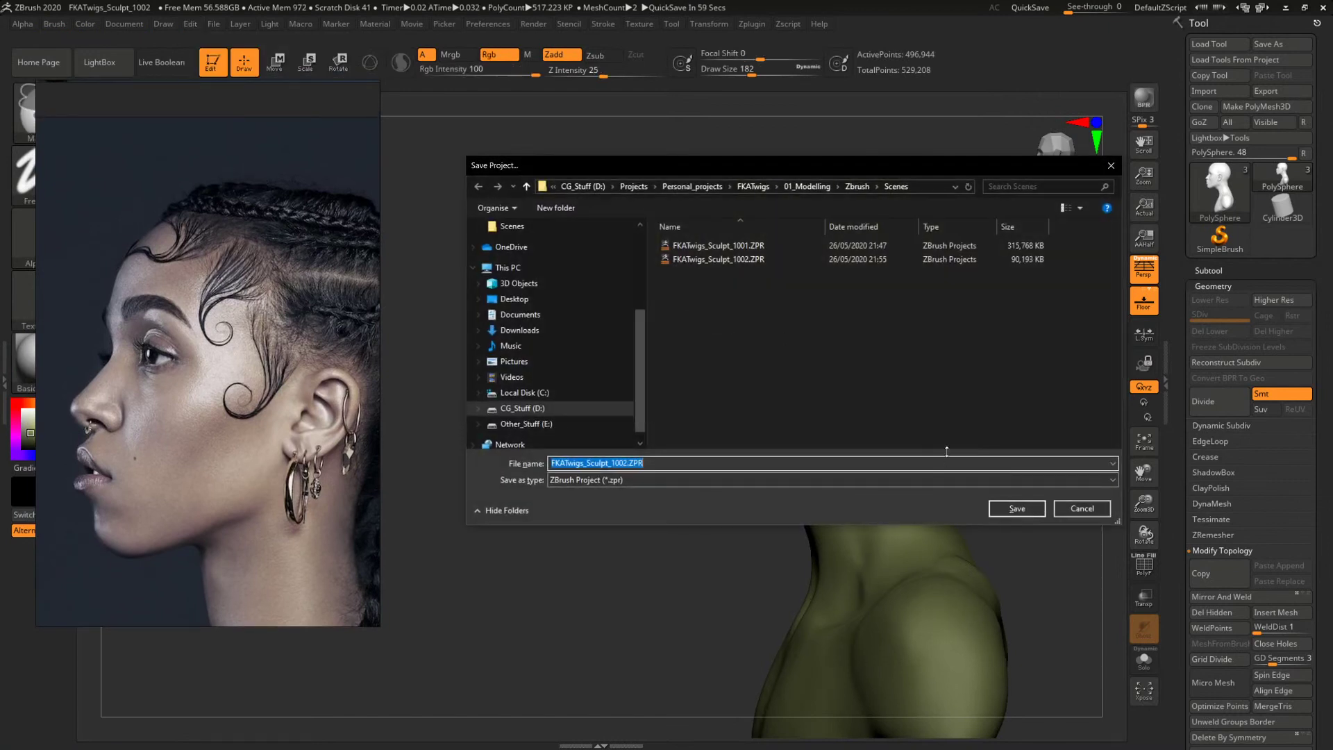
left_click(746, 259)
left_click(1015, 509)
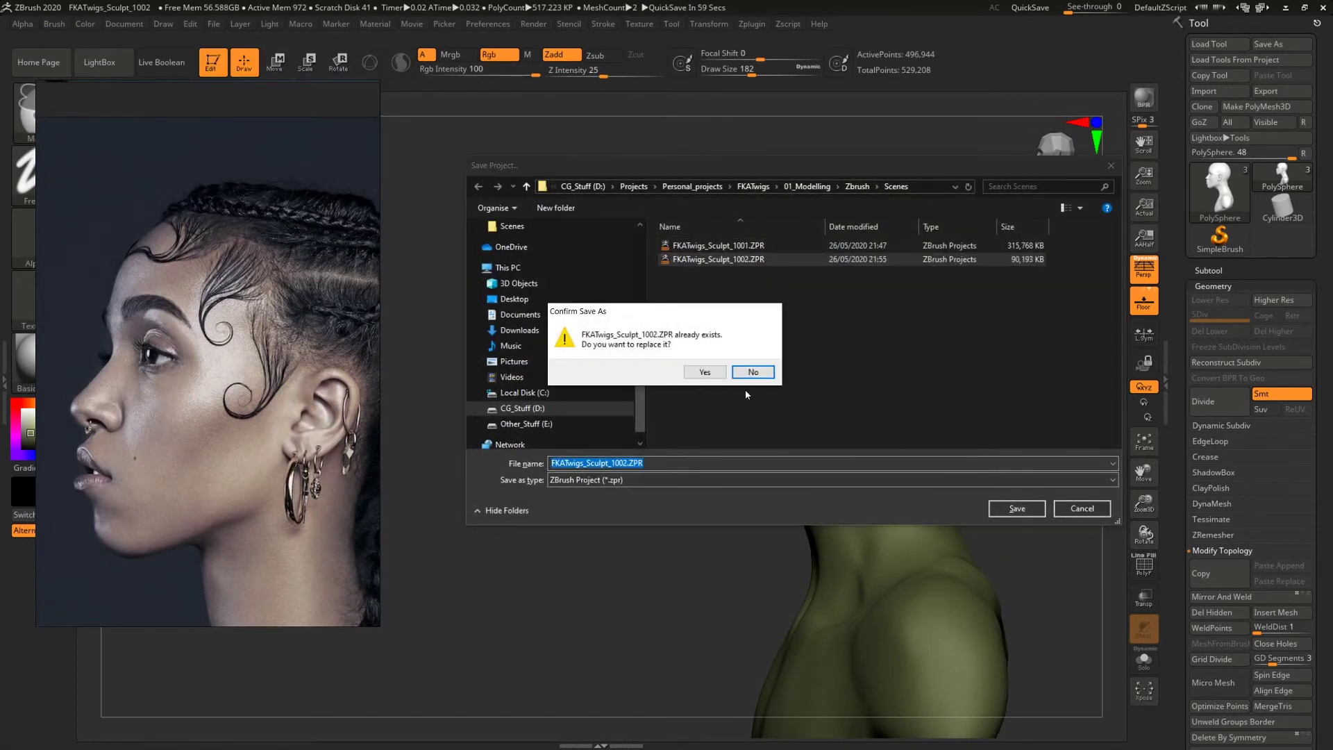
left_click(705, 372)
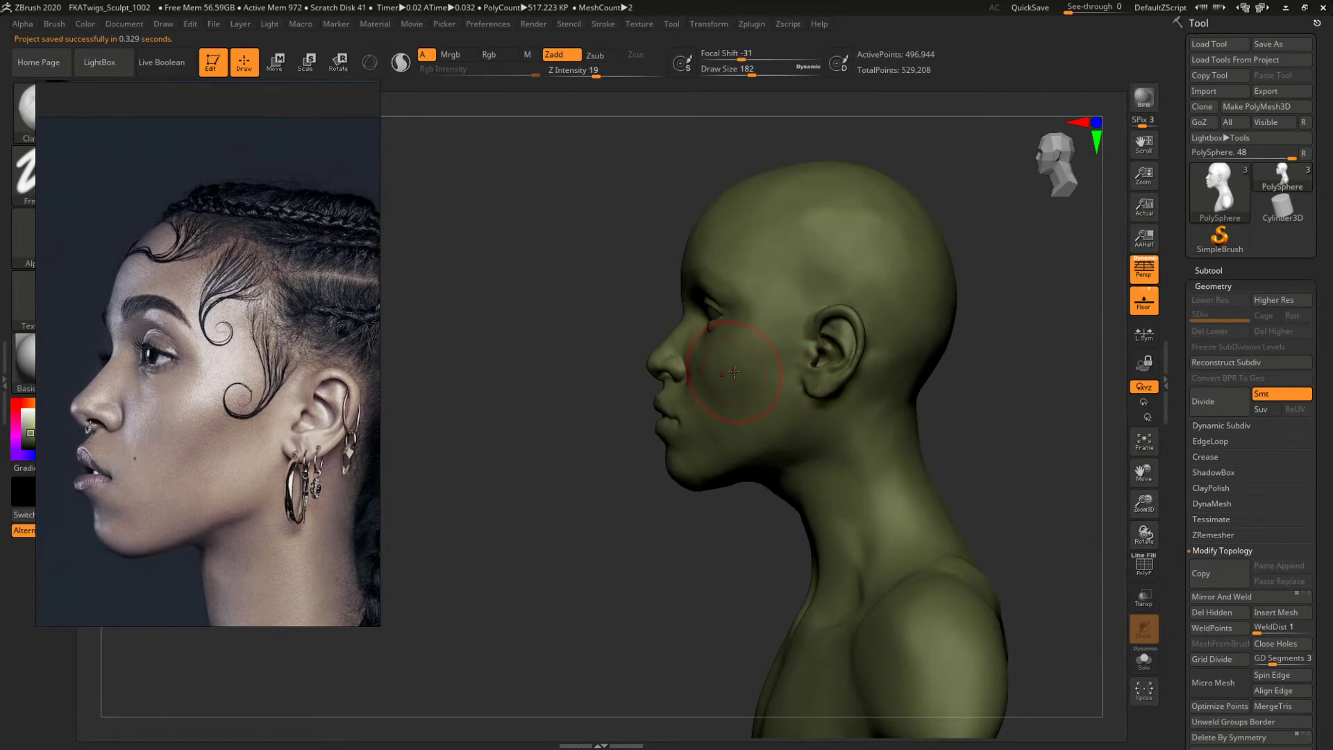
Adjust the nose tip from the front with the Move brush at draw size 68.
mouse_move(571, 453)
left_mouse_down("alt")
mouse_move(569, 408)
mouse_move(570, 434)
mouse_move(602, 395)
left_mouse_up("alt")
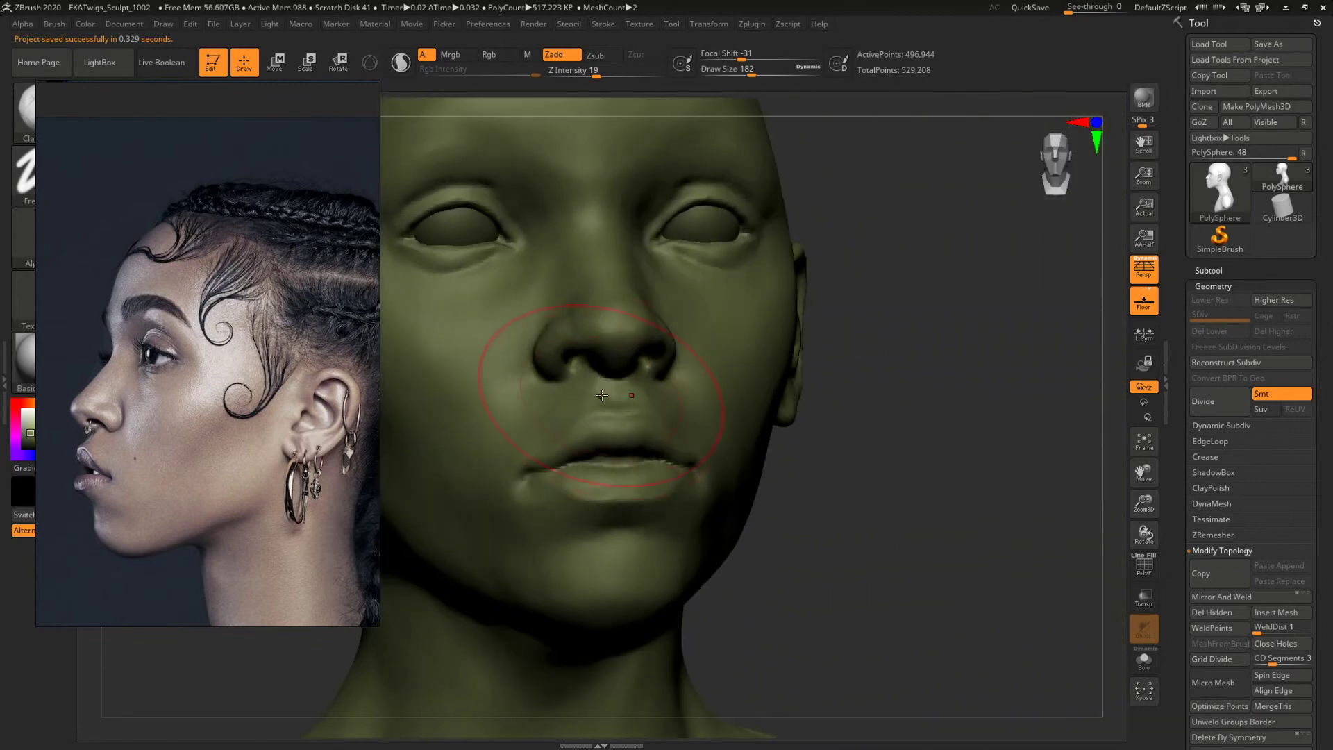
key("b")
key("m")
key("v")
key("space")
left_click_drag(631, 332, 615, 328)
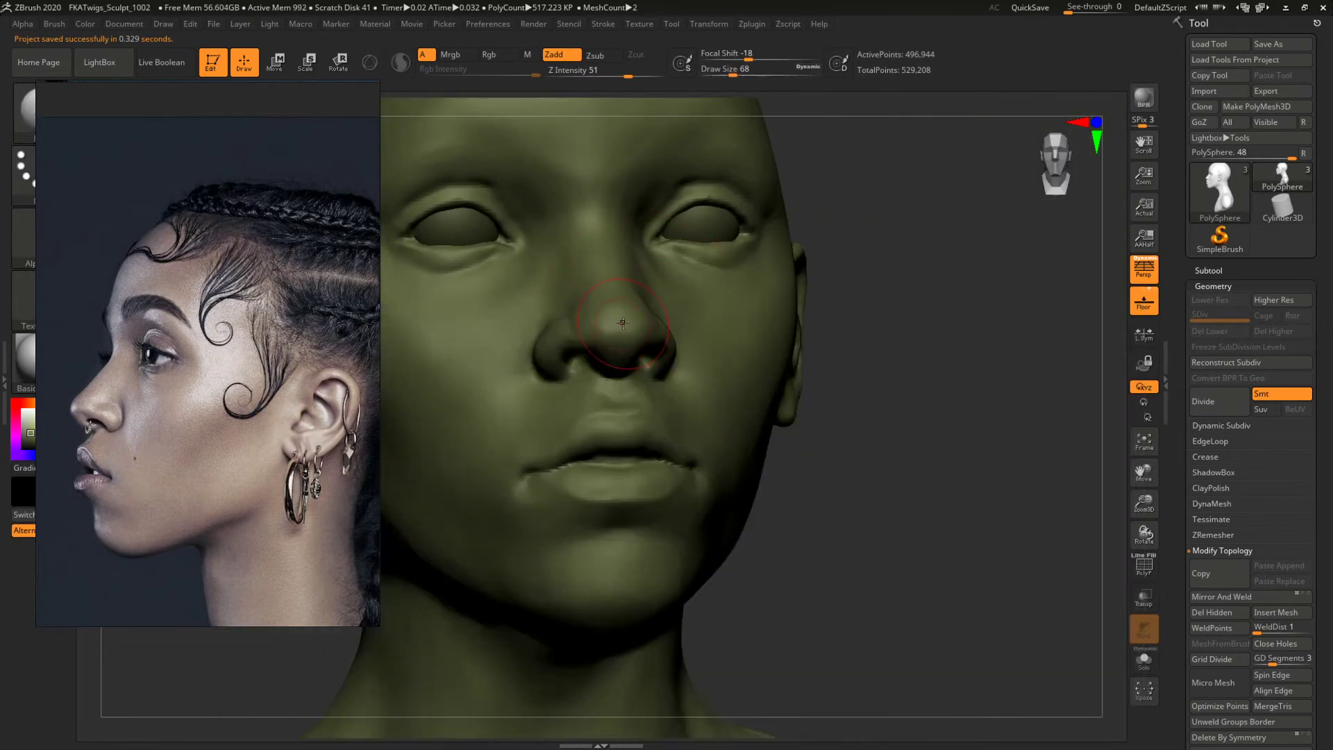
left_click_drag(938, 378, 893, 367)
key("f")
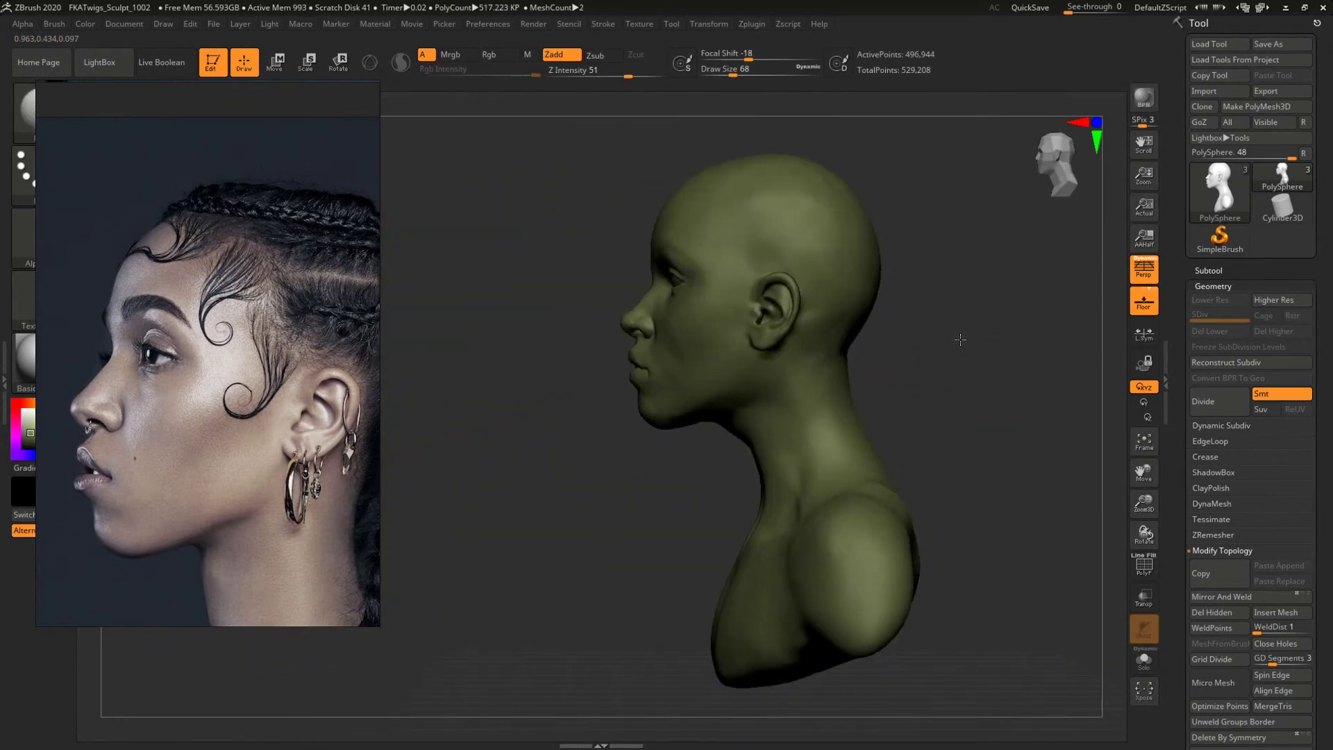
Refine the nose tip's profile with the Move brush at a smaller draw size.
left_click_drag(959, 339, 977, 446, "alt")
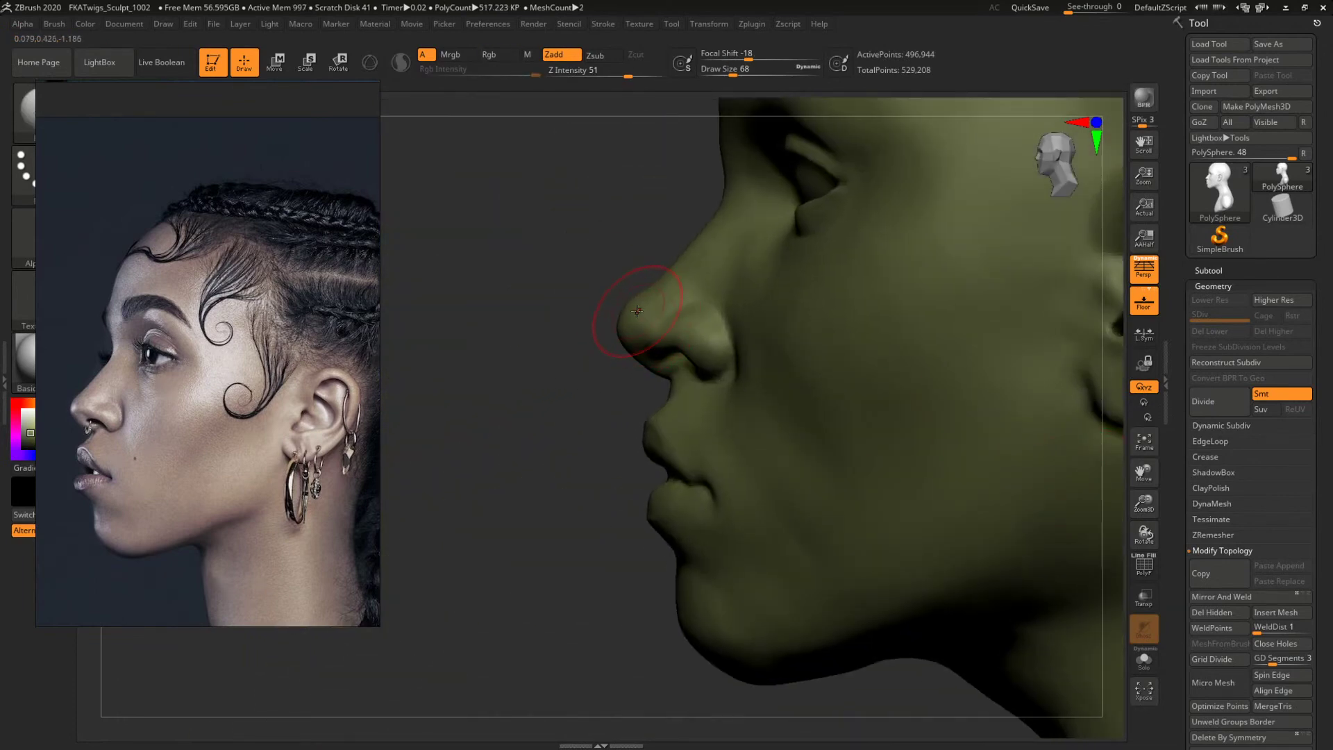
key("space")
left_click_drag(645, 316, 626, 306)
mouse_move(566, 440)
left_mouse_down()
mouse_move(628, 460)
mouse_move(598, 455)
mouse_move(618, 432)
left_mouse_up()
Refine the cheek below the eye with ClayBuildup at draw size 56.
key("b")
key("c")
key("b")
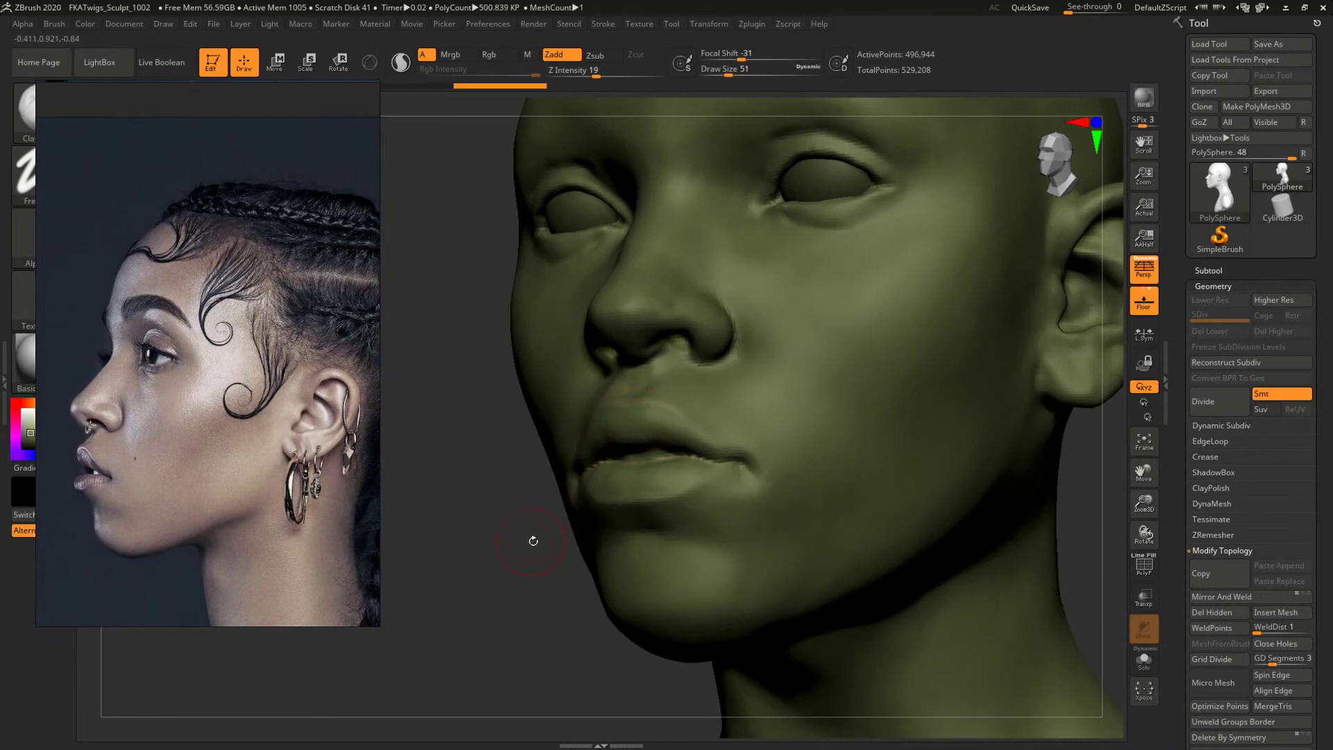
mouse_move(530, 539)
left_mouse_down()
mouse_move(544, 515)
mouse_move(584, 527)
mouse_move(510, 526)
left_mouse_up()
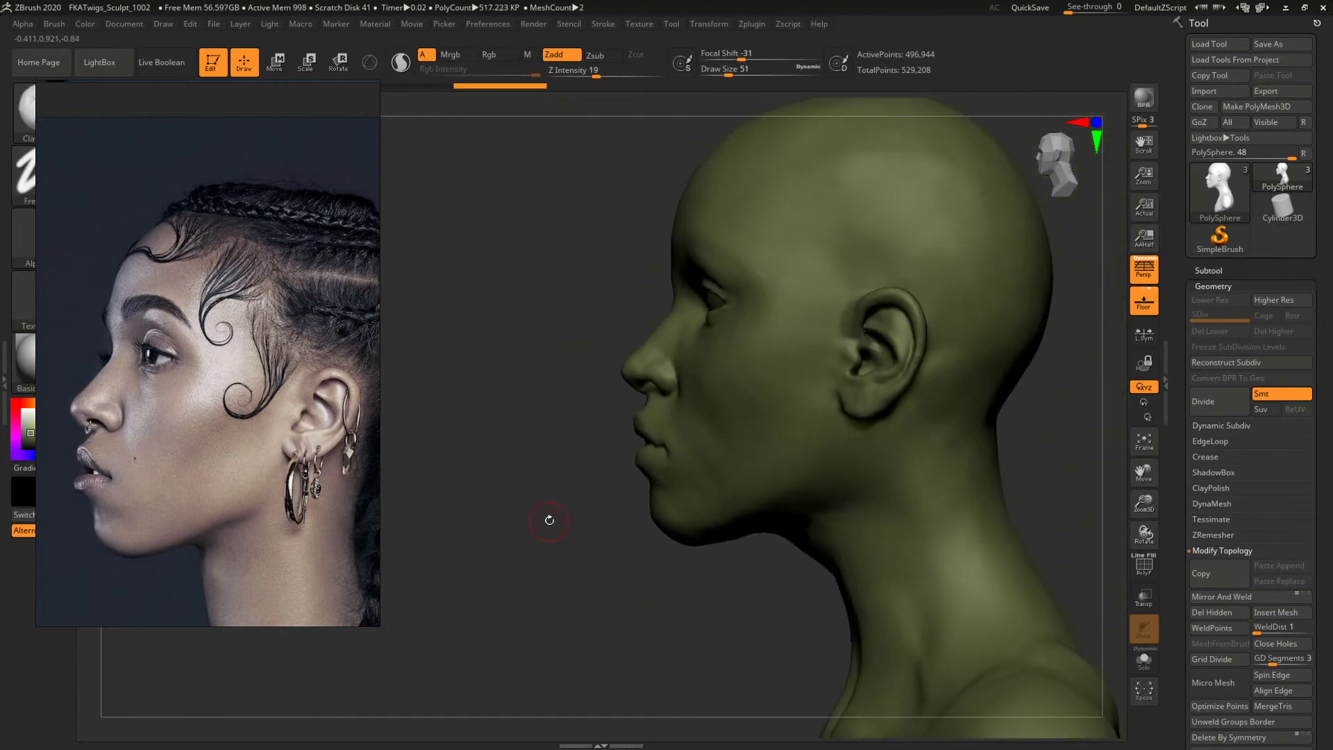
mouse_move(591, 509)
left_mouse_down()
mouse_move(604, 530)
mouse_move(590, 539)
mouse_move(620, 525)
left_mouse_up()
key("space")
left_click_drag(757, 283, 772, 281)
key("space")
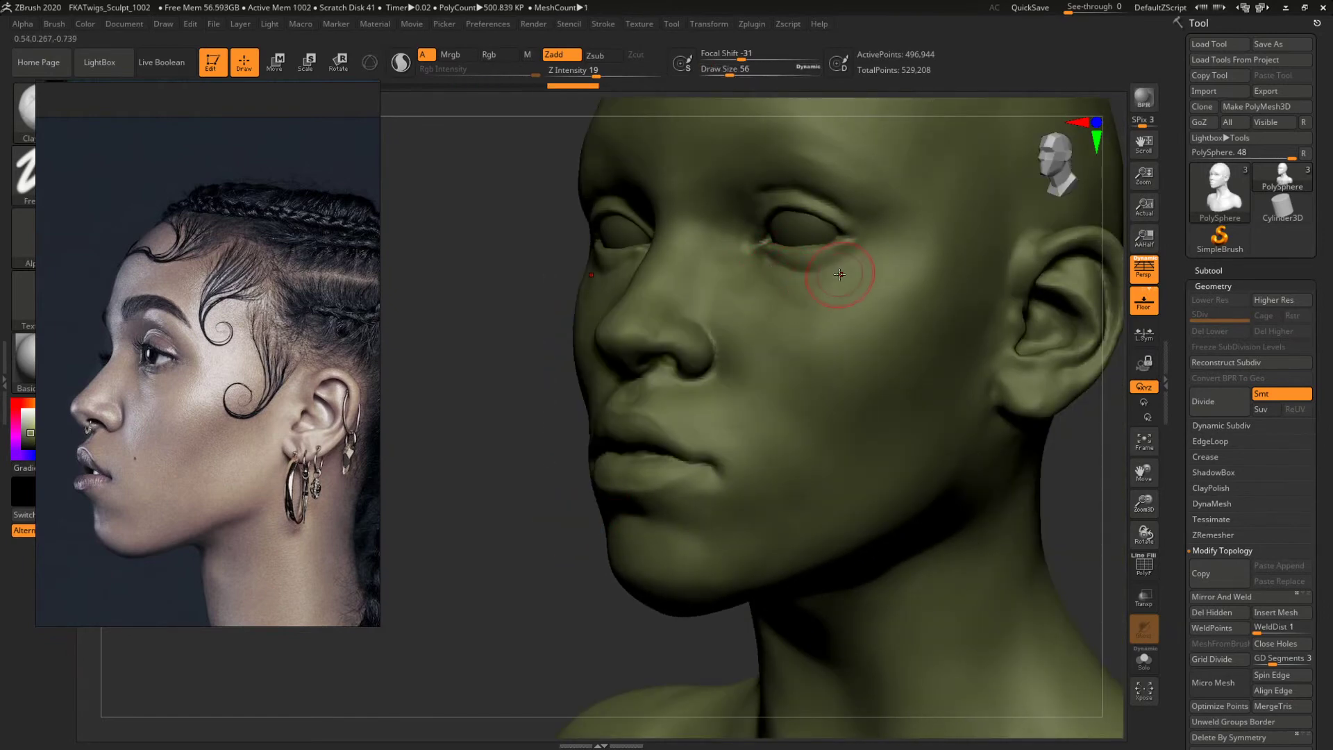
right_click_drag(521, 387, 1102, 502)
left_click_drag(1103, 503, 1111, 529, "alt")
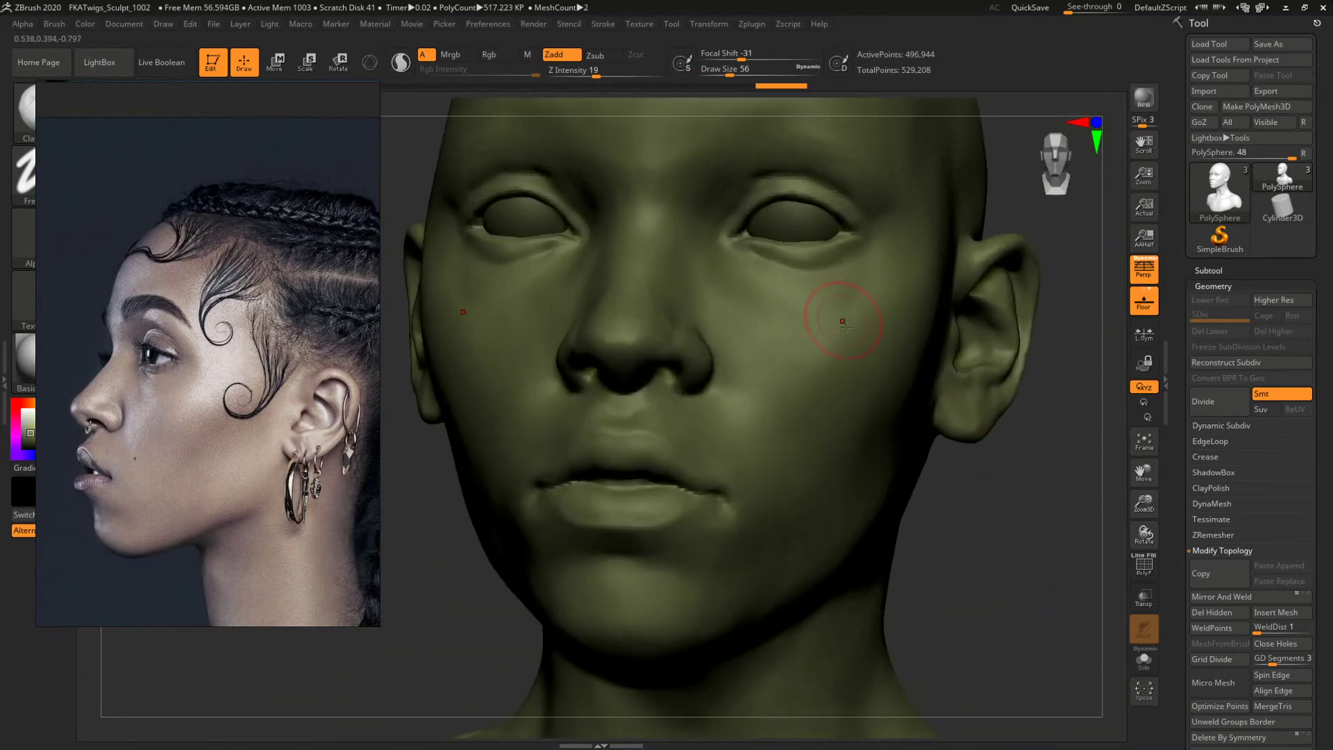
Build up the cheekbone beneath the outer eye corner with ClayBuildup at draw size 80.
key("space")
left_click(854, 330)
left_click_drag(862, 281, 858, 279)
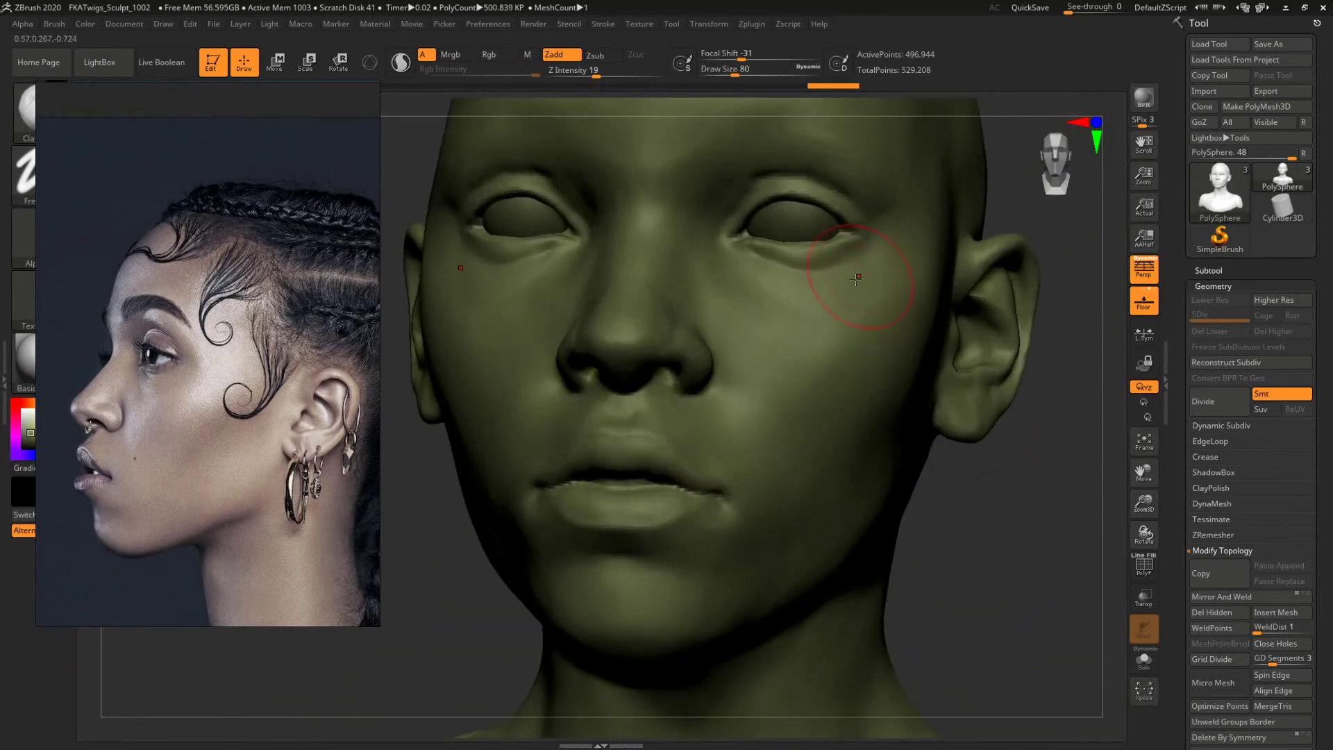
left_click_drag(1069, 472, 962, 484)
Sculpt the cheek beside the nostril and mouth with ClayBuildup, increasing the draw size to 101.
mouse_move(588, 453)
left_mouse_down()
mouse_move(597, 477)
mouse_move(581, 518)
mouse_move(548, 458)
mouse_move(559, 452)
left_mouse_up()
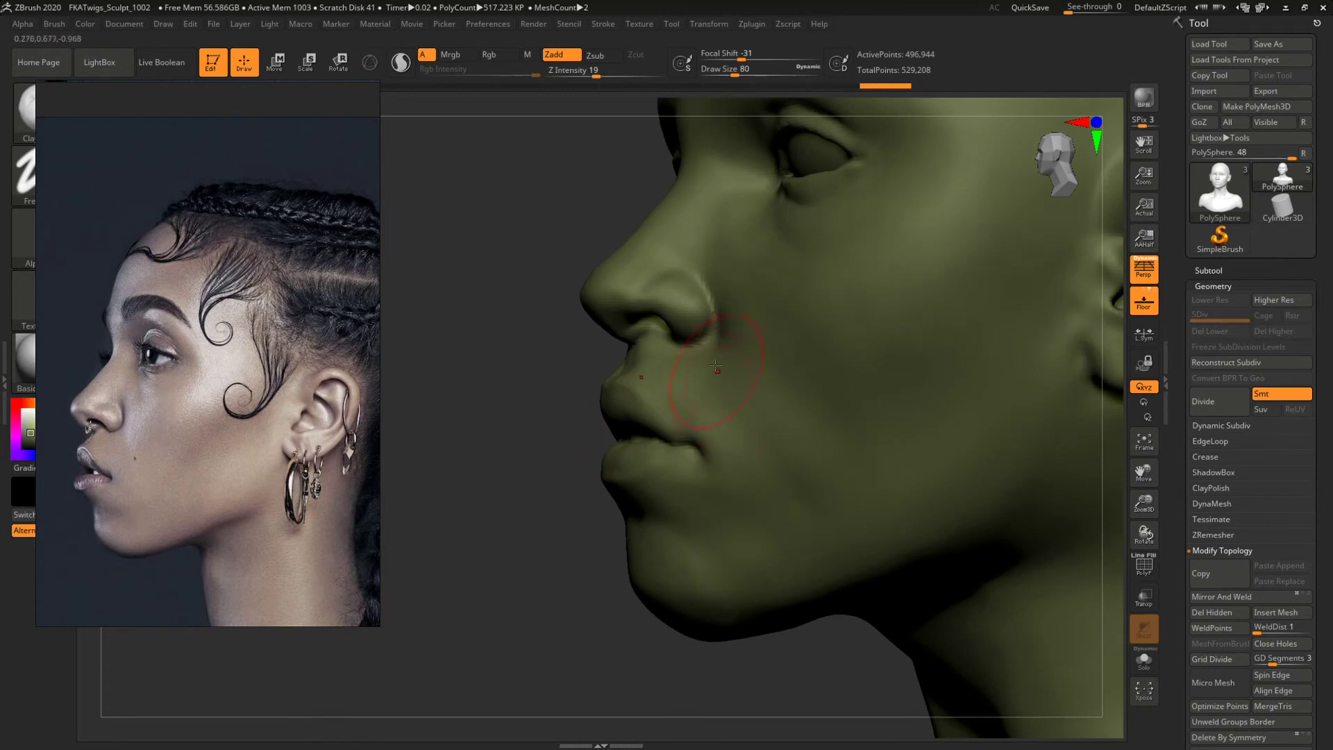
left_click_drag(757, 407, 727, 297)
key("space")
left_click_drag(744, 369, 756, 369)
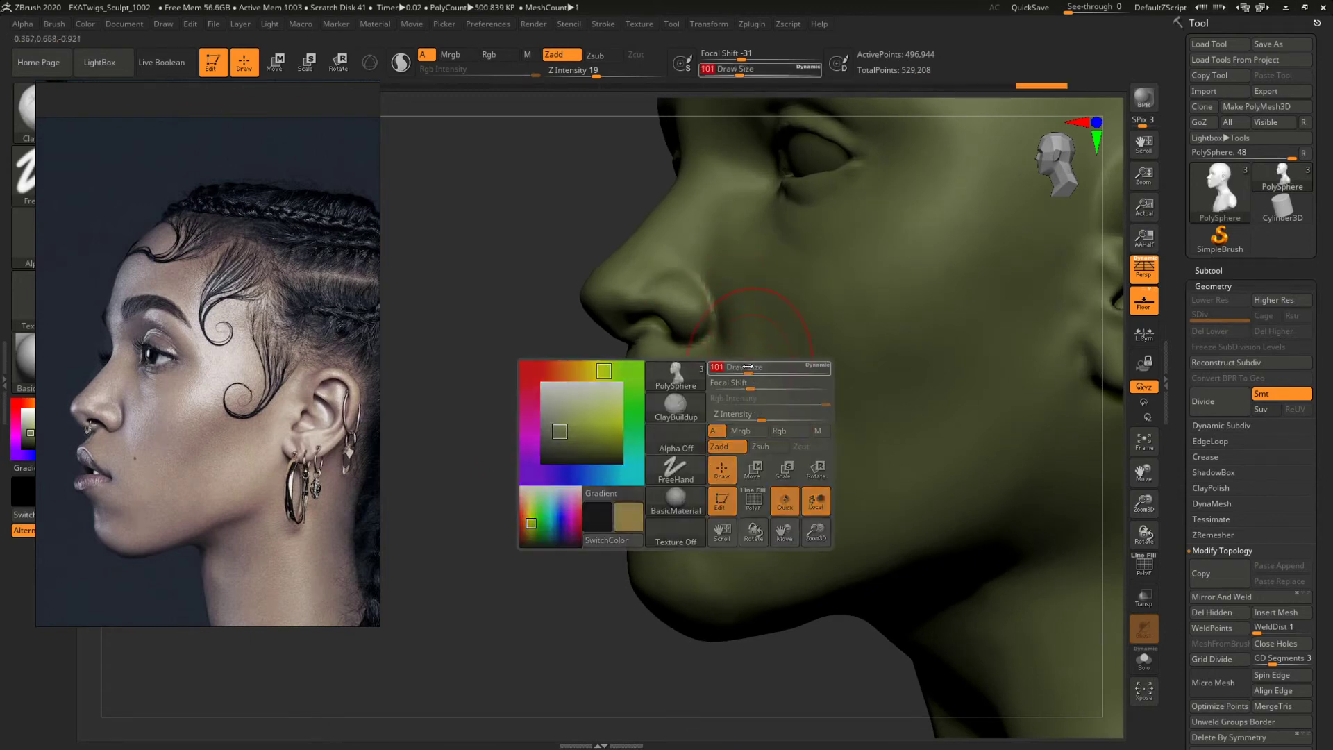
left_click_drag(772, 430, 755, 339)
Fill out the lower cheek at draw size 140 and smooth the area beside the mouth.
key("s")
left_click_drag(793, 408, 810, 403)
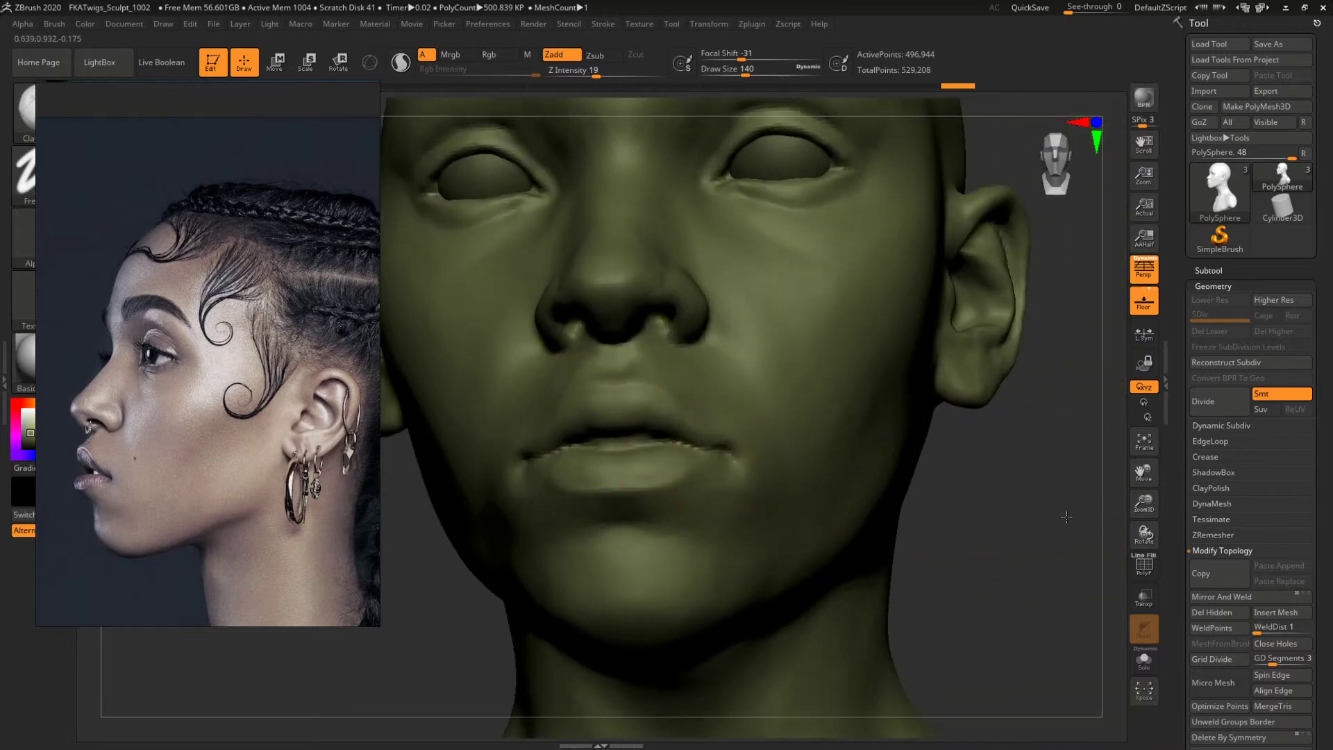
mouse_move(982, 461)
left_mouse_down()
mouse_move(1030, 494)
mouse_move(1035, 534)
left_mouse_up()
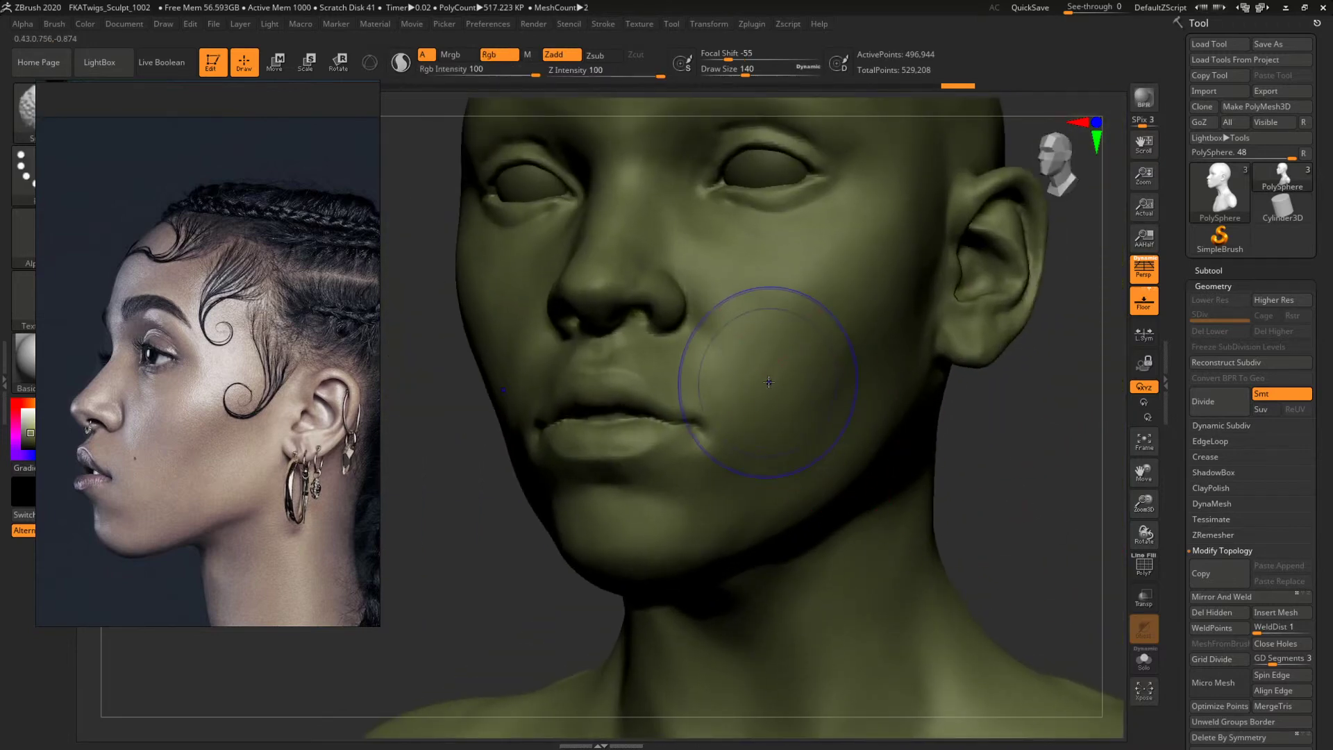
mouse_move(768, 387)
left_mouse_down("shift")
mouse_move(810, 361)
mouse_move(837, 434)
left_mouse_up("shift")
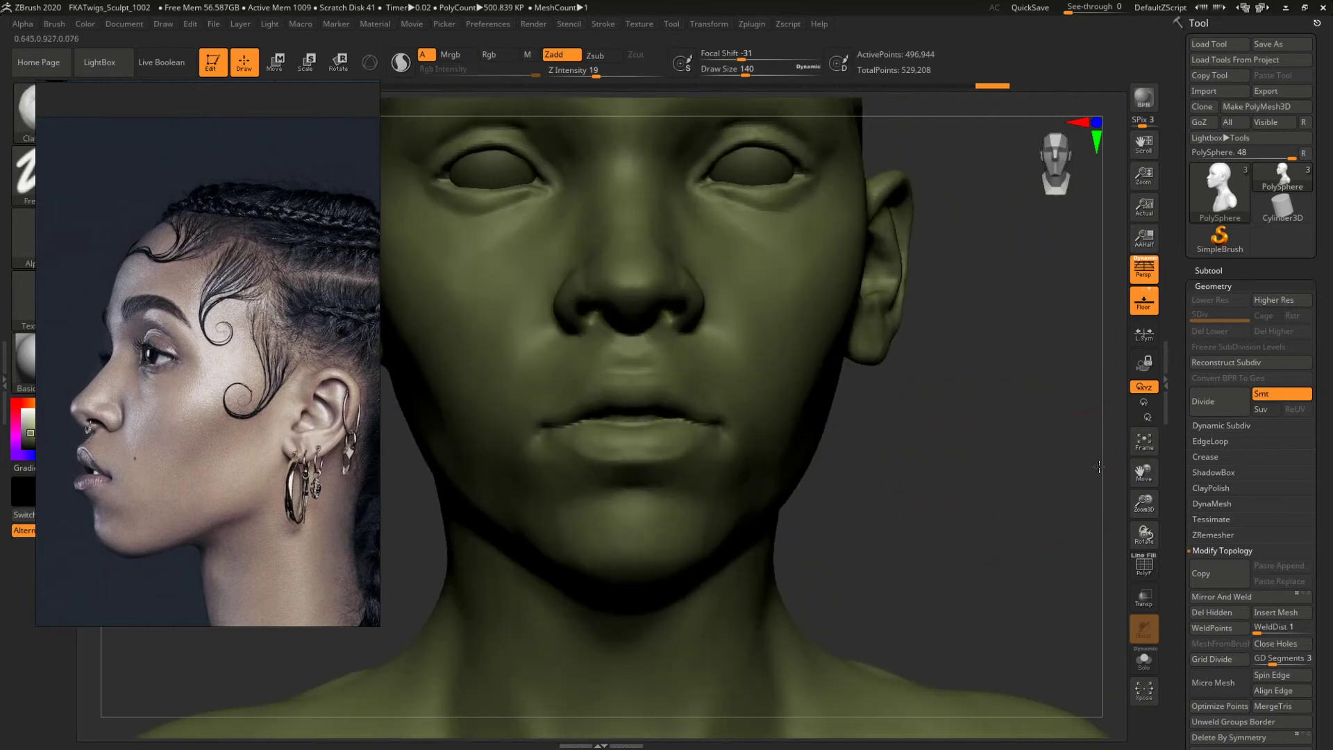
Adjust the cheek beside the nose and mouth with the Move brush at draw size 68.
left_click_drag(986, 451, 804, 406)
key("b")
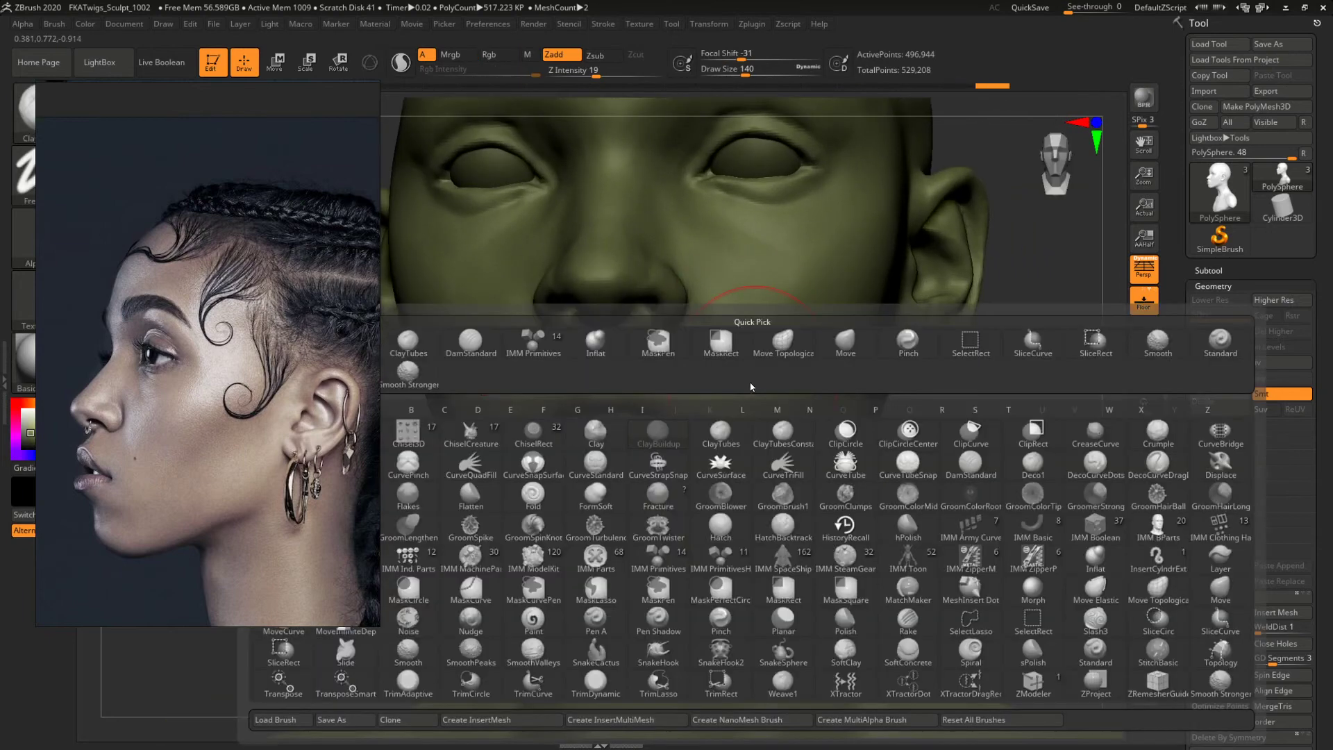
key("m")
key("v")
key("space")
left_click_drag(726, 341, 714, 341)
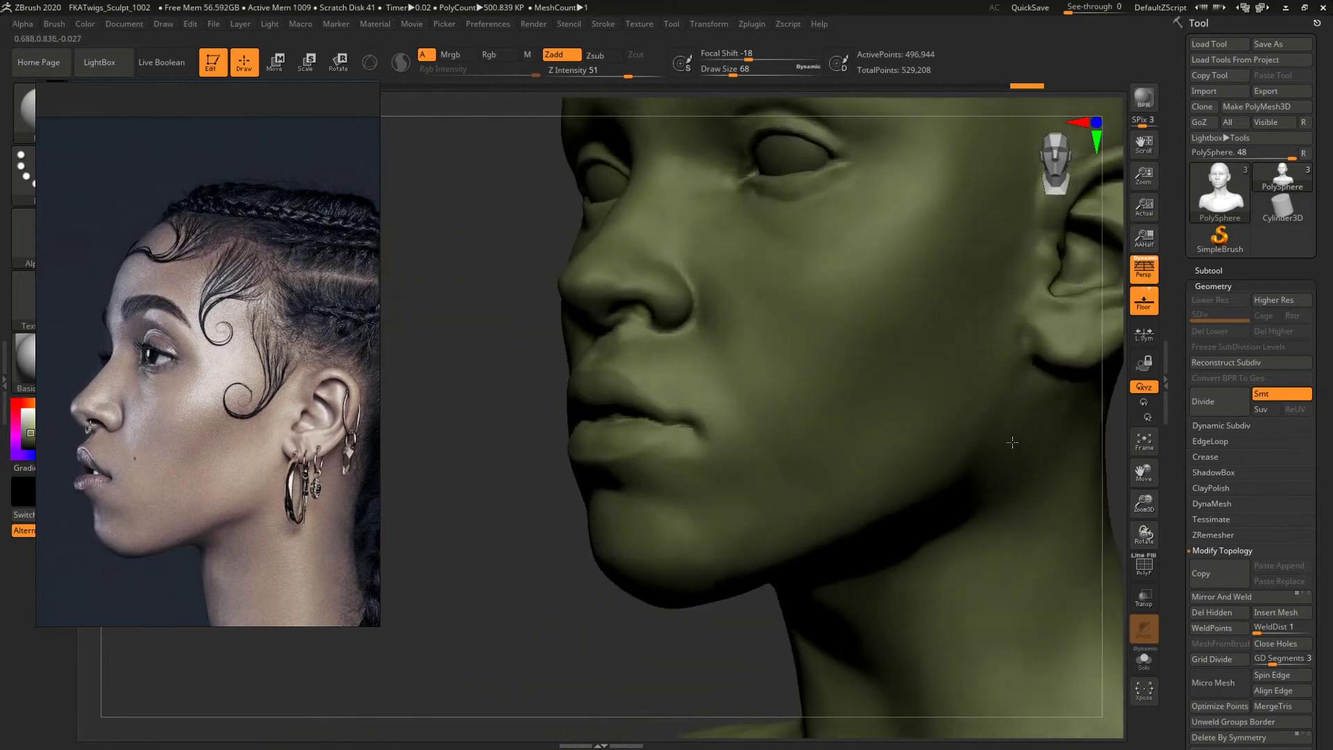
Refine the lower cheek and the area beside the mouth corner with ClayBuildup, ending at draw size 112.
mouse_move(1047, 444)
left_mouse_down()
mouse_move(1009, 442)
mouse_move(1020, 285)
mouse_move(1000, 444)
left_mouse_up()
key("b")
key("c")
key("b")
key("s")
mouse_move(809, 441)
left_mouse_down()
mouse_move(765, 456)
mouse_move(811, 466)
left_mouse_up()
key("space")
key("space")
mouse_move(976, 506)
left_mouse_down()
mouse_move(1060, 508)
mouse_move(789, 440)
left_mouse_up()
mouse_move(957, 460)
left_mouse_down()
mouse_move(931, 451)
mouse_move(925, 525)
left_mouse_up()
key("space")
left_click_drag(760, 487, 747, 484)
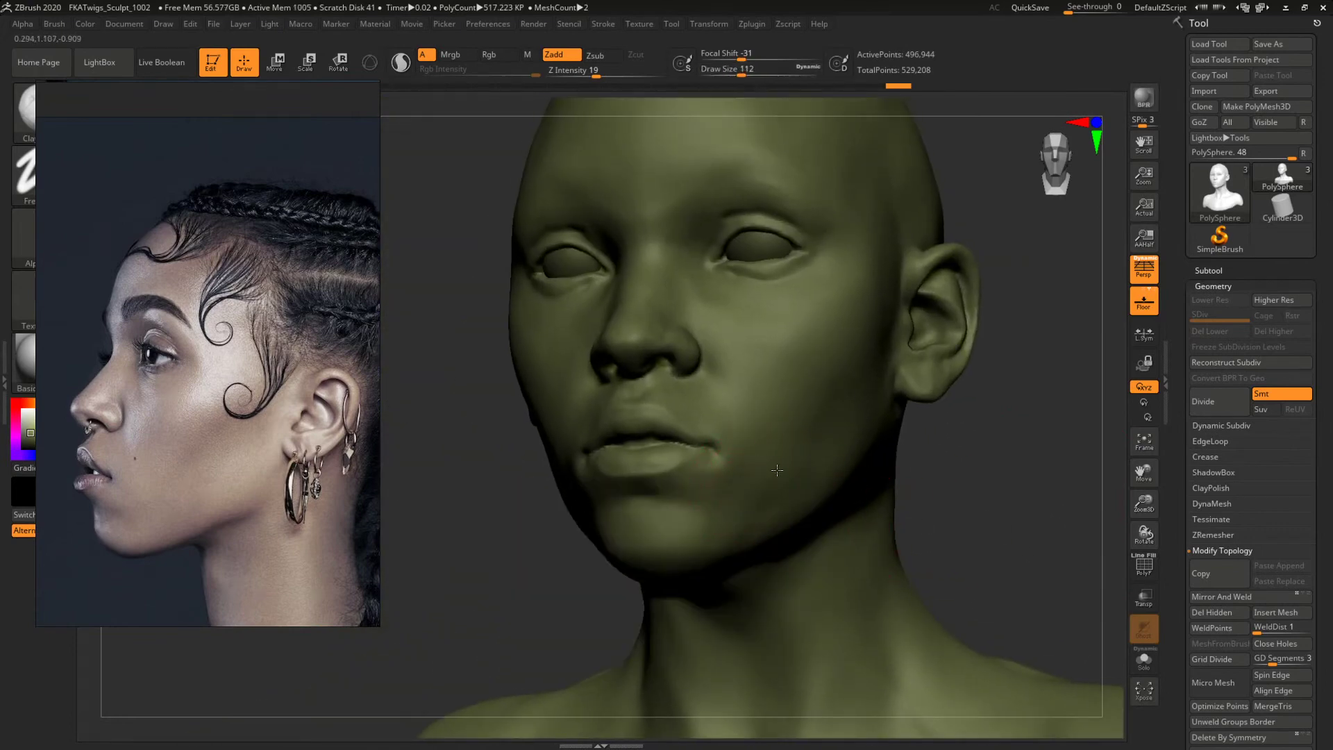
Bring up the three-quarter reference photo with the black headpiece and compare it with the bust from a matching angle.
left_click_drag(938, 478, 982, 522)
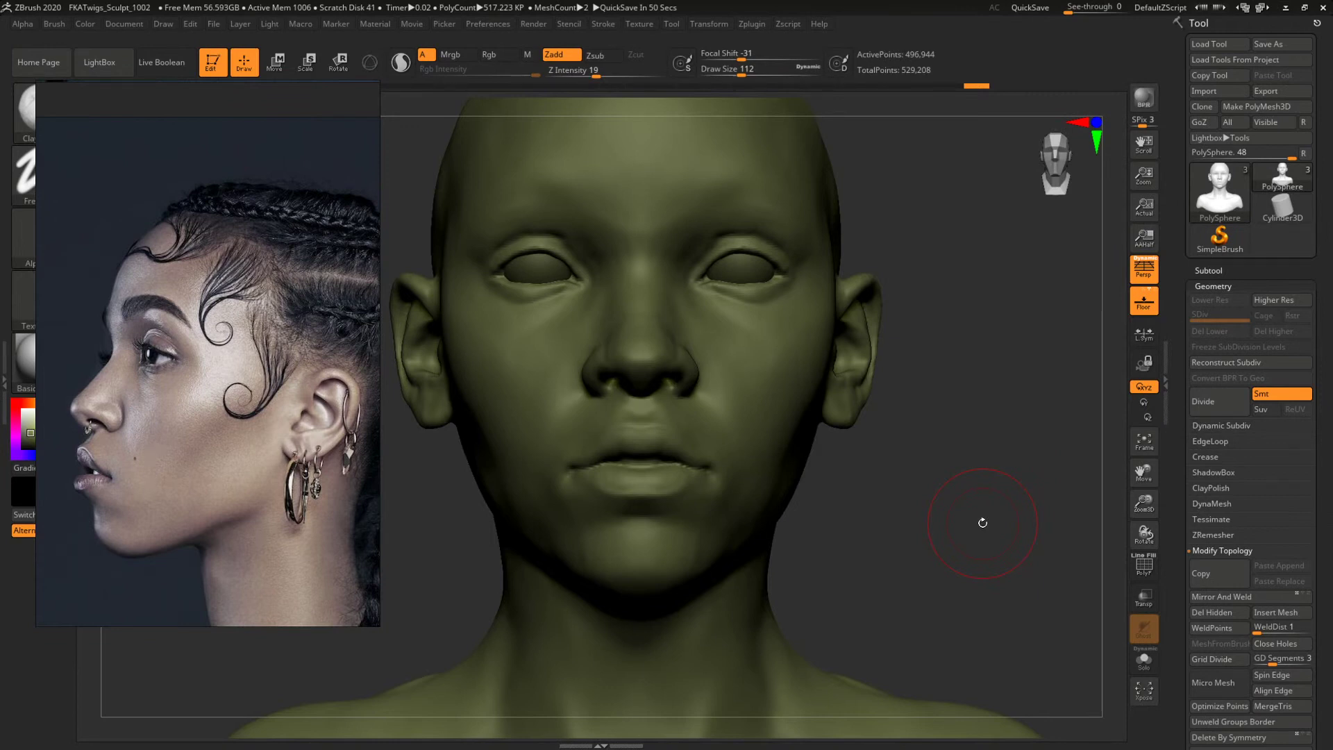
scroll(245, 232, "down", 5)
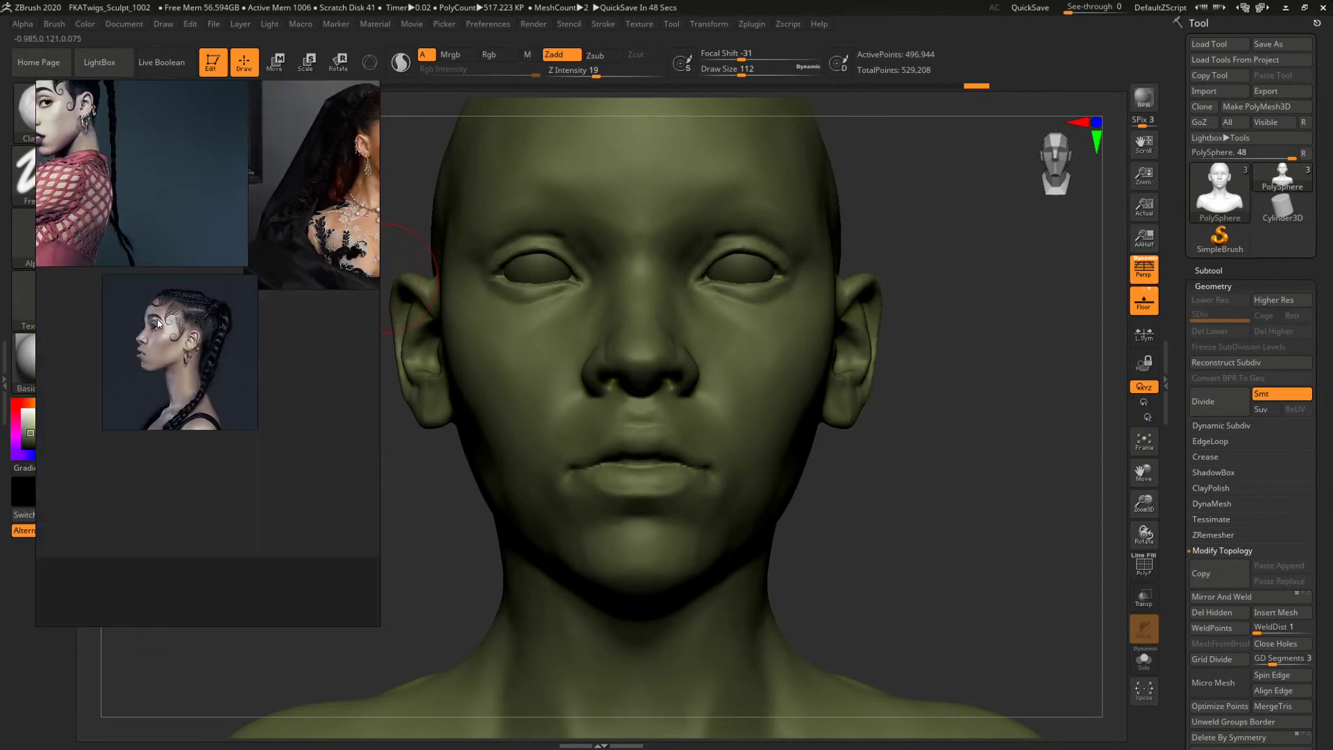
middle_click_drag(234, 332, 229, 353)
left_click_drag(976, 490, 928, 497)
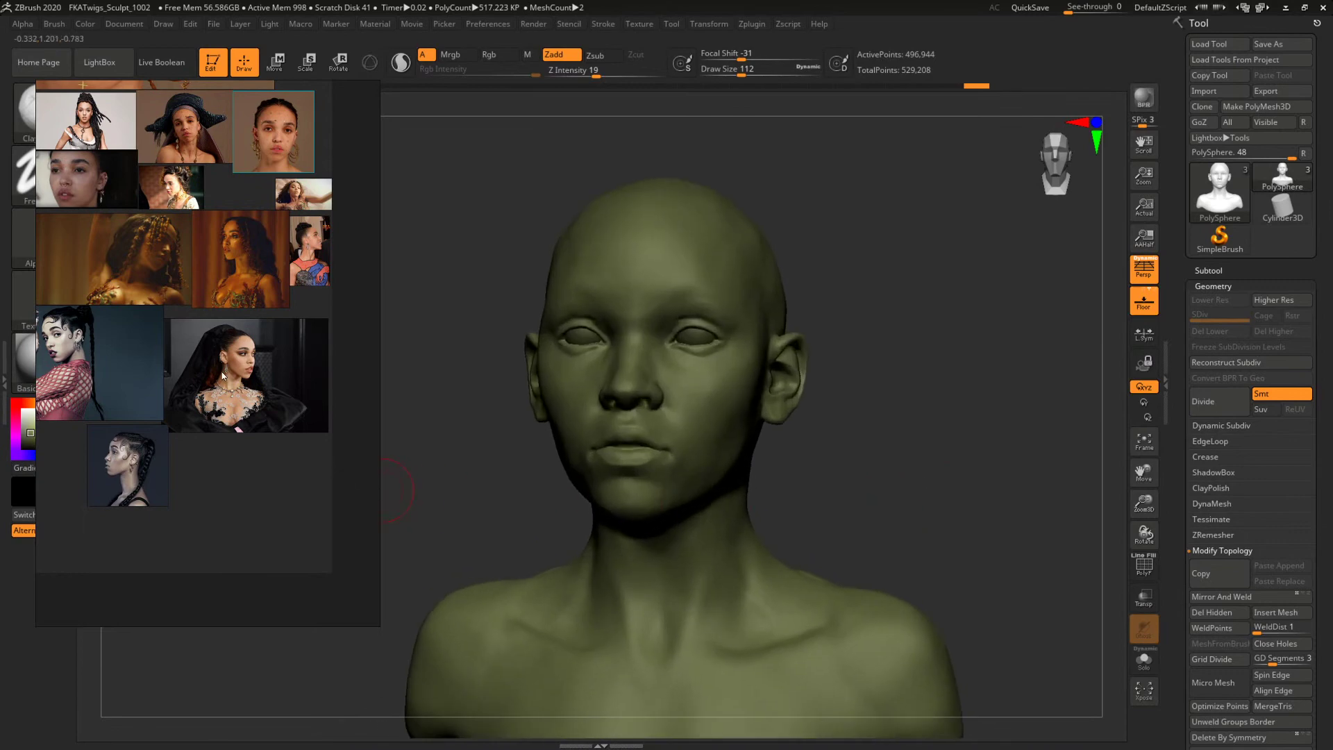
scroll(223, 372, "up", 2)
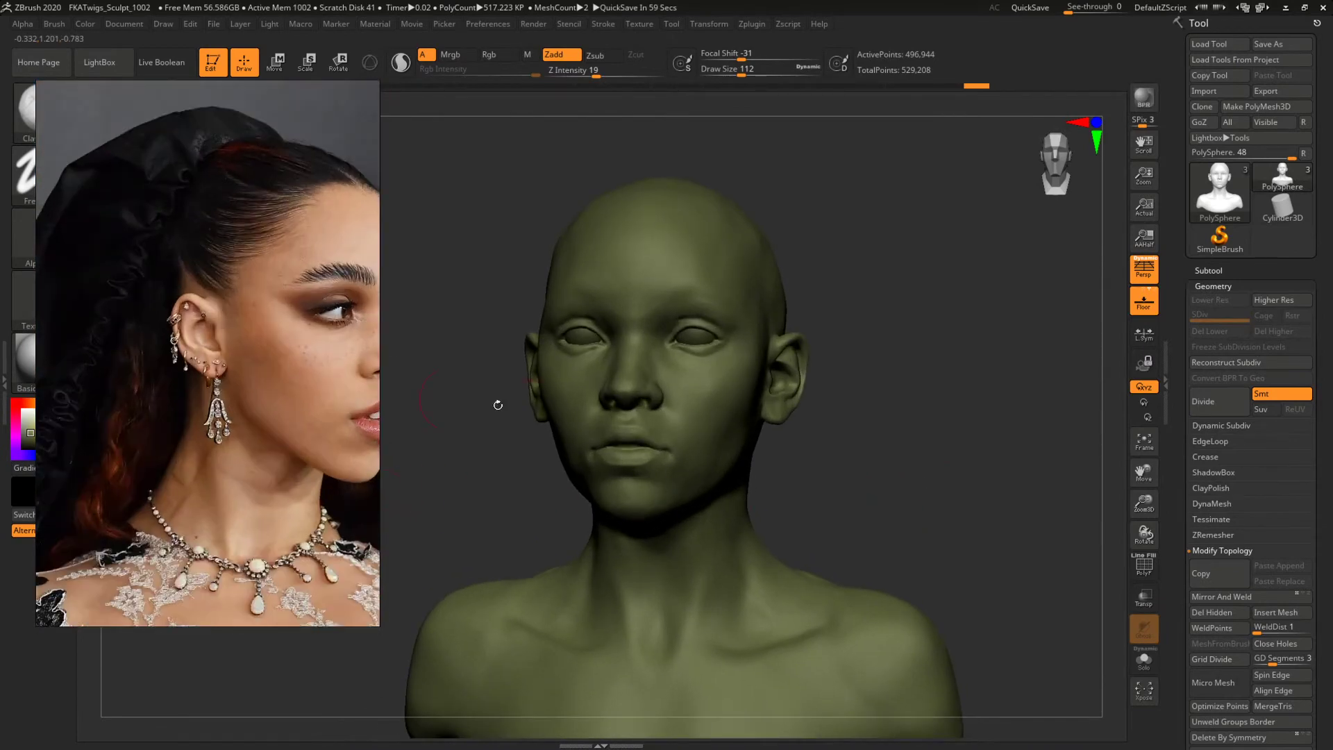
mouse_move(905, 441)
left_mouse_down()
mouse_move(896, 446)
mouse_move(949, 450)
left_mouse_up()
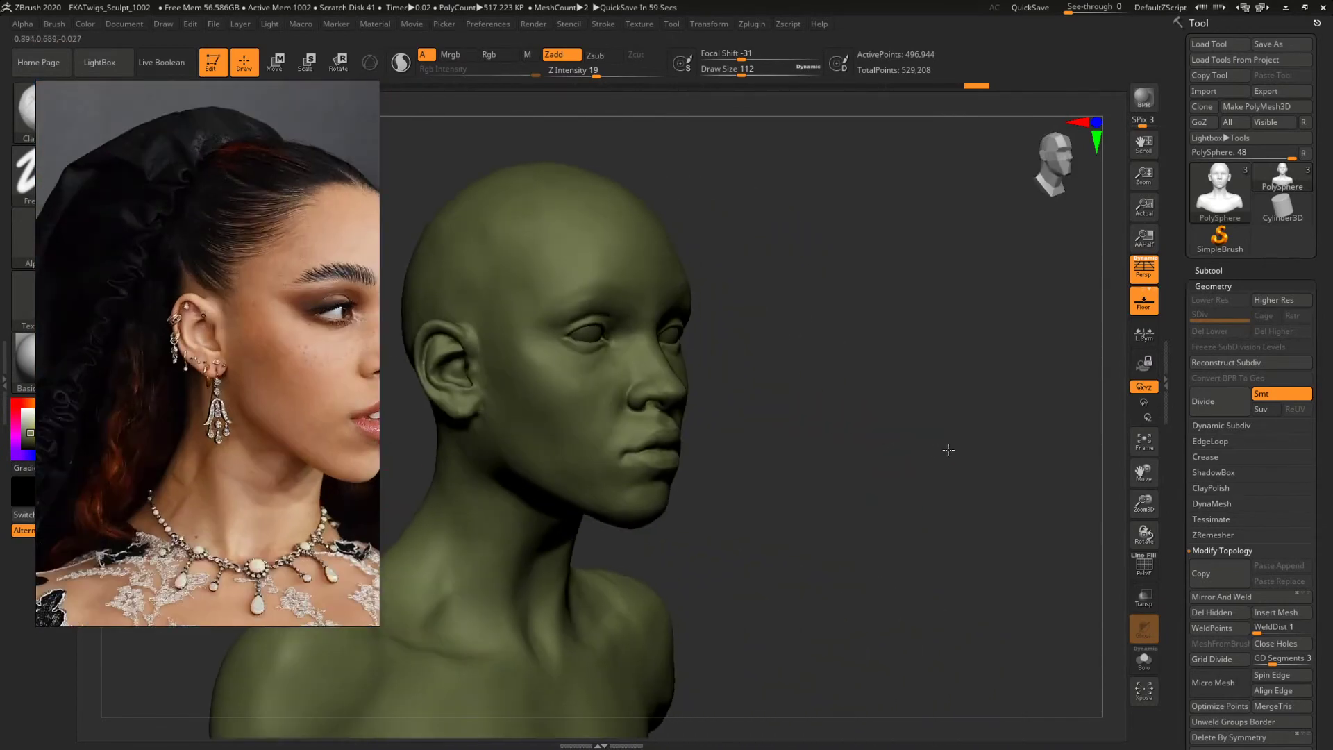
mouse_move(833, 424)
left_mouse_down("alt")
mouse_move(922, 431)
mouse_move(939, 459)
mouse_move(931, 441)
left_mouse_up("alt")
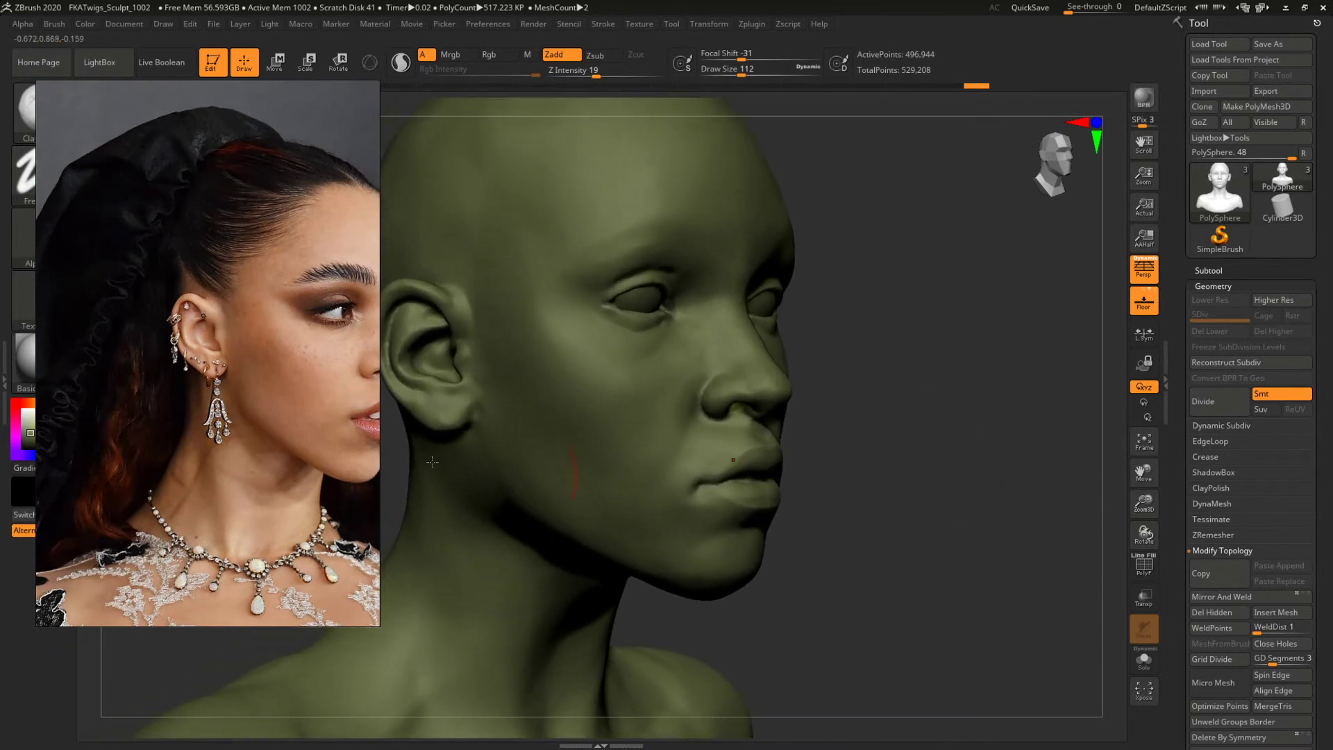
middle_click_drag(267, 434, 179, 426)
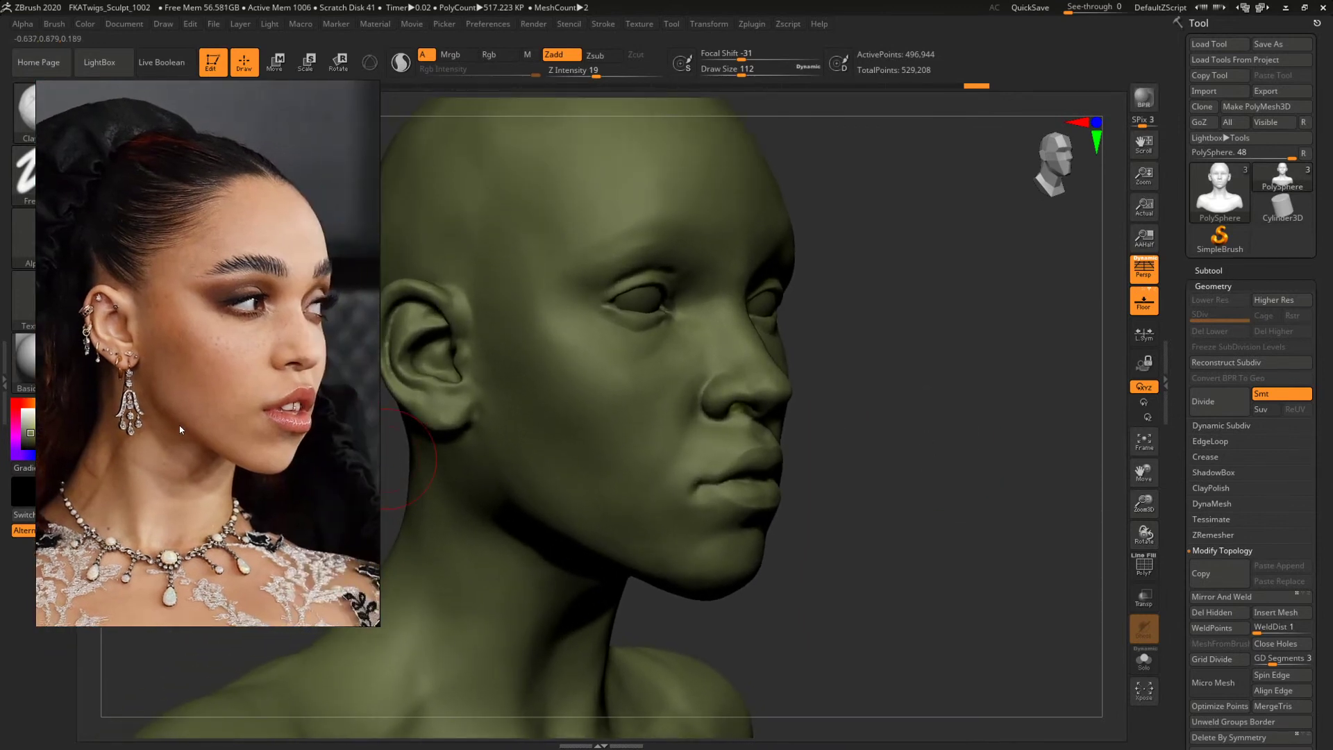
Adjust the lower face in three-quarter view with the Move brush at focal shift 0 and draw size 338.
mouse_move(927, 441)
left_mouse_down()
mouse_move(940, 461)
mouse_move(953, 456)
mouse_move(916, 494)
left_mouse_up()
key("b")
key("m")
key("v")
key("space")
left_click(759, 540)
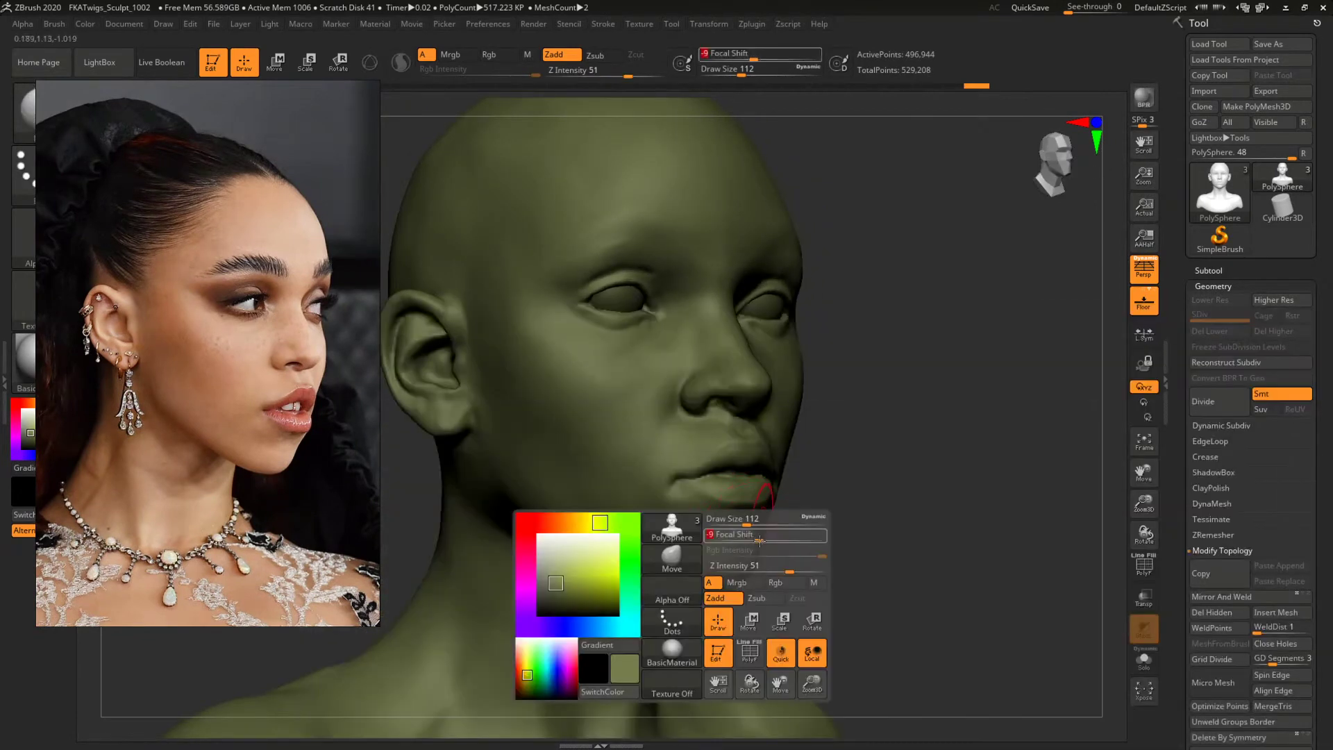
left_click_drag(769, 535, 792, 518)
key("s")
right_click_drag(842, 520, 820, 507, "ctrl")
key("space")
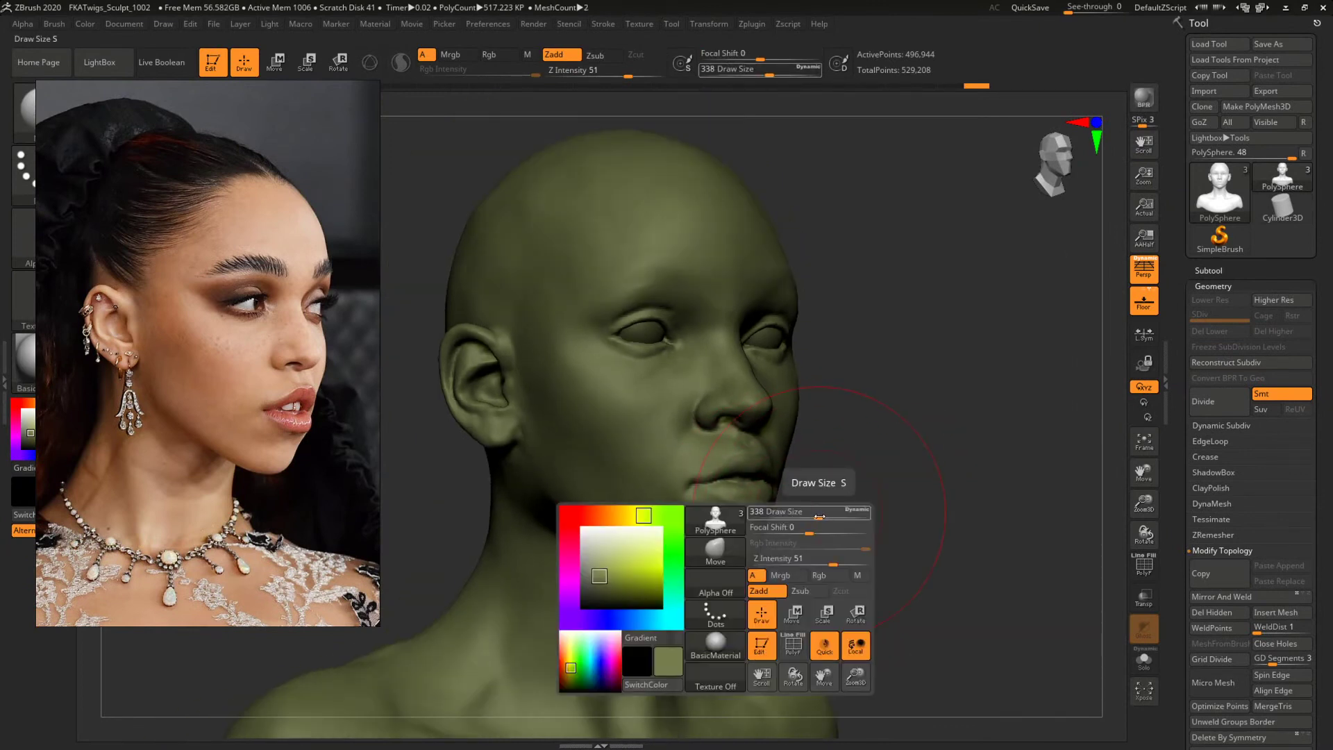
mouse_move(818, 517)
left_mouse_down()
mouse_move(816, 495)
mouse_move(791, 489)
mouse_move(868, 500)
left_mouse_up()
Adjust the chin and mouth contour with the Move brush at draw size 154.
key("space")
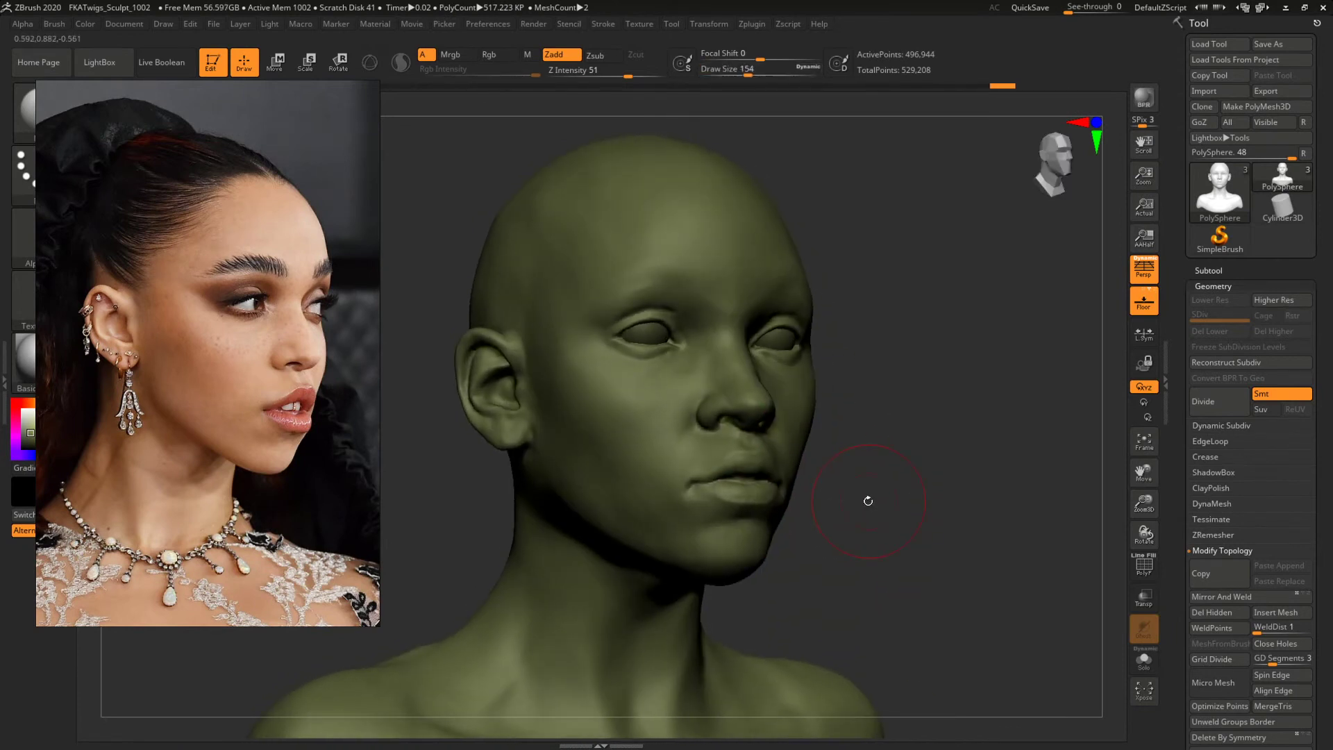
left_click_drag(762, 551, 758, 559)
left_click_drag(834, 539, 829, 537)
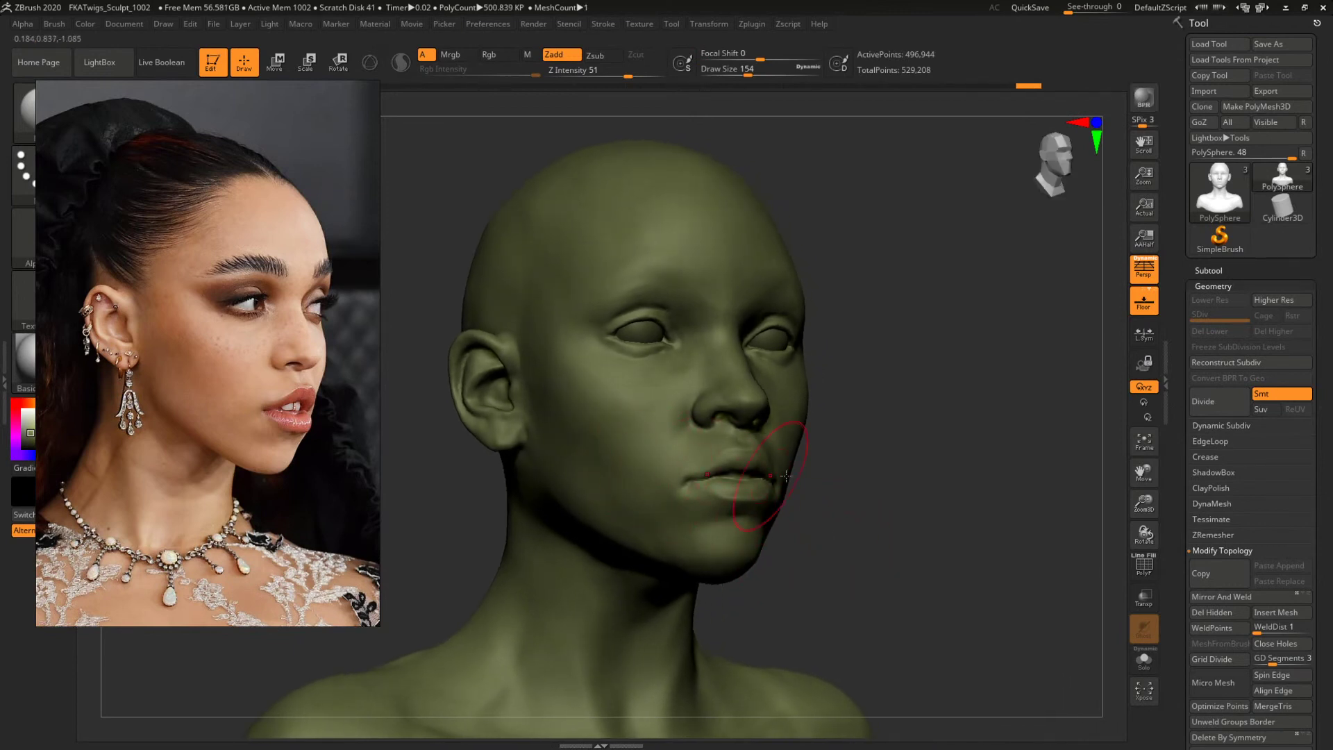
left_click_drag(786, 475, 804, 484, "shift")
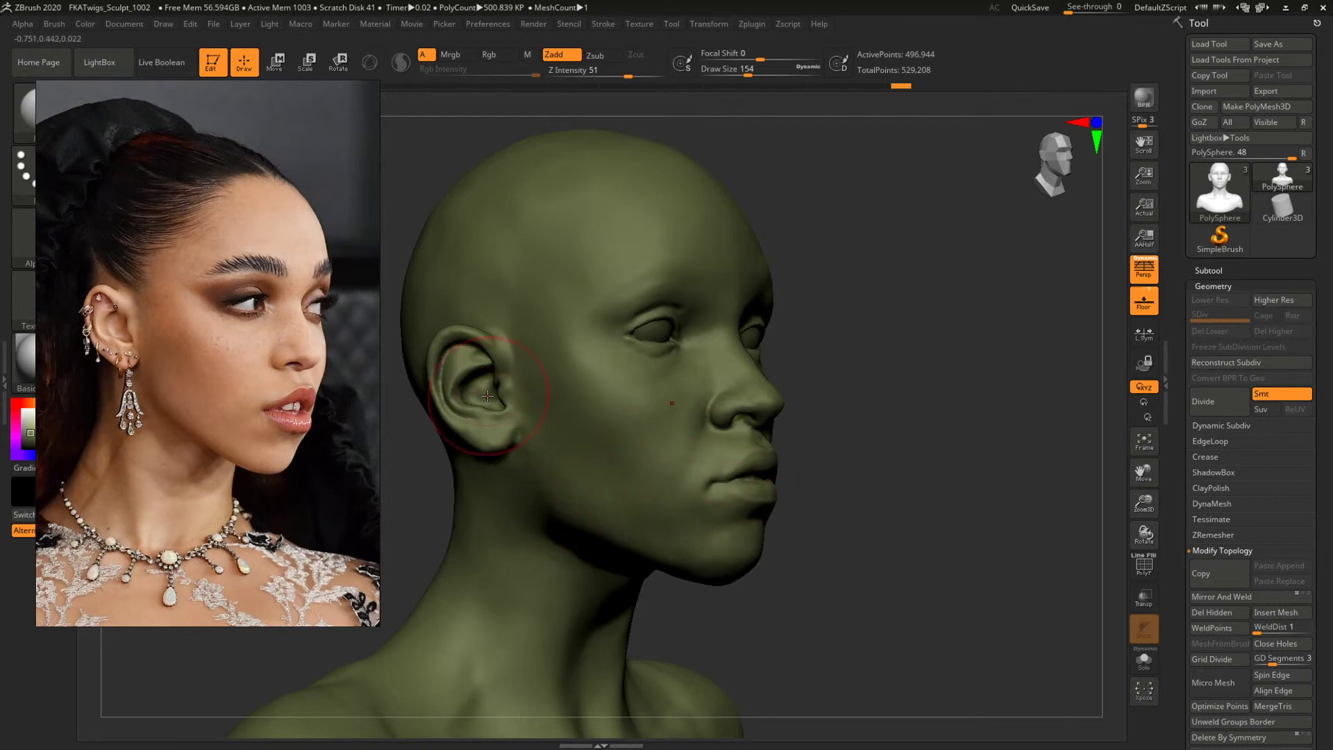
Reshape the earlobe and ear outline with the Move brush at draw size 112.
key("space")
left_click_drag(472, 402, 448, 403)
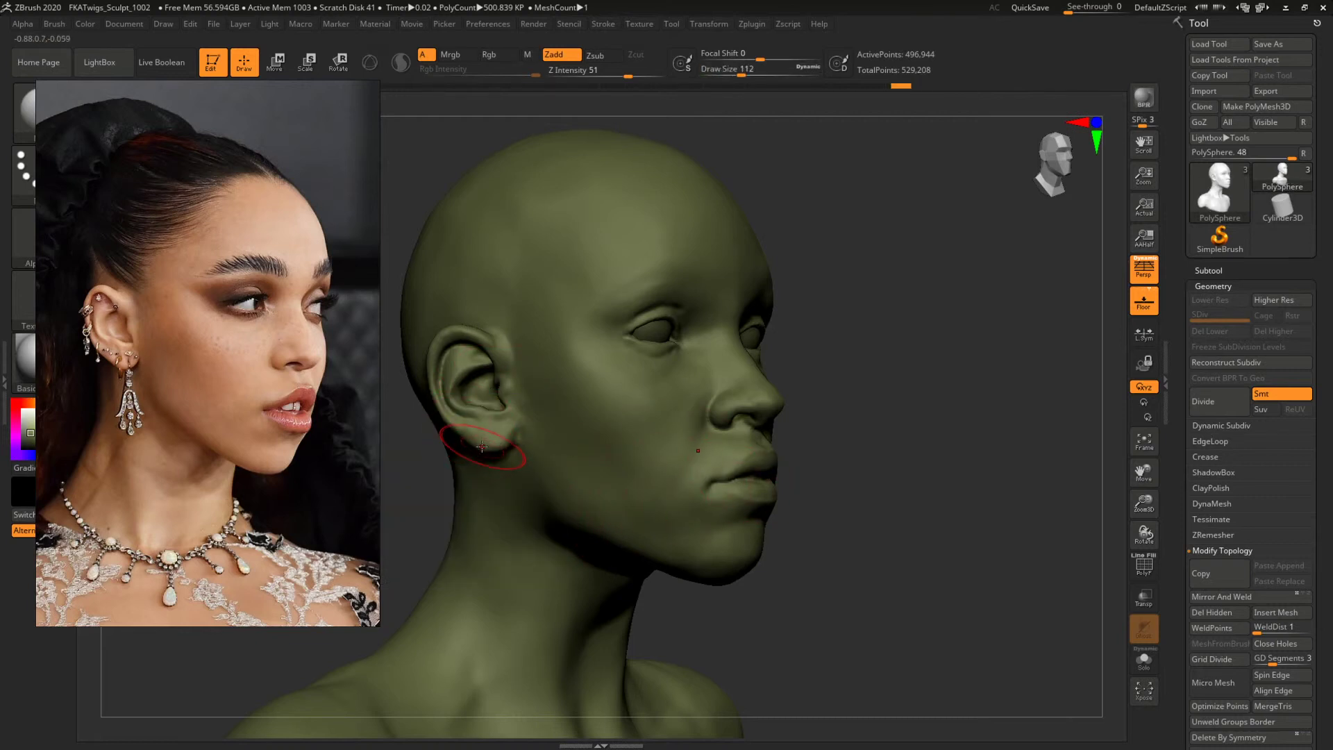
left_click_drag(482, 447, 487, 439)
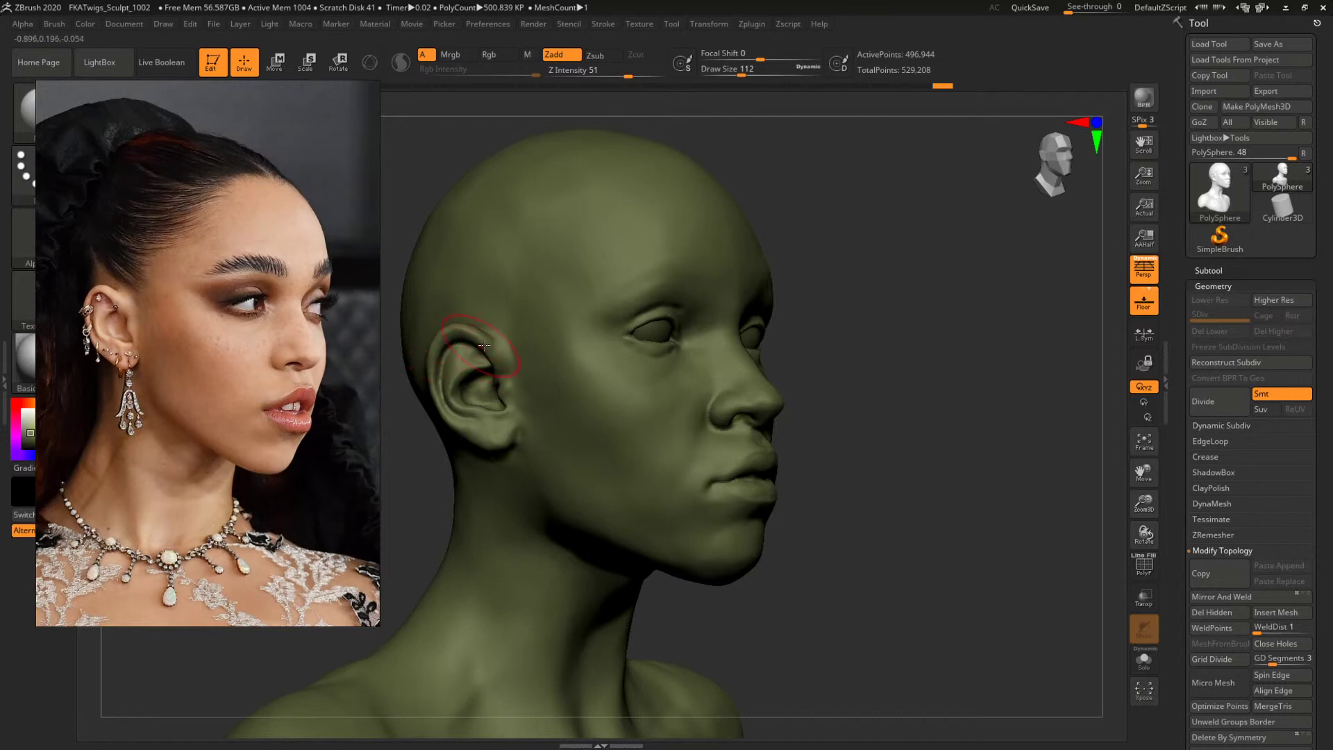
left_click_drag(901, 397, 904, 380)
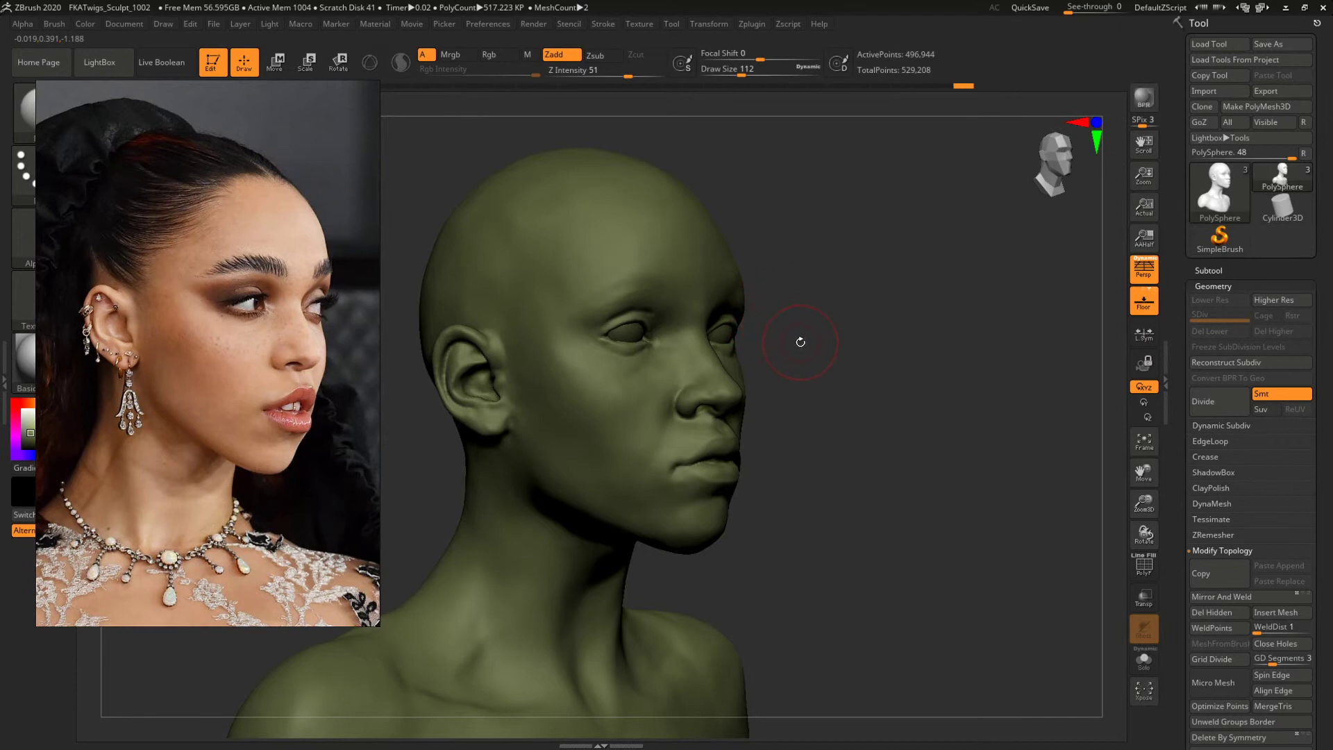
Adjust the side contour of the face with the Move brush at draw size 167, matching the three-quarter reference.
left_click_drag(803, 343, 692, 432, "shift")
key("space")
left_click_drag(764, 350, 775, 351)
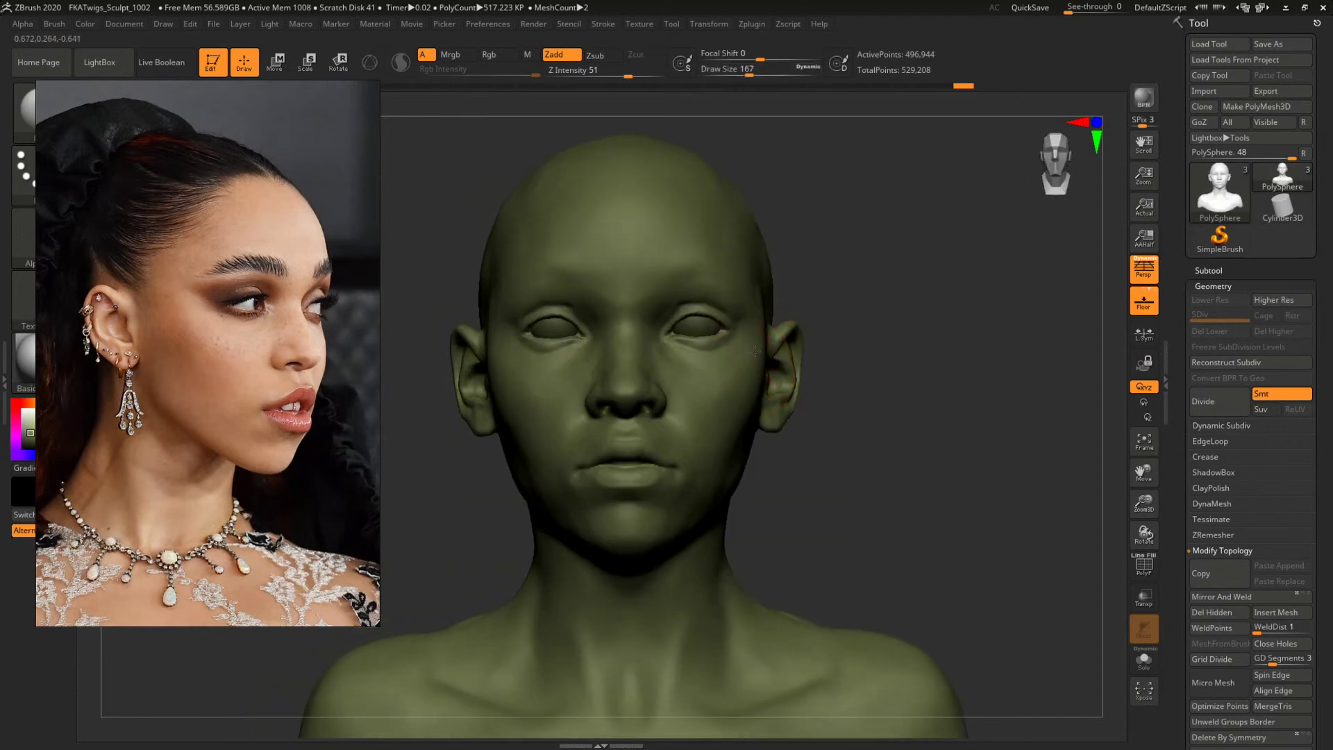
left_click_drag(850, 319, 877, 329)
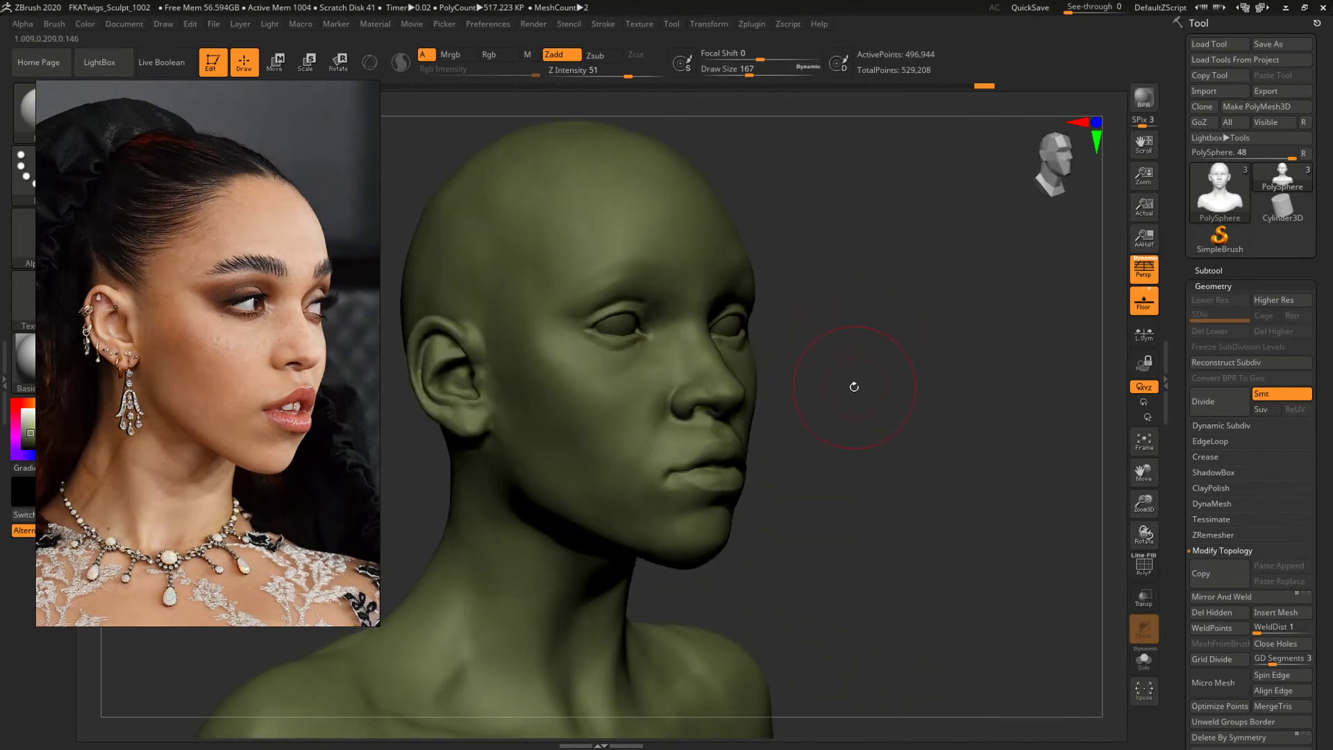
left_click_drag(854, 387, 887, 393)
mouse_move(824, 431)
left_mouse_down()
mouse_move(754, 434)
mouse_move(919, 396)
mouse_move(882, 387)
left_mouse_up()
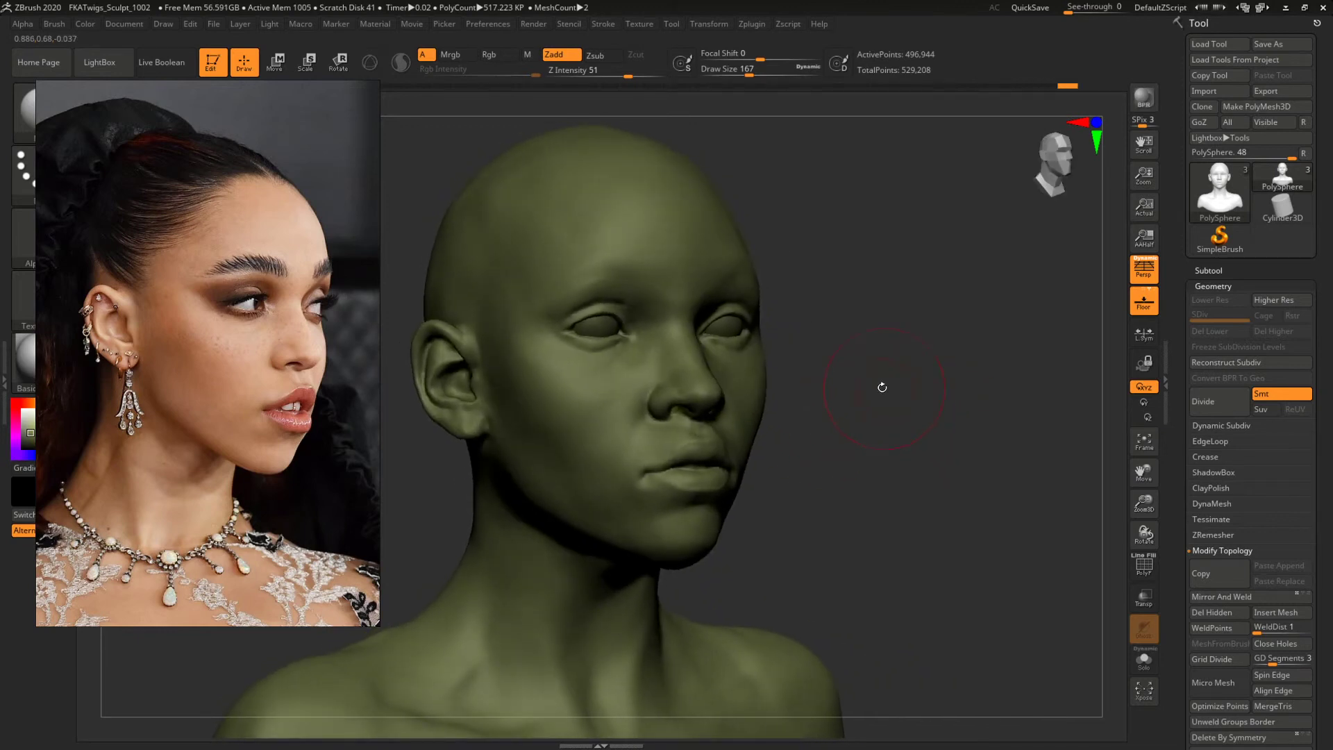
Shape the brow area with the Move and ClayBuildup brushes at draw size 116.
mouse_move(809, 323)
left_mouse_down()
mouse_move(824, 315)
mouse_move(734, 292)
left_mouse_up()
key("space")
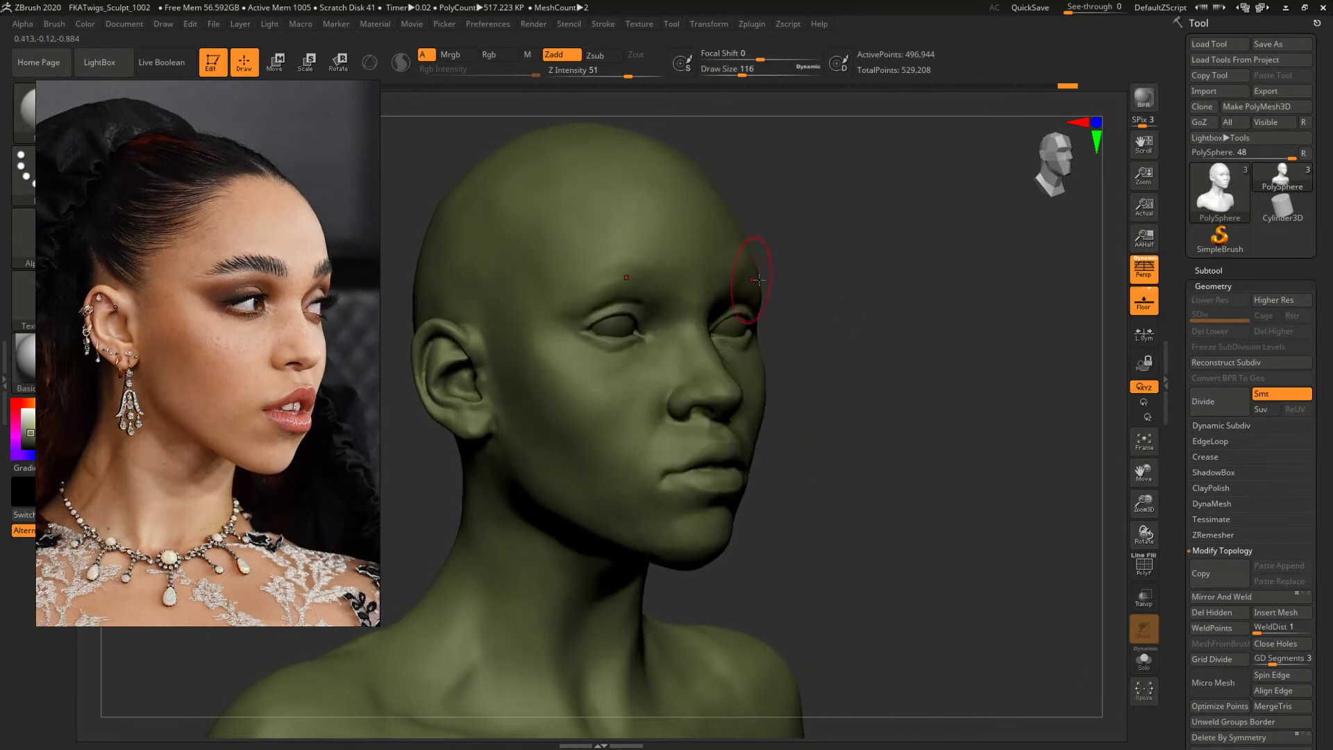
left_click_drag(885, 260, 813, 259)
key("b")
key("c")
key("b")
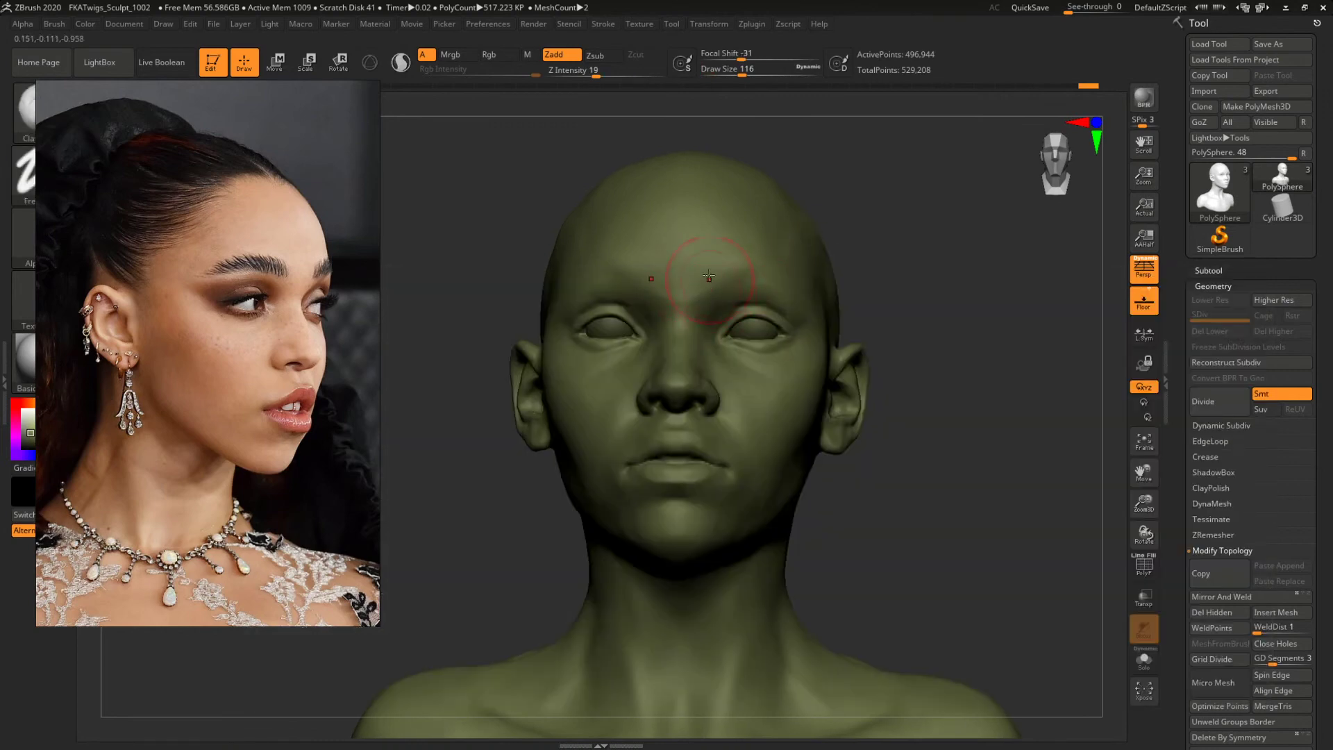
left_click_drag(709, 277, 735, 280)
right_click_drag(791, 251, 861, 288)
Reshape the forehead contour in three-quarter view with the Move brush at draw size 338.
key("b")
key("m")
key("v")
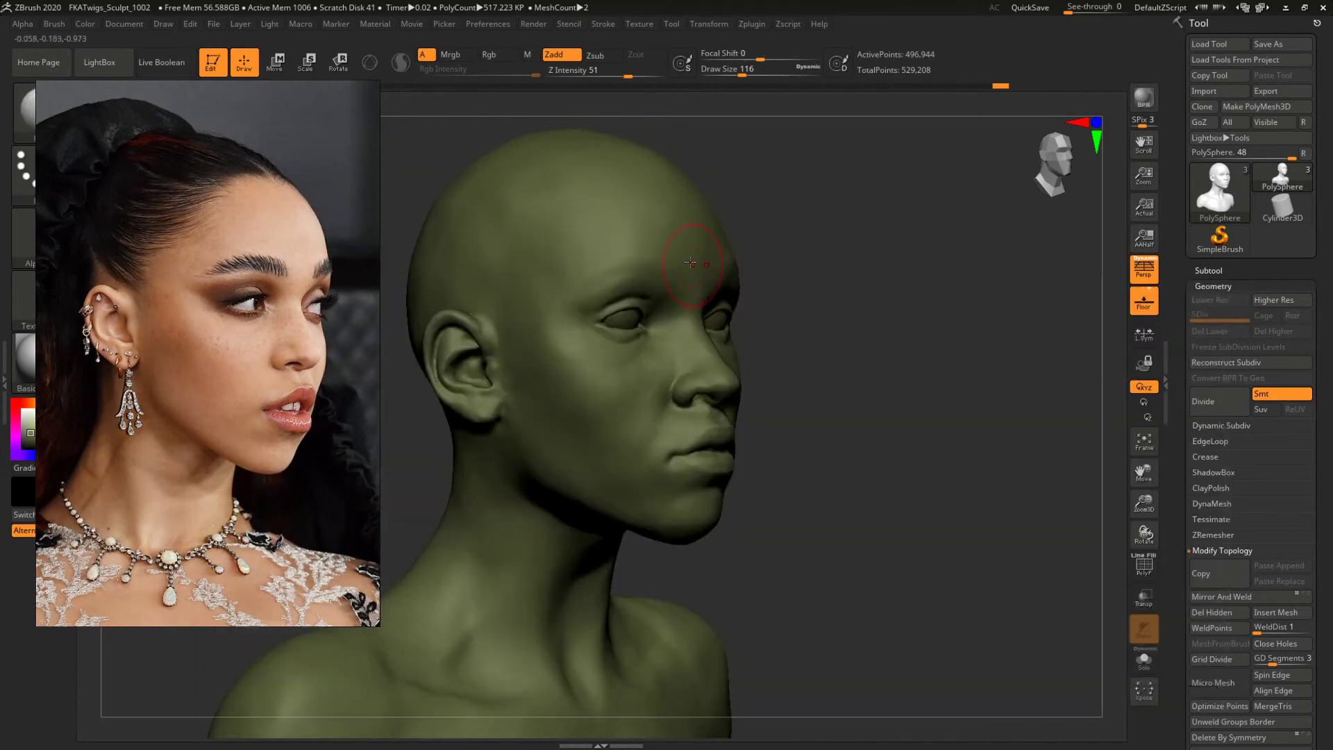
key("space")
left_click_drag(657, 200, 679, 200)
right_click_drag(786, 195, 752, 198)
key("space")
left_click_drag(704, 201, 714, 201)
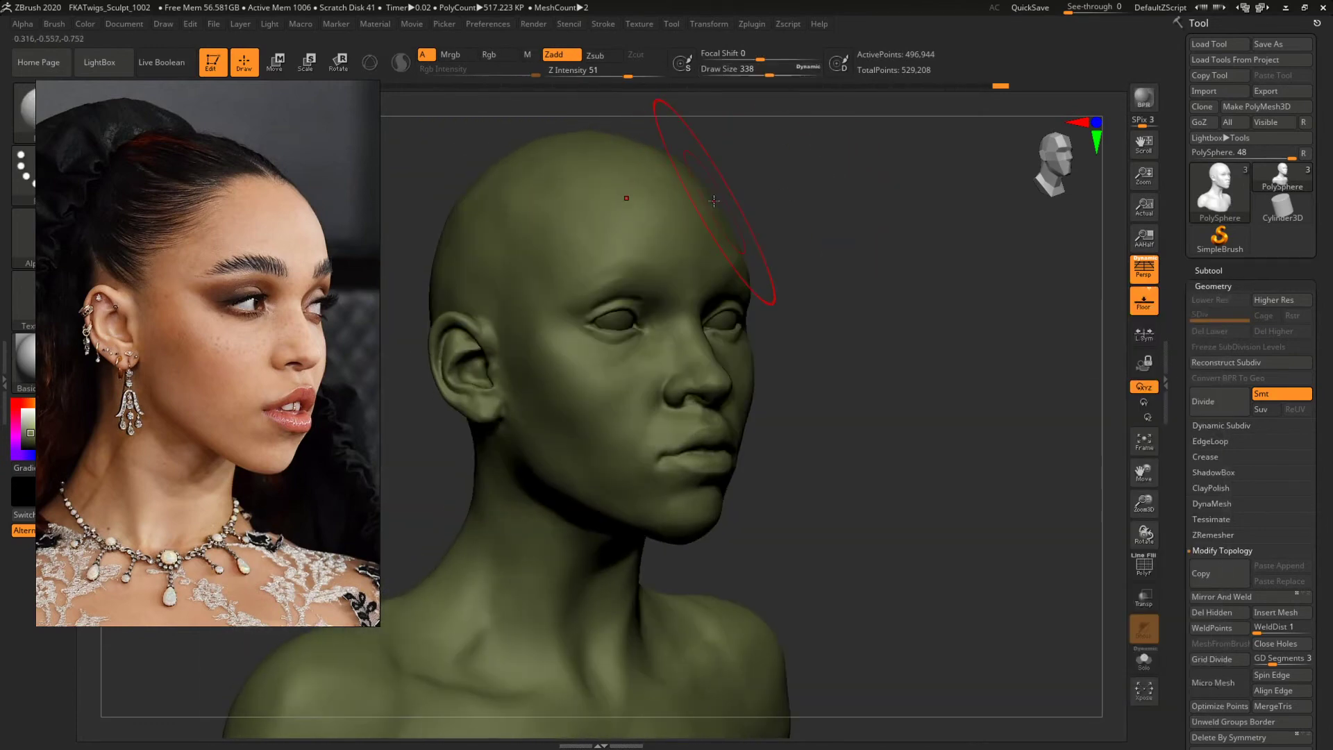
right_click_drag(684, 184, 717, 178)
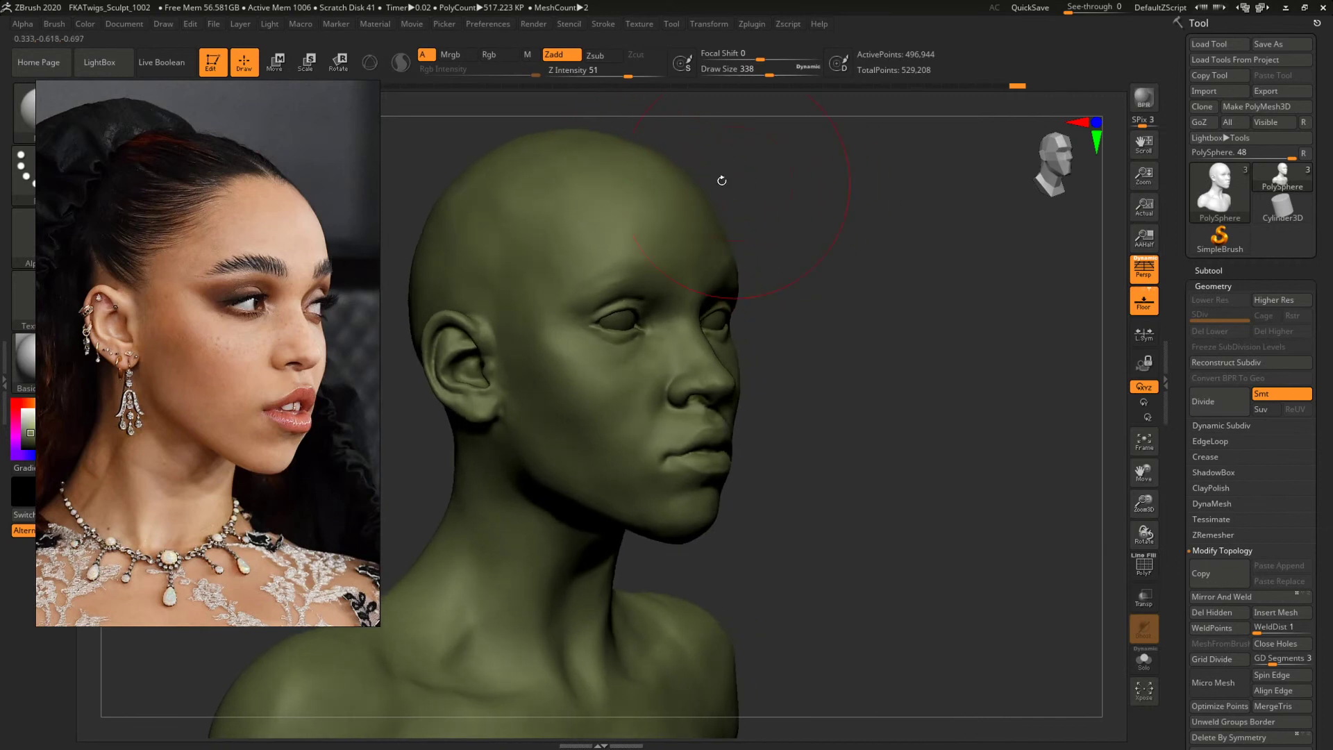
right_click_drag(851, 229, 704, 191)
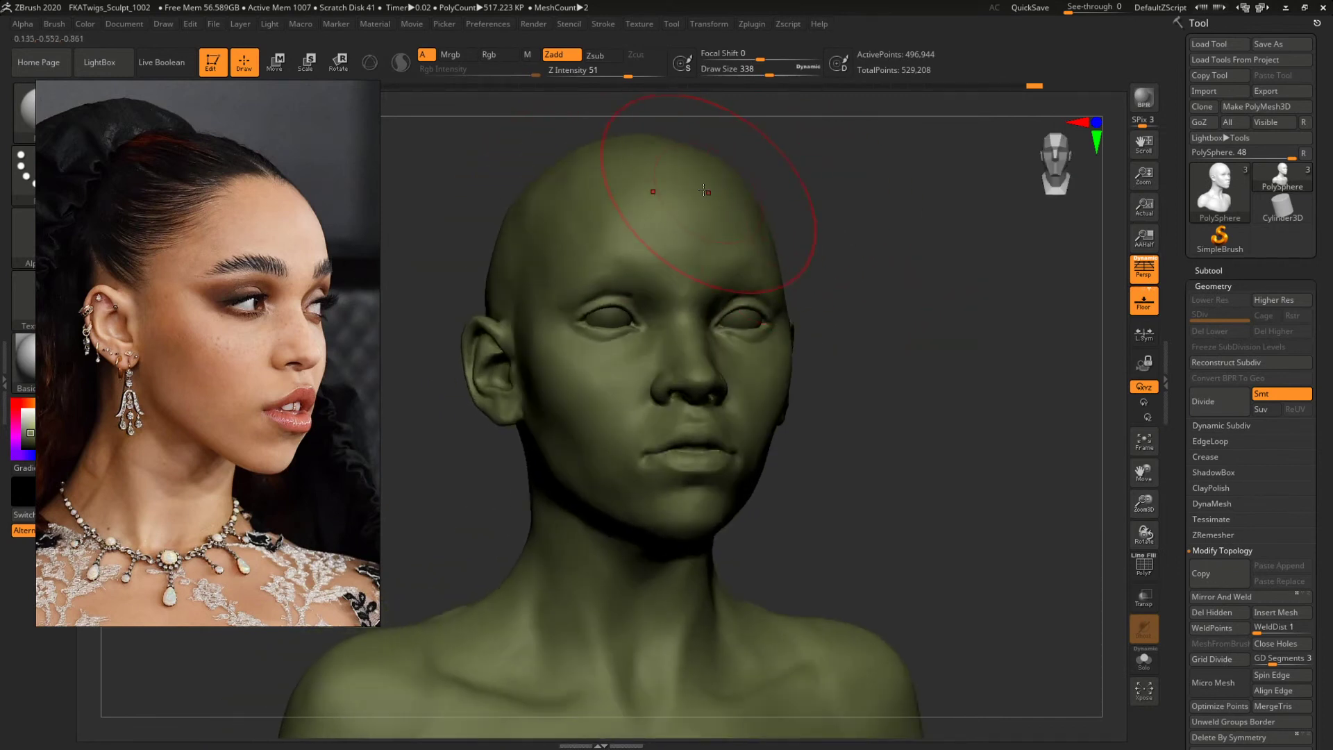
Flatten the forehead and upper skull planes with the TrimDynamic brush at Z intensity 10 and draw sizes 351 and 257.
mouse_move(828, 189)
right_mouse_down()
mouse_move(715, 201)
mouse_move(967, 241)
mouse_move(824, 215)
mouse_move(872, 275)
right_mouse_up()
key("b")
key("t")
key("d")
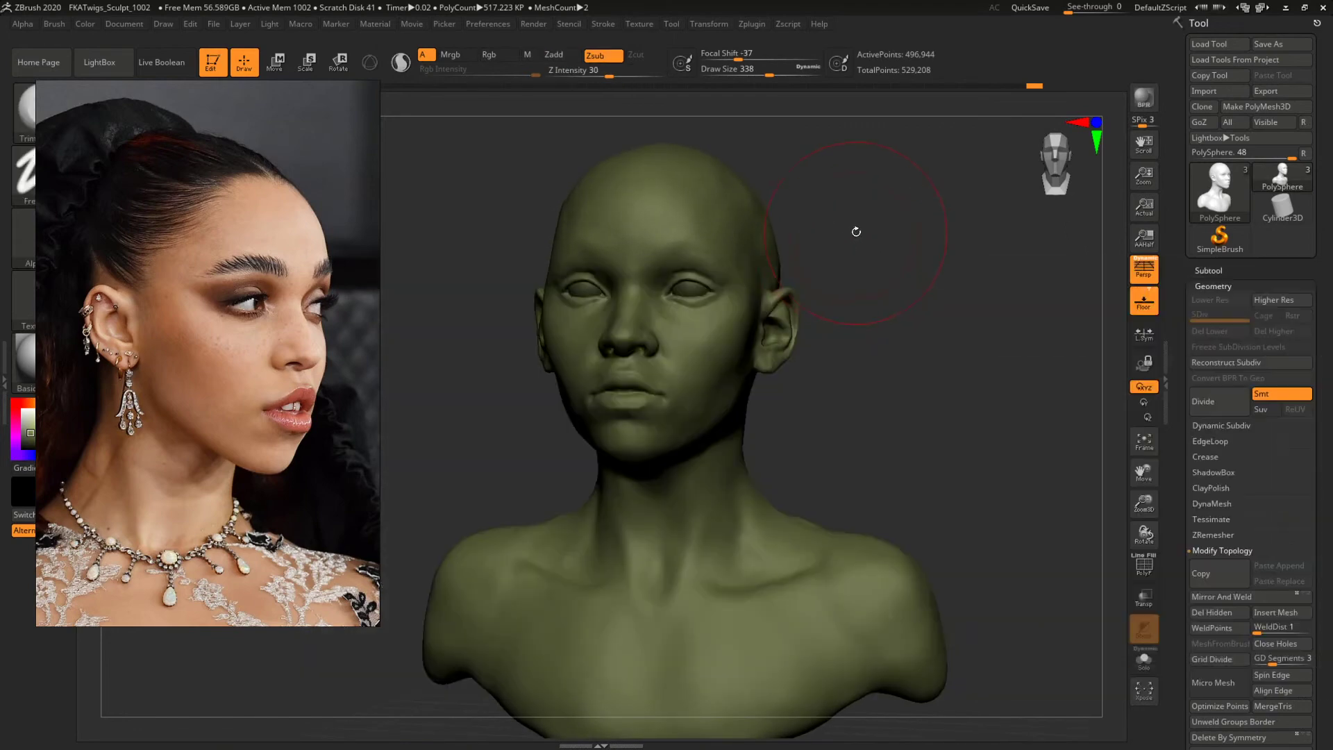
right_click_drag(857, 230, 837, 217)
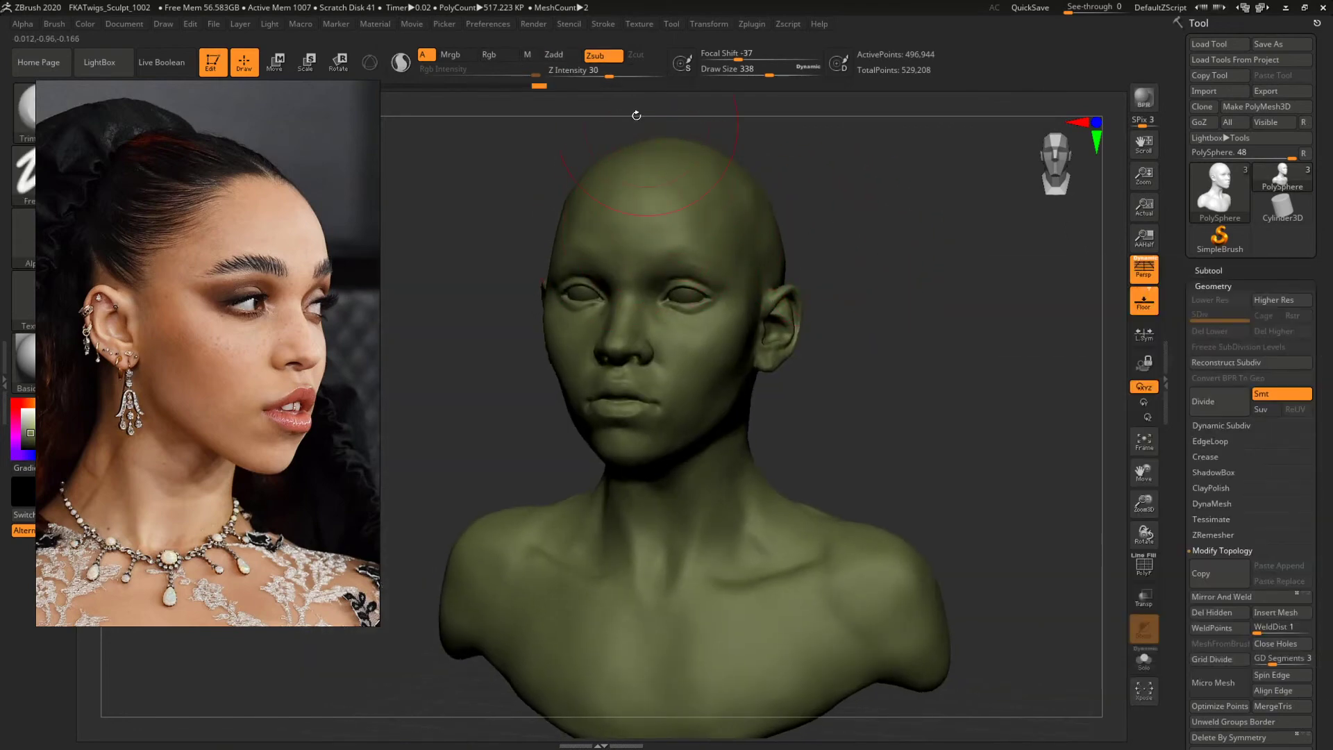
left_click_drag(607, 65, 582, 64)
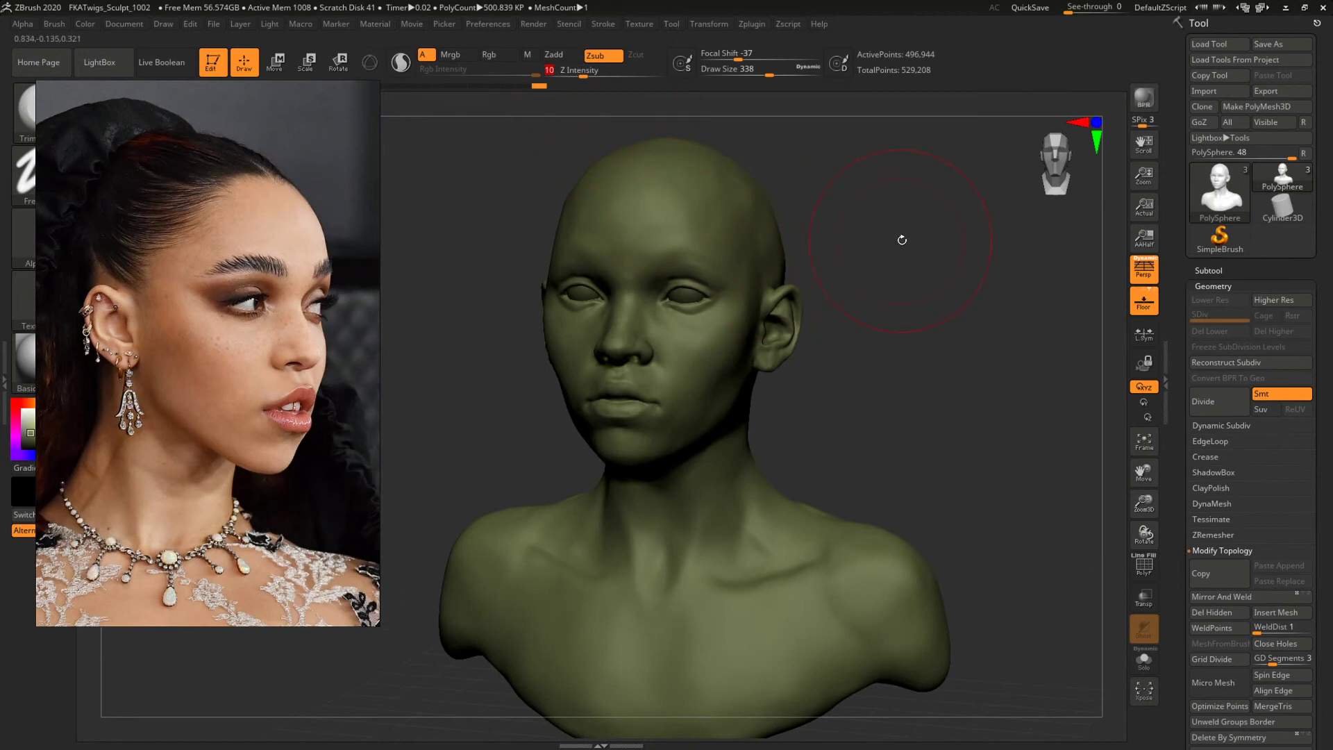
right_click_drag(898, 238, 926, 232)
key("space")
left_click_drag(729, 211, 731, 211)
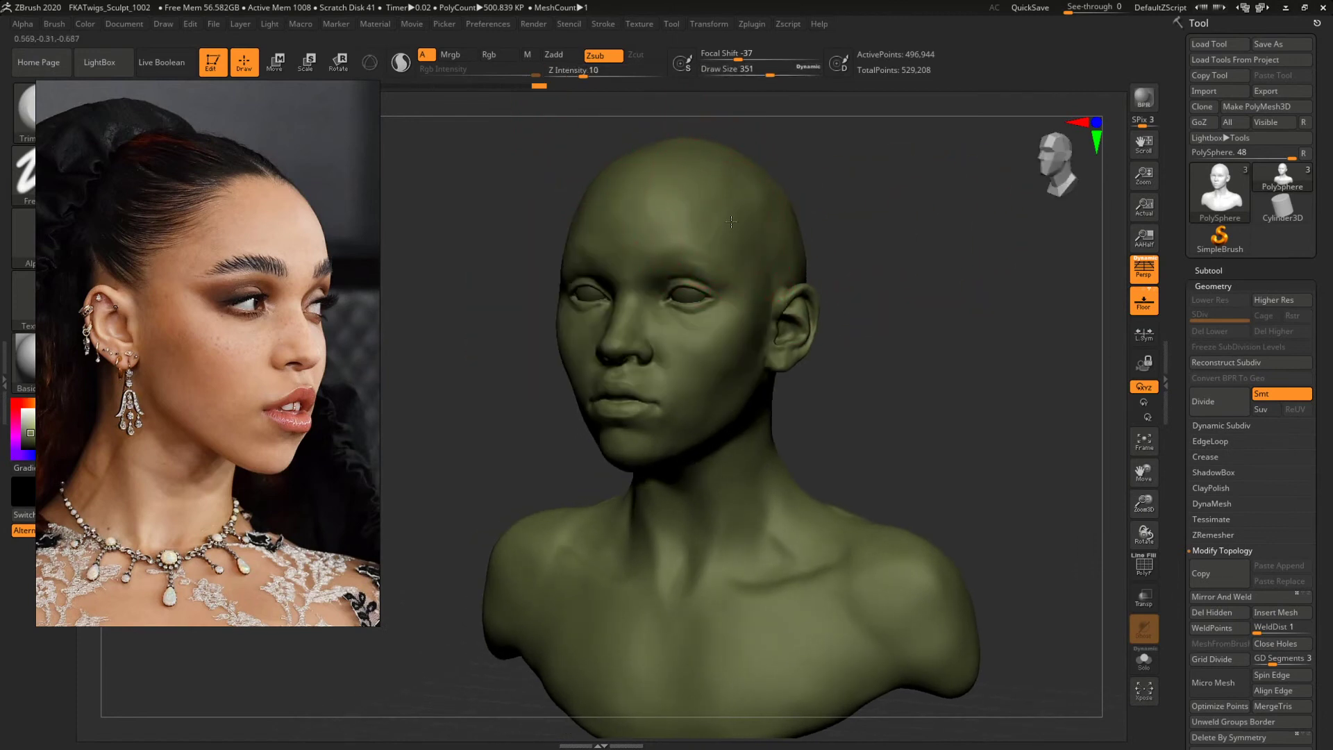
mouse_move(768, 222)
right_mouse_down()
mouse_move(872, 188)
mouse_move(713, 215)
right_mouse_up()
key("space")
left_click_drag(713, 215, 695, 216)
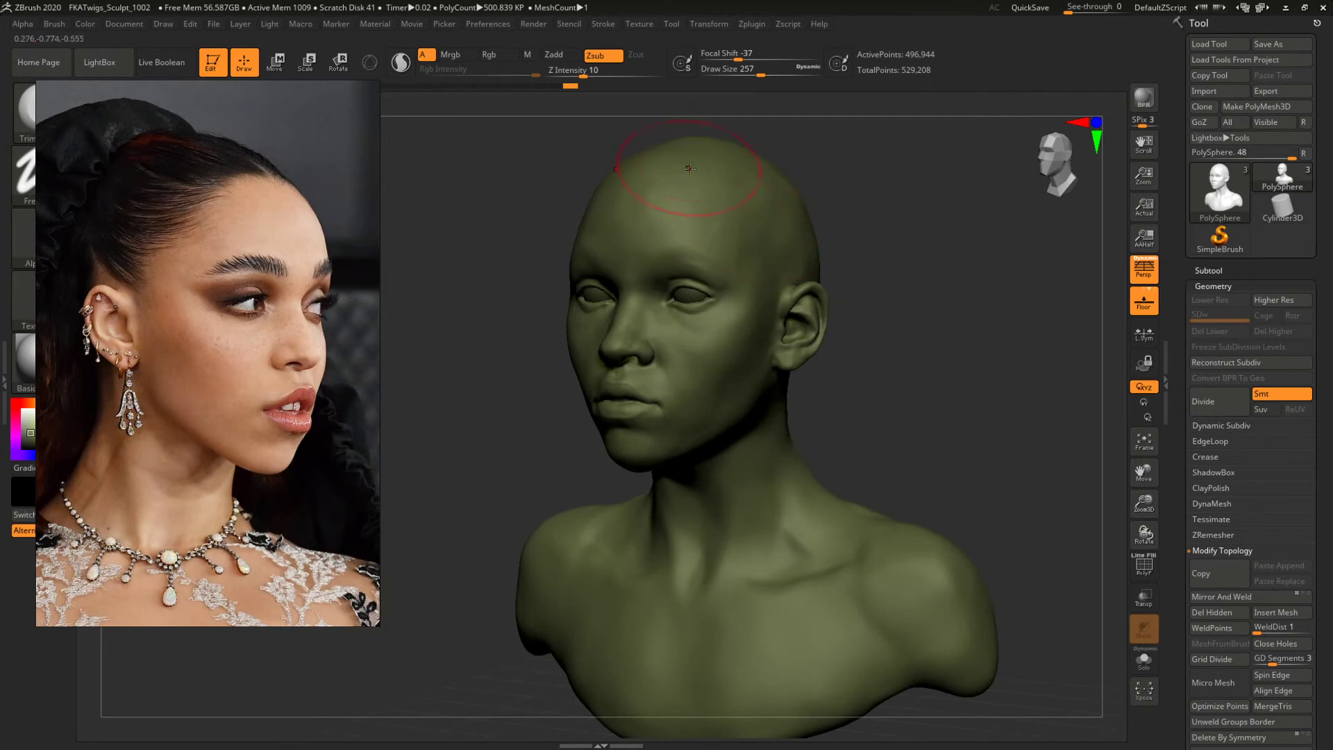
Refine the brow and eye area with the ClayBuildup brush at Z intensity 19 and draw size 80.
mouse_move(690, 169)
right_mouse_down()
mouse_move(875, 178)
mouse_move(854, 198)
mouse_move(841, 182)
mouse_move(716, 271)
mouse_move(887, 232)
mouse_move(827, 232)
mouse_move(811, 260)
mouse_move(917, 326)
mouse_move(875, 301)
mouse_move(899, 256)
right_mouse_up()
key("b")
key("c")
key("b")
key("space")
key("space")
mouse_move(695, 284)
left_mouse_down()
mouse_move(678, 284)
mouse_move(713, 295)
mouse_move(711, 280)
left_mouse_up()
key("space")
key("space")
left_click_drag(878, 229, 818, 264)
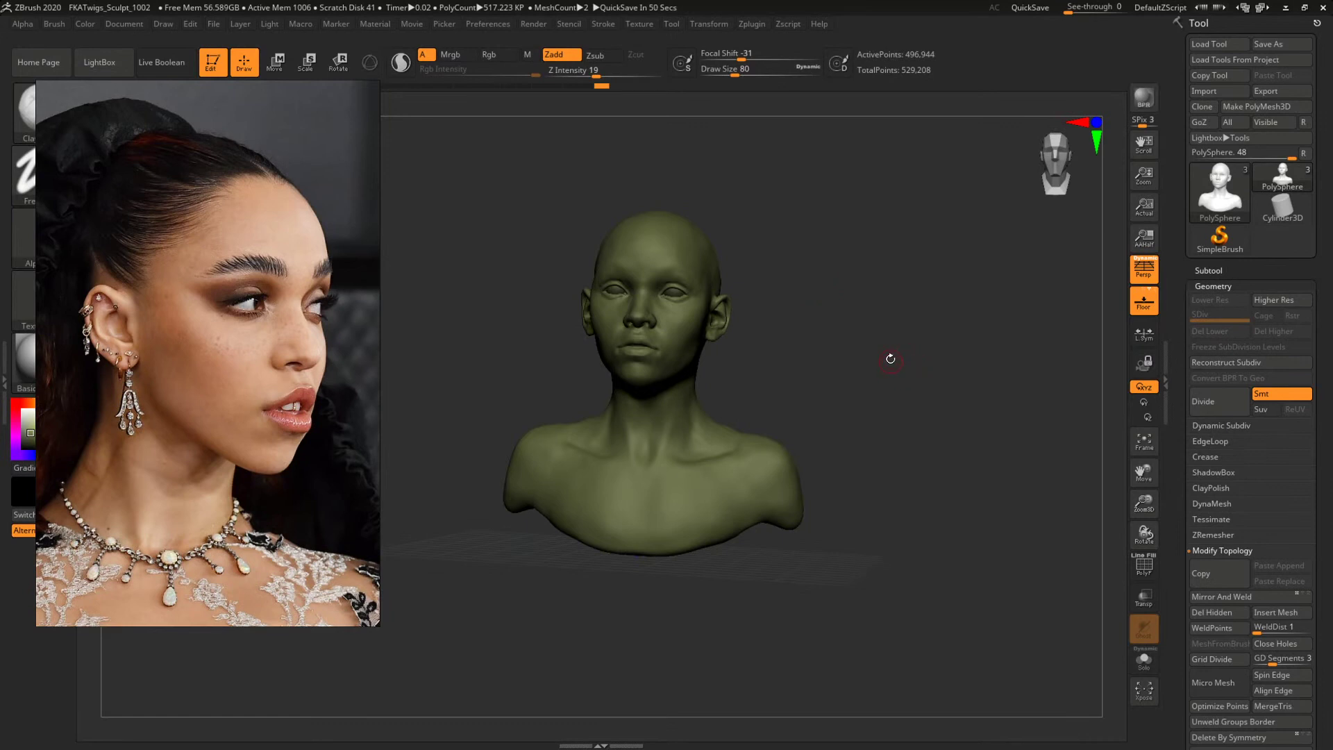
Adjust the cheek in three-quarter view with the Move brush at draw size 167, comparing with the reference photo.
mouse_move(891, 358)
left_mouse_down()
mouse_move(940, 357)
mouse_move(923, 359)
mouse_move(1000, 424)
mouse_move(919, 370)
left_mouse_up()
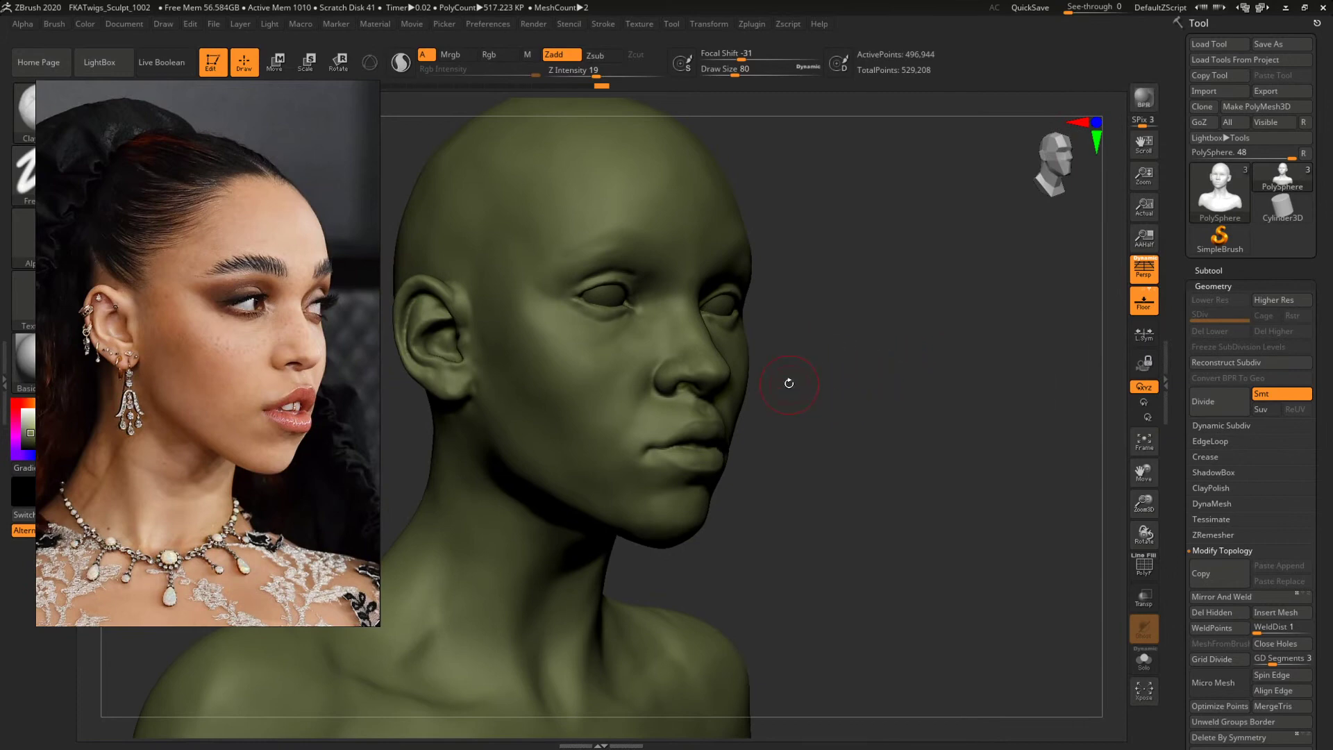
key("b")
key("m")
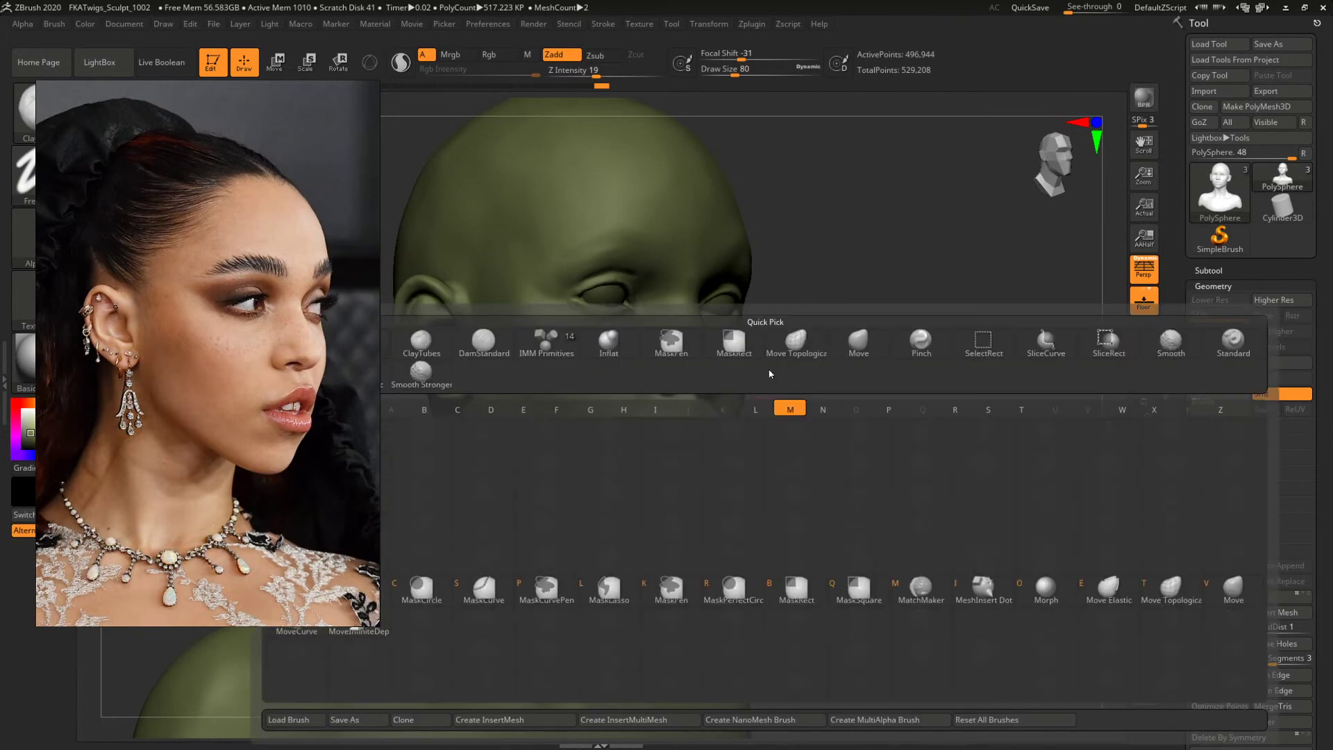
key("v")
key("space")
left_click_drag(560, 328, 569, 328)
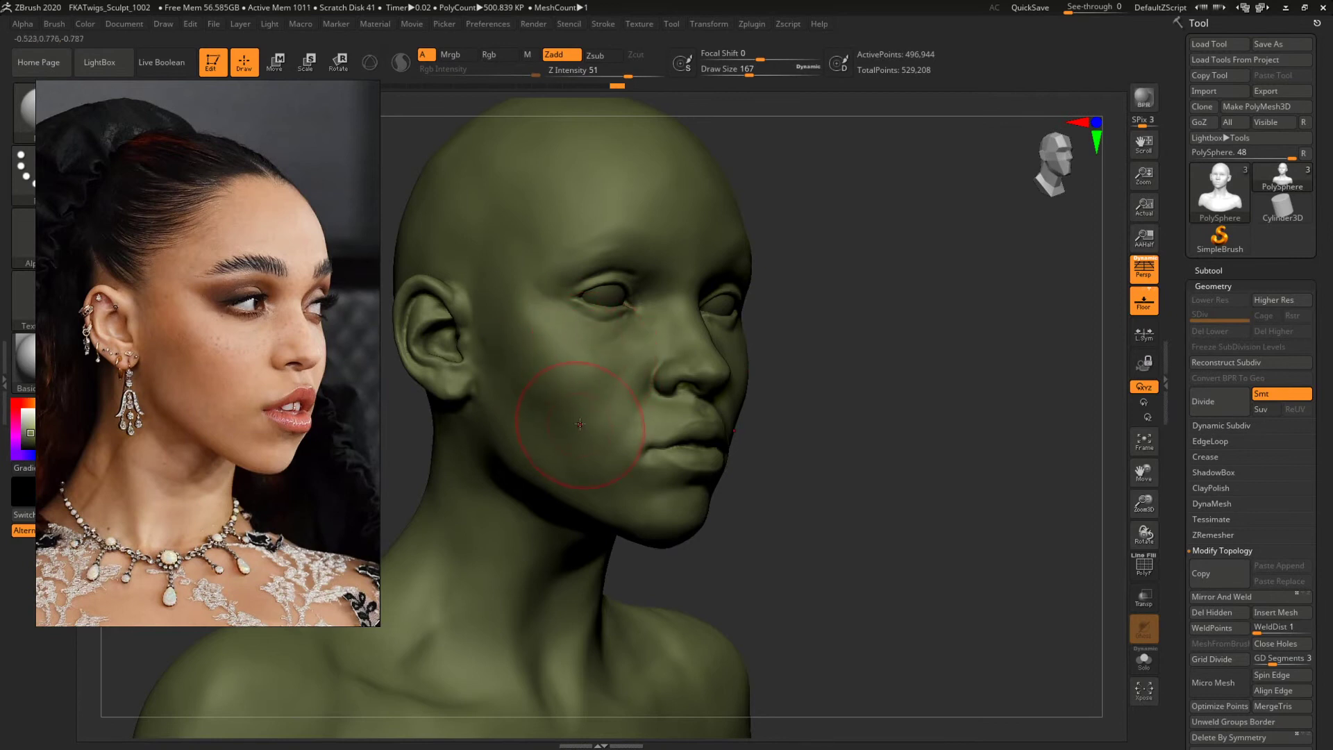
Build up the cheek and jaw in front of the ear with the ClayBuildup brush at draw sizes 167 and 197.
key("b")
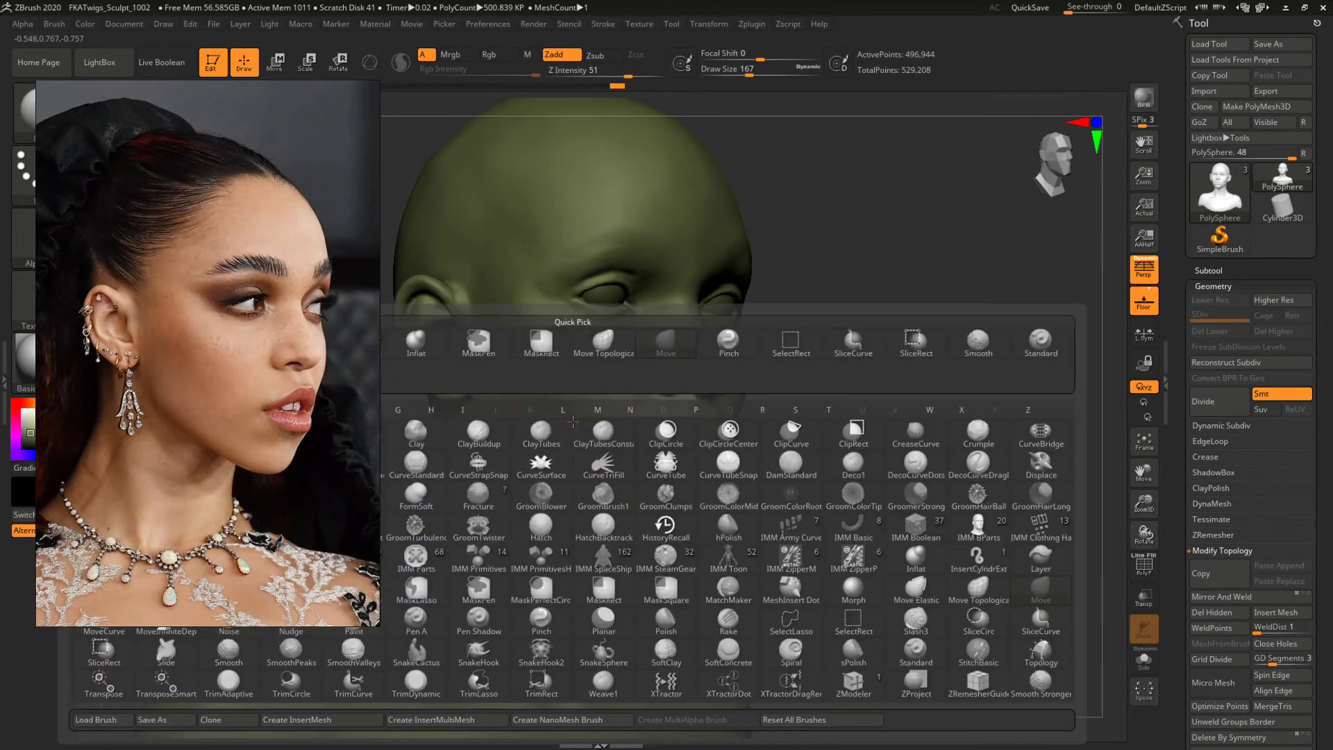
key("c")
key("l")
mouse_move(556, 420)
left_mouse_down()
mouse_move(525, 381)
mouse_move(600, 477)
mouse_move(521, 396)
mouse_move(573, 461)
left_mouse_up()
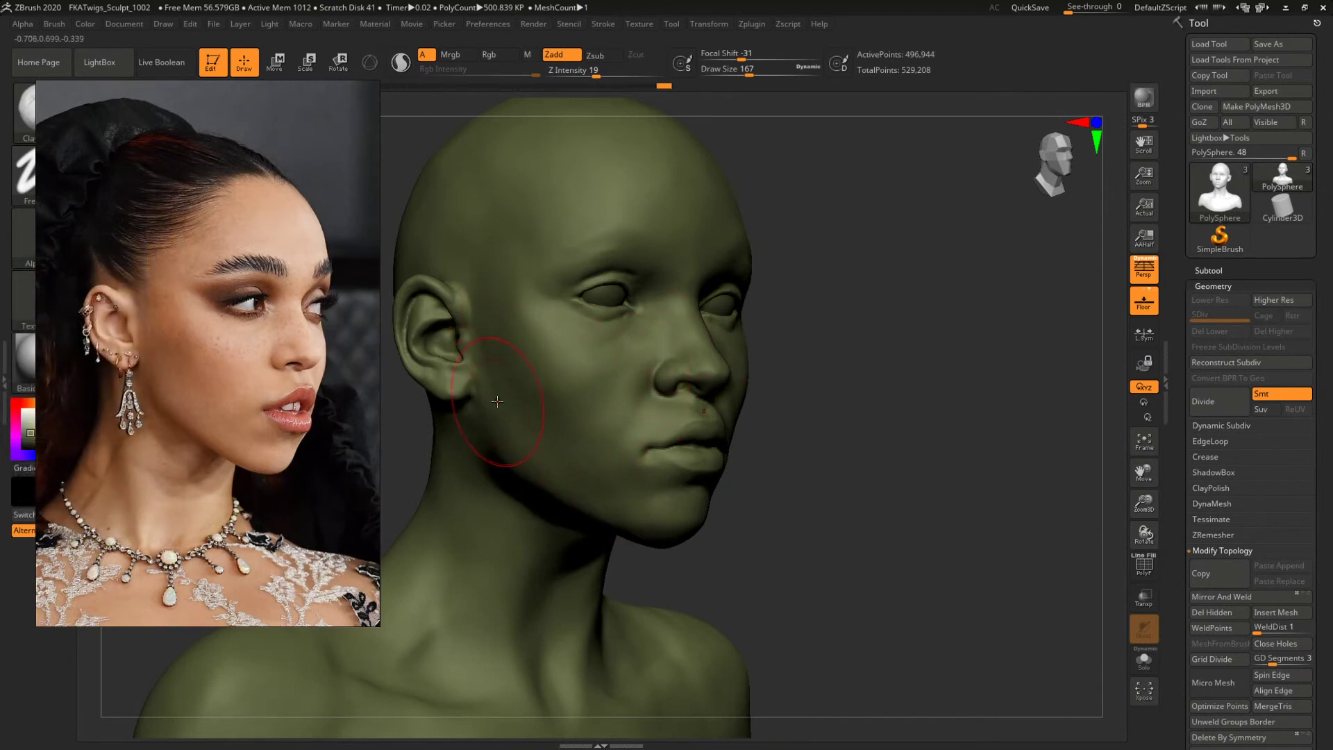
mouse_move(498, 401)
left_mouse_down()
mouse_move(505, 347)
mouse_move(517, 435)
left_mouse_up()
key("space")
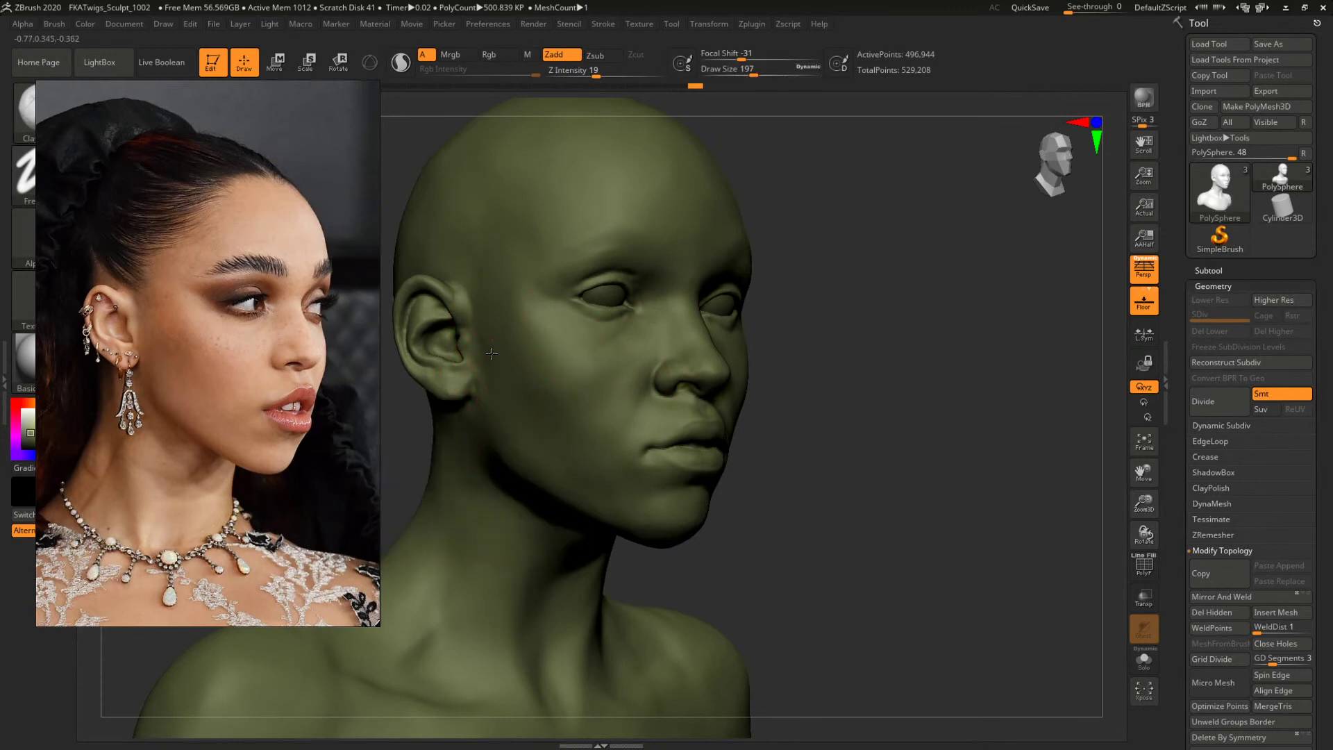
Move the braided-hair profile photo up near the front-facing portrait on the reference board.
left_click_drag(876, 400, 908, 423, "shift")
left_click_drag(991, 419, 890, 404, "alt")
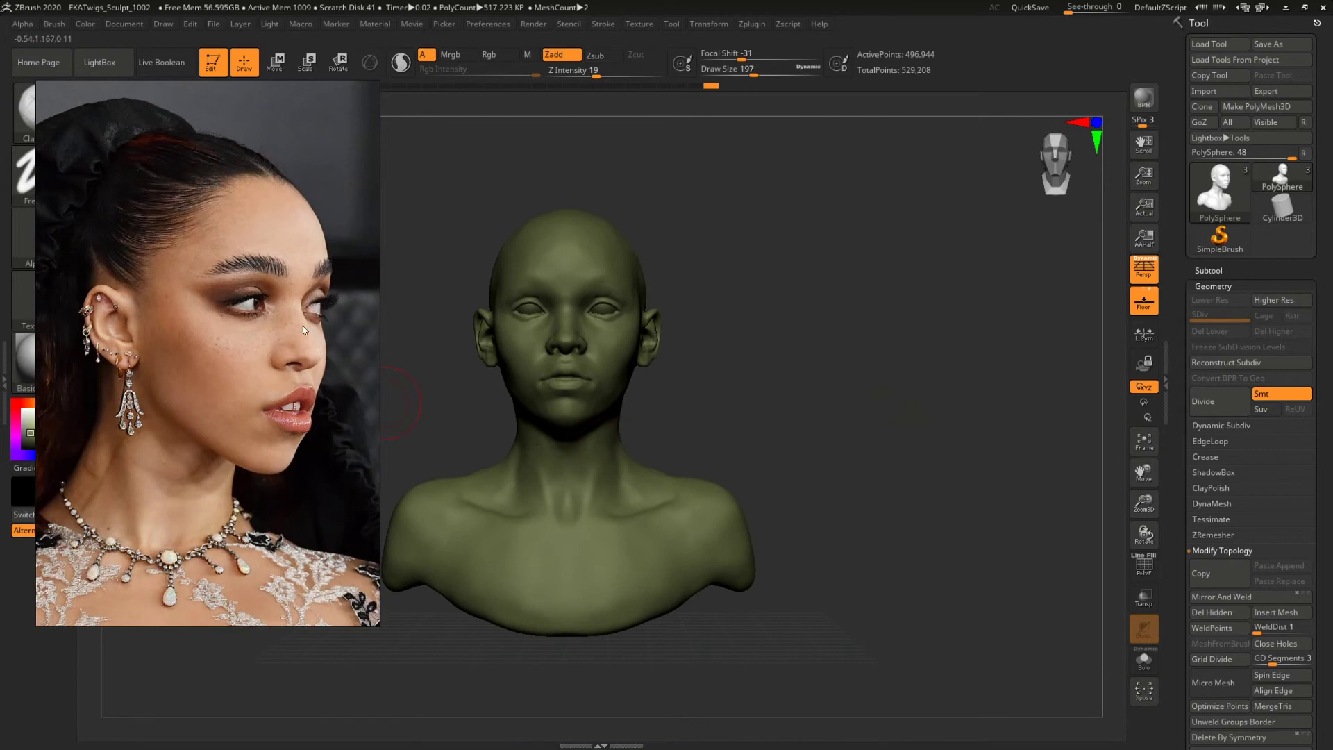
scroll(291, 316, "down", 10)
middle_click_drag(286, 266, 285, 418)
scroll(351, 299, "up", 2)
scroll(347, 297, "up", 7)
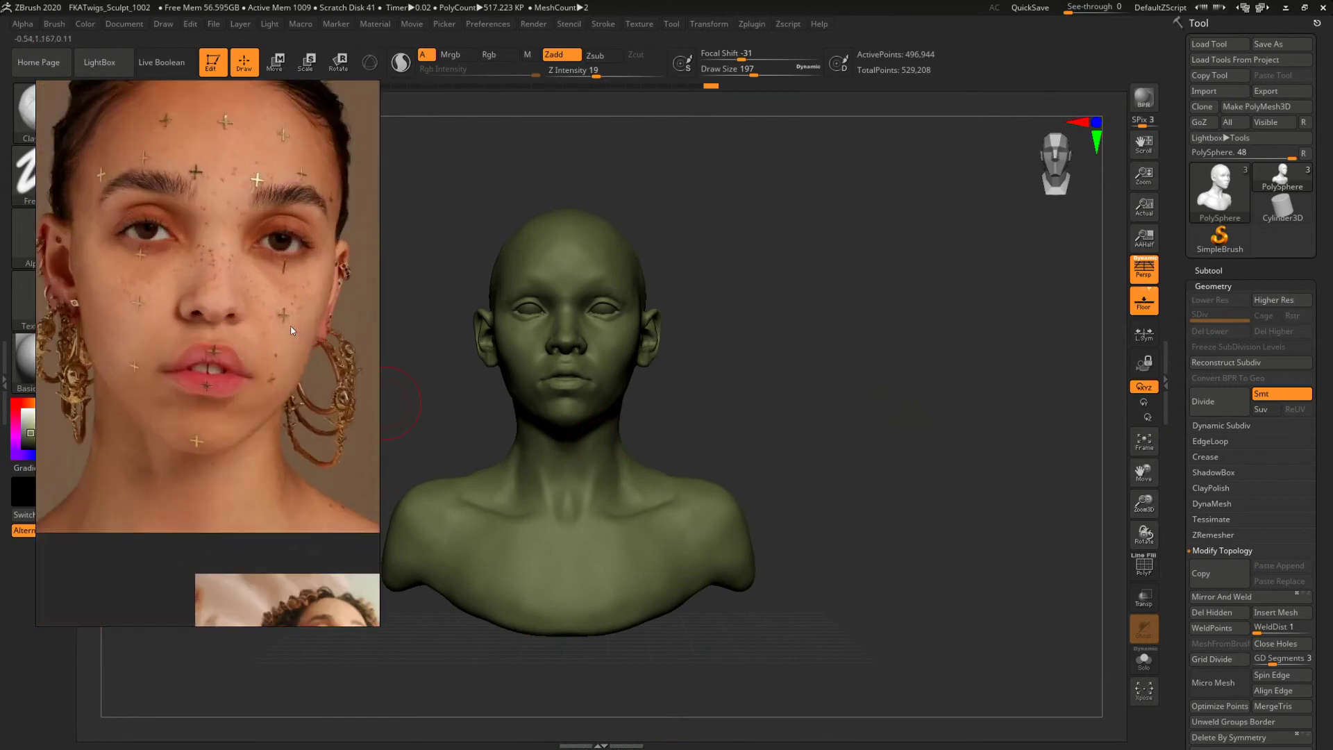
scroll(252, 311, "down", 7)
middle_click_drag(188, 556, 269, 337)
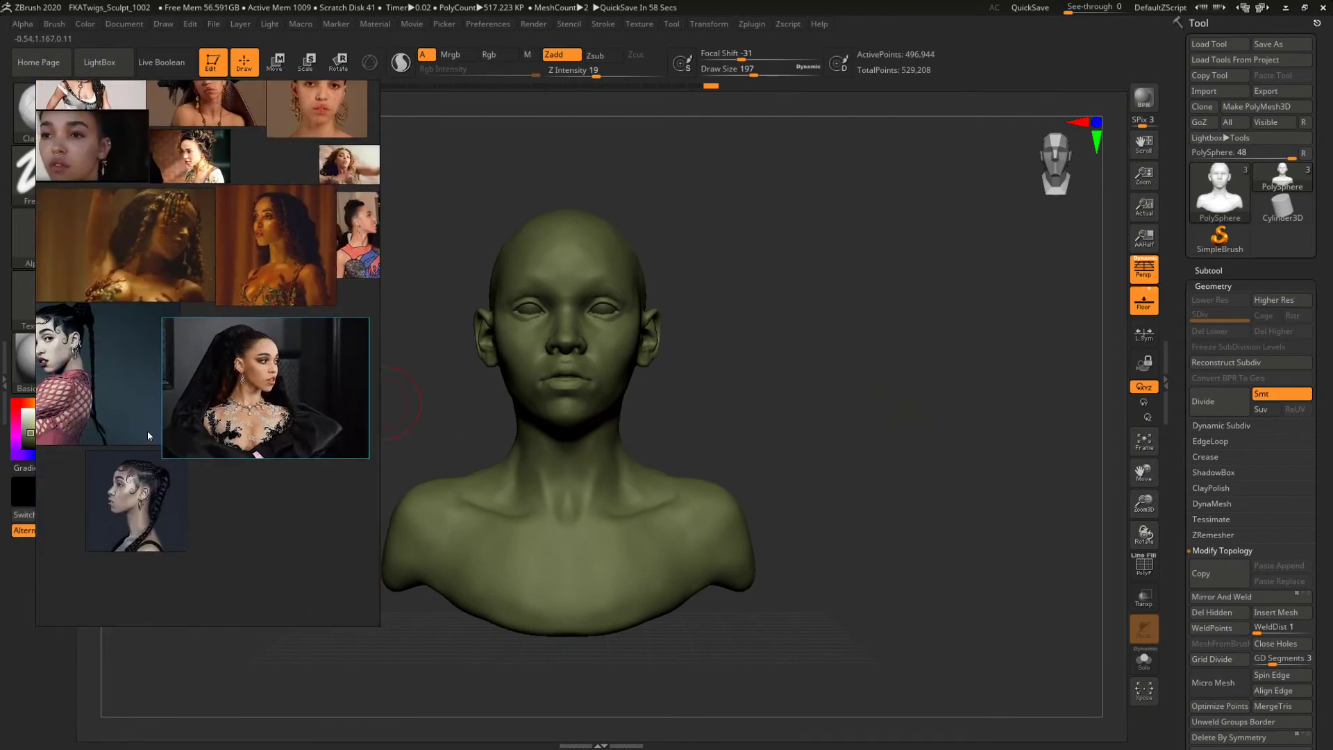
left_click_drag(133, 494, 292, 153)
middle_click_drag(287, 157, 202, 370)
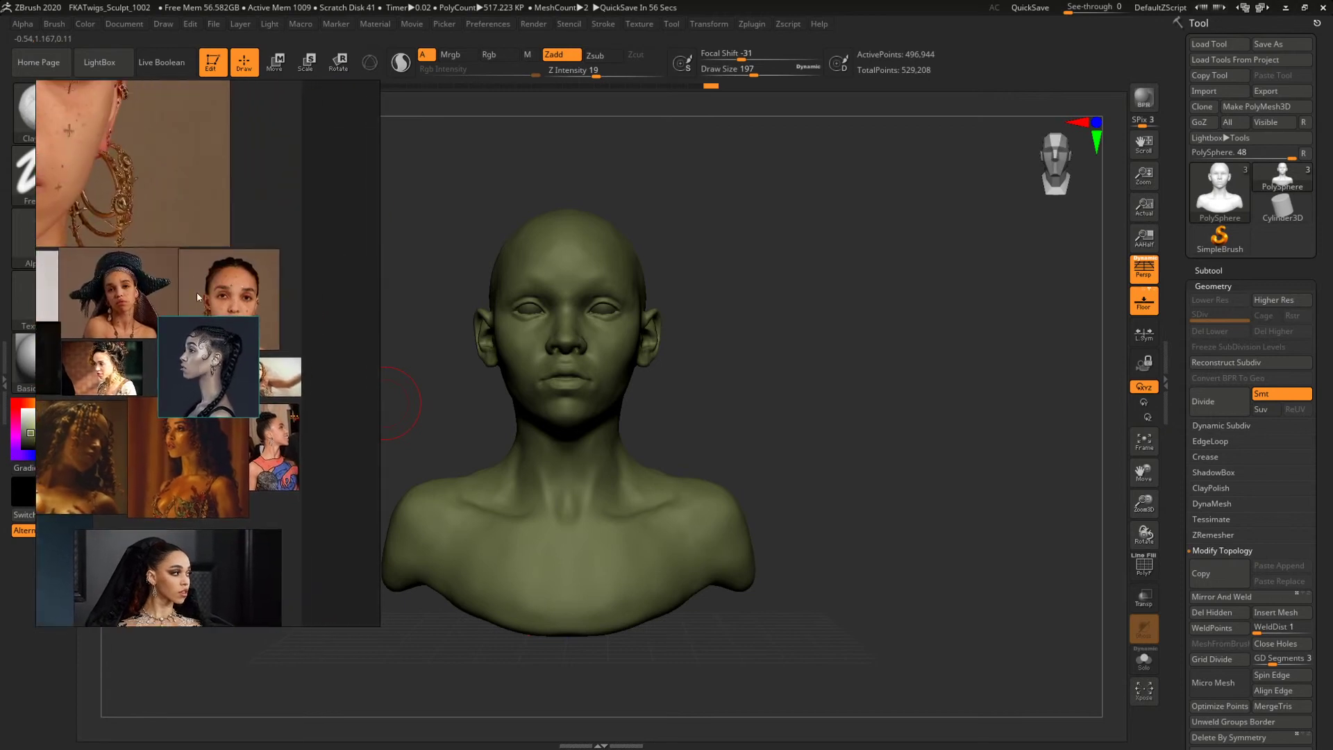
Move the hat portrait to the bottom of the reference board and place the profile photo beside the front-facing portrait.
left_click_drag(147, 291, 91, 544)
middle_click_drag(91, 543, 190, 419)
left_click_drag(140, 449, 121, 649)
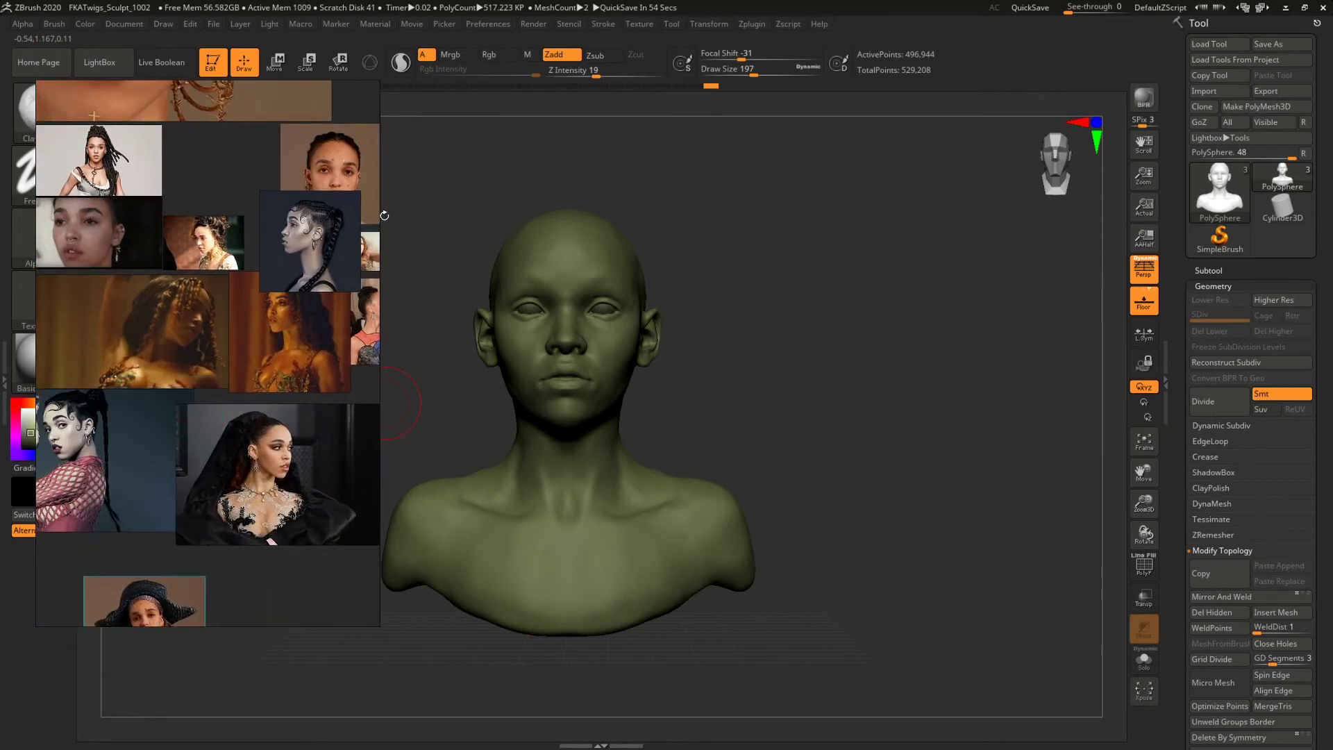
left_click_drag(320, 229, 257, 175)
mouse_move(202, 251)
left_mouse_down()
mouse_move(205, 265)
mouse_move(182, 245)
left_mouse_up()
Frame the profile and front-facing photos together and widen the reference window to show both.
scroll(182, 245, "up", 3)
middle_click_drag(295, 183, 88, 394)
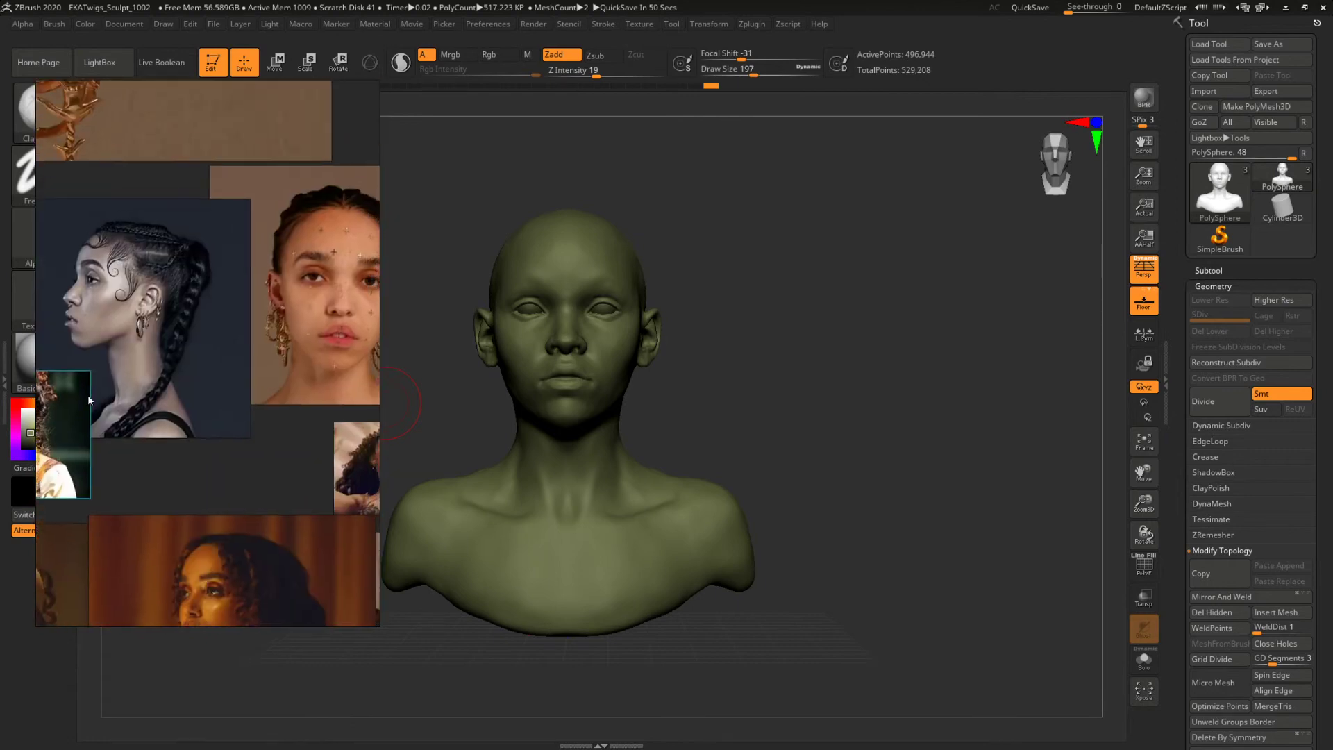
left_click_drag(379, 304, 424, 304)
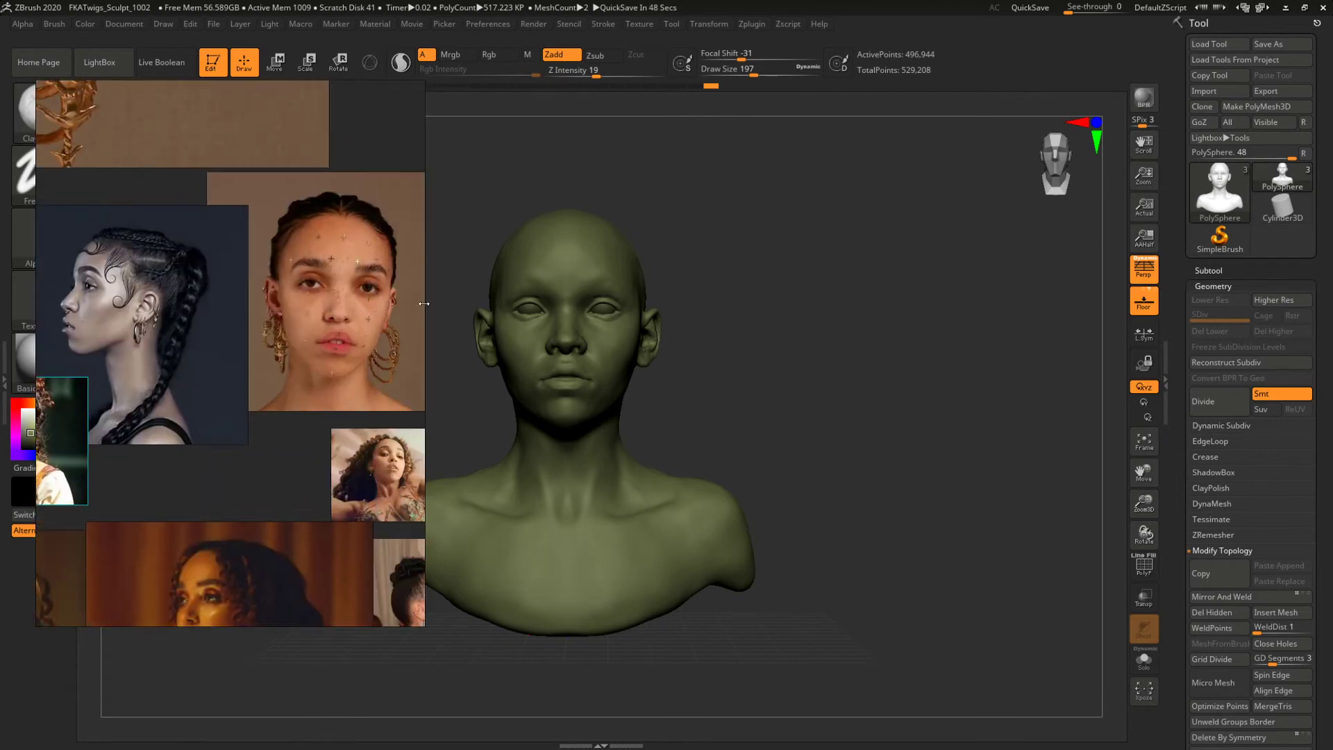
middle_click_drag(293, 303, 280, 314)
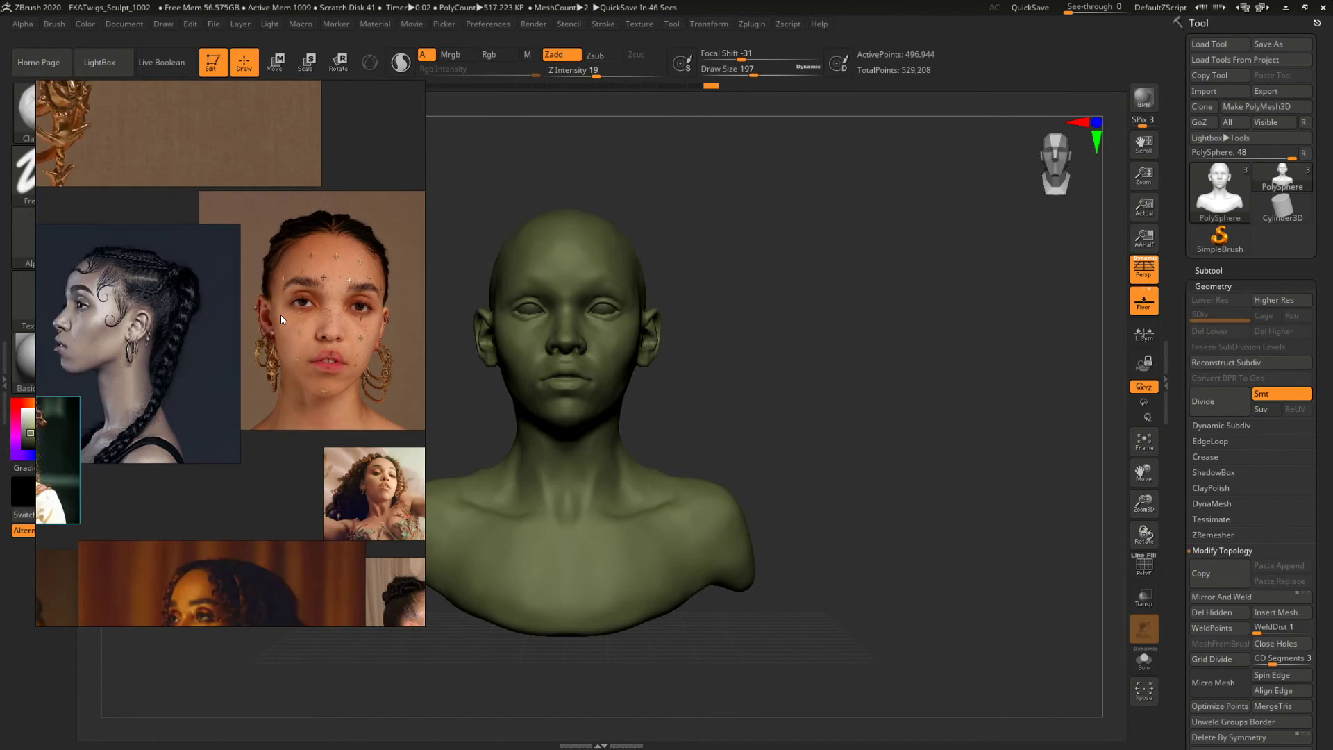
Adjust the eye area in front view with the Move brush at draw sizes 262 and 140.
left_click_drag(775, 368, 809, 375, "alt")
scroll(813, 381, "down", 3)
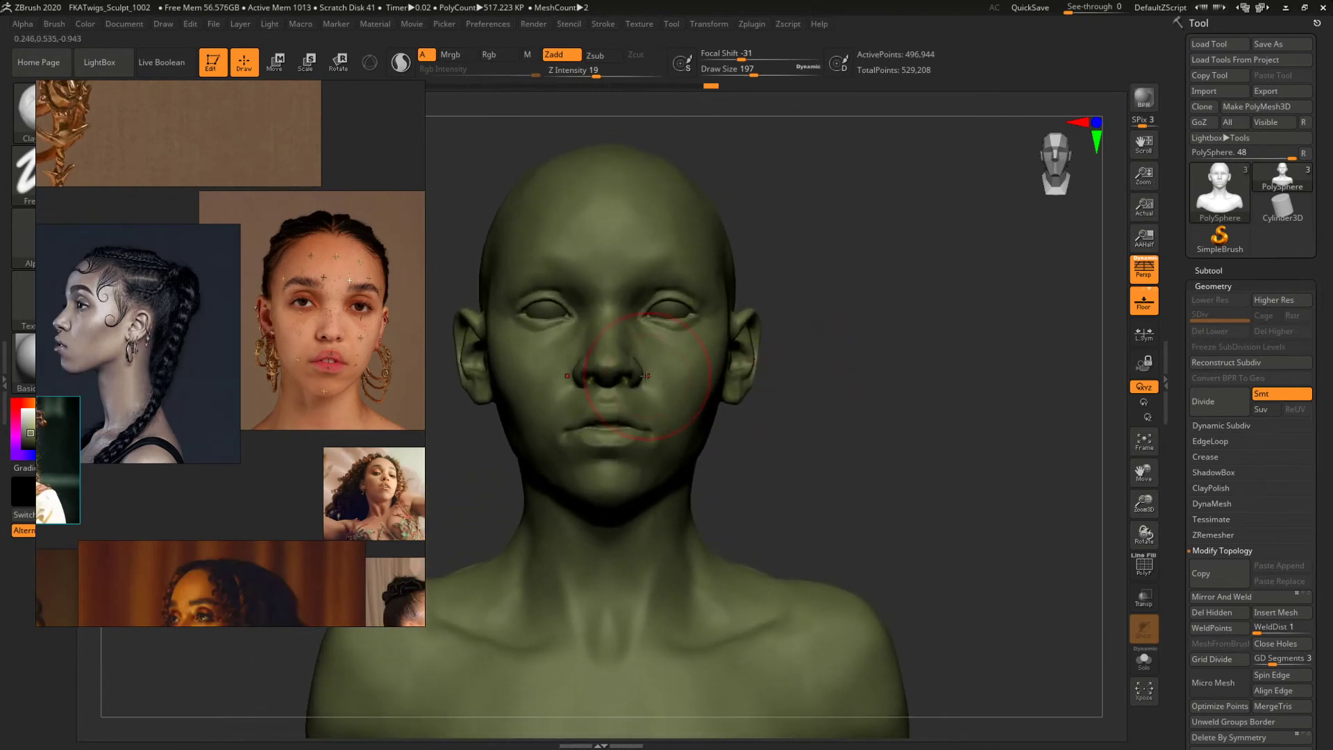
key("b")
key("v")
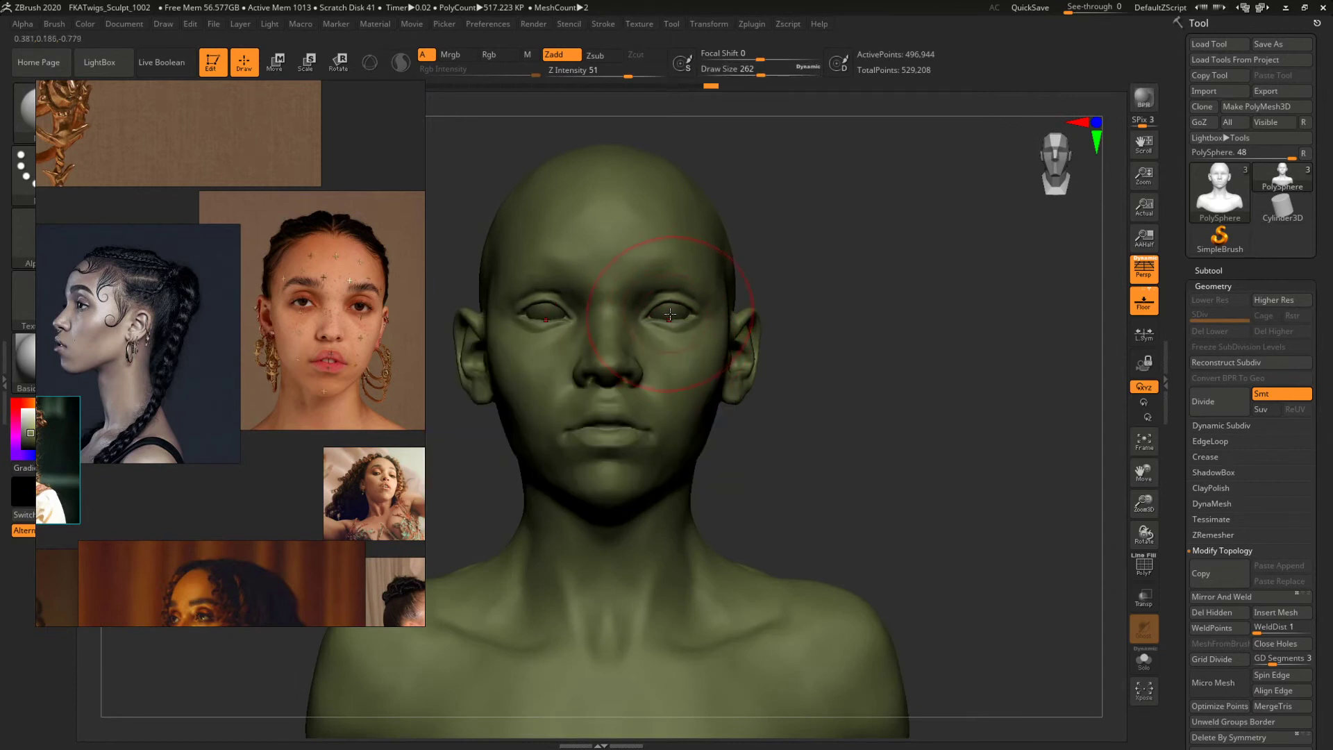
key("space")
key("space")
left_click_drag(703, 310, 686, 311)
mouse_move(851, 279)
left_mouse_down()
mouse_move(831, 273)
mouse_move(878, 273)
mouse_move(852, 268)
mouse_move(729, 321)
left_mouse_up()
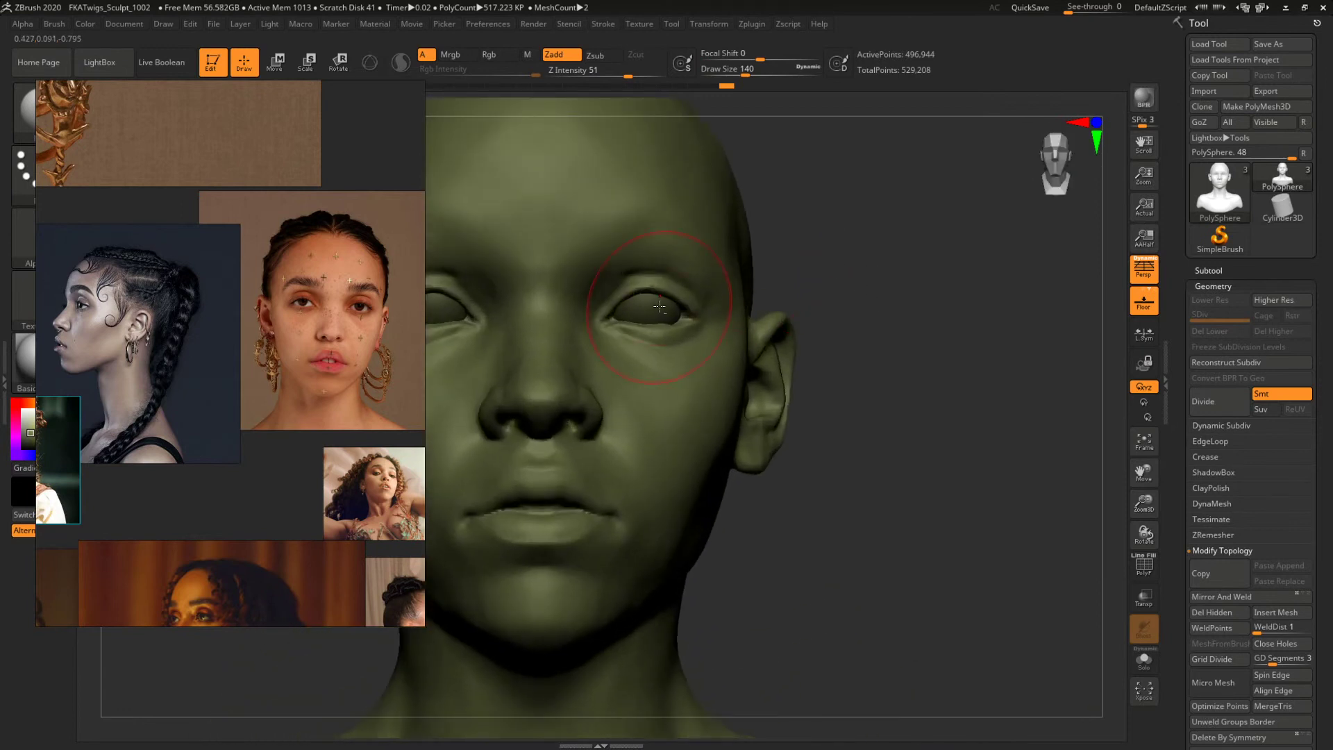
Select the eyeball subtool and adjust the eyeballs' position with the transpose line.
left_click(657, 306, "alt")
key("w")
left_click_drag(645, 307, 647, 470)
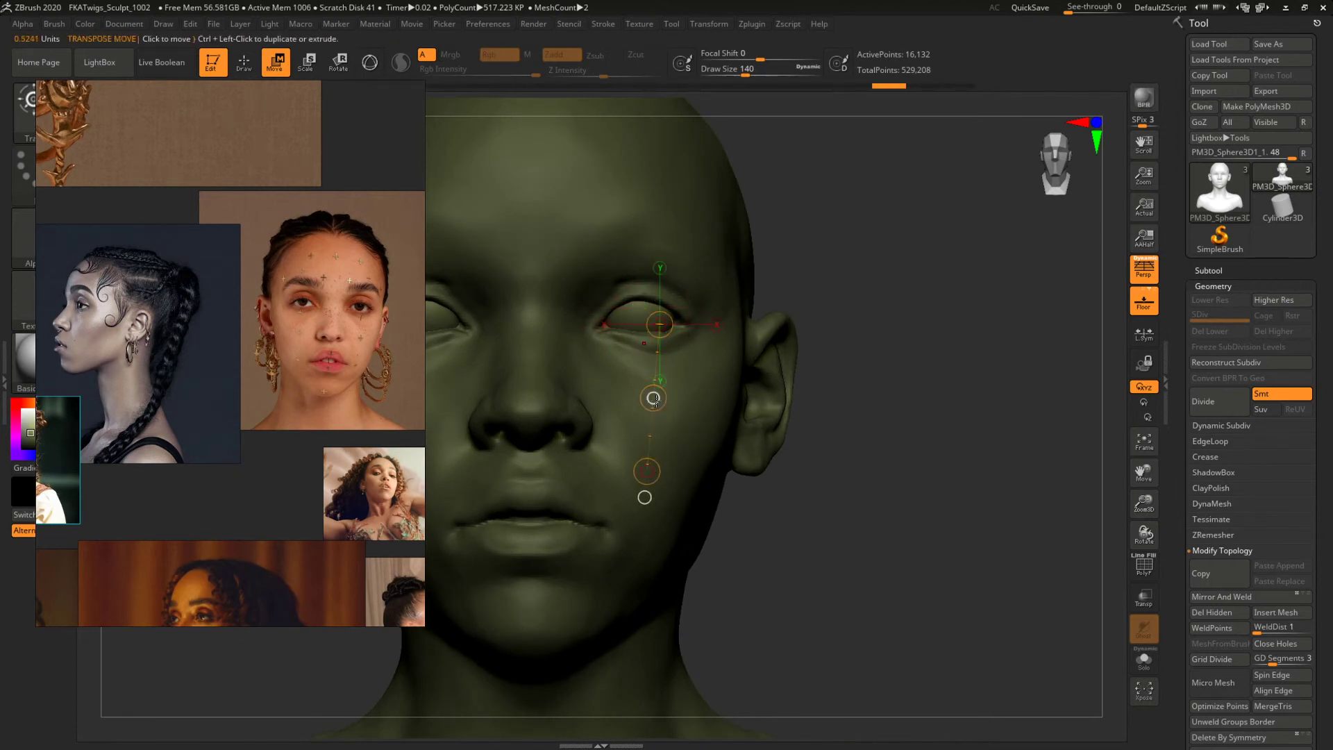
key("ctrl+shift+z")
mouse_move(865, 312)
left_mouse_down()
mouse_move(932, 310)
mouse_move(774, 294)
mouse_move(810, 285)
left_mouse_up()
key("q")
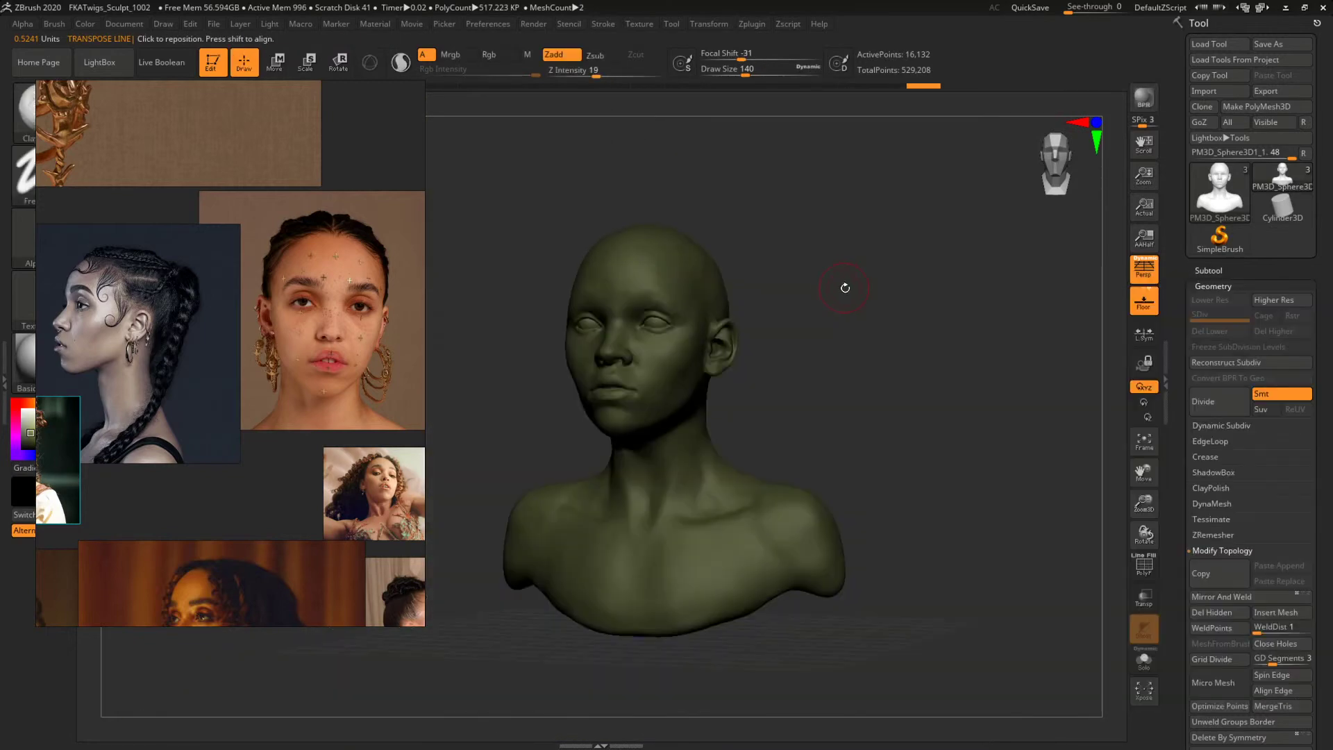
Return to the head subtool and build up the temple with the ClayBuildup brush at draw size 280.
mouse_move(878, 331)
left_mouse_down("shift")
mouse_move(778, 308)
mouse_move(849, 295)
mouse_move(849, 306)
mouse_move(798, 304)
mouse_move(855, 381)
mouse_move(901, 411)
mouse_move(933, 322)
mouse_move(861, 299)
left_mouse_up("shift")
left_click(693, 281, "alt")
key("b")
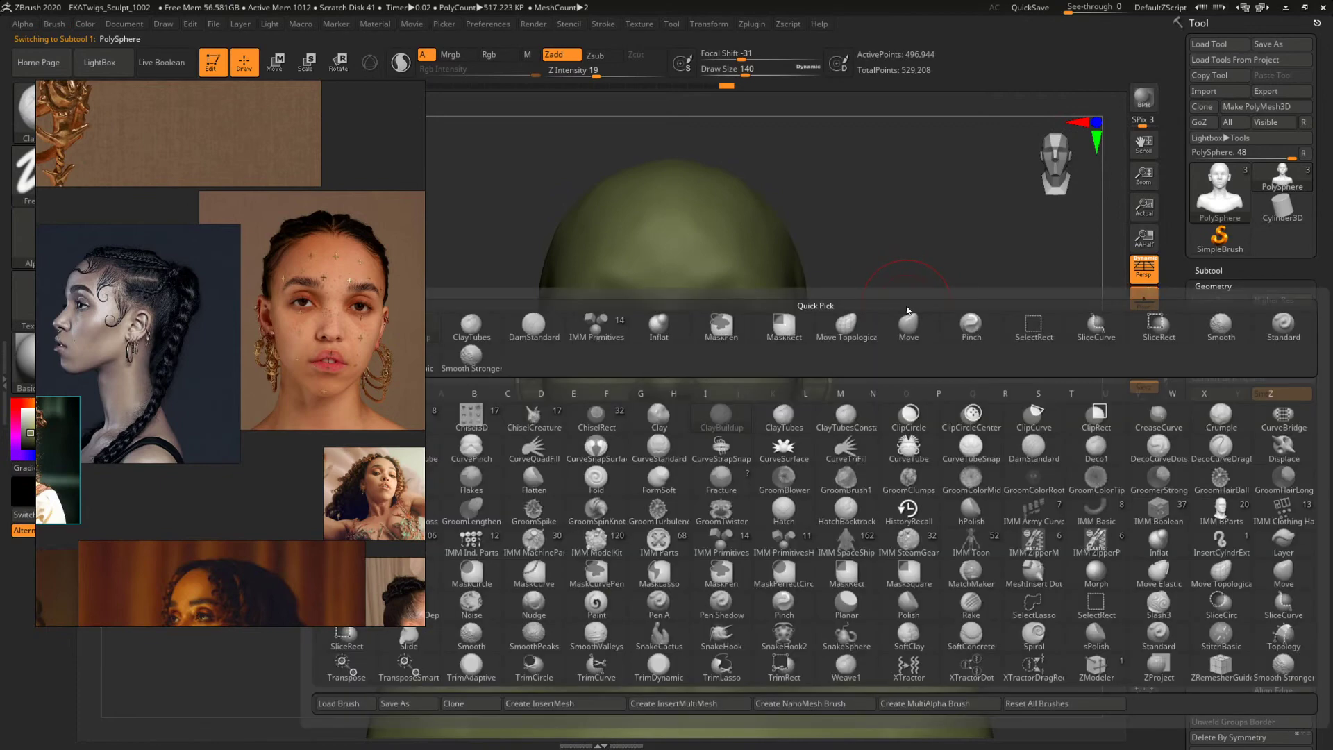
key("c")
key("b")
mouse_move(906, 297)
left_mouse_down()
mouse_move(767, 261)
mouse_move(799, 259)
left_mouse_up()
key("space")
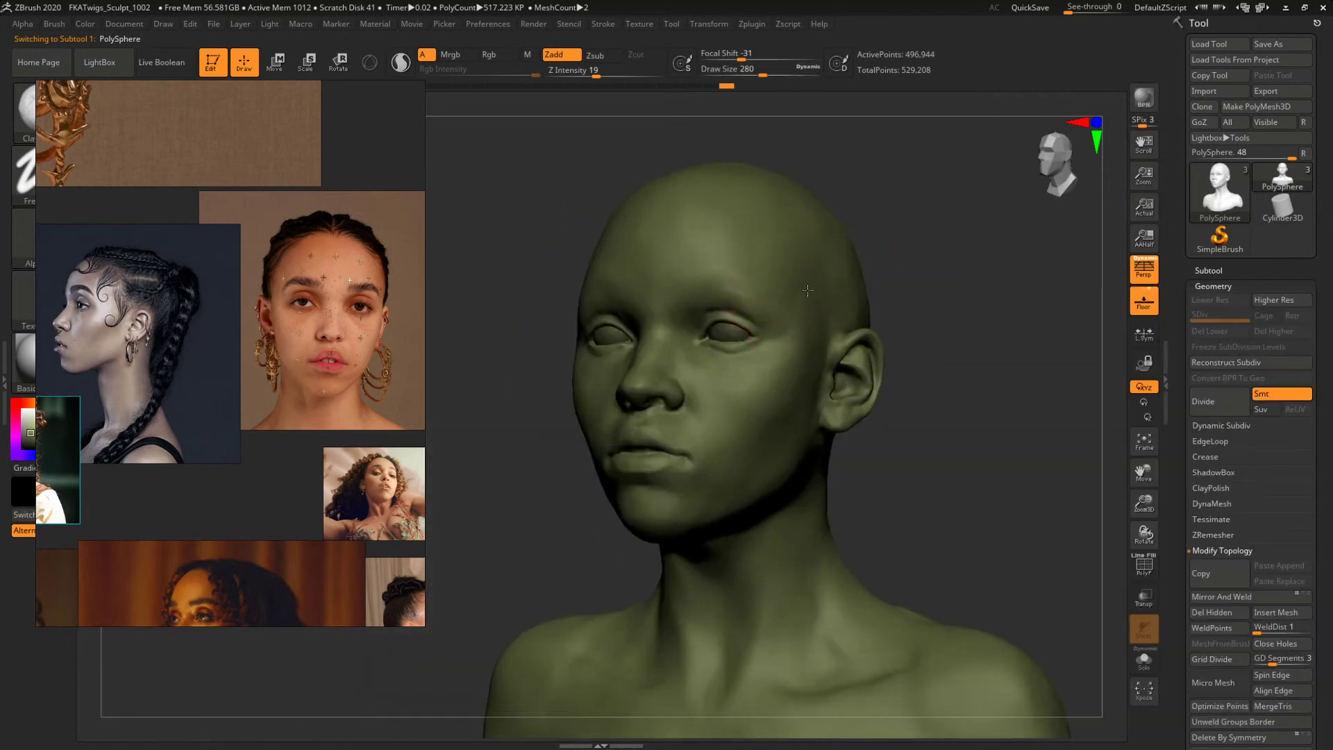
Refine the forms around the eye with the ClayBuildup brush at draw size 80.
right_click_drag(808, 292, 1022, 403)
mouse_move(949, 338)
right_mouse_down("alt")
mouse_move(947, 292)
mouse_move(979, 345)
right_mouse_up("alt")
key("space")
left_click_drag(757, 328, 729, 328)
mouse_move(926, 243)
right_mouse_down("alt")
mouse_move(950, 232)
mouse_move(881, 274)
right_mouse_up("alt")
Carve the upper eyelid crease with the DamStandard brush at draw size 37.
key("b")
key("d")
key("s")
key("space")
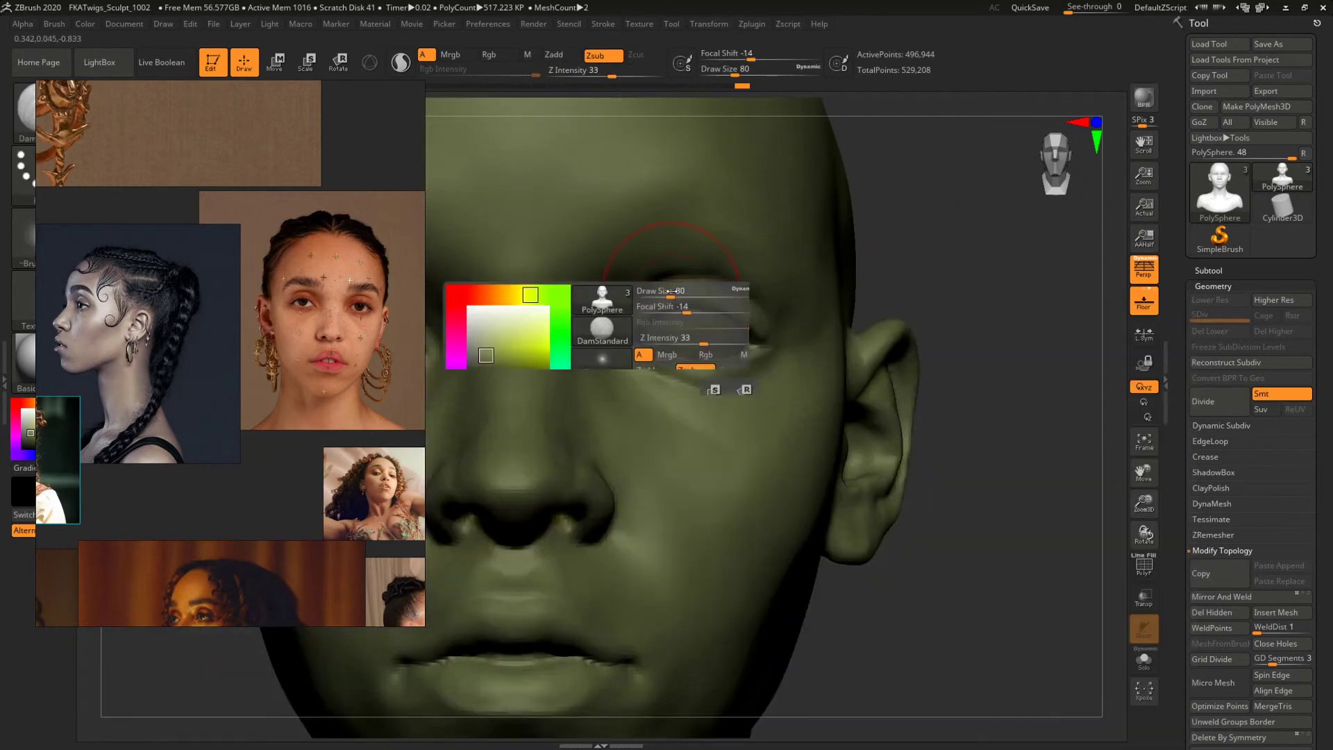
mouse_move(670, 293)
left_mouse_down()
mouse_move(655, 293)
mouse_move(723, 288)
mouse_move(761, 311)
left_mouse_up()
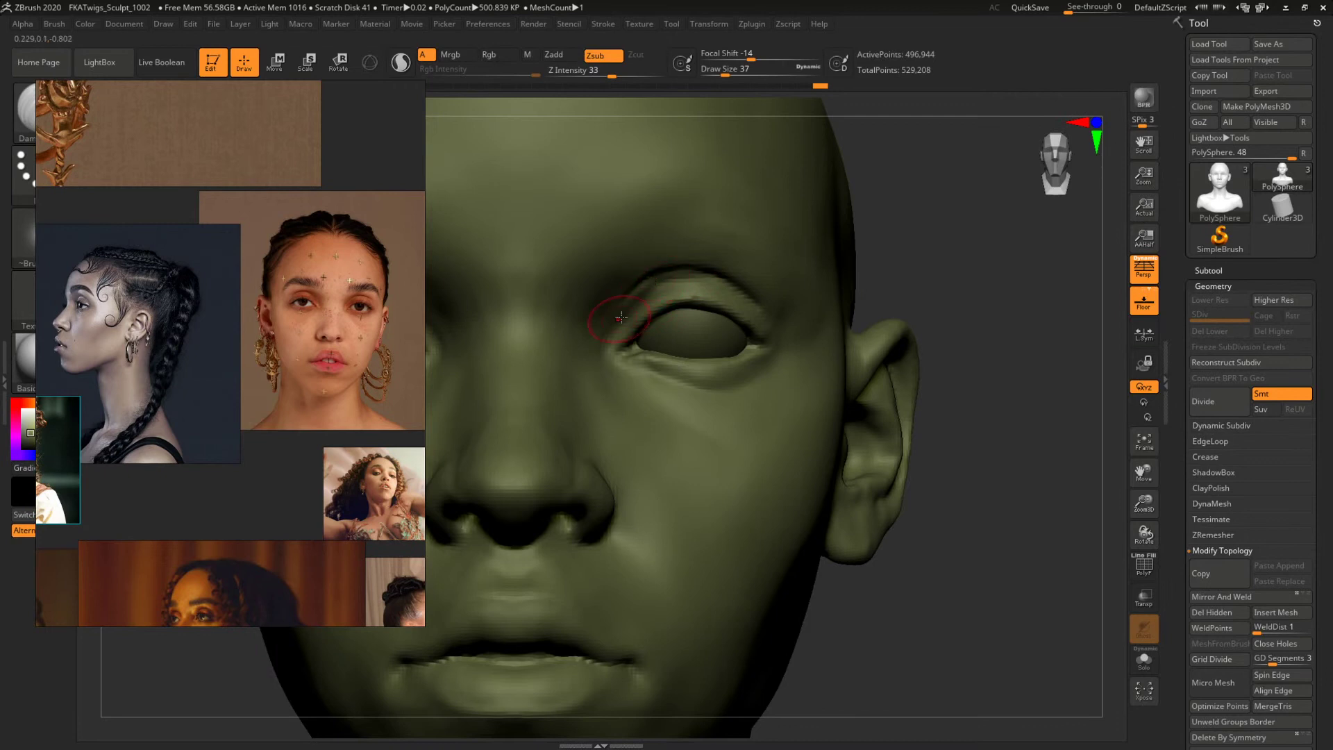
Deepen the inner end of the upper eyelid crease with the DamStandard brush at draw size 37.
mouse_move(631, 294)
left_mouse_down()
mouse_move(650, 275)
mouse_move(623, 306)
left_mouse_up()
mouse_move(913, 255)
left_mouse_down()
mouse_move(725, 270)
mouse_move(757, 294)
left_mouse_up()
mouse_move(974, 242)
left_mouse_down()
mouse_move(1030, 248)
mouse_move(940, 301)
mouse_move(921, 282)
mouse_move(907, 300)
mouse_move(920, 304)
mouse_move(908, 300)
mouse_move(908, 239)
mouse_move(1017, 374)
mouse_move(961, 262)
left_mouse_up()
Reshape the inner part of the upper eyelid fold with the Move brush at draw size 37.
key("b")
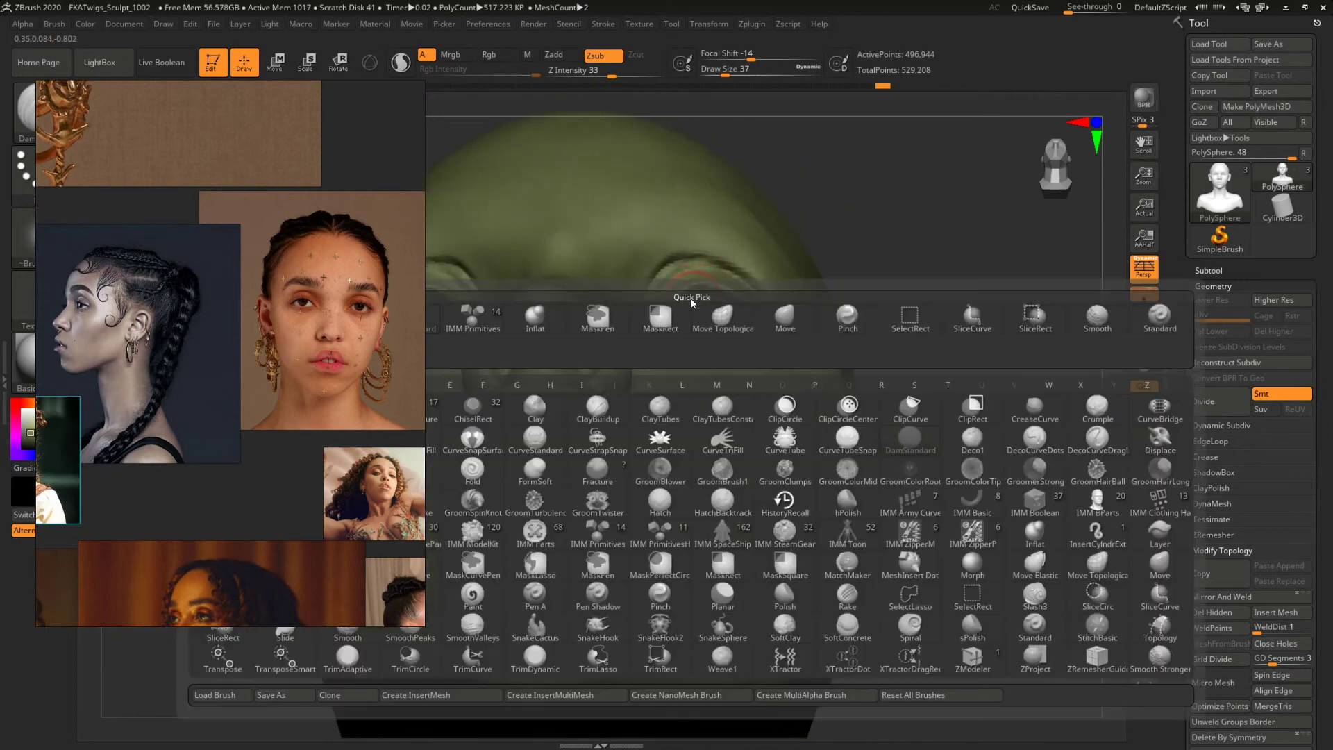
key("m")
key("v")
left_click_drag(669, 256, 648, 286)
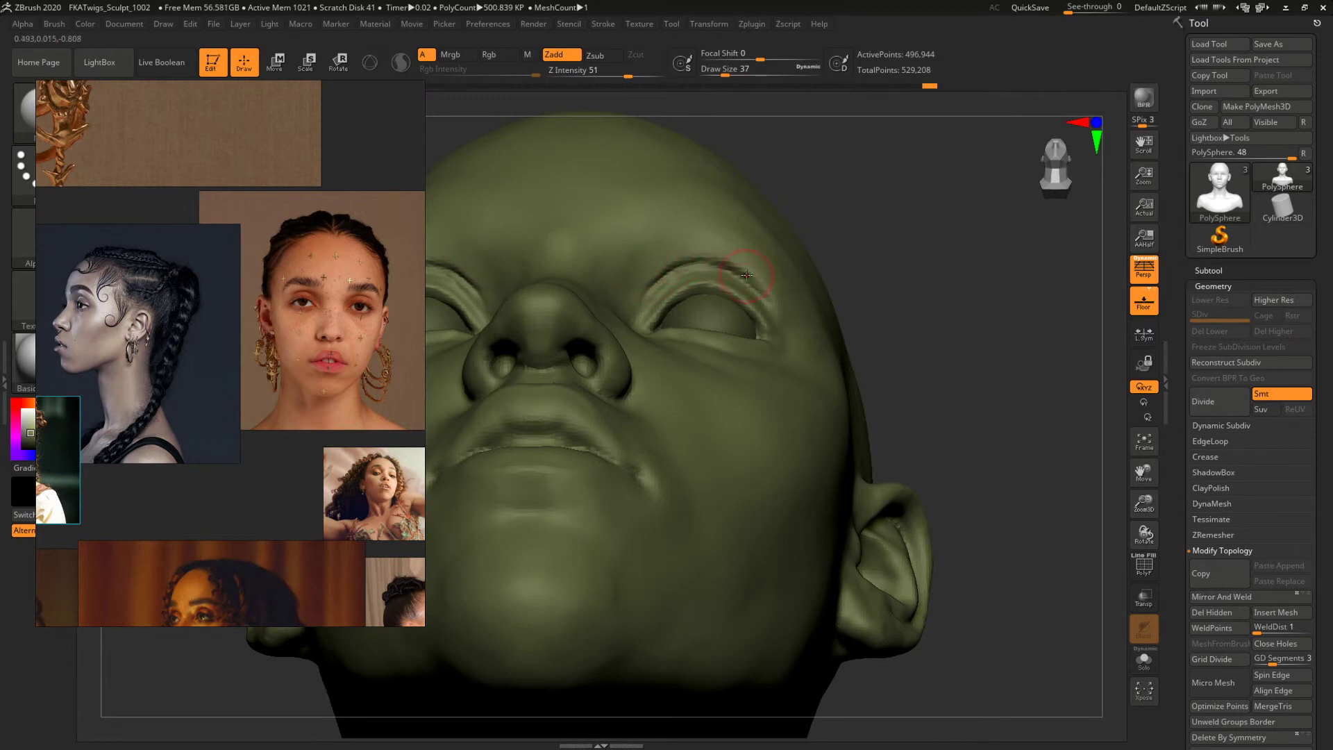
left_click_drag(823, 236, 889, 306, "shift")
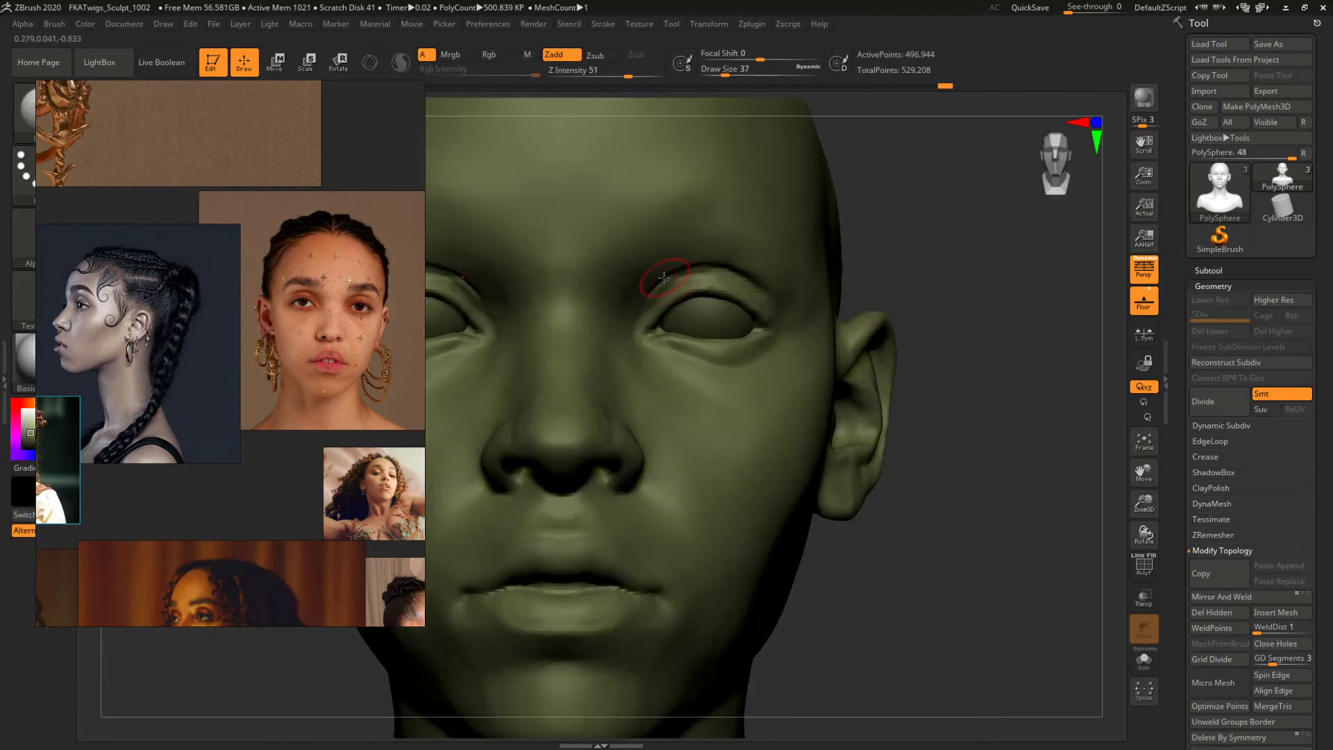
left_click_drag(665, 277, 655, 287)
Build up the upper eyelid and its outer end with the ClayBuildup brush at draw sizes 39 and 44.
mouse_move(982, 293)
left_mouse_down("alt")
mouse_move(815, 259)
mouse_move(1042, 473)
left_mouse_up("alt")
key("b")
key("c")
key("b")
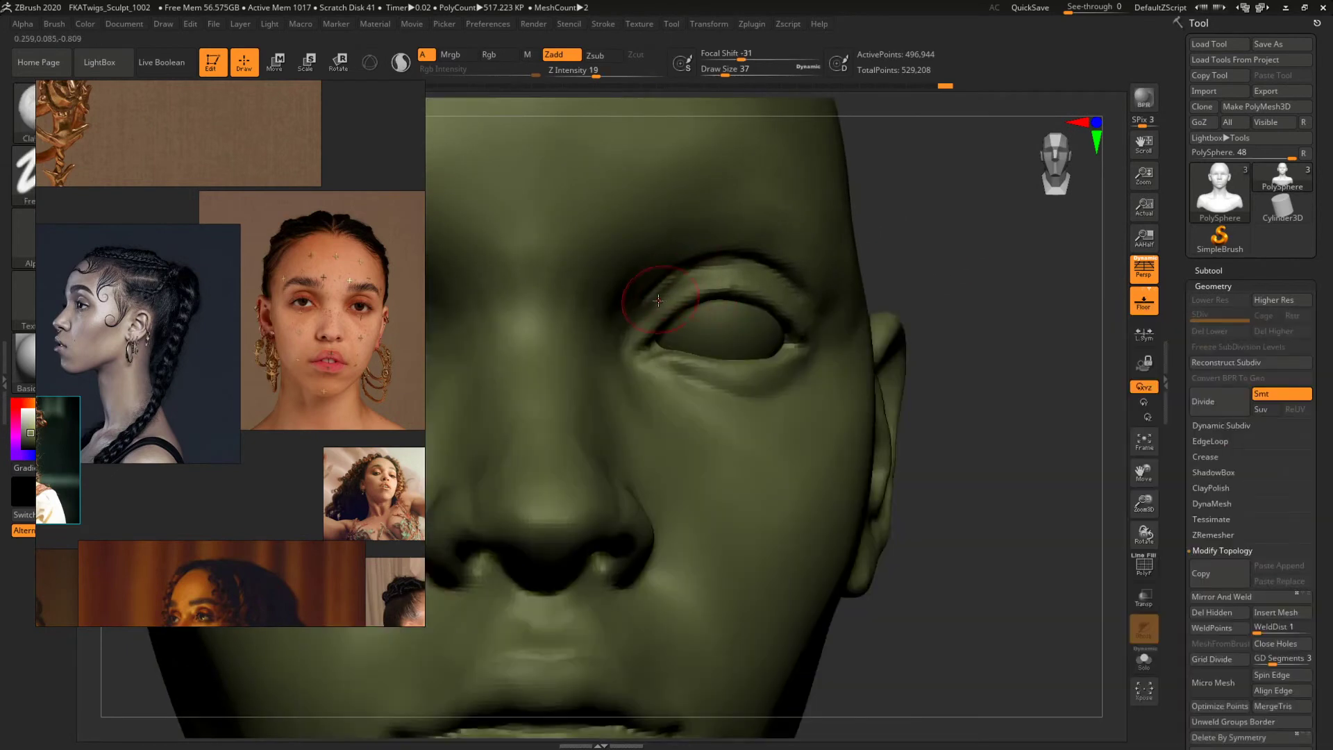
key("space")
mouse_move(677, 287)
left_mouse_down()
mouse_move(662, 289)
mouse_move(701, 275)
left_mouse_up()
key("space")
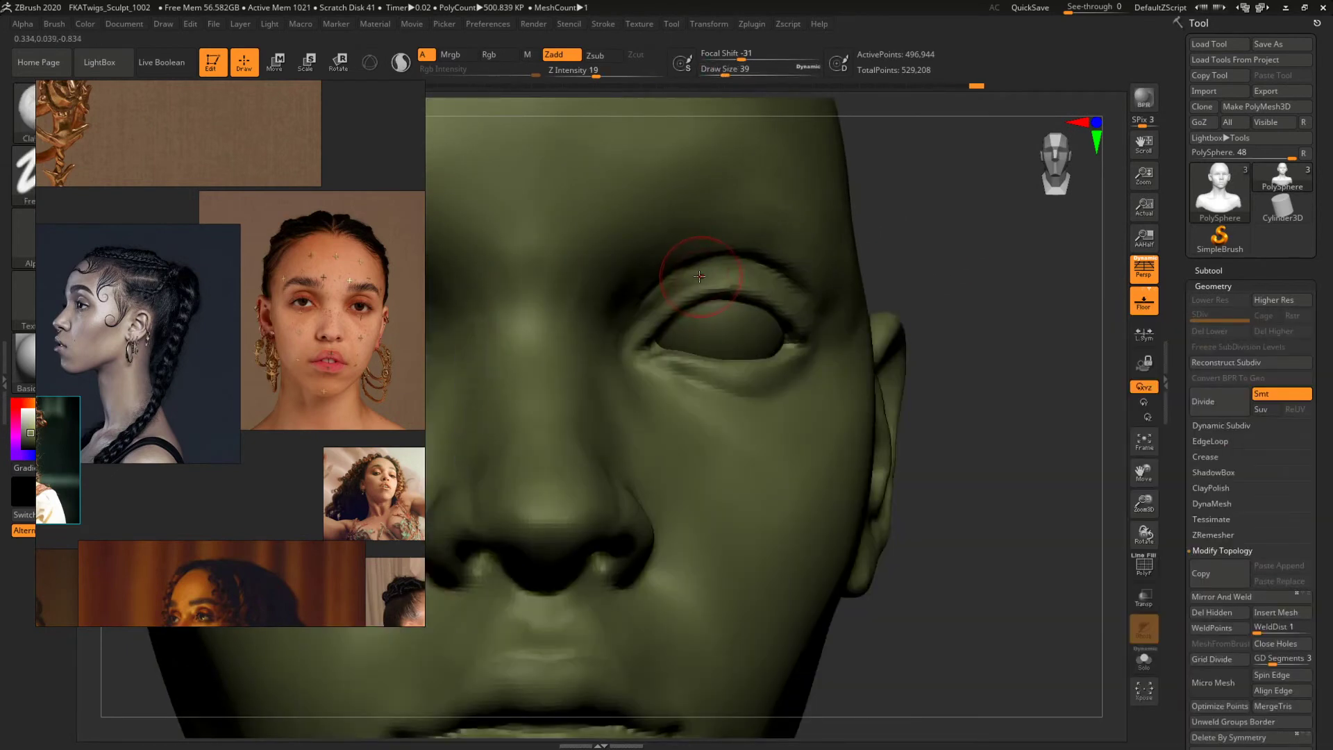
right_click_drag(795, 295, 777, 284)
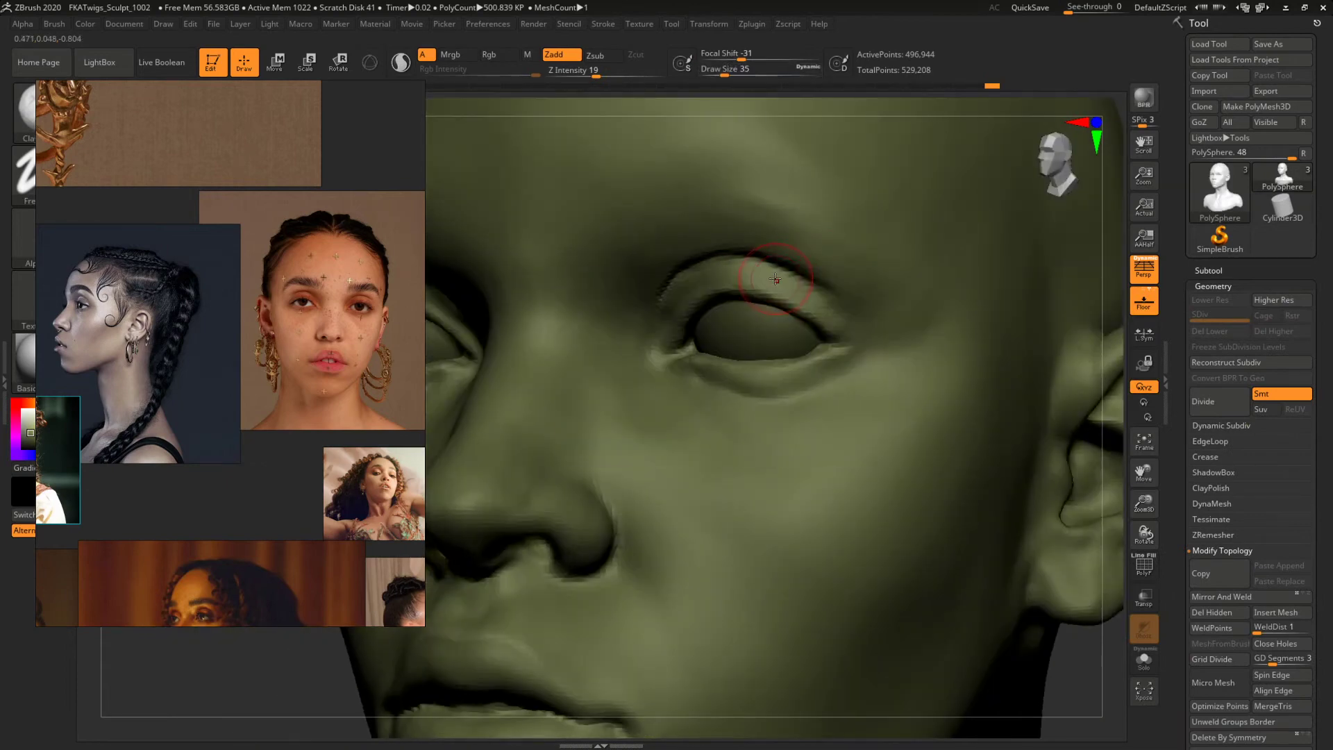
key("space")
left_click_drag(848, 323, 857, 314)
key("space")
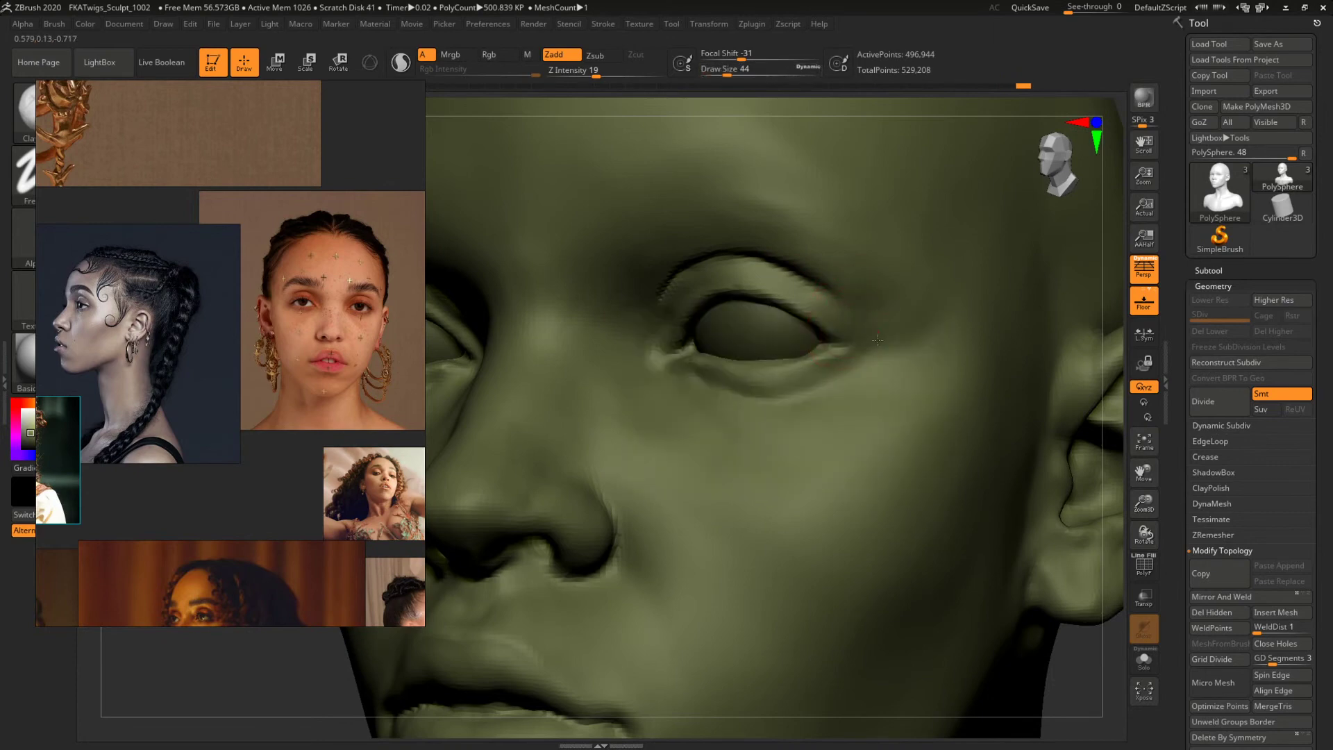
Refine the outer corner of the lower eyelid with the ClayBuildup brush at draw size 16.
left_click_drag(1087, 672, 1094, 577, "shift")
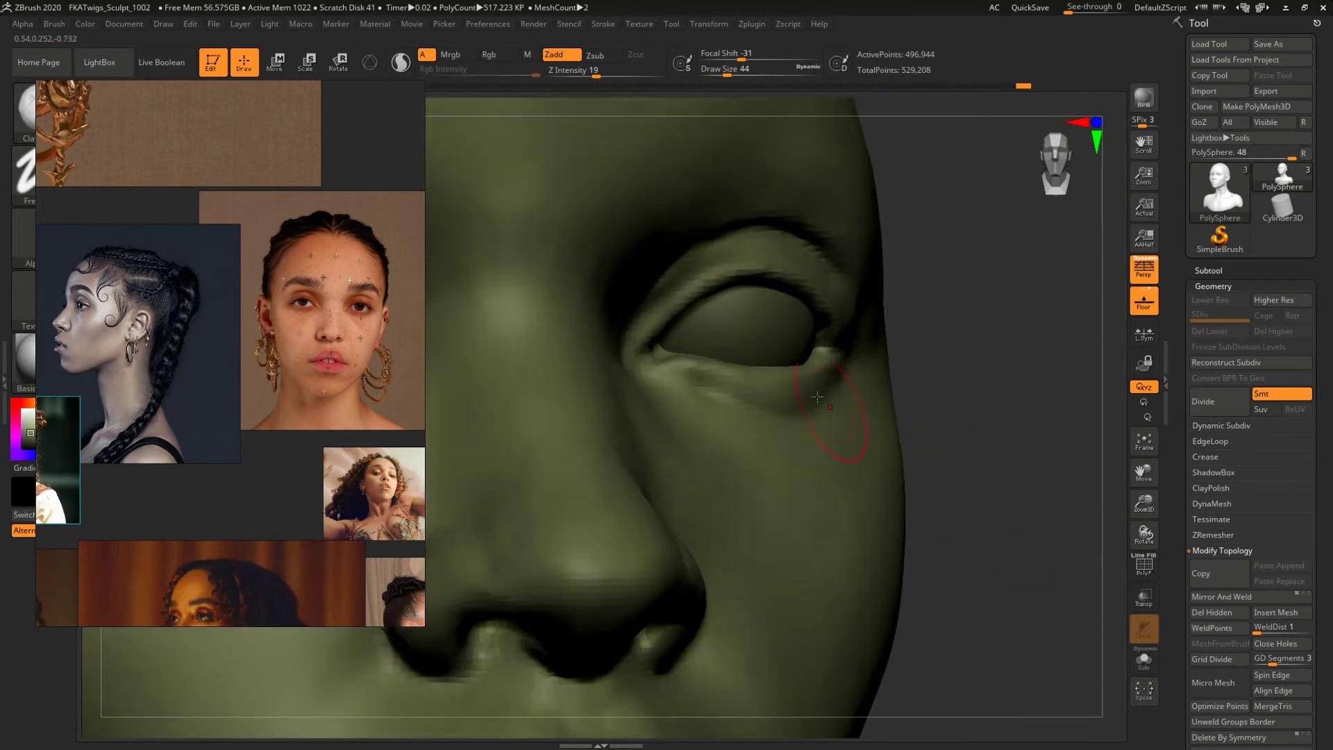
key("space")
left_click_drag(818, 375, 805, 375)
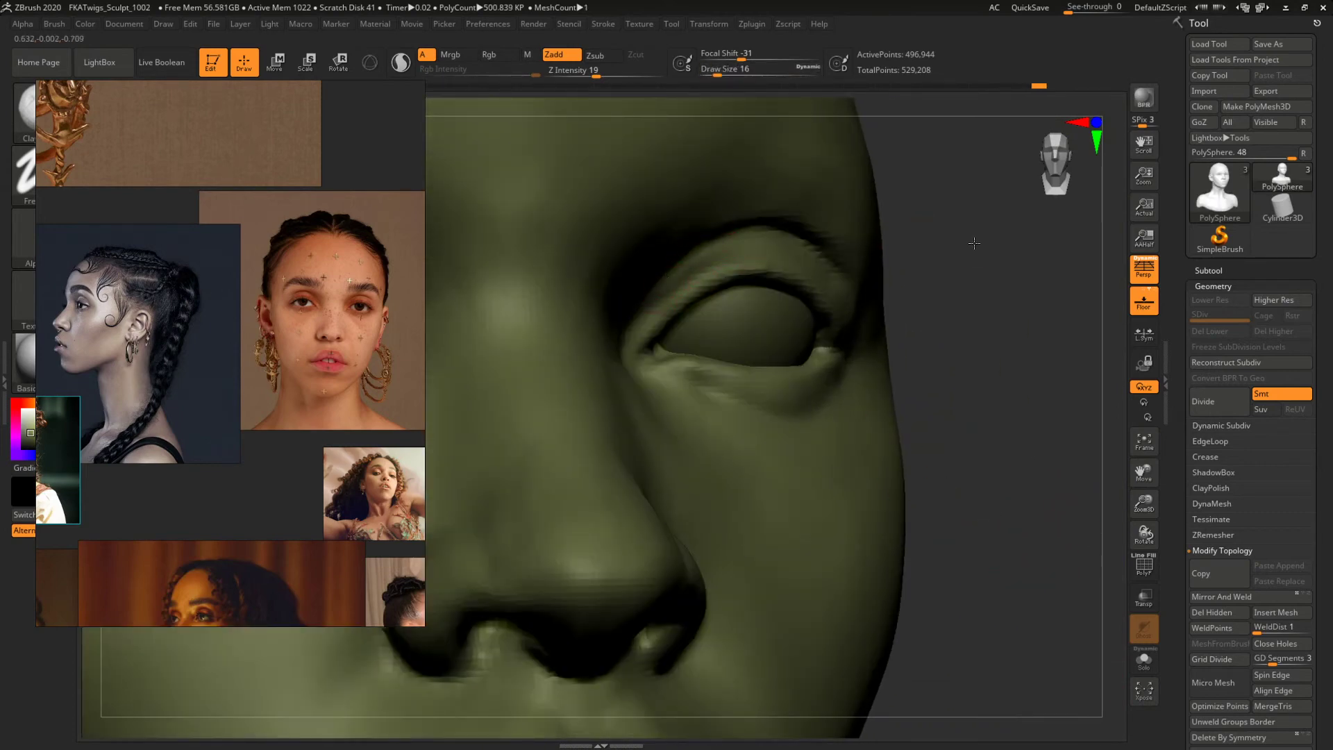
Fill in the inner end of the upper eyelid crease with the ClayBuildup brush at draw size 29.
right_click_drag(975, 243, 673, 279)
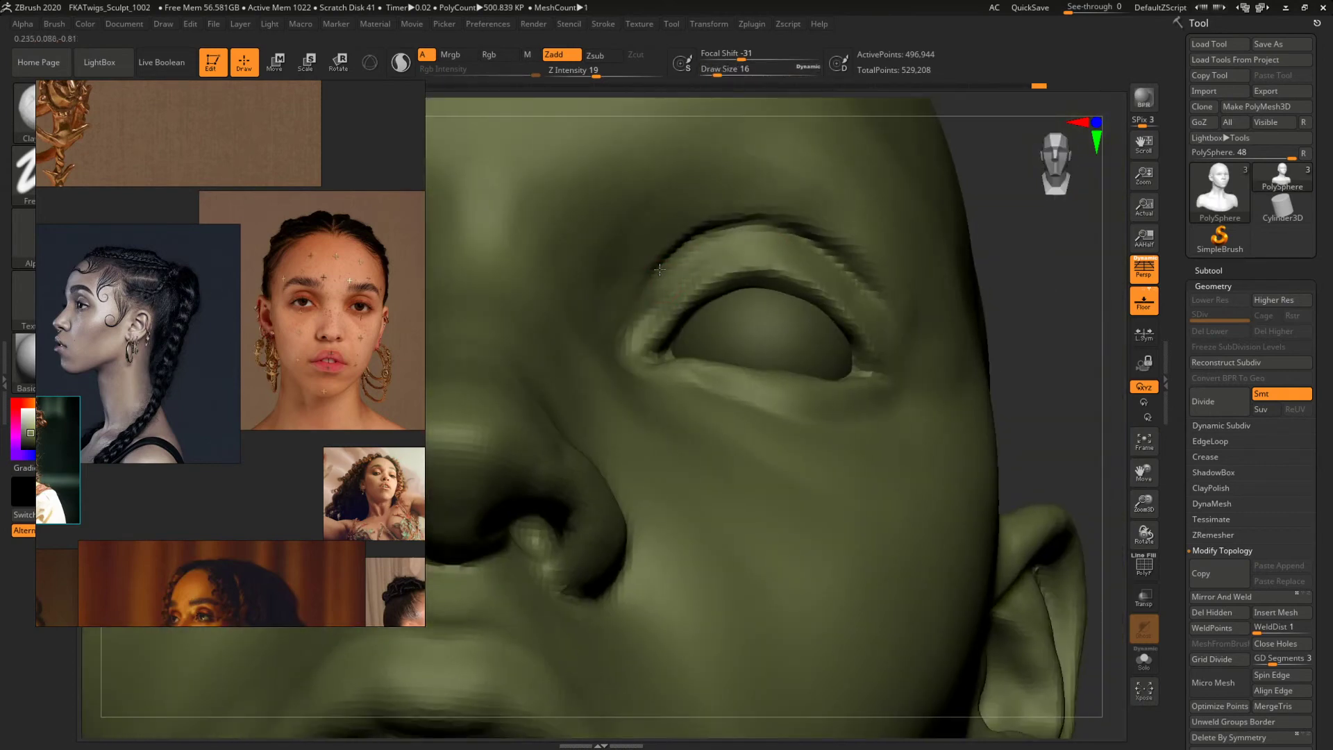
right_click_drag(1006, 250, 1000, 253)
key("space")
left_click_drag(643, 273, 651, 272)
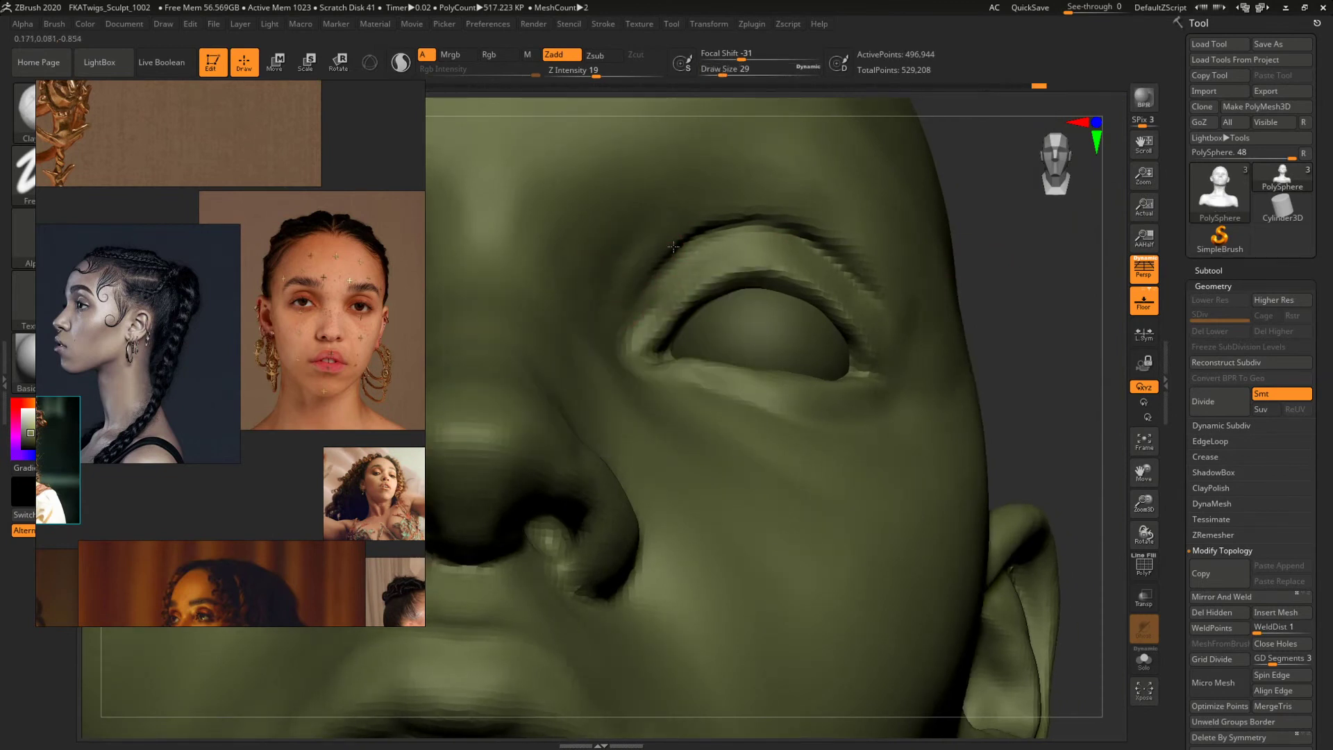
Adjust the curve of the upper eyelid edge with the Move brush at draw size 33.
right_click_drag(986, 260, 1022, 303)
key("f")
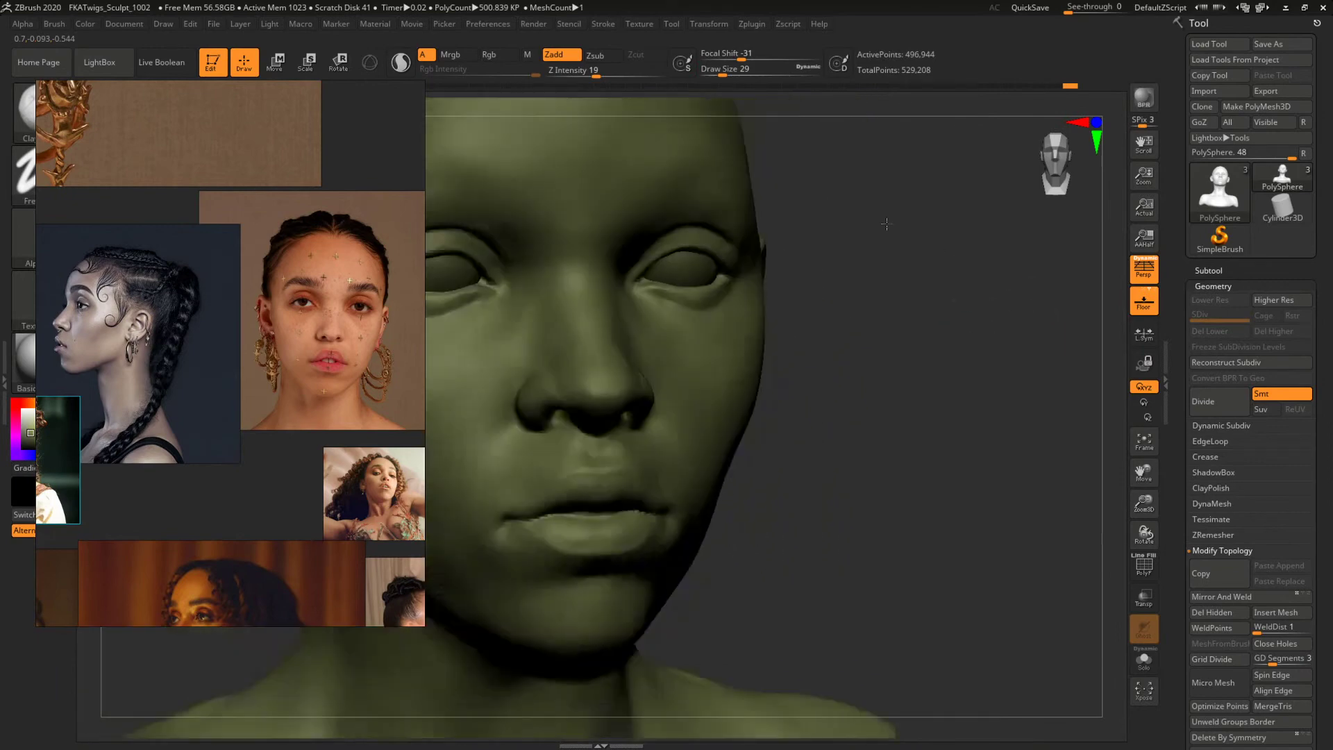
mouse_move(986, 354)
right_mouse_down()
mouse_move(1028, 384)
mouse_move(1012, 347)
mouse_move(994, 362)
right_mouse_up()
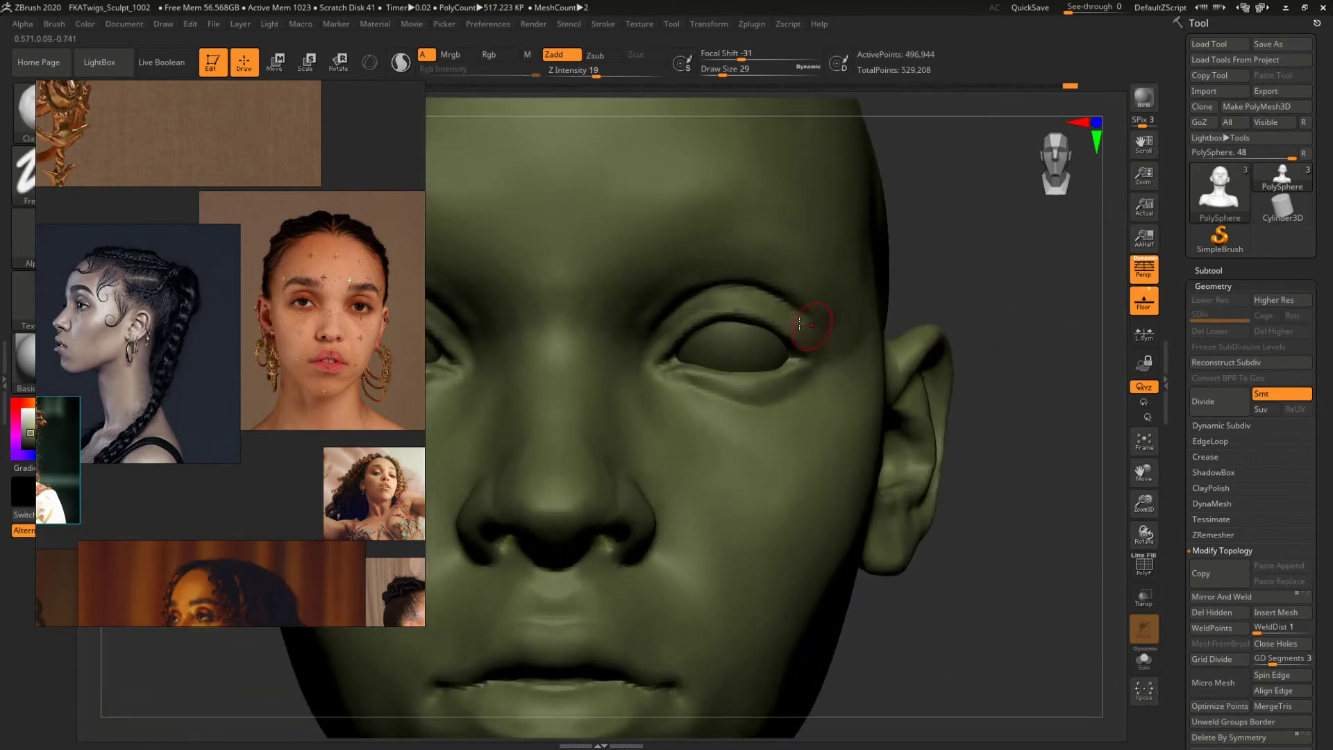
key("b")
key("m")
key("v")
key("space")
left_click_drag(739, 330, 755, 330)
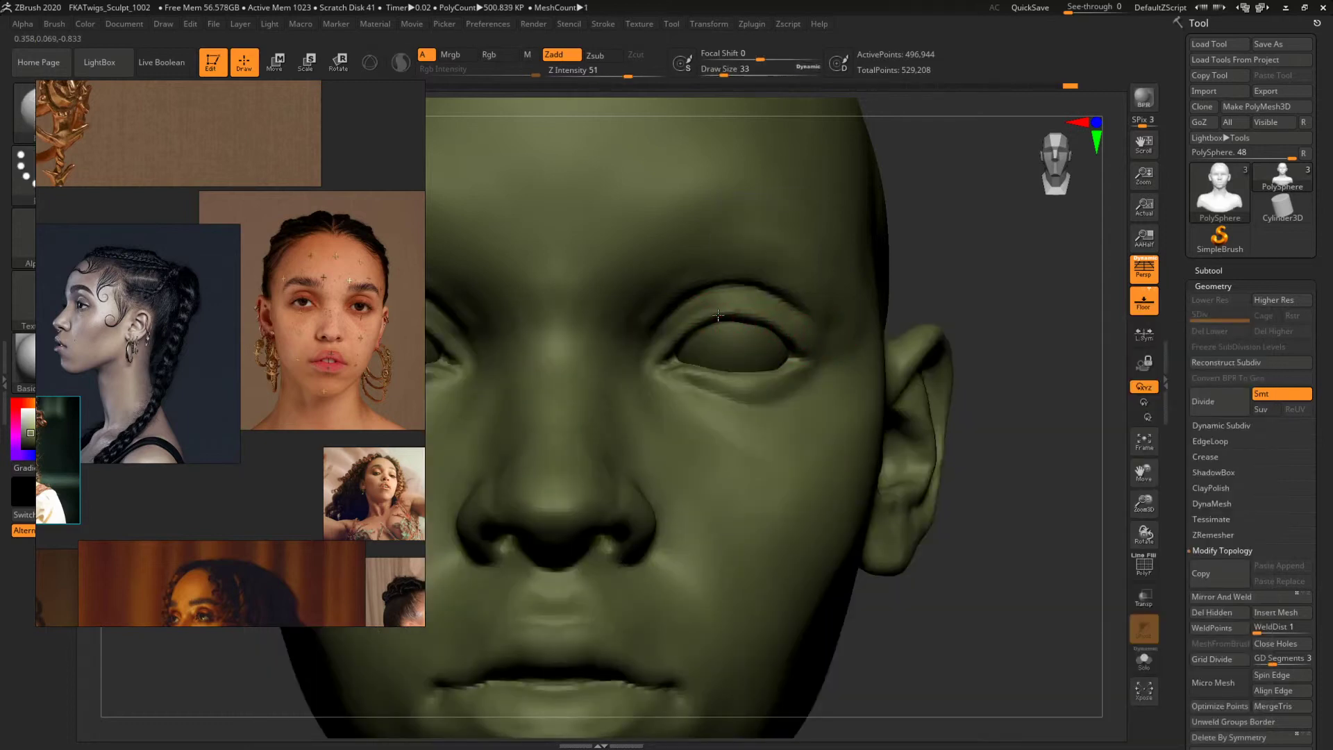
left_click_drag(917, 271, 948, 261)
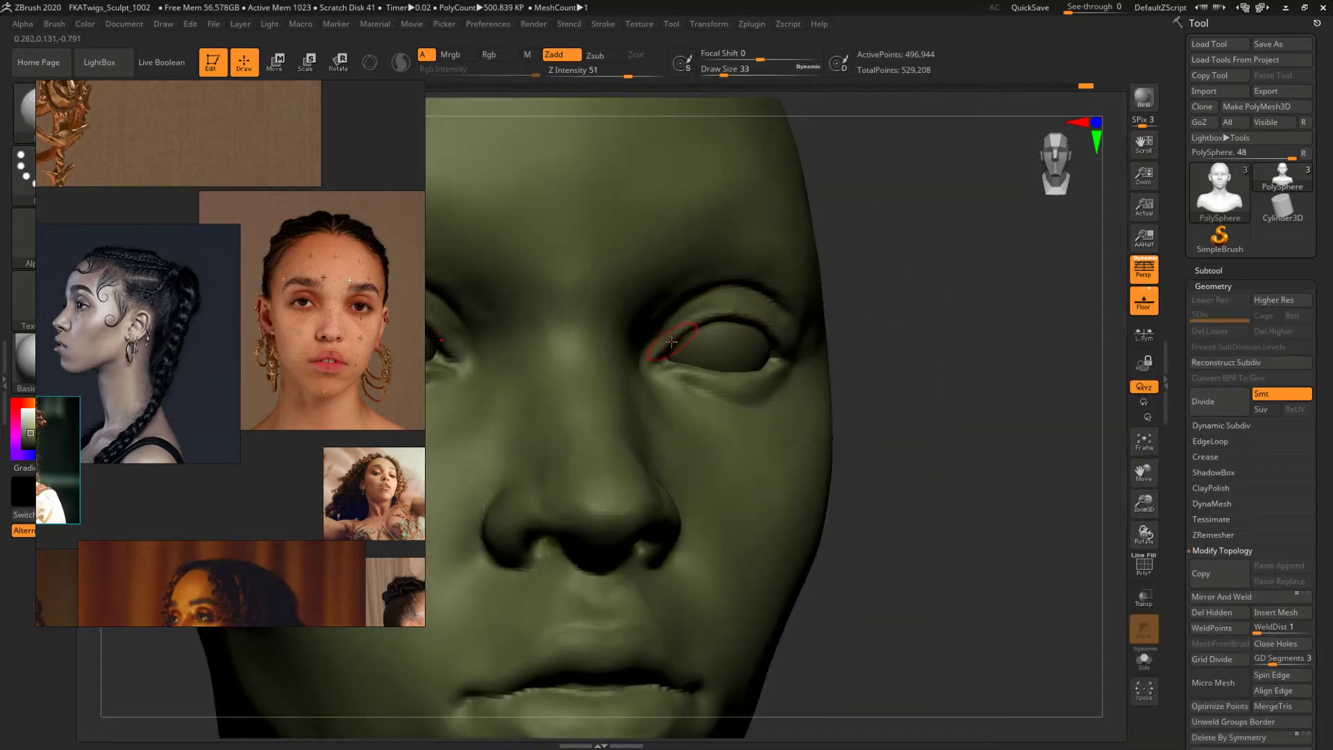
Shift the inner eye corner and the upper eyelid with the Move brush at draw sizes 44 and 39.
mouse_move(919, 315)
left_mouse_down()
mouse_move(823, 305)
mouse_move(805, 243)
left_mouse_up()
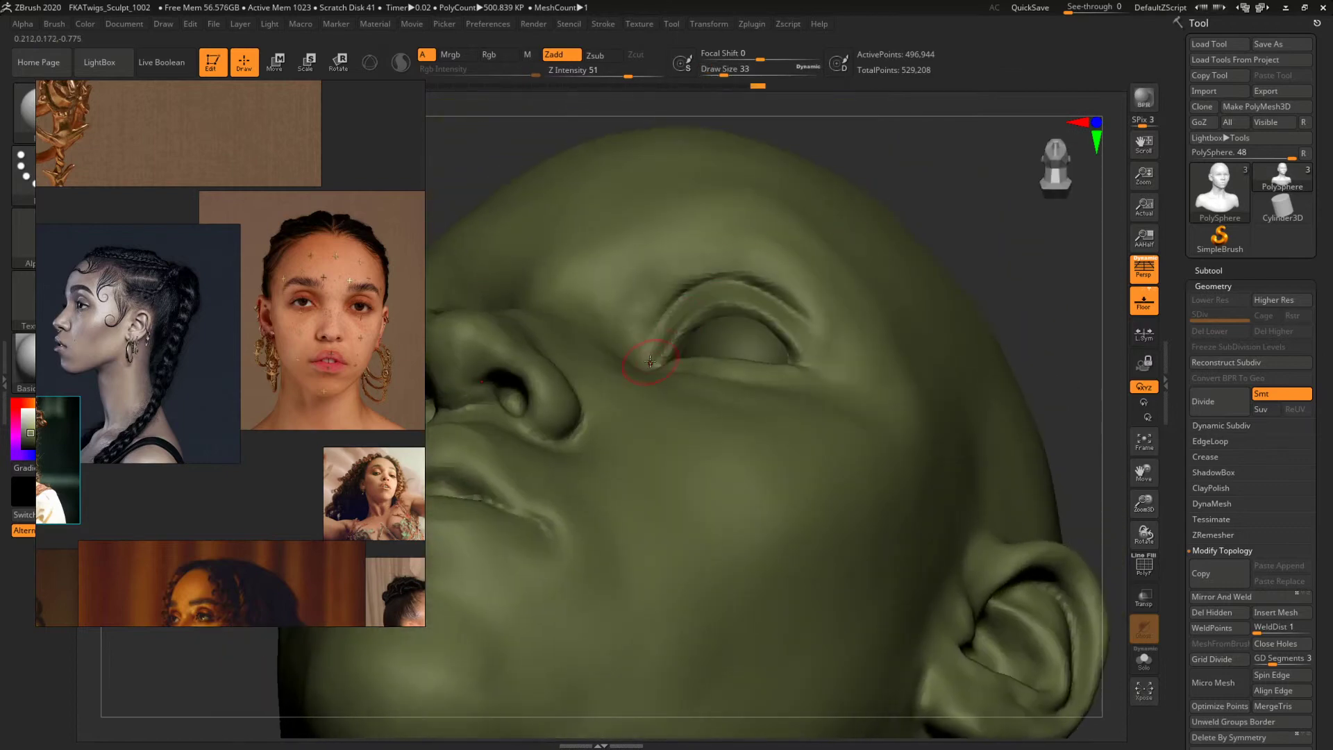
key("bracketright")
left_click_drag(650, 362, 657, 366)
left_click_drag(992, 239, 992, 239)
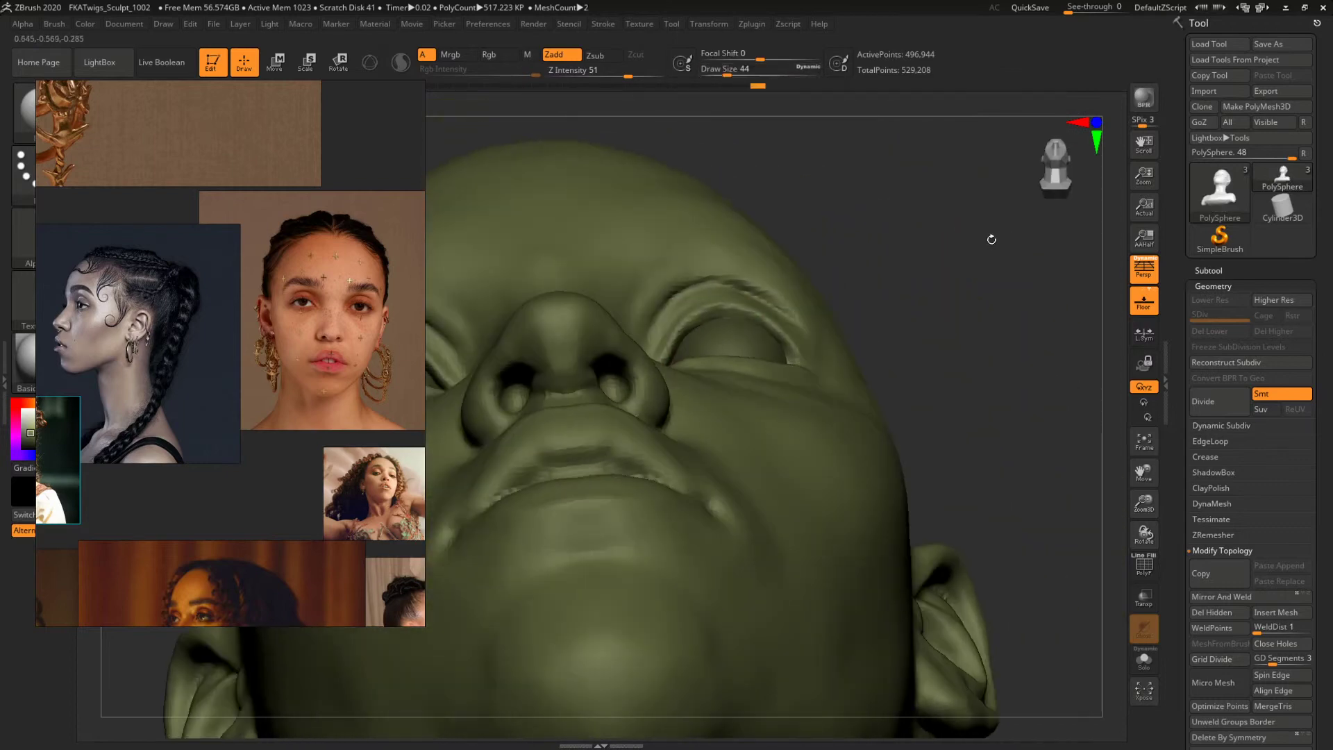
key("space")
left_click_drag(749, 311, 736, 309)
mouse_move(885, 263)
left_mouse_down()
mouse_move(1003, 289)
mouse_move(875, 309)
left_mouse_up()
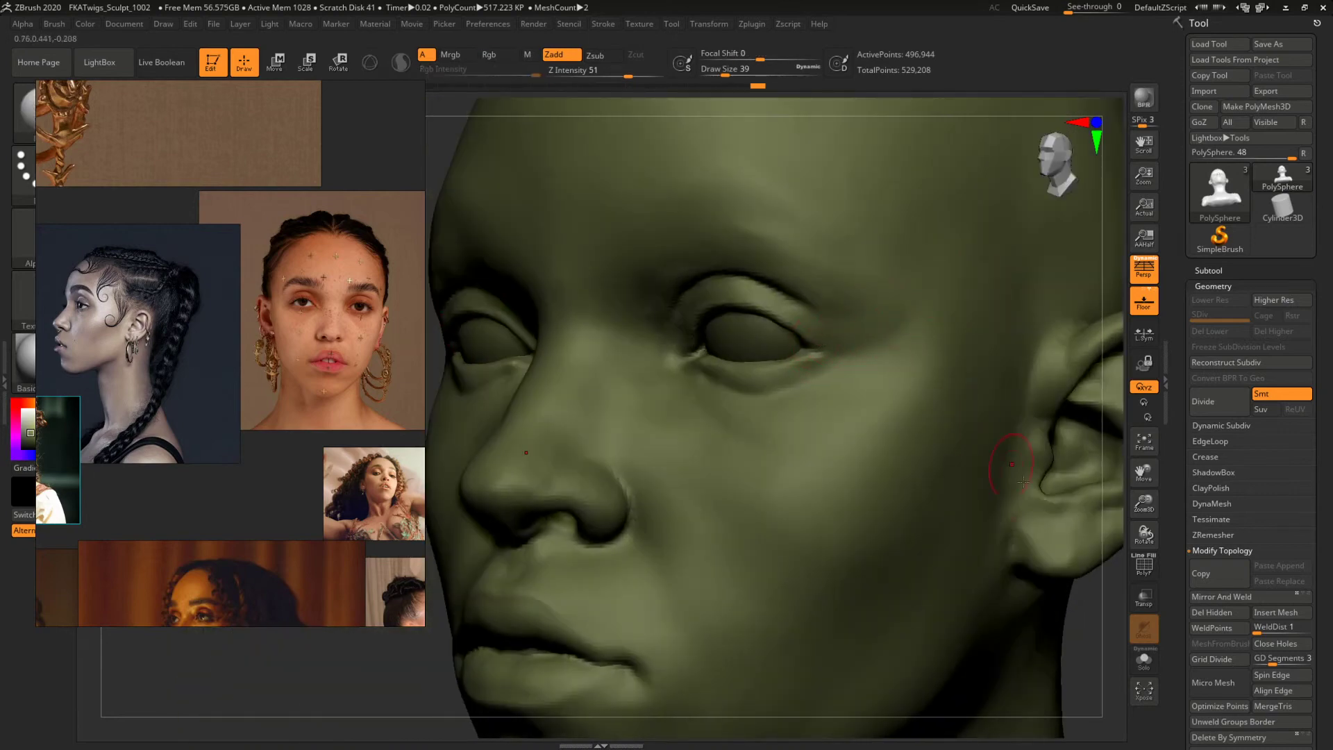
Reshape the outer eye area with the Move brush at a draw size of 51.
left_click_drag(1107, 621, 1218, 611)
mouse_move(1007, 542)
left_mouse_down("alt")
mouse_move(947, 402)
mouse_move(1102, 618)
left_mouse_up("alt")
left_click_drag(982, 287, 971, 300)
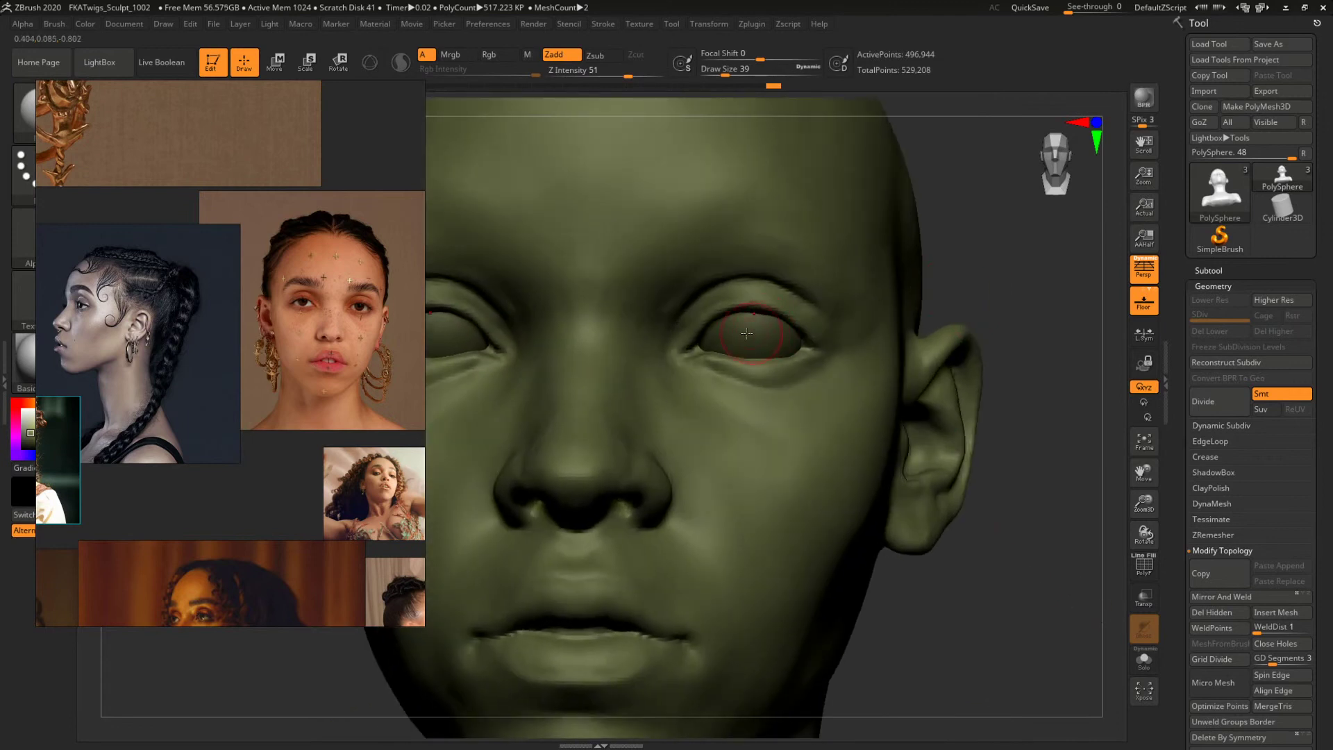
key("bracketleft")
key("space")
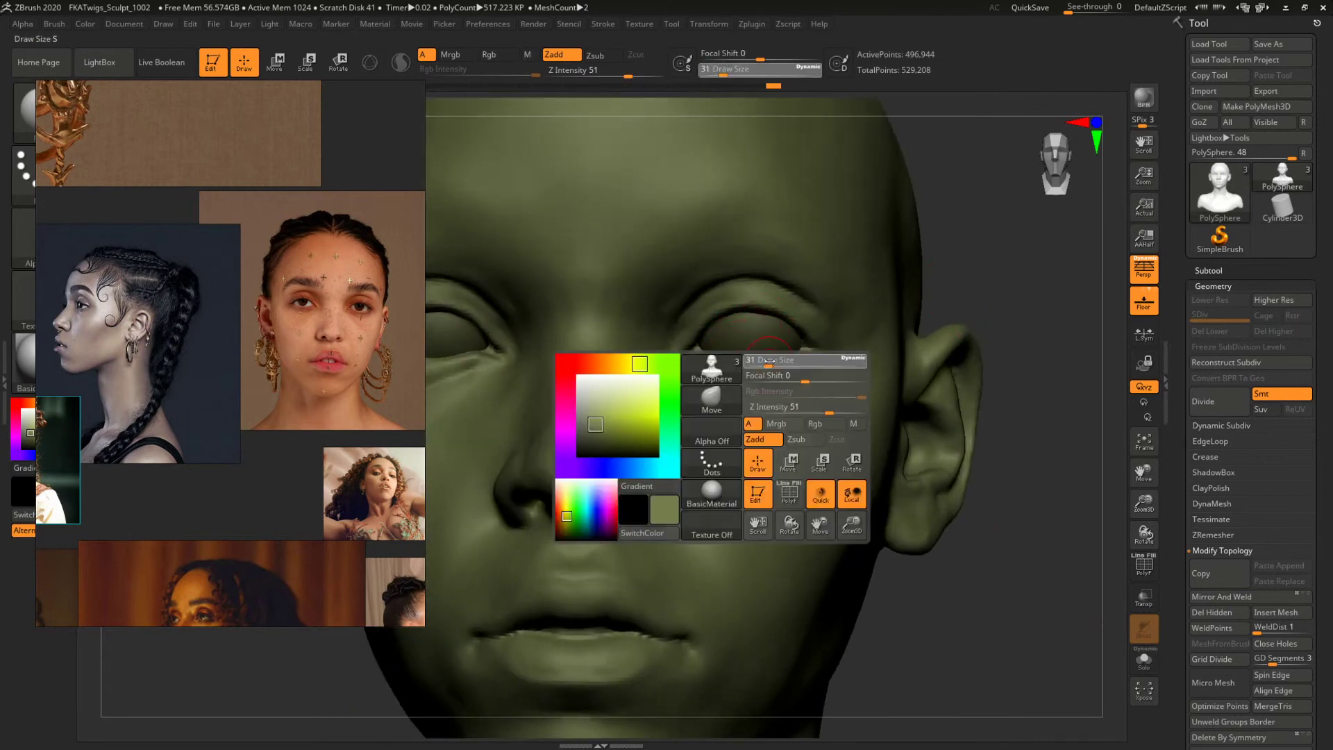
left_click_drag(768, 360, 813, 360)
left_click_drag(982, 271, 840, 315)
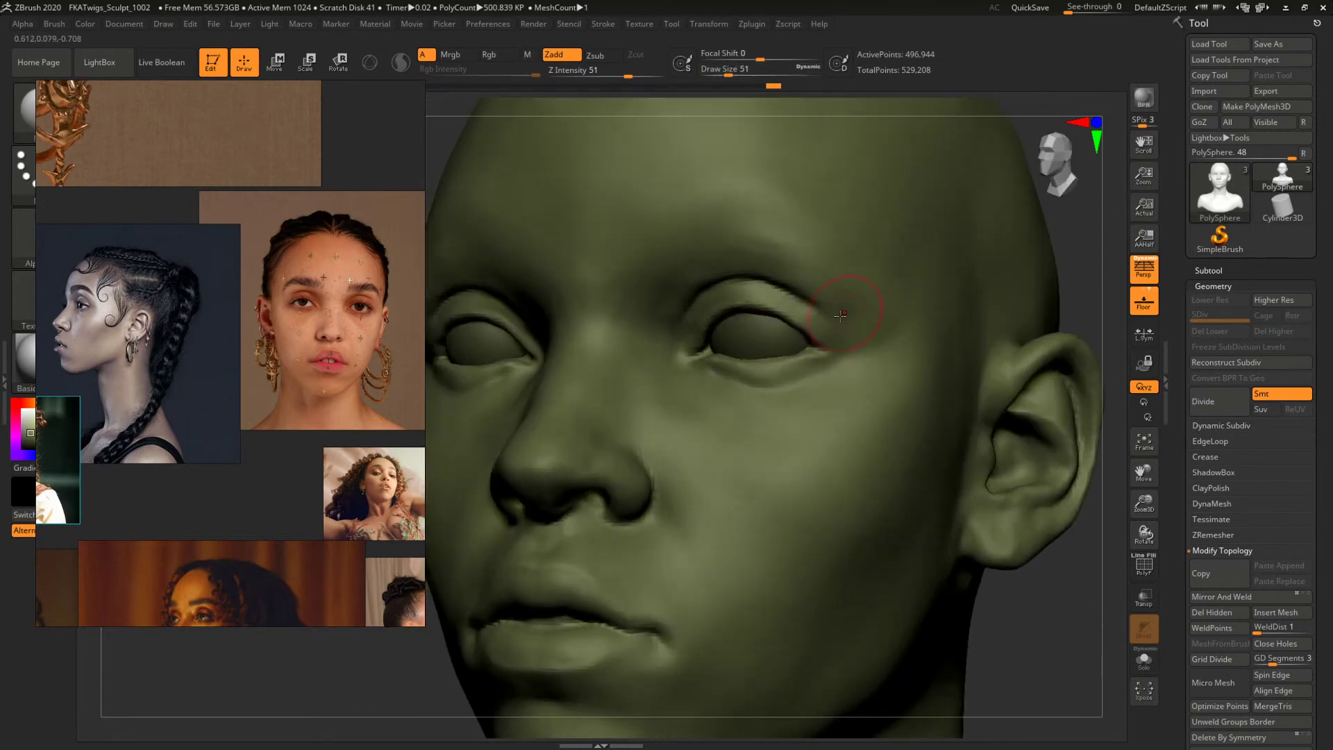
left_click_drag(1073, 280, 1039, 291, "shift")
key("f")
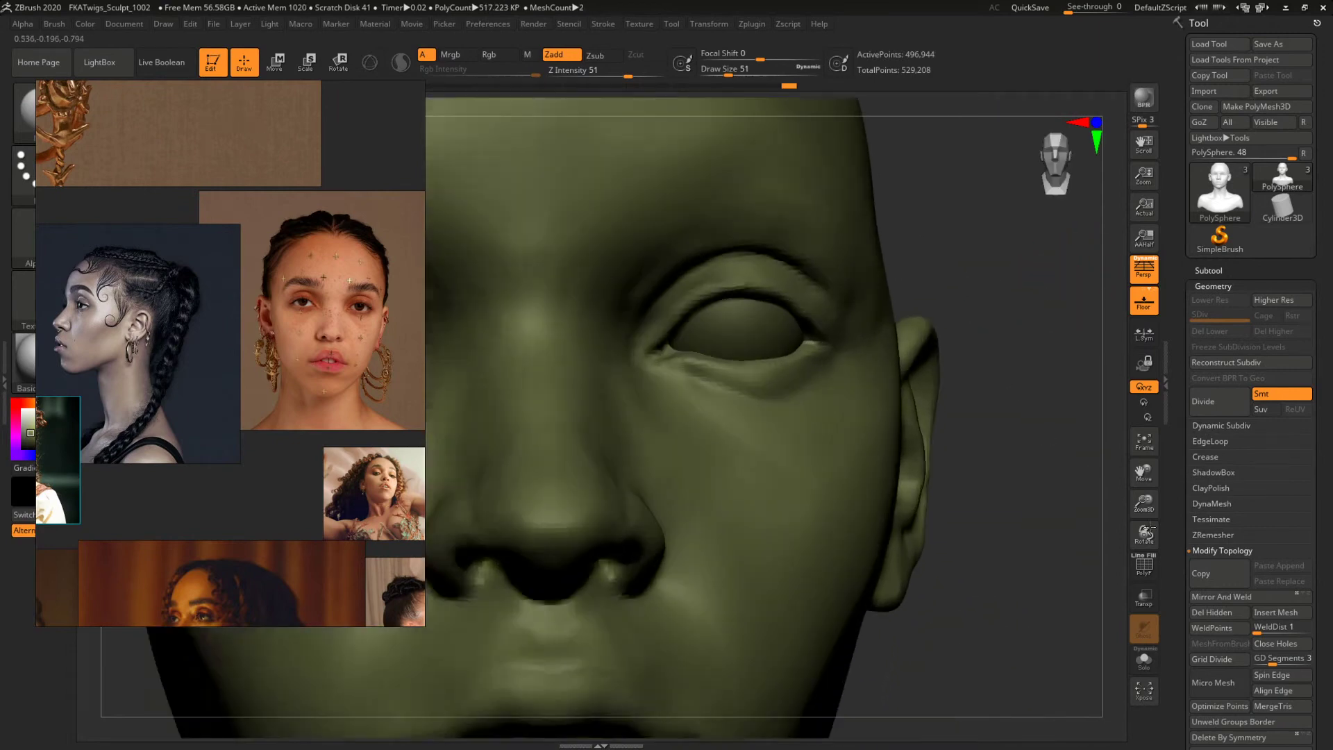
Set the draw size to 18 and examine the inner eye corner up close and the whole head from the front.
left_click_drag(1151, 528, 1150, 545)
key("space")
left_click_drag(684, 362, 674, 357)
key("space")
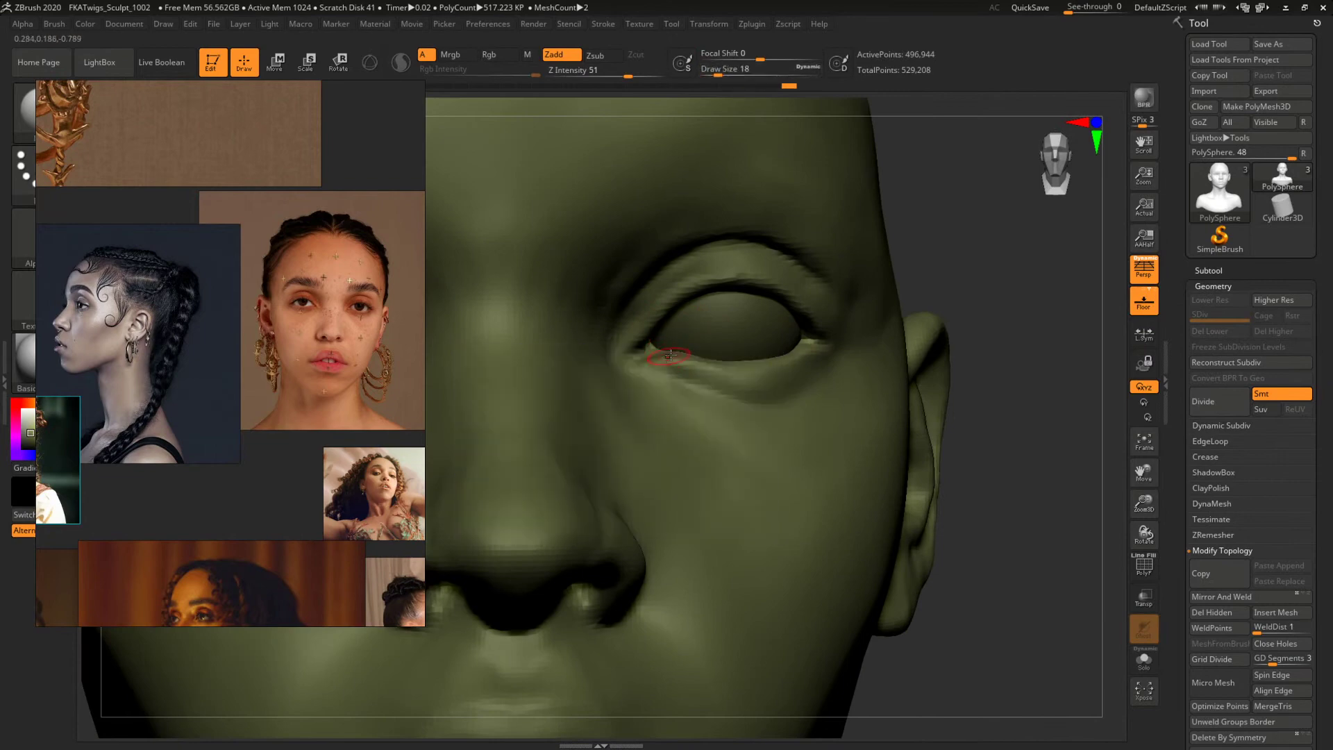
key("f")
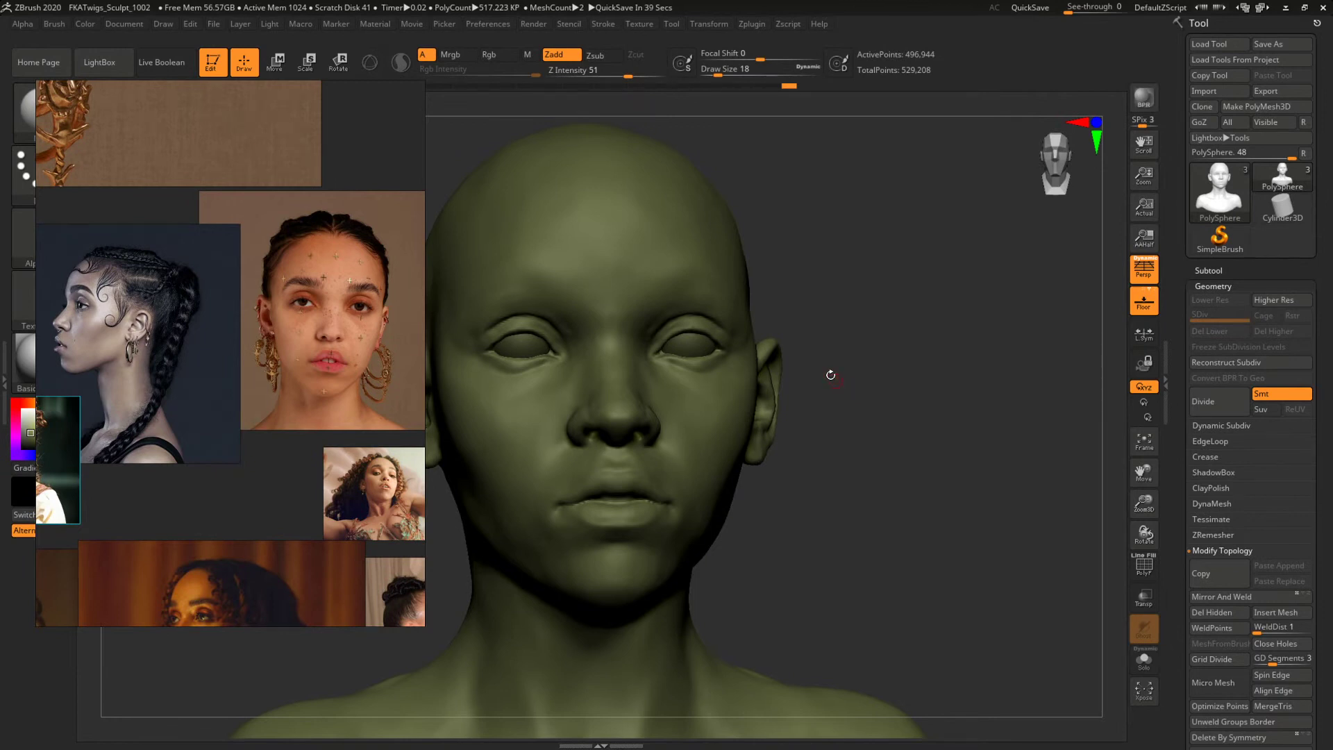
mouse_move(914, 378)
left_mouse_down()
mouse_move(898, 384)
mouse_move(967, 398)
left_mouse_up()
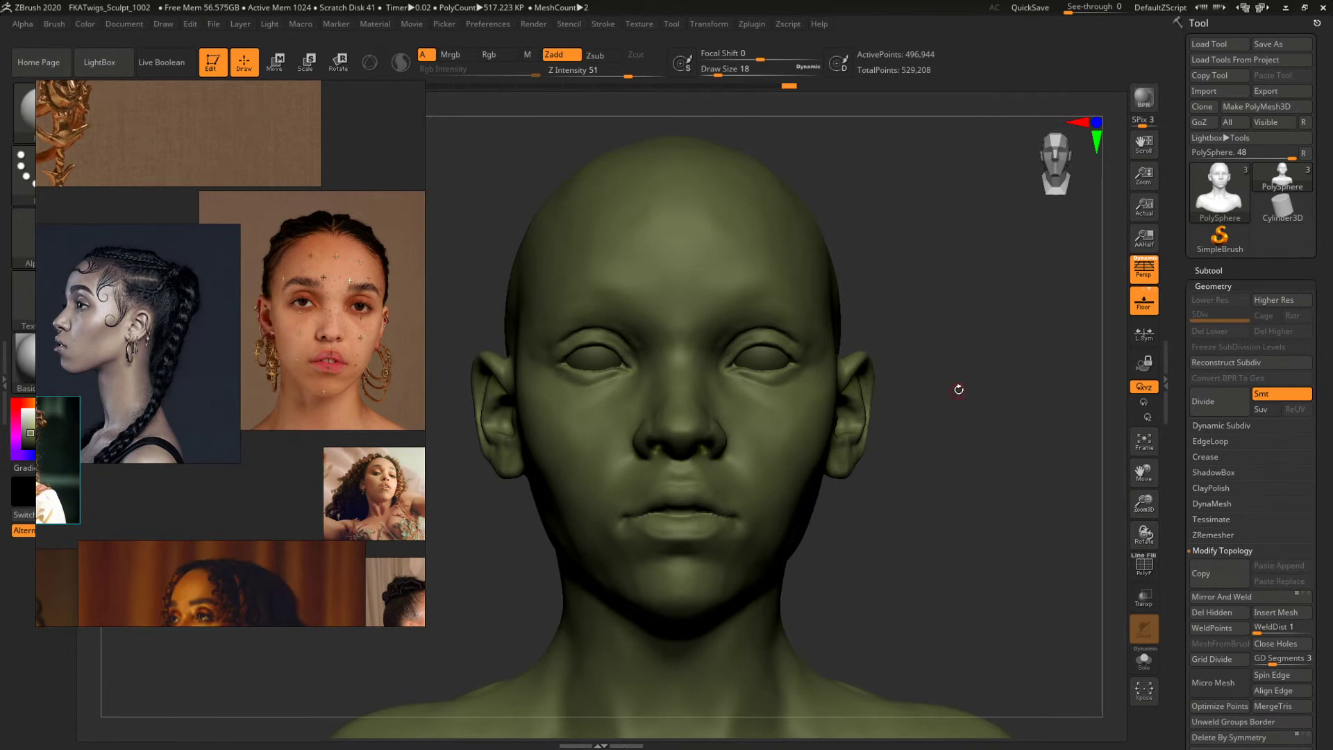
mouse_move(941, 373)
left_mouse_down()
mouse_move(972, 400)
mouse_move(982, 437)
left_mouse_up()
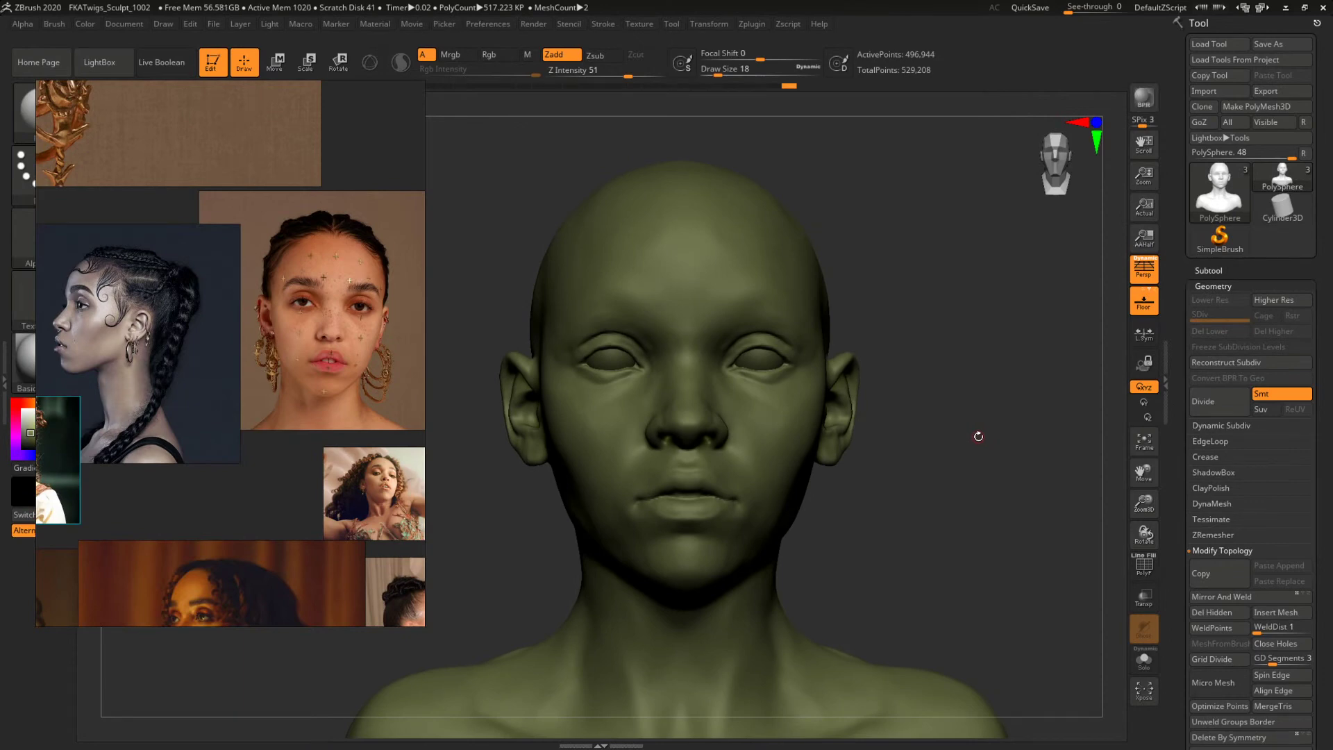
Sculpt the cheek beside the mouth with the ClayBuildup brush at a draw size of 163.
key("b")
key("c")
key("b")
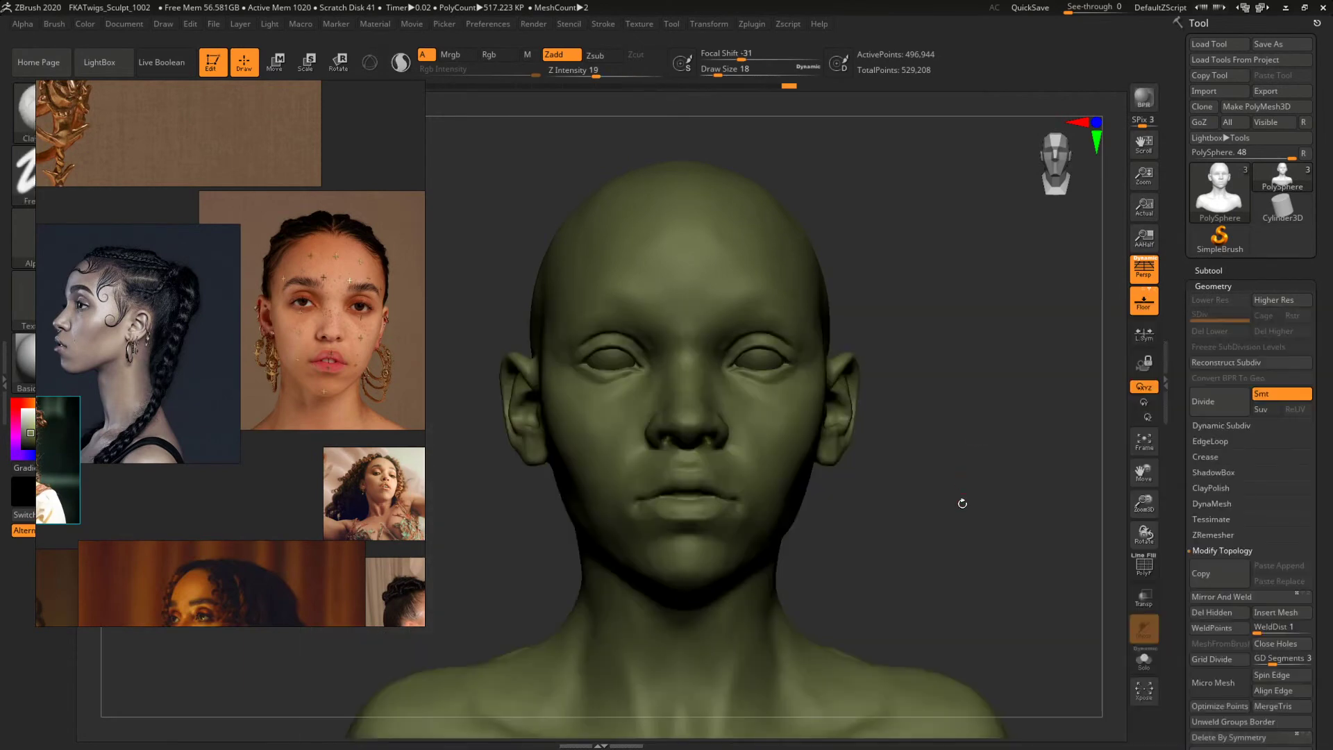
mouse_move(984, 512)
left_mouse_down()
mouse_move(961, 449)
mouse_move(729, 396)
mouse_move(762, 402)
left_mouse_up()
key("space")
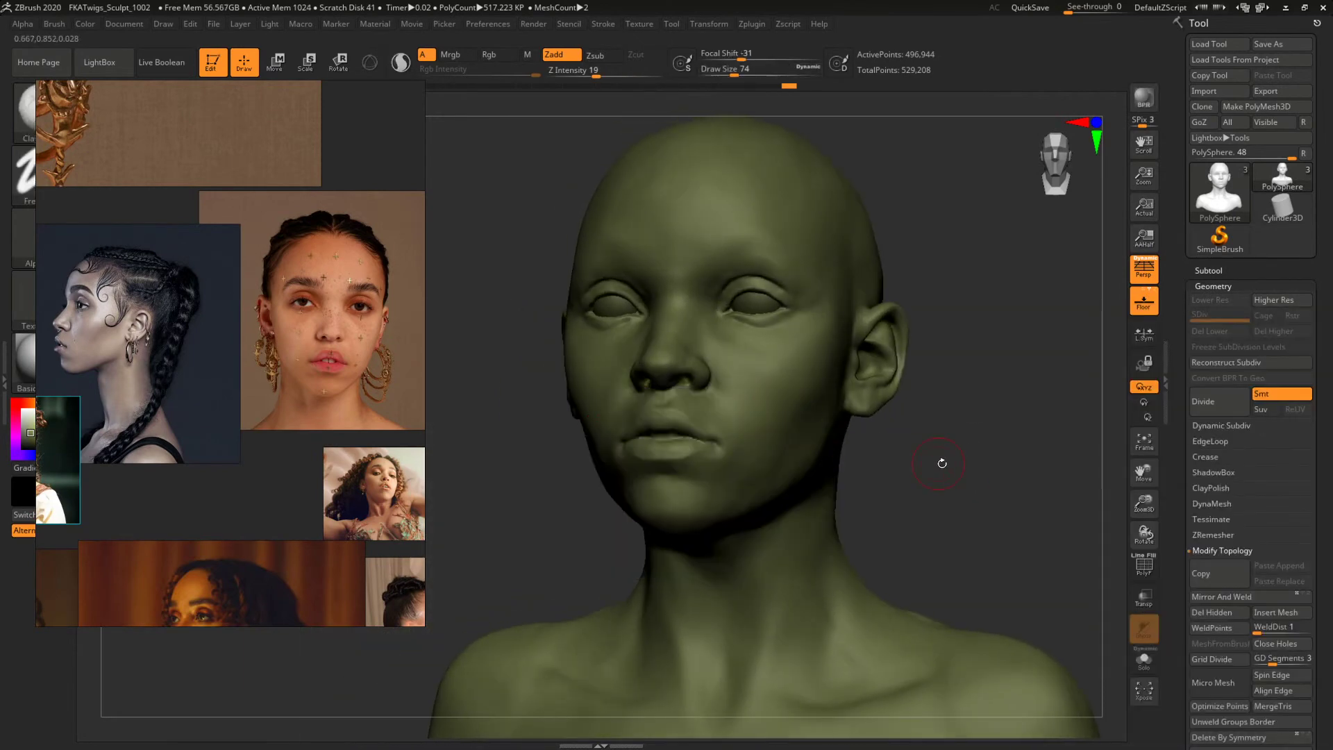
left_click_drag(942, 462, 877, 465)
key("space")
left_click(784, 427)
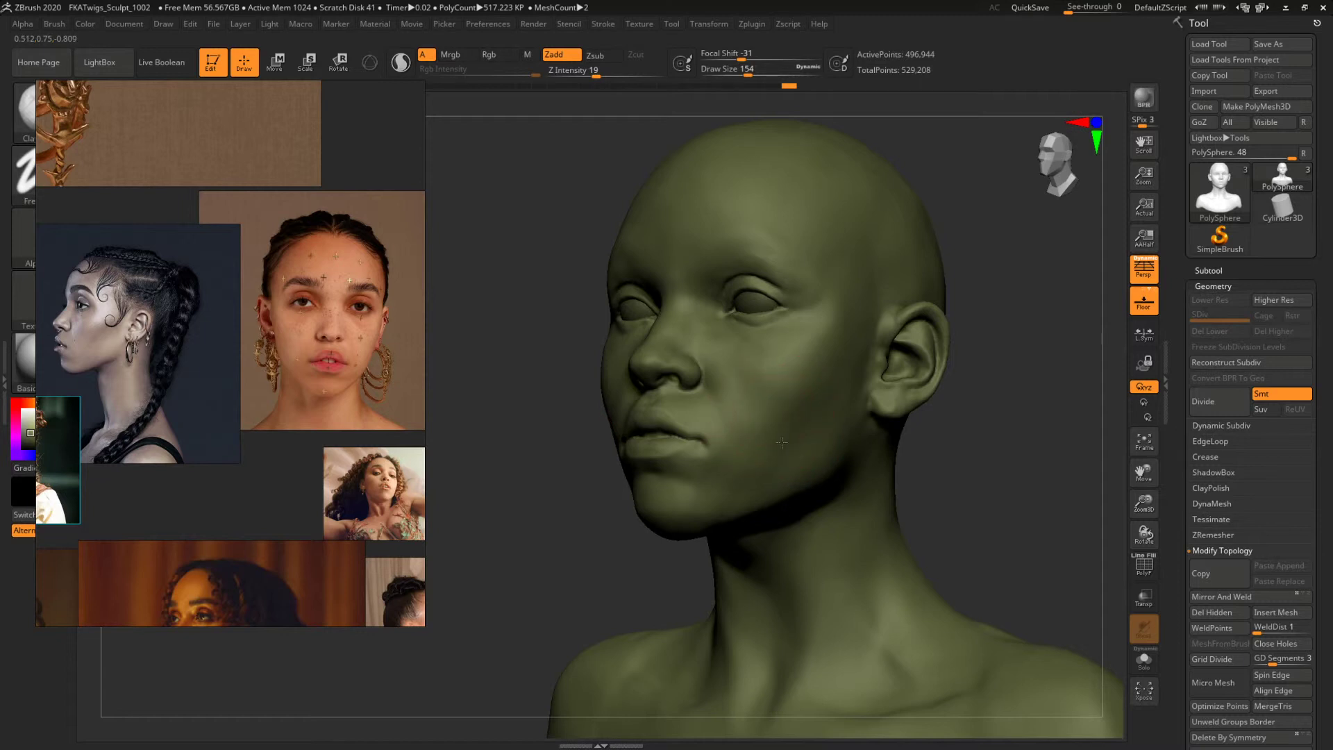
key("space")
left_click(783, 439)
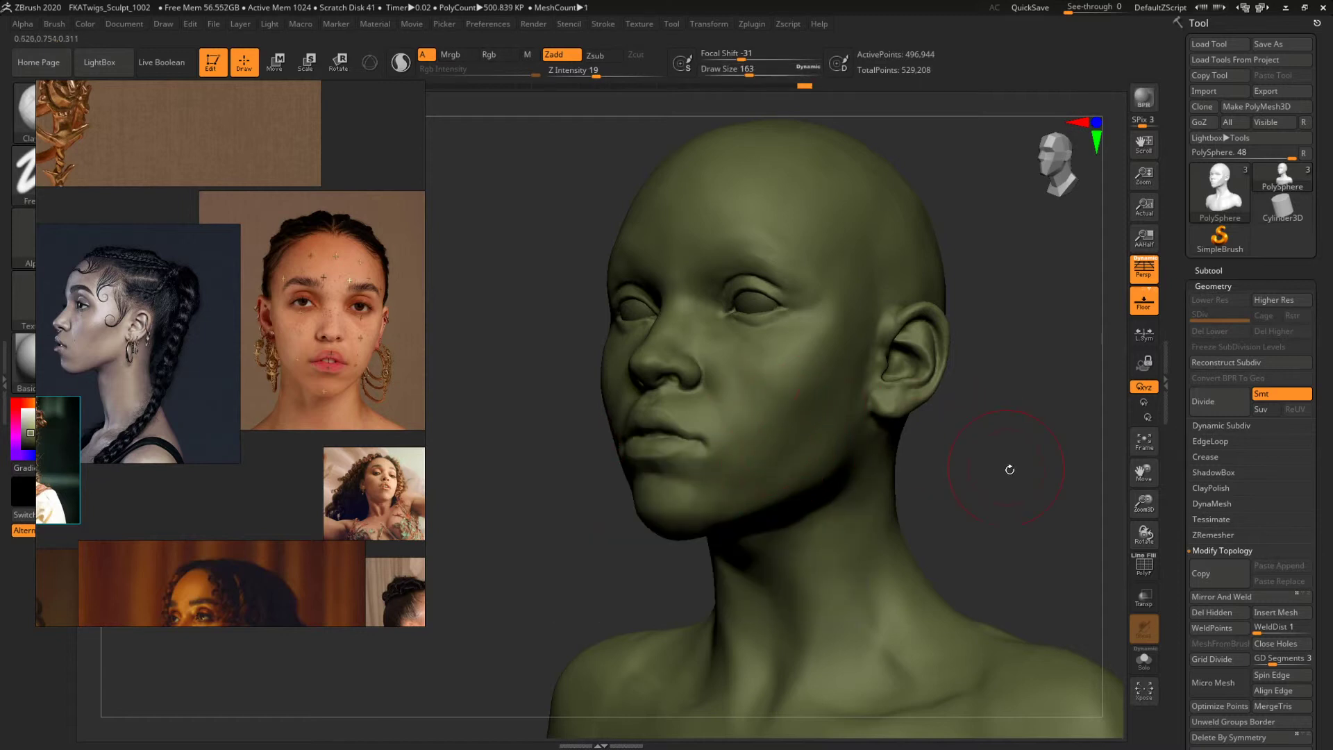
Compare the head's side profile with the enlarged profile reference photo.
mouse_move(1009, 470)
left_mouse_down("shift")
mouse_move(1039, 480)
mouse_move(946, 411)
mouse_move(970, 456)
mouse_move(923, 449)
mouse_move(1005, 452)
mouse_move(940, 440)
left_mouse_up("shift")
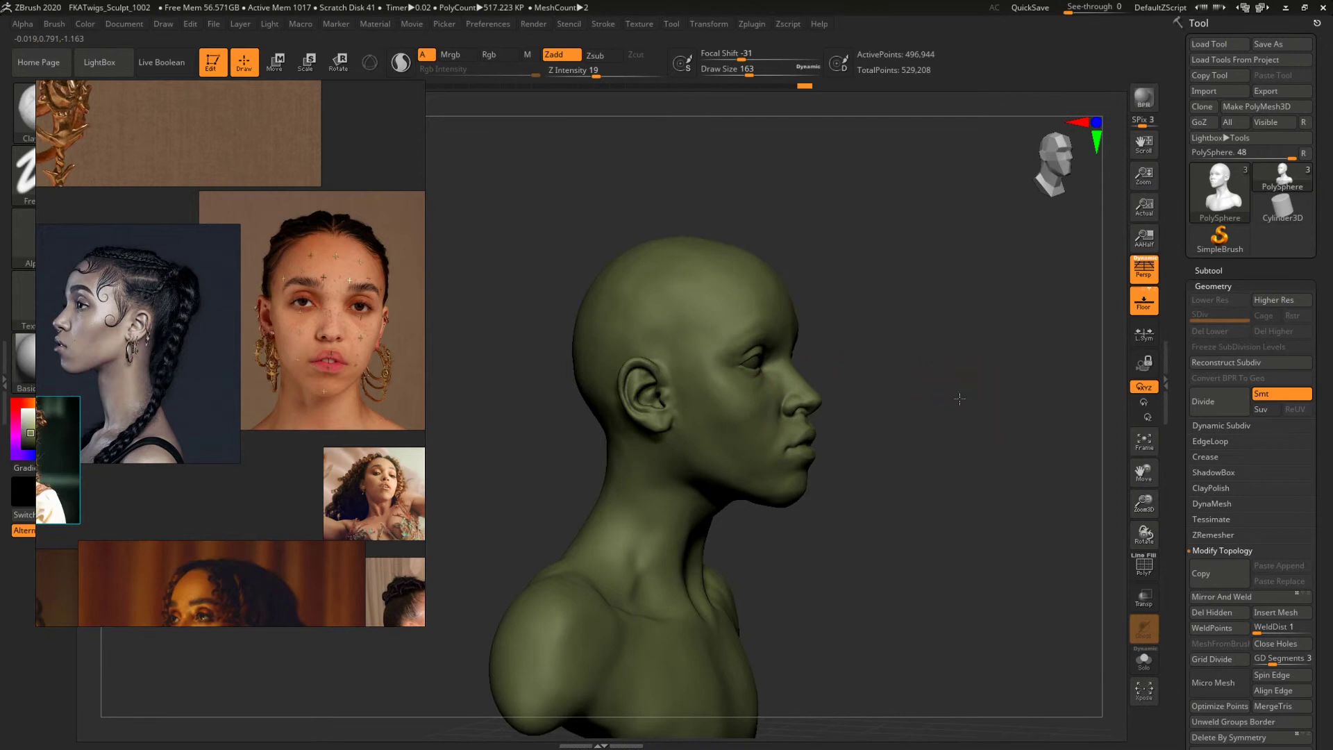
left_click_drag(960, 398, 982, 460, "shift")
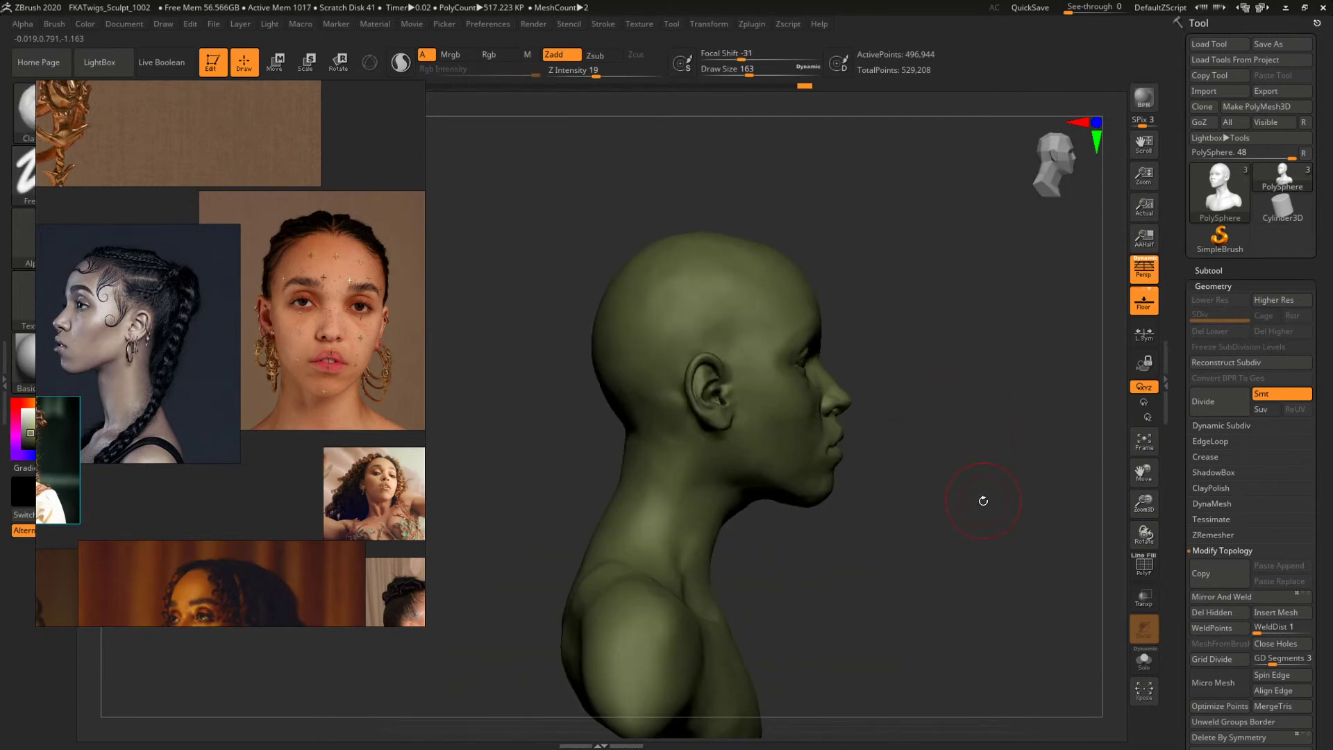
middle_click_drag(93, 484, 183, 211)
scroll(154, 476, "down", 4)
scroll(181, 347, "up", 6)
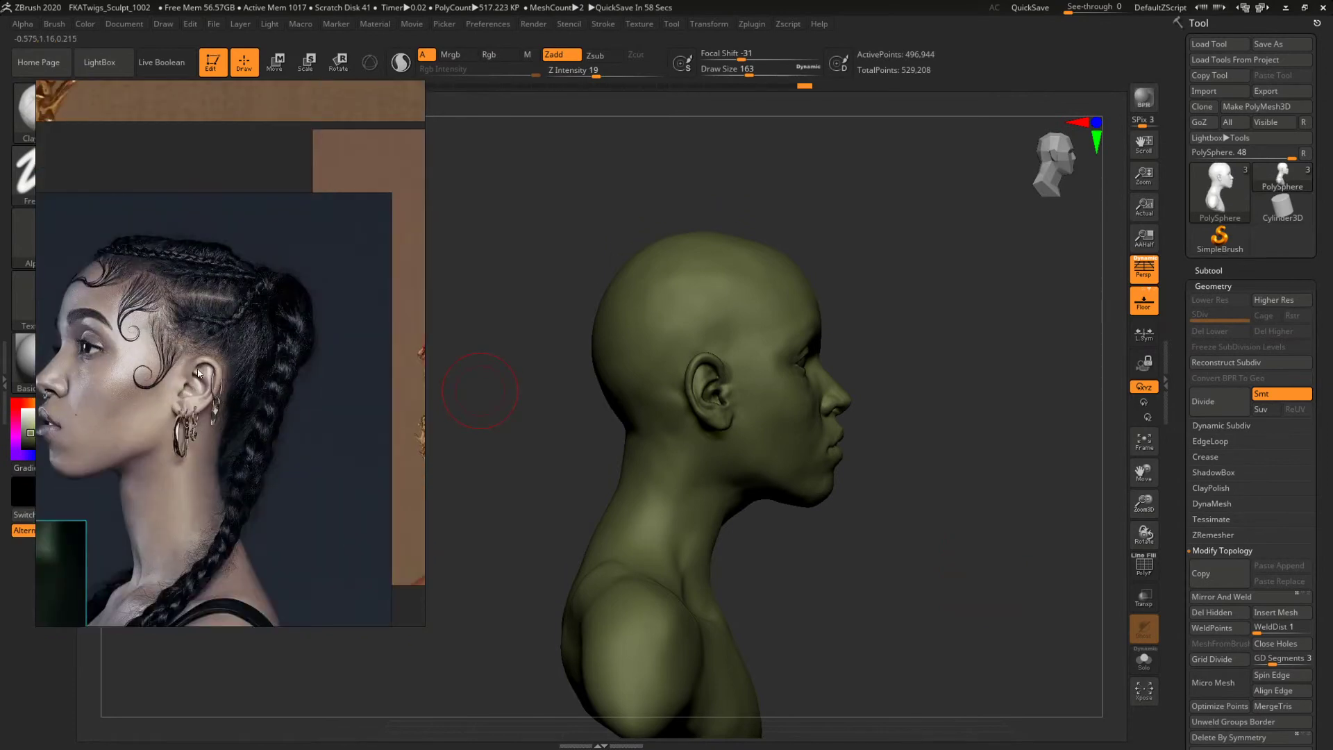
left_click_drag(951, 478, 1050, 490, "shift")
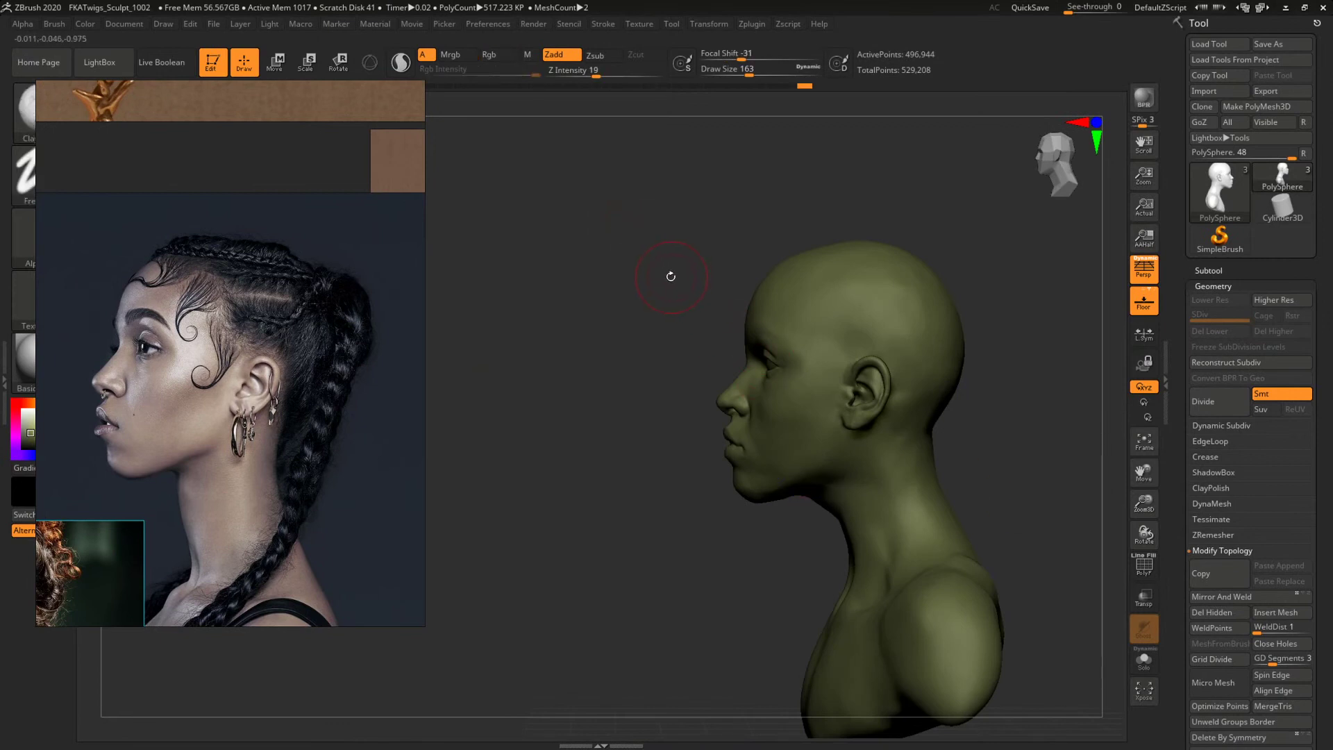
left_click_drag(676, 291, 644, 307, "alt")
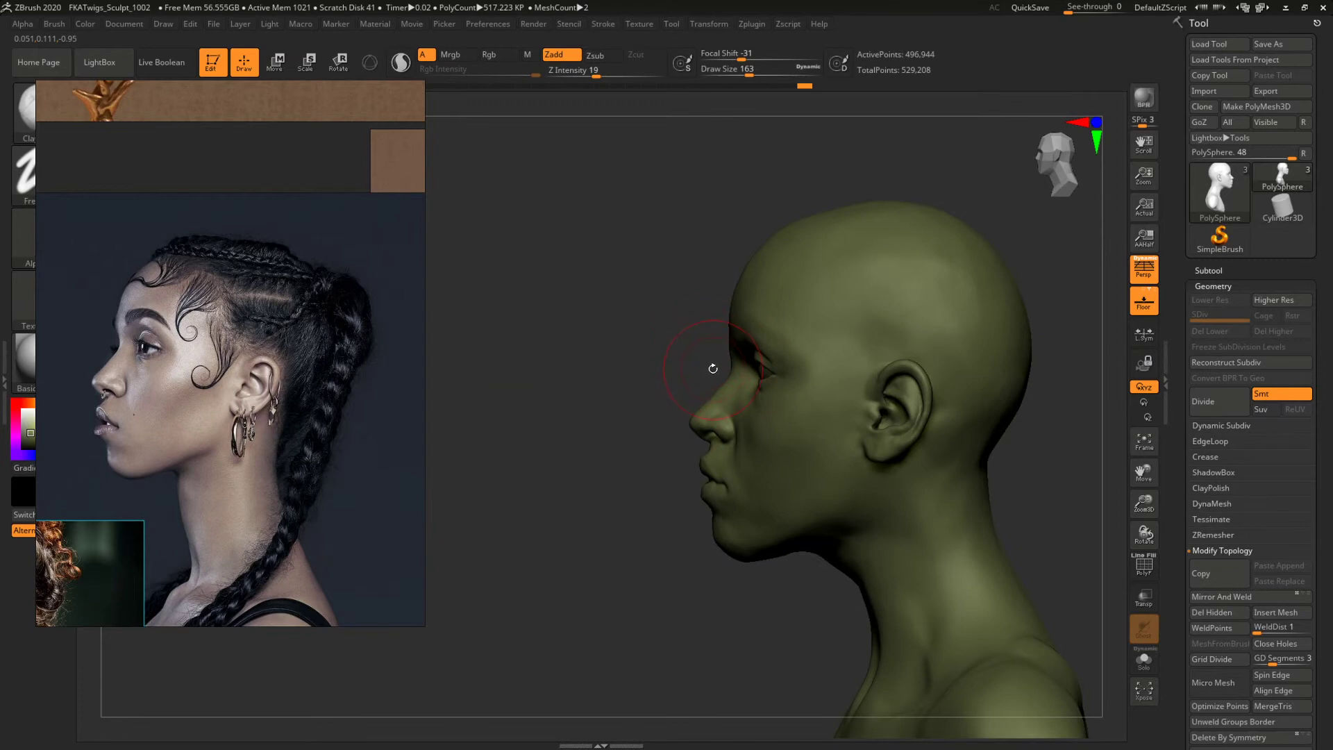
Switch to the Move brush at a draw size of 136 and check the head from the front and in profile.
key("b")
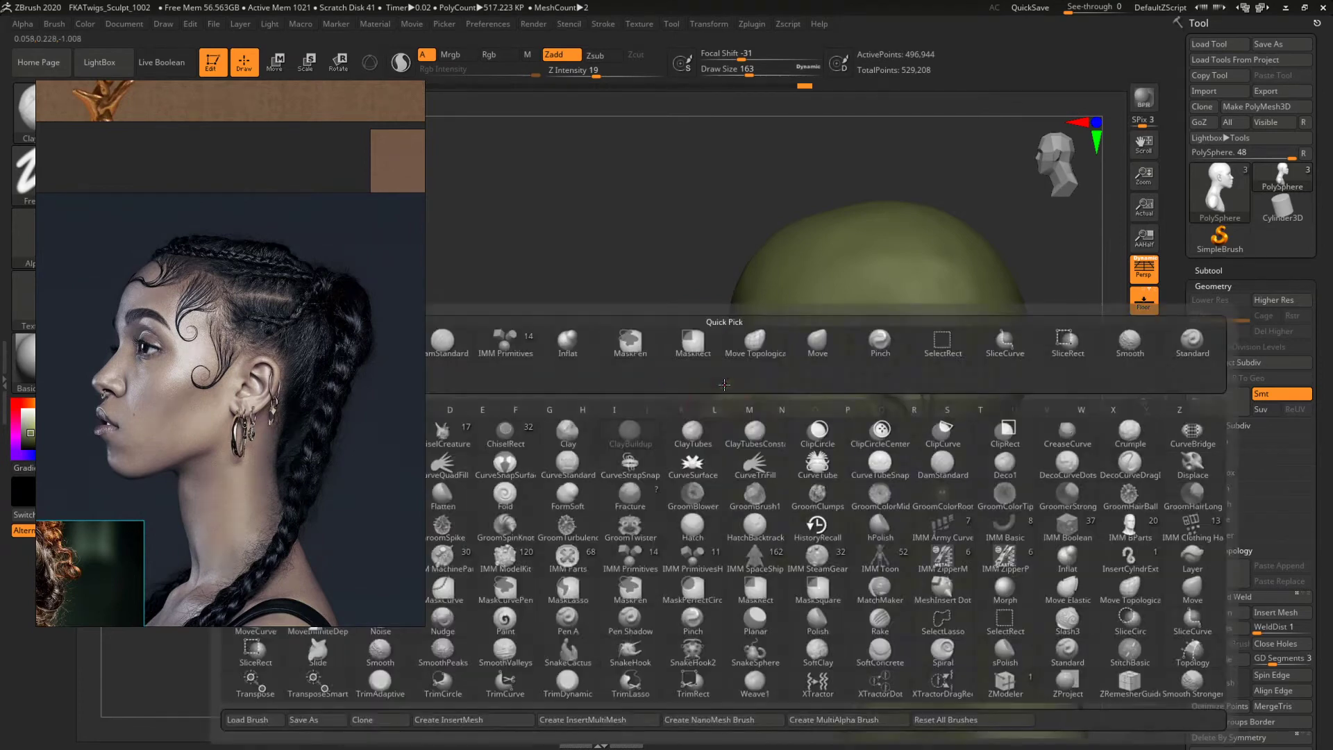
key("m")
key("v")
key("space")
left_click_drag(738, 377, 735, 377)
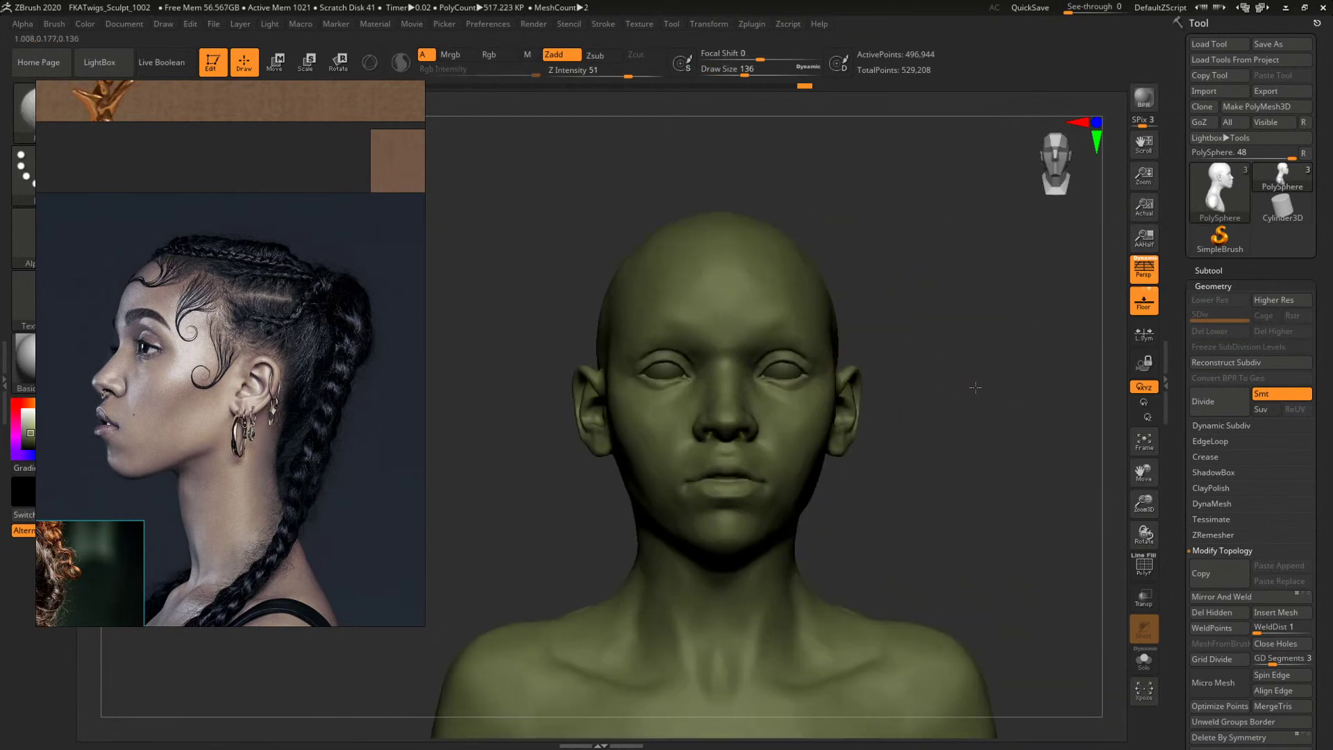
left_click_drag(930, 368, 946, 381)
mouse_move(945, 384)
left_mouse_down()
mouse_move(964, 386)
mouse_move(940, 369)
mouse_move(1023, 381)
mouse_move(931, 388)
left_mouse_up()
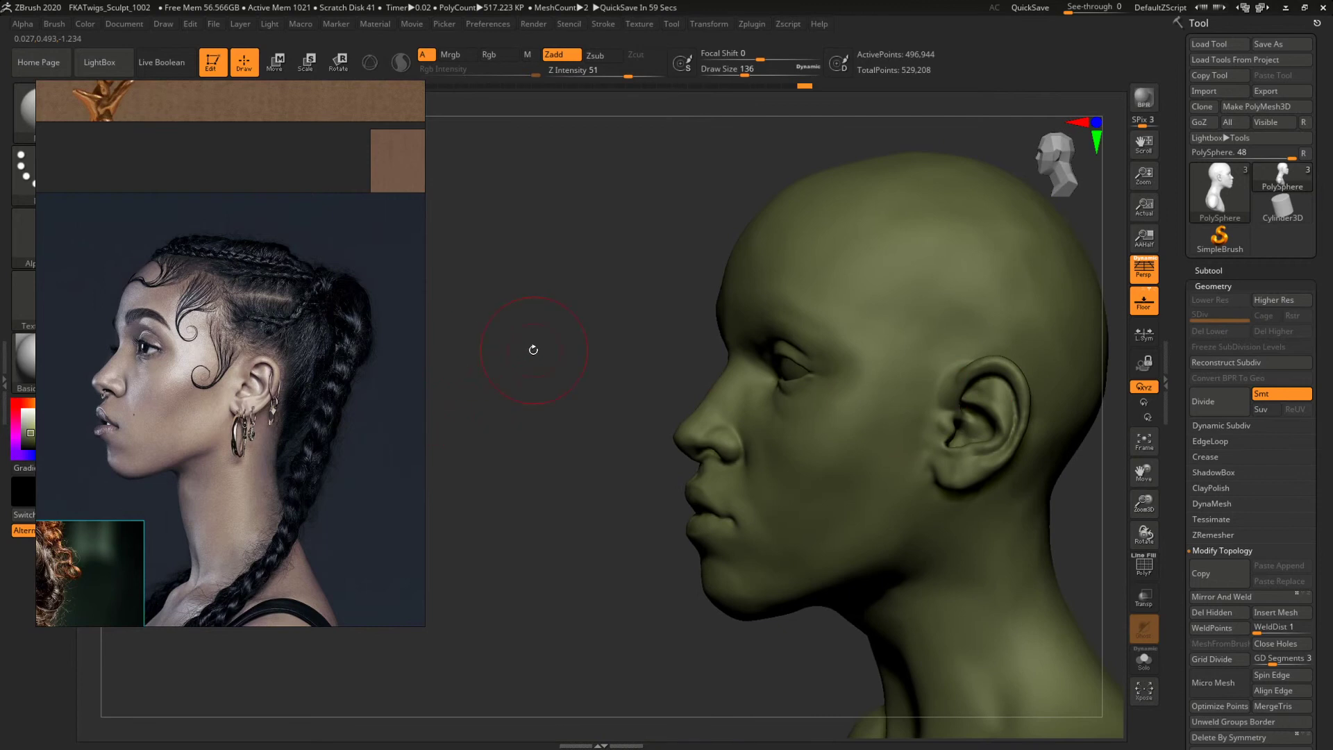
left_click_drag(574, 375, 601, 385)
left_click_drag(516, 511, 544, 477, "shift")
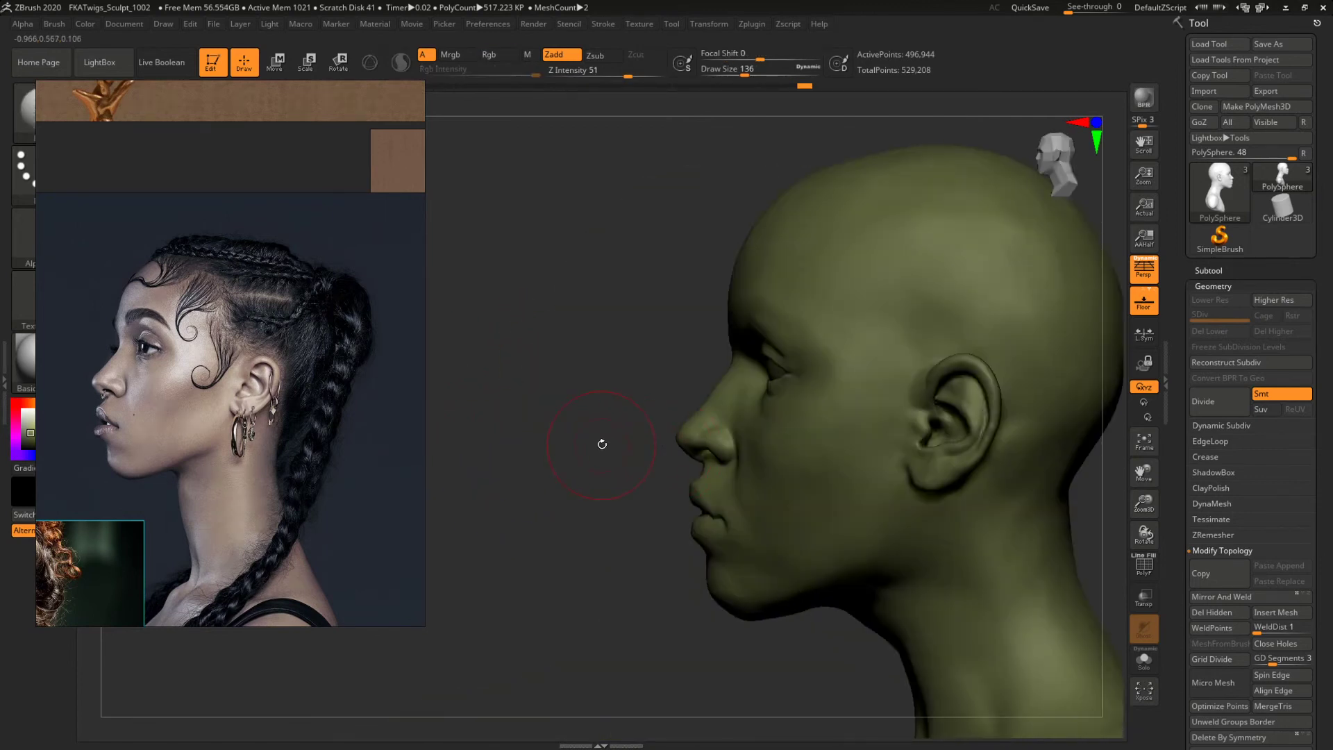
Set the Move brush's draw size to 136 over the nose and view the nose from a three-quarter angle below.
key("b")
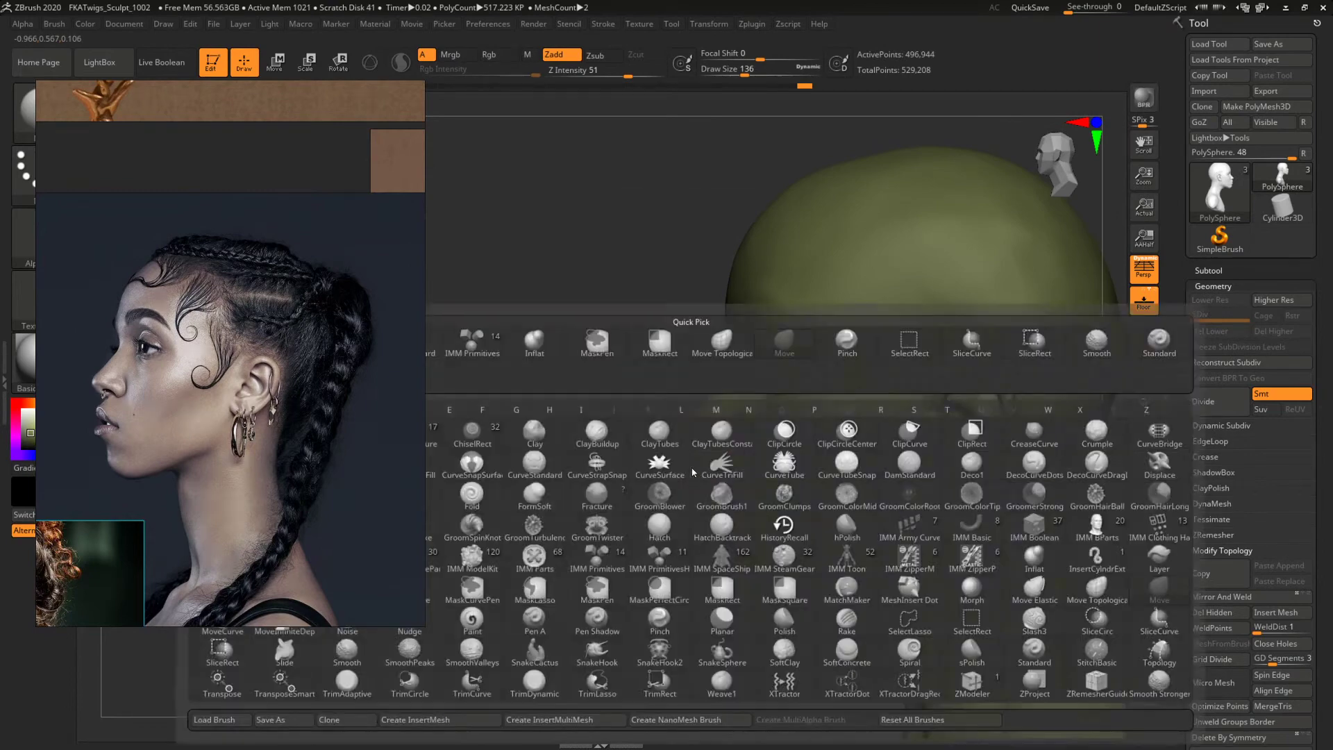
key("m")
key("v")
key("bracketright")
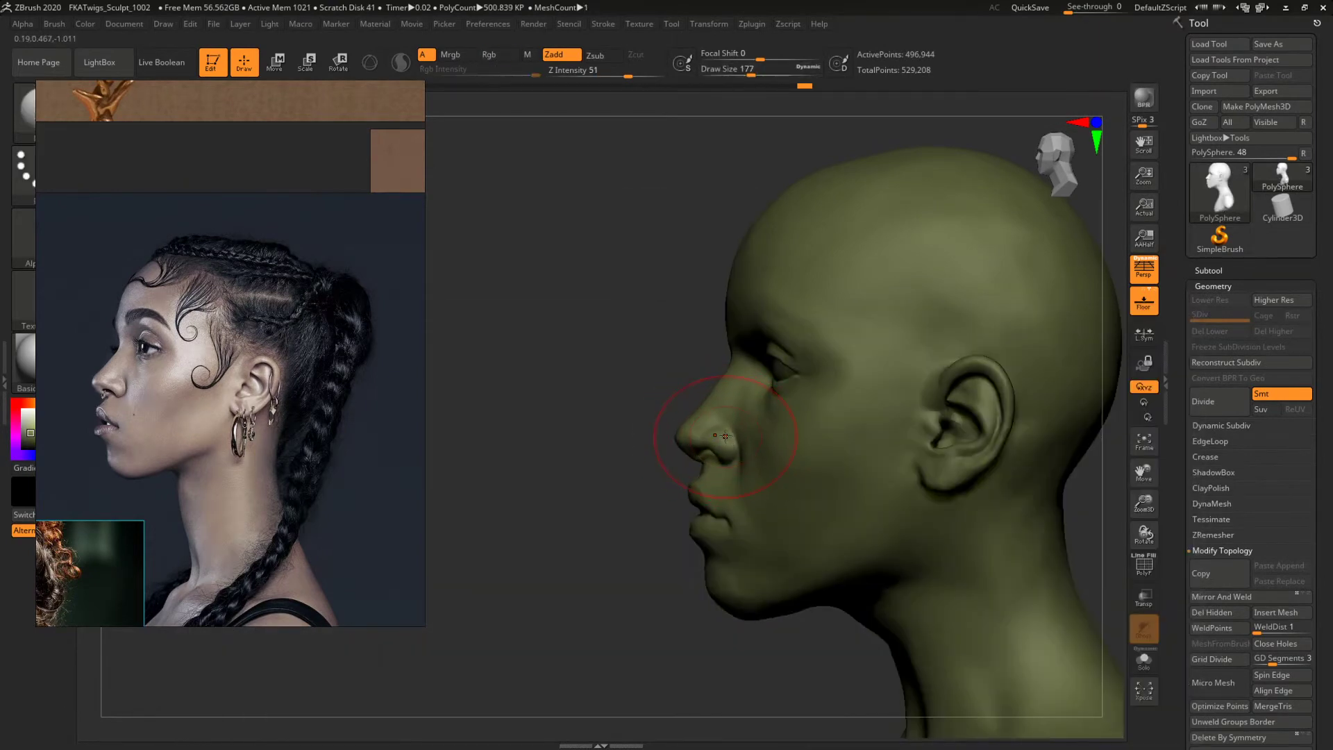
key("space")
left_click_drag(727, 435, 720, 435)
mouse_move(623, 479)
left_mouse_down()
mouse_move(528, 420)
mouse_move(556, 486)
left_mouse_up()
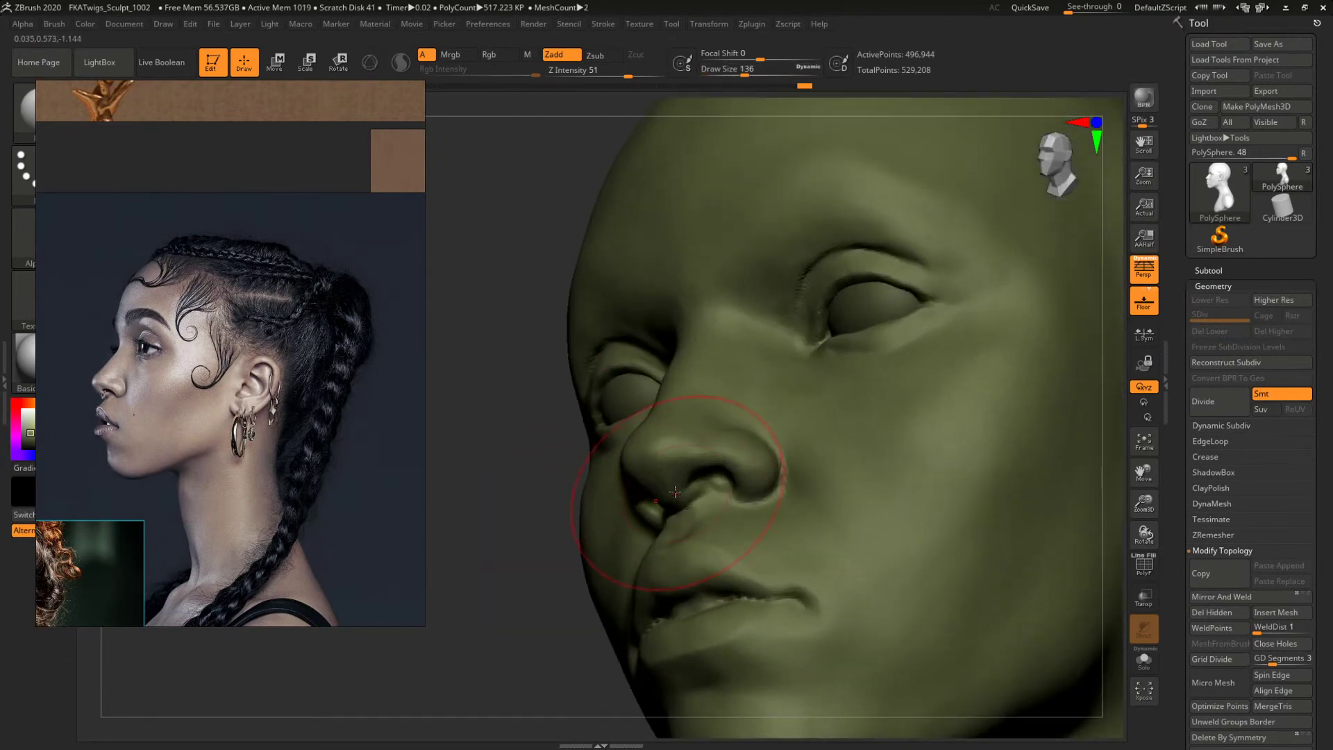
Build up the underside of the nose tip with the ClayBuildup brush at a draw size of 41.
key("b")
key("c")
key("t")
key("space")
left_click_drag(675, 486, 656, 486)
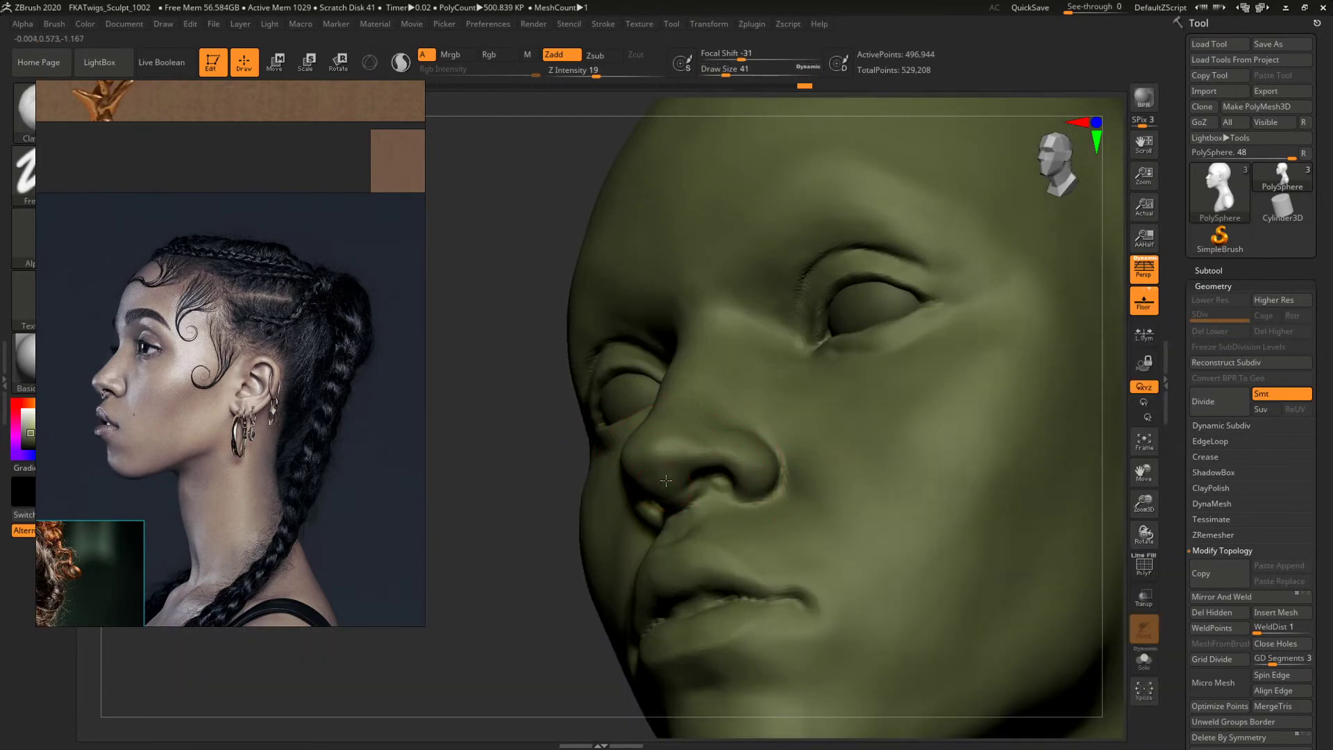
left_click_drag(454, 464, 420, 446, "shift")
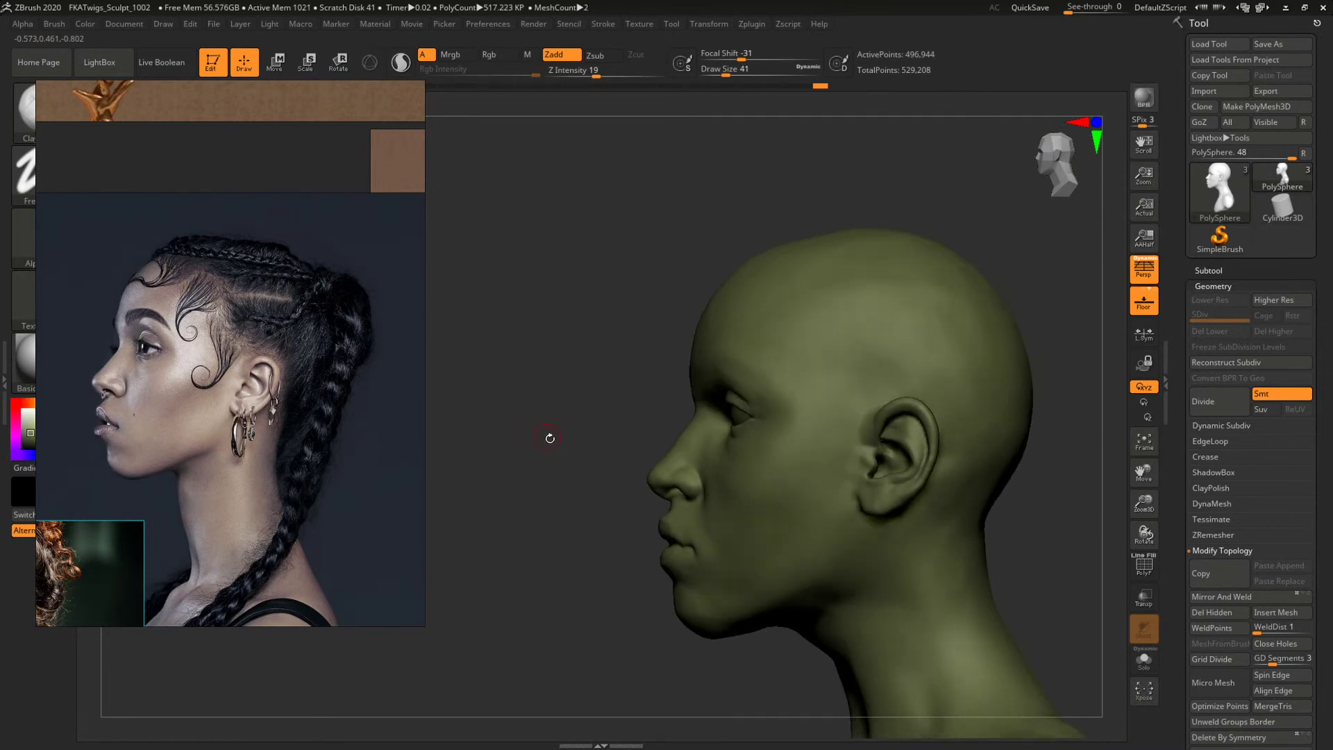
Sculpt the area between the nose and upper lip with the ClayBuildup brush at a draw size of 71.
left_click_drag(548, 437, 596, 449, "alt")
left_click_drag(968, 422, 962, 440)
left_click_drag(962, 440, 1007, 479, "alt")
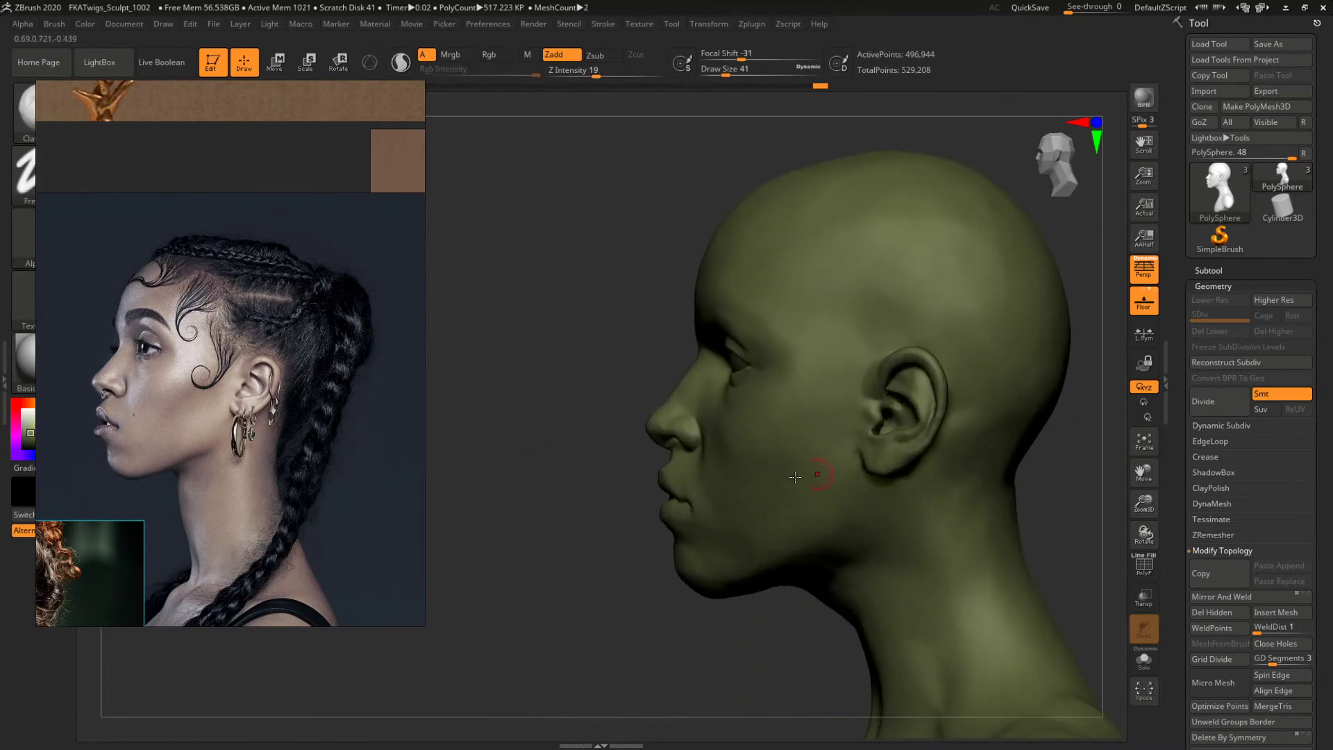
mouse_move(594, 445)
left_mouse_down("alt")
mouse_move(617, 463)
mouse_move(678, 453)
mouse_move(665, 456)
left_mouse_up("alt")
key("space")
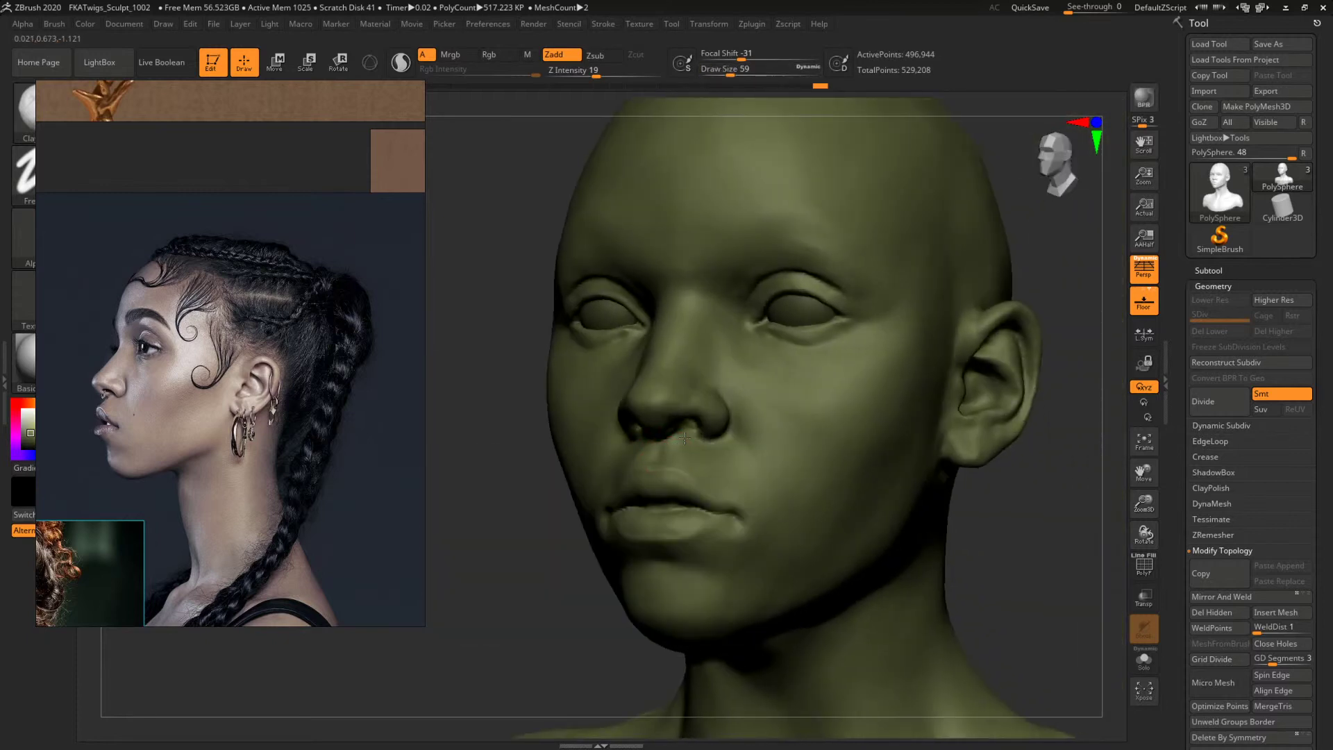
left_click_drag(1038, 525, 819, 459)
left_click_drag(926, 461, 1090, 628, "alt")
key("space")
left_click_drag(687, 462, 693, 462)
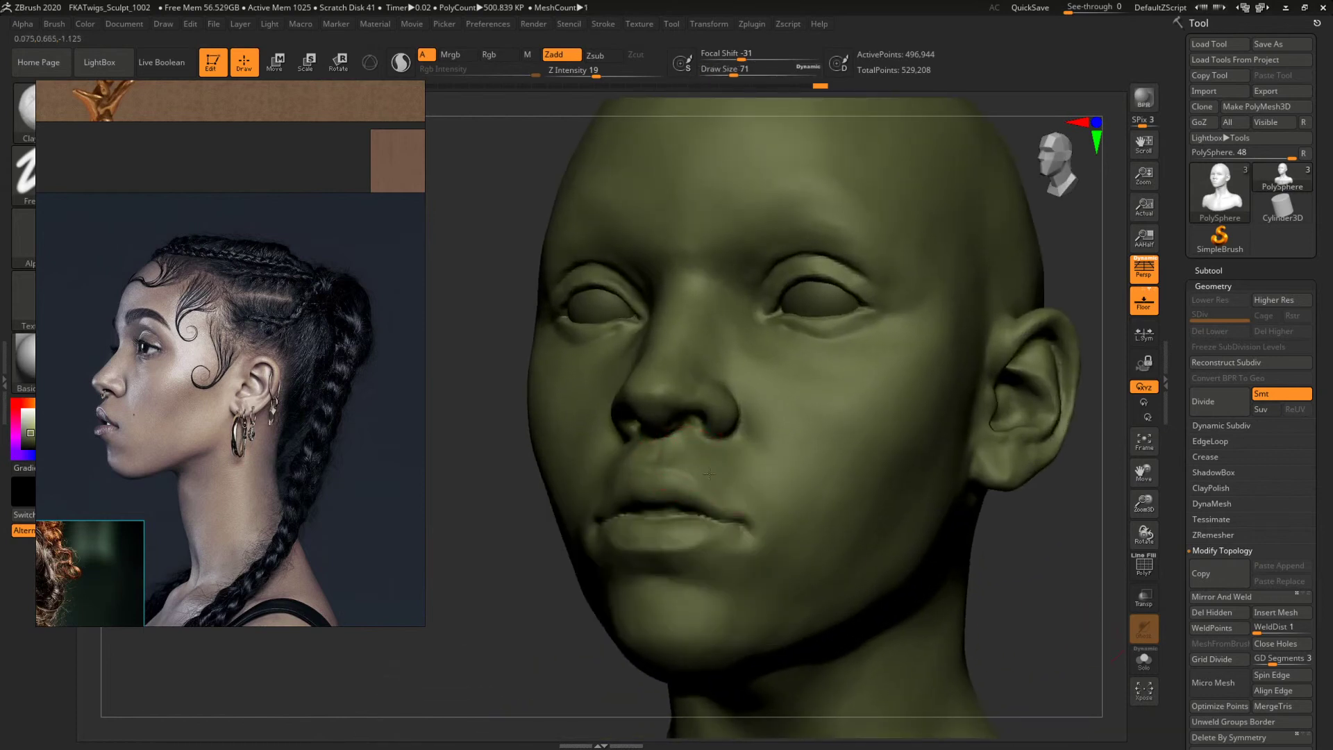
mouse_move(1042, 587)
left_mouse_down()
mouse_move(1085, 590)
mouse_move(896, 488)
mouse_move(836, 485)
mouse_move(917, 456)
mouse_move(1093, 491)
mouse_move(1003, 569)
mouse_move(1048, 564)
left_mouse_up()
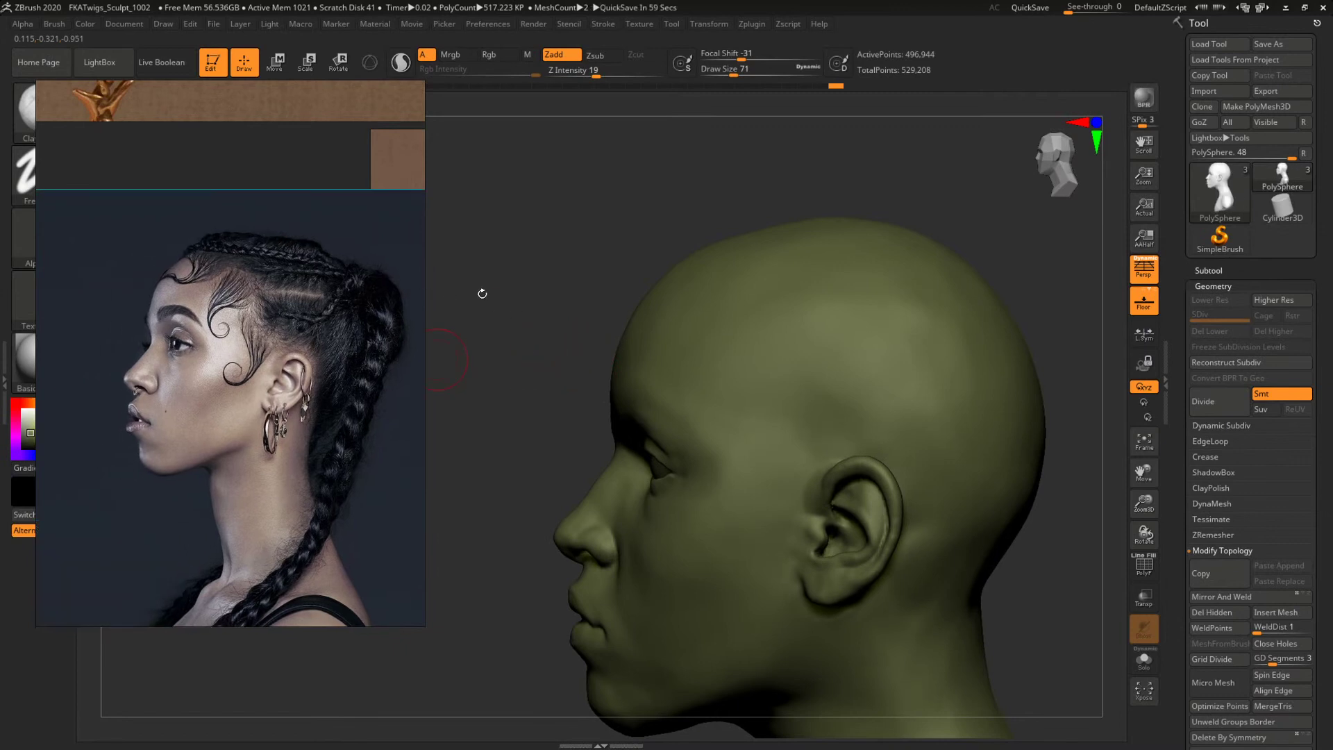
Build up the forehead above the brow with the ClayBuildup brush at a draw size of 97.
left_click_drag(500, 275, 530, 297)
key("space")
left_click_drag(641, 351, 643, 373)
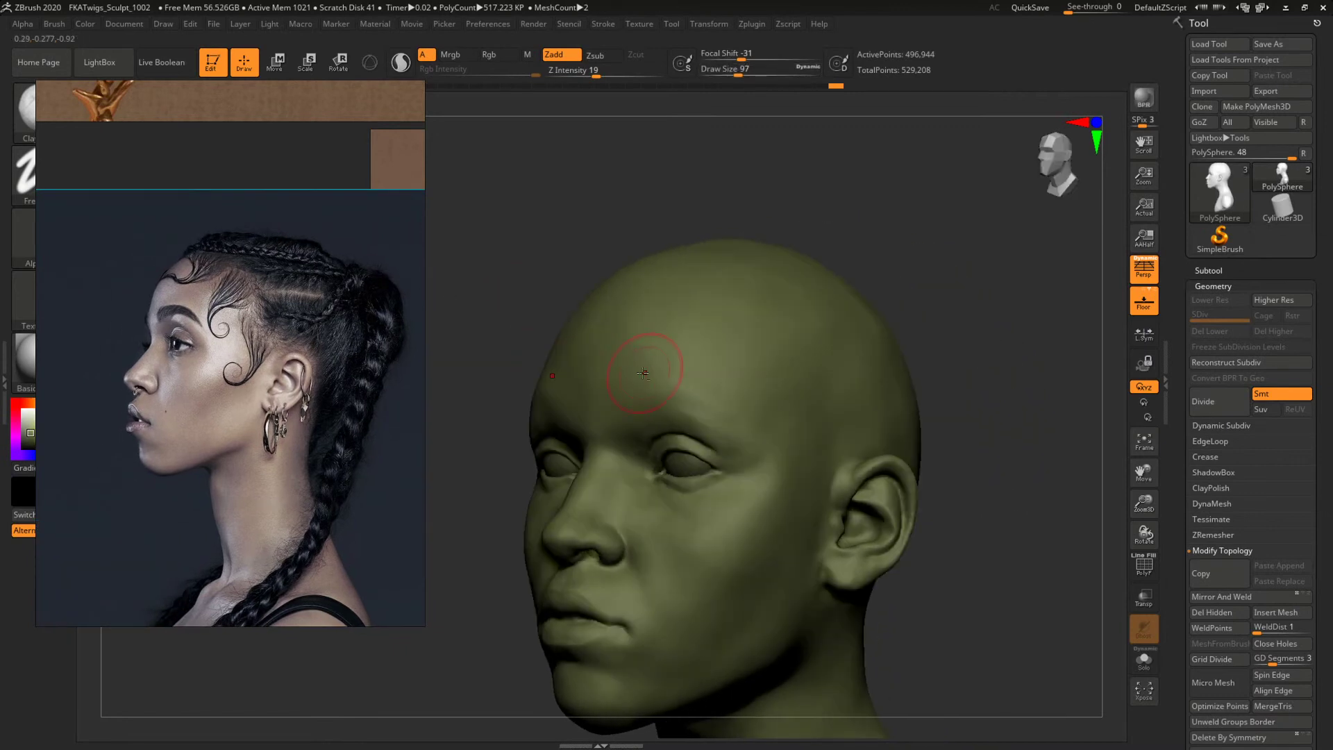
left_click_drag(840, 293, 1048, 329)
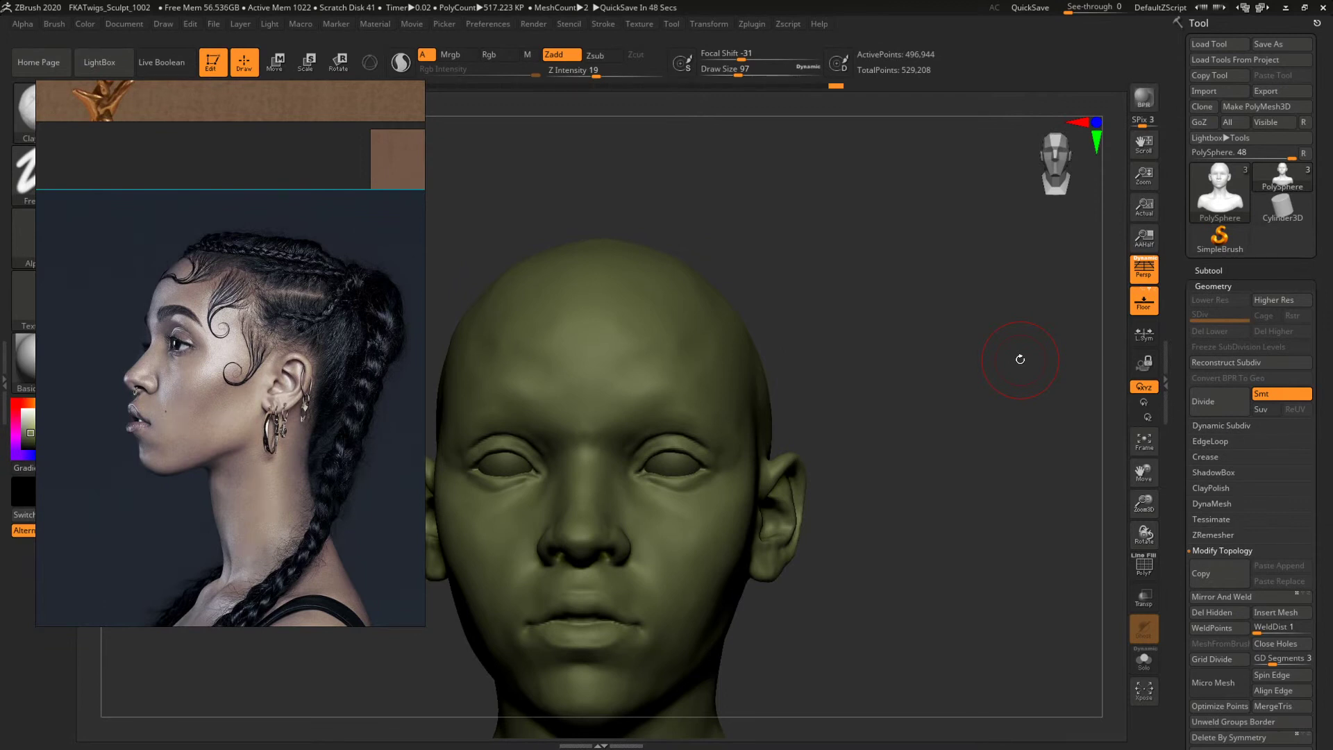
Zoom the profile reference in on the eye and brow, and sculpt the side of the forehead with the ClayBuildup brush.
scroll(140, 318, "up", 5)
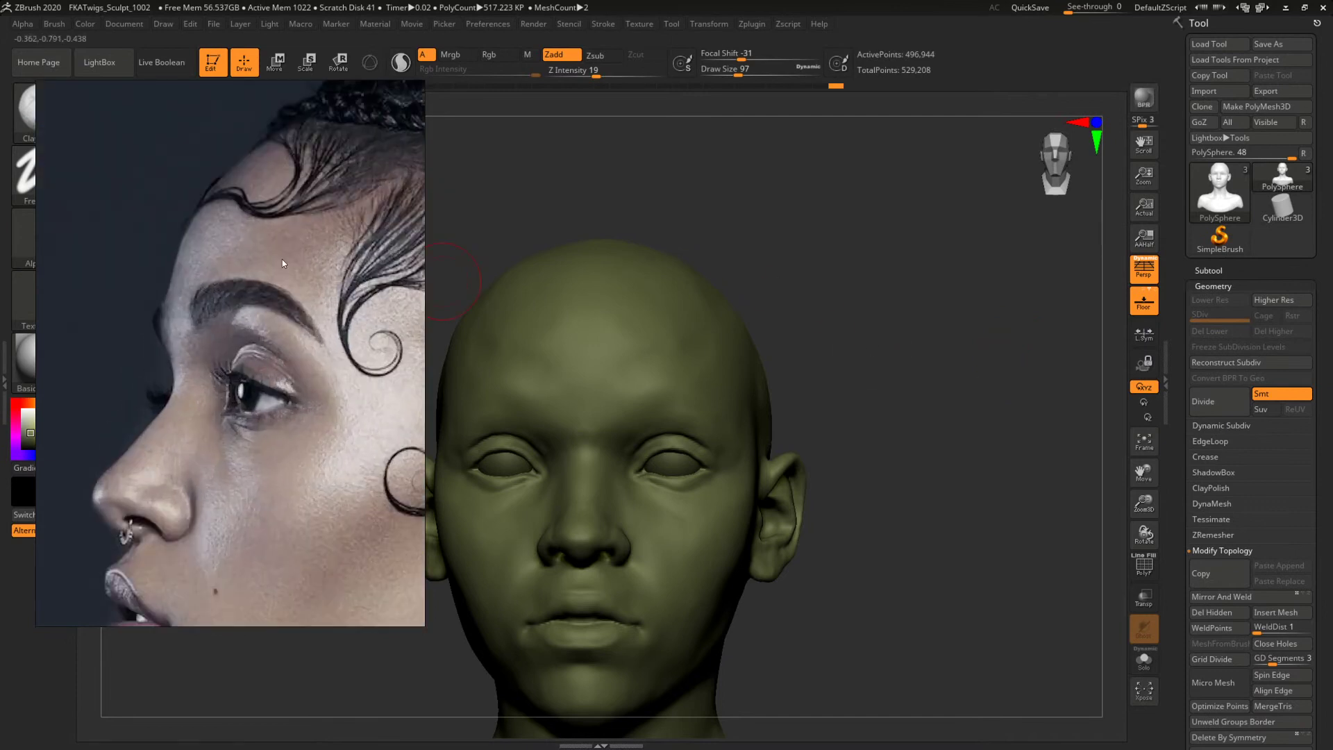
middle_click_drag(278, 260, 233, 292)
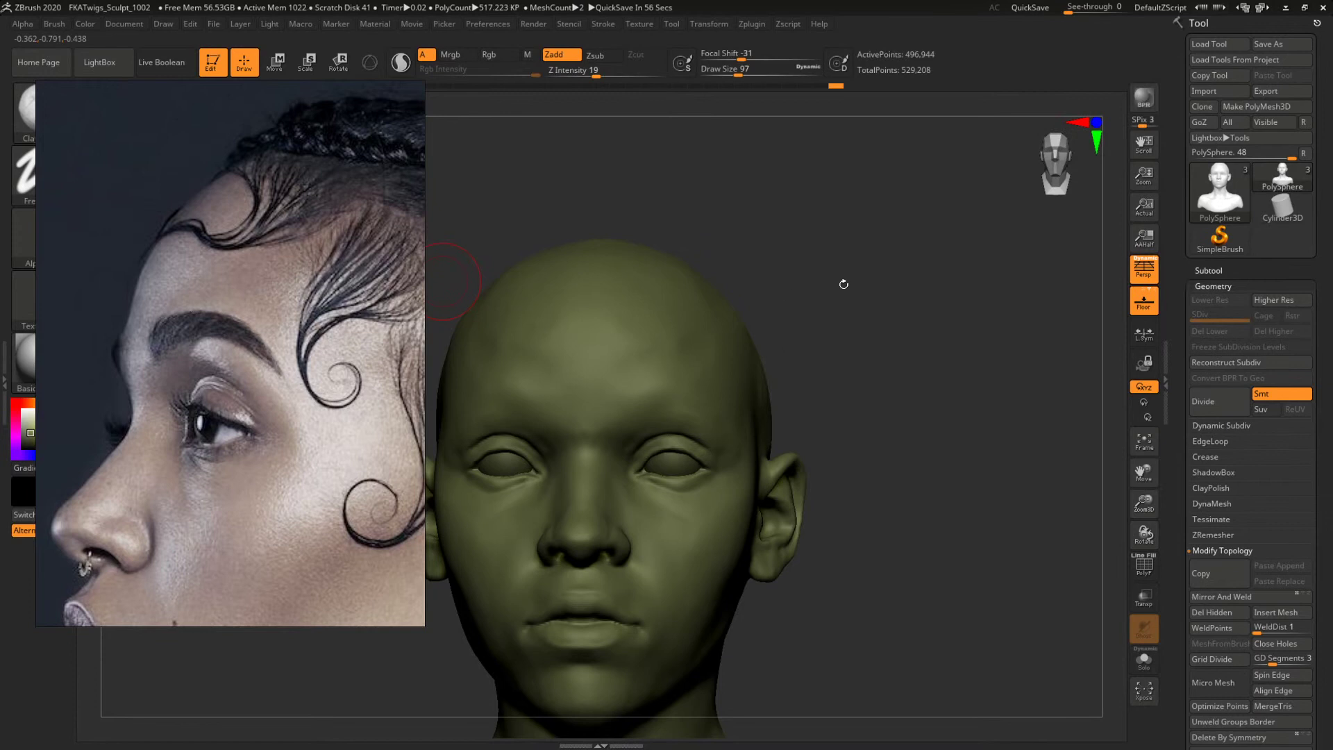
left_click_drag(843, 368, 694, 358)
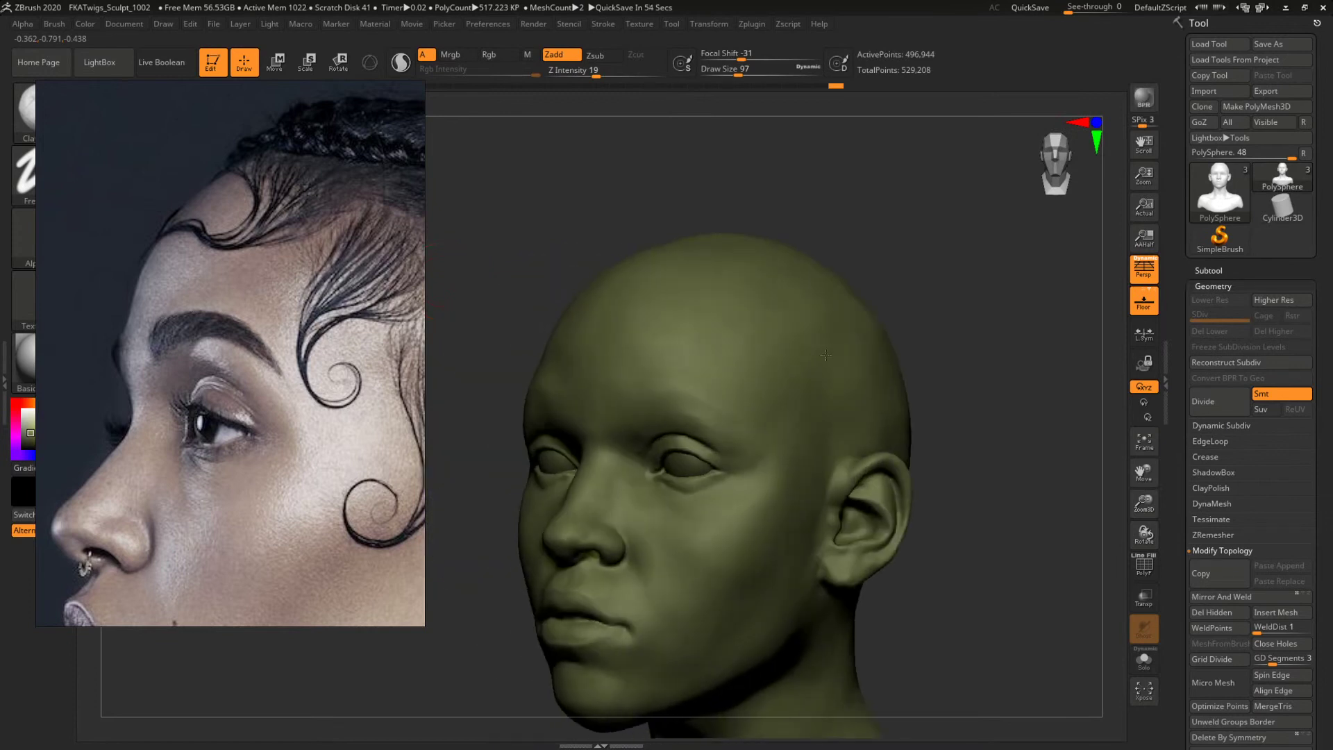
key("b")
key("c")
key("b")
right_click_drag(837, 303, 756, 384)
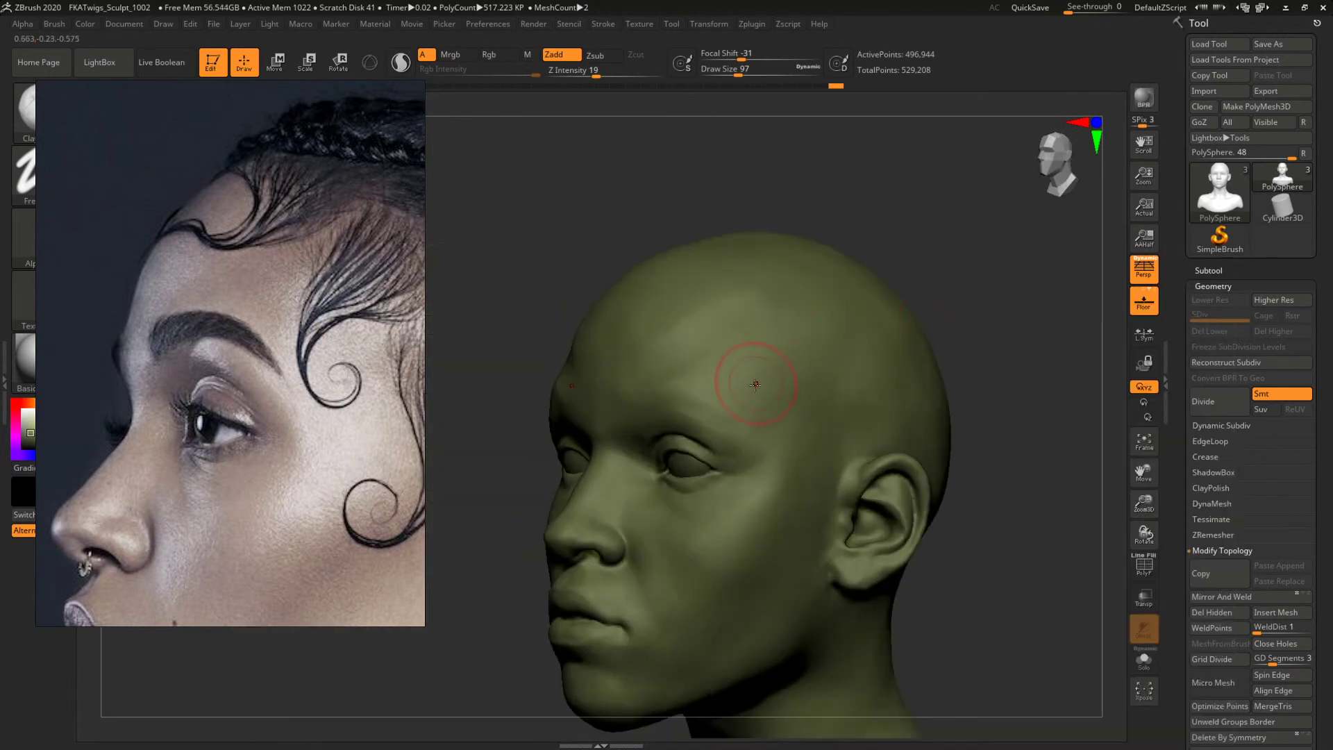
Shape the temple and the forehead above the eye with the ClayBuildup brush at a draw size of 128.
right_click_drag(977, 324, 997, 442)
right_click_drag(970, 369, 969, 332)
key("space")
left_click_drag(681, 366, 688, 366)
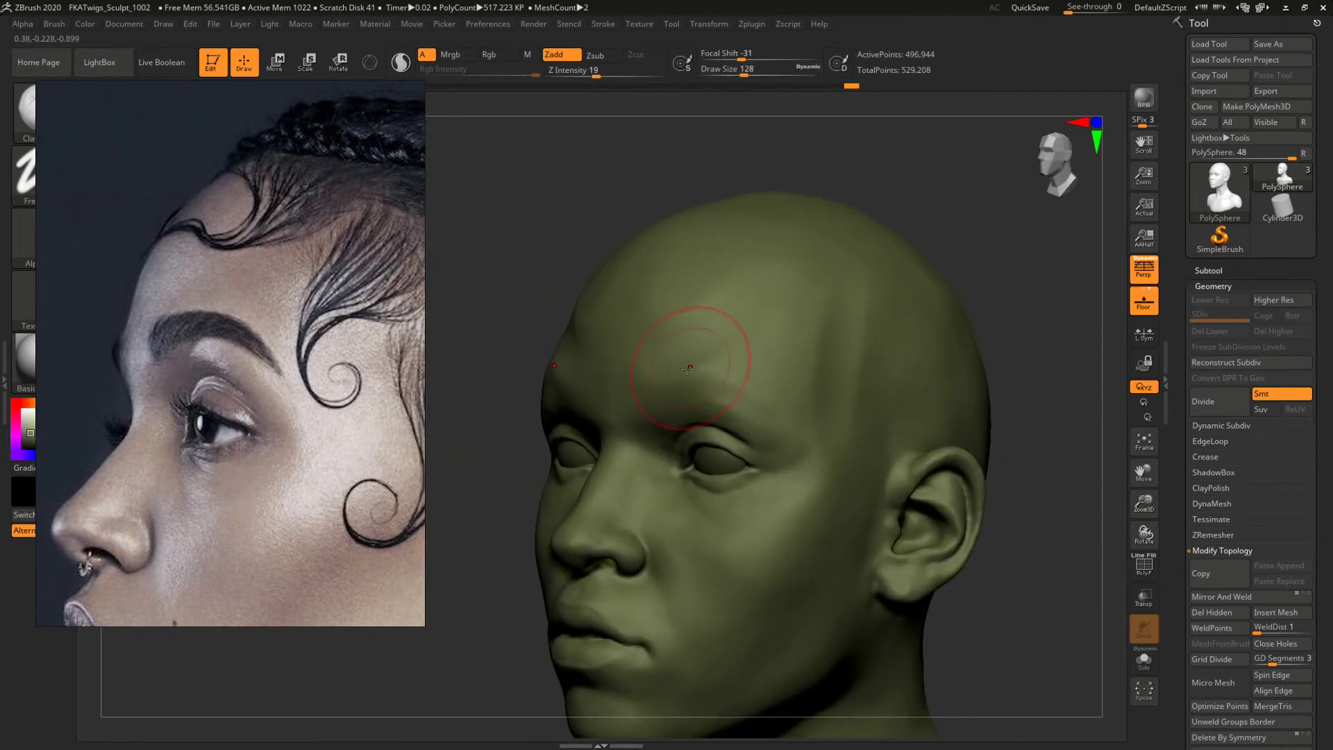
Fill out the forehead with broad ClayBuildup strokes, enlarging the draw size to 149 and 197.
mouse_move(896, 292)
right_mouse_down()
mouse_move(1032, 254)
mouse_move(803, 279)
right_mouse_up()
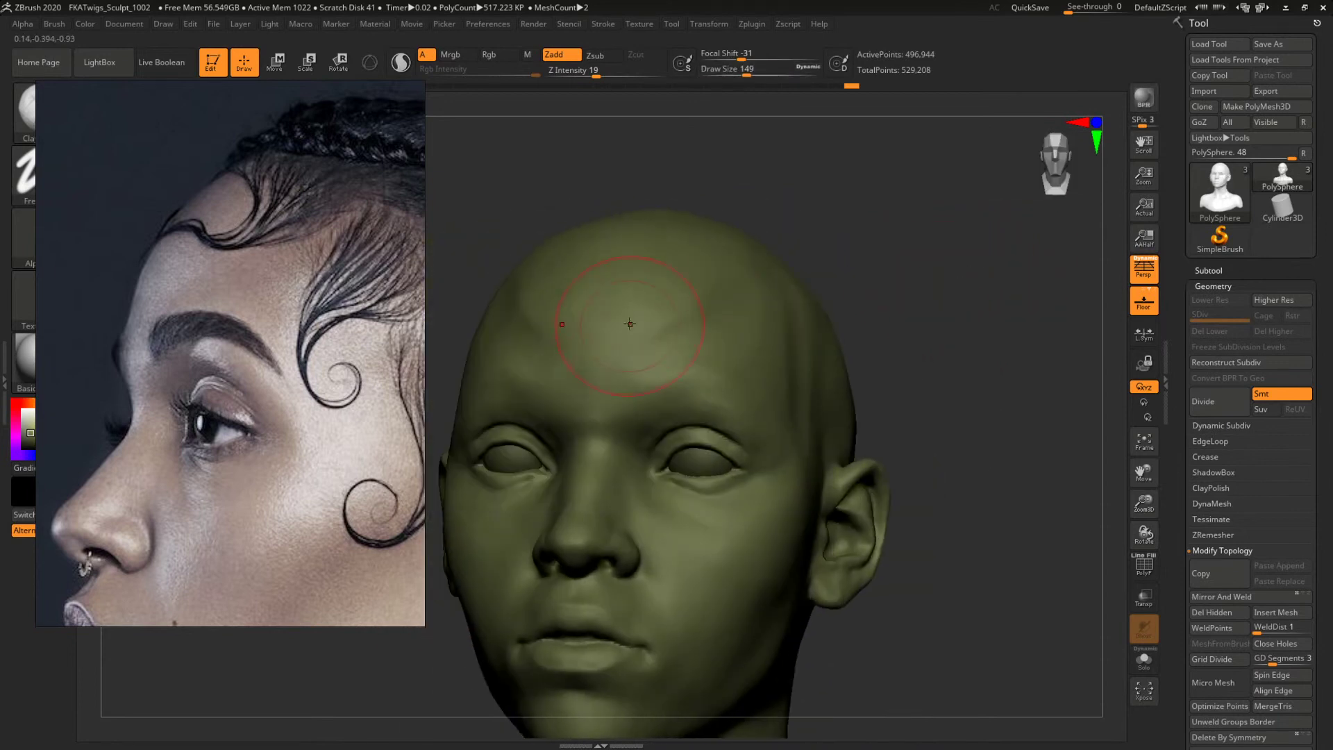
key("bracketright")
key("space")
mouse_move(667, 329)
left_mouse_down()
mouse_move(715, 403)
mouse_move(648, 325)
left_mouse_up()
left_click_drag(746, 268, 609, 351)
right_click_drag(986, 282, 669, 256)
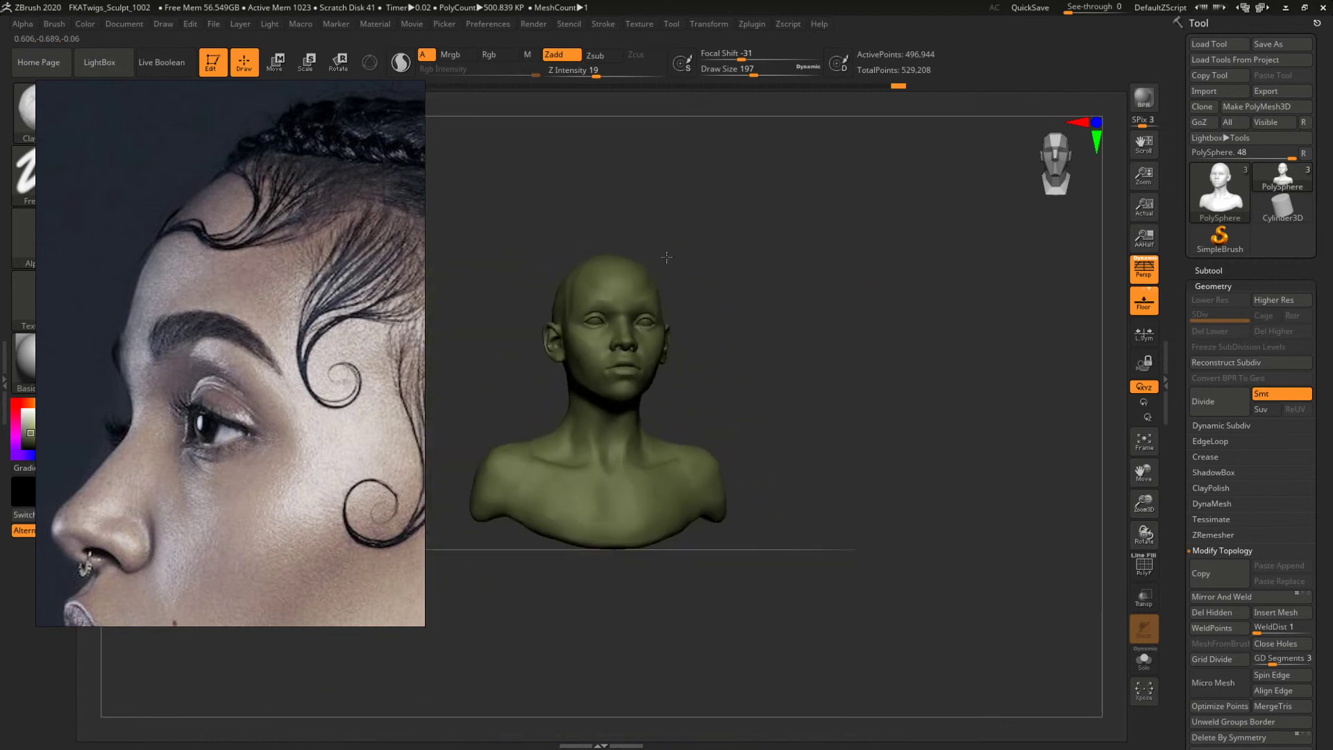
Refine the forehead from a three-quarter view with the ClayBuildup brush at a draw size of 112.
right_click_drag(972, 313, 725, 246)
right_click_drag(643, 252, 680, 264)
key("space")
left_click_drag(697, 356, 685, 357)
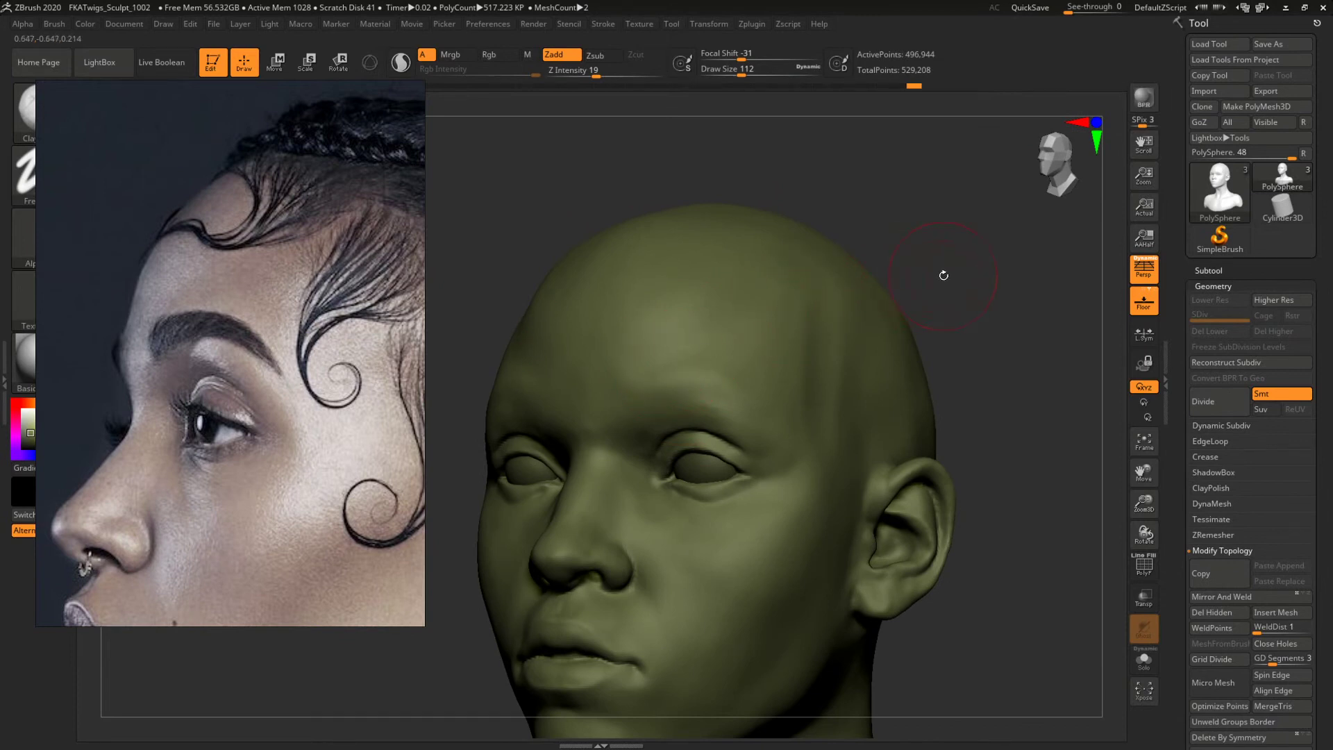
Compare the brow, eye and nose of the head's profile with the side-view reference photo.
right_click_drag(944, 275, 806, 297)
scroll(113, 412, "down", 4)
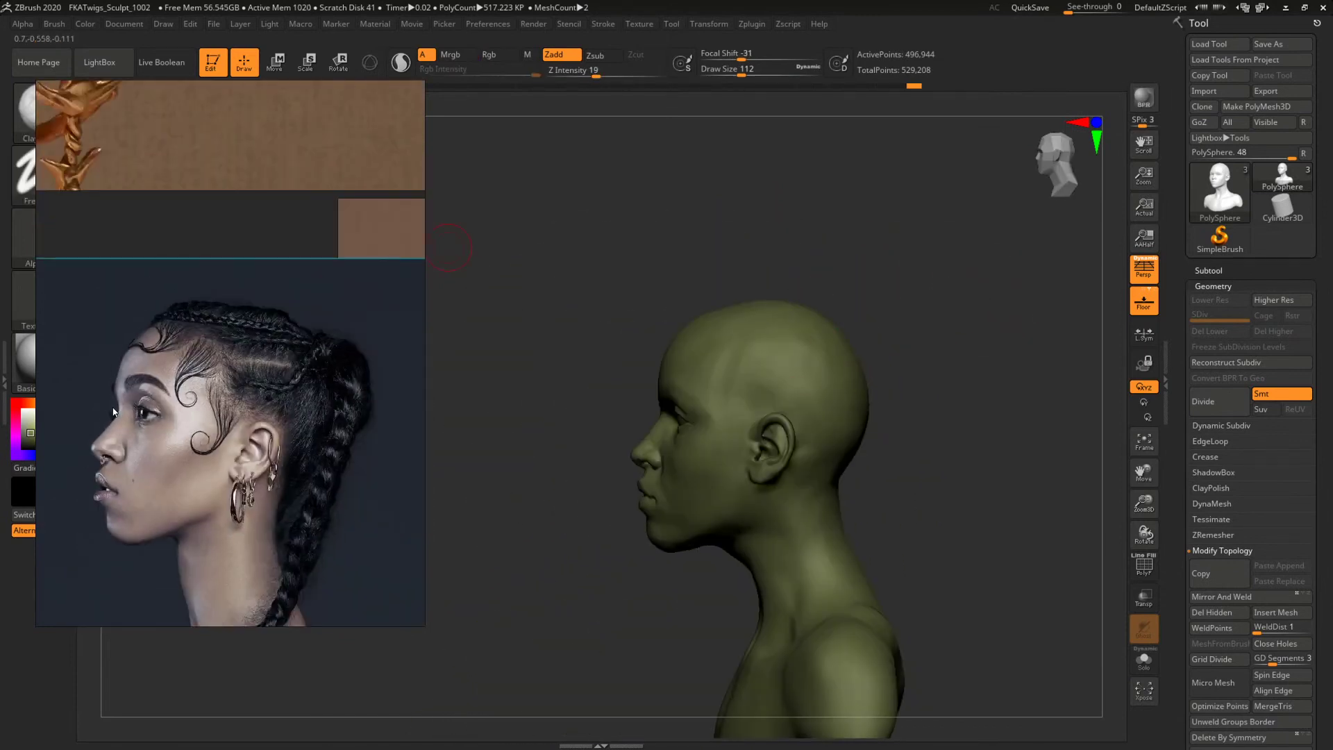
right_click_drag(980, 346, 1069, 347)
right_click_drag(544, 250, 526, 250)
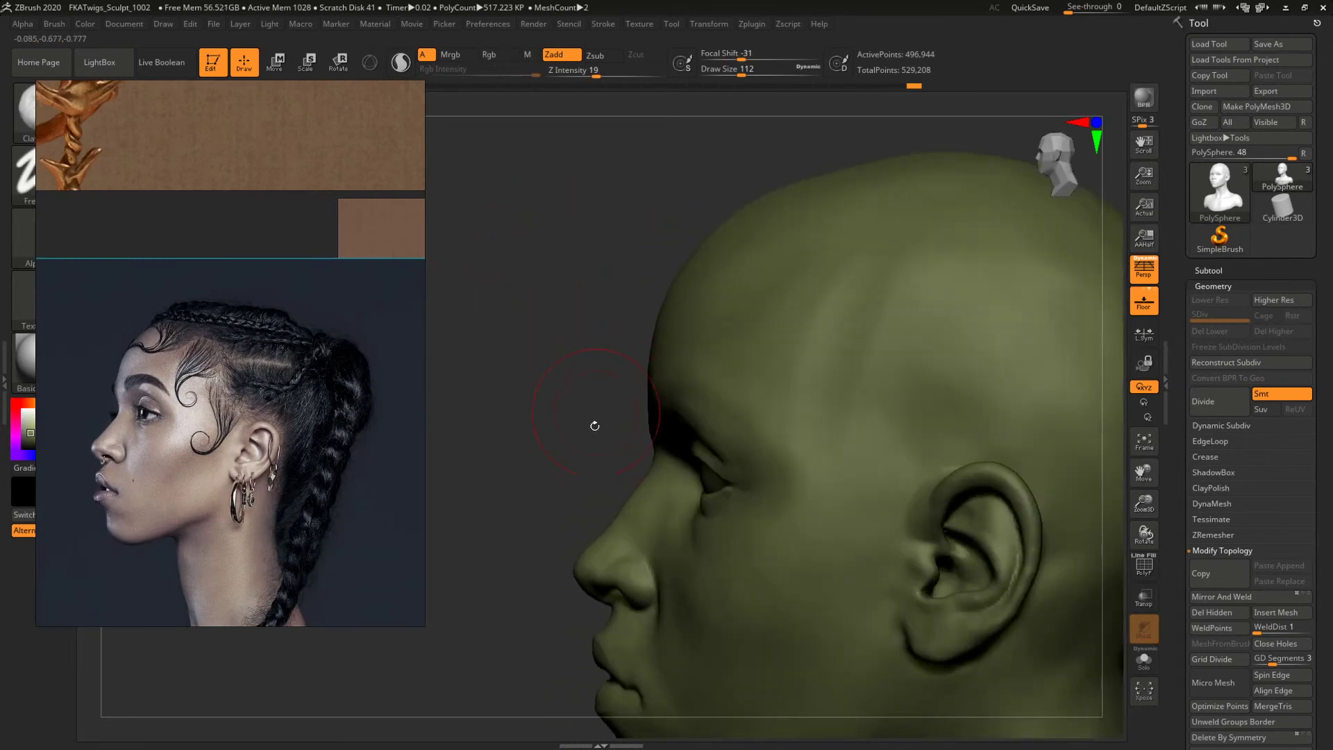
scroll(146, 412, "up", 5)
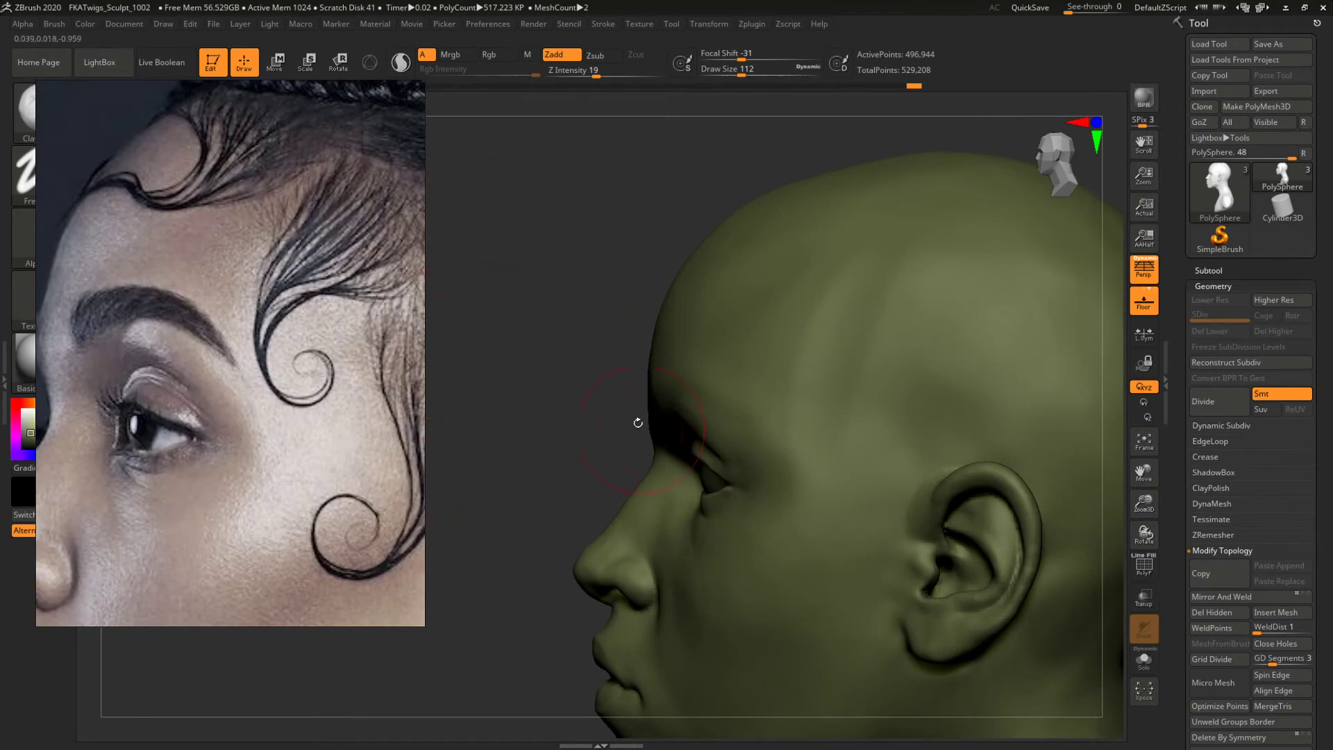
left_click_drag(603, 350, 931, 410)
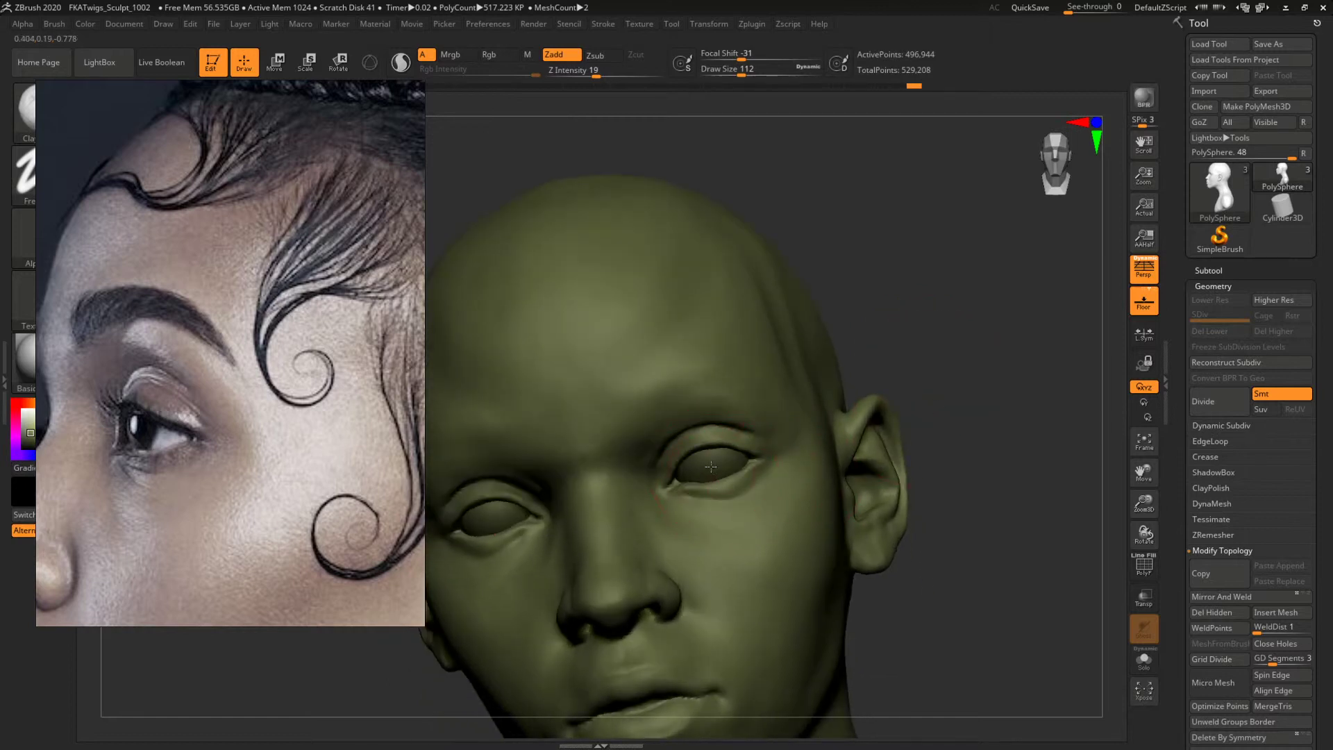
Select the eyeball subtool, turn off perspective, and move the eyes slightly forward in profile with the transpose line.
left_click(711, 467, "alt")
left_click_drag(1048, 468, 948, 477, "shift")
key("w")
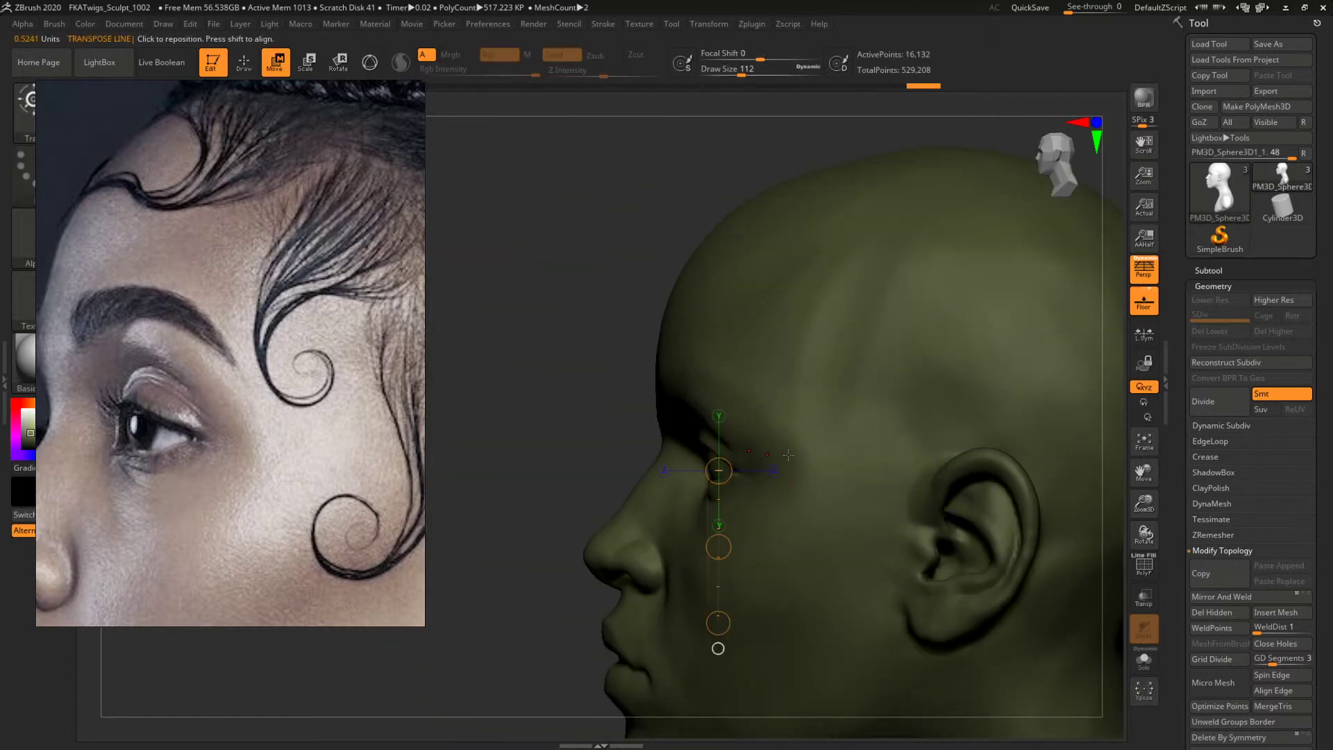
left_click_drag(766, 448, 505, 448)
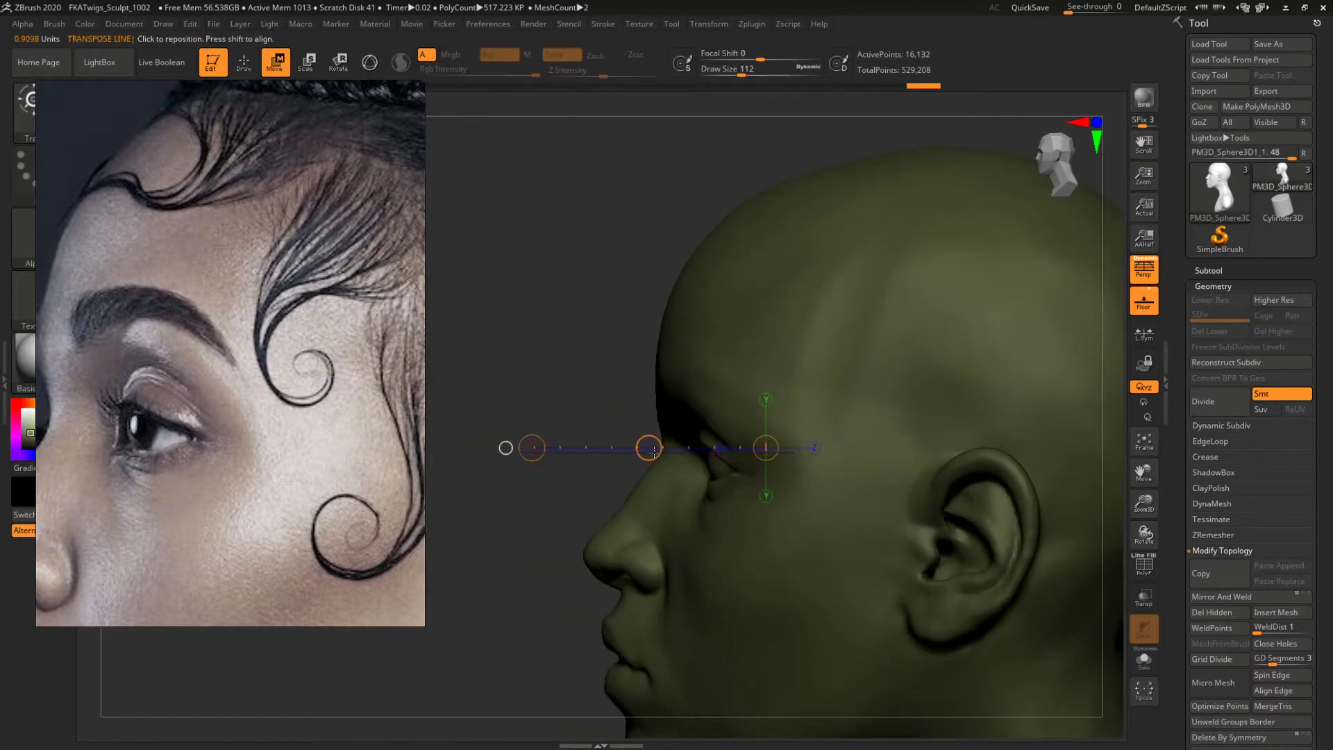
key("p")
left_click_drag(758, 391, 556, 391, "shift")
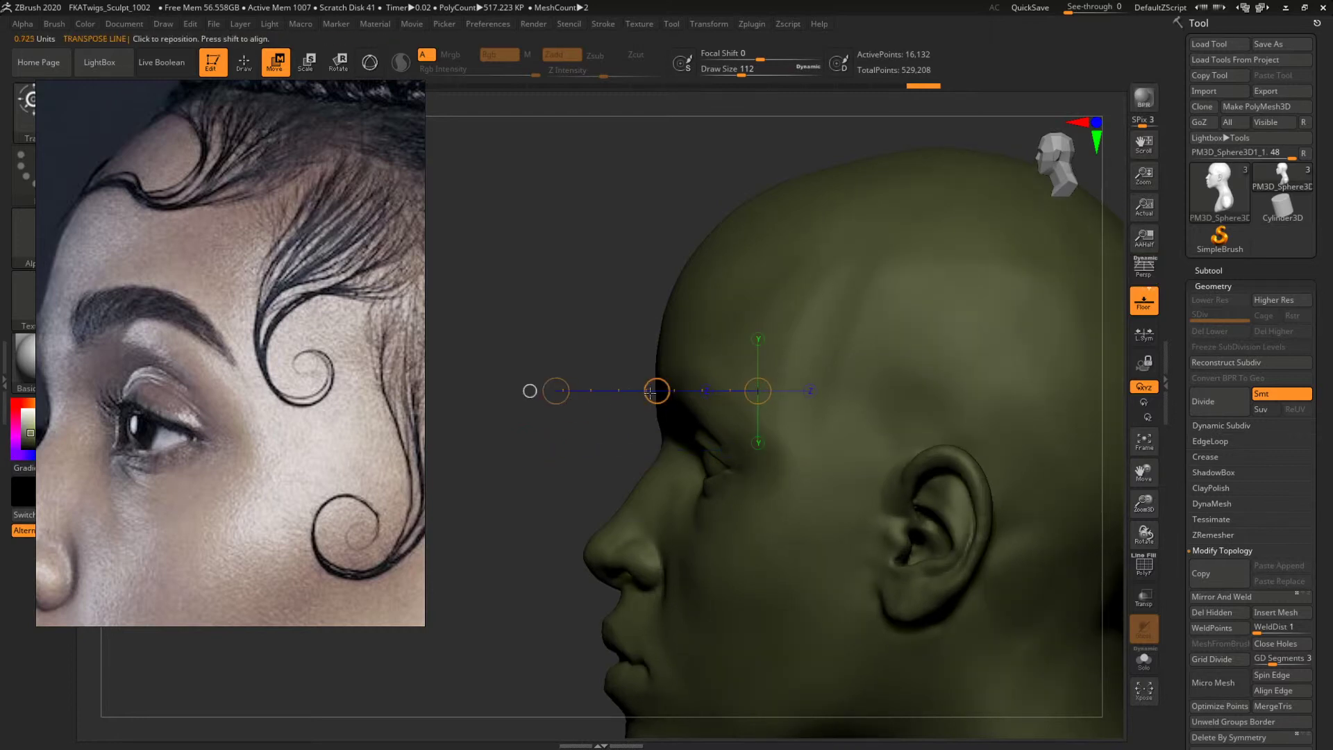
left_click_drag(654, 393, 647, 393)
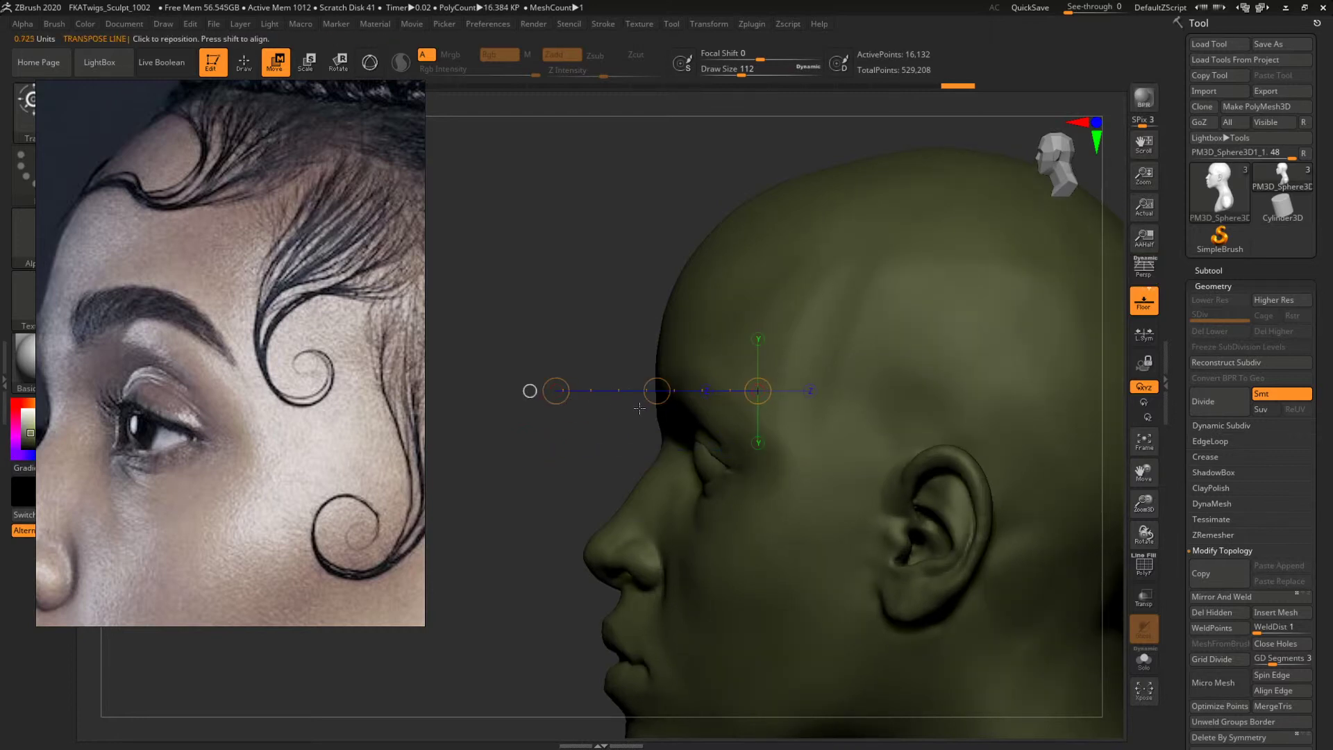
Activate the head subtool with the Move brush at a draw size of 80, and undo the trial stroke on the eyelid.
left_click_drag(560, 511, 657, 465)
key("b")
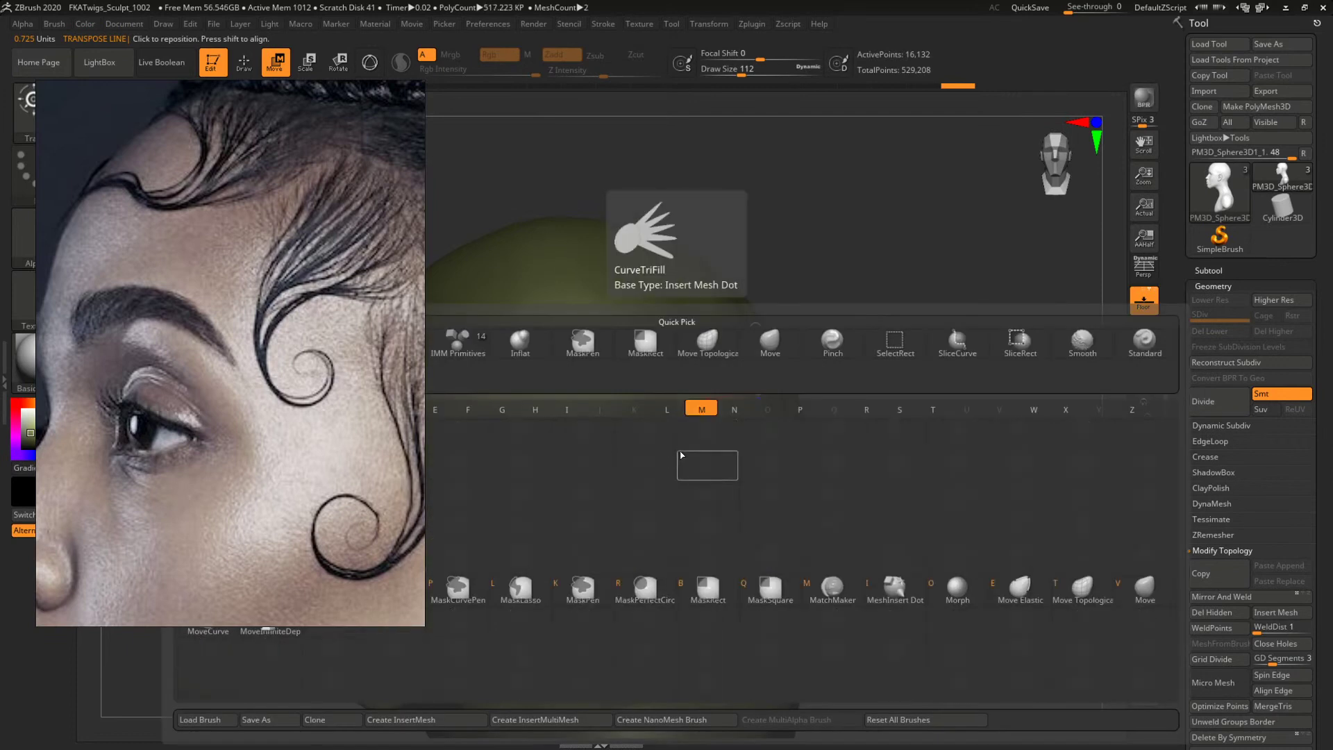
key("m")
key("v")
left_click(687, 421, "alt")
left_click_drag(911, 424, 947, 261)
mouse_move(667, 373)
left_mouse_down()
mouse_move(658, 361)
mouse_move(714, 380)
mouse_move(678, 370)
mouse_move(637, 389)
left_mouse_up()
key("ctrl+z")
key("space")
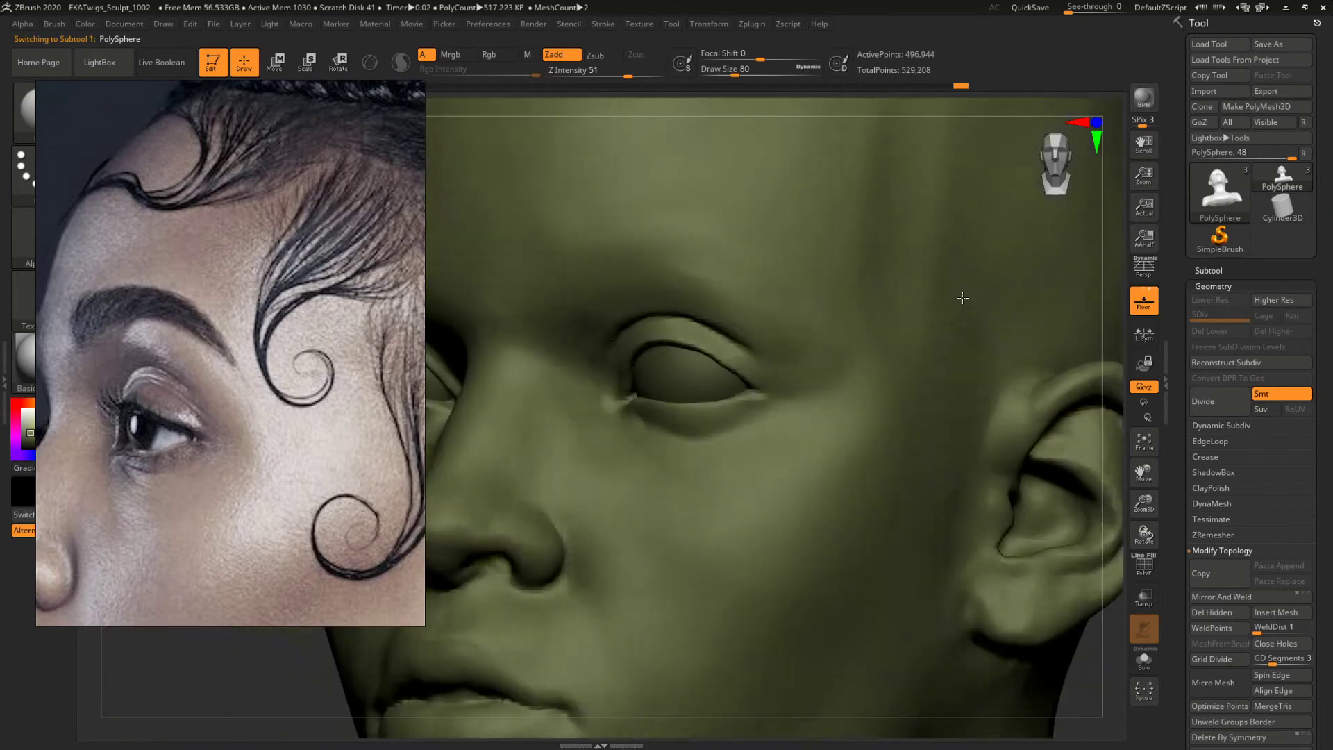
Try to fit the eyelids around the eyeball from below and above with the Move brush at a draw size of 65.
right_click_drag(871, 345, 737, 307)
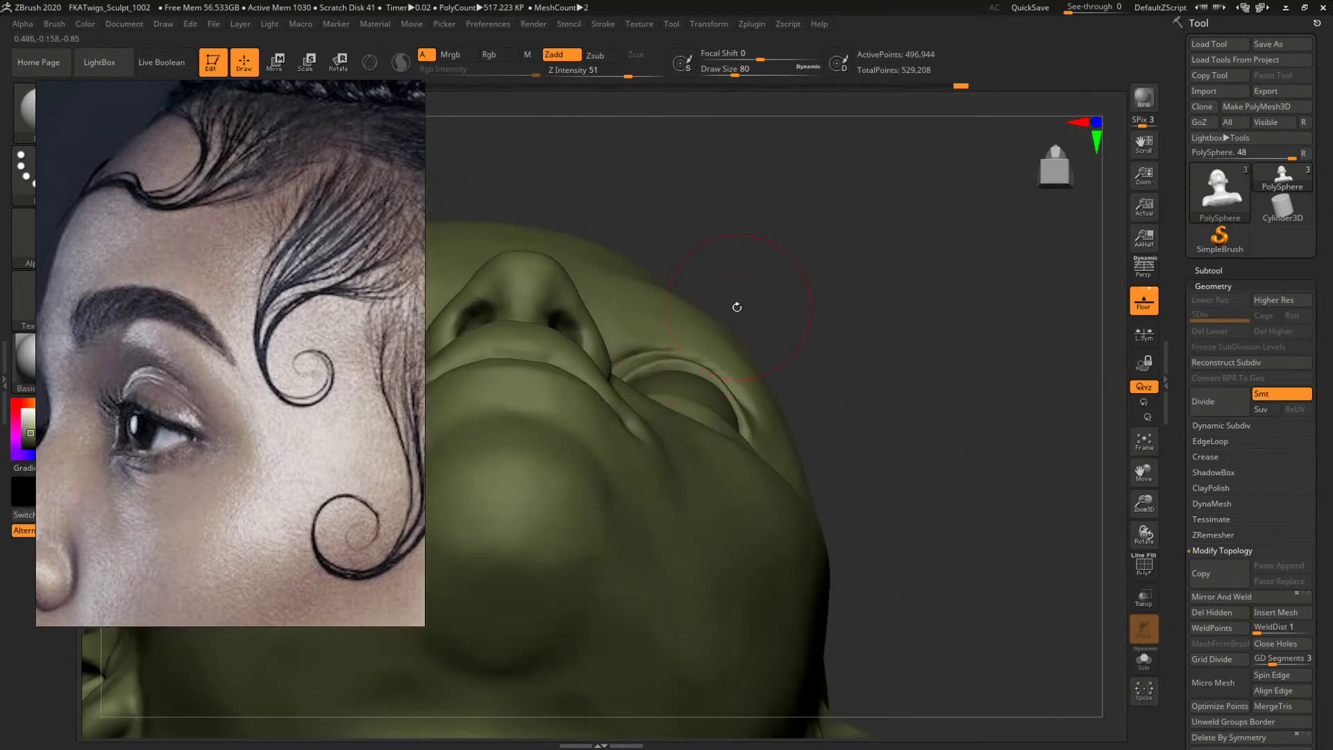
key("space")
mouse_move(654, 382)
left_mouse_down()
mouse_move(658, 363)
mouse_move(738, 404)
left_mouse_up()
right_click_drag(739, 389, 679, 336)
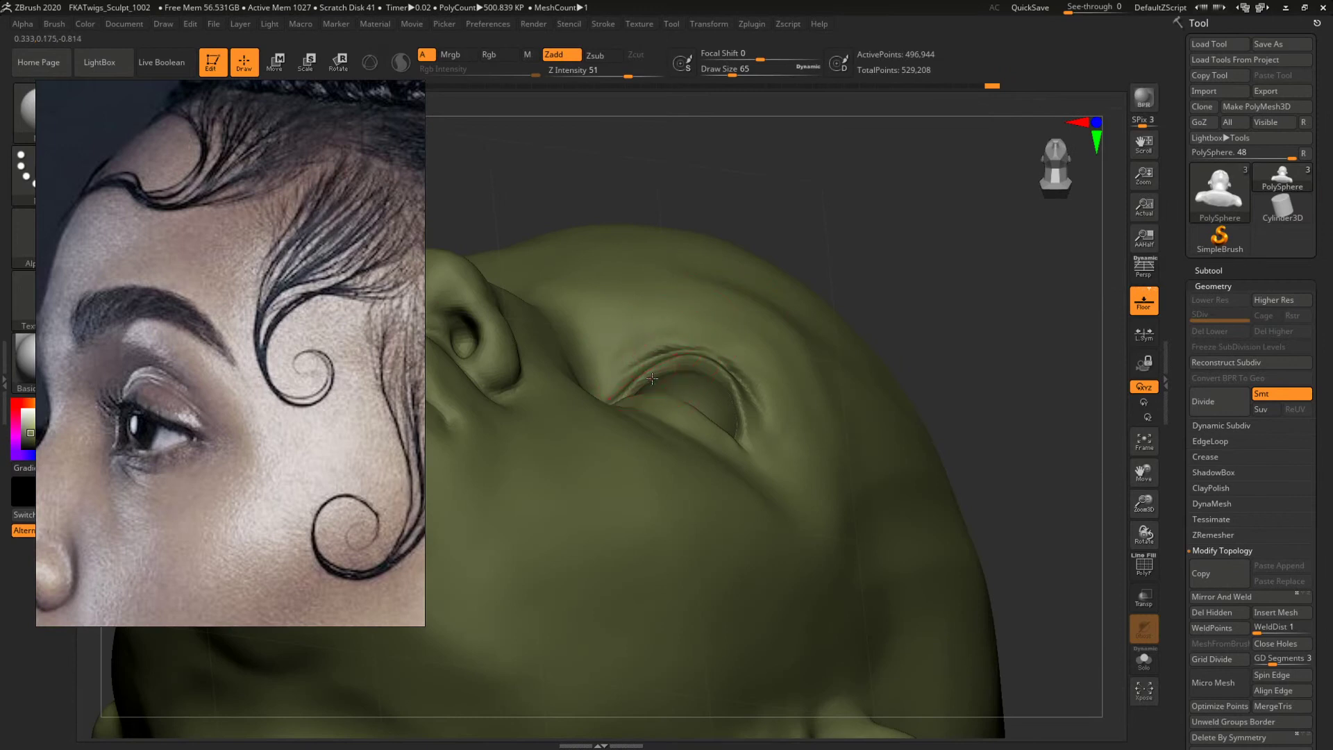
right_click_drag(913, 258, 734, 411)
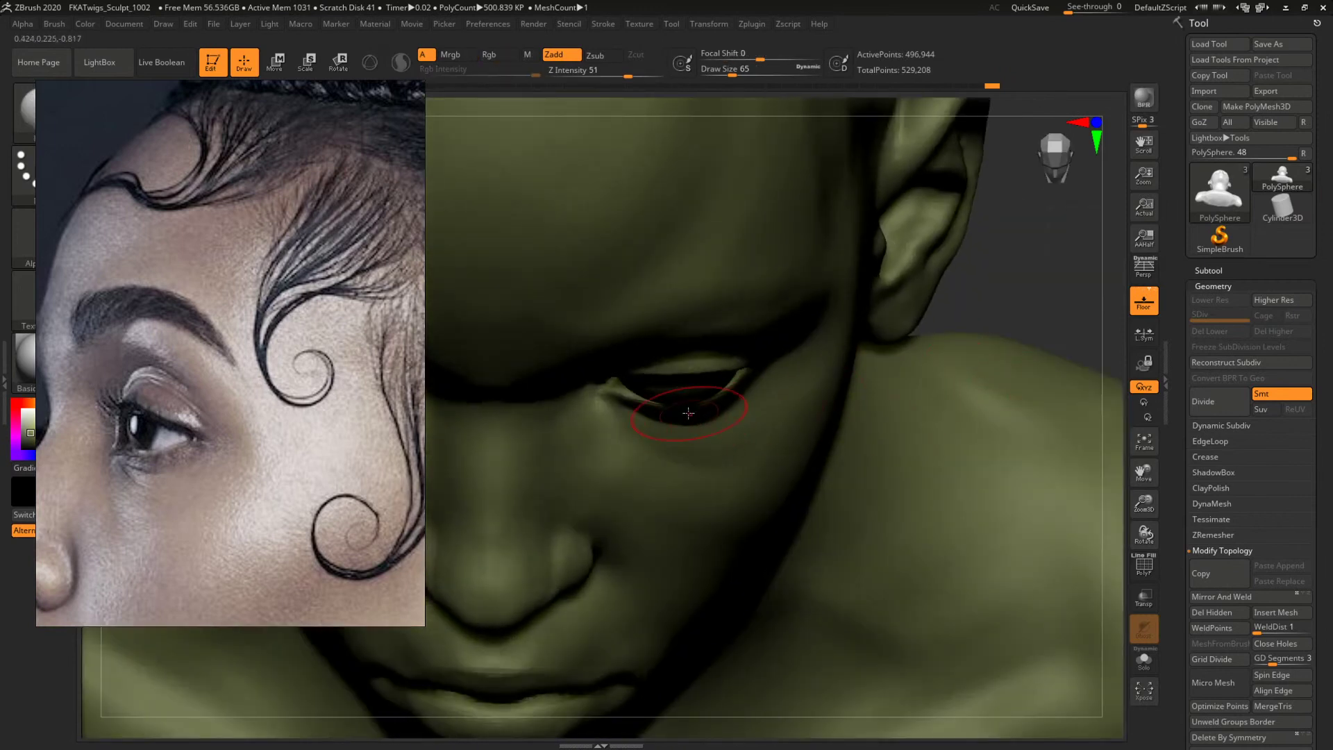
right_click_drag(1073, 347, 745, 416)
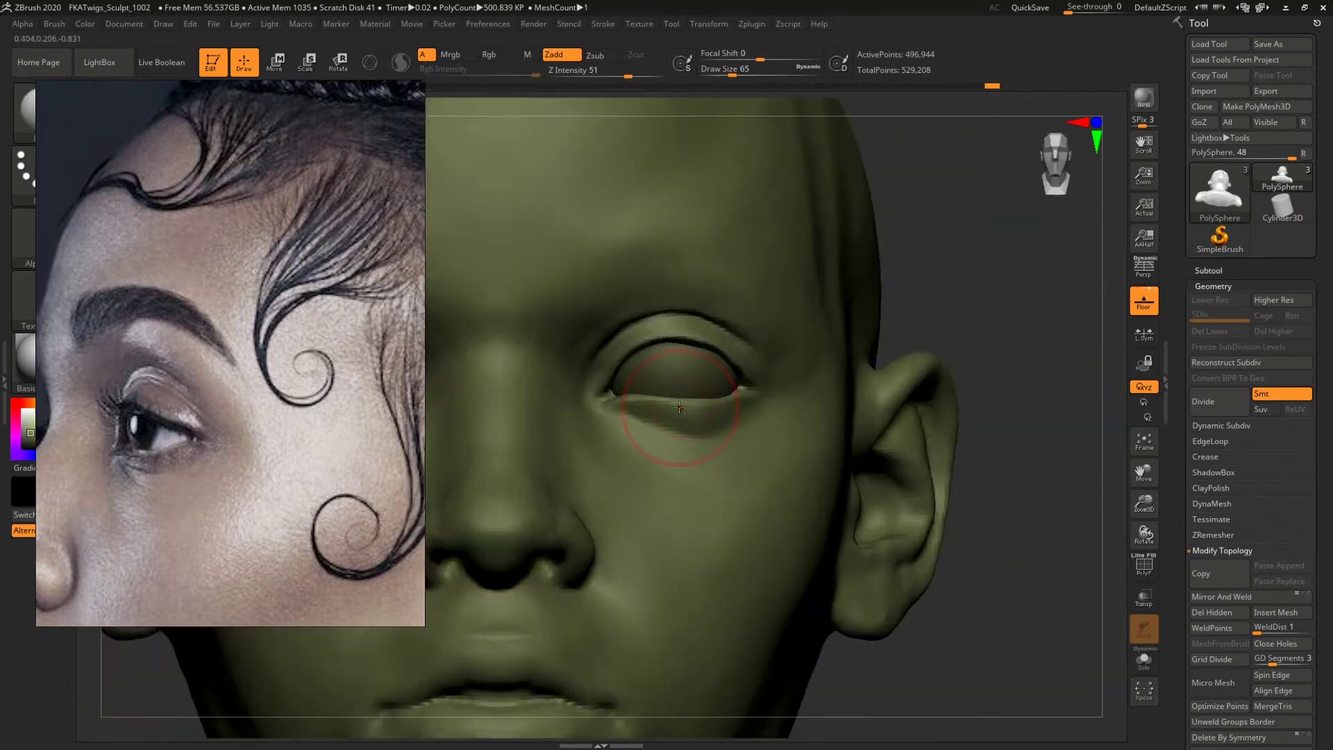
Try to adjust the lower eyelid's edge with the Move brush at a draw size of 49.
right_click_drag(916, 360, 901, 444, "ctrl")
key("bracketleft")
left_click_drag(696, 394, 687, 397)
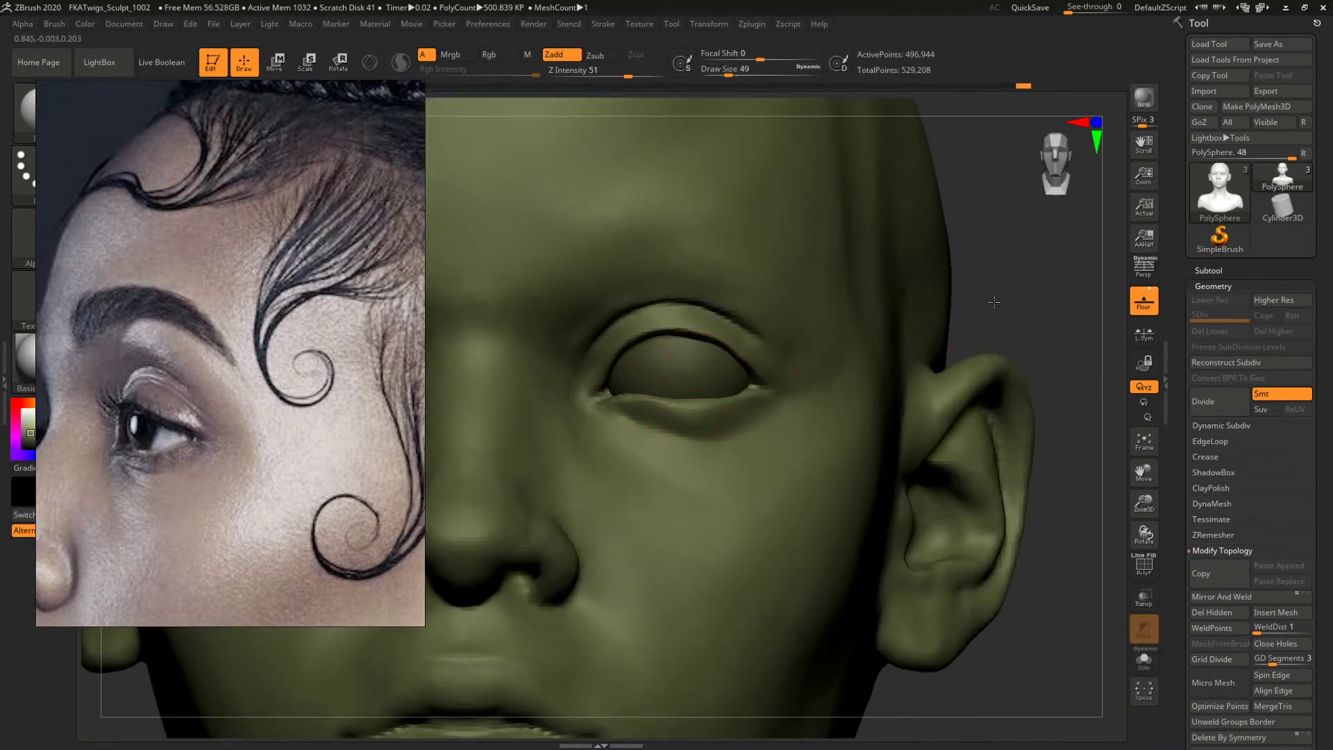
right_click_drag(995, 302, 1000, 340, "ctrl")
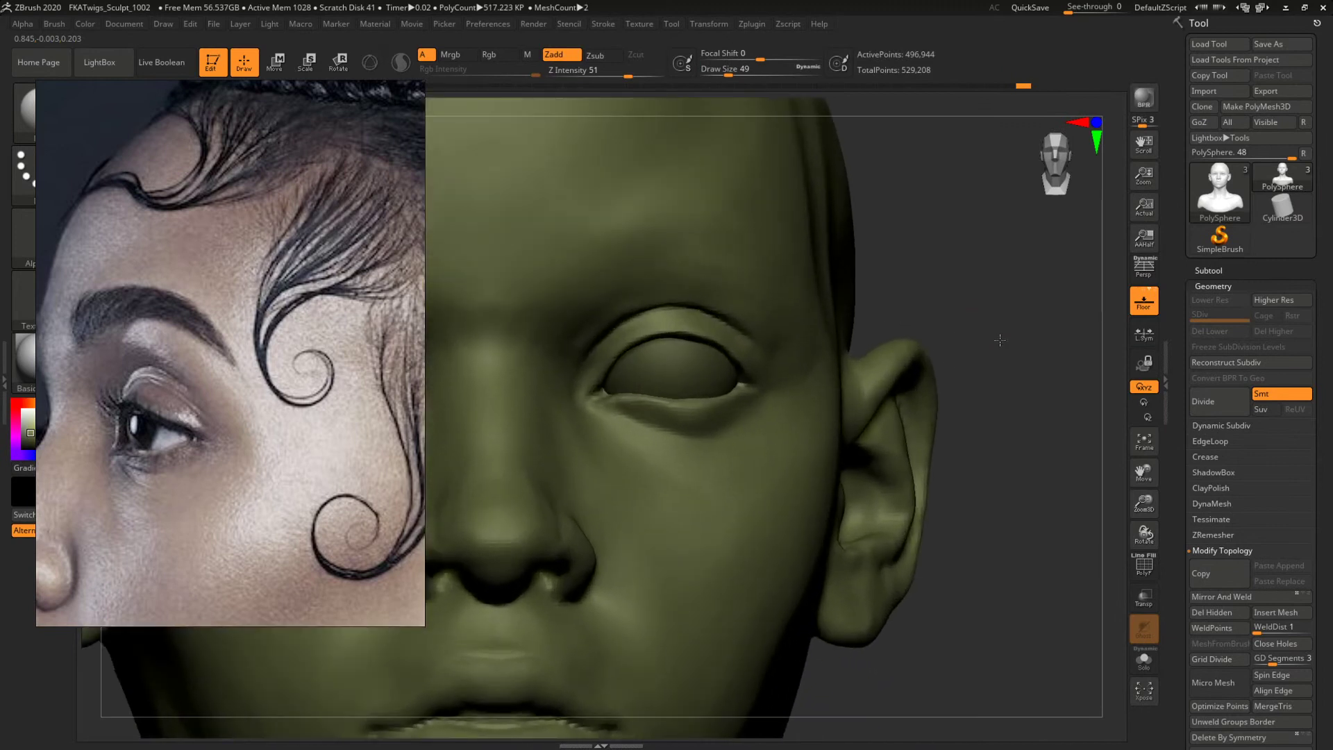
Try to refine the upper eyelid's contour with the Move brush at a draw size of 44.
left_click_drag(1000, 340, 690, 357)
key("bracketright")
key("space")
key("space")
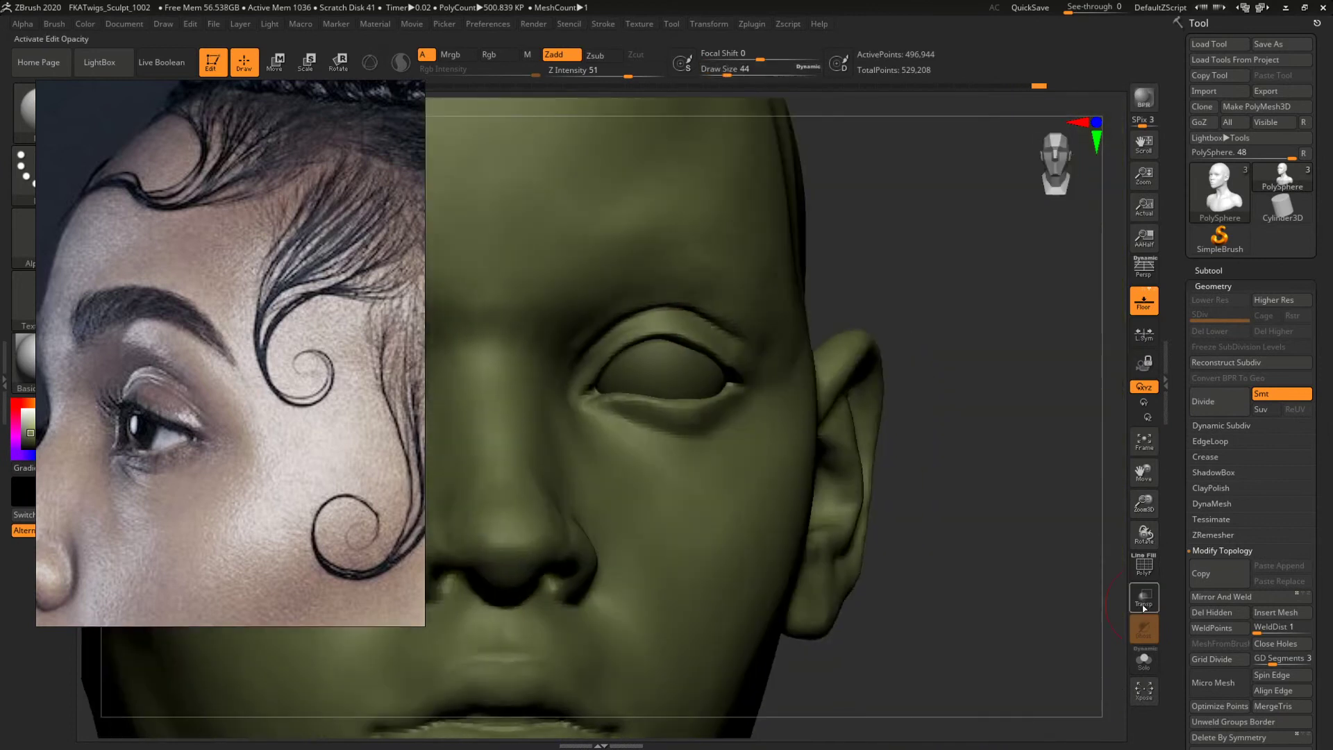
Check the whole bust and the face from the front, and step back through the undo history past the eyelid changes.
left_click(1145, 599)
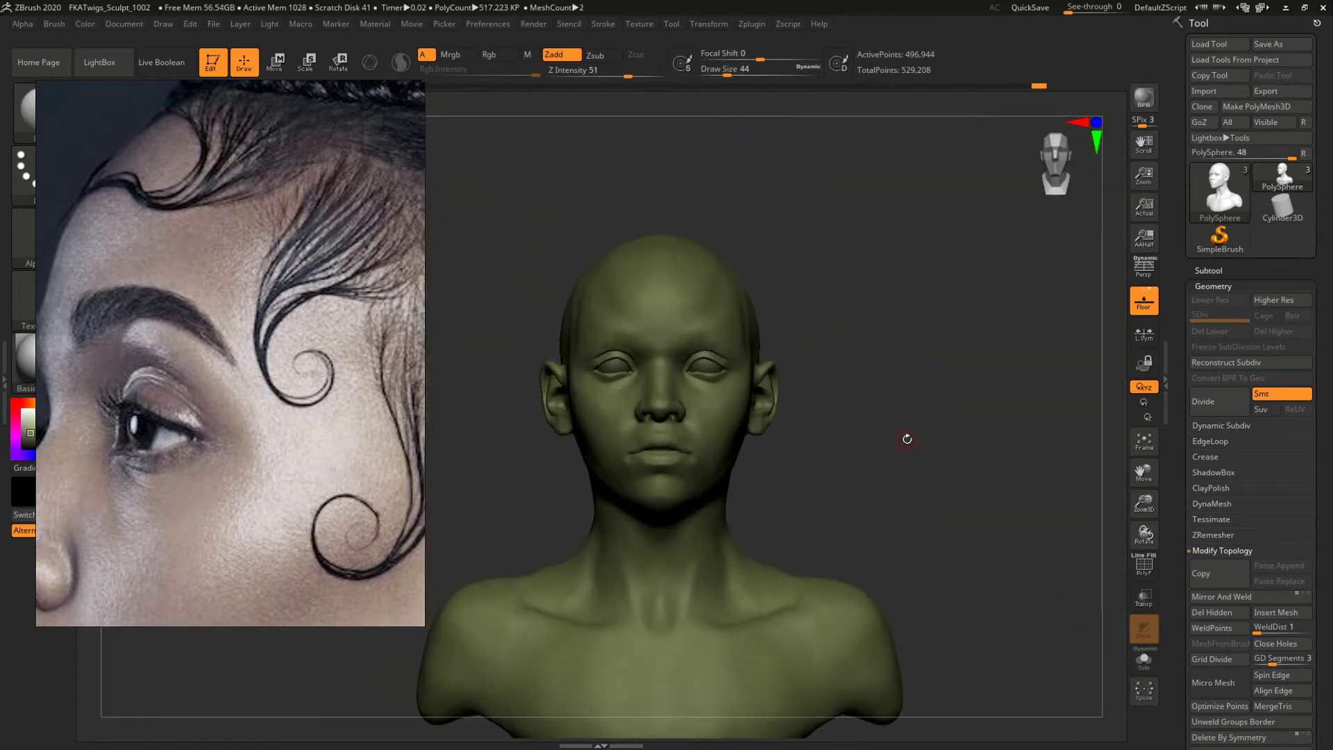
left_click_drag(908, 440, 1001, 495, "alt")
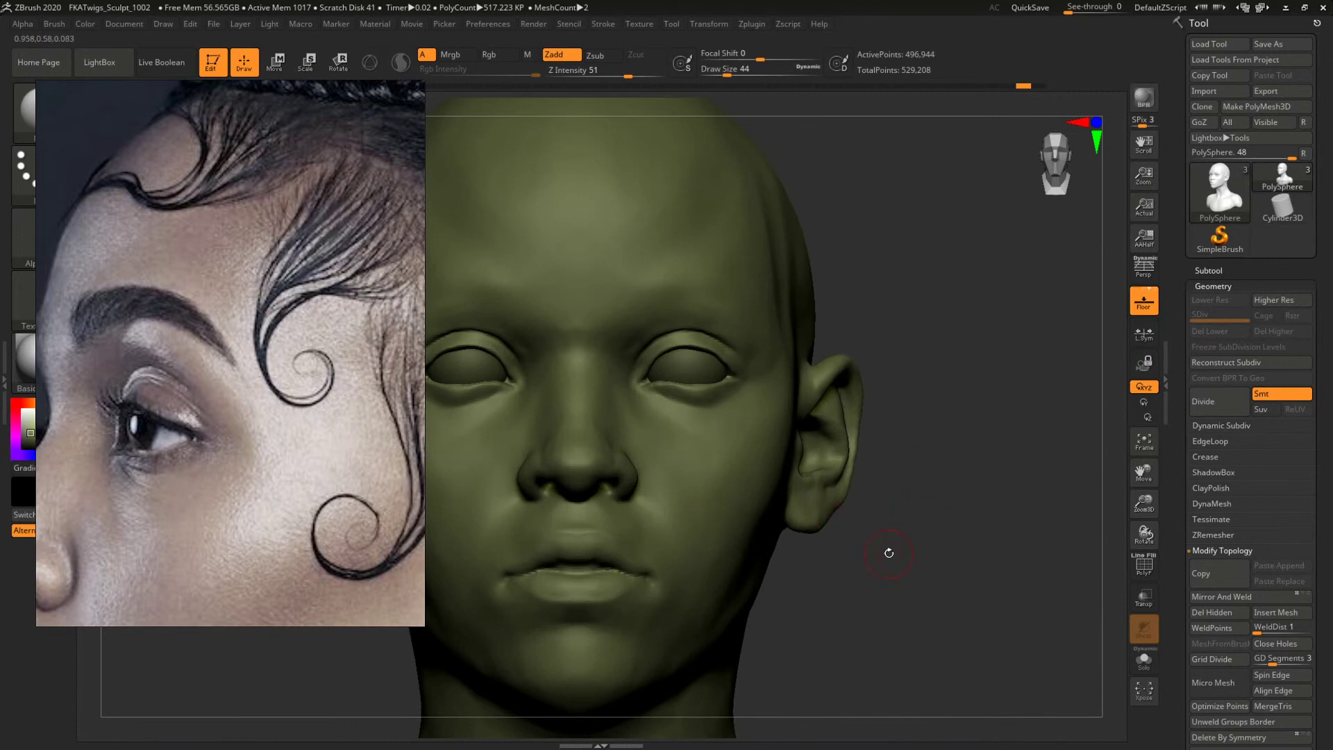
key("ctrl")
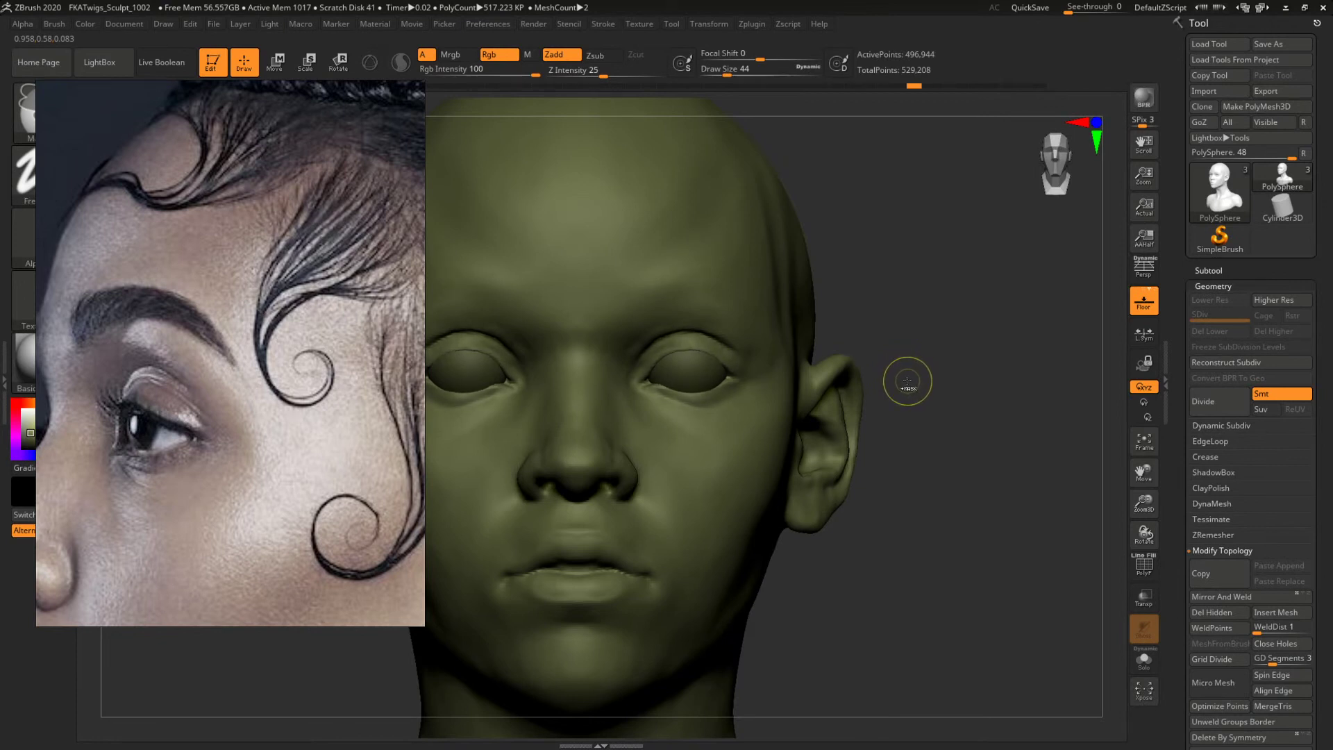
Check the eye in profile, and set up the sculpting brush over the eye at a draw size of 120.
left_click_drag(922, 375, 890, 365)
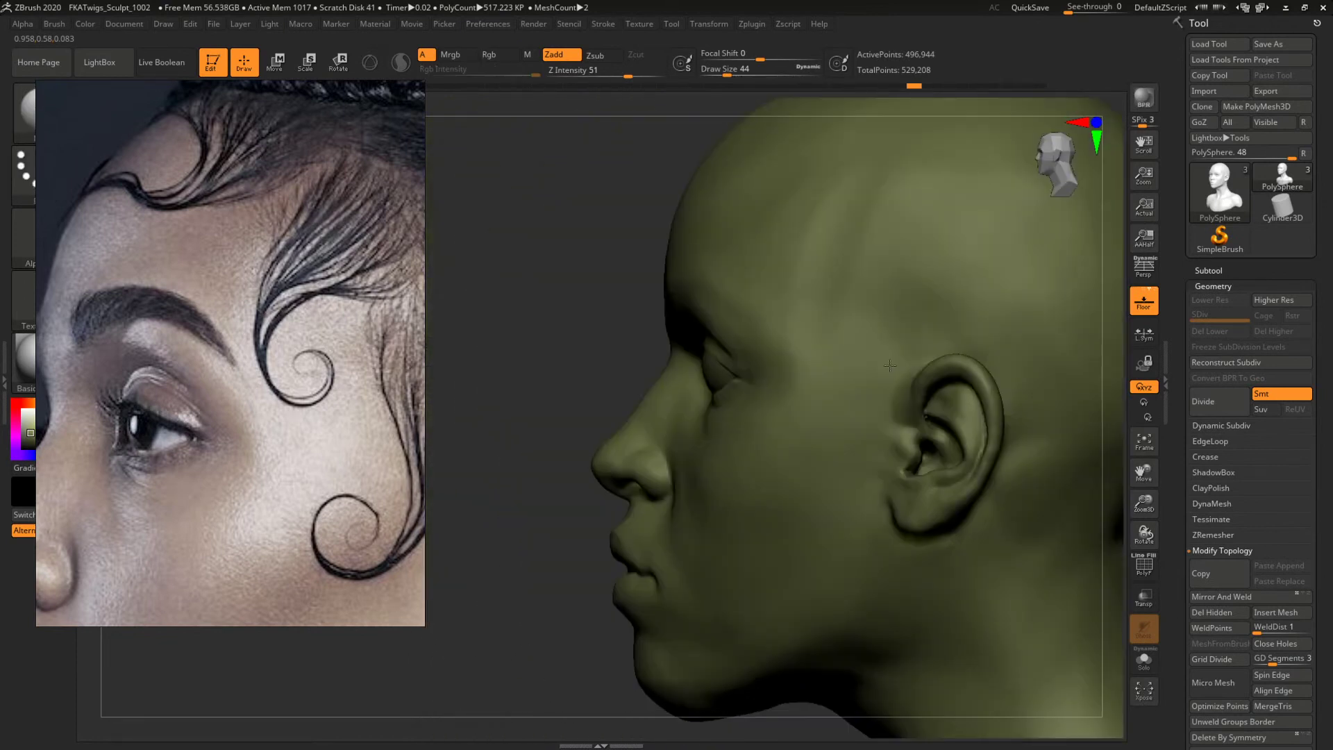
key("w")
mouse_move(599, 361)
left_mouse_down()
mouse_move(700, 379)
mouse_move(717, 398)
left_mouse_up()
key("b")
key("m")
key("v")
key("space")
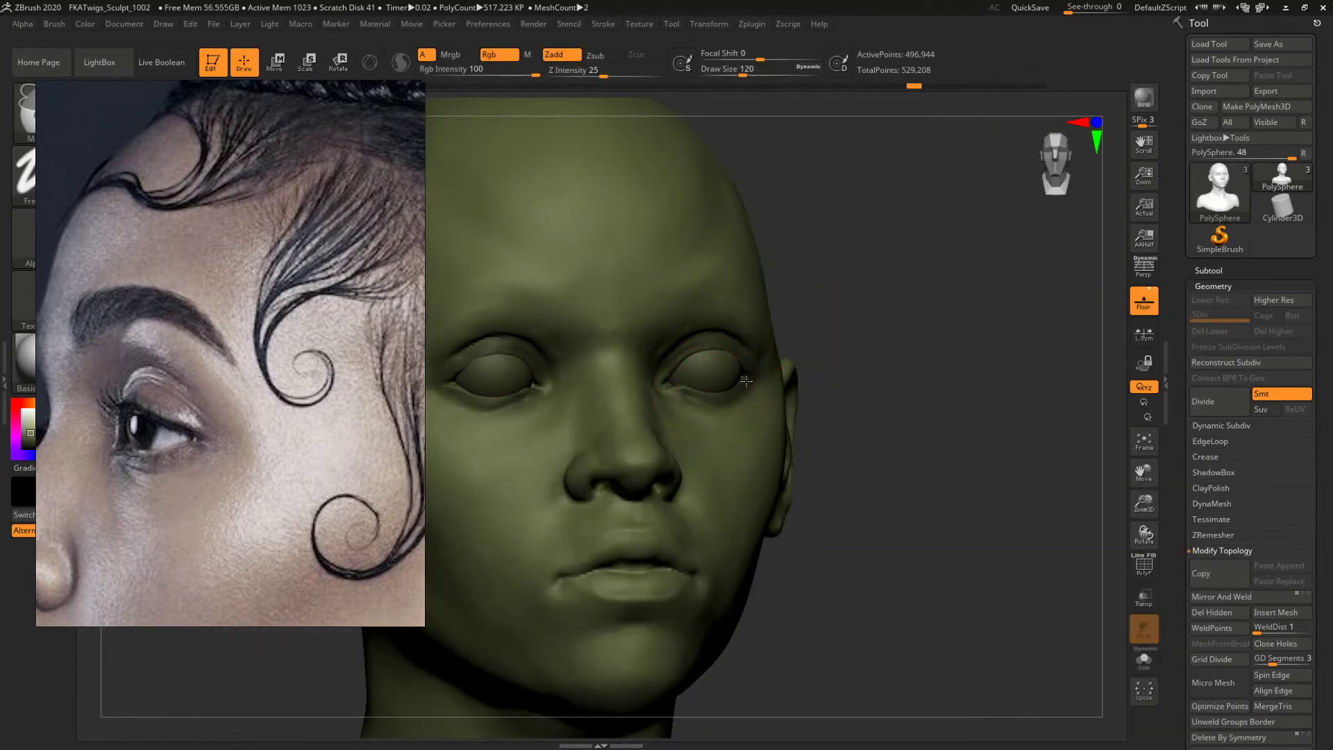
key("space")
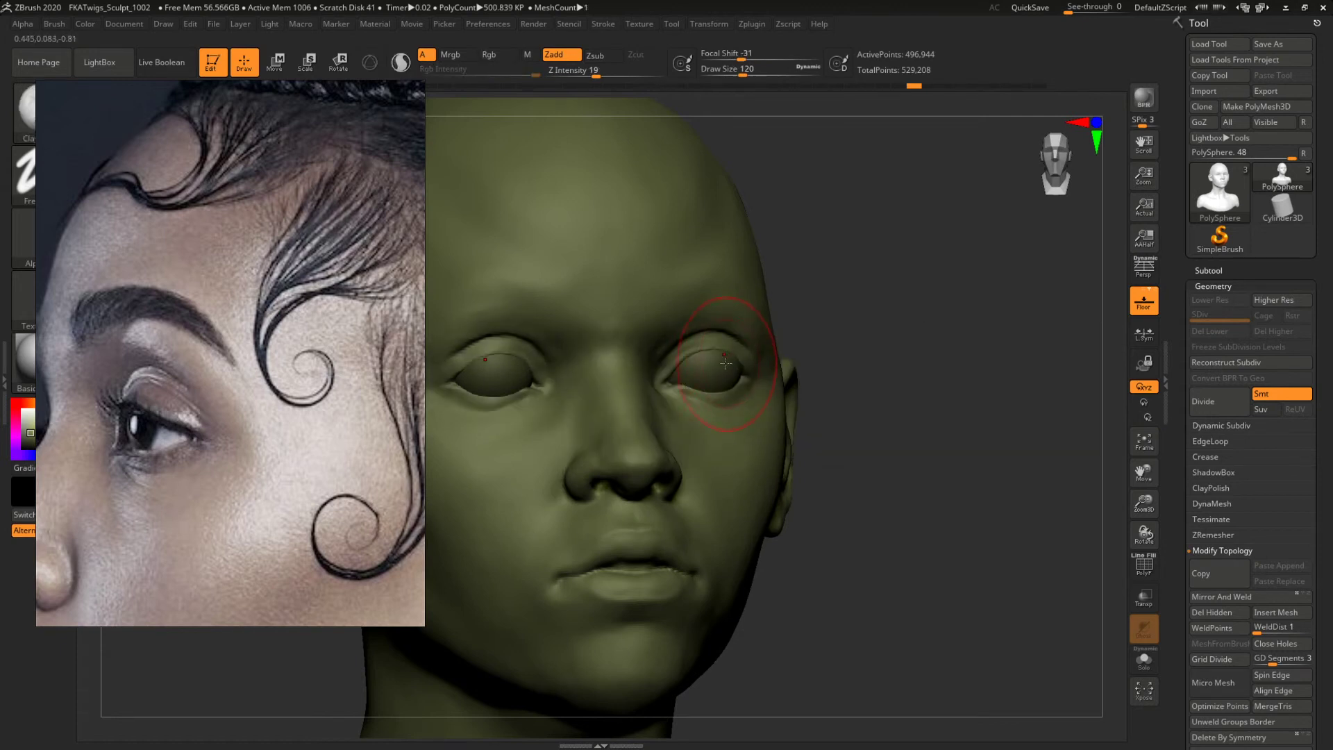
Undo the last changes around the eye, and start a new edit there, accepting the removal of the newer undo history.
key("ctrl+z")
key("ctrl+z")
left_click(709, 380)
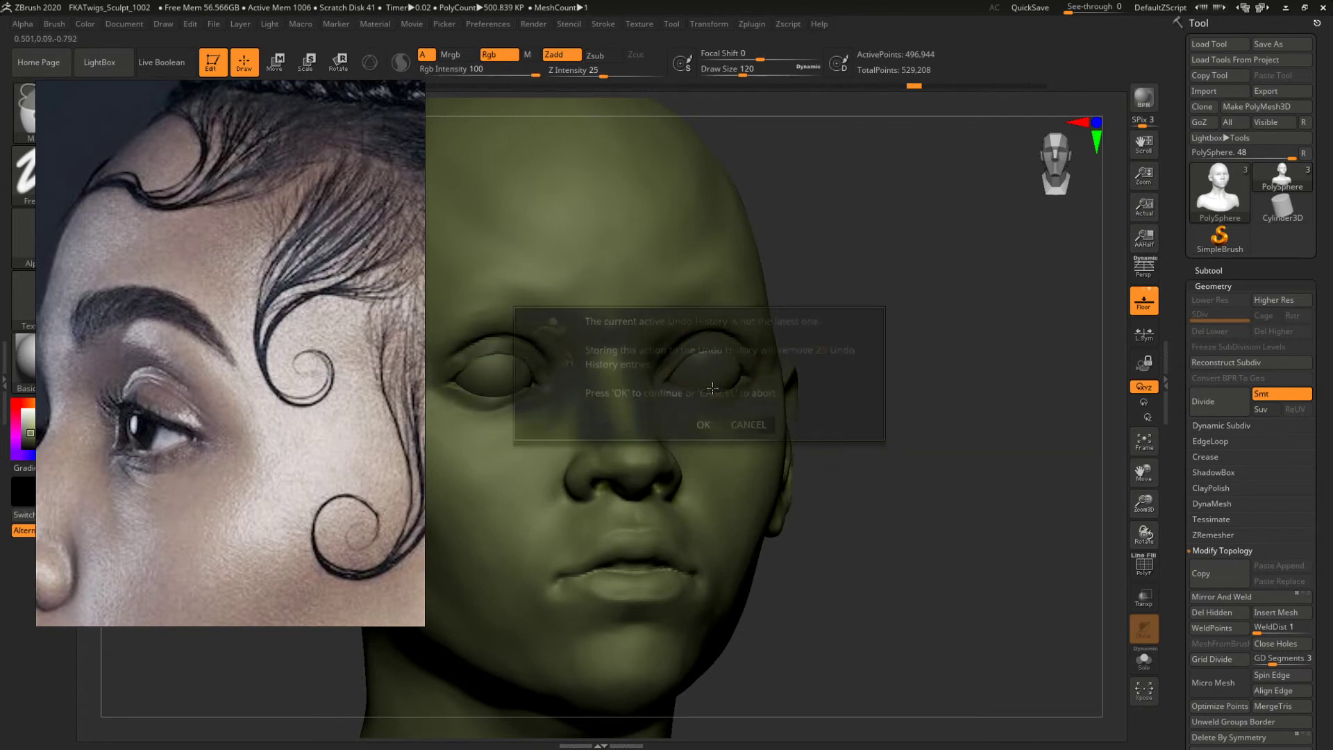
left_click(703, 423)
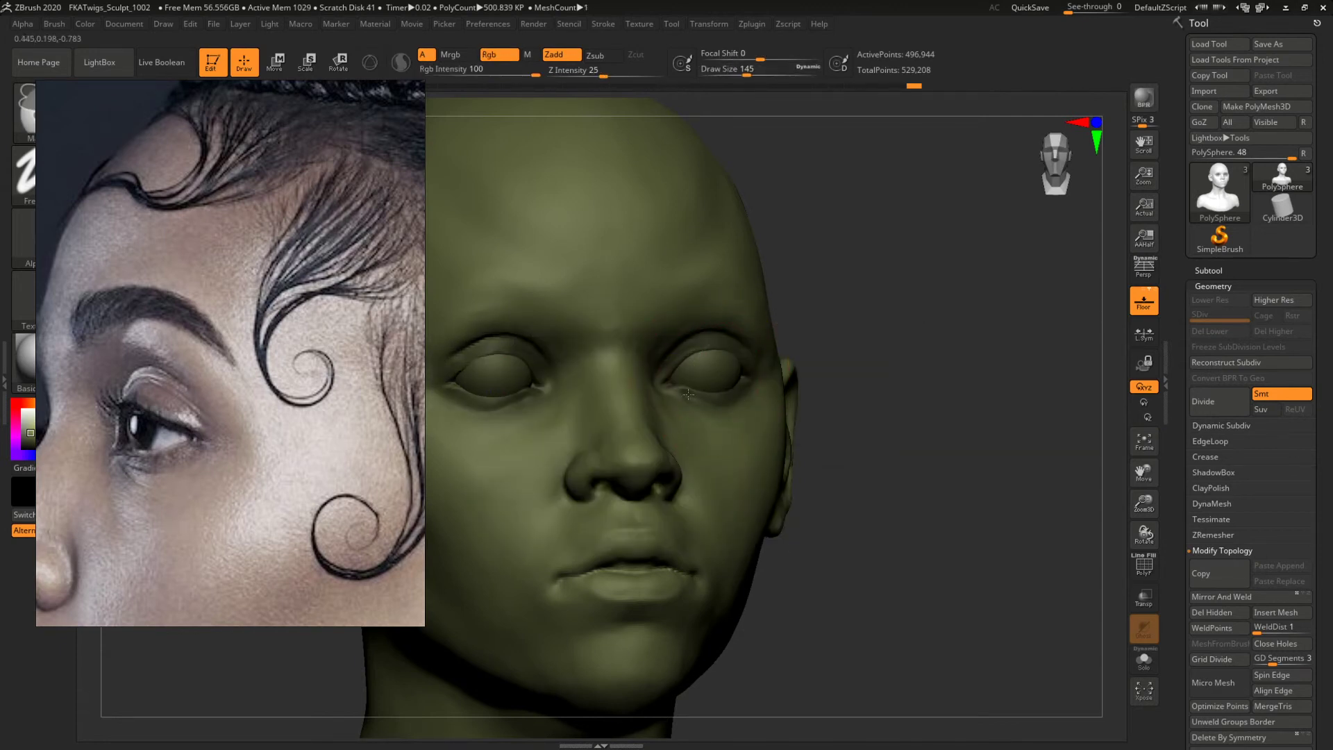
Refine the surface around the eye in three-quarter view with the ClayBuildup brush at a draw size of 33.
left_click(854, 334, "ctrl")
left_click(902, 311, "ctrl")
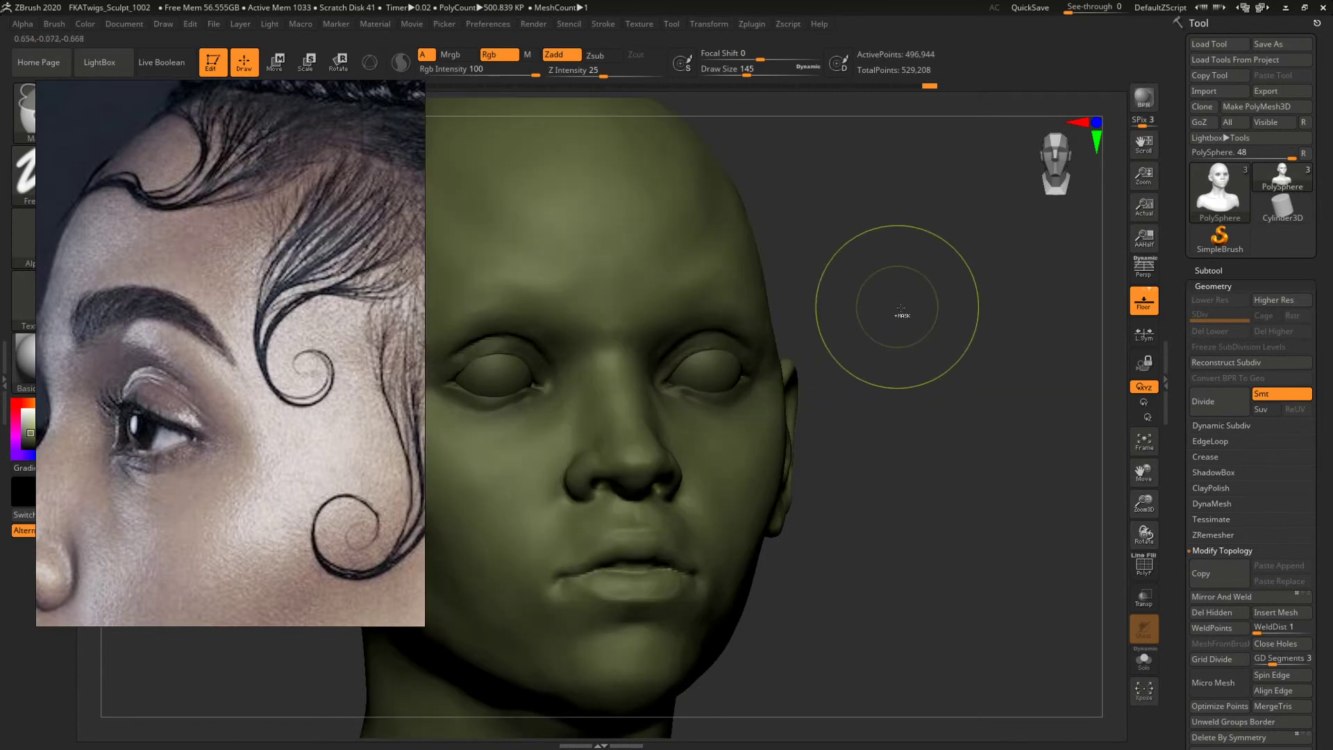
left_click_drag(902, 311, 862, 304)
key("w")
mouse_move(773, 370)
left_mouse_down()
mouse_move(652, 370)
mouse_move(971, 282)
mouse_move(1004, 340)
mouse_move(946, 322)
mouse_move(949, 352)
mouse_move(914, 340)
mouse_move(1084, 533)
mouse_move(993, 511)
left_mouse_up()
left_click(688, 363, "ctrl")
key("b")
key("c")
key("b")
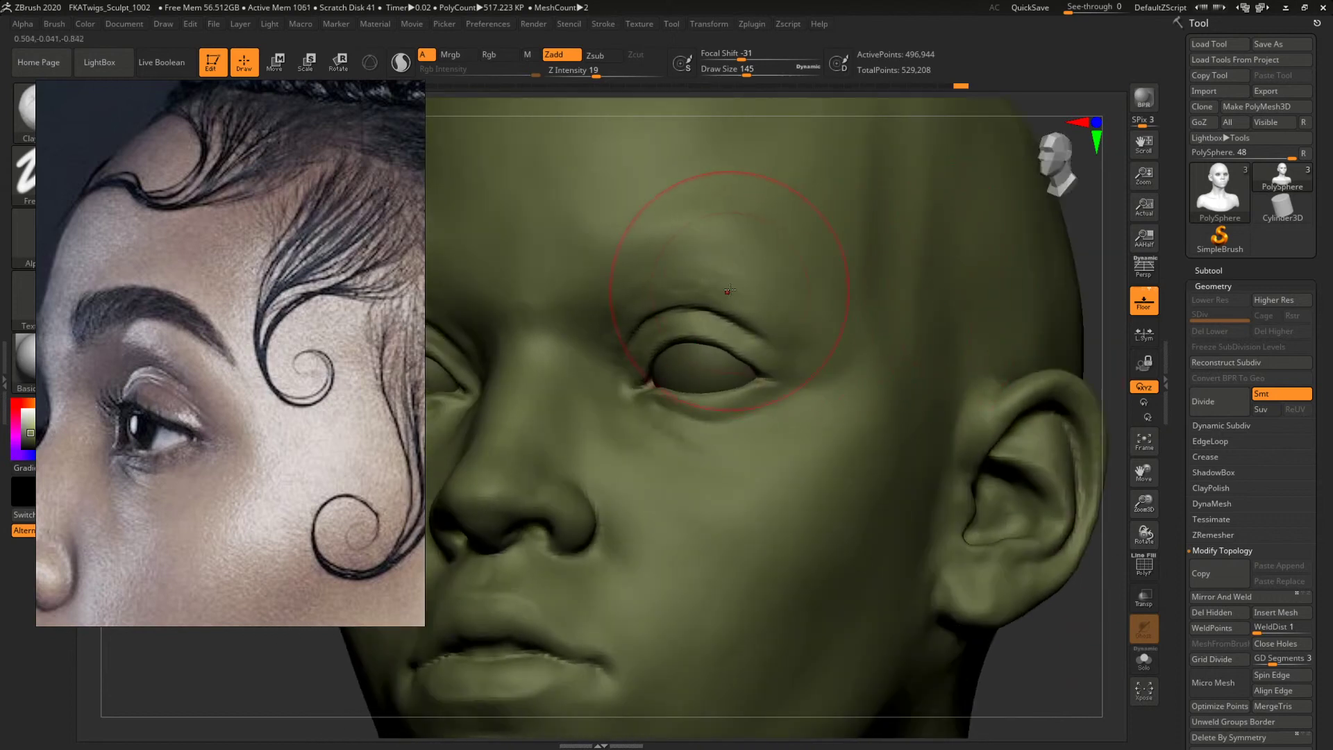
key("space")
mouse_move(702, 280)
left_mouse_down()
mouse_move(673, 273)
mouse_move(695, 282)
mouse_move(657, 341)
left_mouse_up()
key("space")
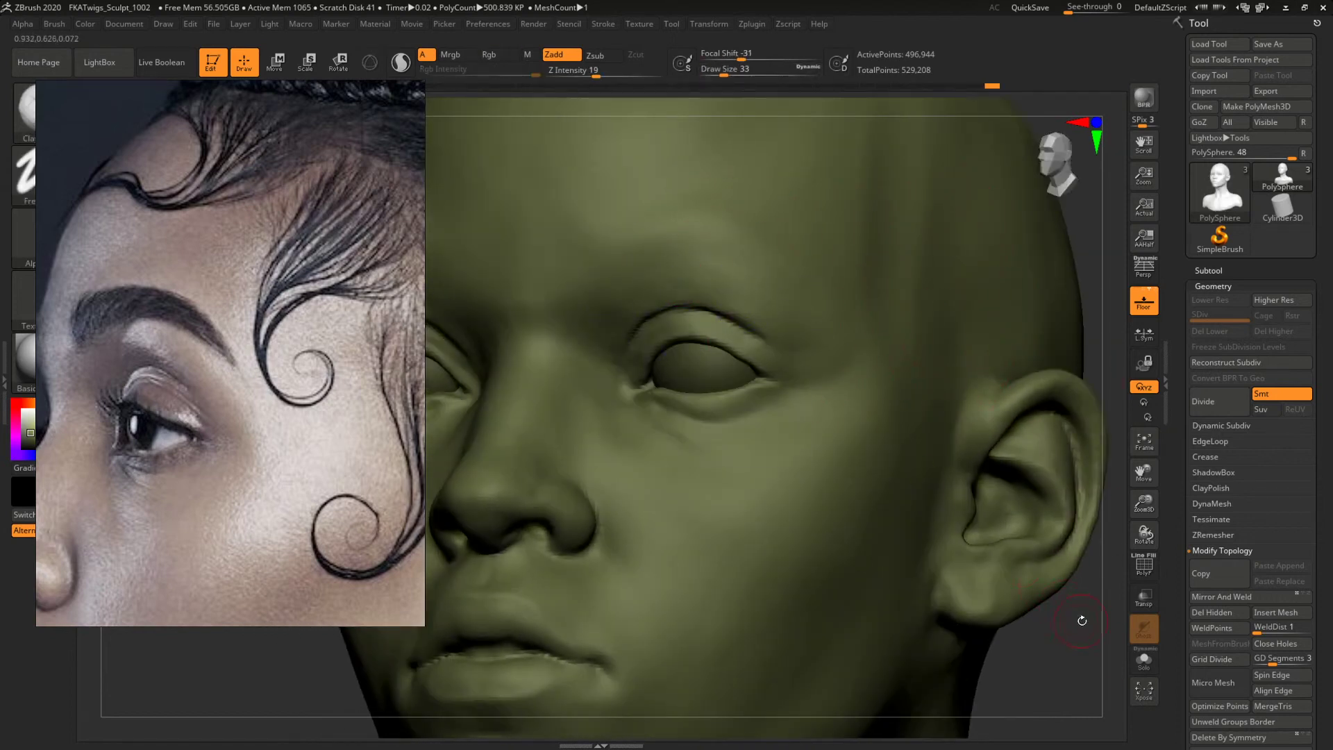
Turn on the perspective view and set the ClayBuildup brush to a draw size of 268 for the temple.
left_click_drag(1080, 637, 912, 506)
left_click_drag(932, 325, 933, 364, "alt")
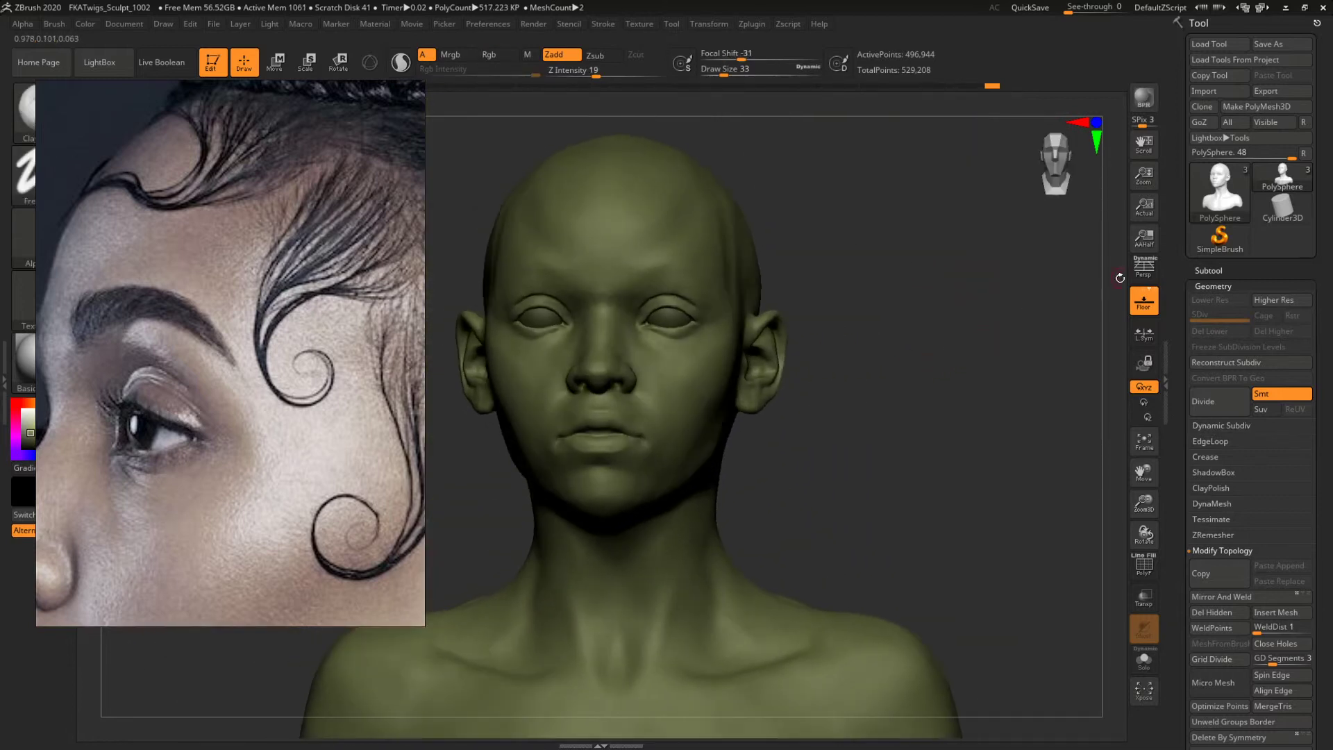
left_click(1134, 275)
mouse_move(936, 359)
left_mouse_down()
mouse_move(946, 363)
mouse_move(774, 299)
mouse_move(795, 298)
left_mouse_up()
key("b")
key("space")
key("space")
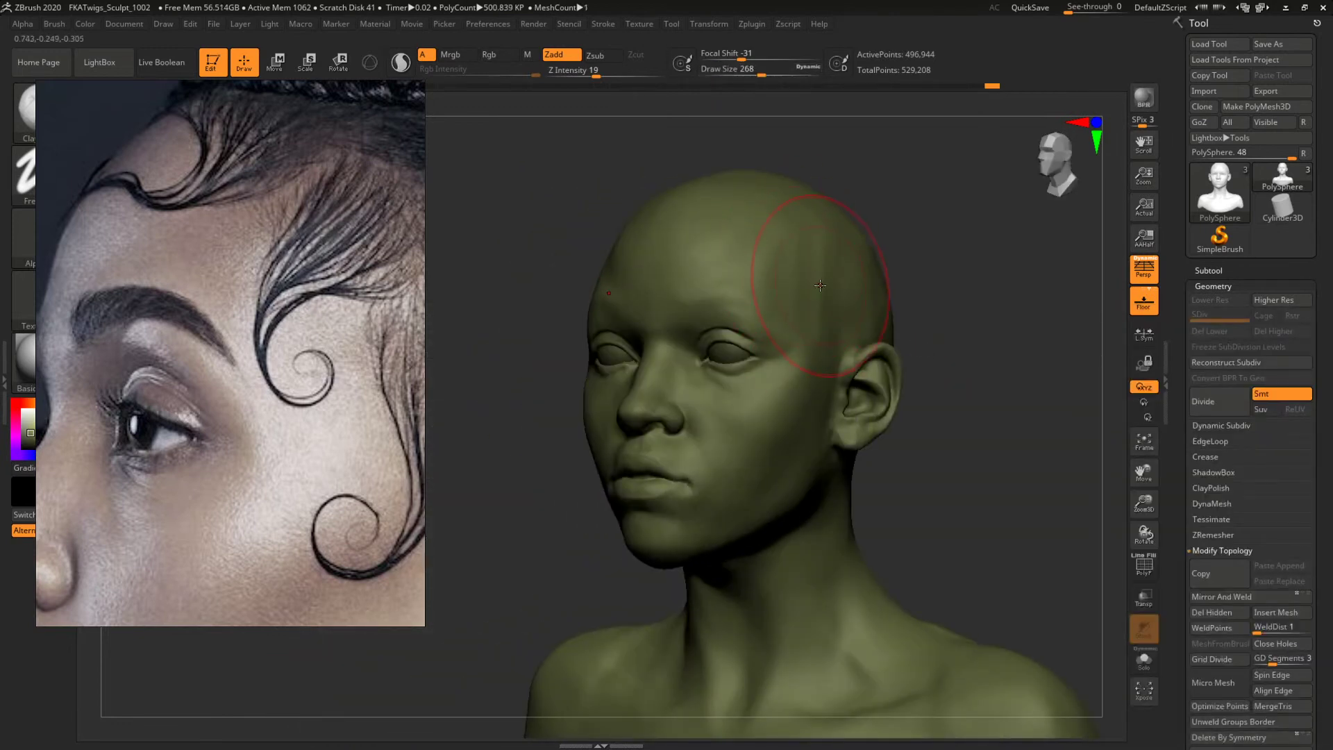
Even out the streaks on the temple beside the forehead, and reduce the ClayBuildup draw size to 112.
key("space")
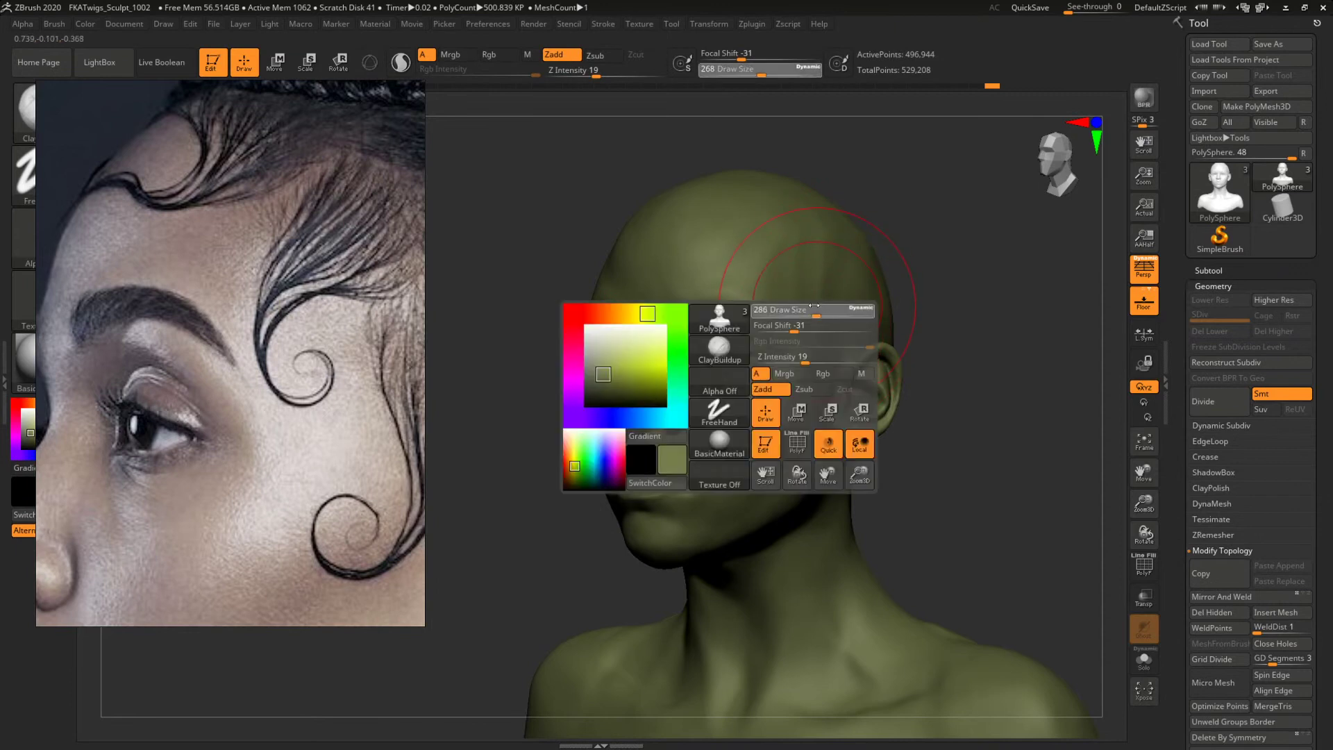
mouse_move(816, 310)
left_mouse_down()
mouse_move(815, 253)
mouse_move(838, 244)
left_mouse_up()
mouse_move(923, 243)
left_mouse_down("shift")
mouse_move(958, 238)
mouse_move(871, 245)
left_mouse_up("shift")
mouse_move(896, 246)
left_mouse_down("alt")
mouse_move(944, 274)
mouse_move(972, 312)
left_mouse_up("alt")
key("space")
left_click_drag(760, 313, 733, 313)
key("space")
key("space")
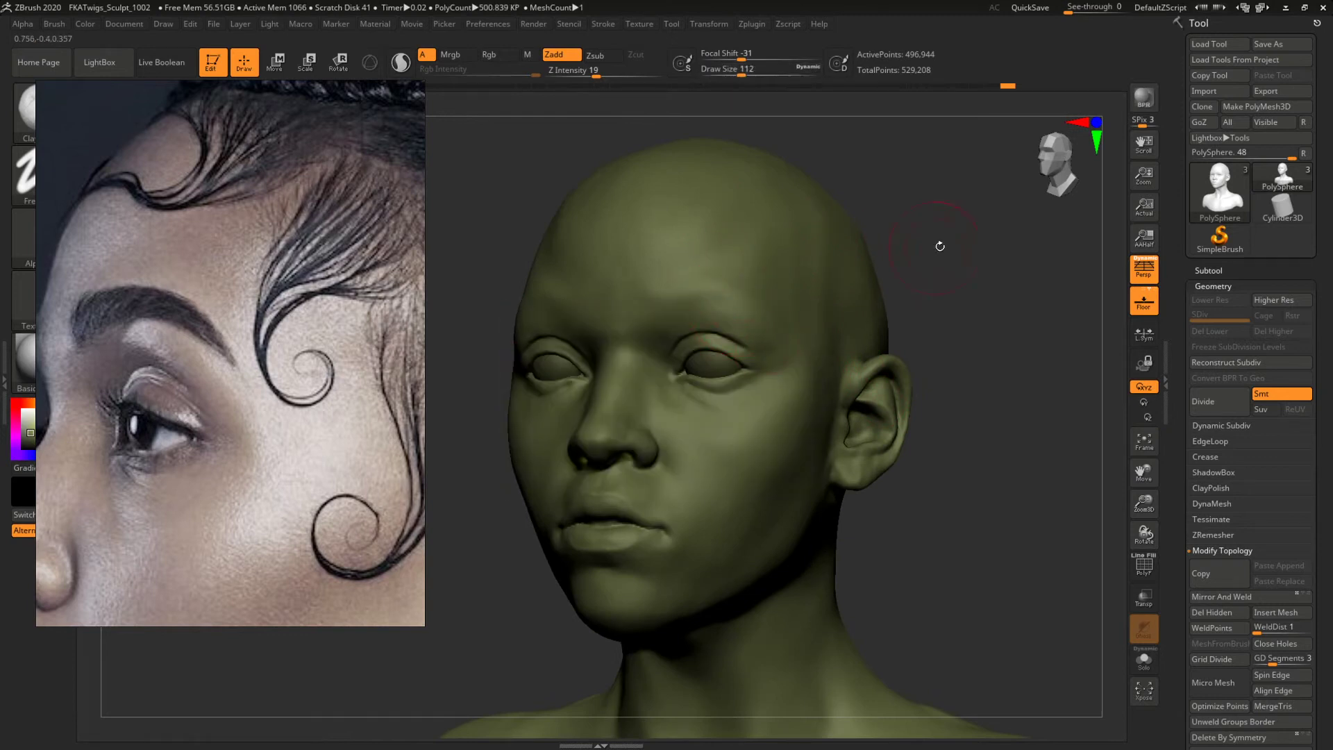
Build up and smooth the forehead and temple with the ClayBuildup brush at draw sizes of 228 and 192.
left_click_drag(940, 247, 932, 281, "shift")
key("space")
left_click_drag(654, 255, 672, 260)
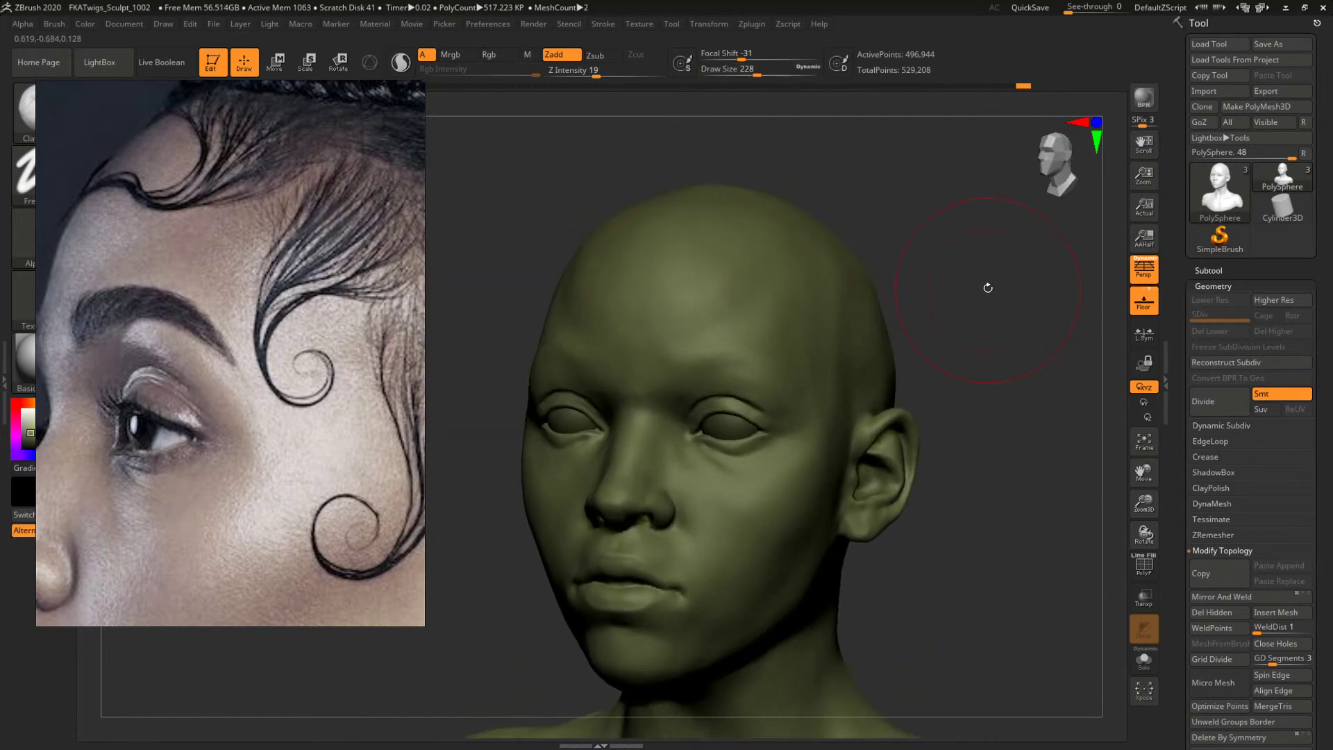
left_click_drag(988, 289, 819, 338)
key("[")
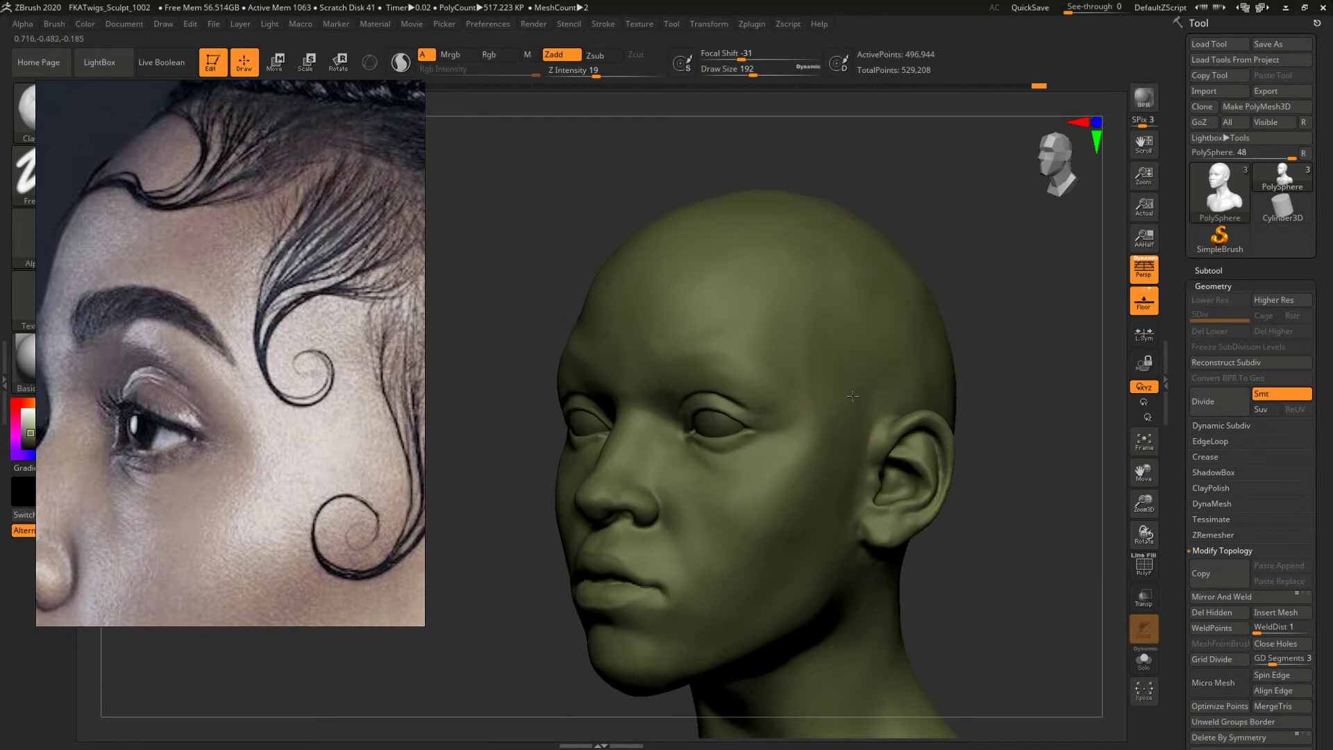
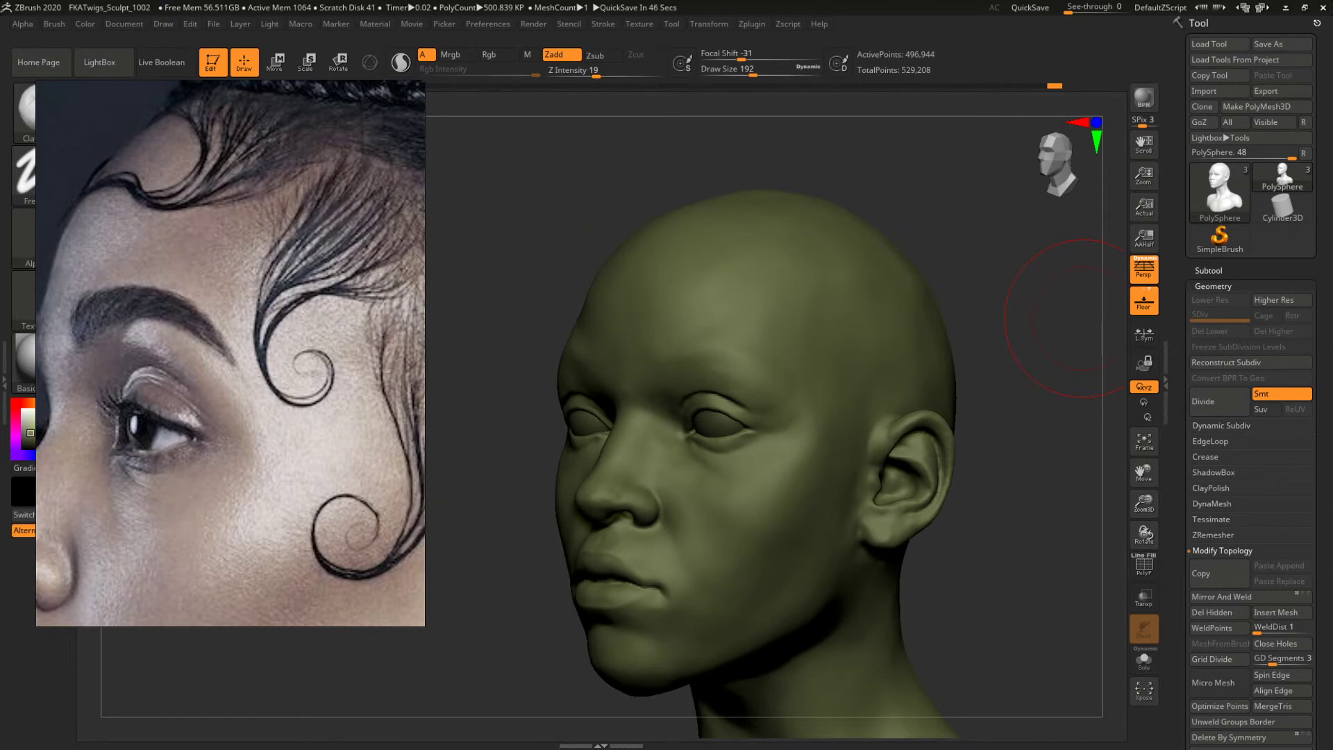
Check the face from the front, and set the ClayBuildup brush to a draw size of 18 below the eye.
mouse_move(963, 254)
left_mouse_down("shift")
mouse_move(940, 256)
mouse_move(953, 287)
mouse_move(1006, 357)
mouse_move(1021, 278)
mouse_move(1021, 326)
left_mouse_up("shift")
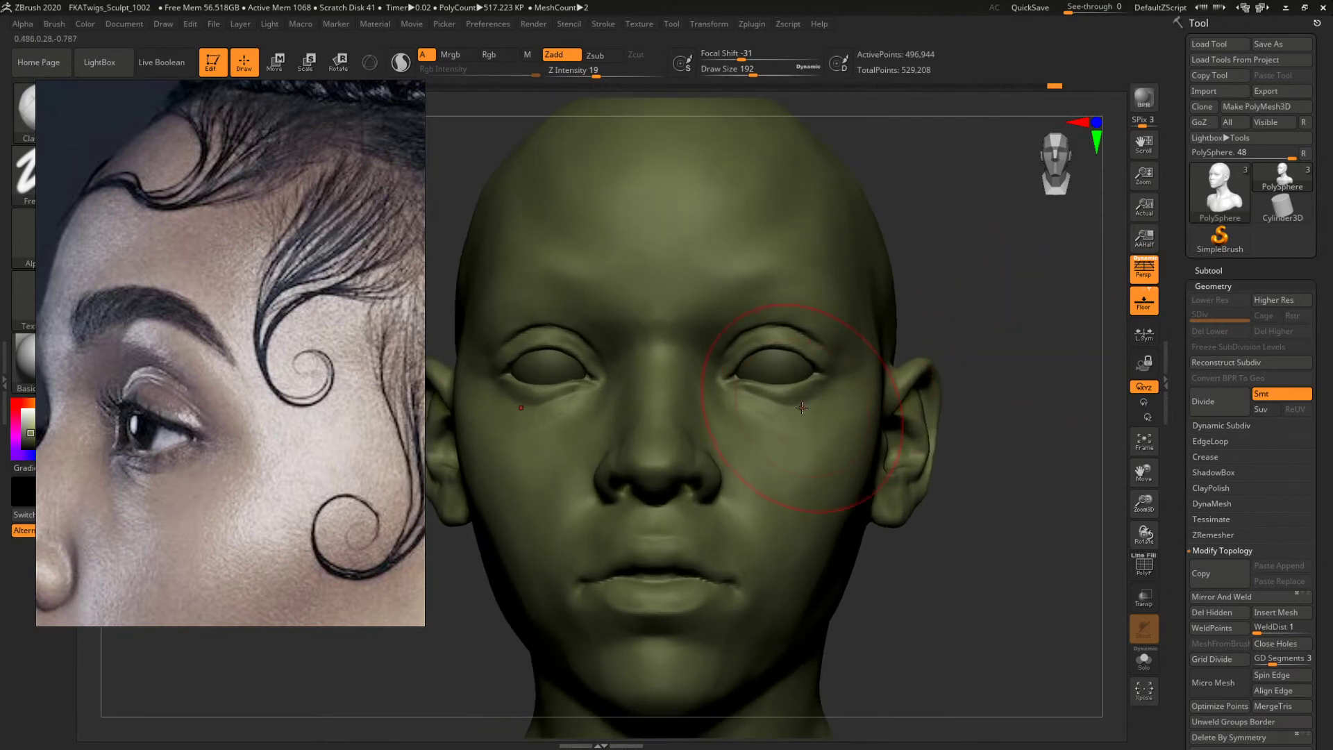
key("space")
left_click_drag(800, 409, 762, 415)
key("space")
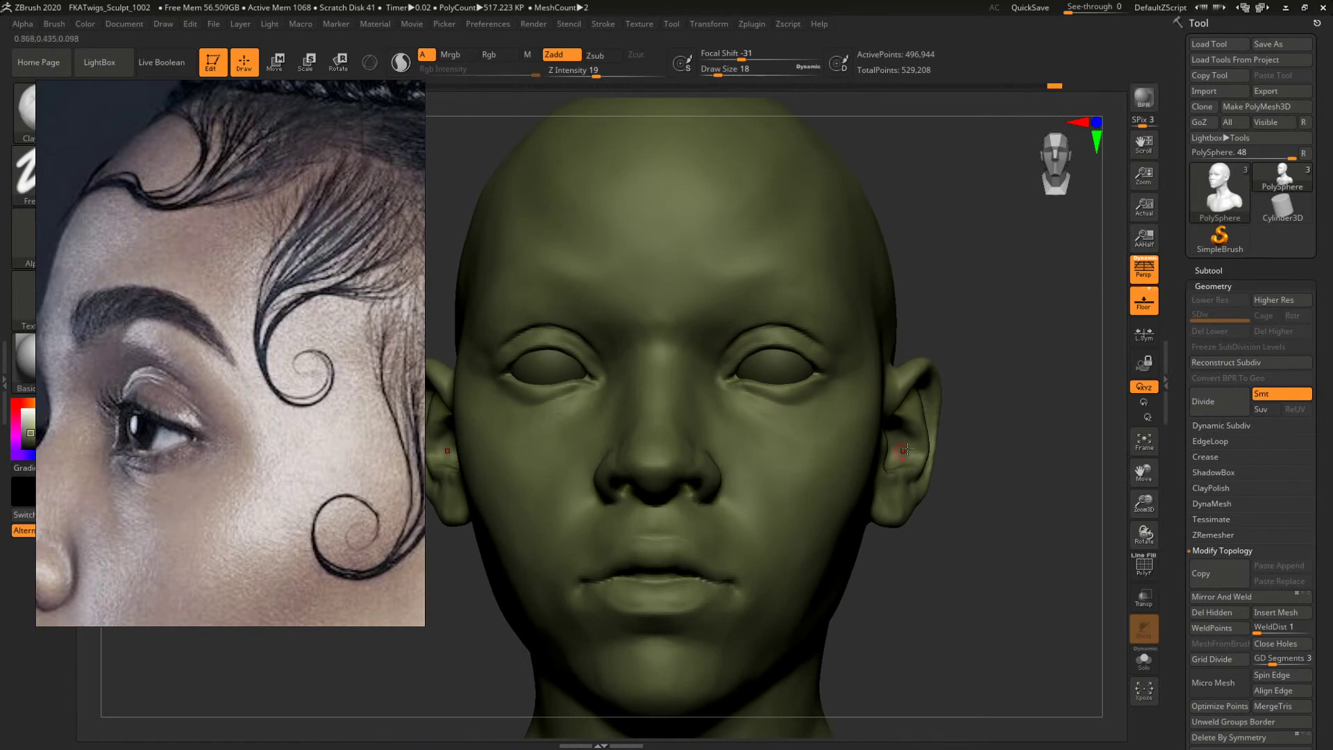
mouse_move(1042, 451)
left_mouse_down("alt")
mouse_move(974, 406)
mouse_move(1018, 429)
mouse_move(988, 431)
left_mouse_up("alt")
key("b")
key("c")
key("b")
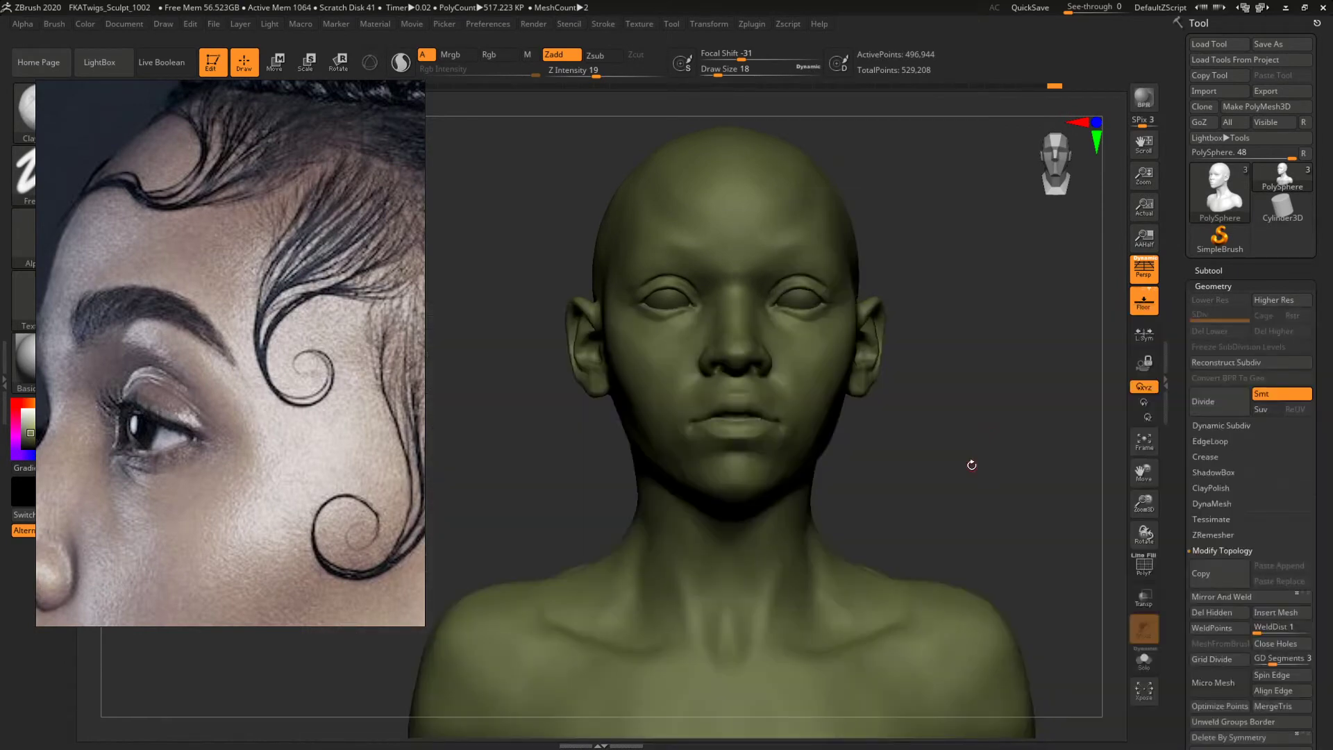
Bring up the profile reference photo and compare it with the bust's mouth, chin and jaw.
scroll(185, 469, "down", 5)
scroll(160, 490, "up", 2)
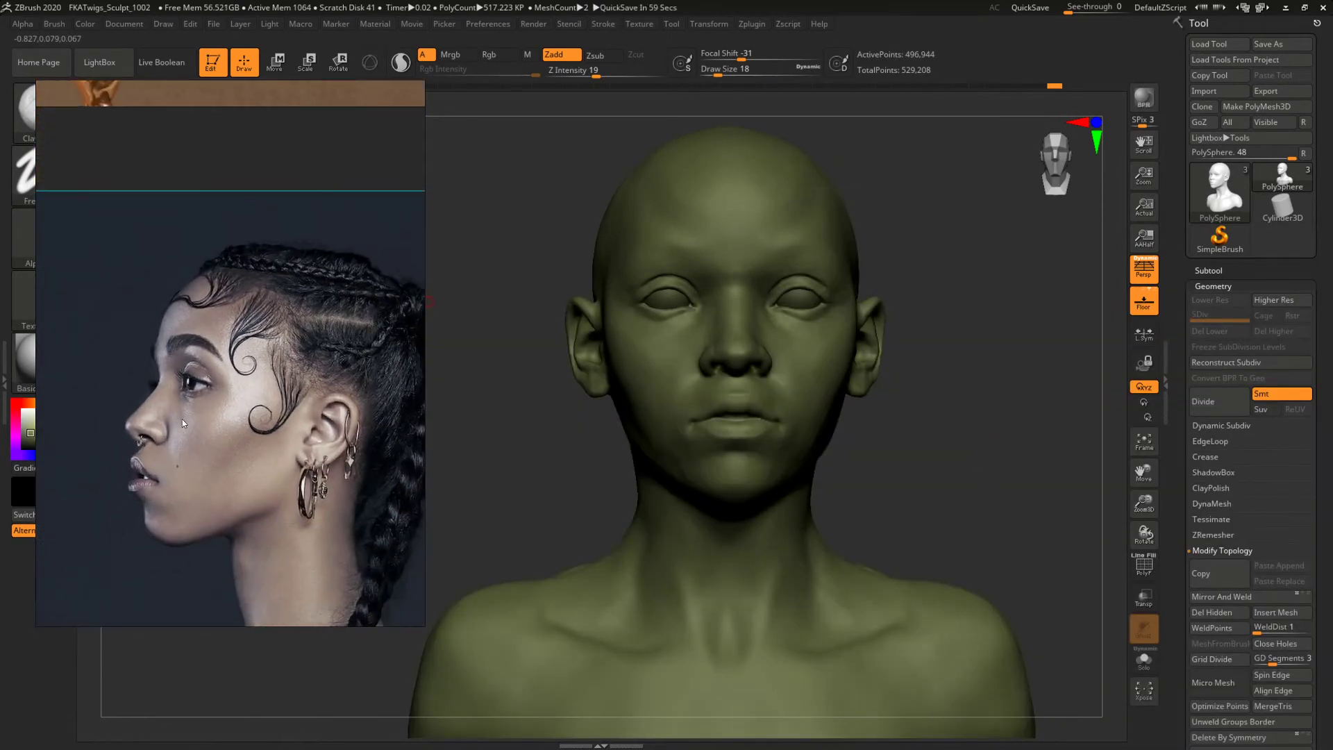
scroll(144, 488, "up", 2)
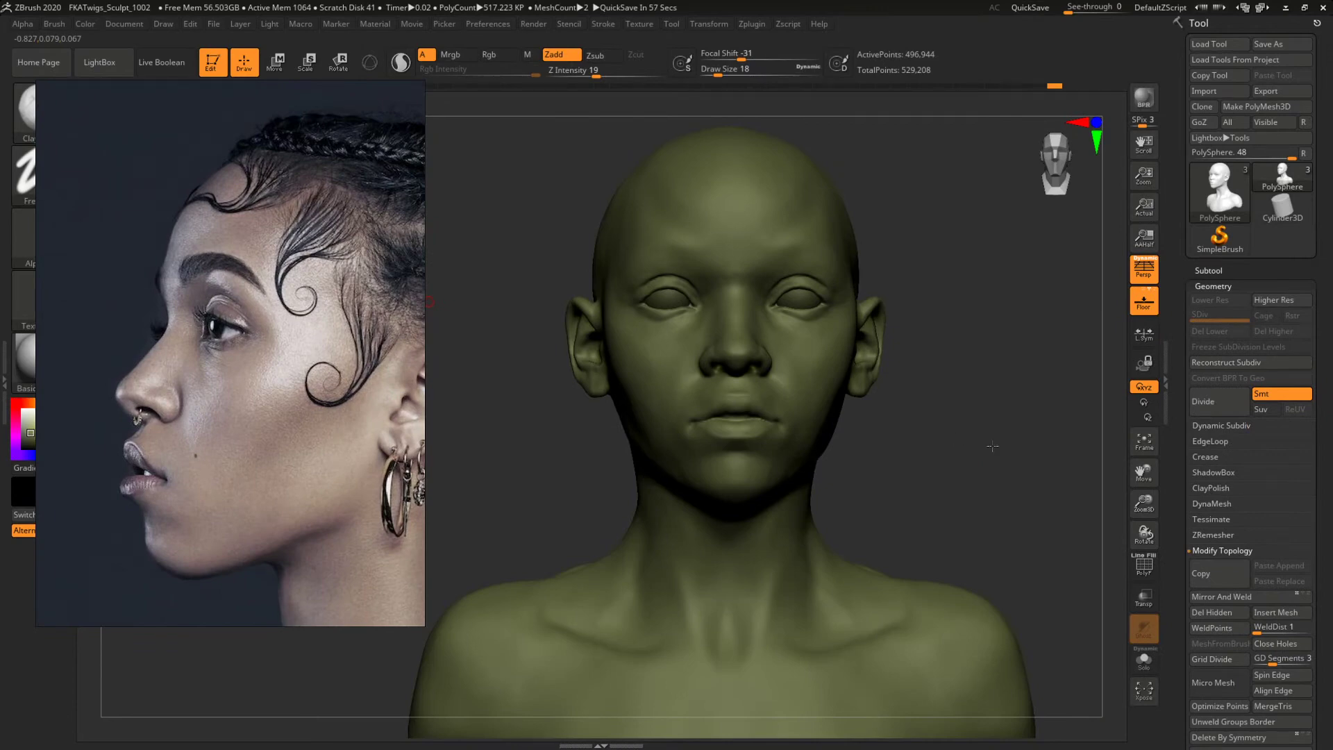
left_click_drag(993, 446, 1030, 501)
left_click_drag(998, 562, 1050, 327, "alt")
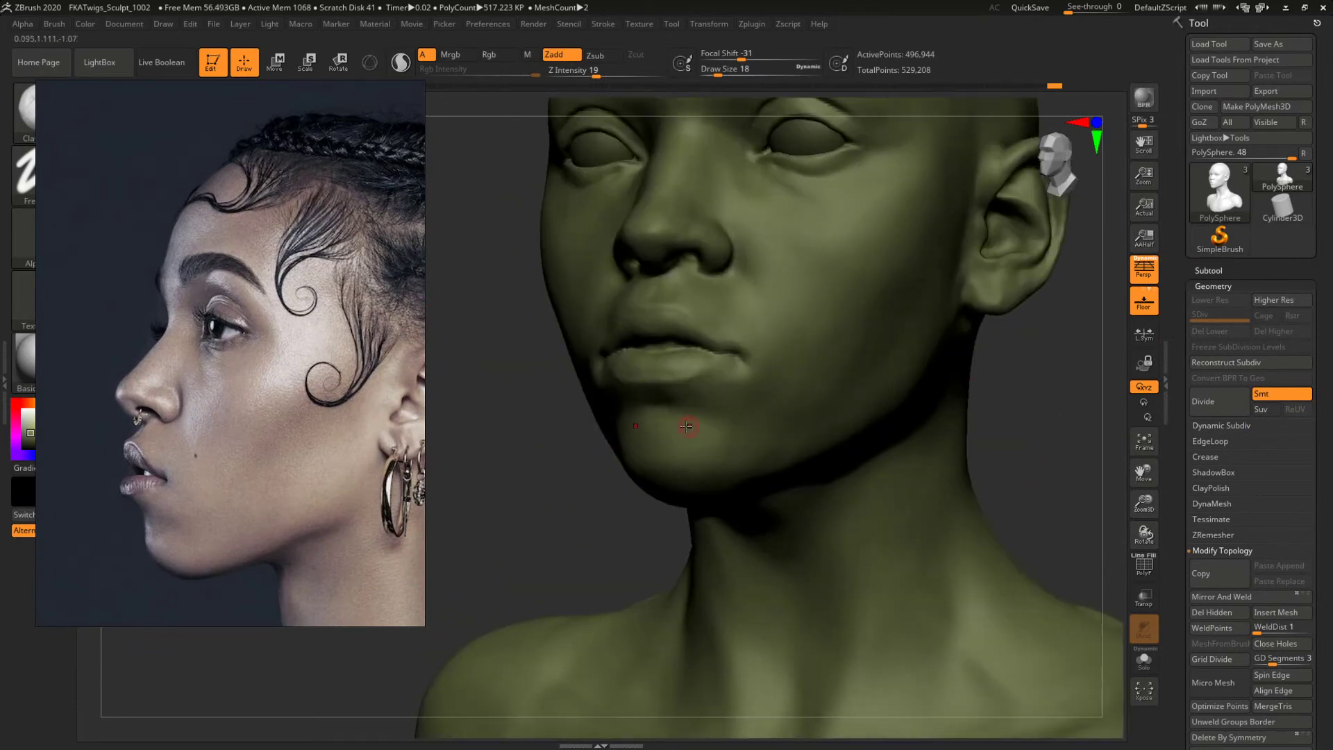
Build up the area between the mouth corner and the chin with the ClayBuildup brush at a draw size of 97.
key("b")
key("c")
key("b")
key("space")
left_click_drag(687, 423, 702, 418)
key("space")
key("s")
left_click_drag(716, 400, 724, 402)
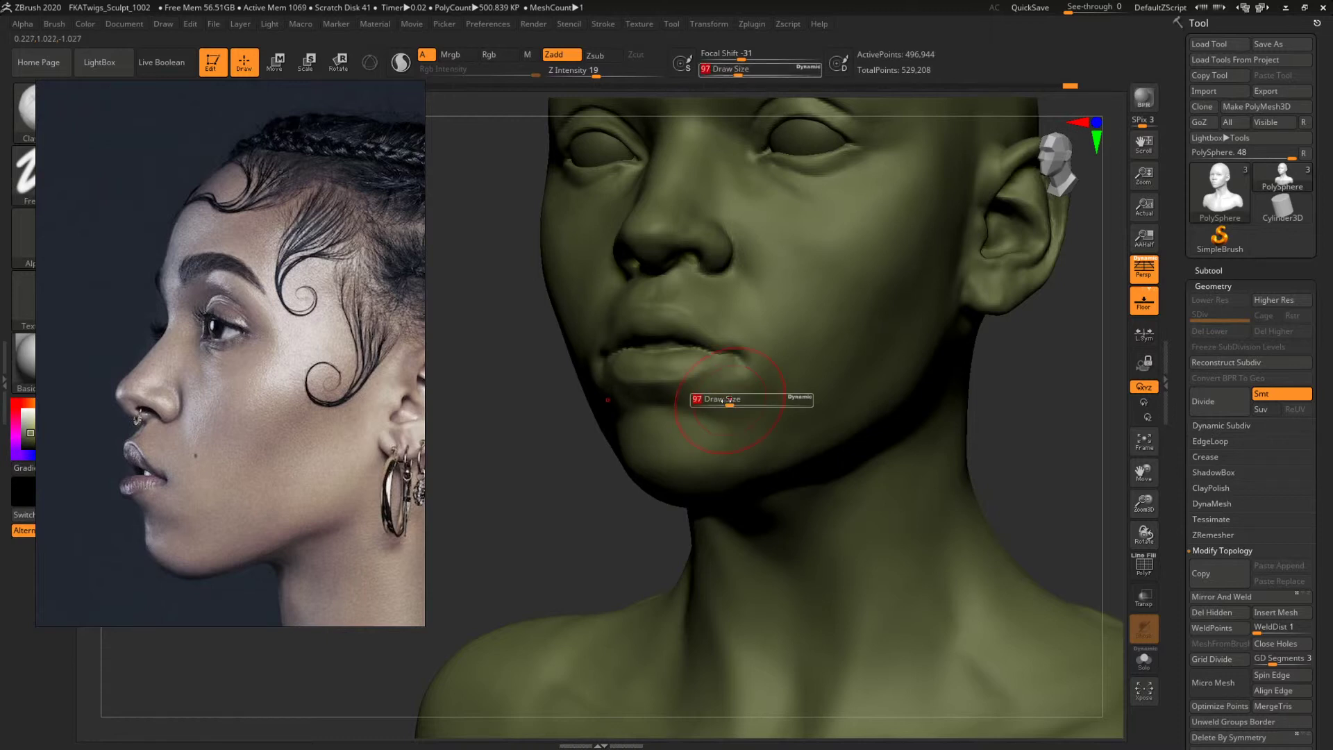
left_click_drag(1037, 458, 806, 394, "shift")
left_click_drag(910, 410, 895, 488)
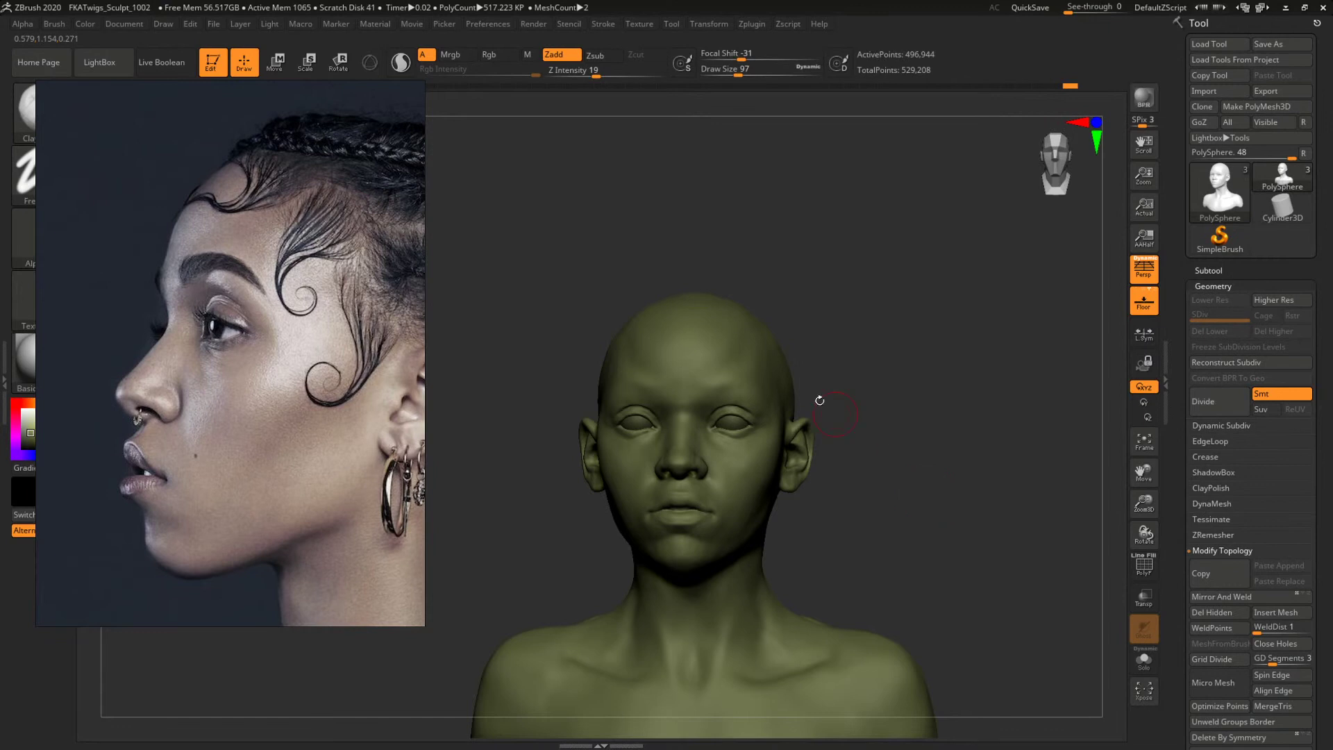
left_click_drag(836, 330, 841, 334)
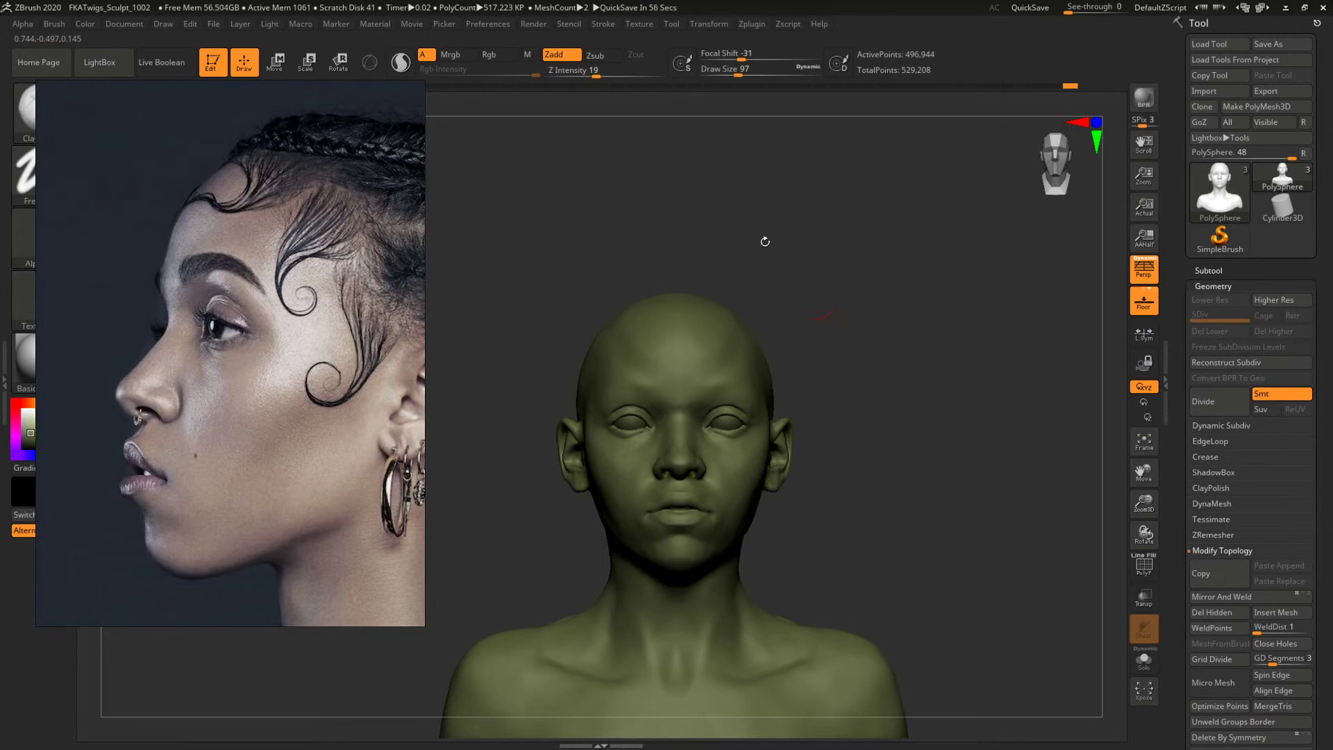
Move the reference window clear of the thumbnail and delete the undo history.
left_click_drag(235, 172, 235, 285)
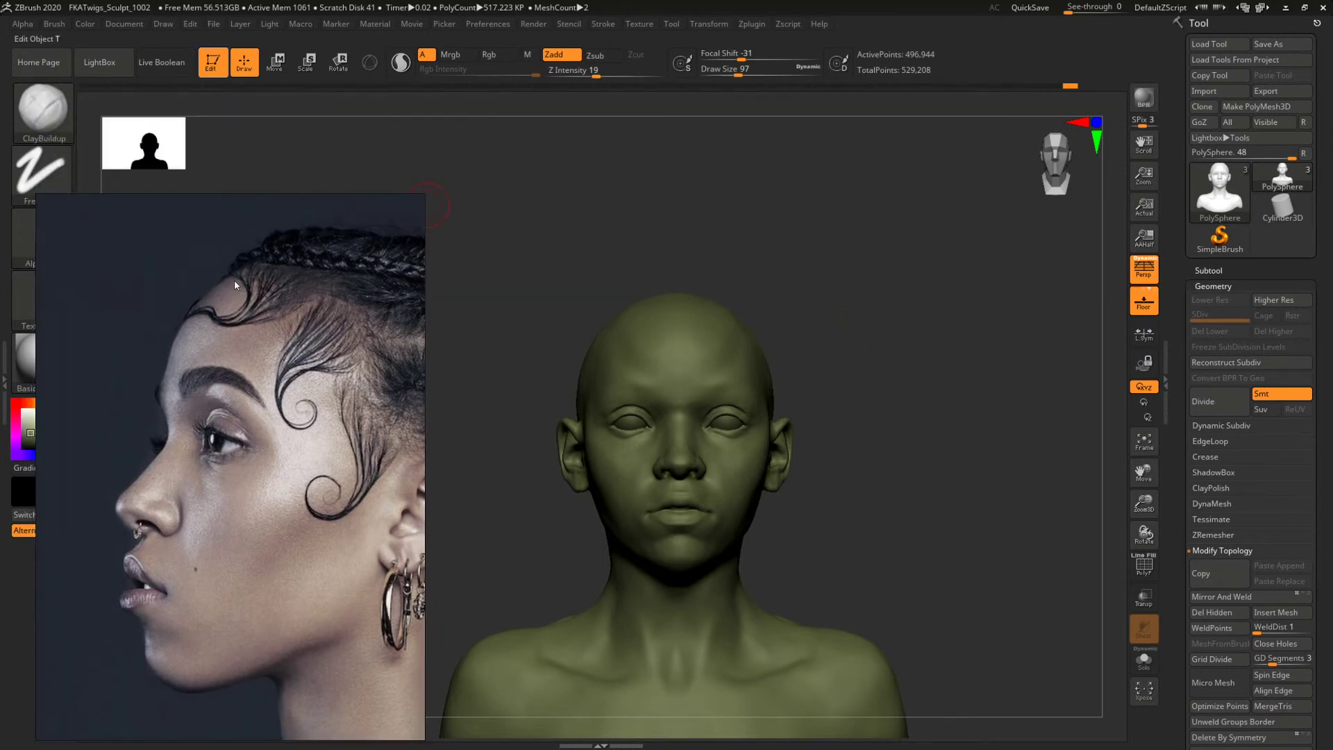
left_click(162, 24)
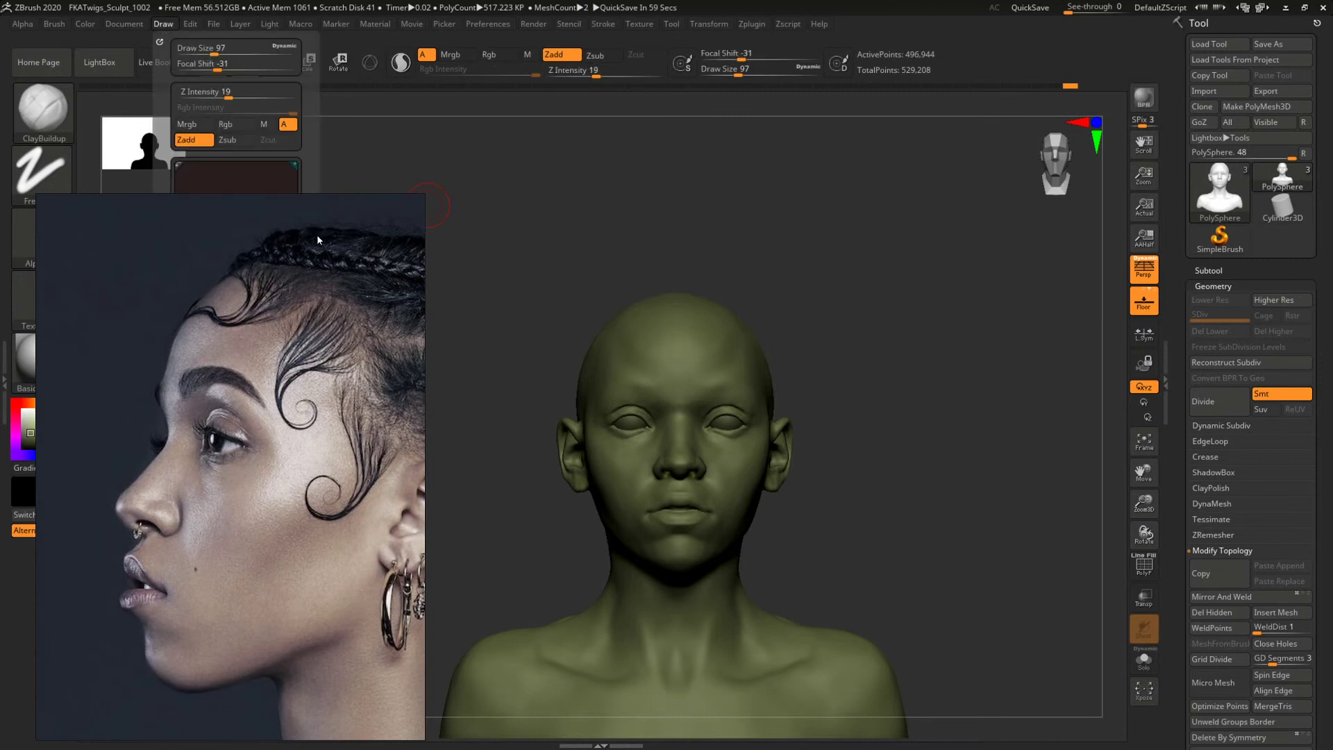
mouse_move(318, 239)
left_mouse_down()
mouse_move(278, 449)
mouse_move(289, 552)
mouse_move(309, 497)
mouse_move(317, 261)
left_mouse_up()
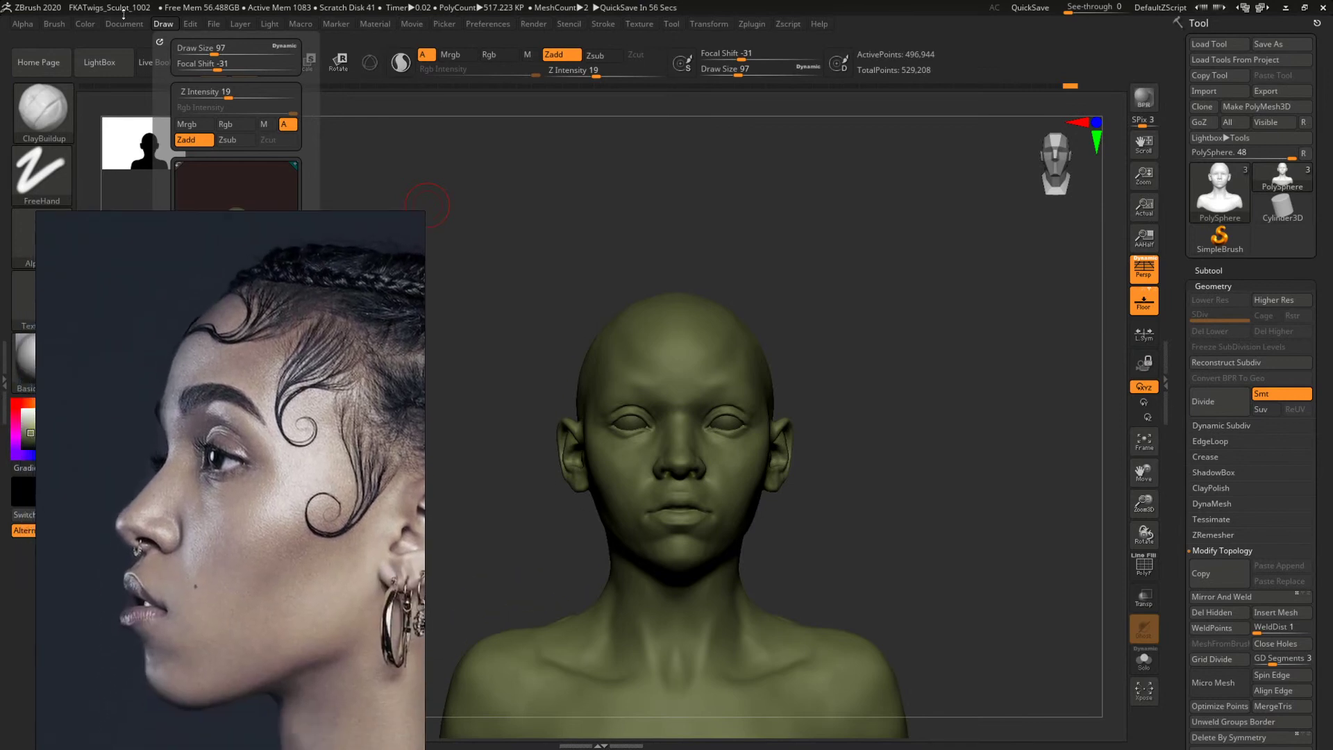
left_click(190, 23)
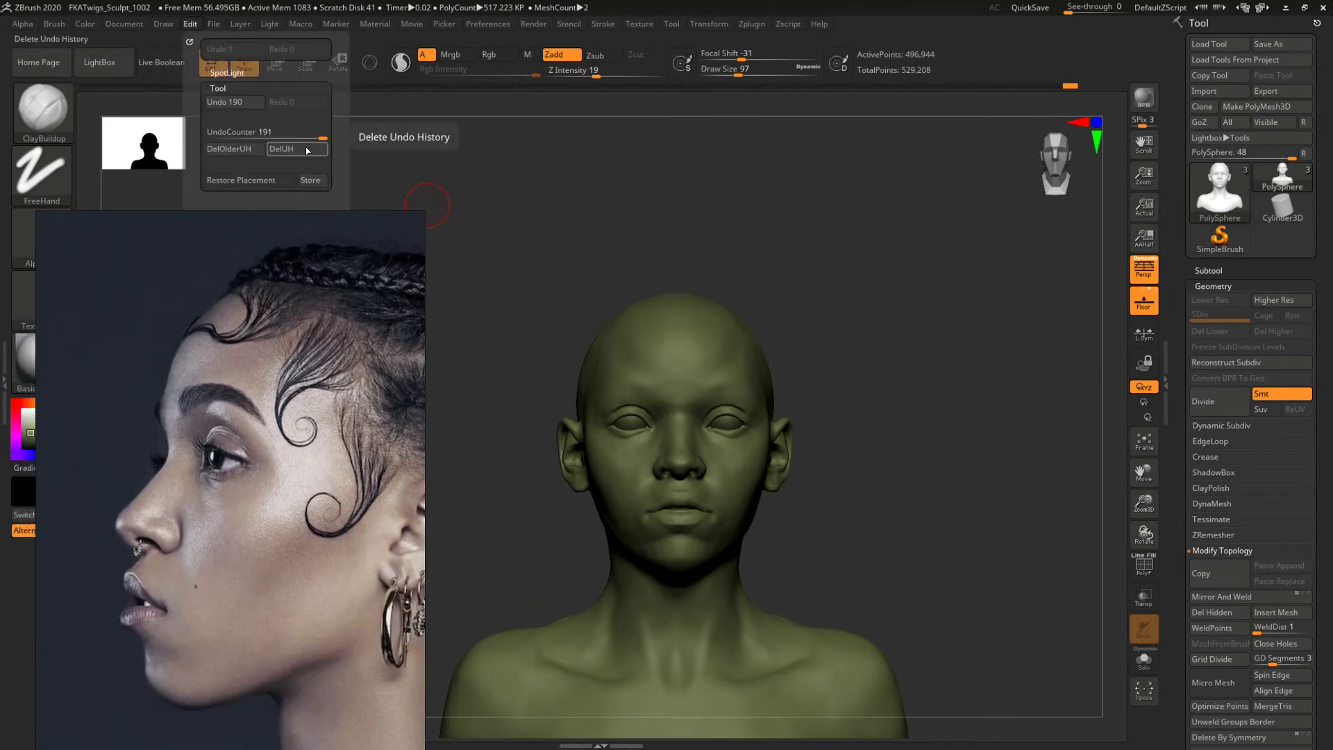
Save the project in the Scenes folder as a new version named FKATwigs_Sculpt_1003.ZPR.
key("ctrl+s")
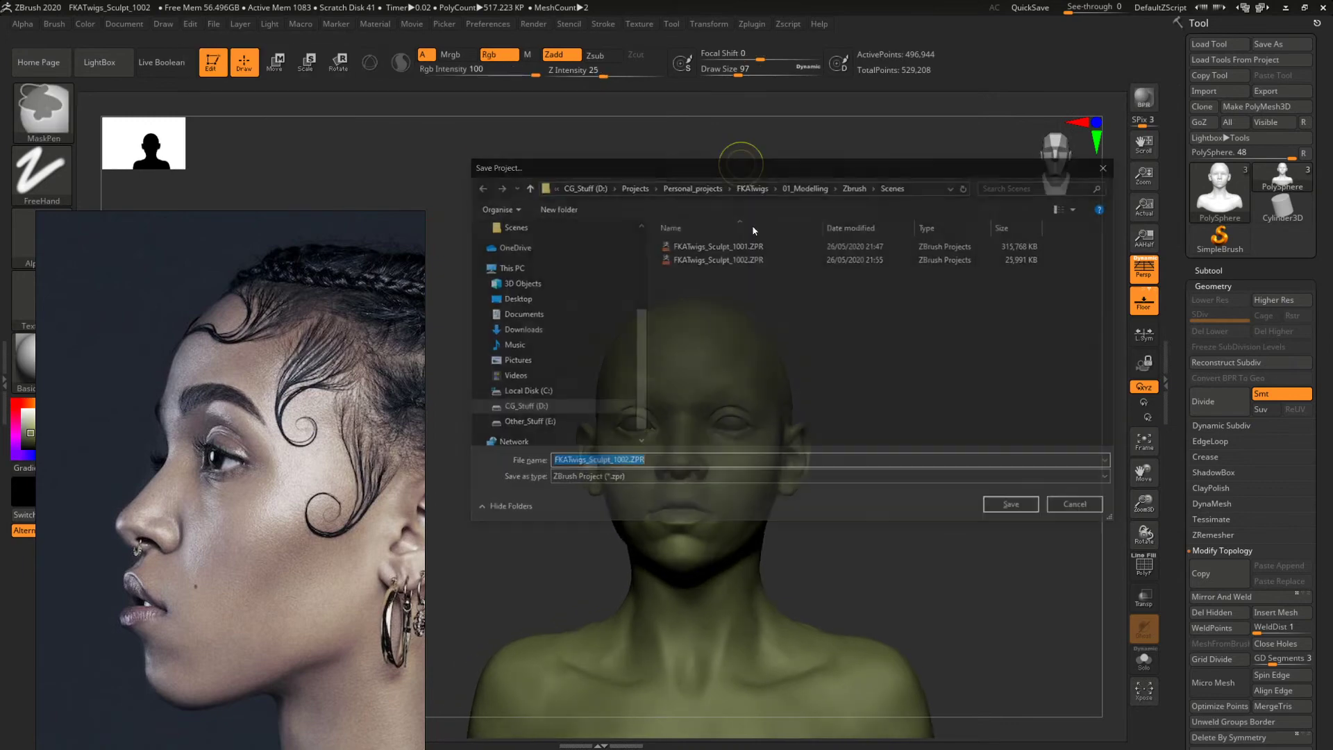
left_click(734, 261)
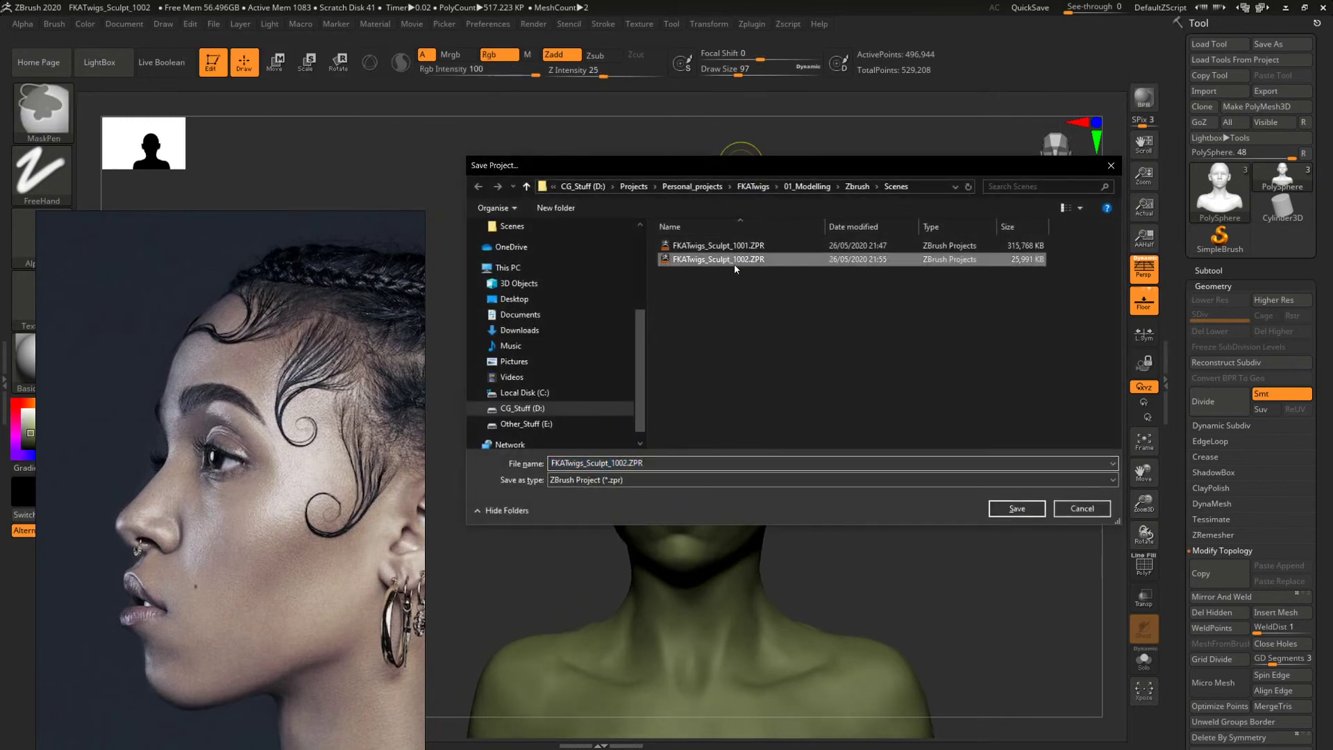
left_click(627, 463)
left_click(627, 462)
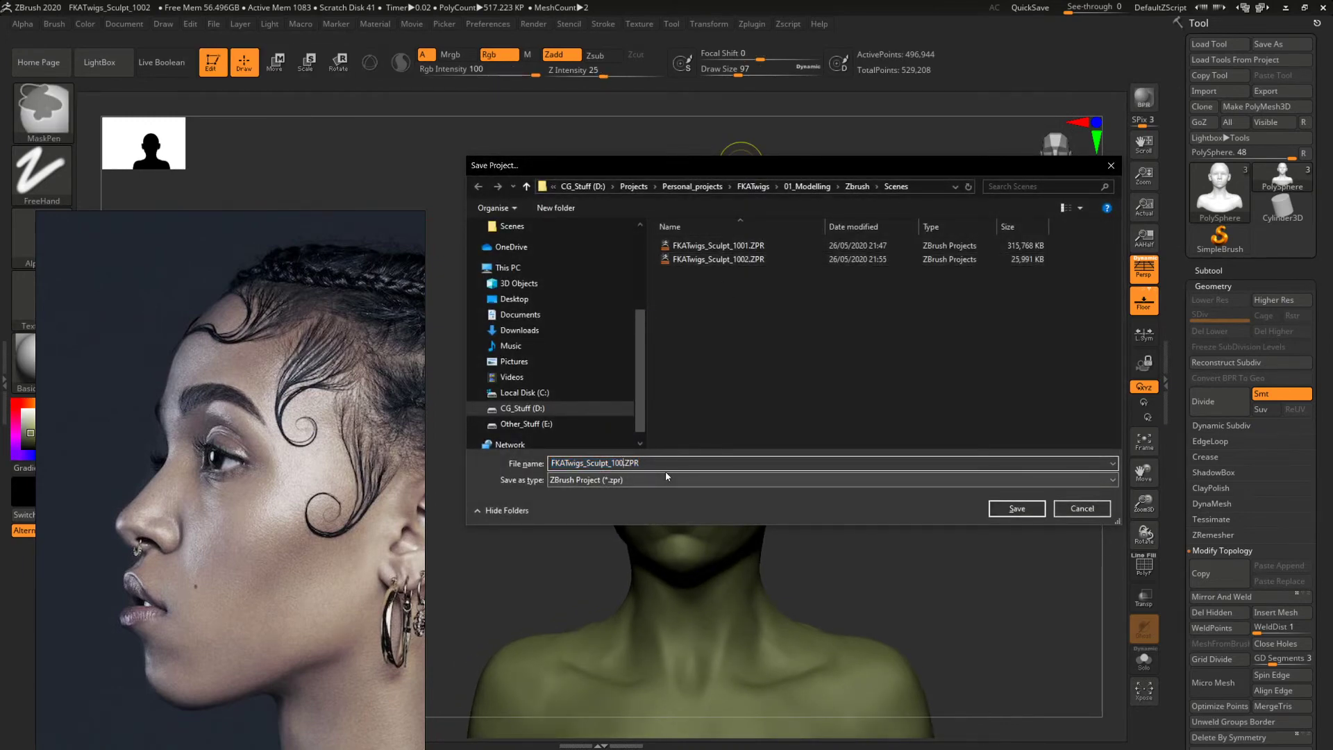
key("Return")
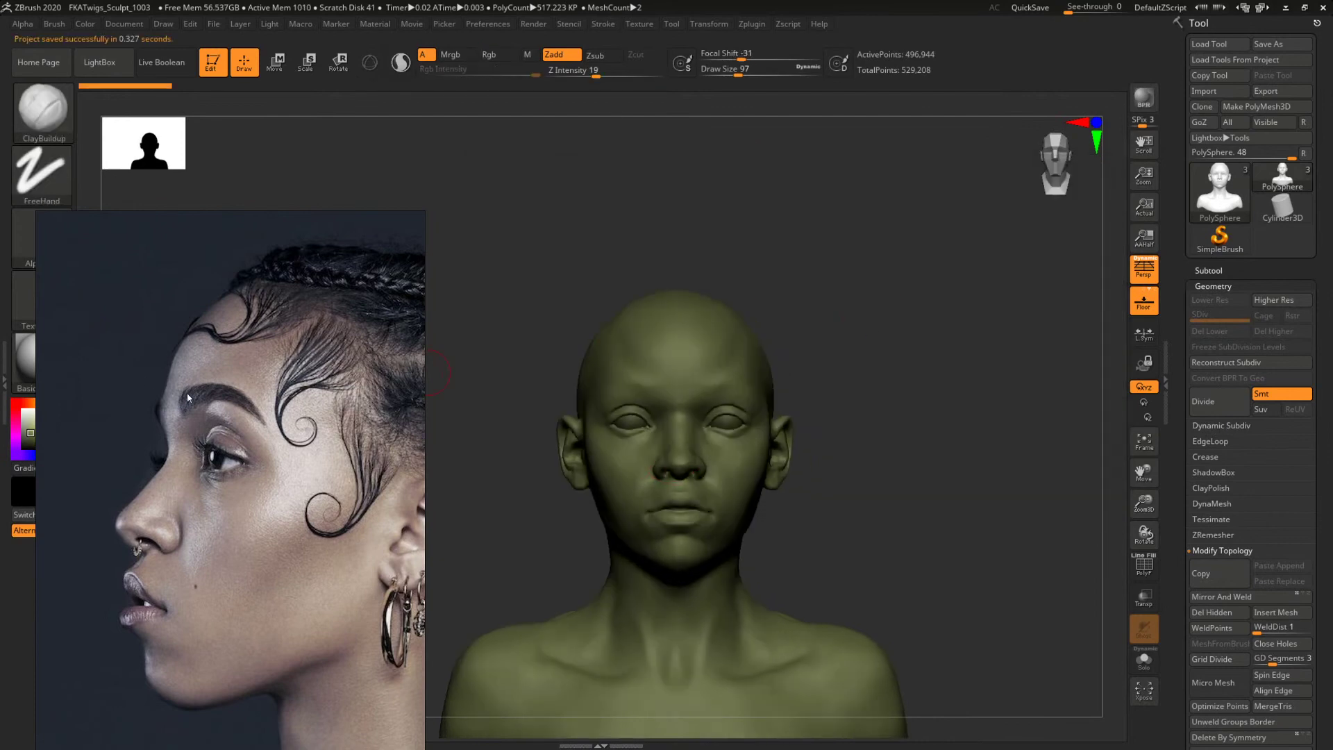
Show the frontal reference photo beside the bust and turn the bust to the front for comparison.
right_click_drag(235, 411, 289, 298)
left_click_drag(825, 381, 973, 382)
scroll(312, 396, "down", 10)
scroll(347, 403, "up", 10)
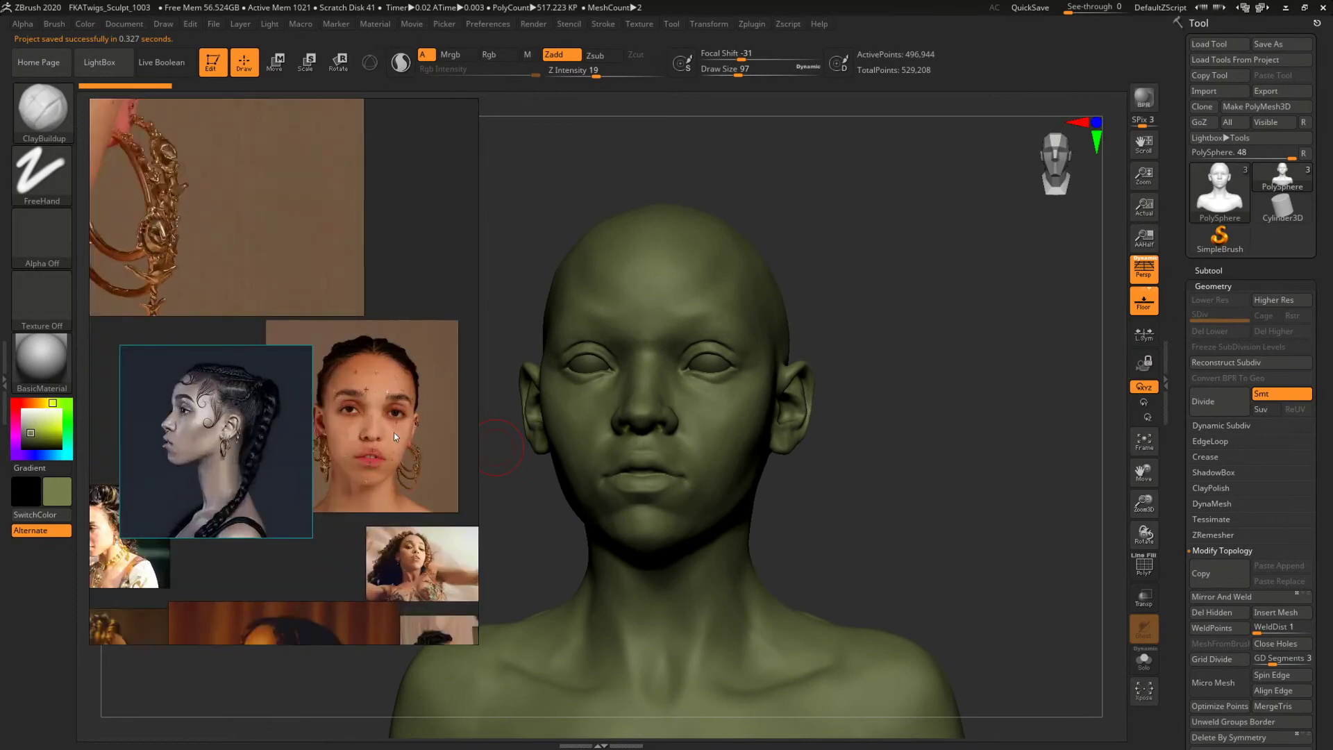
left_click_drag(961, 362, 910, 361)
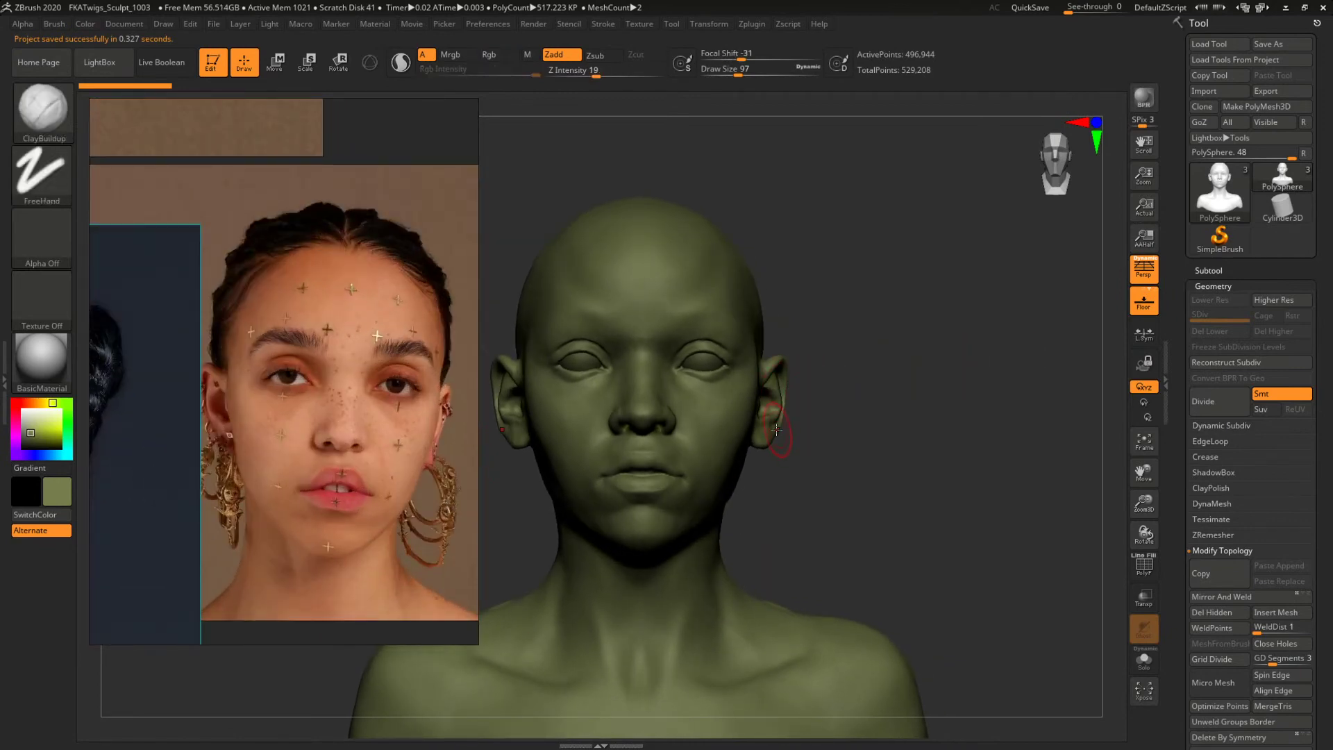
Adjust the outline of the cheek and jaw with the Move brush, at draw sizes of 212 and 182.
key("b")
key("m")
key("v")
key("space")
left_click_drag(736, 418, 746, 415)
key("space")
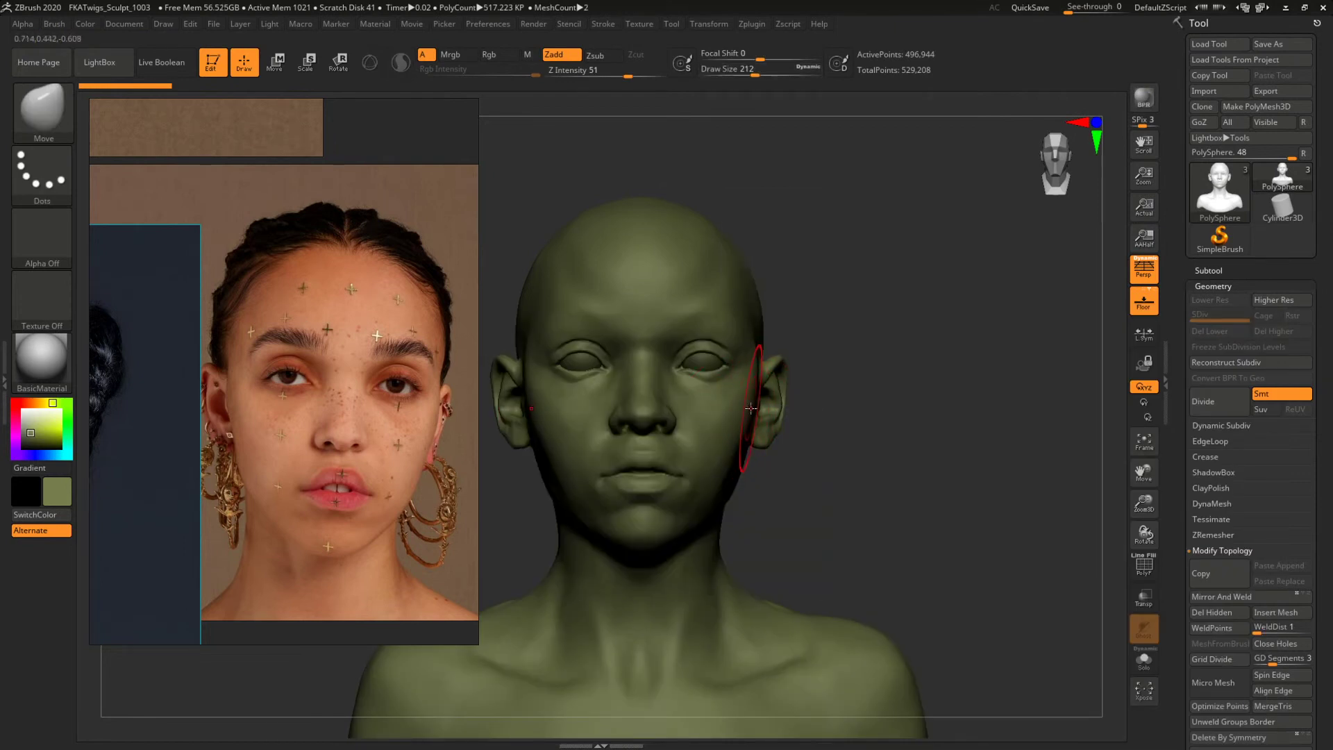
key("space")
left_click_drag(721, 488, 718, 488)
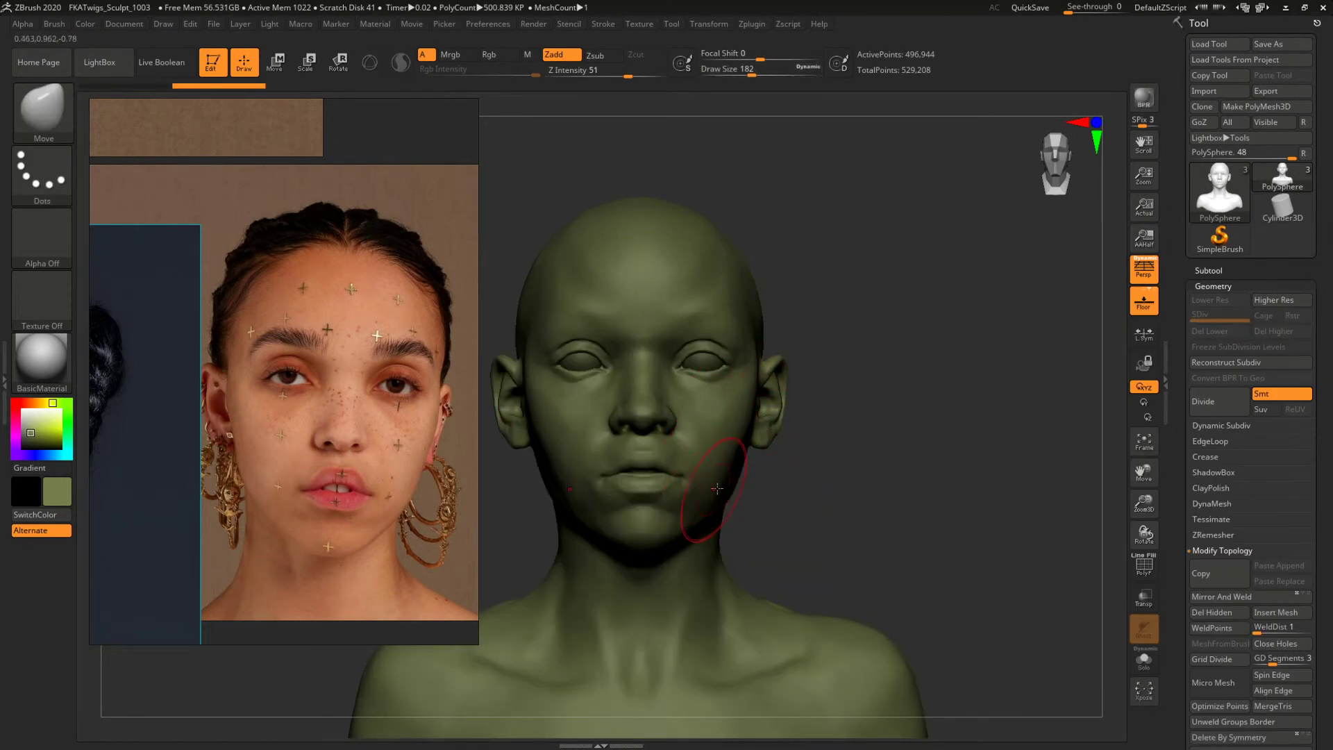
Build up the chin from a slightly low view with the ClayBuildup brush at a draw size of 101.
key("b")
key("c")
key("b")
left_click_drag(833, 522, 814, 488)
key("space")
left_click_drag(644, 515, 632, 516)
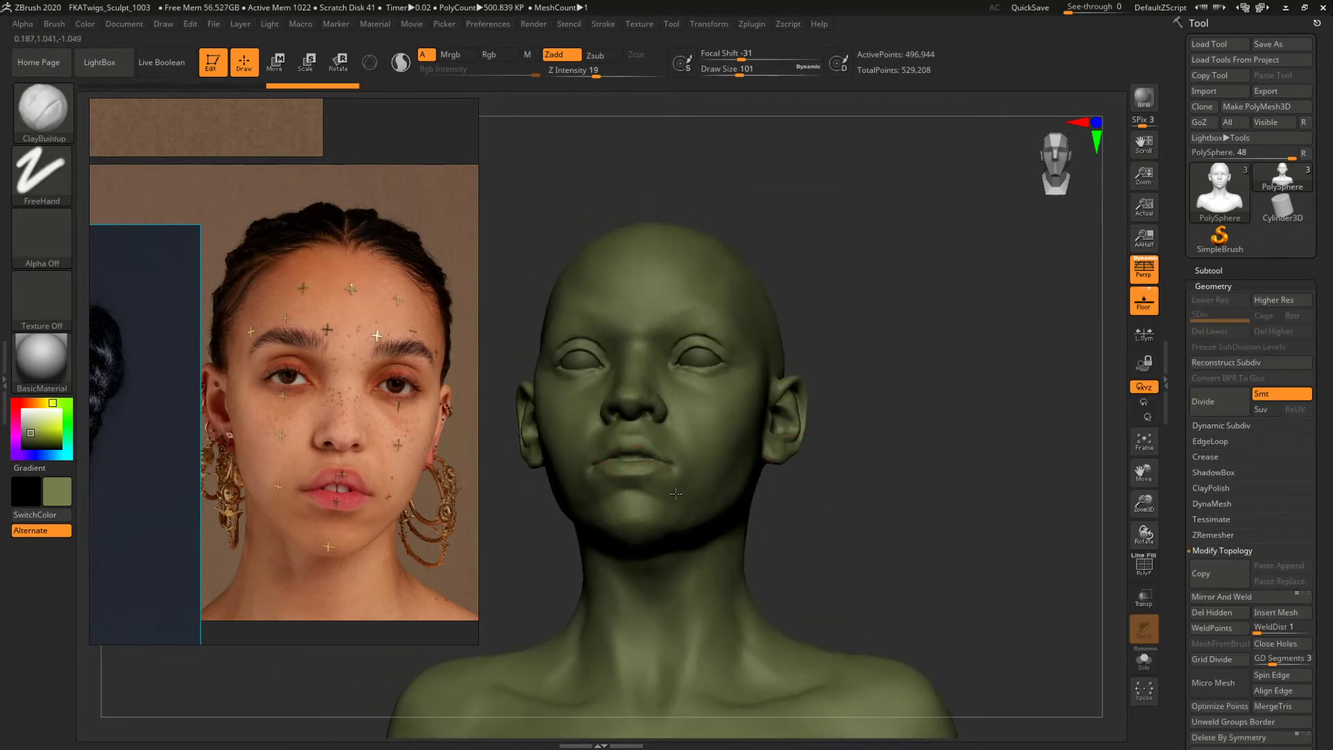
Blend the chin with ClayBuildup and Smooth at a draw size of 124, and check the face from the front.
key("space")
left_click_drag(675, 494, 646, 493)
key("shift")
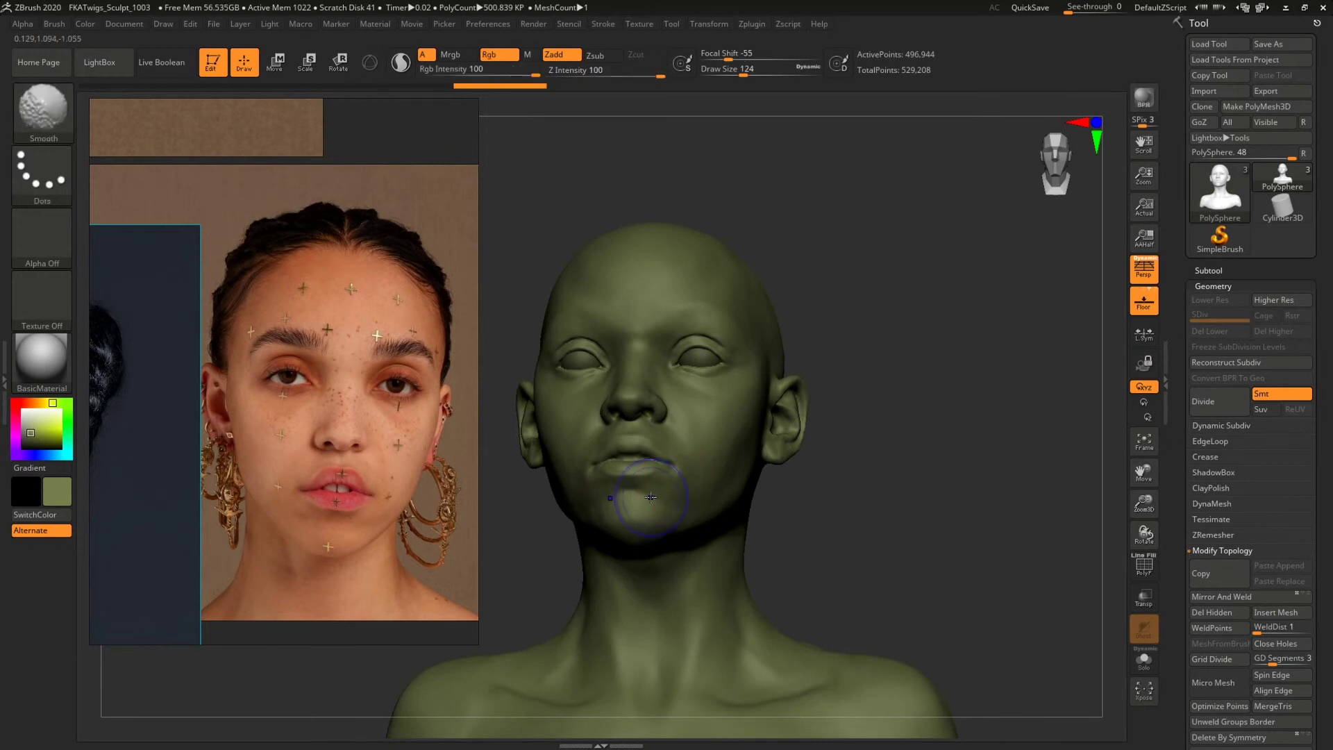
mouse_move(783, 476)
left_mouse_down()
mouse_move(917, 482)
mouse_move(816, 441)
left_mouse_up()
right_click_drag(816, 441, 894, 436)
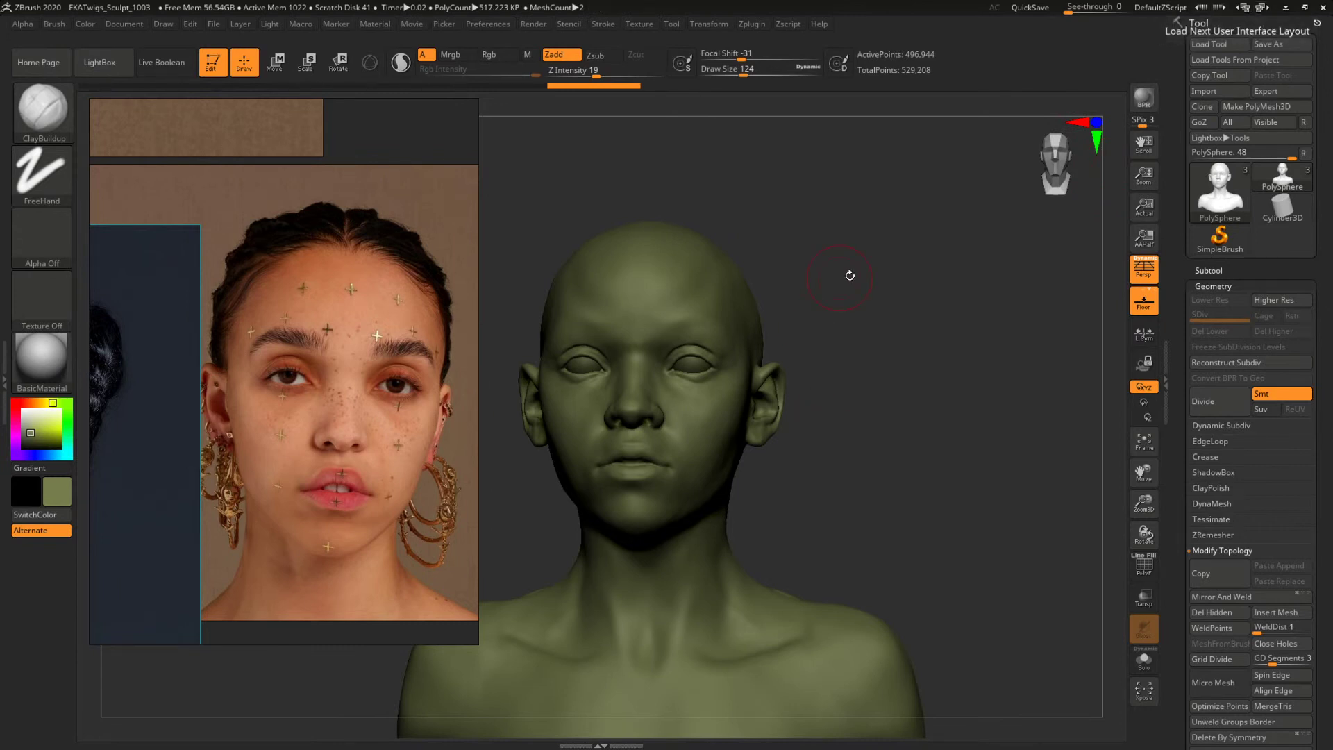
right_click_drag(866, 378, 899, 467)
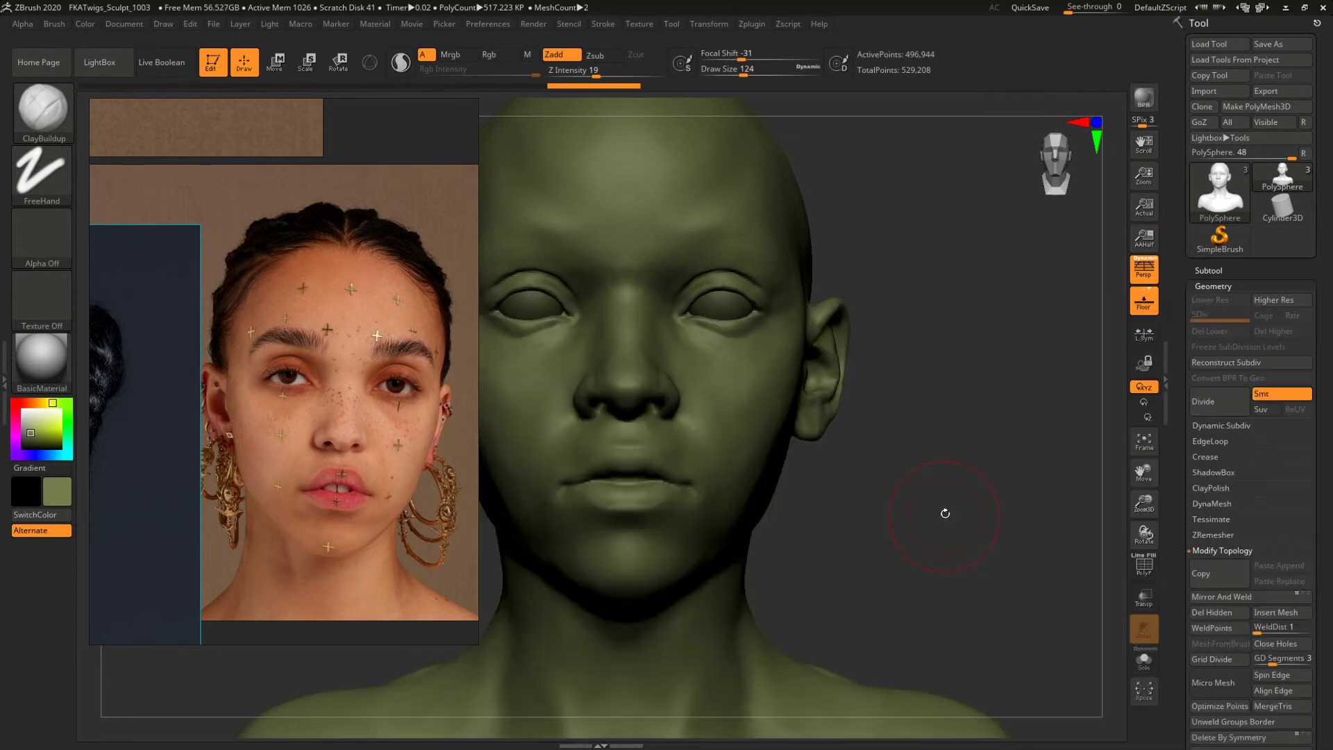
Touch up the crease around the nostril wing with ClayBuildup at a draw size of 41, and check the face from the front.
right_click_drag(944, 512, 853, 518)
mouse_move(548, 536)
right_mouse_down()
mouse_move(512, 529)
mouse_move(684, 549)
right_mouse_up()
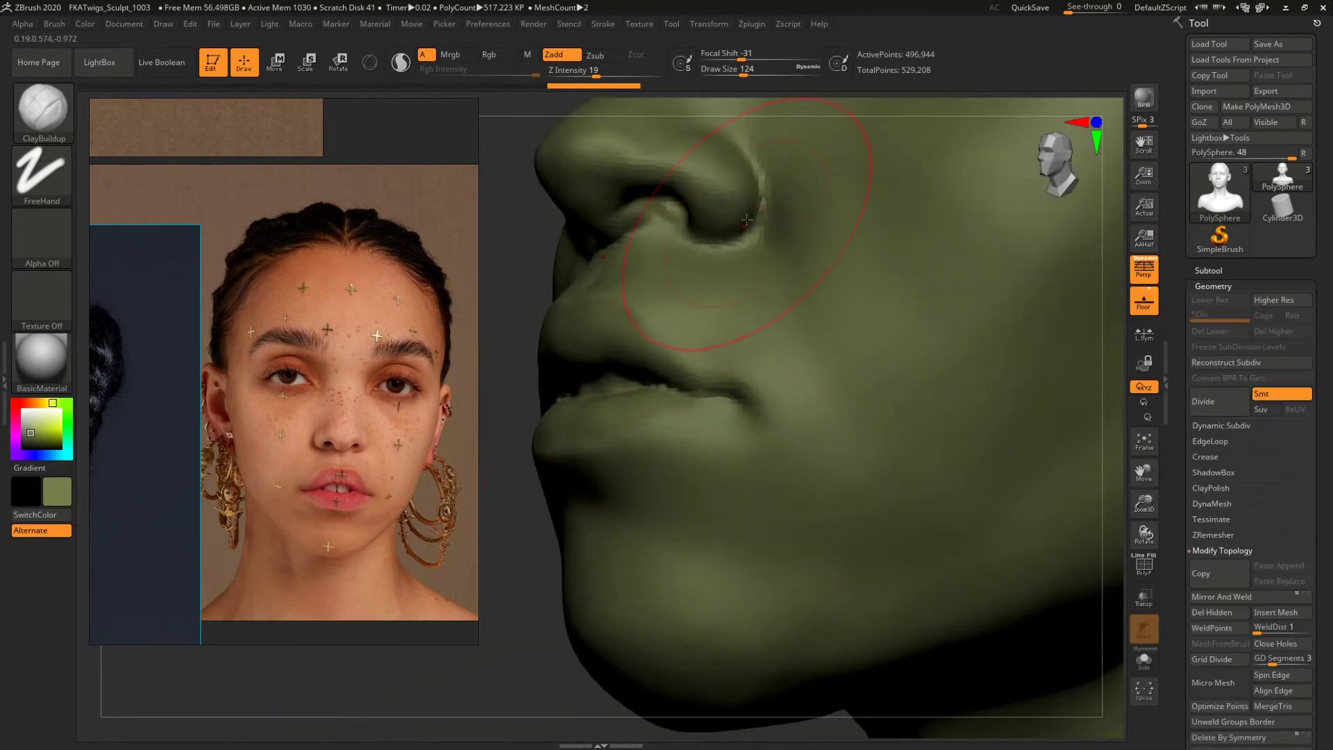
key("space")
left_click_drag(744, 219, 726, 218)
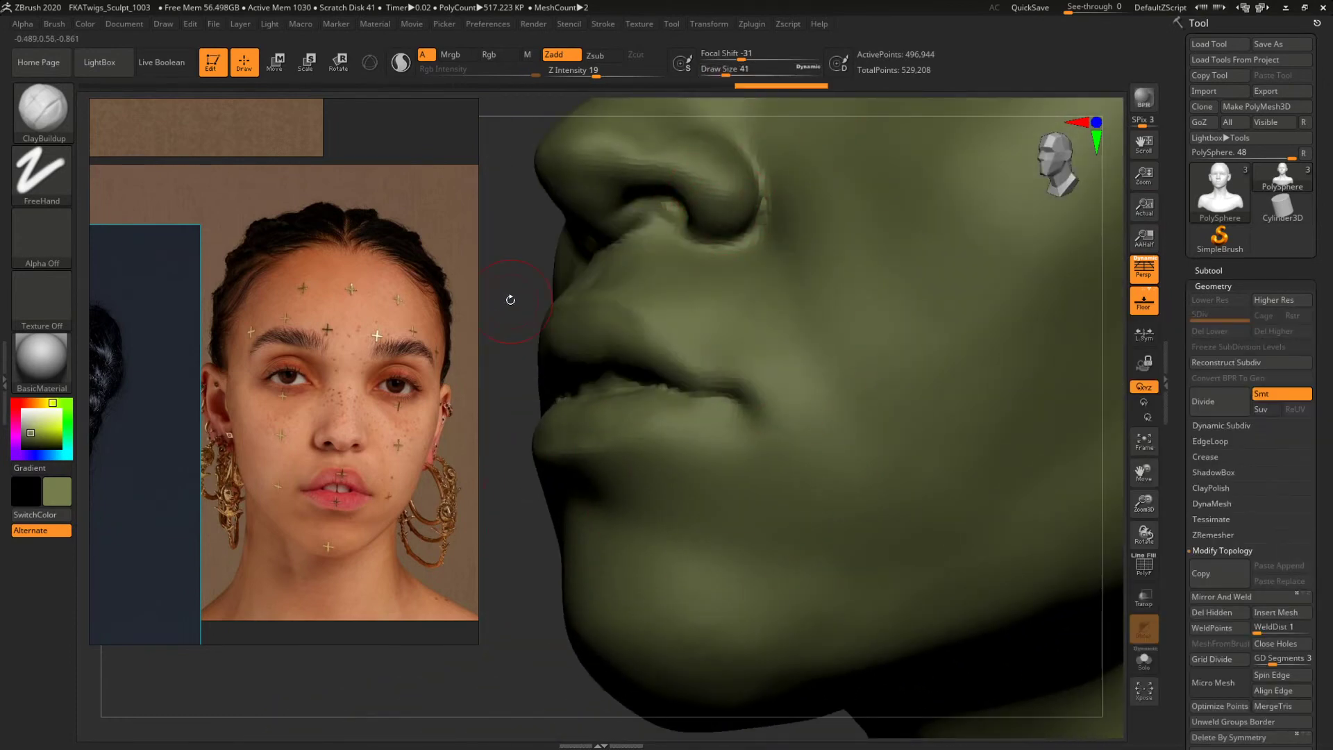
mouse_move(896, 445)
right_mouse_down()
mouse_move(1041, 479)
mouse_move(943, 341)
mouse_move(937, 458)
right_mouse_up()
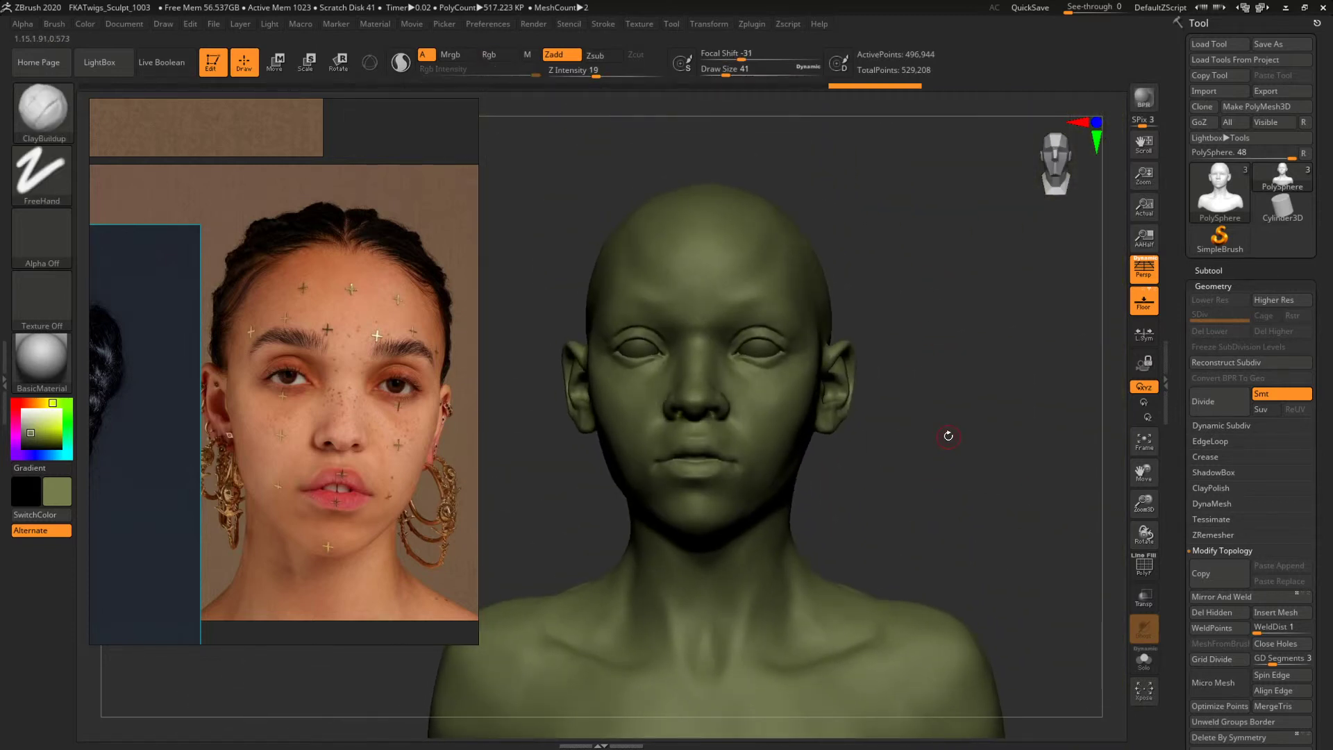
Build up the forehead above the brows with ClayBuildup at draw sizes of 167 and 187, checking it in profile.
key("b")
key("c")
key("b")
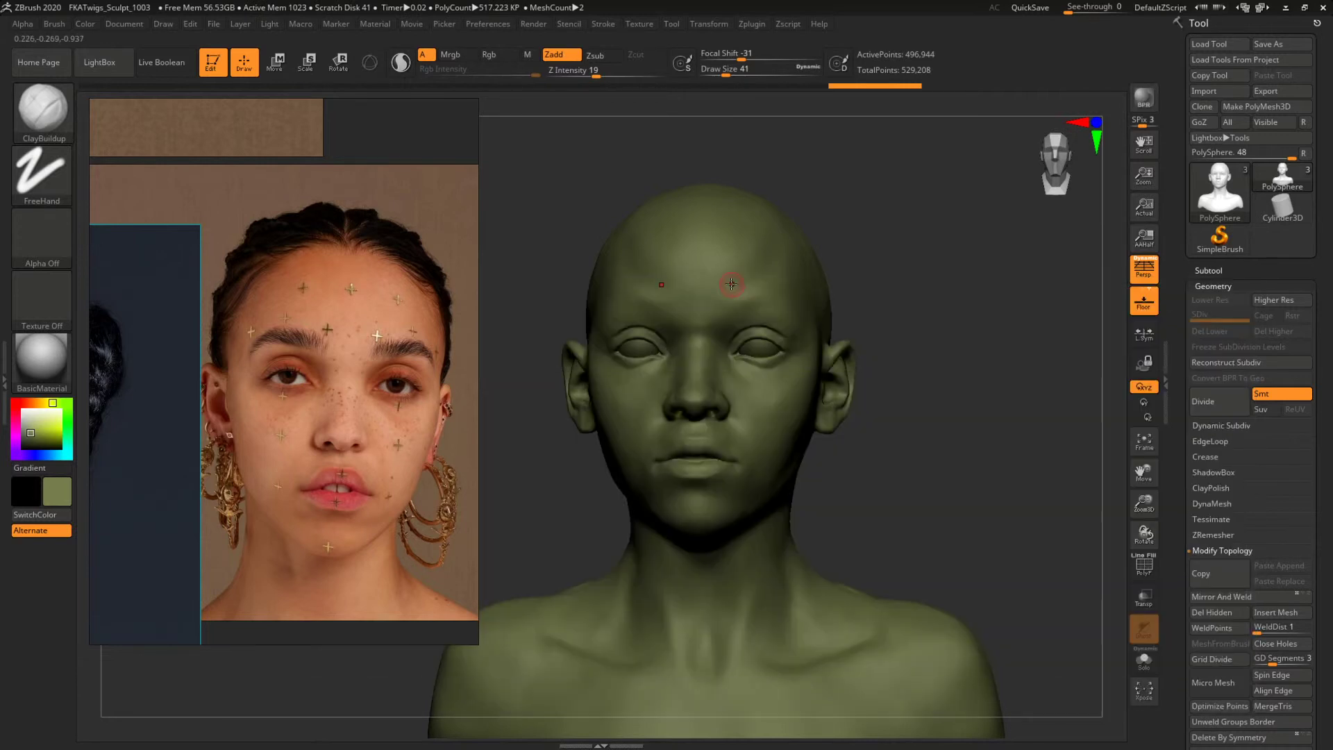
key("space")
left_click_drag(732, 285, 744, 277)
key("space")
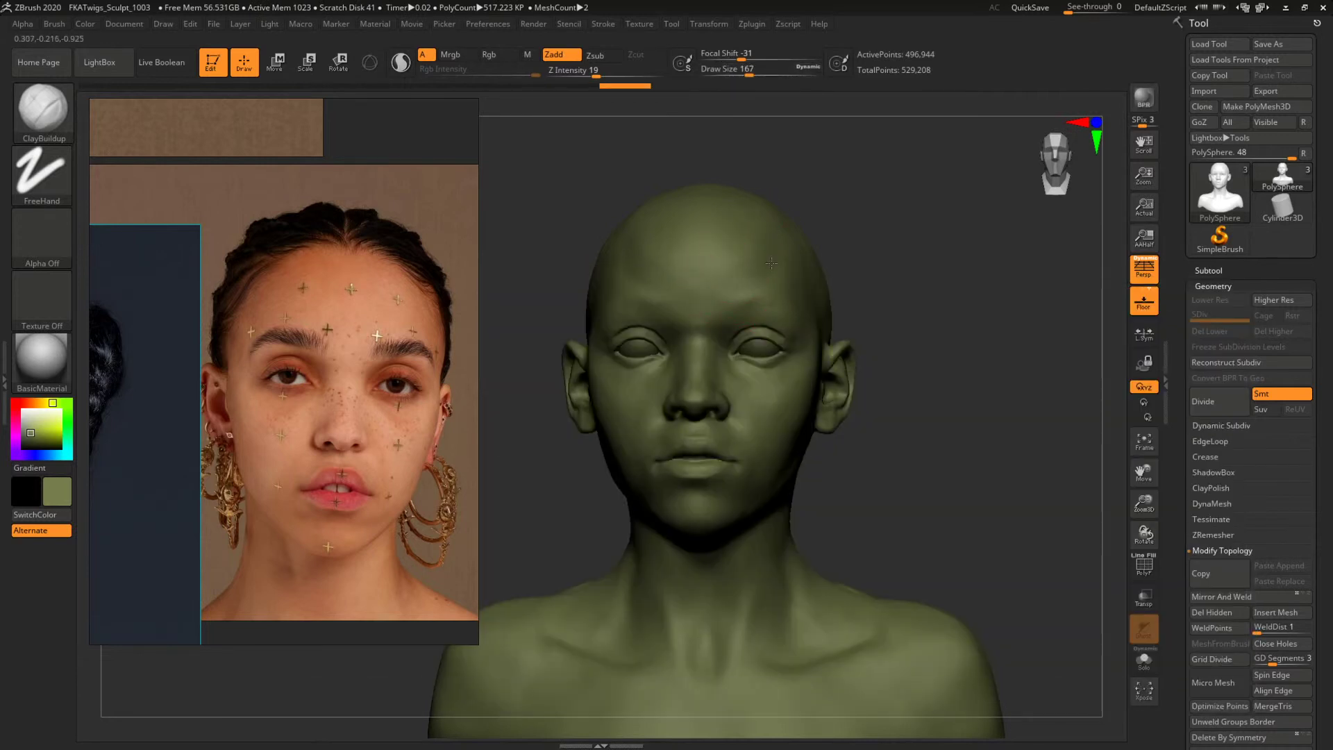
left_click_drag(877, 237, 770, 271)
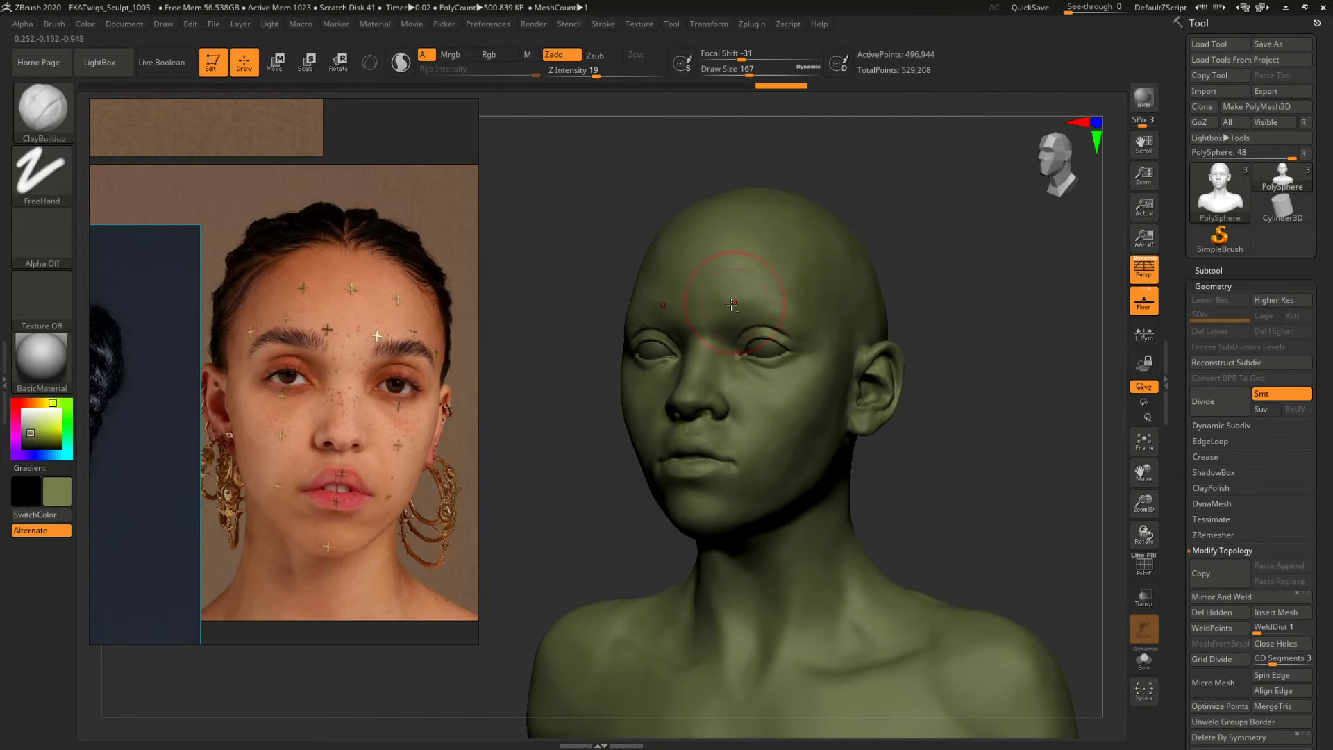
mouse_move(917, 218)
left_mouse_down()
mouse_move(914, 238)
mouse_move(878, 246)
left_mouse_up()
key("space")
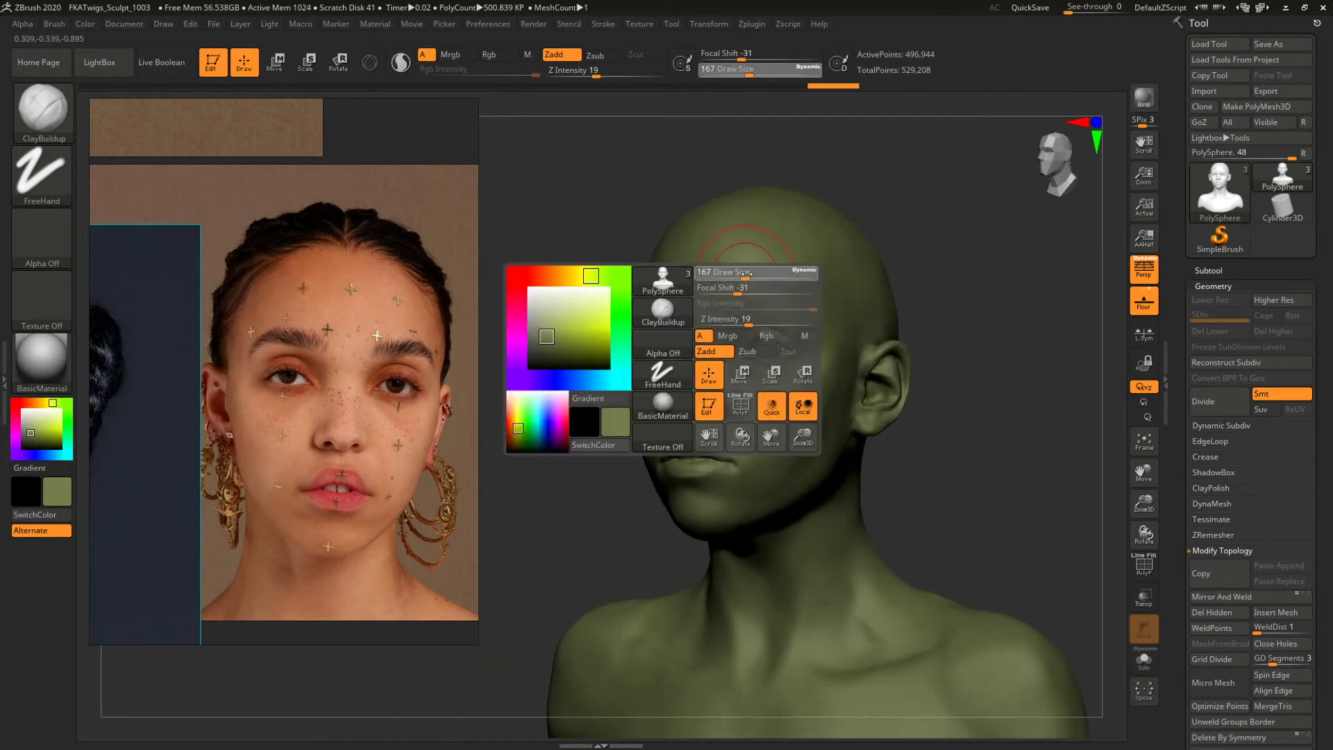
left_click_drag(746, 275, 752, 275)
left_click_drag(987, 234, 921, 229)
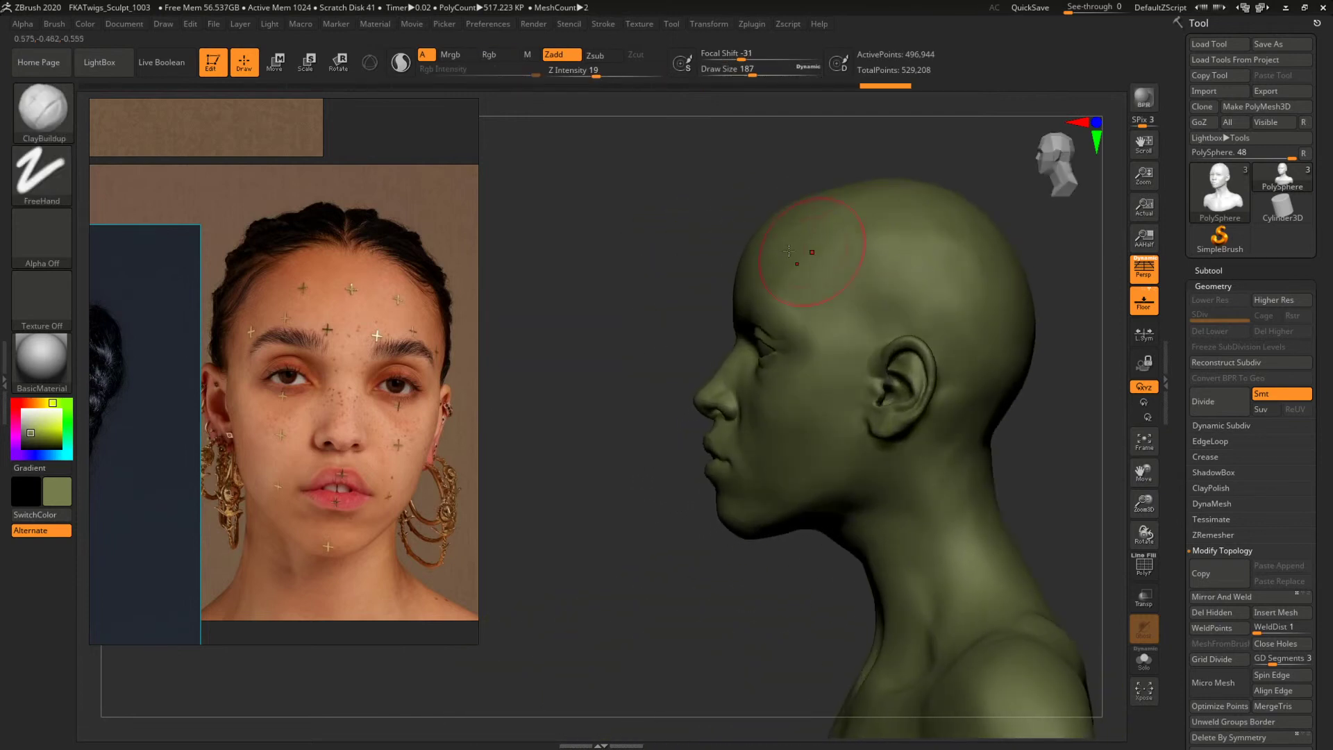
Bring the side-profile reference photo into close view beside the bust's profile for comparison.
left_click_drag(663, 262, 654, 297)
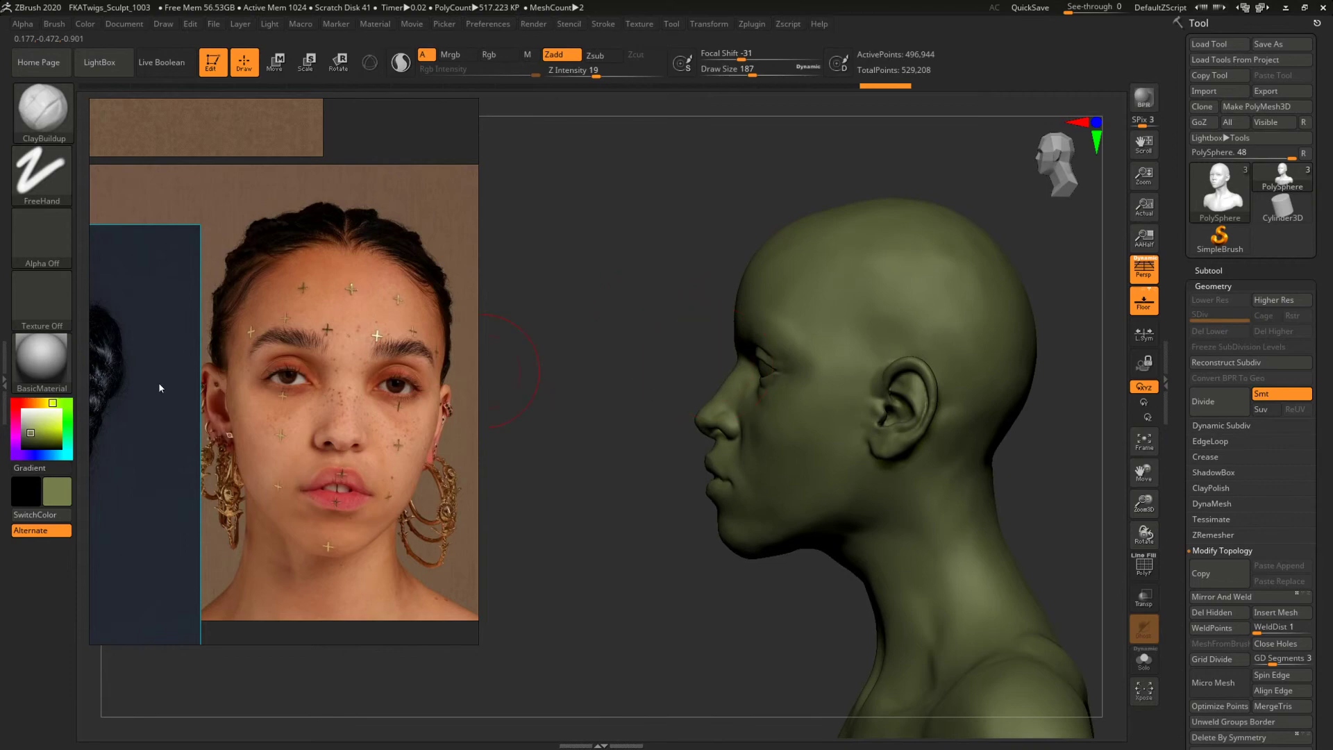
scroll(159, 385, "down", 8)
middle_click_drag(144, 508, 242, 360)
middle_click_drag(152, 546, 225, 487)
scroll(225, 488, "up", 4)
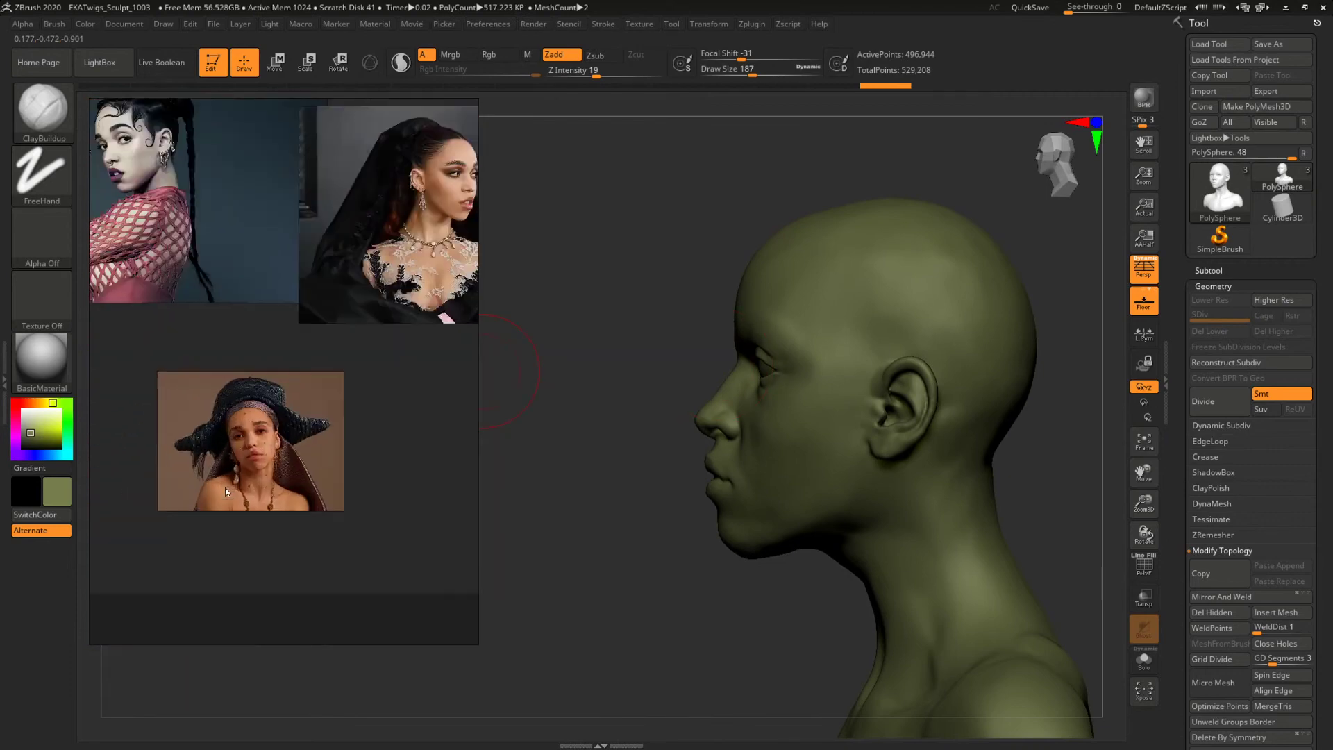
scroll(225, 488, "up", 6)
scroll(272, 424, "down", 12)
scroll(257, 378, "up", 3)
middle_click_drag(243, 292, 237, 317)
scroll(236, 317, "up", 6)
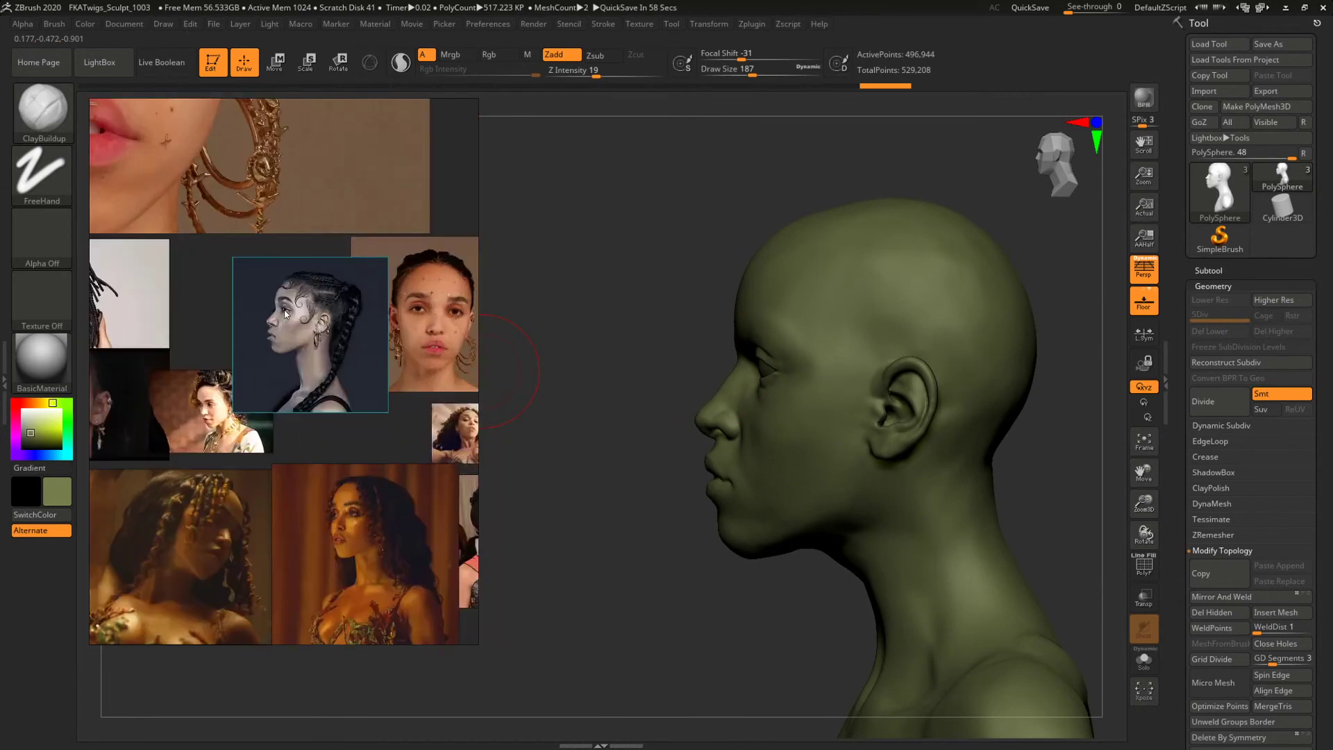
scroll(285, 314, "up", 5)
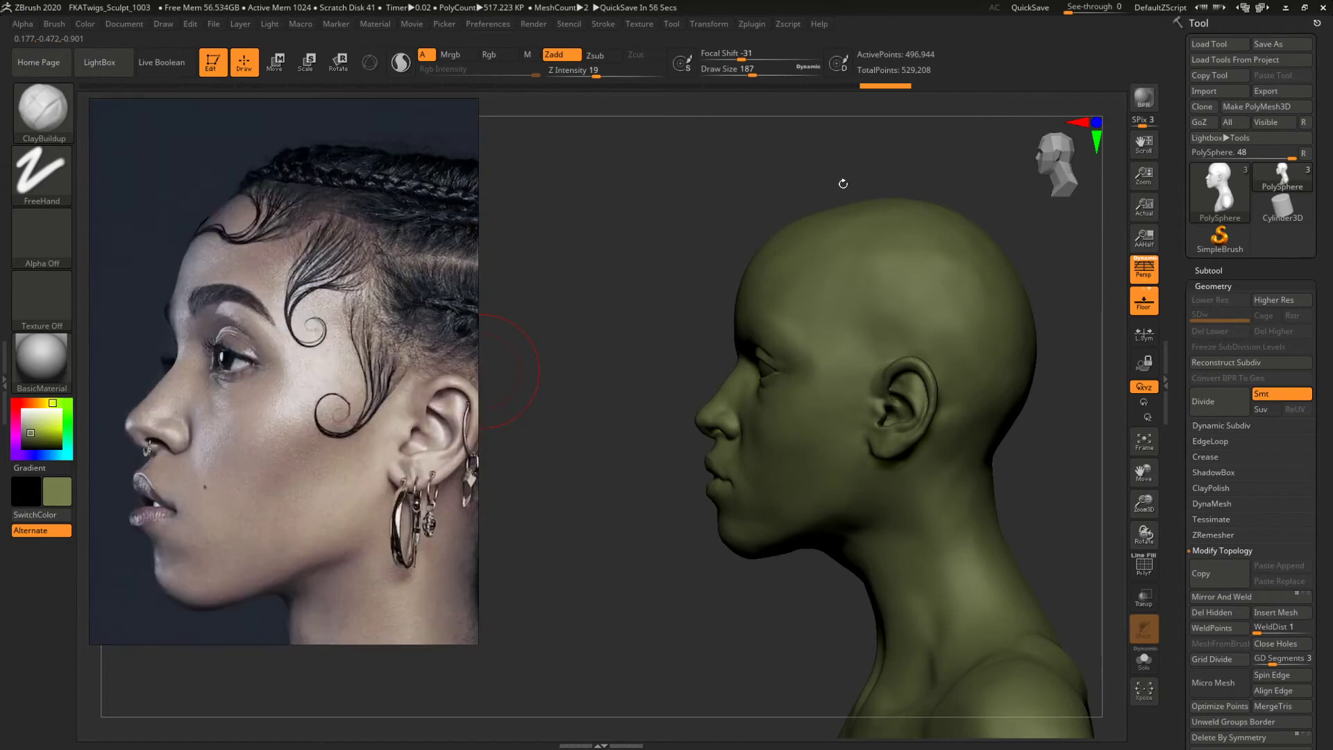
Refine the lower forehead between the brows with ClayBuildup and Smooth at a draw size of 101.
left_click_drag(844, 184, 1014, 250)
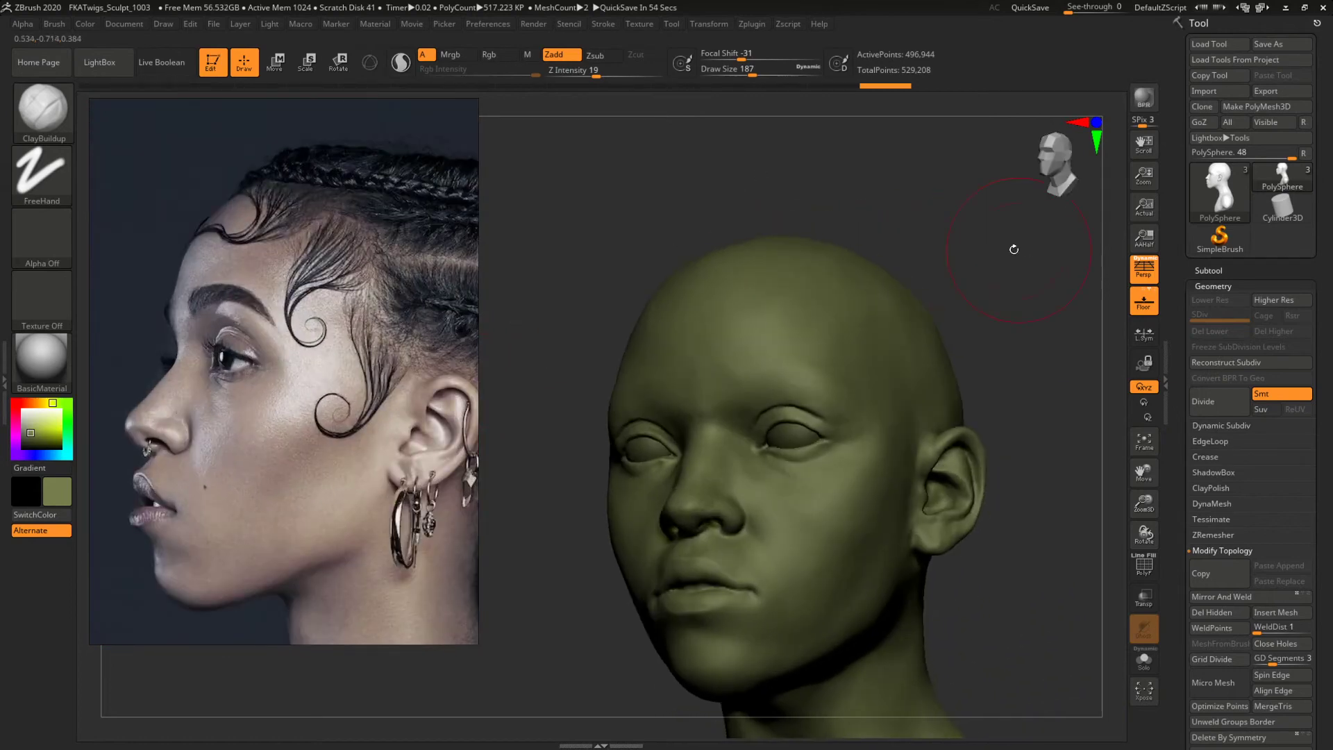
key("space")
left_click_drag(703, 369, 690, 370)
key("shift")
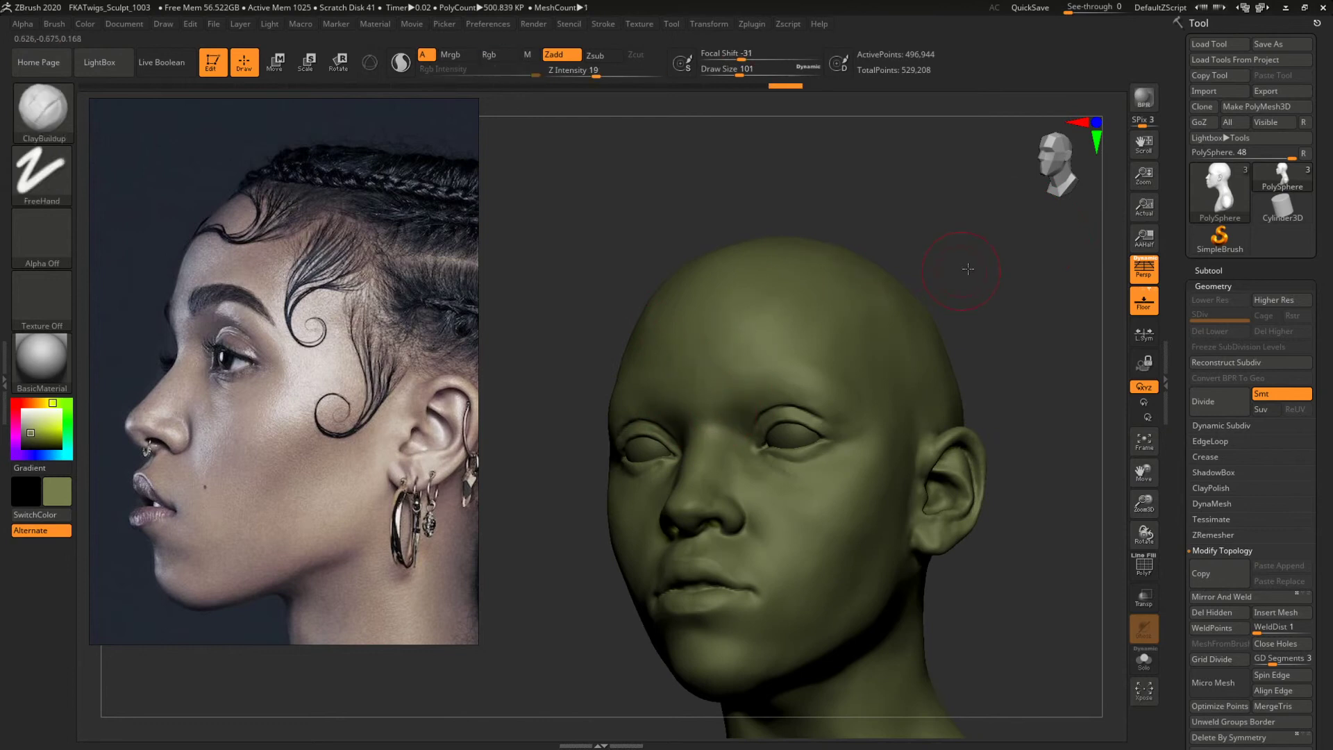
mouse_move(967, 269)
left_mouse_down()
mouse_move(979, 289)
mouse_move(874, 308)
mouse_move(956, 364)
mouse_move(875, 347)
left_mouse_up()
Shape and smooth the forehead and the side of the skull at a draw size of 182, and check from the front.
key("space")
left_click_drag(764, 307, 778, 303)
key("shift")
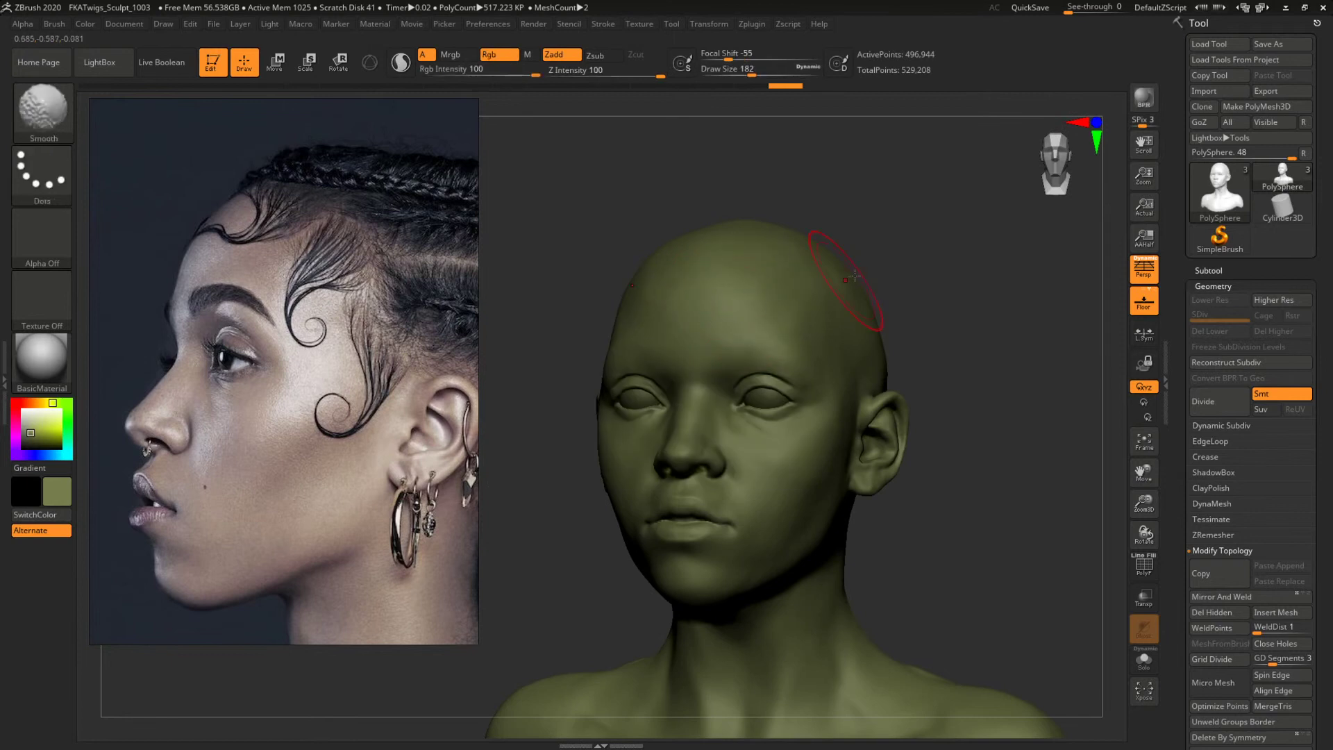
mouse_move(854, 276)
left_mouse_down()
mouse_move(1000, 300)
mouse_move(869, 303)
mouse_move(938, 329)
mouse_move(1010, 445)
left_mouse_up()
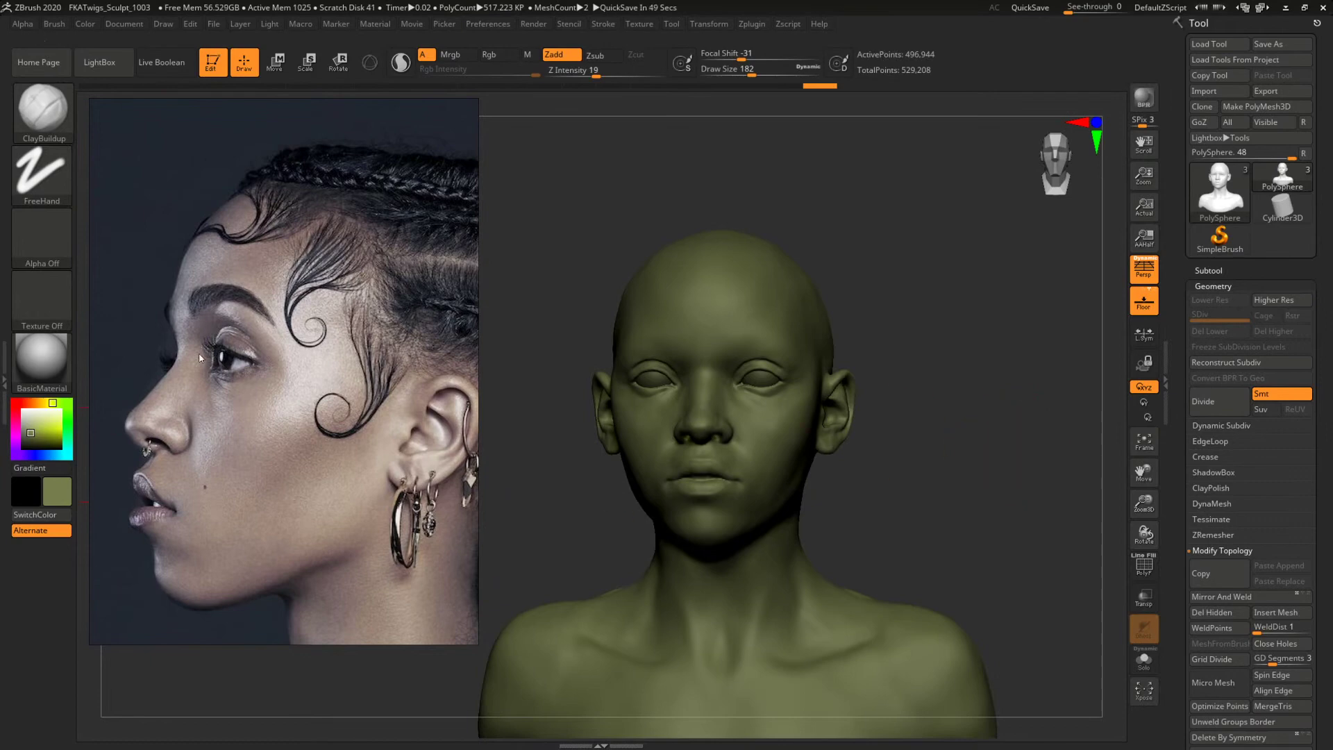
Examine the frontal photo and the other pictures on the reference board, ending on the side-profile photo.
scroll(226, 347, "down", 10)
scroll(313, 337, "up", 6)
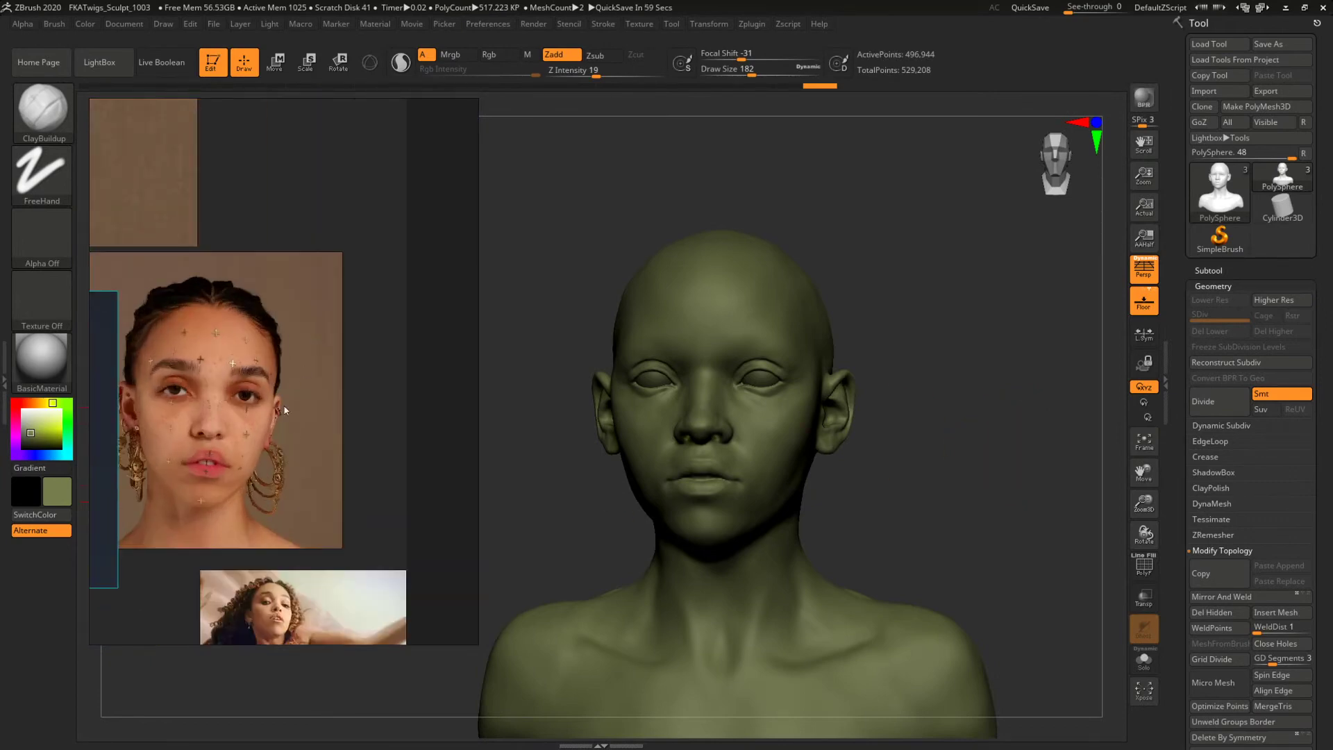
scroll(219, 424, "up", 4)
middle_click_drag(219, 428, 352, 320)
scroll(336, 393, "down", 10)
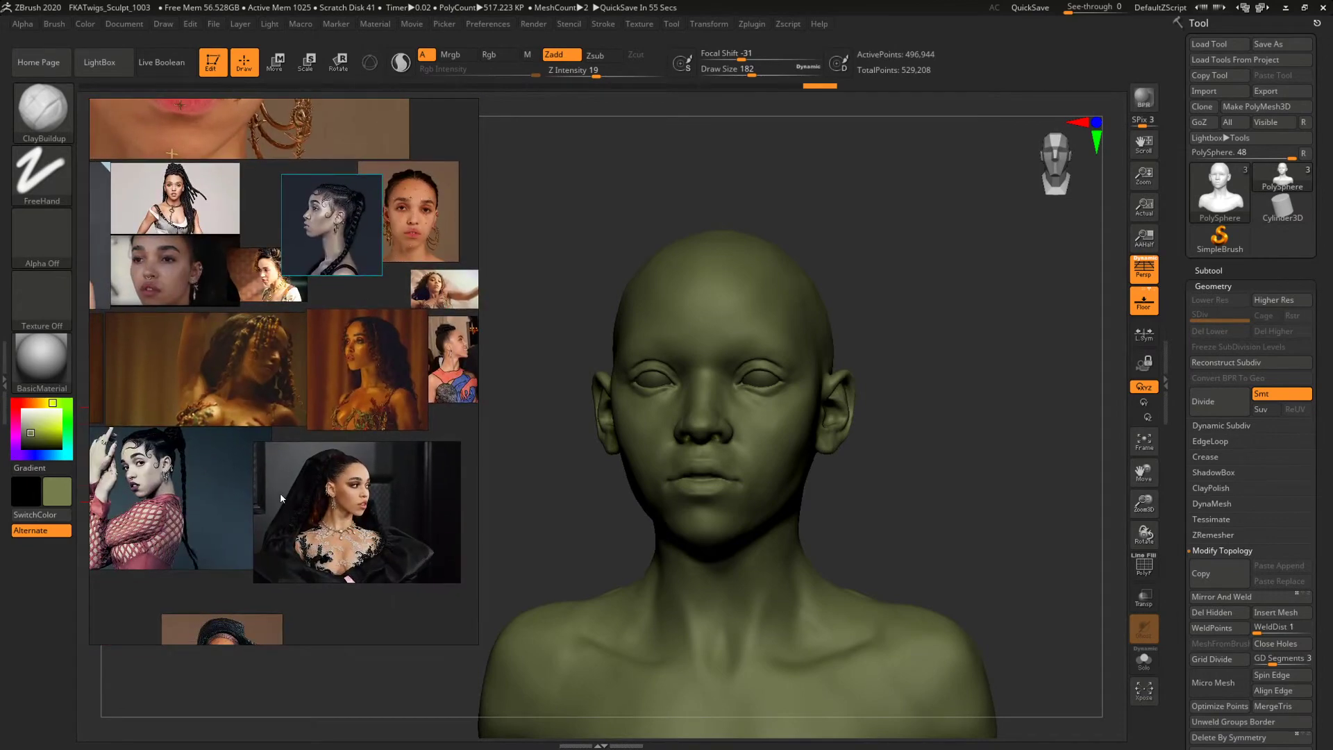
middle_click_drag(281, 493, 310, 326)
scroll(257, 294, "down", 5)
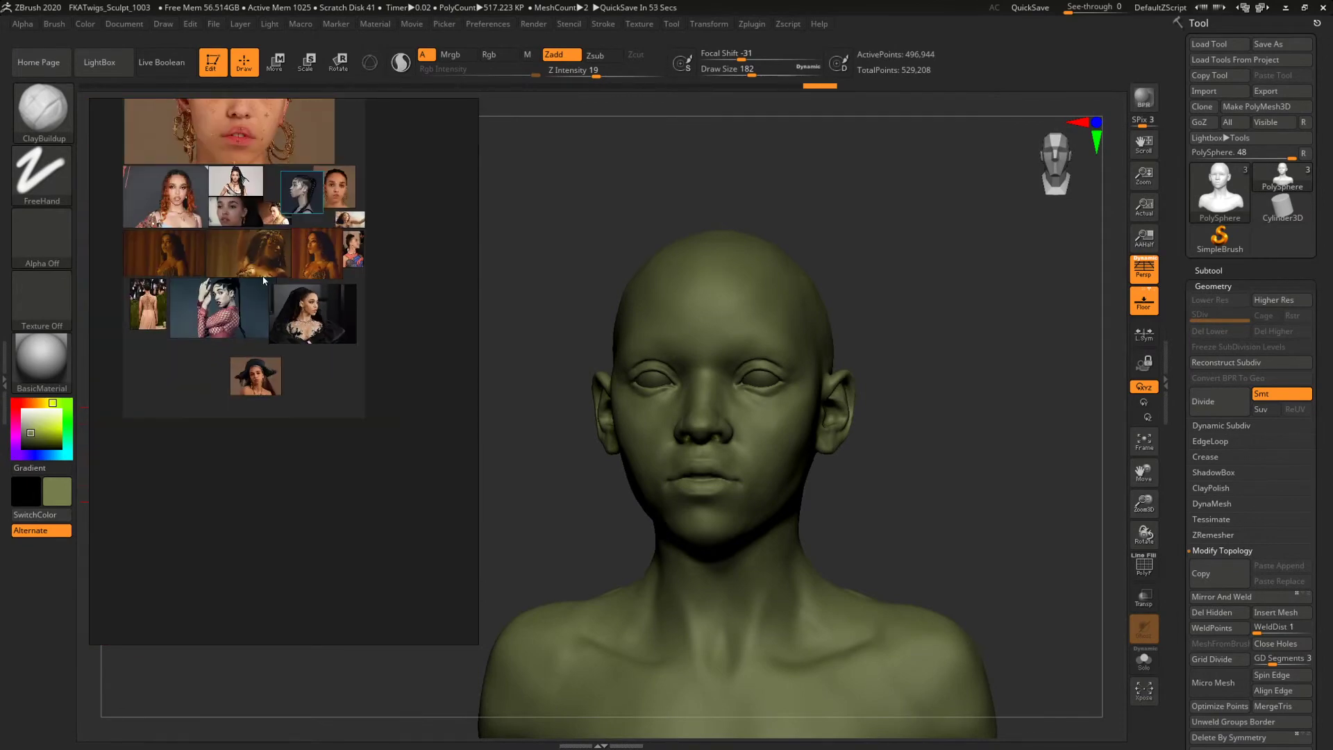
middle_click_drag(288, 235, 279, 339)
scroll(281, 303, "up", 6)
middle_click_drag(348, 242, 340, 492)
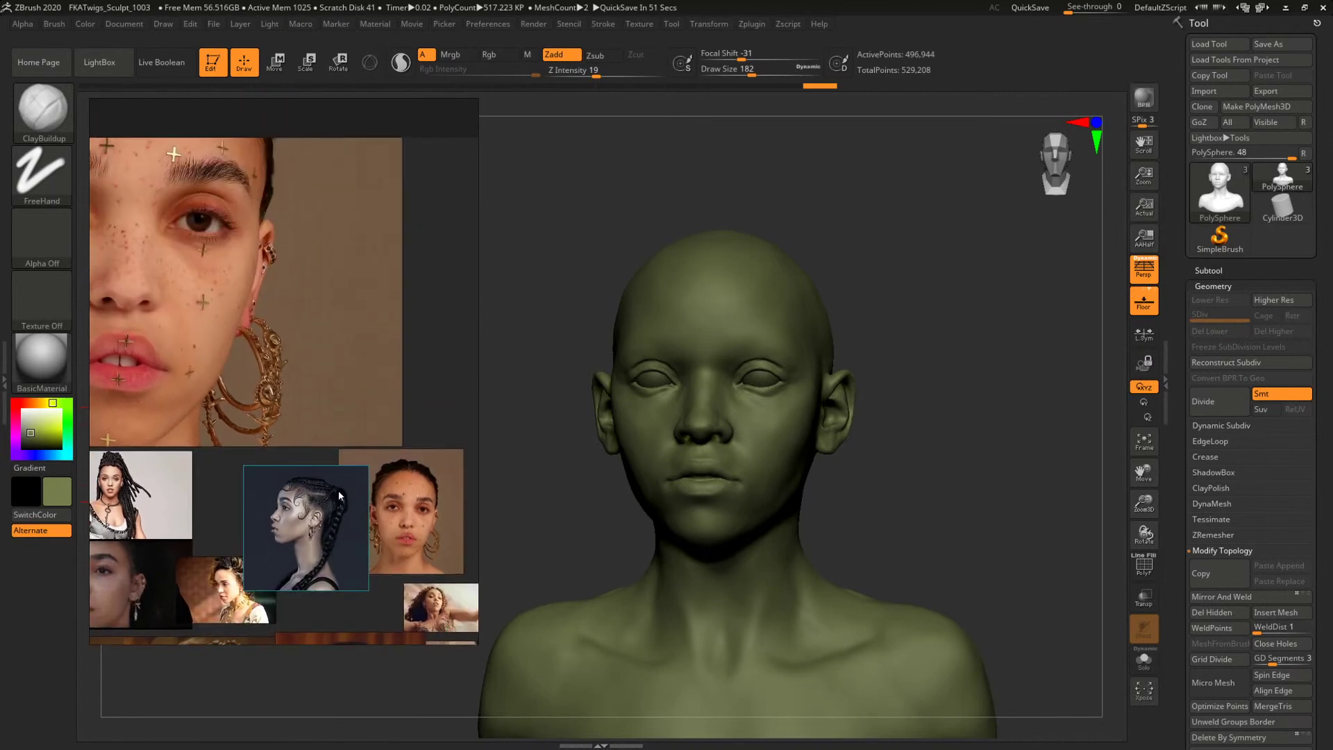
middle_click_drag(338, 540, 334, 426)
scroll(322, 421, "up", 6)
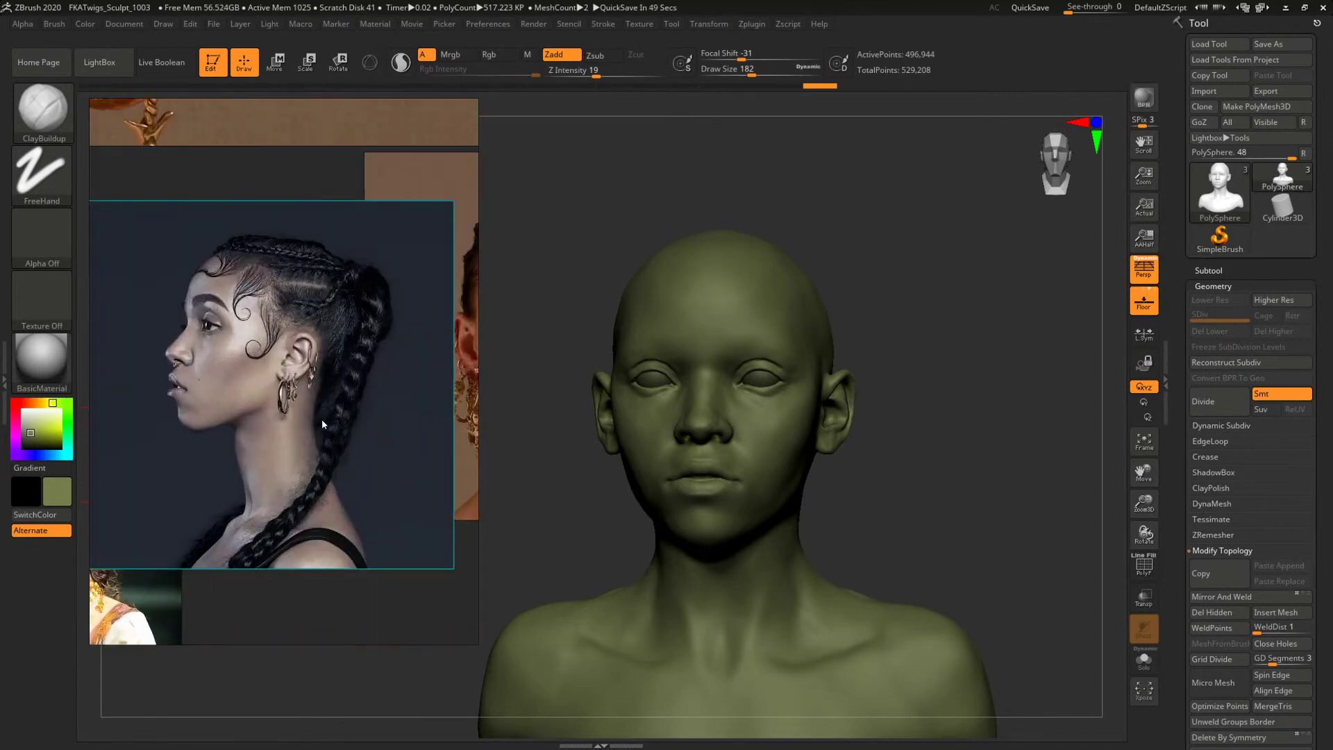
middle_click_drag(247, 386, 273, 384)
scroll(273, 385, "up", 2)
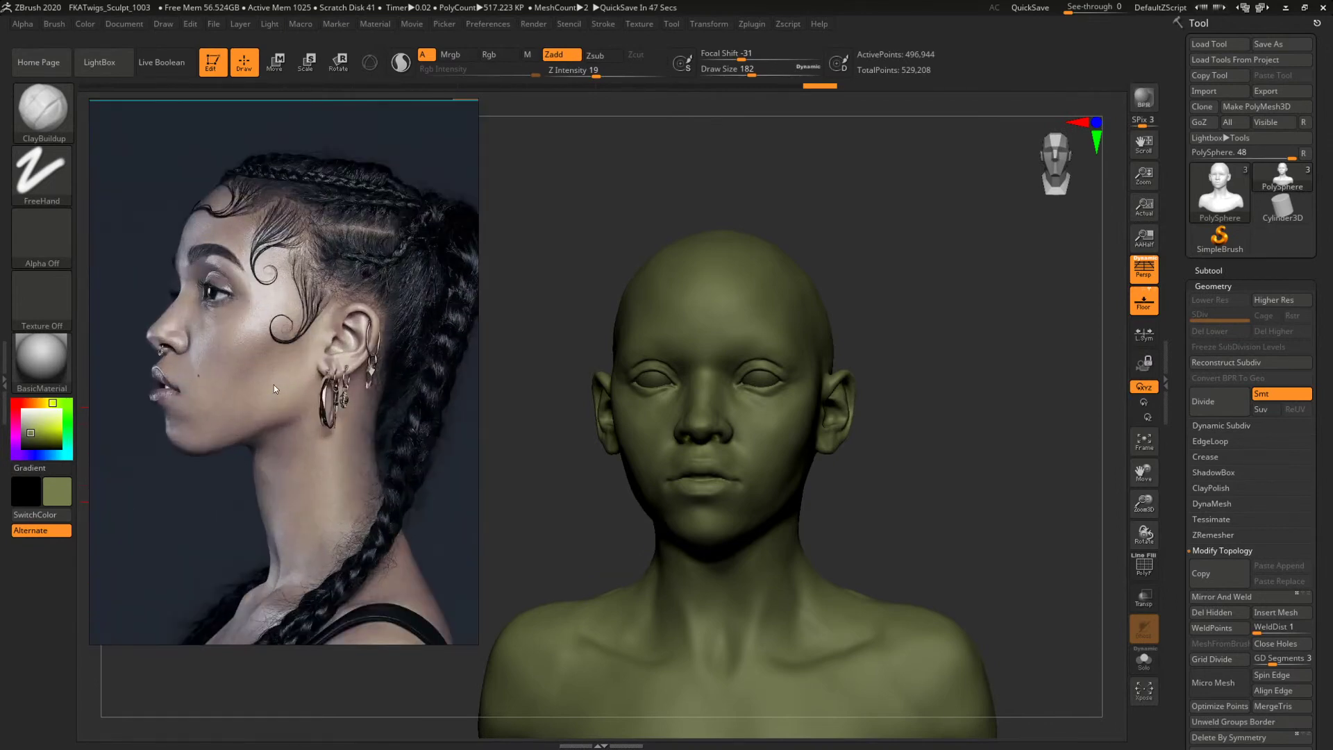
Refine the cheek between the nose and the ear with ClayBuildup at a draw size of 136.
left_click_drag(910, 340, 1009, 315, "alt")
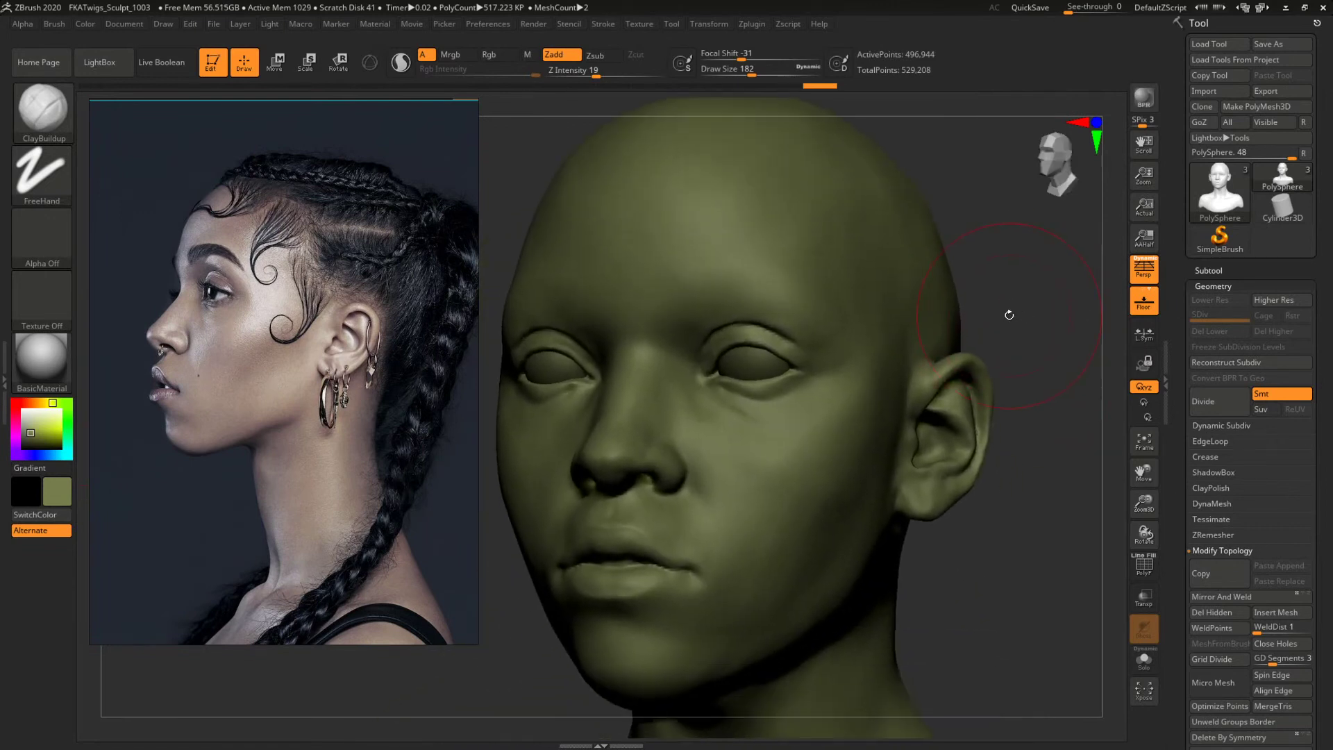
mouse_move(1044, 388)
left_mouse_down()
mouse_move(1037, 339)
mouse_move(1054, 396)
left_mouse_up()
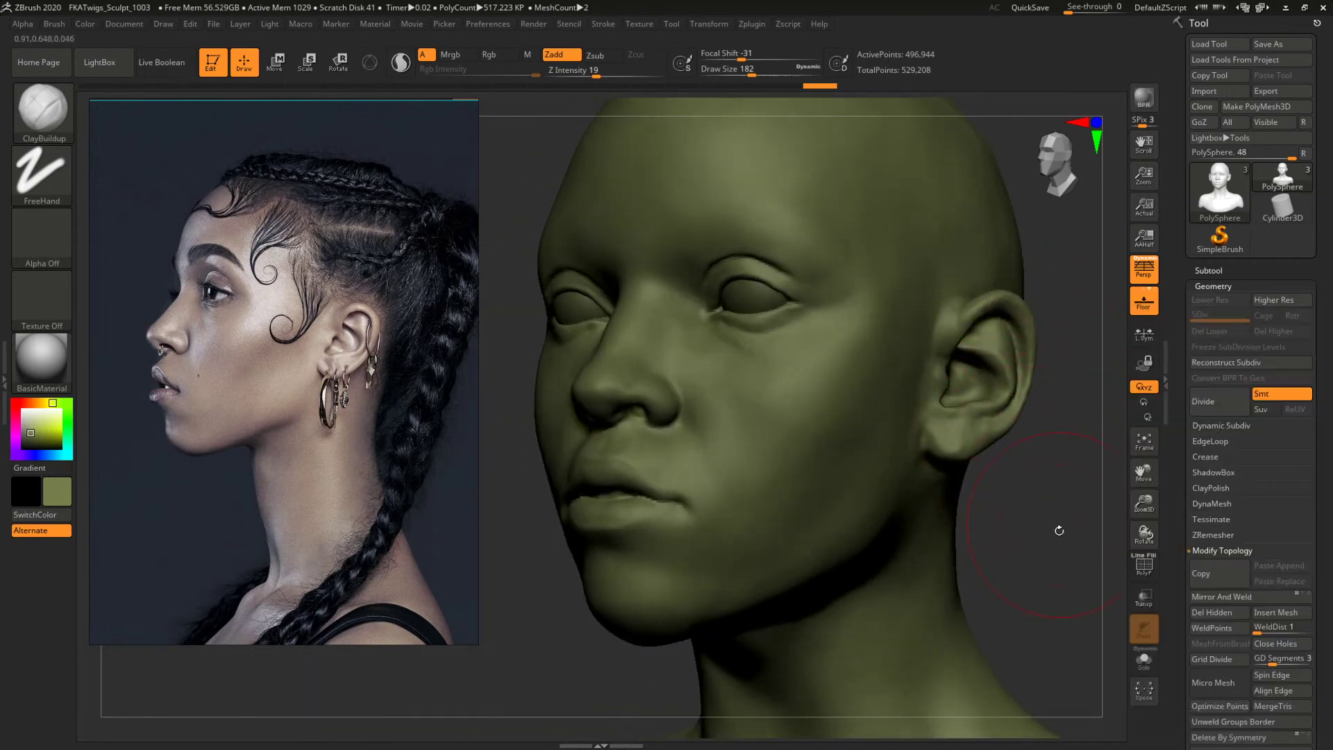
left_click_drag(1056, 530, 1042, 494)
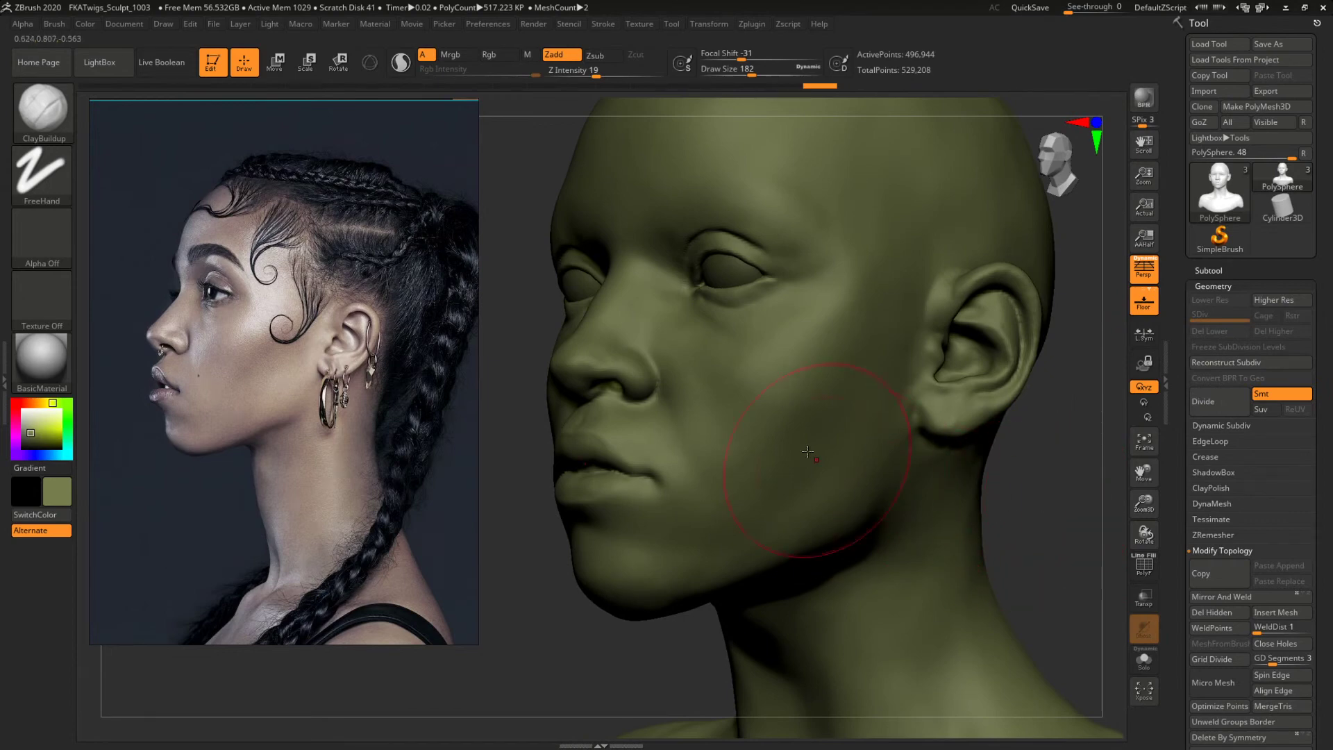
key("space")
mouse_move(812, 441)
left_mouse_down()
mouse_move(803, 431)
mouse_move(812, 440)
left_mouse_up()
key("space")
key("space")
key("space")
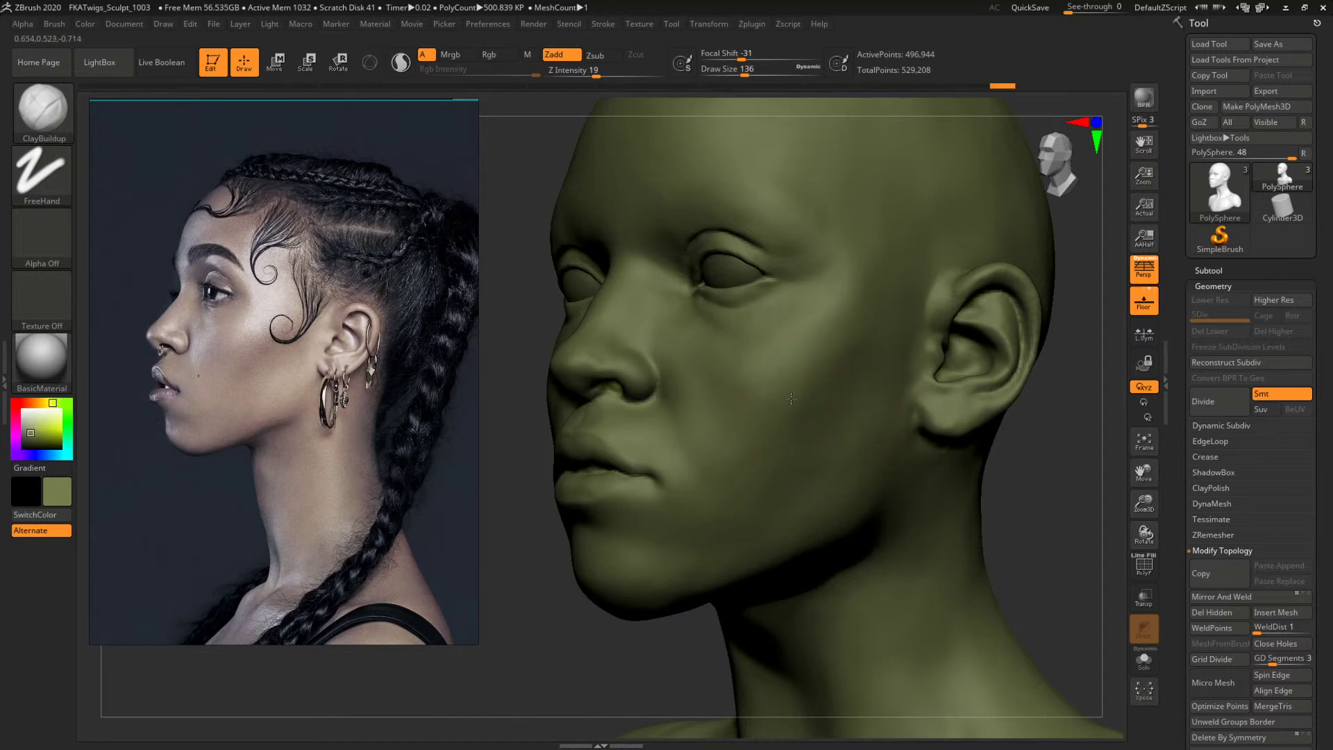
Paint a mask along the eyelid around the eye with MaskPen at draw sizes of 51 and 39.
mouse_move(1084, 542)
left_mouse_down("alt")
mouse_move(1072, 518)
mouse_move(887, 446)
mouse_move(963, 444)
mouse_move(943, 416)
mouse_move(1014, 475)
mouse_move(946, 474)
left_mouse_up("alt")
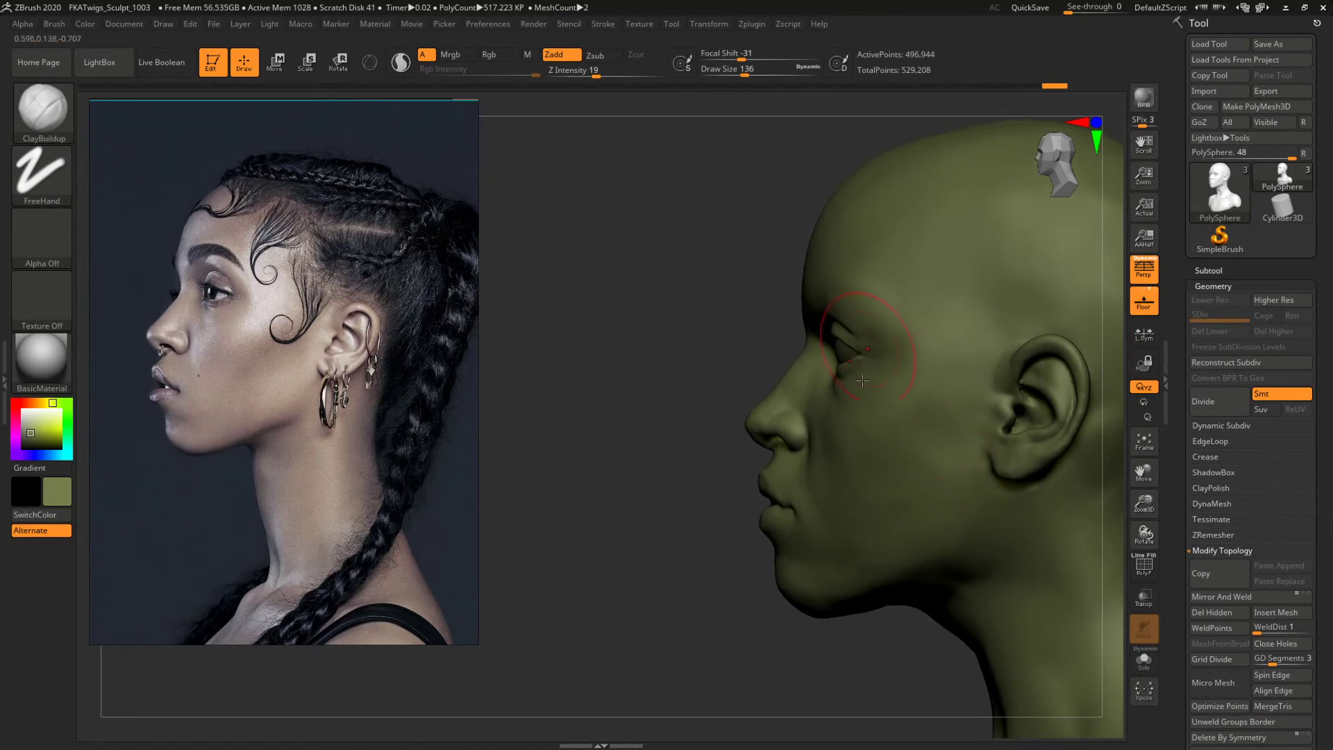
left_click_drag(635, 362, 765, 362)
left_click_drag(1070, 473, 923, 473, "alt")
key("space")
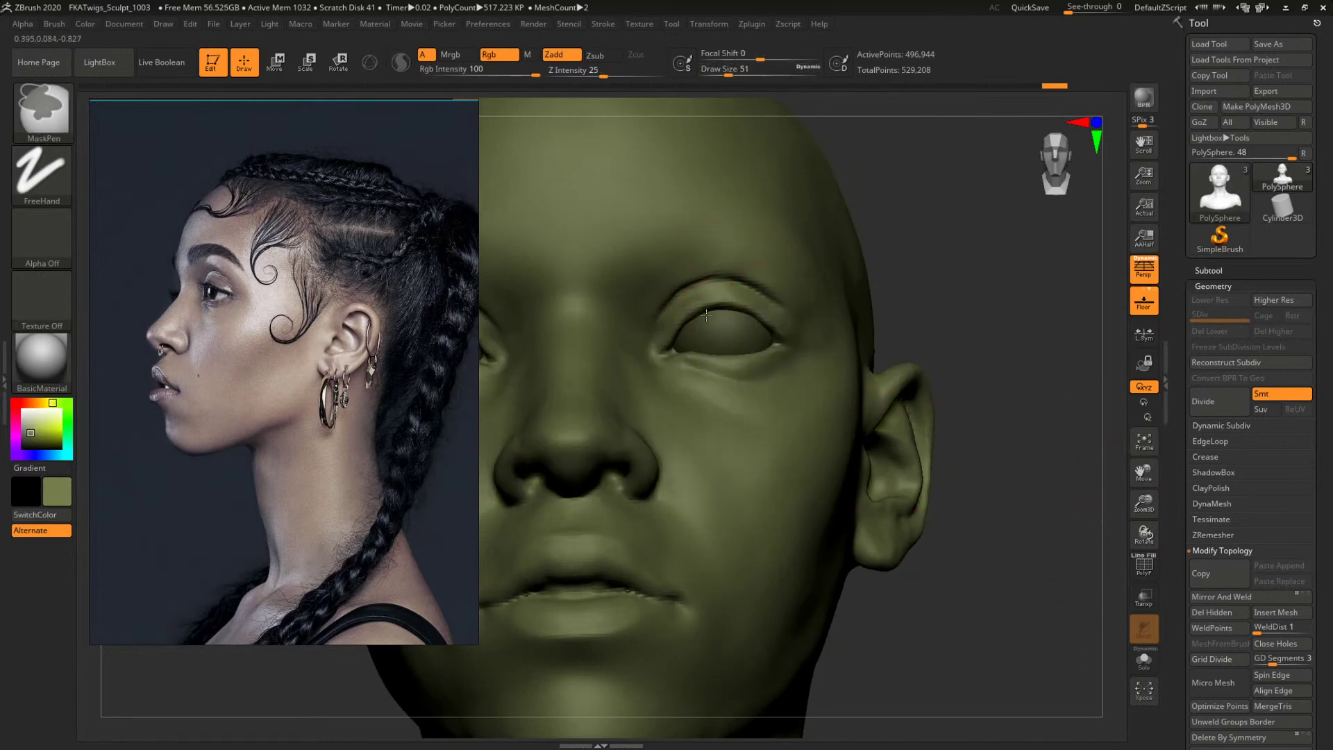
mouse_move(688, 328)
left_mouse_down("ctrl")
mouse_move(774, 337)
mouse_move(685, 351)
left_mouse_up("ctrl")
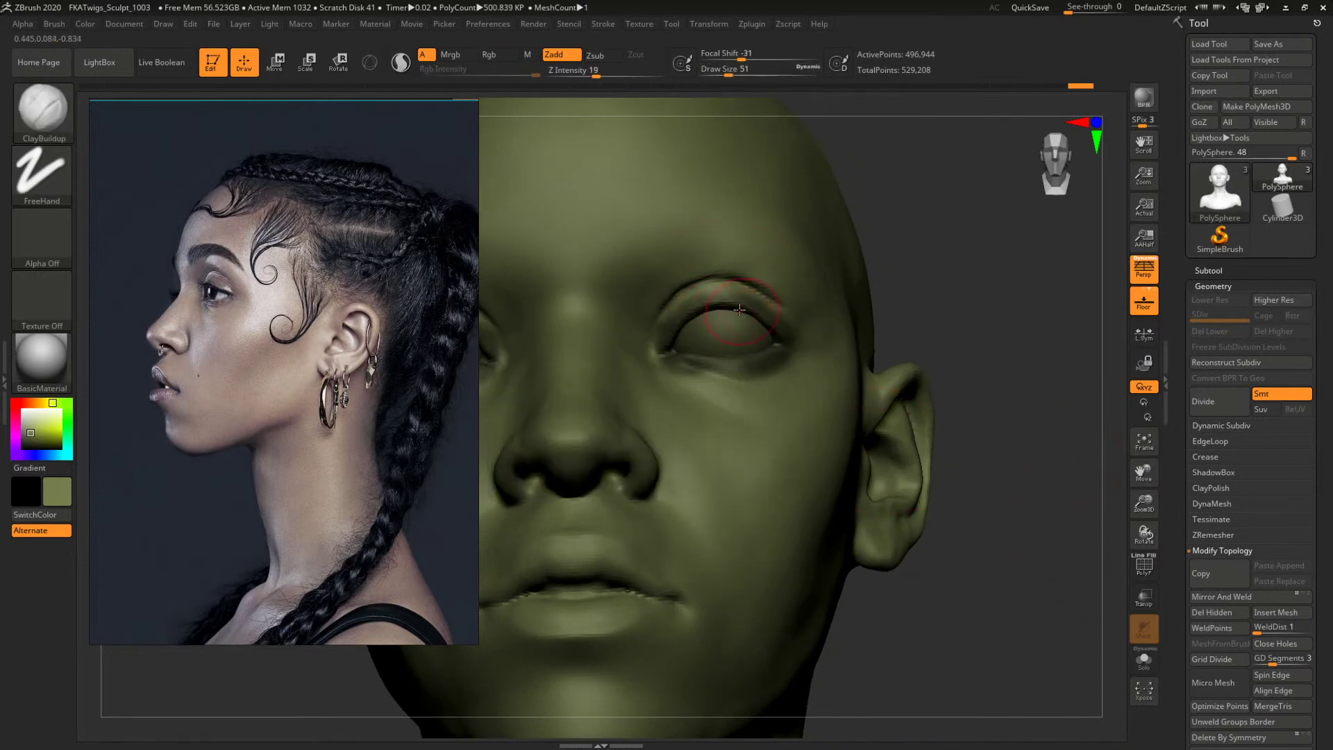
left_click_drag(982, 262, 982, 315, "alt")
key("space")
mouse_move(644, 326)
left_mouse_down()
mouse_move(629, 326)
mouse_move(665, 295)
left_mouse_up()
left_click_drag(777, 283, 785, 296, "ctrl")
left_click_drag(1011, 268, 948, 270)
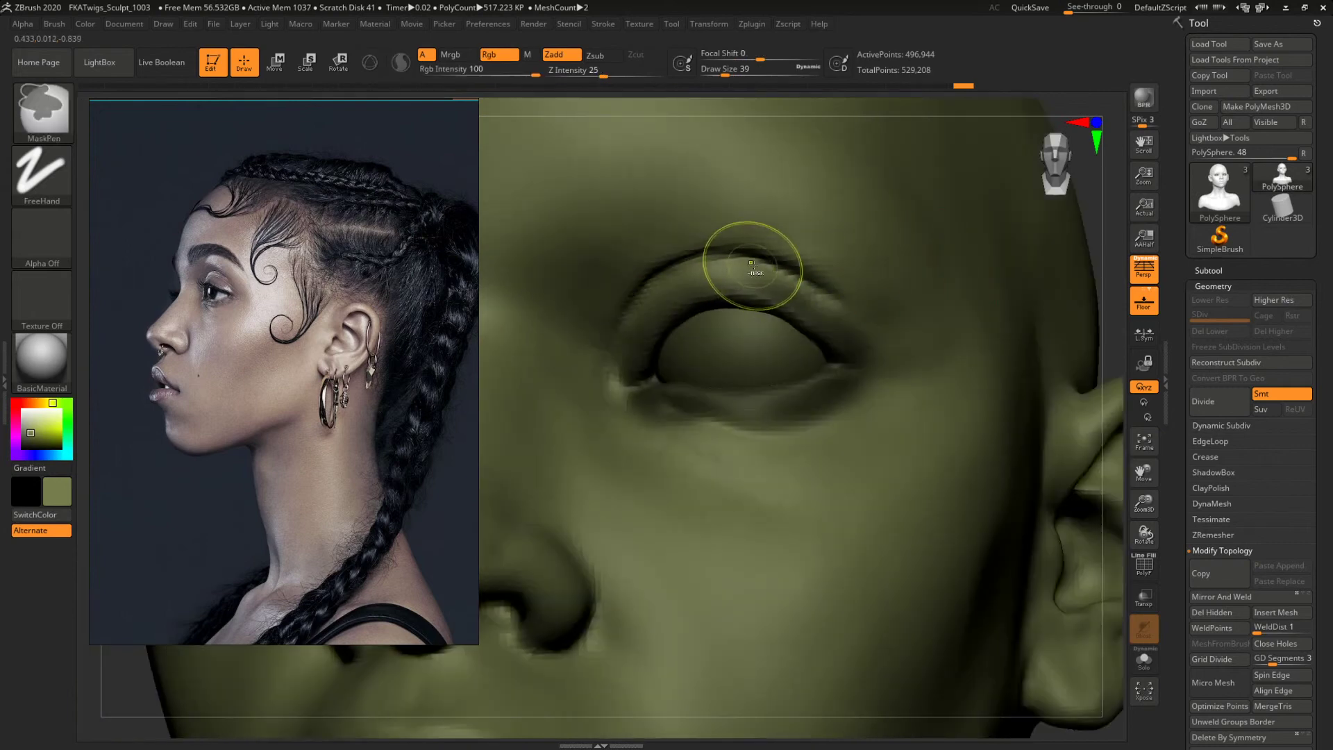
left_click_drag(861, 335, 904, 360, "ctrl")
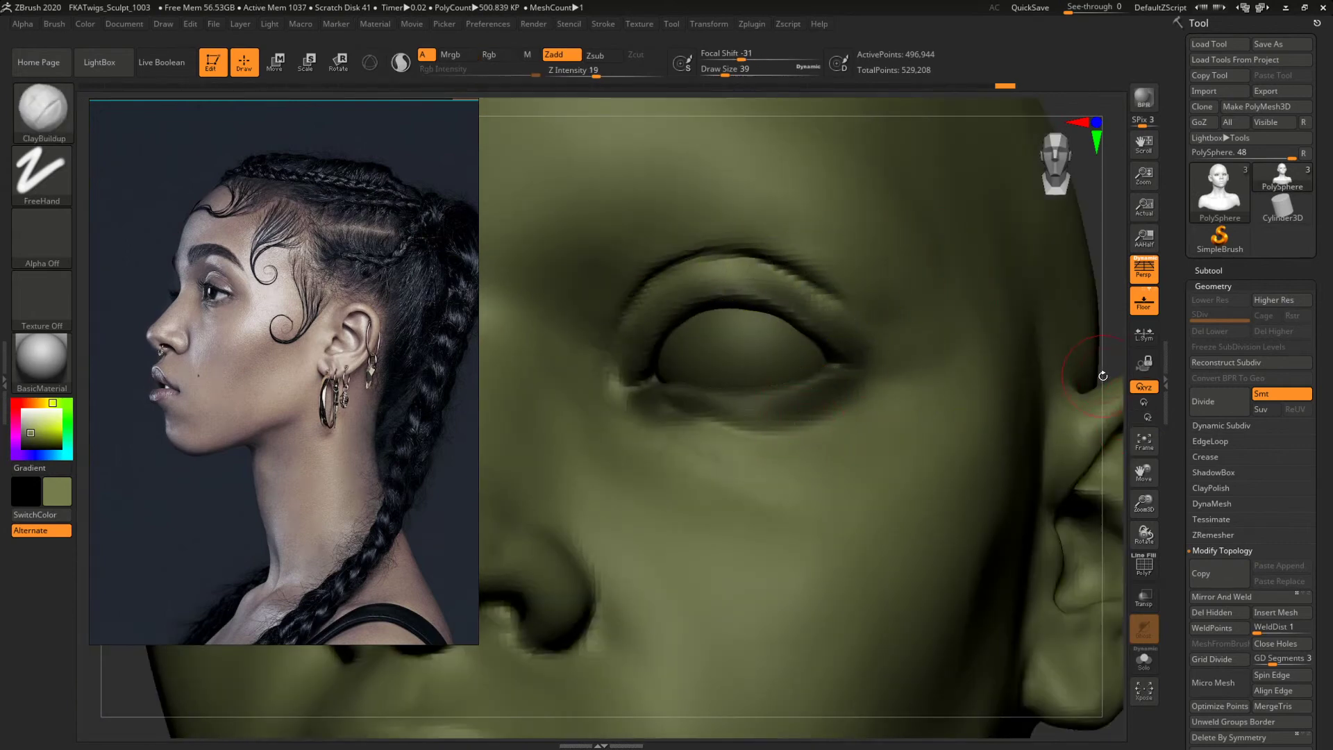
Reshape the upper eyelid and its fold with the Move brush at a draw size of 108.
key("b")
key("m")
key("v")
left_click_drag(1104, 291, 1089, 199)
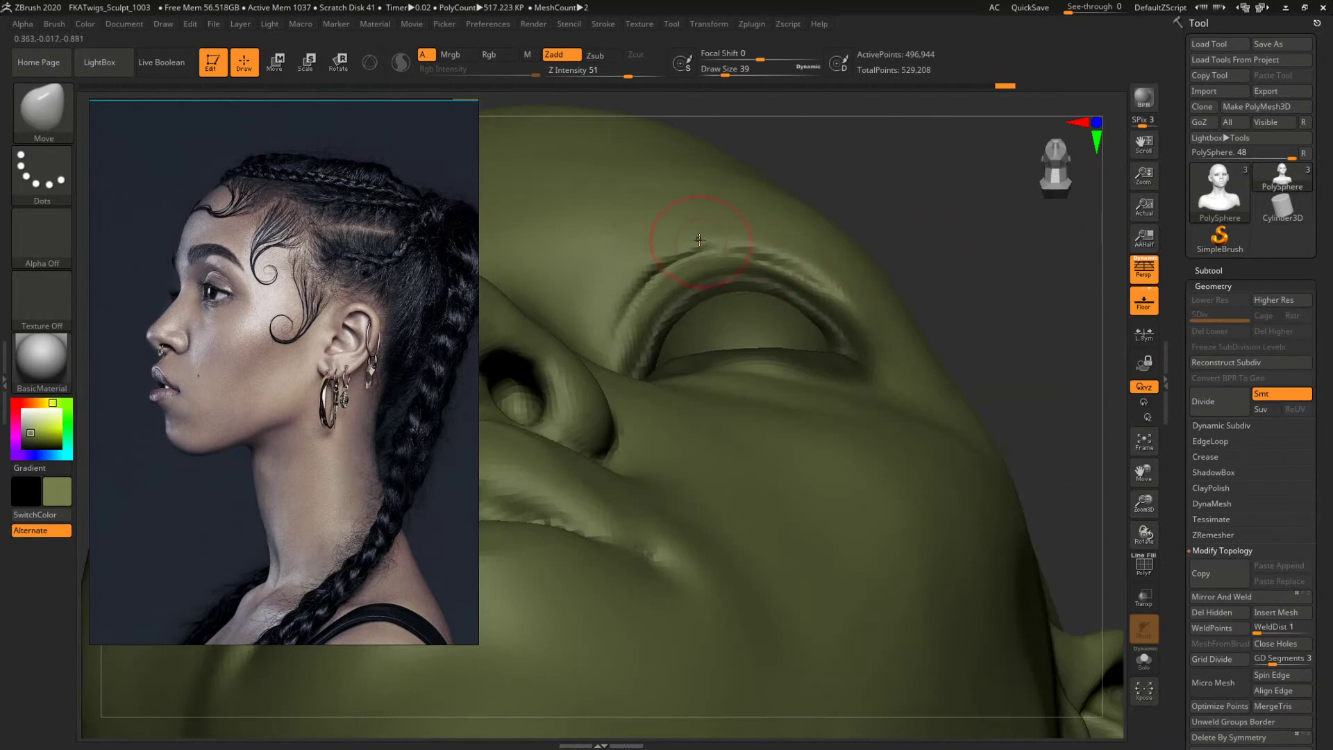
key("space")
mouse_move(656, 240)
left_mouse_down()
mouse_move(682, 240)
mouse_move(639, 294)
left_mouse_up()
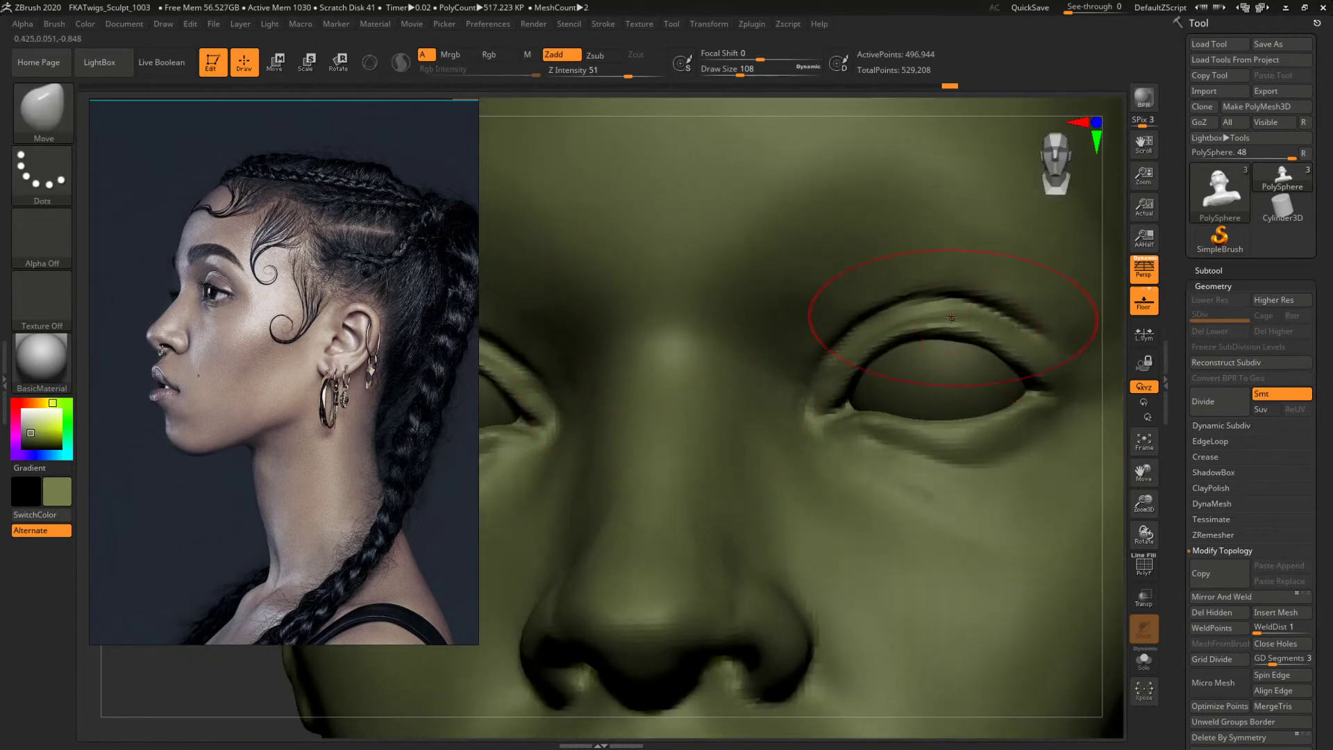
Isolate the skin patches around both eyes by hiding the rest of the head, including the ears and side of the head.
left_click_drag(1116, 512, 970, 480, "alt")
mouse_move(969, 480)
right_mouse_down("ctrl")
mouse_move(1034, 541)
mouse_move(1058, 482)
mouse_move(1025, 385)
mouse_move(982, 339)
mouse_move(1056, 583)
right_mouse_up("ctrl")
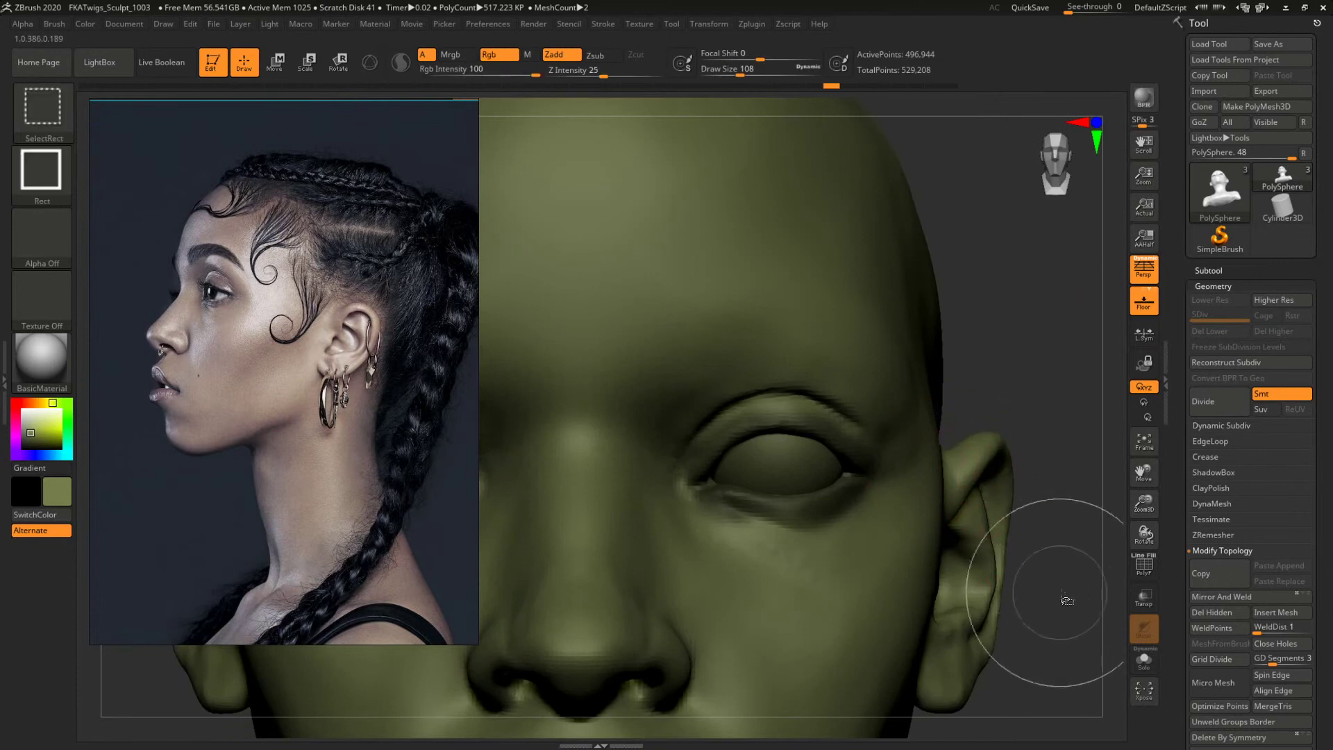
left_click_drag(1074, 597, 638, 342, "ctrl+shift")
mouse_move(1021, 405)
right_mouse_down("alt")
mouse_move(936, 400)
mouse_move(962, 352)
mouse_move(903, 382)
right_mouse_up("alt")
left_click_drag(989, 536, 846, 270, "ctrl+alt+shift")
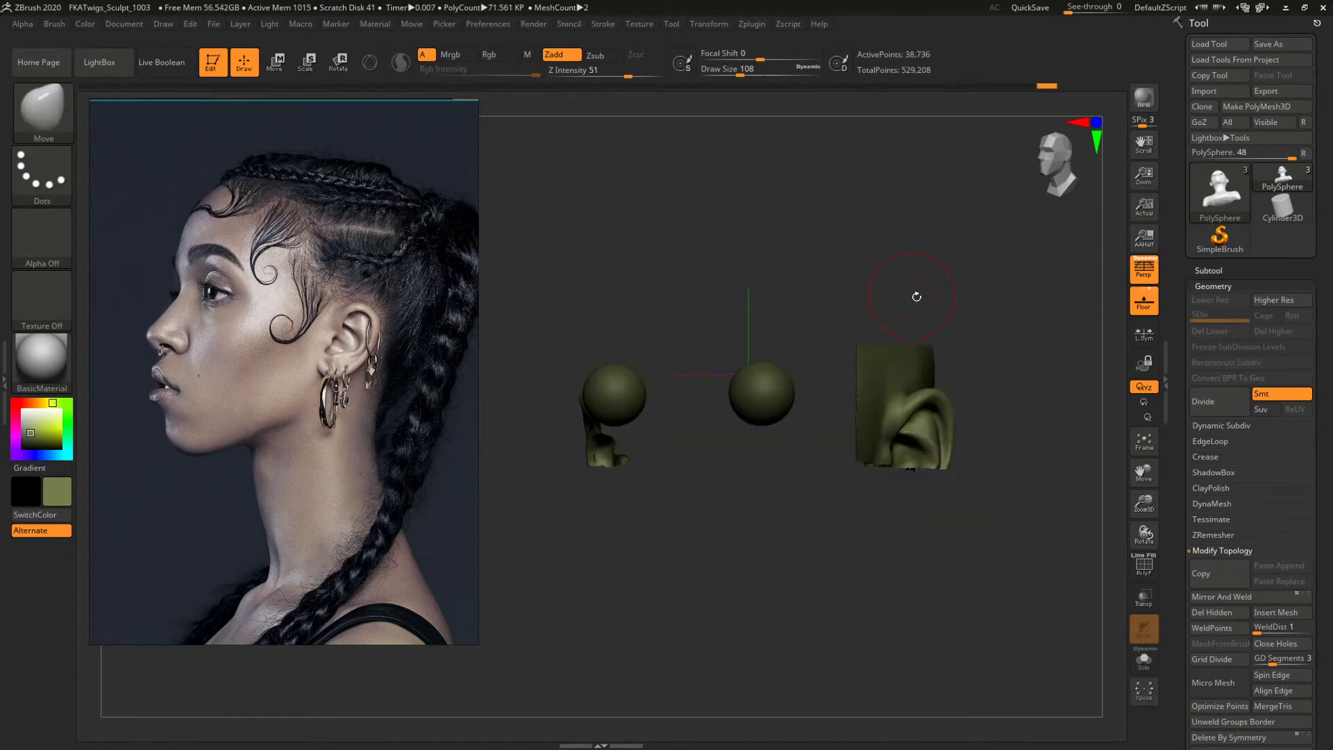
right_click_drag(979, 337, 985, 339)
left_click(984, 368, "ctrl+shift")
left_click_drag(1027, 507, 854, 286, "ctrl+shift")
key("ctrl+z")
left_click_drag(1035, 521, 854, 303, "ctrl+alt+shift")
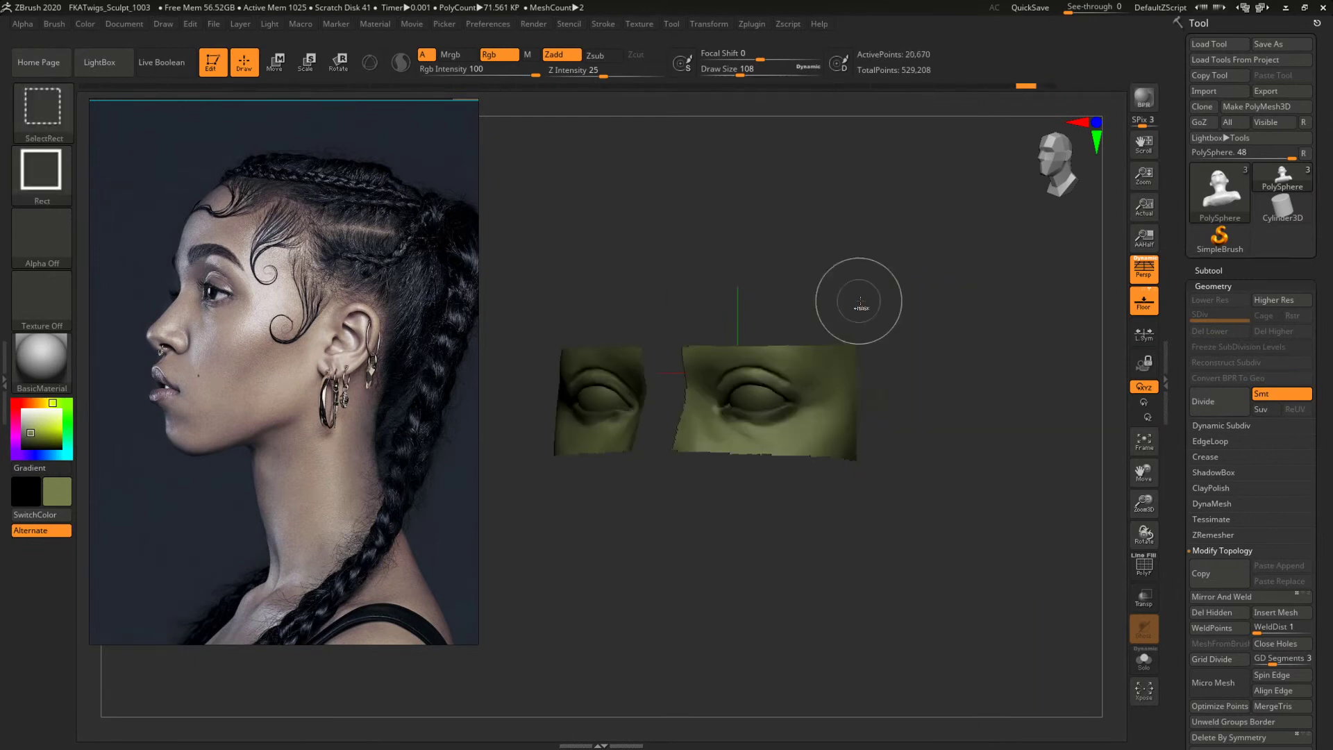
Reshape the inner part of the eye area around the eyeball with the Move brush at a draw size of 104.
mouse_move(889, 319)
right_mouse_down()
mouse_move(983, 341)
mouse_move(1027, 301)
mouse_move(982, 384)
mouse_move(919, 301)
right_mouse_up()
right_click_drag(854, 345, 899, 336, "alt")
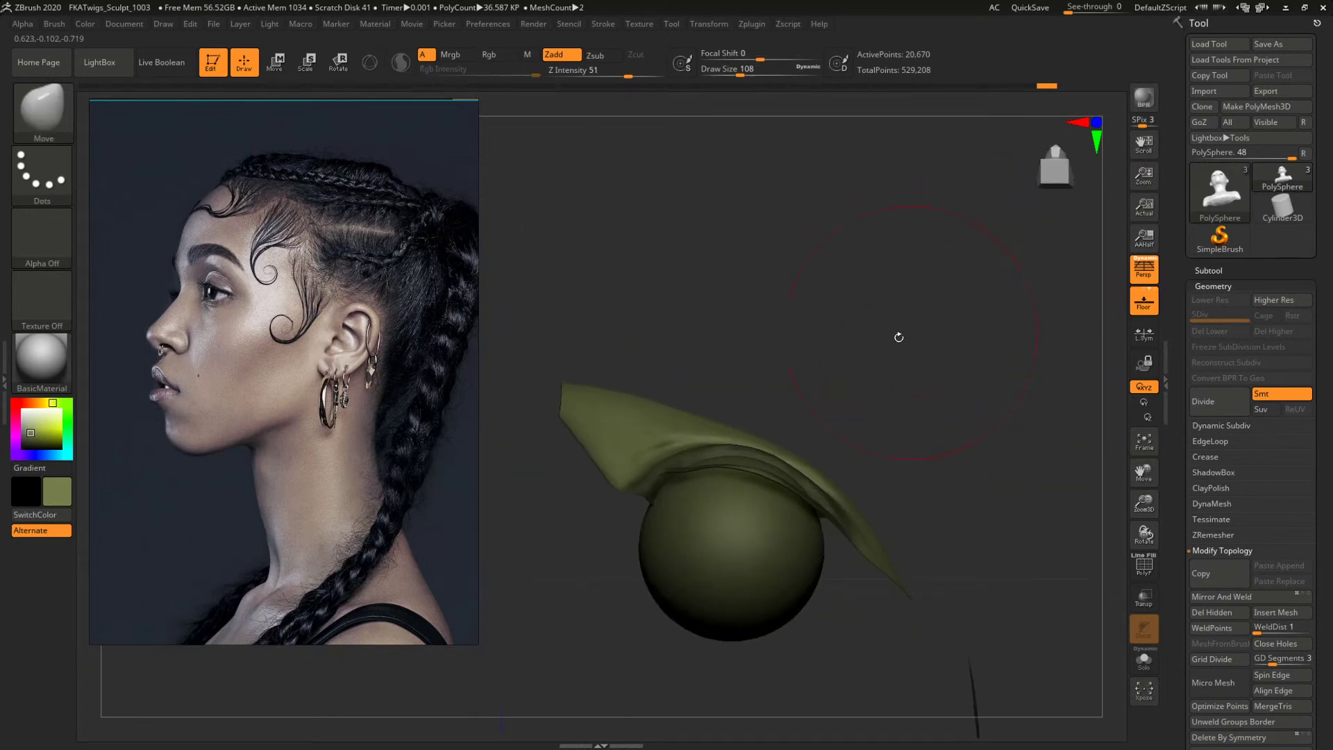
key("space")
key("space")
left_click_drag(669, 436, 640, 467)
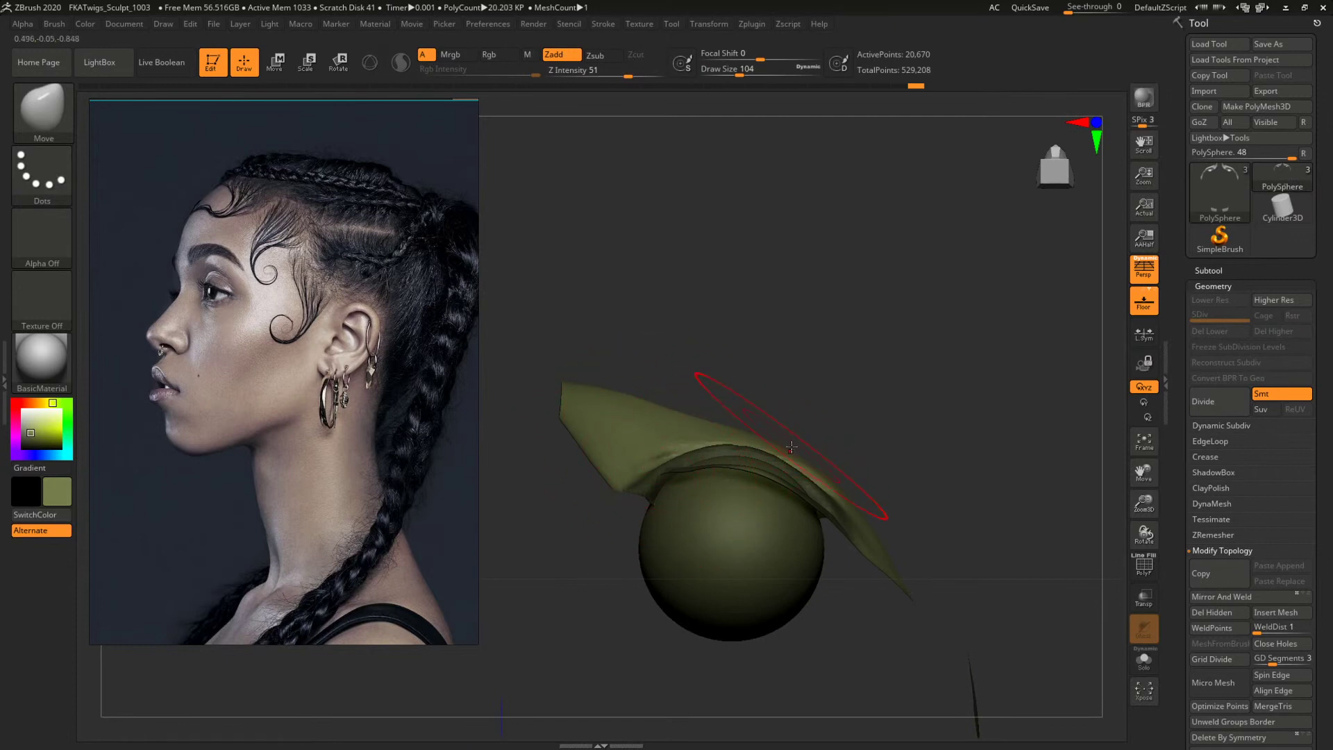
left_click_drag(830, 484, 932, 486)
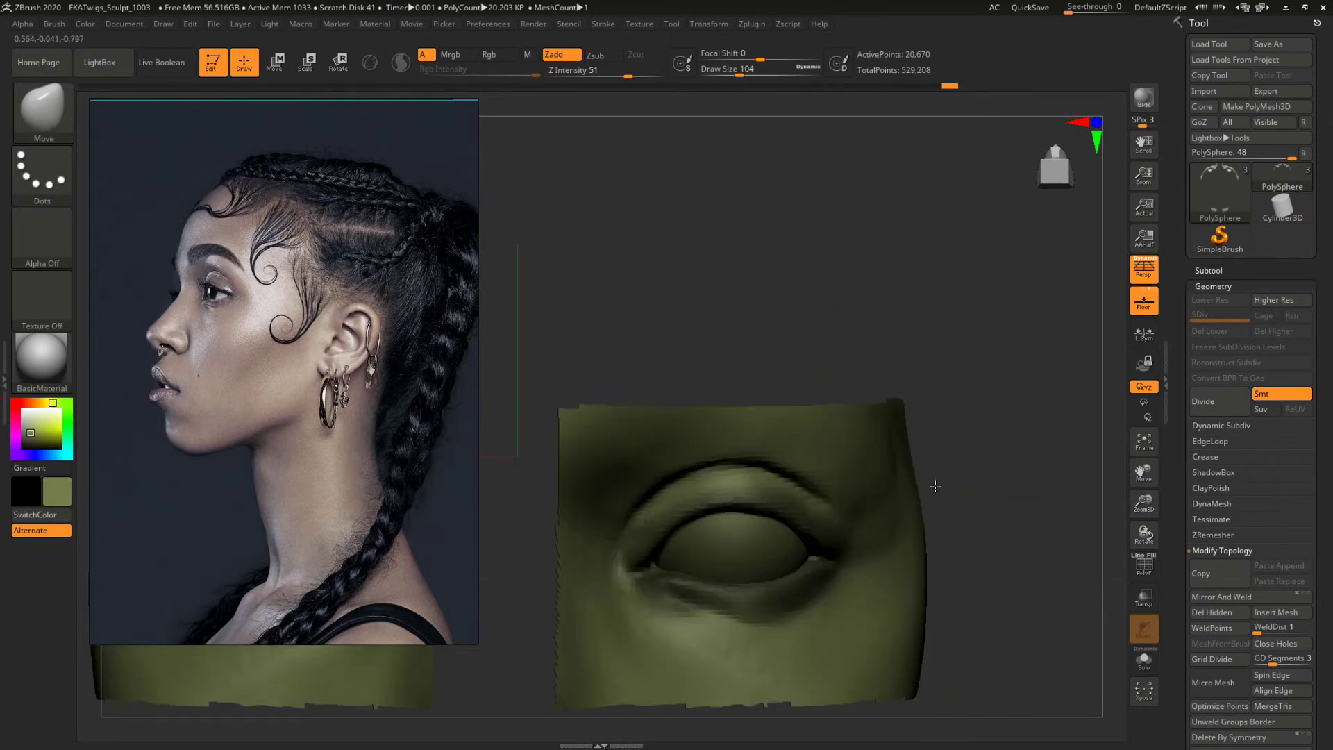
Clear stray polygons from the isolated selection, leaving only the two eye patches visible.
mouse_move(1028, 476)
left_mouse_down()
mouse_move(997, 365)
mouse_move(884, 381)
mouse_move(843, 253)
left_mouse_up()
left_click_drag(975, 344, 1006, 362)
key("ctrl+shift+z")
key("ctrl+shift+z")
key("ctrl+shift+z")
key("ctrl+shift+z")
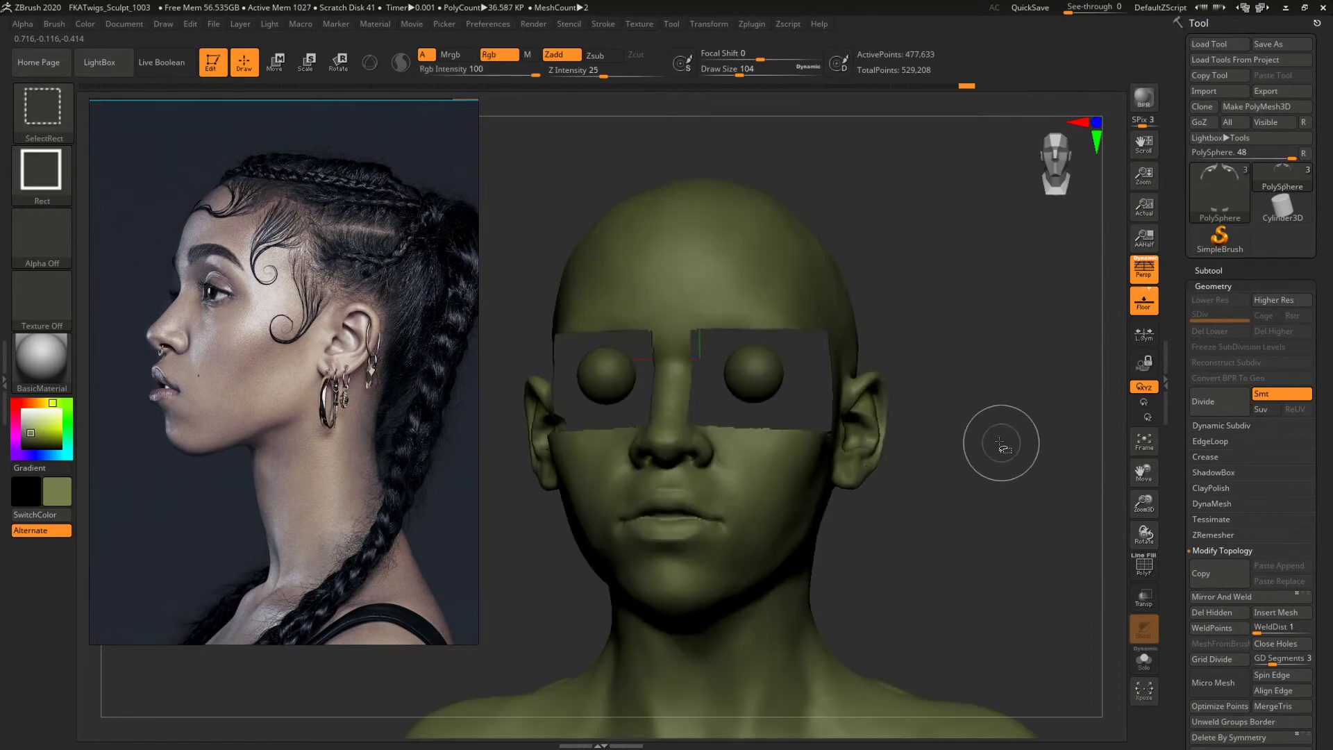
mouse_move(998, 428)
left_mouse_down()
mouse_move(935, 402)
mouse_move(1048, 451)
mouse_move(1069, 505)
mouse_move(1085, 448)
left_mouse_up()
key("ctrl+shift+z")
key("ctrl+shift+z")
key("ctrl+shift+z")
key("ctrl+shift+z")
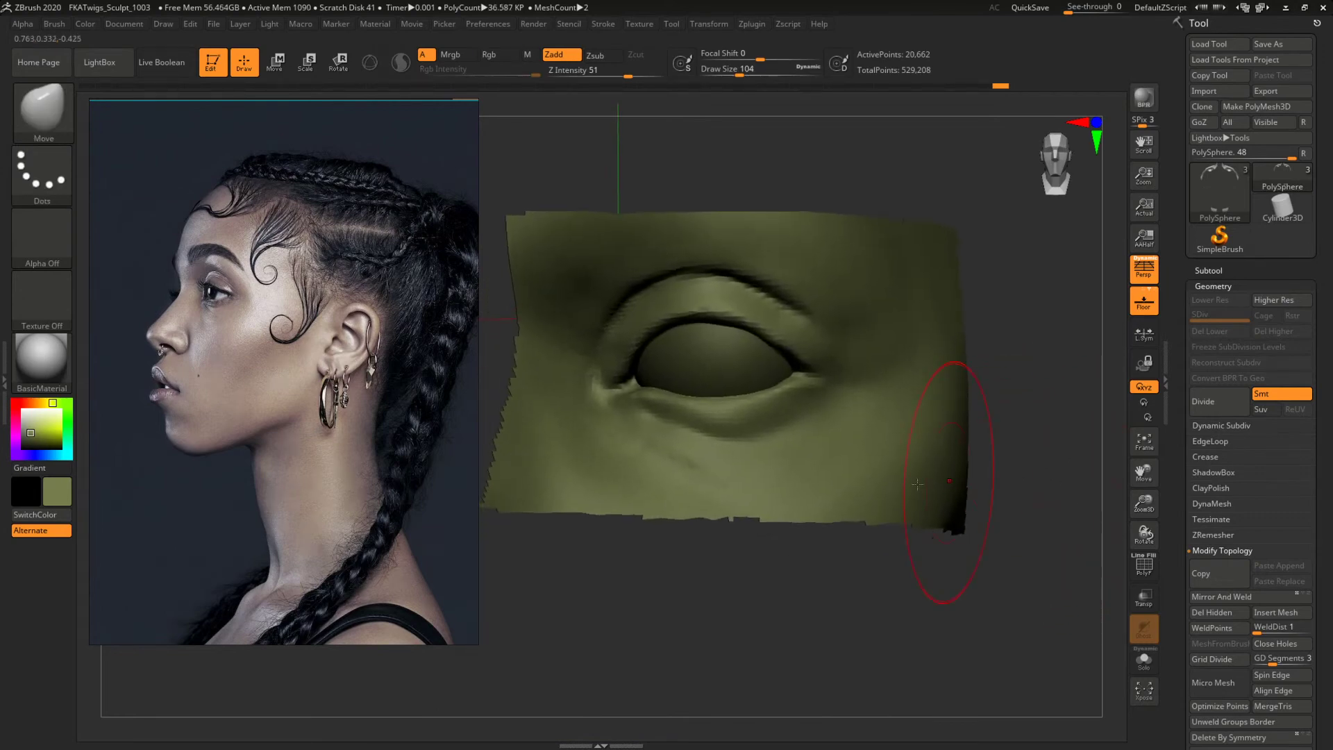
Carve the crease beneath the lower eyelid with the DamStandard brush.
key("b")
key("d")
key("s")
left_click_drag(1000, 449, 930, 449)
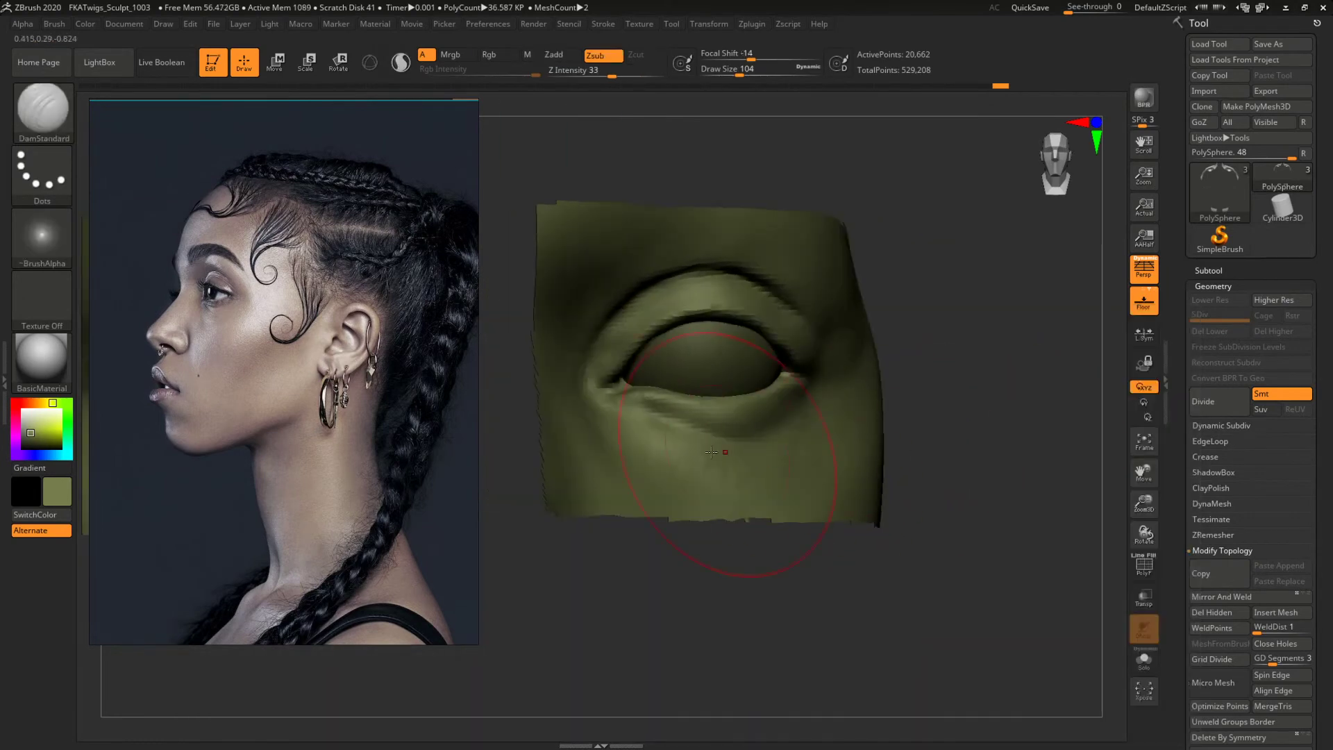
key("space")
mouse_move(673, 416)
left_mouse_down()
mouse_move(662, 410)
mouse_move(736, 424)
mouse_move(785, 389)
mouse_move(725, 424)
left_mouse_up()
Build up the eyelid area toward the outer eye corner with ClayBuildup at a draw size of 56.
key("b")
key("c")
key("b")
key("space")
key("space")
key("space")
left_click_drag(783, 368, 825, 391)
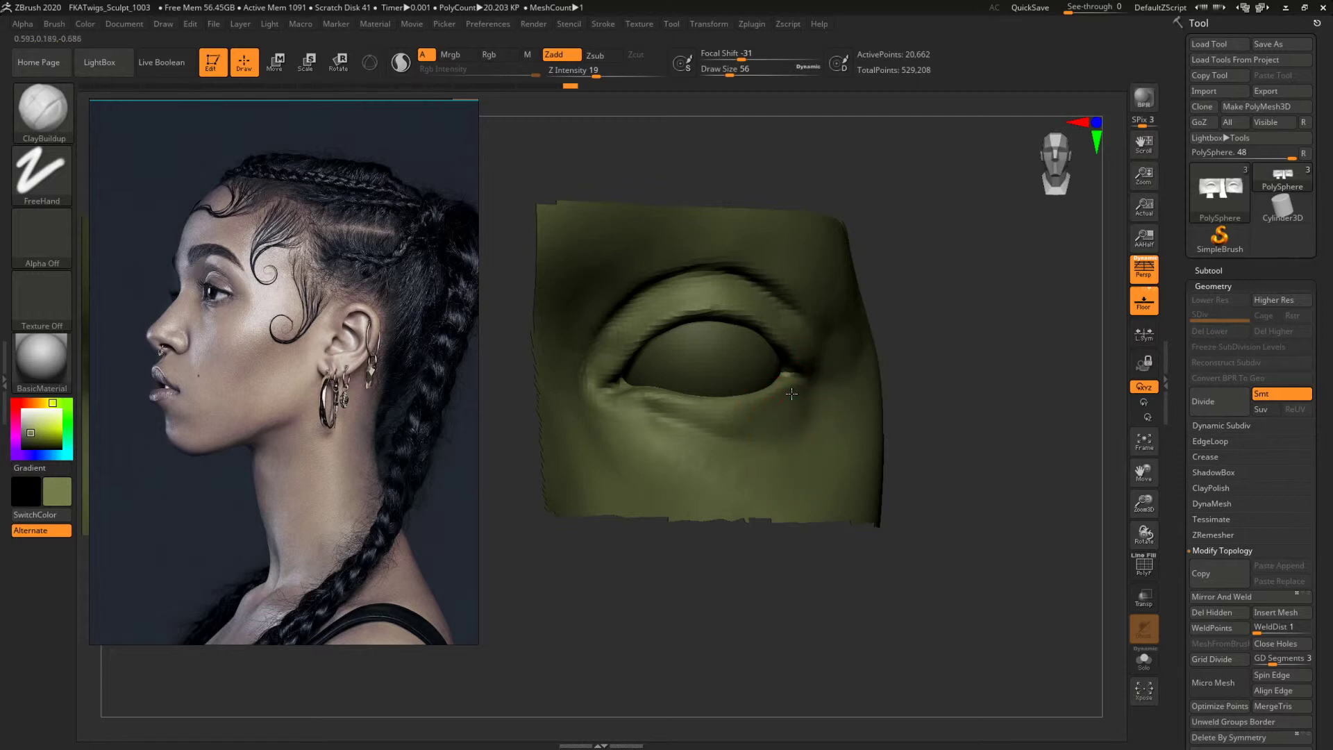
left_click_drag(1007, 375, 976, 384)
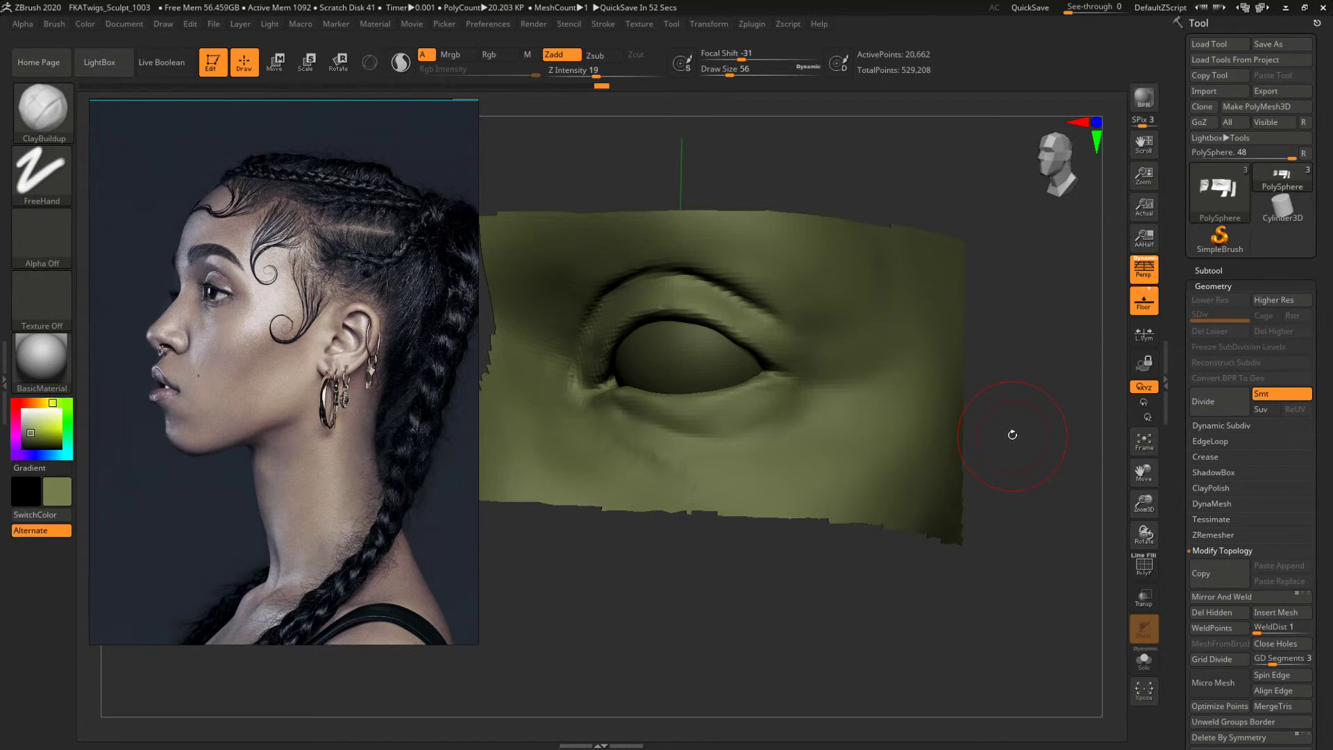
mouse_move(1041, 346)
left_mouse_down()
mouse_move(1051, 358)
mouse_move(950, 333)
left_mouse_up()
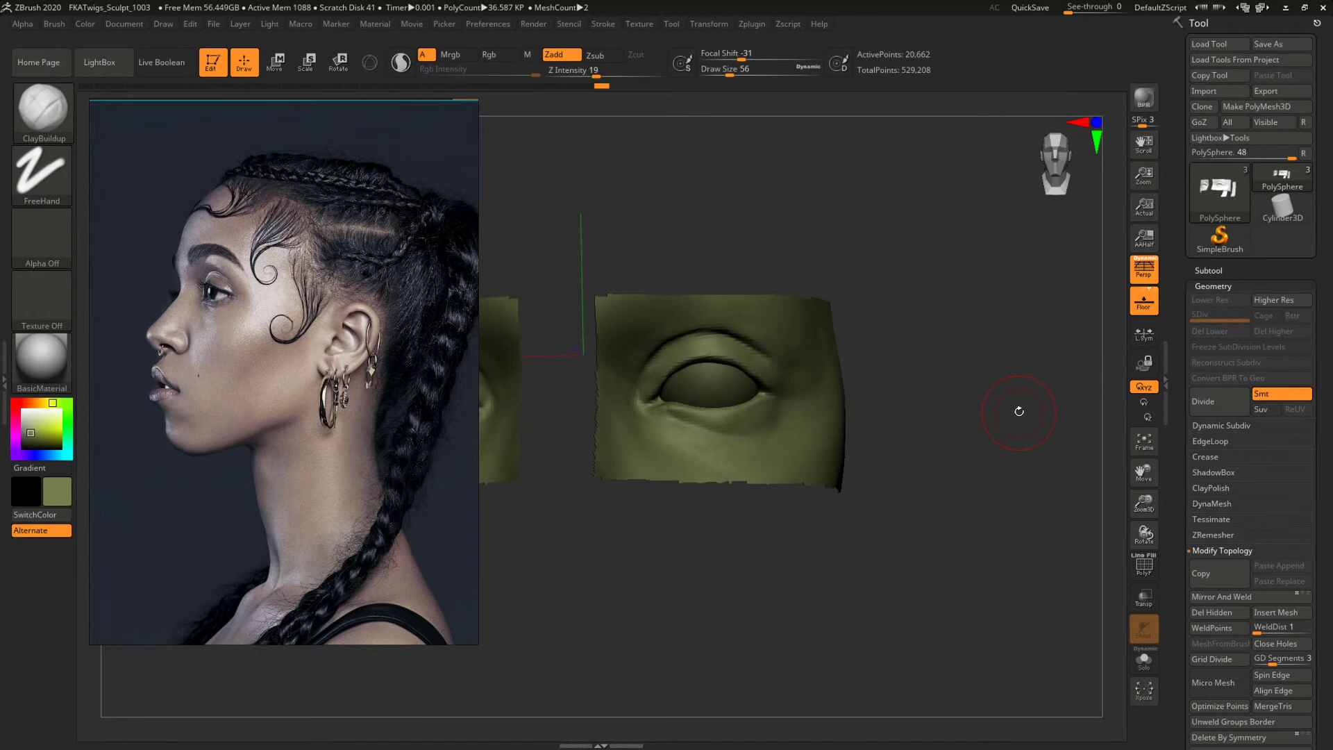
Sharpen the upper eyelid fold toward both eye corners with DamStandard, reducing the draw size to about 30, and smooth it.
mouse_move(979, 394)
left_mouse_down("alt")
mouse_move(968, 384)
mouse_move(1012, 447)
mouse_move(1063, 414)
mouse_move(1001, 410)
mouse_move(1016, 414)
left_mouse_up("alt")
key("b")
key("d")
key("s")
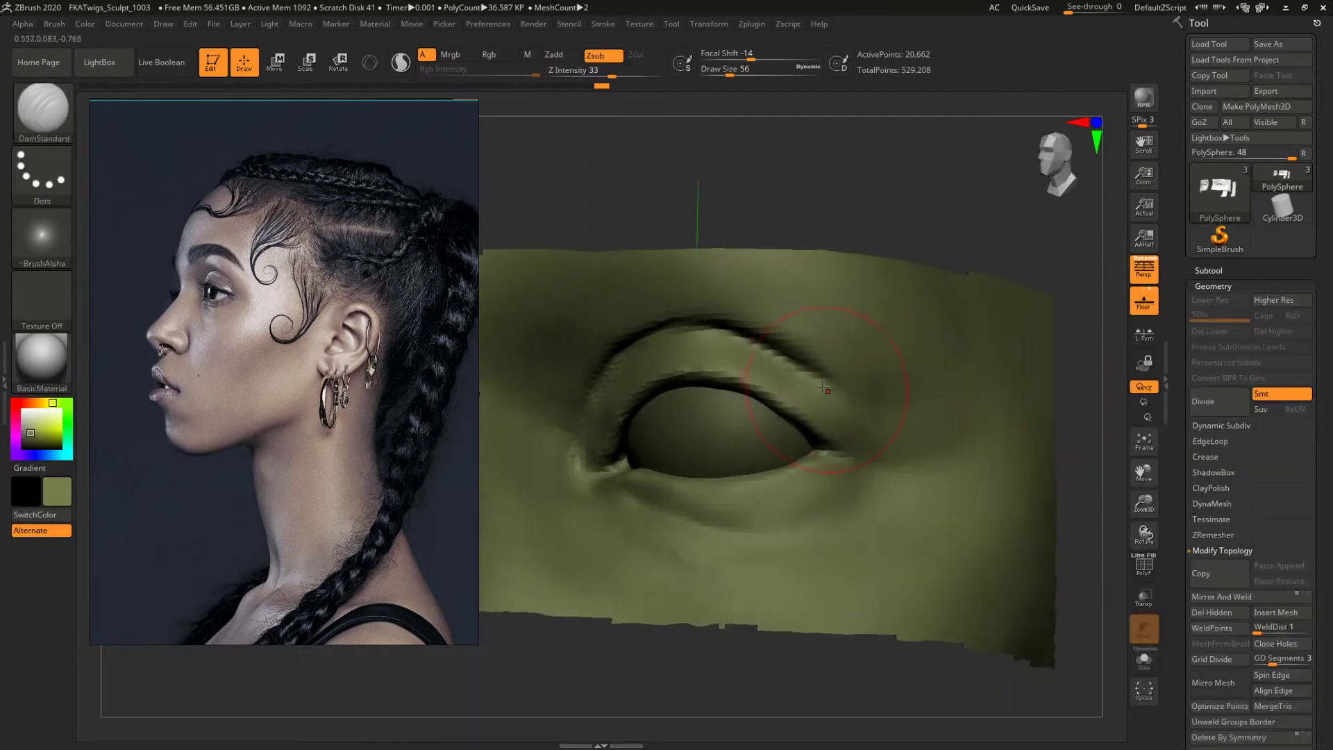
key("space")
left_click(831, 385)
left_click_drag(986, 233, 892, 315)
mouse_move(987, 328)
left_mouse_down()
mouse_move(973, 327)
mouse_move(1063, 349)
mouse_move(966, 367)
mouse_move(1031, 356)
left_mouse_up()
key("space")
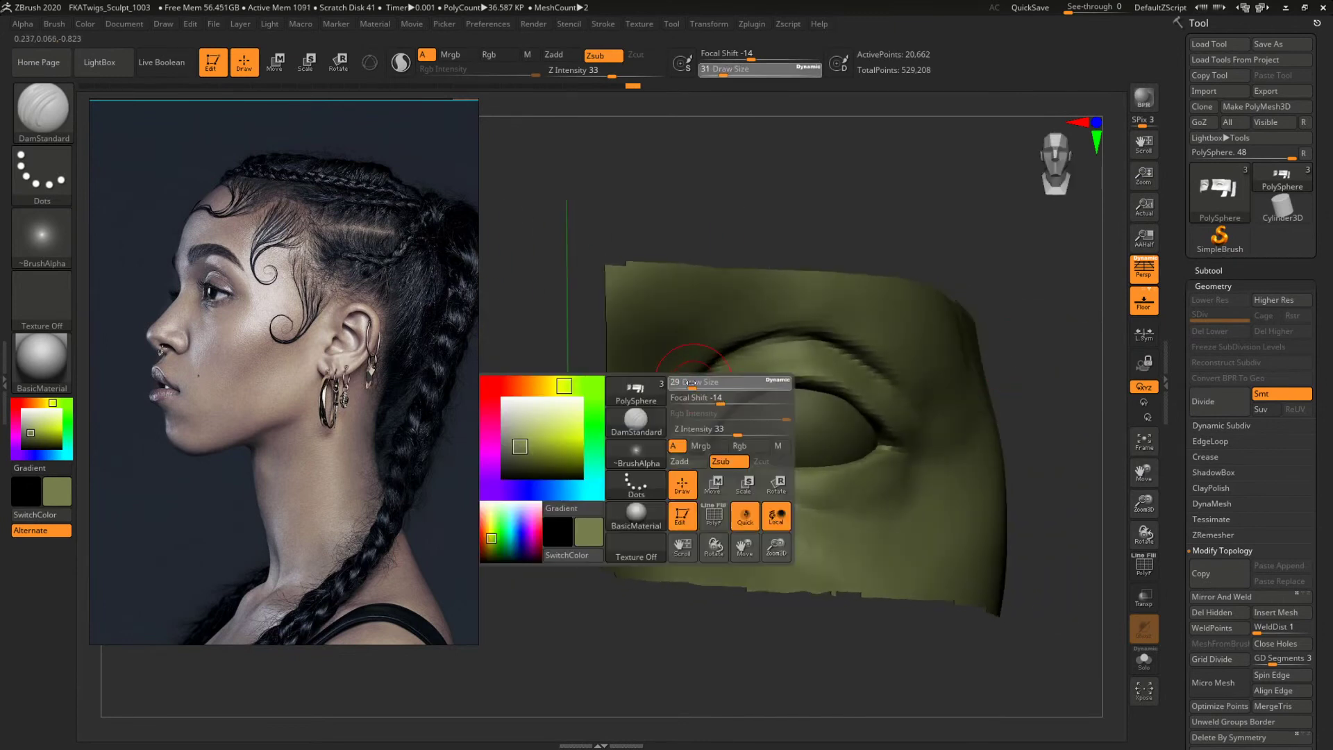
left_click_drag(712, 398, 692, 398)
key("shift")
Unhide the whole head and smooth out the seam line across the lower forehead at a draw size of 51.
mouse_move(1052, 359)
left_mouse_down("alt")
mouse_move(920, 298)
mouse_move(953, 357)
mouse_move(914, 355)
mouse_move(915, 410)
left_mouse_up("alt")
left_click(923, 348, "ctrl+shift")
key("space")
left_click_drag(696, 330, 707, 329)
key("shift")
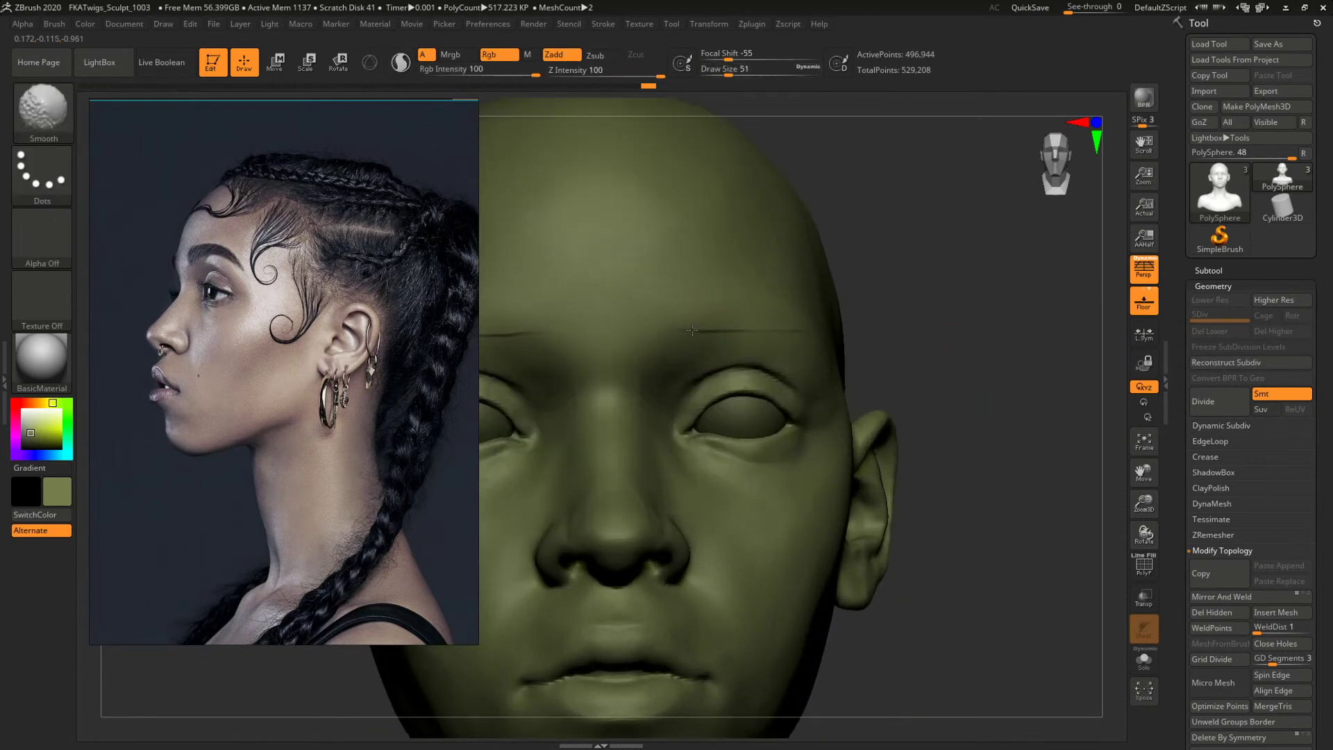
left_click_drag(938, 336, 868, 335)
left_click_drag(675, 325, 792, 326, "shift")
left_click_drag(1003, 298, 1087, 291)
mouse_move(1048, 378)
left_mouse_down()
mouse_move(986, 368)
mouse_move(1062, 352)
mouse_move(971, 341)
mouse_move(979, 396)
left_mouse_up()
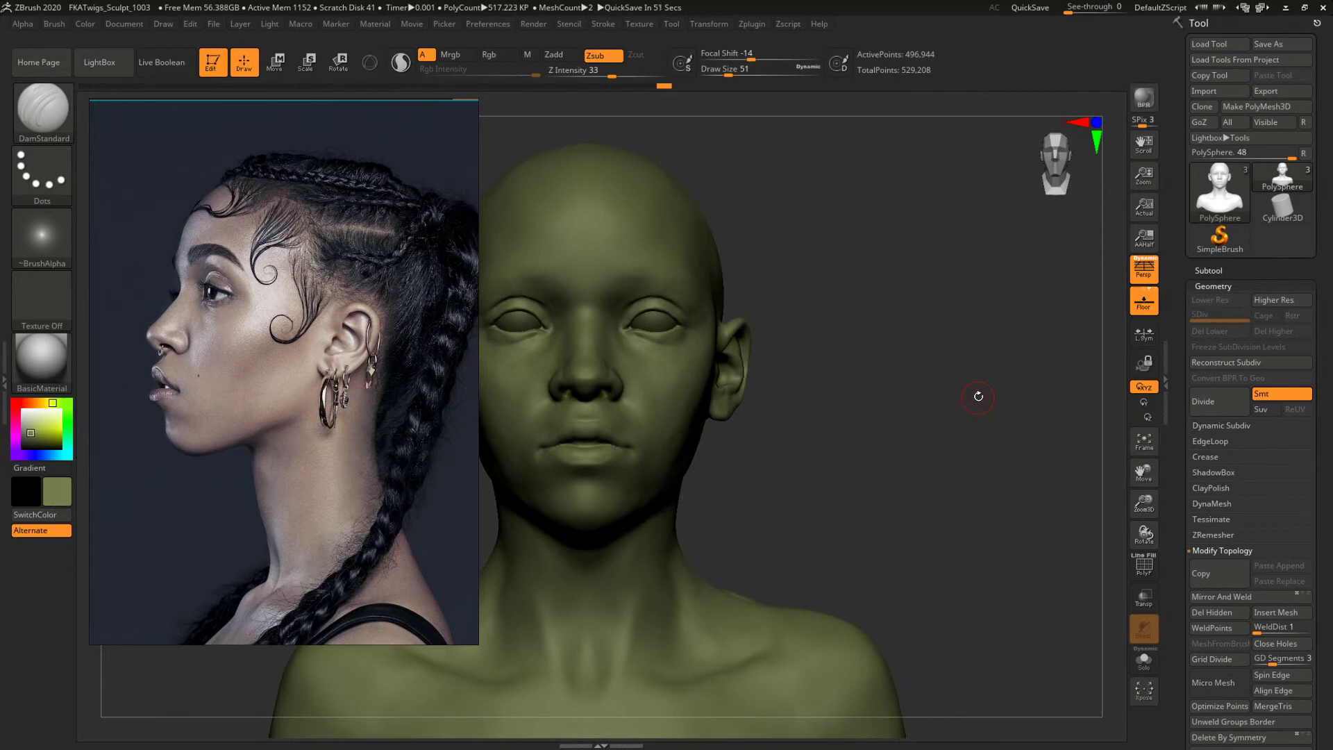
Build up the area between the brow and the upper eyelid fold with ClayBuildup at draw sizes of 46 and 71.
mouse_move(886, 363)
left_mouse_down("alt")
mouse_move(887, 377)
mouse_move(947, 408)
mouse_move(951, 391)
left_mouse_up("alt")
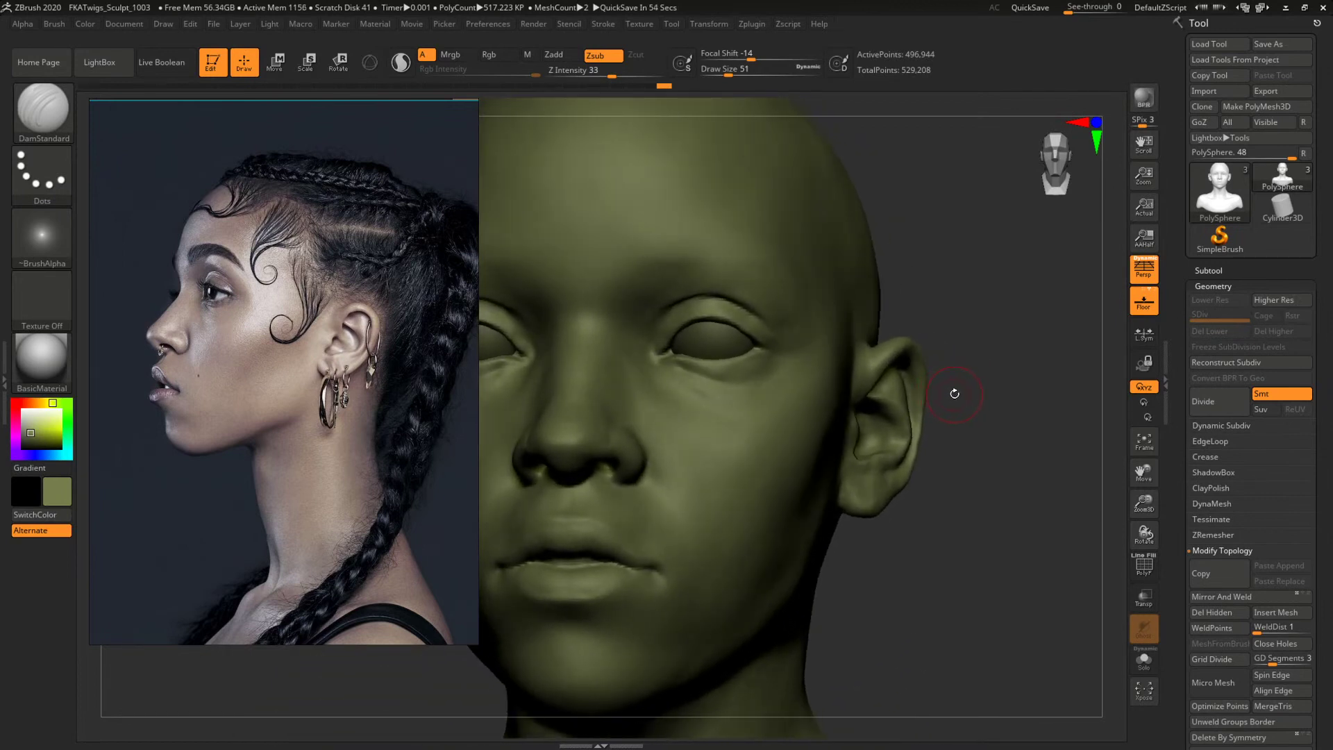
mouse_move(989, 353)
left_mouse_down()
mouse_move(977, 347)
mouse_move(1019, 369)
left_mouse_up()
mouse_move(1026, 290)
left_mouse_down()
mouse_move(1038, 299)
mouse_move(1011, 306)
left_mouse_up()
key("b")
key("c")
key("b")
key("space")
left_click_drag(741, 277, 736, 278)
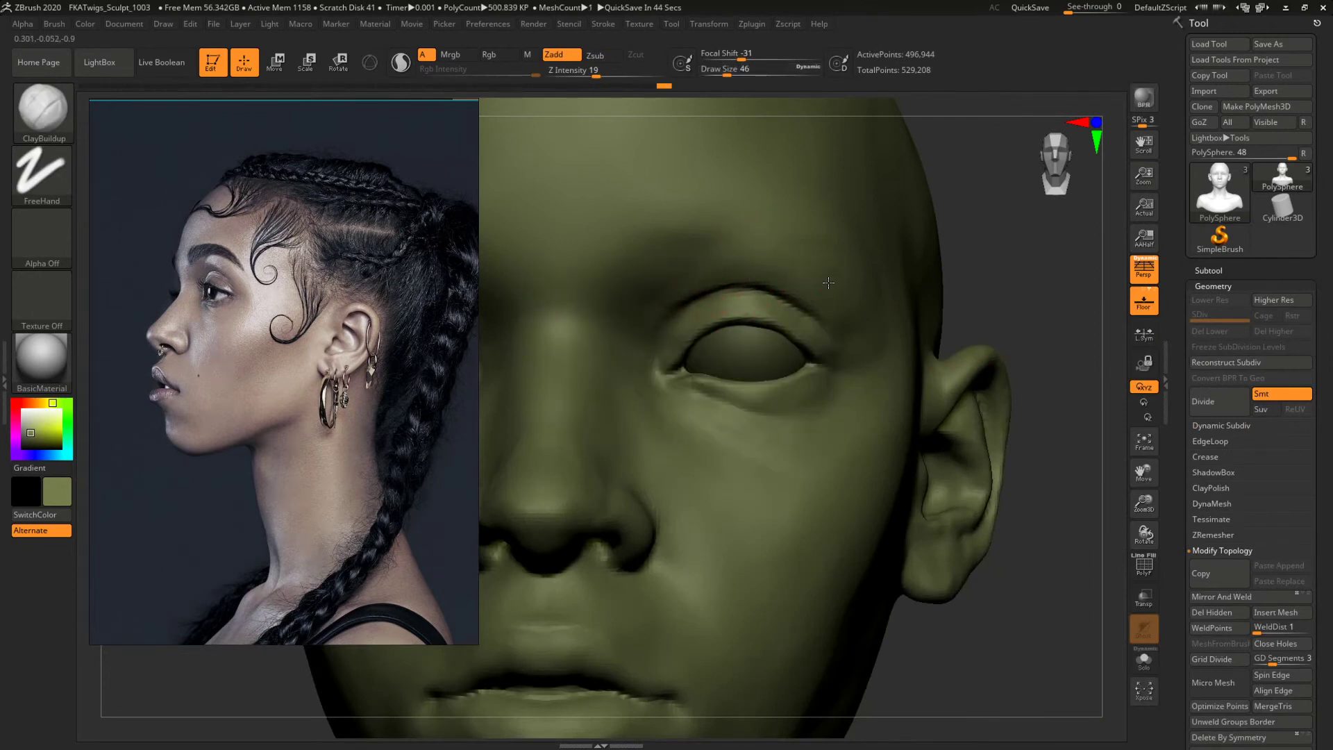
key("space")
left_click_drag(828, 283, 849, 295)
key("space")
left_click_drag(756, 270, 763, 270)
left_click_drag(991, 266, 871, 272, "alt")
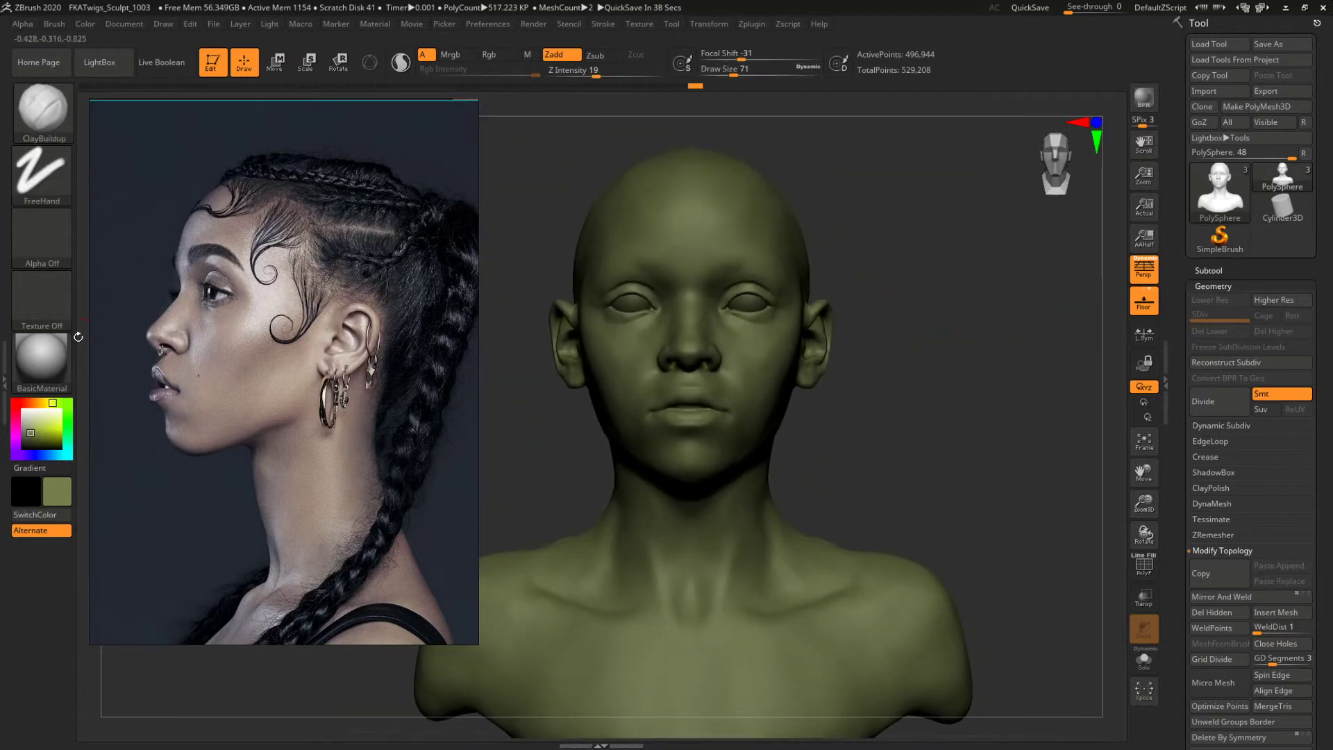
Bring up the frontal reference photo and fill the area beneath the eye with ClayBuildup at a draw size of 65.
scroll(236, 314, "down", 6)
scroll(222, 278, "up", 8)
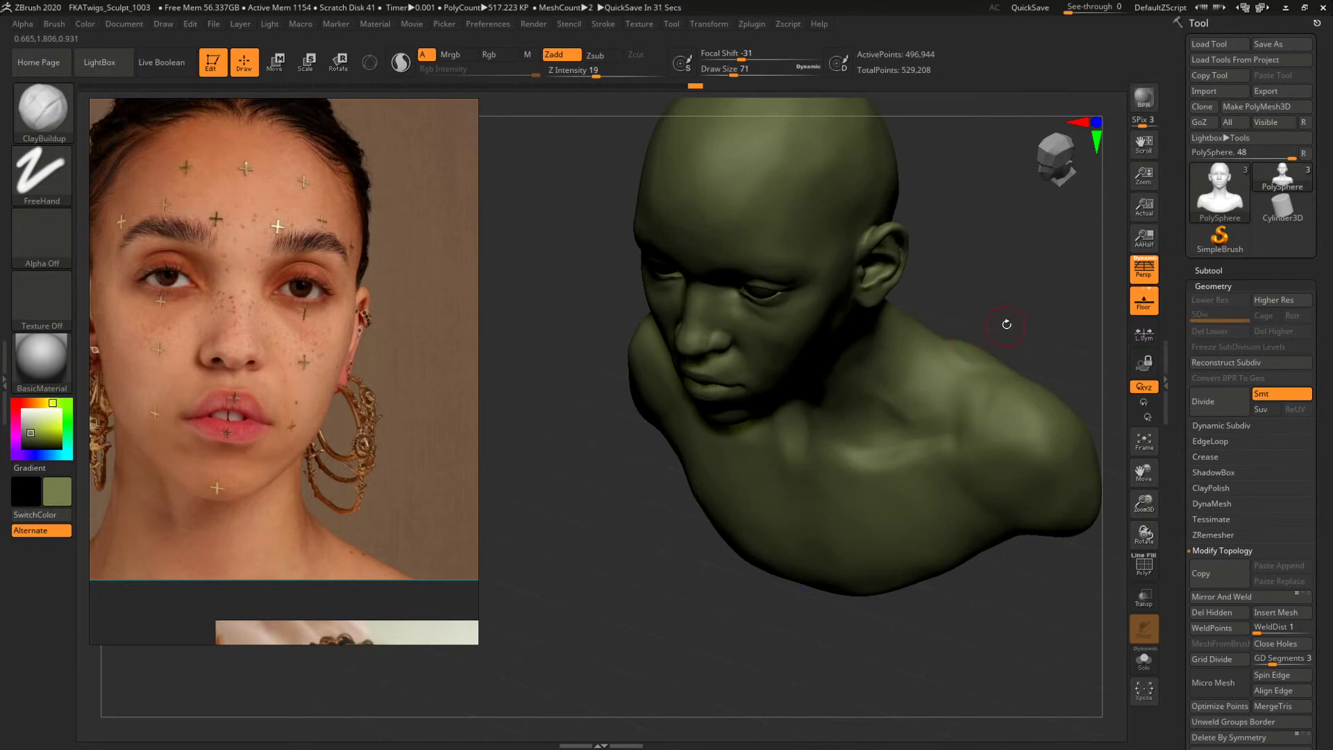
mouse_move(1006, 322)
left_mouse_down()
mouse_move(1027, 283)
mouse_move(886, 440)
mouse_move(926, 419)
left_mouse_up()
mouse_move(943, 373)
left_mouse_down("alt")
mouse_move(929, 506)
mouse_move(961, 393)
mouse_move(970, 517)
left_mouse_up("alt")
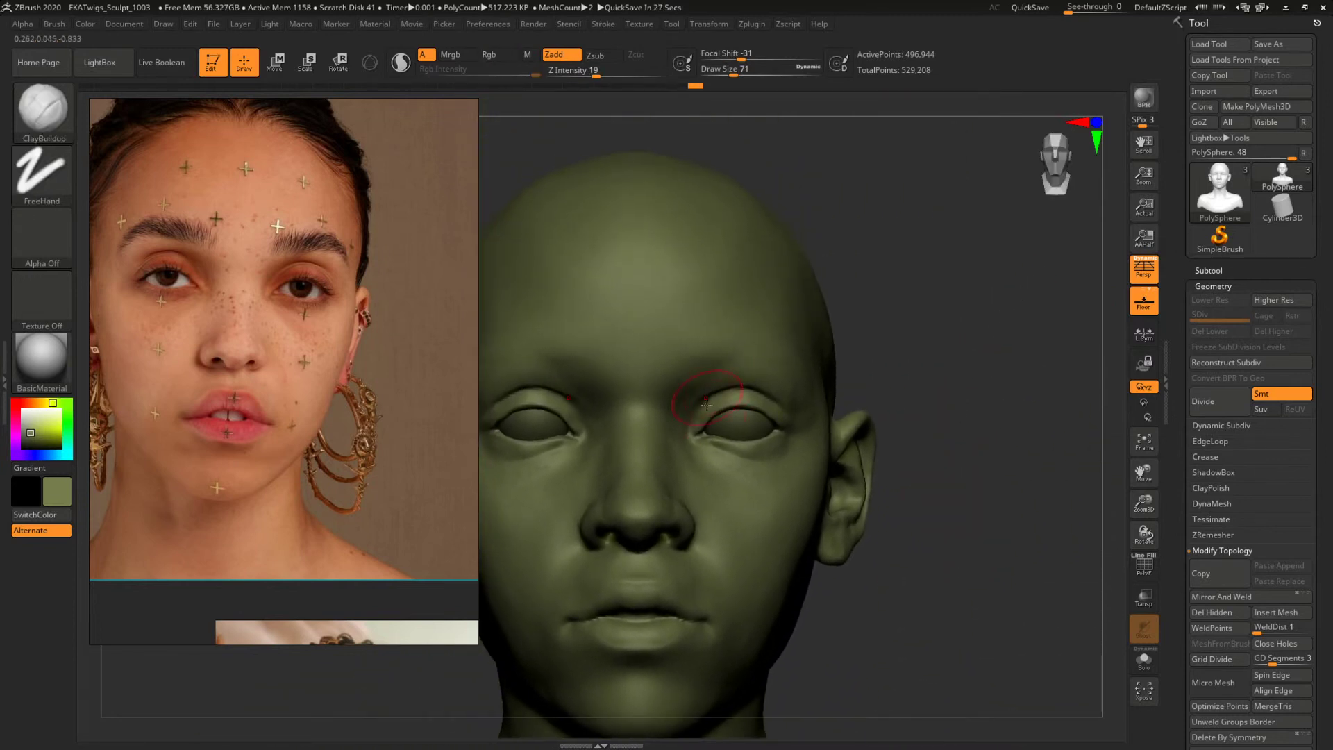
mouse_move(945, 403)
left_mouse_down("alt")
mouse_move(973, 339)
mouse_move(979, 364)
mouse_move(938, 379)
mouse_move(1005, 464)
left_mouse_up("alt")
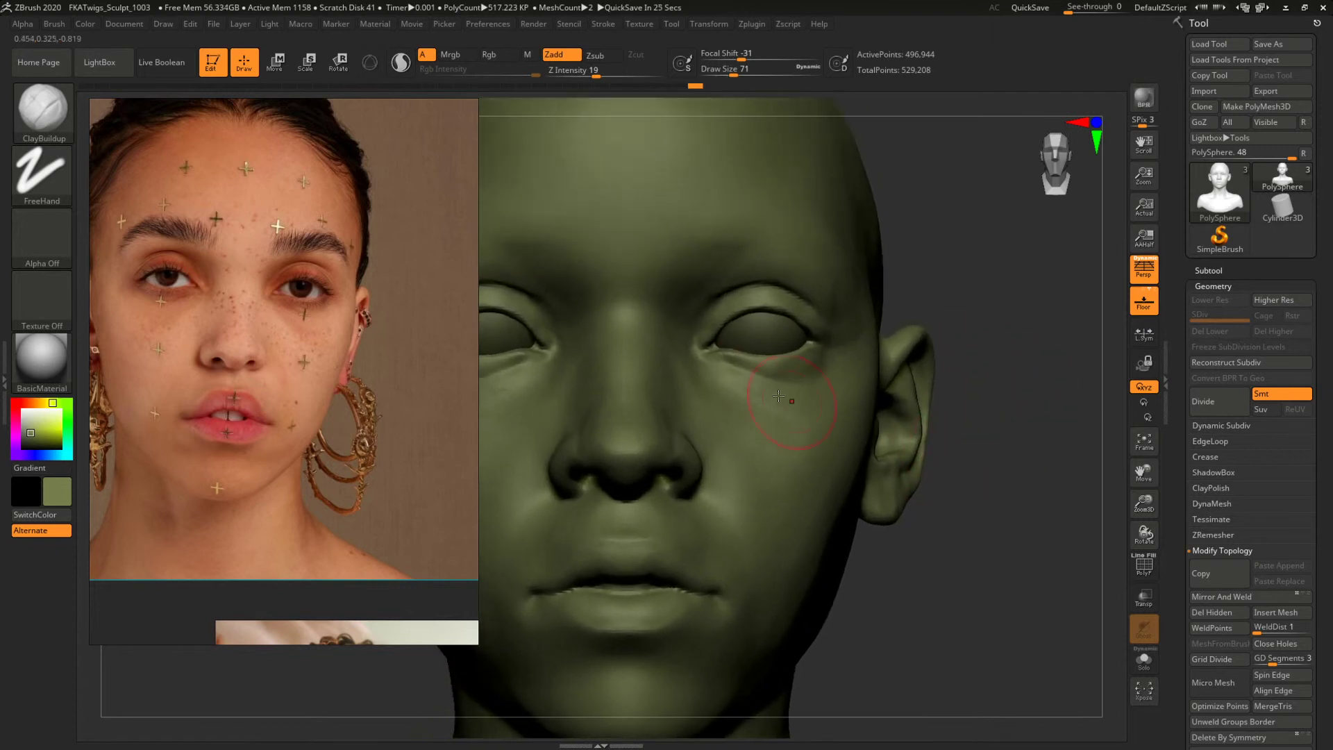
key("space")
mouse_move(740, 386)
left_mouse_down()
mouse_move(720, 386)
mouse_move(745, 370)
mouse_move(750, 380)
left_mouse_up()
key("space")
left_click_drag(748, 386, 767, 386)
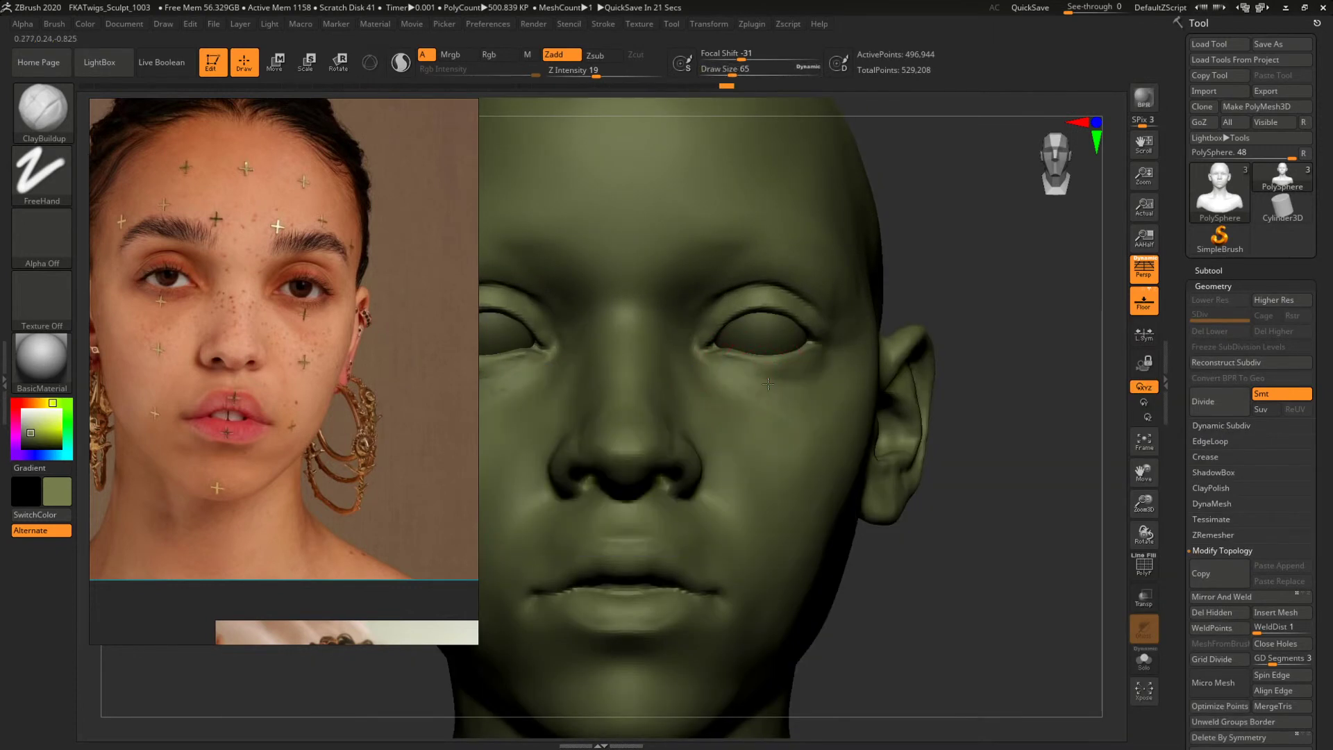
Lift the upper eyelid edge with the Move brush at a draw size of 71.
key("b")
key("m")
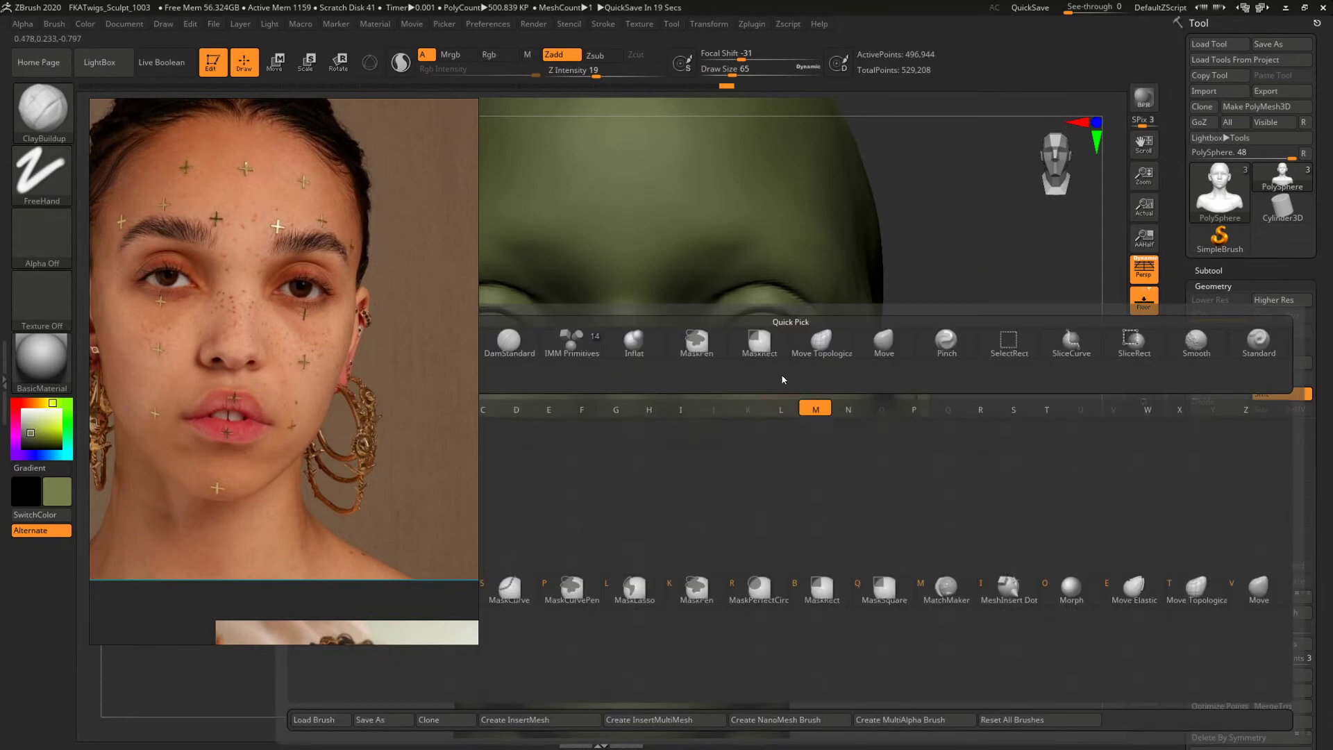
key("v")
key("space")
mouse_move(749, 341)
left_mouse_down()
mouse_move(737, 341)
mouse_move(772, 314)
left_mouse_up()
key("space")
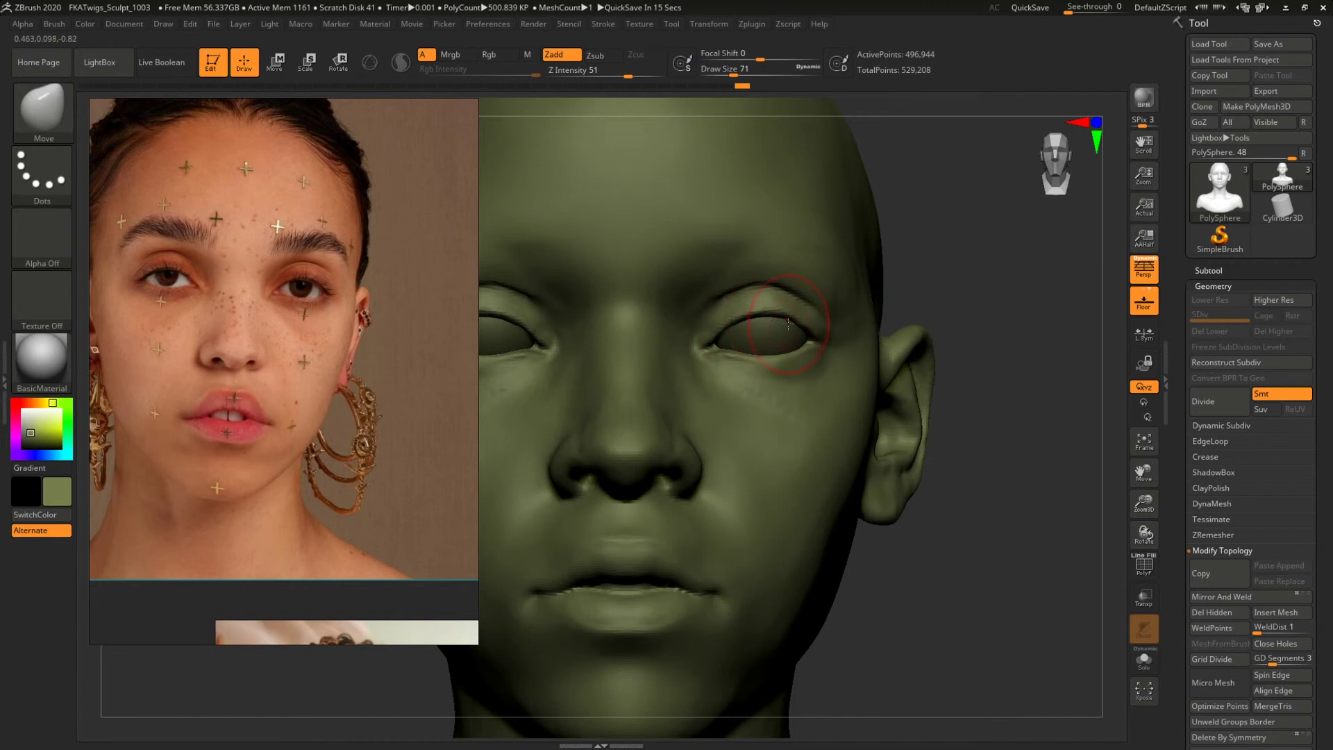
left_click_drag(753, 325, 757, 318)
Adjust the eyelid from above and the skin below the outer eye corner with Move at a draw size of 56.
mouse_move(967, 285)
left_mouse_down("alt")
mouse_move(815, 273)
mouse_move(887, 284)
mouse_move(965, 360)
mouse_move(949, 360)
mouse_move(930, 444)
left_mouse_up("alt")
key("space")
left_click_drag(777, 347, 704, 343)
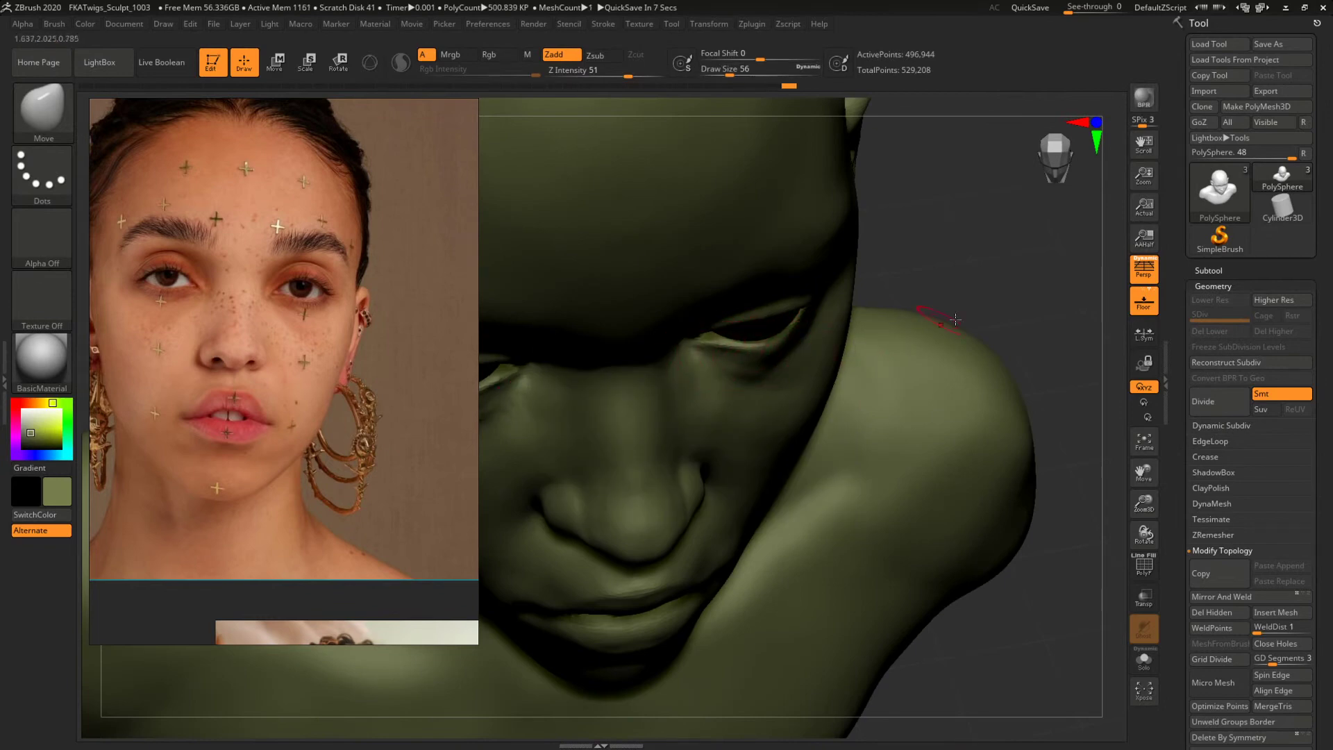
mouse_move(956, 315)
left_mouse_down("shift")
mouse_move(970, 269)
mouse_move(1011, 277)
left_mouse_up("shift")
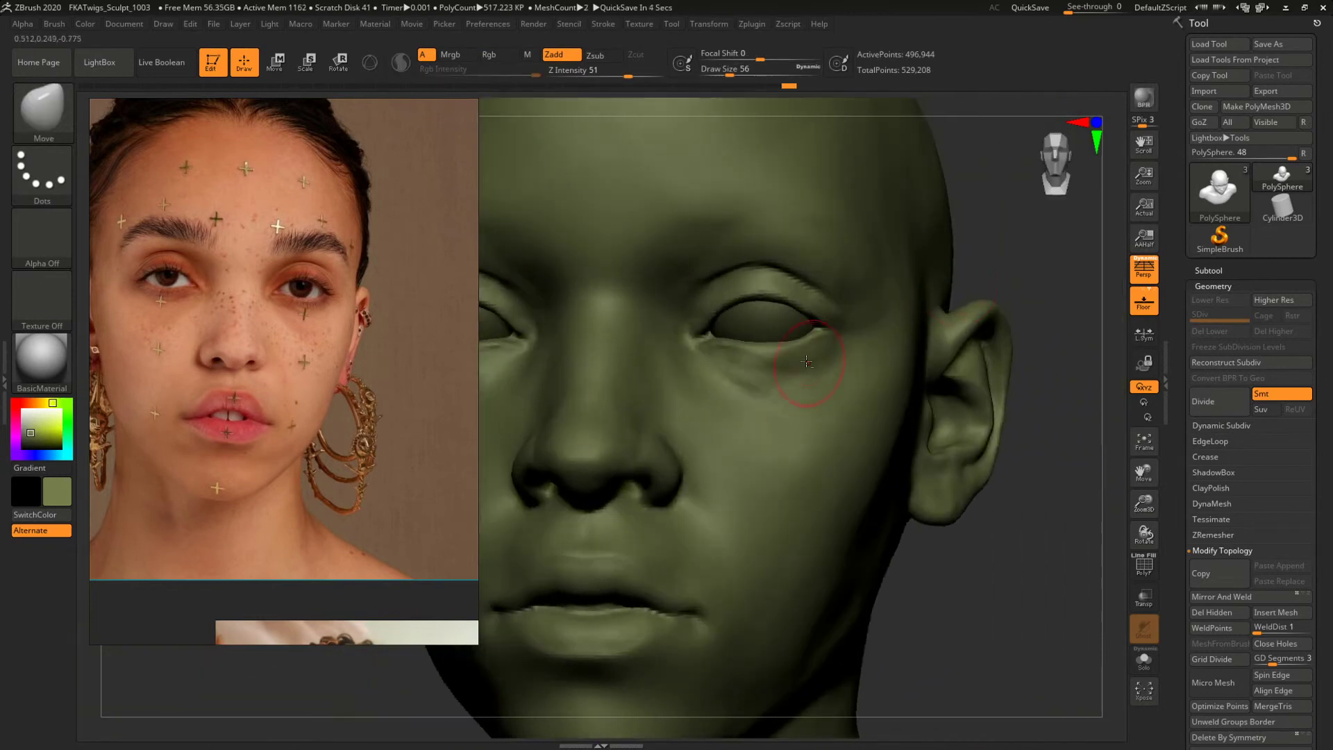
left_click_drag(805, 361, 794, 354)
left_click_drag(1017, 252, 881, 285, "shift")
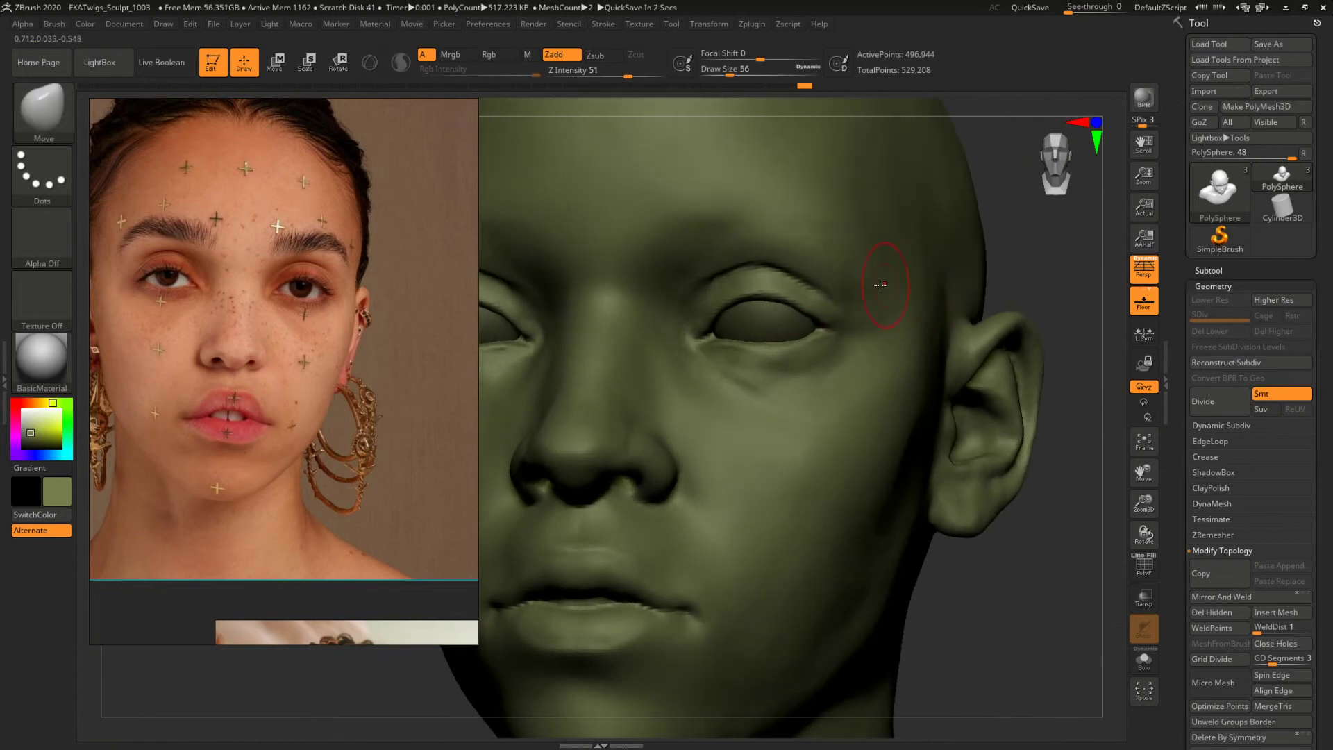
Refine the upper eyelid and its fold from below with the Move brush at draw sizes of 44 and 62.
right_click_drag(1015, 256, 982, 193)
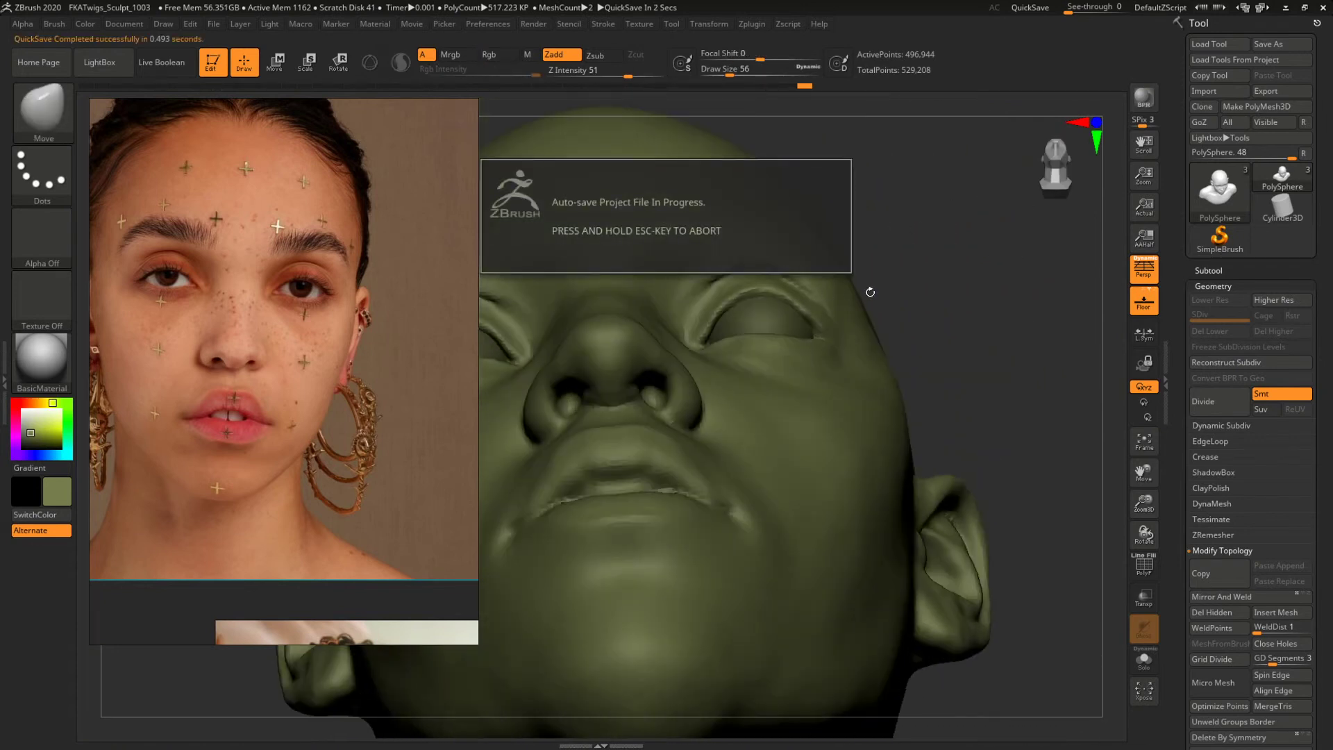
right_click_drag(932, 287, 837, 264)
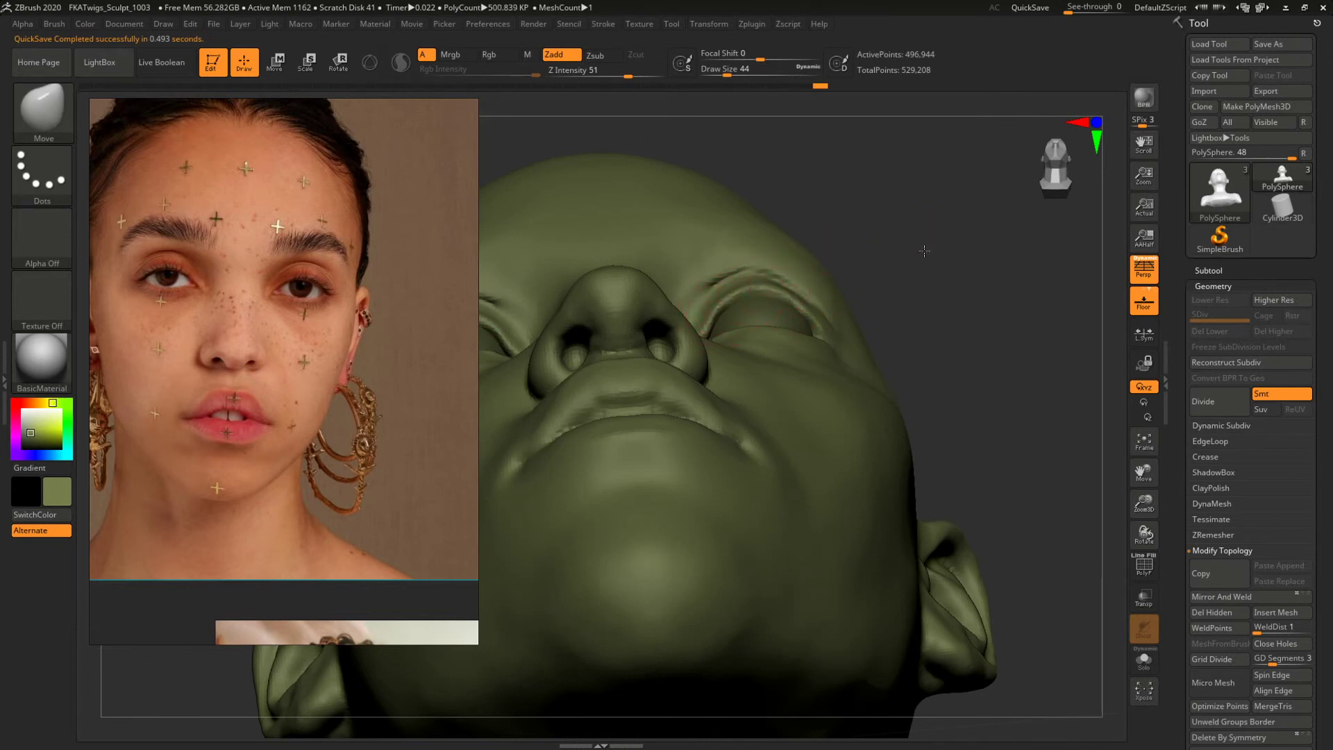
mouse_move(925, 250)
left_mouse_down("shift")
mouse_move(958, 273)
mouse_move(951, 232)
left_mouse_up("shift")
key("space")
left_click_drag(752, 269, 755, 268)
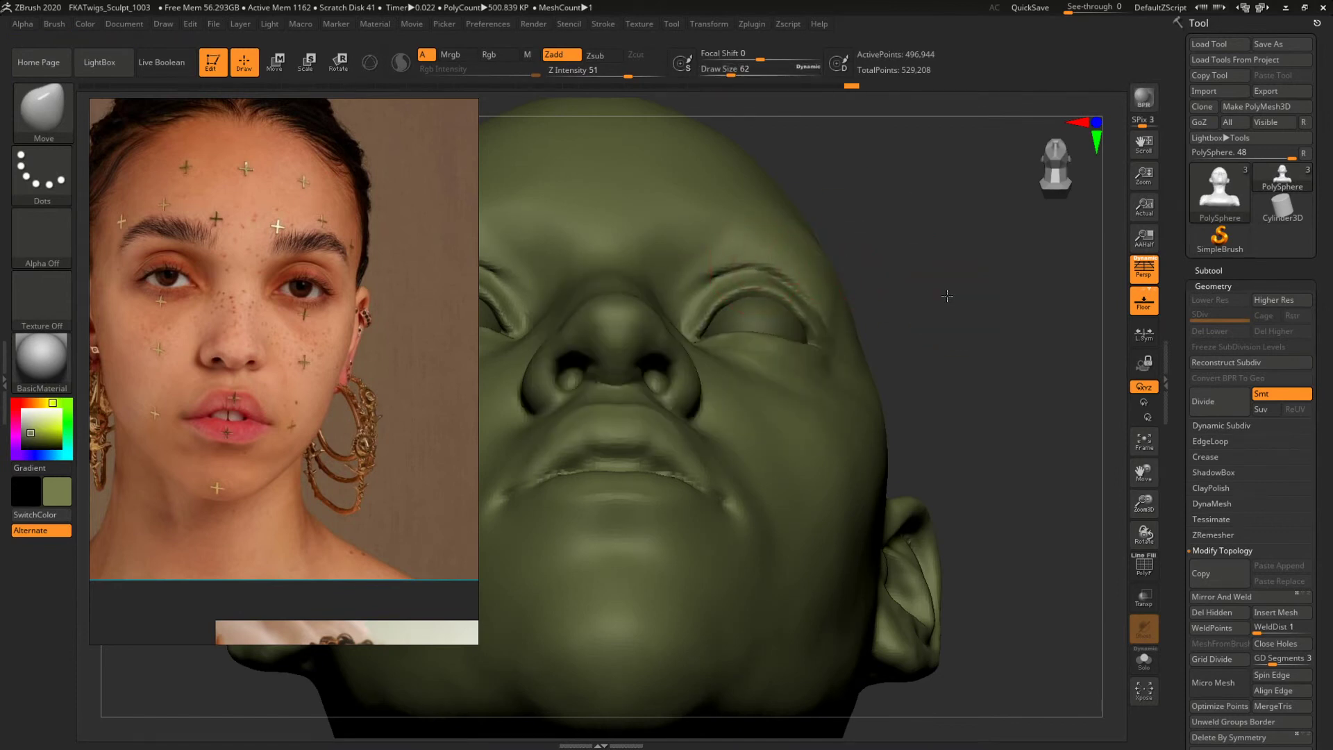
mouse_move(947, 296)
left_mouse_down()
mouse_move(966, 329)
mouse_move(861, 298)
mouse_move(959, 316)
mouse_move(966, 334)
left_mouse_up()
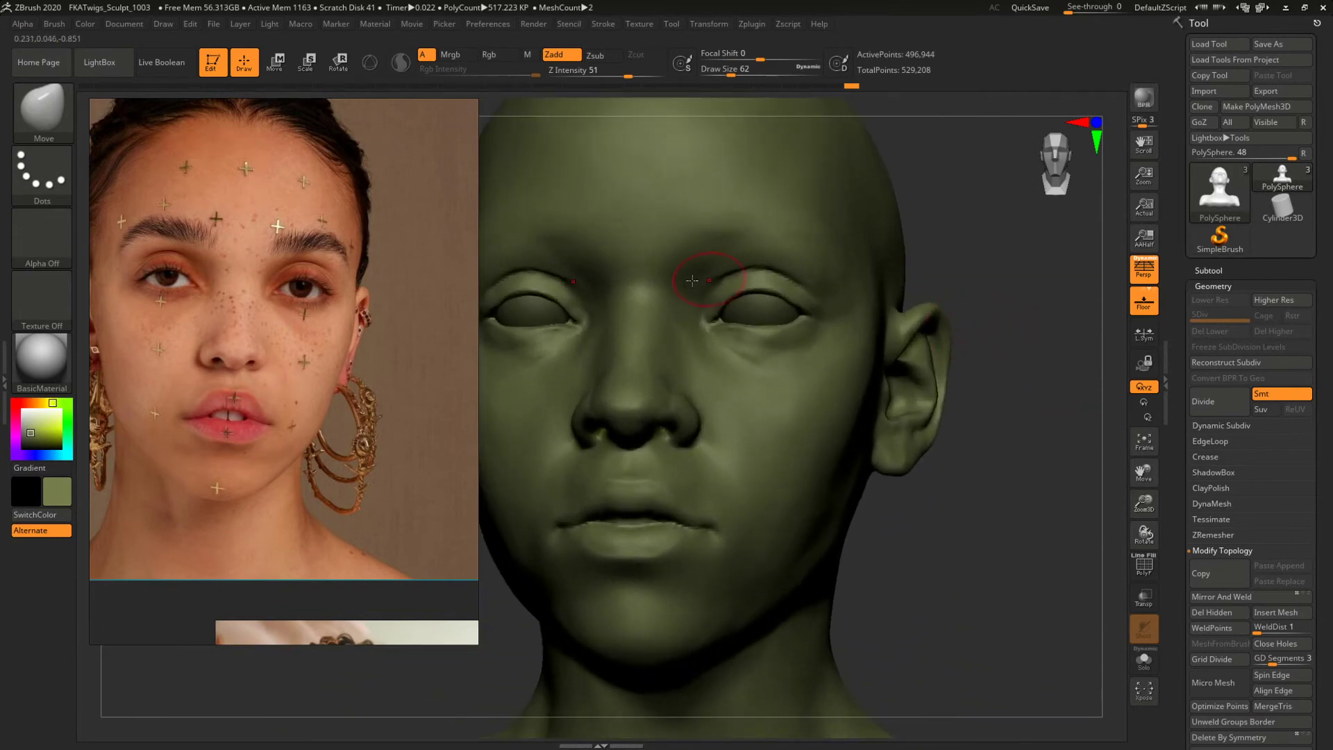
Examine the eye, eyelid fold and eyebrow up close on the frontal reference photo.
scroll(161, 189, "down", 4)
scroll(129, 140, "up", 5)
scroll(161, 250, "up", 3)
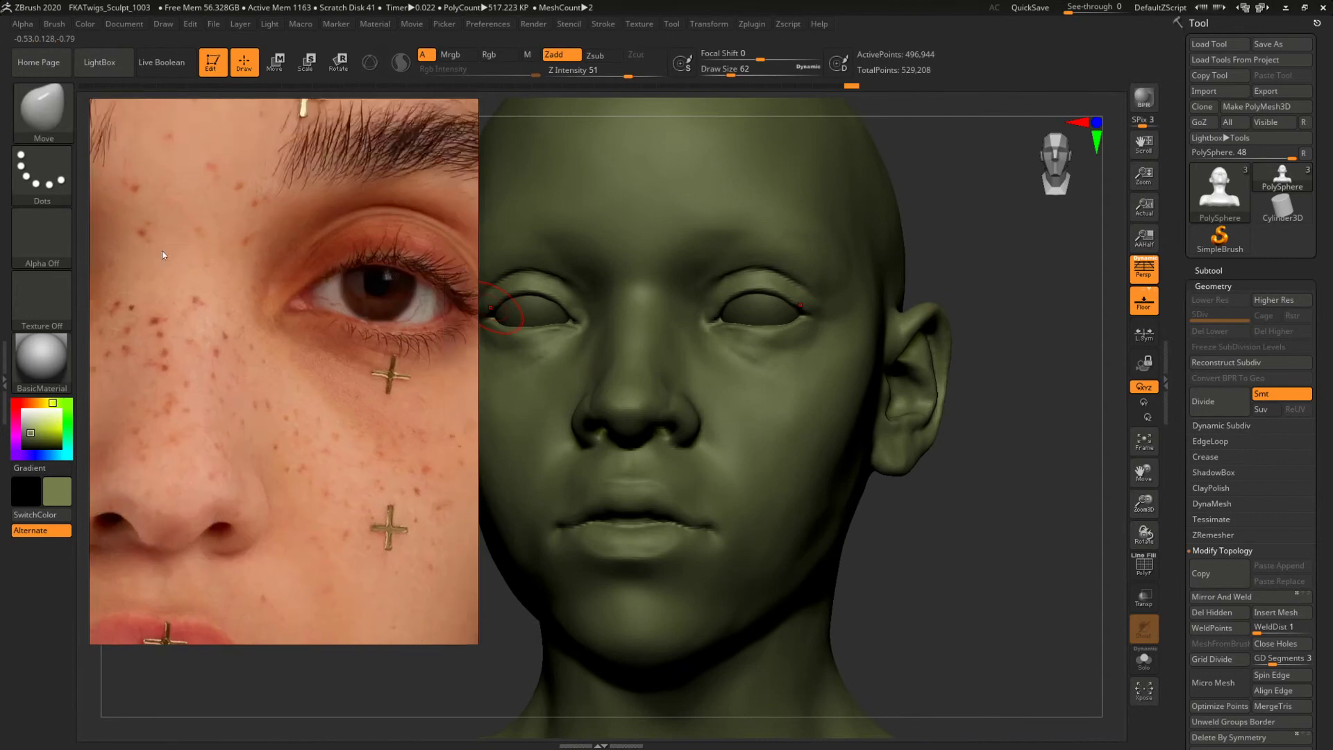
scroll(459, 355, "up", 2)
scroll(316, 315, "up", 3)
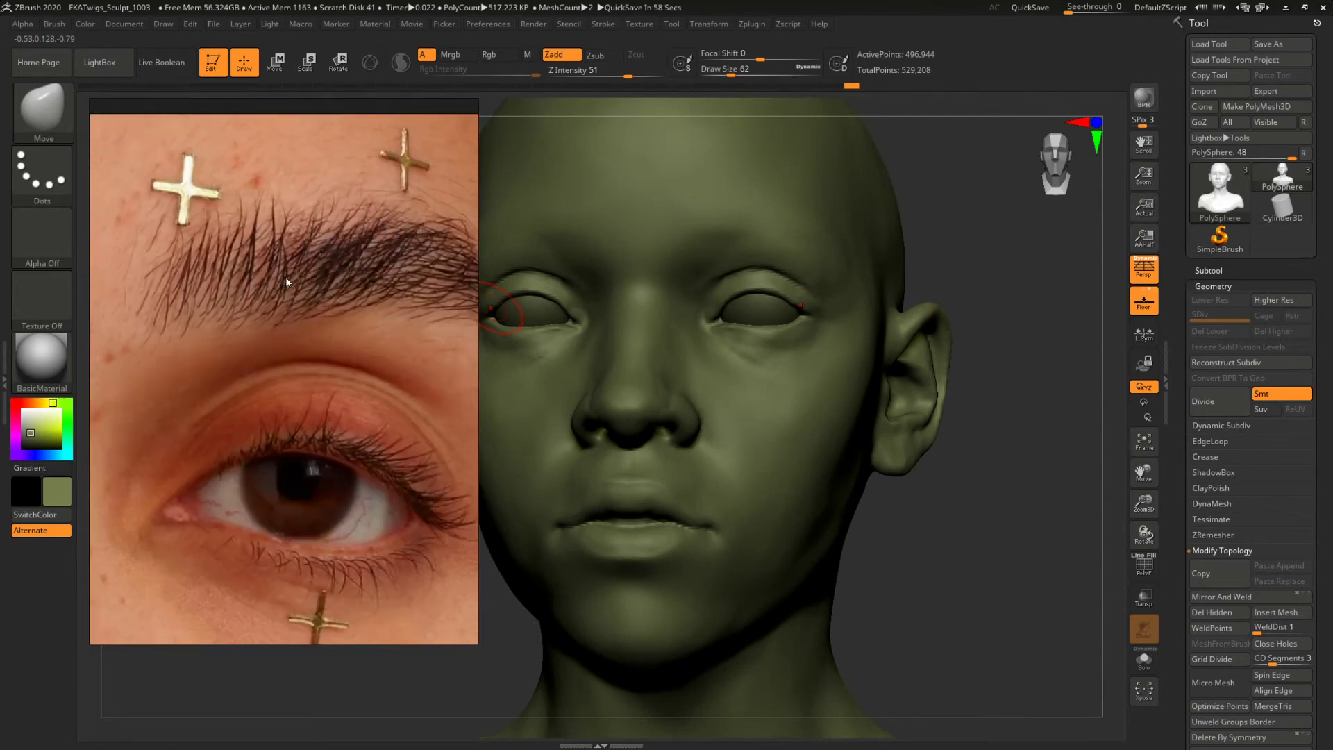
scroll(279, 288, "down", 3)
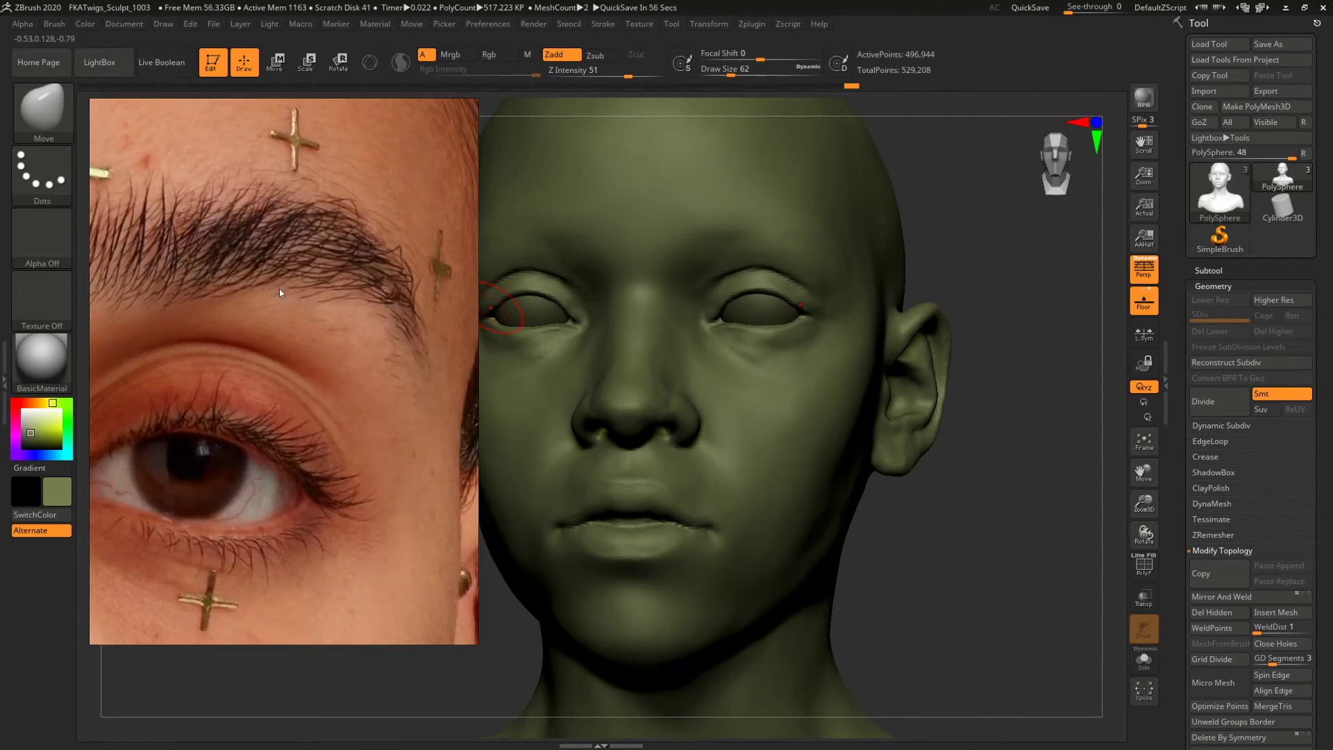
Inspect the outer eyebrow on the frontal reference photo up close, and turn the bust upside down.
scroll(415, 285, "up", 5)
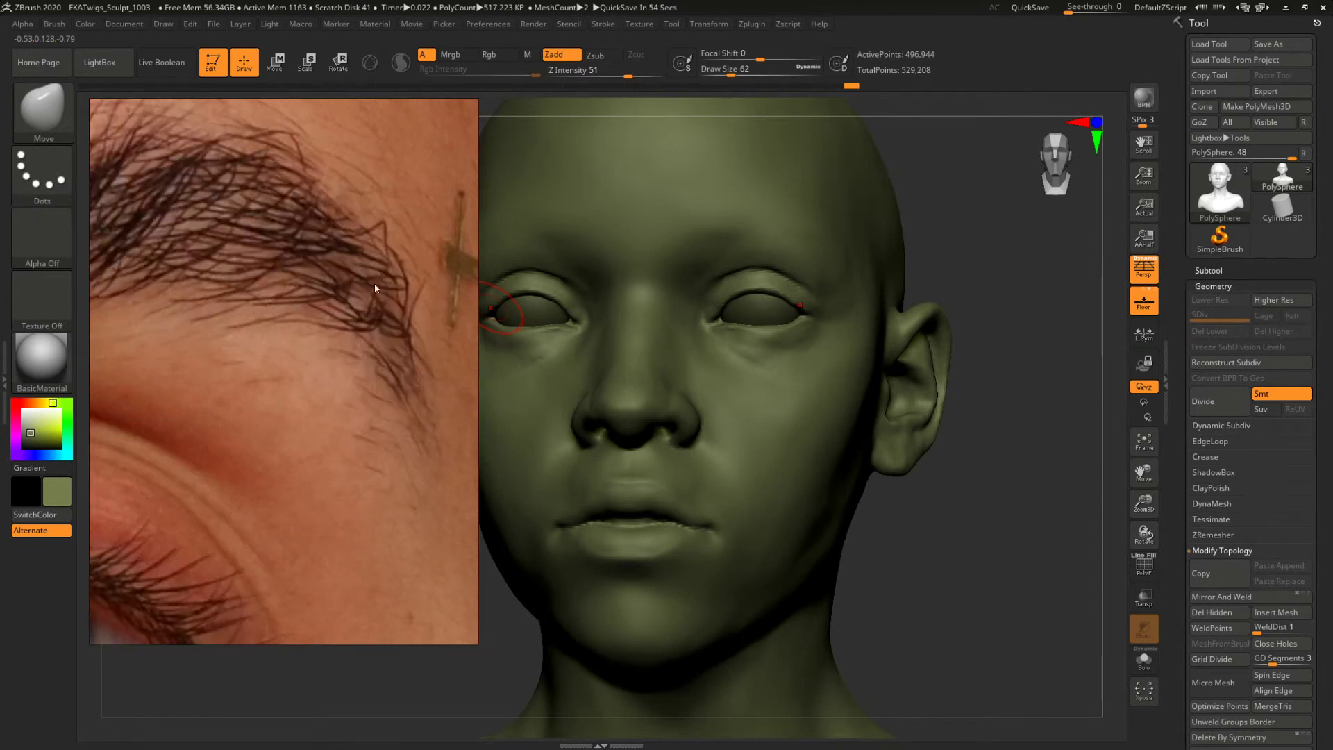
scroll(375, 288, "down", 3)
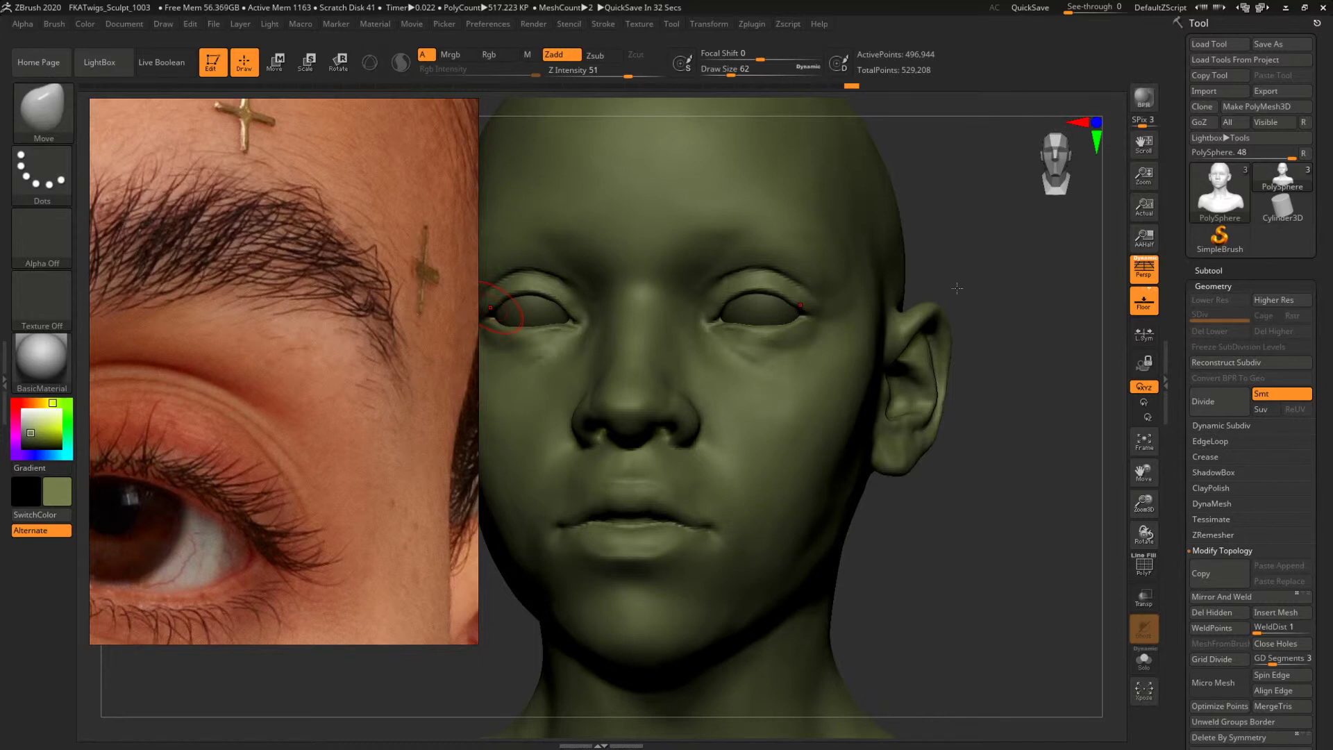
left_click_drag(1000, 275, 970, 432)
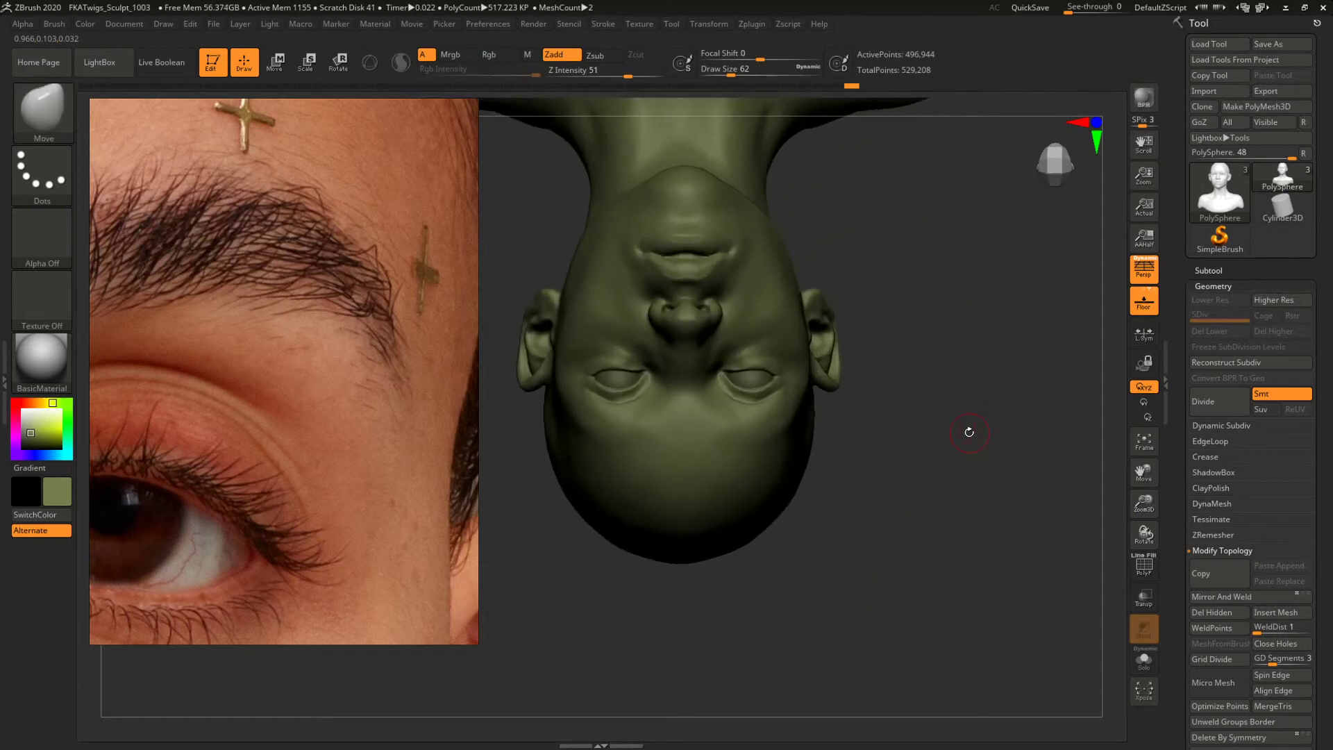
Rotate the frontal reference photo upside down to match the orientation of the bust.
scroll(244, 340, "down", 5)
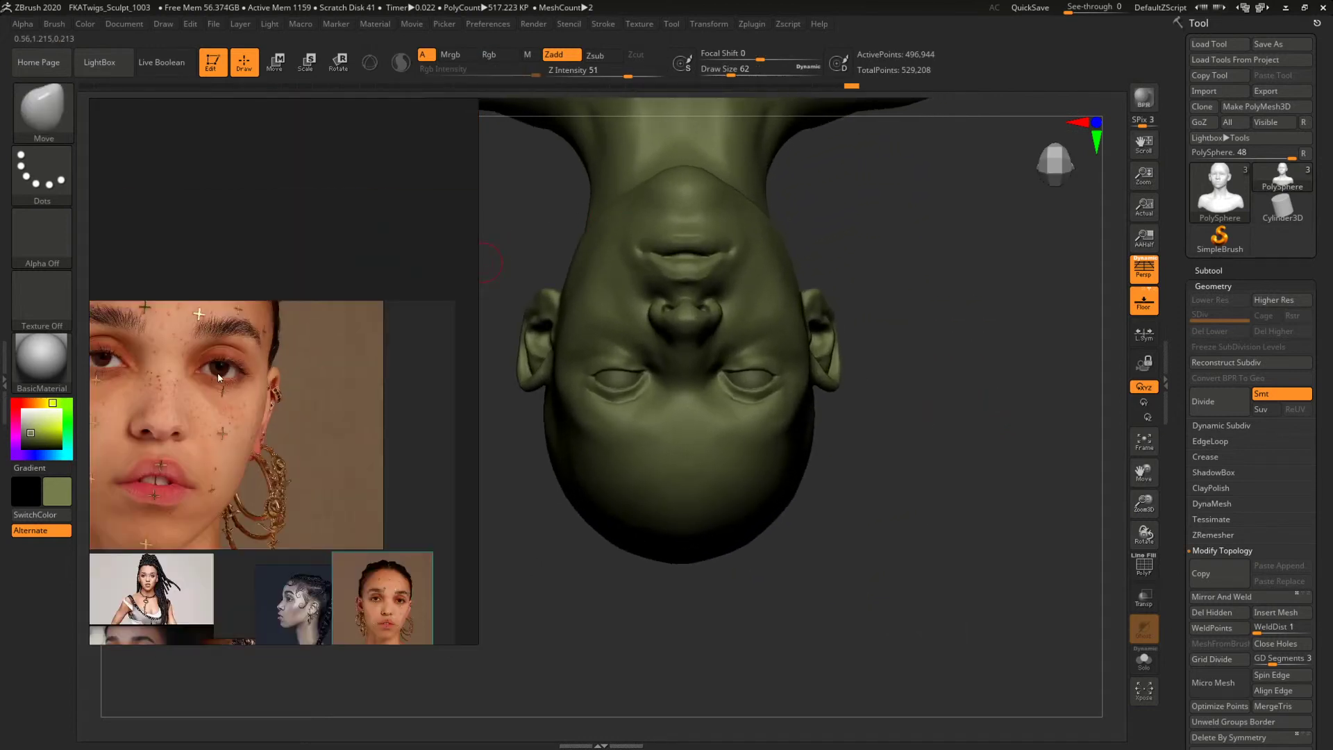
scroll(246, 403, "up", 4)
scroll(256, 396, "down", 4)
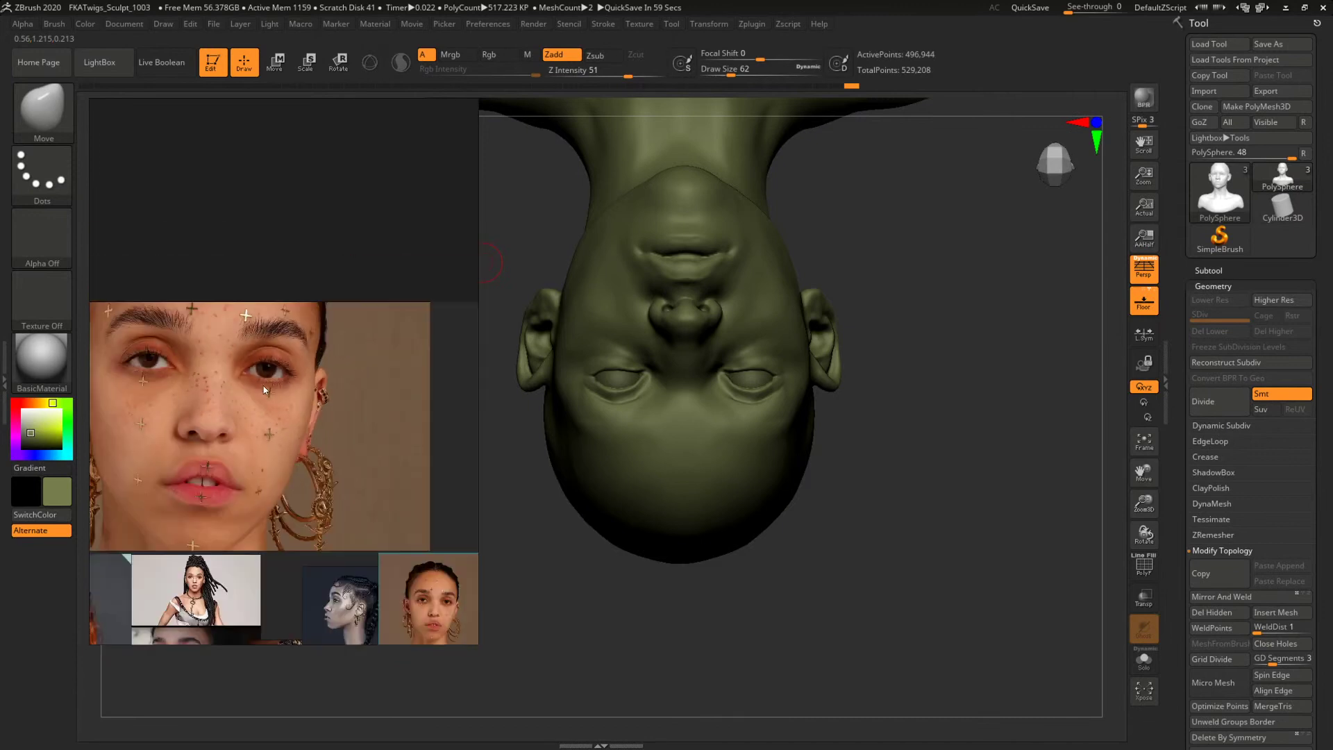
scroll(264, 389, "up", 1)
right_click(264, 385)
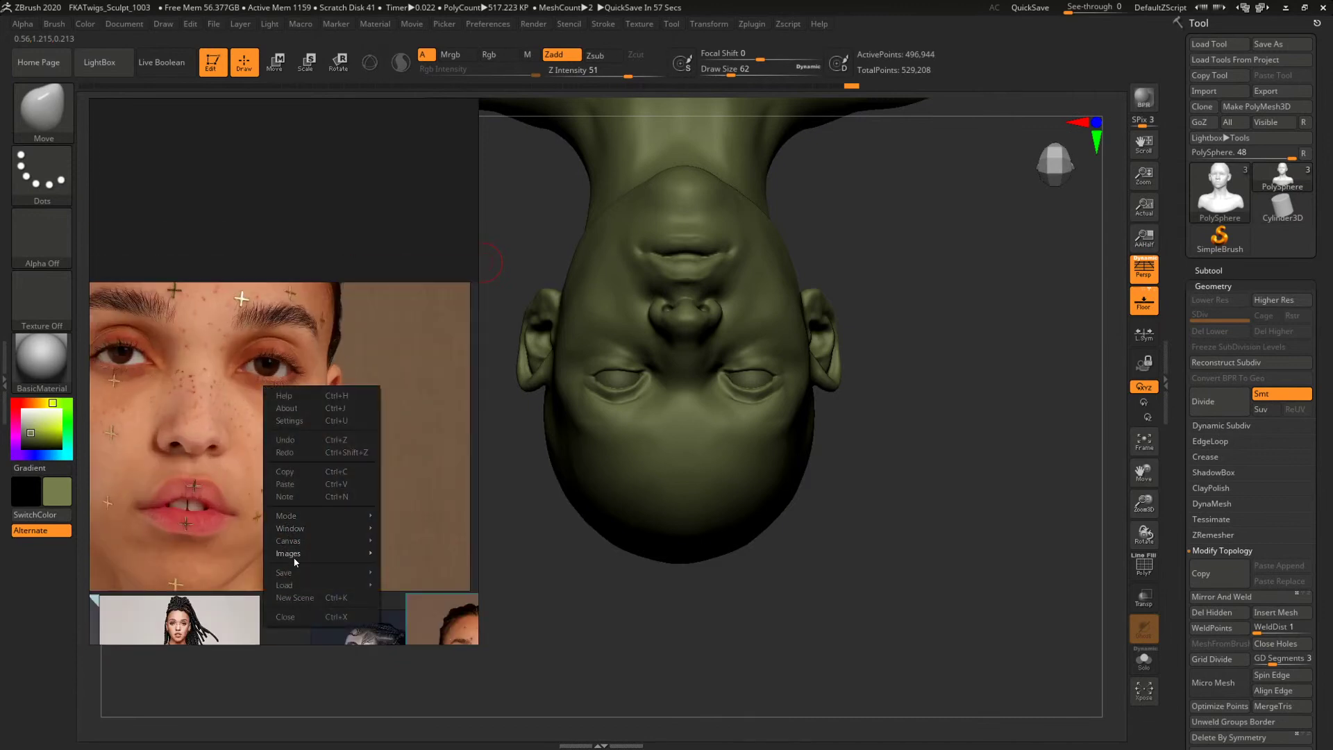
mouse_move(294, 561)
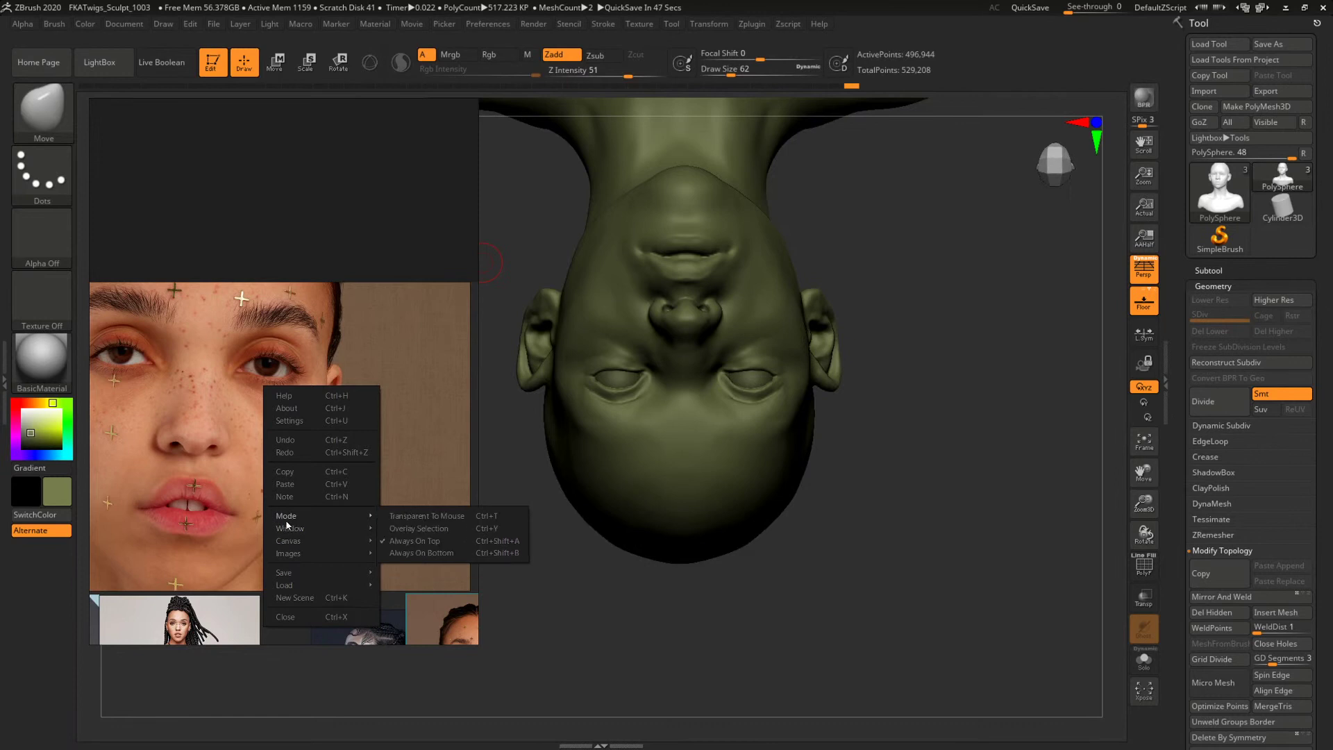
left_click(285, 452)
right_click(206, 369)
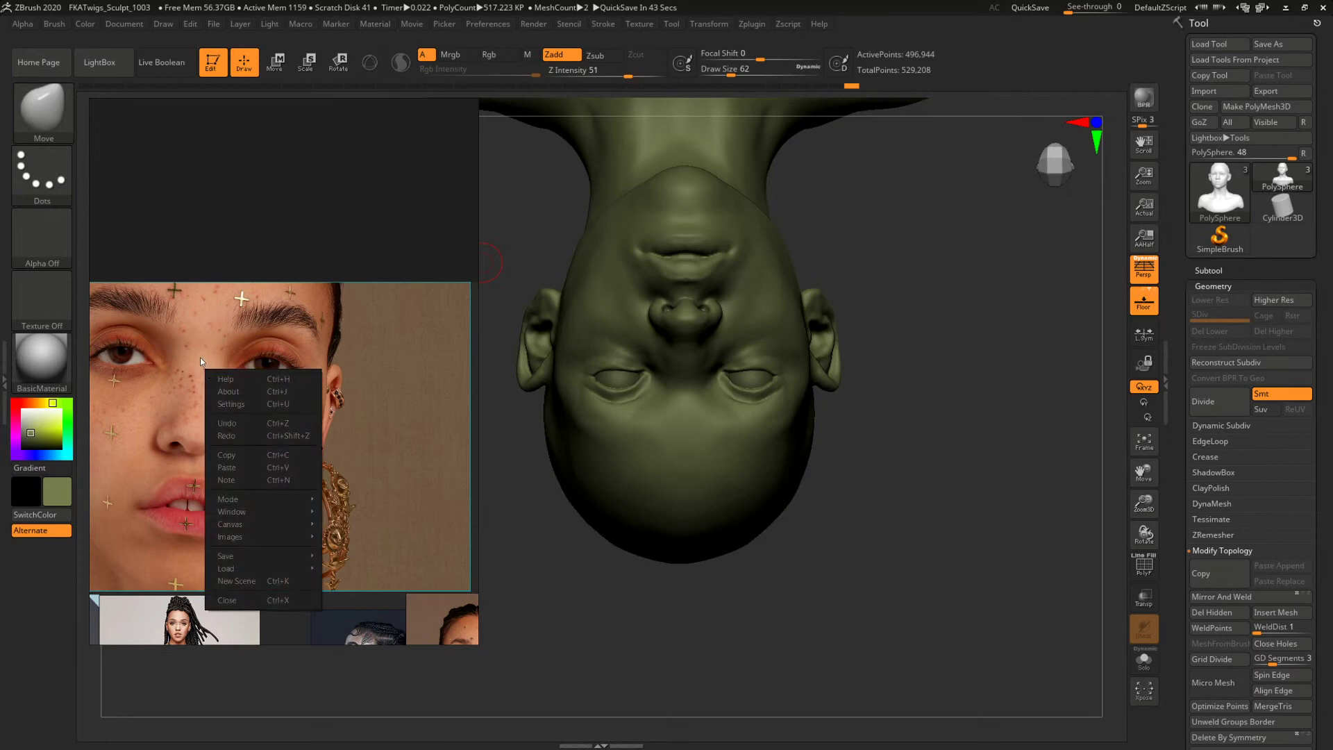
double_click(201, 358)
mouse_move(289, 357)
left_mouse_down()
mouse_move(302, 360)
mouse_move(281, 356)
left_mouse_up()
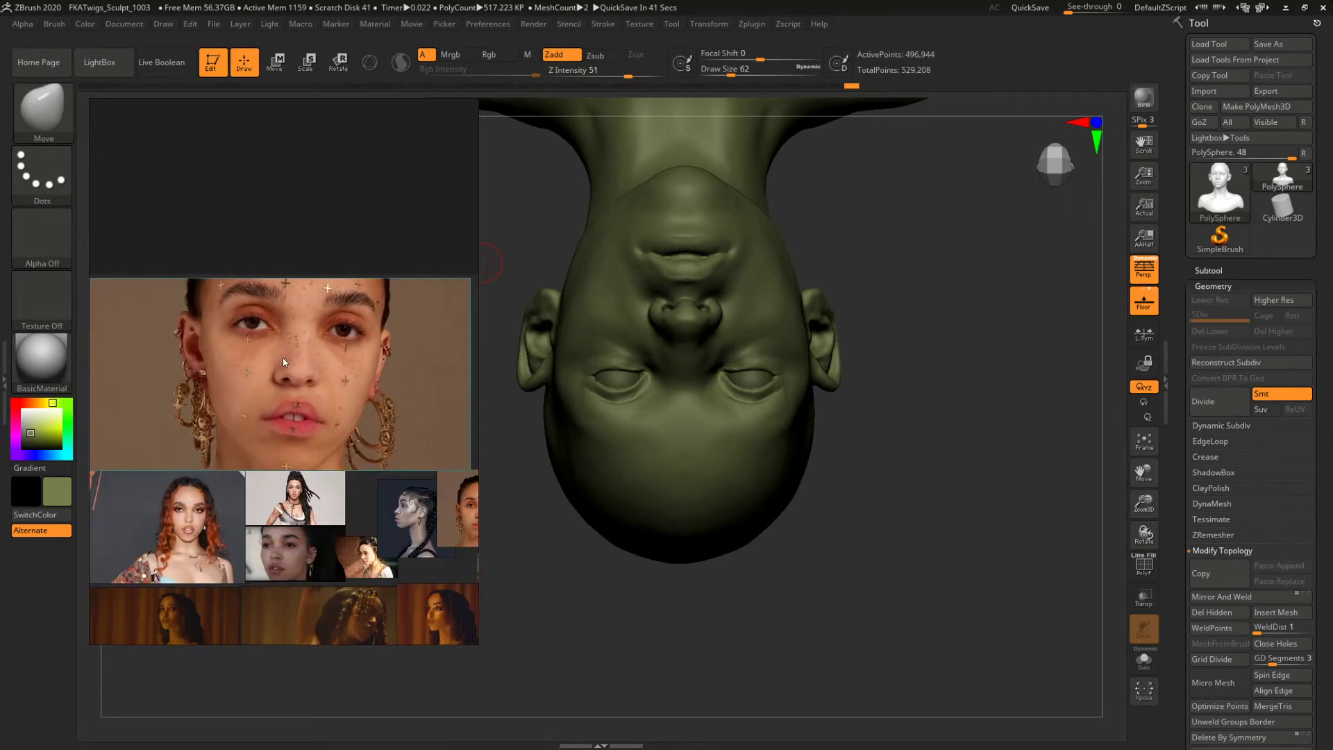
right_click_drag(281, 357, 289, 356)
left_click_drag(290, 357, 210, 626, "ctrl")
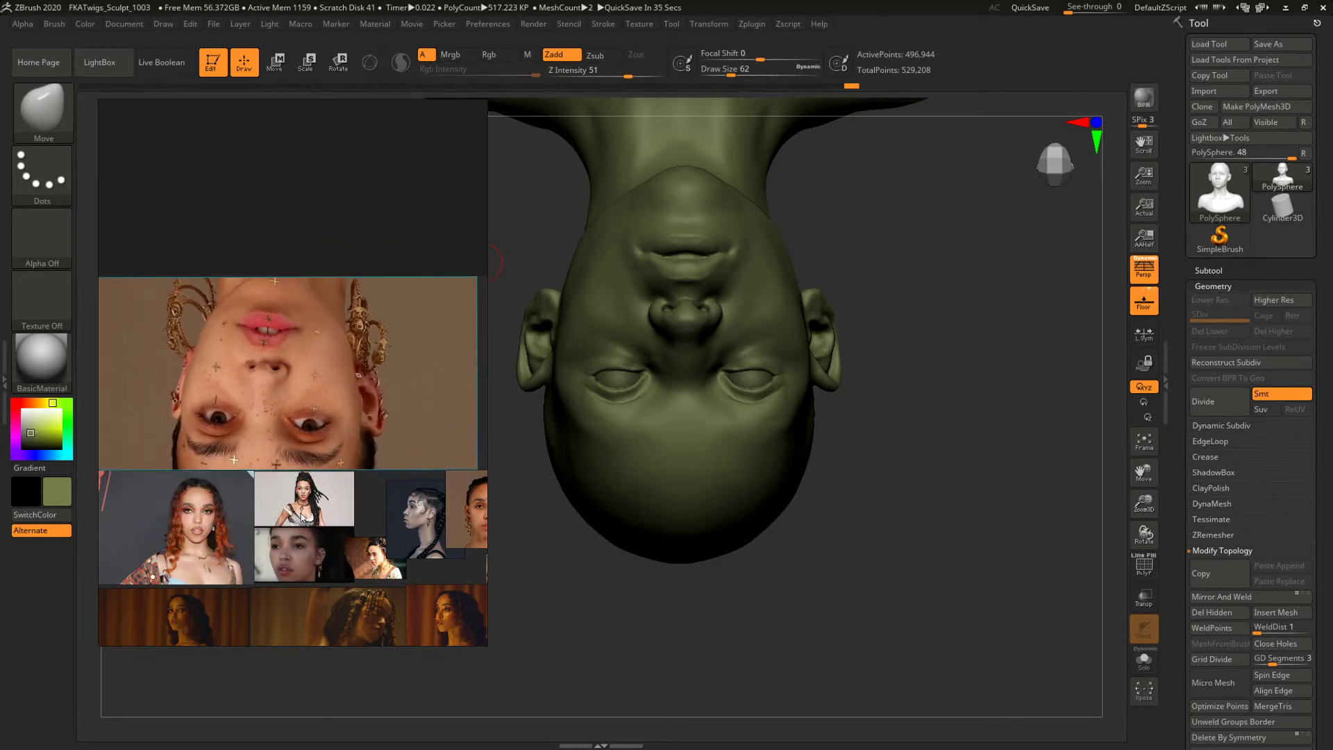
Compare the inverted eye with the photo and adjust the upper eyelid edge with the Move brush at a draw size of 51.
mouse_move(958, 426)
left_mouse_down()
mouse_move(1007, 448)
mouse_move(1033, 437)
mouse_move(1082, 490)
left_mouse_up()
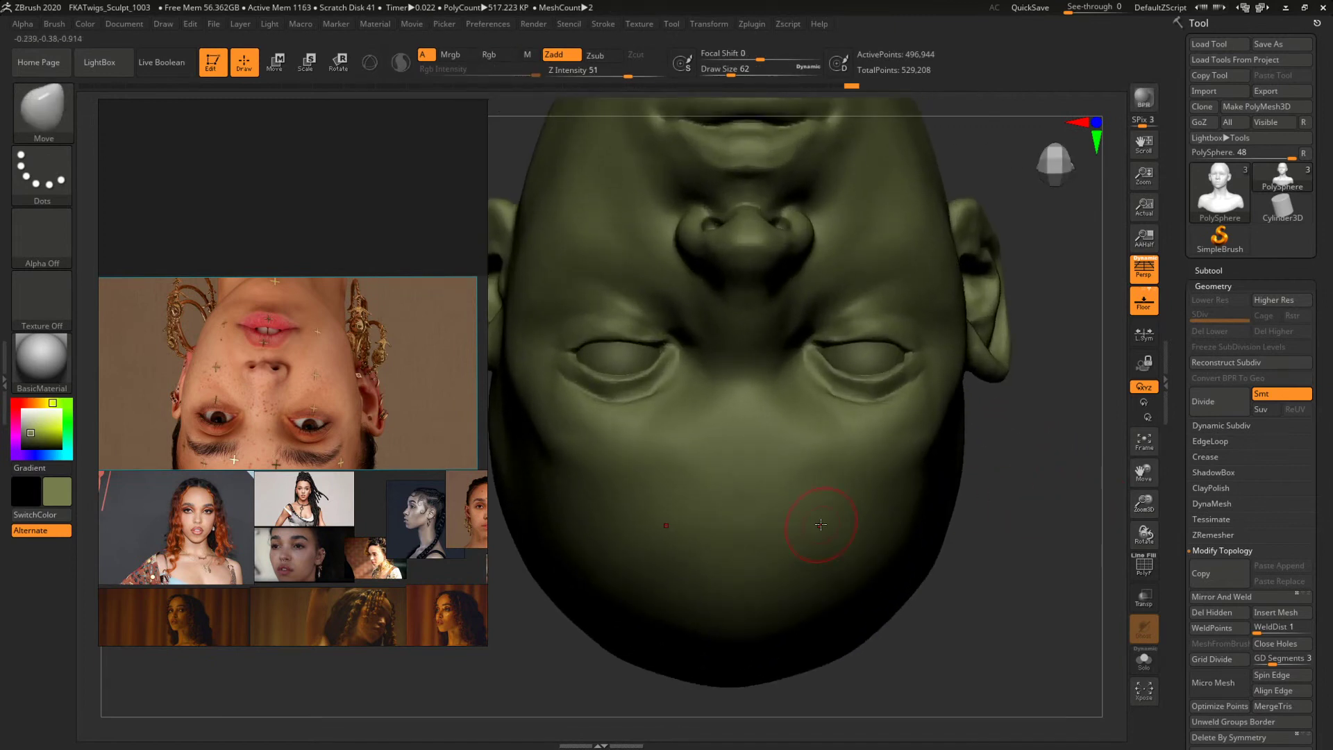
scroll(316, 430, "up", 5)
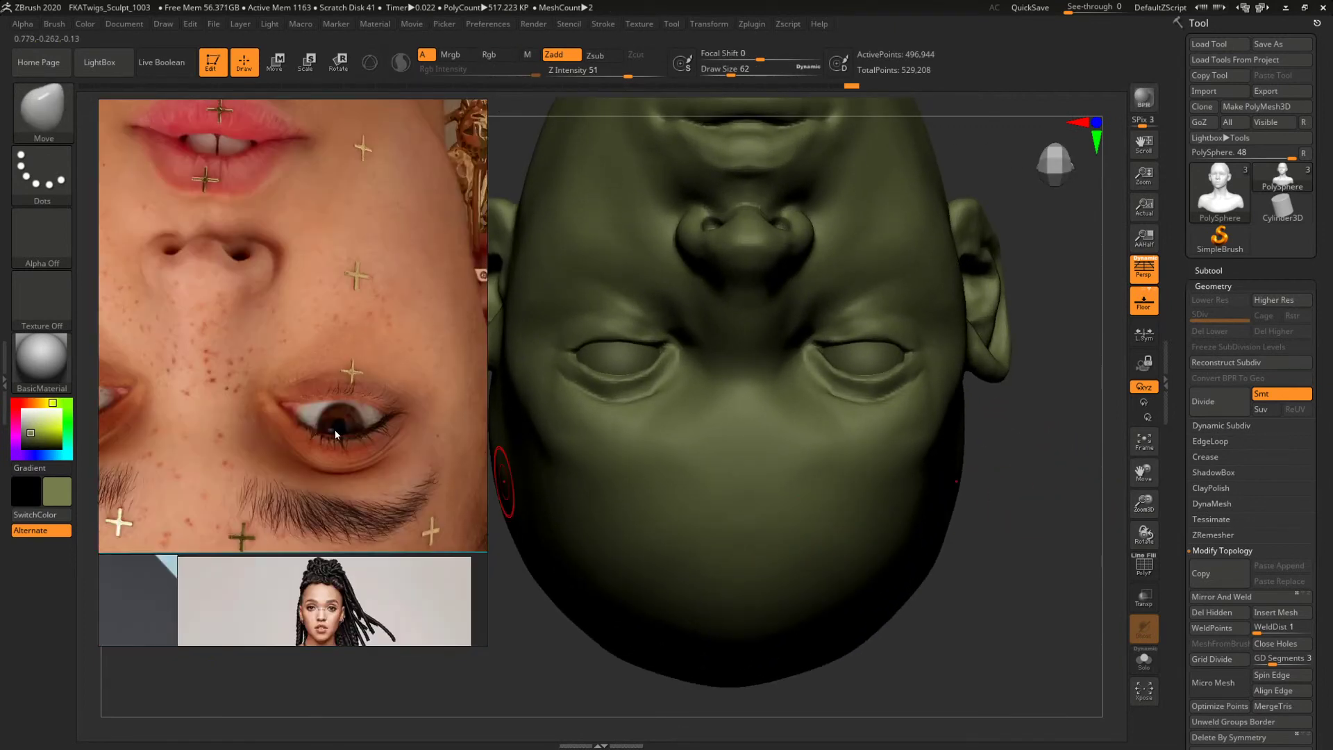
mouse_move(1038, 493)
left_mouse_down()
mouse_move(941, 485)
mouse_move(1000, 486)
mouse_move(958, 521)
left_mouse_up()
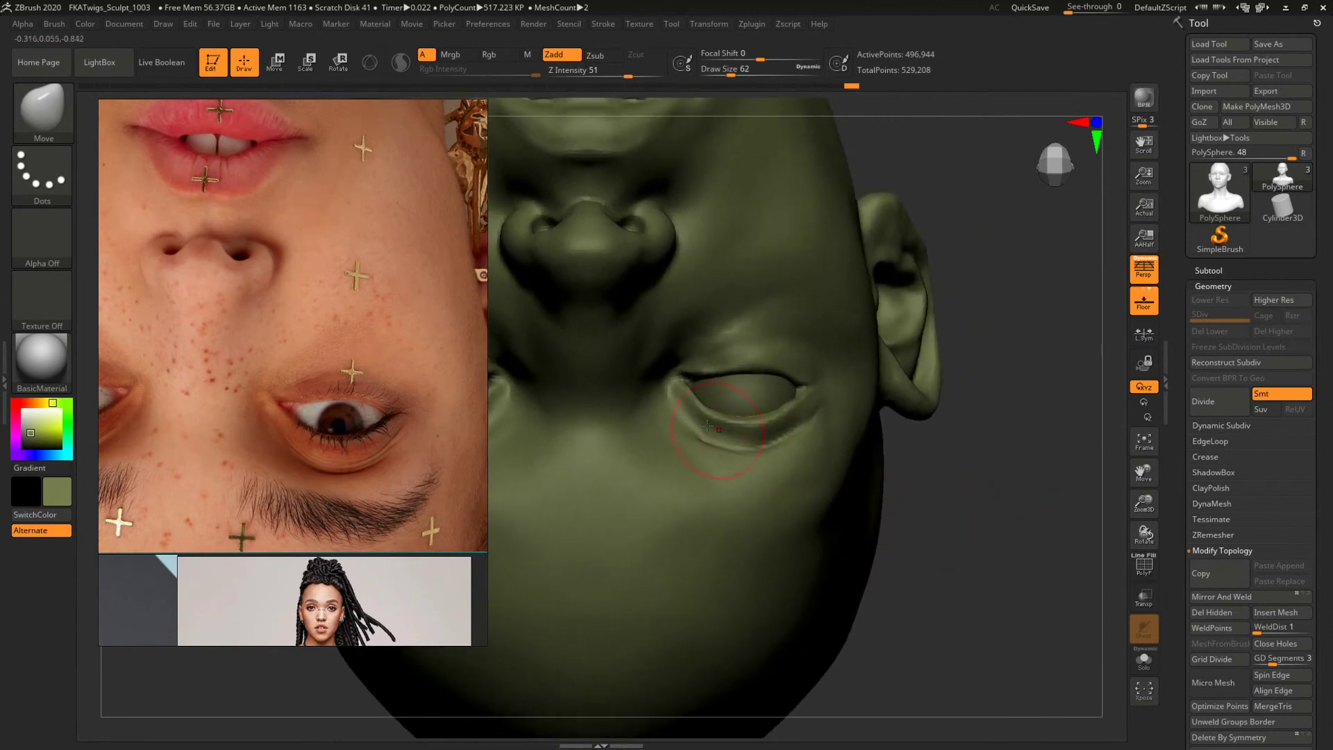
key("b")
key("m")
key("v")
key("space")
left_click_drag(729, 393, 710, 387)
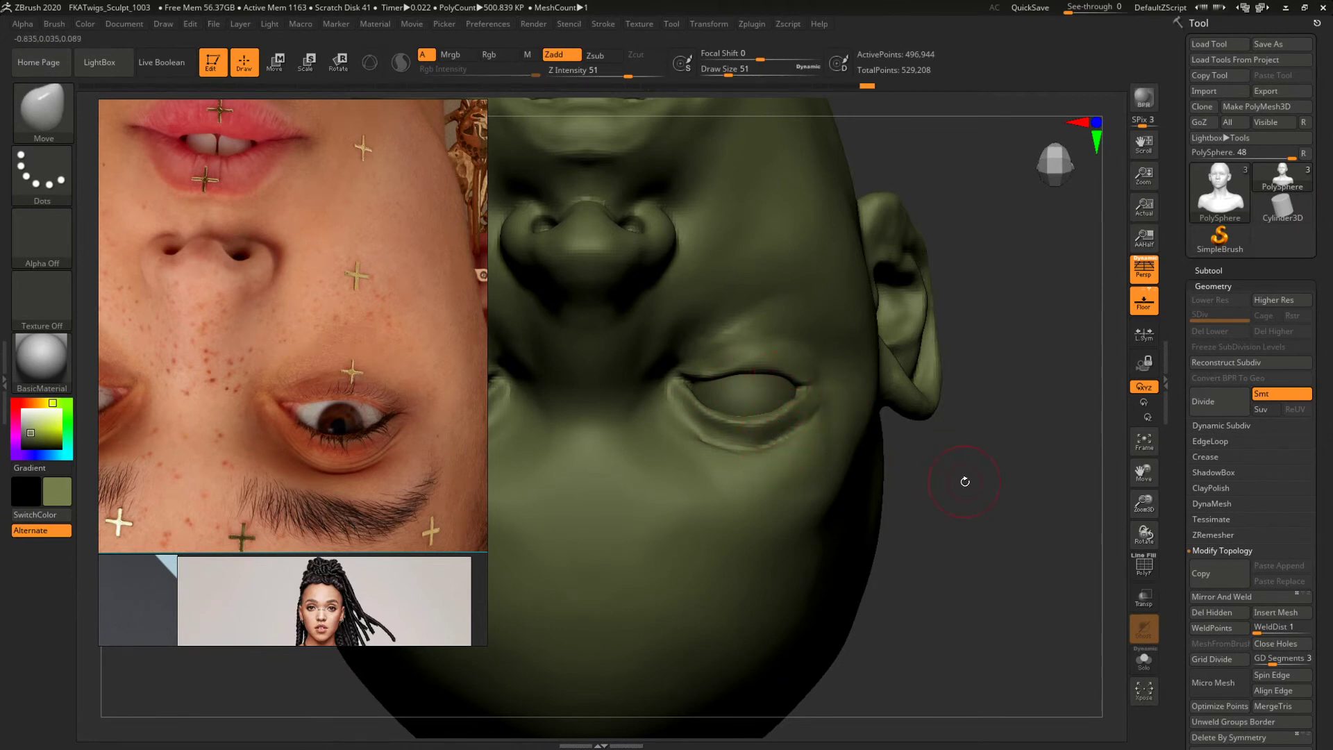
Refine the inner eye corner on the inverted face with the Move brush at a draw size of 49.
left_click_drag(962, 479, 906, 465)
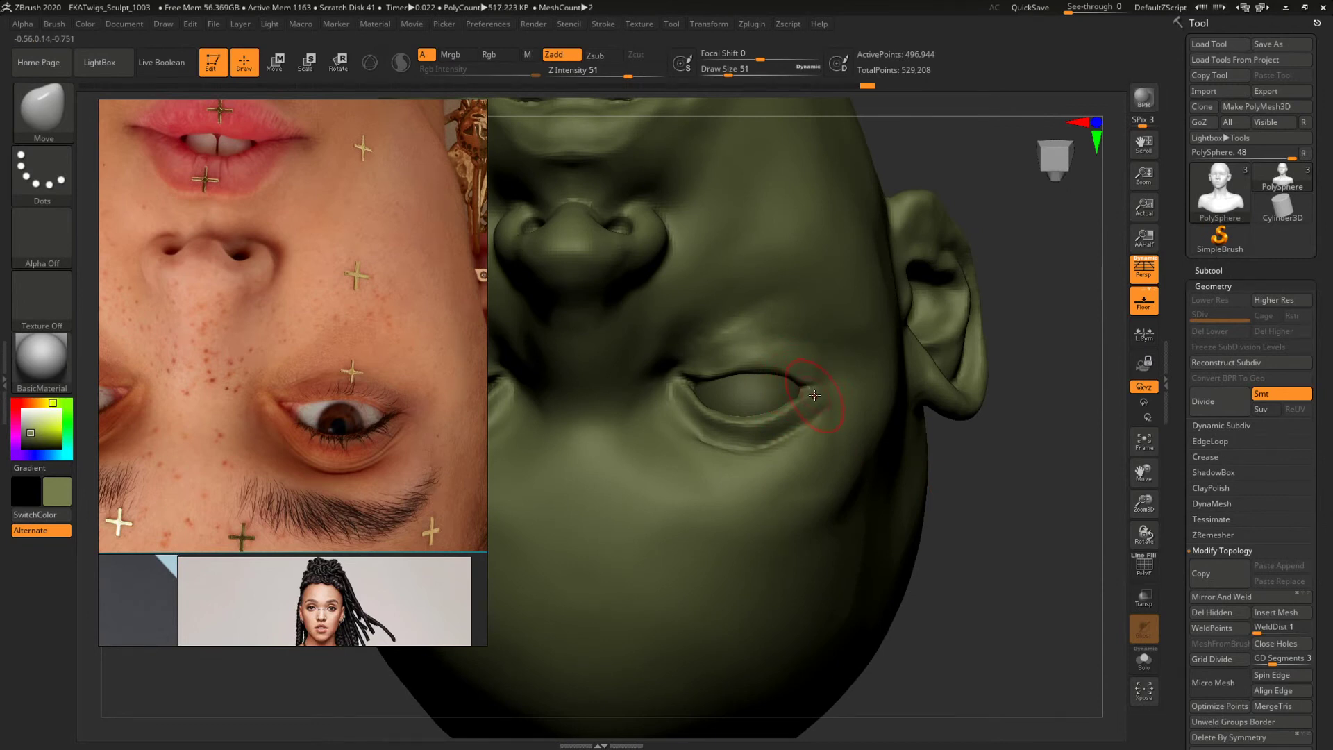
left_click_drag(985, 523, 955, 522)
key("space")
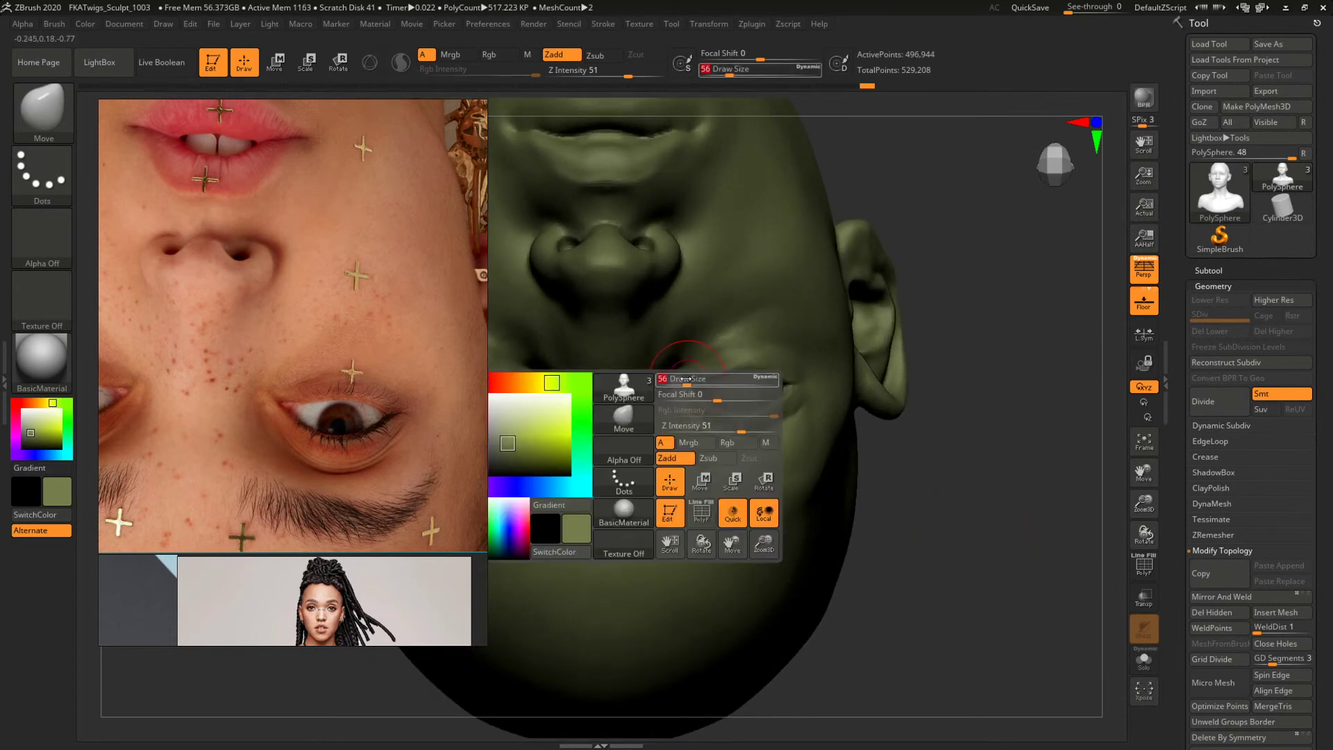
left_click_drag(692, 375, 680, 382)
key("space")
left_click_drag(679, 380, 712, 390)
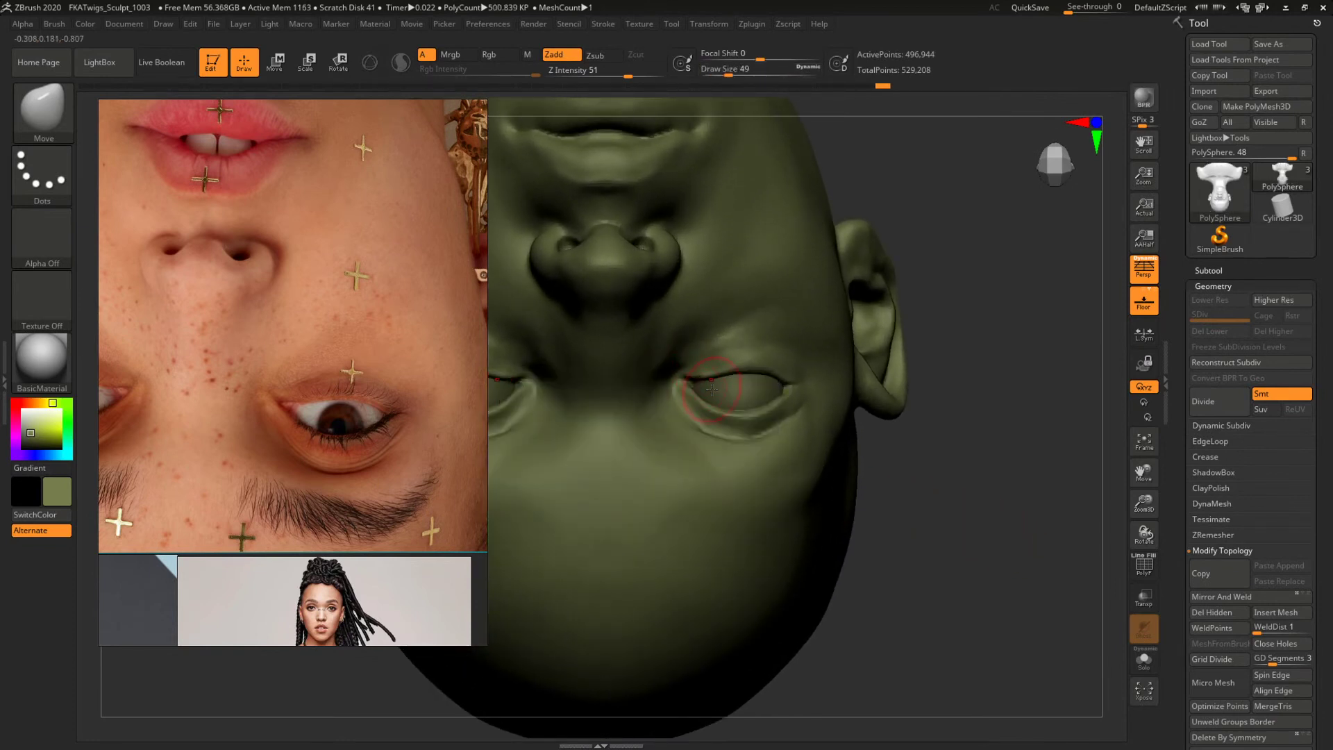
Adjust the outer eye corner and eyelid from several angles with the same Move brush.
mouse_move(919, 336)
left_mouse_down()
mouse_move(747, 375)
mouse_move(777, 377)
left_mouse_up()
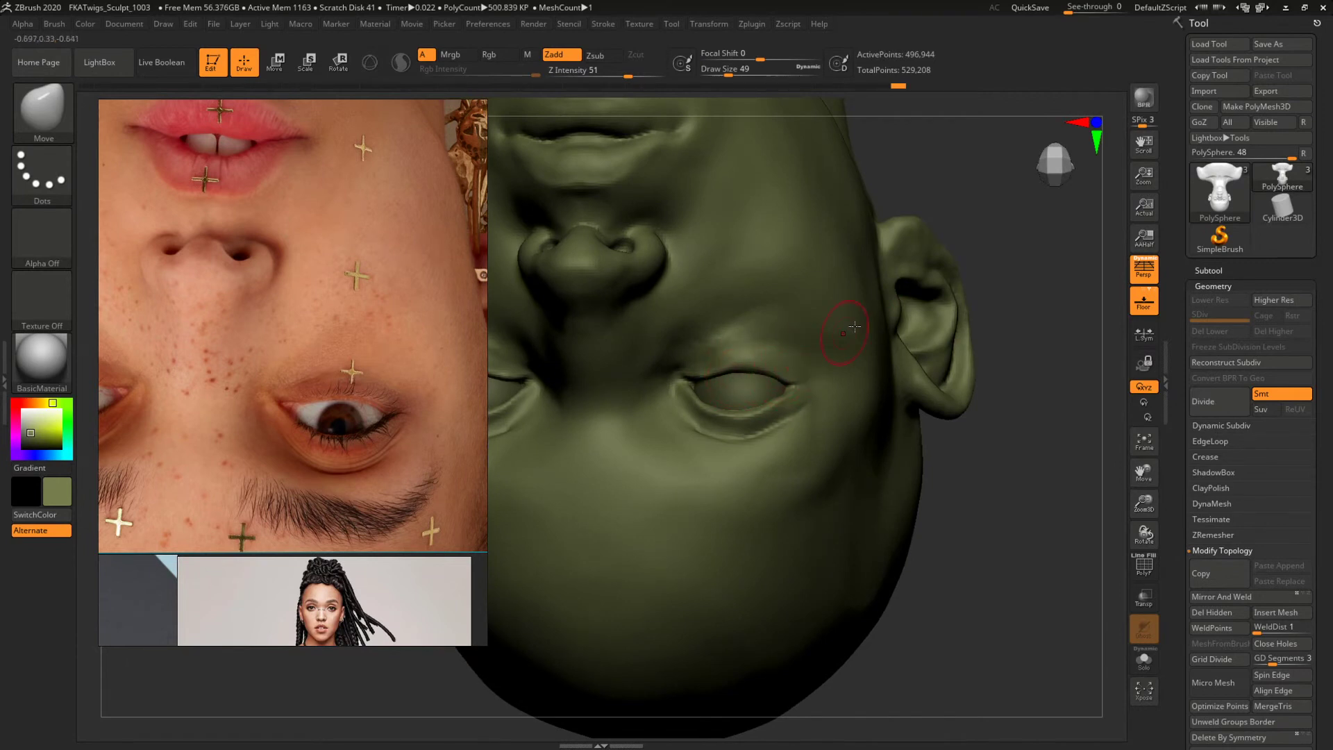
left_click_drag(969, 237, 934, 246)
left_click_drag(945, 309, 782, 364)
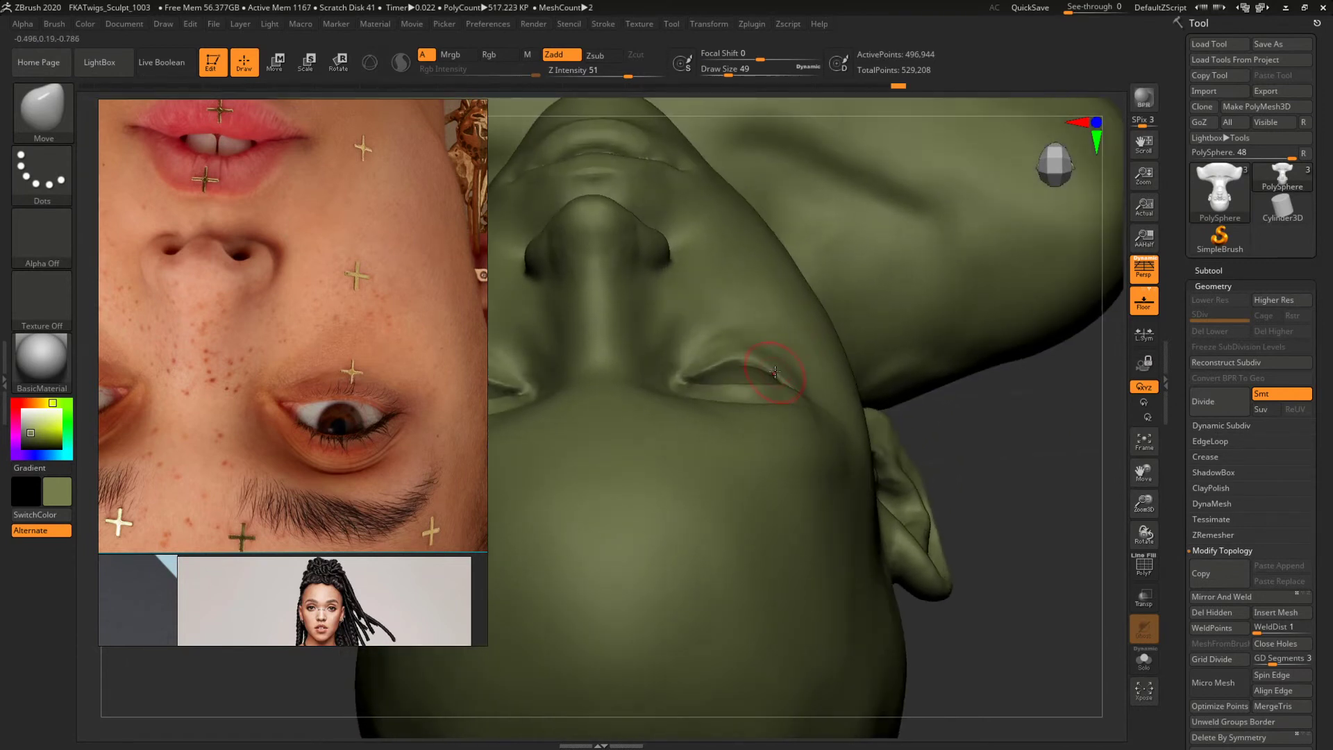
left_click_drag(1006, 411, 1000, 530)
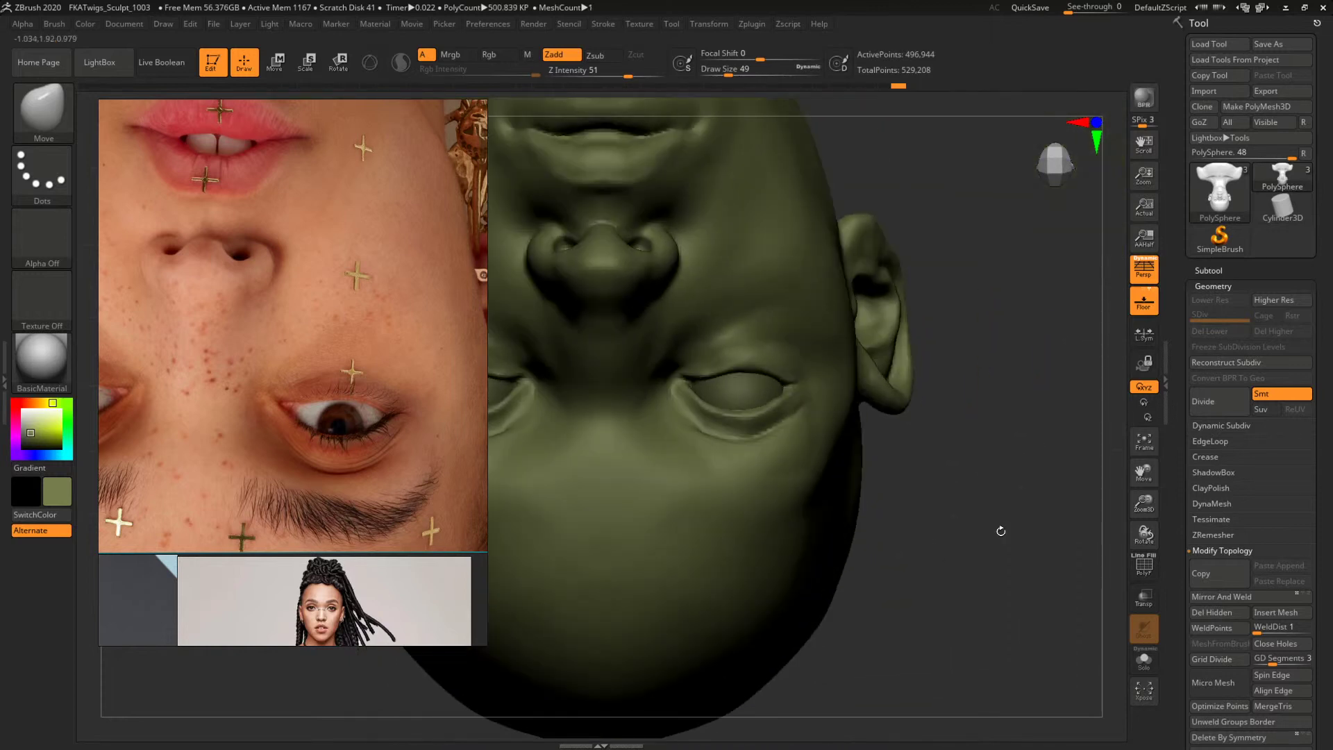
Mask the upper eyelid area and shift the skin around its fold with the Move brush at a draw size of 136.
key("space")
left_click_drag(713, 379, 710, 386)
key("space")
left_click_drag(736, 455, 747, 455)
mouse_move(714, 423)
left_mouse_down("ctrl")
mouse_move(693, 393)
mouse_move(776, 402)
mouse_move(711, 385)
mouse_move(746, 414)
left_mouse_up("ctrl")
key("space")
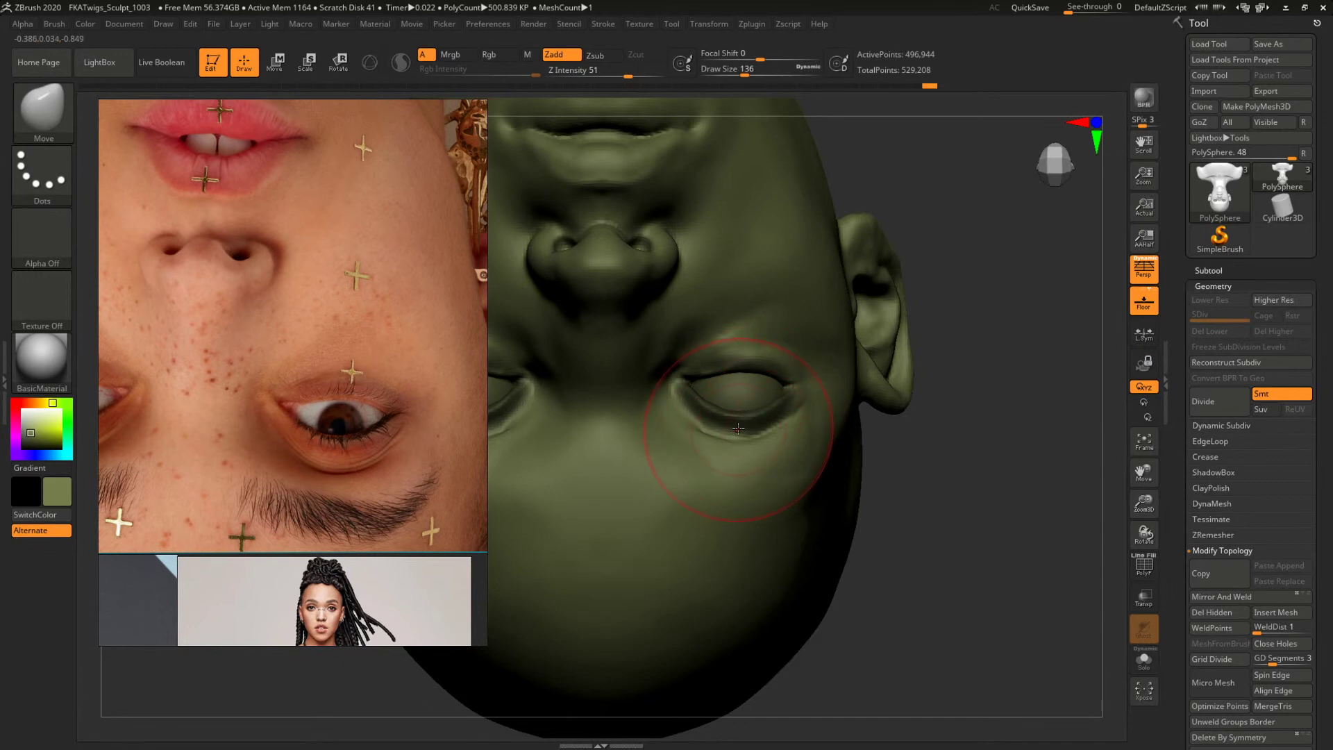
Reshape the upper eyelid fold with the Move brush at a draw size of 77 and clear the mask.
key("space")
mouse_move(730, 421)
left_mouse_down()
mouse_move(772, 423)
mouse_move(707, 416)
left_mouse_up()
key("space")
key("space")
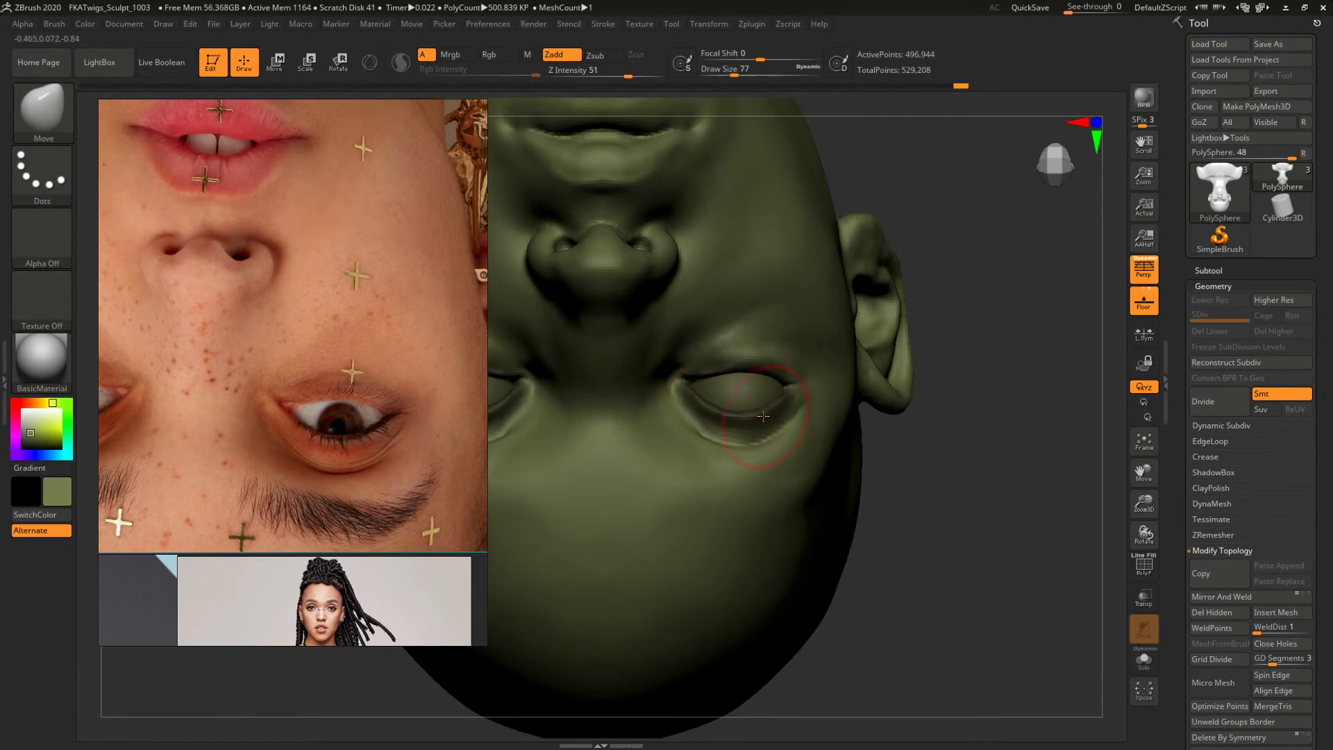
key("ctrl")
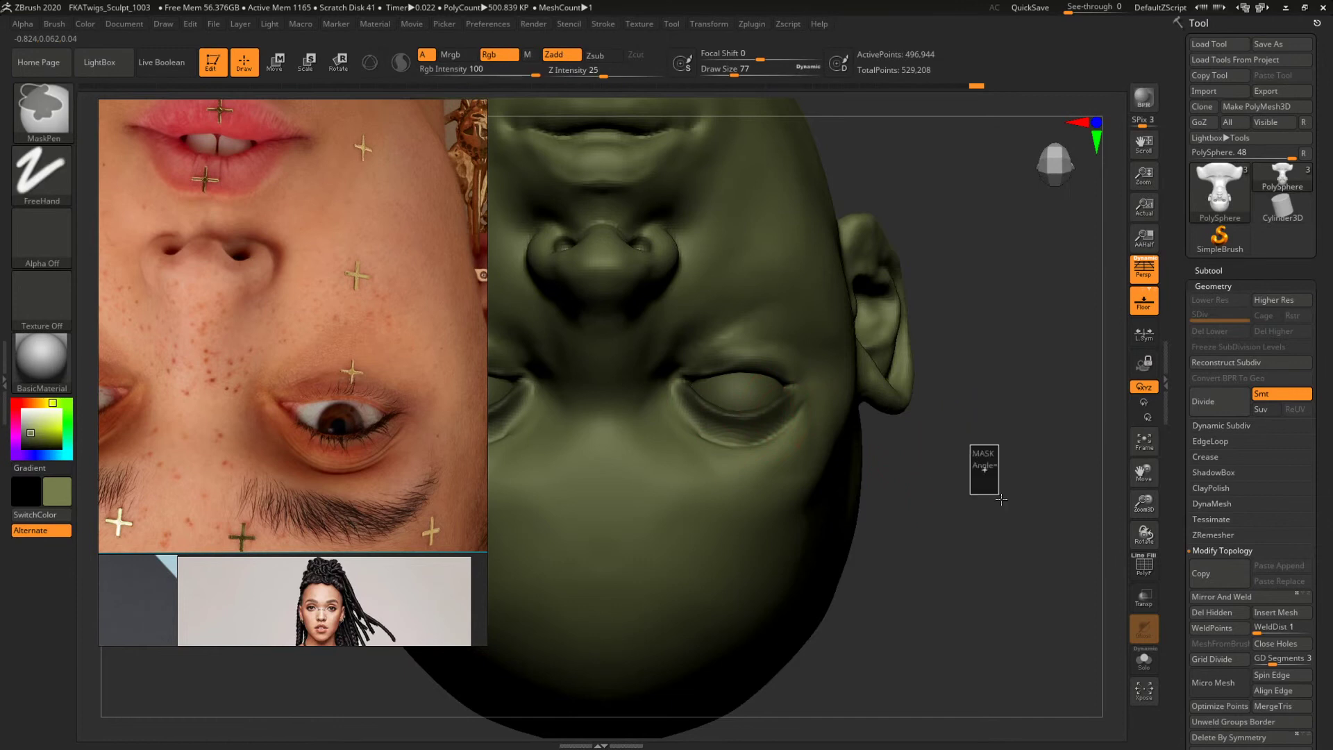
mouse_move(1003, 496)
left_mouse_down()
mouse_move(908, 468)
mouse_move(938, 234)
mouse_move(902, 423)
mouse_move(905, 331)
mouse_move(998, 398)
mouse_move(1023, 440)
mouse_move(1043, 436)
mouse_move(916, 443)
mouse_move(972, 506)
mouse_move(962, 486)
mouse_move(982, 378)
mouse_move(917, 494)
left_mouse_up()
Turn off perspective and adjust the base of the nose between the nostrils with Move at a draw size of 71.
mouse_move(914, 414)
left_mouse_down("alt")
mouse_move(973, 385)
mouse_move(1035, 515)
mouse_move(996, 378)
mouse_move(1067, 328)
mouse_move(982, 273)
mouse_move(1003, 292)
left_mouse_up("alt")
key("p")
key("b")
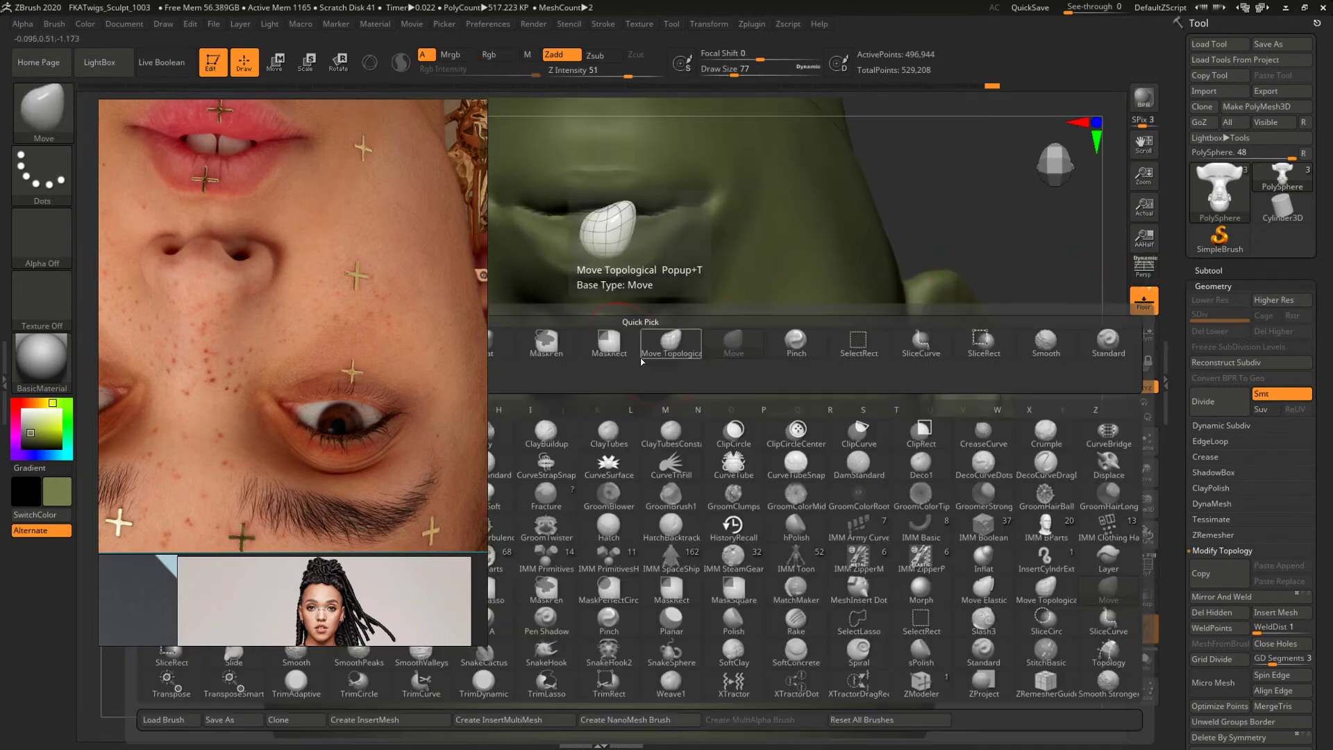
key("m")
key("v")
key("space")
left_click_drag(643, 325, 645, 318)
key("space")
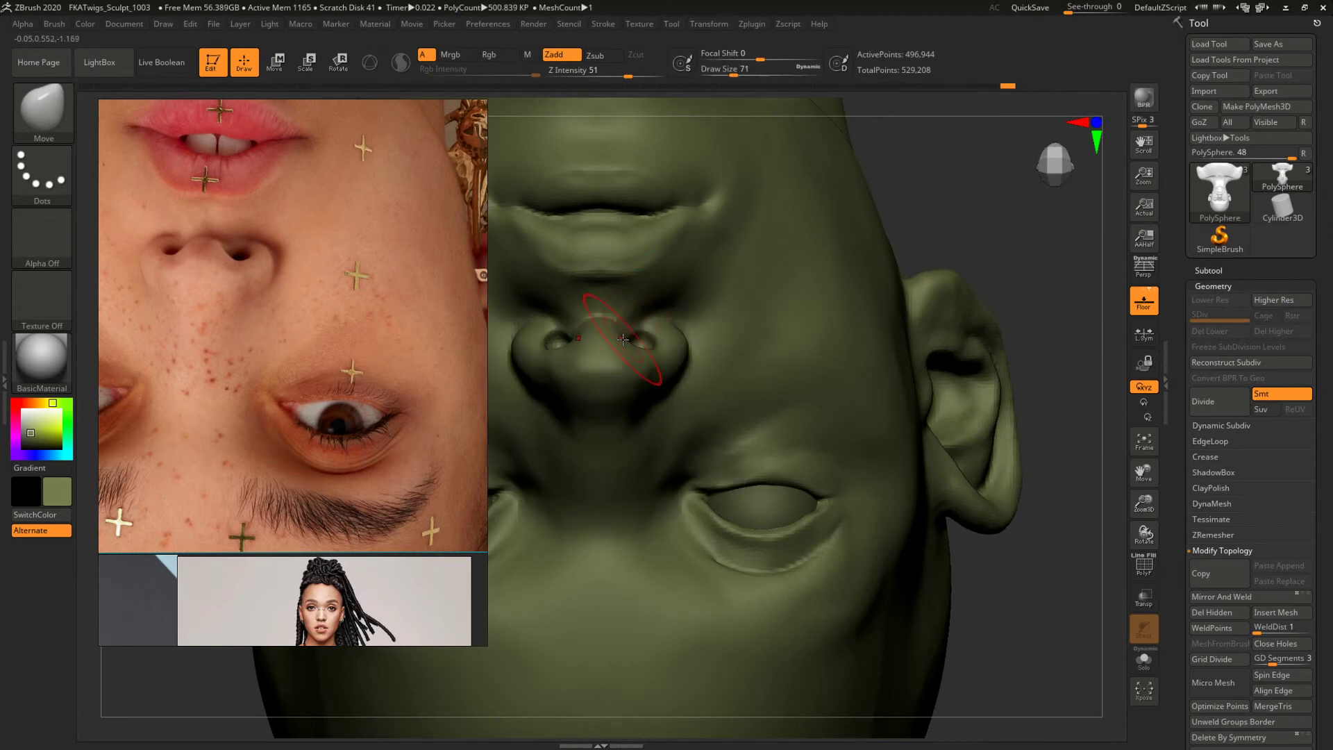
Refine the inner nostril edges and the area below the nose with Move at a draw size of 46.
key("space")
left_click_drag(617, 335, 614, 335)
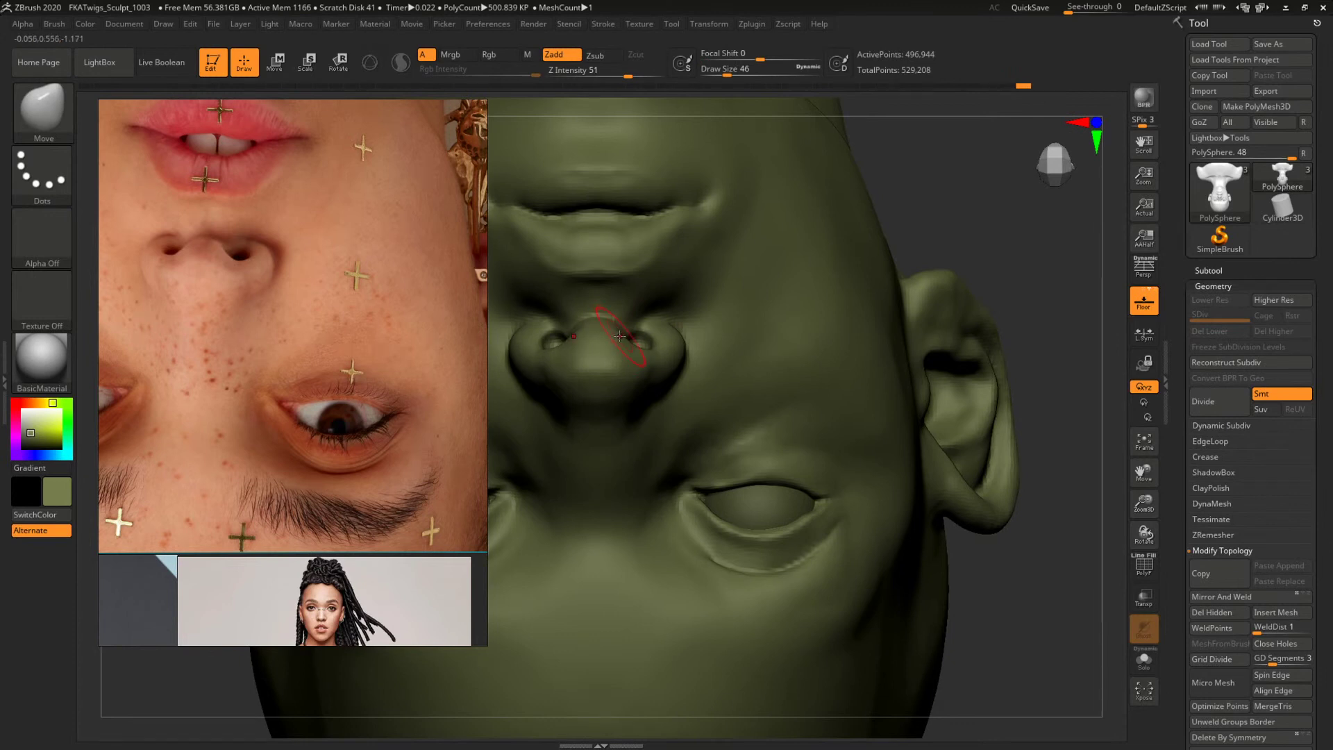
key("space")
left_click_drag(625, 339, 652, 294)
key("space")
key("space")
Adjust the mouth corner with Move at a draw size of 44 and sharpen the lip line there with DamStandard.
left_click_drag(953, 204, 964, 231, "alt")
key("space")
left_click_drag(714, 255, 699, 255)
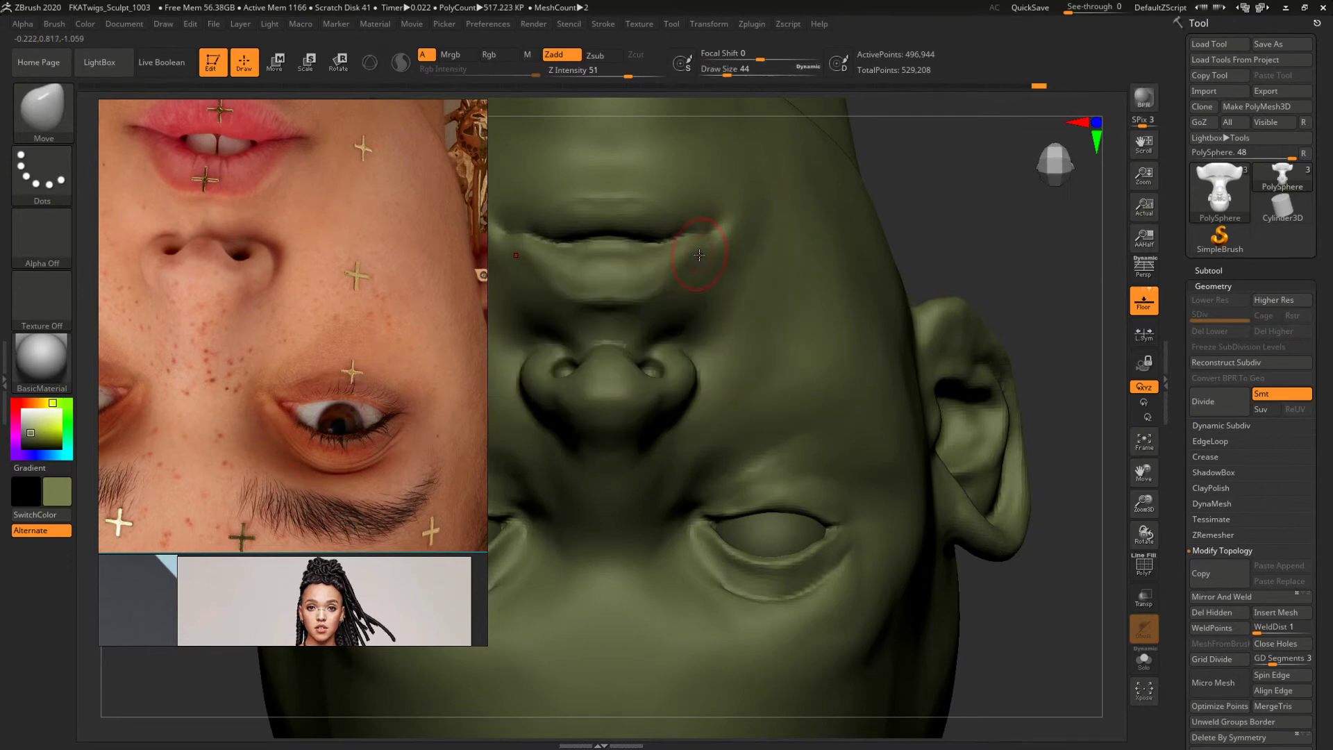
key("b")
key("d")
key("s")
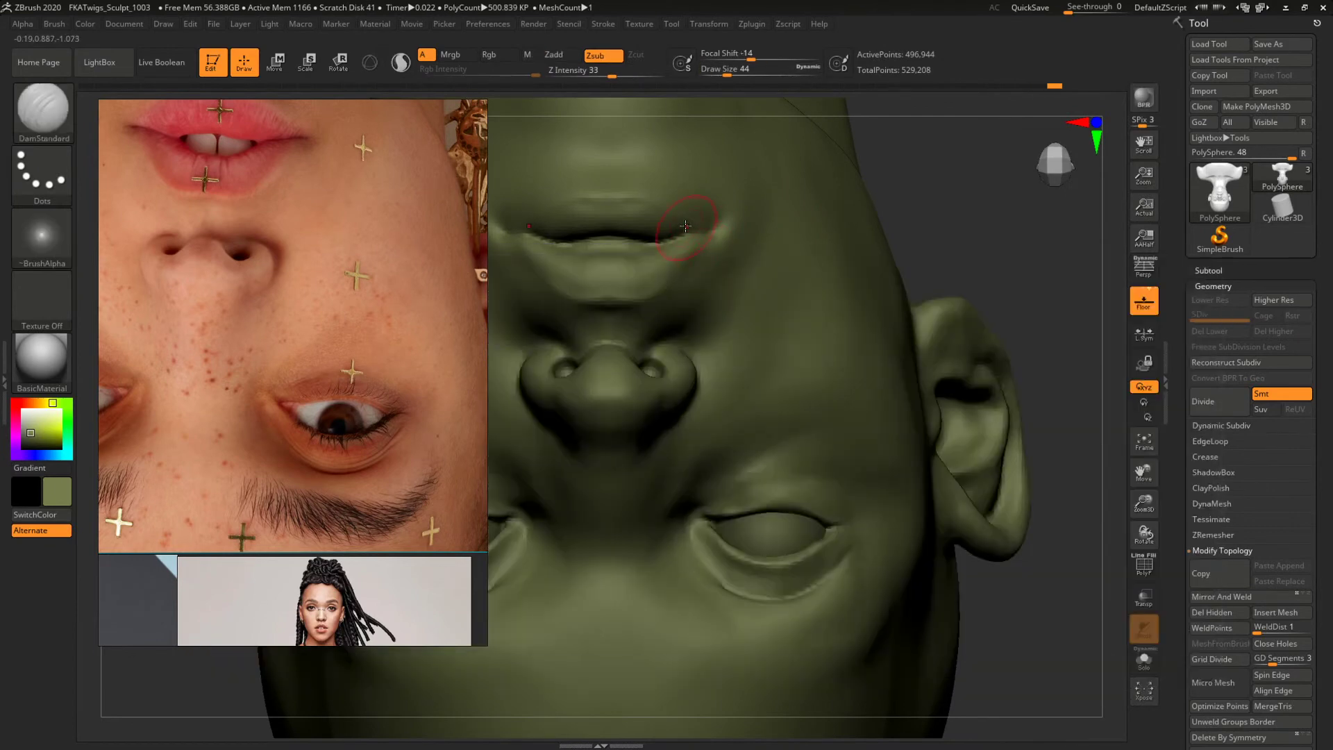
key("space")
left_click_drag(689, 232, 677, 236)
Build up the nose wing and the cheek beside it with ClayBuildup at a draw size of 56.
mouse_move(945, 238)
left_mouse_down()
mouse_move(910, 235)
mouse_move(992, 190)
left_mouse_up()
key("b")
key("c")
key("b")
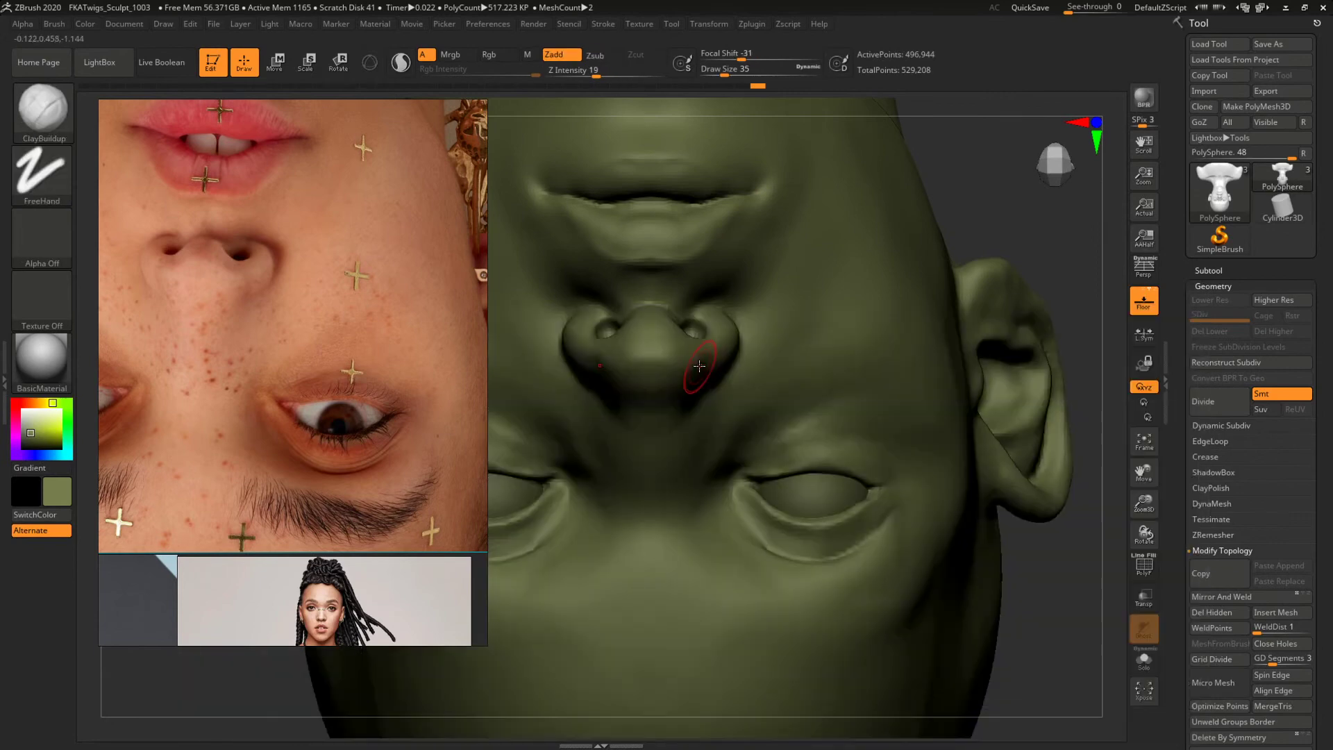
key("space")
left_click_drag(693, 367, 697, 355)
key("space")
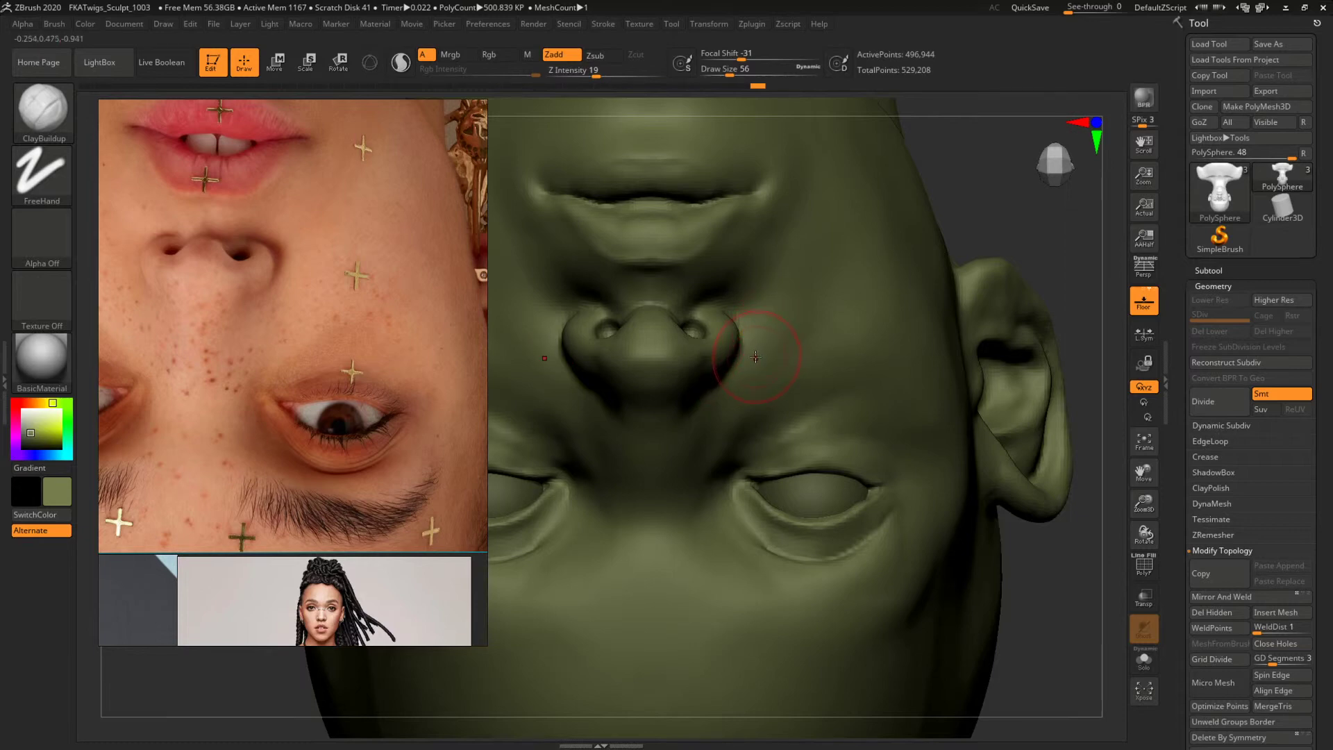
Reshape the nostril and nose wing with the Move brush at a draw size of 56.
key("b")
key("m")
key("v")
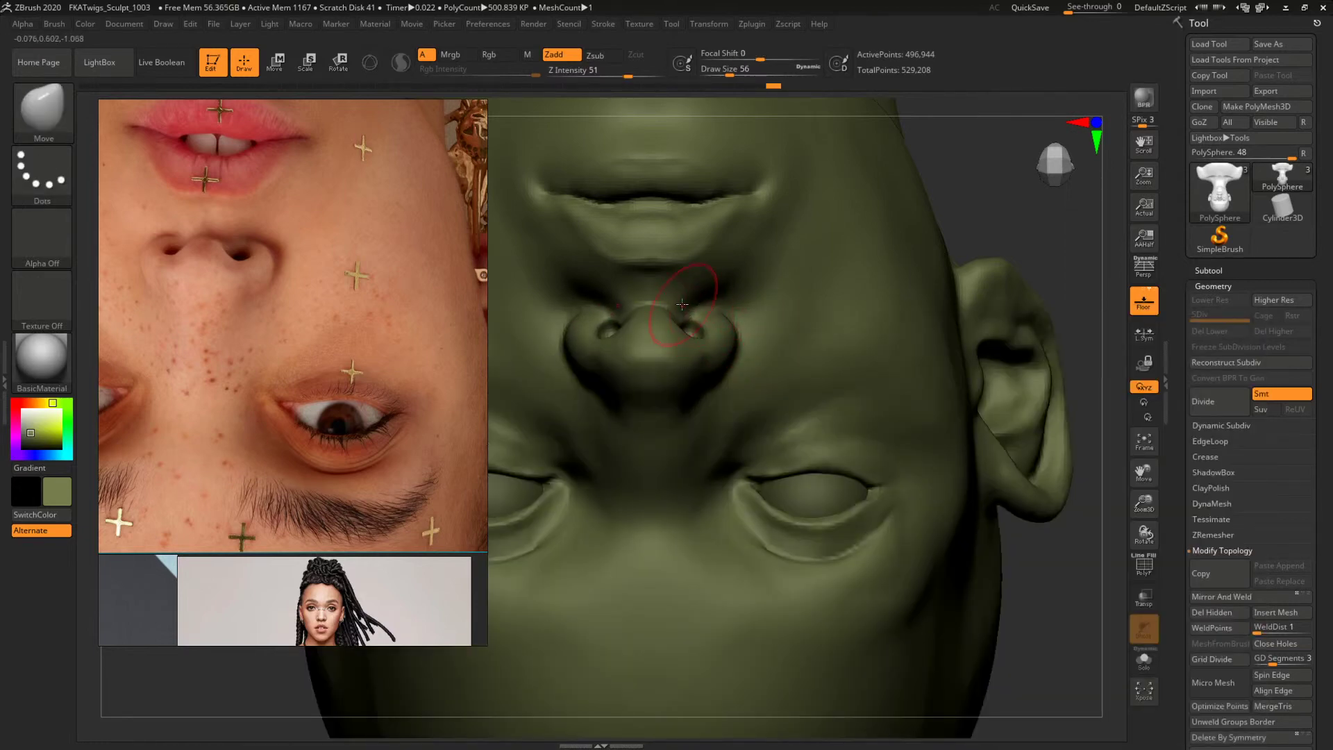
Add volume to the strip between the nostrils, including from below, with ClayBuildup at draw sizes of 17 and 29.
key("b")
key("c")
key("b")
key("space")
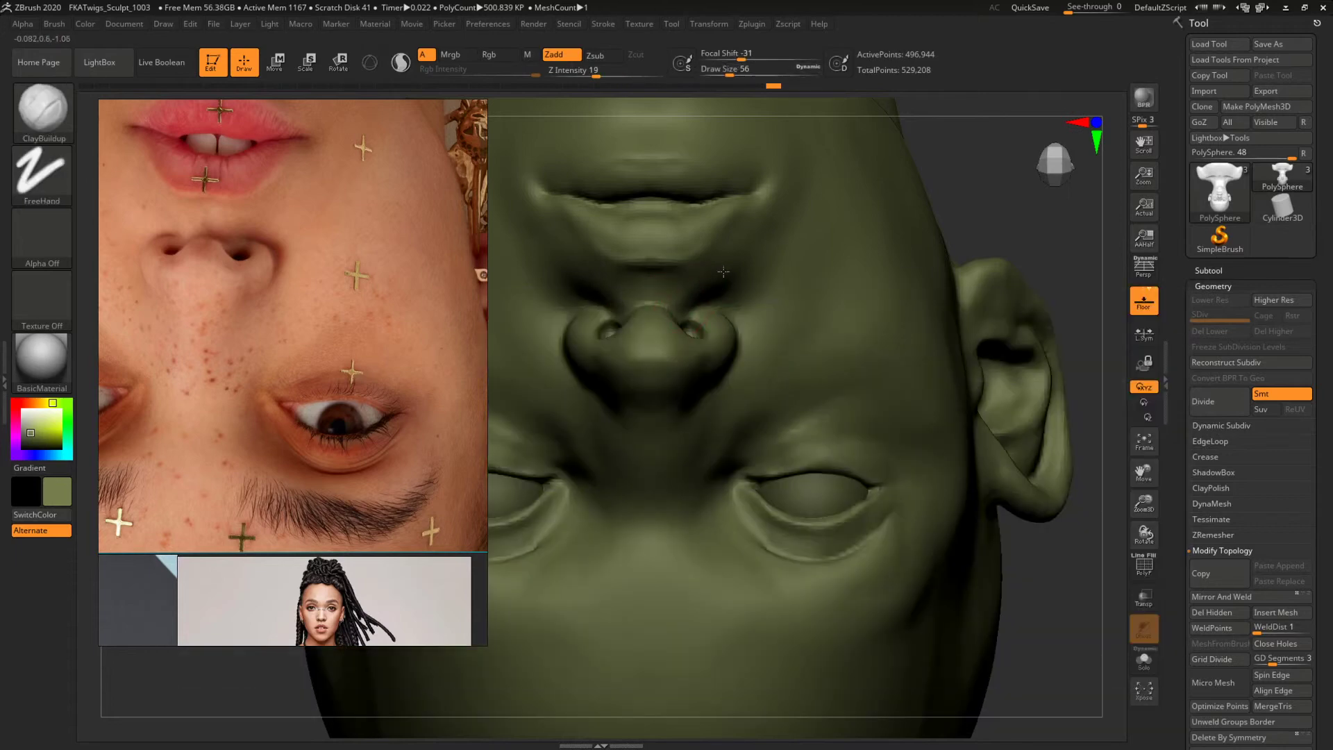
key("space")
left_click_drag(673, 335, 657, 327)
key("space")
mouse_move(1066, 280)
left_mouse_down()
mouse_move(1020, 236)
mouse_move(969, 227)
mouse_move(590, 504)
mouse_move(565, 603)
mouse_move(640, 586)
left_mouse_up()
mouse_move(1023, 491)
left_mouse_down()
mouse_move(910, 488)
mouse_move(920, 375)
mouse_move(906, 421)
left_mouse_up()
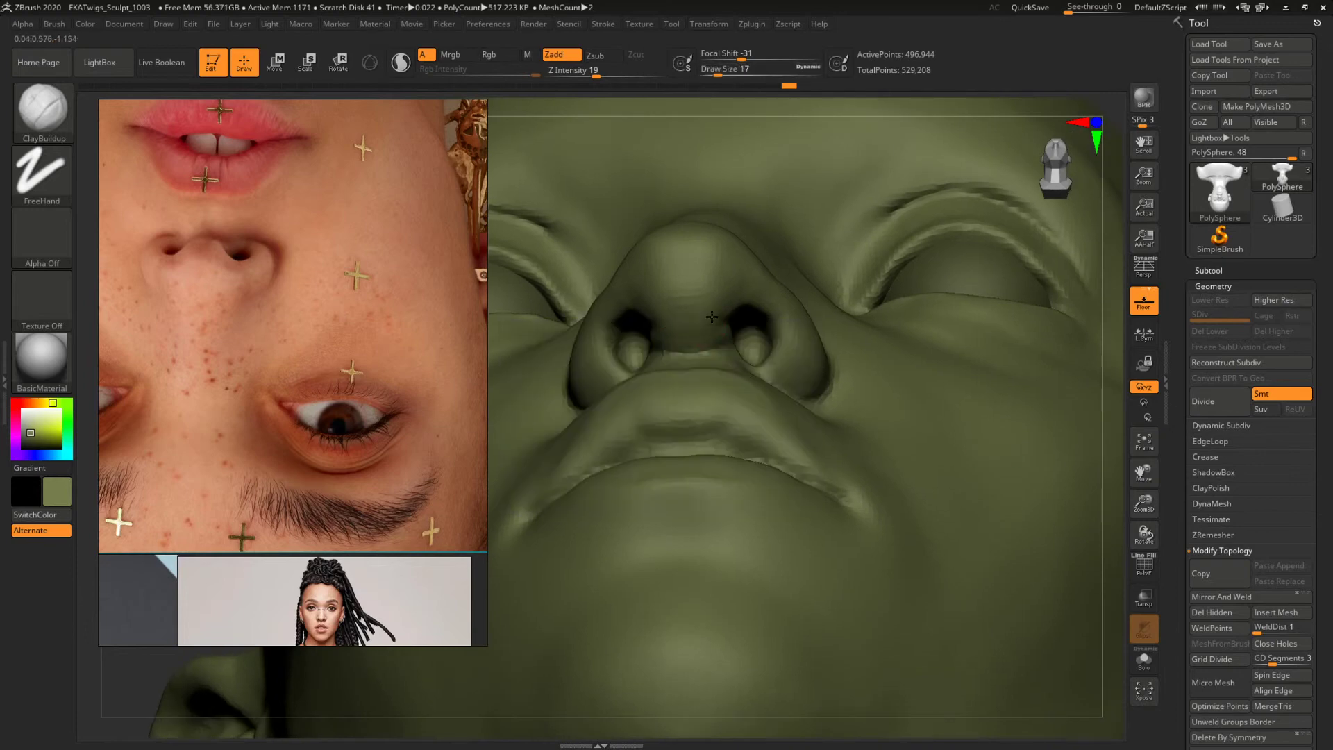
key("s")
mouse_move(707, 340)
left_mouse_down()
mouse_move(701, 353)
mouse_move(726, 343)
left_mouse_up()
Reshape the strip between the nostrils and the nostril rims from below with Move at a draw size of 31.
key("b")
key("m")
key("v")
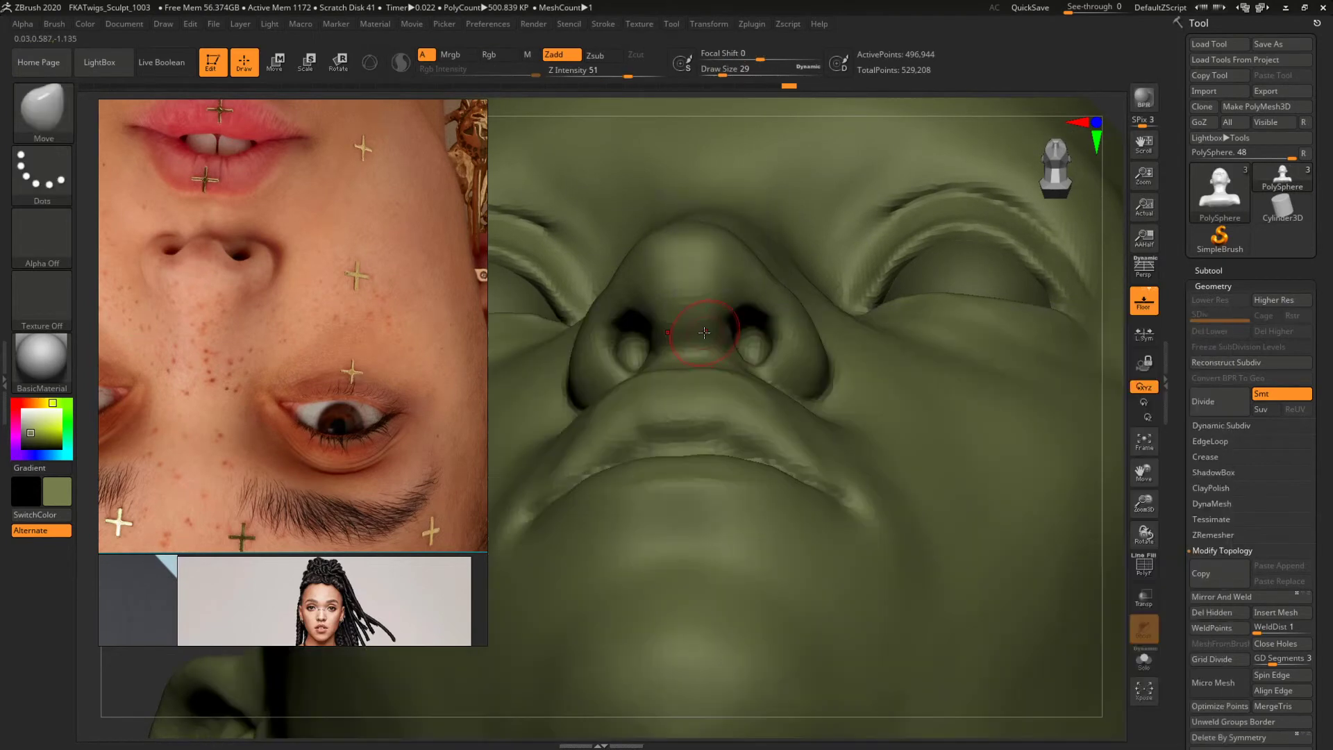
key("s")
left_click_drag(716, 340, 714, 325)
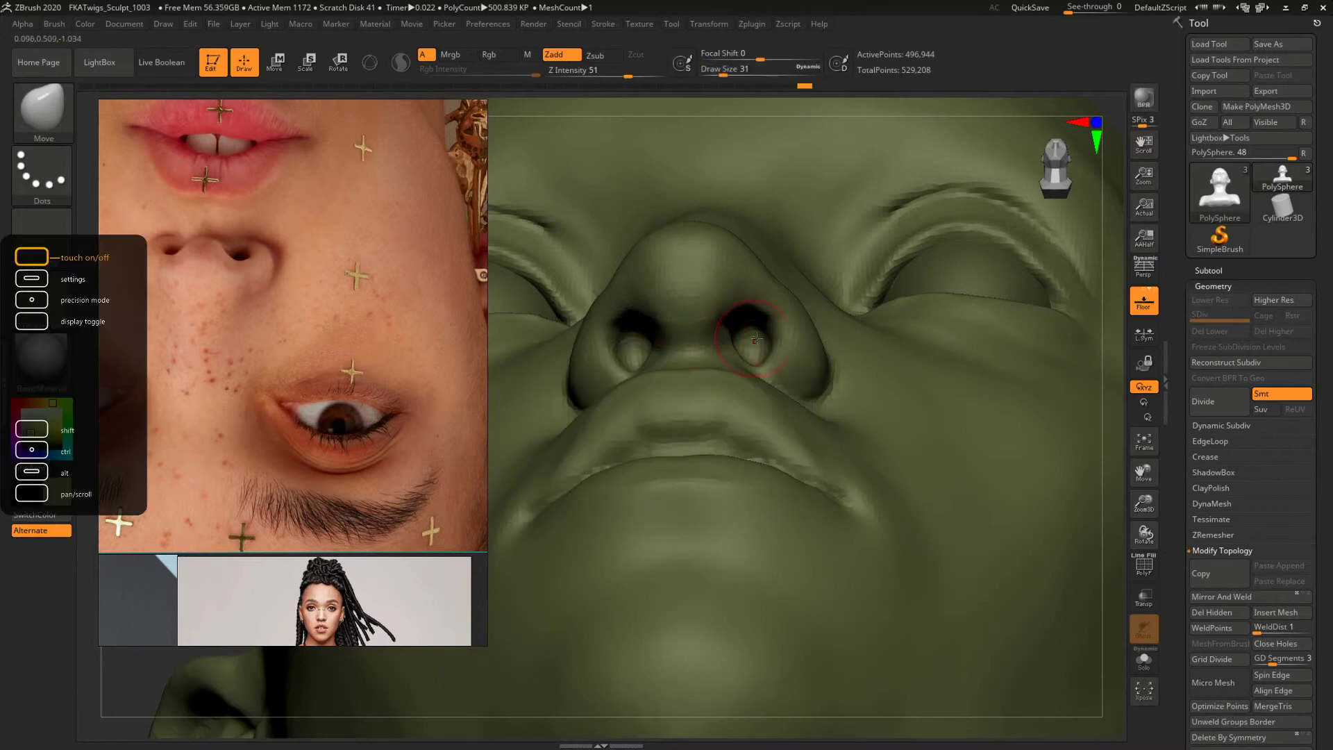
Turn on perspective display for the viewport and bring the bust back to a front three-quarter view.
mouse_move(1105, 461)
left_mouse_down()
mouse_move(1124, 521)
mouse_move(840, 424)
mouse_move(946, 444)
mouse_move(921, 456)
mouse_move(938, 450)
left_mouse_up()
left_click(1146, 267)
mouse_move(939, 373)
left_mouse_down()
mouse_move(940, 387)
mouse_move(911, 403)
mouse_move(935, 404)
mouse_move(971, 466)
left_mouse_up()
key("b")
key("c")
key("b")
left_click_drag(906, 418, 938, 430, "alt")
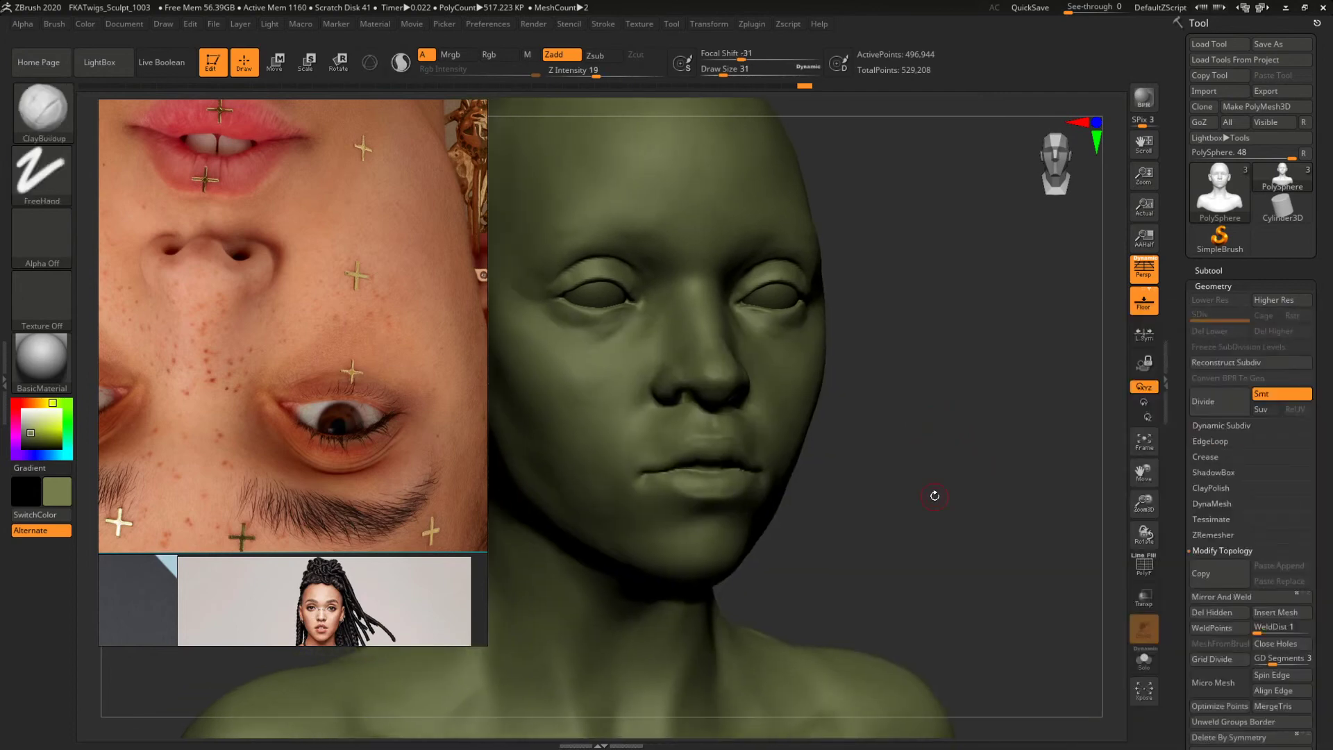
Turn the reference photo of the face upright and enlarge it around one eye and cheek.
scroll(300, 262, "down", 5)
left_click_drag(297, 267, 150, 211, "ctrl")
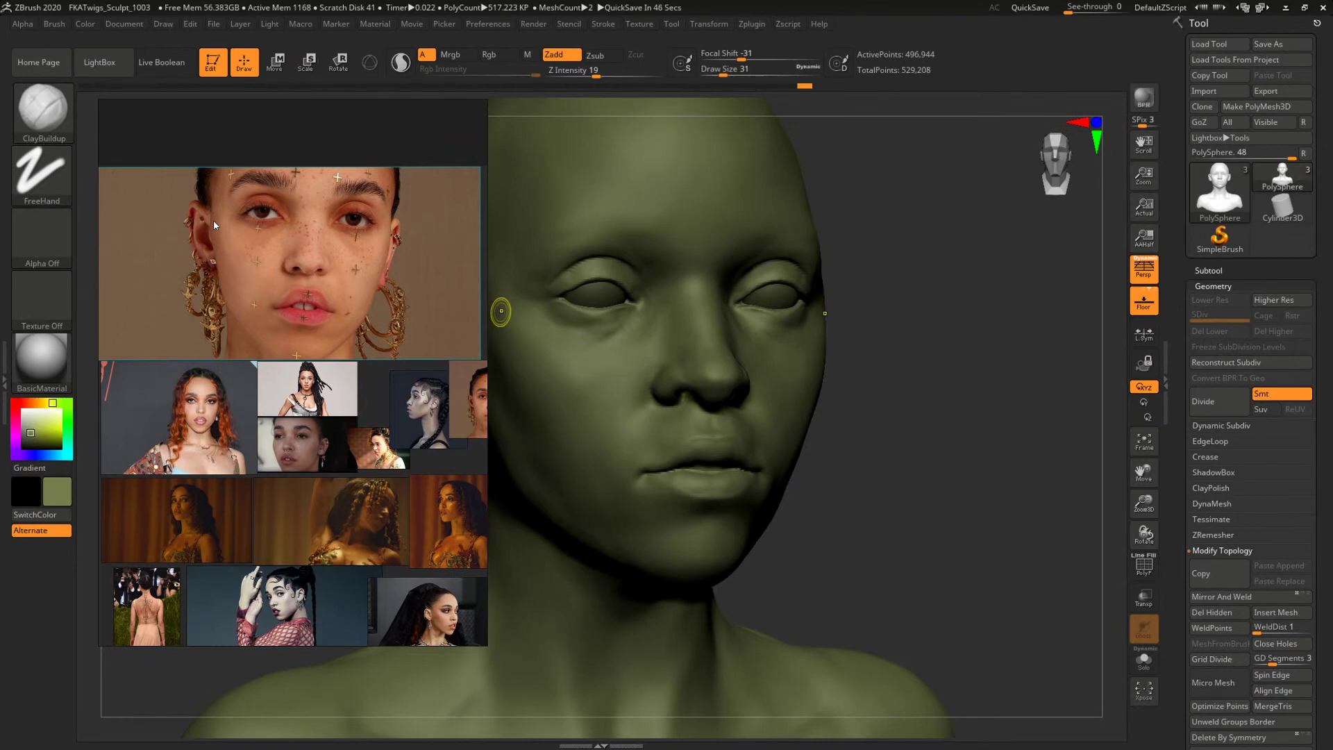
scroll(229, 195, "up", 5)
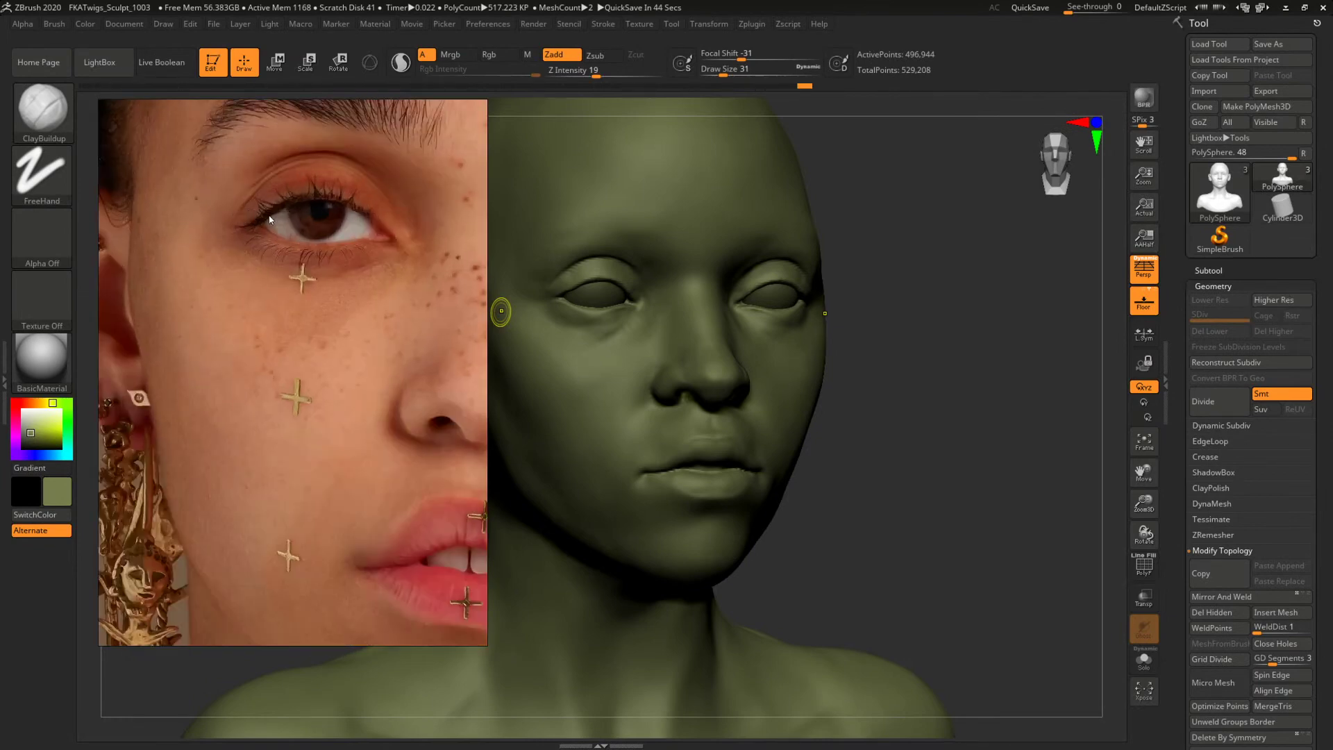
Adjust the outer corner of the eye with the Move brush at a draw size of 37.
mouse_move(894, 401)
left_mouse_down()
mouse_move(947, 402)
mouse_move(962, 420)
mouse_move(940, 415)
left_mouse_up()
left_click_drag(986, 359, 1014, 384, "alt")
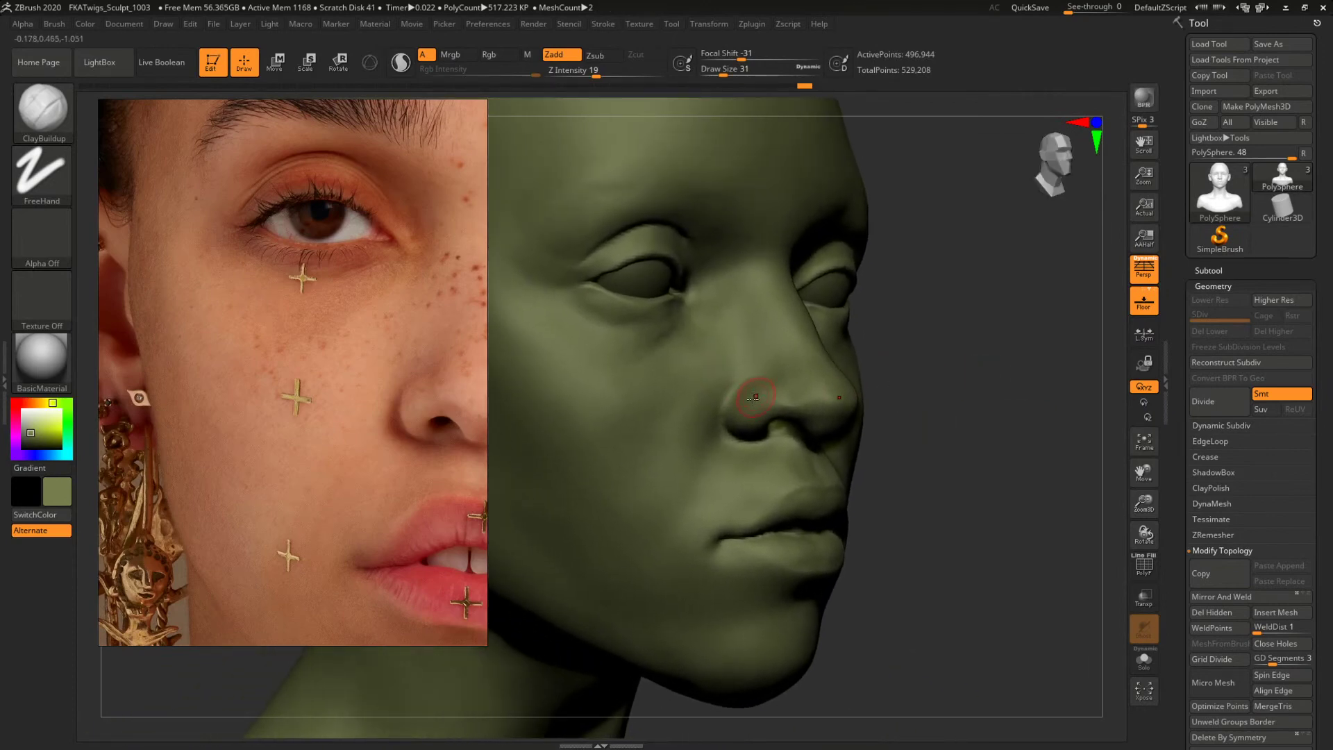
key("v")
key("v")
key("b")
key("m")
key("v")
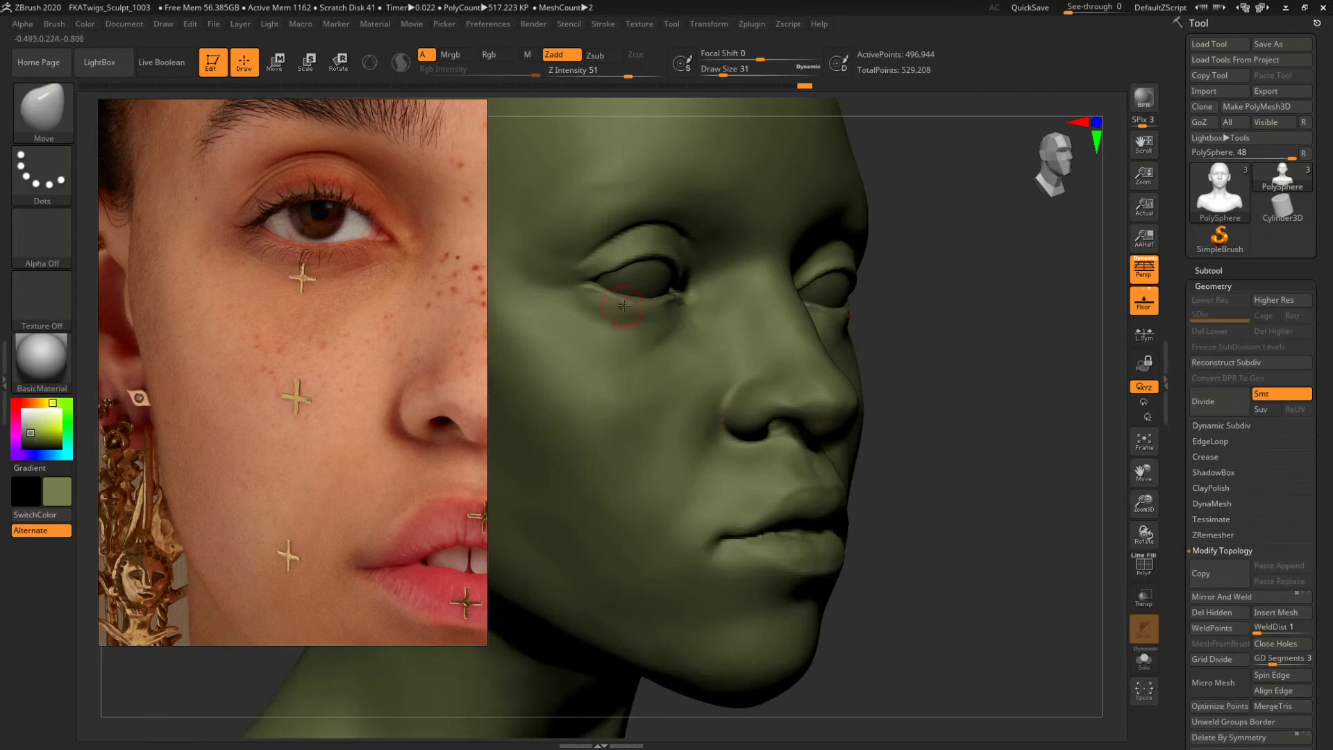
key("space")
key("space")
left_click_drag(601, 275, 595, 280)
mouse_move(1014, 379)
left_mouse_down("alt")
mouse_move(1012, 408)
mouse_move(966, 386)
left_mouse_up("alt")
Try to deepen the crease at the outer corner of the eye with DamStandard.
key("b")
key("d")
key("s")
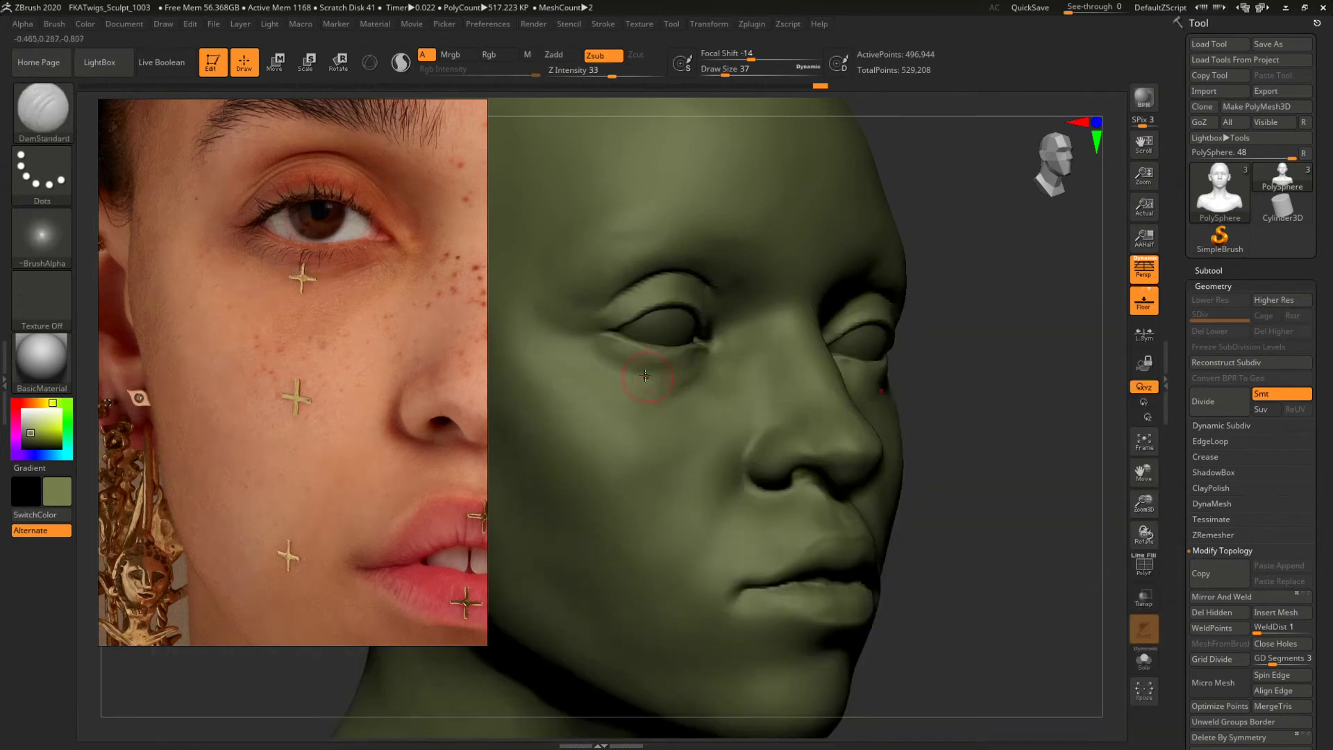
key("s")
mouse_move(588, 298)
left_mouse_down()
mouse_move(606, 309)
mouse_move(596, 315)
left_mouse_up()
key("space")
Build up the outer brow area above the eye fold with ClayBuildup at draw sizes of 49 and 62.
mouse_move(1050, 459)
left_mouse_down()
mouse_move(1050, 377)
mouse_move(1043, 451)
mouse_move(1021, 431)
left_mouse_up()
key("b")
key("c")
key("b")
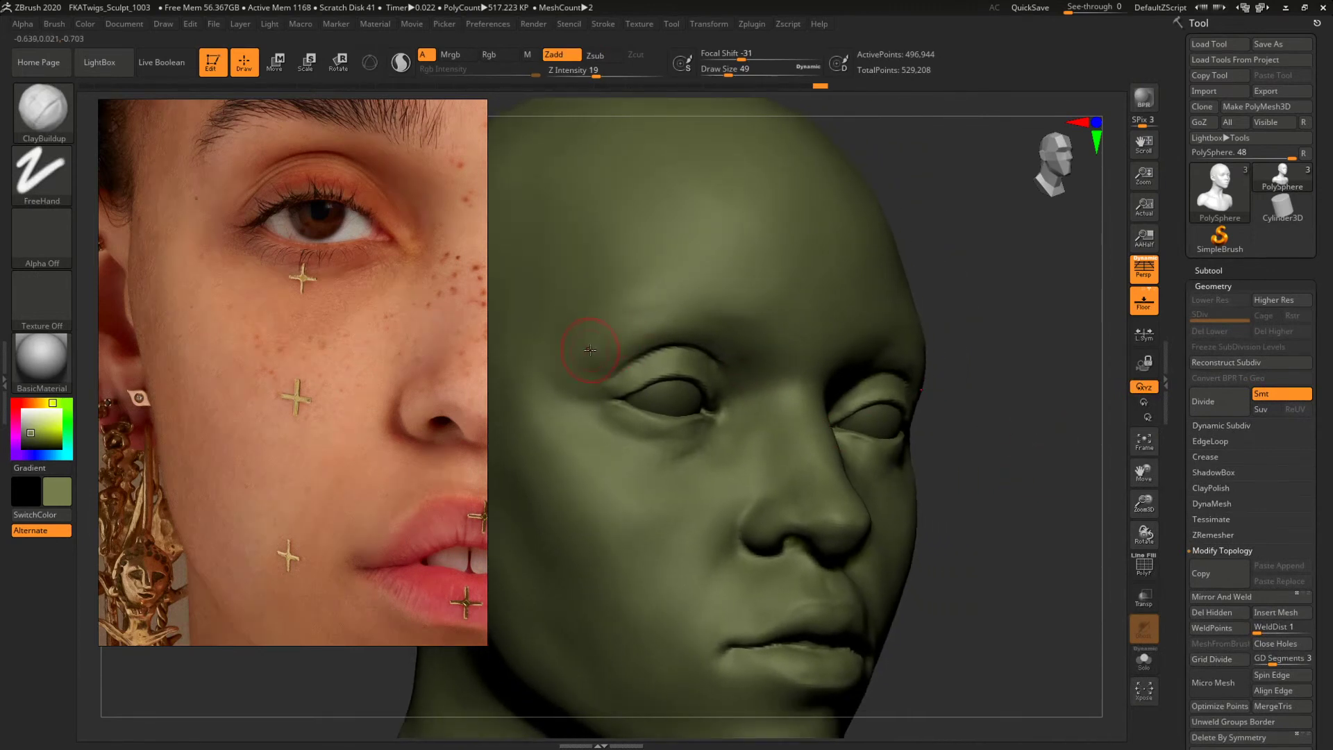
key("bracketright")
left_click_drag(1005, 385, 1046, 354)
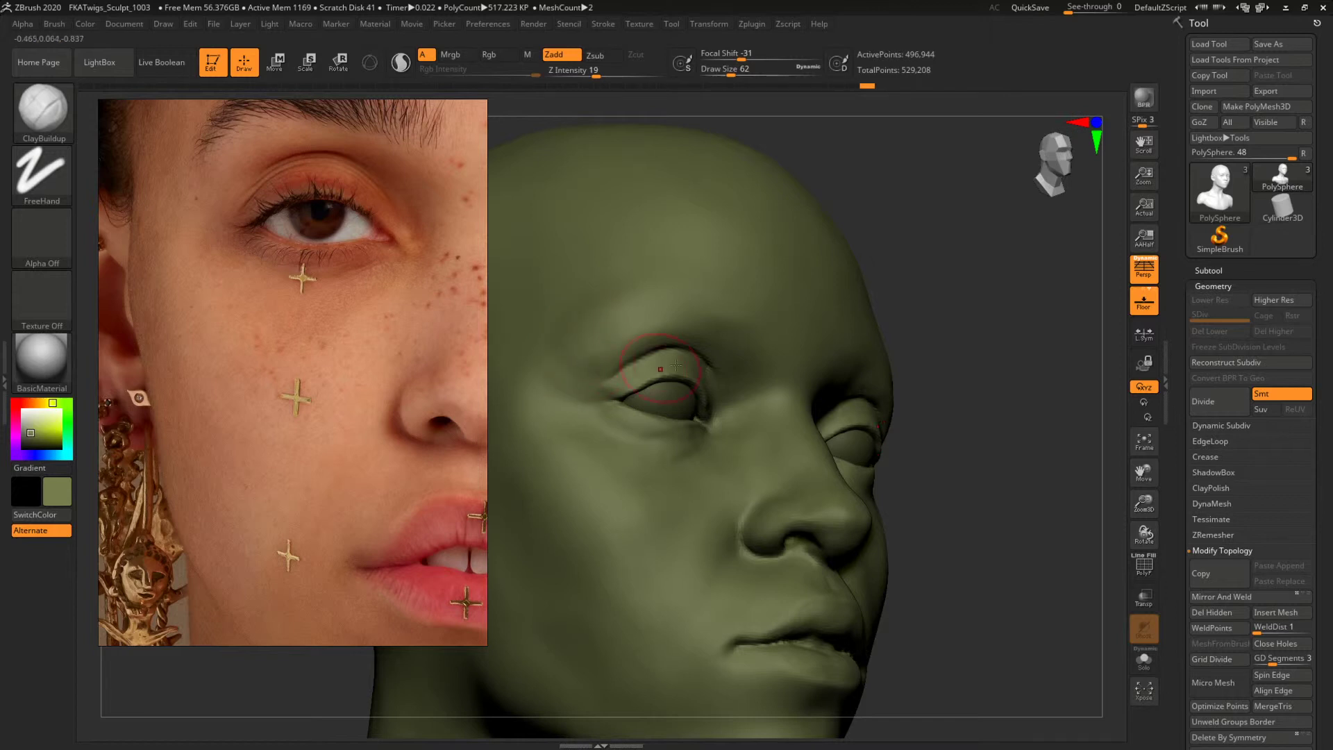
left_click_drag(993, 409, 735, 385)
Fill out the area below the outer half of the eye with ClayBuildup at draw sizes of 44 and 71.
left_click_drag(923, 426, 1018, 480)
left_click_drag(1100, 656, 983, 598, "alt")
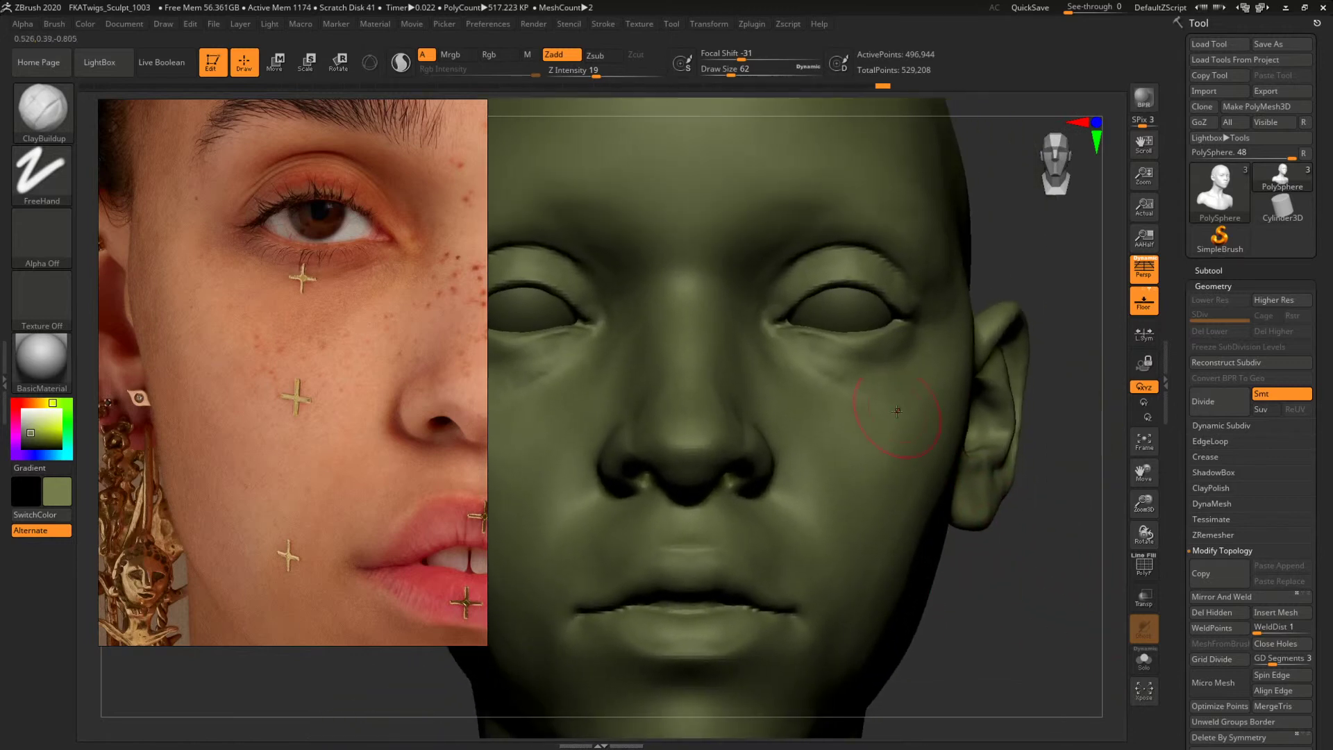
key("space")
left_click_drag(866, 363, 809, 354)
key("space")
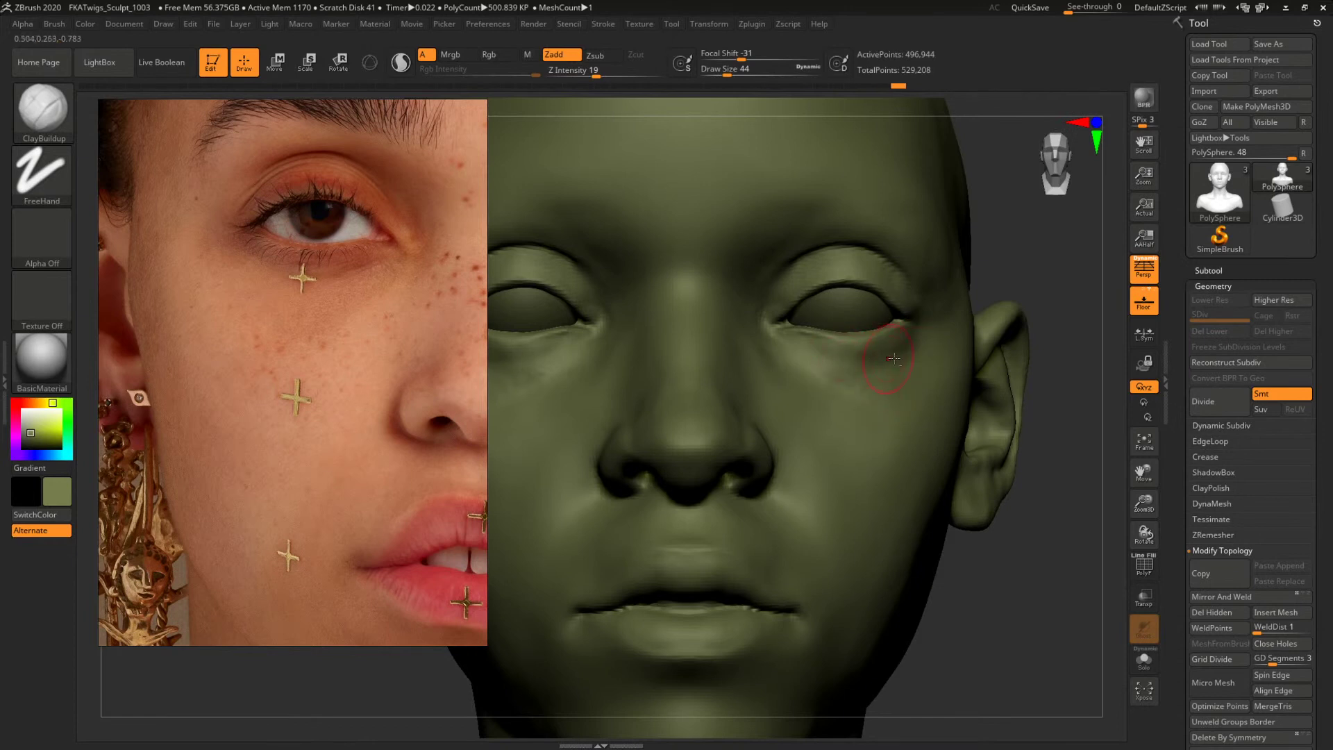
mouse_move(1070, 528)
left_mouse_down()
mouse_move(985, 532)
mouse_move(1021, 529)
mouse_move(958, 503)
mouse_move(1039, 548)
left_mouse_up()
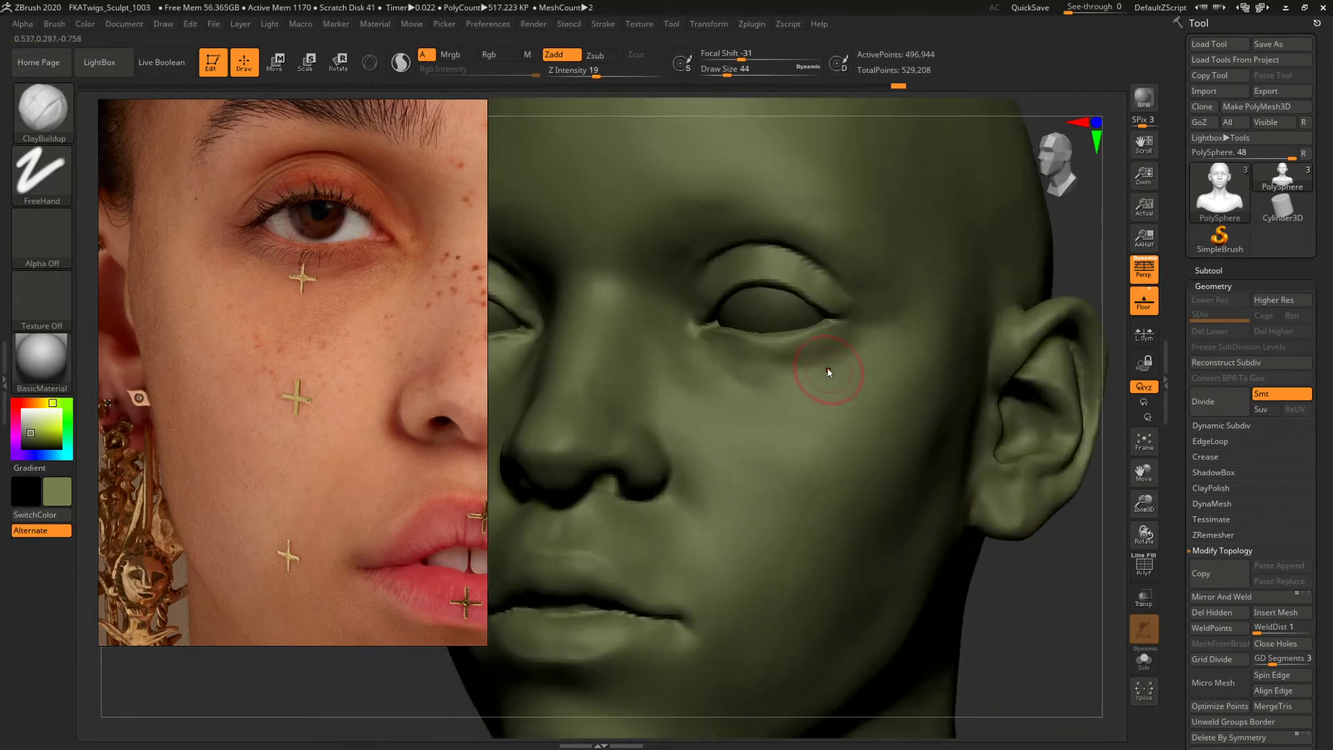
key("space")
left_click(799, 364)
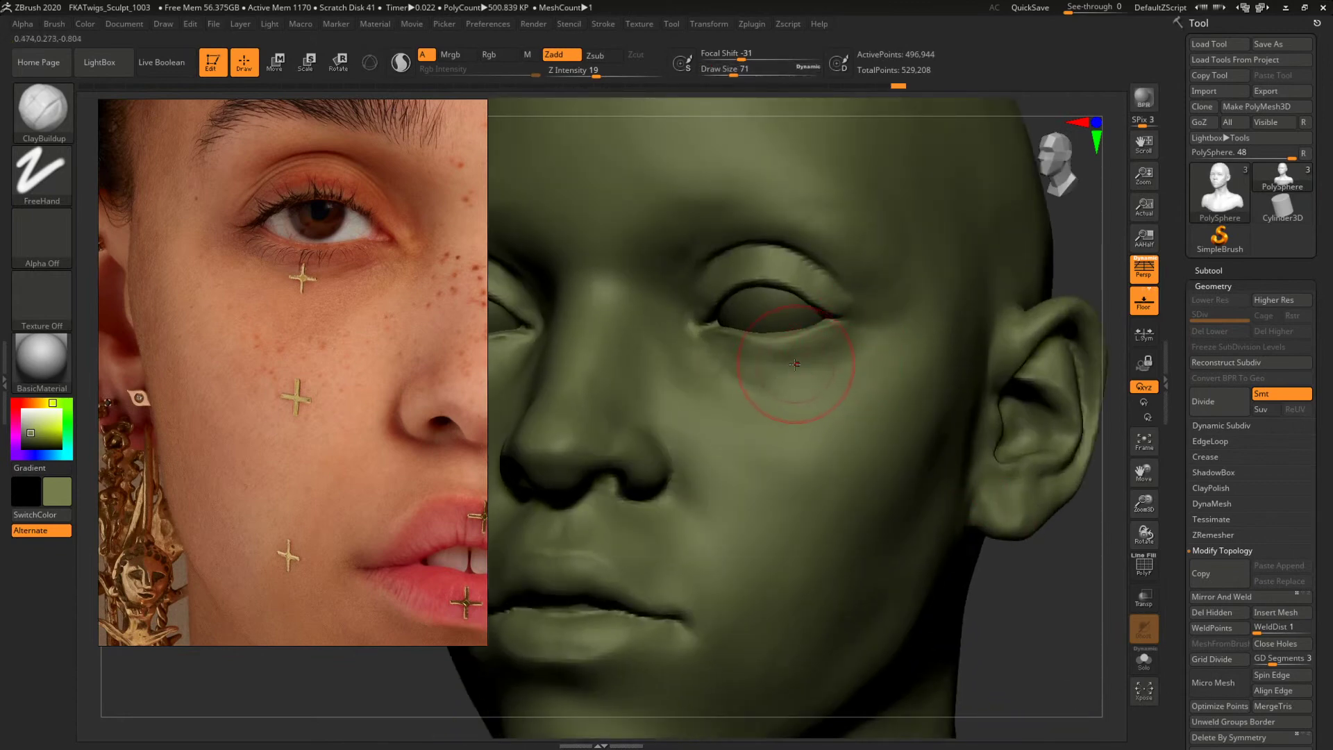
mouse_move(923, 431)
right_mouse_down()
mouse_move(1013, 587)
mouse_move(1019, 513)
mouse_move(1039, 542)
mouse_move(919, 488)
mouse_move(980, 461)
mouse_move(878, 452)
mouse_move(943, 444)
mouse_move(979, 476)
mouse_move(960, 482)
right_mouse_up()
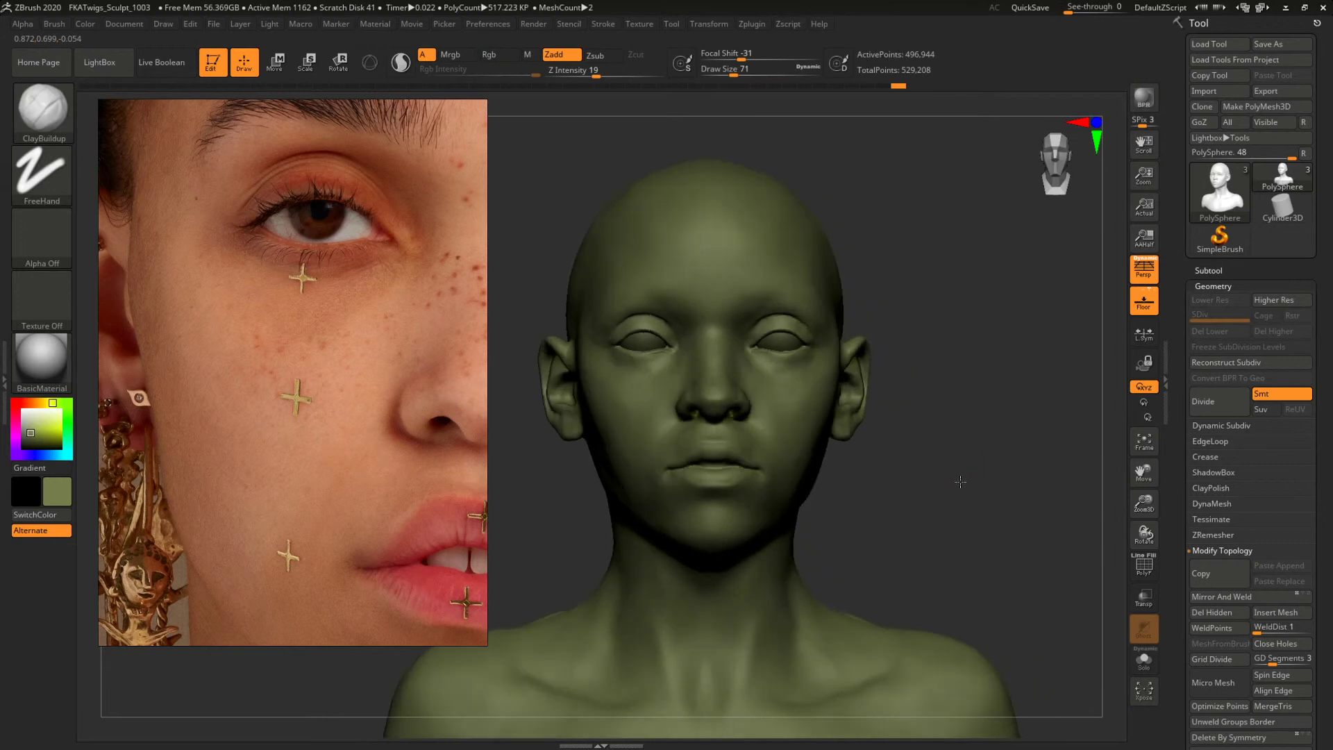
Bring the nose and mouth into view in the reference and build up the nose wing with ClayBuildup at a draw size of 49.
middle_click_drag(401, 421, 236, 408)
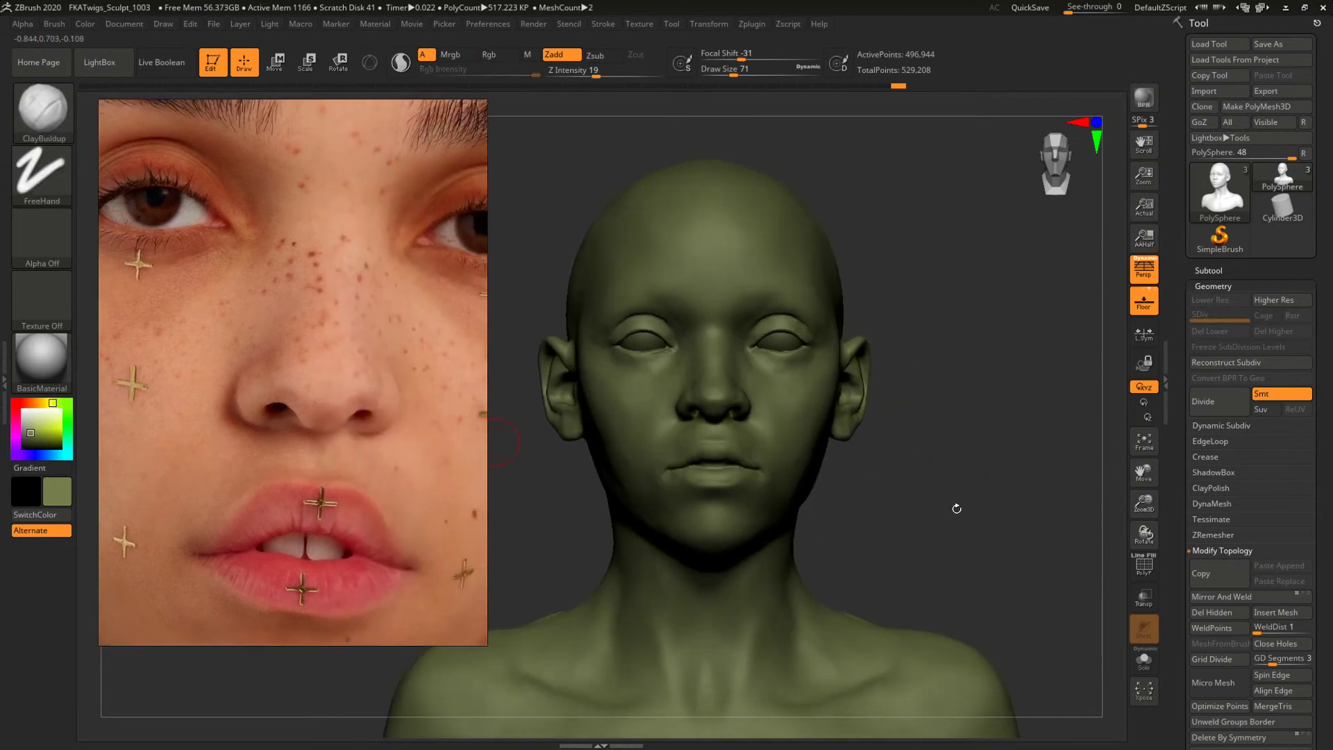
mouse_move(957, 509)
right_mouse_down("ctrl")
mouse_move(962, 496)
mouse_move(1019, 560)
mouse_move(1038, 538)
mouse_move(971, 533)
right_mouse_up("ctrl")
key("b")
key("c")
key("b")
key("space")
left_click_drag(709, 373, 690, 363)
key("space")
key("]")
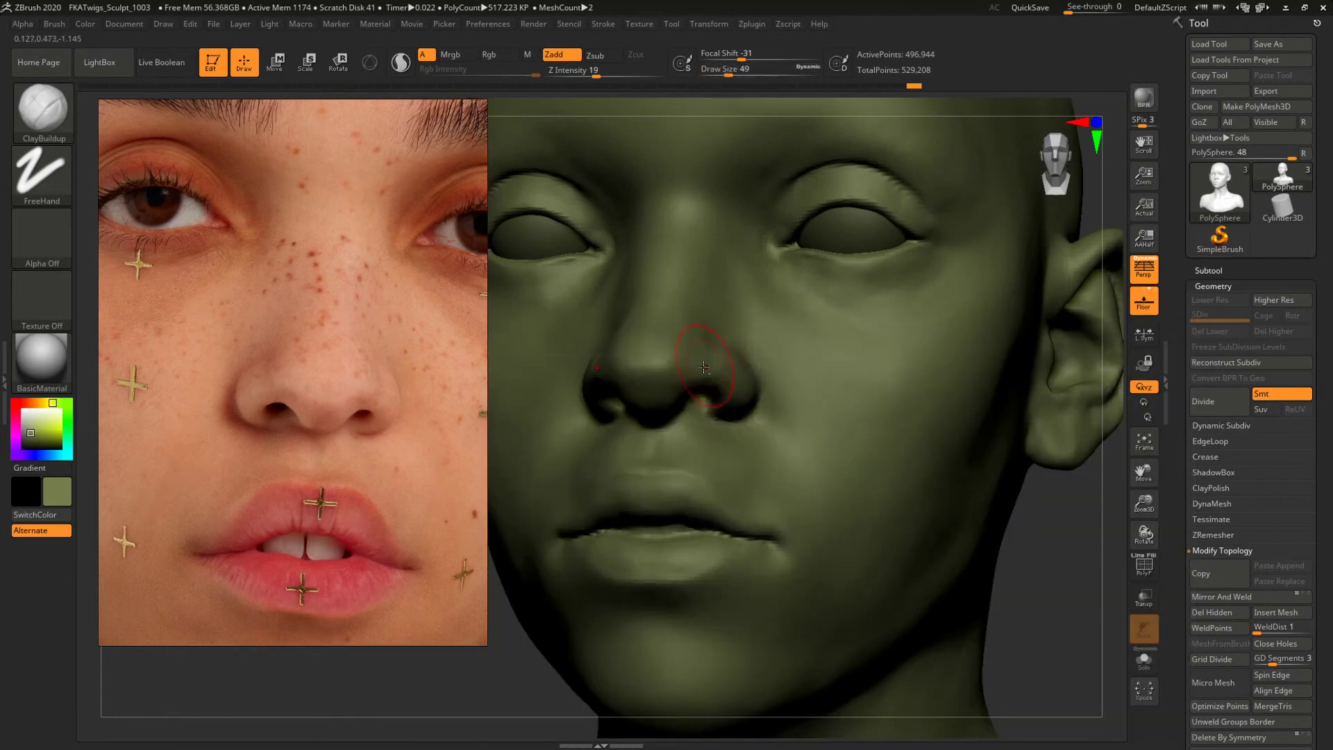
Refine and smooth the transition between nose tip and nose wing with ClayBuildup at a draw size of 37.
left_click_drag(1073, 561, 951, 571)
key("space")
left_click_drag(706, 387, 710, 387)
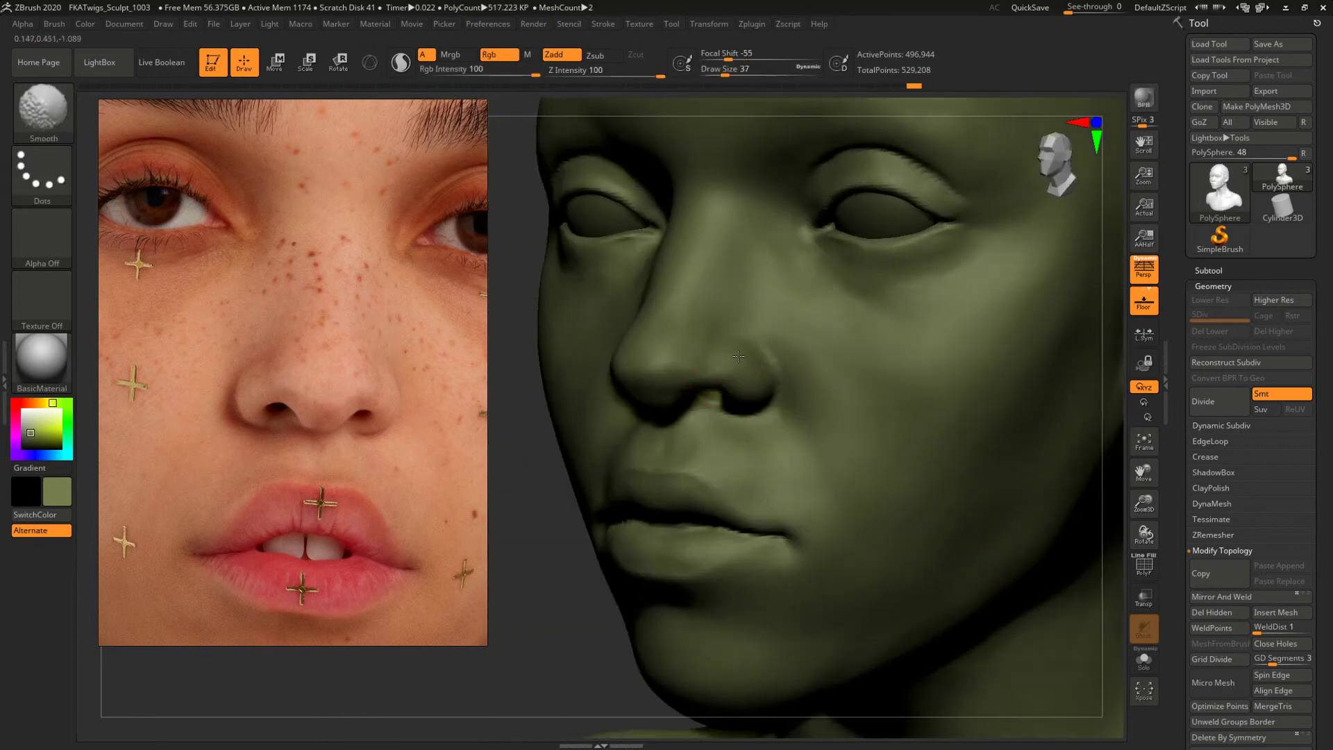
left_click_drag(525, 533, 589, 553)
right_click_drag(1048, 596, 1037, 583)
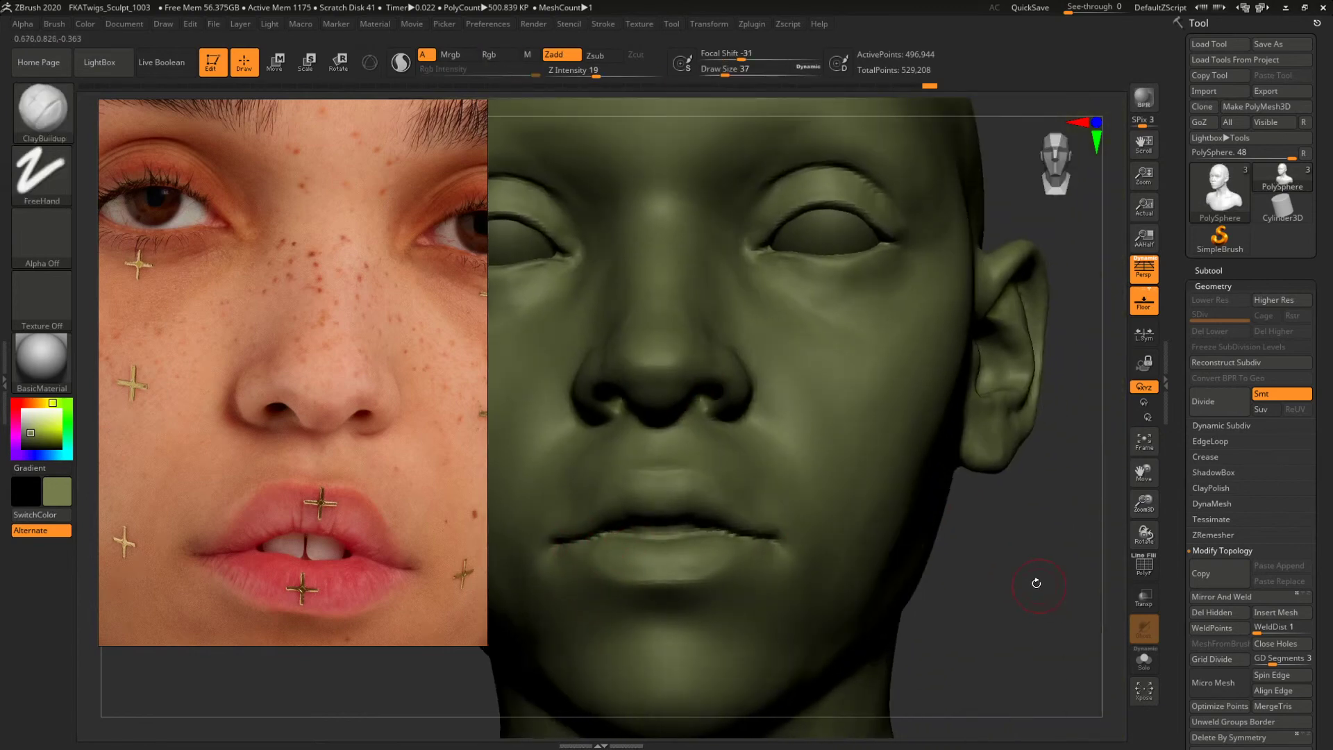
Build up the area around the inner corner of the eye with ClayBuildup at a draw size of 29.
key("space")
left_click_drag(646, 328, 653, 327)
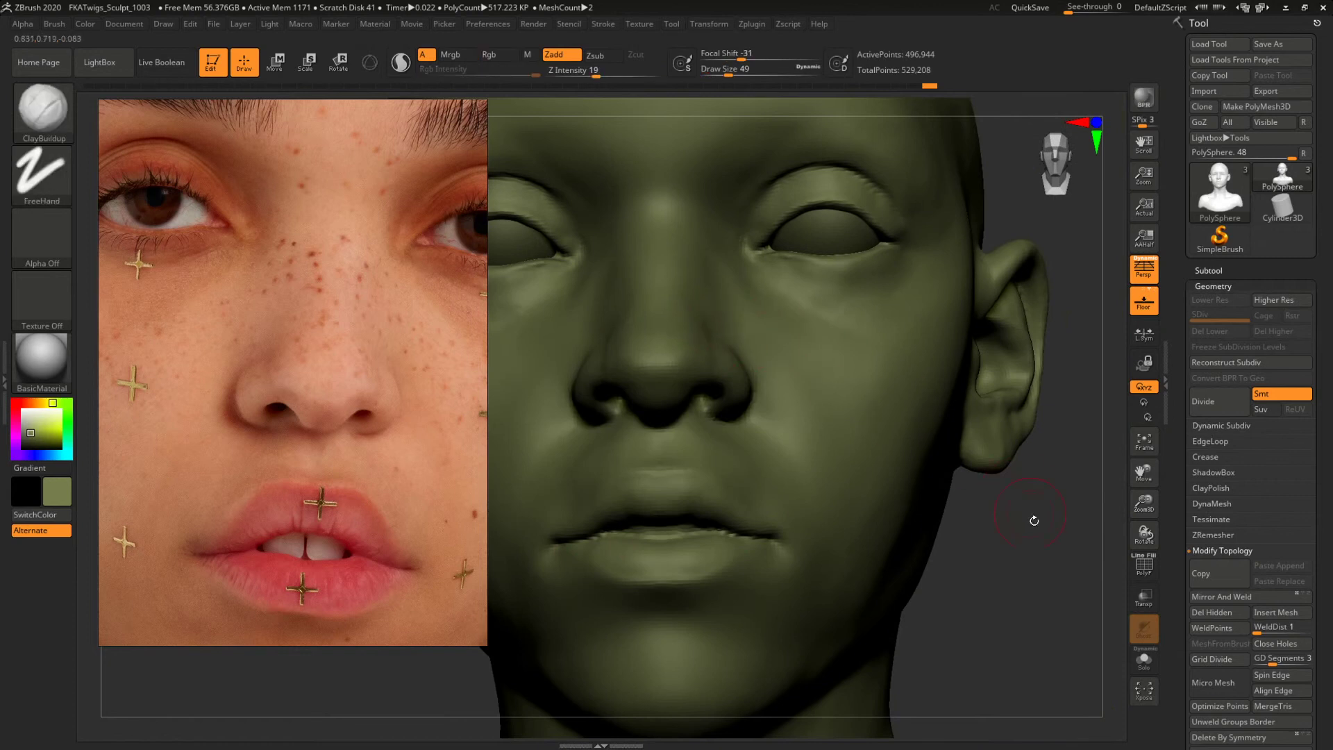
mouse_move(1052, 556)
left_mouse_down()
mouse_move(1071, 552)
mouse_move(878, 464)
mouse_move(898, 465)
mouse_move(896, 447)
mouse_move(946, 482)
mouse_move(933, 463)
left_mouse_up()
right_click_drag(941, 464, 1084, 479, "alt")
right_click(674, 325)
left_click_drag(674, 324, 675, 316)
key("space")
right_click(674, 320)
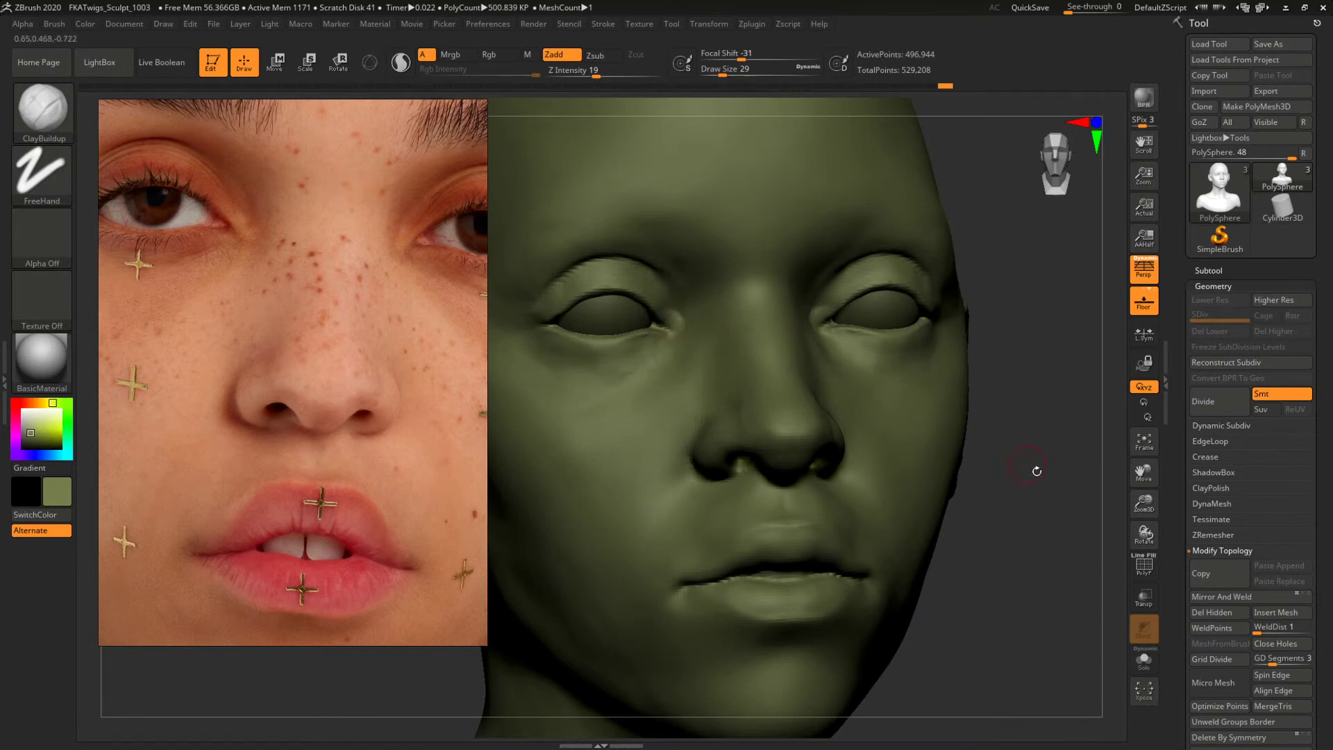
Refine the inner eye corner and the surrounding lid with ClayBuildup at draw sizes of 23 and 33.
left_click_drag(1036, 469, 1044, 489)
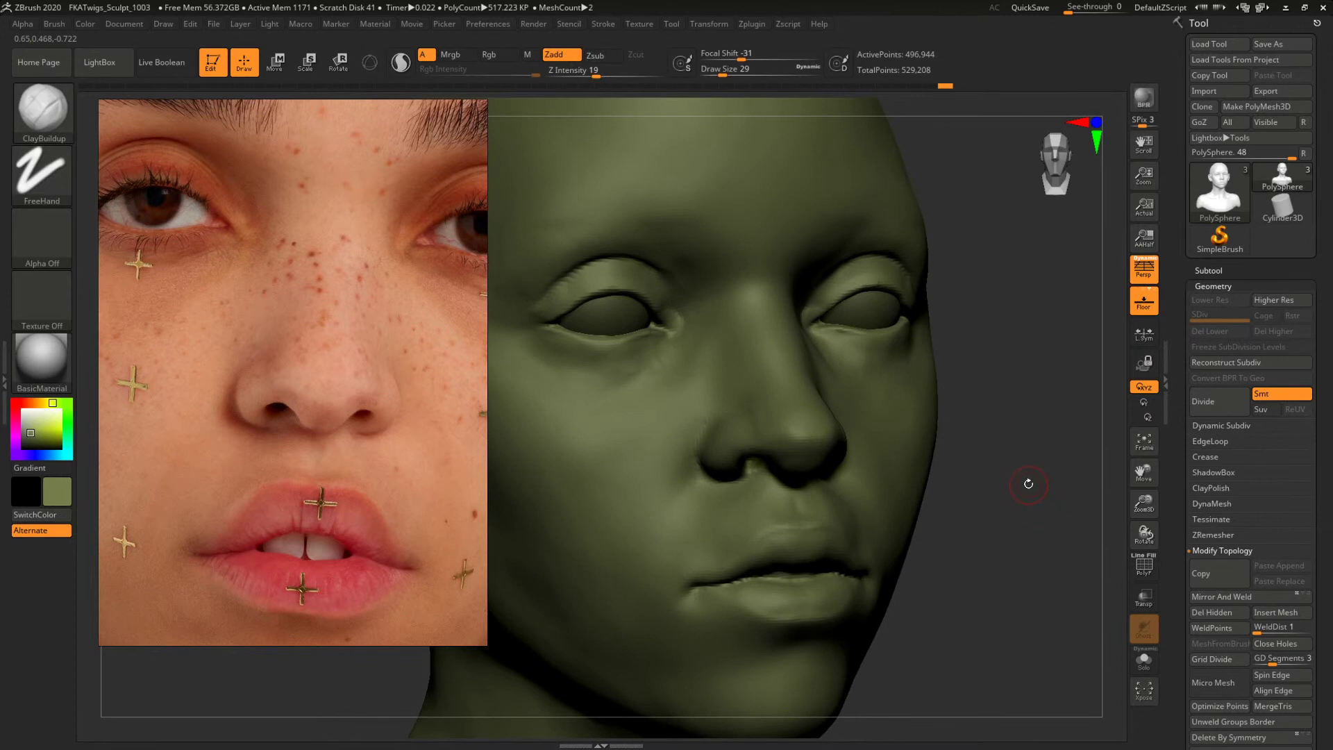
left_click_drag(1028, 481, 986, 486)
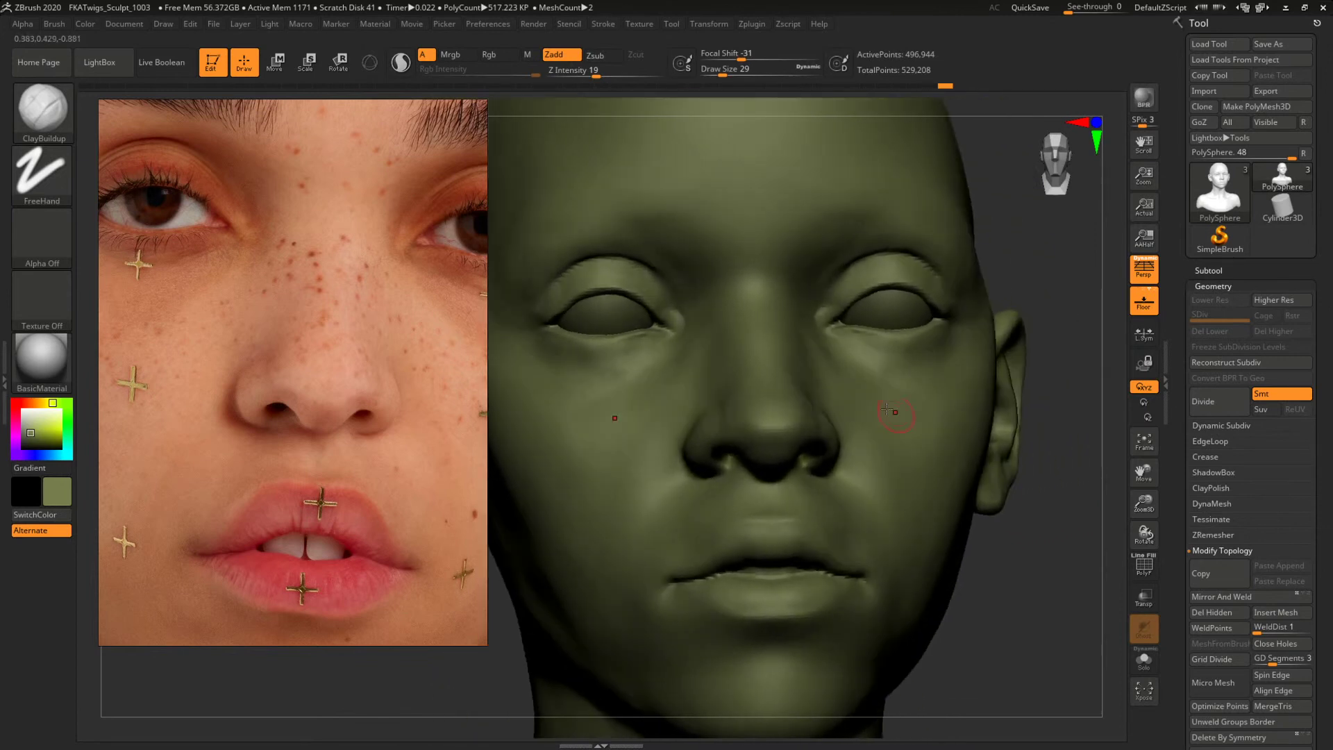
key("[")
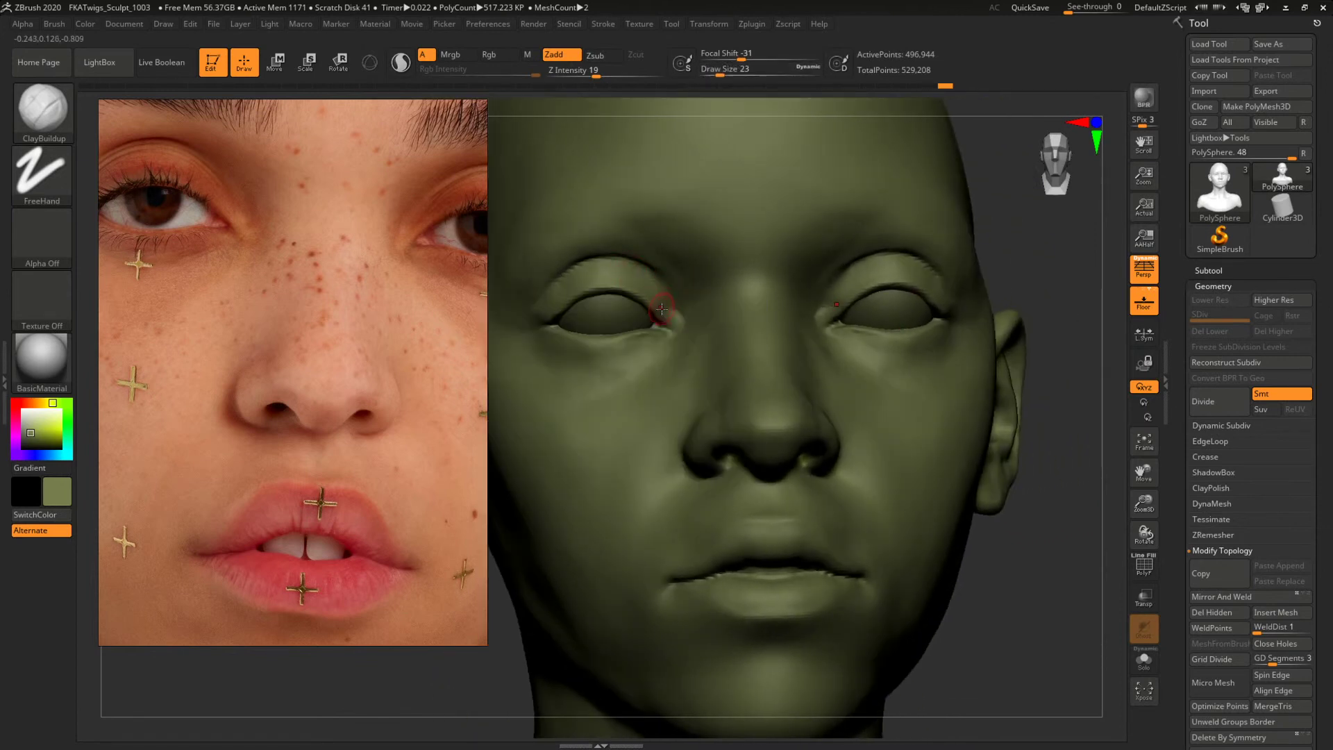
key("]")
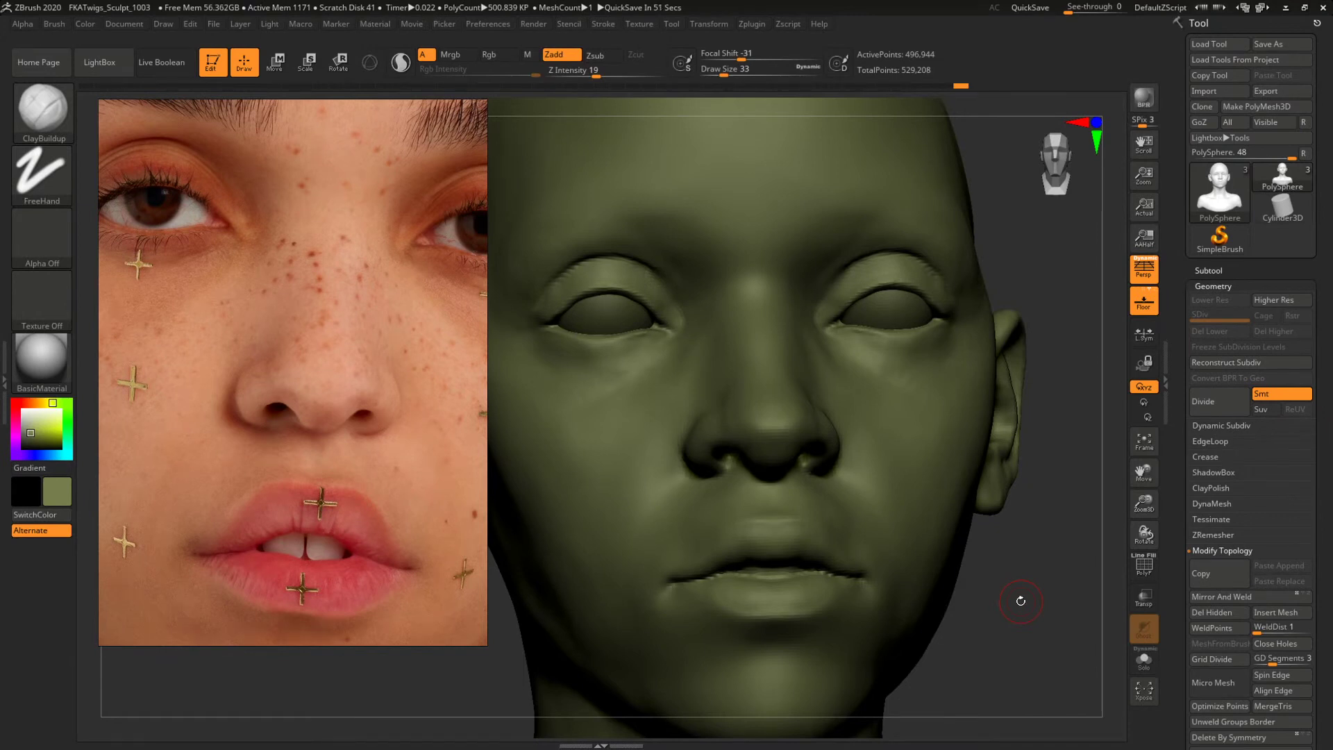
left_click_drag(1039, 619, 883, 557, "alt")
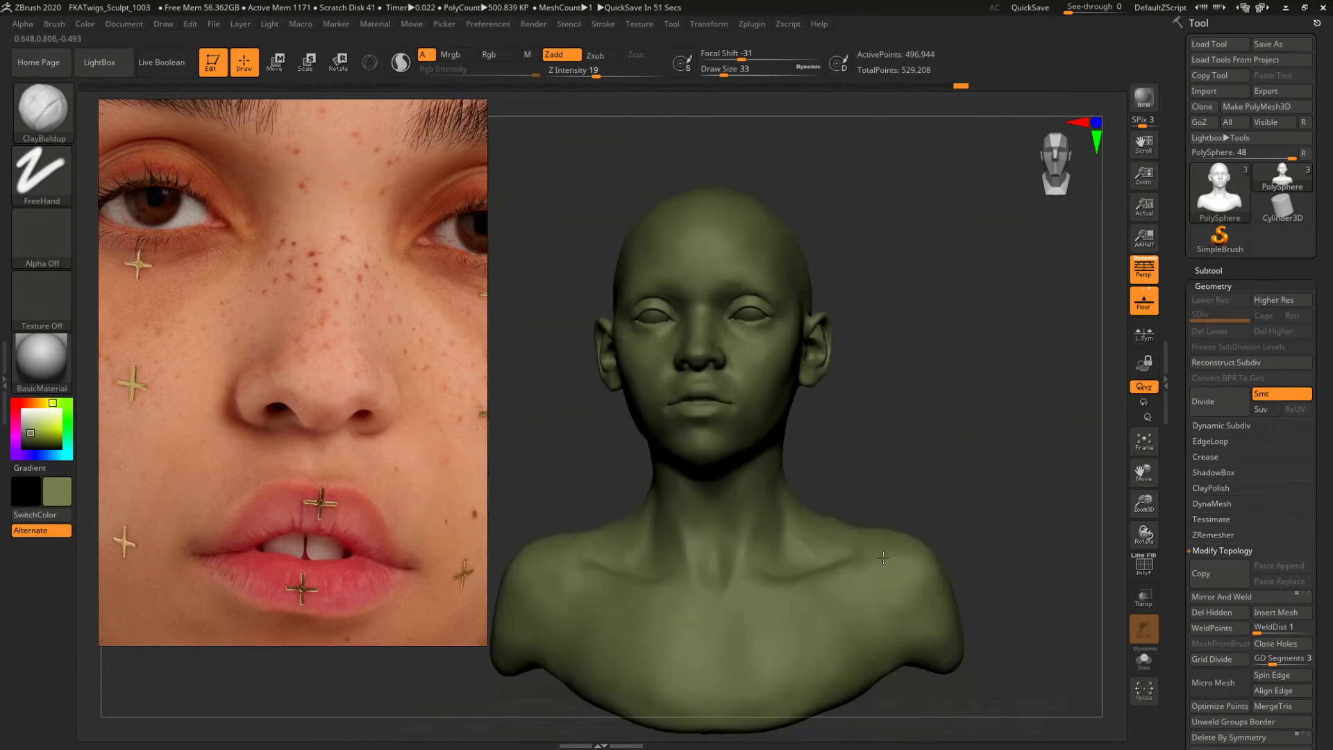
left_click_drag(926, 480, 997, 541)
Bring the eye and brow into view in the reference and reshape the outer eye area with Move at a draw size of 33.
left_click_drag(240, 316, 367, 368, "alt")
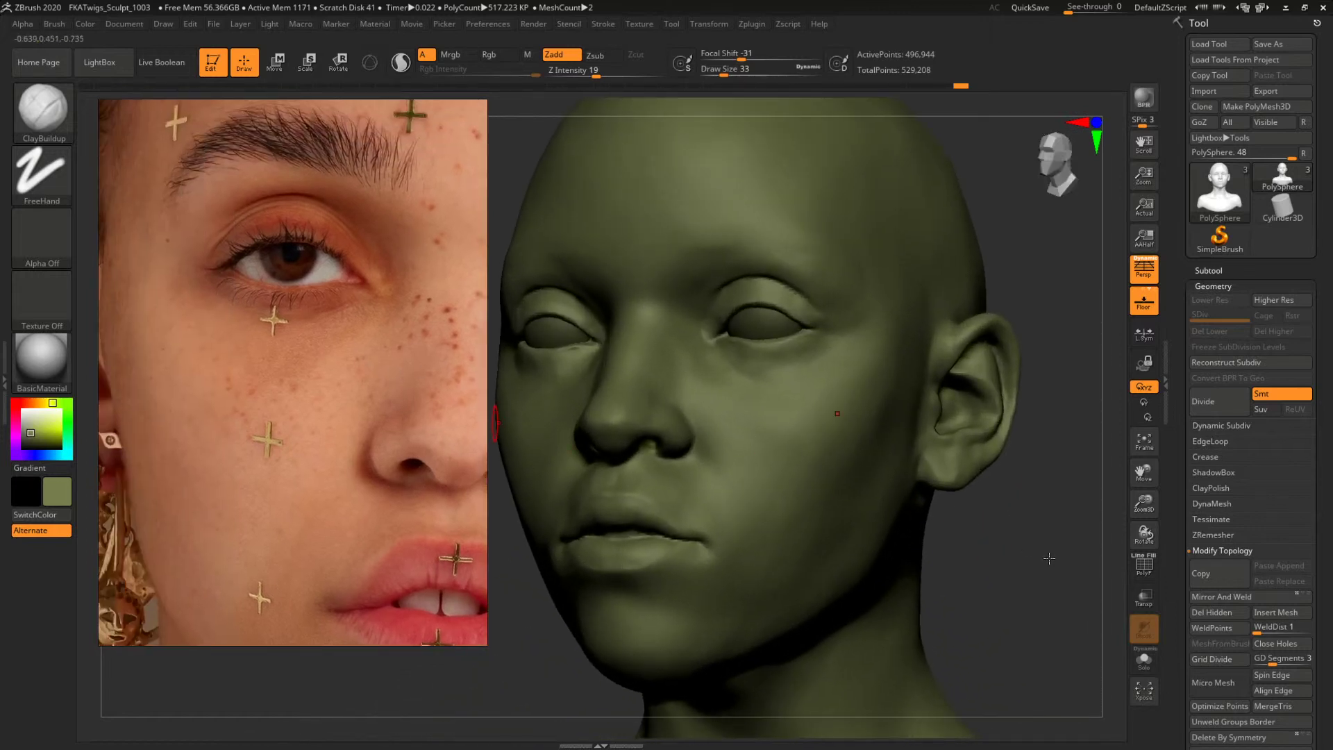
left_click_drag(1071, 572, 1060, 572)
key("b")
key("m")
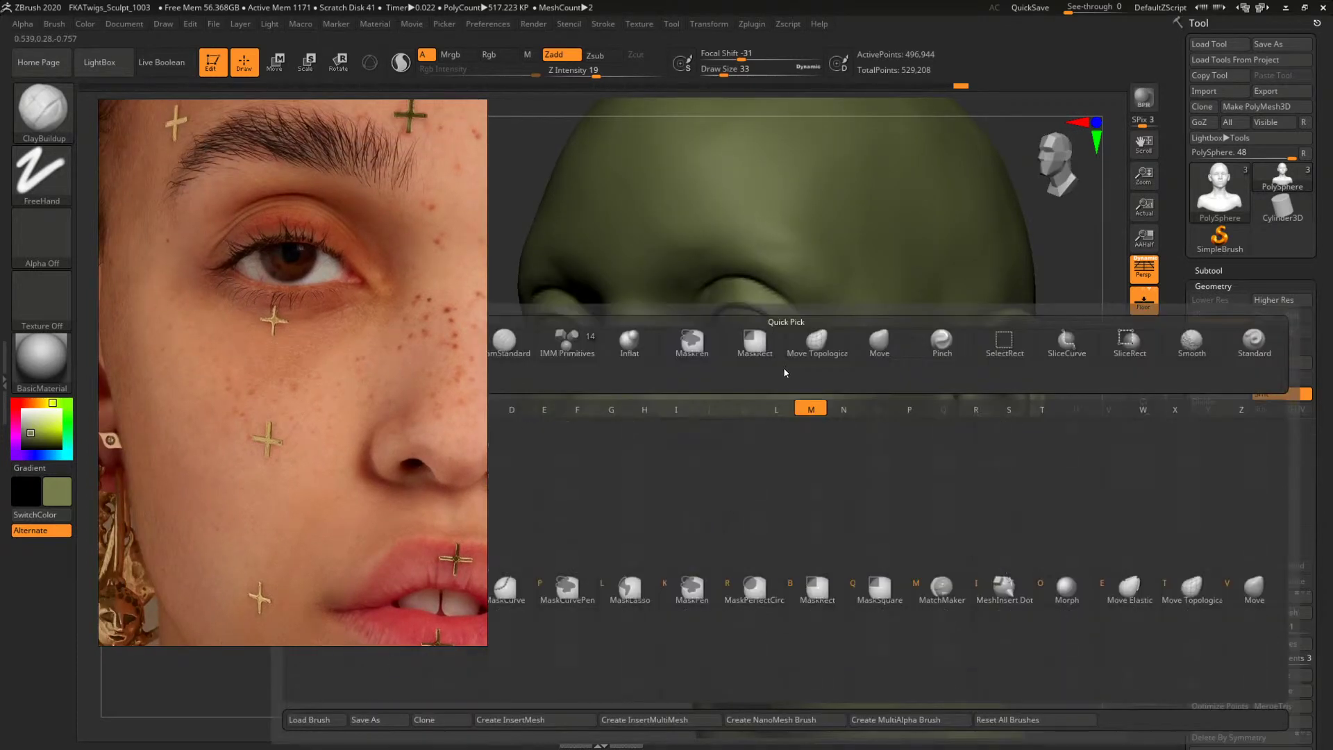
key("v")
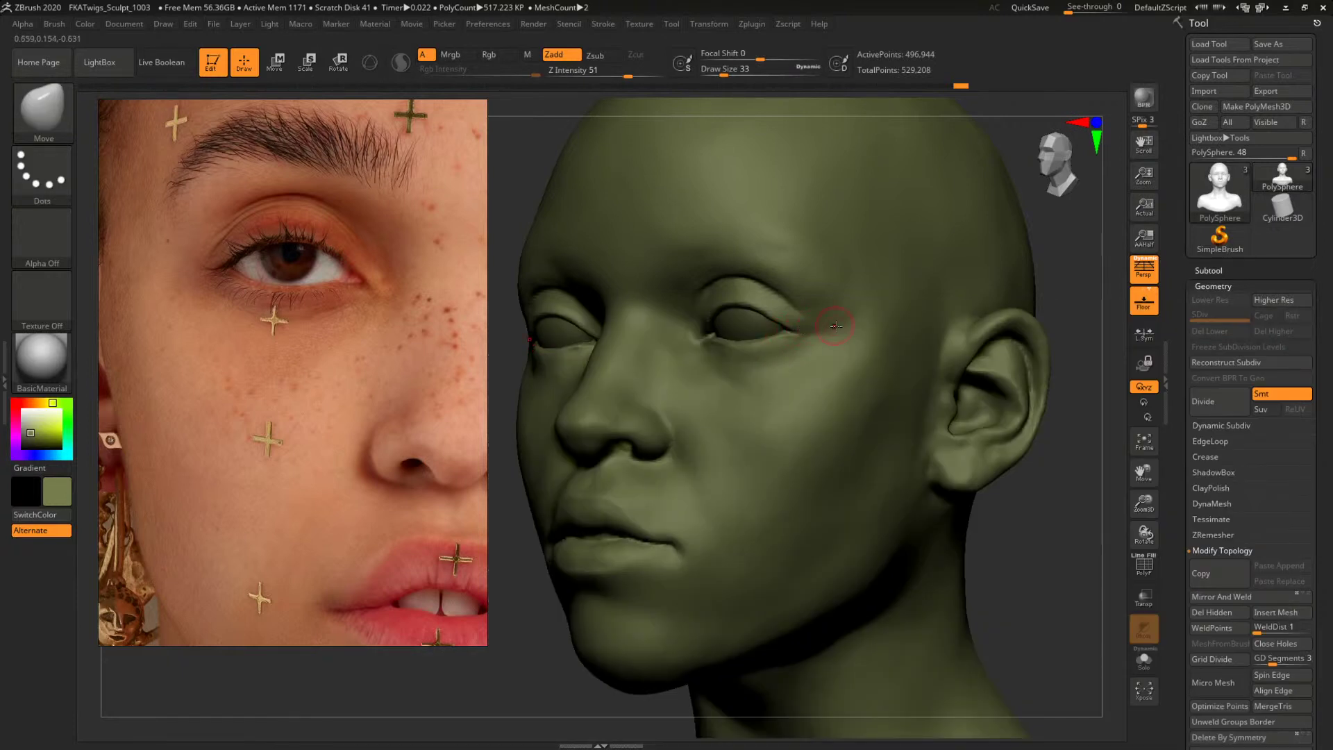
left_click_drag(1072, 562, 911, 453, "shift")
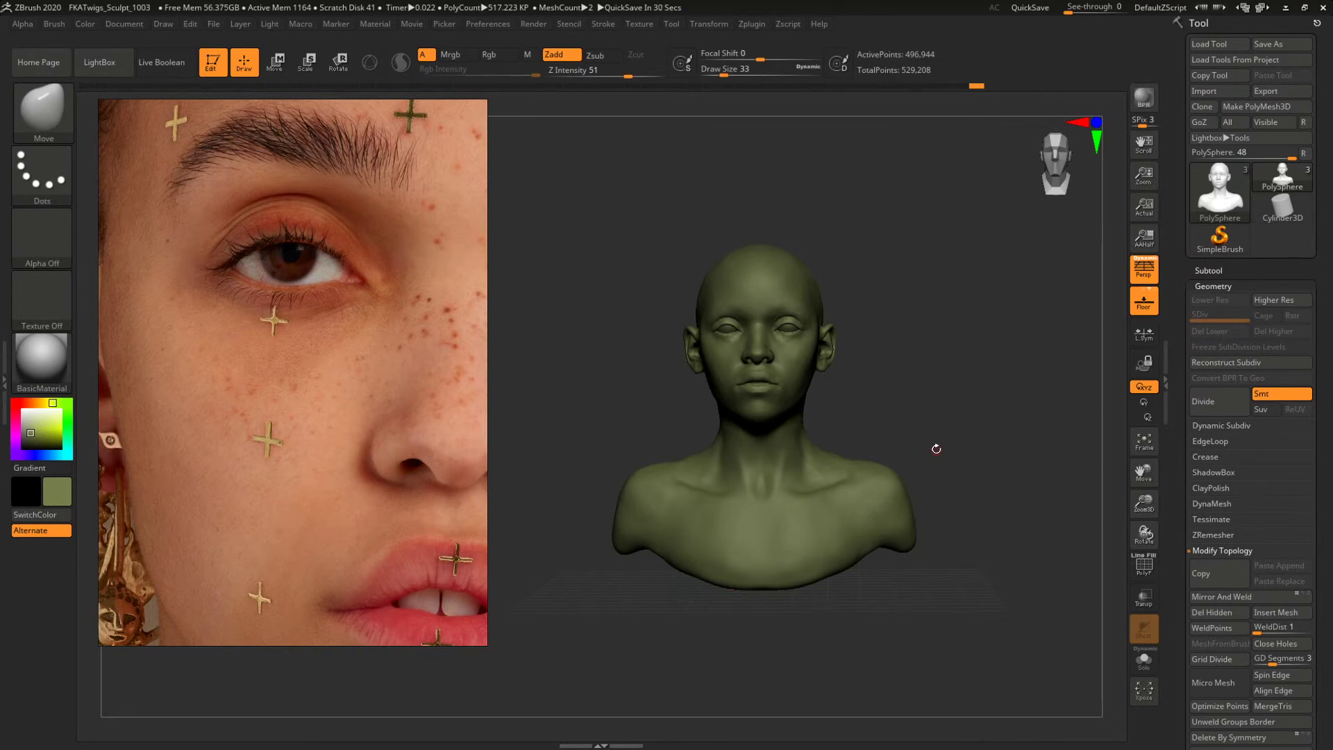
left_click_drag(944, 377, 1015, 452)
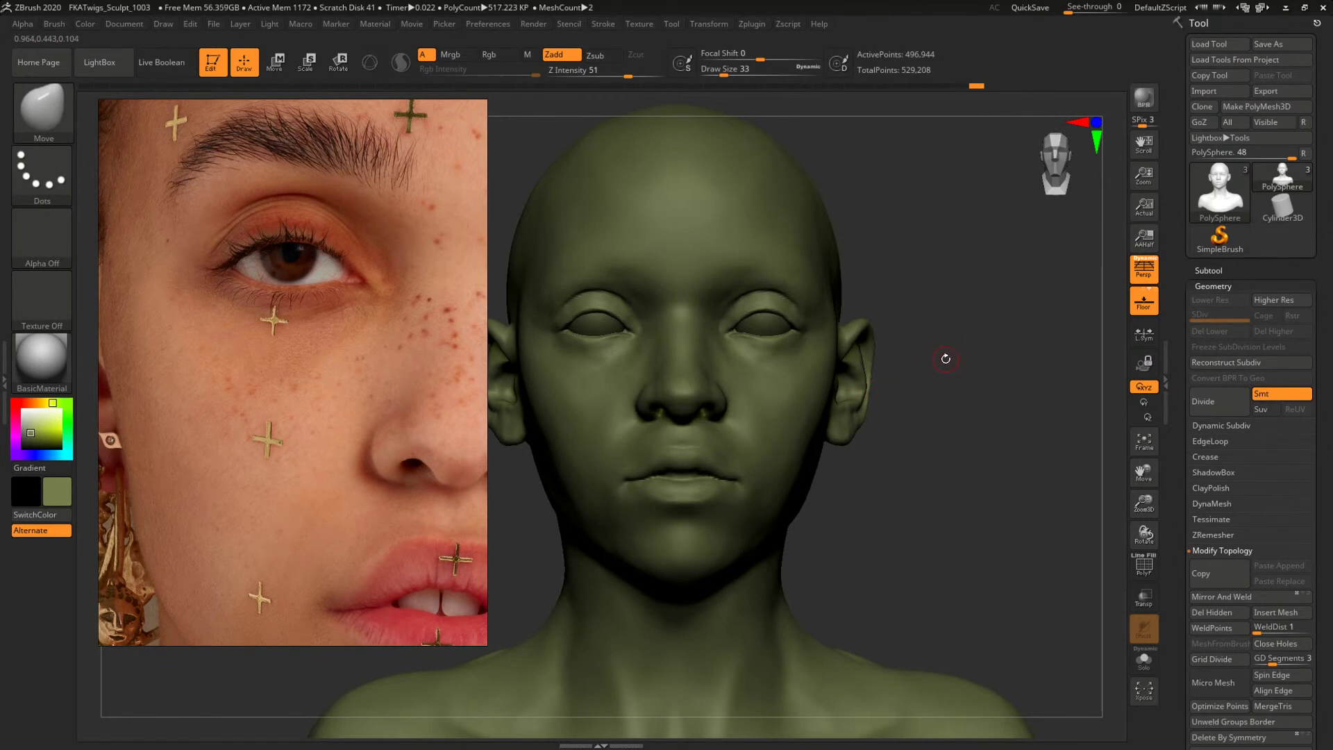
left_click_drag(1005, 402, 999, 405)
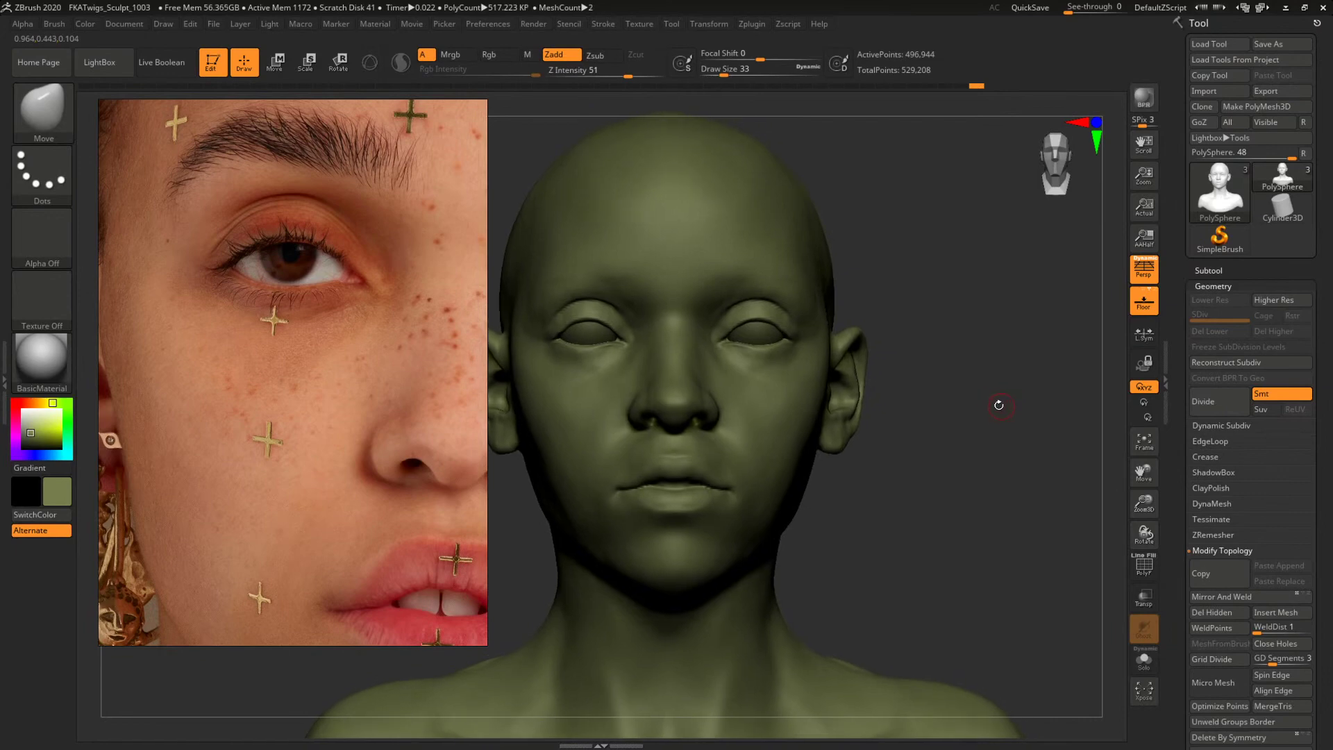
Try to build up the temple beside the brow with ClayBuildup at a draw size of 74.
key("b")
key("c")
key("b")
left_click_drag(993, 340, 952, 359, "alt")
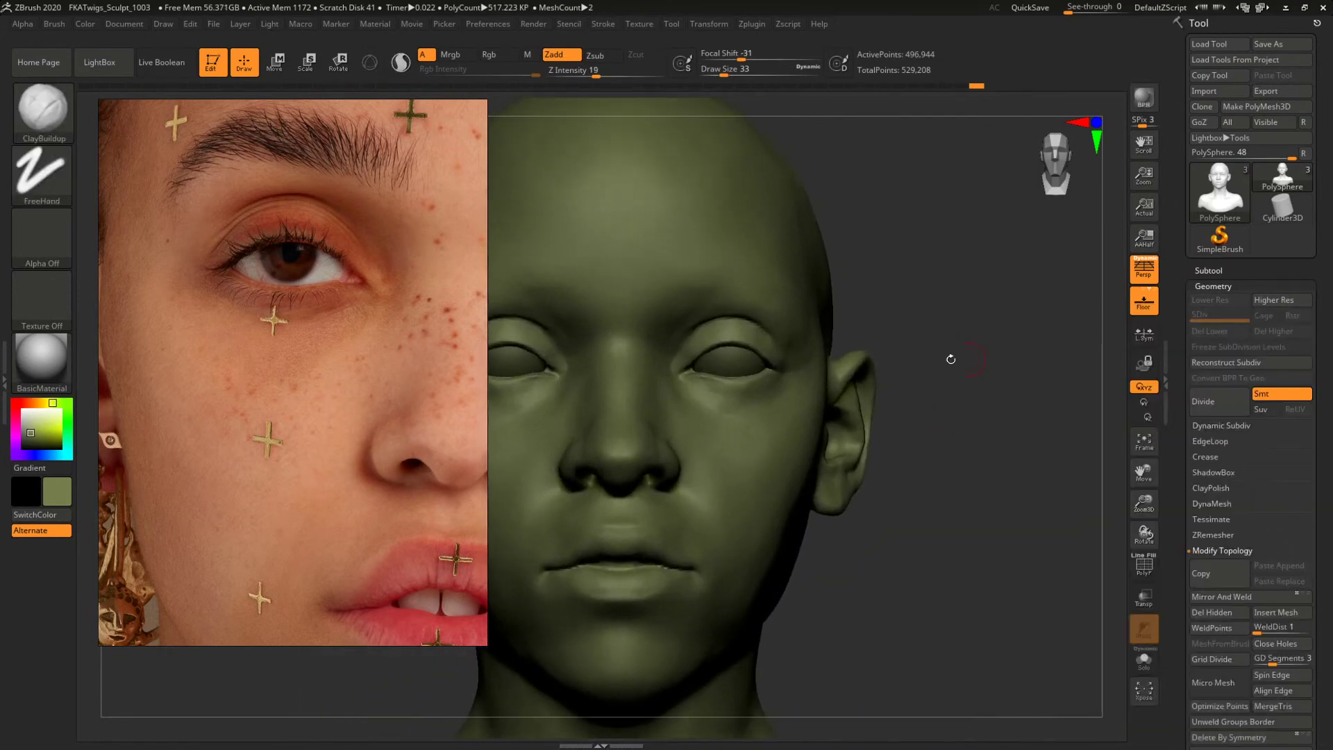
key("space")
left_click_drag(698, 282, 706, 283)
left_click_drag(889, 275, 855, 258)
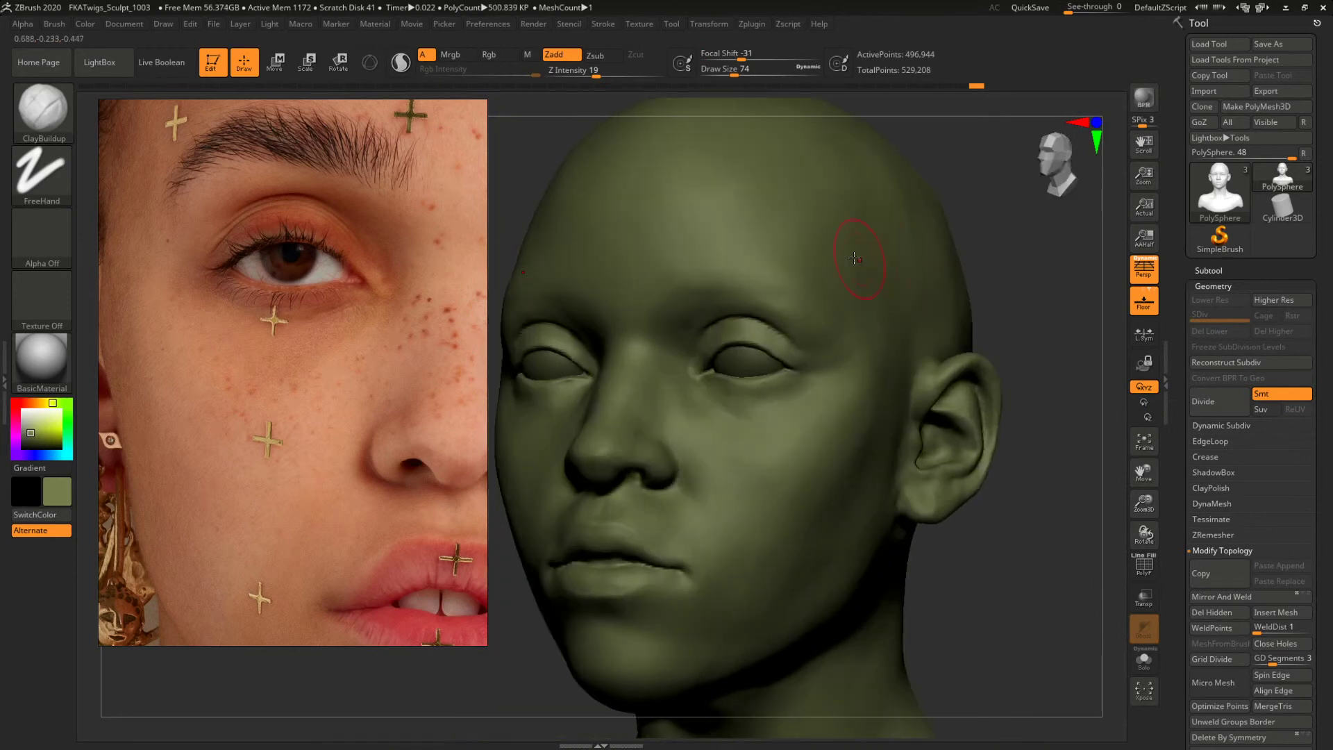
mouse_move(1076, 302)
left_mouse_down("shift")
mouse_move(1072, 318)
mouse_move(916, 313)
mouse_move(1048, 378)
left_mouse_up("shift")
Reshape the outer brow and temple with the Move brush at a draw size of 83.
key("b")
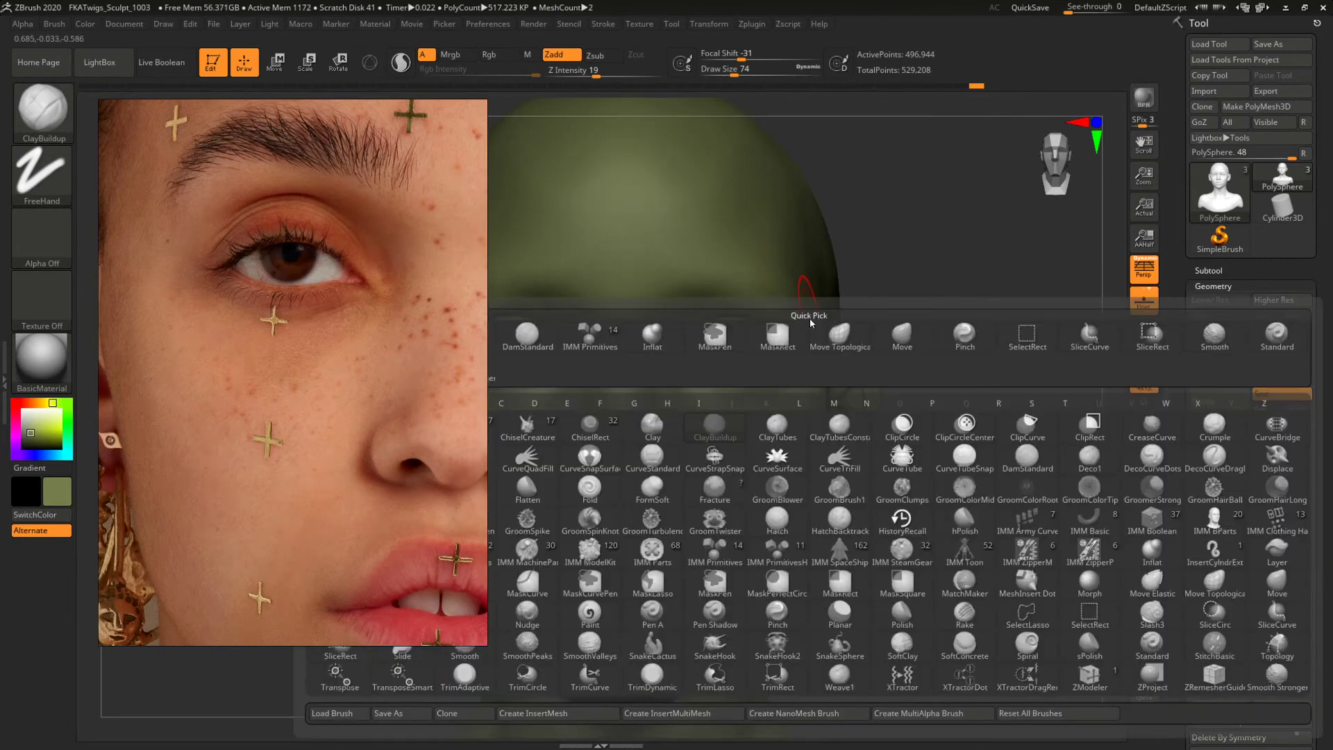
key("m")
key("v")
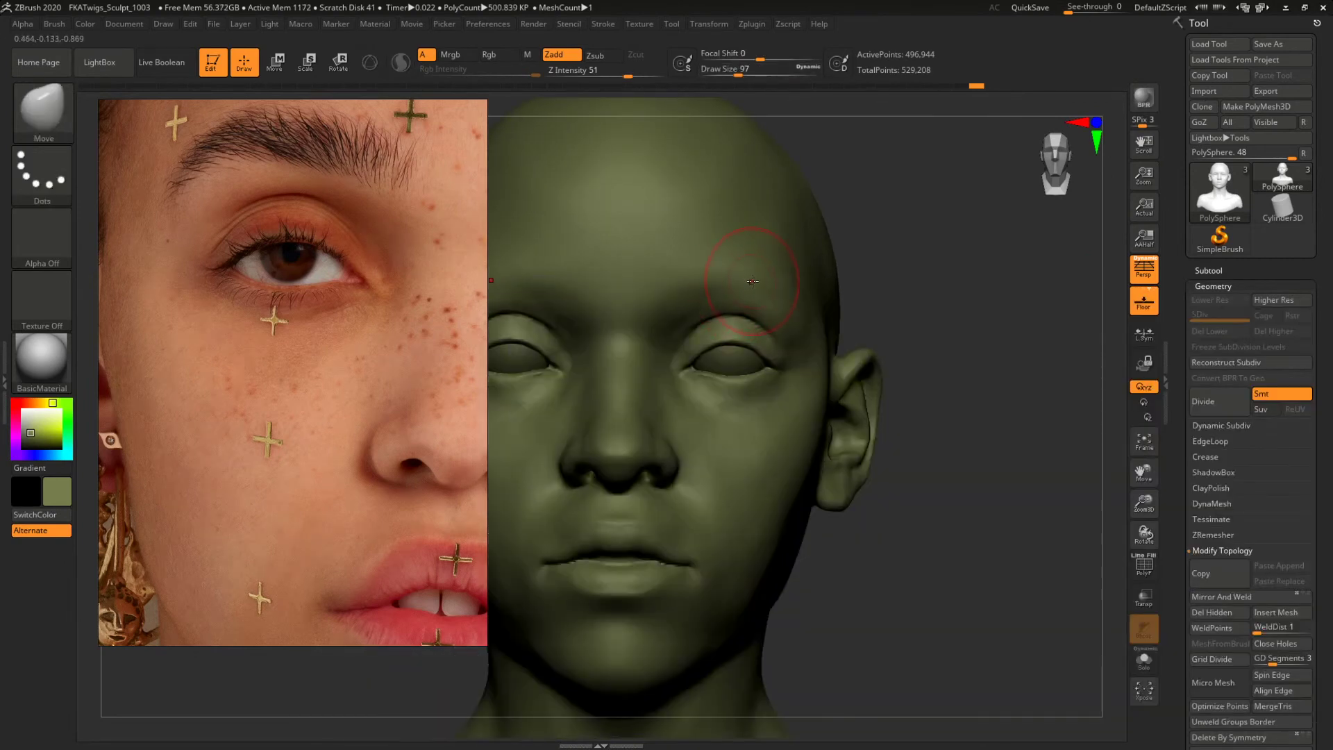
key("space")
left_click_drag(752, 282, 746, 282)
mouse_move(947, 239)
left_mouse_down()
mouse_move(847, 244)
mouse_move(989, 265)
mouse_move(854, 265)
mouse_move(905, 269)
left_mouse_up()
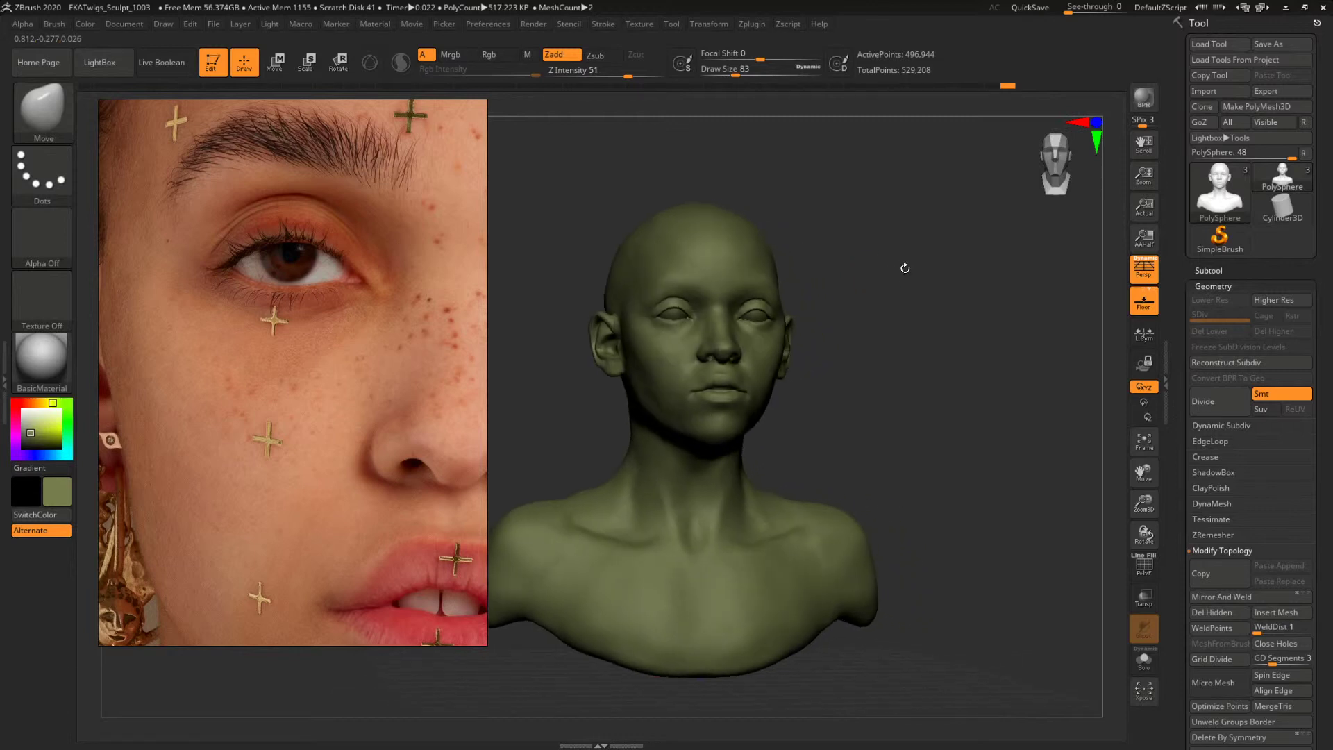
Look at the two teddy bear photos in Chrome and close their browser windows.
left_click(894, 276)
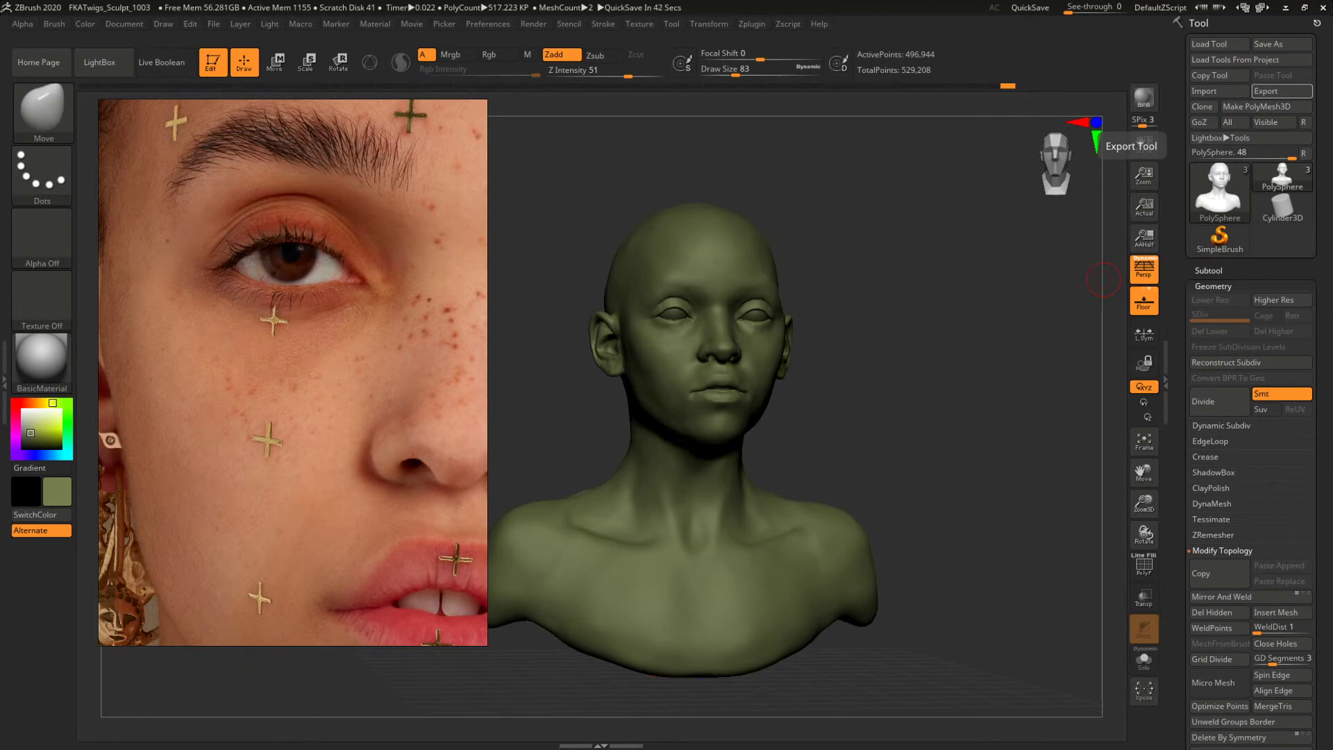
key("alt+Tab")
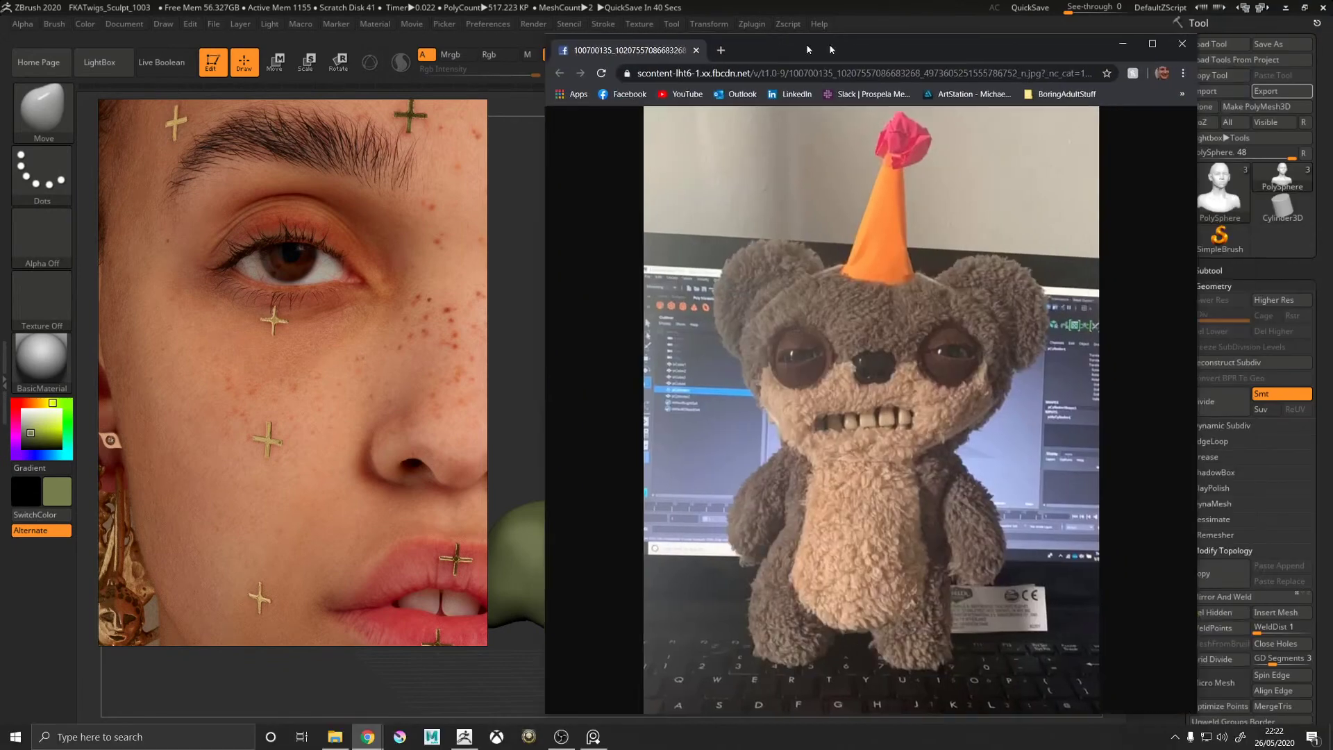
left_click_drag(737, 56, 816, 31)
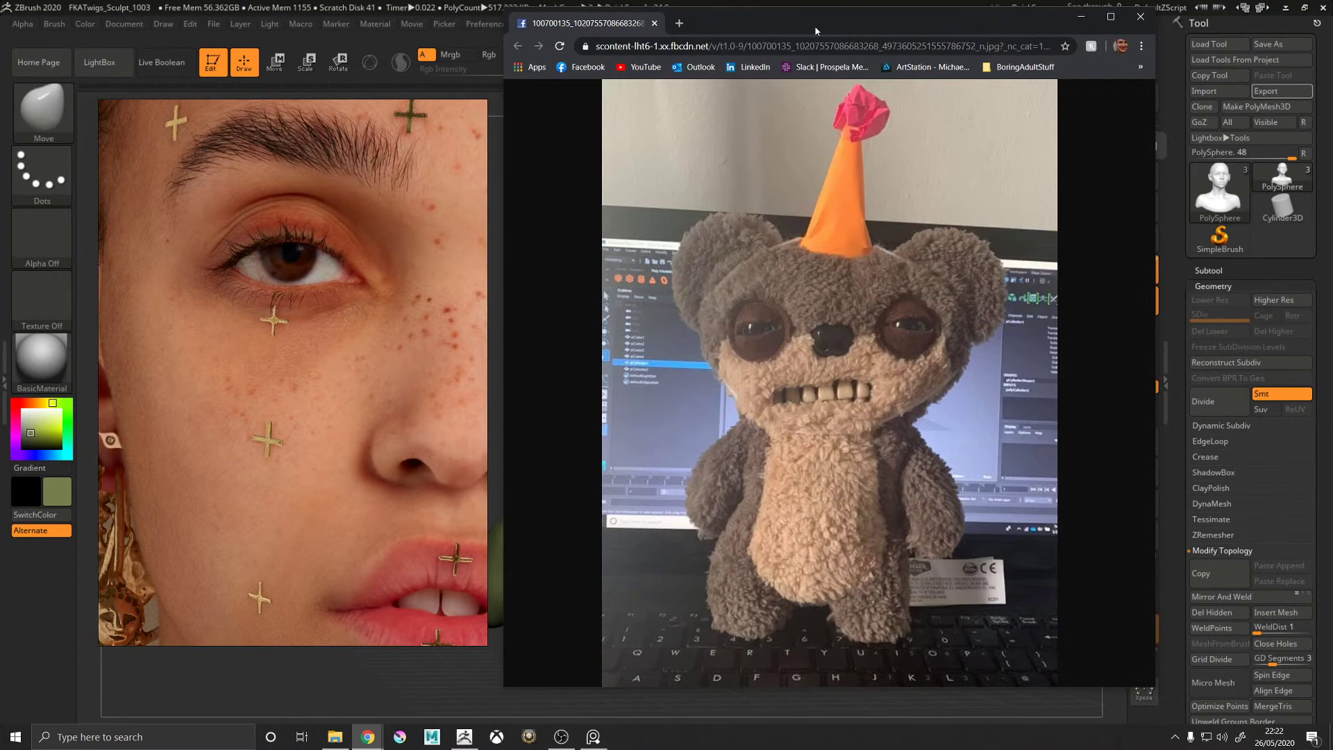
left_click(1141, 16)
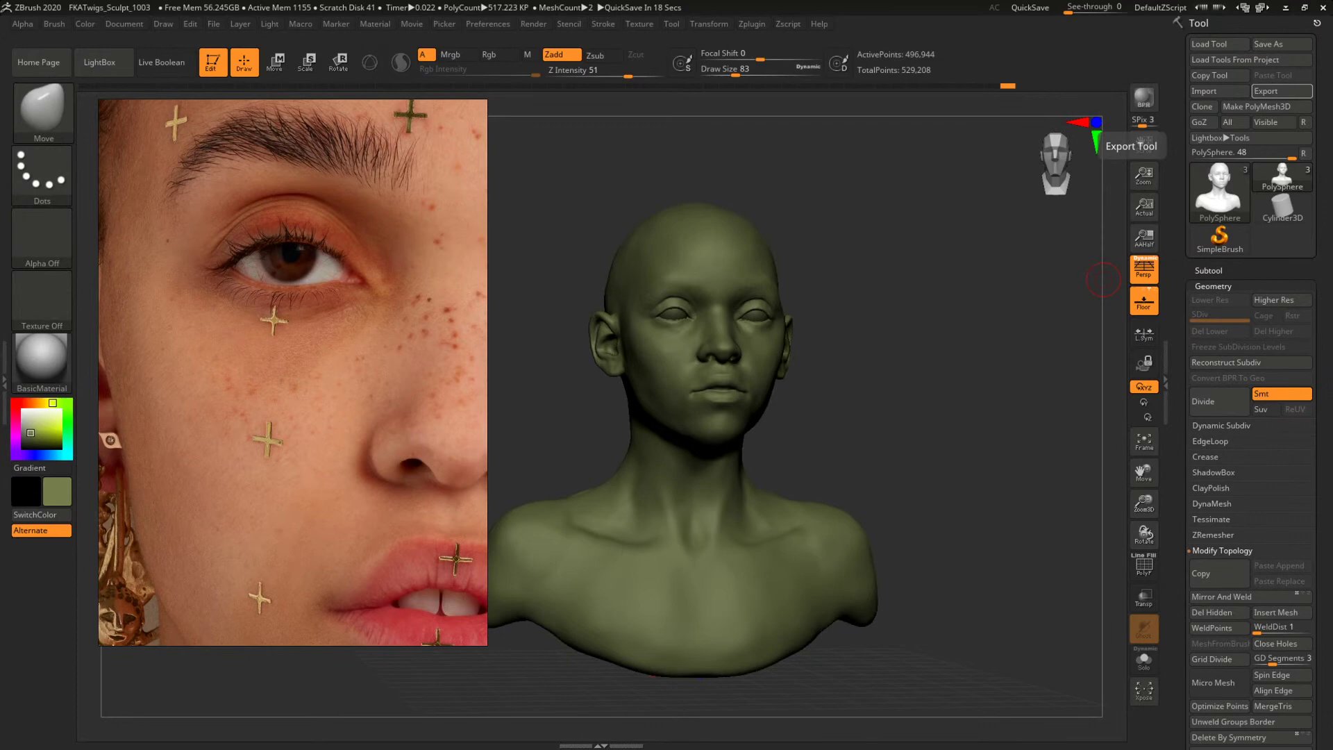
key("alt+Tab")
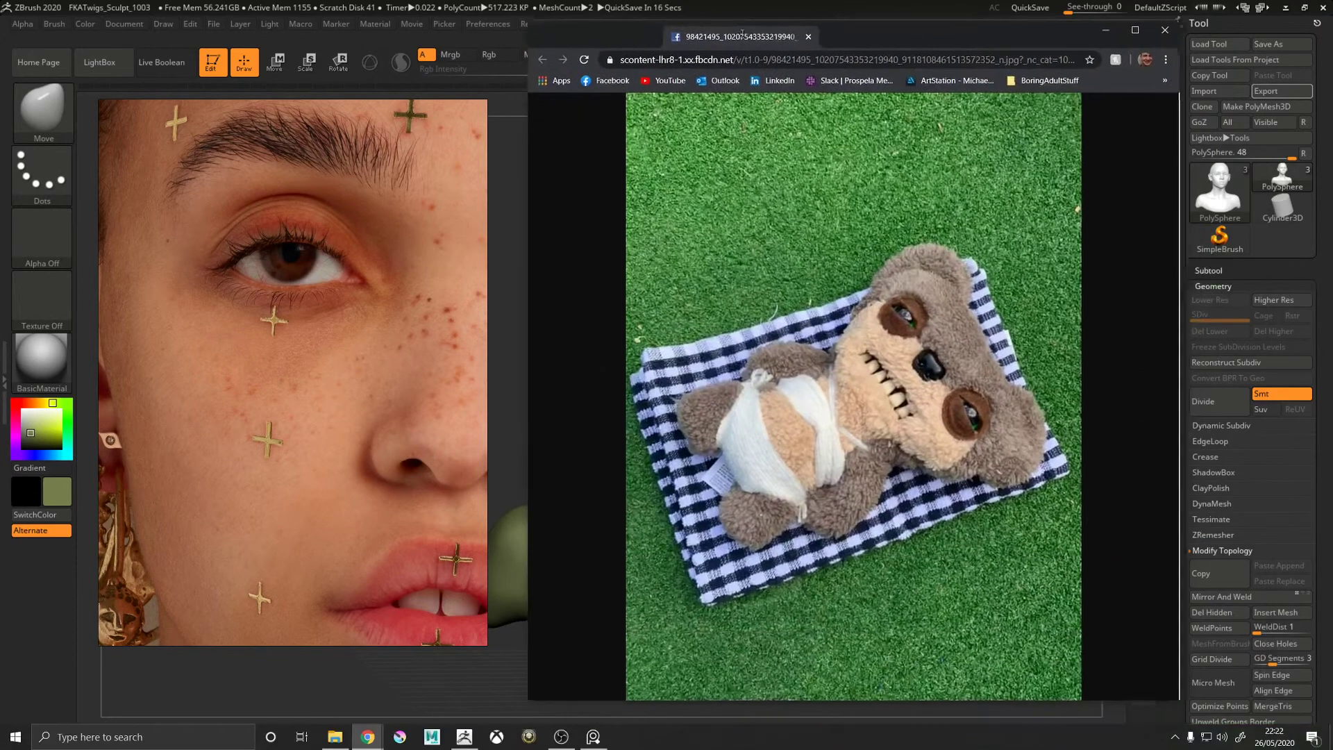
key("alt+Tab")
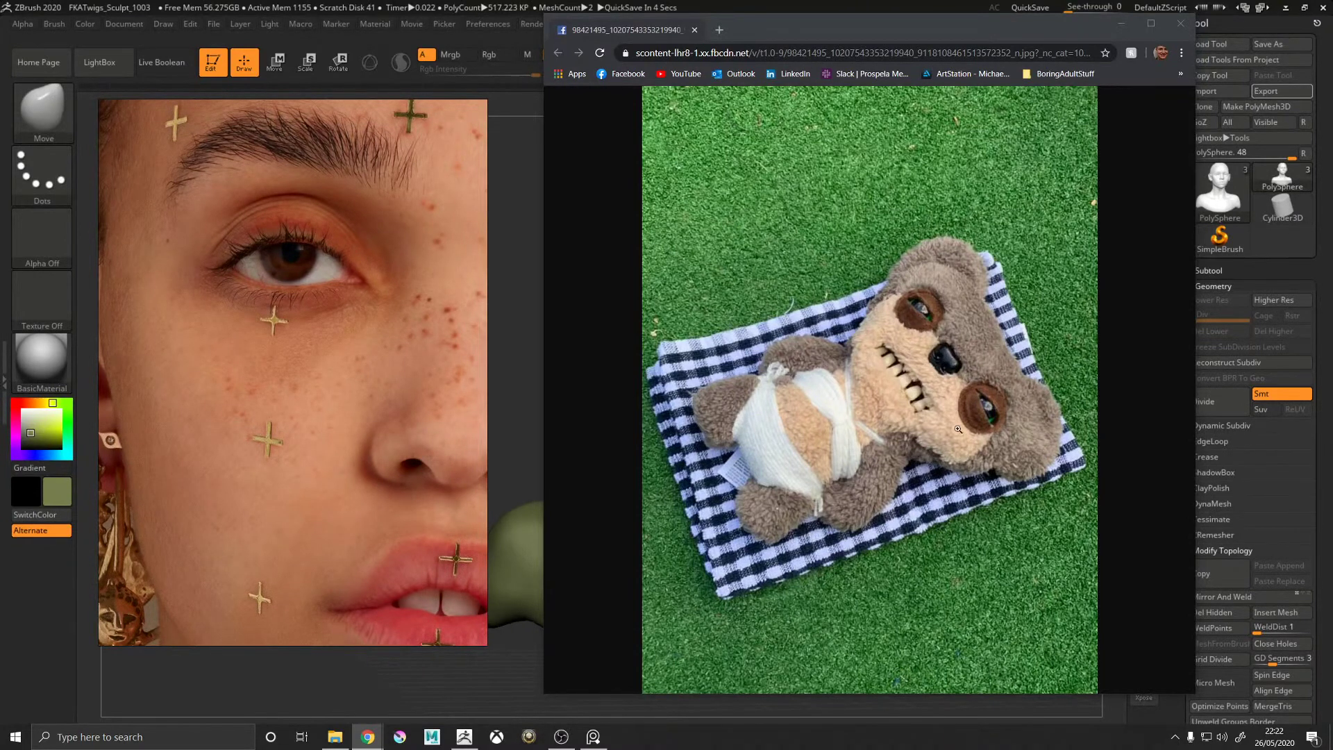
left_click(1182, 28)
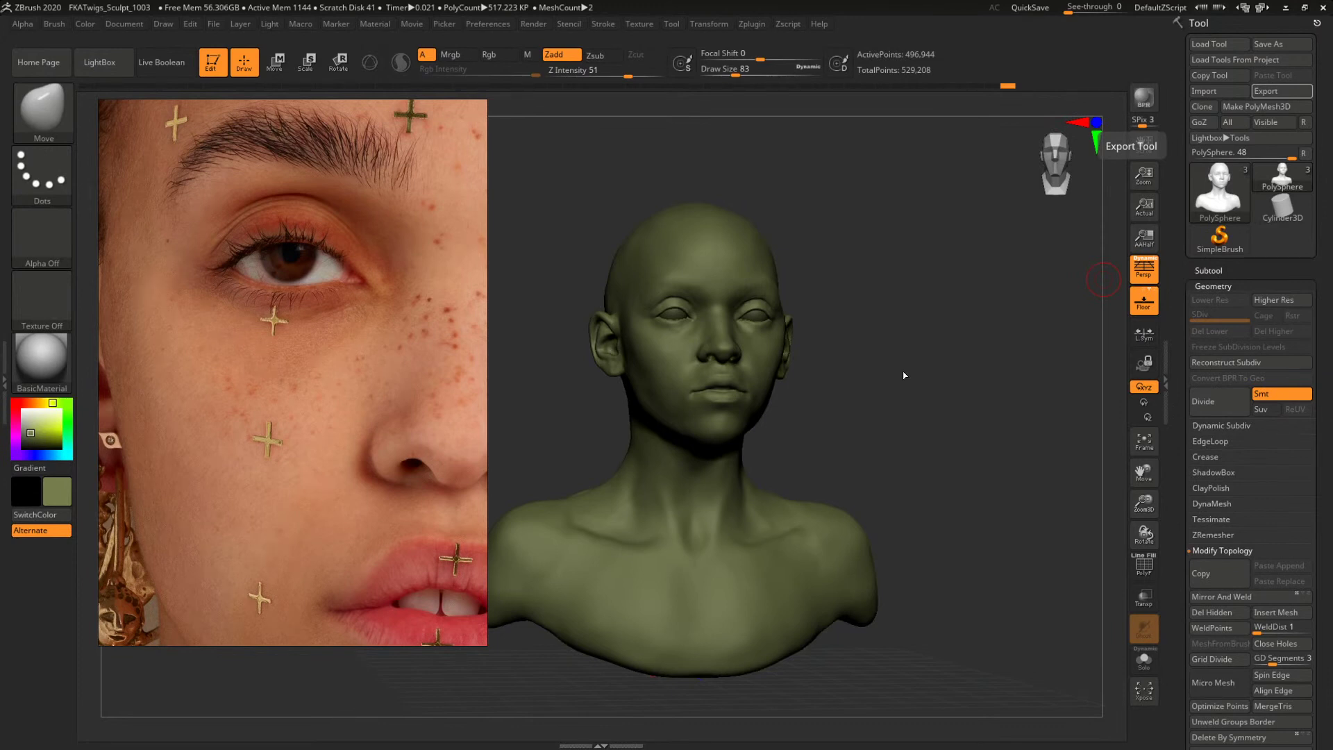
Refine the inner eye corner and lid with ClayBuildup at a draw size of 35.
left_click_drag(905, 341, 972, 619)
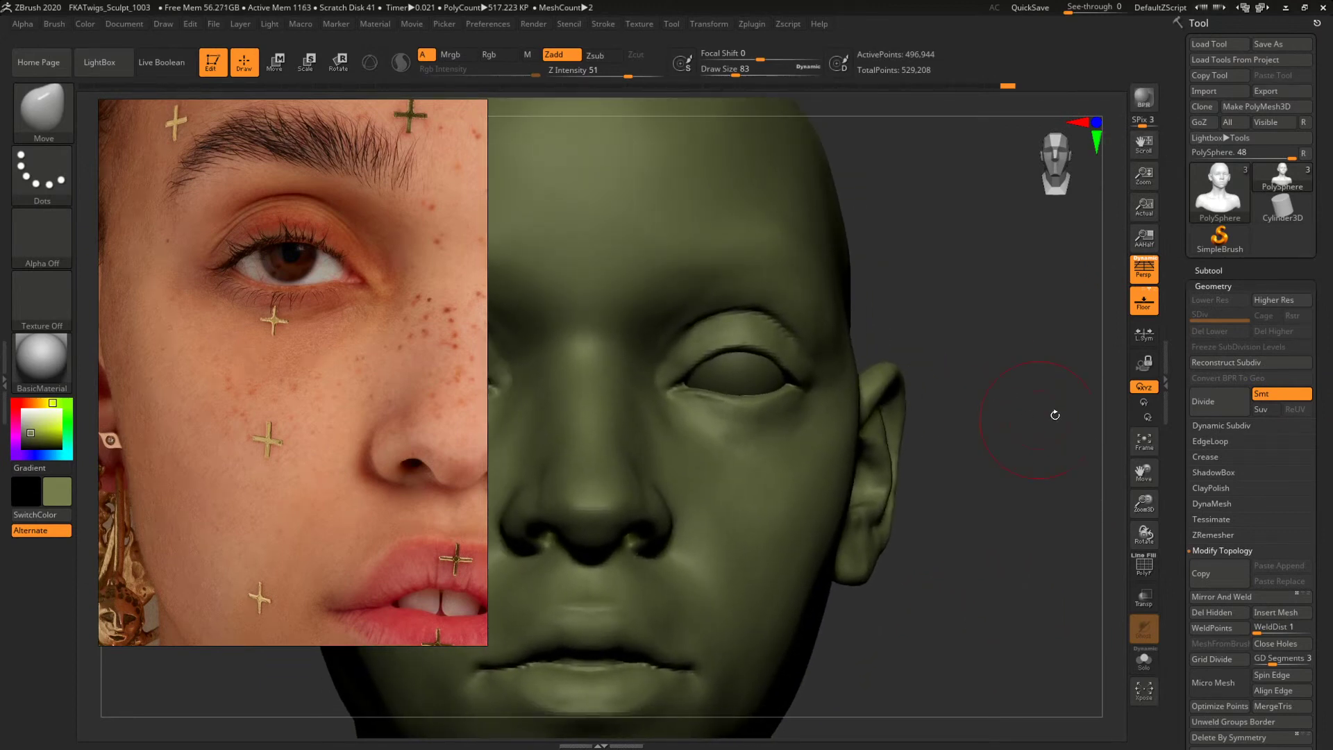
left_click_drag(1051, 367, 993, 380)
key("b")
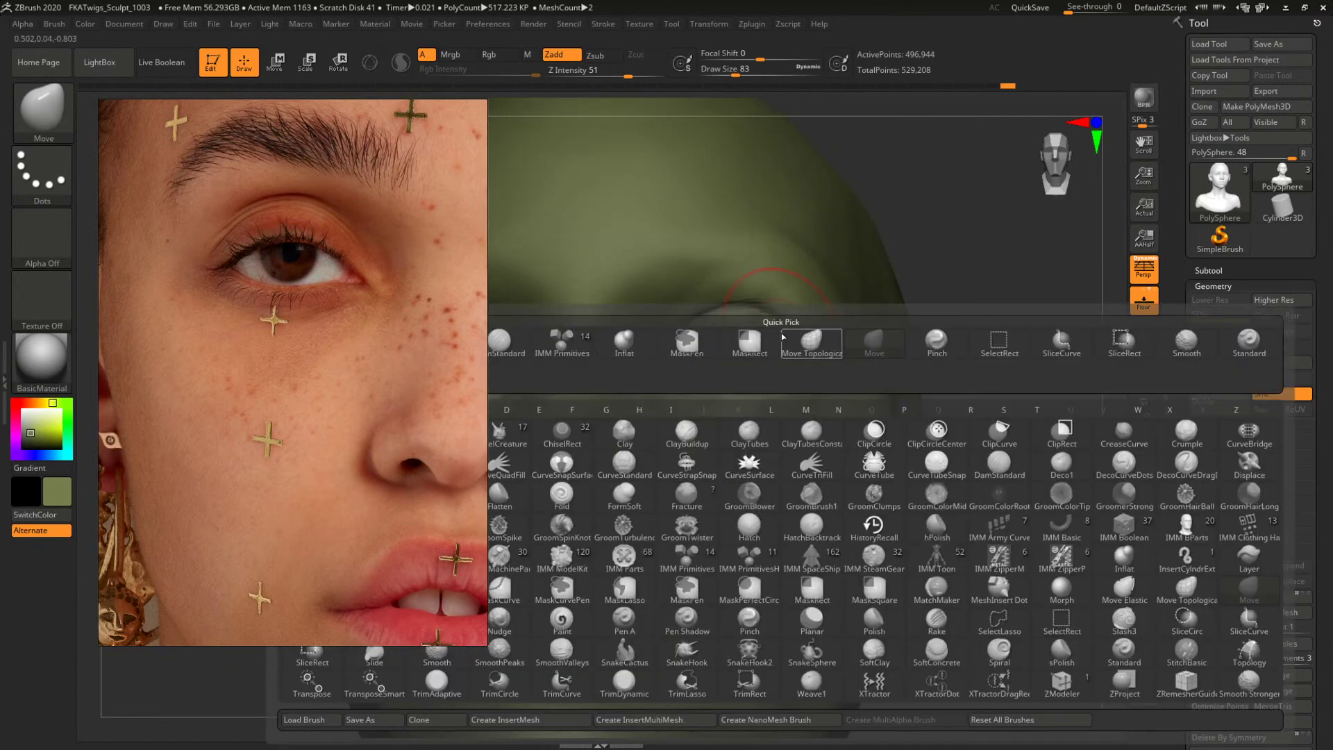
key("c")
key("b")
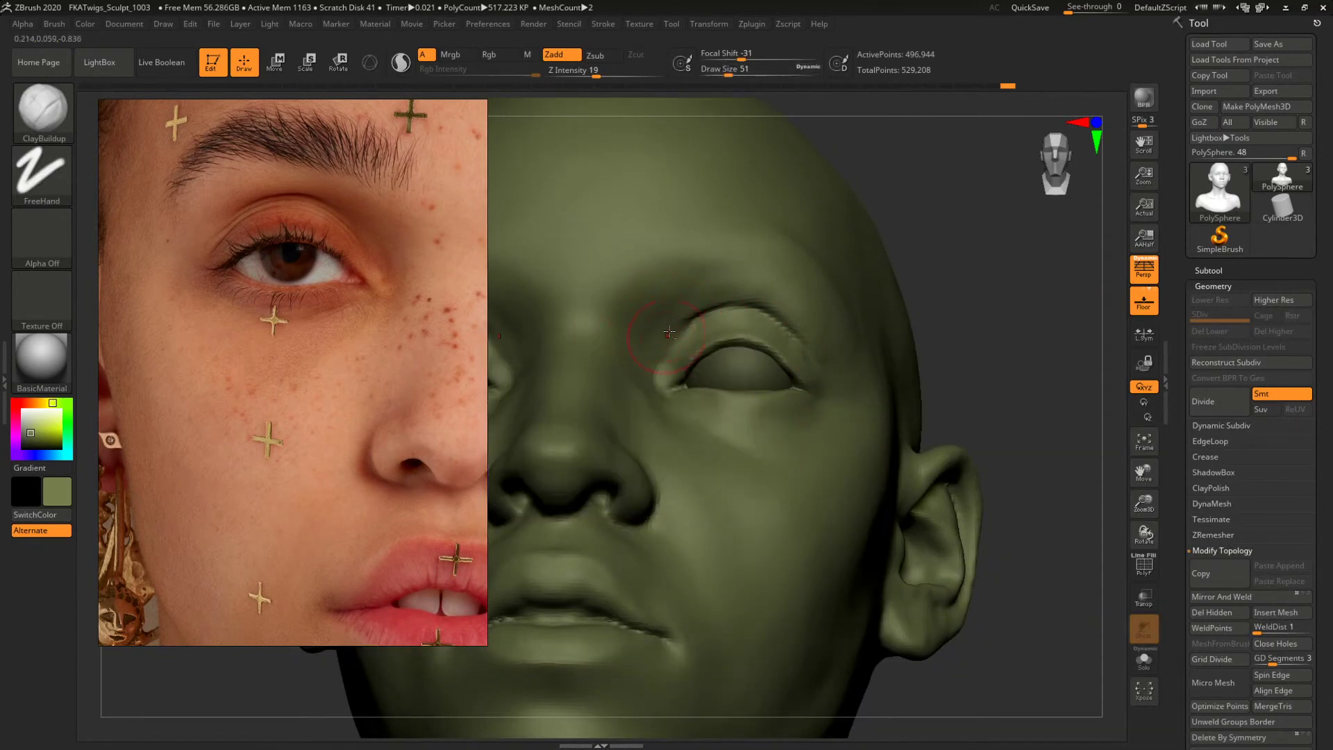
mouse_move(958, 298)
right_mouse_down()
mouse_move(989, 346)
mouse_move(864, 327)
mouse_move(887, 294)
mouse_move(858, 354)
right_mouse_up()
key("space")
left_click_drag(811, 345, 802, 332)
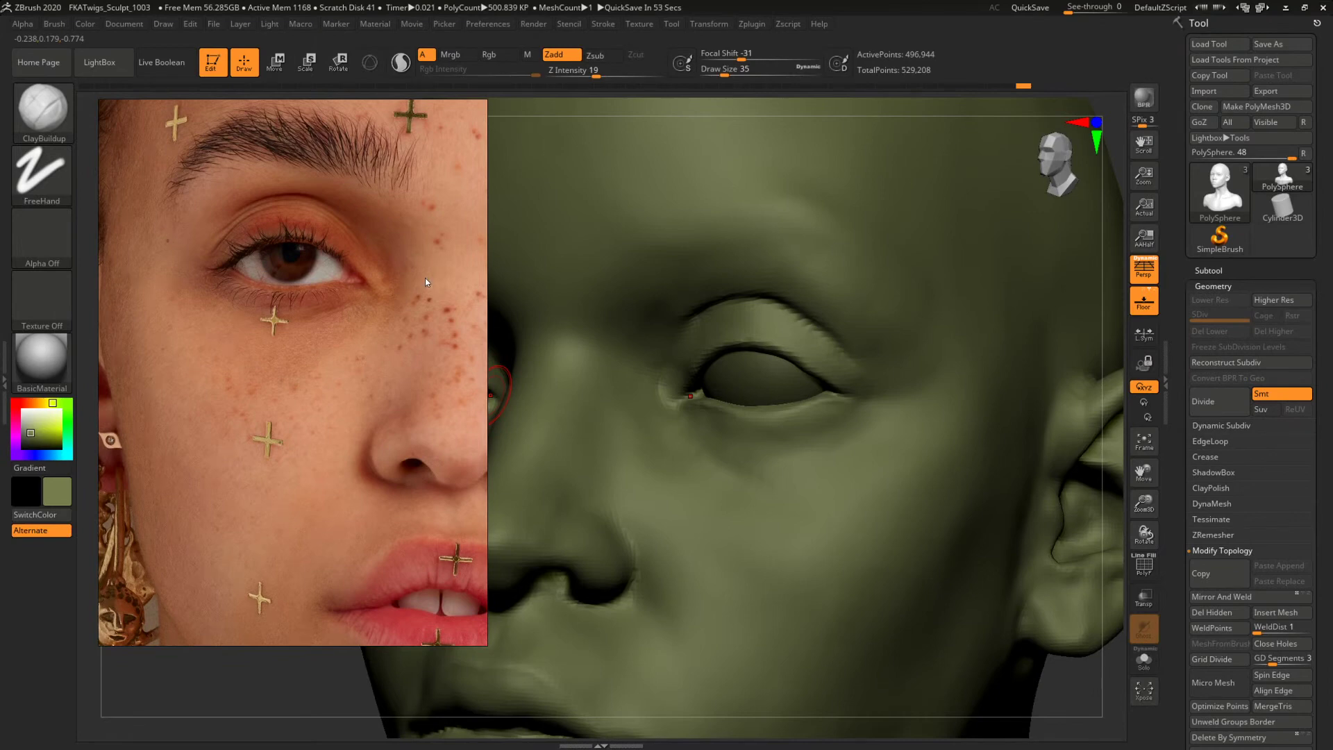
Bring the side-profile photo into view in the reference and sharpen the upper eyelid crease with DamStandard at a draw size of 80.
scroll(427, 277, "down", 10)
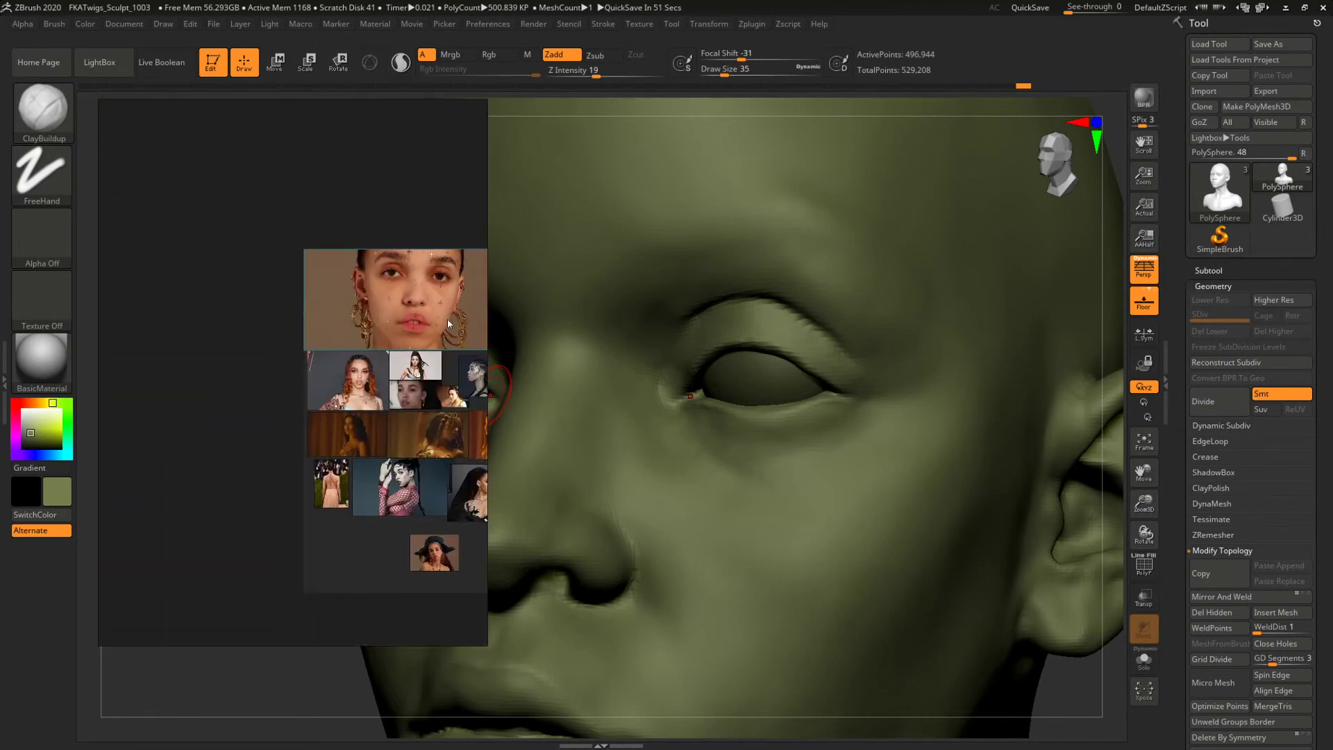
scroll(243, 440, "up", 6)
middle_click_drag(351, 268, 280, 498)
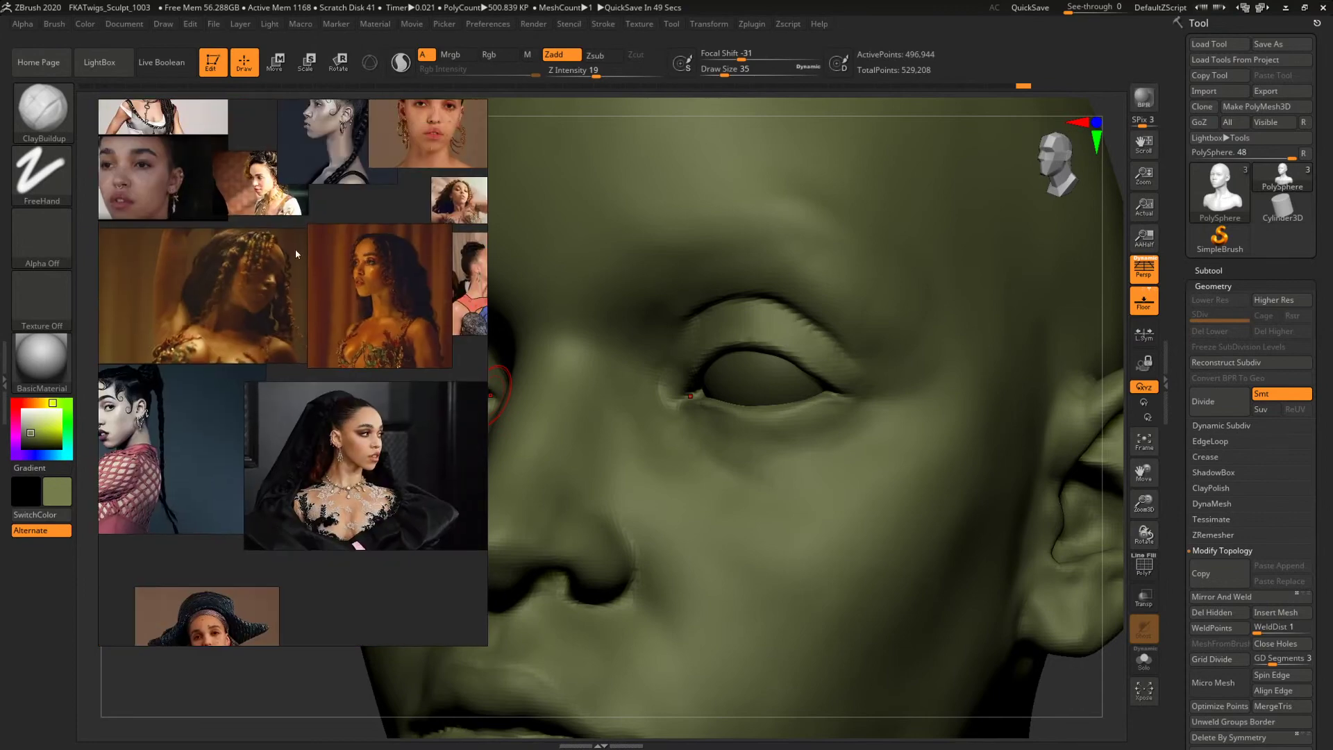
middle_click_drag(294, 249, 281, 423)
scroll(317, 287, "up", 5)
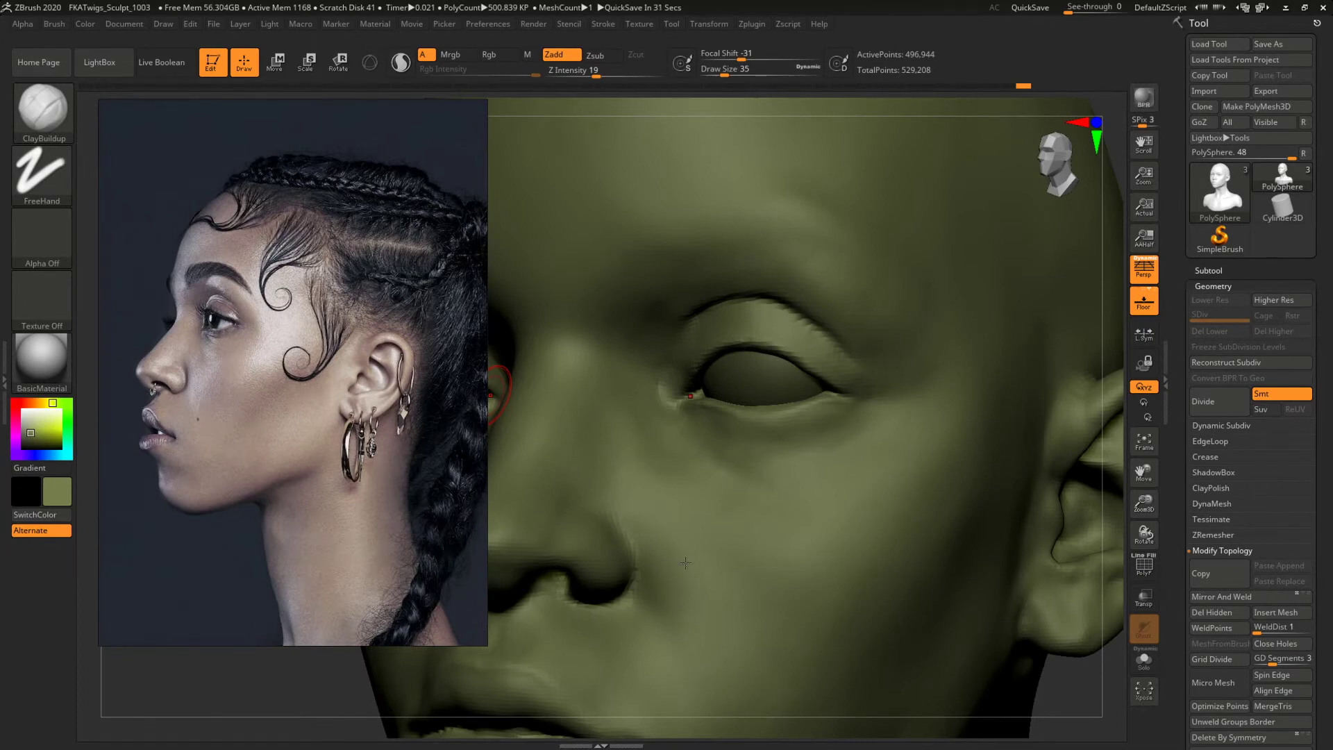
mouse_move(323, 691)
left_mouse_down()
mouse_move(598, 382)
mouse_move(614, 386)
left_mouse_up()
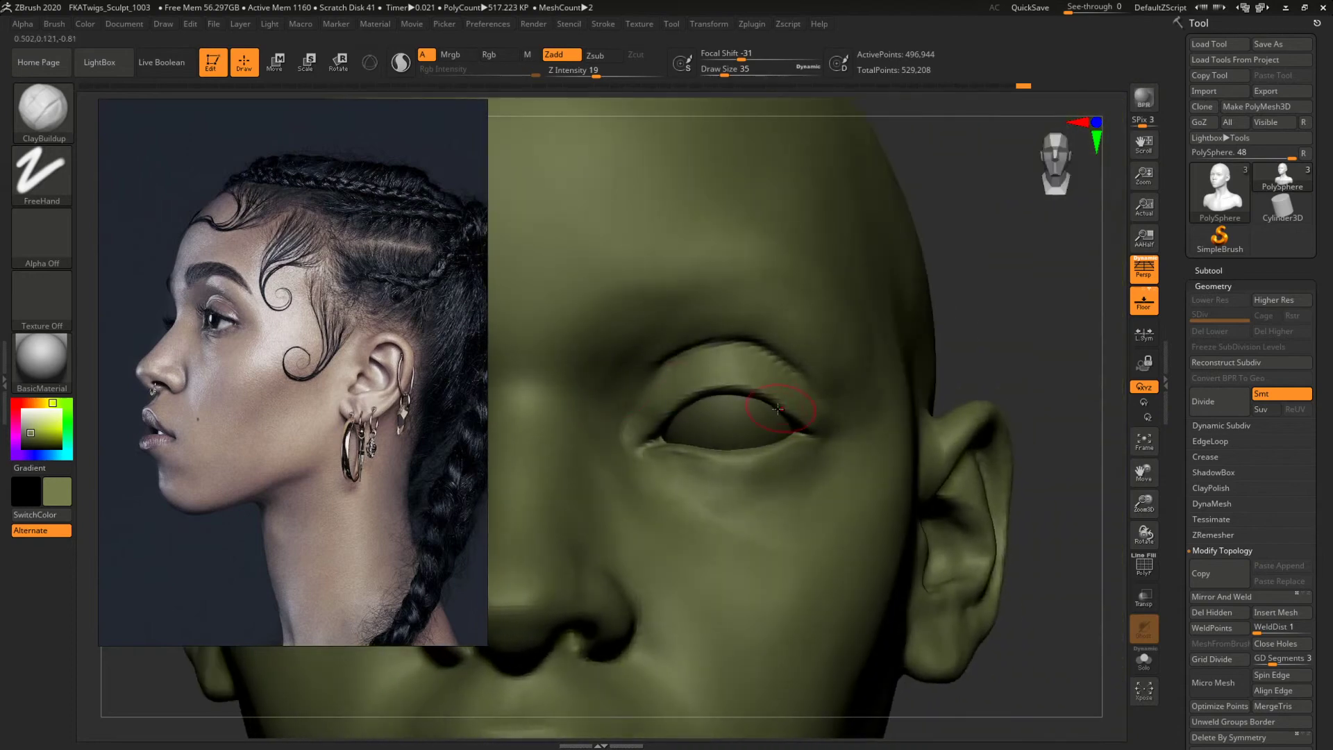
key("b")
key("d")
key("s")
left_click_drag(955, 302, 1062, 295)
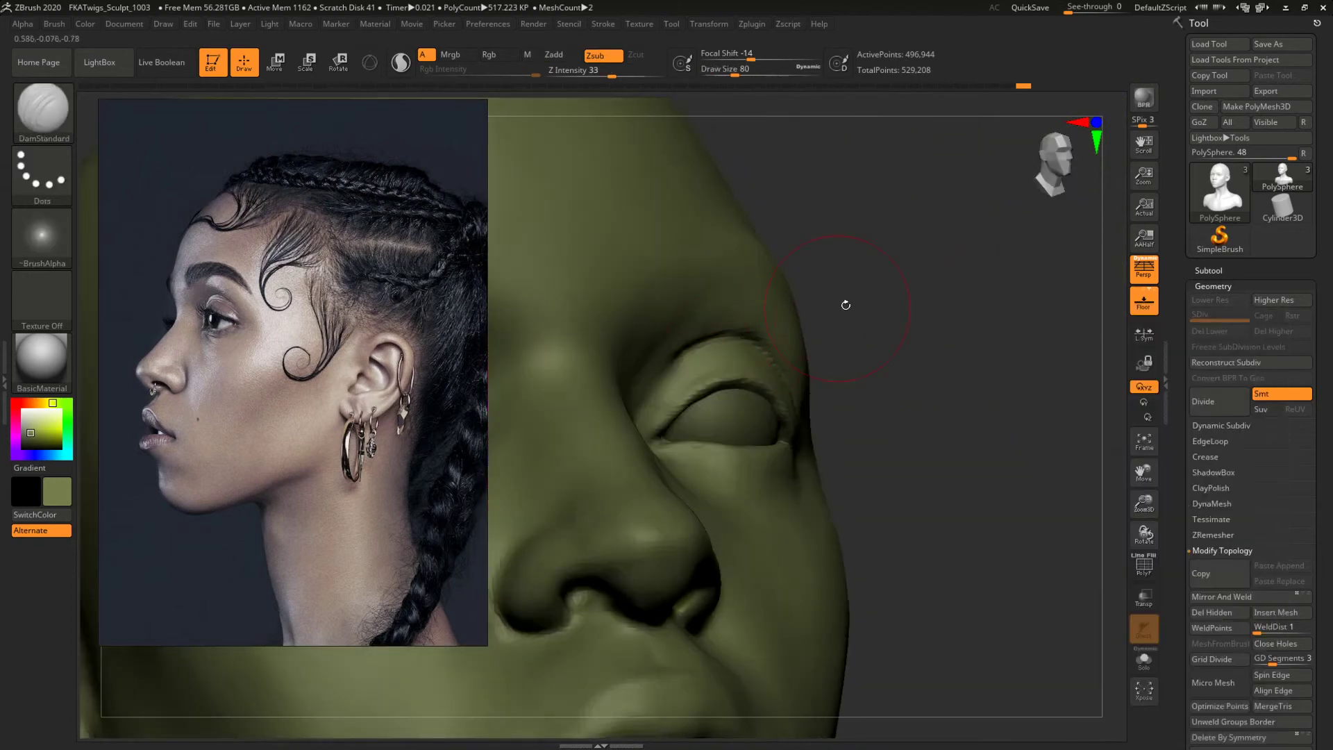
left_click_drag(845, 304, 806, 313)
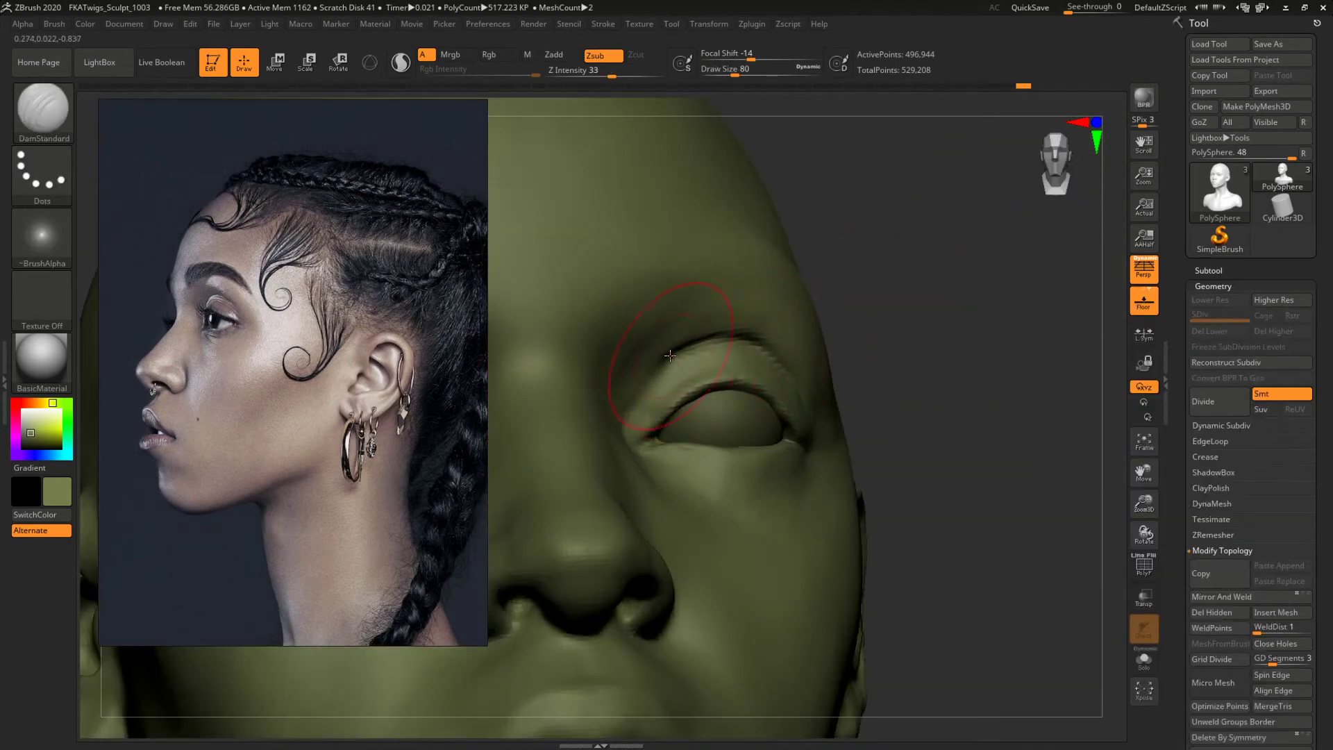
left_click_drag(670, 356, 720, 340)
left_click_drag(857, 339, 761, 350)
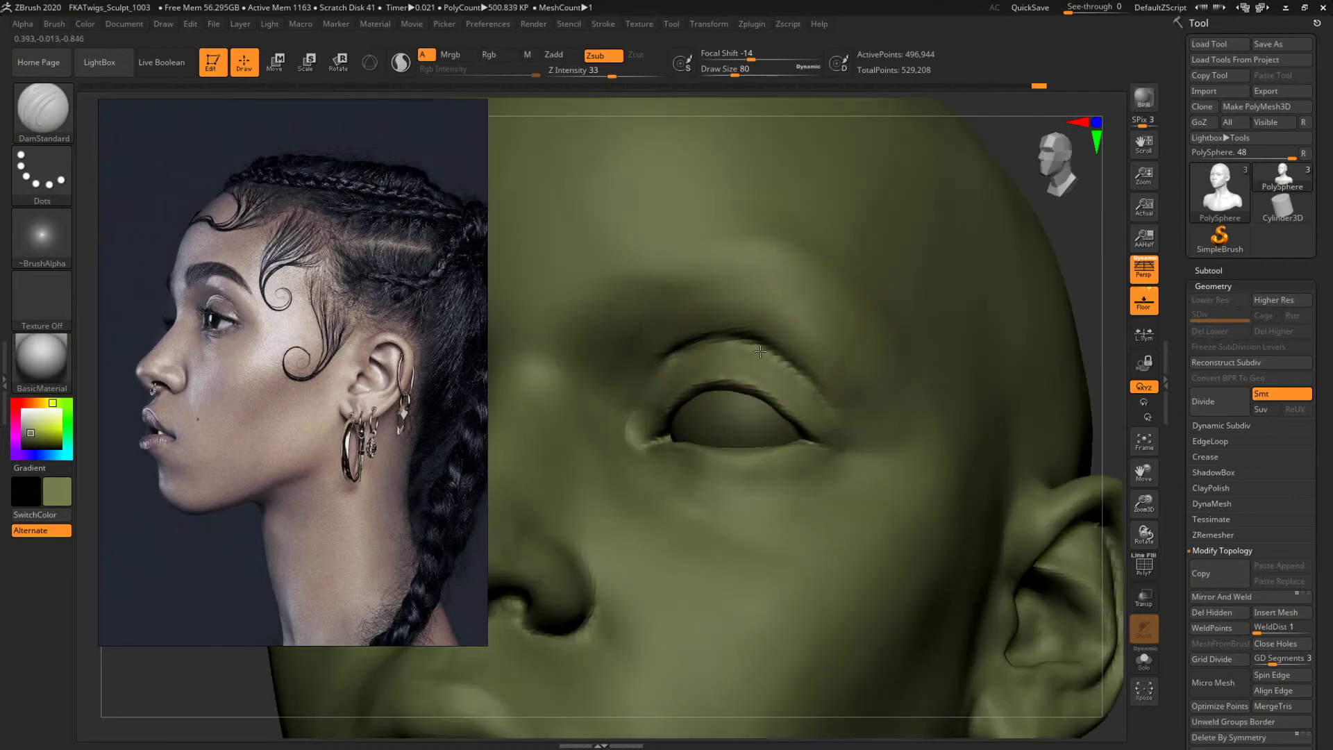
Reshape the outer eye area from the side view with the Move brush at a draw size of 101.
mouse_move(1082, 268)
left_mouse_down()
mouse_move(1115, 277)
mouse_move(1040, 275)
mouse_move(984, 346)
mouse_move(962, 348)
mouse_move(959, 334)
mouse_move(1125, 601)
left_mouse_up()
left_click_drag(1124, 395, 1065, 387)
key("b")
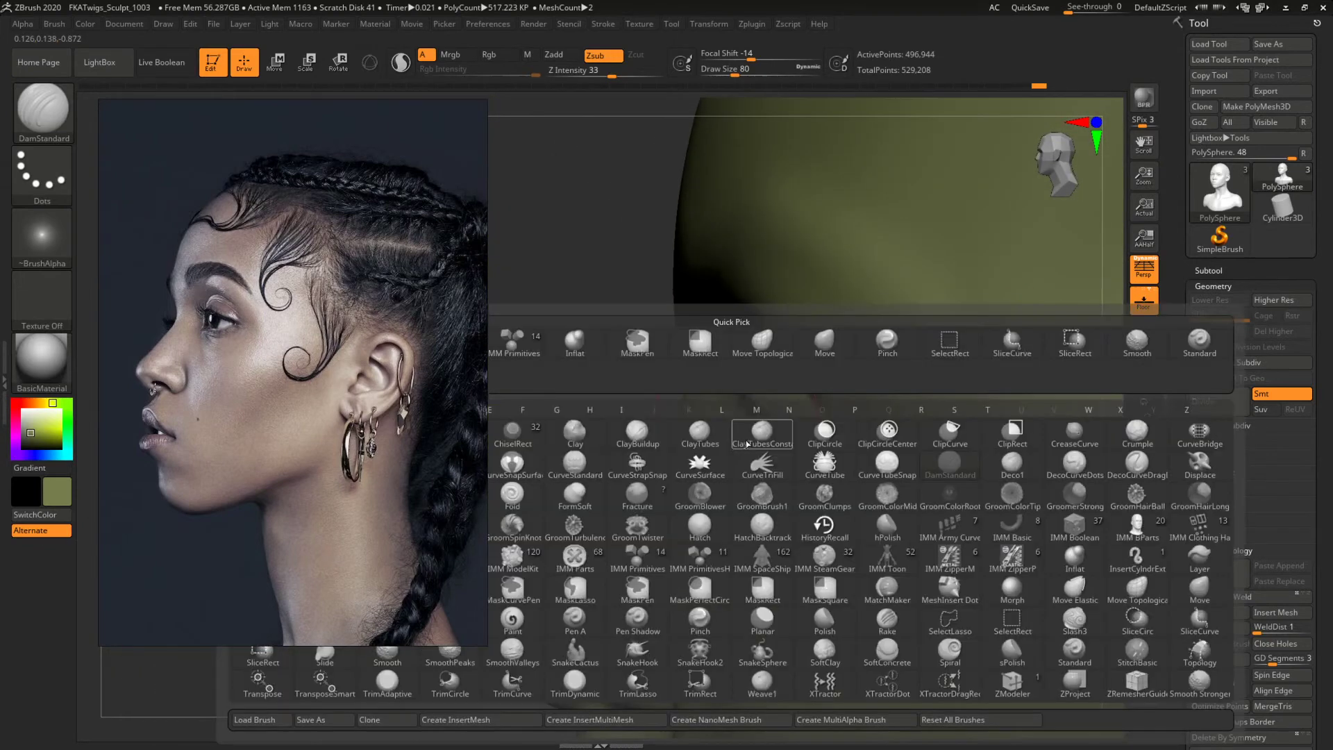
key("m")
key("v")
key("space")
mouse_move(791, 408)
left_mouse_down()
mouse_move(774, 409)
mouse_move(790, 418)
left_mouse_up()
key("space")
left_click_drag(783, 429, 779, 422)
left_click_drag(620, 396, 601, 329, "alt")
key("space")
left_click_drag(792, 393, 794, 394)
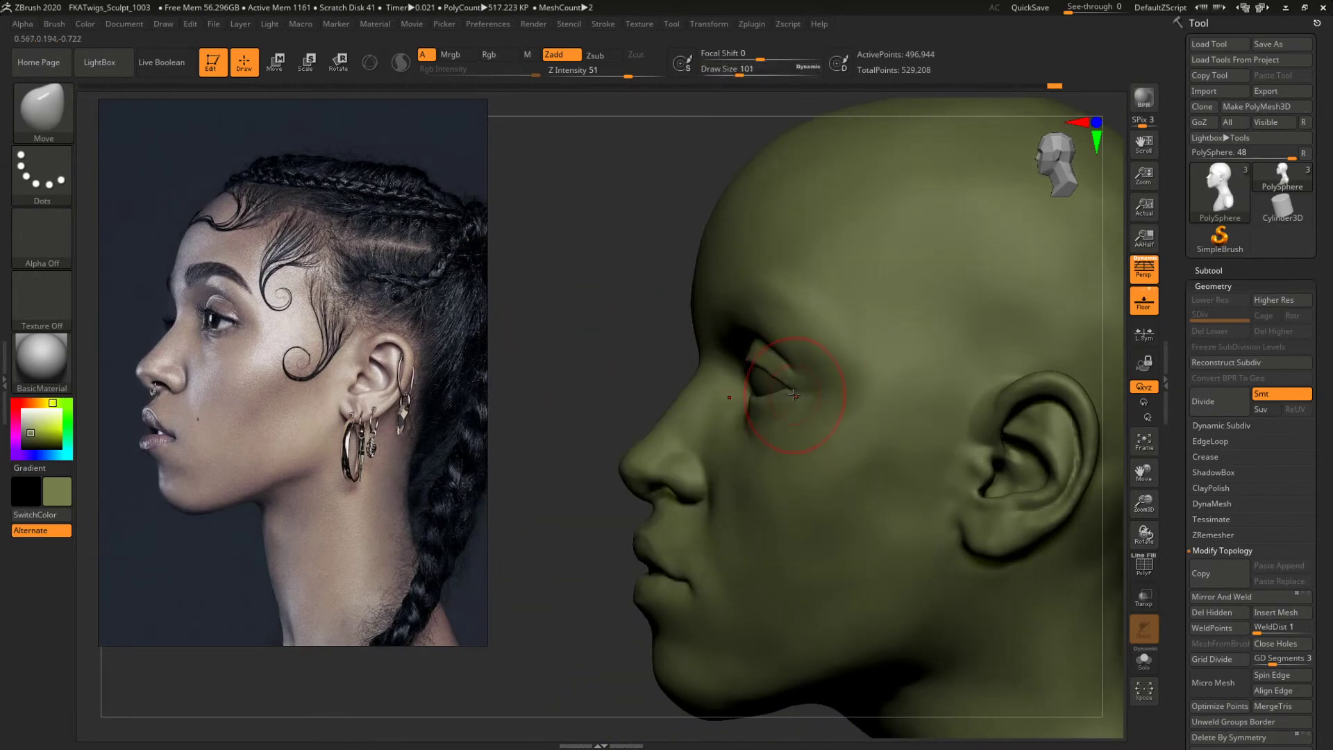
Adjust the eyelids and outer eye corner with the Move brush at draw sizes of 56 and 41.
left_click_drag(603, 347, 935, 404)
key("space")
left_click_drag(784, 359, 774, 358)
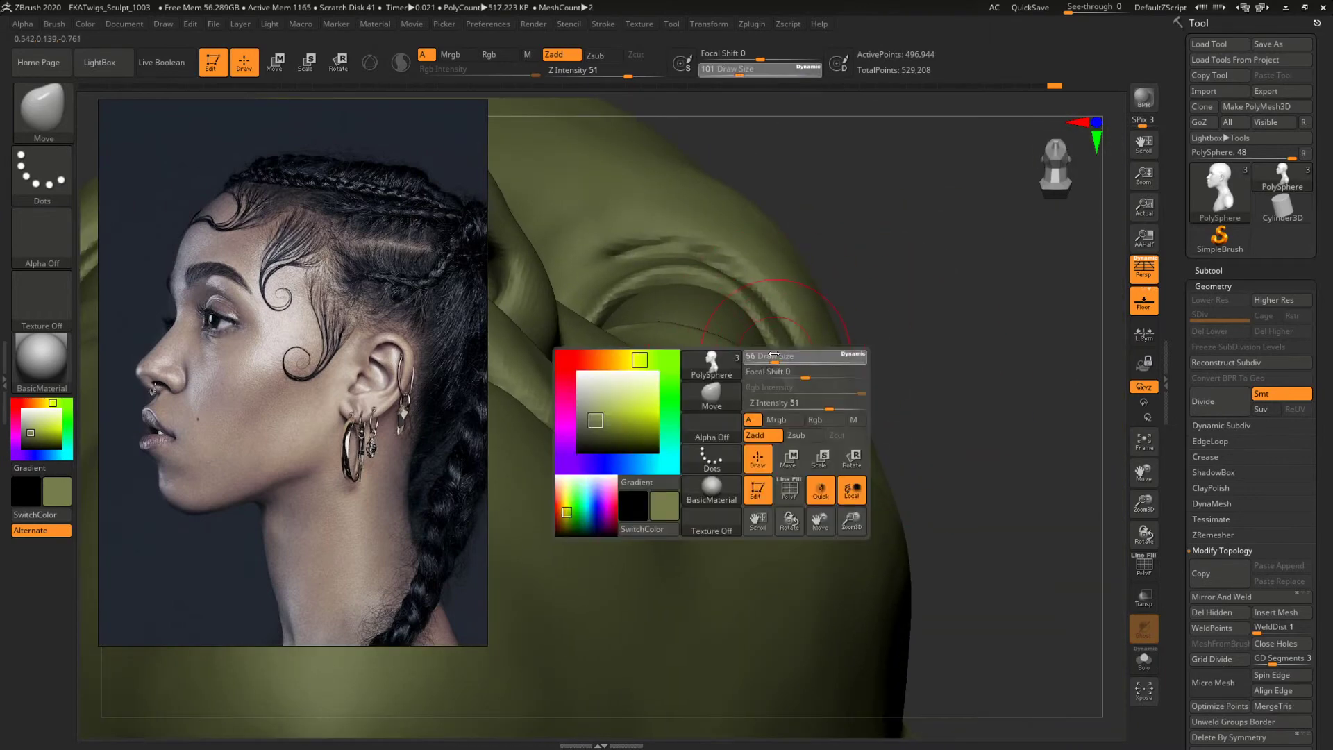
left_click_drag(917, 333, 896, 472)
key("space")
left_click_drag(770, 389, 762, 390)
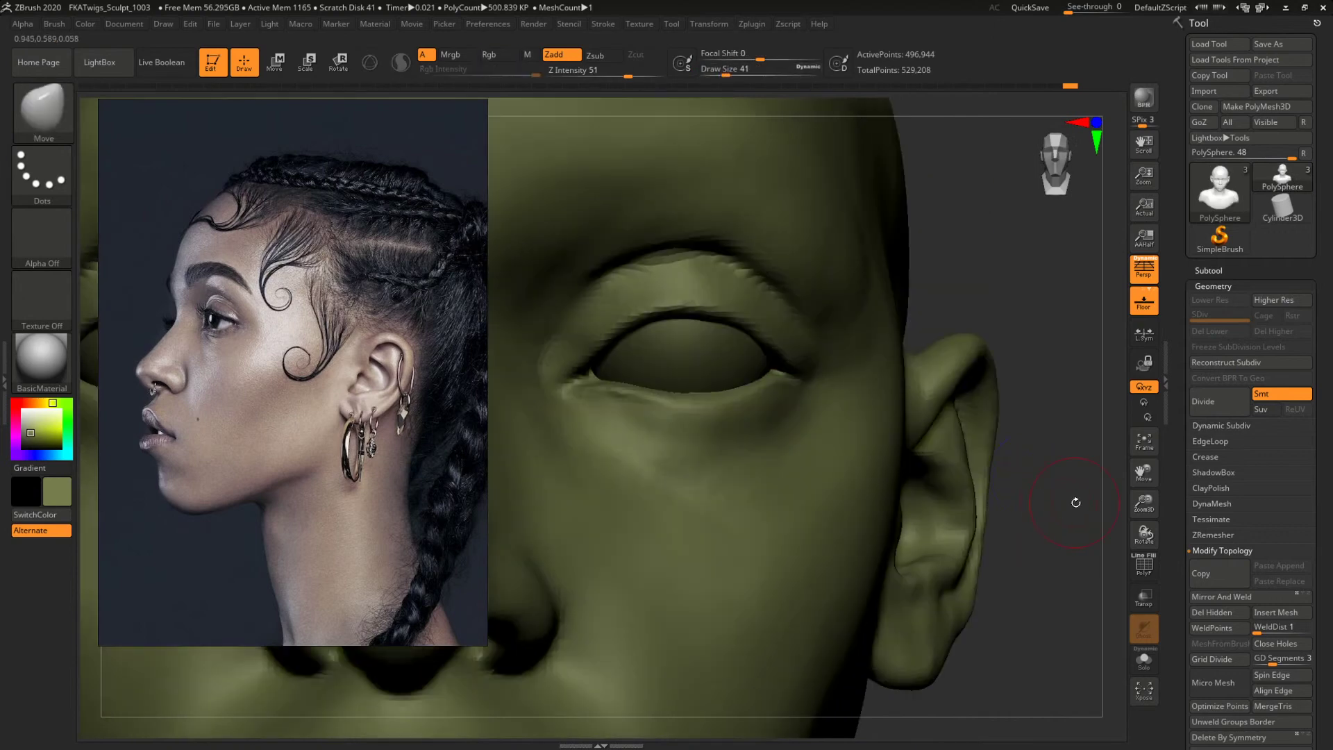
Softly build up the cheek with ClayBuildup at a Z intensity of 3 and a draw size of 120.
key("f")
mouse_move(1073, 499)
left_mouse_down()
mouse_move(917, 430)
mouse_move(966, 434)
mouse_move(980, 415)
mouse_move(971, 440)
mouse_move(950, 420)
mouse_move(1003, 476)
mouse_move(984, 476)
left_mouse_up()
key("b")
key("c")
key("b")
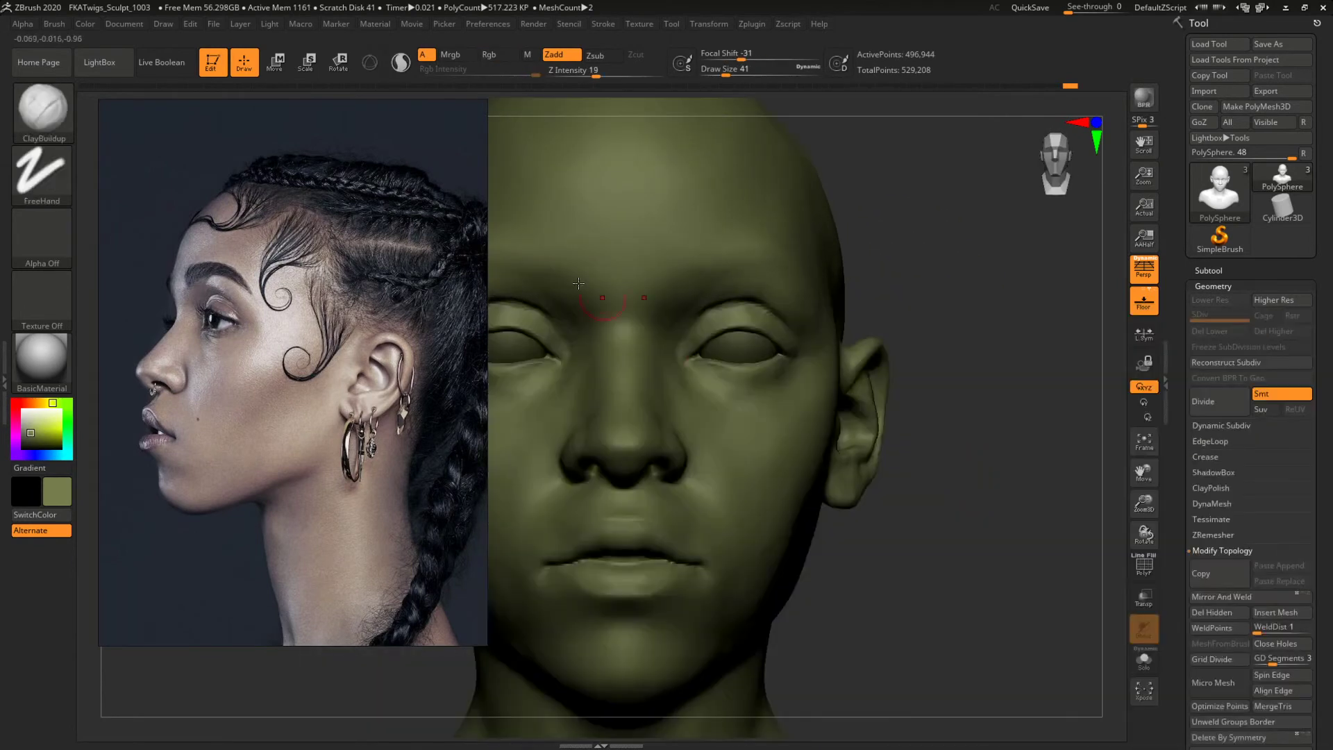
left_click_drag(572, 75, 566, 75)
left_click_drag(1016, 303, 962, 303)
left_click_drag(962, 304, 962, 208, "alt")
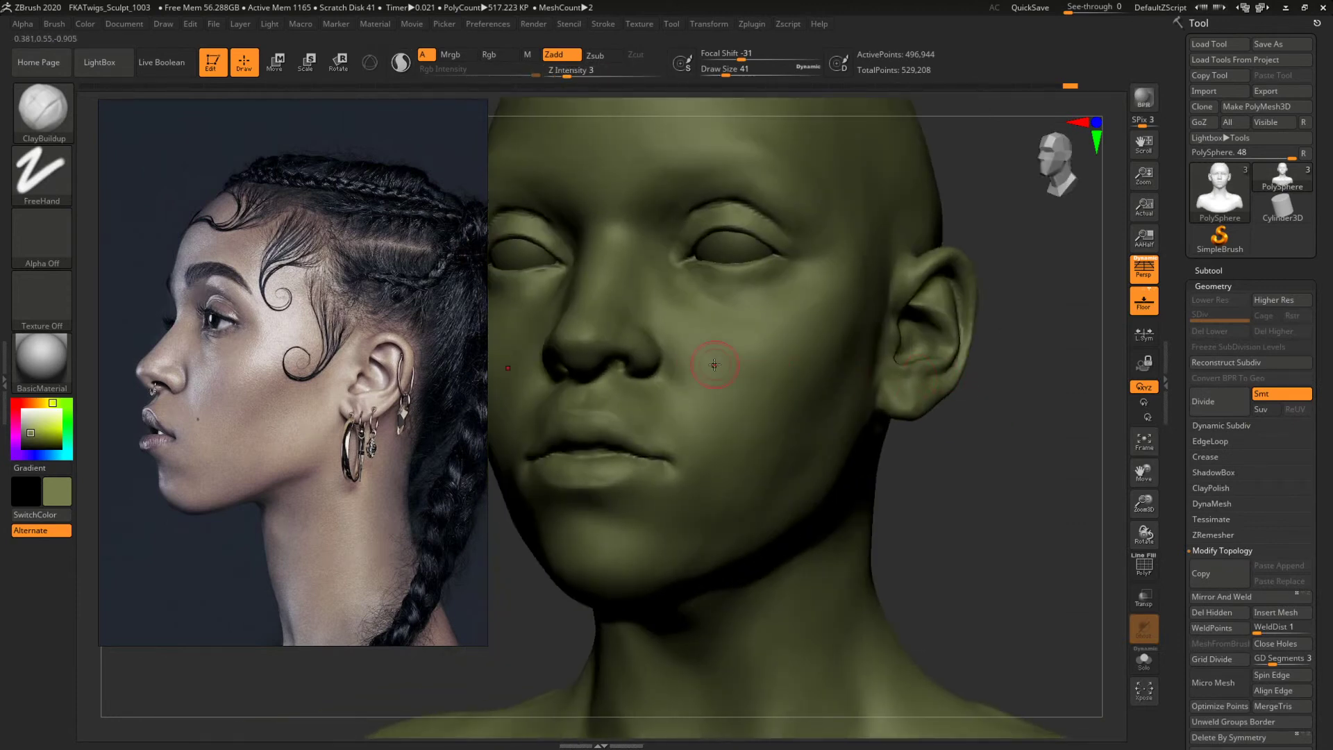
key("space")
left_click_drag(714, 364, 741, 390)
key("space")
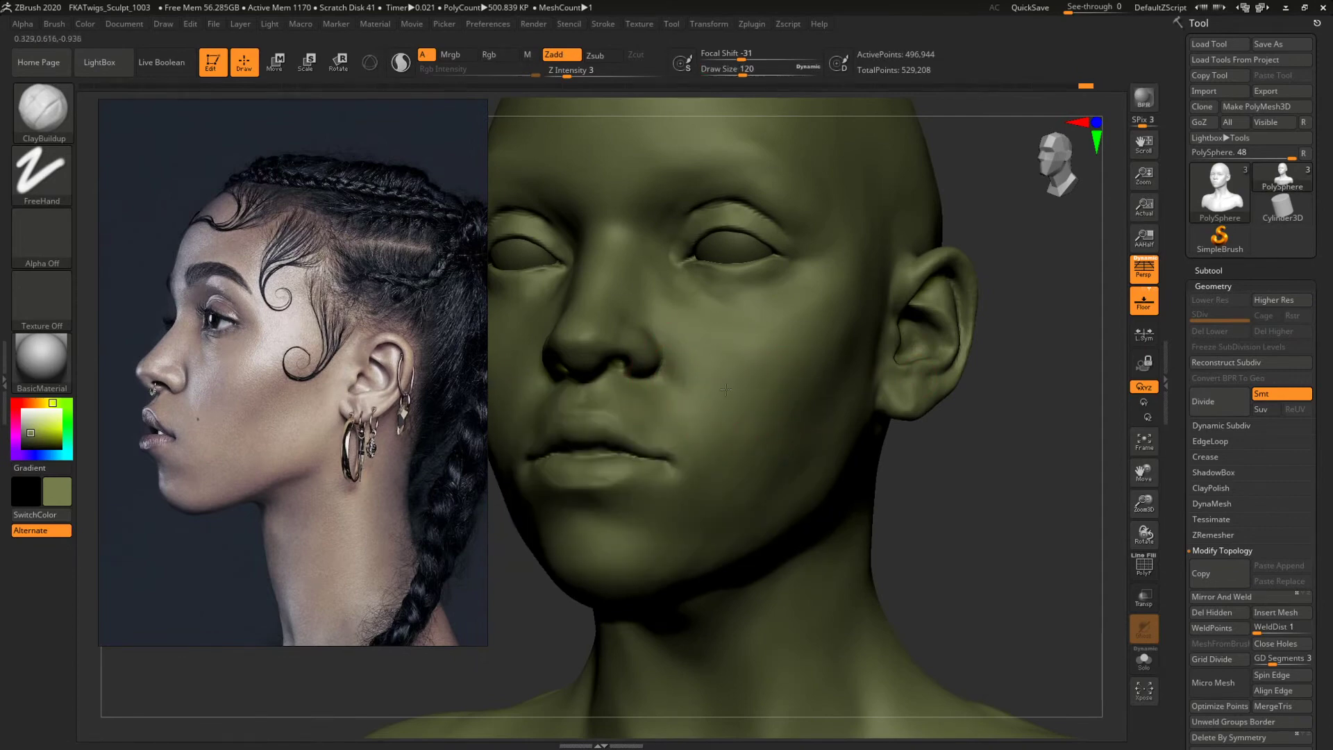
mouse_move(994, 512)
left_mouse_down("alt")
mouse_move(1014, 561)
mouse_move(941, 560)
mouse_move(989, 544)
mouse_move(1018, 493)
mouse_move(970, 491)
left_mouse_up("alt")
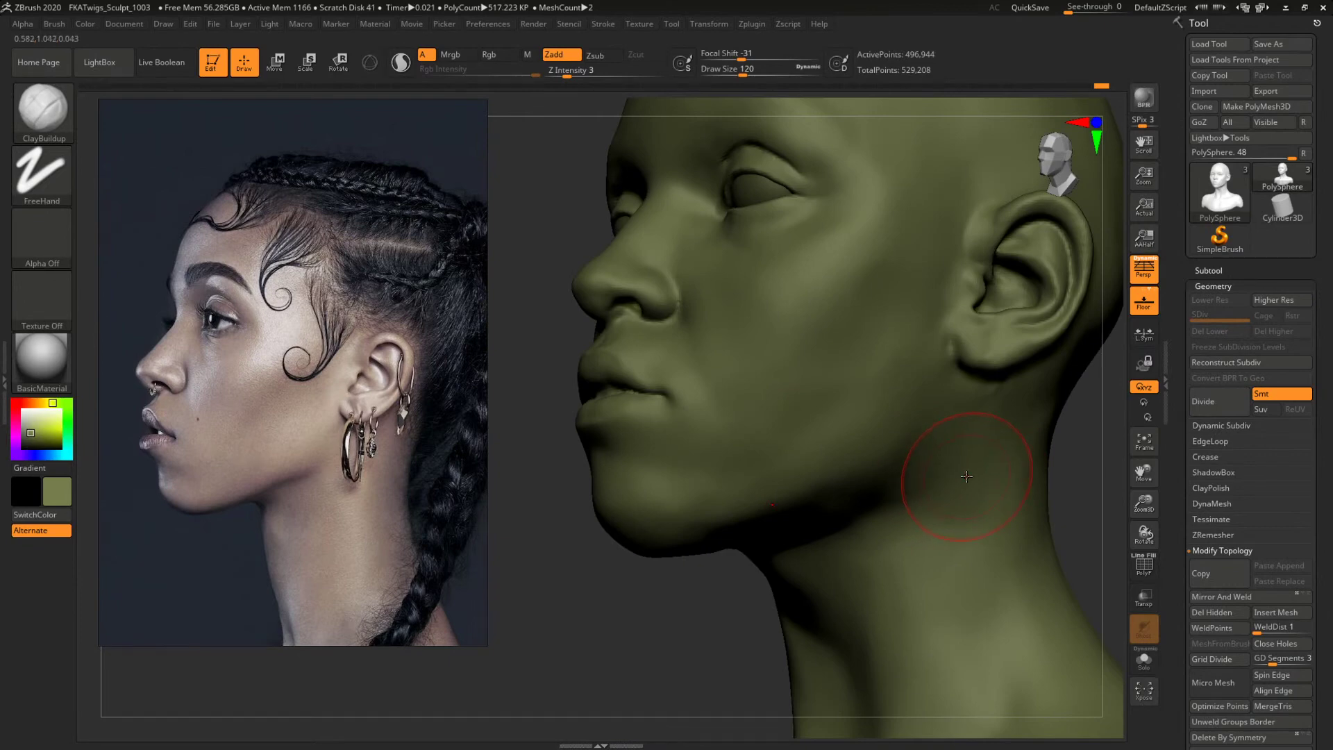
Define the corner of the mouth with DamStandard at a draw size of 44.
mouse_move(557, 337)
left_mouse_down()
mouse_move(925, 417)
mouse_move(985, 452)
mouse_move(967, 429)
mouse_move(1012, 487)
mouse_move(1044, 467)
mouse_move(1017, 440)
left_mouse_up()
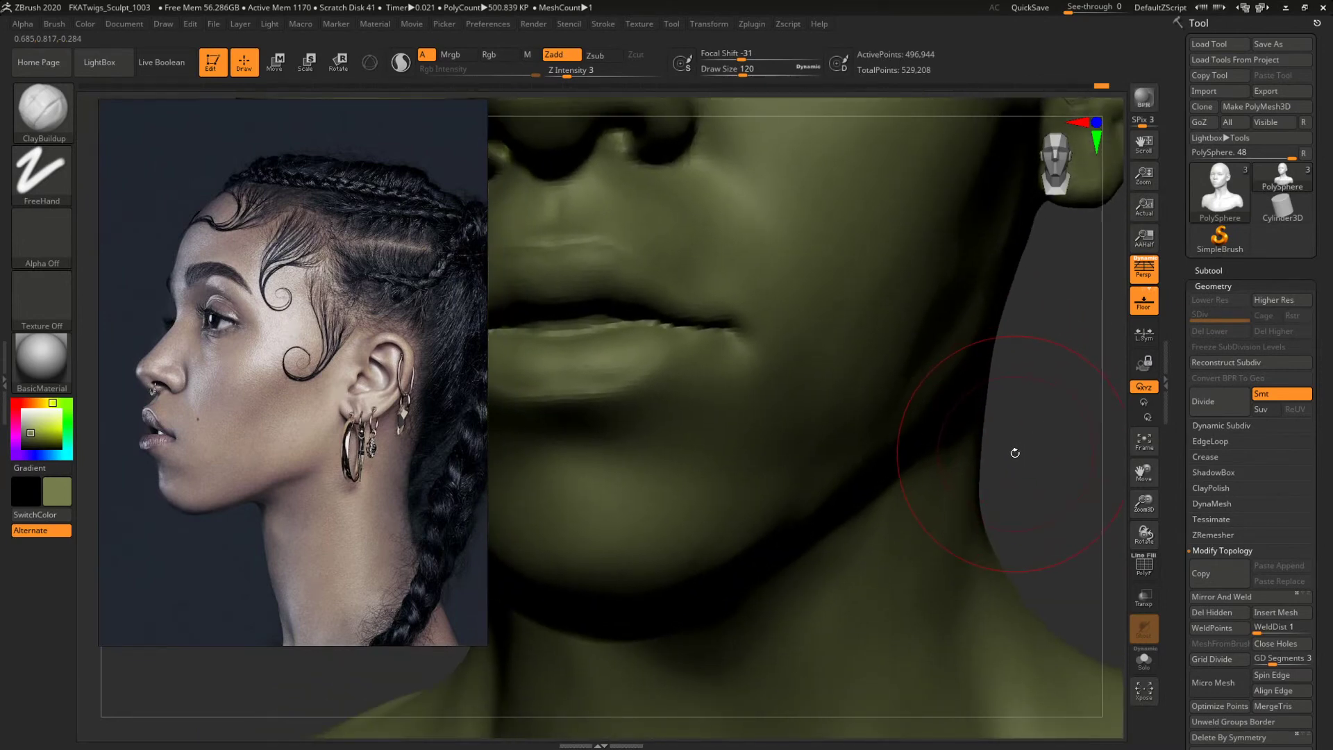
mouse_move(1062, 390)
left_mouse_down()
mouse_move(1050, 438)
mouse_move(1007, 444)
left_mouse_up()
key("b")
key("d")
key("s")
key("s")
left_click_drag(694, 398, 639, 411)
key("s")
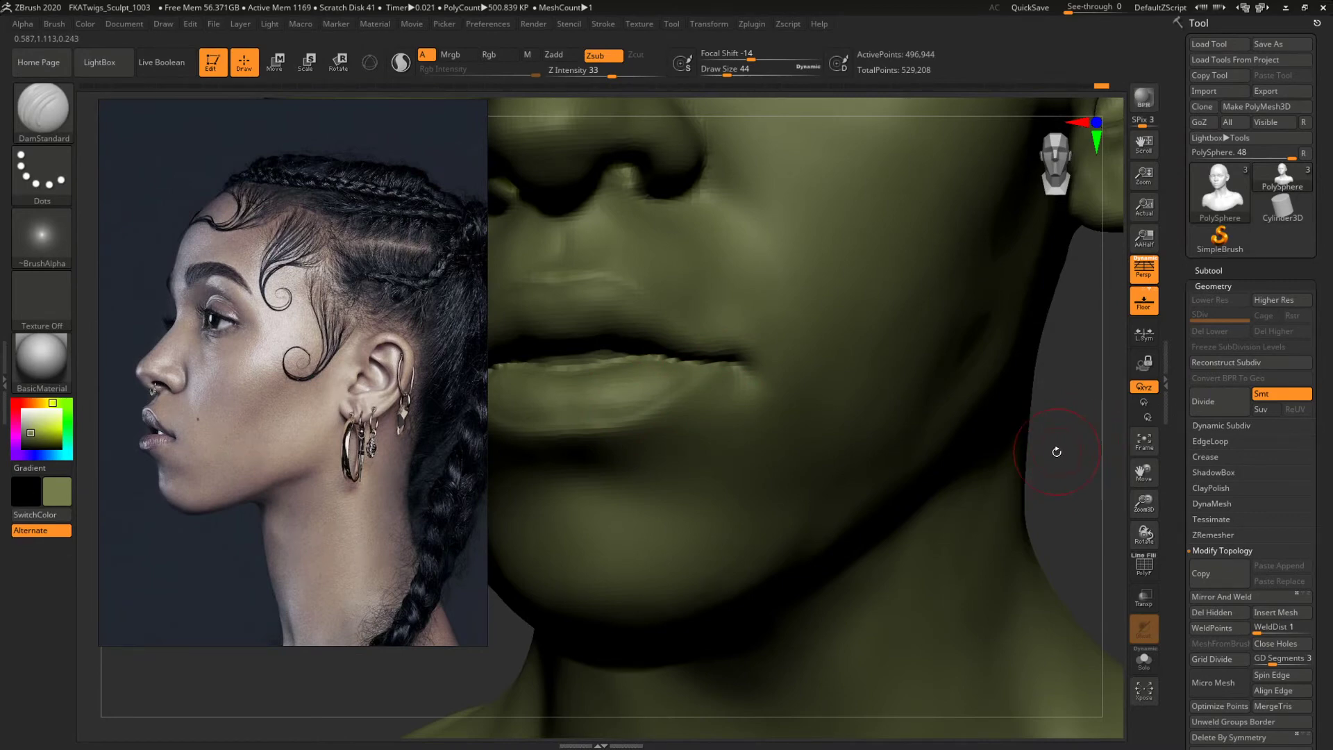
mouse_move(1057, 452)
left_mouse_down("alt")
mouse_move(1074, 459)
mouse_move(919, 399)
mouse_move(940, 407)
mouse_move(925, 403)
mouse_move(947, 501)
mouse_move(952, 461)
mouse_move(892, 423)
left_mouse_up("alt")
Try to build up the area below the inner eye corner with ClayBuildup at a draw size of 59.
key("b")
key("c")
key("b")
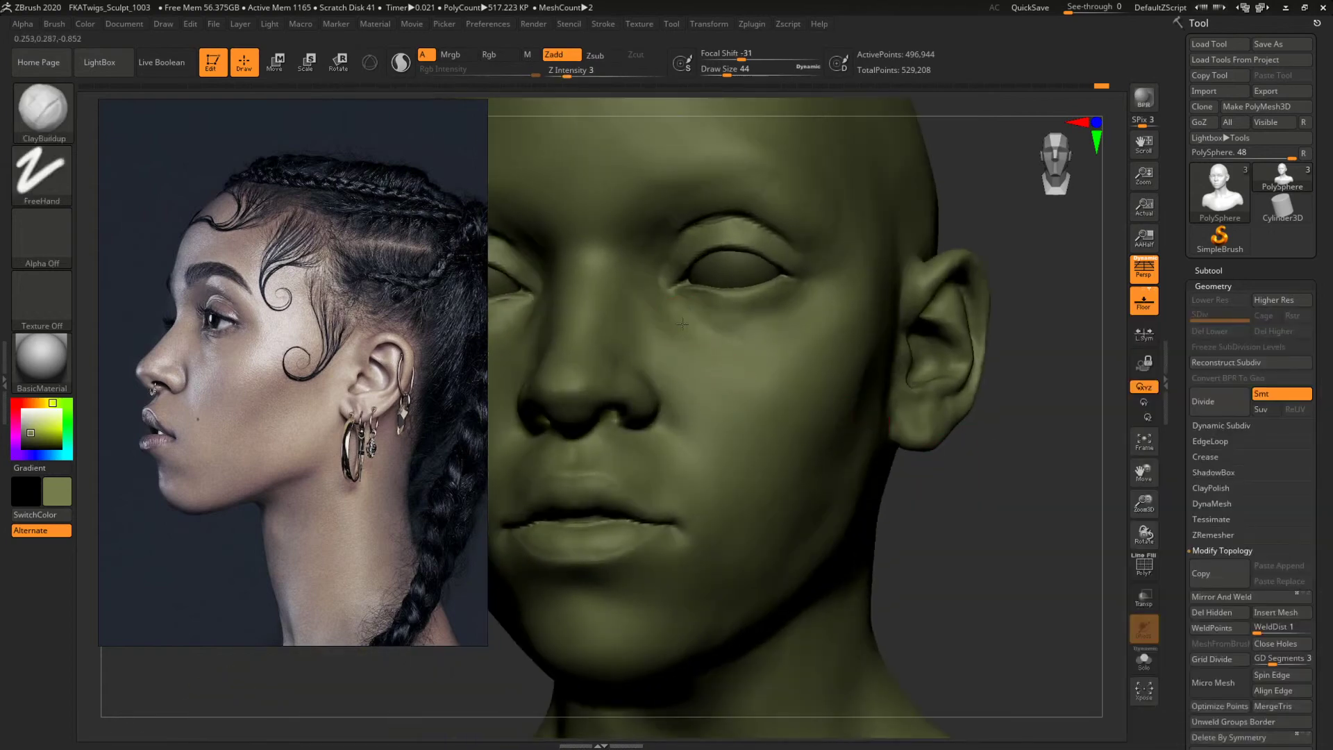
key("space")
left_click_drag(706, 321, 681, 315)
key("ctrl+z")
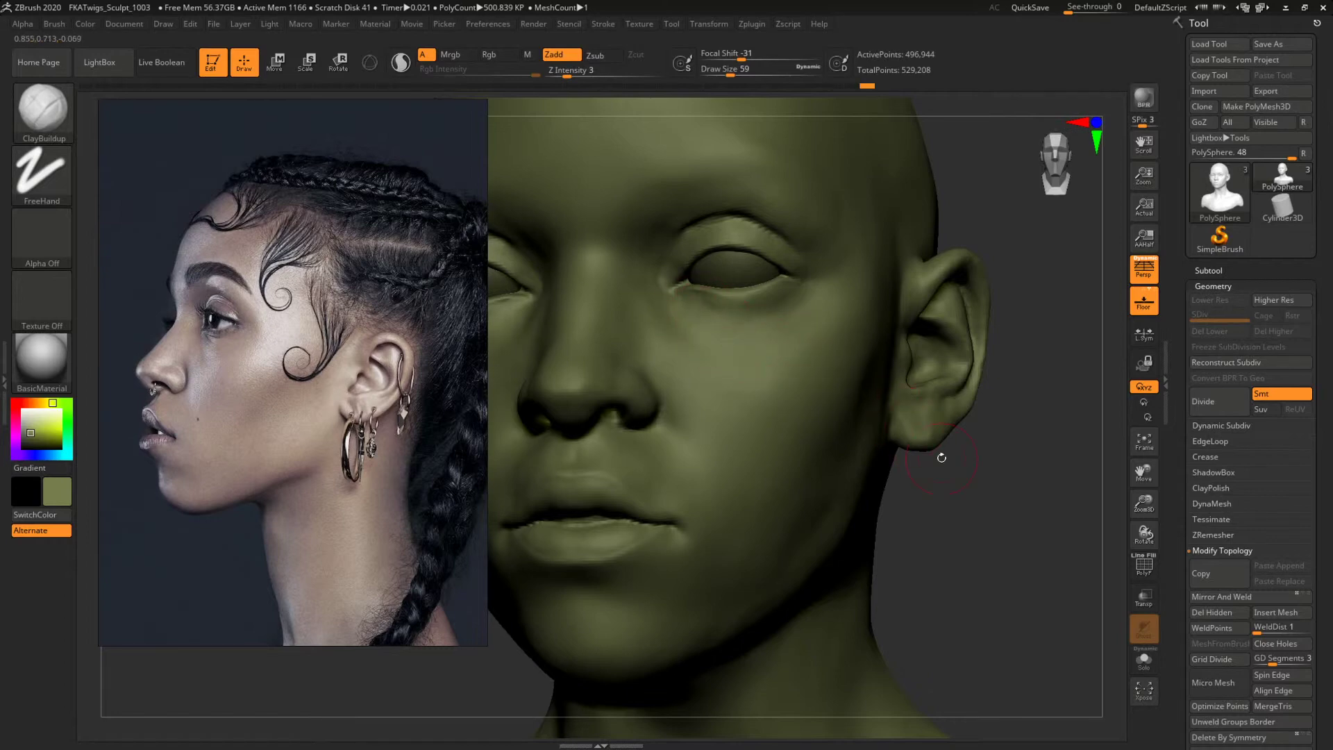
Examine the sculpted eye and under-eye area against a close-up of the same eye in the front-facing reference photo.
left_click_drag(941, 456, 997, 470)
key("f")
mouse_move(910, 419)
left_mouse_down()
mouse_move(884, 408)
mouse_move(910, 407)
mouse_move(898, 401)
mouse_move(1066, 596)
mouse_move(988, 519)
mouse_move(1024, 497)
left_mouse_up()
left_click_drag(1066, 414, 1089, 456, "alt")
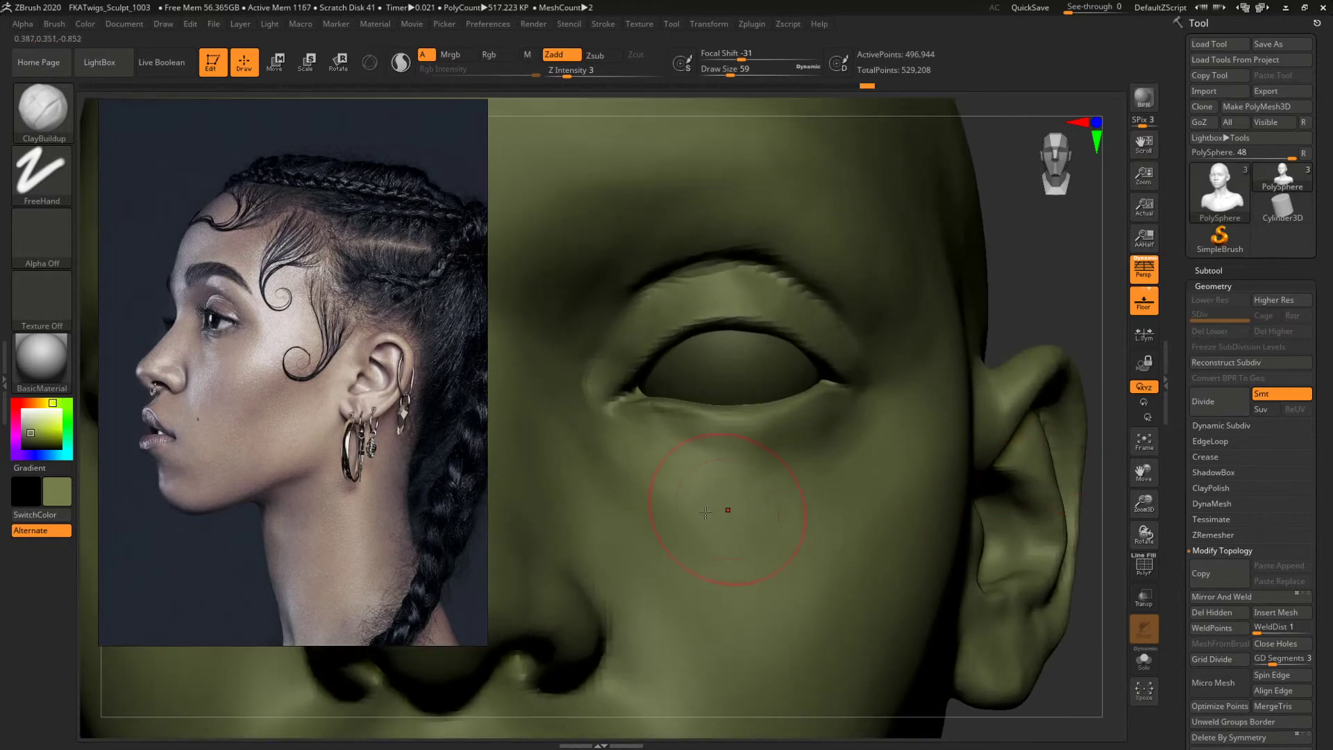
scroll(310, 228, "down", 5)
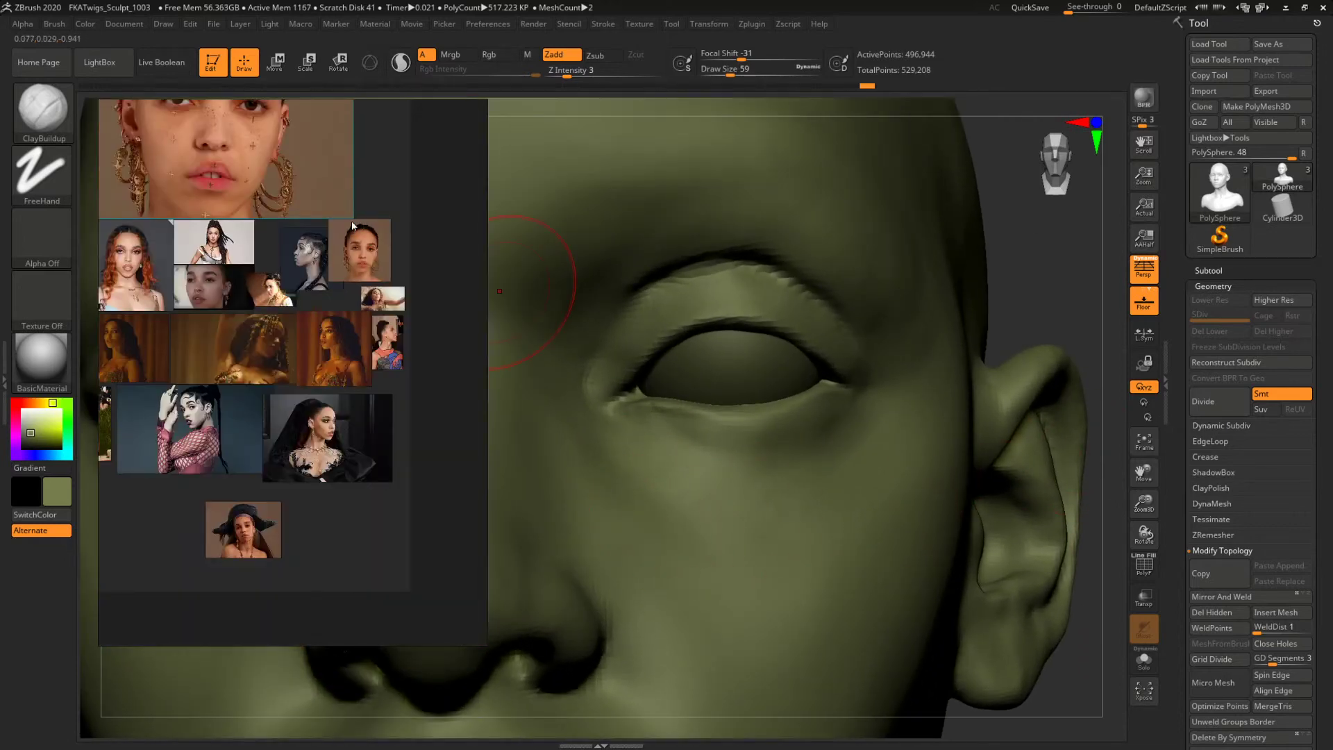
scroll(353, 226, "up", 10)
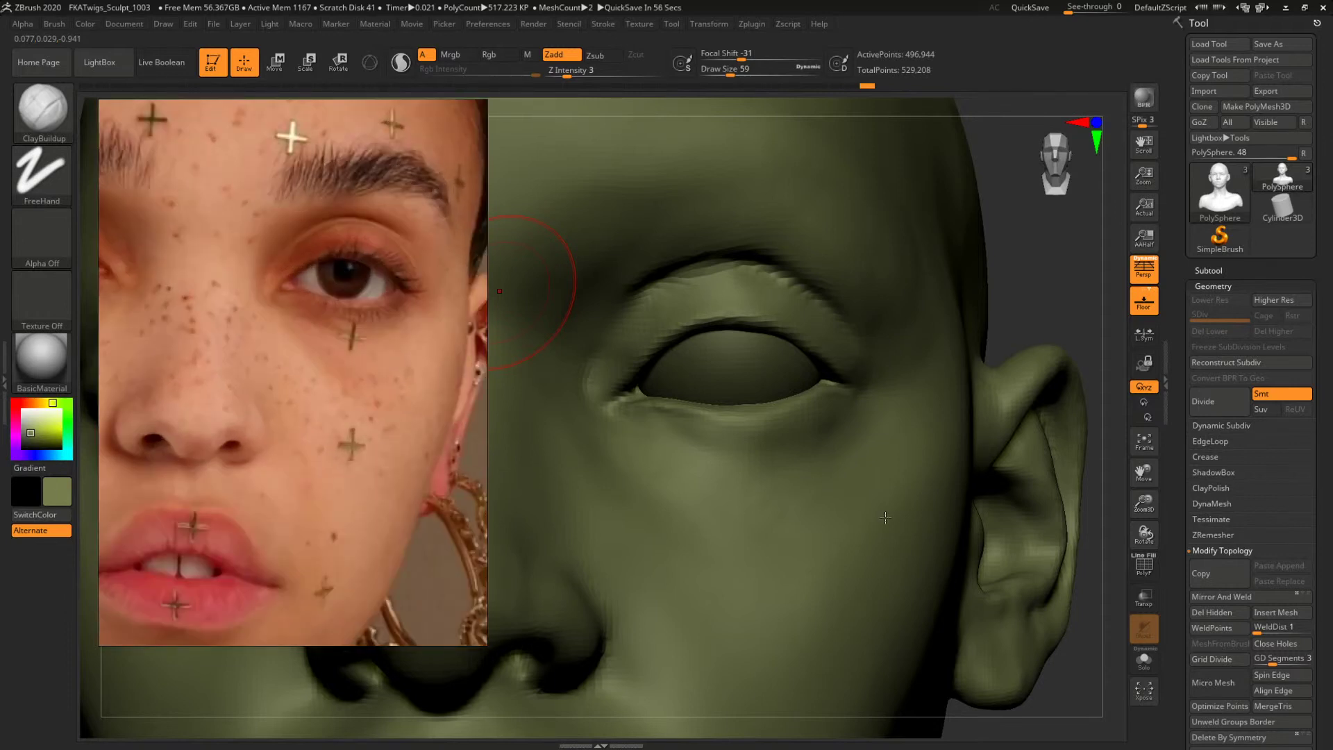
scroll(280, 325, "down", 5)
scroll(321, 386, "up", 10)
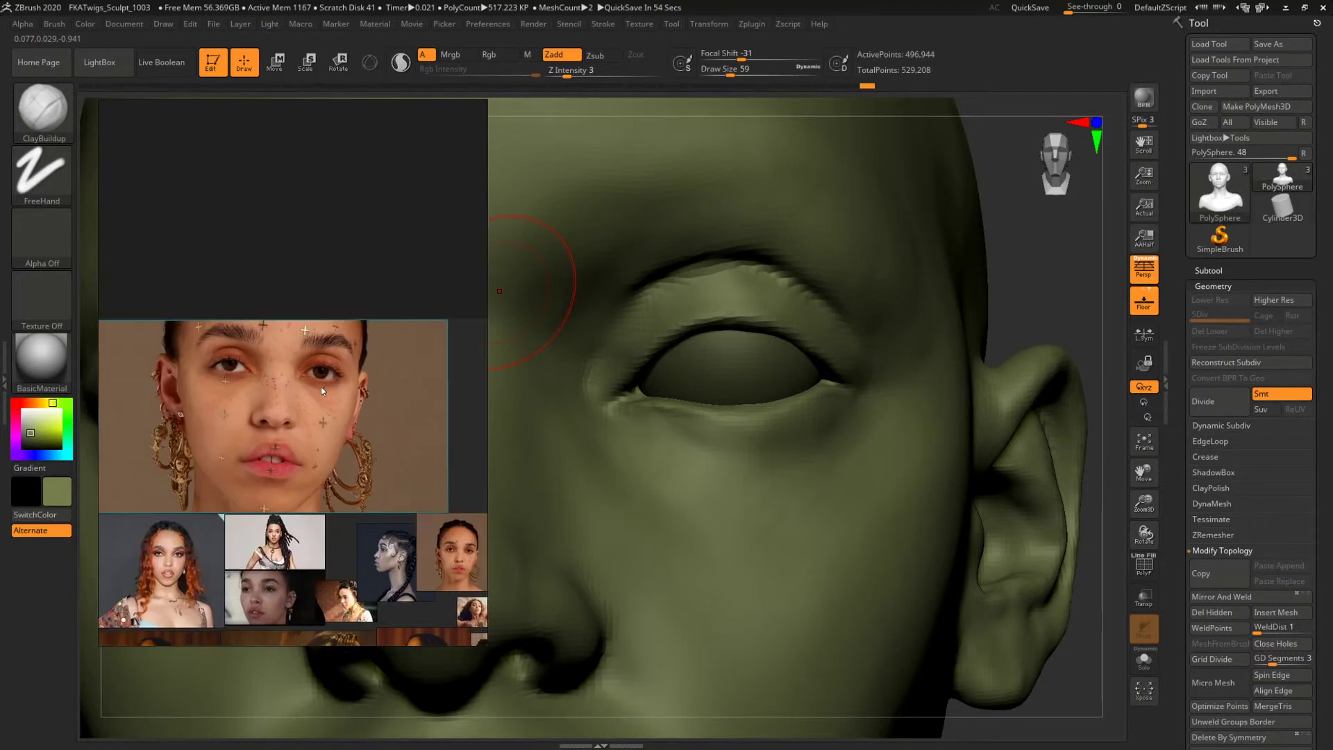
scroll(324, 386, "down", 2)
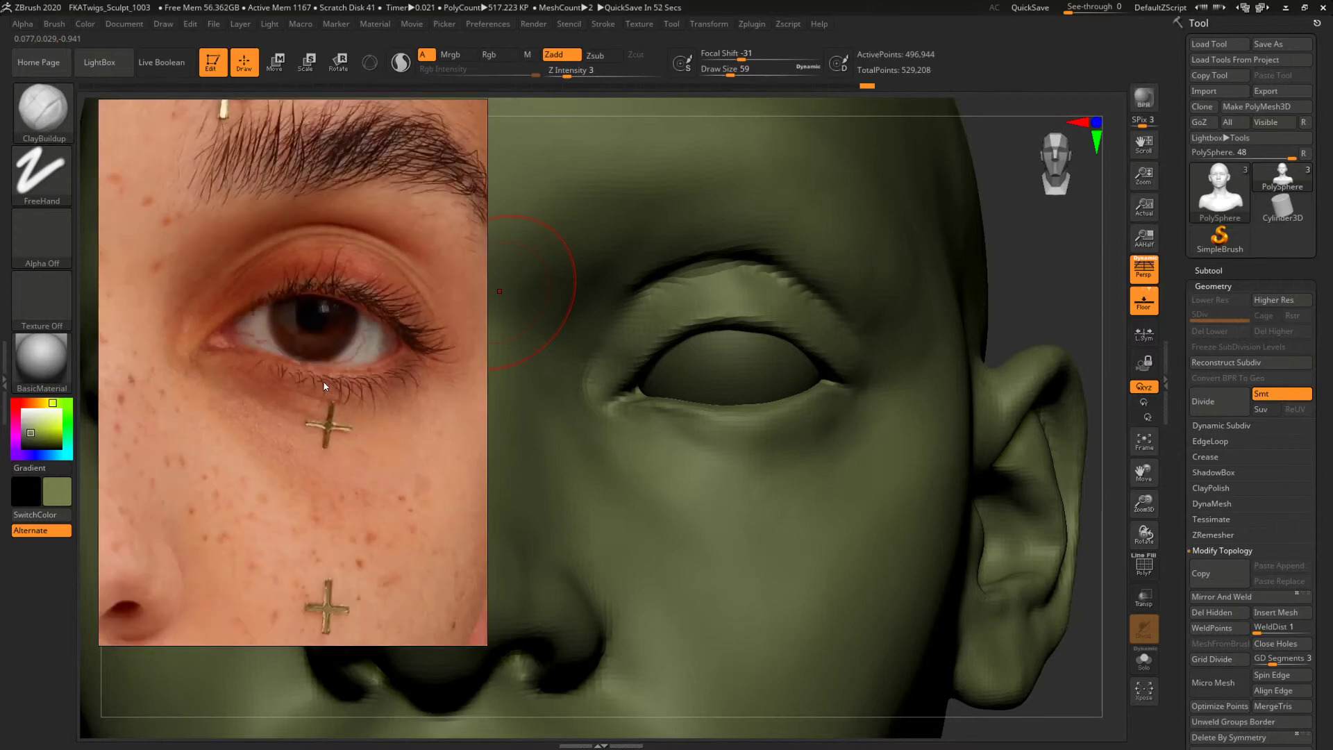
Try to define the eyelid creases around the eye with DamStandard at a draw size of 27.
mouse_move(530, 312)
right_mouse_down()
mouse_move(1012, 289)
mouse_move(948, 284)
right_mouse_up()
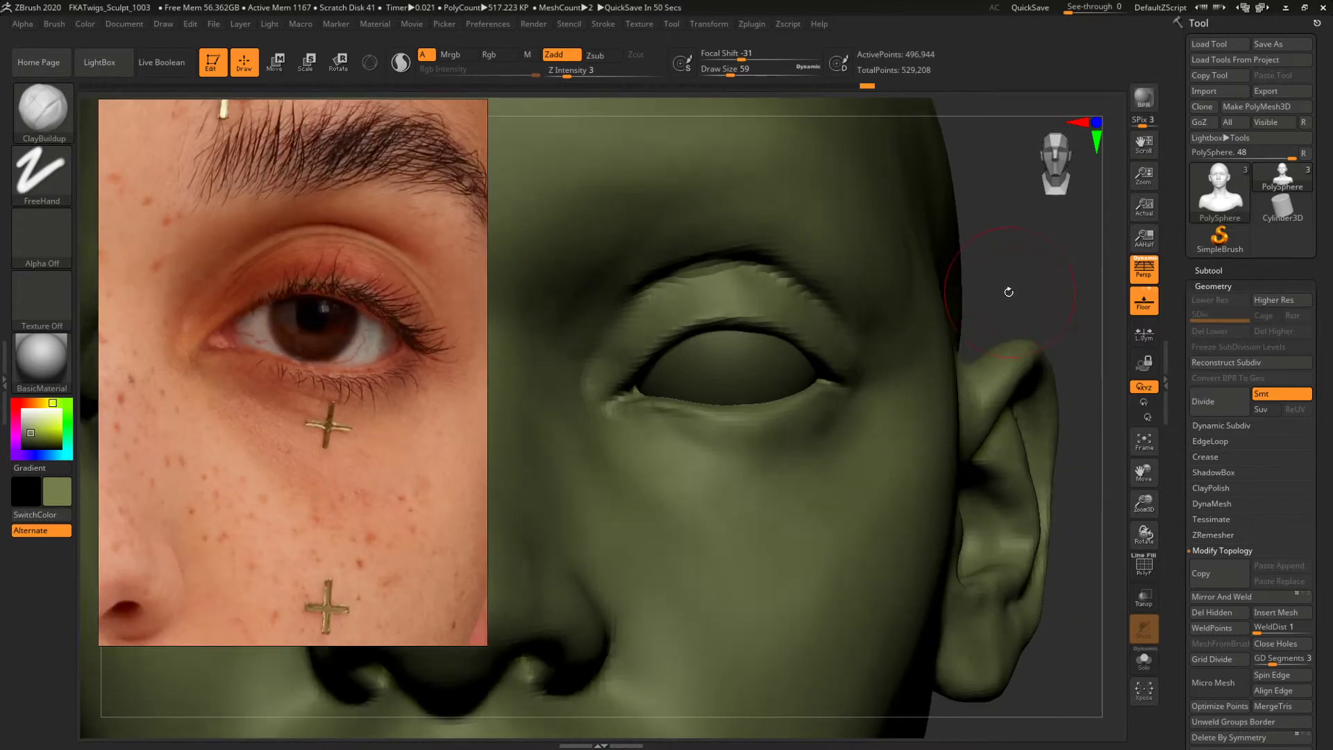
key("b")
key("d")
key("s")
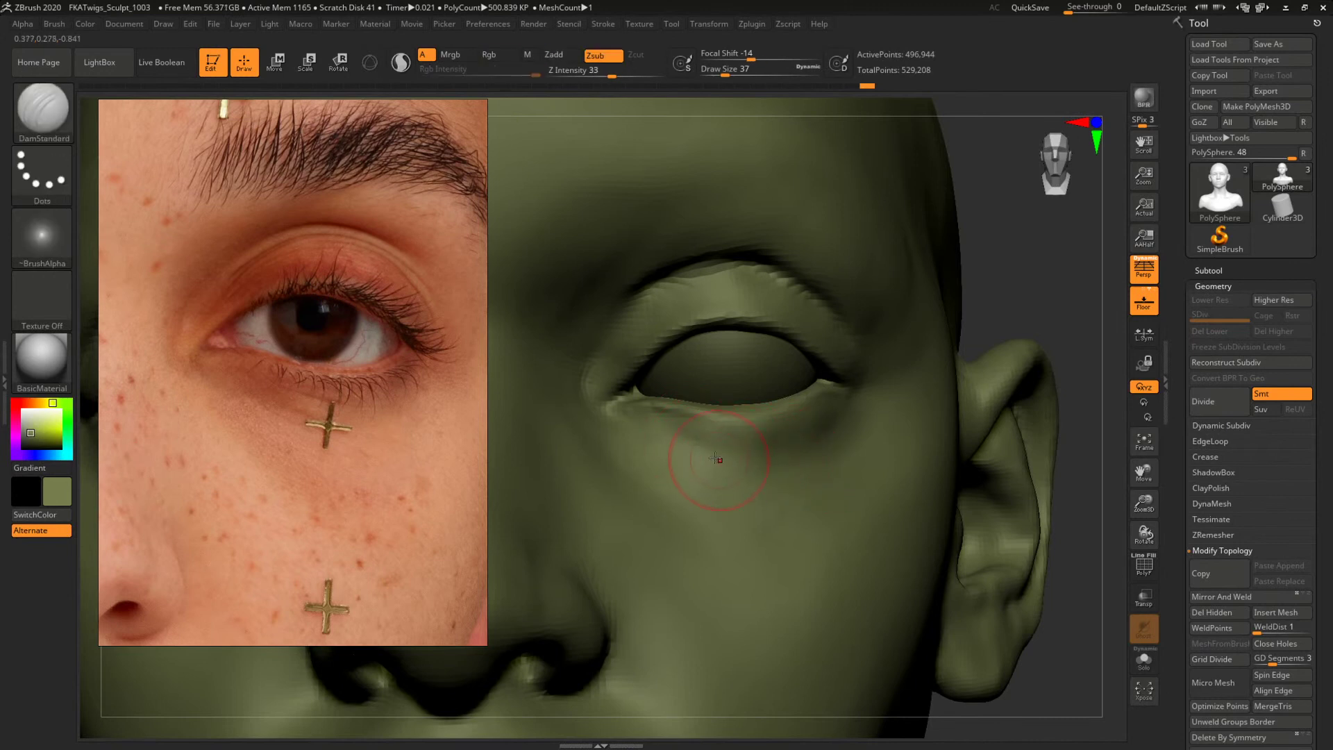
key("space")
left_click_drag(734, 452, 716, 452)
left_click_drag(1022, 278, 1008, 324, "alt")
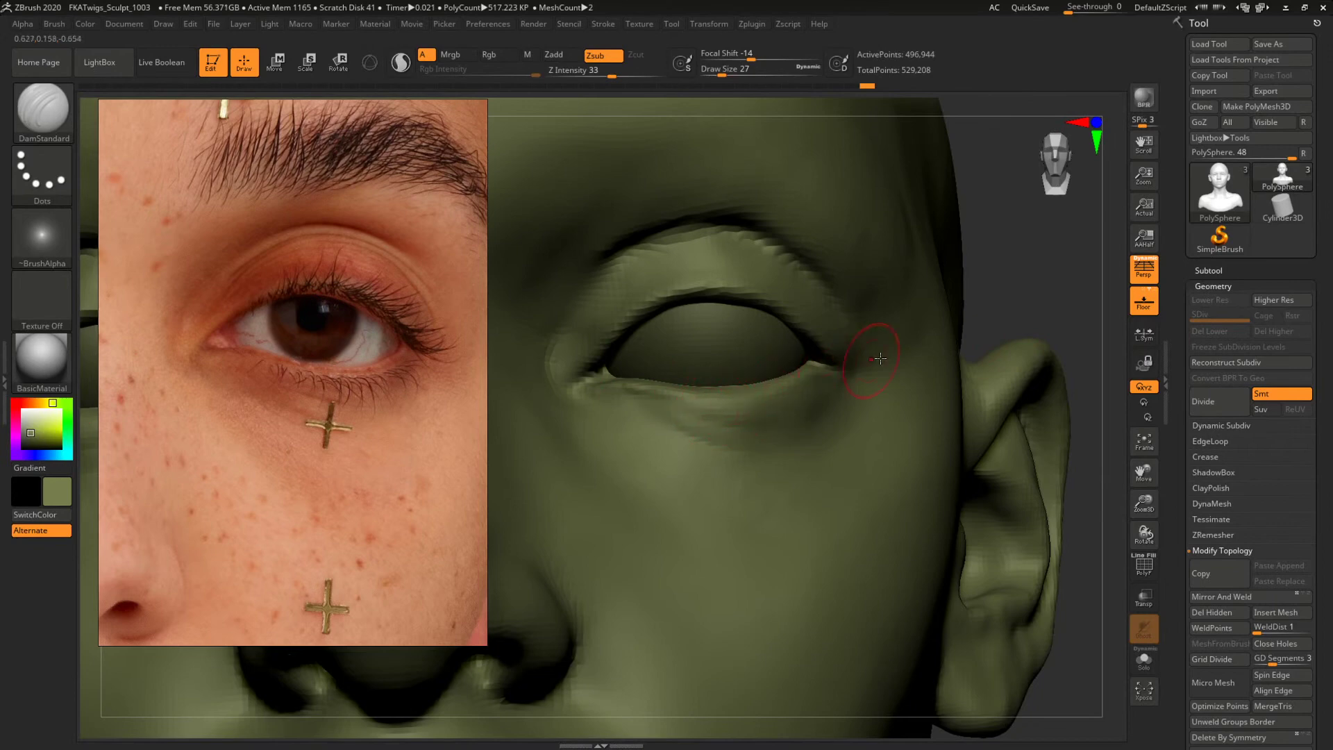
left_click_drag(1015, 292, 1002, 299)
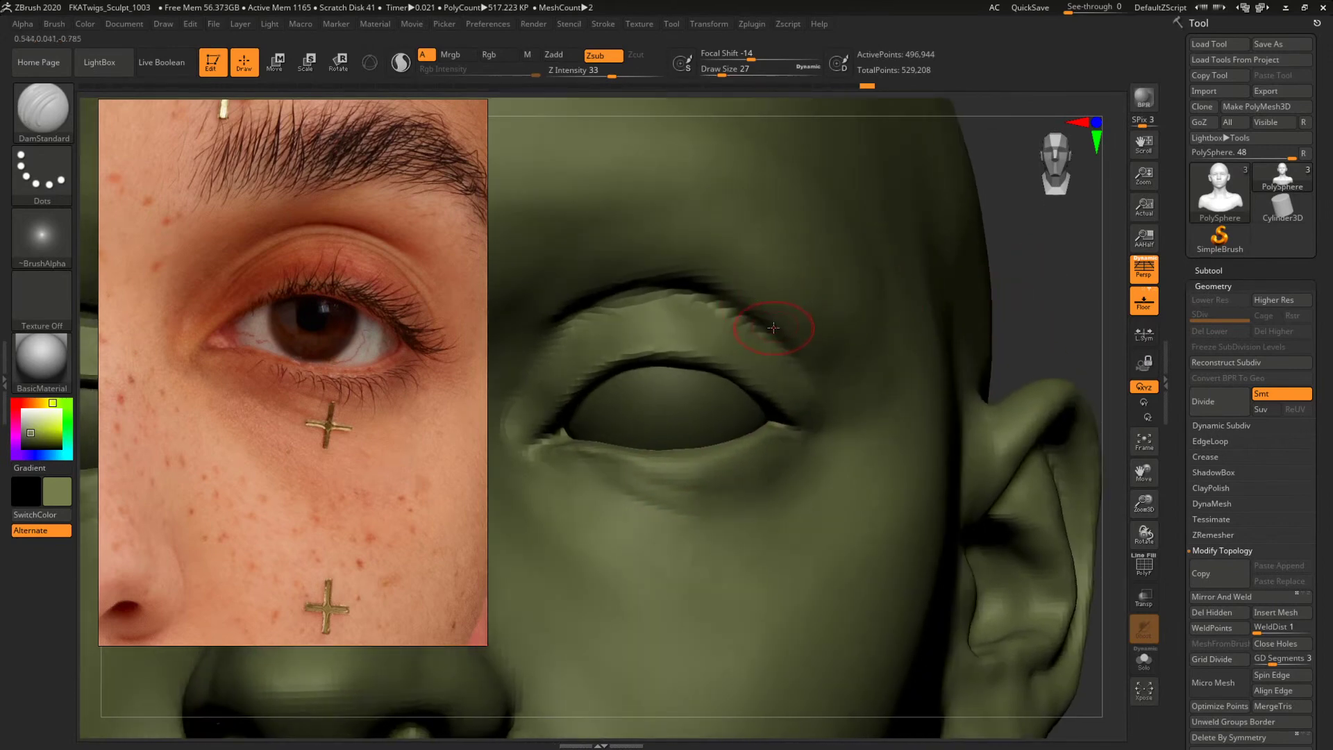
Soften the outer part of the upper eyelid crease with ClayBuildup at a draw size of 37 and smoothing strokes.
key("b")
key("c")
key("b")
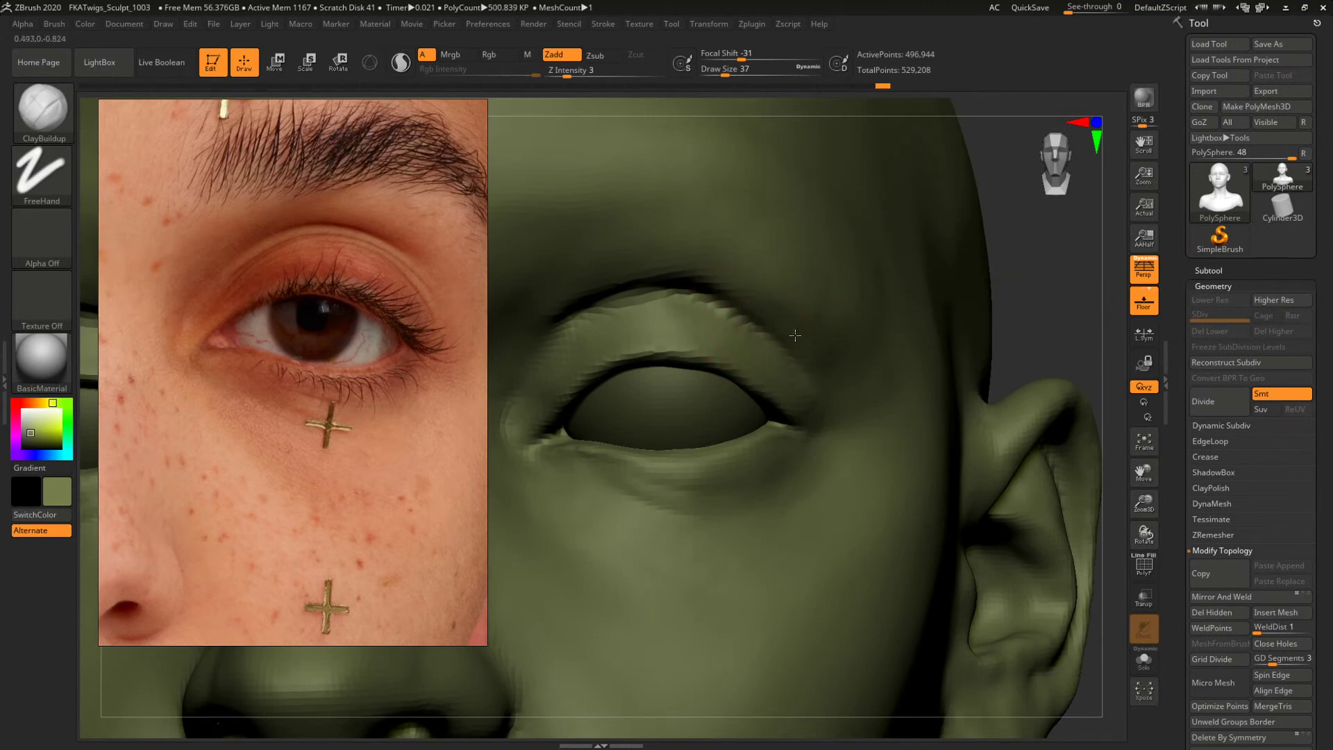
left_click_drag(1044, 286, 1044, 253)
left_click_drag(753, 309, 756, 302, "shift")
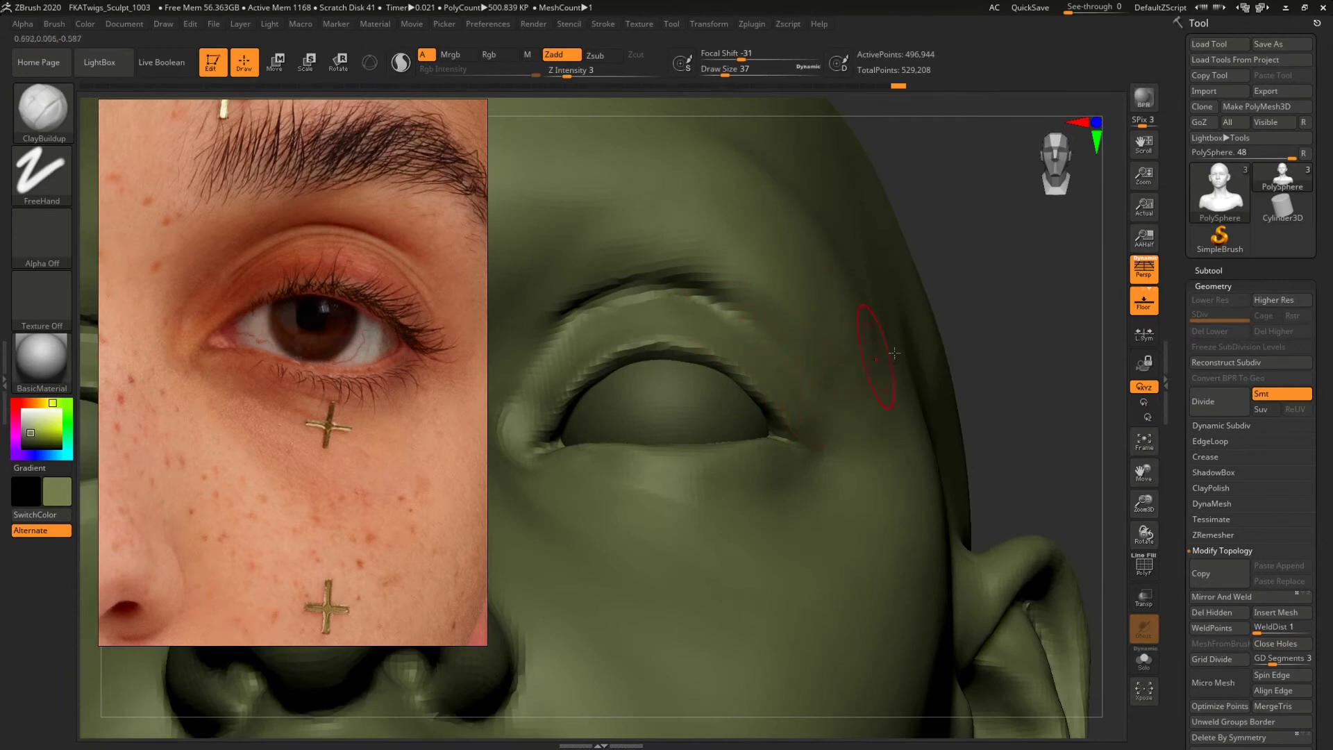
mouse_move(895, 354)
right_mouse_down()
mouse_move(1012, 319)
mouse_move(1012, 277)
right_mouse_up()
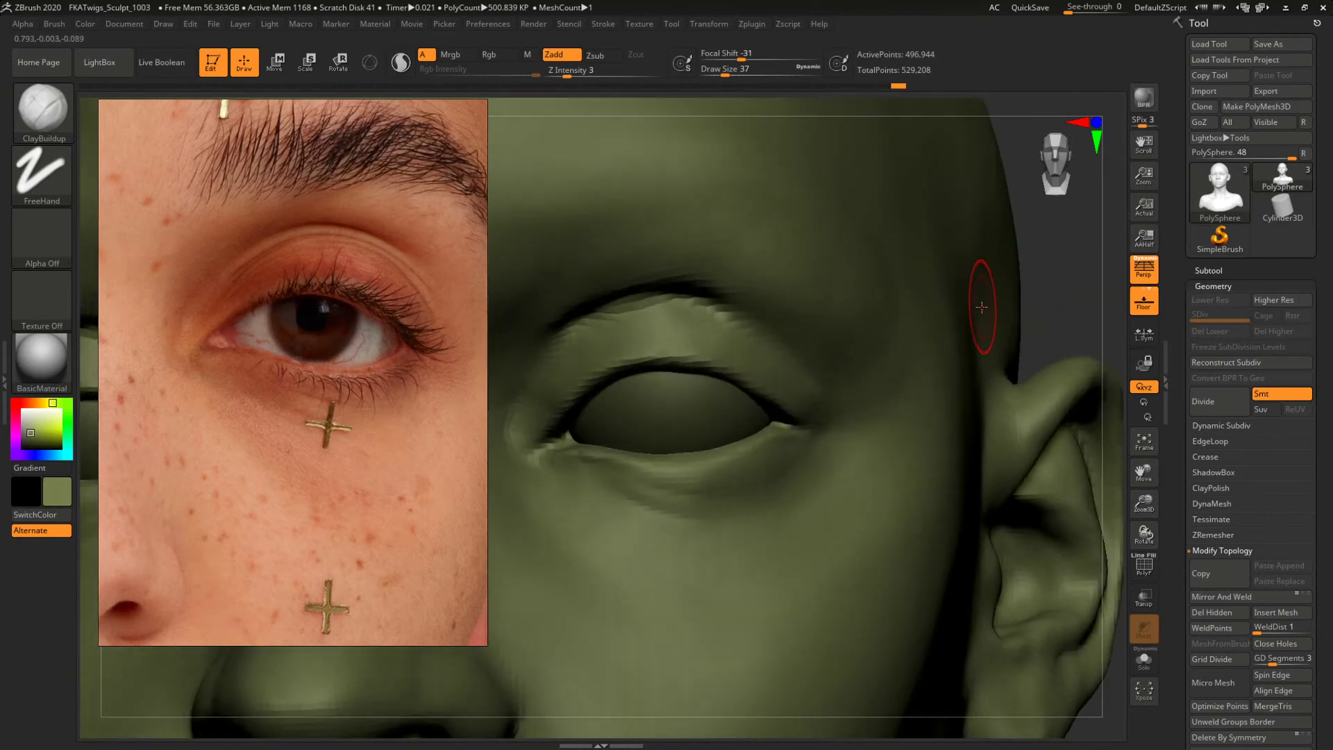
Carve the crease of the upper eyelid with DamStandard at a draw size of 27, working from a low viewpoint.
key("b")
key("d")
key("s")
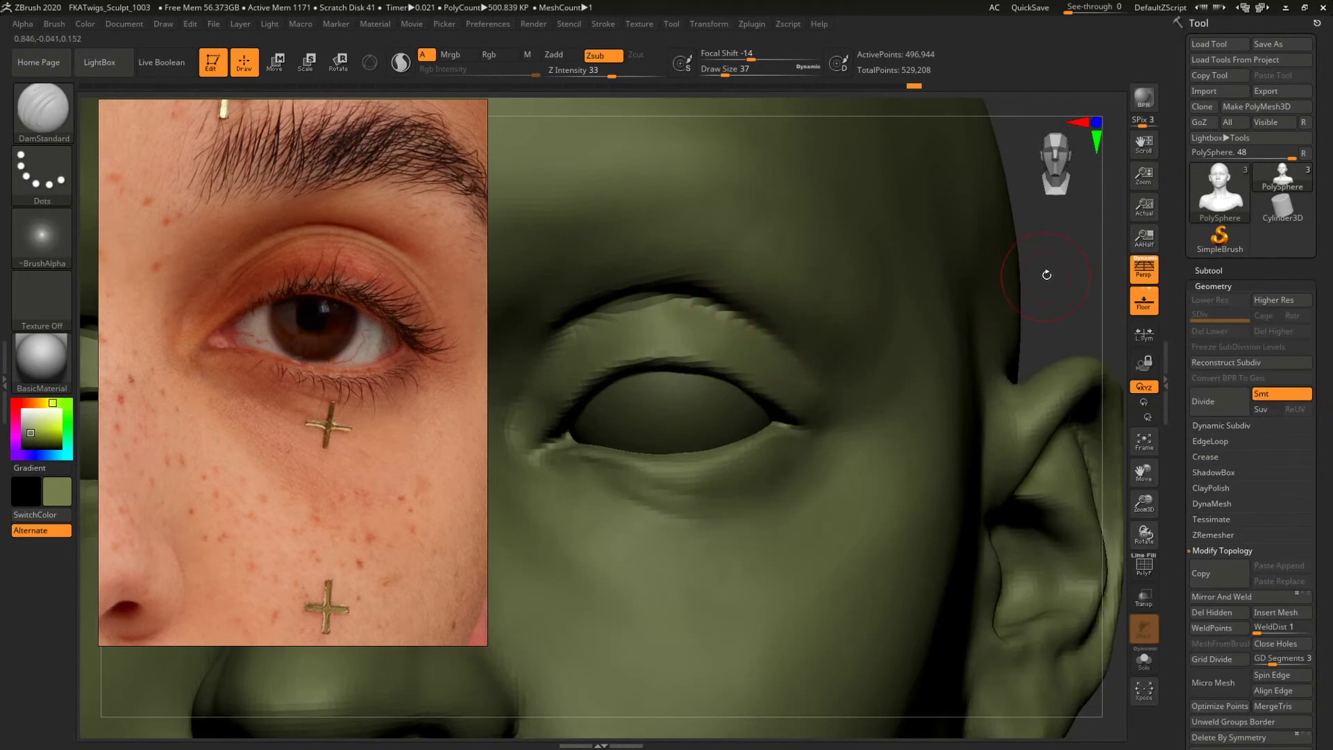
mouse_move(1045, 273)
right_mouse_down("ctrl")
mouse_move(1051, 286)
mouse_move(828, 268)
mouse_move(951, 282)
mouse_move(944, 253)
mouse_move(992, 302)
right_mouse_up("ctrl")
right_click_drag(872, 220, 910, 236, "alt")
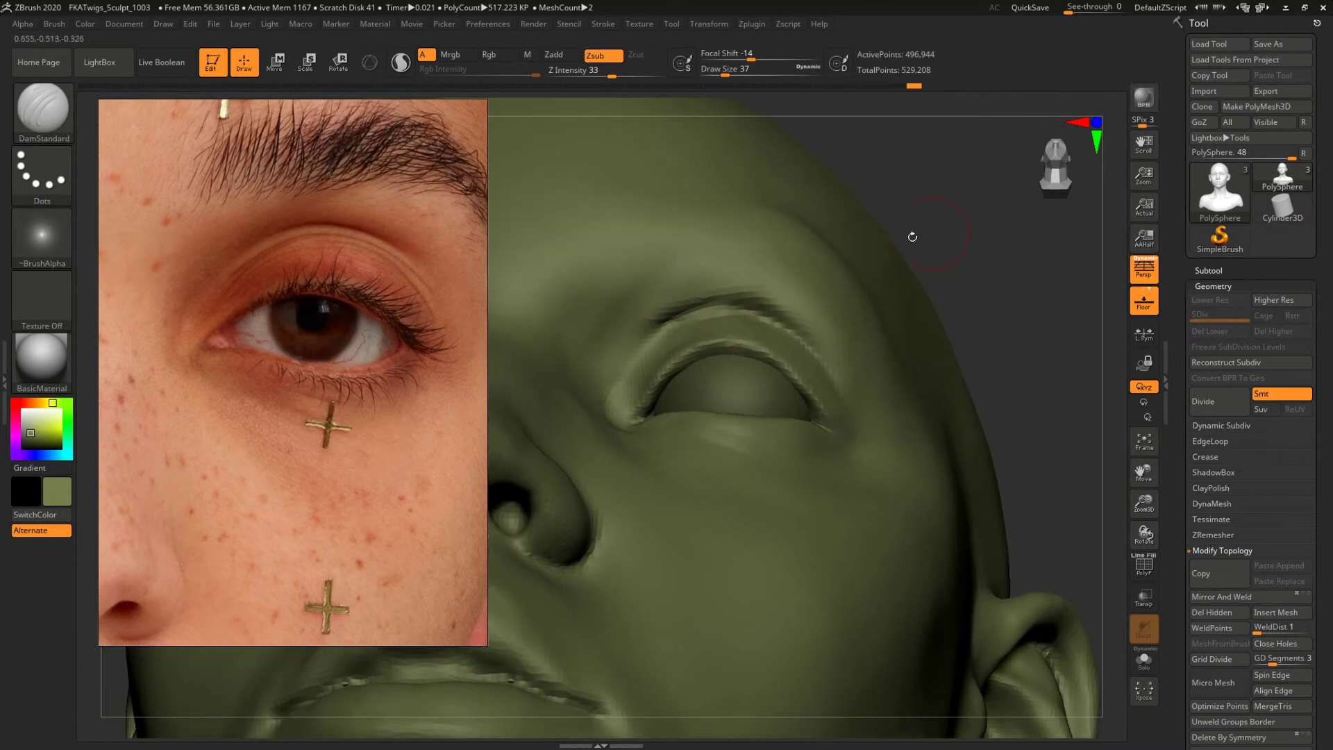
key("space")
left_click_drag(673, 323, 666, 324)
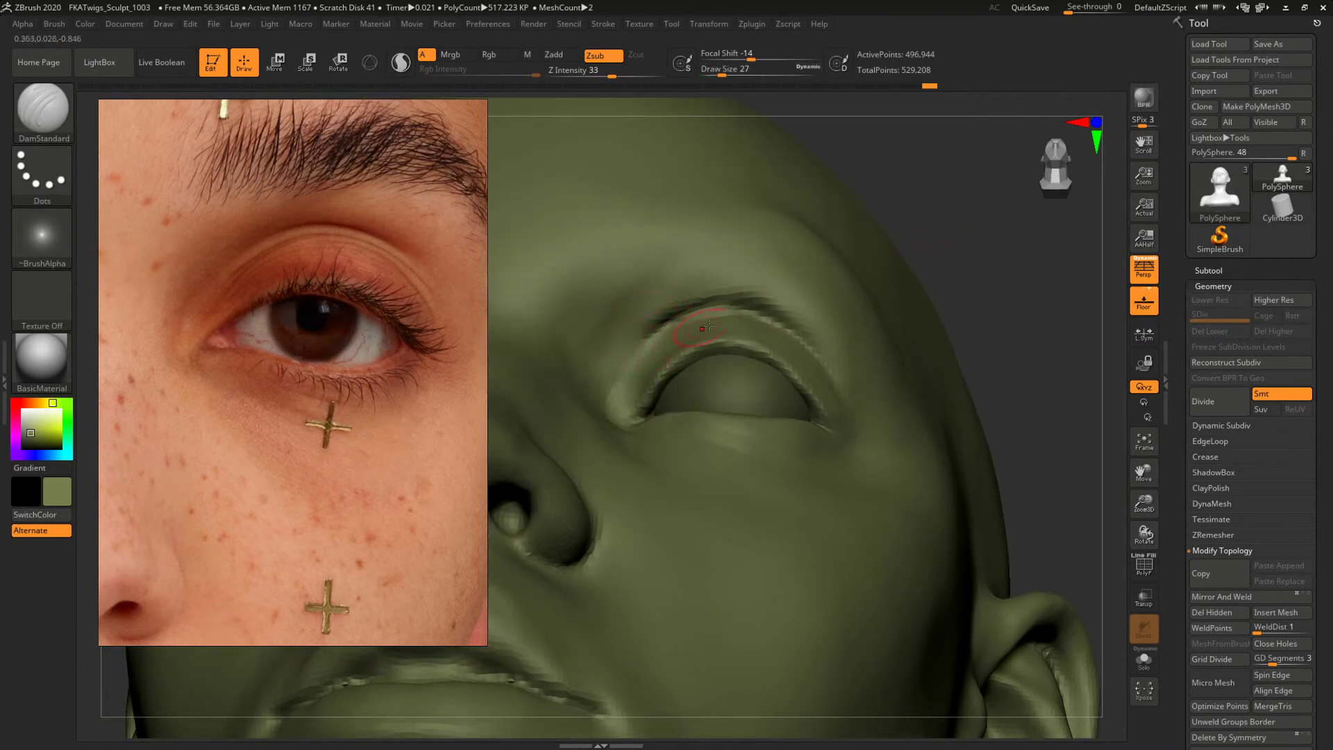
mouse_move(982, 282)
right_mouse_down()
mouse_move(964, 285)
mouse_move(970, 275)
right_mouse_up()
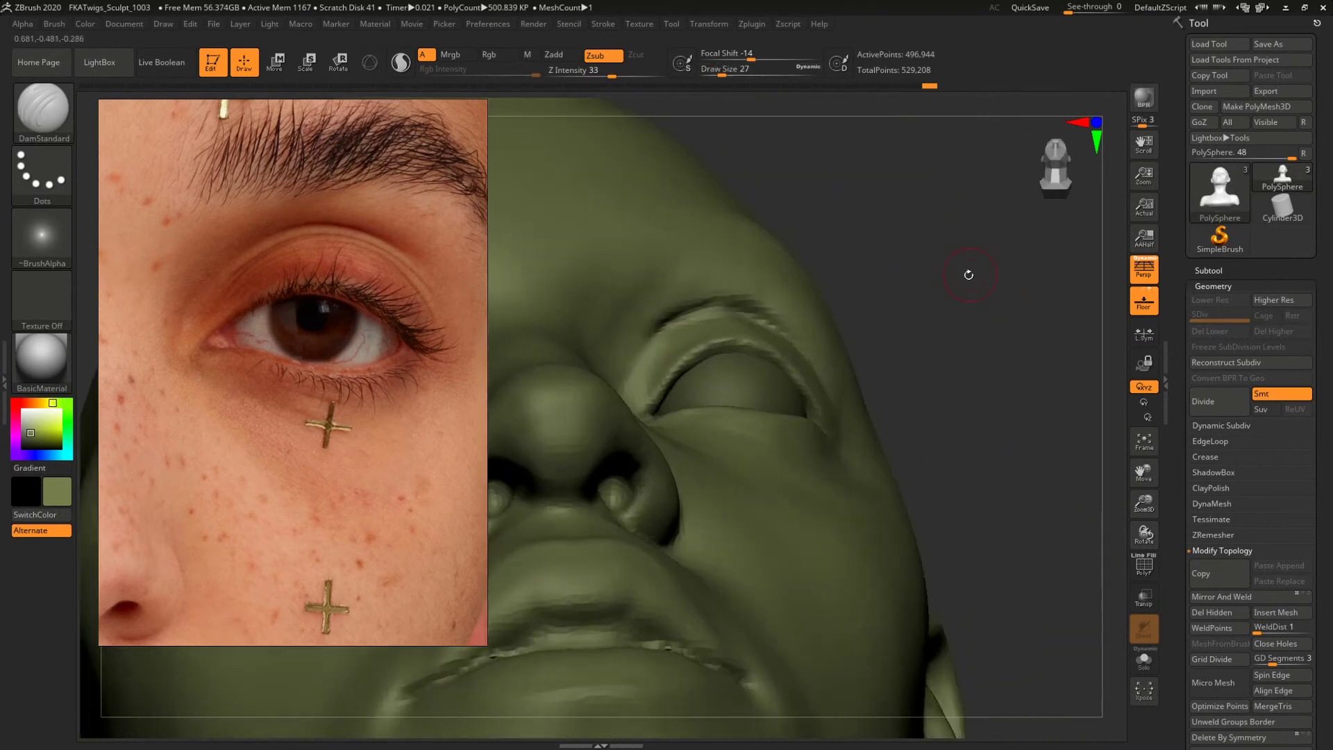
Try to adjust the fold of the upper eyelid with the Move brush at a draw size of 27.
key("b")
key("m")
key("v")
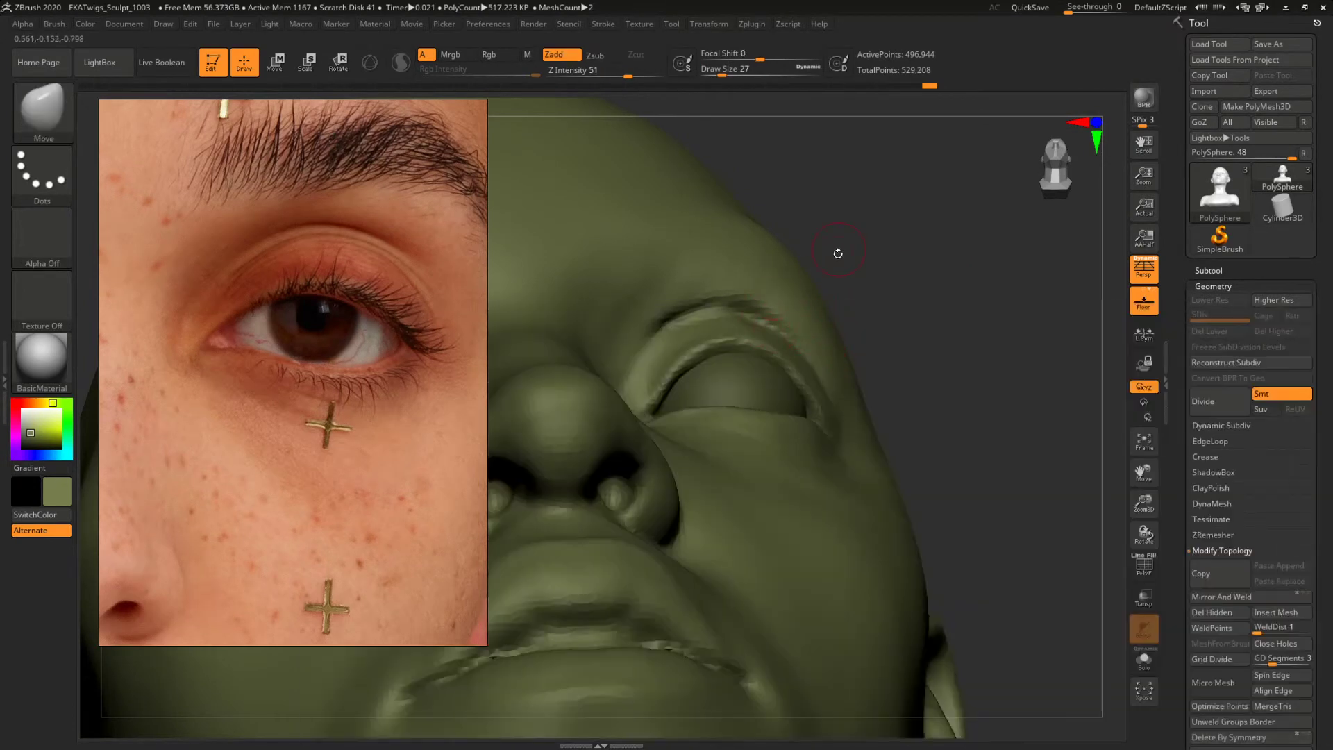
right_click_drag(833, 253, 790, 275)
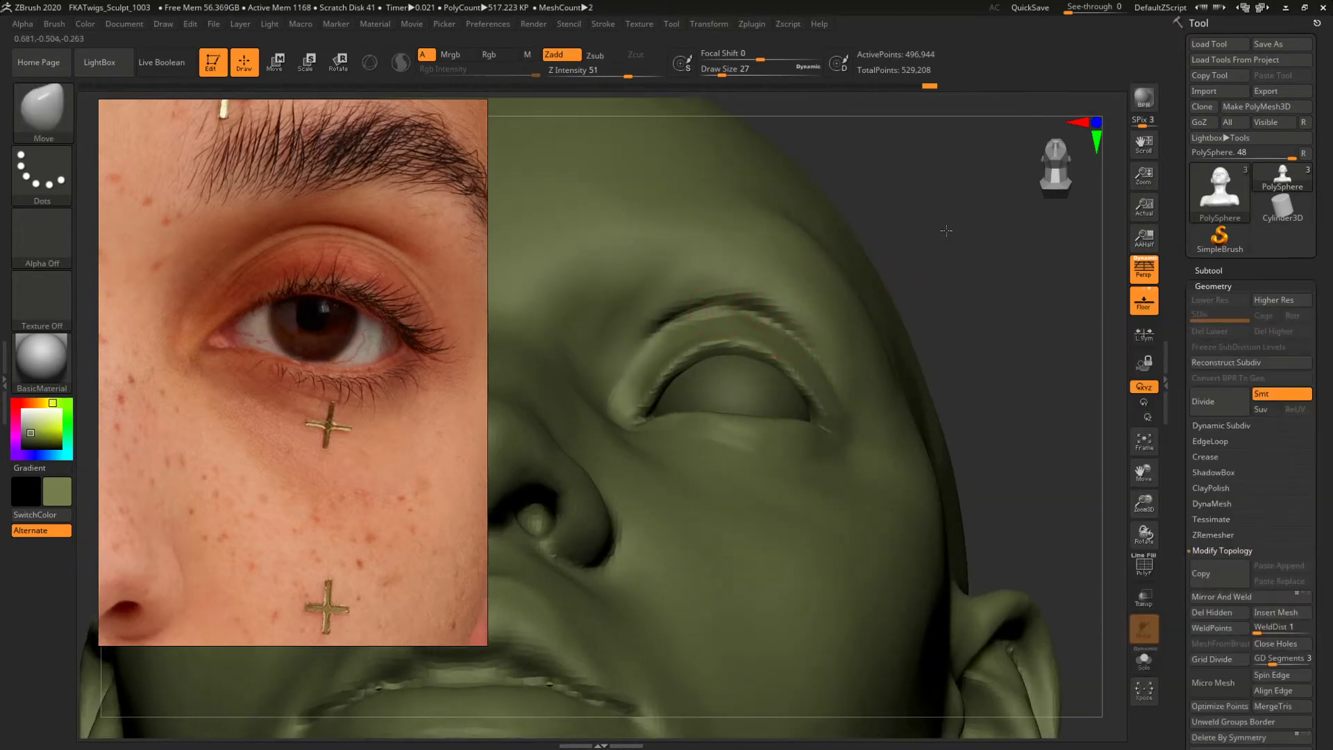
mouse_move(947, 231)
right_mouse_down()
mouse_move(891, 278)
mouse_move(901, 230)
right_mouse_up()
Refine the fold above the upper eyelid with the Standard brush at a draw size of 11.
key("b")
key("s")
key("t")
key("space")
left_click_drag(678, 324, 653, 336)
key("space")
key("space")
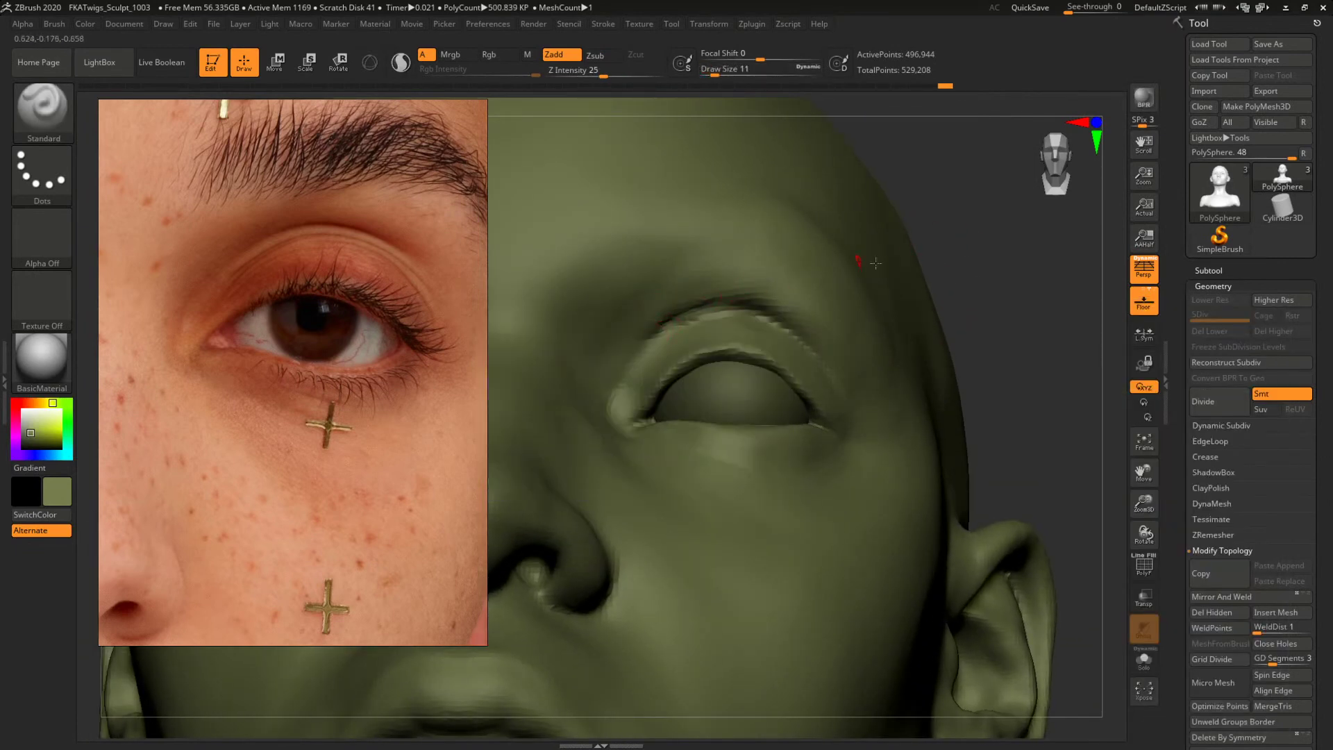
Try to deepen the inner part of the upper eyelid crease with DamStandard at a draw size of 44.
right_click_drag(965, 251, 769, 262, "ctrl")
mouse_move(958, 302)
right_mouse_down()
mouse_move(908, 315)
mouse_move(911, 327)
mouse_move(988, 346)
mouse_move(1052, 292)
right_mouse_up()
key("b")
key("d")
key("s")
key("space")
left_click_drag(644, 333, 659, 334)
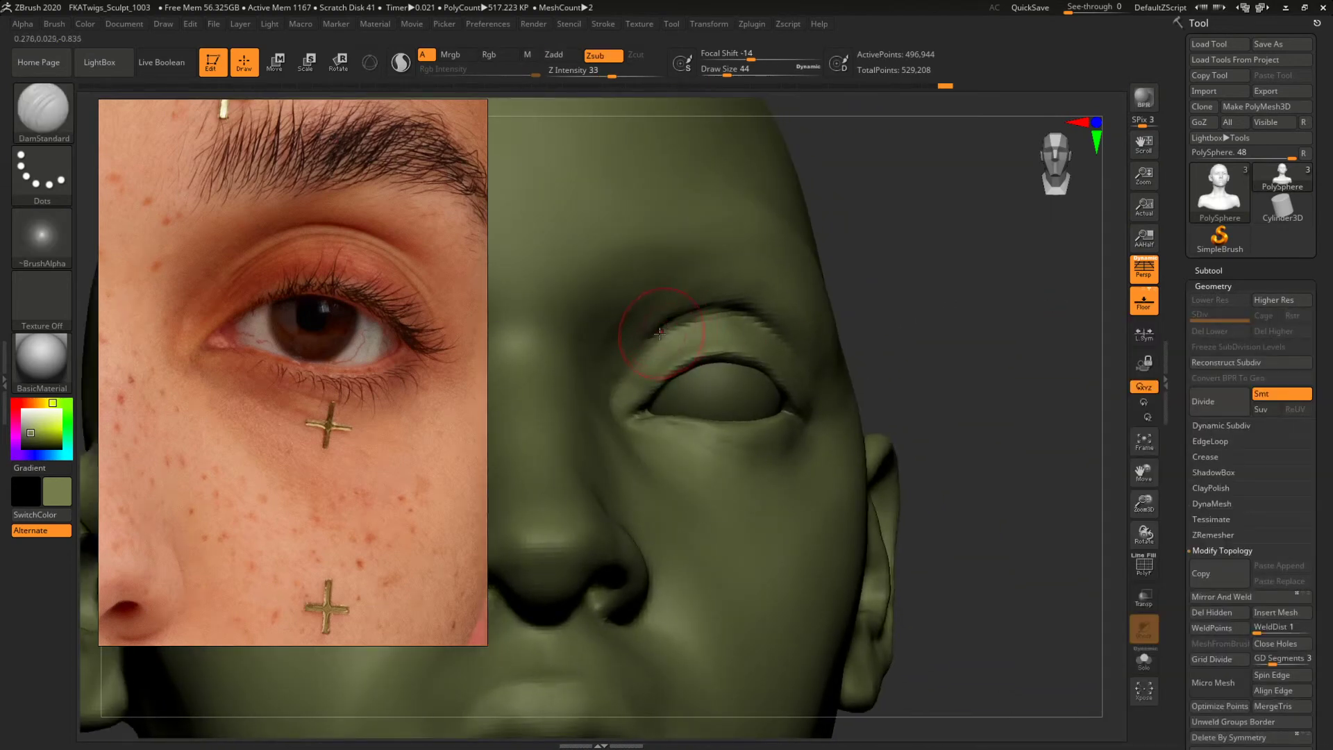
mouse_move(872, 314)
right_mouse_down()
mouse_move(963, 334)
mouse_move(1026, 314)
mouse_move(935, 319)
mouse_move(1015, 375)
mouse_move(980, 332)
right_mouse_up()
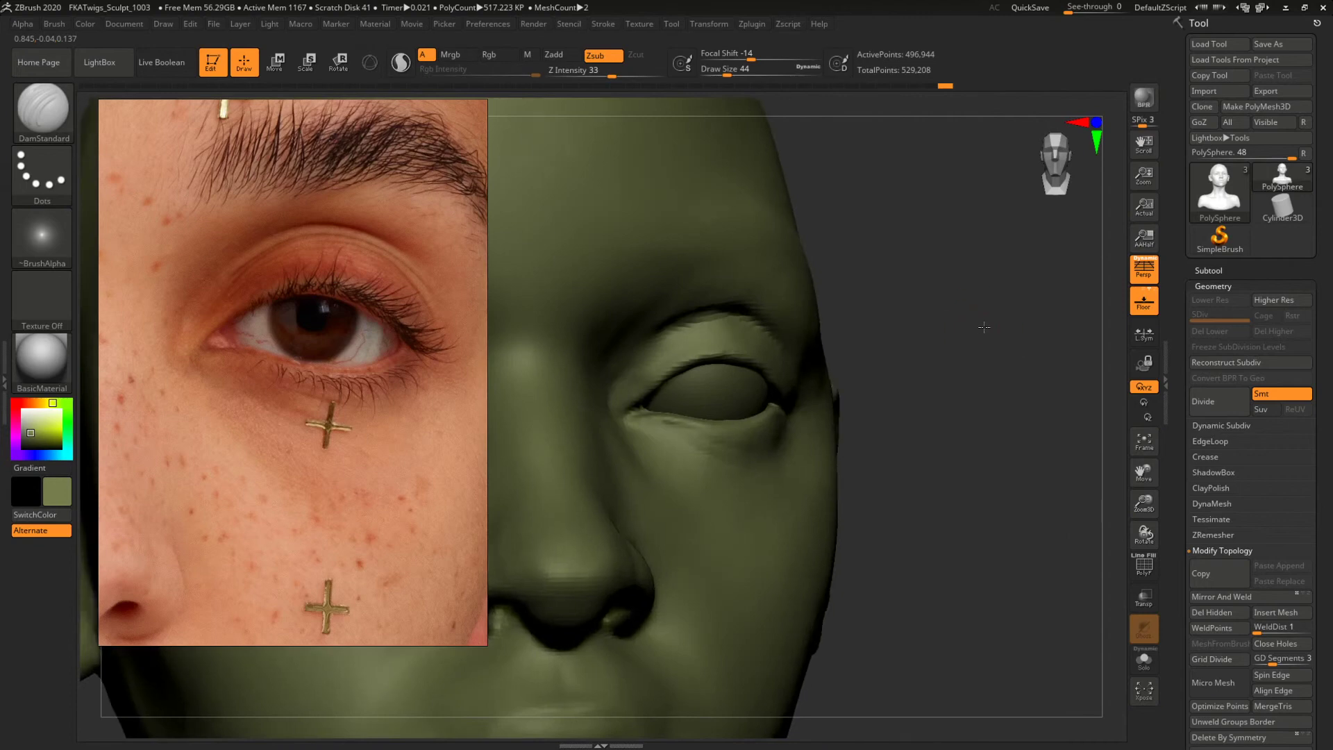
left_click_drag(997, 332, 884, 338)
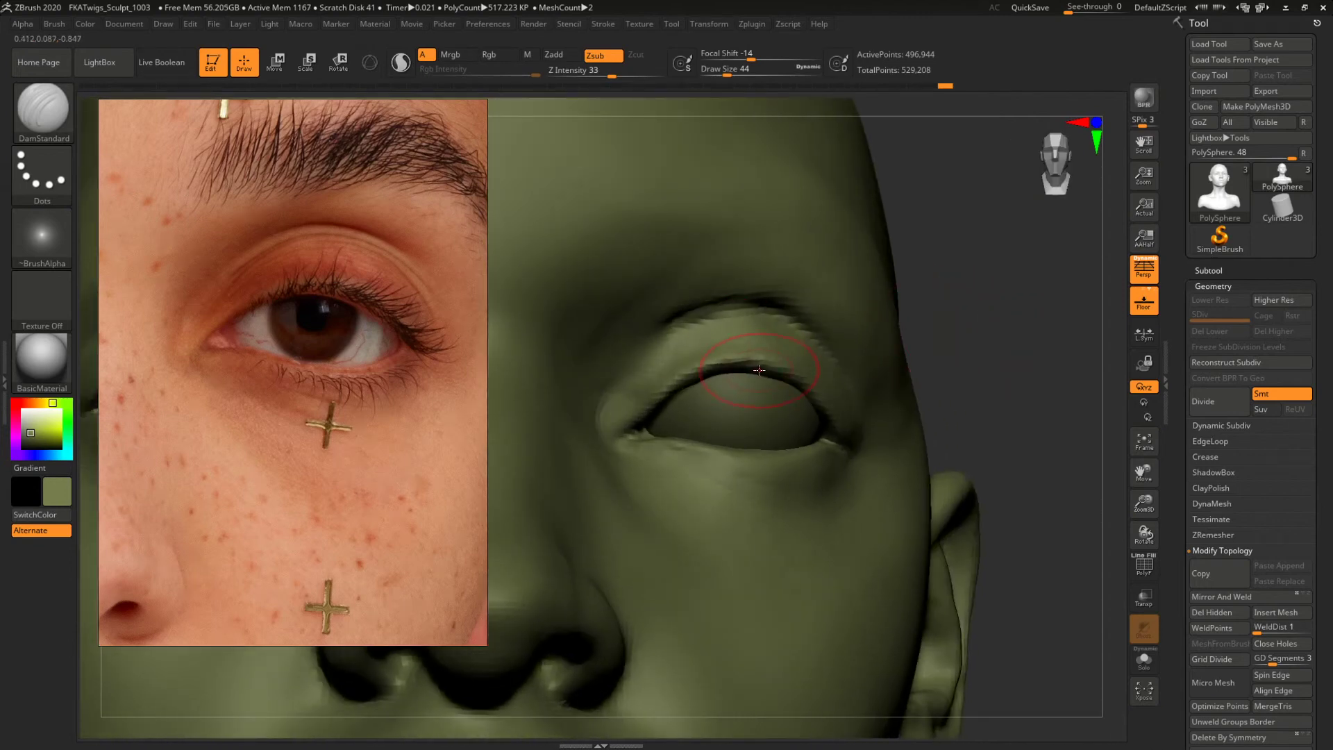
Refine and smooth the inner half of the upper eyelid crease with DamStandard at a draw size of 22.
key("b")
key("d")
key("s")
key("space")
left_click_drag(649, 343, 658, 343)
left_click_drag(969, 292, 734, 305)
left_click_drag(887, 318, 1007, 457)
key("space")
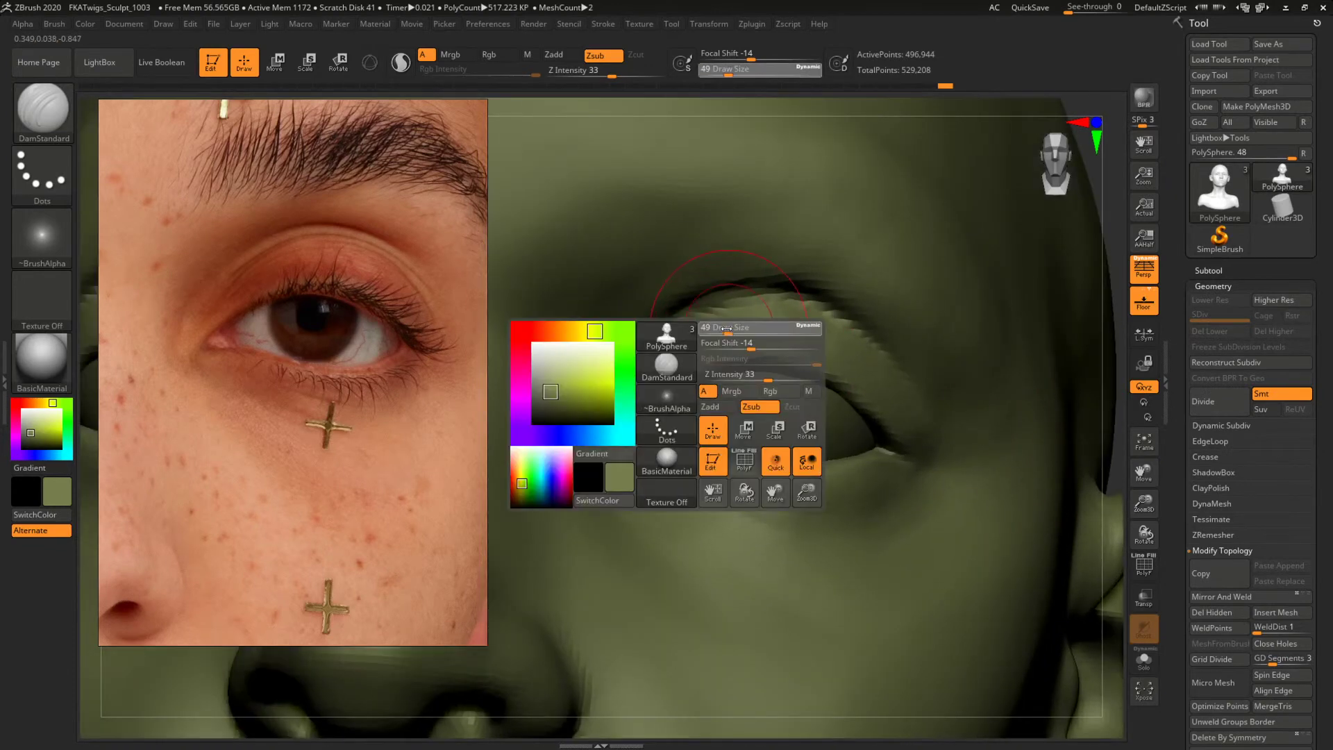
left_click_drag(731, 336, 736, 322)
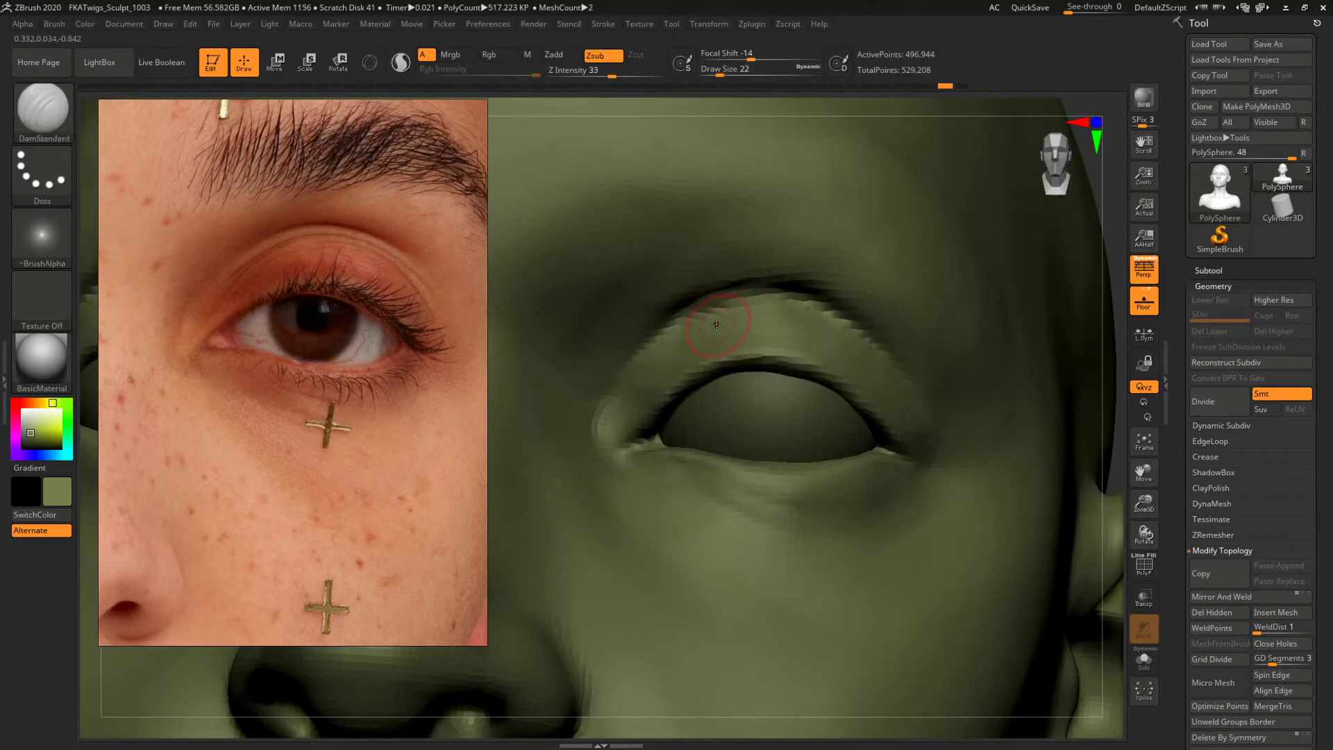
key("shift")
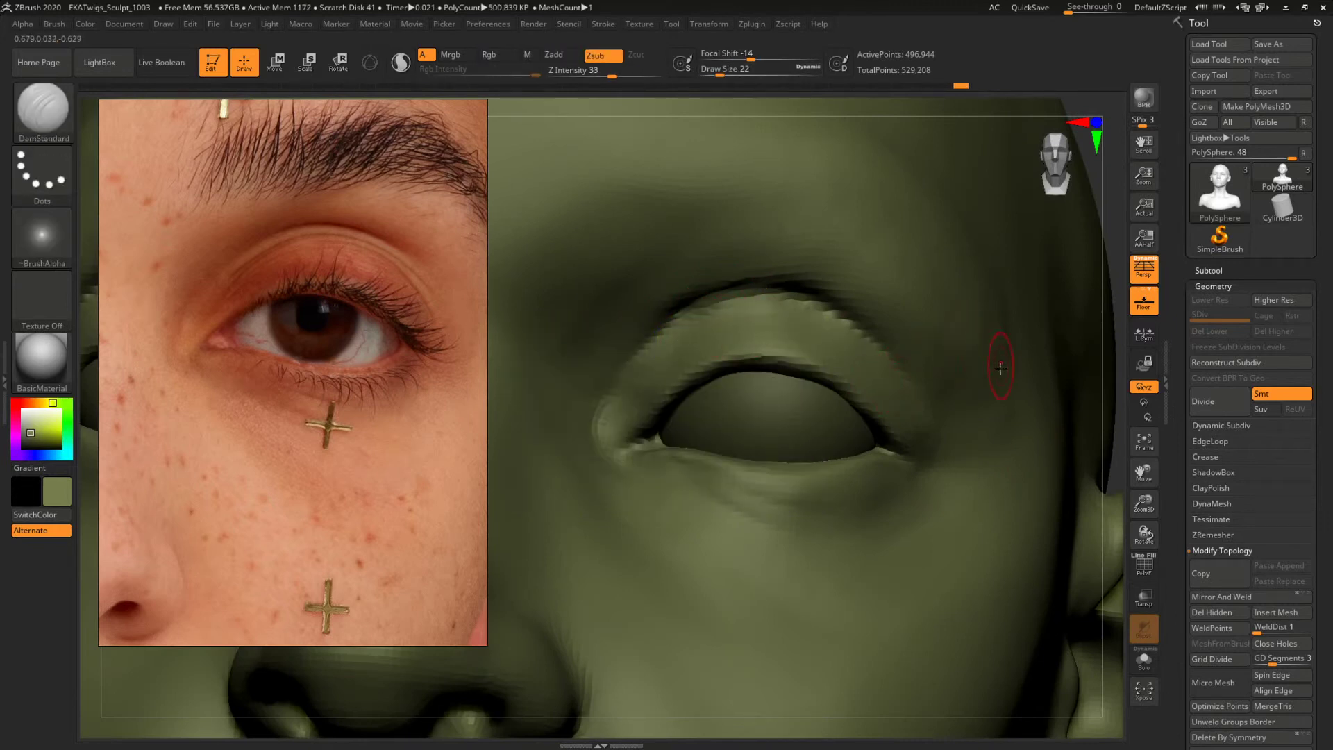
key("shift")
Examine the lower eyelid and outer eye corner in a close-up of the reference photo against the whole bust.
left_click_drag(1112, 459, 845, 377)
left_click_drag(952, 429, 930, 455)
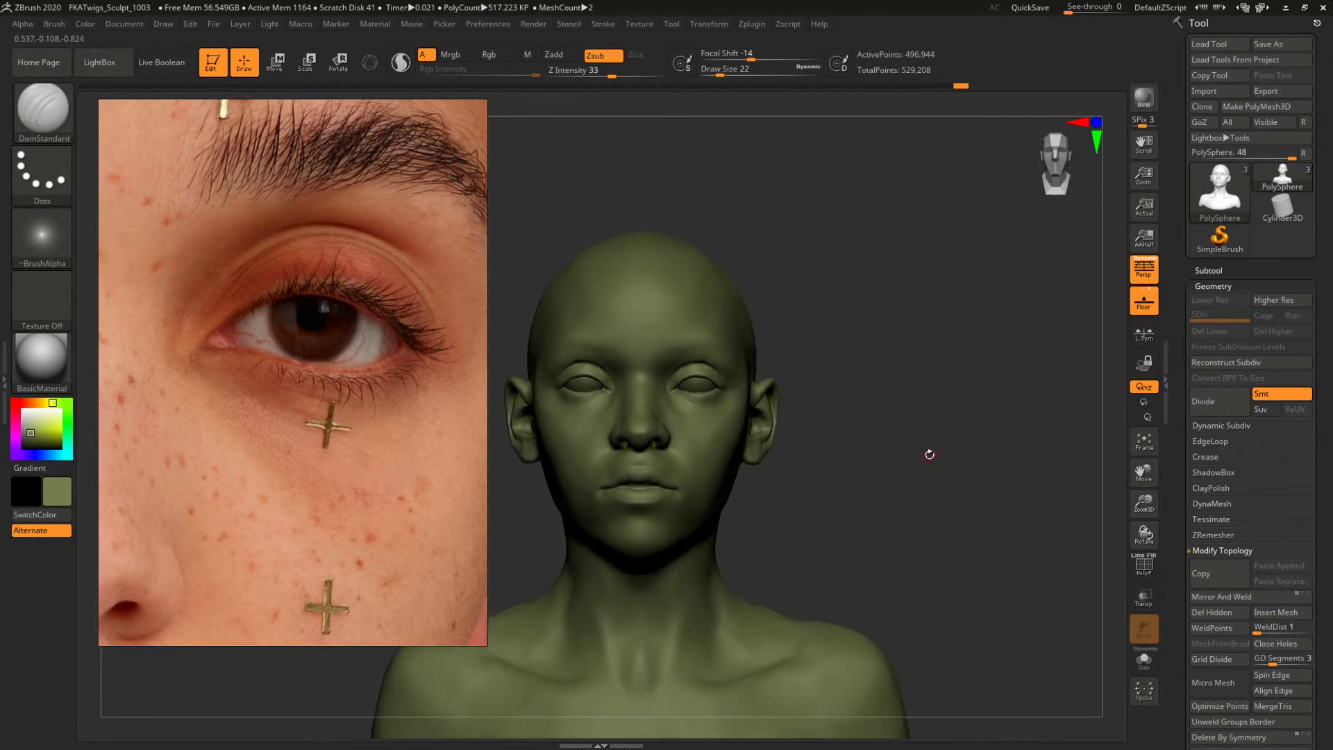
scroll(456, 442, "up", 5)
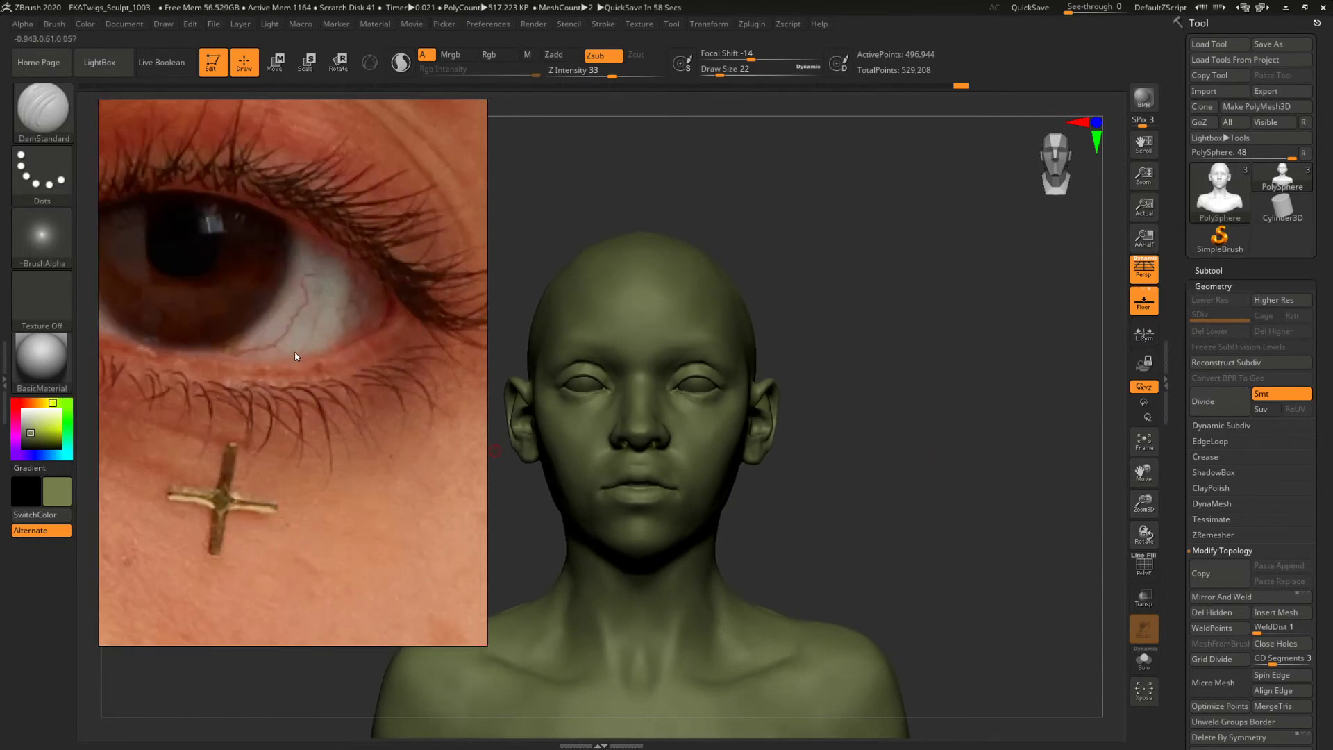
scroll(292, 369, "down", 2)
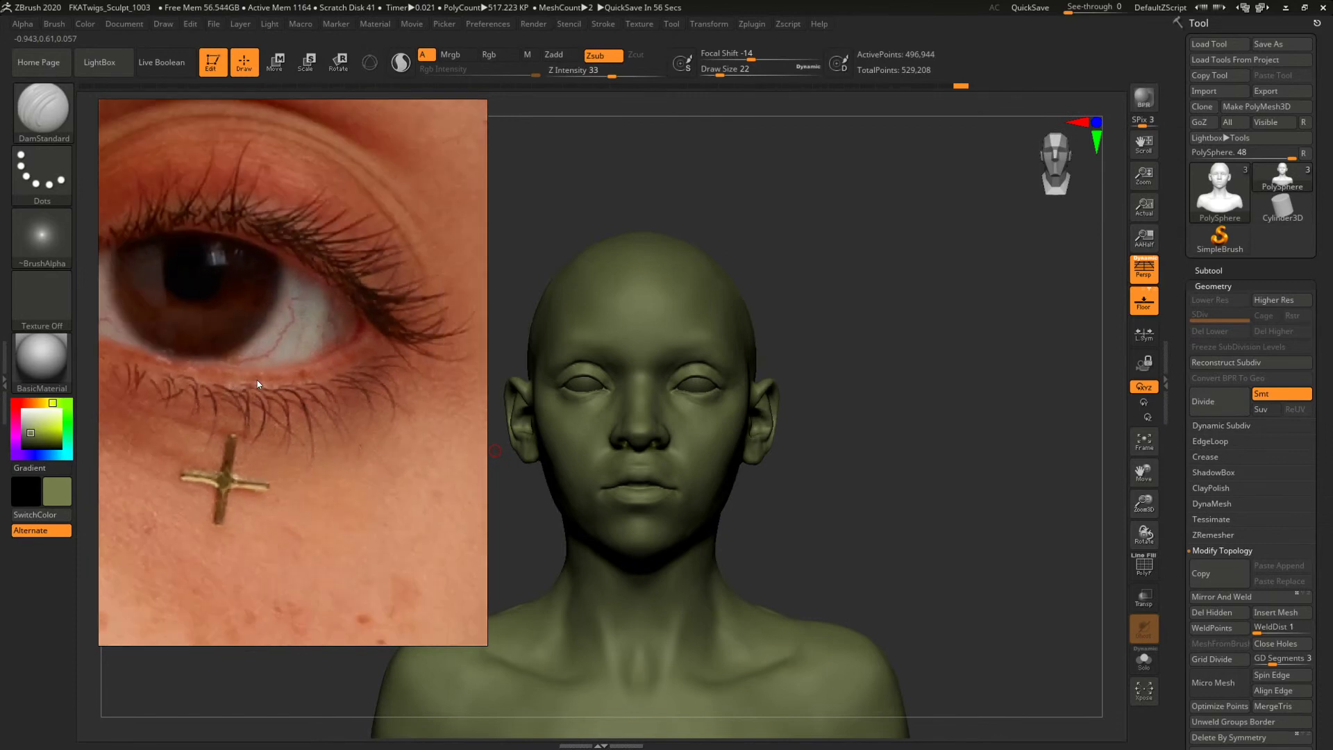
scroll(257, 381, "up", 2)
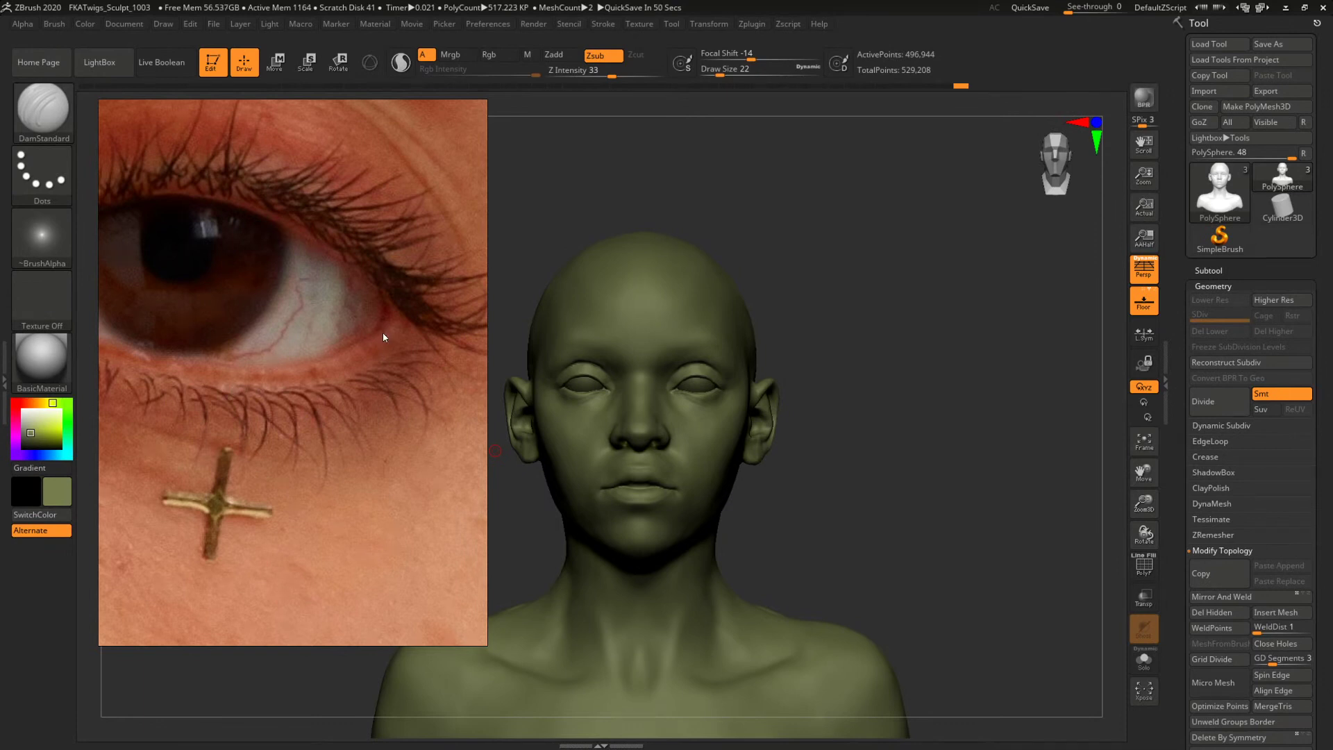
scroll(382, 346, "down", 4)
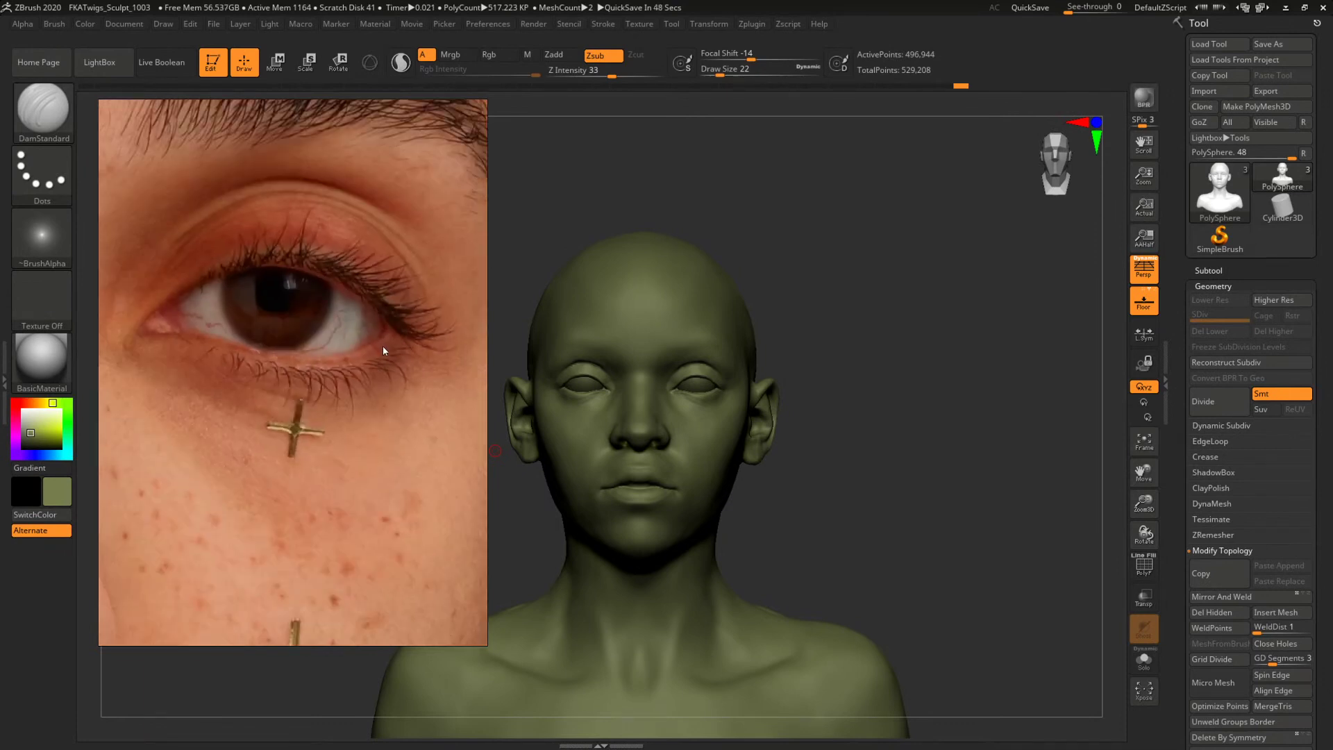
scroll(380, 345, "up", 4)
scroll(377, 344, "up", 1)
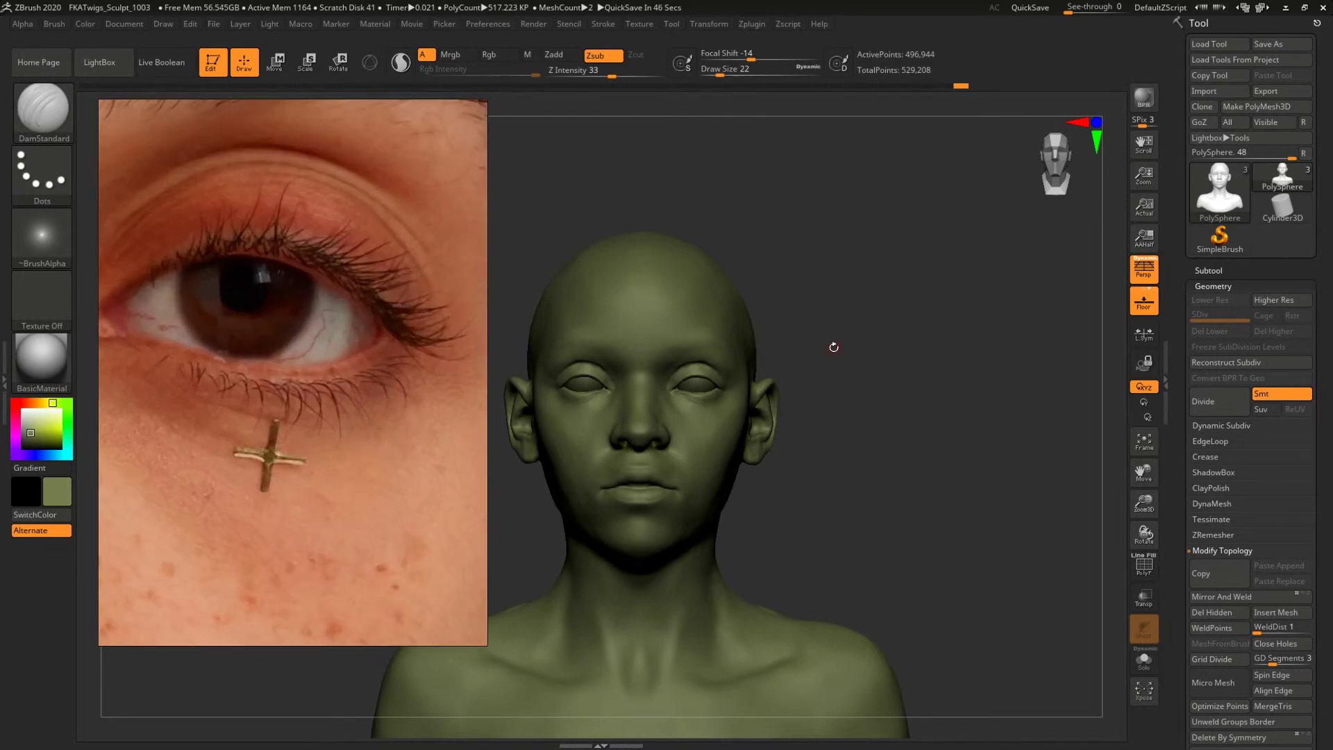
Try to sharpen the creases around the eye with DamStandard at a draw size of 49.
mouse_move(896, 340)
left_mouse_down("alt")
mouse_move(905, 369)
mouse_move(1014, 382)
mouse_move(1032, 335)
mouse_move(1000, 319)
mouse_move(1024, 319)
mouse_move(928, 327)
left_mouse_up("alt")
key("b")
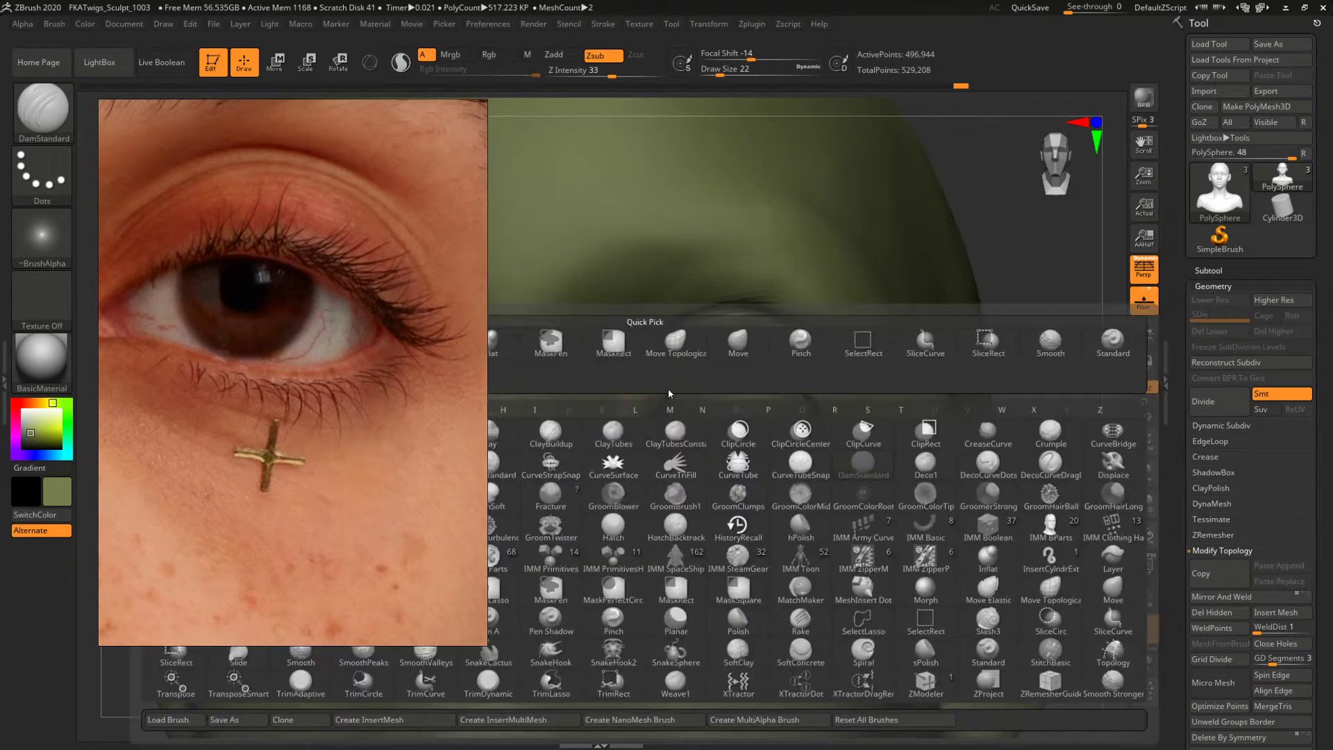
key("d")
key("s")
key("s")
left_click_drag(628, 380, 639, 380)
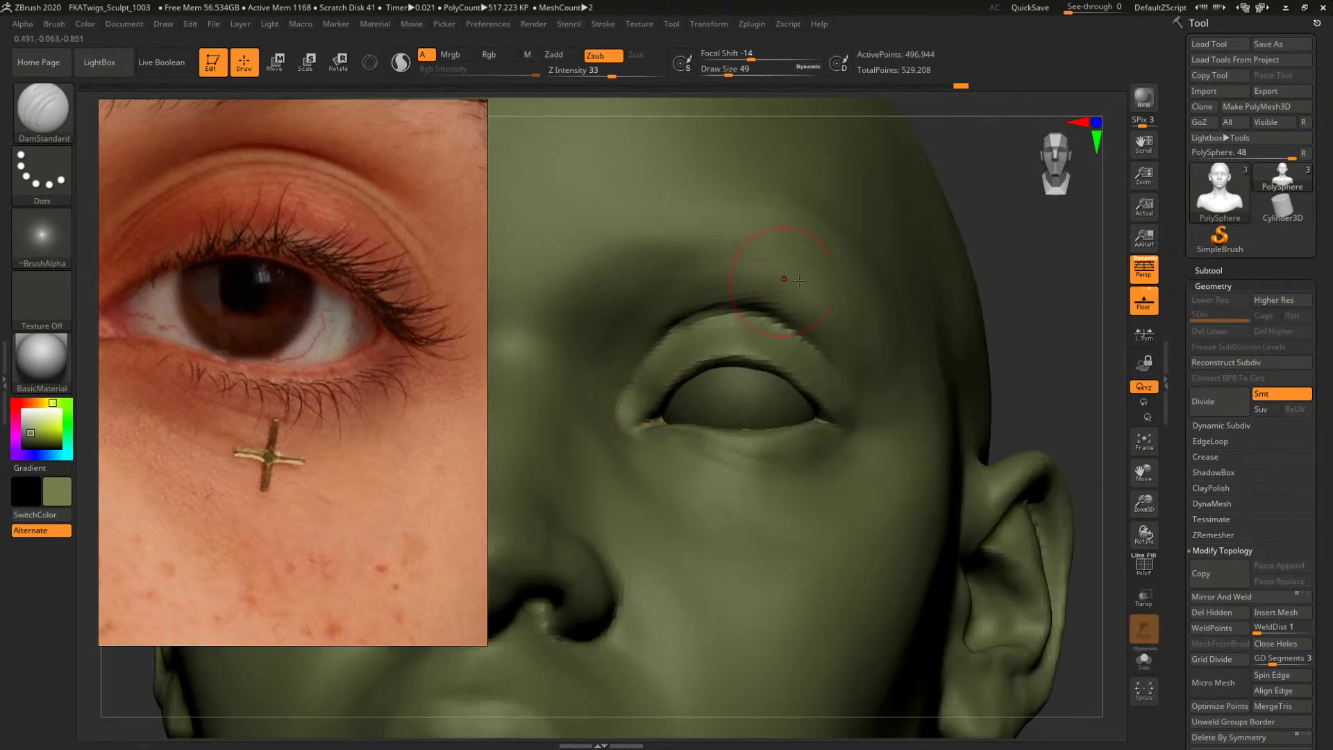
left_click_drag(1030, 307, 880, 381, "alt")
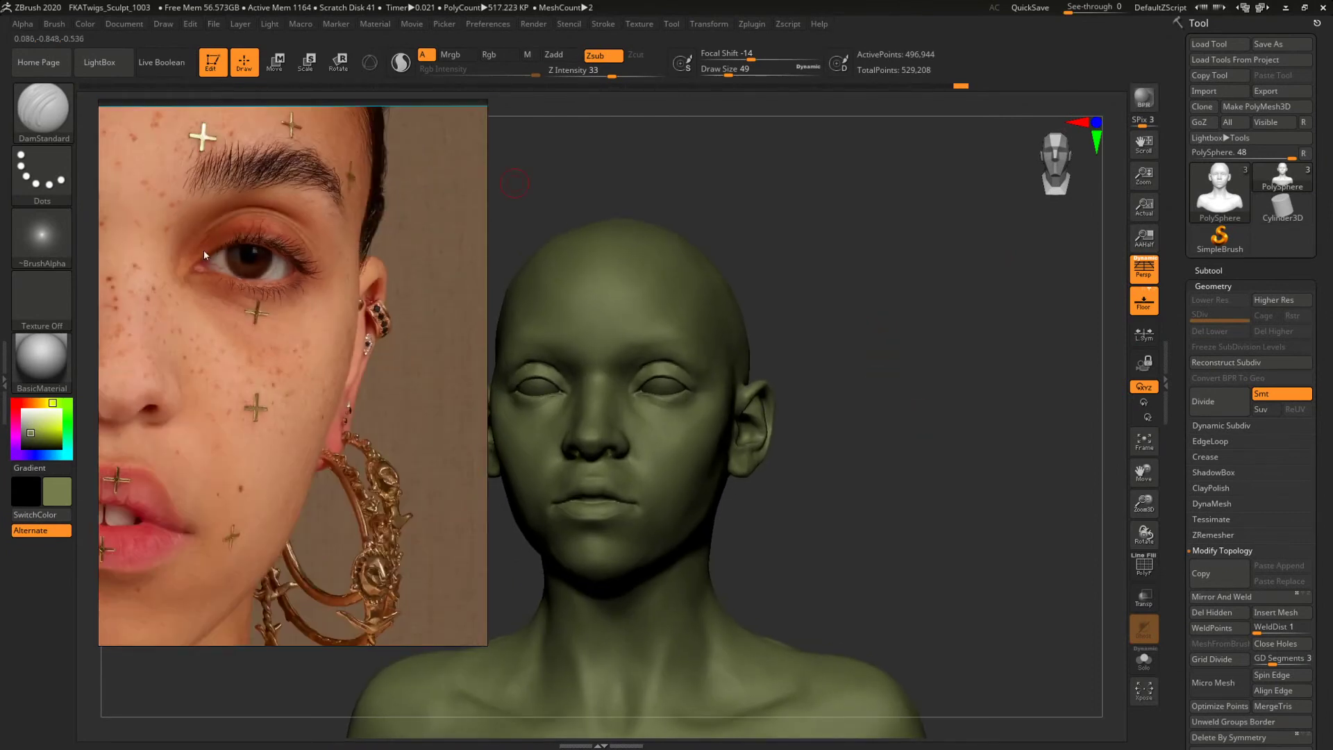
Softly build up the area around the nose bridge and inner eyes with ClayBuildup at a draw size of 101.
mouse_move(847, 386)
left_mouse_down()
mouse_move(893, 384)
mouse_move(933, 426)
mouse_move(900, 438)
left_mouse_up()
key("b")
key("c")
key("b")
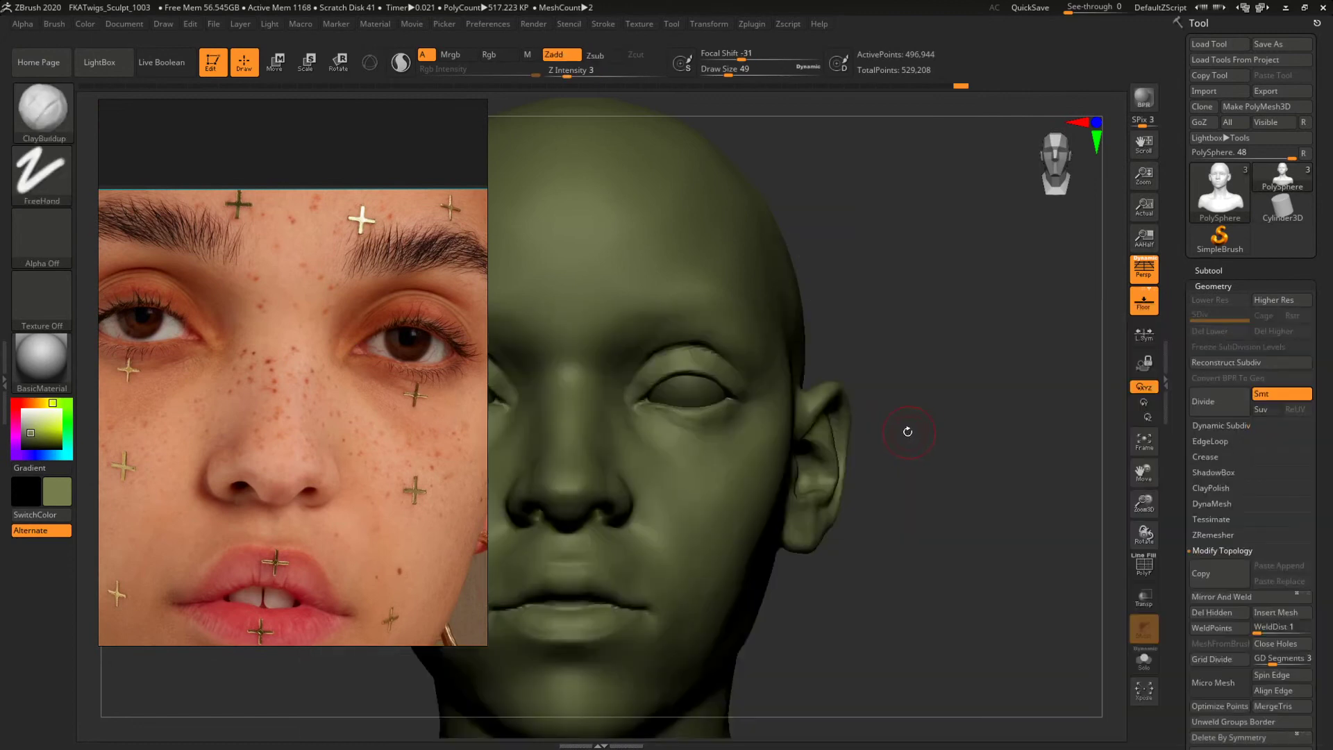
key("space")
left_click(580, 366)
mouse_move(947, 325)
left_mouse_down()
mouse_move(934, 324)
mouse_move(1018, 316)
mouse_move(786, 319)
mouse_move(841, 316)
mouse_move(898, 389)
mouse_move(924, 466)
left_mouse_up()
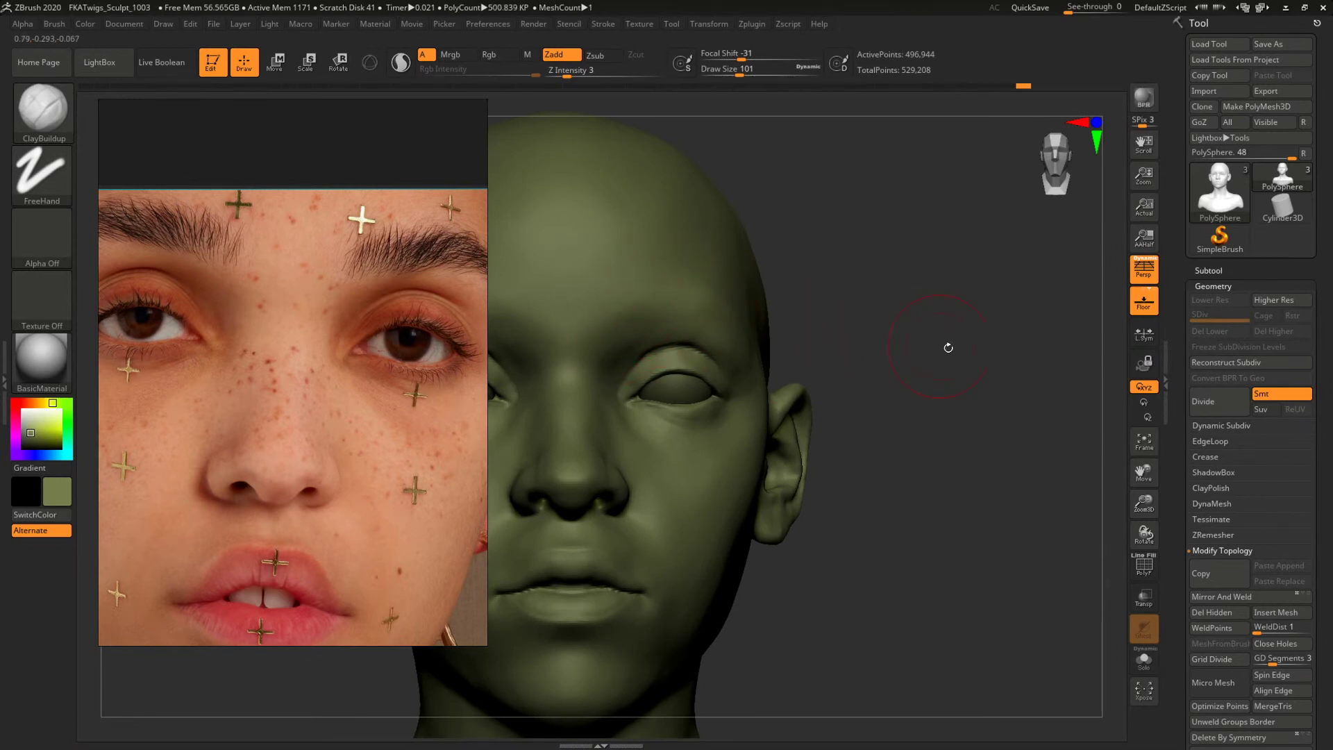
Softly build up the under-eye area below the inner eye corner with ClayBuildup at a draw size of 44.
left_click_drag(948, 347, 759, 333, "alt")
mouse_move(868, 318)
left_mouse_down()
mouse_move(816, 316)
mouse_move(857, 316)
mouse_move(840, 312)
mouse_move(911, 375)
mouse_move(957, 343)
mouse_move(1030, 327)
mouse_move(979, 314)
mouse_move(863, 370)
left_mouse_up()
key("space")
left_click_drag(761, 400, 739, 401)
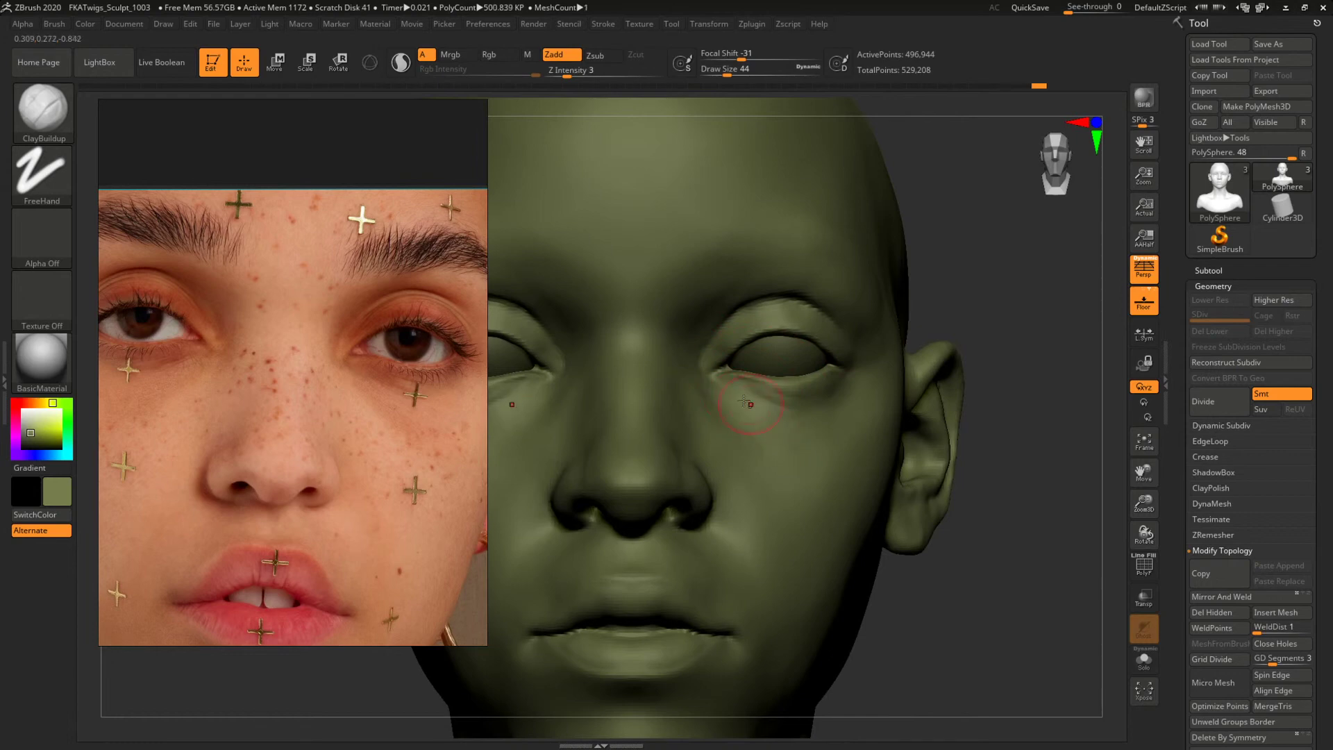
mouse_move(1054, 480)
left_mouse_down()
mouse_move(989, 505)
mouse_move(1029, 518)
mouse_move(889, 505)
left_mouse_up()
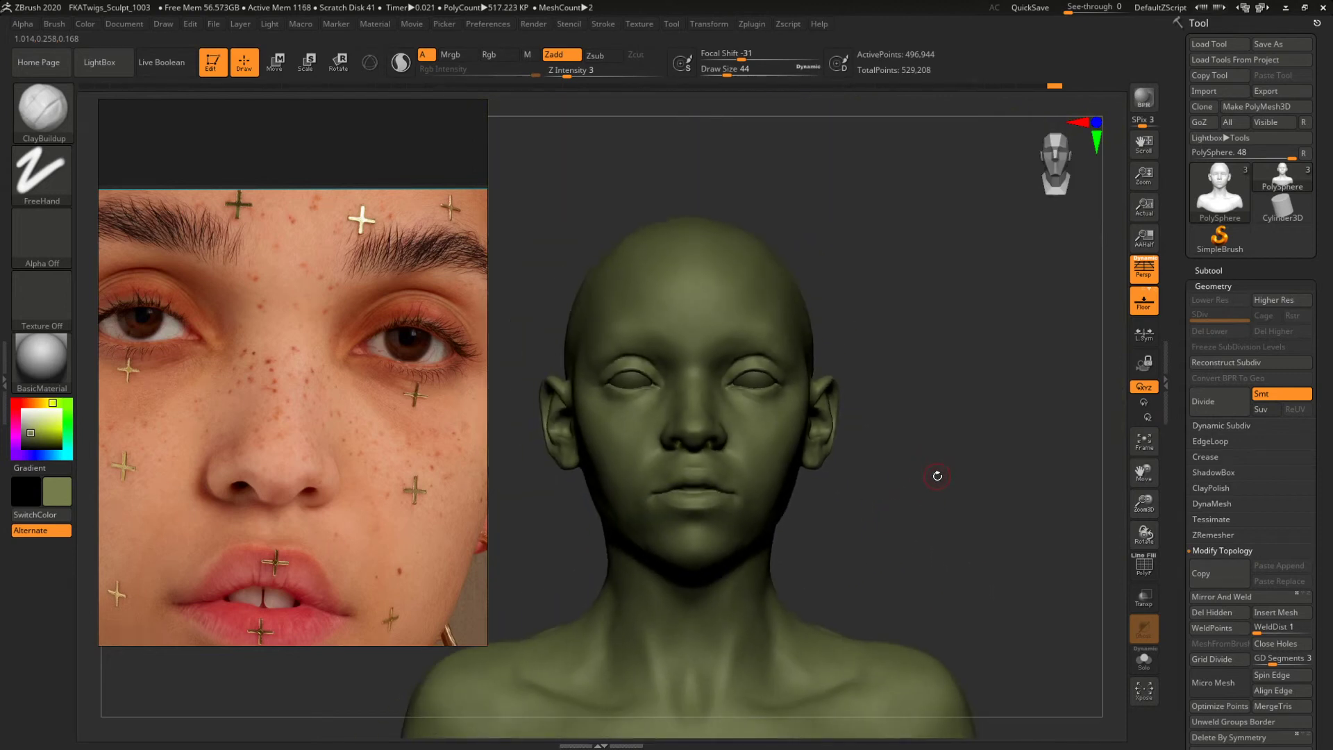
Softly build up the area between the inner eye corner and nose bridge with ClayBuildup at a draw size of 25.
left_click_drag(955, 381, 985, 416)
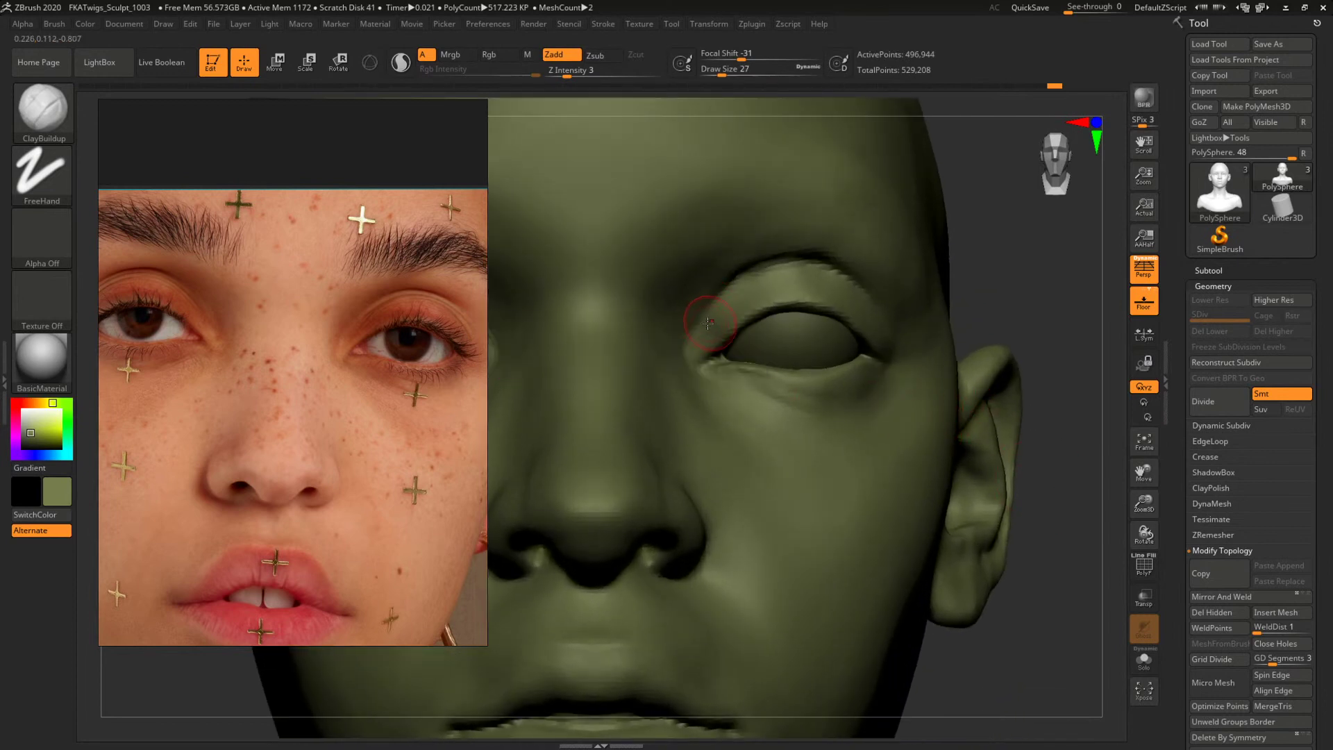
key("space")
left_click_drag(709, 325, 703, 326)
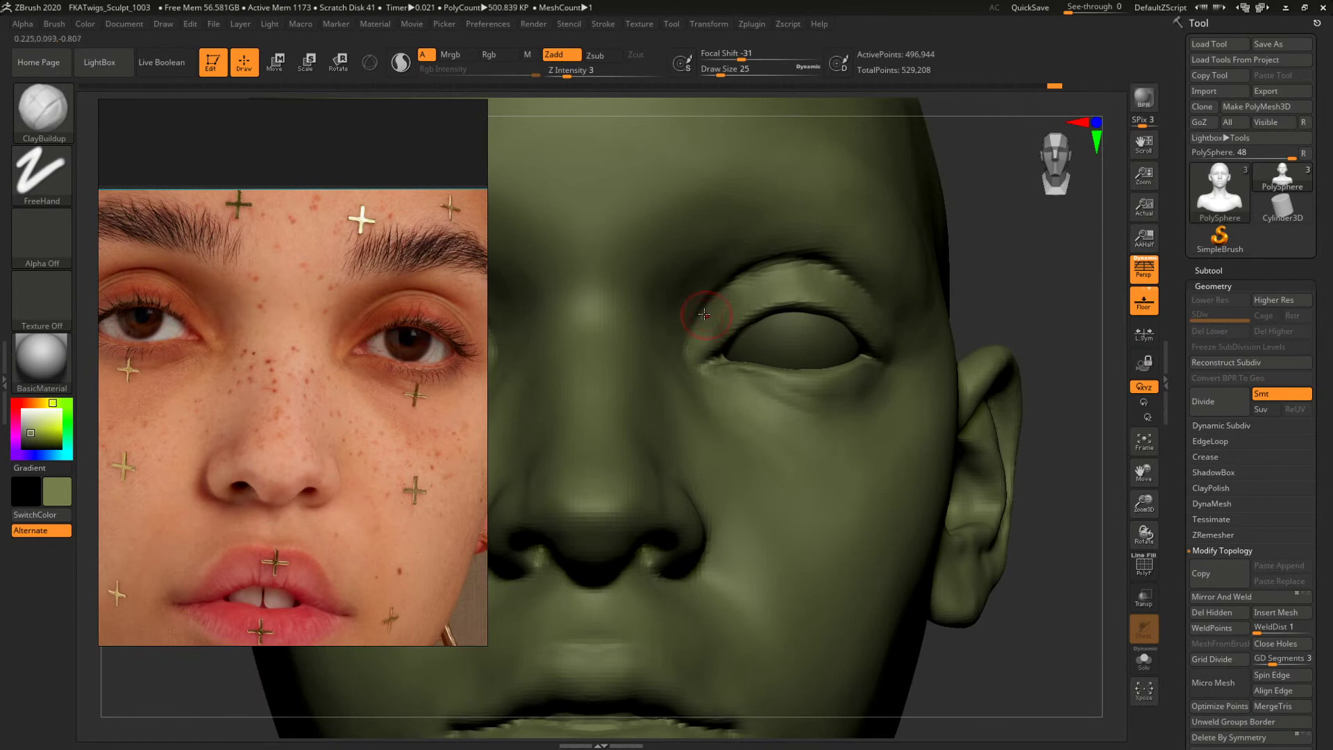
mouse_move(924, 295)
right_mouse_down()
mouse_move(1043, 291)
mouse_move(1053, 319)
mouse_move(966, 307)
mouse_move(1021, 313)
mouse_move(1036, 348)
mouse_move(1018, 334)
mouse_move(945, 347)
right_mouse_up()
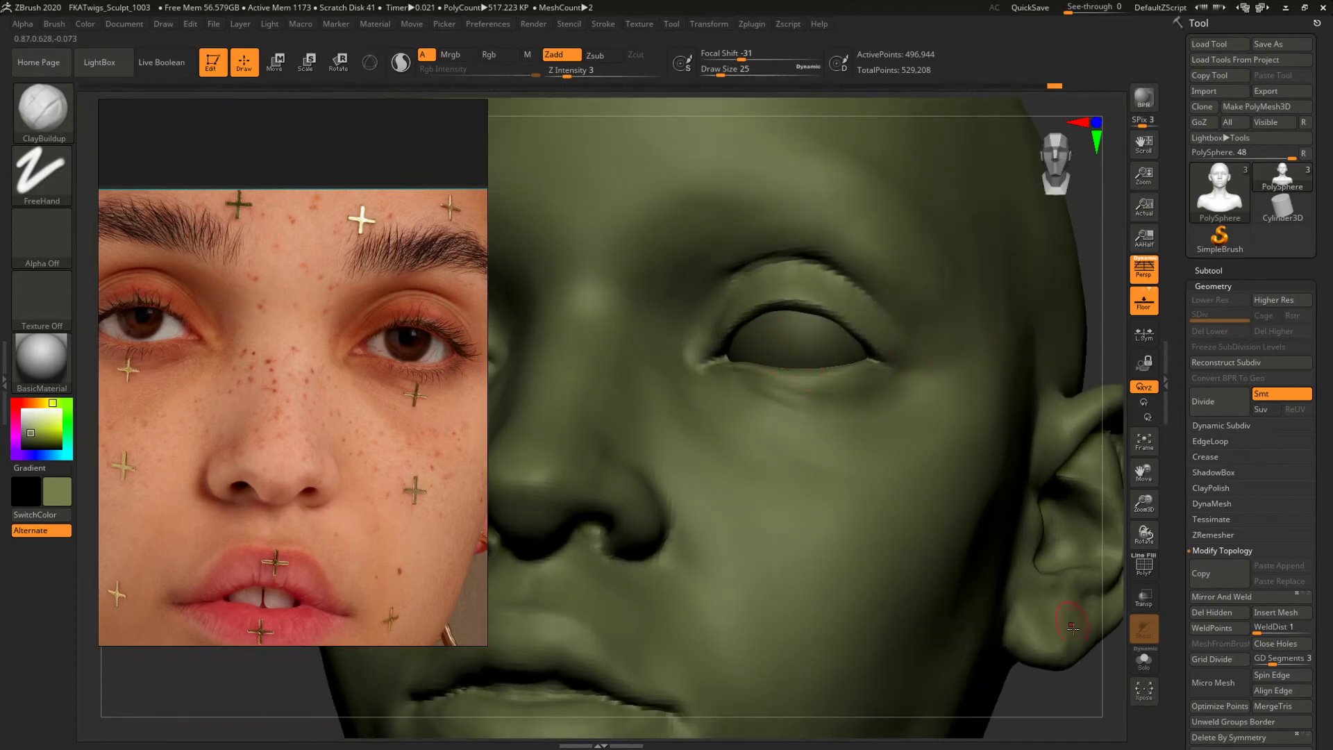
Deepen the inner end of the upper eyelid crease with DamStandard at draw sizes of 46 and 35.
mouse_move(1074, 703)
right_mouse_down("ctrl")
mouse_move(1087, 702)
mouse_move(982, 627)
mouse_move(968, 434)
mouse_move(1057, 497)
right_mouse_up("ctrl")
right_click_drag(1039, 447, 965, 424)
key("b")
key("d")
key("s")
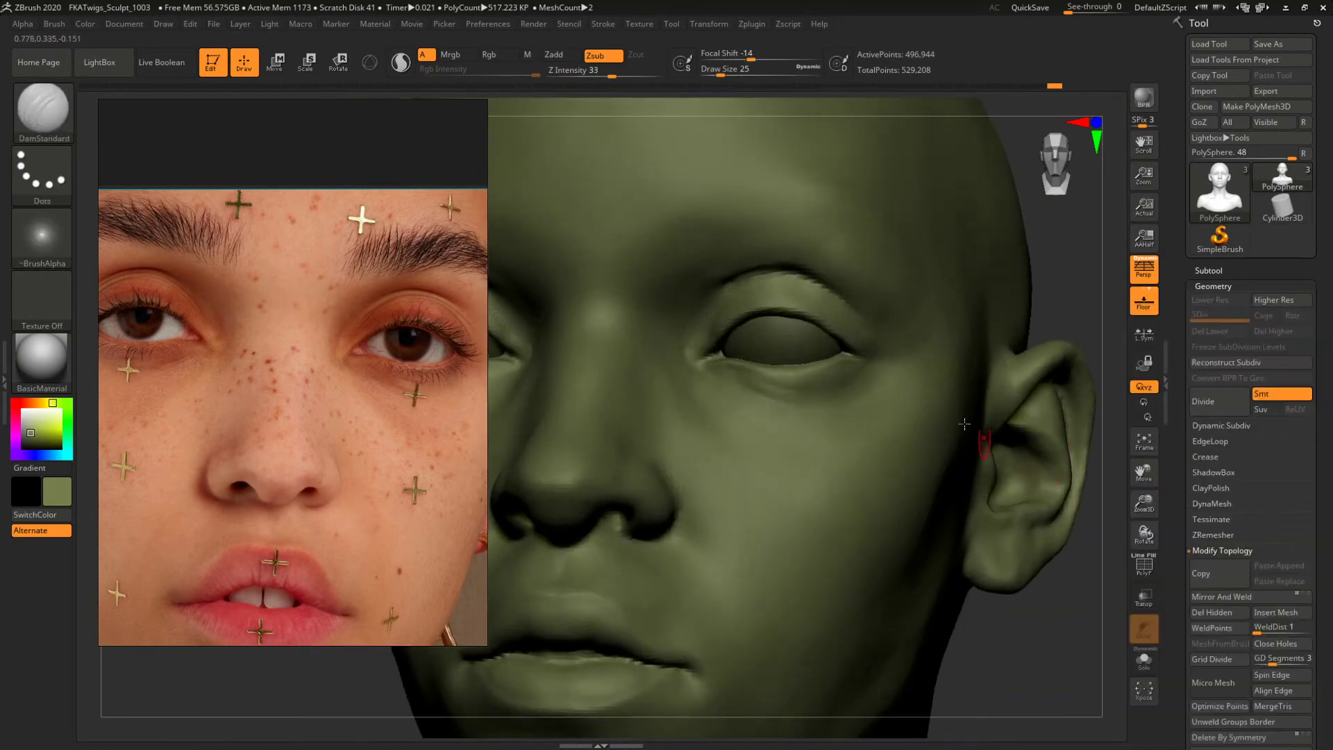
key("s")
left_click_drag(703, 311, 714, 311)
right_click_drag(1074, 283, 1073, 229)
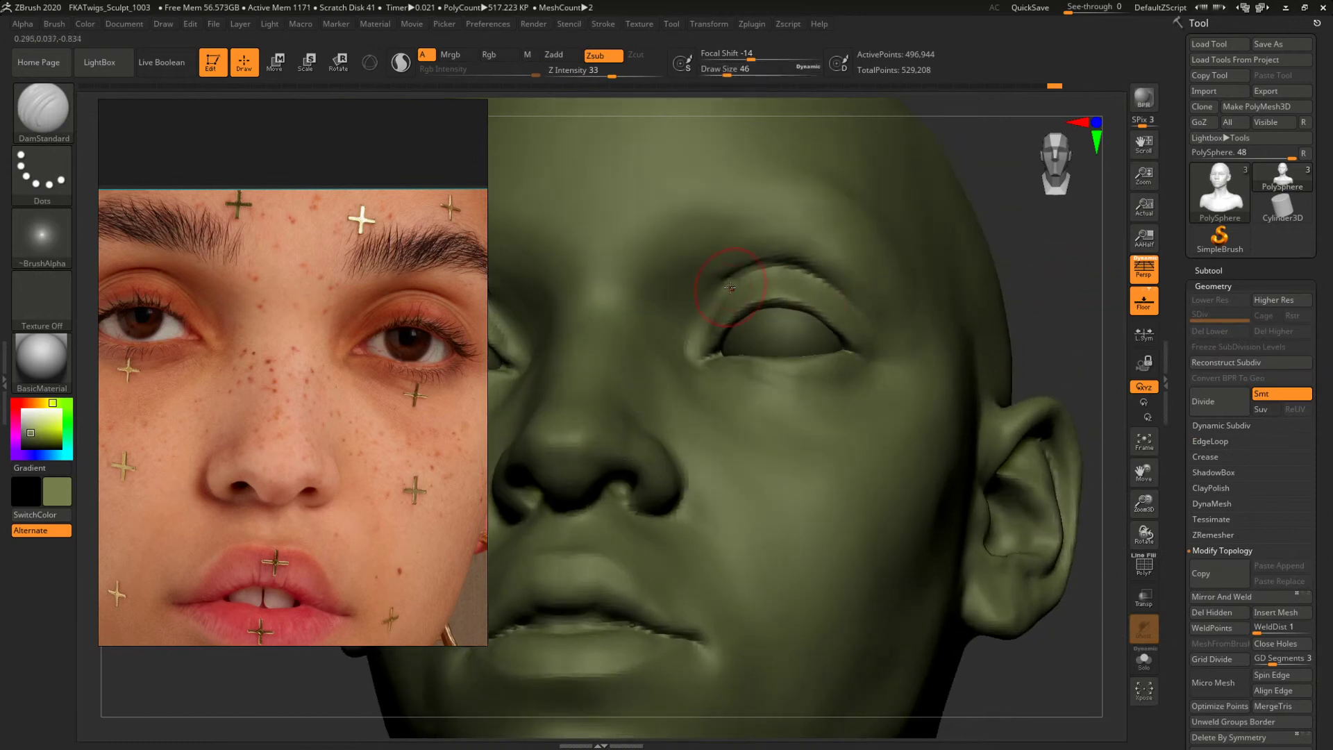
key("s")
left_click(722, 289)
right_click_drag(1024, 256, 889, 280)
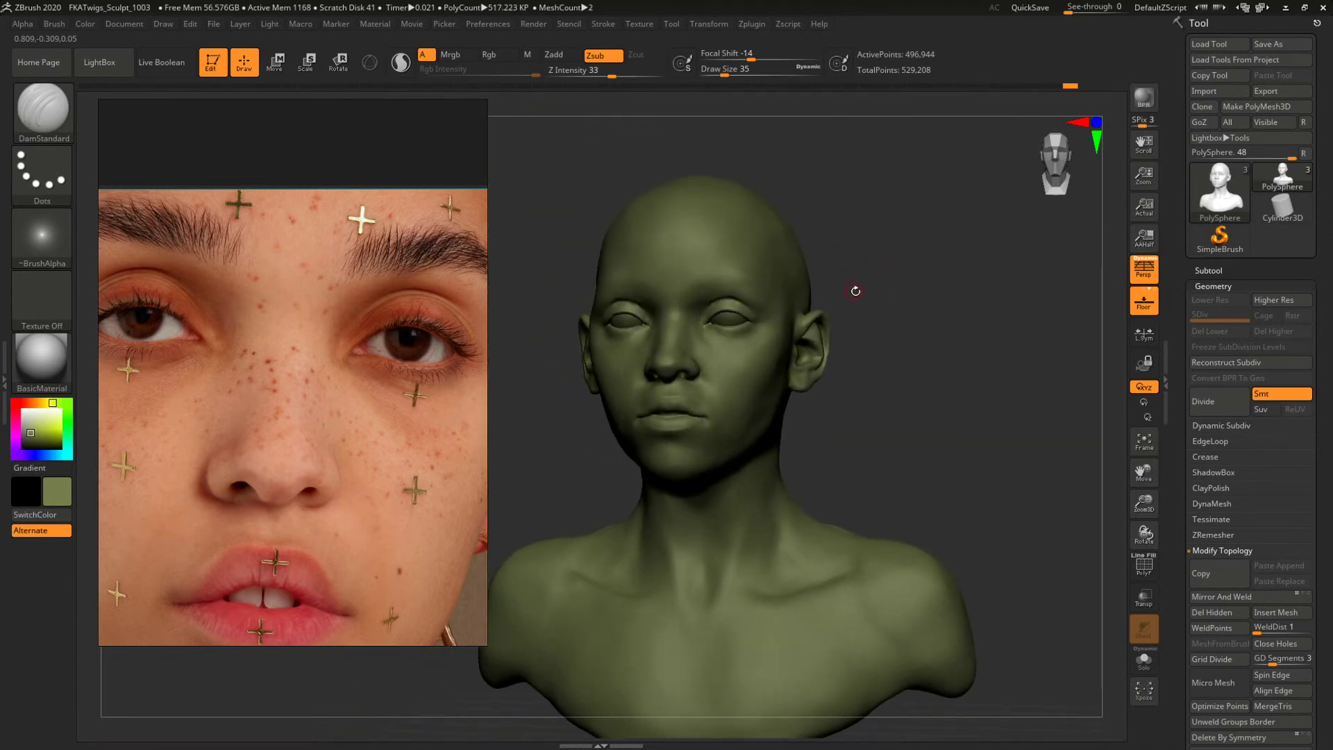
Softly build up the inner eye socket below the brow with ClayBuildup at draw sizes of 25 and 51.
right_click_drag(889, 278, 1005, 353)
key("b")
key("c")
key("b")
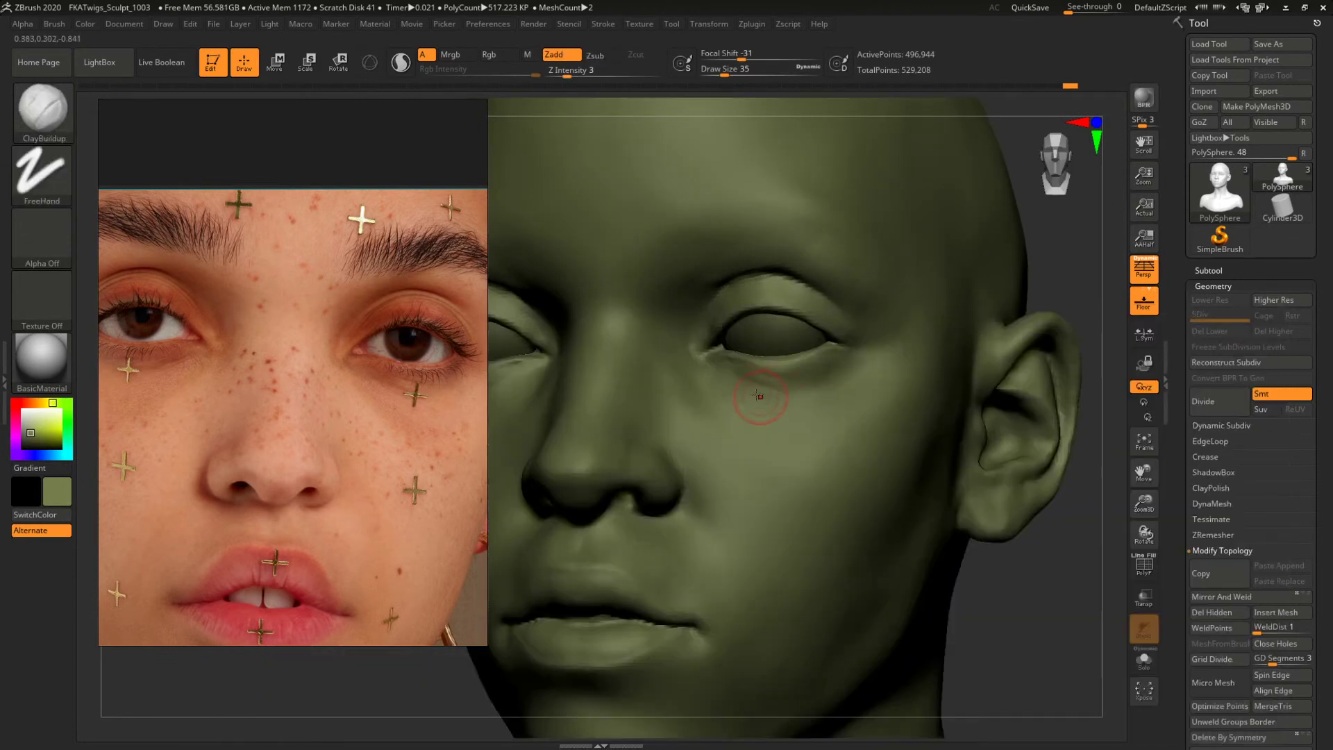
right_click_drag(977, 277, 1030, 214)
key("space")
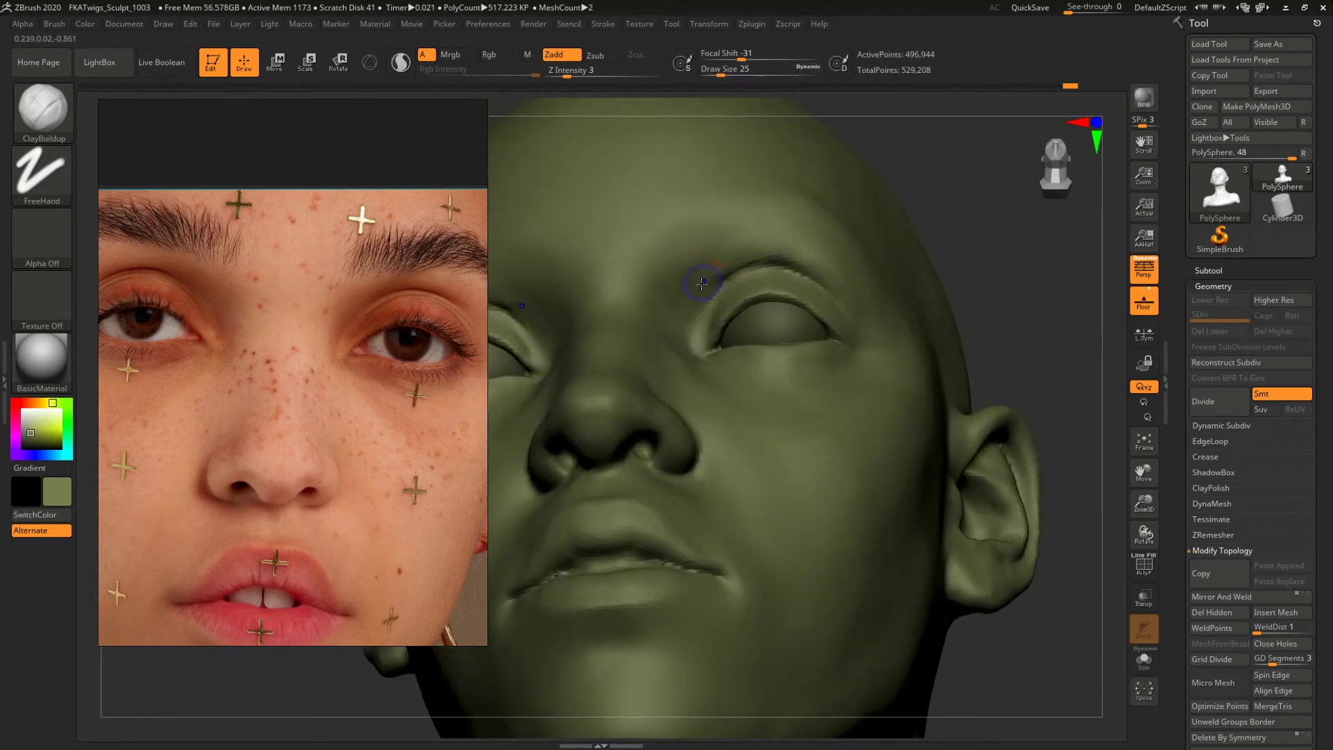
key("shift")
key("space")
key("space")
left_click_drag(697, 278, 705, 278)
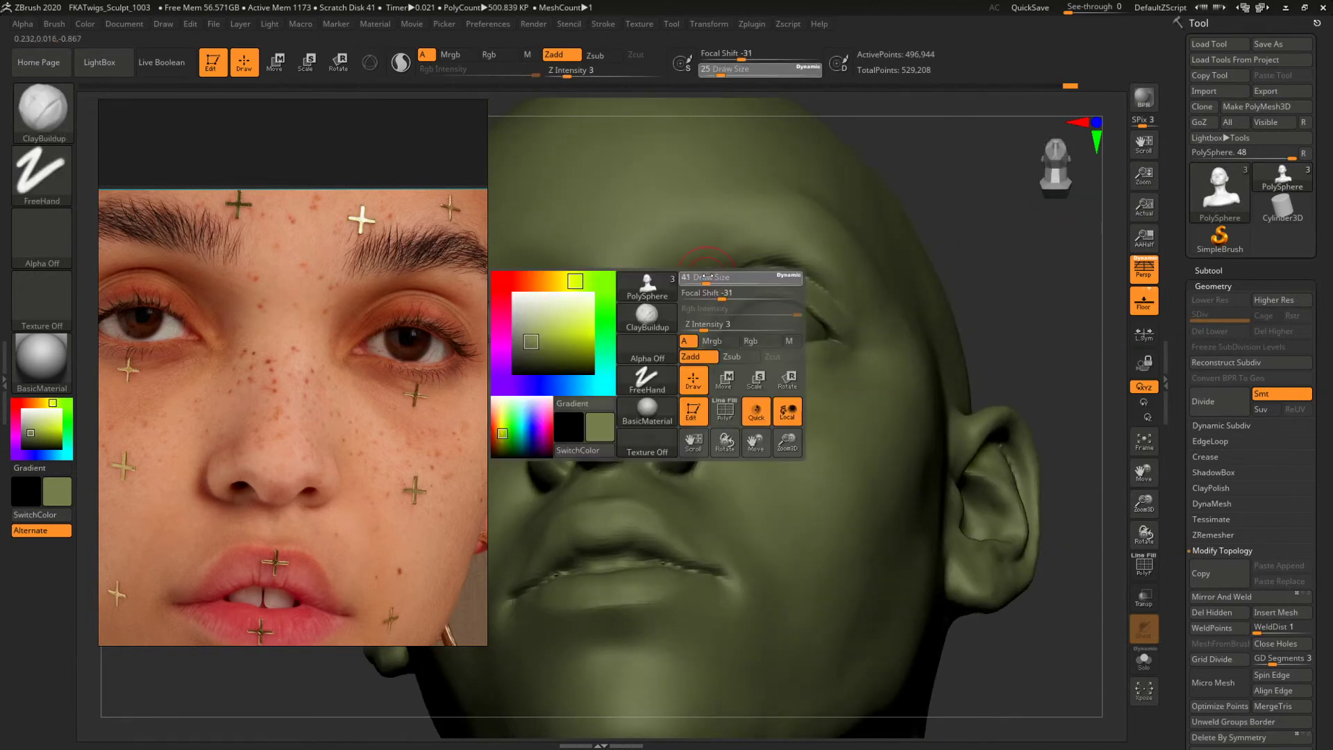
mouse_move(1000, 238)
right_mouse_down()
mouse_move(1020, 223)
mouse_move(984, 216)
mouse_move(1030, 268)
mouse_move(923, 250)
mouse_move(925, 303)
mouse_move(916, 300)
mouse_move(961, 286)
mouse_move(935, 301)
mouse_move(967, 298)
mouse_move(820, 302)
mouse_move(907, 321)
mouse_move(844, 321)
mouse_move(1002, 348)
right_mouse_up()
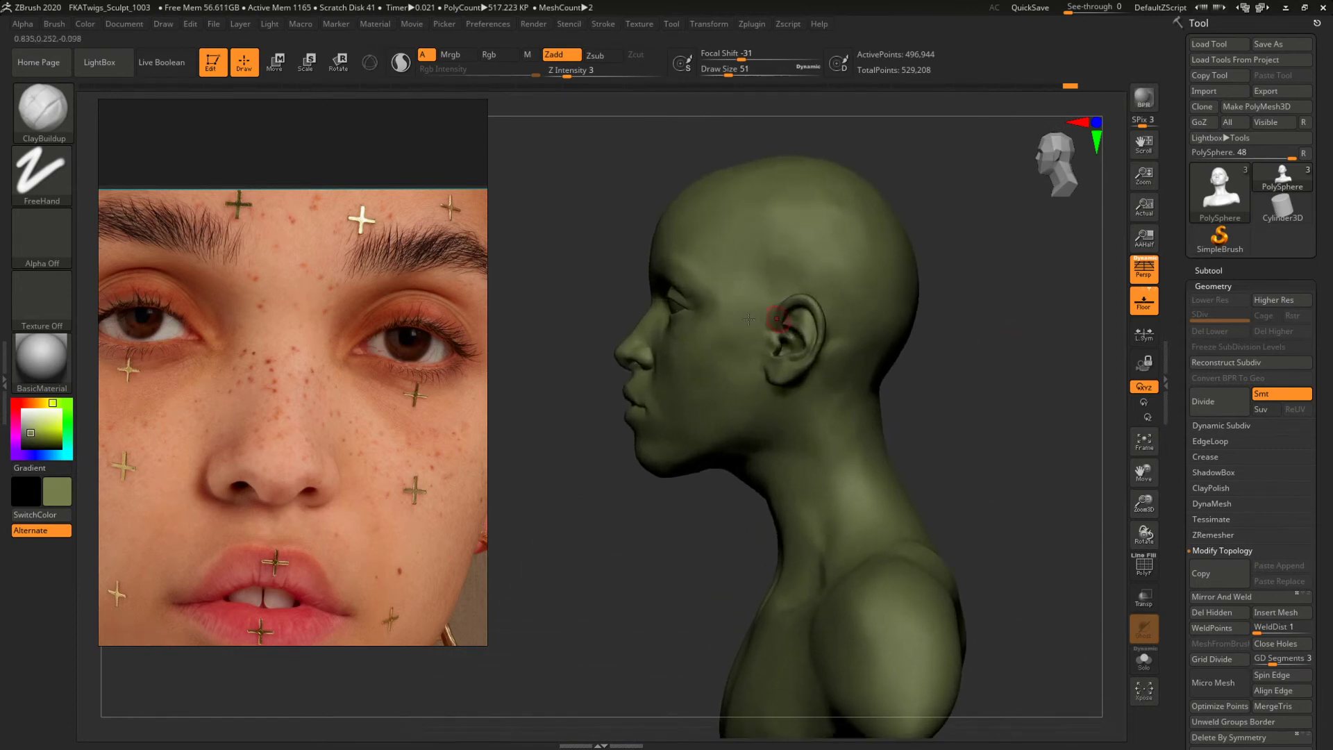
In profile, measure the distance from the eye to the chin and compare it with the distance from the eye to the ear.
key("w")
mouse_move(687, 298)
left_mouse_down()
mouse_move(673, 325)
mouse_move(686, 309)
mouse_move(679, 387)
mouse_move(637, 467)
left_mouse_up()
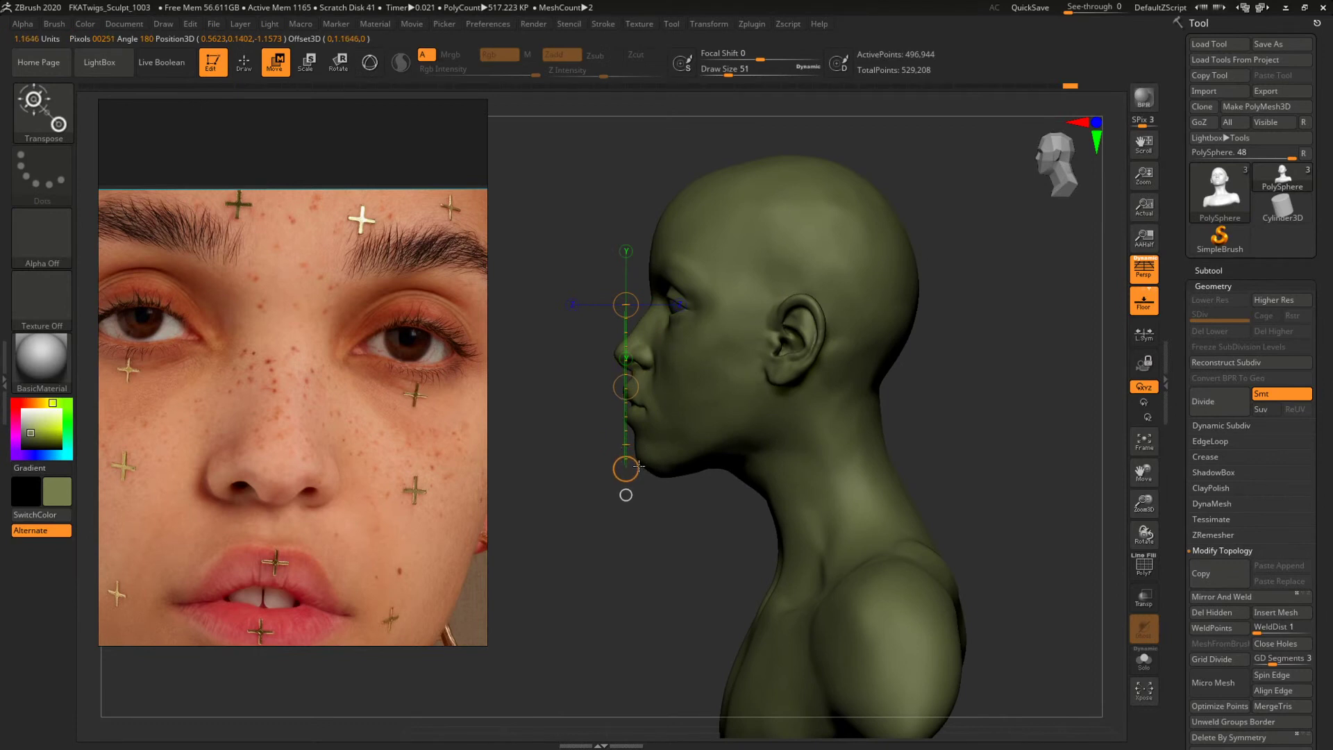
left_click_drag(639, 386, 669, 381)
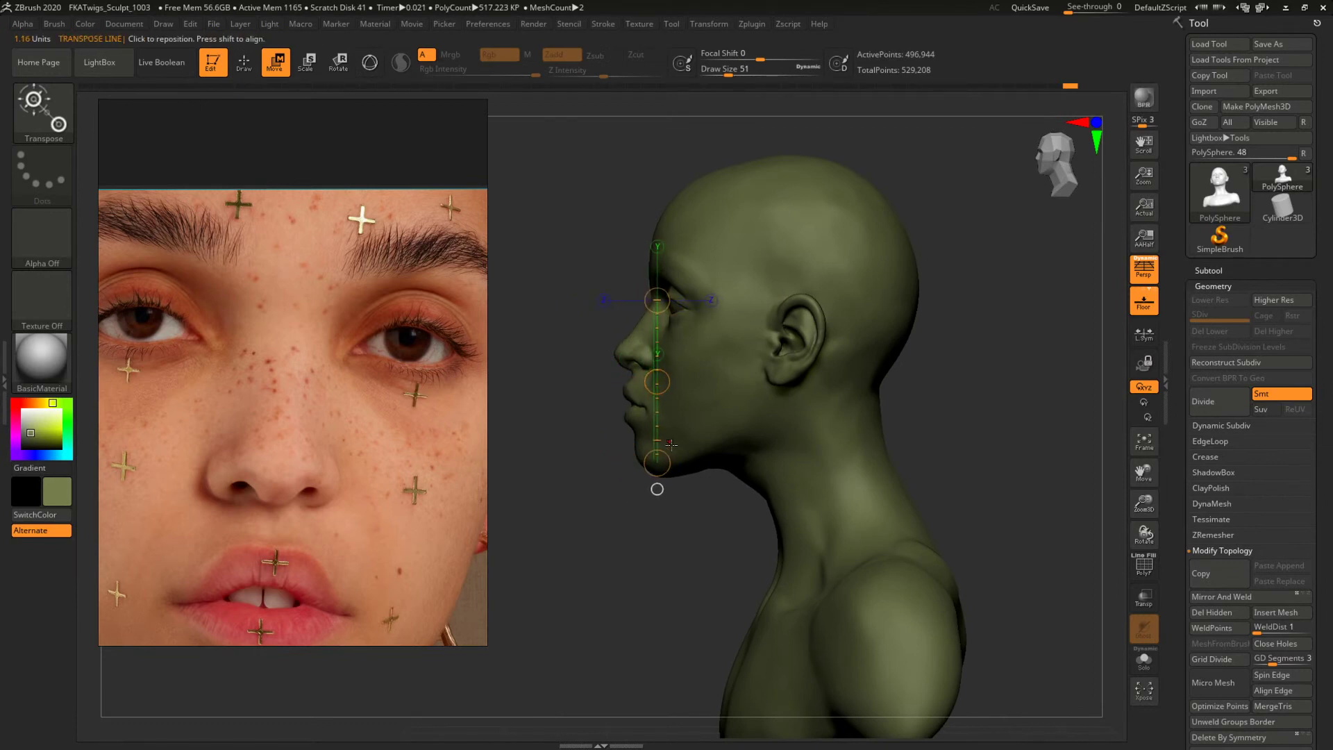
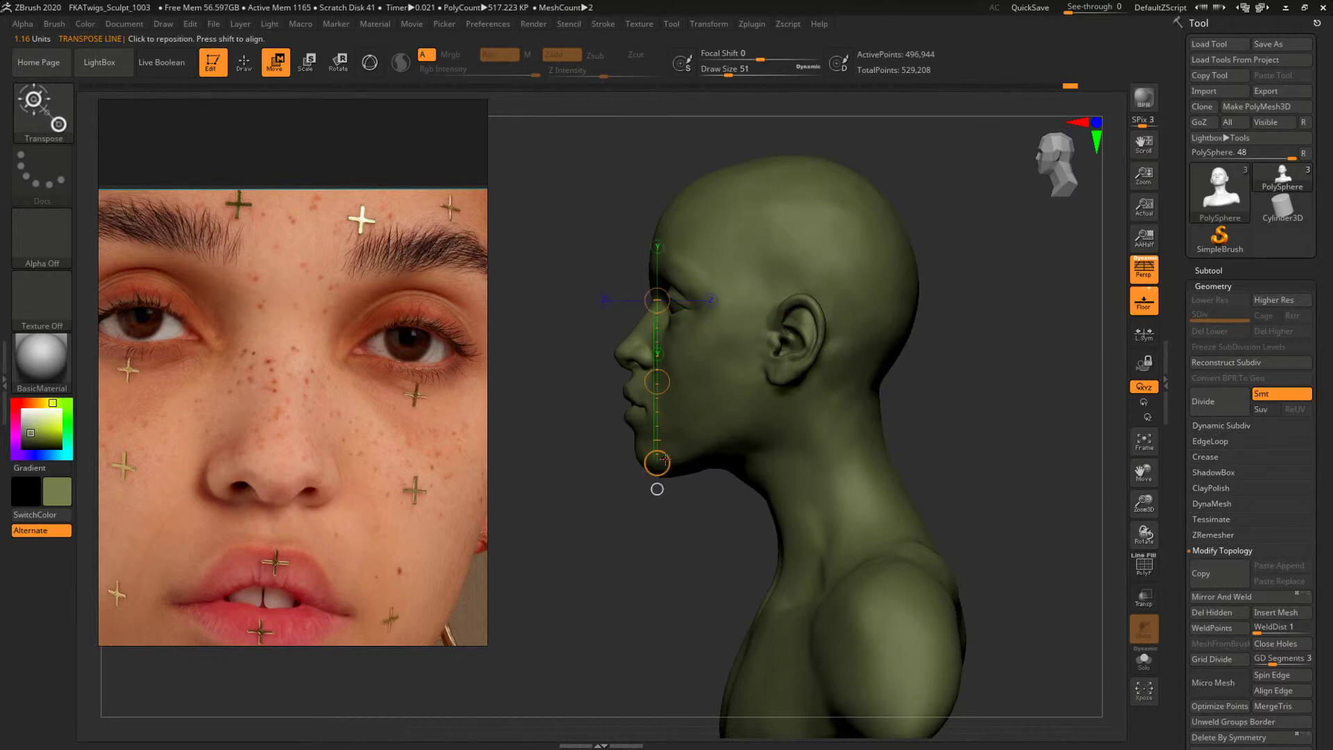
left_click_drag(657, 463, 846, 292)
right_click_drag(989, 280, 934, 277, "ctrl")
left_click_drag(934, 277, 820, 333)
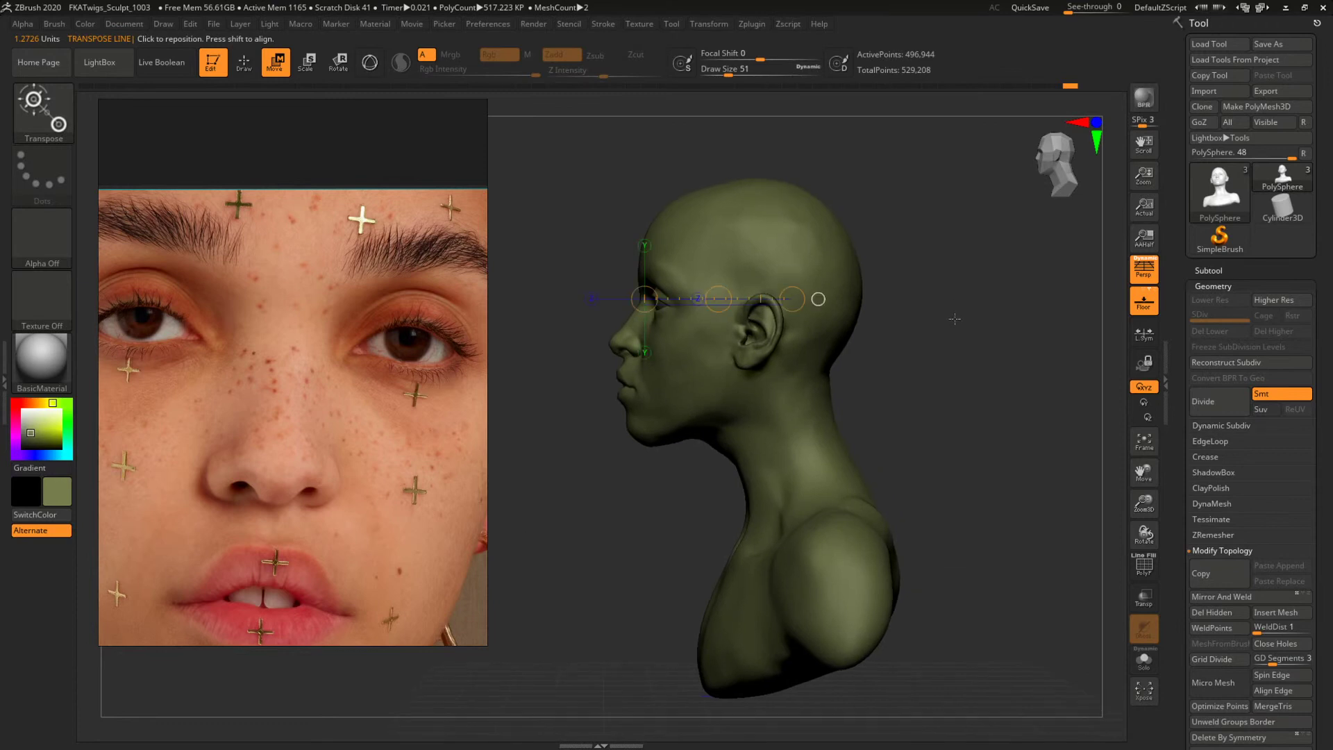
Save the project over FKATwigs_Sculpt_1003.ZPR.
key("ctrl+s")
left_click(1017, 508)
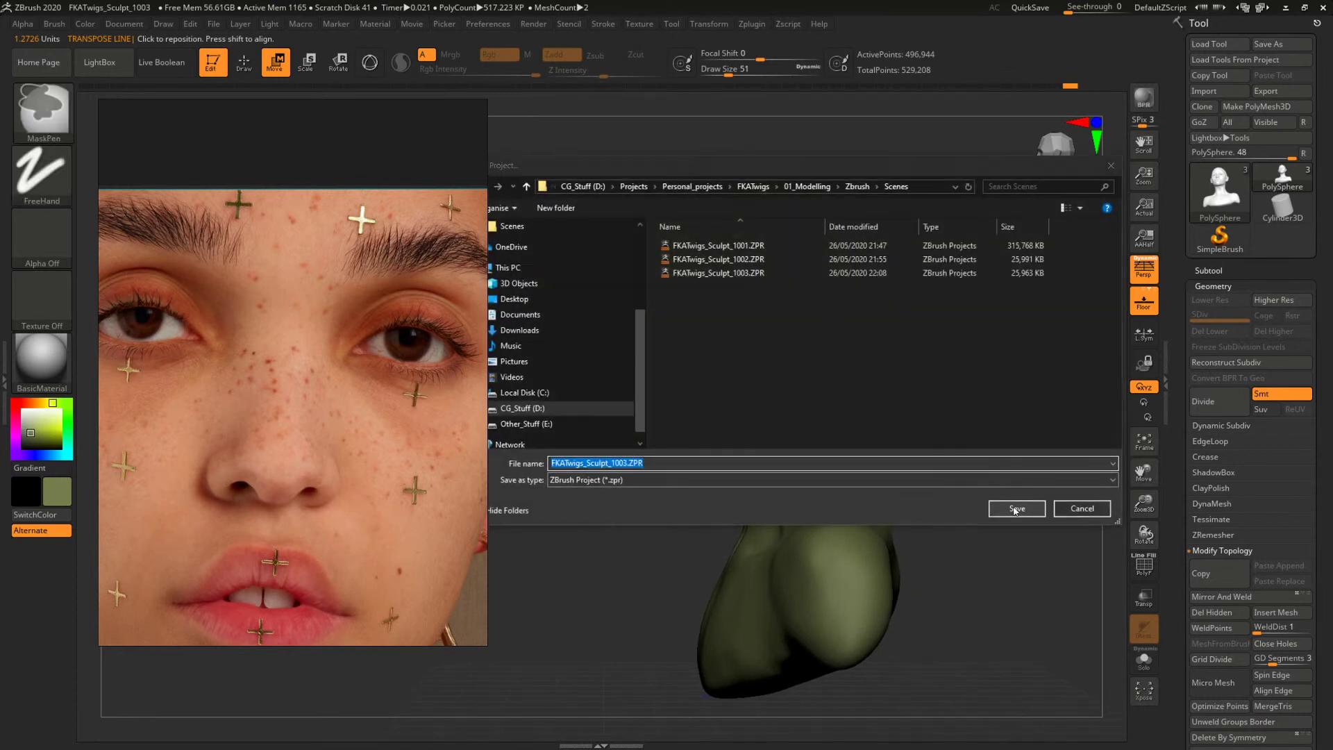
left_click(704, 375)
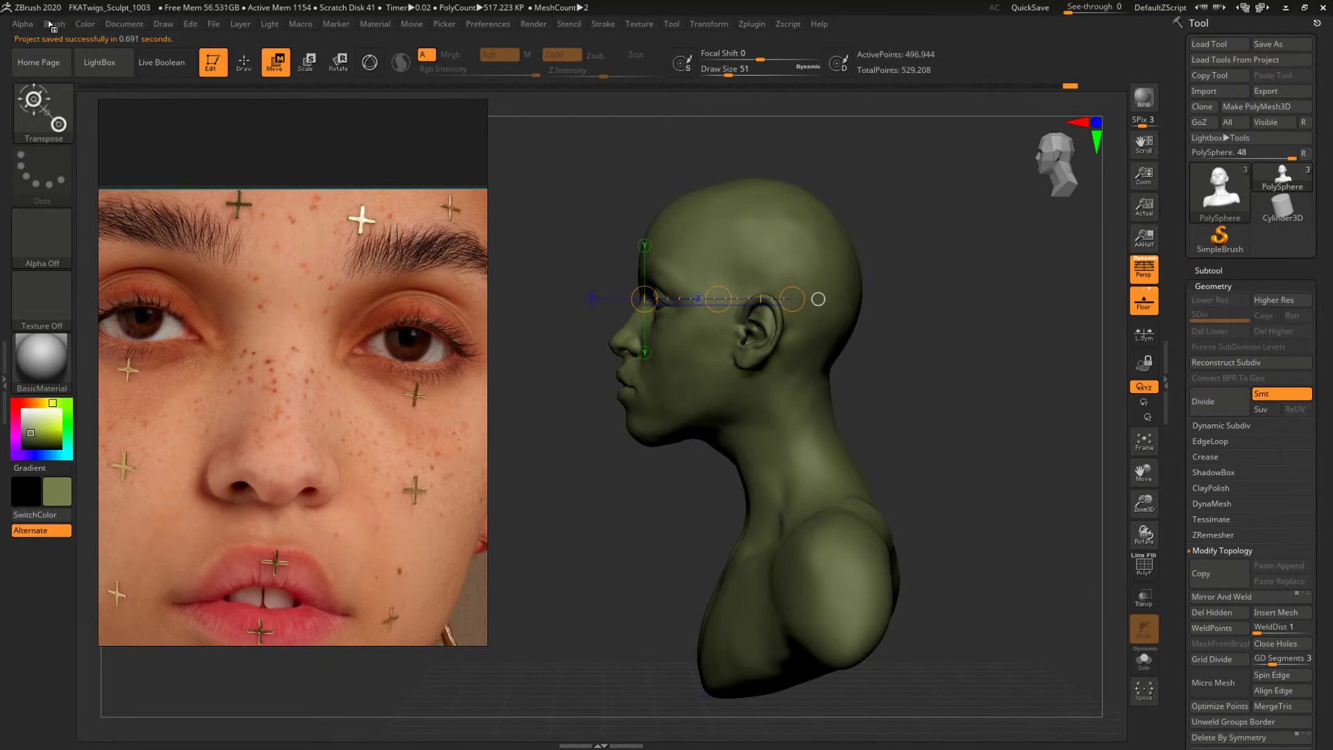
Delete the undo history and save the project again over the existing FKATwigs_Sculpt_1003.ZPR.
left_click(188, 24)
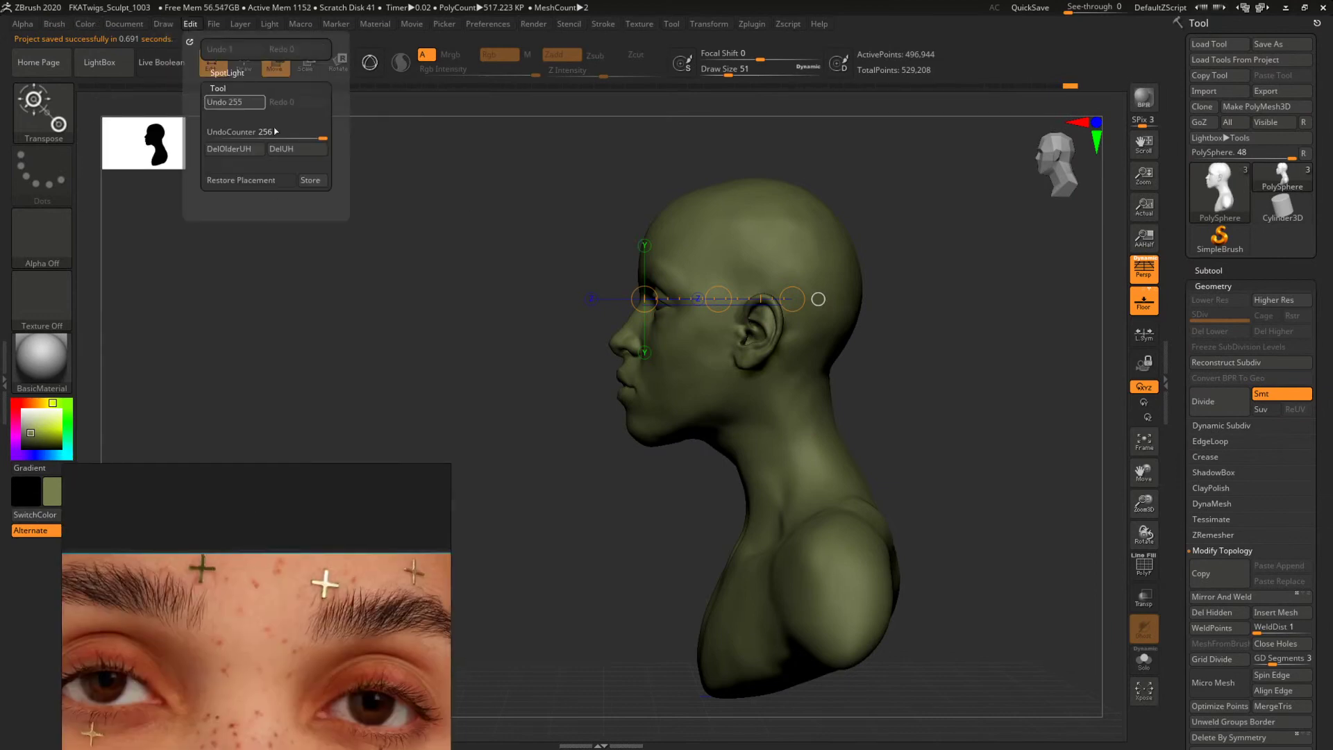
left_click(286, 152)
right_click_drag(280, 610, 273, 234)
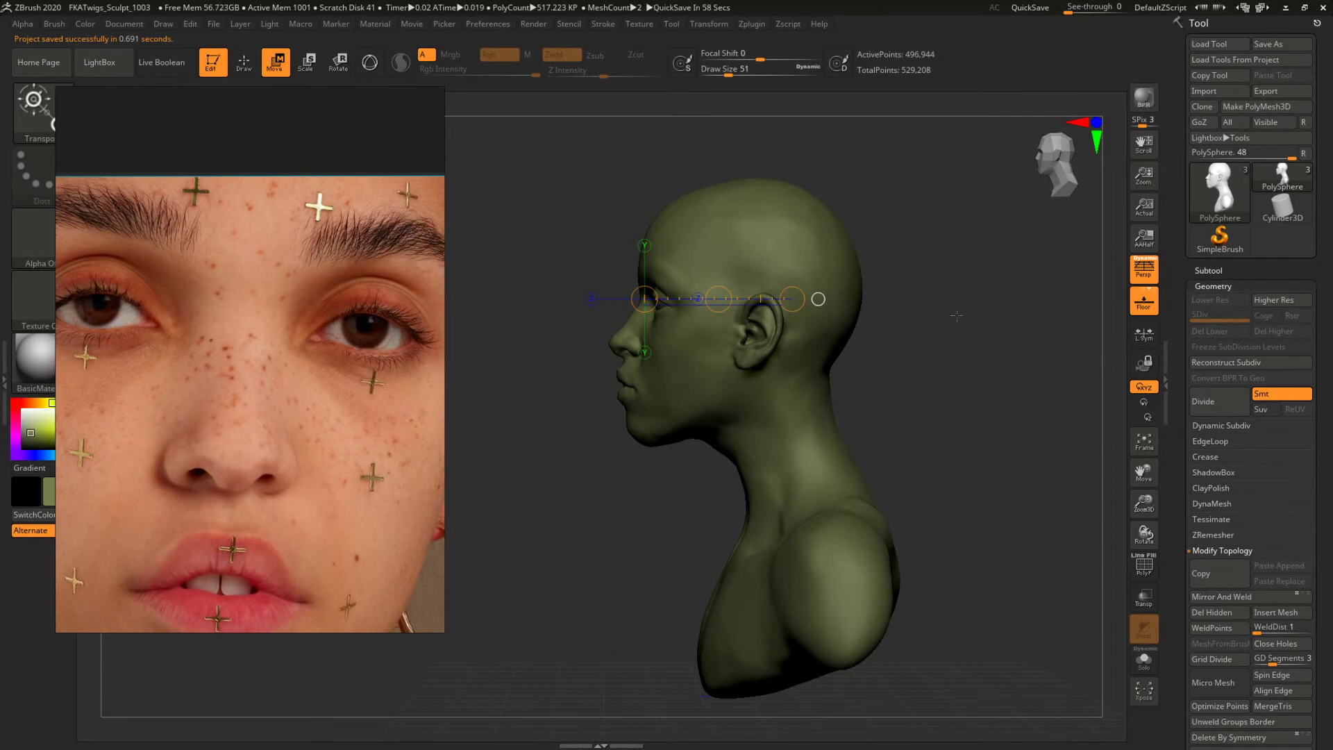
key("ctrl+s")
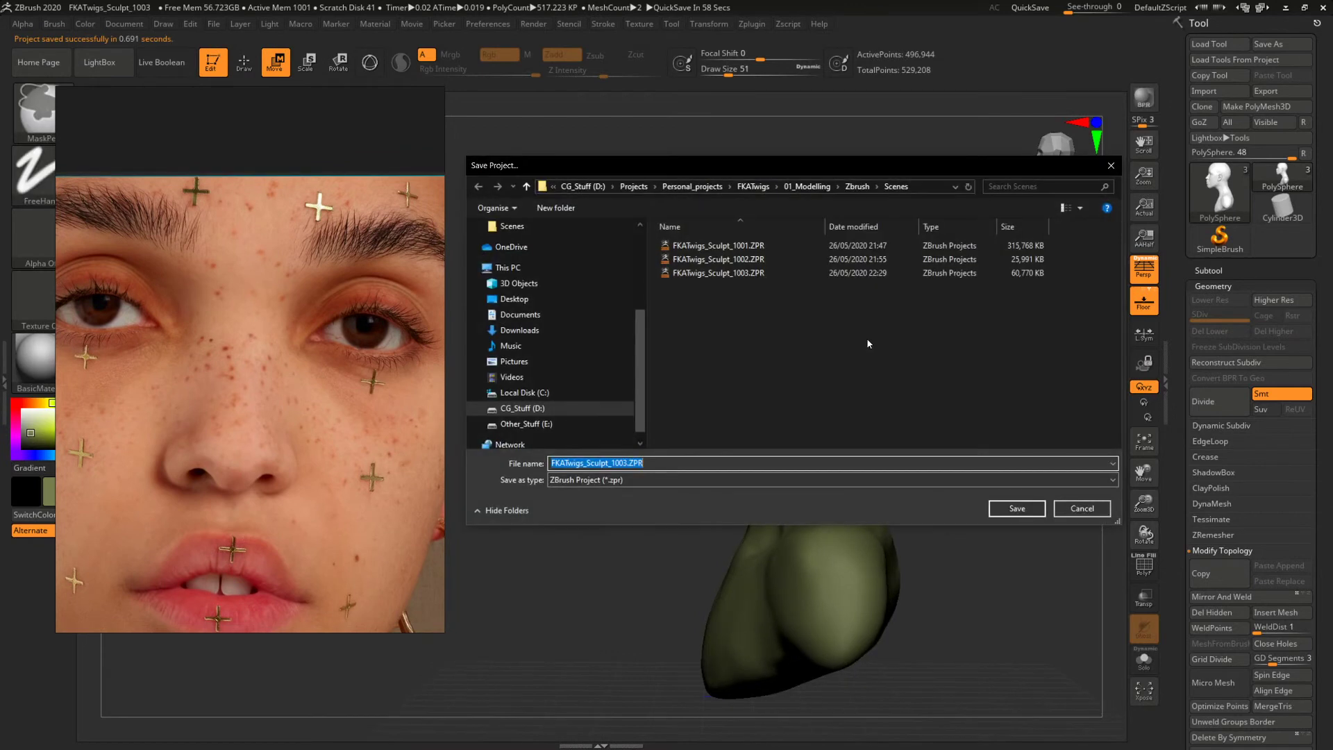
left_click(879, 273)
left_click(1018, 509)
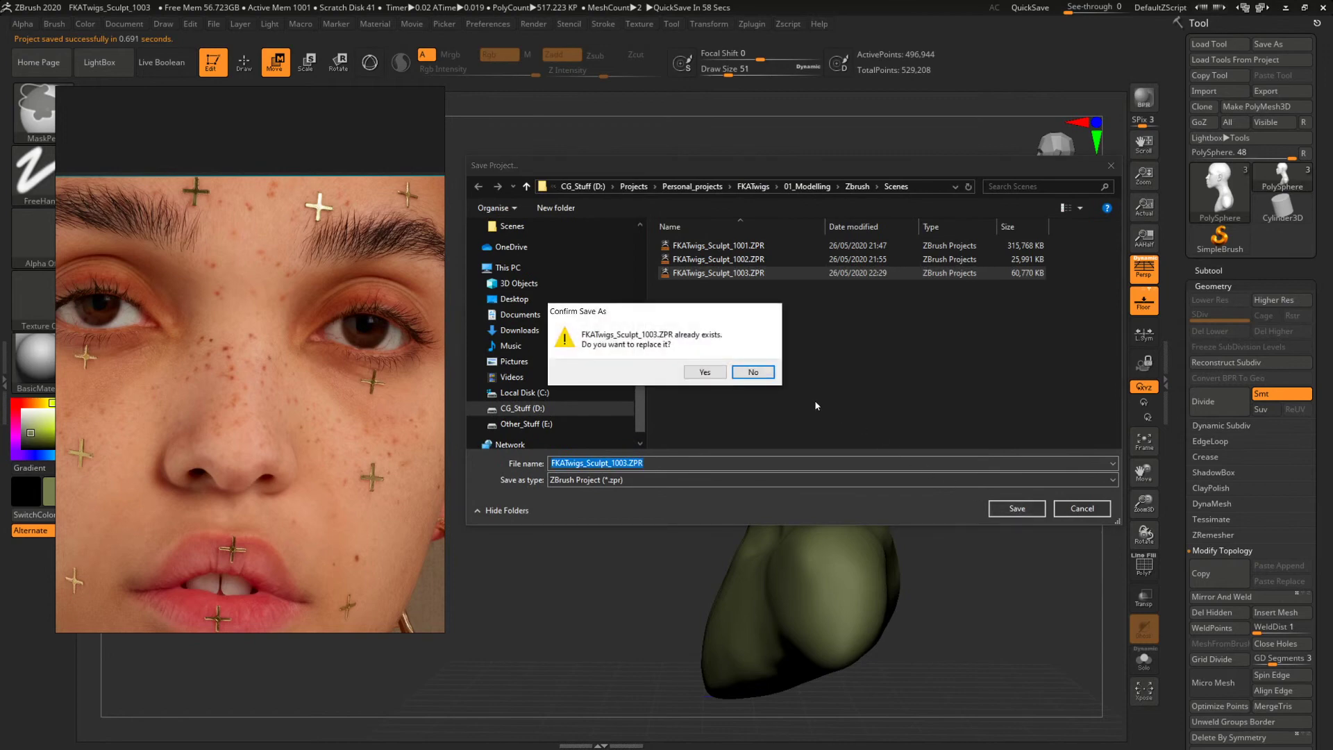
left_click(713, 372)
Pull the back of the skull outward in profile with the Move brush at a draw size of 460.
mouse_move(892, 386)
left_mouse_down()
mouse_move(917, 375)
mouse_move(860, 394)
mouse_move(861, 371)
left_mouse_up()
key("b")
key("v")
key("space")
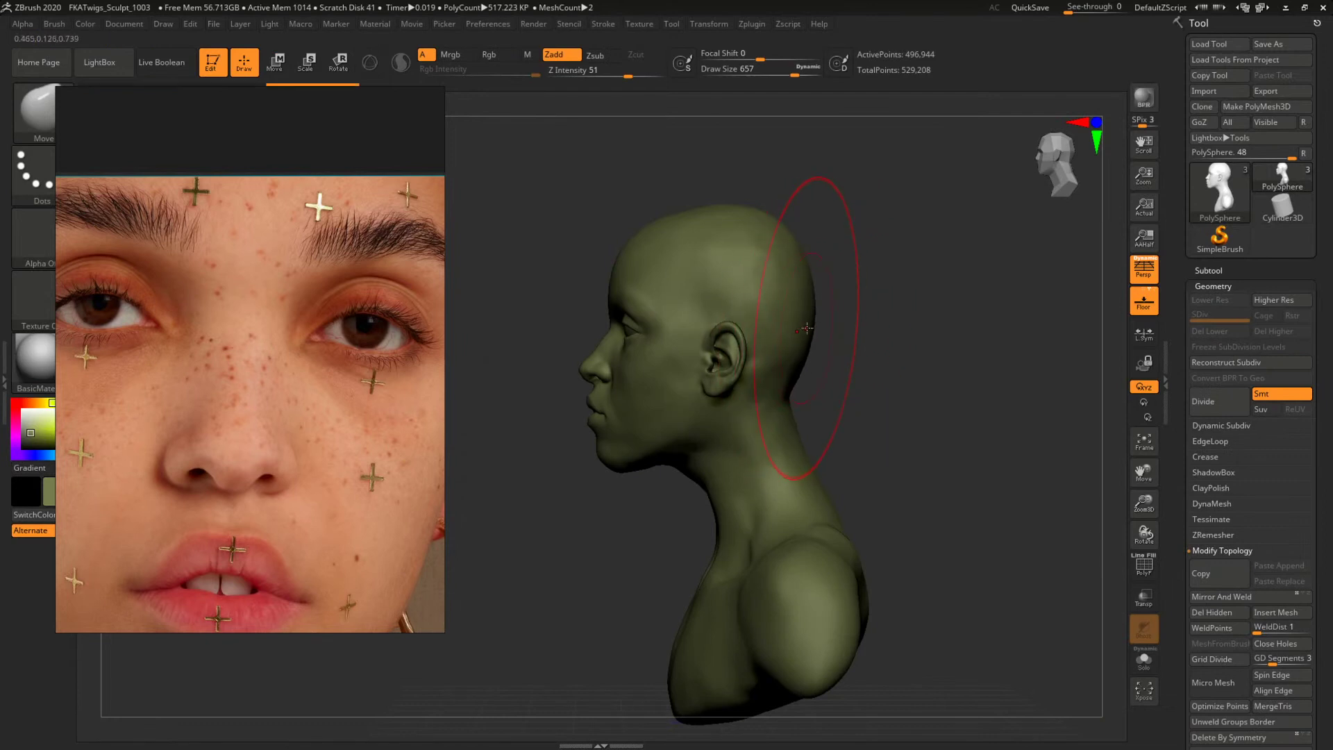
key("space")
mouse_move(757, 265)
left_mouse_down()
mouse_move(732, 266)
mouse_move(770, 244)
left_mouse_up()
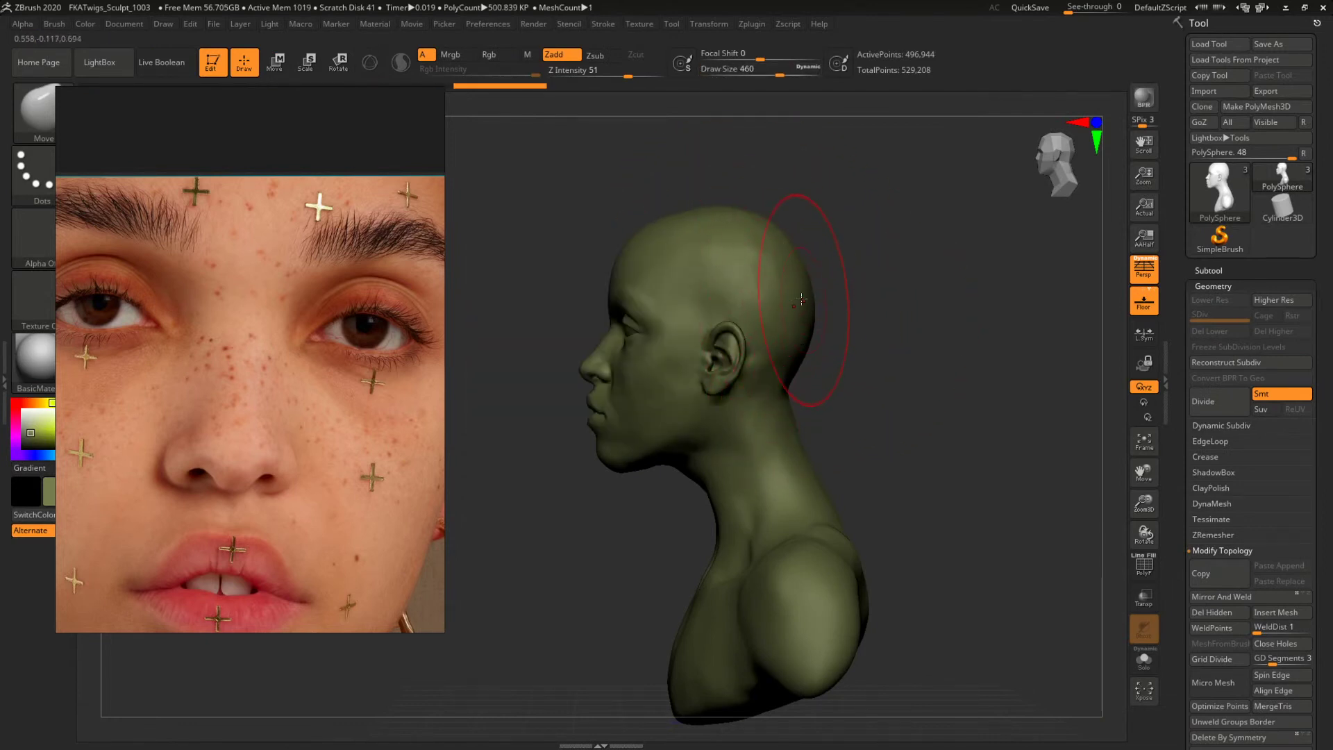
key("ctrl")
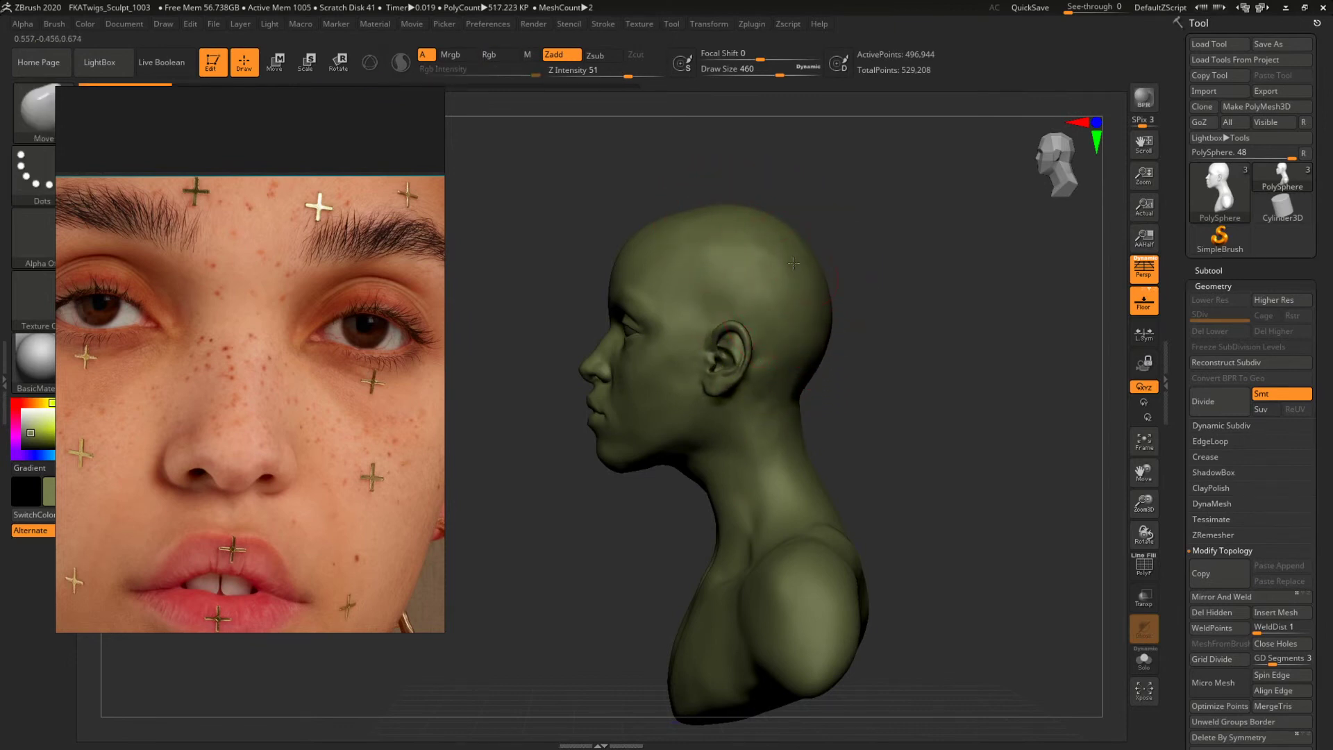
left_click_drag(843, 292, 854, 327)
Try to shift the mouth area in profile with the Move brush at a draw size of 372.
key("bracketleft")
key("bracketleft")
key("bracketleft")
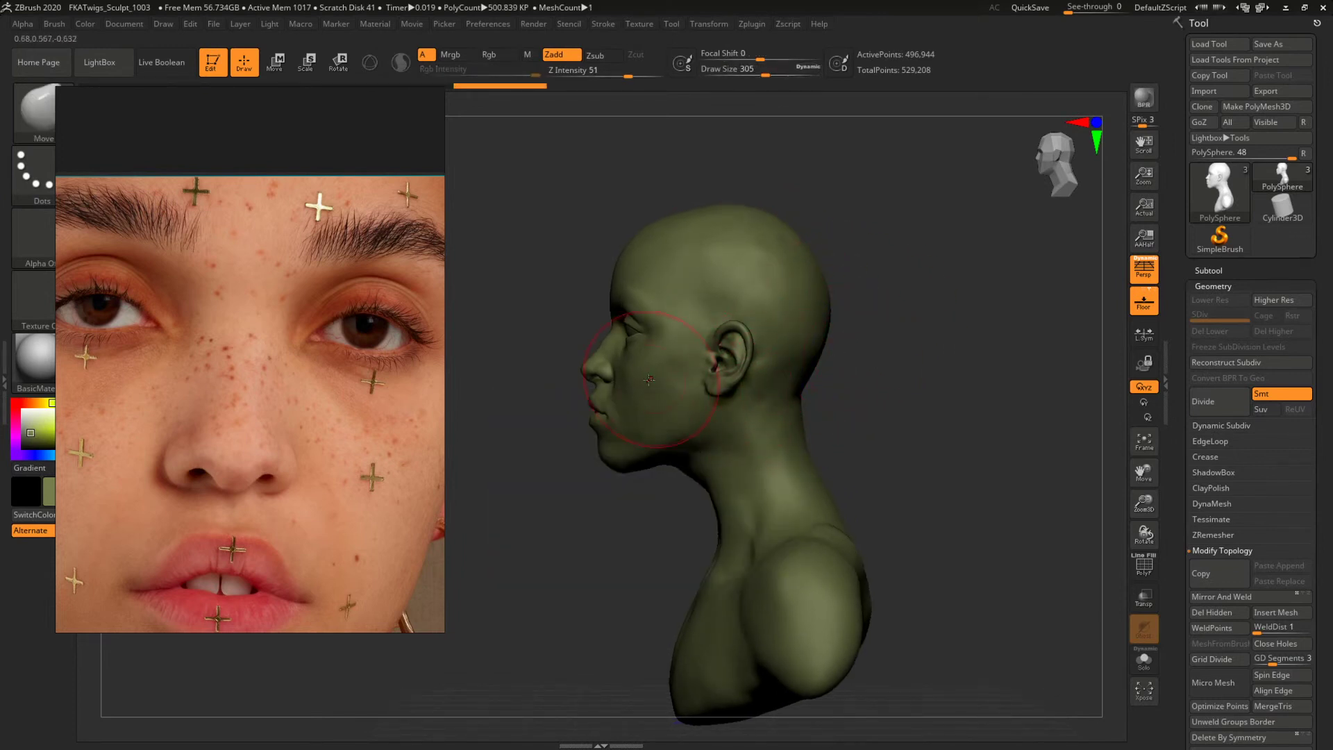
key("bracketright")
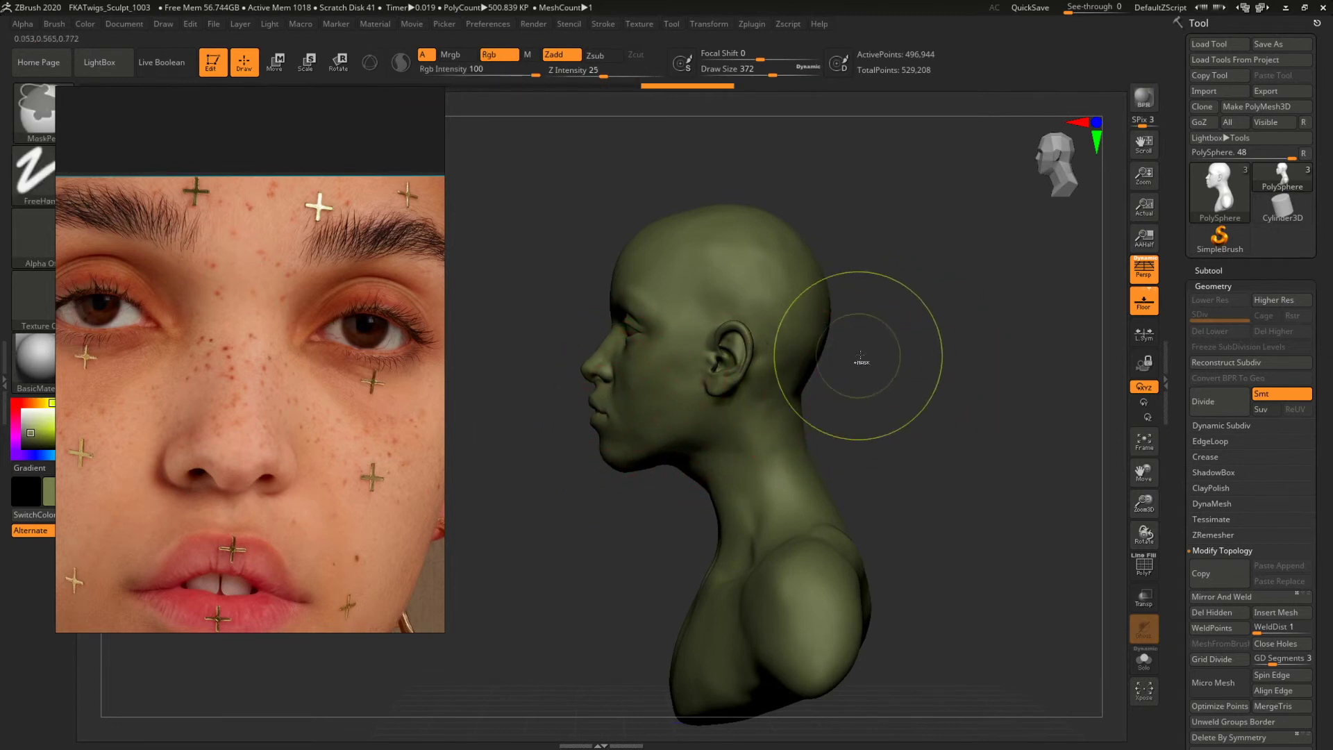
mouse_move(600, 406)
left_mouse_down()
mouse_move(594, 387)
mouse_move(602, 408)
left_mouse_up()
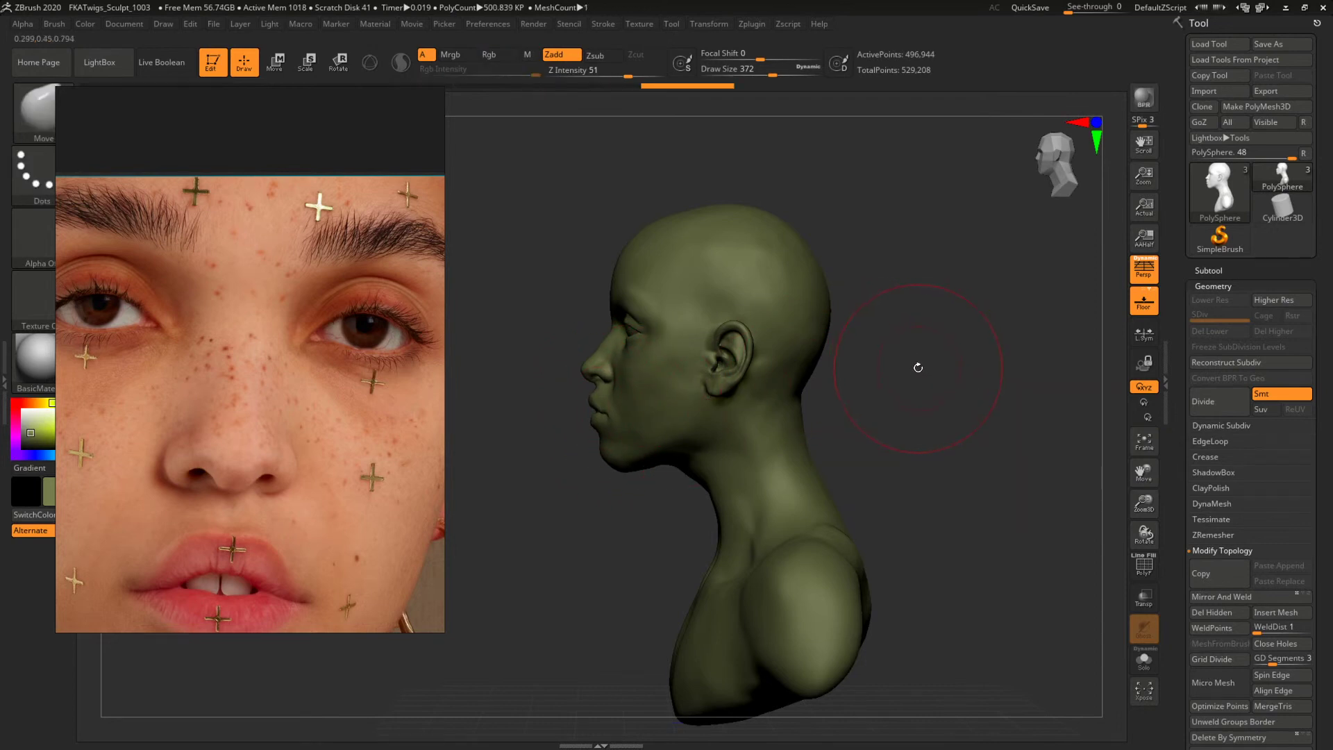
key("ctrl+z")
Adjust the head shape around and behind the ears with the Move brush, reducing the draw size from 508 to 280.
left_click_drag(914, 306, 924, 307)
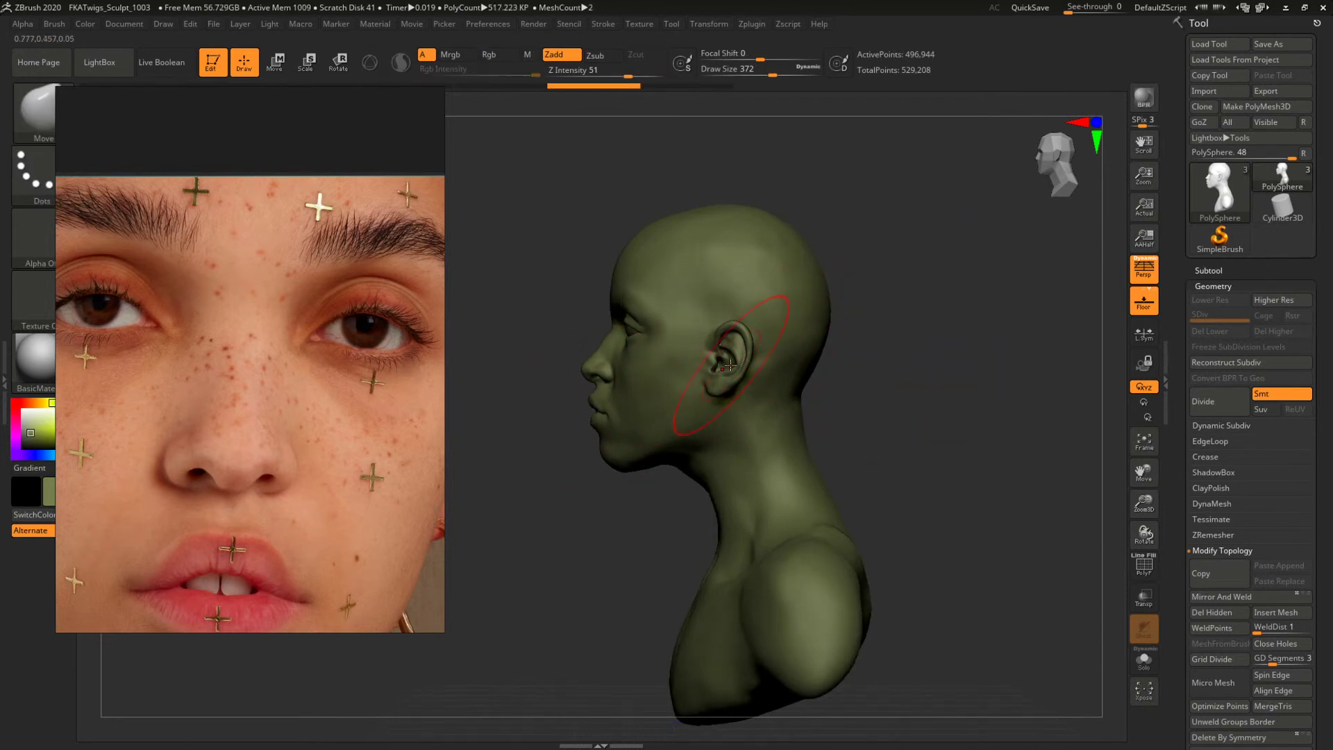
key("space")
left_click_drag(723, 362, 738, 363)
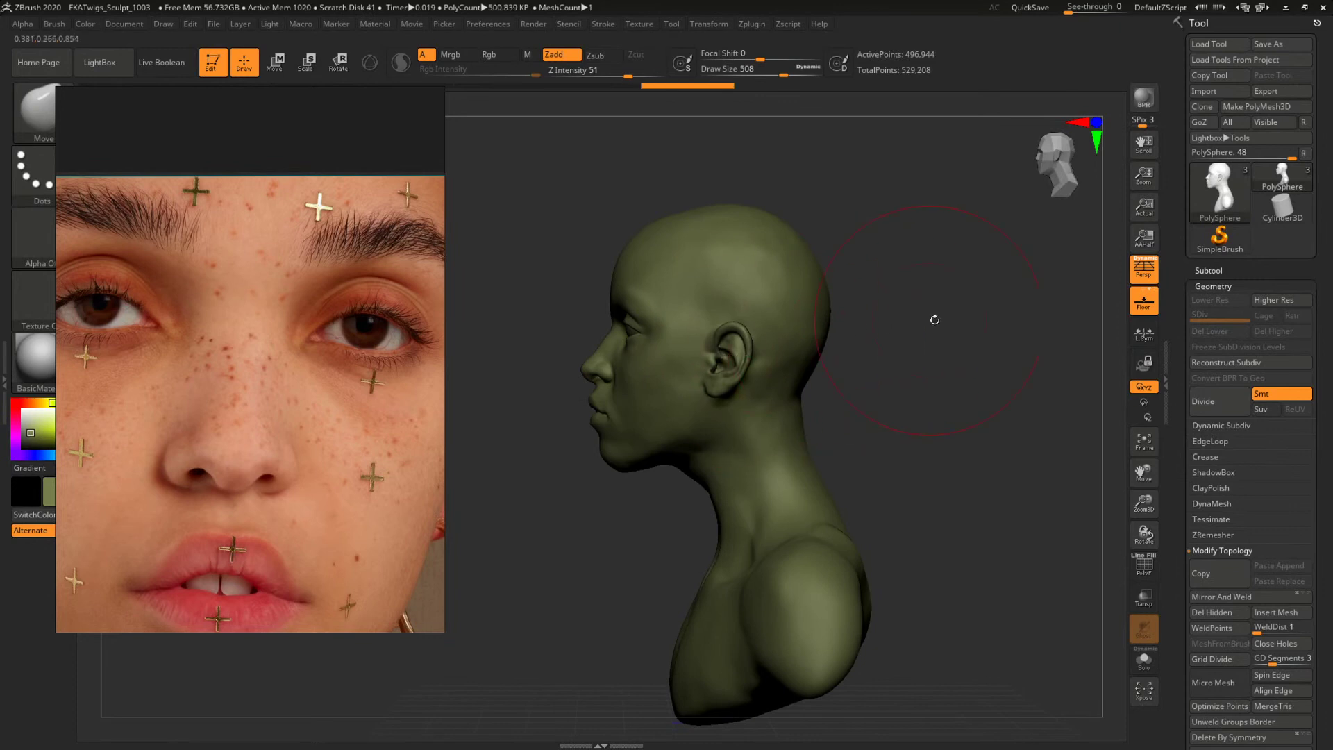
mouse_move(933, 319)
left_mouse_down("shift")
mouse_move(1013, 322)
mouse_move(889, 354)
mouse_move(737, 302)
left_mouse_up("shift")
key("space")
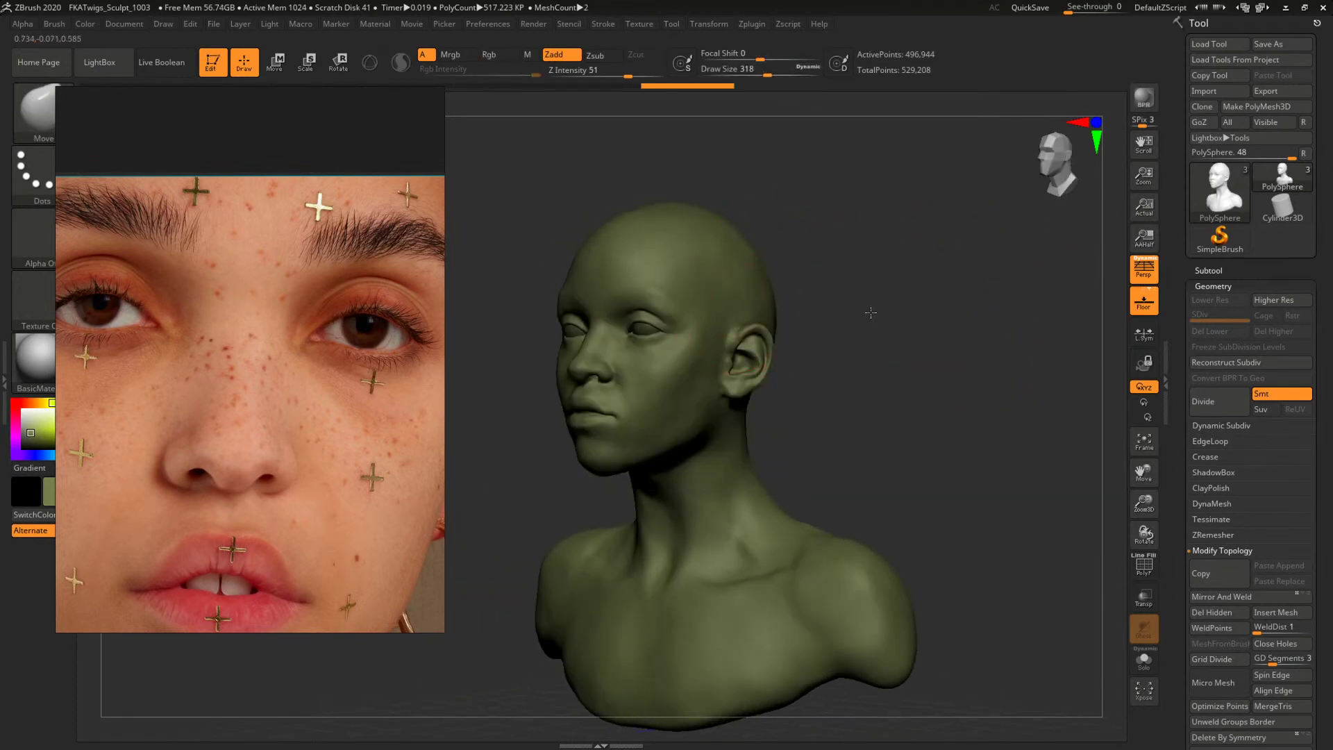
mouse_move(871, 313)
left_mouse_down()
mouse_move(810, 387)
mouse_move(834, 364)
mouse_move(766, 366)
left_mouse_up()
key("space")
left_click_drag(915, 386, 911, 386)
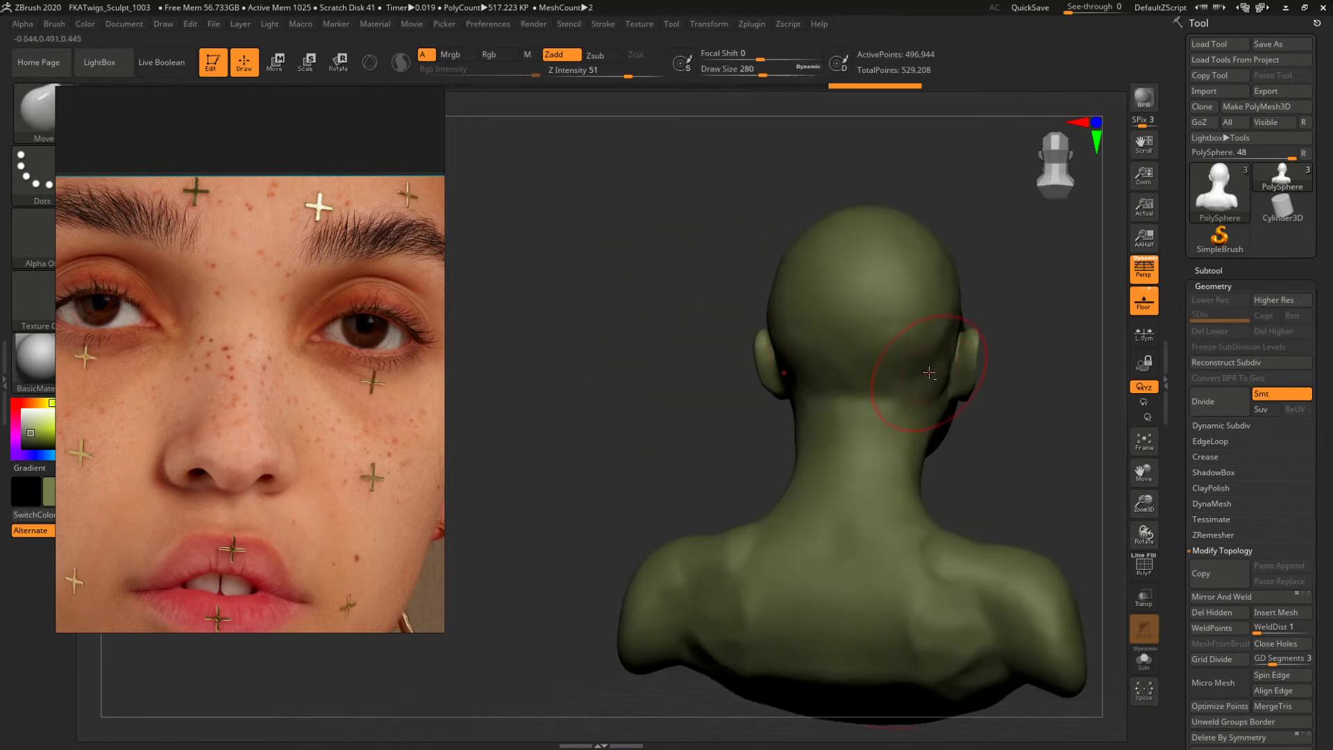
left_click_drag(1014, 290, 968, 307)
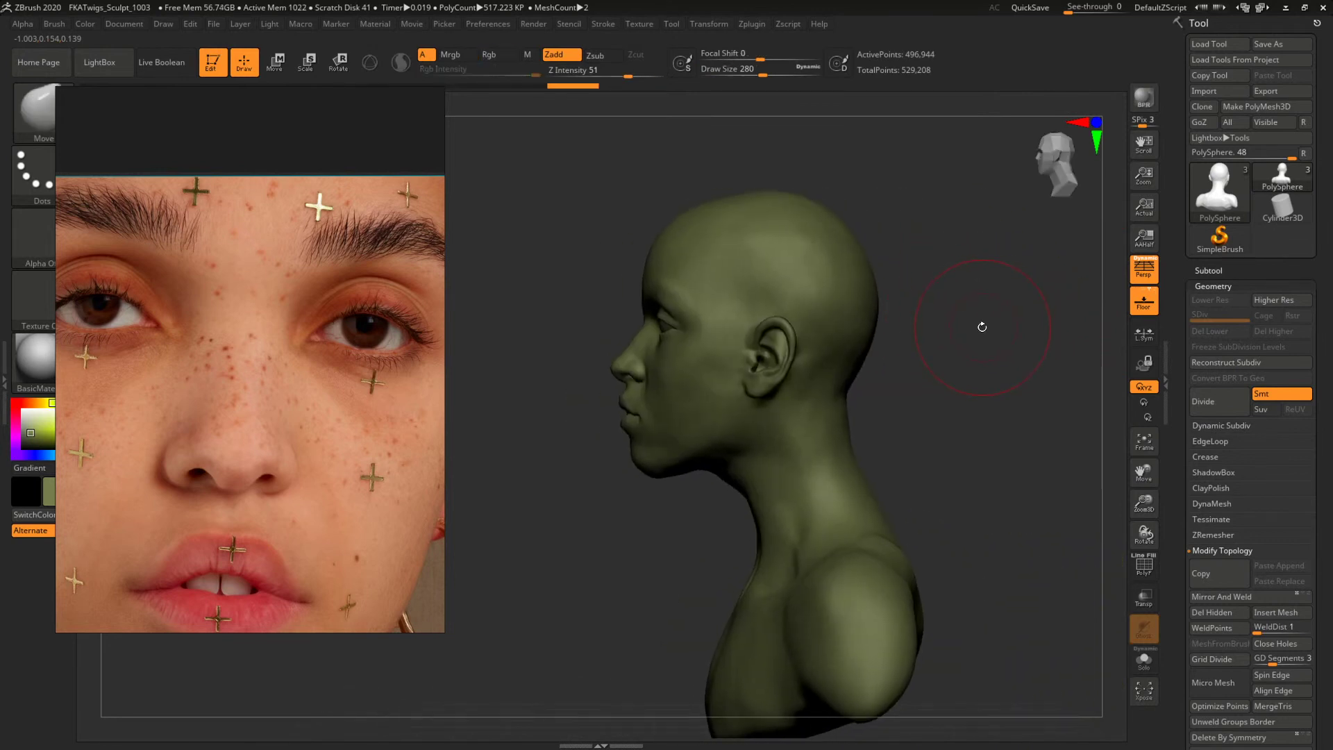
Softly build up the back of the head near the base of the skull with ClayBuildup at a draw size of 158.
key("b")
key("c")
key("b")
mouse_move(917, 398)
left_mouse_down()
mouse_move(731, 359)
mouse_move(799, 378)
left_mouse_up()
key("space")
mouse_move(861, 365)
left_mouse_down()
mouse_move(940, 342)
mouse_move(873, 352)
mouse_move(822, 391)
left_mouse_up()
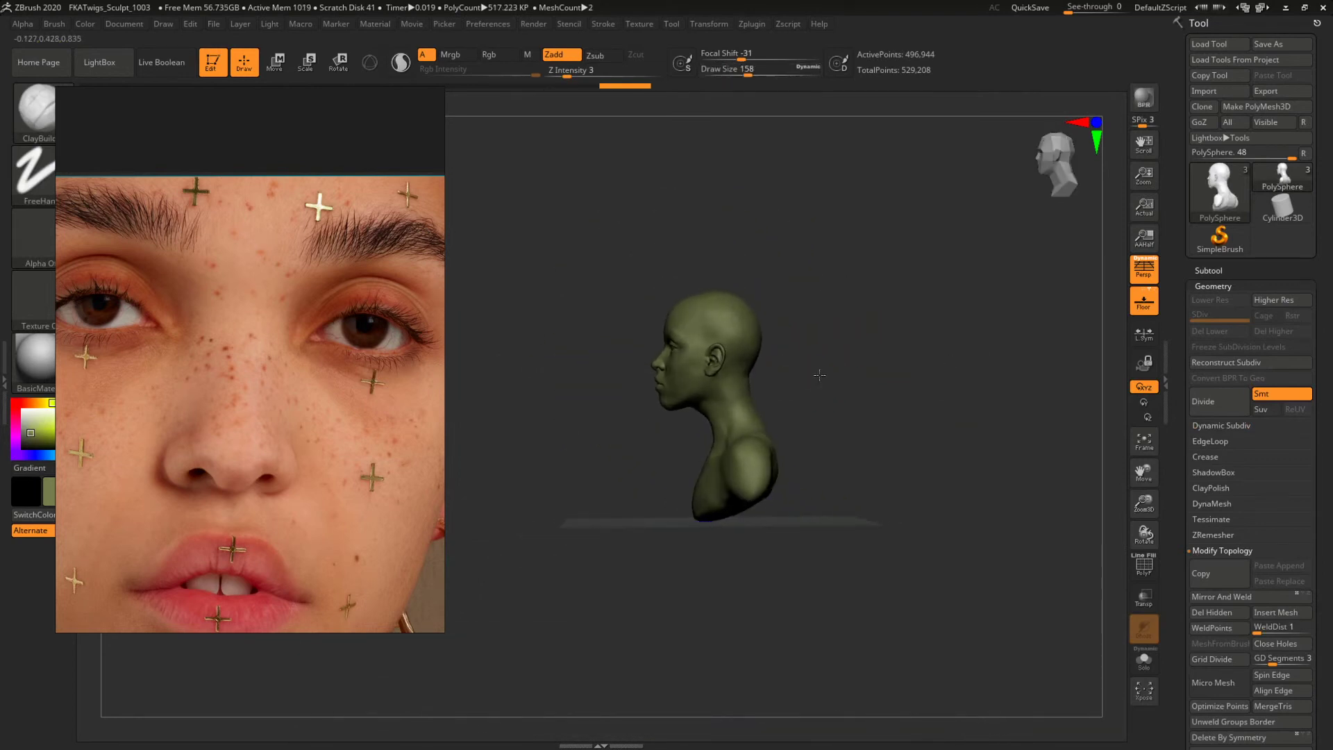
right_click_drag(820, 375, 950, 380, "ctrl")
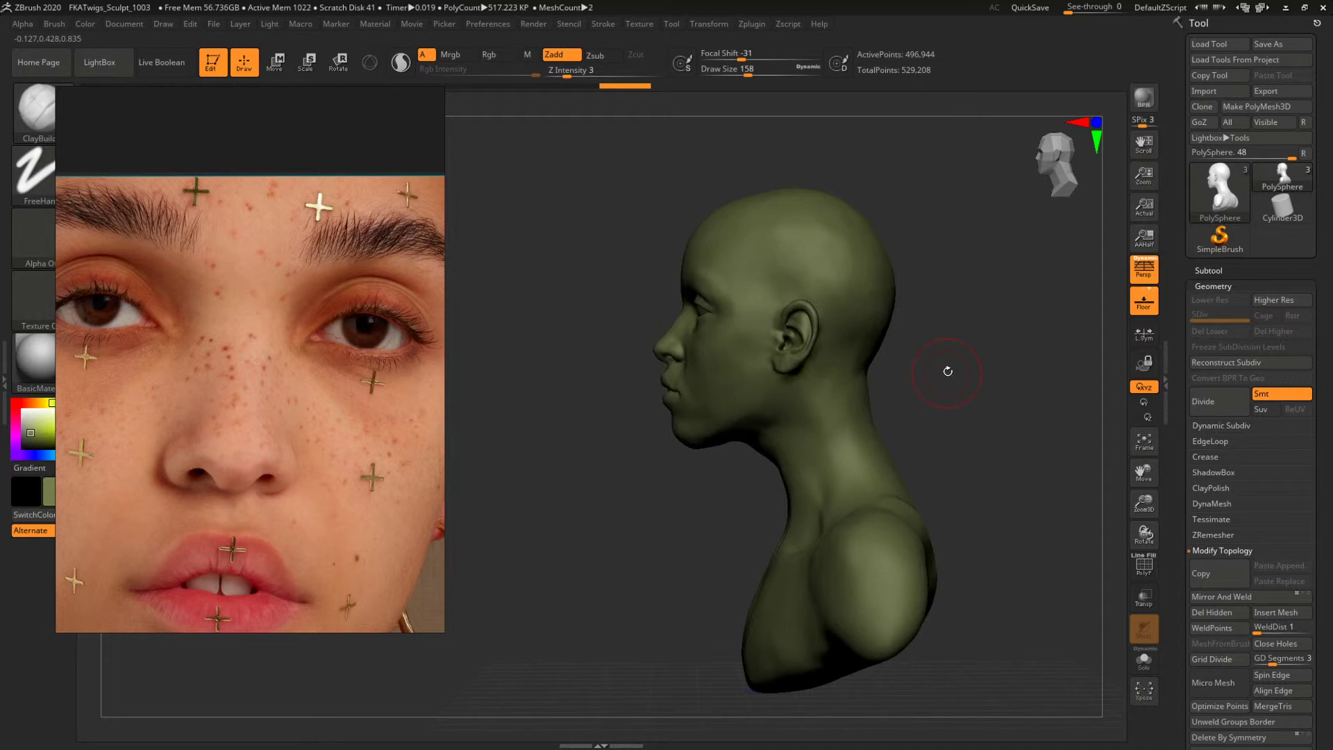
Mask the area around the eyes and a diagonal band below the cheekbone with MaskPen at a draw size of 83.
left_click_drag(948, 371, 839, 378)
key("space")
left_click(738, 339)
mouse_move(734, 310)
left_mouse_down("ctrl")
mouse_move(747, 291)
mouse_move(719, 316)
left_mouse_up("ctrl")
left_click_drag(953, 281, 833, 305)
key("space")
left_click(752, 382)
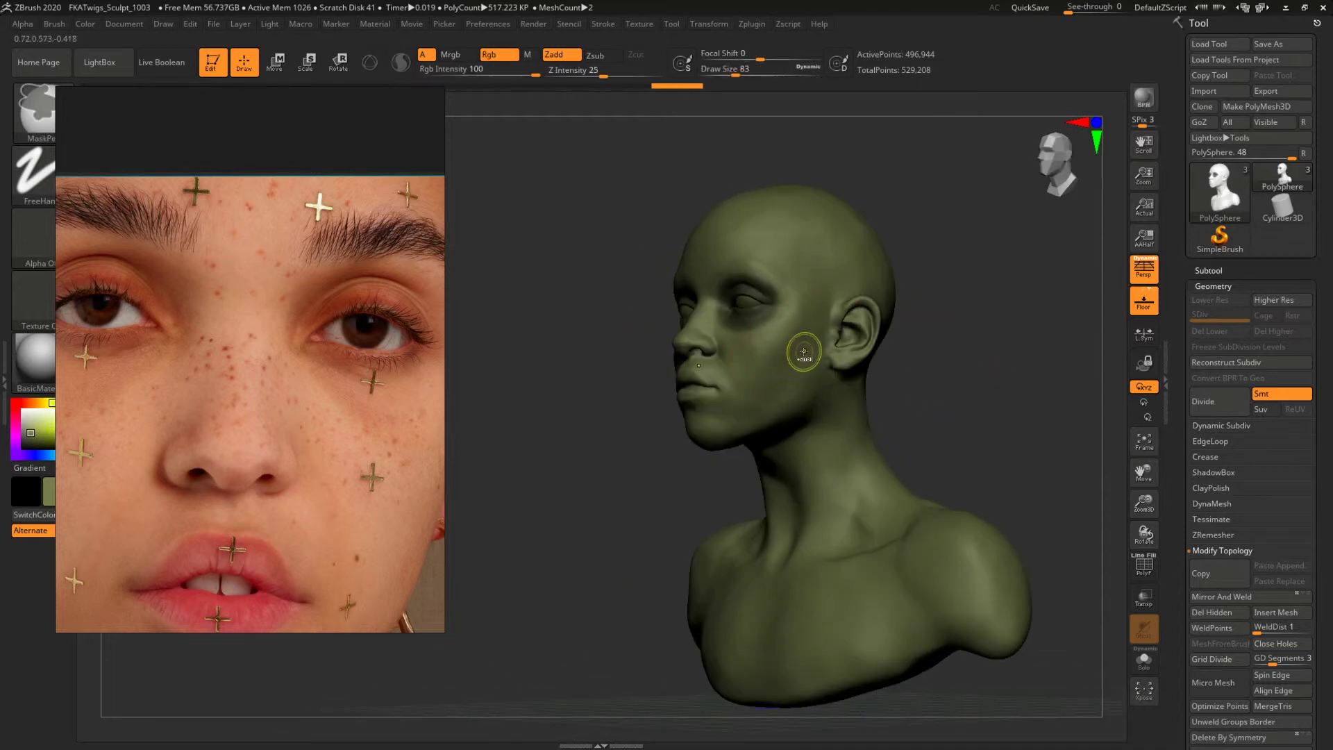
mouse_move(779, 364)
left_mouse_down("ctrl")
mouse_move(746, 369)
mouse_move(823, 336)
left_mouse_up("ctrl")
left_click_drag(946, 319, 1028, 320)
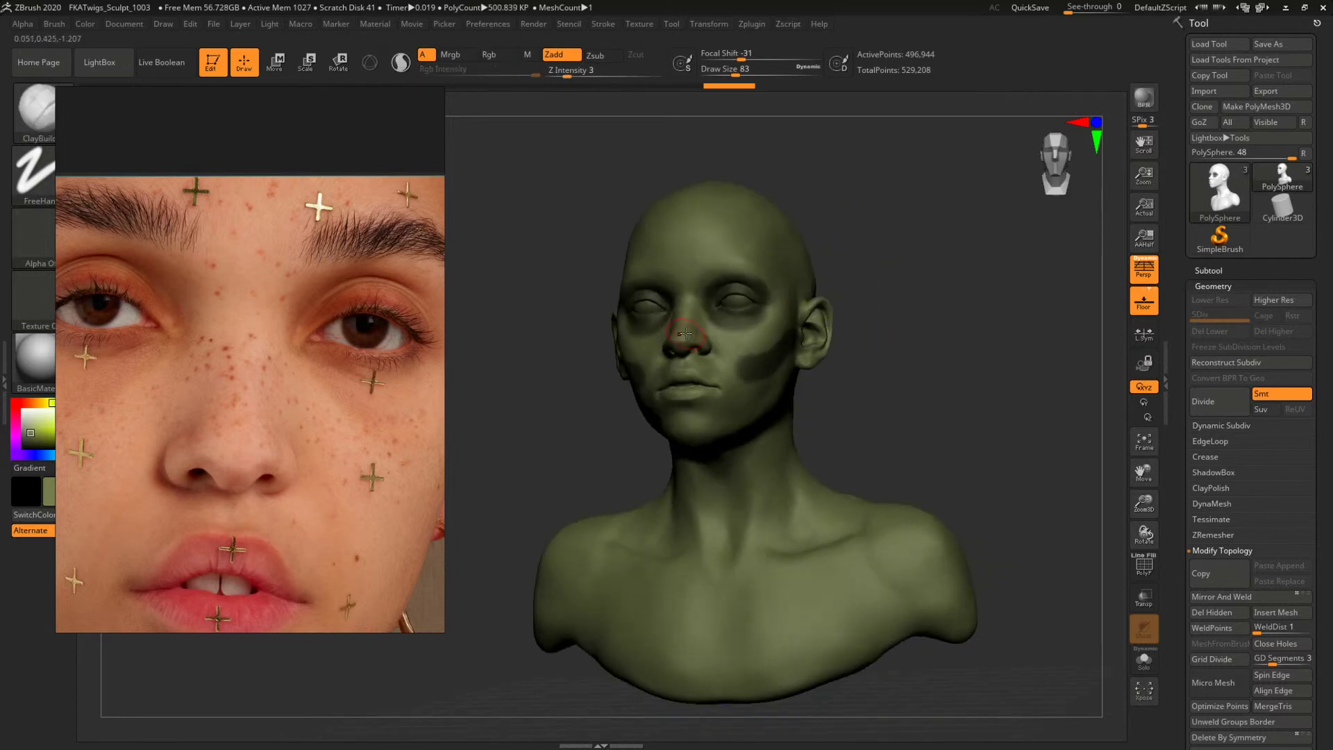
Mask the nose and the area around the mouth with MaskPen at a draw size of 62.
key("ctrl")
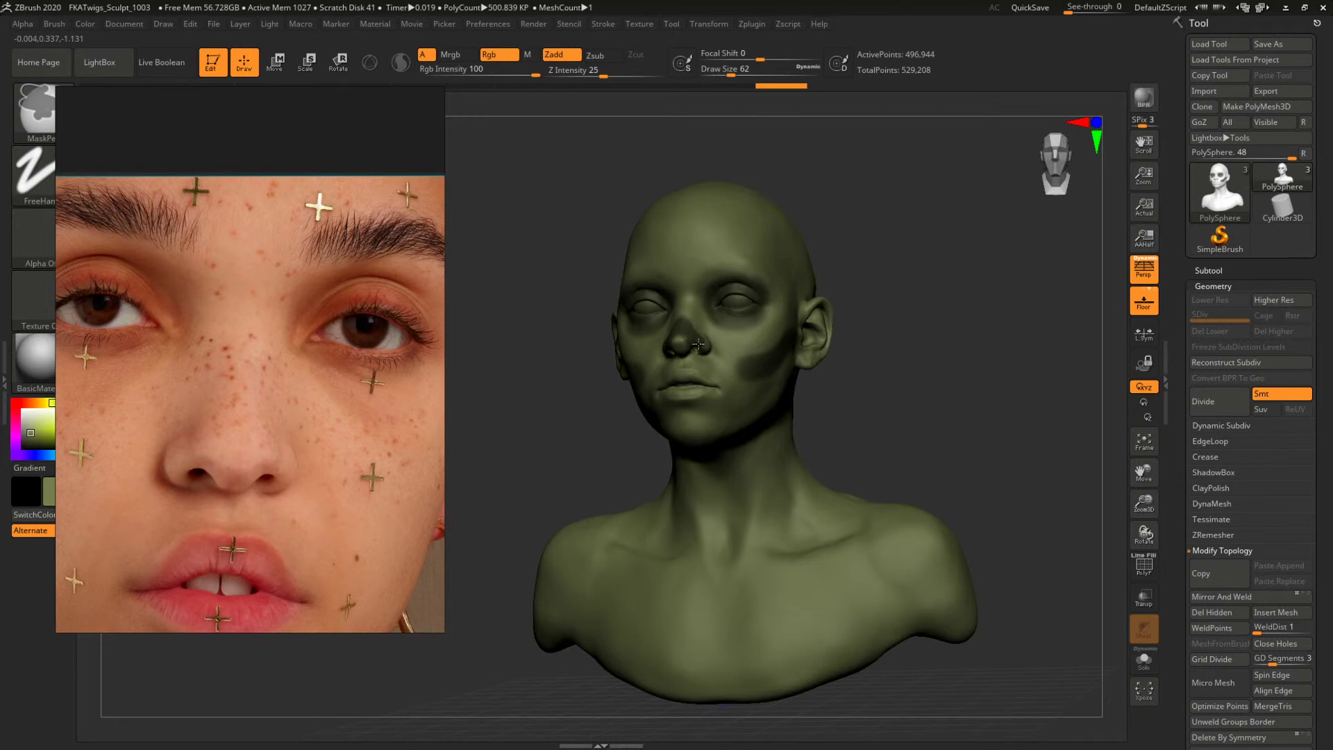
left_click_drag(685, 346, 682, 343, "ctrl")
mouse_move(700, 404)
left_mouse_down("ctrl")
mouse_move(671, 398)
mouse_move(726, 379)
mouse_move(745, 378)
mouse_move(744, 391)
left_mouse_up("ctrl")
mouse_move(1027, 332)
left_mouse_down()
mouse_move(1007, 331)
mouse_move(1011, 316)
mouse_move(943, 321)
left_mouse_up()
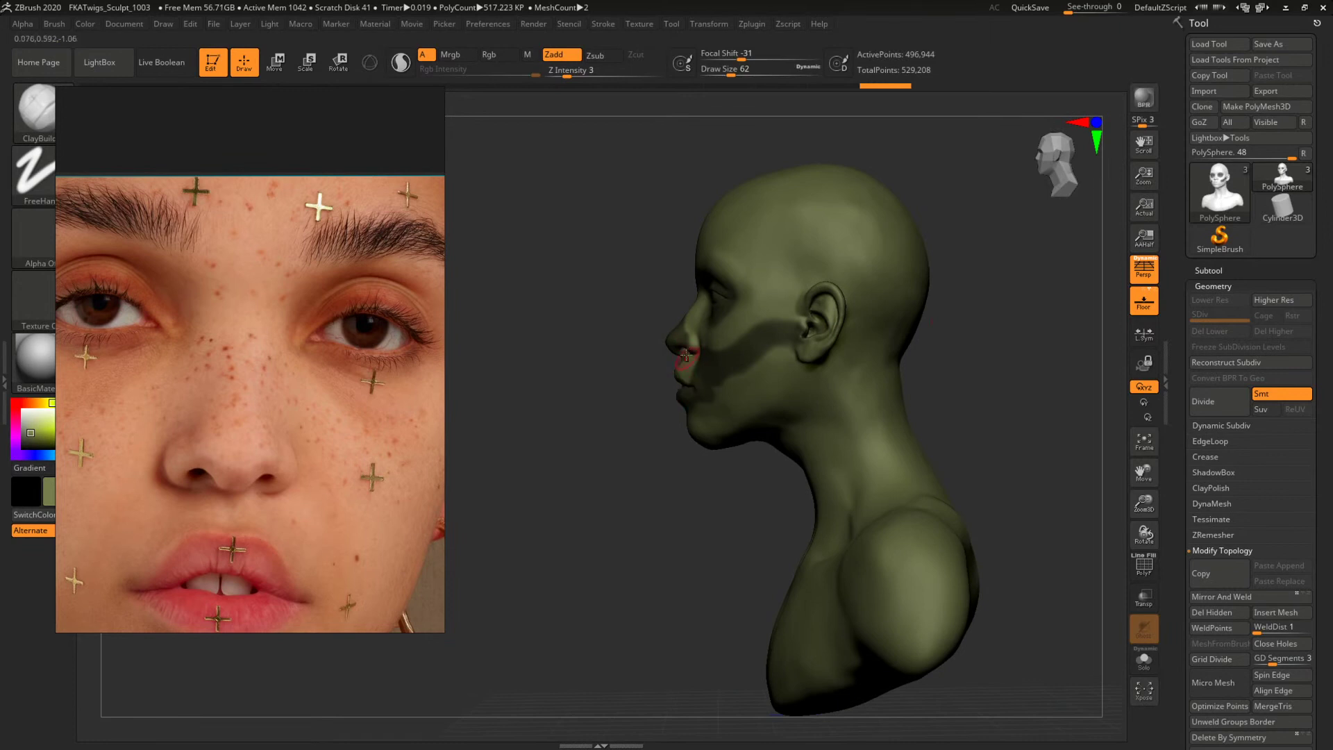
Extend the mask over the lower cheek and jaw and onto the temple with MaskPen at a draw size of 149.
left_click_drag(953, 358, 1066, 361)
key("space")
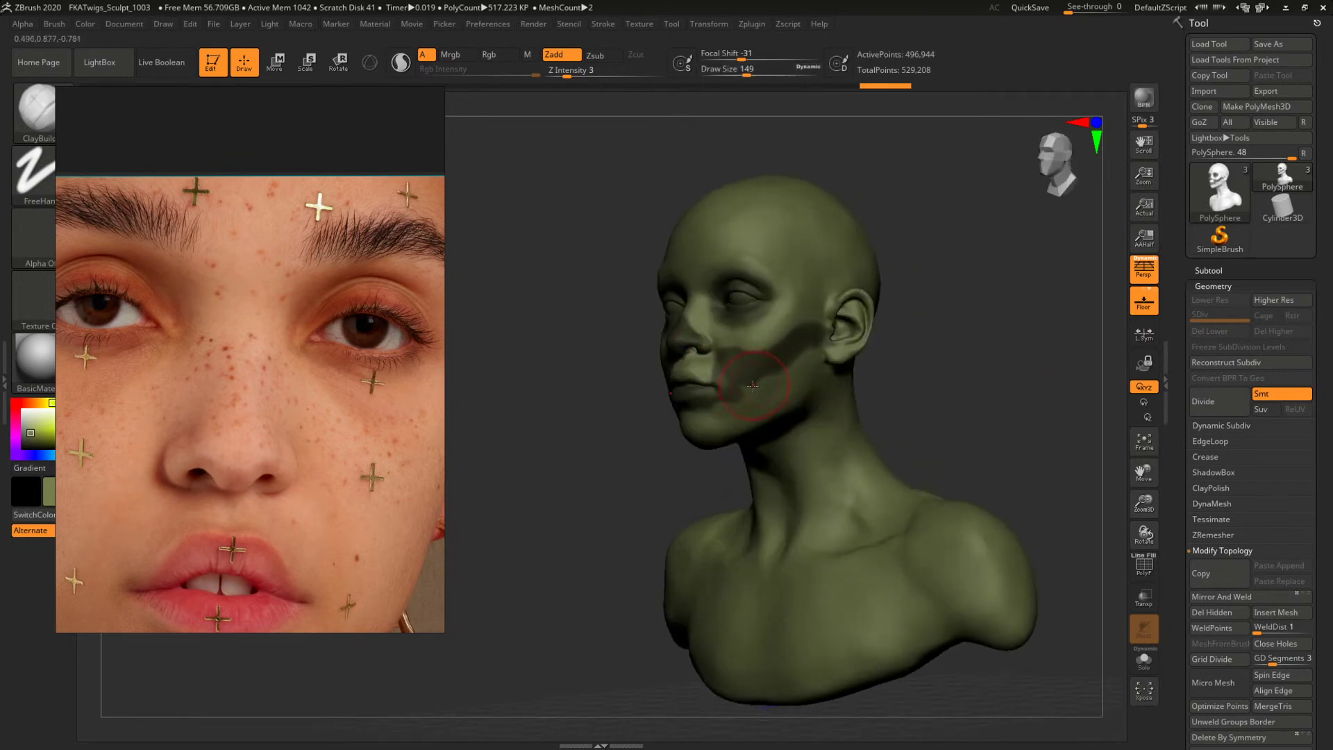
mouse_move(747, 410)
left_mouse_down("ctrl")
mouse_move(764, 385)
mouse_move(823, 361)
mouse_move(681, 425)
left_mouse_up("ctrl")
mouse_move(959, 328)
left_mouse_down()
mouse_move(1005, 352)
mouse_move(818, 342)
left_mouse_up()
mouse_move(776, 298)
left_mouse_down("ctrl")
mouse_move(789, 313)
mouse_move(774, 290)
left_mouse_up("ctrl")
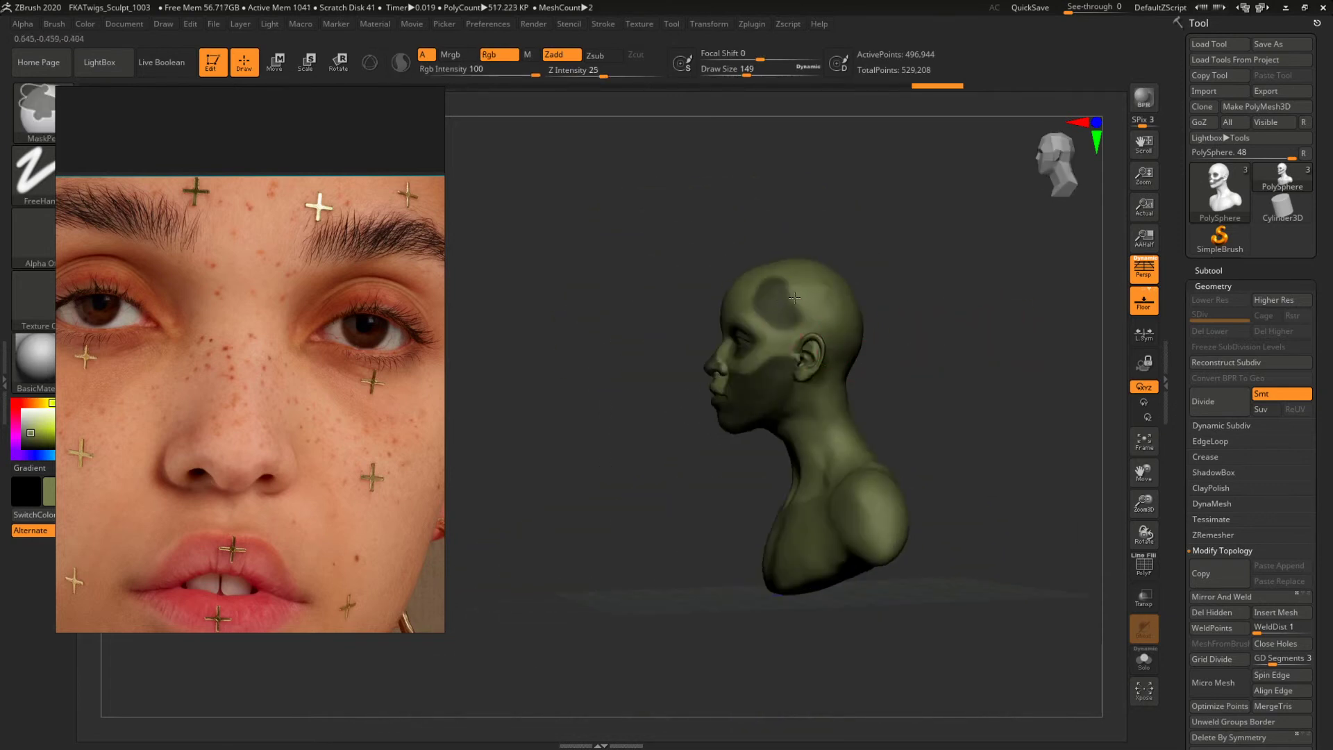
mouse_move(917, 267)
left_mouse_down()
mouse_move(1042, 259)
mouse_move(1024, 288)
mouse_move(914, 282)
mouse_move(968, 333)
mouse_move(1069, 240)
left_mouse_up()
left_click_drag(1069, 240, 1012, 301)
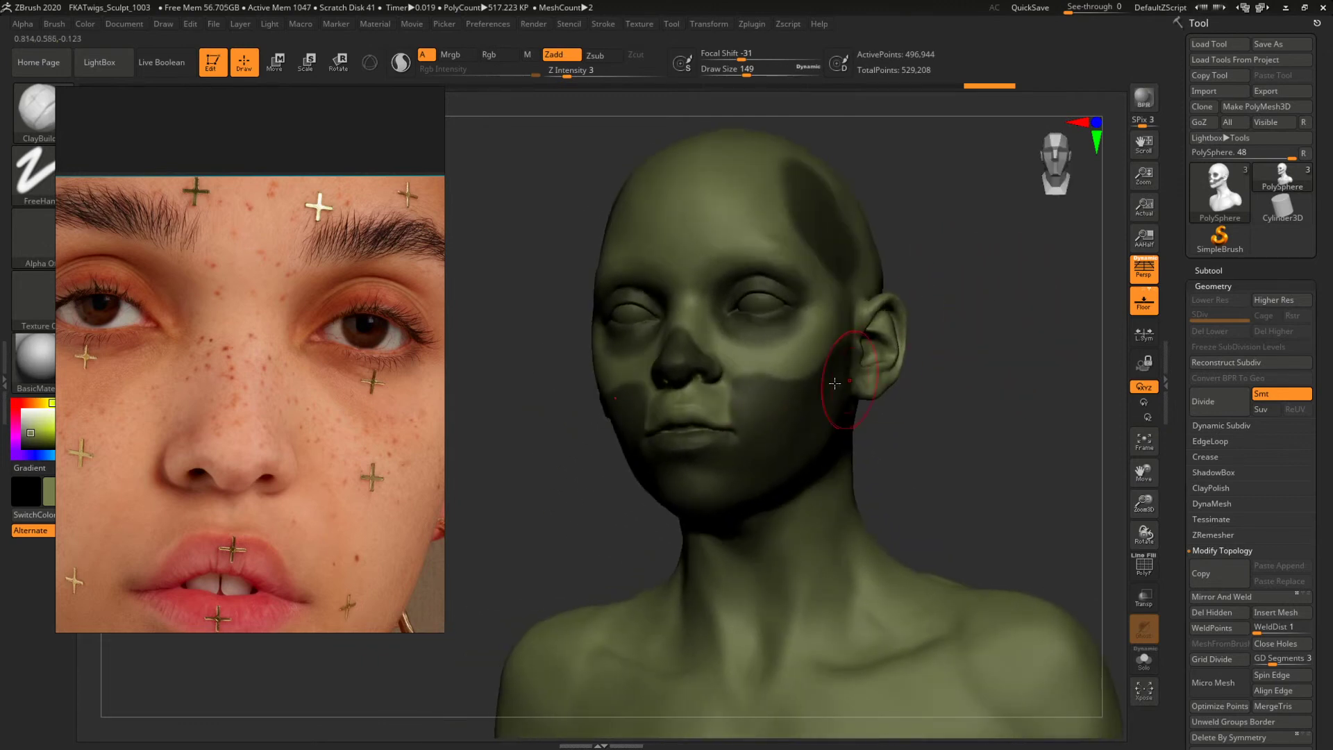
Erase part of the mask on the cheek beside the mouth with a smaller MaskPen, and clear the remaining mask.
key("bracketleft")
left_click_drag(729, 386, 731, 424, "ctrl+alt")
left_click_drag(977, 404, 1028, 402)
left_click_drag(1028, 403, 936, 397, "alt")
right_click_drag(936, 397, 1002, 446)
Mask both eyebrow shapes from the inner ends outward with MaskPen, reducing the draw size from 33 to 25.
key("space")
left_click_drag(751, 306, 737, 305)
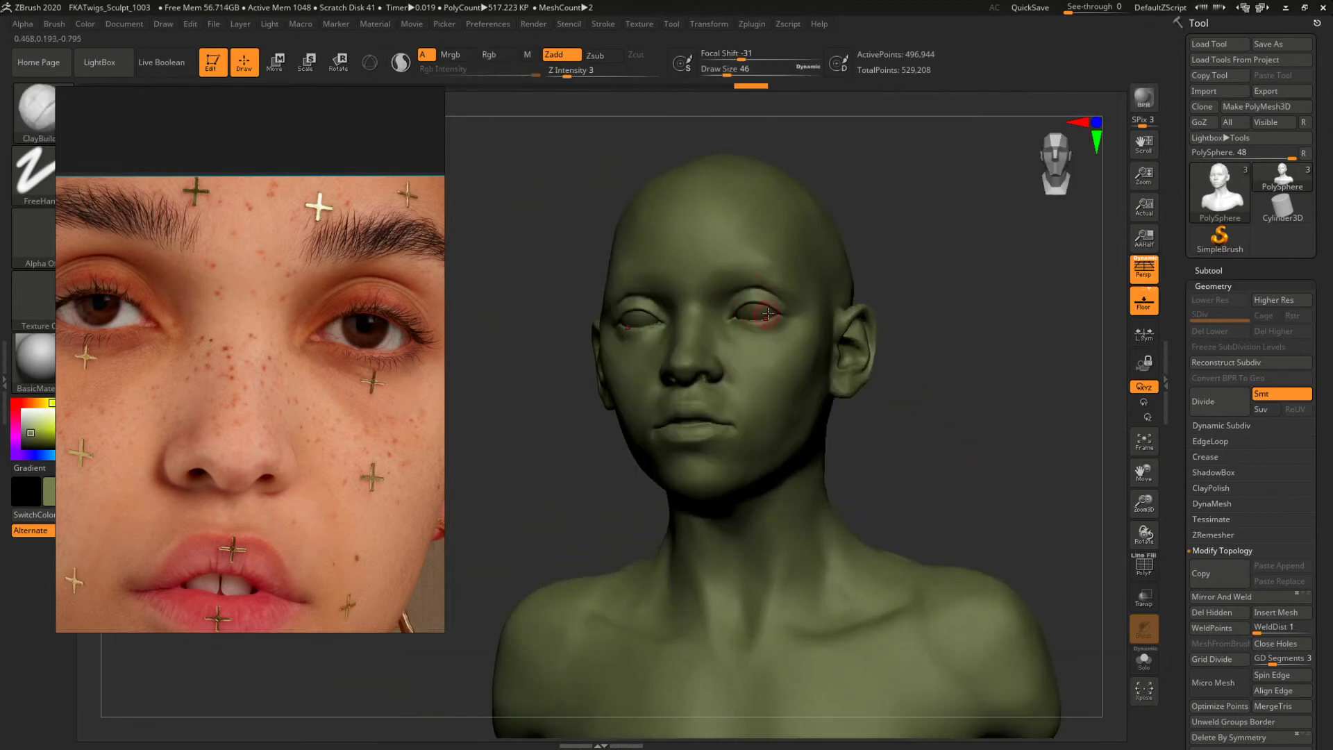
right_click_drag(876, 258, 938, 253)
key("space")
left_click_drag(738, 277, 732, 258)
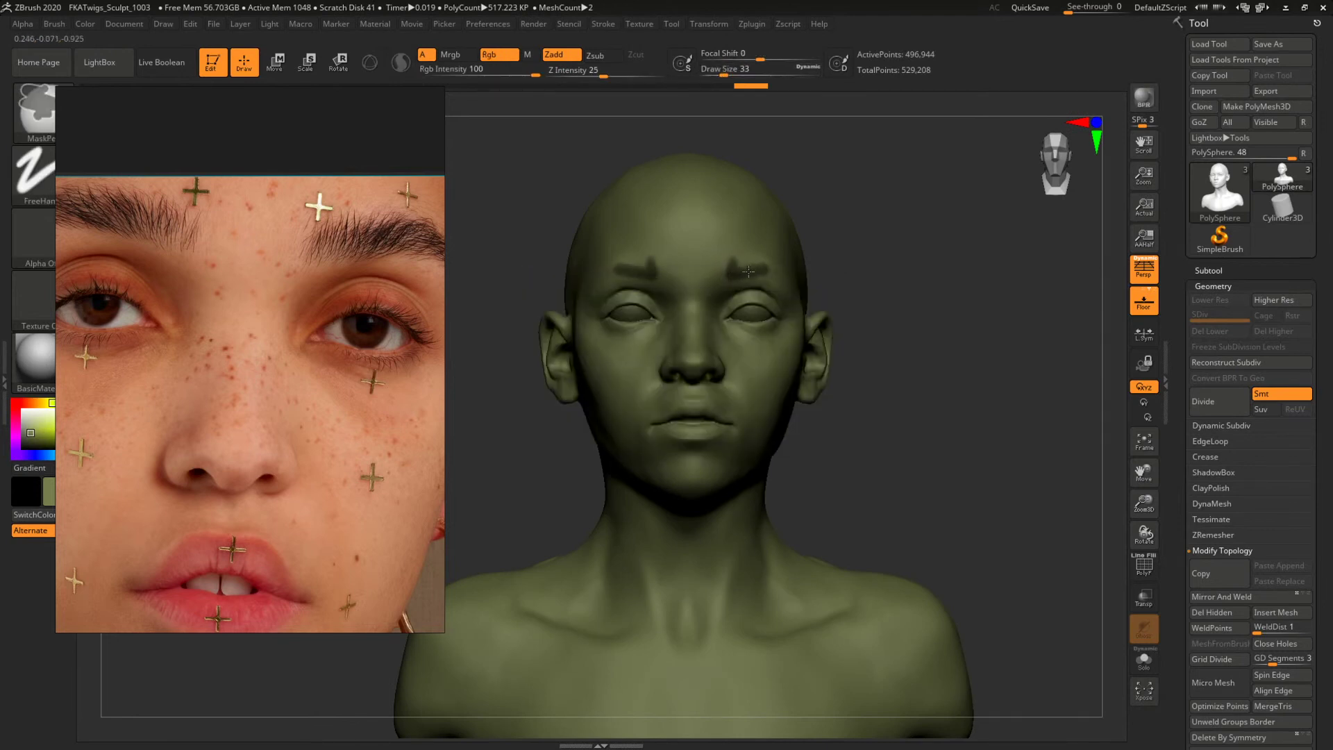
right_click_drag(868, 269, 821, 267)
key("space")
left_click_drag(754, 274, 779, 267)
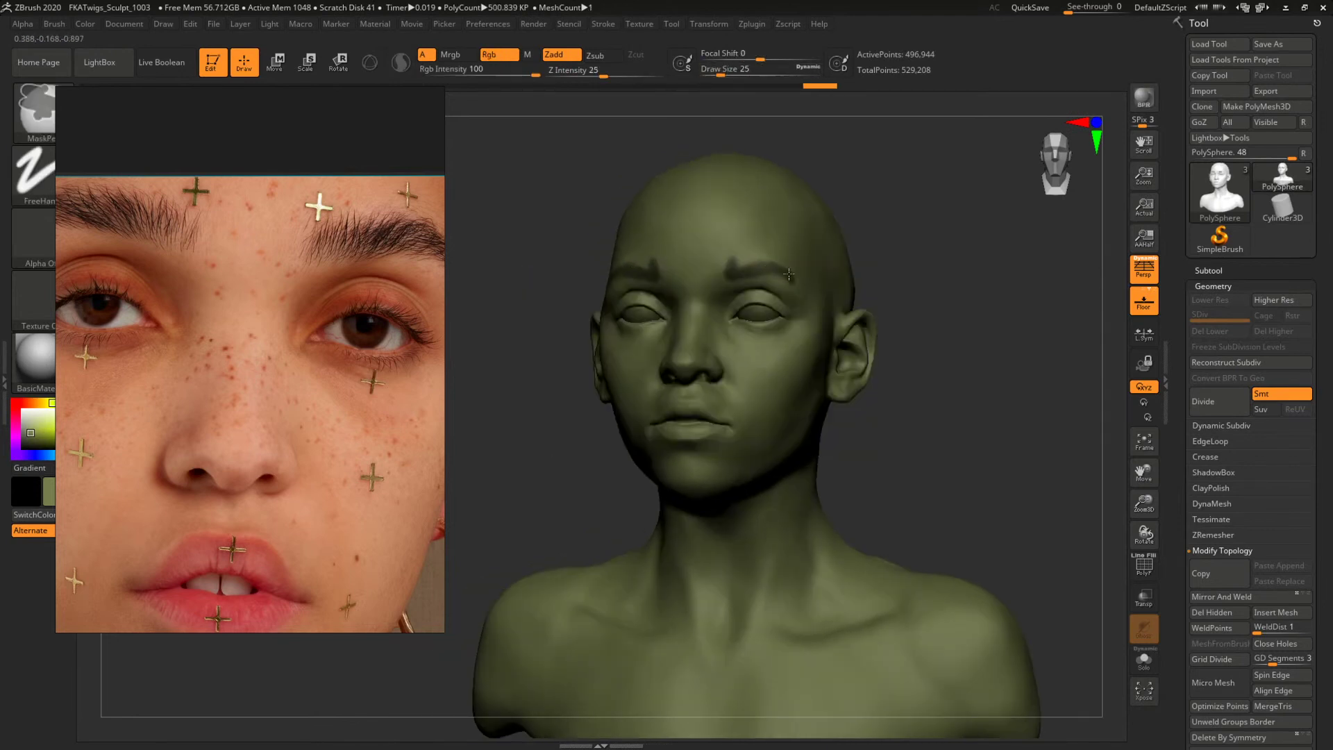
Refine the masked eyebrows with MaskPen at draw sizes of 14 and 27, following the eyebrow in the reference photo.
mouse_move(868, 261)
right_mouse_down()
mouse_move(937, 253)
mouse_move(897, 237)
mouse_move(877, 275)
mouse_move(1016, 354)
mouse_move(953, 347)
right_mouse_up()
key("space")
left_click_drag(728, 276, 723, 276)
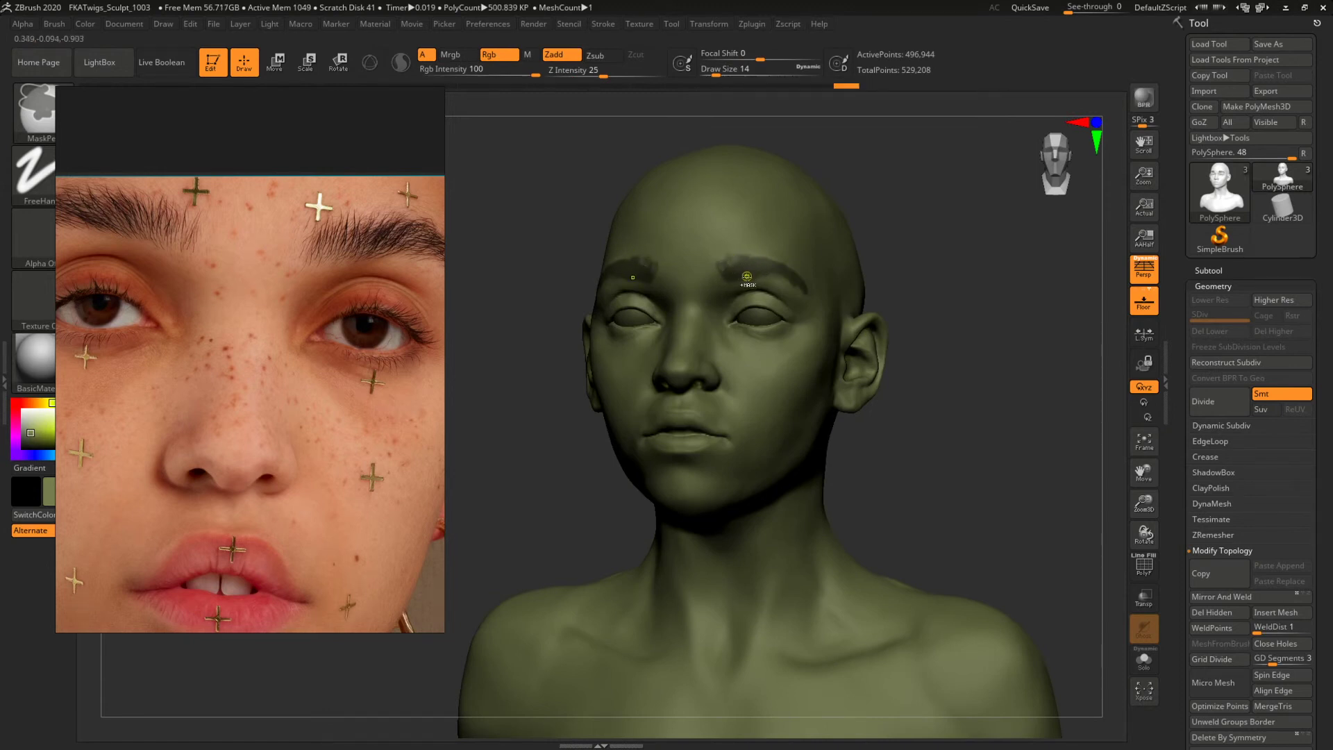
middle_click_drag(367, 292, 276, 316)
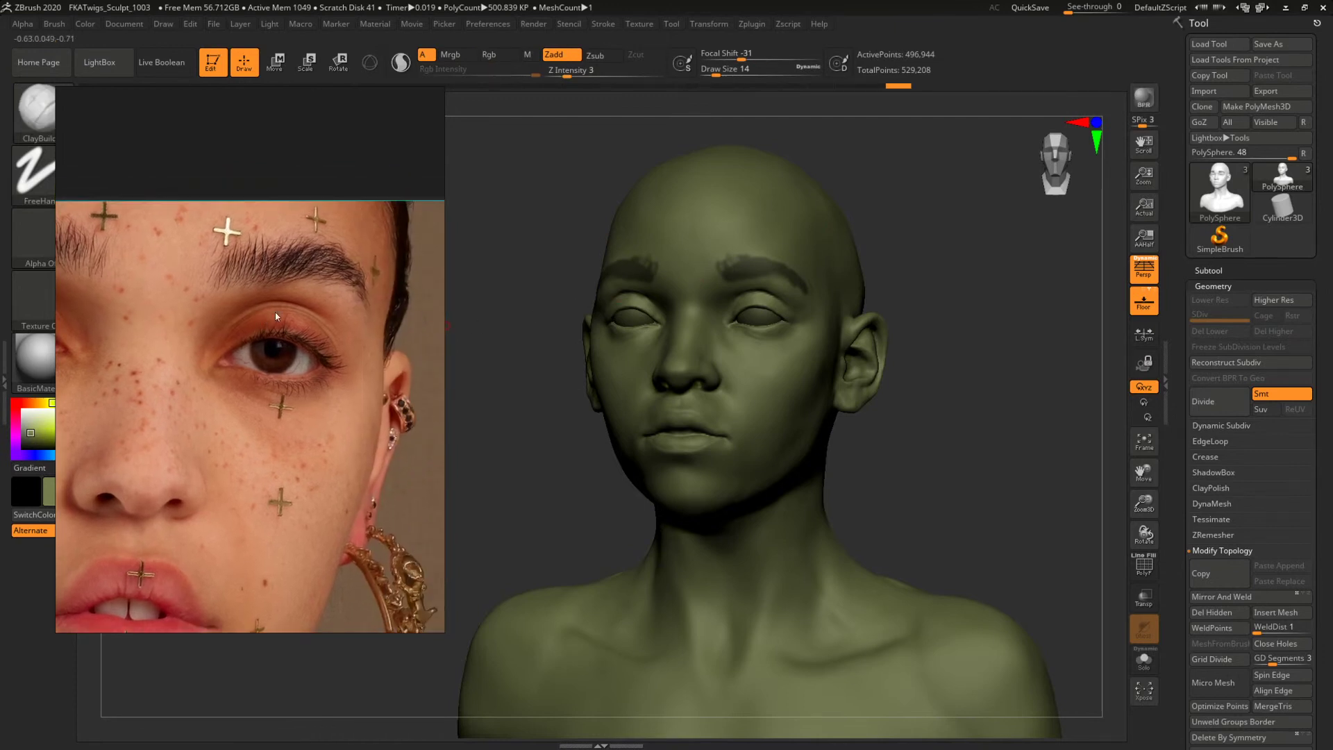
left_click_drag(964, 233, 882, 238)
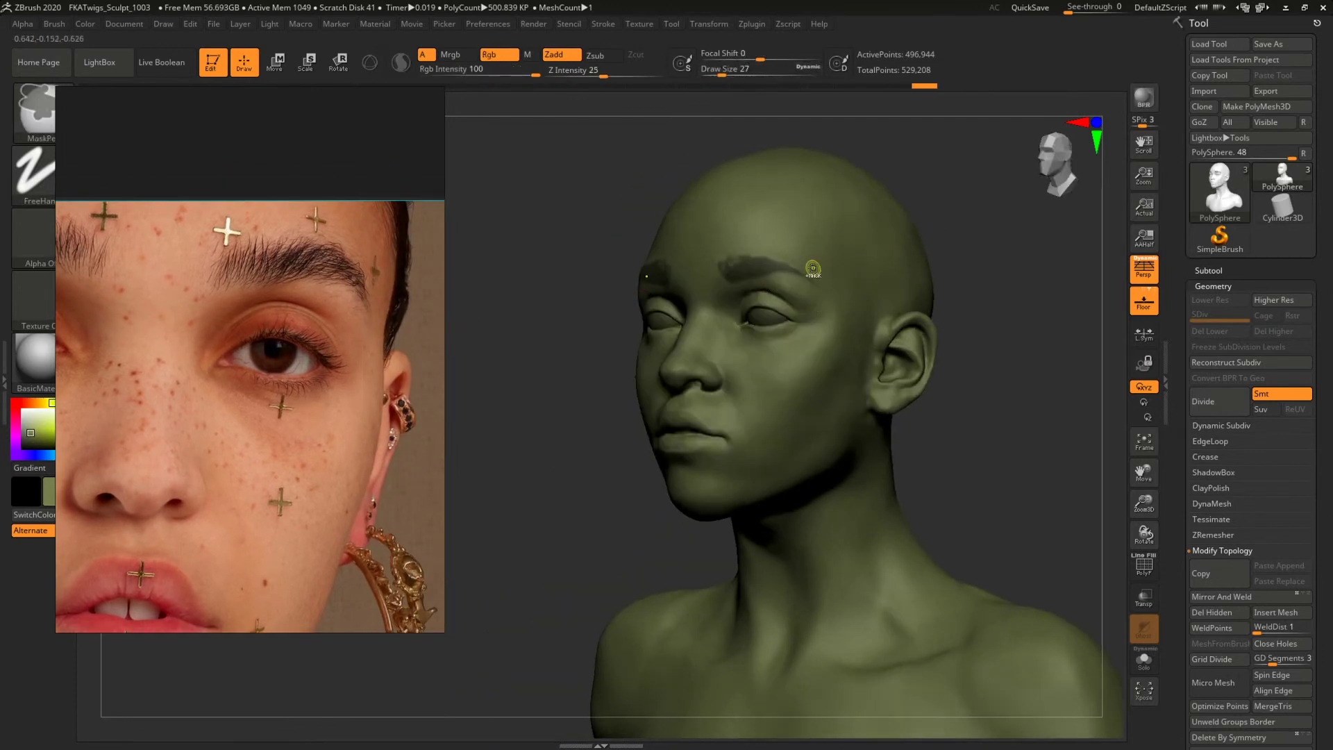
Try masking the upper eyelids with MaskPen at a draw size of 18, and clear the eyebrow mask.
mouse_move(994, 215)
left_mouse_down("shift")
mouse_move(1006, 244)
mouse_move(865, 254)
mouse_move(1009, 351)
left_mouse_up("shift")
key("space")
left_click(770, 332)
key("ctrl")
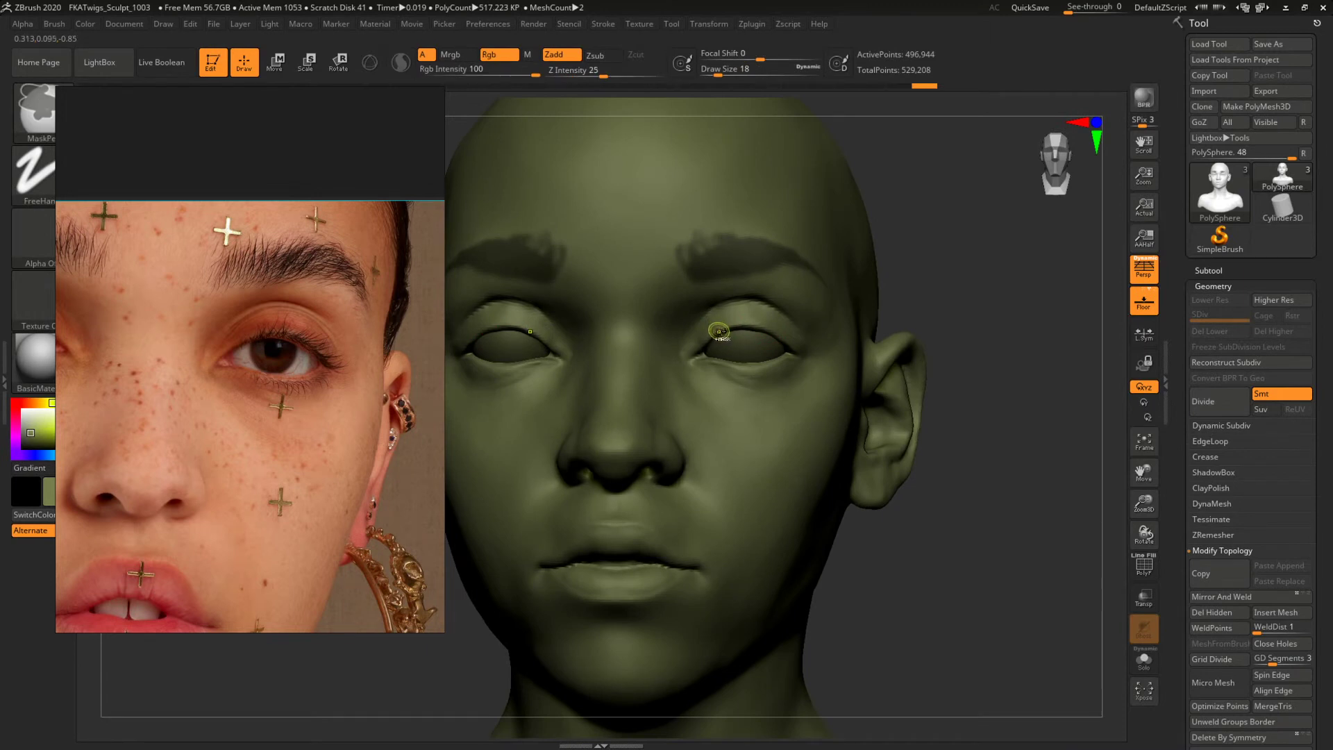
left_click_drag(730, 328, 771, 337, "ctrl")
key("ctrl+z")
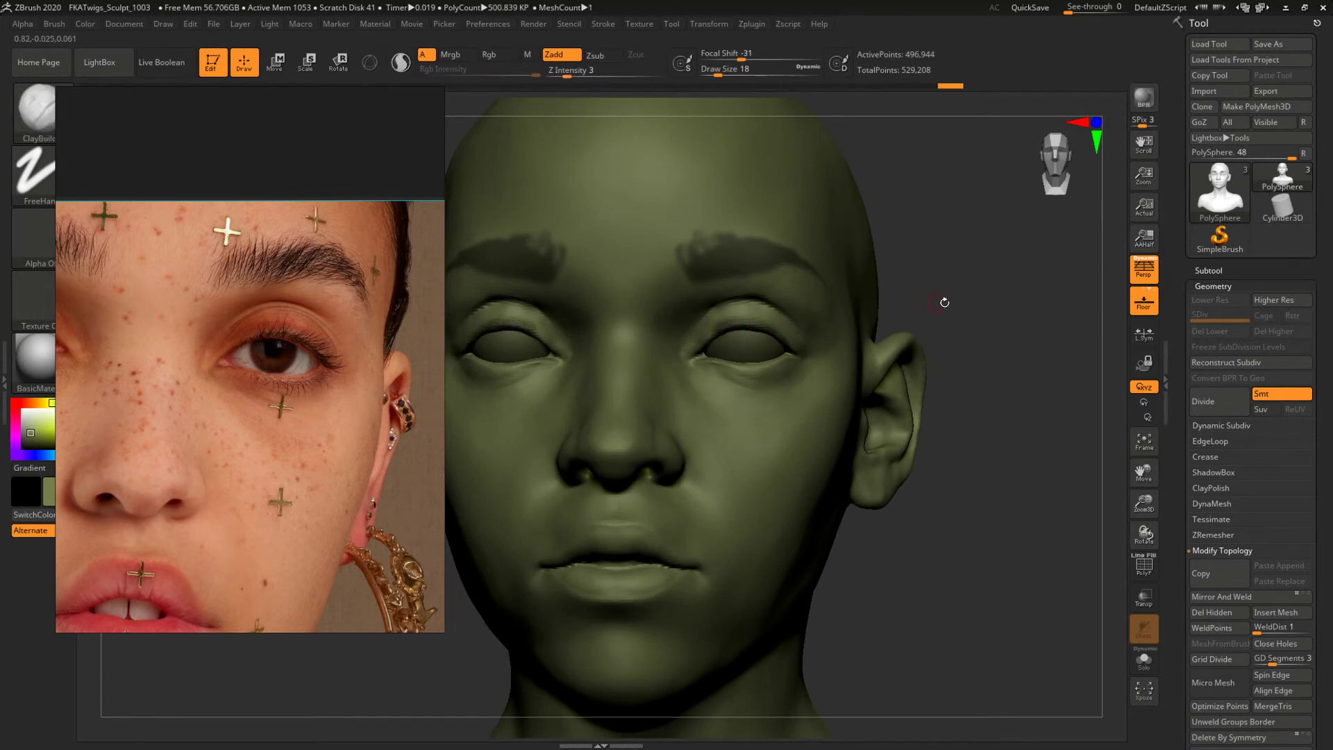
mouse_move(943, 302)
left_mouse_down("alt")
mouse_move(852, 280)
mouse_move(866, 290)
mouse_move(860, 271)
mouse_move(960, 262)
mouse_move(1010, 292)
mouse_move(836, 286)
left_mouse_up("alt")
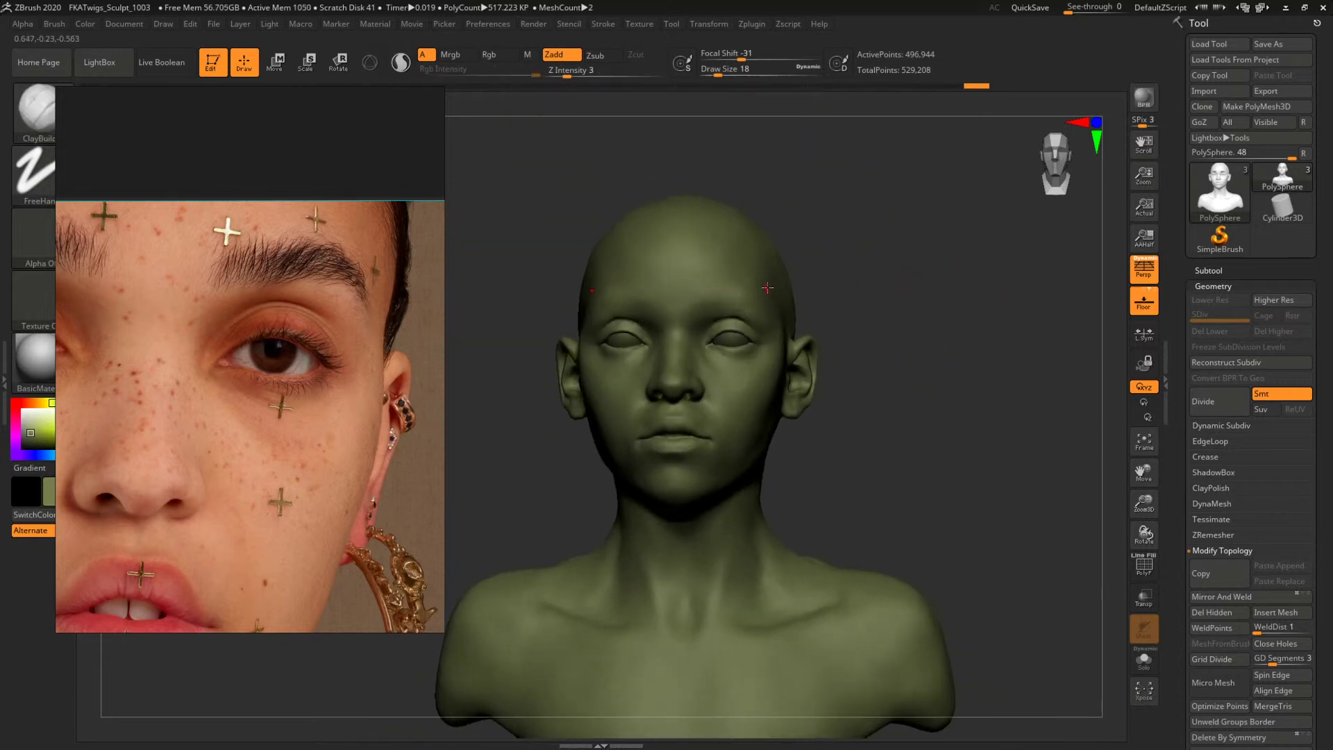
Adjust the brow area in front view with the Move brush at a draw size of 167.
key("b")
key("m")
key("v")
key("space")
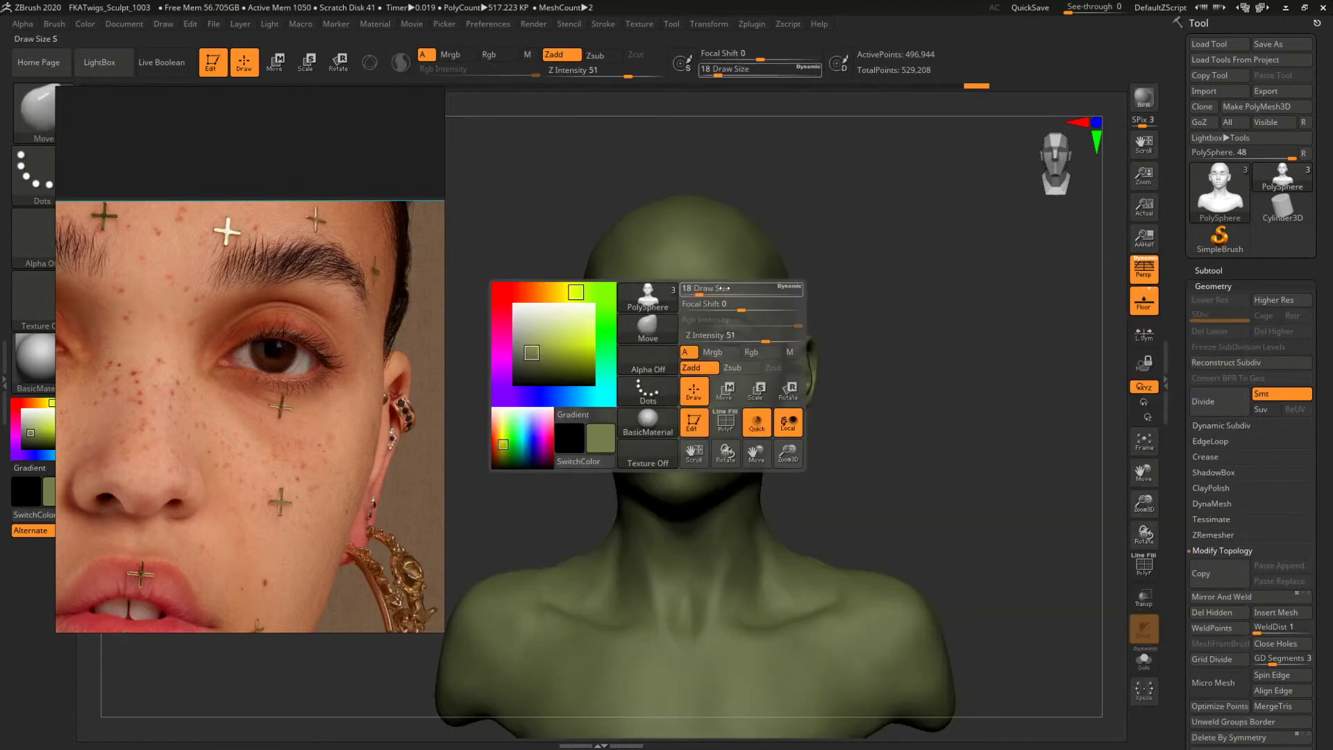
left_click_drag(706, 288, 726, 289)
left_click_drag(856, 259, 833, 266)
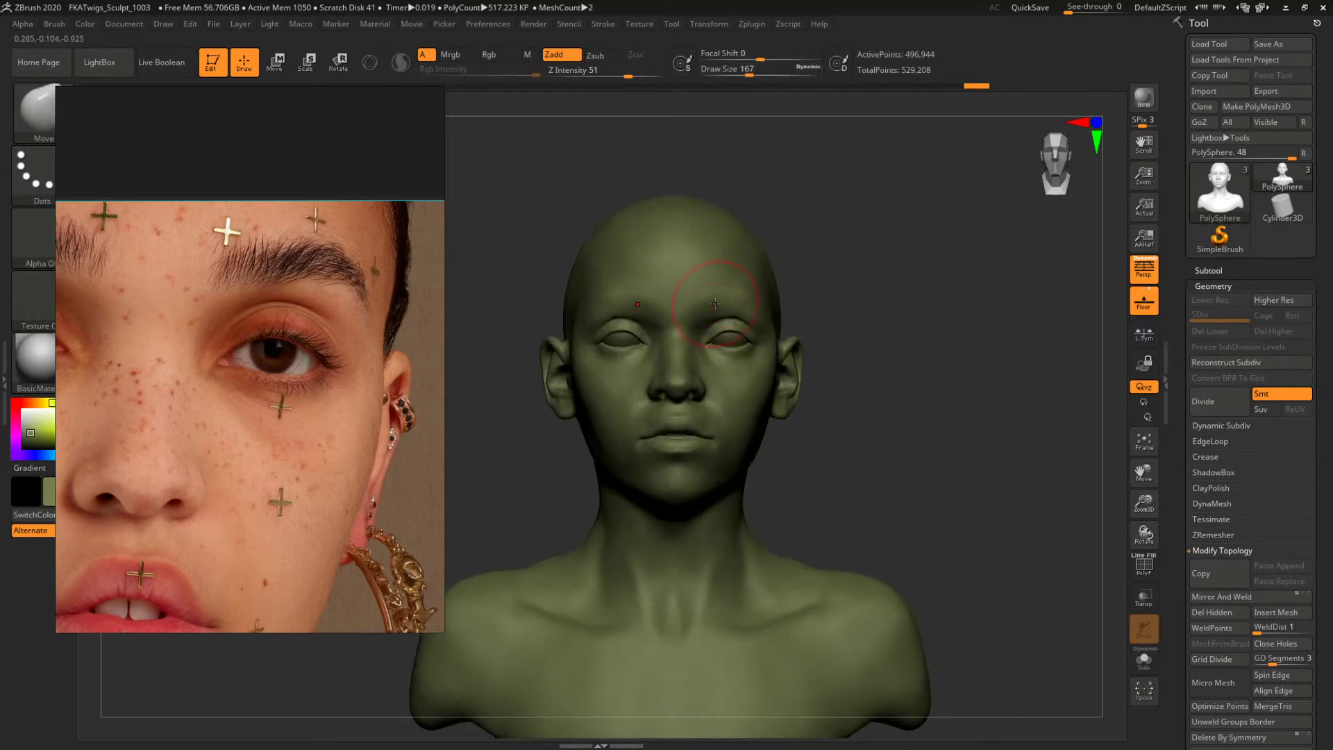
key("space")
left_click_drag(709, 299, 724, 299)
left_click_drag(906, 273, 760, 297)
key("space")
left_click_drag(928, 256, 834, 268)
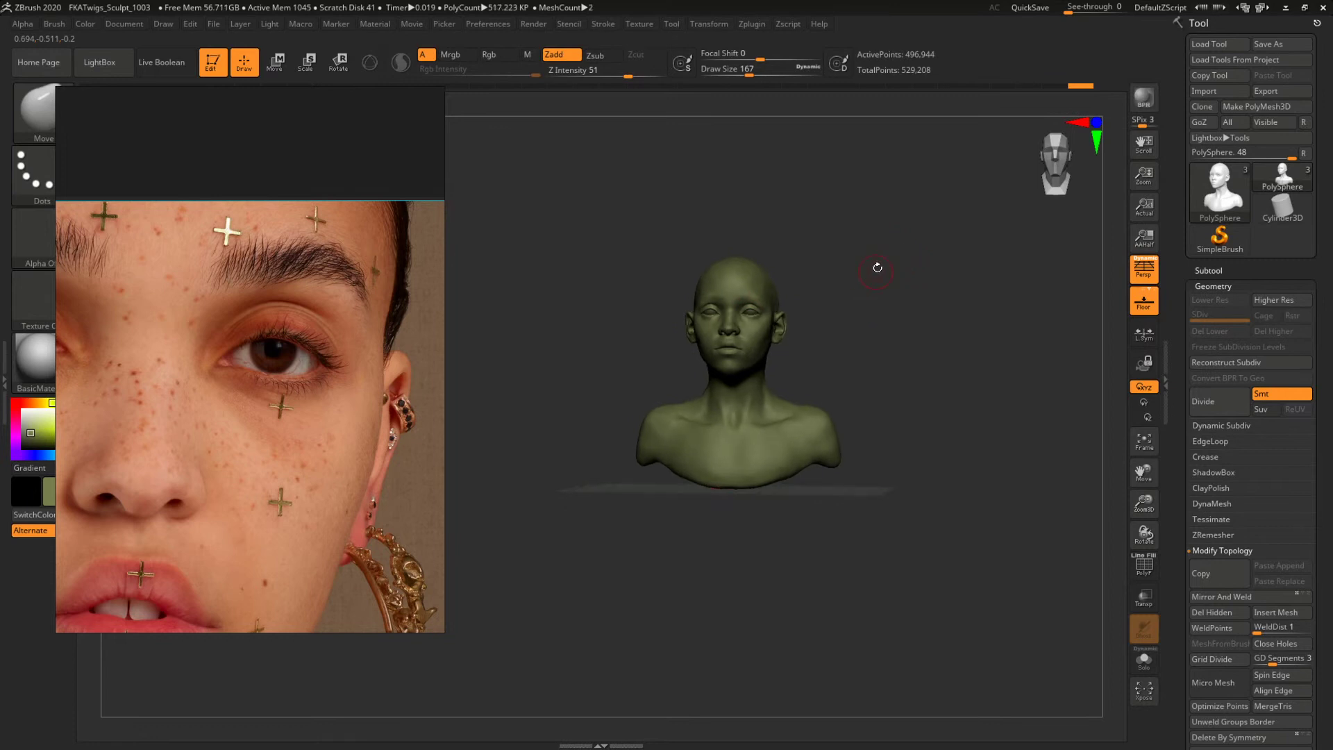
Refine the brow above the eyes with the Move brush at a draw size of 140.
key("f")
key("space")
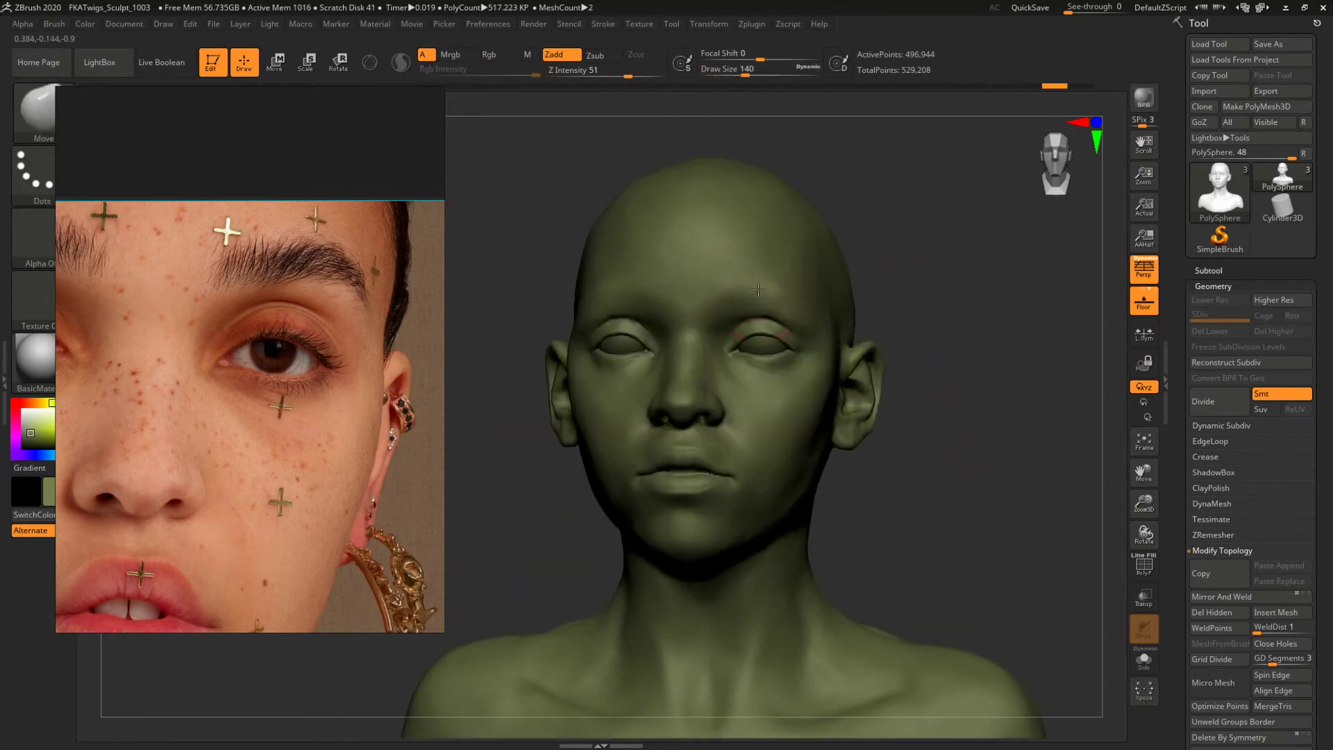
left_click_drag(900, 261, 1001, 341)
Switch to ClayBuildup at a draw size of 46, select the eyeball subtool and return to the head subtool.
key("b")
key("c")
key("b")
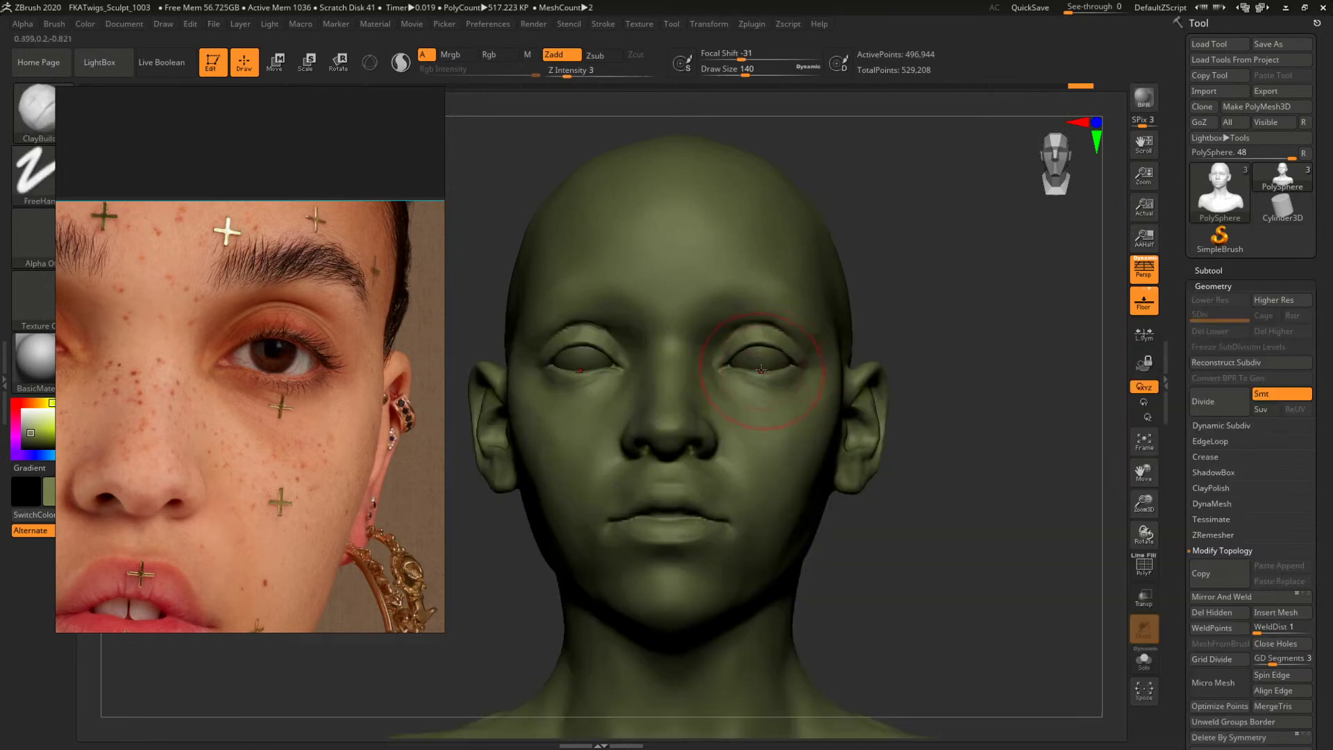
key("space")
left_click_drag(767, 356, 750, 357)
left_click(759, 354, "alt")
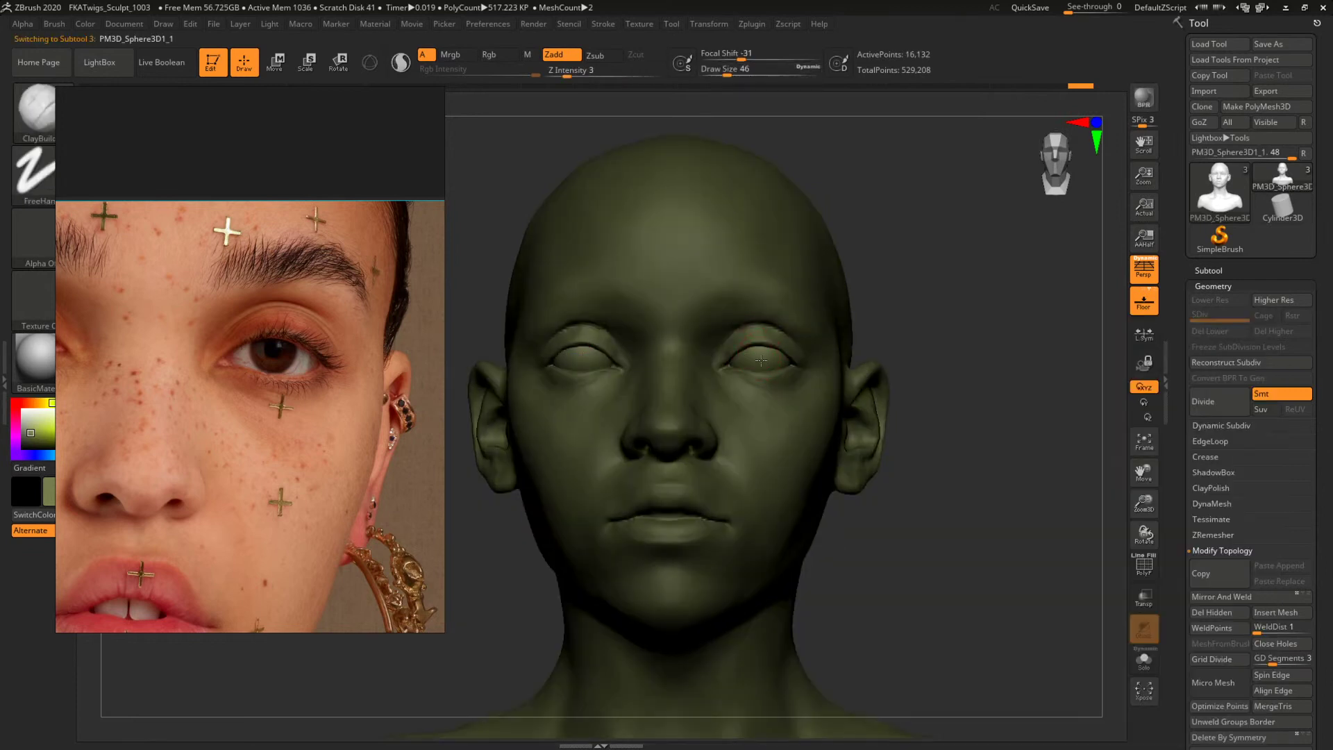
mouse_move(907, 297)
left_mouse_down()
mouse_move(961, 322)
mouse_move(855, 303)
left_mouse_up()
left_click(767, 315, "alt")
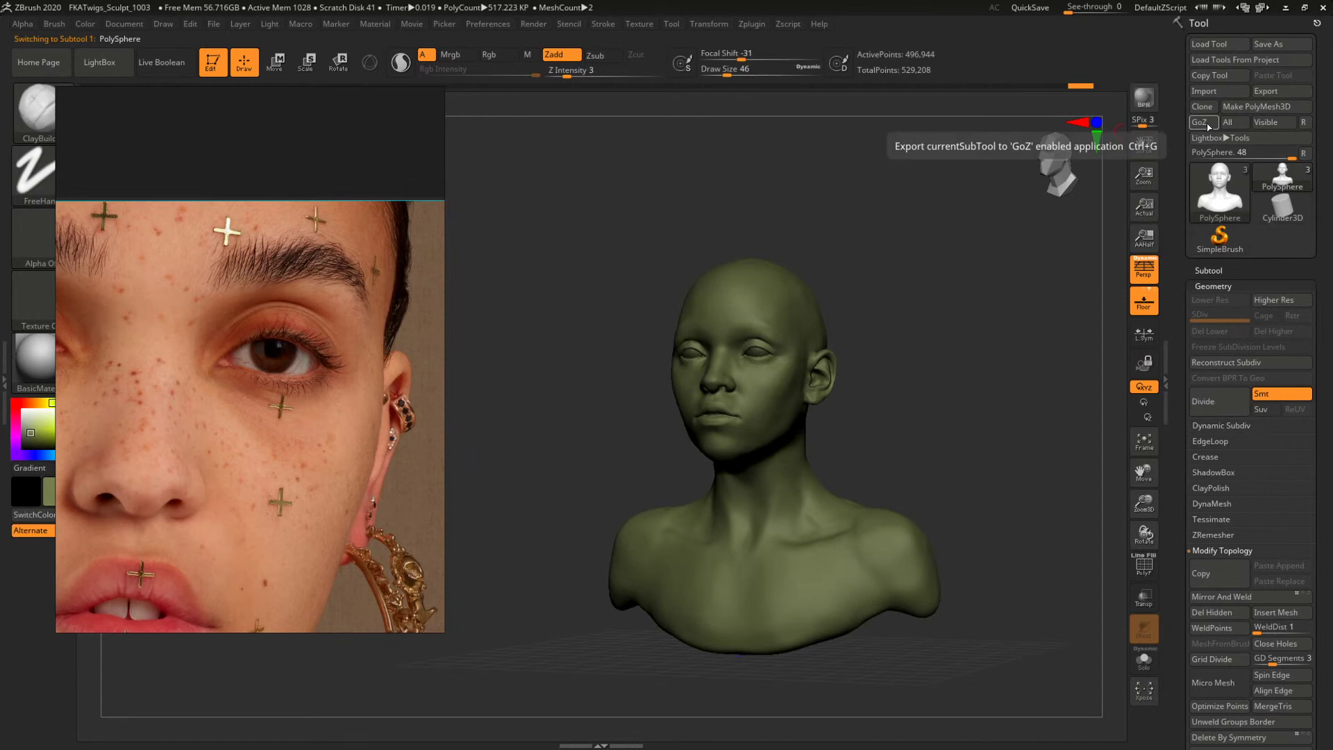
Return the bust to a front view and bring up the undo and Spotlight options.
left_click_drag(871, 271, 885, 273, "shift")
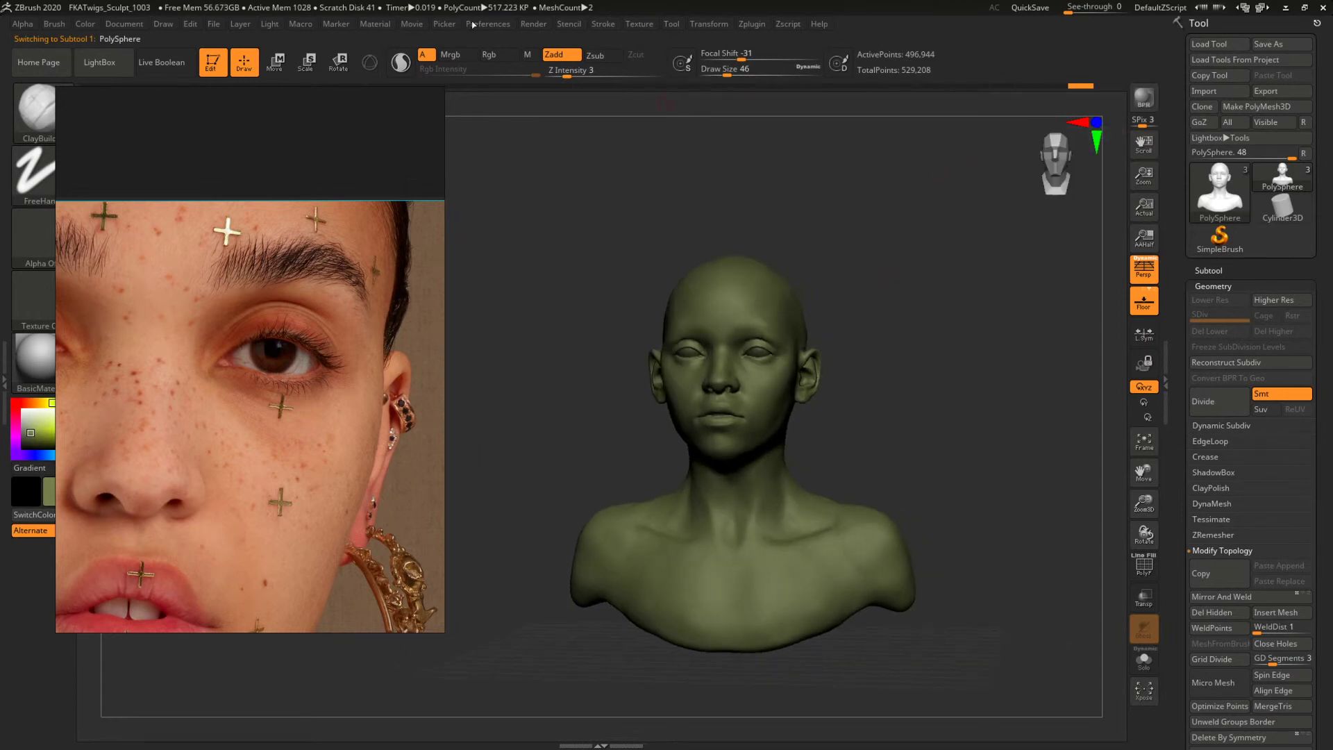
left_click(190, 24)
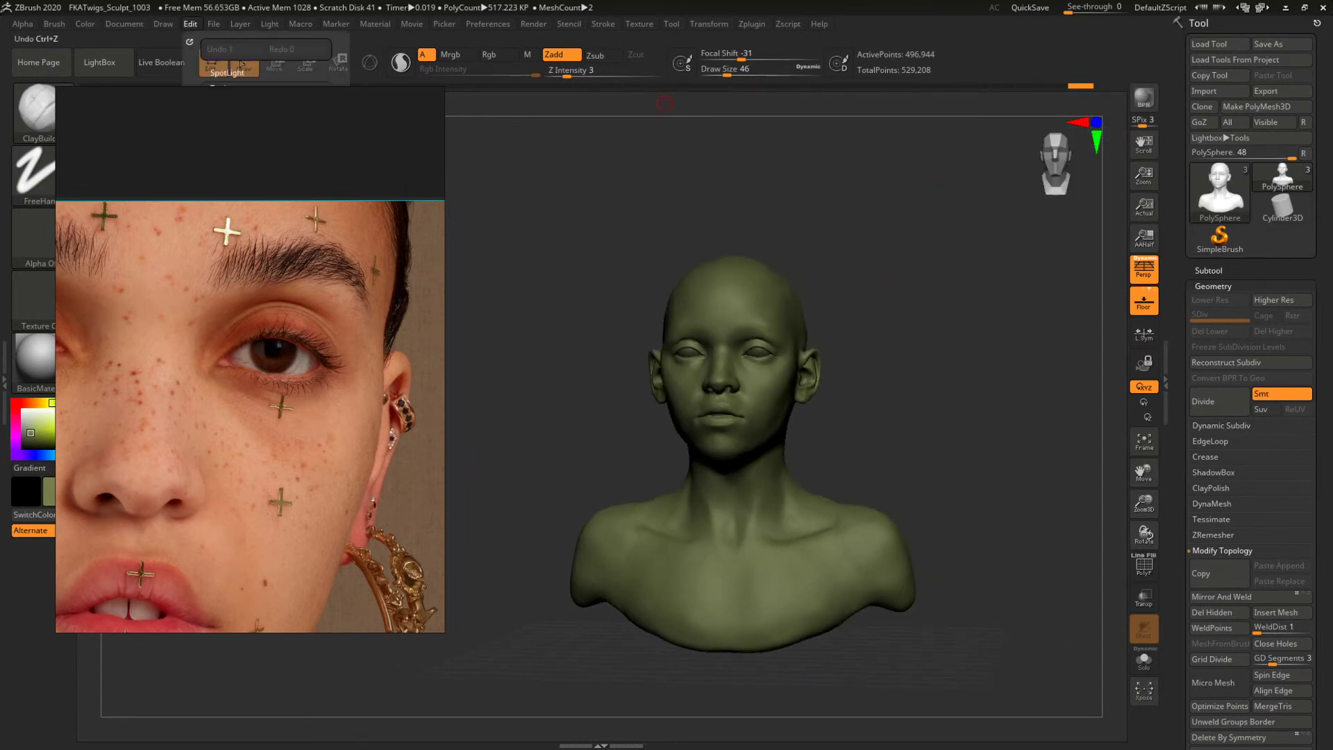